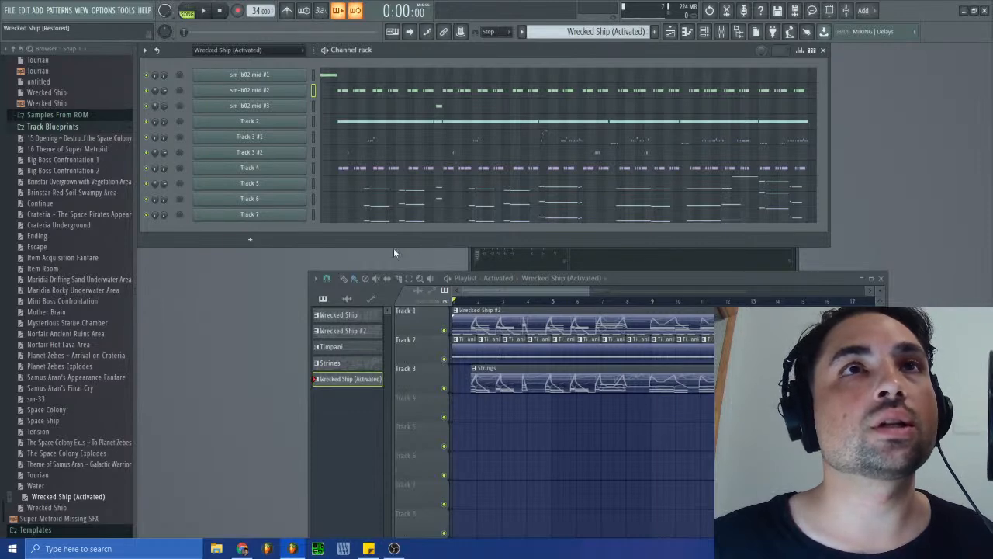
mouse_move(492, 291)
left_mouse_down()
mouse_move(516, 290)
mouse_move(483, 291)
left_mouse_up()
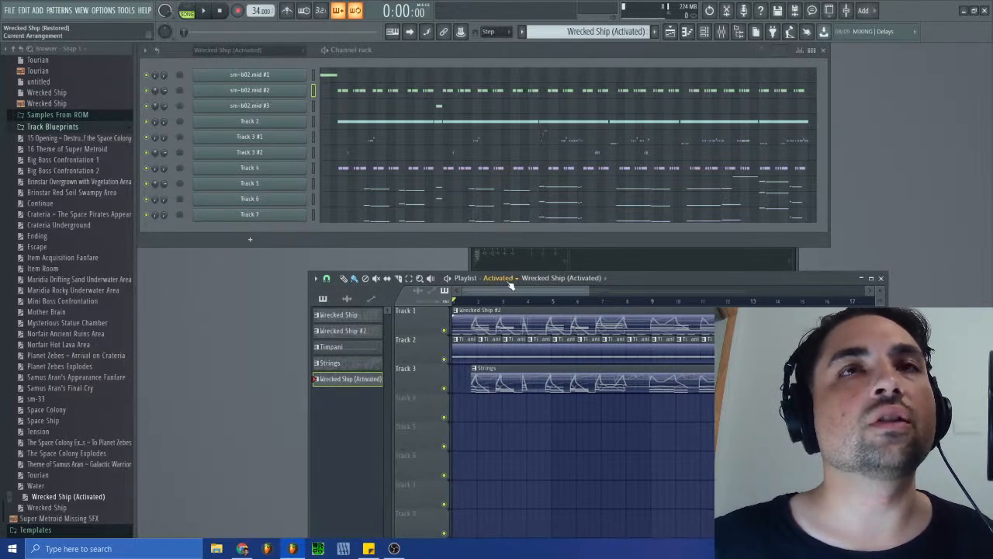
left_click_drag(497, 292, 465, 306)
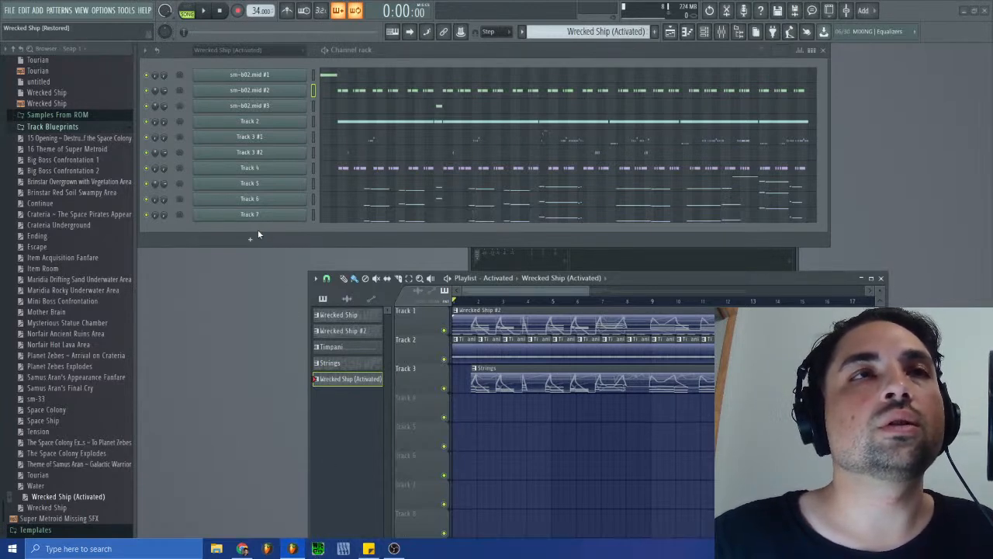
- Switch to SPCTool, load the recent super-metroid-snes RSN archive and play sm-b02.spc
left_click(106, 115)
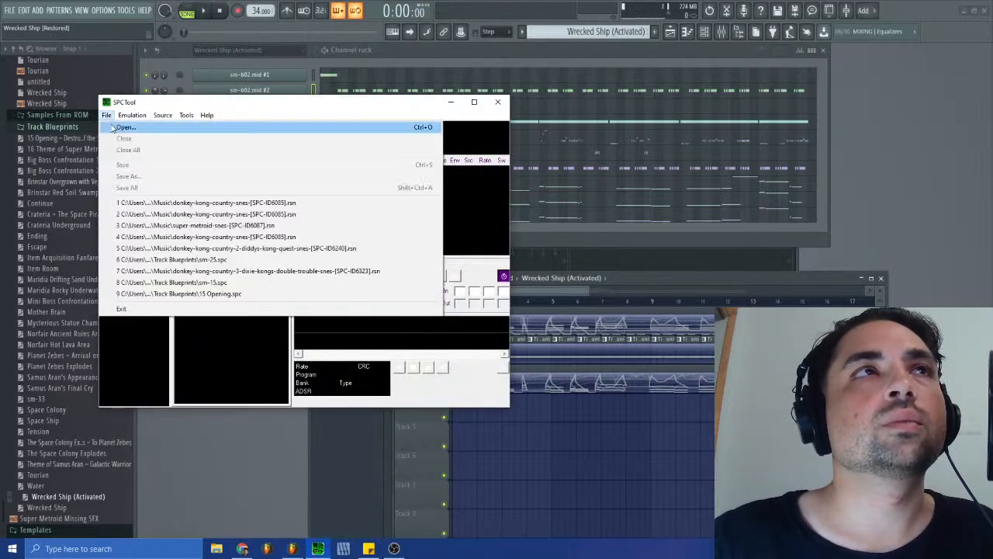
left_click(132, 225)
left_click(114, 316)
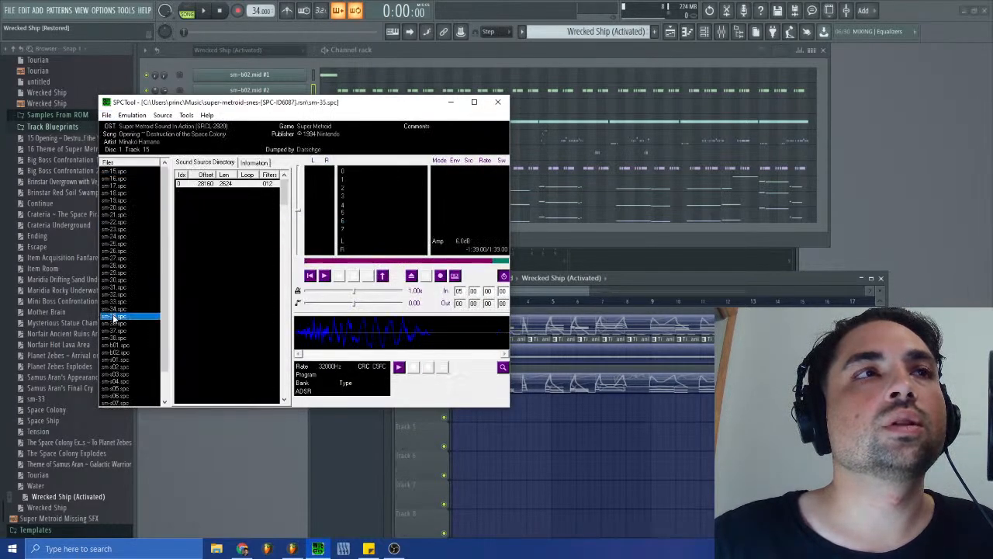
key("Up")
key("Down")
key("Down")
key("Down")
key("Down")
key("Down")
key("Down")
key("Down")
key("Up")
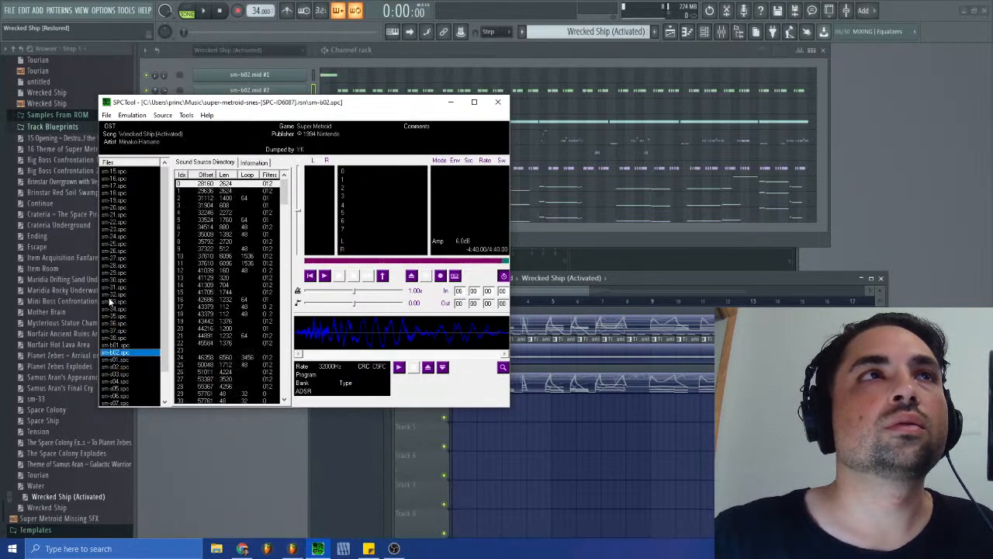
key("Return")
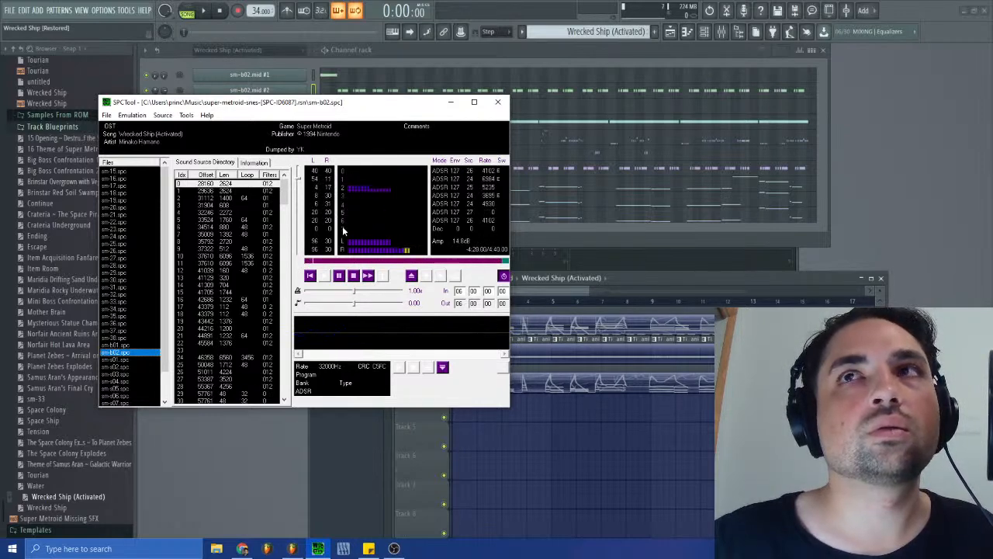
- Move the SPCTool window clear of the channel rack and stop the playback
left_click_drag(345, 109, 758, 196)
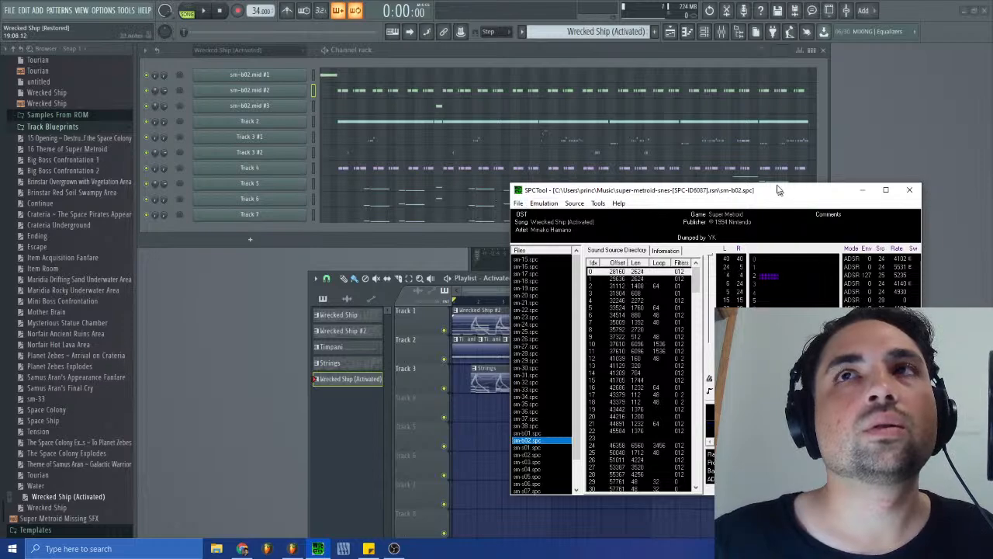
left_click_drag(781, 194, 733, 143)
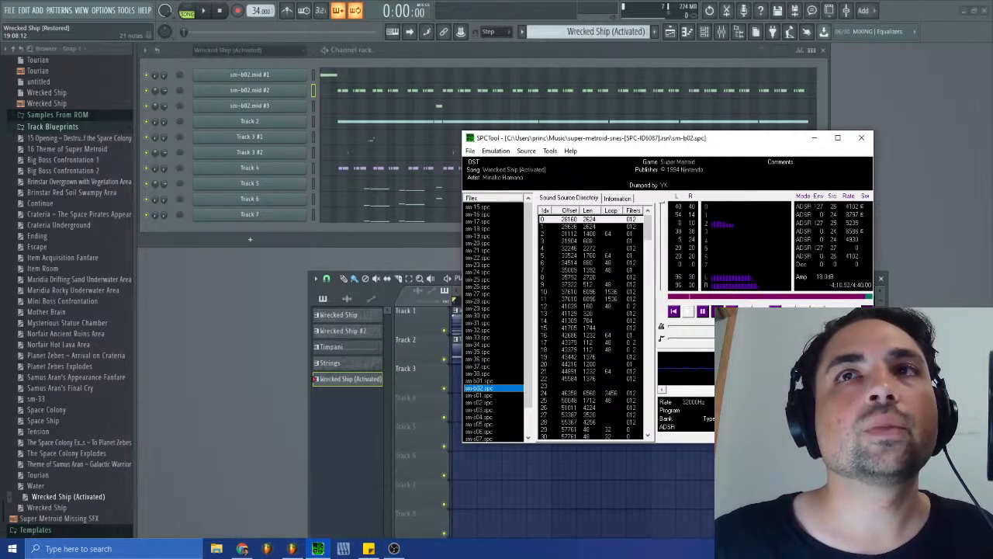
left_click(709, 313)
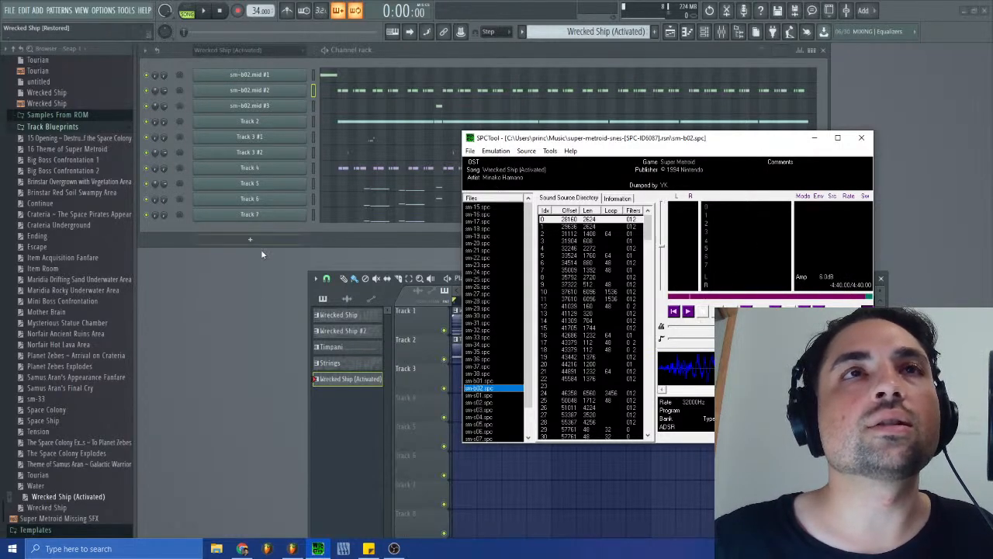
- Return to FL Studio and inspect the Track 2 notes in the piano roll
left_click(255, 301)
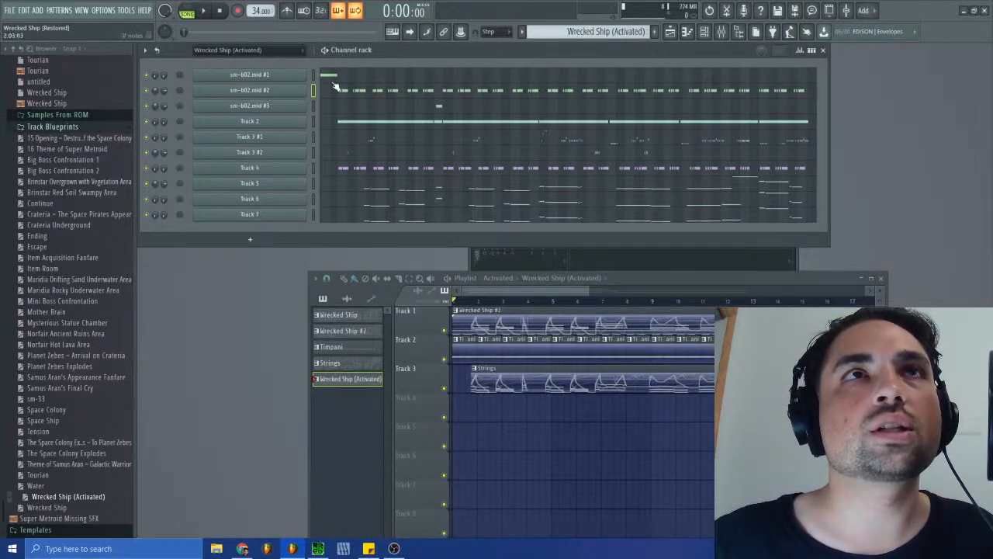
left_click(344, 123)
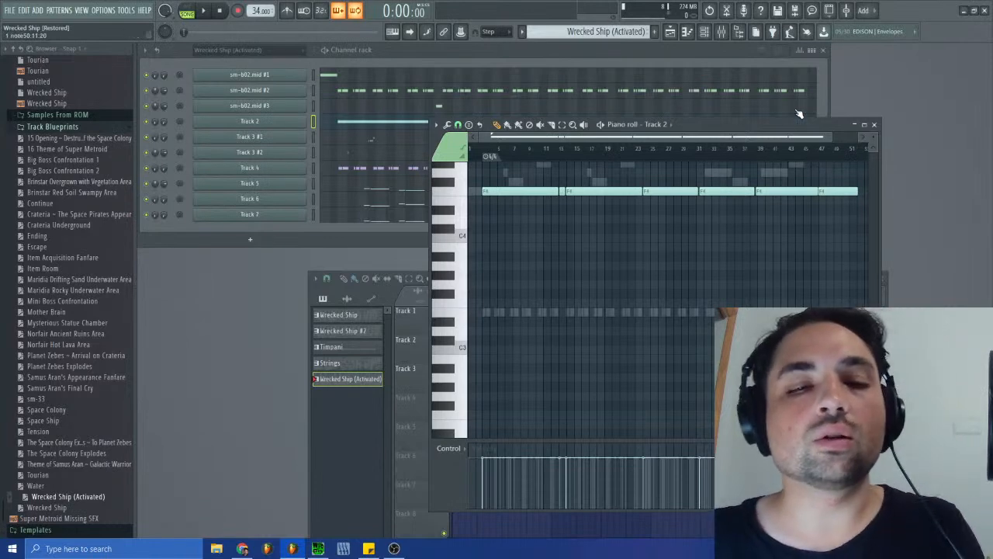
left_click(875, 125)
- Create a new empty pattern and name it Siren
left_click(597, 31)
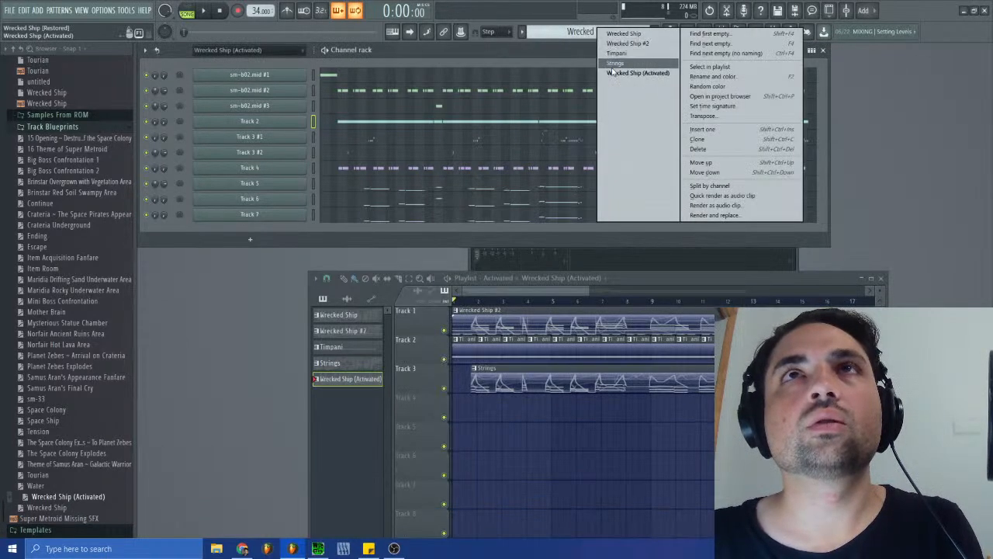
left_click(703, 35)
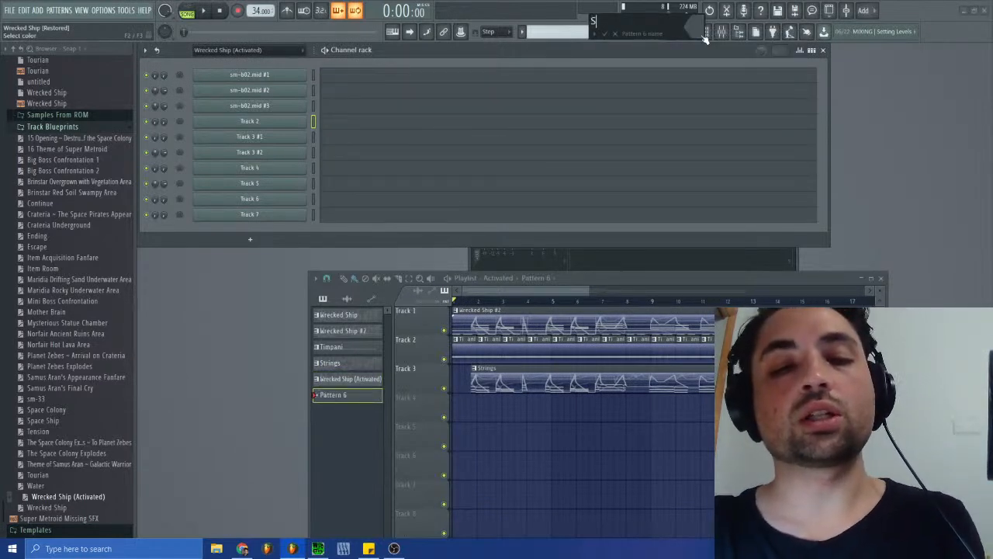
type("Siren")
key("Return")
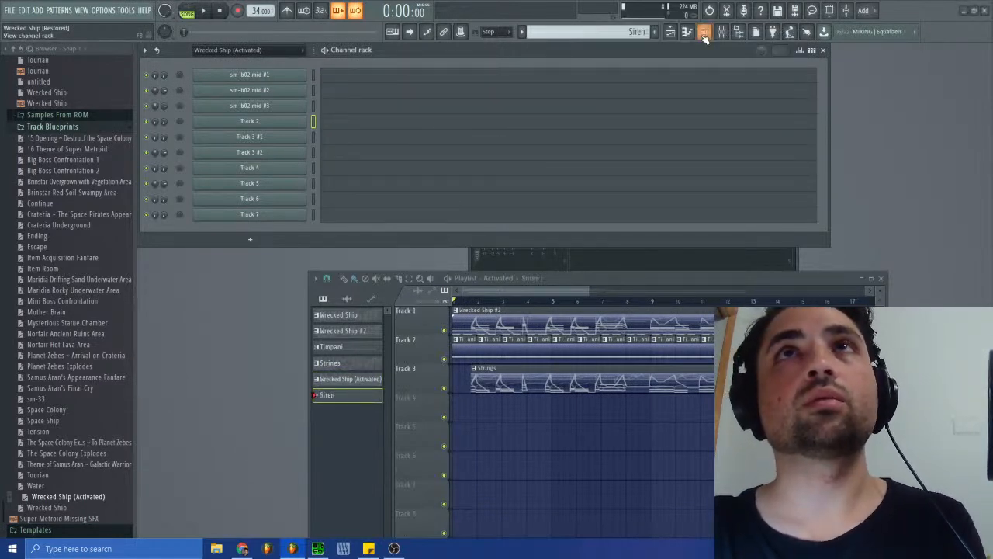
left_click(625, 35)
left_click(605, 33)
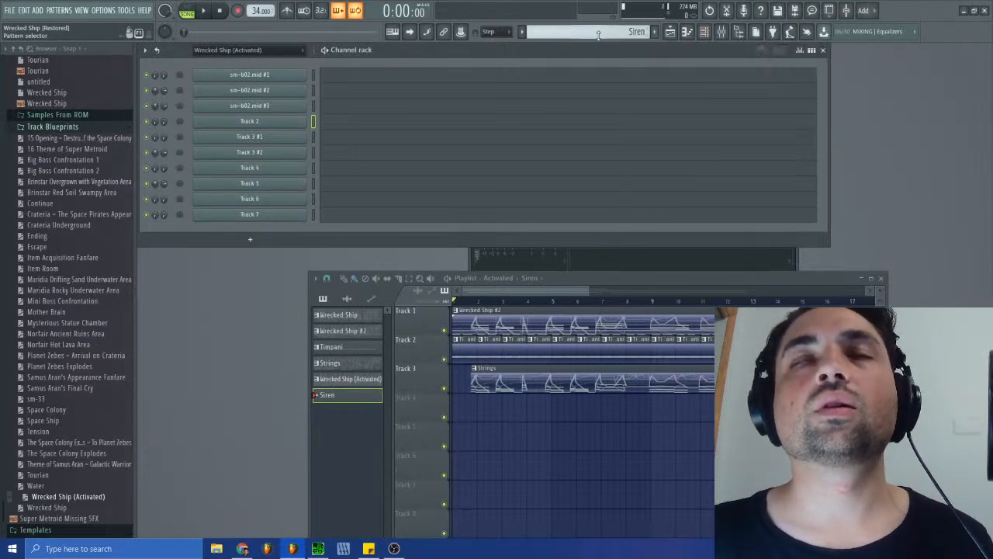
left_click(244, 51)
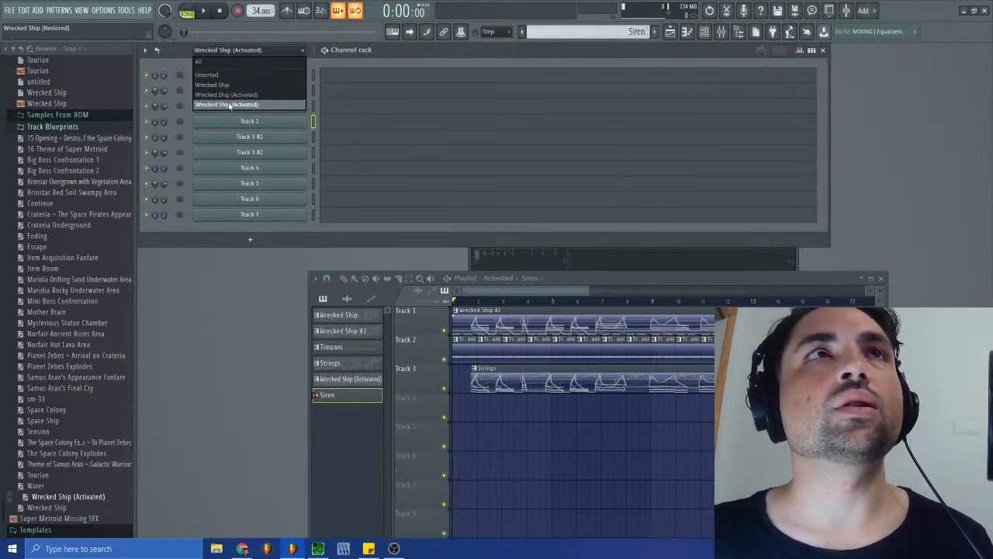
left_click(247, 292)
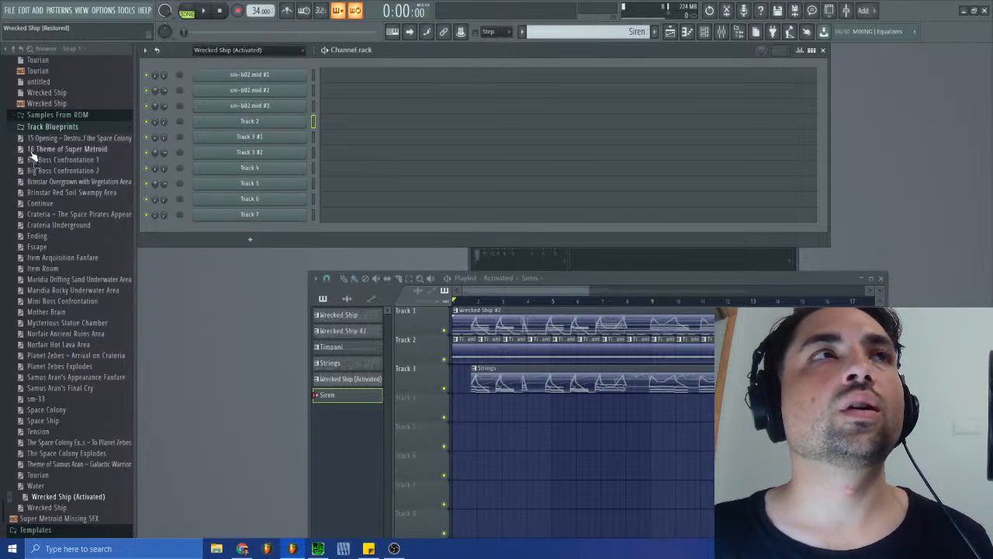
- Open the Remasters and Origins folder under Super Metroid Restored in the browser
scroll(70, 257, "up", 10)
scroll(55, 287, "up", 6)
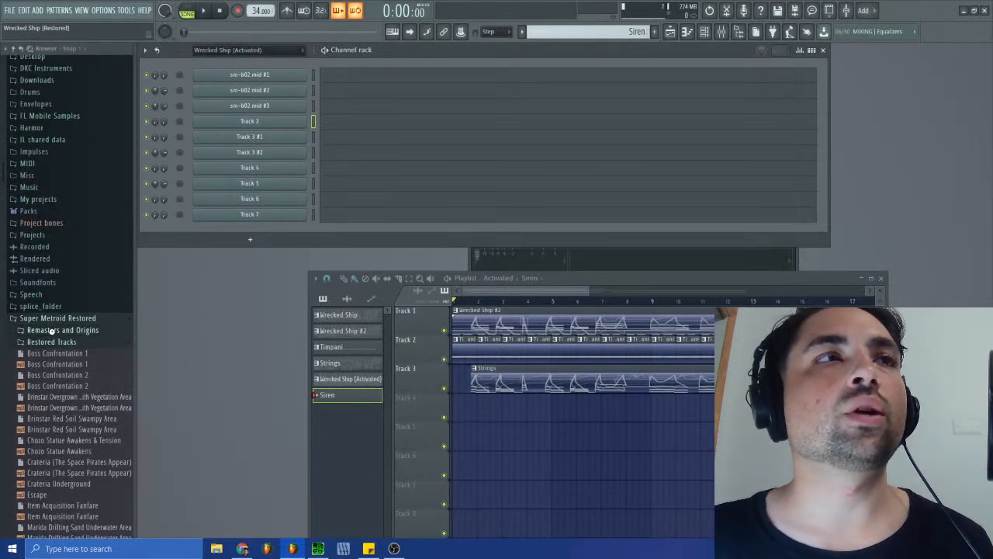
left_click(46, 339)
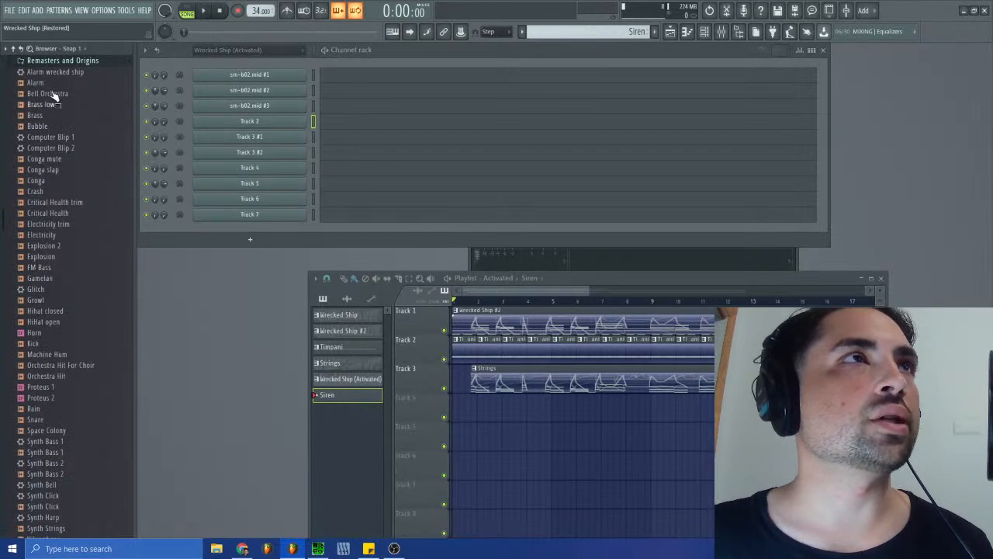
- Find the Alarm wrecked ship preset in Remasters and Origins and add it as a new channel below Track 7
scroll(83, 261, "down", 4)
scroll(54, 392, "up", 7)
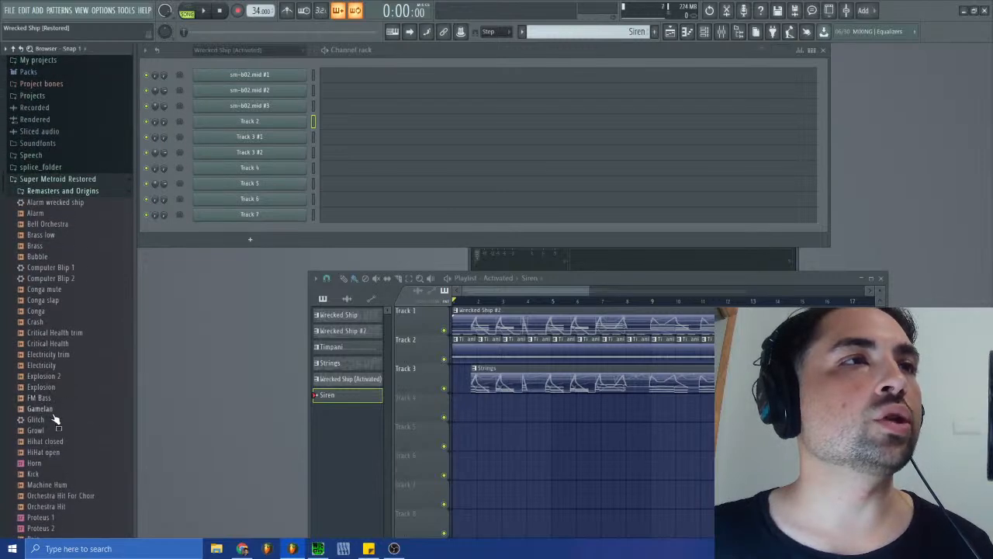
scroll(54, 310, "down", 4)
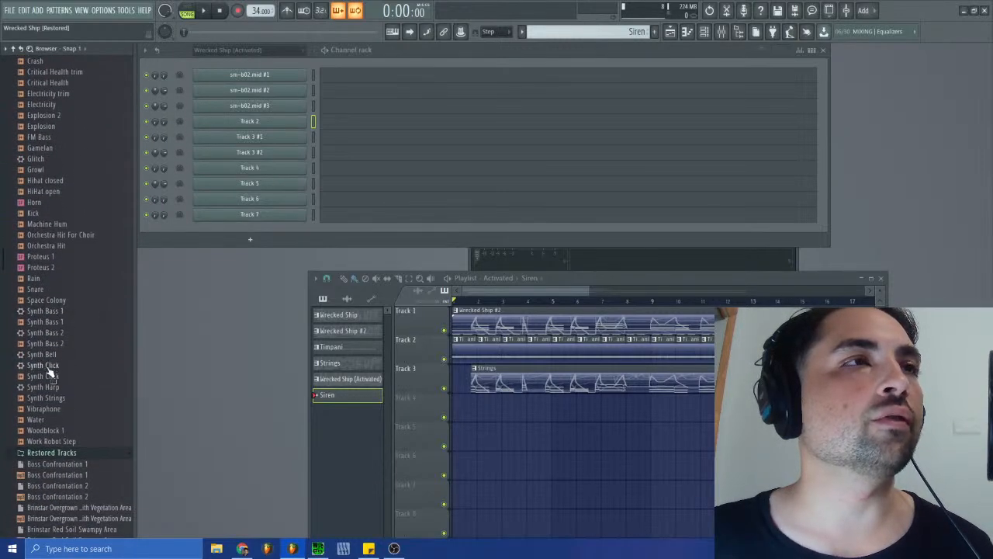
scroll(41, 311, "up", 7)
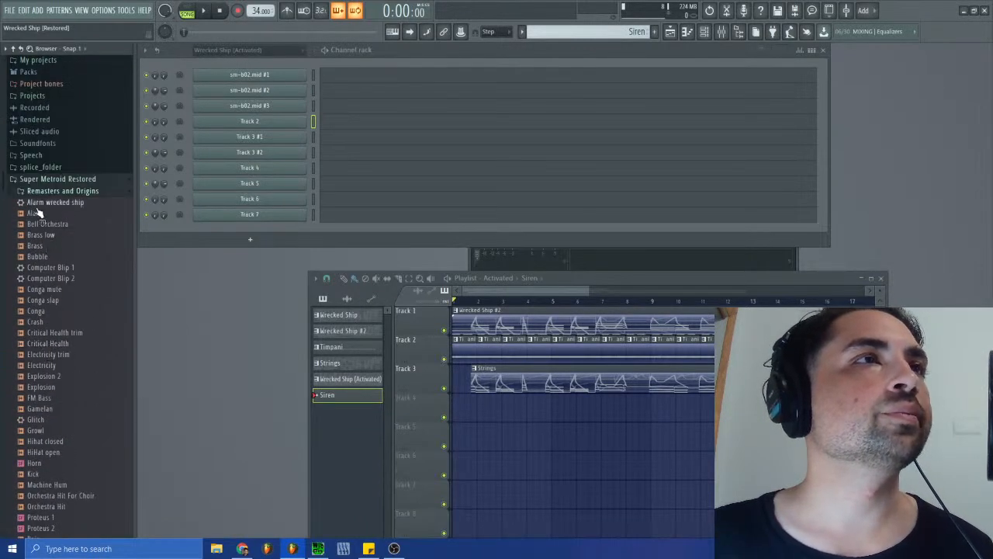
scroll(51, 272, "down", 4)
scroll(47, 294, "down", 4)
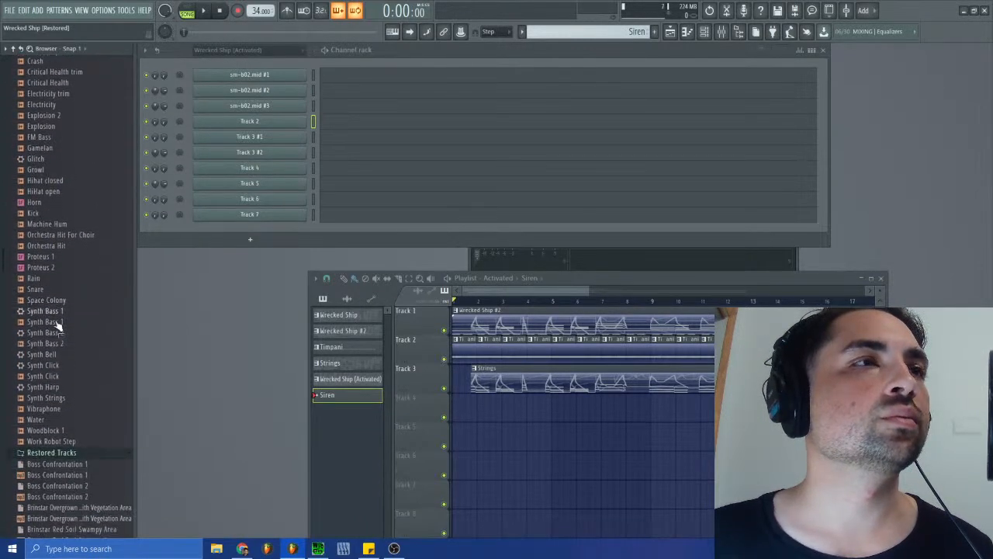
scroll(55, 407, "down", 2)
scroll(70, 396, "up", 7)
scroll(70, 394, "up", 1)
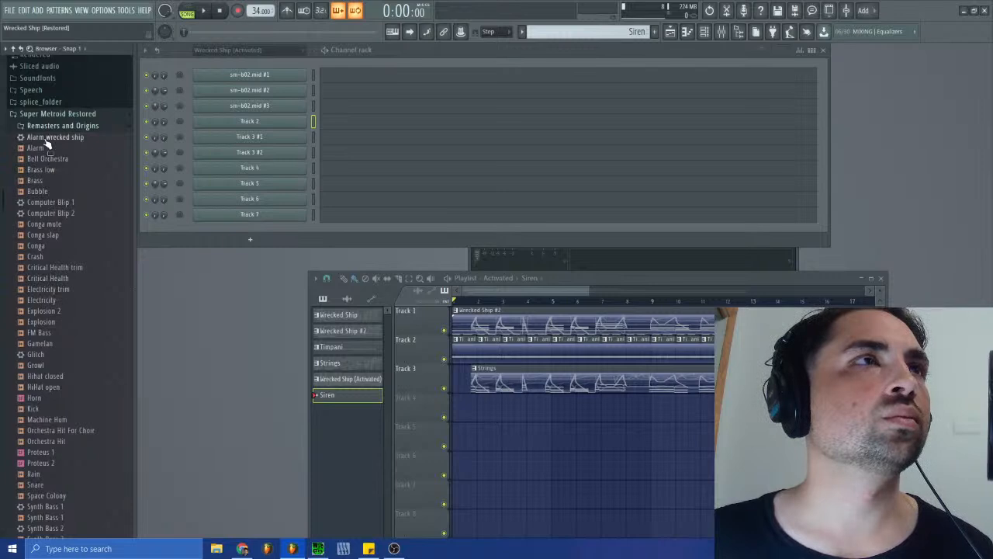
left_click_drag(45, 140, 265, 226)
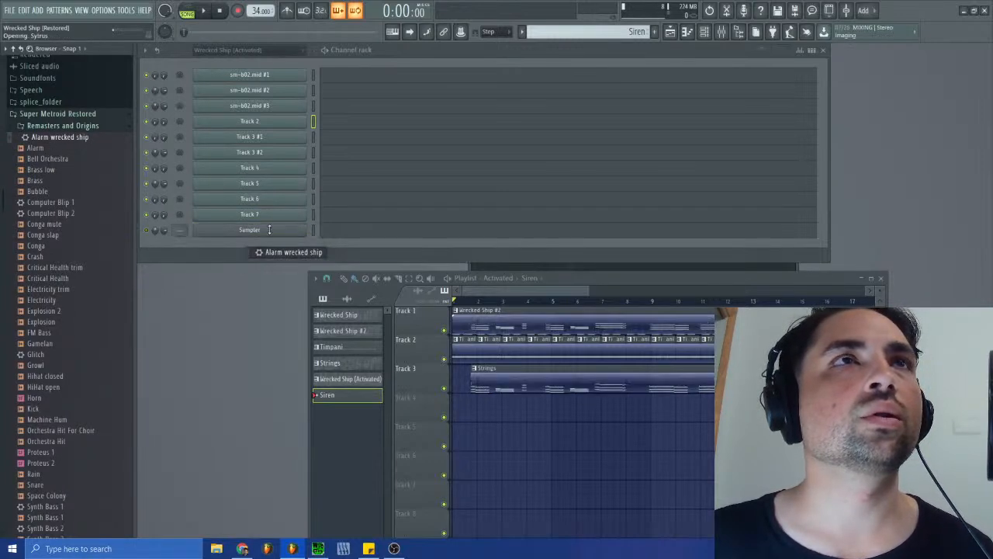
left_click(606, 123)
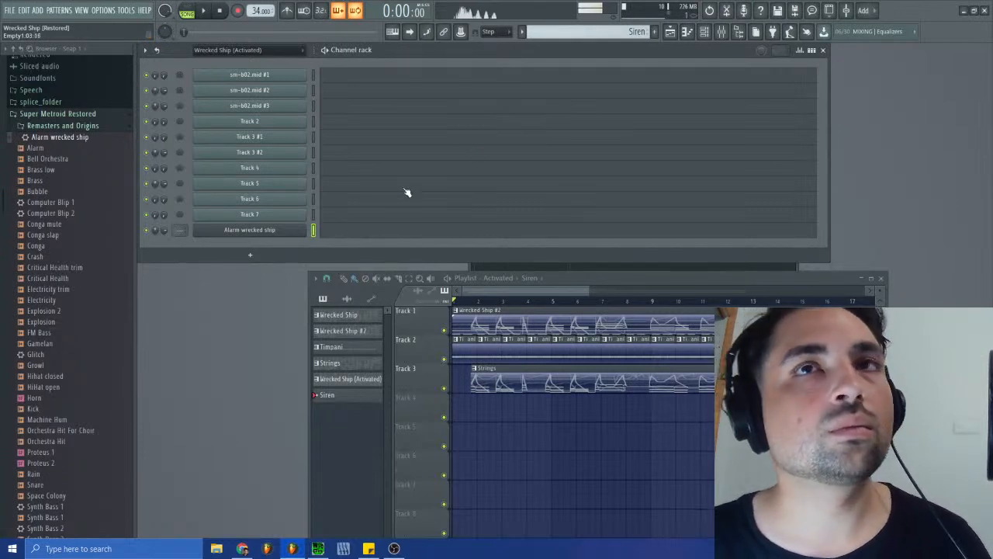
- Listen to the opening of sm-b02.spc in SPCTool again, stop it and return to FL Studio
left_click(317, 548)
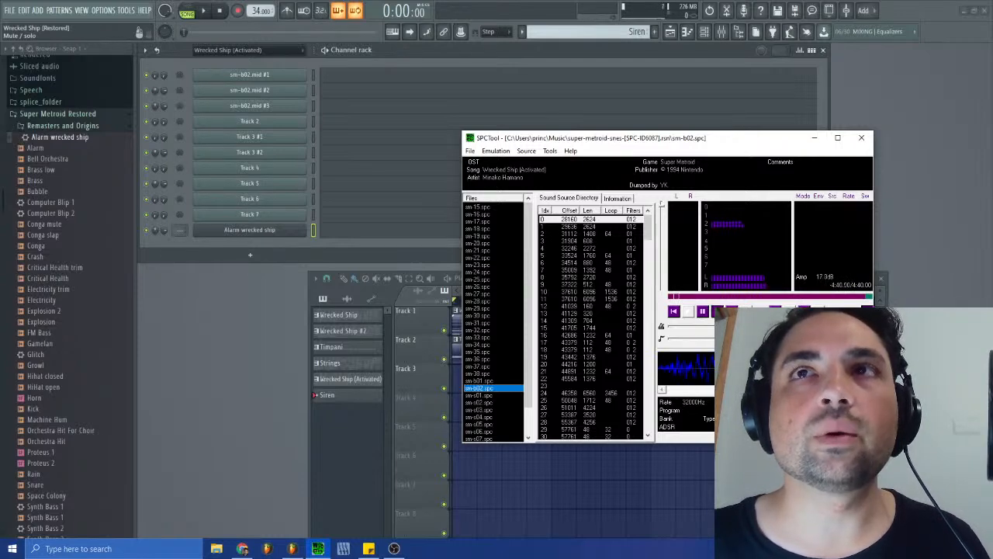
left_click(716, 311)
left_click(292, 324)
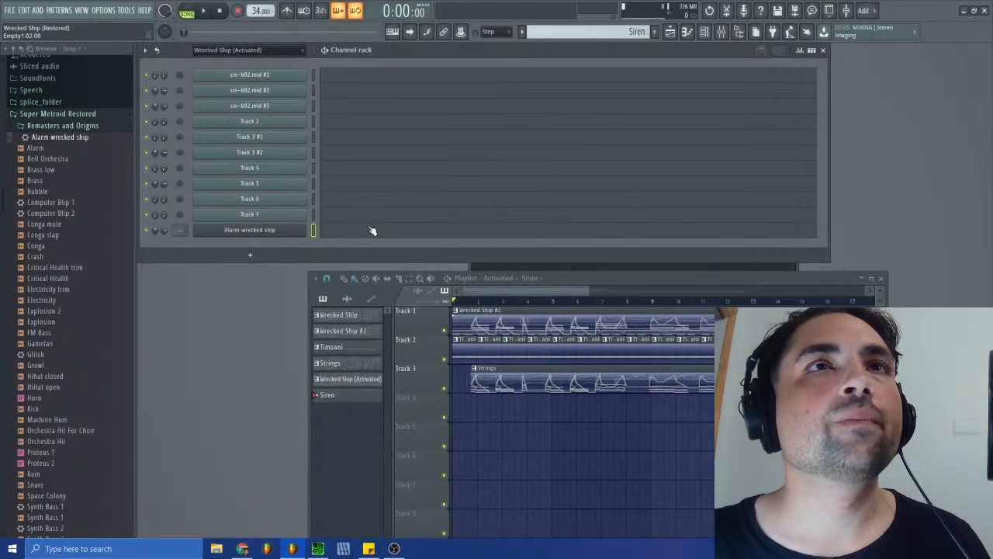
- Switch to the Wrecked Ship (Activated) pattern and examine the opening note of sm-b02.mid #1 in the piano roll
left_click(346, 232)
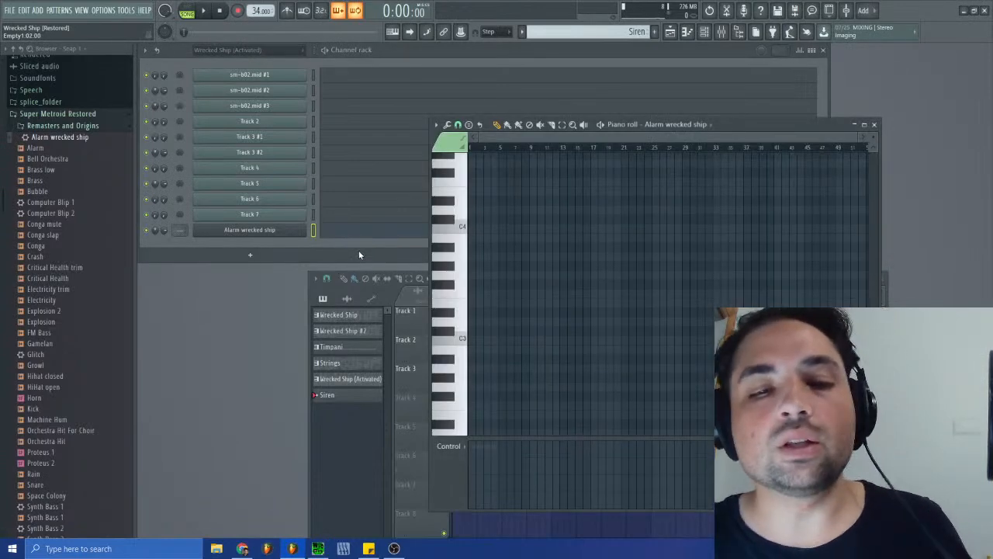
left_click(633, 31)
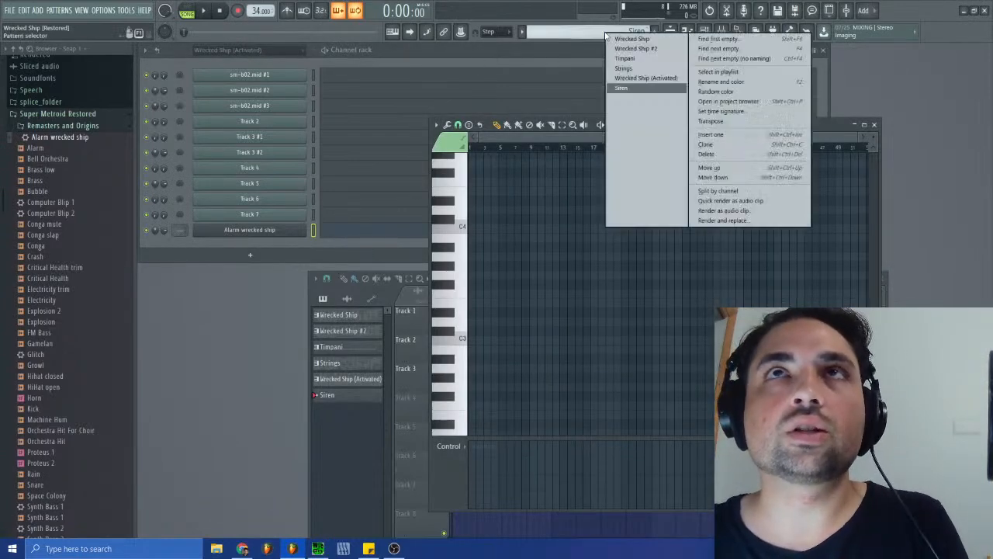
left_click(632, 79)
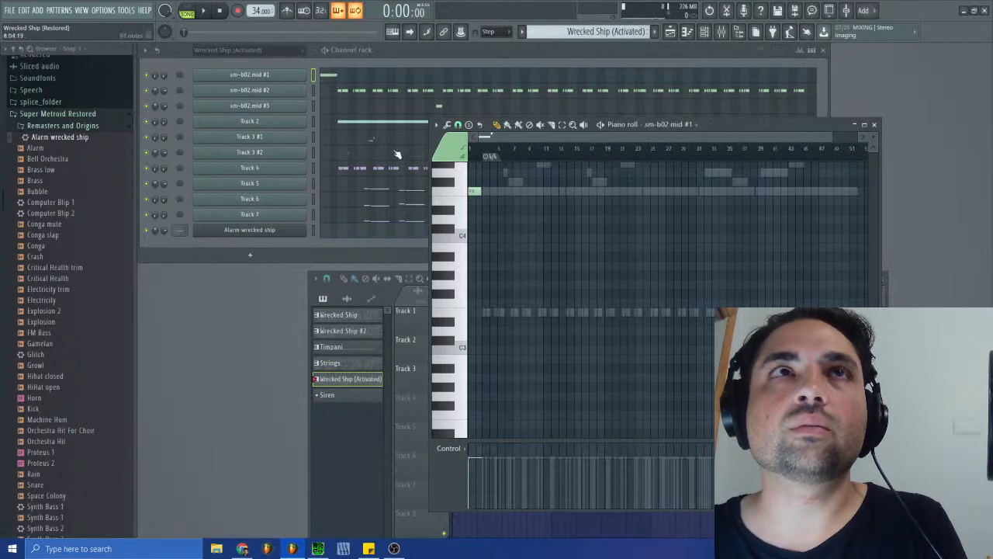
left_click_drag(830, 139, 527, 138)
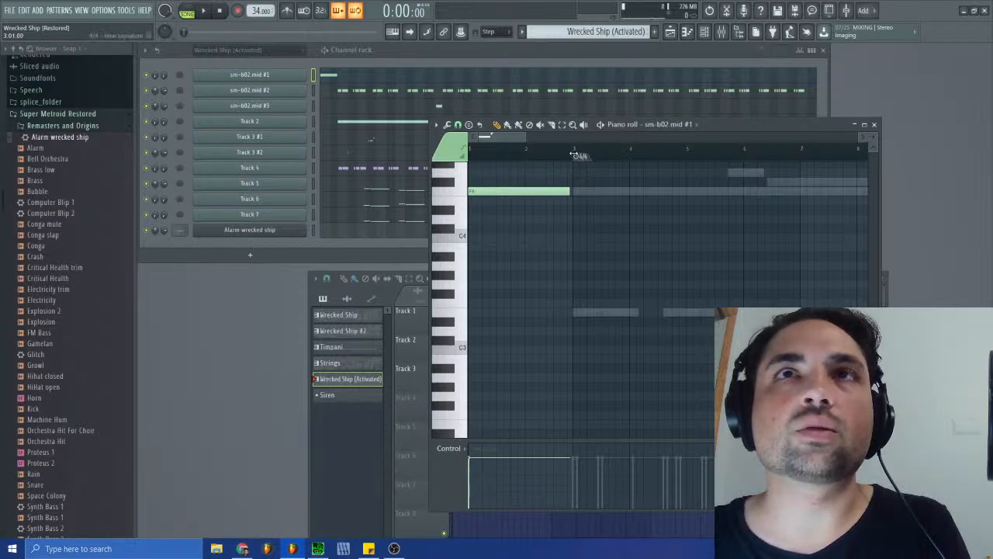
left_click_drag(493, 138, 505, 140)
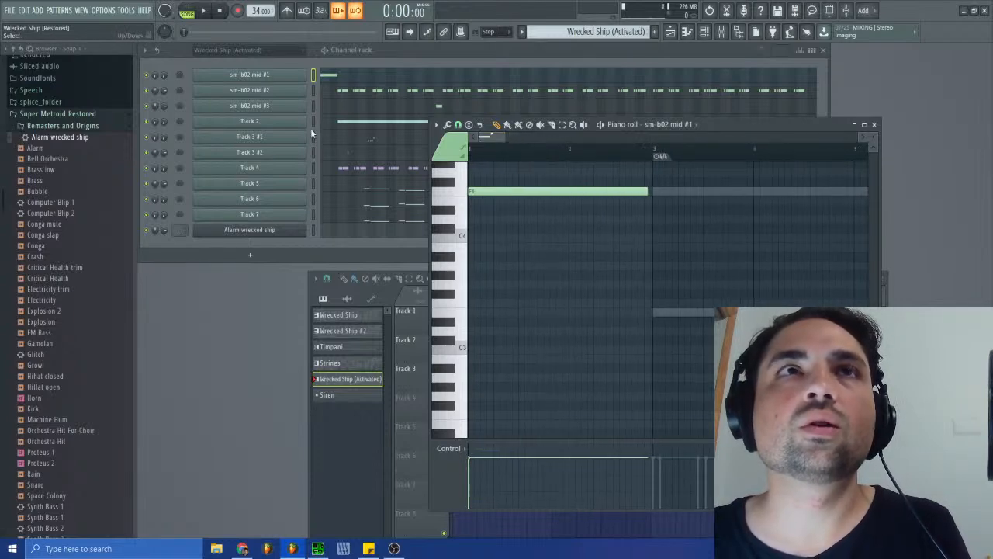
- Move Track 2's first note to the start of the pattern and extend its end to meet the second note
left_click(342, 128)
left_click_drag(658, 191, 473, 190)
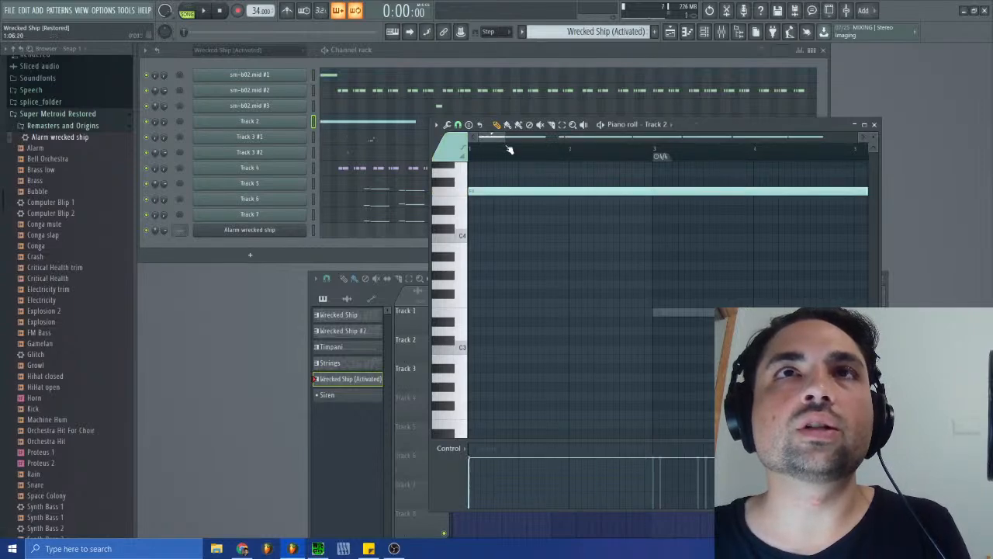
left_click_drag(505, 137, 648, 138)
left_click_drag(627, 191, 654, 193)
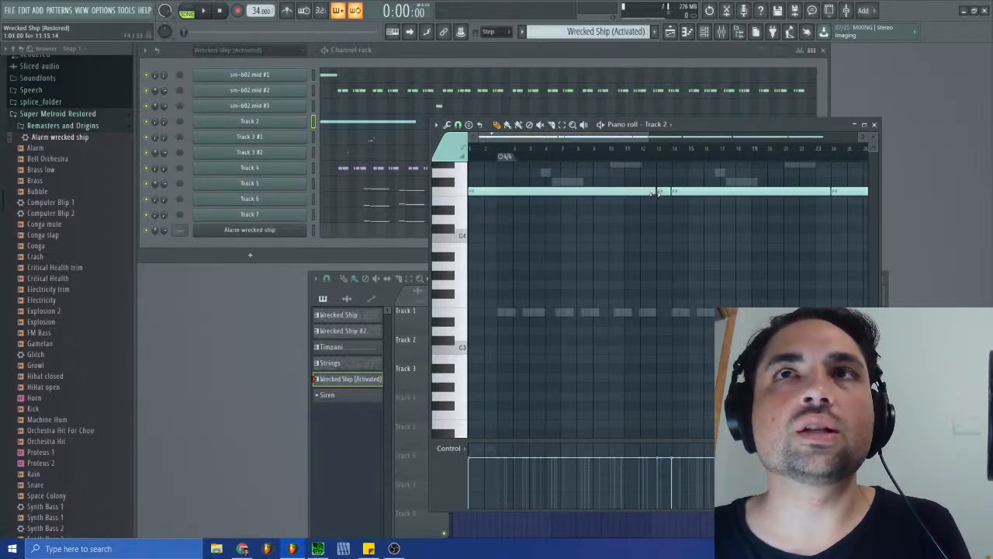
- Undo the resize and move of Track 2's first note and examine the gap before the second note
key("ctrl+z")
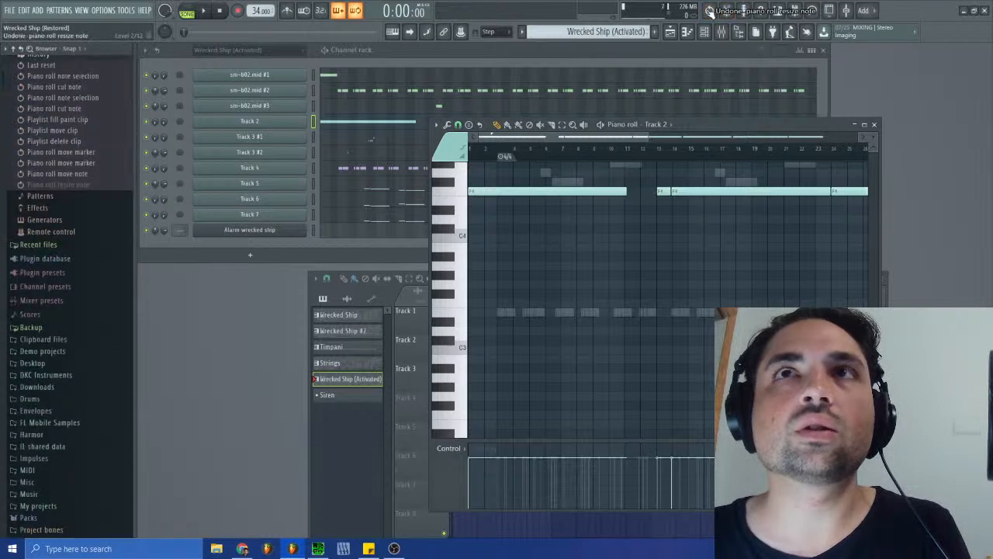
left_click(70, 169)
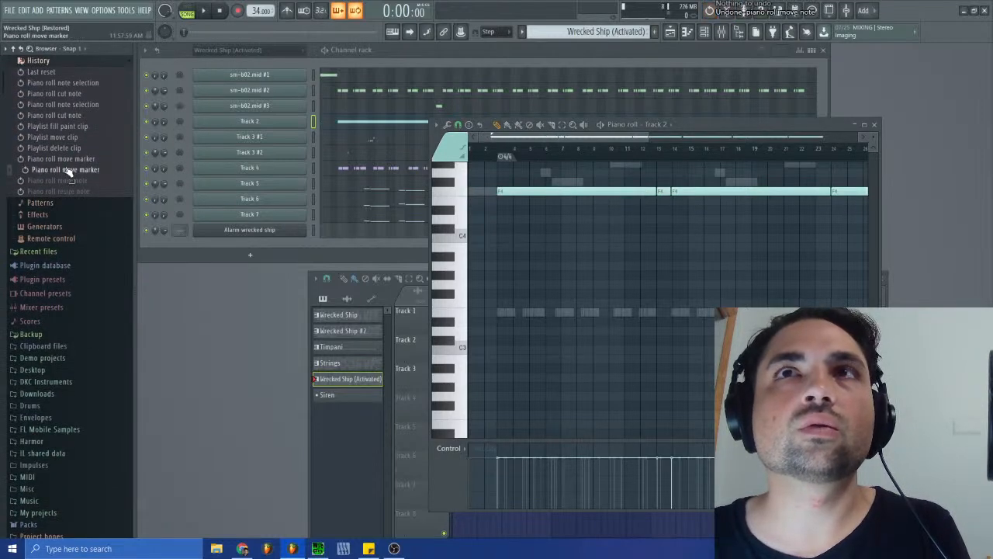
left_click_drag(490, 139, 559, 141)
left_click_drag(645, 136, 560, 138)
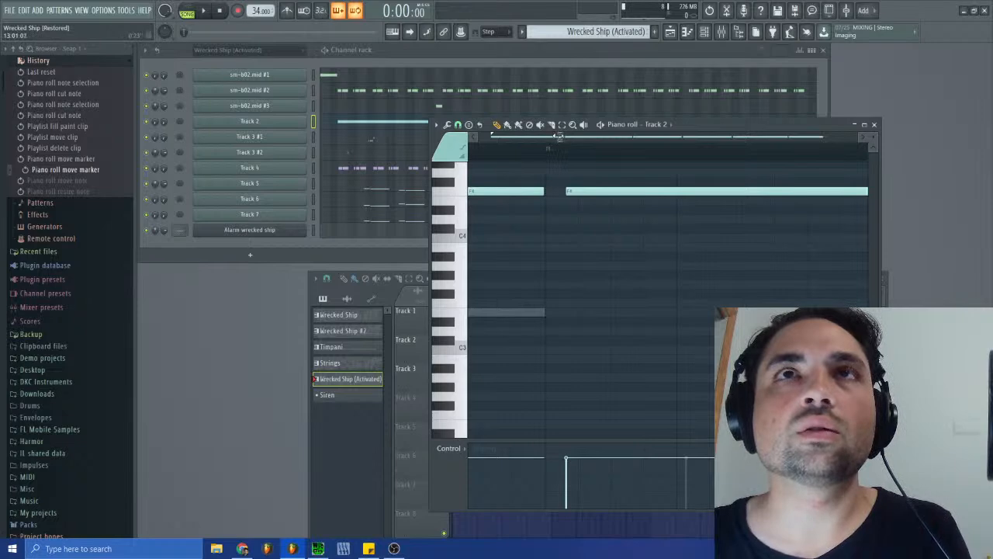
- Move Track 2's first note to the pattern start and extend its end, leaving a small gap before the second note
left_click_drag(560, 136, 349, 149)
left_click_drag(702, 192, 643, 191)
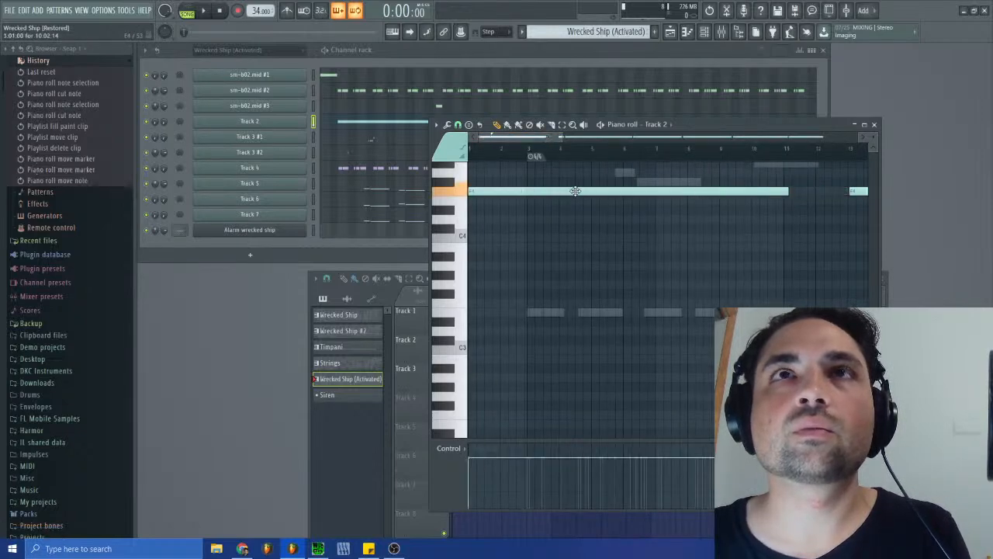
left_click_drag(559, 137, 557, 137)
left_click_drag(478, 134, 541, 138)
left_click_drag(561, 189, 851, 191)
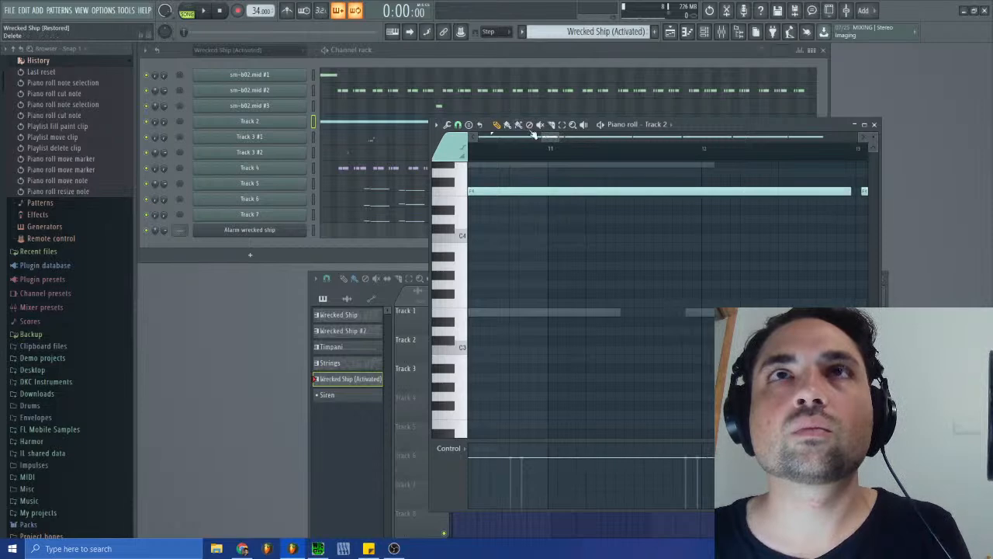
left_click_drag(542, 137, 559, 138)
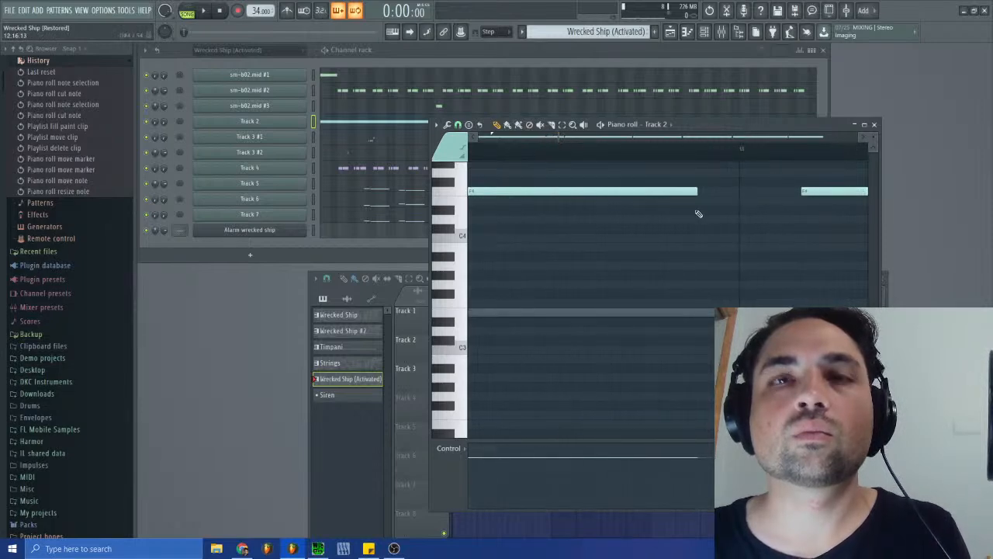
left_click_drag(696, 190, 729, 194)
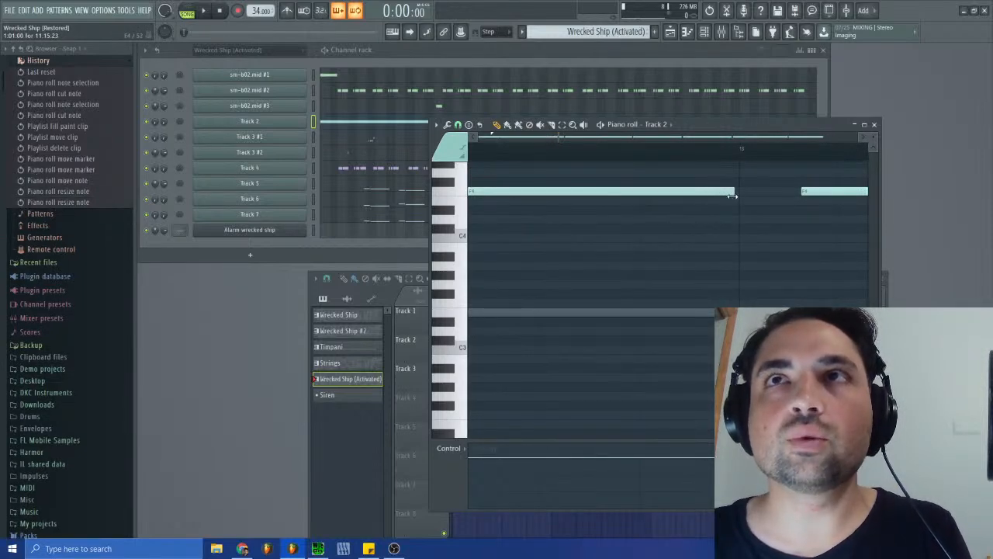
left_click_drag(559, 137, 475, 148)
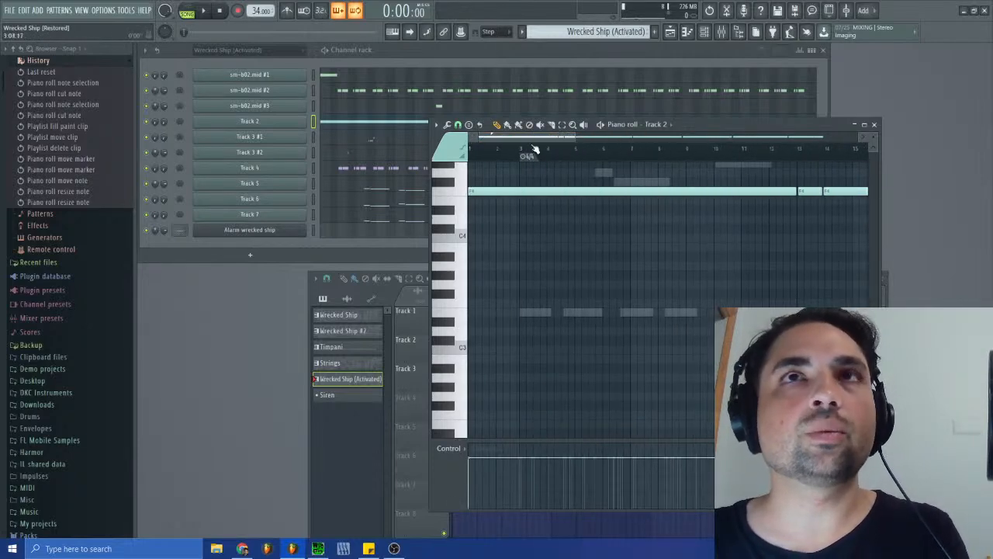
- Switch to the Siren pattern and paste the Track 2 notes into the Alarm wrecked ship channel's piano roll
left_click(612, 31)
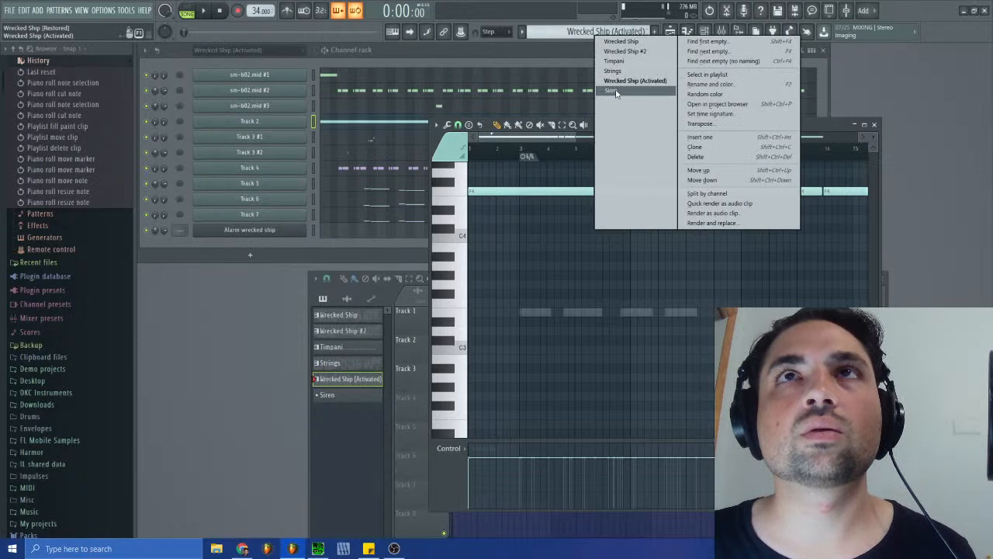
left_click(613, 90)
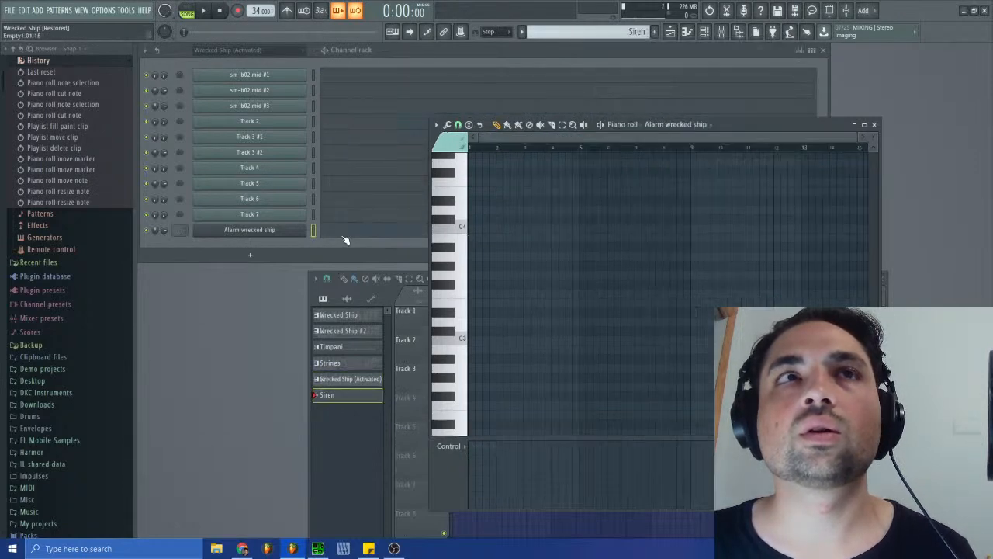
key("ctrl+v")
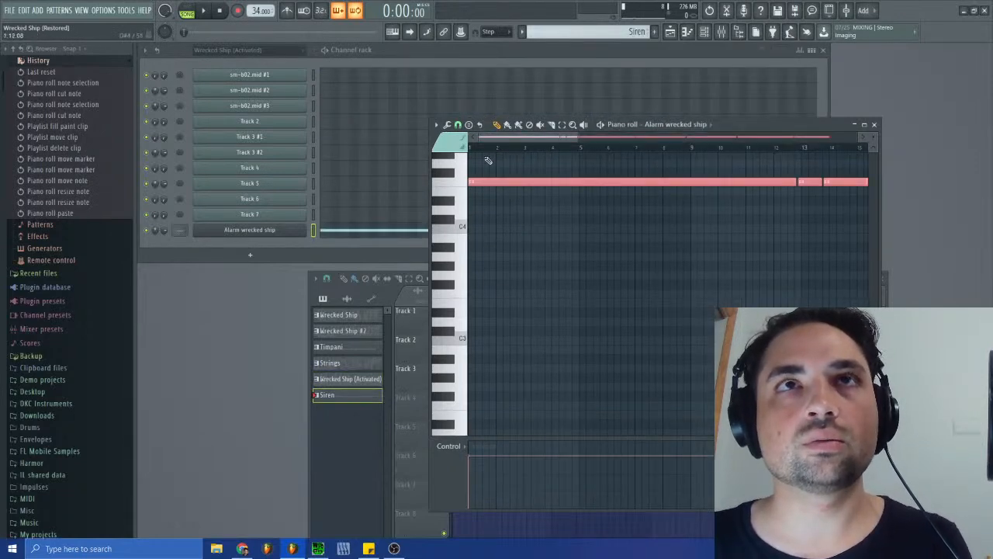
- Raise the pasted siren notes to C5 and play the Siren pattern from the start
key("space")
left_click(476, 183)
mouse_move(477, 184)
left_mouse_down()
mouse_move(477, 173)
mouse_move(476, 196)
mouse_move(477, 178)
left_mouse_up()
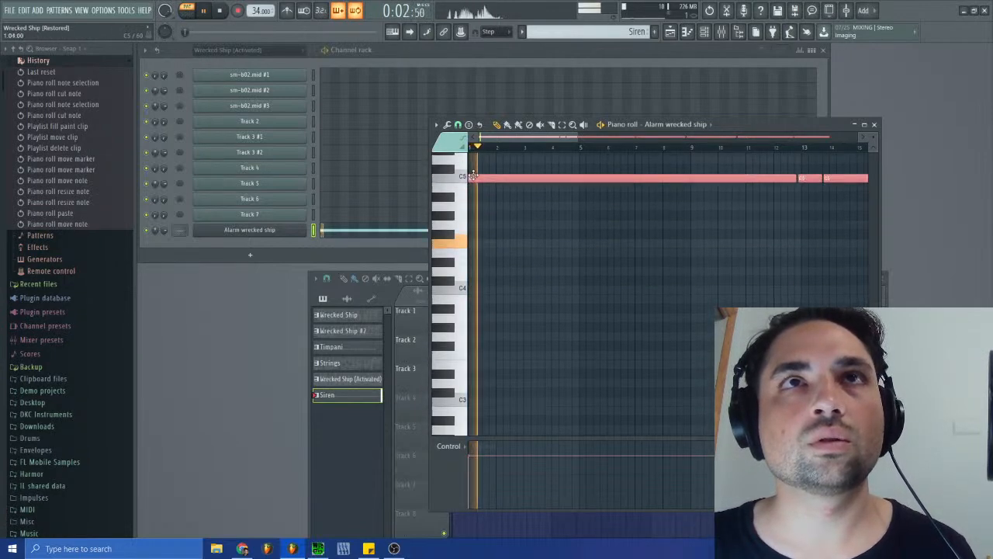
left_click(218, 7)
left_click(207, 11)
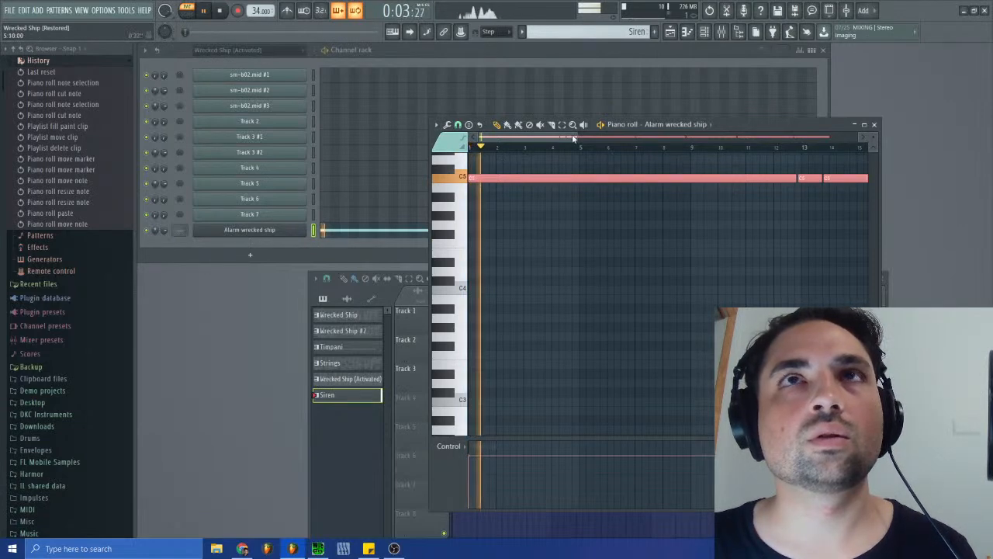
- Close the piano roll, switch to SPCTool and listen to the opening of sm-b02.spc for comparison, stopping it at the end
left_click(875, 126)
left_click(319, 549)
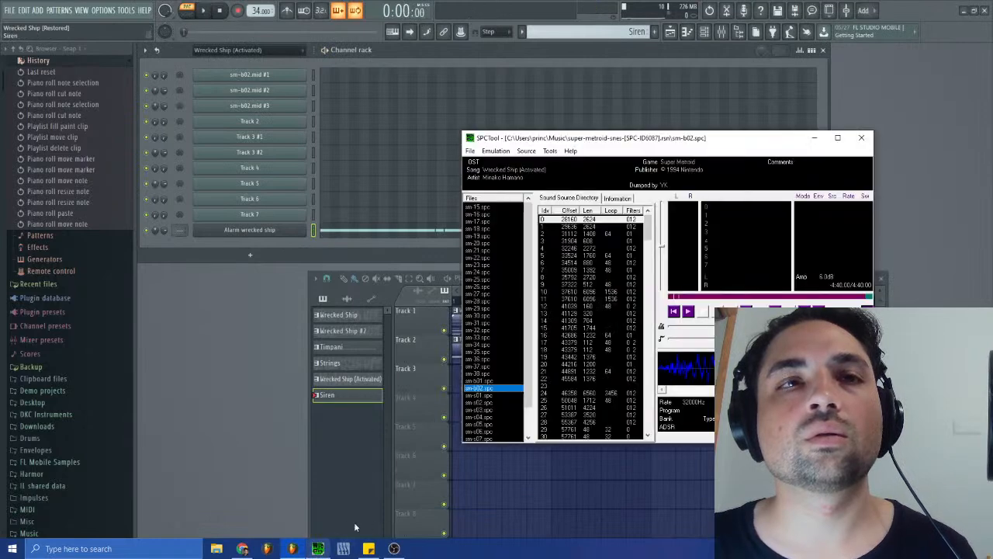
left_click(688, 311)
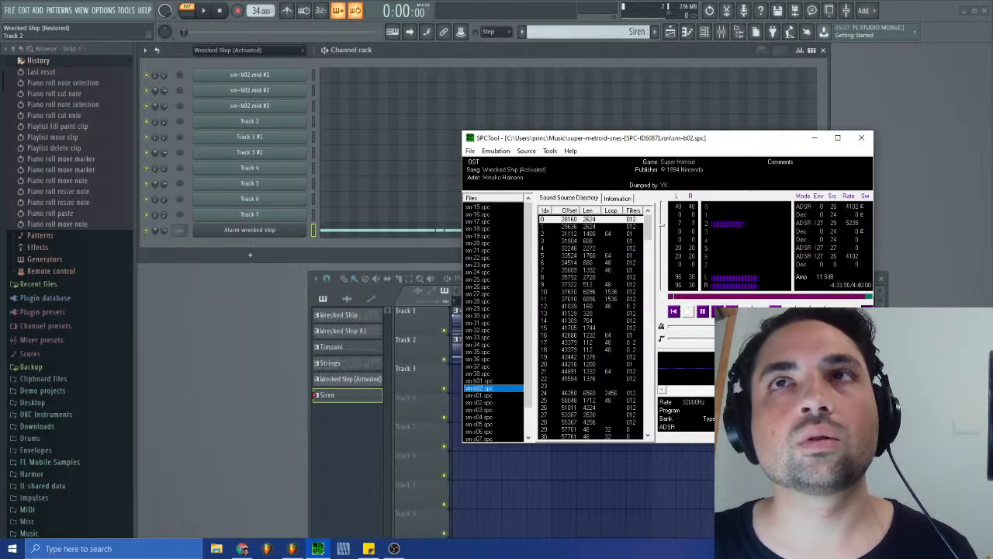
left_click(713, 312)
- Play the Siren pattern in FL Studio and set operator 1's frequency ratio in Alarm wrecked ship to 1.2000
left_click(204, 11)
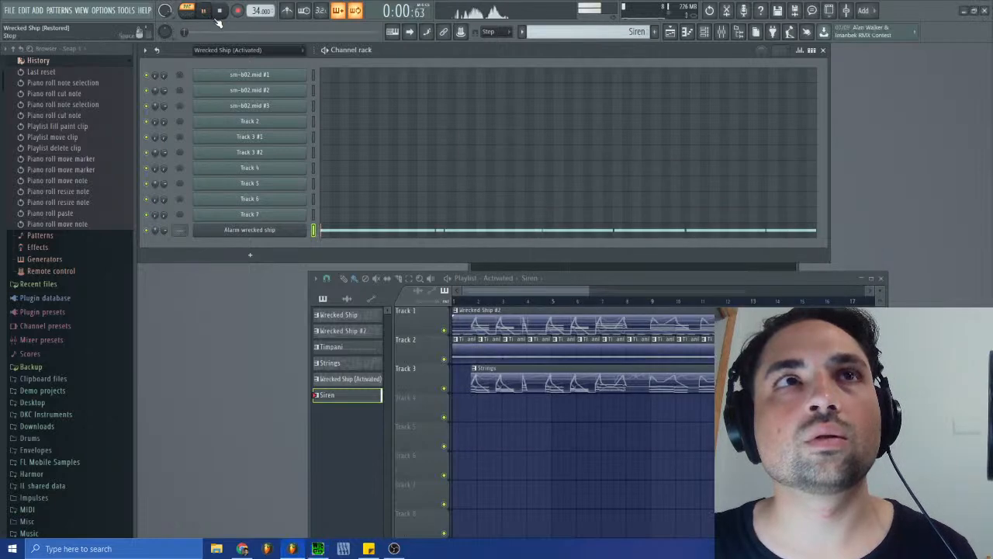
left_click(284, 230)
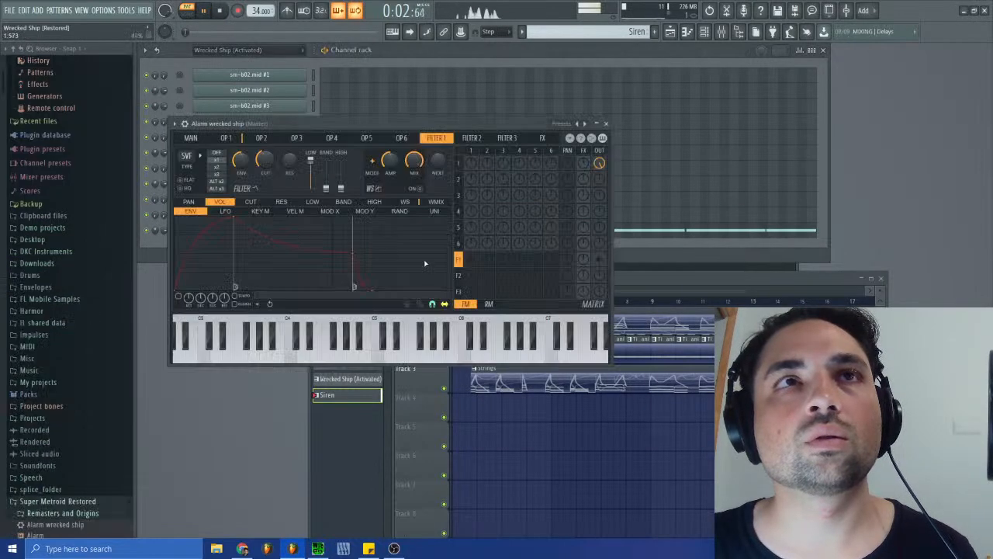
key("space")
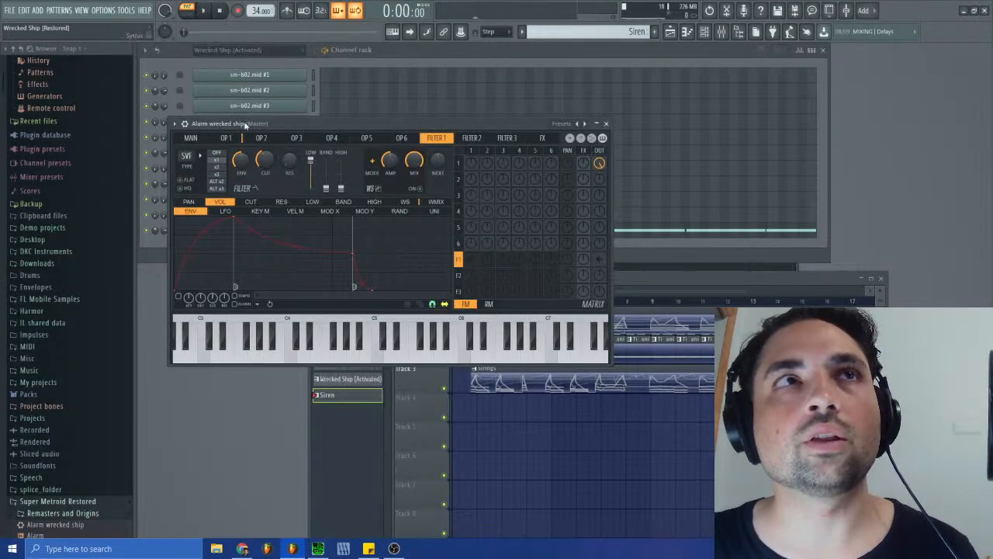
left_click(225, 138)
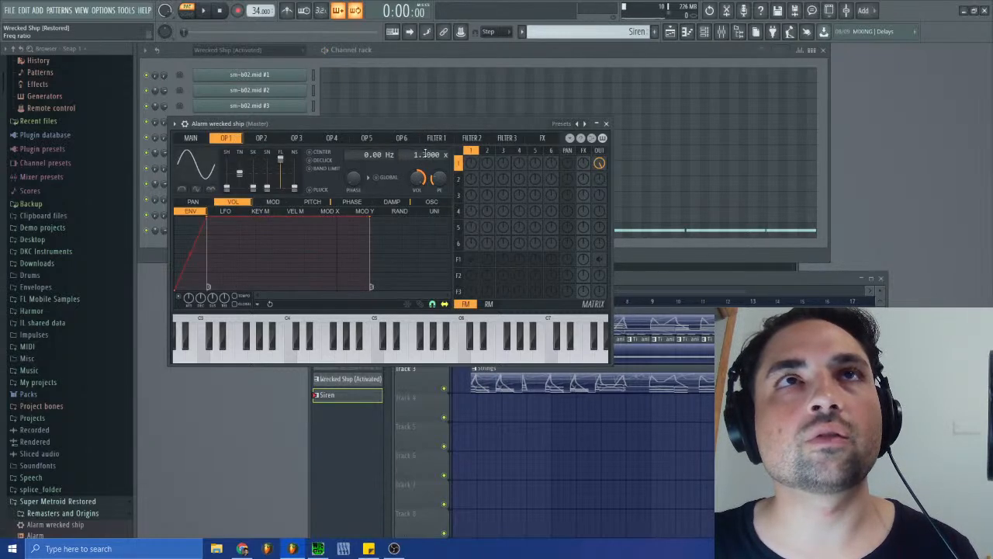
left_click_drag(422, 155, 423, 160)
- Listen to the retuned siren, close the synth window, and switch back to the Wrecked Ship (Activated) pattern
left_click(204, 11)
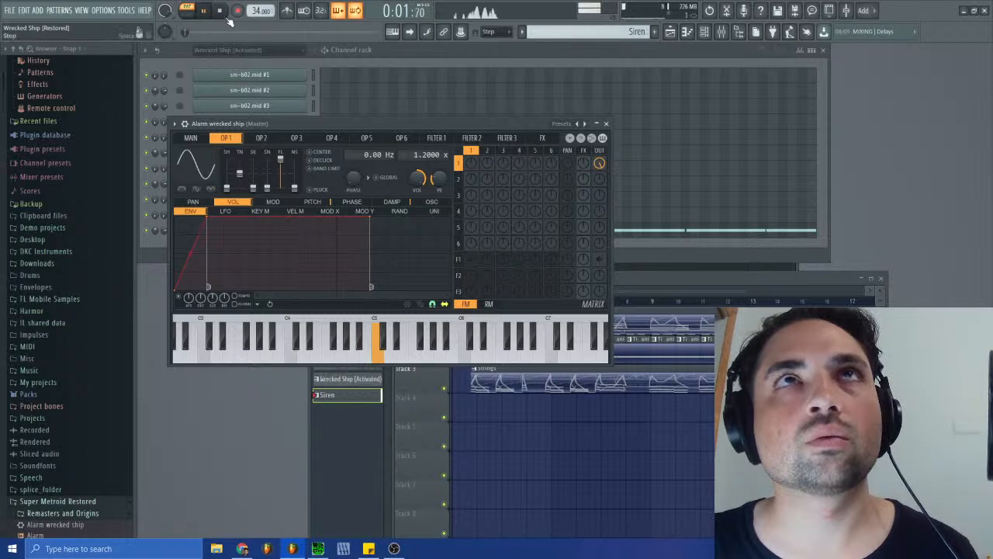
left_click(606, 123)
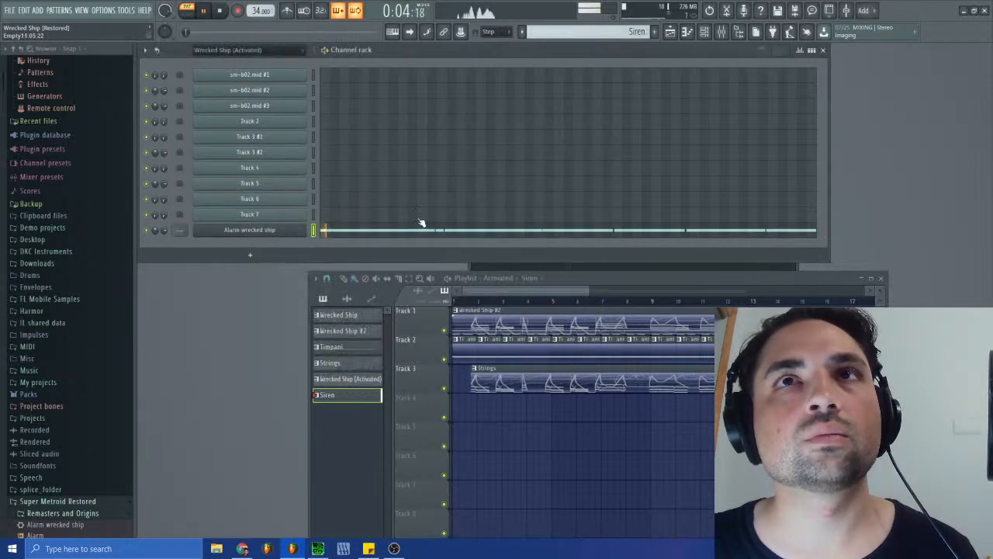
left_click(221, 11)
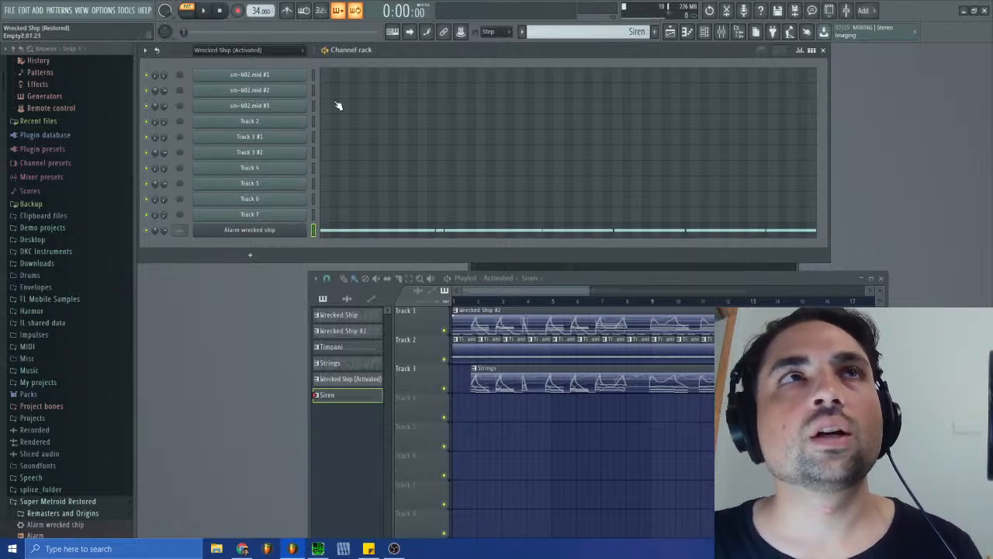
left_click(606, 31)
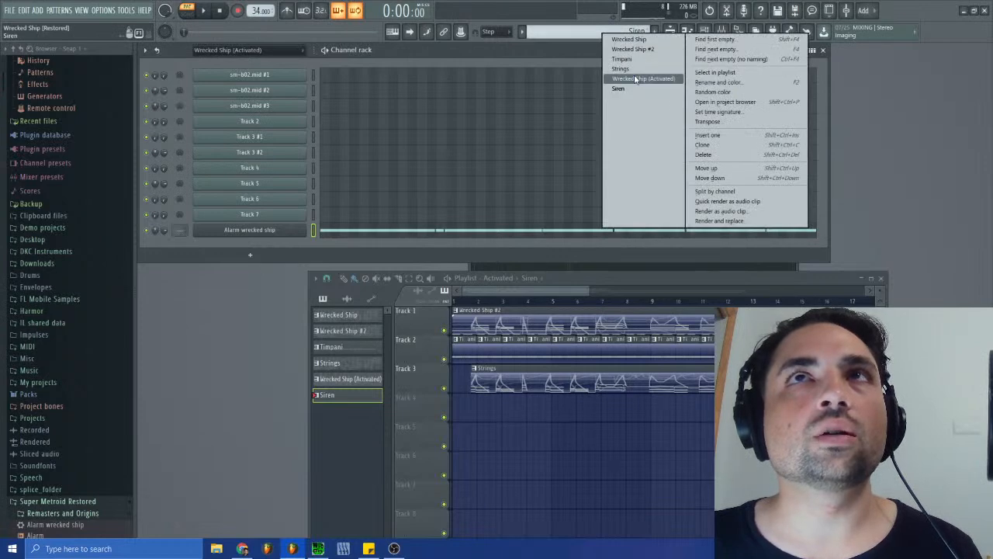
left_click(643, 78)
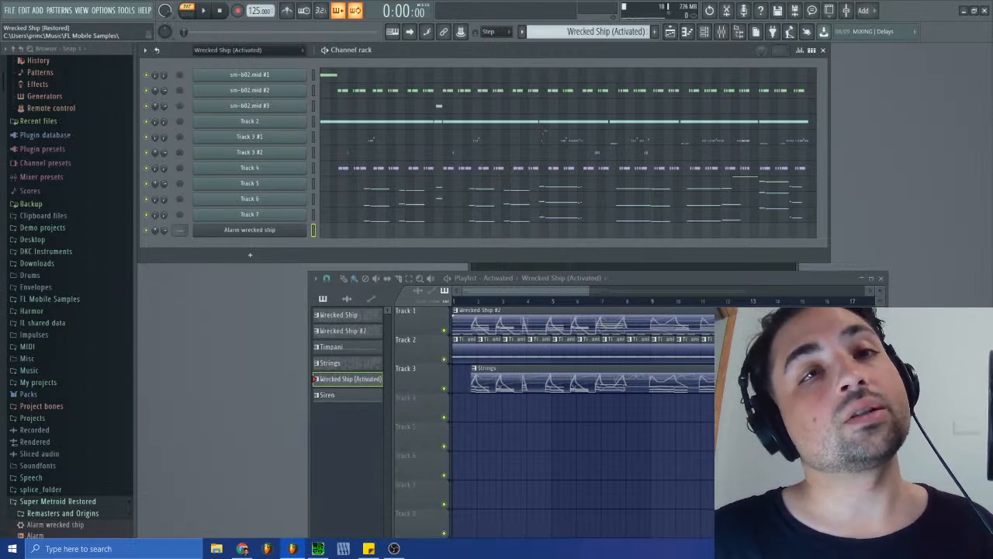
left_click_drag(491, 290, 460, 308)
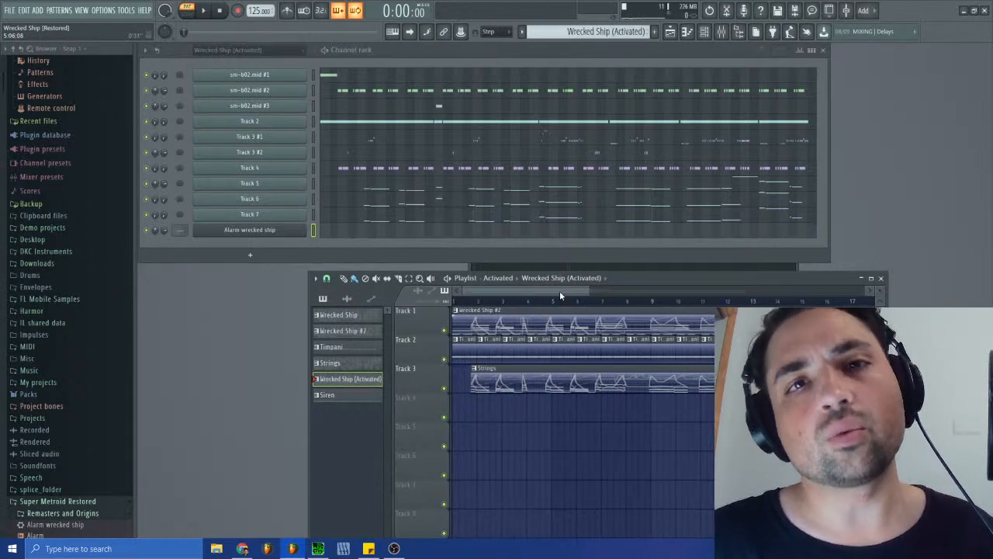
left_click_drag(560, 291, 502, 309)
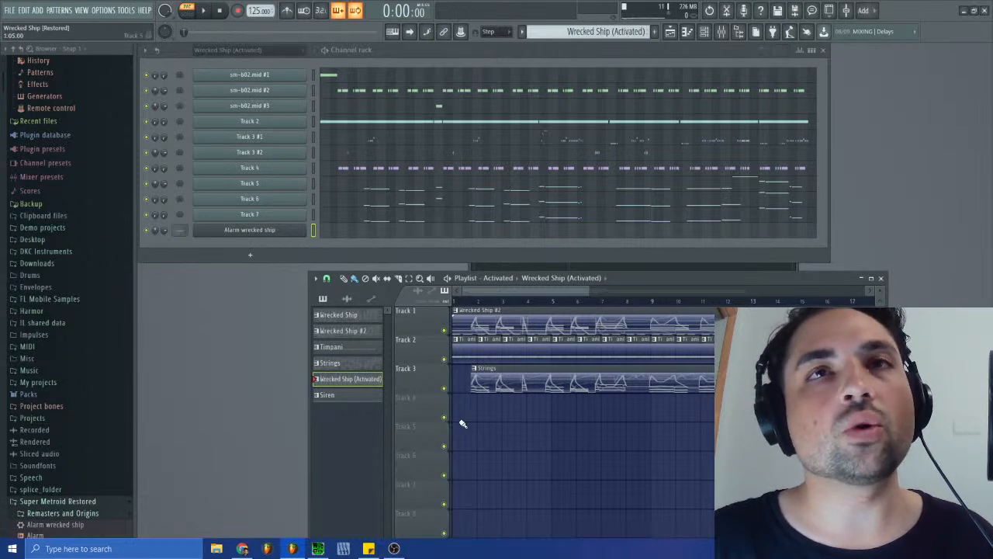
left_click_drag(514, 292, 467, 298)
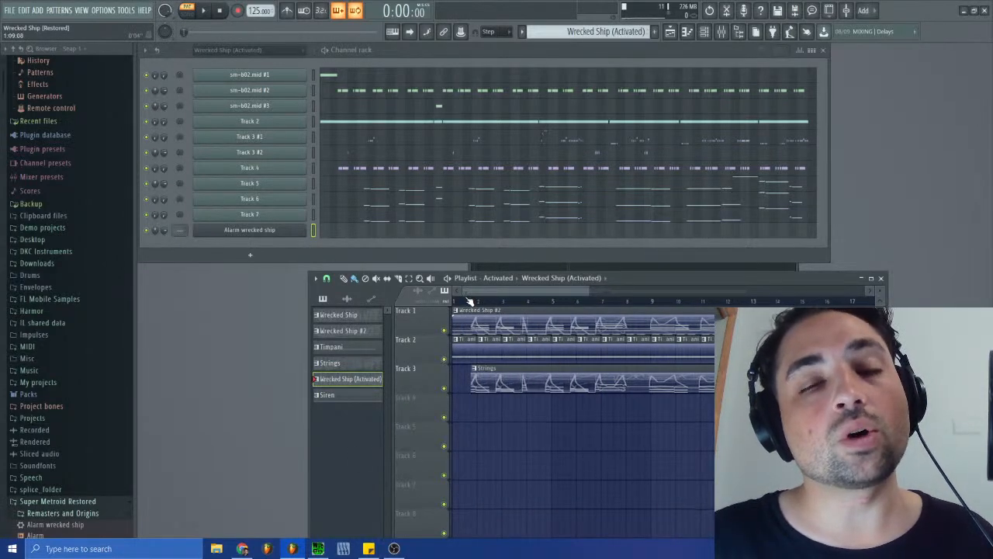
left_click_drag(507, 291, 462, 301)
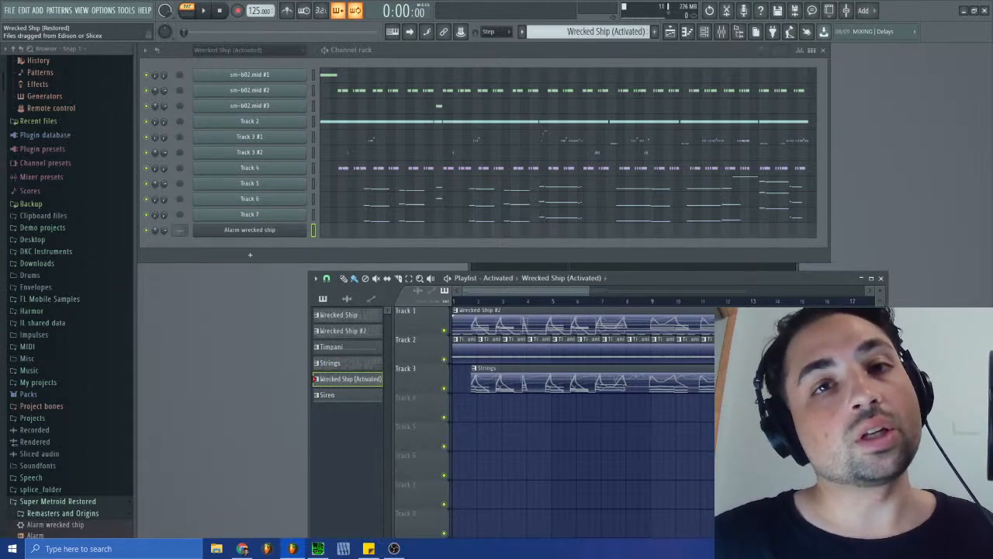
left_click_drag(516, 293, 443, 291)
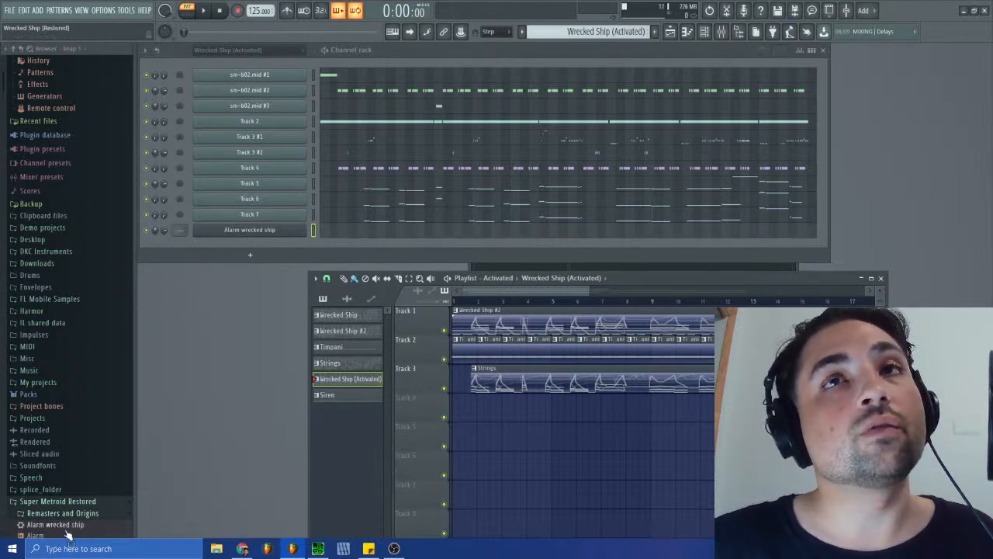
mouse_move(515, 290)
left_mouse_down()
mouse_move(531, 289)
mouse_move(518, 289)
left_mouse_up()
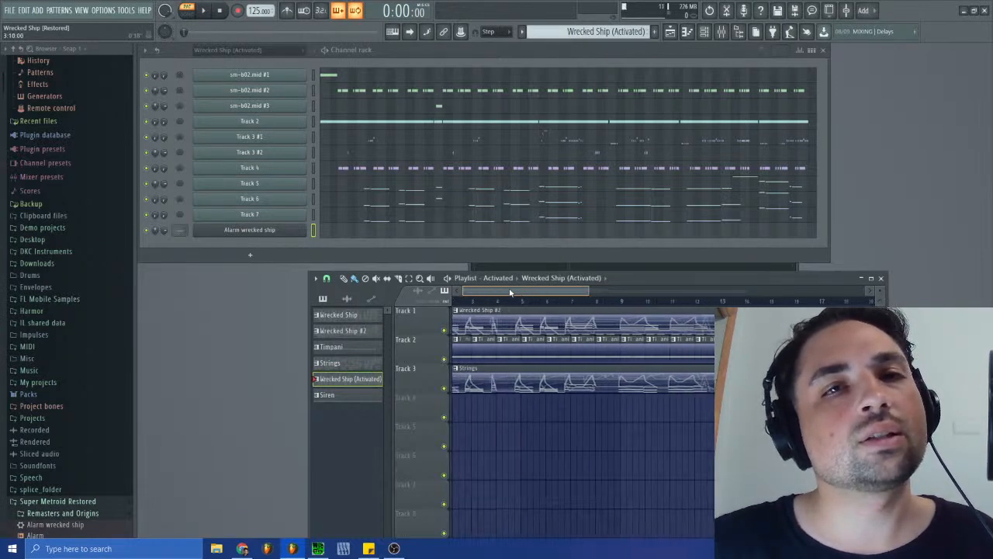
left_click_drag(406, 293, 454, 300)
left_click_drag(586, 290, 524, 287)
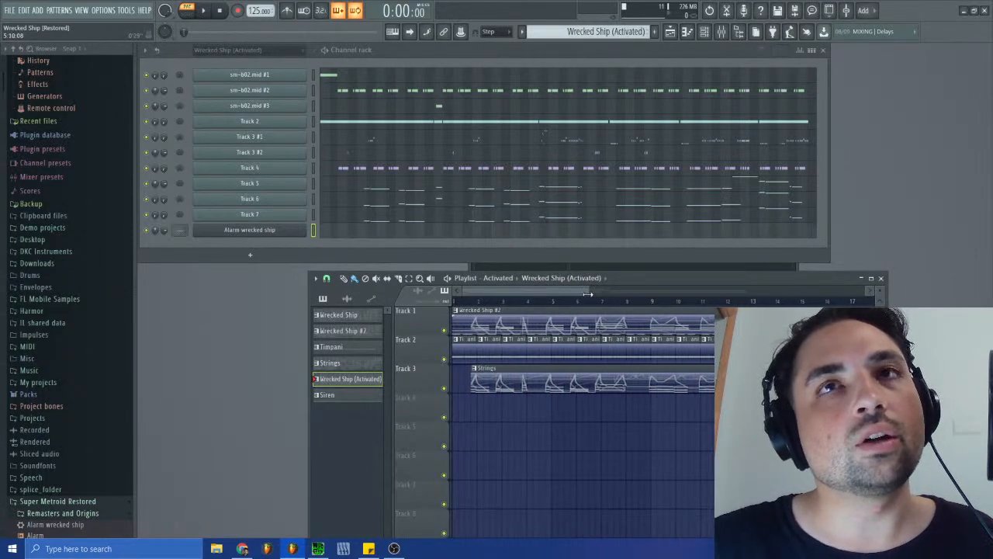
left_click_drag(588, 291, 491, 293)
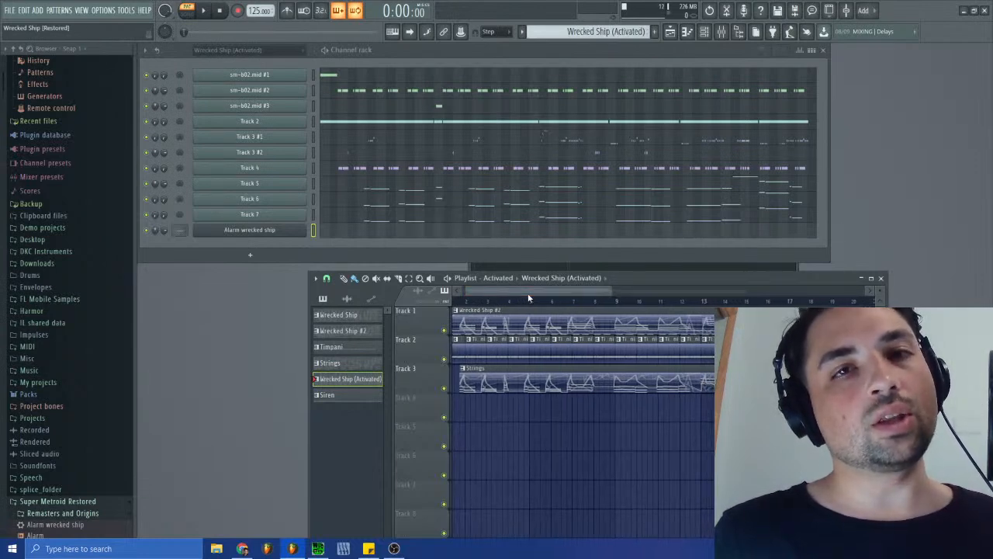
left_click_drag(517, 287, 466, 290)
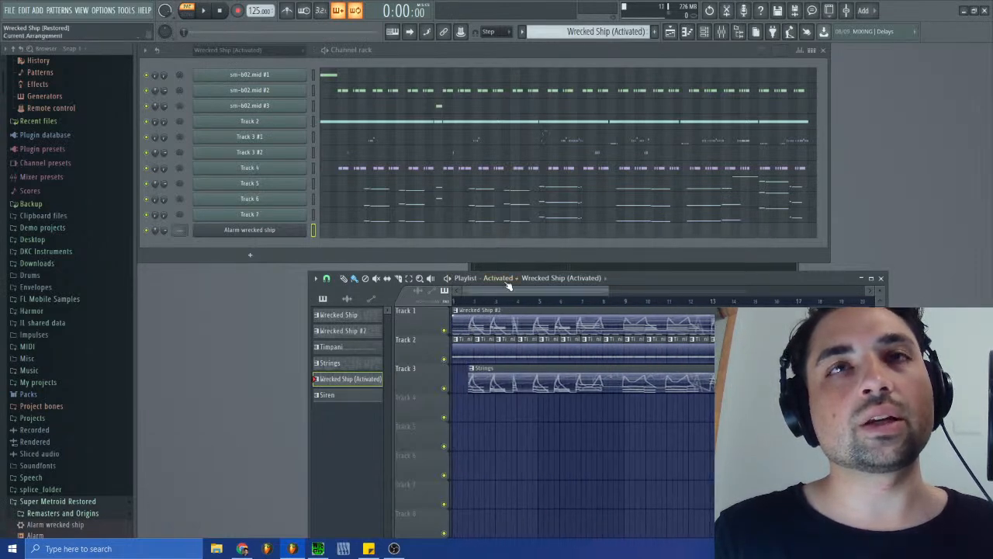
left_click_drag(500, 294, 479, 293)
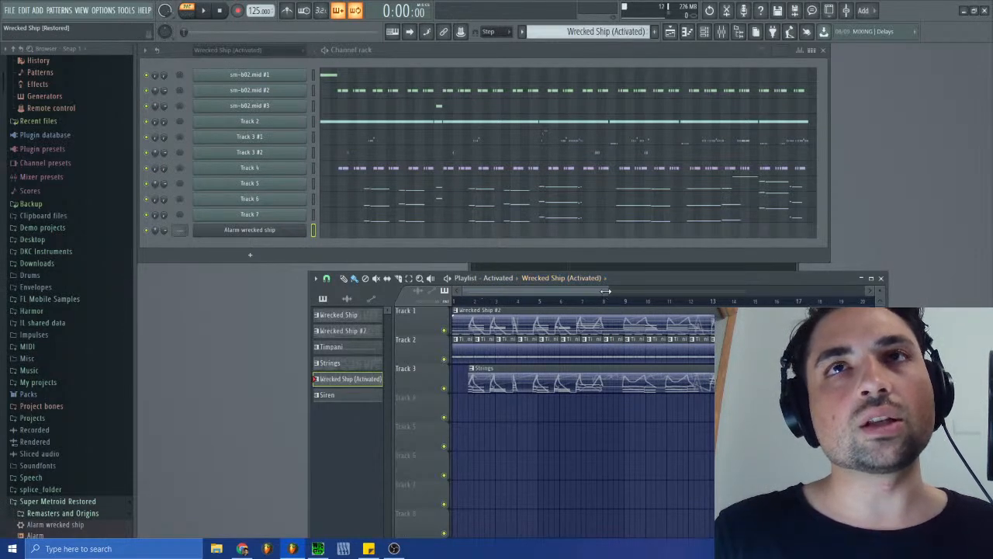
mouse_move(604, 291)
left_mouse_down()
mouse_move(624, 291)
mouse_move(598, 290)
left_mouse_up()
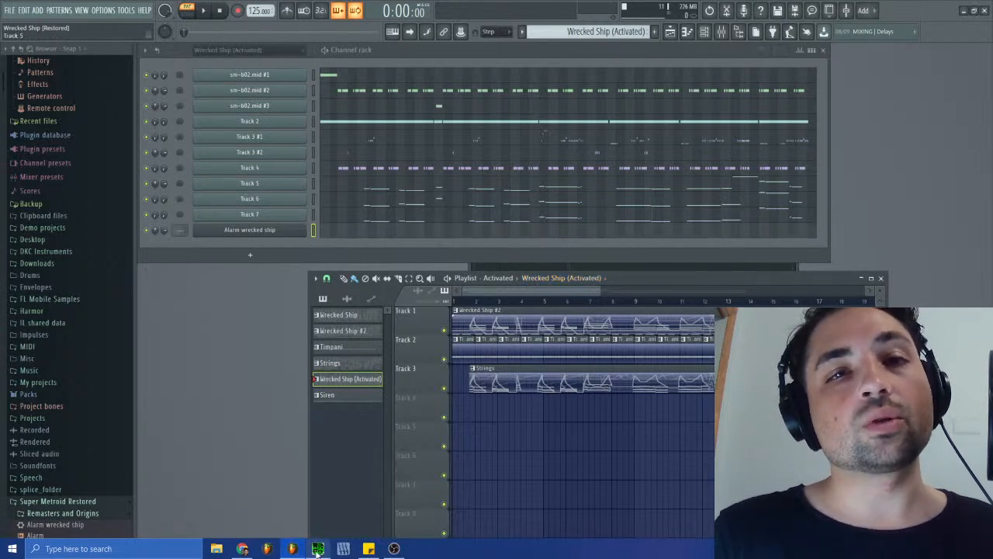
- Bring up sm-b02.spc in SPCTool for reference, and return to FL Studio
mouse_move(316, 551)
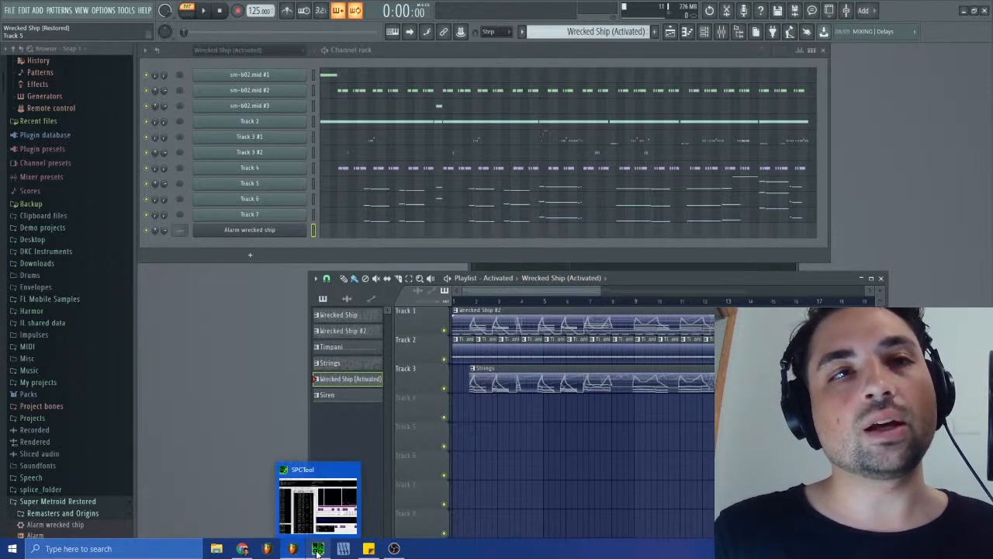
left_click(316, 550)
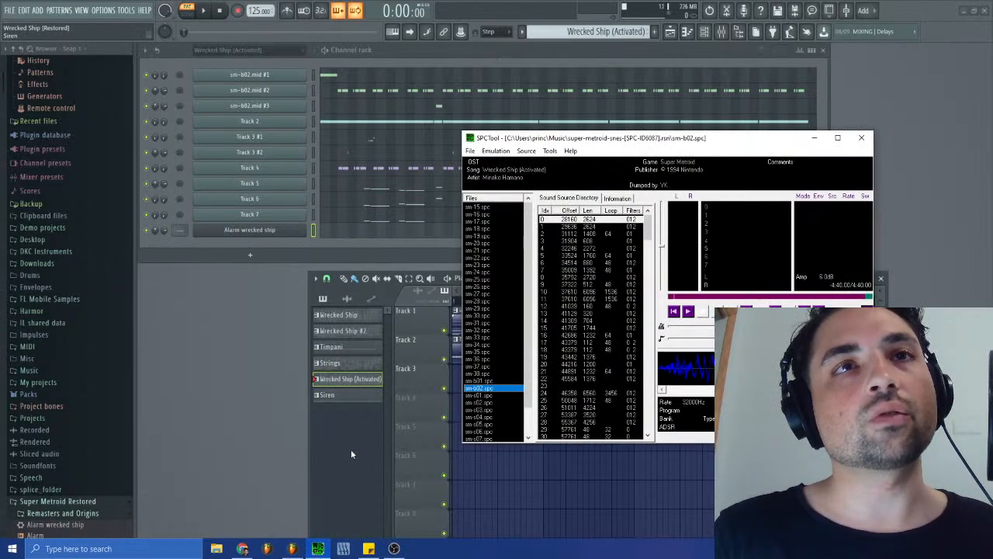
left_click(351, 450)
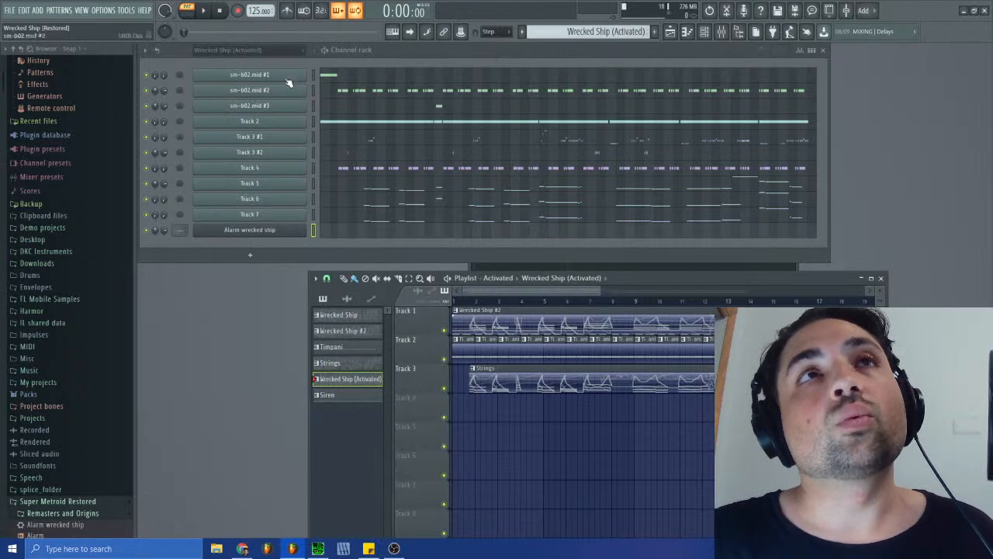
- Switch playback to song mode and listen briefly to the opening of the playlist arrangement
left_click(187, 14)
left_click(204, 11)
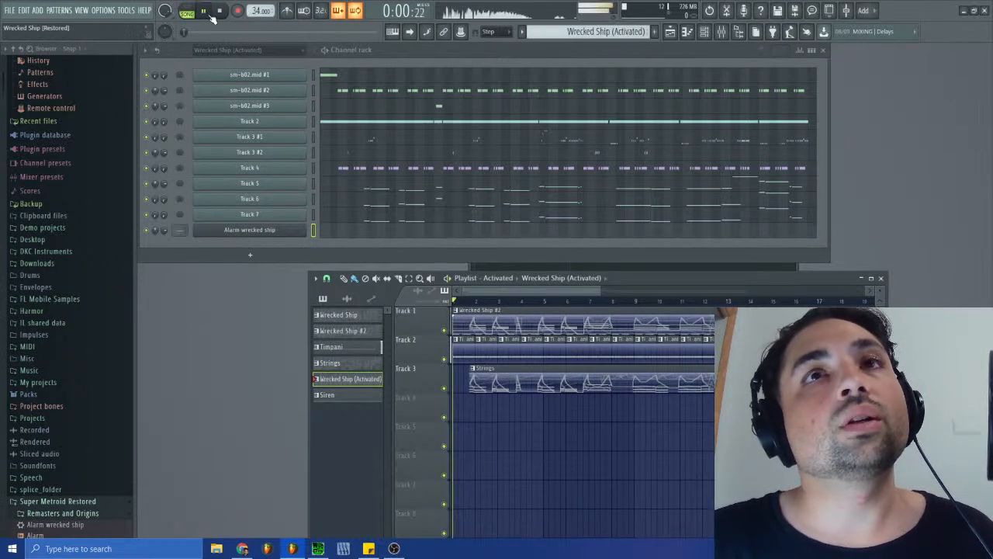
left_click(222, 11)
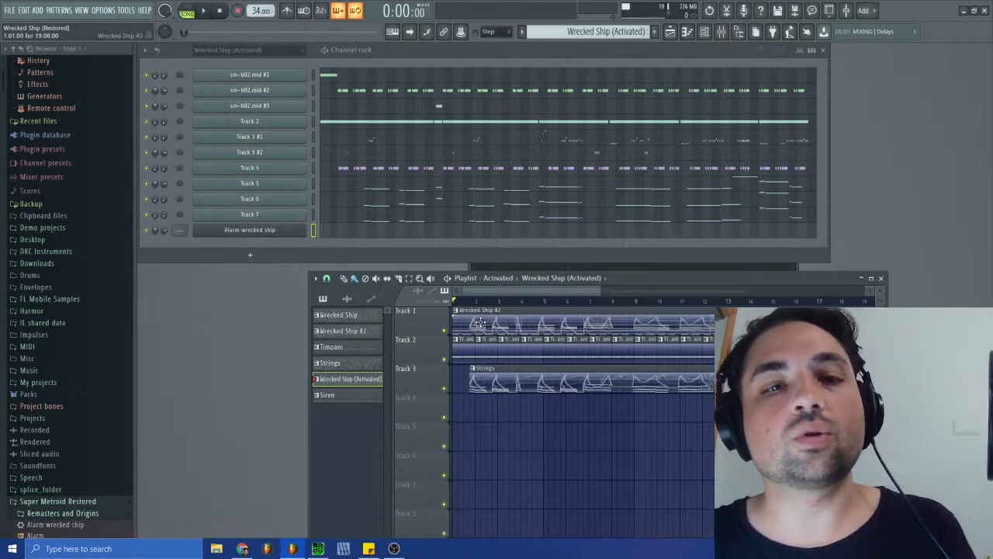
- Move all playlist clips down one track so that Track 1 is empty
left_click_drag(466, 420, 775, 291)
left_click_drag(847, 313, 421, 398)
left_click_drag(775, 291, 737, 291)
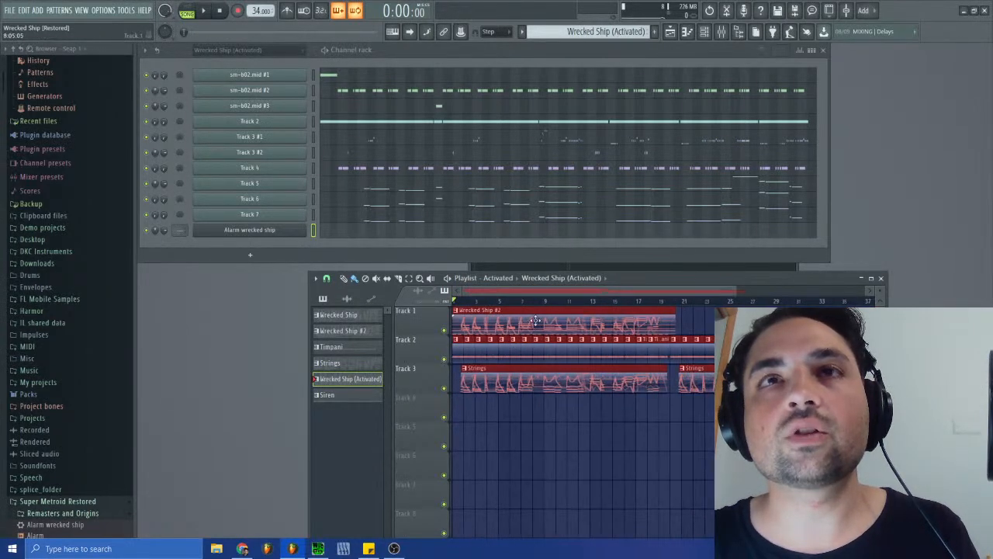
left_click_drag(517, 329, 516, 358)
left_click(516, 357)
- Place the Wrecked Ship (Activated) pattern on Track 1 at bar 1, removing the misplaced clip at bar 3
left_click(624, 31)
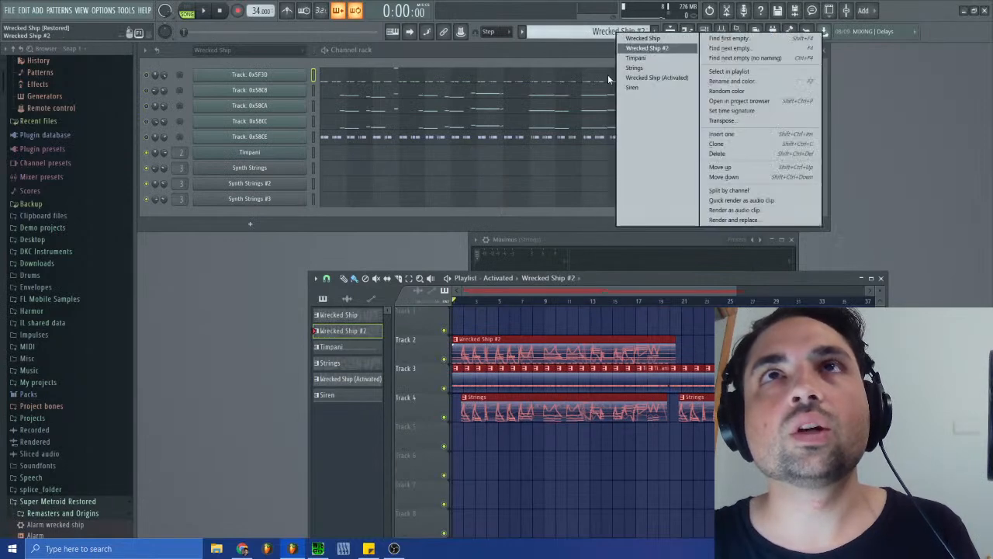
left_click(657, 78)
left_click(464, 324)
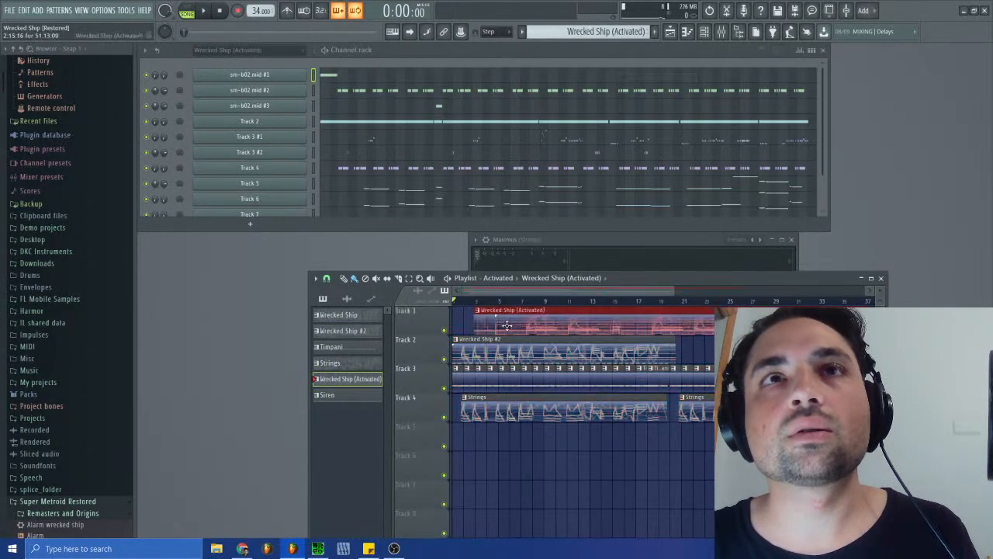
right_click(464, 326)
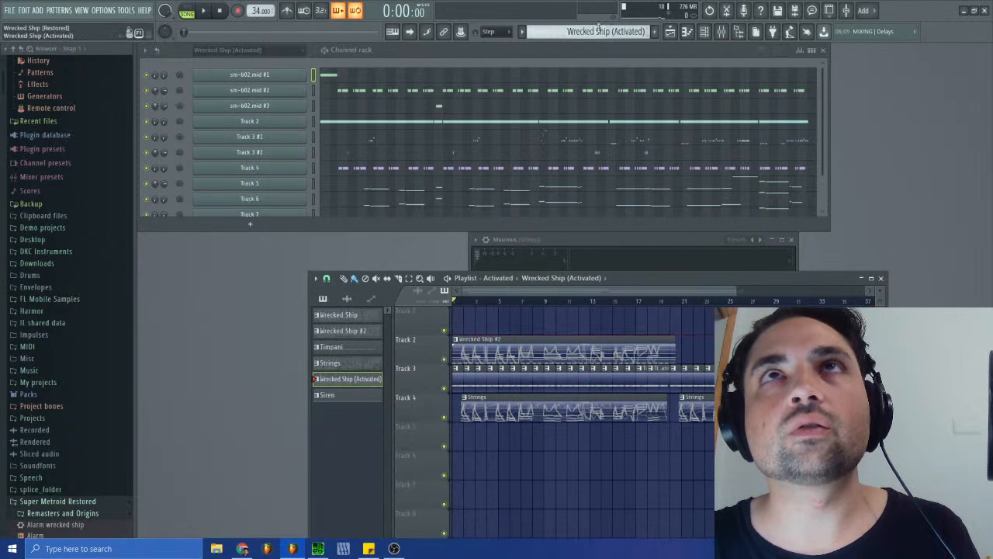
left_click(613, 31)
left_click(639, 73)
left_click(469, 324)
- Shift the Wrecked Ship #2, Timpani and Strings clips right so the first ones start just before bar 3
left_click_drag(674, 291, 812, 302)
left_click_drag(762, 351, 413, 418)
left_click_drag(812, 291, 469, 305)
left_click_drag(497, 340, 713, 347)
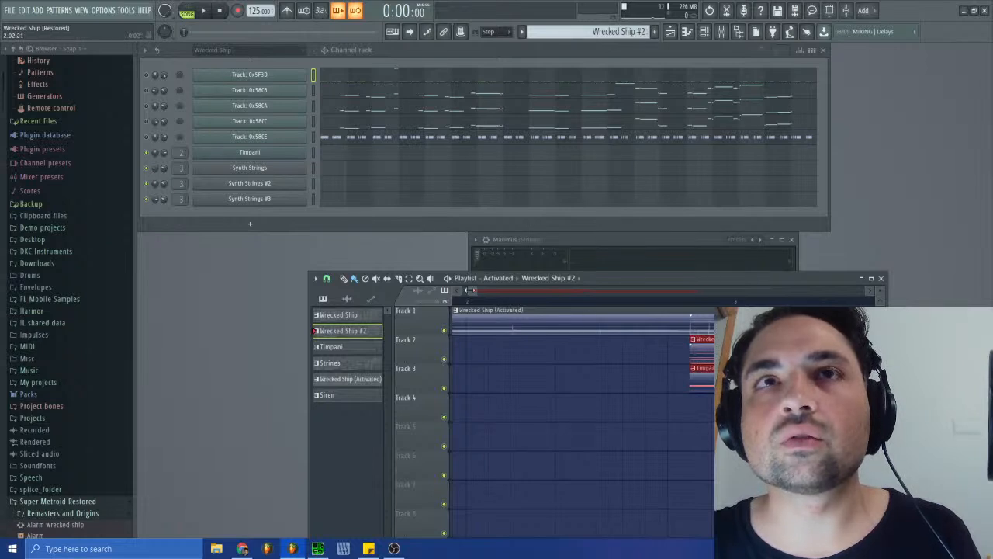
left_click_drag(468, 290, 439, 290)
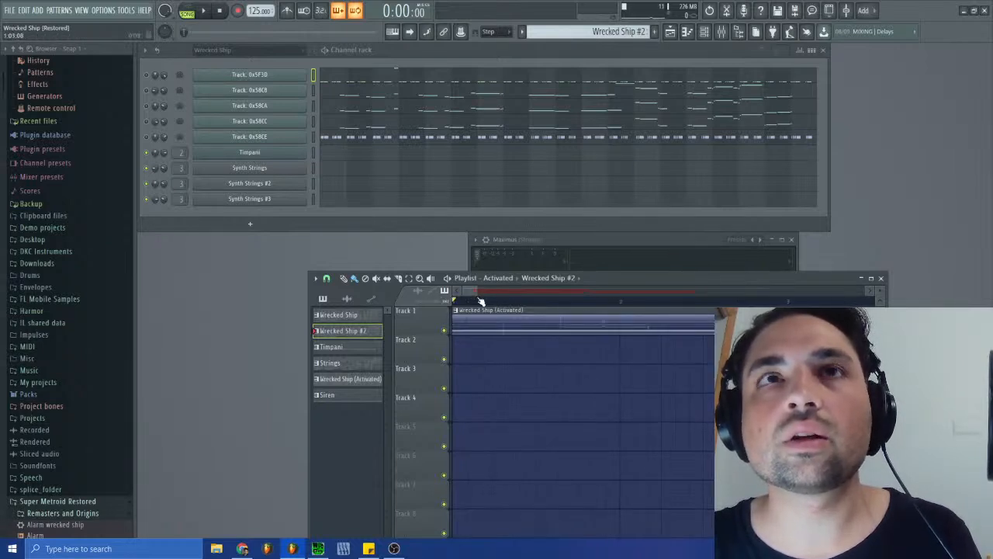
left_click_drag(464, 290, 479, 292)
left_click(457, 292)
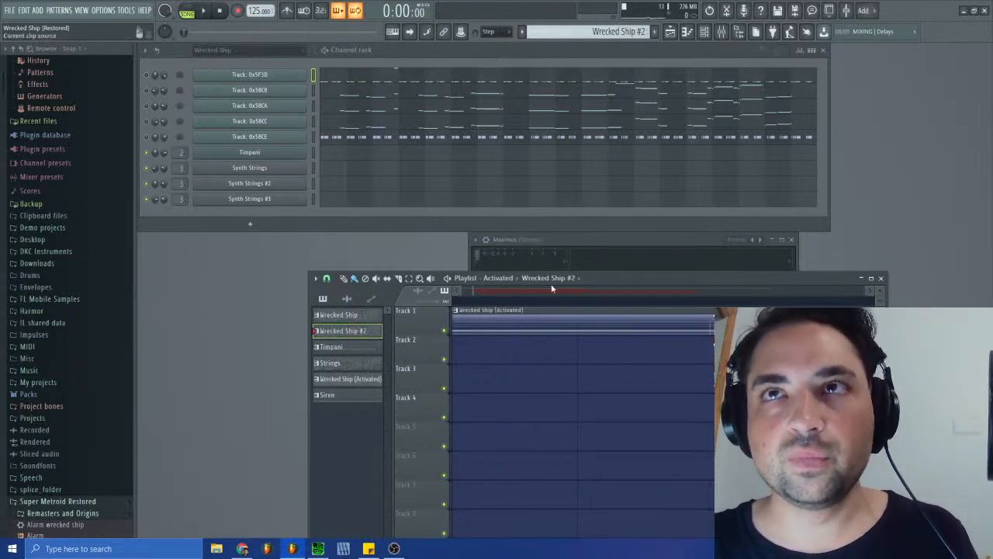
left_click_drag(474, 288, 428, 290)
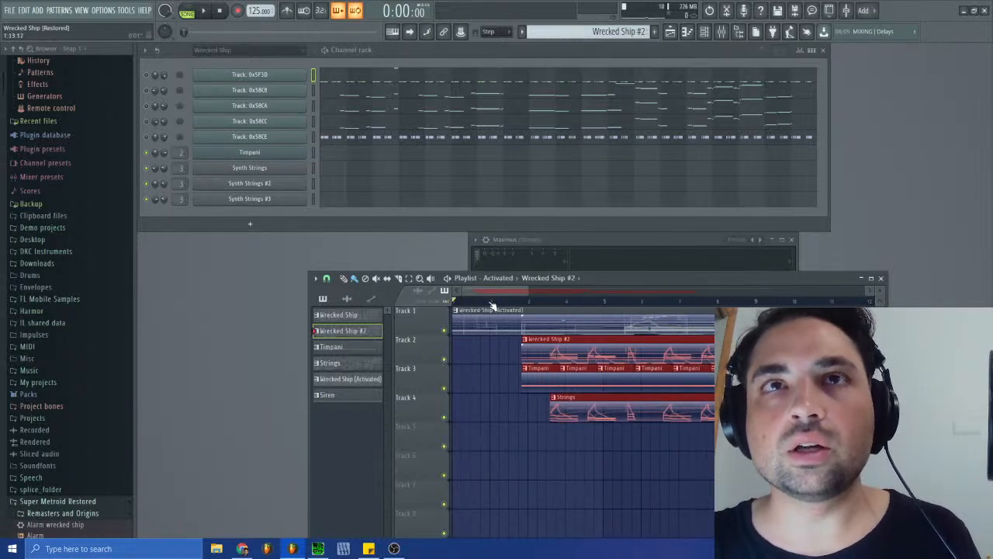
left_click(472, 436)
right_click(493, 436)
left_click(613, 31)
left_click(598, 98)
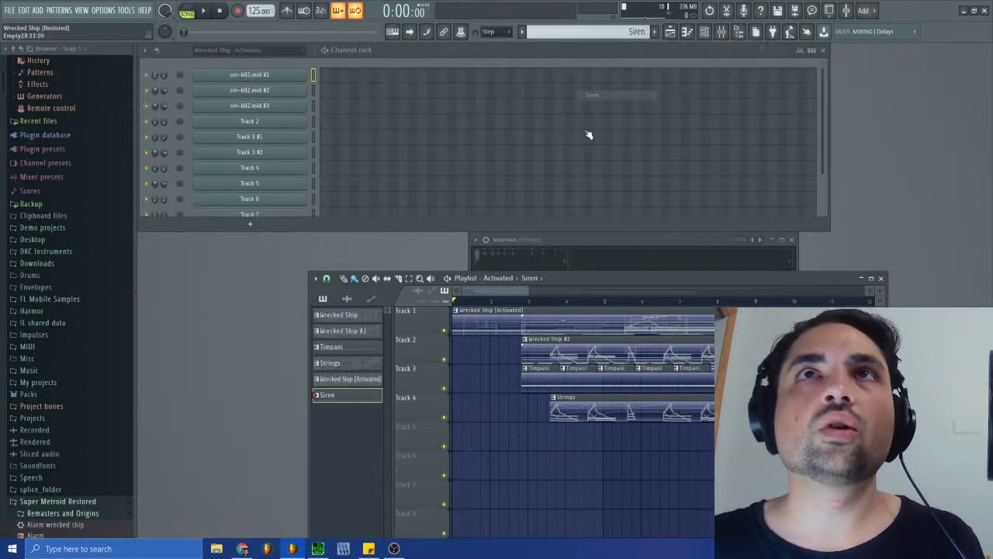
left_click(511, 432)
left_click_drag(535, 436, 437, 442)
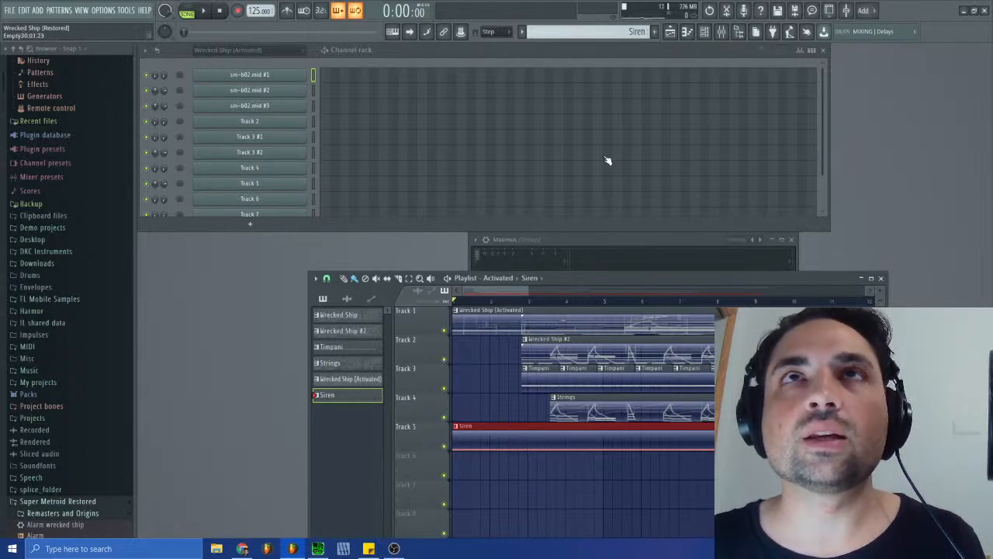
key("Delete")
- In the Wrecked Ship (Activated) pattern, move the 4/4 time signature marker to the end of the sm-b02.mid #1 note
left_click(619, 33)
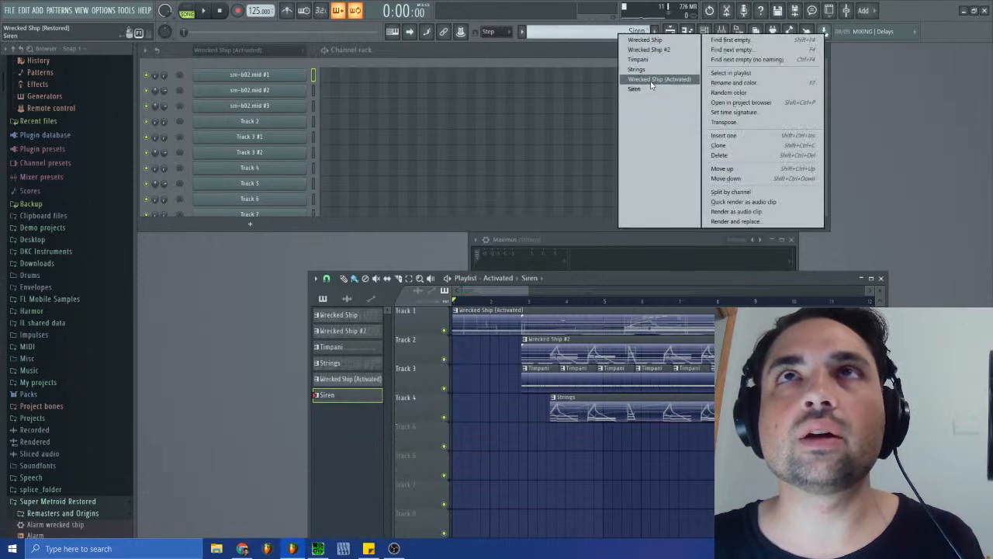
left_click(655, 78)
left_click(339, 124)
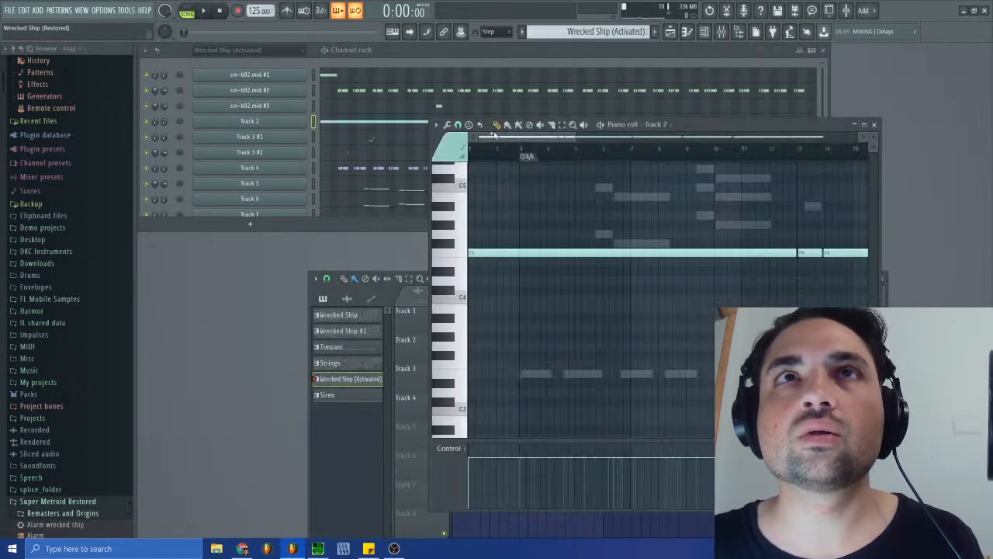
left_click_drag(576, 137, 493, 137)
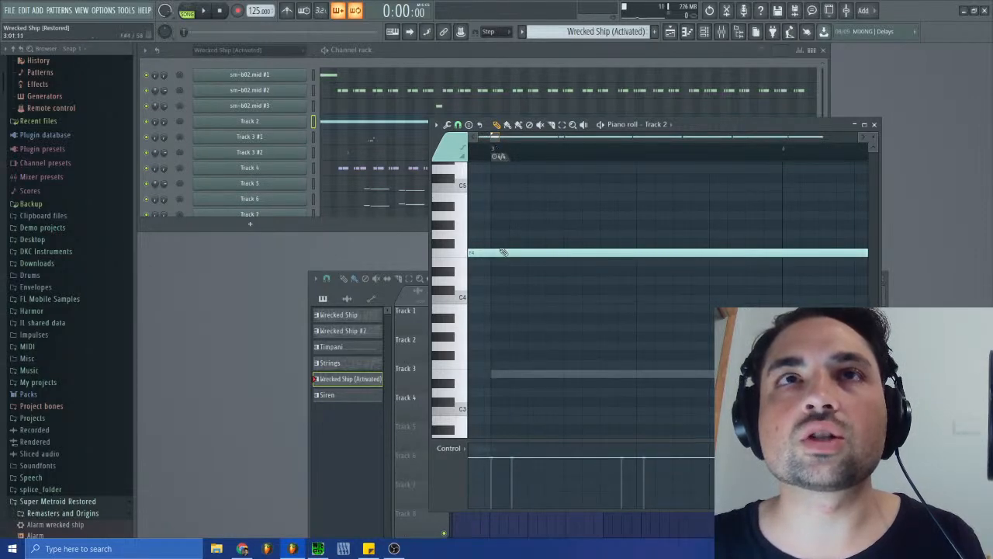
left_click(339, 77)
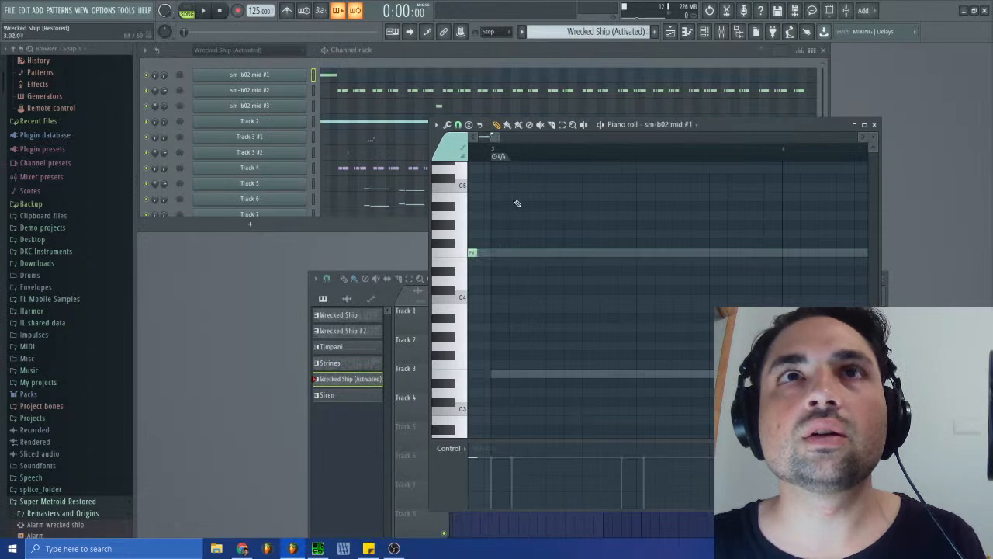
left_click_drag(496, 139, 494, 140)
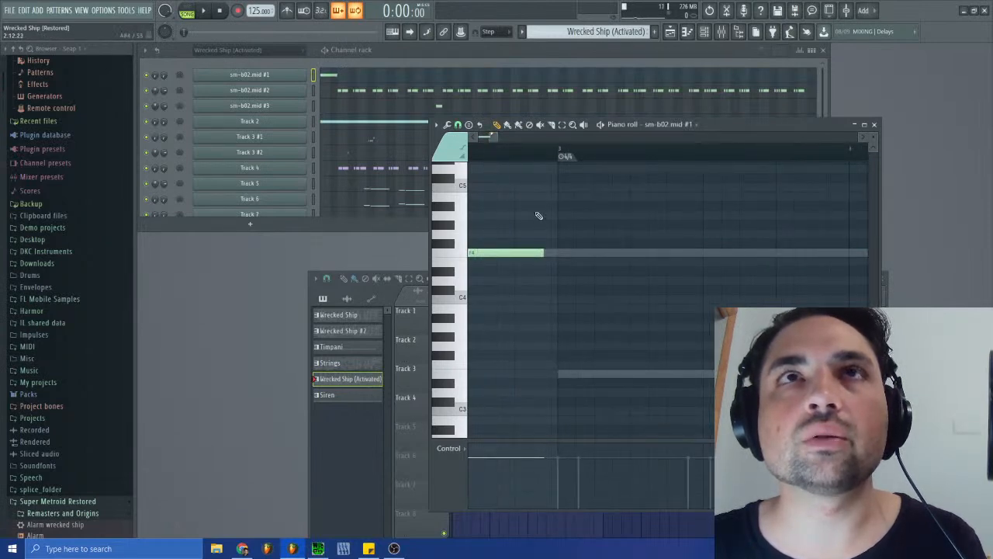
left_click_drag(564, 156, 550, 156)
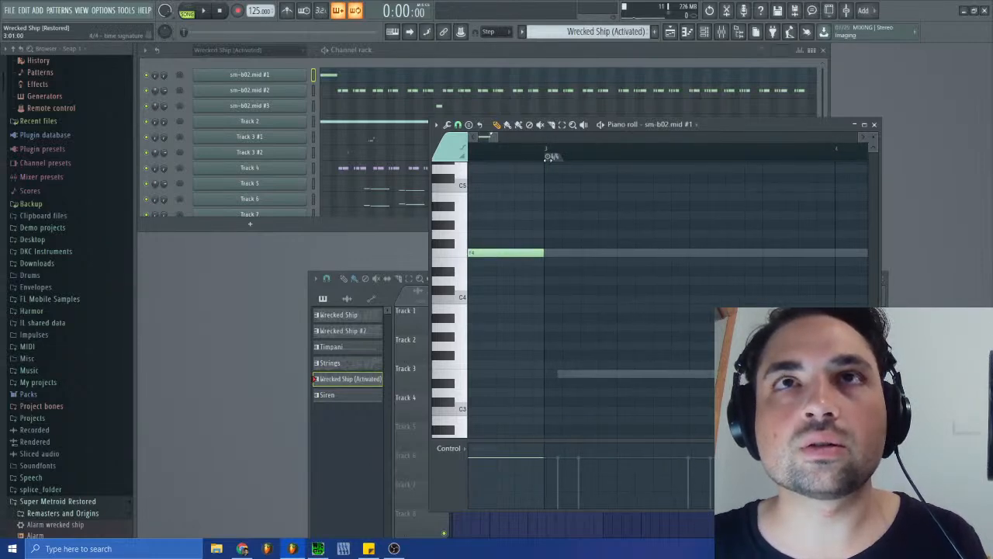
- Slice Track 2's long opening F4 note at the 4/4 time signature marker
left_click(339, 124)
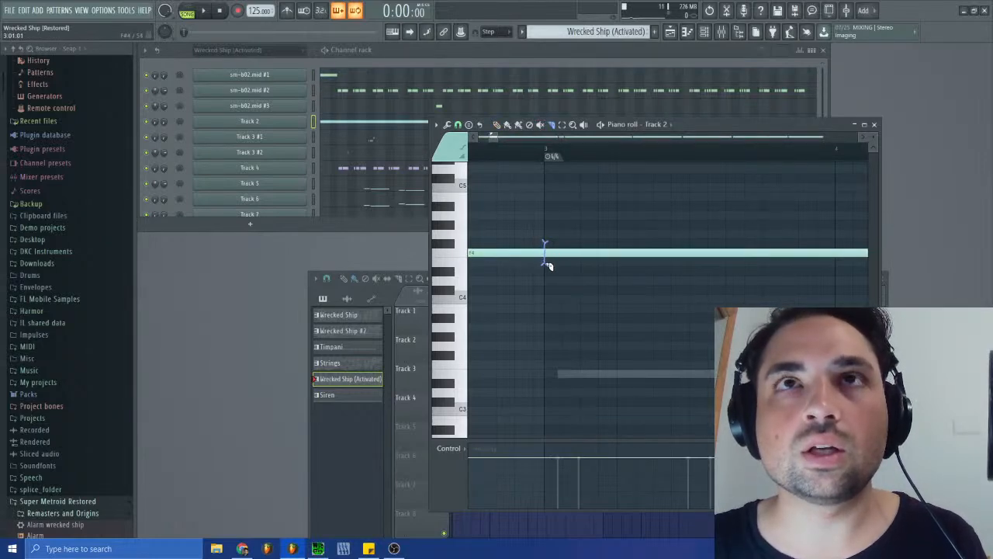
left_click_drag(496, 137, 490, 139)
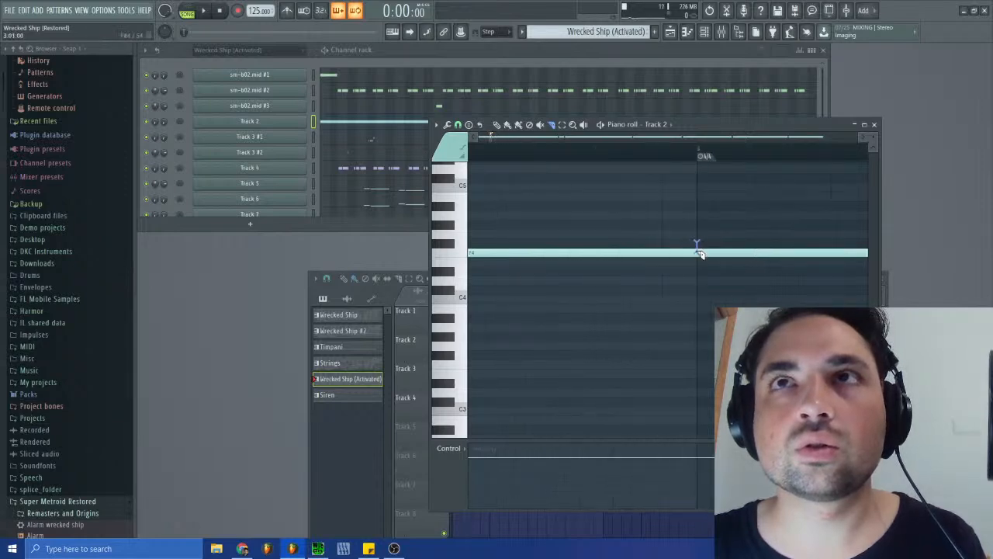
left_click_drag(700, 268, 700, 269)
- Move the 4/4 time signature marker back to the start of the low ghost note and clear the note selection
left_click_drag(491, 137, 452, 139)
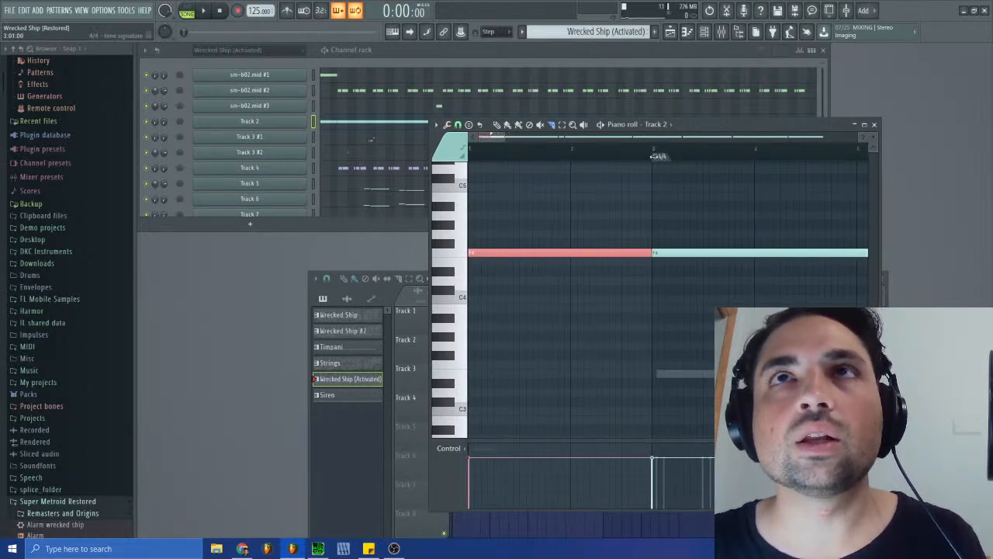
left_click_drag(654, 156, 661, 157)
mouse_move(481, 134)
left_mouse_down()
mouse_move(504, 138)
mouse_move(496, 137)
left_mouse_up()
left_click_drag(549, 156, 544, 157)
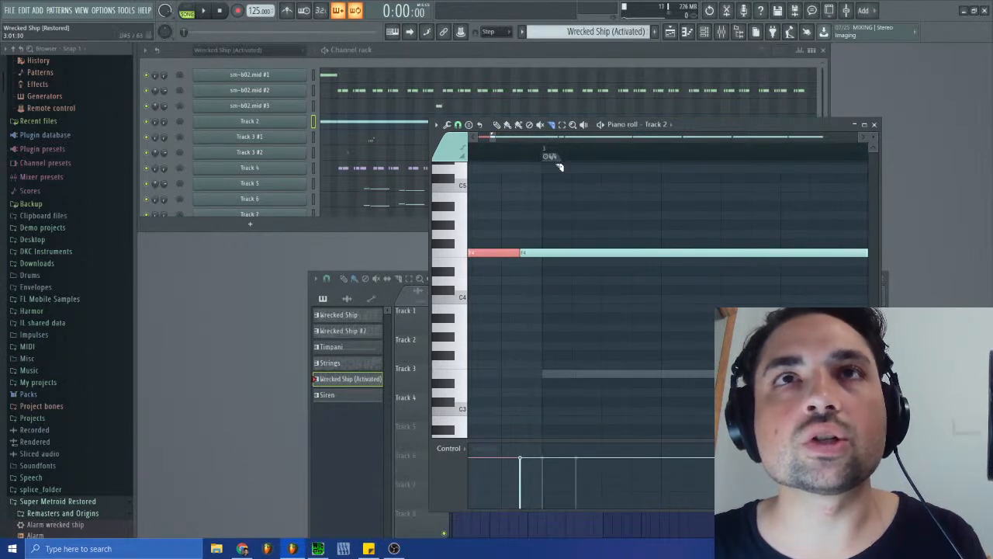
left_click(575, 209)
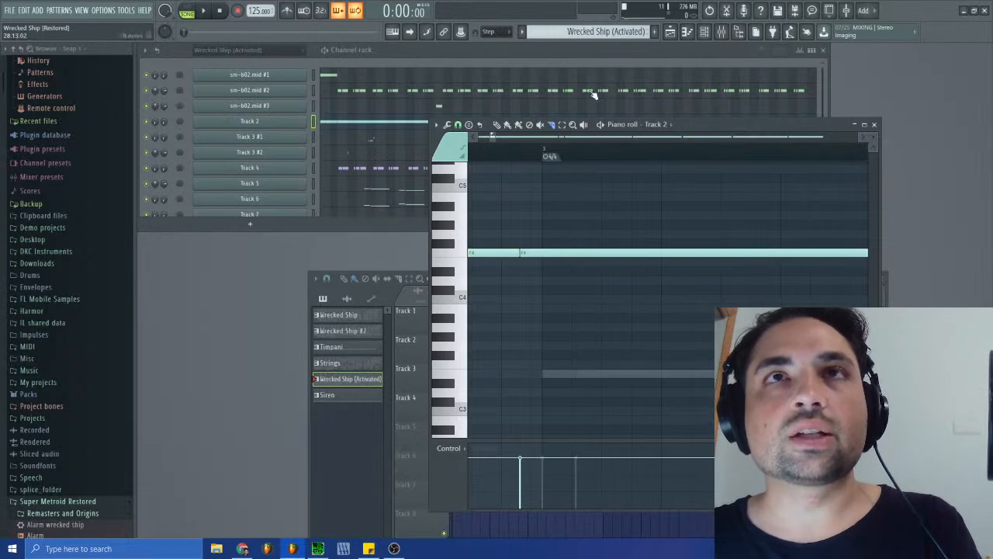
- In the Siren pattern, replace the Alarm wrecked ship notes with the sliced F4 notes copied from Track 2
left_click(578, 31)
left_click(636, 93)
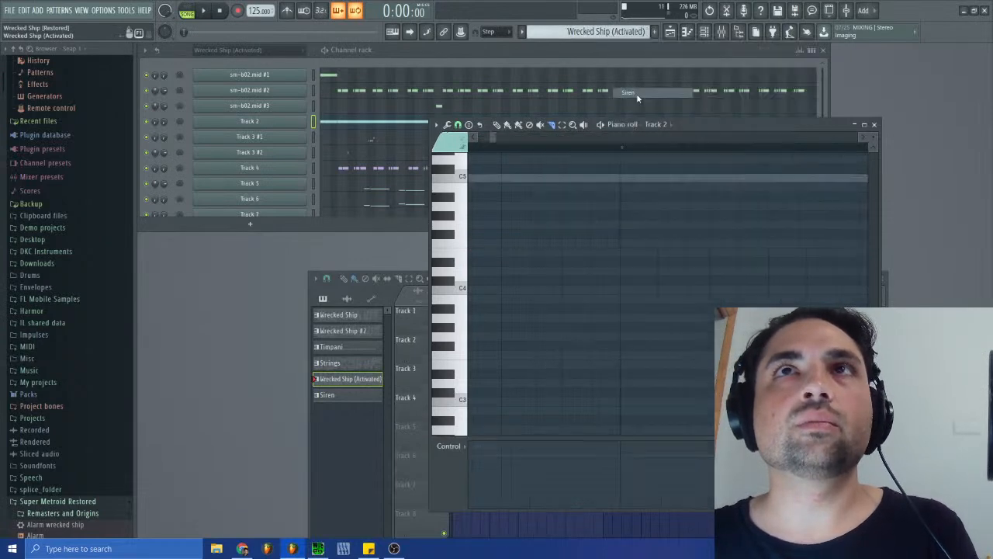
left_click(875, 125)
scroll(406, 190, "down", 2)
left_click(370, 203)
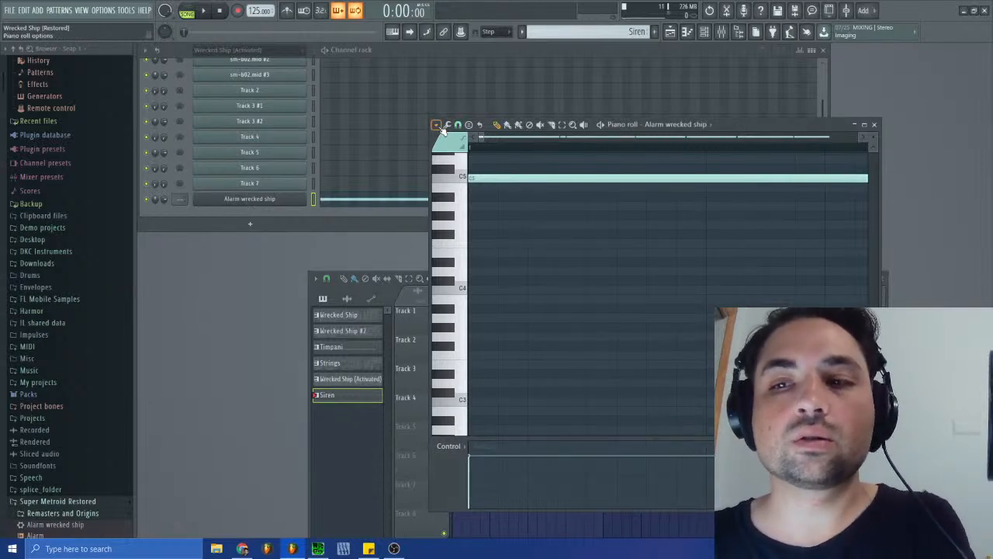
key("Delete")
key("ctrl+v")
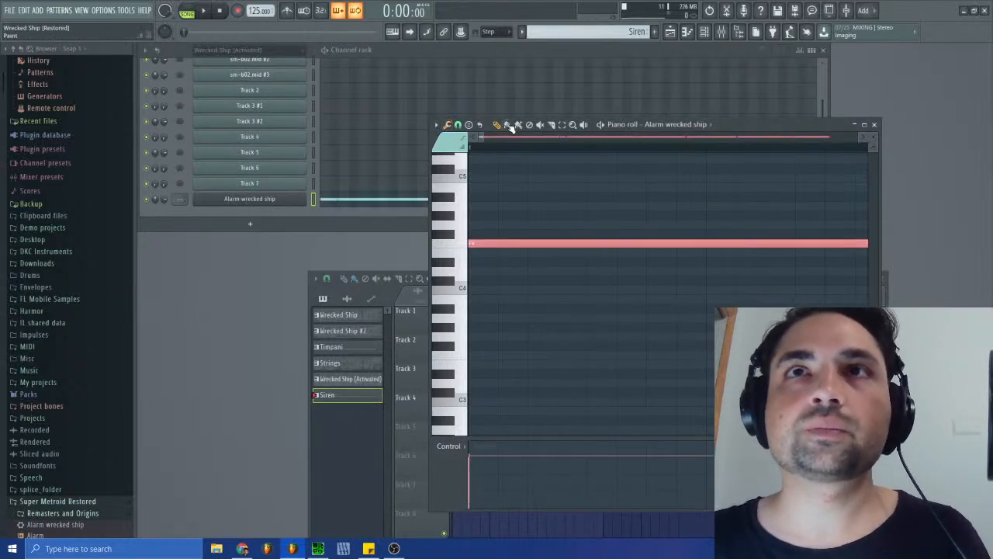
- Raise the sliced siren notes to C5 and briefly start playback
left_click_drag(489, 137, 491, 137)
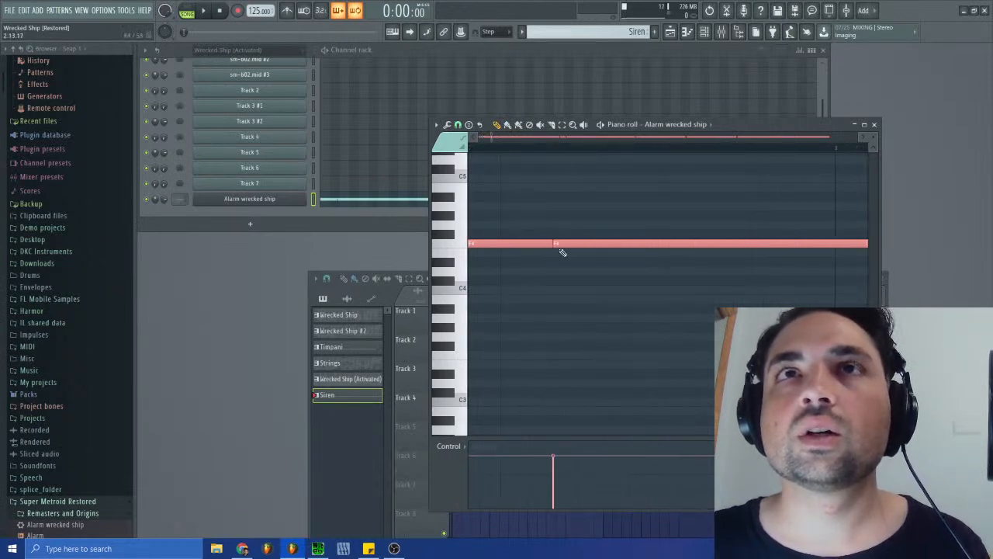
left_click_drag(538, 243, 530, 175)
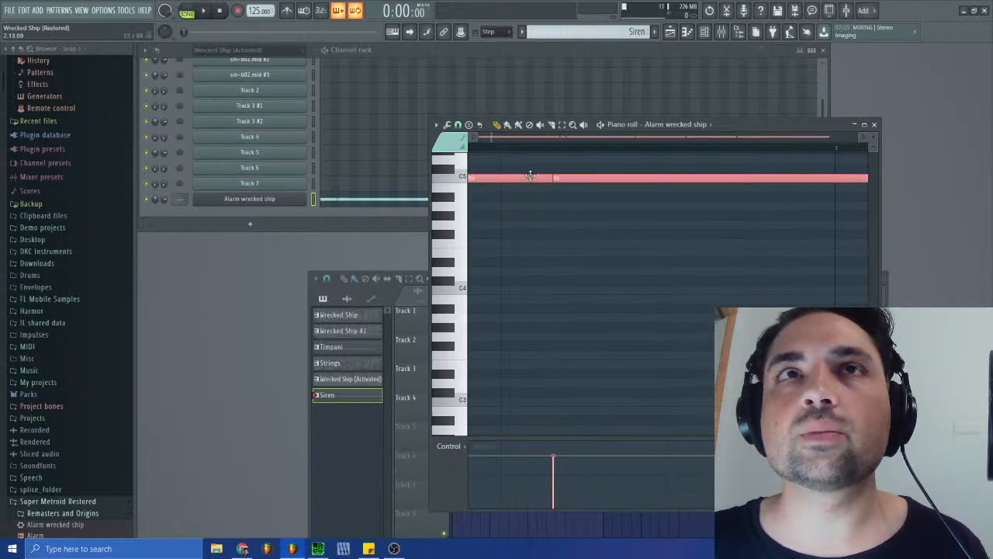
left_click(204, 11)
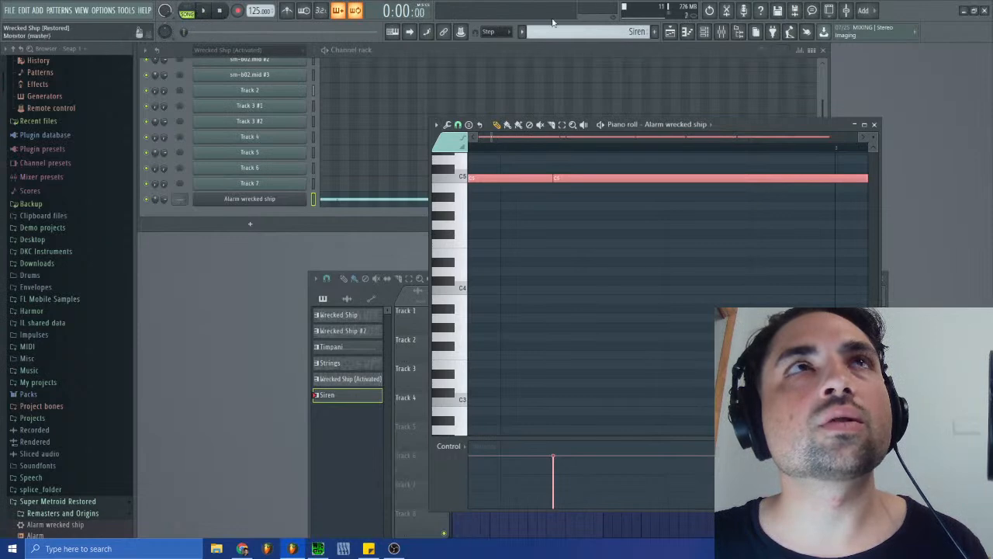
- Place the Siren pattern on playlist Track 5, starting at bar 1
left_click(672, 32)
left_click(468, 431)
left_click_drag(537, 433, 526, 432)
- Mute every channel in the Wrecked Ship (Activated) group except Alarm wrecked ship, and play the arrangement
left_click(150, 174)
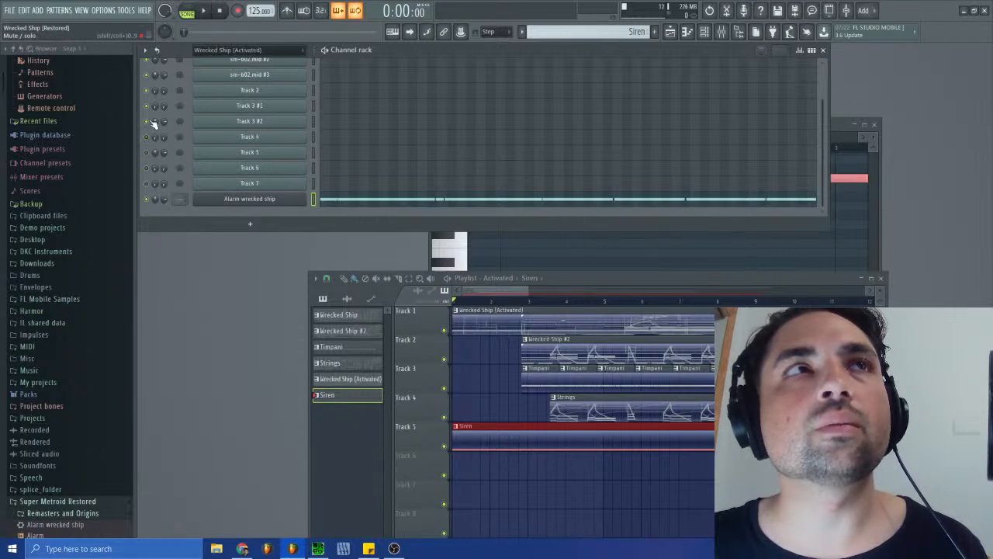
scroll(151, 132, "up", 2)
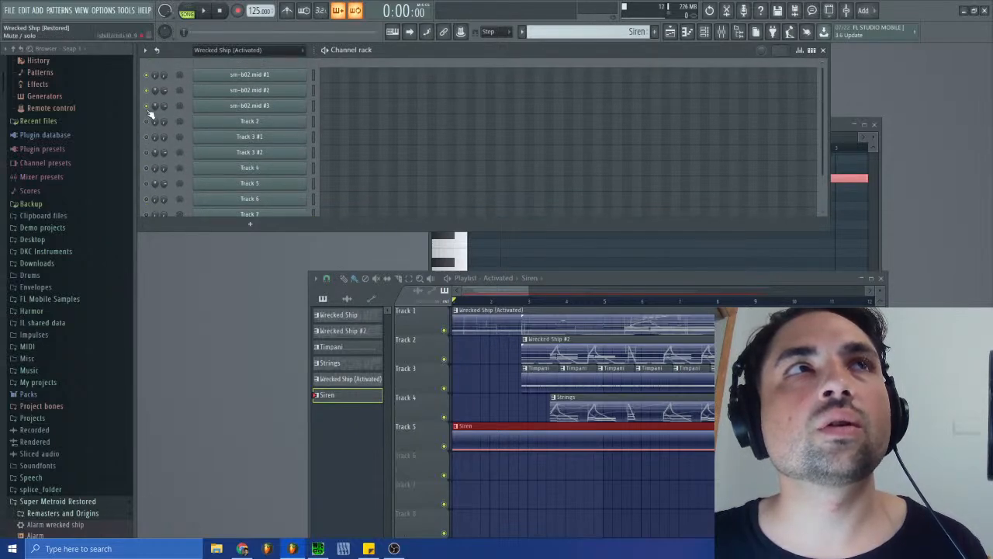
scroll(153, 82, "down", 1)
left_click(204, 11)
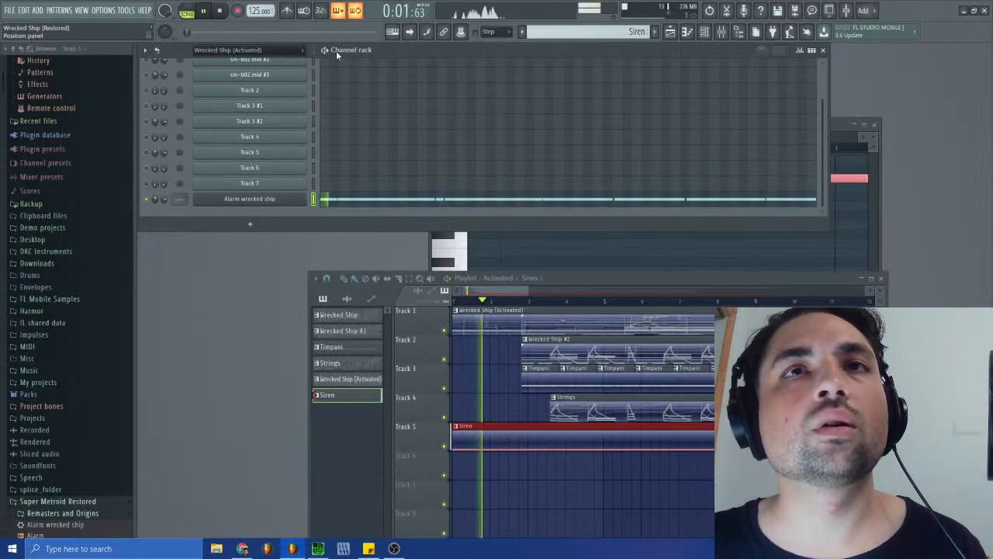
- Assign the Alarm wrecked ship channel to mixer track 6 and stop playback
left_click(258, 199)
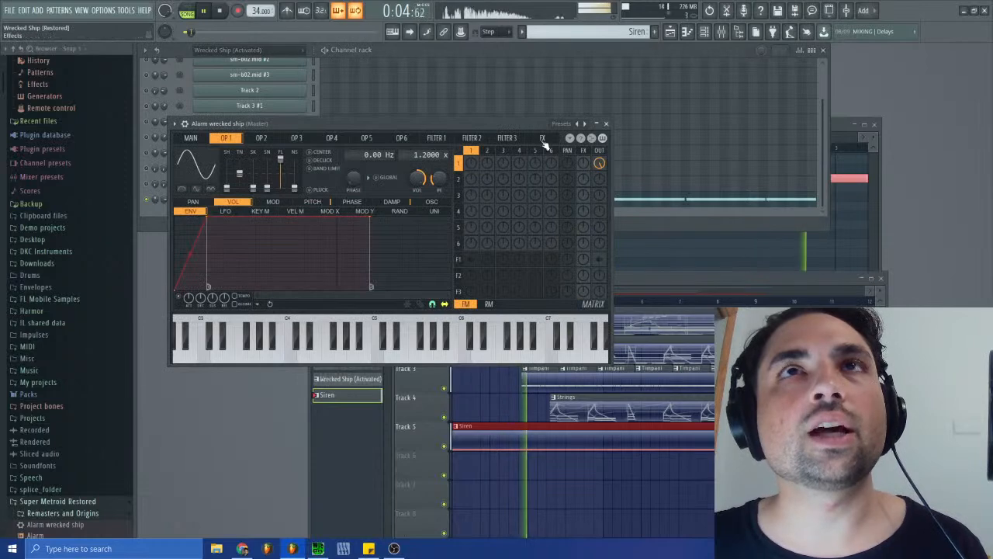
left_click(185, 124)
left_click(602, 153)
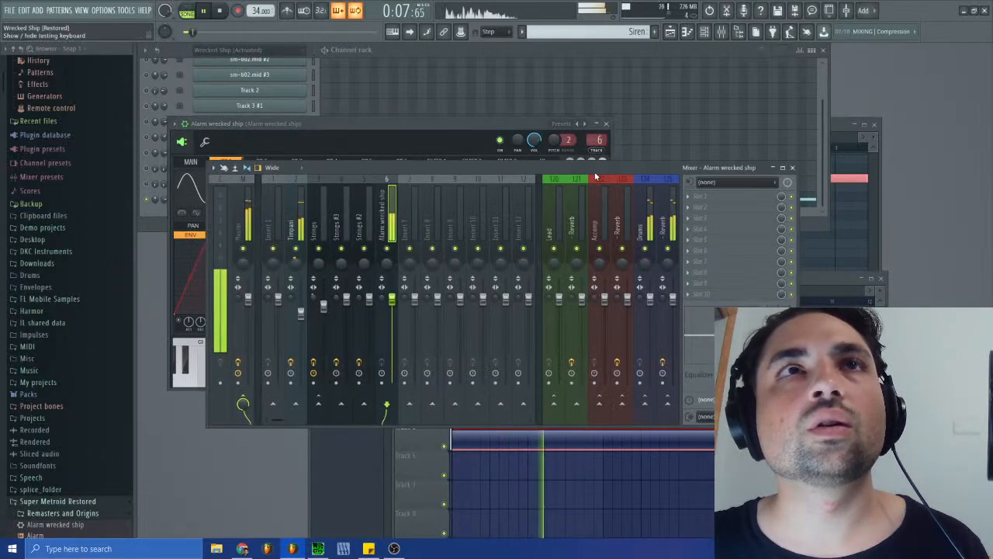
left_click(219, 12)
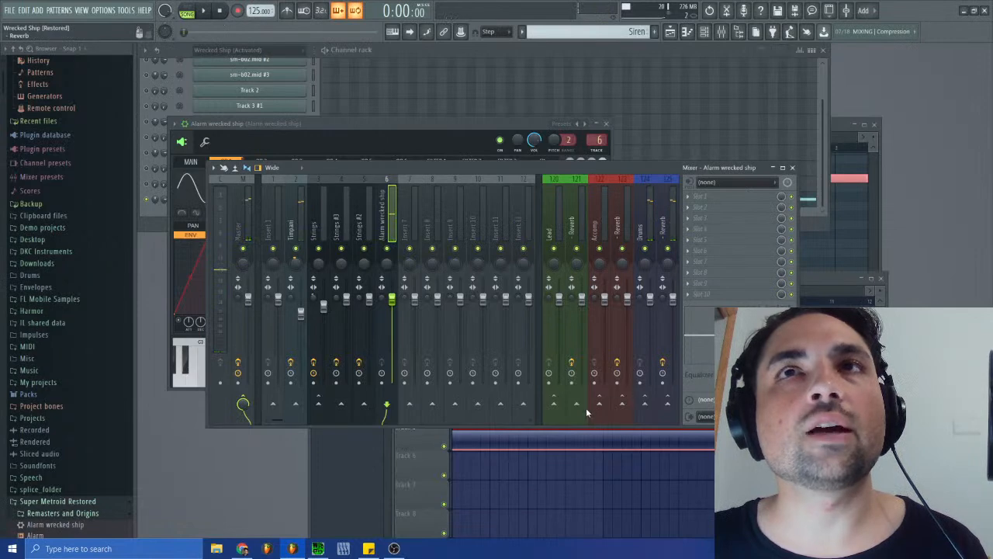
- Route the Alarm wrecked ship mixer track to the Drums Reverb track and audition it with that track's TSAR-1R Reverb settings open
left_click(669, 405)
left_click(674, 226)
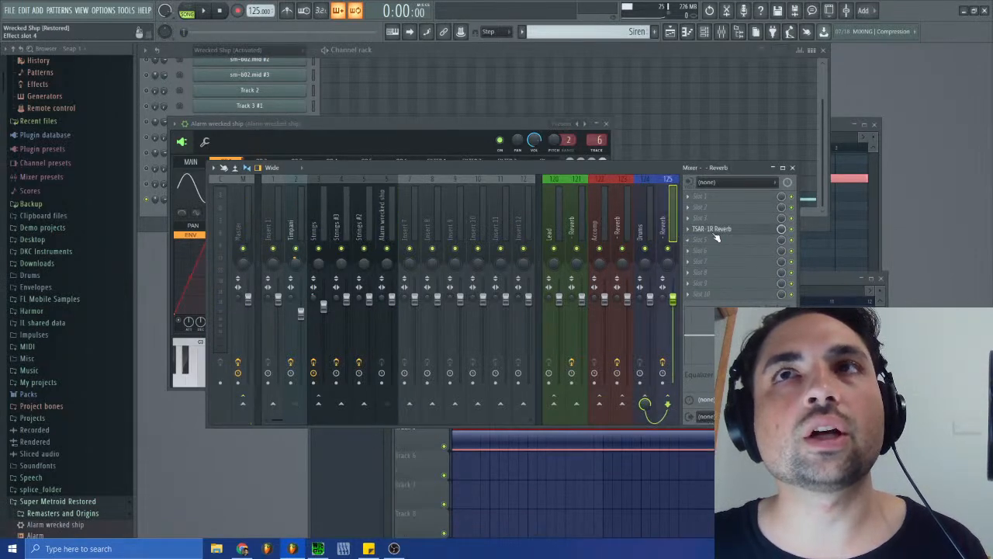
left_click(717, 236)
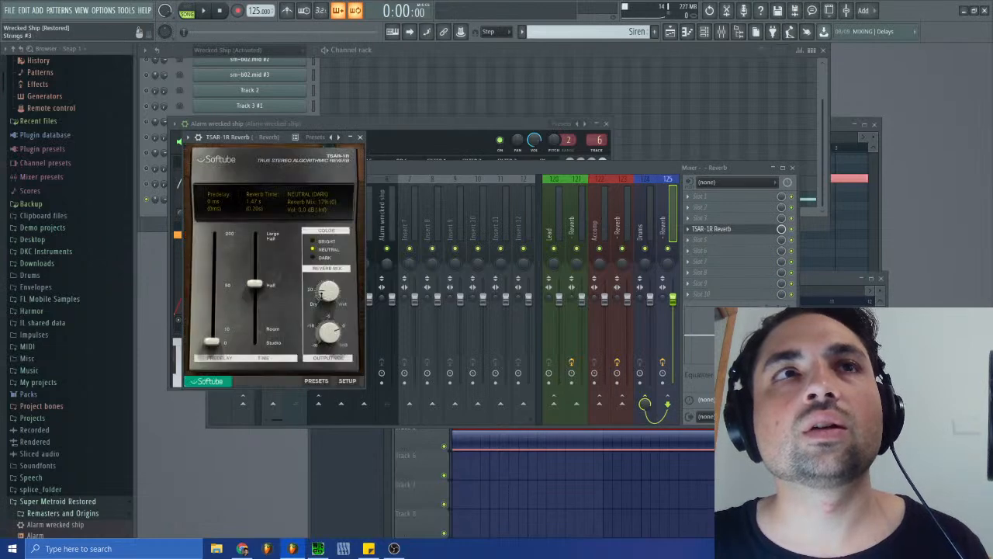
key("space")
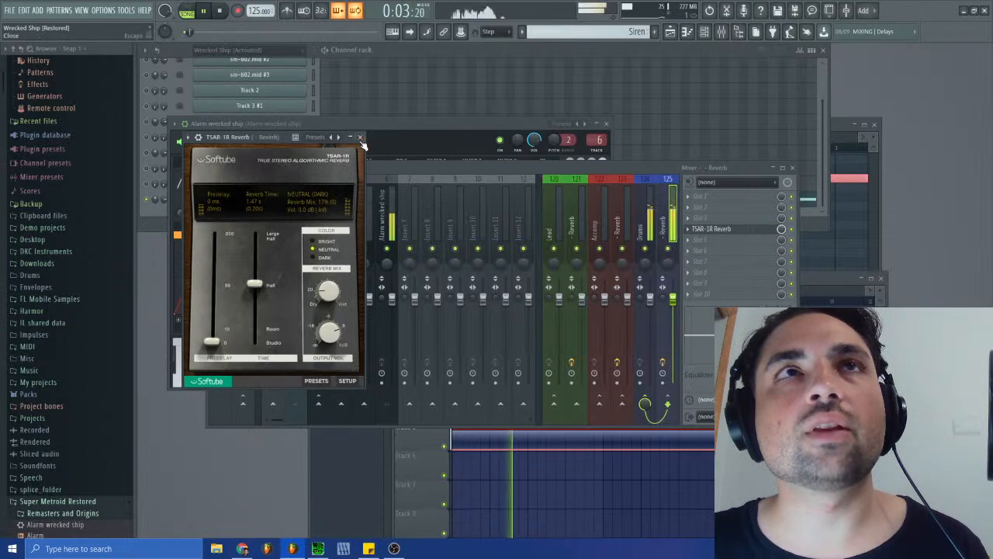
key("Escape")
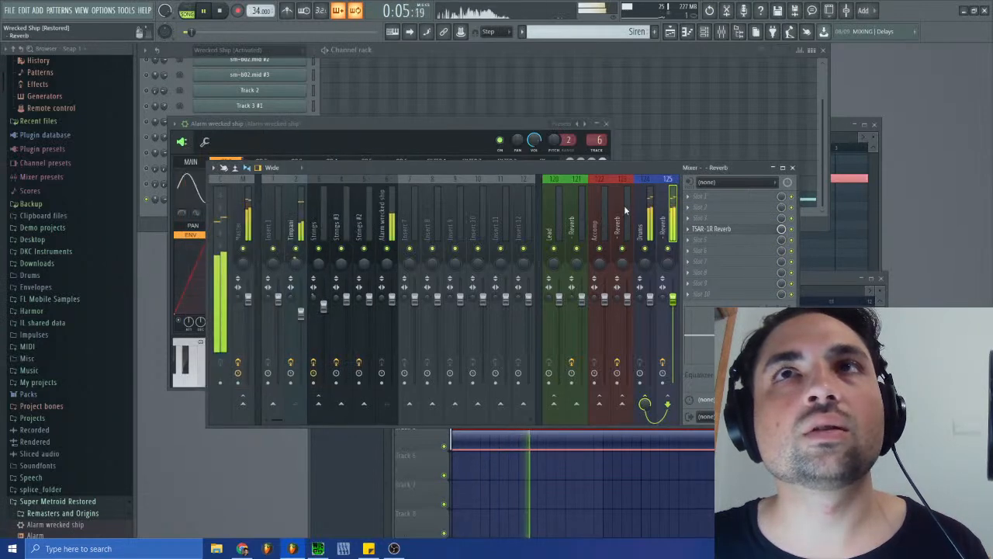
- Stop playback and inspect the effects and routing of the Timpani, Strings #2, Strings #3 and Strings mixer tracks
left_click(302, 230)
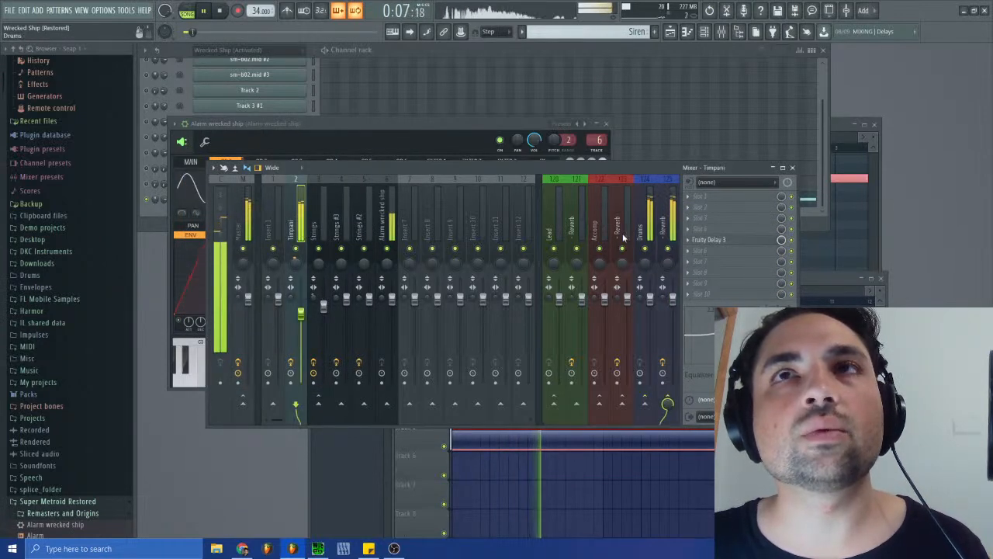
left_click(223, 11)
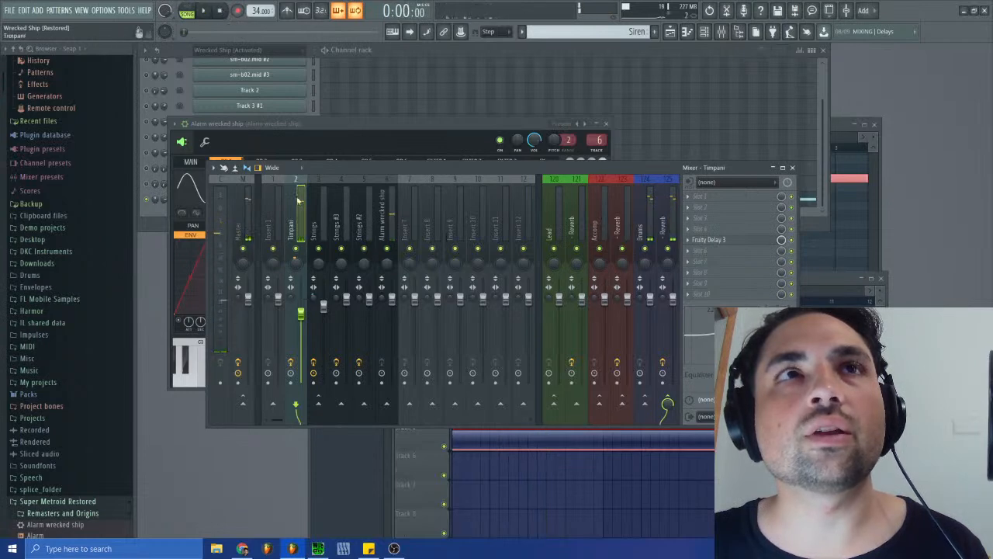
left_click(357, 233)
left_click(336, 233)
left_click(320, 234)
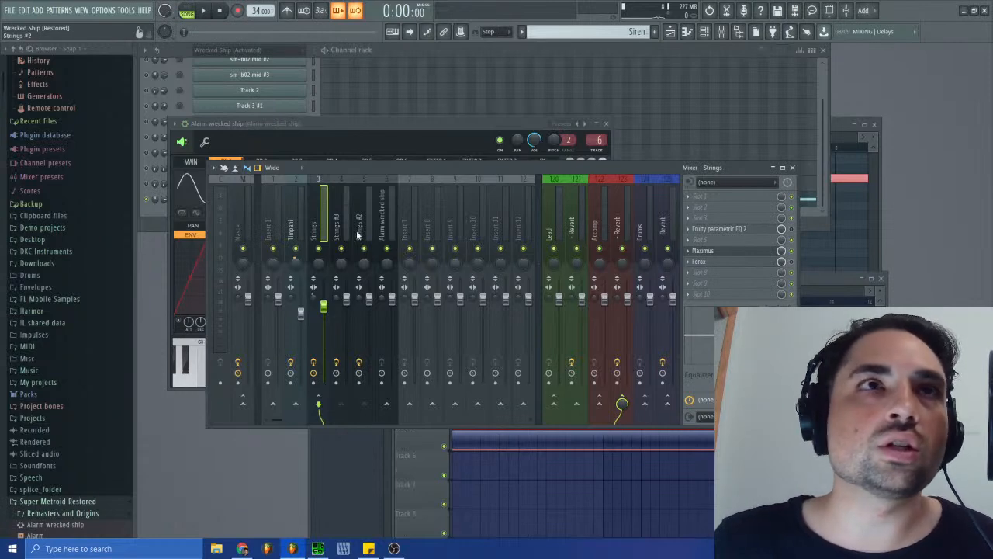
- Route the Alarm wrecked ship mixer track only to the Lead group's Reverb track, 121
left_click(382, 225)
right_click(575, 404)
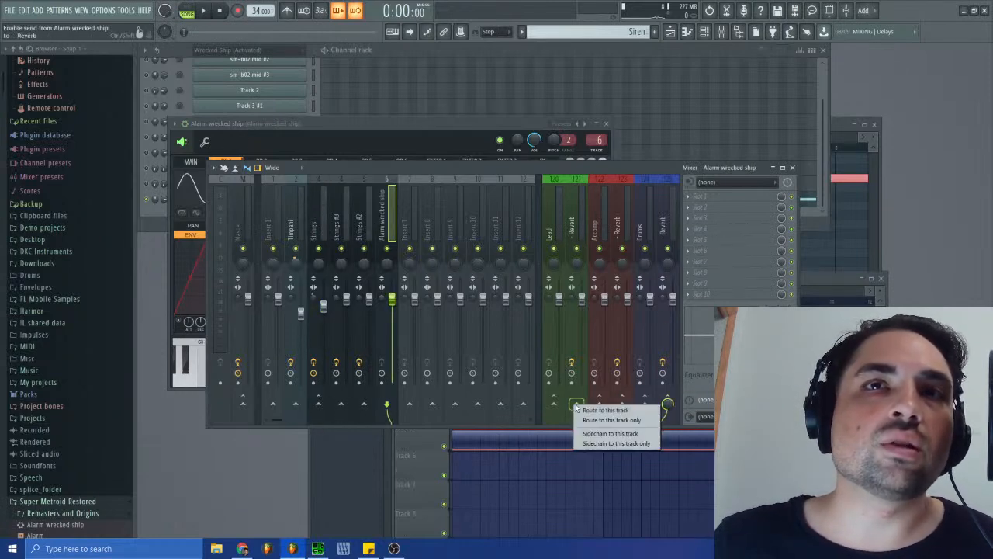
left_click(607, 420)
- Replace Fruity Convolver on Reverb track 121 with TSAR-1R Reverb, setting the reverb mix to 9% and the reverb time to 1.41 s
left_click(571, 206)
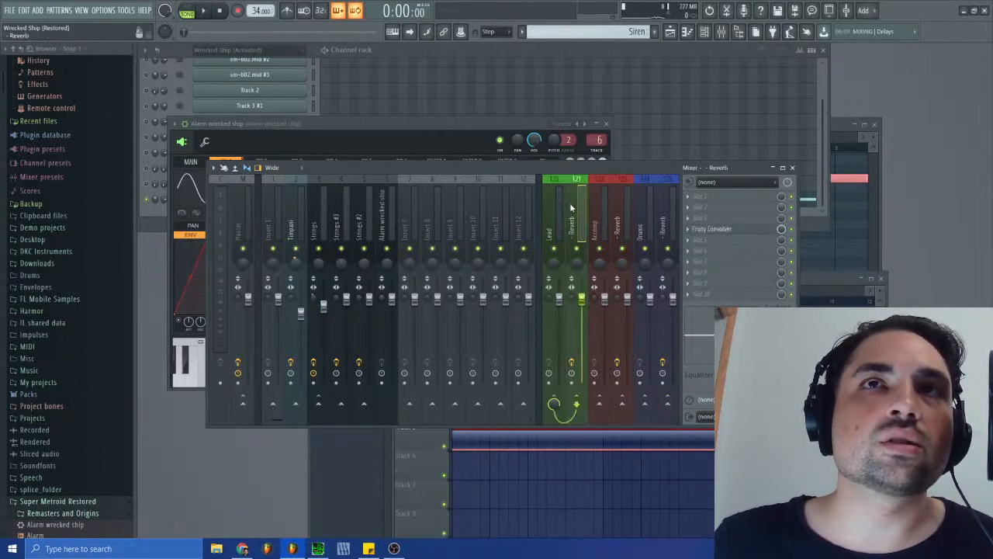
key("space")
left_click(684, 227)
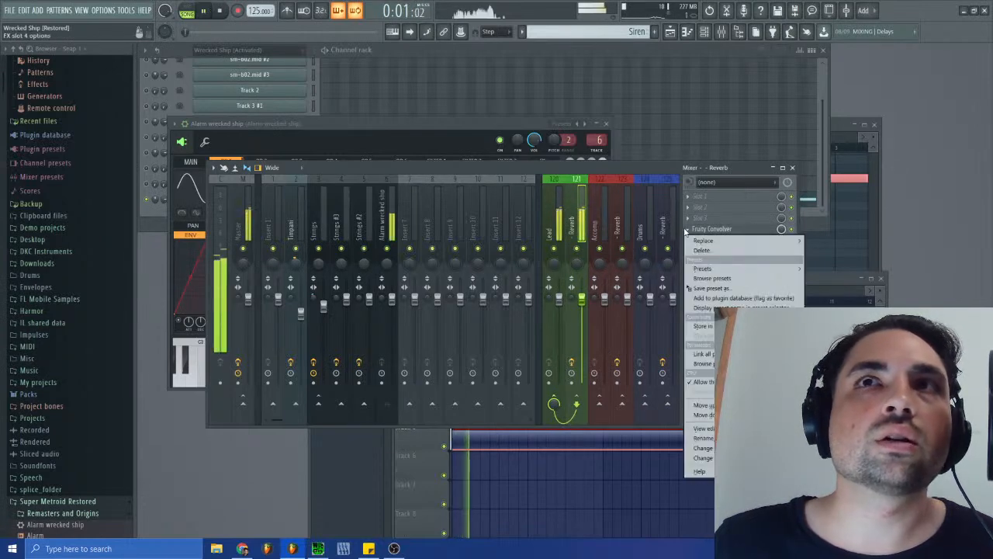
mouse_move(703, 240)
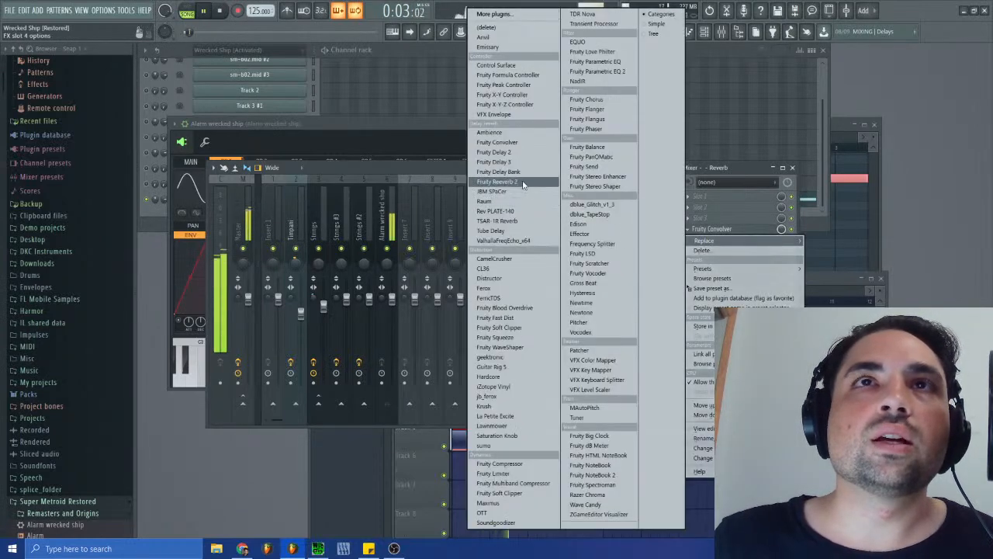
left_click(512, 220)
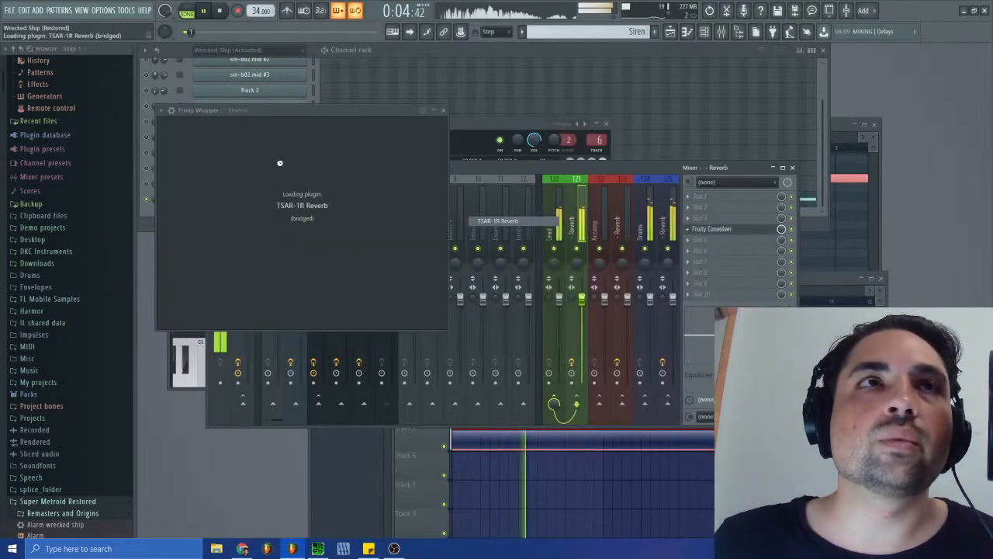
key("space")
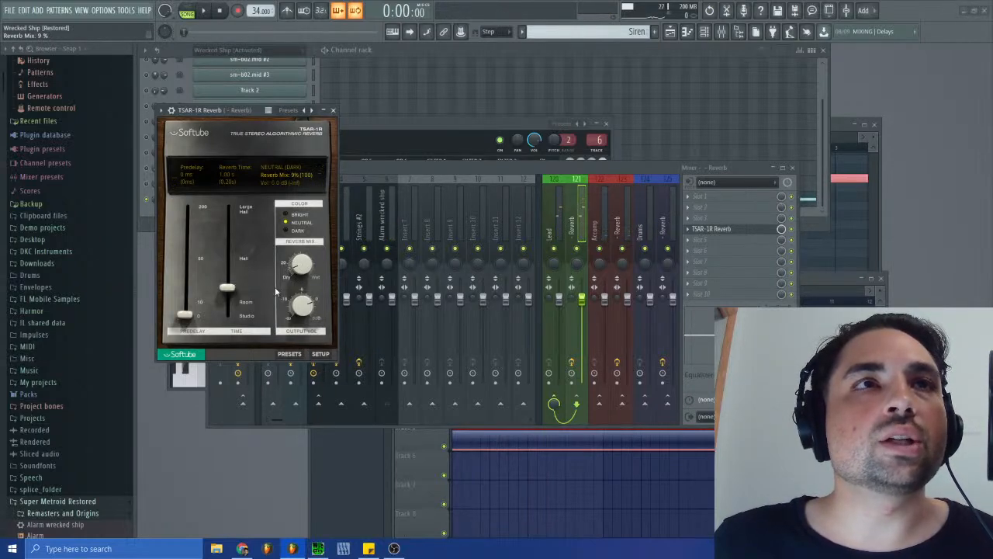
left_click_drag(229, 287, 227, 259)
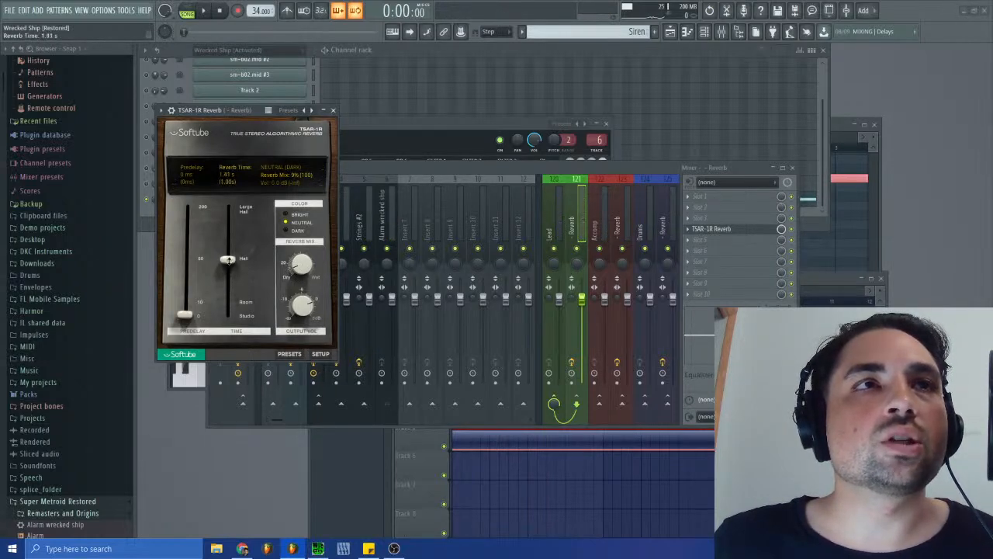
- Play the arrangement to check the siren's new reverb, closing the reverb, mixer, siren channel and playlist windows
left_click(204, 11)
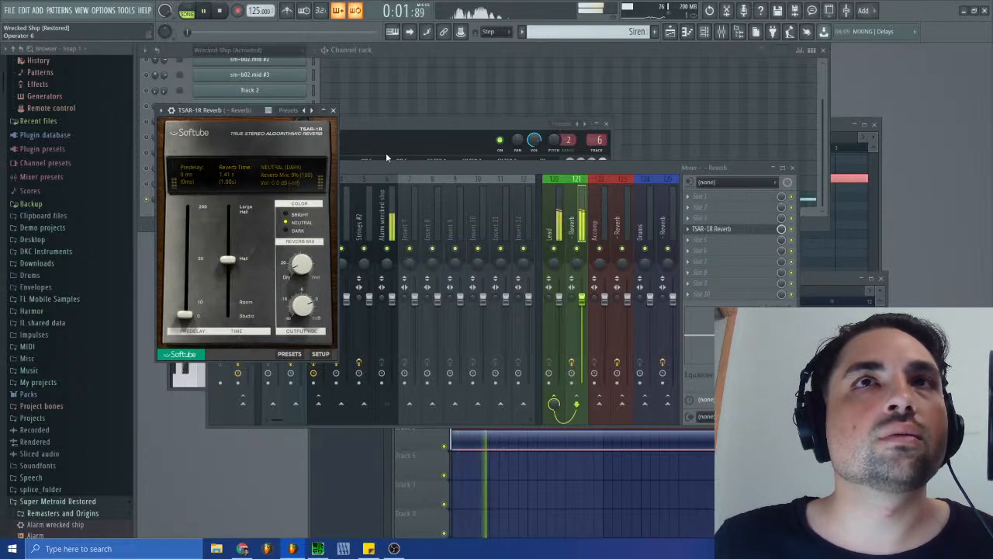
left_click(335, 111)
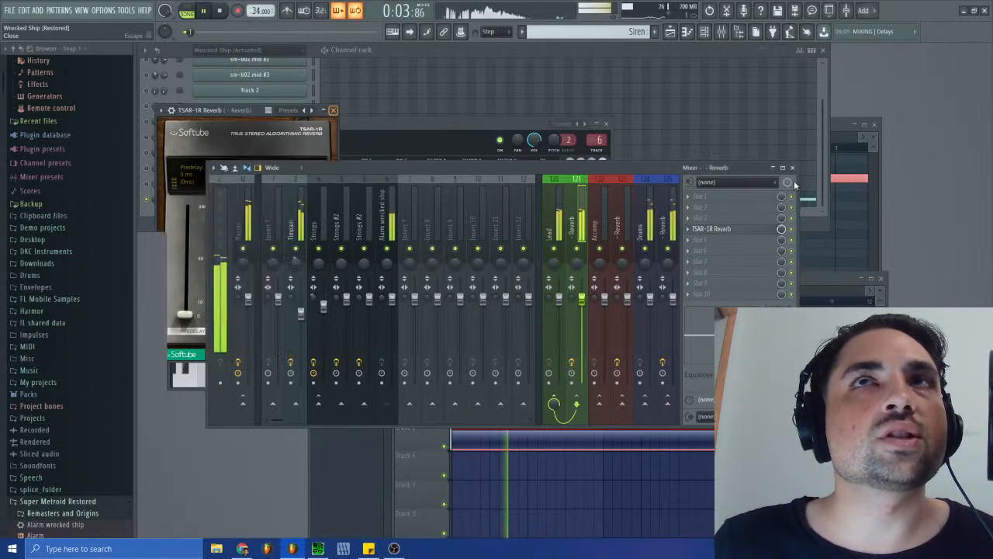
left_click(793, 168)
left_click(606, 124)
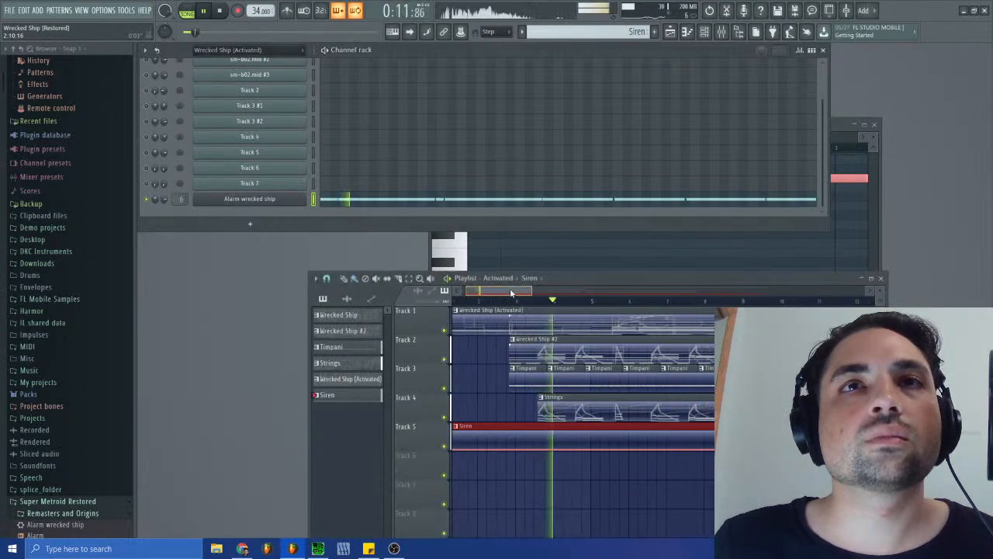
left_click(885, 280)
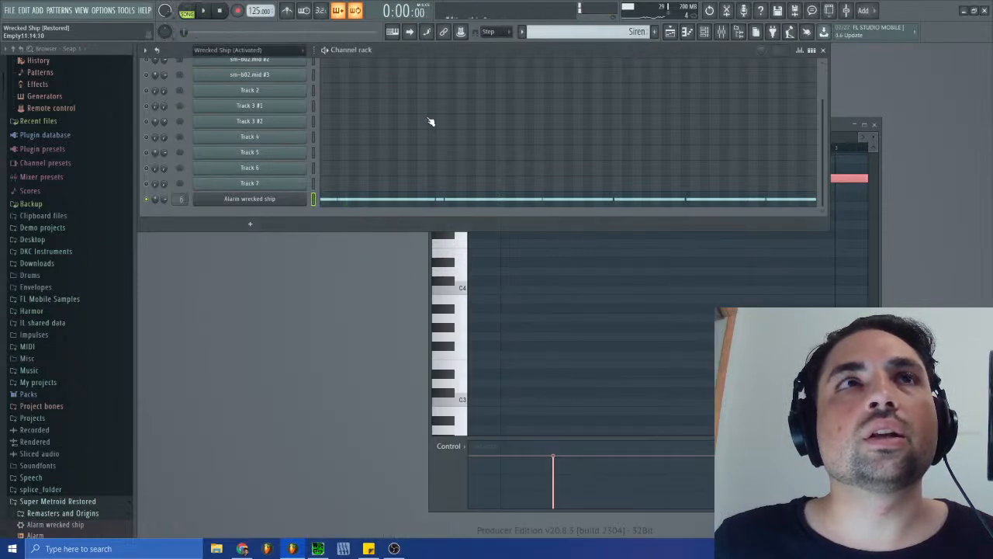
key("space")
- Open Track 2's channel panning events in the Wrecked Ship (Activated) pattern and examine the opening bars
left_click(604, 31)
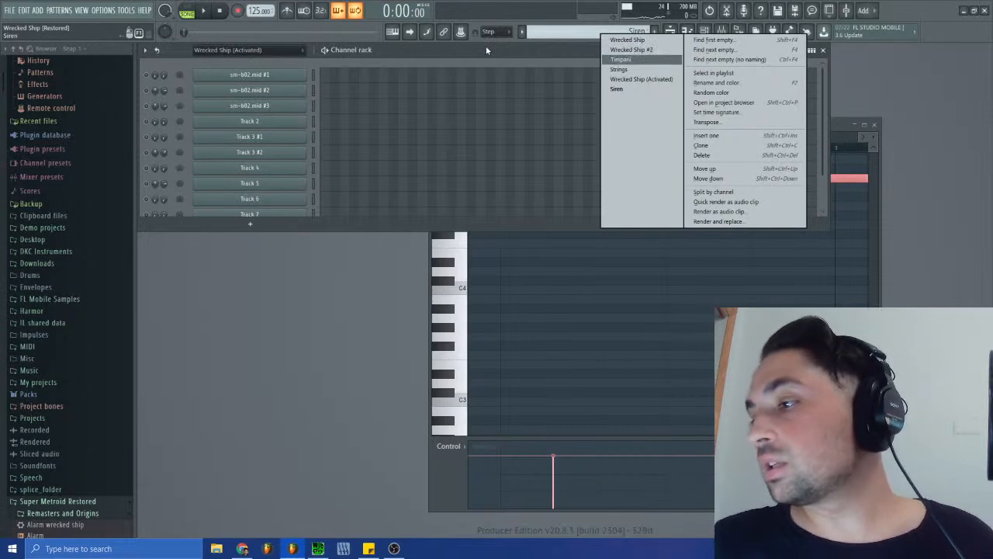
left_click(642, 80)
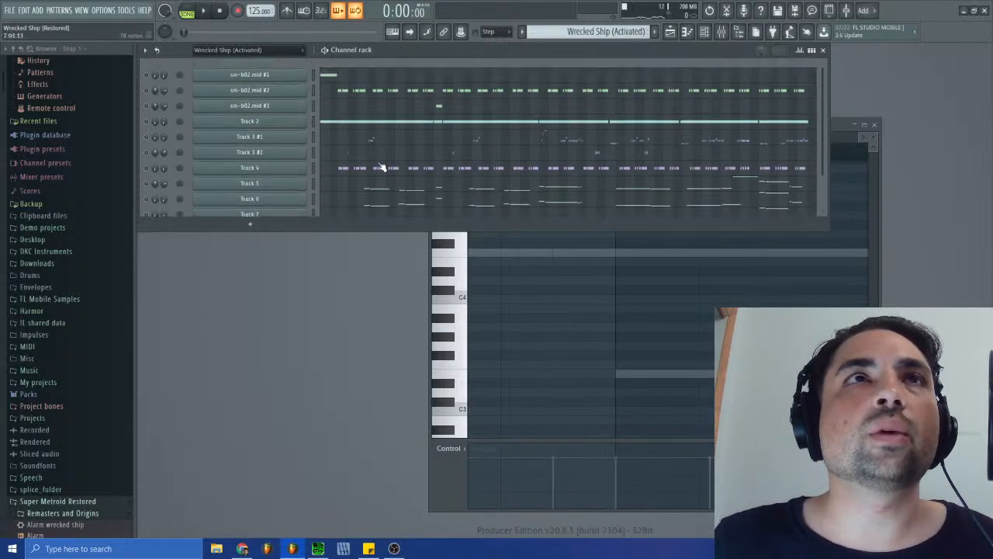
right_click(155, 121)
left_click(180, 148)
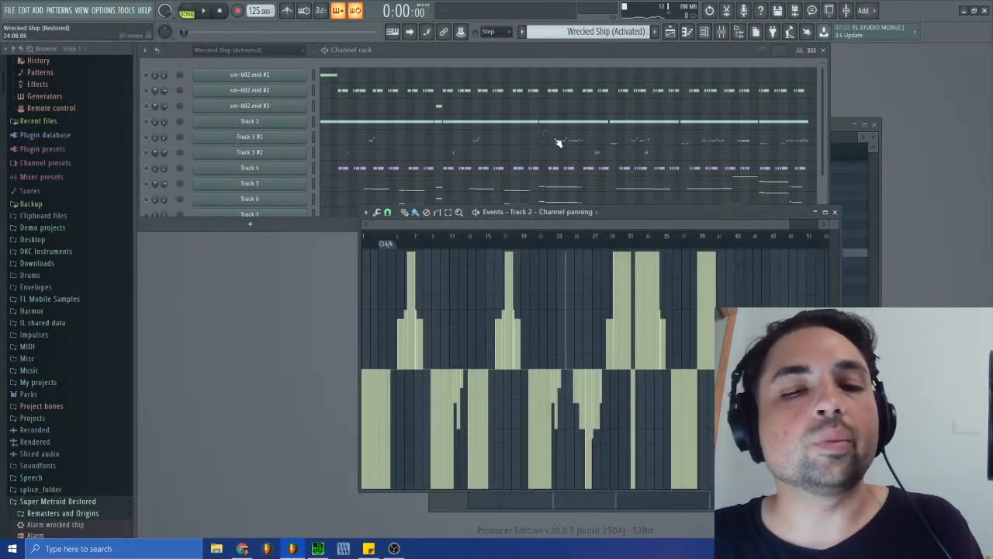
left_click_drag(789, 225, 452, 244)
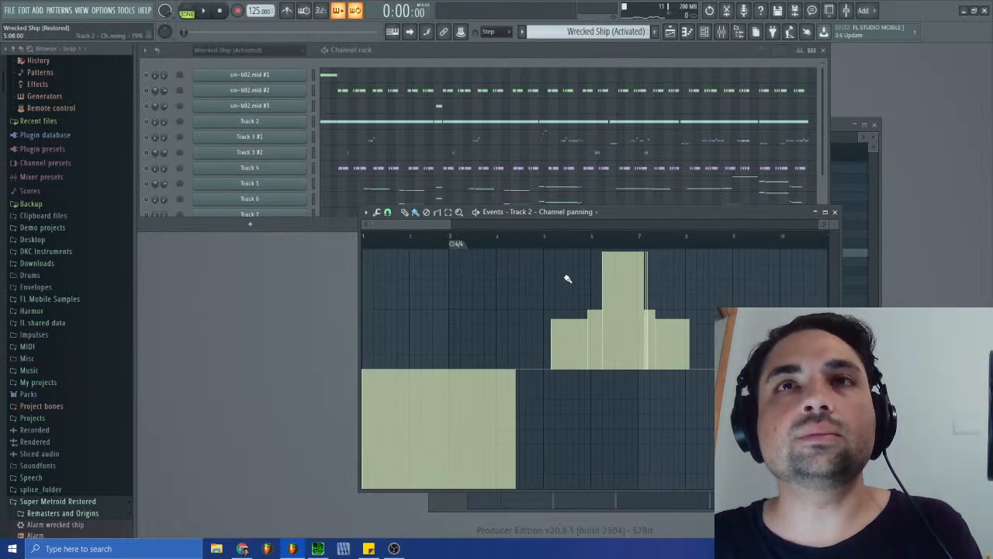
left_click_drag(451, 225, 492, 225)
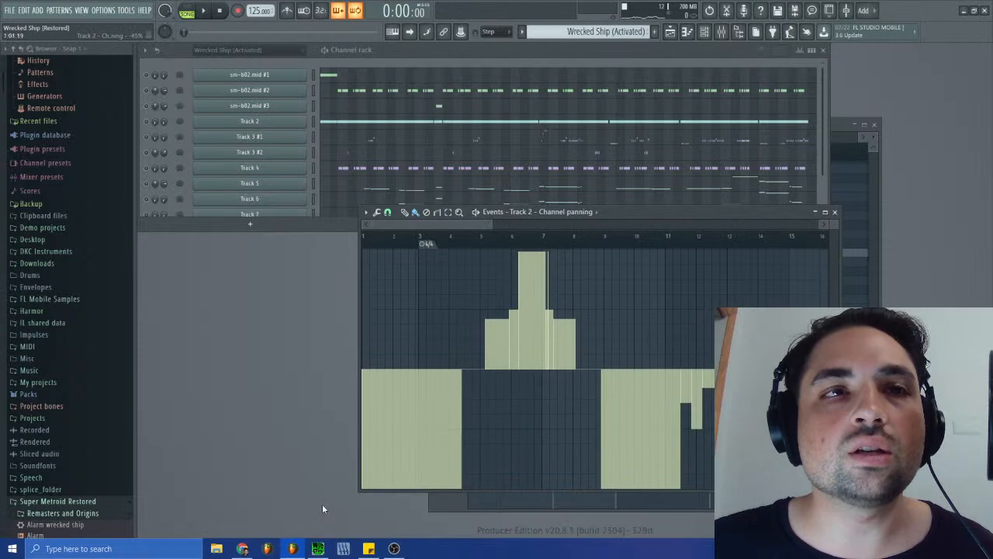
- Switch to SPCTool, play sm-b02.spc beside Track 2's panning events to compare the panning, and return to FL Studio
left_click(318, 548)
left_click(687, 312)
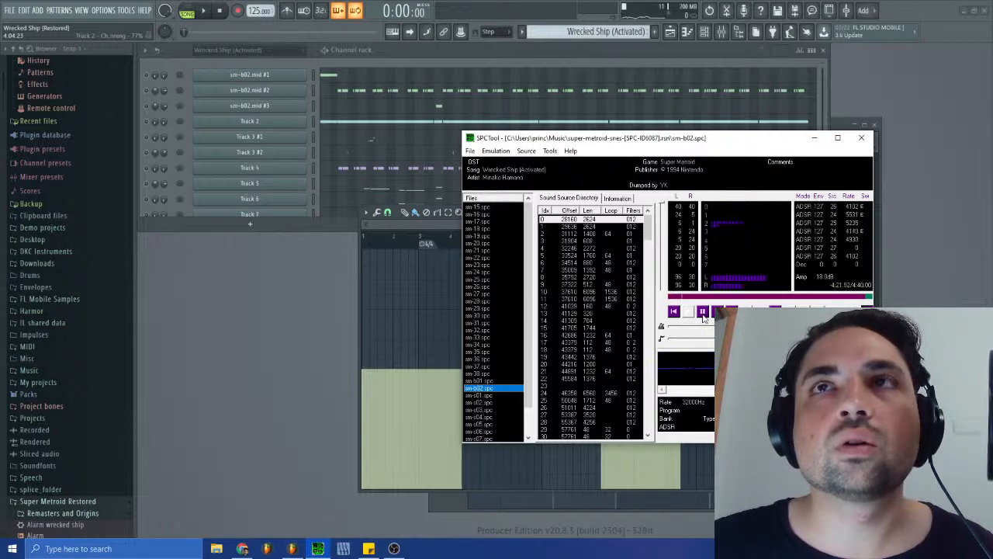
left_click_drag(620, 138, 756, 34)
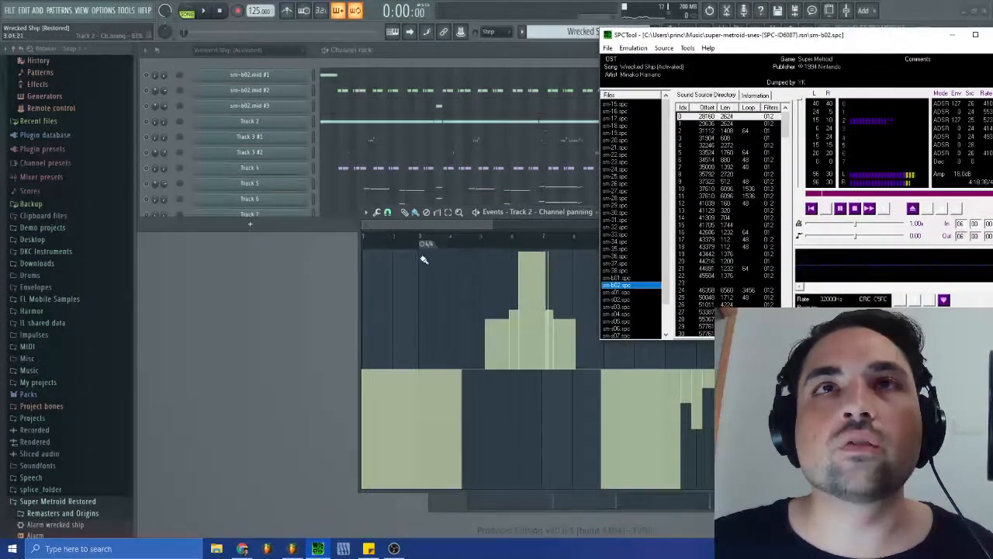
left_click(449, 227)
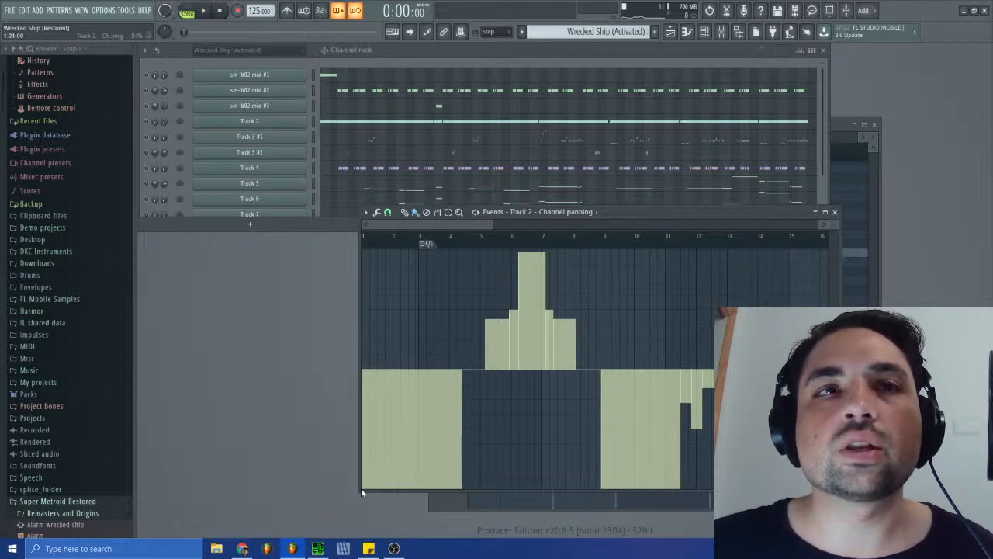
- Try a straight rising ramp over Track 2's first panning events and undo it
left_click_drag(362, 488, 438, 409)
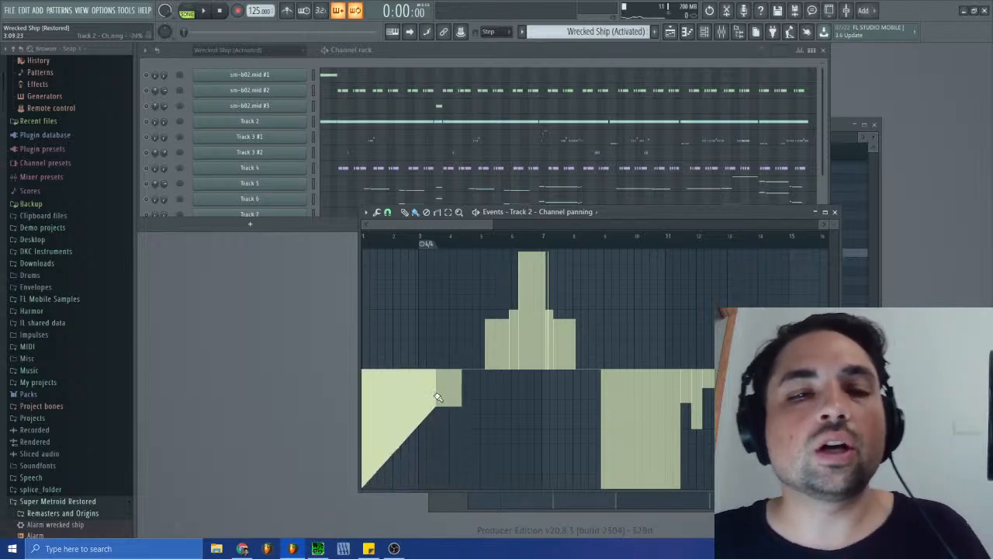
key("ctrl+z")
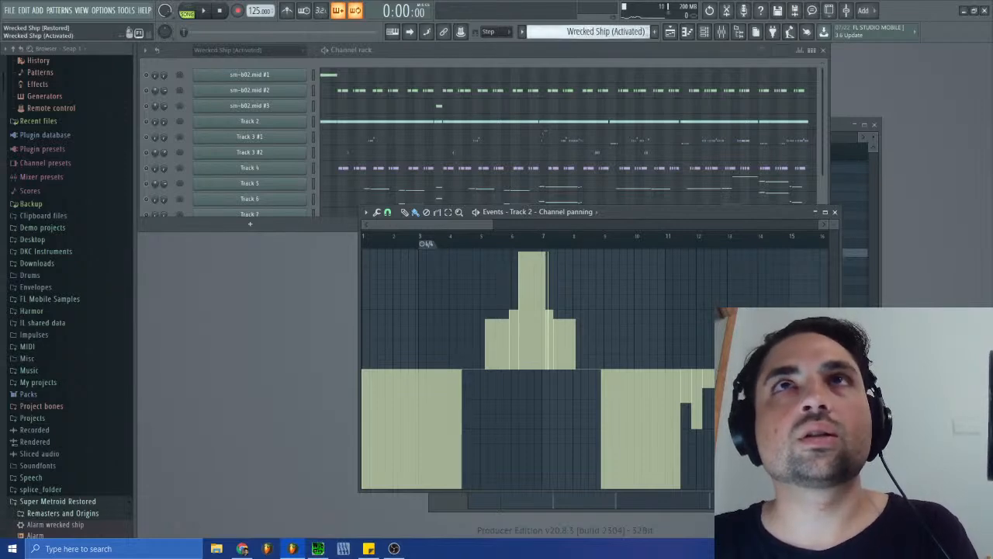
- In the Siren pattern, open the Alarm wrecked ship channel panning events and fill them with the panning events from Track 2
left_click(601, 31)
left_click(607, 86)
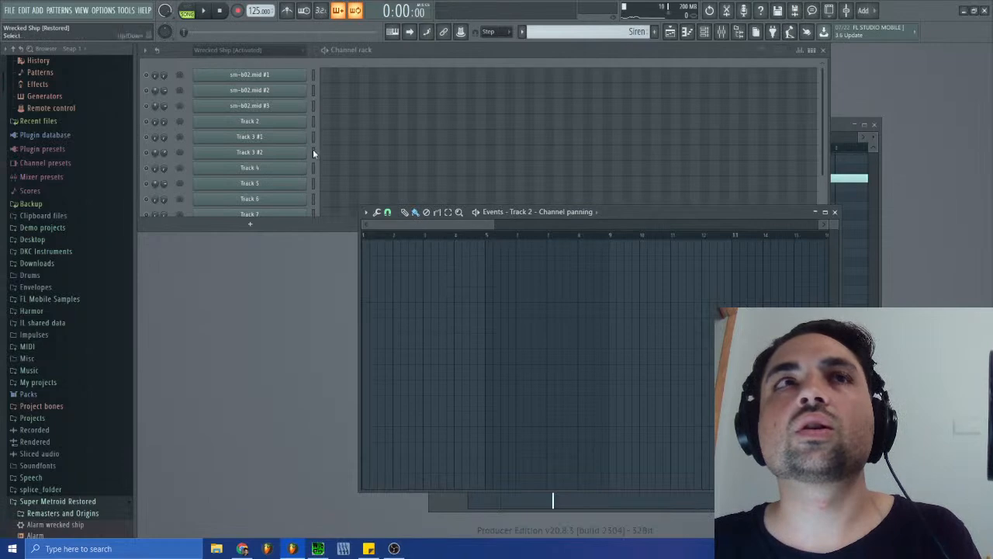
scroll(311, 154, "down", 1)
right_click(152, 197)
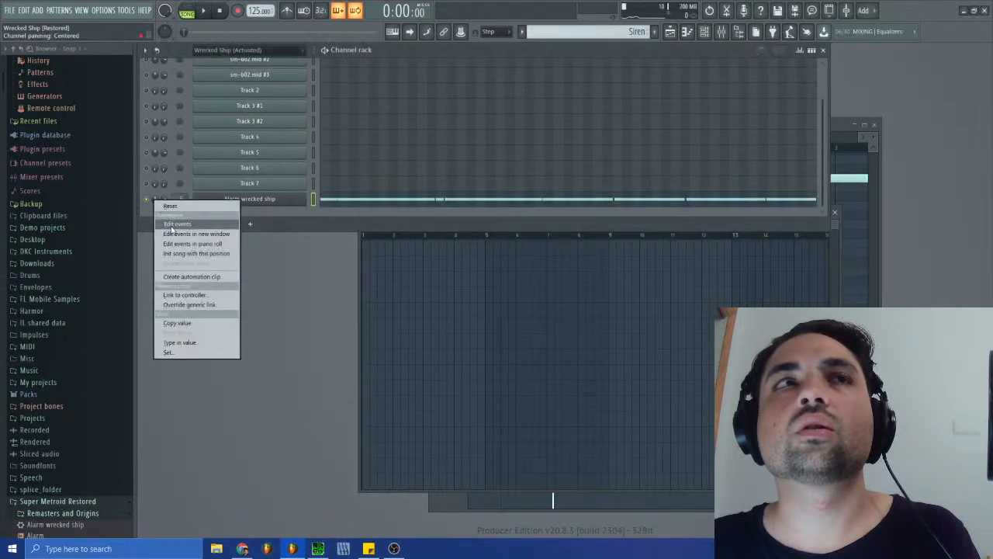
left_click(176, 225)
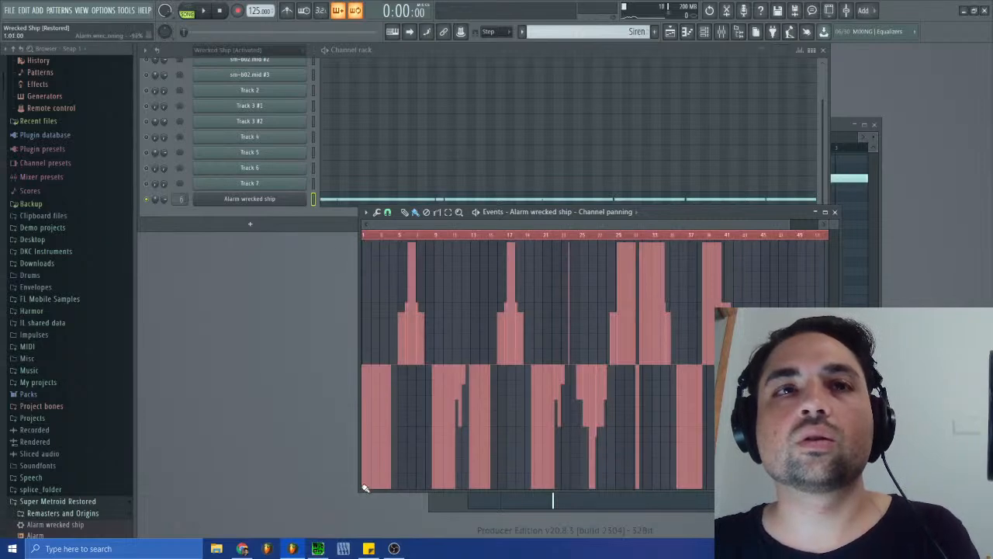
- Try straight left-to-right and back ramps over the Alarm wrecked ship's opening panning events up to about bar 12, and clear all the events
left_click_drag(365, 488, 413, 239)
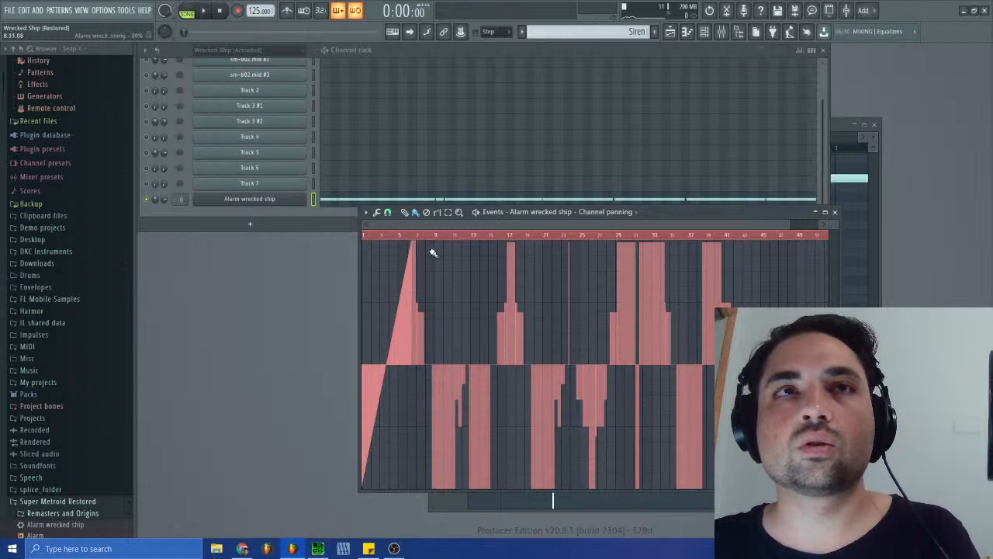
mouse_move(414, 243)
left_mouse_down()
mouse_move(423, 467)
mouse_move(448, 490)
mouse_move(461, 402)
left_mouse_up()
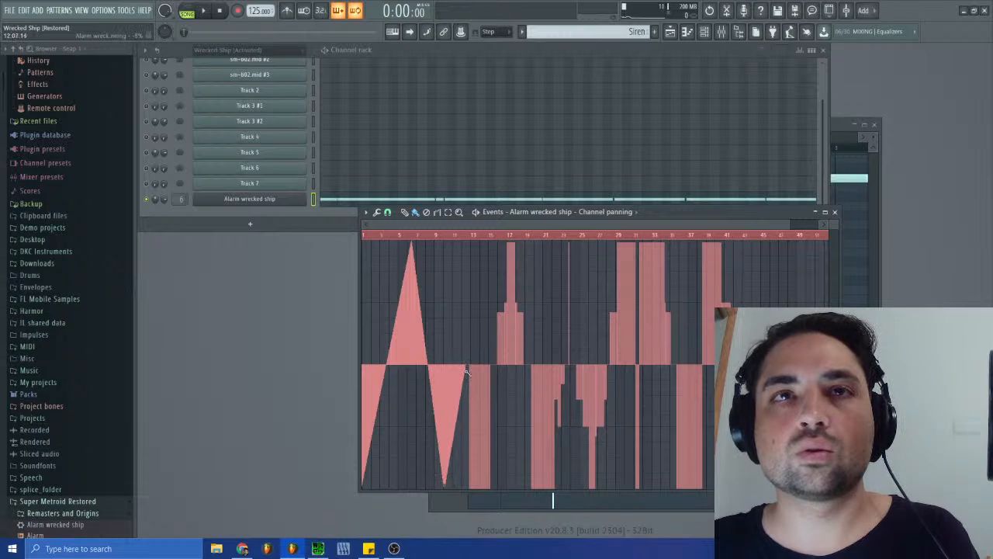
left_click_drag(468, 368, 472, 367)
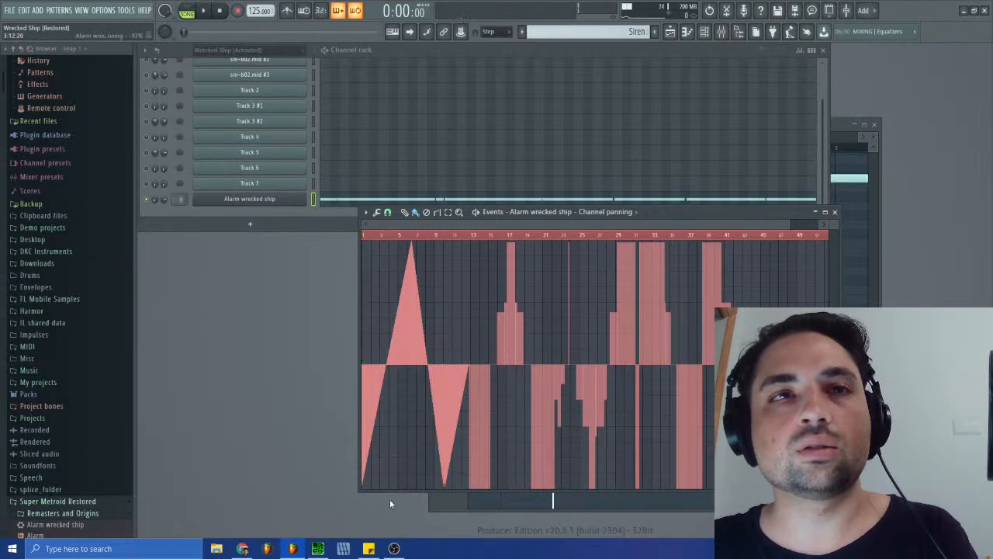
key("Delete")
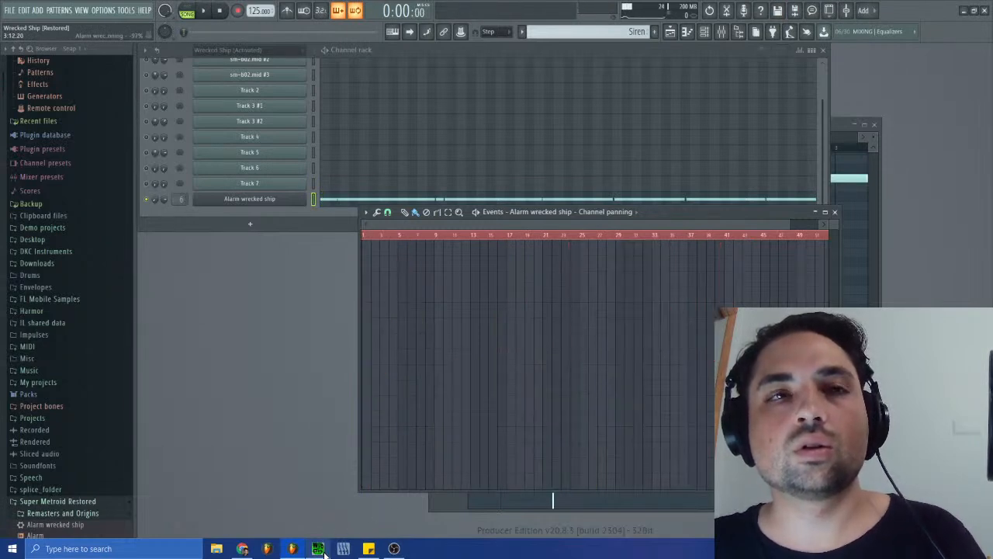
- Switch to SPCTool, replay sm-b02.spc to study the siren's panning, and arrange its window and the panning events window for comparison
left_click(343, 549)
left_click(827, 209)
left_click(829, 210)
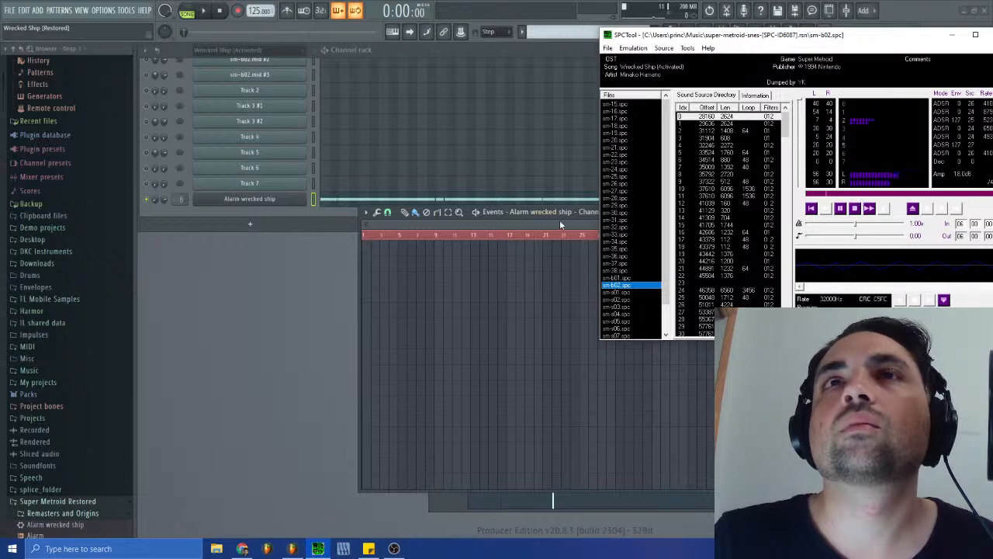
left_click_drag(499, 218, 416, 277)
left_click(343, 549)
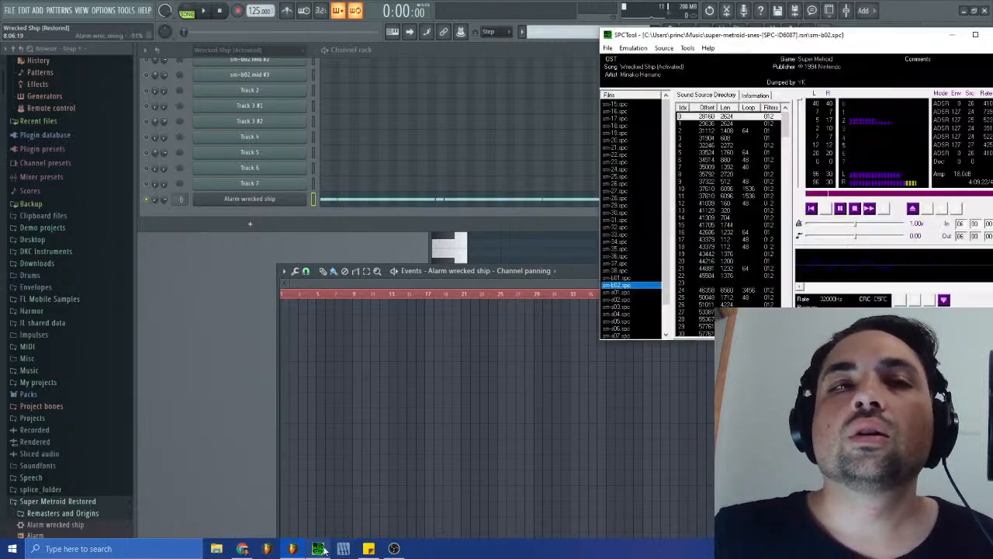
left_click(854, 211)
left_click(826, 210)
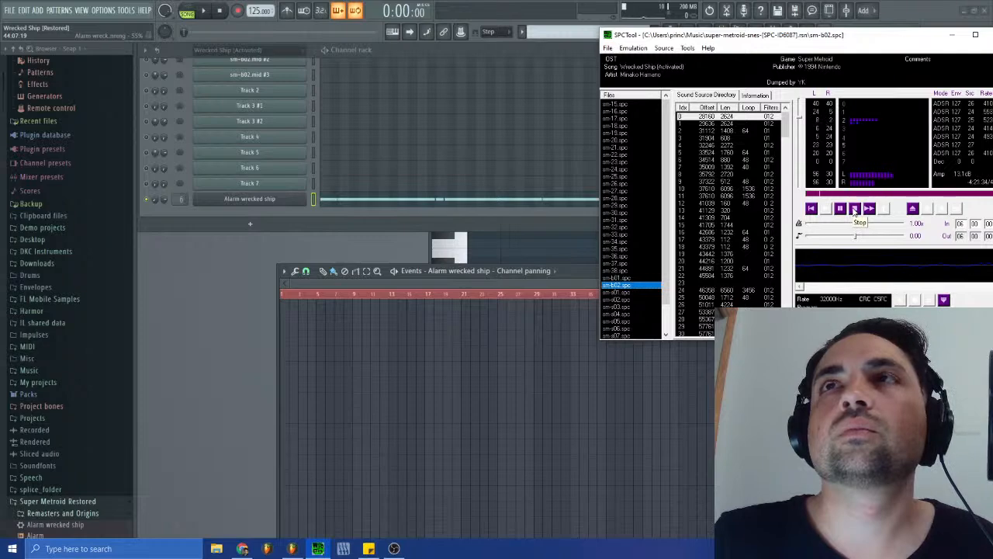
left_click_drag(878, 37, 838, 36)
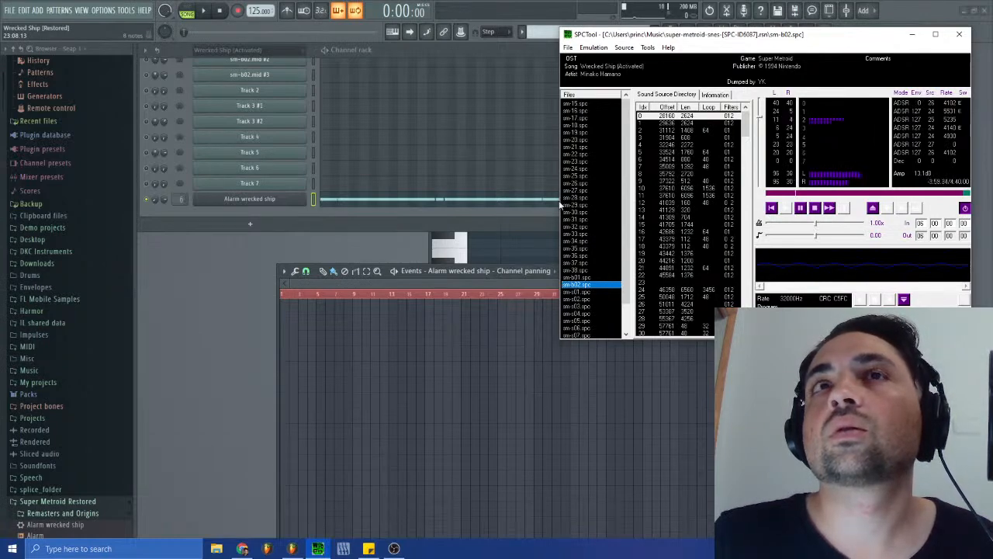
left_click_drag(621, 35, 585, 225)
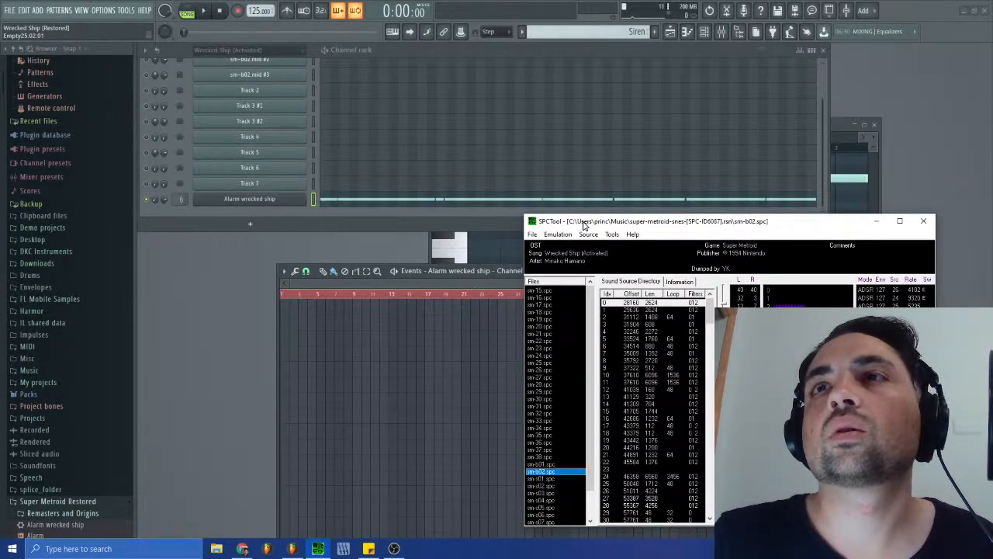
left_click_drag(585, 225, 642, 220)
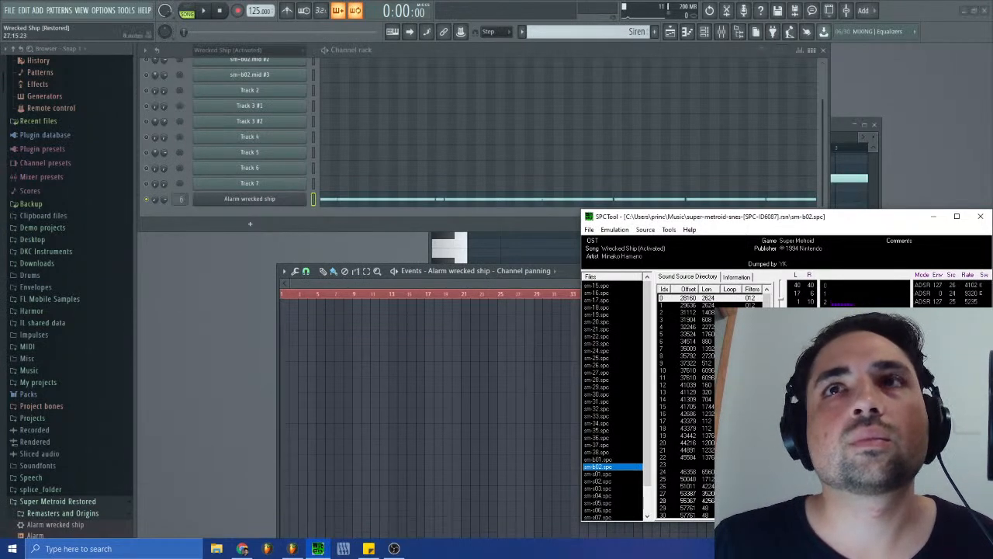
- Return to FL Studio, load Fruity PanOMatic in slot 4 of the Alarm wrecked ship mixer track, and raise its panning LFO amount
left_click(721, 31)
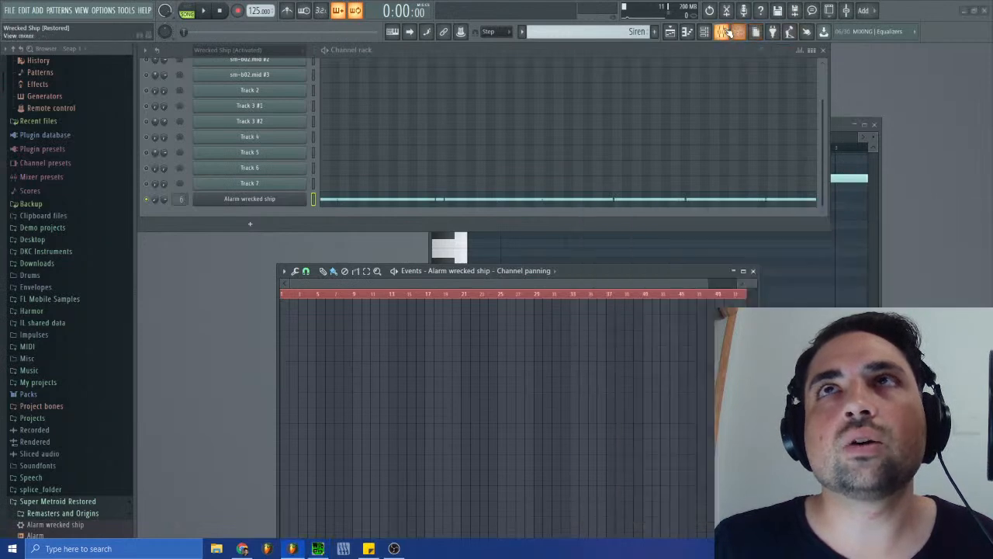
left_click(691, 229)
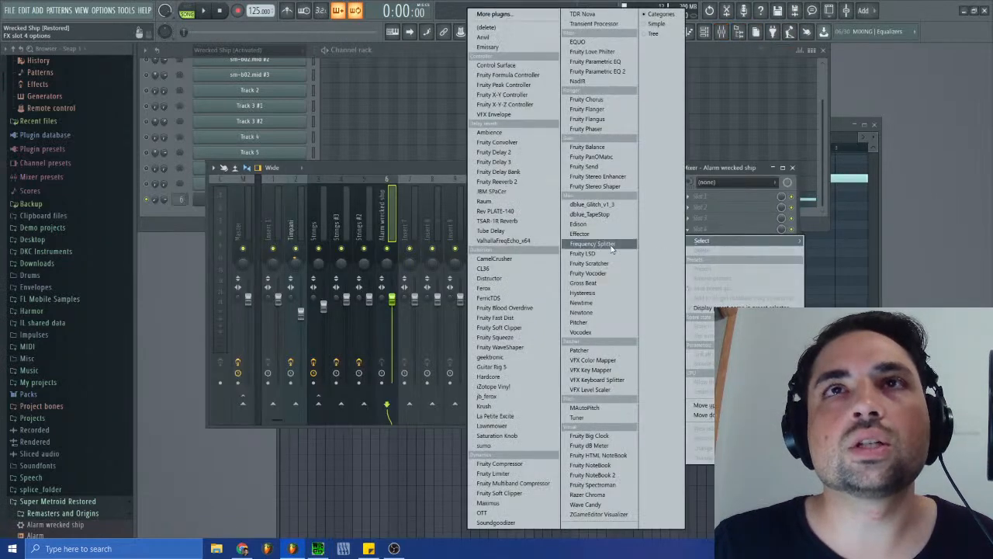
left_click(593, 157)
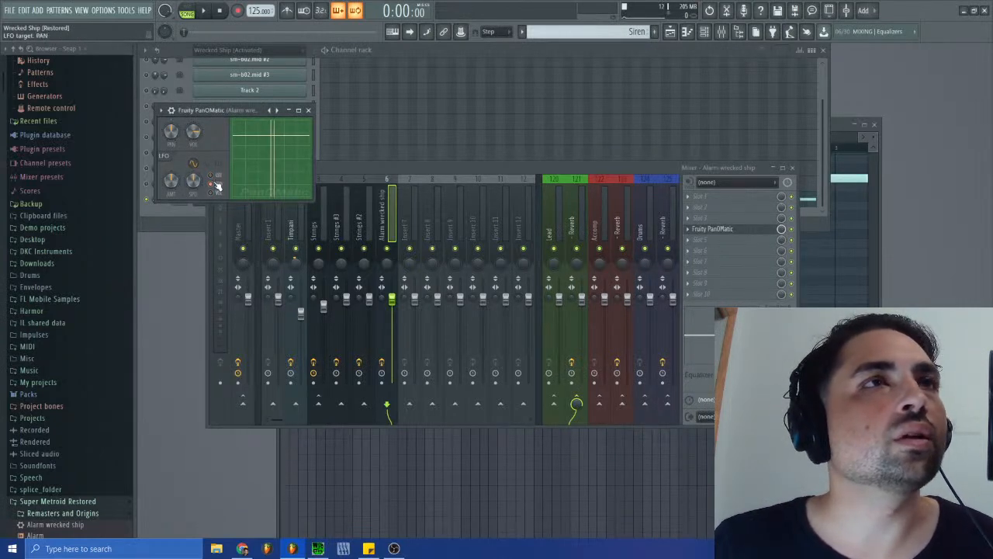
left_click_drag(171, 180, 170, 167)
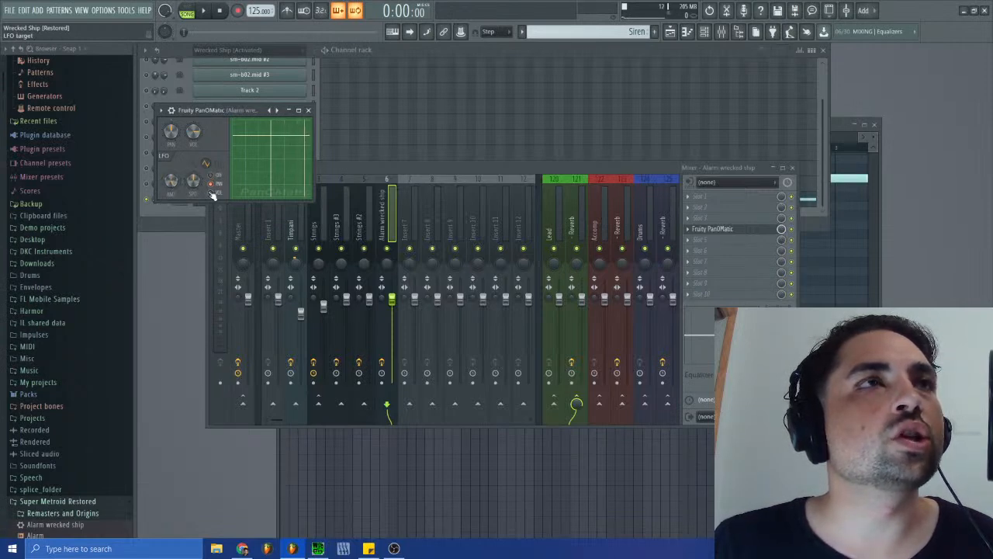
- Play the song to audition the automatic panning, delete Fruity PanOMatic from the Alarm wrecked ship mixer track, and close the mixer
left_click(203, 10)
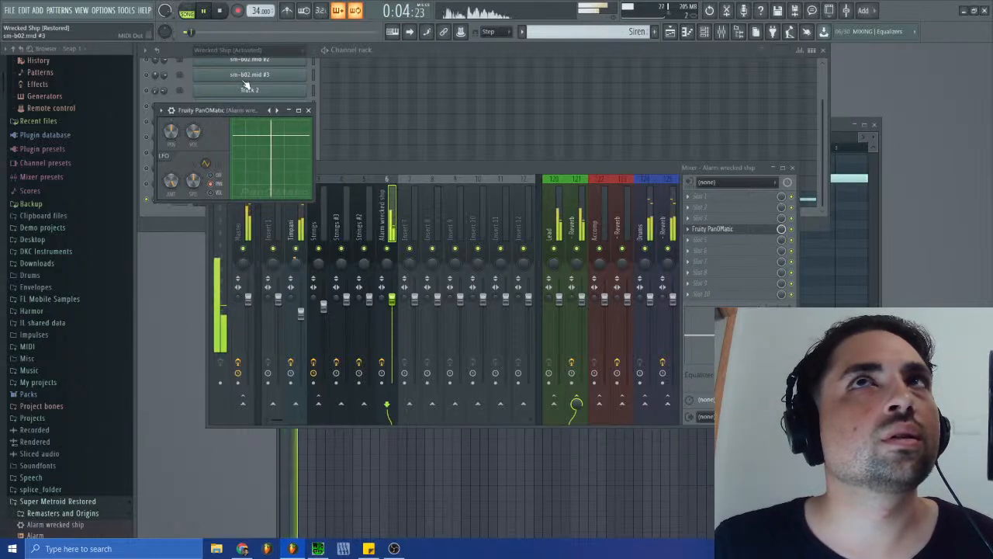
left_click(220, 11)
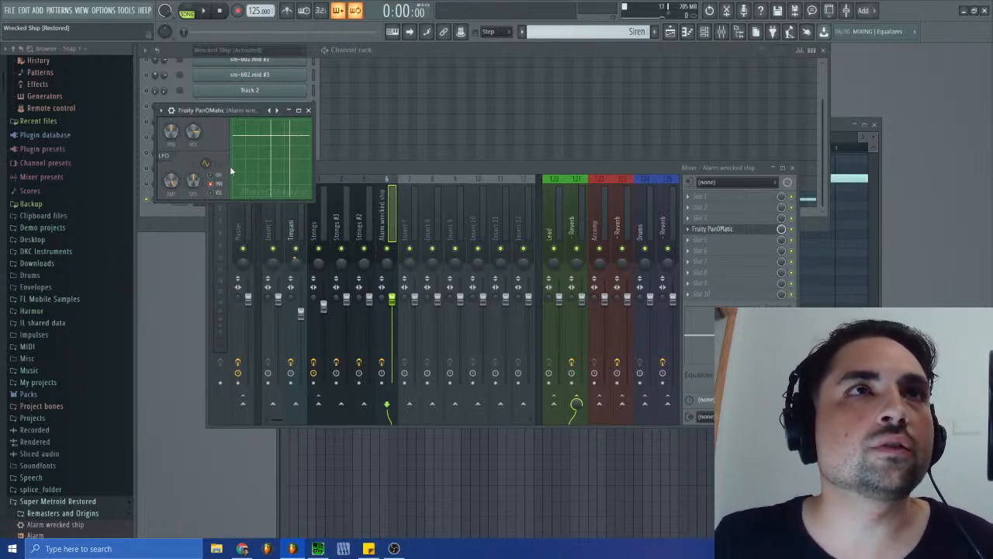
left_click(687, 230)
left_click(707, 257)
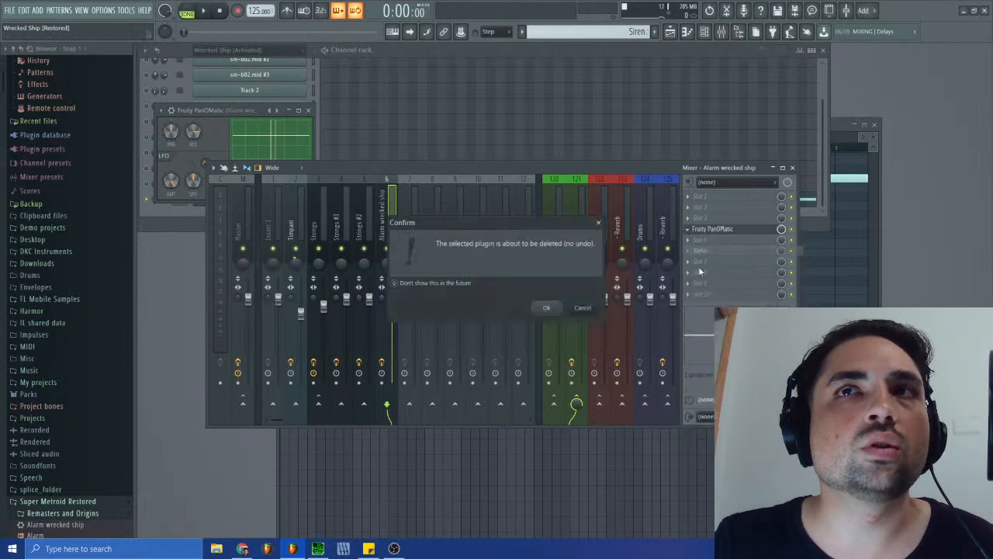
left_click(551, 310)
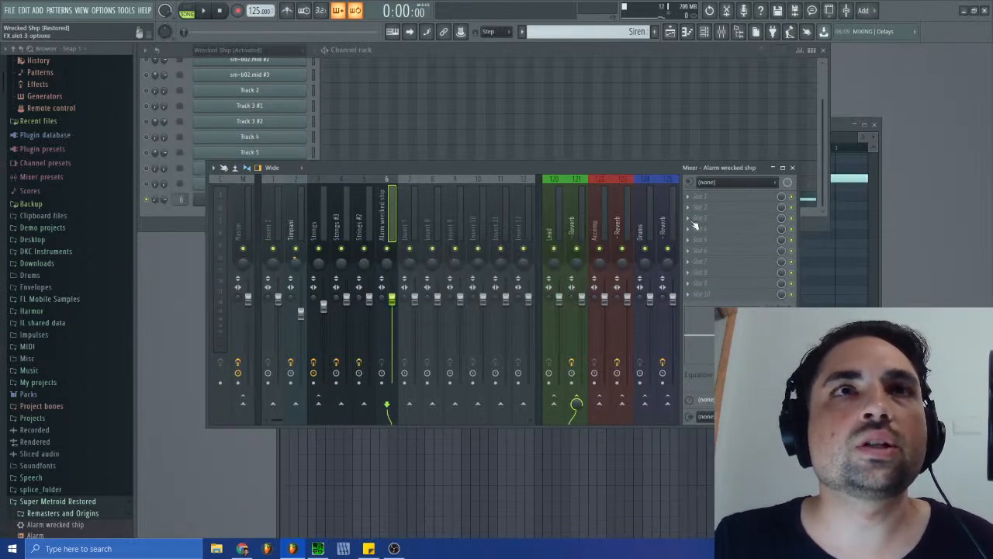
left_click(792, 167)
- Bring back the cleared channel panning events of the Alarm wrecked ship channel
right_click(154, 199)
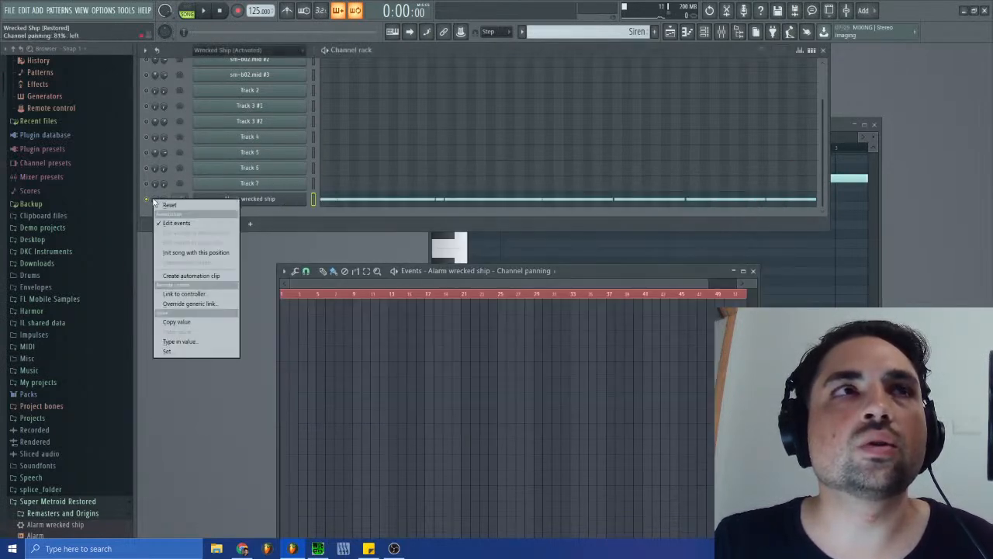
left_click(368, 285)
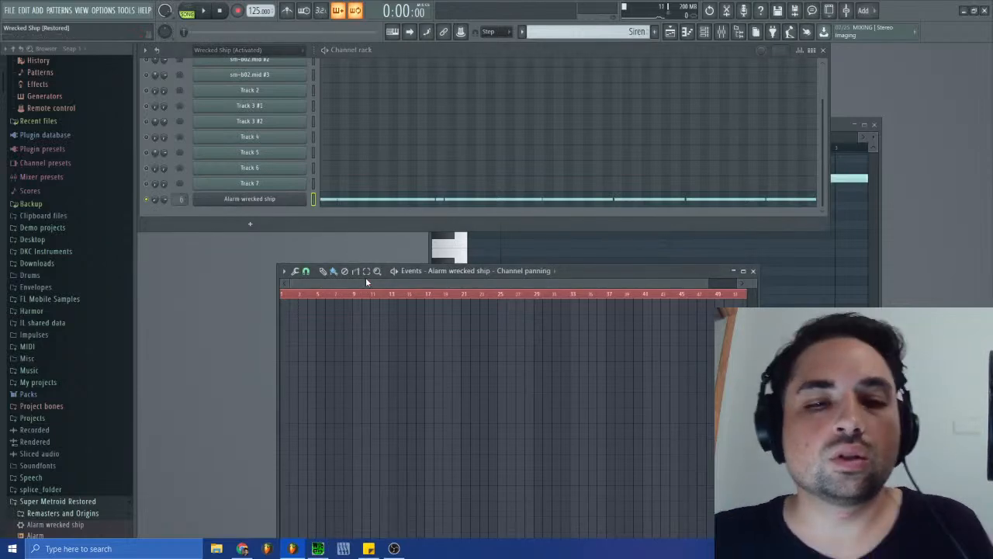
left_click(357, 272)
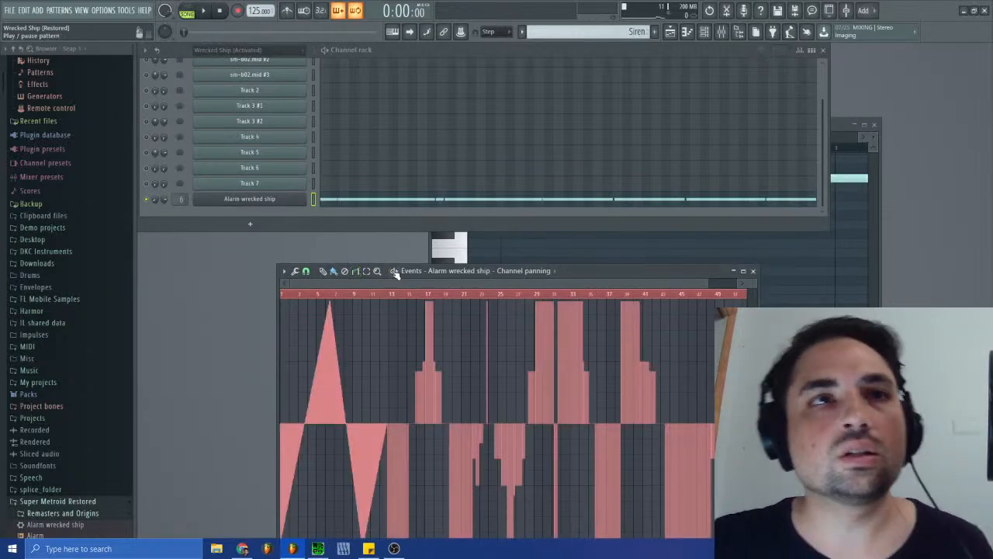
- In the Wrecked Ship (Activated) pattern, open Track 2's channel panning events as the source of the original stepped panning
left_click(602, 31)
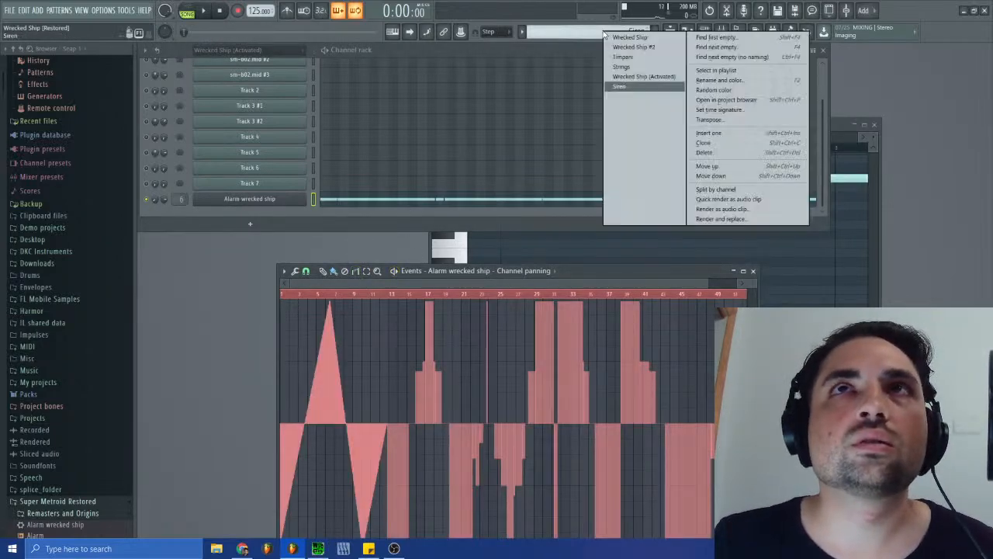
left_click(637, 78)
right_click(161, 90)
left_click(177, 113)
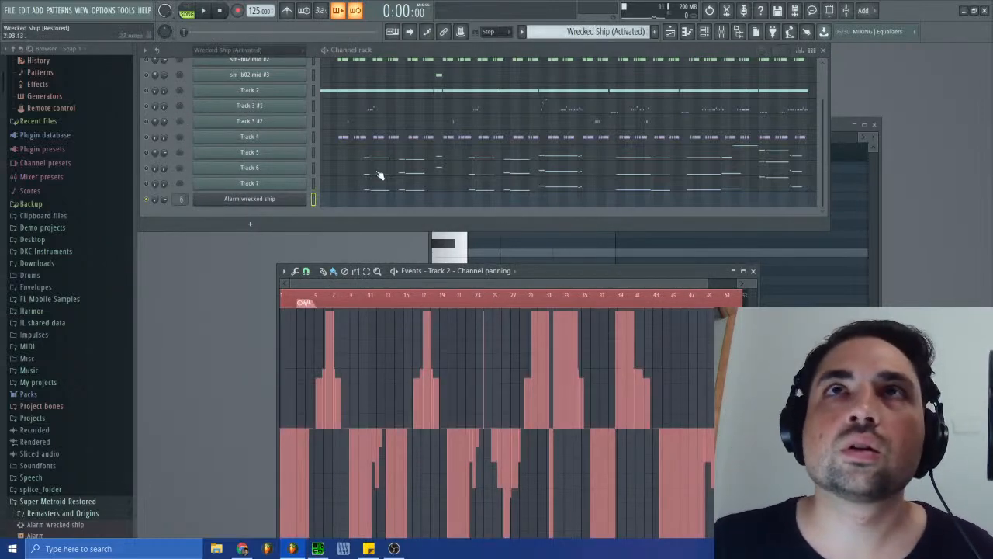
- In the Siren pattern, reopen the Alarm wrecked ship's channel panning events and replace the drawn ramps with Track 2's stepped panning
left_click(651, 31)
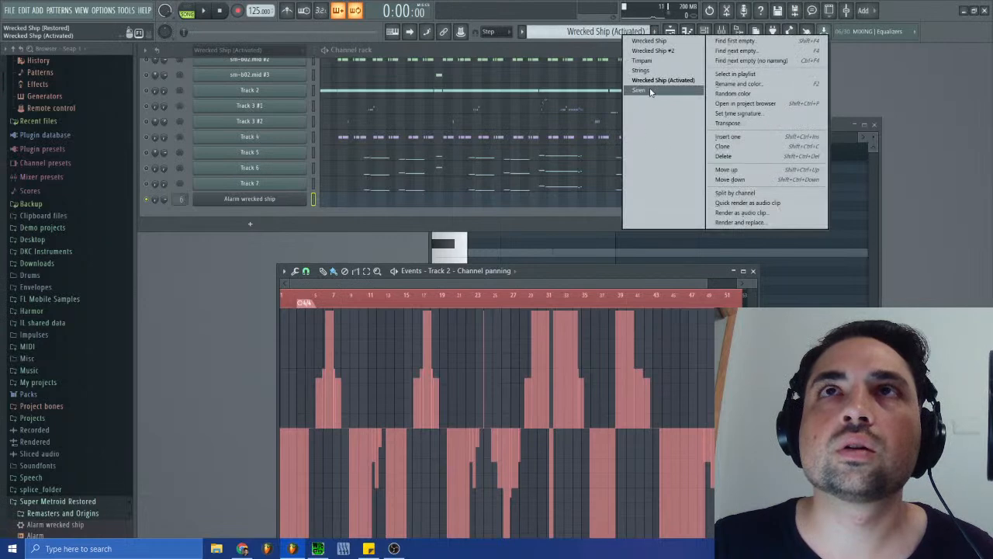
left_click(639, 90)
right_click(158, 202)
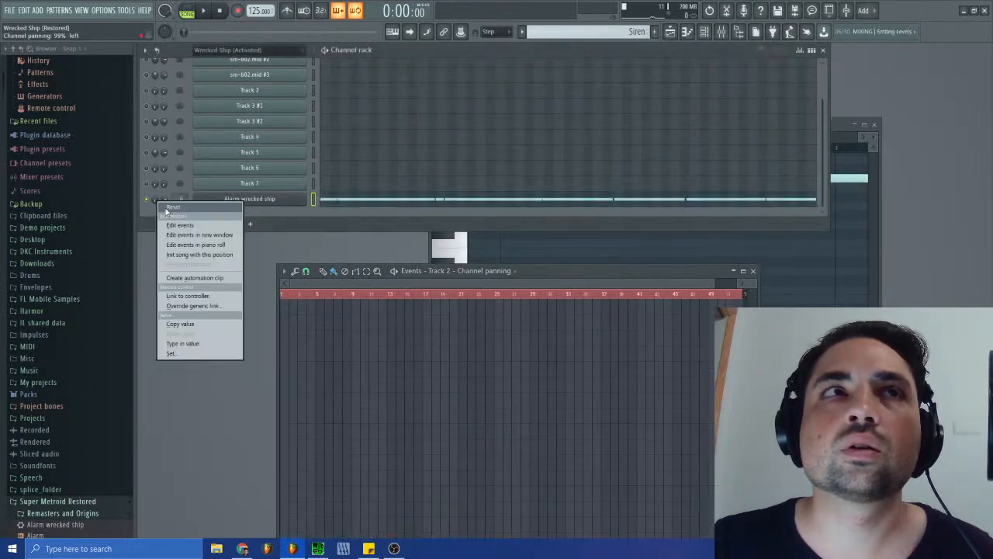
left_click(180, 226)
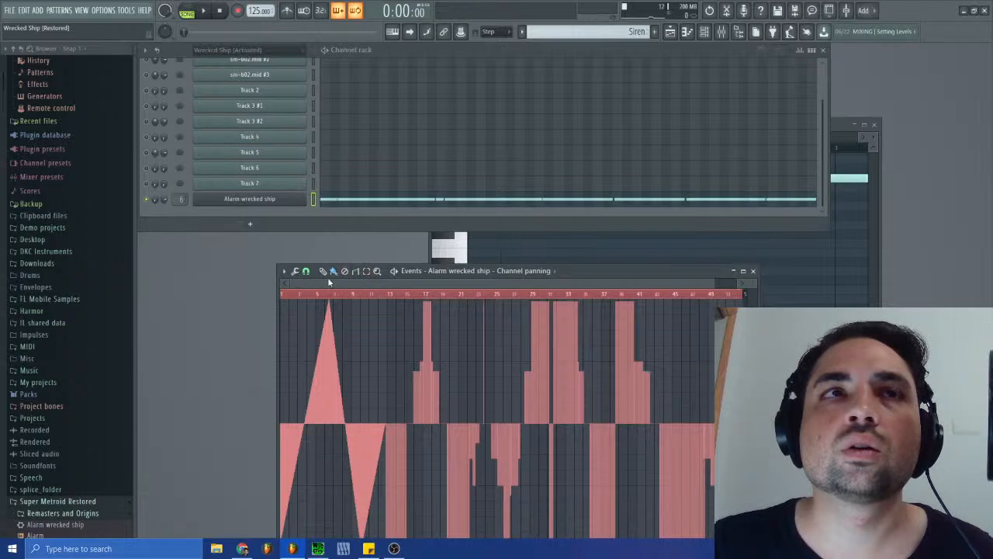
left_click(284, 270)
mouse_move(294, 294)
left_click(377, 333)
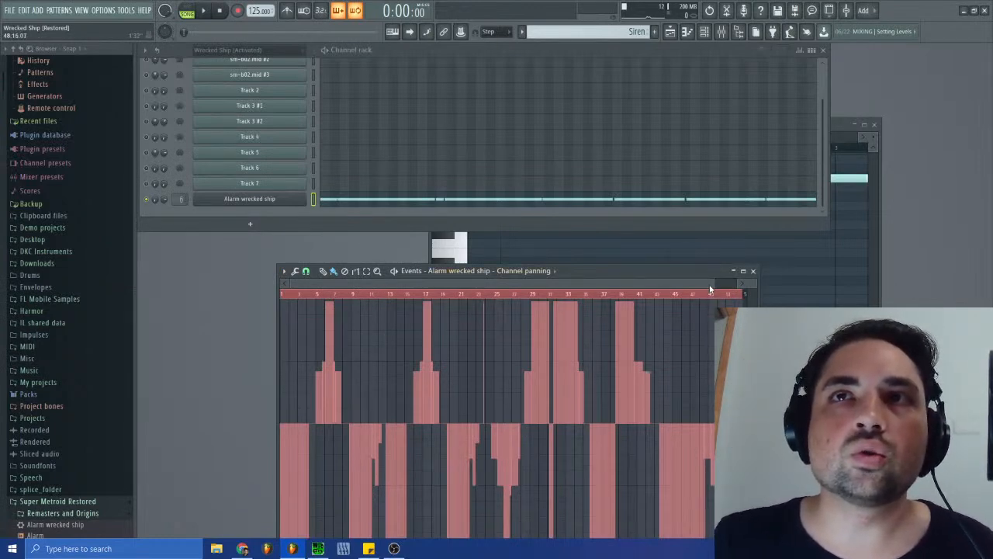
left_click_drag(712, 287, 450, 286)
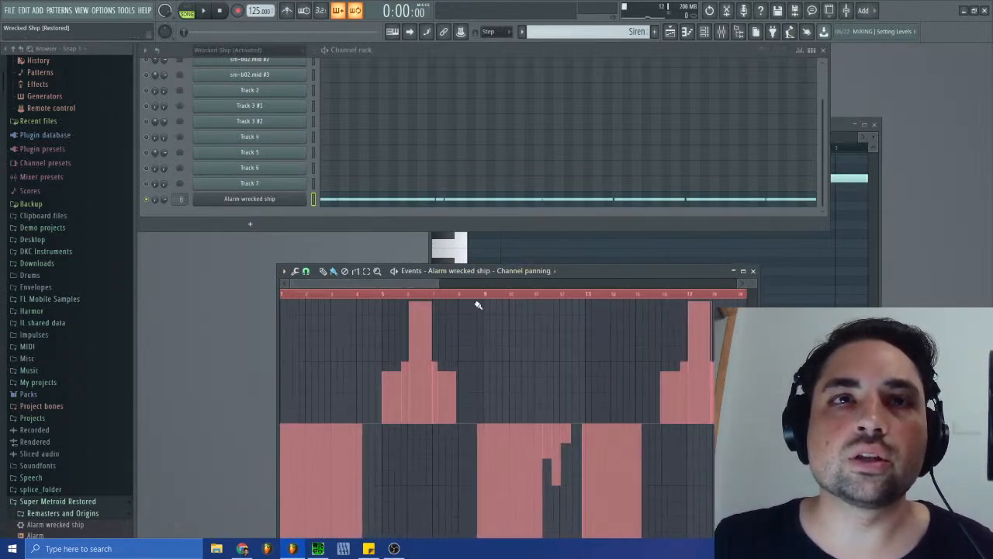
left_click_drag(569, 275, 574, 188)
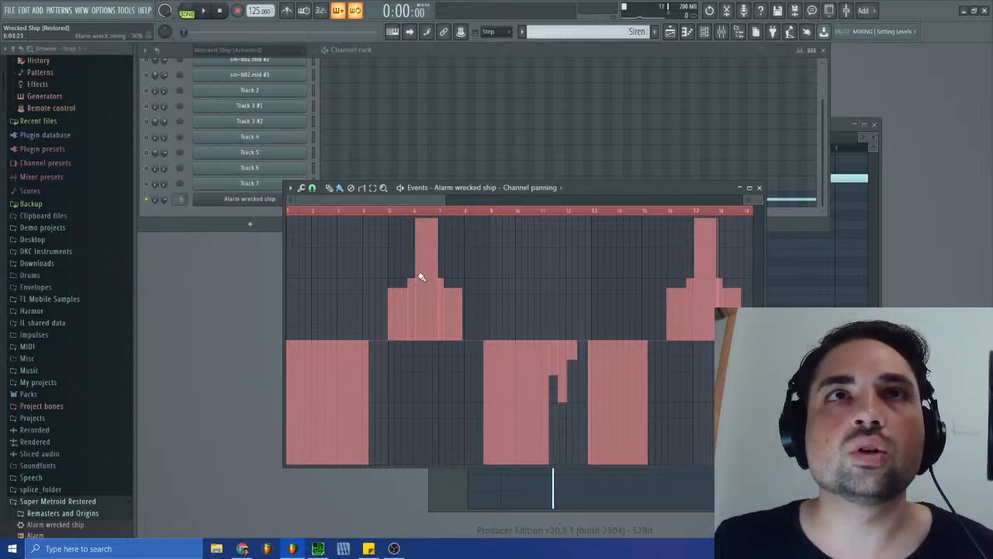
- Open the Alarm wrecked ship synth and bring up the panning LFO of operator 1
left_click(260, 199)
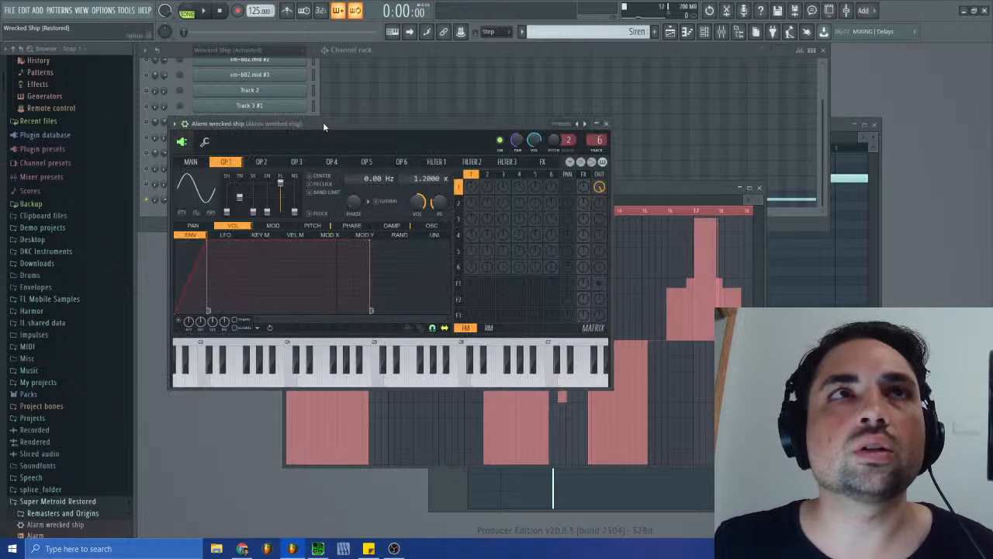
left_click_drag(322, 122, 567, 182)
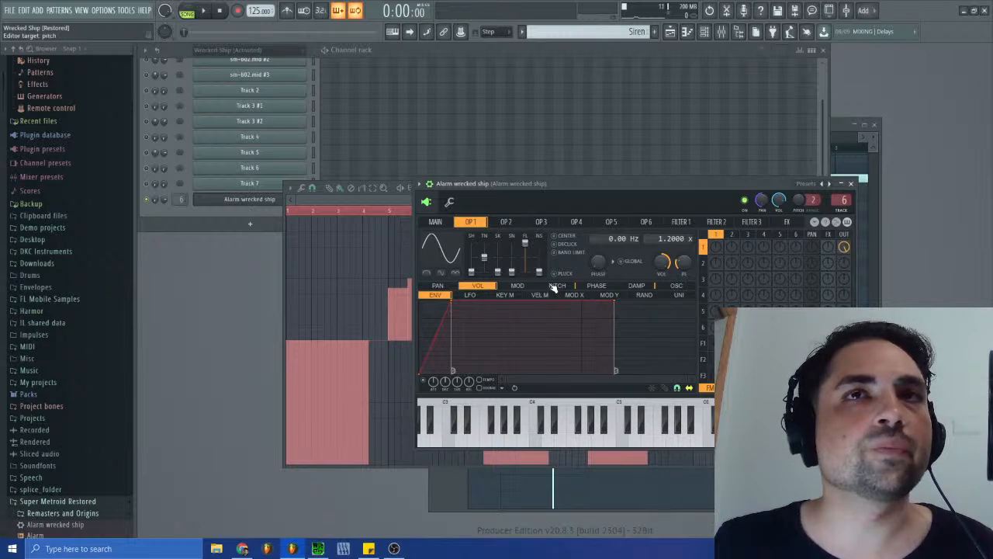
left_click(469, 297)
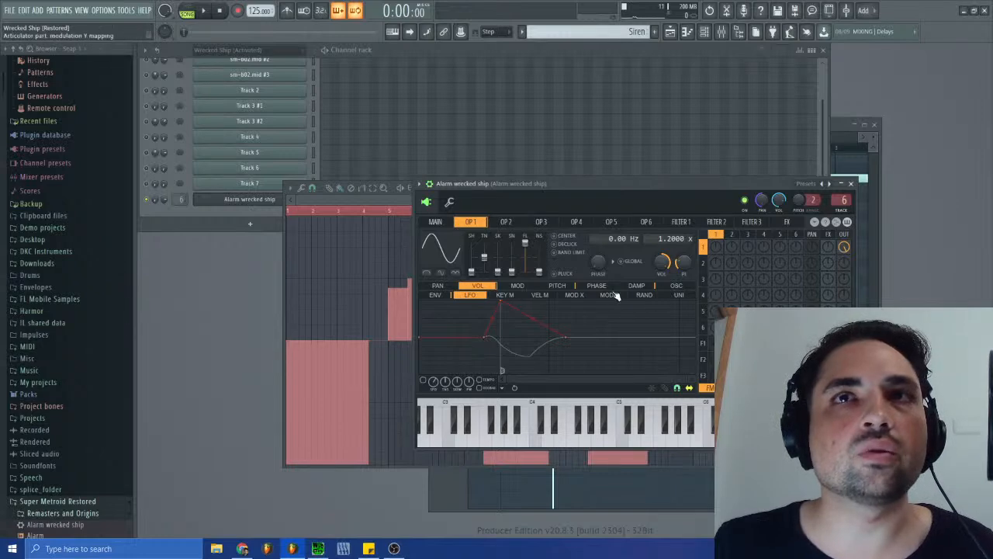
left_click(444, 286)
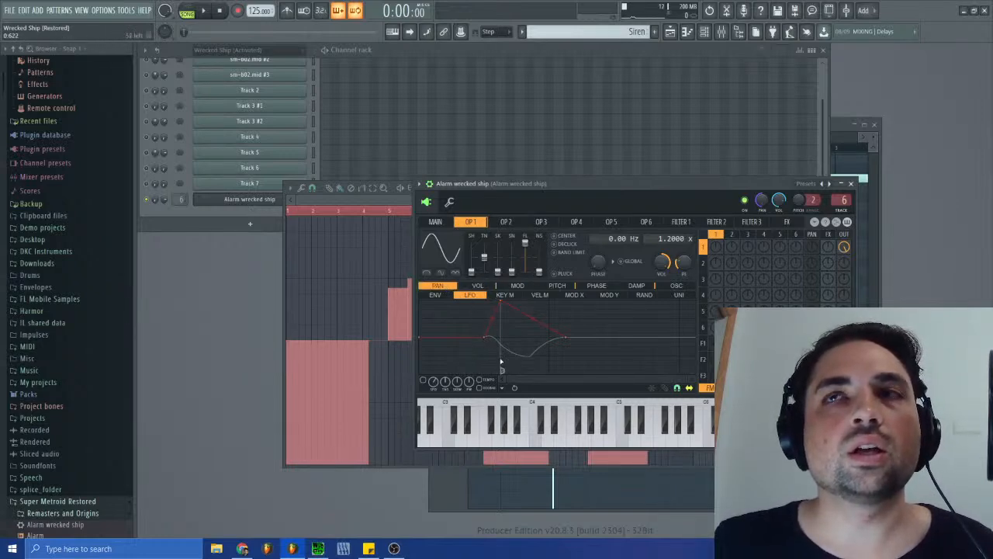
- Delete the intermediate points from operator 1's panning LFO envelope to flatten it
right_click(488, 336)
left_click(512, 352)
right_click(502, 305)
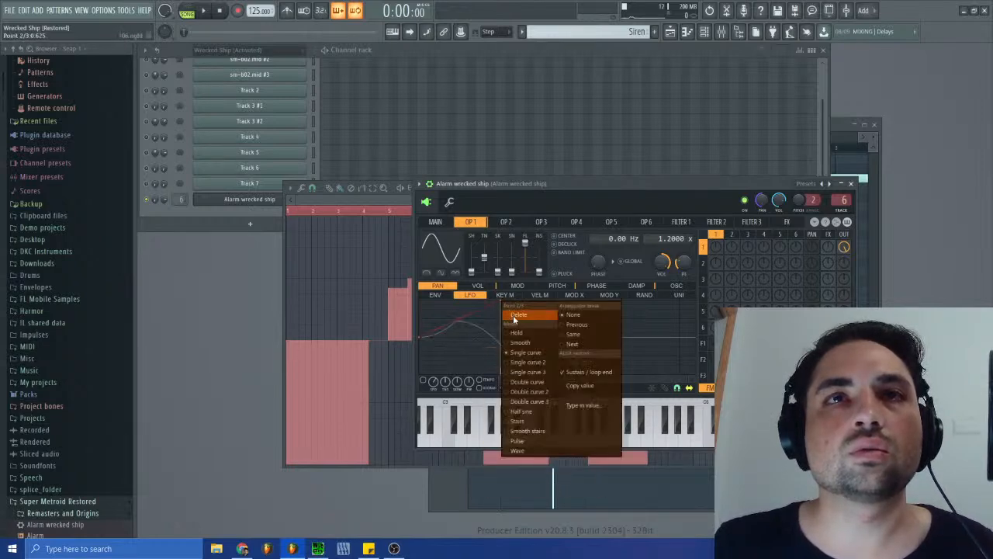
left_click(512, 315)
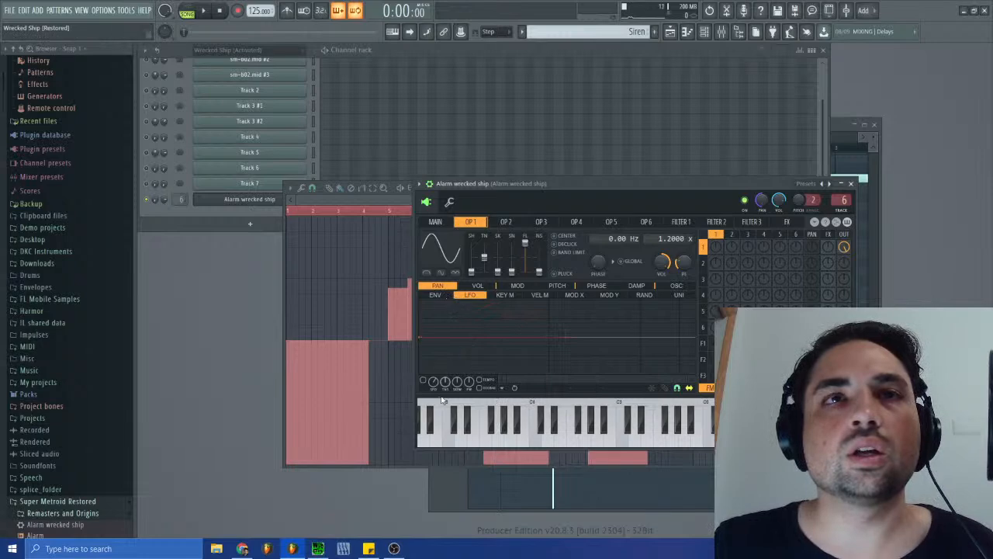
- Open operator 1's panning envelope, shift its peak later, and lower the third point to full left at 001:03:000, auditioning with C5
left_click(437, 295)
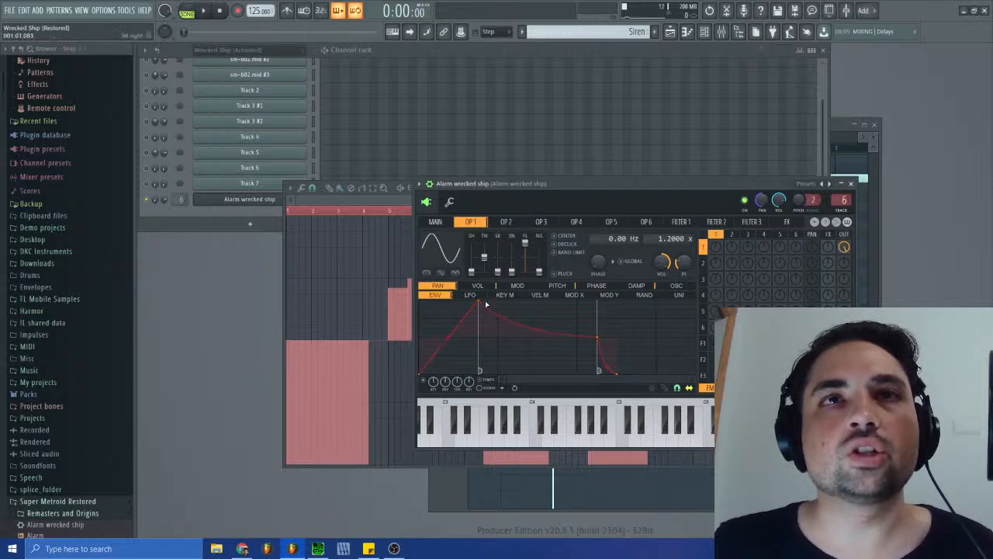
left_click_drag(479, 303, 498, 303)
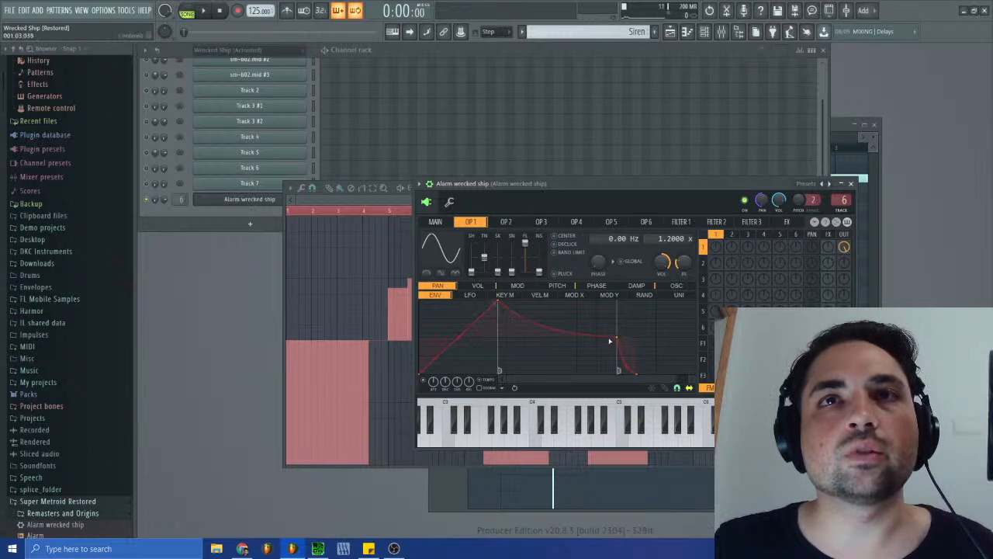
left_click_drag(620, 337, 579, 366)
left_click(623, 439)
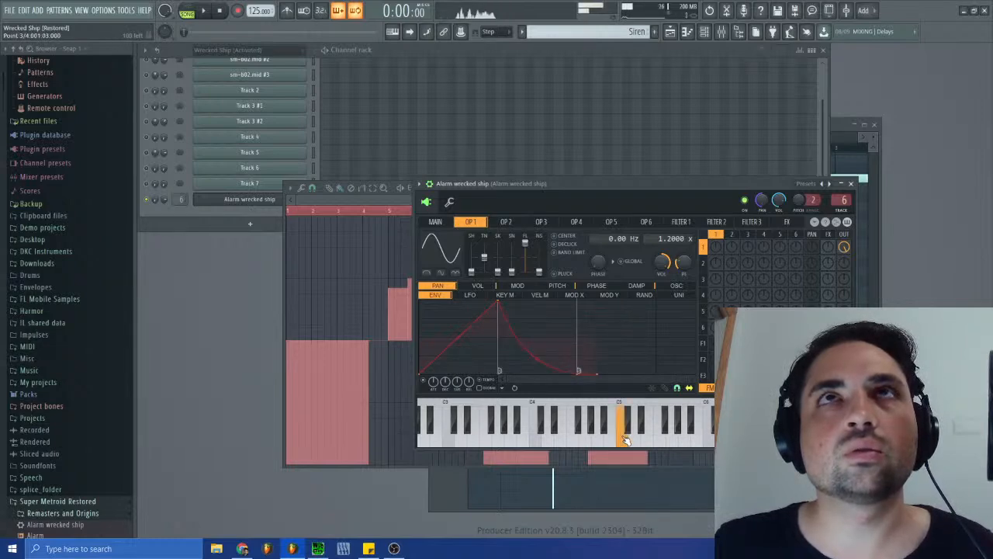
left_click(623, 438)
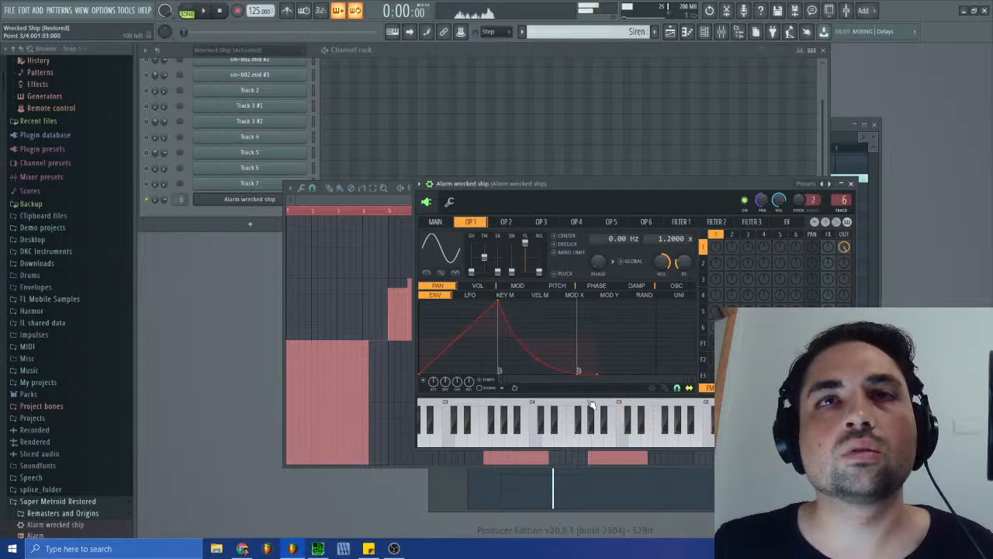
- Reset the tension of the panning envelope's falling segment to a straight line and audition it with C5
right_click(536, 360)
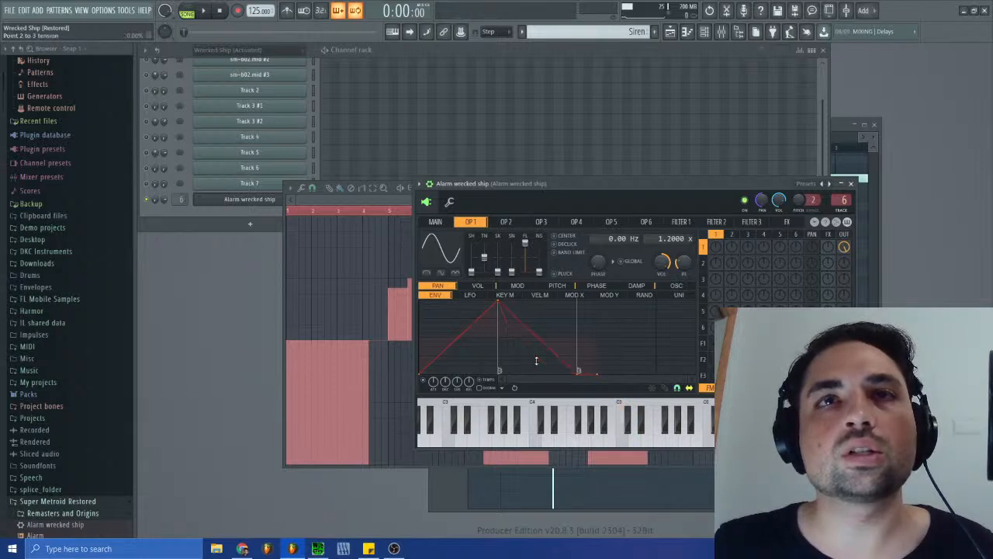
left_click(625, 440)
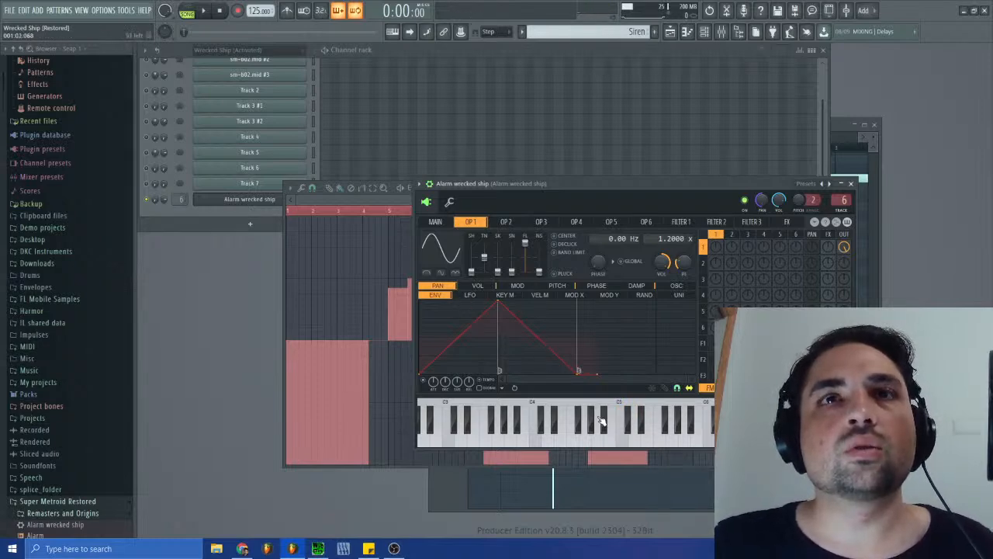
left_click(617, 440)
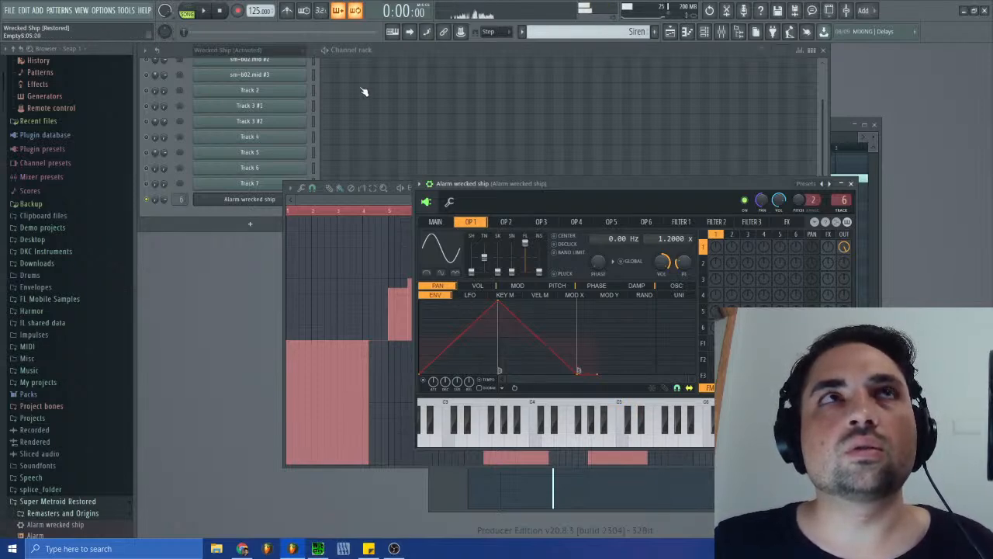
left_click(625, 441)
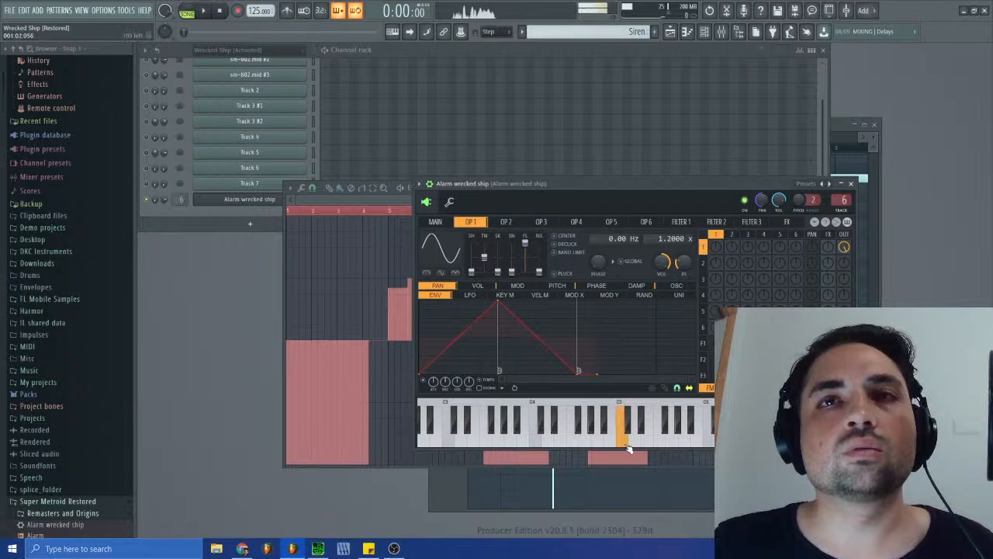
- Stretch operator 1's panning envelope by moving its peak later and its full-left third point to 003:01:000, auditioning with C5
mouse_move(525, 380)
left_mouse_down()
mouse_move(649, 389)
mouse_move(508, 378)
left_mouse_up()
left_click_drag(481, 301, 660, 300)
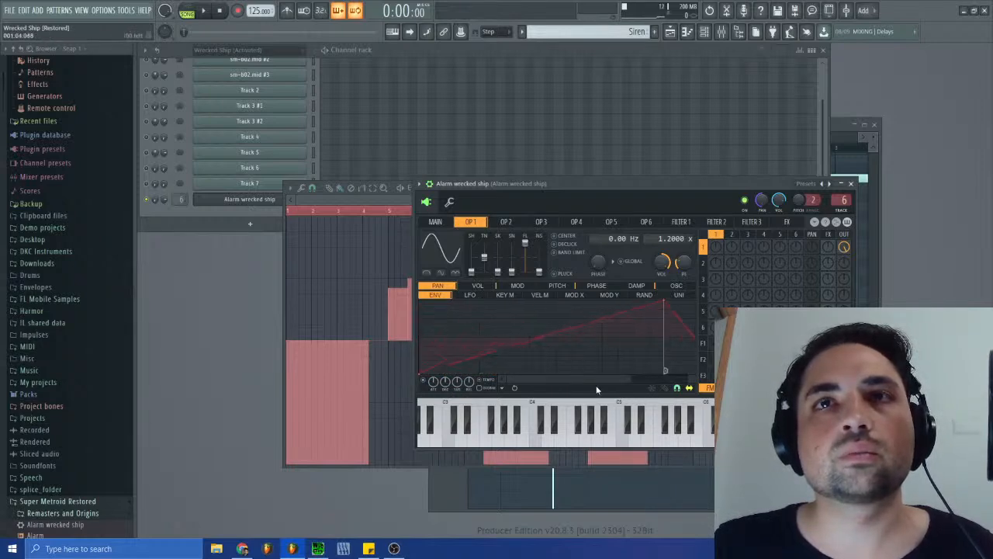
left_click_drag(612, 380, 688, 381)
mouse_move(534, 371)
left_mouse_down()
mouse_move(721, 372)
mouse_move(524, 382)
left_mouse_up()
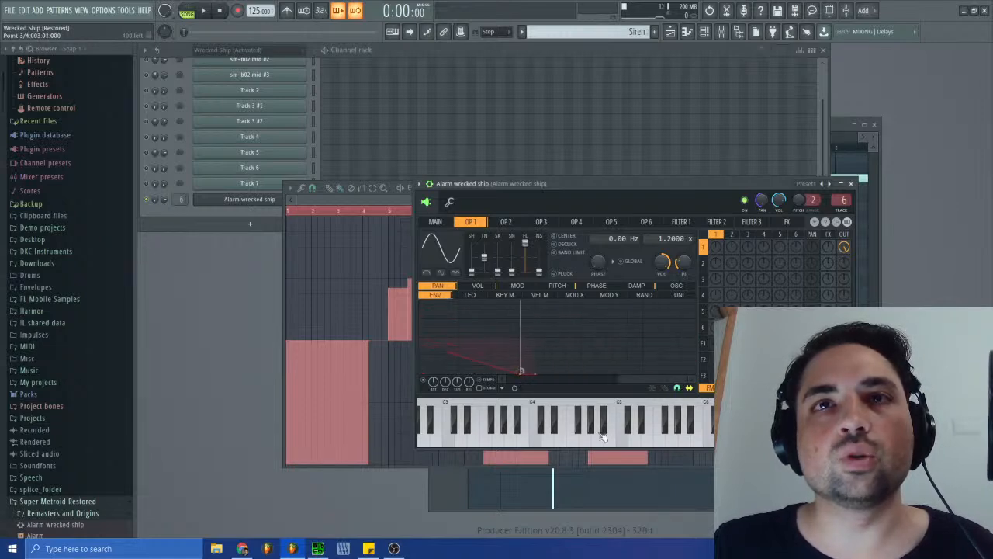
left_click(620, 449)
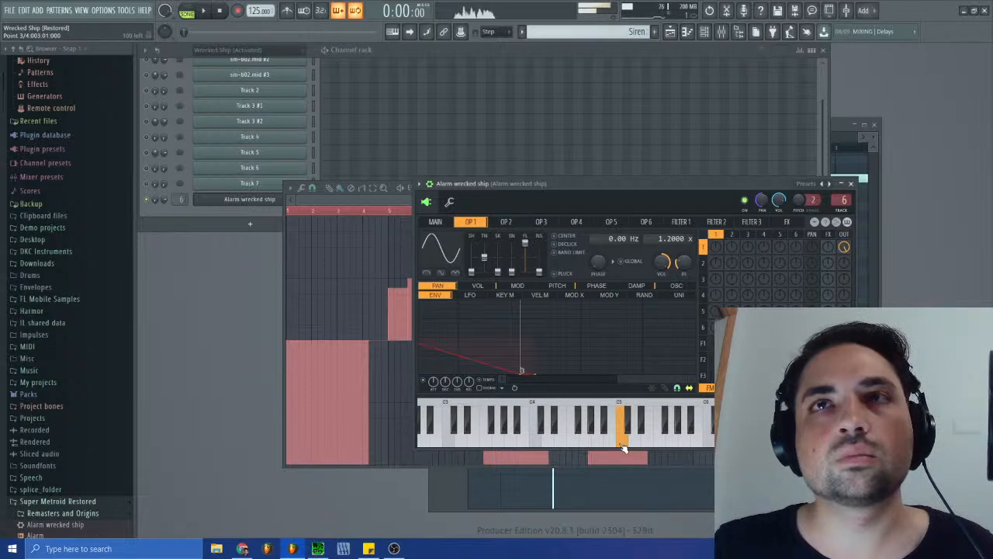
- Lengthen the panning envelope further, moving the peak to bar 7 and the full-left third point to 014:01:000
left_click_drag(627, 378, 686, 379)
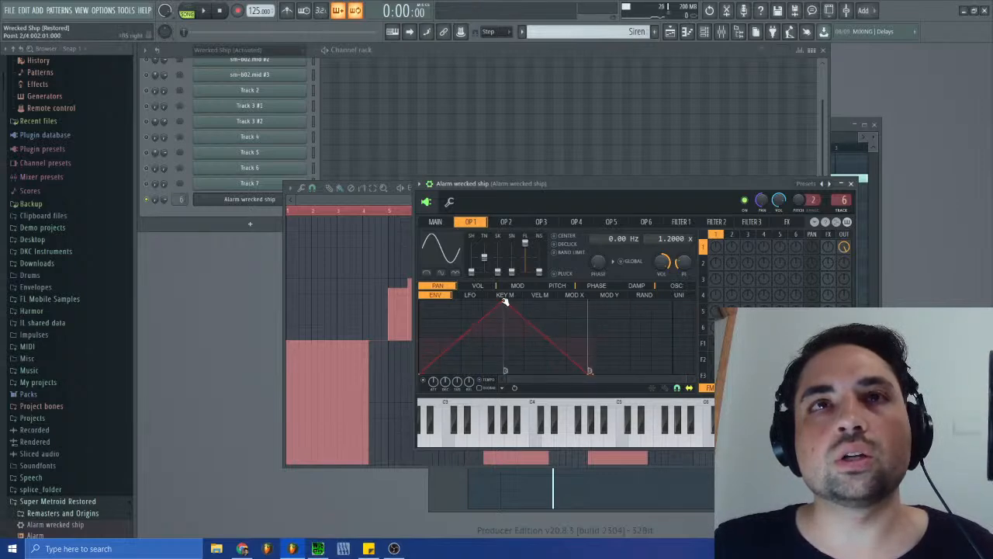
left_click_drag(505, 300, 594, 284)
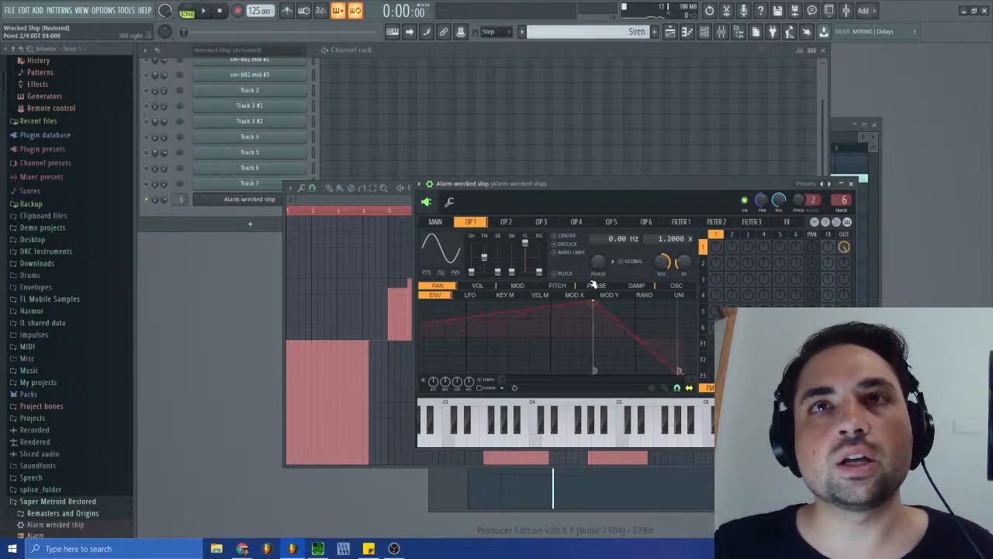
left_click_drag(616, 382, 644, 385)
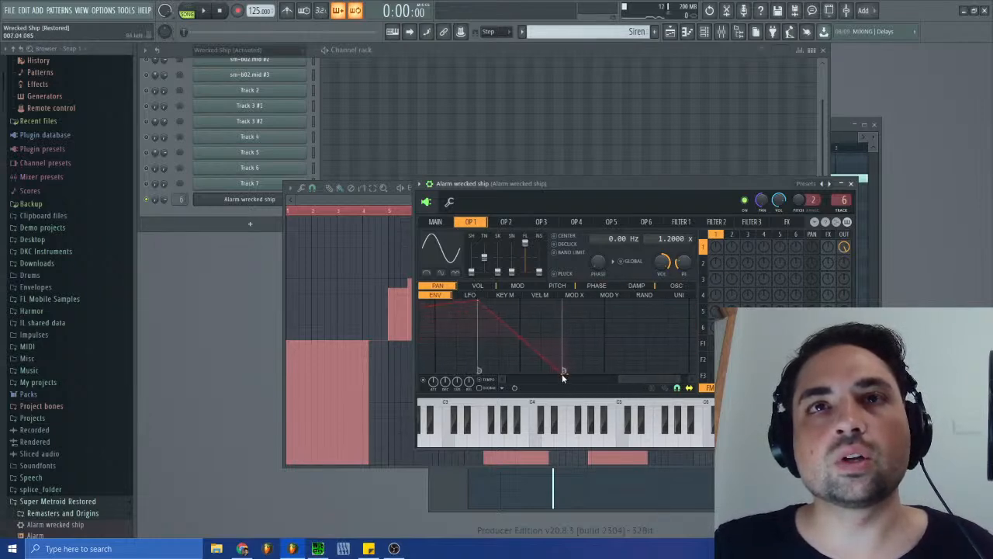
mouse_move(565, 374)
left_mouse_down()
mouse_move(684, 386)
mouse_move(581, 385)
left_mouse_up()
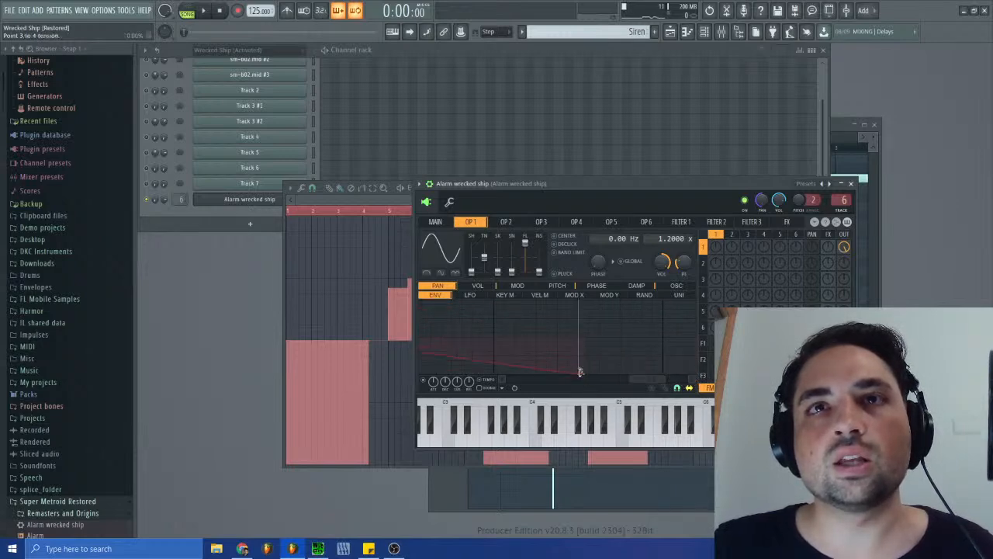
- Make the panning envelope's first point the loop start so the sweep repeats, and audition it with C5
right_click(577, 372)
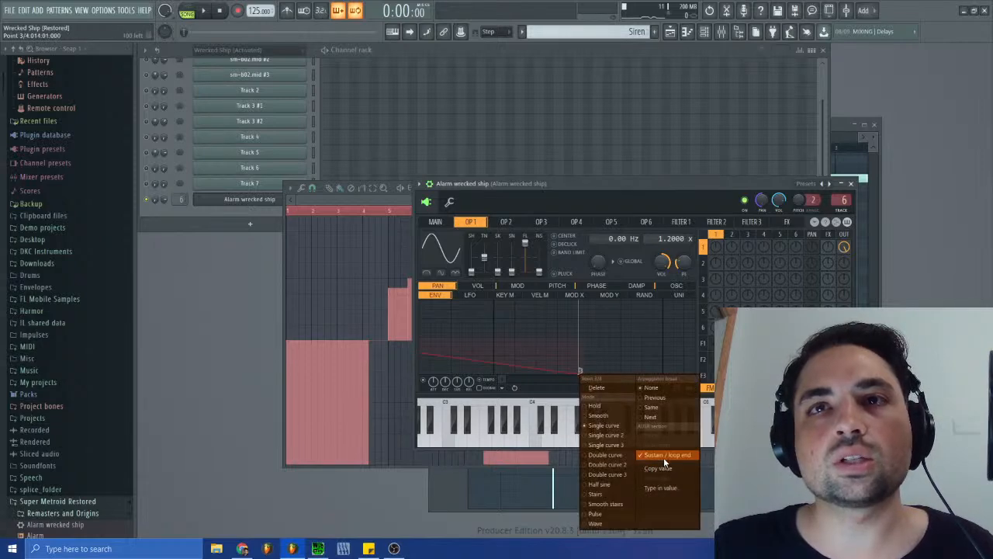
left_click(567, 397)
left_click_drag(606, 380, 497, 373)
right_click(416, 371)
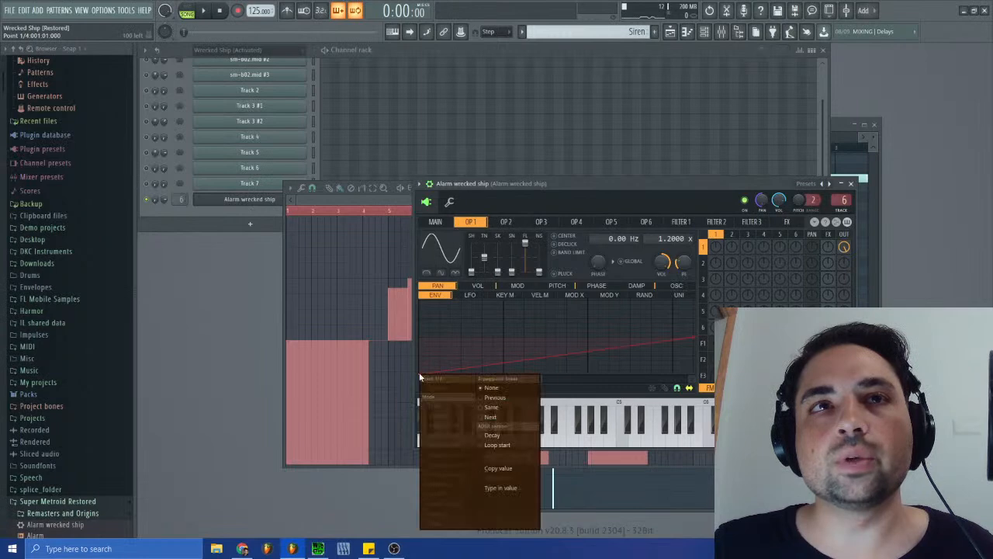
left_click(497, 440)
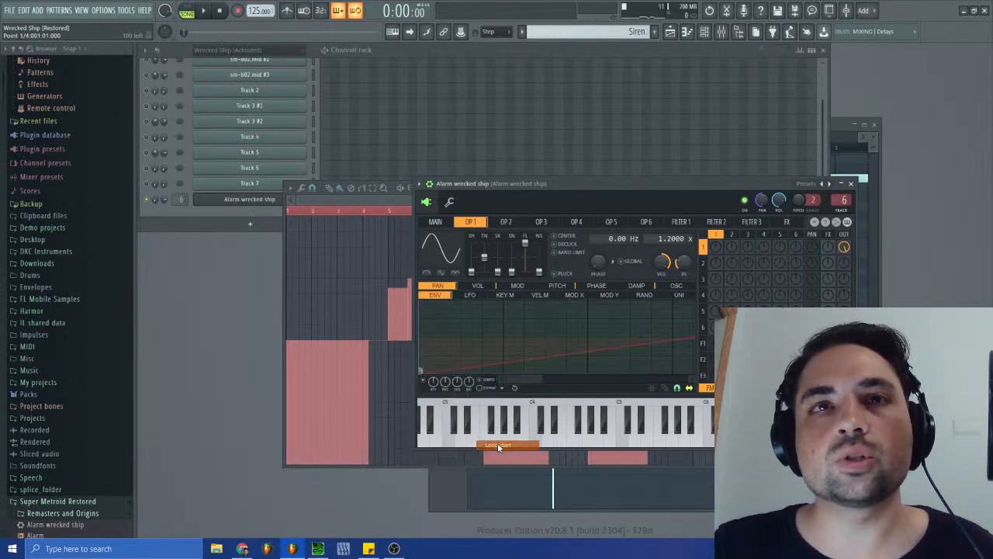
left_click(626, 448)
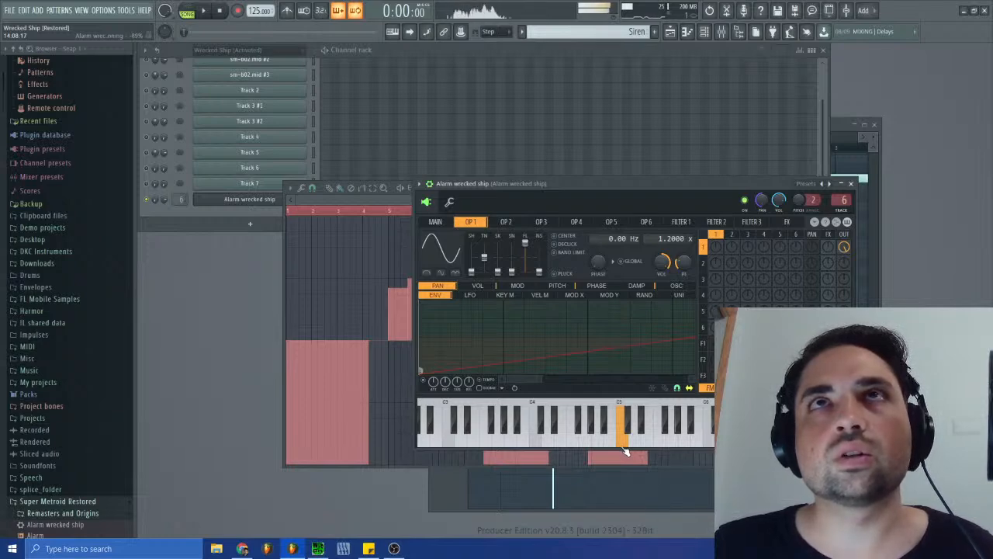
- Shorten the looped panning sweep to end at 007:01:000 with its peak halfway, and audition it on the keyboard
left_click_drag(544, 379, 647, 379)
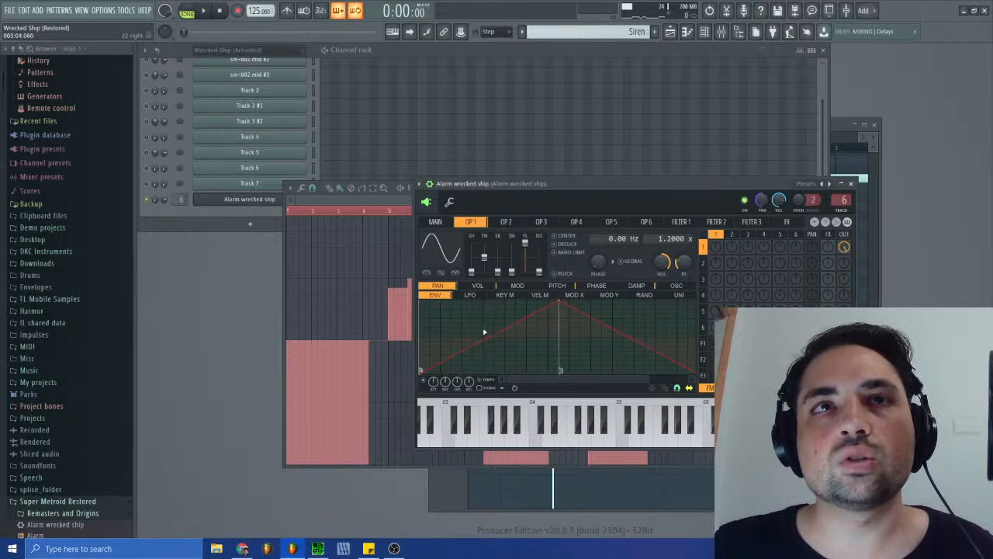
left_click_drag(559, 301, 482, 301)
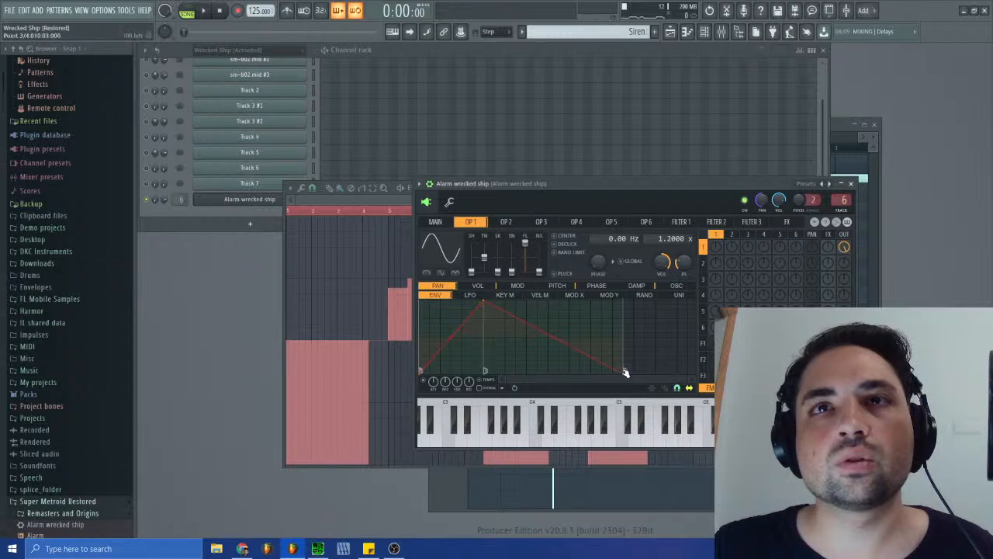
left_click_drag(621, 372, 549, 374)
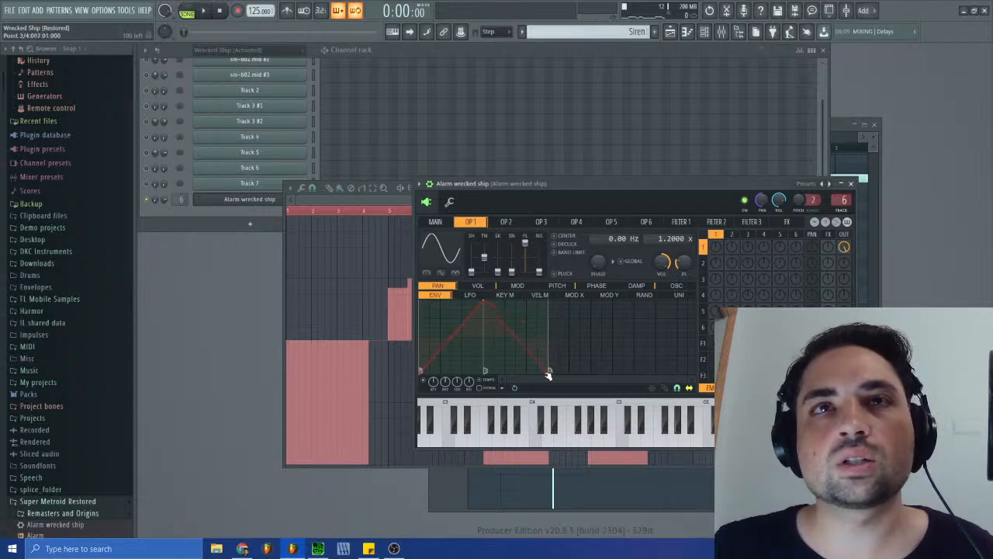
left_click(621, 443)
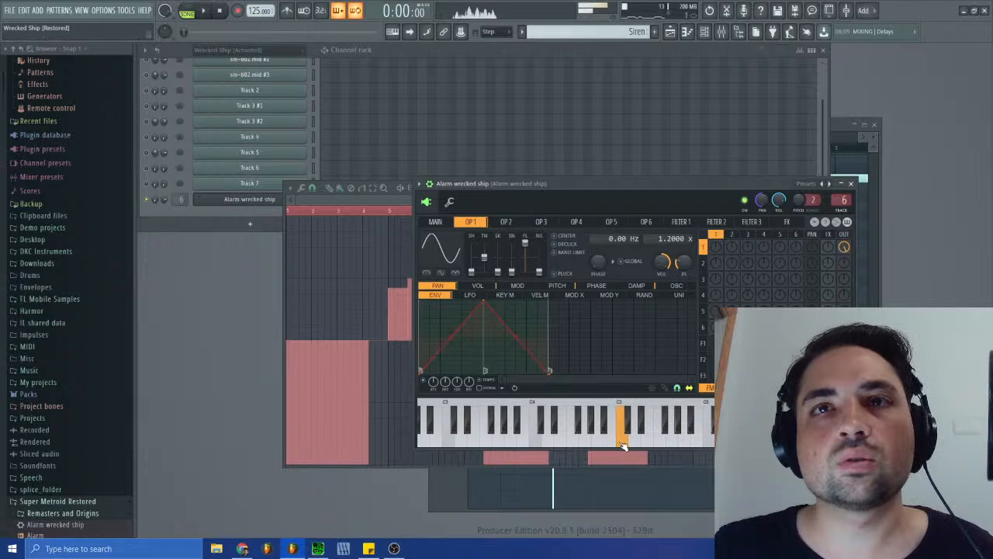
left_click_drag(623, 445, 619, 446)
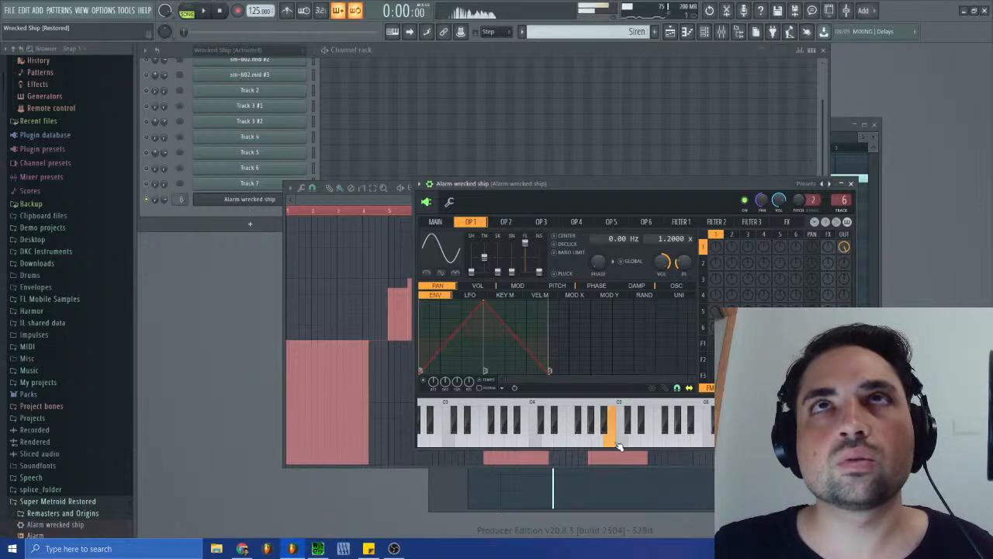
left_click(625, 445)
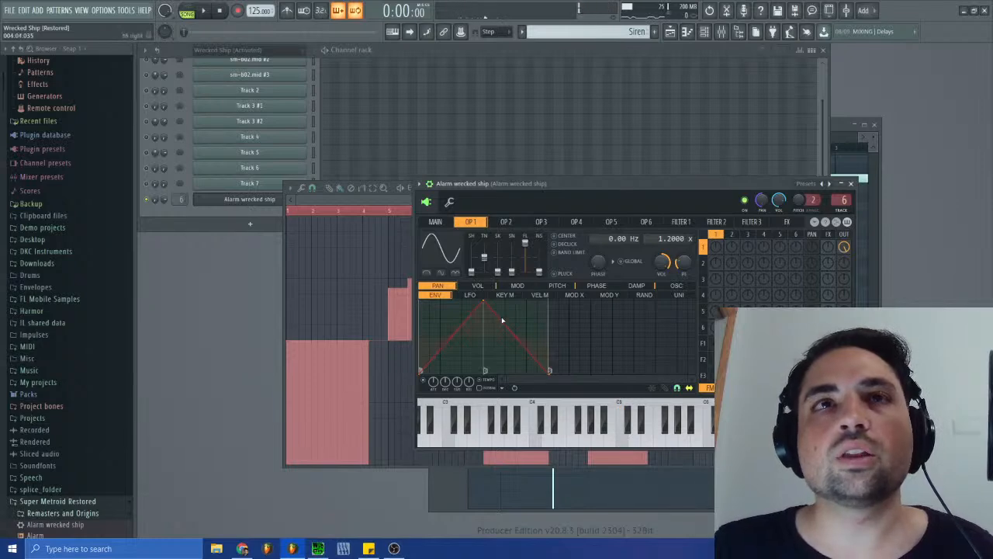
left_click(625, 448)
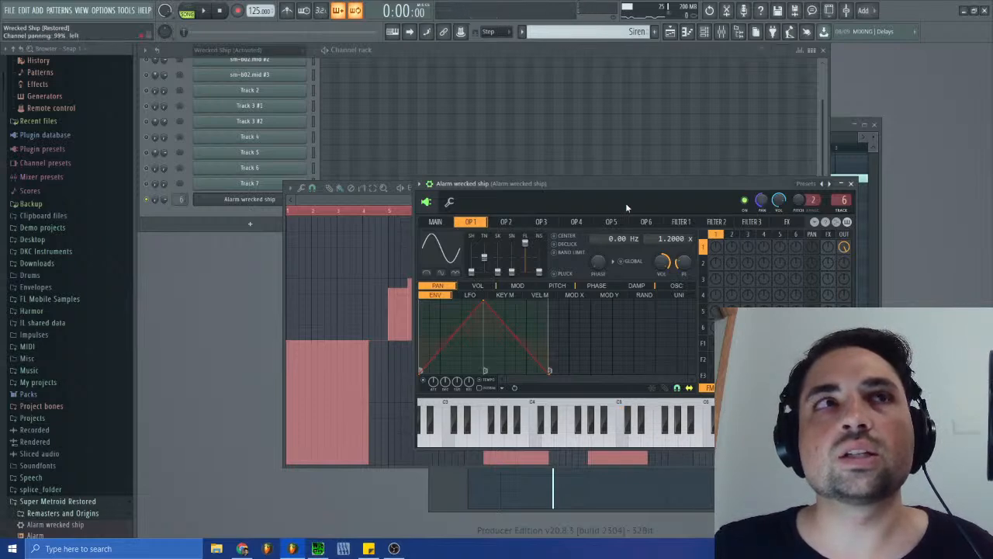
- Delete all channel panning events of the Alarm wrecked ship channel, and audition the synth's own panning with C5
left_click(760, 204, "alt")
right_click(761, 205)
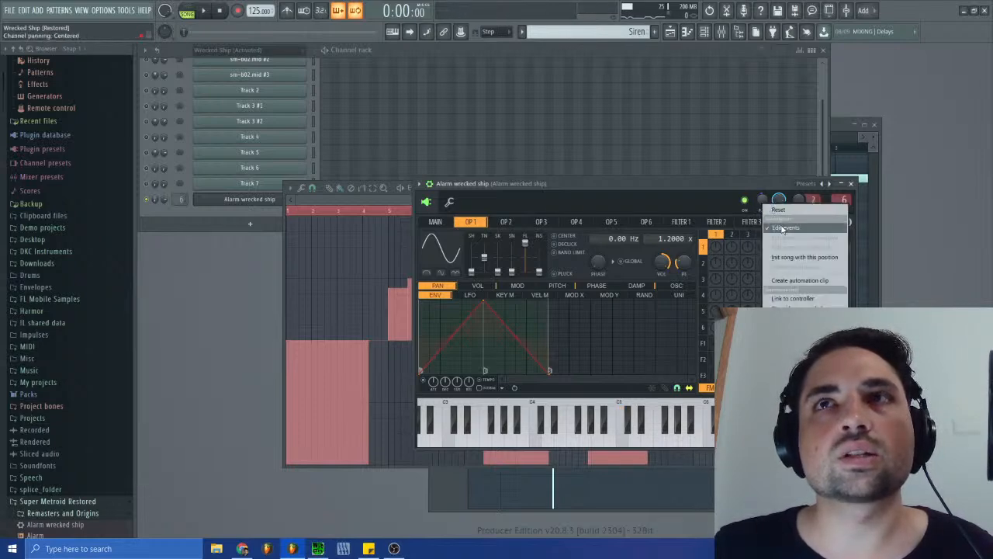
left_click(779, 229)
right_click(764, 206)
left_click(776, 231)
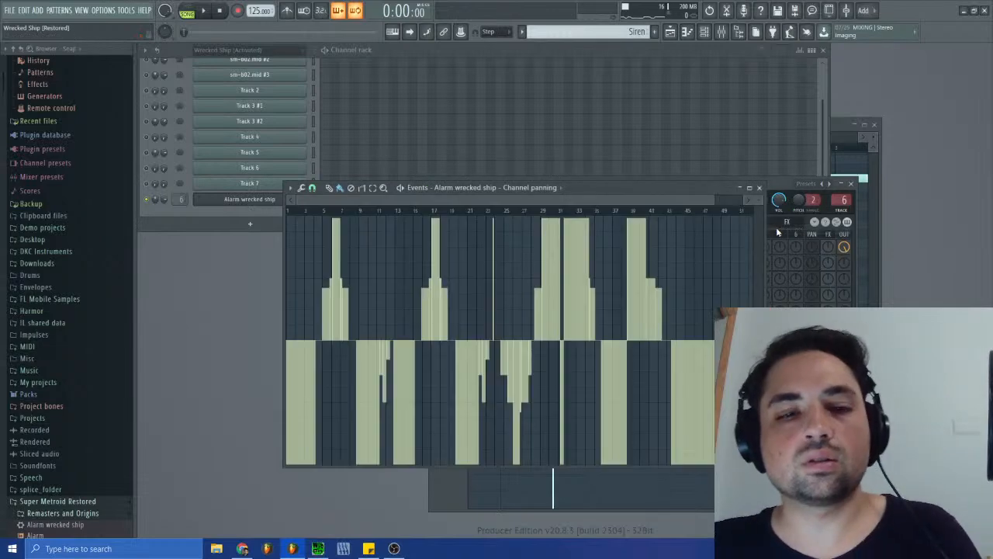
key("Delete")
left_click(760, 188)
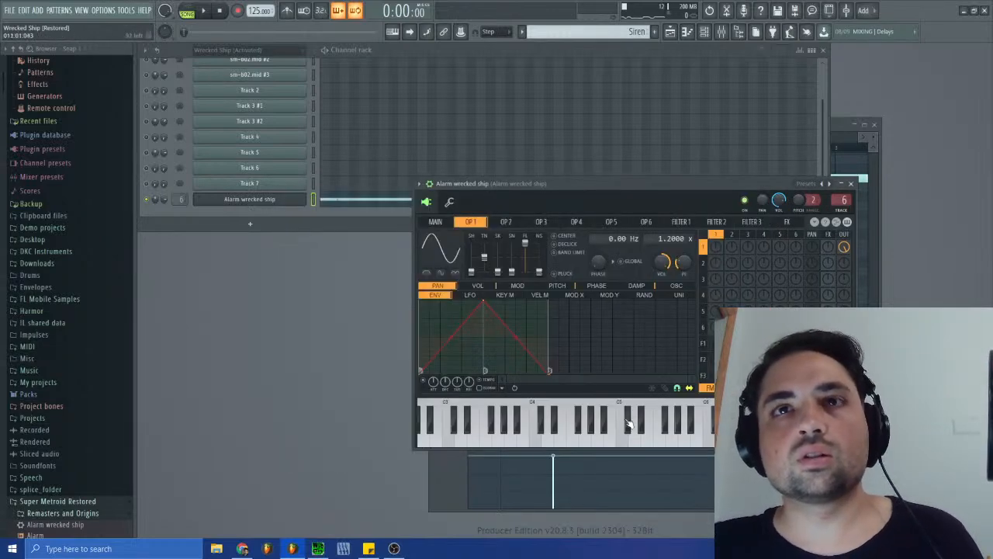
left_click(621, 441)
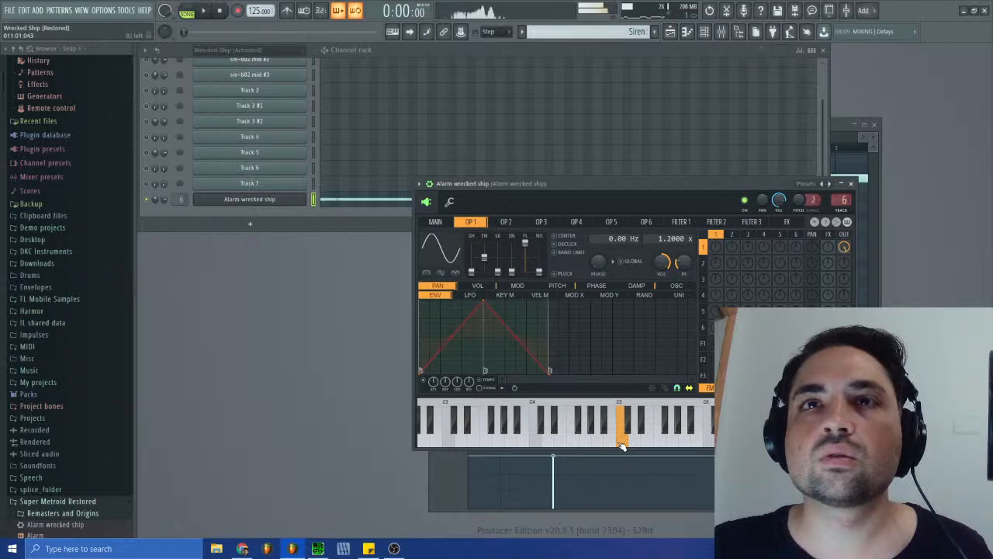
- Switch to SPCTool to play the original sm-b02.spc for comparison, and play the song back in FL Studio
left_click(318, 548)
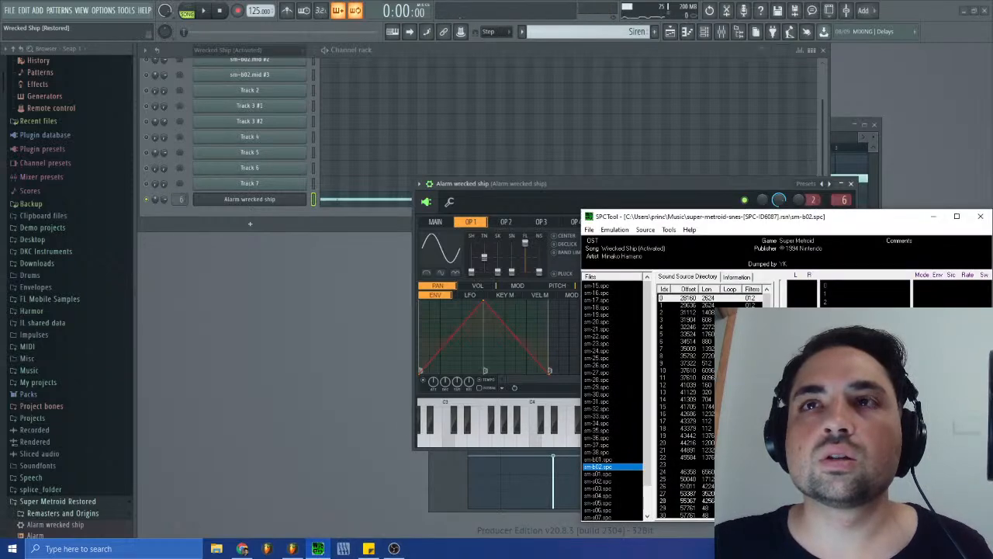
key("space")
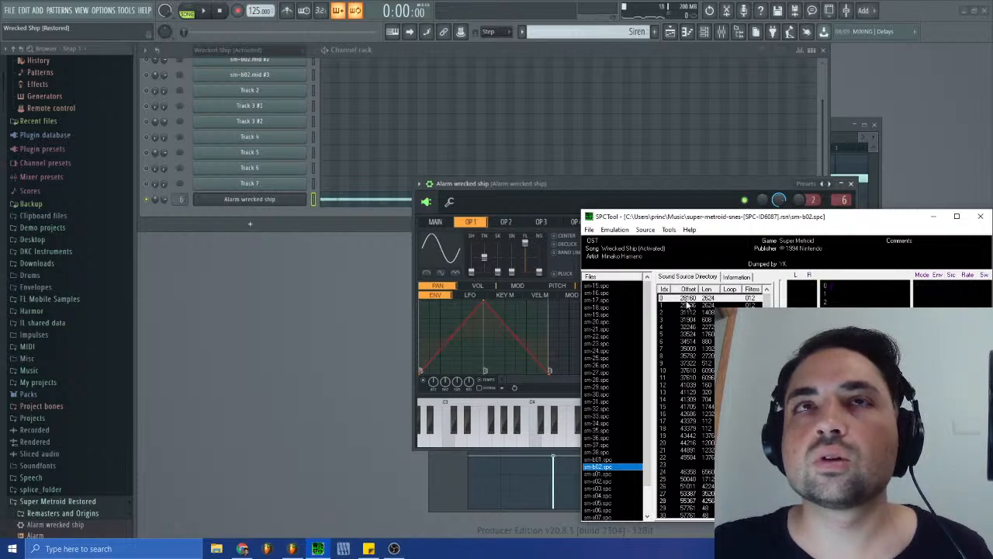
left_click(533, 182)
left_click(204, 11)
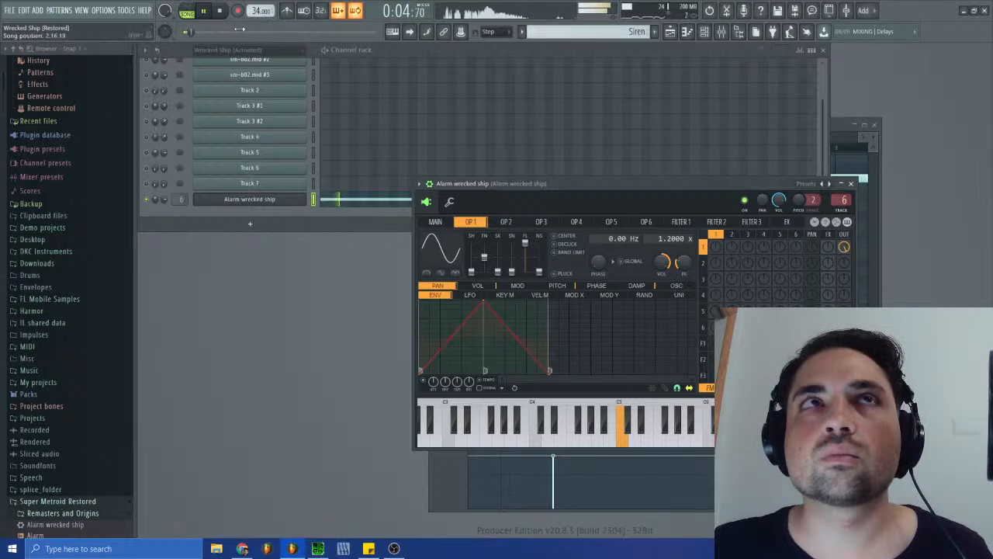
key("space")
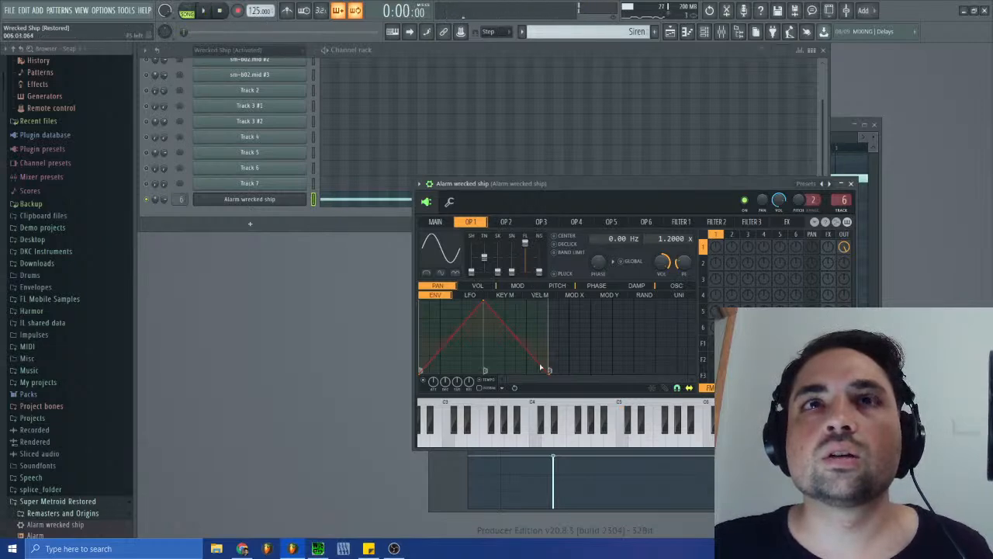
- Examine the volume and pitch articulators of operator 1, comparing their envelopes and LFO shapes
left_click(477, 286)
left_click(560, 286)
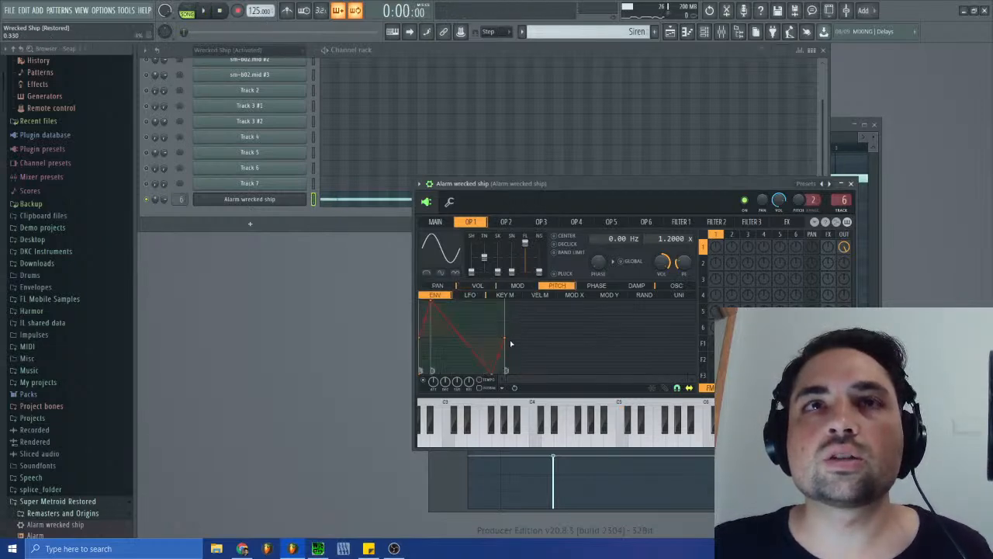
left_click(477, 287)
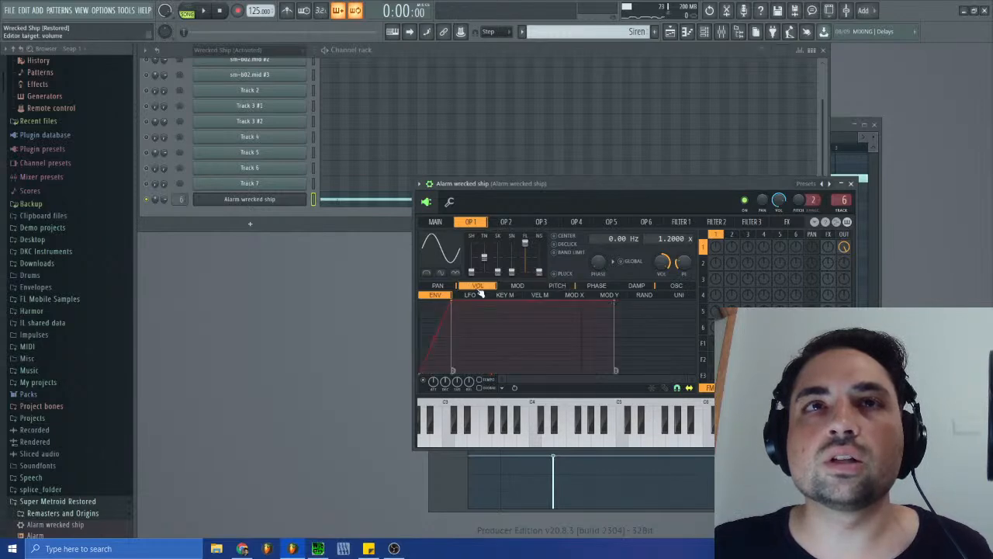
left_click(558, 286)
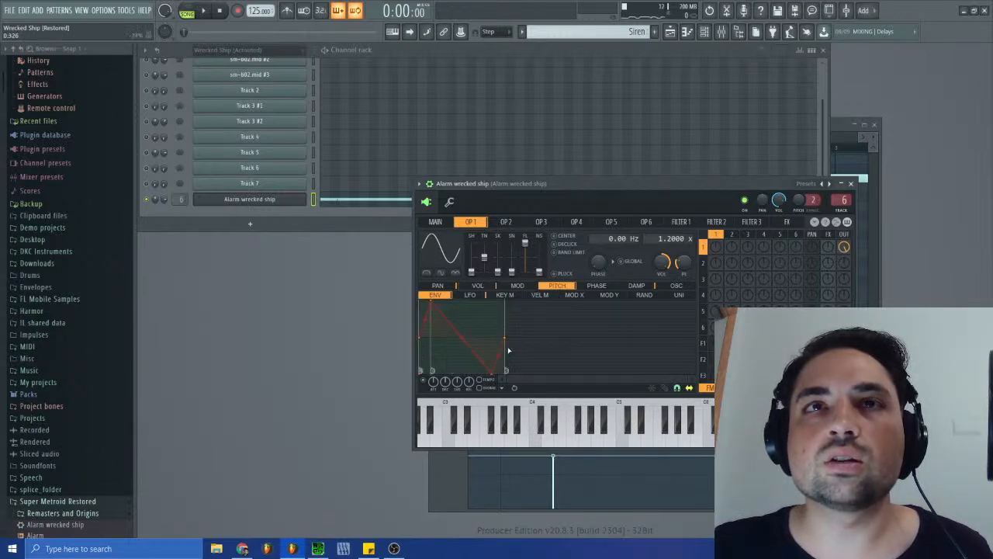
left_click(477, 296)
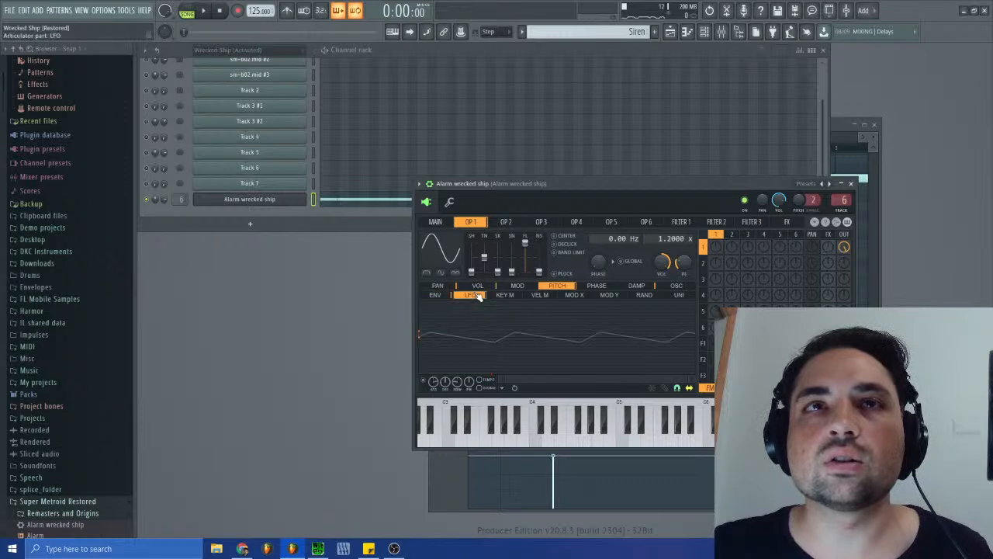
left_click(477, 286)
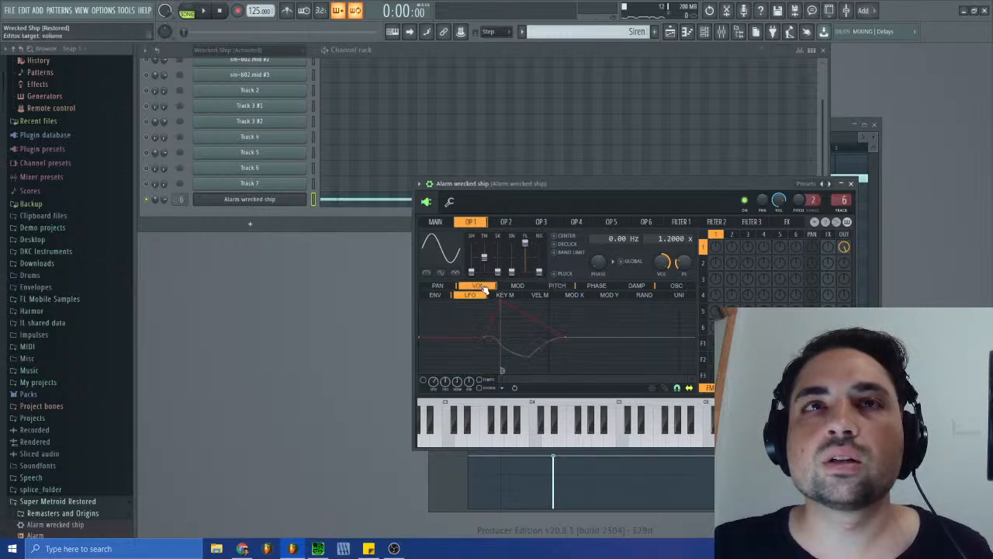
left_click(436, 295)
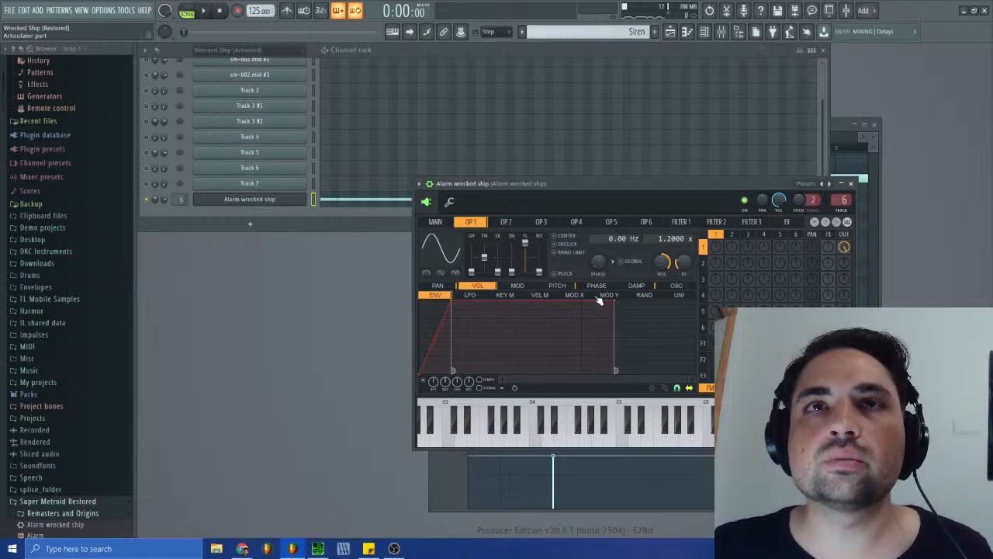
left_click(557, 286)
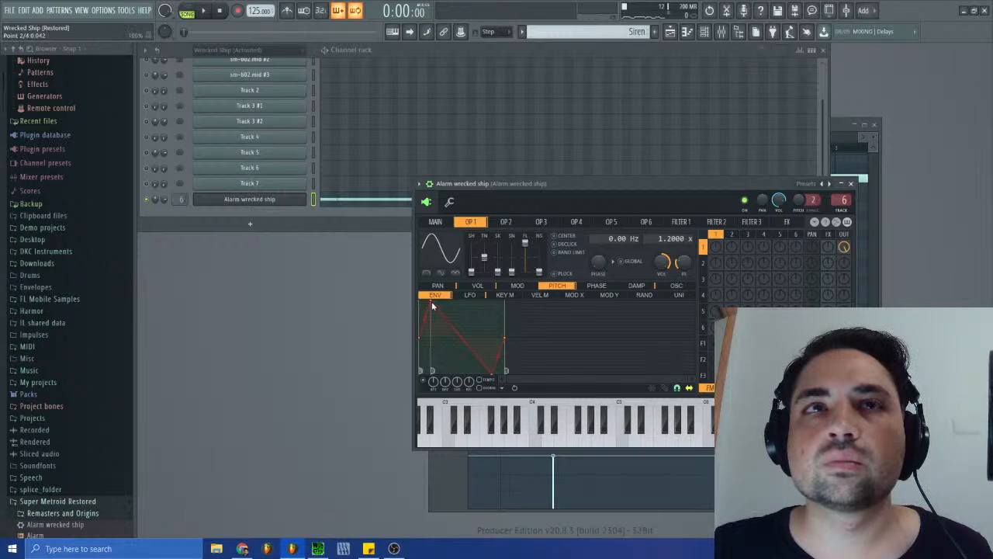
- Clear the marker on the second point of operator 1's pitch envelope, audition C5, and check the pitch LFO
right_click(433, 303)
left_click(501, 362)
left_click(622, 446)
left_click(621, 446)
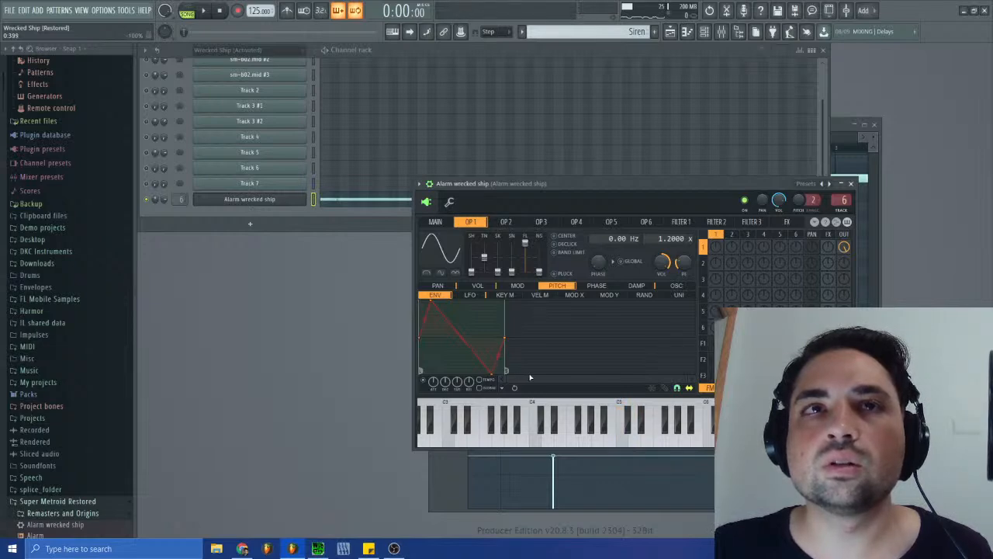
left_click(470, 294)
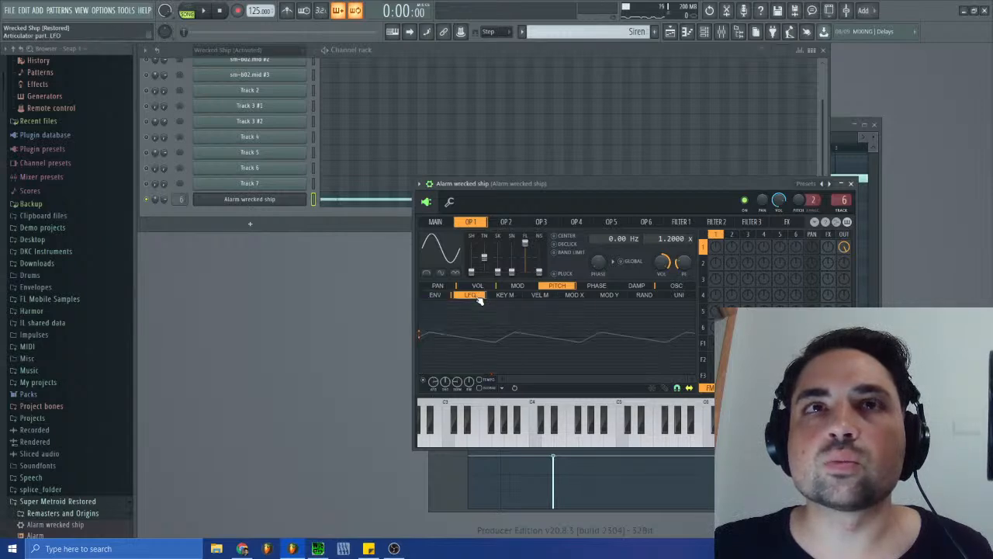
left_click(436, 294)
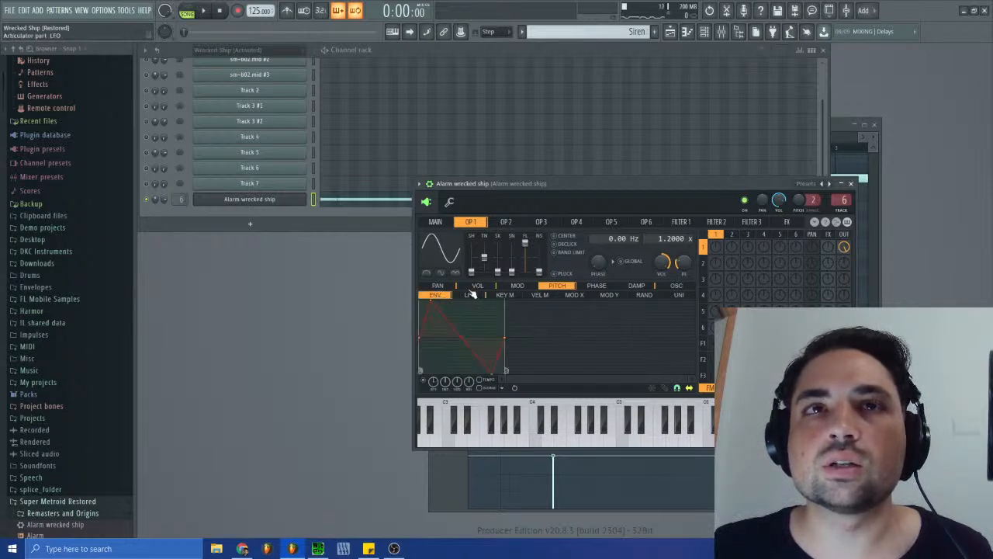
- Display operator 1's volume envelope and audition the siren repeatedly with C5
left_click(478, 286)
left_click(623, 445)
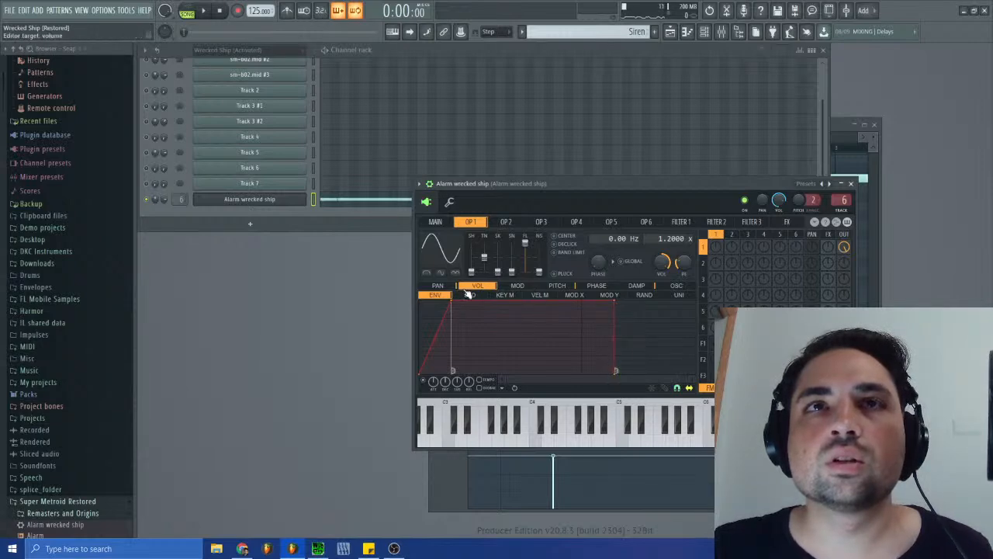
left_click(621, 443)
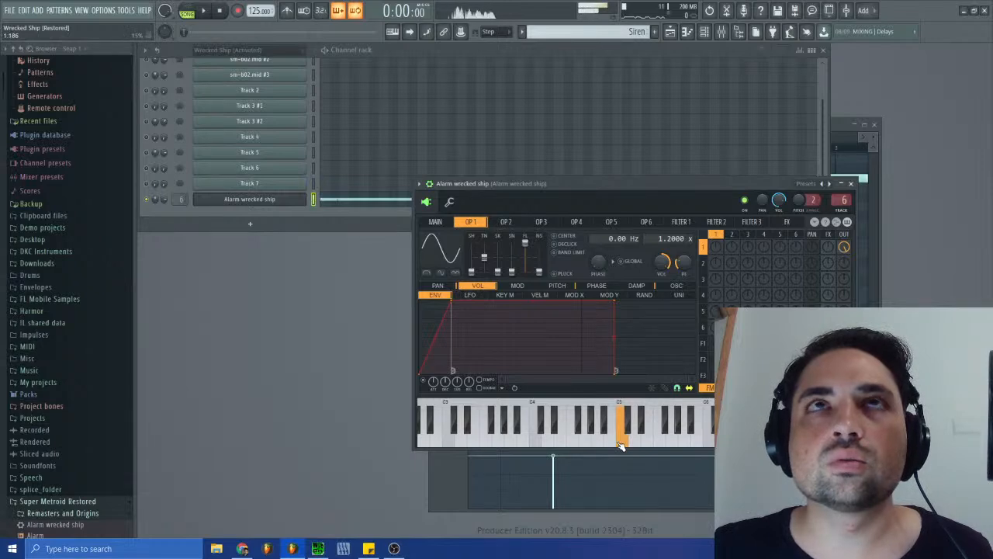
left_click(621, 444)
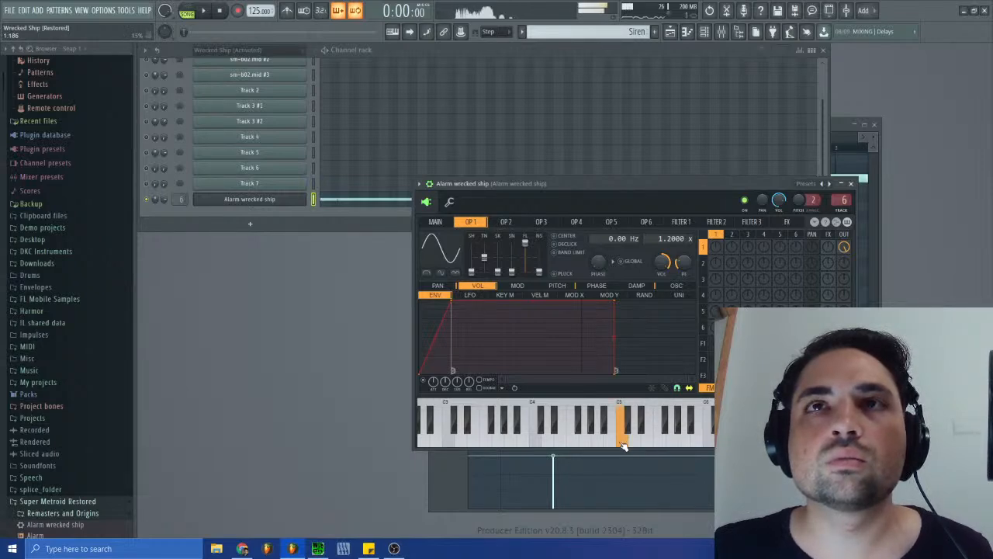
left_click(623, 444)
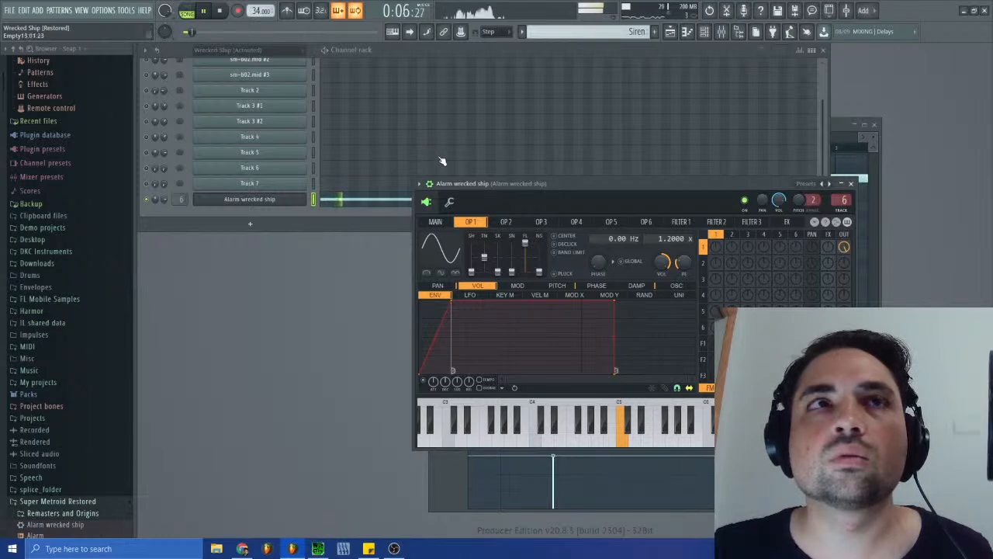
- Stop the song, listen to the original sm-b02.spc in SPCTool for comparison, and return to the synth in FL Studio
left_click(221, 11)
left_click(317, 549)
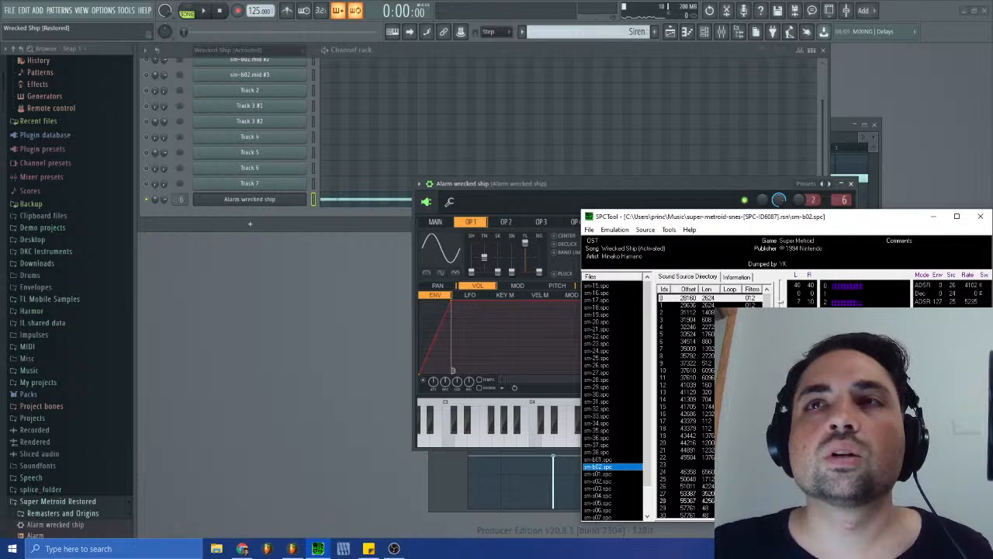
left_click(488, 187)
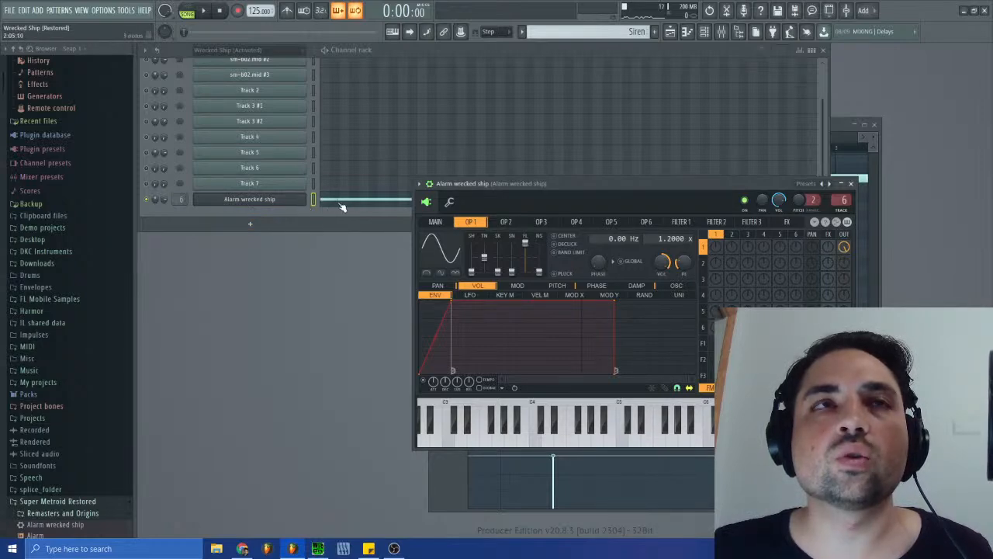
- Invert the looped panning envelope to start fully right and reach 100% left at 004:01:000, and audition the pattern
left_click(202, 11)
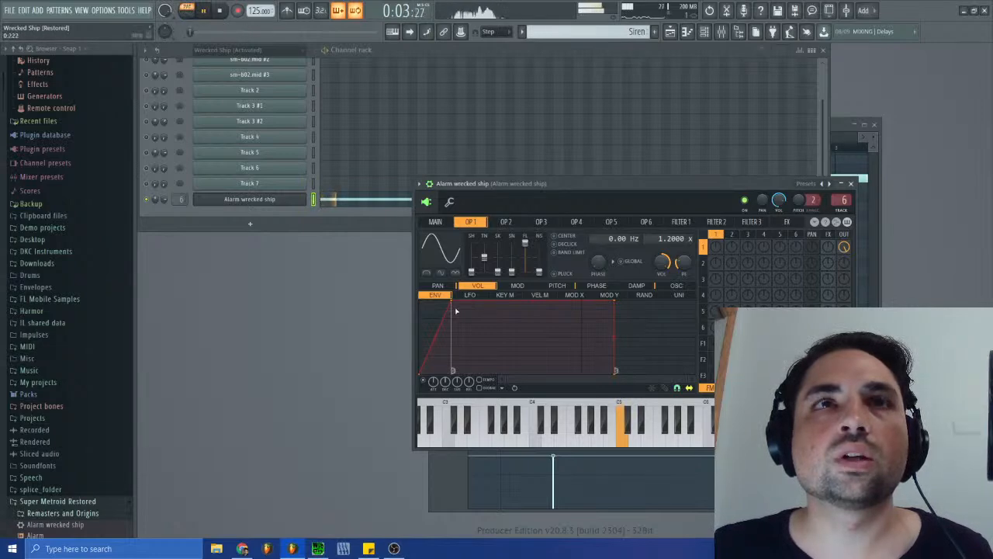
left_click(449, 286)
left_click_drag(420, 371, 422, 285)
left_click_drag(532, 299, 530, 371)
left_click(221, 14)
left_click(209, 12)
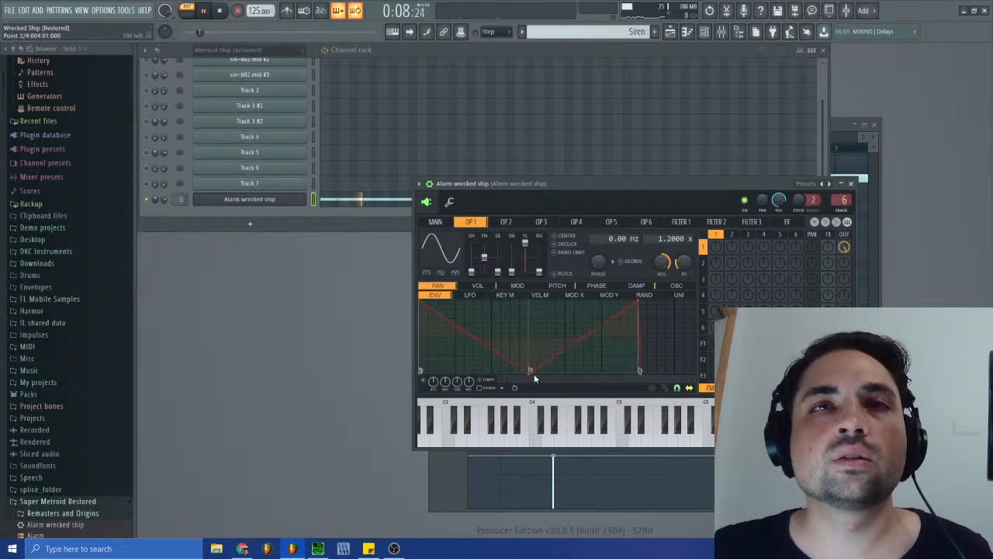
key("space")
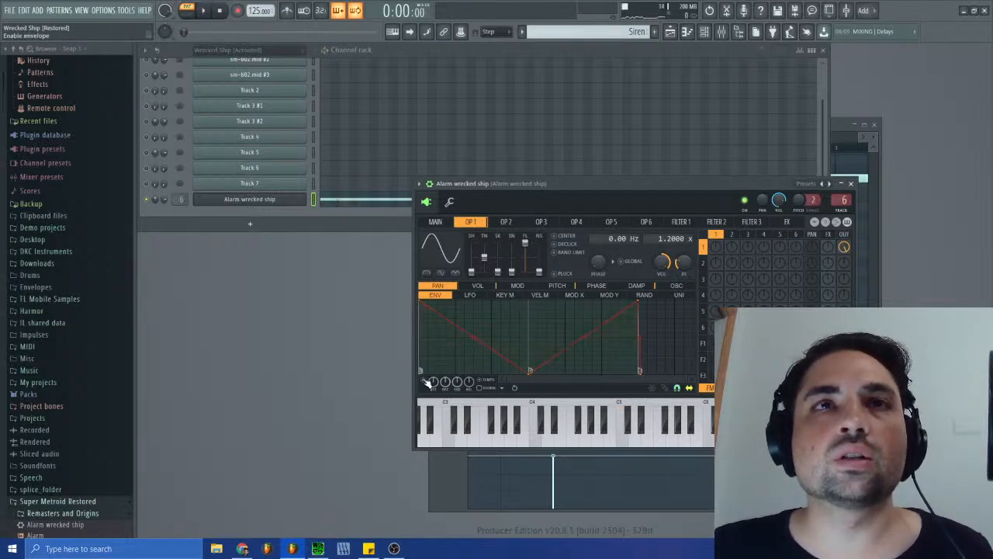
- Open the channel panning events of the Alarm wrecked ship channel, zoom in on the first bars, and move the editor aside
right_click(155, 200)
left_click(177, 223)
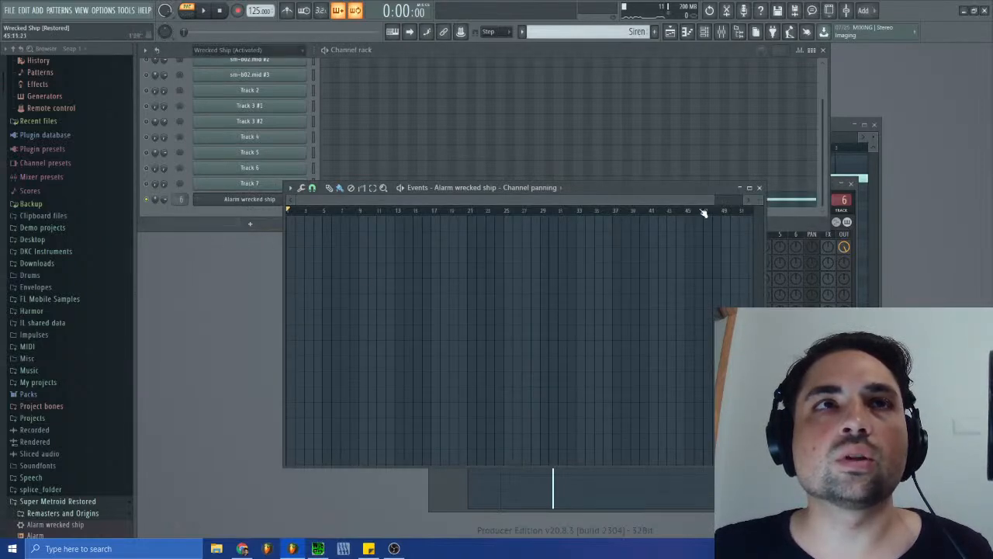
left_click_drag(710, 200, 488, 205)
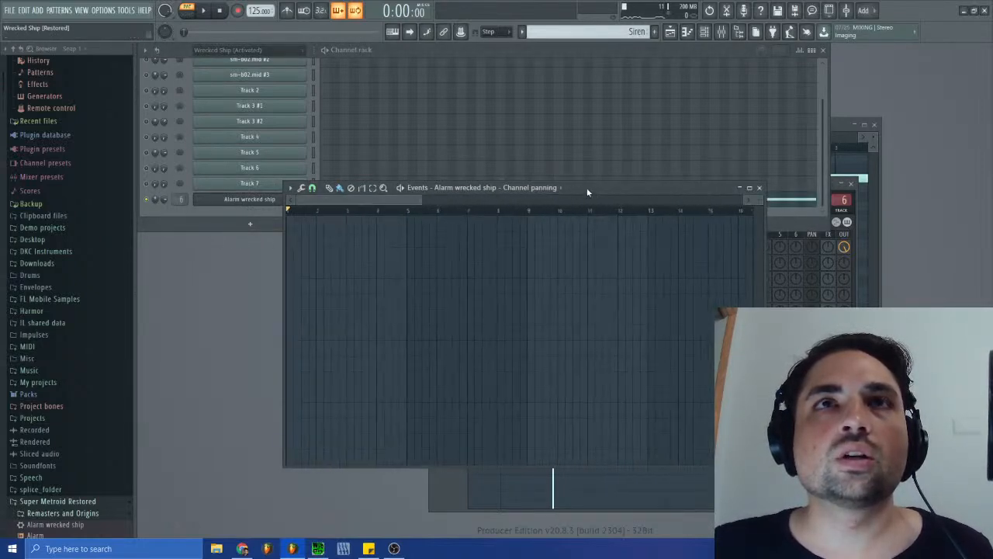
left_click_drag(588, 192, 778, 253)
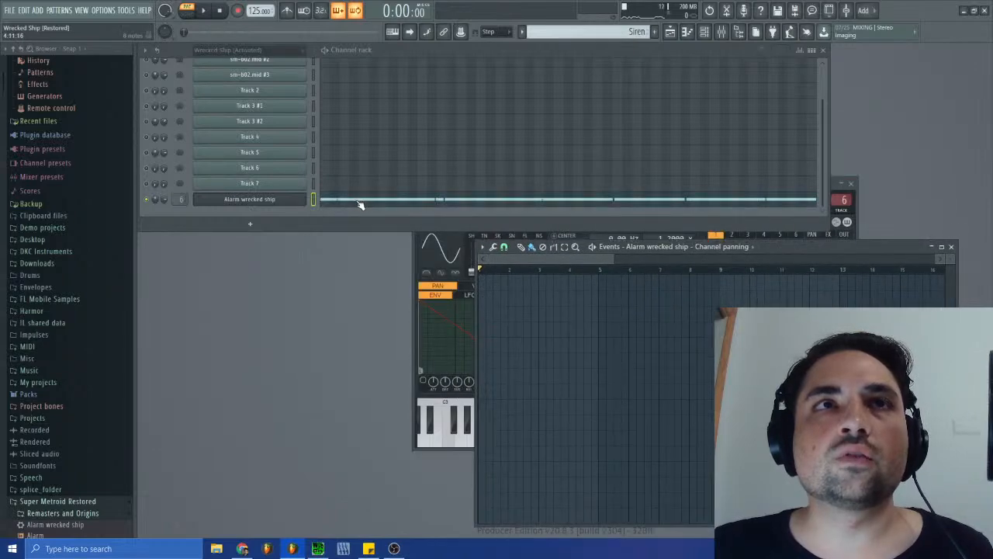
- Open the siren's notes in the piano roll and set the first C5 note's pan to 100% right
left_click(360, 204)
left_click_drag(567, 136, 513, 137)
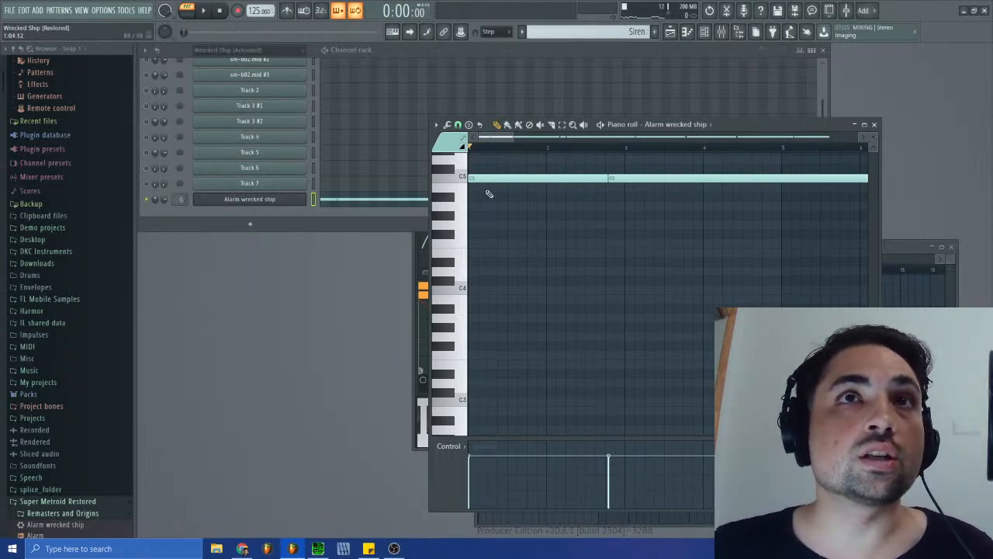
left_click(450, 446)
left_click(479, 464)
left_click_drag(479, 464, 479, 433)
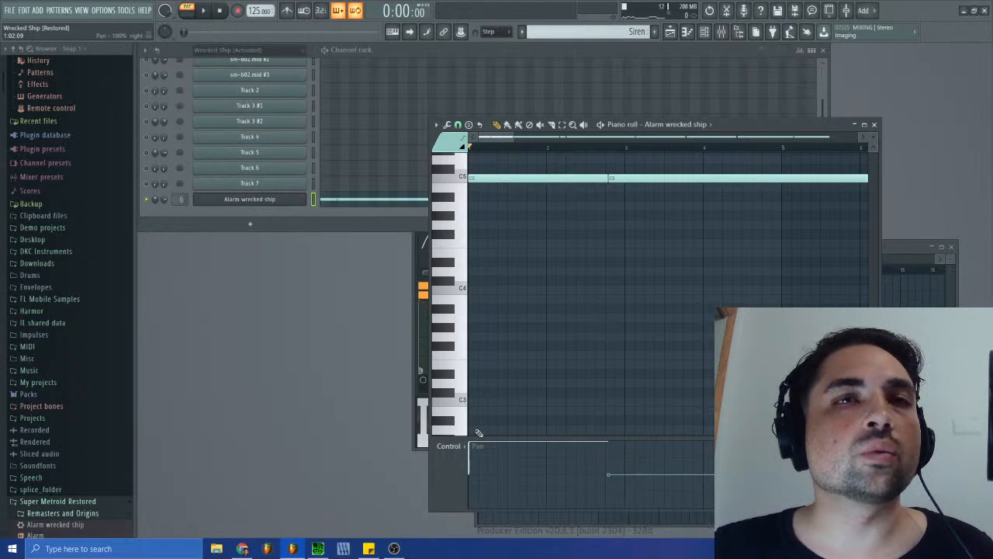
- Stack a second note, panned fully left, on the first C5 note, and play the pattern
mouse_move(487, 187)
left_mouse_down()
mouse_move(471, 180)
mouse_move(480, 194)
mouse_move(487, 187)
mouse_move(474, 189)
left_mouse_up()
right_click(480, 187)
right_click(519, 188)
left_click_drag(488, 449, 491, 529)
left_click_drag(543, 189, 541, 177)
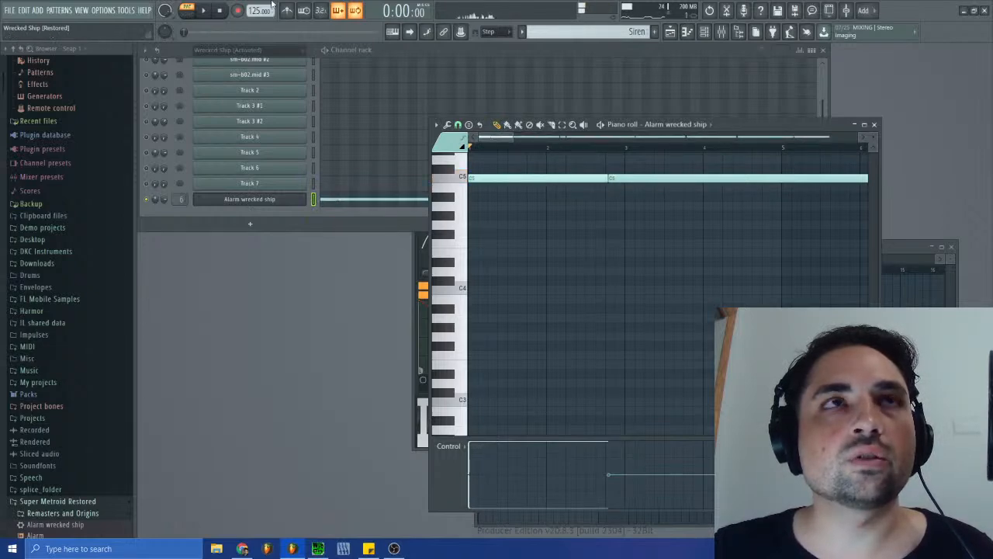
left_click(203, 11)
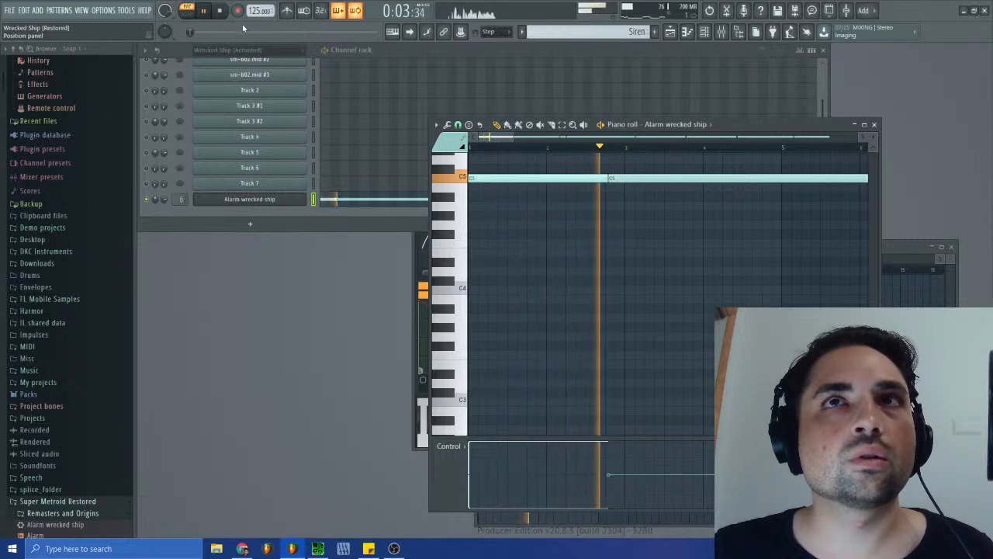
key("space")
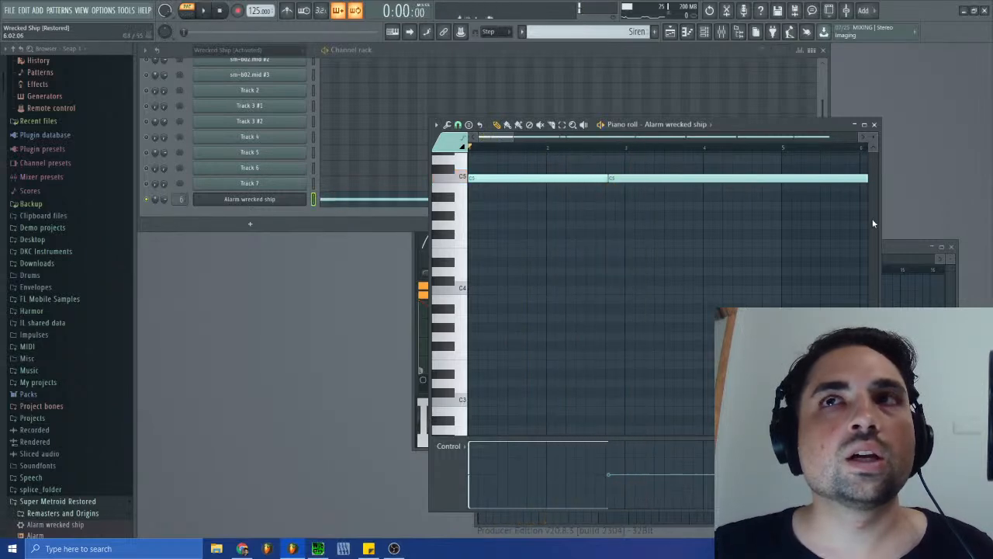
- Move the piano roll aside, compare with the original sm-b02.spc in SPCTool, and play the Siren pattern in FL Studio
left_click_drag(748, 124, 861, 121)
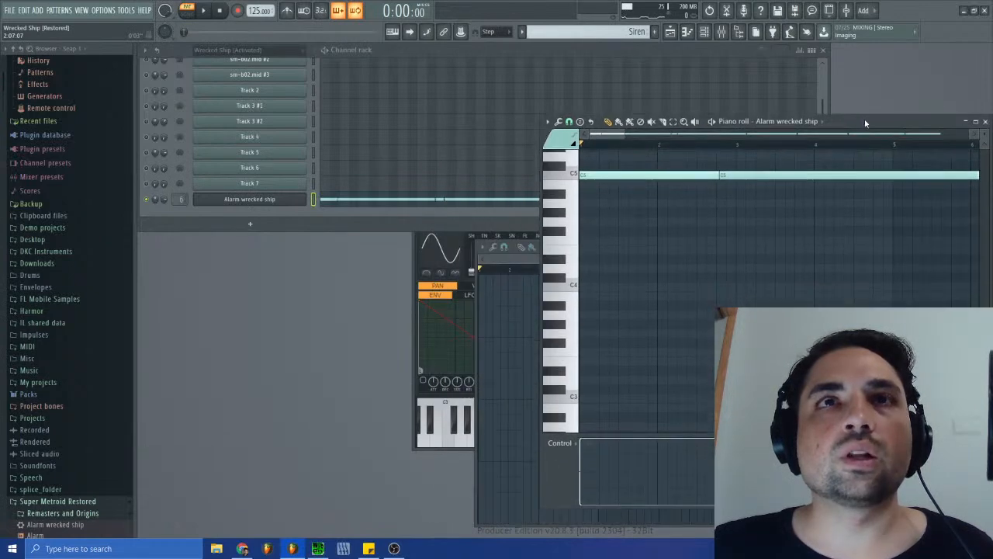
left_click(528, 259)
left_click(318, 548)
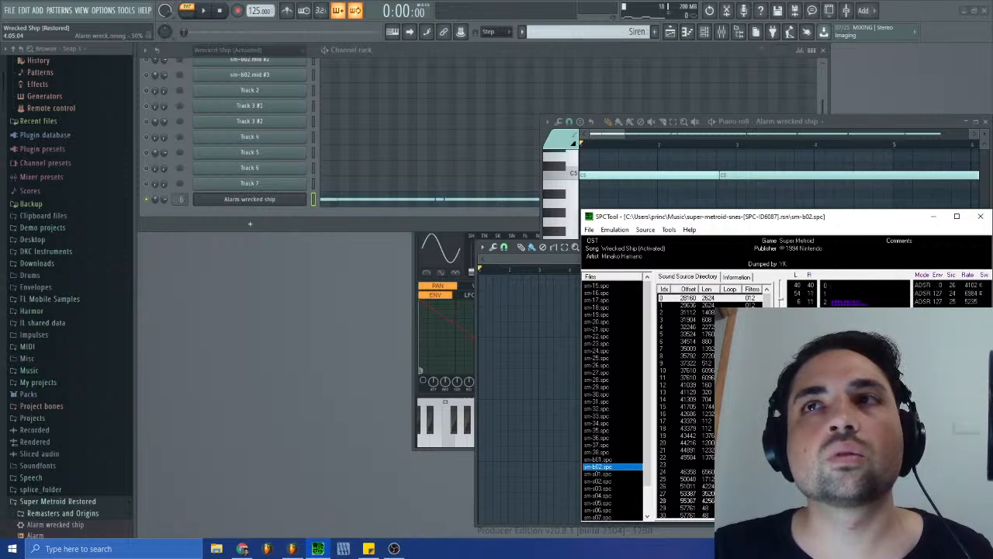
left_click(354, 215)
key("space")
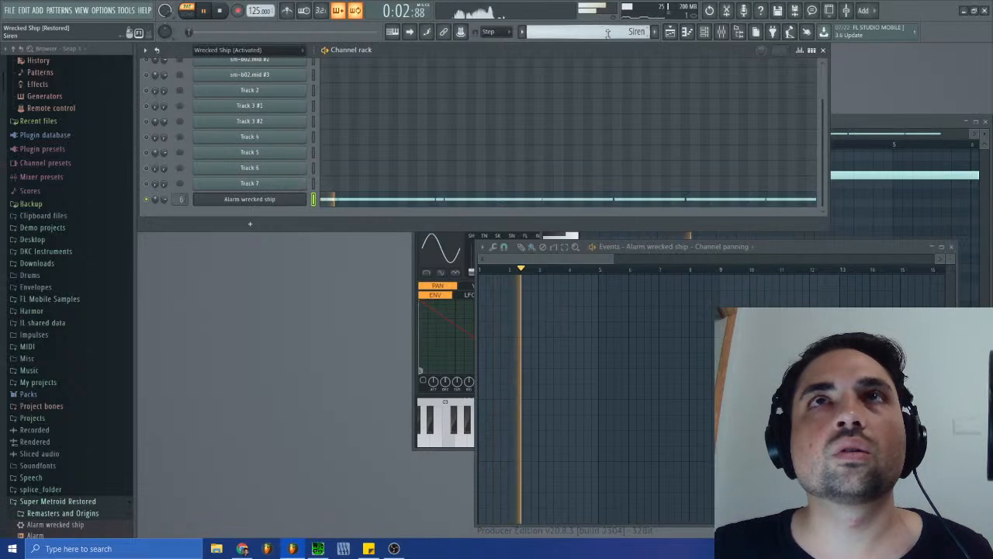
- Switch to the Wrecked Ship (Activated) pattern and open the channel panning events of Track 2
left_click(604, 35)
left_click(638, 50)
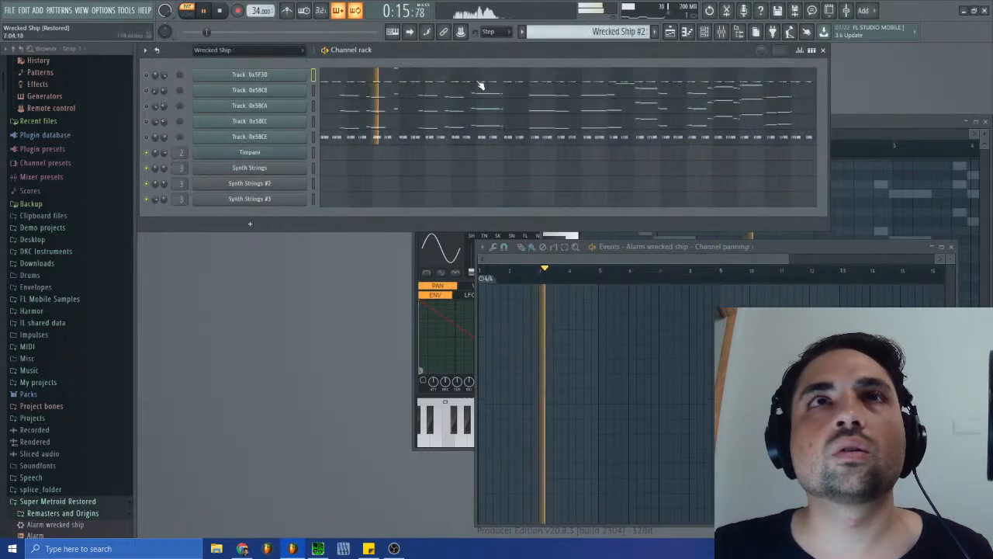
left_click(612, 32)
left_click(648, 83)
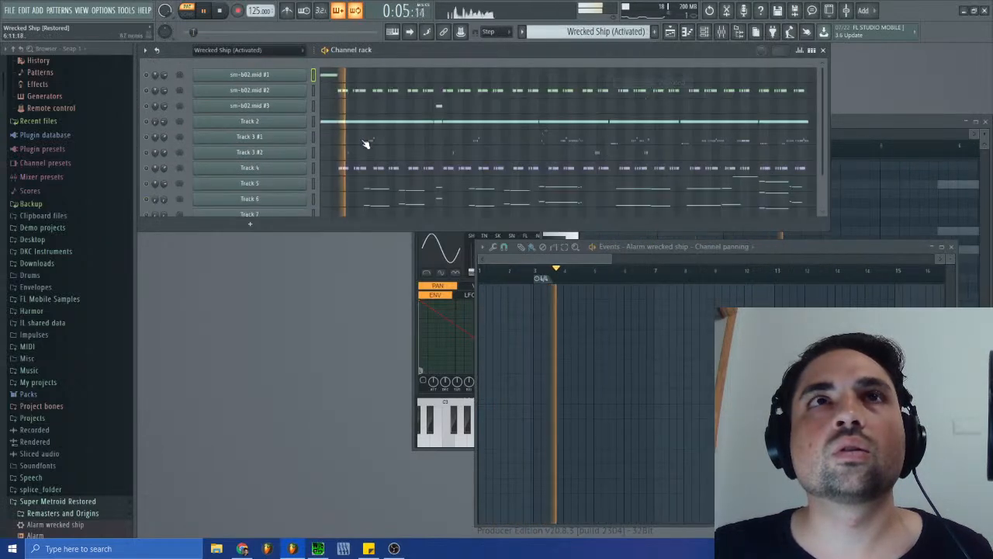
right_click(162, 125)
left_click(176, 147)
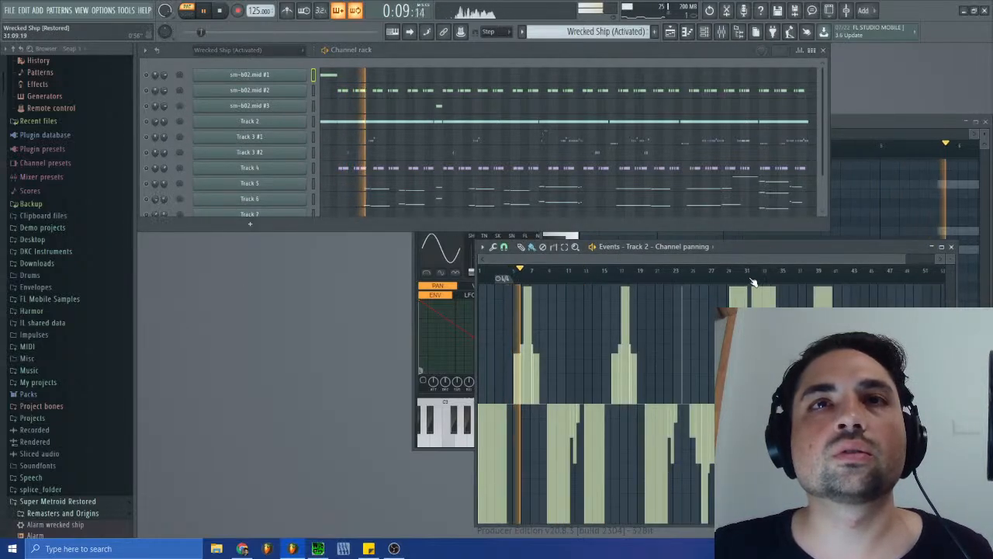
- Examine the first bars of Track 2's panning events, stop playback, and close the event editor
left_click_drag(904, 259, 603, 259)
left_click(533, 272)
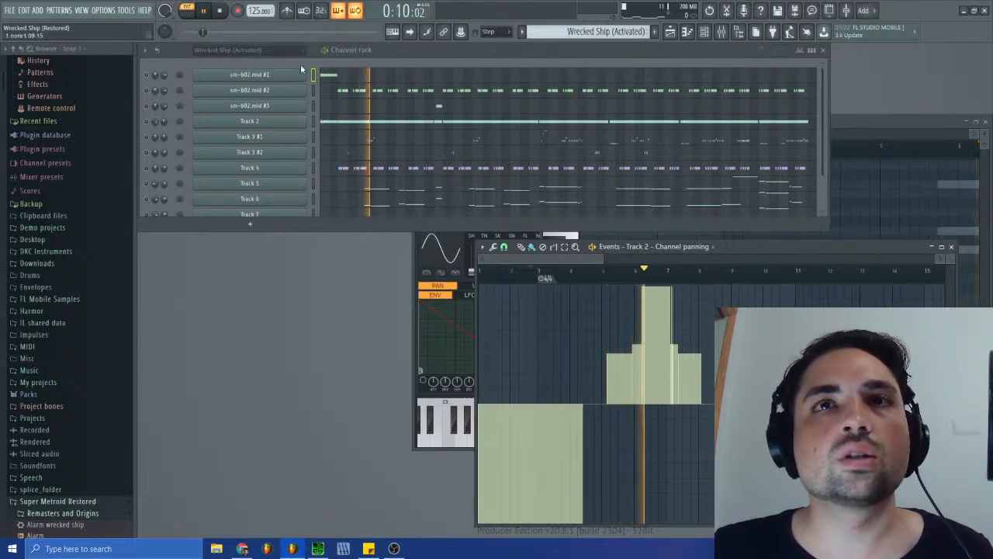
left_click(220, 10)
left_click(521, 246)
left_click_drag(603, 262, 630, 261)
left_click(952, 246)
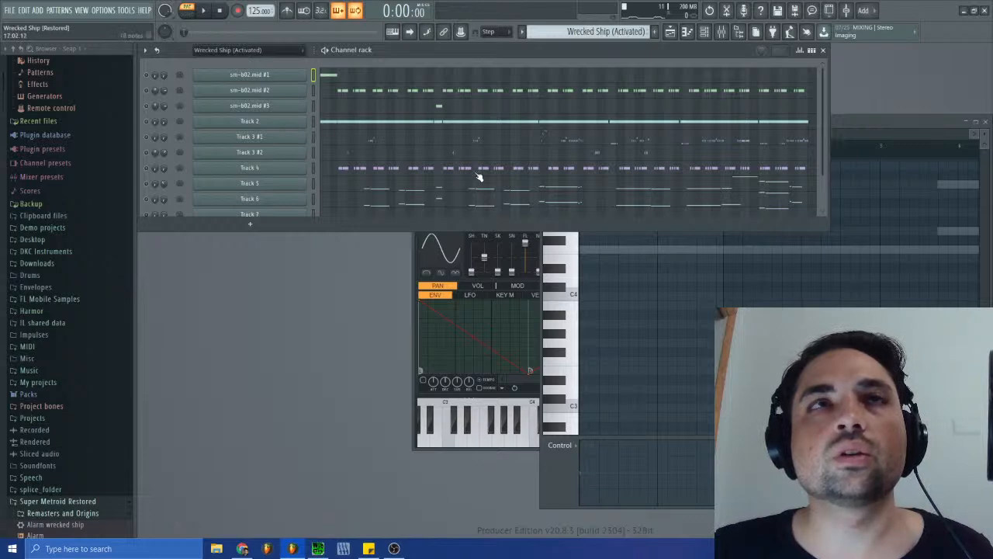
- Bring the Alarm wrecked ship synth forward and clone its channel
left_click(419, 285)
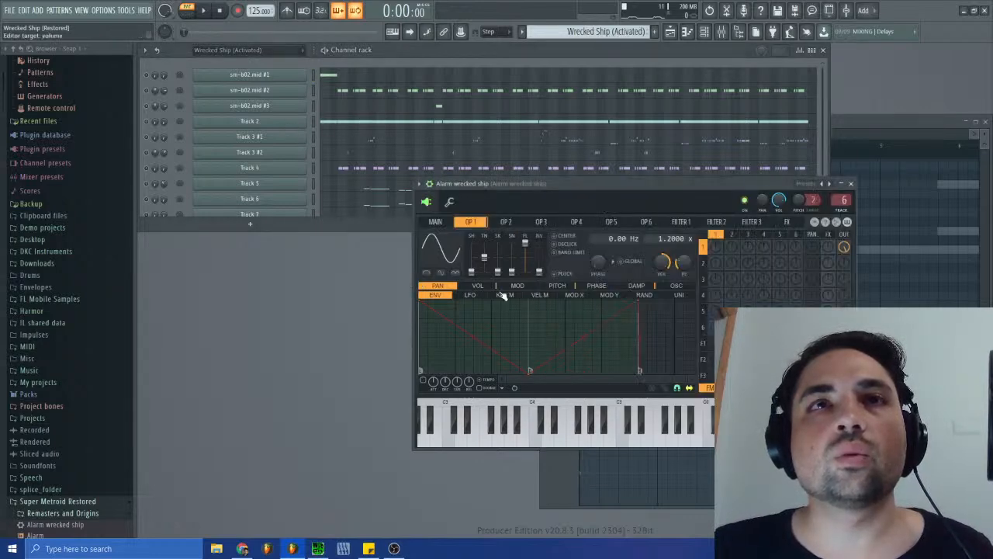
scroll(305, 196, "down", 2)
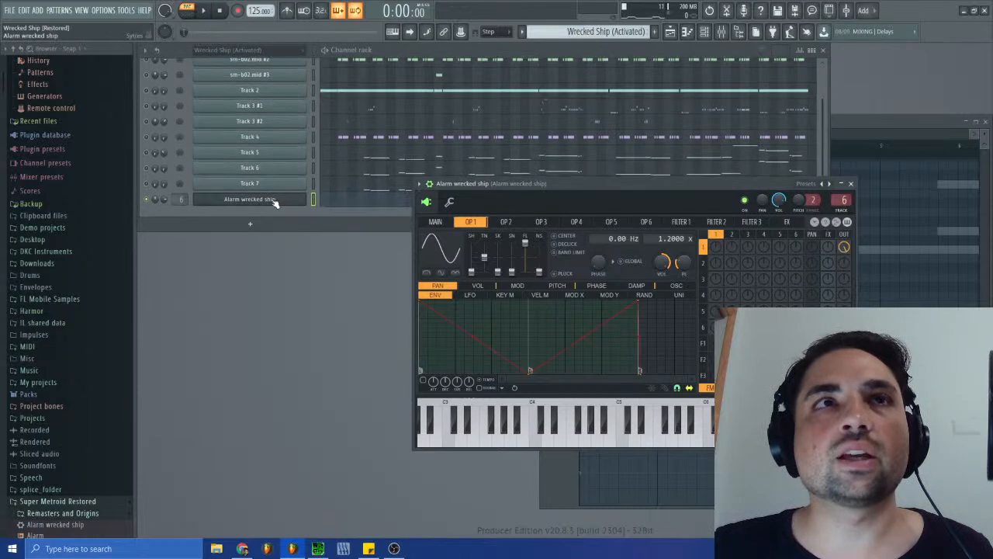
right_click(302, 199)
left_click(323, 289)
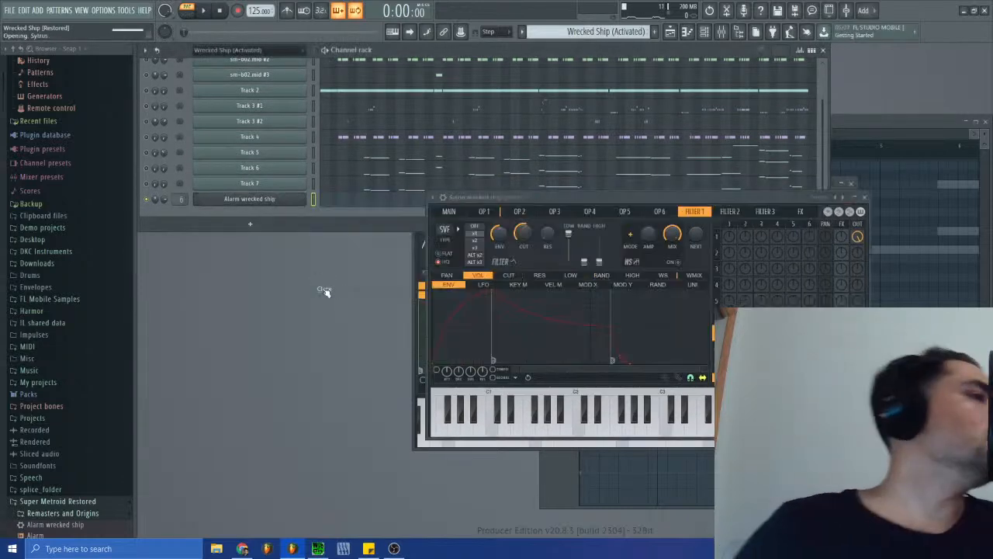
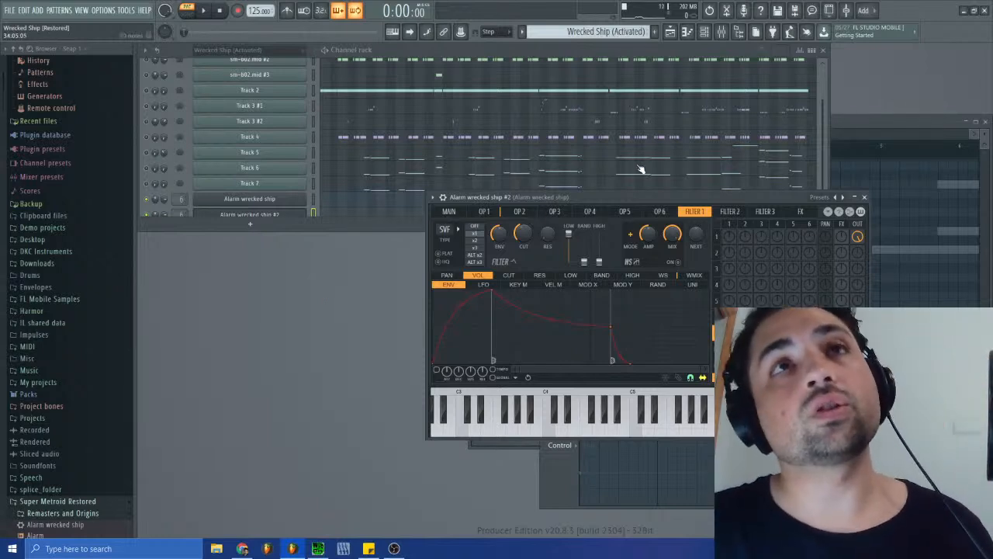
- Show operator 1's volume envelope in the cloned Alarm wrecked ship #2 synth and play the track in song mode
left_click(483, 211)
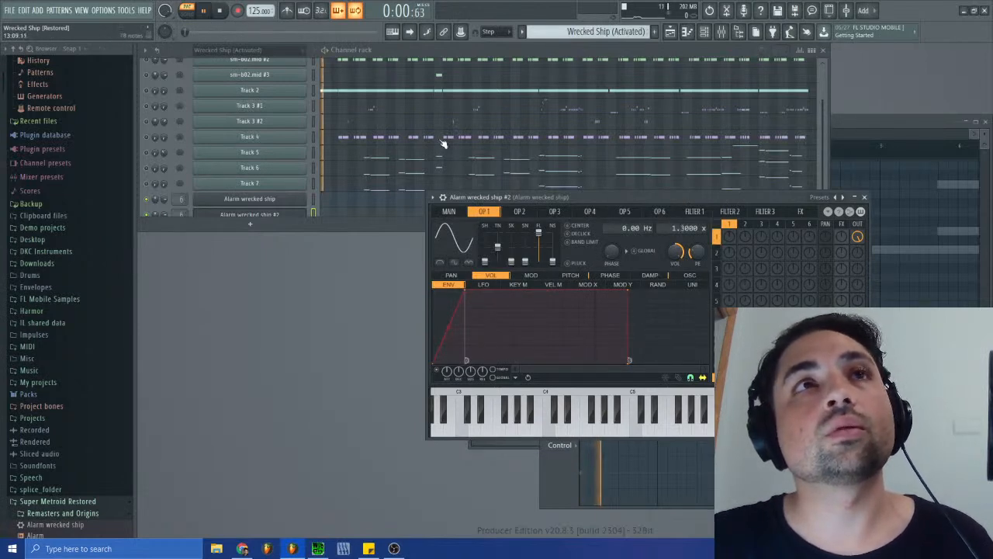
scroll(413, 138, "down", 1)
scroll(413, 137, "up", 2)
left_click(187, 13)
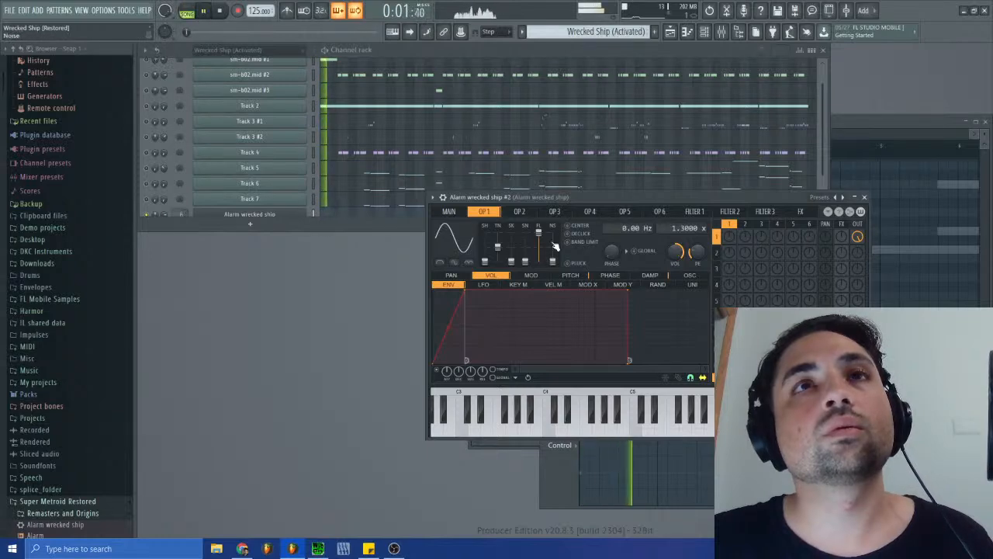
scroll(379, 182, "down", 2)
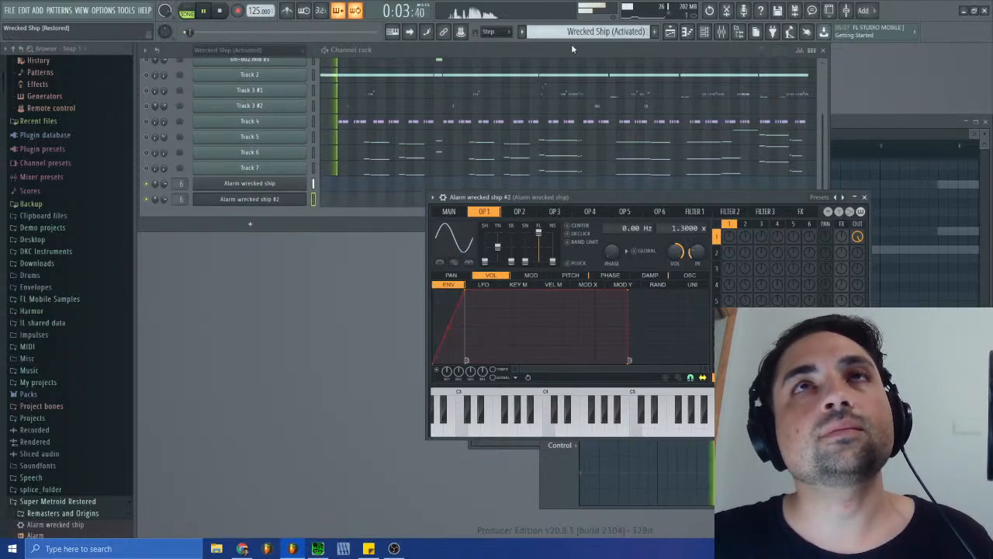
- Switch to the Siren pattern, select the Alarm wrecked ship channel, and play the song briefly before stopping it
left_click(605, 31)
left_click(609, 92)
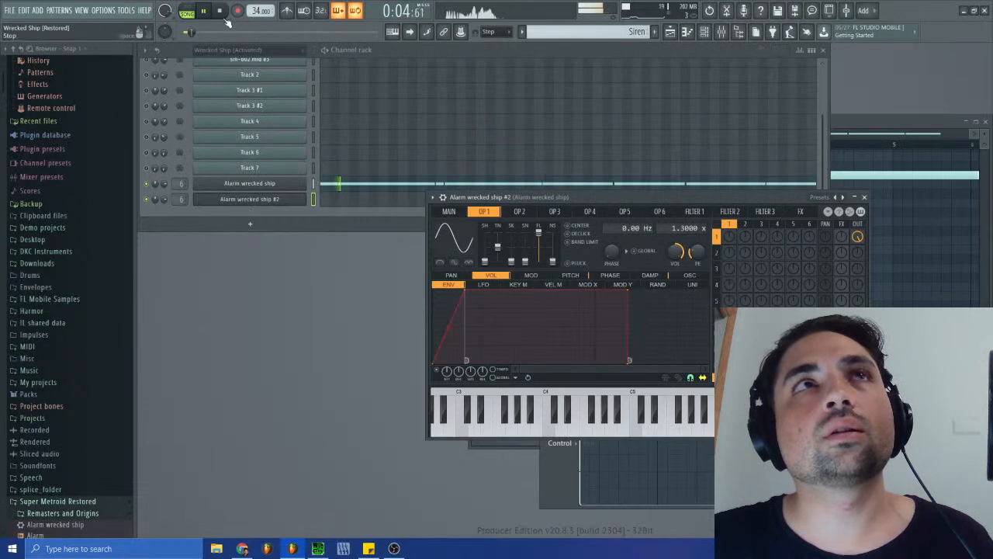
key("space")
left_click(341, 186)
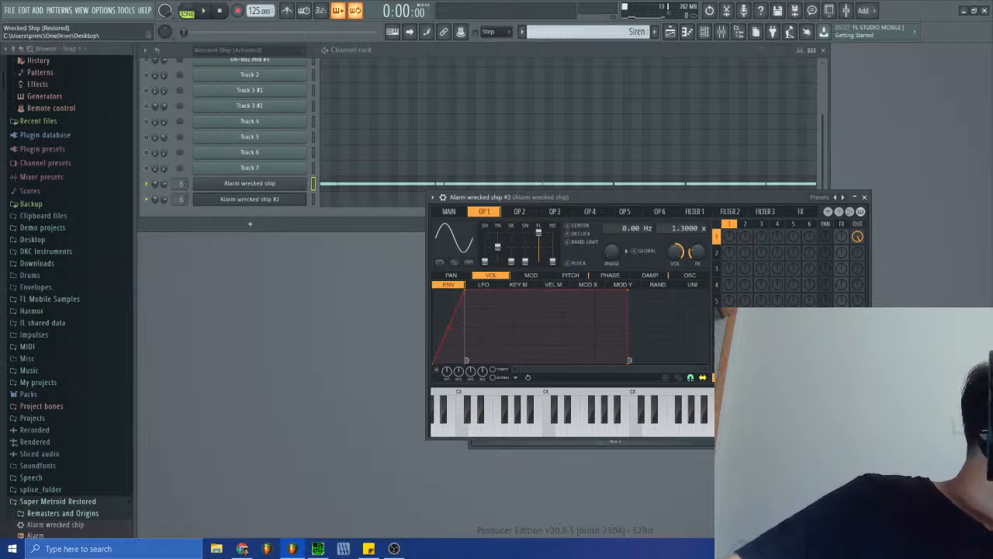
left_click(203, 11)
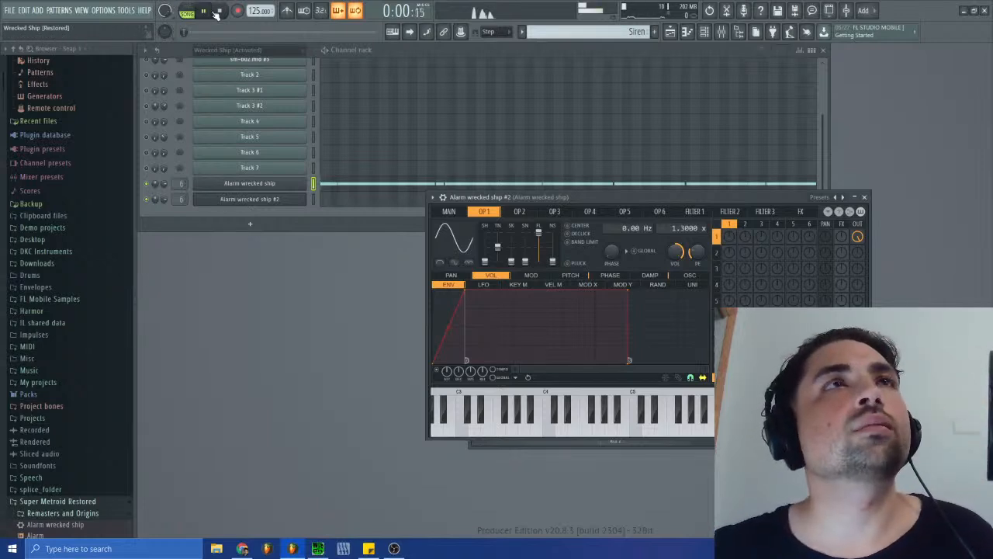
left_click(220, 11)
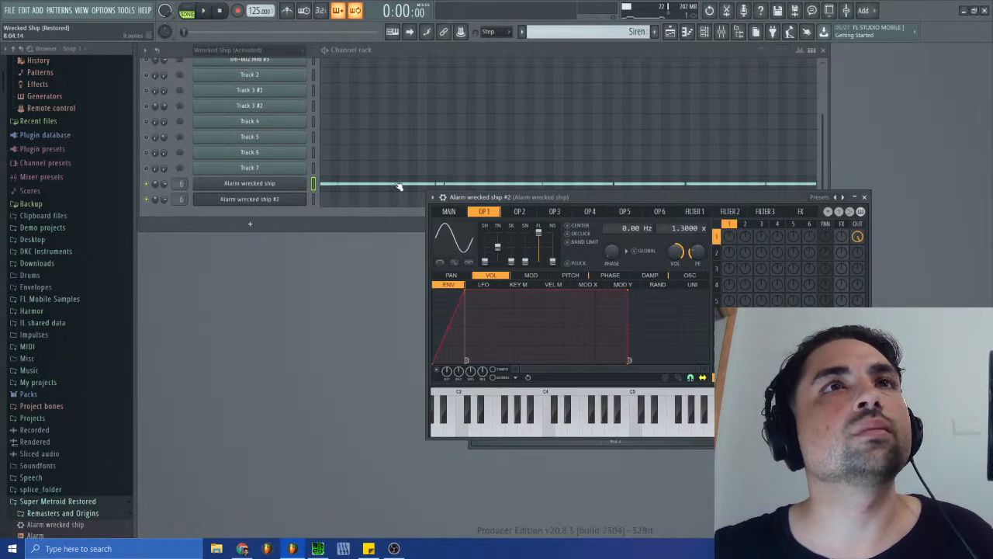
- Move all Siren notes after the first one from the Alarm wrecked ship channel to Alarm wrecked ship #2
left_click(354, 187)
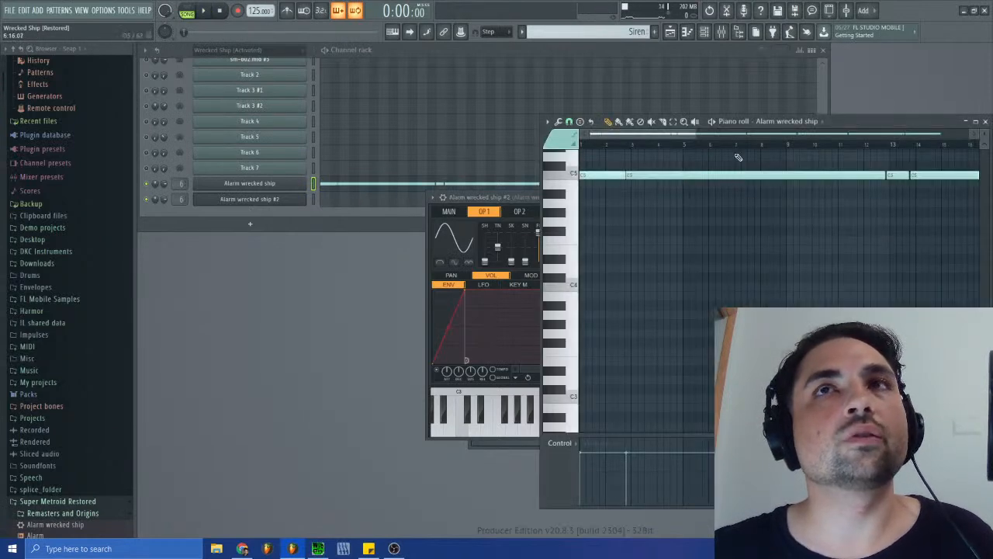
left_click_drag(698, 134, 624, 203)
left_click_drag(959, 137, 649, 131)
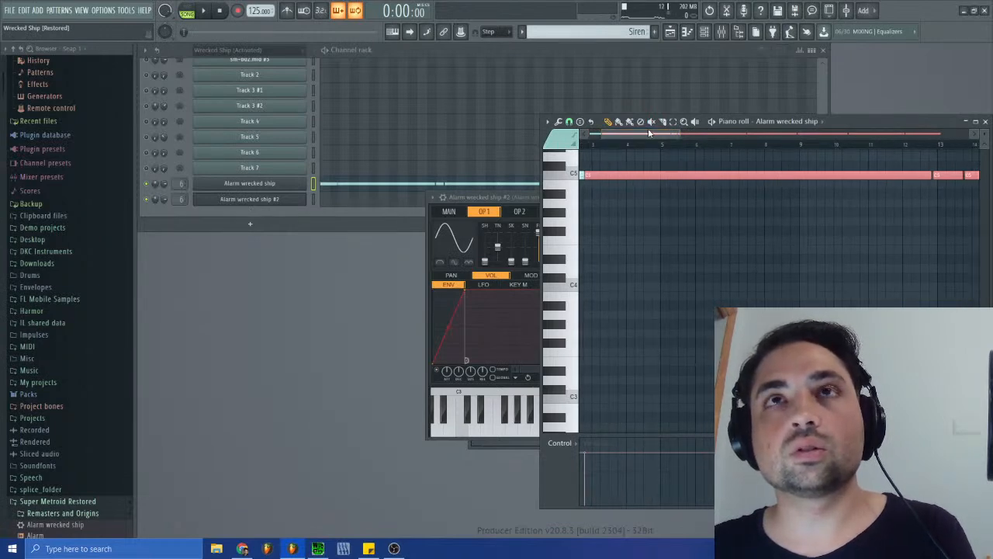
key("ctrl+x")
left_click(380, 200)
key("ctrl+v")
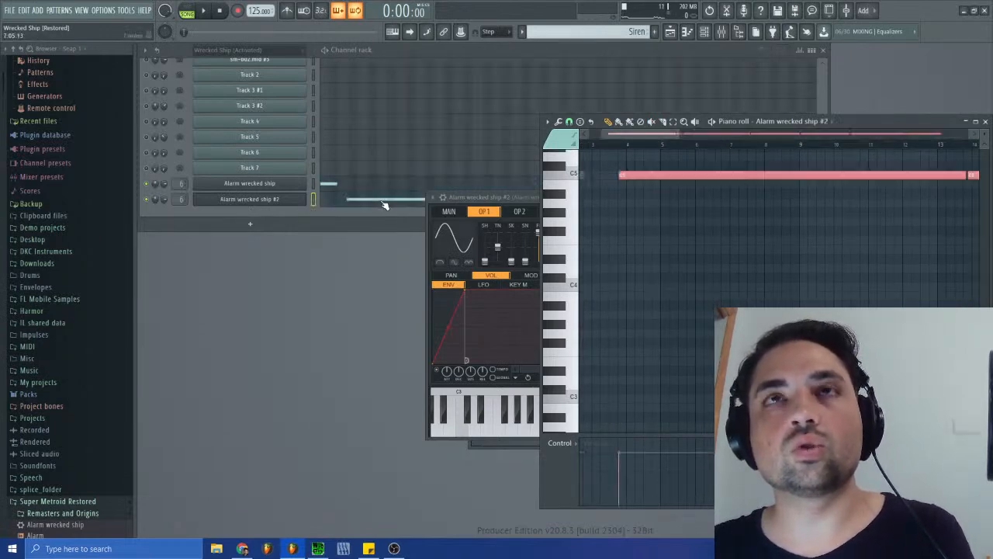
- Shift the pasted Alarm wrecked ship #2 notes earlier to their original start in bar 2 and close the piano roll
left_click_drag(647, 175, 613, 174)
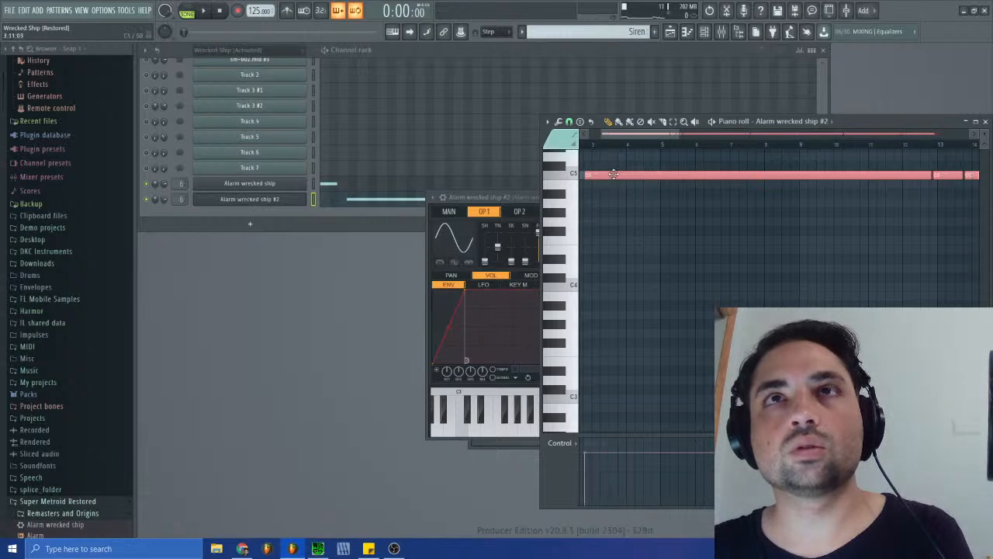
left_click_drag(683, 145, 621, 135)
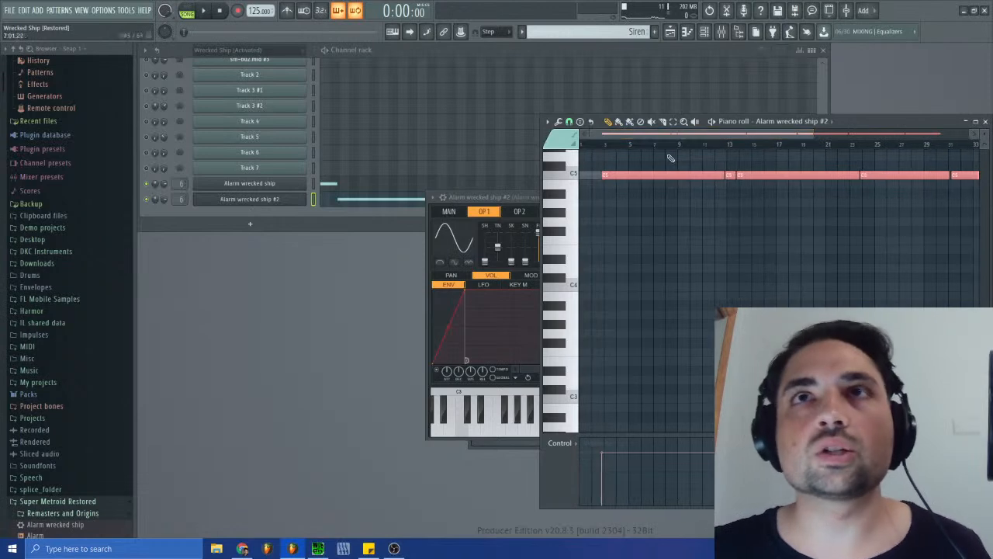
left_click(986, 121)
- Open the Alarm wrecked ship #2 synth and show operator 1's panning envelope
left_click(273, 201)
left_click(273, 201)
left_click(483, 286)
left_click(458, 285)
left_click(453, 275)
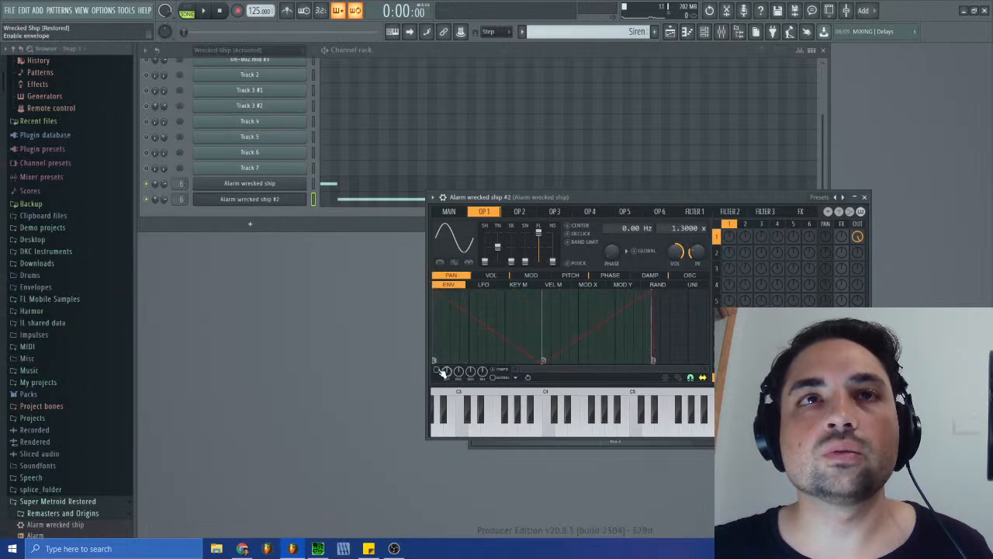
- Flip operator 1's pan envelope in Alarm wrecked ship #2 so it peaks midway, auditioning the Siren pattern before and after
left_click(187, 11)
left_click(204, 11)
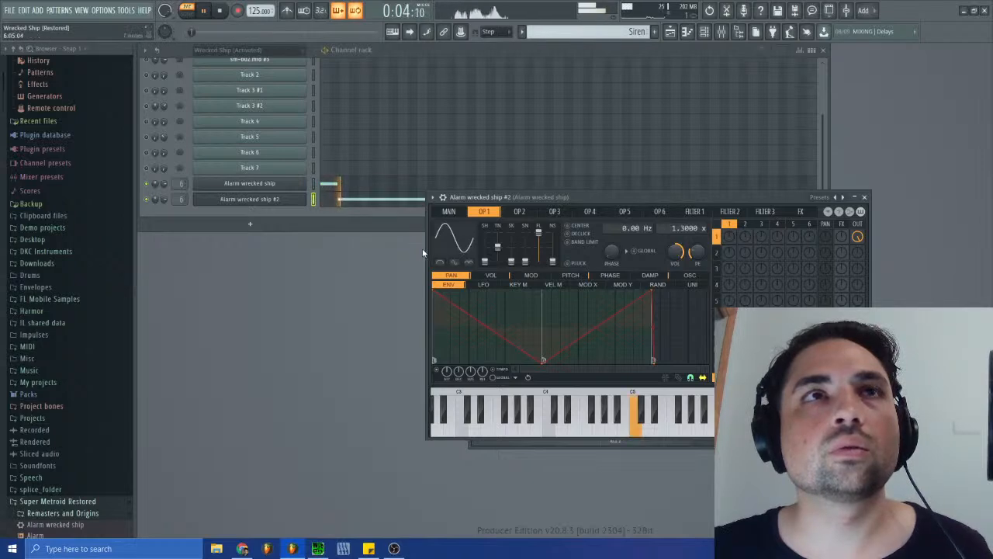
key("space")
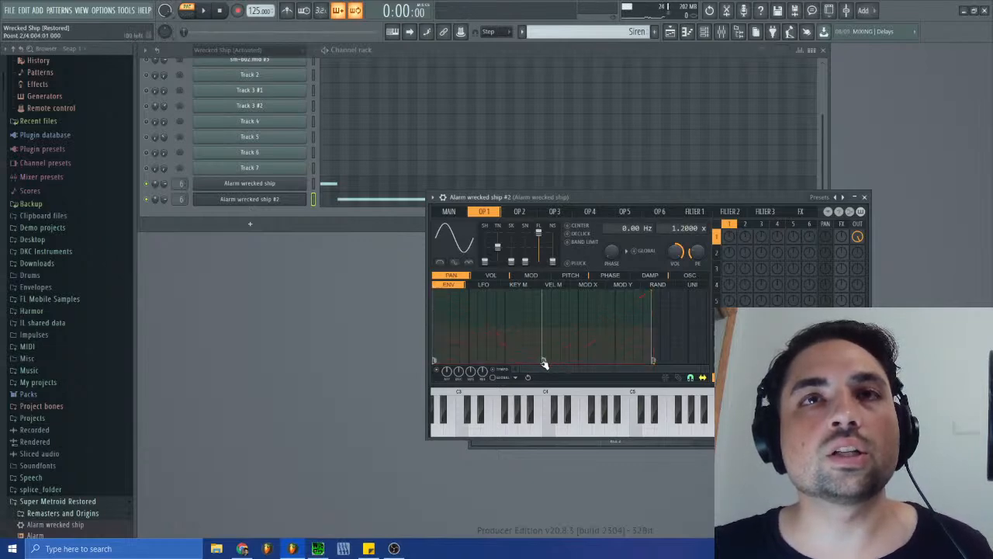
left_click(203, 12)
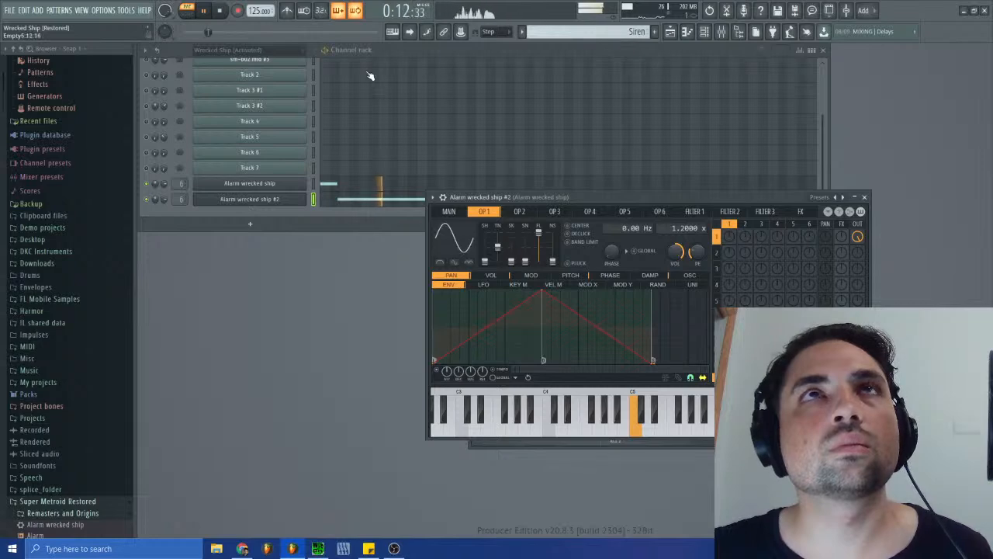
- Play the arrangement in song mode with the playlist shown and close the synth window
key("l")
left_click(672, 31)
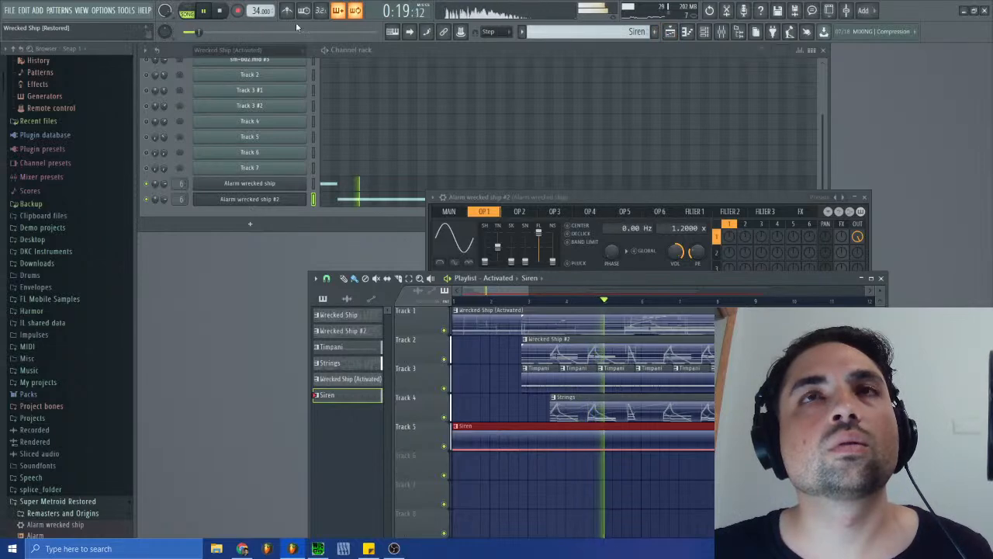
left_click(866, 201)
left_click(865, 199)
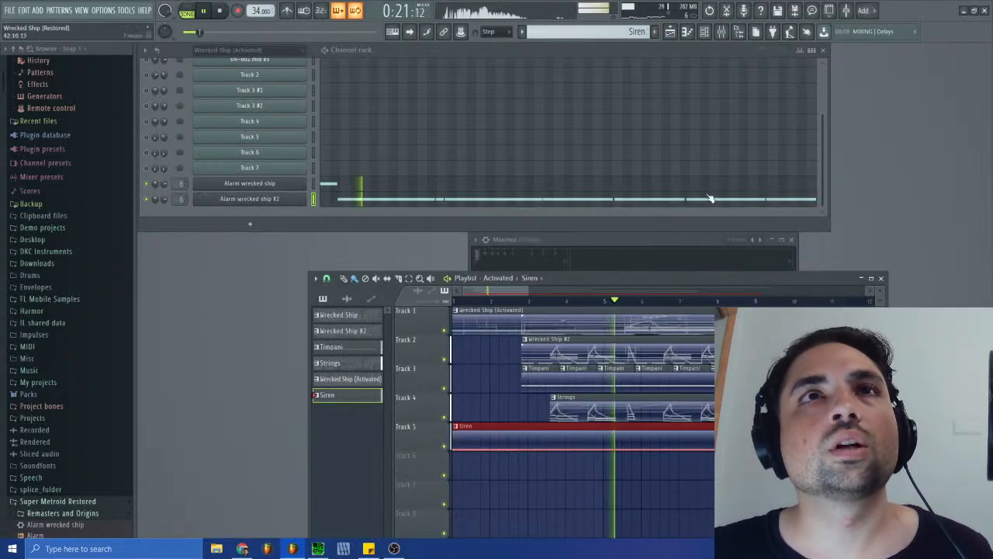
- Move the short C5 note near bar 13 from Alarm wrecked ship #2 back to the Alarm wrecked ship channel
left_click(428, 200)
left_click_drag(636, 135, 720, 145)
left_click_drag(719, 137, 717, 137)
left_click(596, 176, "ctrl")
key("Delete")
left_click(408, 189)
key("ctrl+z")
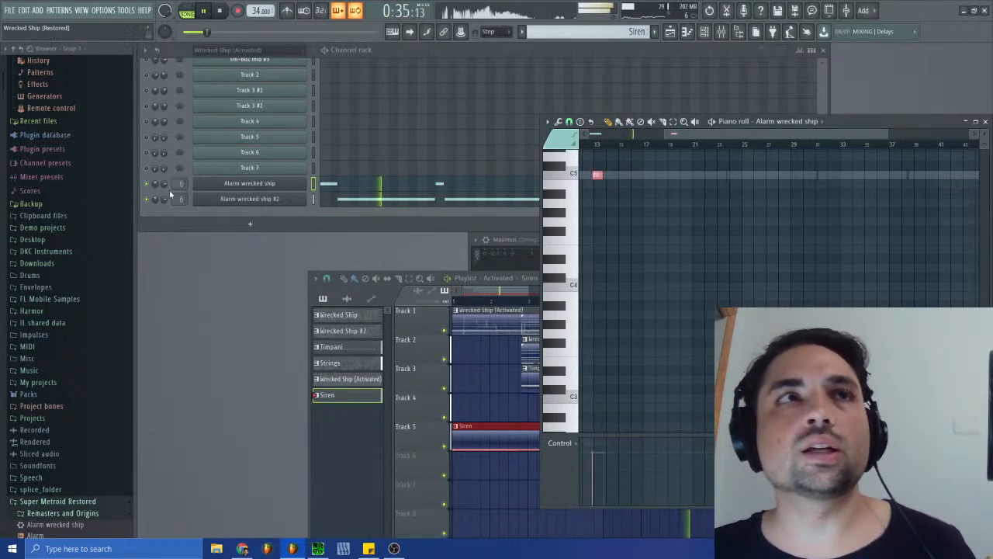
- Check the note panning of the Alarm wrecked ship channel and close the piano roll
left_click(562, 443)
left_click(574, 463)
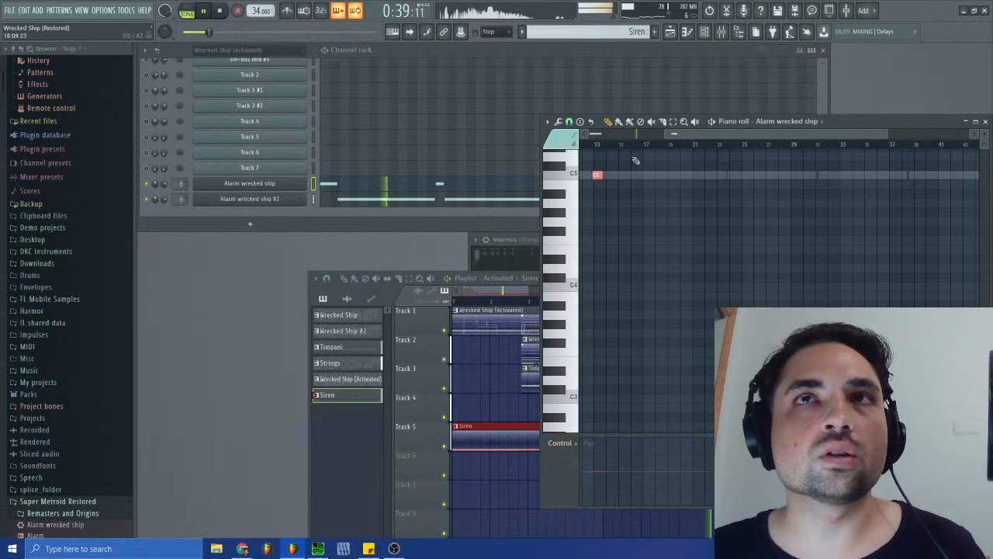
left_click(985, 121)
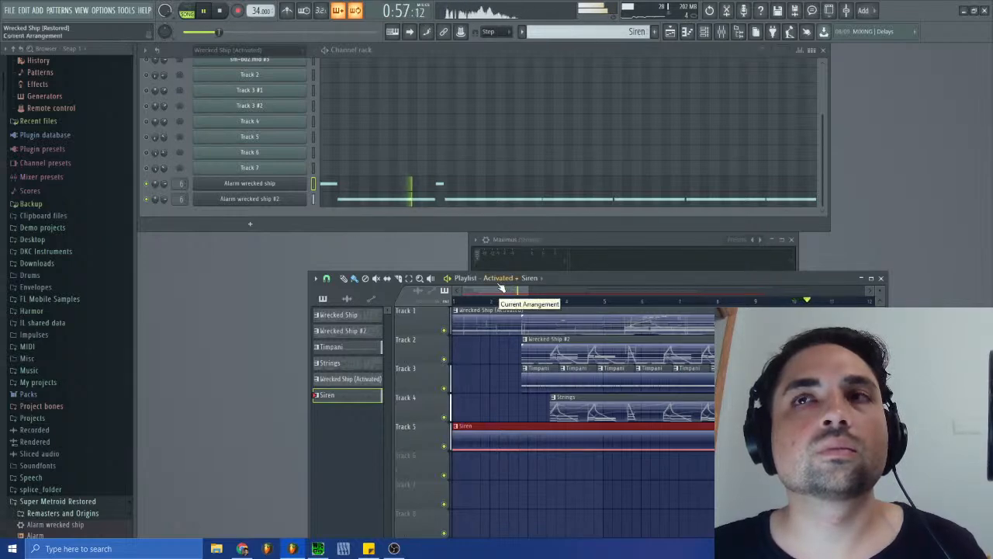
- Listen to the siren within the song, check the Alarm wrecked ship #2 notes, and stop playback
left_click_drag(498, 290, 512, 290)
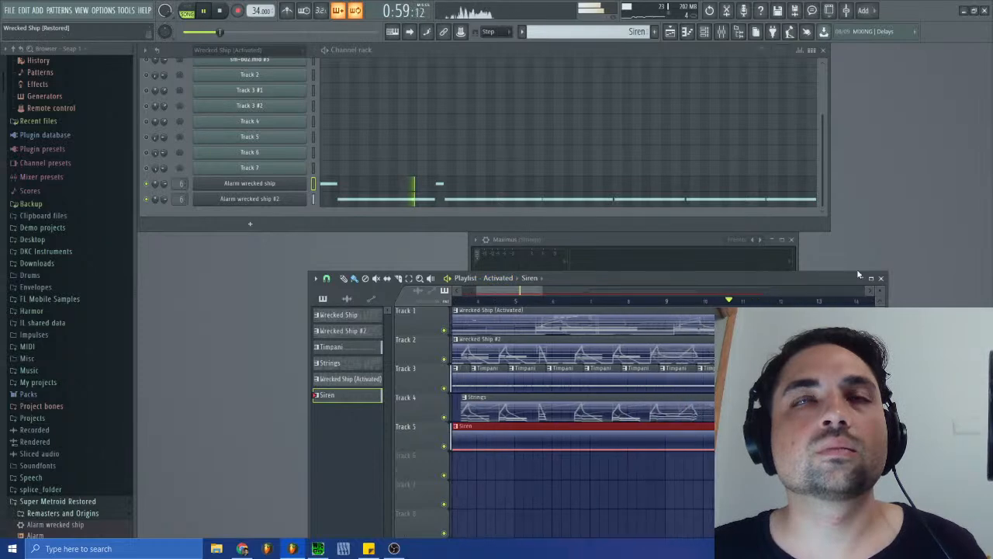
left_click(880, 277)
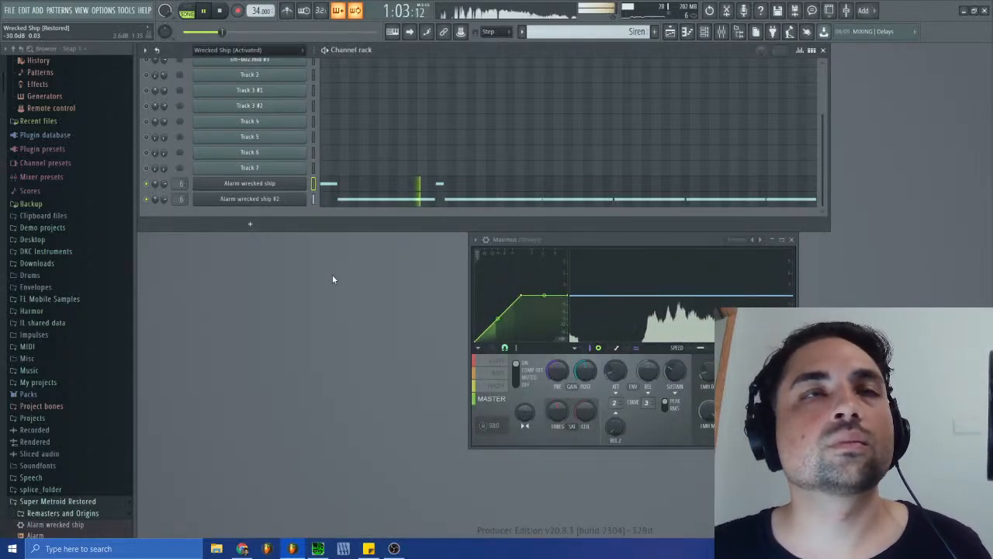
mouse_move(318, 549)
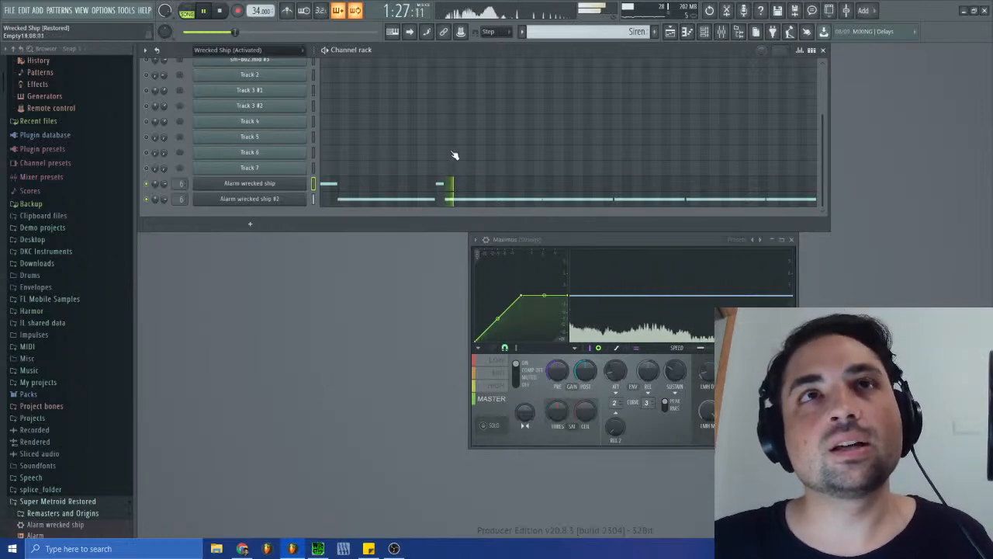
left_click(550, 200)
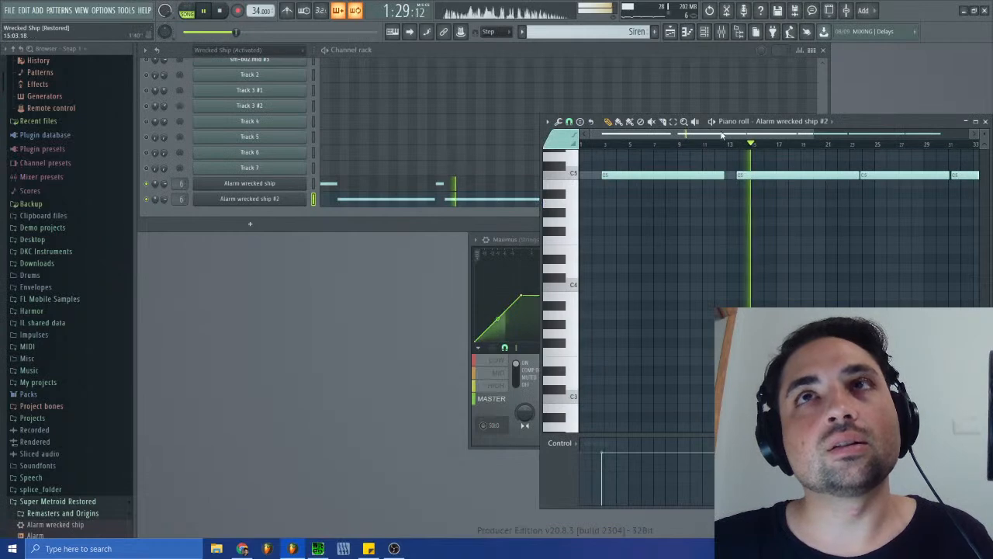
left_click(984, 121)
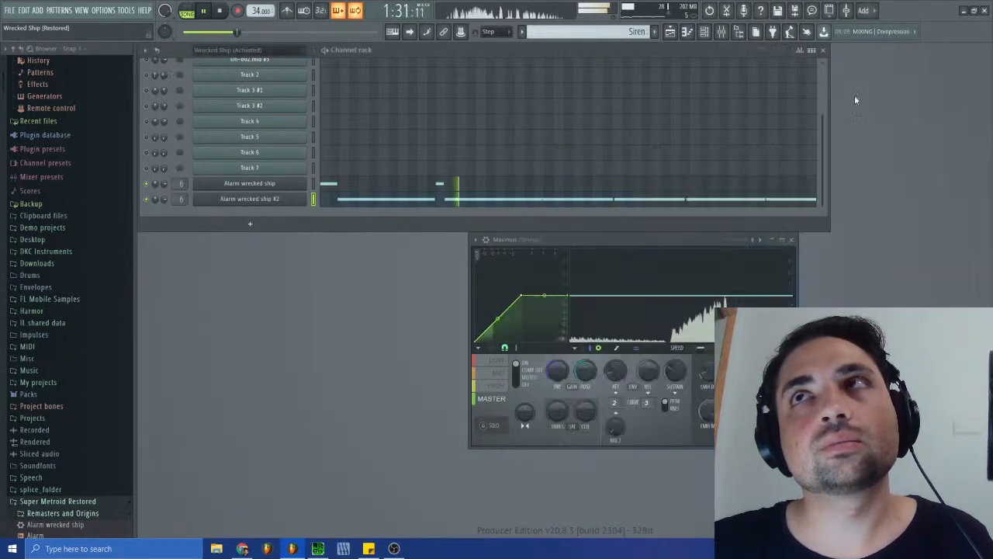
left_click(220, 11)
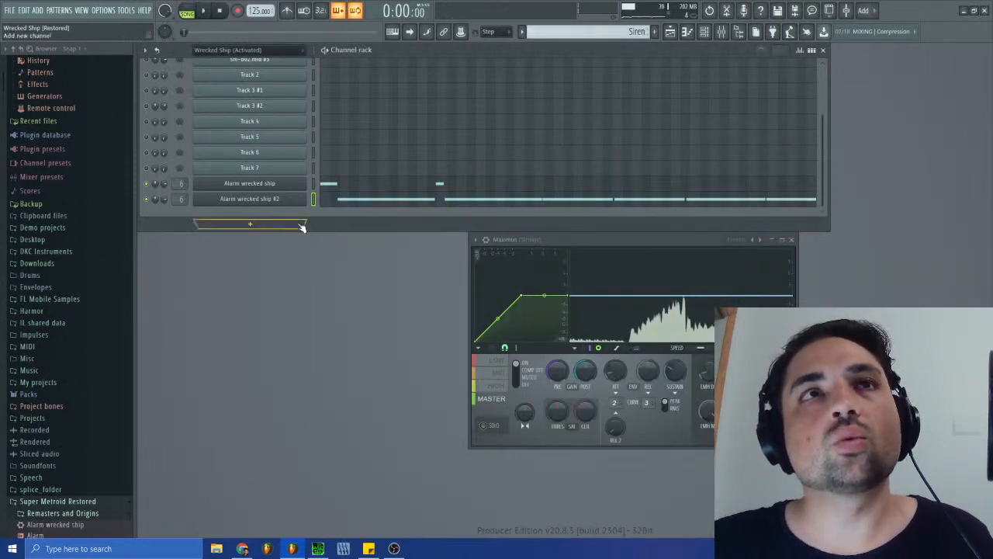
- Take a quick look at the playlist and switch to the Wrecked Ship (Activated) pattern to review its channels
left_click(670, 32)
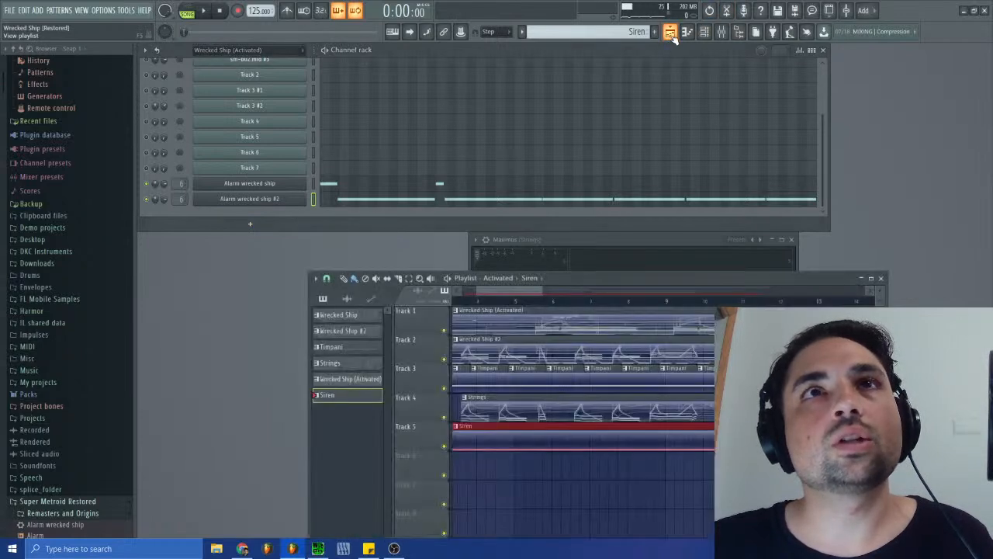
left_click(882, 277)
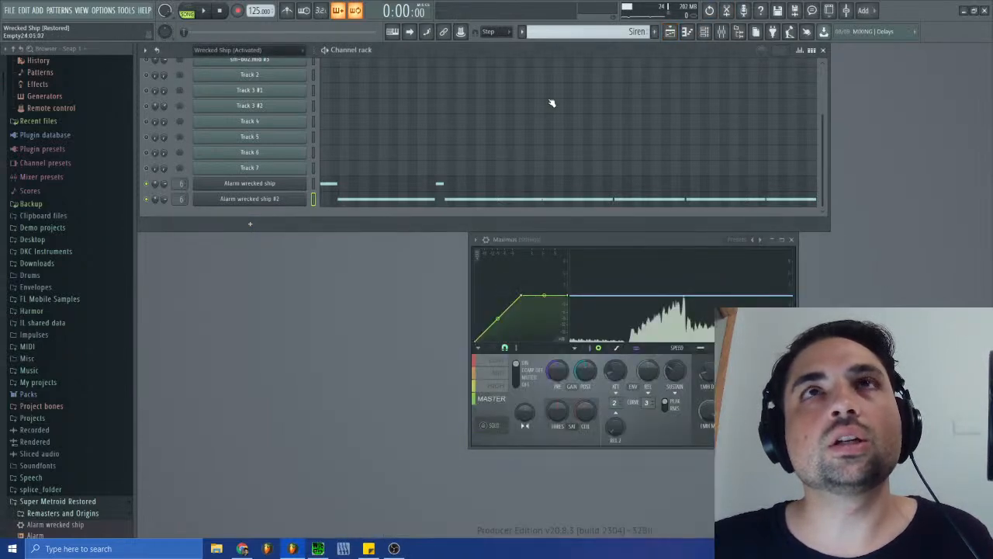
scroll(367, 182, "up", 3)
scroll(623, 32, "up", 1)
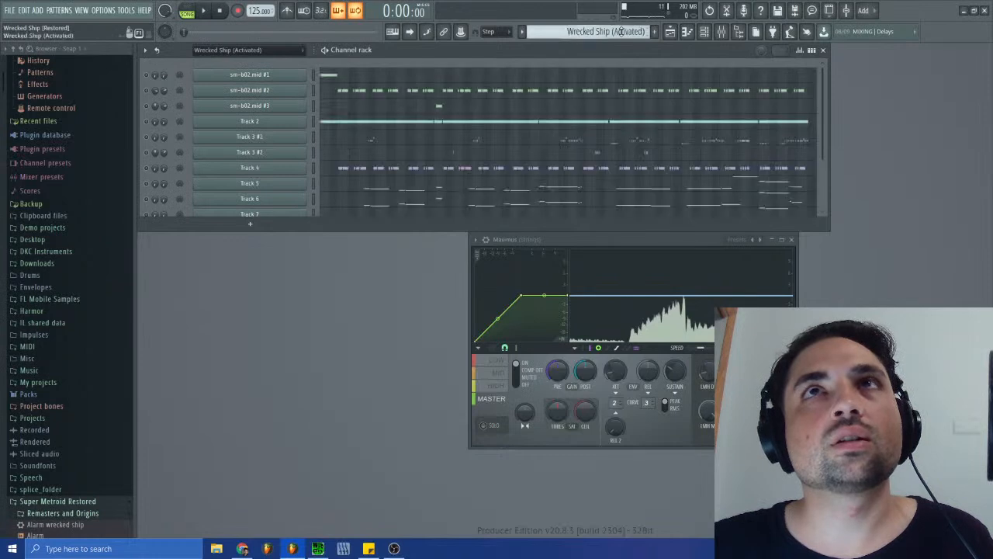
scroll(499, 123, "down", 3)
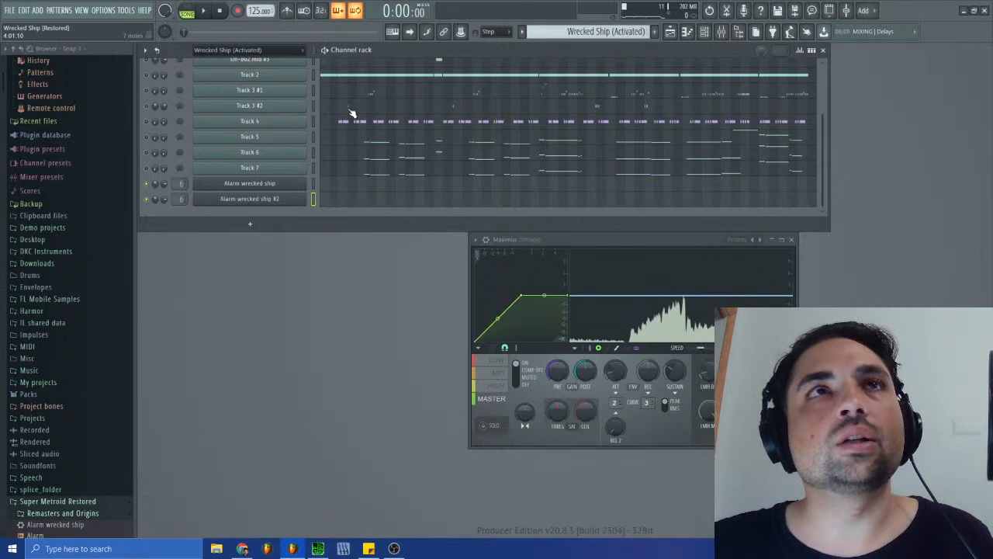
- Look through the Restored Tracks and Track Blueprints folders inside Super Metroid Restored
scroll(86, 419, "down", 8)
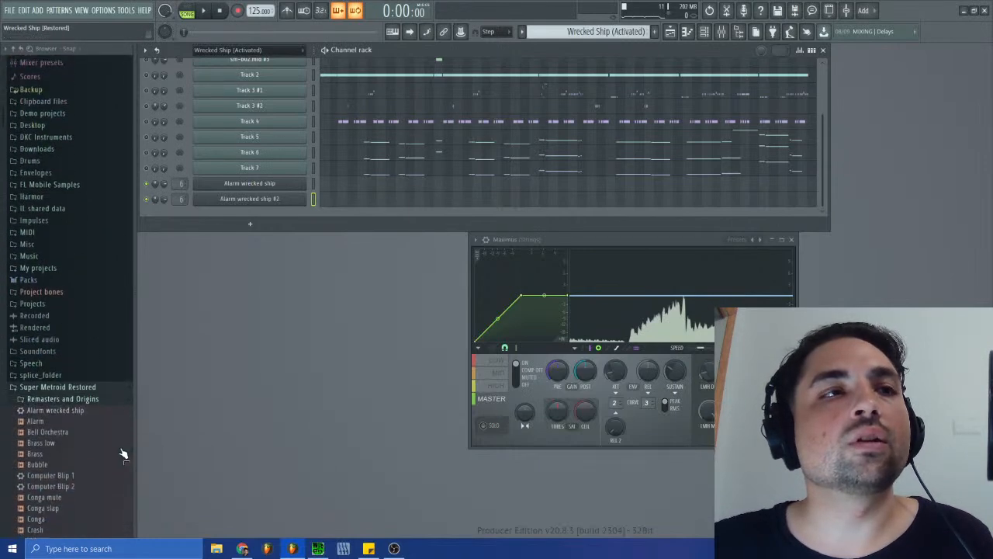
left_click(76, 213)
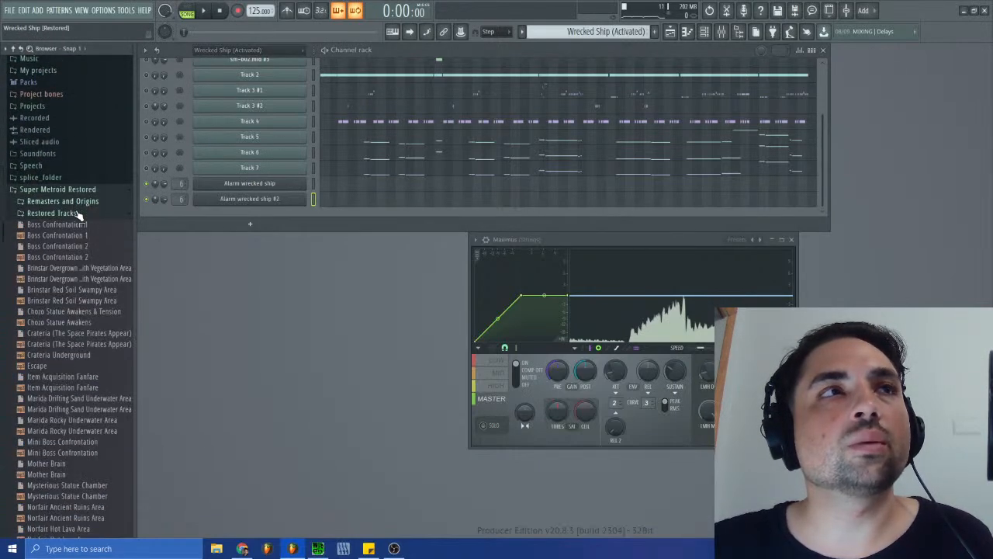
left_click(81, 212)
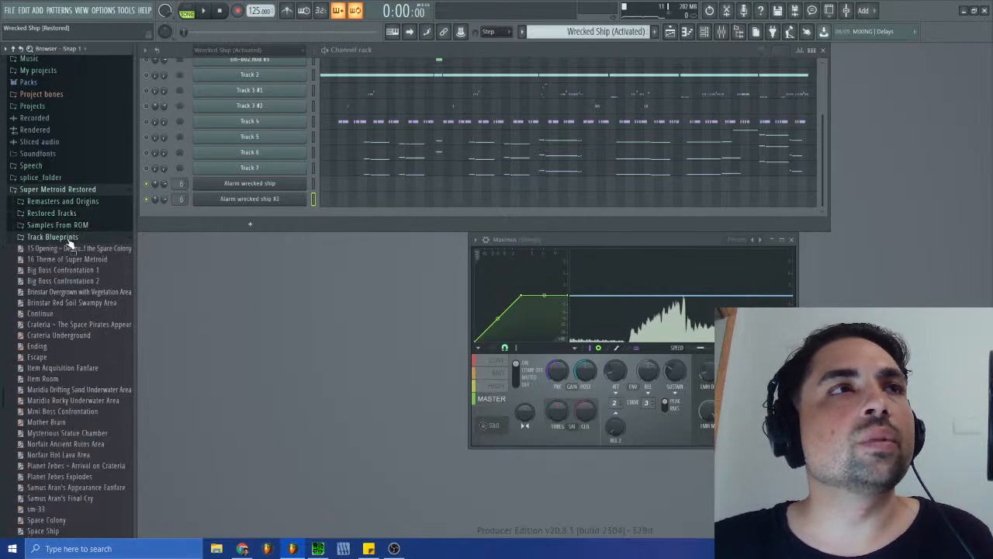
left_click(68, 237)
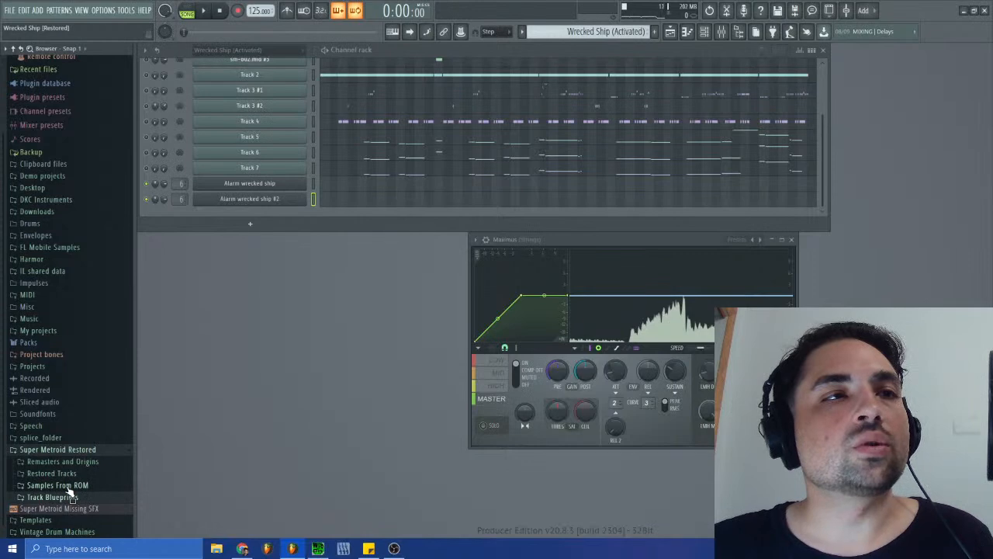
- Browse the Super Metroid Restored samples and add the Glitch preset as a new channel
left_click(62, 462)
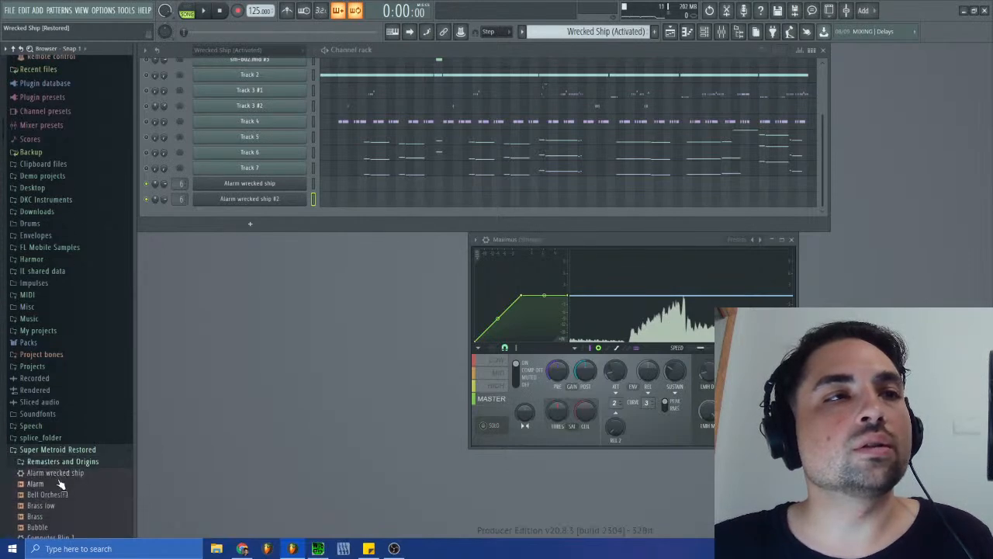
scroll(59, 350, "down", 5)
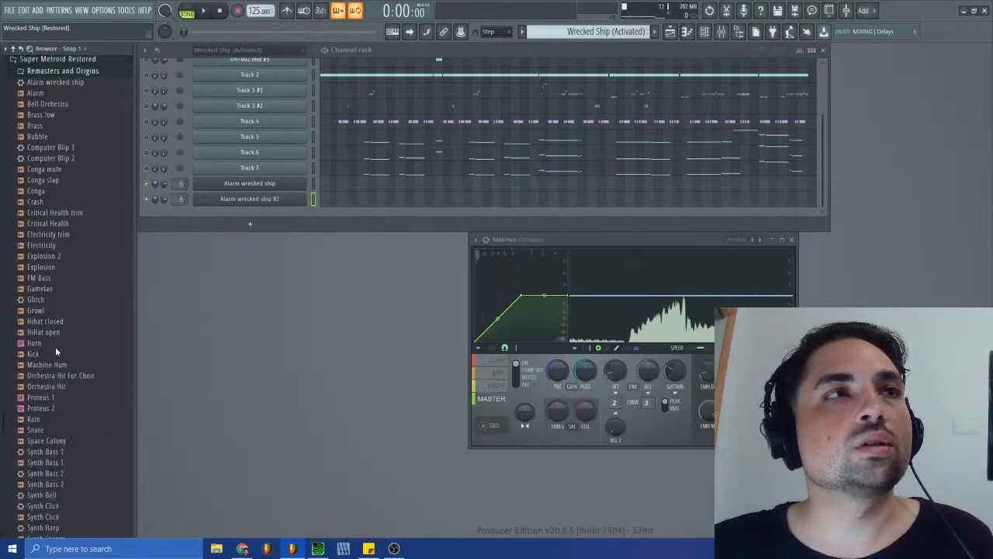
left_click_drag(37, 300, 274, 212)
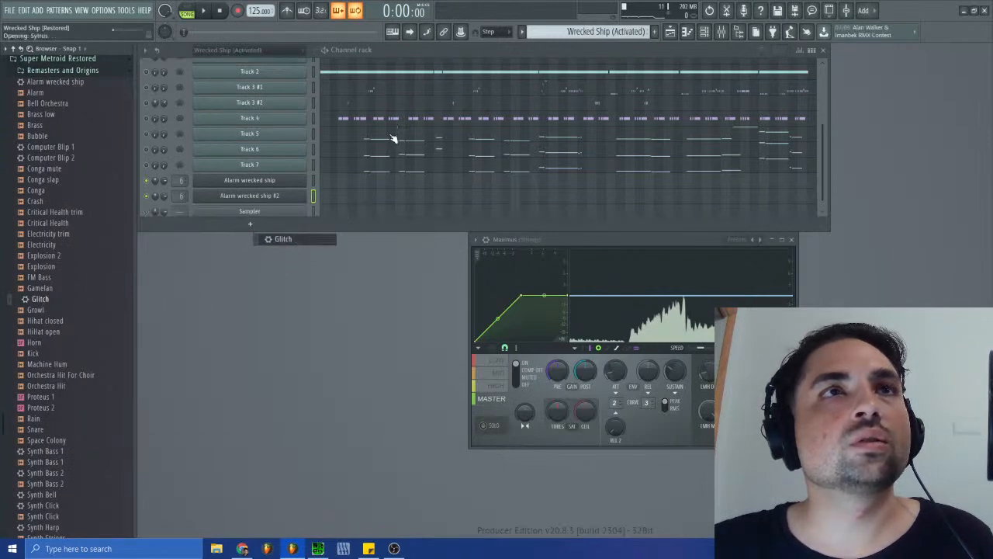
- Review the Track 3 #2 notes in the piano roll and copy them
left_click(351, 99)
left_click_drag(809, 135, 656, 138)
scroll(691, 326, "down", 7)
scroll(691, 326, "up", 12)
scroll(691, 326, "up", 3)
left_click_drag(619, 134, 649, 137)
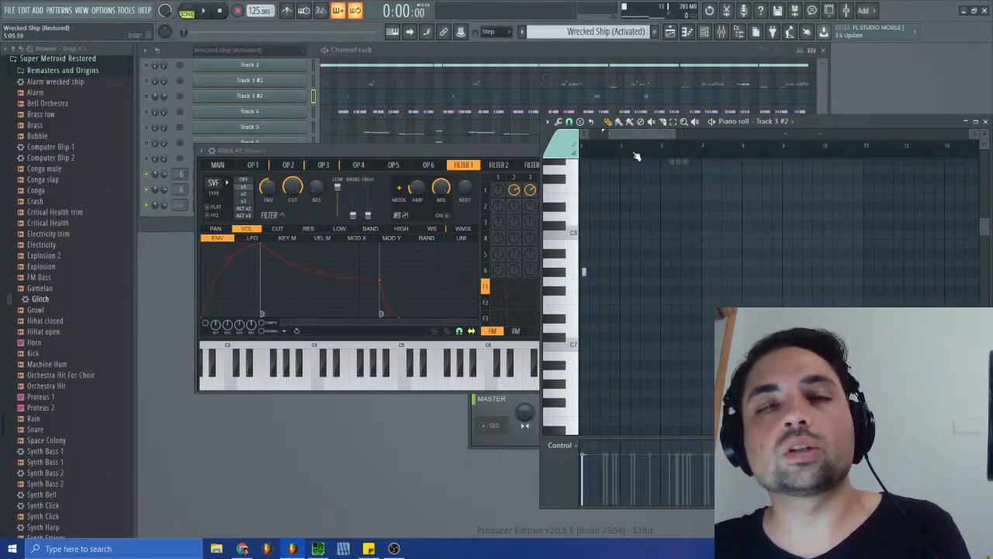
left_click(986, 122)
- Create a new pattern named SFX and close the Glitch #2 synth window
left_click(606, 32)
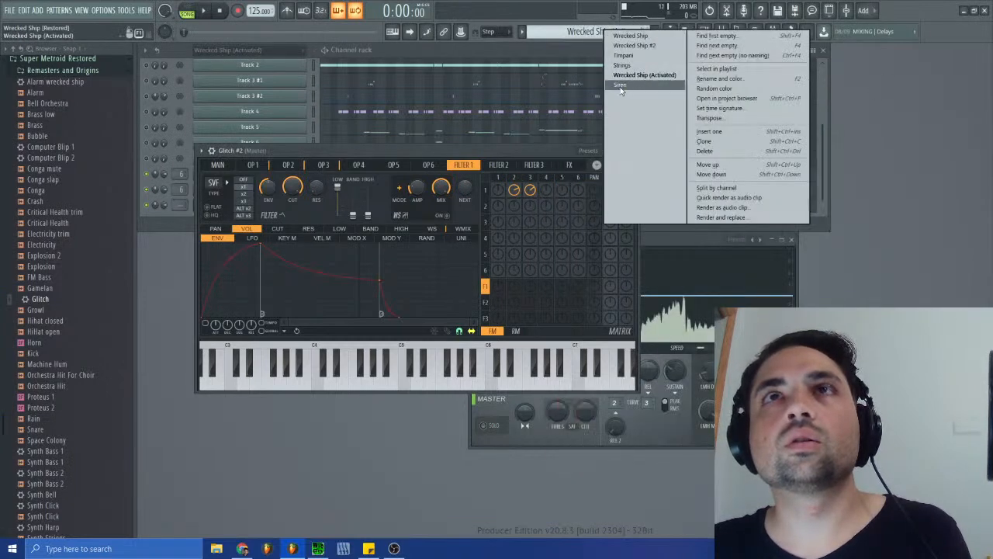
left_click(716, 45)
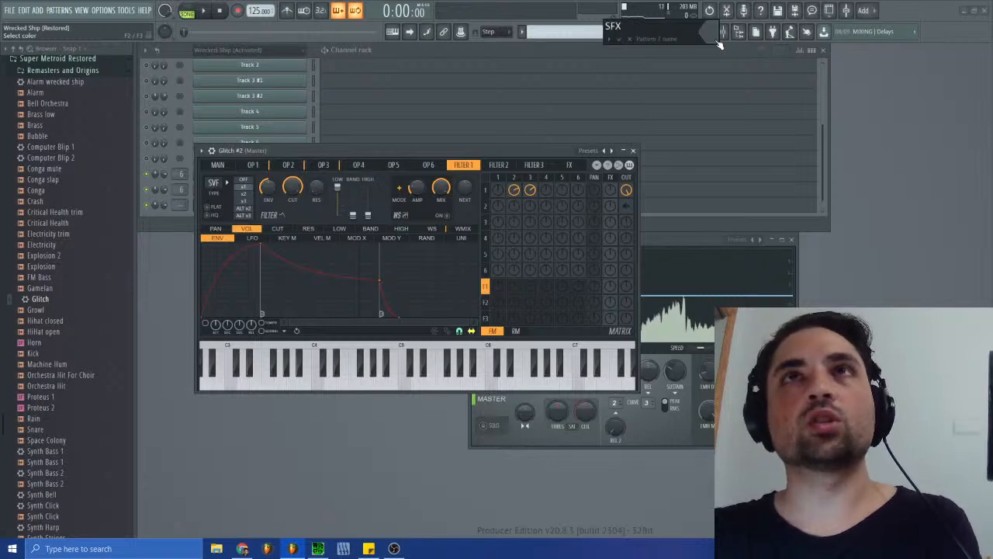
left_click(633, 151)
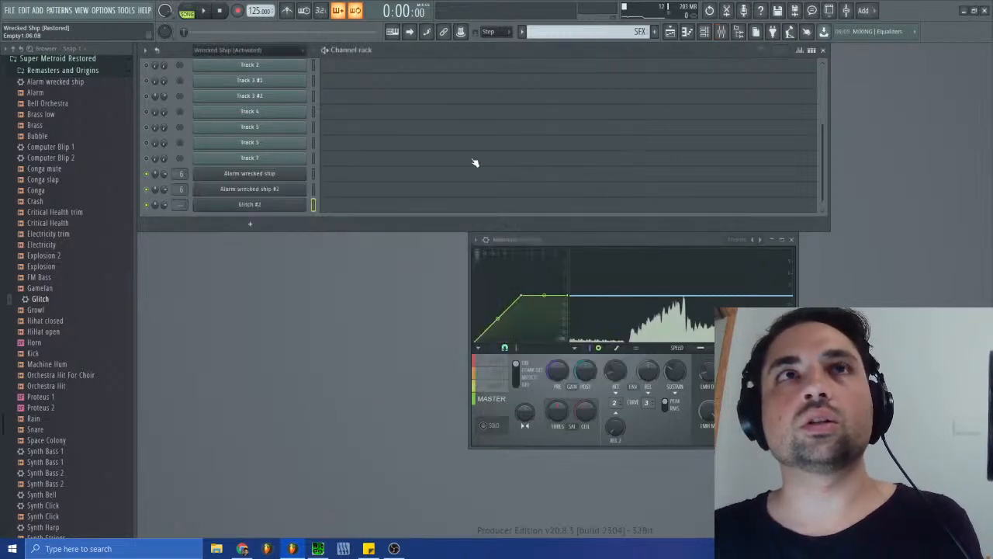
- Delete both channels in the duplicate Wrecked Ship (Activated) channel group
key("F7")
scroll(342, 185, "up", 3)
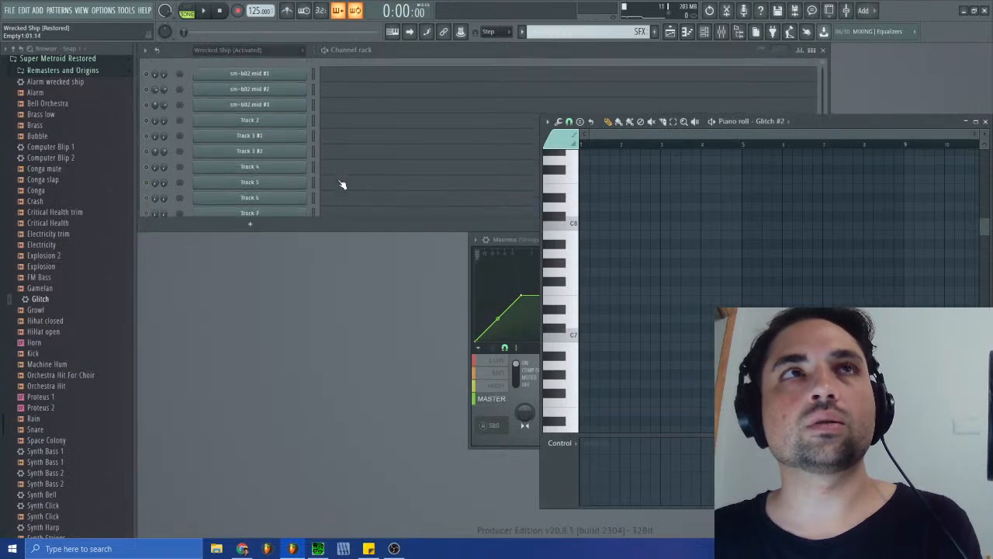
scroll(342, 185, "down", 3)
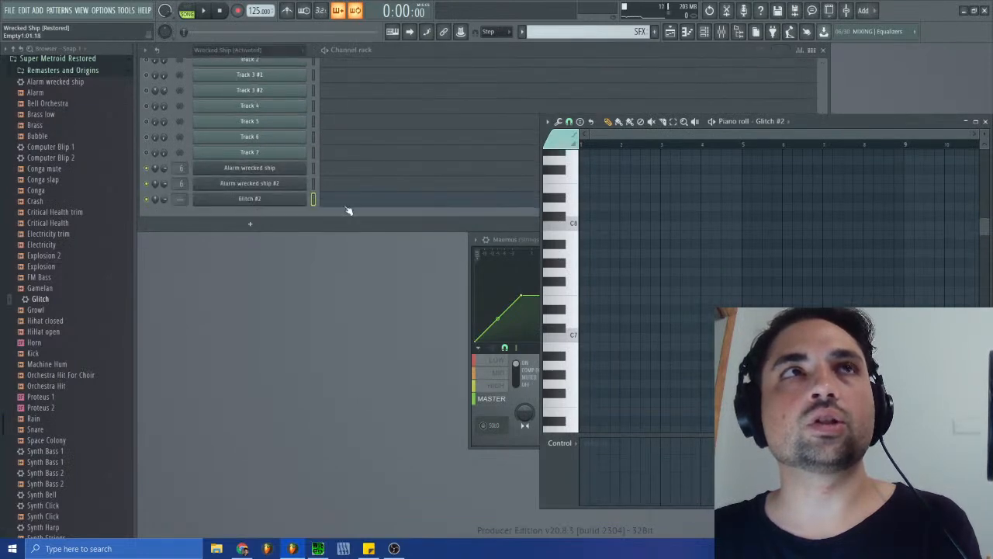
left_click(250, 49)
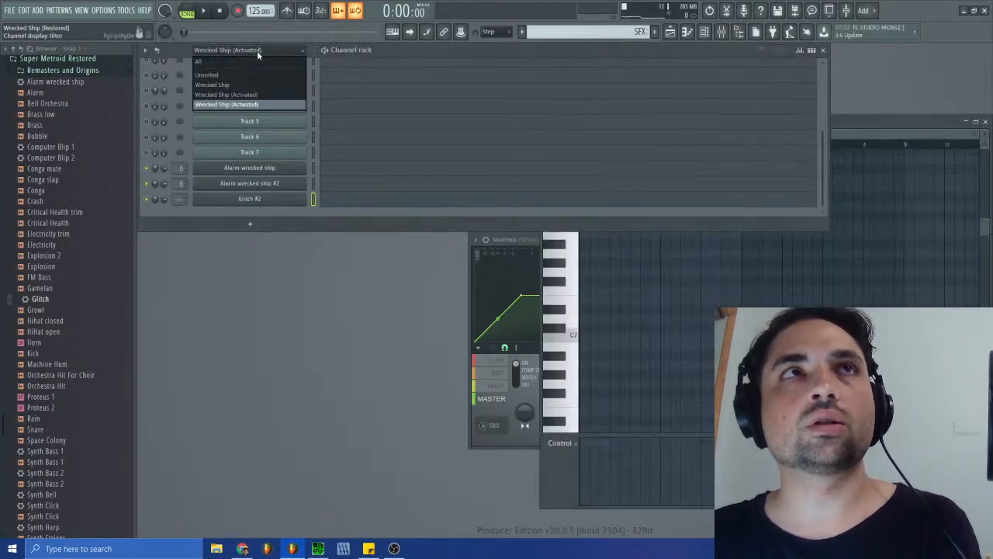
left_click(259, 97)
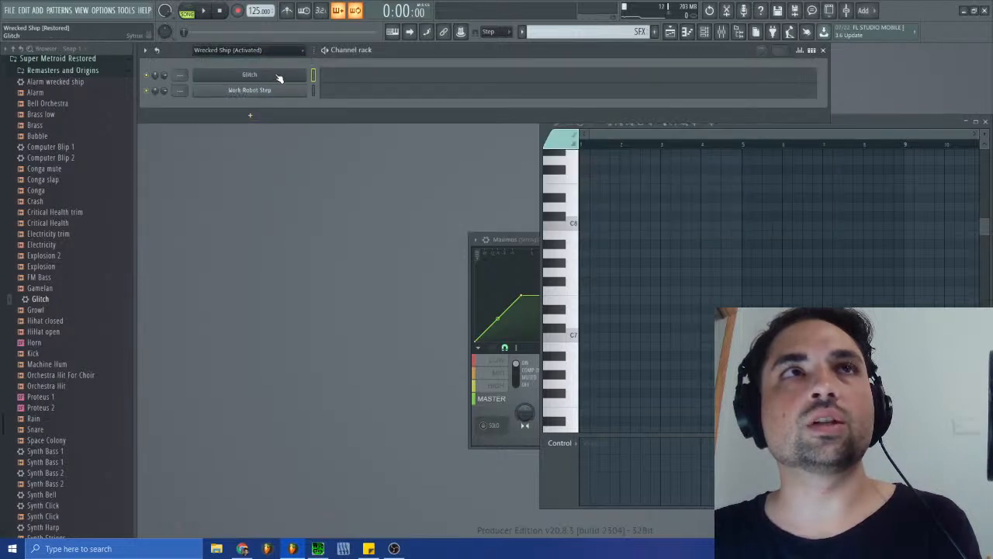
right_click(259, 50)
left_click(253, 116)
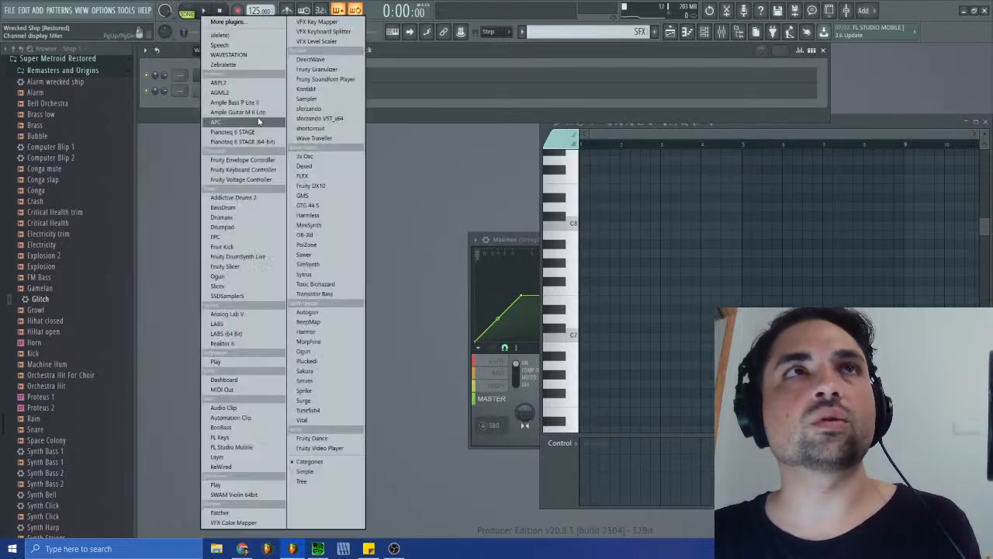
left_click(453, 176)
left_click(145, 50)
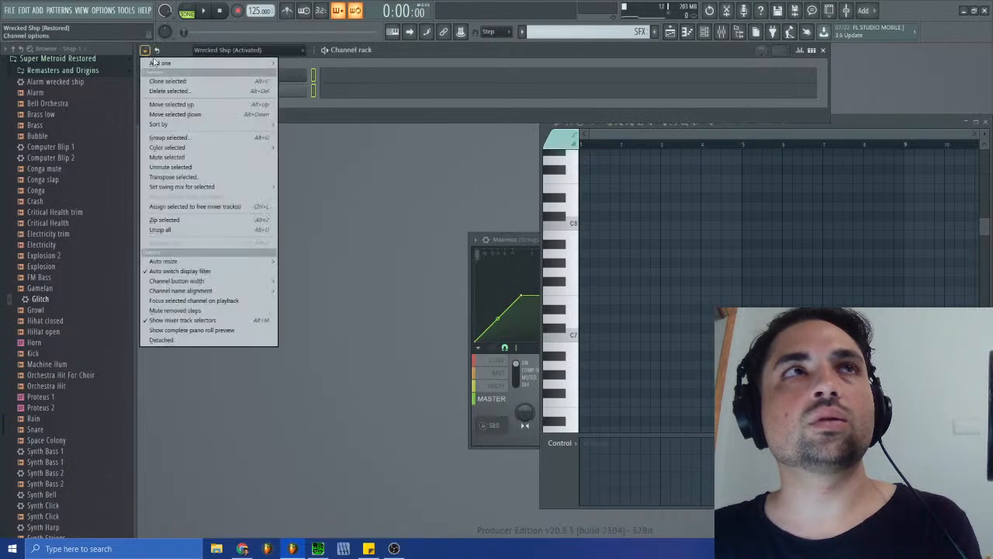
left_click(176, 92)
left_click(539, 308)
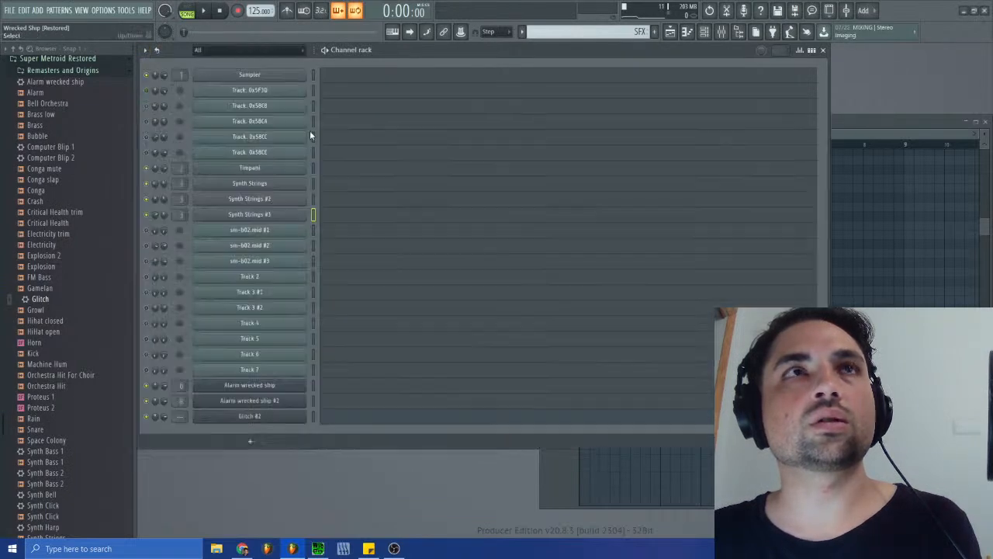
- Show the Wrecked Ship (Activated) channel group and rename the Glitch #2 channel to Glitch
left_click(256, 50)
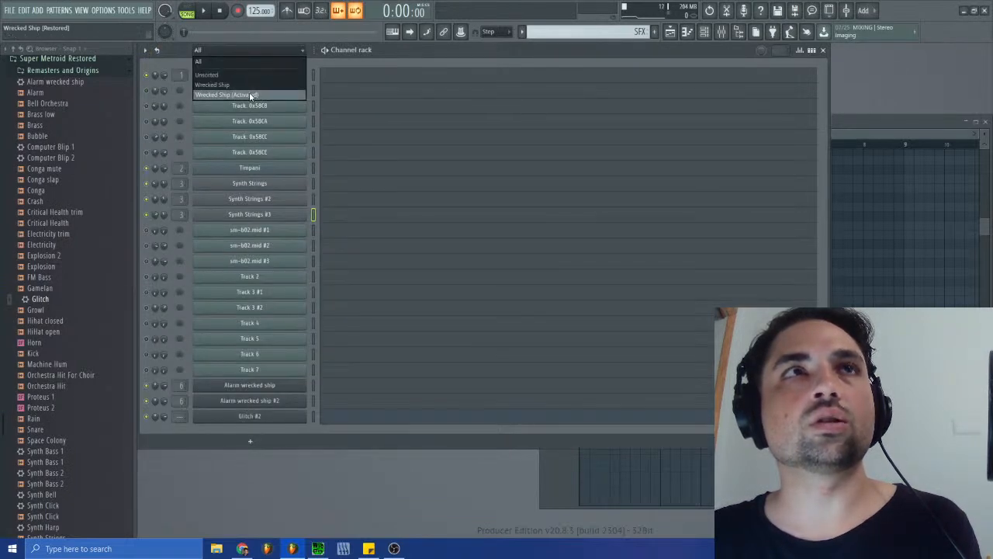
left_click(249, 94)
right_click(308, 262)
left_click(336, 283)
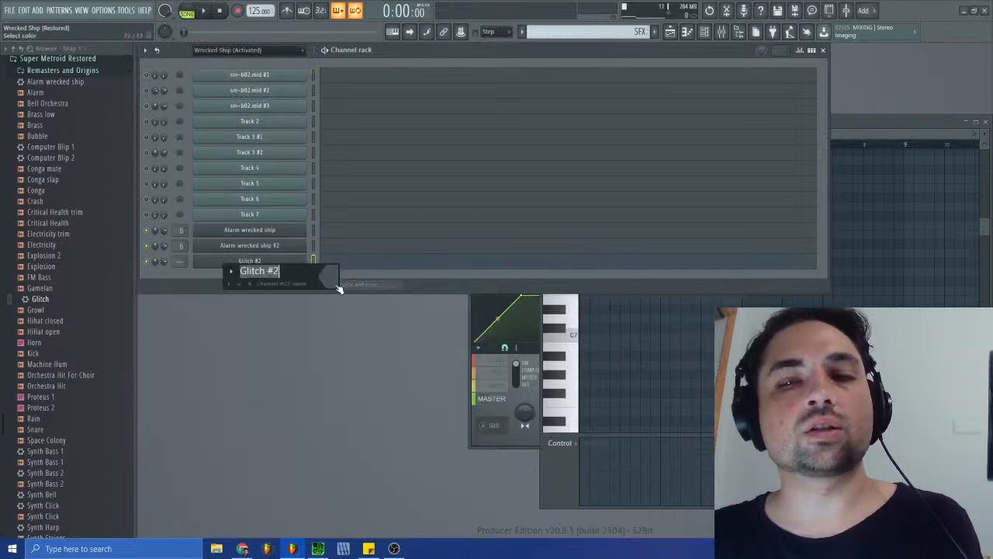
key("Return")
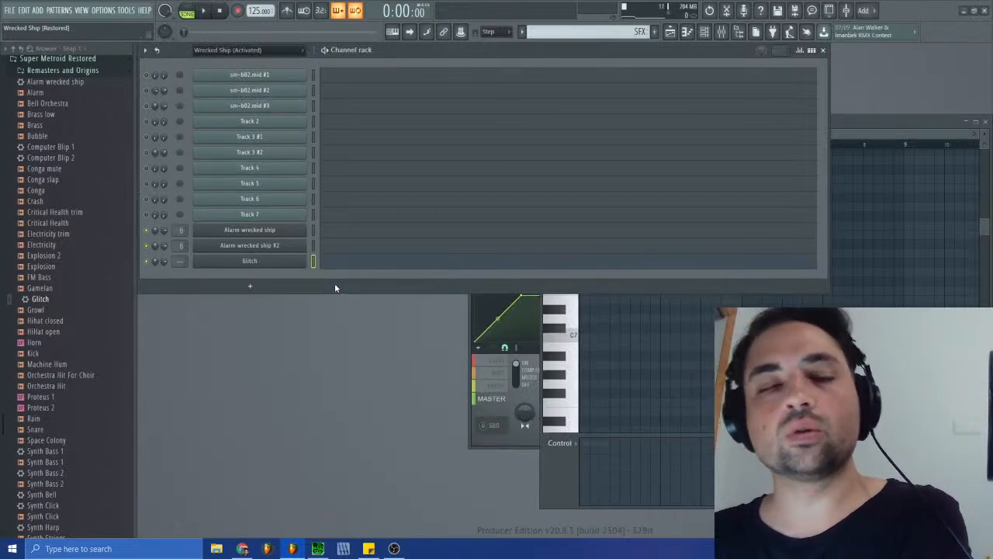
- Paste the copied notes into the Glitch channel's piano roll and transpose them down two octaves
left_click(343, 263)
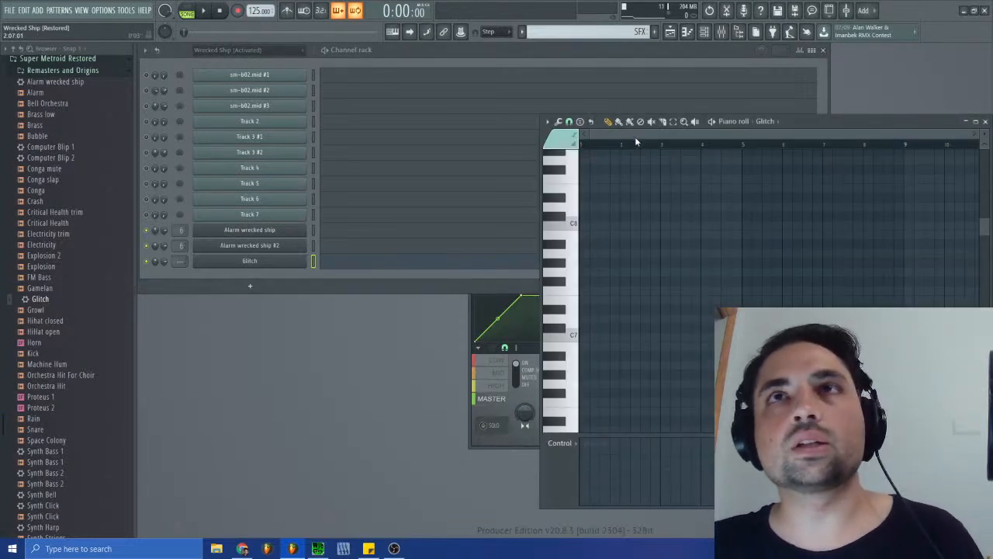
left_click(617, 262)
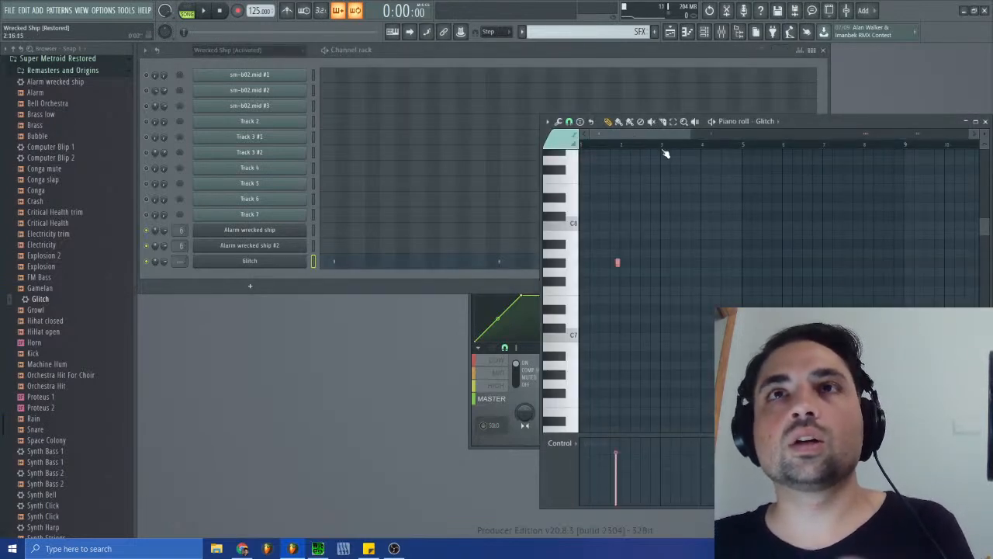
left_click(564, 268)
left_click(566, 267)
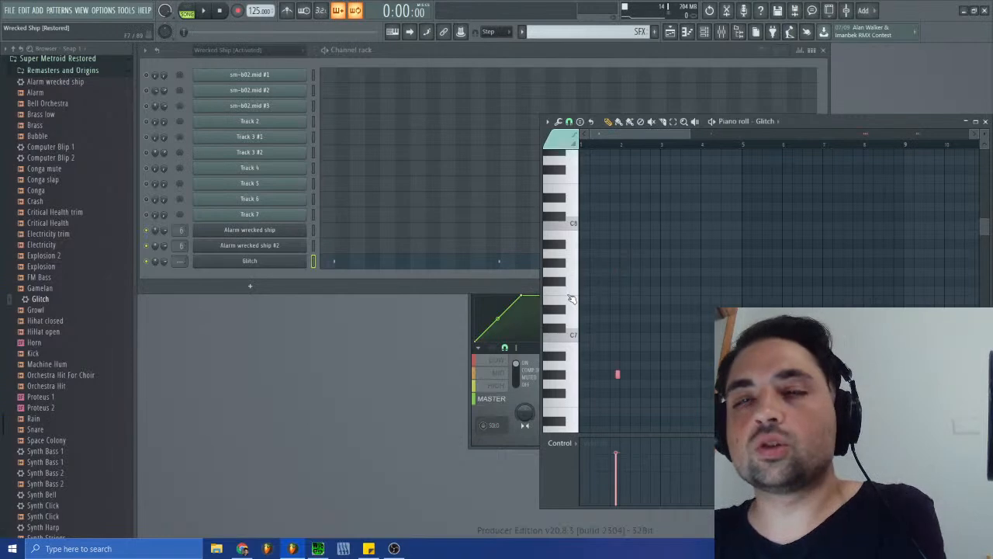
scroll(609, 327, "down", 3)
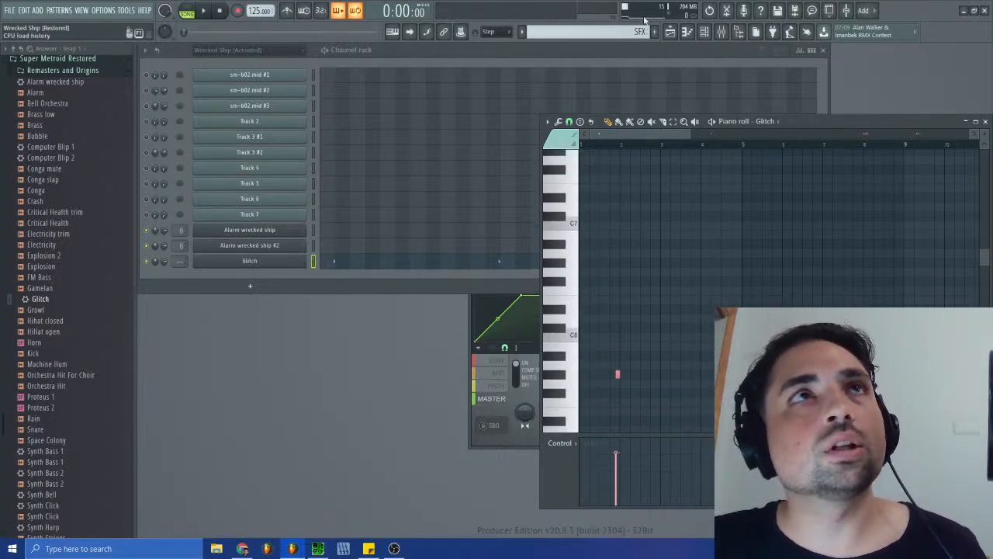
- Place the SFX pattern on playlist Track 6 at bar 4 and play the song to check its timing
left_click(669, 31)
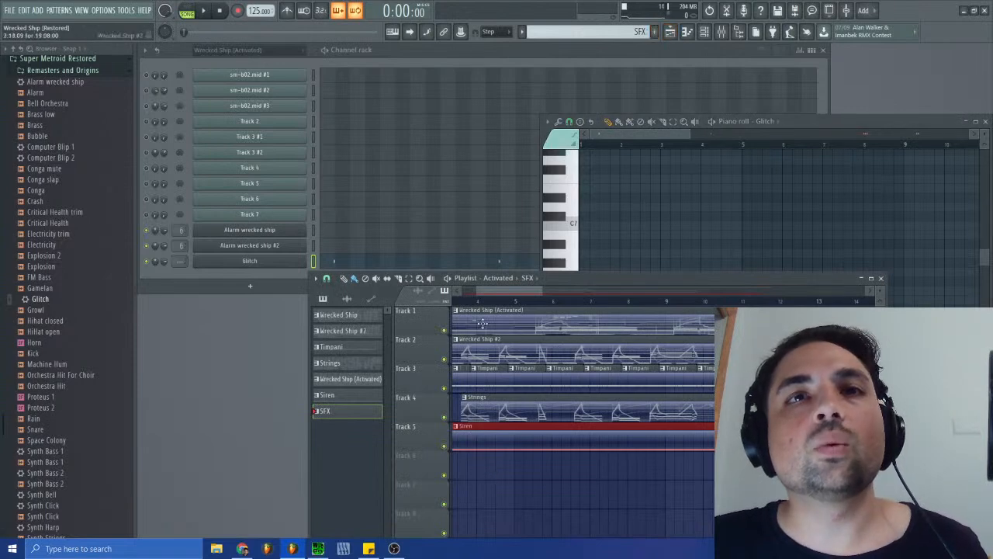
left_click_drag(506, 290, 483, 291)
left_click(567, 470)
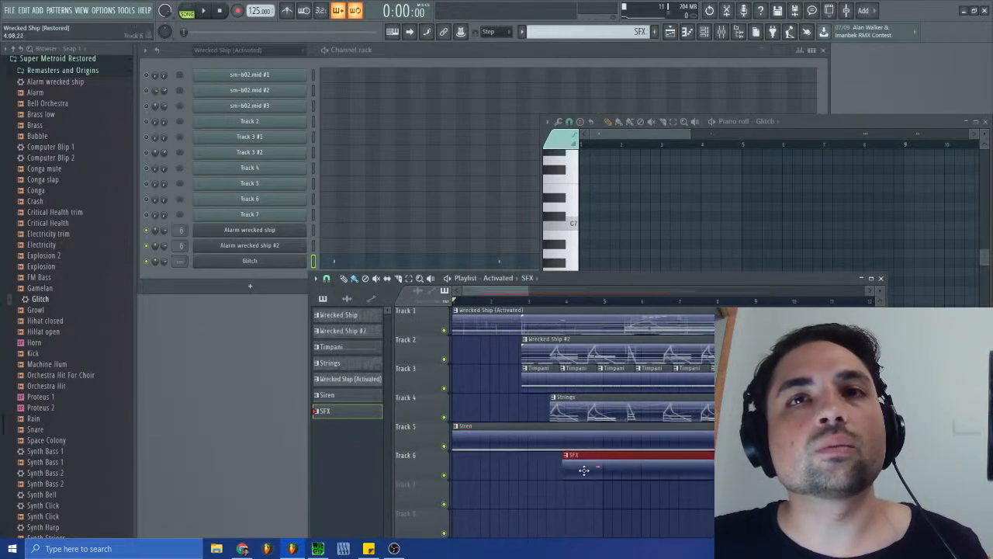
left_click(203, 14)
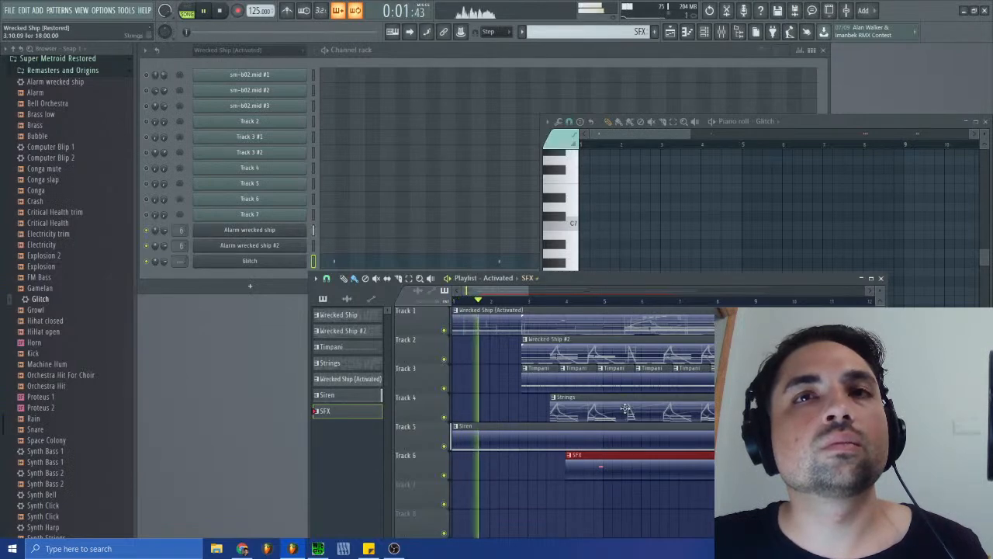
left_click(880, 278)
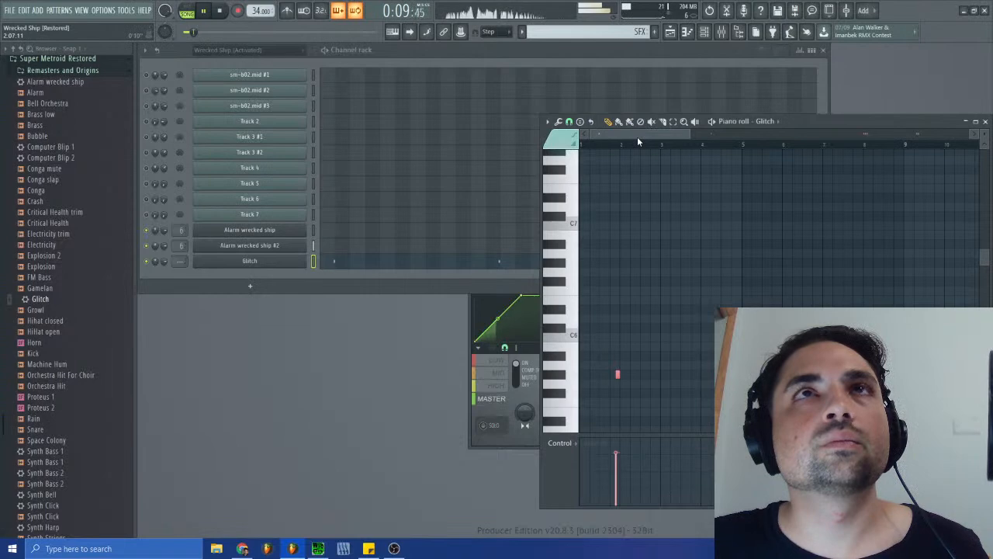
- Move the SFX clip on playlist Track 6 to bar 3 and replay the song from there
left_click(669, 32)
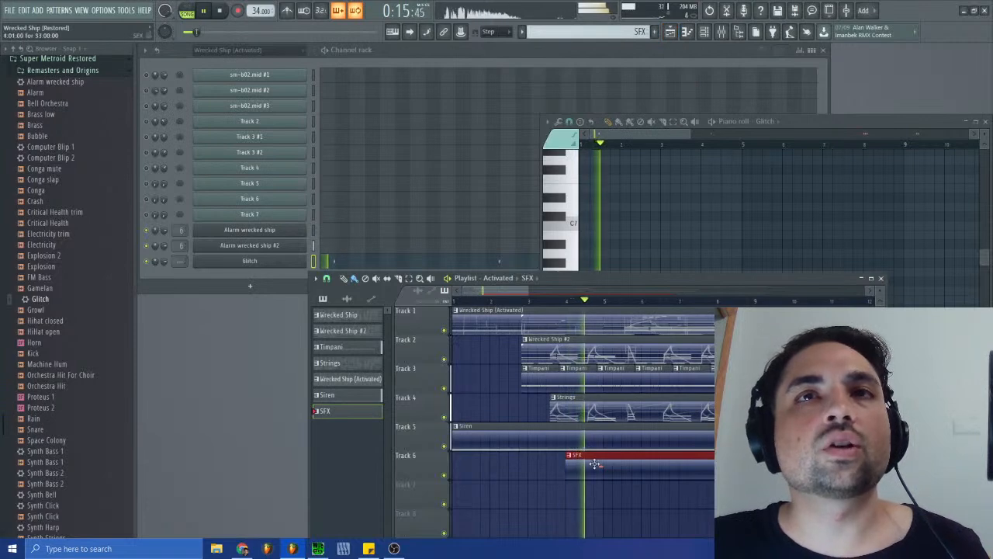
left_click_drag(593, 462, 554, 465)
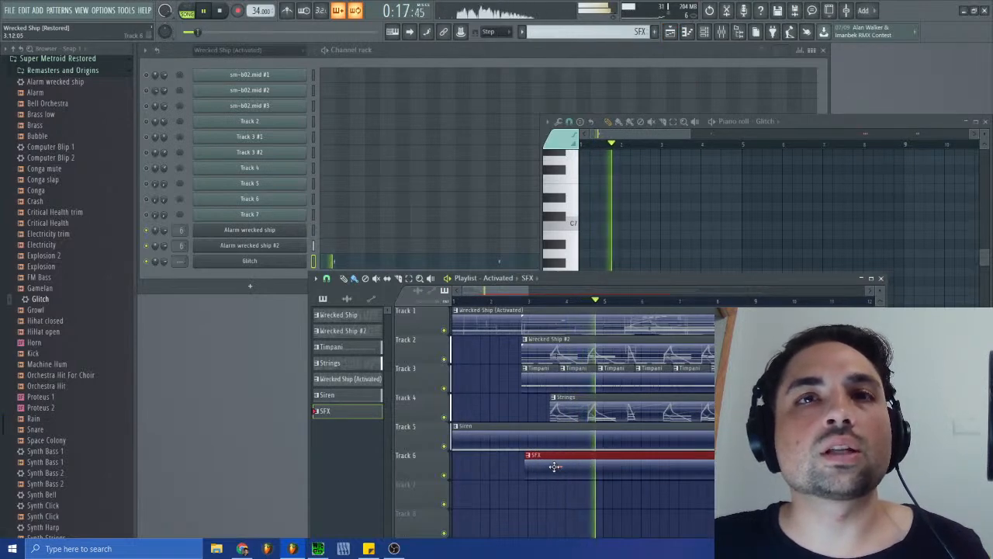
left_click(527, 299)
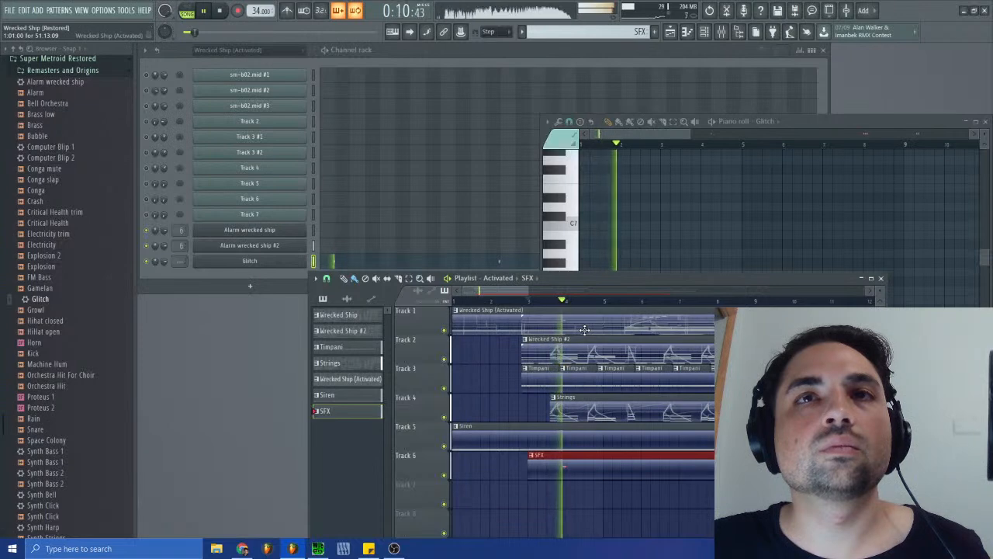
left_click(882, 279)
- Stop playback, then give the Glitch synth's operator 1 volume envelope an instant attack and a very short decay, and audition it
left_click(280, 262)
left_click(222, 13)
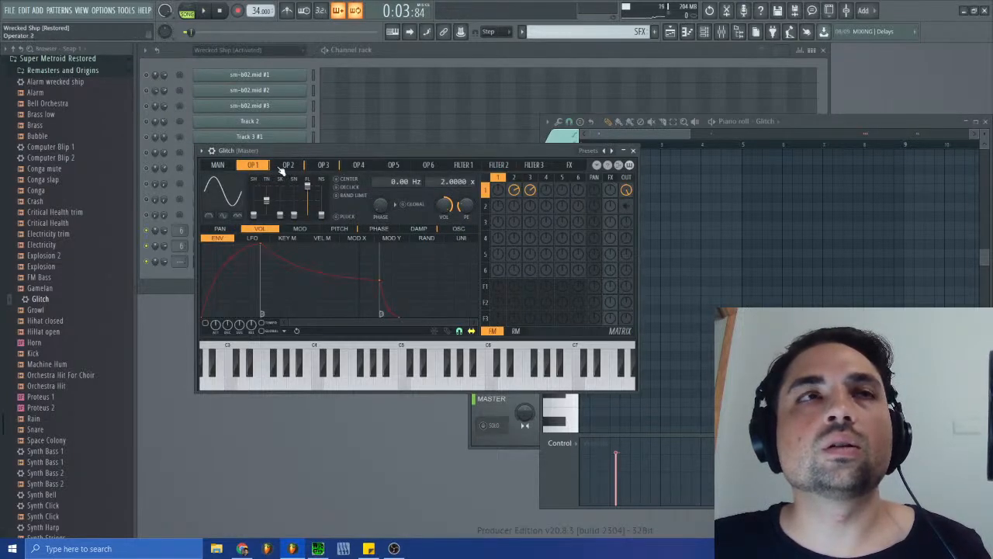
left_click_drag(264, 246, 172, 225)
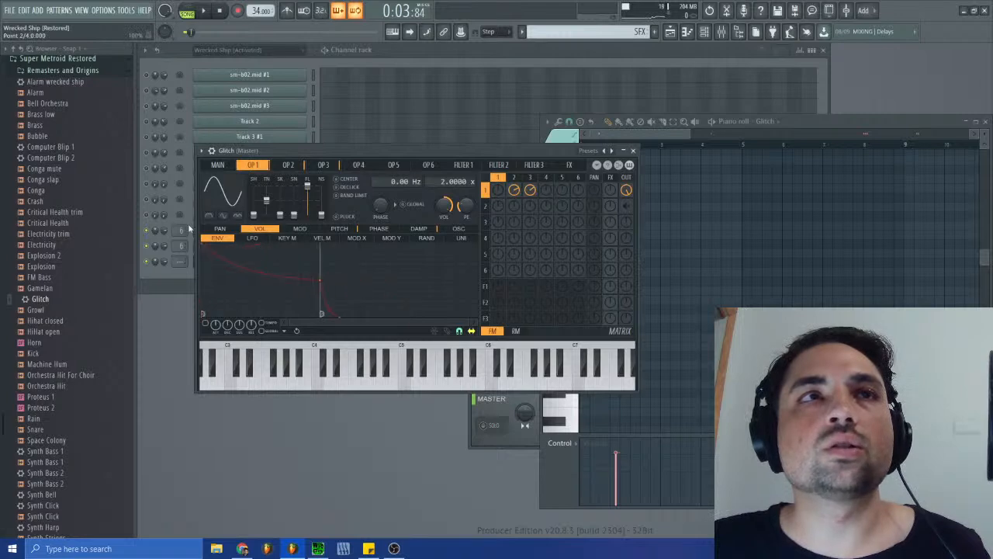
left_click_drag(321, 278, 222, 230)
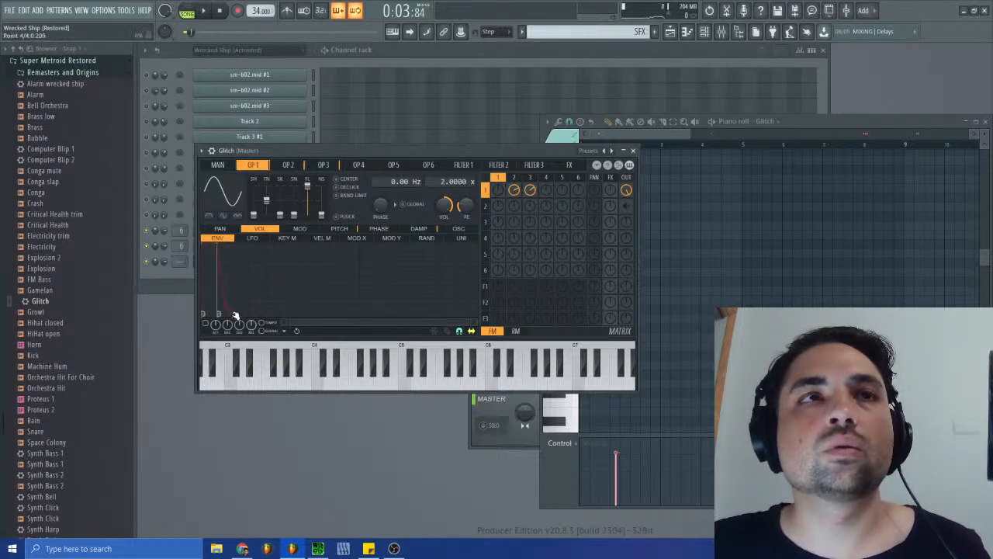
left_click(407, 384)
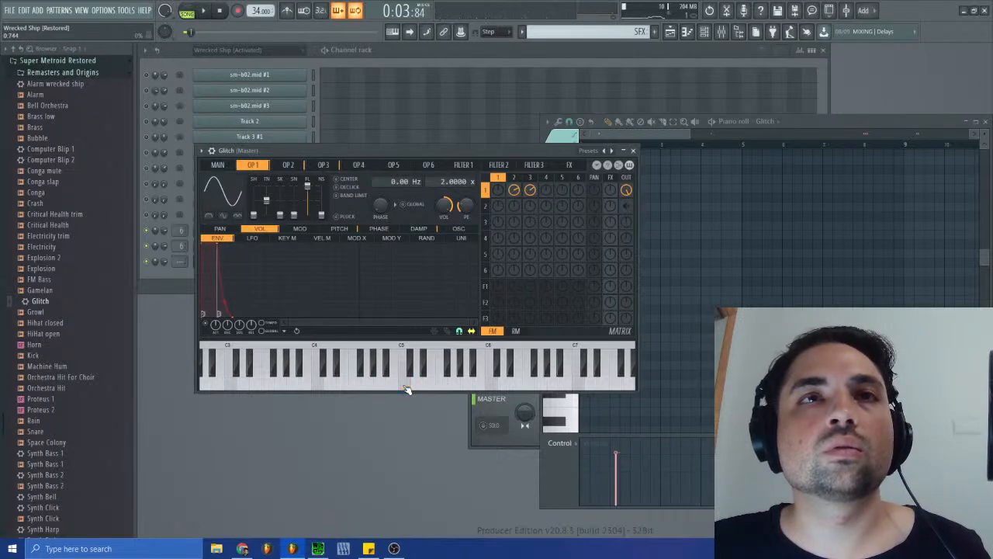
- Turn off Sustain / loop end on the third point of operator 1's volume envelope and audition C5
right_click(219, 246)
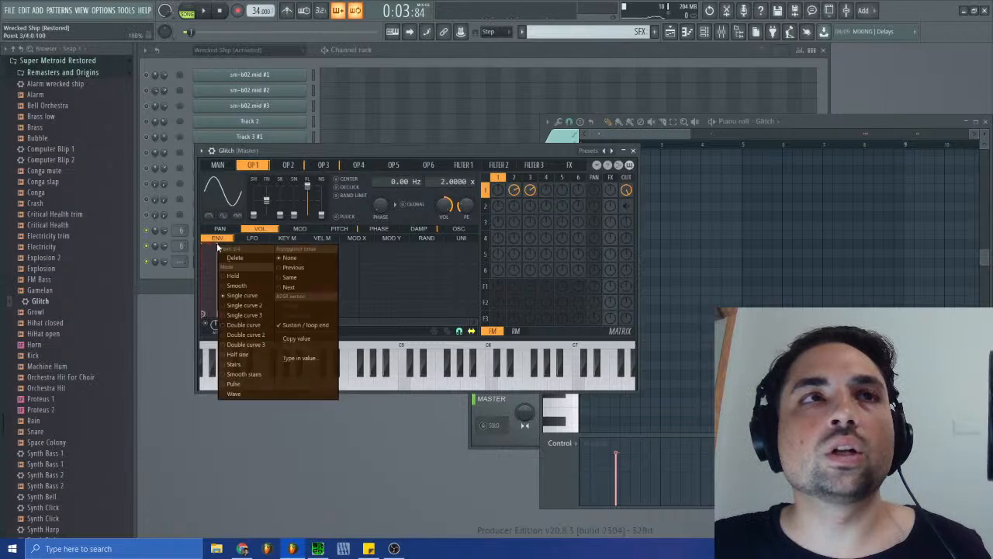
left_click(292, 328)
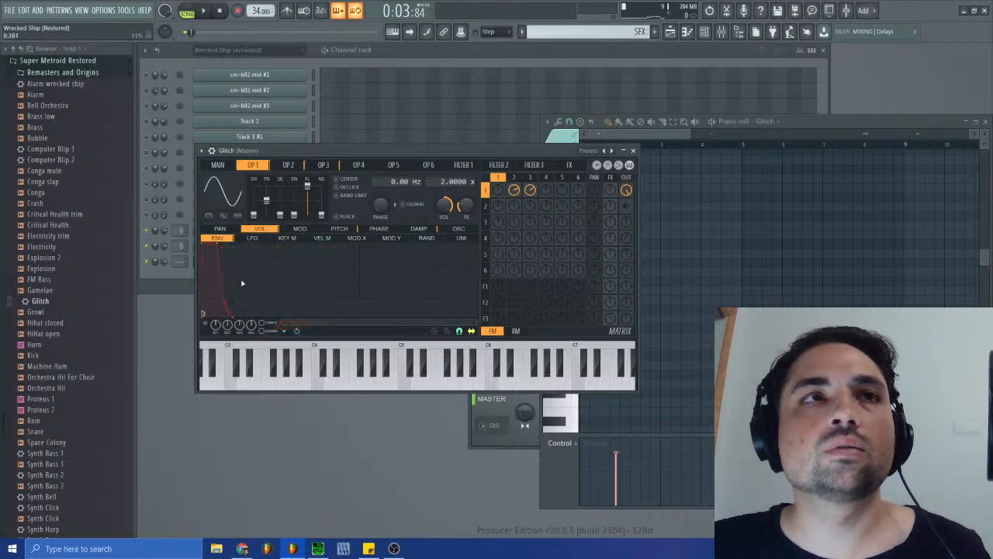
left_click(405, 383)
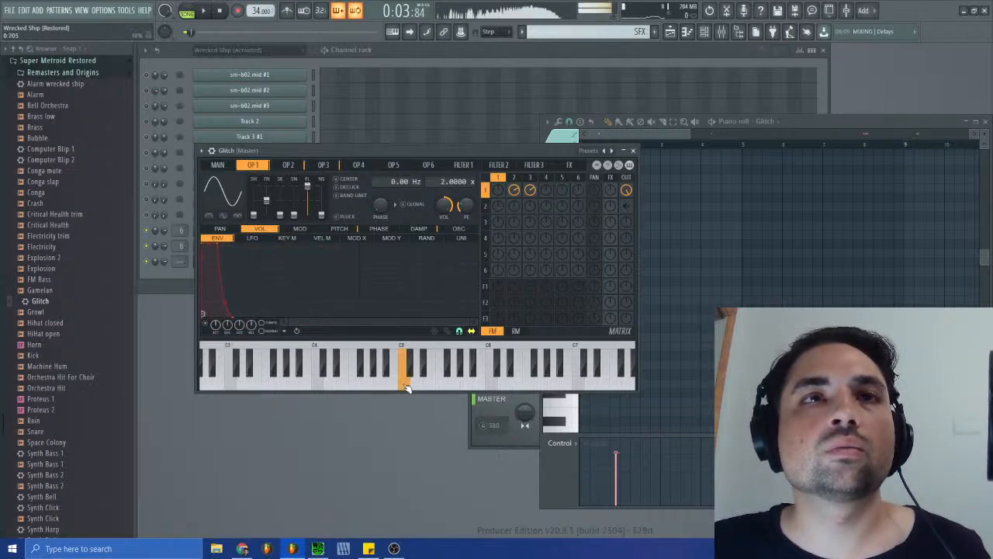
- Audition C5 on the Glitch synth, start the song and close the synth window
left_click(406, 383)
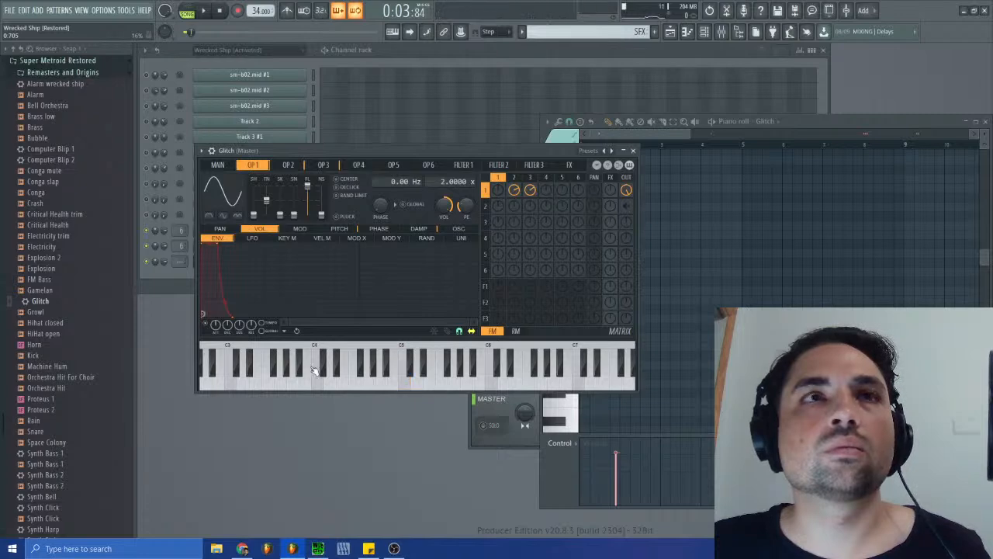
left_click(405, 383)
key("space")
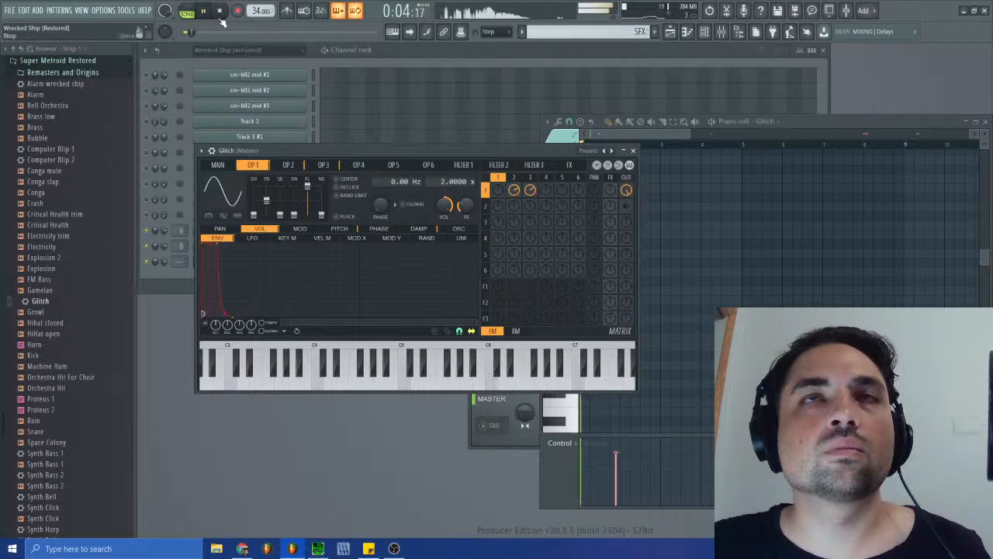
left_click(633, 151)
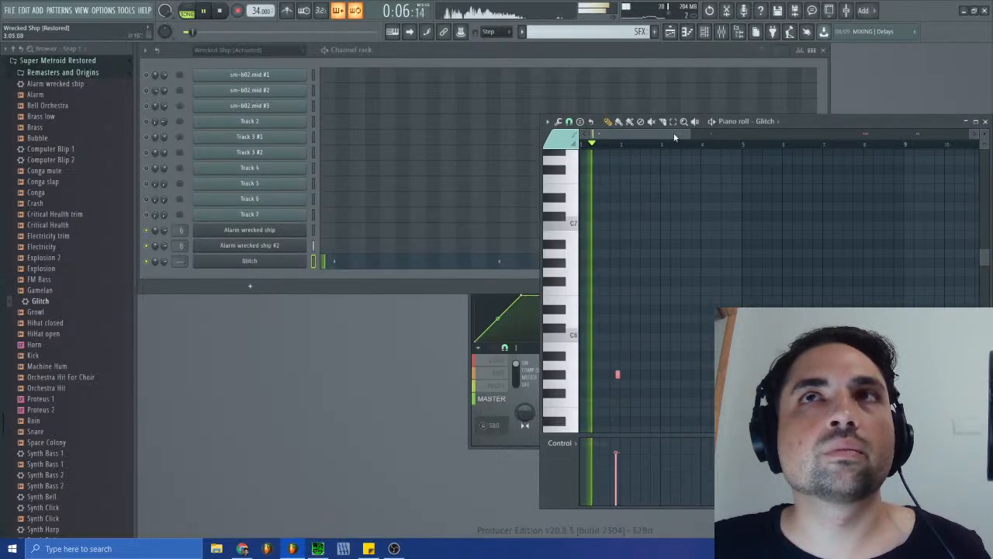
- Follow the SFX clip in the playlist during playback, play a later part of the Glitch piano roll, and stop
left_click(669, 34)
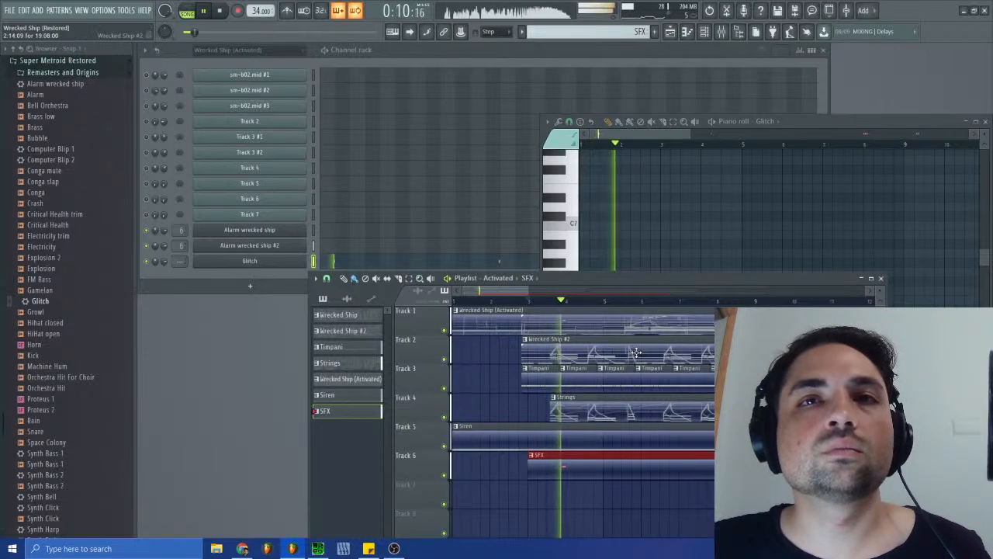
key("F5")
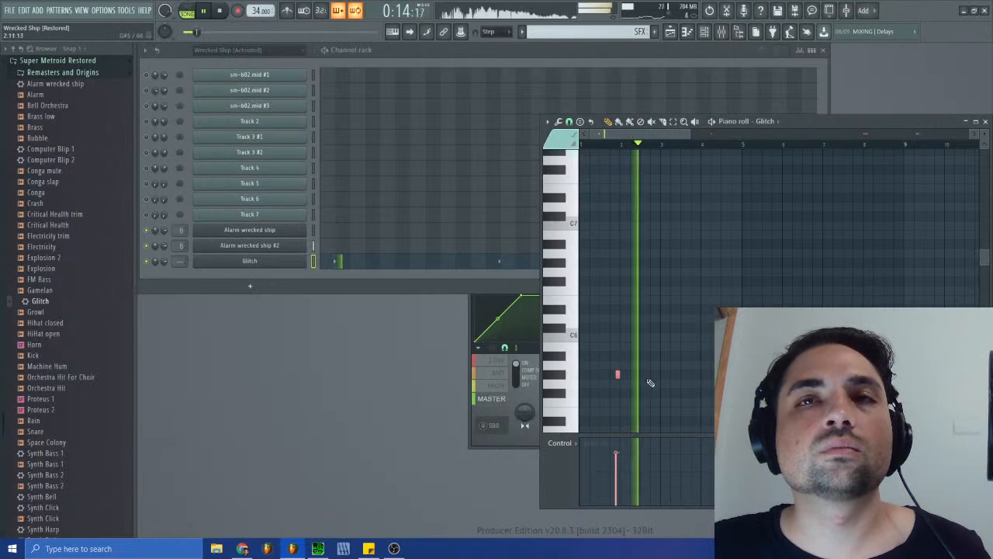
left_click_drag(663, 135, 877, 137)
left_click(802, 143)
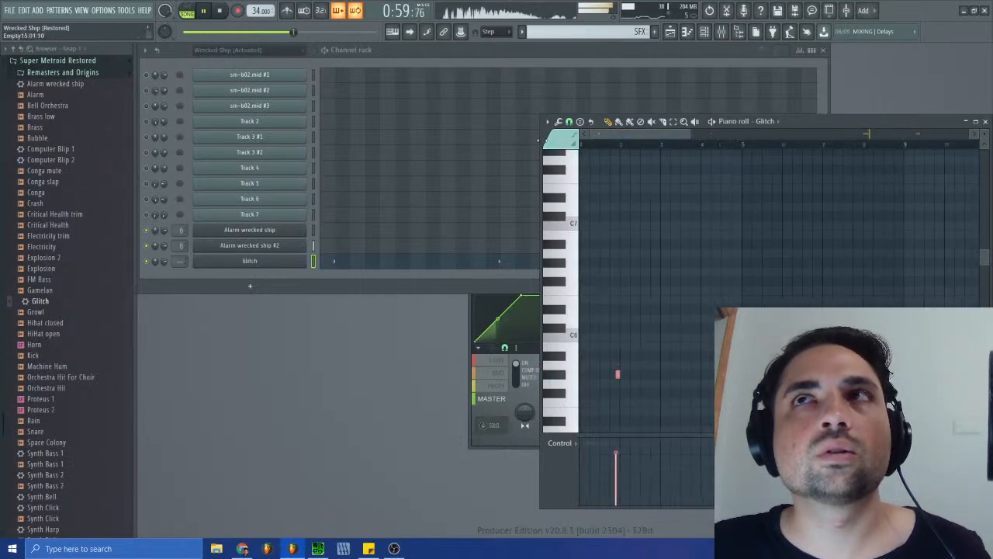
left_click(229, 13)
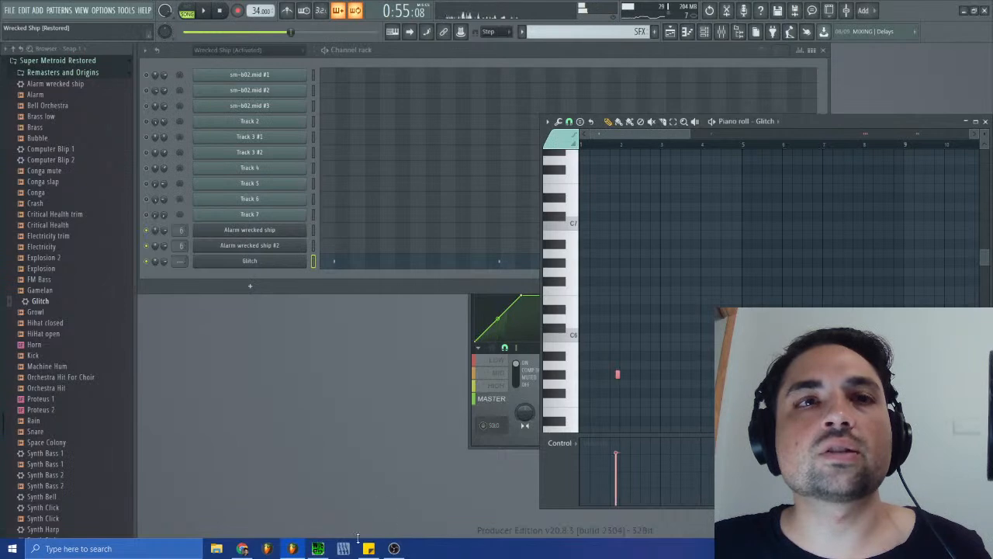
- Switch to SPCTool and listen to the original sm-b02.spc while watching its voice meters, then return to FL Studio
left_click(319, 548)
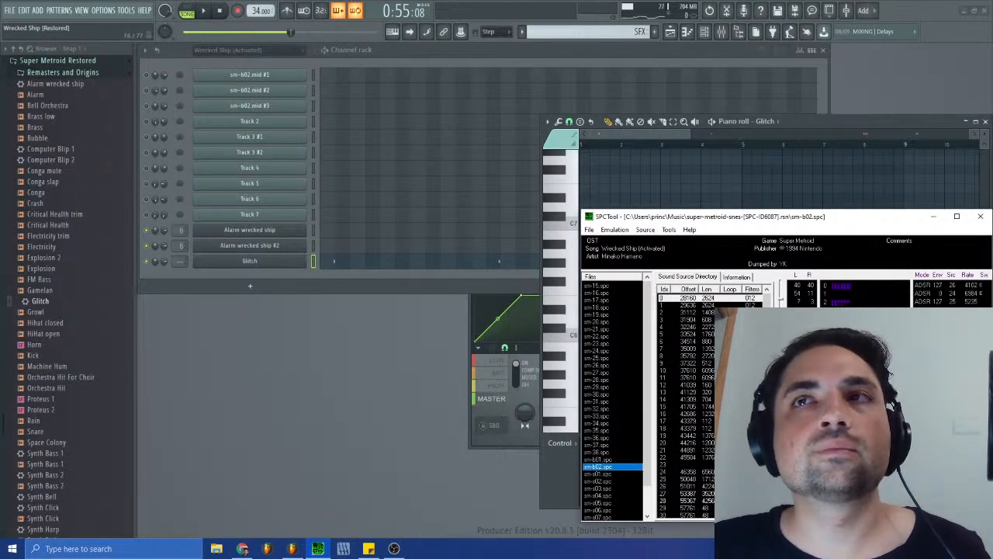
left_click_drag(679, 218, 243, 132)
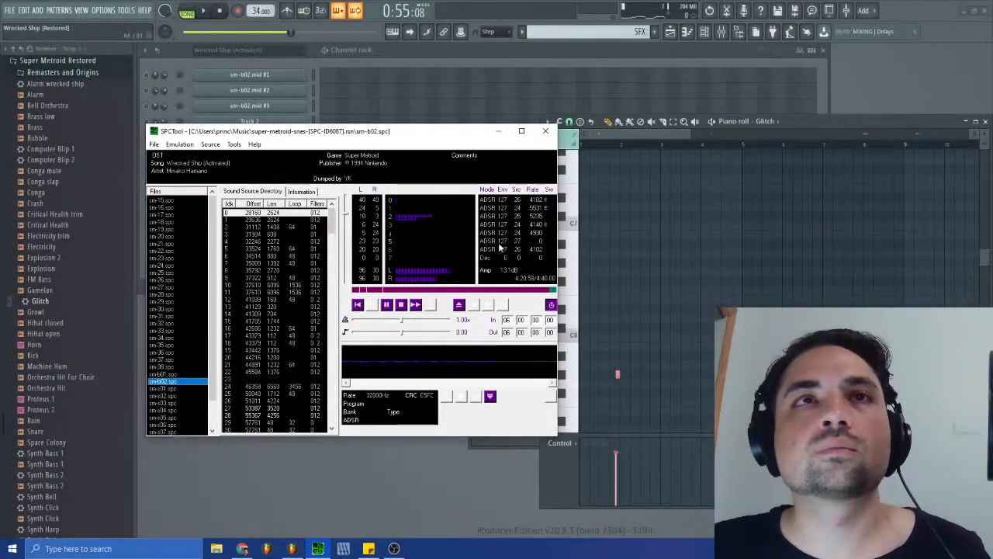
left_click_drag(634, 133, 567, 137)
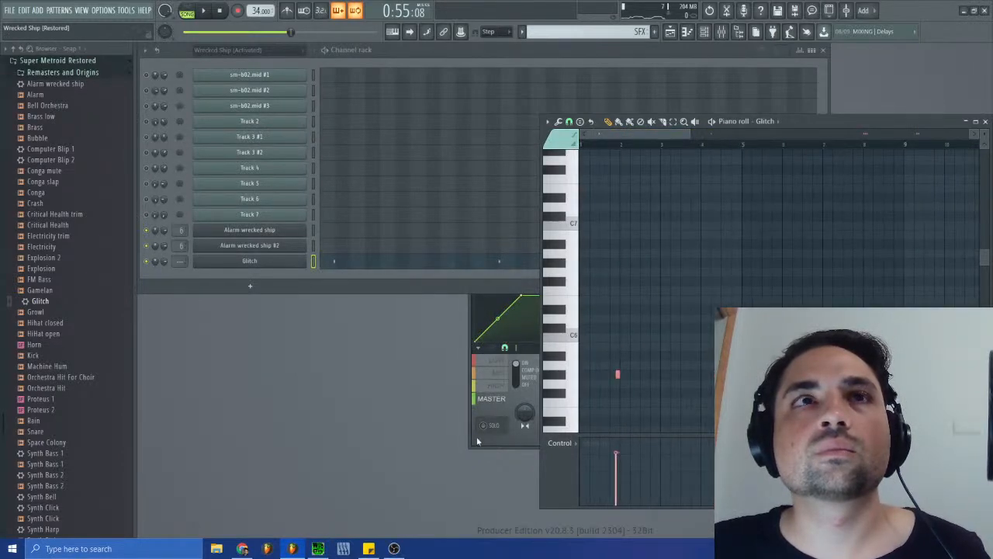
left_click(315, 547)
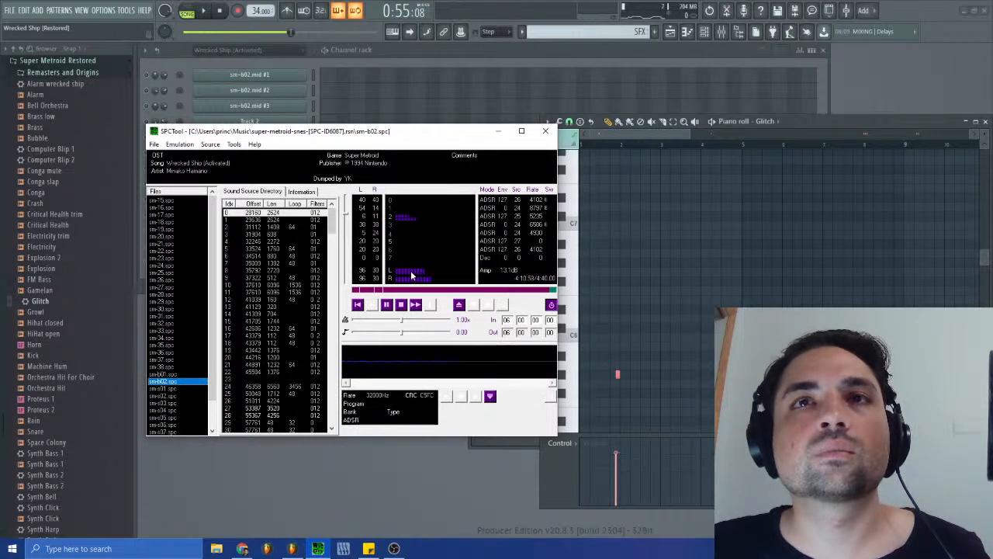
left_click(617, 135)
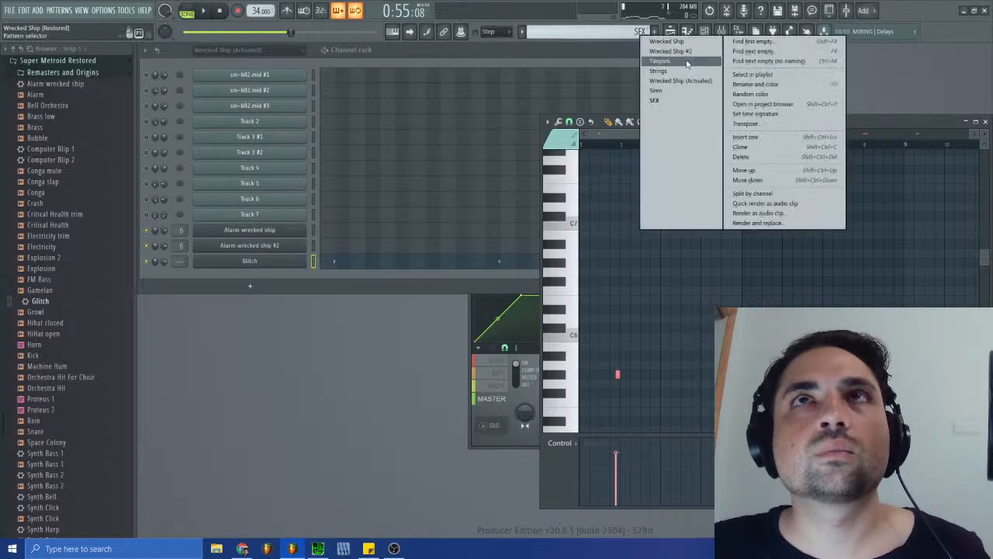
- Open the Wrecked Ship (Activated) pattern and examine the Track 3 #1 notes in the piano roll
left_click(639, 32)
left_click(686, 81)
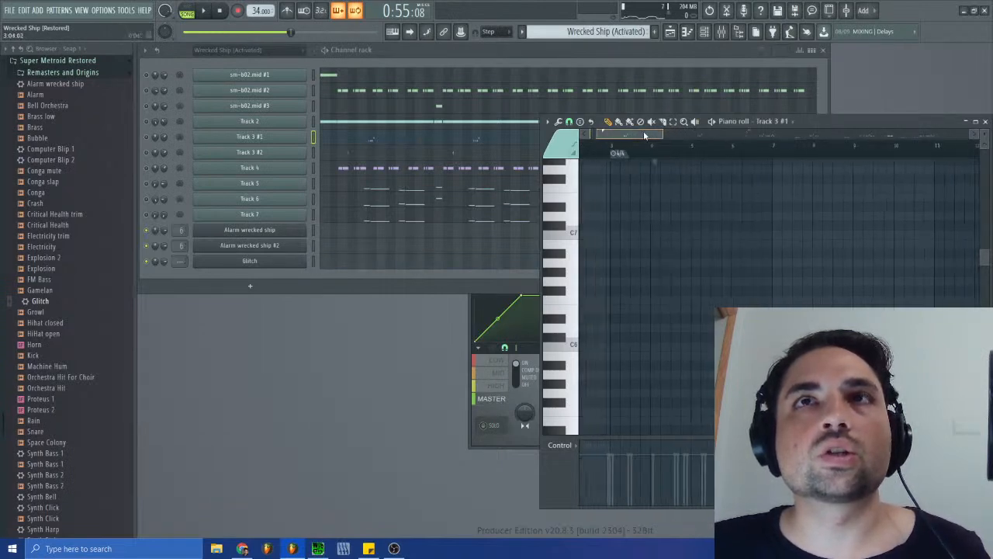
scroll(662, 358, "down", 10)
scroll(662, 358, "up", 15)
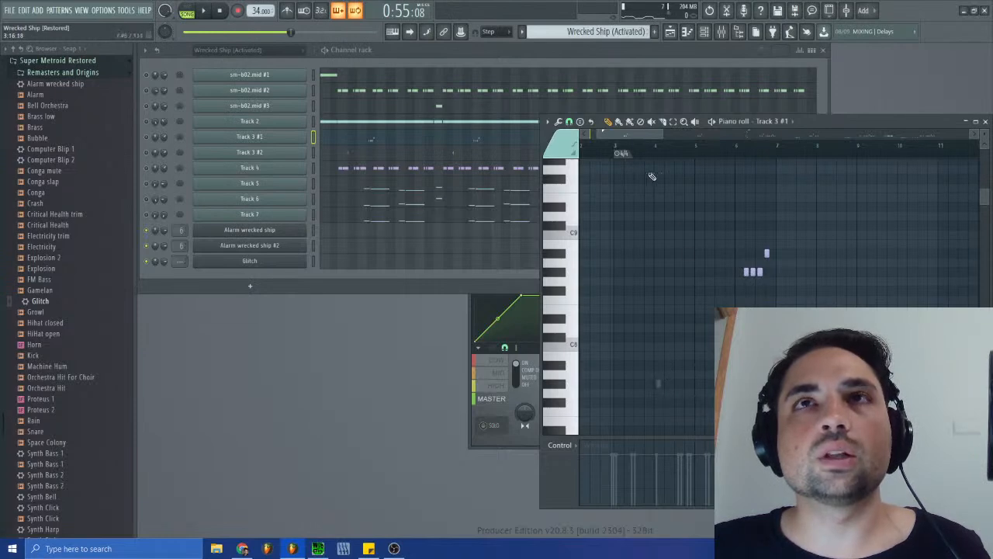
left_click_drag(636, 137, 617, 163)
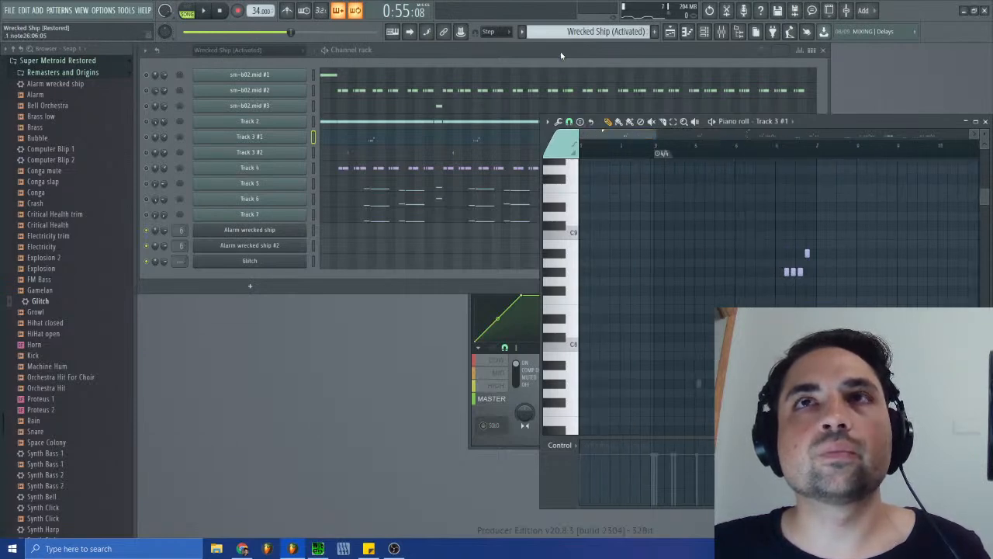
- Rewind the song, reopen the SFX pattern and cut the Glitch notes from its piano roll
left_click(220, 11)
right_click(630, 31)
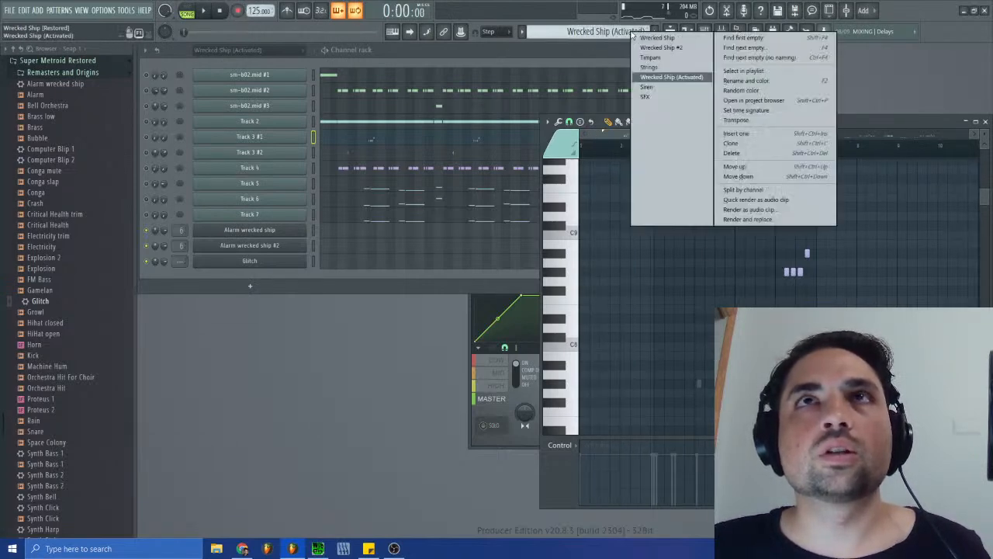
left_click(317, 548)
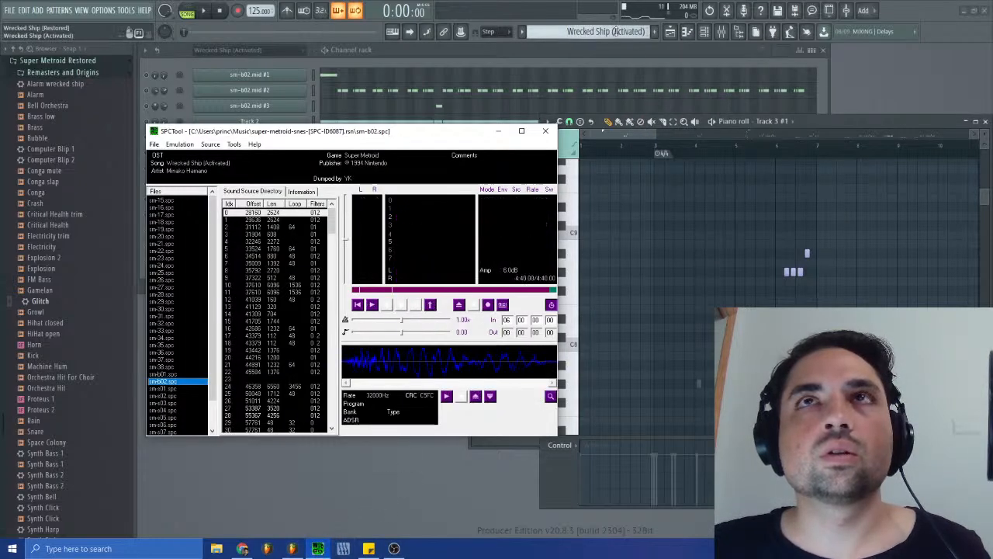
left_click(616, 32)
left_click(632, 95)
left_click(351, 264)
scroll(660, 351, "down", 6)
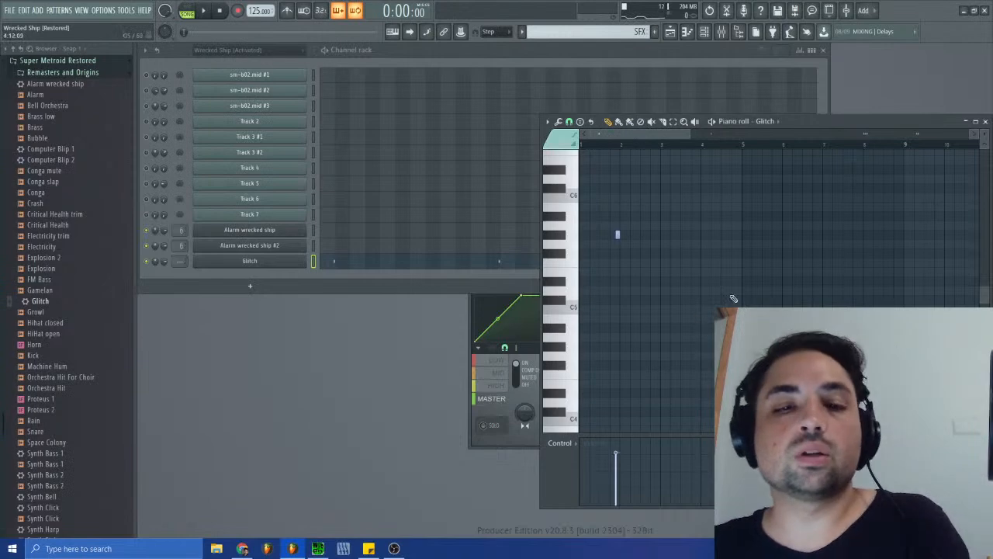
key("ctrl+x")
- Open Track 3 #2 of the Wrecked Ship (Activated) pattern and examine the pitch and timing of its notes
left_click(620, 32)
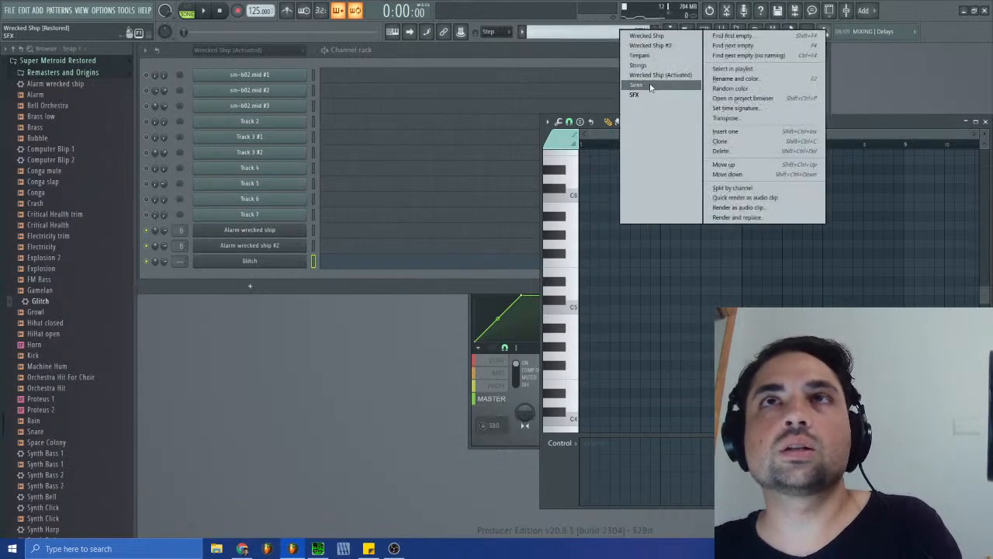
left_click(645, 76)
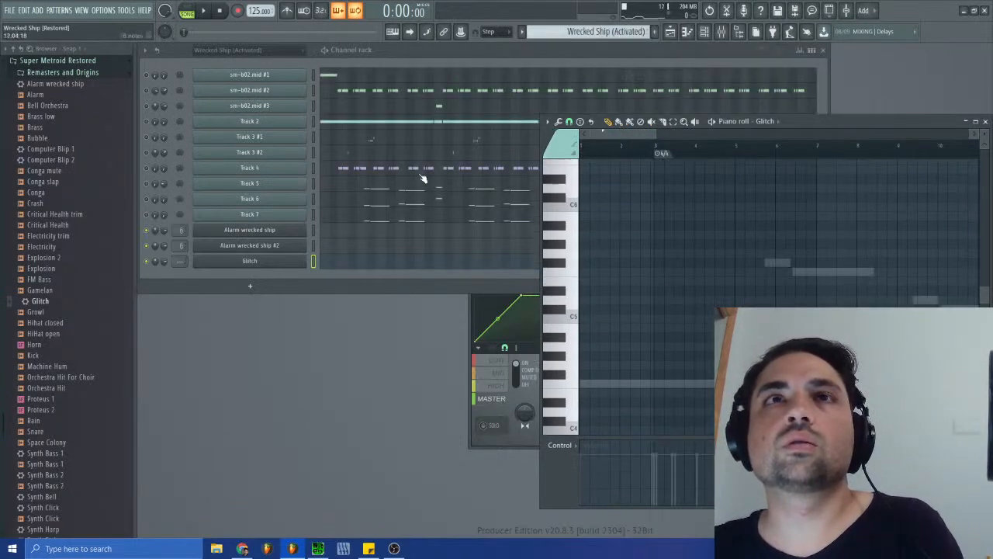
left_click(363, 157)
mouse_move(623, 135)
left_mouse_down()
mouse_move(643, 137)
mouse_move(597, 137)
mouse_move(613, 139)
left_mouse_up()
scroll(671, 337, "down", 6)
scroll(667, 349, "down", 4)
scroll(676, 334, "up", 10)
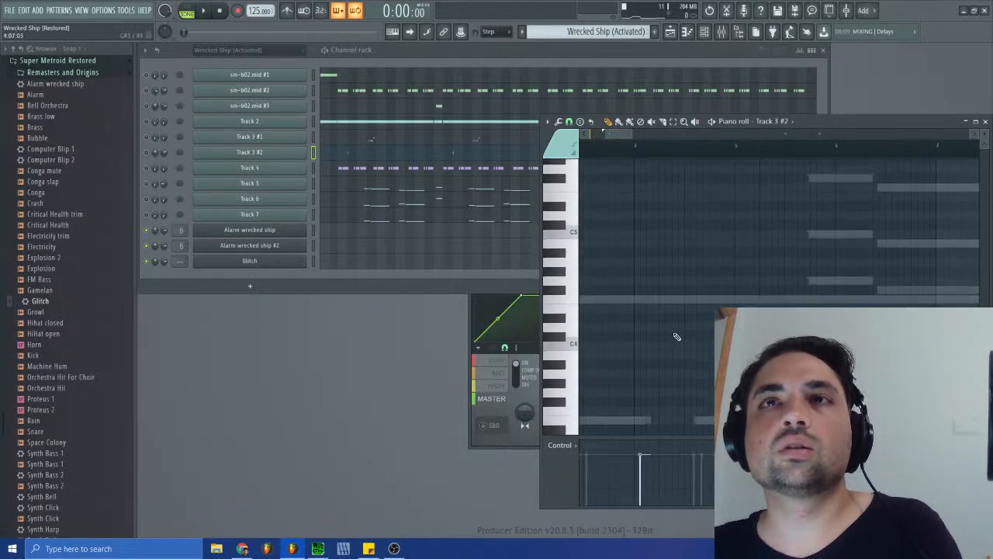
scroll(676, 336, "down", 4)
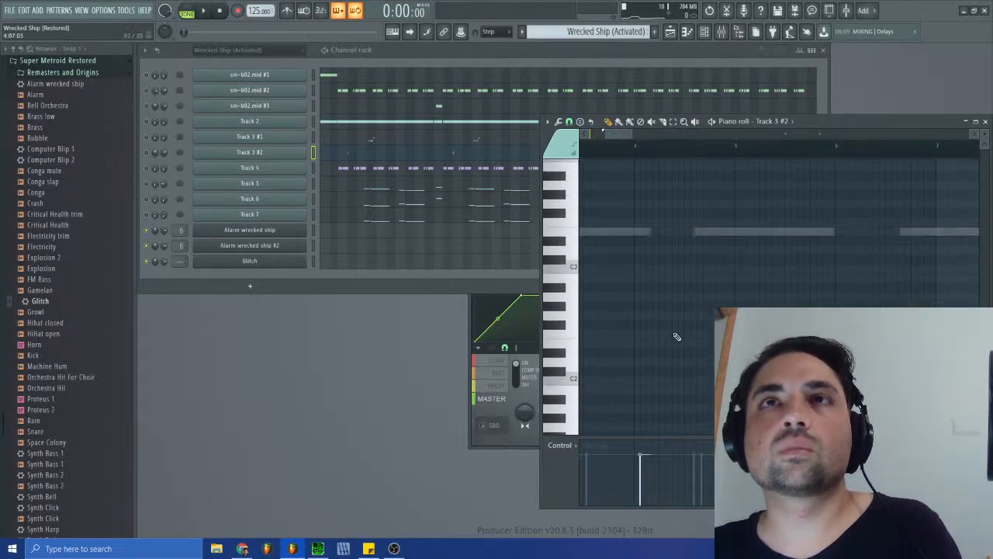
scroll(676, 337, "up", 14)
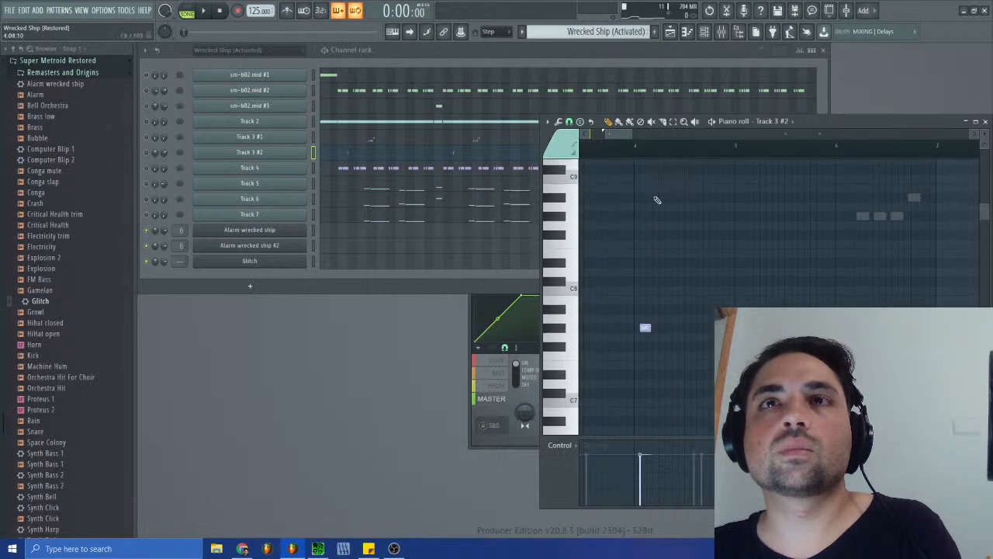
left_click_drag(622, 137, 651, 136)
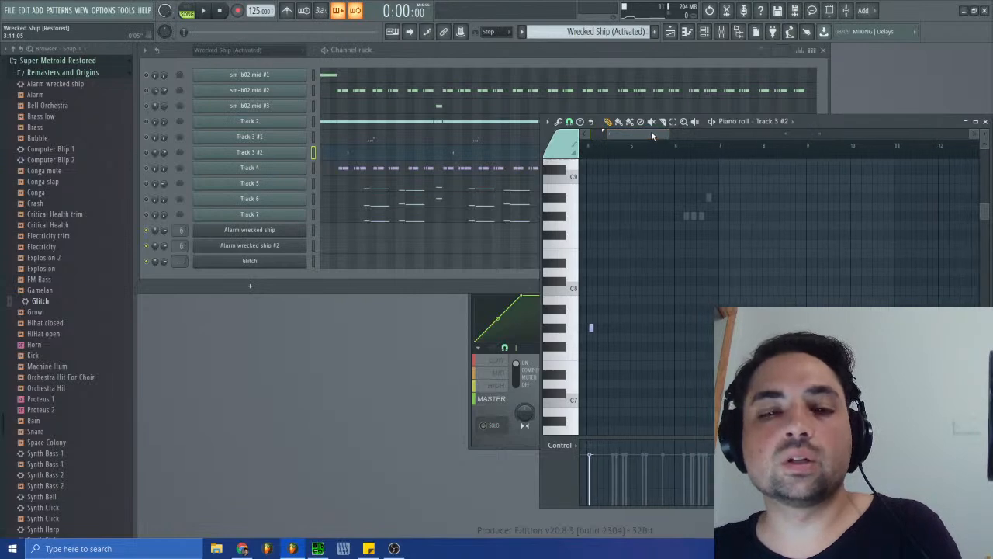
- Paste the cut Glitch notes back into the SFX pattern at G#7 and move them close to the start of bar 1
left_click(609, 32)
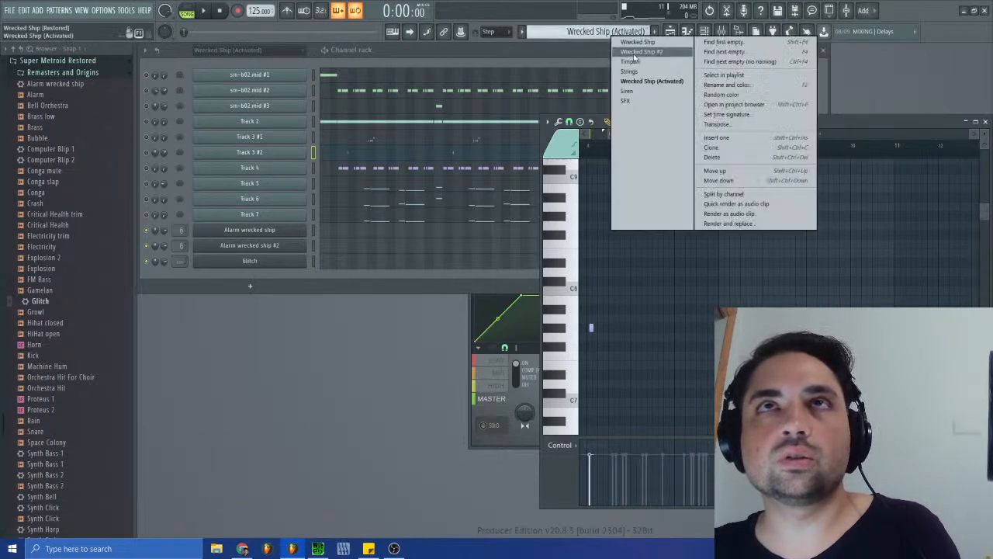
left_click(652, 104)
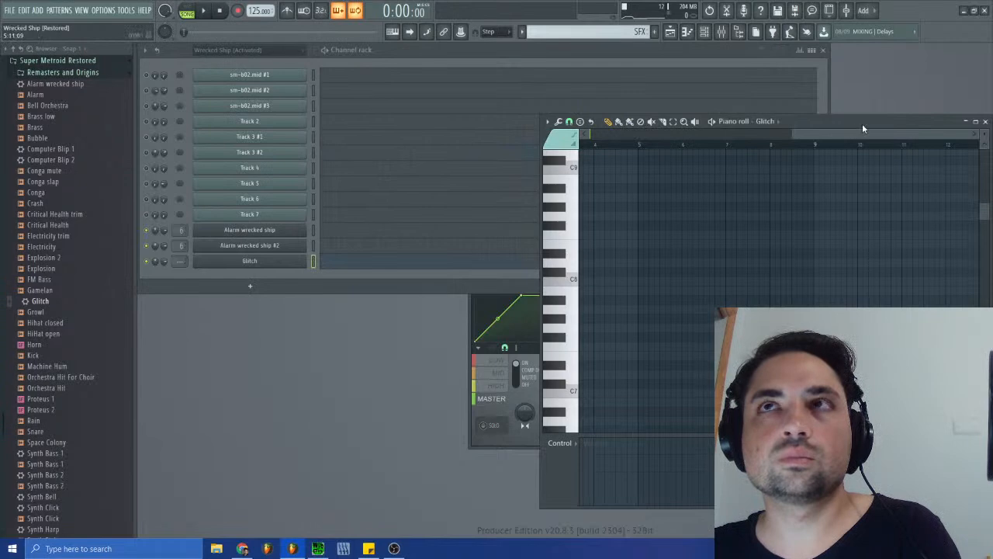
left_click_drag(861, 132, 554, 133)
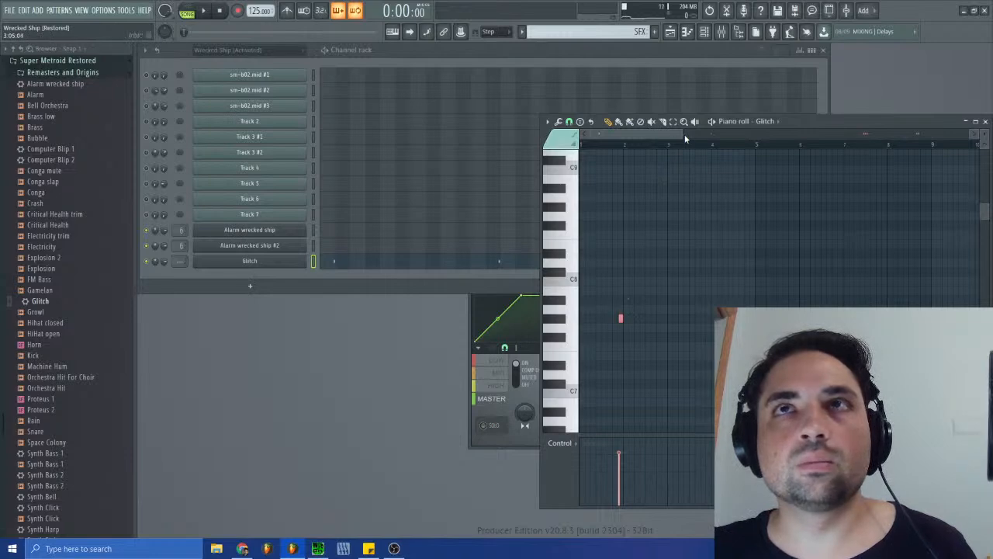
left_click_drag(680, 134, 609, 134)
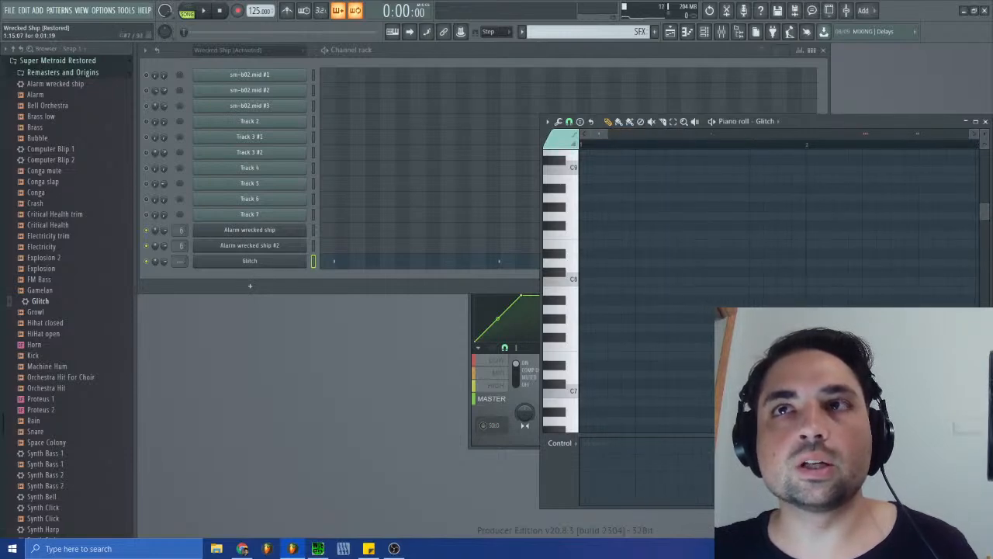
left_click_drag(652, 317, 610, 317)
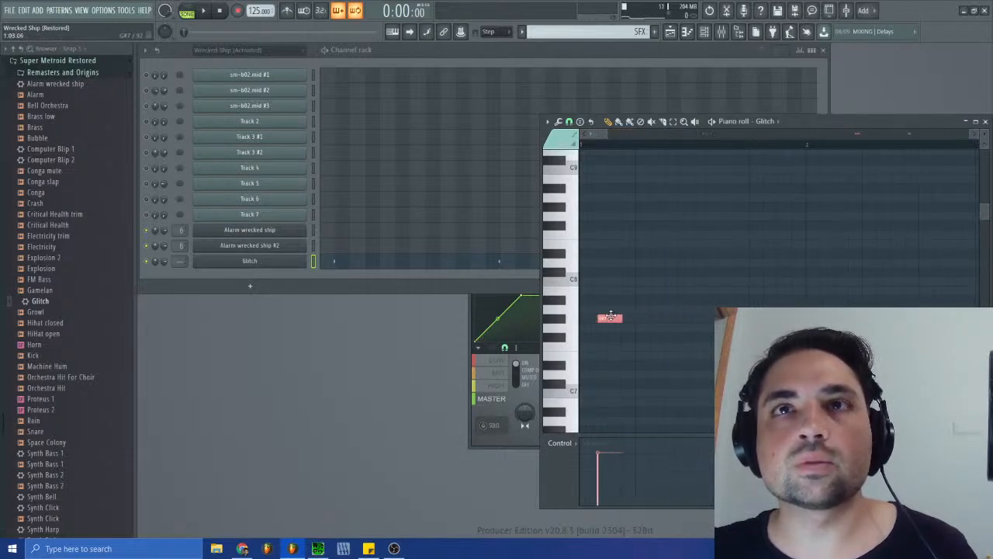
- Open Track 3 #2 of the Wrecked Ship (Activated) pattern and examine its G#7 note's start position and length
left_click(631, 34)
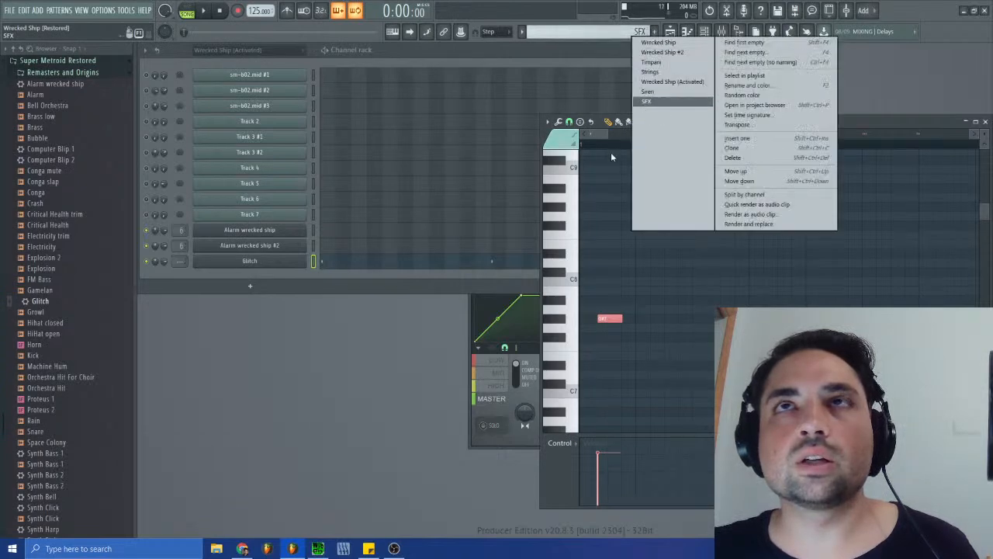
left_click_drag(599, 134, 600, 133)
left_click(631, 32)
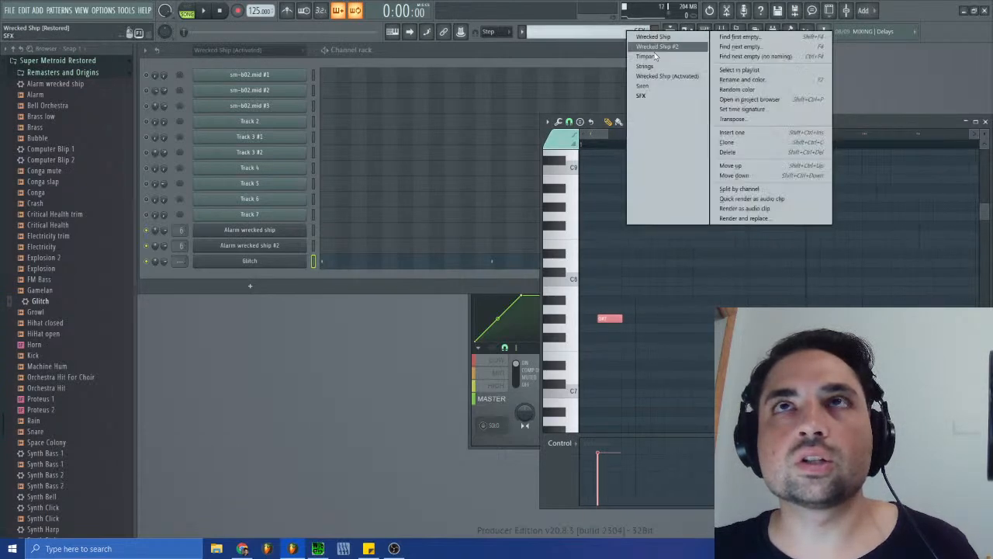
left_click(658, 81)
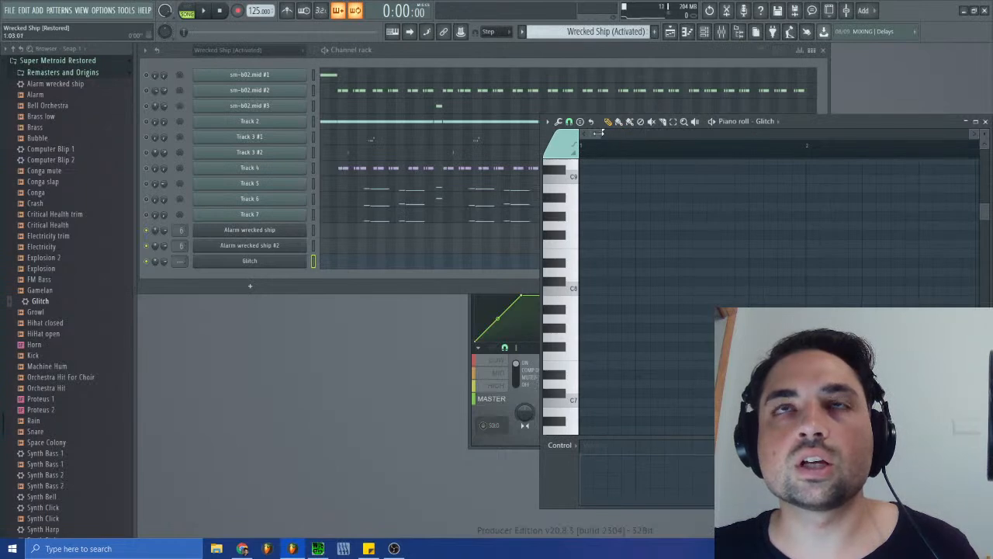
left_click(462, 155)
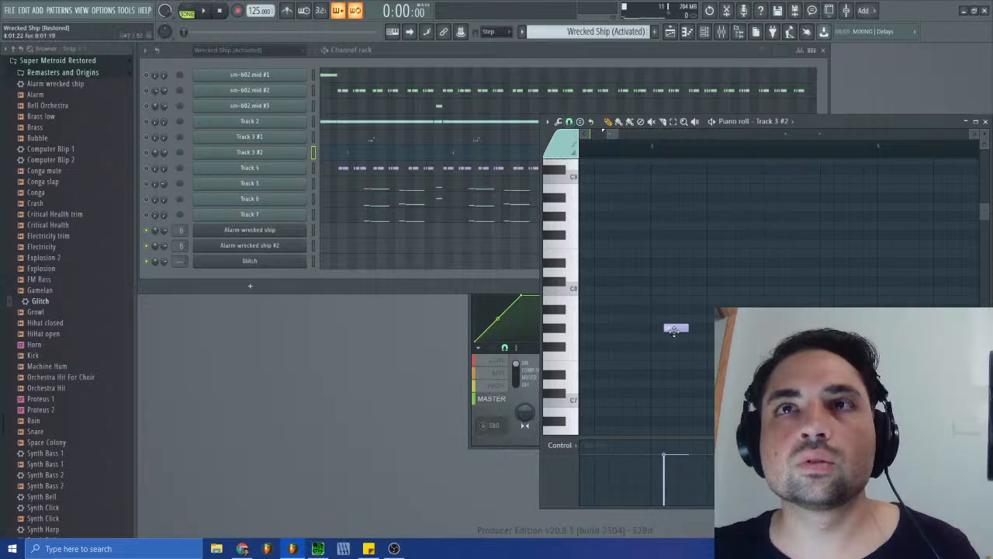
left_click_drag(617, 134, 608, 135)
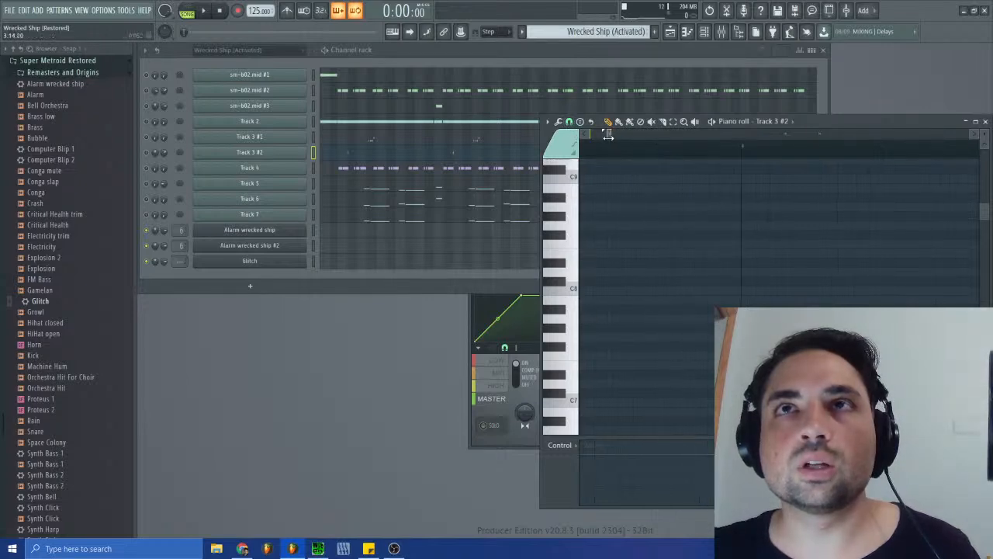
left_click(569, 122)
left_click(570, 122)
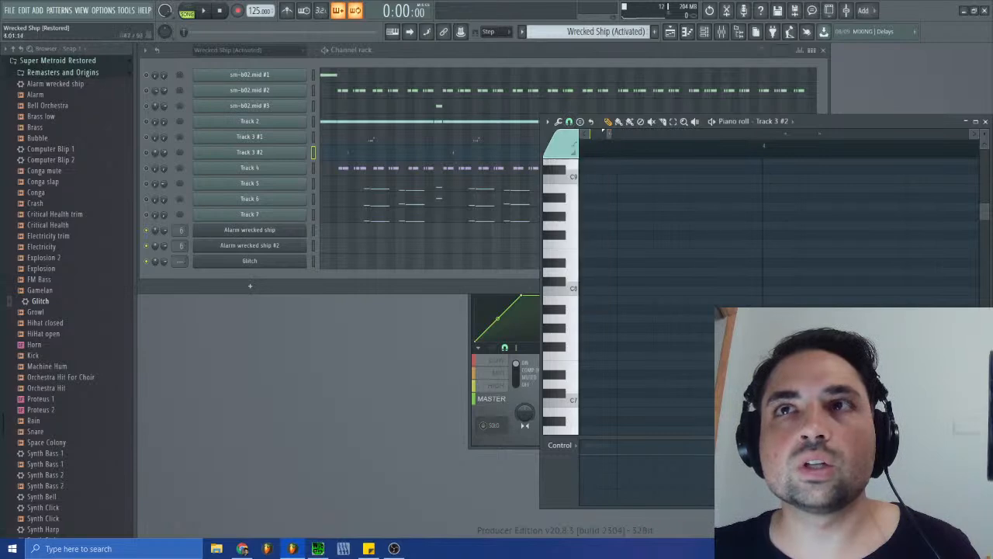
left_click(569, 120)
left_click(585, 177)
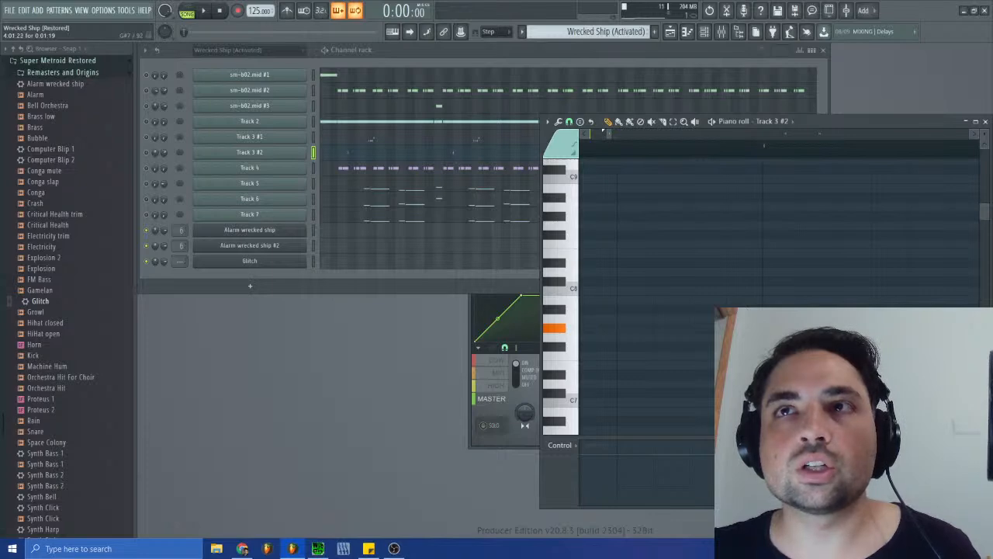
- Return to the Glitch piano roll in the SFX pattern and move all its notes to start at 1:01:22
left_click(621, 31)
left_click(649, 101)
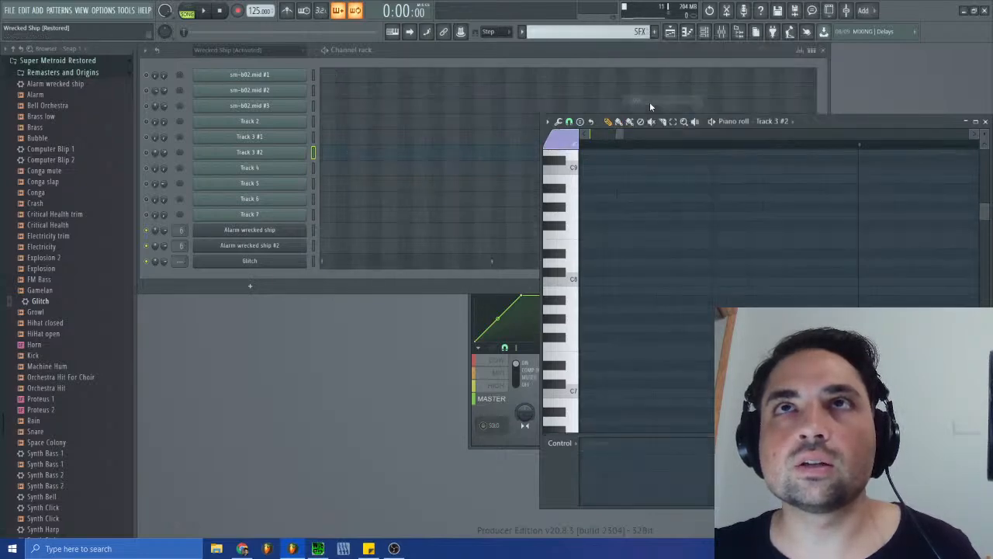
left_click(330, 264)
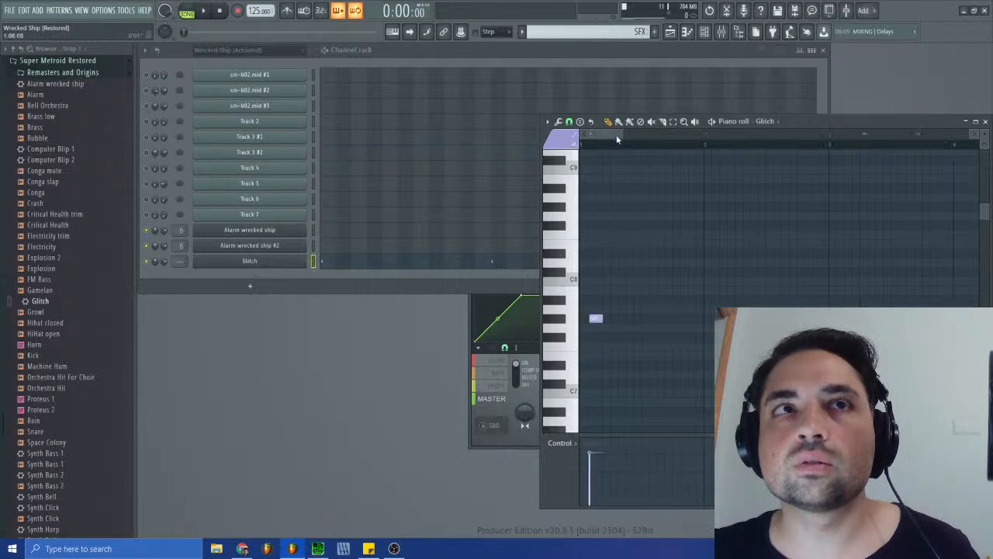
left_click_drag(622, 135, 591, 136)
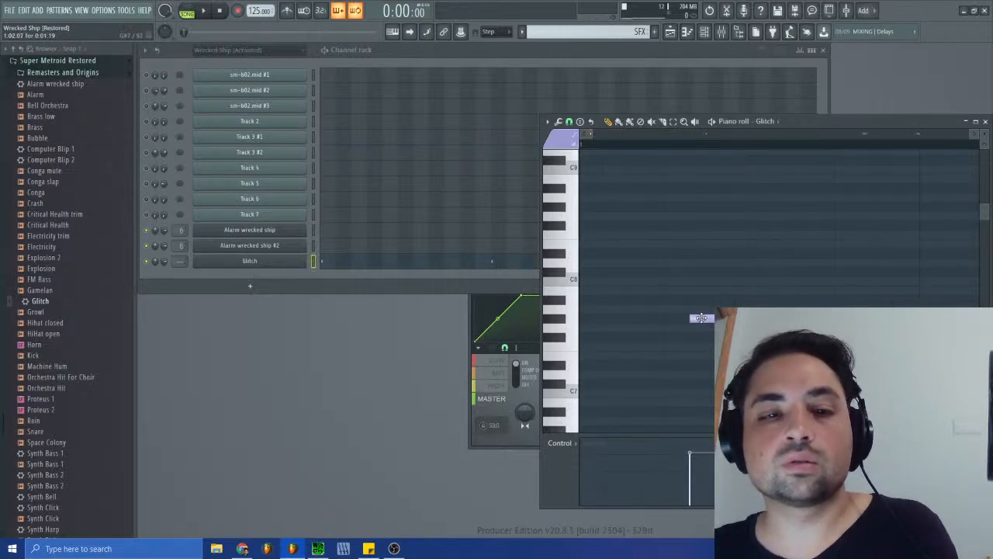
key("ctrl+a")
left_click_drag(707, 316, 677, 317)
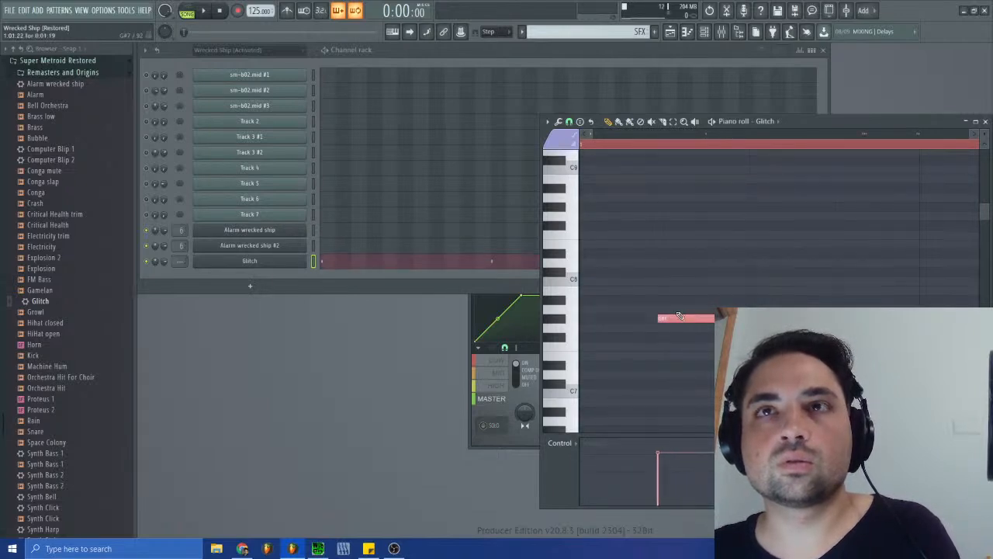
- Play the song and move the SFX clip on Track 6 of the playlist to about 3:13:00
left_click(569, 122)
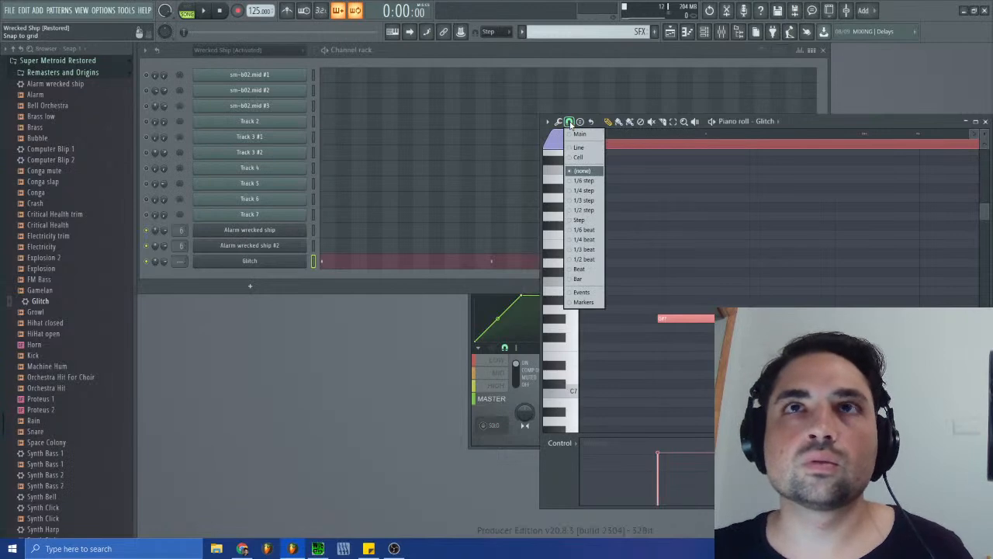
left_click(570, 124)
left_click(201, 12)
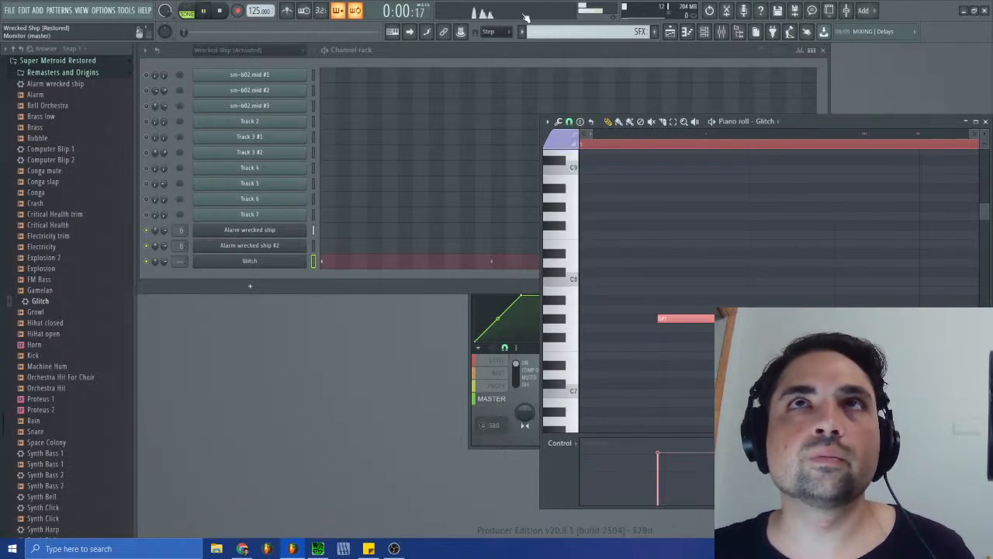
left_click(669, 32)
left_click_drag(572, 468, 609, 473)
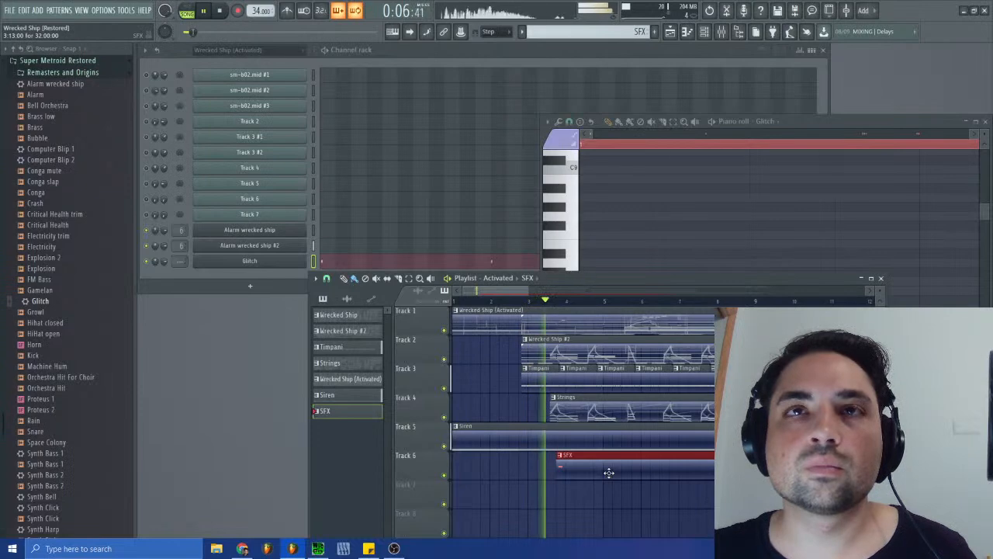
left_click_drag(533, 288, 479, 291)
- Roll the project back through its undo history to the Playlist move clip entry before the Glitch notes were cut, auditioning the song from bar 3
left_click(710, 10)
scroll(59, 312, "down", 10)
left_click(67, 383)
left_click(63, 343)
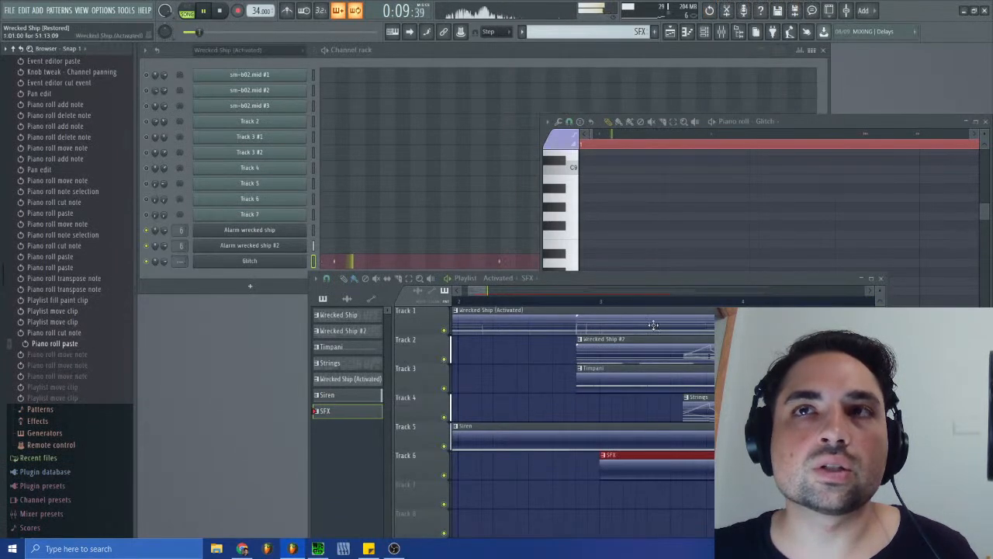
left_click(721, 300)
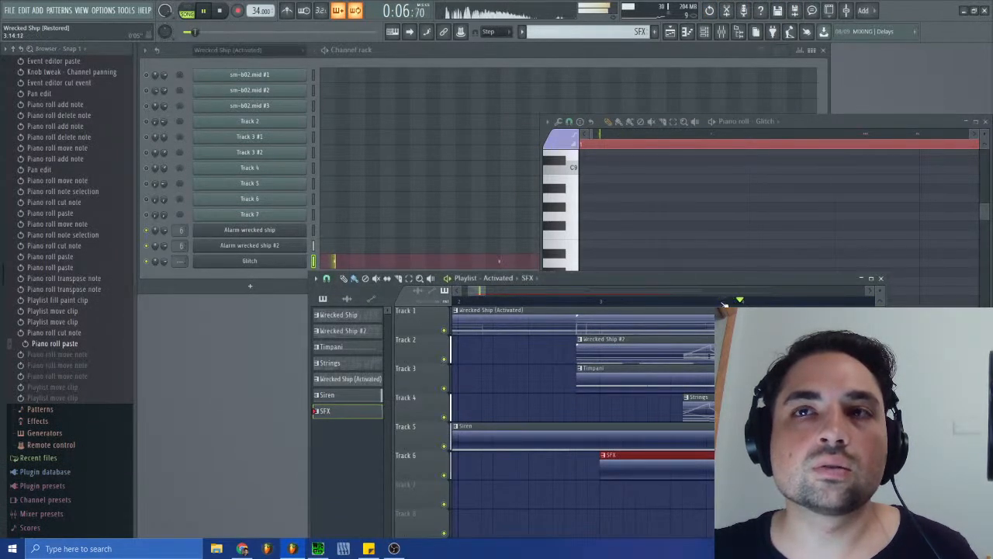
left_click(73, 332)
left_click(72, 323)
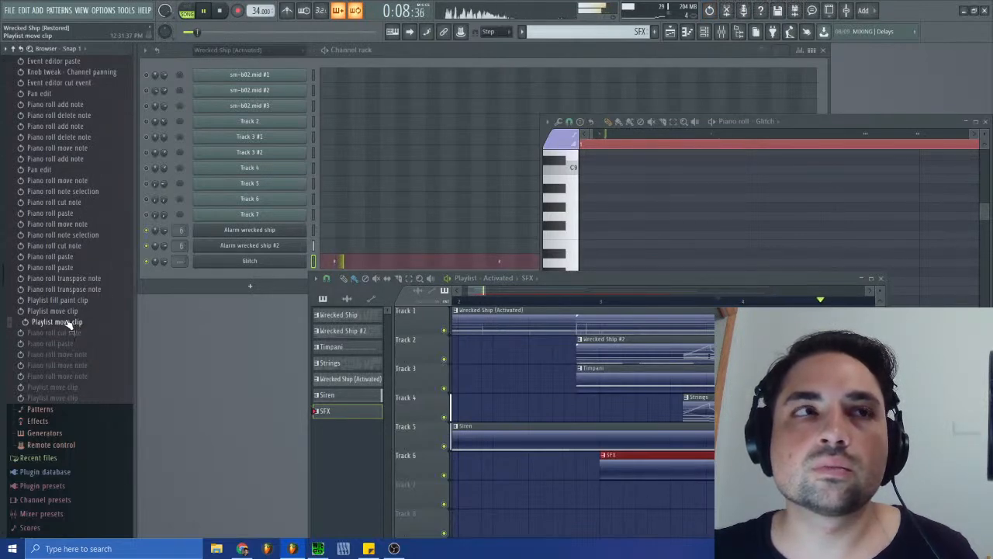
left_click(723, 301)
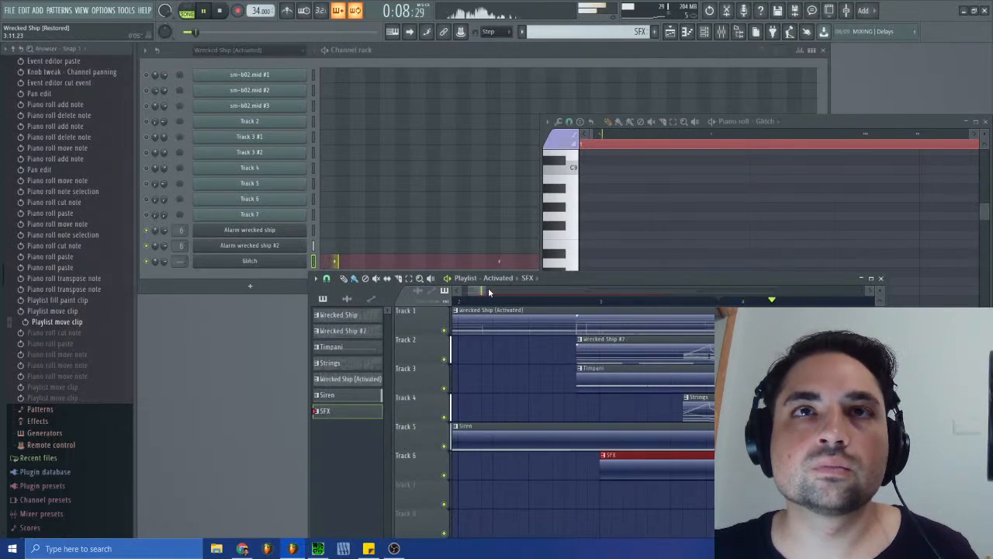
left_click(881, 278)
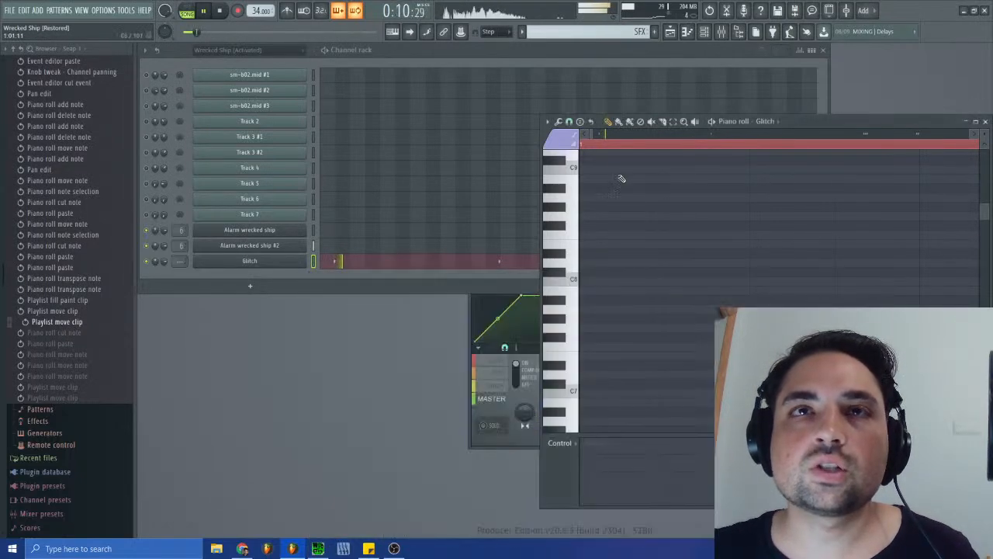
key("space")
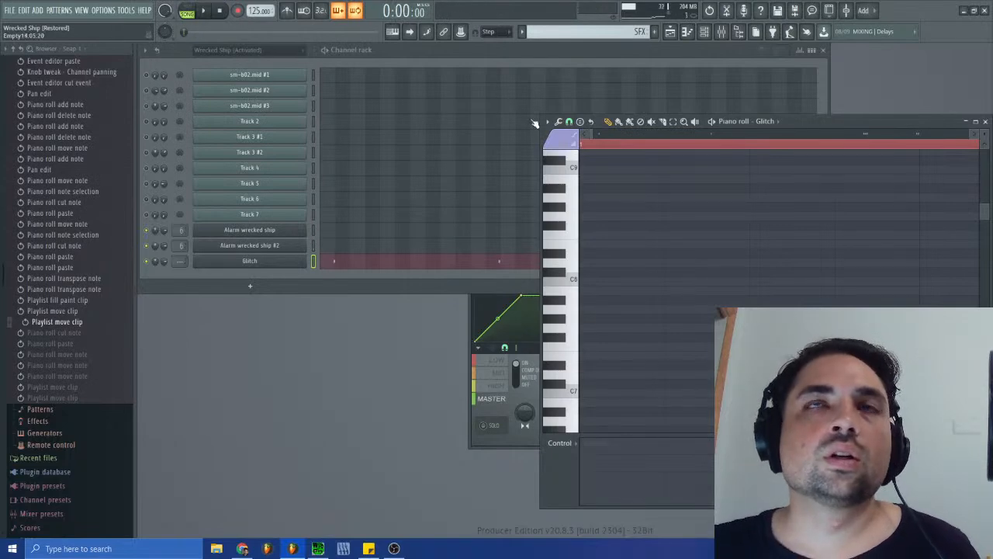
- Open Track 3 #1 of the Wrecked Ship (Activated) pattern in the piano roll and copy all its notes
left_click(639, 31)
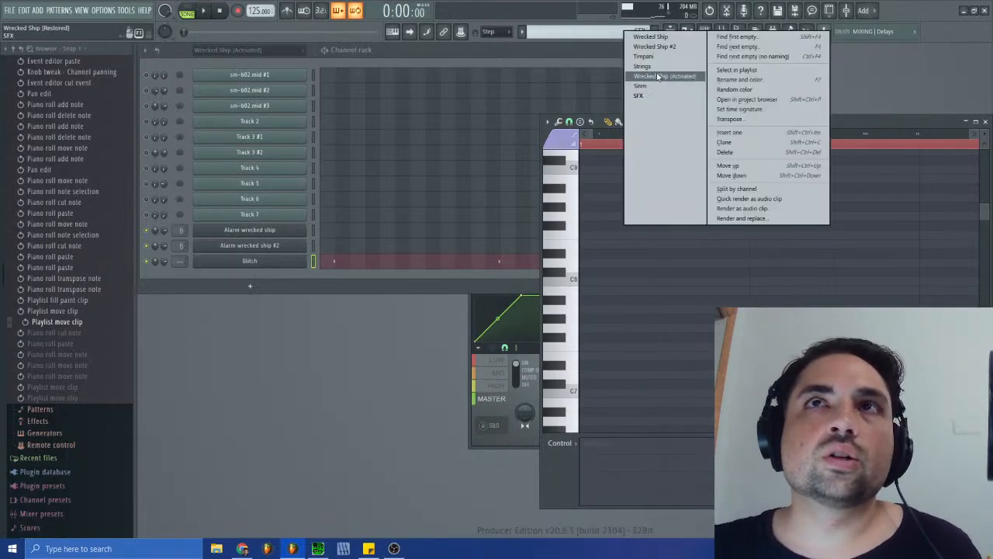
left_click(655, 77)
left_click(375, 140)
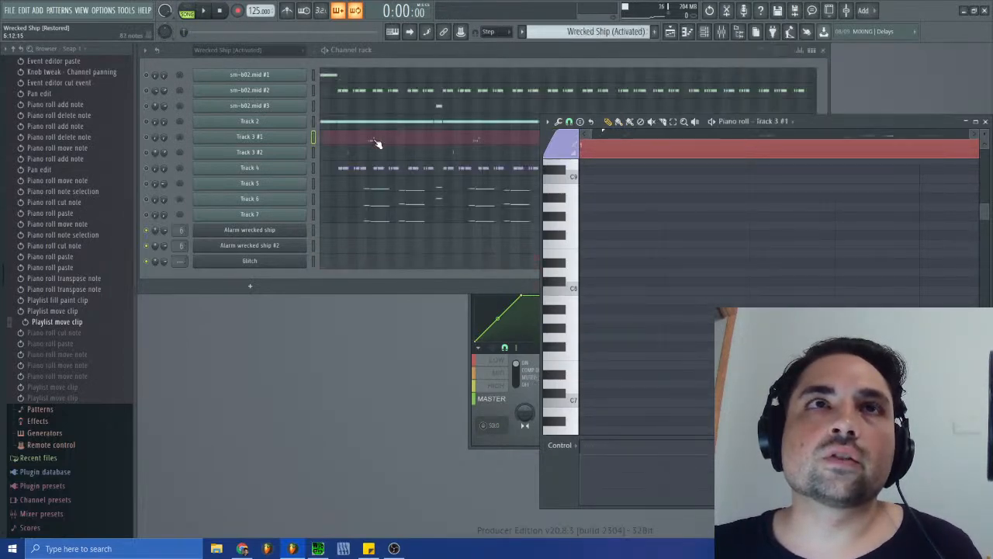
left_click_drag(591, 133, 634, 137)
key("ctrl+a")
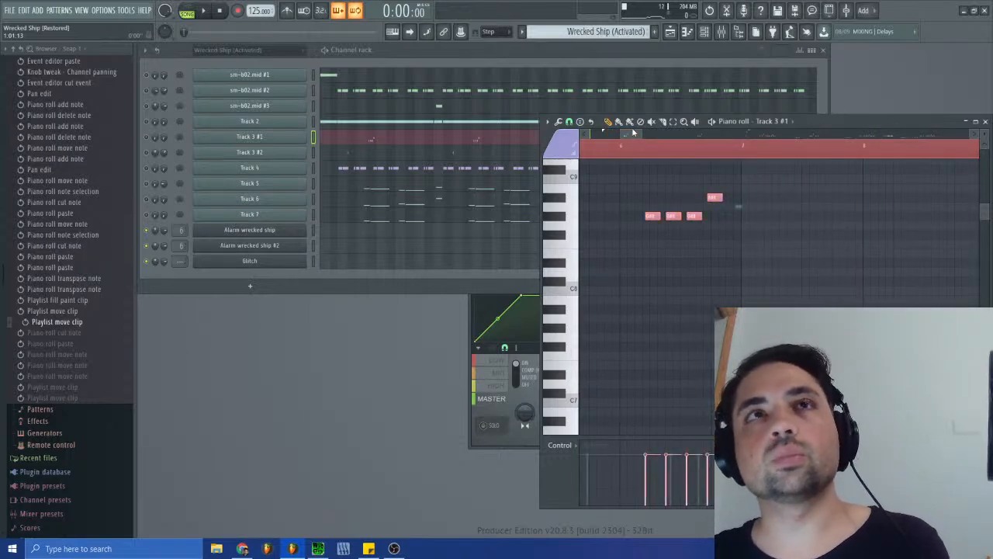
- Add the Work Robot Step sample from the Super Metroid Restored folder as a new channel and open its piano roll
left_click(588, 32)
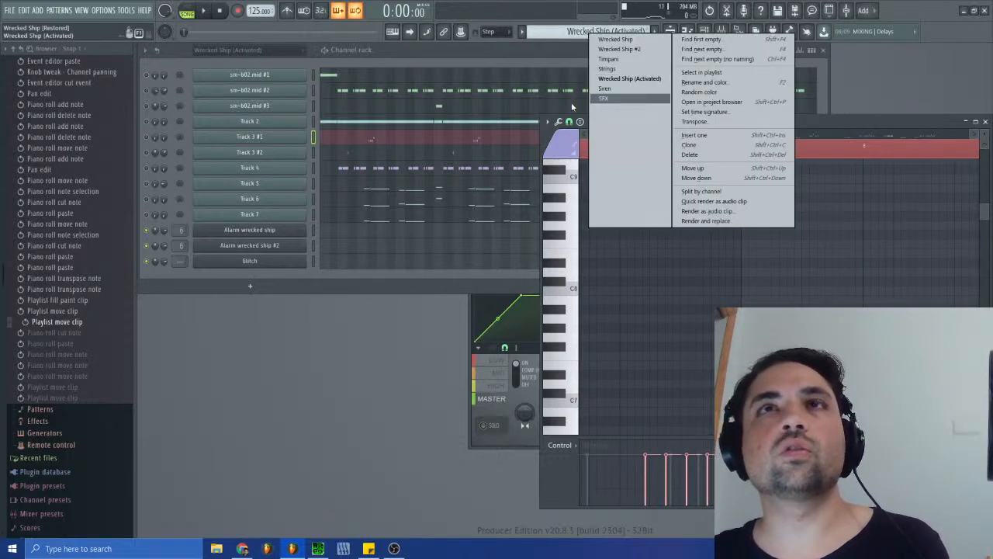
left_click(287, 345)
scroll(85, 344, "up", 15)
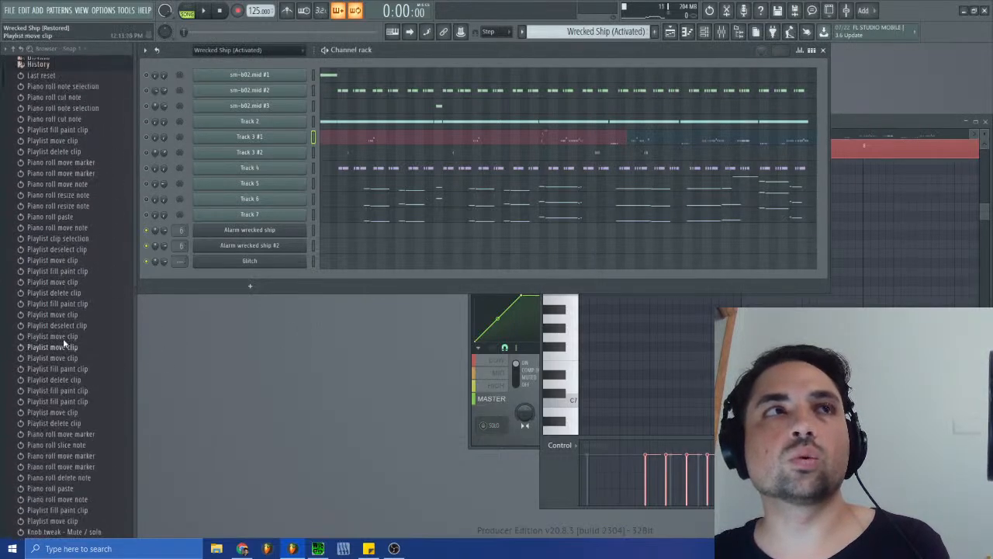
left_click(35, 74)
left_click(39, 62)
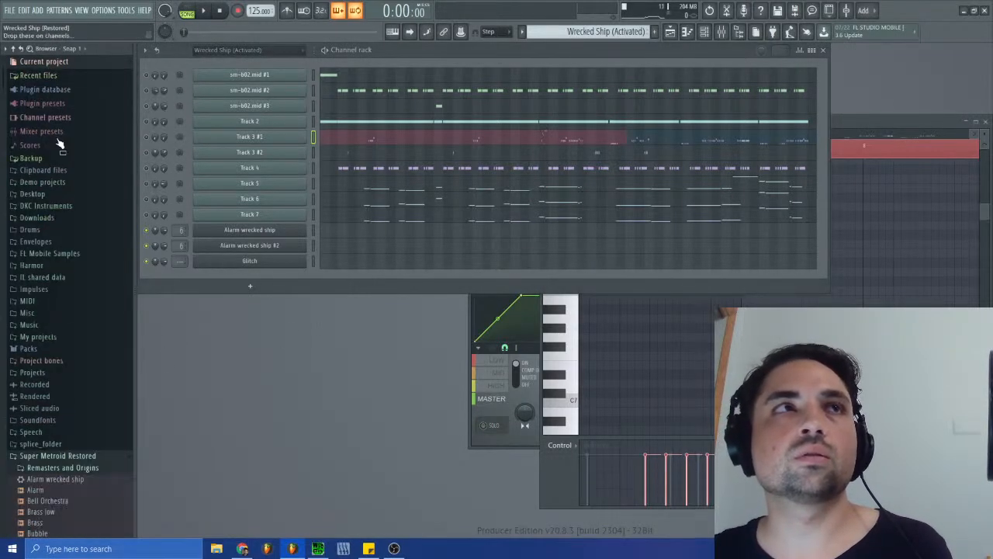
scroll(108, 405, "down", 12)
left_click_drag(58, 463, 272, 289)
left_click(342, 281)
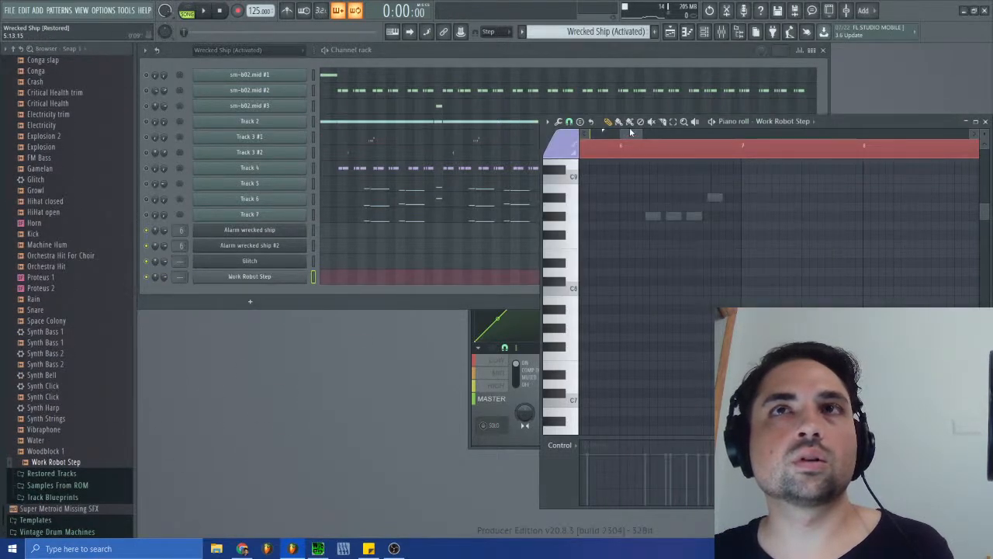
- Paste the copied notes into the Work Robot Step channel of the SFX pattern and move them to start at bar 3
left_click(620, 32)
left_click(645, 93)
left_click_drag(650, 135, 610, 139)
key("ctrl+v")
left_click(629, 142)
left_click_drag(620, 207, 772, 209)
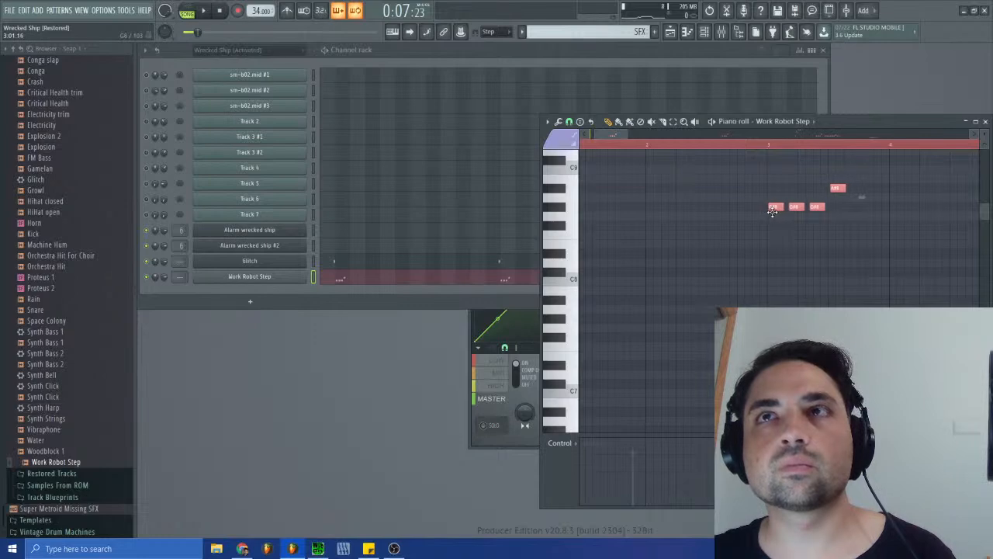
- Check the clips in the playlist, set the piano roll snap to Step and move the Work Robot Step notes just past bar 4
left_click(669, 31)
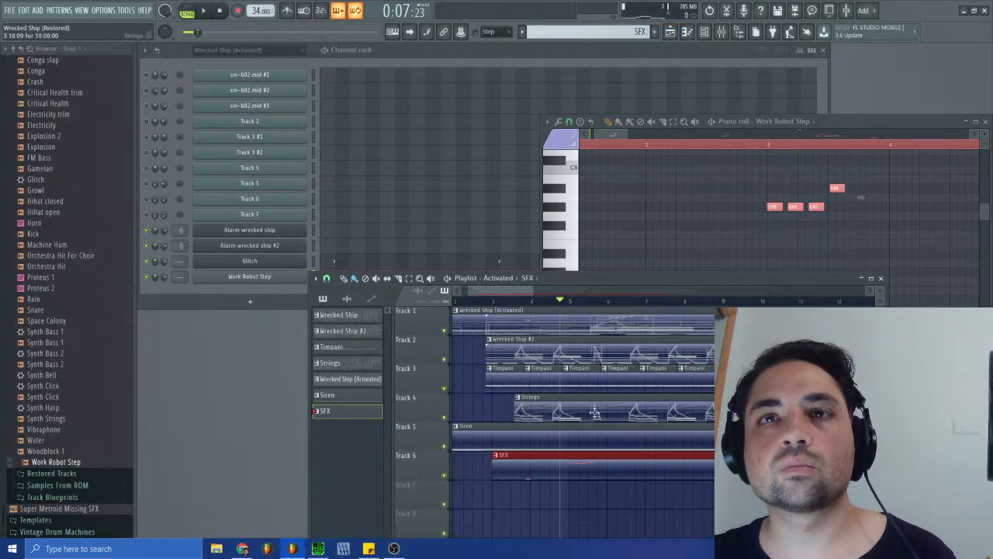
left_click(880, 278)
left_click(569, 122)
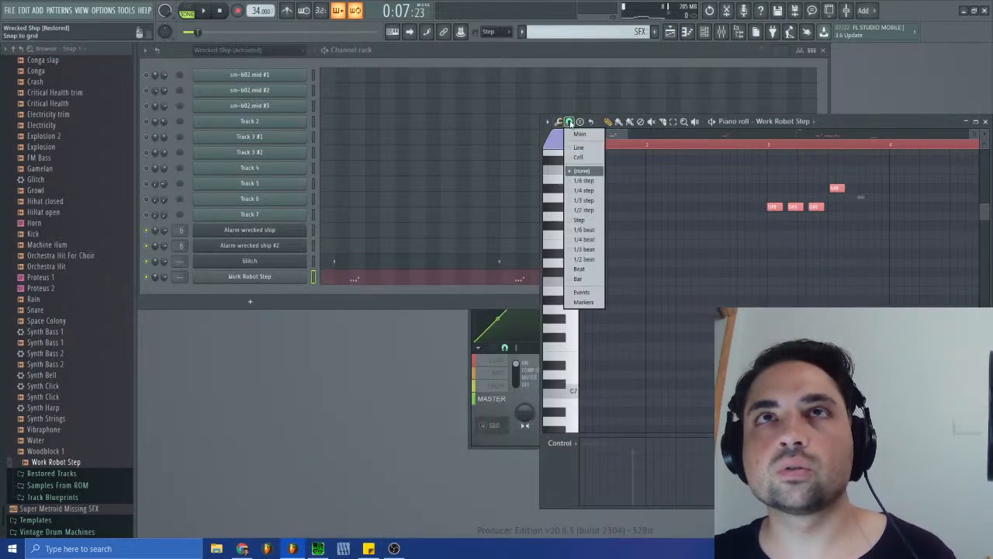
left_click(584, 221)
left_click_drag(769, 208, 898, 208)
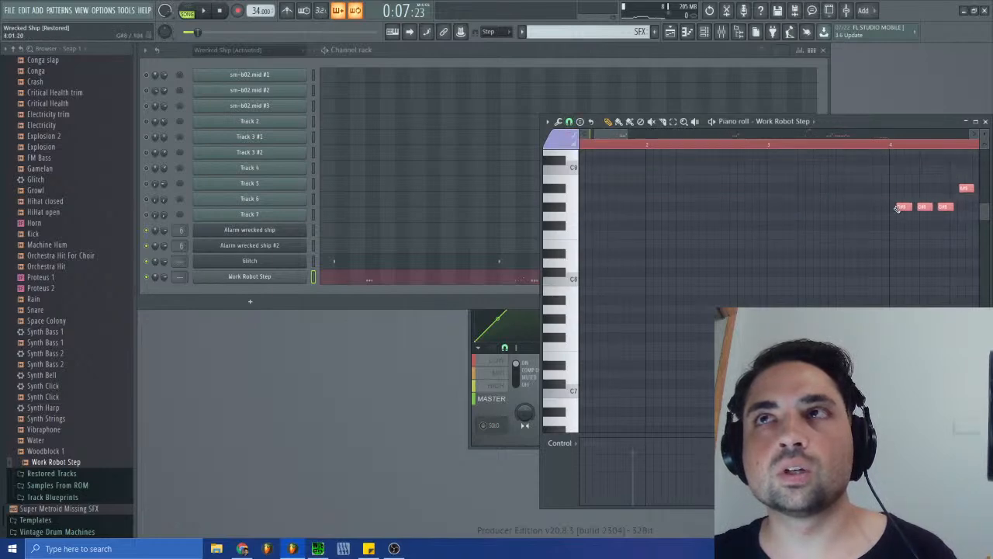
- Open the playlist around the SFX clip and set its snap to Step
left_click(669, 31)
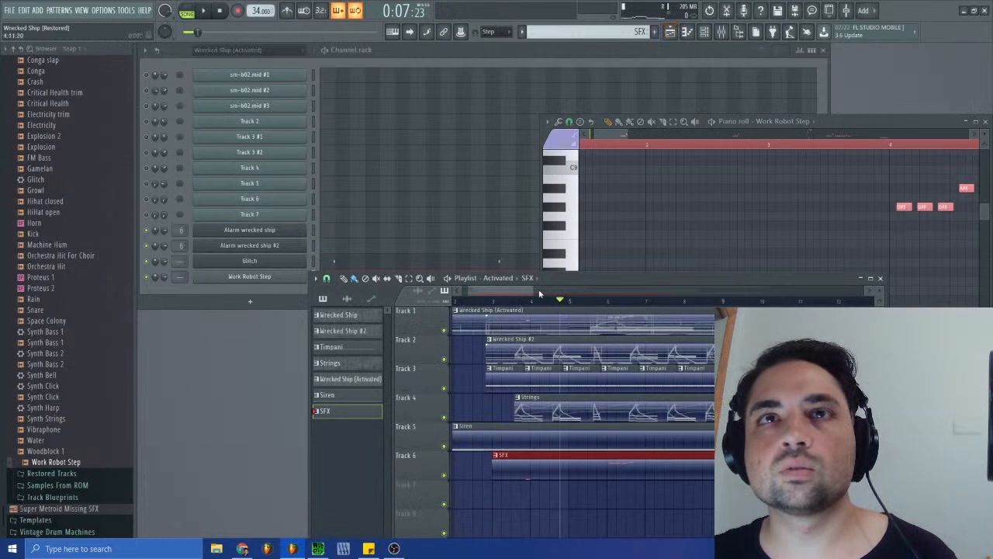
left_click_drag(533, 289, 490, 290)
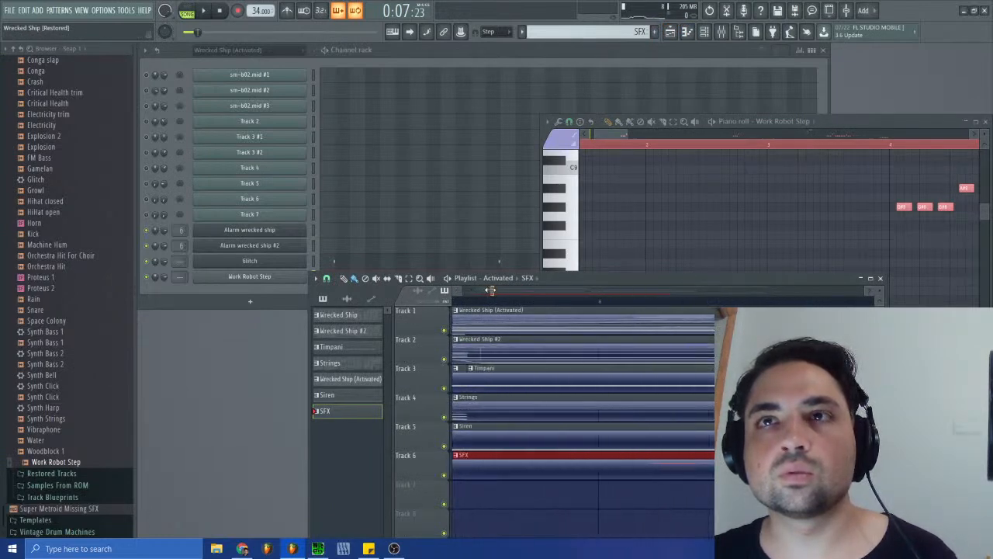
left_click(335, 279)
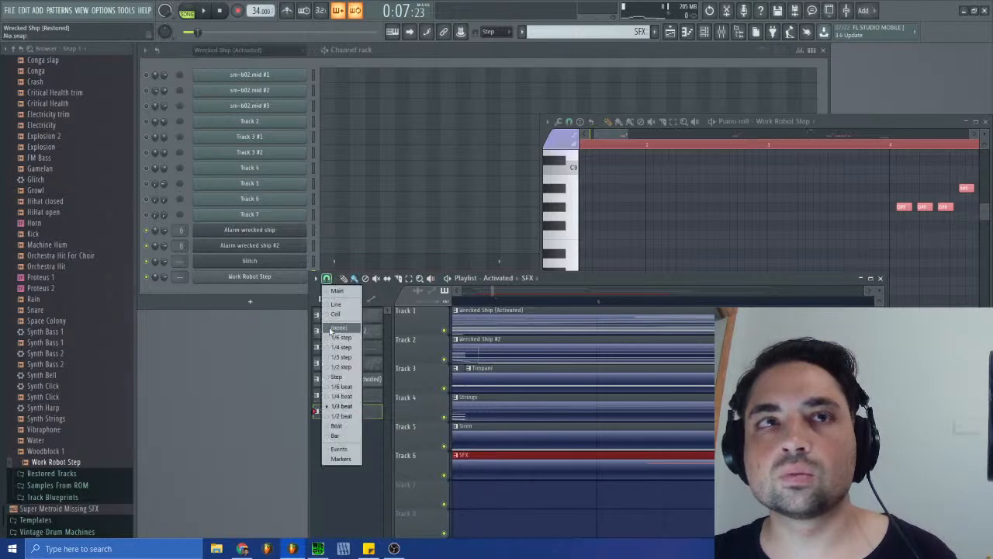
left_click(332, 378)
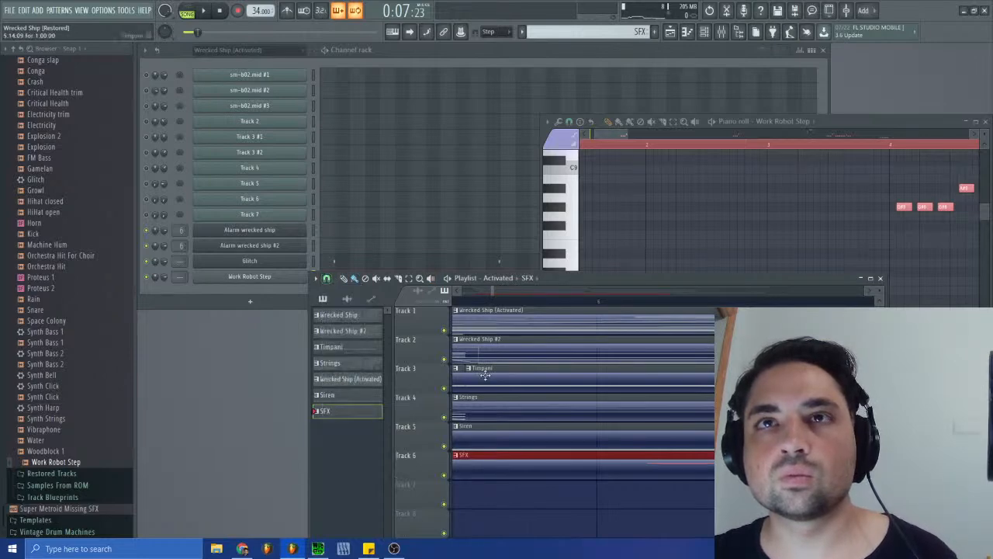
- Turn off the piano roll's snap, nudge the Work Robot Step notes slightly earlier and close the playlist
left_click_drag(614, 281, 437, 259)
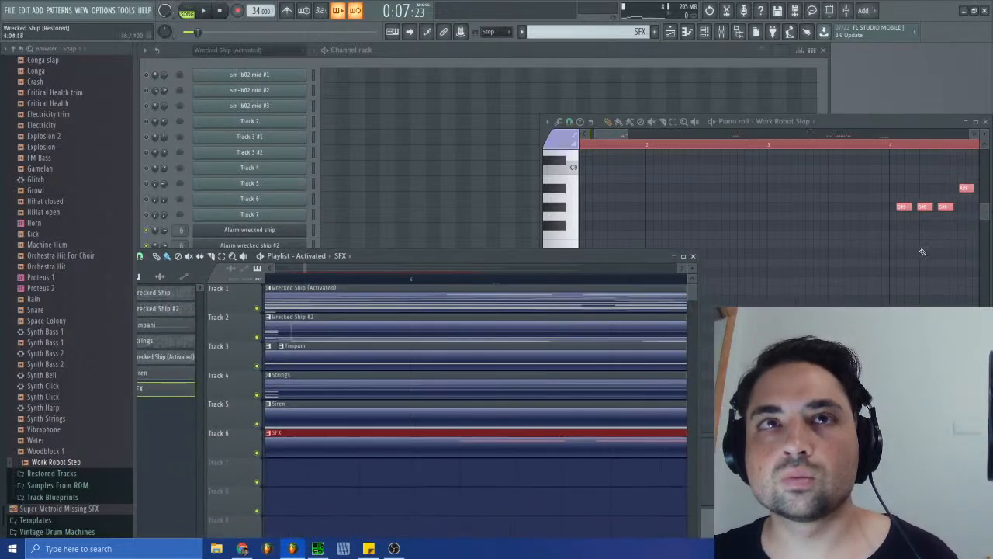
left_click(902, 211)
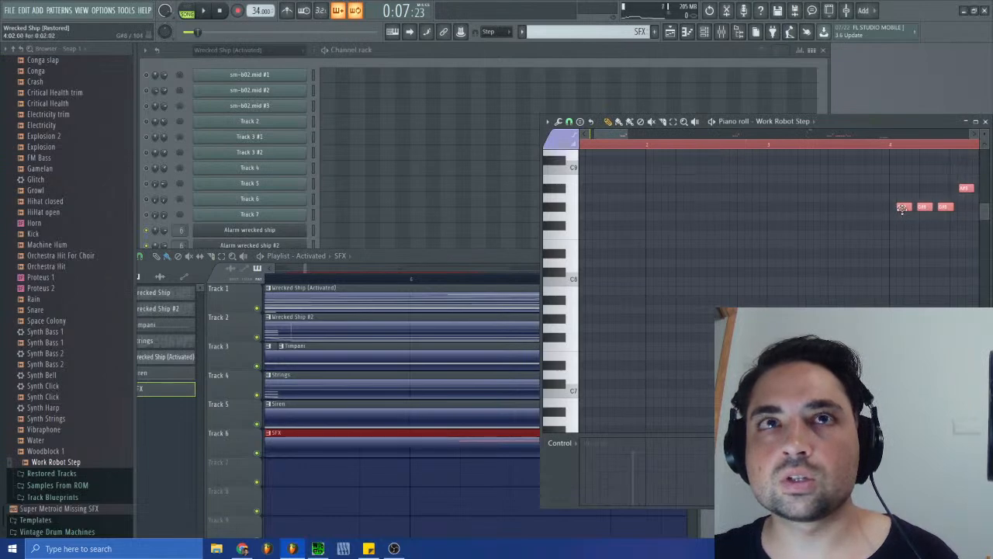
left_click(569, 122)
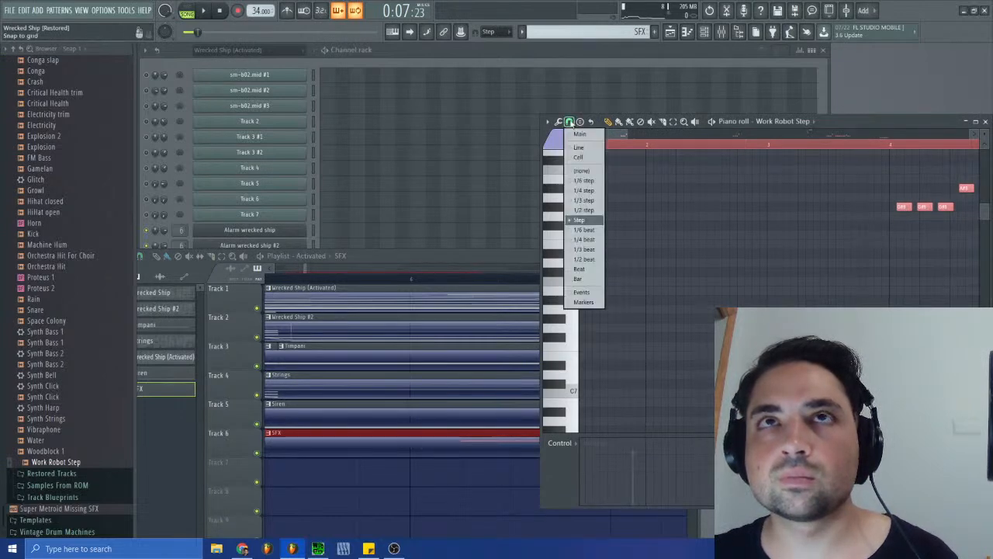
left_click(583, 170)
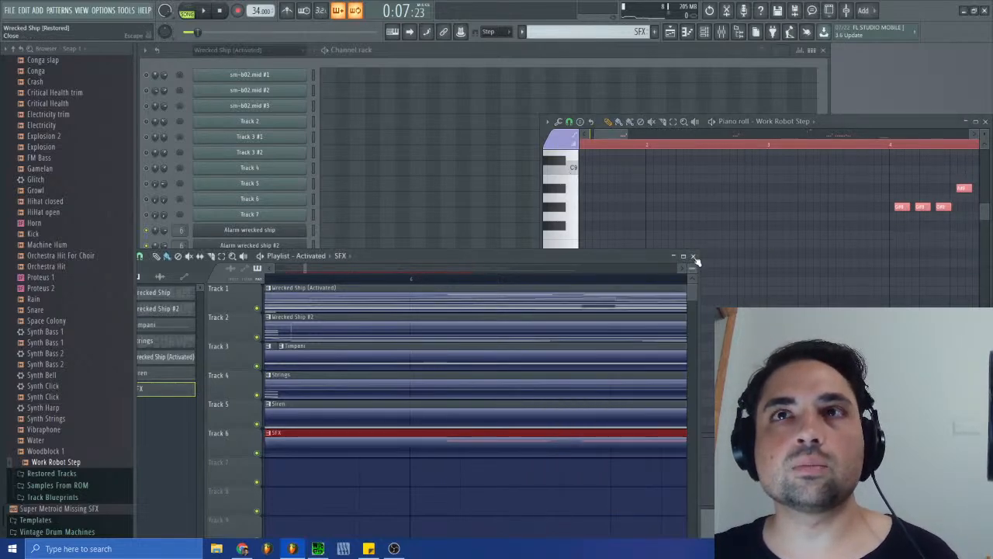
left_click(697, 256)
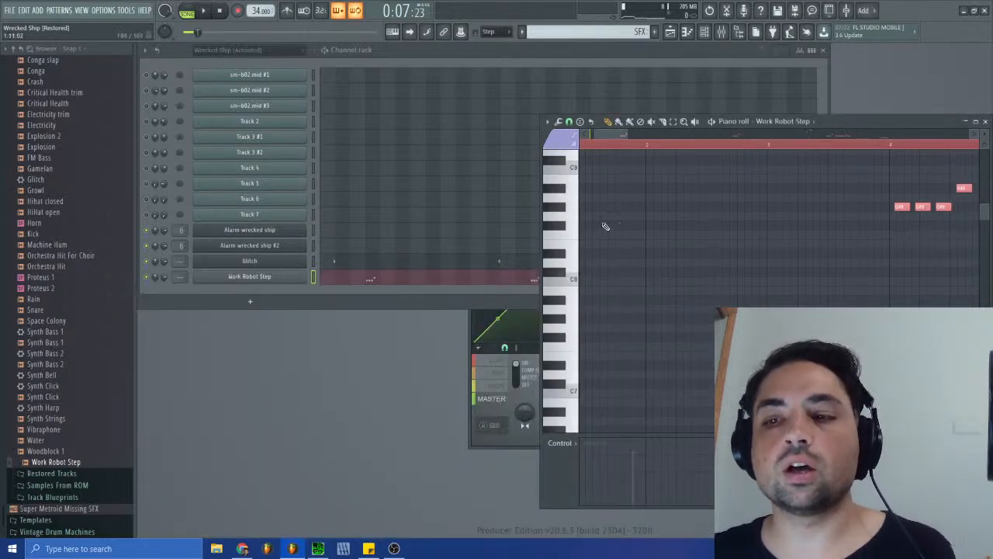
- Transpose the Work Robot Step notes down by octaves and audition the sample on the piano roll keys
key("ctrl+Down")
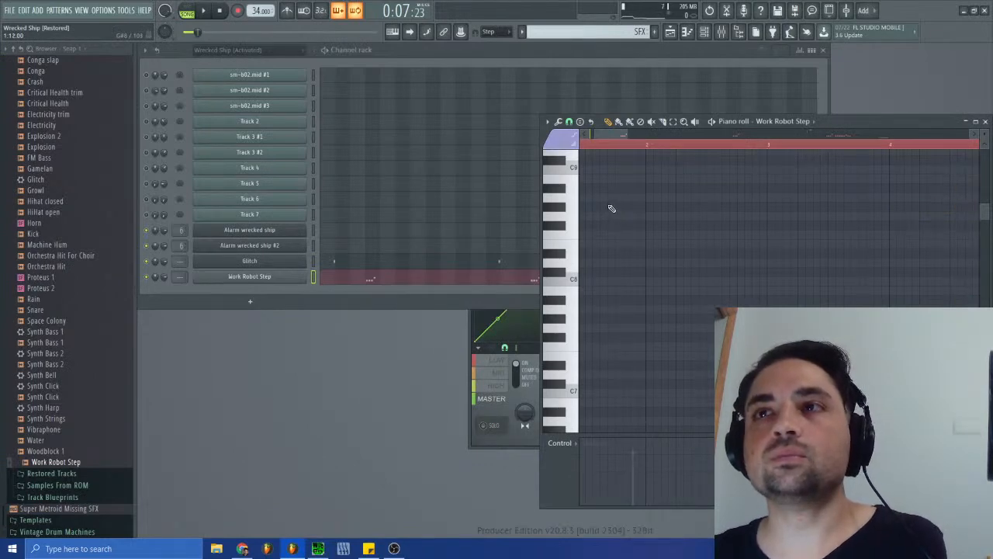
scroll(702, 334, "down", 8)
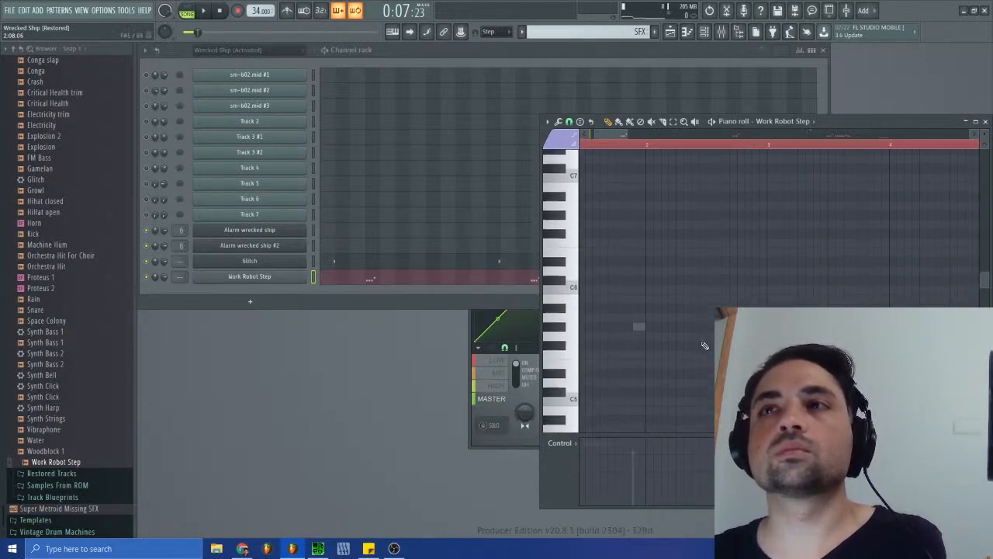
left_click(566, 348)
left_click(565, 348)
left_click(222, 12)
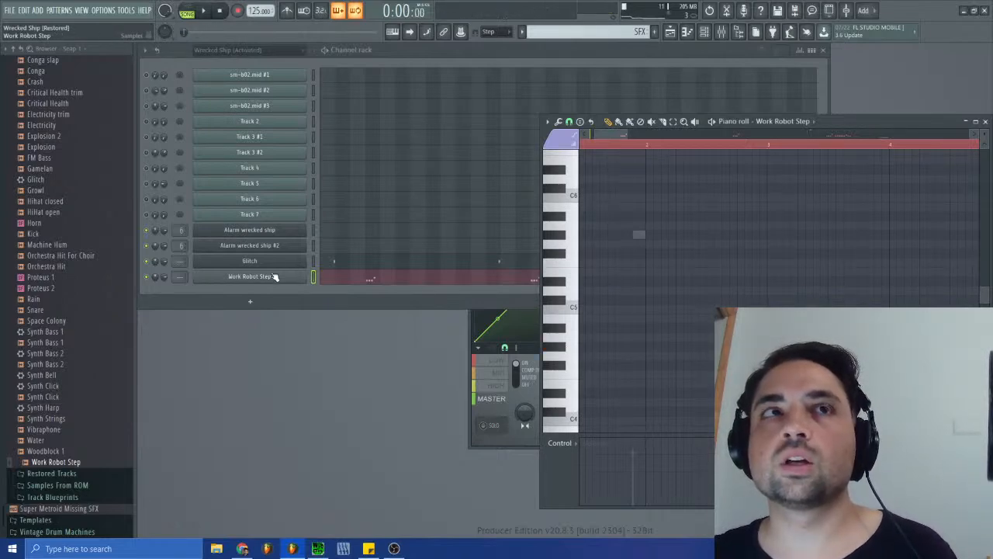
- Enable the Work Robot Step channel's volume envelope, raising its sustain and shortening its release
left_click(293, 274)
left_click(244, 182)
left_click_drag(248, 286, 278, 294)
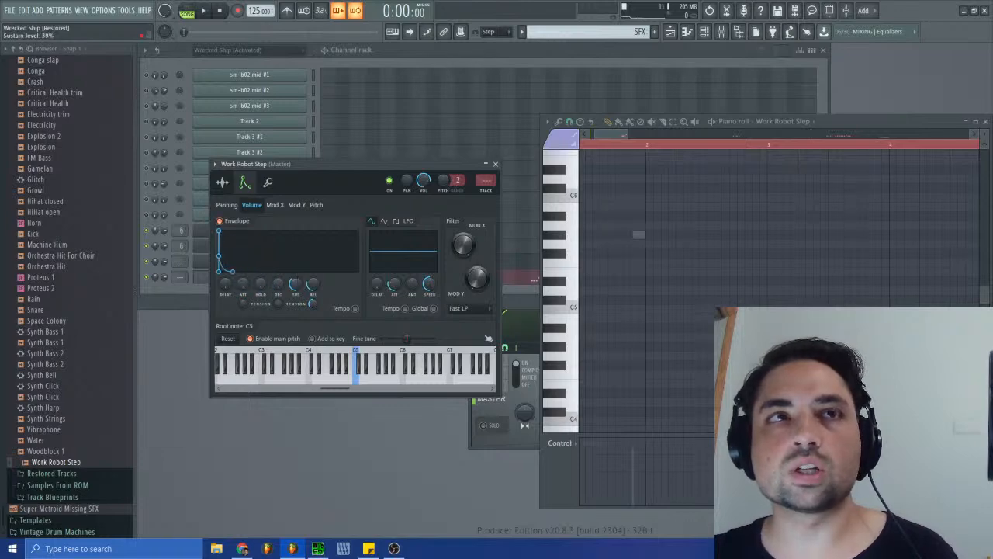
- Listen to the Work Robot Step notes around bar 4 in song mode and in pattern mode
left_click(204, 11)
left_click(887, 145)
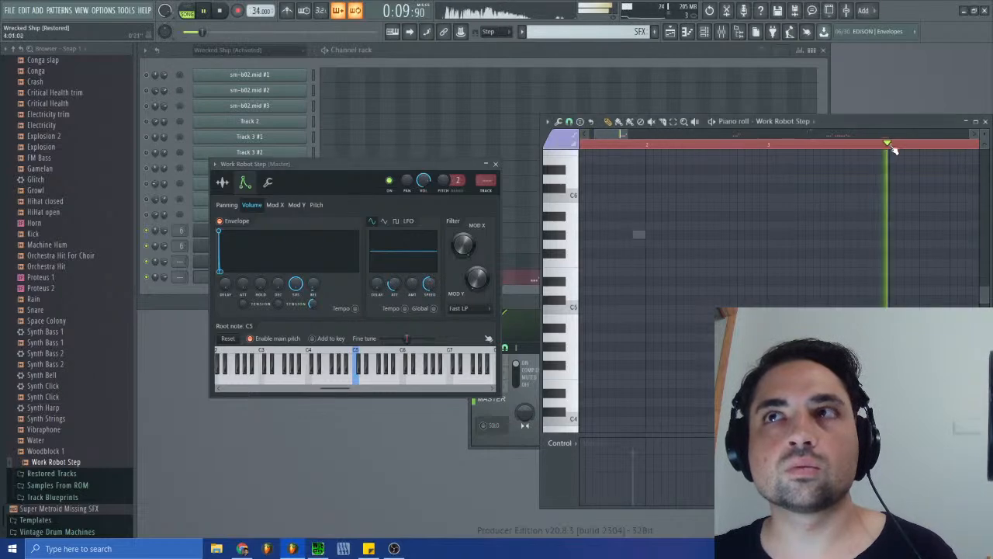
left_click(194, 11)
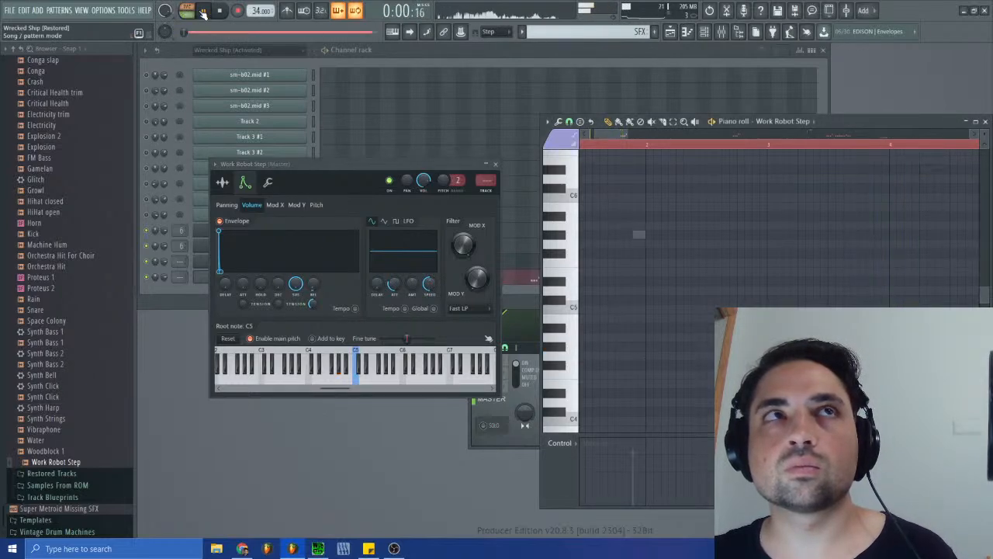
left_click(894, 145)
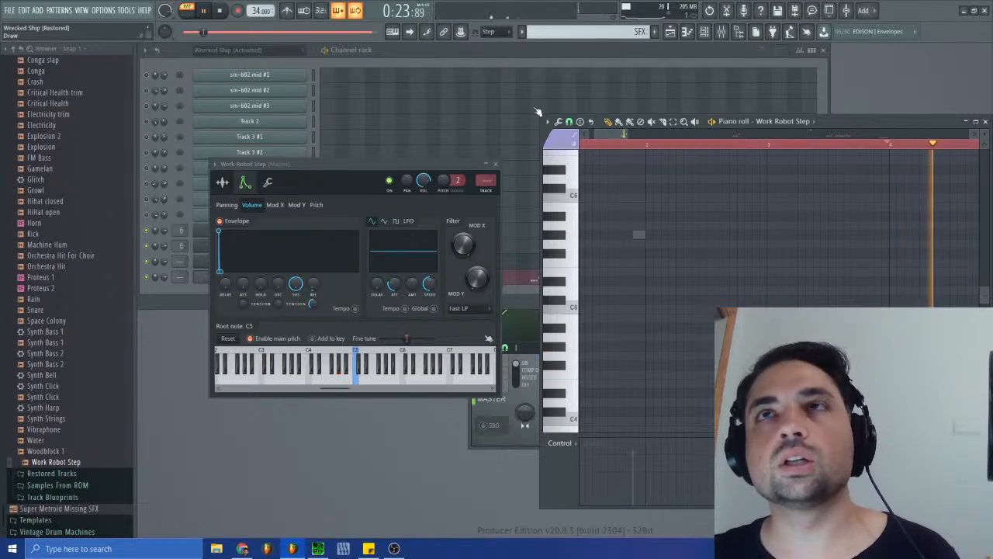
key("space")
- Select the Wrecked Ship (Activated) pattern and close the piano roll and the Work Robot Step channel settings
left_click(577, 33)
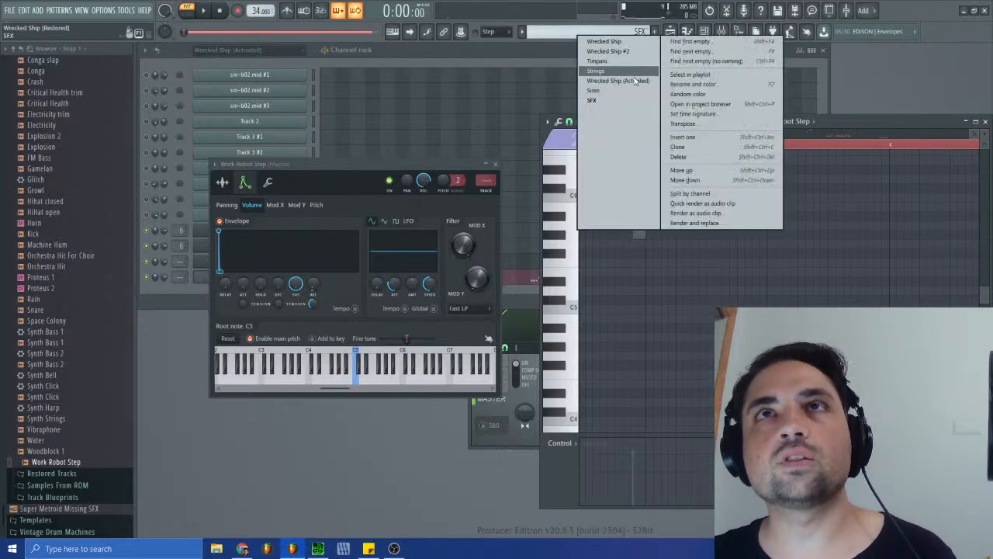
left_click(619, 82)
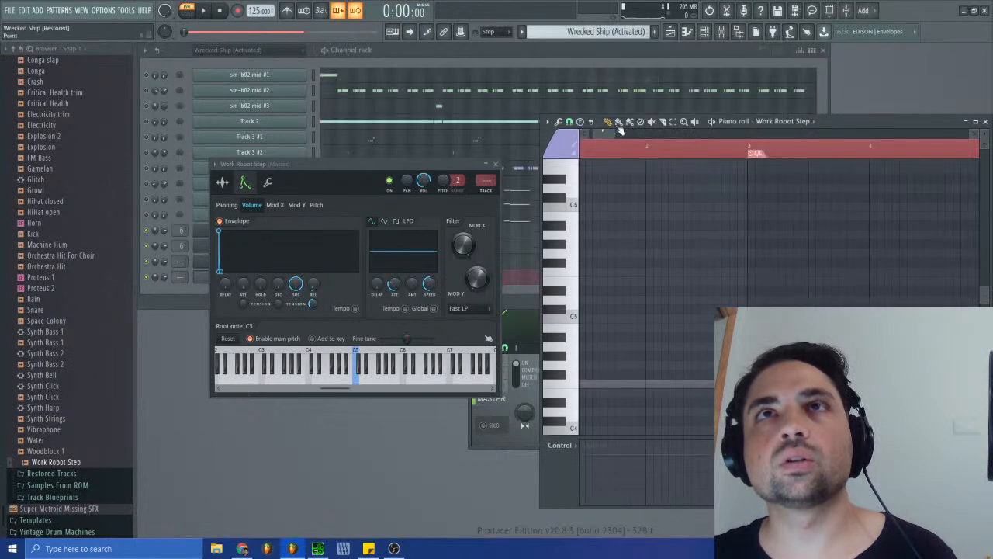
left_click(985, 122)
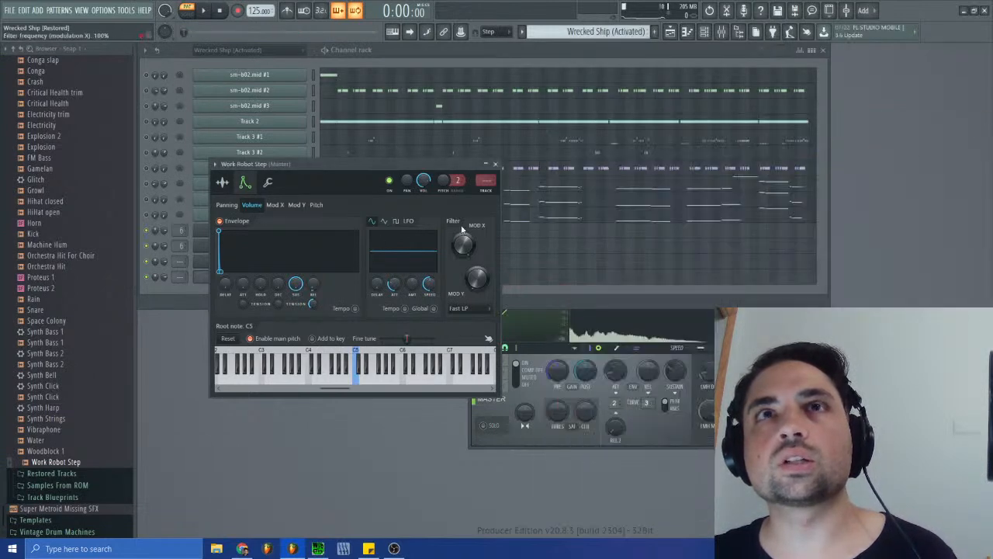
left_click(495, 163)
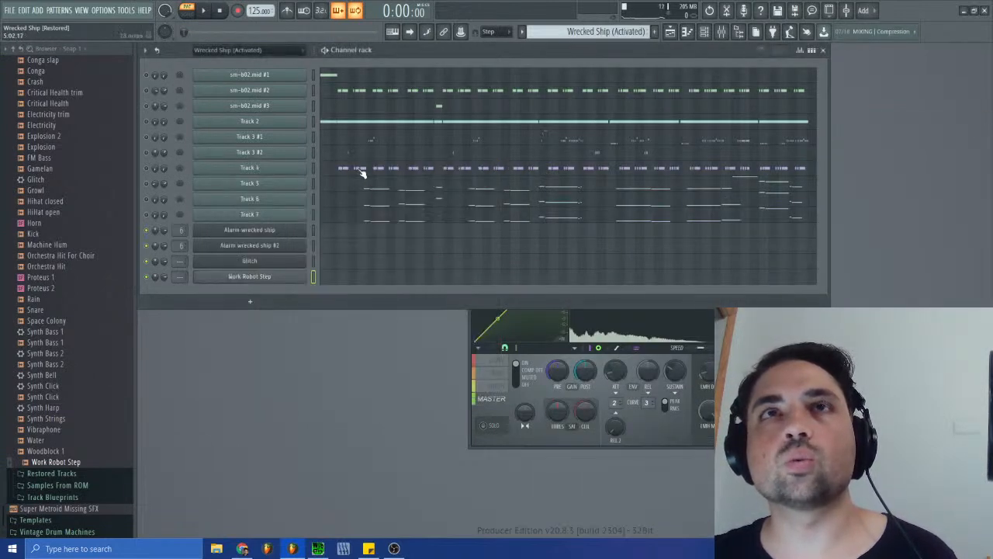
- Play the arrangement in song mode and show the playlist from bar 1 to check the SFX clip
left_click(203, 11)
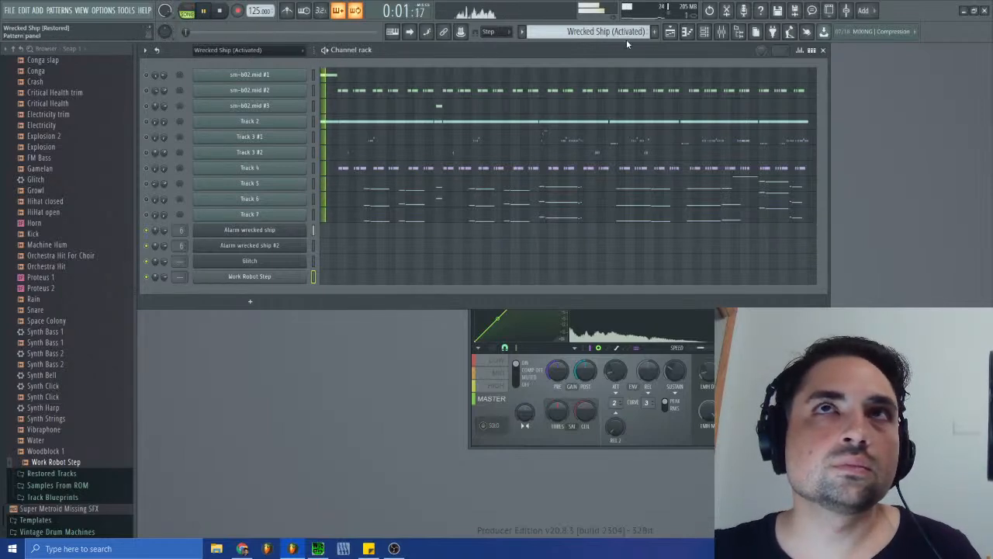
left_click(672, 34)
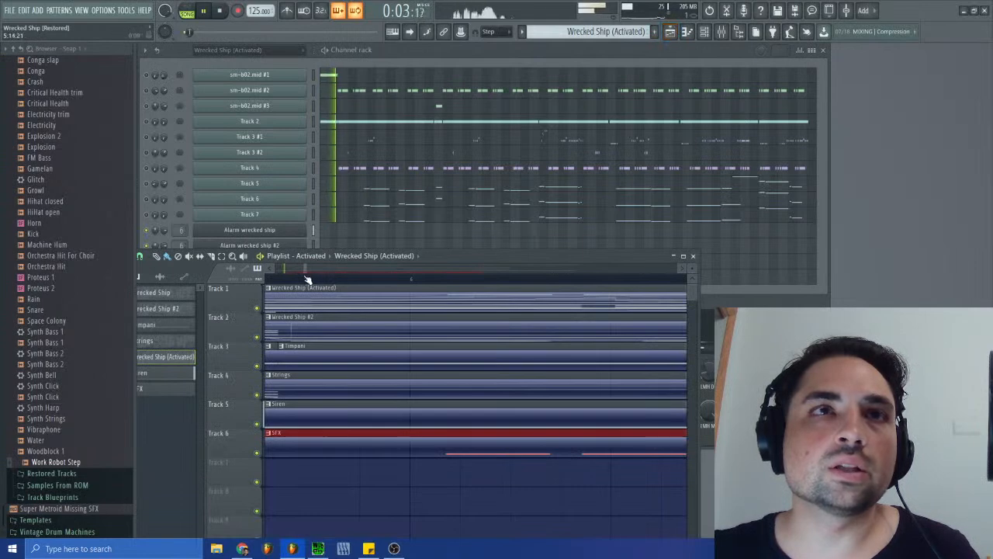
left_click_drag(305, 268, 353, 269)
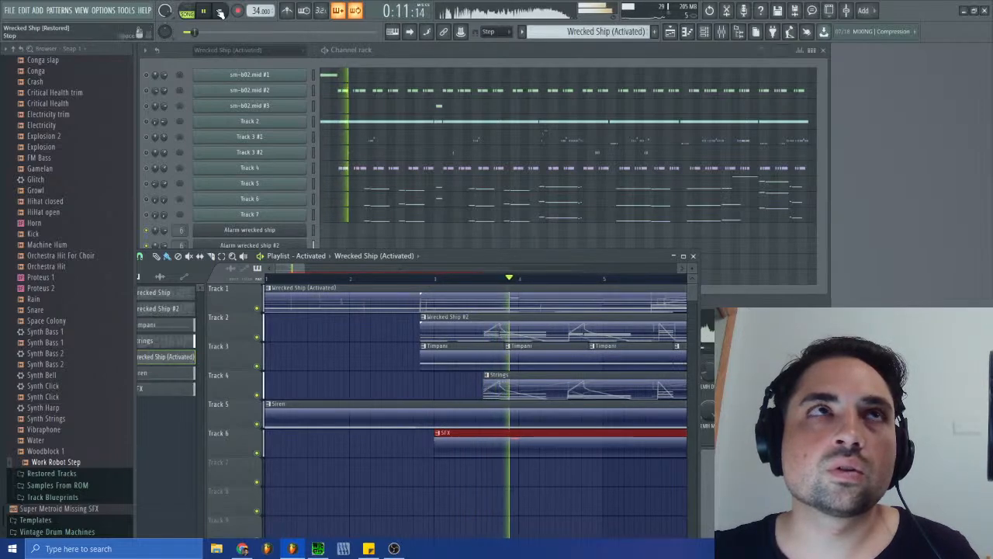
key("space")
- Switch to SPCTool, listen to the original sm-b02.spc track and move its window clear of the playlist clips
left_click(318, 548)
left_click(372, 305)
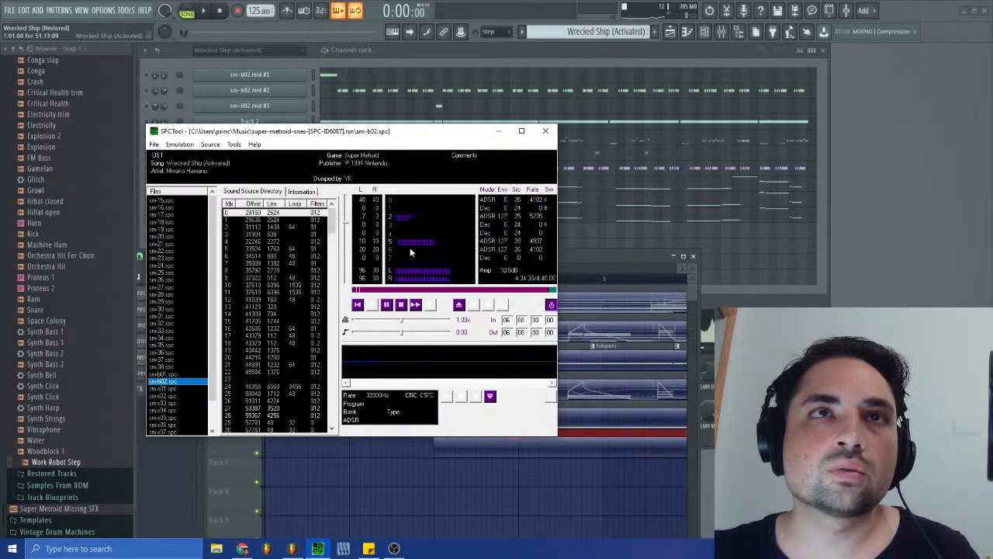
left_click(403, 304)
left_click(376, 306)
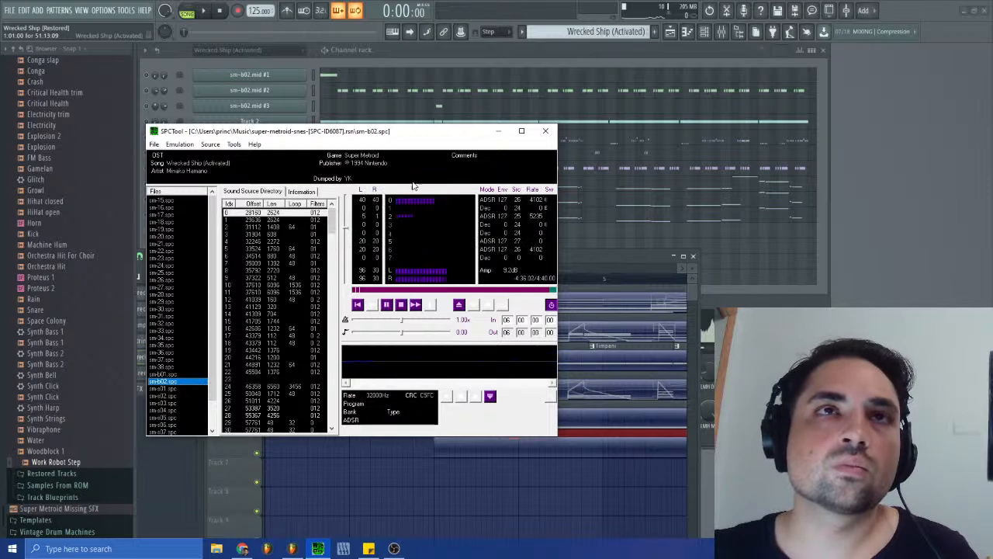
left_click_drag(390, 140, 756, 200)
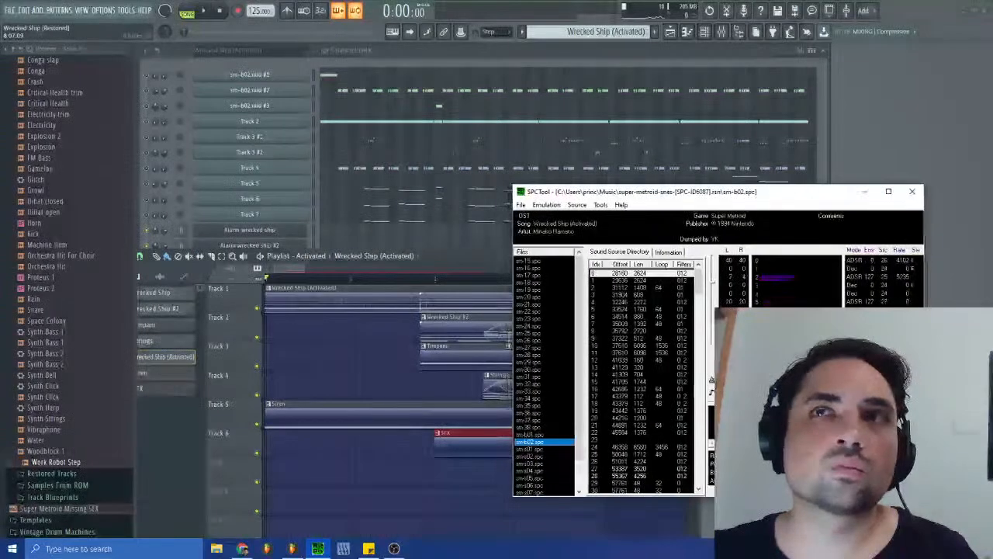
left_click_drag(576, 191, 673, 196)
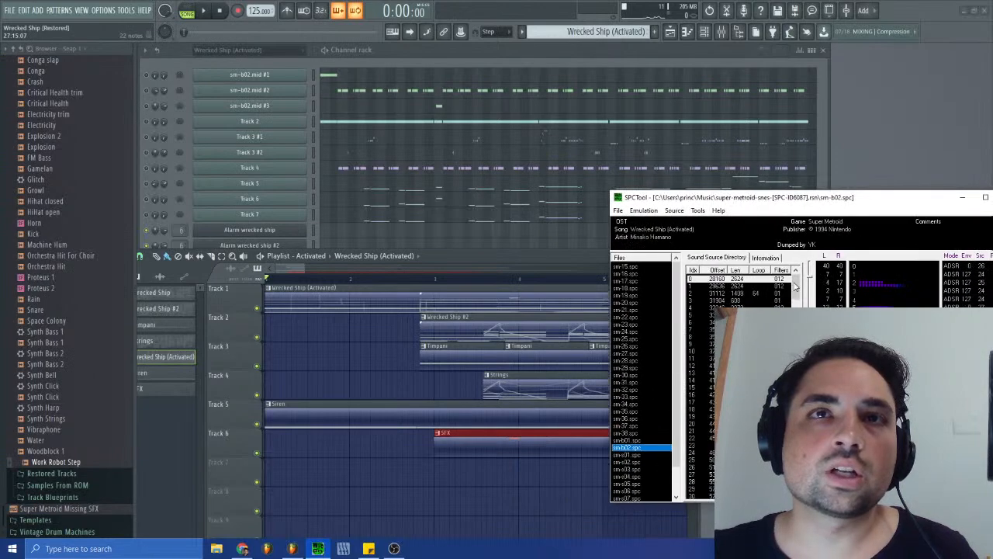
- Play the playlist from around bar 3 to listen to the SFX clip against the other tracks
left_click_drag(486, 280, 481, 281)
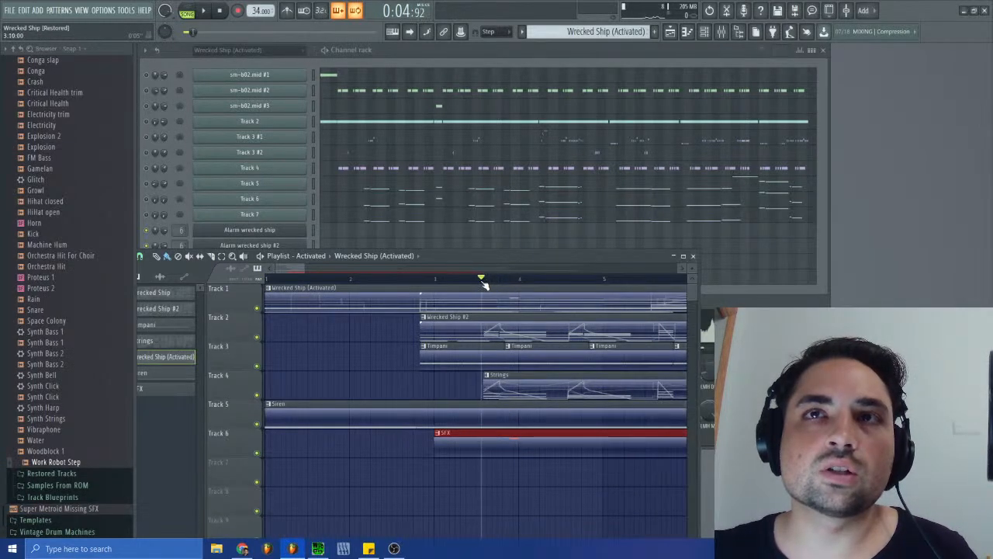
left_click(203, 11)
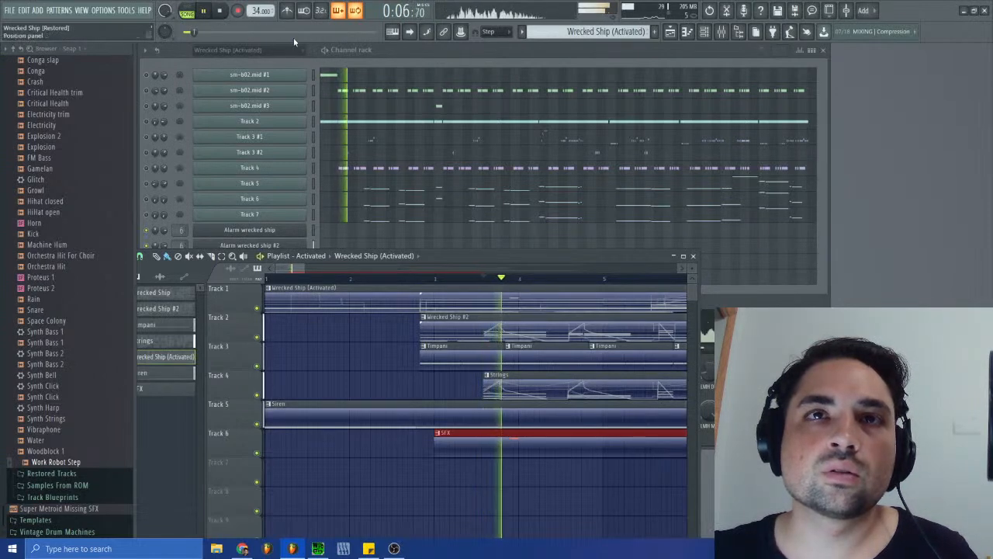
left_click(419, 278)
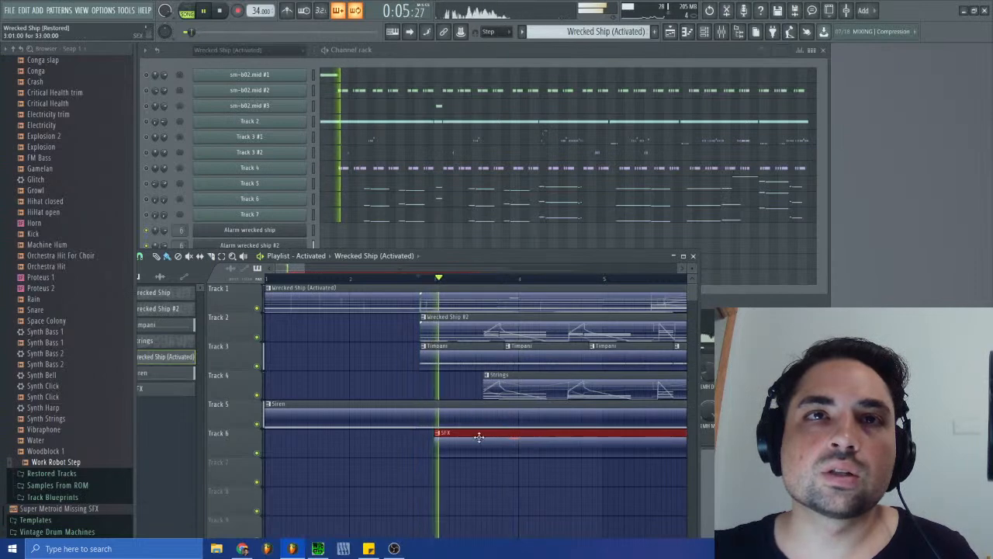
key("space")
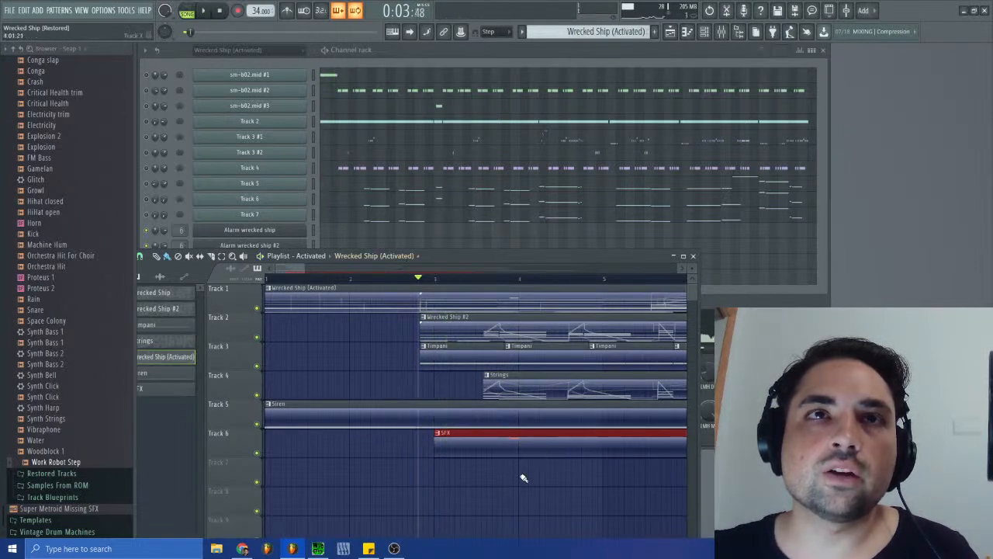
- Return to SPCTool, compare the sm-b02.spc channel activity with the playlist and stop its playback
left_click(318, 548)
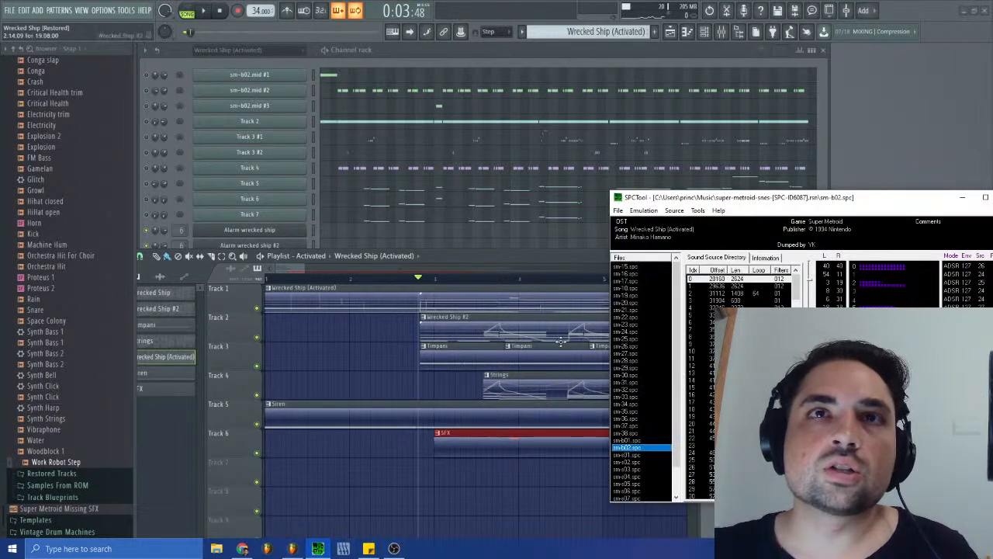
left_click(449, 257)
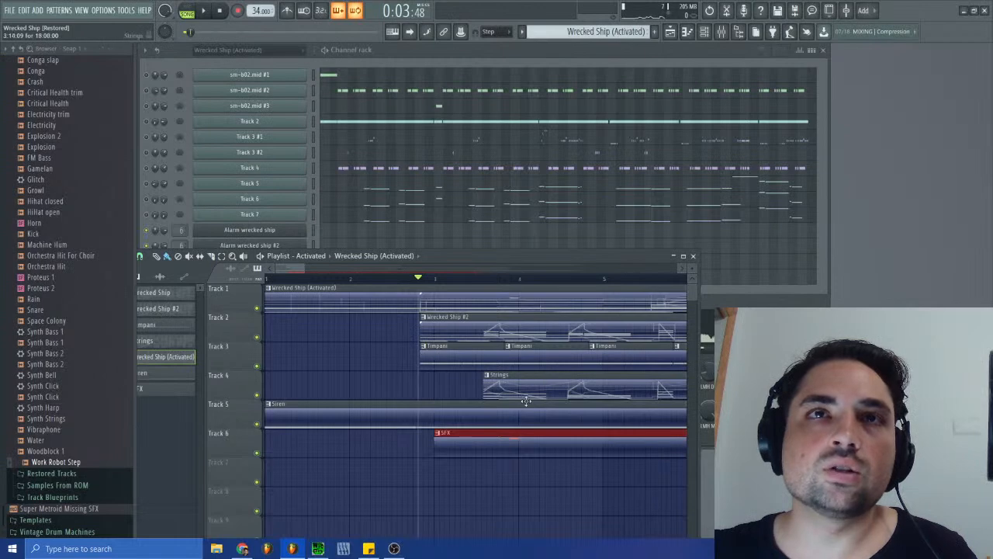
left_click(318, 549)
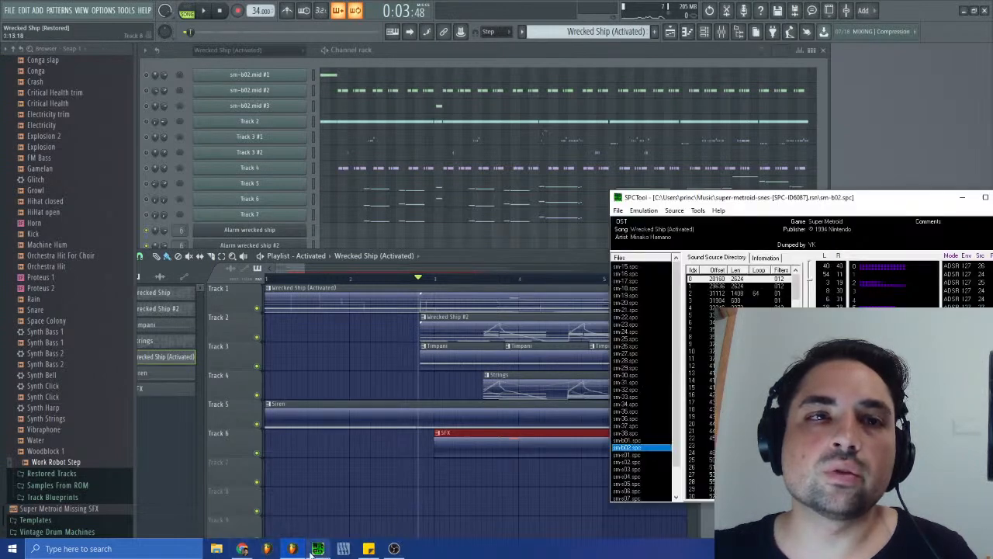
left_click(673, 211)
left_click(829, 284)
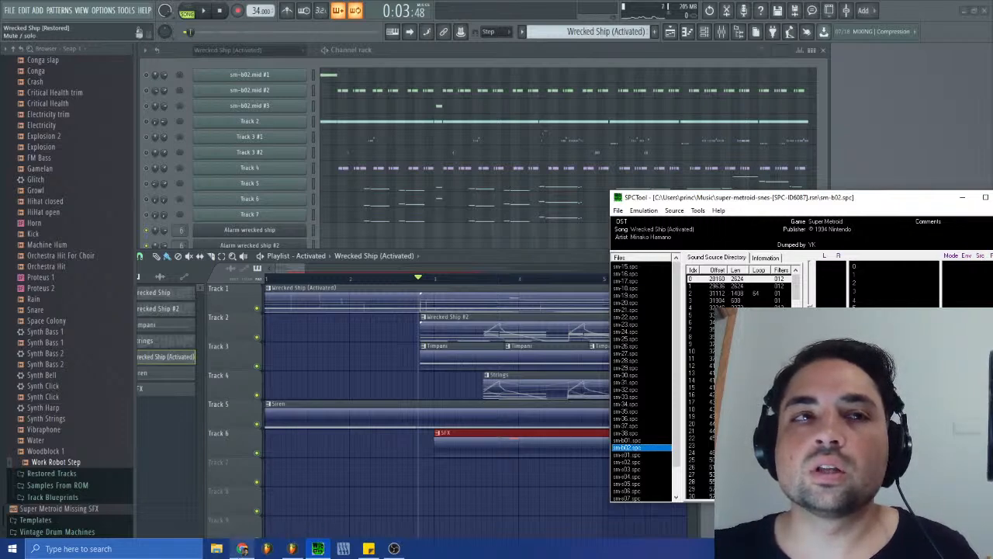
- Switch to File Explorer and open the Downloads folder
left_click(242, 549)
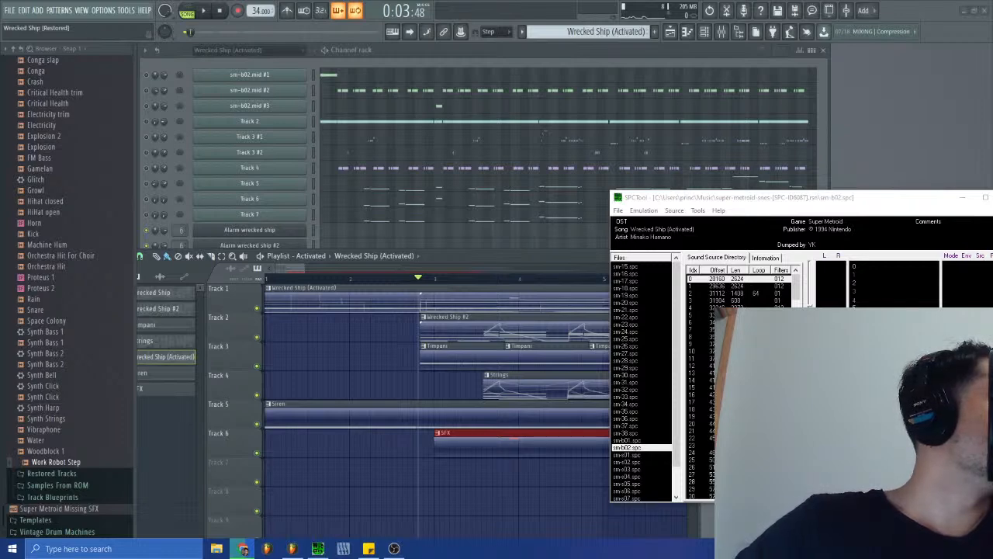
left_click(267, 548)
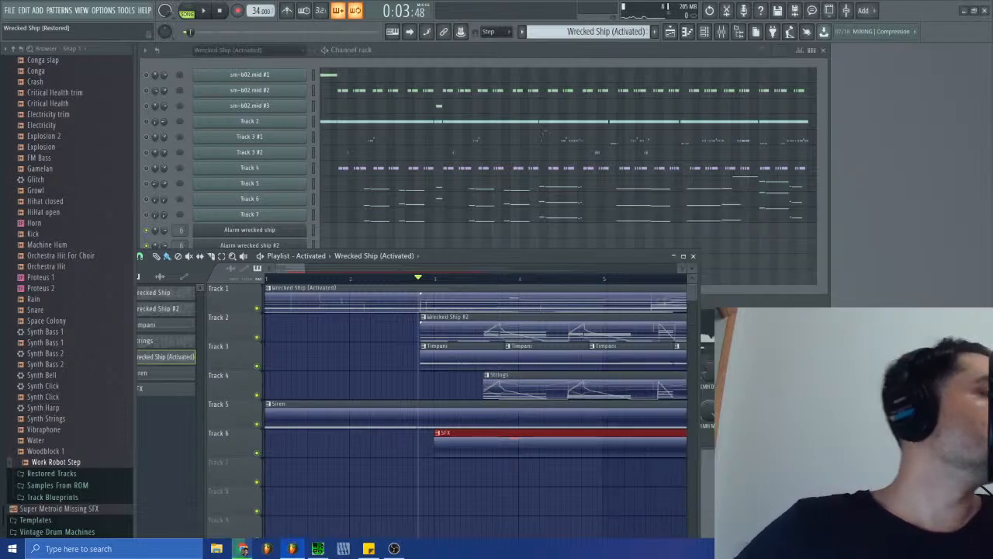
left_click(217, 548)
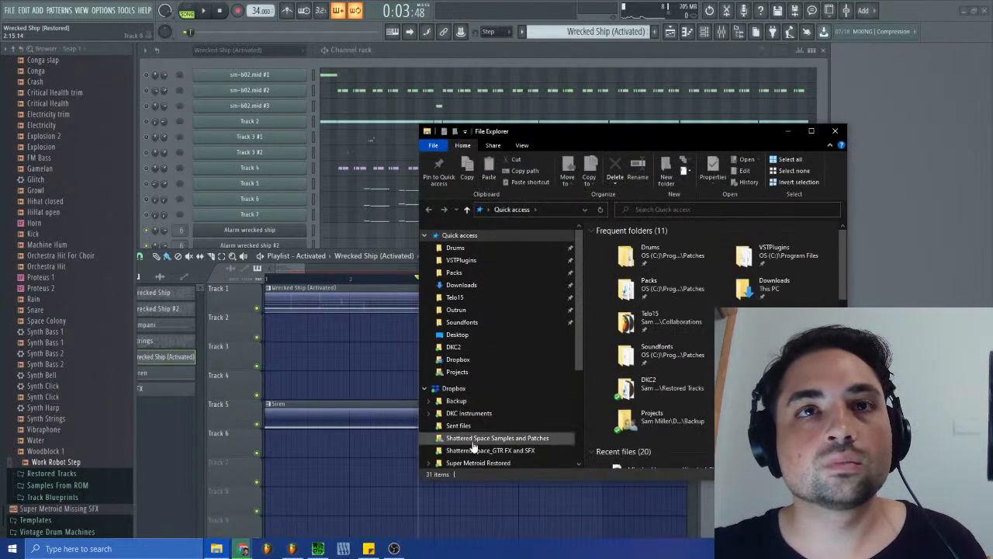
scroll(469, 435, "down", 1)
scroll(470, 438, "down", 2)
left_click(461, 421)
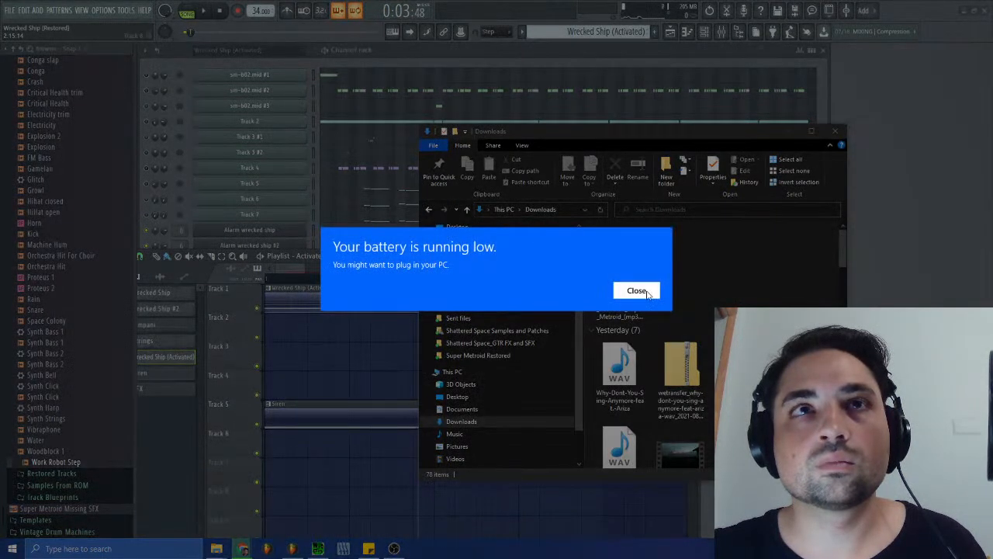
- Dismiss the low-battery notice, reopen File Explorer and place the original Wrecked Ship Activated MP3 recording on playlist Track 7
left_click(636, 291)
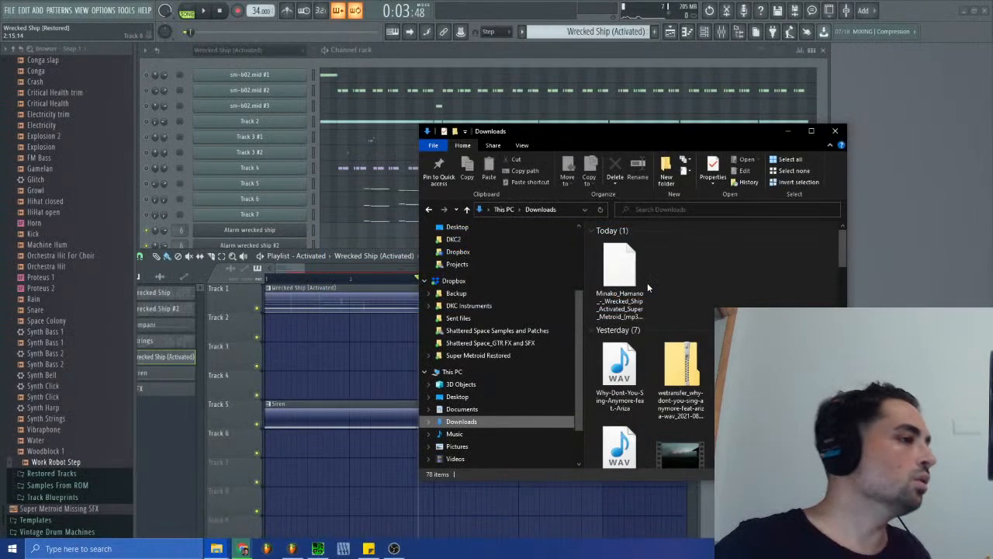
left_click(834, 131)
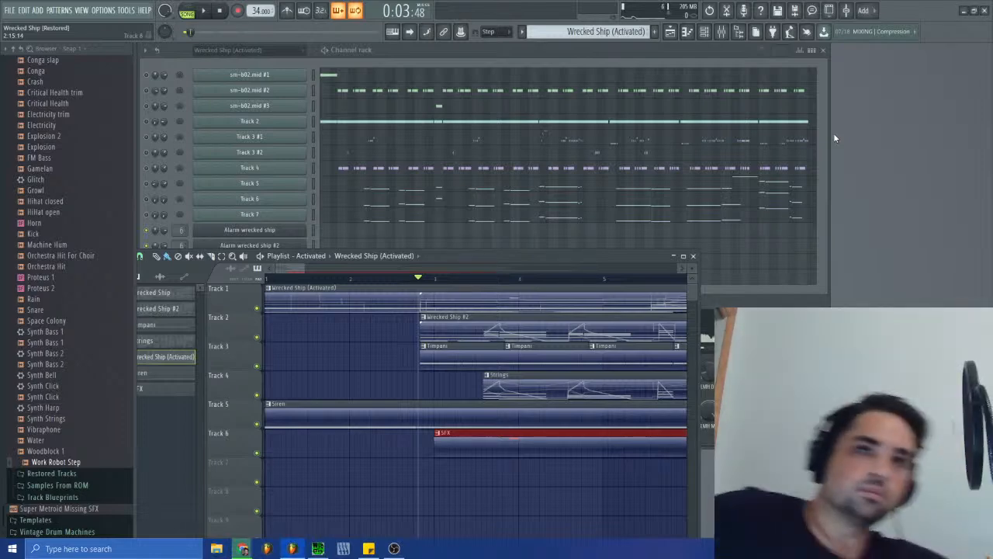
left_click(216, 549)
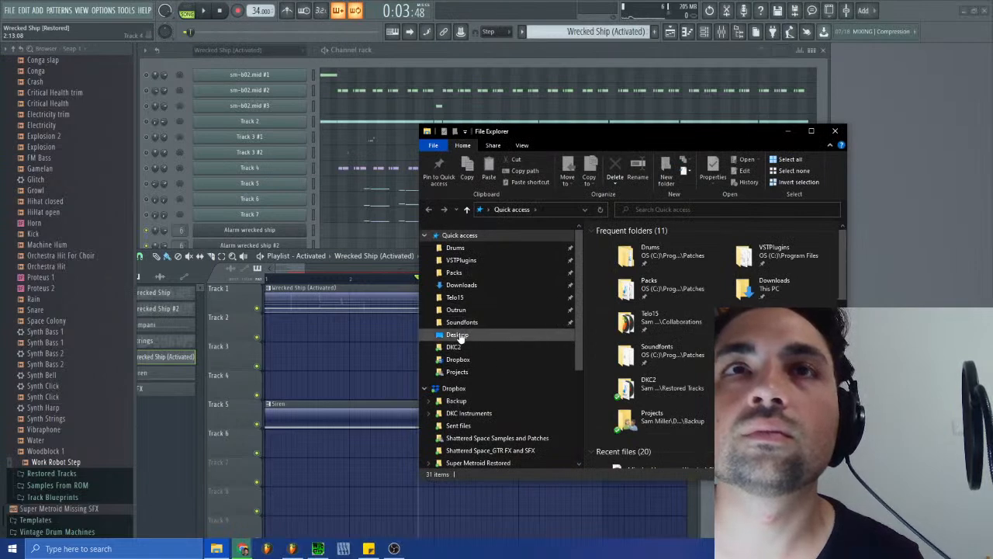
scroll(681, 385, "down", 3)
left_click(660, 358)
left_click_drag(298, 395, 266, 446)
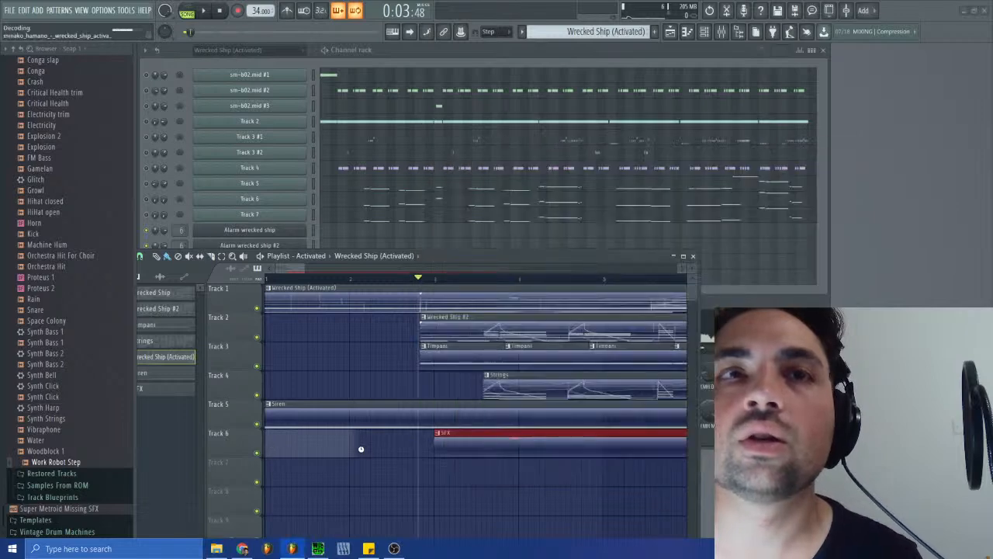
left_click_drag(360, 443, 352, 480)
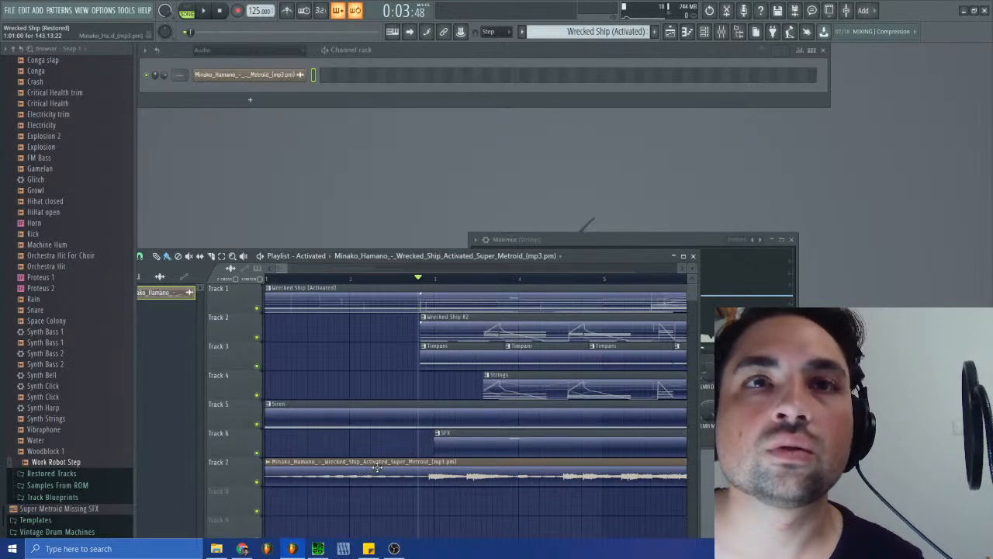
- Solo Track 7 and listen to the MP3 from several points in bars 1 and 2, ending with playback stopped
key("space")
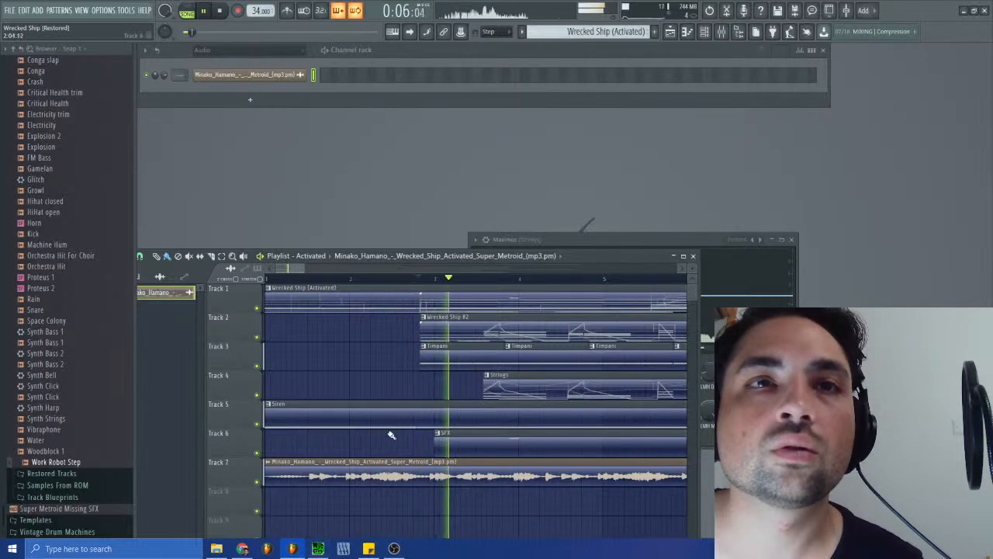
right_click(257, 481)
left_click(423, 278)
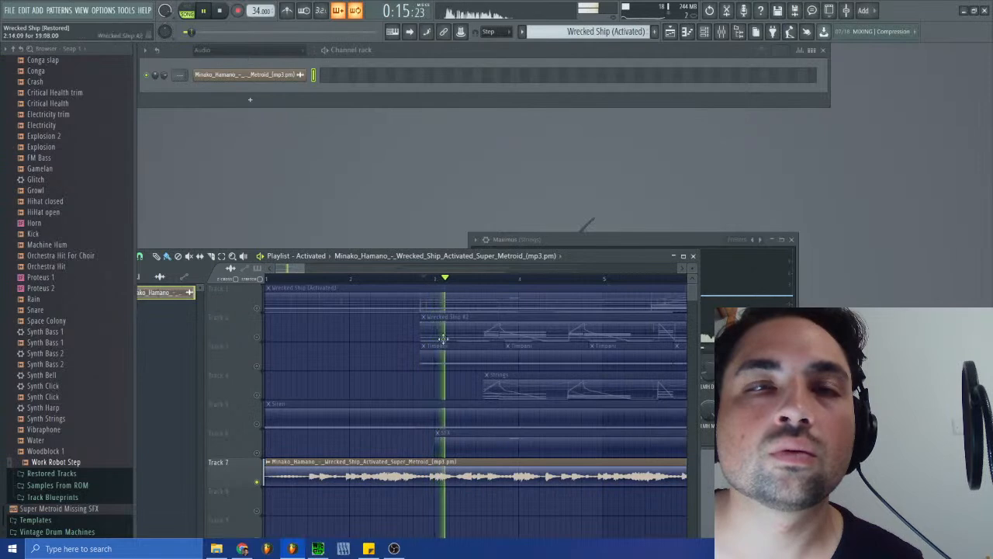
left_click(396, 278)
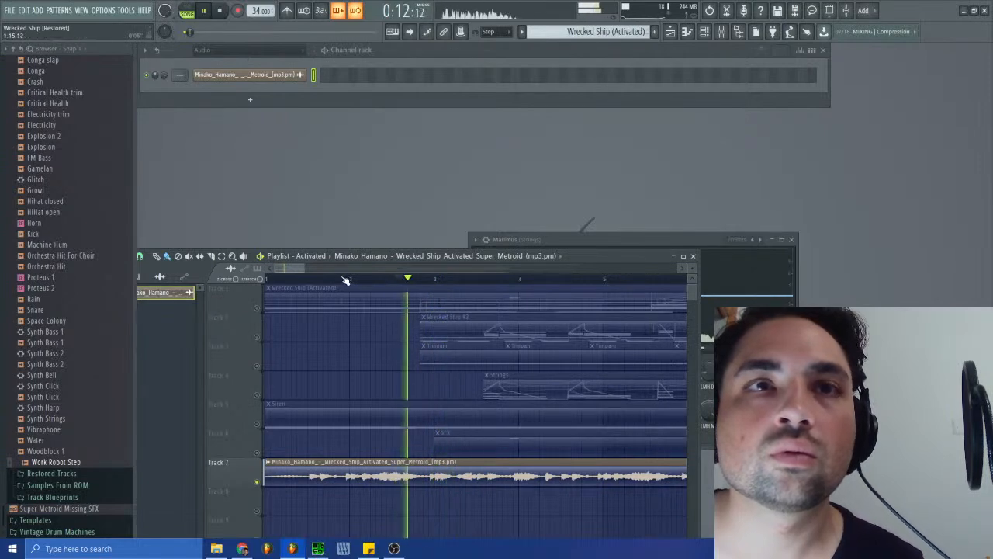
left_click(306, 280)
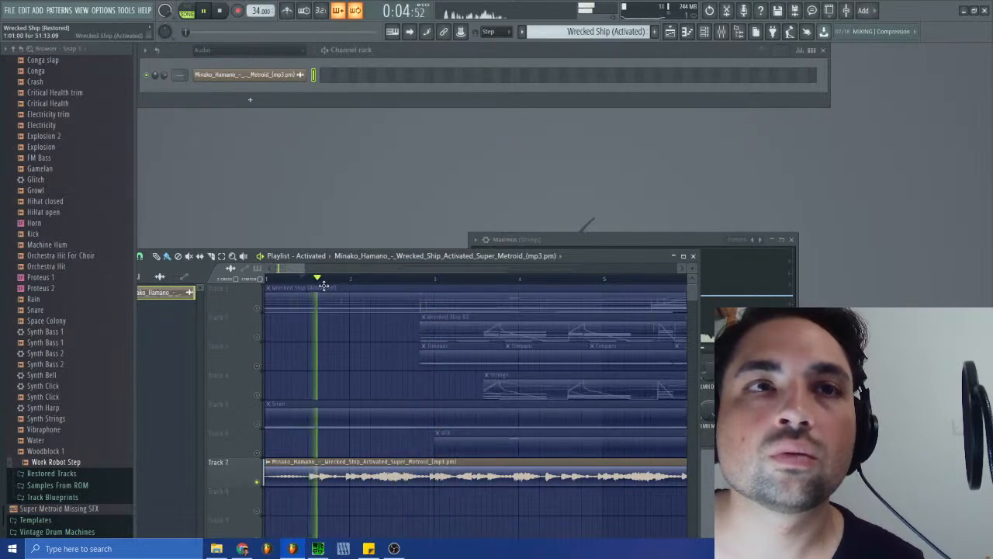
left_click(265, 279)
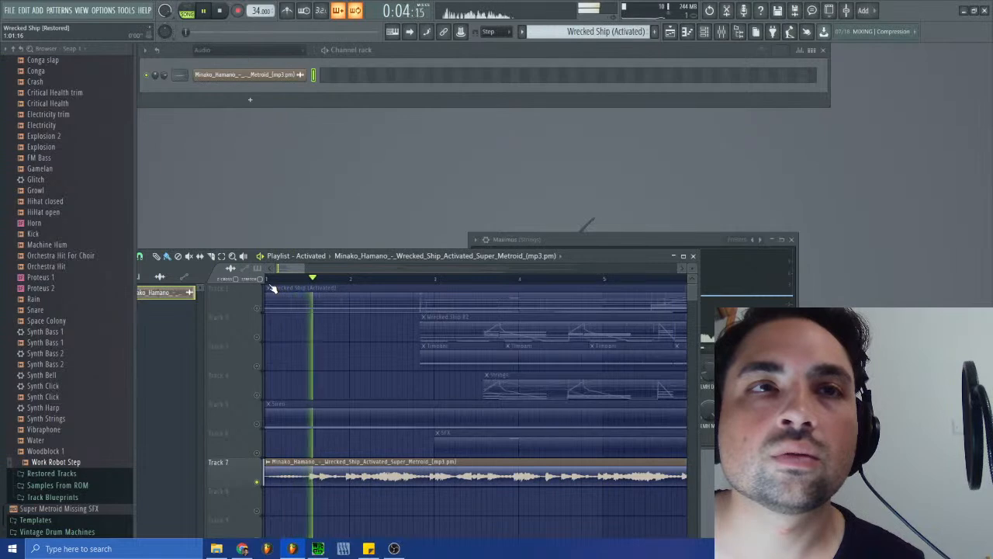
key("space")
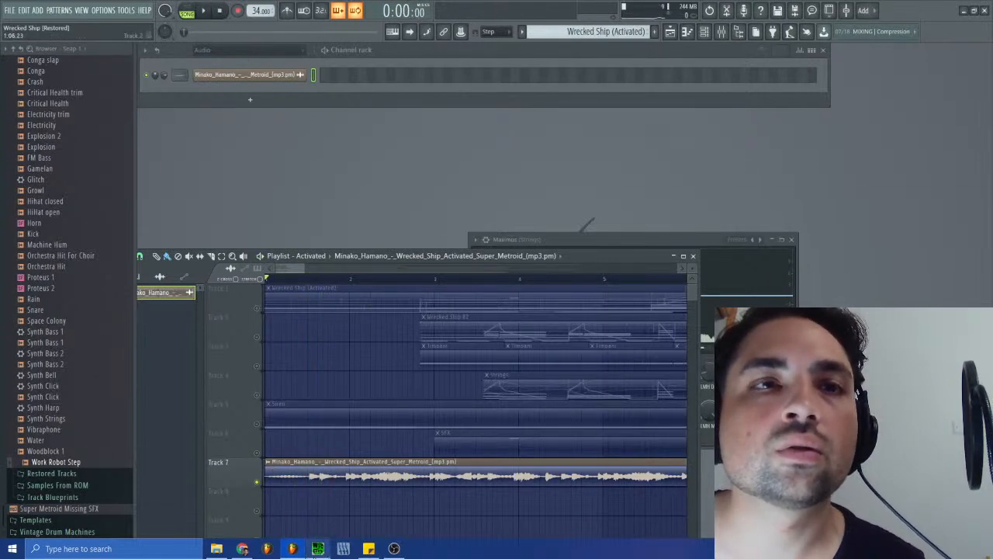
- Bring up SPCTool for reference, return to the playlist and replay the soloed MP3 from the start
left_click(315, 553)
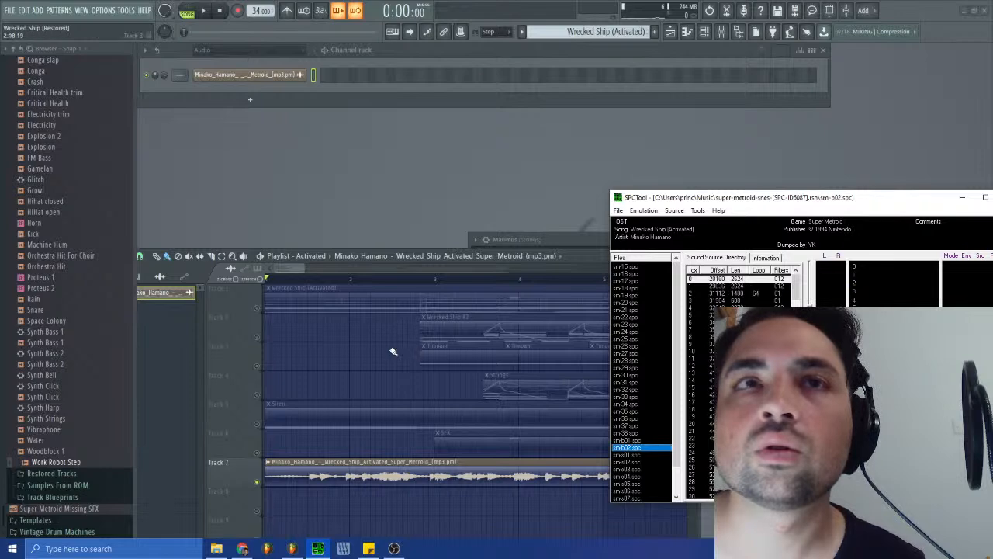
left_click(289, 271)
left_click(205, 11)
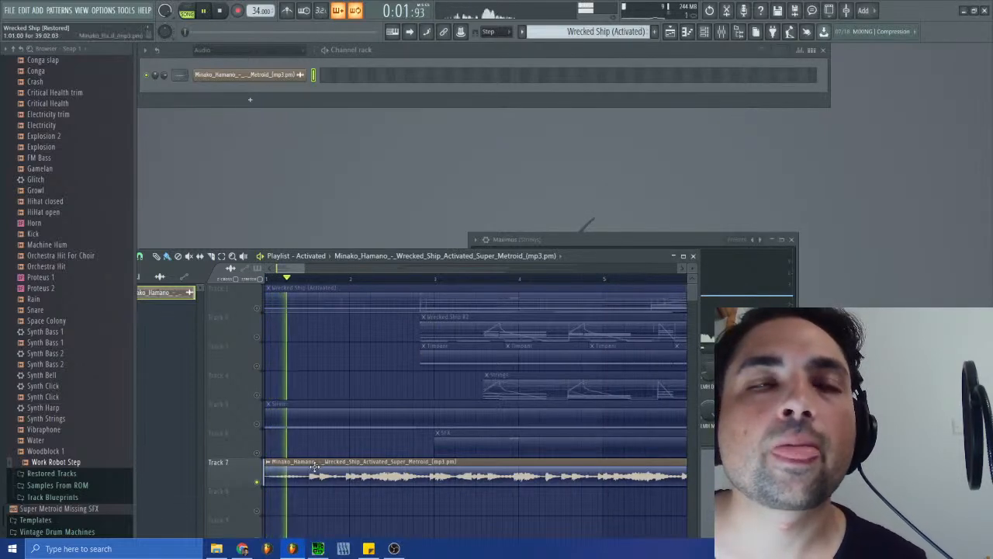
left_click(220, 11)
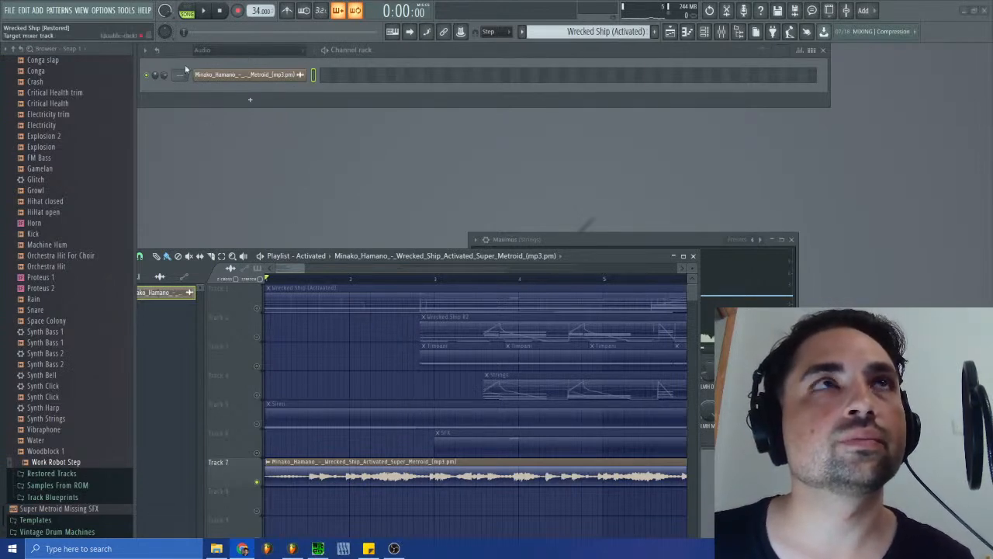
- Unmute all the playlist tracks and play the arrangement from the start together with the MP3
left_click(212, 12)
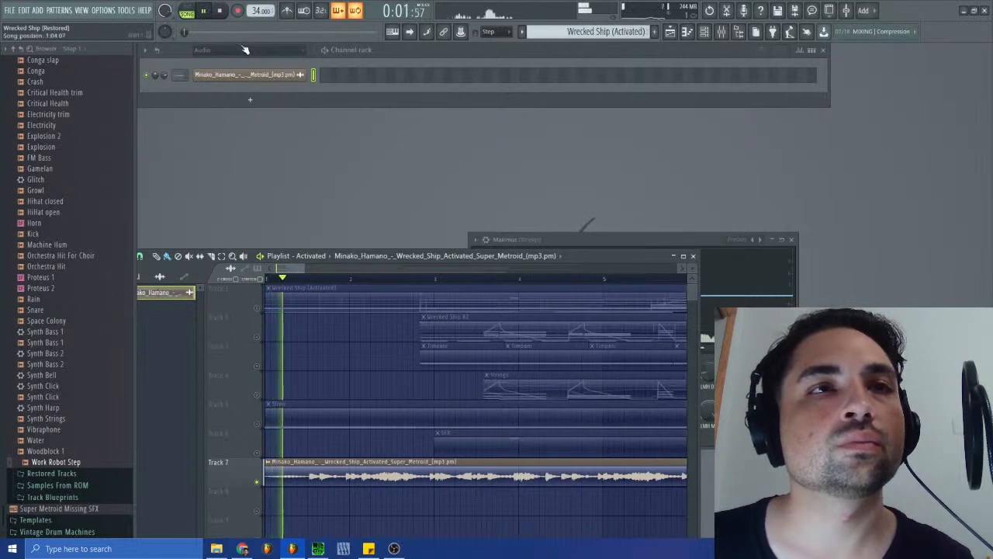
left_click(257, 425)
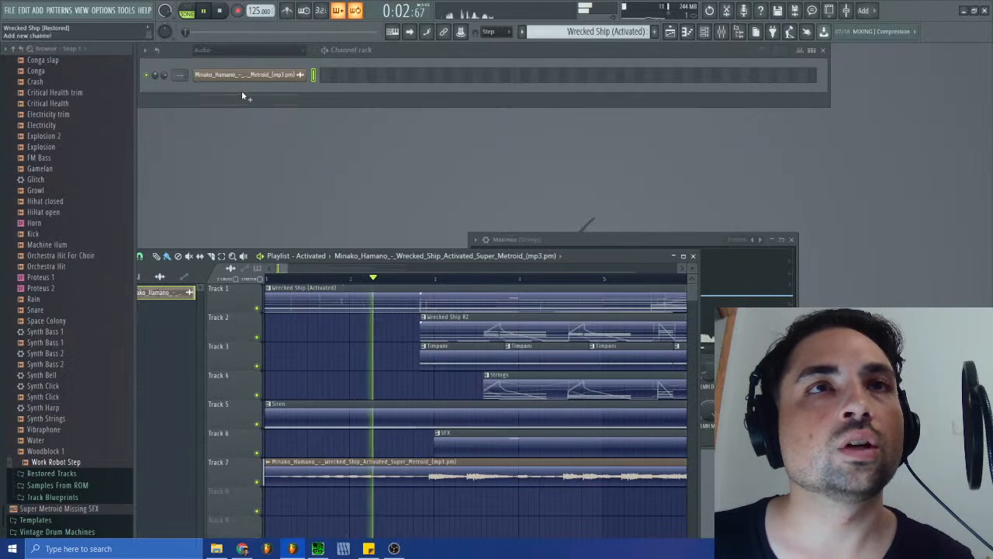
left_click(222, 10)
left_click(208, 13)
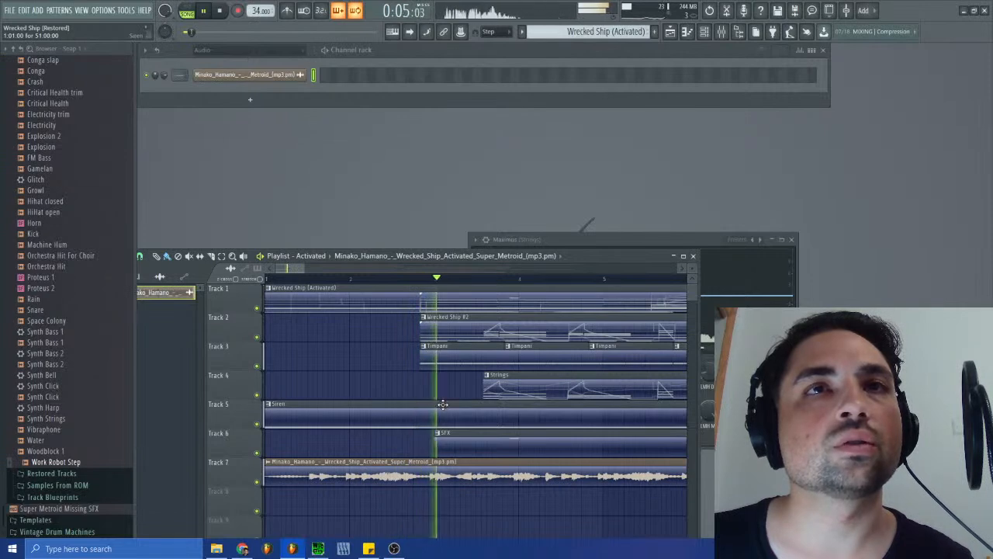
left_click(220, 11)
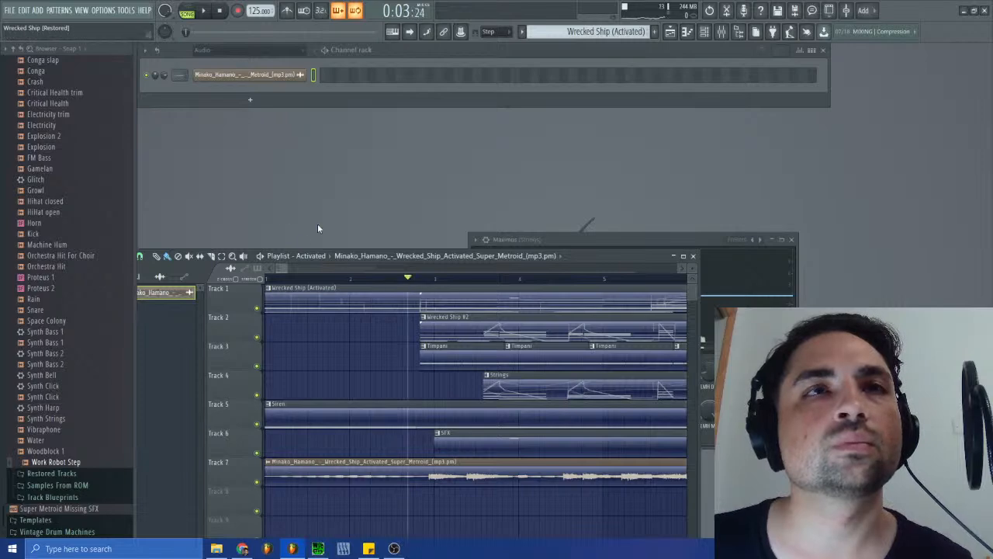
left_click(207, 11)
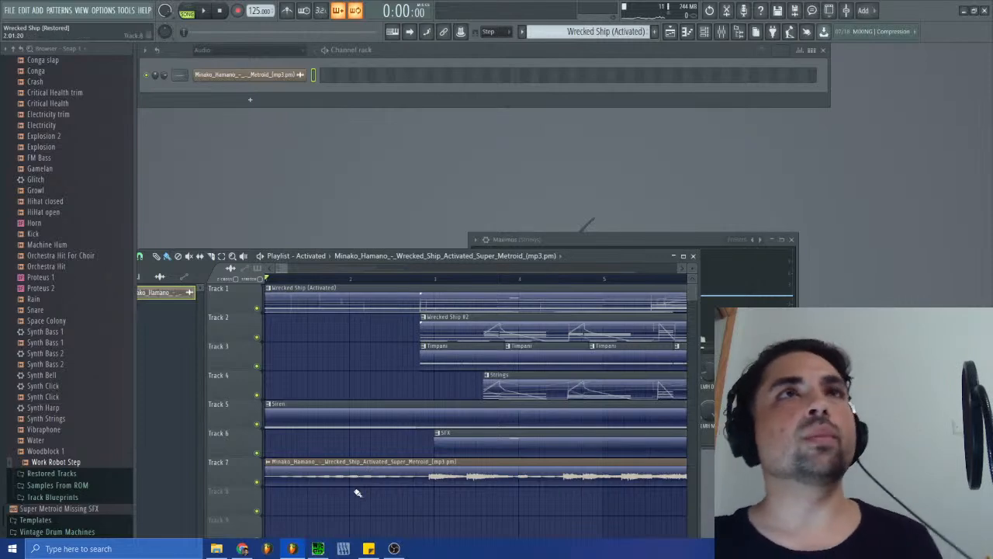
- Select the Wrecked Ship #2 pattern, switch the playlist to the original Arrangement and play it to check the tempo
left_click(590, 30)
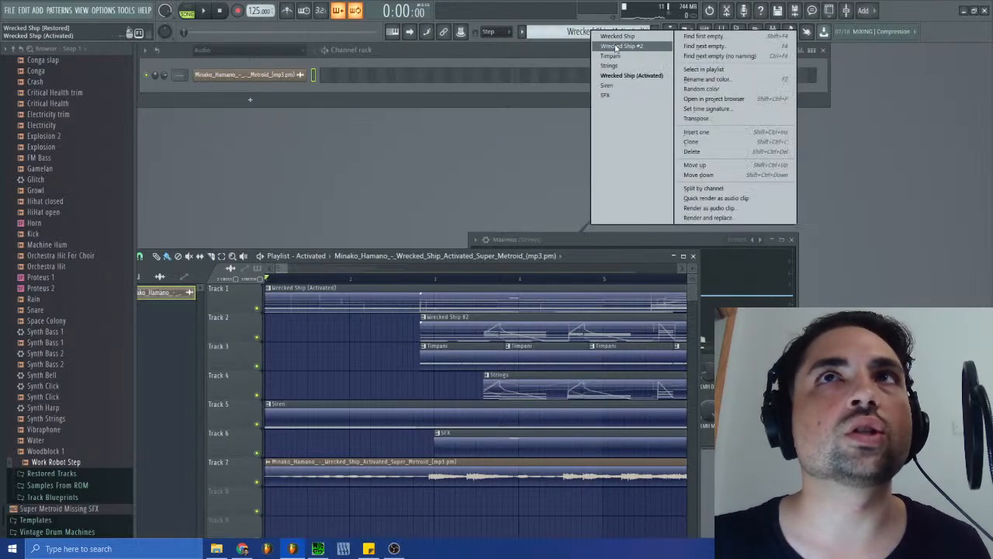
left_click(614, 47)
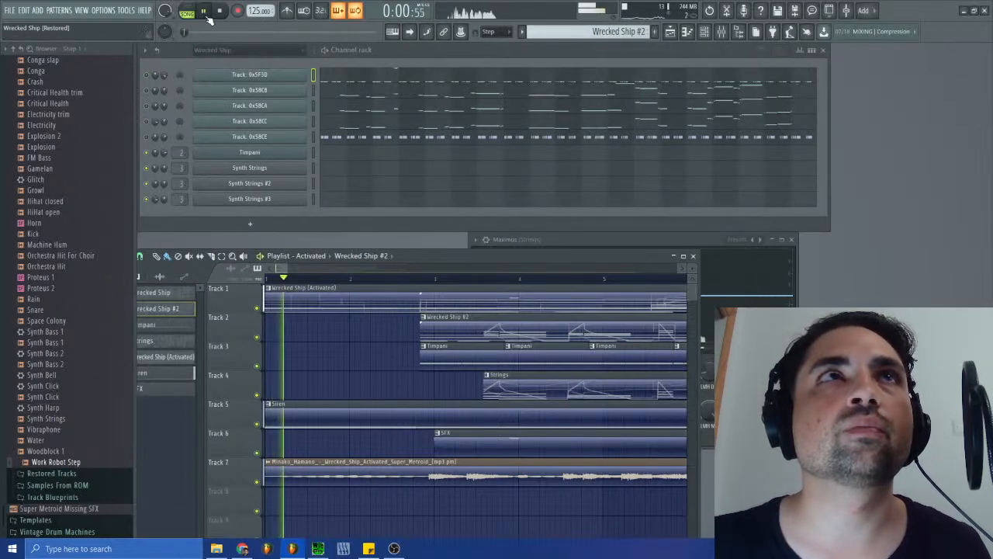
left_click(309, 257)
left_click(314, 278)
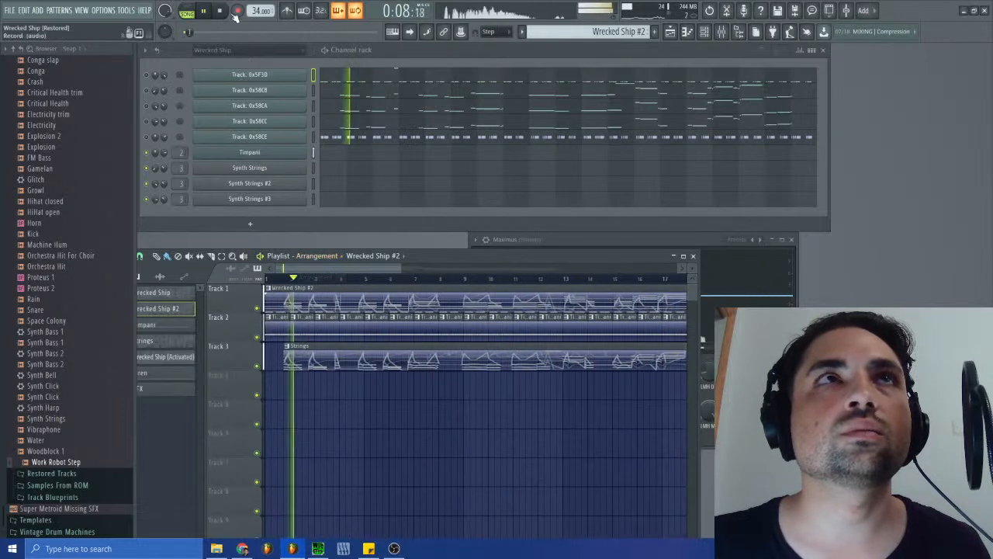
left_click(204, 10)
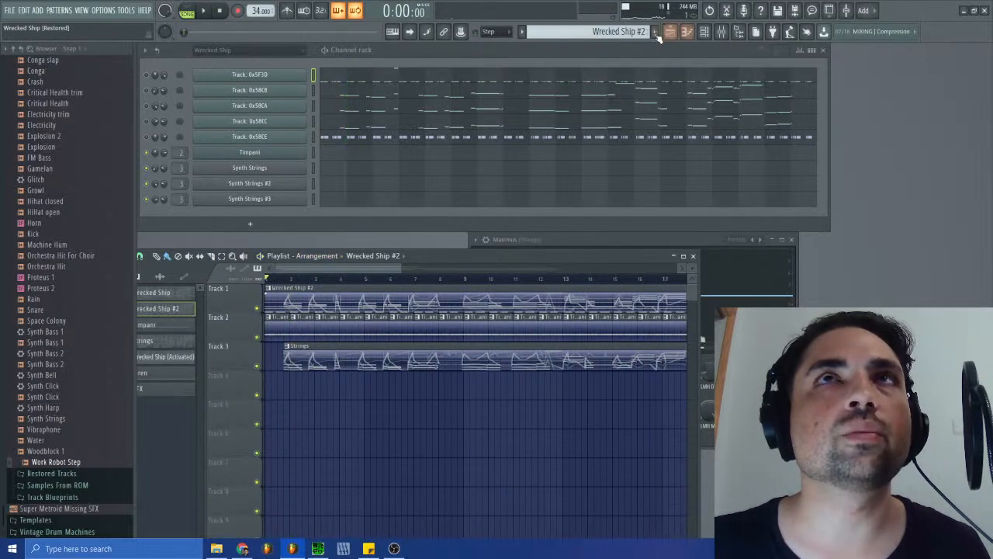
- Open the tempo event editor and compare the Wrecked Ship #2 and Wrecked Ship (Activated) patterns' tempo events
right_click(262, 11)
left_click(279, 16)
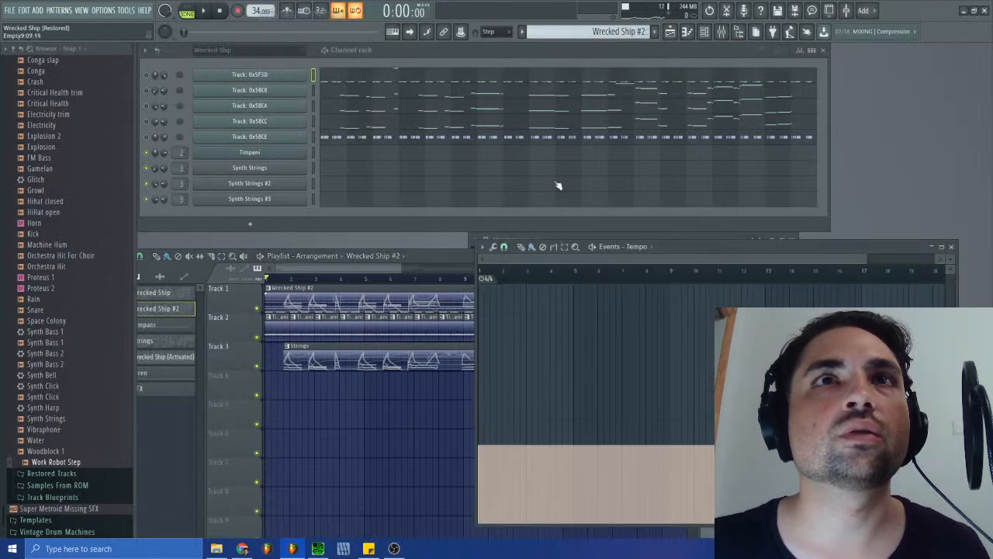
scroll(630, 31, "down", 3)
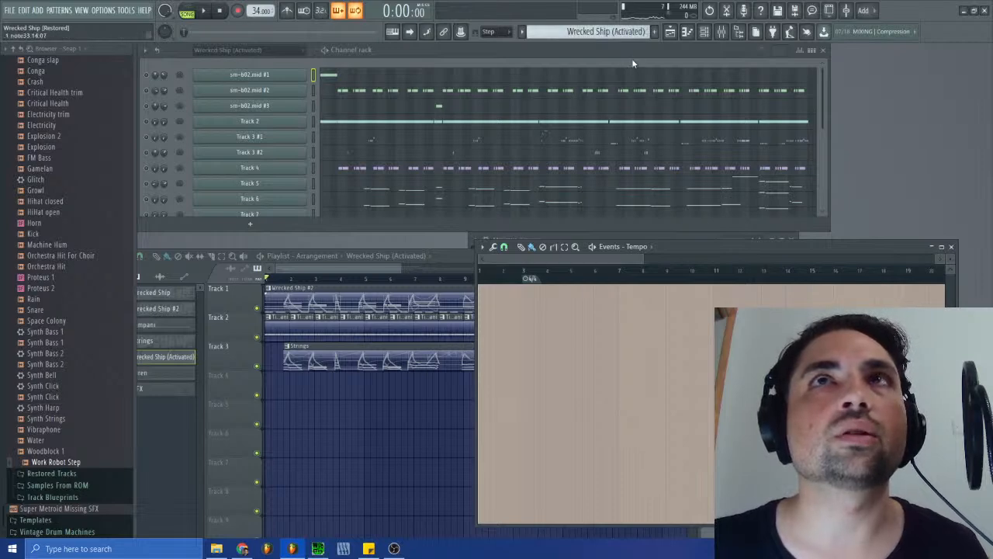
- Play the Wrecked Ship (Activated) pattern in pattern mode and switch the playlist back to the Activated arrangement
left_click(202, 12)
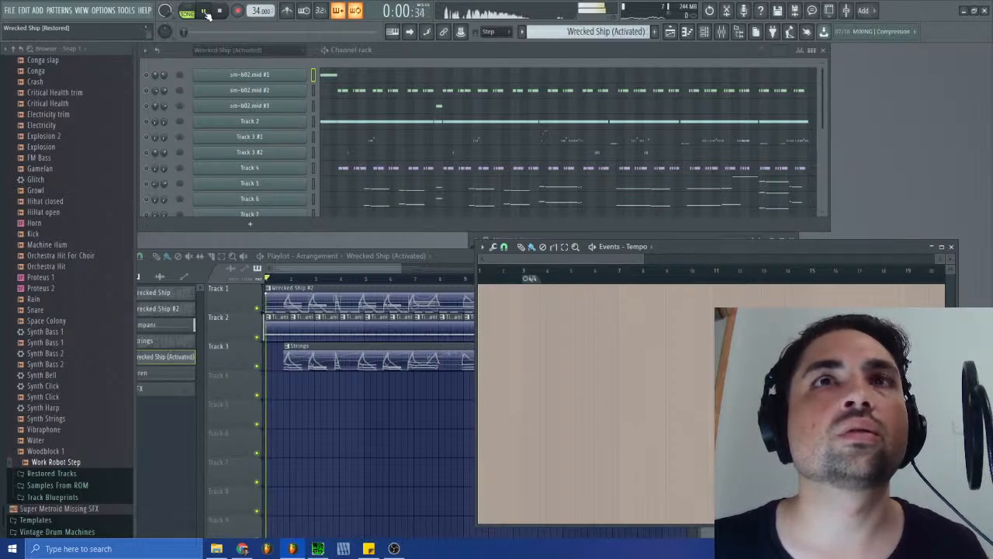
left_click(188, 13)
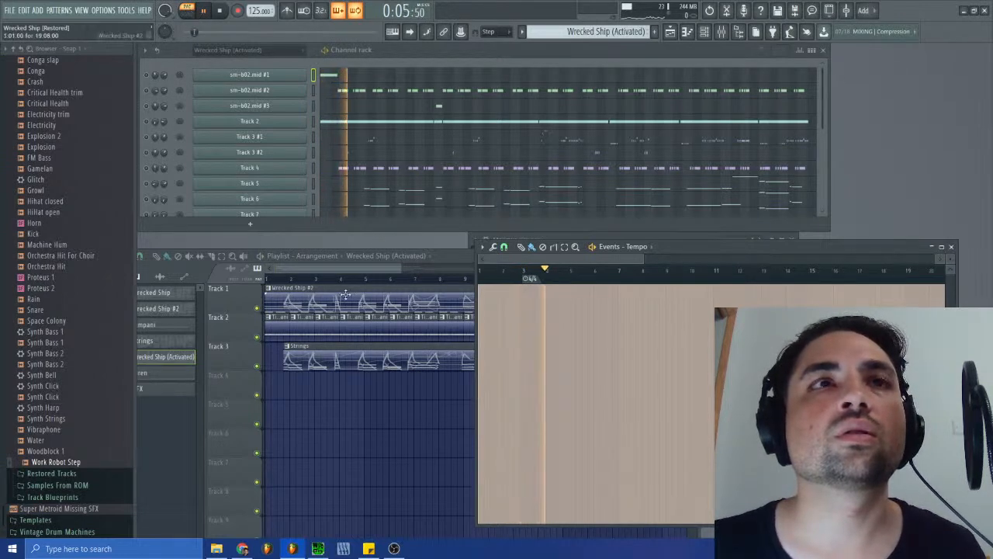
left_click(332, 257)
left_click(312, 289)
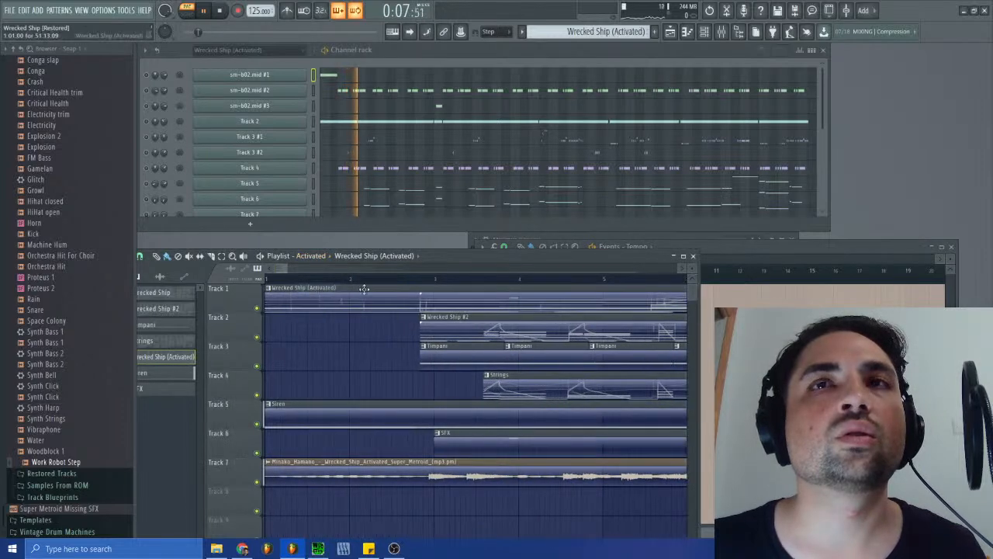
- Play the Activated arrangement in song mode past bar 3 and select the Wrecked Ship #2 clip on Track 2
left_click(187, 12)
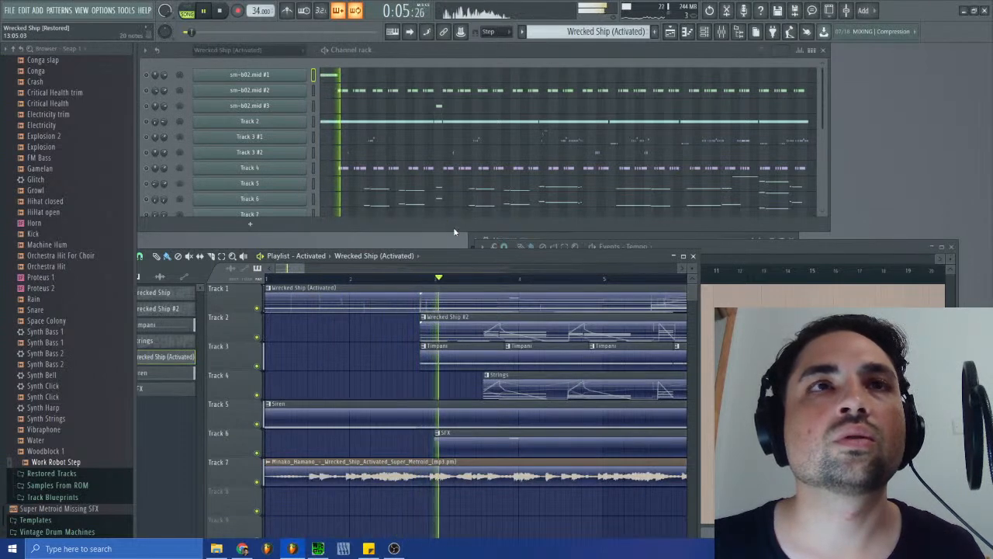
left_click(440, 334)
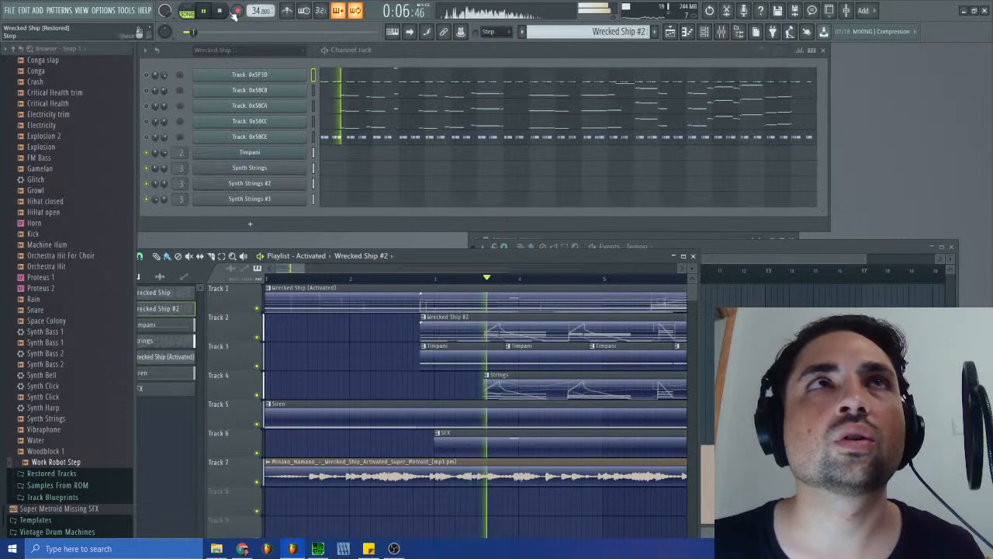
key("space")
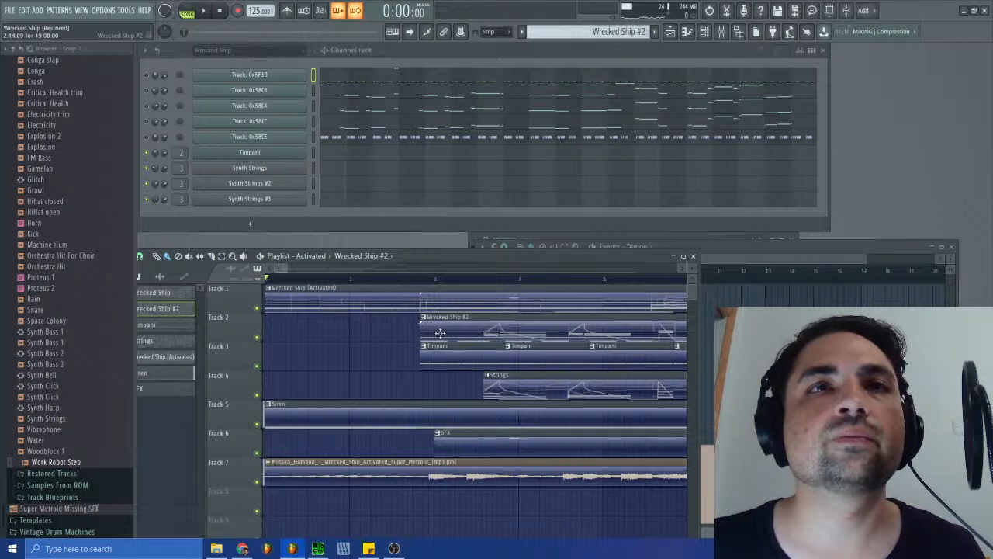
- Play the Wrecked Ship (Activated) pattern in pattern mode and compare the tempo events of Wrecked Ship #2 with the other patterns
left_click(526, 291)
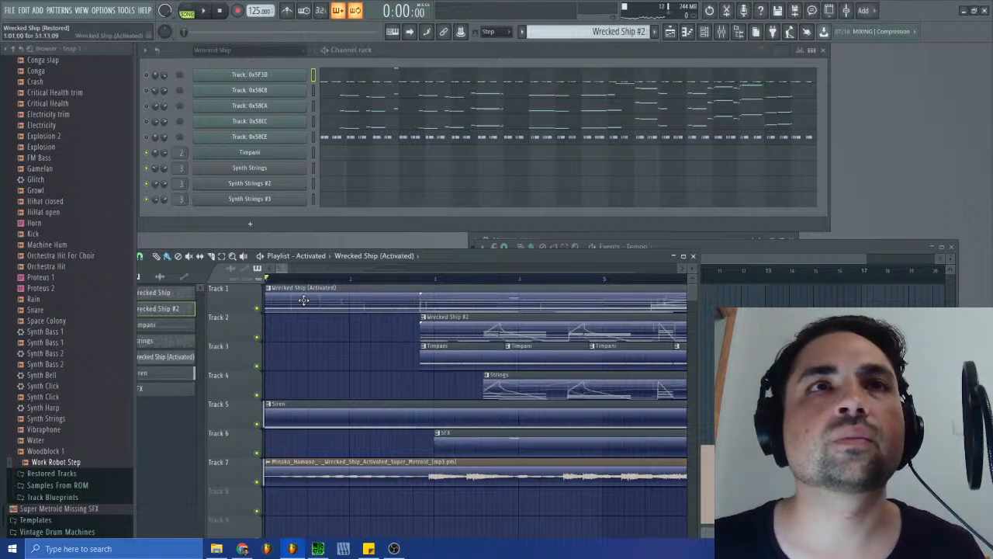
left_click(221, 12)
left_click(438, 332)
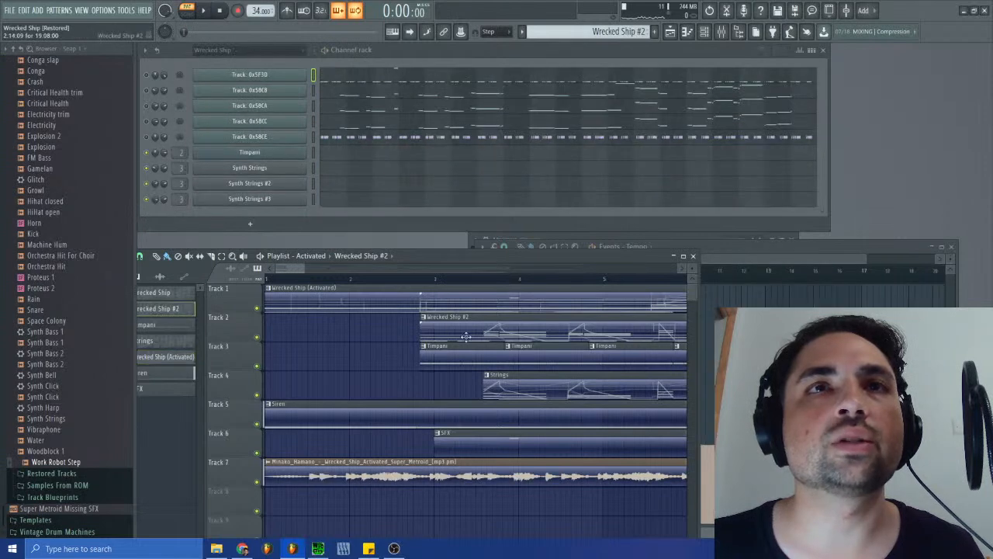
left_click(793, 266)
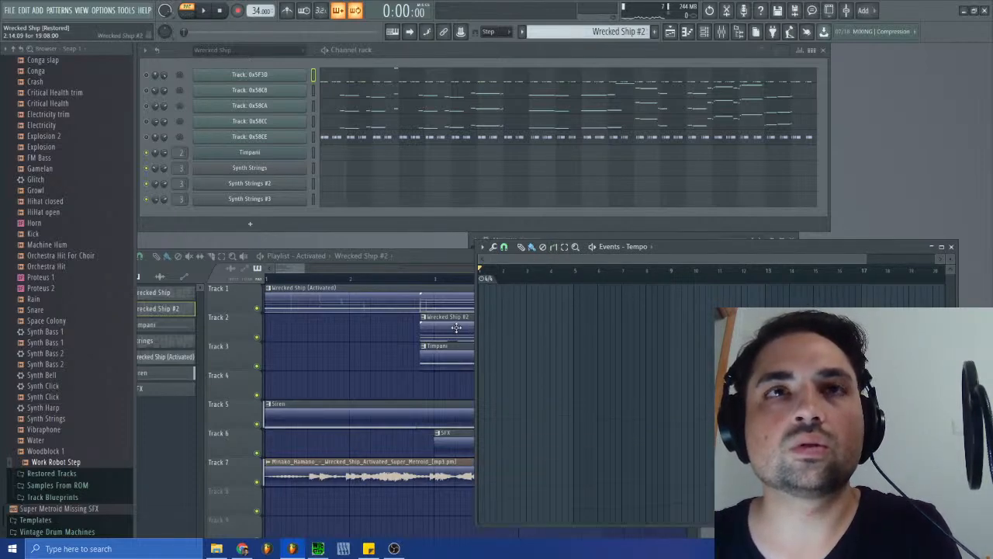
left_click(443, 353)
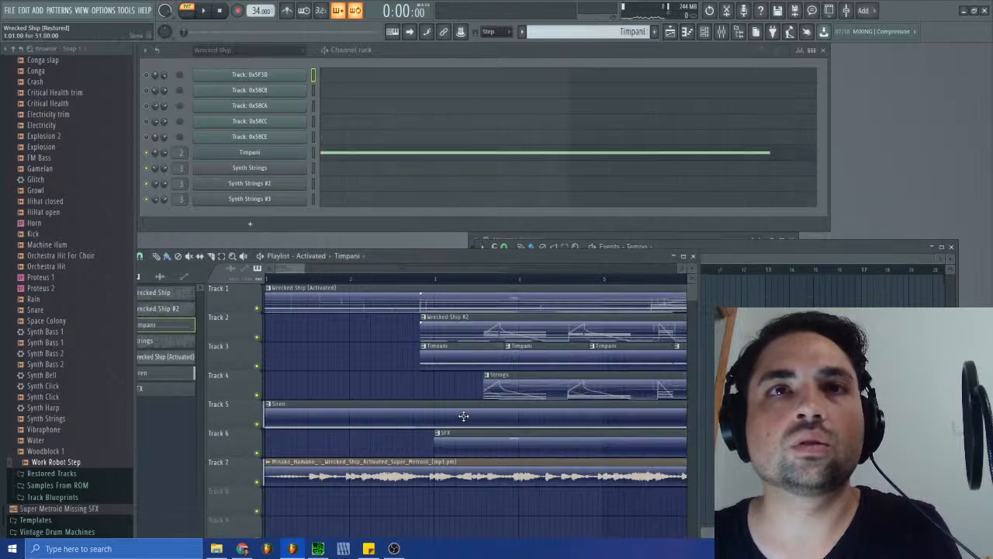
left_click(464, 416)
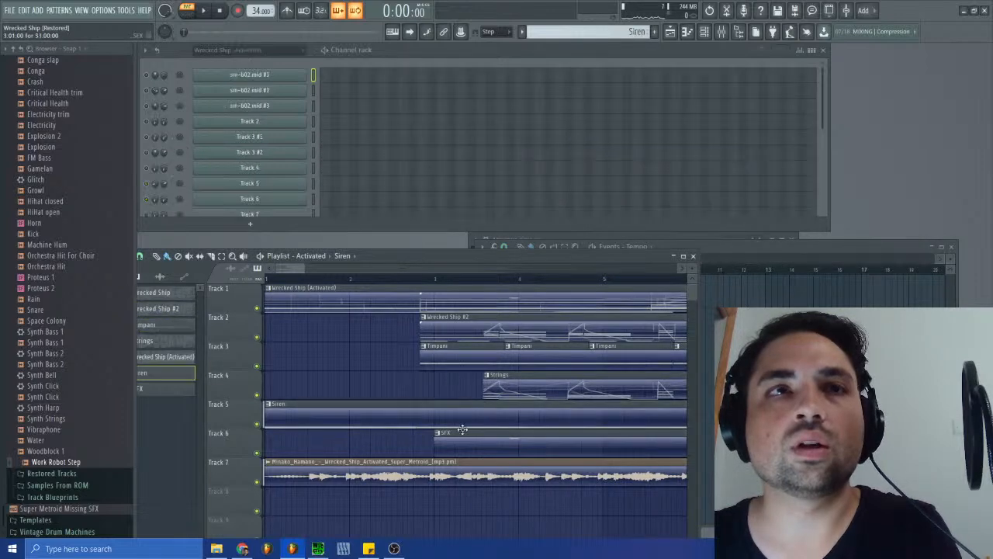
- Switch back to song mode and play the Activated arrangement from the start to about bar 4
left_click(191, 16)
key("space")
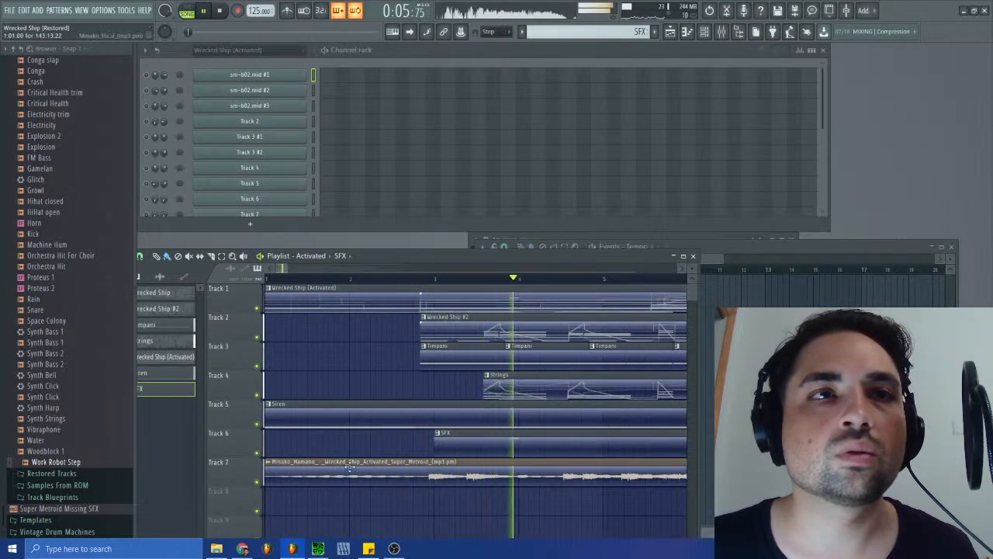
key("space")
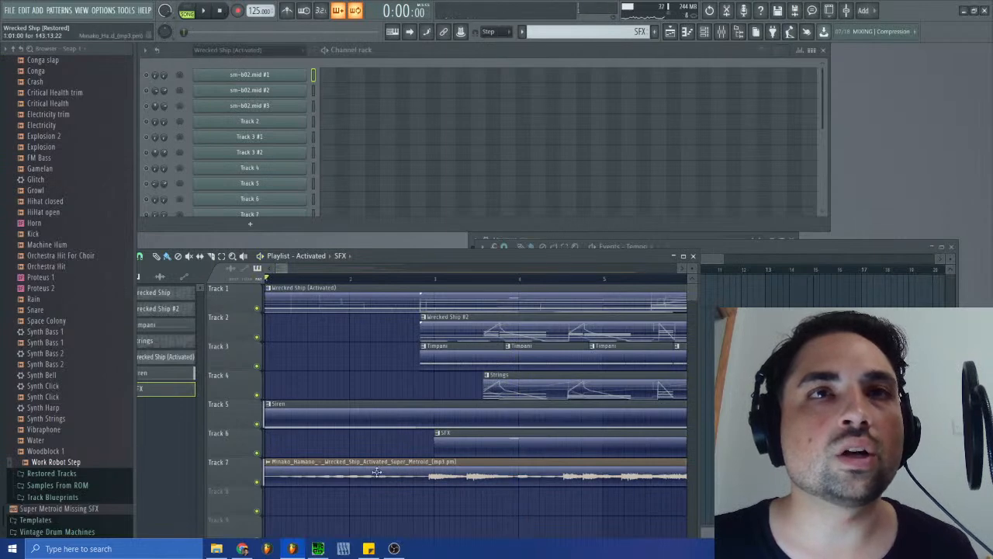
- Raise the Trim amount in the precomputed effects of the reference recording's audio clip on Track 7
double_click(290, 466)
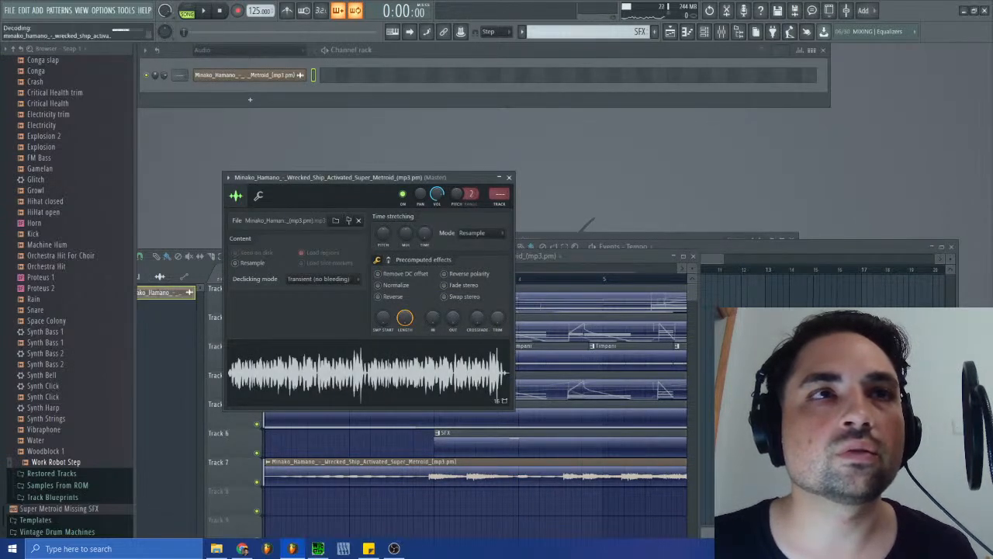
left_click_drag(497, 318, 506, 327)
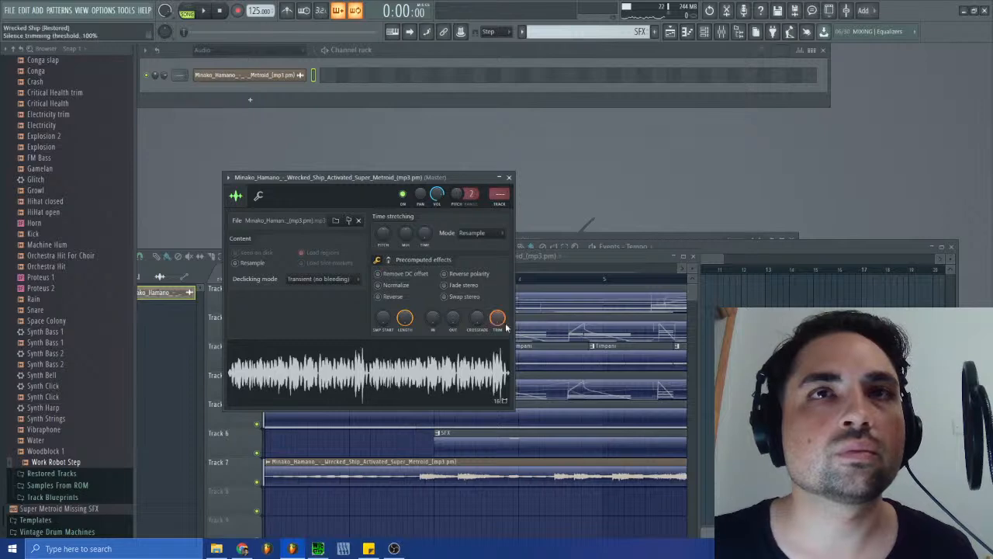
left_click(508, 178)
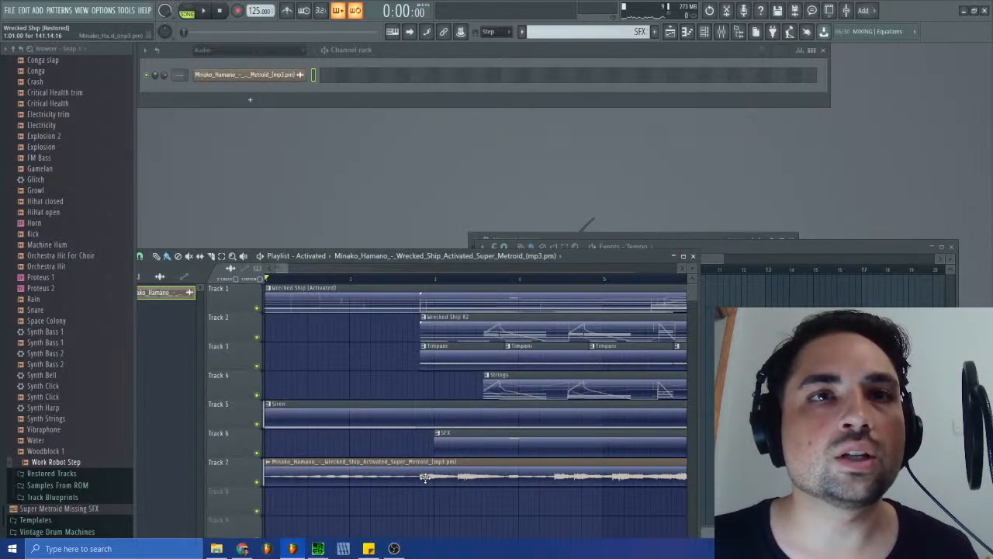
- Mute the reference recording on Track 7 and play the start of the arrangement twice without it
left_click(264, 482)
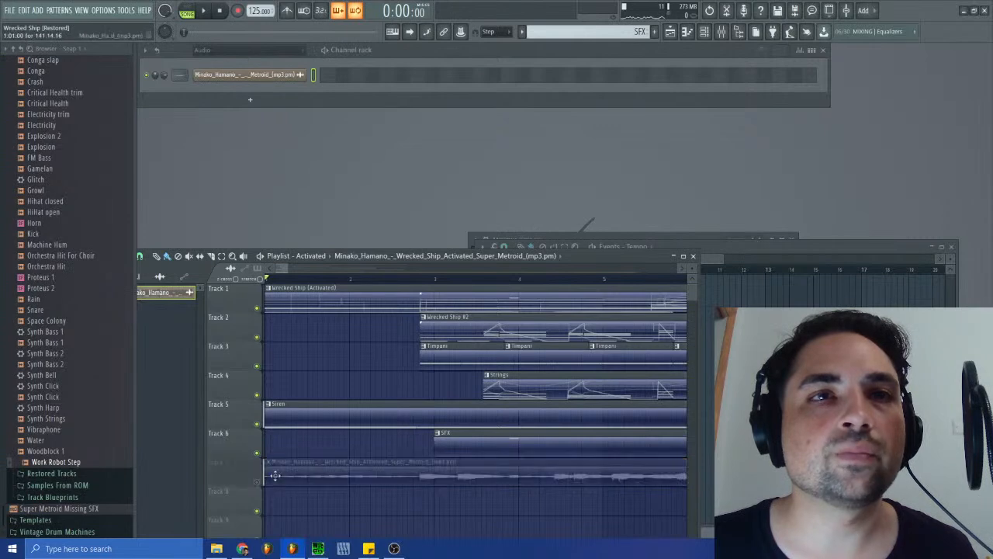
left_click(208, 11)
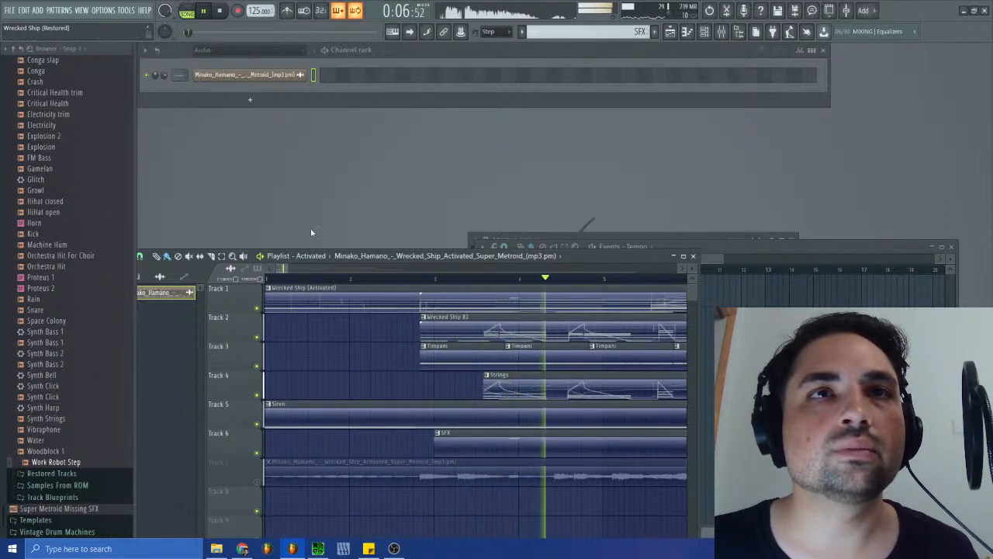
left_click(221, 11)
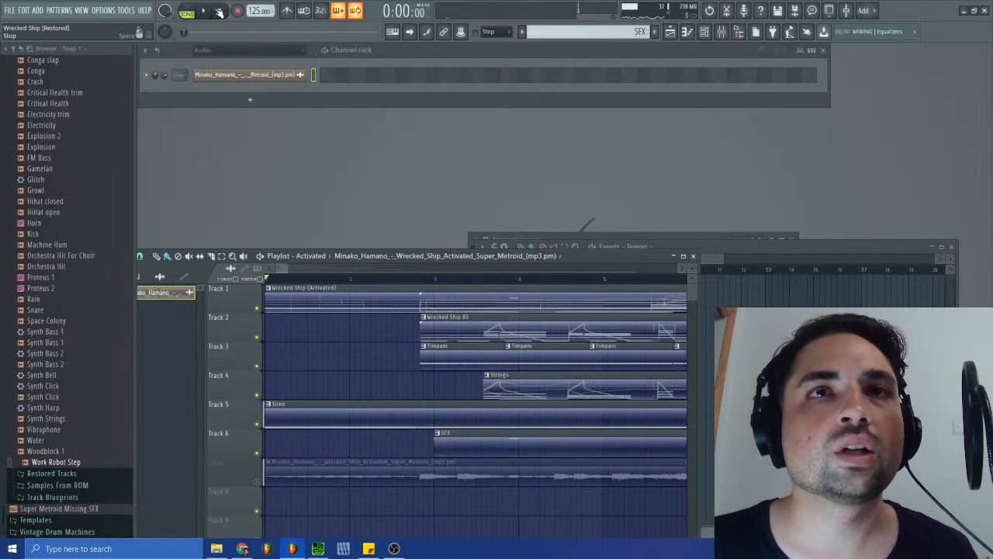
left_click(205, 11)
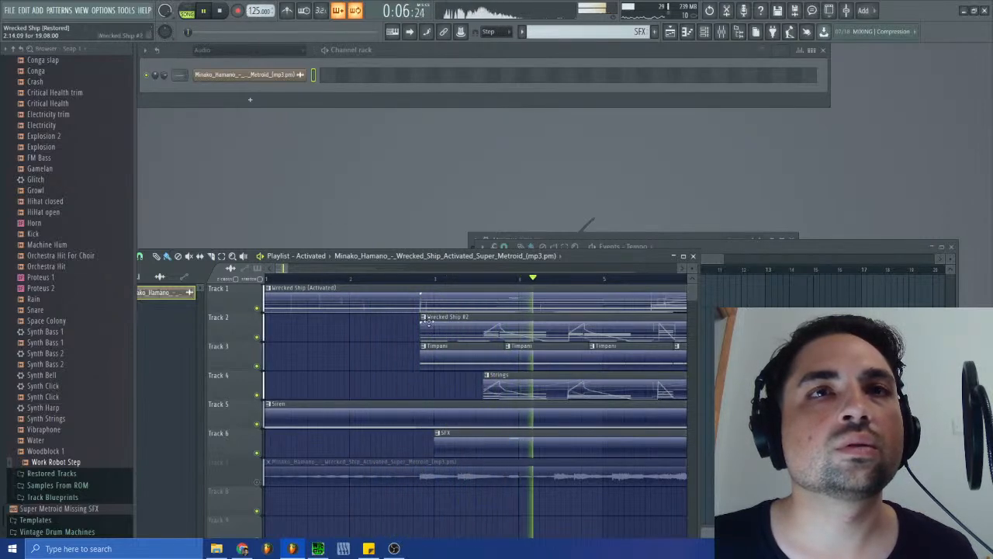
left_click(220, 13)
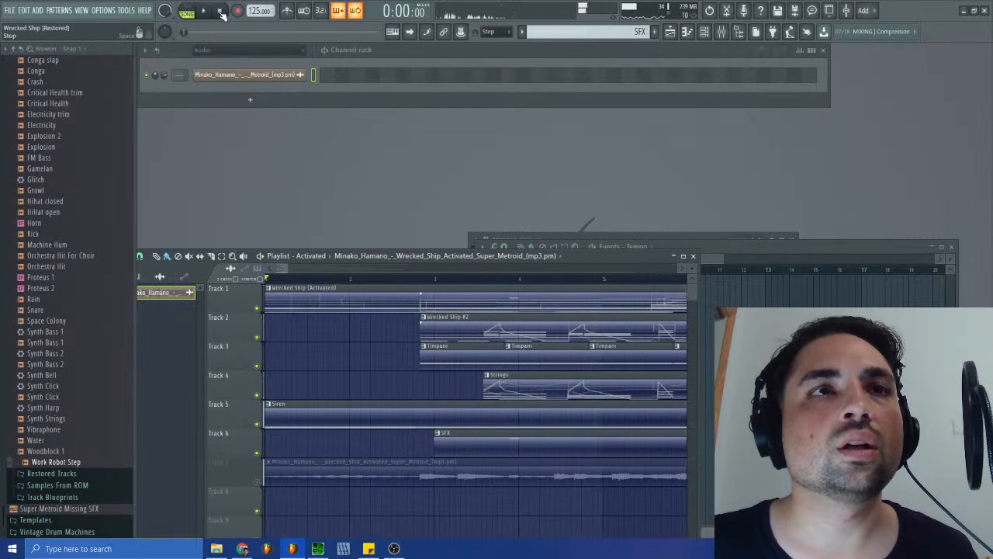
- Select the Wrecked Ship (Activated) clip, close the tempo event editor, reopen the playlist and play the arrangement's opening bars
left_click(338, 299)
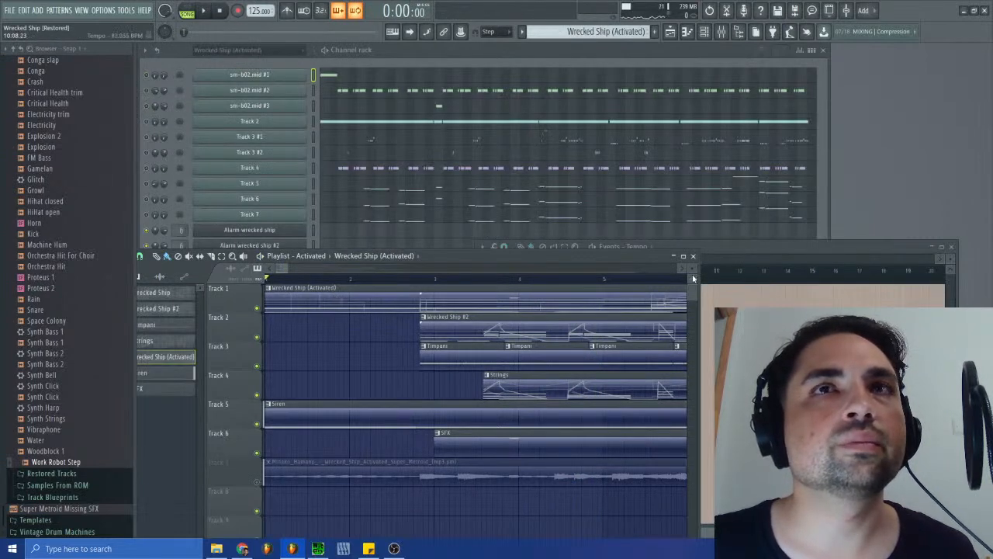
left_click(693, 256)
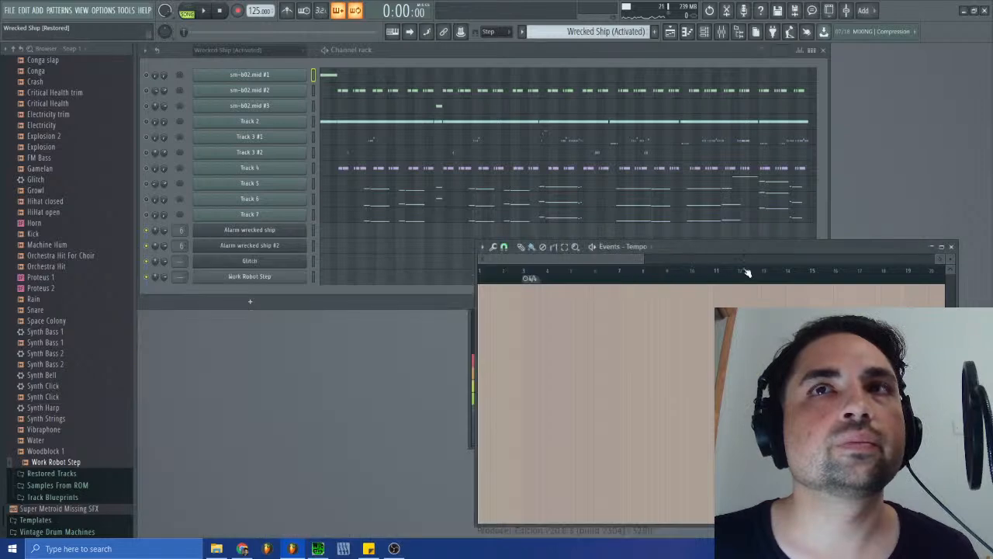
left_click(952, 247)
left_click(672, 31)
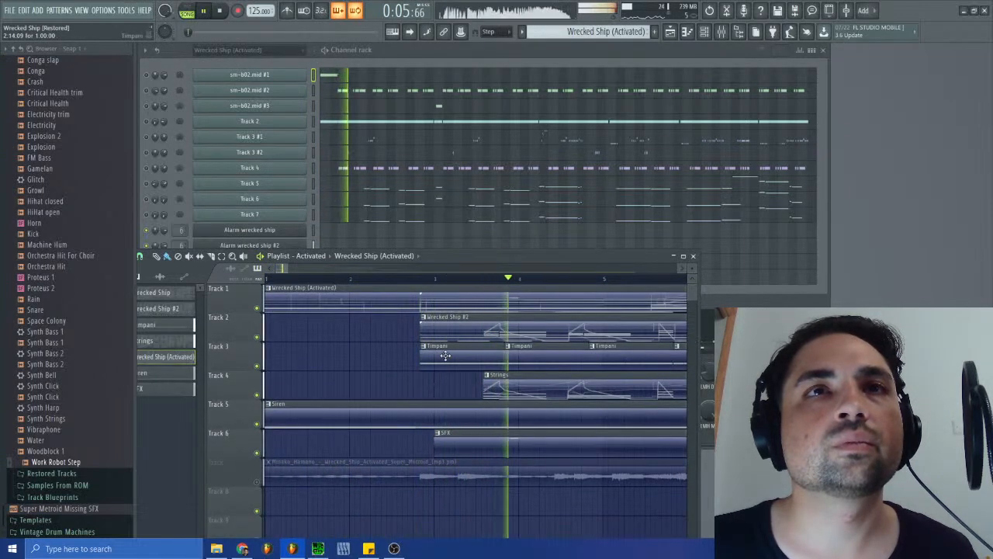
left_click(220, 11)
- Delete the Wrecked Ship #2 clip from Track 2 and replay the arrangement, including the passage just before bar 3
left_click(469, 324)
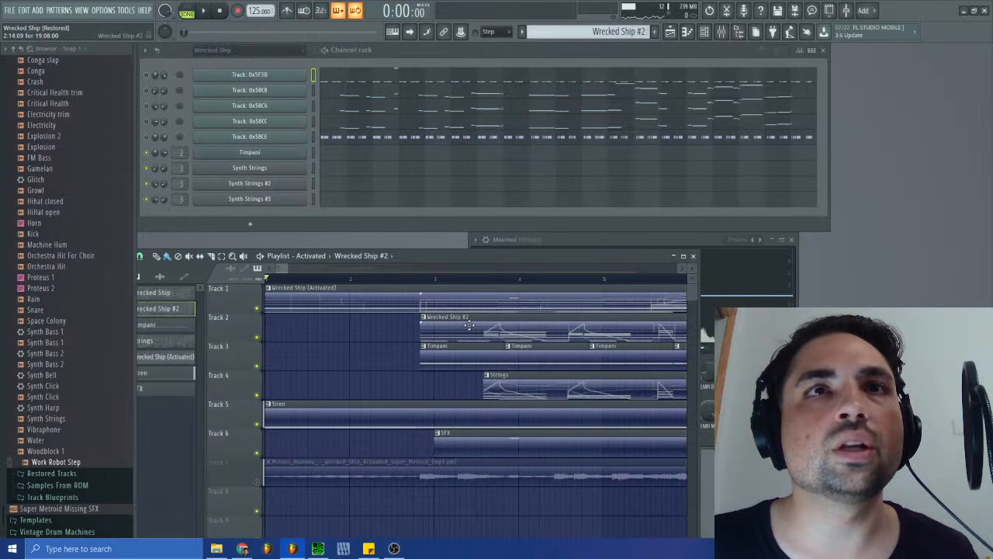
right_click(470, 325)
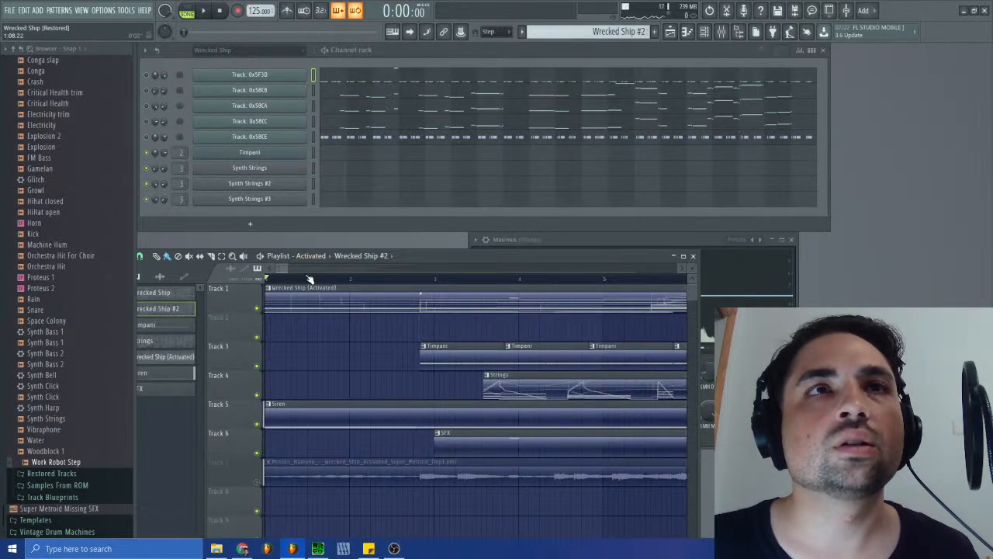
mouse_move(287, 271)
left_mouse_down()
mouse_move(450, 270)
mouse_move(285, 269)
left_mouse_up()
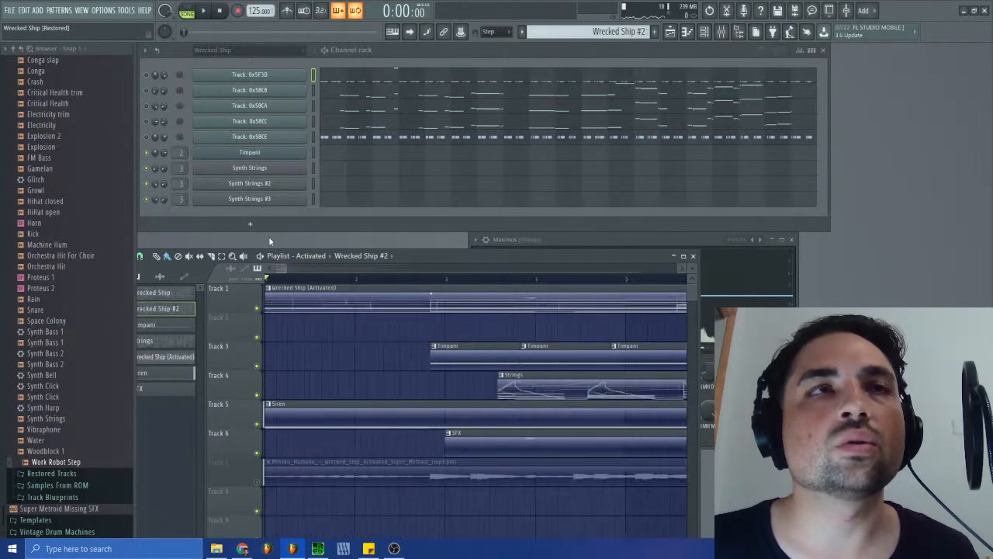
left_click(205, 11)
left_click(425, 279)
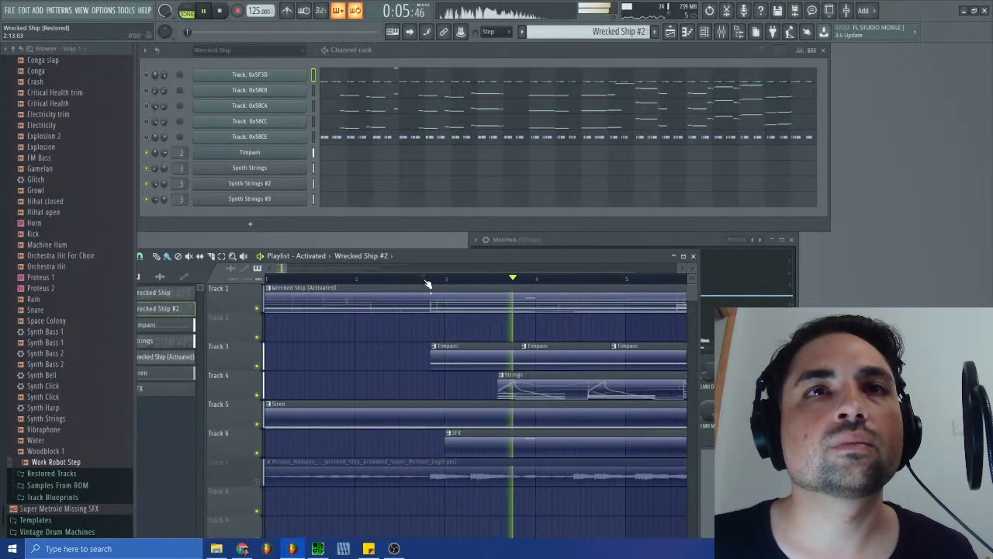
key("space")
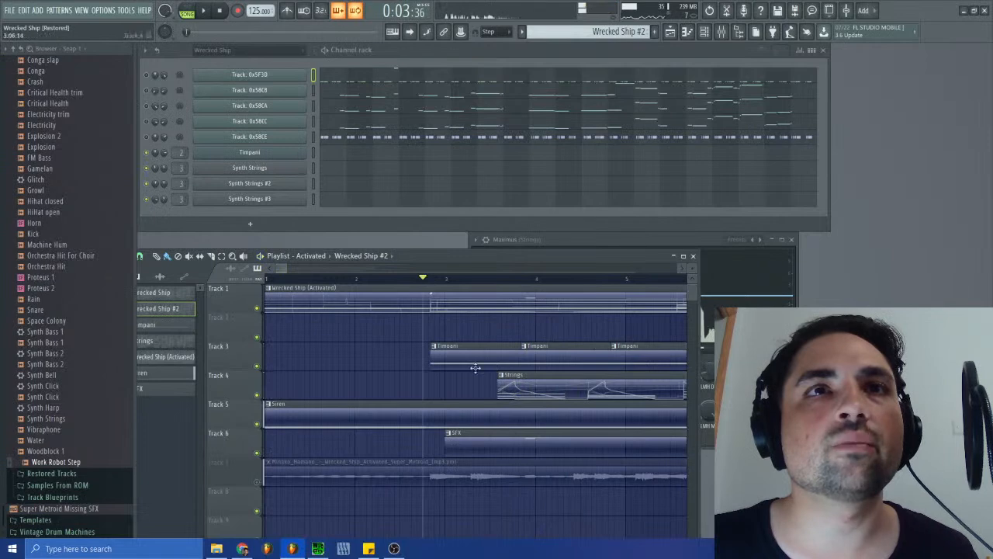
- Select the Wrecked Ship (Activated) clip on Track 1 and look through its pattern's channels
left_click(432, 299)
scroll(450, 181, "down", 5)
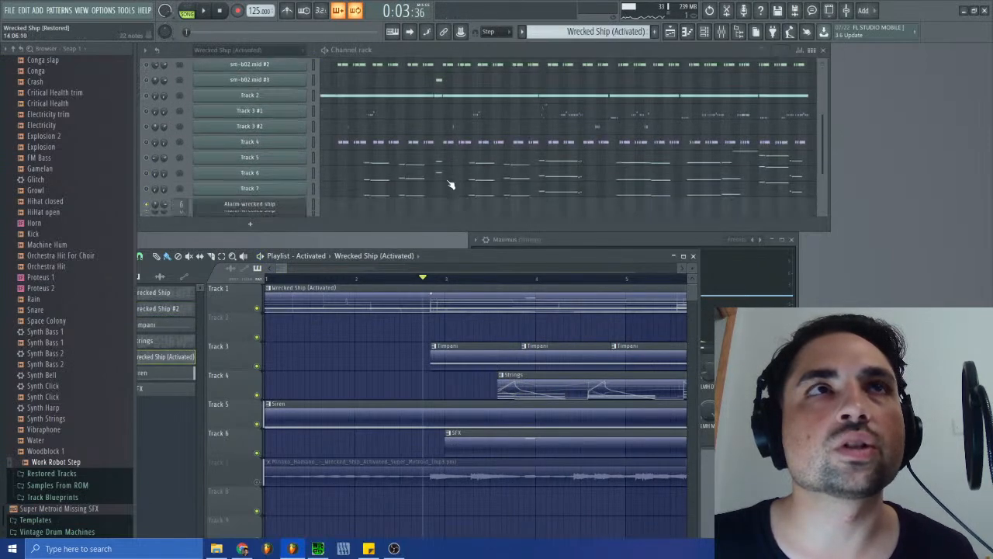
scroll(450, 182, "up", 4)
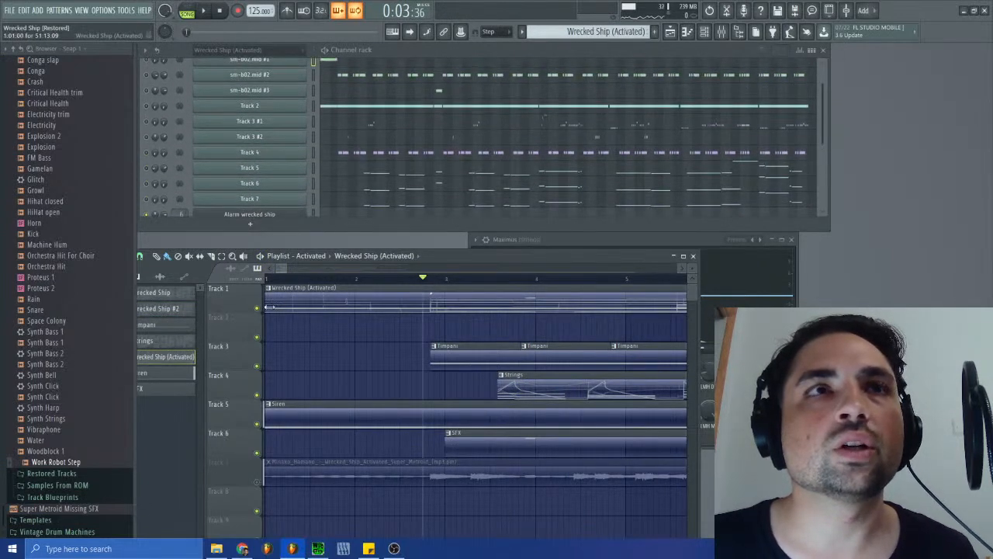
- Unmute the reference recording on Track 7 and play the Activated arrangement against it
left_click(257, 365, "ctrl")
left_click(206, 11)
left_click(219, 12)
left_click(257, 366, "ctrl")
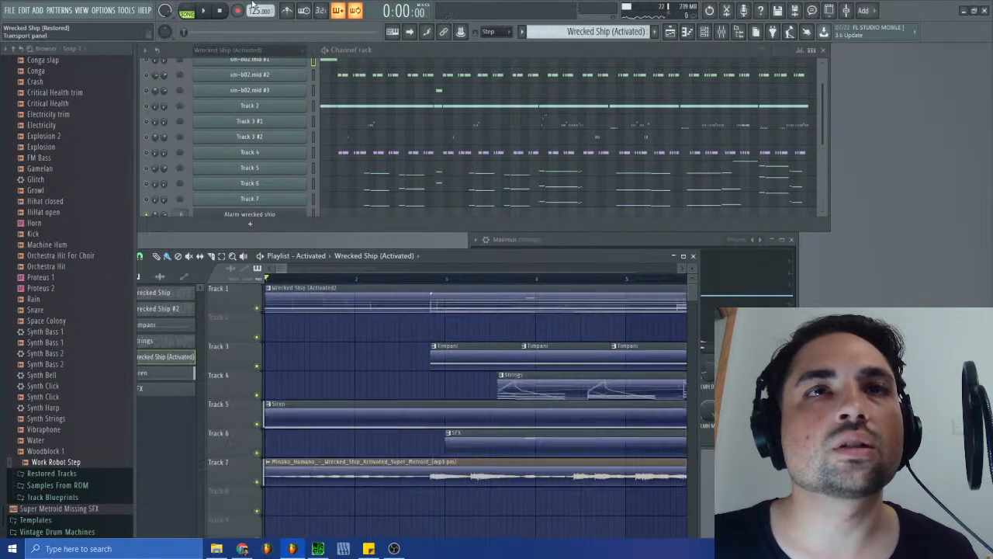
left_click(207, 11)
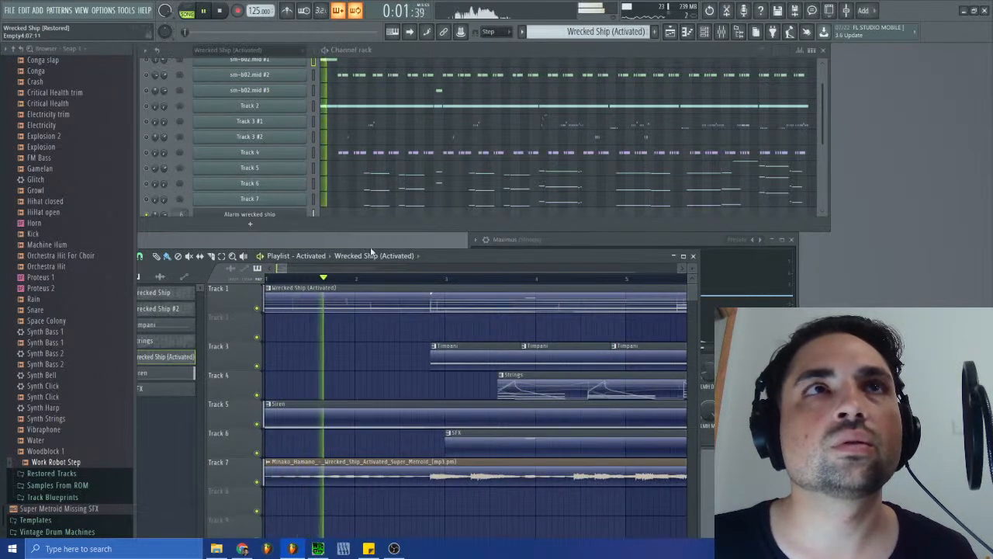
left_click(220, 12)
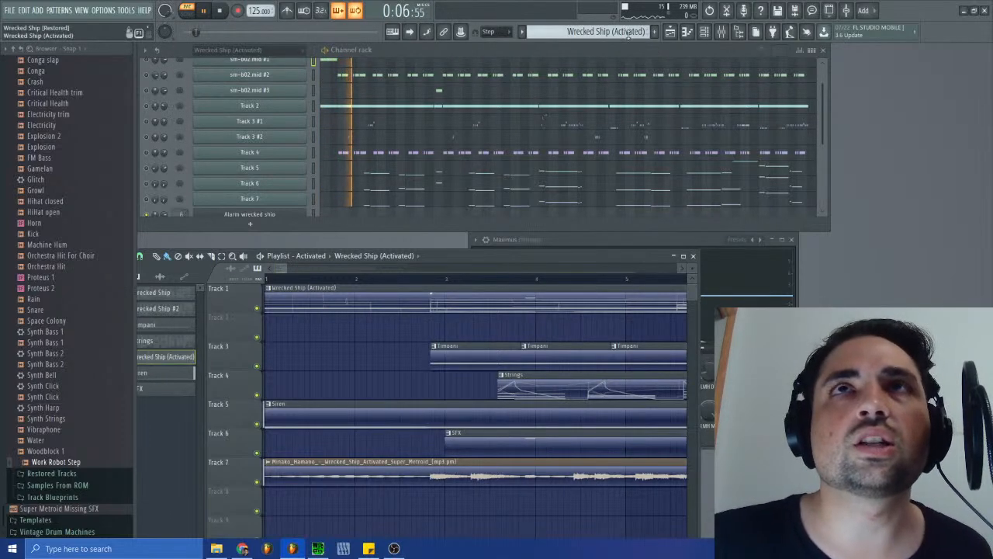
- Compare Wrecked Ship (Activated) playback in pattern and song mode, and play the Strings and Wrecked Ship patterns to check their tempo
left_click(221, 11)
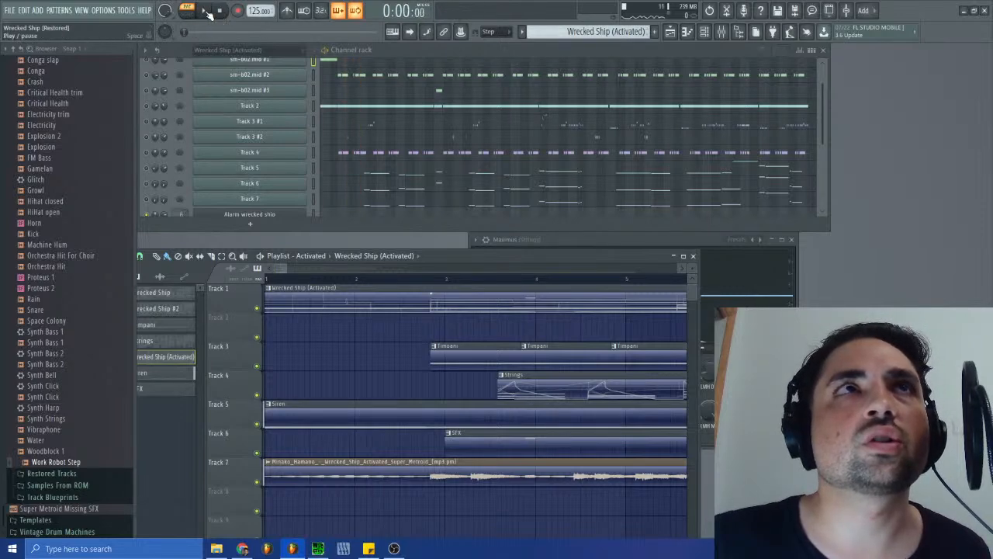
left_click(192, 17)
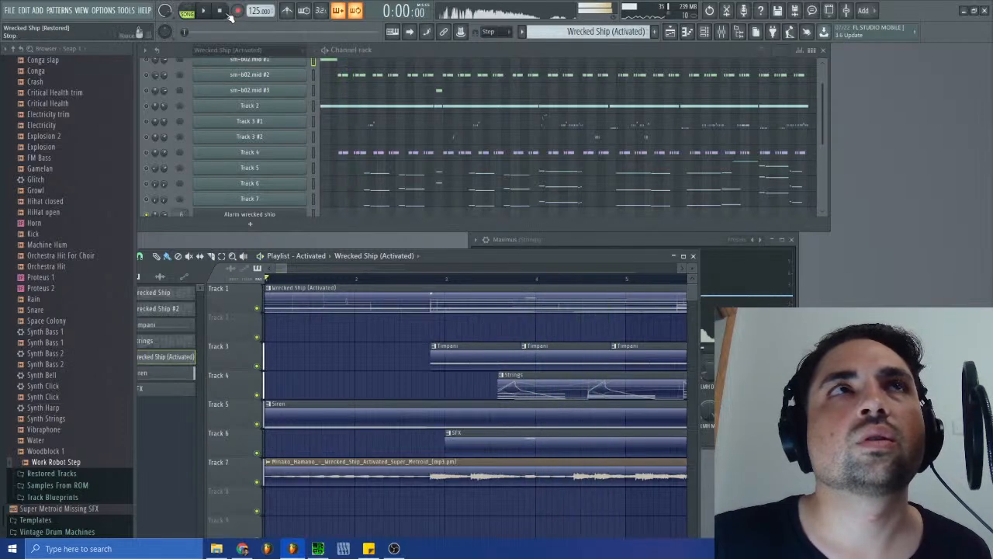
key("space")
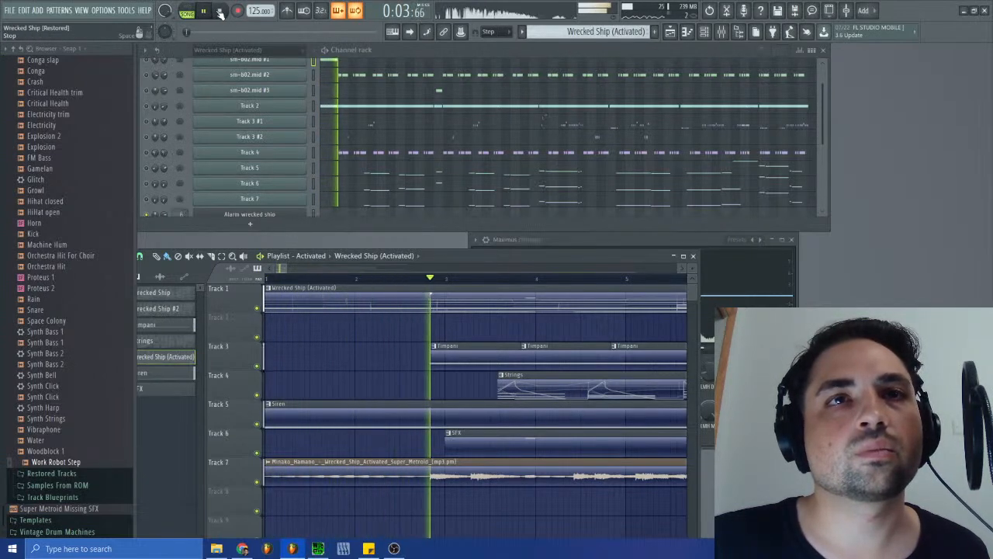
left_click(220, 12)
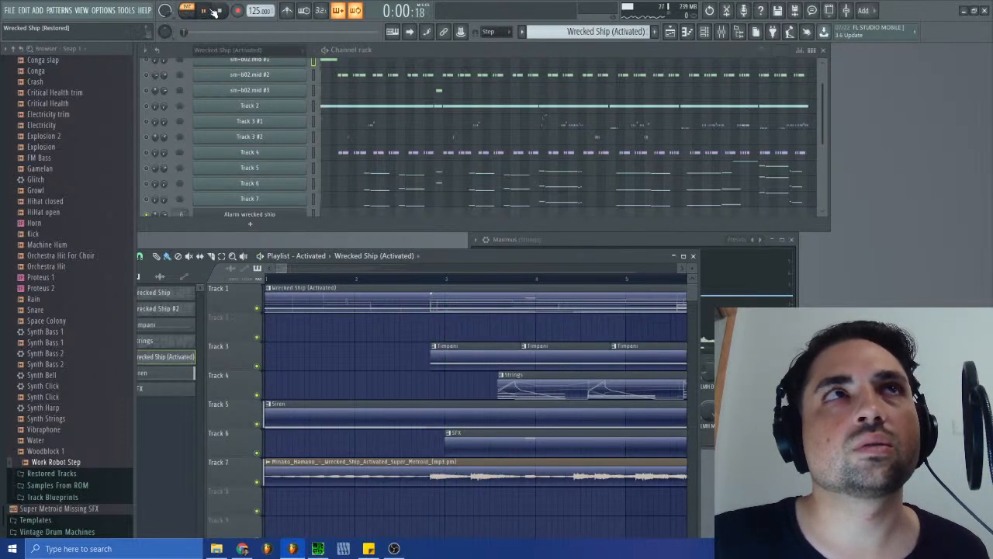
scroll(582, 34, "up", 2)
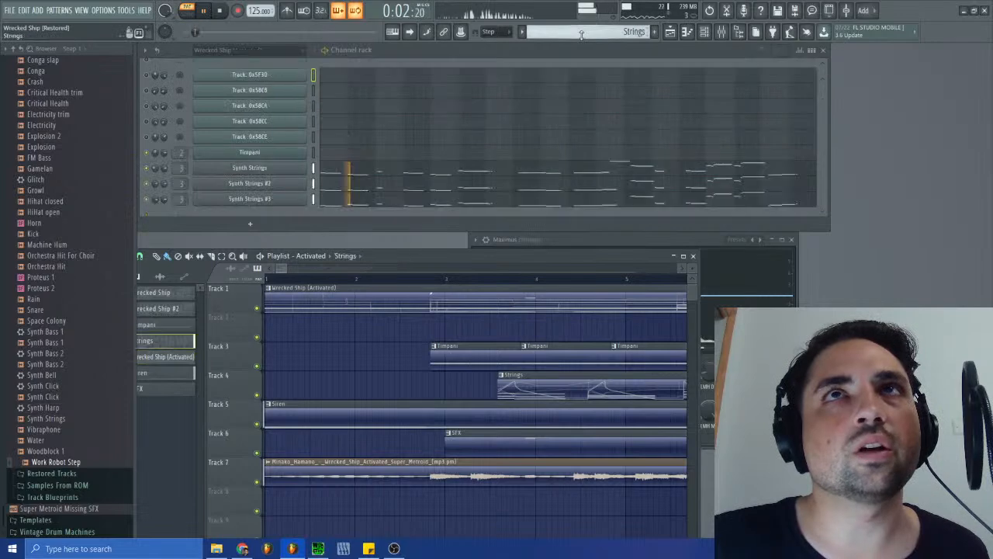
scroll(582, 35, "up", 2)
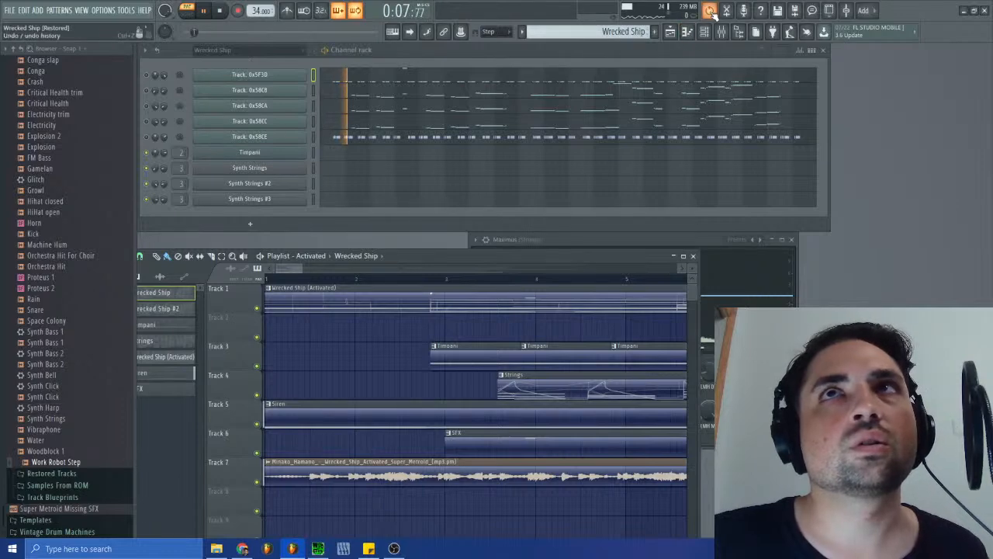
- Revert the project history to the reference recording's last trimming threshold change, before the clip deletion, and replay the arrangement
right_click(711, 13)
scroll(86, 276, "down", 4)
scroll(85, 276, "down", 10)
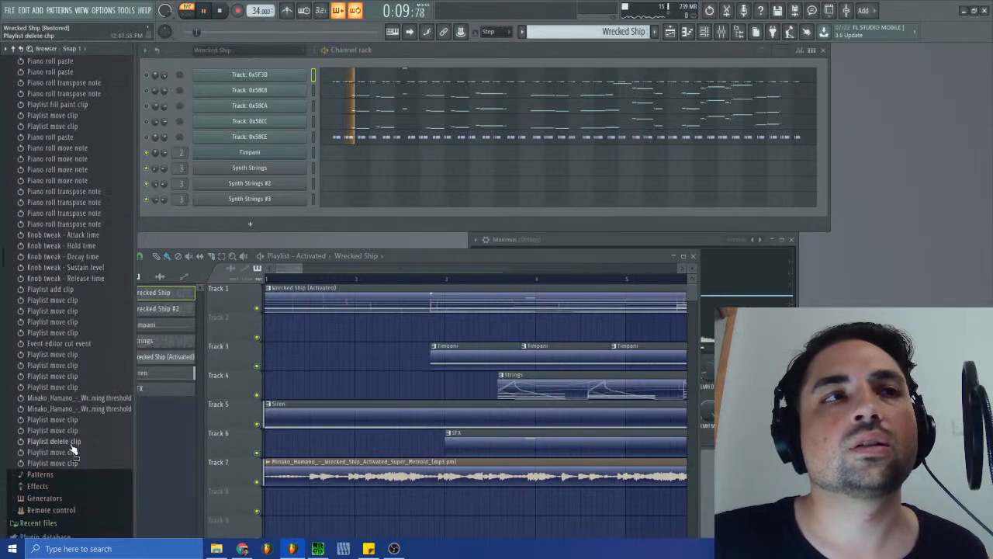
left_click(80, 409)
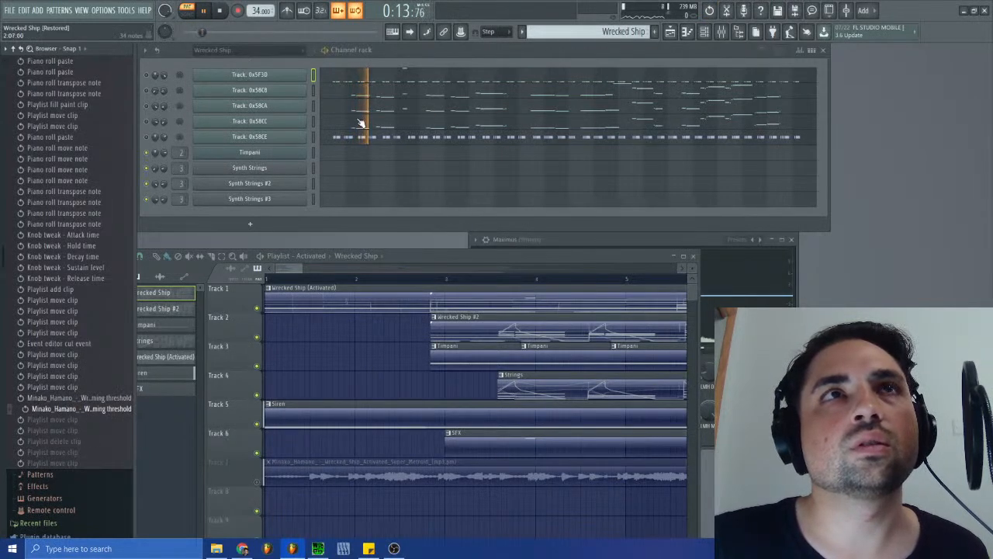
left_click(205, 11)
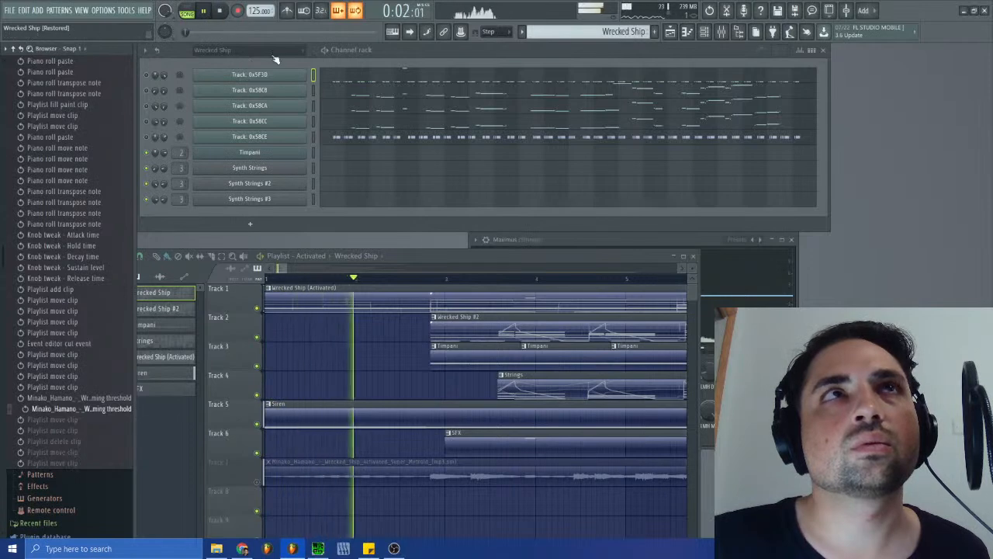
left_click(220, 11)
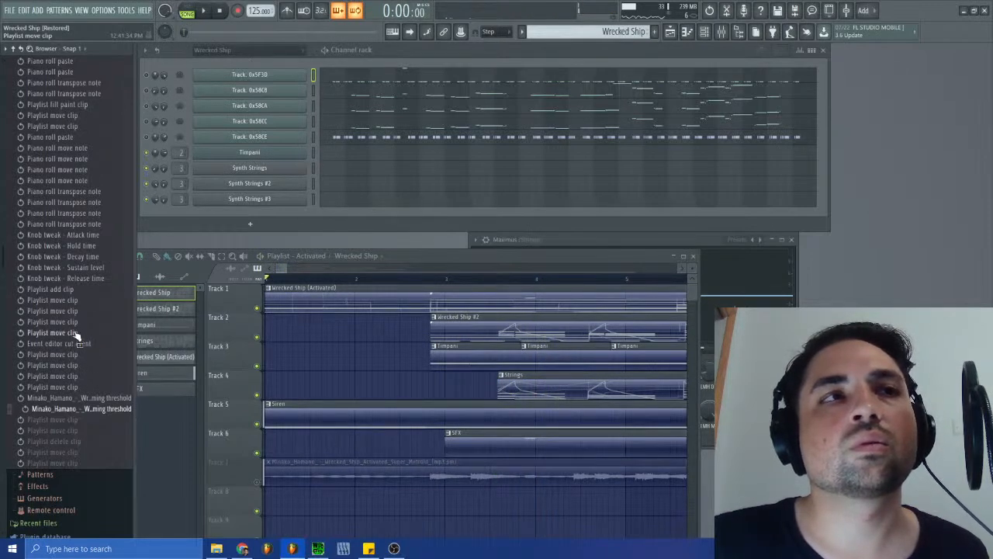
- Revert the project history further, to the playlist clip move just before the event editor cut, and briefly play the arrangement
left_click(74, 338)
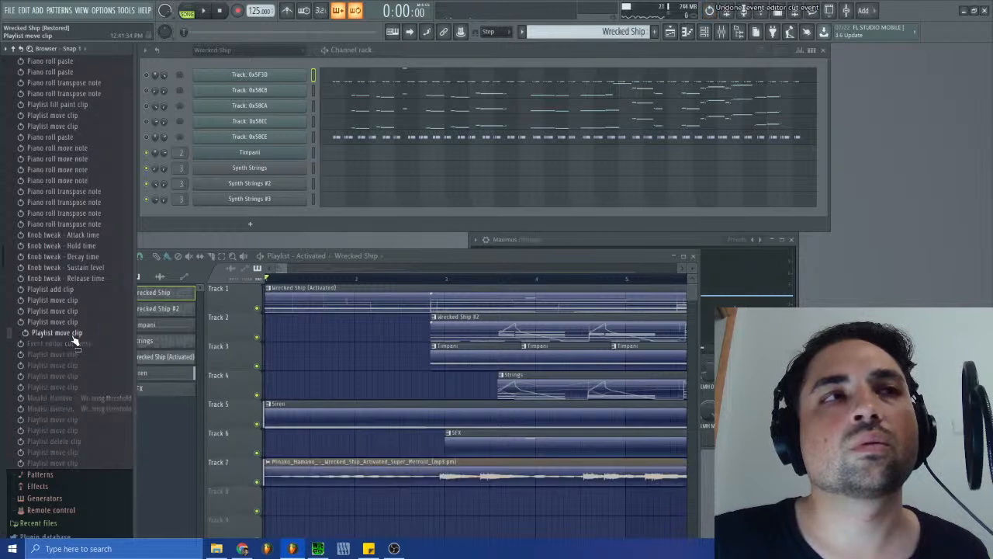
left_click(206, 13)
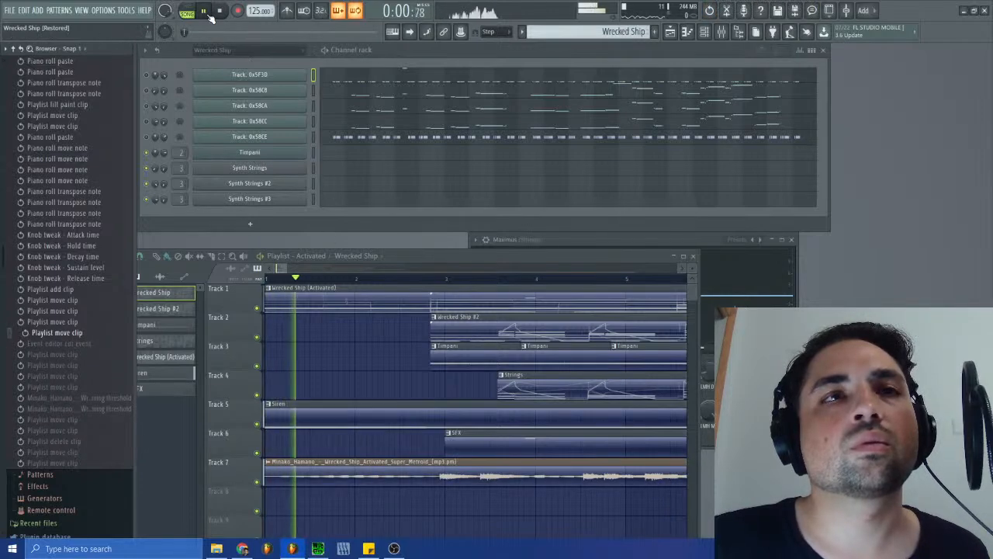
key("space")
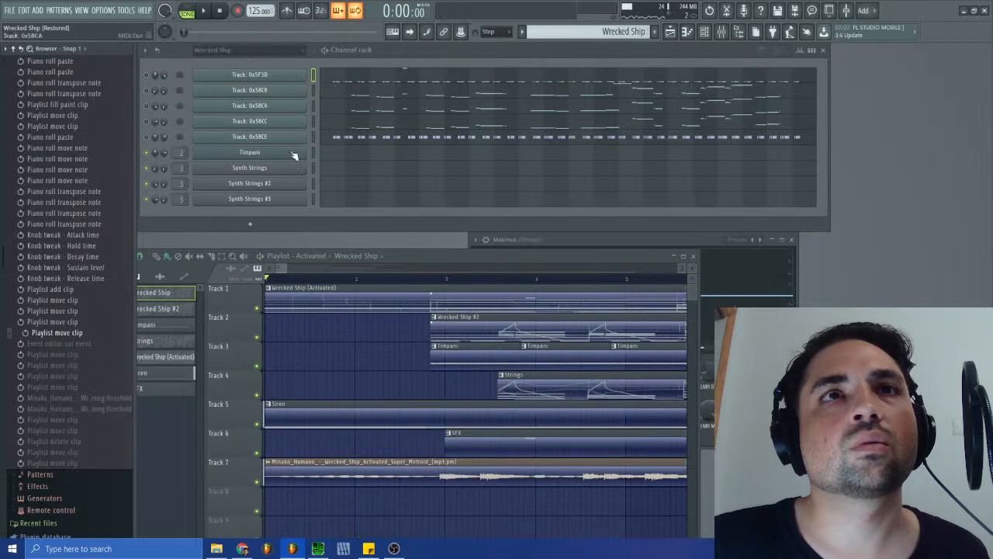
- Raise the Trim setting of the Track 7 reference recording to cut its leading silence, and play the arrangement against it
double_click(331, 474)
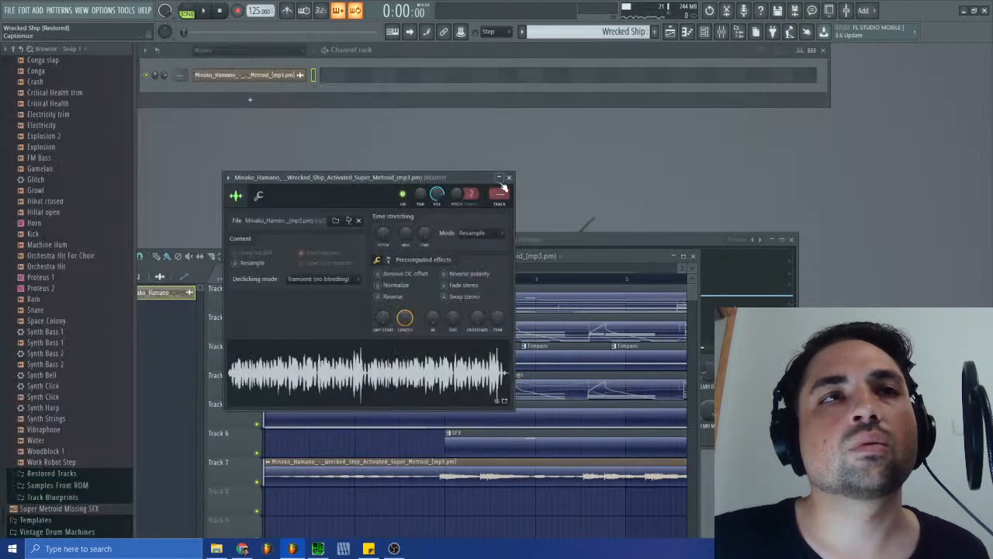
left_click(509, 178)
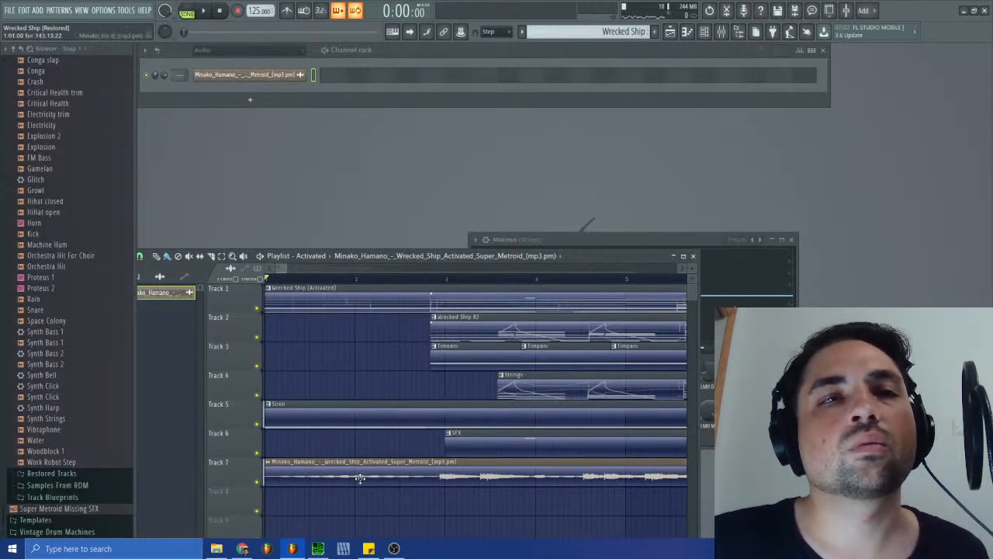
double_click(360, 478)
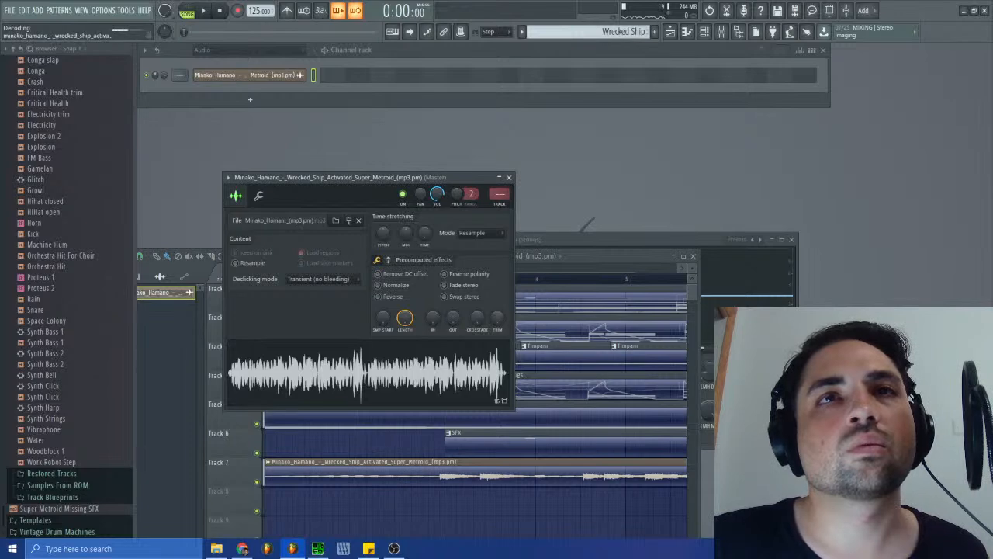
left_click_drag(497, 318, 498, 264)
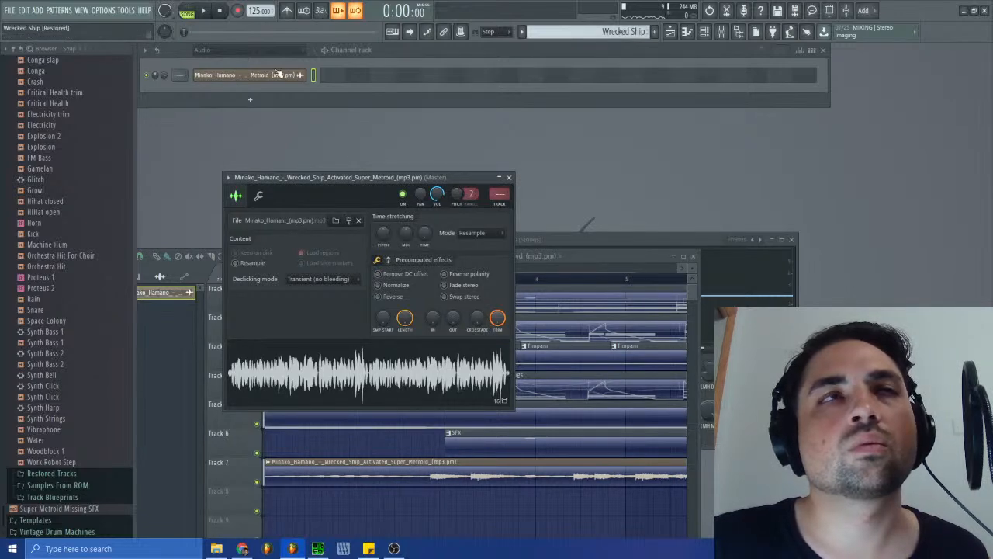
left_click(204, 11)
left_click(509, 177)
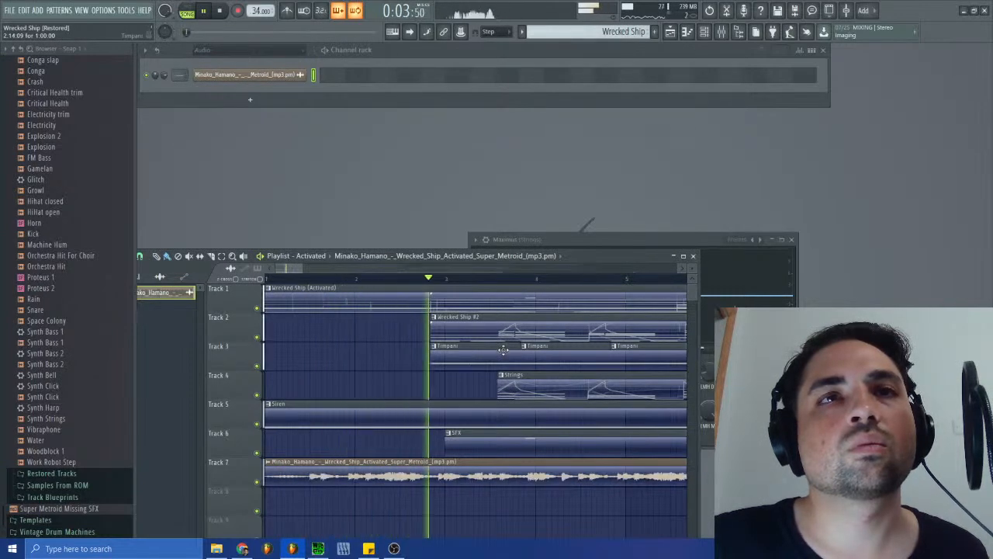
left_click(222, 12)
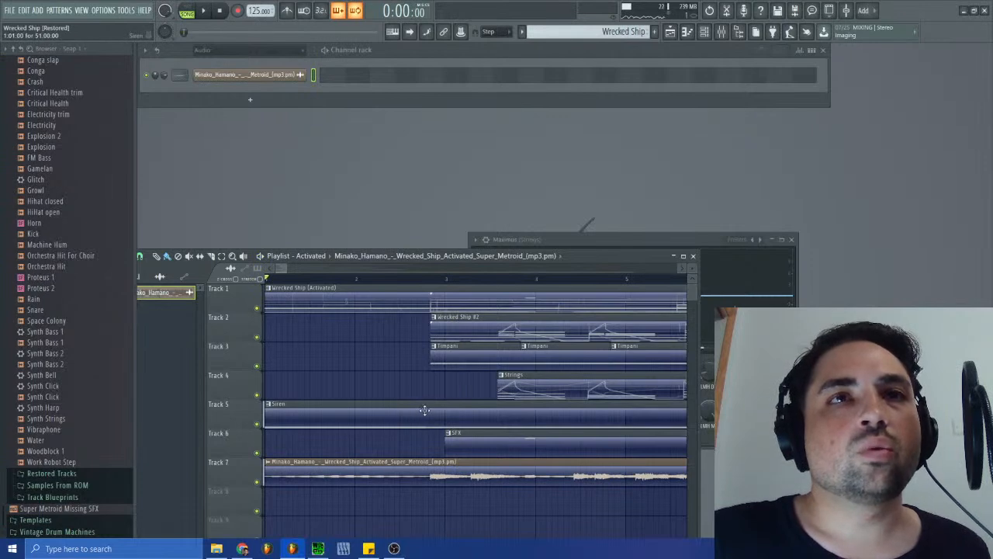
- Examine the Siren clip's Alarm wrecked ship notes in the piano roll and its pattern's channels
double_click(370, 417)
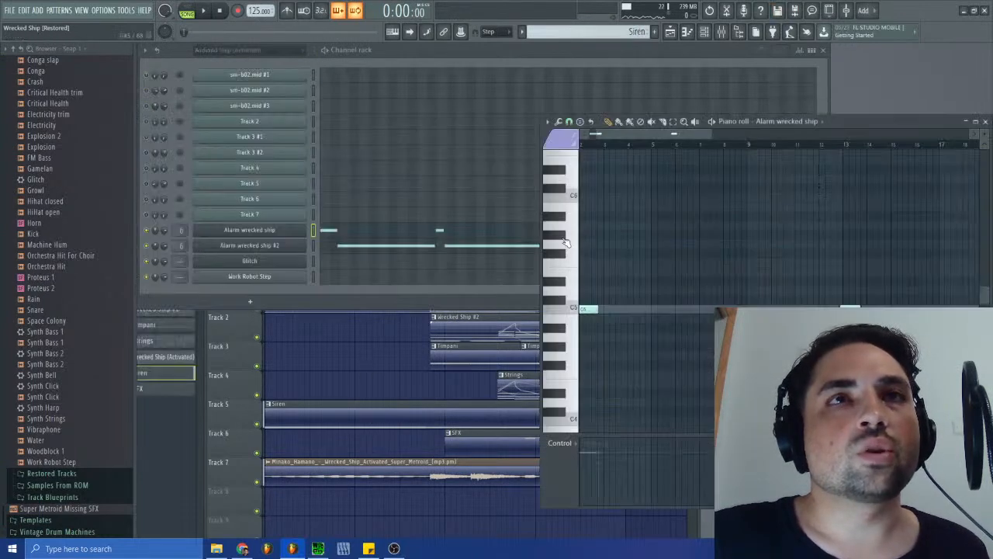
left_click(986, 122)
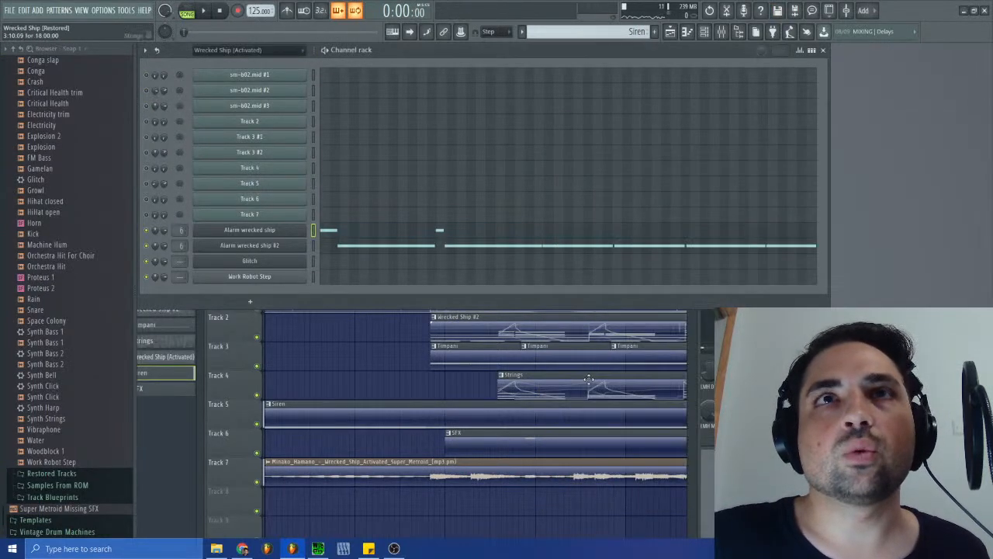
left_click(462, 412)
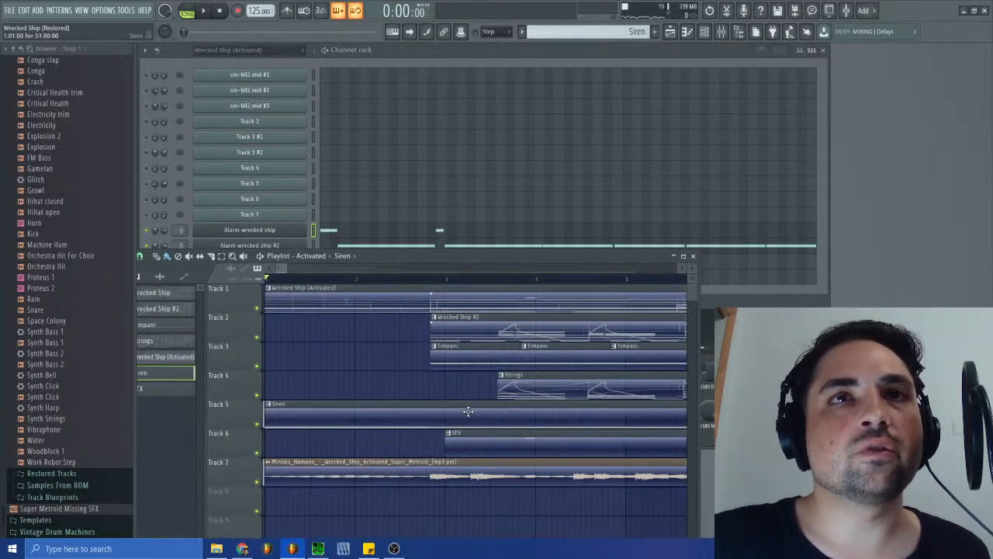
- Play the Wrecked Ship #2 pattern in pattern mode to check its tempo, and switch to the Wrecked Ship (Activated) pattern
left_click(490, 331)
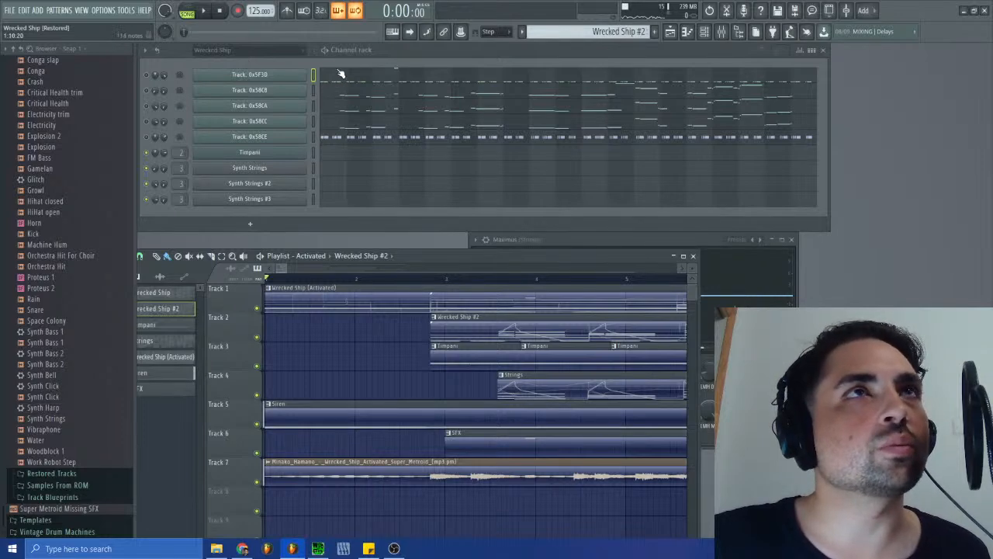
left_click(207, 11)
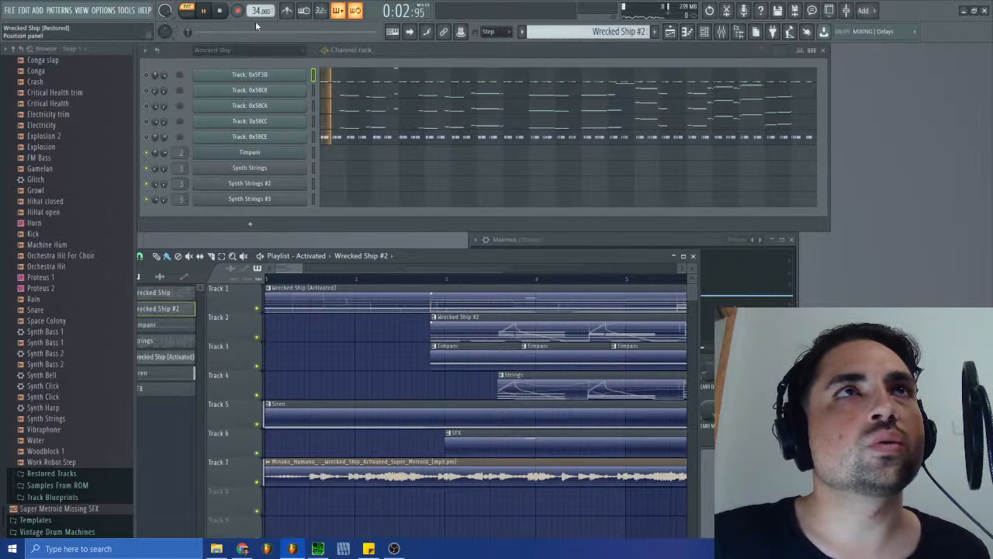
left_click(221, 11)
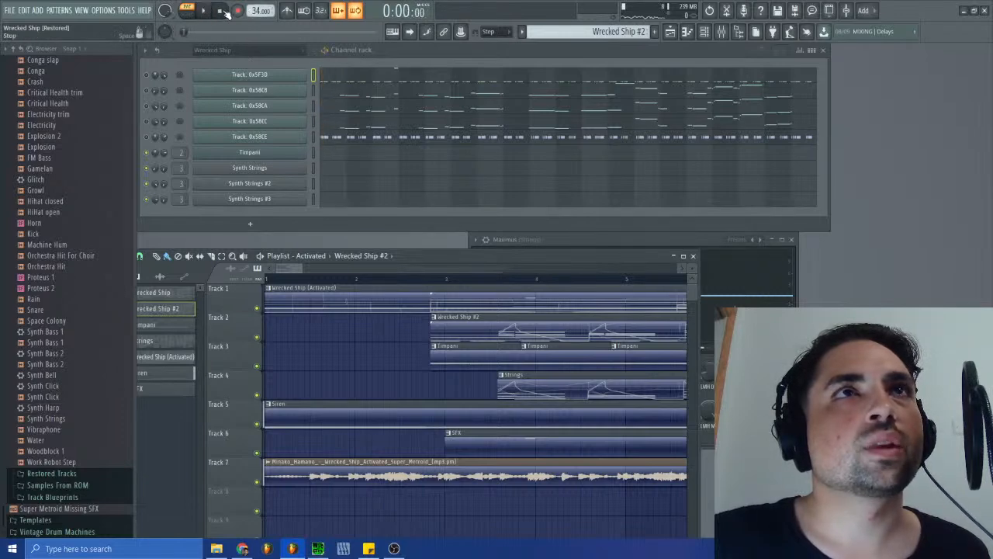
left_click(590, 31)
left_click(625, 82)
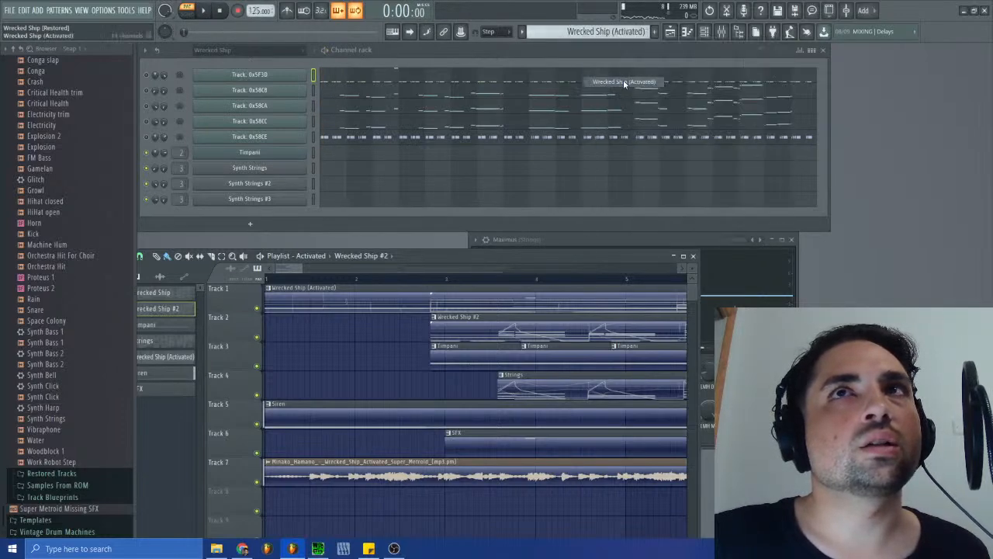
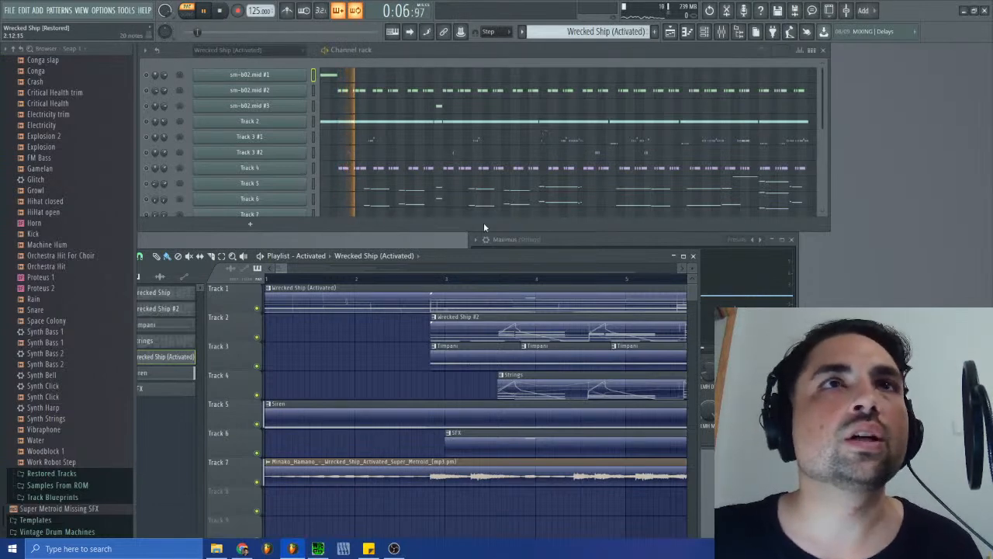
- Stop the playback and examine the start of Track 2's notes in the piano roll
left_click(694, 256)
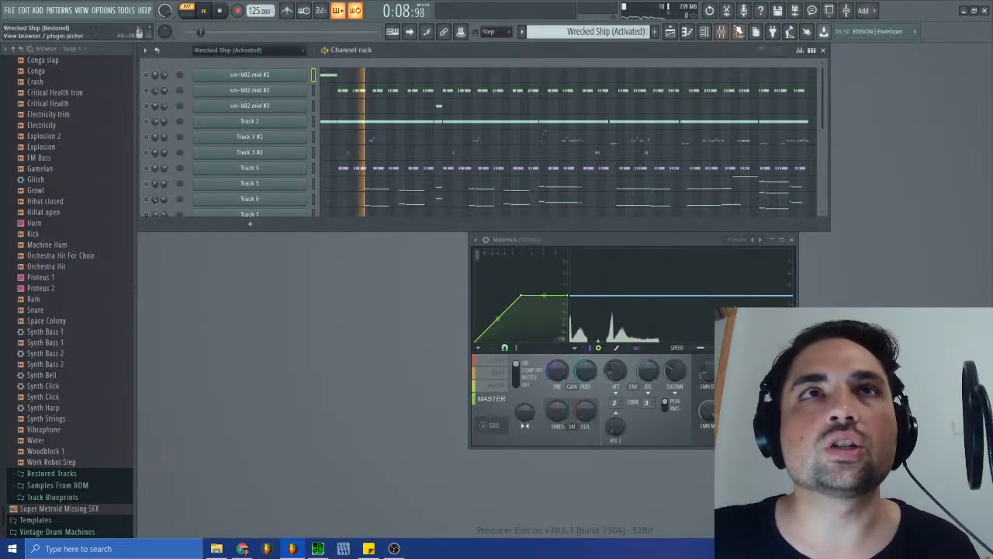
left_click(670, 31)
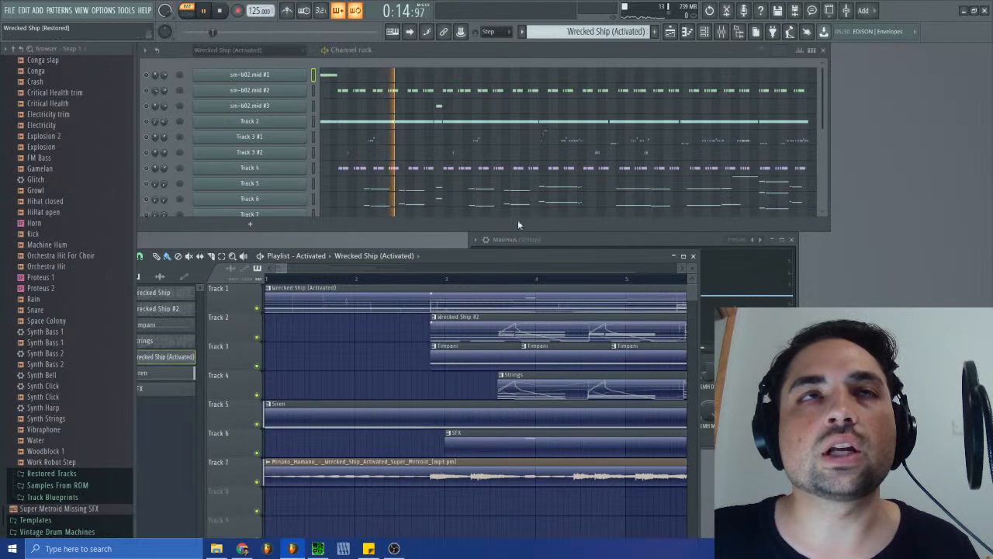
left_click(222, 12)
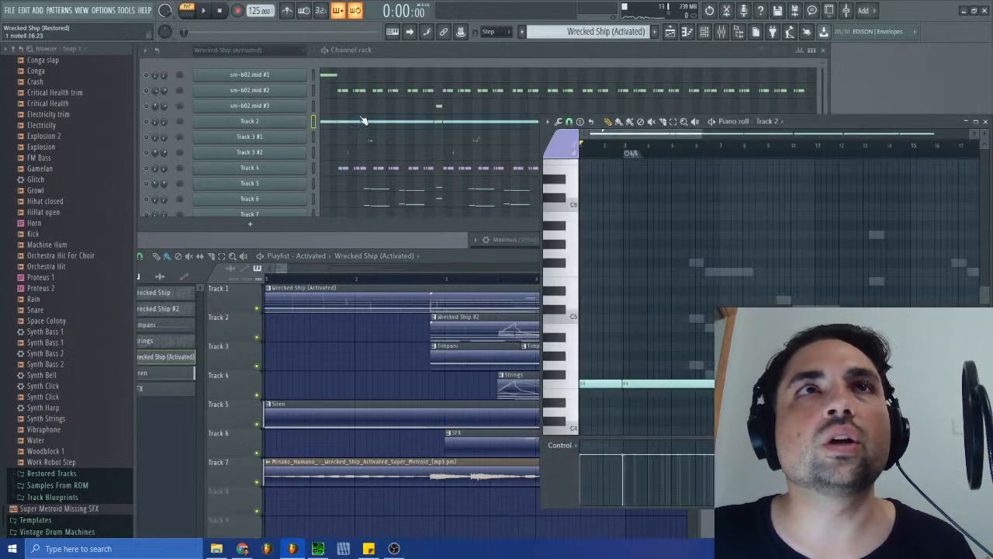
left_click_drag(702, 135, 602, 142)
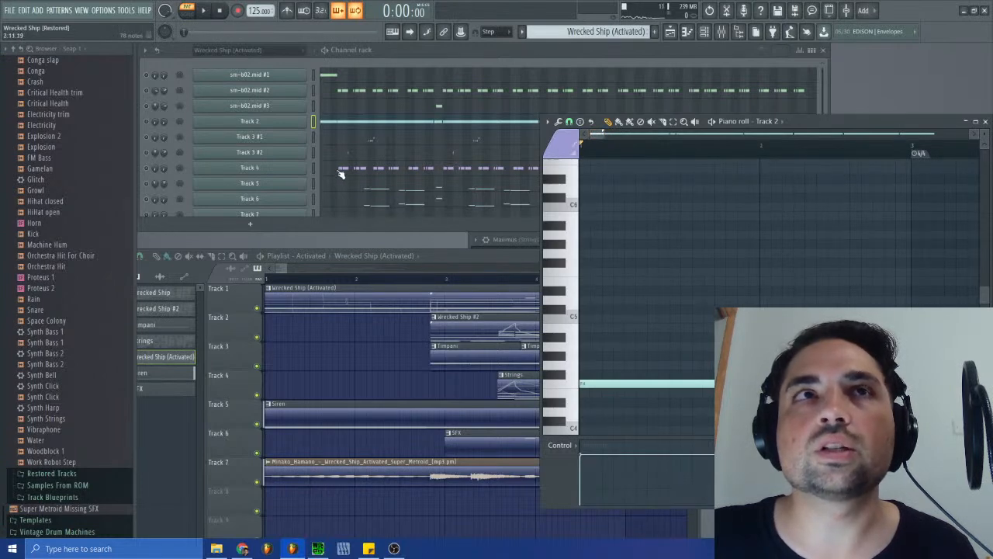
- Copy the sm-b02.mid #2 notes and paste them into Track 2 of the Wrecked Ship (Activated) pattern
left_click(314, 90)
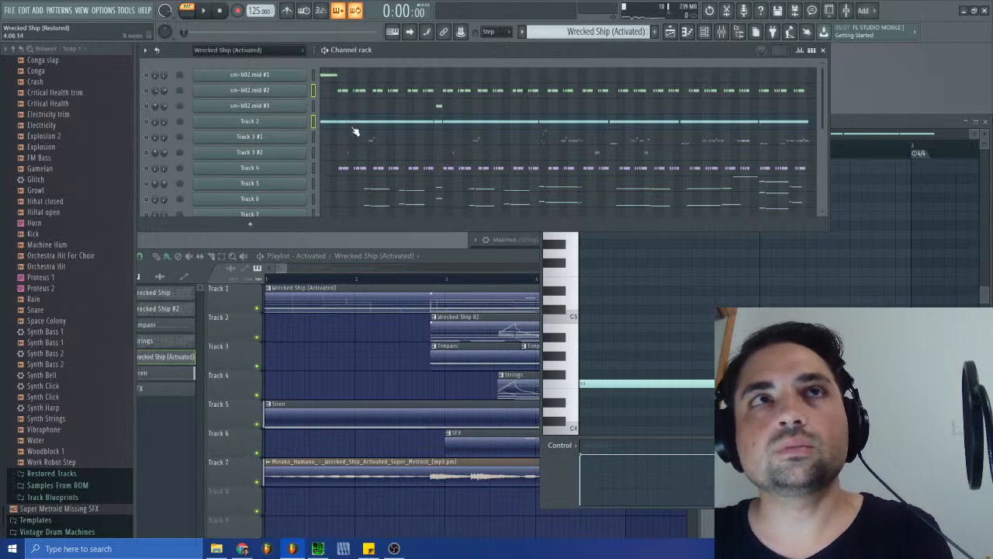
left_click(344, 93)
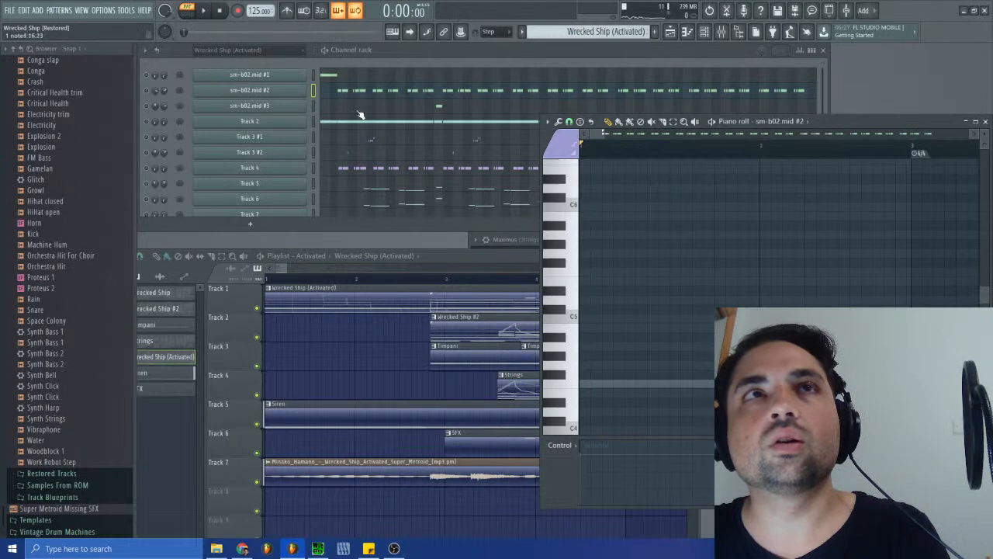
left_click(341, 122)
mouse_move(602, 133)
left_mouse_down()
mouse_move(632, 134)
mouse_move(614, 141)
left_mouse_up()
key("ctrl+v")
scroll(704, 353, "down", 7)
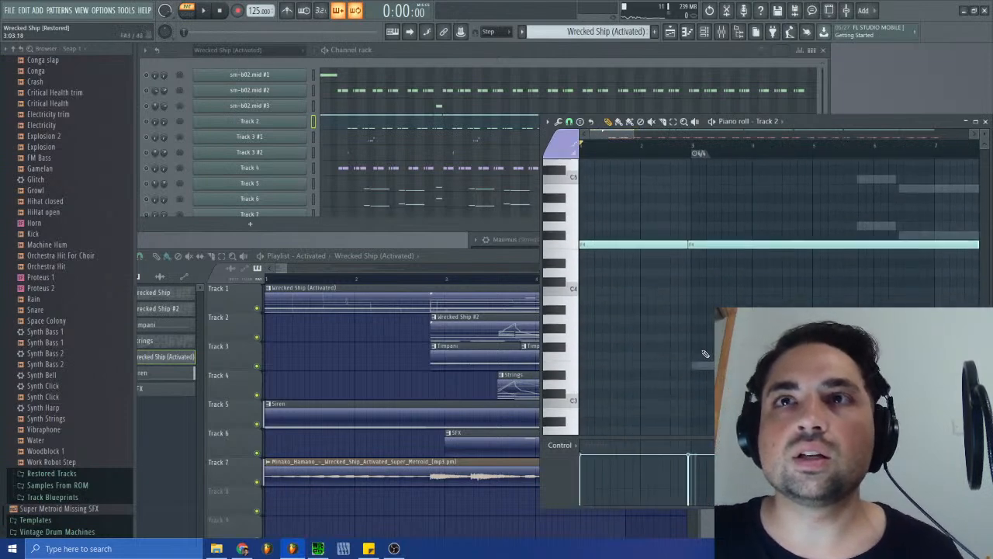
- Shift the notes pasted into Track 2 to start at bar 3, and undo the stray added note
left_click_drag(710, 308, 703, 308)
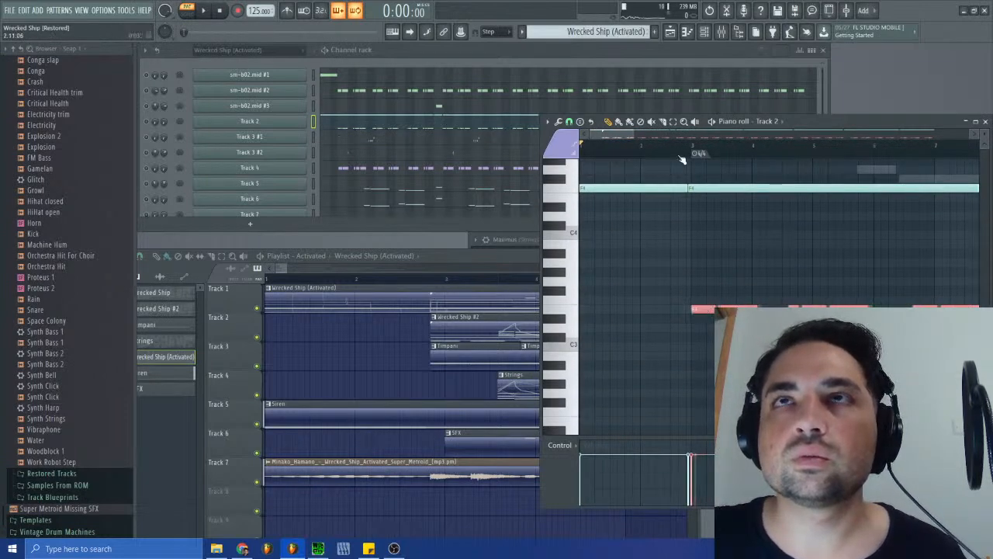
left_click_drag(635, 136, 603, 134)
left_click(846, 299)
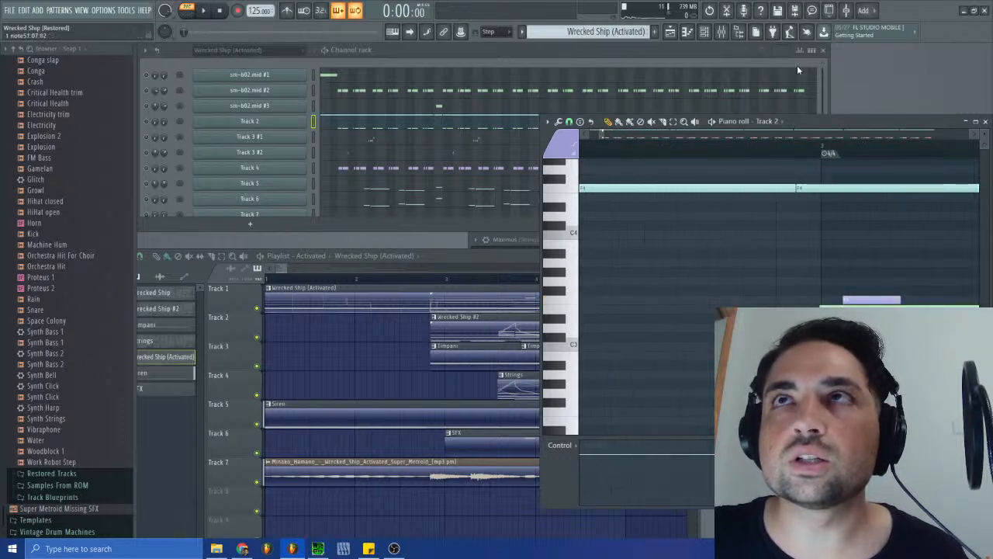
key("ctrl+z")
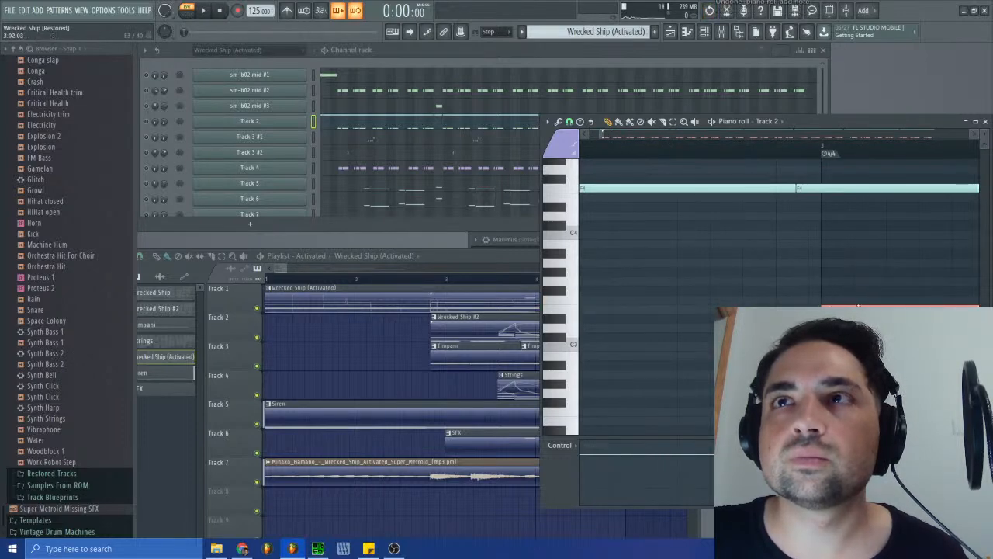
left_click_drag(603, 135, 705, 140)
left_click(669, 236, "ctrl")
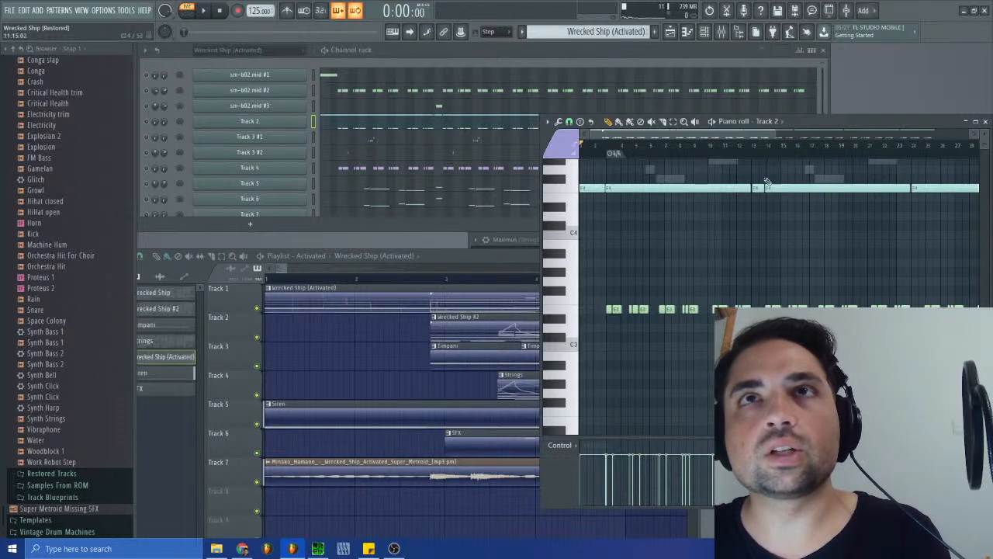
- Revert the project history to the last playlist clip move, before the notes were pasted into Track 2
left_click(481, 137)
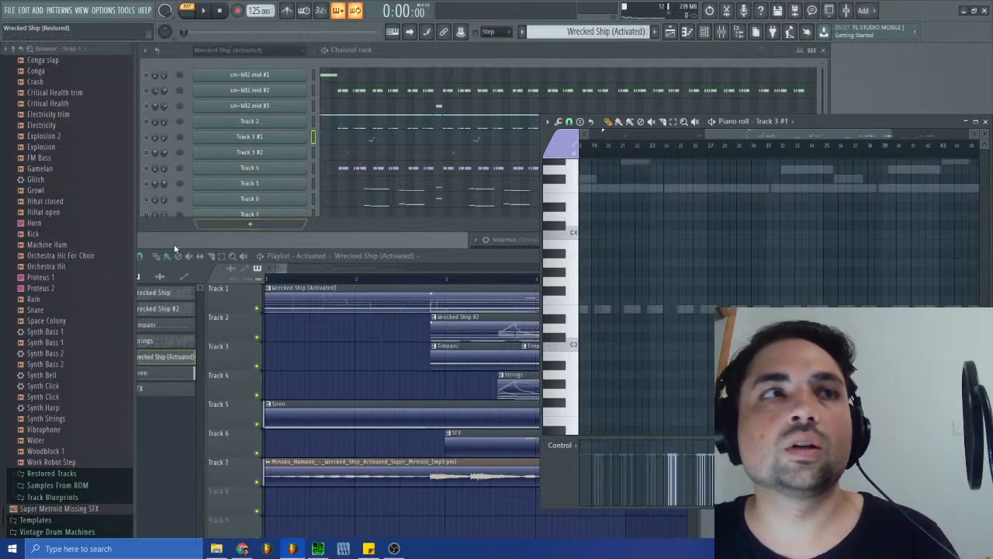
right_click(710, 11)
scroll(46, 422, "down", 10)
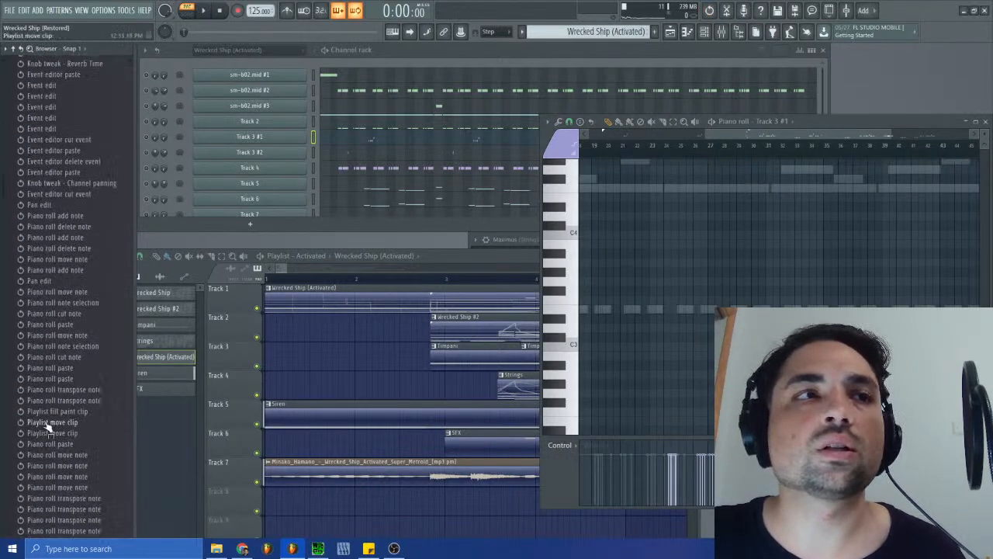
left_click(54, 364)
left_click(52, 343)
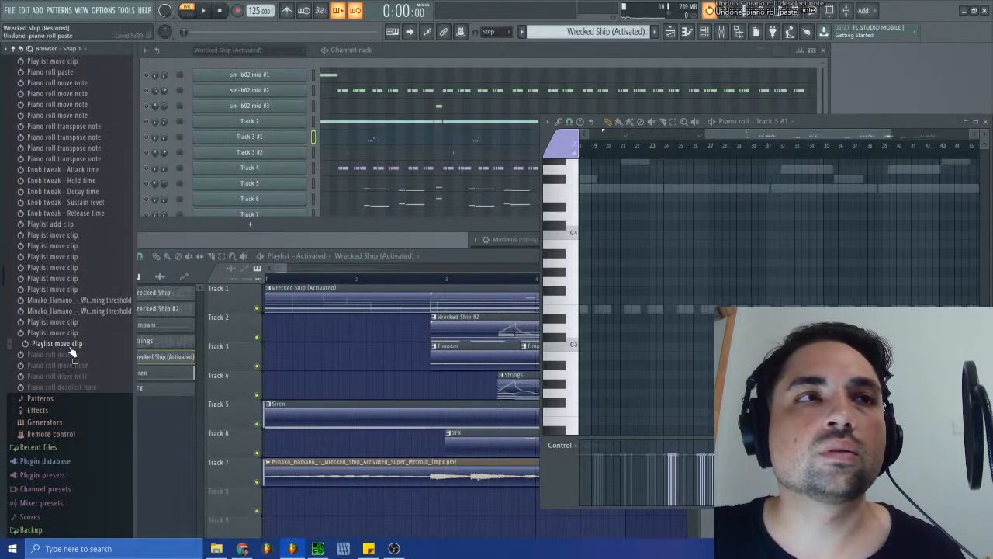
- Compare the channel notes of the Wrecked Ship #2, Wrecked Ship and Wrecked Ship (Activated) patterns
left_click(609, 31)
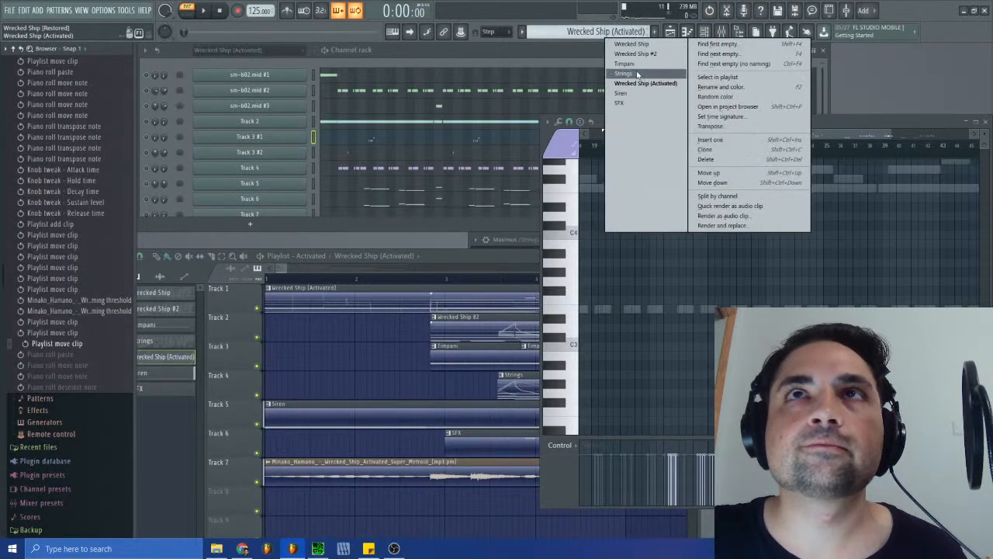
left_click(624, 55)
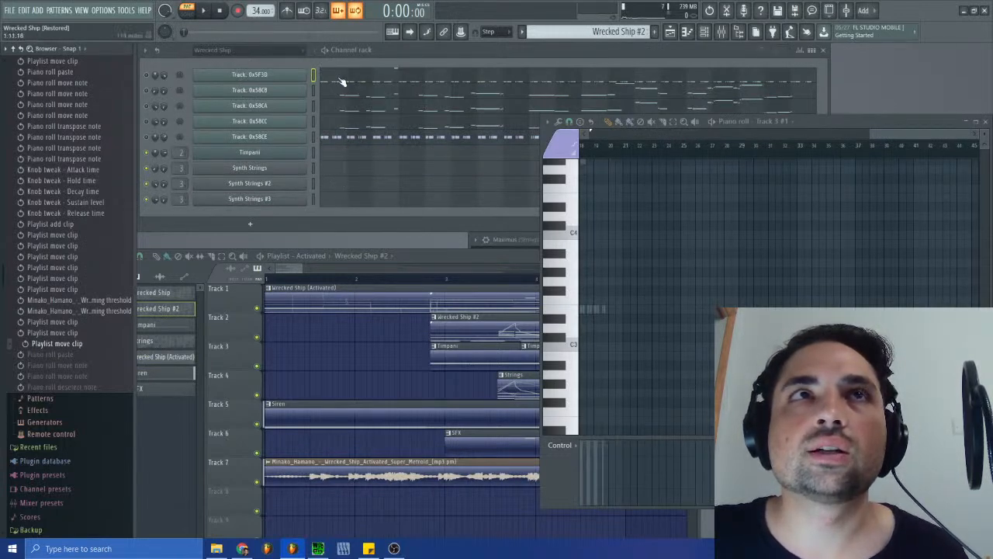
left_click(616, 31)
left_click(647, 37)
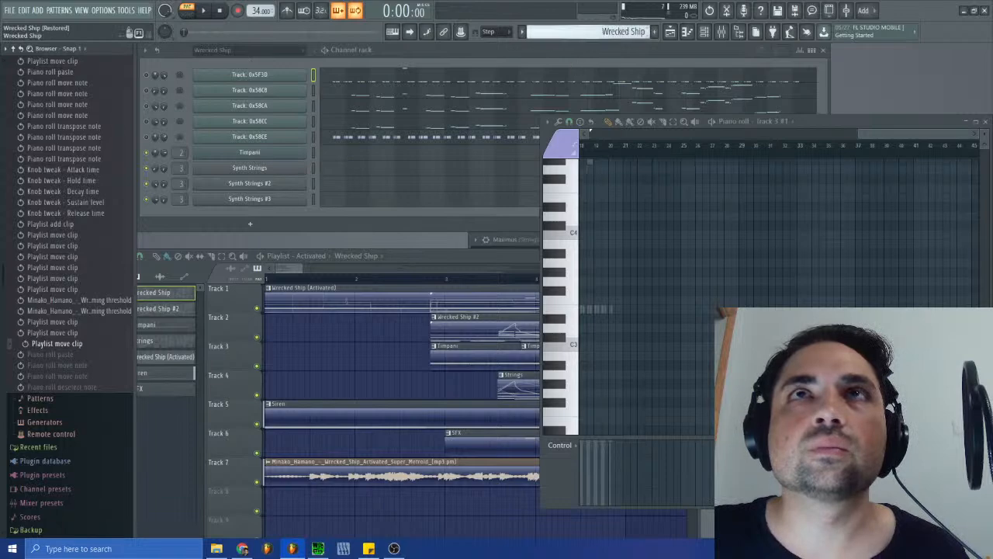
left_click(617, 31)
left_click(626, 76)
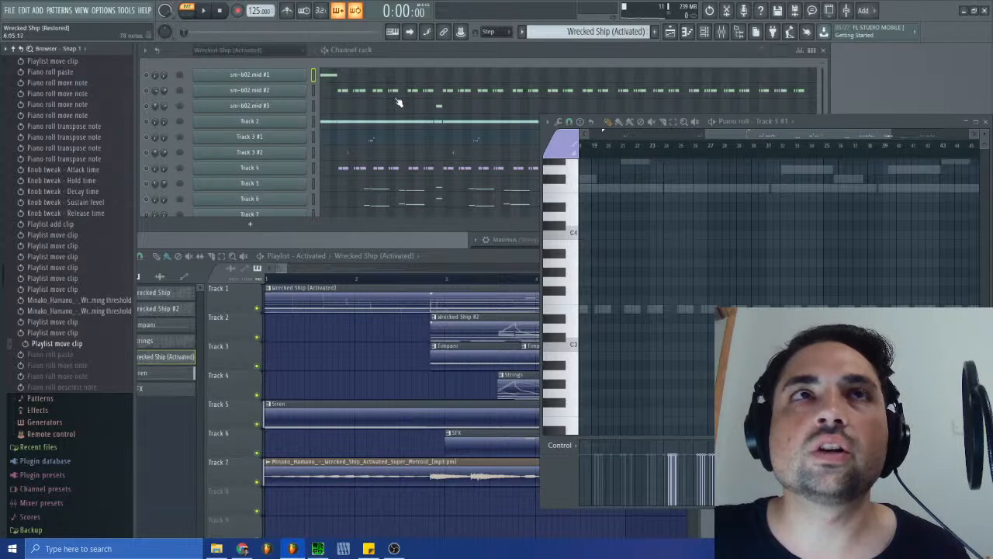
left_click(610, 34)
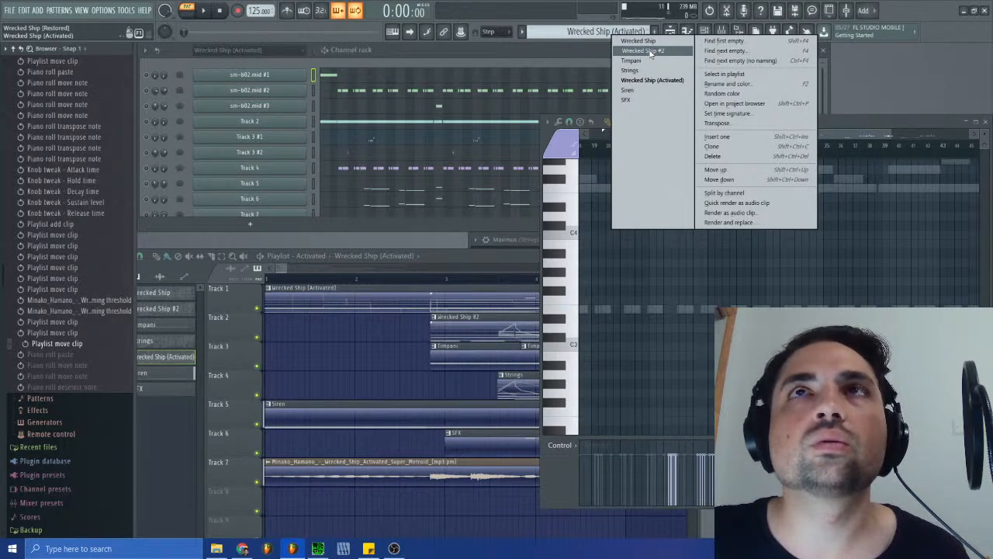
left_click(649, 51)
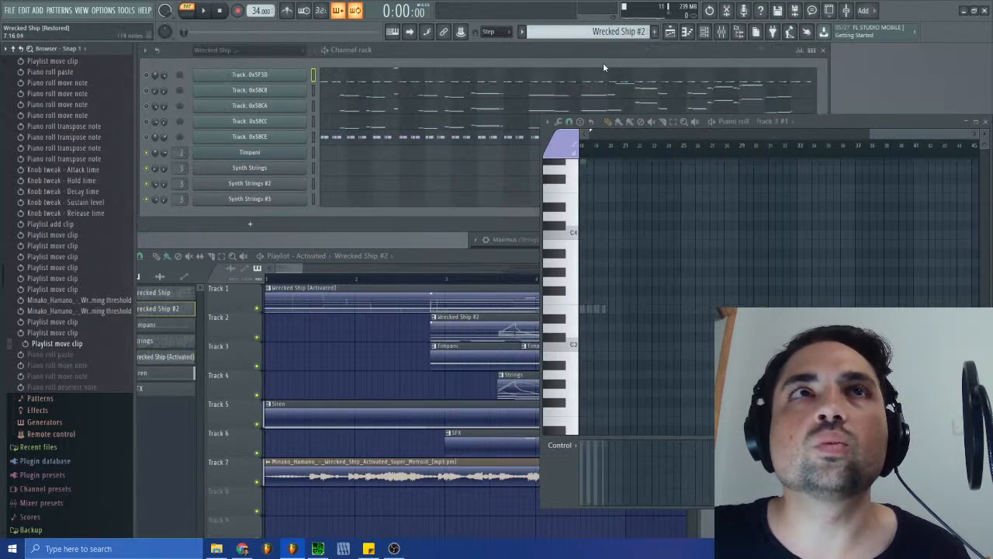
- Switch to the Wrecked Ship pattern and show all channels in an enlarged channel rack
left_click(628, 31)
left_click(652, 36)
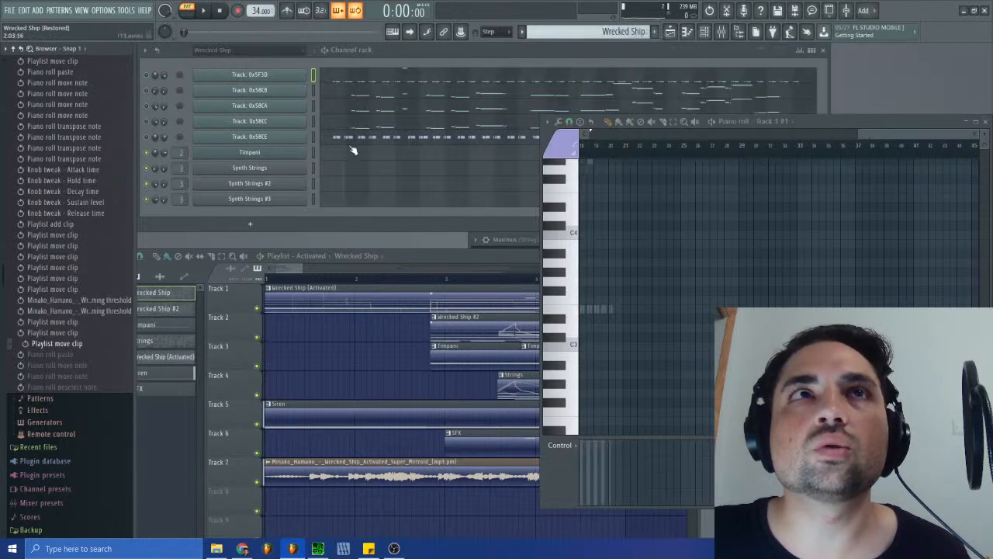
left_click(256, 49)
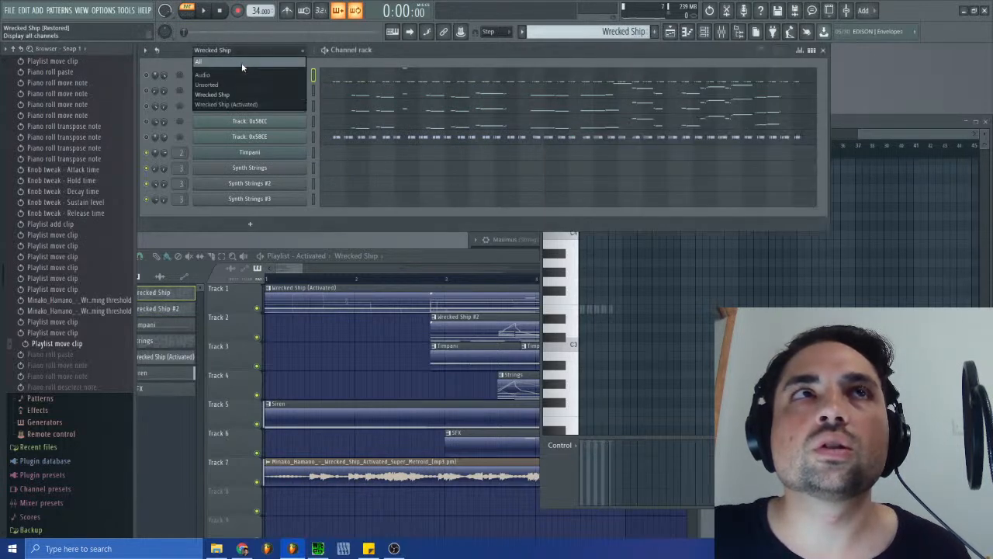
left_click(241, 62)
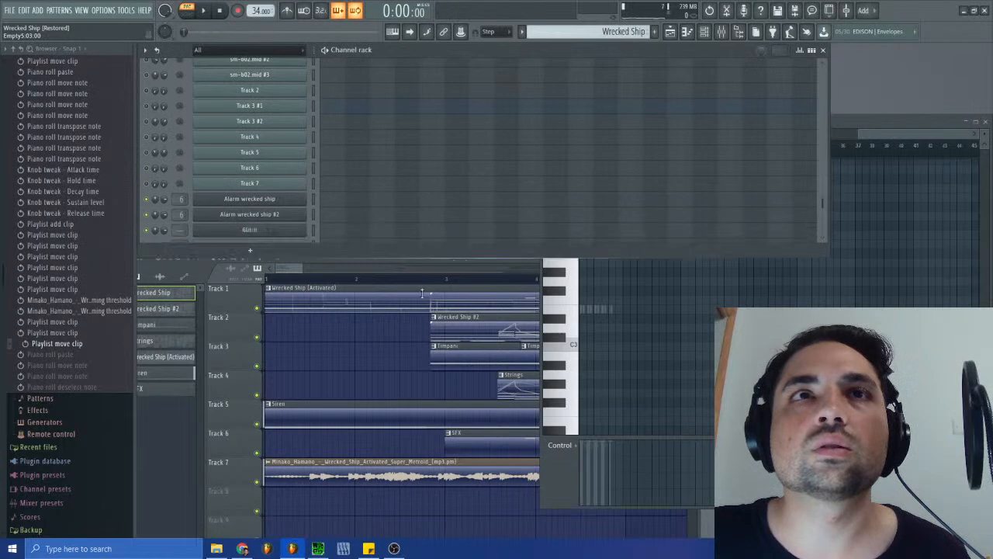
left_click_drag(428, 231, 364, 471)
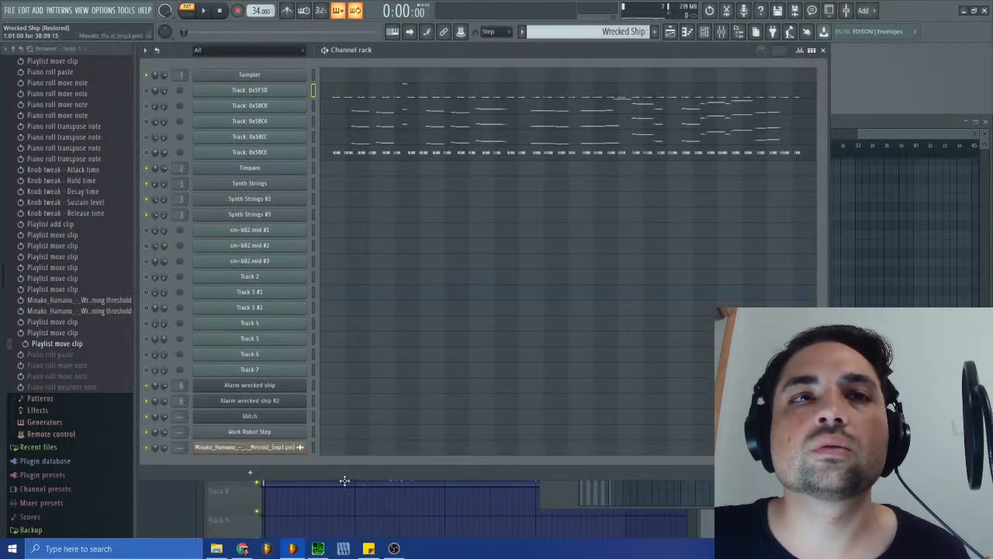
- Paste the copied notes into the Alarm wrecked ship channel and move them to the start of the pattern
left_click(331, 391)
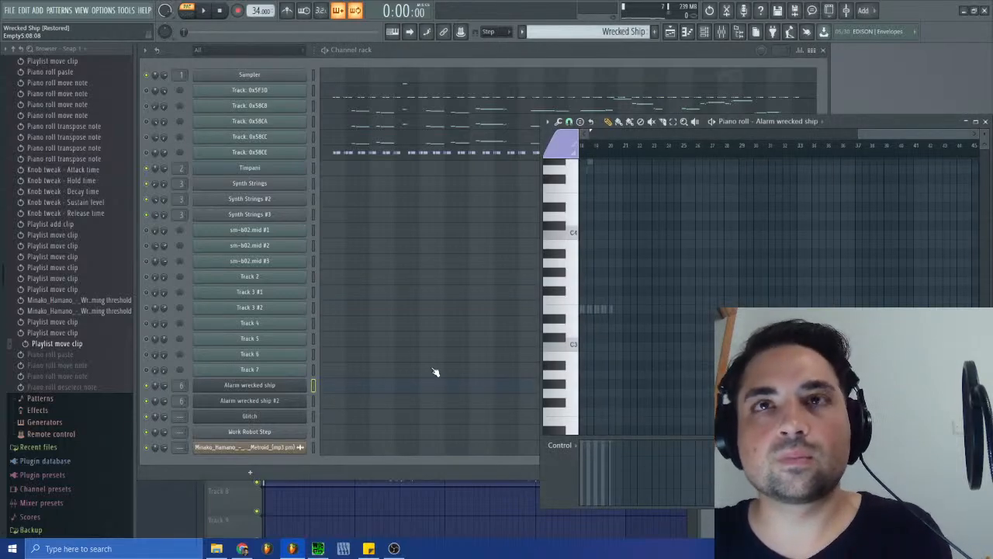
key("ctrl+v")
left_click_drag(755, 135, 661, 136)
left_click_drag(840, 189, 551, 192)
left_click_drag(777, 136, 619, 135)
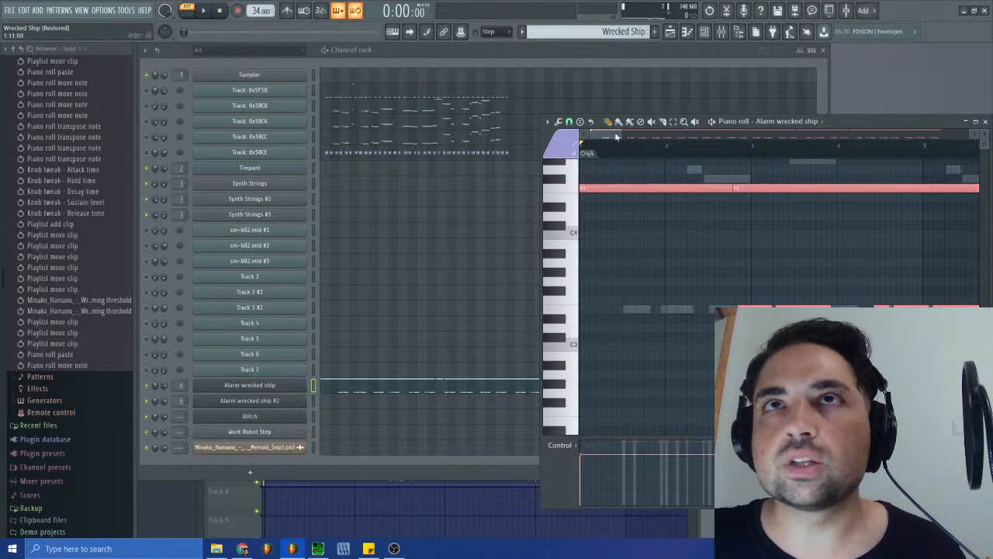
- Compress the pasted alarm notes towards the length of the ghost notes and delete the first long note
left_click_drag(620, 134, 972, 136)
mouse_move(956, 247)
left_mouse_down()
mouse_move(778, 249)
mouse_move(645, 233)
mouse_move(737, 216)
left_mouse_up()
right_click(582, 189)
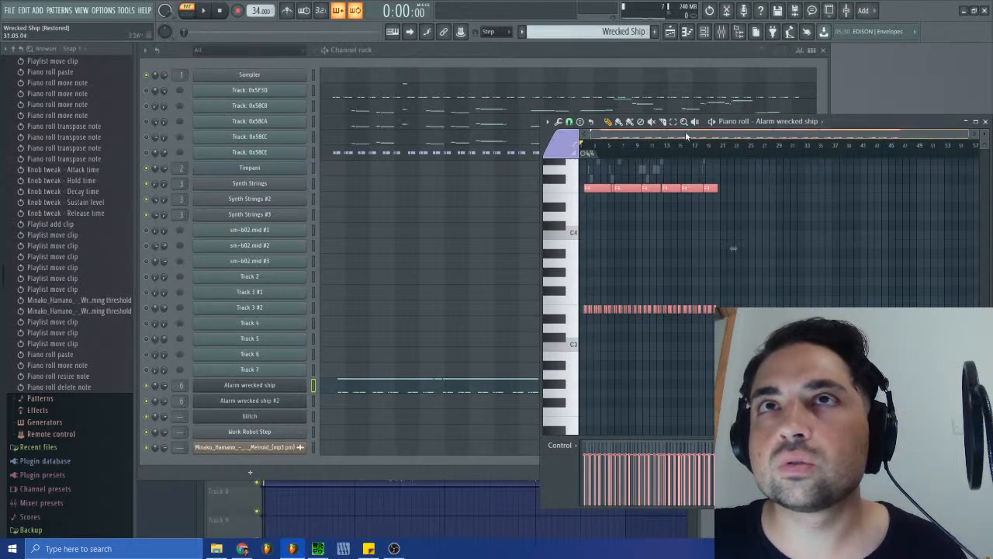
- Shift the alarm notes so the first short note meets the first ghost note, and fine-tune their overall length
left_click_drag(969, 135, 631, 135)
left_click_drag(684, 312, 661, 312)
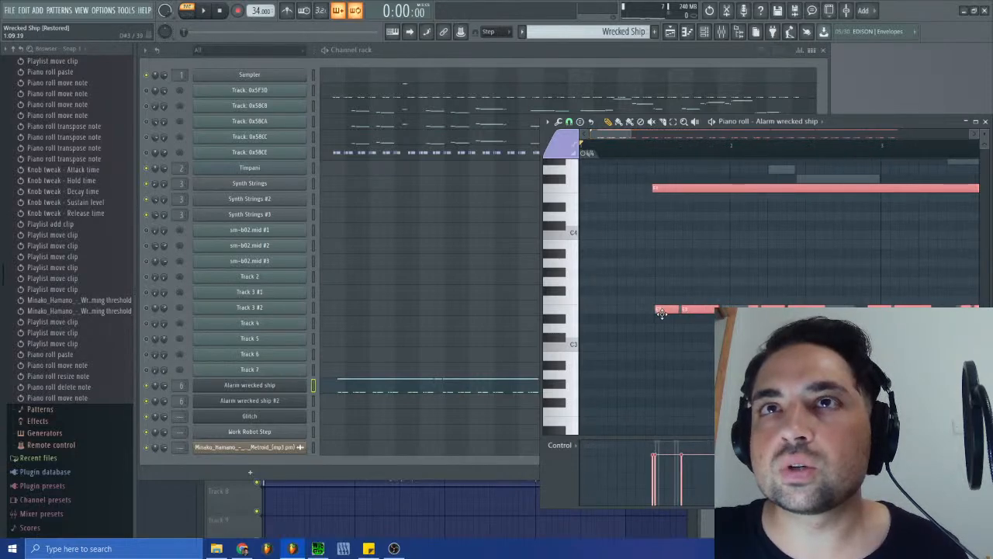
left_click_drag(632, 134, 934, 135)
left_click_drag(914, 248, 926, 248)
left_click_drag(959, 133, 633, 137)
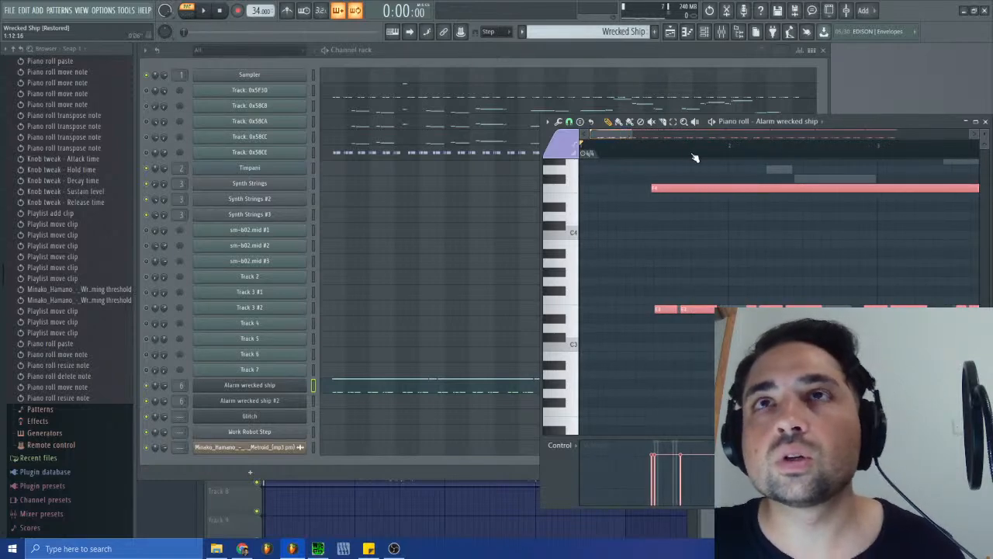
- Cut the notes from Alarm wrecked ship, paste them into Track: 0x5F3D, and compress them against that channel's own notes
left_click(343, 98)
key("ctrl+v")
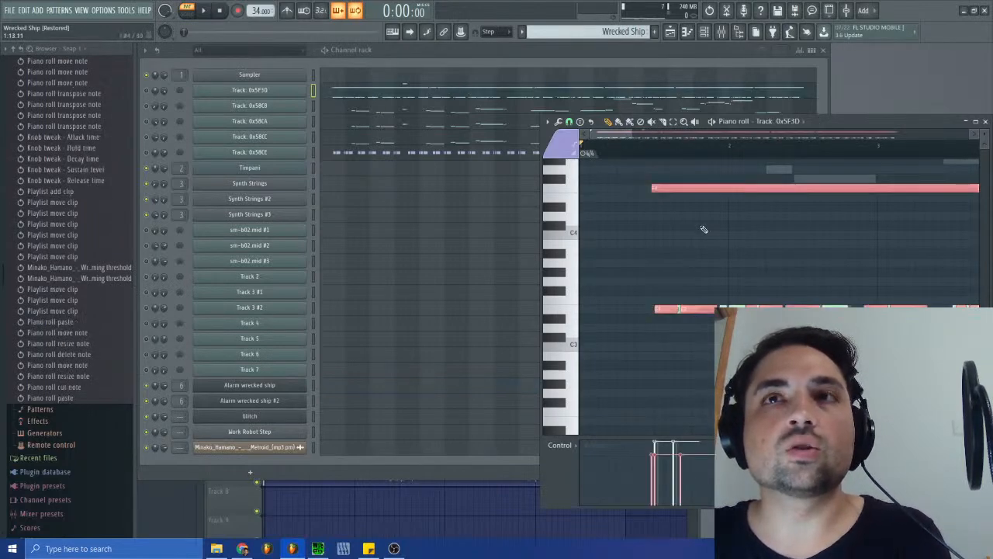
left_click_drag(632, 134, 969, 164)
left_click_drag(925, 250, 844, 246)
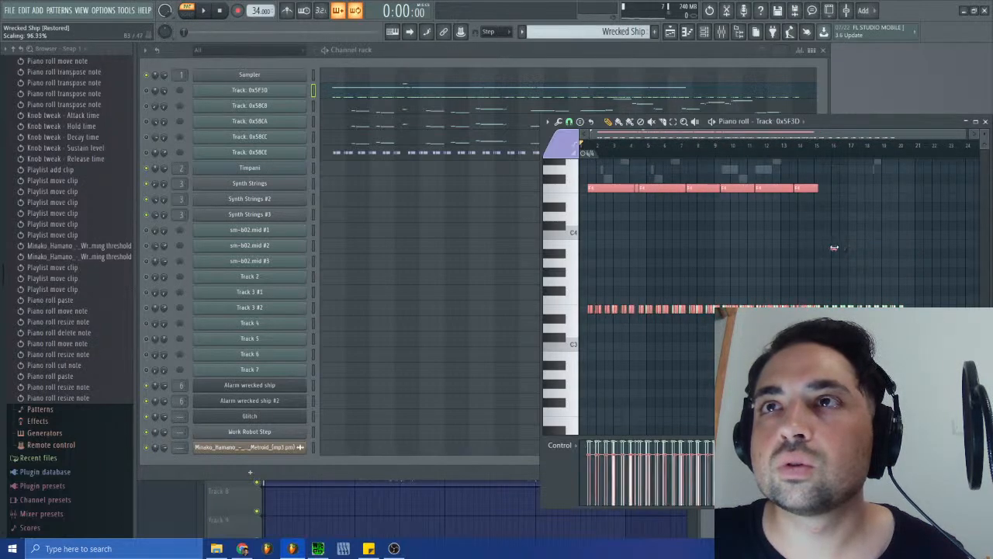
left_click_drag(962, 142, 610, 143)
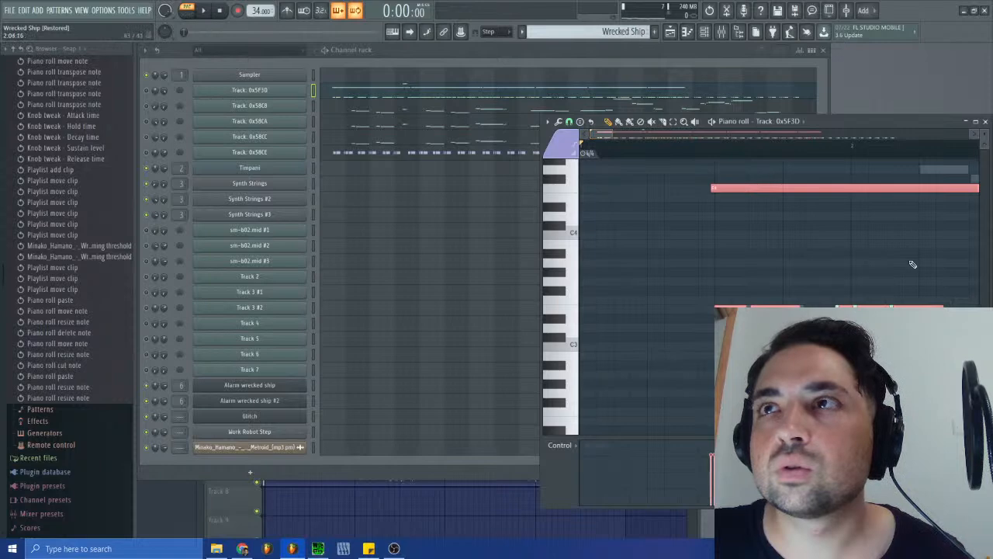
- Compress the notes pasted into Track: 0x5F3D slightly further and check their alignment at the pattern's start
left_click_drag(615, 136, 965, 173)
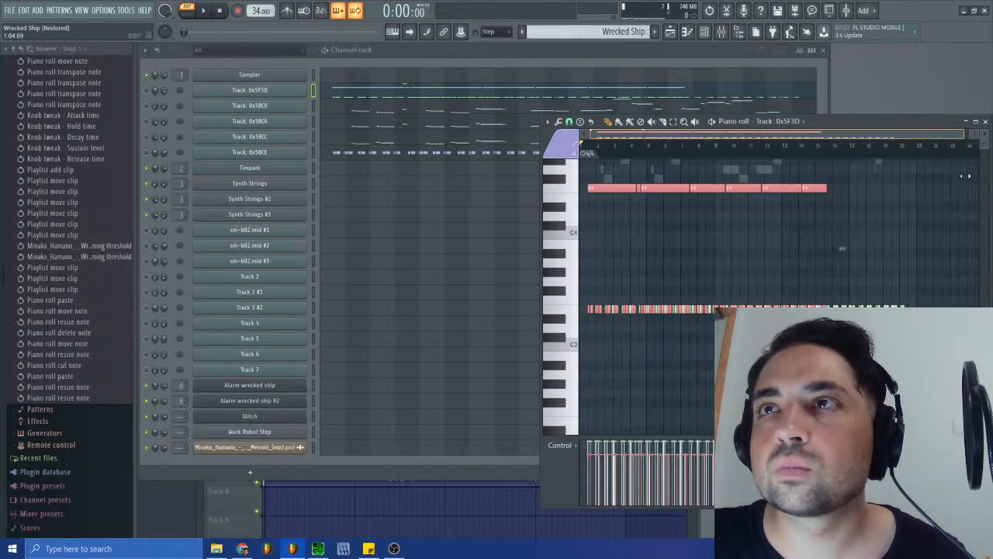
left_click_drag(846, 249, 837, 248)
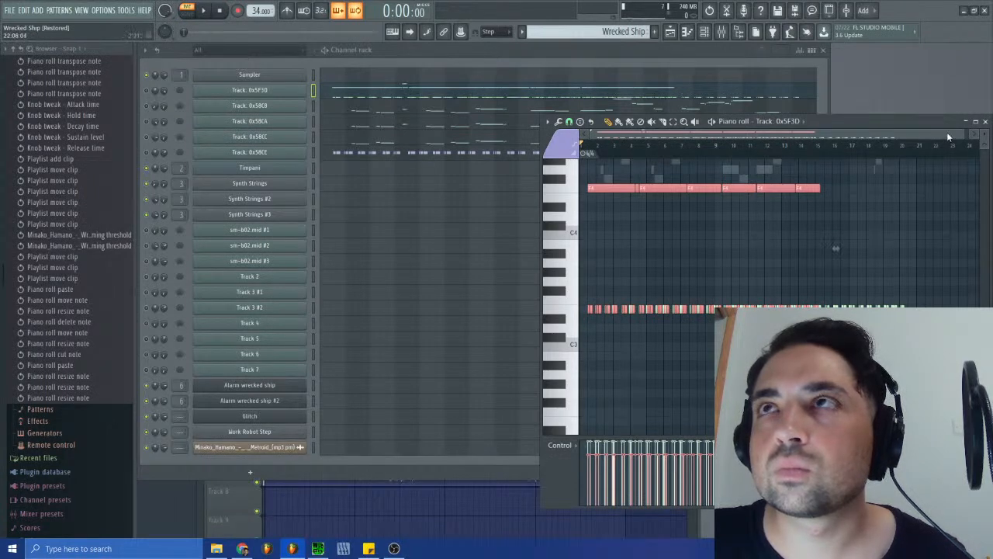
left_click_drag(960, 134, 614, 148)
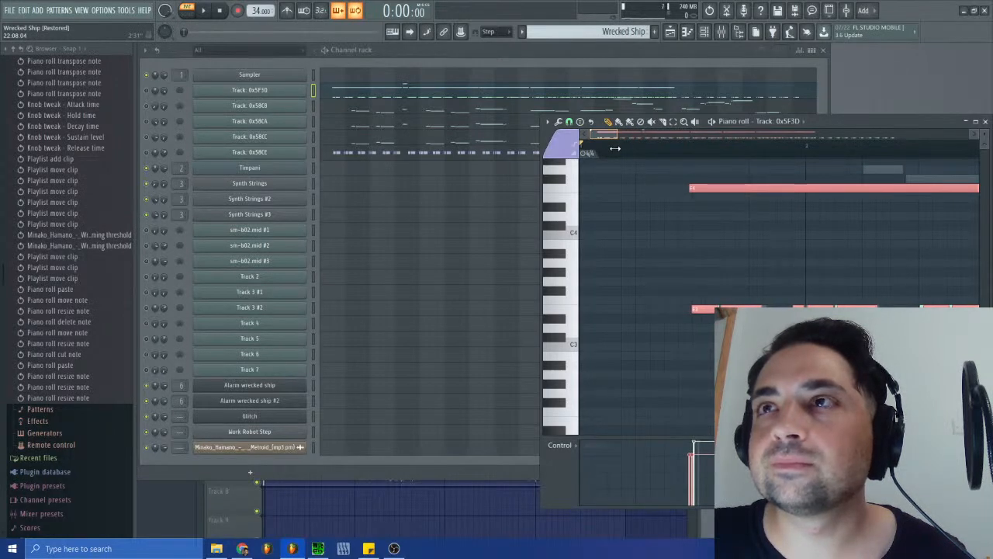
- Cut the compressed alarm notes out of Track: 0x5F3D and switch to the Wrecked Ship (Activated) pattern
left_click_drag(614, 149, 966, 144)
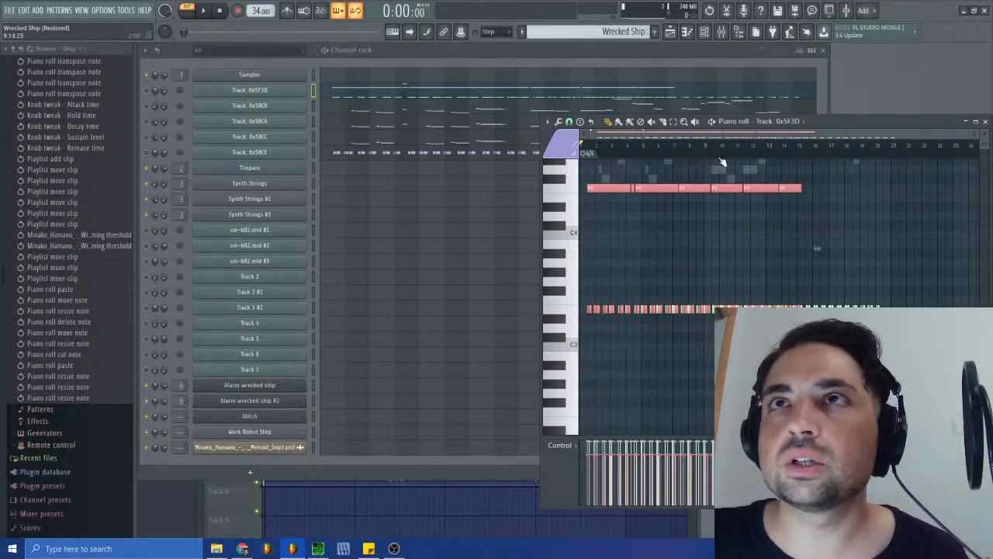
key("ctrl+x")
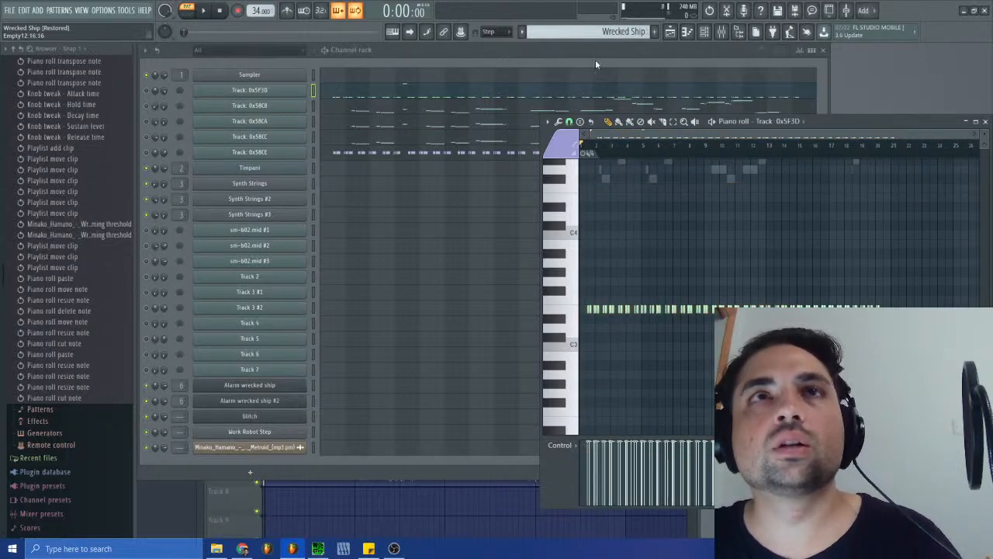
left_click(623, 31)
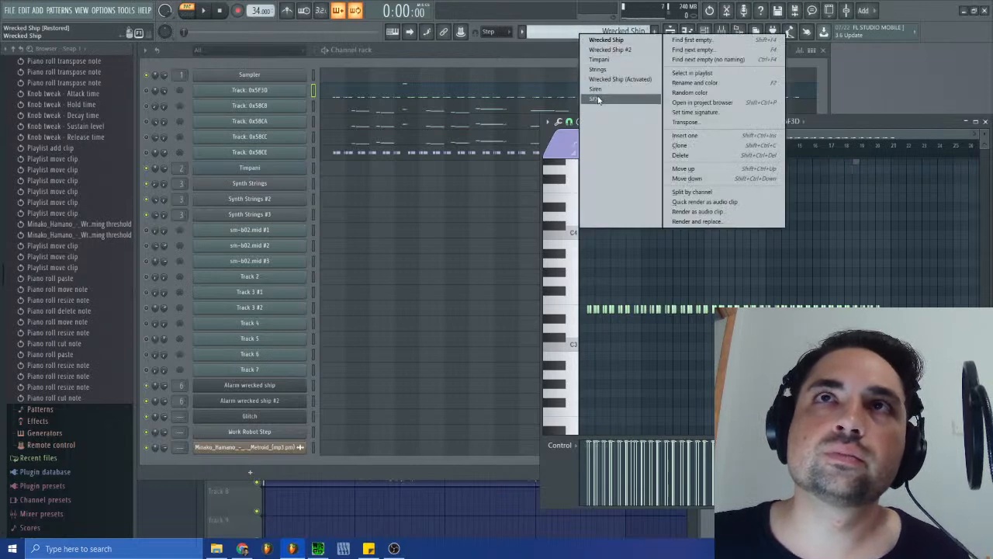
left_click(608, 40)
left_click(625, 31)
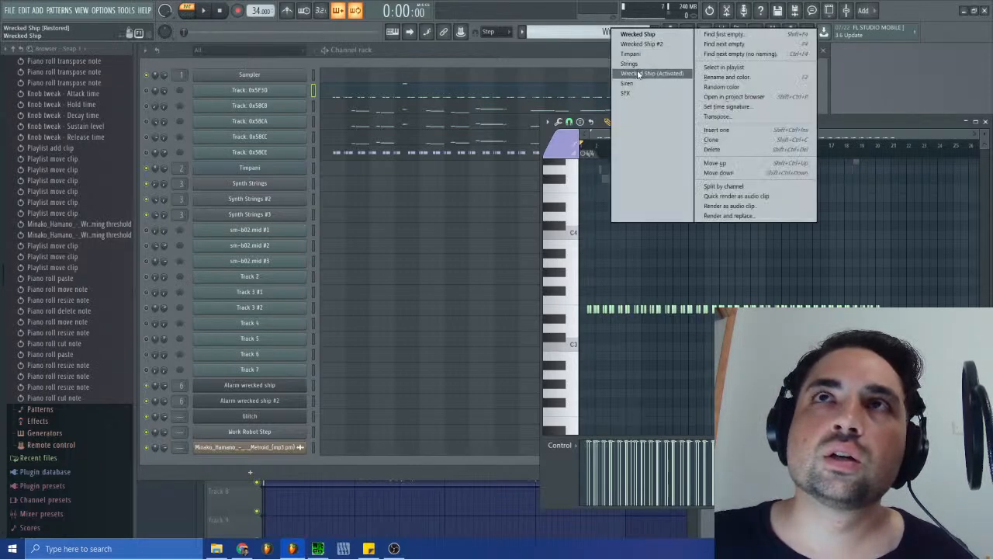
left_click(643, 47)
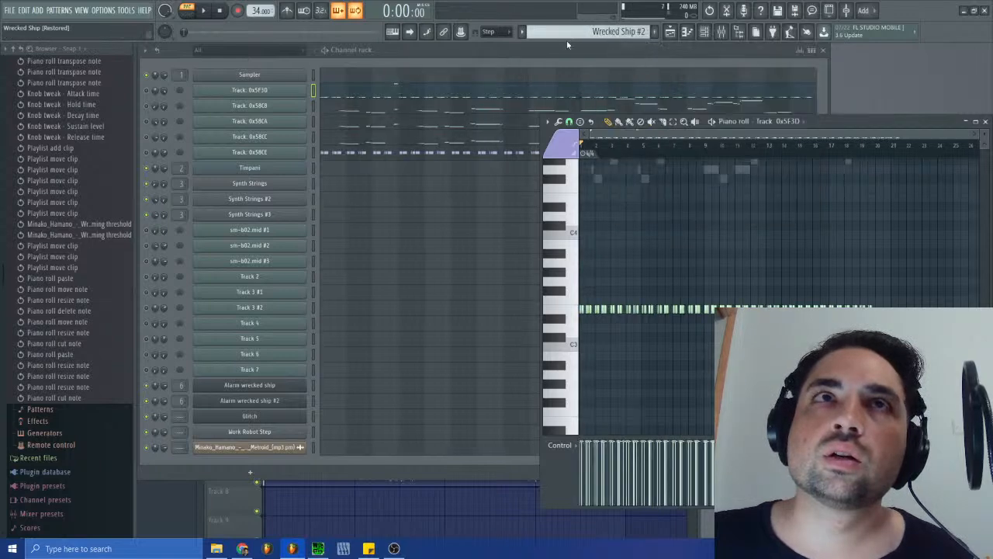
left_click(620, 32)
left_click(620, 79)
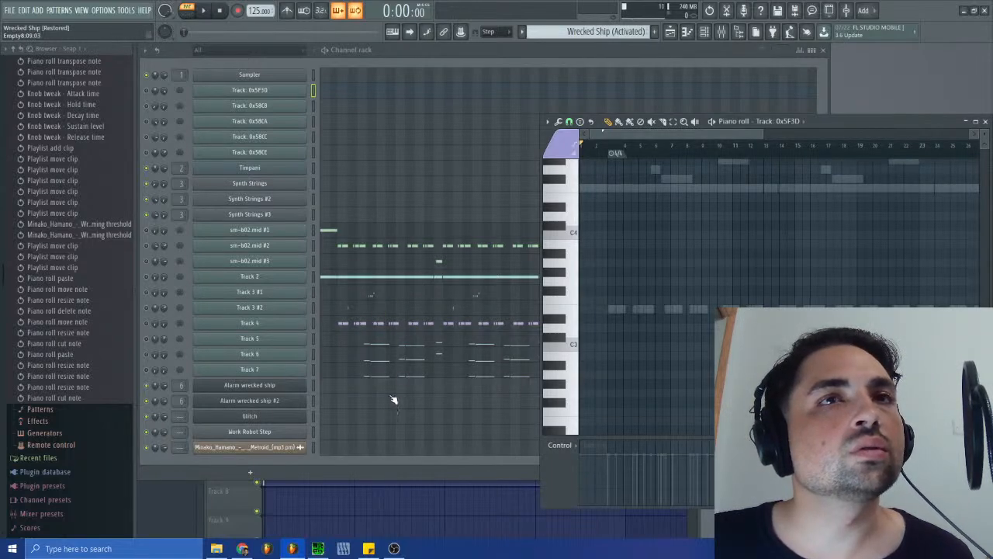
- Launch VGMTrans and open sm-b02 from the Track Blueprints folder, using SPCTool to identify the right file
left_click(11, 548)
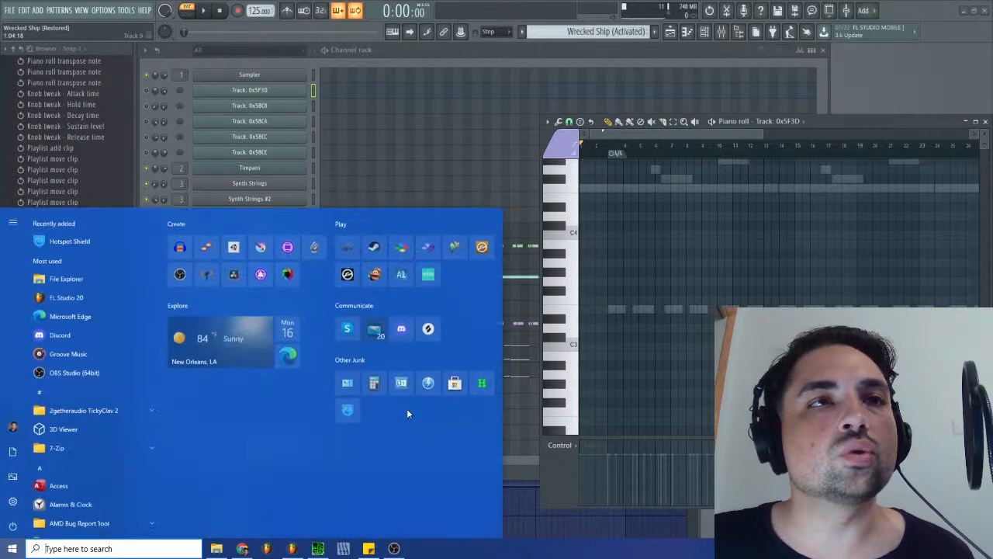
left_click(486, 385)
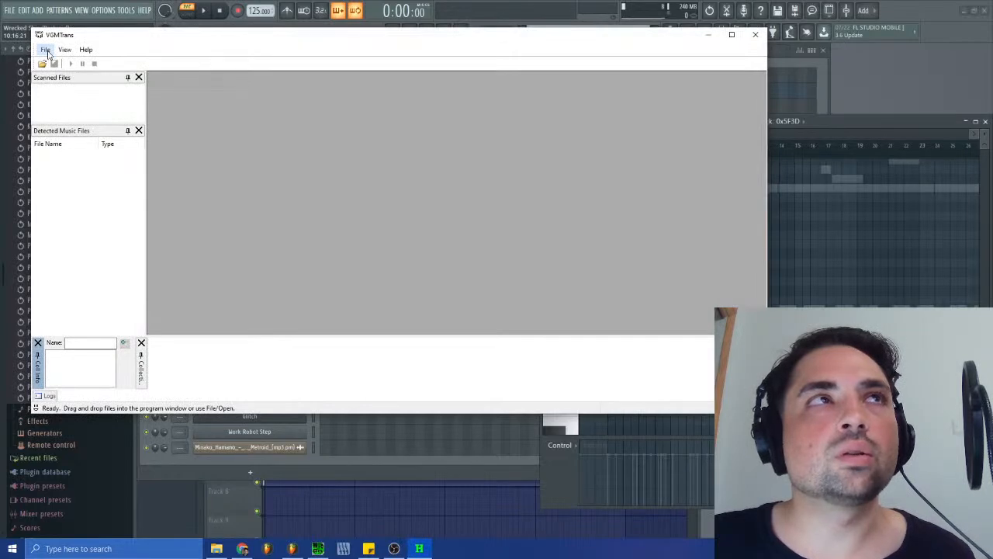
left_click(46, 49)
left_click(60, 61)
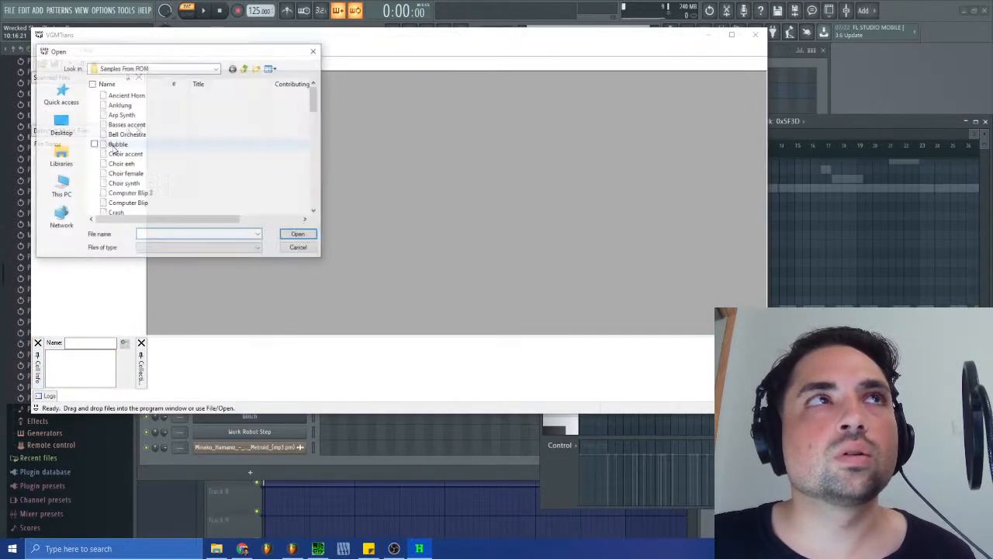
scroll(171, 170, "down", 10)
left_click(245, 70)
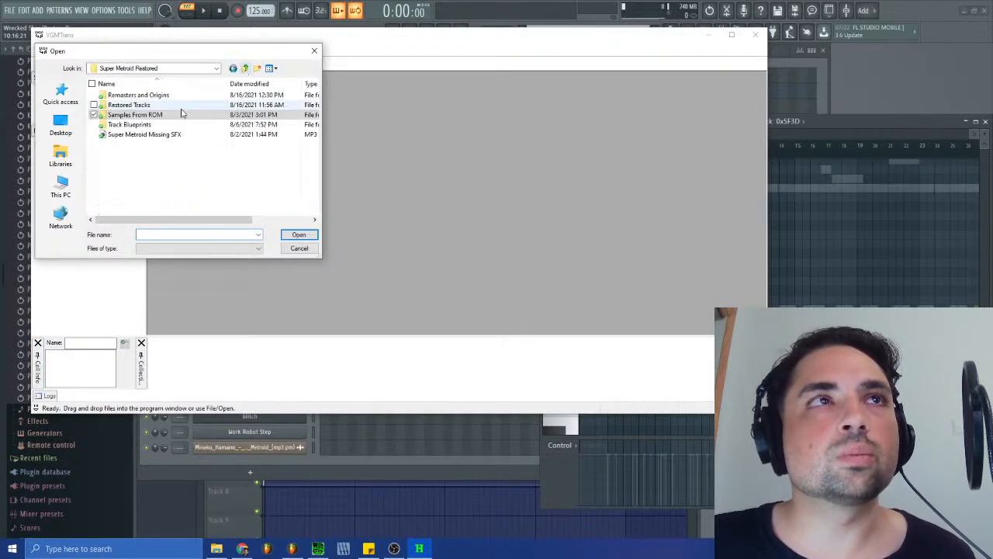
double_click(134, 124)
scroll(143, 163, "down", 10)
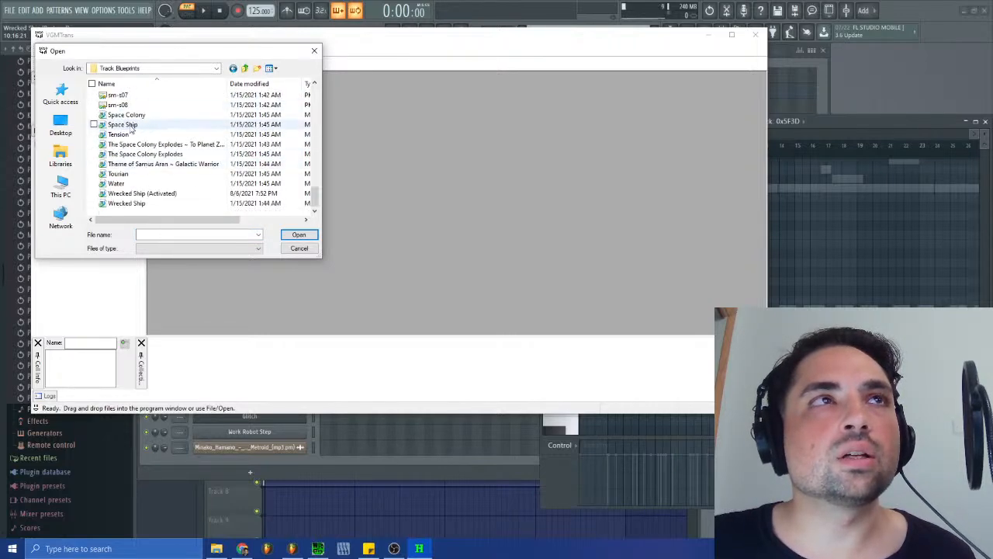
scroll(139, 179, "up", 4)
left_click(318, 549)
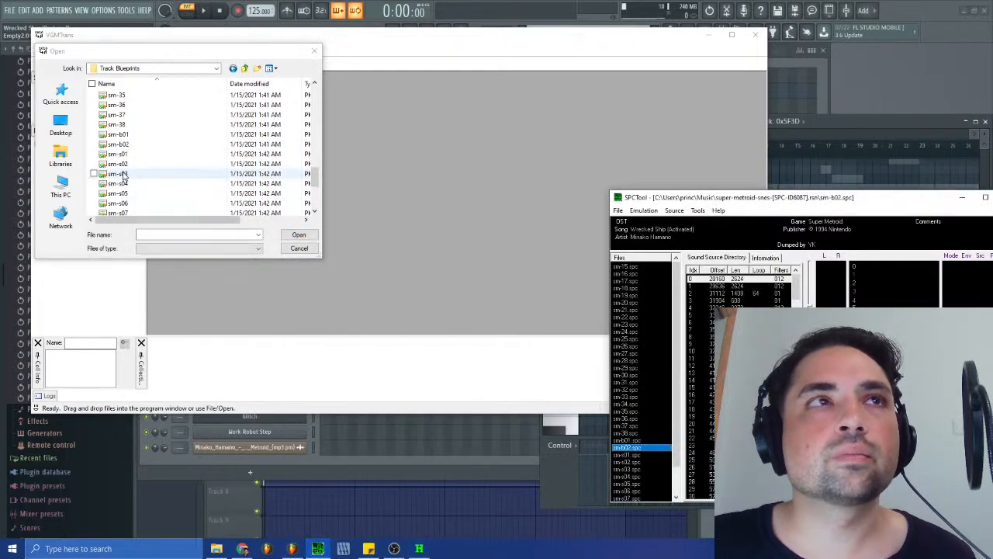
double_click(117, 144)
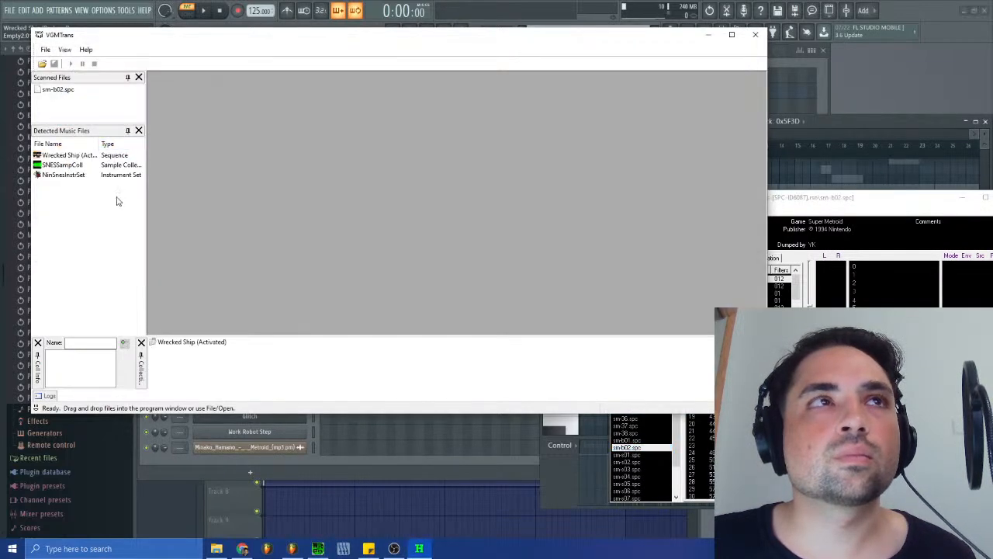
- Export the Wrecked Ship (Activated) sequence as MIDI named Wrecked Ship (Activated)2 in Track Blueprints, and close VGMTrans
left_click(86, 158)
right_click(92, 161)
left_click(132, 187)
left_click(208, 234)
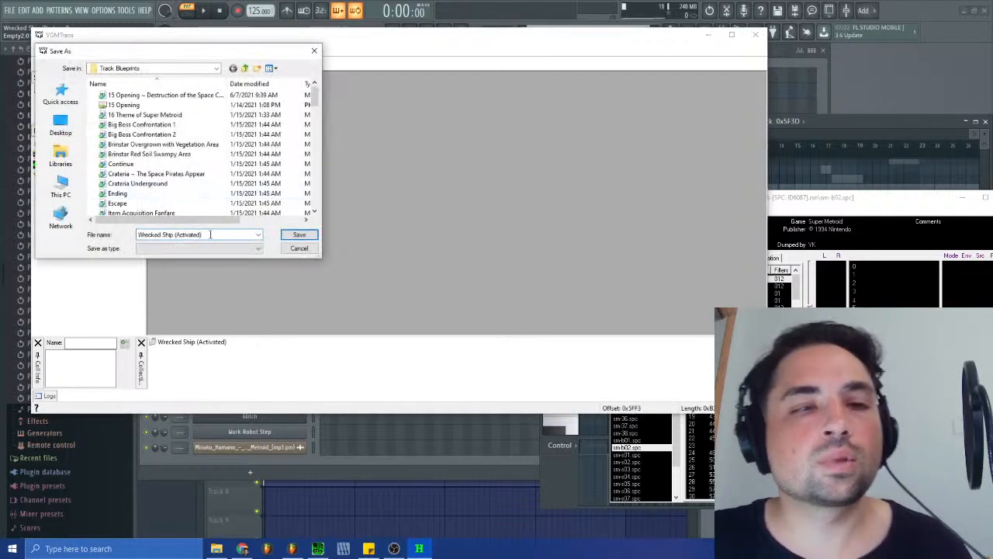
key("Return")
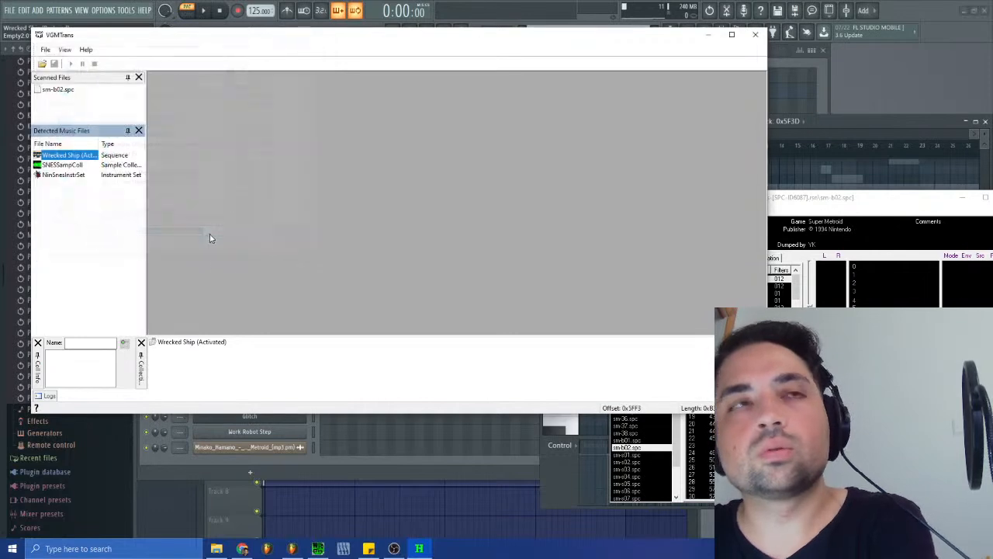
left_click(755, 34)
- Add a new empty pattern to the FL Studio project
left_click(623, 31)
left_click(656, 100)
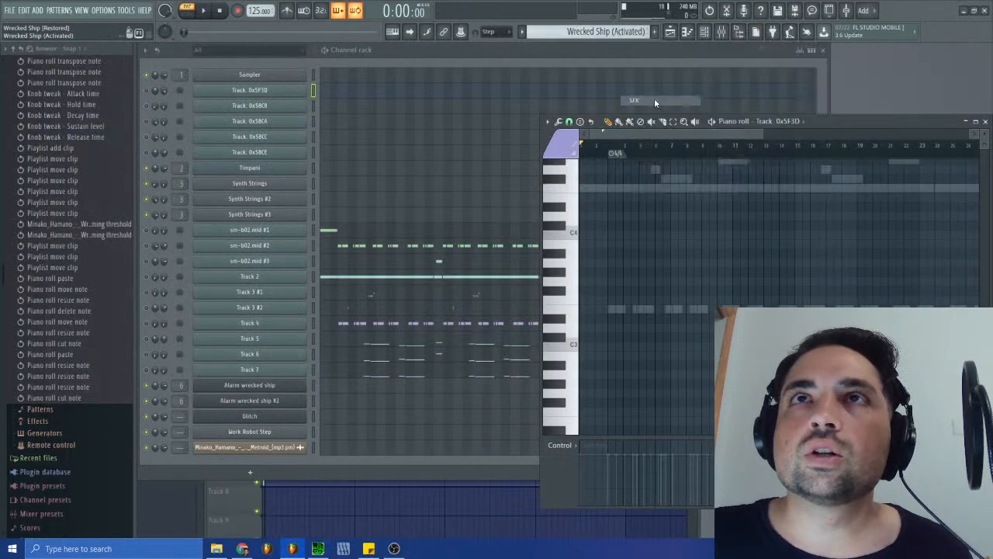
left_click(654, 32)
- Save the project and import Wrecked Ship (Activated)2 from Track Blueprints into it, with MIDI Out as the channel type
scroll(78, 335, "up", 5)
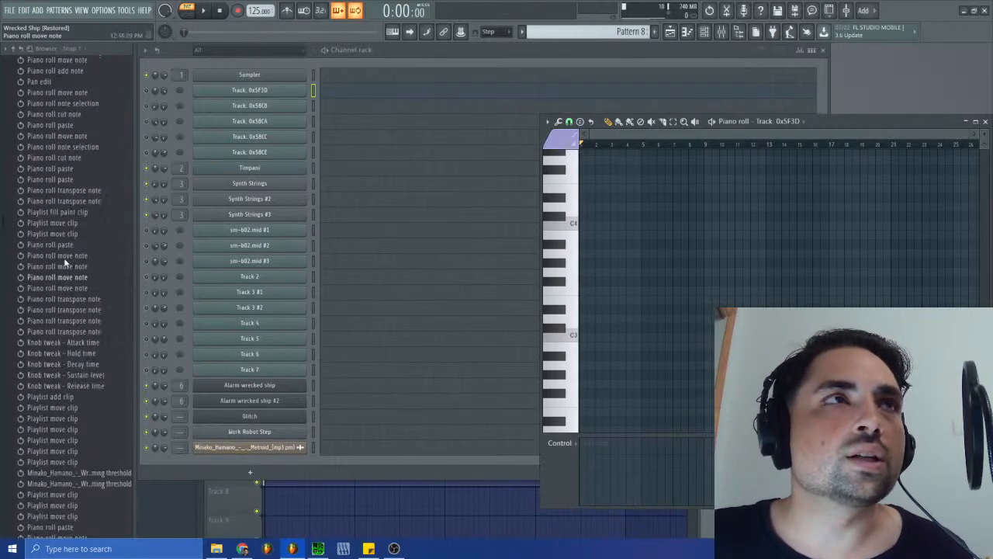
left_click(13, 48)
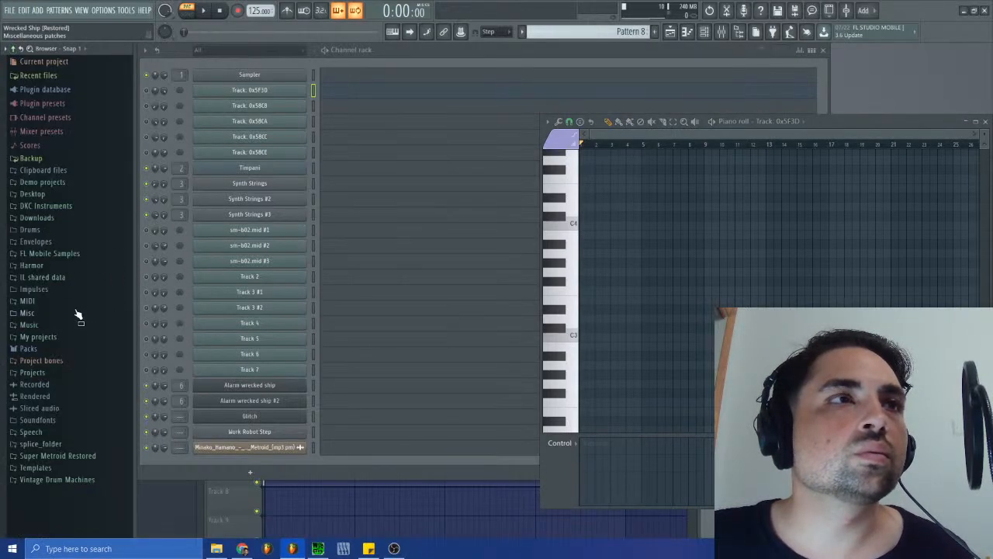
left_click(62, 456)
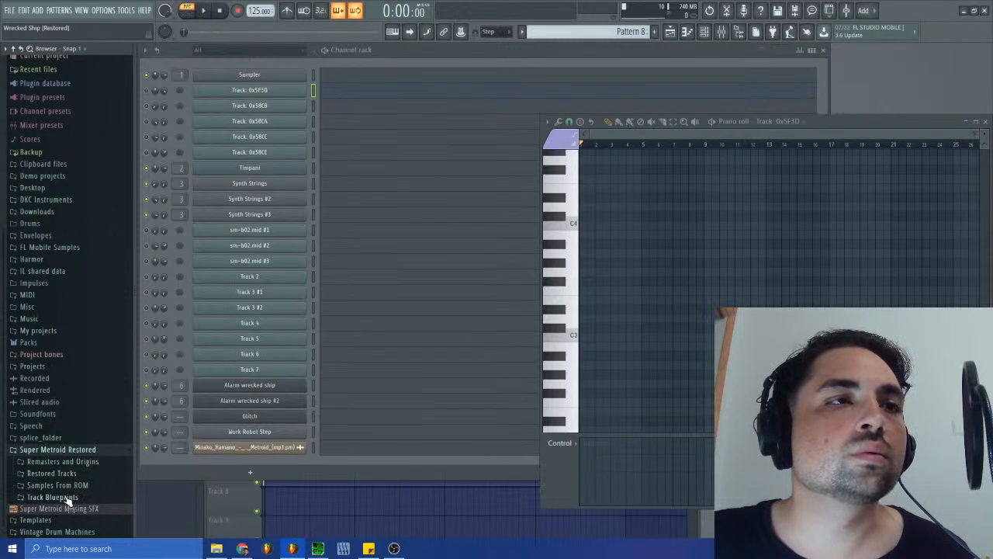
left_click(61, 497)
left_click_drag(74, 488, 693, 529)
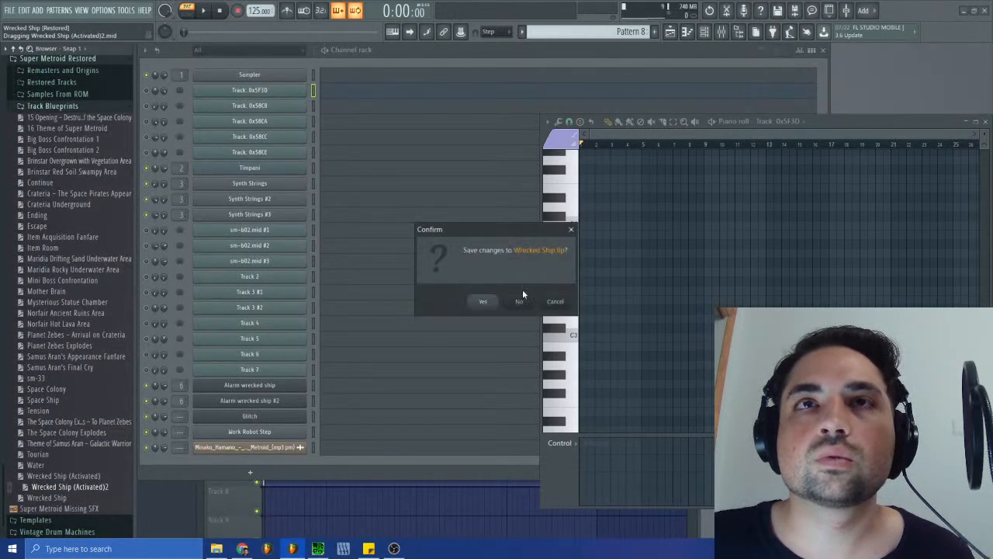
left_click(489, 302)
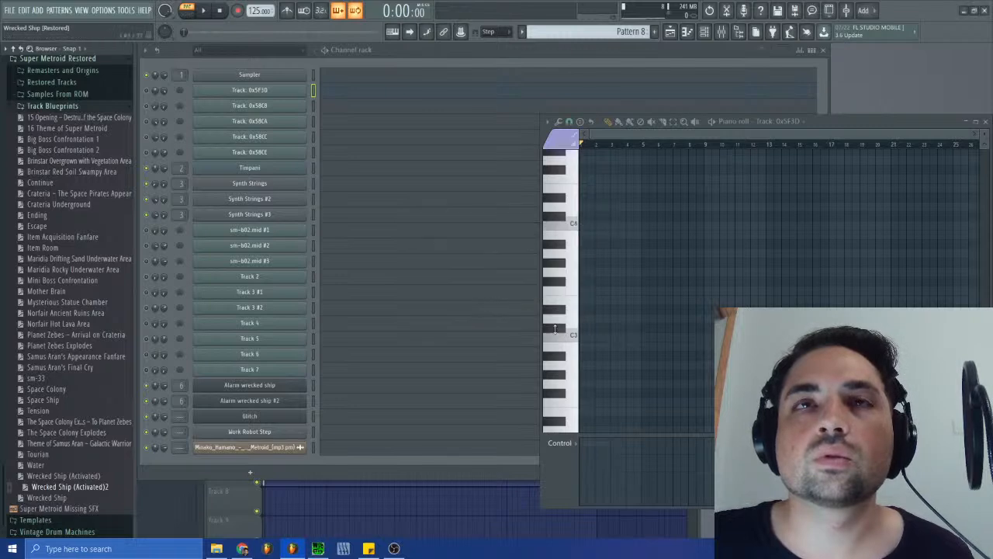
left_click(513, 268)
left_click(507, 284)
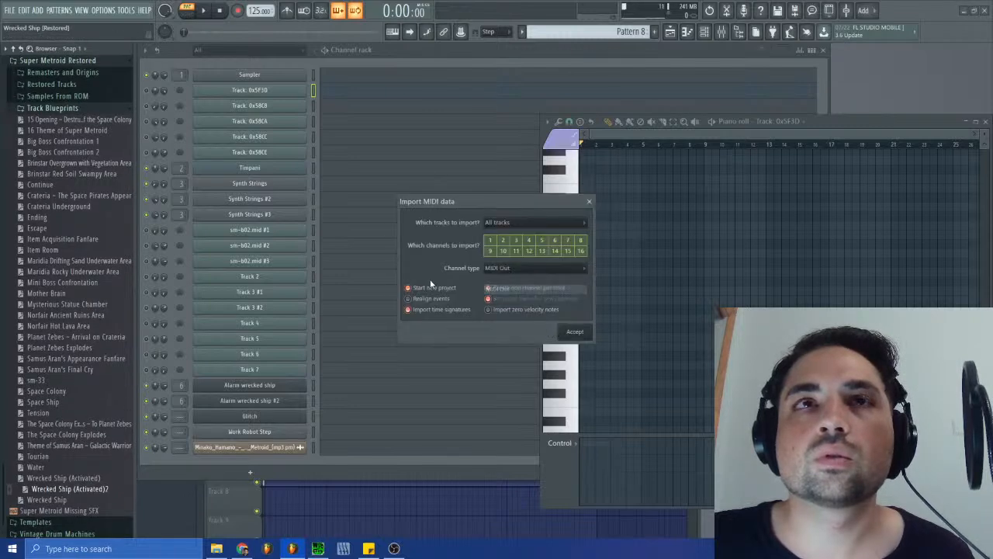
left_click(574, 332)
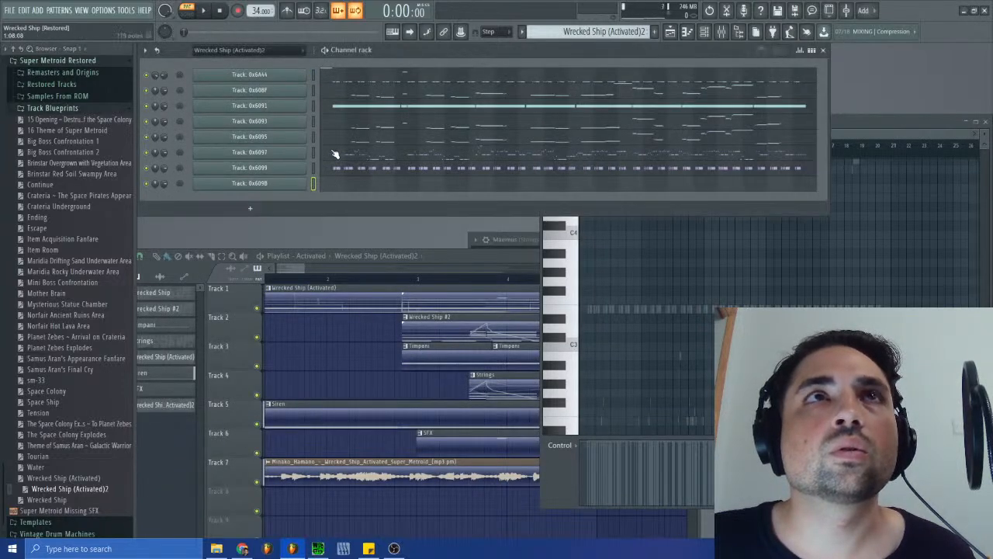
- Delete the last imported channel, Track: 0x609B
left_click(145, 51)
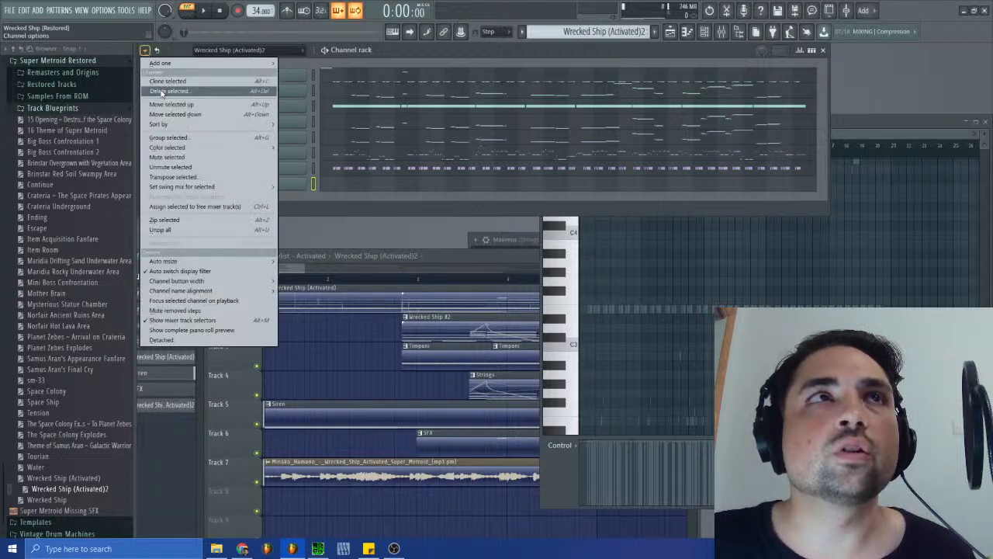
left_click(178, 86)
left_click(544, 312)
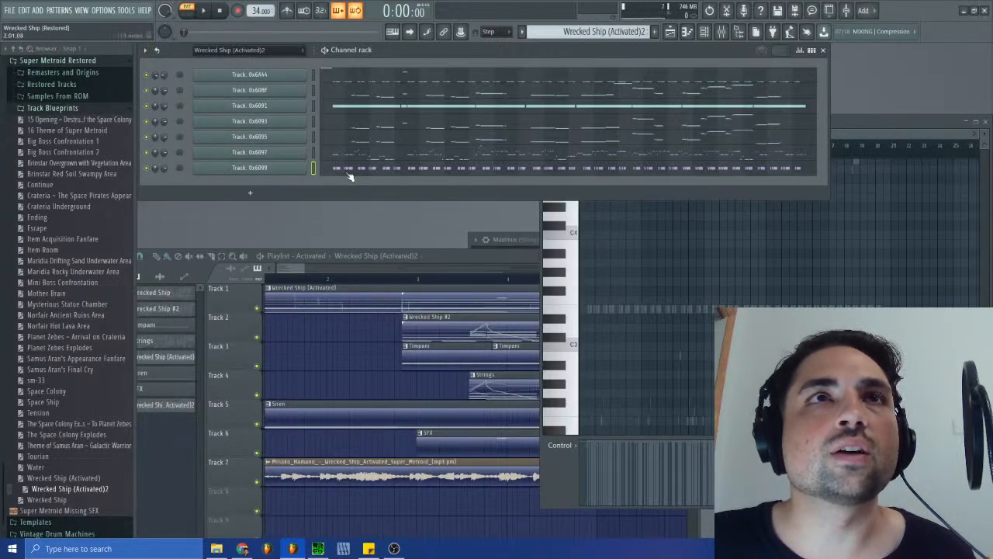
- Find the Siren pattern and copy its notes from Alarm wrecked ship and Alarm wrecked ship #2
left_click(584, 35)
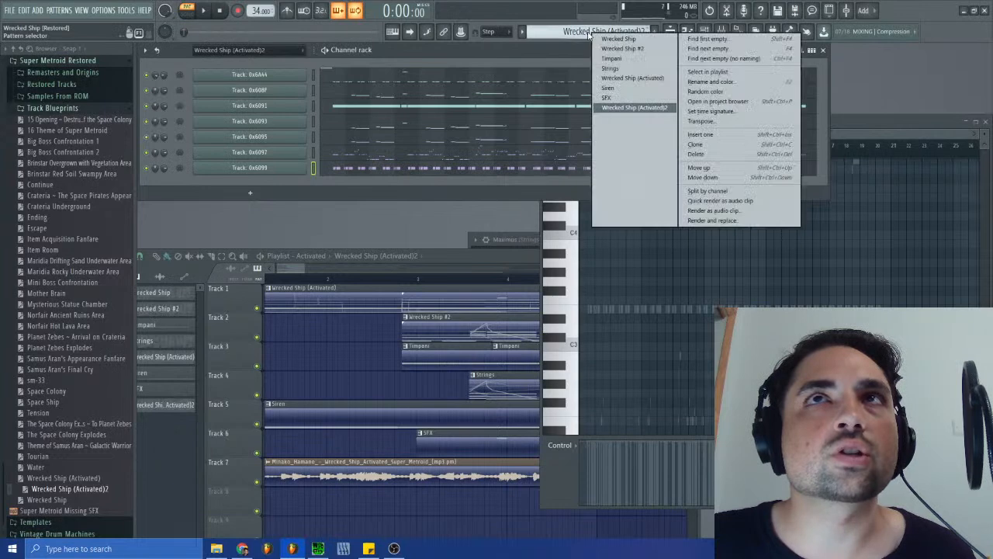
left_click(633, 78)
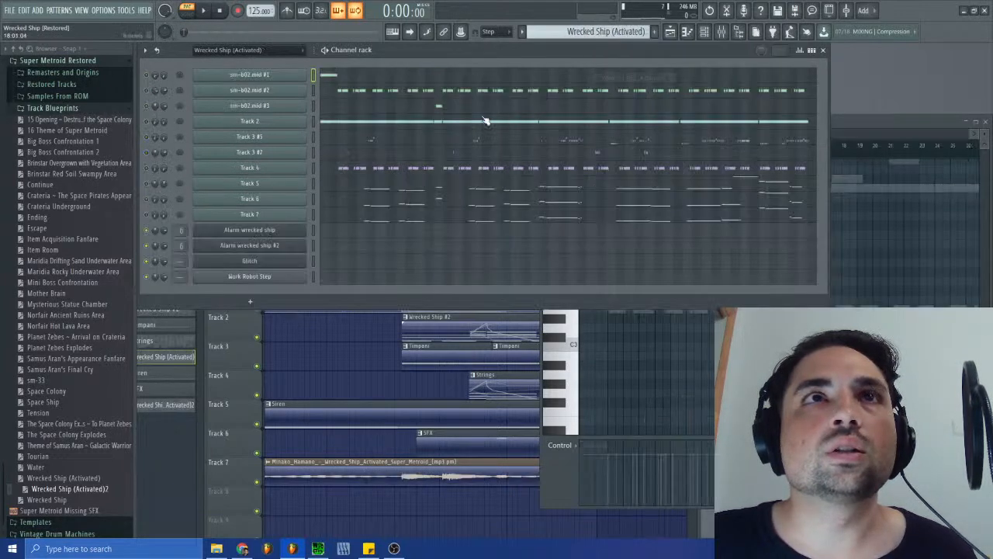
left_click(590, 32)
left_click(624, 100)
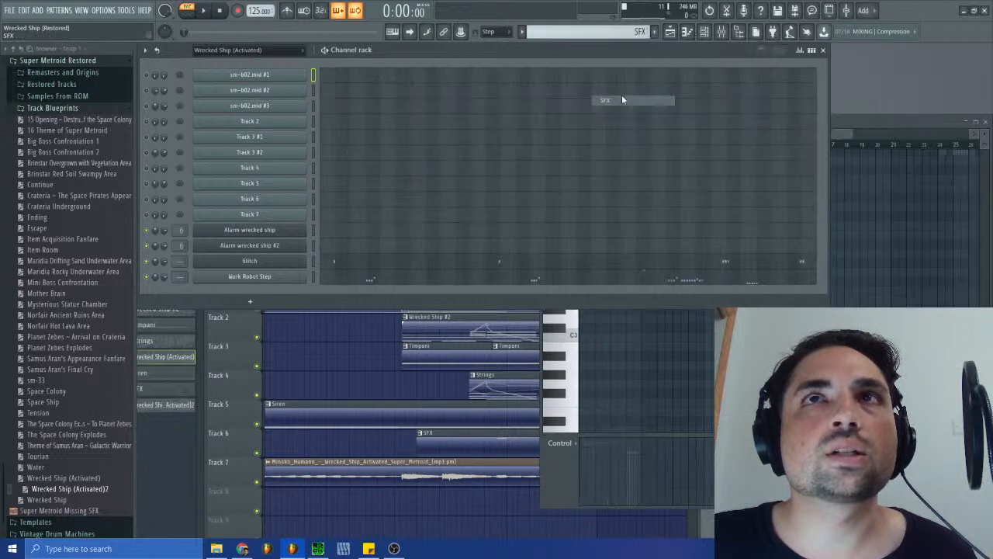
left_click(562, 32)
left_click(581, 92)
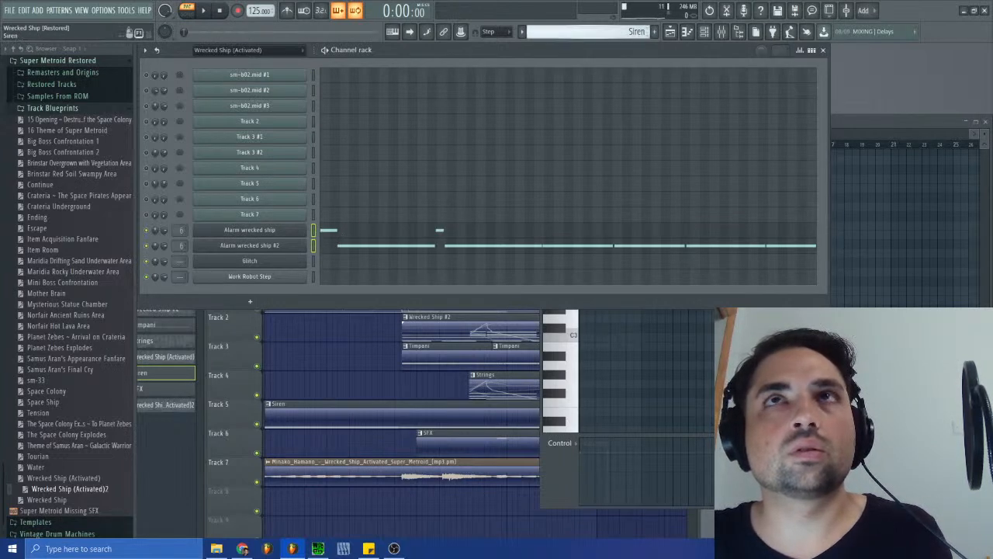
- Show all channels in Wrecked Ship (Activated)2 and paste the siren notes into Alarm wrecked ship and Alarm wrecked ship #2
left_click(599, 32)
left_click(623, 106)
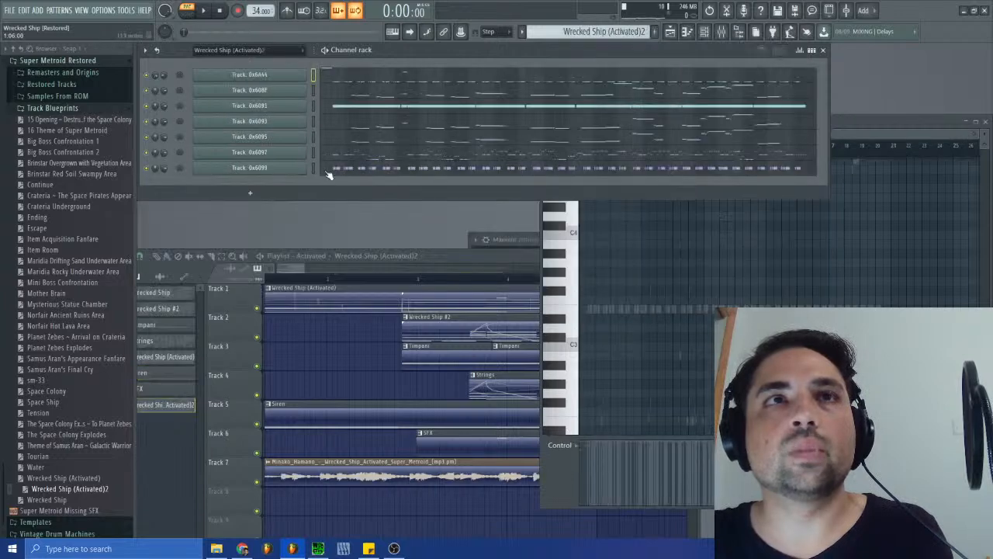
left_click(252, 51)
left_click(235, 63)
scroll(404, 270, "down", 2)
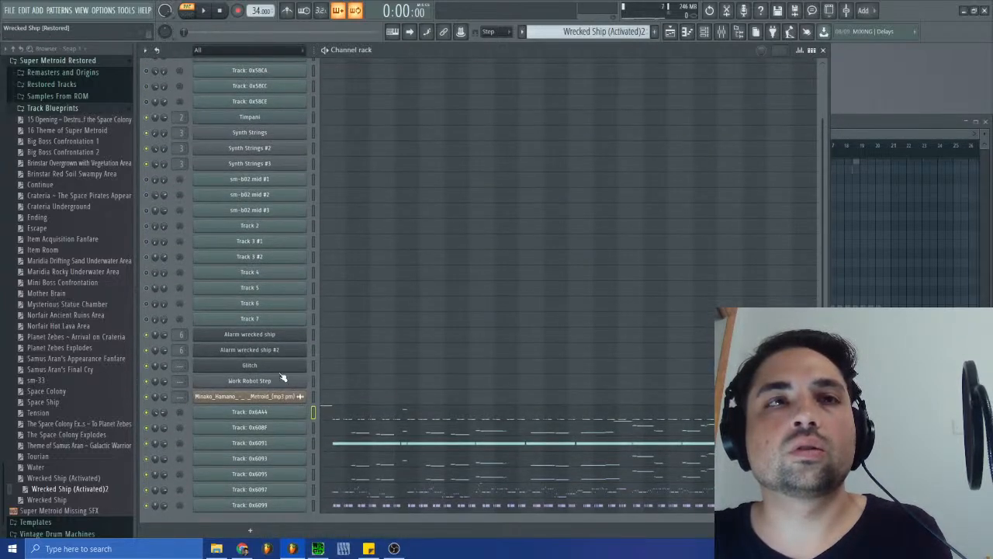
left_click(313, 340)
left_click(315, 351)
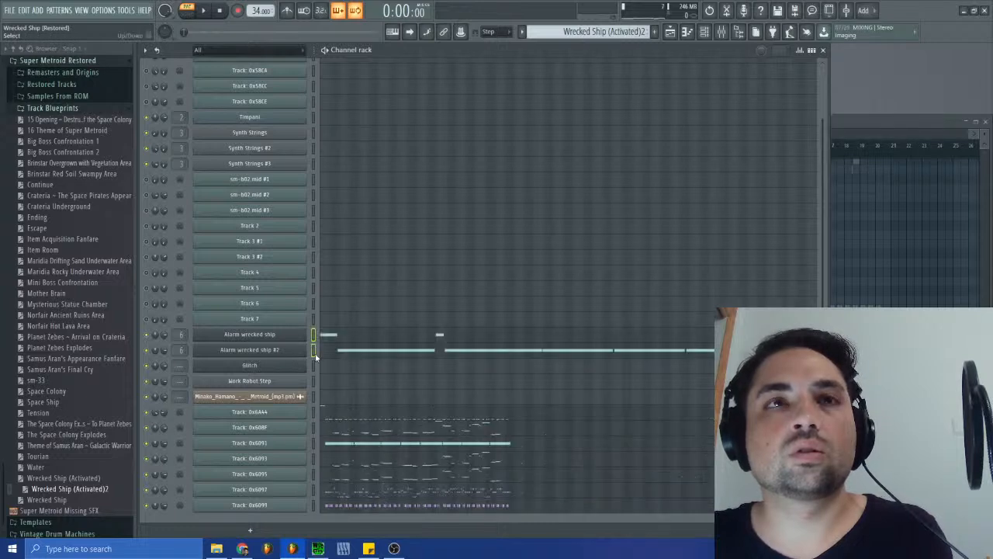
- Try to shorten all the Alarm wrecked ship notes in Wrecked Ship (Activated)2 to match the timing of the imported tracks
left_click(349, 339)
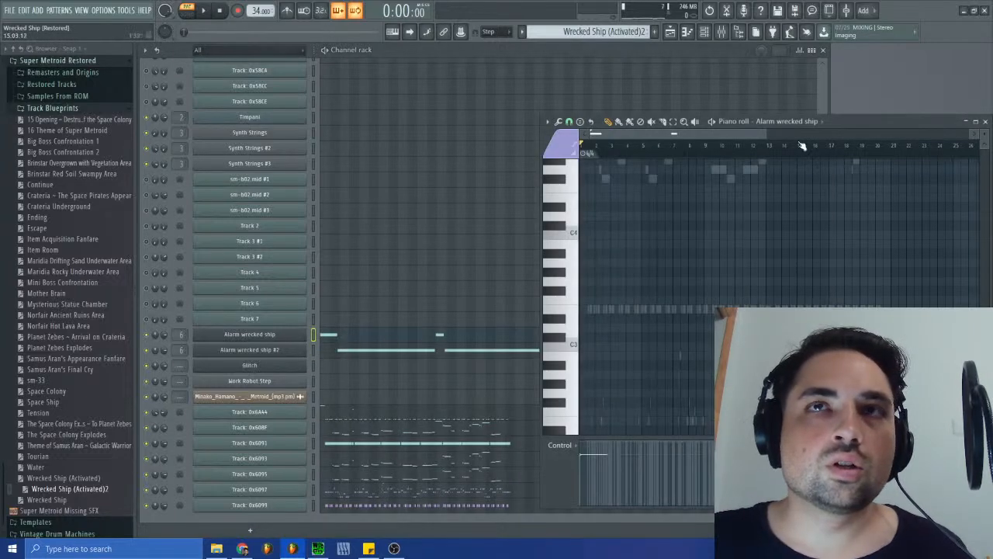
left_click_drag(767, 135, 638, 135)
scroll(665, 347, "up", 8)
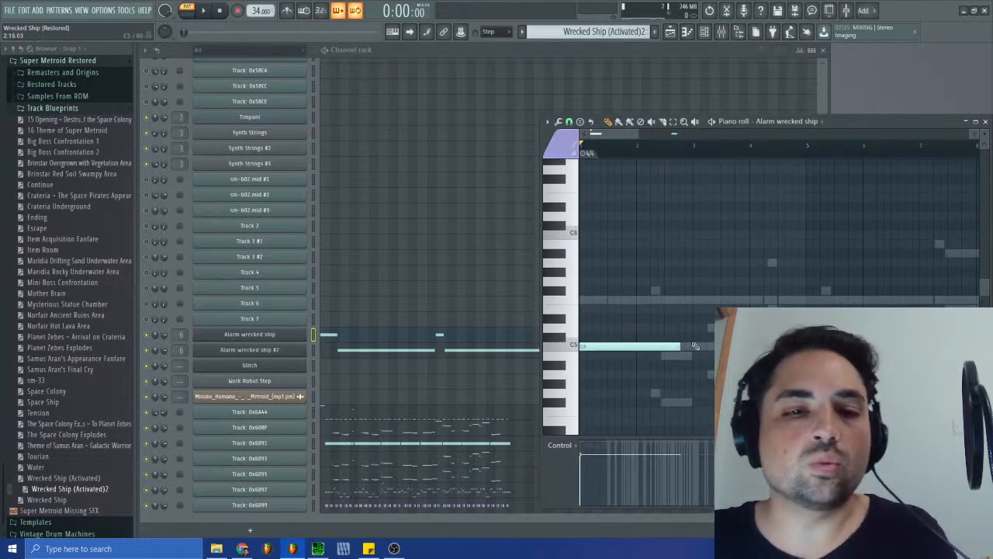
key("ctrl+a")
scroll(683, 333, "down", 3)
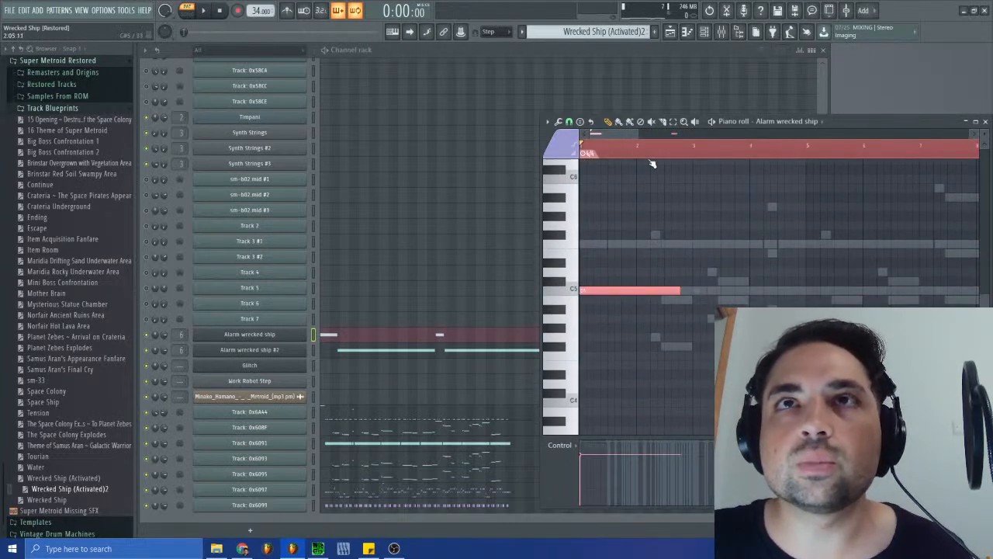
left_click_drag(642, 134, 615, 137)
left_click_drag(798, 287, 651, 289)
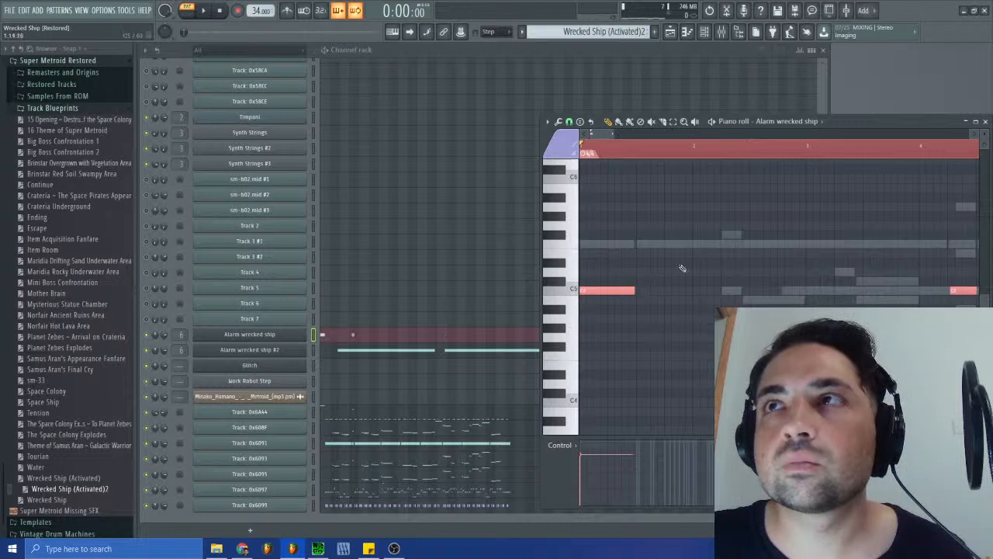
mouse_move(599, 137)
left_mouse_down()
mouse_move(624, 139)
mouse_move(614, 138)
left_mouse_up()
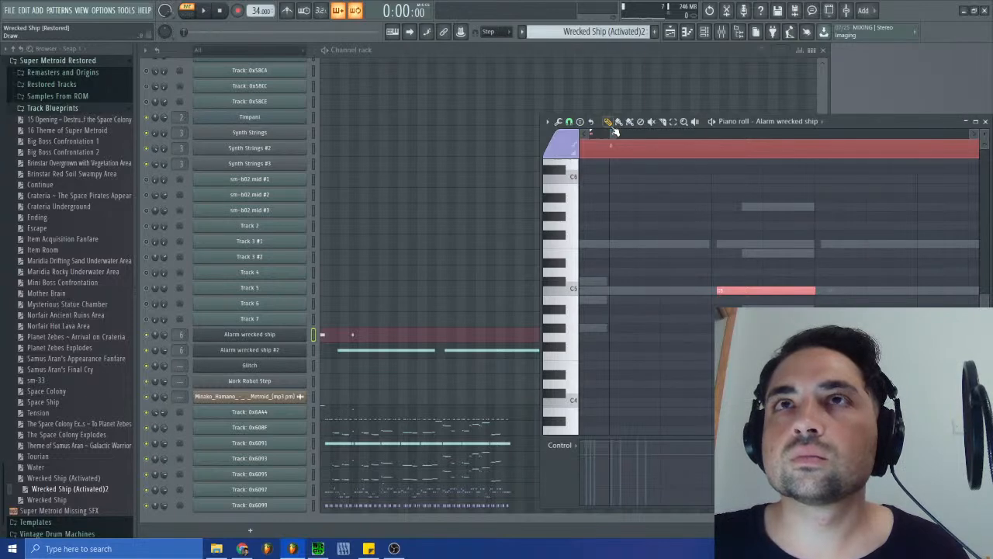
left_click_drag(615, 137, 472, 150)
left_click(985, 121)
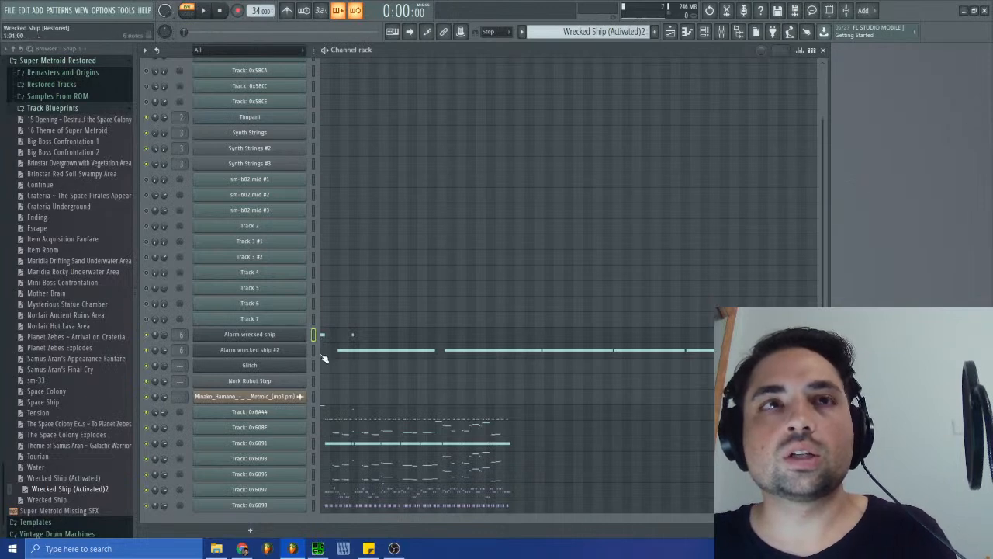
- Clear the notes of both alarm channels from Wrecked Ship (Activated)2 and select the first note of Track: 0x6A44
key("ctrl+x")
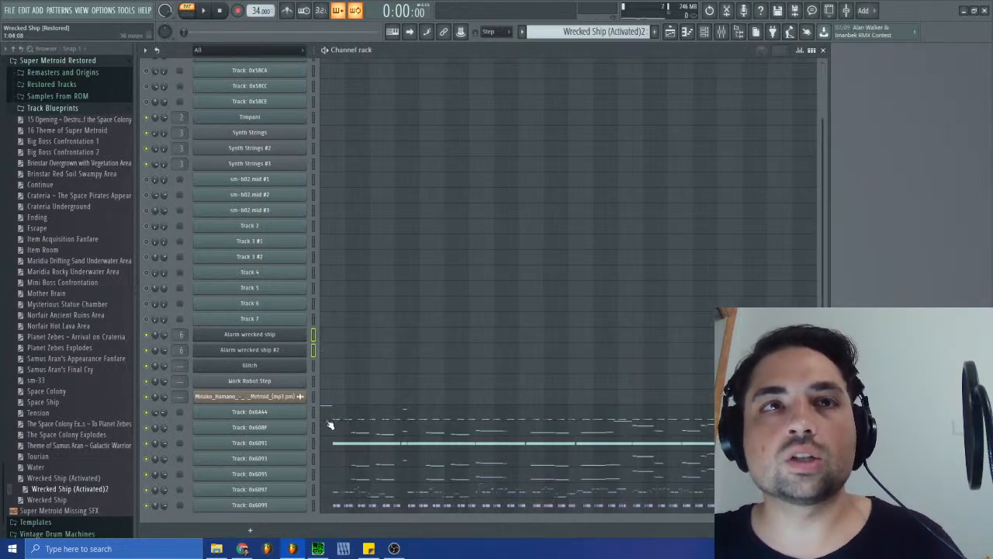
left_click(336, 415)
scroll(603, 135, "down", 4)
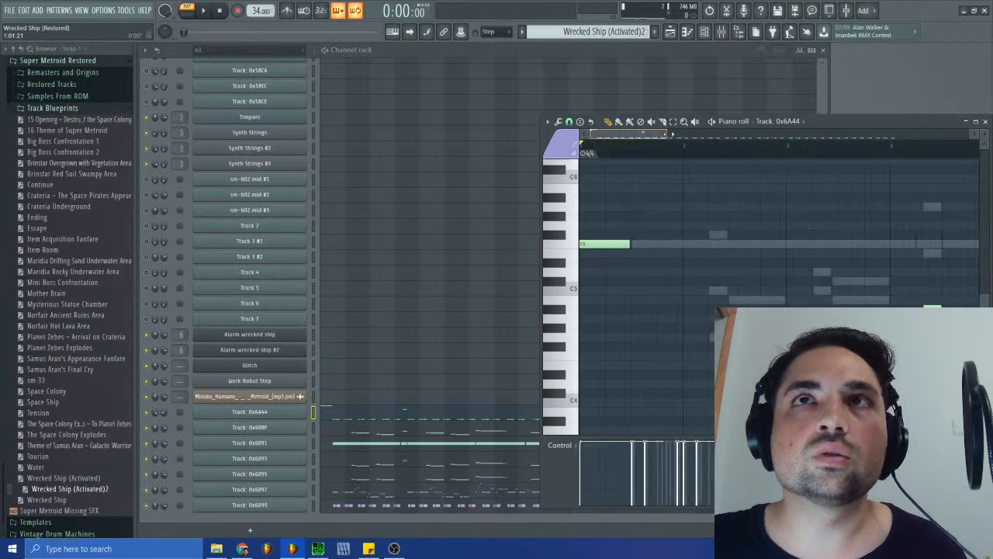
left_click(596, 246)
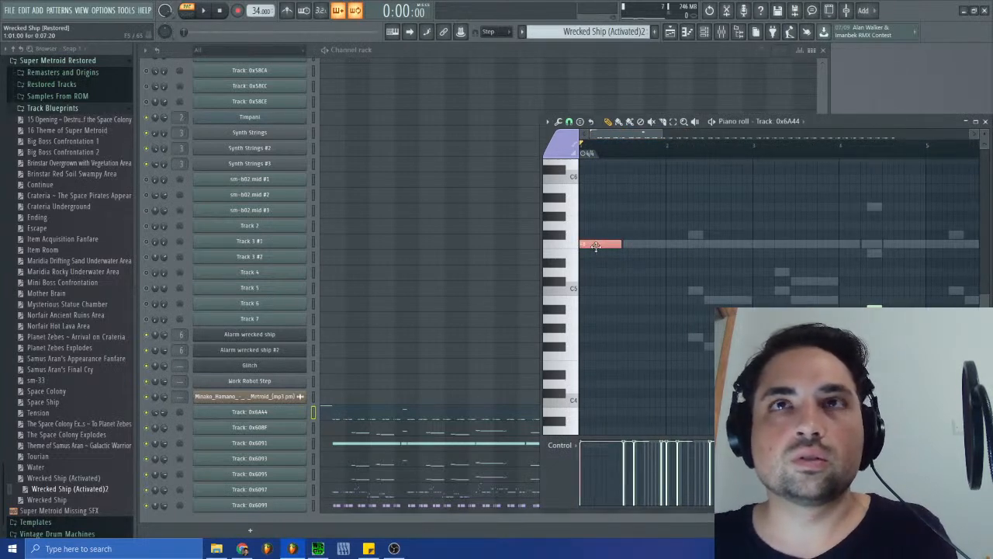
- Delete the first long C5 note of Alarm wrecked ship in the Siren pattern
left_click(591, 35)
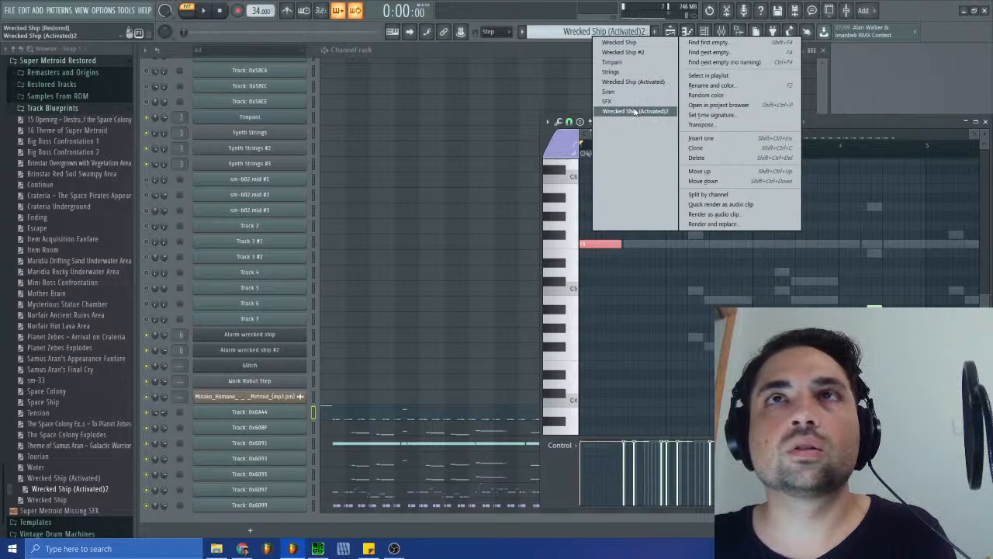
left_click(609, 92)
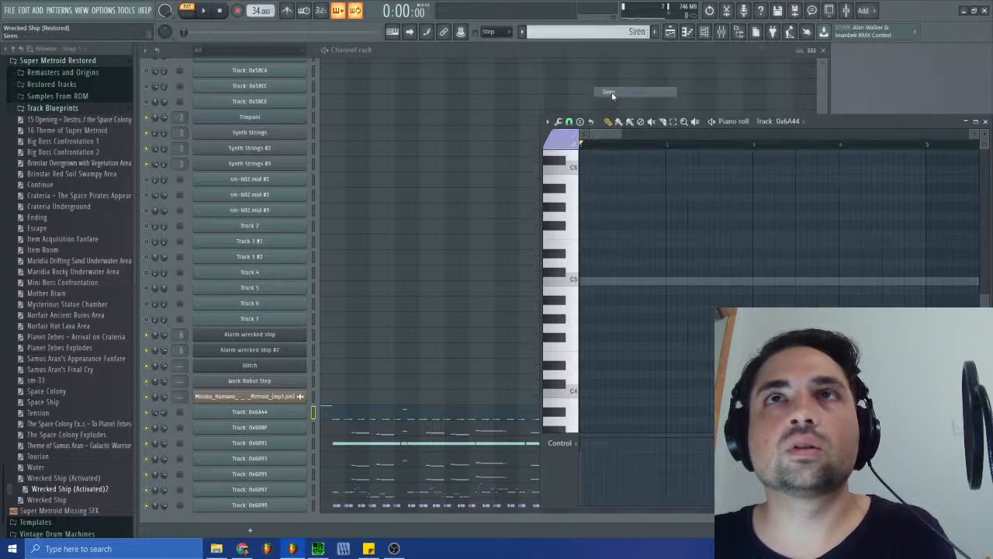
left_click(332, 335)
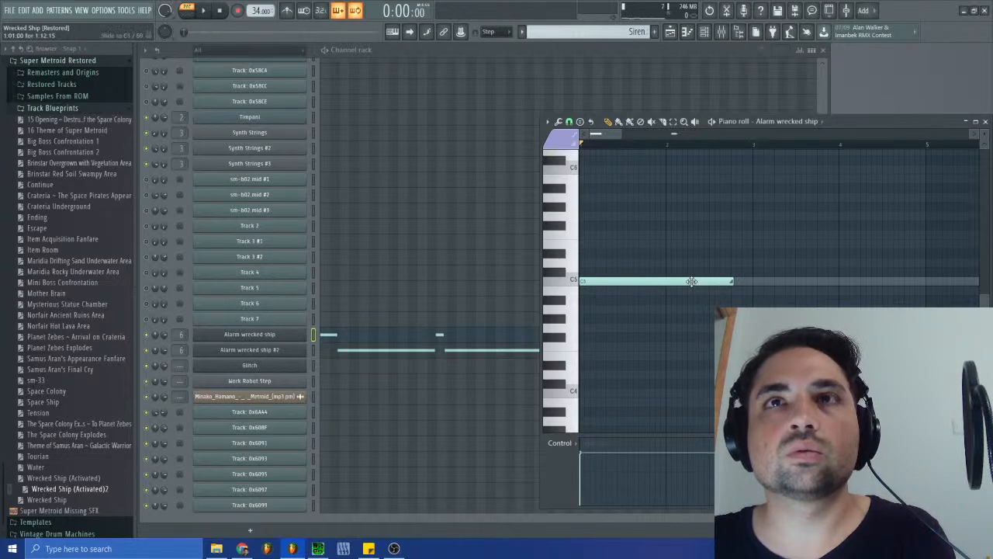
right_click(693, 282)
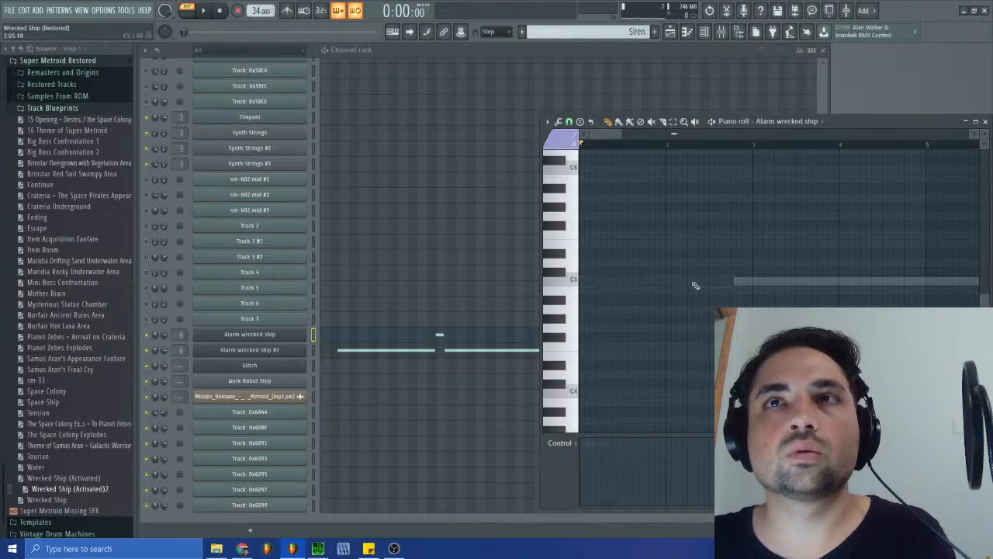
- Copy the first note of Track: 0x6A44 from Wrecked Ship (Activated)2 into Alarm wrecked ship in Siren and lower it to C5
right_click(608, 32)
left_click(647, 108)
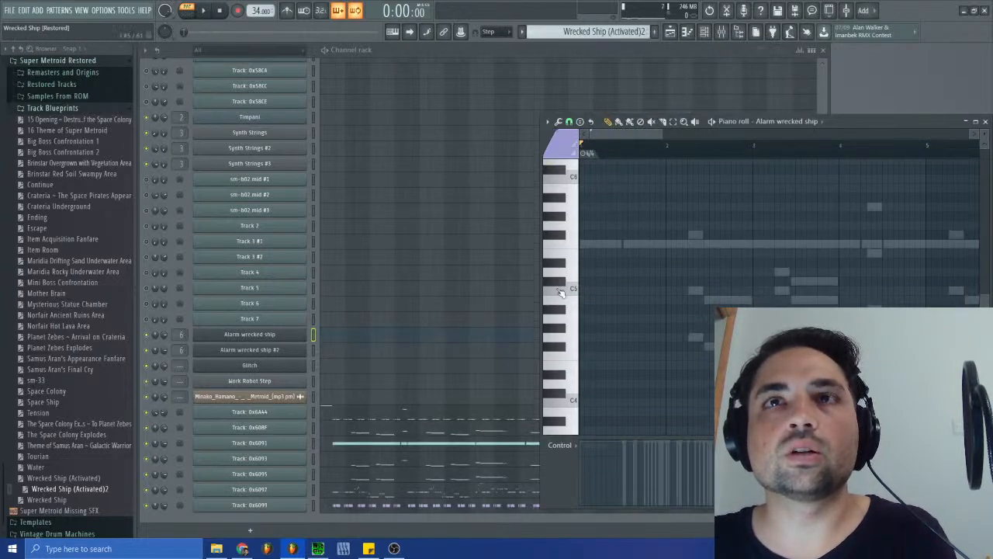
left_click(359, 419)
left_click(599, 245)
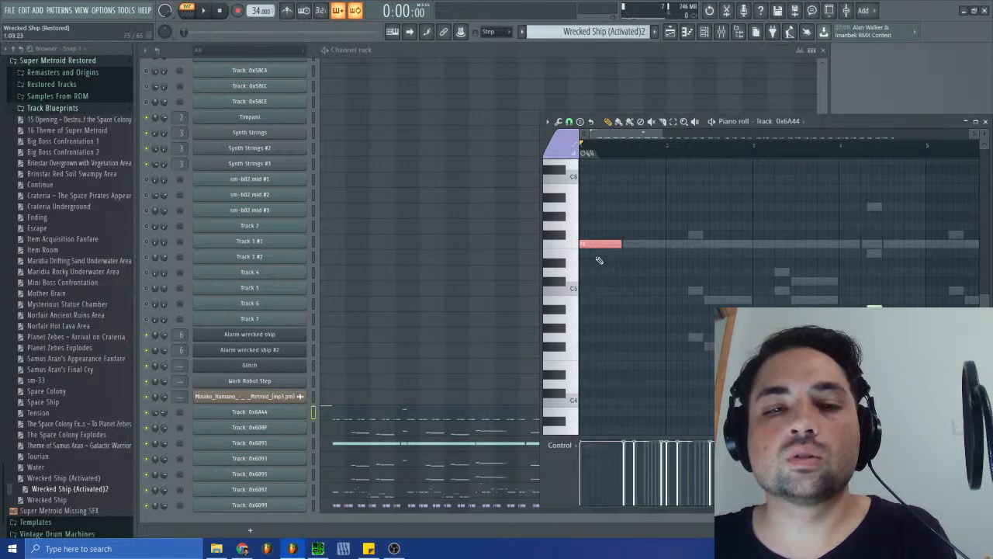
right_click(602, 30)
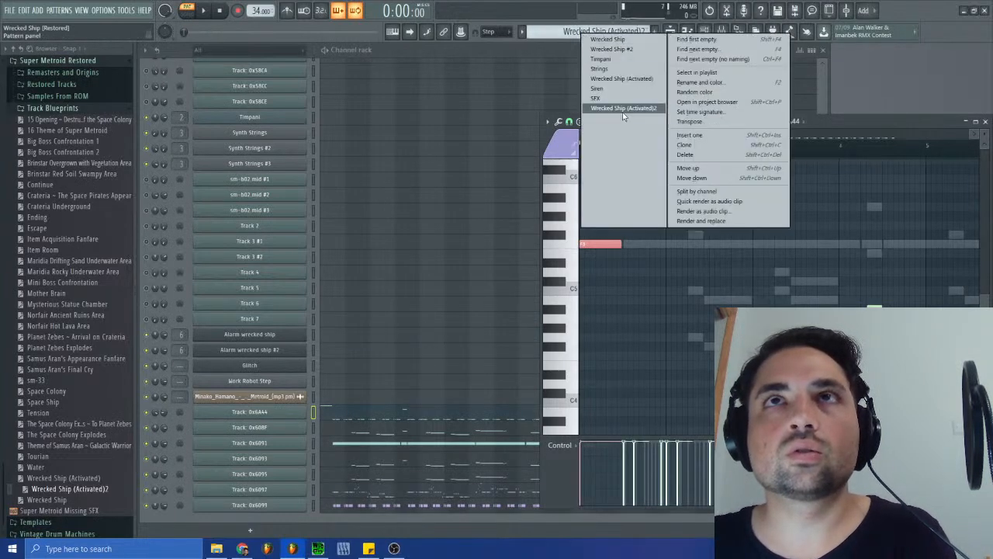
left_click(607, 79)
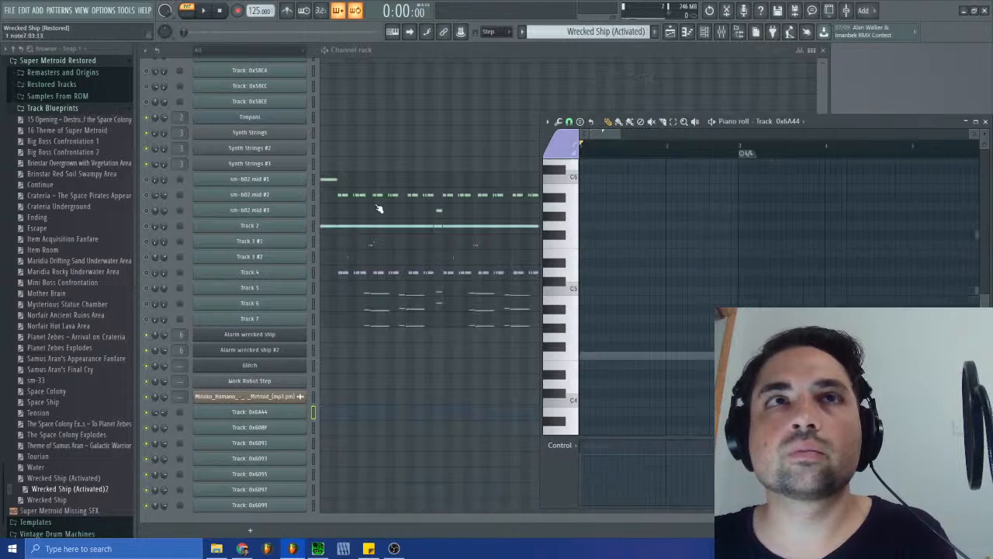
right_click(605, 31)
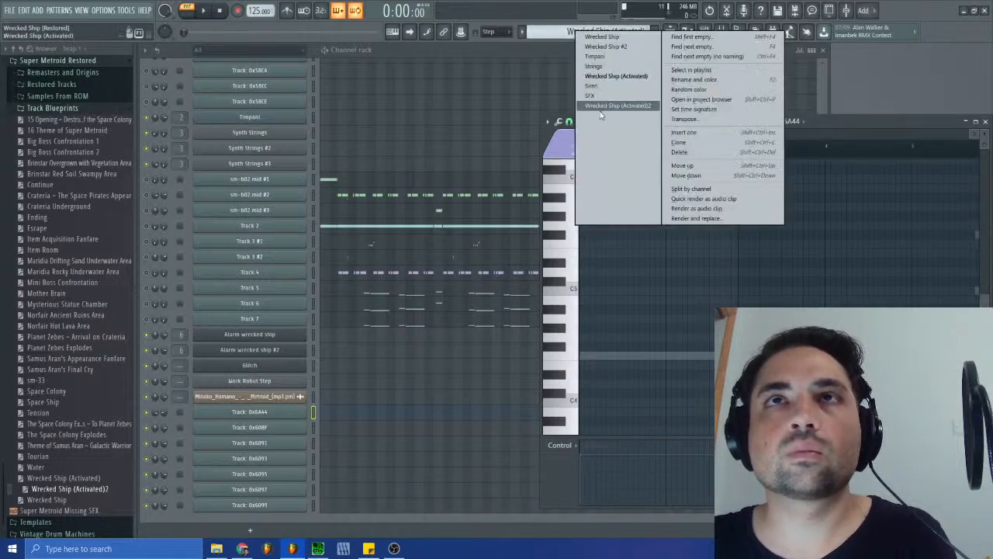
left_click(601, 103)
left_click(340, 340)
left_click(594, 234)
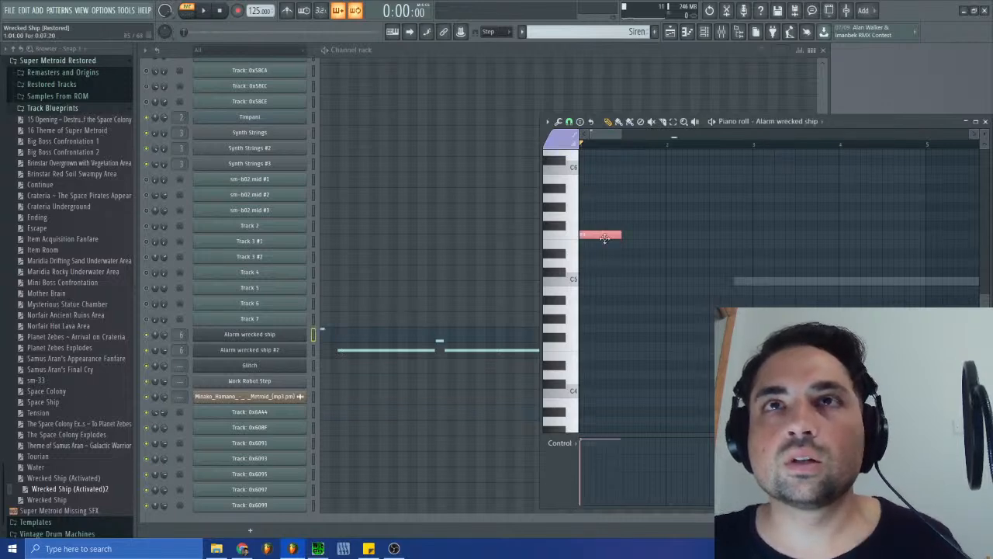
left_click_drag(604, 236, 603, 283)
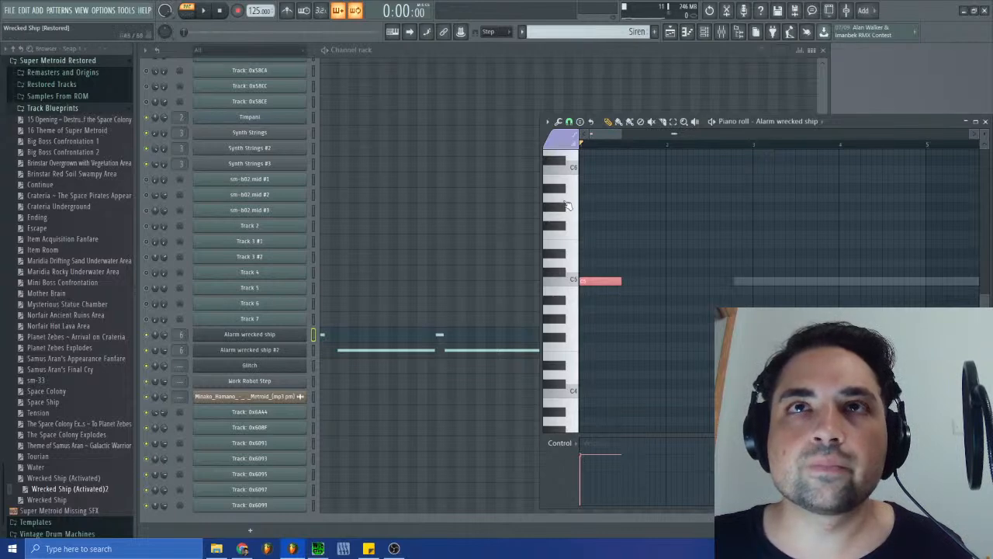
- Recolour the first Alarm wrecked ship note in Siren green and try out its slide and control settings
left_click(575, 440)
left_click(578, 458)
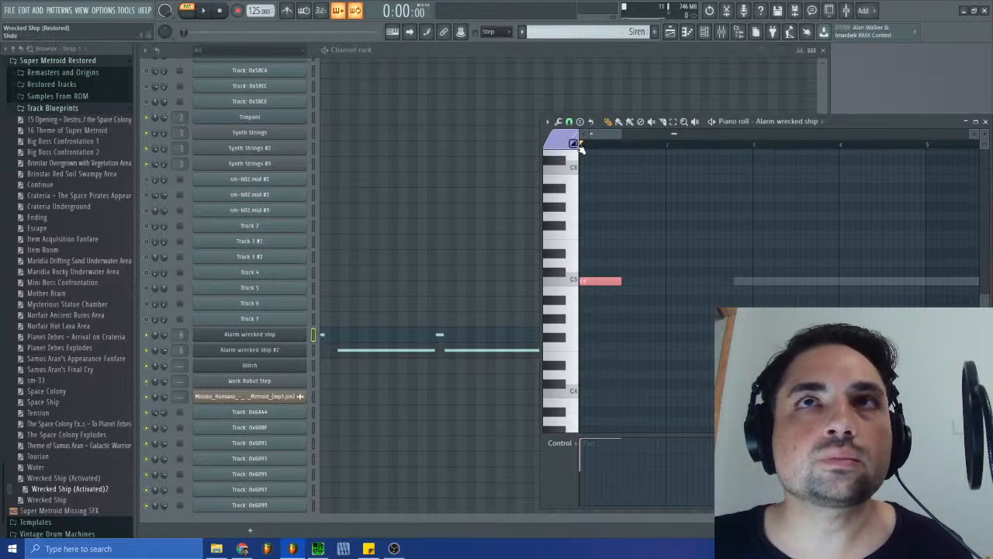
left_click(620, 273)
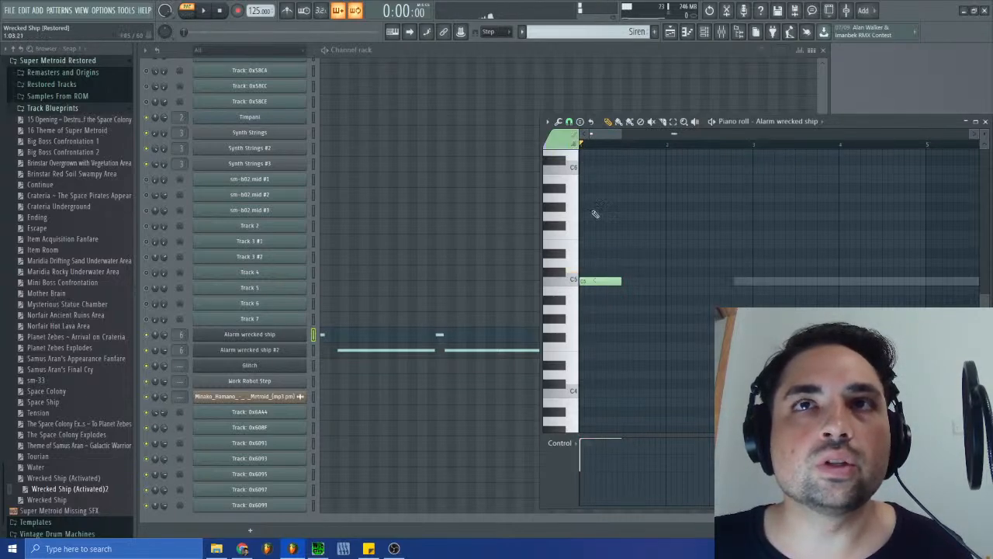
left_click(577, 144)
left_click_drag(601, 264, 584, 282)
left_click_drag(598, 463, 600, 505)
left_click_drag(612, 281, 592, 281)
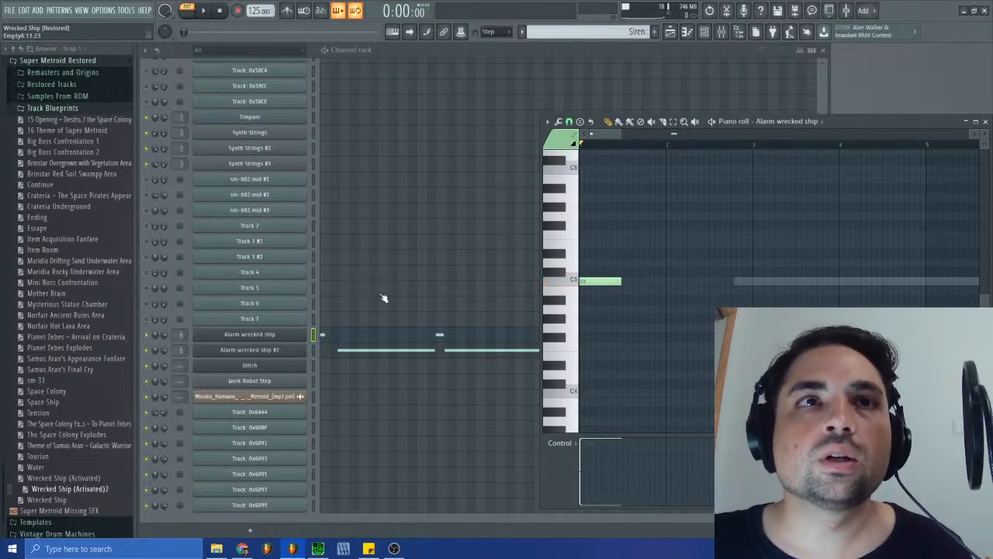
- Clear all notes of Alarm wrecked ship #2 in Siren and delete the remaining later note of Alarm wrecked ship
right_click(589, 33)
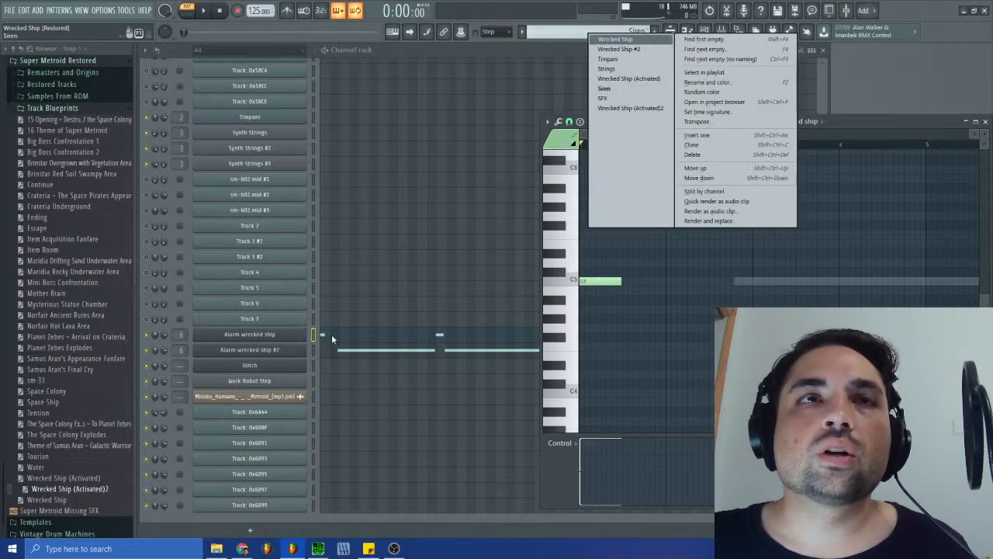
left_click(313, 350)
key("ctrl+x")
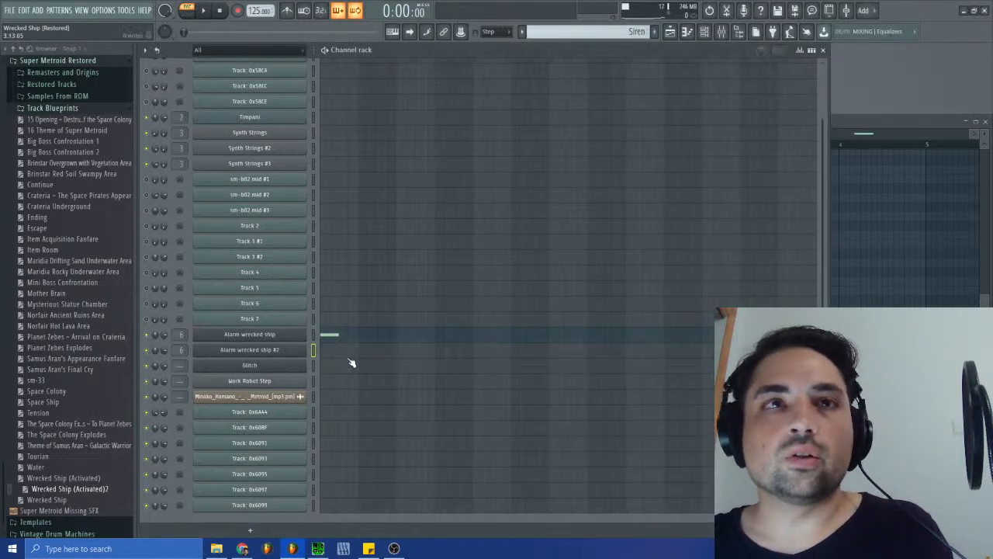
left_click(403, 339)
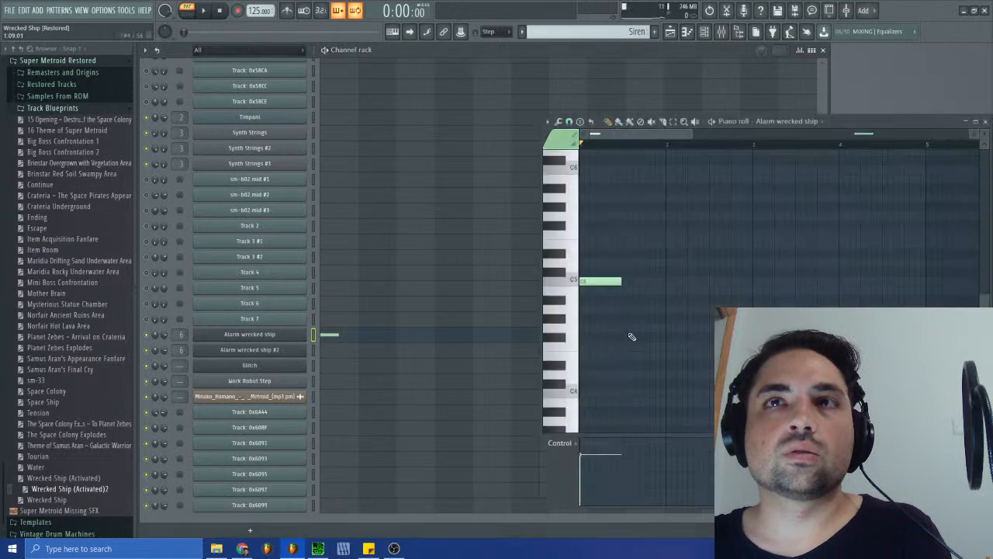
left_click_drag(690, 133, 955, 138)
right_click(883, 283)
- Copy the Track: 0x6091 notes from Wrecked Ship (Activated)2 into Alarm wrecked ship #2 in Siren and move them down to C5
scroll(620, 37, "up", 1)
scroll(621, 39, "down", 3)
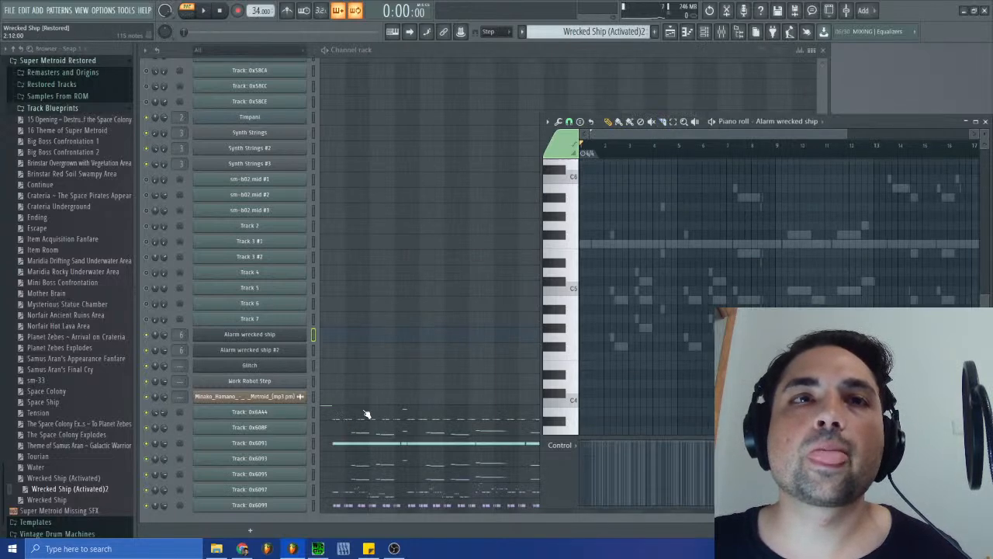
left_click(372, 451)
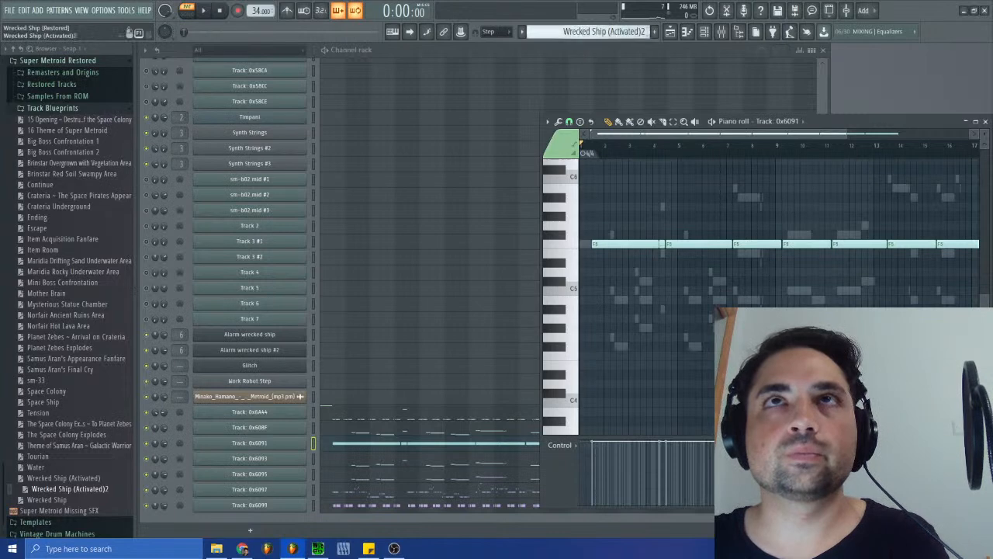
left_click(613, 31)
left_click(618, 92)
left_click(371, 356)
key("ctrl+v")
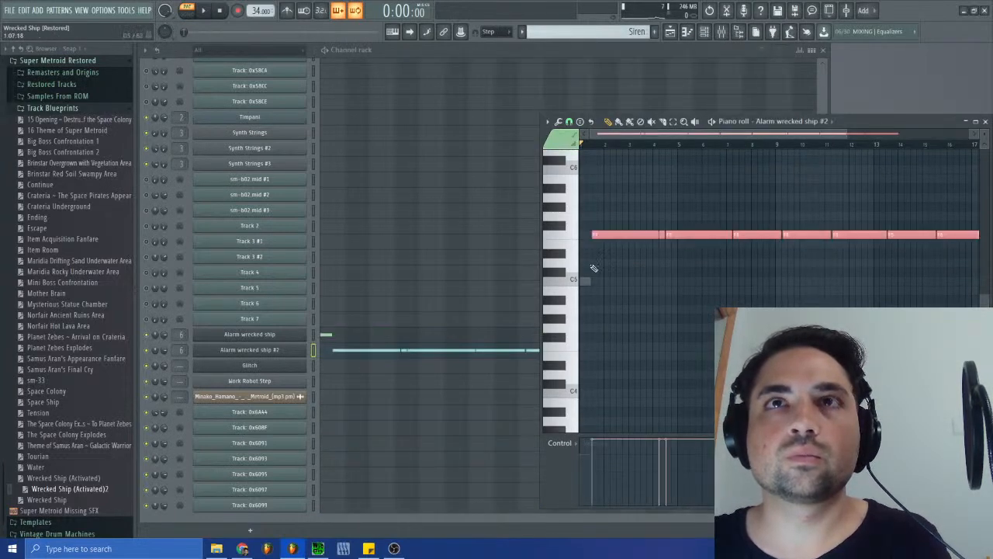
key("Down")
key("Down")
key("Down")
key("Down")
key("Down")
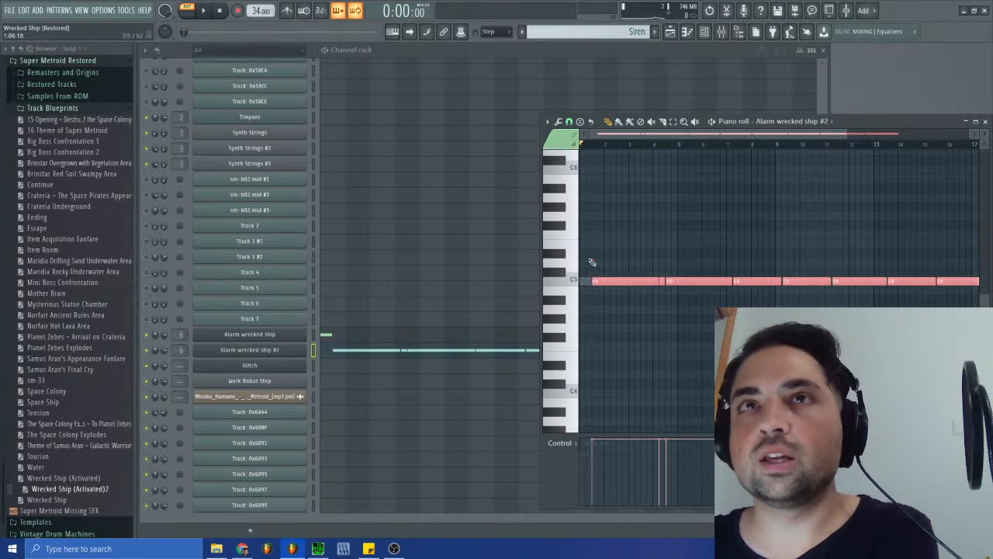
- Move the short note in bar 4 from Alarm wrecked ship #2 to Alarm wrecked ship
left_click(662, 281)
left_click_drag(666, 135, 714, 132)
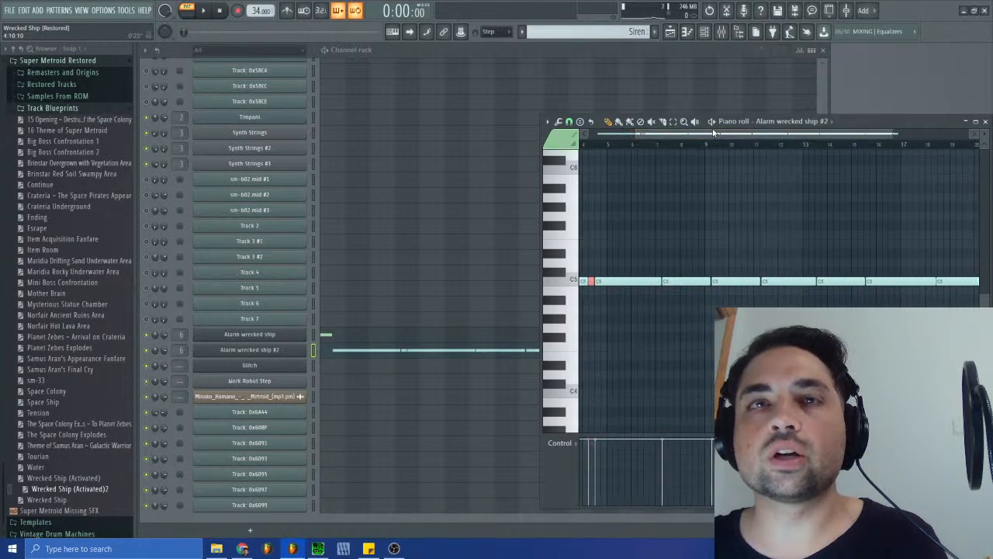
left_click(412, 333)
- Play the Siren pattern and lower the velocity of the newly pasted notes in both alarm channels
key("space")
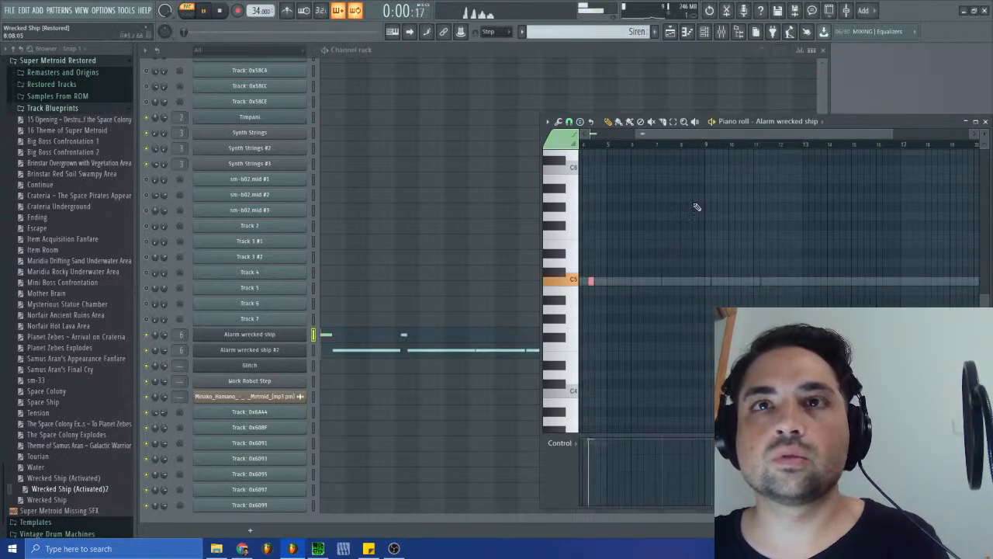
left_click_drag(654, 136, 592, 138)
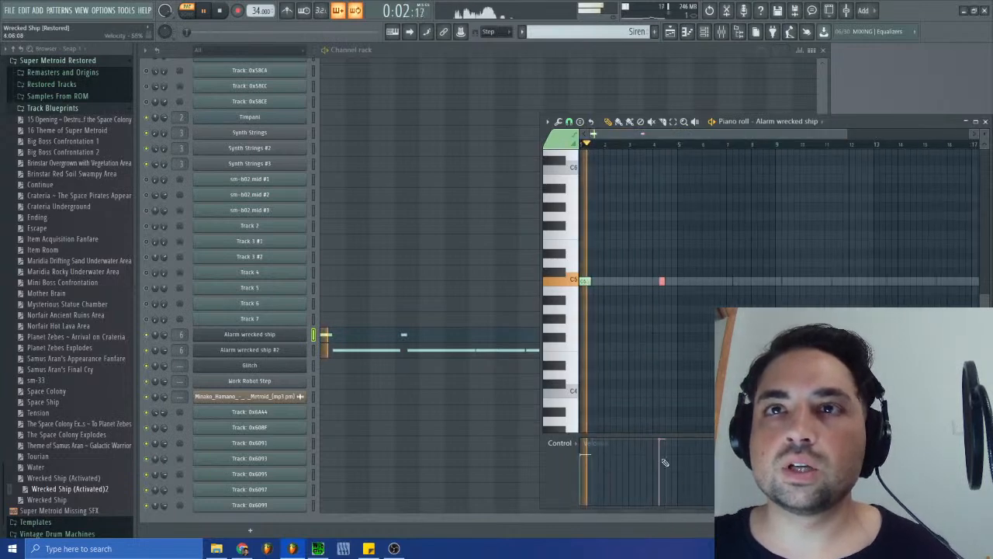
left_click(417, 351)
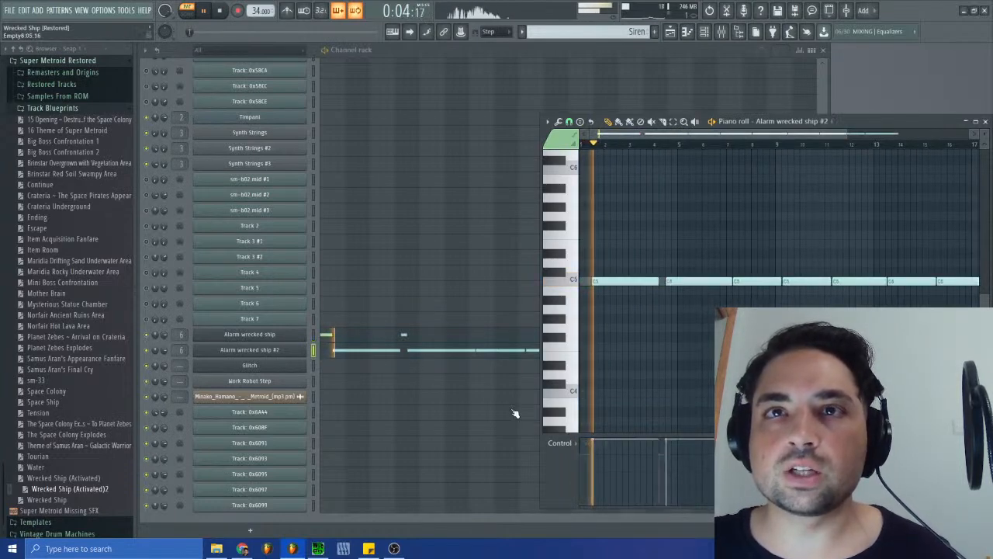
left_click_drag(683, 134, 640, 134)
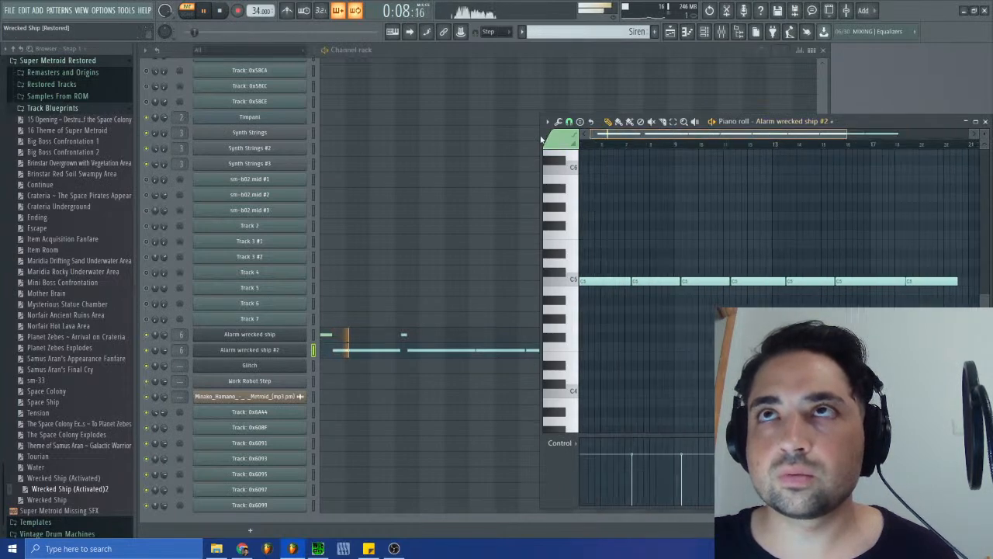
- Close the piano roll and play the arrangement in song mode from the beginning with the playlist open
left_click(984, 122)
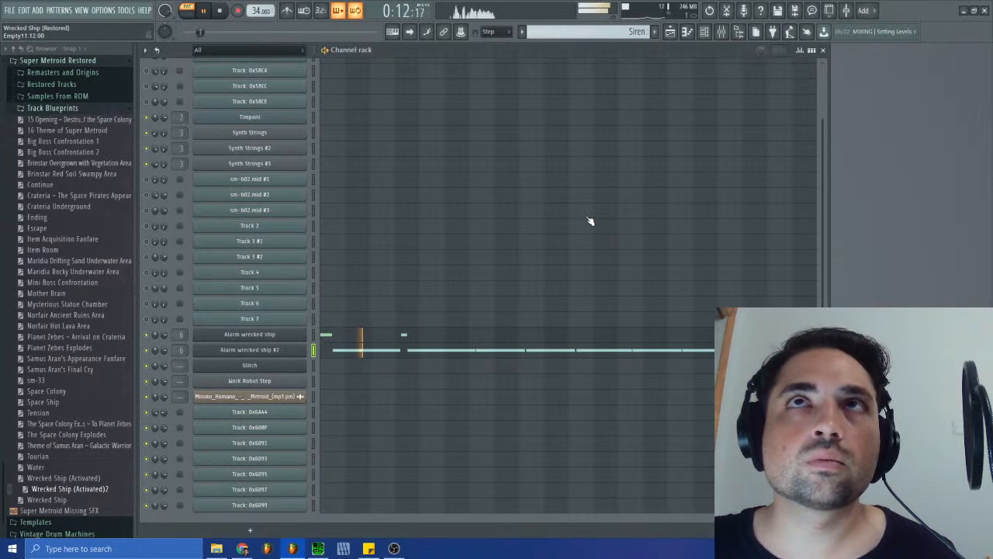
left_click(223, 11)
left_click(187, 10)
left_click(204, 11)
left_click(671, 33)
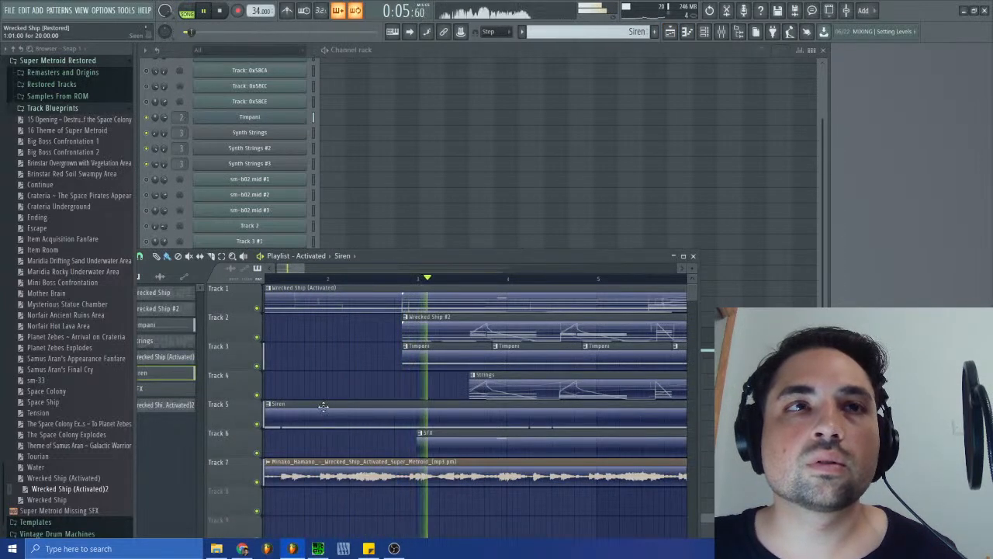
left_click(217, 12)
left_click(203, 11)
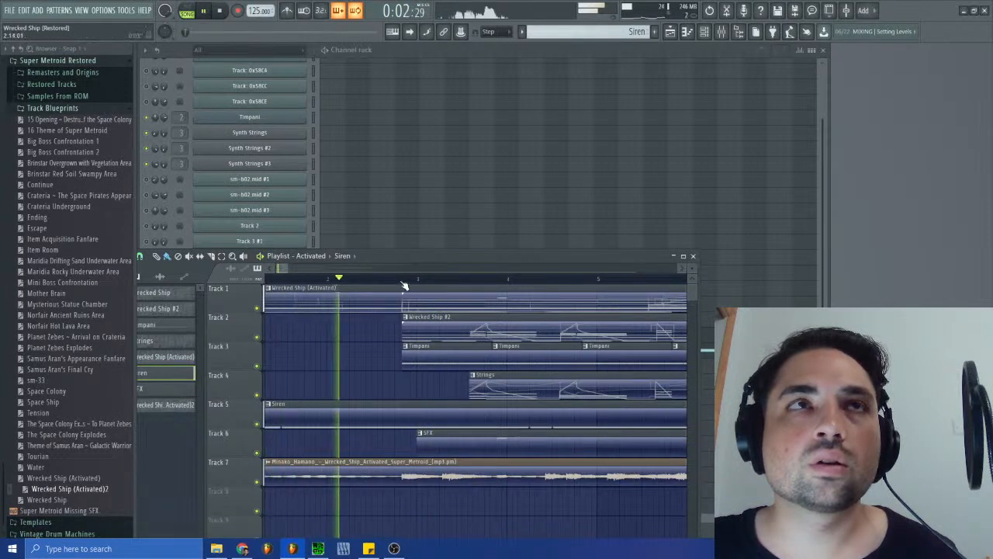
left_click(220, 11)
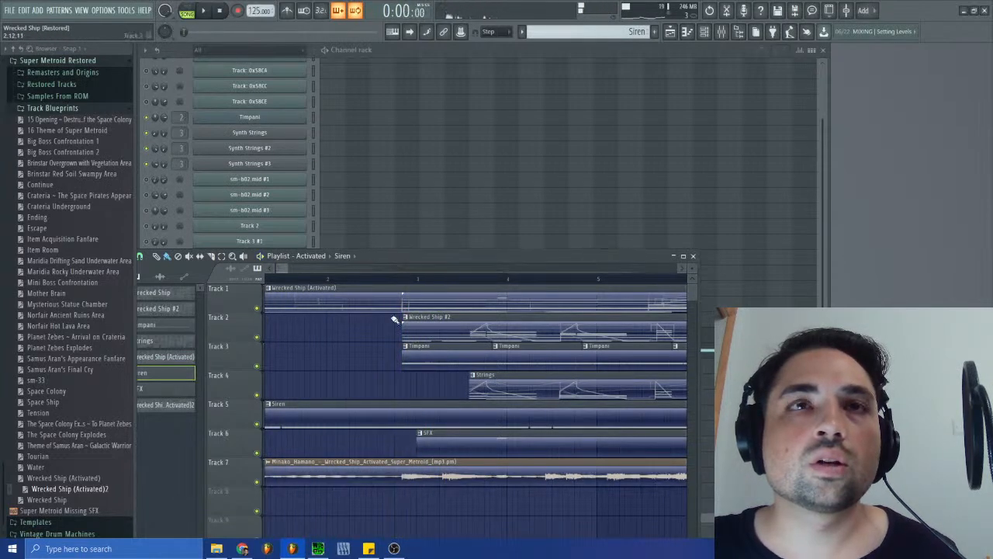
- Replace the Wrecked Ship (Activated) clip on Track 1 with the Wrecked Ship (Activated)2 pattern, starting at bar 1
right_click(300, 301)
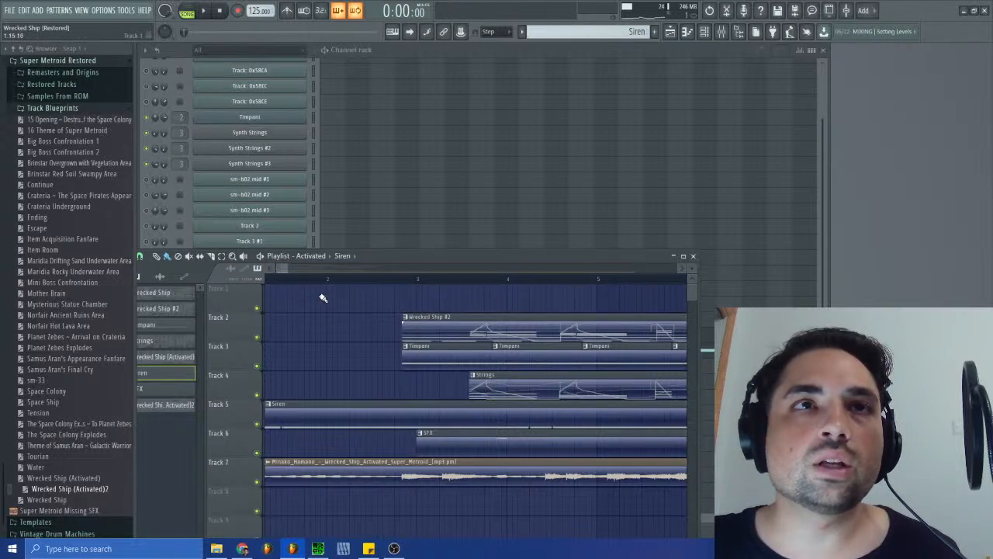
scroll(619, 34, "up", 2)
right_click(620, 35)
right_click(607, 33)
right_click(607, 32)
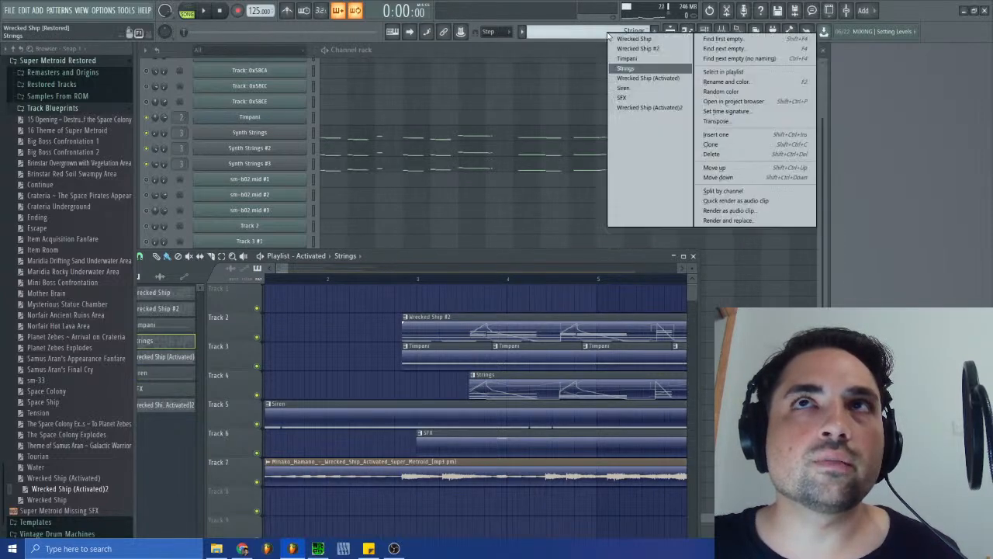
left_click(650, 107)
left_click_drag(345, 302, 281, 302)
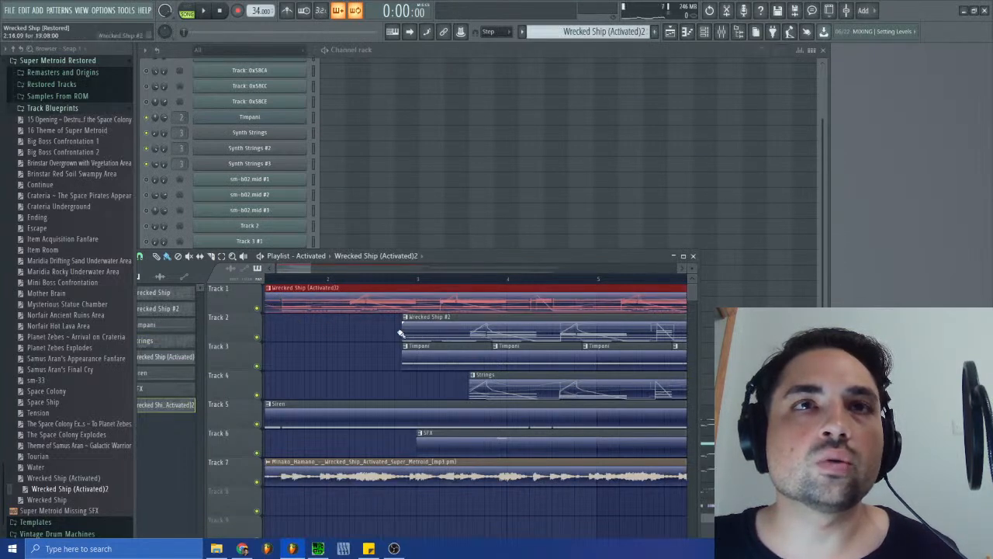
- Select all Wrecked Ship #2, Timpani and Strings clips on Tracks 2 to 4 and move them earlier into bar 1
left_click_drag(308, 269, 360, 295)
left_click_drag(283, 327, 717, 392)
left_click_drag(550, 268, 285, 264)
left_click_drag(353, 333, 304, 328)
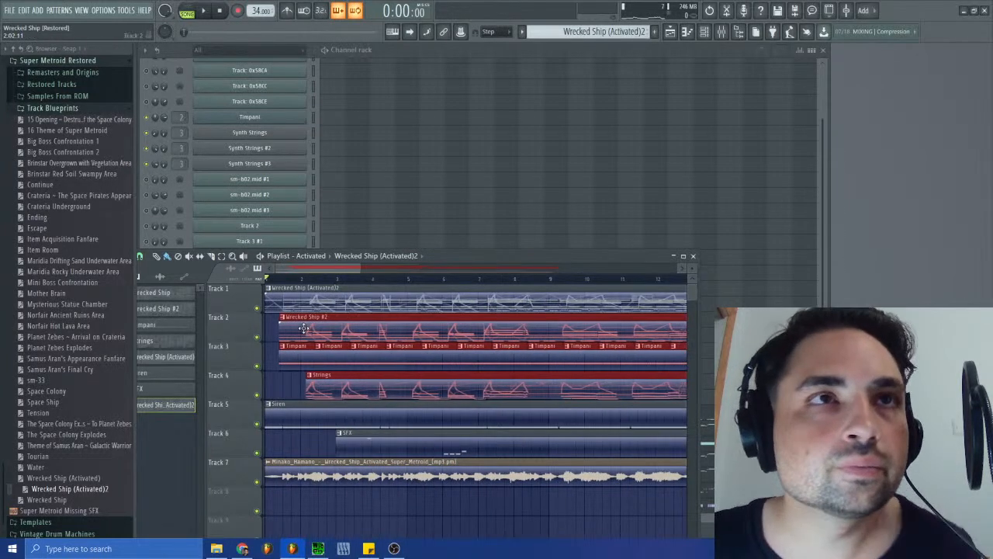
- Fine-tune the selected Wrecked Ship #2, Timpani and Strings clips so the group starts at 1:09:00, matching the audio clip's onset
left_click(308, 327)
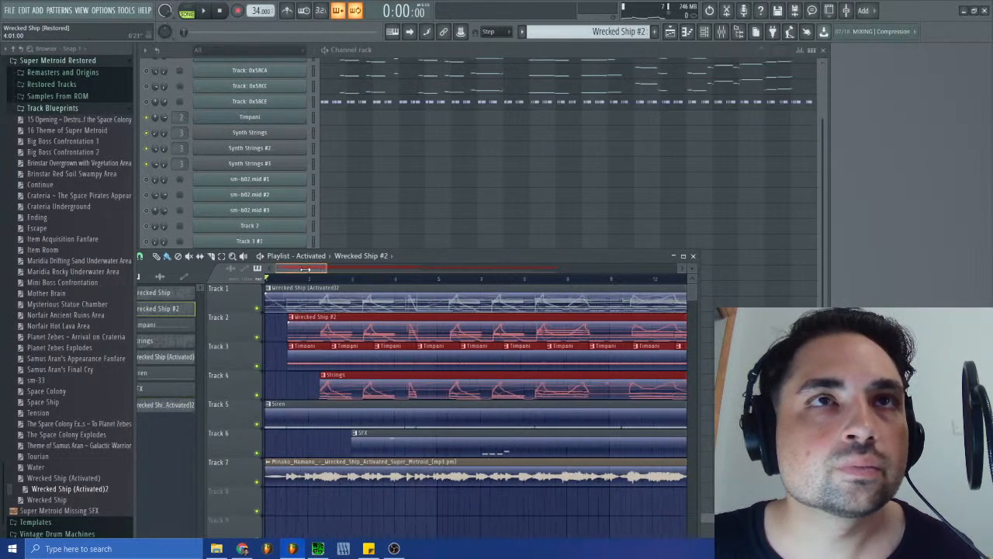
key("Delete")
key("ctrl+z")
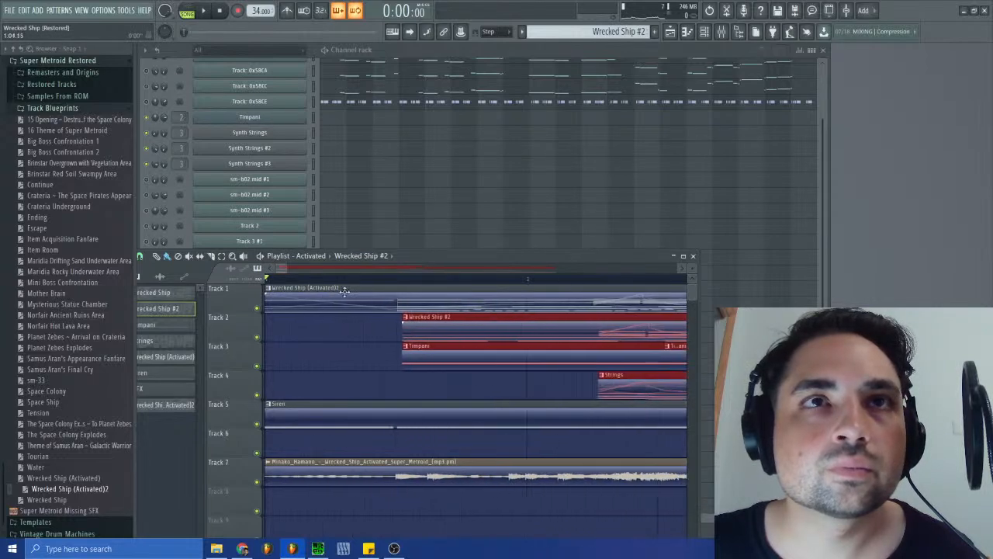
left_click_drag(298, 320, 438, 320)
left_click_drag(399, 353, 577, 359)
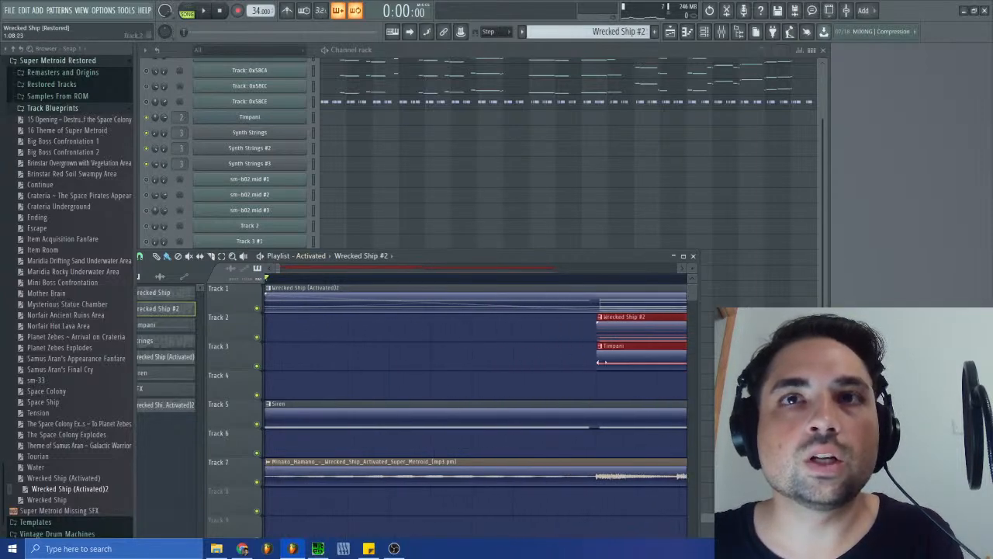
left_click_drag(615, 328, 616, 329)
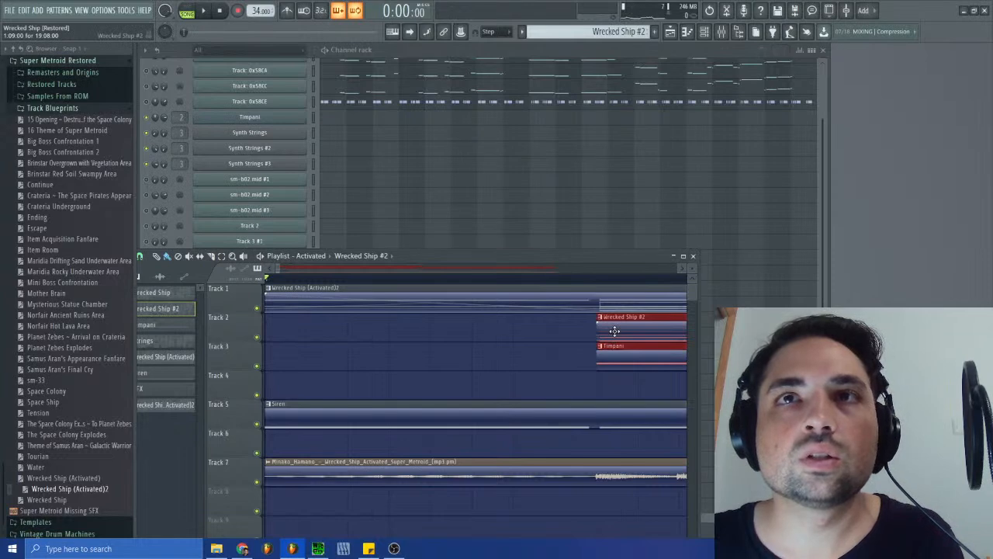
- Play the arrangement from the start and delete the Wrecked Ship #2 clip from Track 2
left_click_drag(281, 269, 313, 274)
key("space")
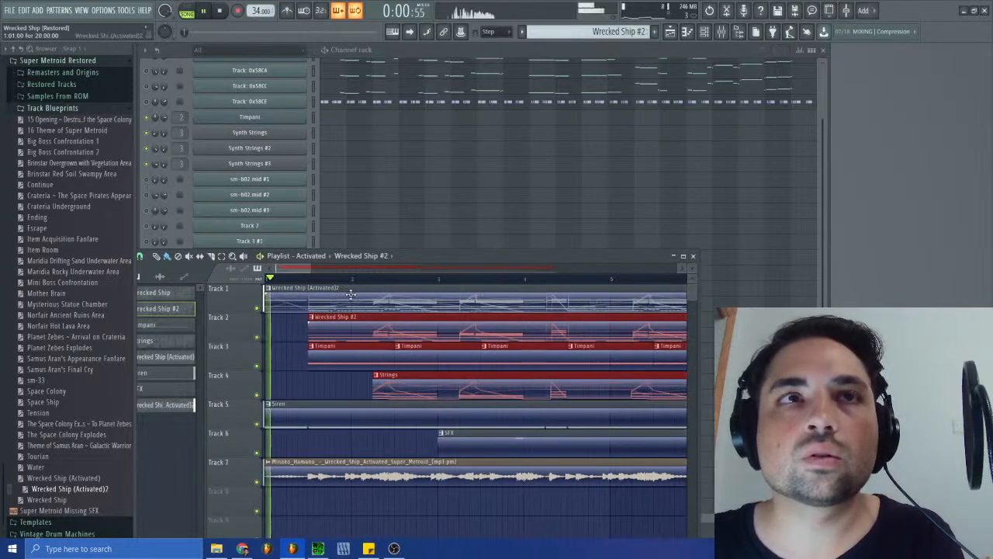
right_click(354, 325)
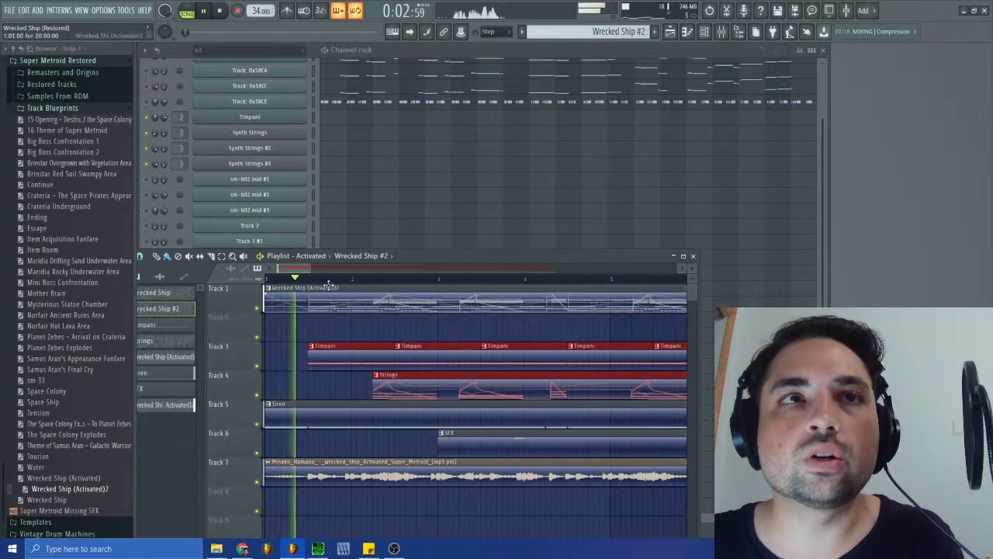
left_click_drag(310, 268, 299, 269)
key("space")
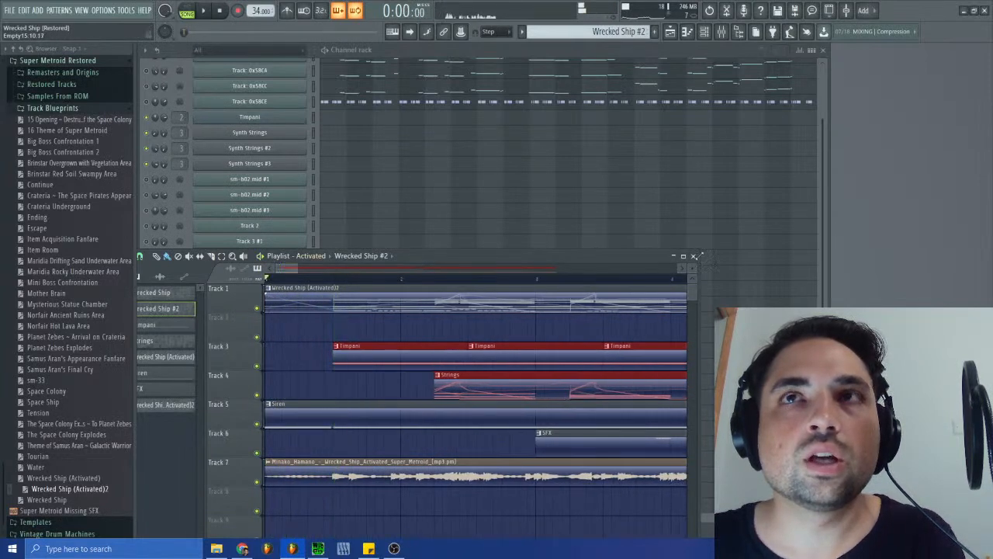
- Play the opening of the arrangement up to the first Timpani clip and compare its timing with the other tracks
left_click(693, 256)
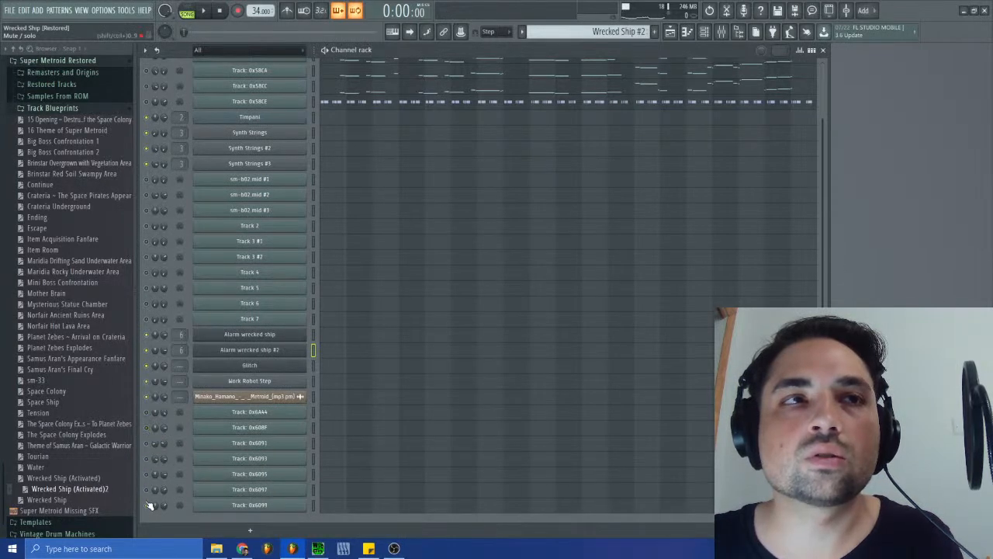
left_click(670, 31)
key("space")
left_click_drag(297, 269, 274, 275)
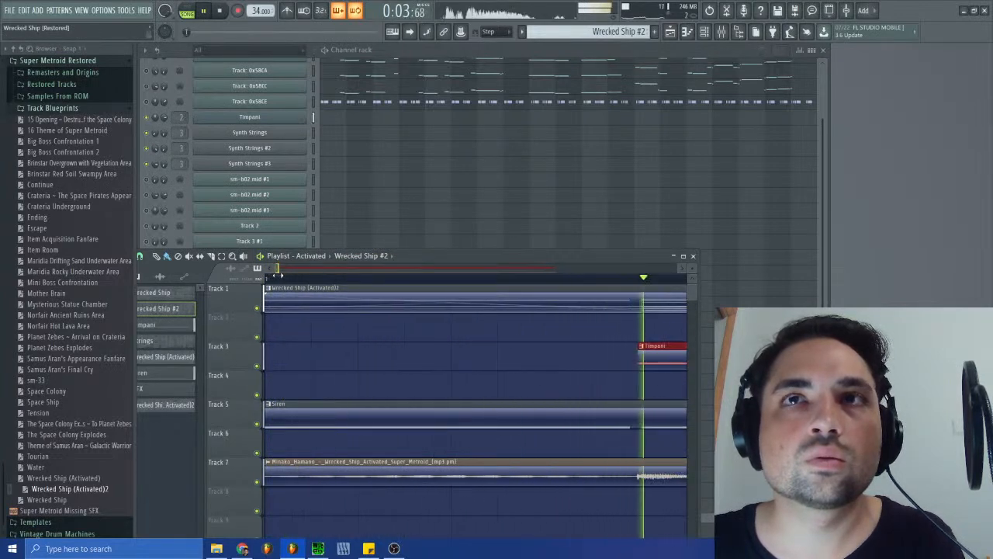
key("space")
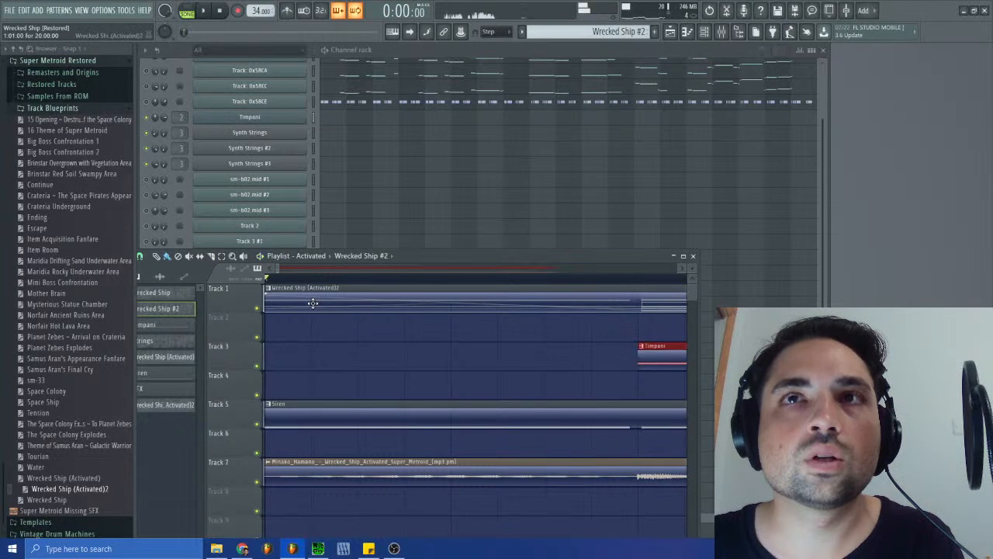
- In the Wrecked Ship (Activated)2 pattern's piano roll, move the 4/4 time signature marker to where the first long note ends
double_click(625, 301)
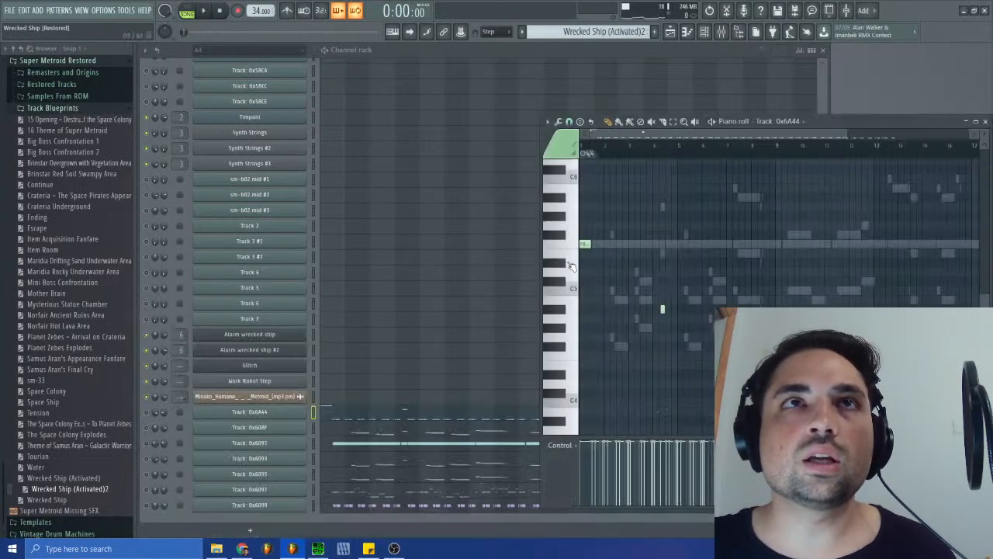
left_click(326, 418)
left_click(328, 416)
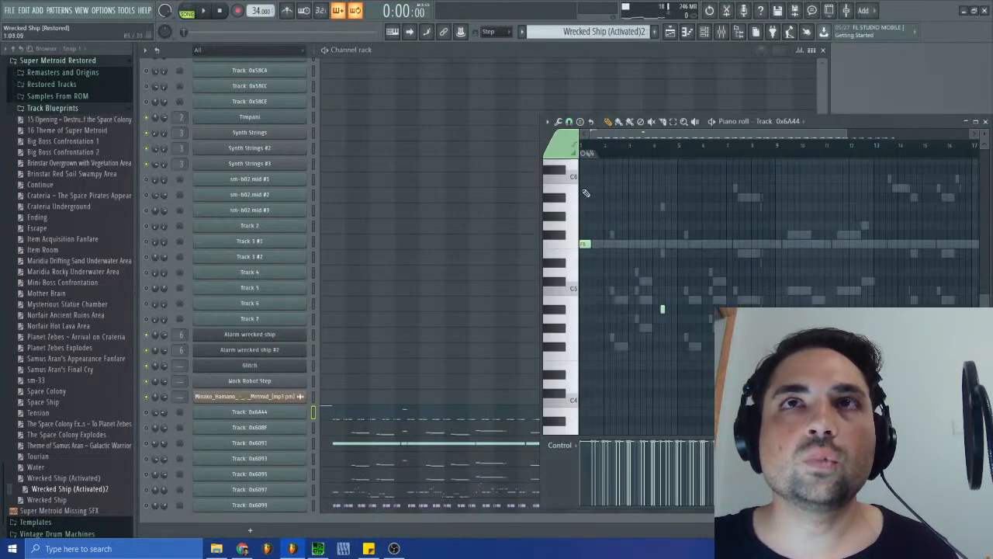
left_click_drag(851, 133, 618, 131)
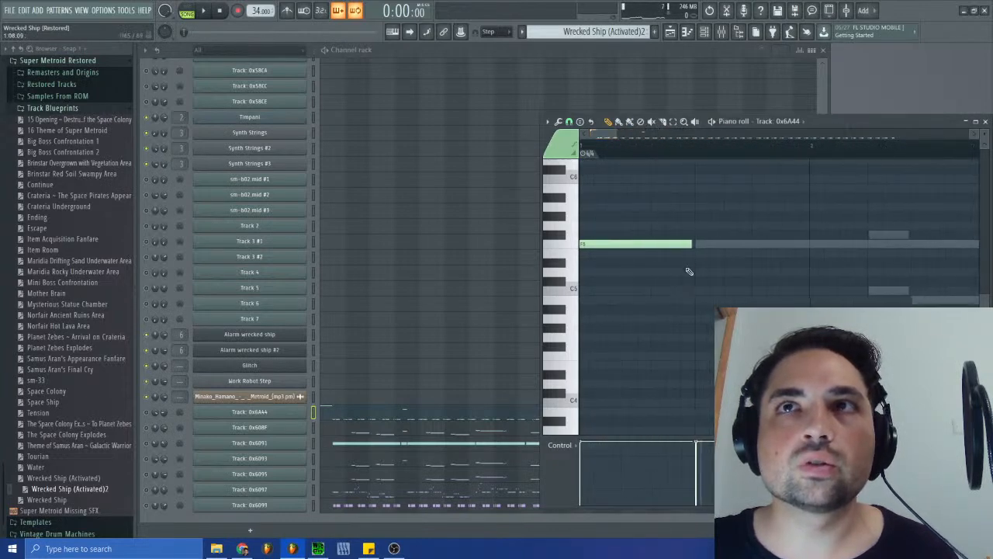
scroll(689, 310, "up", 5)
scroll(689, 324, "down", 4)
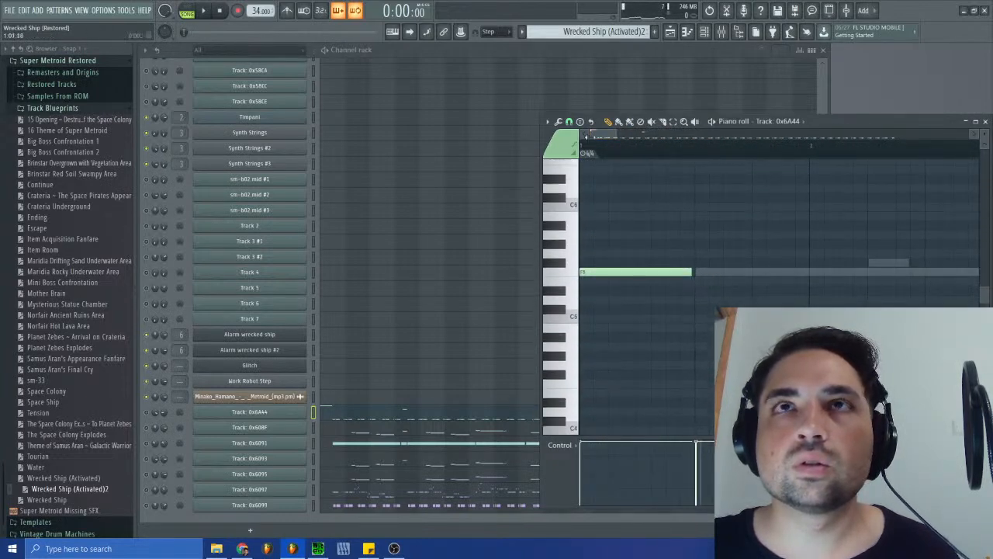
left_click_drag(588, 154, 696, 166)
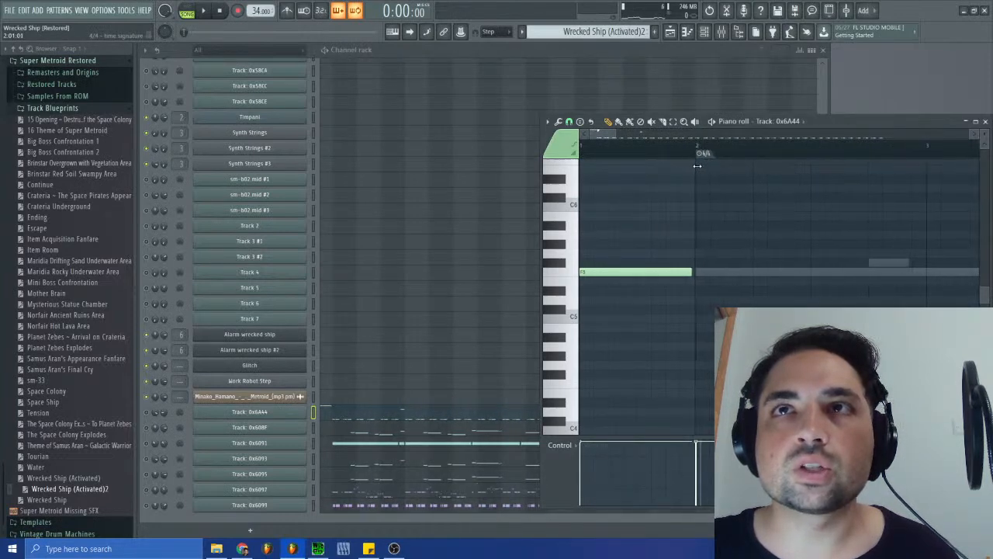
left_click_drag(608, 135, 597, 135)
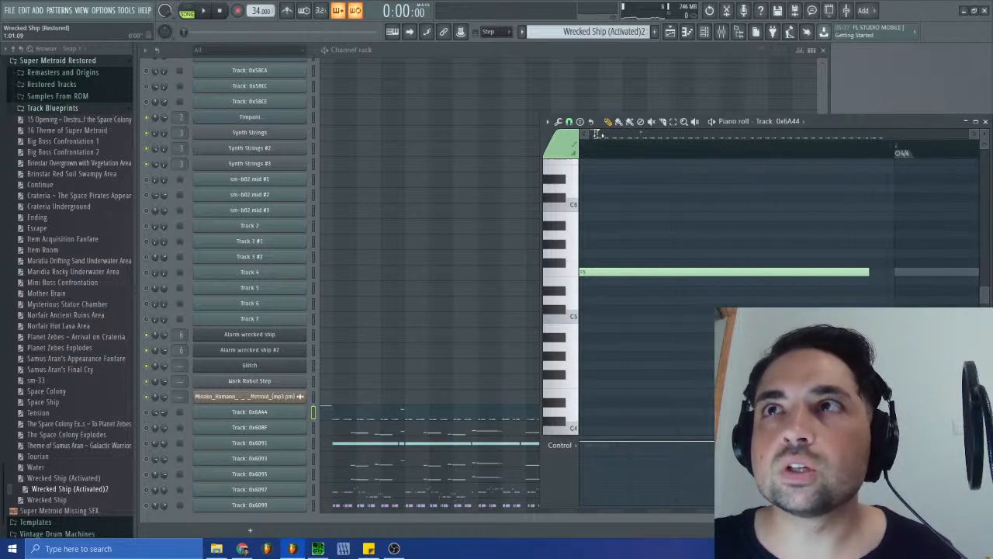
left_click(985, 122)
- Shift the first Timpani clip on Track 3 slightly later to line up with the time signature marker inside the Track 1 clip
left_click(670, 31)
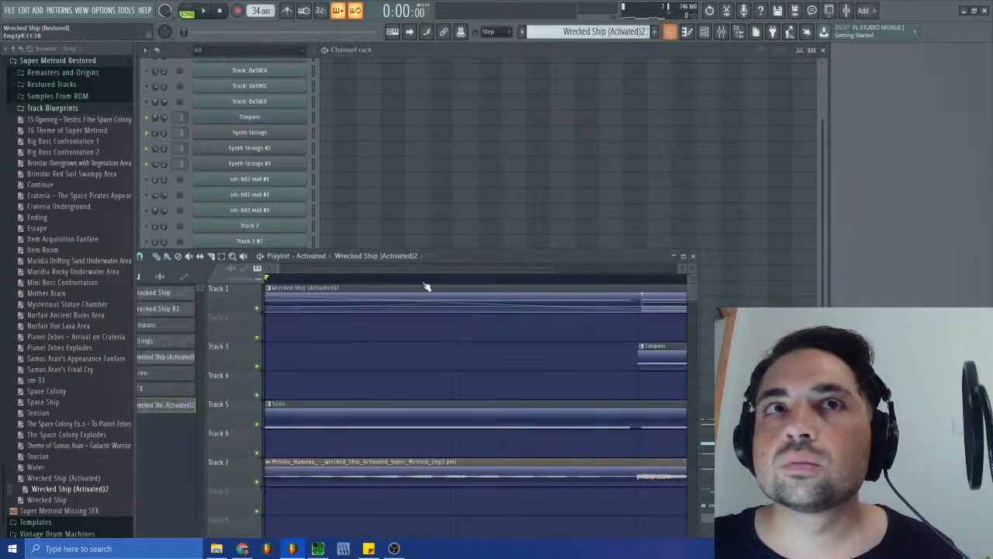
left_click(660, 361)
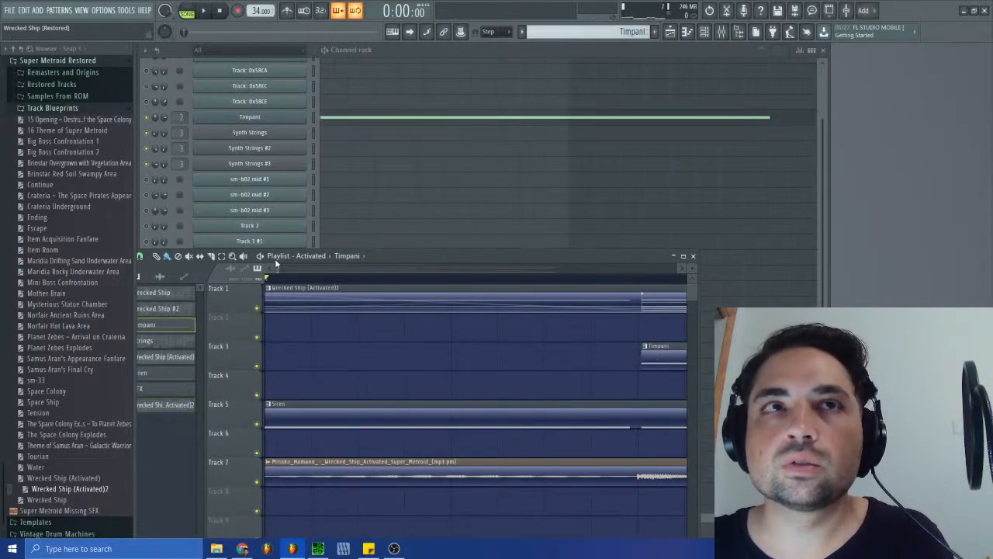
left_click_drag(277, 271, 278, 271)
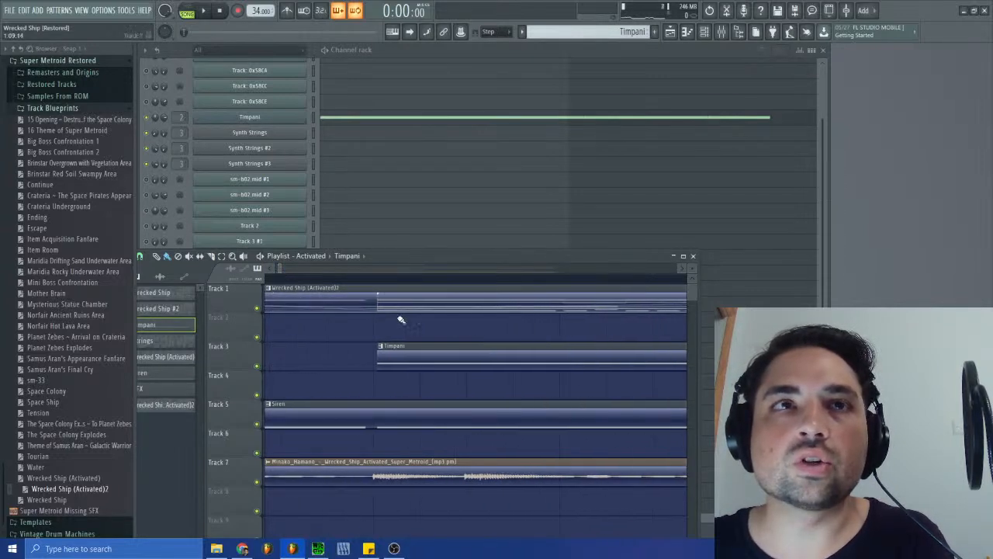
- Add a 4/4 time signature change to the playlist and align its marker with the start of the first Timpani clip
left_click_drag(430, 266, 537, 248)
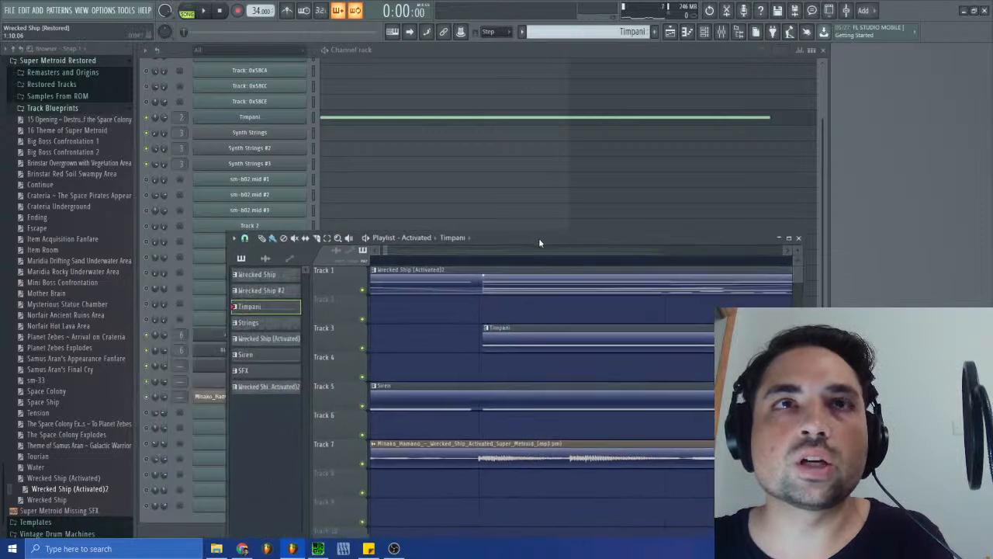
left_click(235, 239)
mouse_move(288, 320)
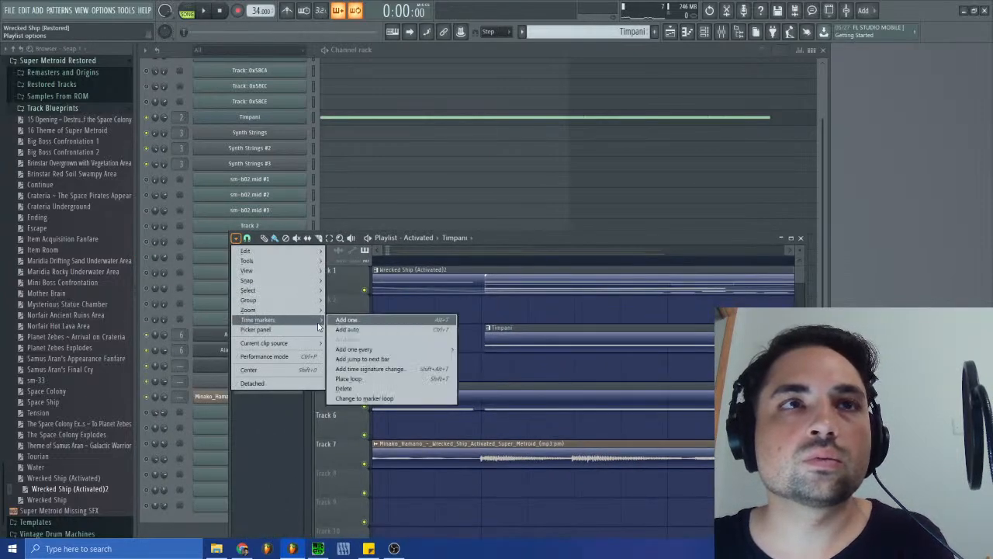
left_click(373, 368)
left_click(518, 295)
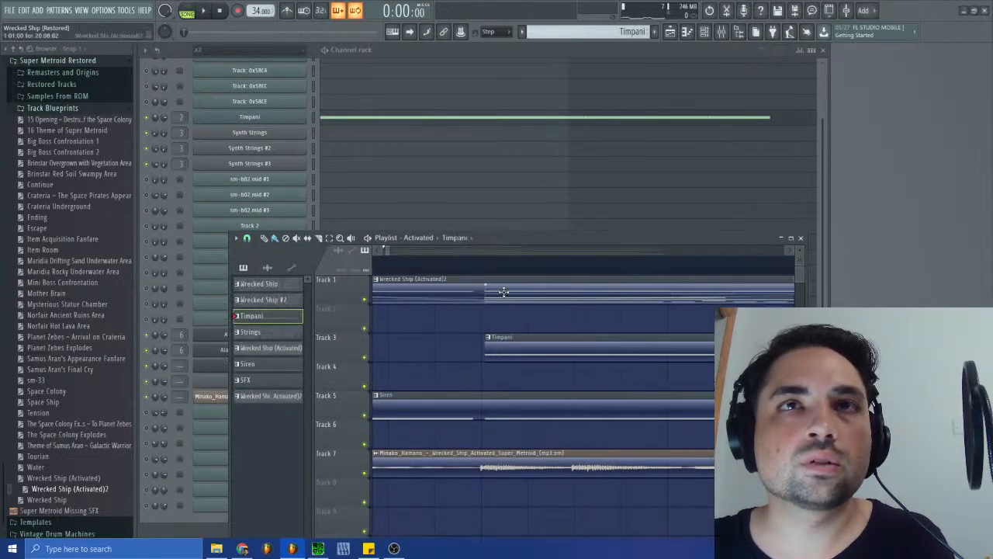
scroll(387, 248, "left", 2)
mouse_move(359, 249)
left_mouse_down()
mouse_move(580, 272)
mouse_move(599, 287)
left_mouse_up()
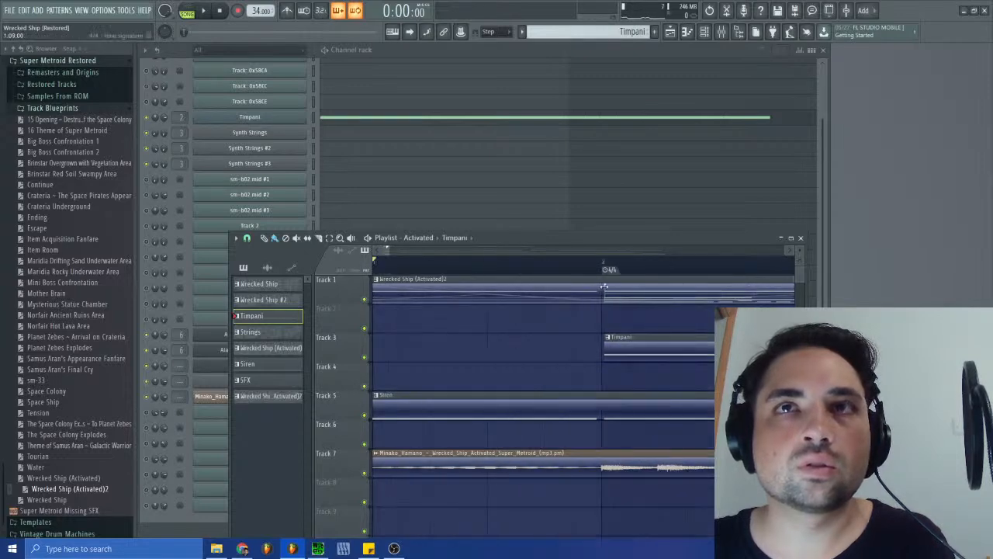
key("super")
key("super")
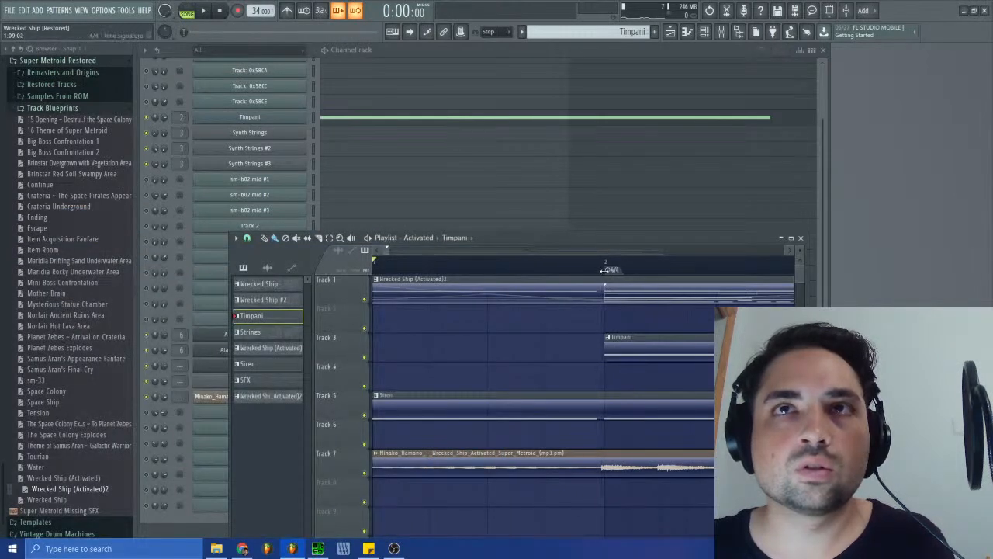
left_click_drag(388, 251, 385, 250)
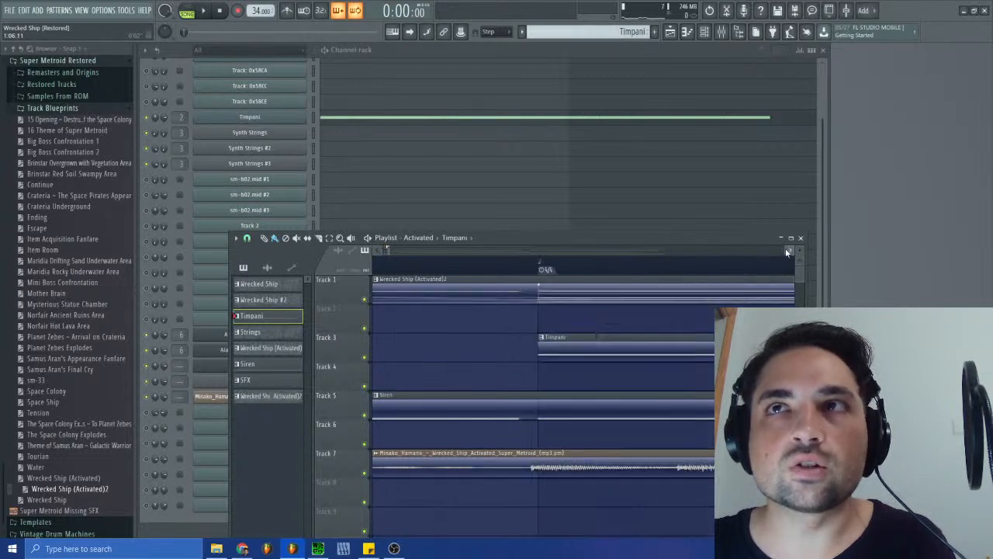
left_click(378, 251)
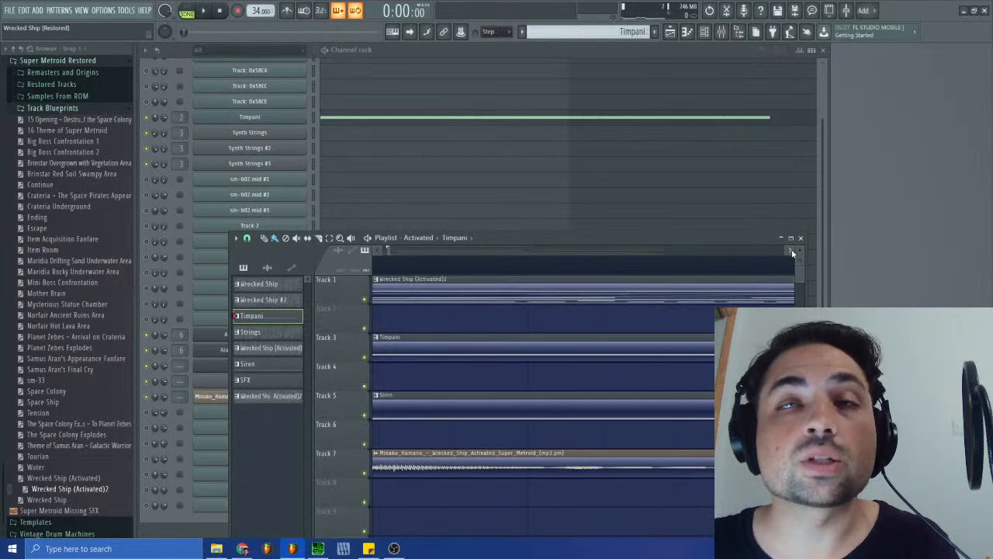
left_click(373, 250)
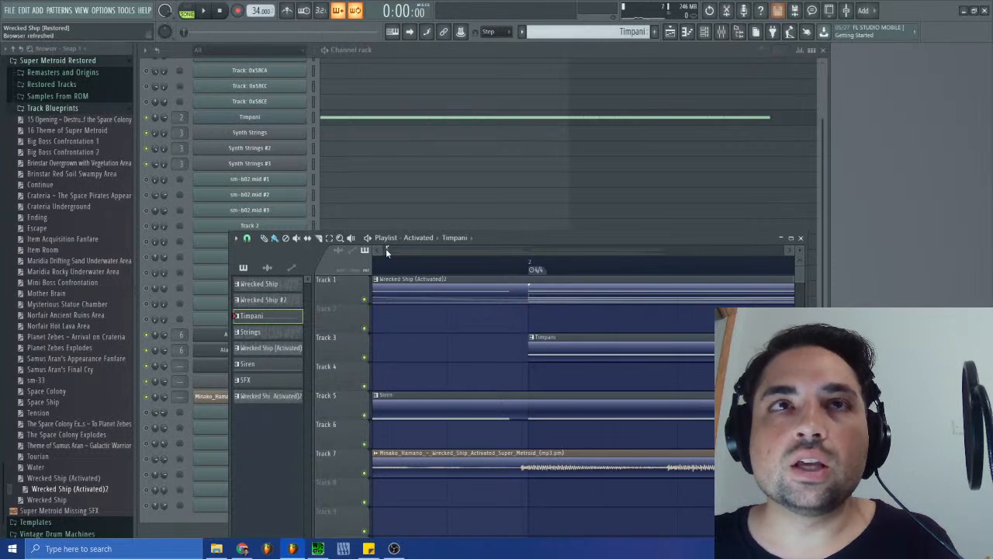
- Delete the 4/4 time signature marker above the first Timpani clip from the playlist timeline
left_click_drag(386, 250, 336, 250)
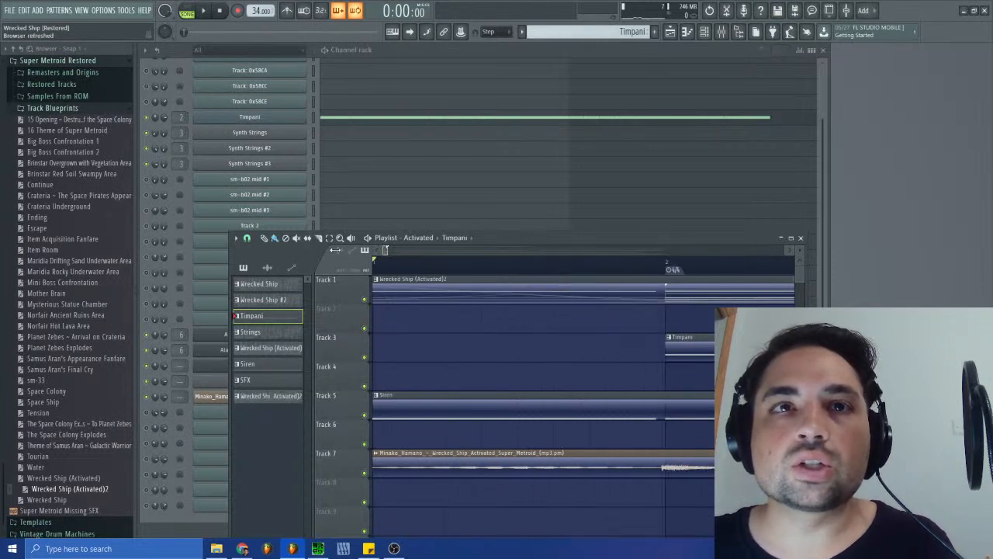
double_click(500, 453)
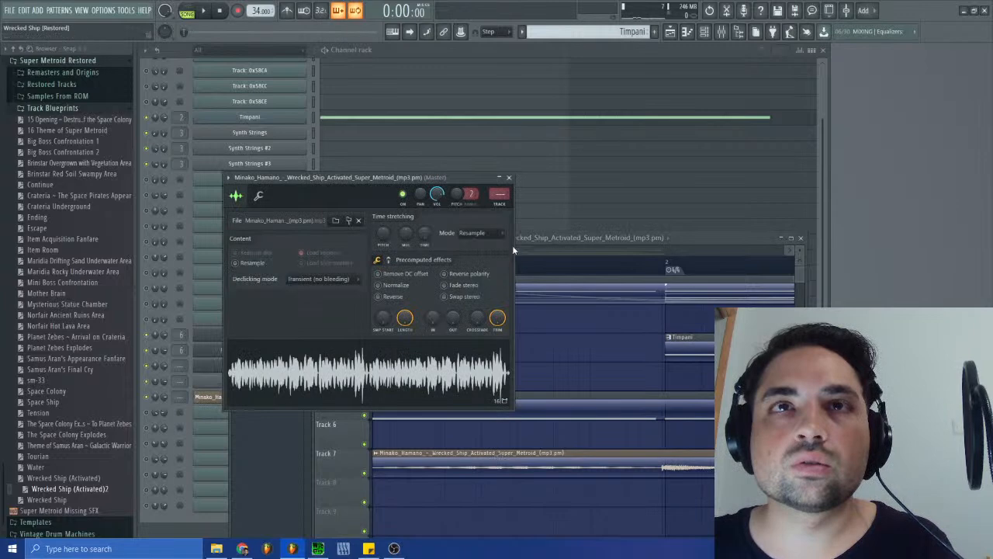
left_click(509, 178)
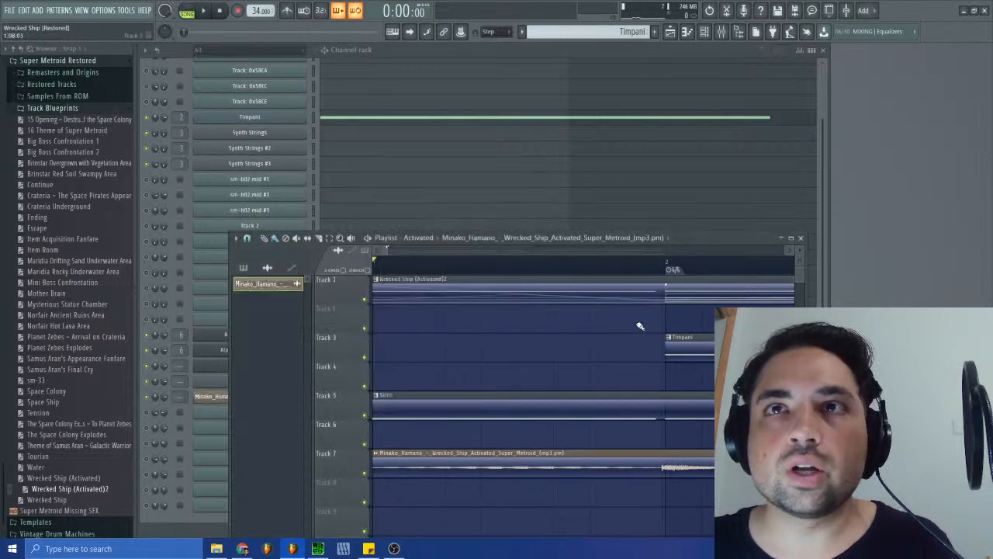
right_click(667, 269)
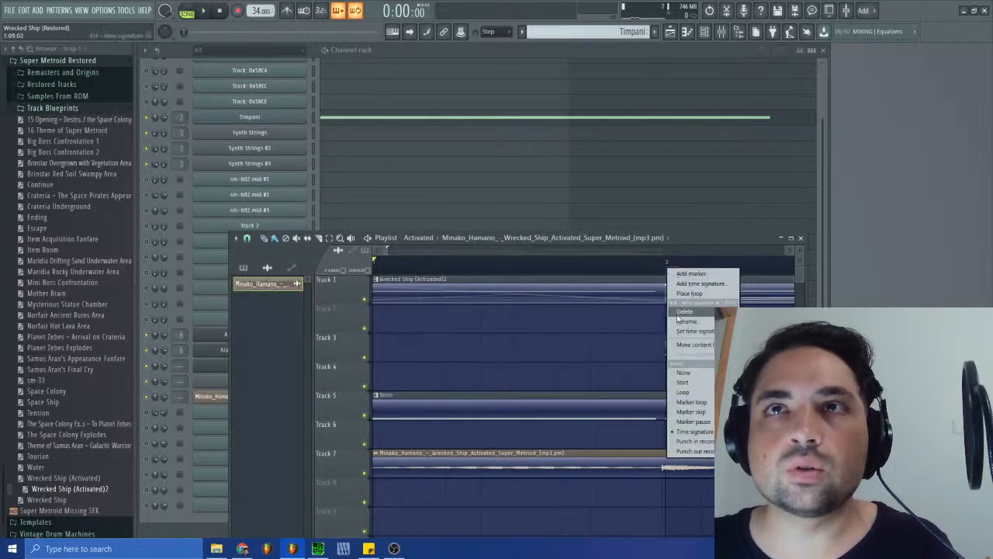
left_click(682, 315)
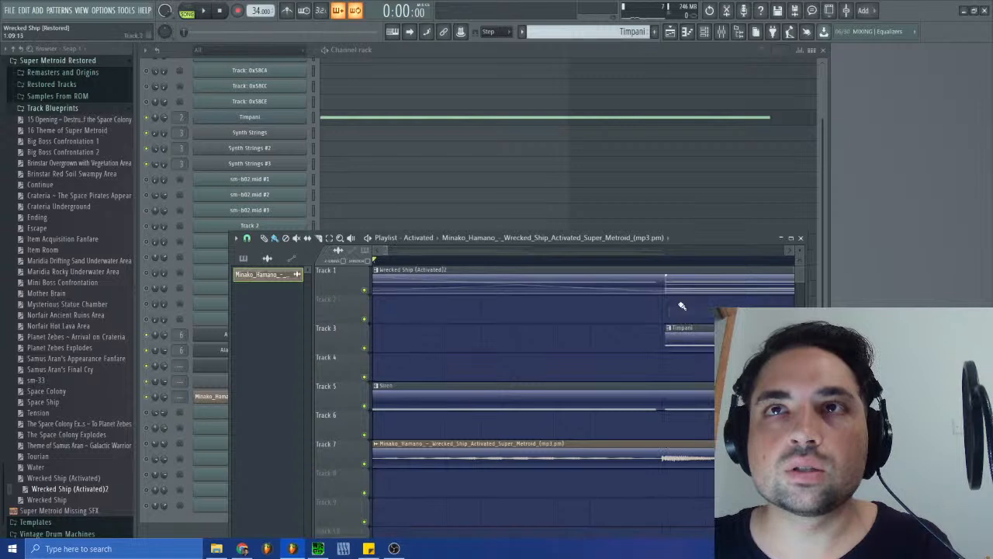
- Shift the first Timpani clip slightly earlier to the reference audio's swell and split the Track 5 Siren clip at that point
left_click(681, 341)
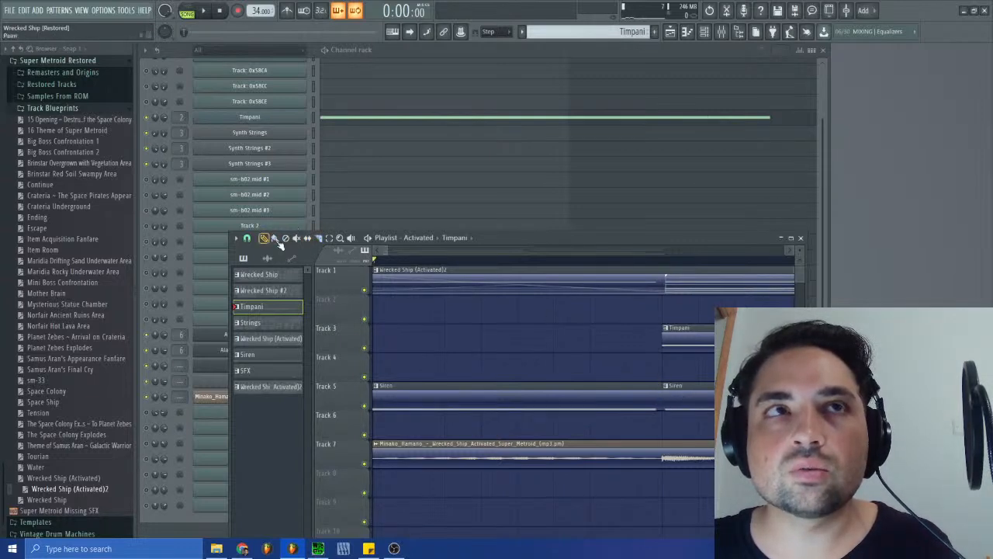
left_click(713, 394)
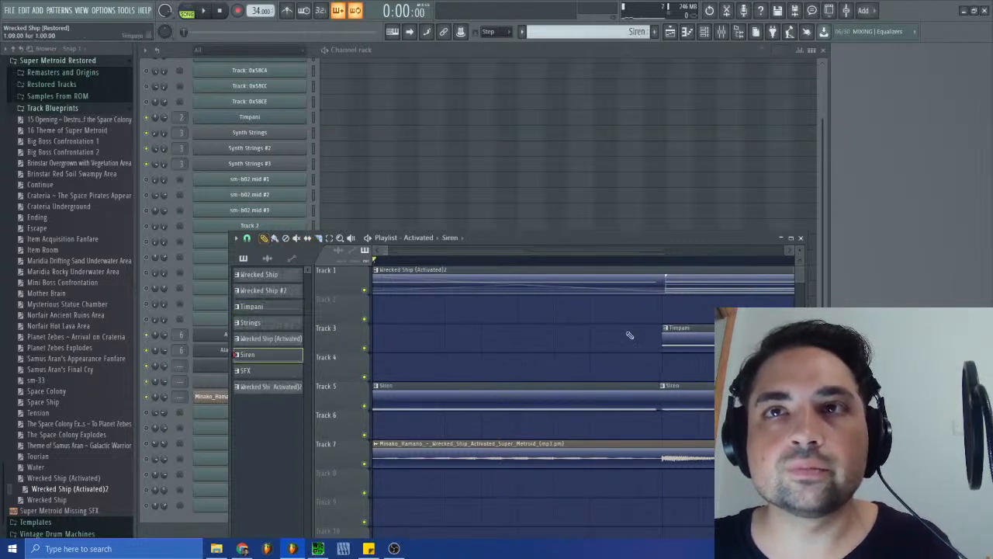
- Play the arrangement from the first Timpani clip and compare the clips' timing with the Track 7 reference audio
left_click_drag(388, 249, 393, 249)
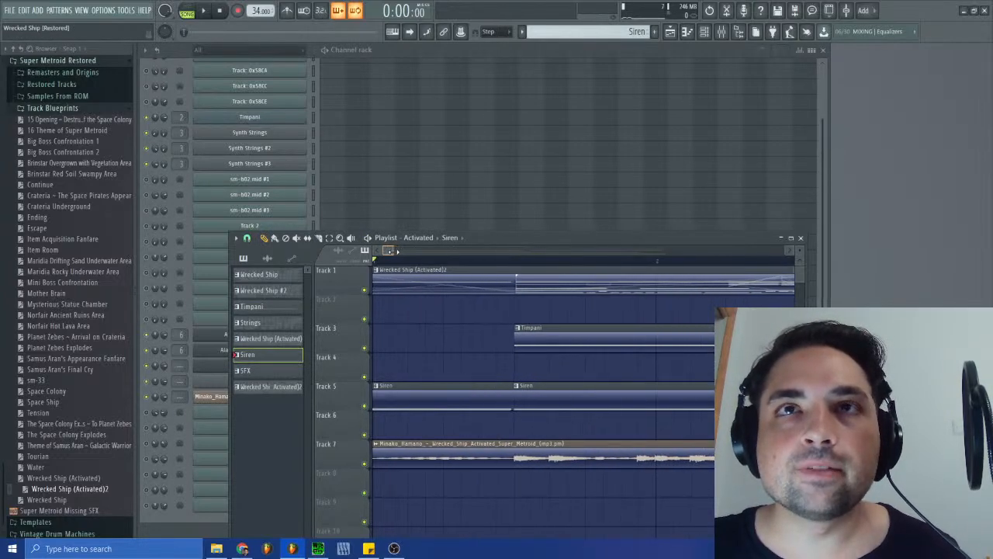
left_click(516, 262)
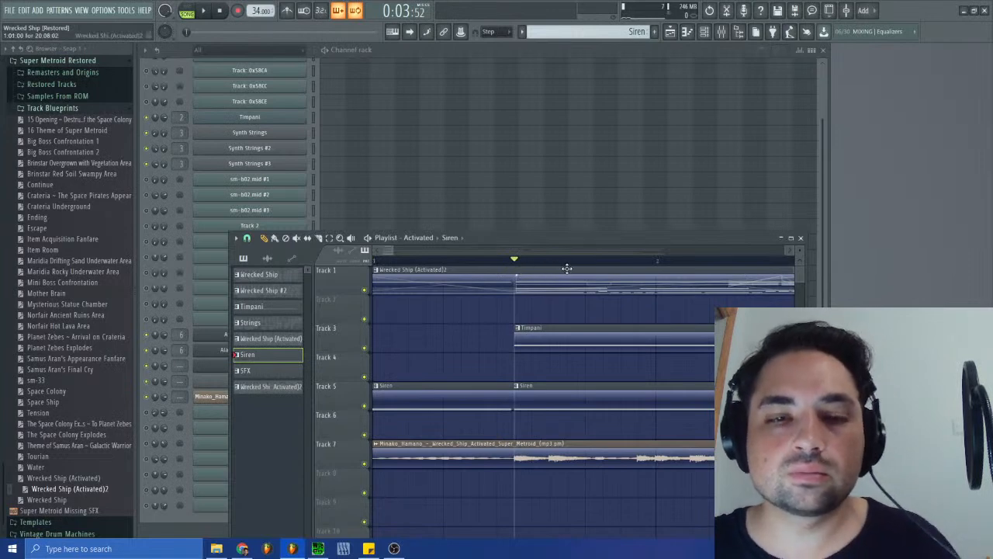
key("space")
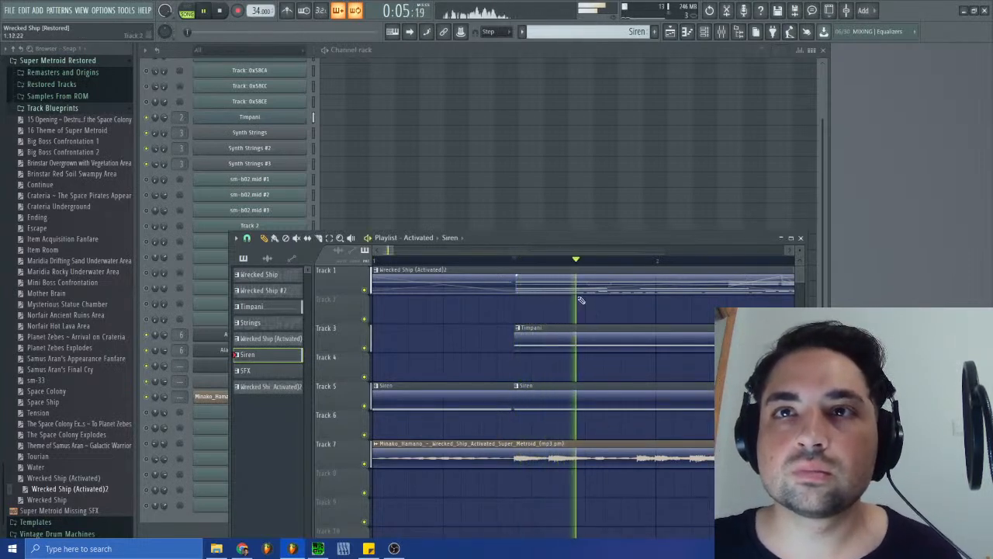
left_click_drag(390, 250, 651, 280)
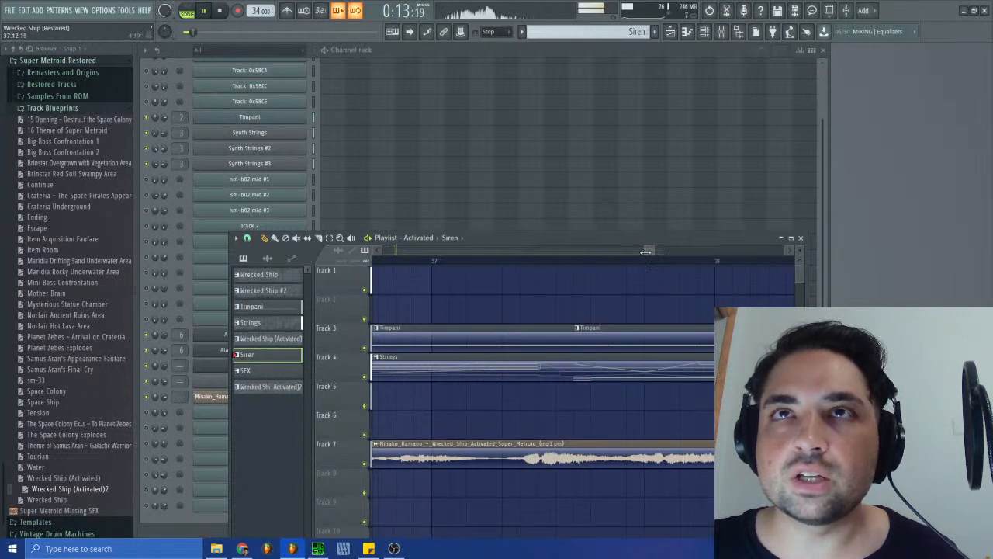
left_click_drag(649, 254, 419, 250)
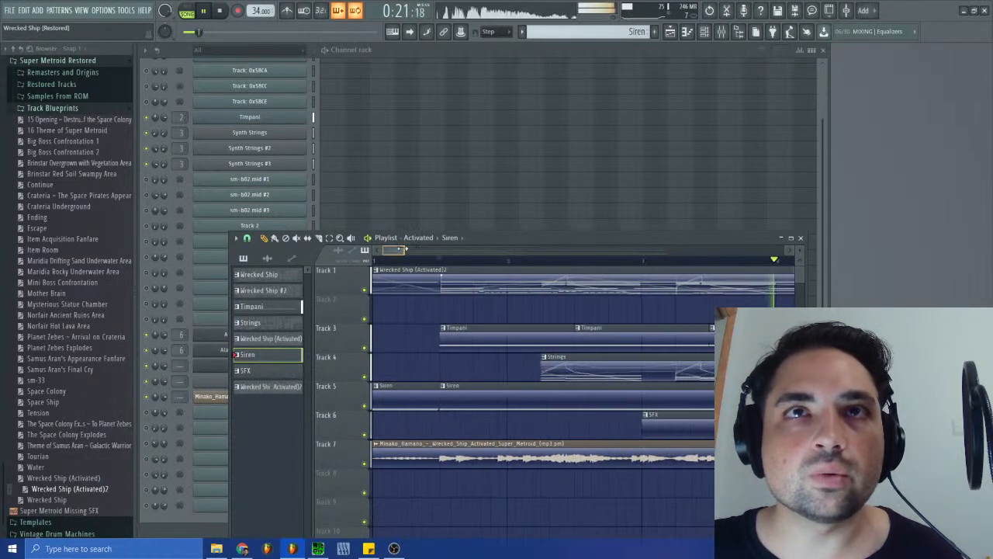
left_click(221, 12)
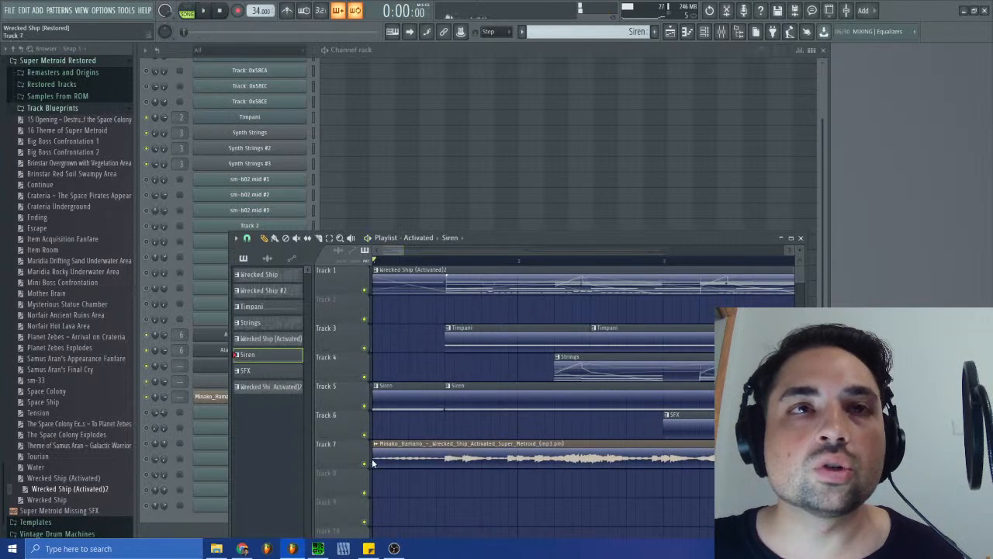
- Mute Track 7, delete its reference audio clip, and play the arrangement's opening without it
left_click(363, 464)
right_click(466, 455)
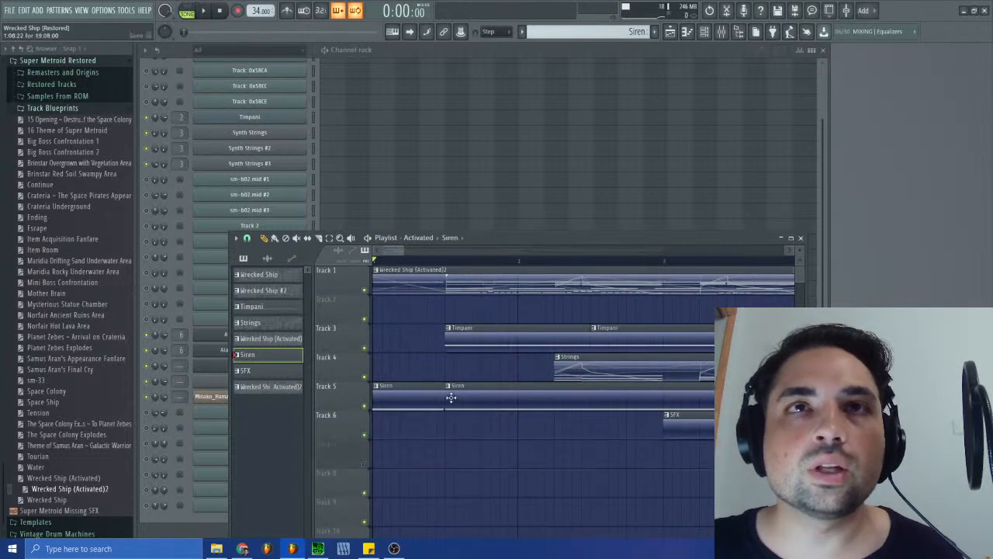
key("space")
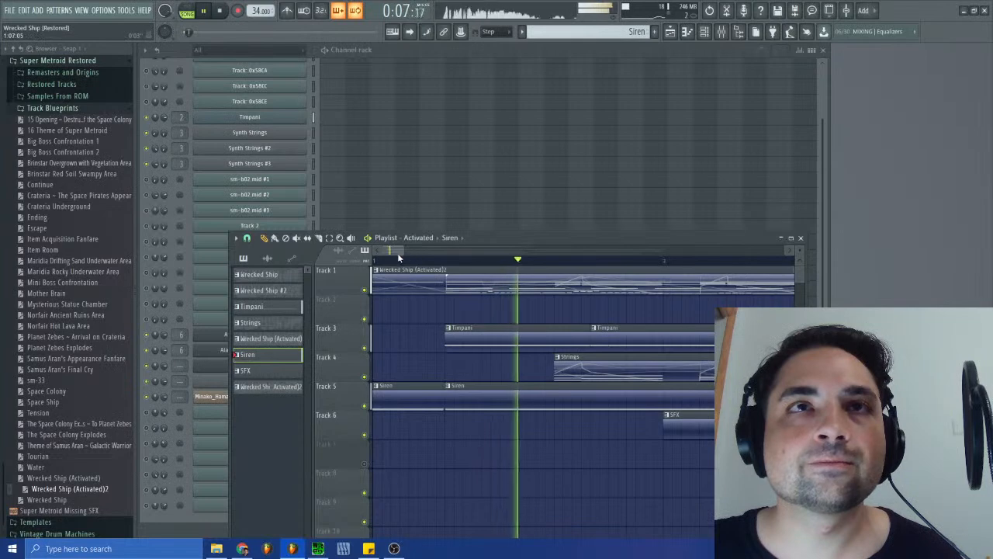
left_click_drag(393, 250, 400, 252)
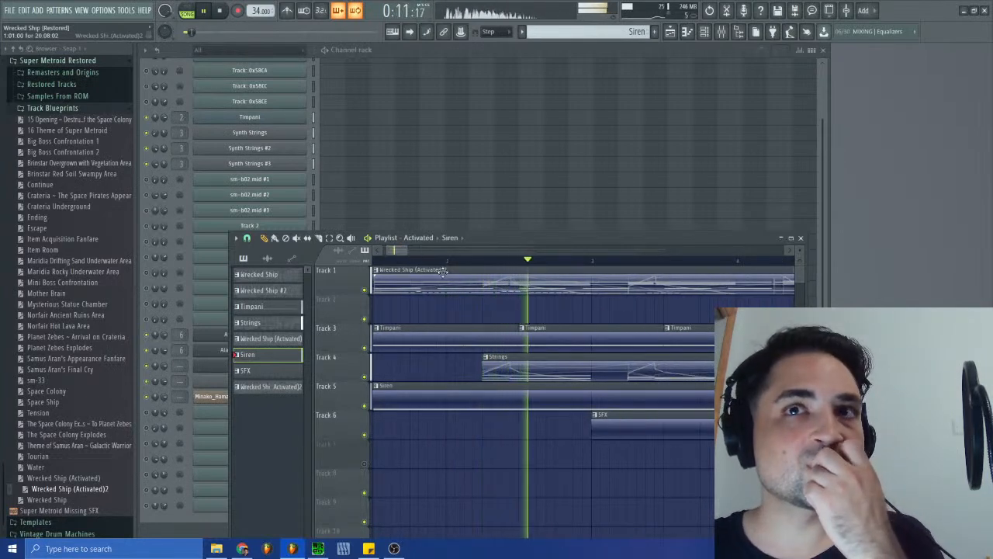
key("space")
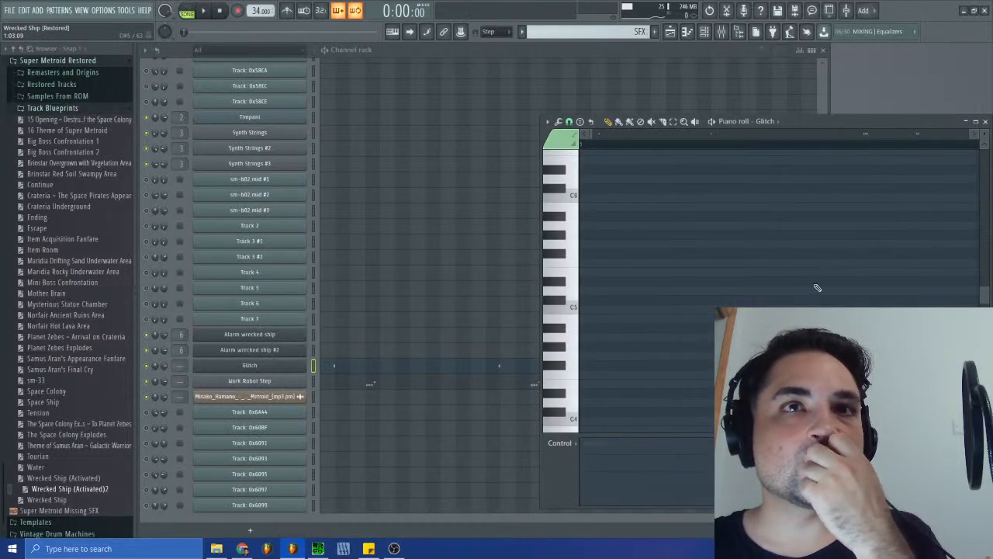
- Move the Glitch and Work Robot Step notes from the SFX pattern into the Wrecked Ship (Activated)2 pattern
left_click(314, 384)
key("ctrl+x")
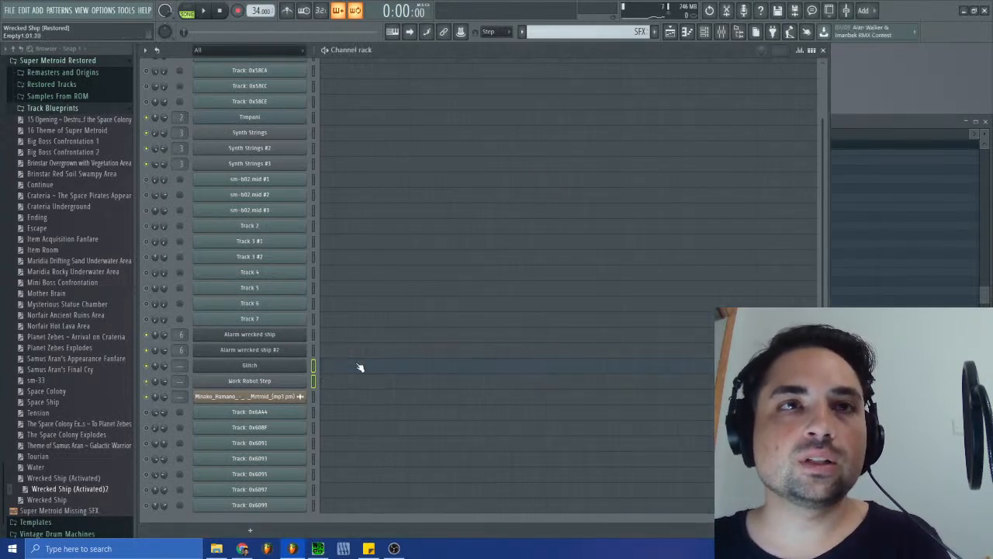
left_click(573, 26)
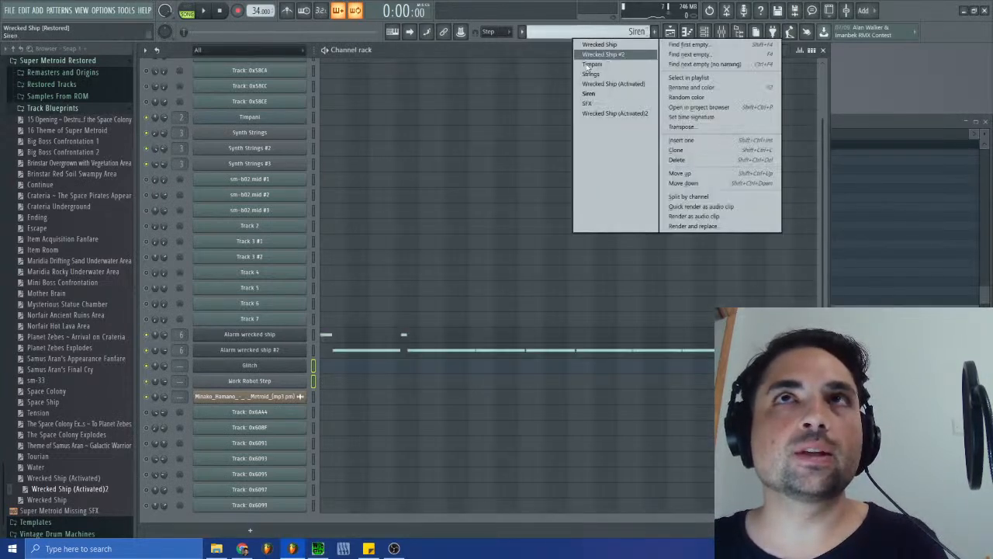
left_click(613, 113)
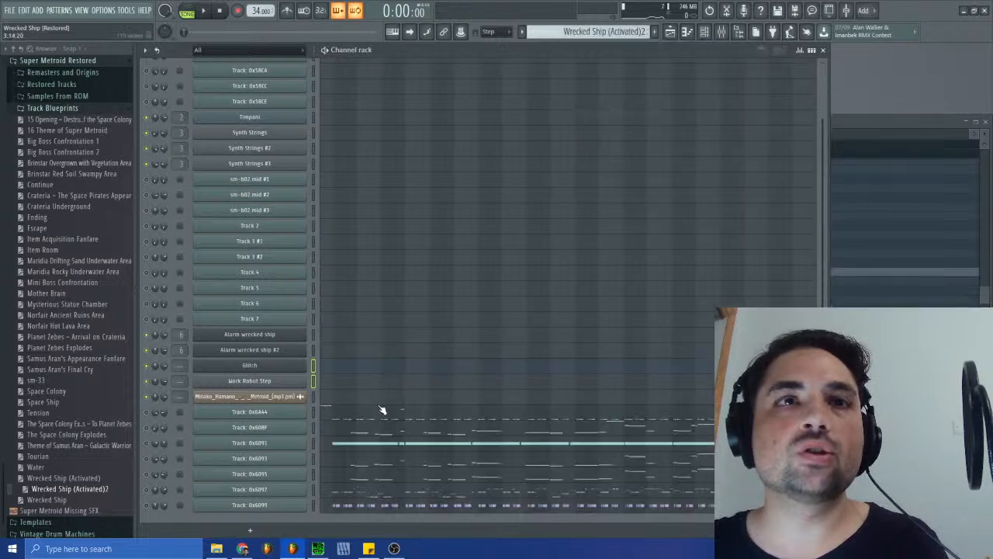
key("ctrl+v")
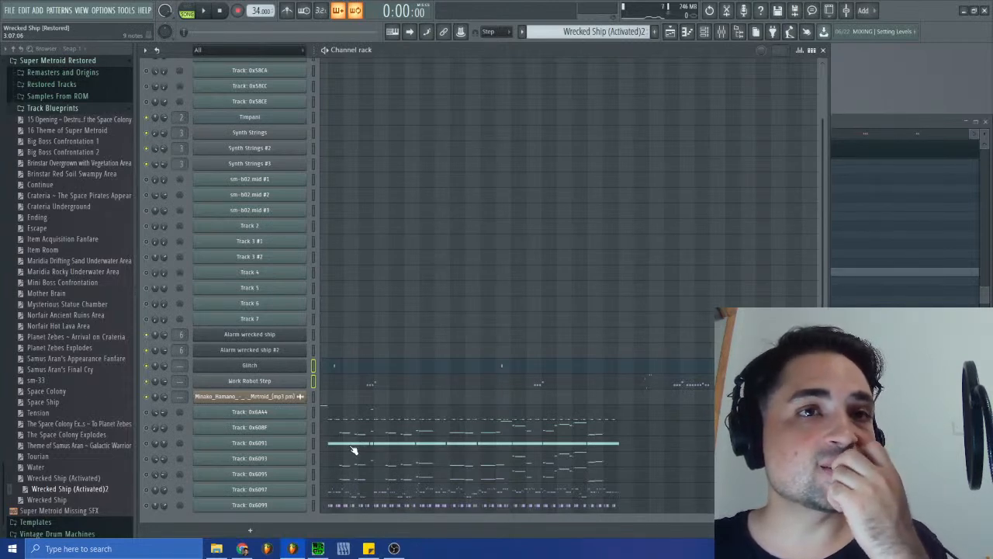
- Examine the low notes of the Track: 0x6097 channel in the piano roll from bar 2 onward
left_click(339, 493)
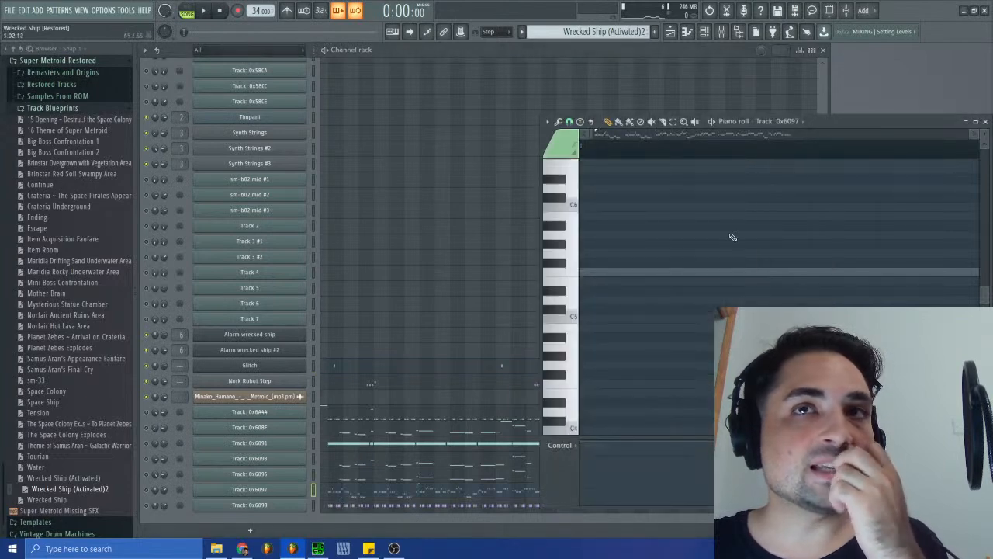
scroll(692, 310, "down", 3)
left_click_drag(594, 133, 652, 133)
scroll(756, 288, "down", 10)
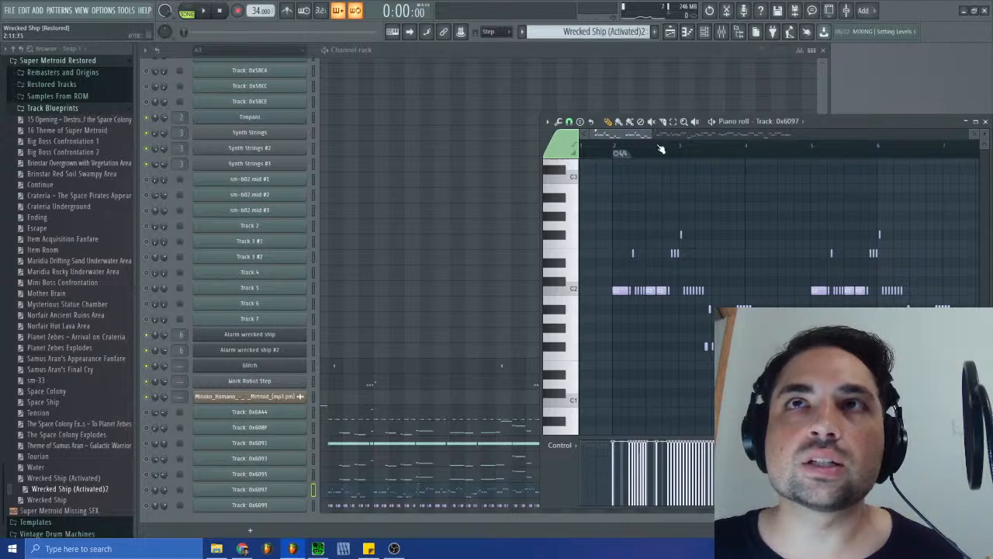
left_click_drag(641, 135, 597, 135)
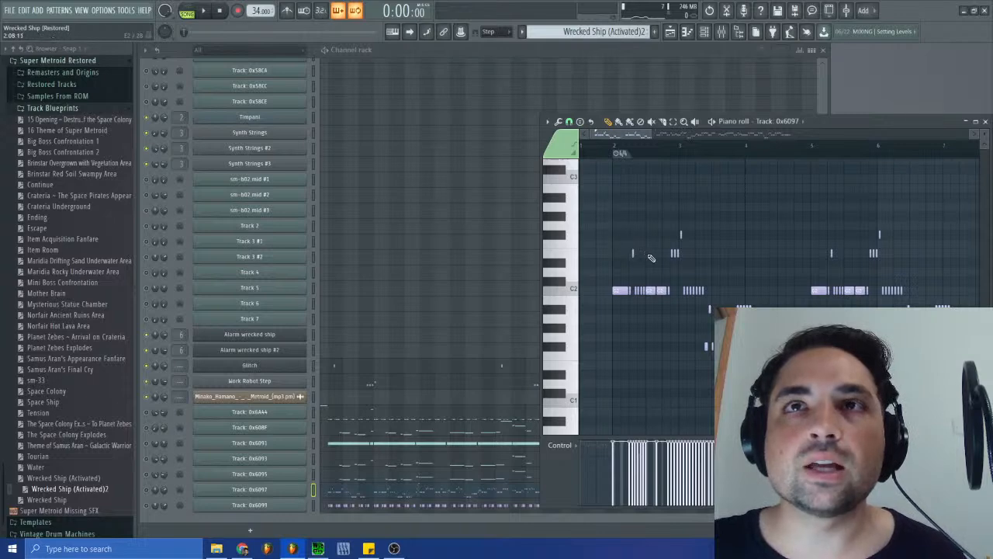
- Shift all Glitch notes slightly earlier so the first one lines up with the short Track: 0x6097 note after bar 2
left_click(339, 368)
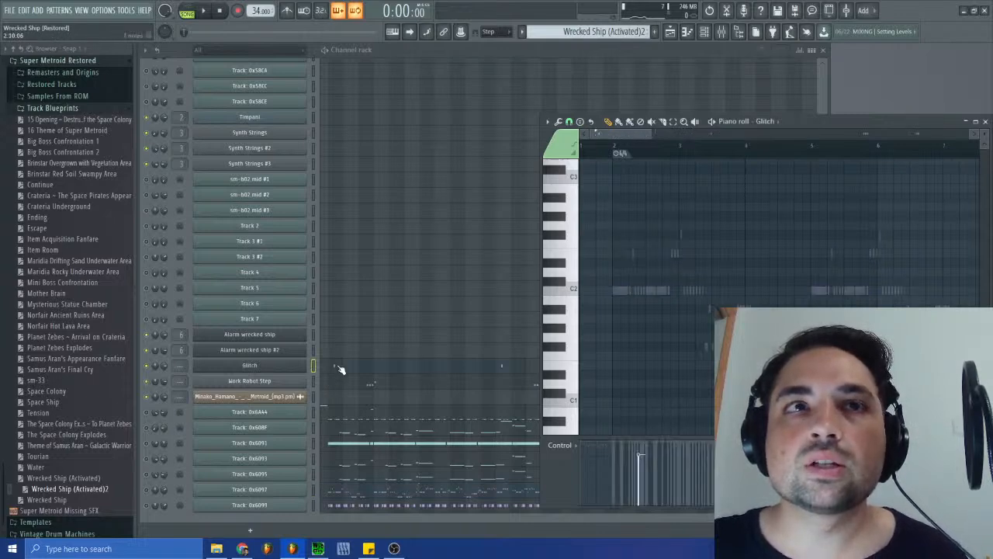
scroll(794, 187, "up", 12)
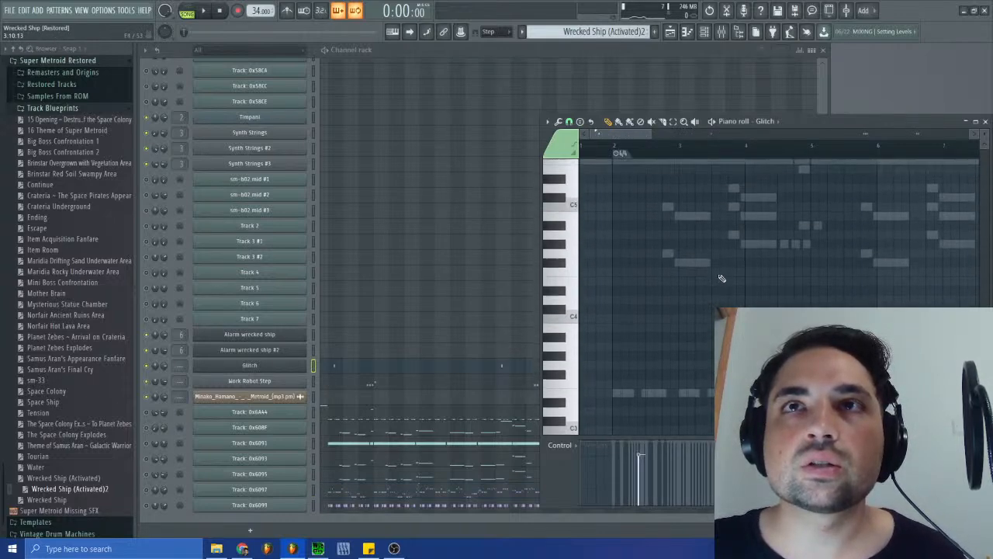
scroll(721, 283, "down", 6)
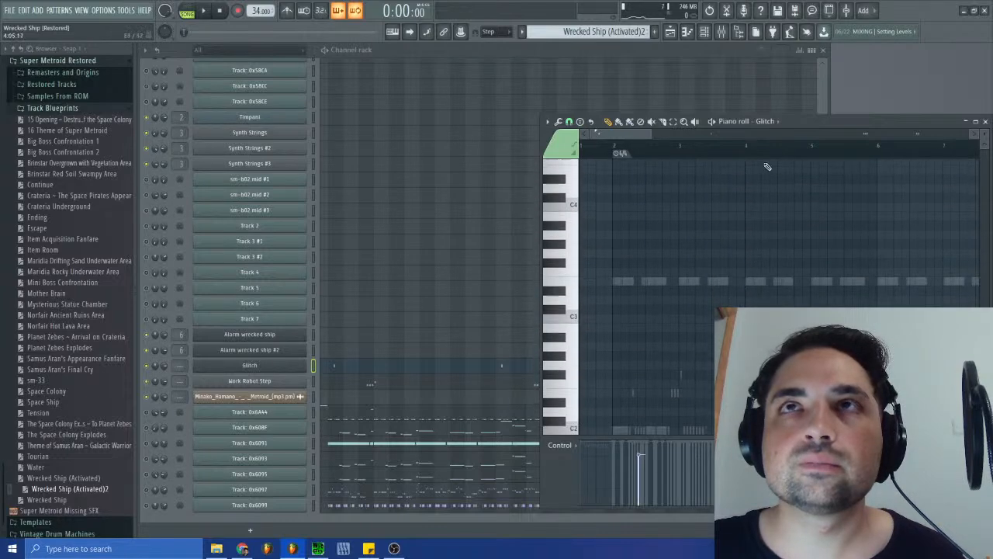
scroll(722, 256, "down", 5)
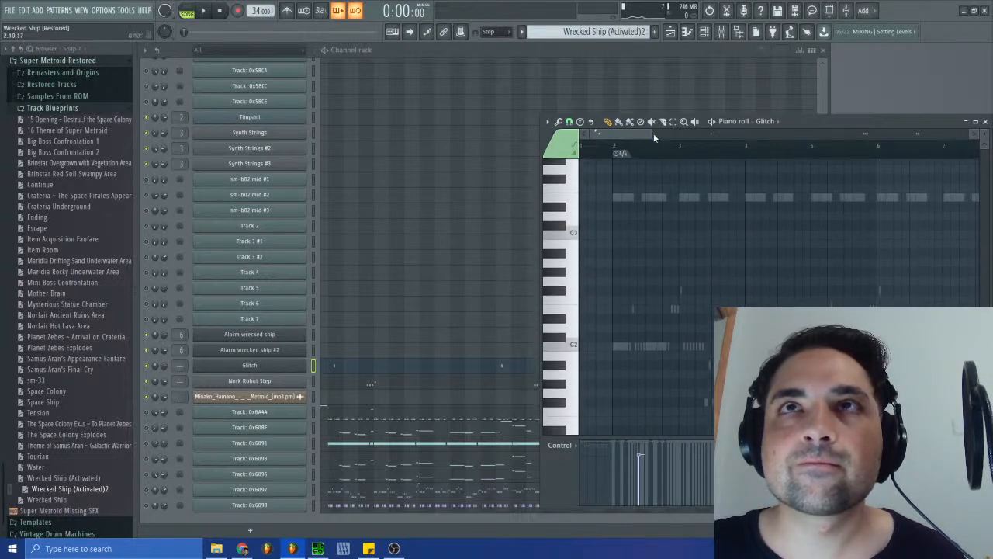
scroll(983, 133, "down", 3)
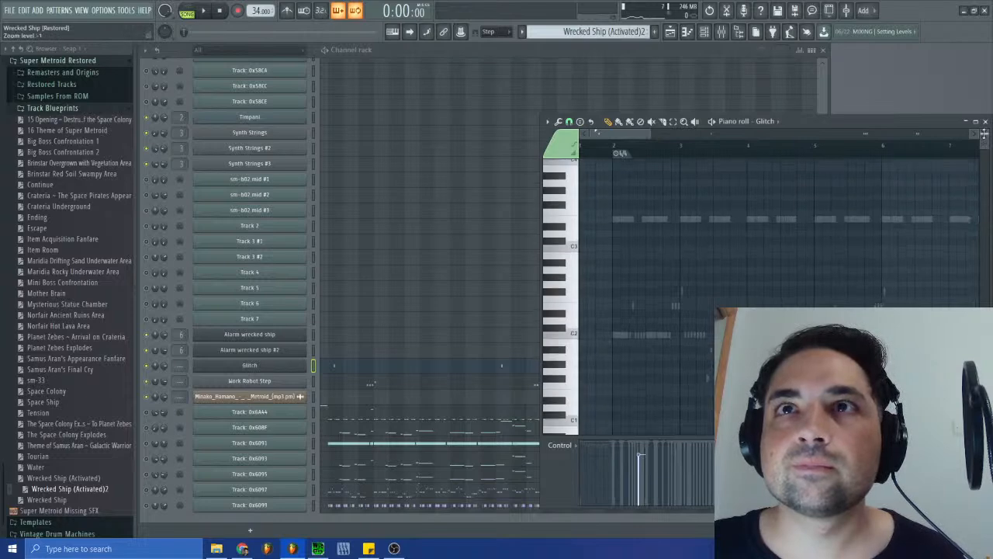
scroll(787, 243, "up", 2)
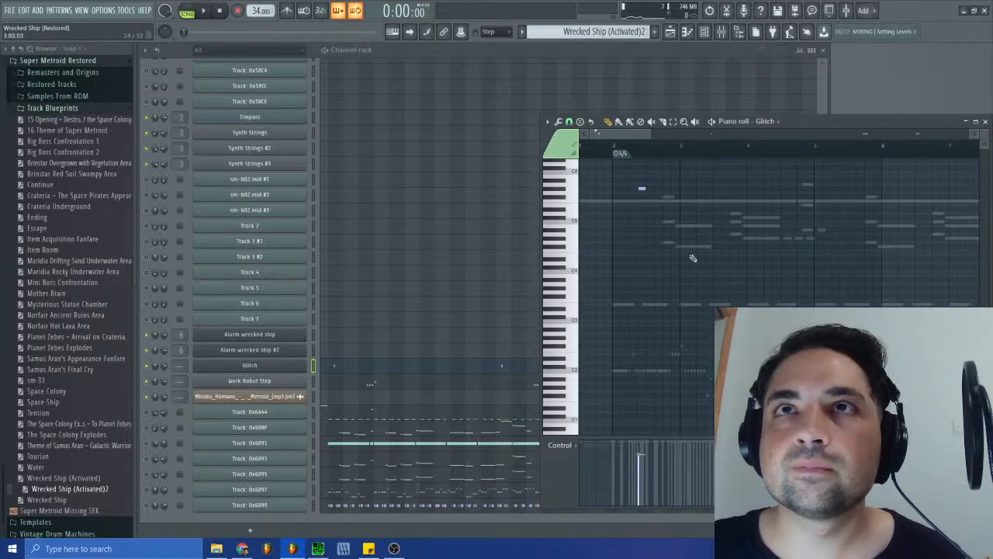
mouse_move(649, 134)
left_mouse_down()
mouse_move(597, 135)
mouse_move(620, 135)
left_mouse_up()
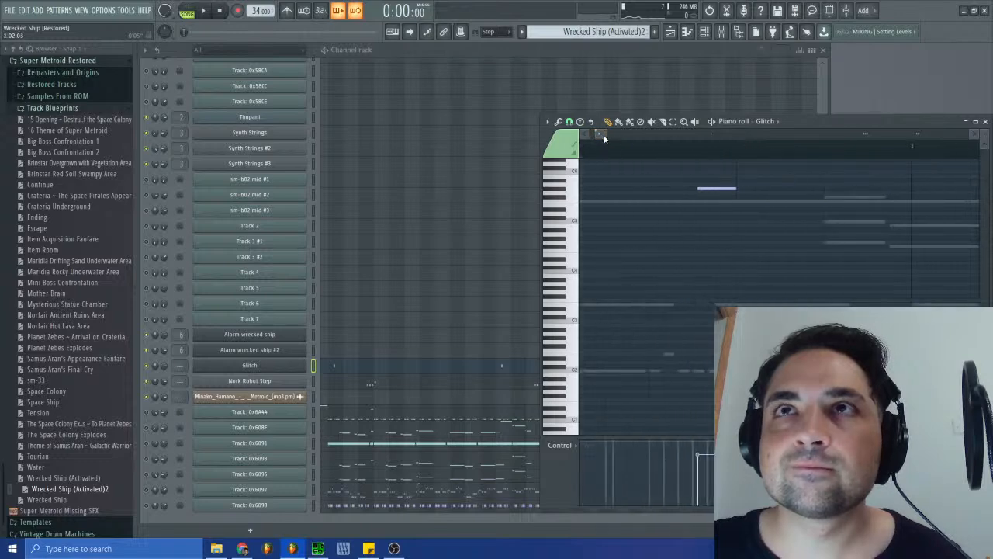
key("ctrl+a")
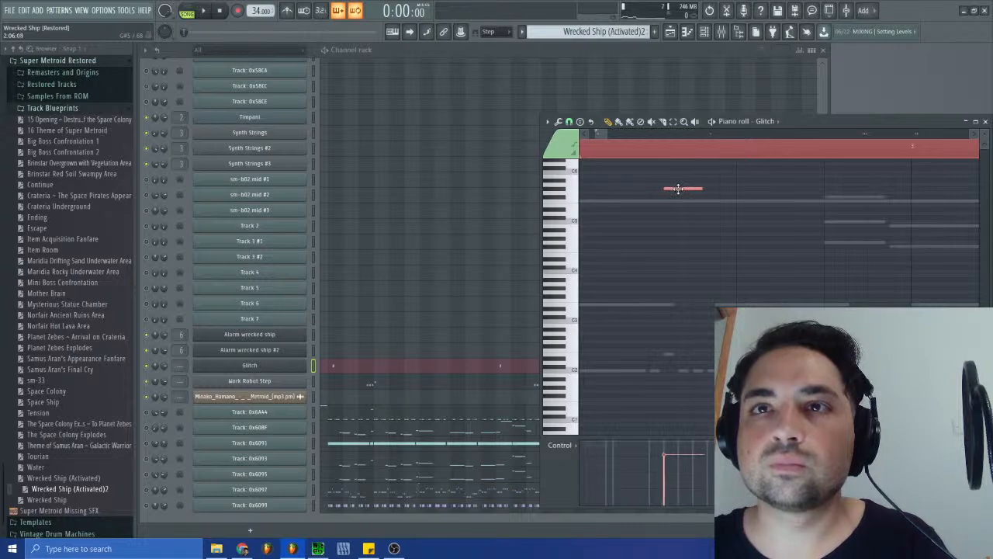
left_click_drag(609, 133, 606, 135)
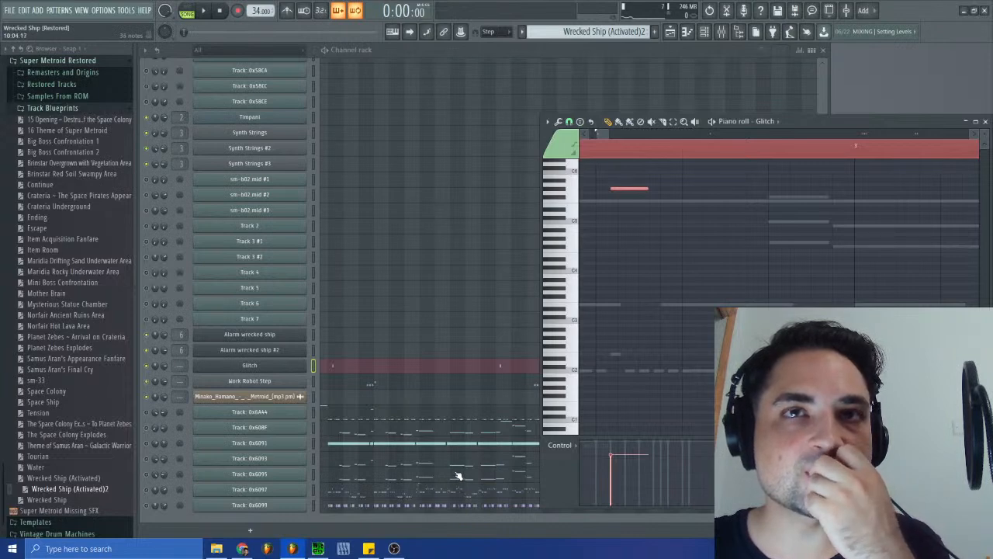
- Open the Track: 0x6097 channel in the piano roll and examine its notes from the pattern's beginning
left_click_drag(604, 135, 654, 155)
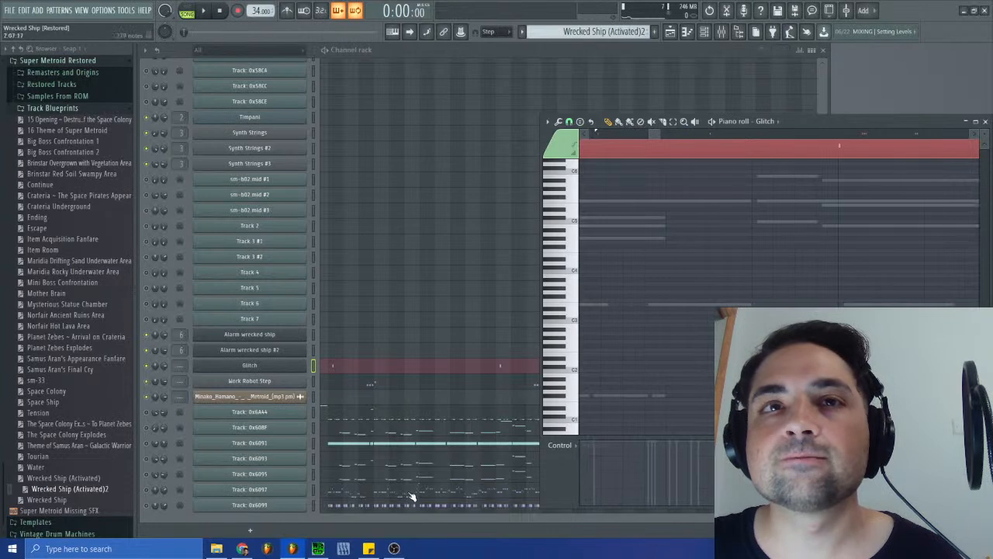
left_click(366, 492)
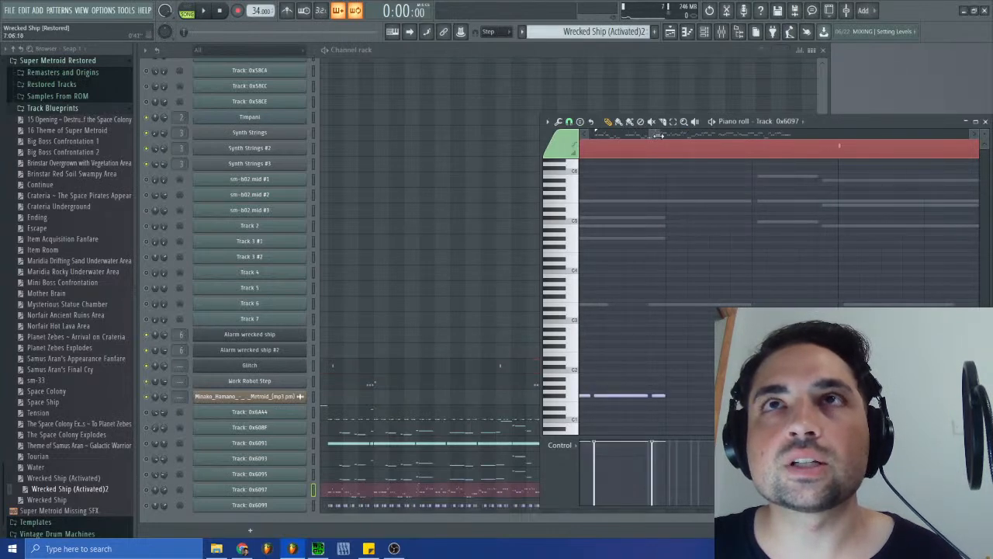
left_click_drag(654, 133, 582, 140)
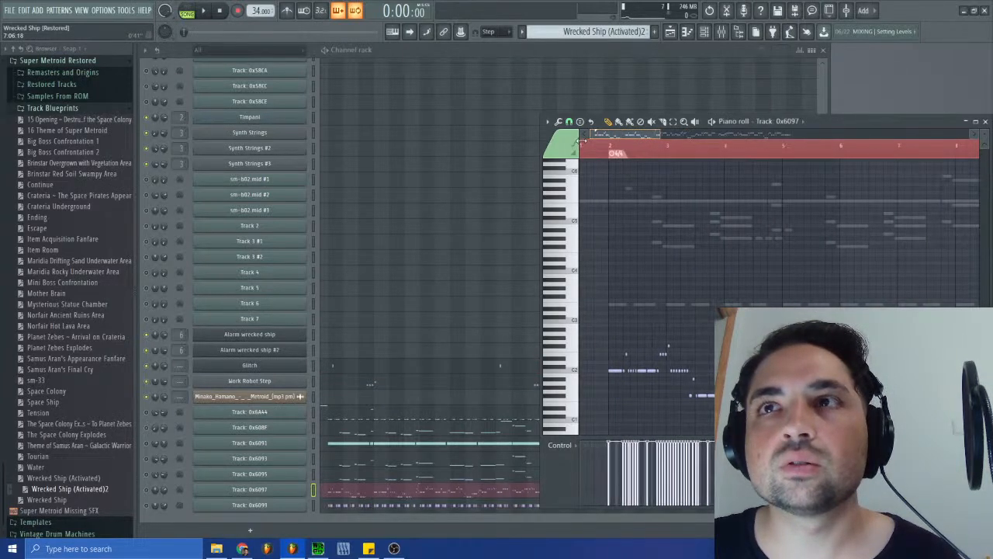
- Place the Wrecked Ship (Activated) reference audio clip back at the start of Track 7 in the playlist
left_click(671, 31)
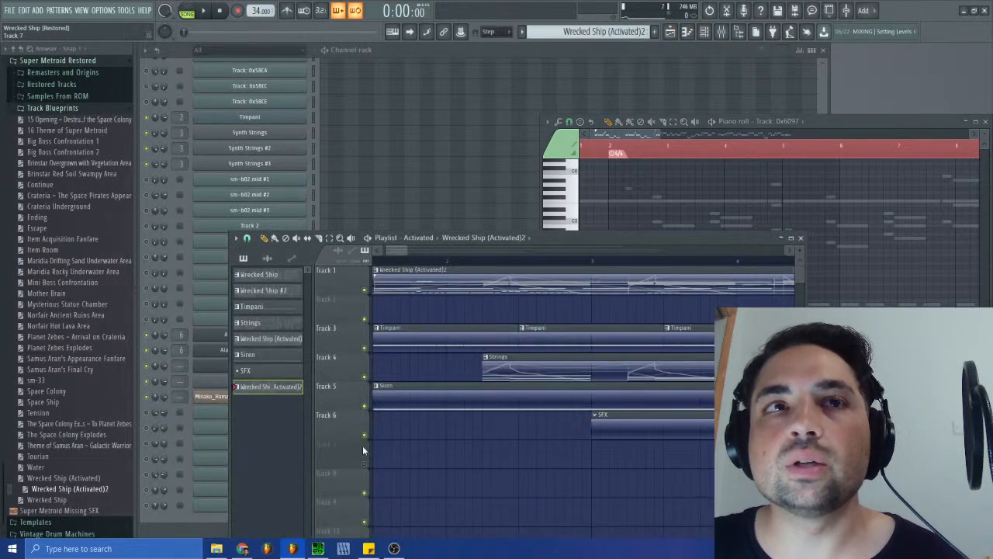
left_click(267, 257)
left_click_drag(280, 281, 260, 450)
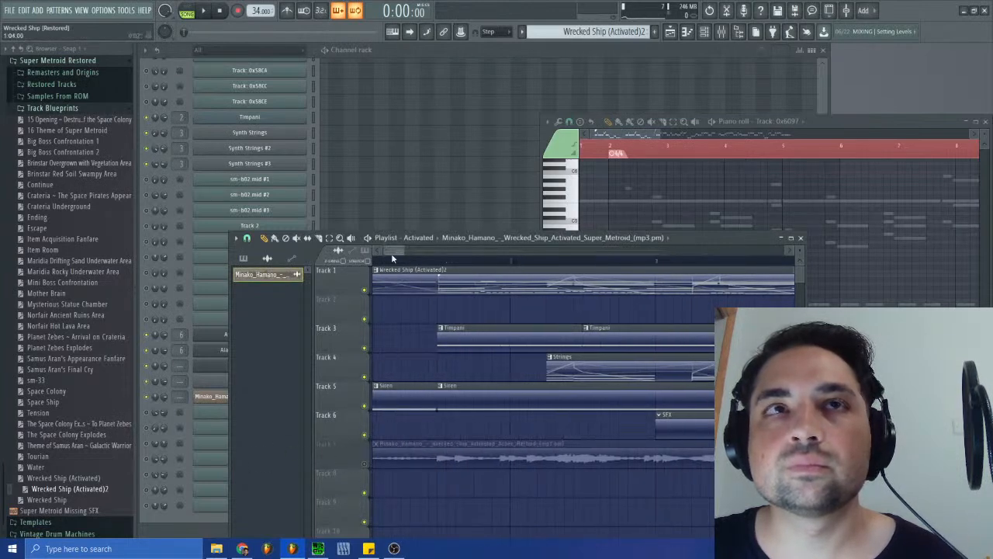
left_click_drag(381, 249, 435, 252)
left_click(801, 237)
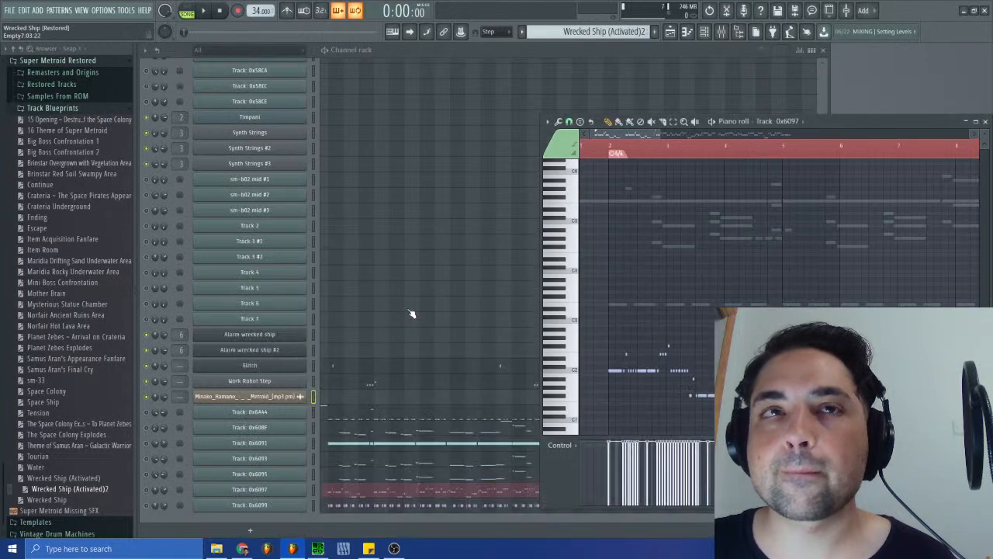
- Play the song with only the reference clip on Track 7 and the pattern on Track 1 audible, following the Track: 0x6097 notes
left_click(669, 31)
left_click(482, 261)
left_click(209, 12)
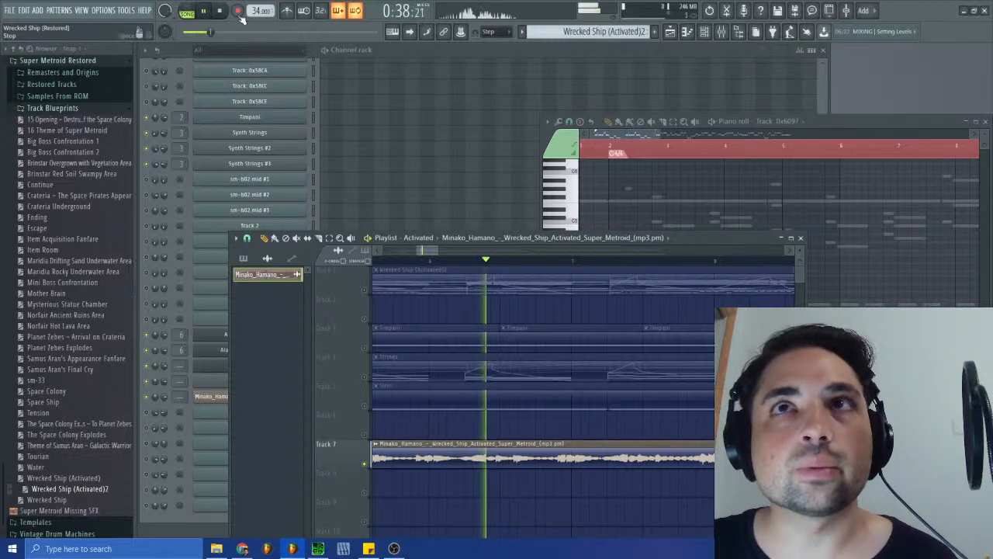
left_click(623, 145)
left_click_drag(426, 250, 404, 255)
left_click(365, 290)
left_click(660, 133)
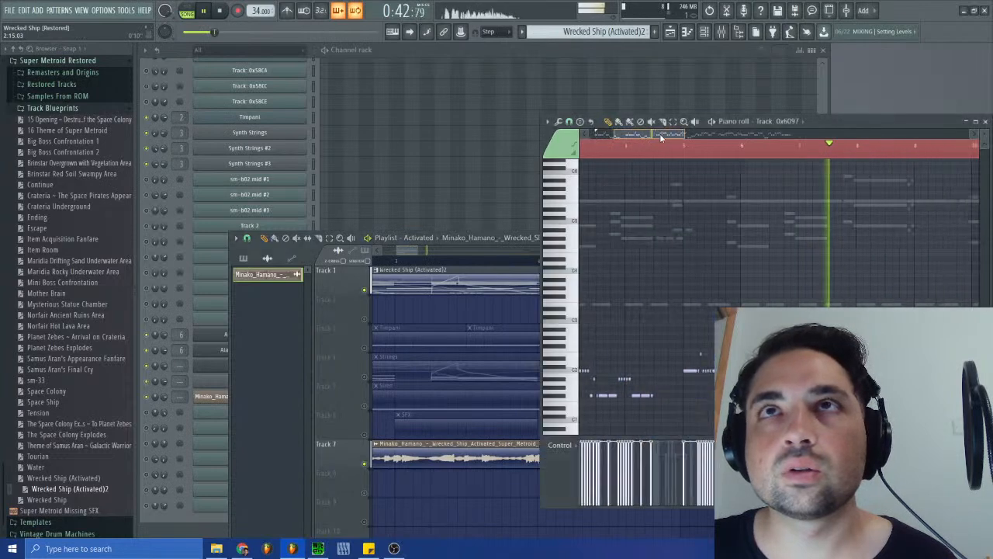
left_click(409, 238)
left_click(800, 240)
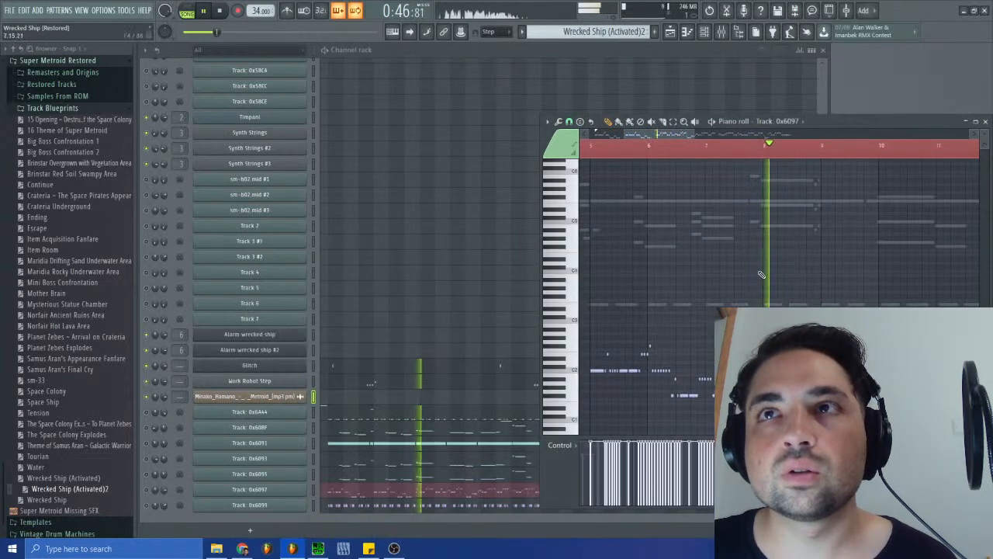
- Restart playback from the song's beginning and mute the Glitch channel
left_click(211, 31)
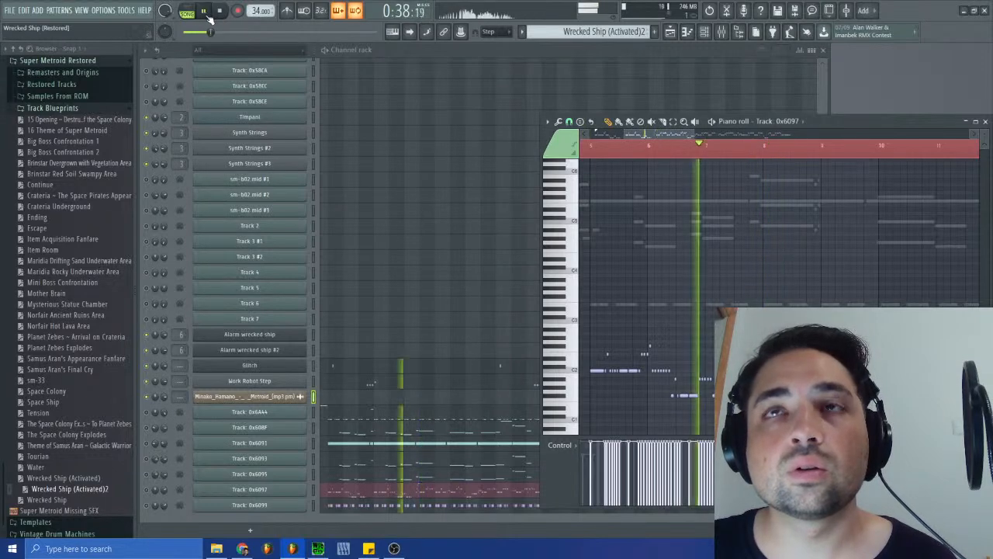
left_click_drag(647, 135, 634, 134)
left_click(219, 11)
left_click(220, 11)
key("space")
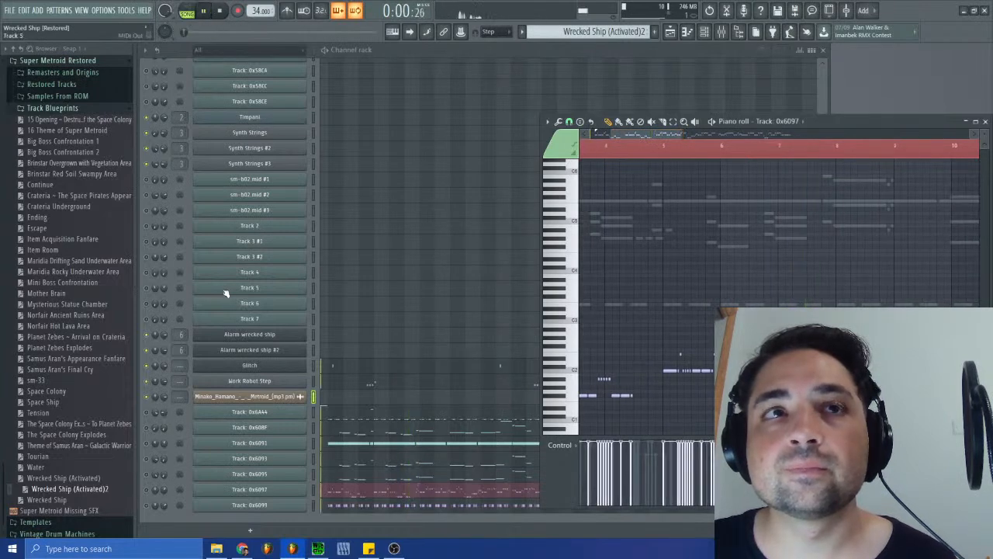
left_click(147, 365)
- Follow the Track: 0x6097 notes during playback and replay the passage from bar 5
left_click(862, 120)
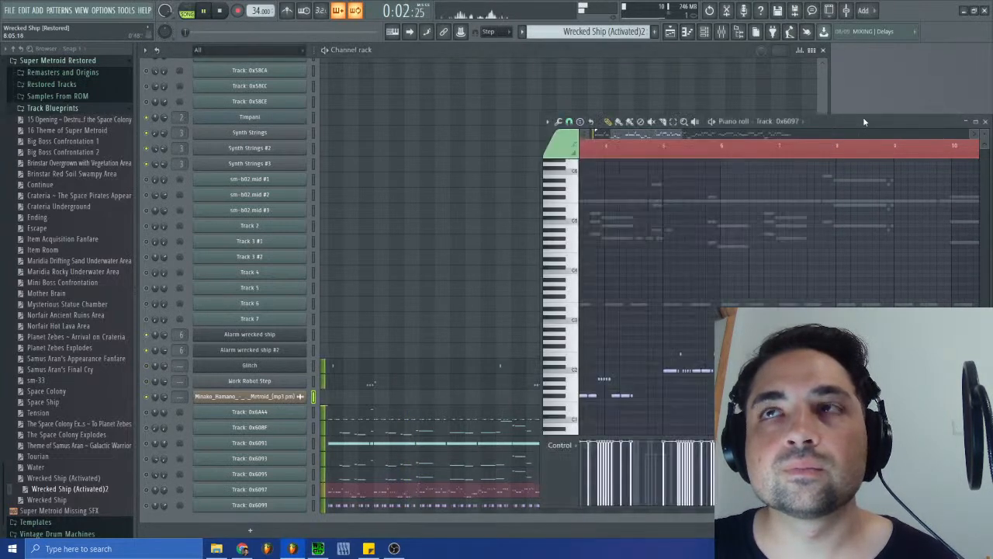
left_click_drag(616, 137, 597, 147)
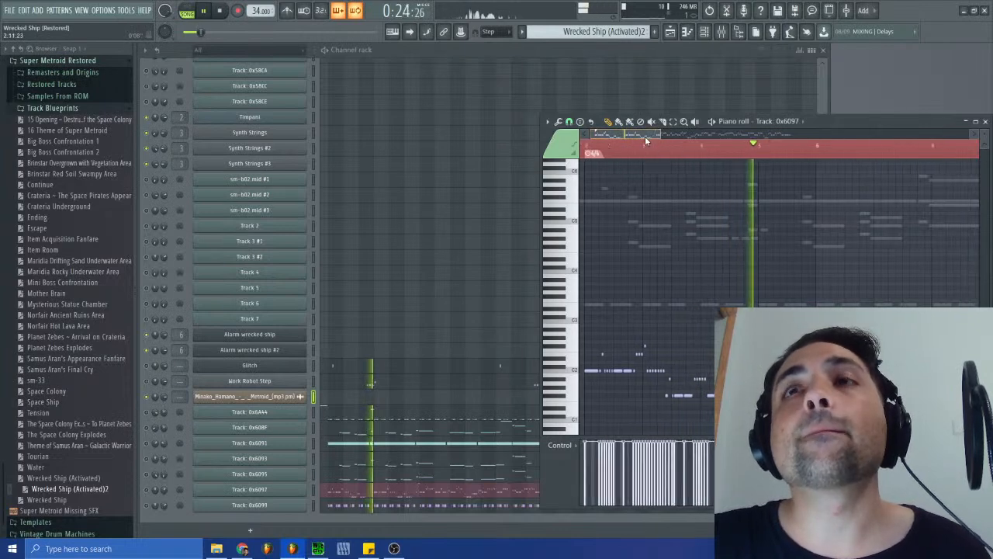
mouse_move(661, 134)
left_mouse_down()
mouse_move(640, 135)
mouse_move(671, 131)
left_mouse_up()
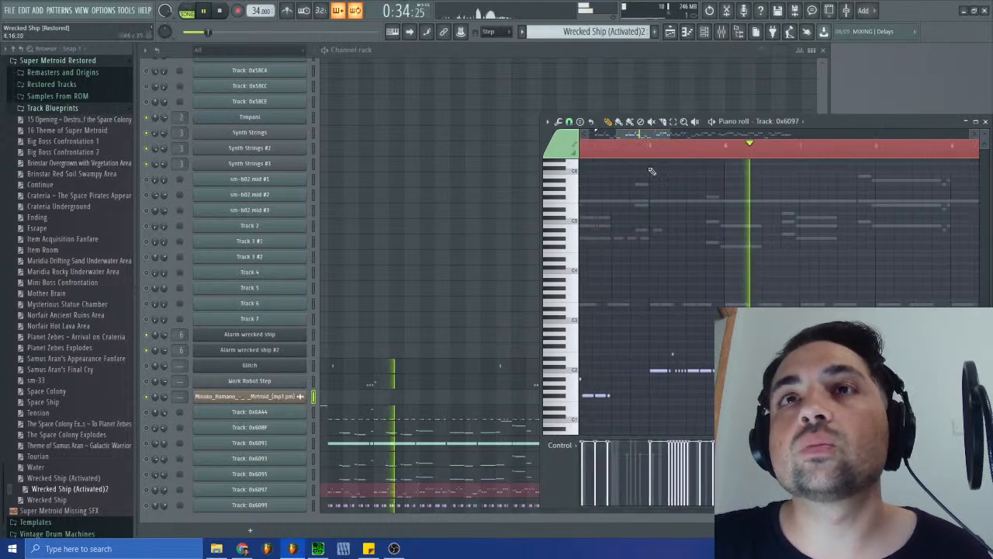
left_click(647, 142)
left_click_drag(645, 135, 624, 148)
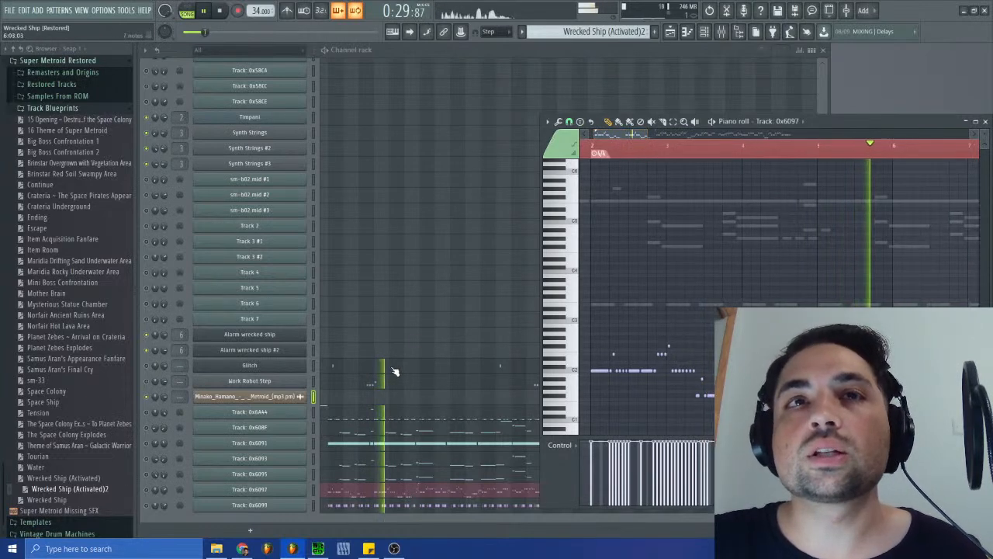
- Scale down the spacing of the Glitch notes so the second one lines up with the short Track: 0x6097 note in bar 5
left_click(482, 366)
left_click_drag(639, 134, 924, 135)
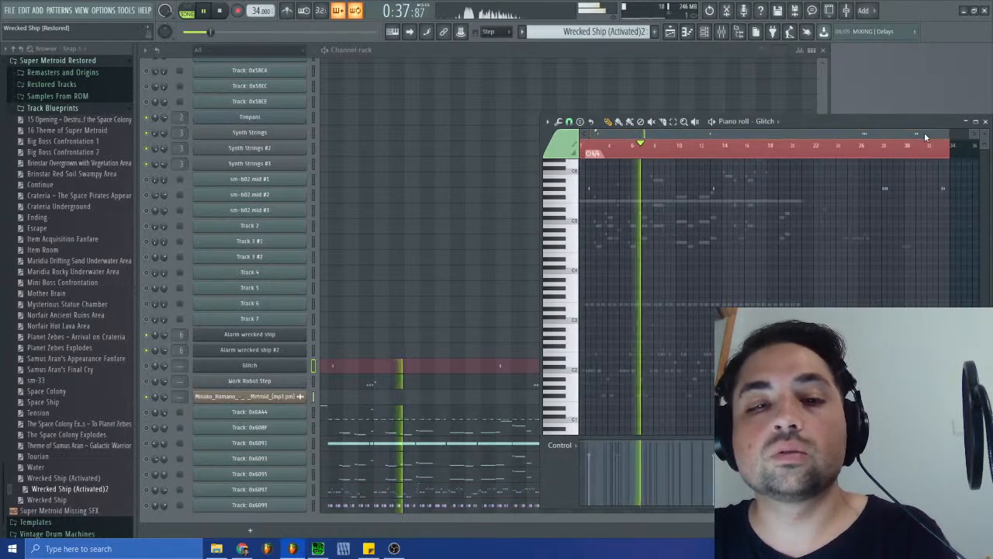
left_click_drag(949, 135, 763, 135)
left_click(201, 32)
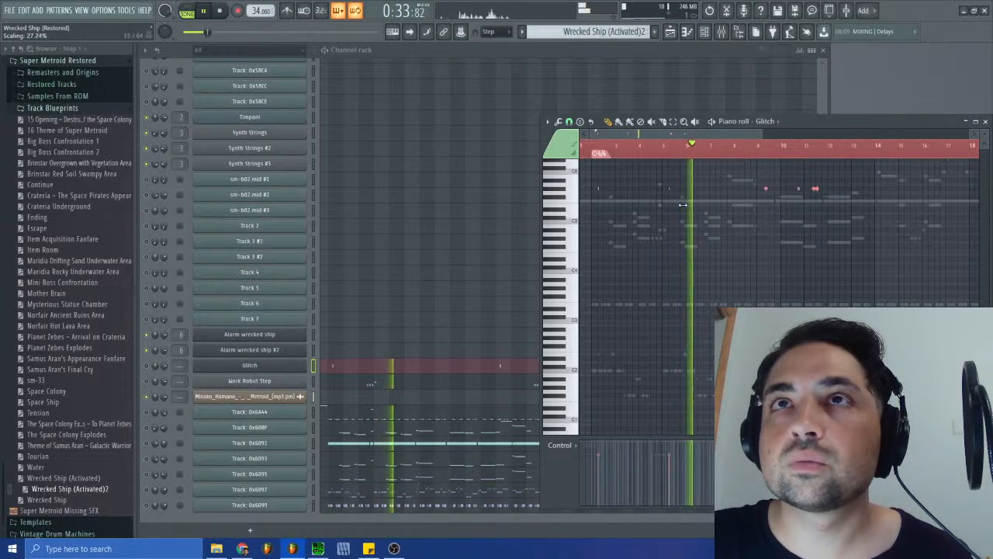
left_click_drag(780, 131, 640, 145)
left_click_drag(731, 188, 724, 189)
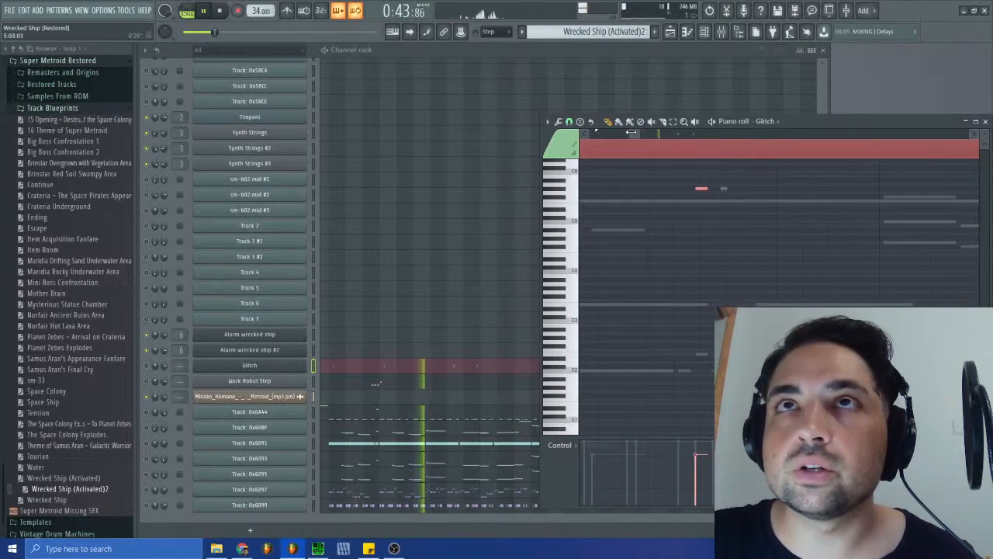
- Fine-tune the Glitch notes' timing so the groups in bars 9 and 10 line up with the short Track: 0x6097 notes
left_click_drag(636, 134, 681, 143)
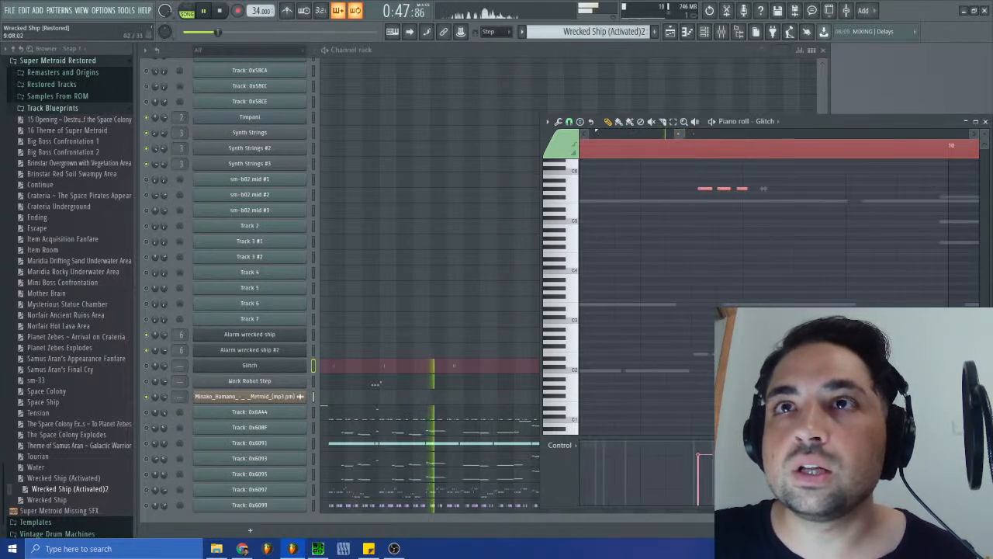
left_click_drag(765, 188, 760, 189)
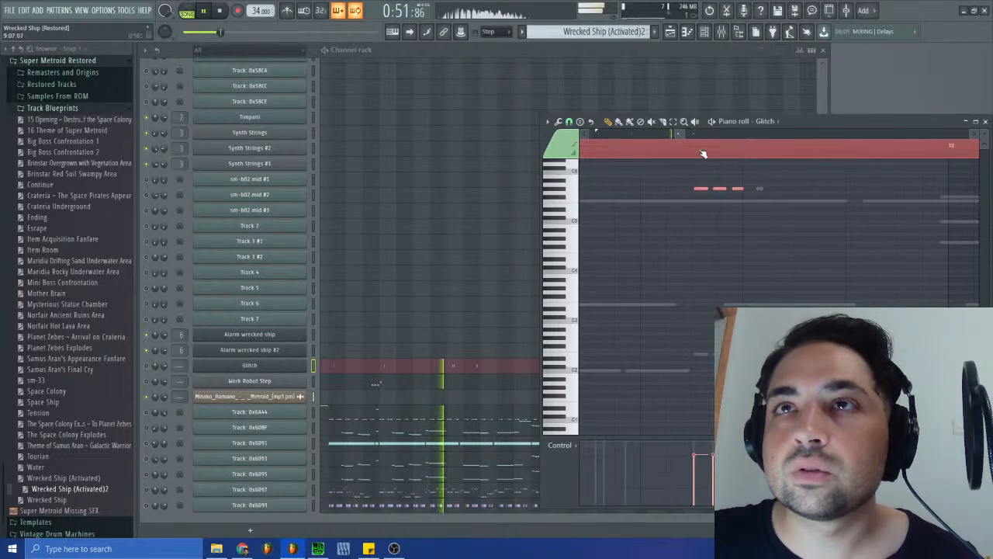
left_click_drag(682, 134, 699, 135)
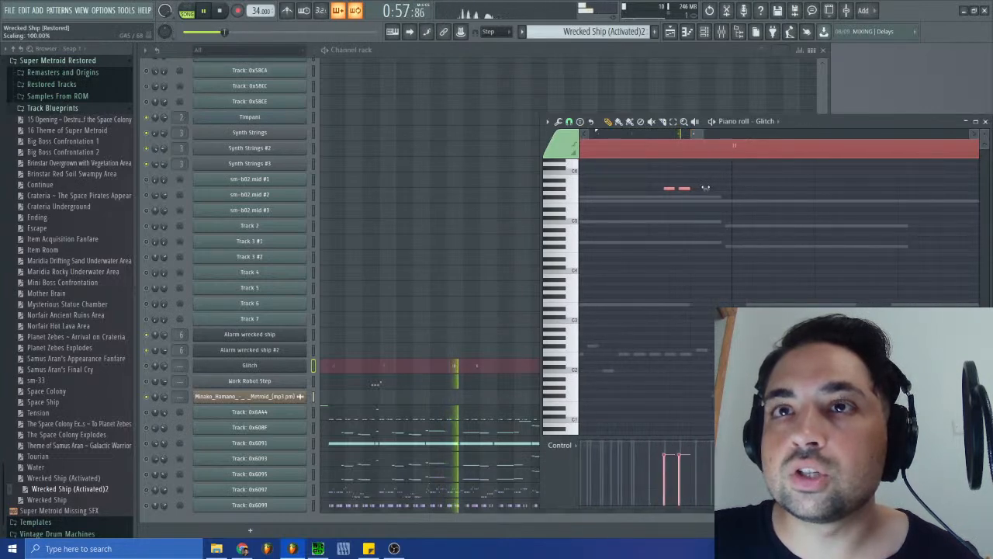
left_click_drag(705, 188, 706, 187)
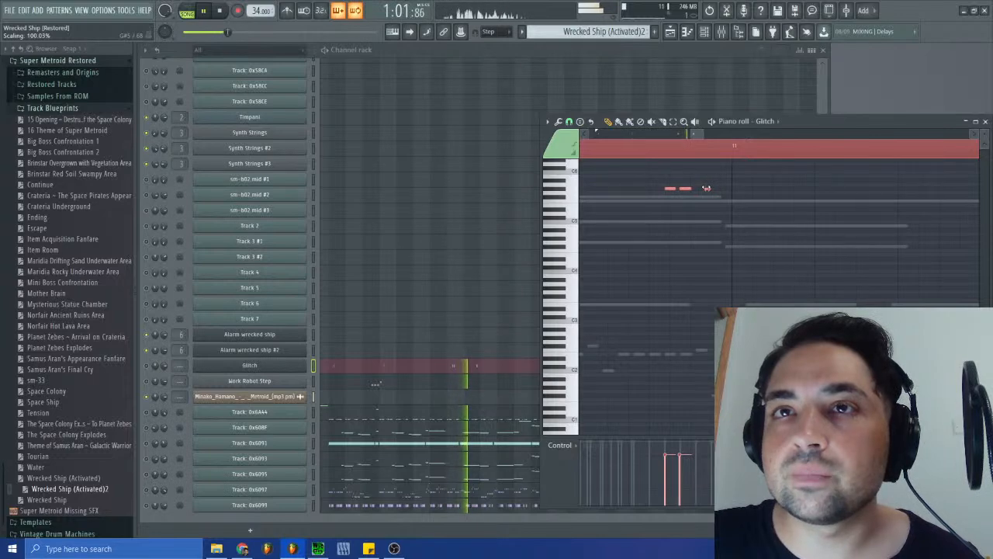
left_click_drag(705, 187, 707, 188)
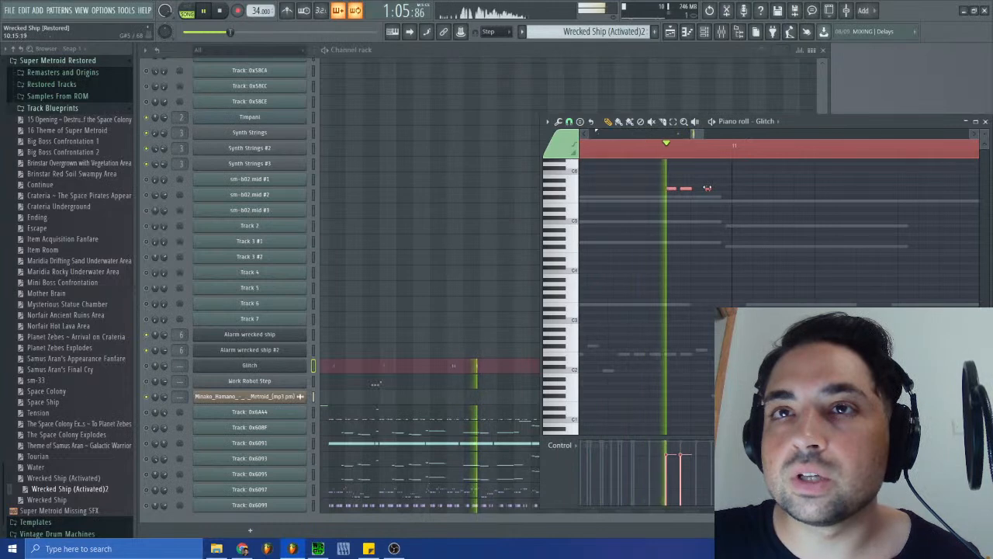
left_click(672, 199, "ctrl")
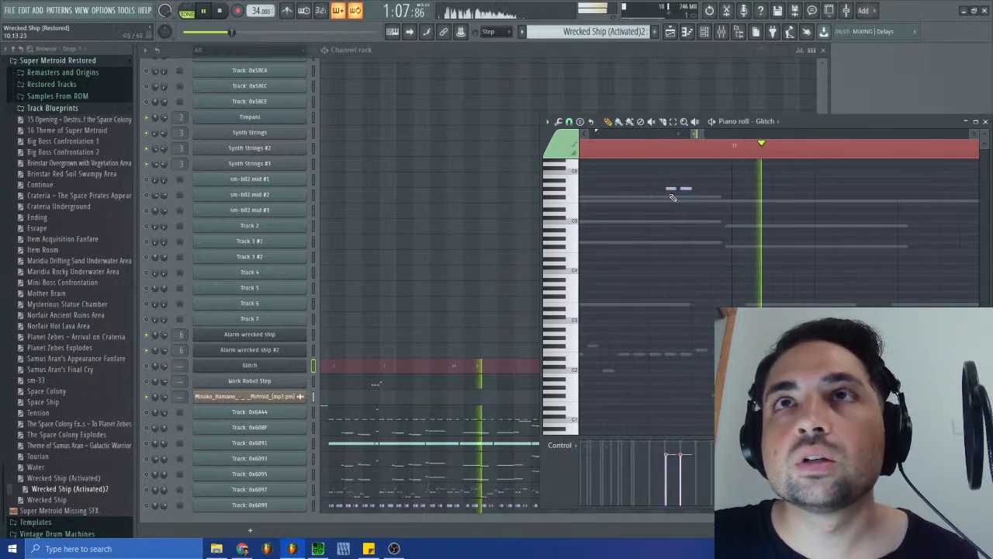
left_click_drag(669, 190, 668, 190)
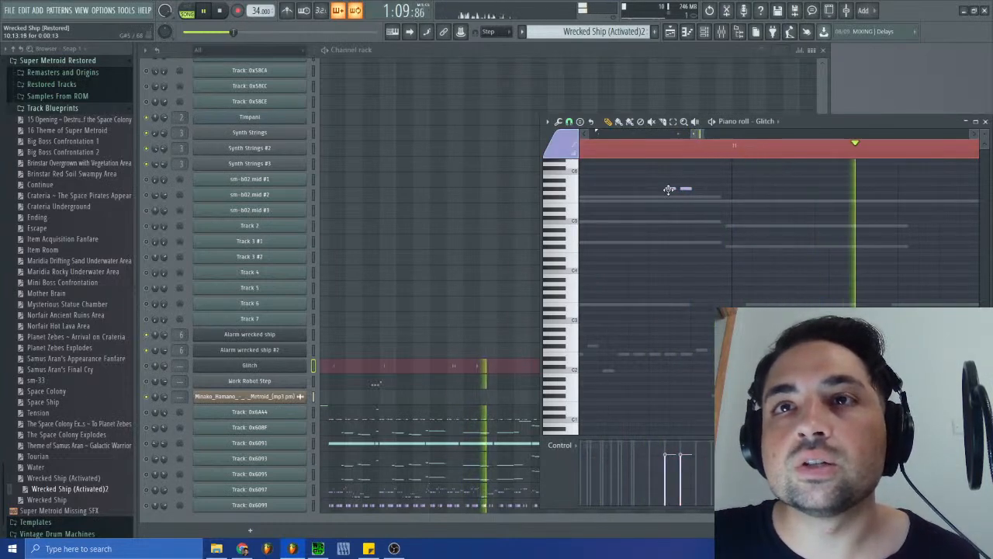
- Cut all Glitch notes from the Wrecked Ship (Activated)2 pattern and save the project
left_click_drag(699, 135, 546, 140)
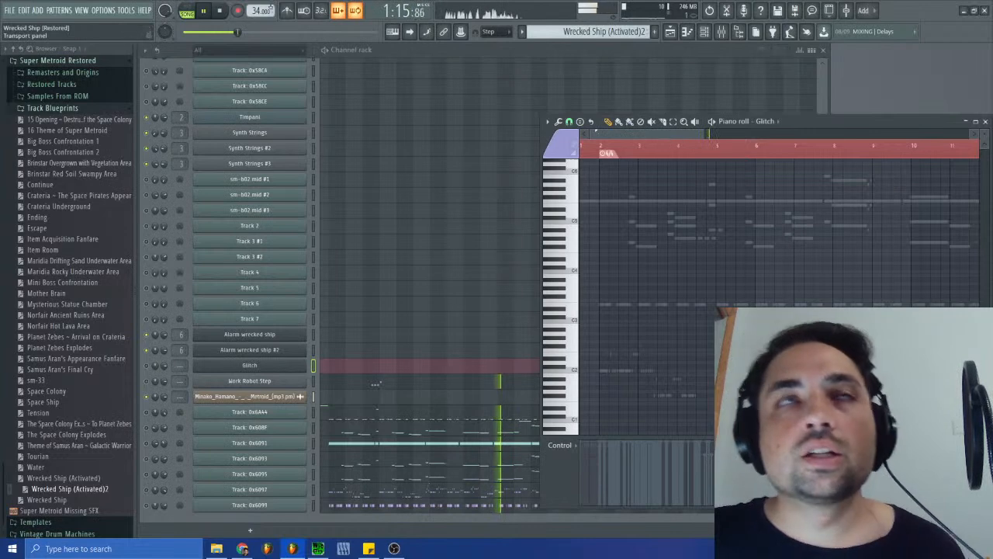
key("ctrl+s")
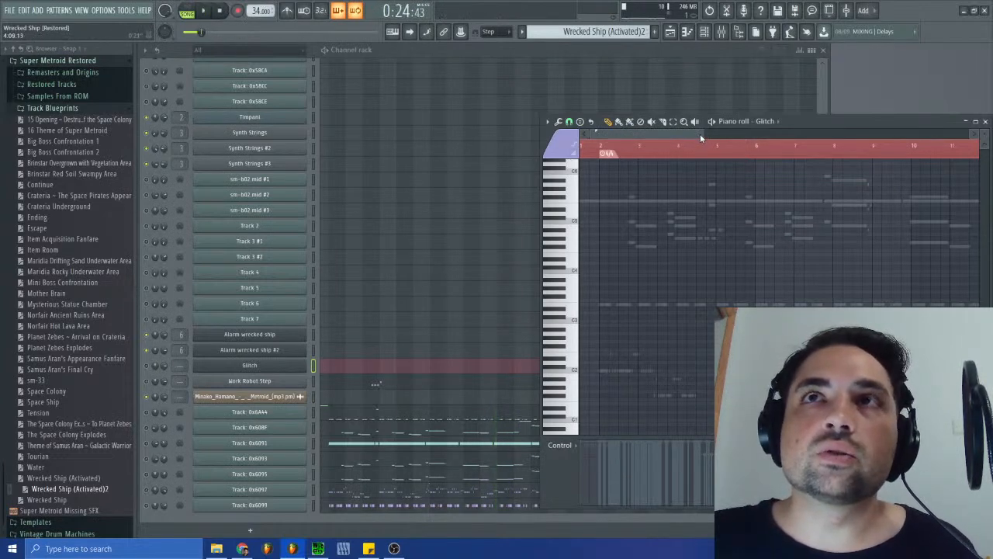
- Unmute the Glitch channel and paste its notes into the SFX pattern
left_click(146, 365)
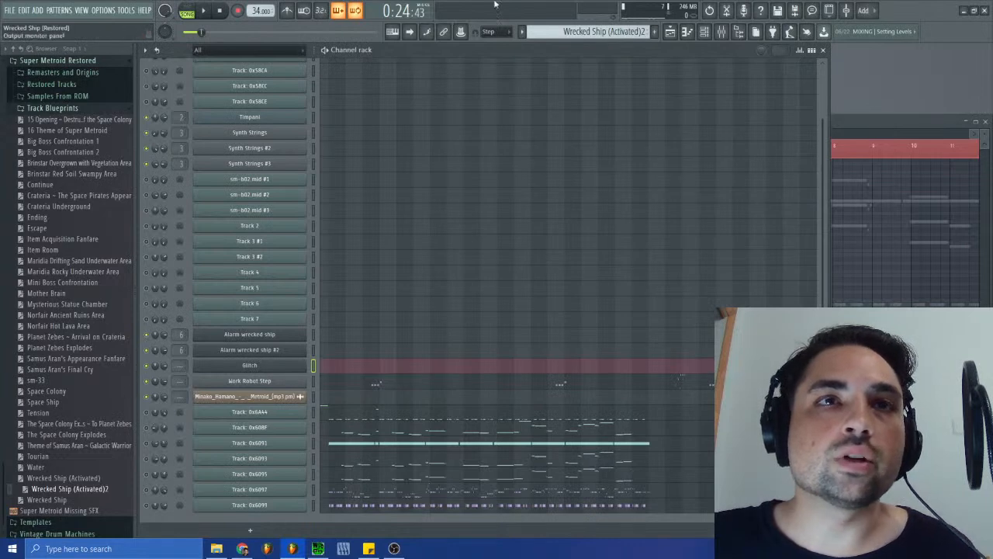
left_click(594, 31)
left_click(584, 102)
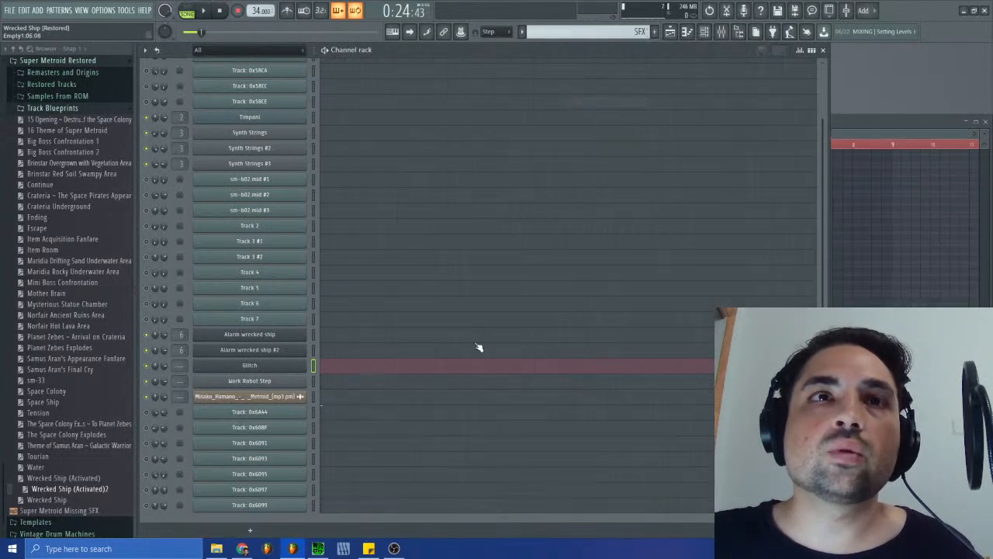
left_click(350, 371)
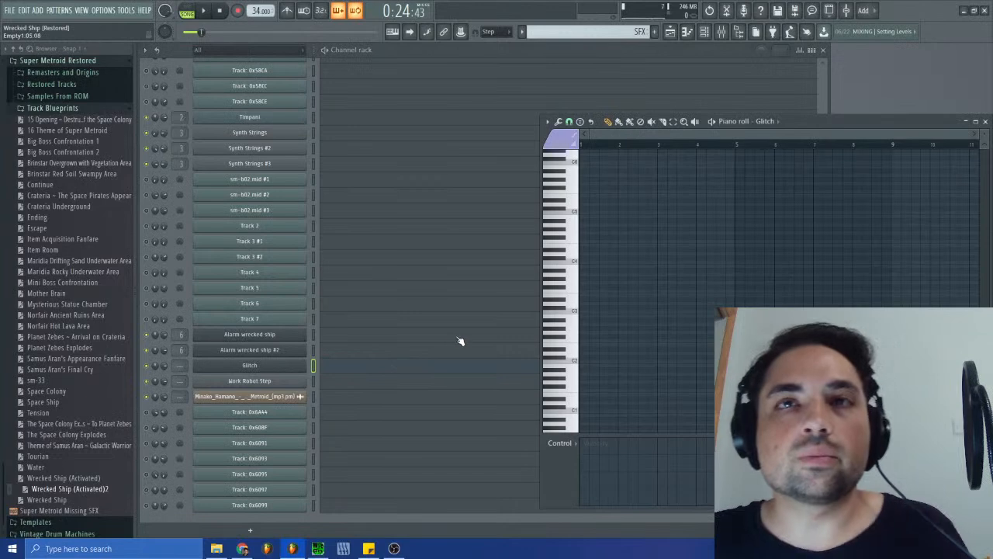
key("ctrl+v")
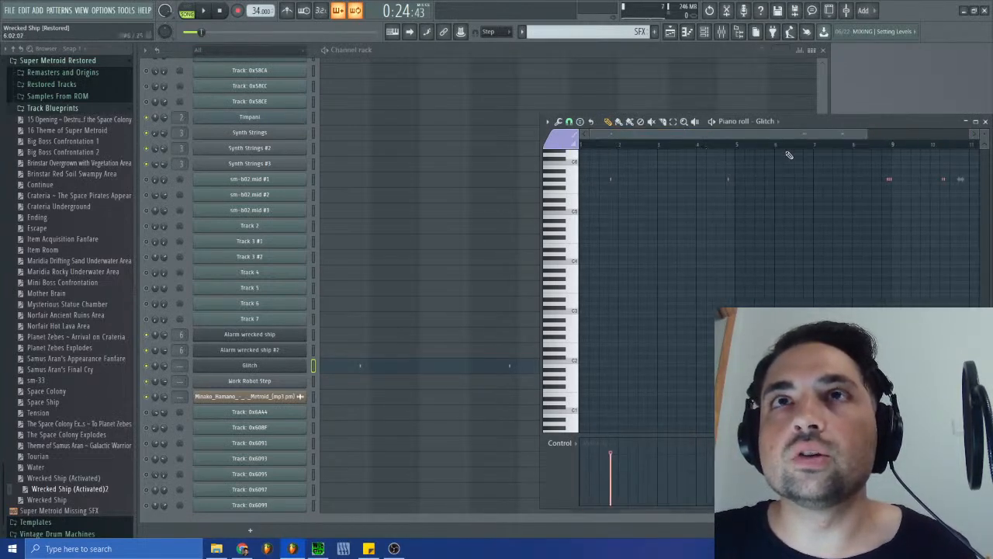
left_click(986, 122)
- Examine the Work Robot Step notes of the Wrecked Ship (Activated)2 pattern against the surrounding channels' notes in the piano roll
left_click(590, 31)
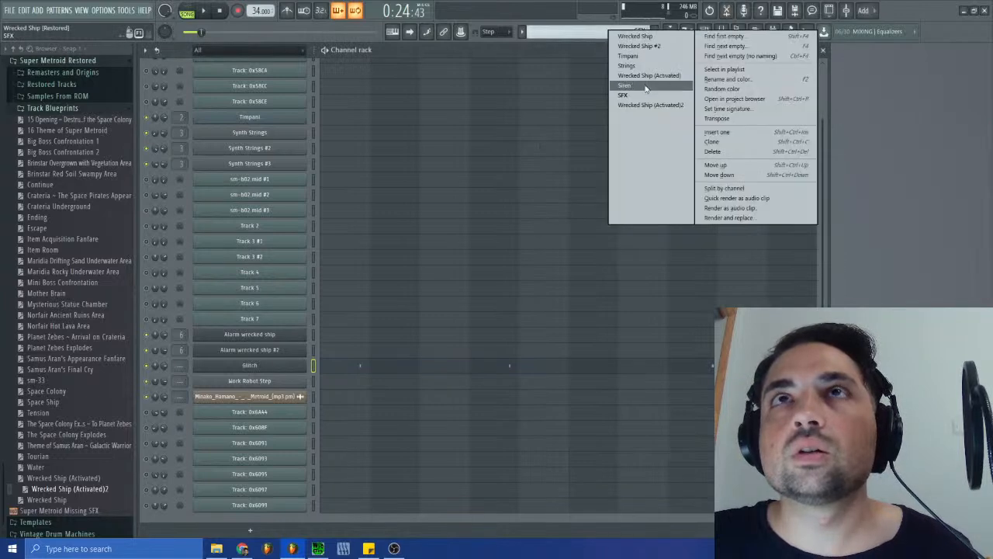
left_click(634, 107)
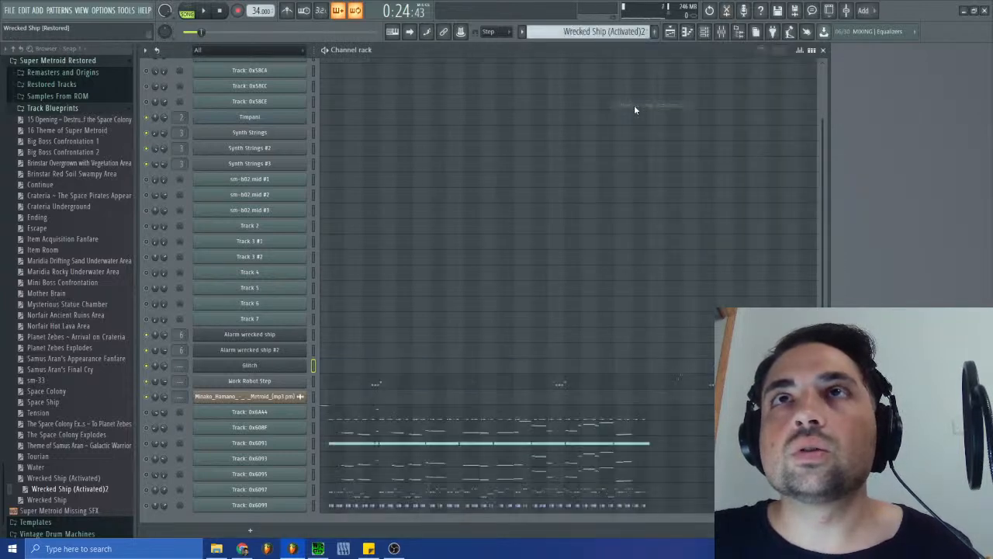
left_click(372, 388)
left_click_drag(650, 135, 687, 146)
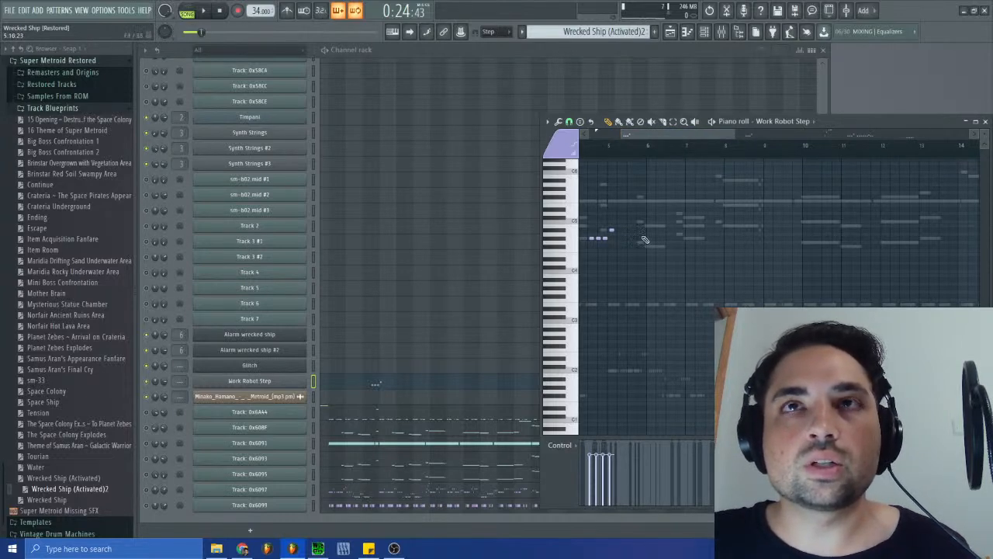
left_click_drag(694, 131, 663, 135)
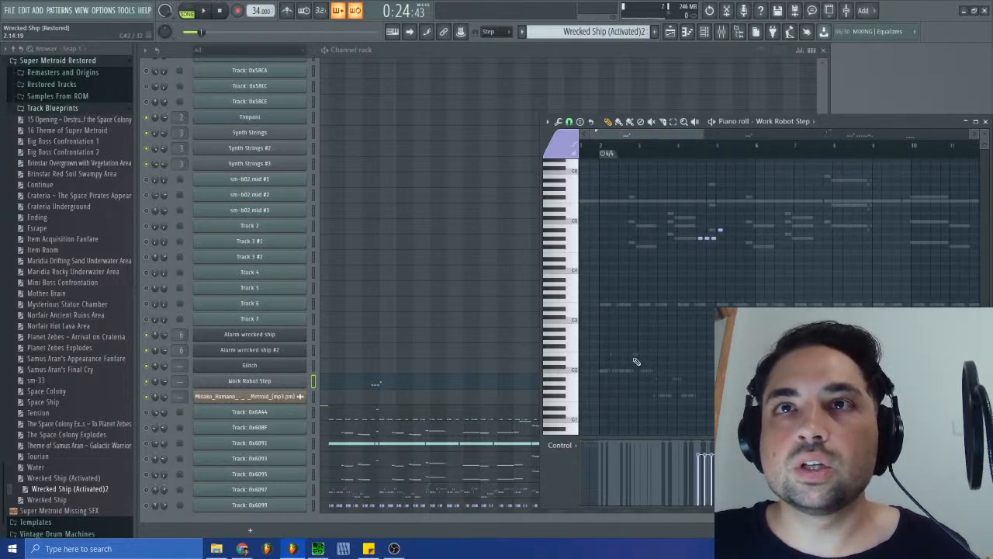
- Select all Work Robot Step notes and move them earlier so the first group starts just before bar 3, over the matching ghost notes
key("ctrl+a")
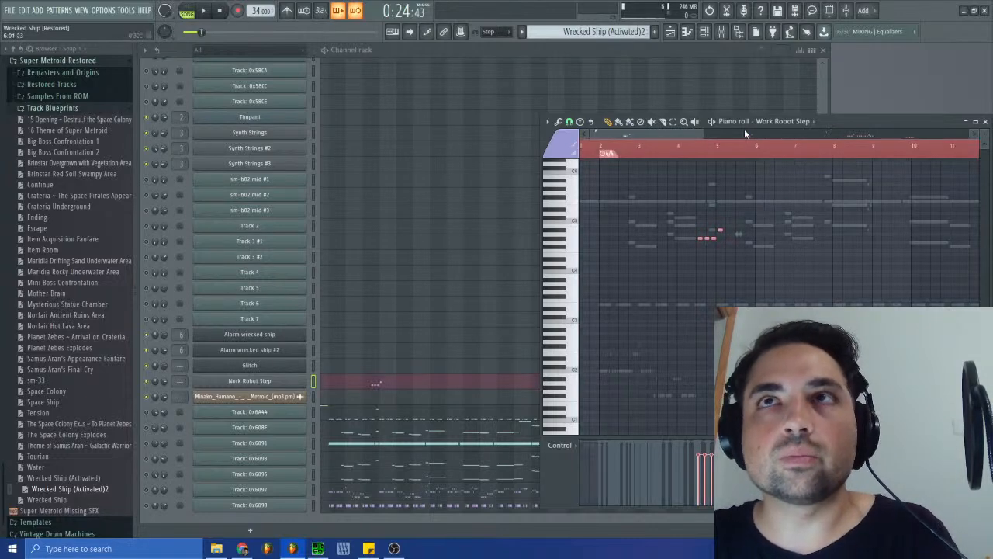
left_click_drag(703, 136, 628, 150)
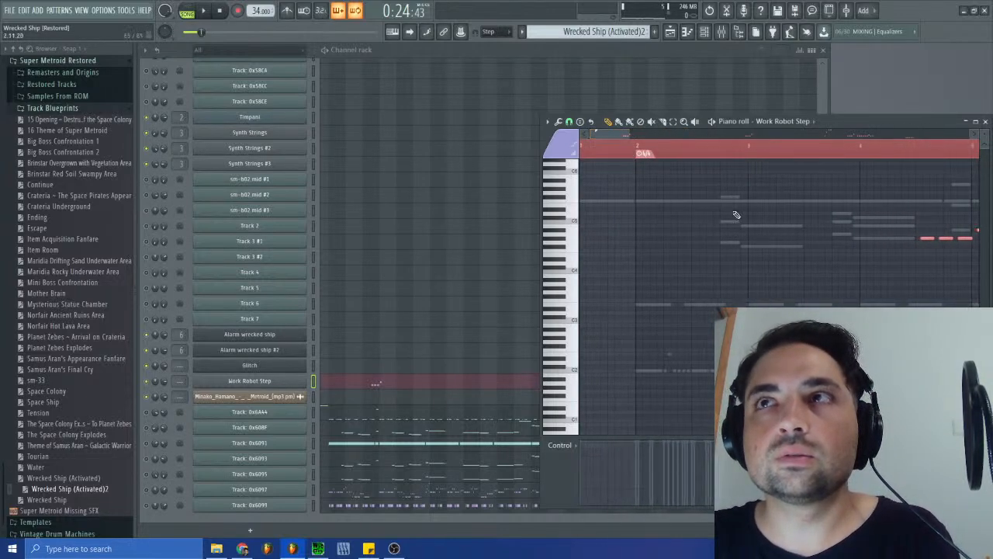
left_click_drag(927, 240, 740, 239)
left_click_drag(628, 135, 608, 136)
left_click_drag(698, 240, 684, 239)
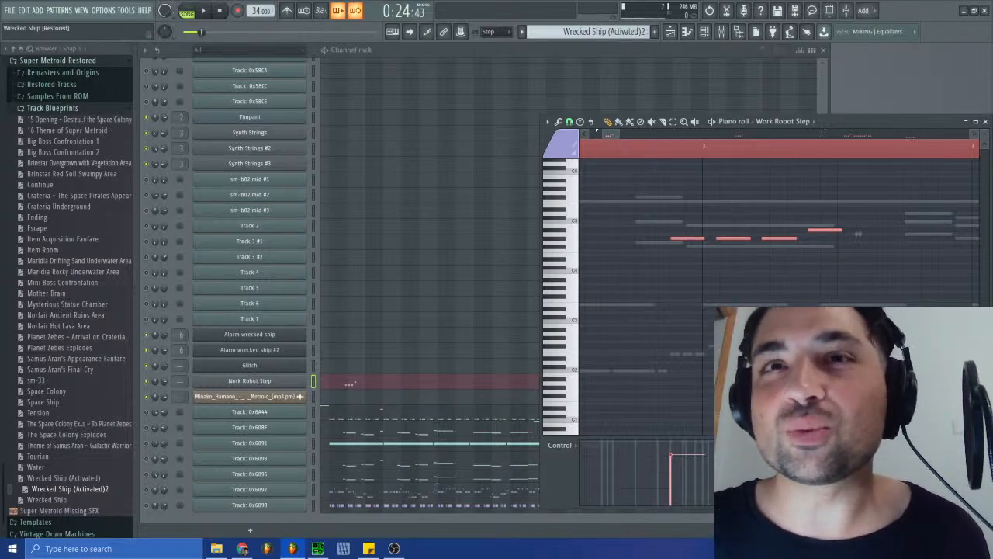
- Scale the selected Work Robot Step notes down in time so the first group matches the spacing of the ghost notes, and deselect them
left_click_drag(860, 237, 734, 247)
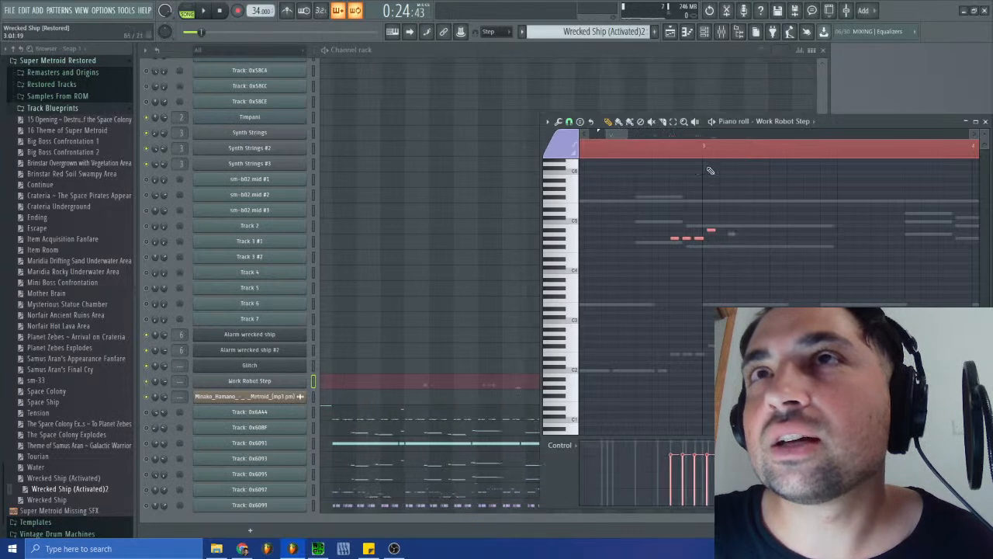
left_click_drag(632, 137, 636, 162)
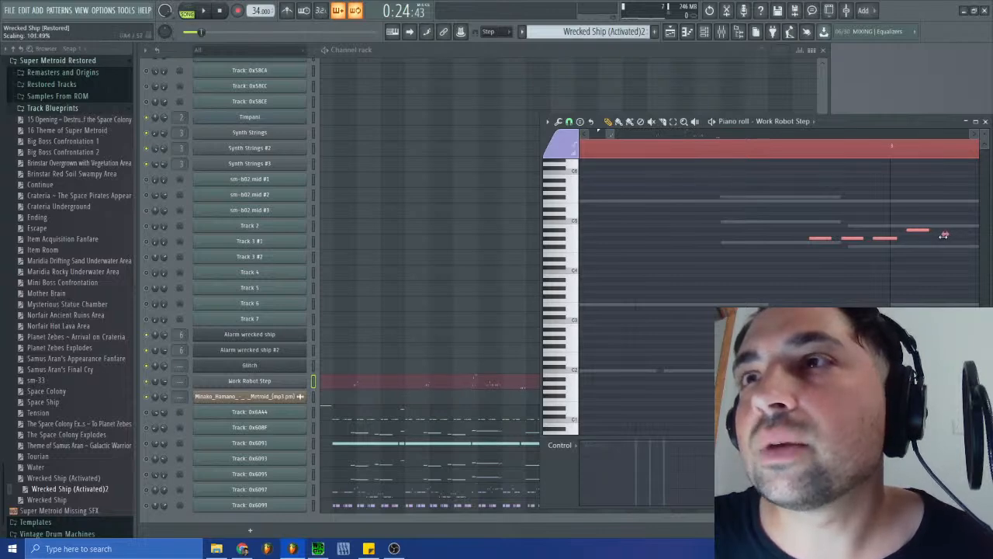
left_click(934, 252)
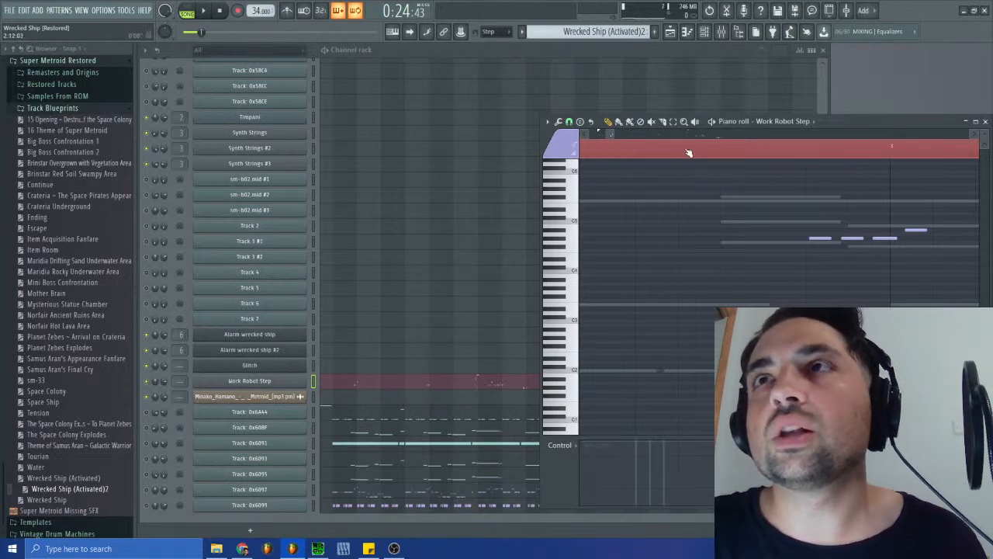
- Step back through the undo history to the note resize made before the last deselect and move of the Work Robot Step notes
key("ctrl+a")
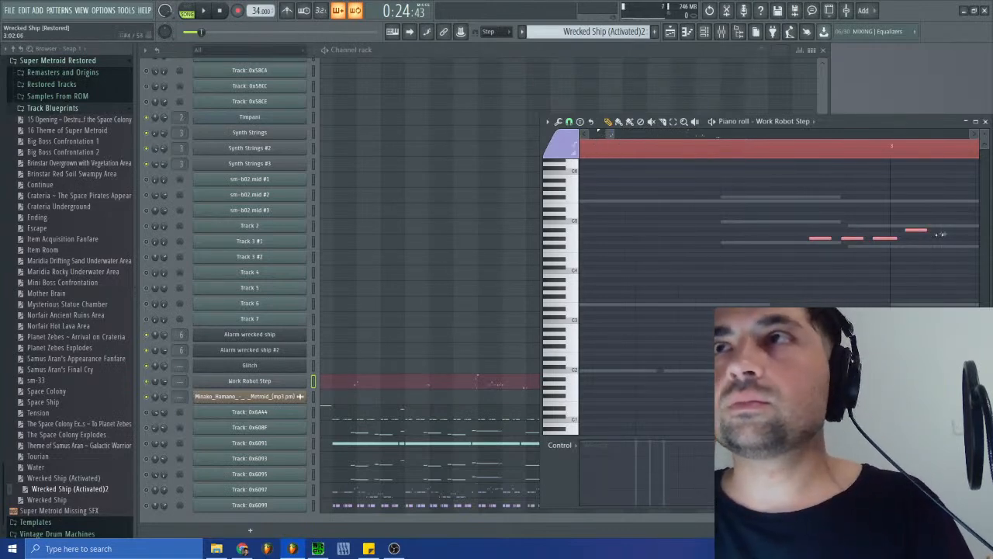
left_click_drag(612, 133, 685, 133)
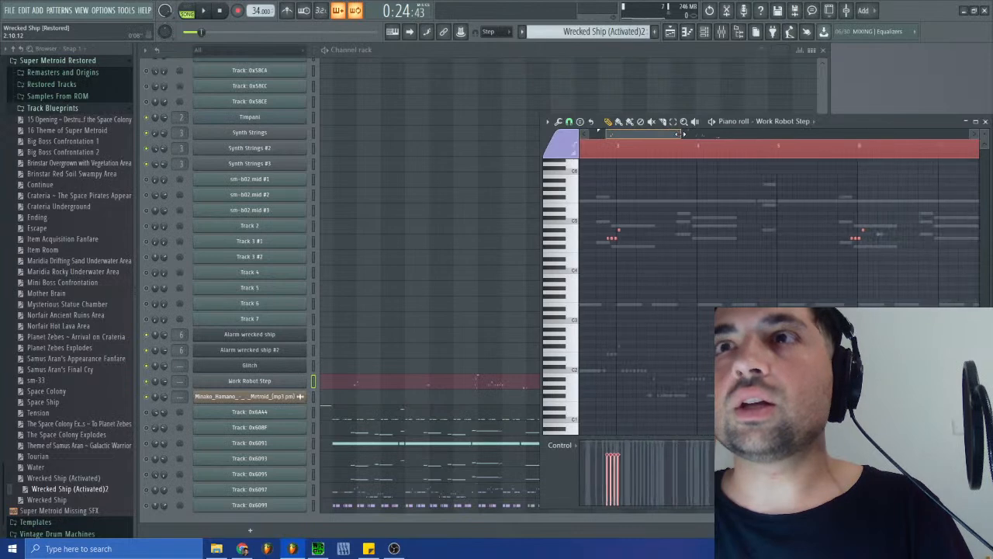
left_click_drag(616, 138, 662, 137)
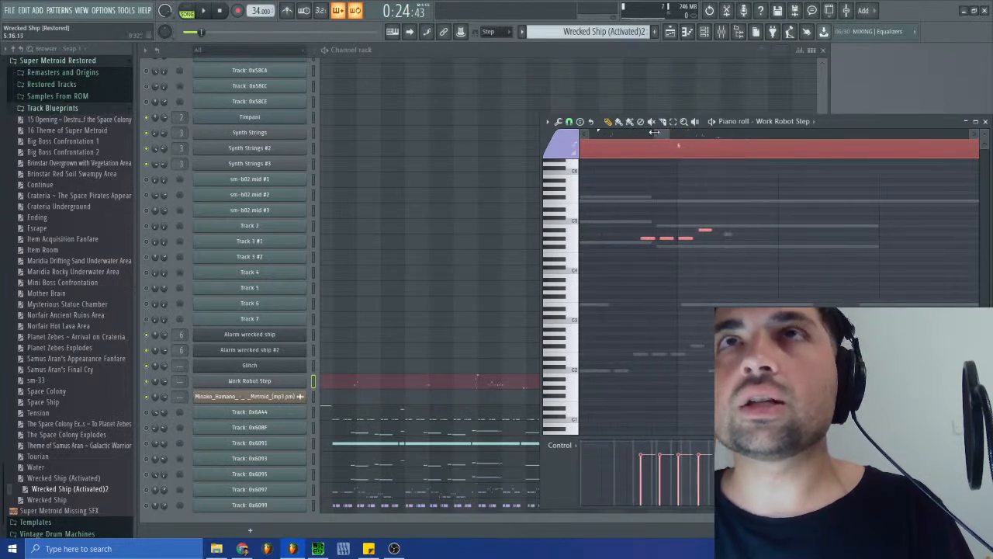
left_click_drag(656, 134, 596, 135)
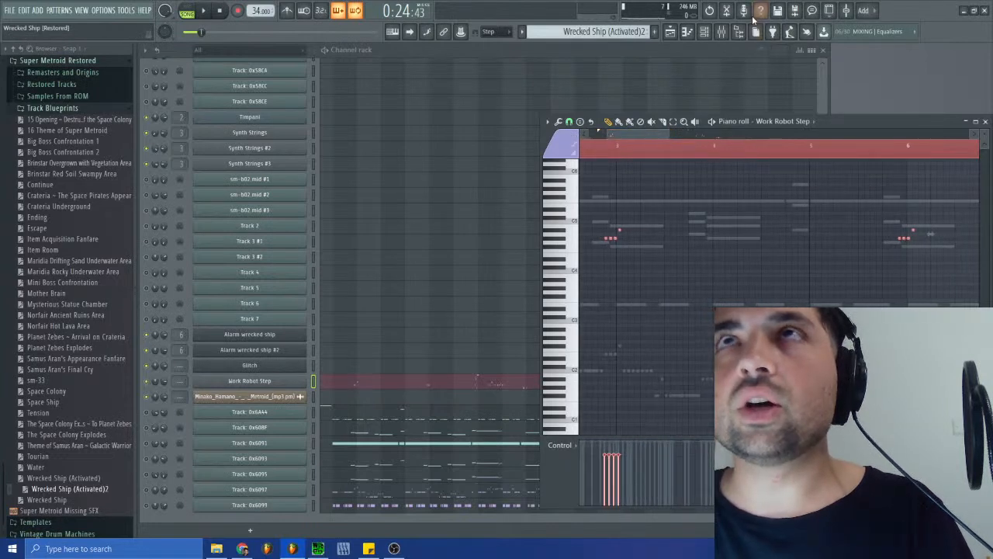
right_click(712, 13)
scroll(58, 466, "down", 15)
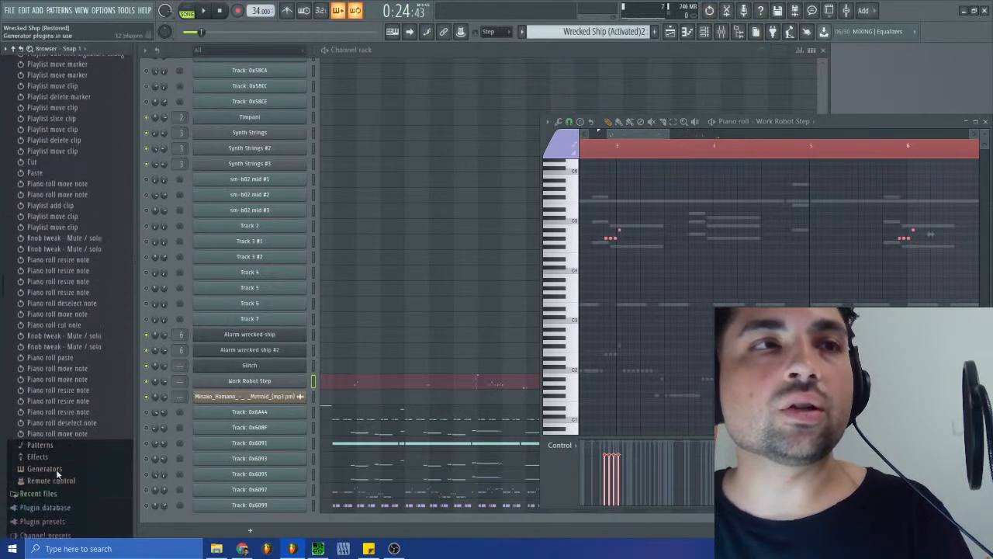
left_click(81, 419)
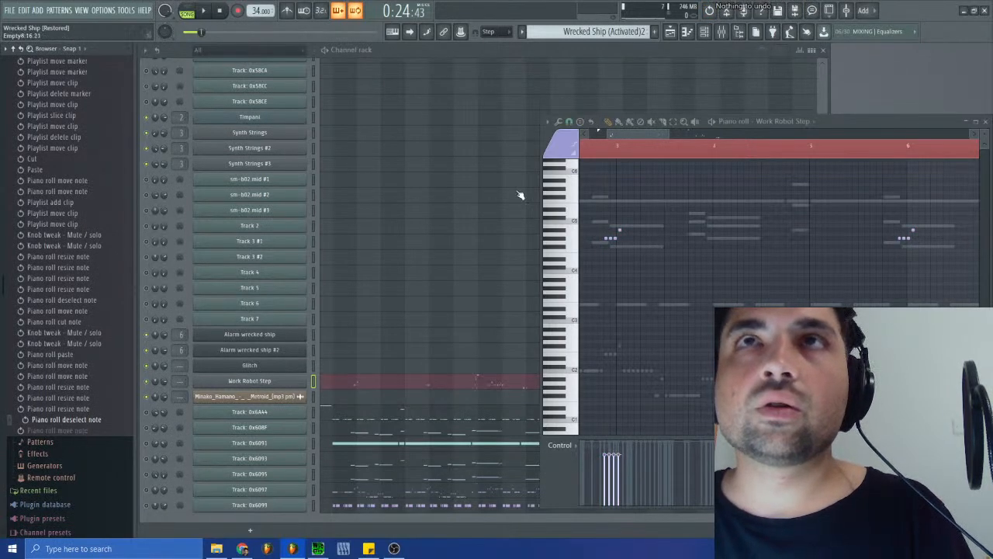
left_click_drag(668, 134, 612, 146)
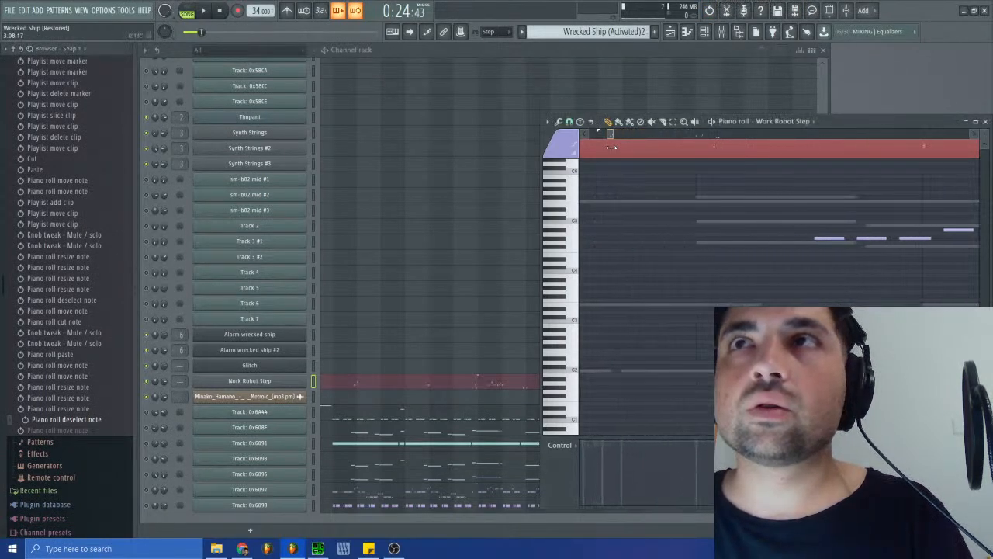
left_click(79, 411)
left_click(81, 420)
left_click(80, 409)
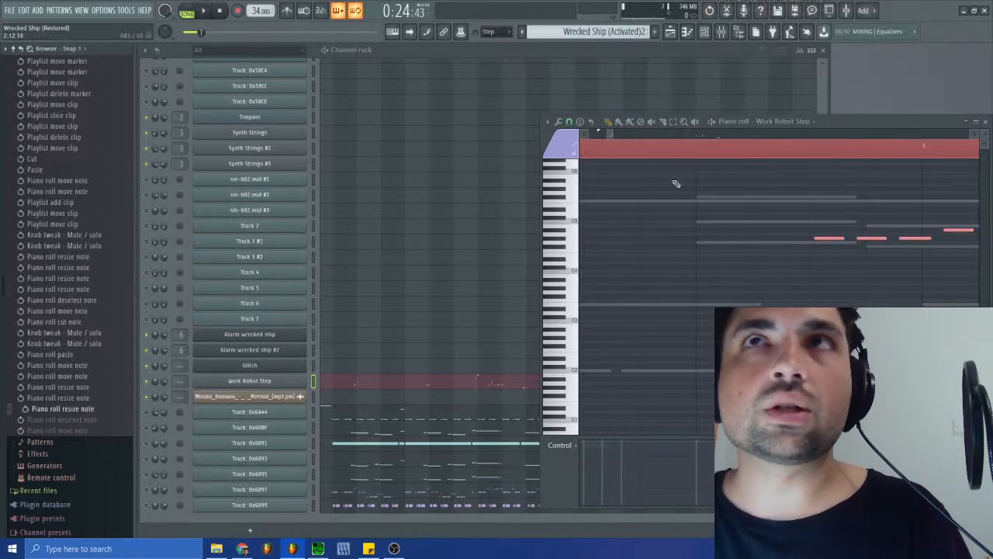
- Fine-tune the time scaling of all selected Work Robot Step notes so the groups up to bar 10 line up with the ghost notes
mouse_move(610, 134)
left_mouse_down()
mouse_move(684, 136)
mouse_move(657, 134)
left_mouse_up()
left_click_drag(953, 234, 925, 235)
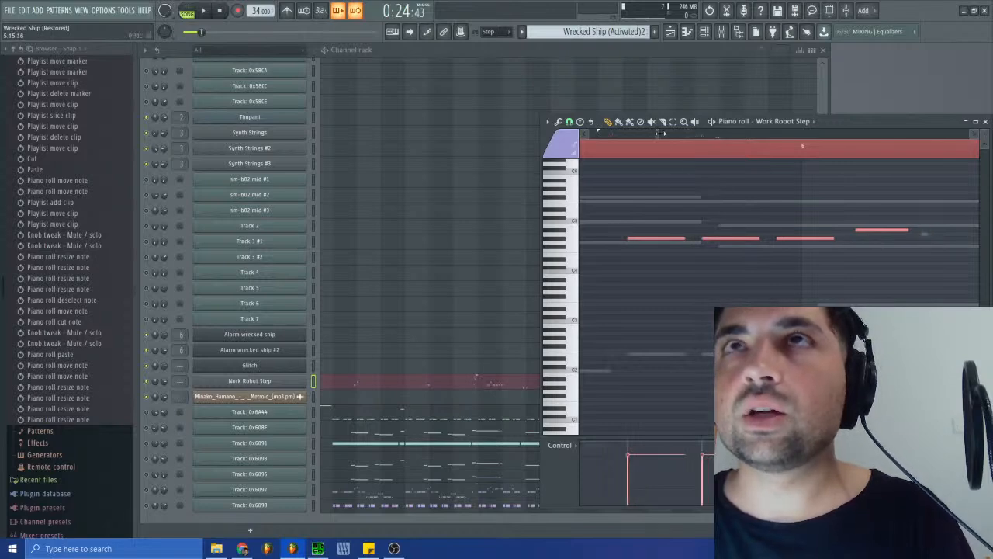
left_click_drag(658, 137, 694, 139)
left_click_drag(863, 230, 858, 231)
left_click_drag(686, 134, 705, 138)
left_click_drag(765, 227, 754, 227)
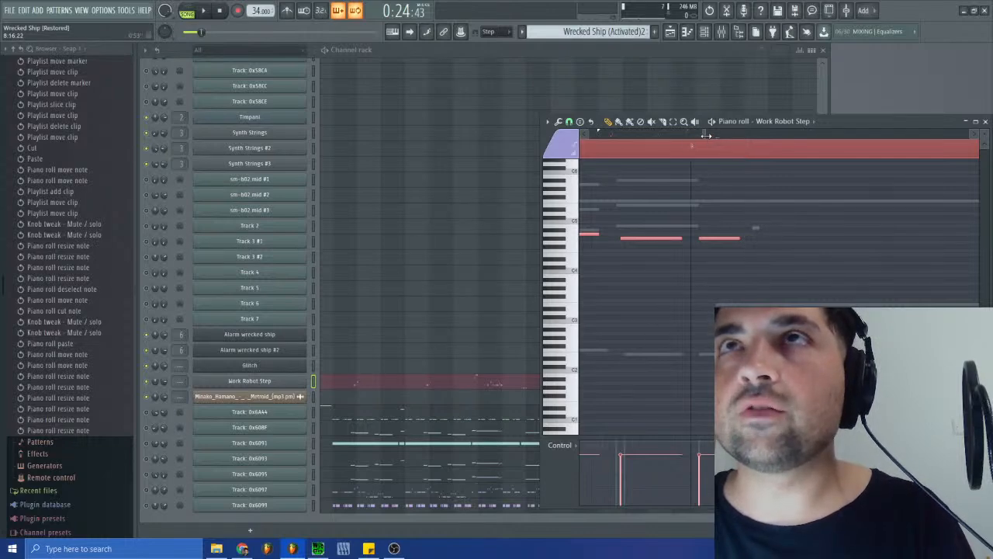
left_click_drag(705, 137, 718, 140)
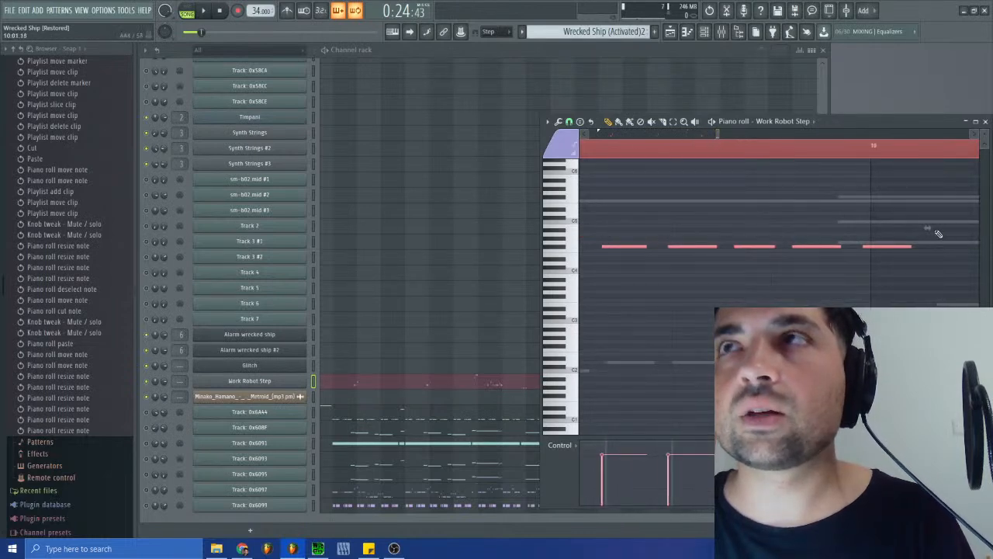
left_click_drag(927, 229, 932, 228)
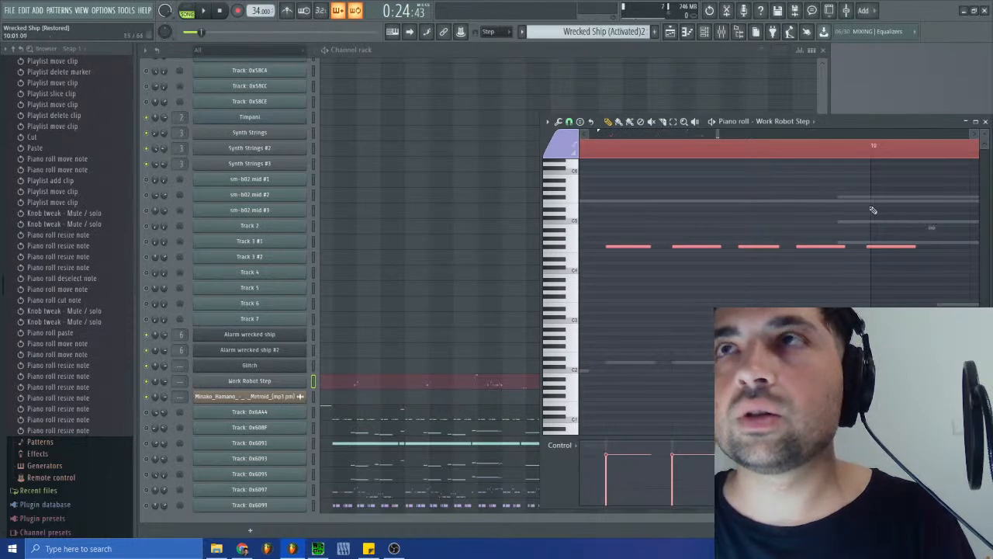
- Deselect the notes and shift the last two Work Robot Step notes near the start of bar 10 slightly later
key("ctrl+d")
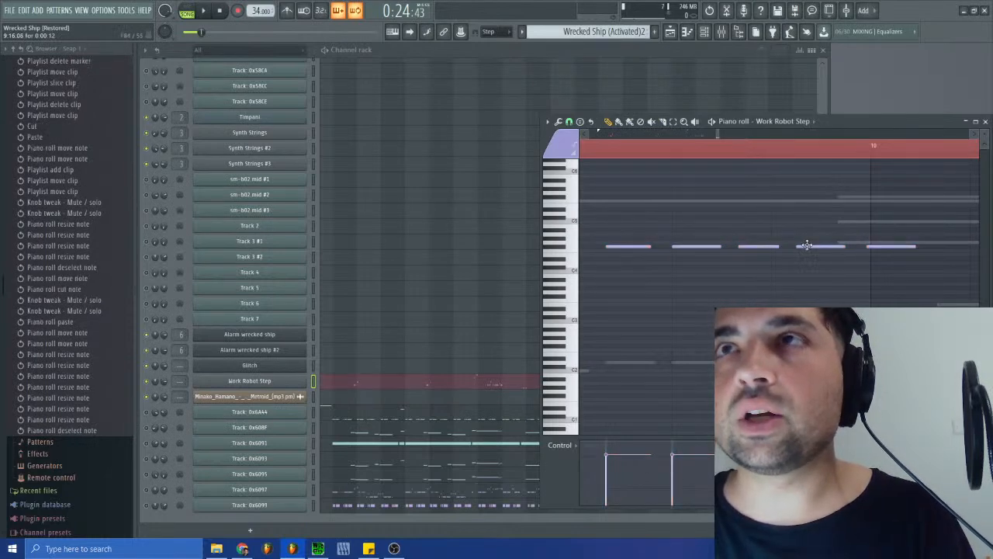
left_click_drag(807, 245, 819, 249)
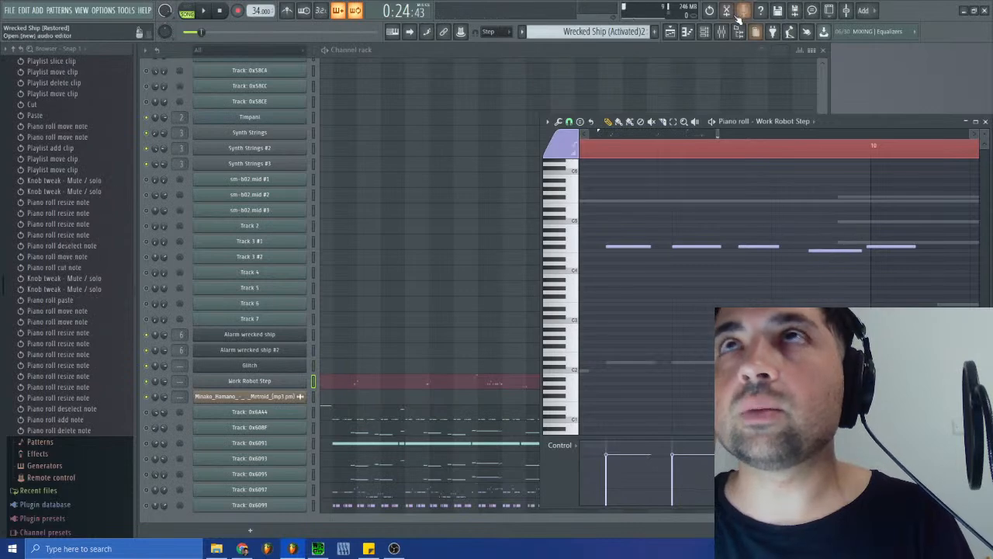
key("ctrl+z")
left_click_drag(824, 249, 881, 247)
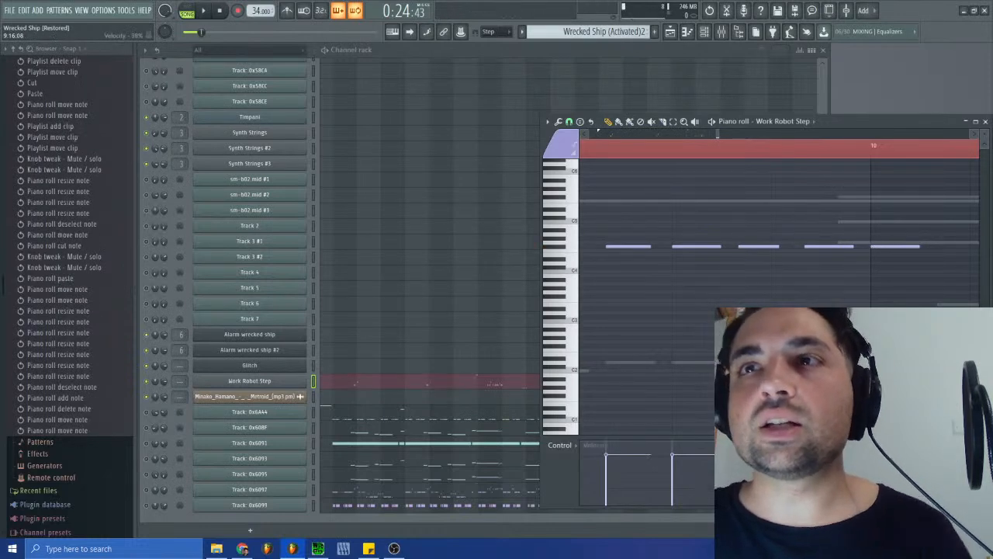
- Nudge the individual Work Robot Step notes in bar 8 and at the start of bar 9 into line with the ghost notes
left_click_drag(715, 136, 701, 139)
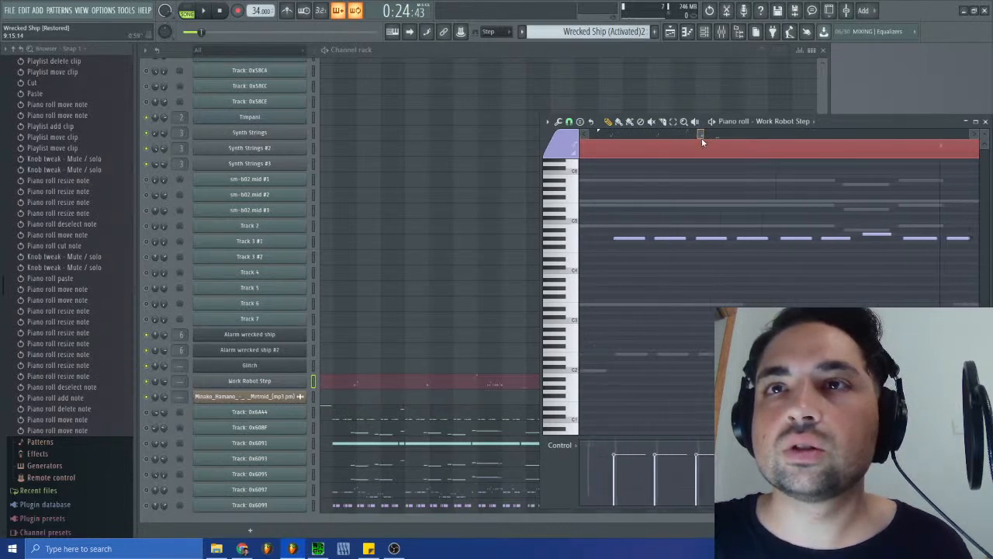
left_click(618, 237)
left_click(664, 238)
left_click_drag(665, 239, 746, 238)
left_click(709, 239)
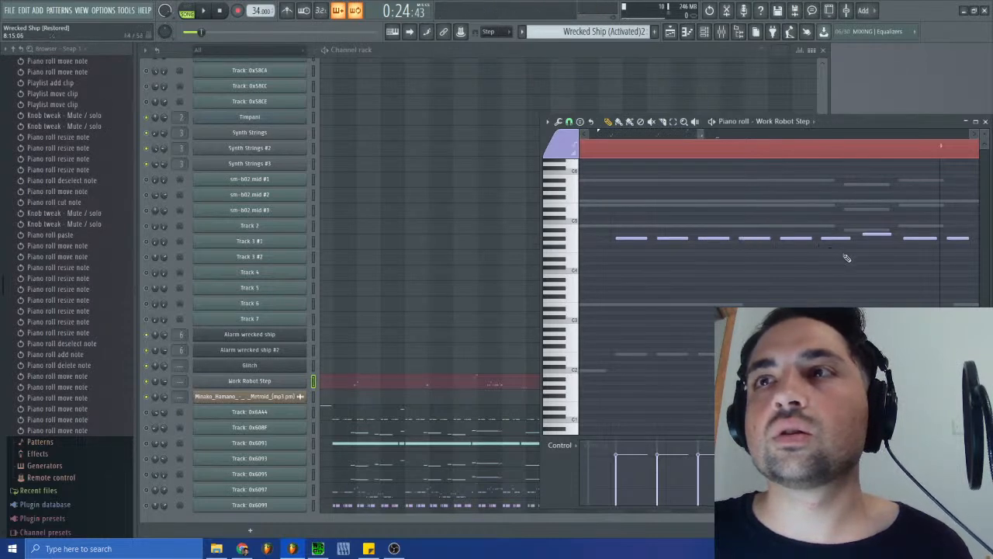
left_click_drag(910, 238, 952, 238)
left_click_drag(701, 138, 701, 145)
left_click(666, 238)
left_click_drag(666, 238, 779, 229)
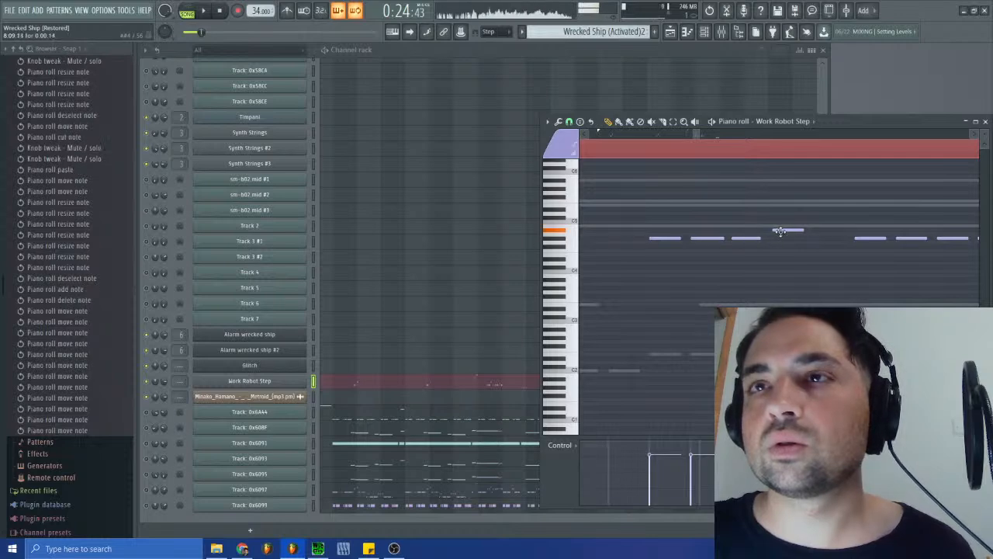
- Nudge the Work Robot Step notes at the end of bar 7 slightly later to match the ghost notes
left_click_drag(695, 134, 687, 136)
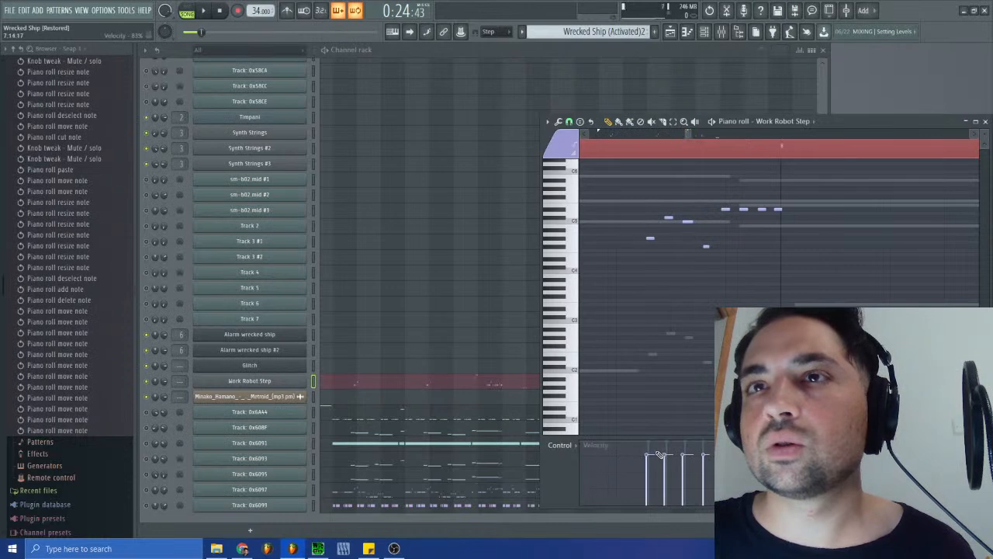
left_click(651, 238)
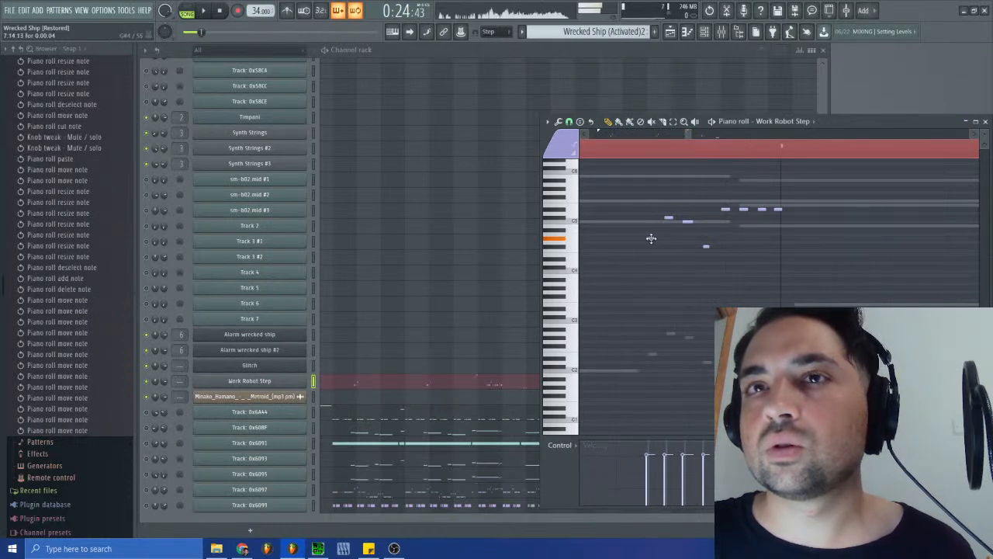
left_click_drag(666, 220, 672, 218)
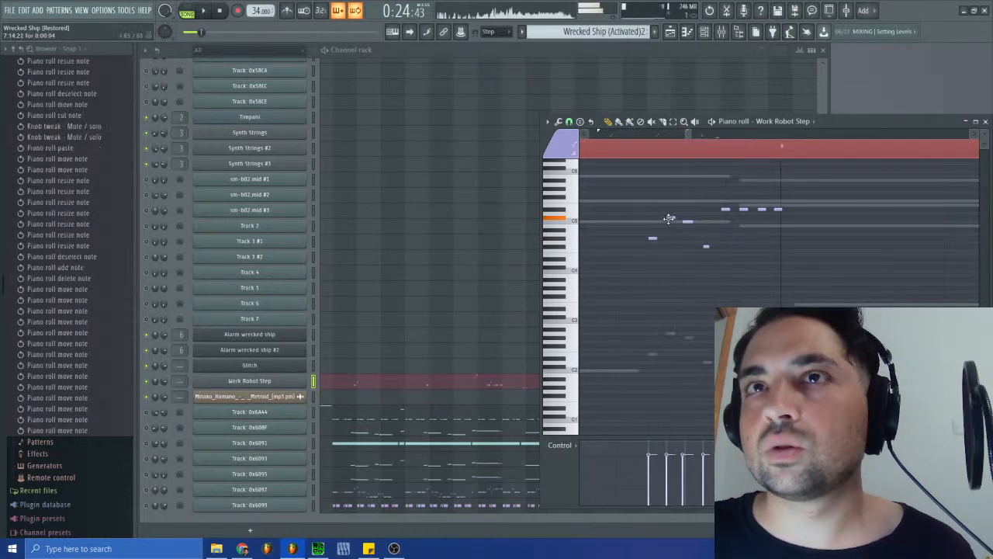
left_click(687, 220)
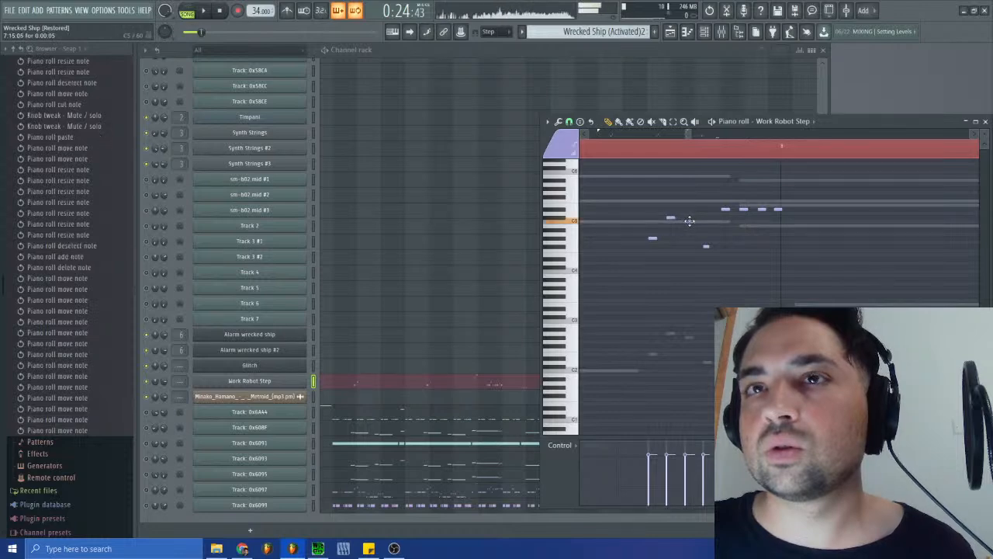
right_click(703, 246)
left_click(703, 246)
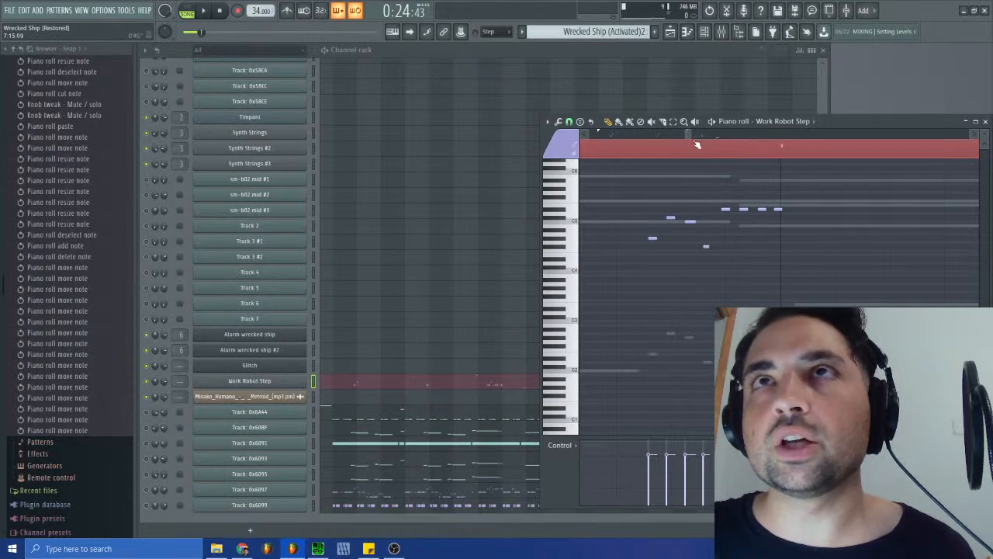
- Adjust the timing of the four-note Work Robot Step groups around the starts of bars 6 and 3
left_click_drag(690, 137, 657, 135)
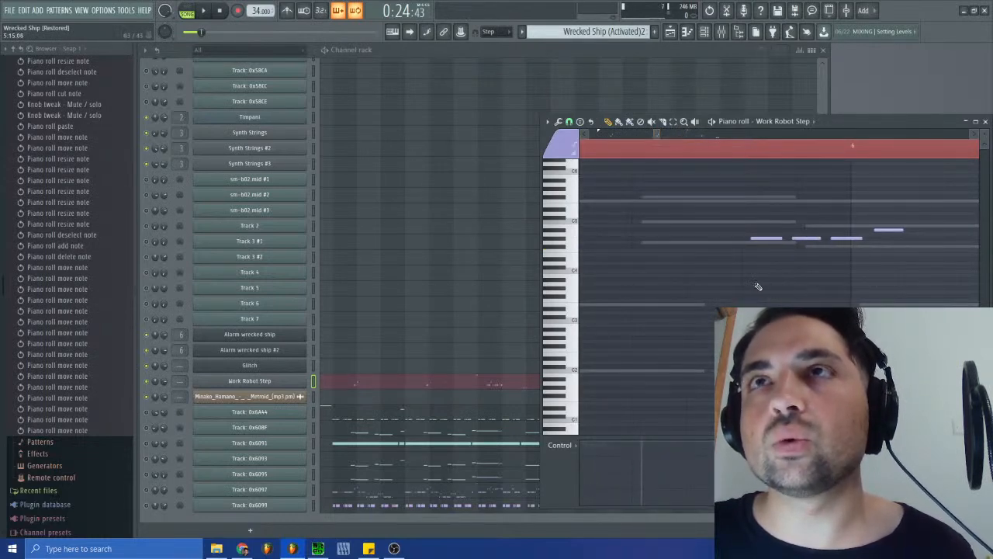
left_click_drag(764, 239, 885, 230)
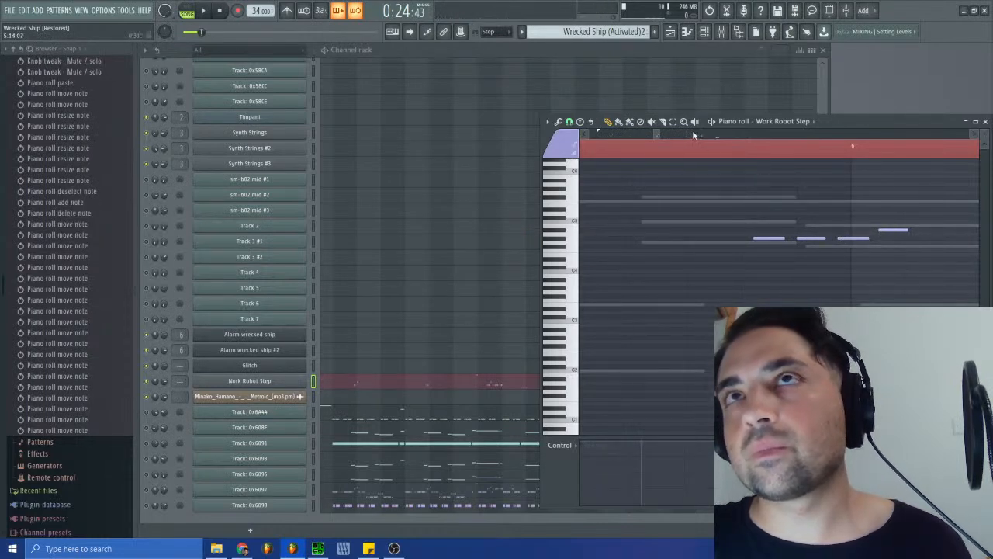
left_click_drag(658, 138, 612, 136)
left_click_drag(819, 231, 817, 231)
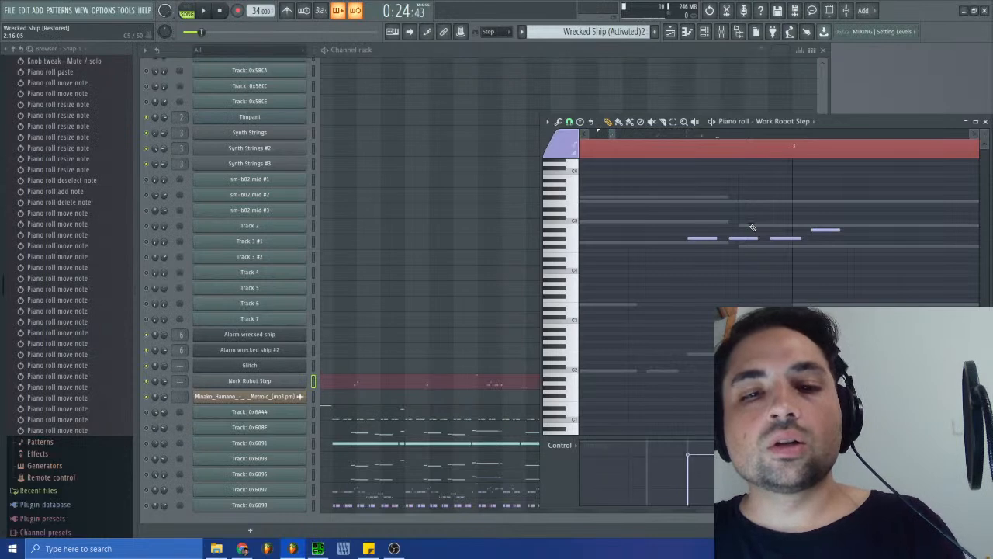
- Cut all Work Robot Step notes from Wrecked Ship (Activated)2 and paste them into the same channel of the SFX pattern
key("ctrl+x")
left_click(606, 31)
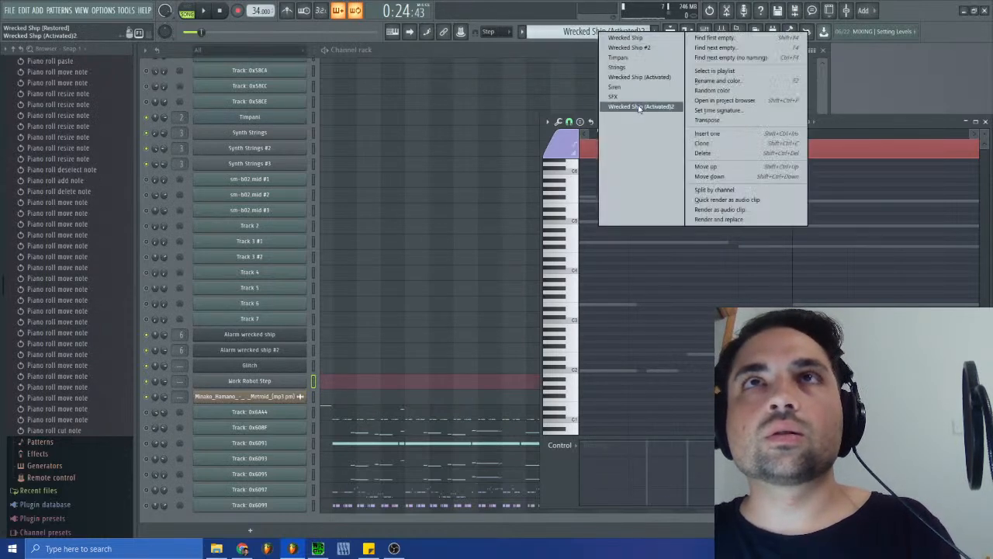
left_click(635, 97)
left_click(360, 386)
left_click(360, 386)
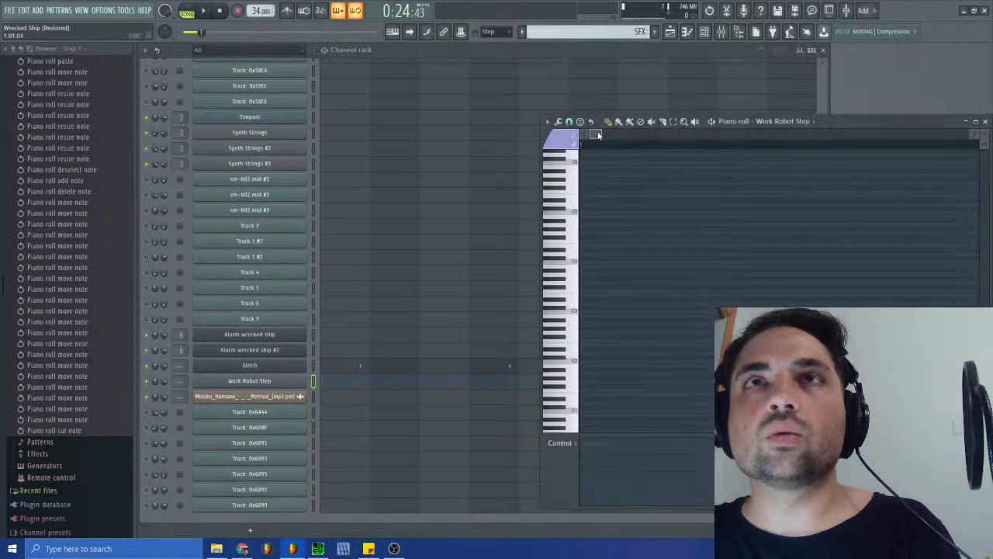
left_click_drag(603, 132, 686, 132)
key("ctrl+v")
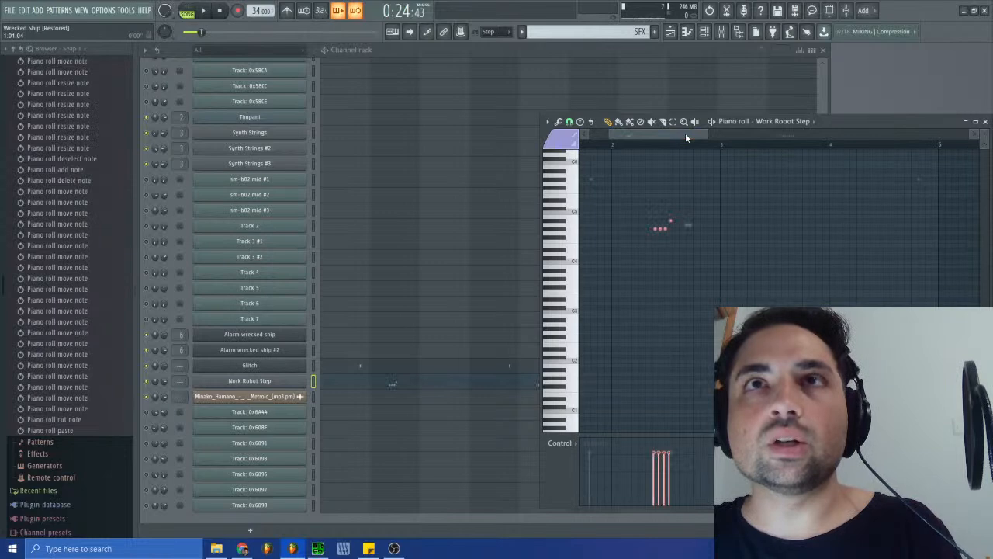
- Place an SFX pattern clip on Track 2 of the playlist, starting at bar 1
left_click(678, 34)
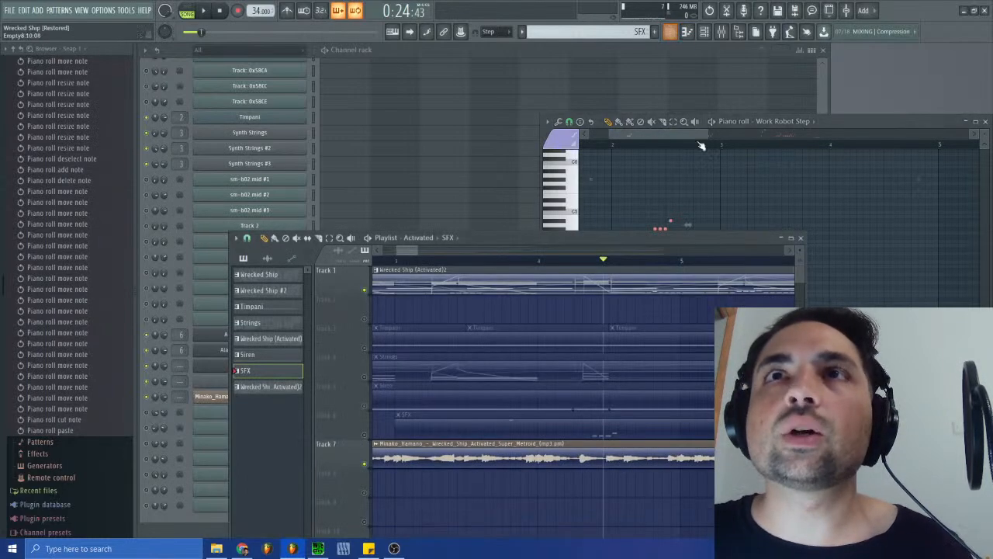
left_click_drag(419, 249, 389, 261)
left_click(454, 309)
left_click_drag(481, 310, 403, 305)
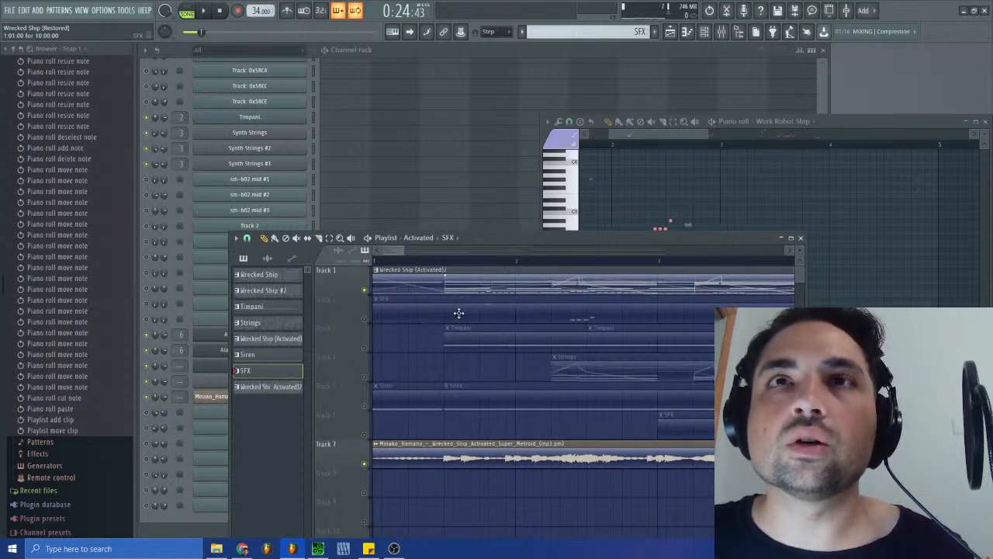
mouse_move(402, 251)
left_mouse_down()
mouse_move(388, 251)
mouse_move(661, 273)
mouse_move(439, 263)
mouse_move(635, 252)
left_mouse_up()
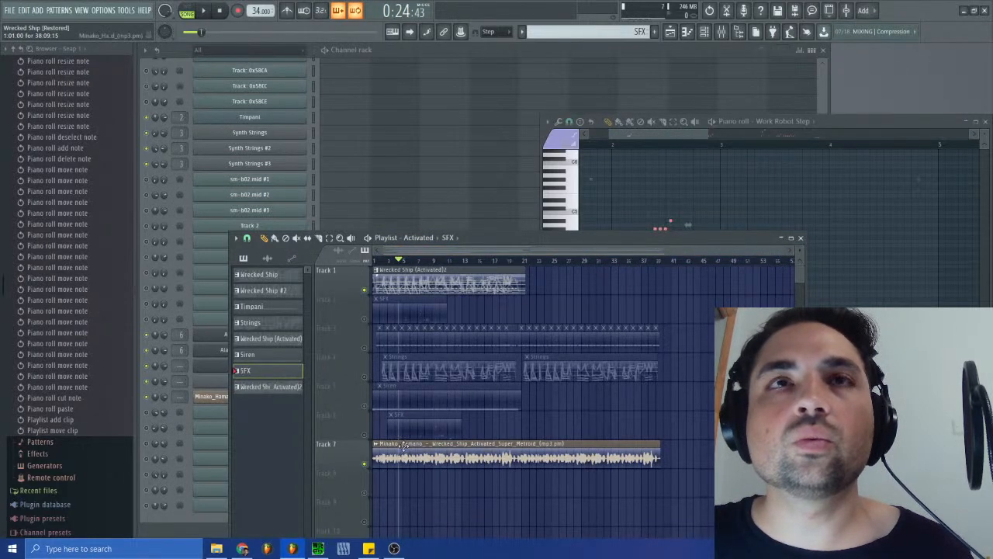
- Select the Wrecked Ship (Activated)2 pattern and view its channel contents before returning to the playlist
left_click(464, 278)
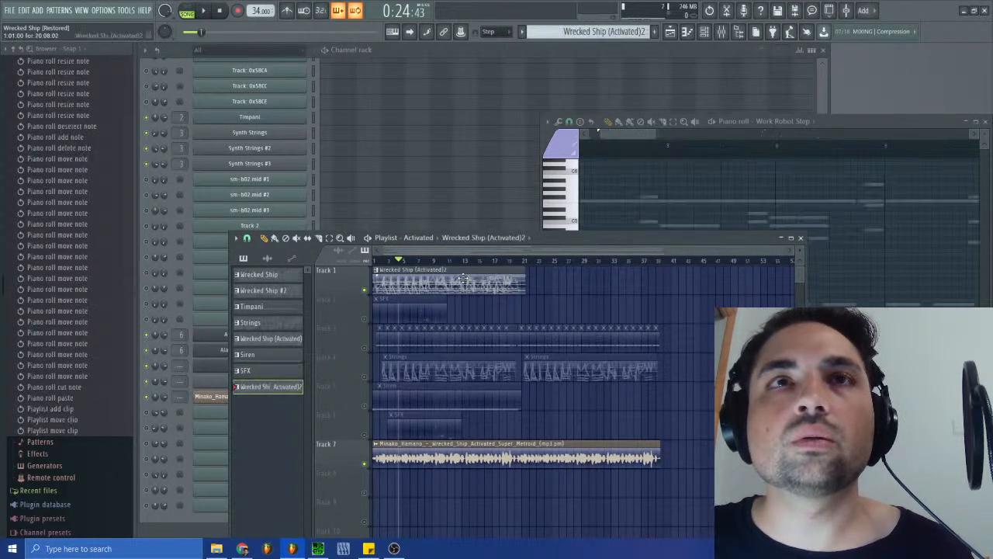
left_click(803, 239)
left_click(986, 121)
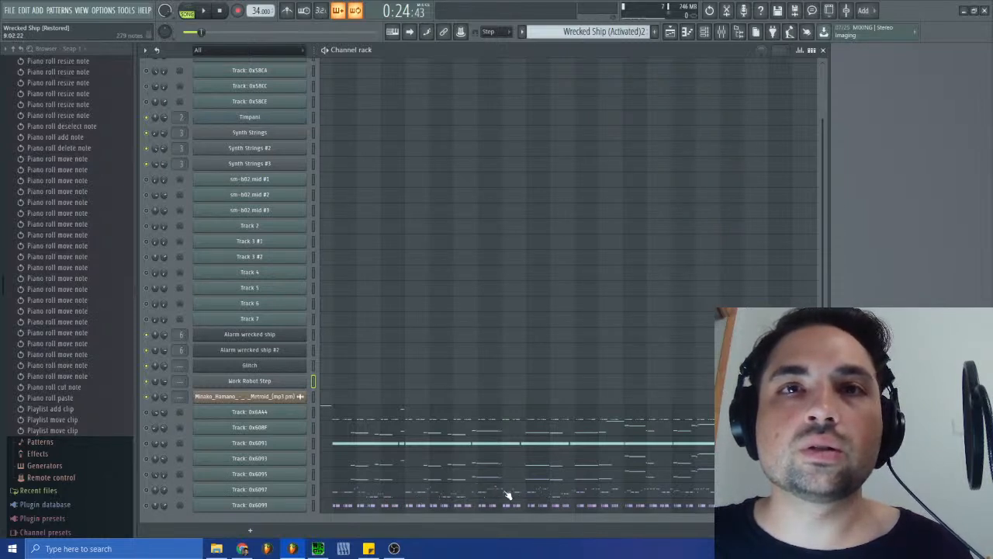
left_click(671, 33)
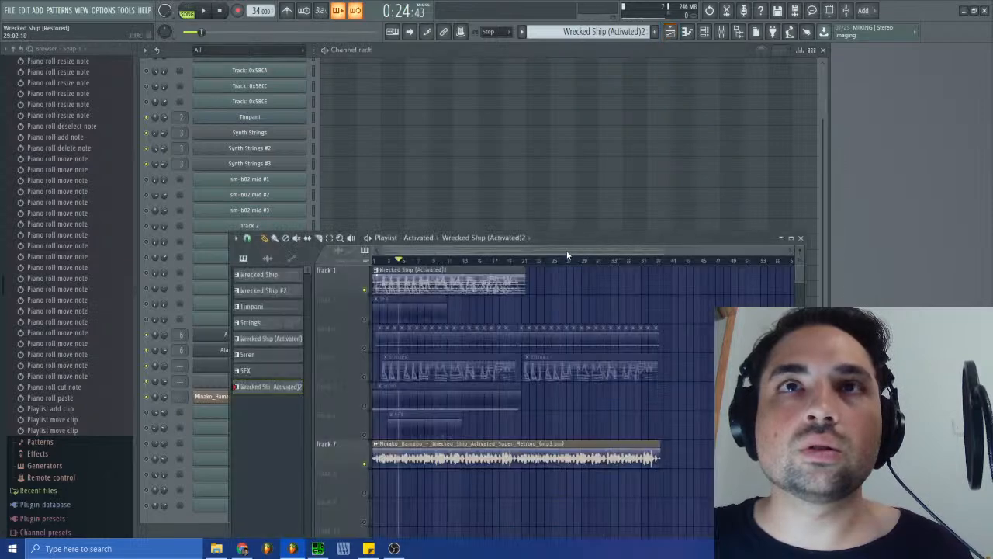
- Unmute Tracks 2 to 6, mute the reference recording on Track 7, and restart song playback from the beginning
left_click(366, 321)
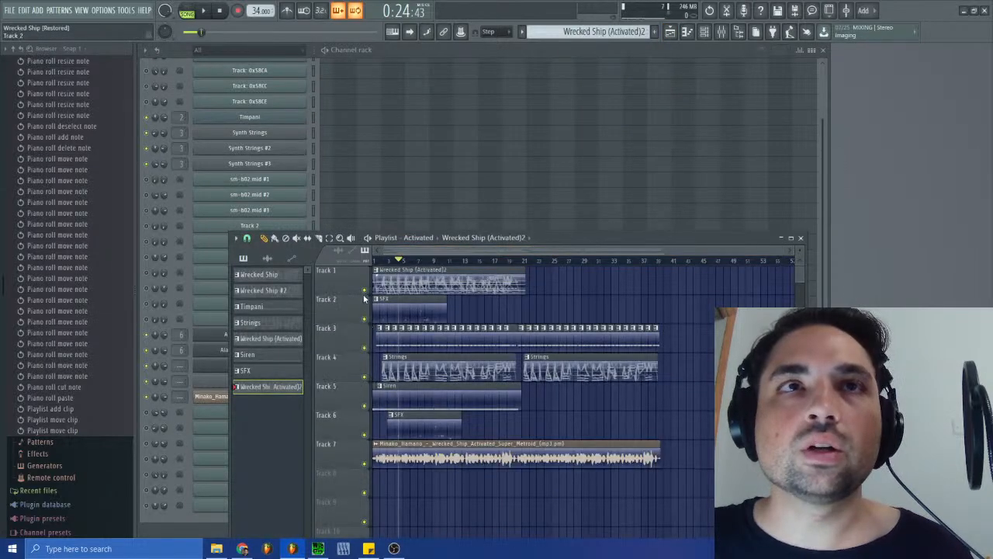
left_click(364, 290)
left_click(364, 290)
key("space")
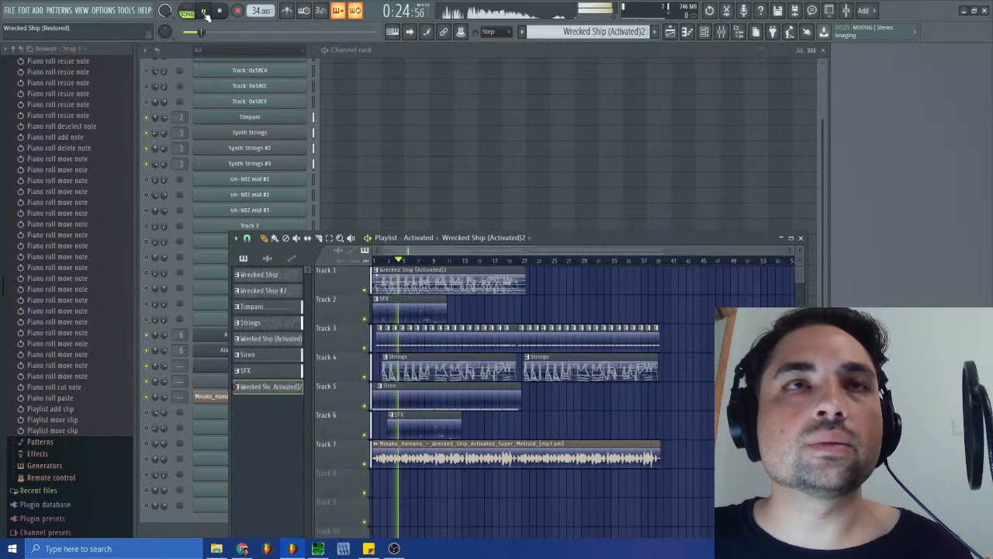
left_click(365, 464)
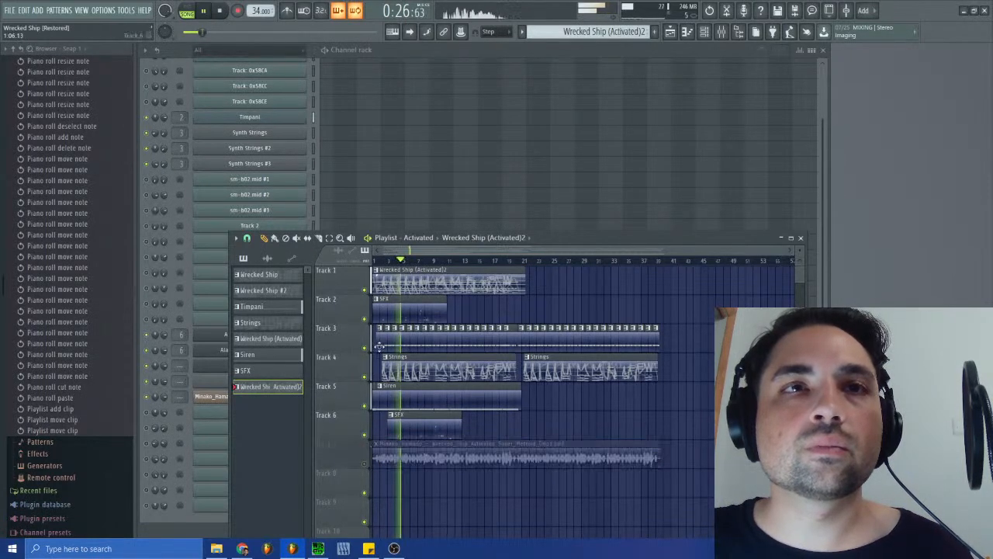
left_click(220, 11)
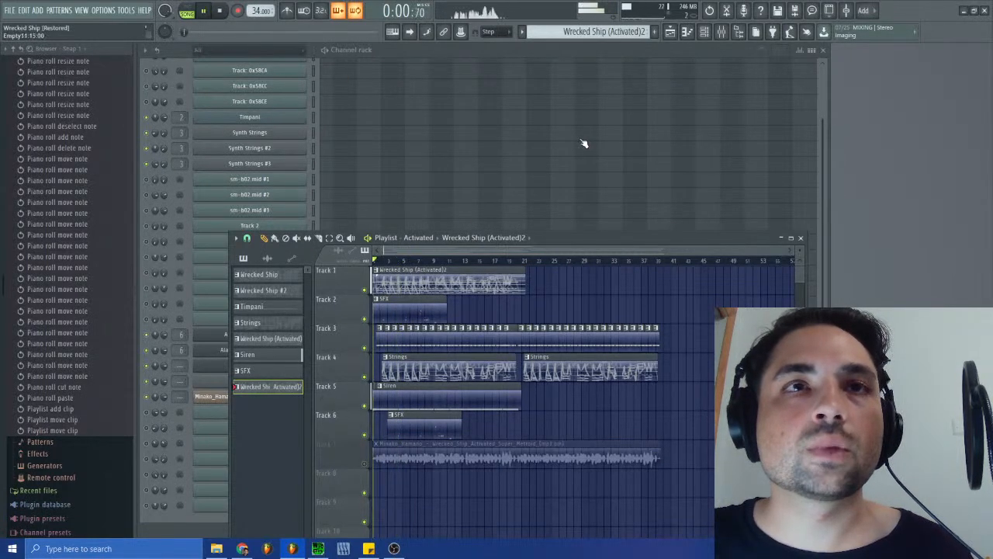
- Delete the SFX clip from Track 6 of the playlist
left_click_drag(780, 251, 467, 249)
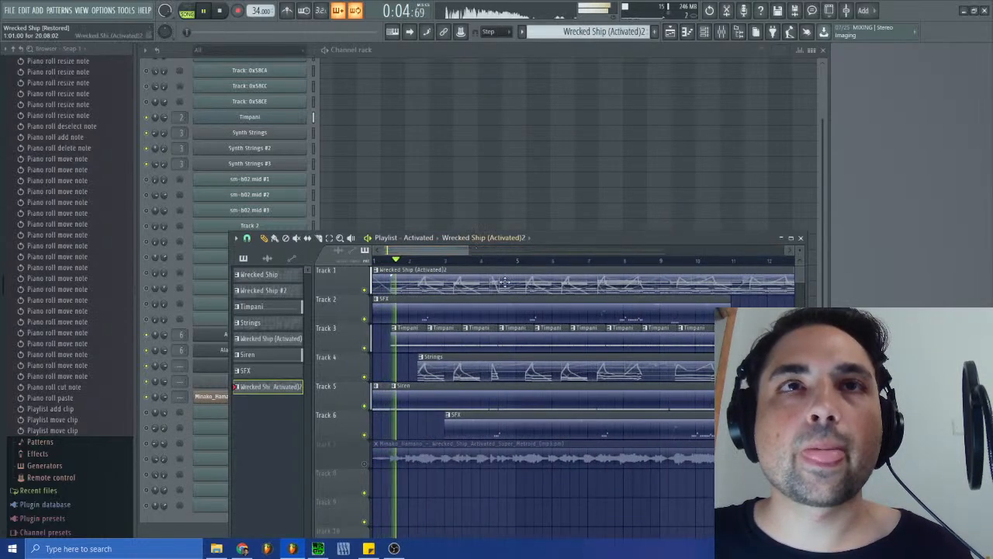
right_click(473, 435)
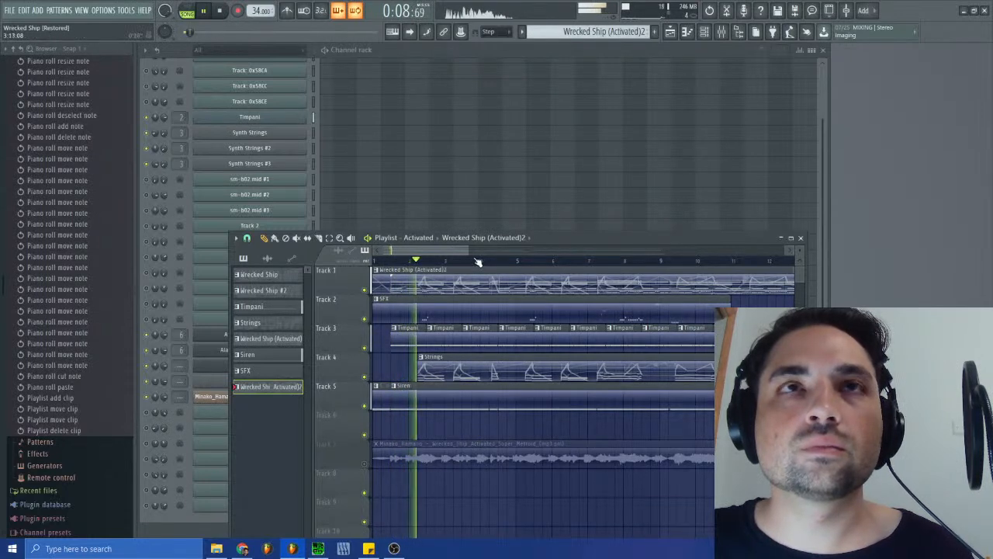
left_click_drag(468, 251, 416, 253)
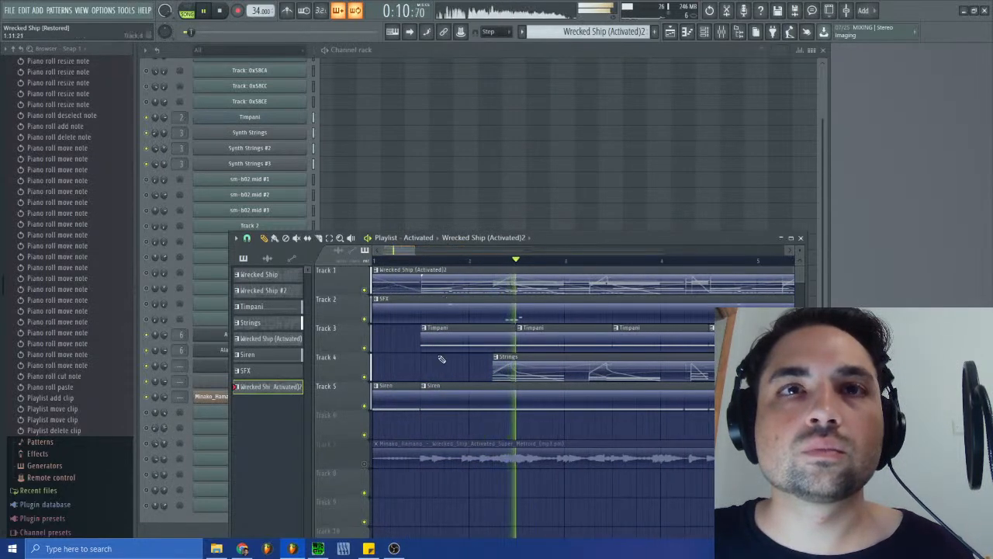
- Transpose the Work Robot Step notes in the SFX pattern down one octave and audition the bar 2 group in the song
left_click_drag(518, 317, 526, 318)
double_click(526, 318)
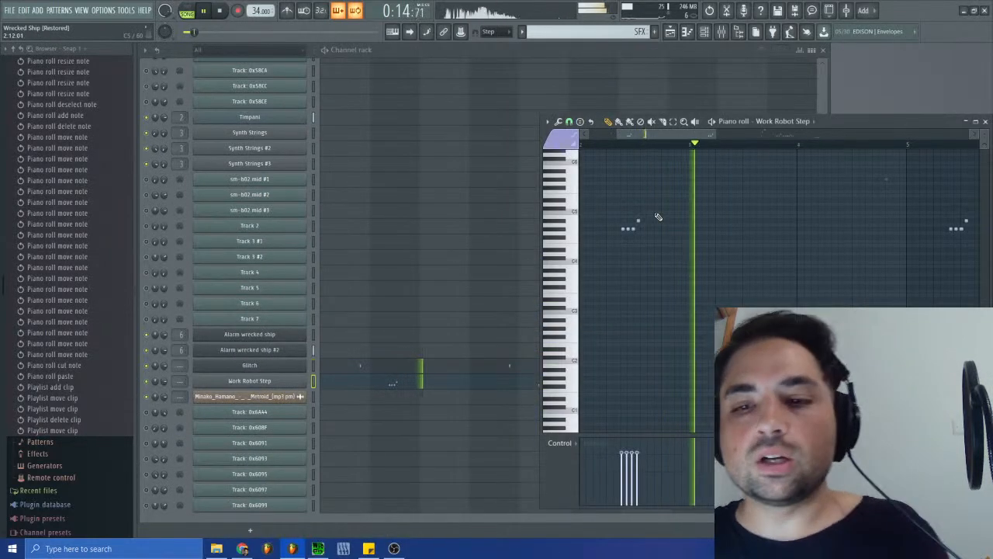
key("ctrl+Down")
key("space")
key("space")
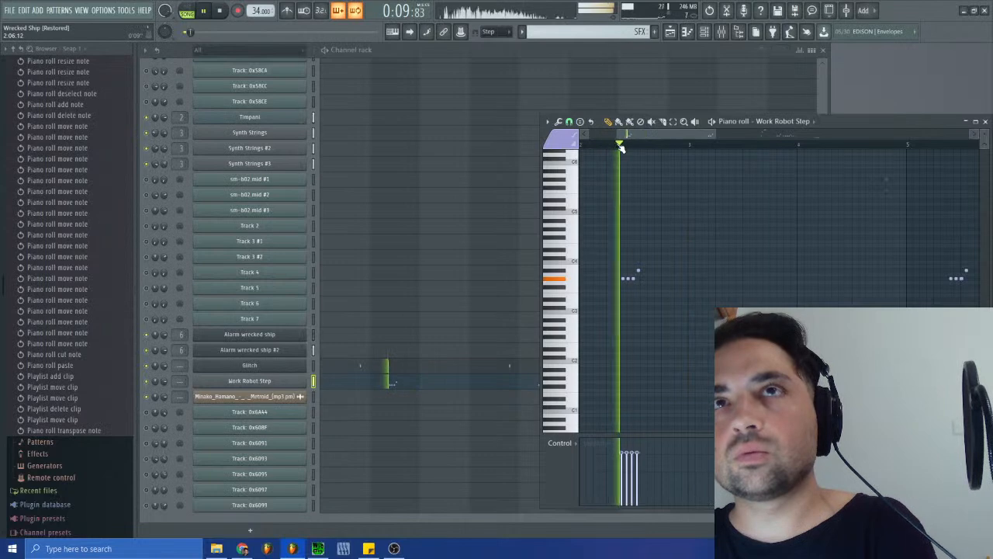
scroll(698, 151, "up", 3)
left_click(707, 145)
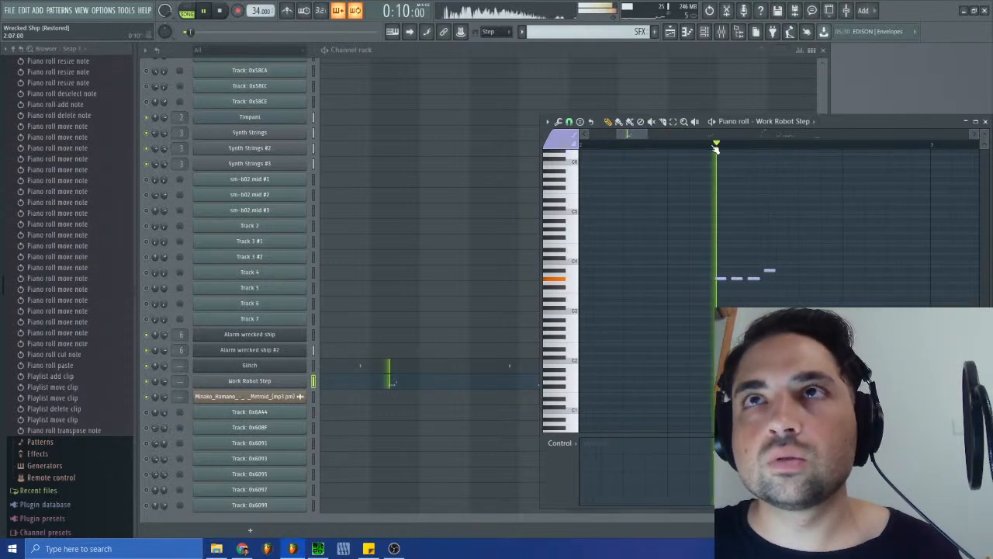
- Switch playback to pattern mode and audition the Work Robot Step notes in bar 2 on their own
key("space")
left_click(185, 10)
key("space")
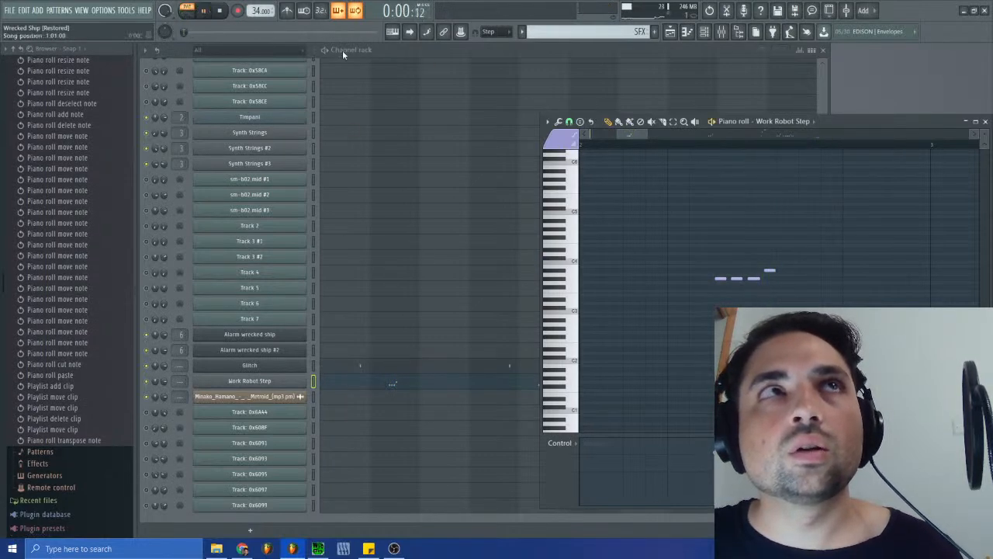
left_click(702, 145)
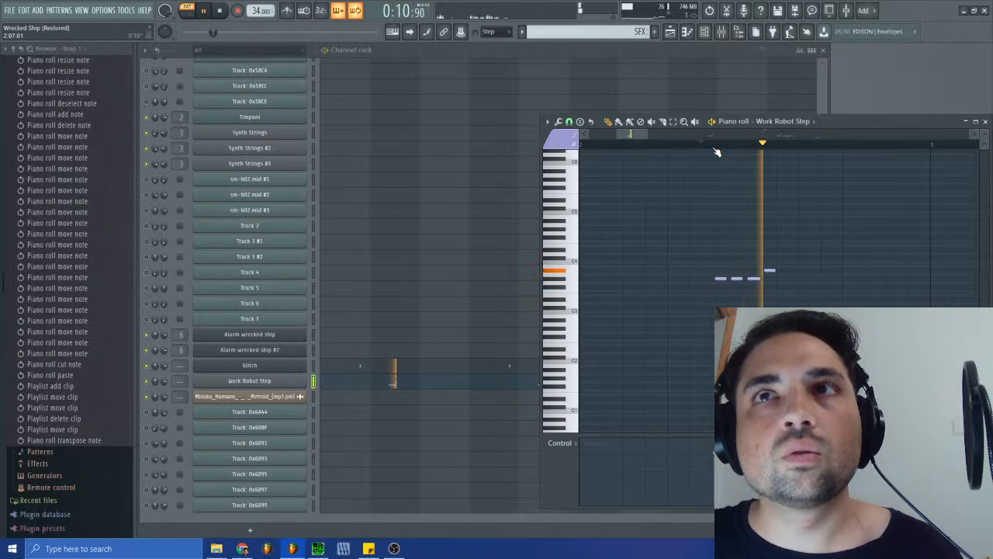
- Inspect the Work Robot Step channel's sample and volume envelope settings while replaying its bar 2 notes
left_click(249, 380)
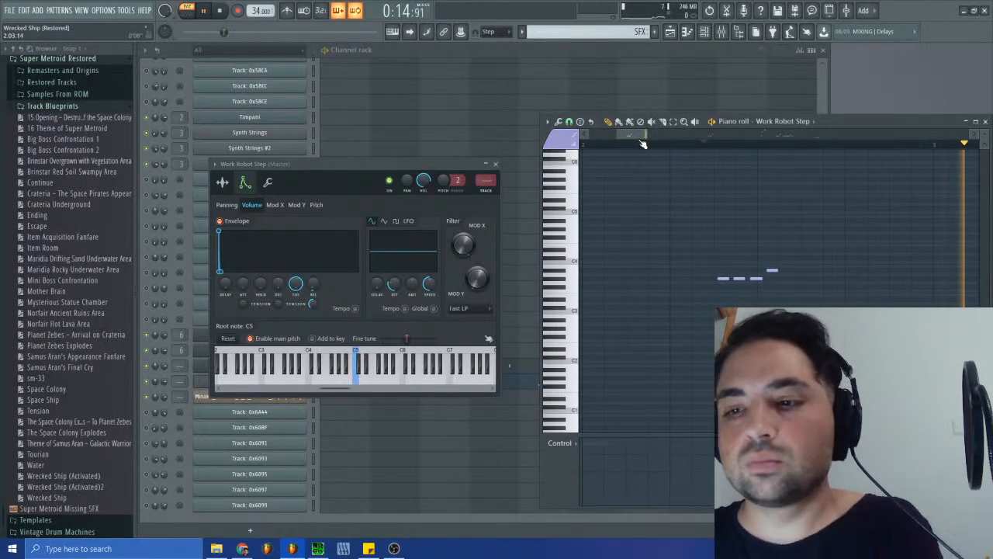
left_click(715, 147)
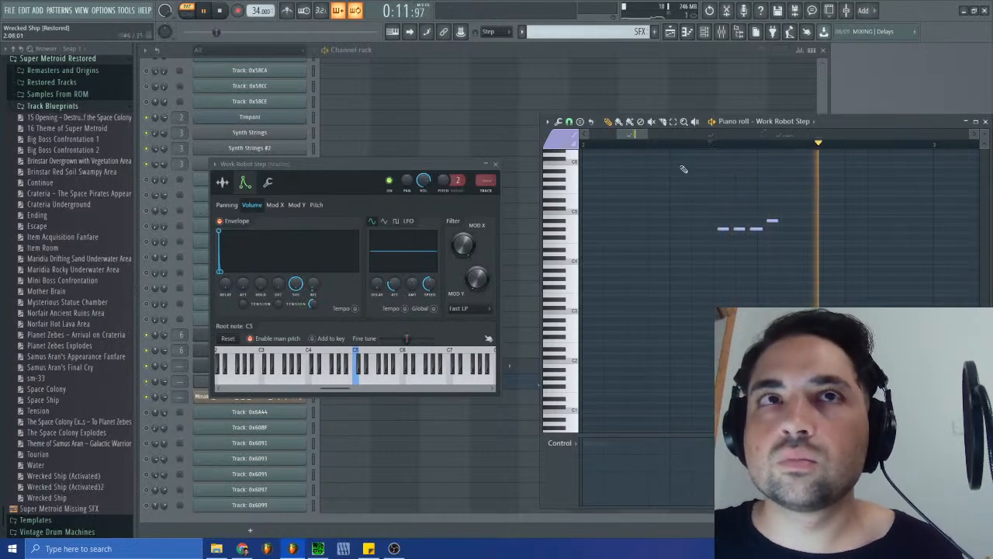
left_click(222, 183)
left_click(245, 183)
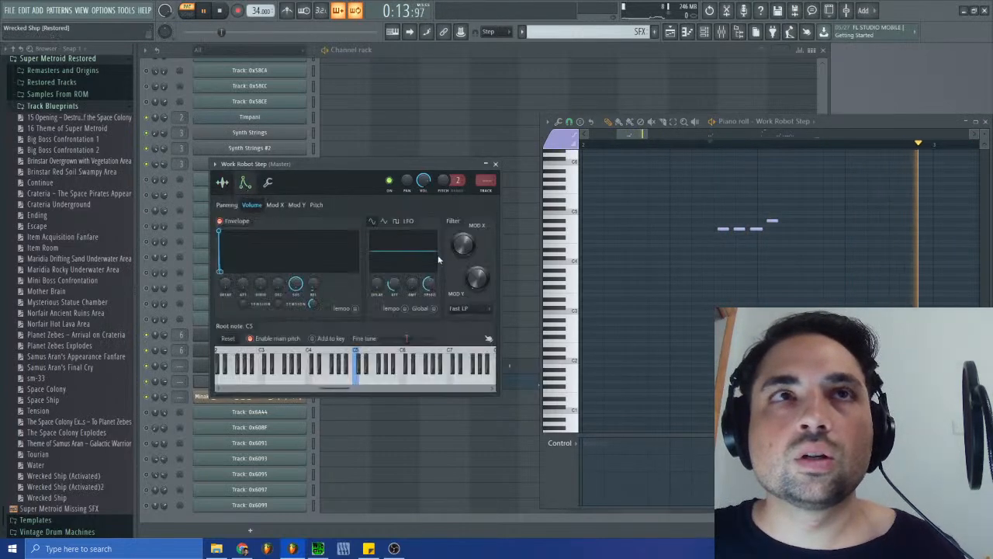
- Replay the bar 2 Work Robot Step notes, stop playback, and switch to SPCTool to check the original track
left_click(226, 13)
key("space")
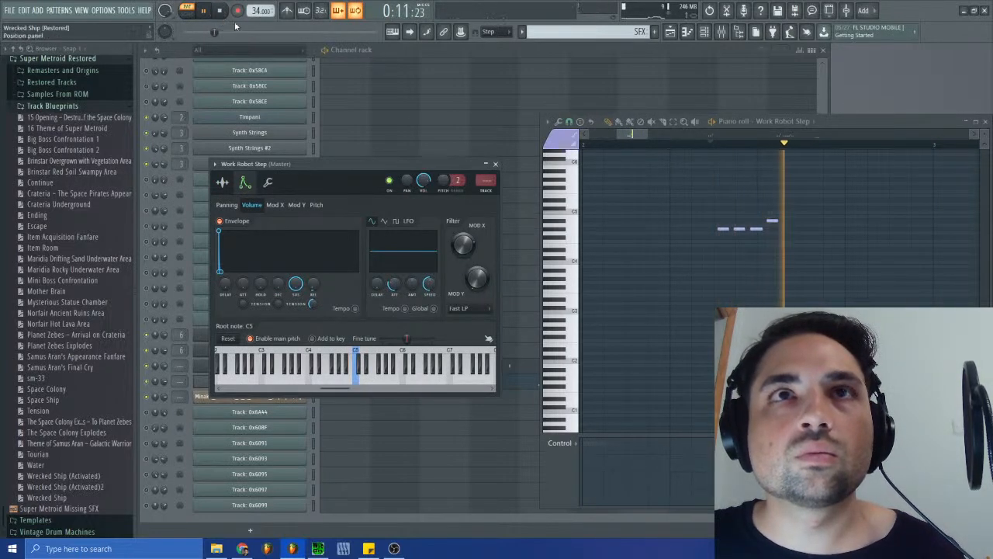
left_click(220, 10)
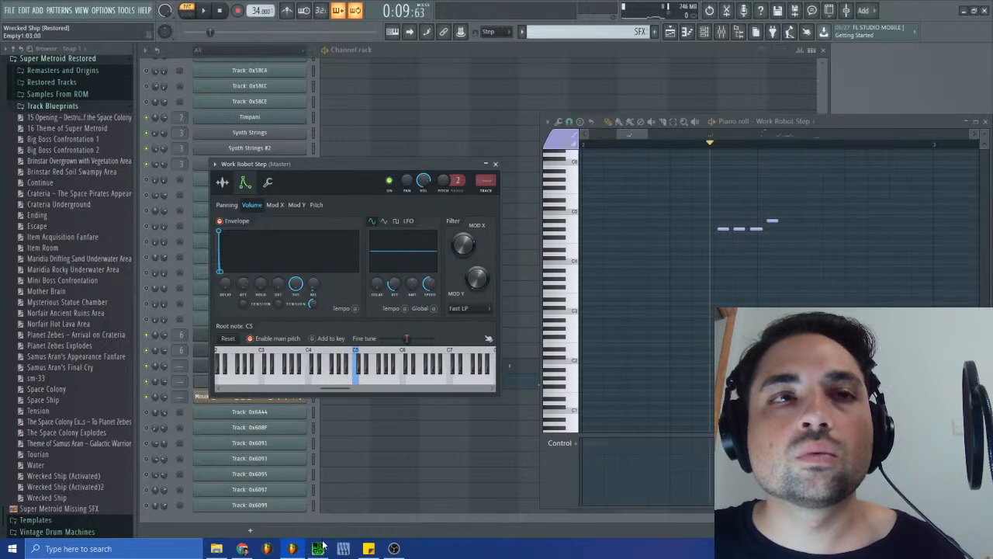
left_click(318, 548)
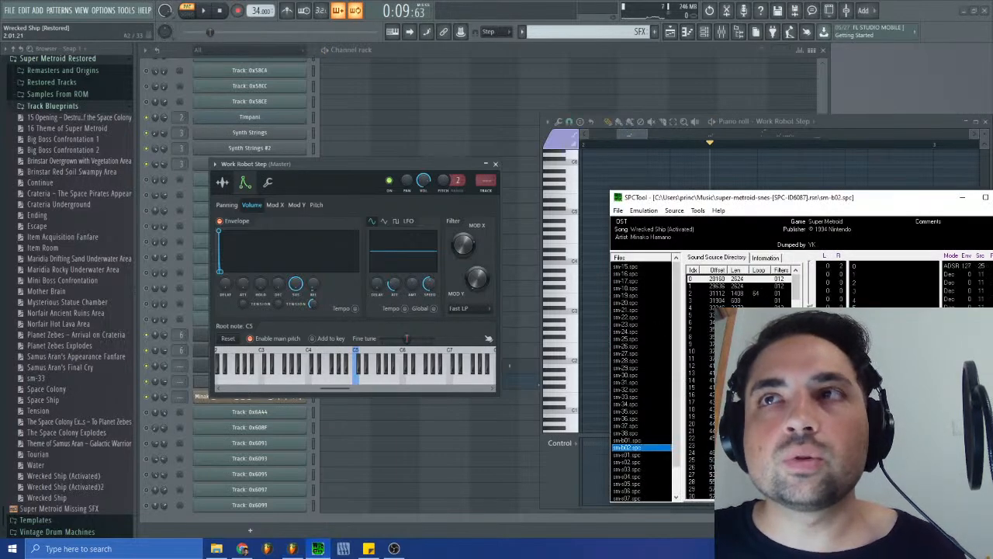
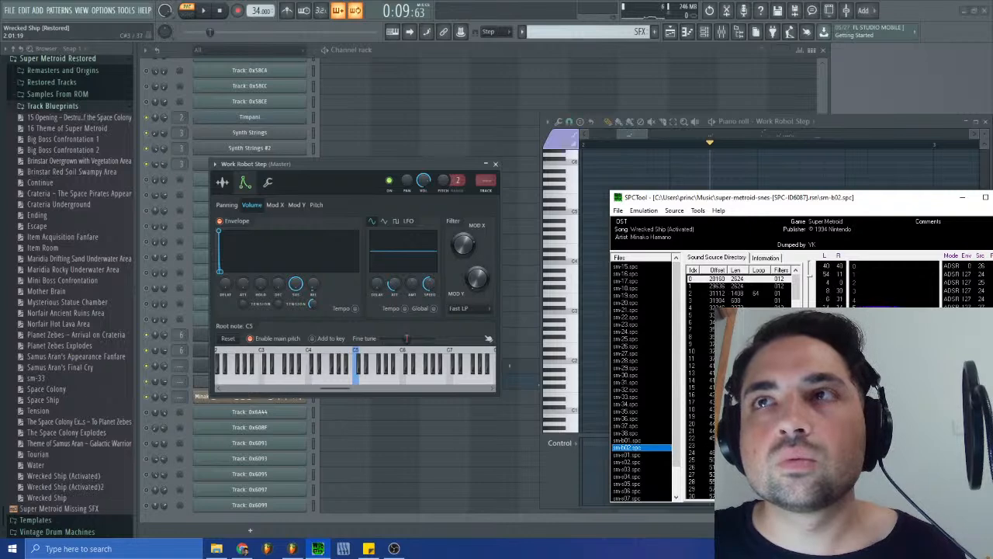
- Replay the bar 2 Work Robot Step notes and transpose the pattern's Work Robot Step notes down one octave
left_click(639, 138)
key("space")
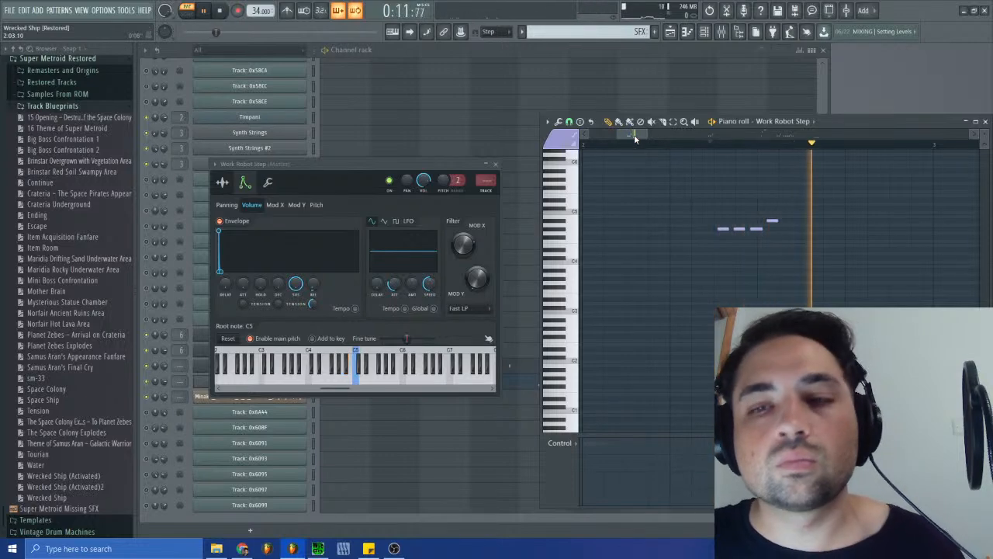
key("space")
key("space")
key("space")
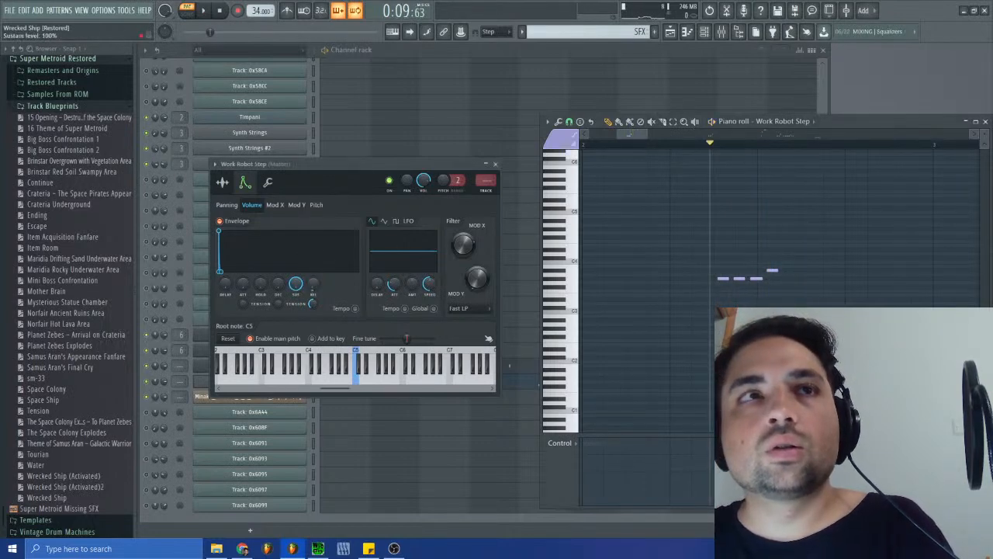
- Set the Work Robot Step volume envelope's release time to 26% while auditioning the bar 2 notes
key("space")
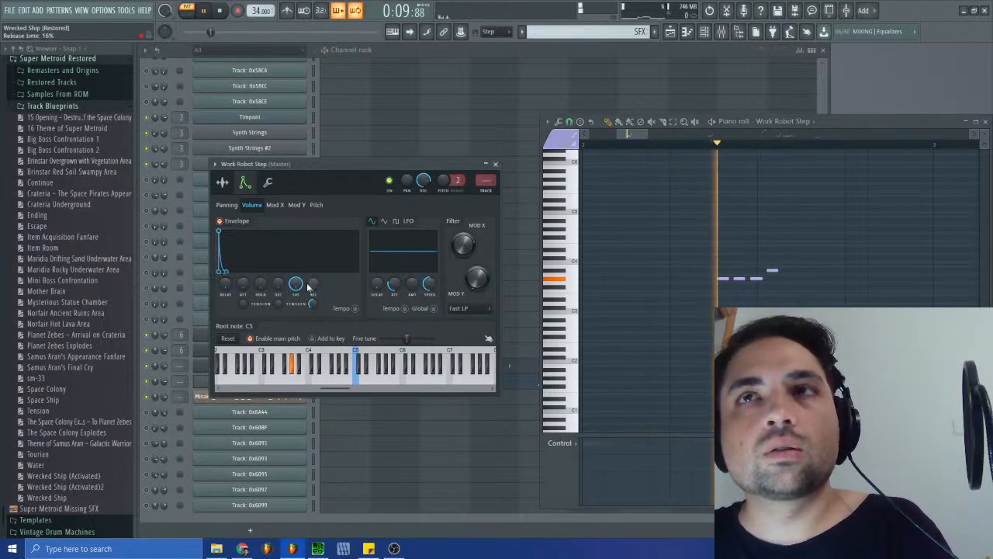
scroll(310, 286, "up", 8)
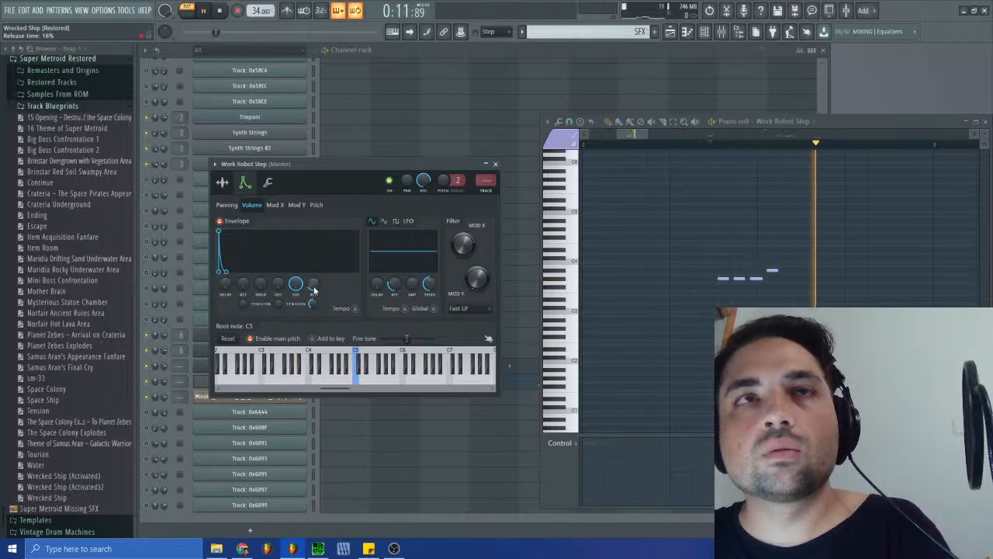
key("space")
key("space")
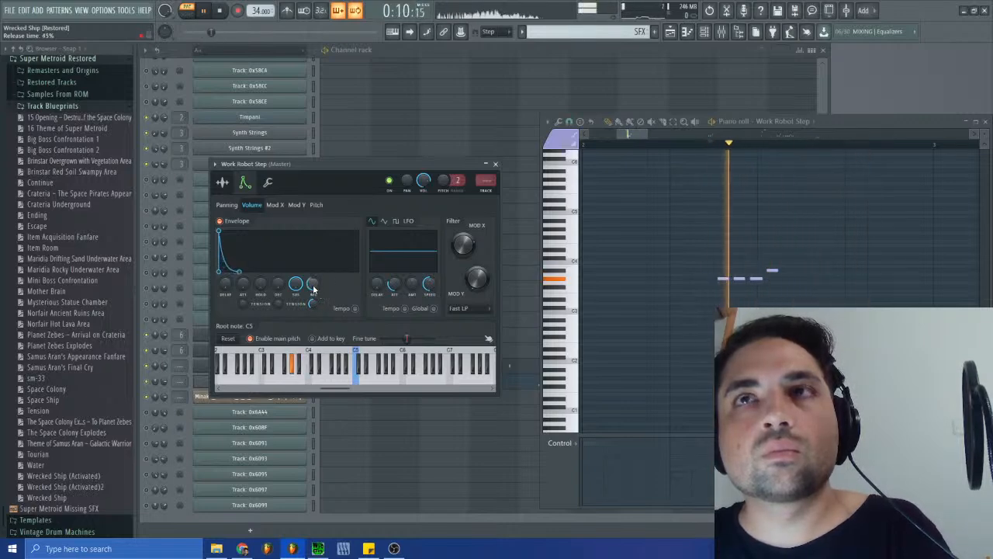
key("space")
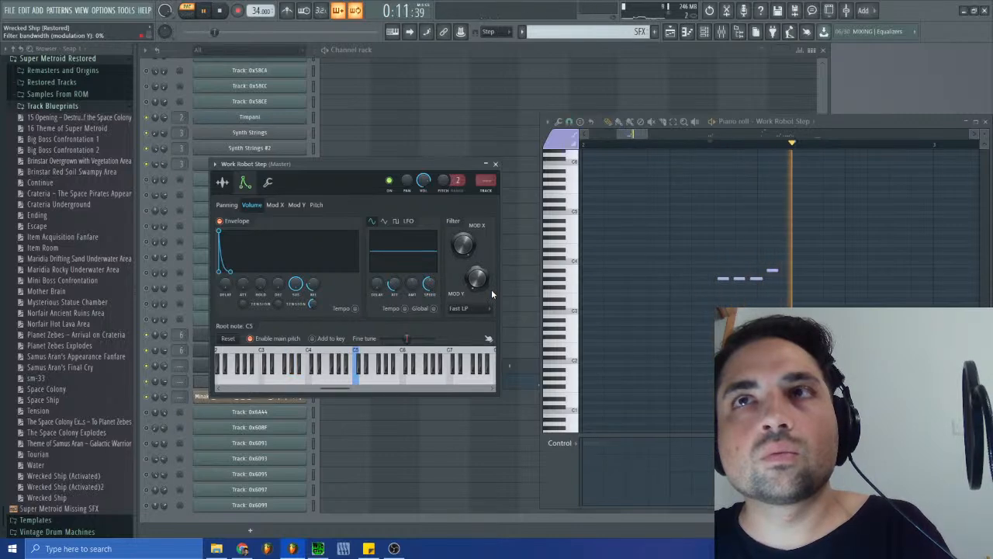
- Replay the bar 2 Work Robot Step notes to check the envelope release, and stop playback
left_click(644, 137)
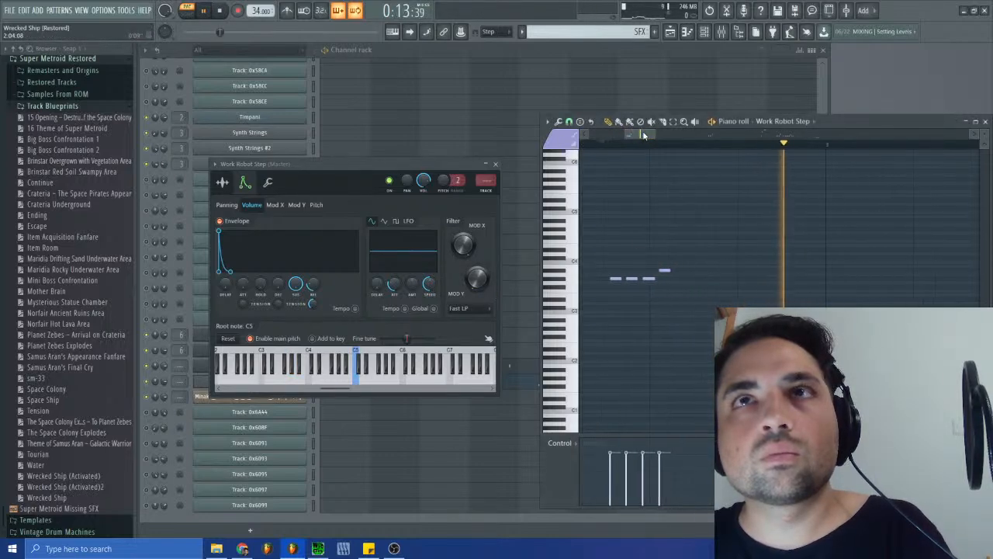
key("space")
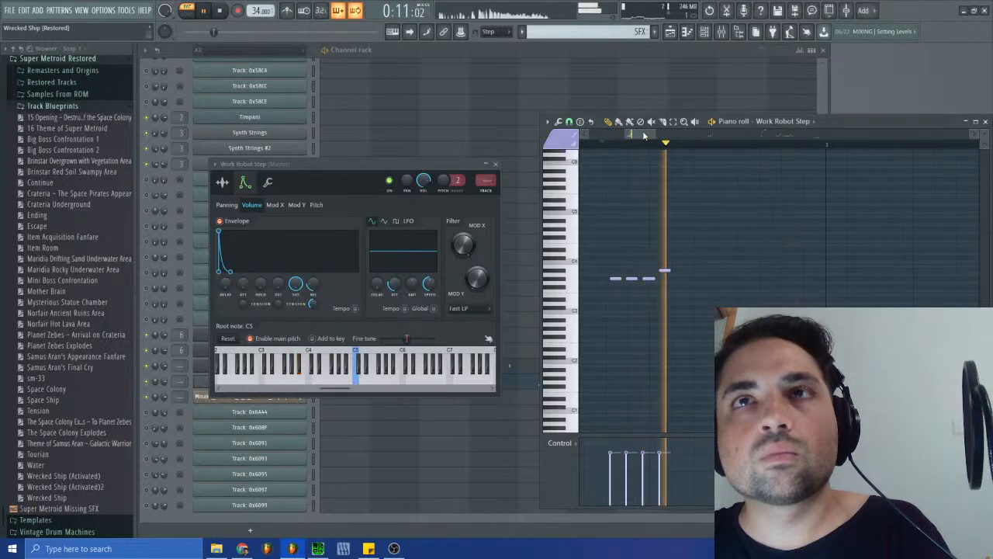
left_click_drag(643, 136, 633, 136)
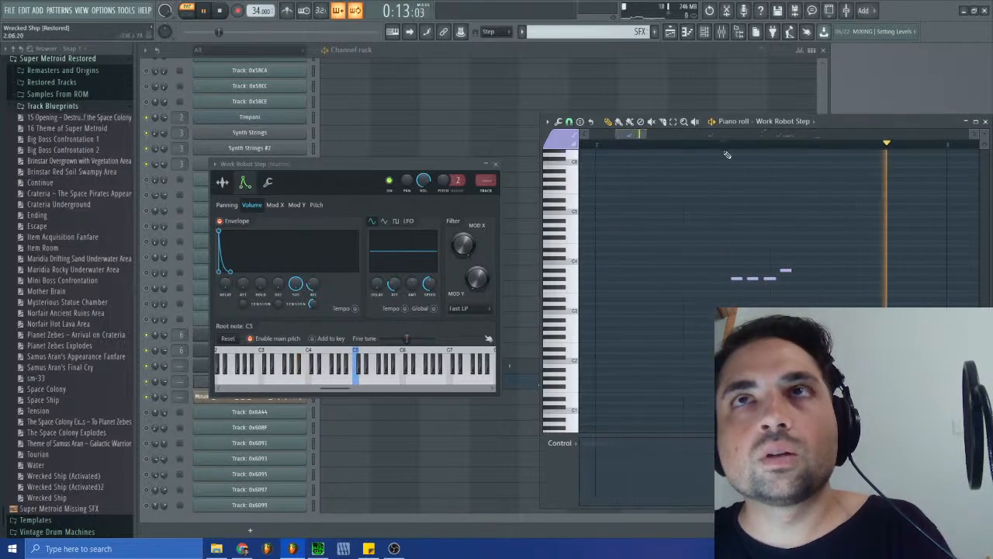
key("space")
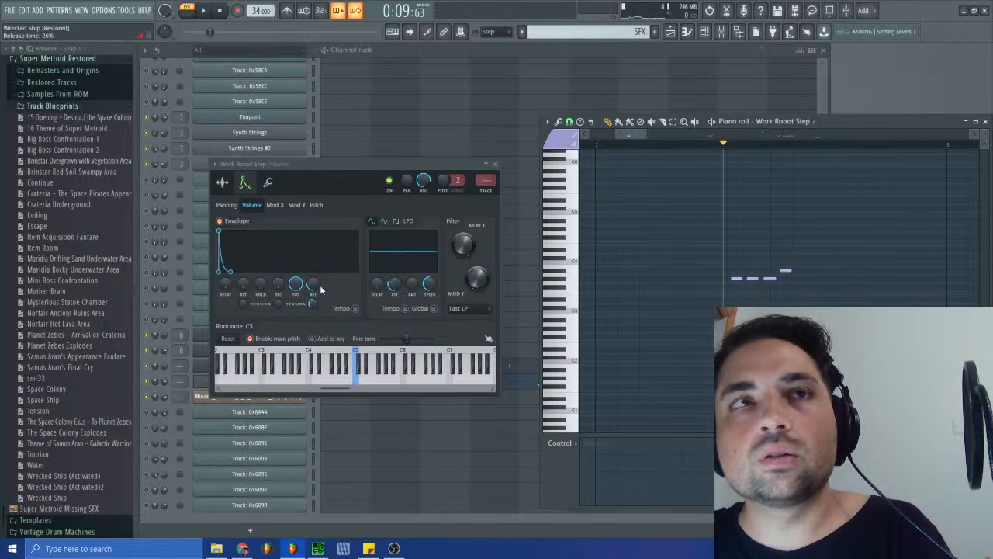
- Set the Work Robot Step sample's start offset to 4% and compare it with the volume envelope during bar 2 playback
left_click_drag(615, 134, 624, 134)
left_click(222, 182)
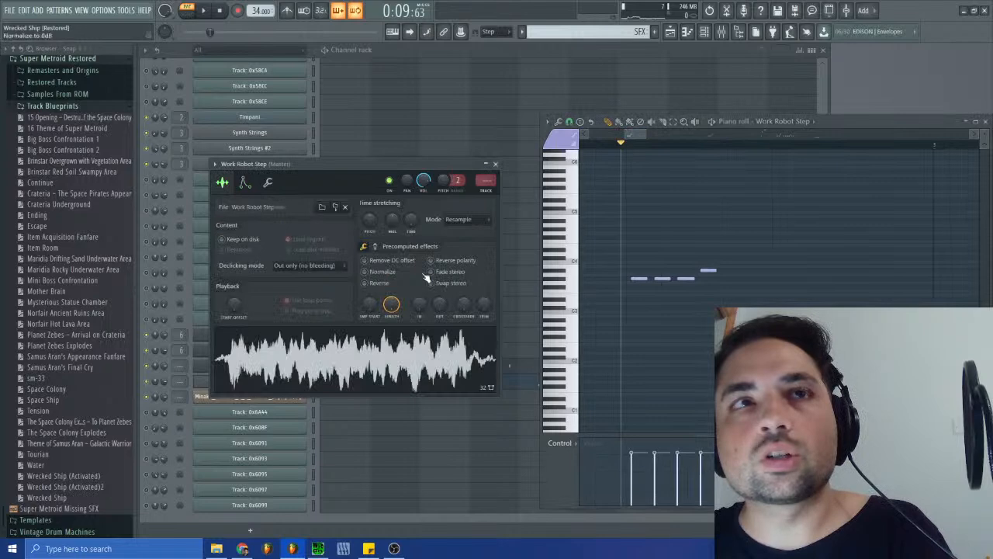
scroll(368, 304, "up", 4)
key("space")
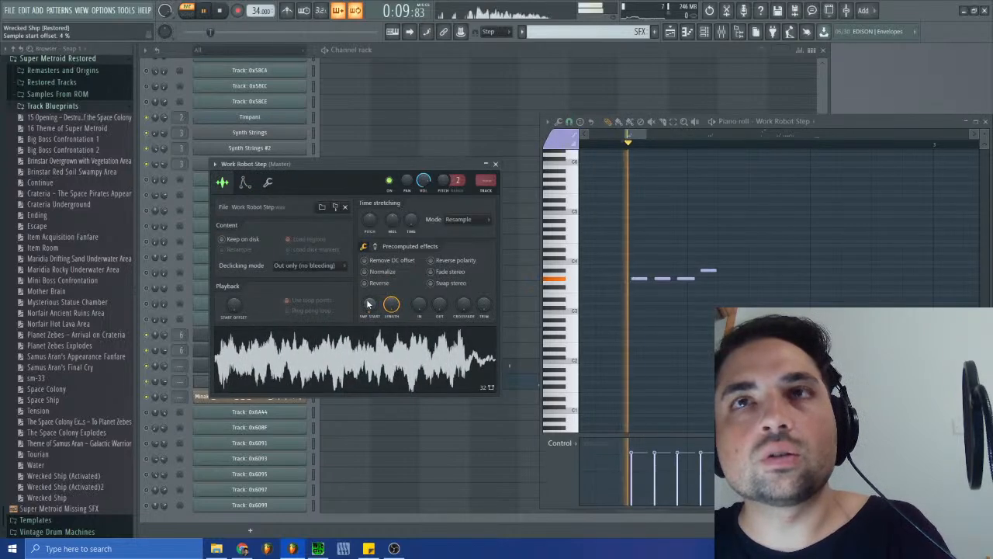
left_click(244, 183)
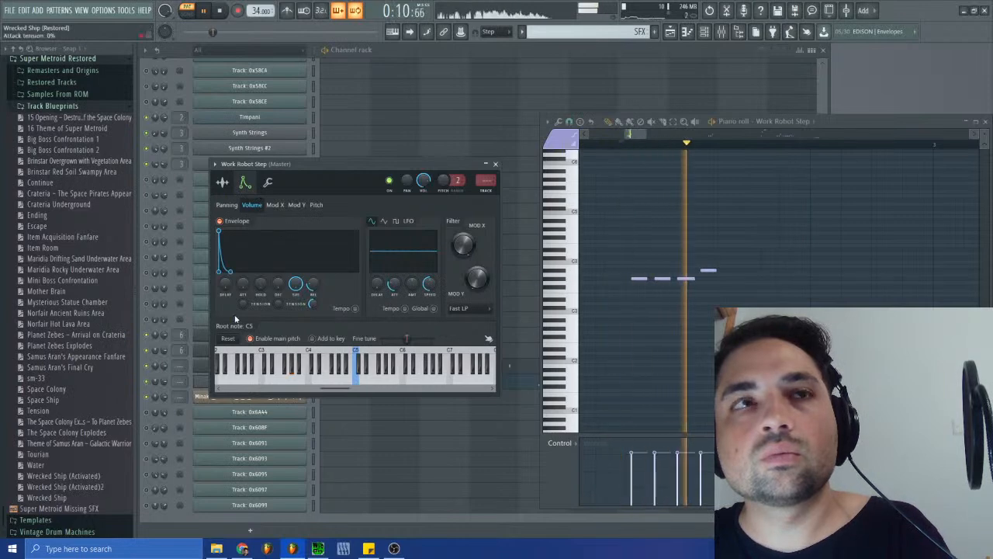
left_click(223, 183)
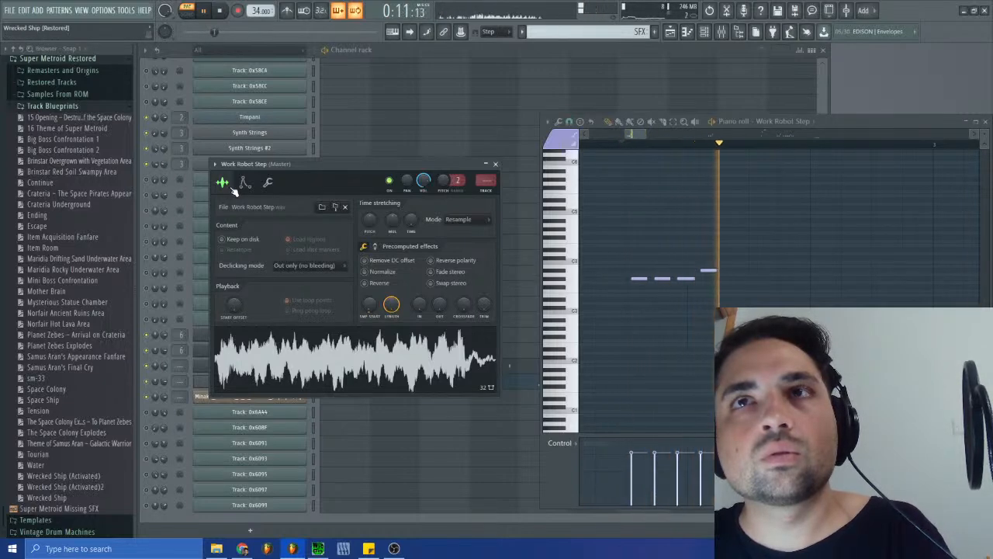
- Audition the Work Robot Step groups in bars 5 and 7 and transpose the notes down another octave
left_click_drag(645, 135, 712, 136)
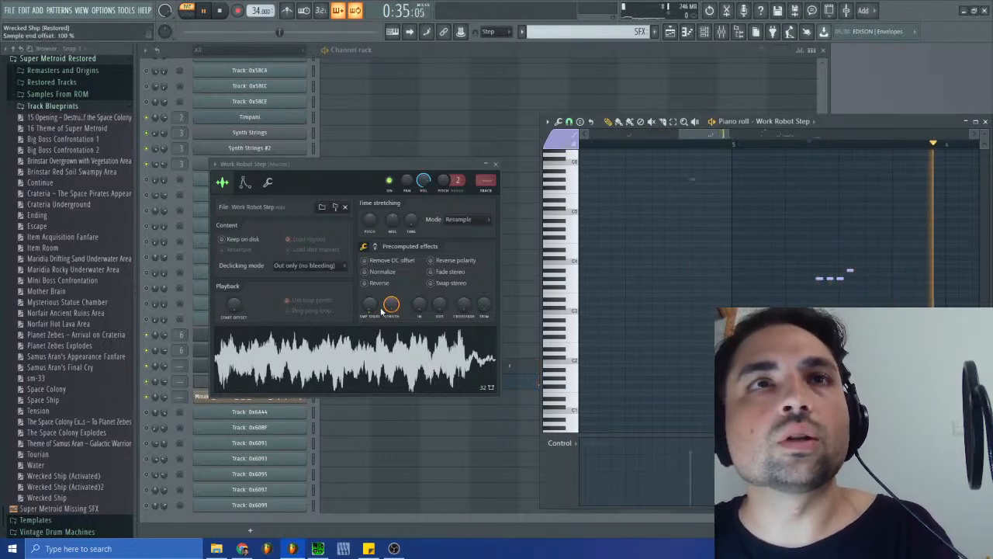
left_click(495, 164)
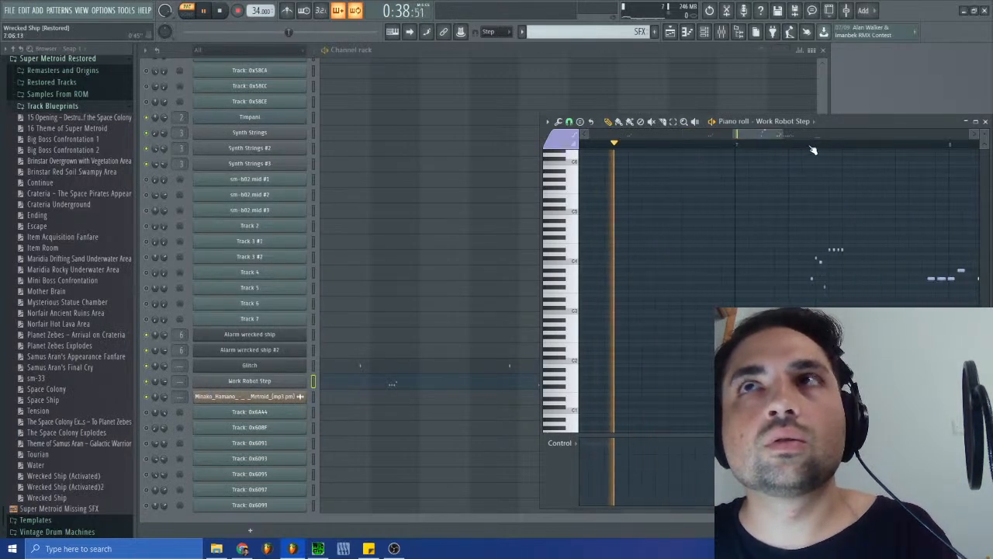
left_click(811, 145)
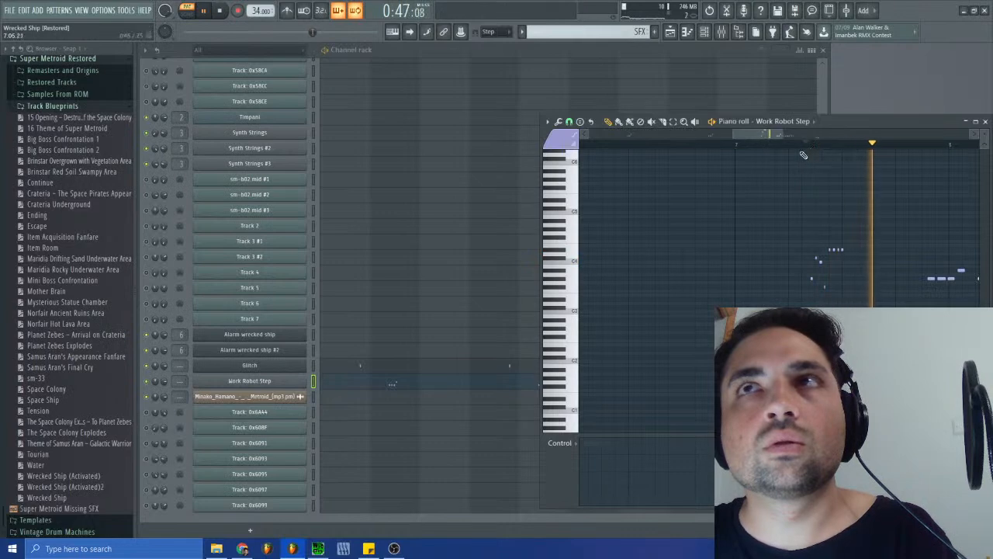
left_click(811, 148)
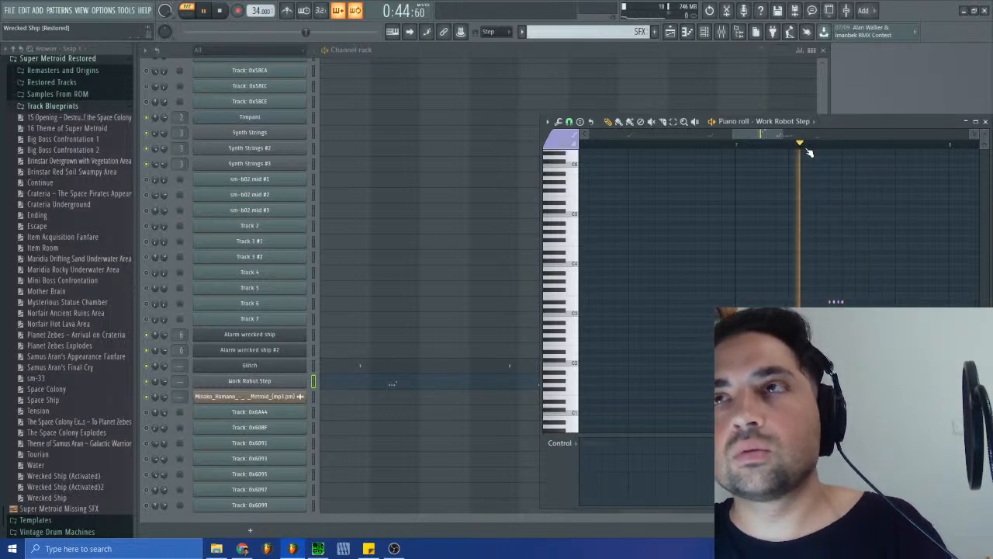
- Set the Work Robot Step sample's start offset to 6% and replay the bar 7 notes
left_click(288, 381)
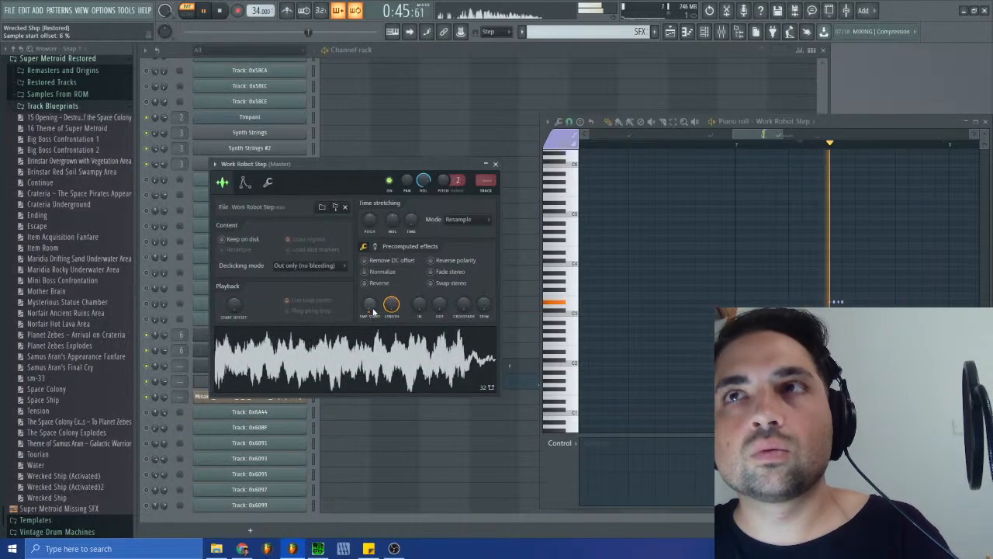
left_click(810, 145)
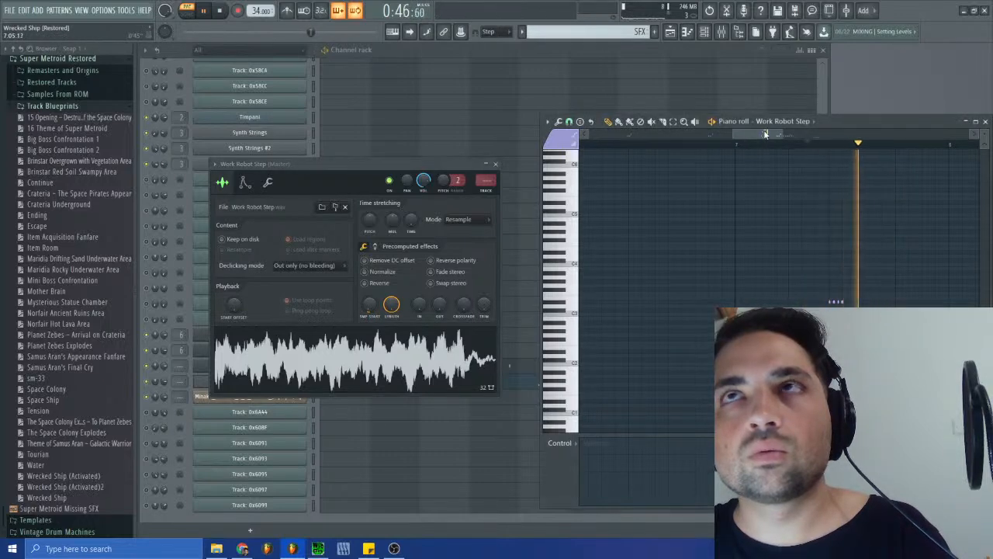
left_click_drag(766, 135, 776, 138)
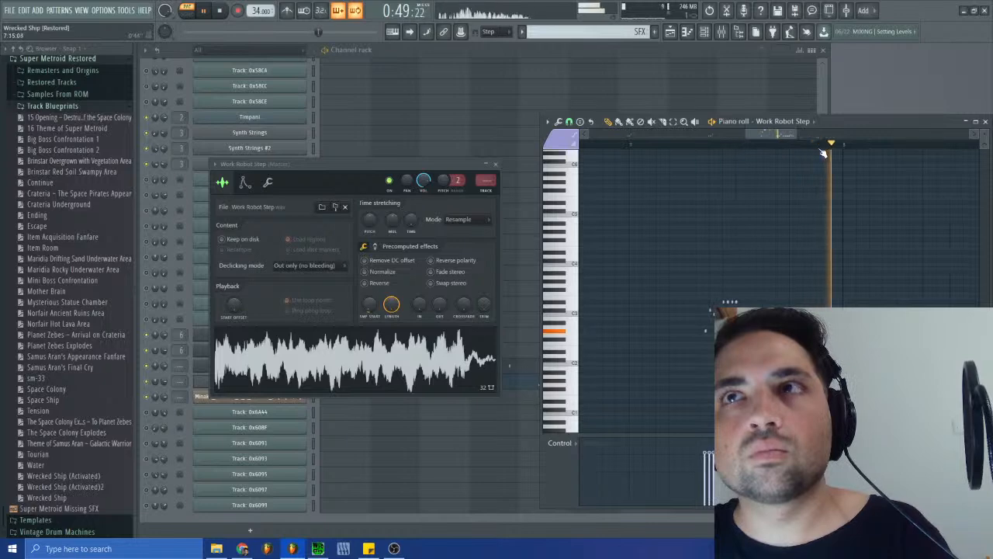
- Check the Work Robot Step volume envelope, replay its bar 2 notes, and close the piano roll
left_click_drag(779, 133, 721, 142)
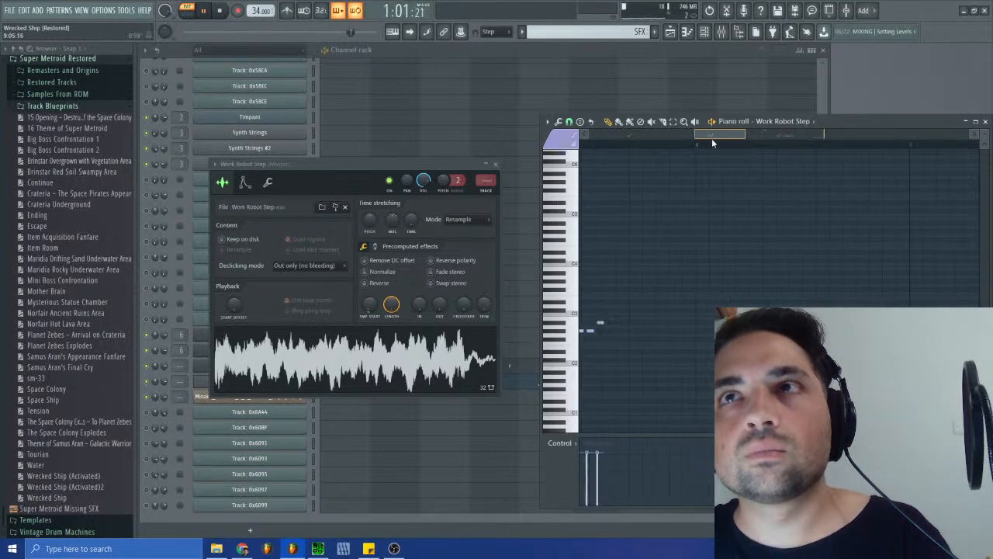
left_click(245, 184)
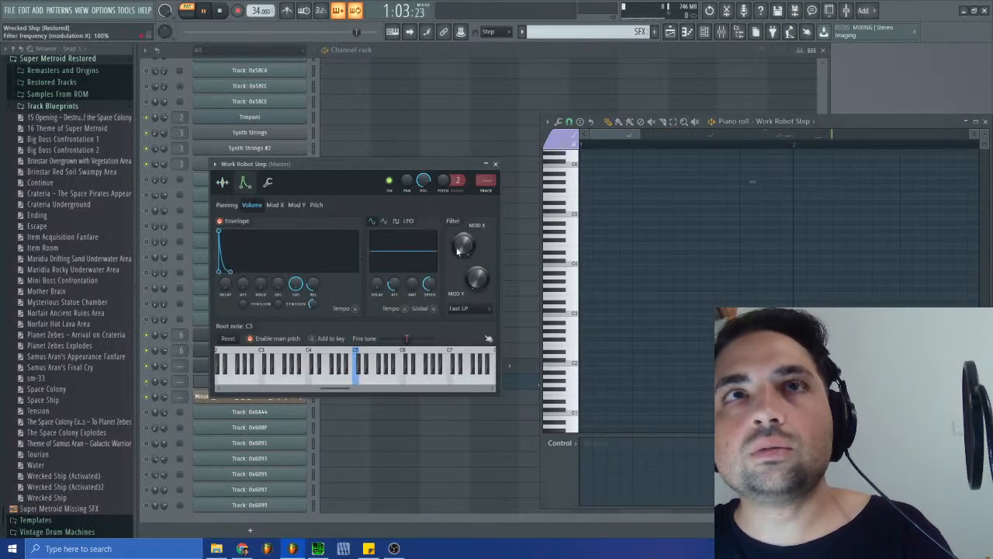
left_click(496, 165)
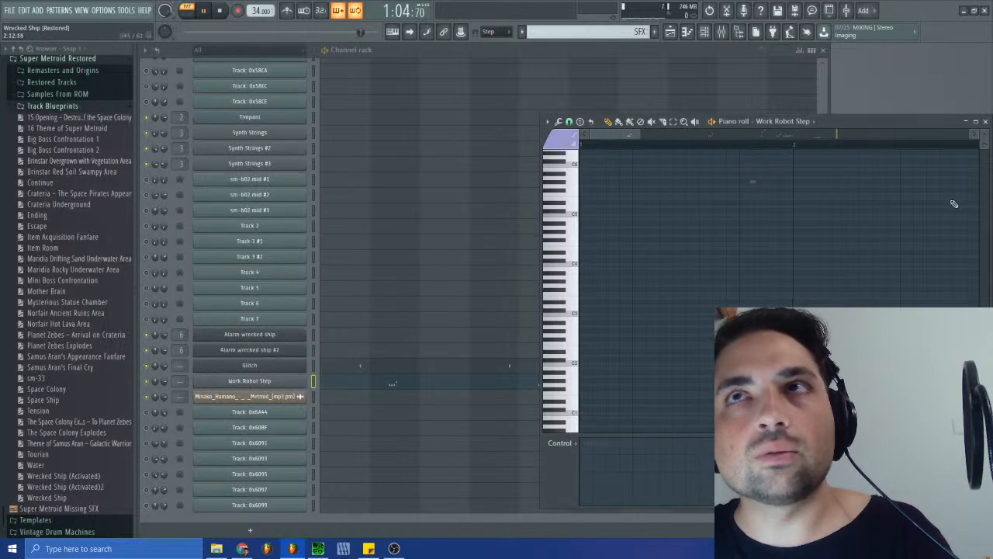
left_click(869, 145)
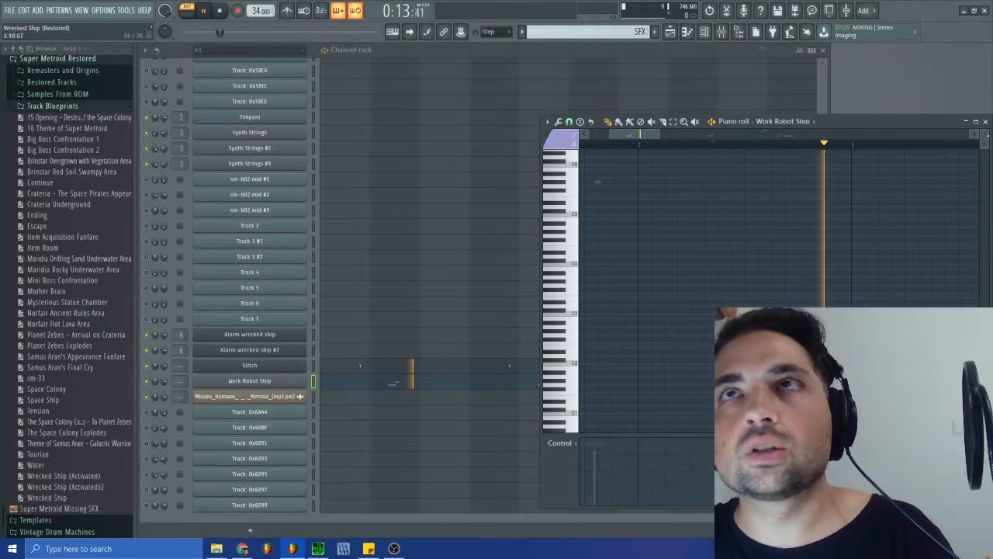
left_click(985, 121)
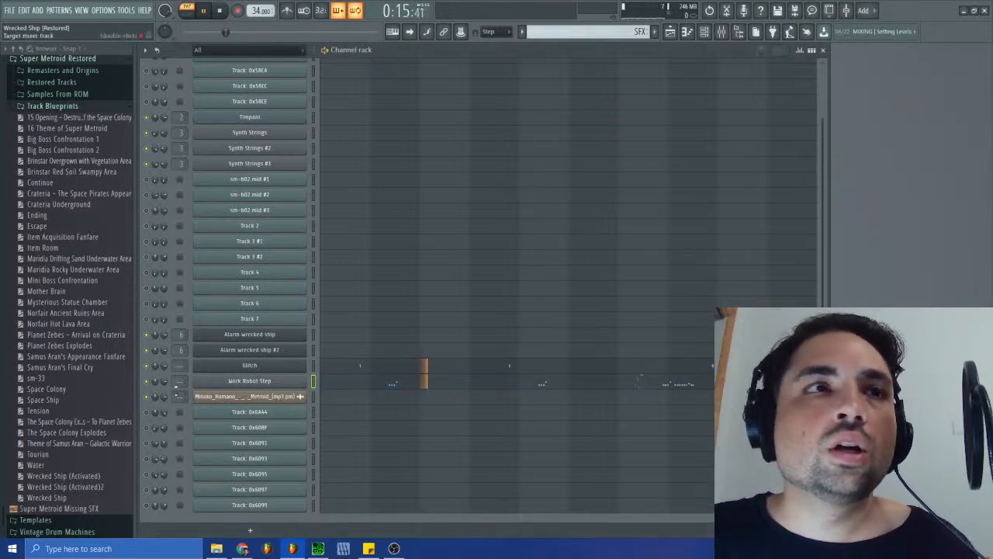
- Normalize the Work Robot Step sample and raise its precomputed boost slightly
left_click(231, 382)
left_click(221, 184)
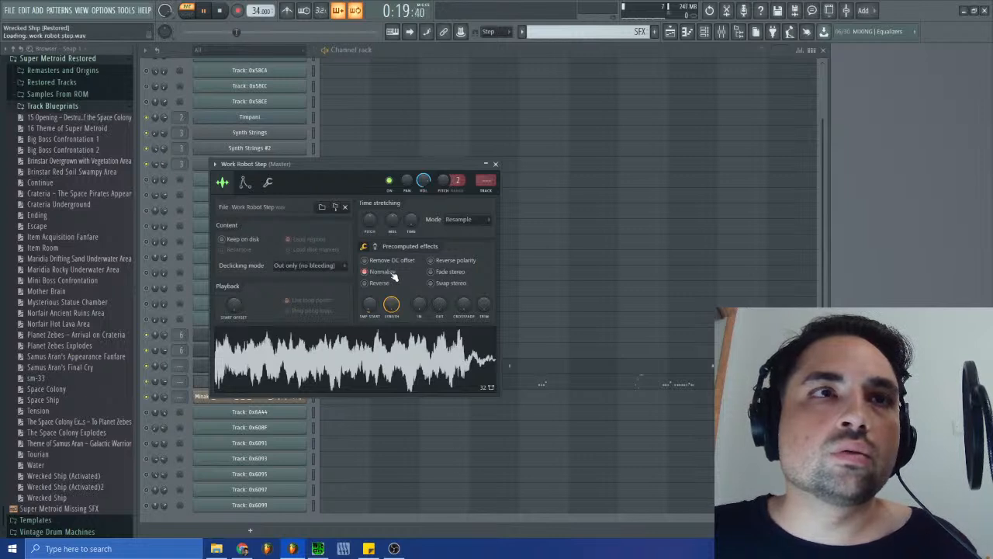
left_click(375, 248)
left_click_drag(370, 264, 370, 260)
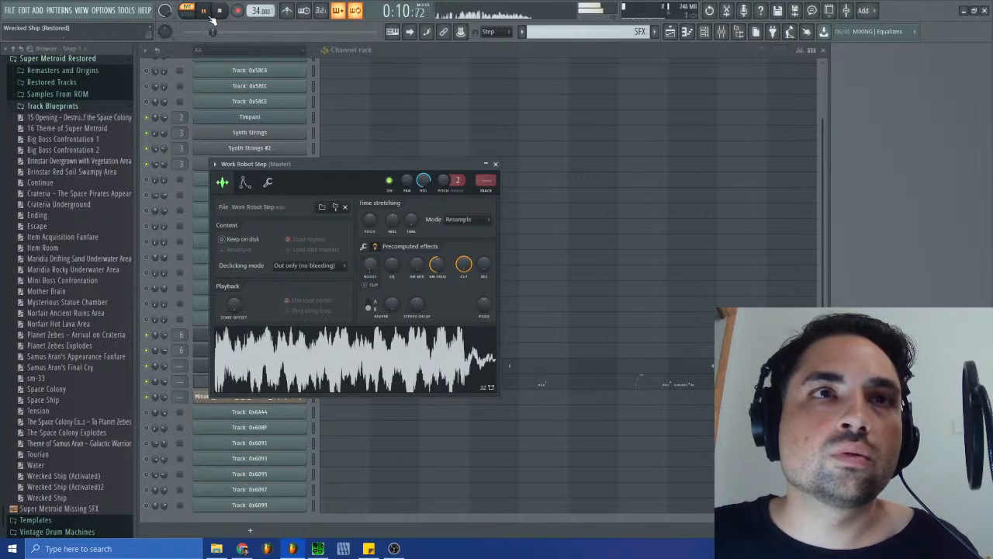
- Move the SFX clip on Track 2 three quarters of a bar later in the playlist and close the Work Robot Step settings
left_click(668, 34)
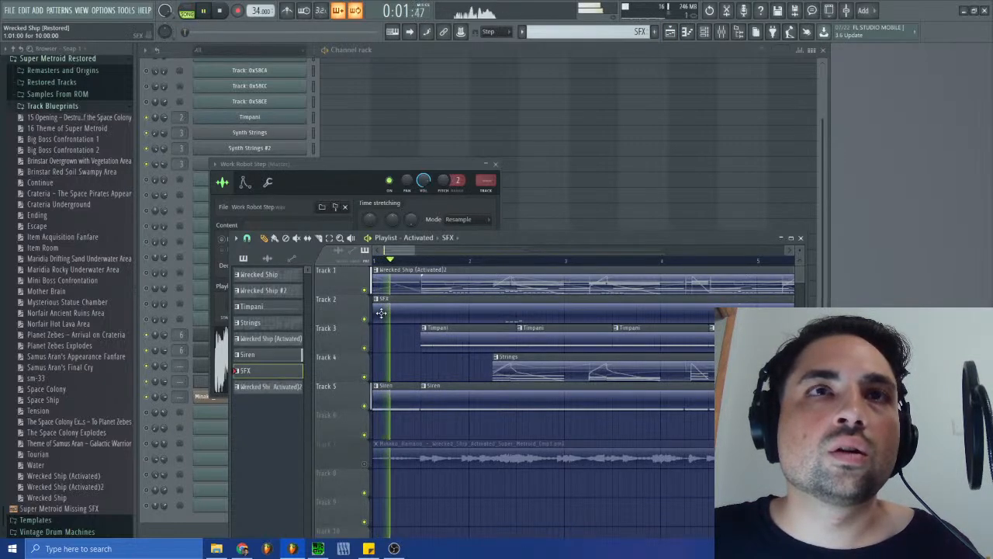
left_click_drag(376, 313, 447, 313)
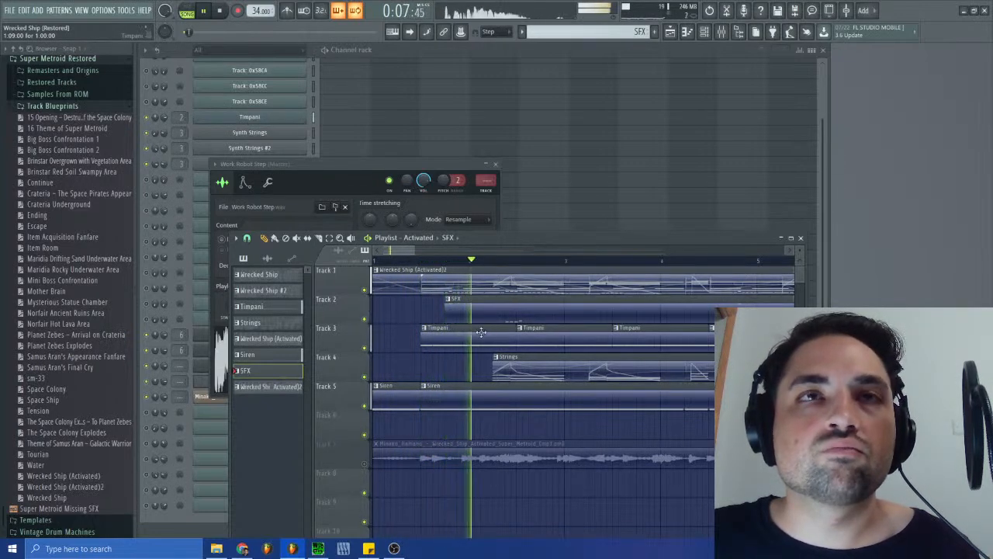
left_click(495, 165)
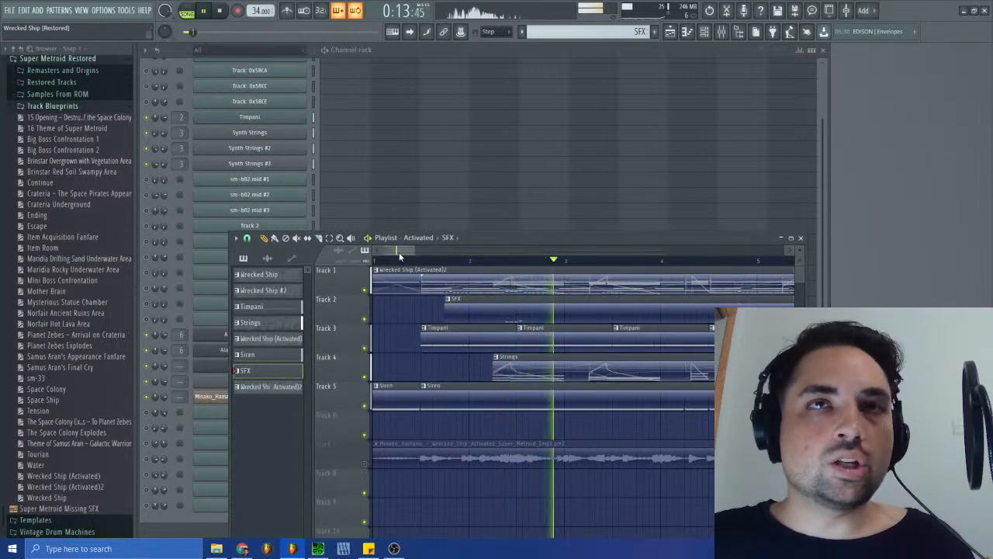
- Solo the original recording on Track 7, replay it from just after bar 2, and restore the other tracks for comparison
right_click(365, 464)
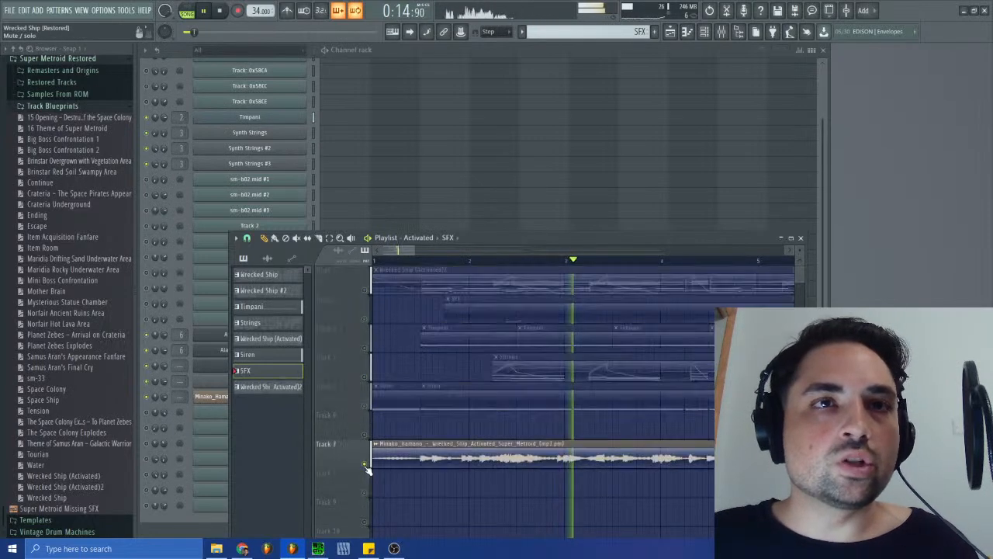
left_click(502, 260)
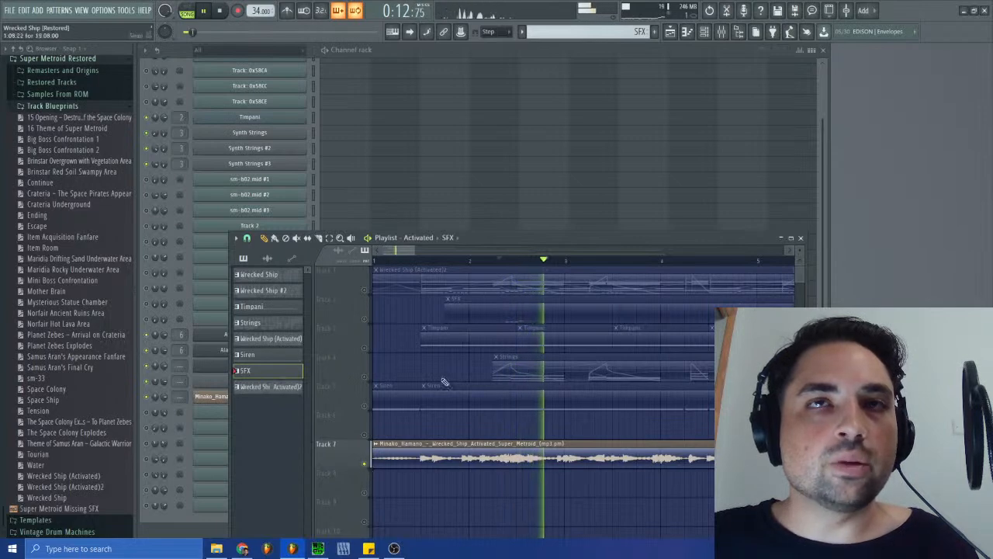
left_click(495, 262)
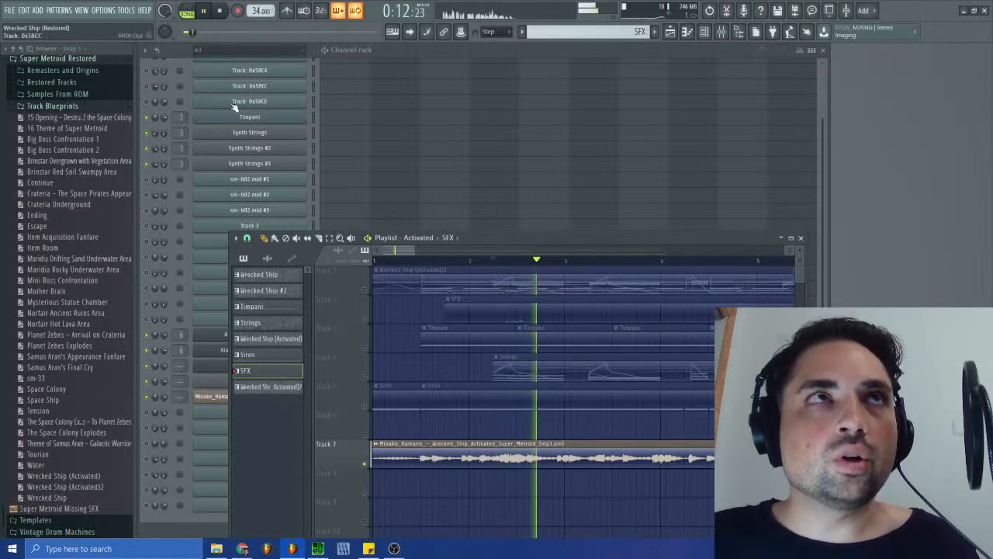
right_click(364, 464)
left_click(364, 464)
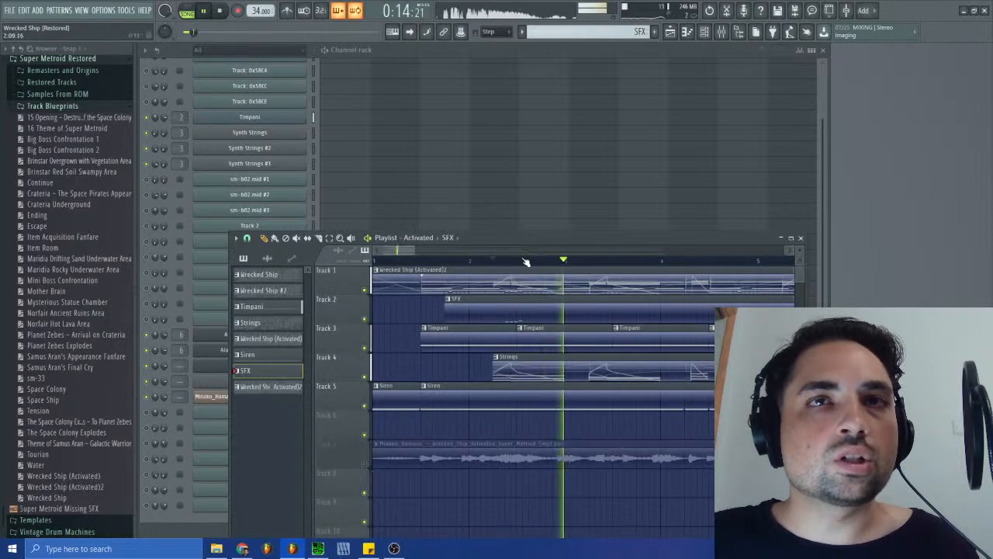
- Replay the mix from just after bar 2 and from the middle of bar 1 in the playlist, and stop playback
left_click(496, 261)
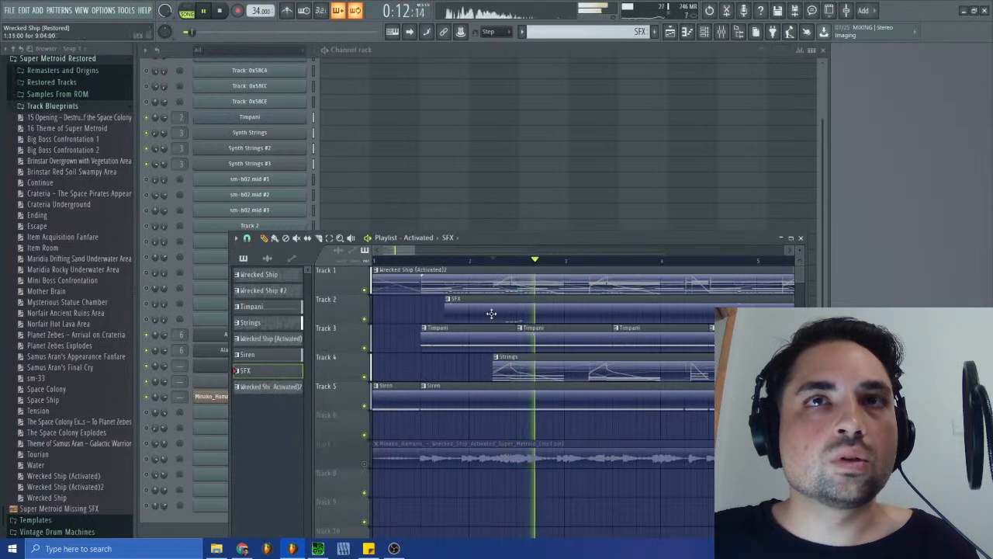
left_click_drag(493, 237, 652, 165)
key("F5")
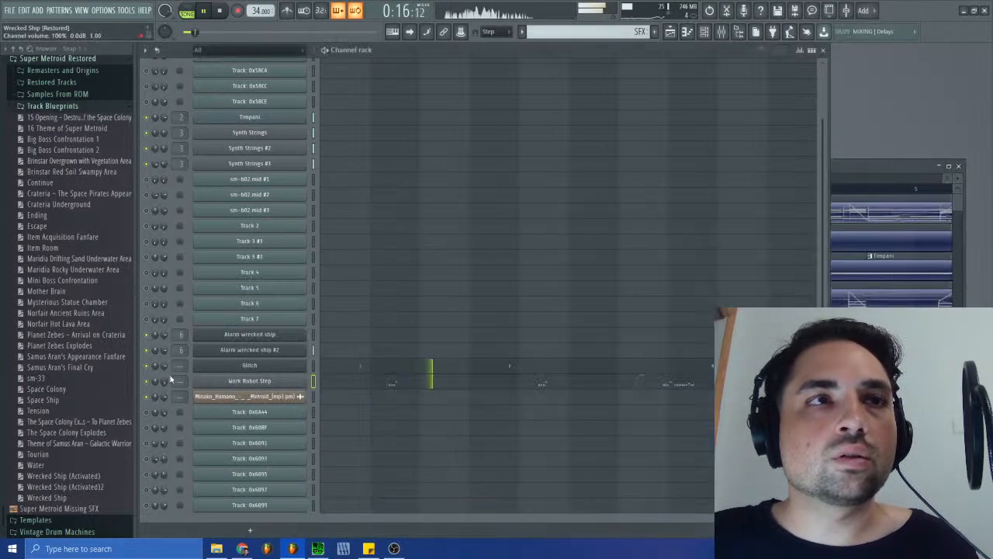
left_click(869, 167)
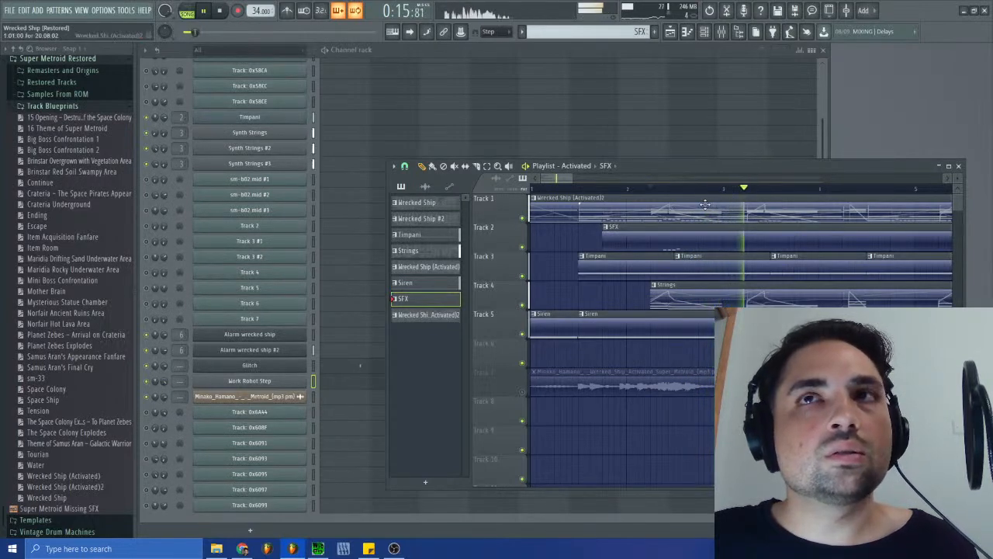
left_click(649, 188)
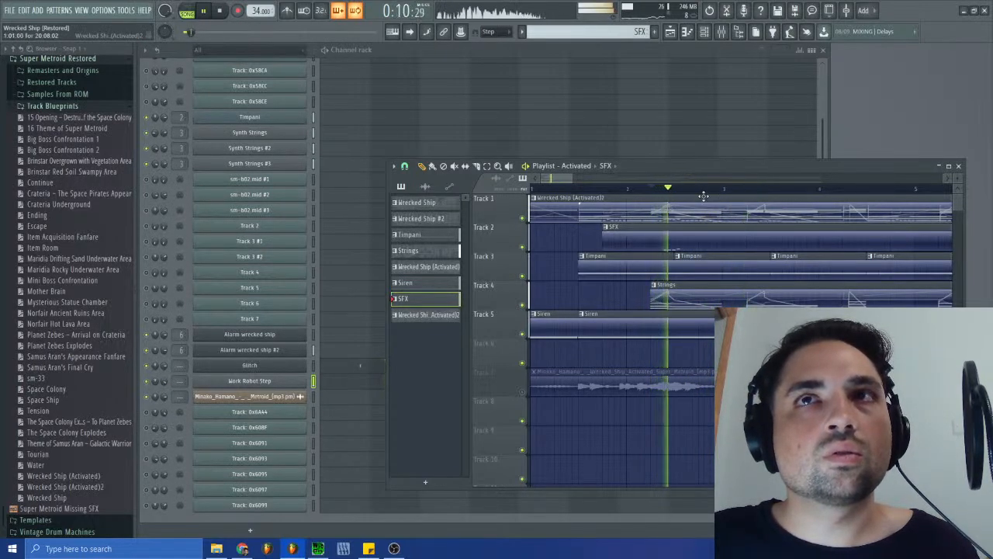
left_click(582, 189)
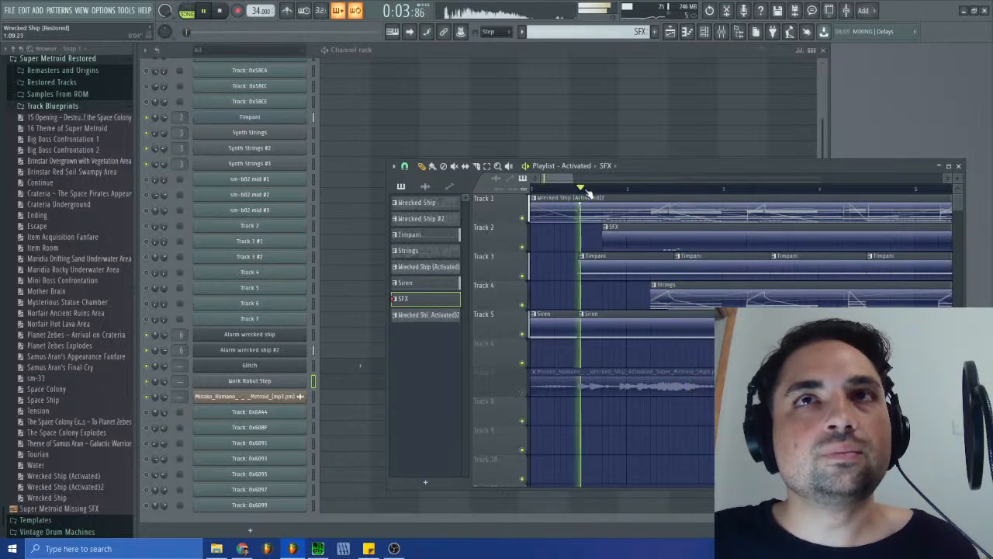
left_click(222, 14)
- Open Maximus on the Master mixer track and examine its low and mid bands during playback
left_click(720, 31)
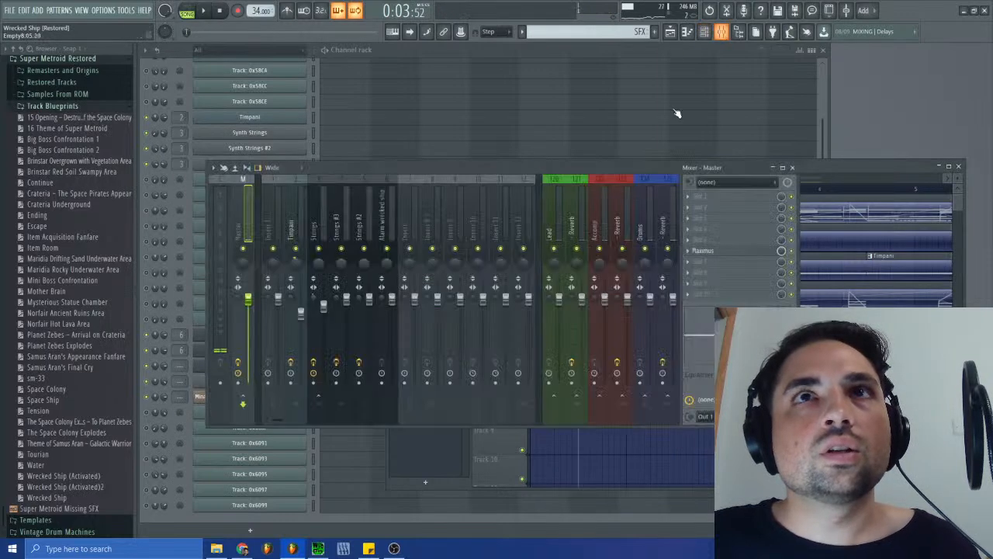
left_click(705, 252)
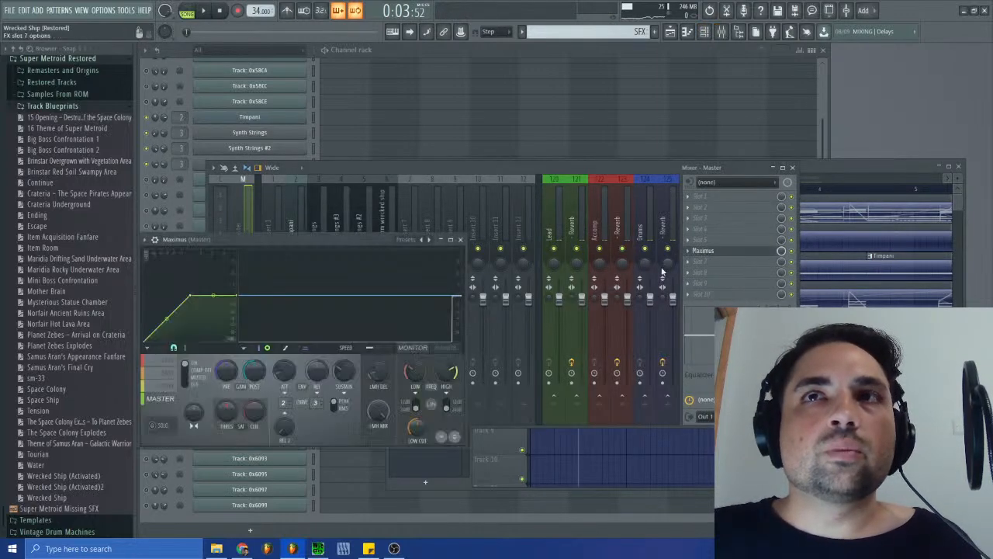
key("space")
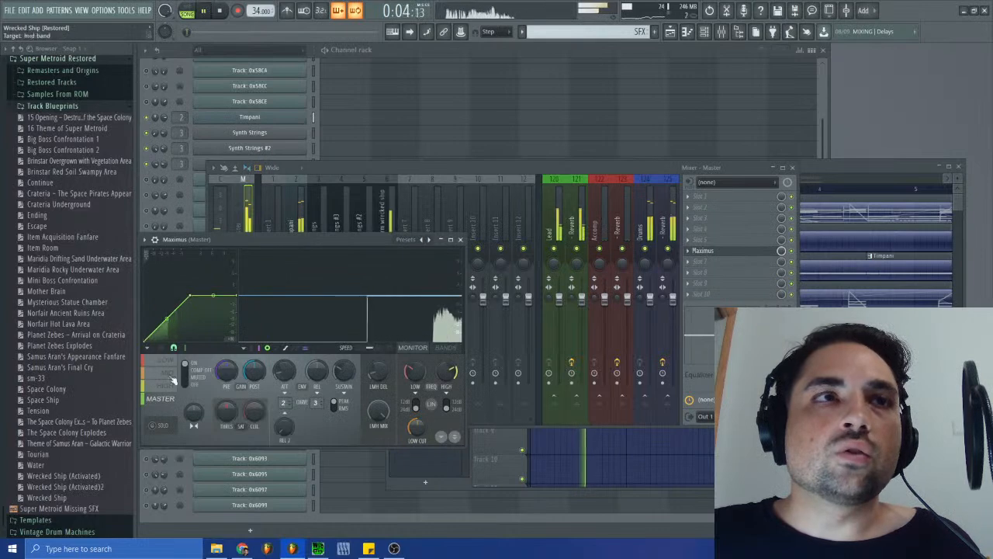
left_click(171, 363)
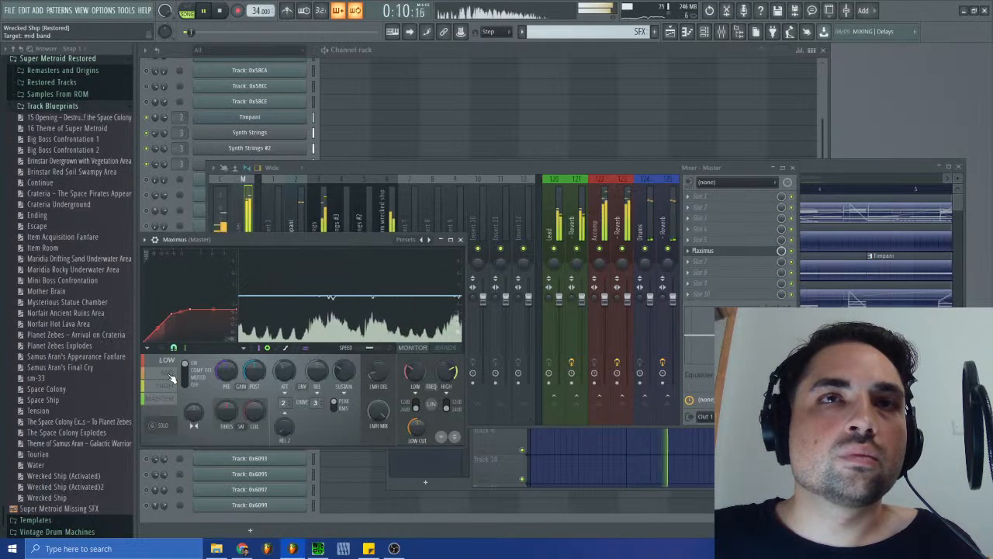
left_click(170, 375)
- Mute and unmute the SFX on Track 2 during playback to compare its effect on the Maximus mid band
left_click(867, 166)
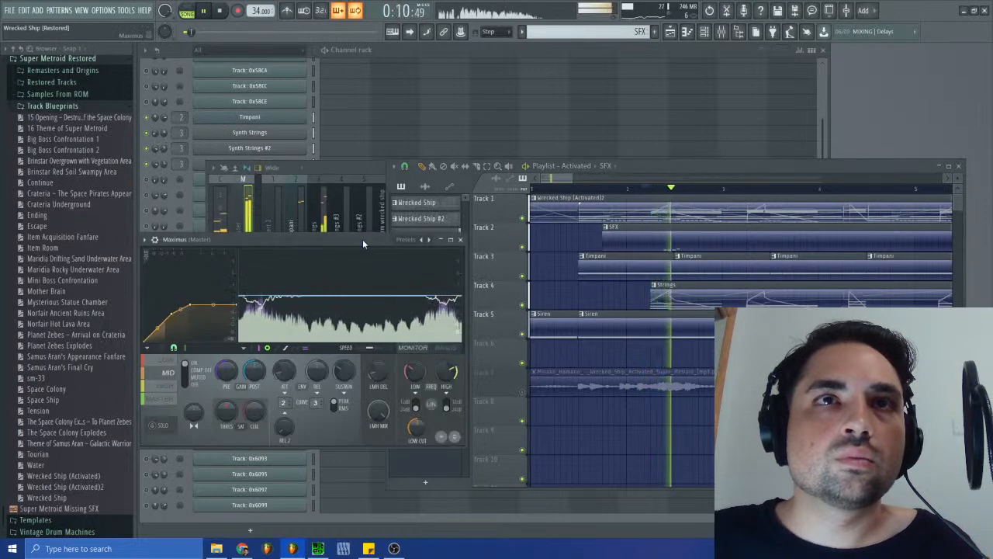
left_click(522, 246)
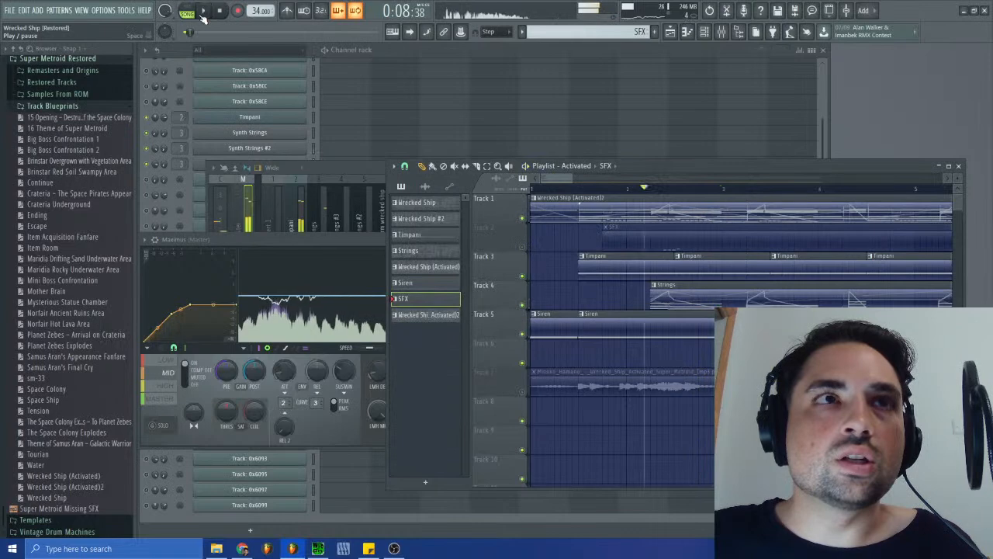
left_click(299, 238)
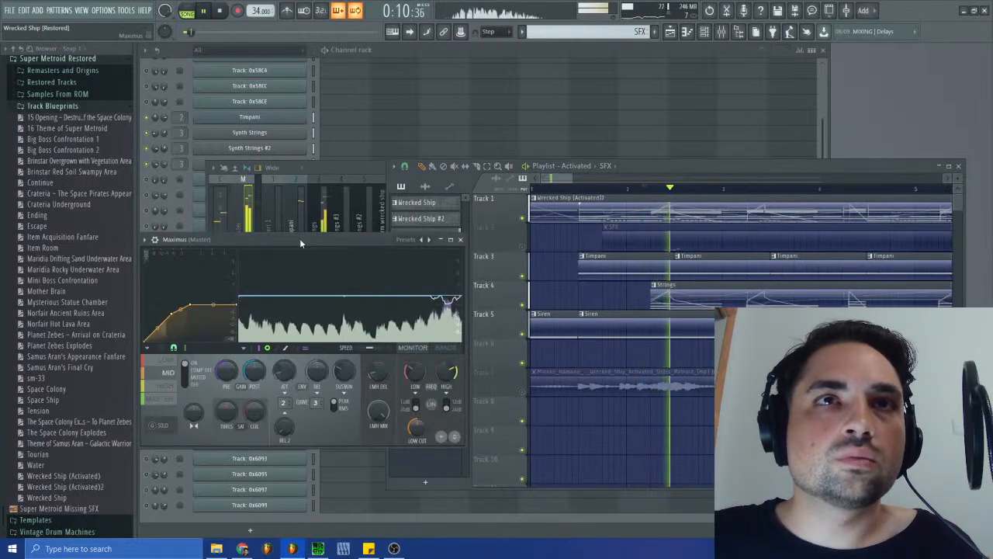
left_click(522, 247)
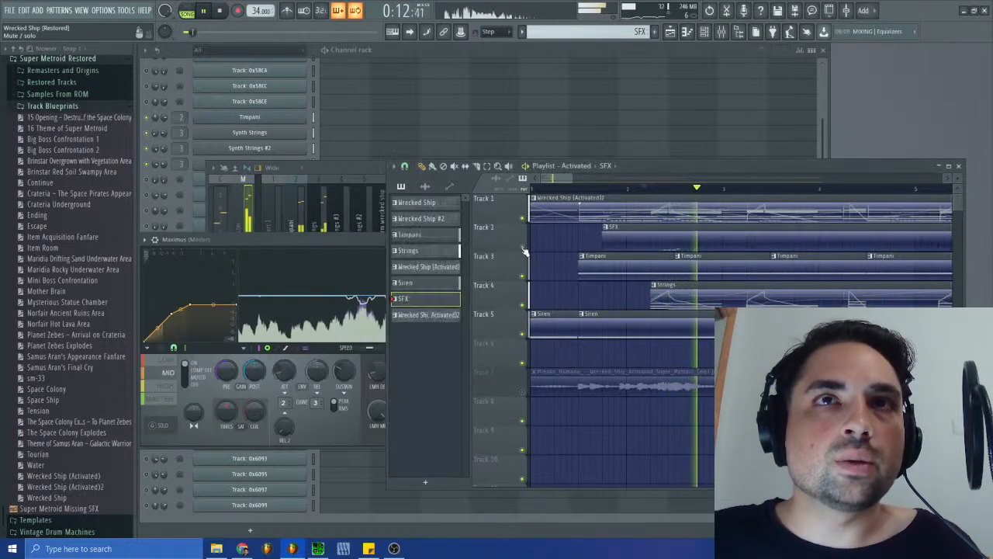
left_click(192, 328)
- Examine the Maximus master and high bands while replaying the song, and close Maximus and the mixer
left_click(173, 399)
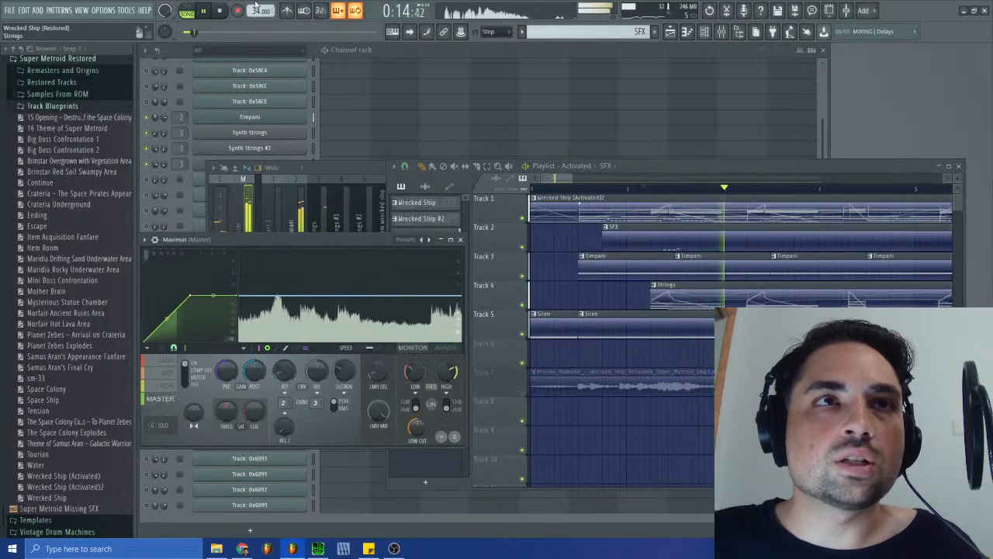
left_click(222, 11)
left_click(207, 12)
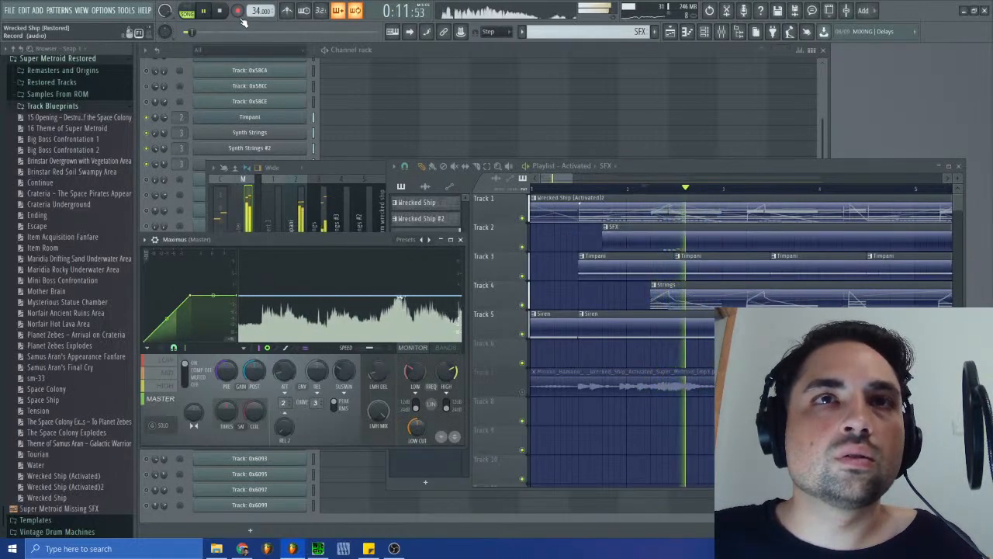
left_click(172, 387)
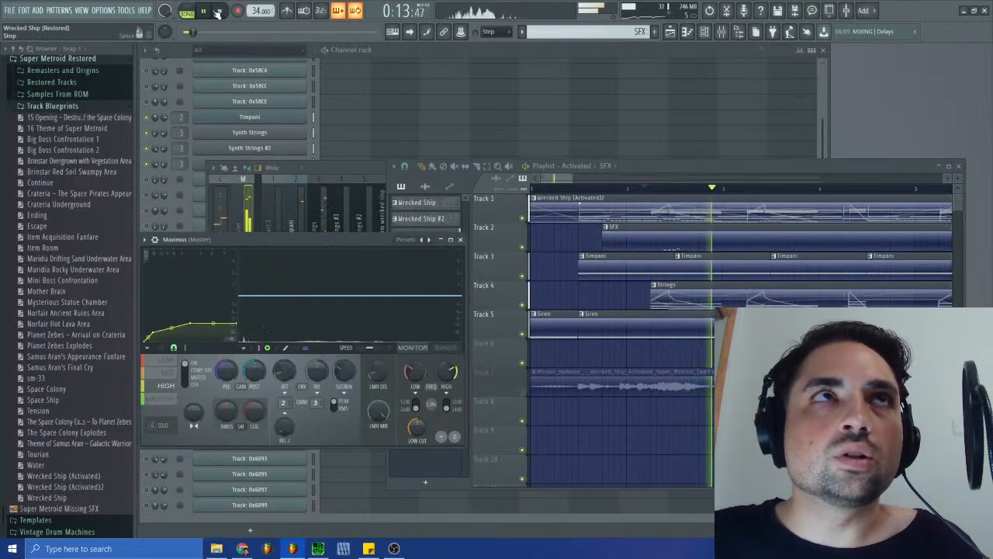
key("space")
key("space")
left_click(460, 240)
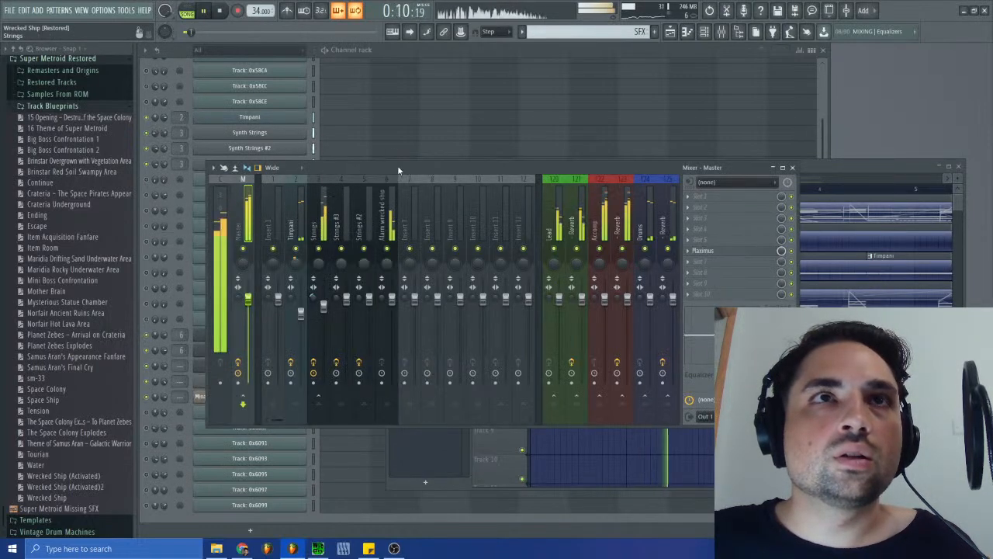
left_click(792, 169)
- Route Work Robot Step to free mixer track 7 and load Fruity Parametric EQ 2 in its effect slot 4
left_click(270, 384)
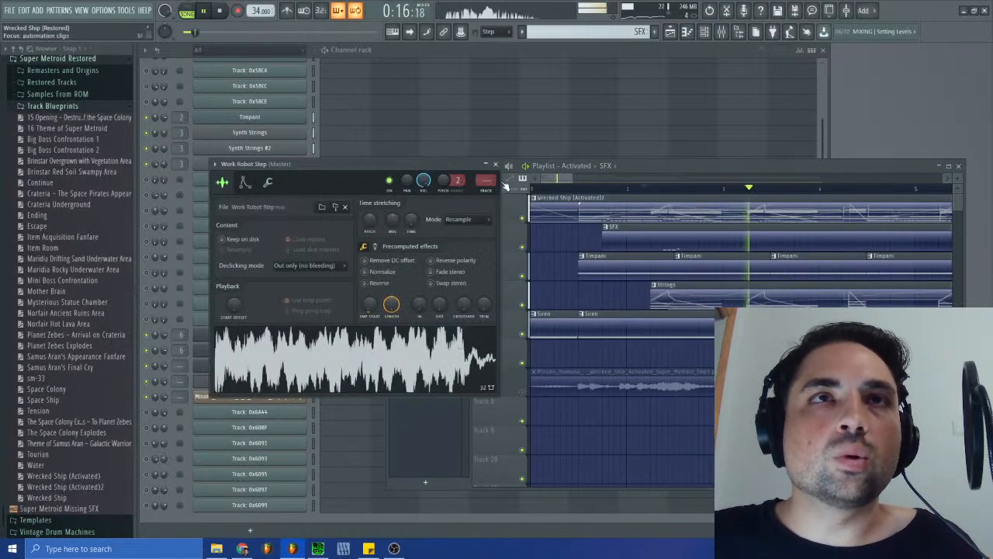
left_click(486, 186)
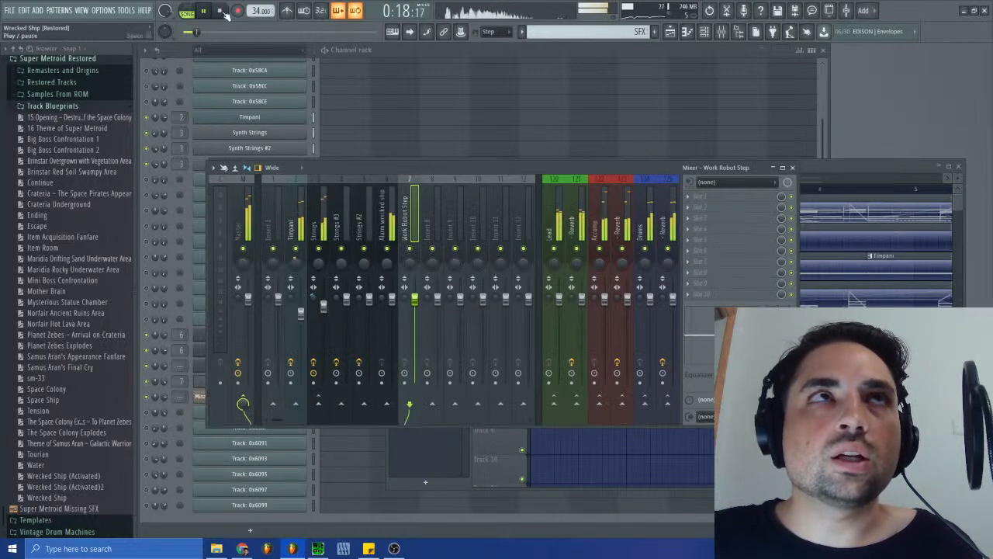
left_click(693, 230)
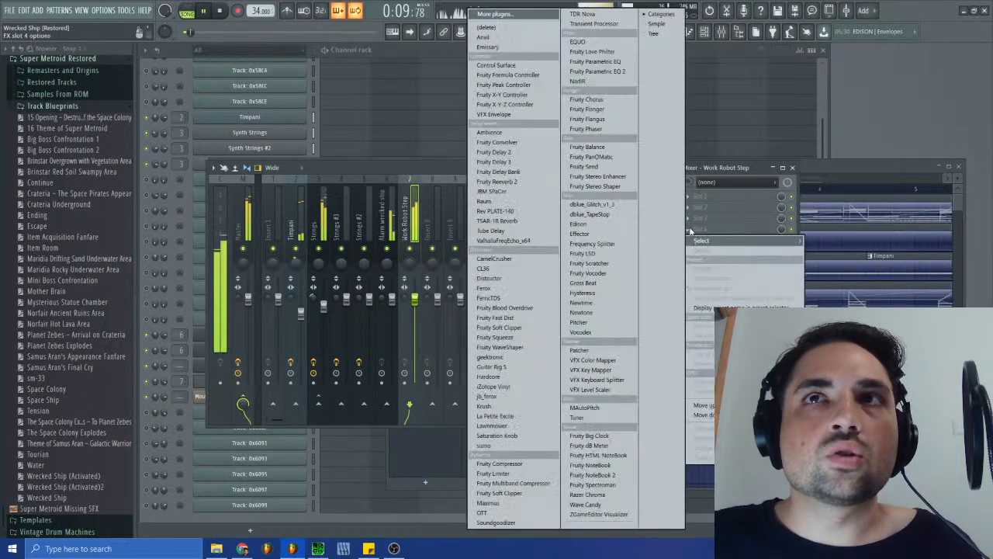
left_click(598, 70)
- Cut the low shelf and boost the high shelf around the midrange in the Work Robot Step EQ, and close its windows
left_click_drag(231, 225, 322, 234)
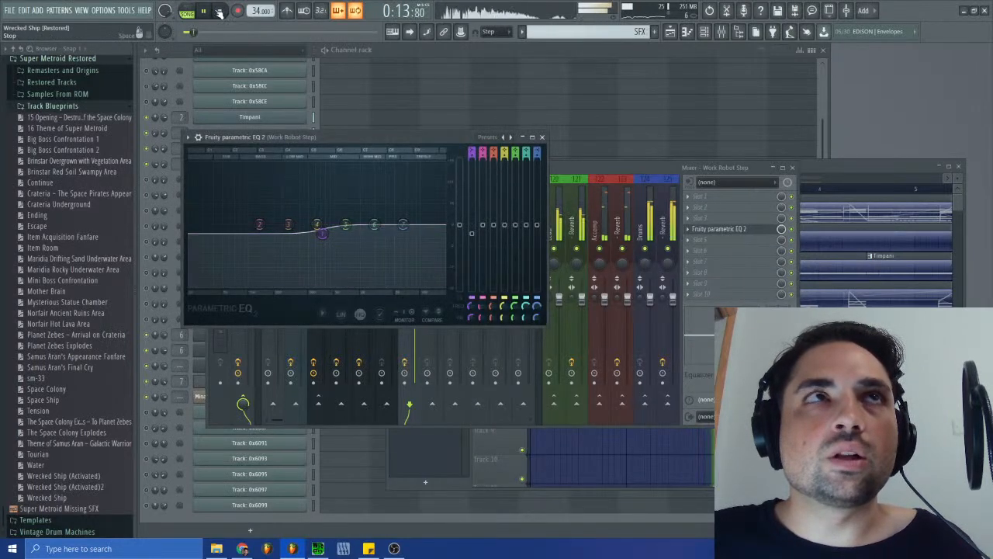
left_click_drag(403, 224, 318, 213)
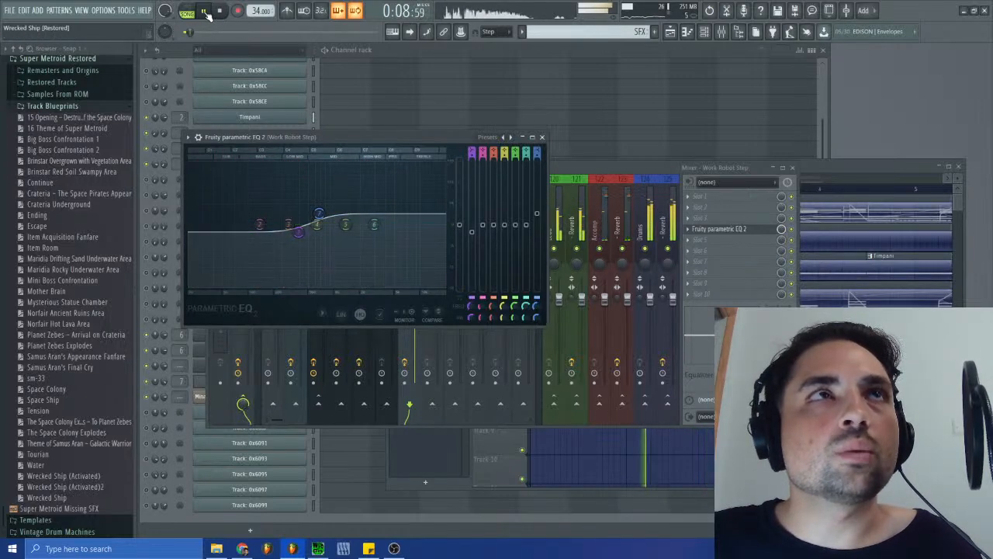
left_click_drag(299, 232, 301, 236)
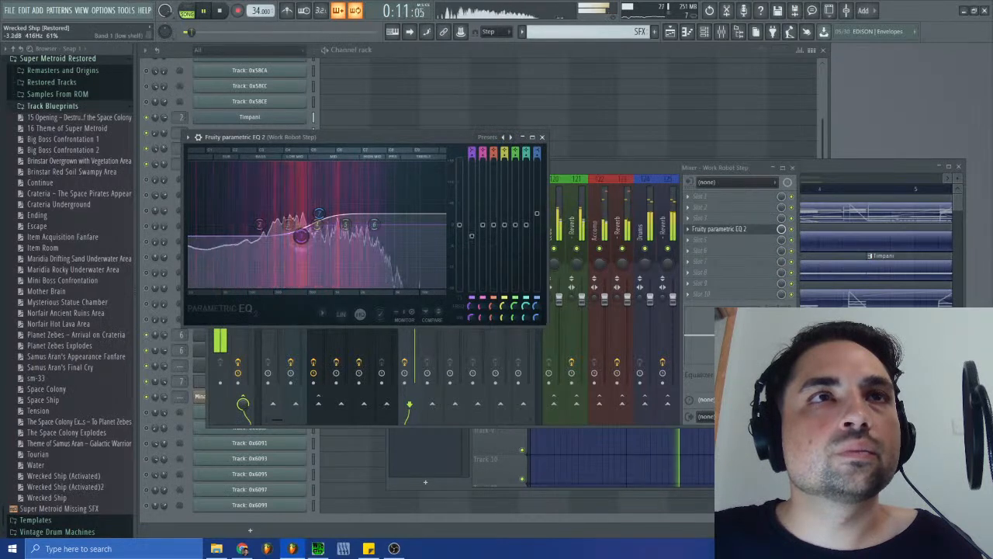
left_click(542, 138)
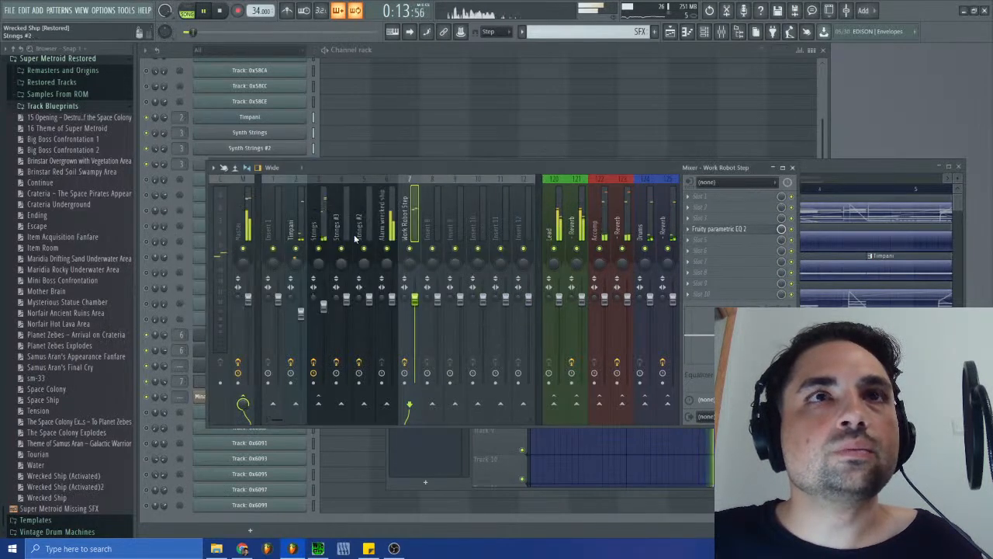
left_click(792, 167)
left_click(496, 165)
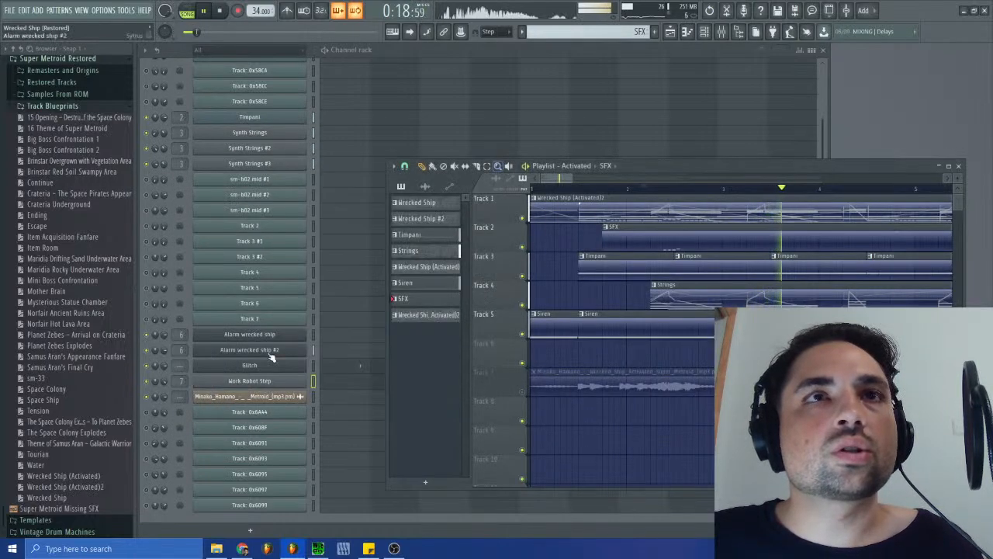
- Route the Glitch channel to free mixer track 8 and load Fruity Parametric EQ 2 in its effect slot 4
left_click(271, 370)
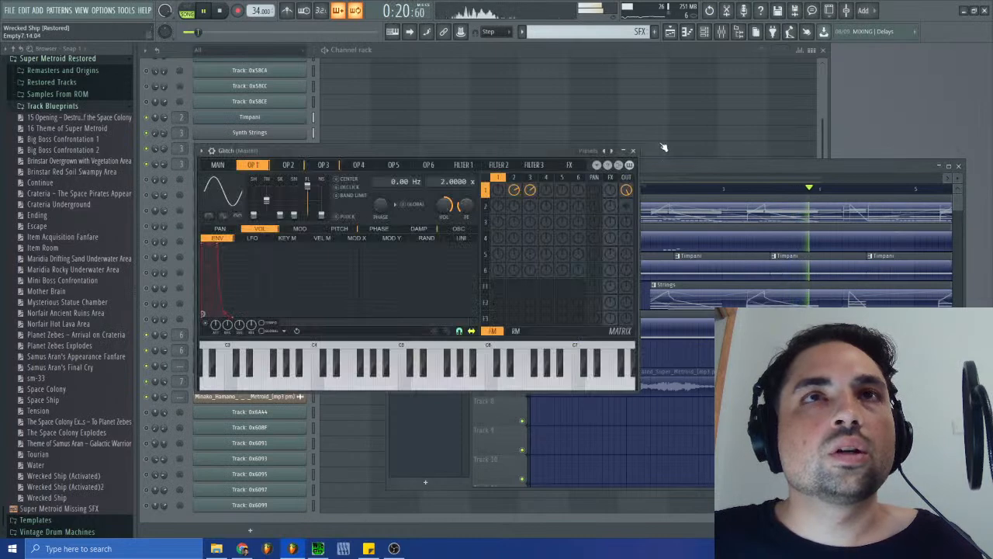
left_click(212, 151)
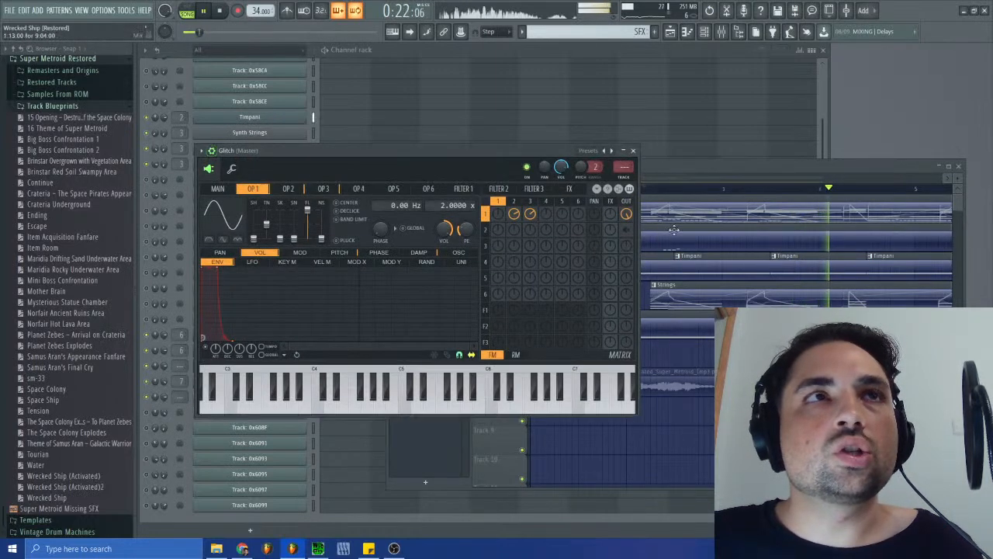
left_click(625, 177)
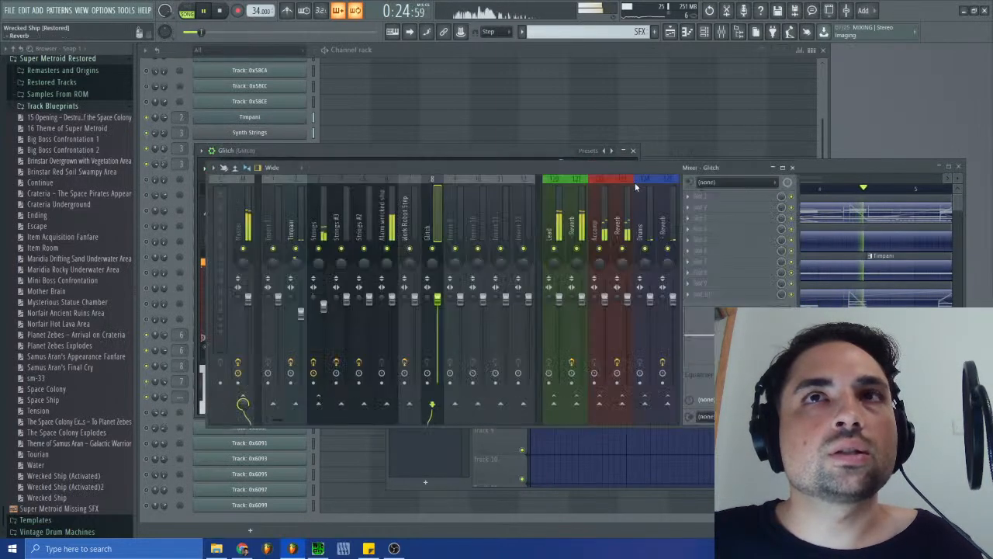
left_click(690, 237)
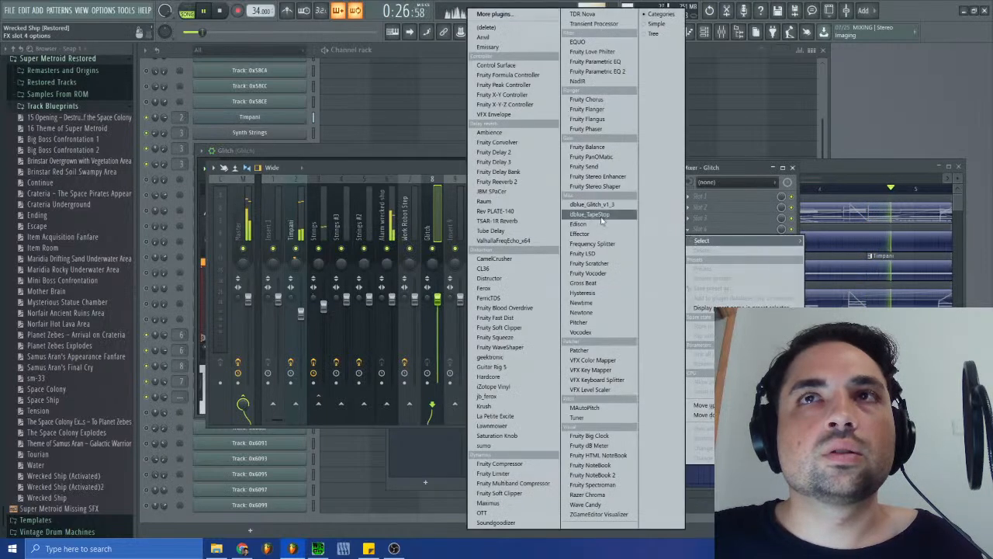
left_click(597, 75)
- Cut the high shelf in the Glitch EQ, replay from the start of the SFX clip, and close the Glitch synth window
left_click_drag(431, 252, 373, 271)
left_click(219, 11)
left_click(205, 11)
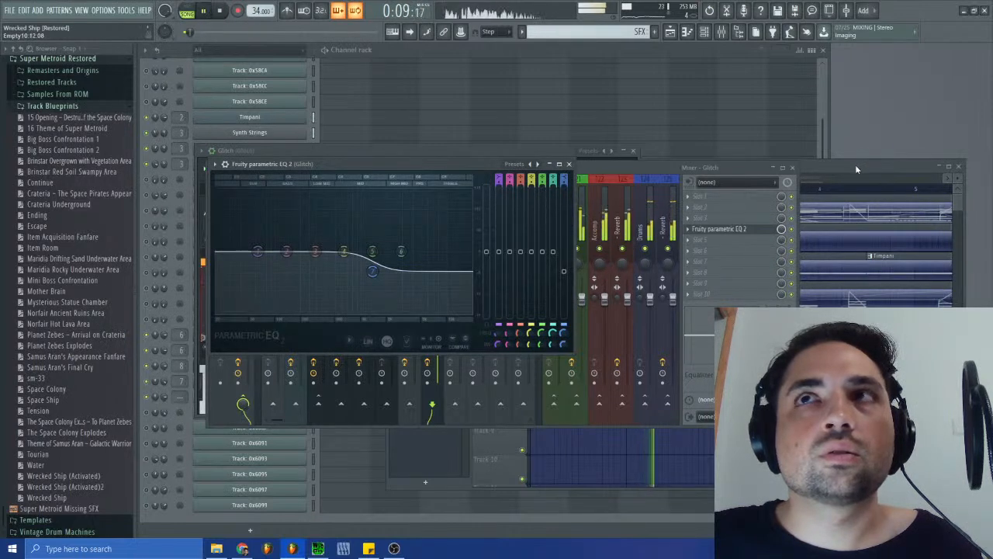
left_click(855, 165)
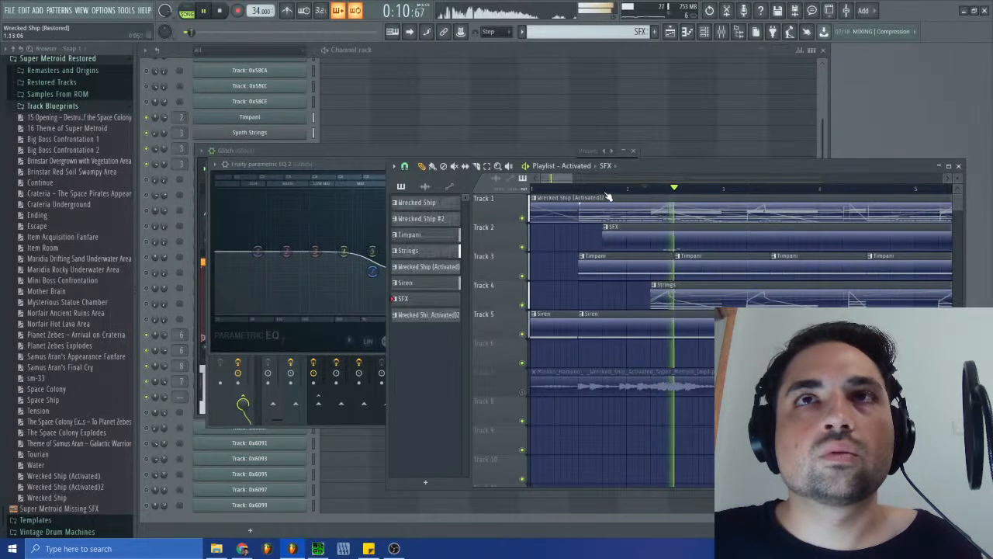
left_click(608, 191)
left_click(366, 160)
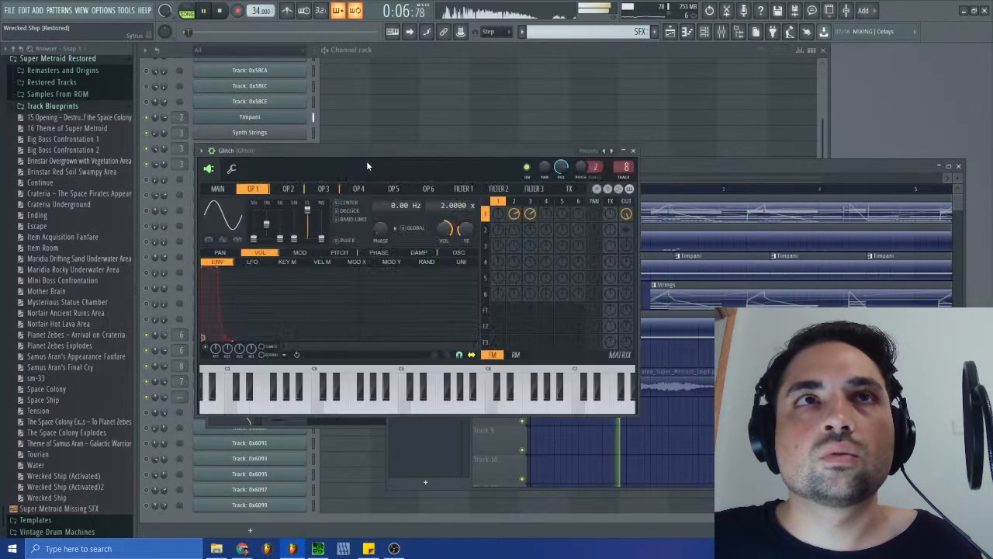
left_click(633, 151)
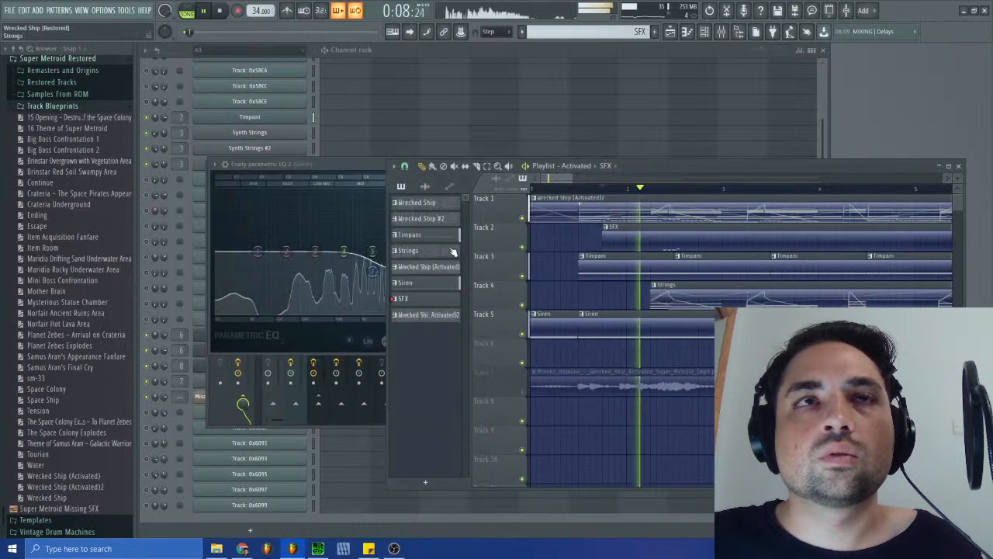
- Soften the high-shelf cut in the Glitch EQ, boost its low shelf up to the midrange, and replay the SFX
left_click(374, 165)
left_click_drag(372, 271, 378, 263)
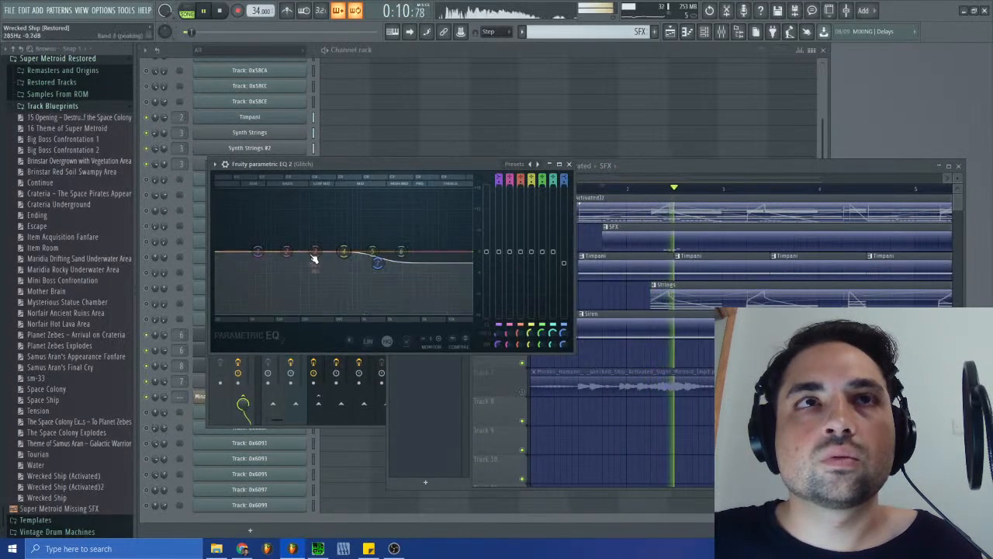
left_click_drag(257, 251, 359, 240)
left_click(220, 11)
left_click(206, 13)
- Move the Glitch EQ's high shelf to a higher frequency, set its low shelf to about 2 dB at 1864 Hz, and replay the SFX
left_click_drag(377, 264, 403, 264)
left_click(220, 11)
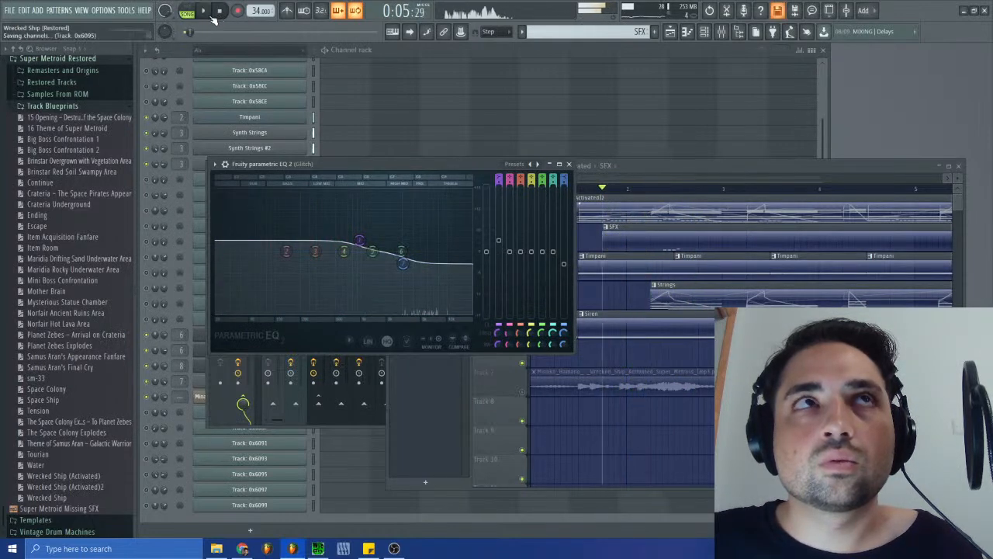
left_click(204, 11)
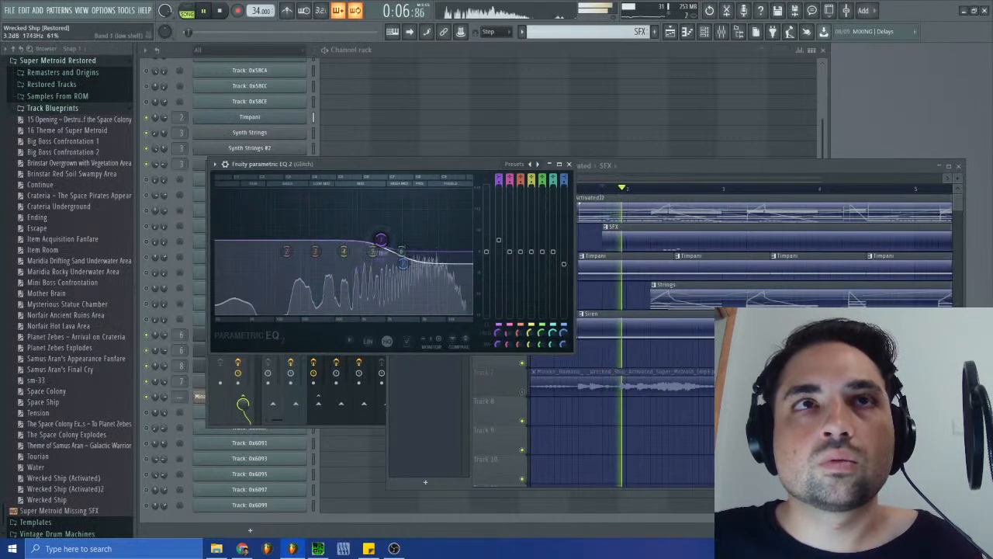
left_click_drag(359, 239, 382, 244)
left_click(221, 11)
left_click(204, 11)
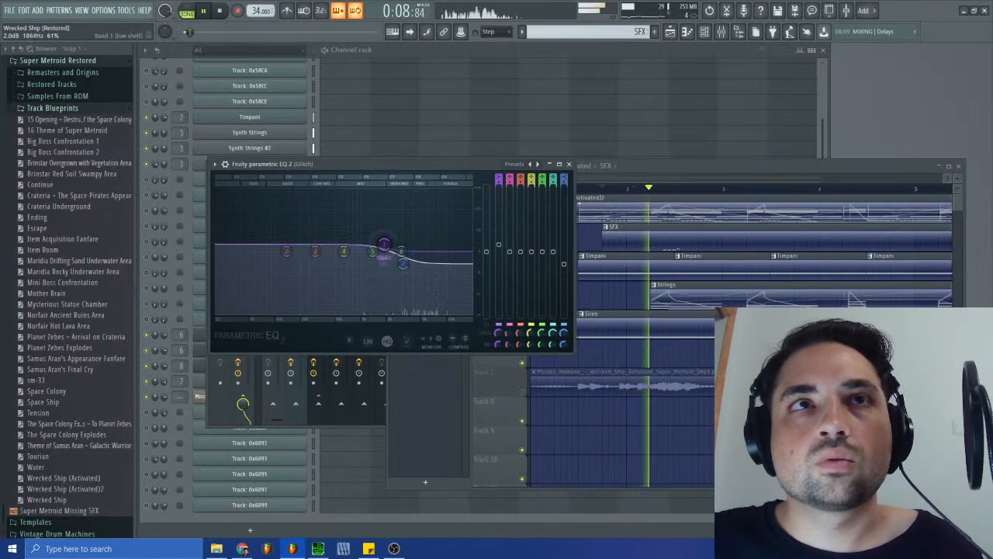
- Replay the SFX with the adjusted EQ, close the Glitch EQ and the mixer, and bring the playlist to the front
left_click(221, 11)
left_click(205, 10)
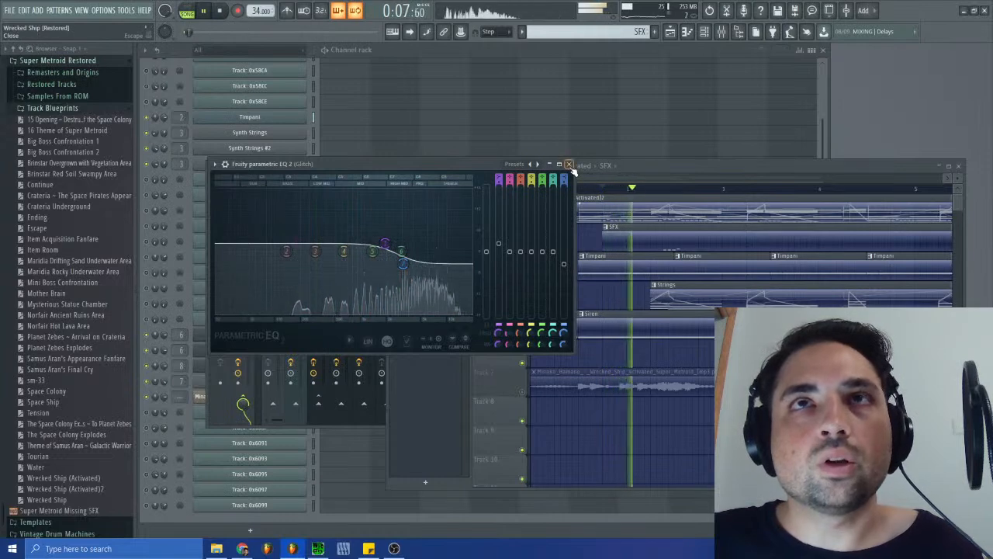
key("F9")
left_click(792, 167)
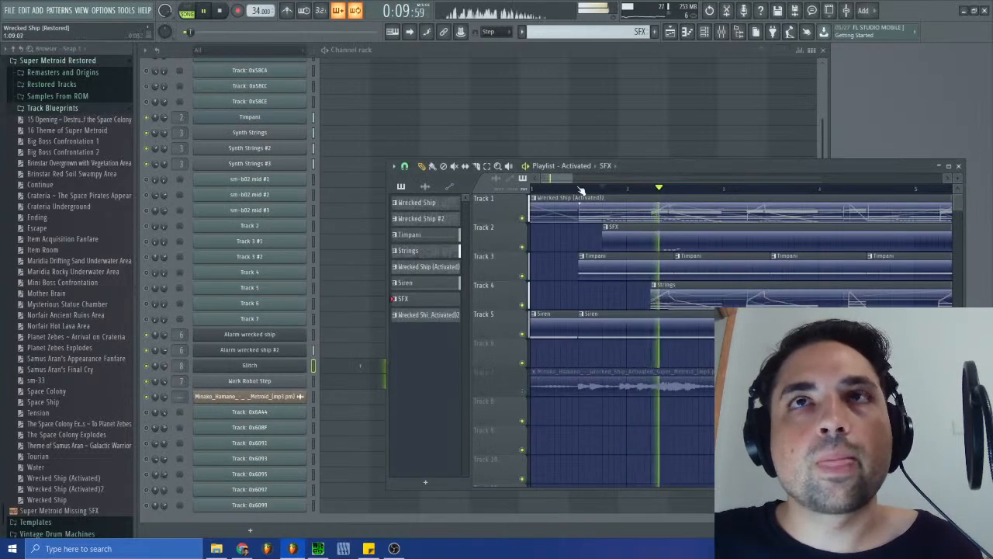
- Audition the arrangement from about bar 5 and again from about bar 7 to check the SFX in context
left_click_drag(572, 176, 593, 178)
left_click(705, 189)
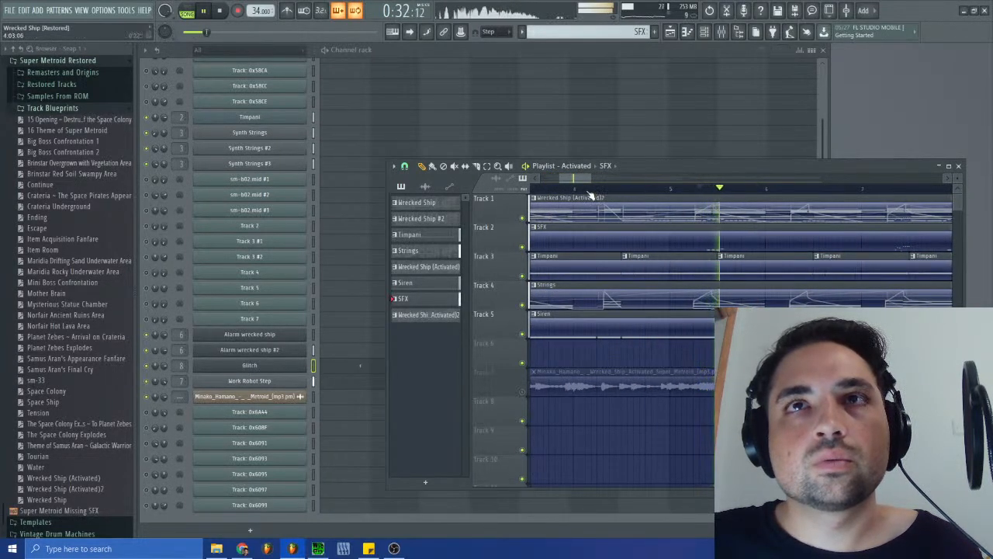
left_click_drag(584, 179, 599, 178)
left_click(698, 189)
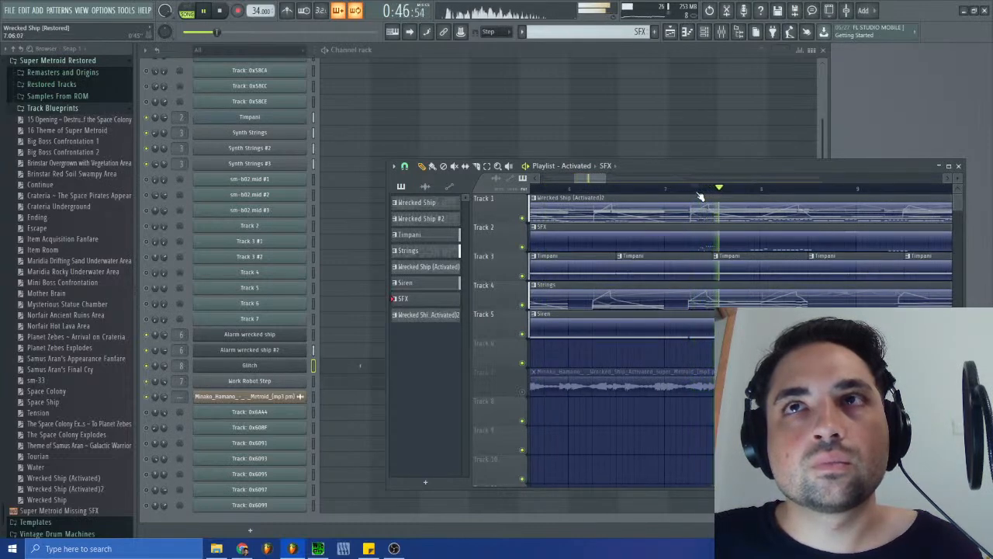
left_click(693, 189)
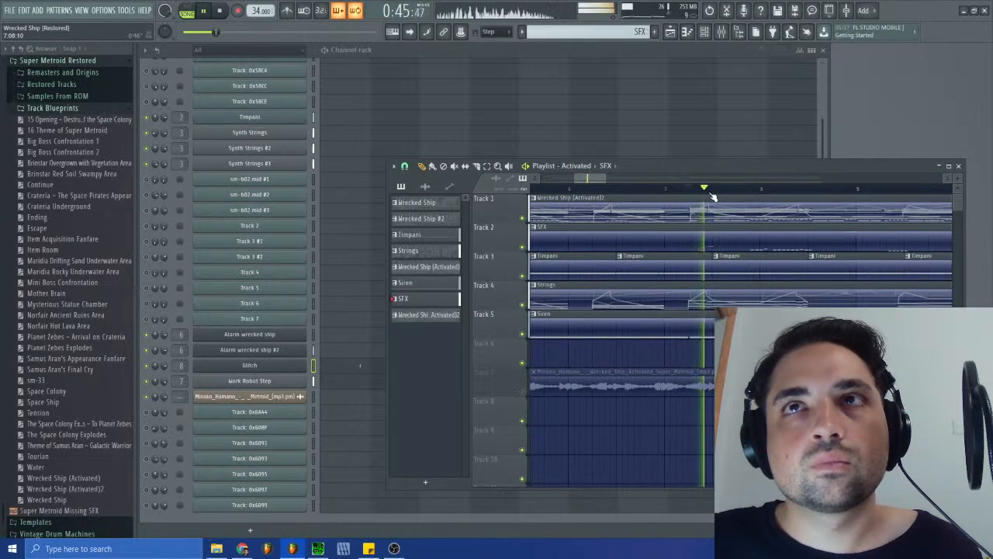
- Examine the Work Robot Step channel's volume envelope while replaying the SFX around bar 7, and close its window
left_click(287, 381)
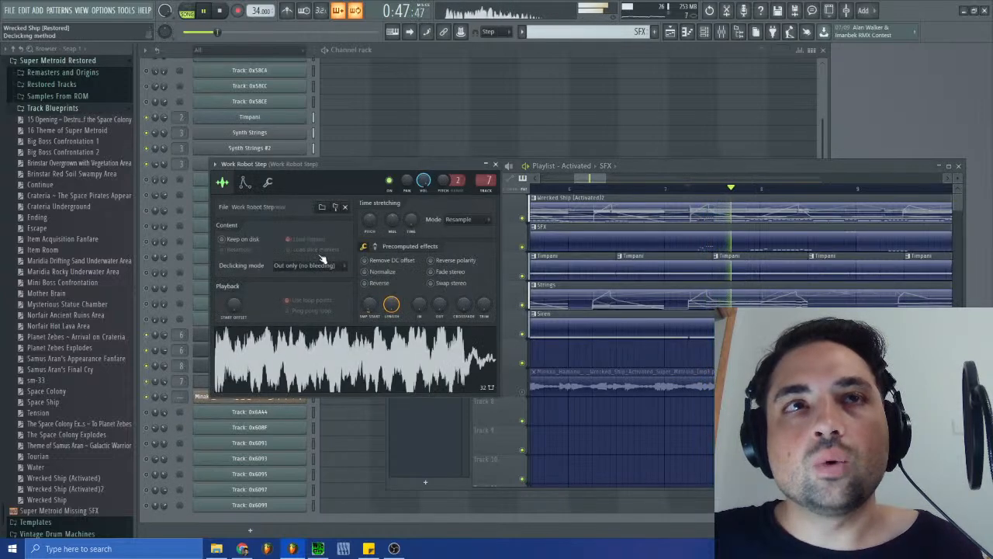
left_click(245, 182)
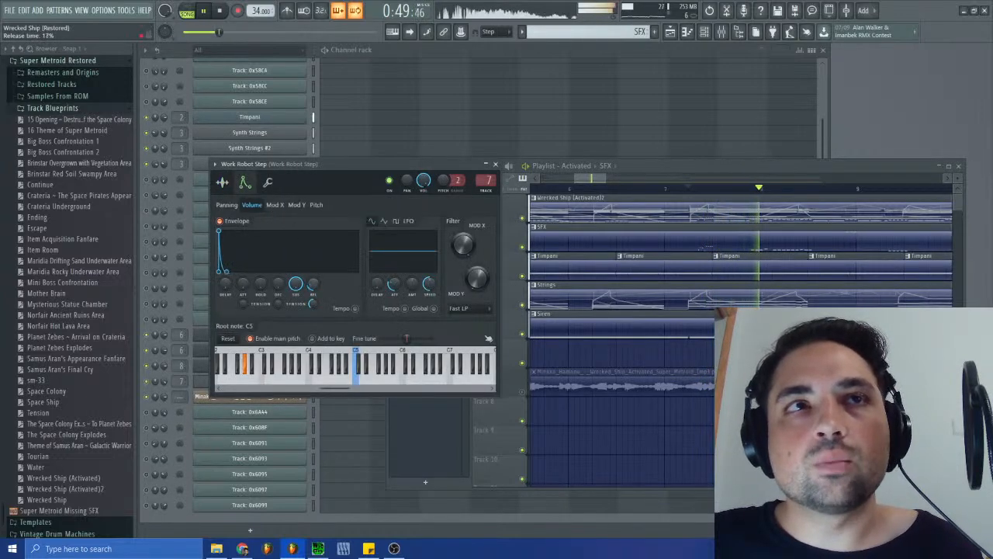
left_click(701, 190)
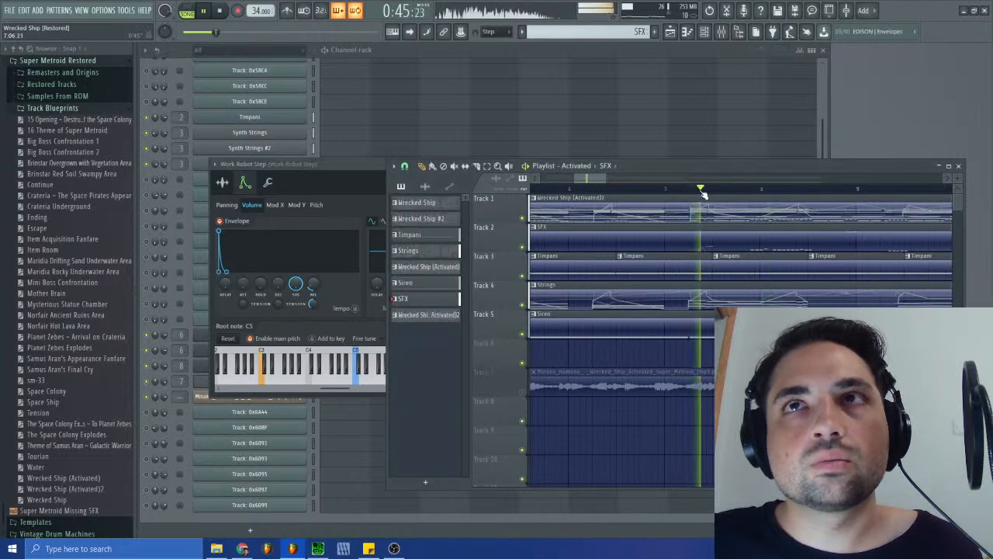
left_click(701, 190)
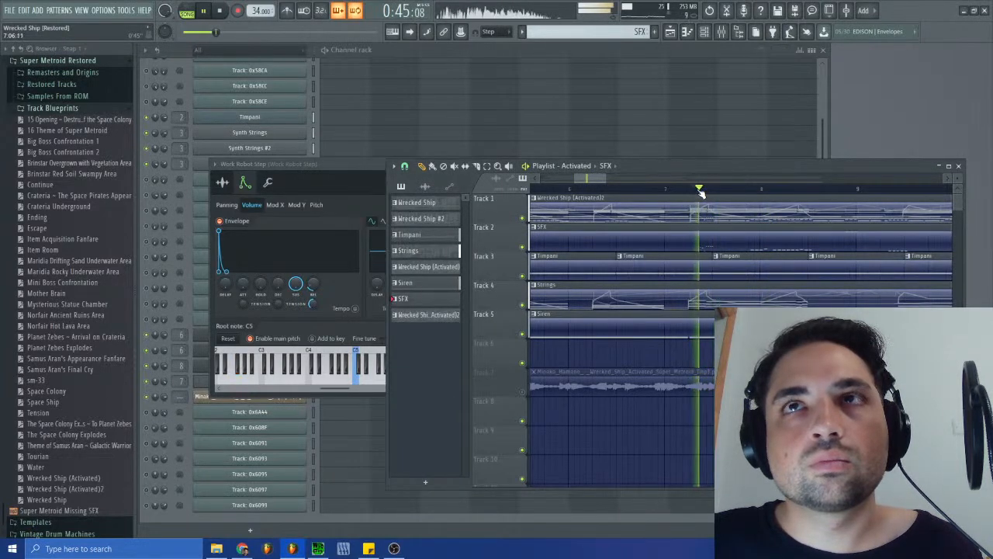
left_click(695, 190)
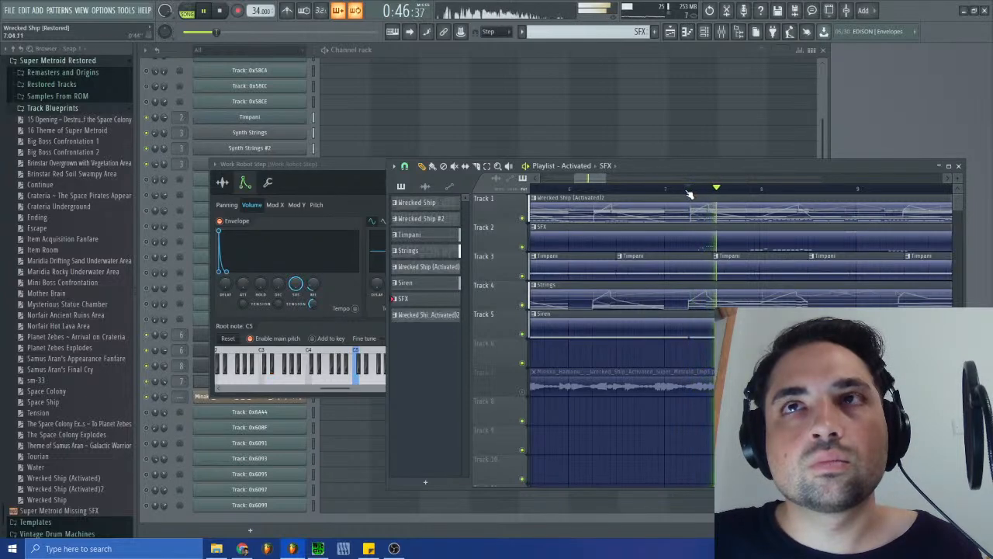
left_click(341, 164)
left_click(495, 165)
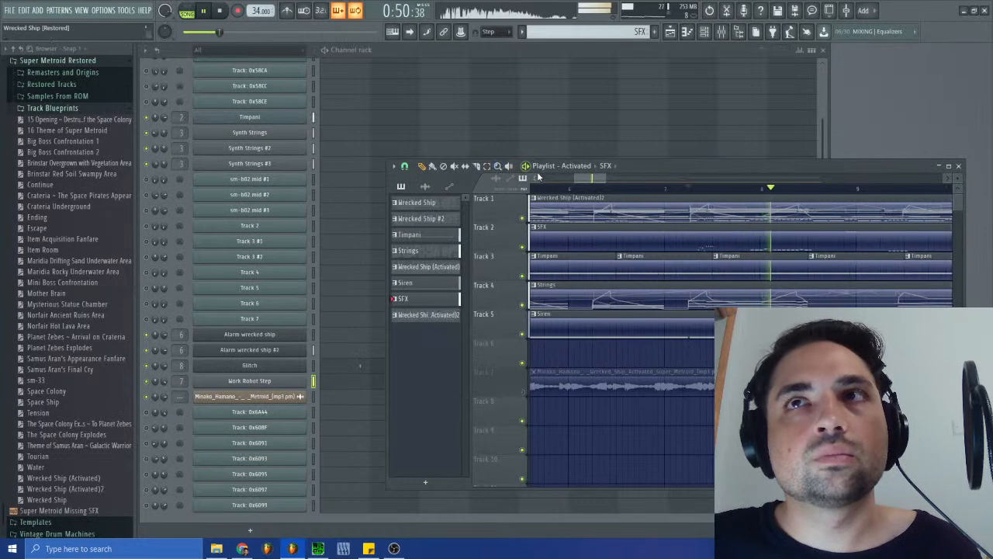
- Play on past bar 9 and solo the original recording on playlist Track 7
left_click_drag(590, 180, 612, 179)
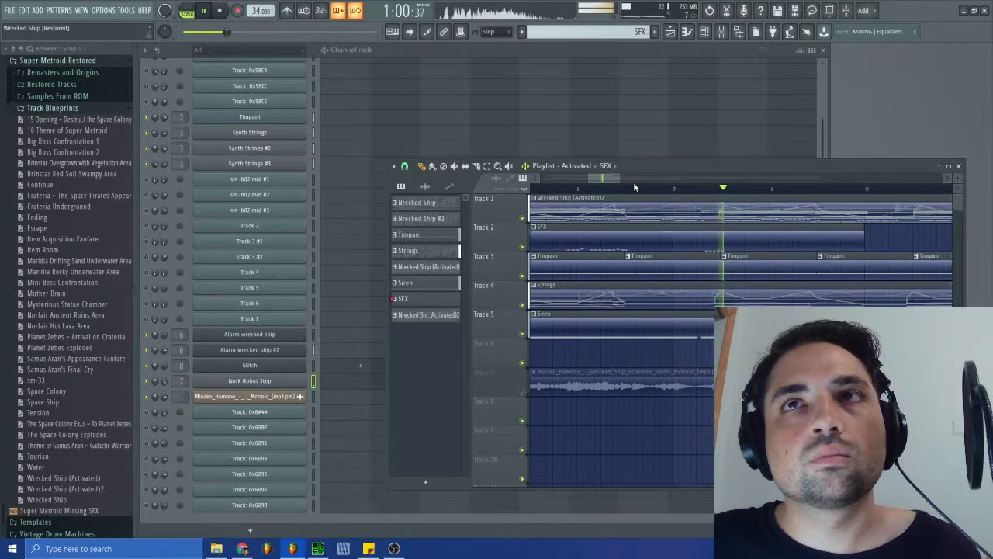
scroll(629, 186, "right", 3)
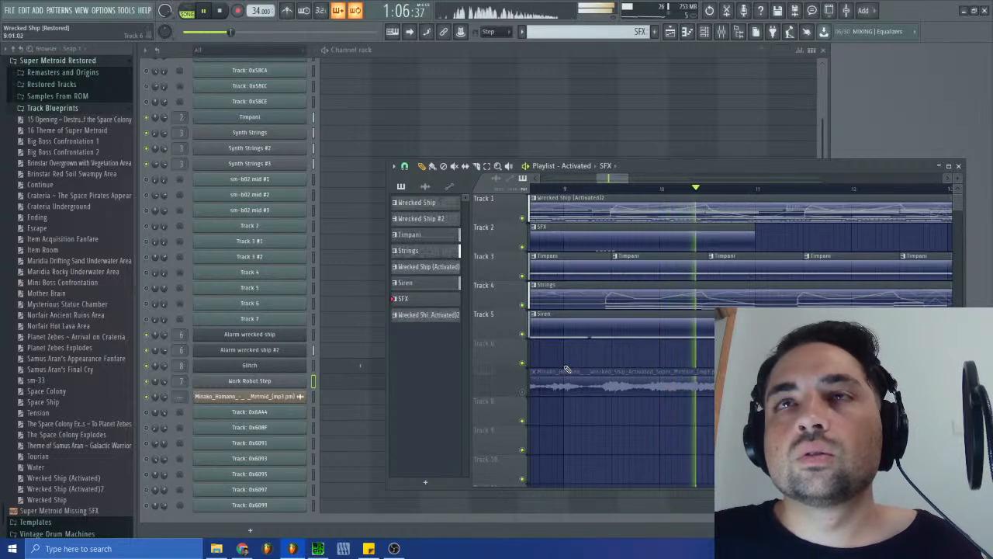
right_click(524, 393)
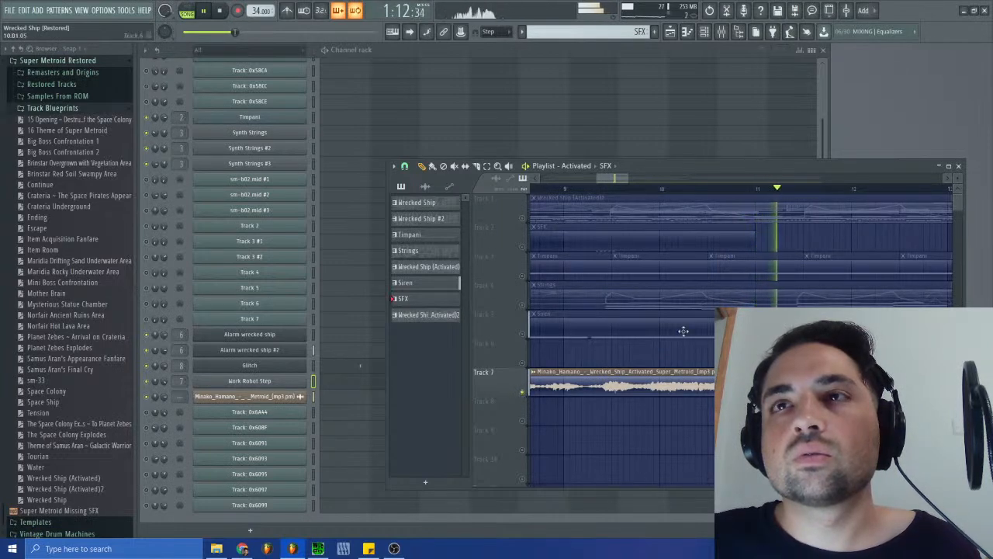
left_click_drag(610, 179, 587, 187)
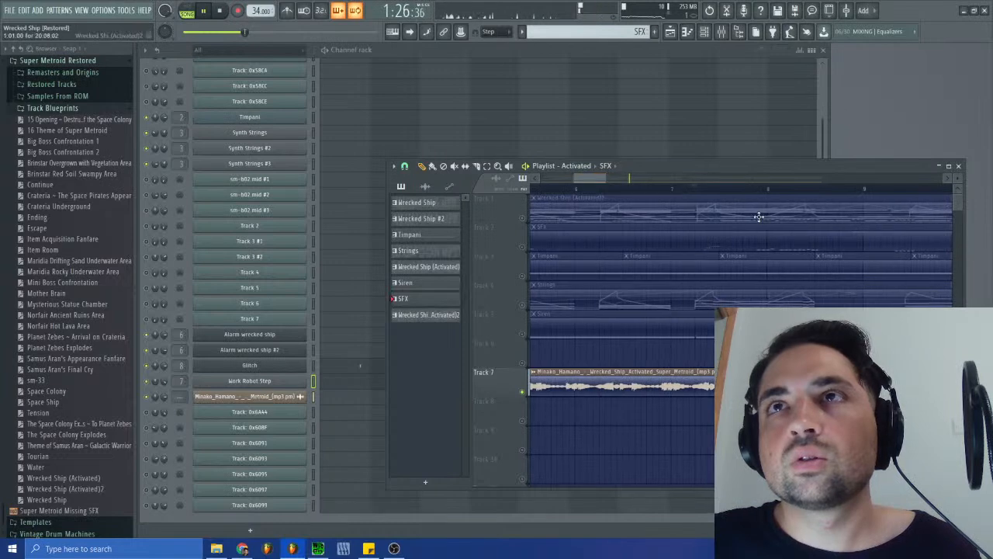
- Unmute Tracks 1 and 2 alongside the original recording and play from midway through bar 8
left_click(522, 218)
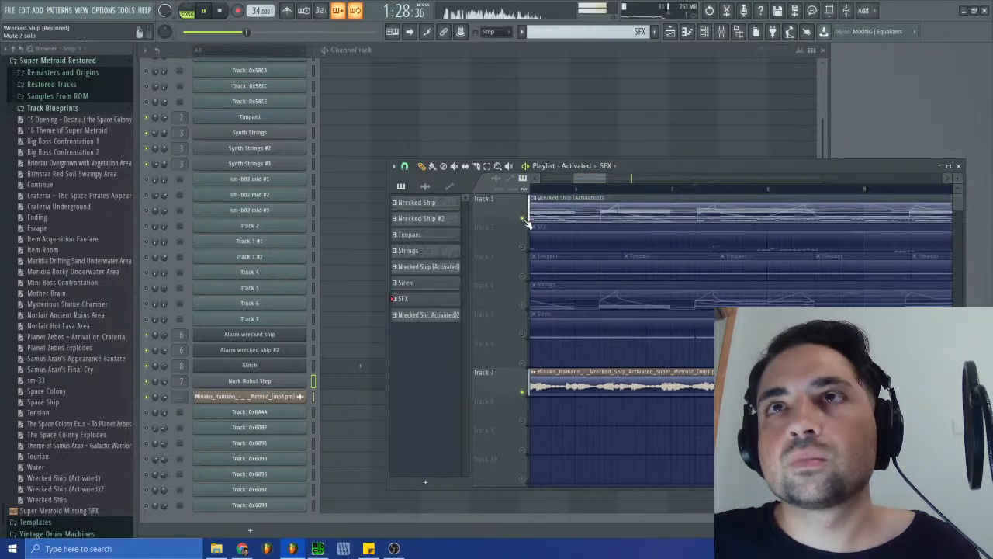
left_click(524, 219)
left_click(522, 218)
mouse_move(597, 179)
left_mouse_down()
mouse_move(634, 178)
mouse_move(604, 186)
left_mouse_up()
left_click(522, 247)
left_click(683, 191)
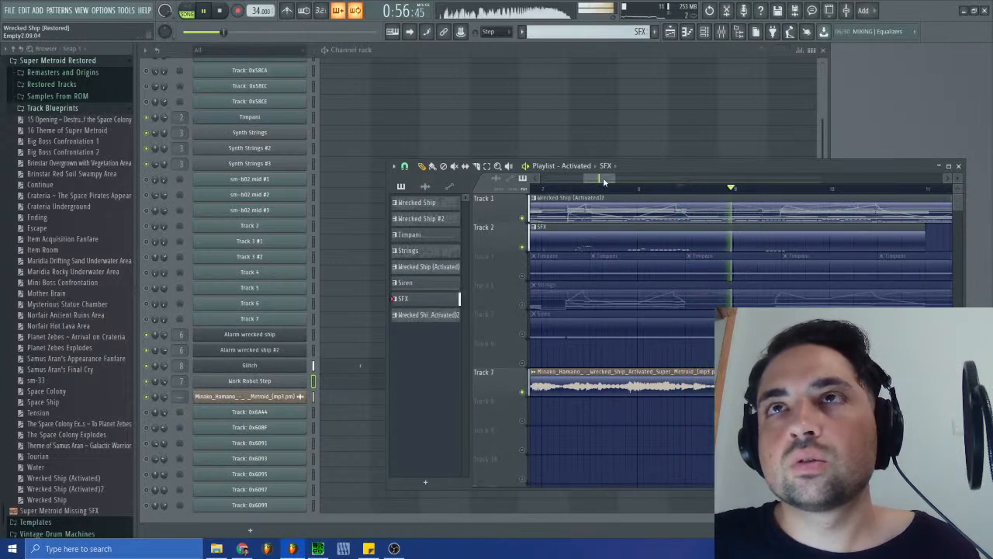
- Check the notes of the Wrecked Ship (Activated)2 pattern and switch the selected pattern to Wrecked Ship (Activated)
double_click(764, 214)
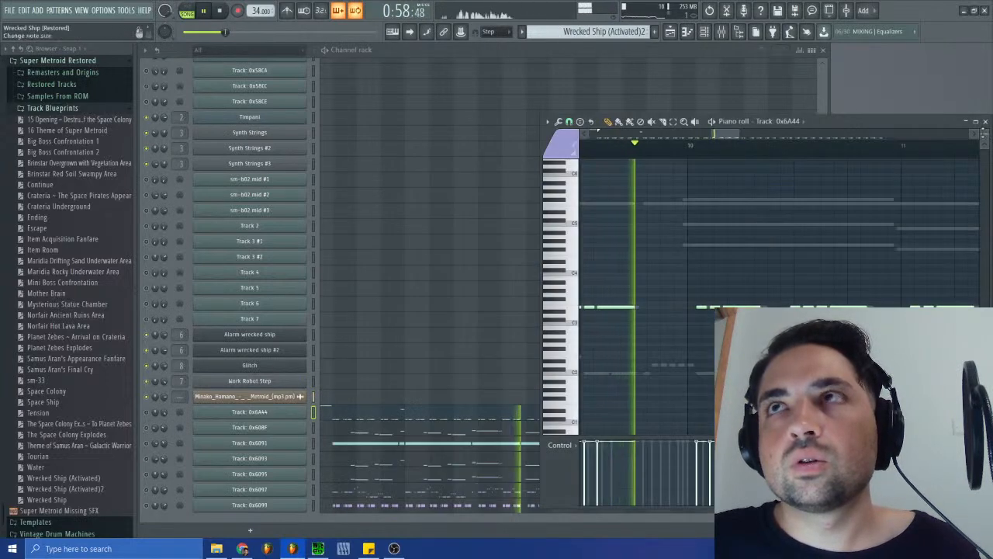
left_click(987, 124)
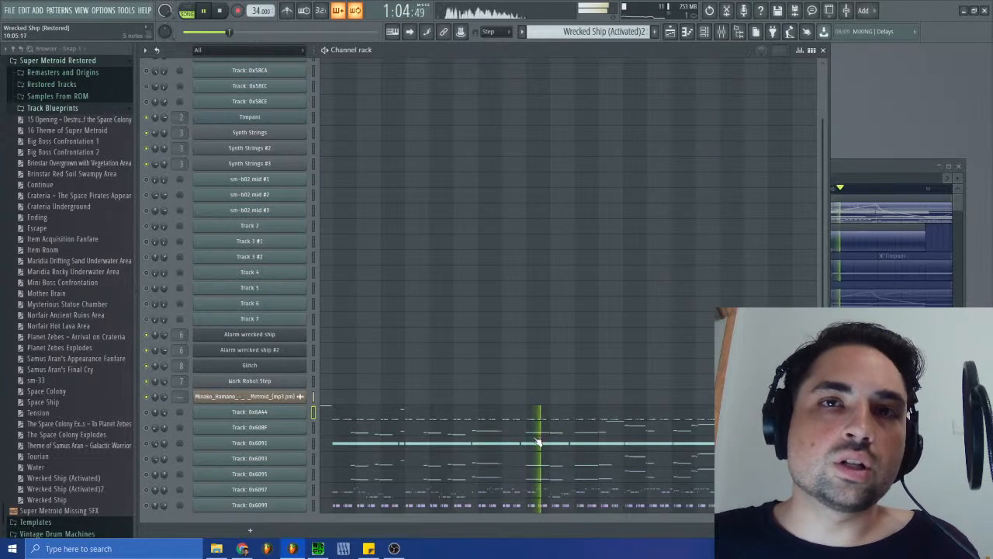
left_click(628, 31)
left_click(673, 84)
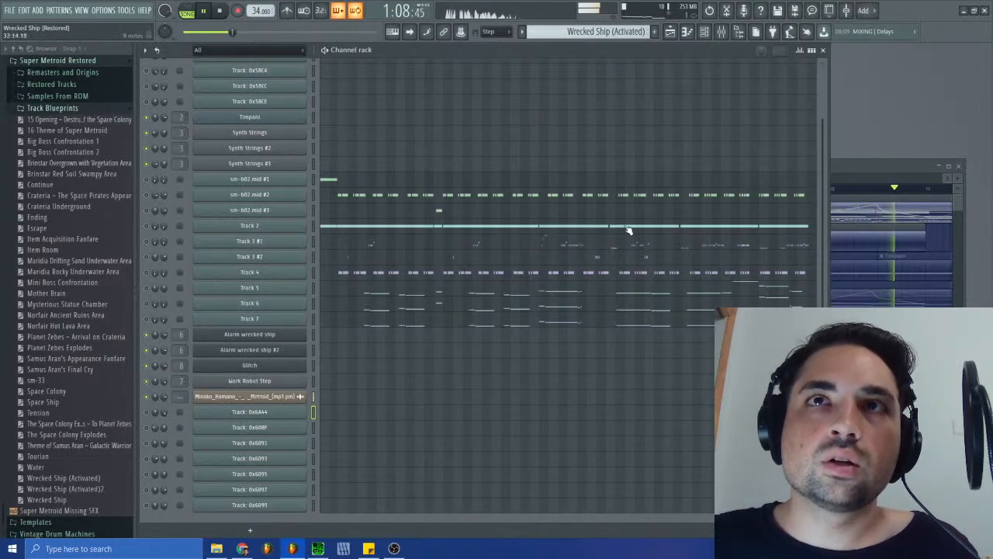
- Replay the section, move the playlist lower to uncover the channel rack's notes, and show the arrangement from bar 1
left_click(205, 12)
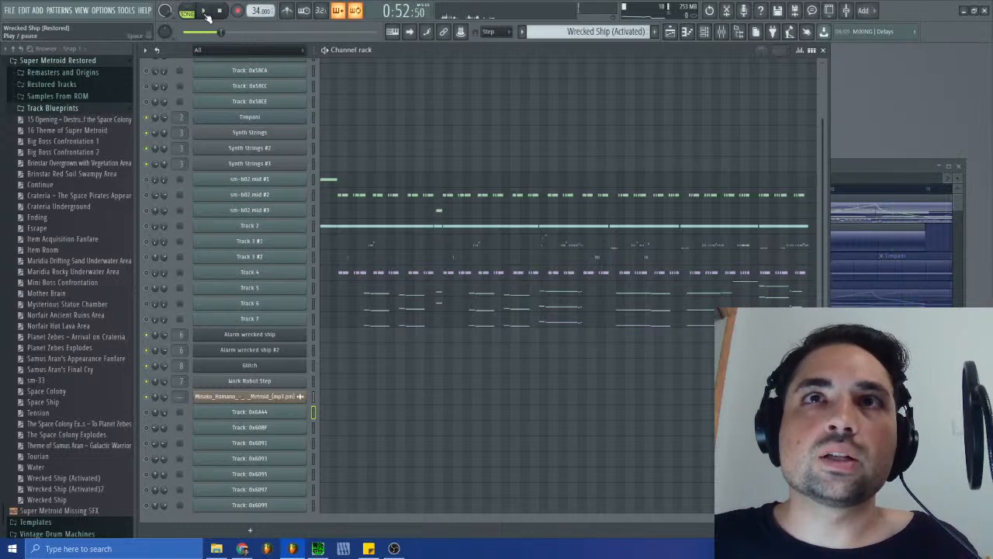
left_click(865, 179)
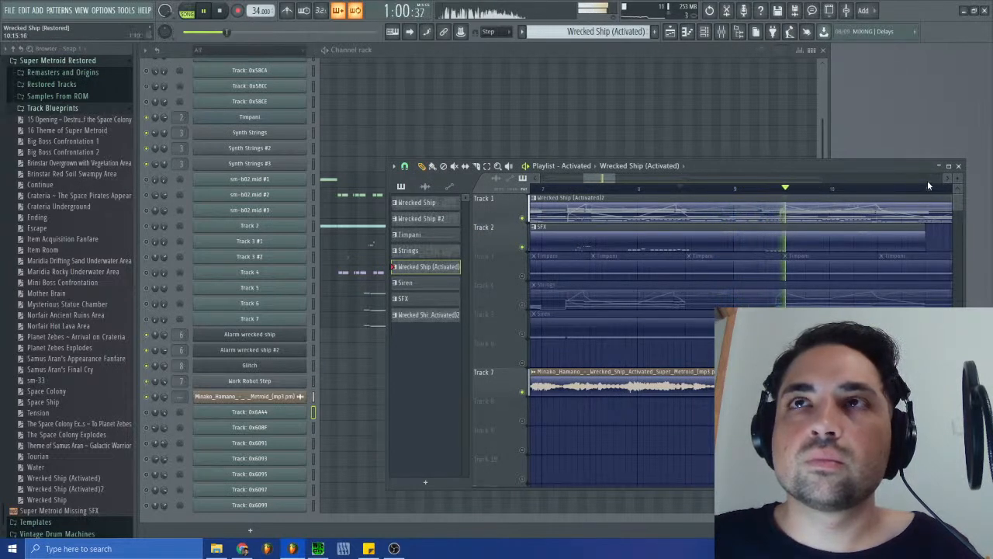
left_click_drag(791, 166, 733, 288)
left_click_drag(583, 293, 615, 288)
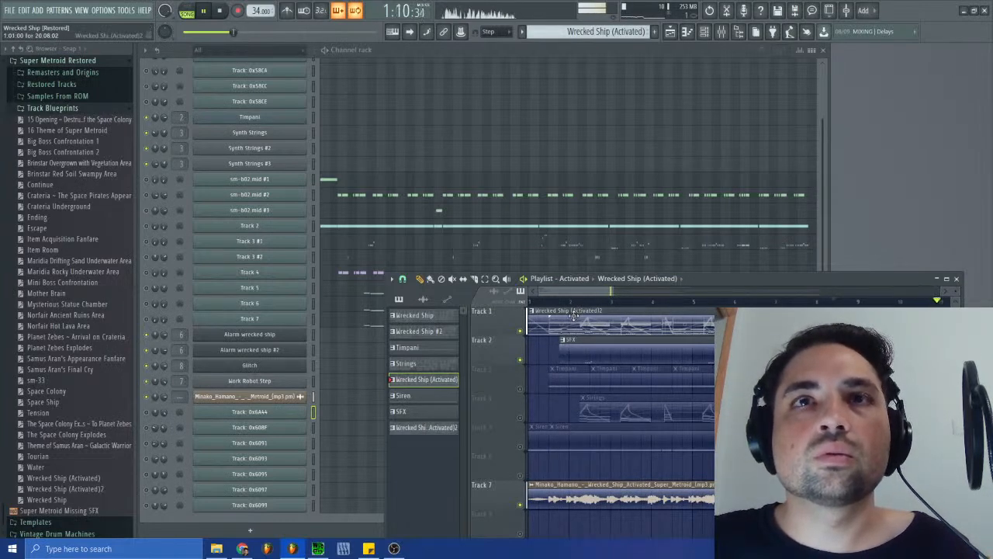
- Try the Wrecked Ship (Activated) pattern on playlist Track 6, delete the clip, and reselect that pattern
left_click(547, 459)
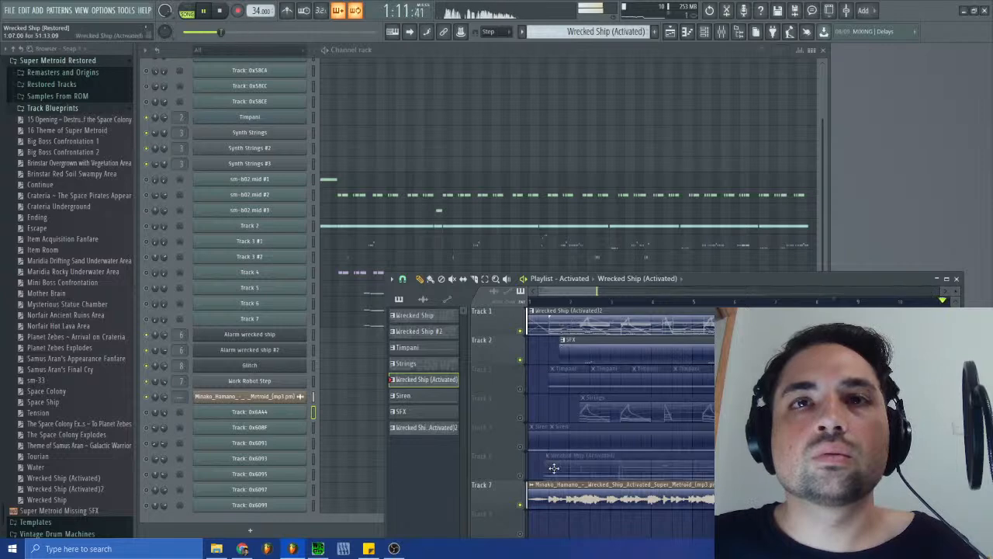
right_click(632, 463)
left_click(597, 29)
left_click(642, 76)
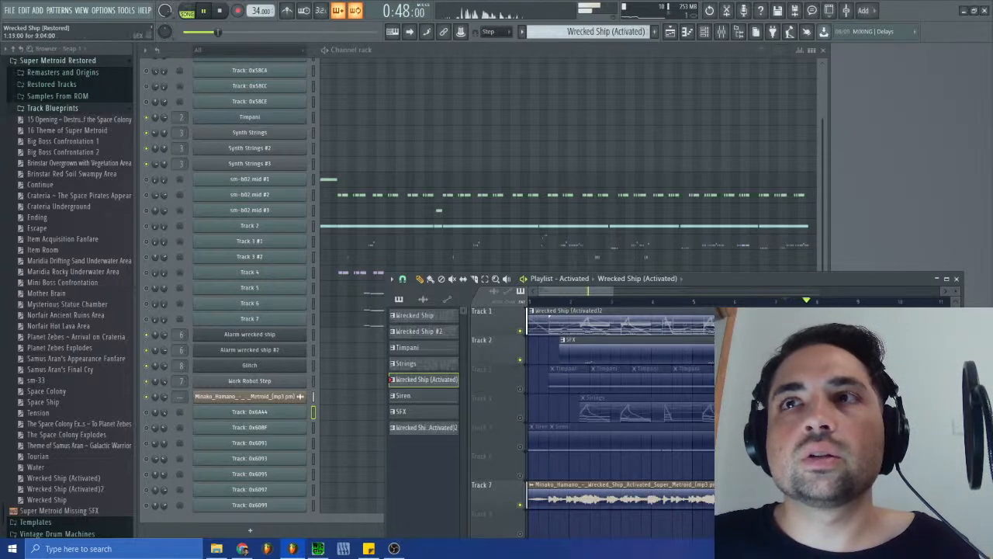
- Inspect the SFX clip's Glitch notes in the piano roll, and review the playlist around the clip's end near bar 11
double_click(941, 352)
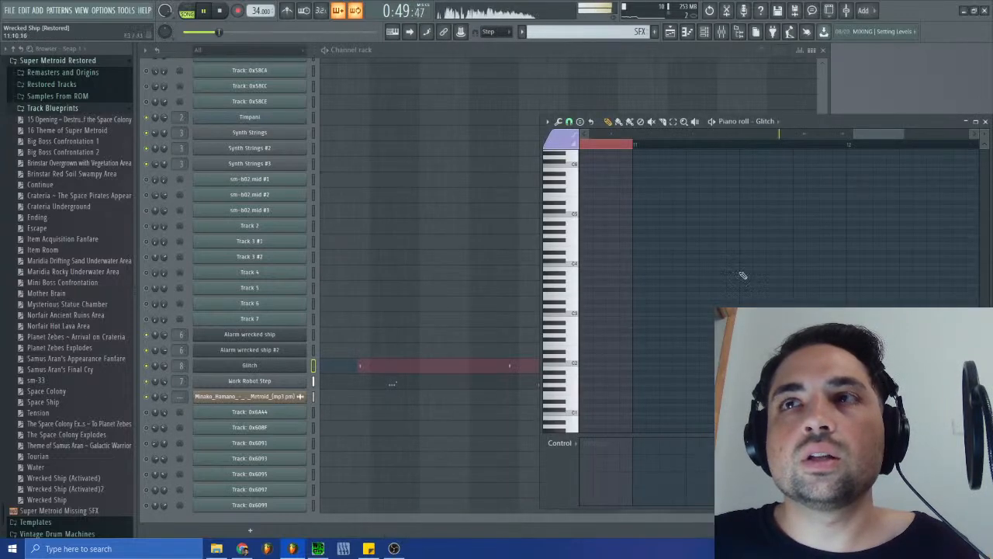
left_click(984, 121)
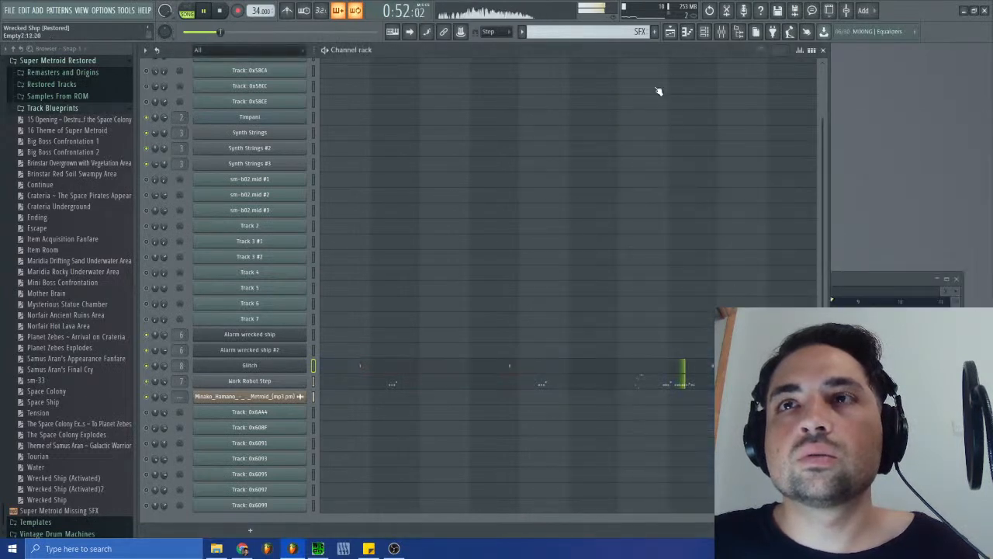
double_click(869, 277)
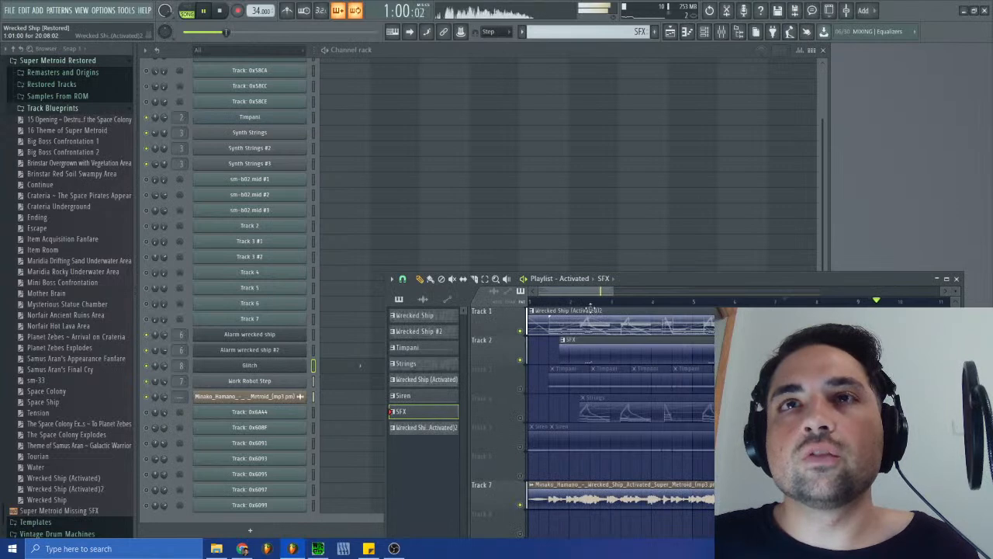
left_click_drag(748, 291, 591, 291)
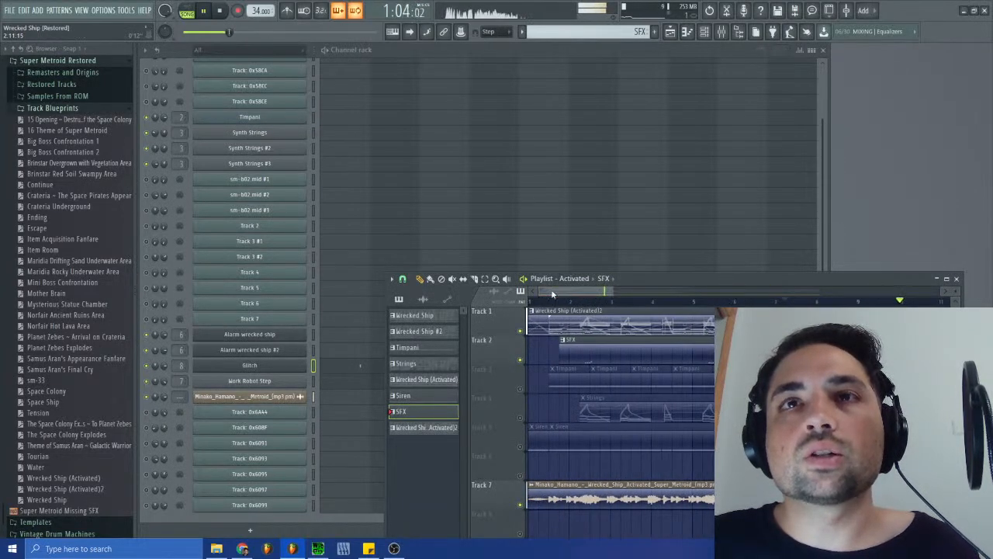
left_click_drag(570, 293, 615, 304)
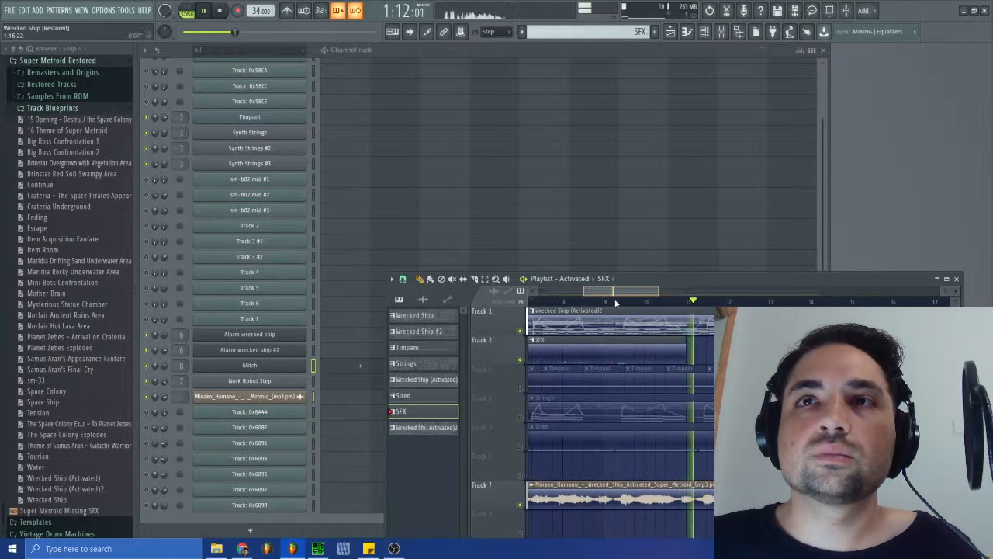
left_click_drag(615, 303, 599, 303)
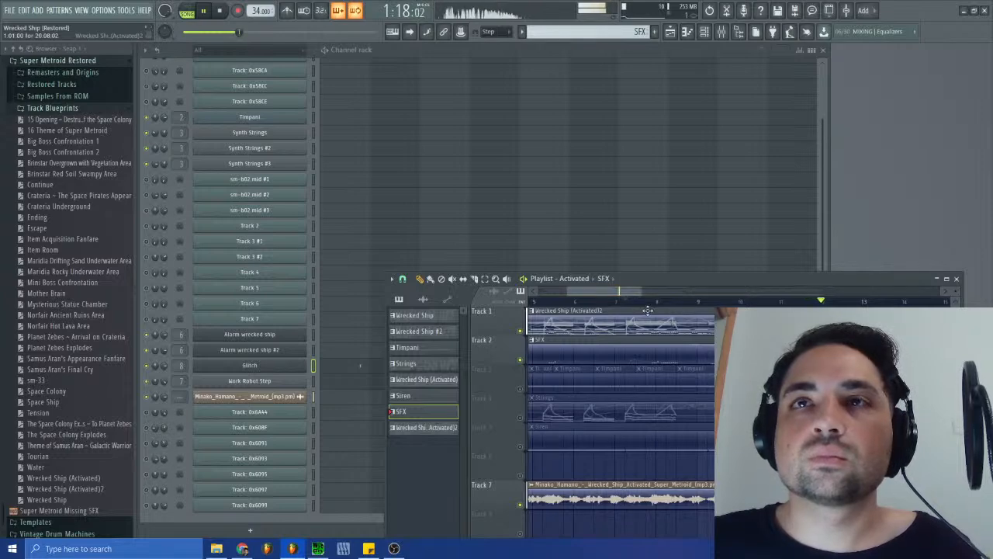
- Compare the Wrecked Ship (Activated)2 notes with the Wrecked Ship (Activated) pattern in the channel rack, and return to the playlist
double_click(711, 322)
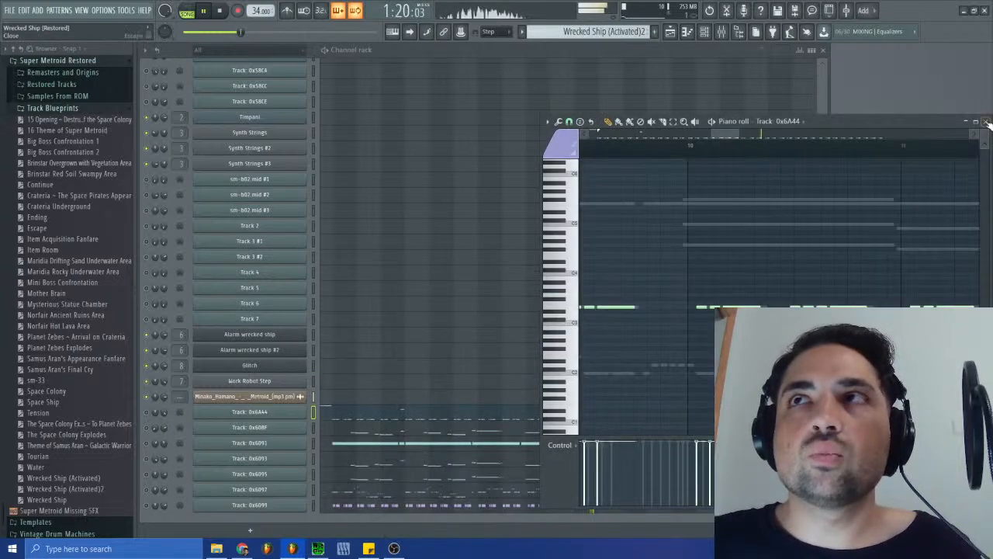
left_click(986, 122)
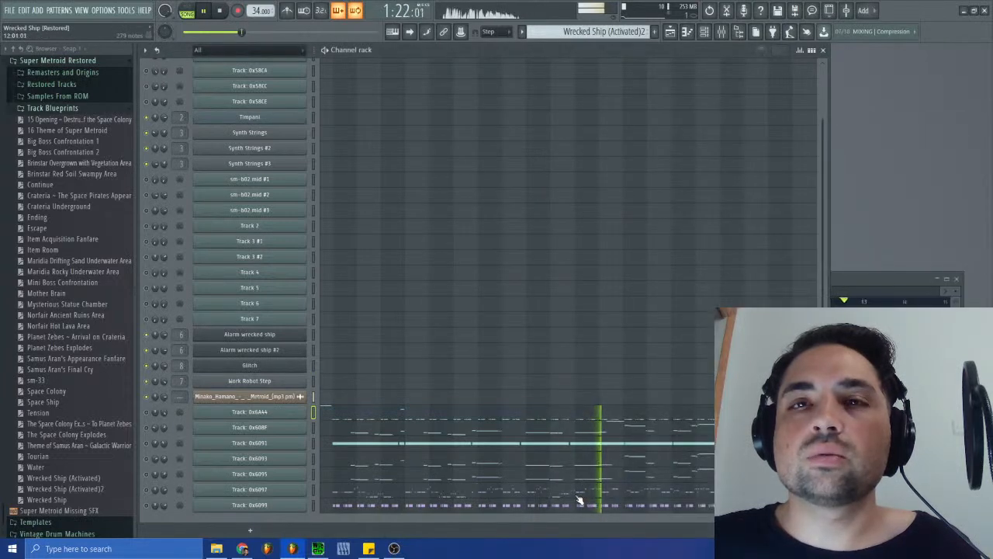
left_click(640, 31)
left_click(690, 80)
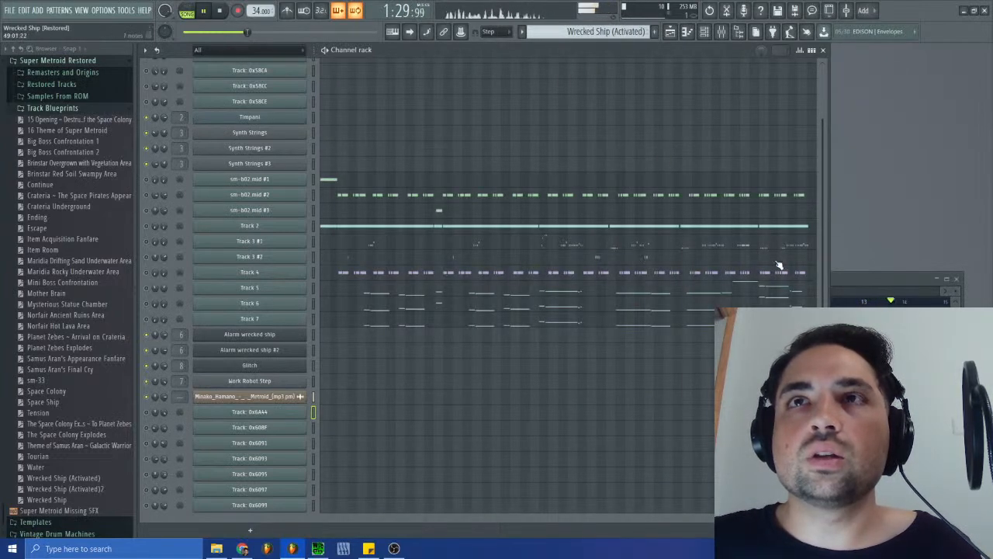
double_click(852, 276)
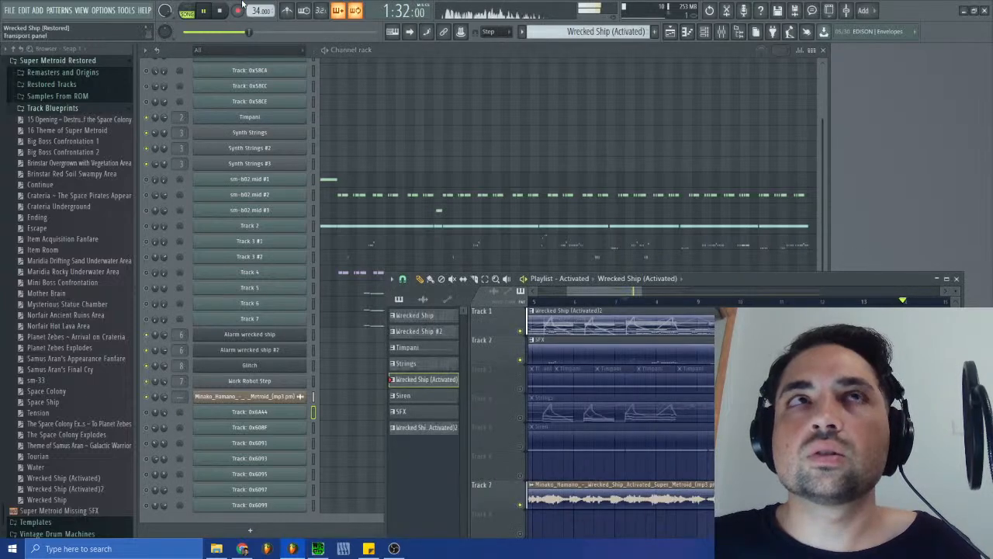
- Replay the section from about bar 7, and mute the original recording on Track 7
left_click(214, 32)
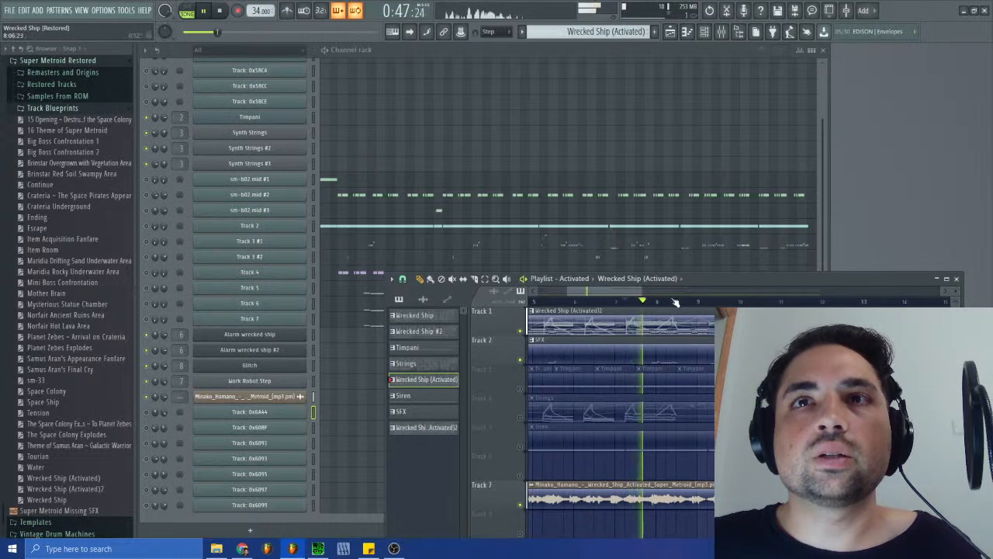
left_click(521, 504)
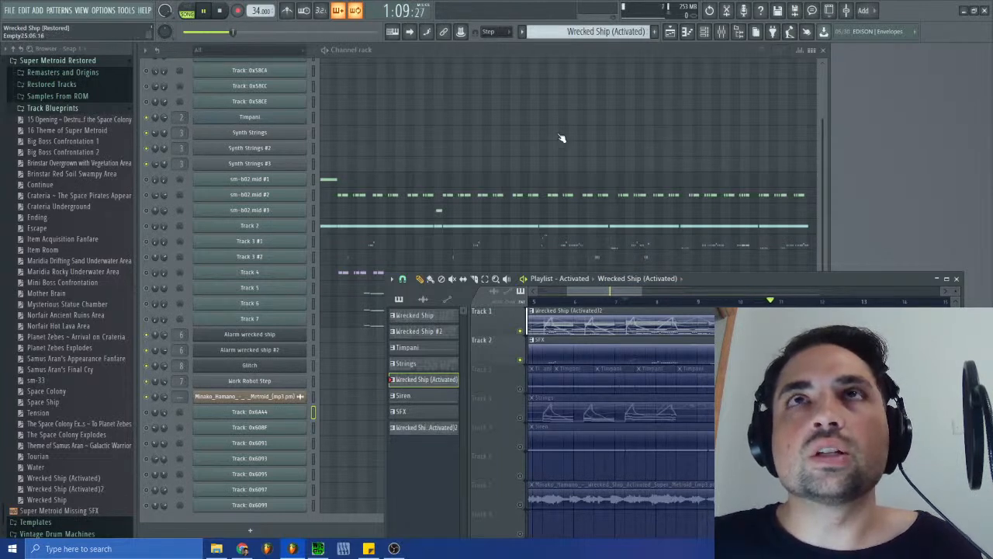
- Show the Wrecked Ship (Activated)2 notes in the channel rack, and switch back to the Wrecked Ship (Activated) pattern for comparison
left_click(605, 31)
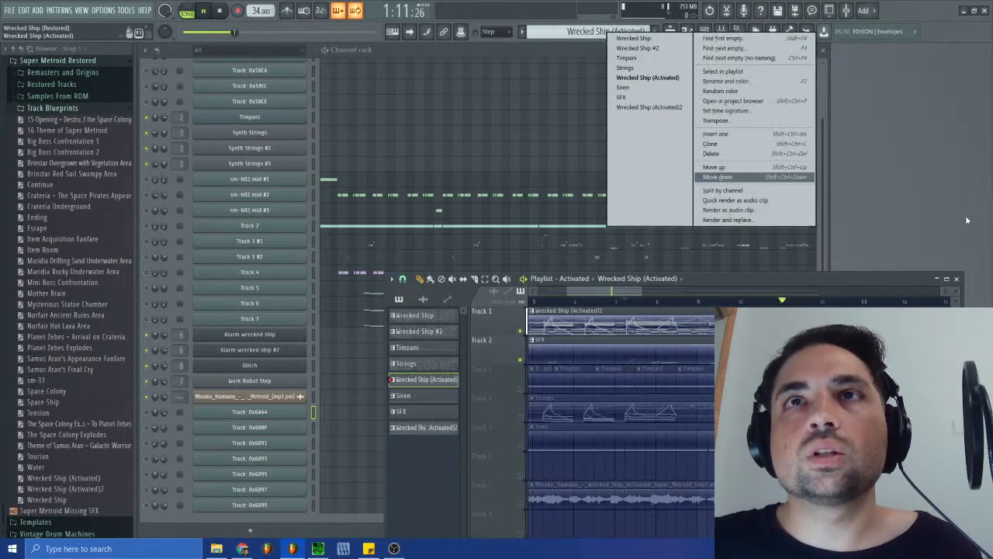
left_click(654, 177)
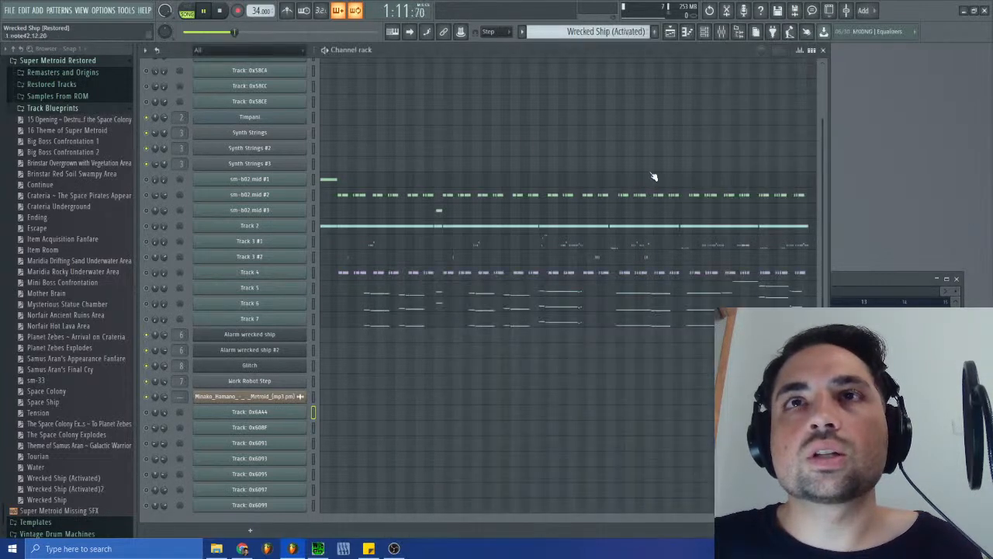
left_click(624, 32)
left_click(667, 108)
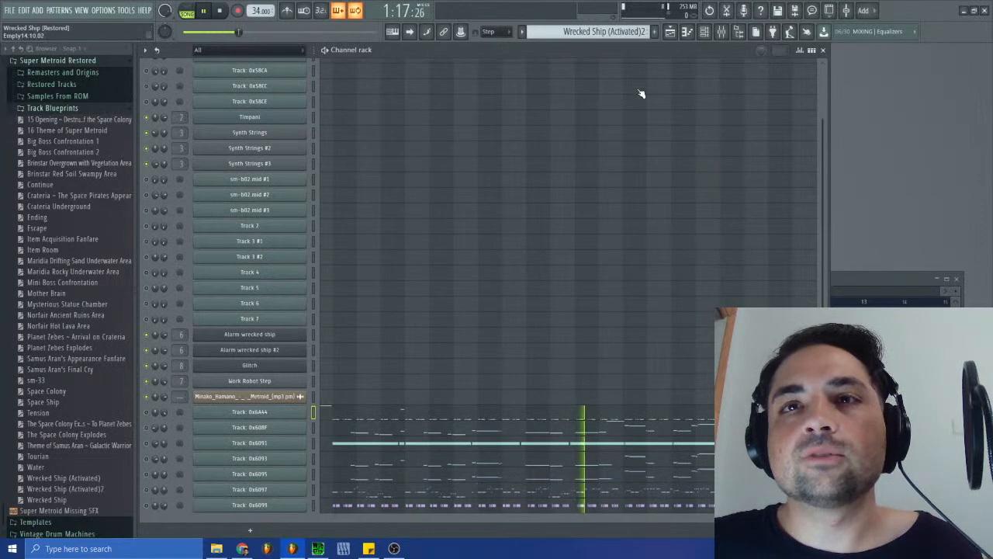
left_click(625, 31)
left_click(622, 81)
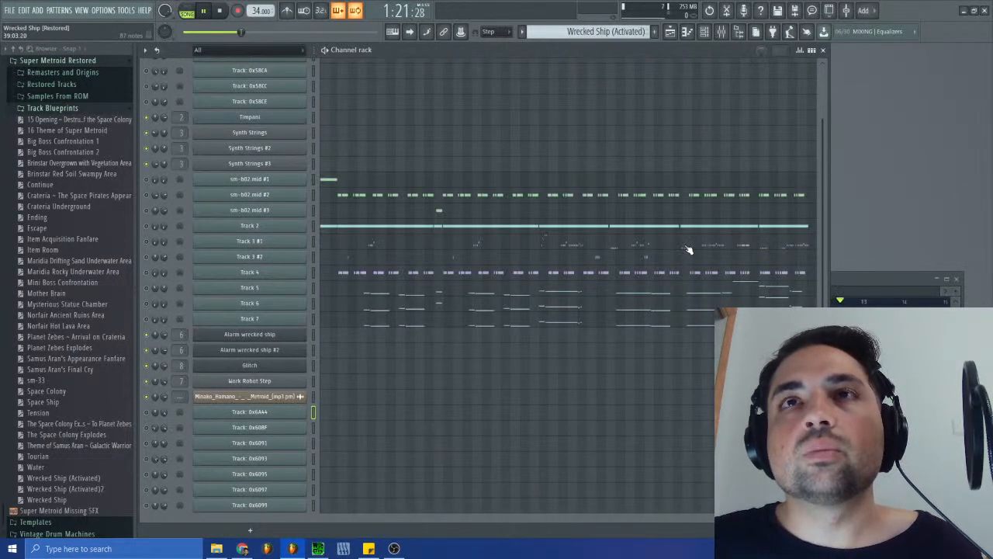
- Bring the playlist back into view and replay the arrangement from about bar 10
double_click(860, 273)
left_click(706, 302)
left_click(741, 302)
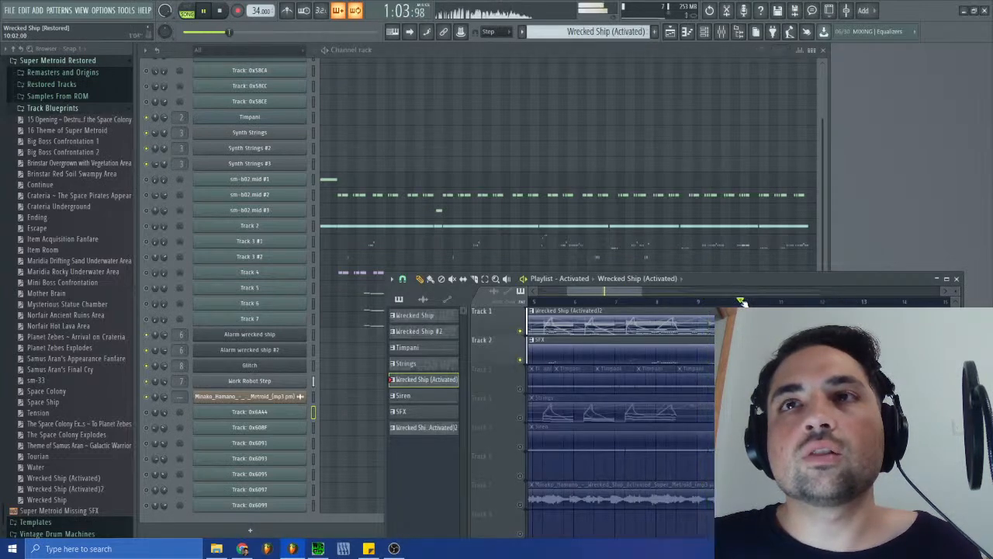
- Select and copy the notes in the closing part of Track 3 #1 in the Wrecked Ship (Activated) pattern, and close the piano roll
left_click(637, 246)
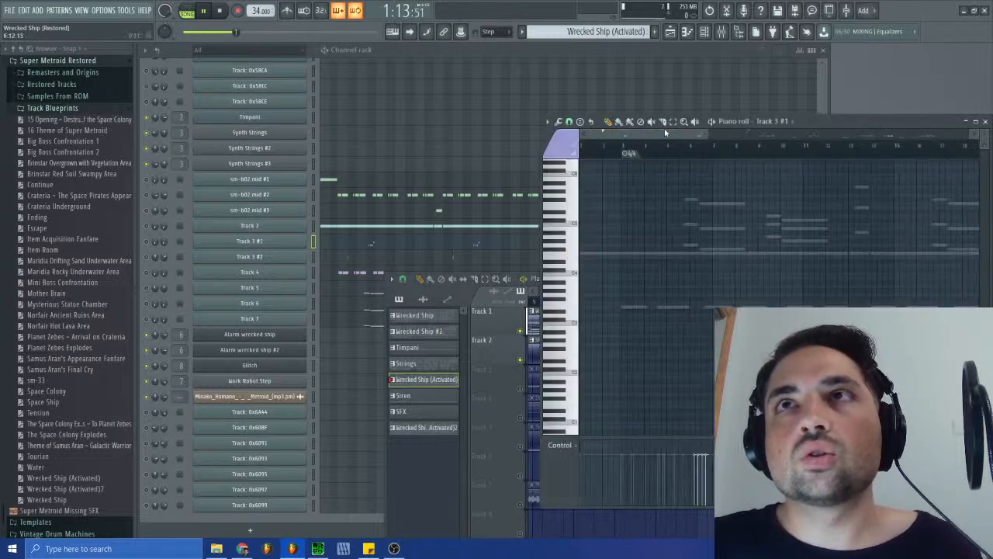
left_click_drag(790, 203, 717, 361)
scroll(797, 186, "up", 3)
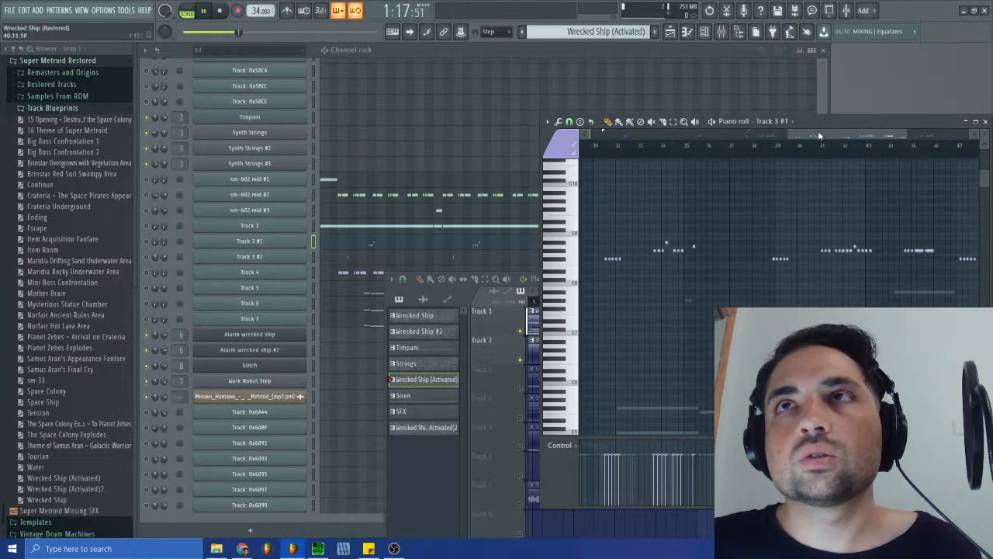
left_click_drag(820, 136, 805, 130)
left_click_drag(691, 214, 987, 313)
left_click(986, 120)
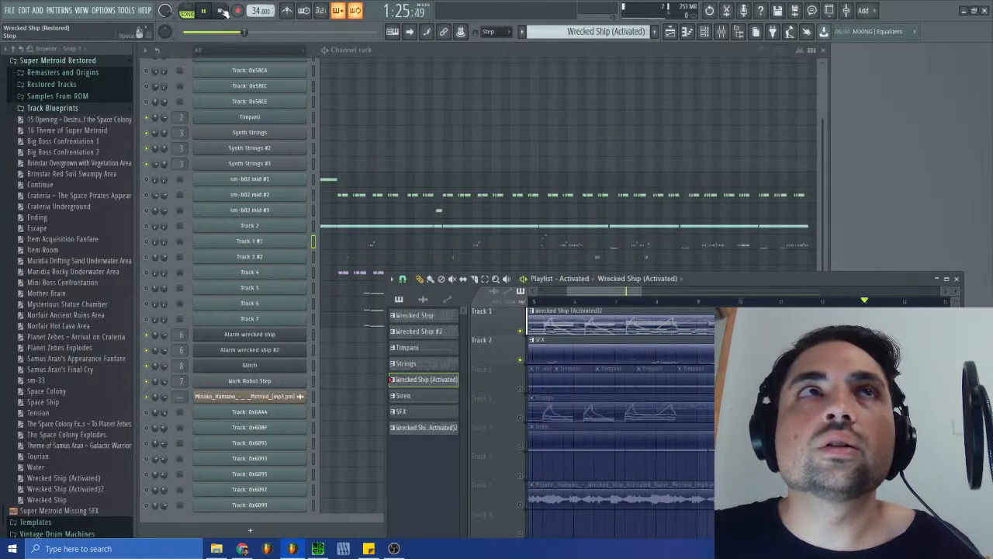
- Stop playback, close the playlist, and switch the channel rack to the SFX pattern
key("space")
left_click(960, 278)
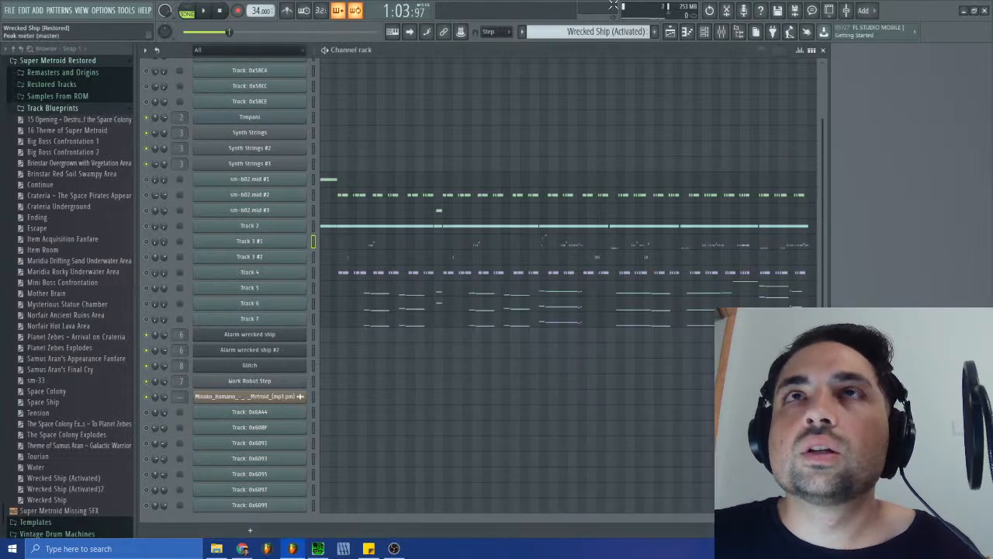
left_click(613, 31)
left_click(647, 114)
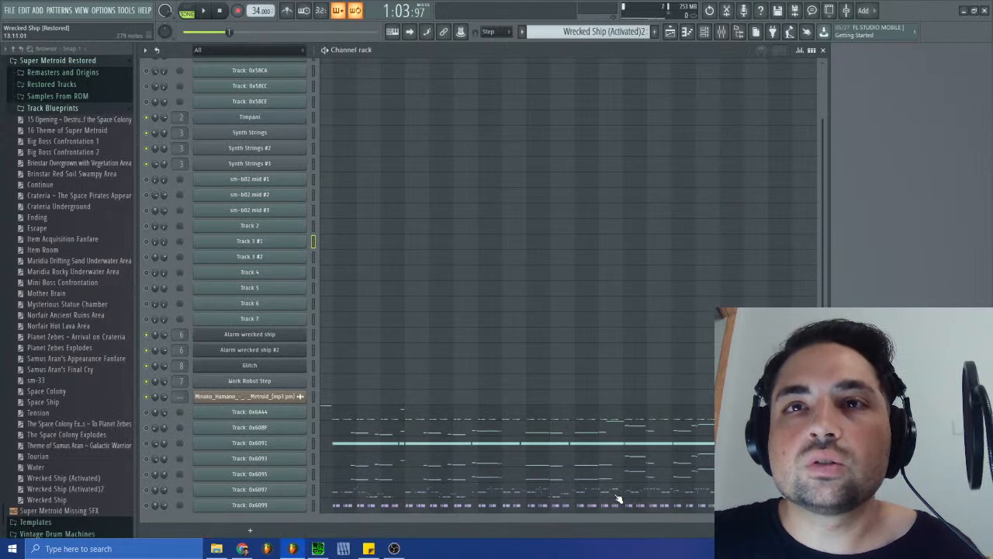
left_click(573, 31)
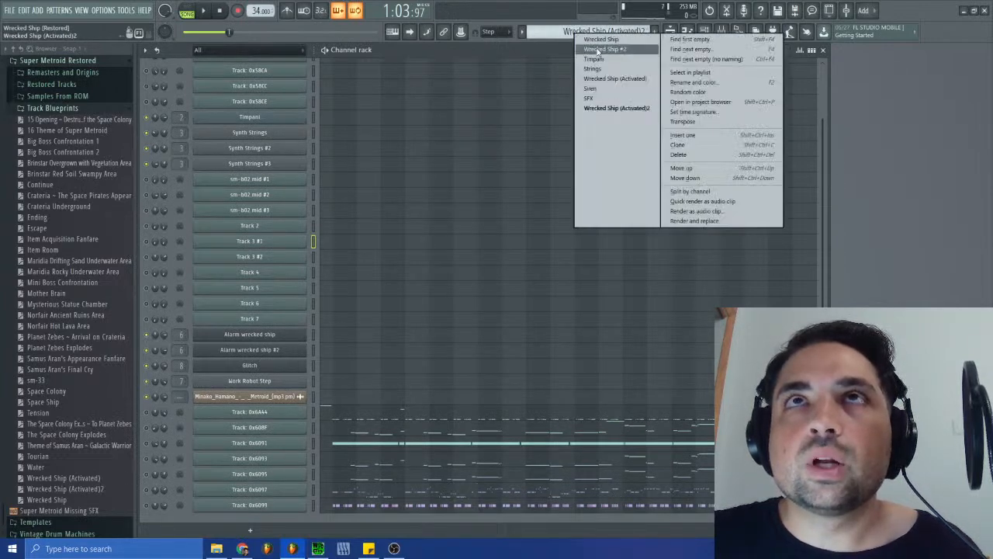
left_click(590, 98)
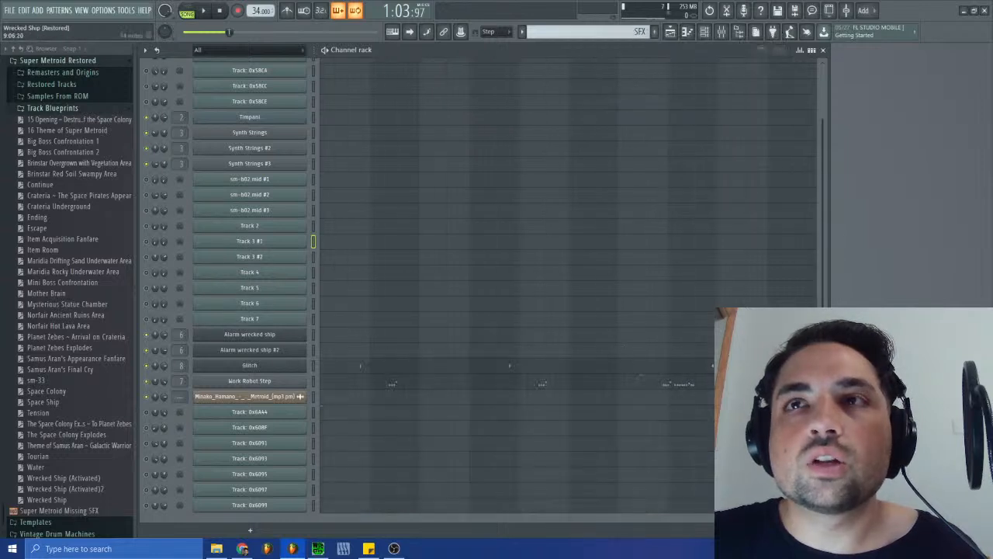
- Paste the copied notes into the SFX pattern's Work Robot Step piano roll
left_click(541, 387)
left_click_drag(648, 138, 835, 135)
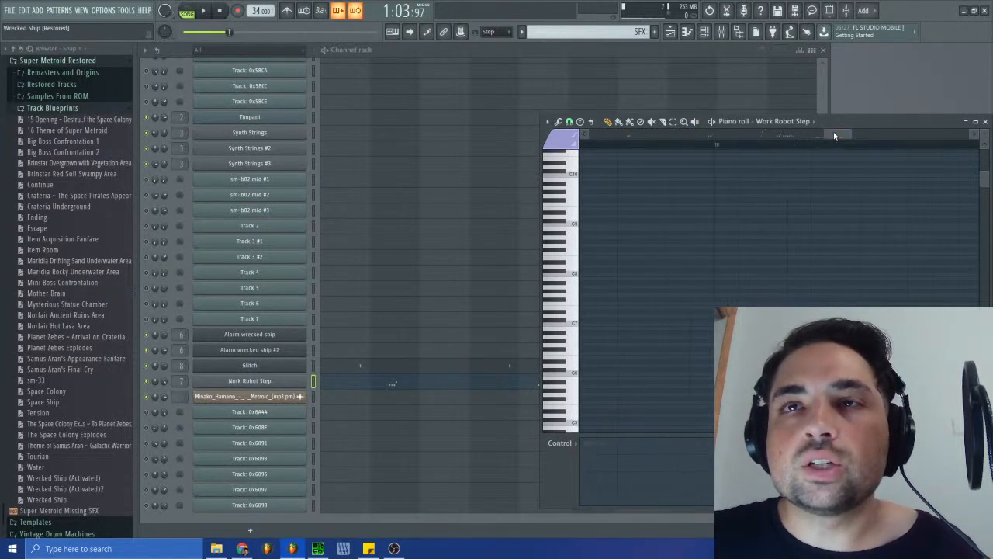
key("ctrl+v")
- Try moving the pasted notes to a lower pitch, and revert the project history to the piano roll paste
left_click_drag(931, 242, 647, 375)
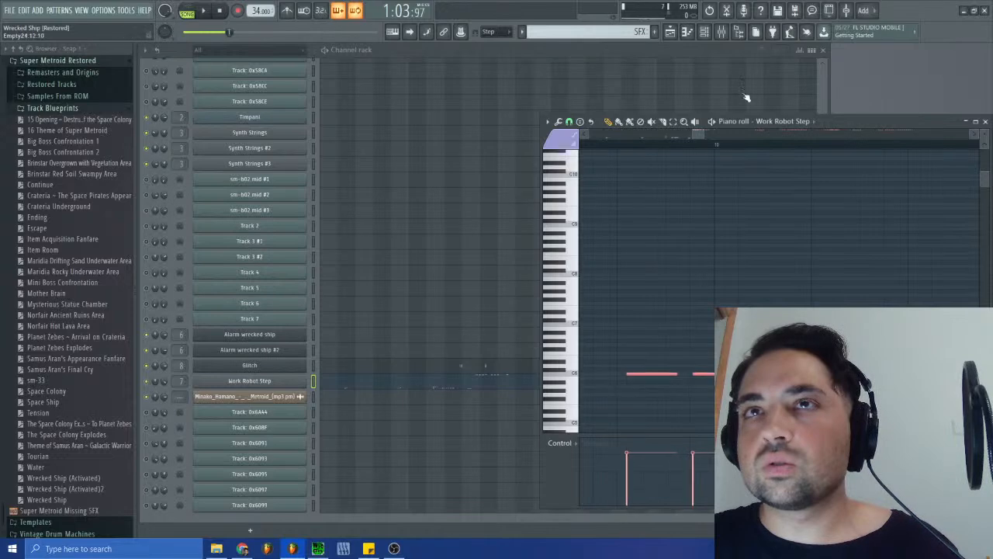
left_click(713, 12)
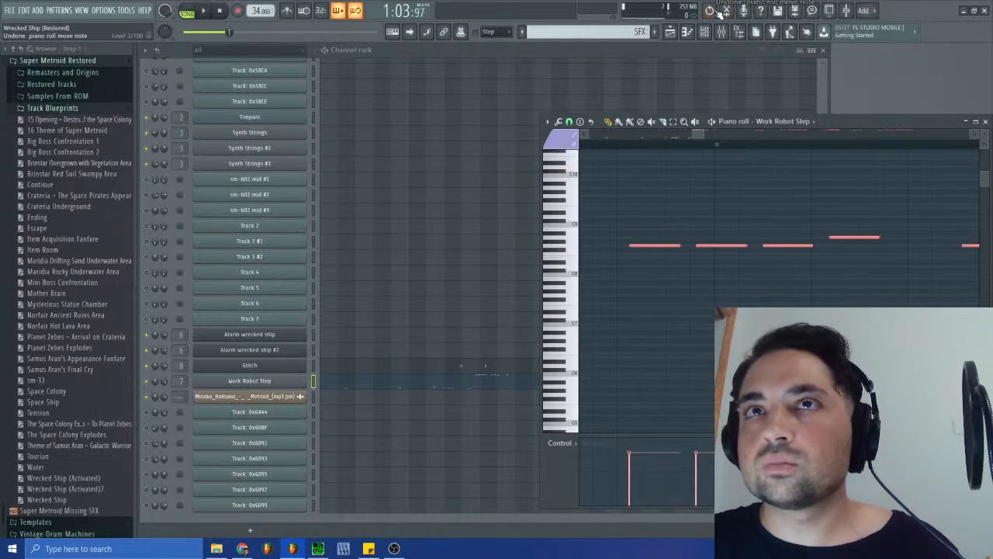
right_click(715, 11)
scroll(67, 366, "down", 15)
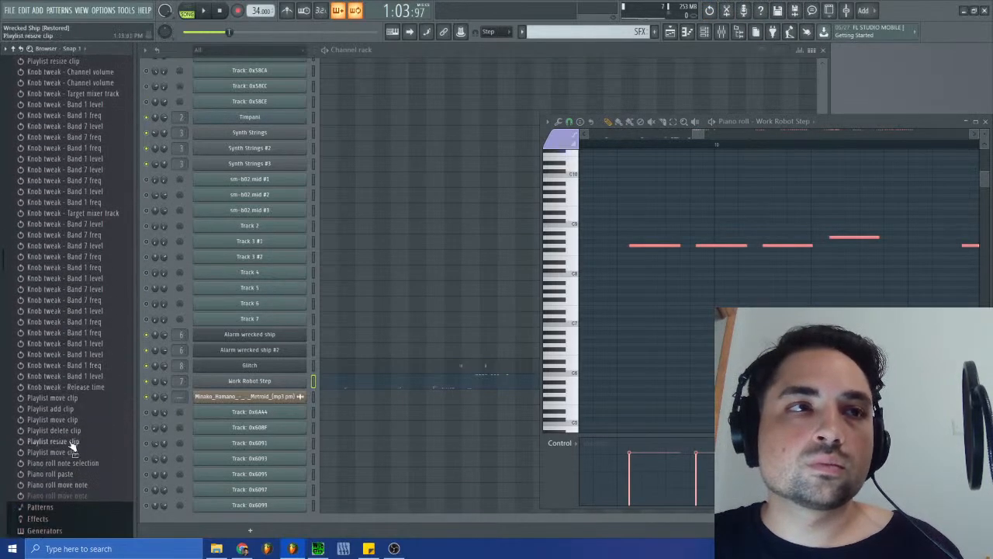
left_click(62, 473)
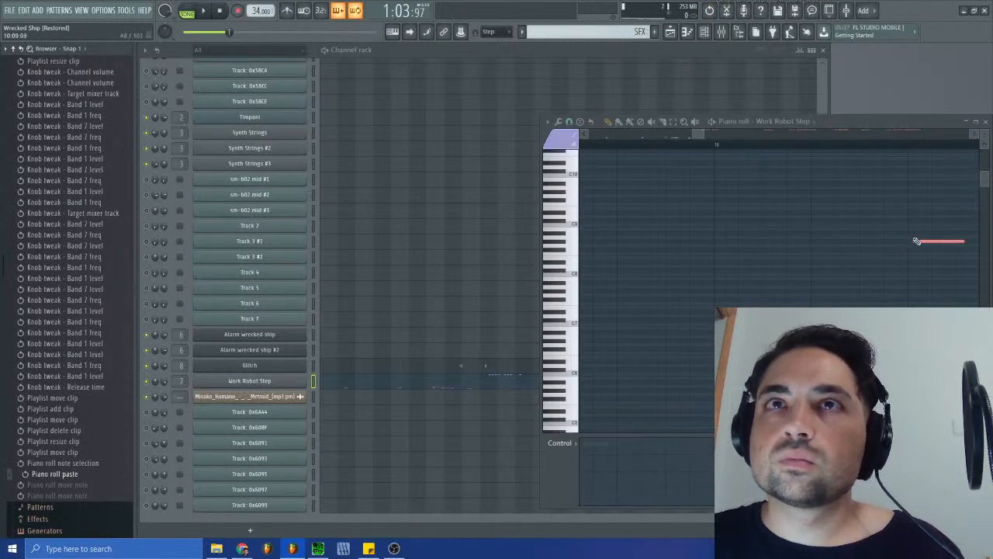
- Transpose the pasted Work Robot Step notes down by octaves into the range of the channel's existing notes
scroll(731, 240, "down", 3)
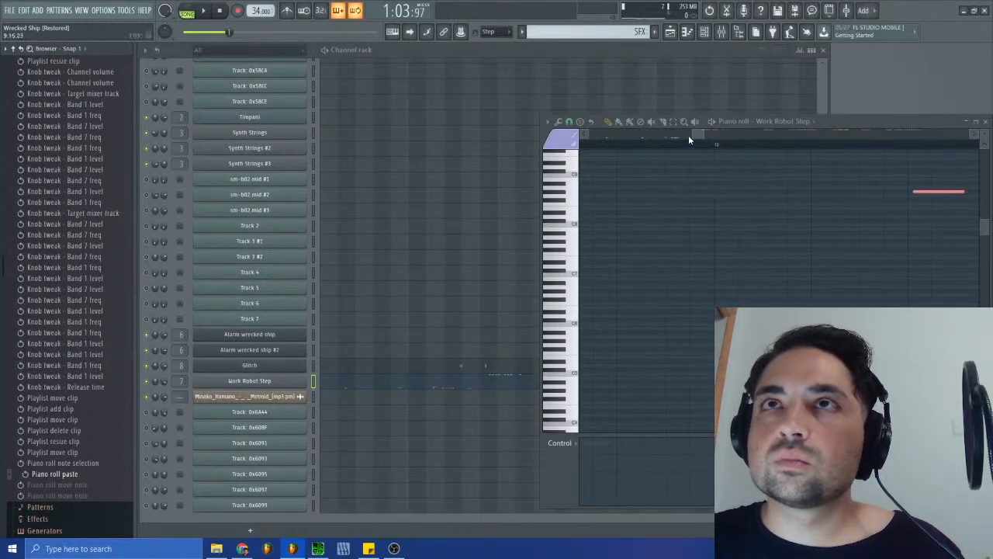
left_click_drag(689, 135, 593, 135)
scroll(772, 304, "down", 8)
scroll(772, 304, "up", 3)
key("ctrl+Down")
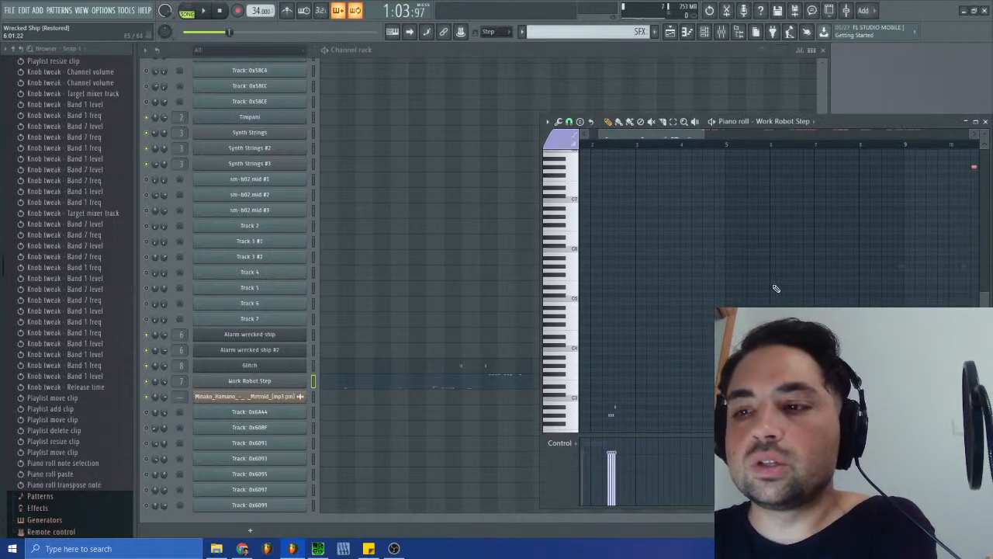
key("ctrl+Down")
key("ctrl+Down")
key("ctrl+Down")
key("ctrl+Down")
key("ctrl+Down")
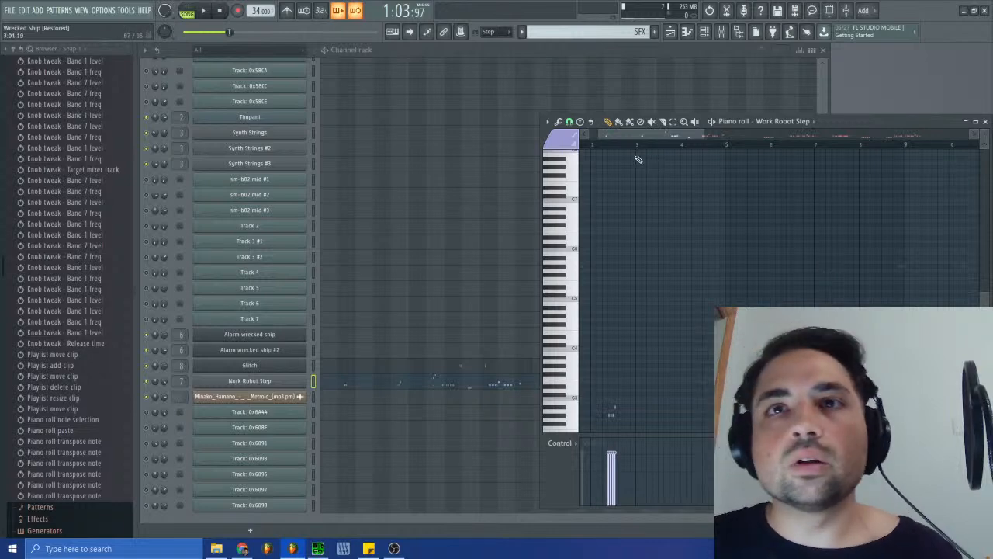
- Reposition the transposed notes among the existing steps, and cut all Work Robot Step notes from the SFX pattern
left_click_drag(600, 134, 675, 138)
left_click(963, 414)
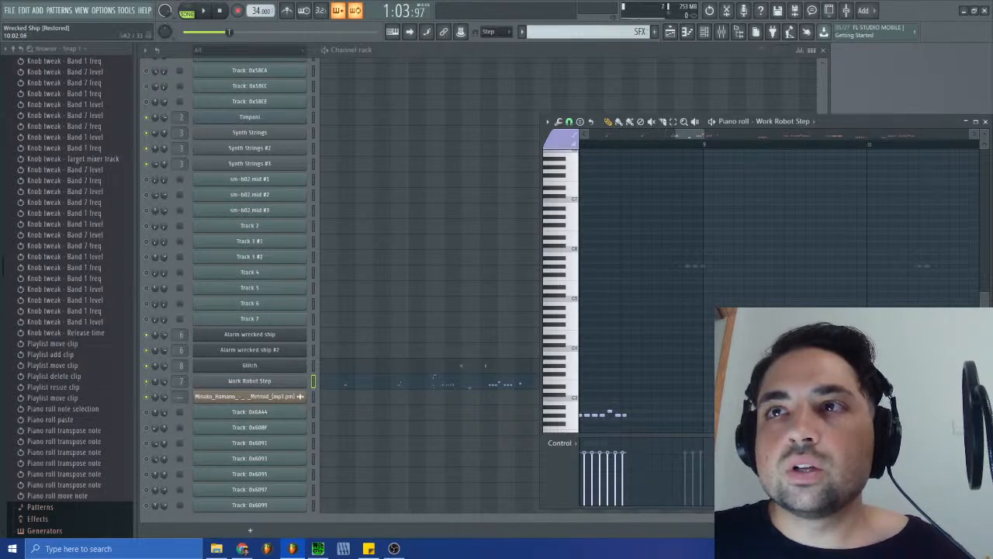
left_click(797, 380, "ctrl")
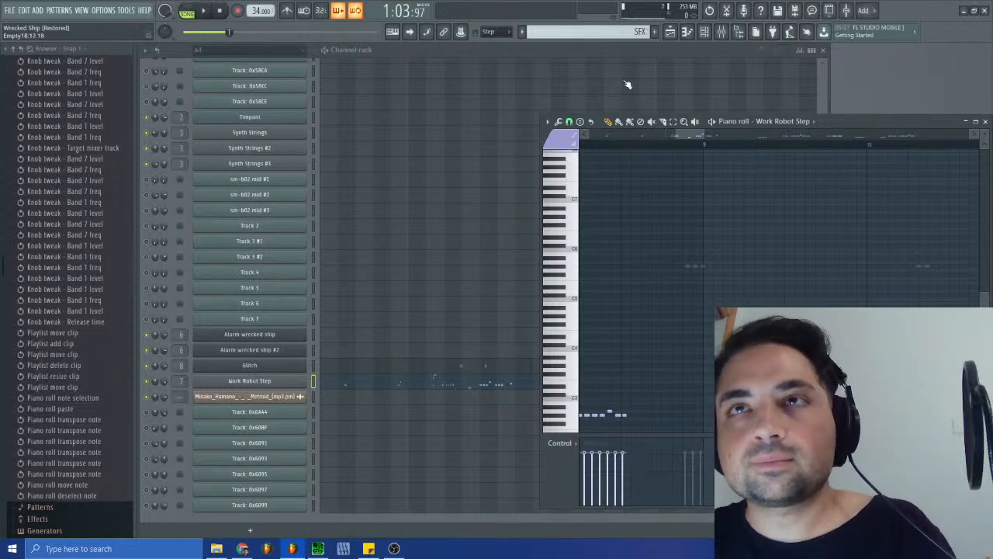
key("ctrl+x")
- Paste the cut notes into the Work Robot Step channel of the Wrecked Ship (Activated)2 pattern
left_click(617, 31)
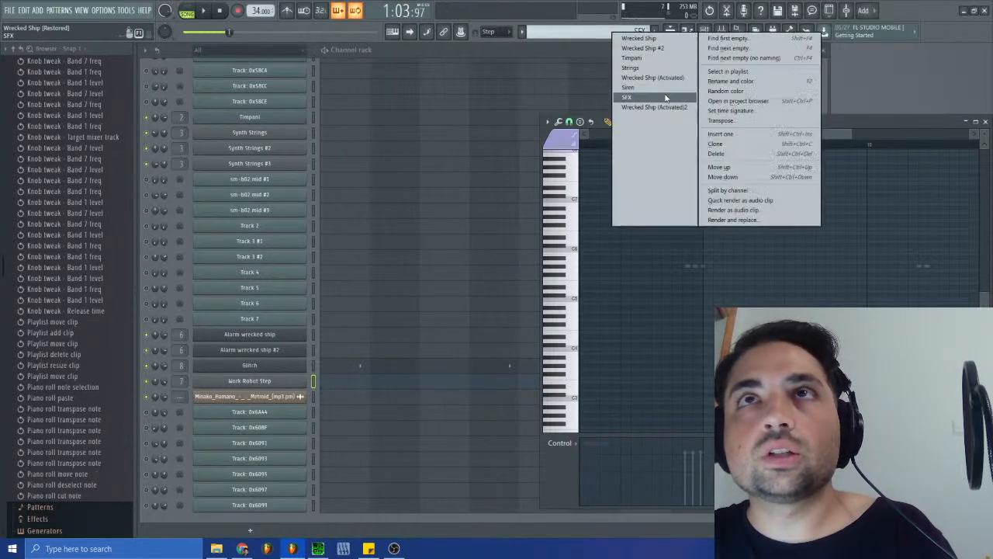
left_click(661, 109)
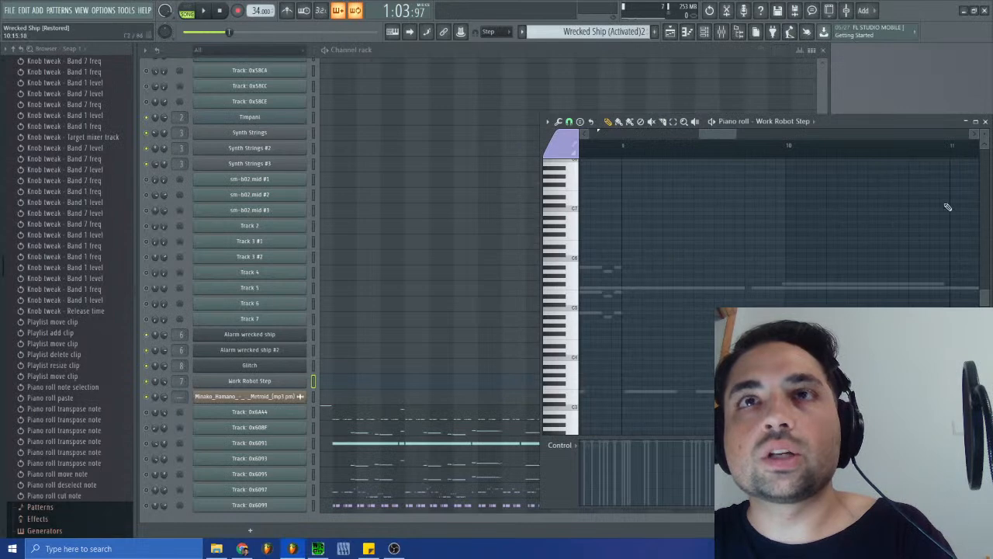
left_click(984, 122)
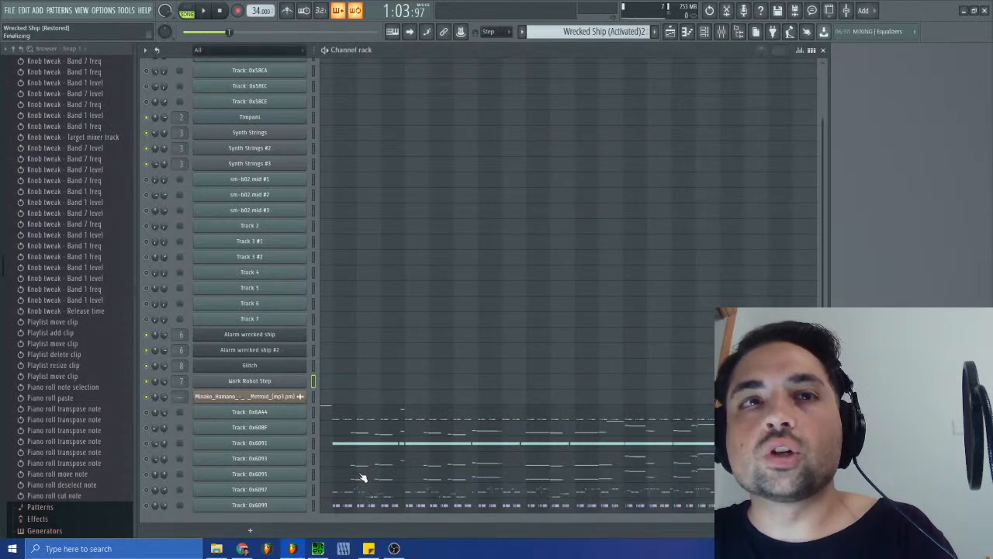
left_click(339, 387)
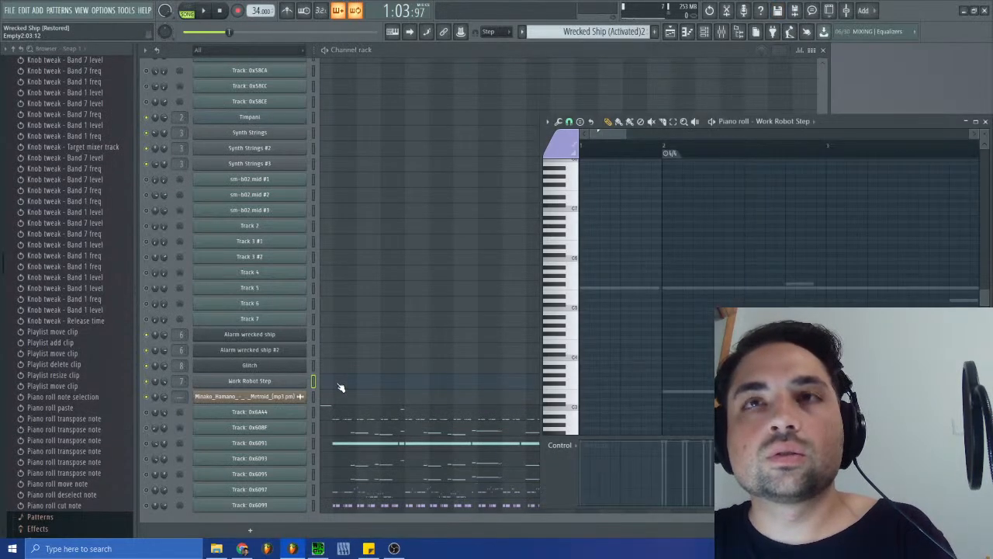
key("ctrl+v")
scroll(661, 425, "down", 6)
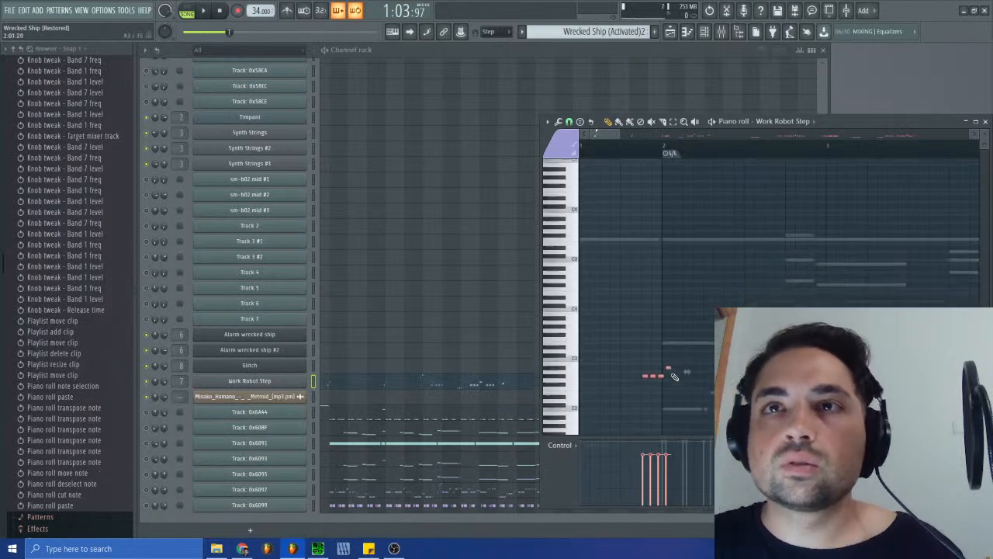
- Shift the pasted Work Robot Step notes forward to the end of bar 2, lining them up with the ghost notes
left_click_drag(644, 325, 737, 325)
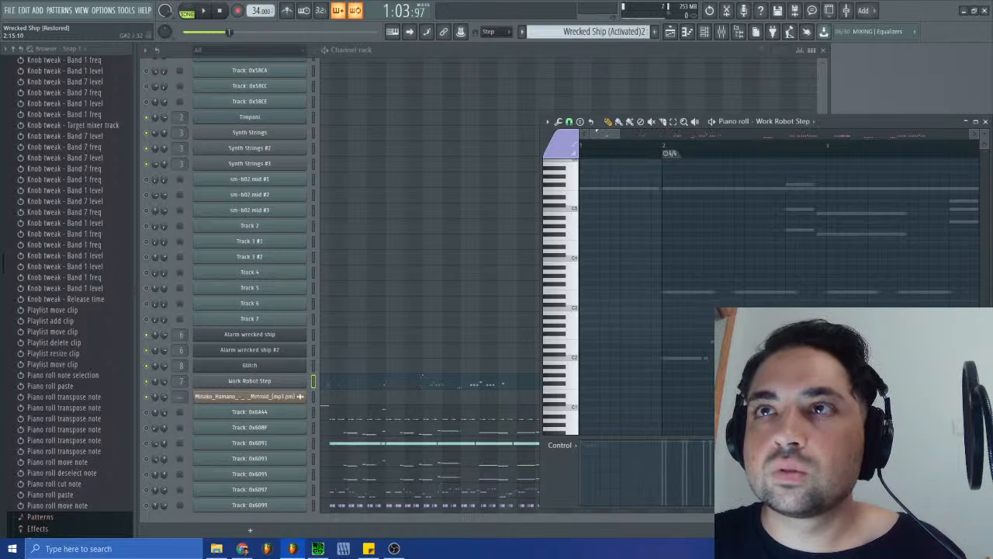
left_click_drag(593, 133, 611, 134)
left_click_drag(620, 325, 623, 325)
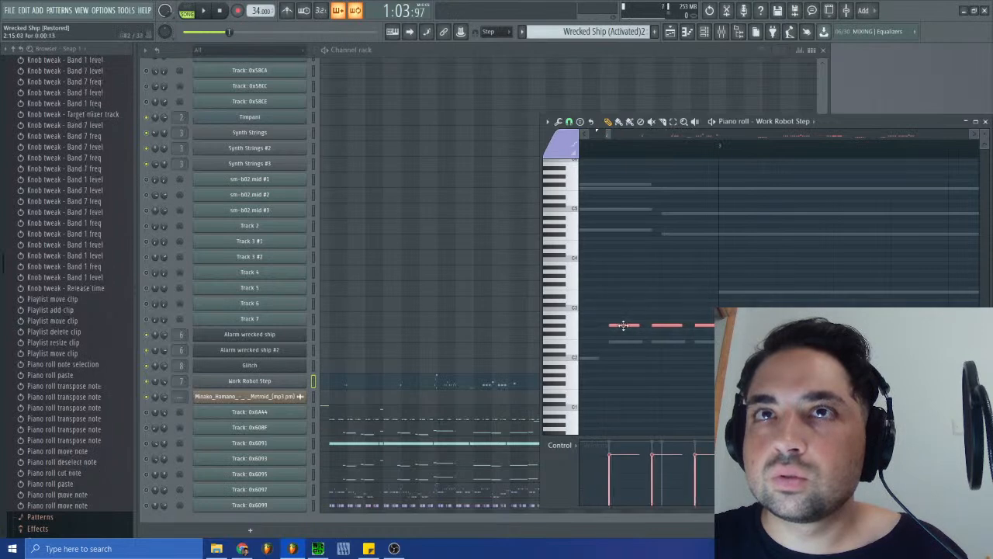
- Try nudging the pasted notes slightly earlier to match the ghost notes at bar 10, and undo that move
left_click(620, 132)
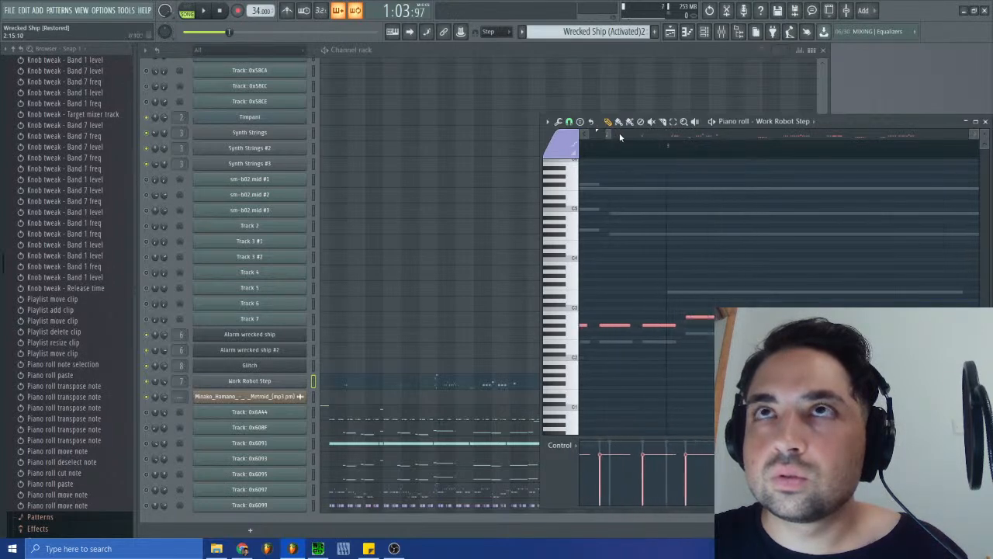
left_click_drag(609, 133, 699, 135)
left_click_drag(677, 324, 672, 326)
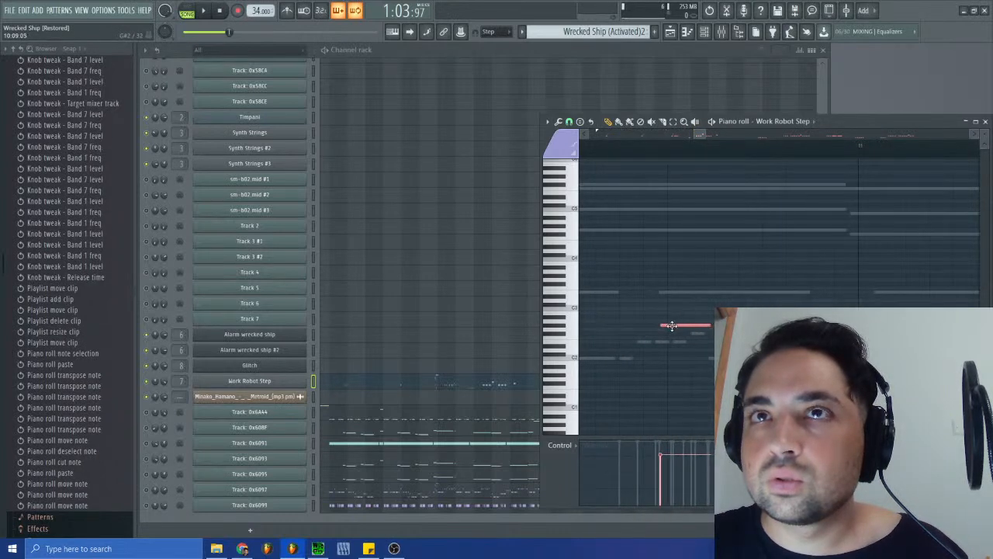
key("ctrl+z")
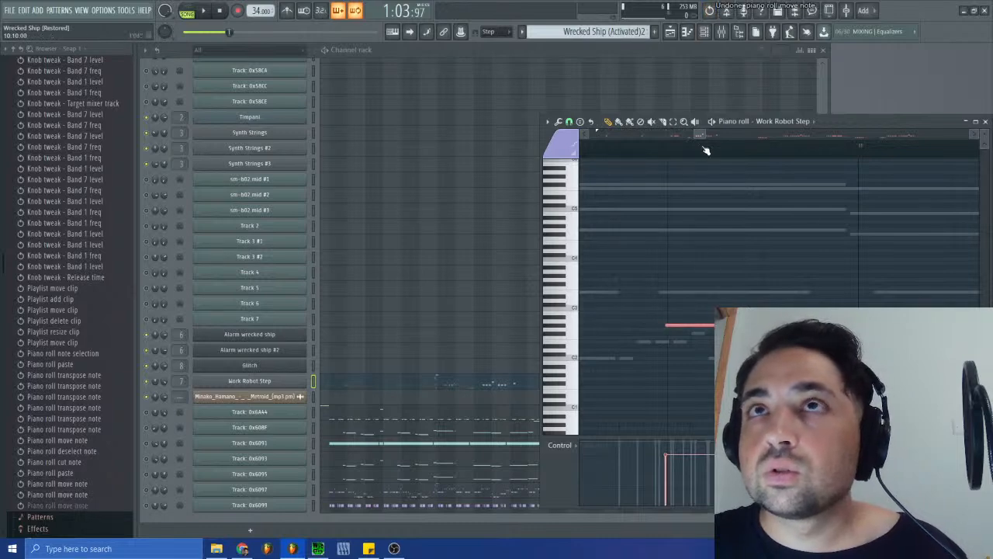
- Select the Work Robot Step notes from bar 10 to the end and shift them to line up with the ghost notes
left_click_drag(706, 135, 967, 138)
left_click_drag(947, 264, 580, 382)
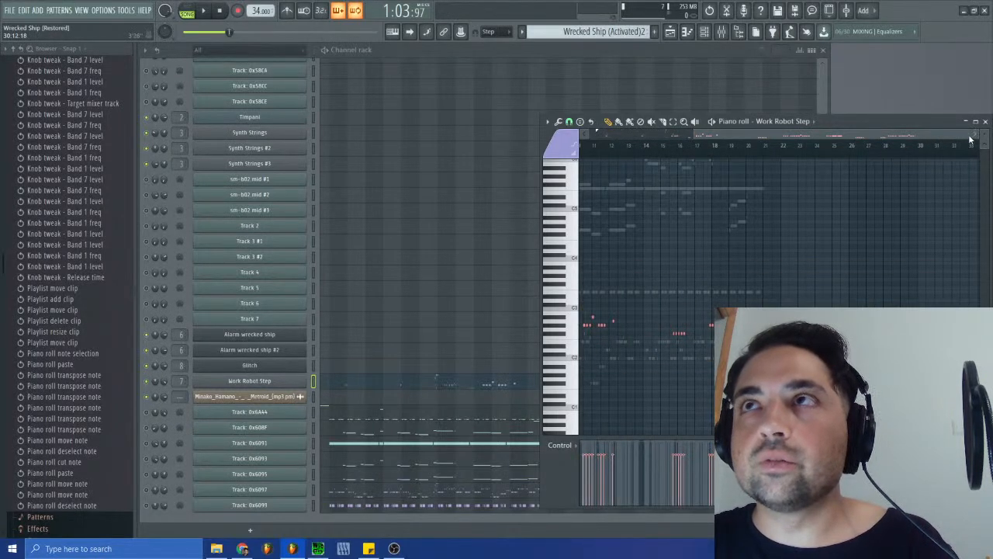
left_click_drag(968, 134, 704, 135)
left_click(801, 326)
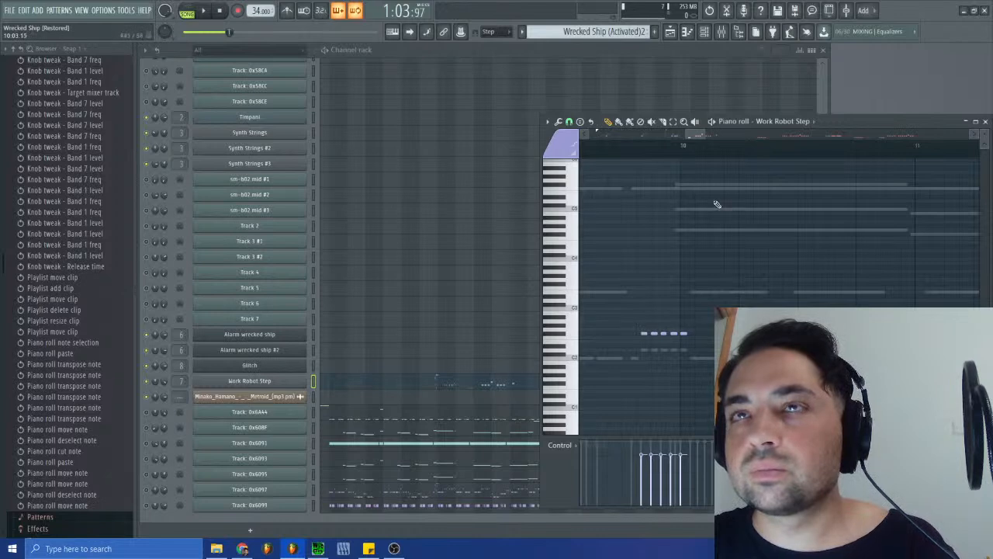
- Nudge the selected notes in bar 10 and scale the whole selection to match the spacing and length of the ghost notes
left_click_drag(683, 137, 691, 135)
scroll(696, 135, "up", 2)
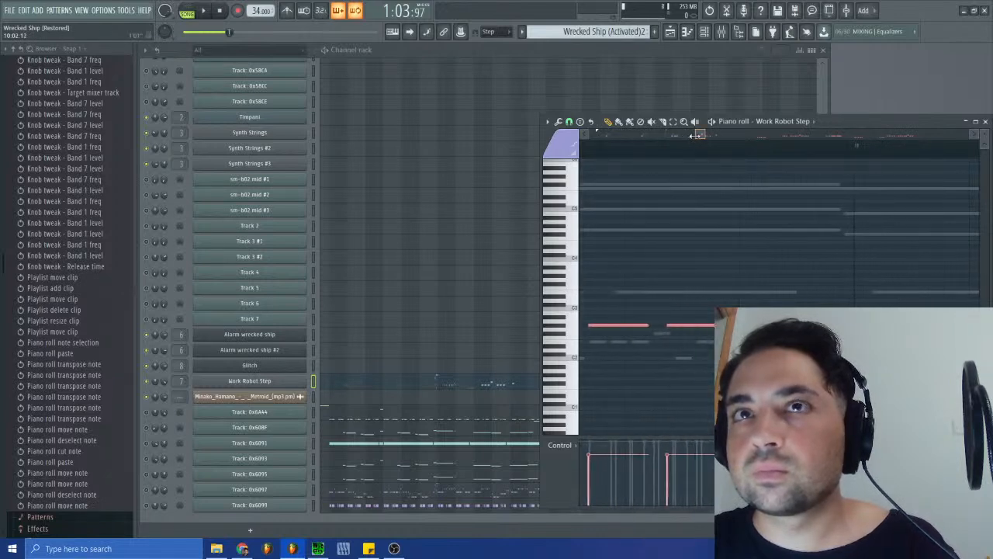
left_click(598, 326)
left_click_drag(599, 326, 599, 326)
left_click_drag(732, 323, 682, 322)
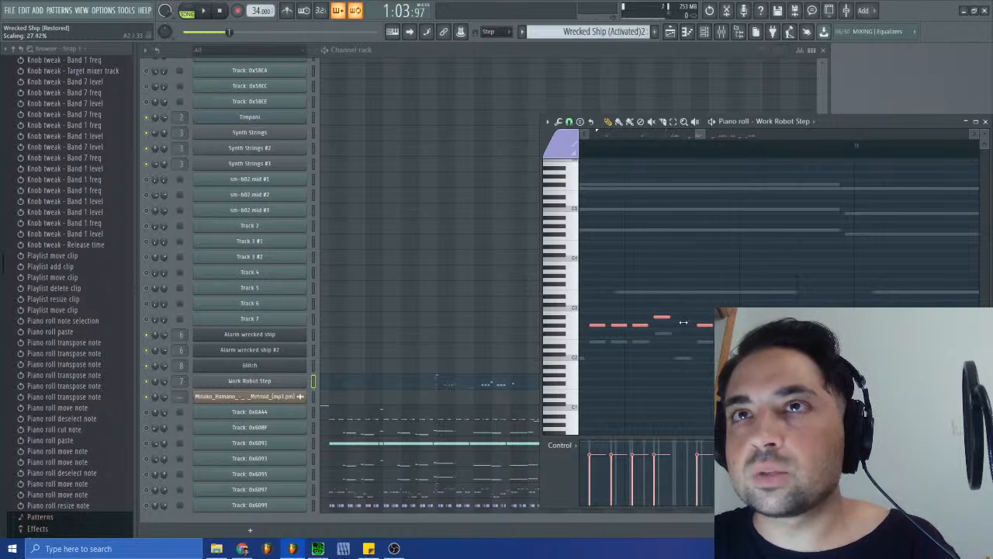
left_click_drag(683, 322, 685, 323)
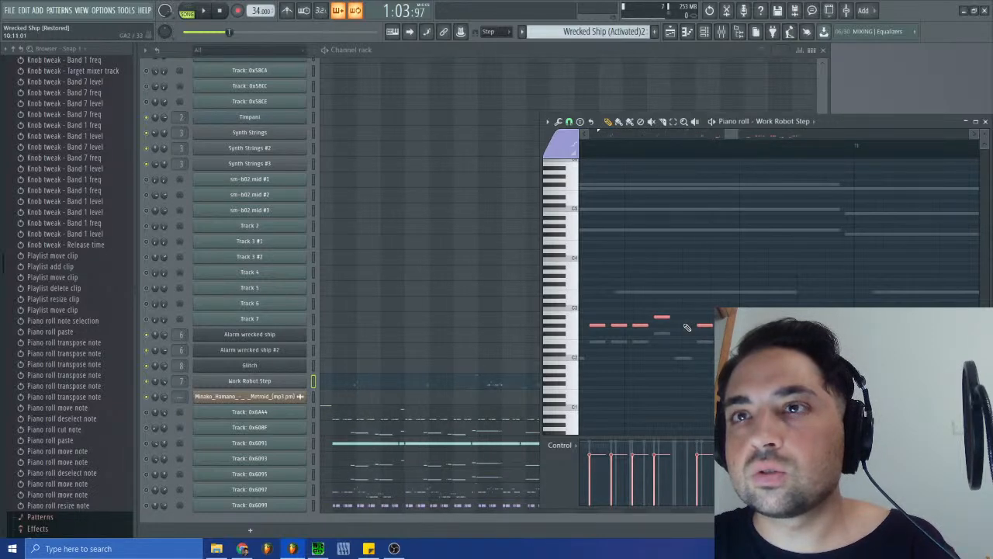
- Reselect the notes from bar 11 onward and move them slightly so the group before bar 12 matches its ghost notes
mouse_move(729, 137)
left_mouse_down()
mouse_move(754, 137)
mouse_move(754, 158)
mouse_move(746, 135)
mouse_move(726, 132)
left_mouse_up()
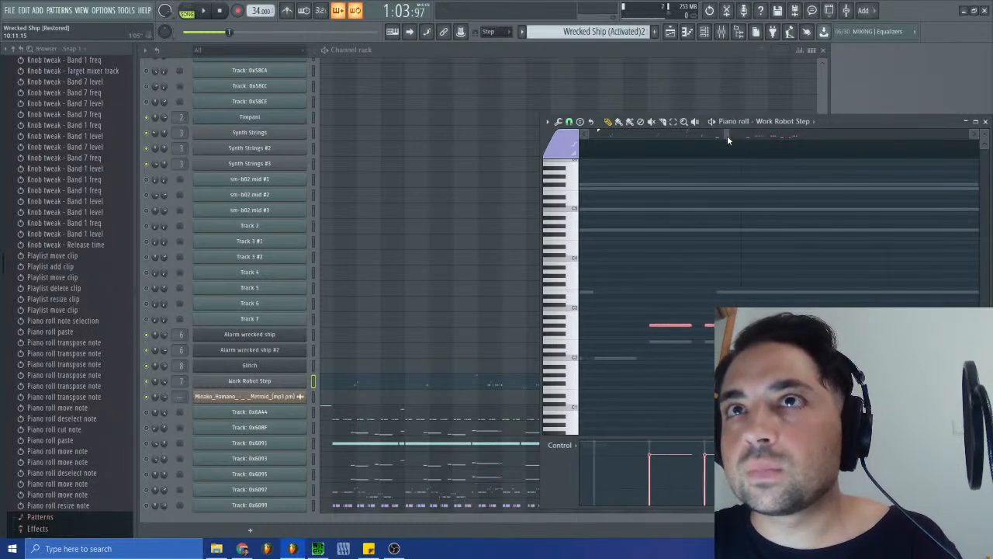
left_click_drag(665, 325, 987, 276)
left_click_drag(731, 135, 750, 140)
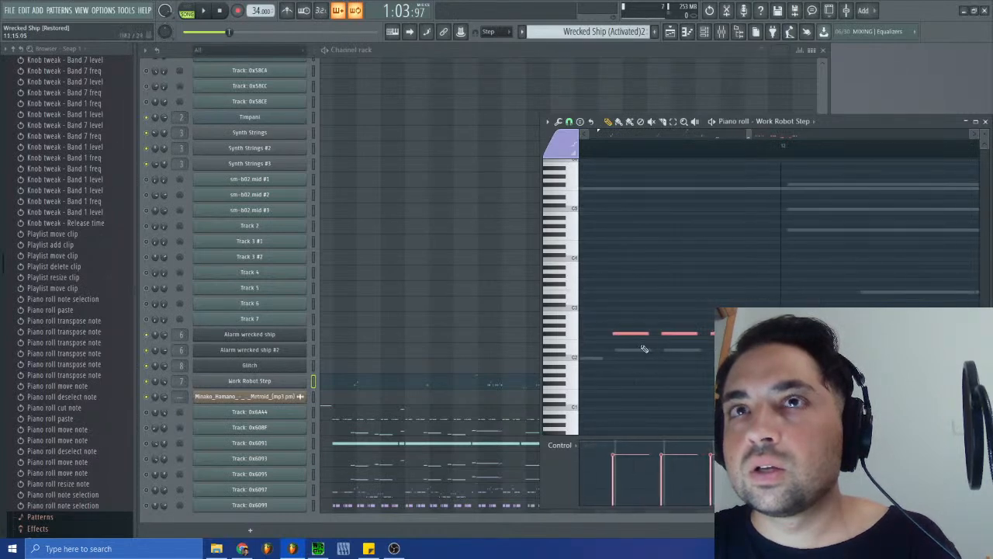
left_click_drag(626, 335, 628, 333)
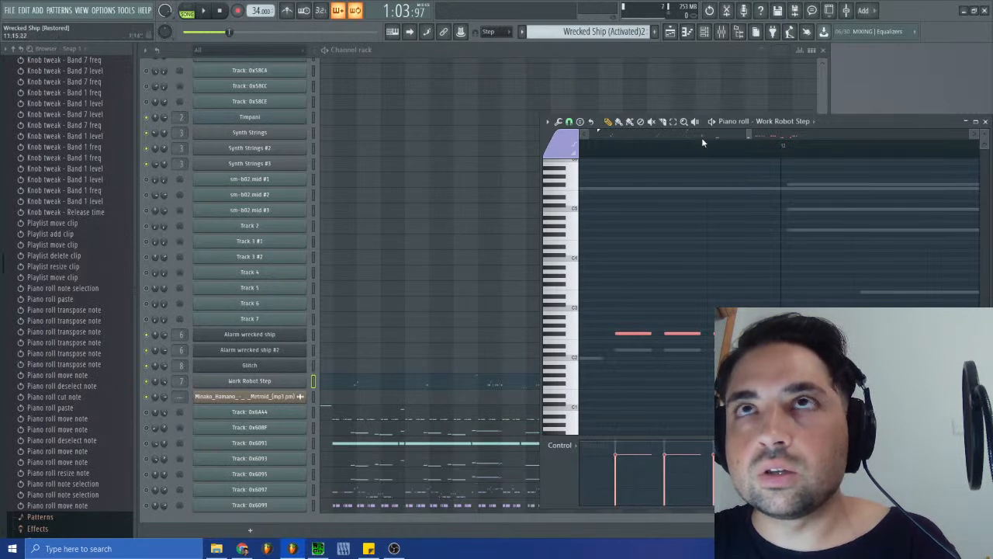
- Scale and nudge the selected notes around bars 12 and 13 until their starts match the ghost notes
left_click_drag(749, 135, 766, 140)
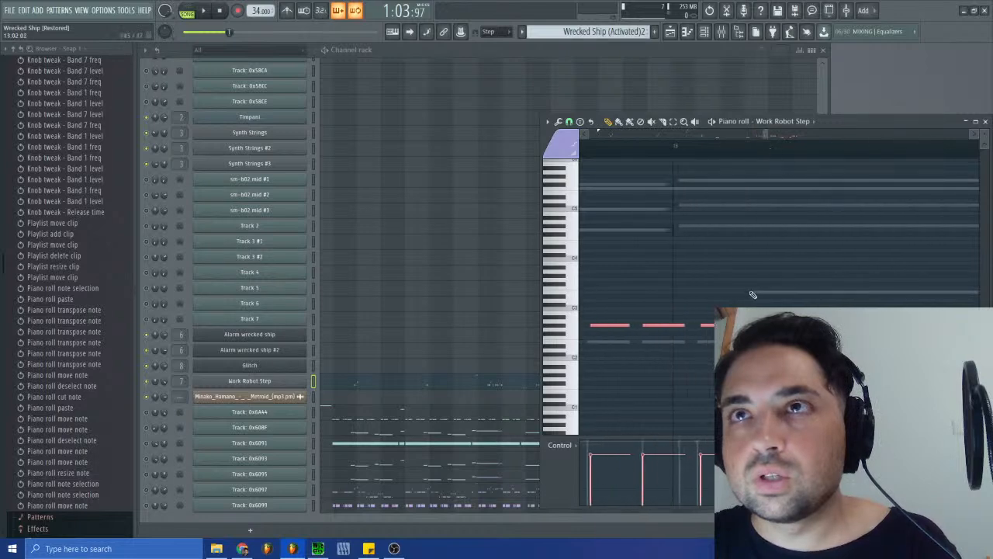
left_click_drag(764, 326, 761, 326)
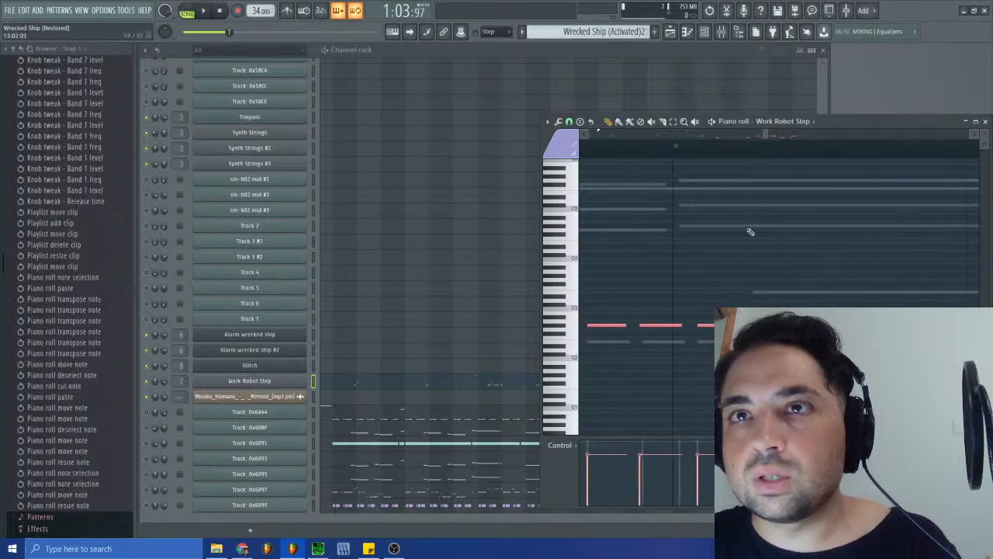
left_click_drag(766, 138, 762, 141)
left_click_drag(633, 327, 636, 326)
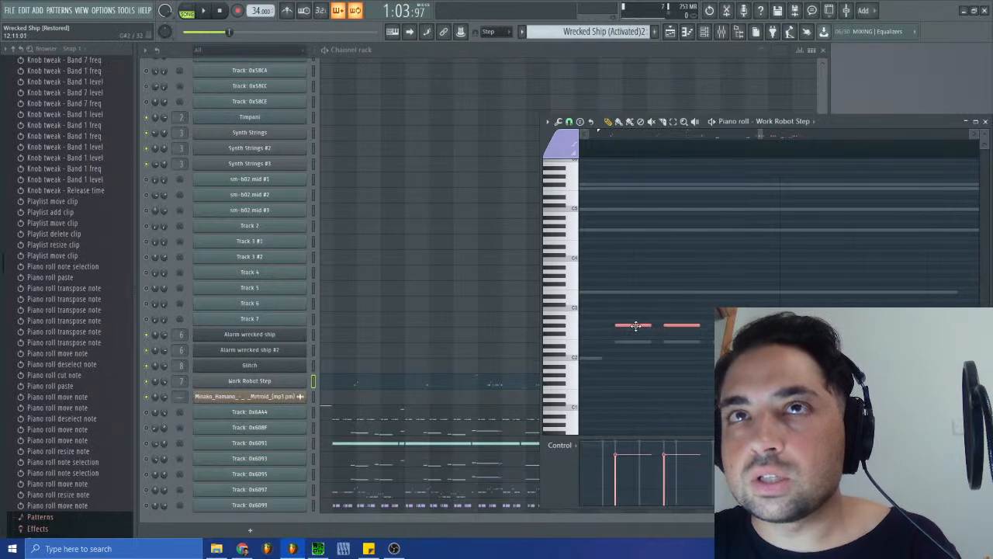
left_click_drag(761, 137, 766, 135)
left_click_drag(715, 326, 713, 327)
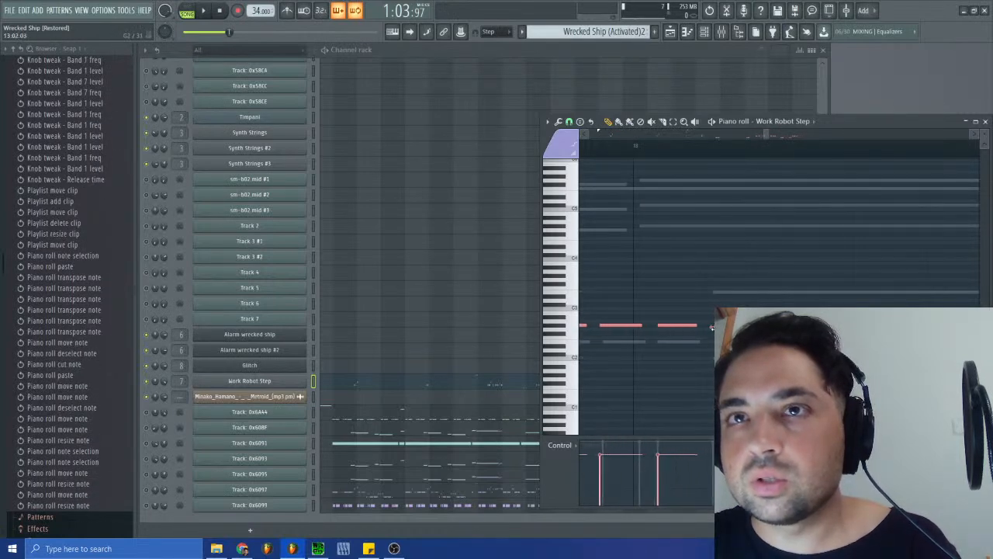
- Deselect the notes and shift individual steps in the bar 12 to 13 run slightly later to match the ghost notes
left_click_drag(768, 137, 758, 140)
left_click(759, 237)
left_click_drag(707, 325, 717, 326)
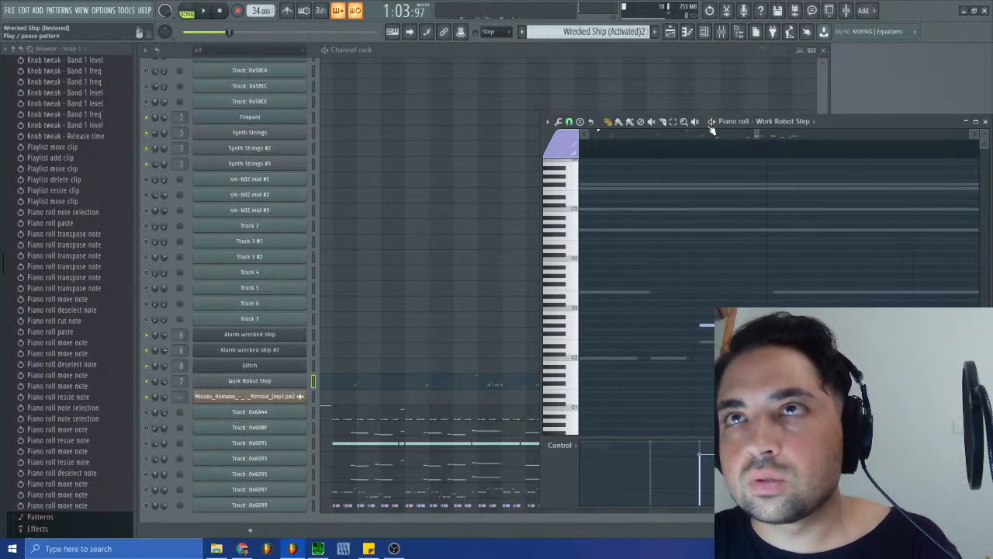
left_click_drag(756, 134, 761, 138)
left_click_drag(670, 325, 789, 326)
left_click_drag(760, 136, 764, 135)
left_click_drag(795, 325, 858, 325)
- Move the remaining steps of bar 13 and the group starting in bar 14 later onto their ghost notes
left_click_drag(762, 133, 778, 140)
left_click_drag(677, 323, 683, 324)
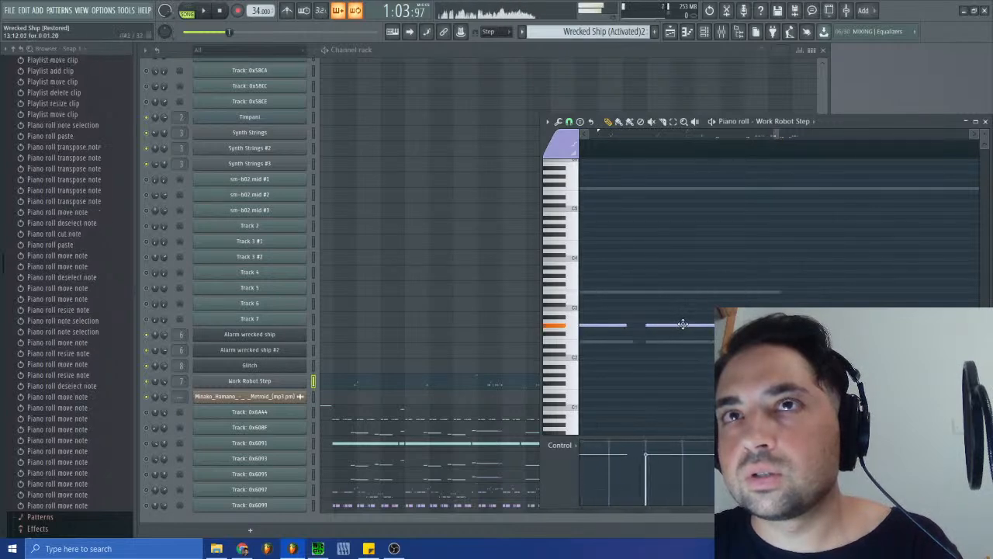
left_click_drag(777, 139, 781, 141)
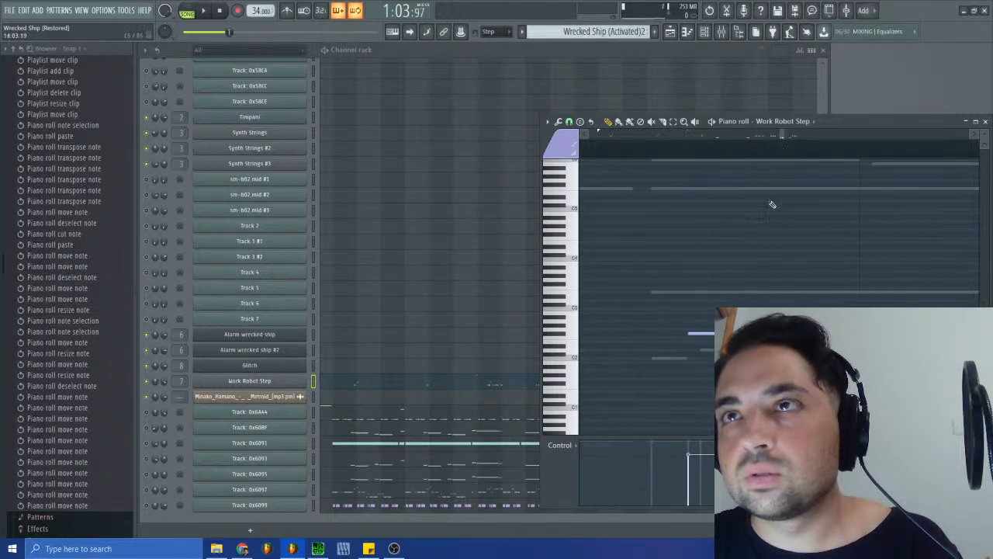
left_click_drag(705, 324, 741, 334)
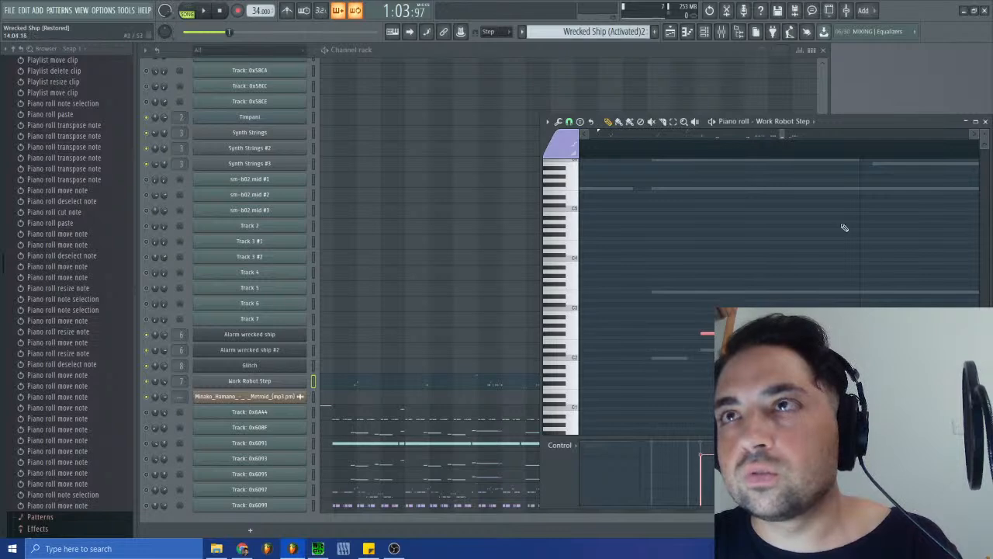
- Select the notes from late bar 14 through bar 15 and shift them later to line up with the ghost notes
left_click_drag(782, 134, 794, 135)
left_click_drag(660, 336, 991, 294)
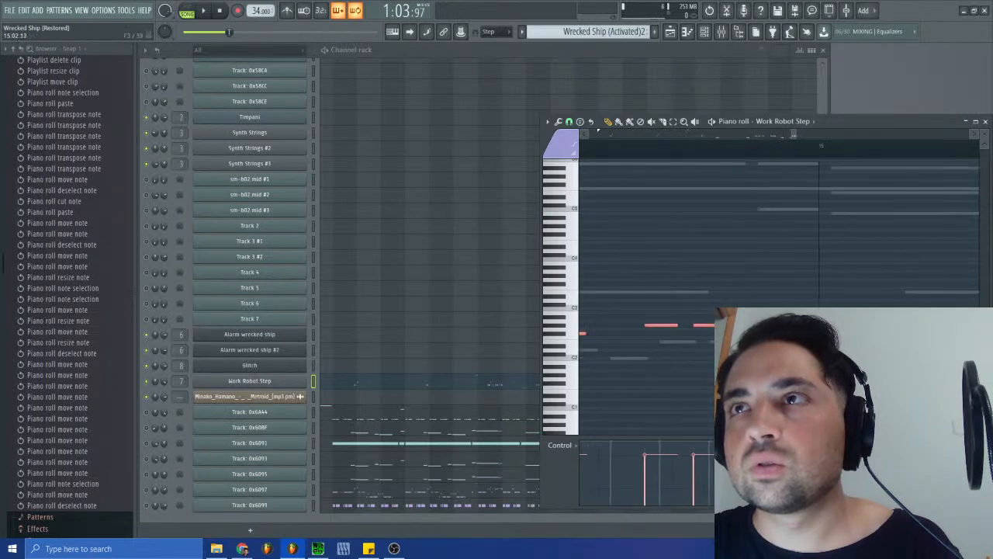
left_click_drag(795, 133, 806, 135)
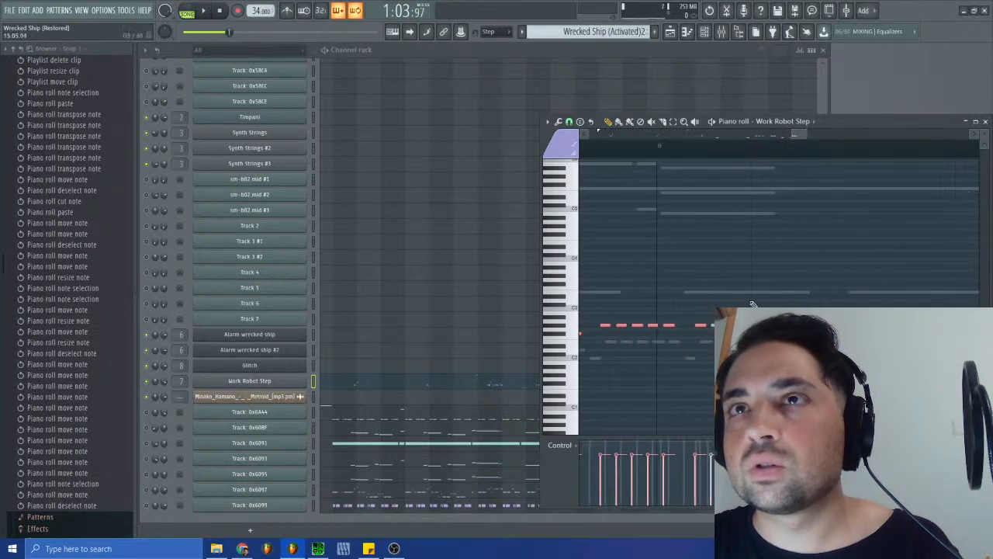
left_click_drag(714, 323, 842, 312)
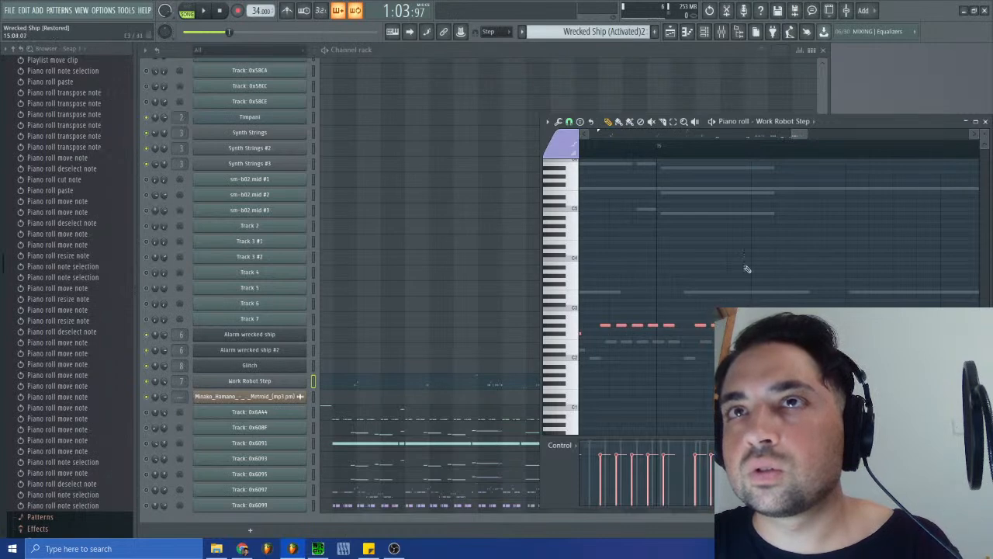
left_click_drag(806, 134, 795, 136)
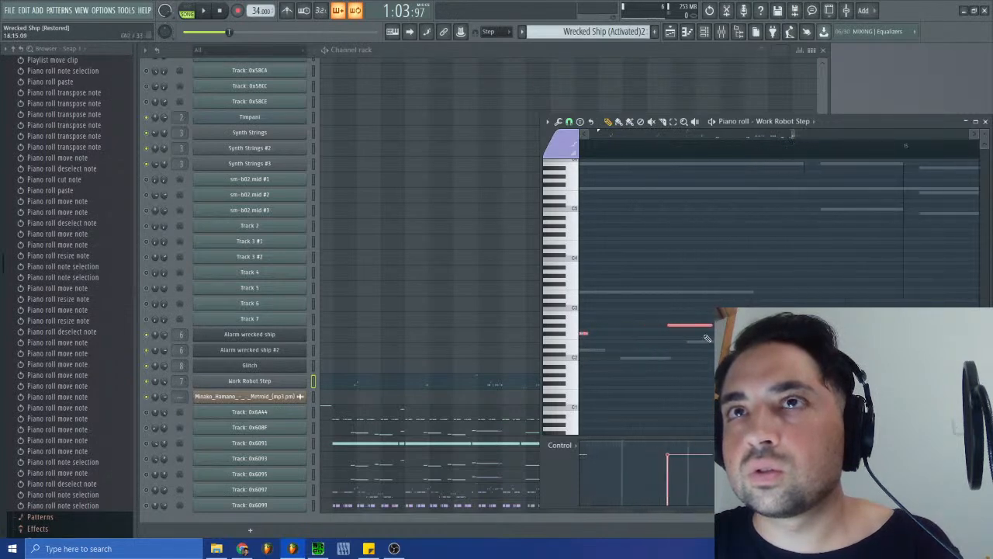
left_click_drag(696, 326, 710, 325)
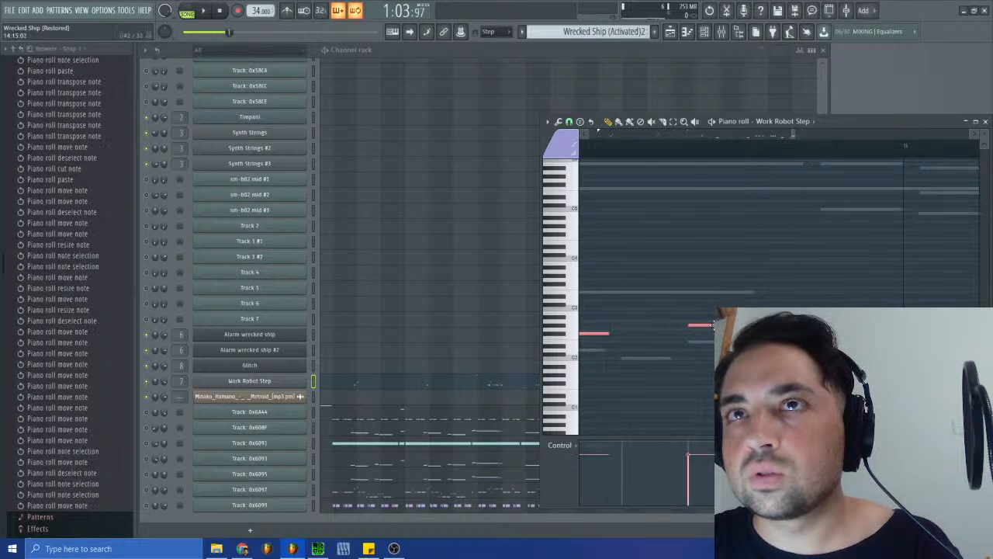
- Nudge the notes in the second half of bar 14 slightly earlier to match the ghost notes, and deselect them
left_click_drag(792, 133, 789, 134)
left_click_drag(679, 331, 676, 332)
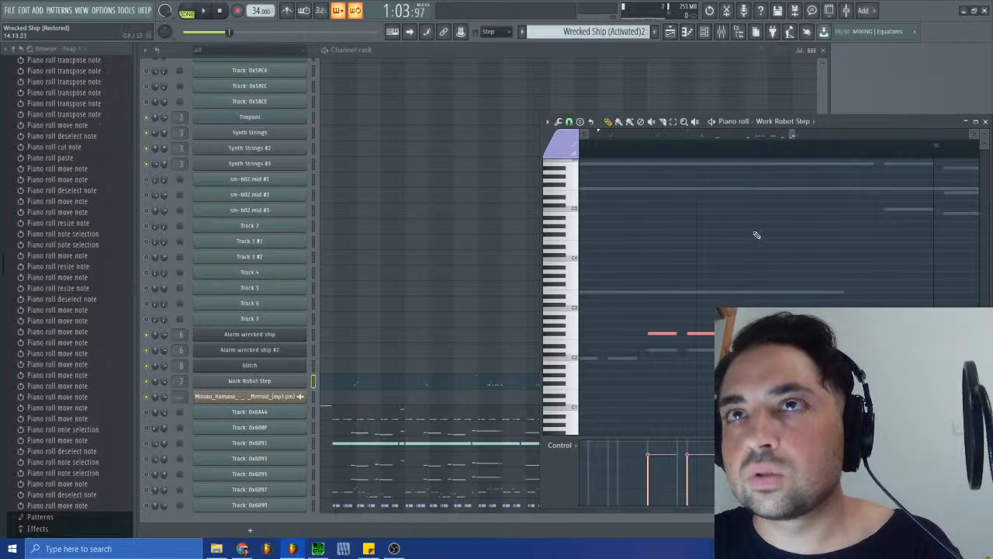
left_click(736, 325)
left_click(737, 333)
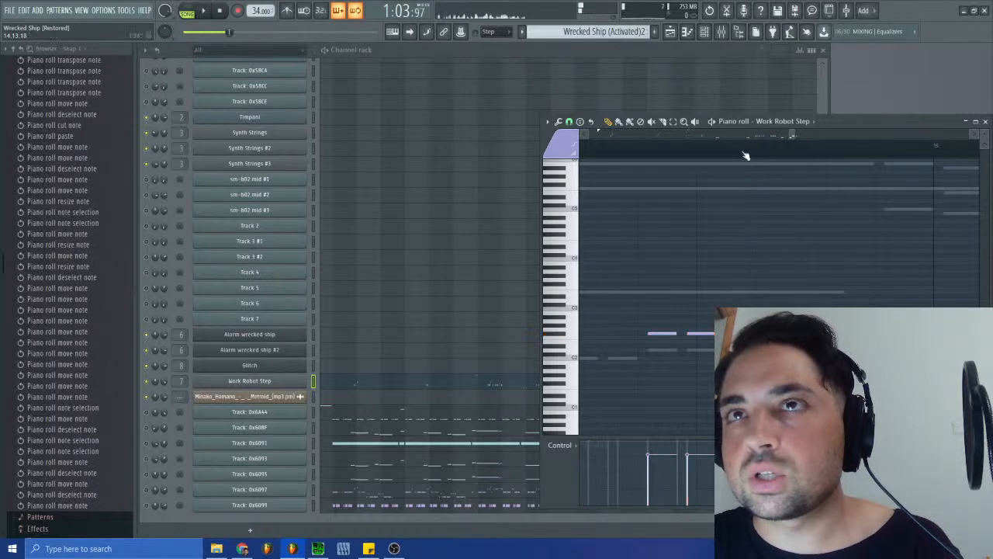
- Lengthen the last Work Robot Step note of the closing group in bar 15
left_click_drag(792, 134, 800, 134)
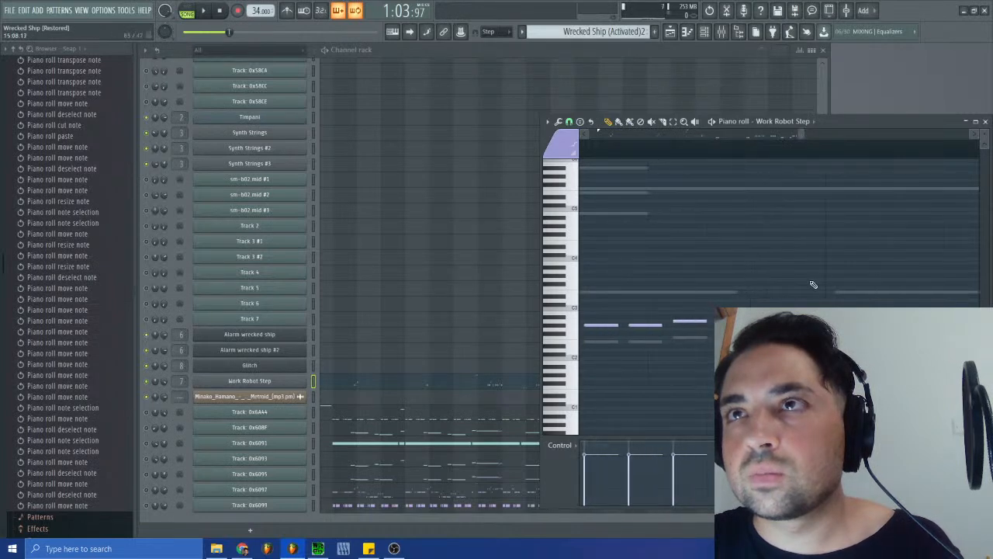
mouse_move(803, 134)
left_mouse_down()
mouse_move(824, 135)
mouse_move(815, 136)
left_mouse_up()
left_click_drag(643, 325, 647, 327)
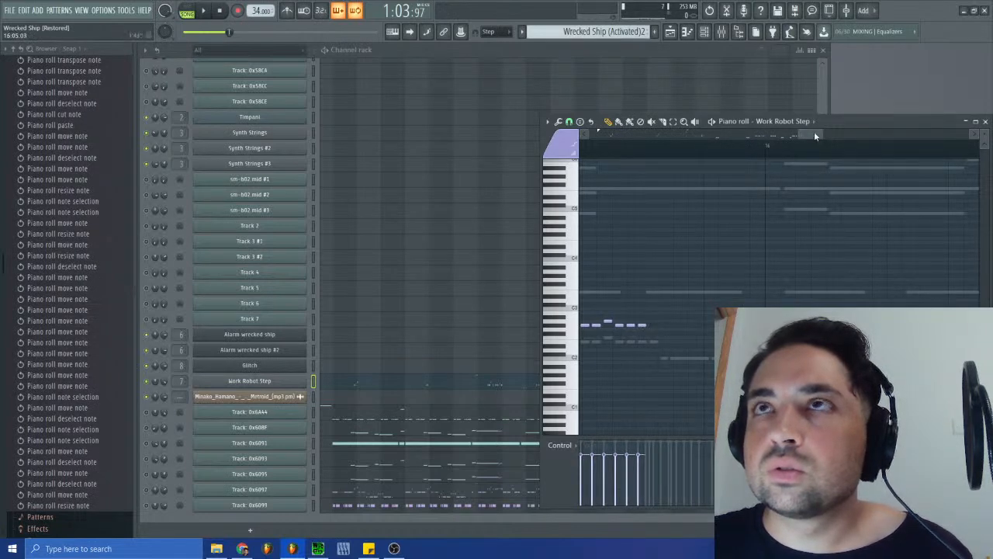
- Cut all aligned Work Robot Step notes from the Wrecked Ship (Activated)2 pattern and switch to the SFX pattern
left_click_drag(815, 136, 557, 142)
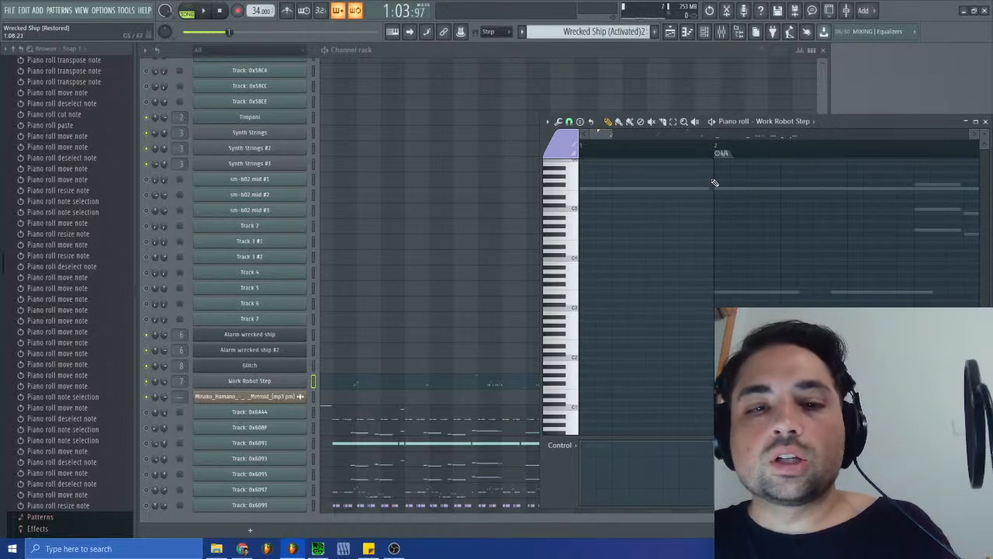
key("ctrl+x")
left_click(582, 30)
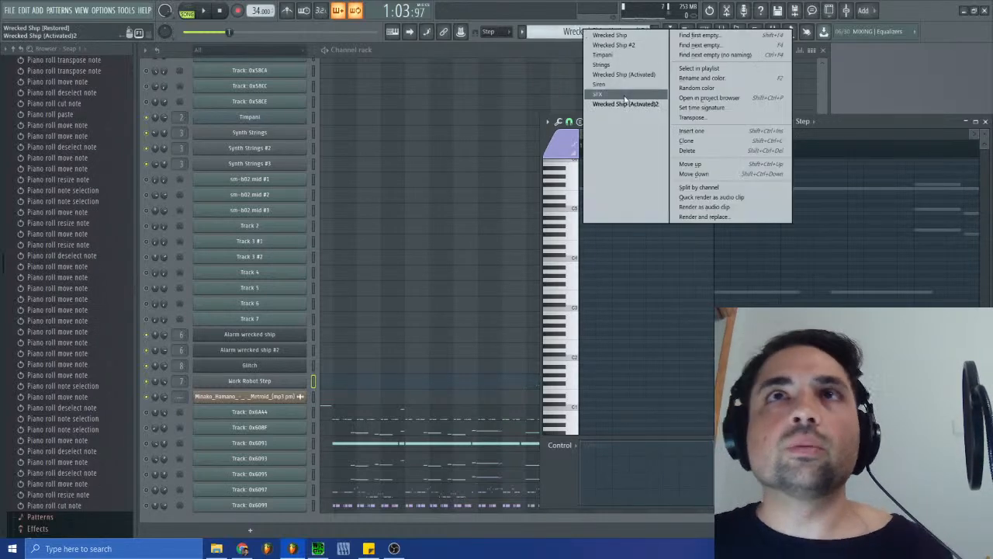
left_click(619, 93)
- Paste the cut notes into the SFX pattern's Work Robot Step channel, redoing the paste so it starts just before bar 2
left_click(356, 385)
left_click(356, 386)
key("ctrl+v")
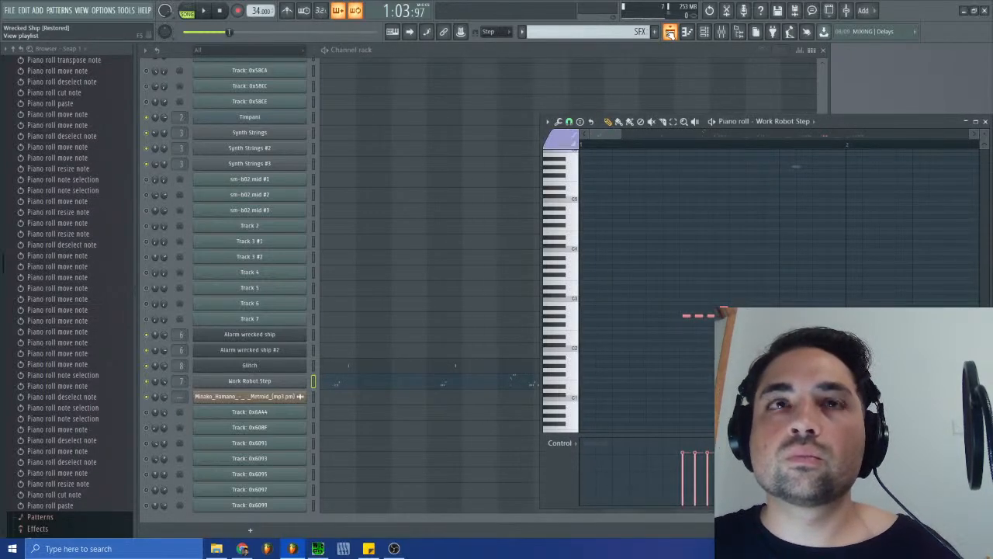
left_click_drag(605, 134, 620, 143)
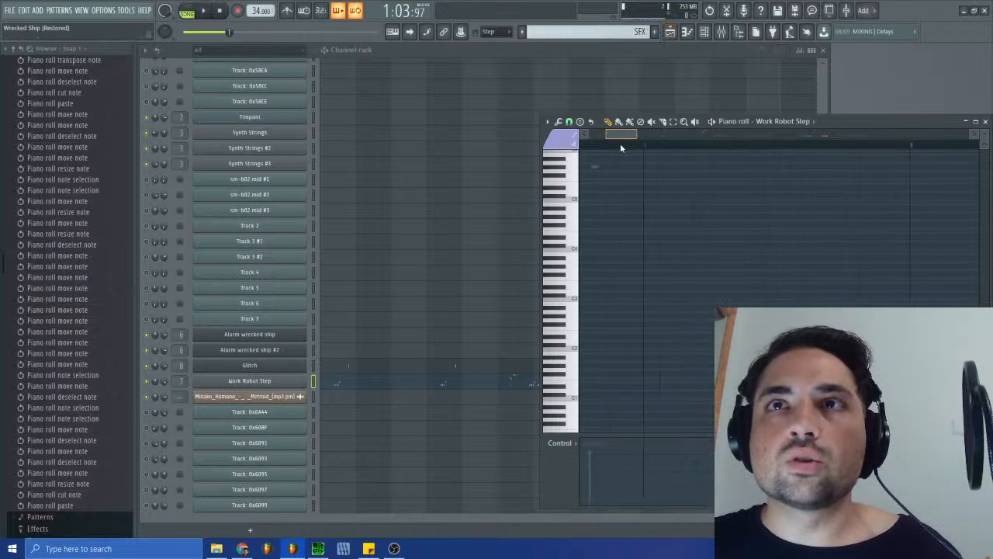
key("ctrl+z")
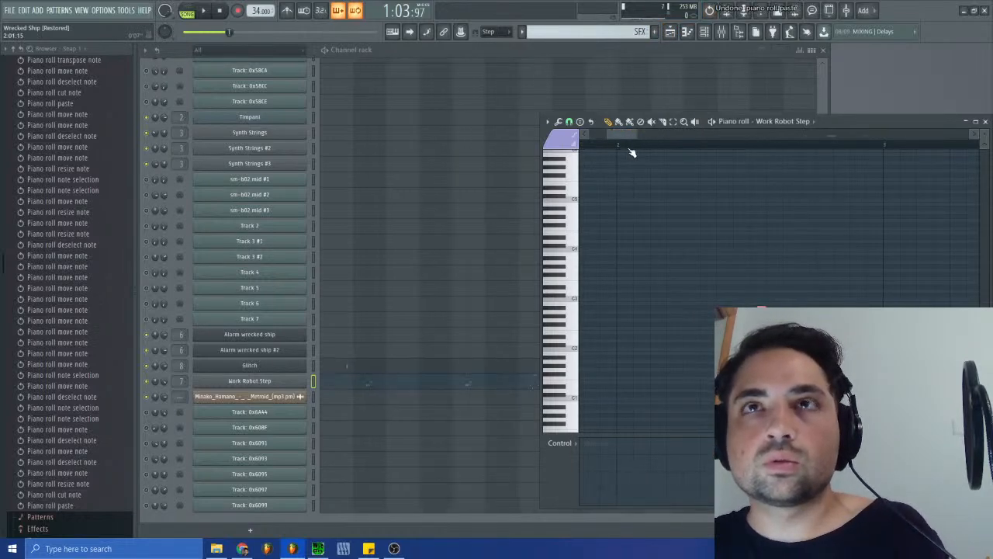
- Resize the SFX clip on track 2 of the playlist, and close the playlist and the piano roll
left_click(670, 31)
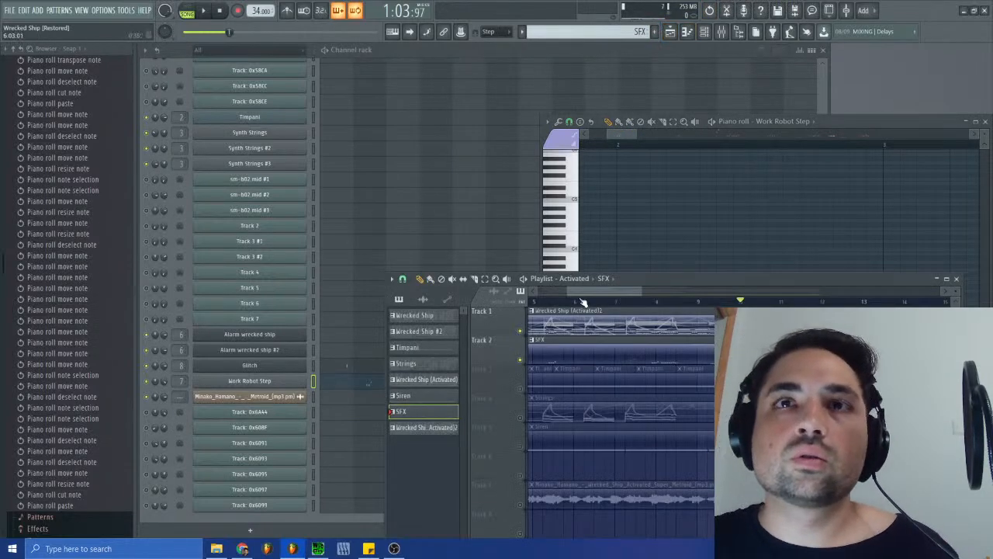
left_click_drag(596, 291, 522, 291)
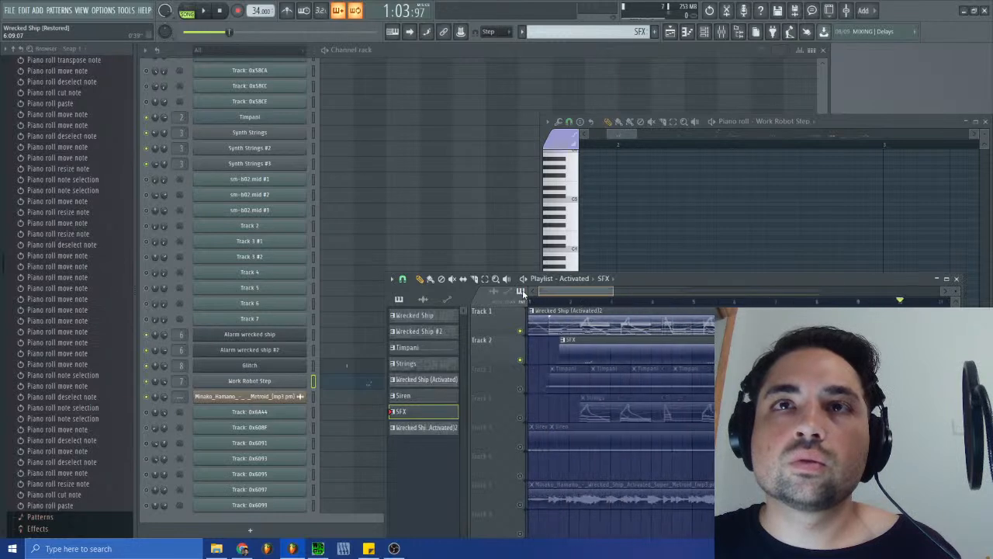
left_click(580, 302)
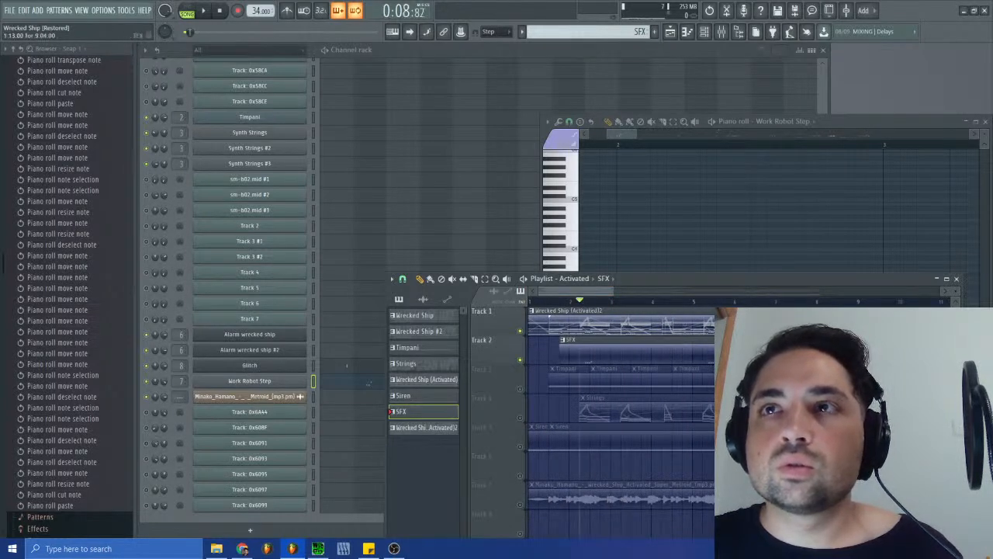
left_click_drag(940, 351, 884, 352)
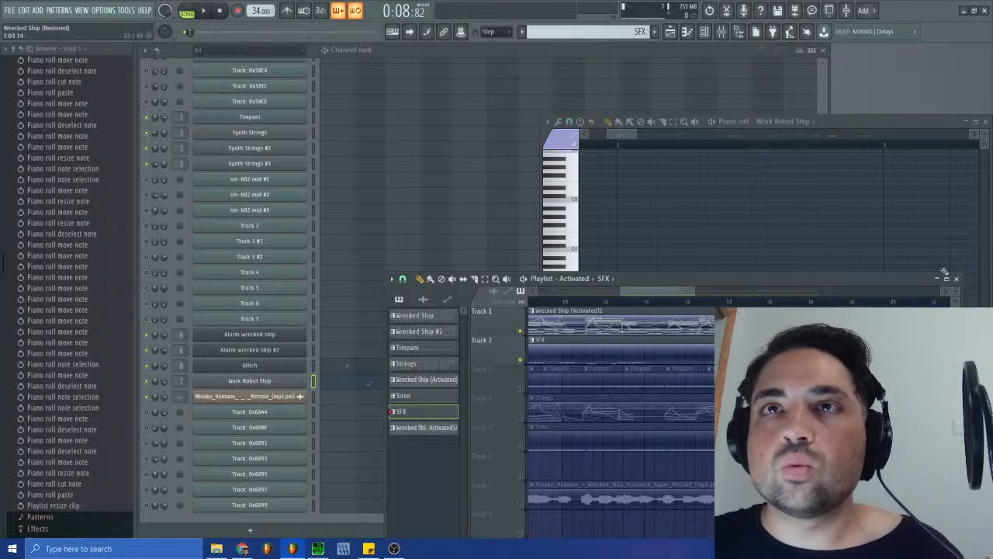
left_click(956, 278)
left_click(985, 121)
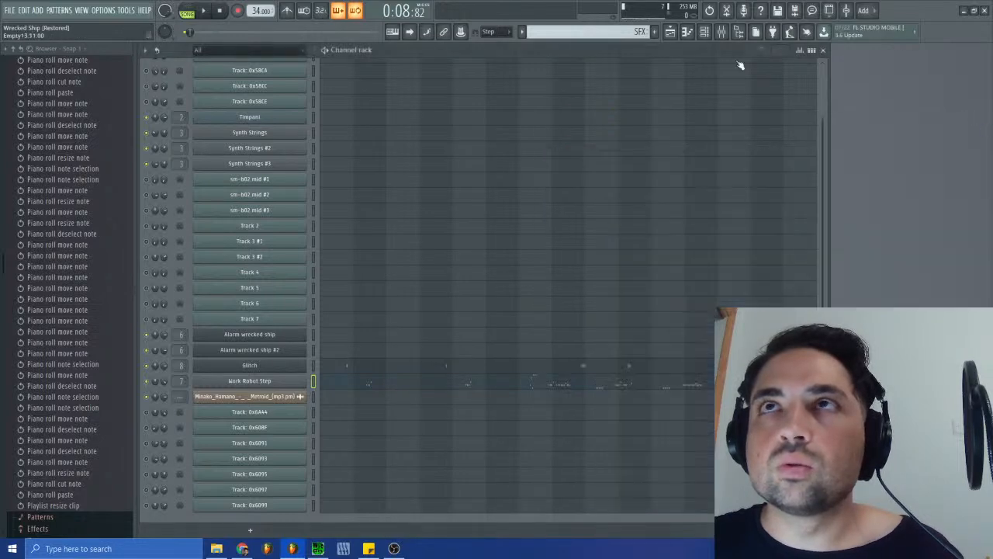
- View the Wrecked Ship (Activated)2 pattern in the channel rack and switch to the Wrecked Ship (Activated) pattern
left_click(624, 31)
left_click(676, 113)
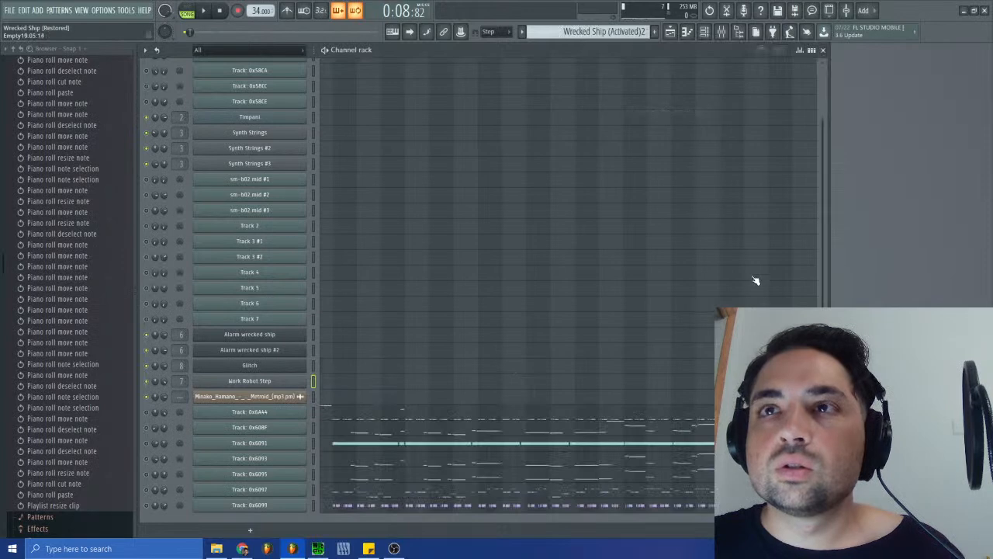
left_click(624, 31)
left_click(662, 81)
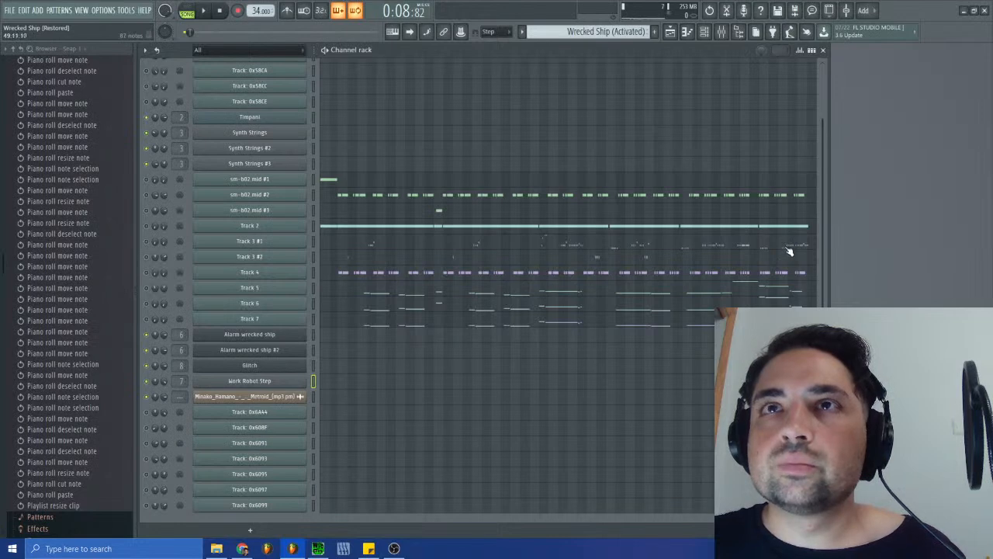
- Play the Activated arrangement in the playlist from around bar 14, and close the playlist after listening
left_click(669, 31)
left_click(602, 301)
left_click(206, 11)
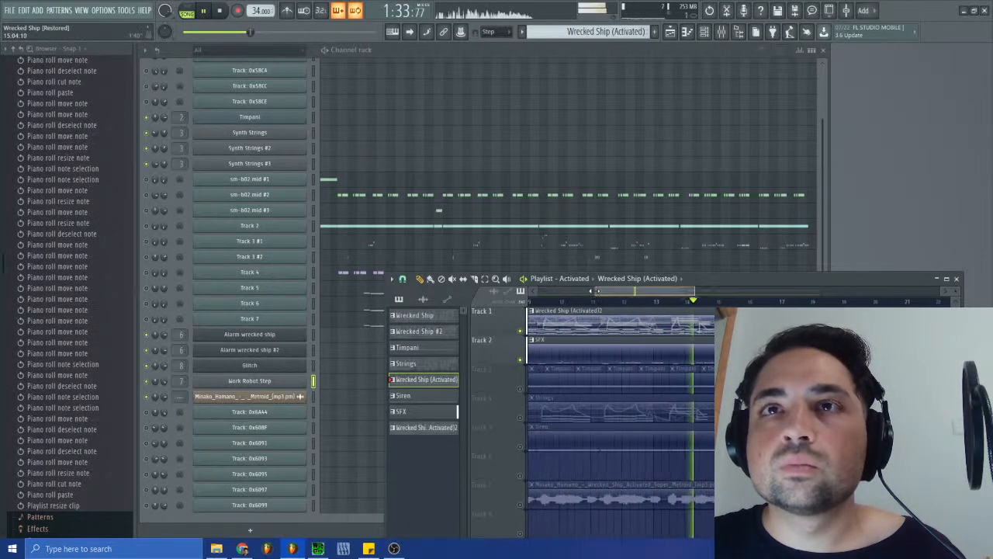
left_click_drag(619, 289, 592, 301)
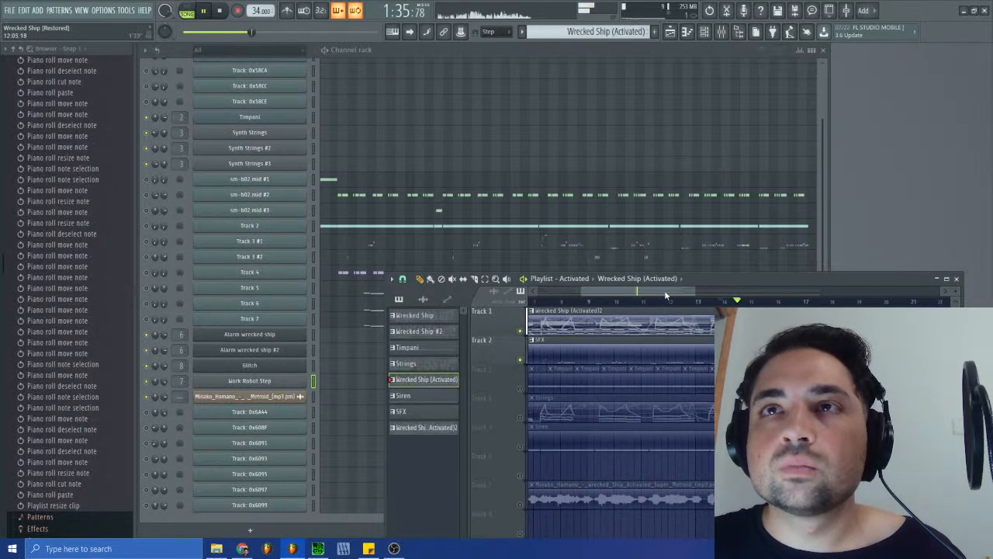
left_click_drag(748, 277, 777, 264)
left_click(791, 304)
left_click(985, 266)
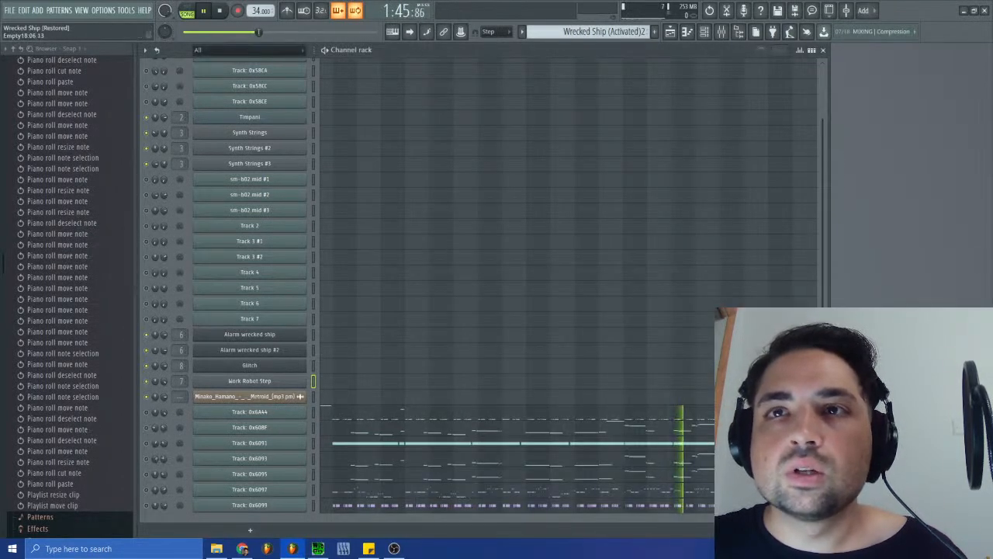
- Alternate between the Wrecked Ship (Activated) and Wrecked Ship (Activated)2 patterns to compare their notes, ending on Wrecked Ship (Activated)2
left_click(669, 32)
left_click(675, 75)
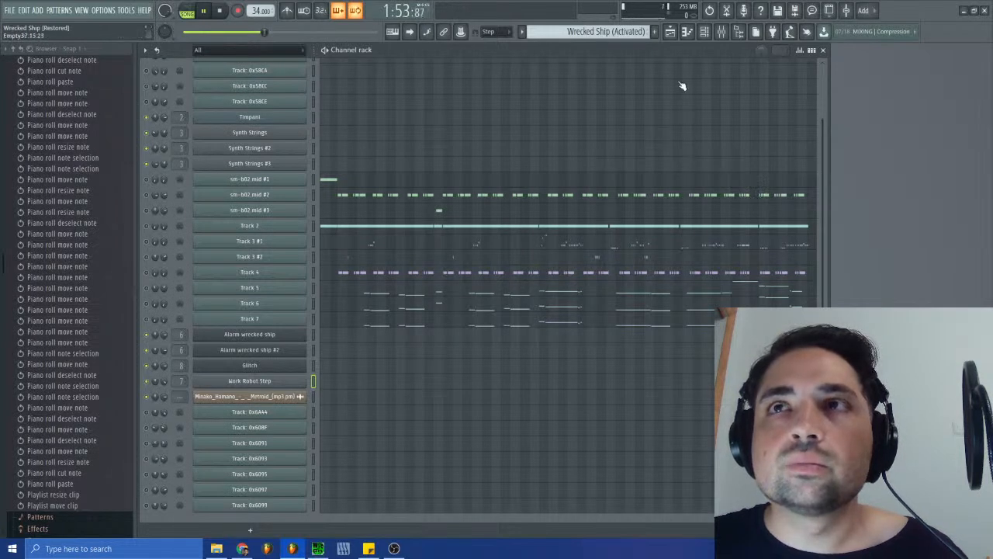
left_click(620, 31)
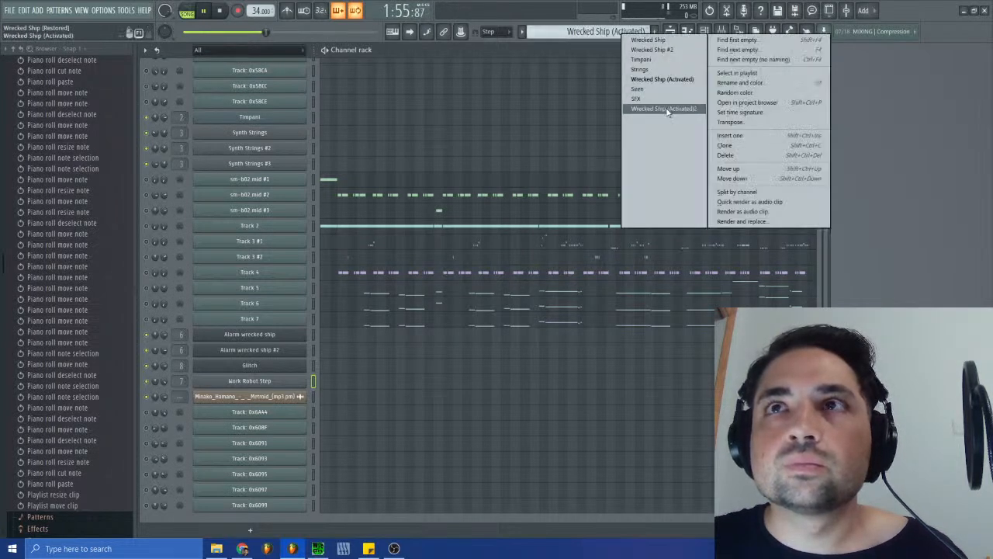
left_click(665, 109)
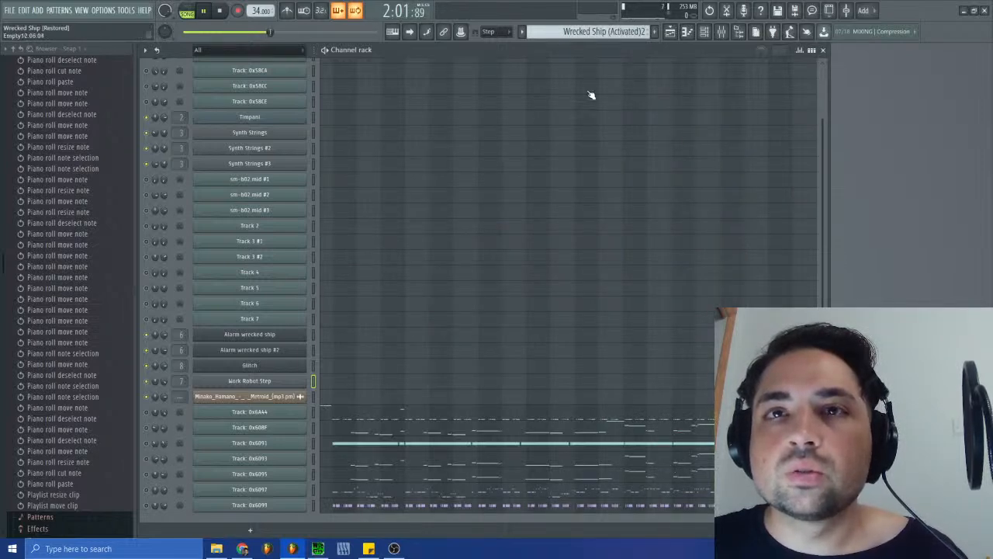
left_click(605, 31)
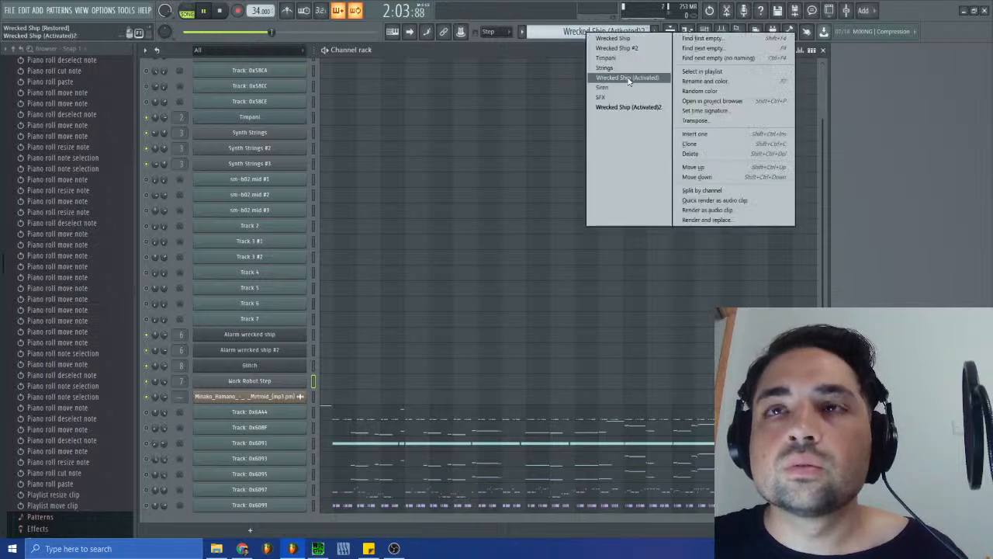
left_click(628, 80)
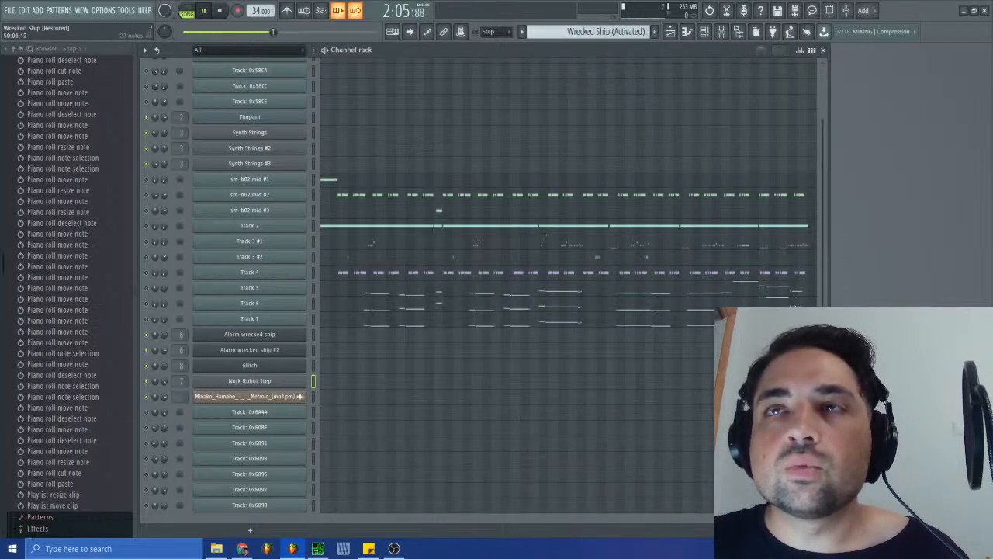
left_click(617, 32)
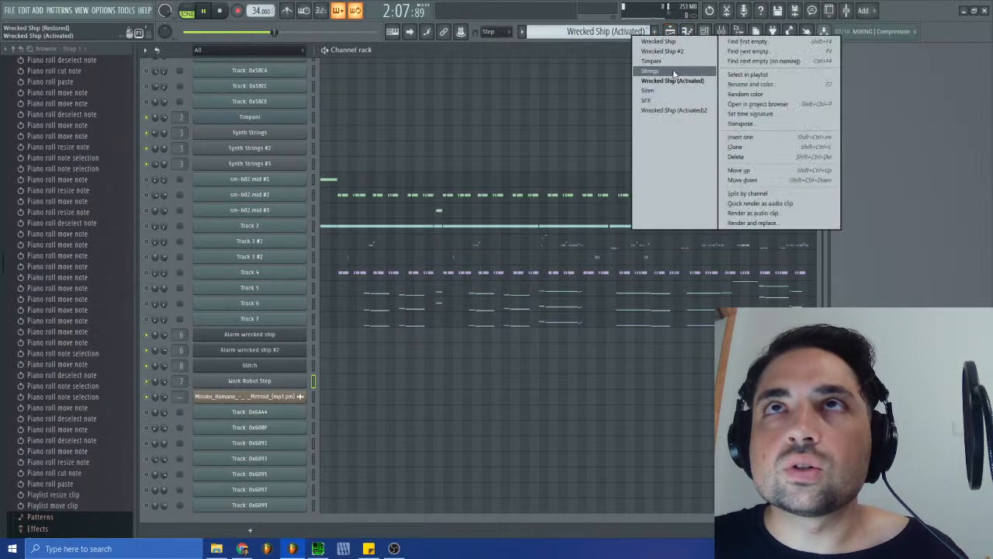
left_click(672, 109)
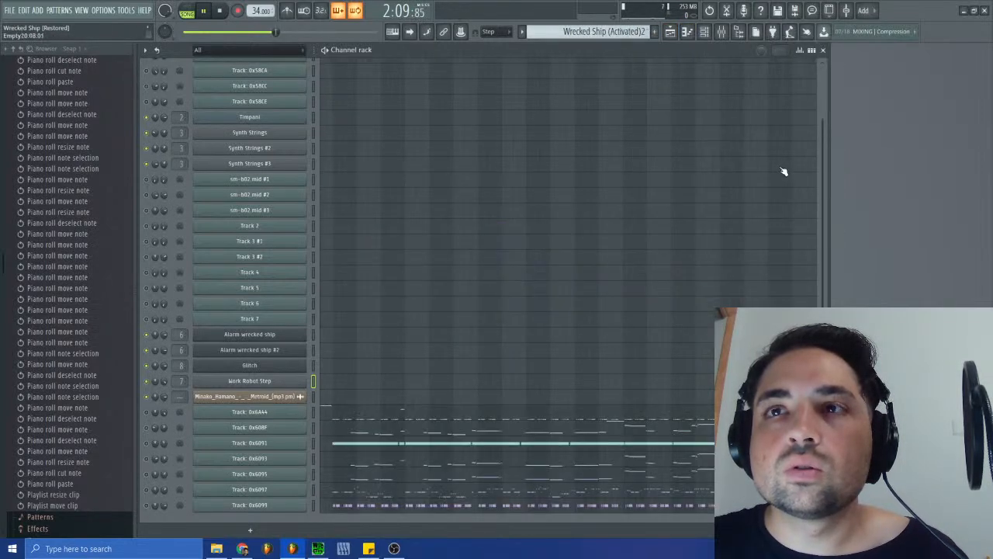
- Reopen the playlist and replay the tracks 1 and 2 clips from around bar 14
key("F5")
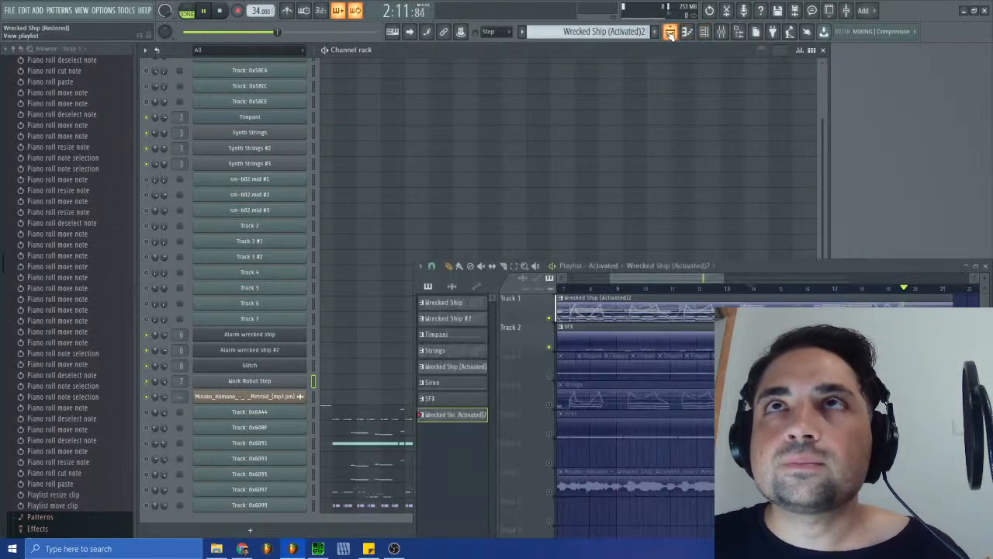
left_click_drag(672, 276, 696, 281)
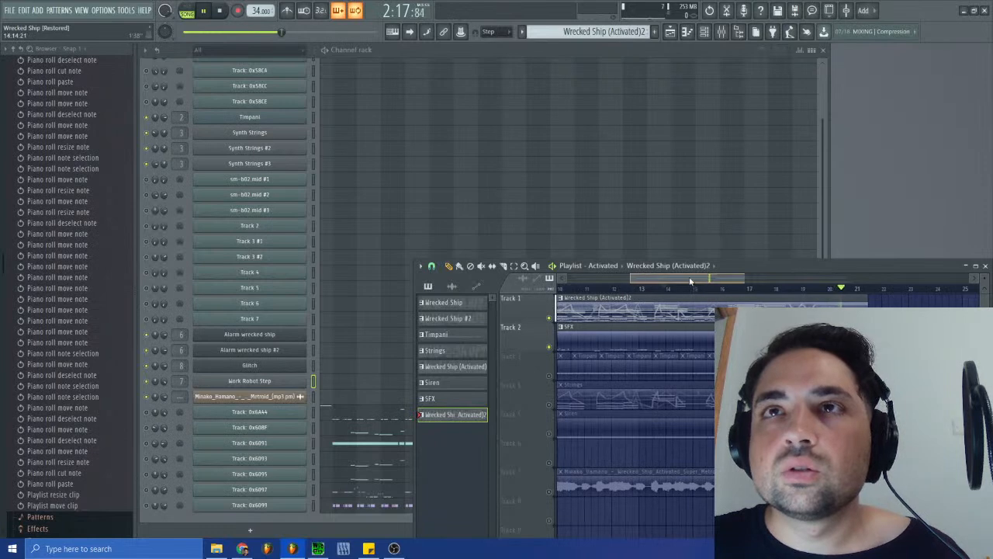
left_click_drag(695, 279, 686, 281)
left_click(687, 289)
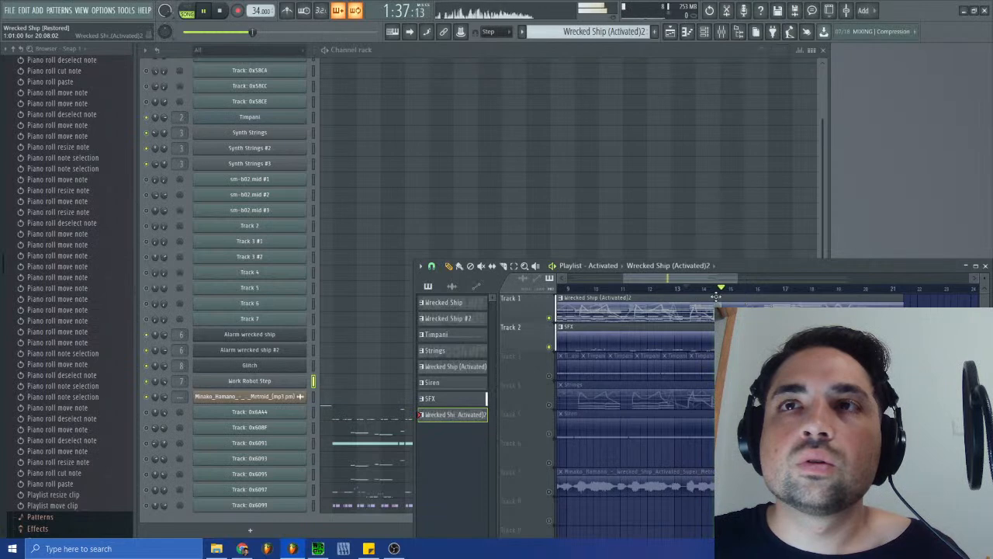
left_click_drag(714, 280, 698, 280)
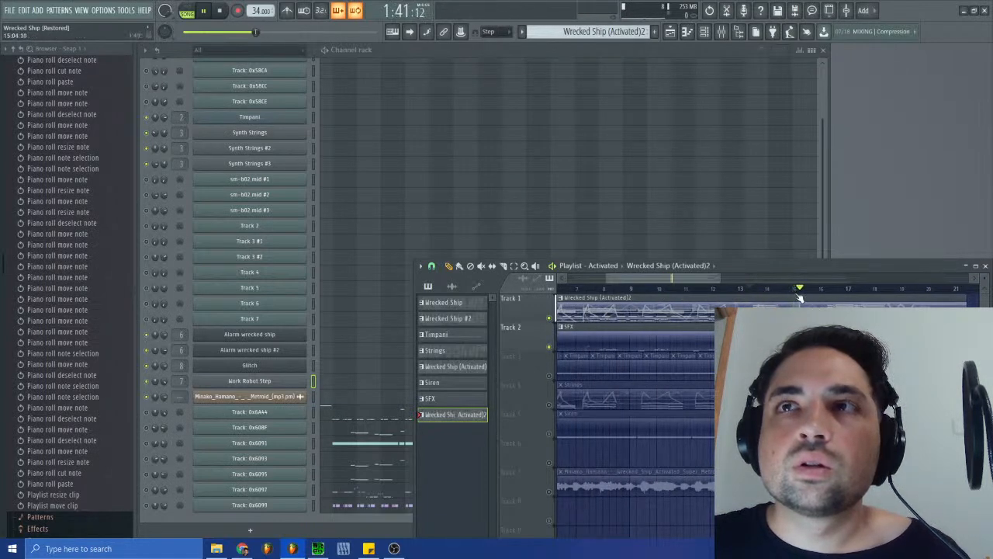
- Solo the reference audio on track 7, listen to it from around bar 15, and close the playlist
right_click(551, 492)
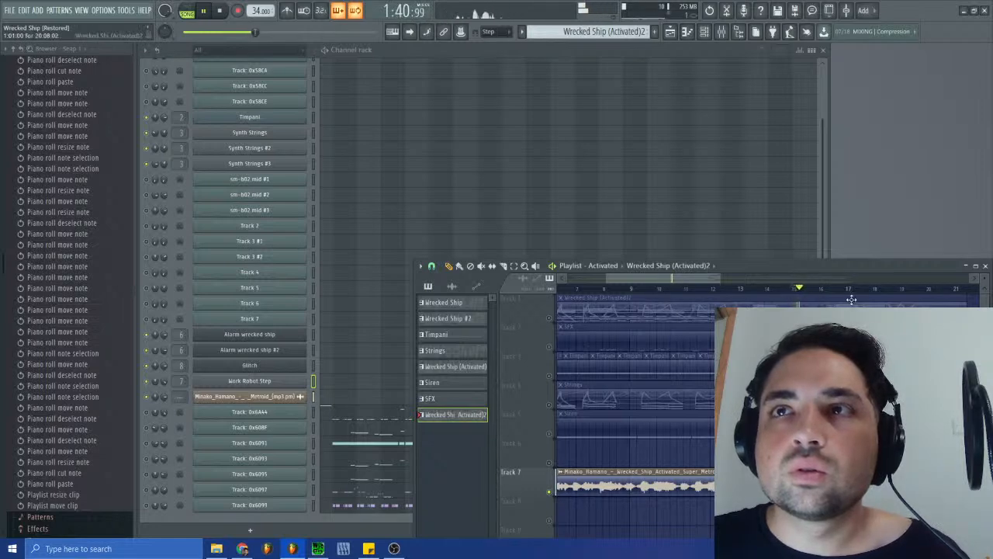
left_click(829, 308)
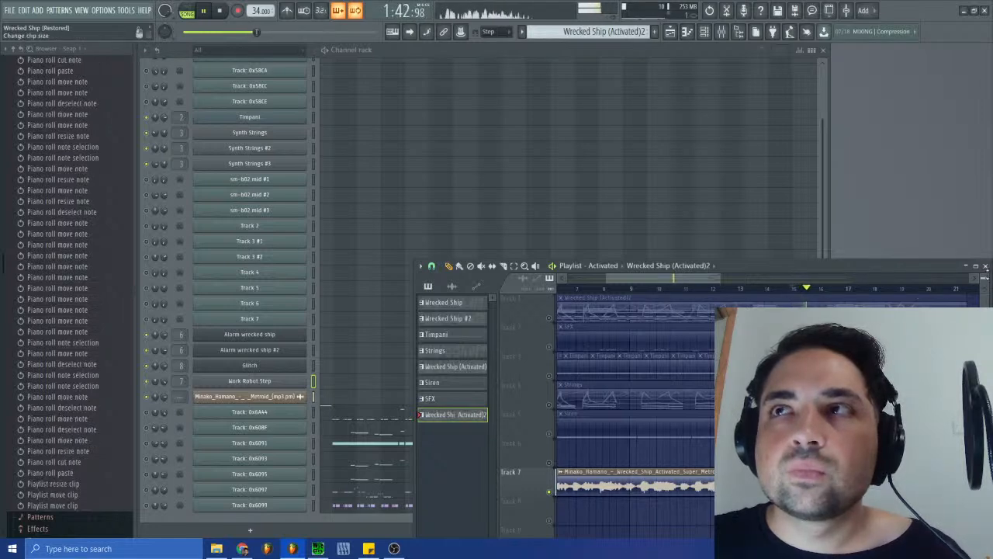
left_click(985, 267)
- Open the Track: 0x6097 notes of the Wrecked Ship (Activated)2 pattern in the piano roll around bar 17
left_click(698, 496)
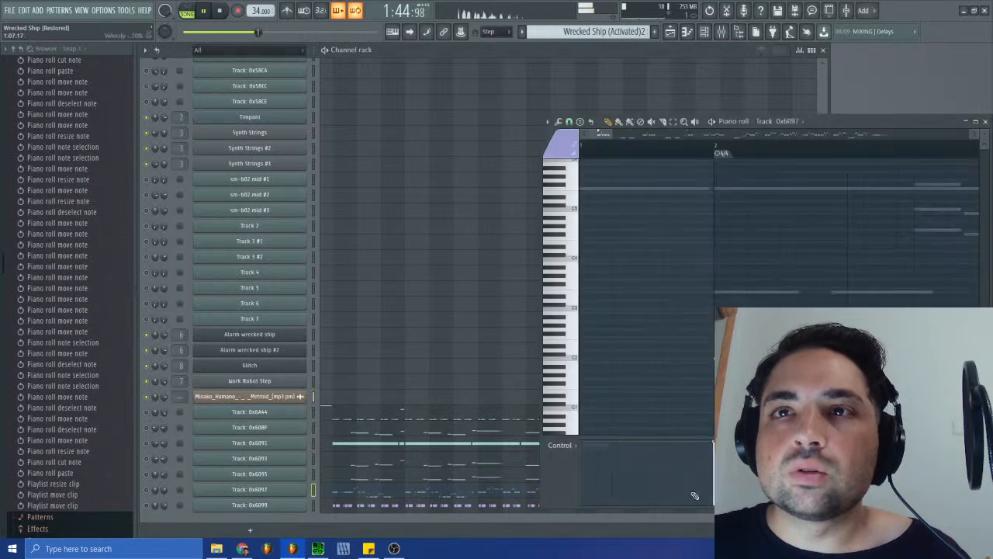
left_click_drag(606, 136, 828, 137)
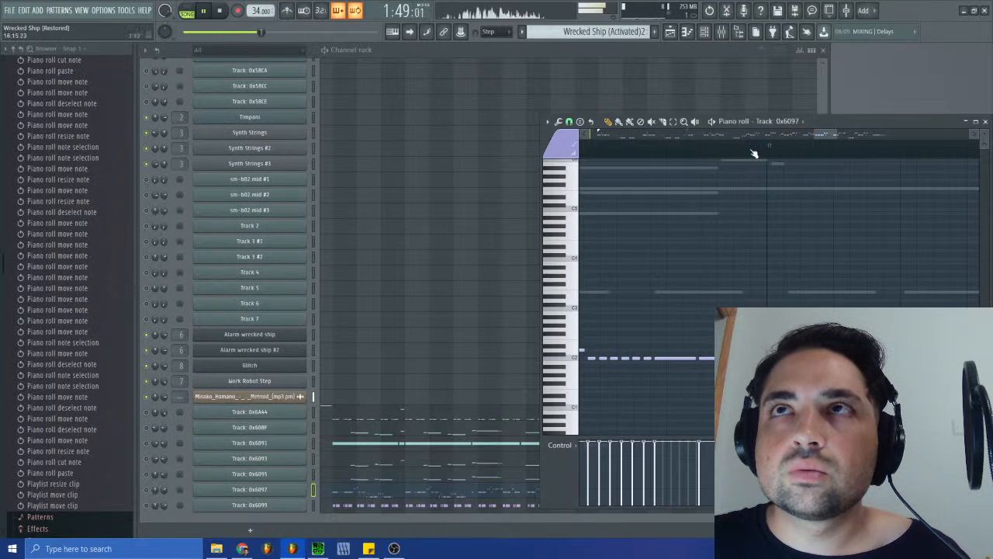
- Unmute playlist track 1 alongside the reference audio, replay the song from around bars 13 and 15, and close the playlist
left_click(670, 32)
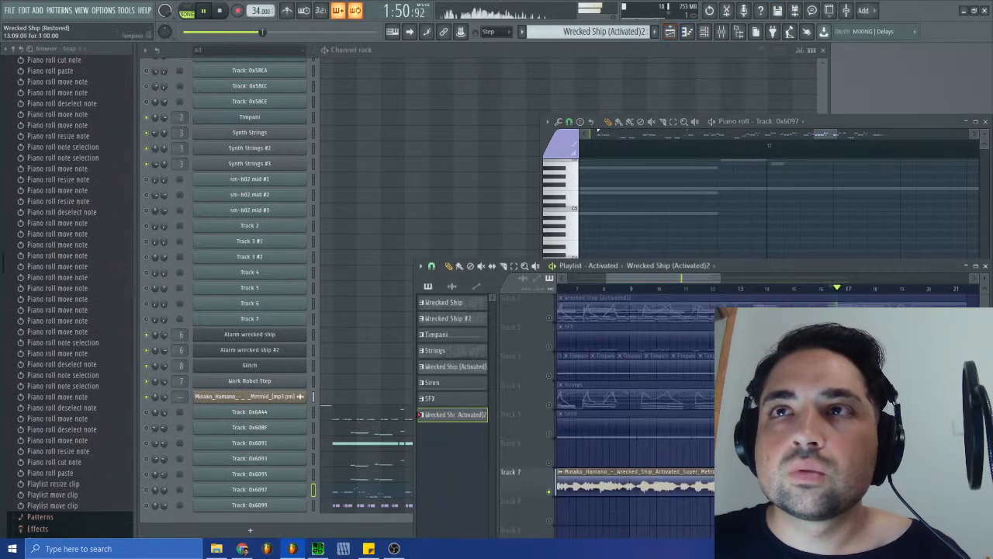
left_click(751, 288)
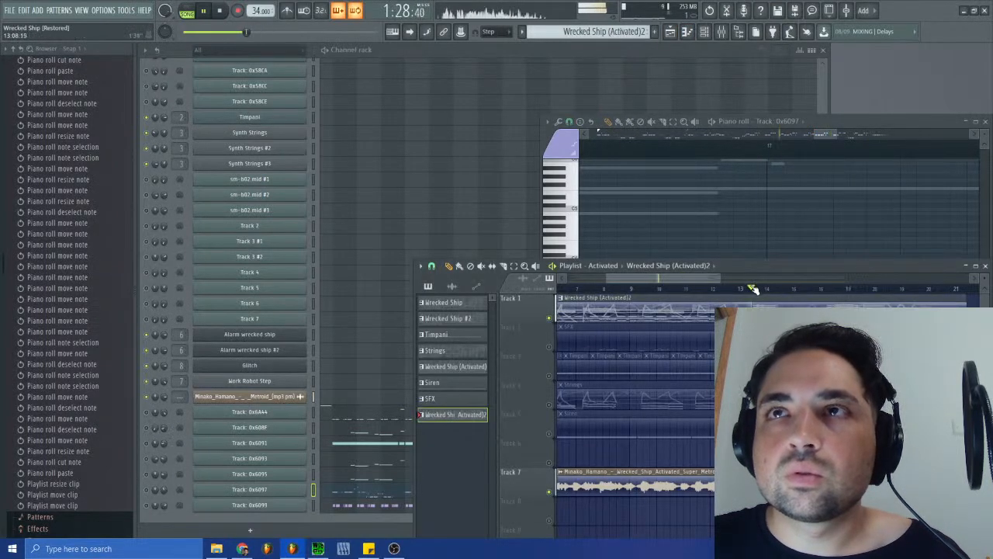
left_click(794, 290)
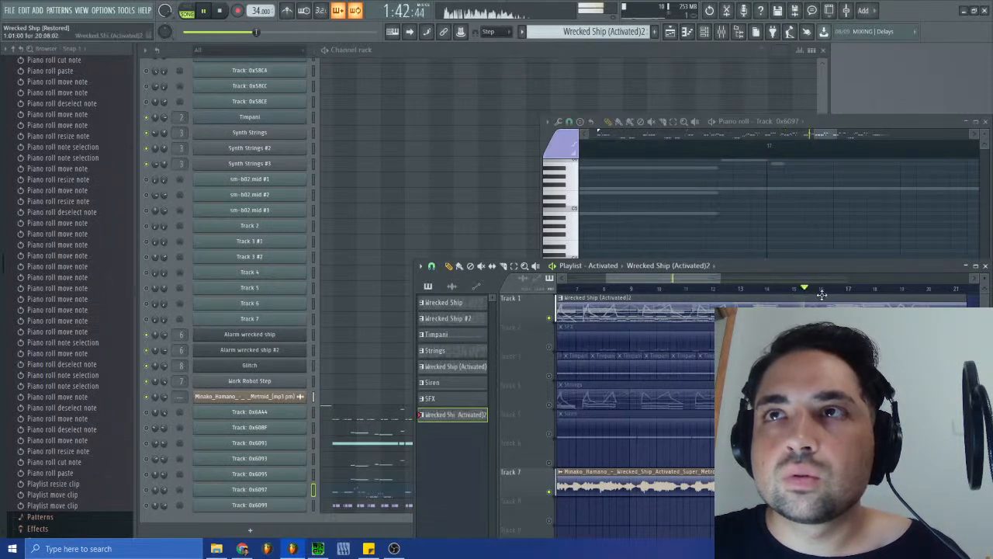
left_click(793, 290)
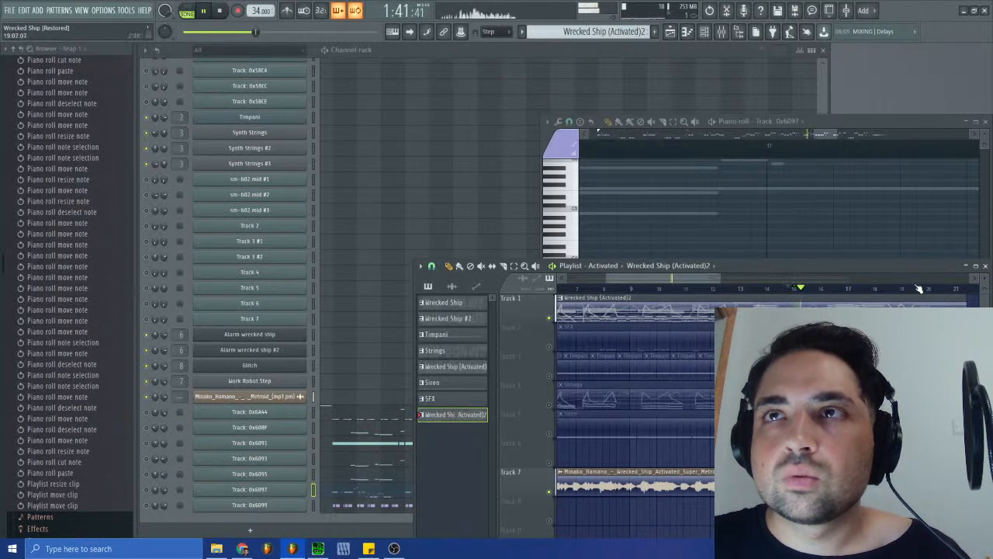
left_click(975, 265)
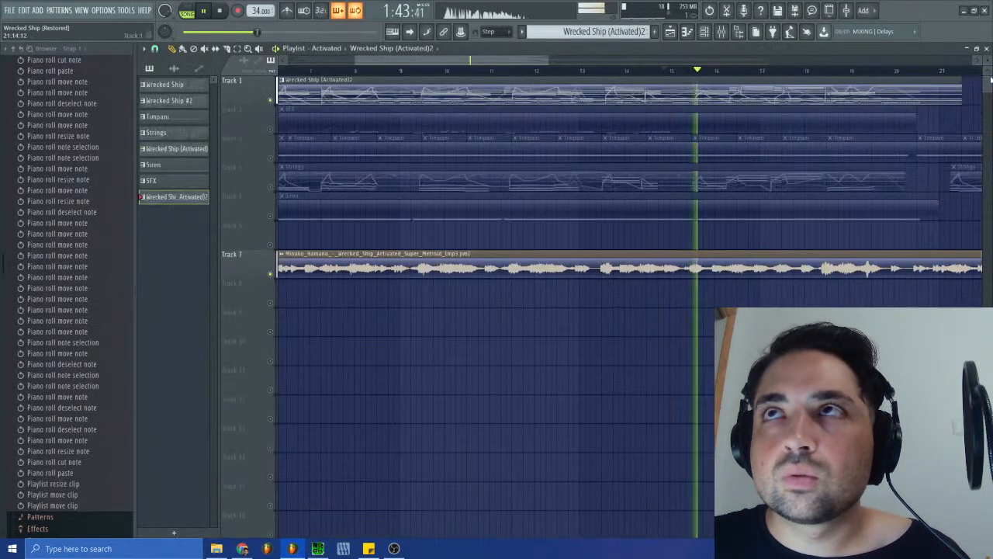
left_click(986, 48)
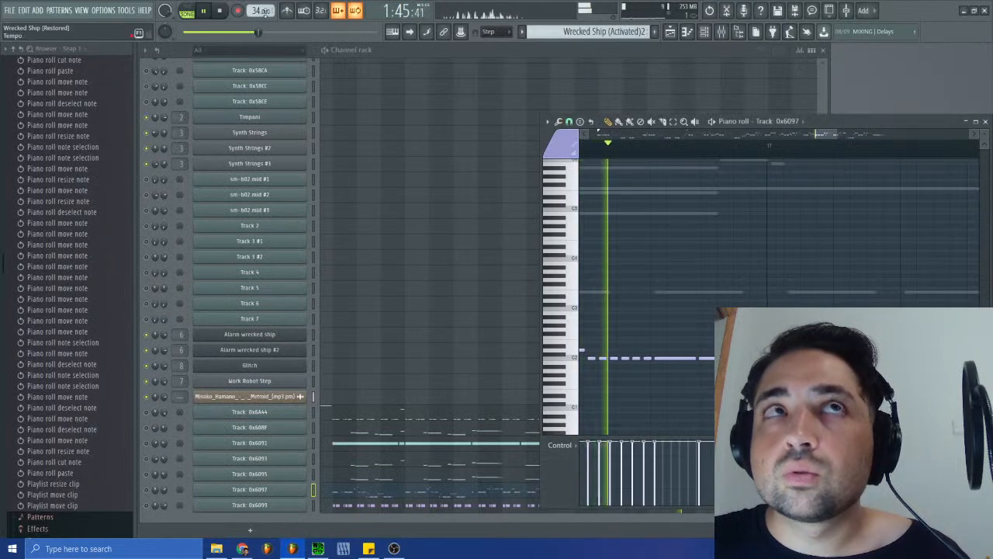
- Replay bars 15 to 17 and examine the Track: 0x6097 notes against the reference audio, then close the piano roll
left_click(208, 13)
left_click(204, 12)
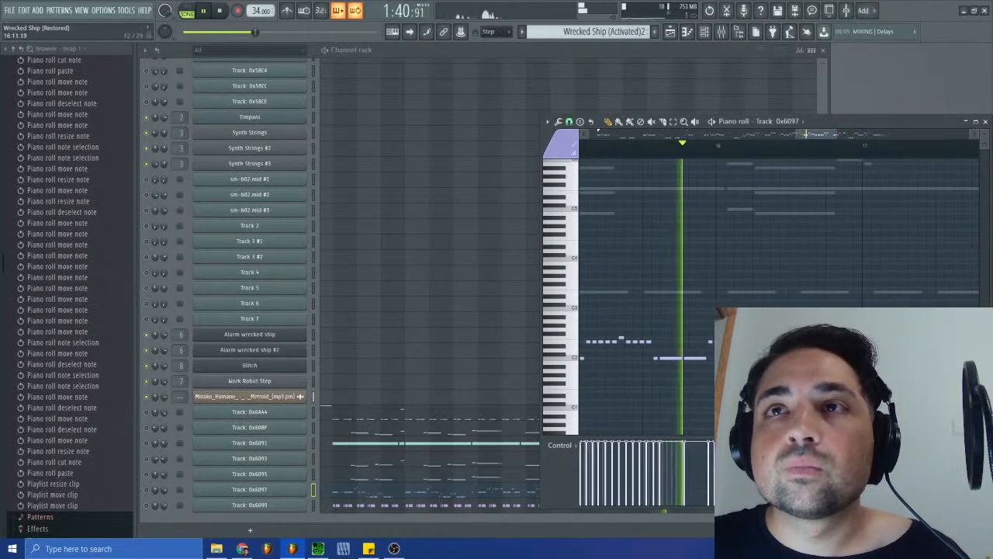
scroll(746, 342, "down", 1)
scroll(750, 351, "up", 5)
scroll(752, 370, "down", 4)
scroll(752, 371, "up", 4)
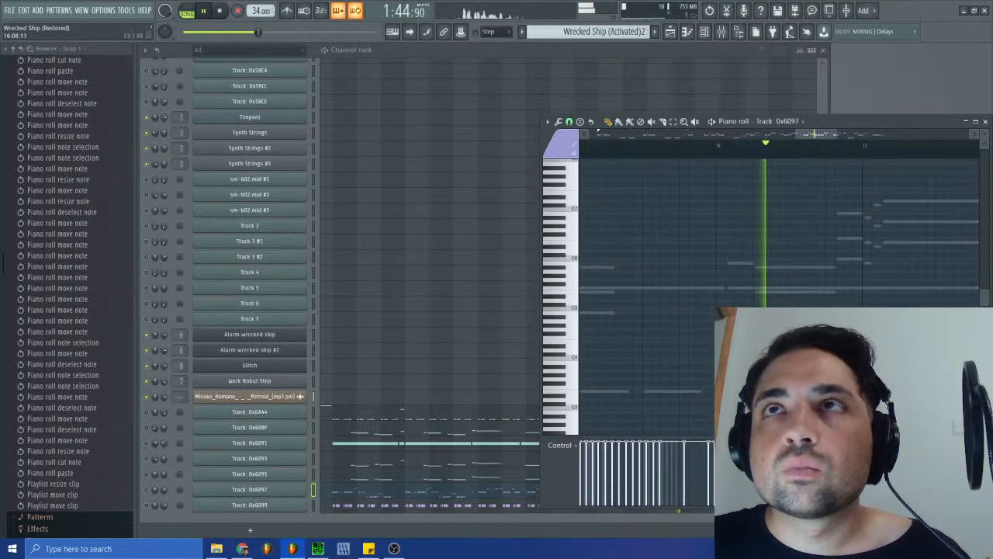
scroll(752, 371, "down", 3)
left_click(701, 147)
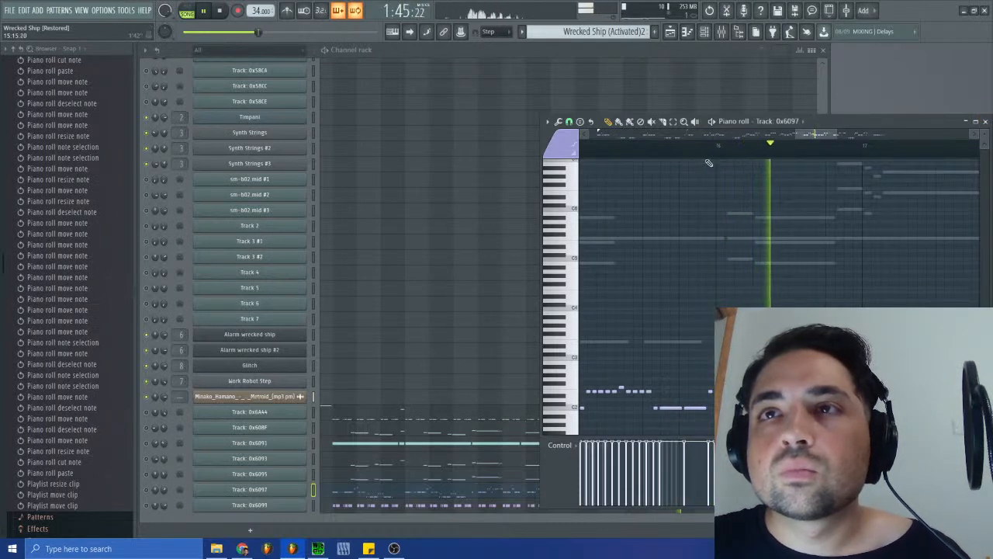
left_click(693, 153)
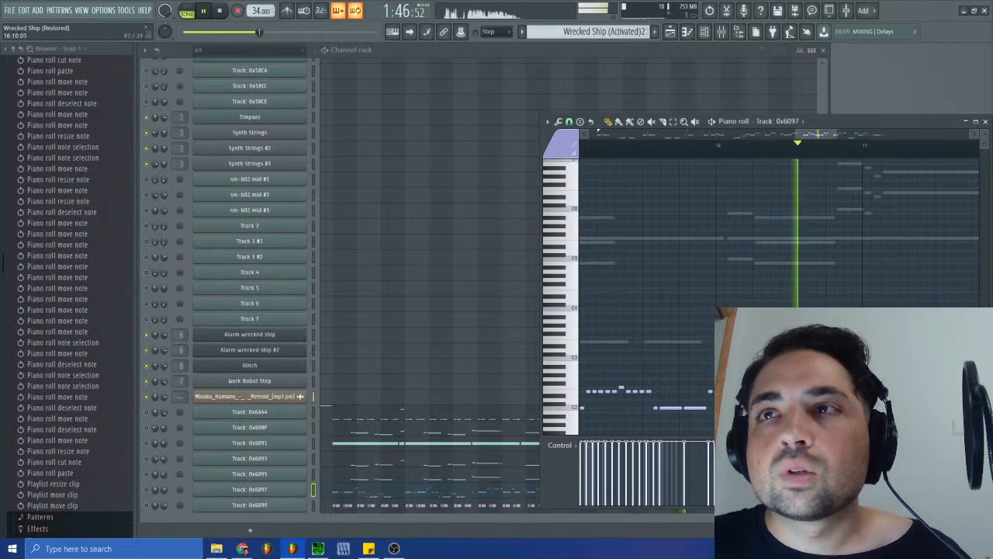
left_click_drag(824, 134, 837, 135)
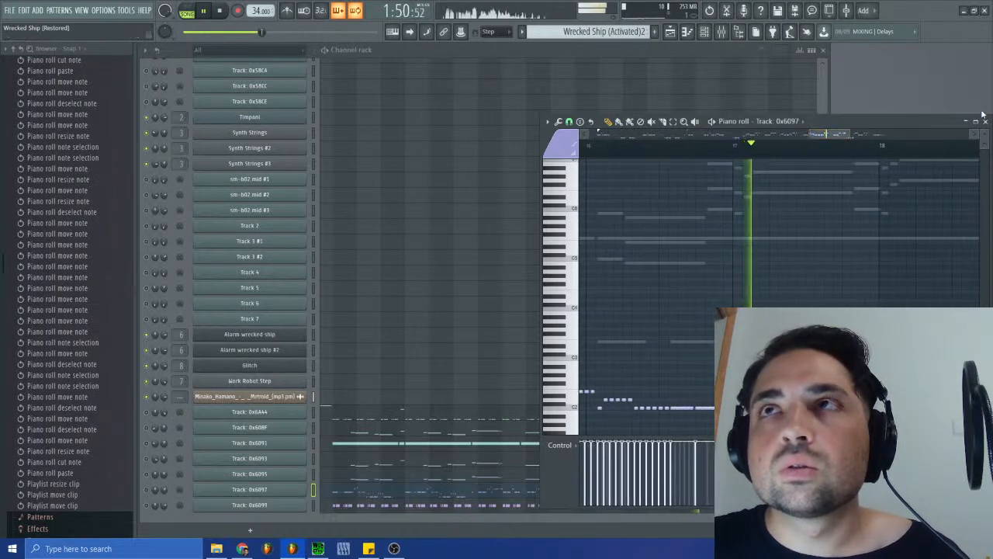
left_click(985, 122)
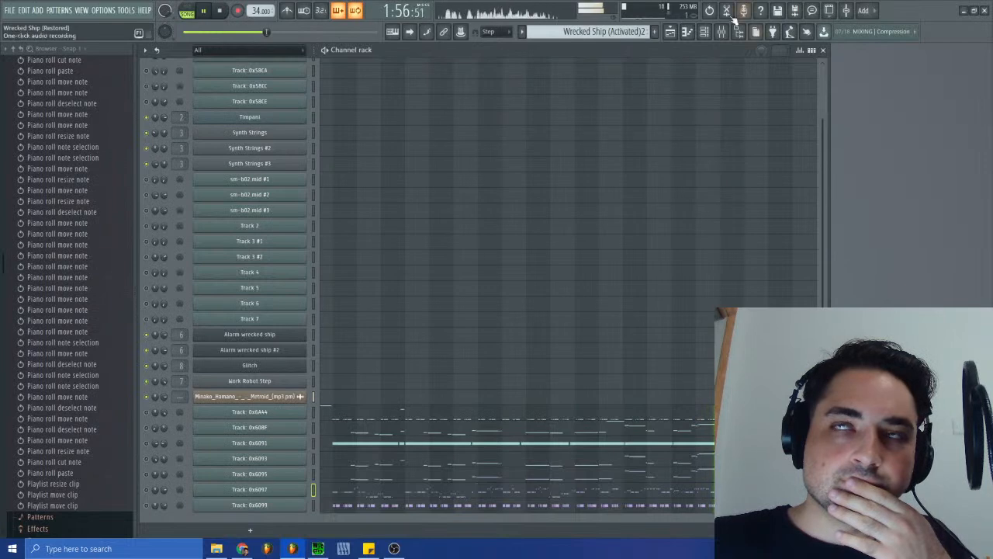
- Look over the arrangement from bar 1 in the playlist, close it, and switch to the Wrecked Ship (Activated) pattern
left_click(669, 31)
left_click_drag(513, 62, 406, 68)
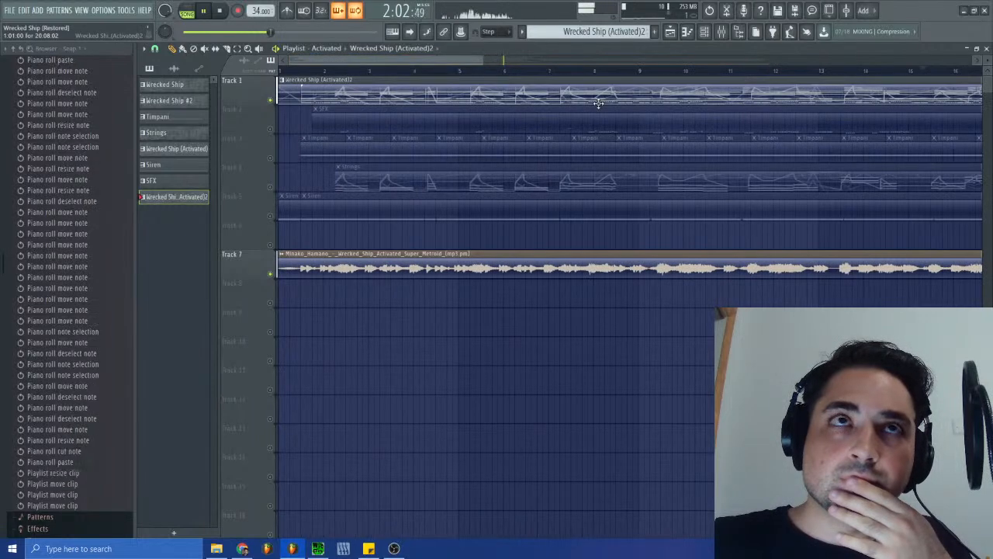
left_click(986, 48)
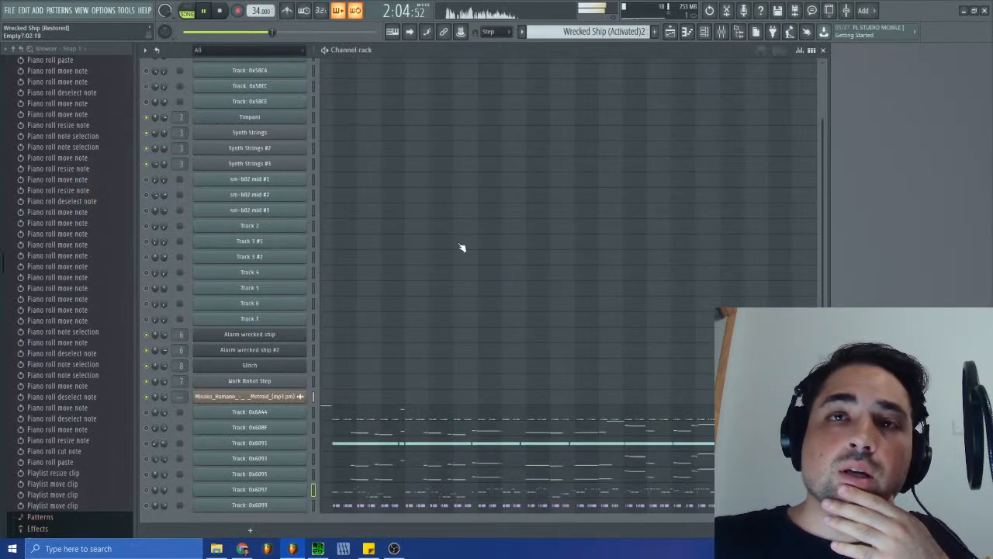
left_click(606, 34)
left_click(639, 79)
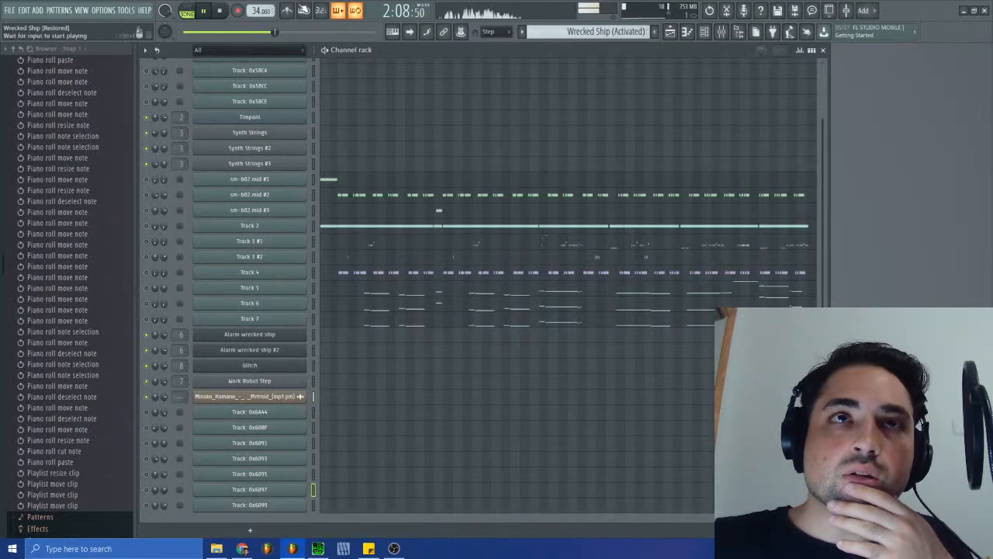
- Stop playback and save the Wrecked Ship project
left_click(220, 12)
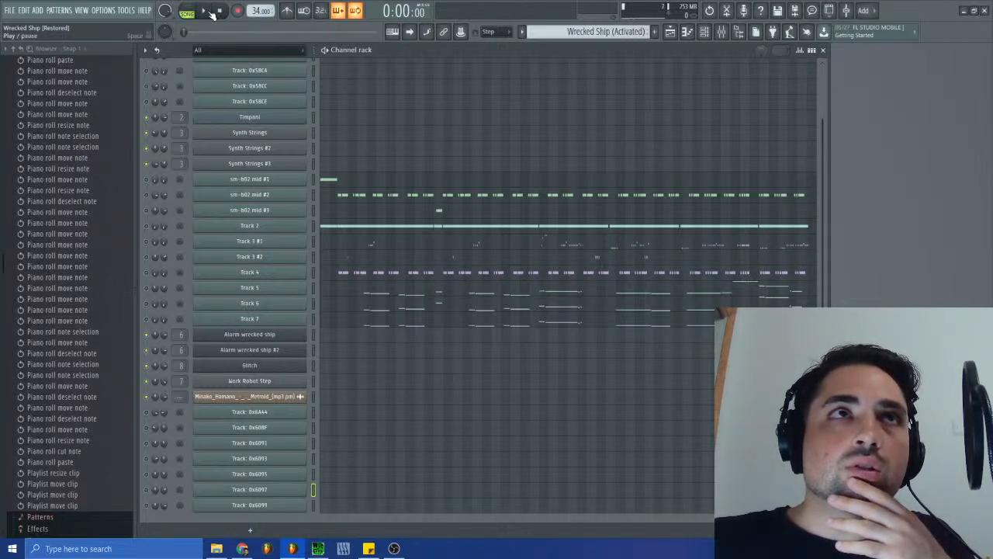
left_click(8, 12)
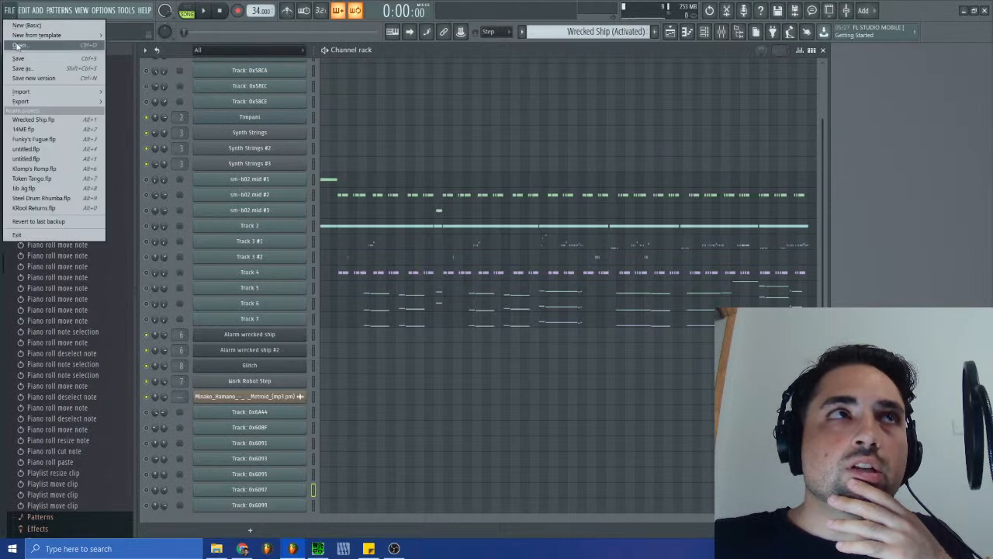
left_click(22, 59)
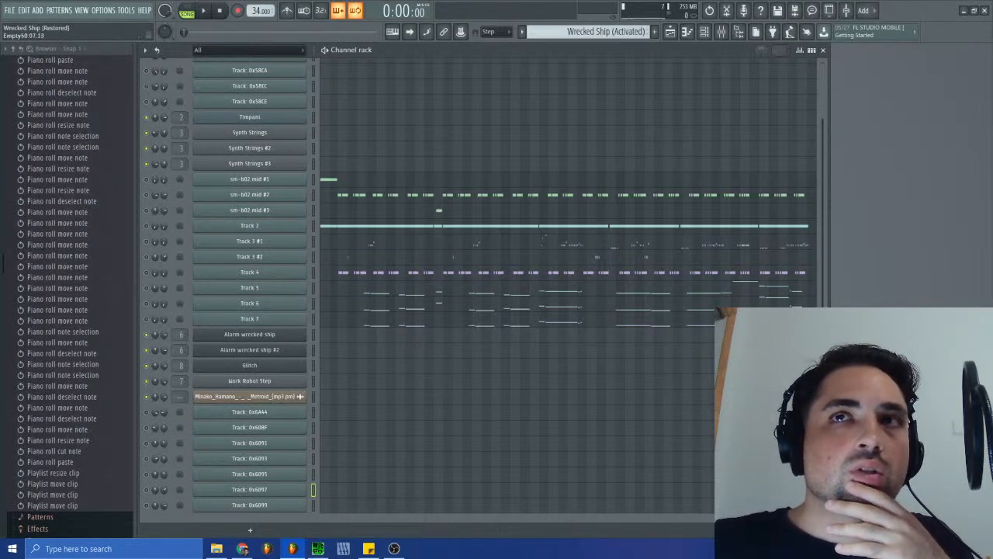
- Start a new project and import the Wrecked Ship (Activated) MIDI blueprint with the channel type set to MIDI Out
left_click(7, 14)
left_click(29, 31)
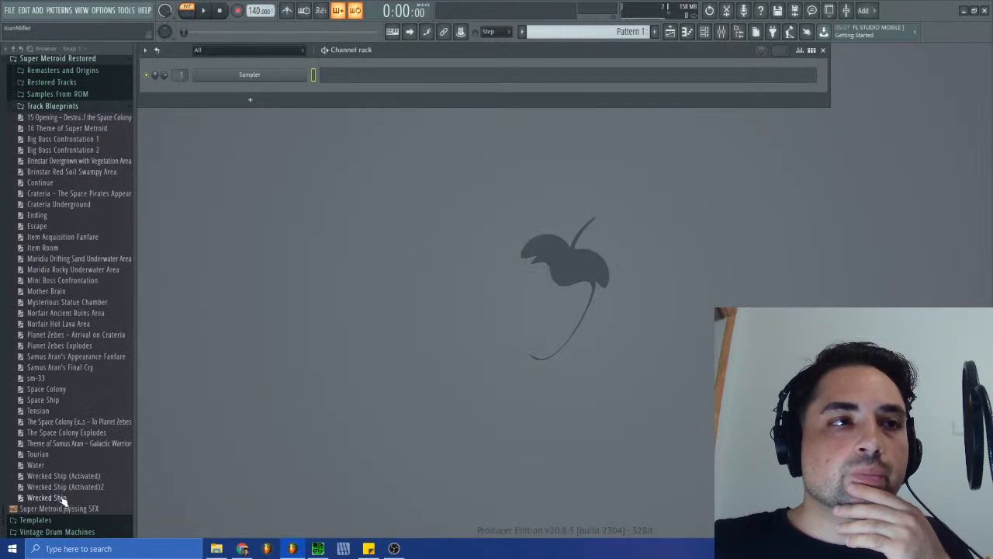
left_click_drag(70, 476, 323, 402)
left_click(501, 270)
left_click(496, 290)
left_click(574, 331)
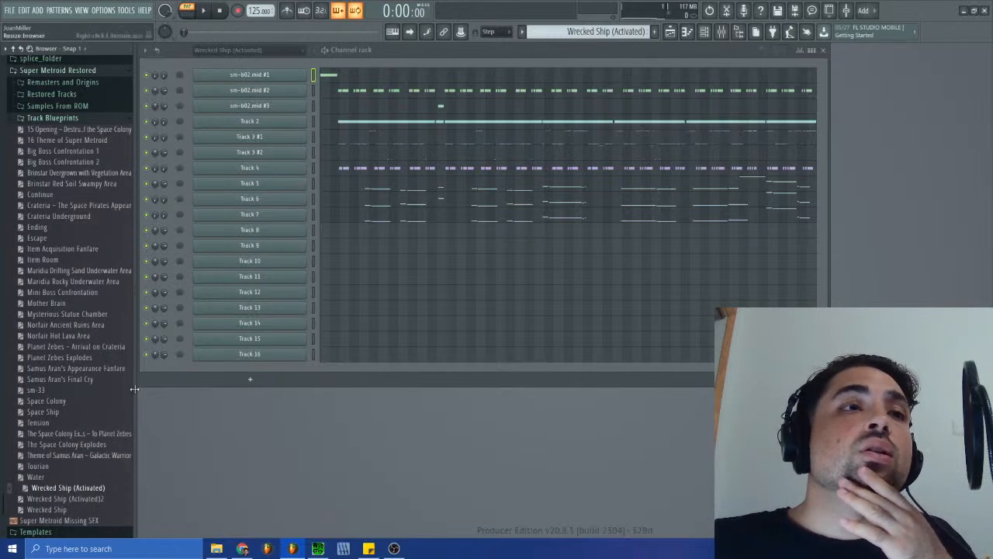
- Import the Wrecked Ship (Activated)2 MIDI blueprint as a new project with MIDI Out channels, discarding the unsaved changes
left_click_drag(93, 498, 377, 454)
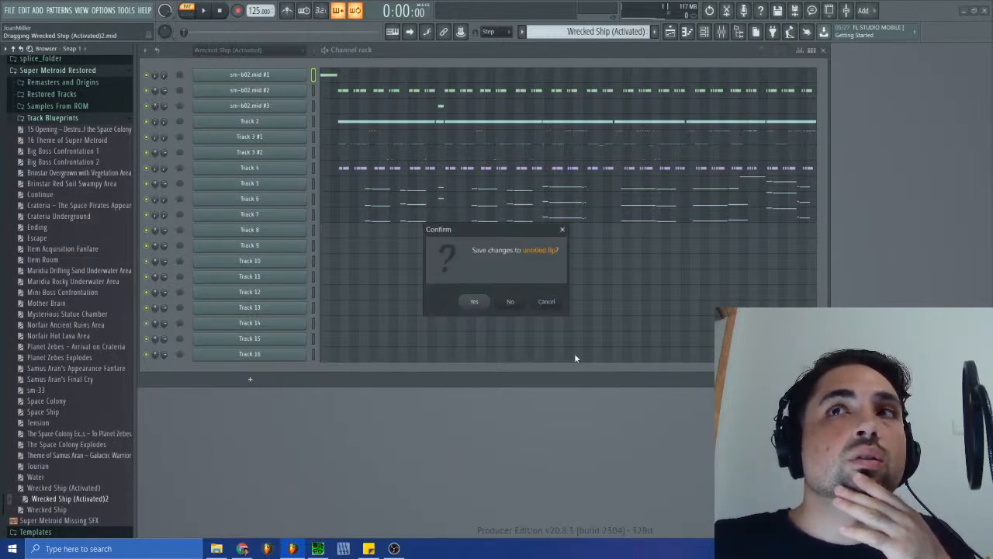
left_click(546, 303)
left_click_drag(99, 500, 522, 416)
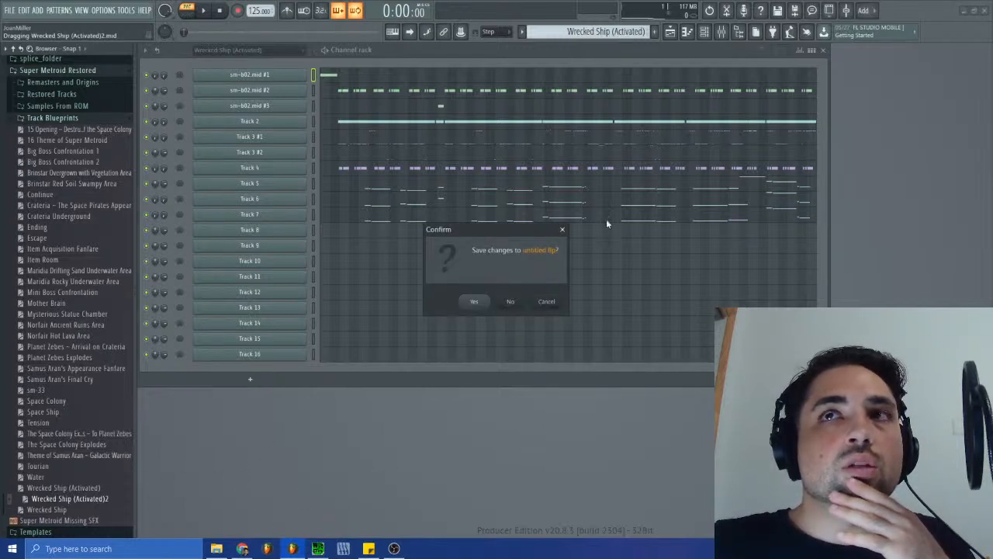
left_click(511, 303)
left_click(506, 268)
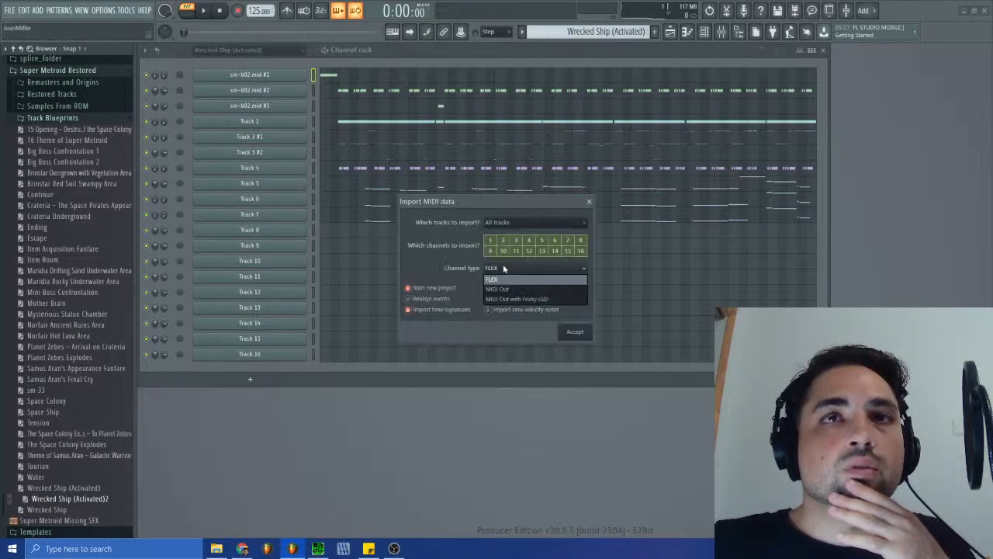
left_click(503, 292)
left_click(574, 331)
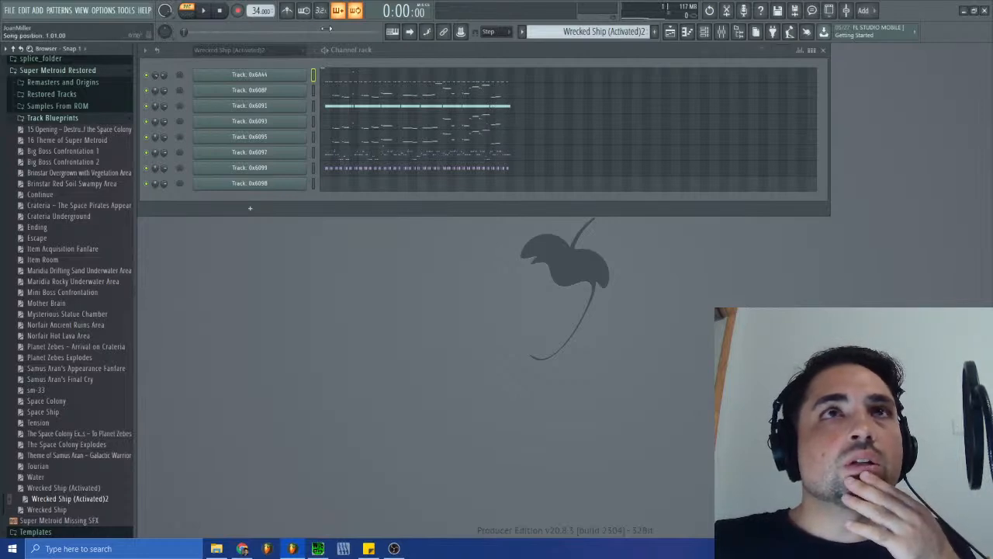
- Check the playlist of the imported Wrecked Ship (Activated)2 project and close it again
left_click(15, 10)
left_click(16, 11)
left_click(669, 32)
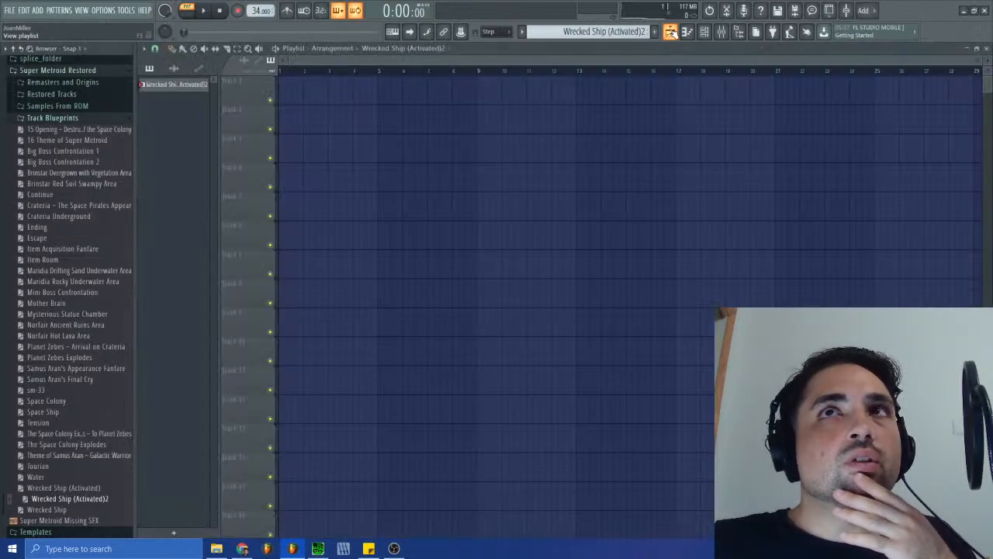
left_click(669, 31)
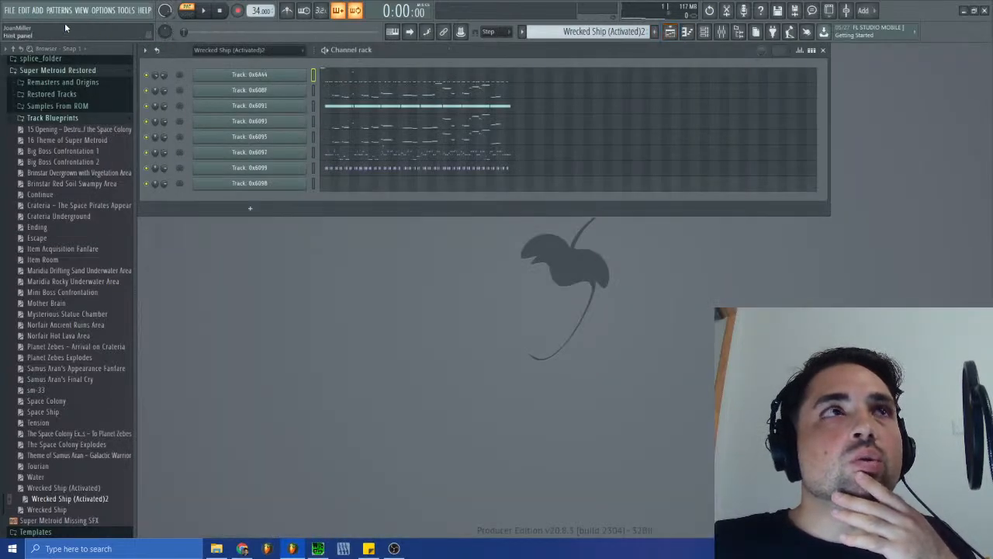
left_click(24, 10)
left_click(10, 10)
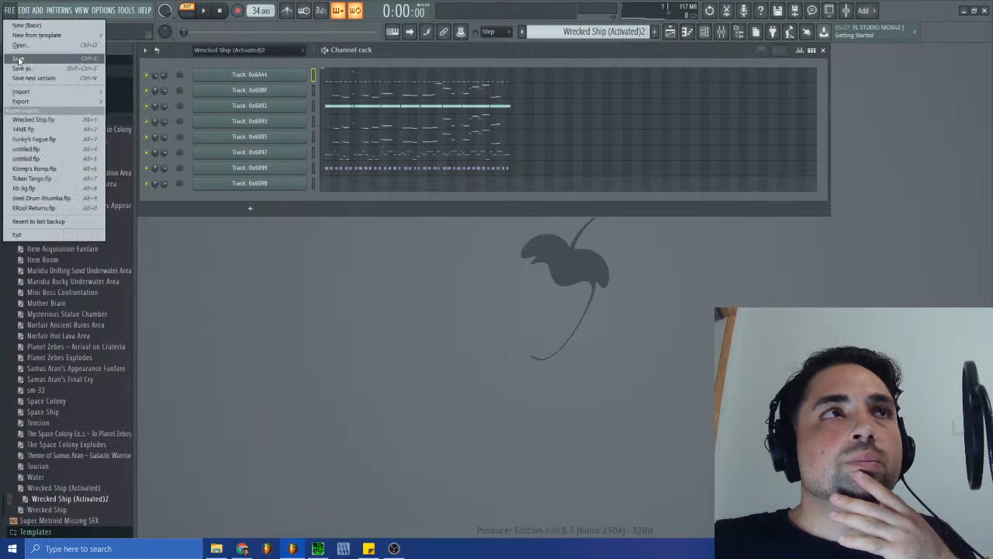
left_click(30, 121)
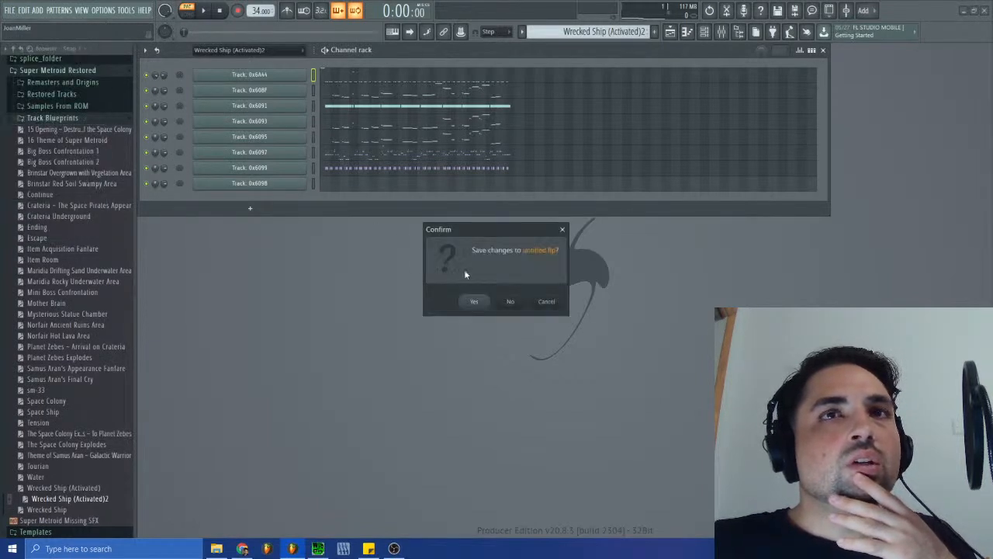
left_click(547, 303)
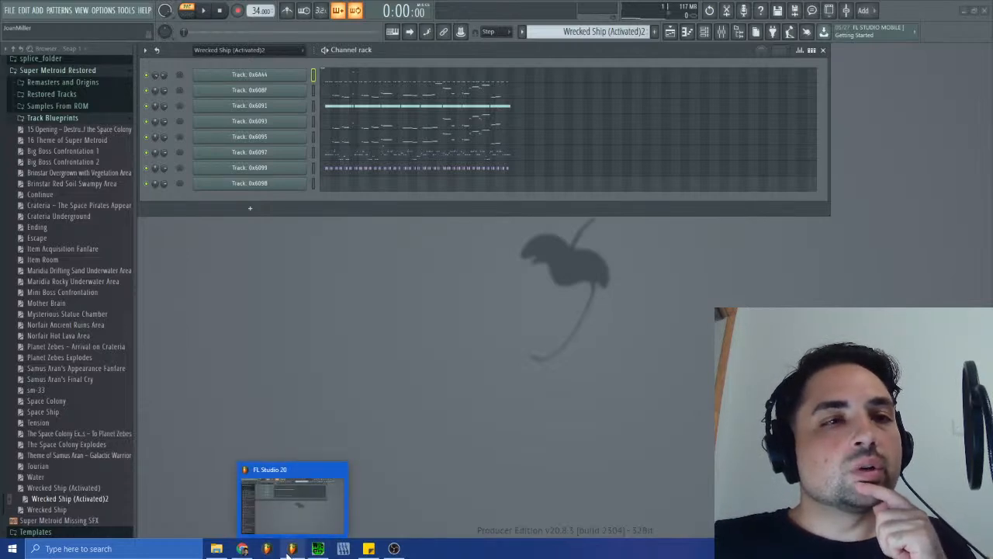
left_click(9, 11)
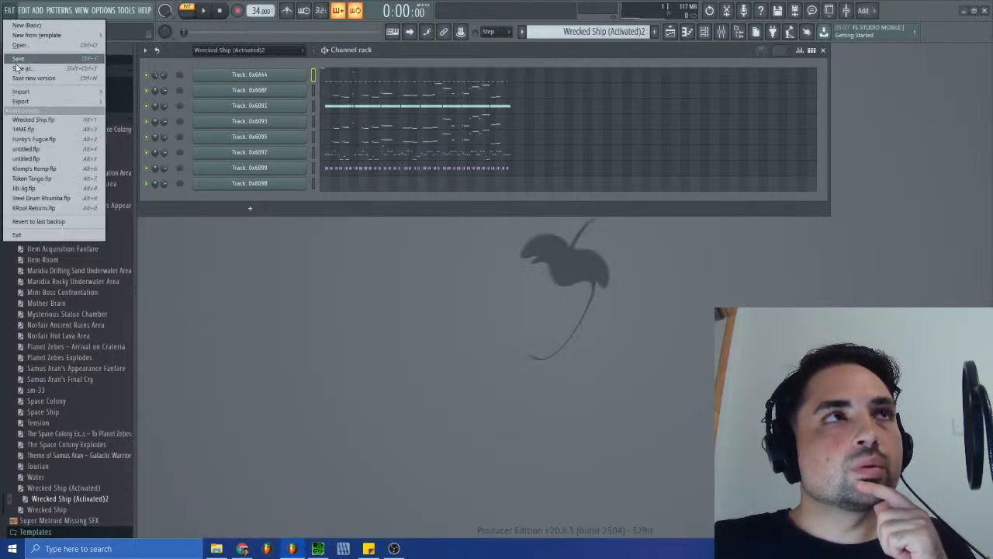
left_click(228, 318)
left_click(15, 19)
left_click(17, 19)
- Switch to SPCTool and go through the Super Metroid SPC files from the start of the list up to sm-29.spc
key("alt+Tab")
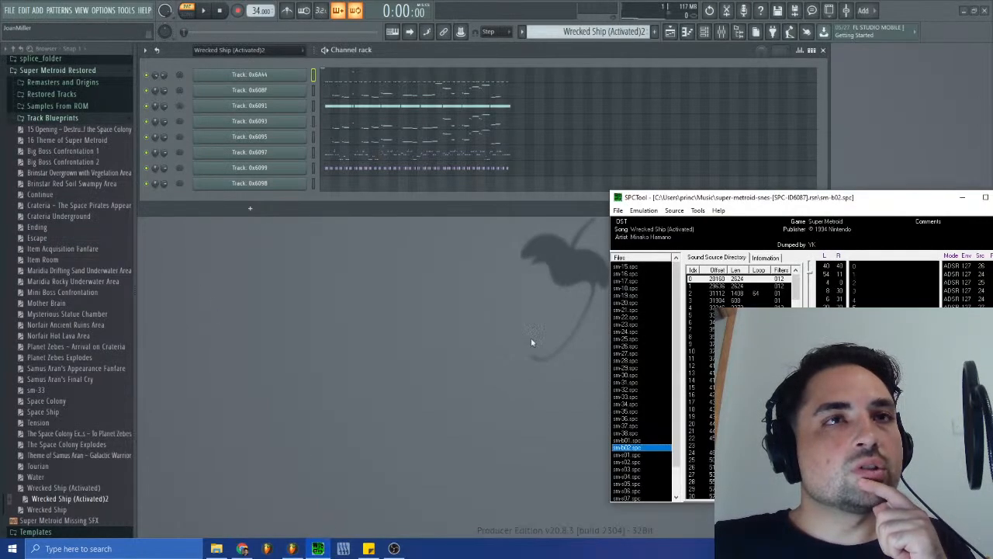
key("Down")
key("Down")
key("Down")
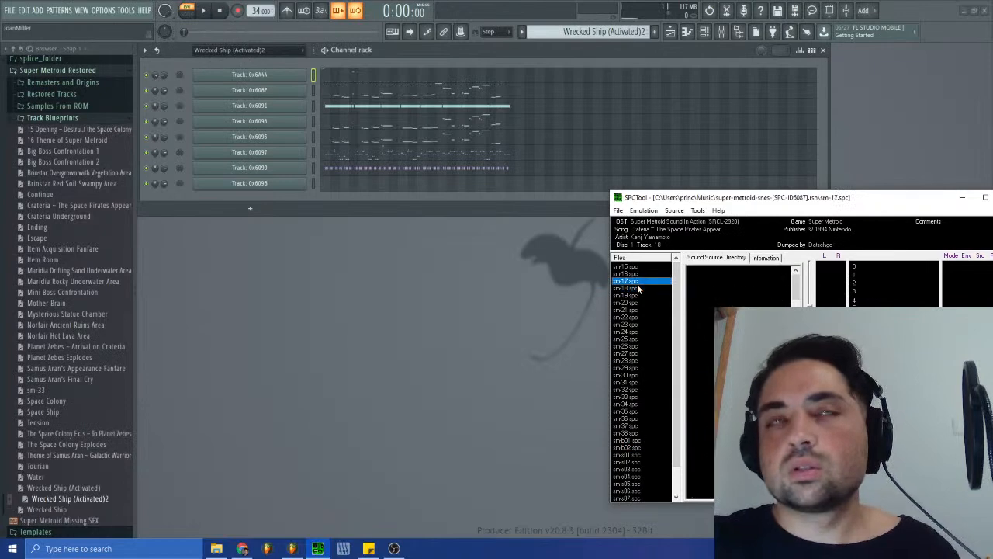
key("Down")
key("Down")
key("Down")
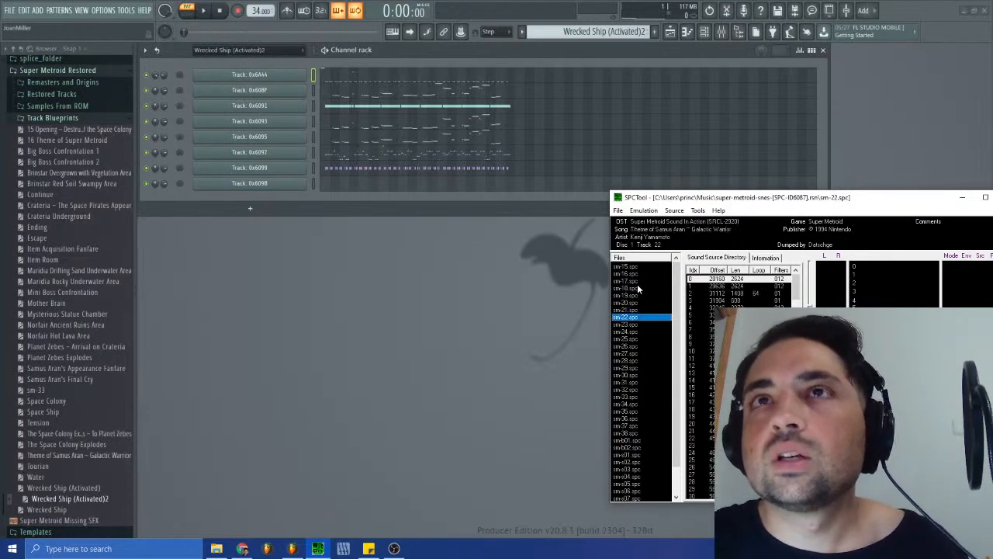
key("Down")
key("Down")
key("Down")
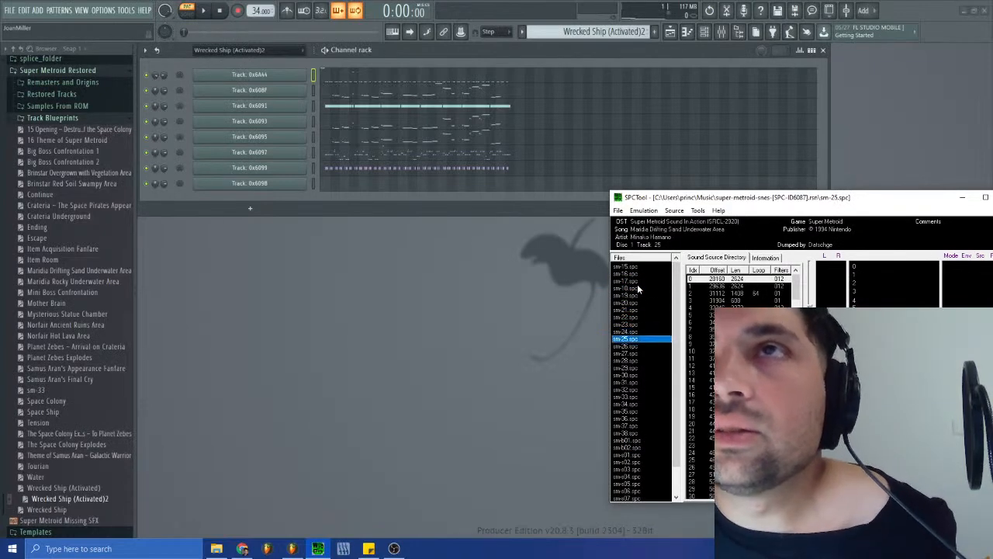
key("Down")
key("Down")
key("Down")
key("Down")
key("Down")
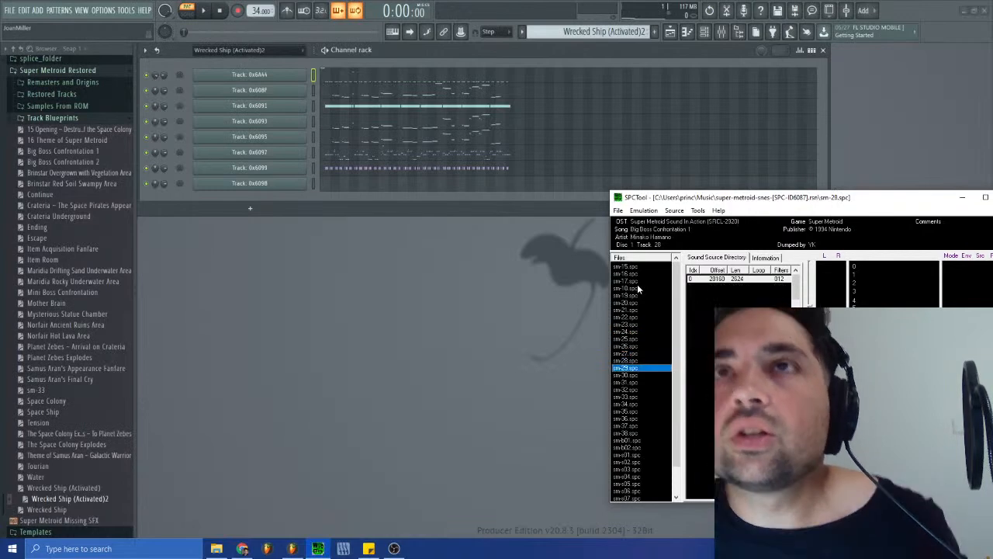
- Audition the SPC files from sm-30.spc to sm-38.spc, going back over the fanfares around sm-30 to sm-32
key("Up")
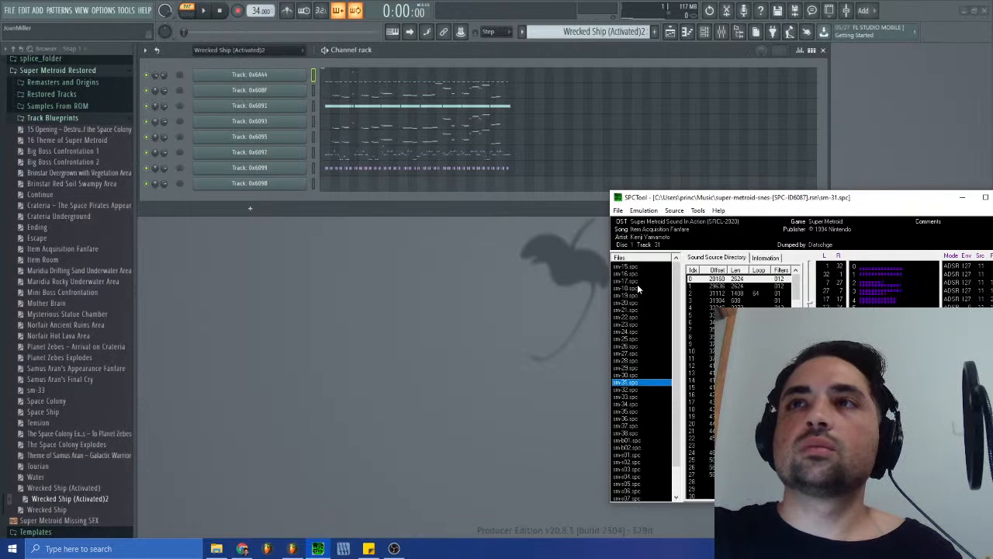
key("Down")
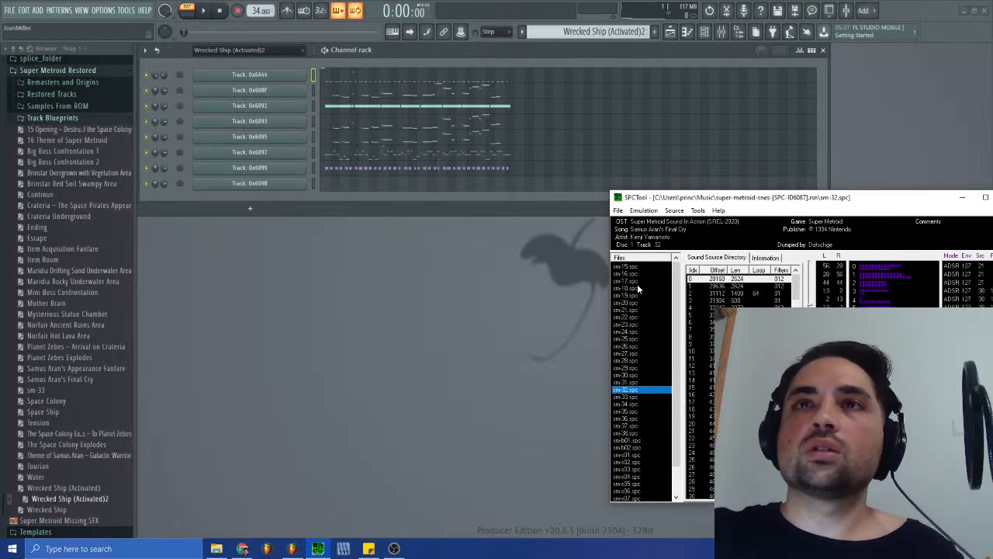
key("Up")
key("Up")
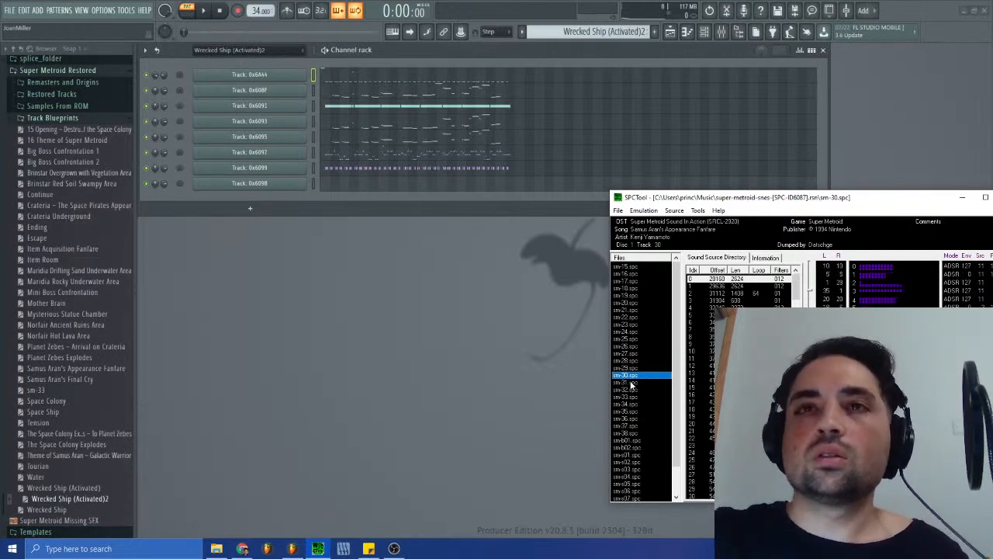
key("Down")
key("Down")
key("Down")
key("Down")
key("Down")
key("Down")
key("Down")
key("Down")
key("Up")
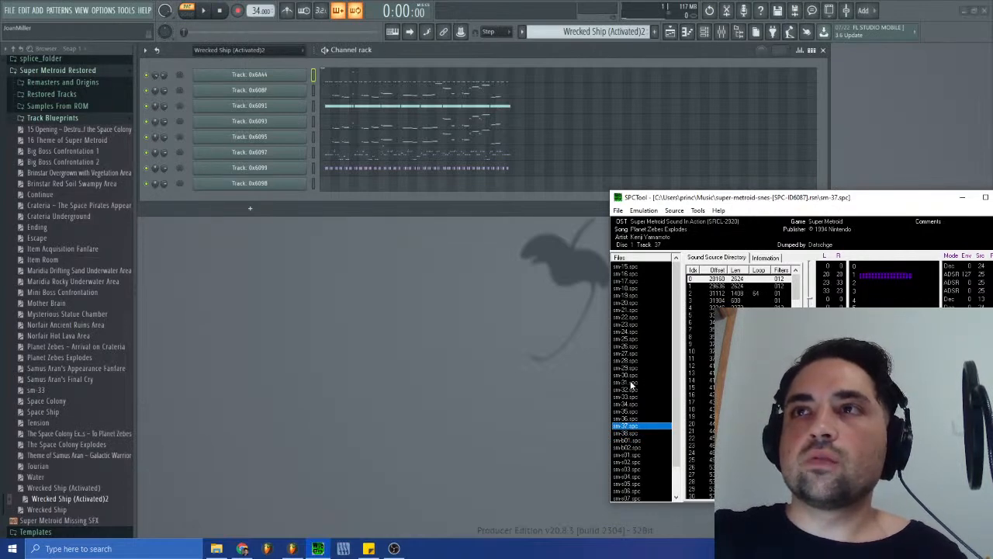
key("Down")
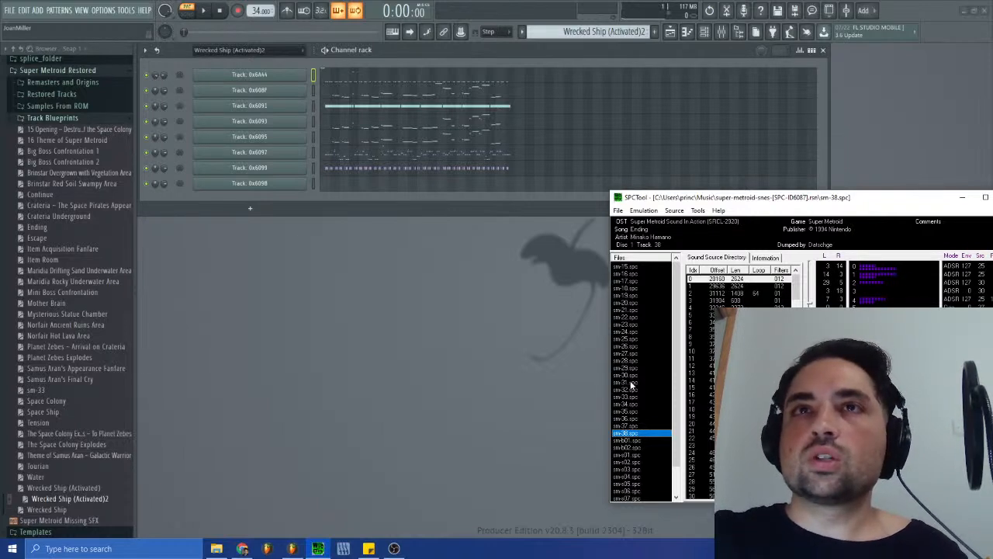
- Audition sm-b01.spc, sm-b02.spc, sm-s01.spc and sm-s02.spc, going back and forth between them for comparison
key("Down")
key("Down")
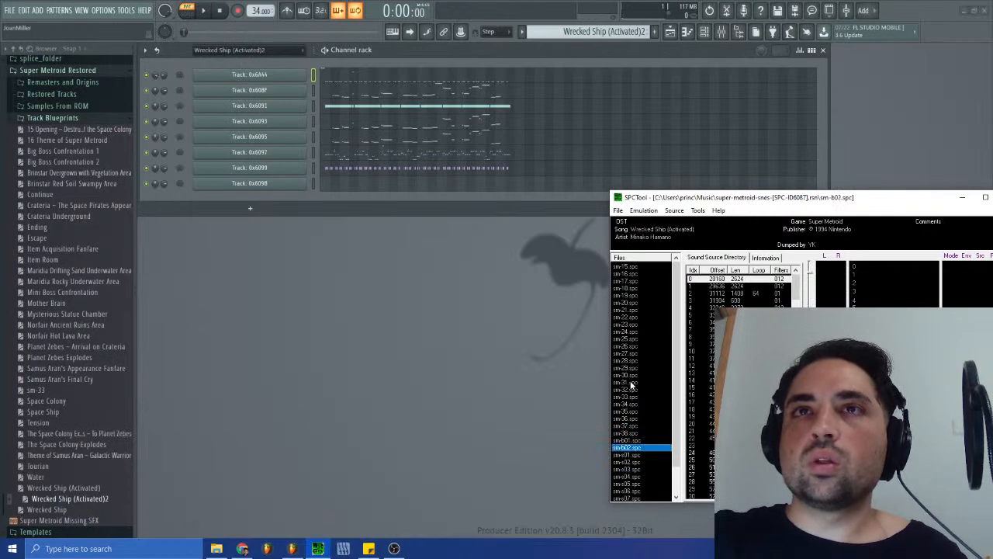
key("Down")
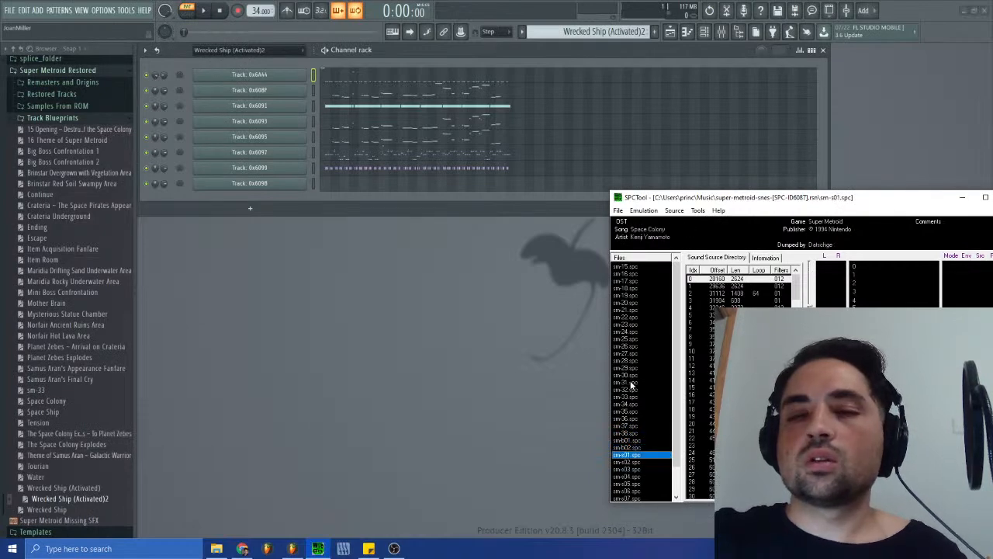
key("Down")
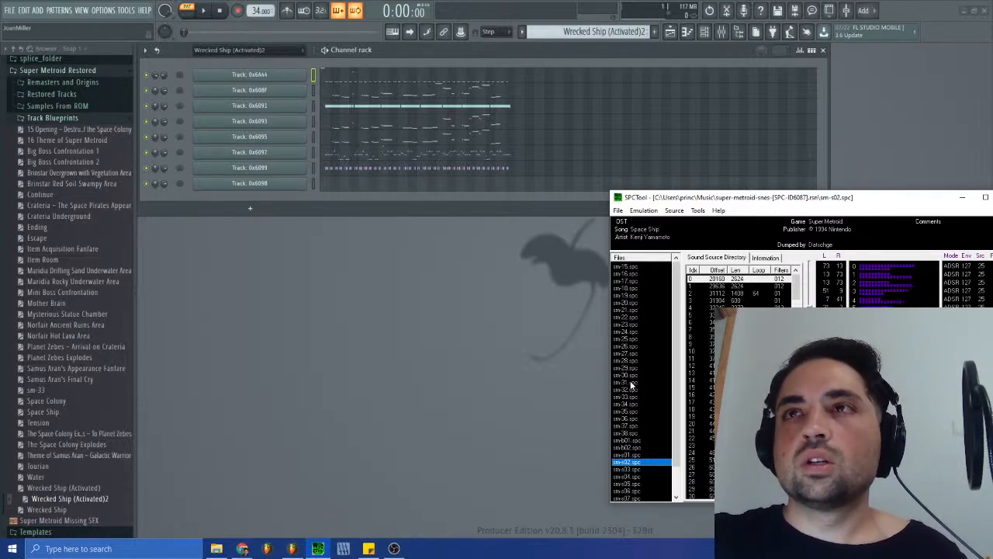
key("Up")
key("Up")
key("Up")
key("Down")
key("Down")
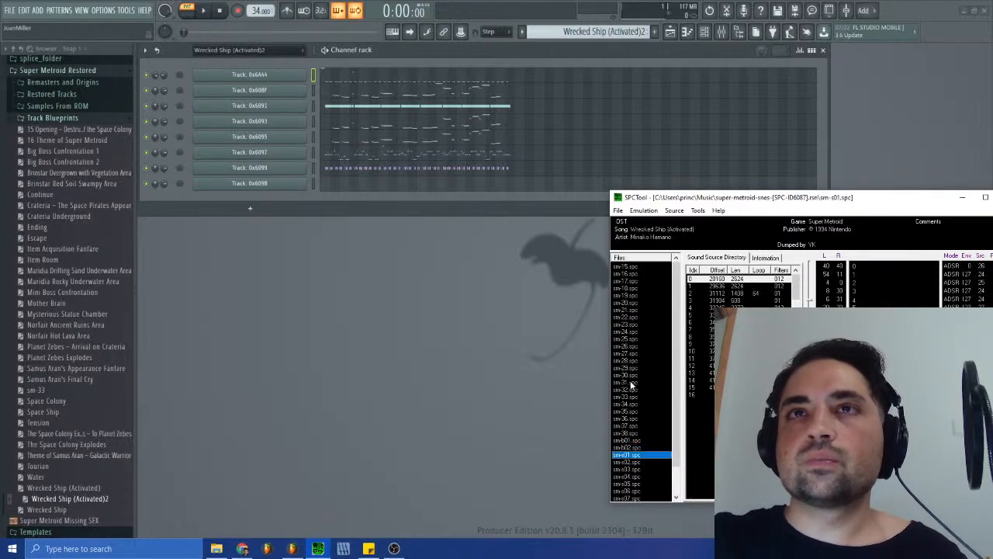
key("Down")
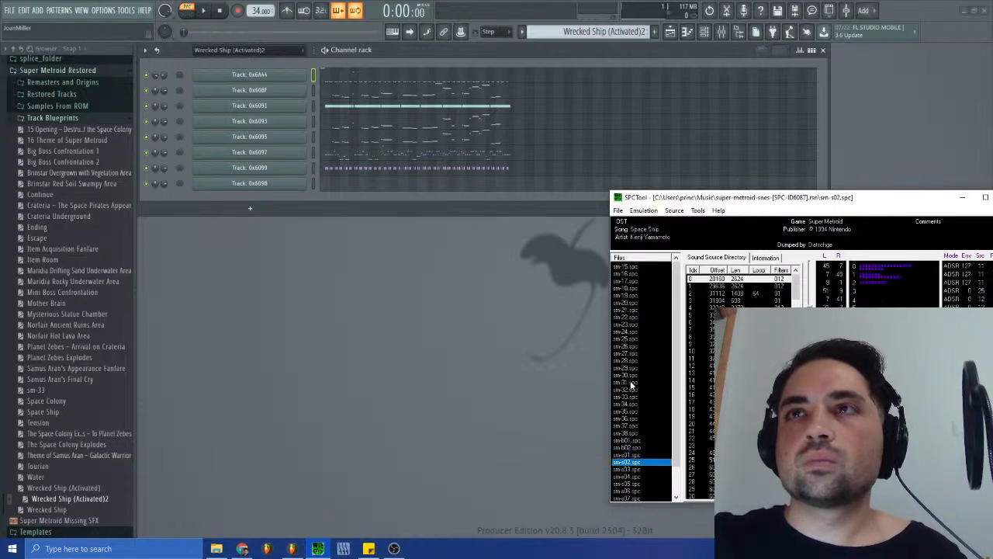
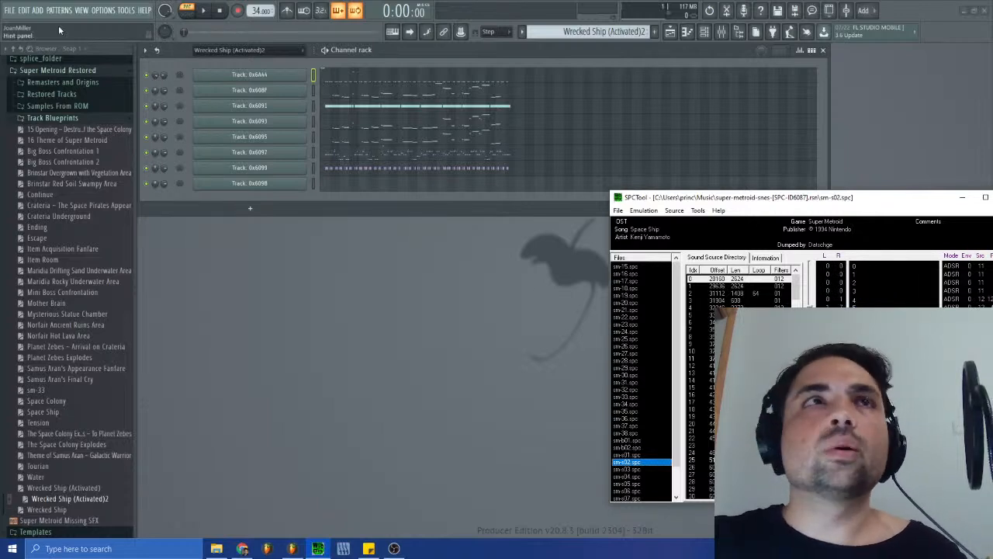
- Open the Item Acquisition Fanfare project from the Restored Tracks folder, discarding the changes to the untitled project
scroll(79, 227, "up", 3)
left_click(51, 226)
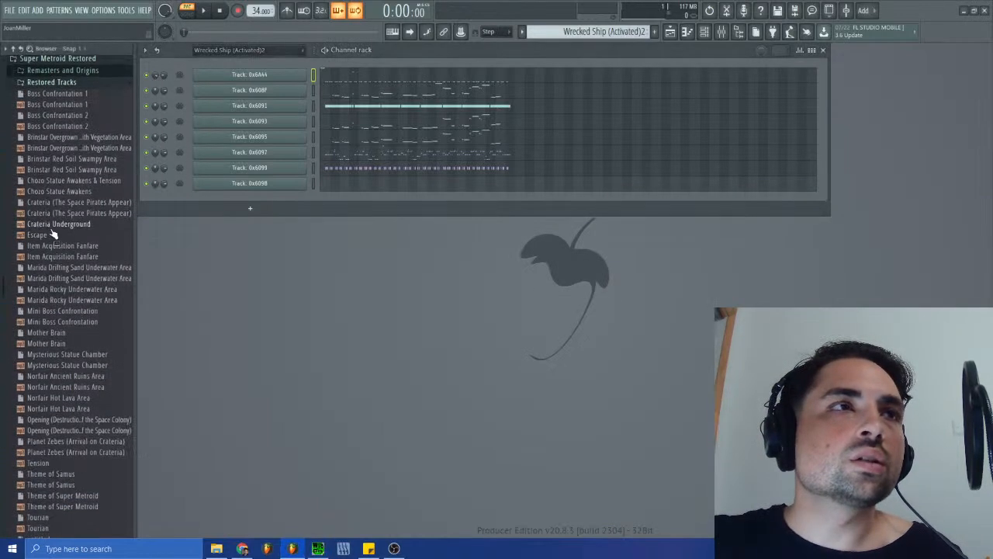
scroll(31, 406, "down", 2)
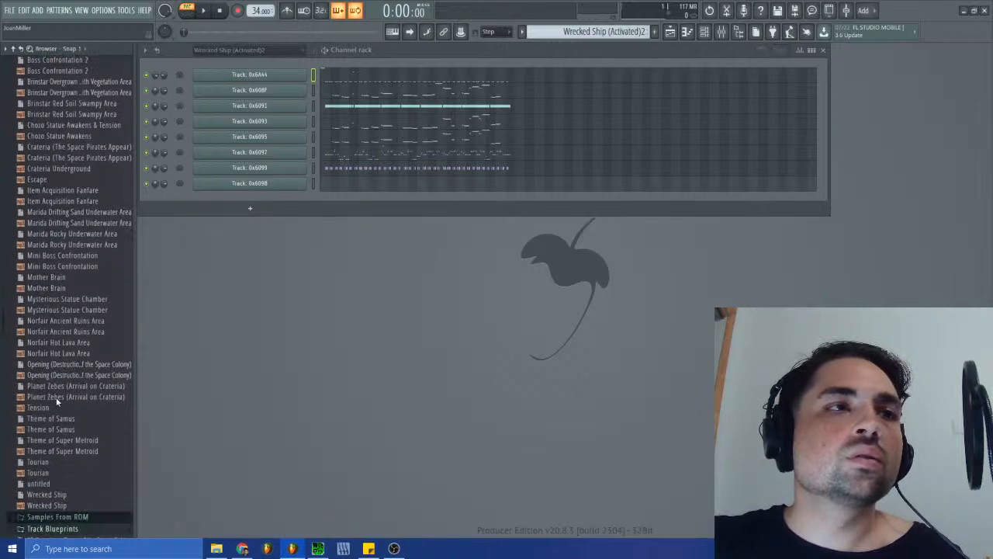
scroll(59, 387, "up", 2)
scroll(60, 333, "down", 2)
scroll(68, 320, "up", 2)
left_click_drag(68, 248, 294, 271)
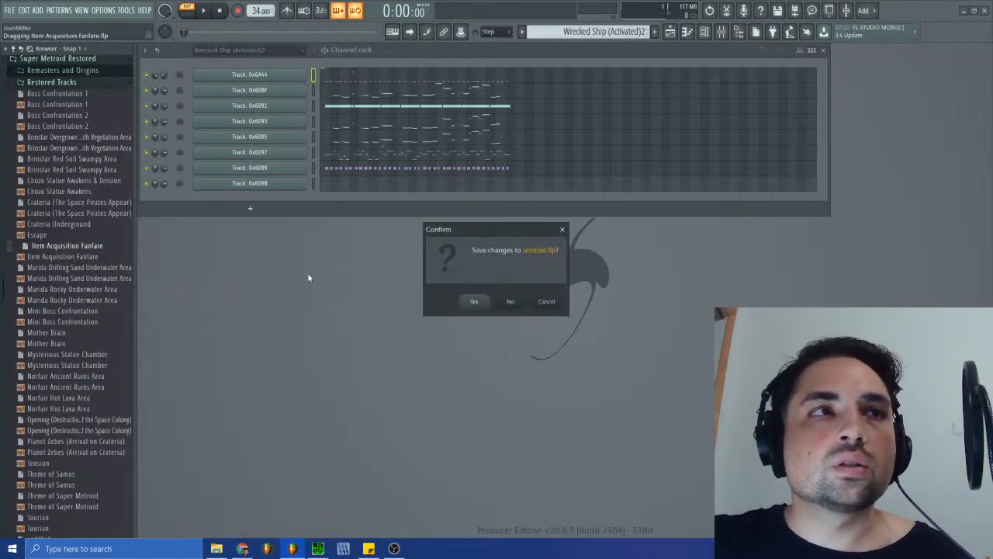
left_click(509, 302)
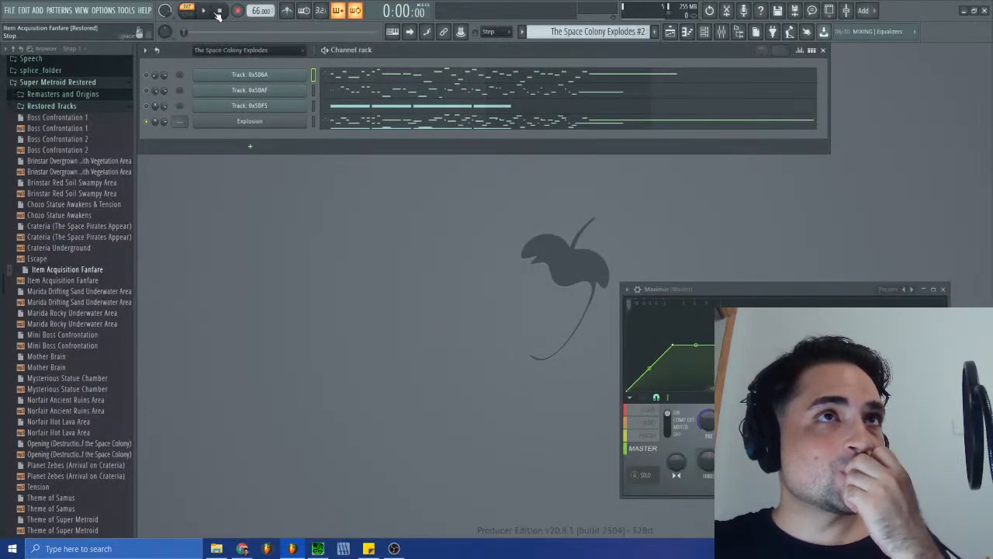
- Open the playlist, switch to the Item Room arrangement and play it in song mode
left_click(670, 33)
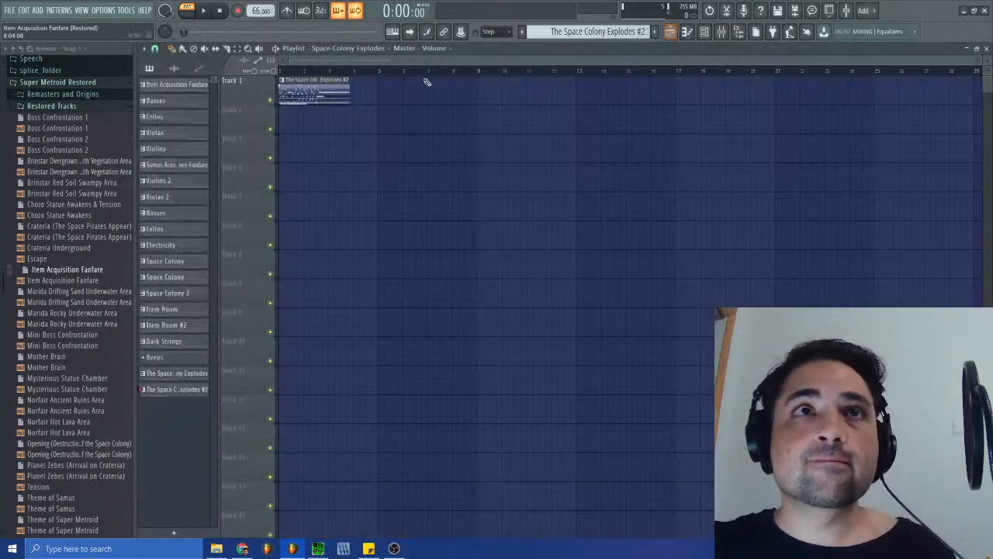
left_click(329, 49)
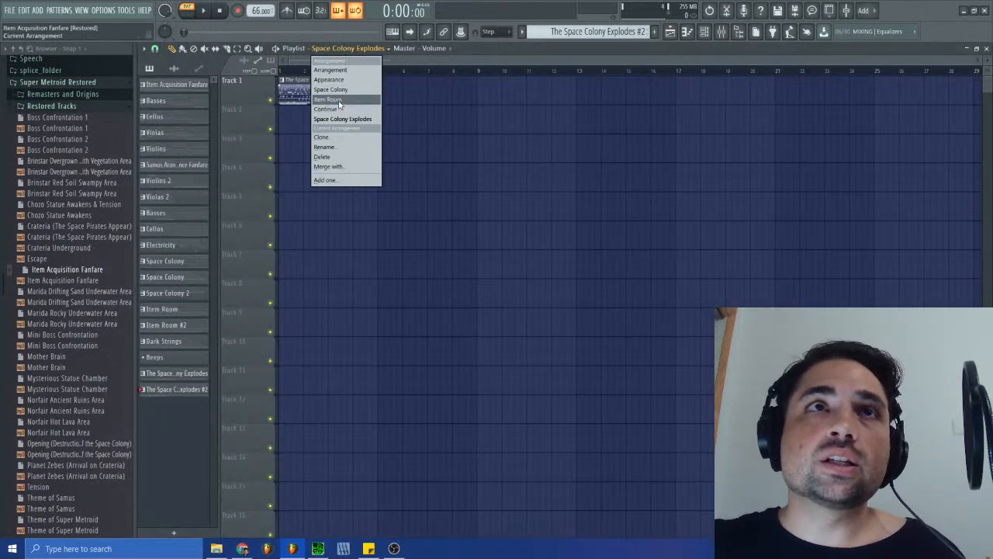
left_click(362, 116)
left_click(203, 11)
left_click(193, 14)
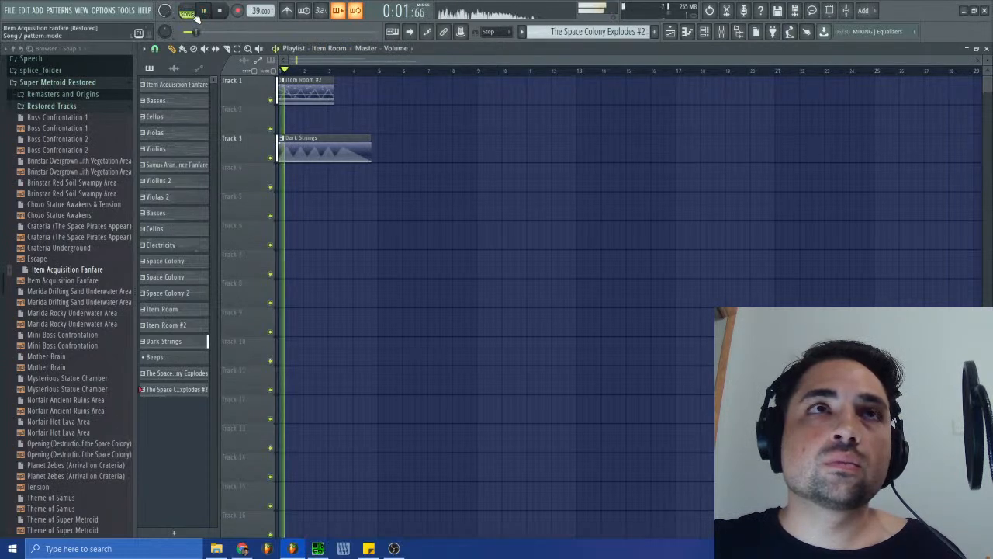
left_click(298, 91)
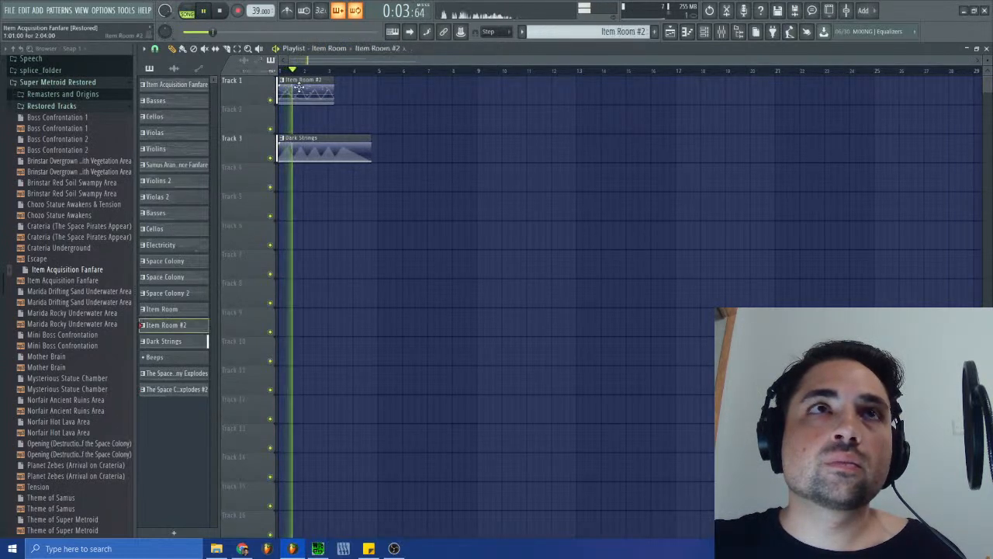
- Compare the Continue arrangement with the Item Room arrangement, stop playback and close the playlist
left_click(329, 48)
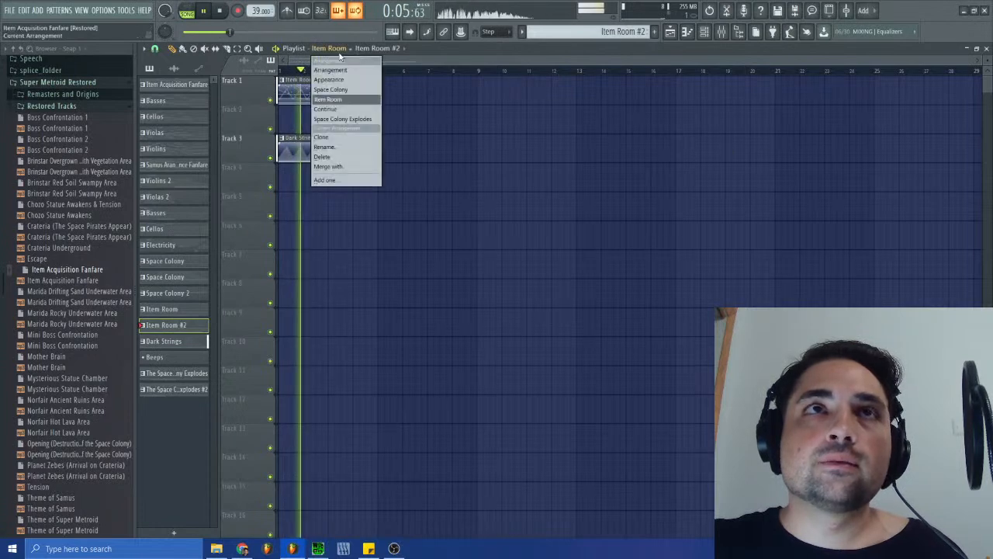
left_click(338, 113)
left_click(221, 10)
left_click(331, 48)
left_click(329, 100)
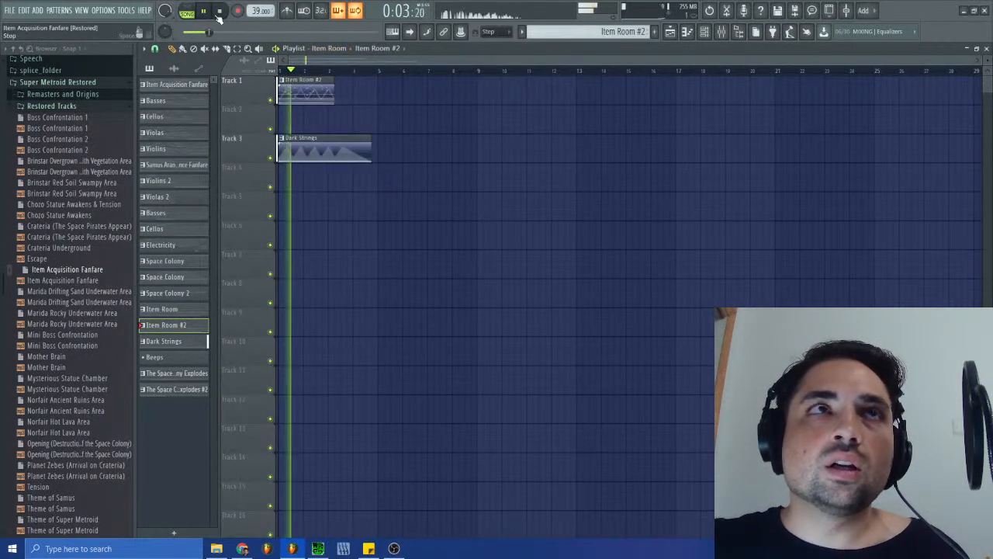
left_click(983, 49)
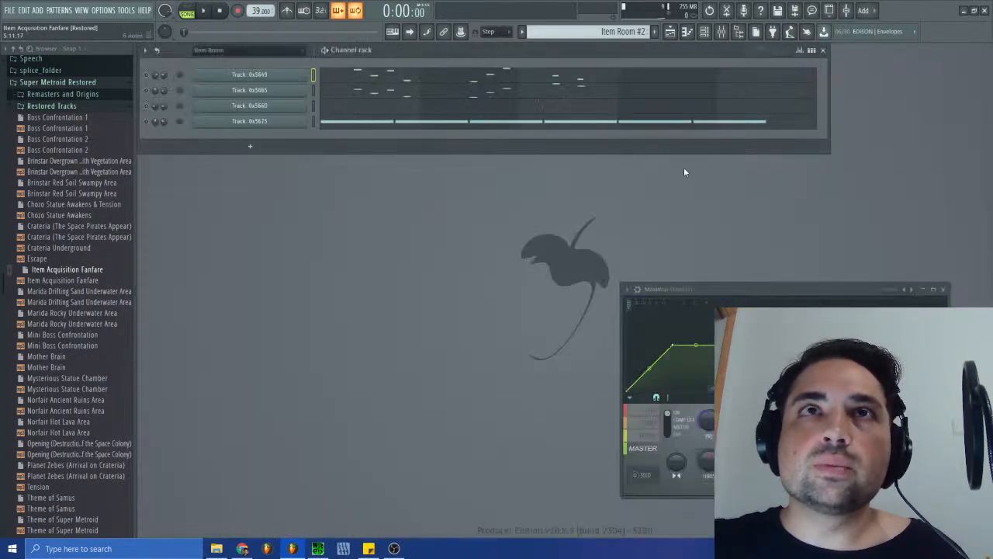
- Reopen the playlist and play the Continue arrangement
left_click(188, 11)
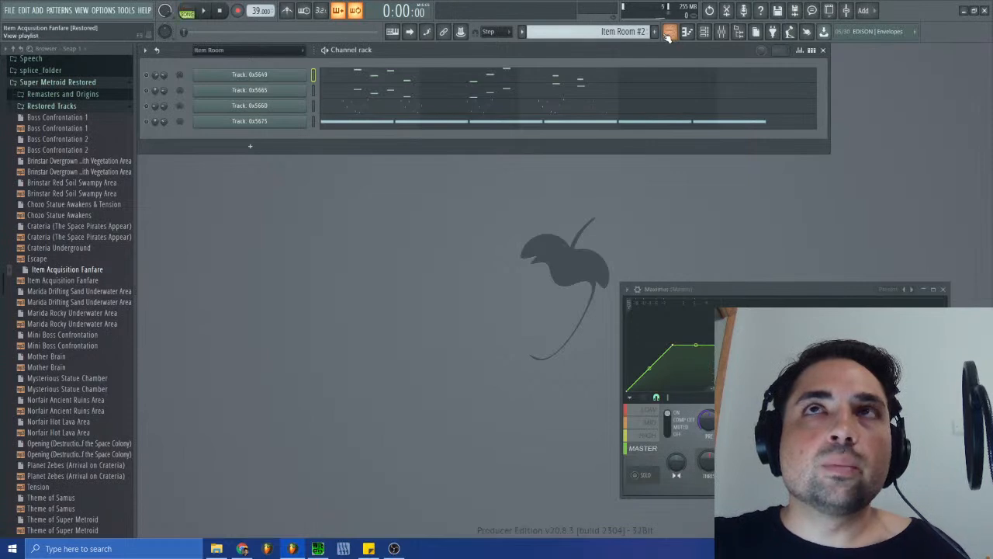
left_click(669, 31)
left_click(333, 48)
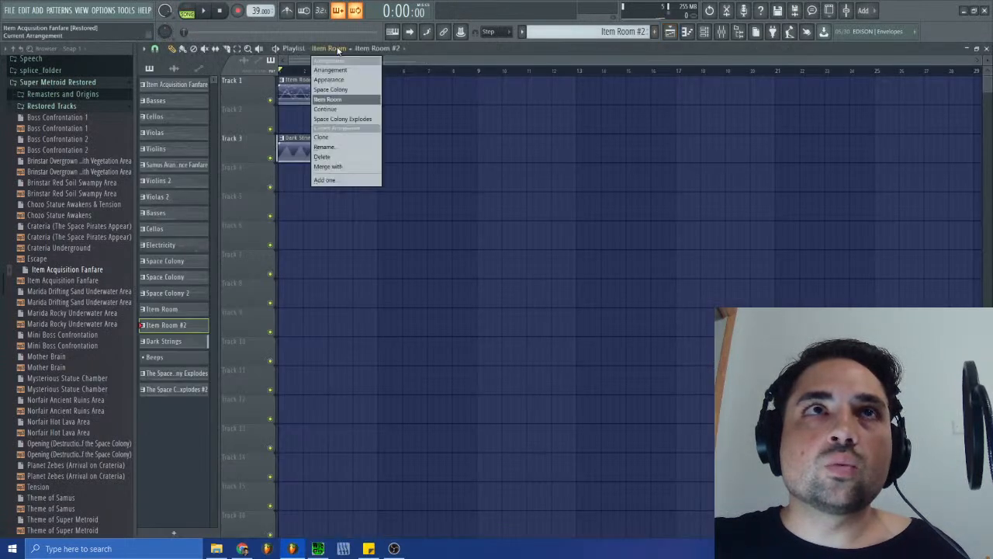
left_click(326, 110)
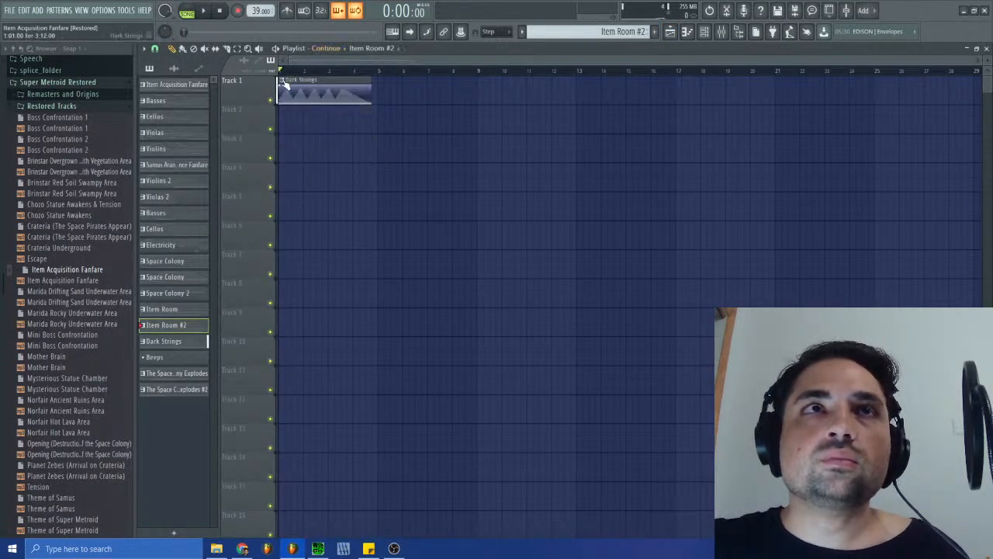
key("space")
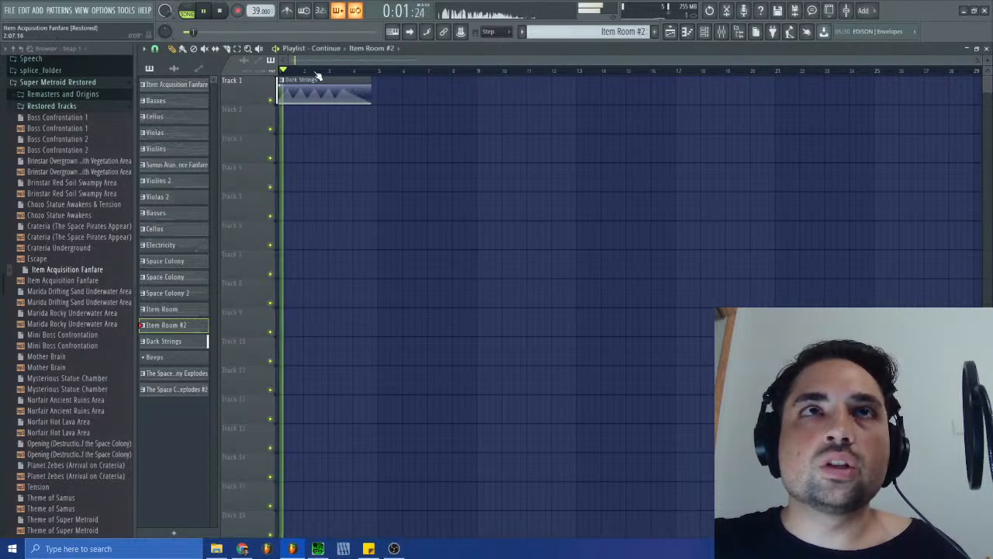
- Delete the Continue arrangement from the playlist
left_click(326, 48)
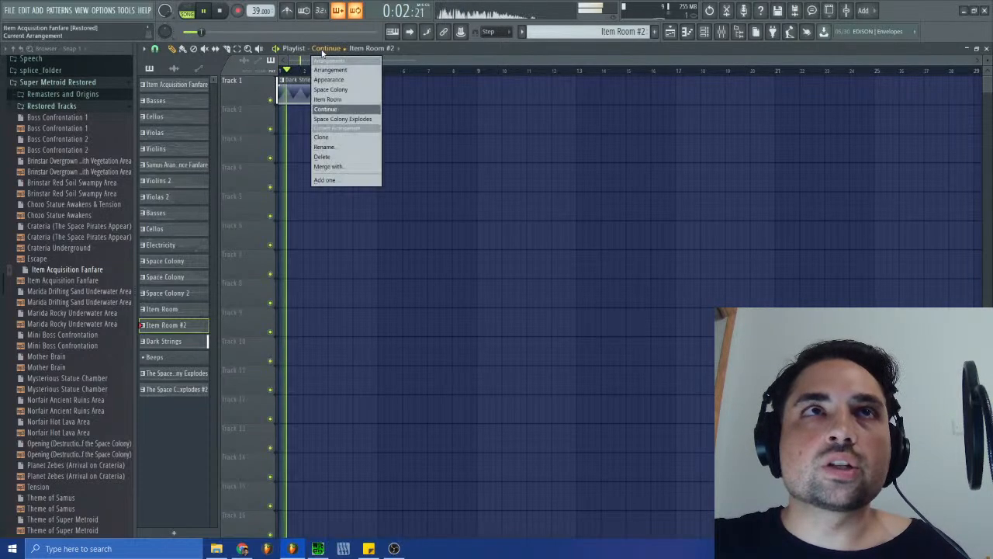
left_click(331, 160)
left_click(562, 304)
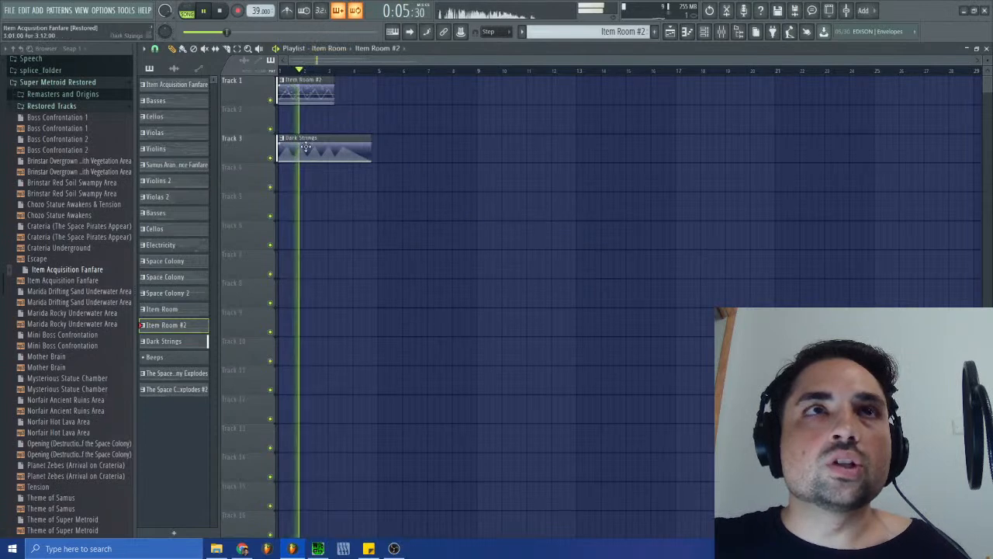
- Rename the Dark Strings pattern on Track 3 to Continue and stop playback
left_click(282, 138)
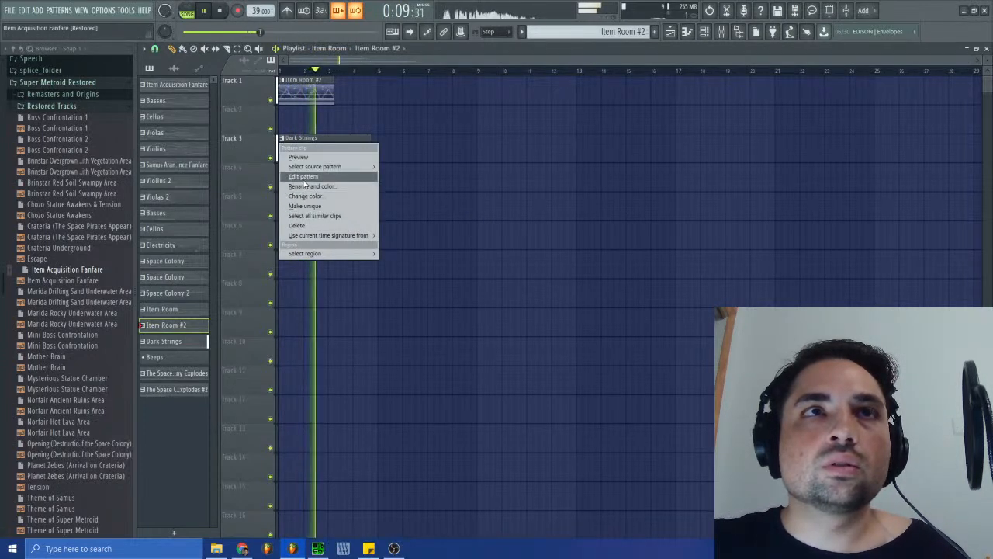
left_click(285, 144)
left_click(282, 139)
left_click(300, 185)
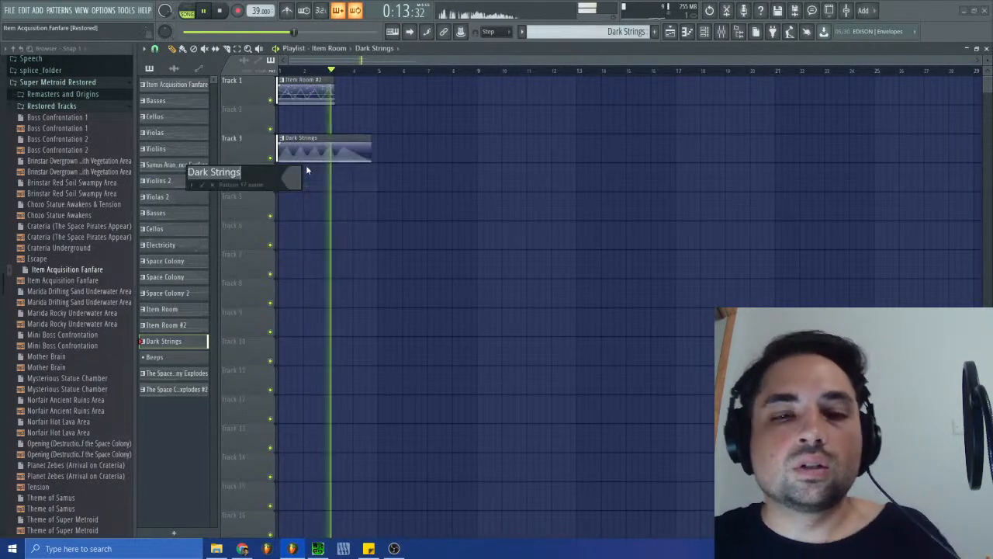
type("Continue")
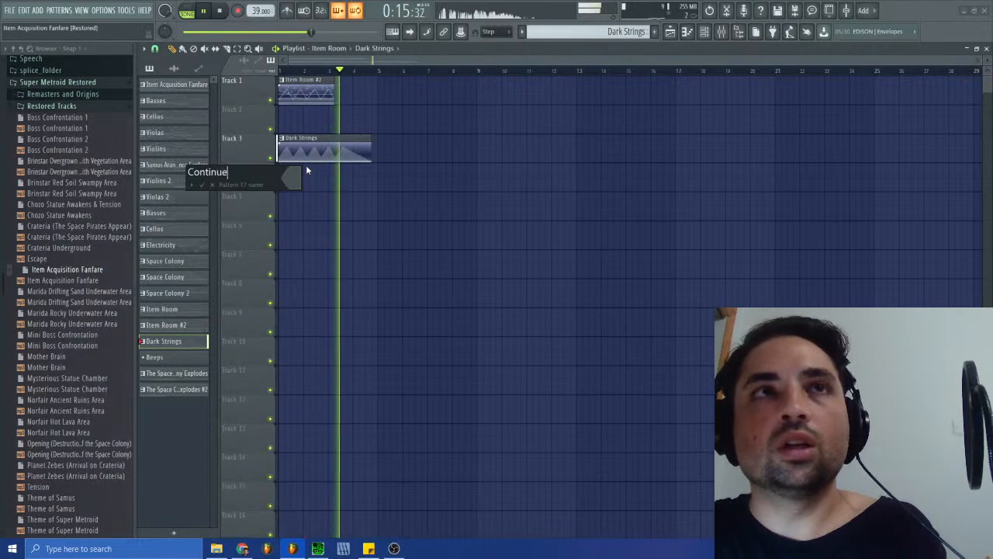
key("Return")
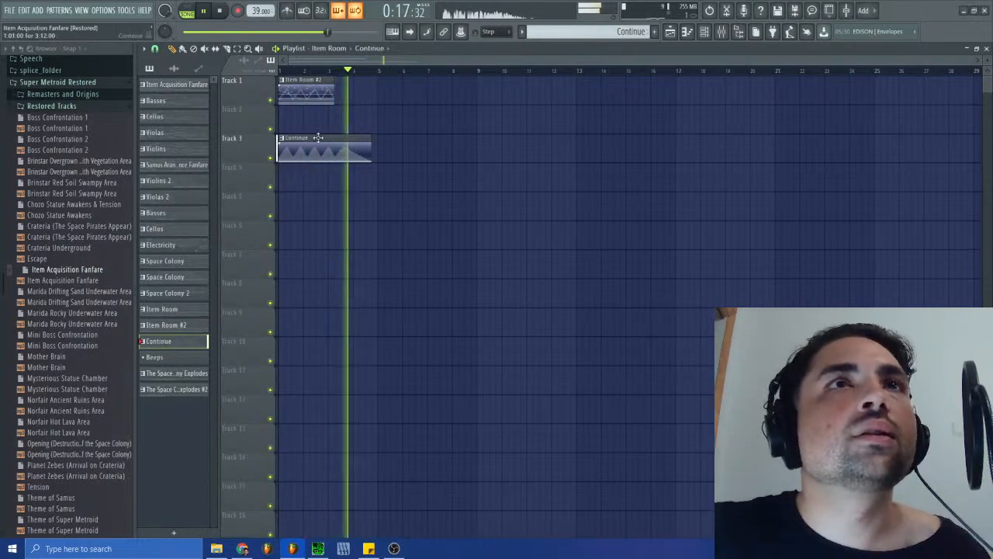
key("space")
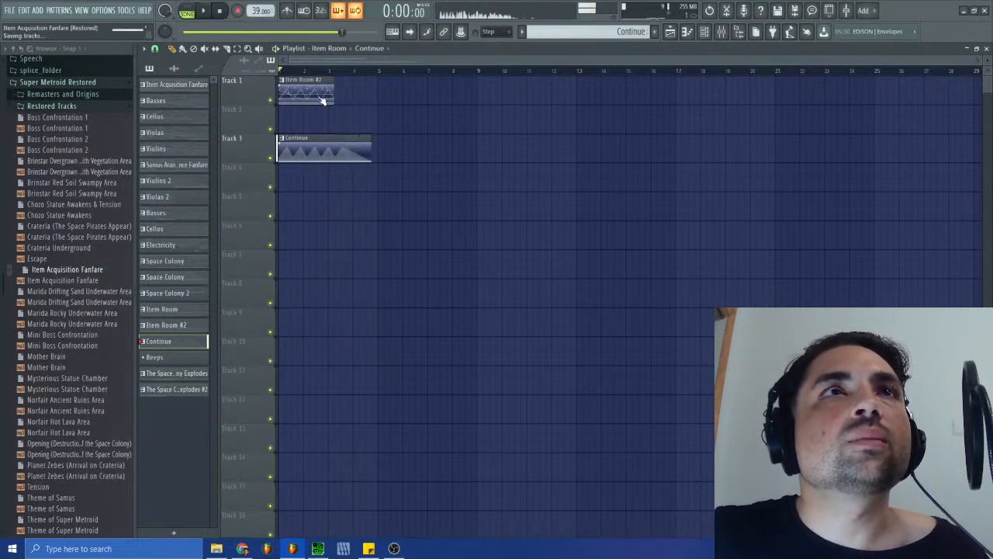
- Inspect the Item Room #2 notes in the piano roll, close it, and view the Item Room and Beeps patterns
double_click(301, 85)
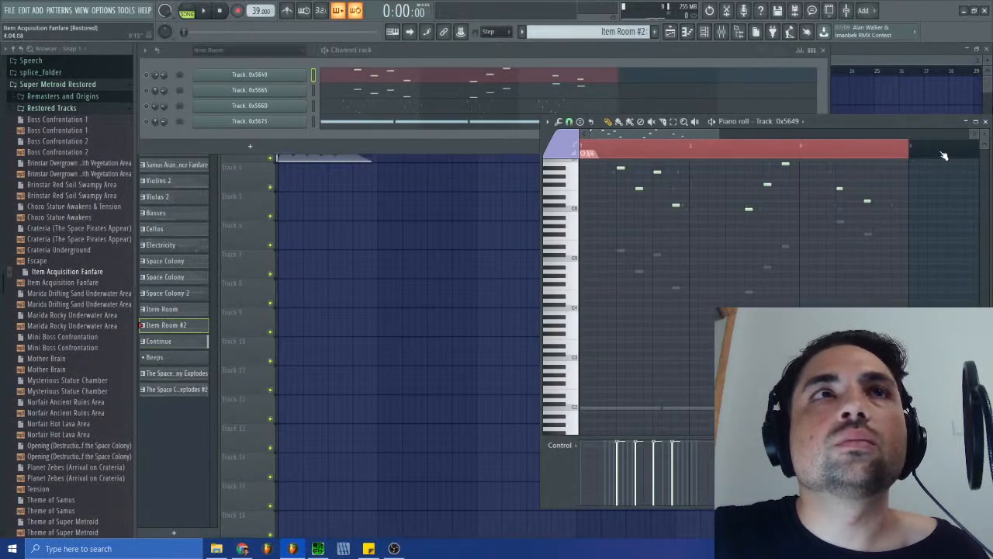
left_click(986, 122)
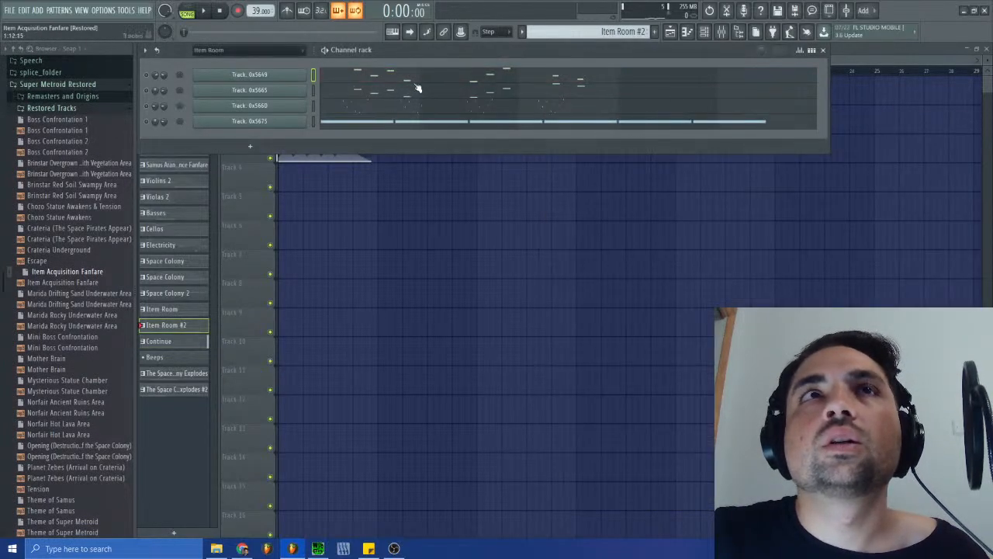
left_click(555, 35)
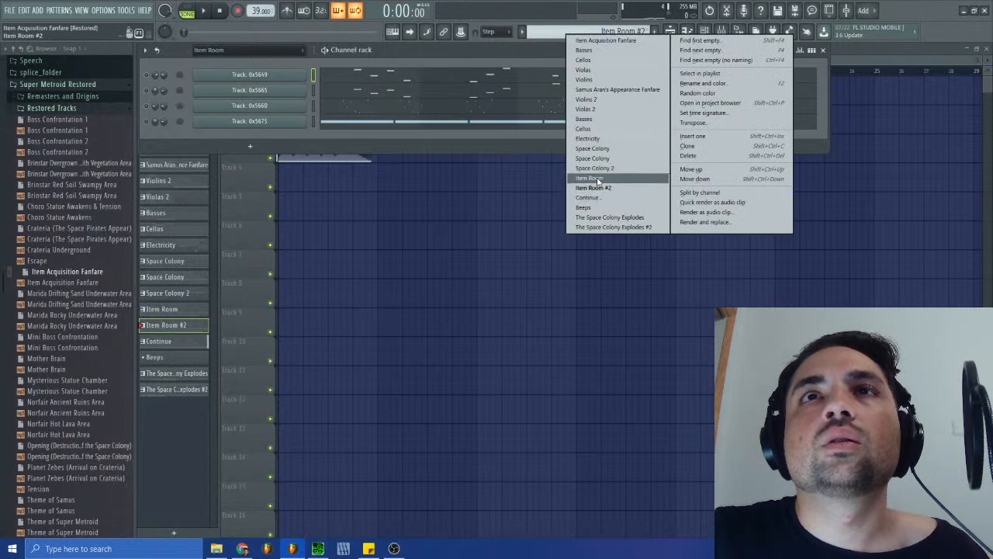
left_click(597, 177)
left_click(574, 32)
left_click(567, 209)
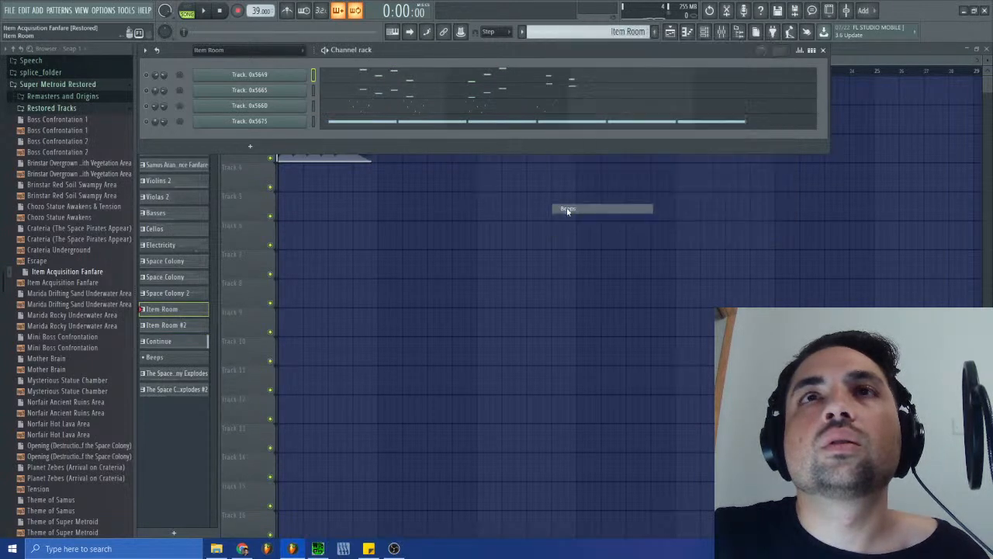
- Check the channel rack's Unsorted group and return to the Item Room group
left_click(249, 50)
left_click(226, 137)
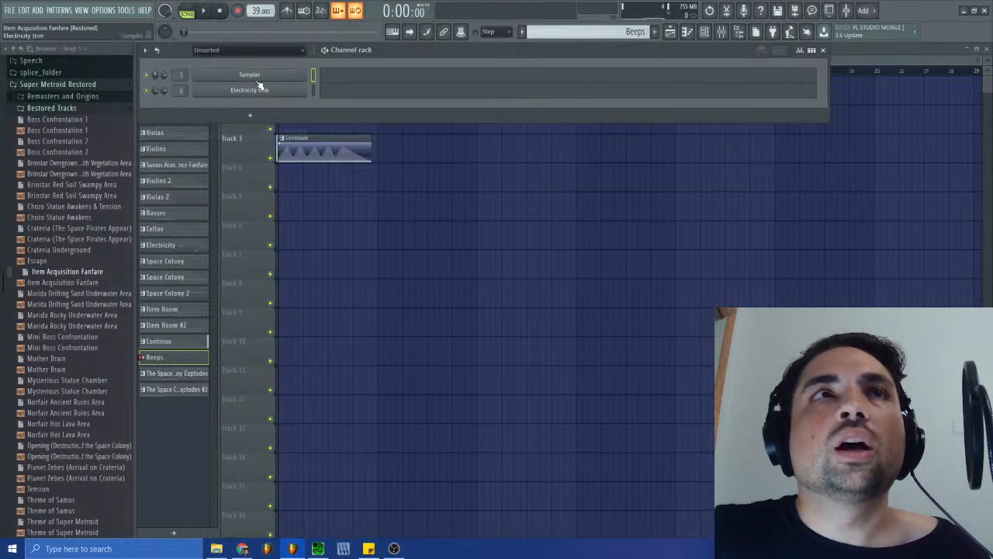
left_click(237, 51)
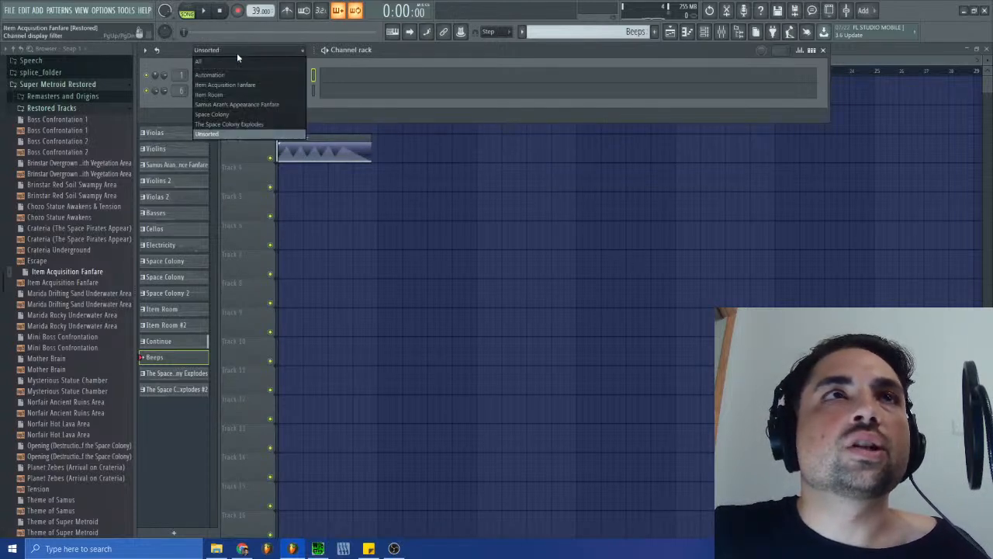
left_click(240, 95)
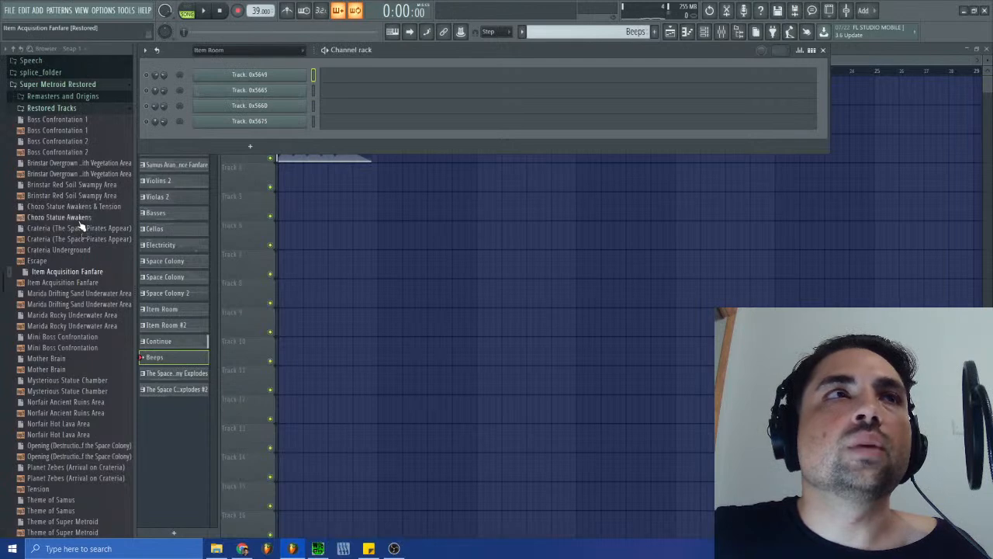
- Expand the Remasters and Origins folder and add Computer Blip 2 as a new channel in the Item Room group
scroll(69, 256, "up", 5)
left_click(70, 291)
scroll(72, 267, "up", 5)
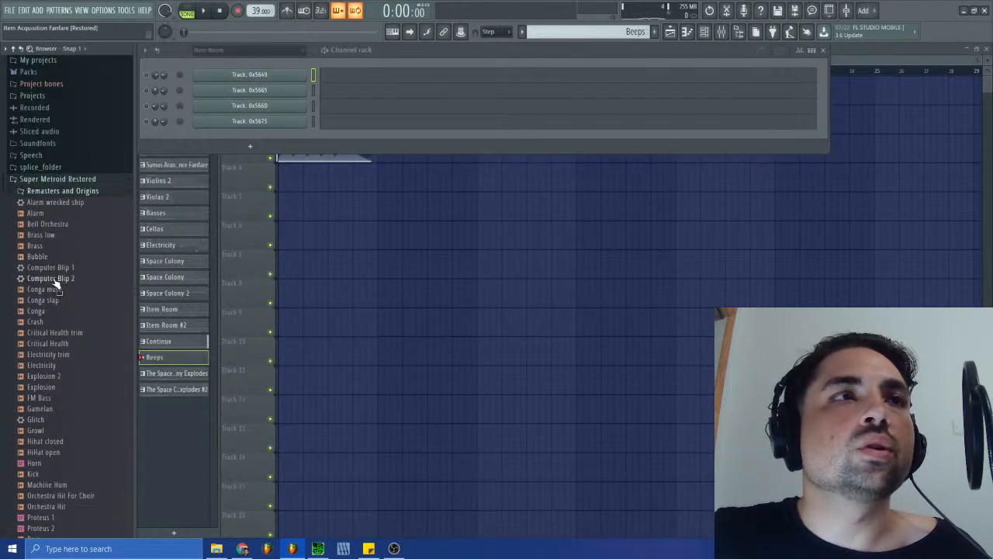
left_click_drag(56, 285, 259, 136)
- Audition the Computer Blip 2 sound at several pitches, closing and reopening its instrument window in between
left_click(406, 403)
left_click(444, 407)
left_click(357, 407)
left_click(299, 408)
left_click(661, 179)
left_click(276, 141)
left_click(449, 409)
left_click(397, 410)
left_click(333, 411)
left_click(300, 409)
- Add Computer Blip 1 as a new channel in the Item Room group and audition it on several notes
left_click_drag(62, 267, 271, 143)
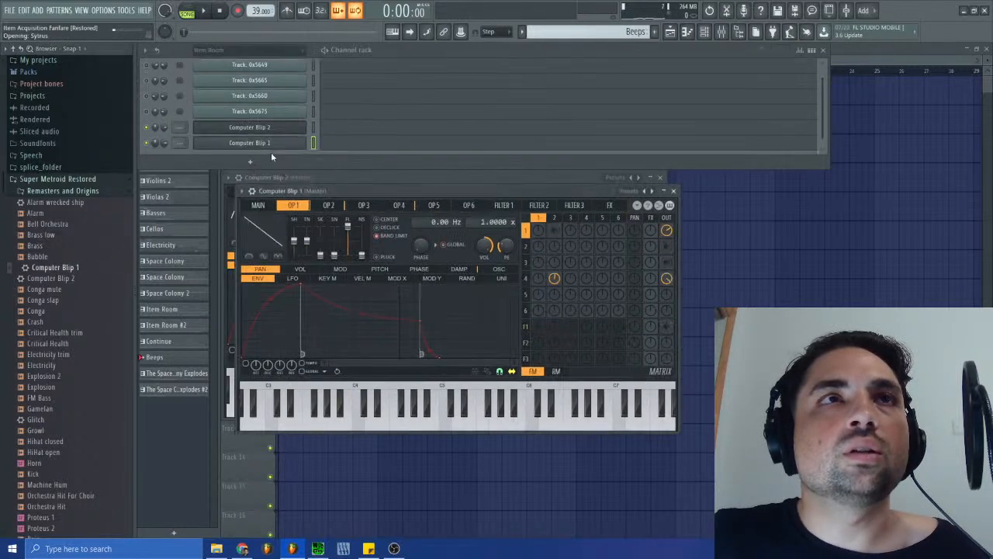
left_click(410, 424)
left_click(434, 426)
left_click(508, 427)
- Delete the Computer Blip 2 channel and switch to the Item Room pattern
right_click(303, 128)
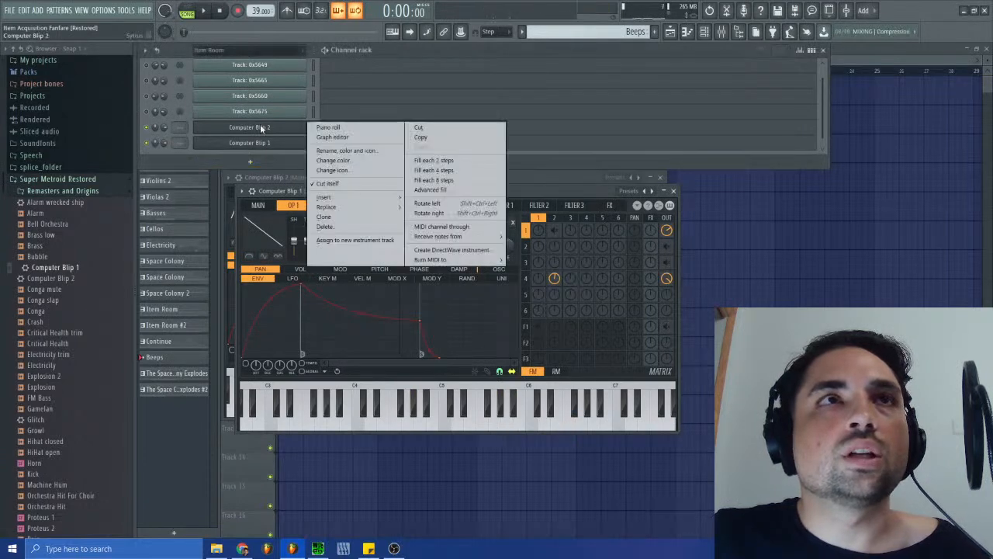
left_click(334, 228)
left_click(549, 308)
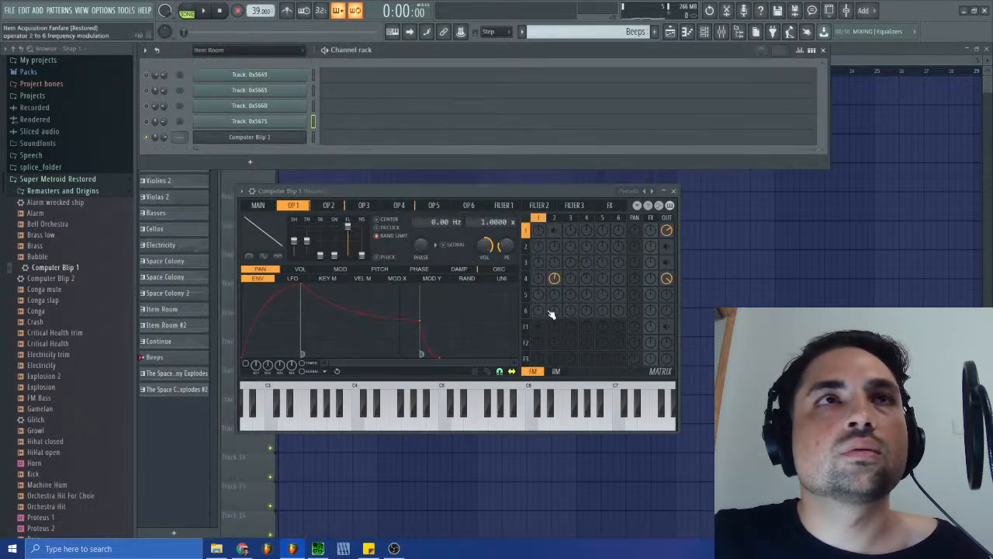
left_click(597, 31)
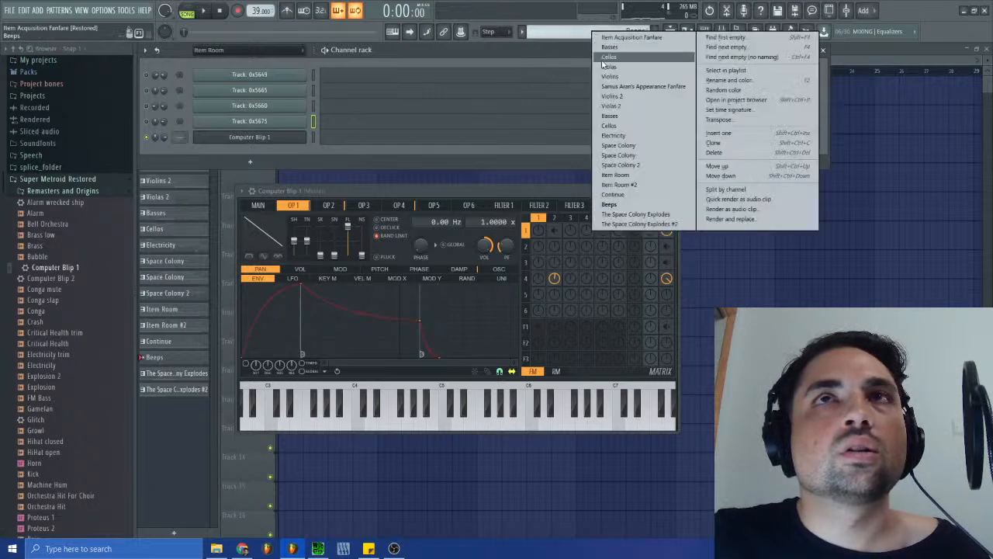
left_click(615, 174)
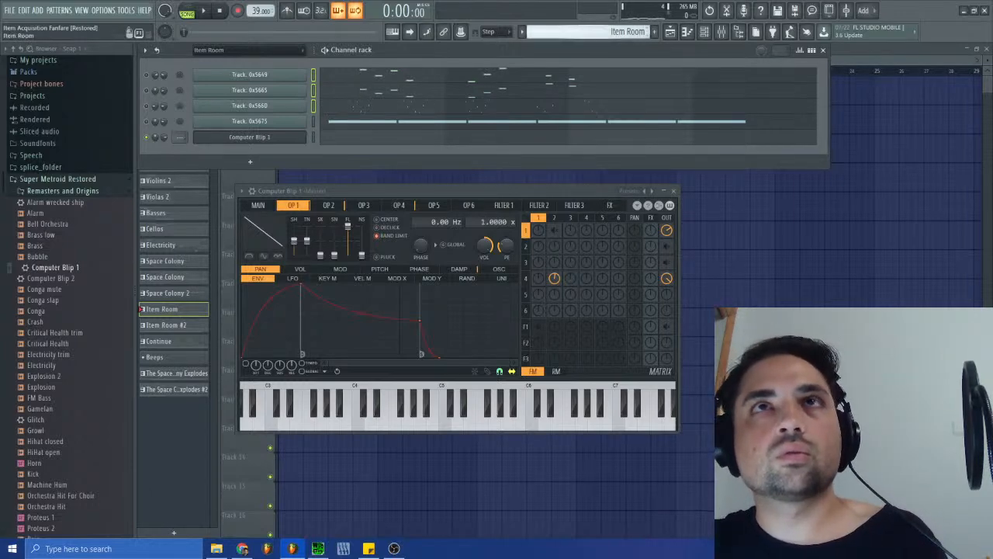
- Move the notes of tracks 0x5675 and 0x566D in the Beeps pattern onto the Computer Blip 1 channel
left_click(613, 31)
left_click(593, 211)
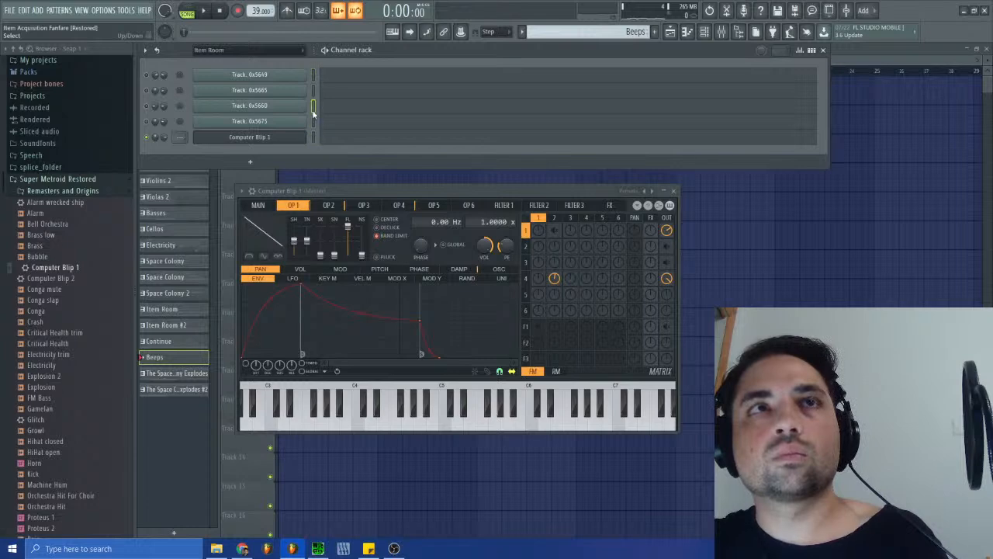
left_click(359, 123)
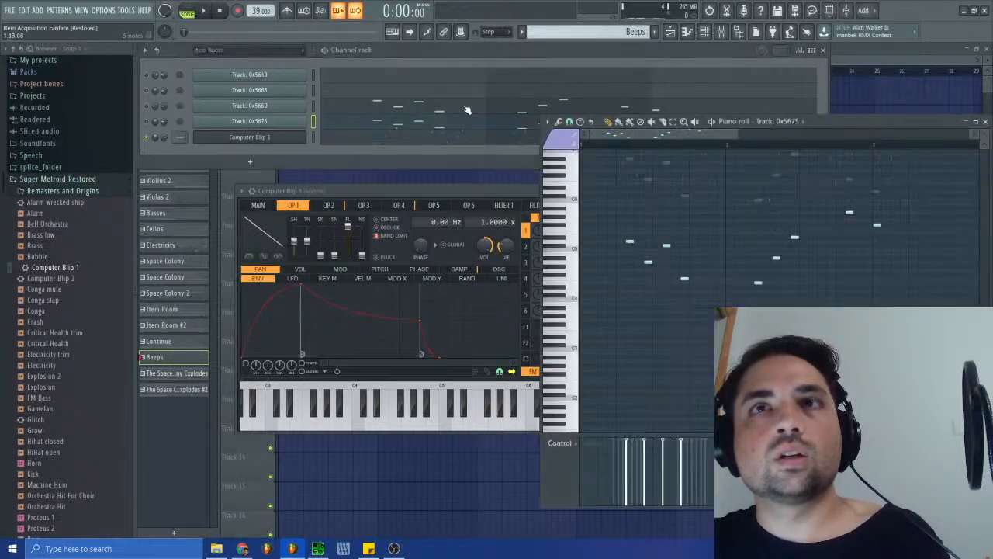
left_click(421, 138)
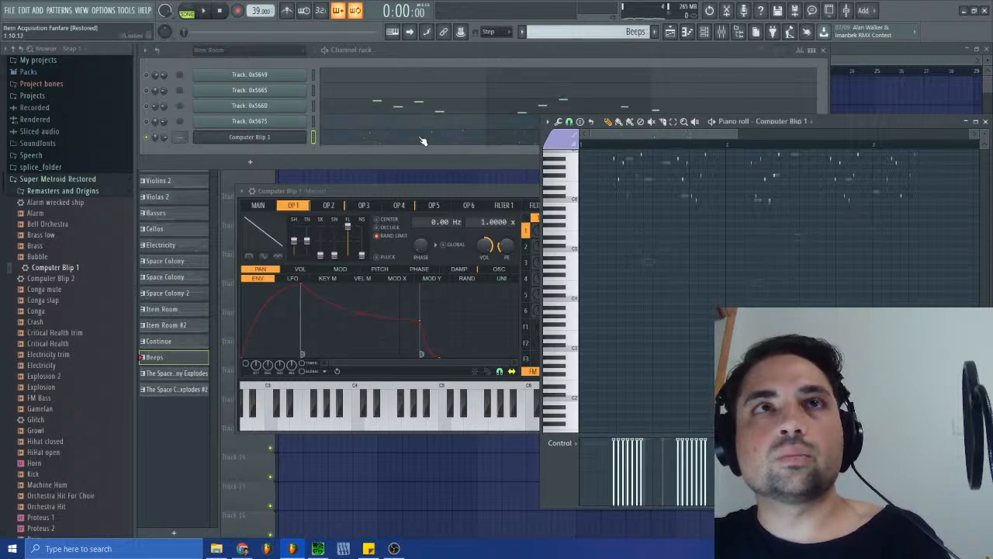
key("ctrl+v")
left_click(364, 107)
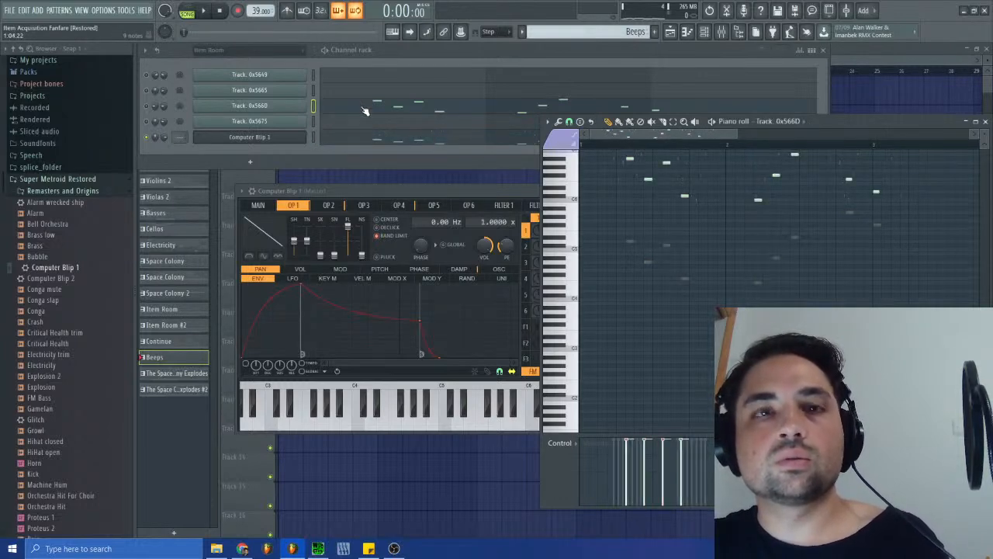
left_click(403, 143)
- Set playback to pattern mode and audition the Beeps pattern on Computer Blip 1
key("space")
key("space")
left_click(187, 10)
key("space")
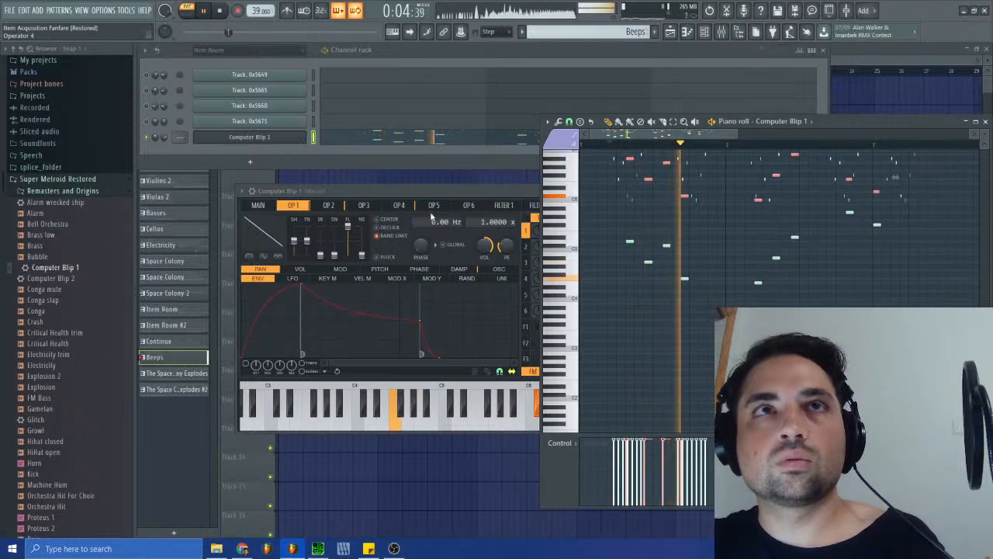
scroll(679, 246, "up", 3)
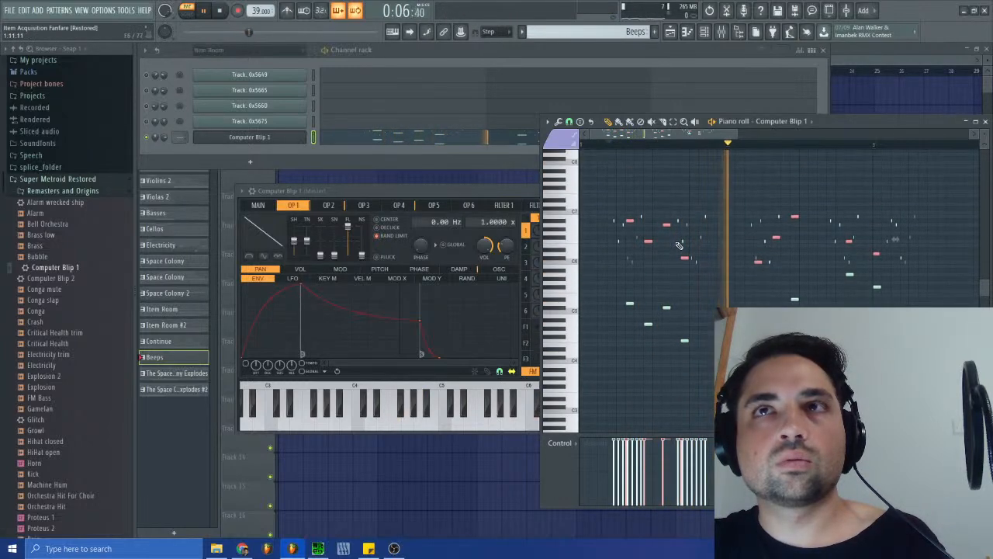
- Replay the Beeps pattern while inspecting the operator settings of the Computer Blip 1 instrument
left_click(279, 140)
left_click(279, 141)
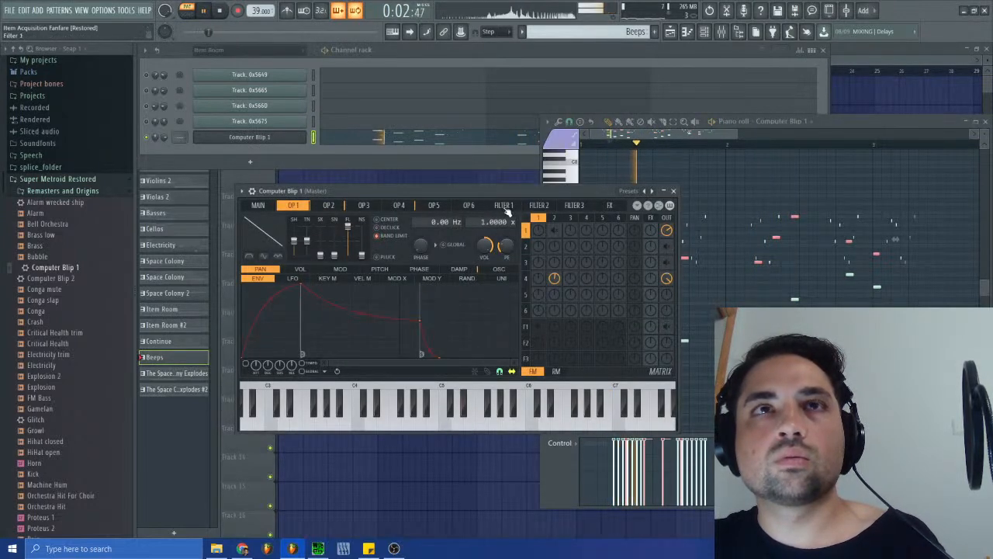
key("space")
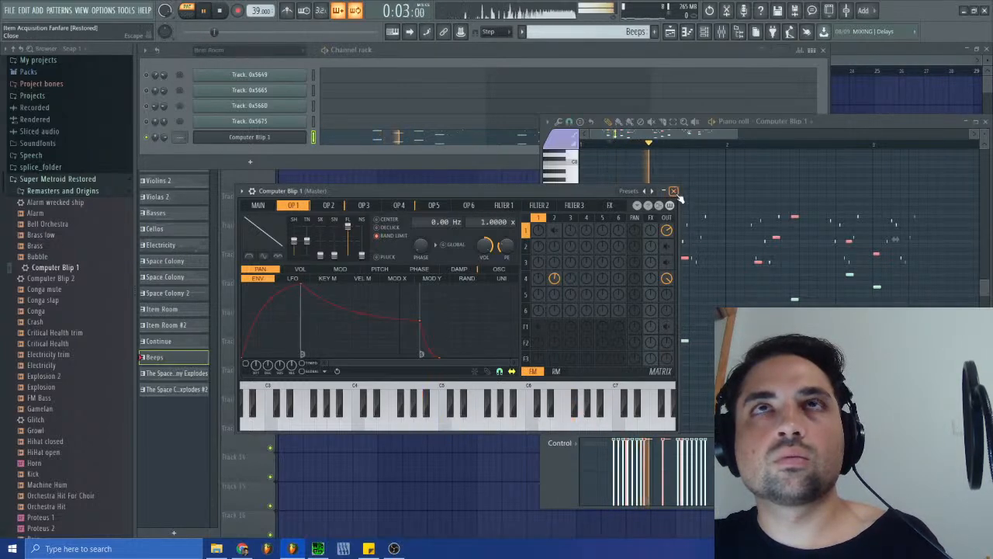
key("space")
left_click(326, 208)
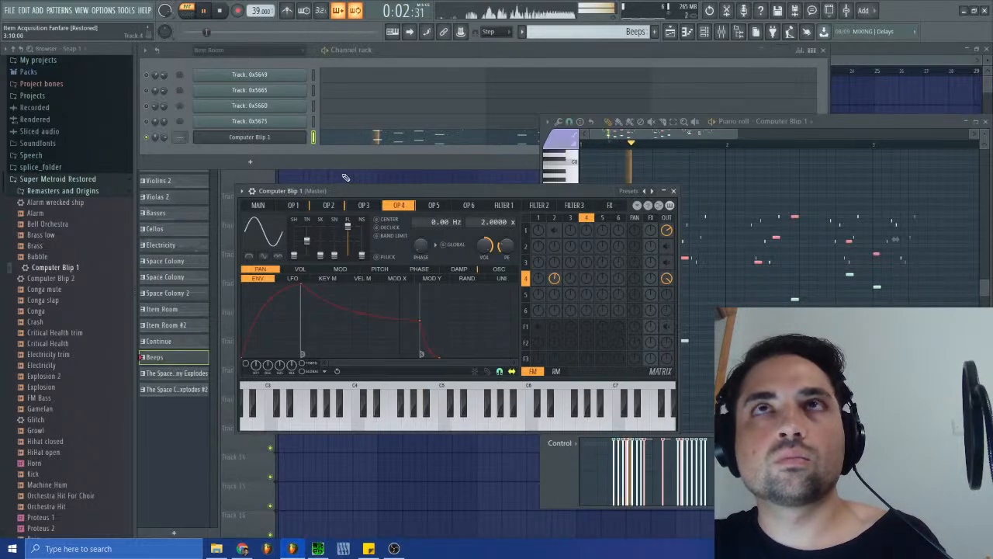
key("space")
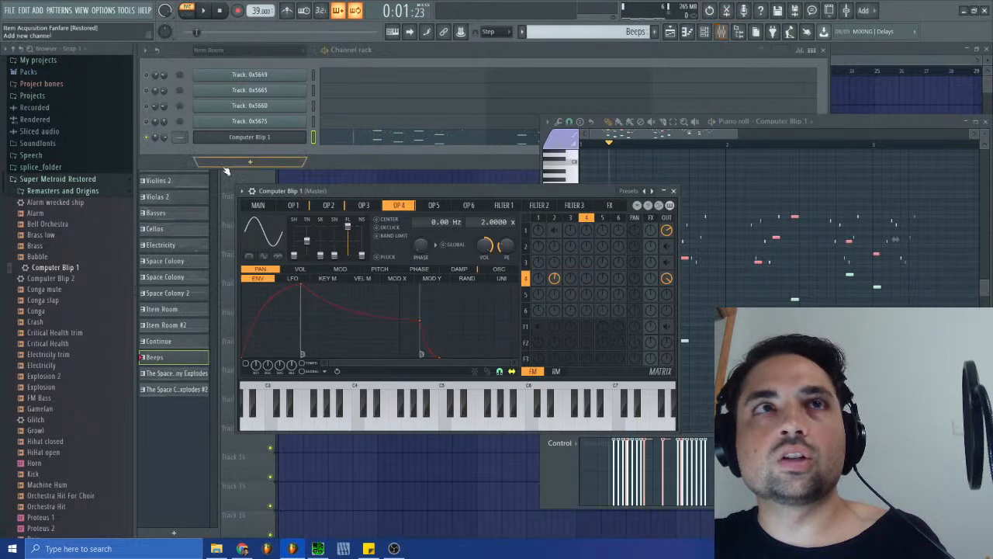
- Lower Computer Blip 1's master level to 56% and audition the pattern
left_click(255, 205)
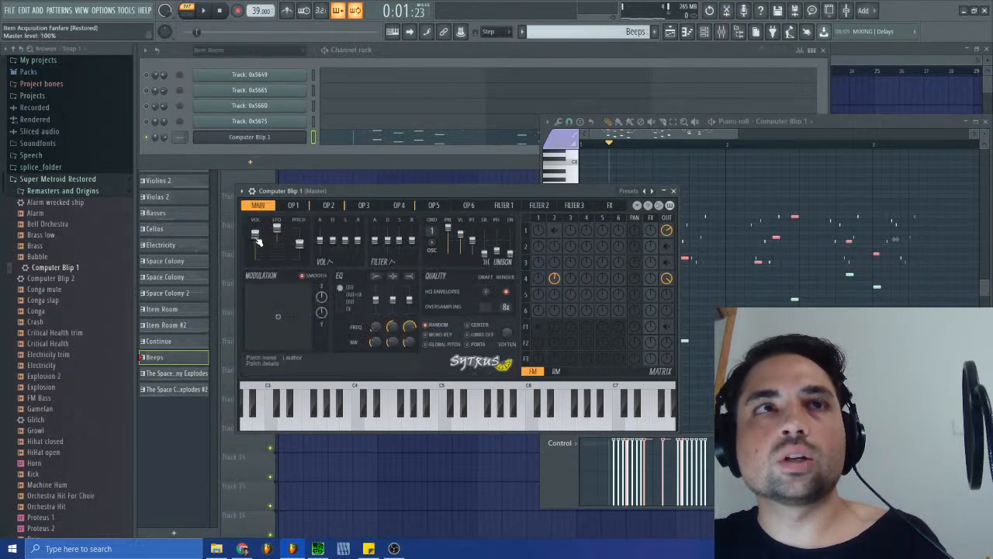
key("space")
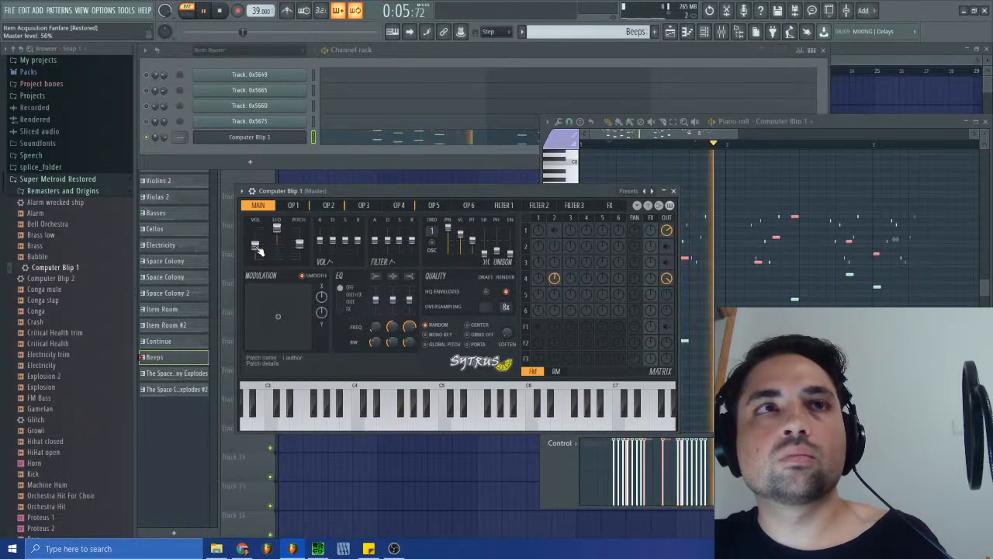
key("space")
- Lower the velocity of all Computer Blip 1 notes to about 75% and audition them
left_click(756, 376)
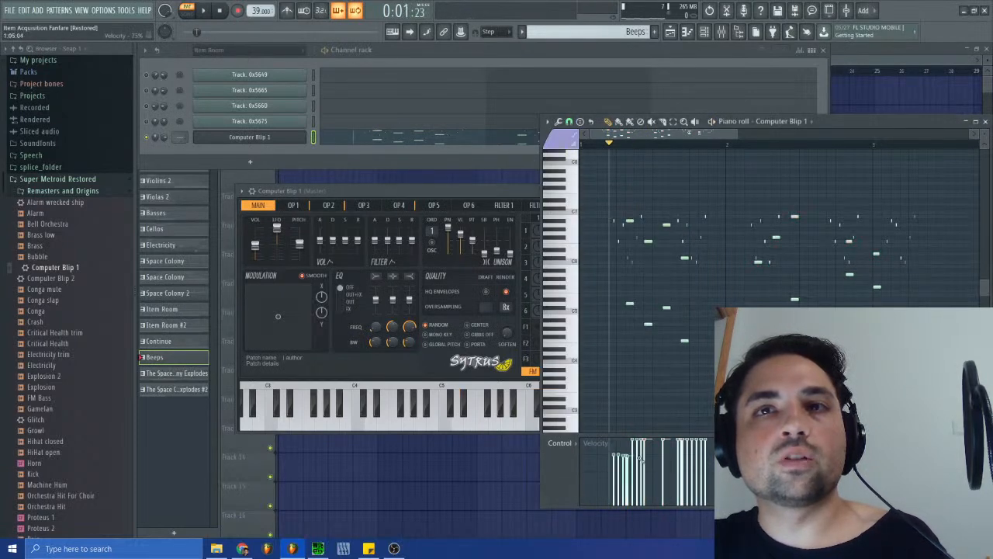
key("space")
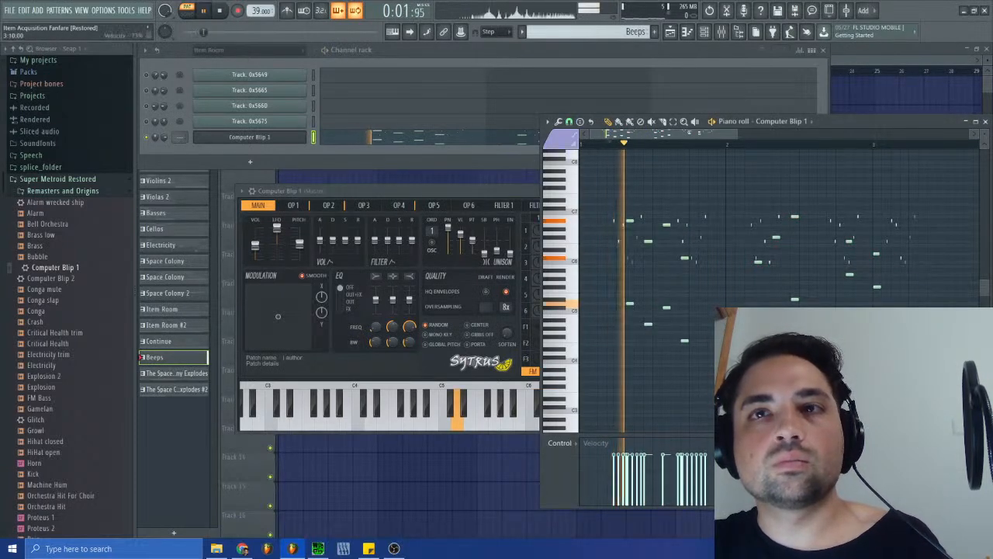
key("space")
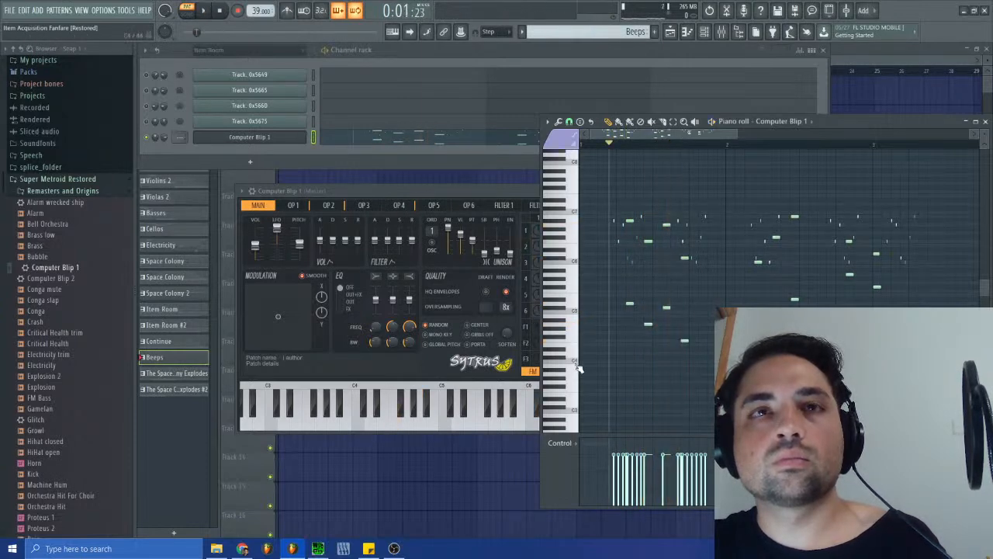
- Try the Computer Blip 1 notes one octave higher in playback, and transpose them back down
key("ctrl+Up")
key("space")
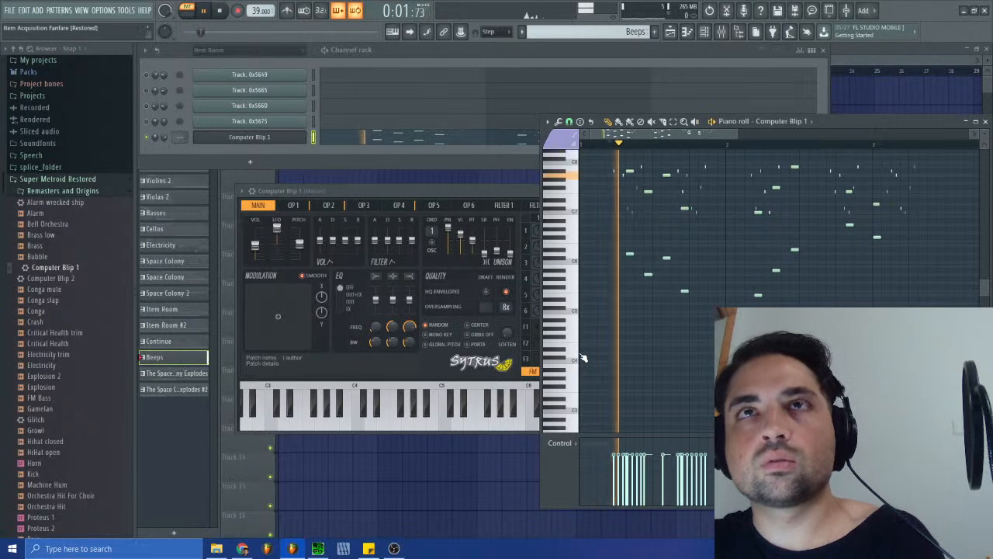
key("space")
key("ctrl+Down")
key("space")
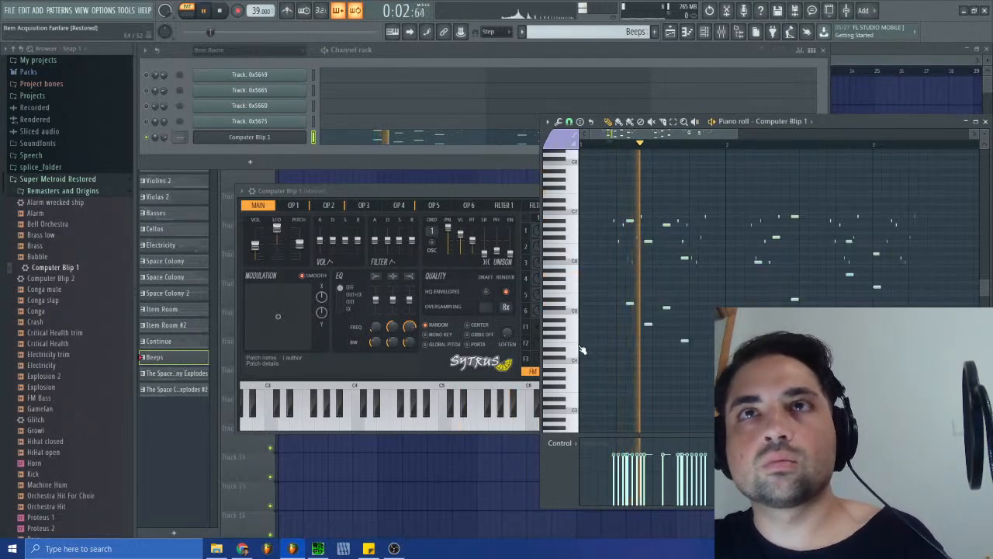
key("space")
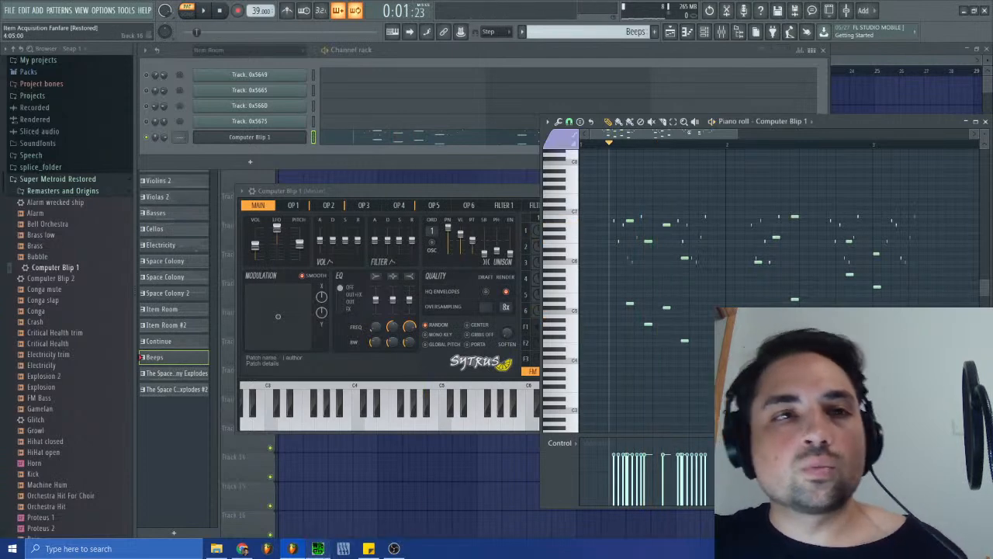
- Switch to SPCTool, browse the song files and play the original Item Room track, sm-s03.spc, for reference
key("alt+Tab")
left_click(630, 347)
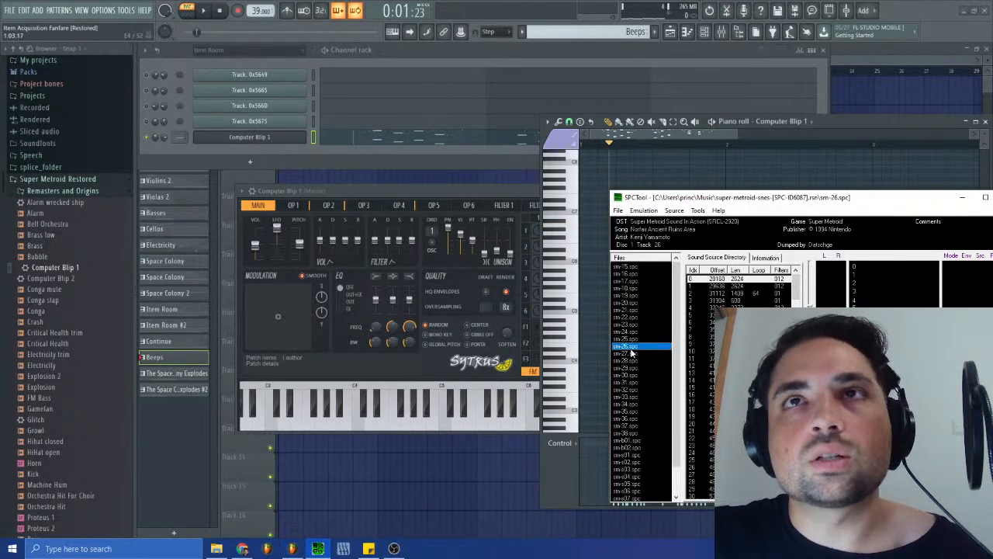
key("Down")
key("Down")
key("Down")
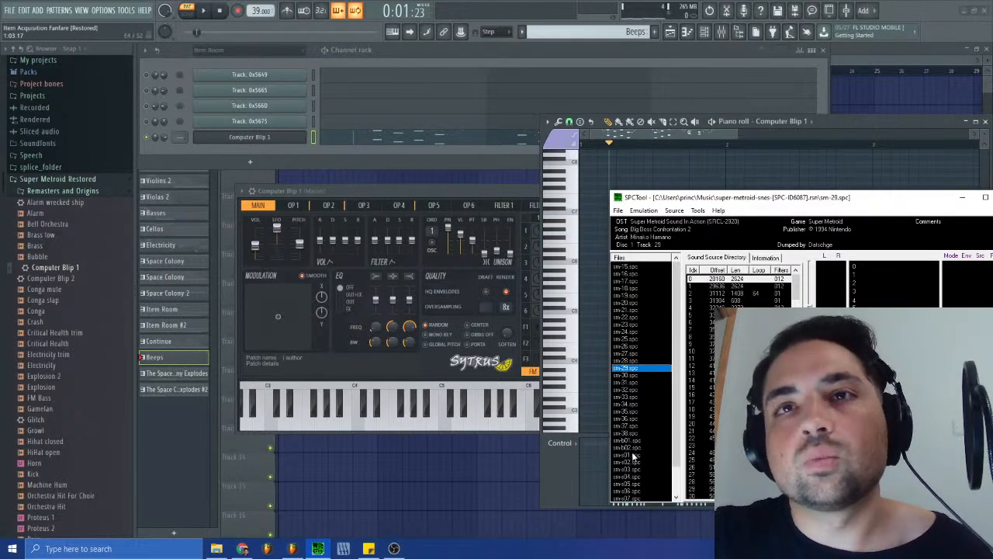
left_click(632, 454)
key("Down")
key("Down")
key("Down")
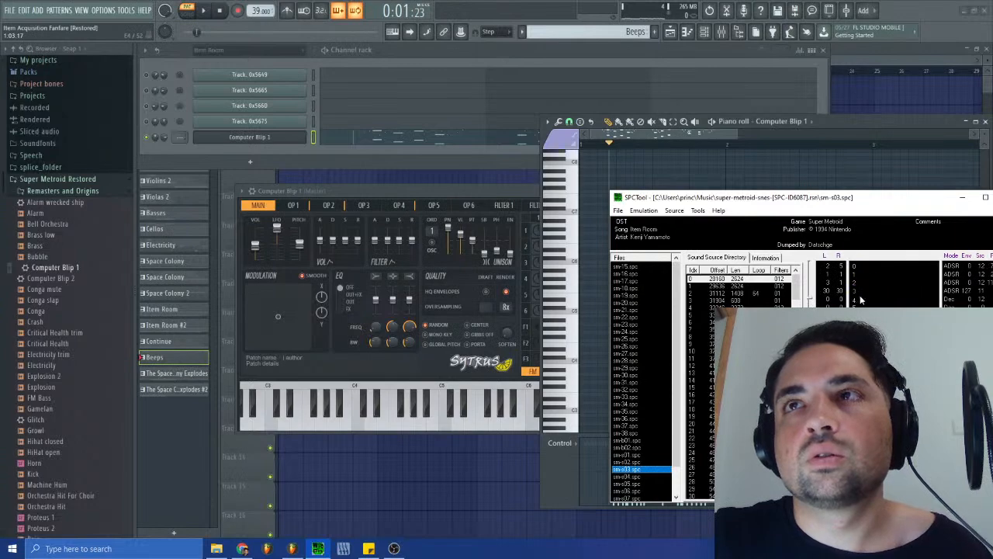
left_click_drag(859, 204, 745, 180)
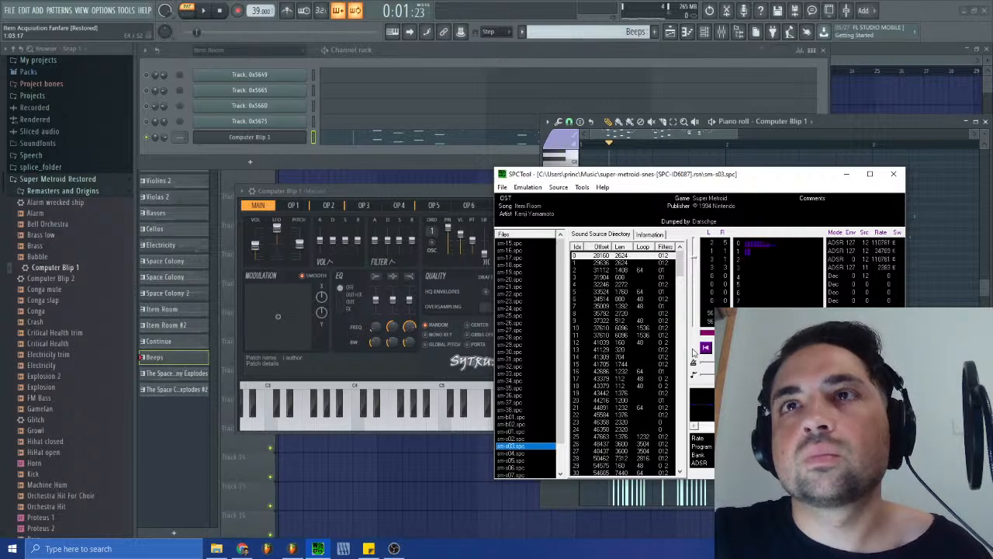
- Add Computer Blip 2 as a new channel and move the Beeps notes onto it from Computer Blip 1
left_click_drag(73, 280, 256, 138)
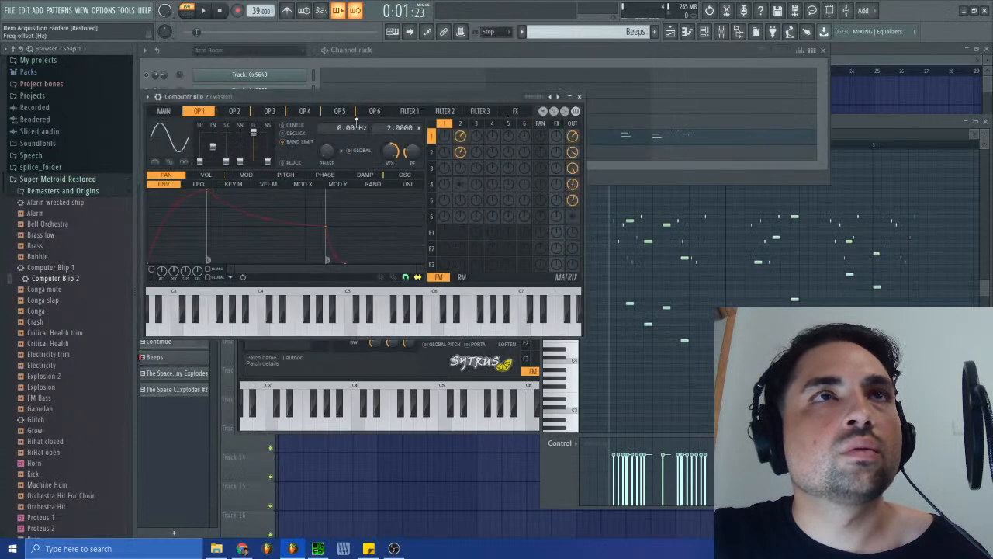
left_click(576, 97)
left_click(315, 138)
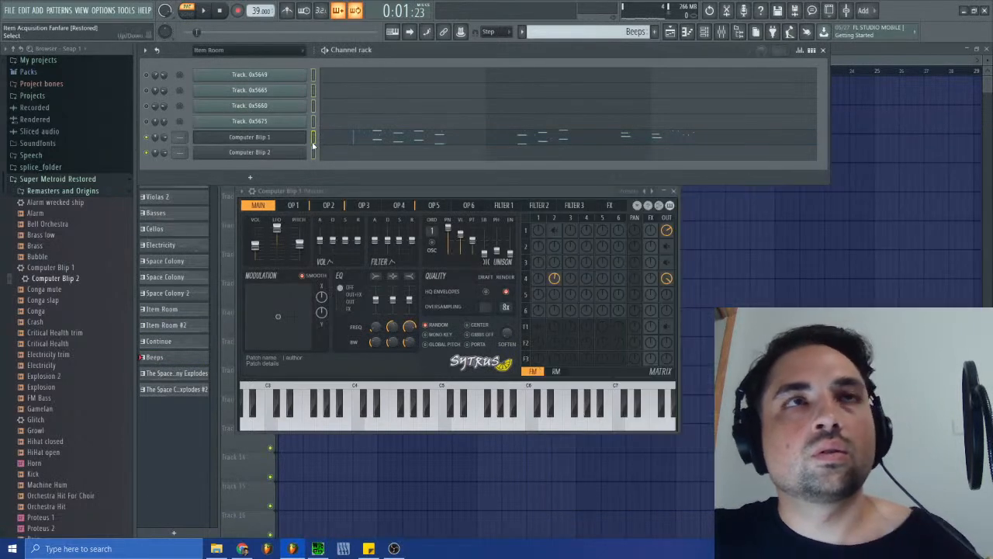
key("ctrl+x")
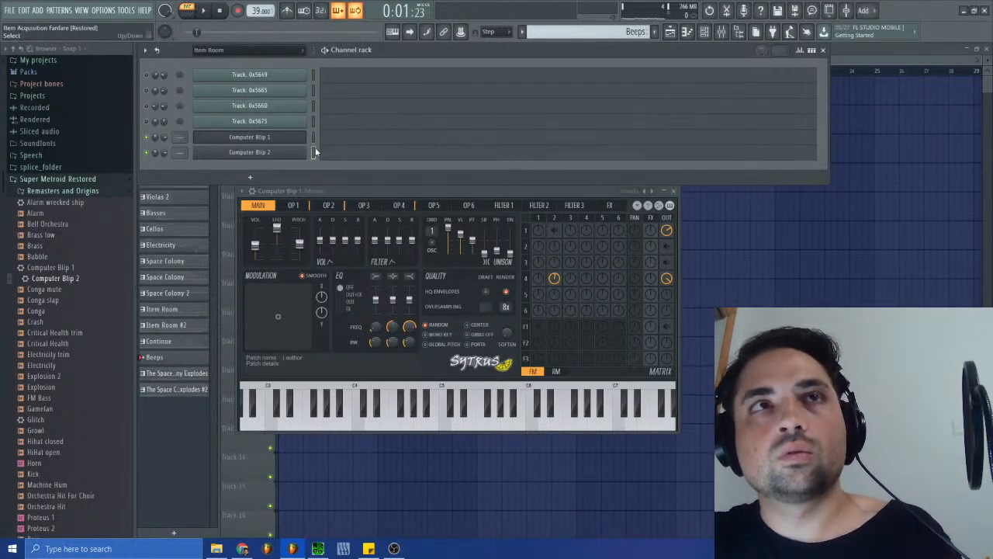
key("ctrl+v")
- Transpose the Computer Blip 2 notes down one octave in the piano roll and audition the Beeps pattern
key("space")
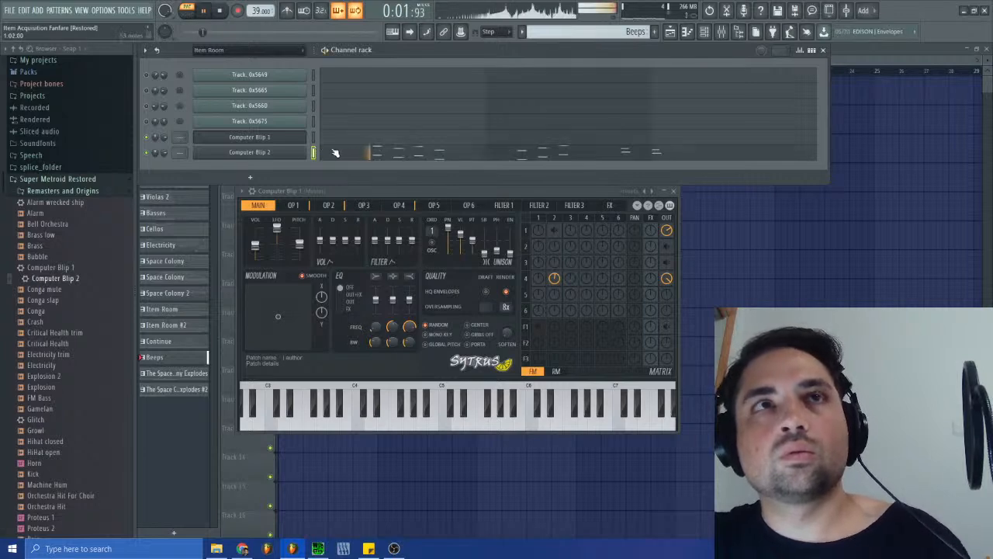
left_click(376, 153)
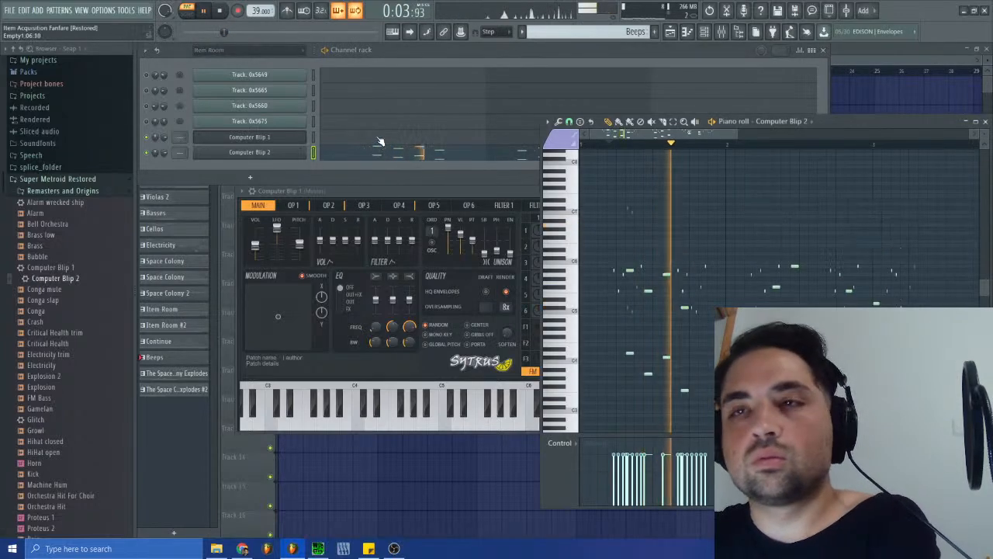
left_click(612, 141)
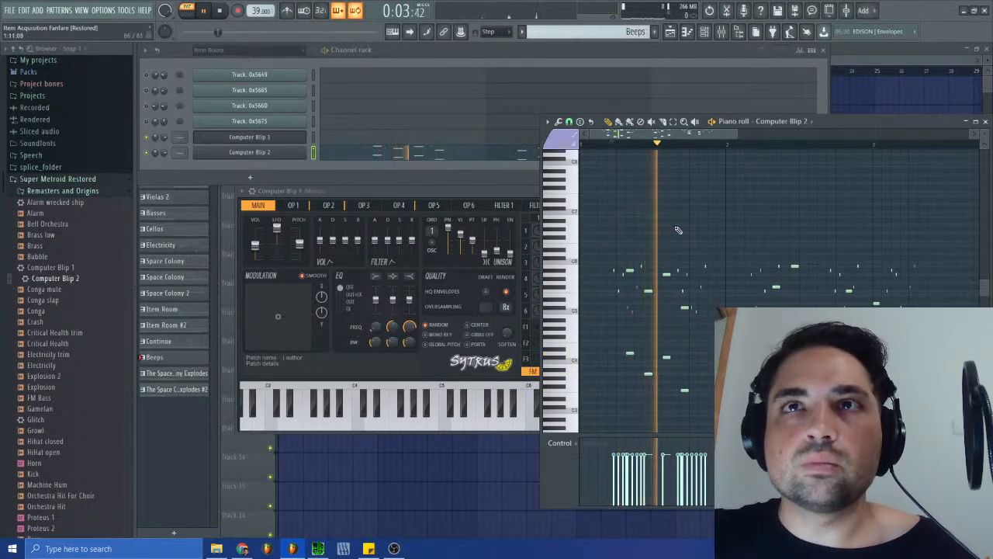
key("space")
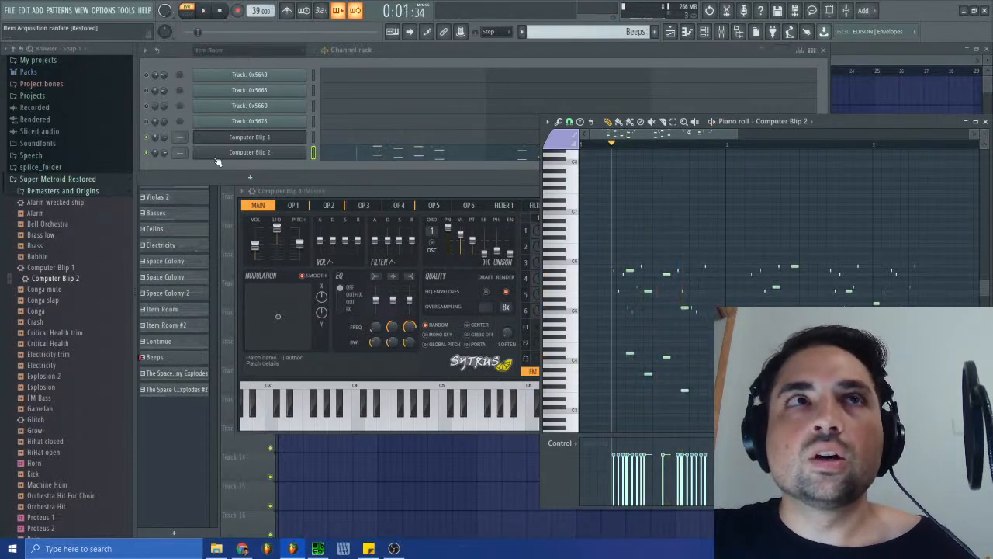
- Lower Computer Blip 2's master level to 59%, audition the pattern and close the instrument window
left_click(246, 153)
left_click(166, 110)
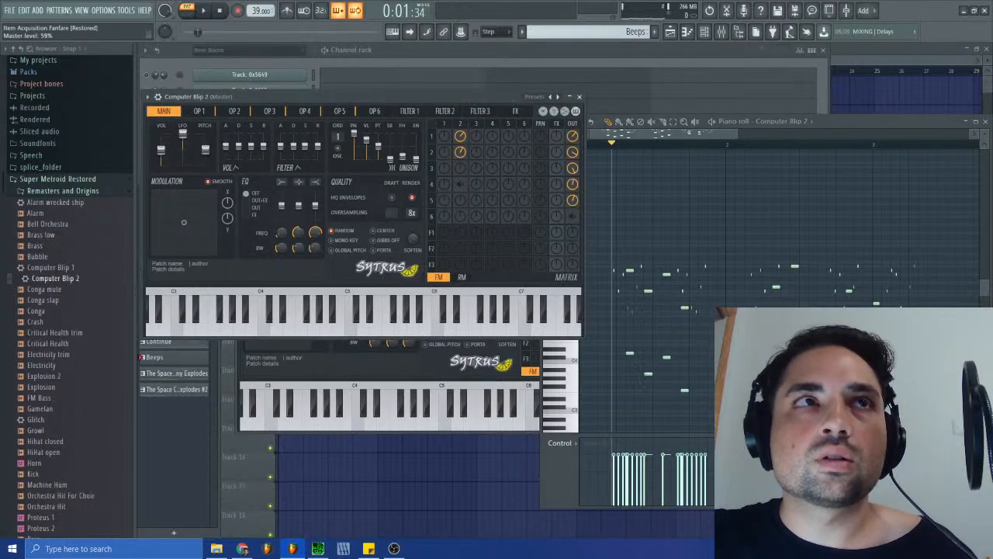
left_click(204, 13)
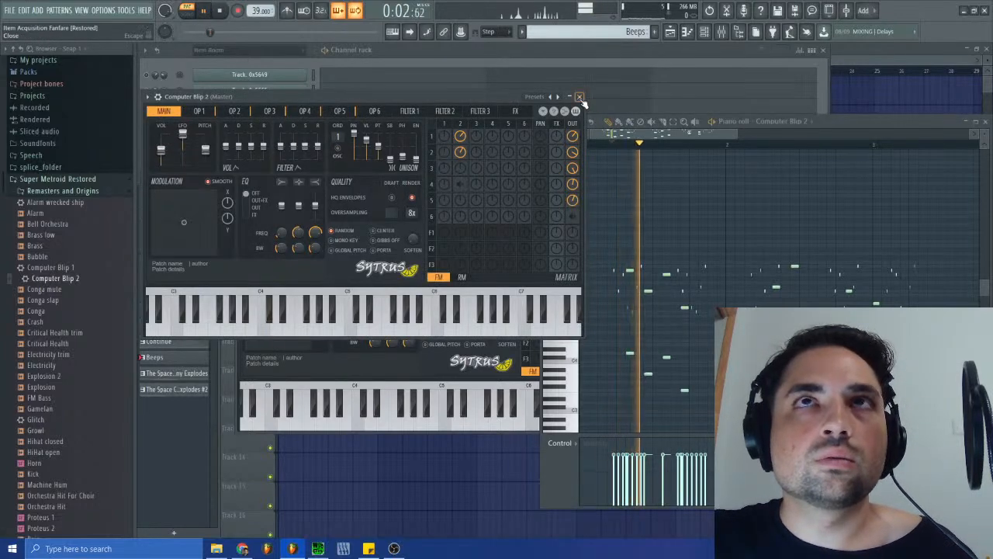
left_click(580, 97)
key("space")
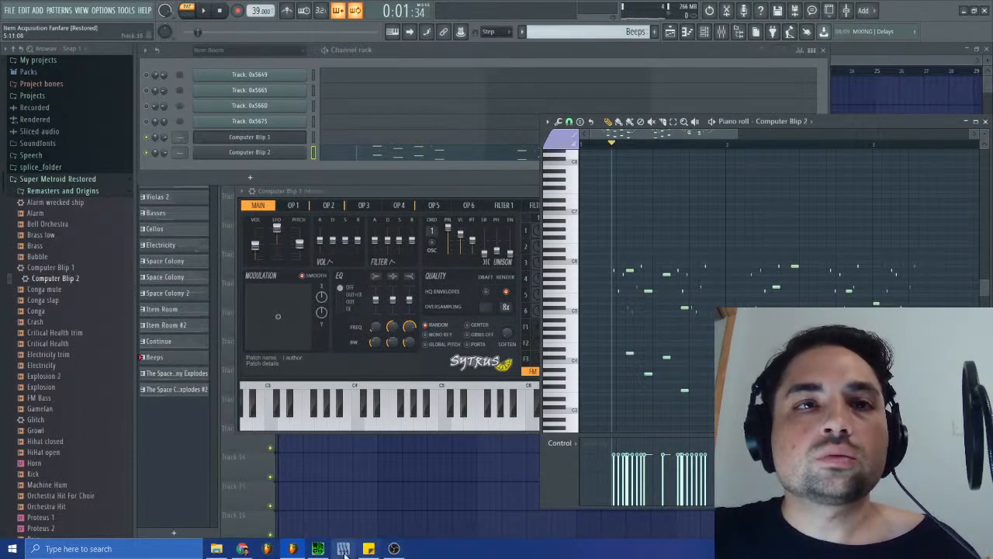
- Compare the original Item Room track in SPCTool with the Beeps pattern played on Computer Blip 2
left_click(320, 549)
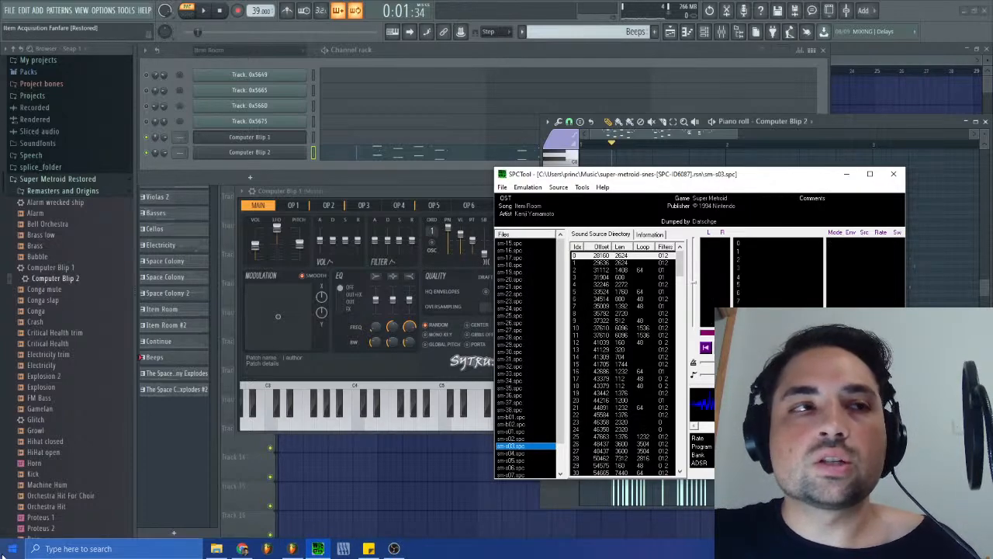
left_click(204, 12)
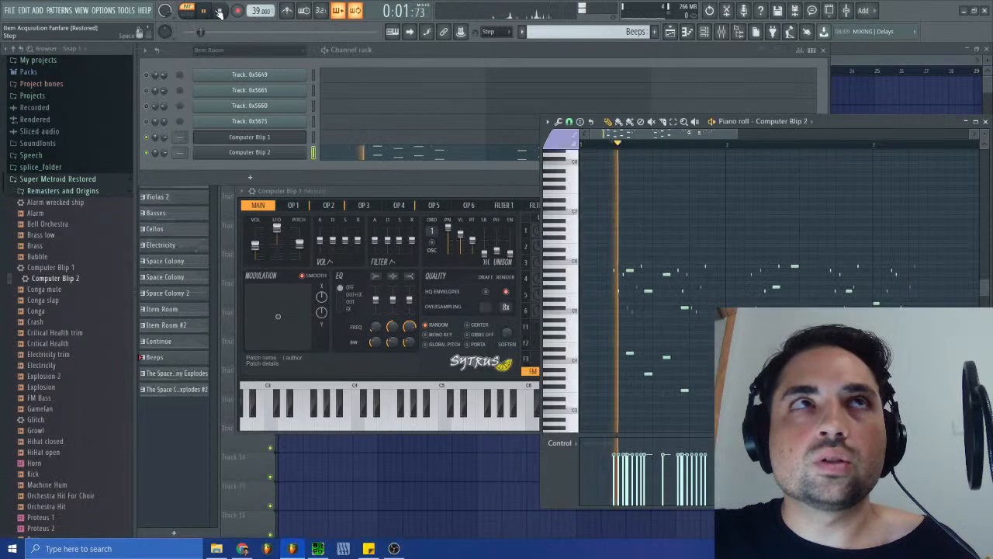
left_click(221, 13)
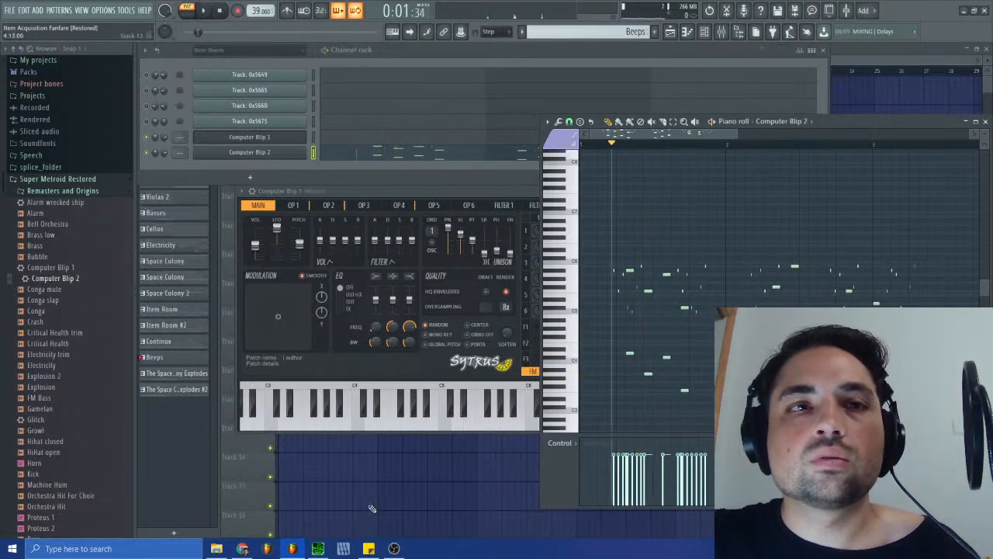
- Load sm-s03.spc in VGMTrans, check the beep's source number in SPCTool, and open the SNESSampColl sample collection
left_click(317, 549)
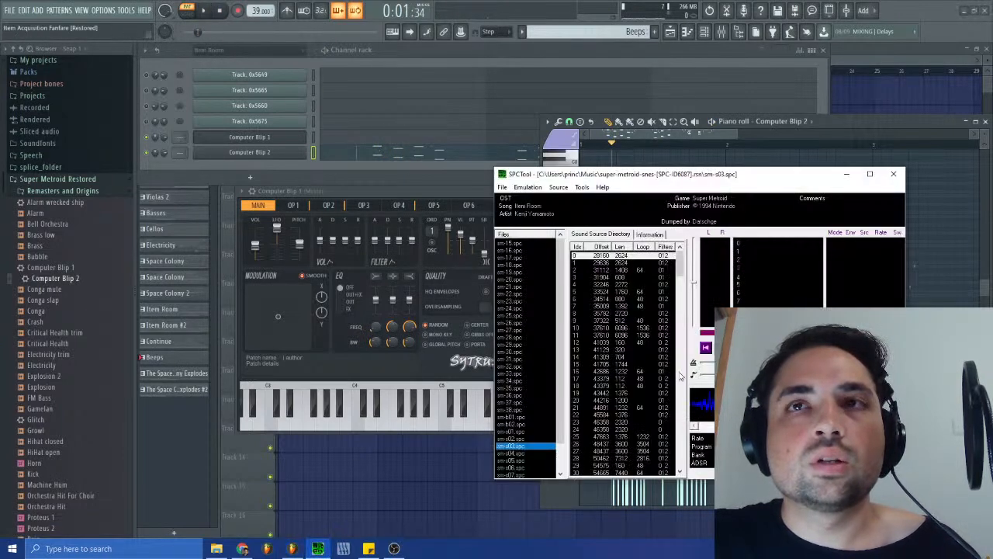
left_click(11, 549)
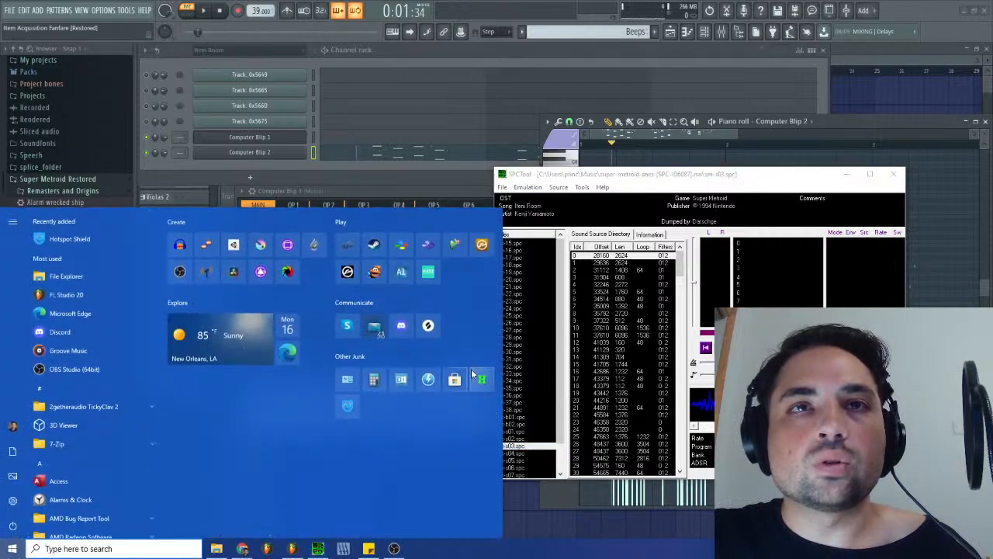
left_click(478, 381)
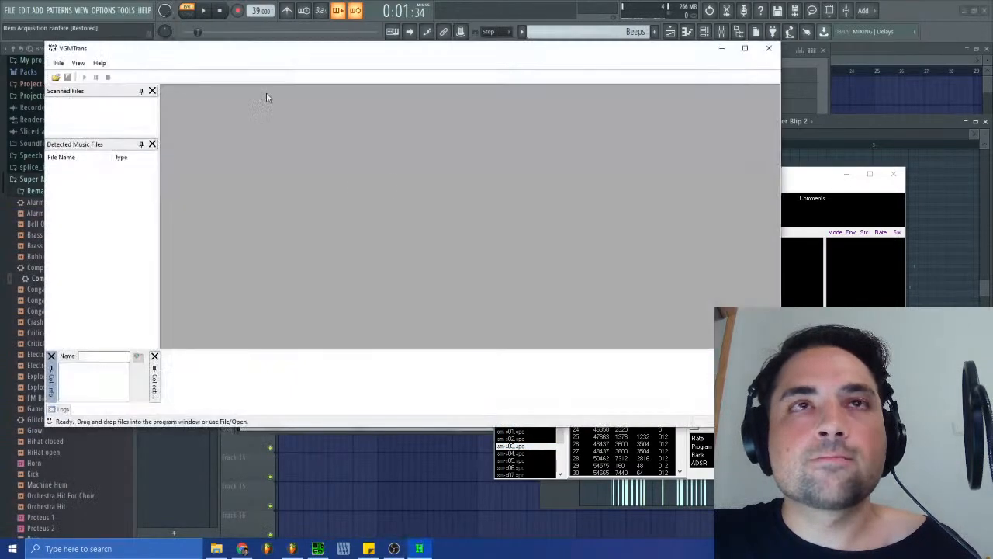
left_click(59, 63)
left_click(73, 75)
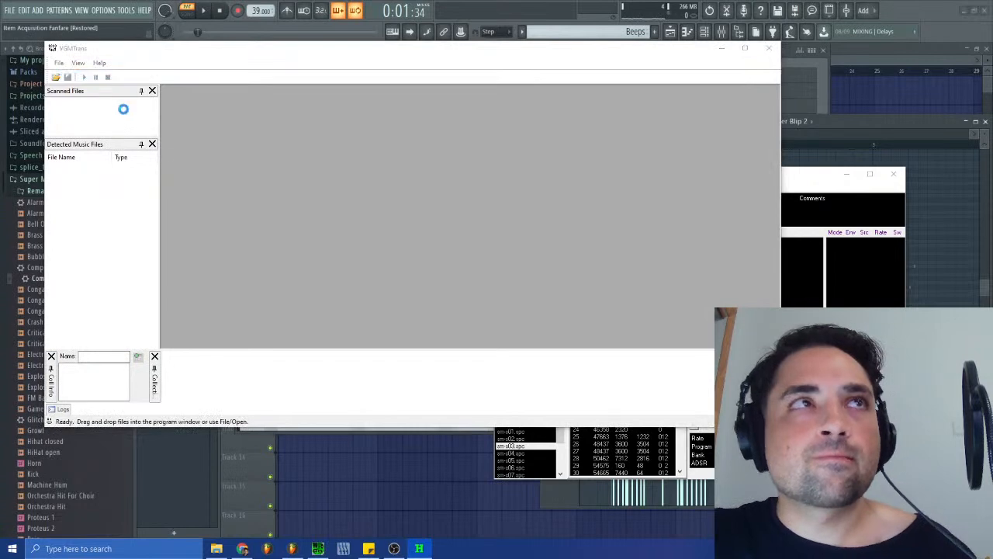
scroll(178, 198, "down", 8)
scroll(179, 198, "down", 6)
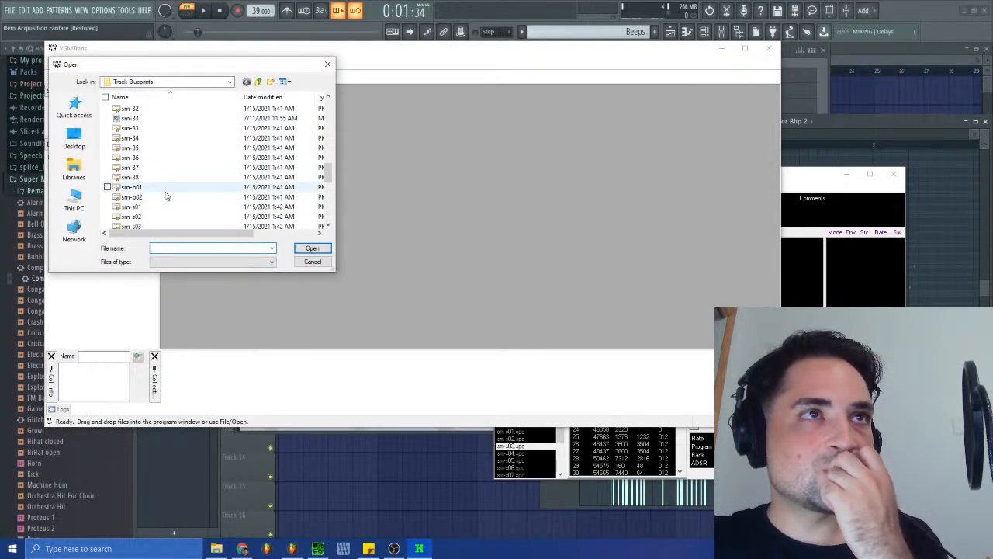
left_click(132, 197)
double_click(131, 199)
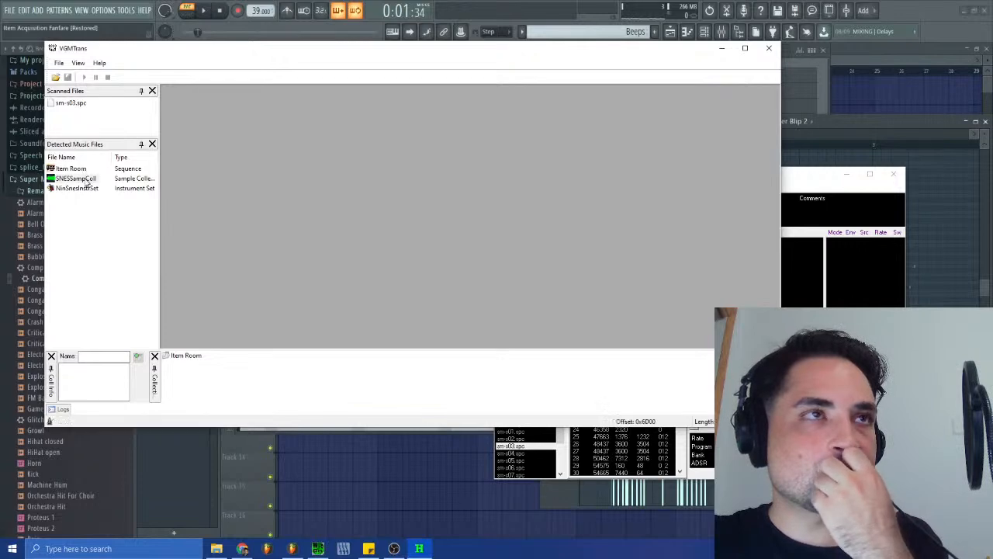
left_click(87, 179)
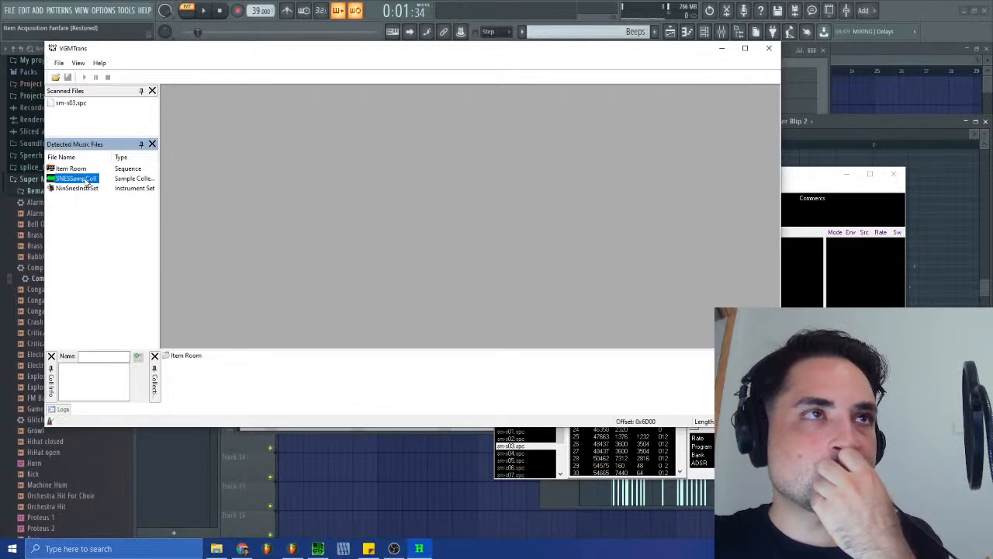
left_click(806, 181)
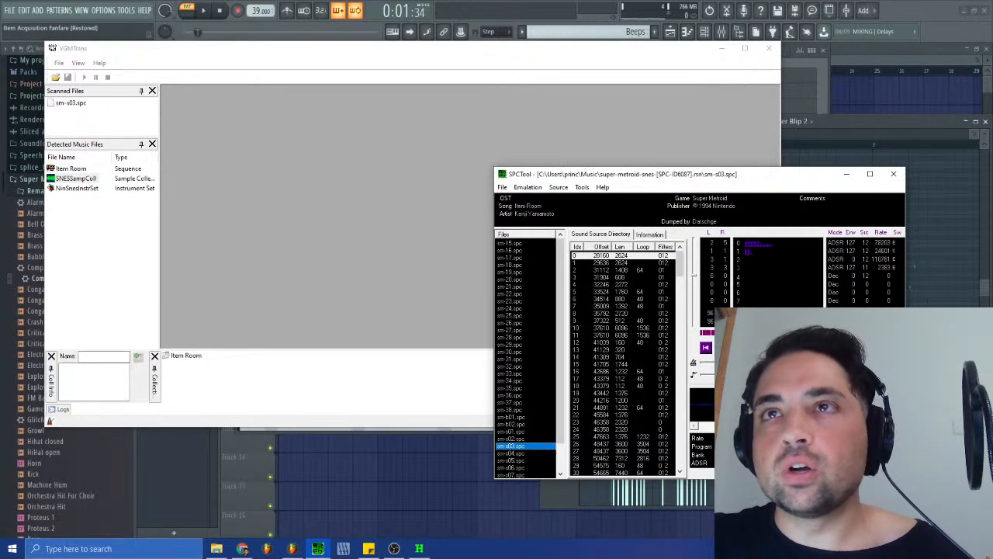
double_click(61, 178)
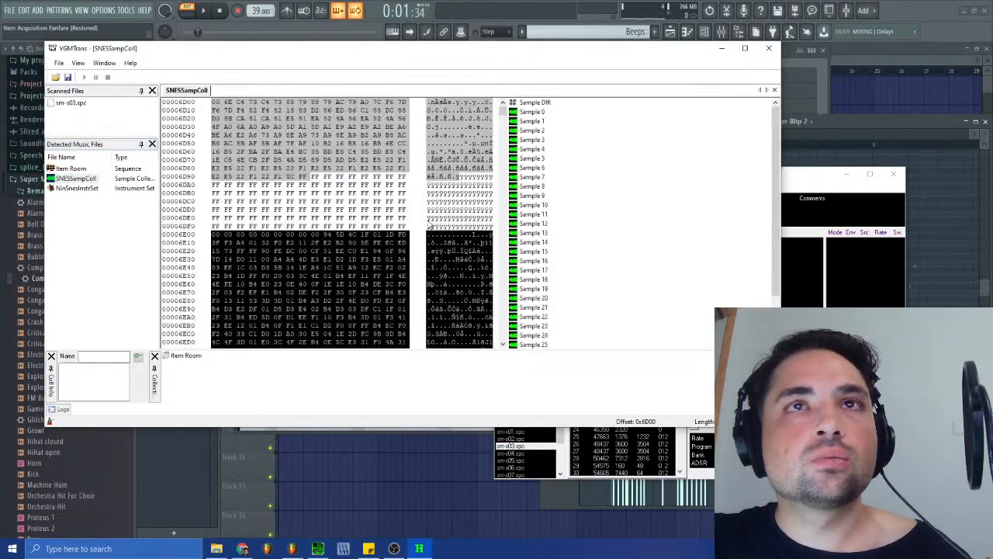
- Check the Samples From ROM folder for Sample 12 through its WAV conversion, and close VGMTrans
right_click(544, 225)
left_click(594, 229)
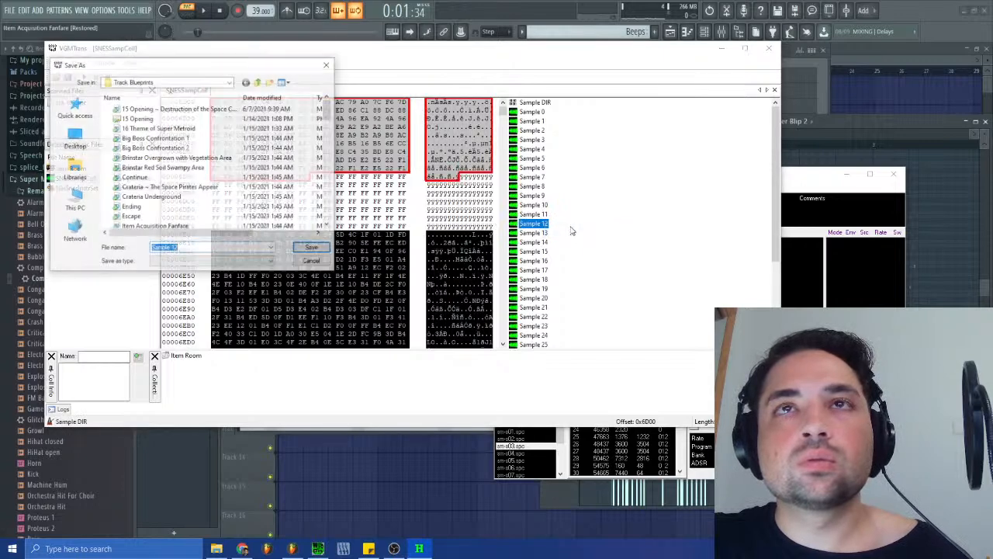
scroll(198, 206, "up", 3)
left_click(258, 81)
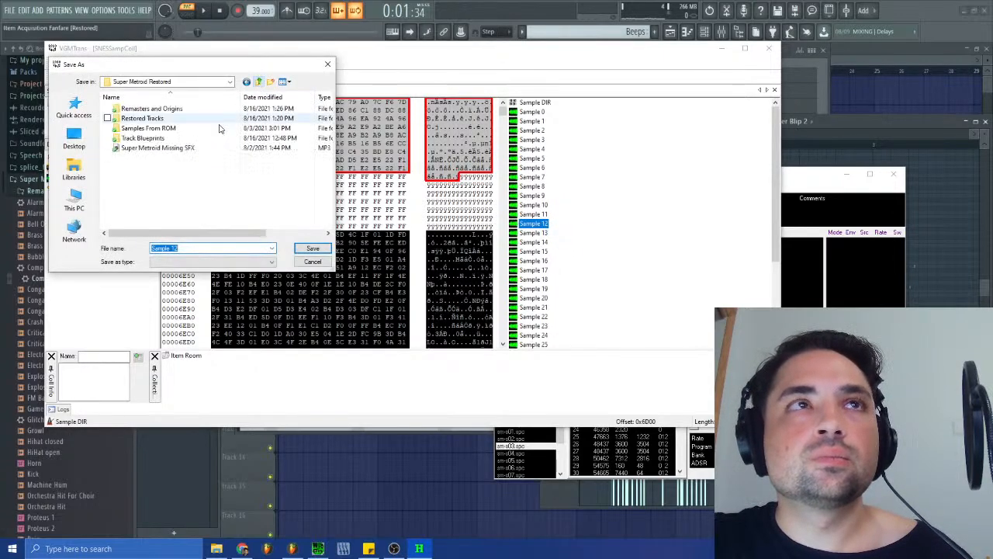
left_click(151, 129)
double_click(150, 129)
scroll(158, 186, "down", 10)
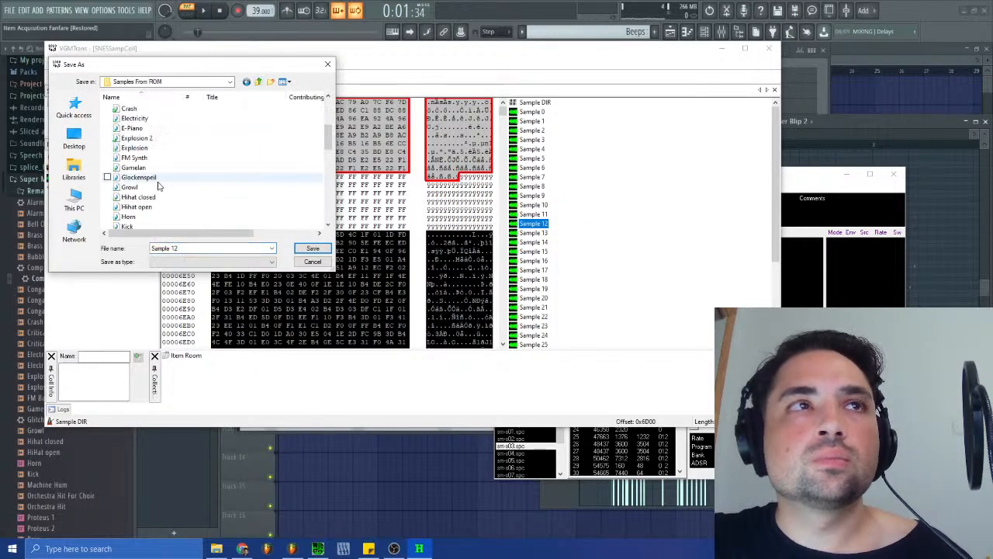
left_click(312, 249)
left_click(767, 49)
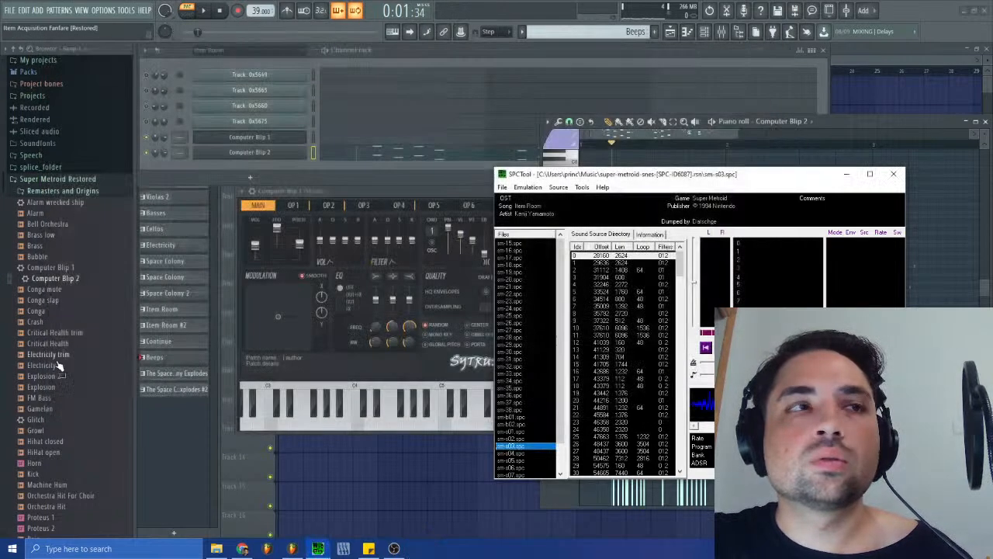
- Add Sample 12 from the Samples From ROM folder as a new channel and check its miscellaneous channel settings
left_click(73, 192)
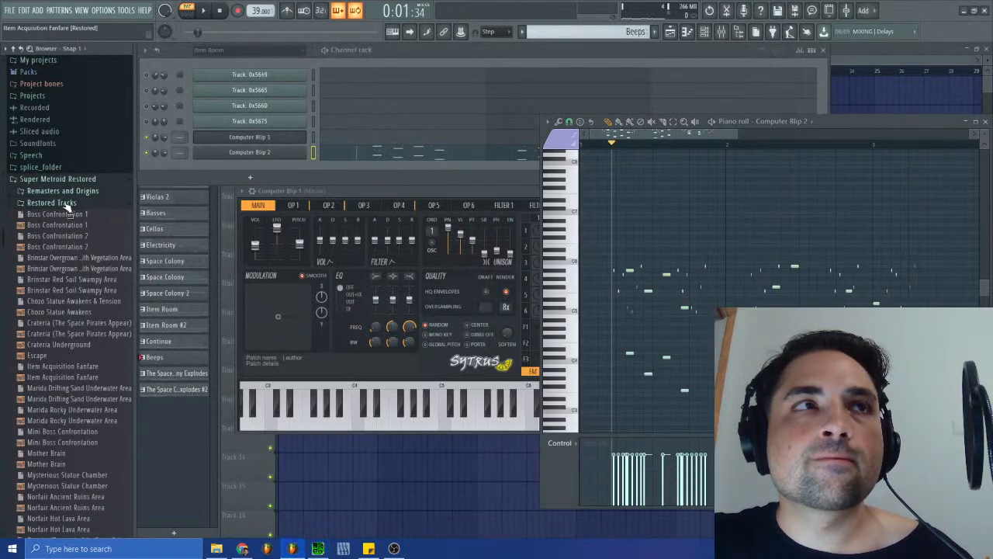
left_click(62, 204)
left_click(68, 218)
left_click(62, 215)
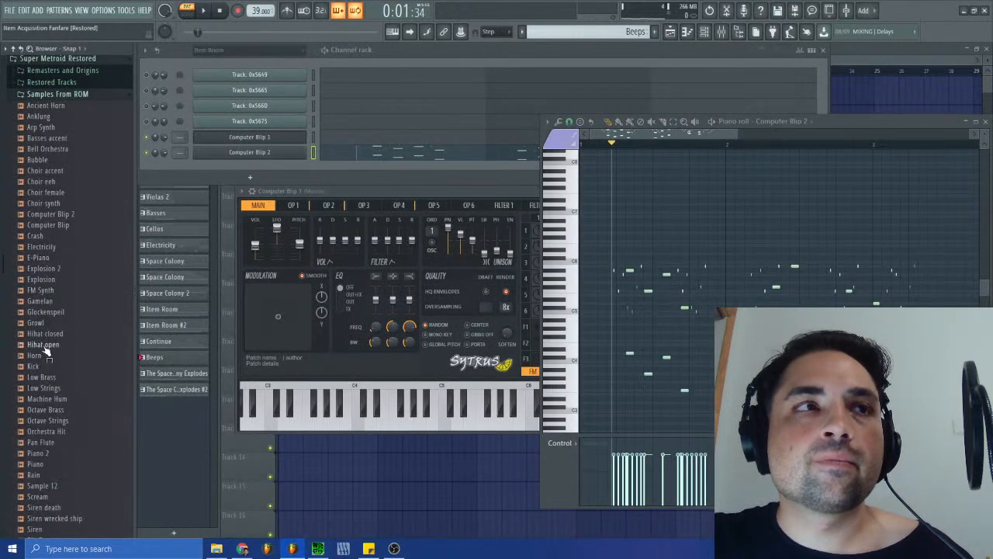
scroll(48, 344, "down", 4)
left_click_drag(42, 355, 247, 167)
left_click(248, 166)
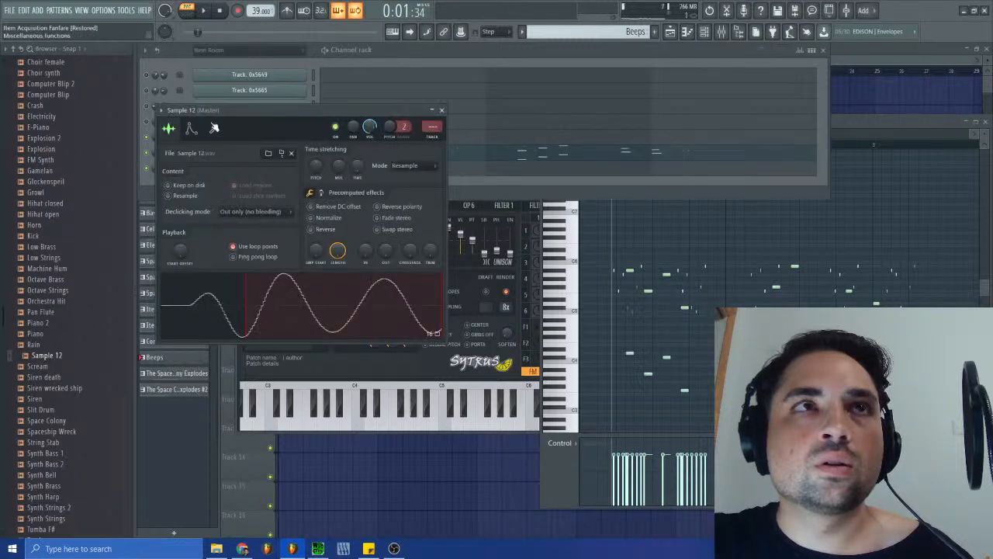
left_click(215, 127)
left_click(287, 324)
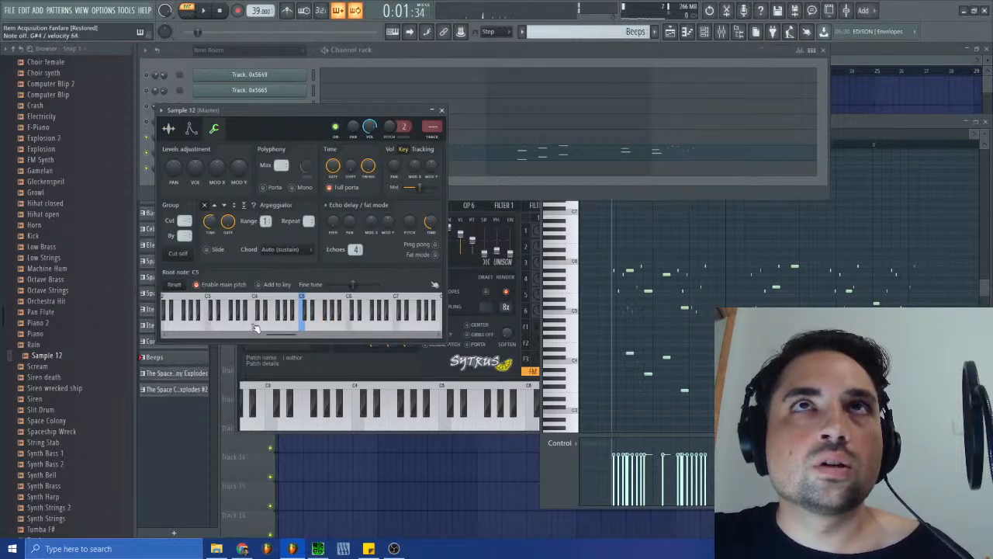
left_click(440, 110)
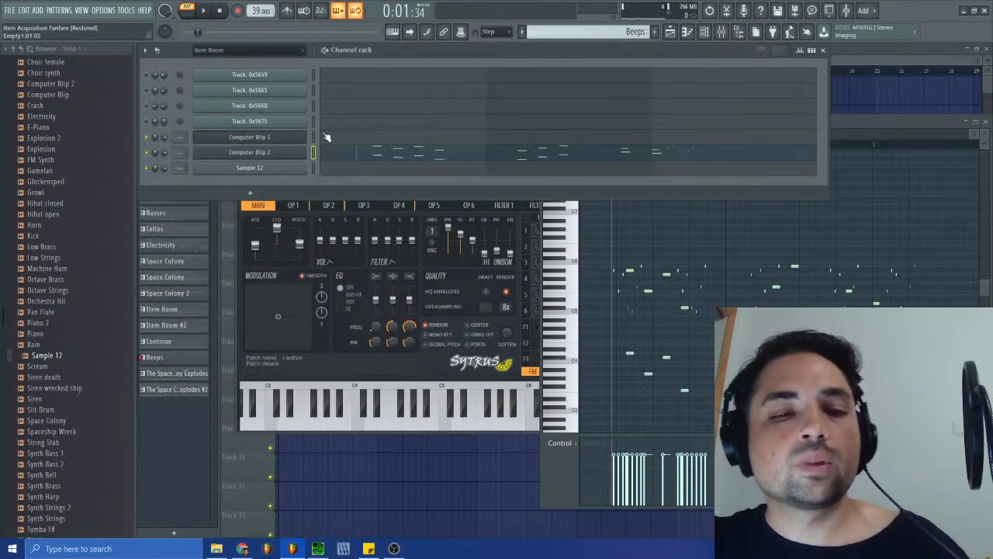
- Move the Beeps notes from Computer Blip 2 to Computer Blip 1 and audition the pattern
key("ctrl+x")
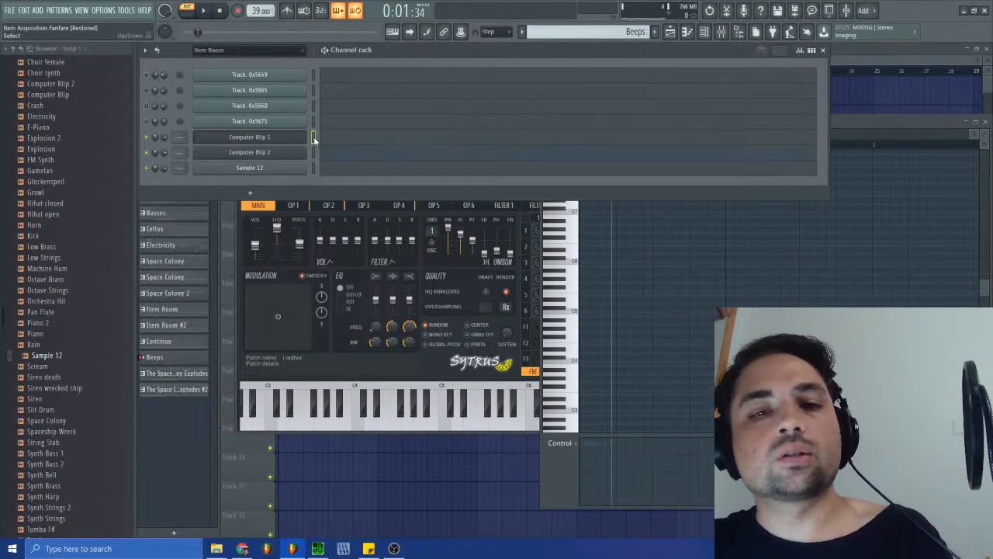
left_click(314, 138)
key("ctrl+v")
key("space")
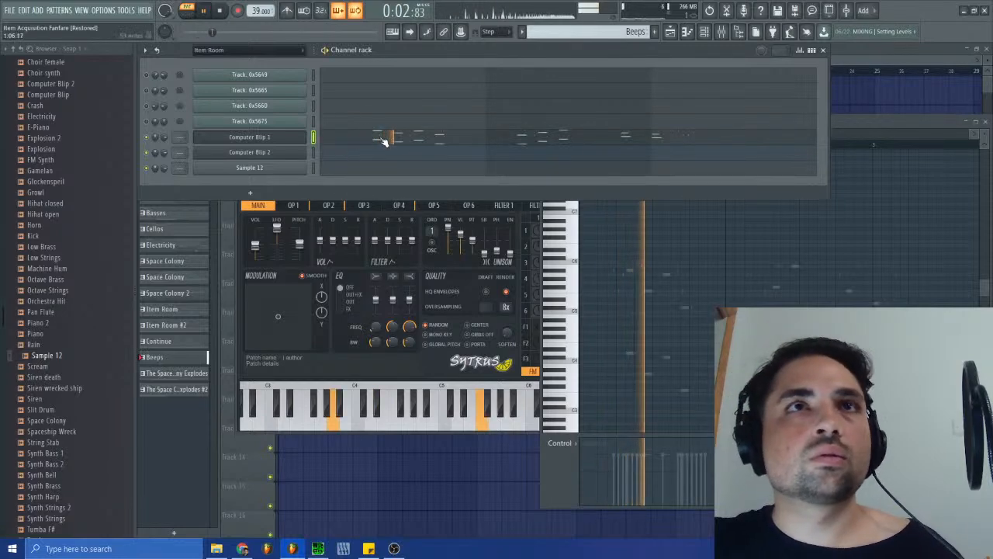
left_click(293, 140)
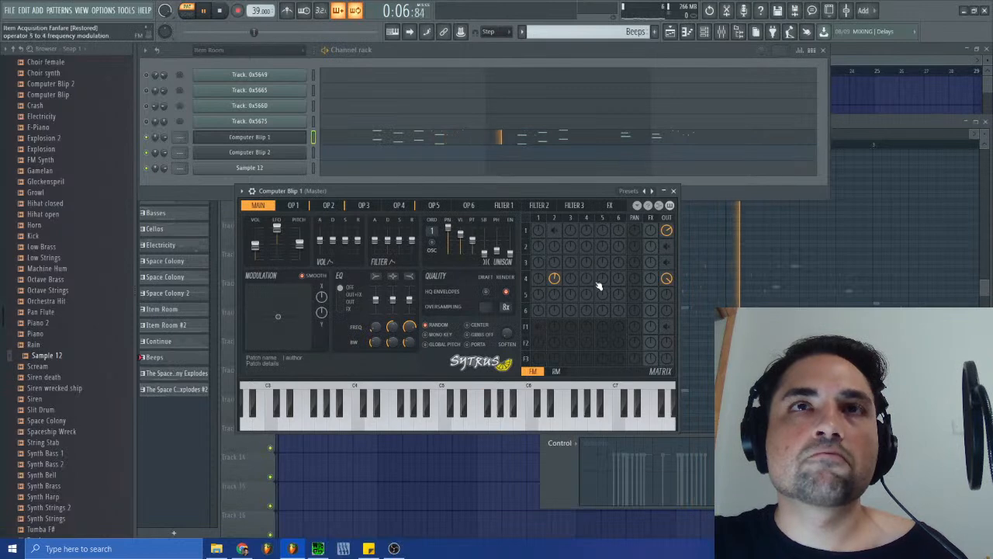
left_click(673, 191)
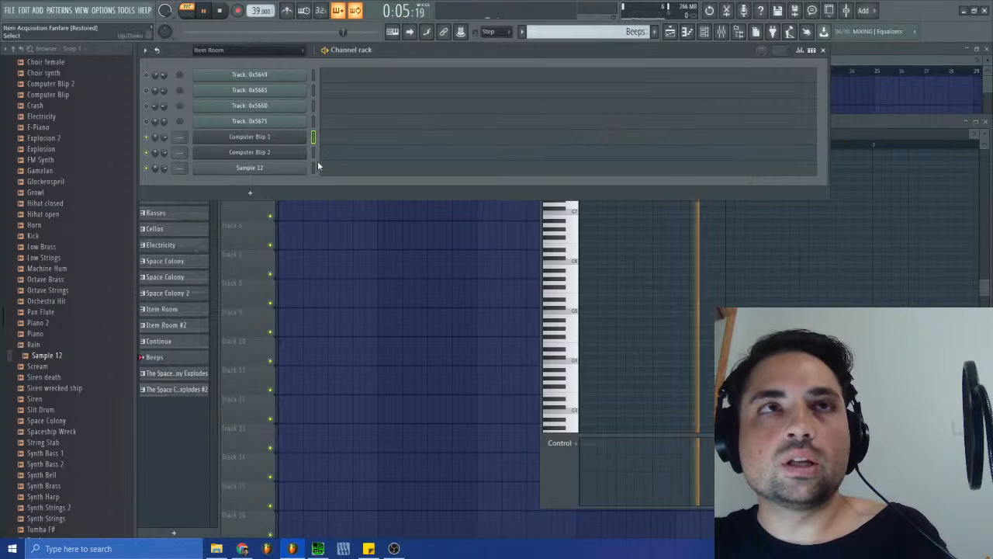
- Move the Beeps notes from Computer Blip 1 onto the Sample 12 channel and audition the pattern
left_click(315, 167)
key("ctrl+v")
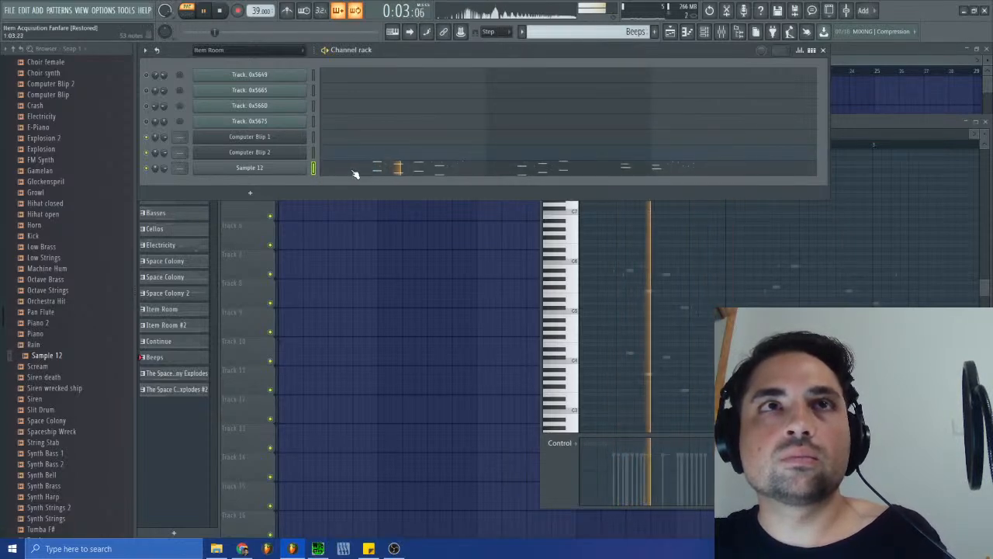
left_click(284, 168)
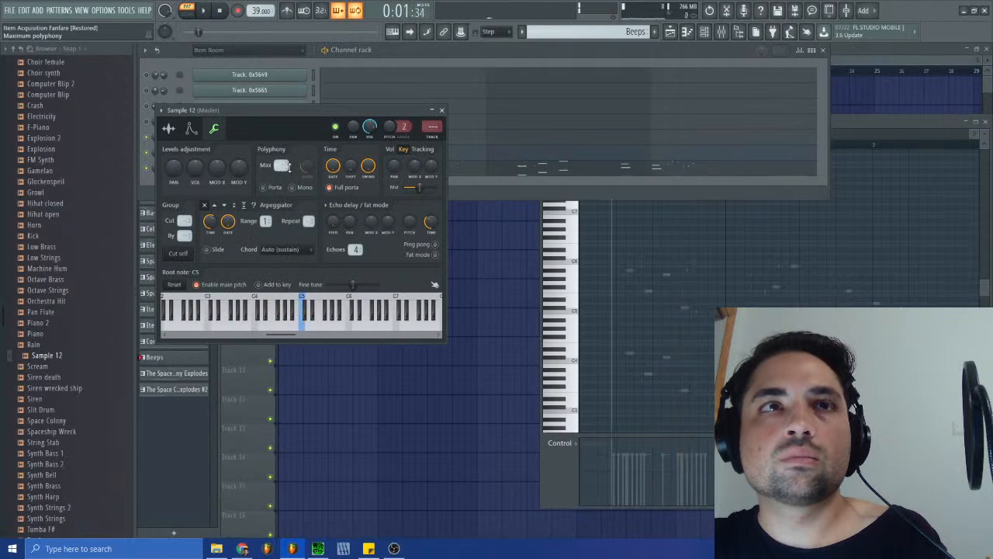
key("space")
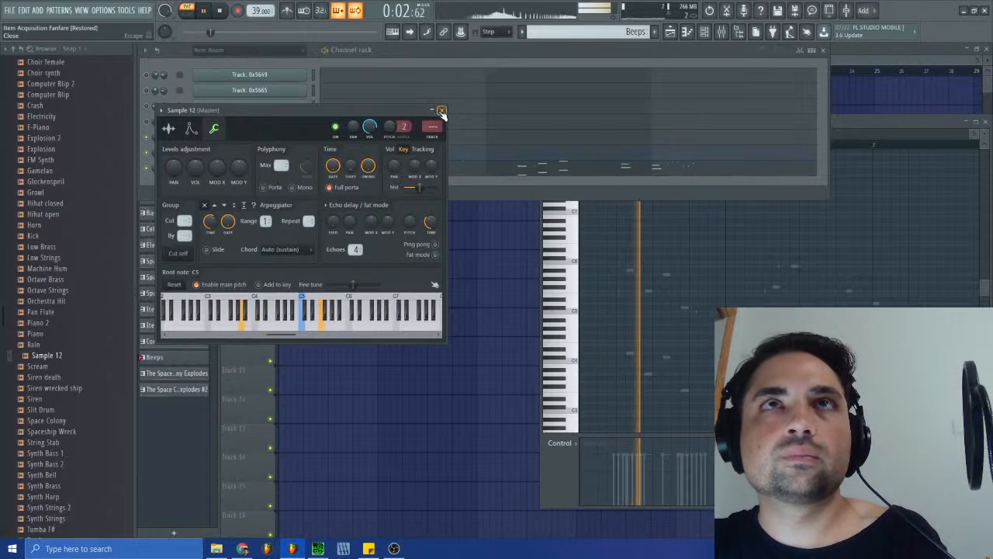
left_click(442, 111)
key("space")
- Check the original Item Room track in SPCTool against the Sample 12 channel settings and open the mixer
left_click(318, 548)
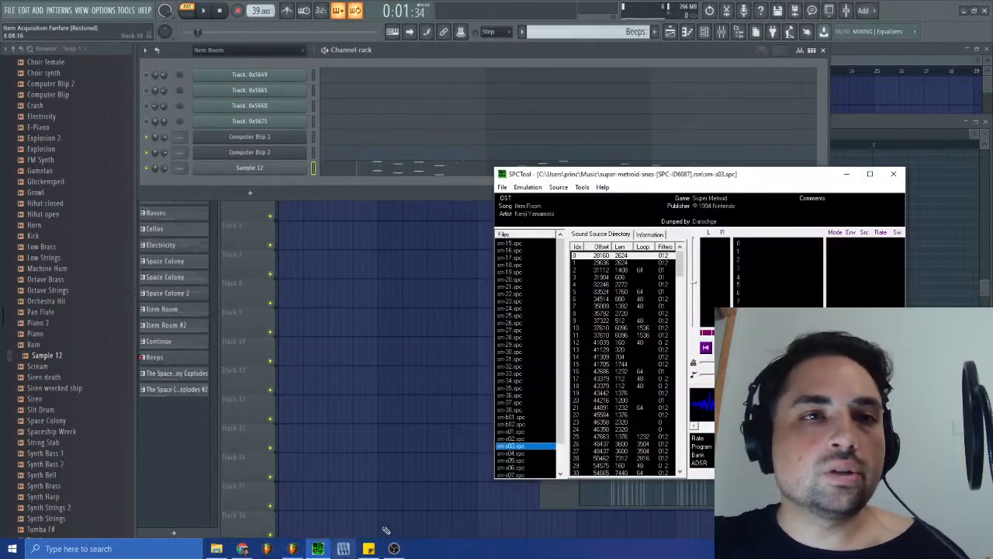
left_click(283, 166)
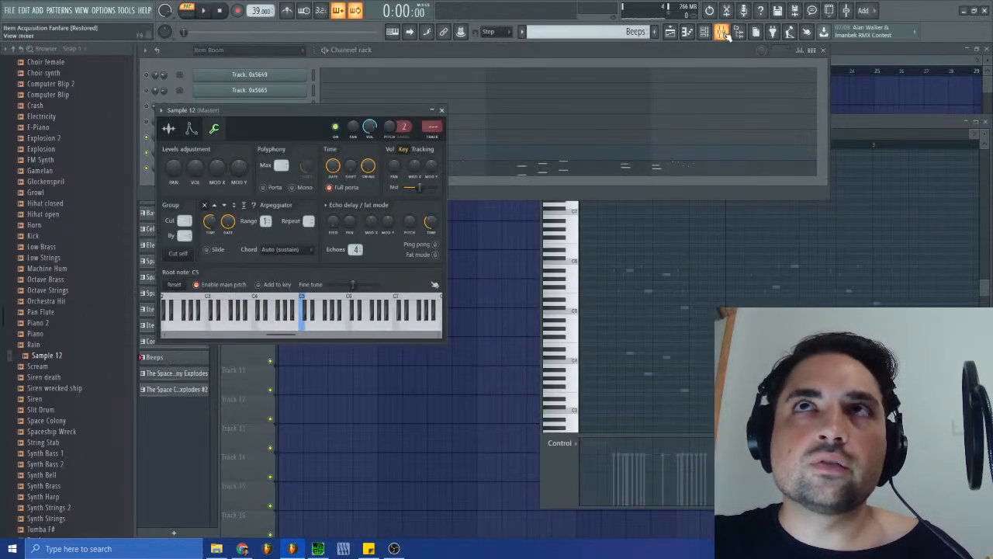
left_click(722, 32)
left_click(318, 548)
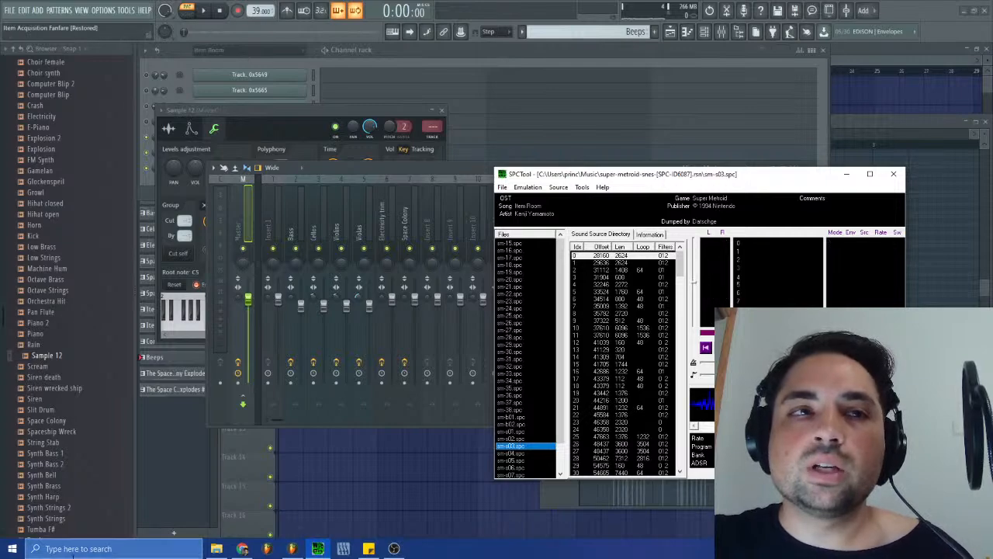
- Reopen VGMTrans, load sm-s03.spc again and open its SNESSampColl collection
left_click(13, 549)
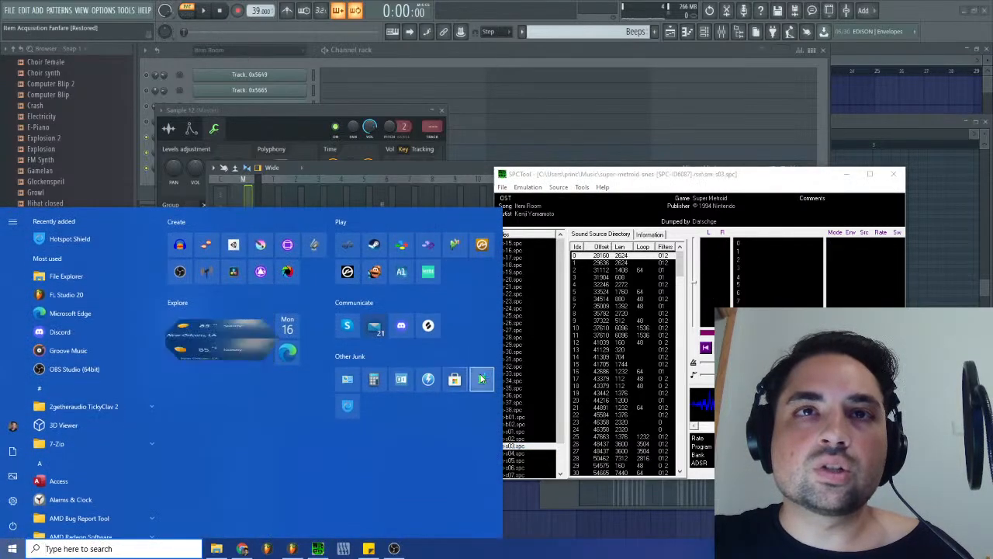
left_click(480, 378)
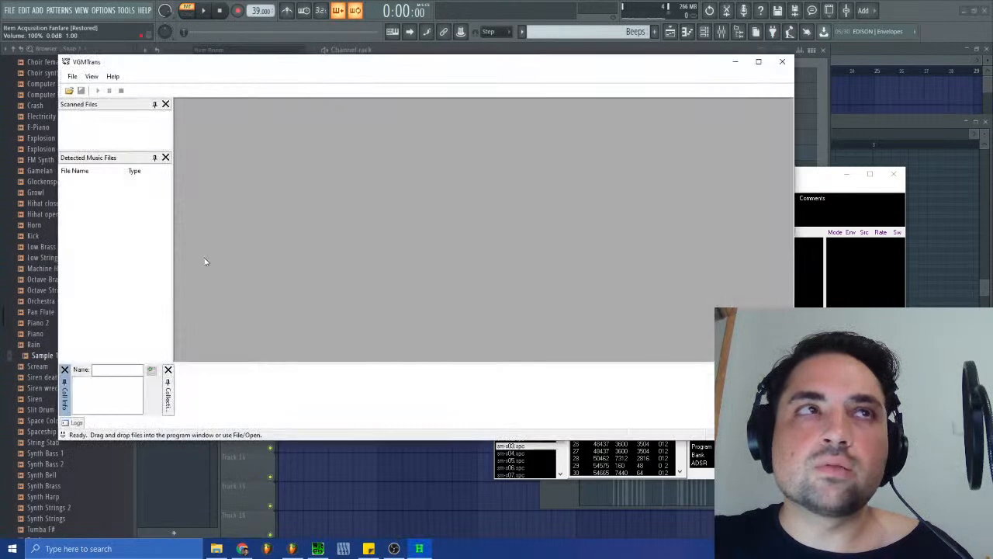
left_click(71, 77)
left_click(80, 90)
scroll(167, 194, "down", 15)
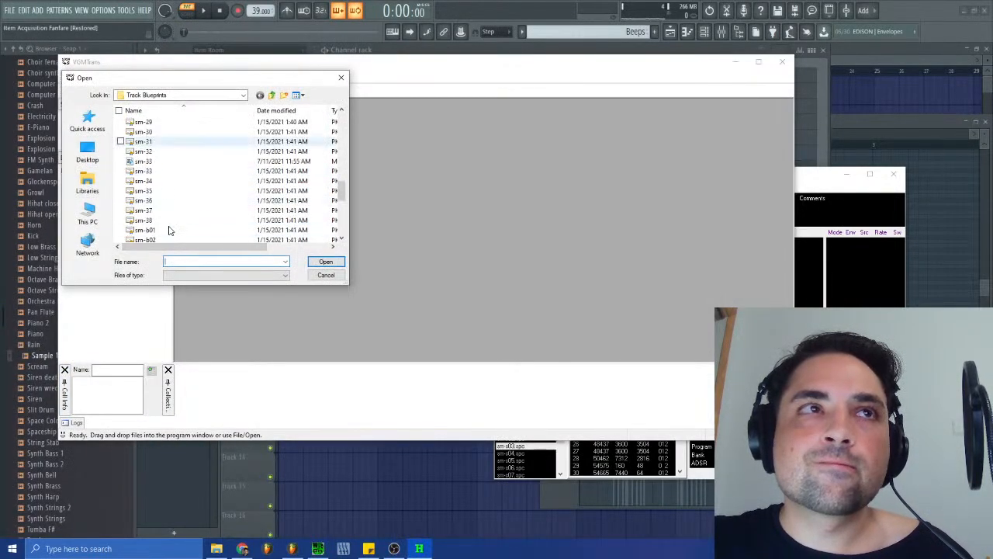
double_click(151, 183)
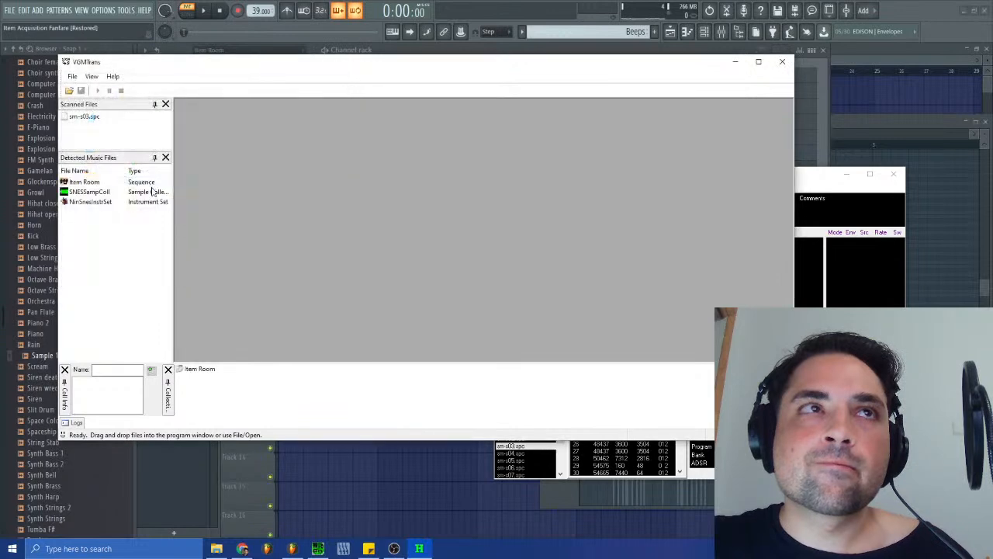
double_click(107, 192)
- Convert Sample 12 to a WAV file, save it in the Samples From ROM folder, and switch back to FL Studio
right_click(549, 236)
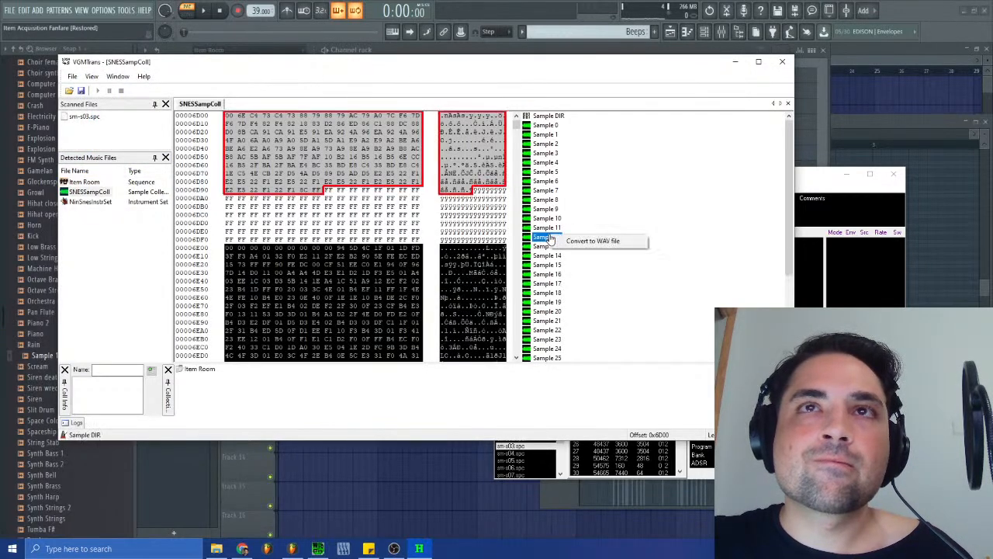
left_click(570, 242)
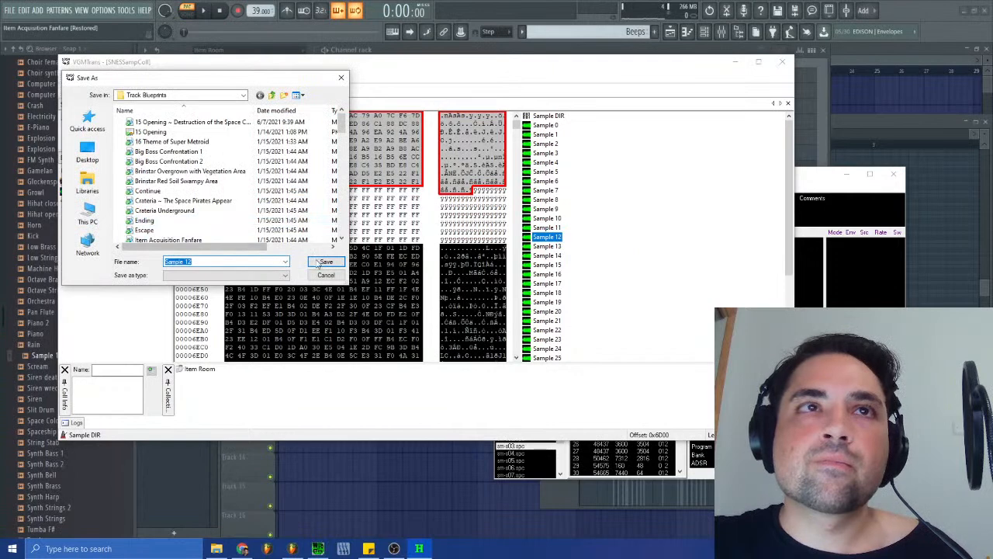
left_click(270, 95)
double_click(165, 142)
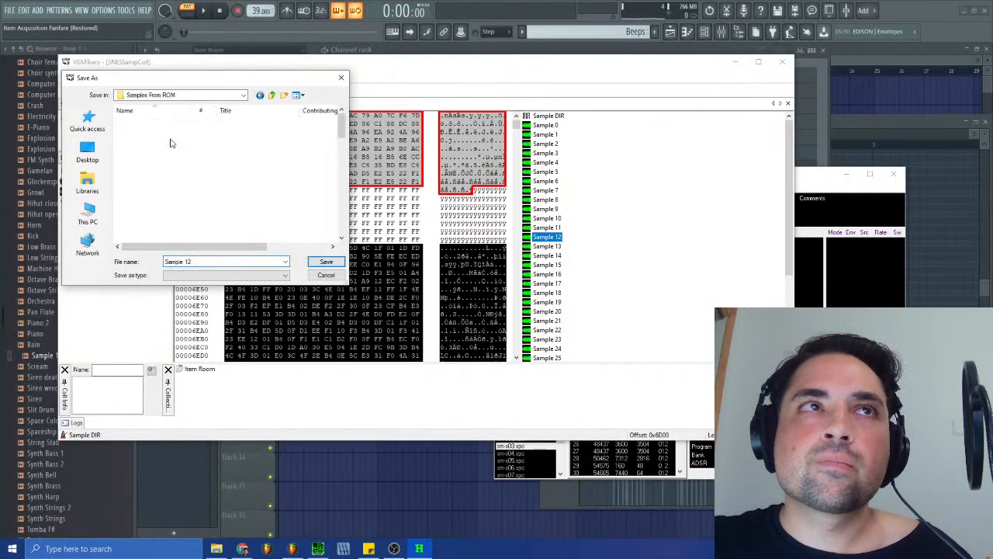
left_click(326, 262)
left_click(521, 273)
left_click(194, 488)
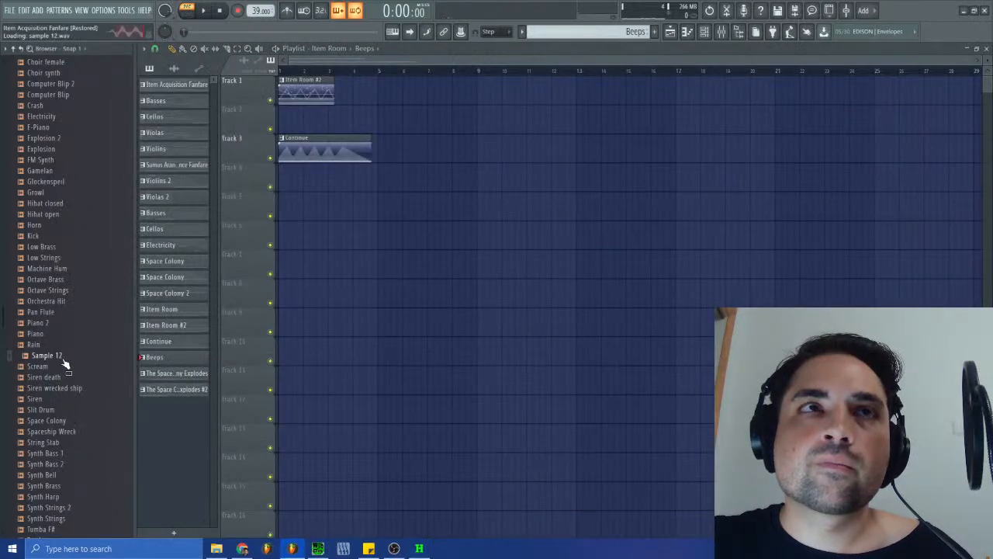
- Clear the playlist, channel settings and mixer windows, add Sample 12 from the browser as a new channel, and raise its Trim
left_click(986, 56)
left_click(442, 110)
left_click(792, 168)
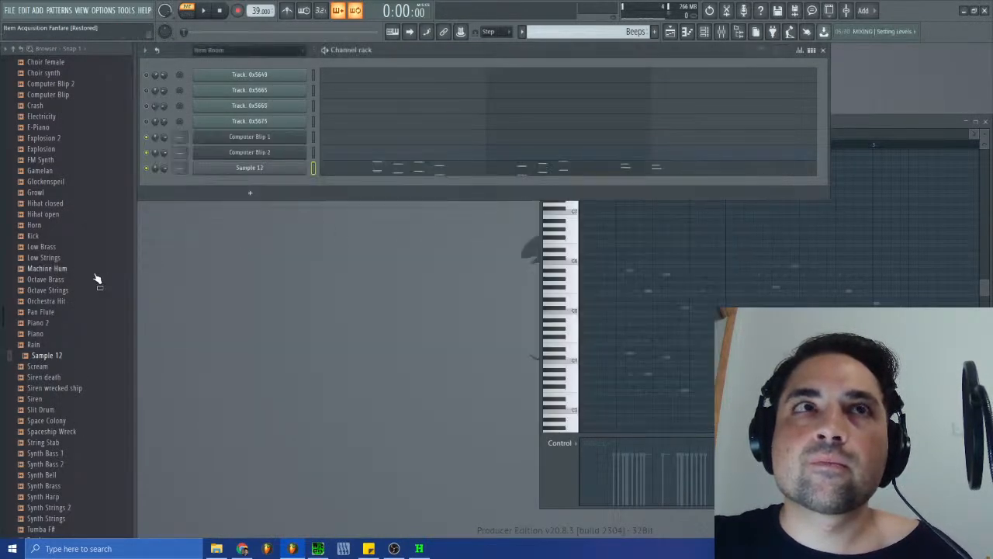
left_click_drag(43, 354, 252, 193)
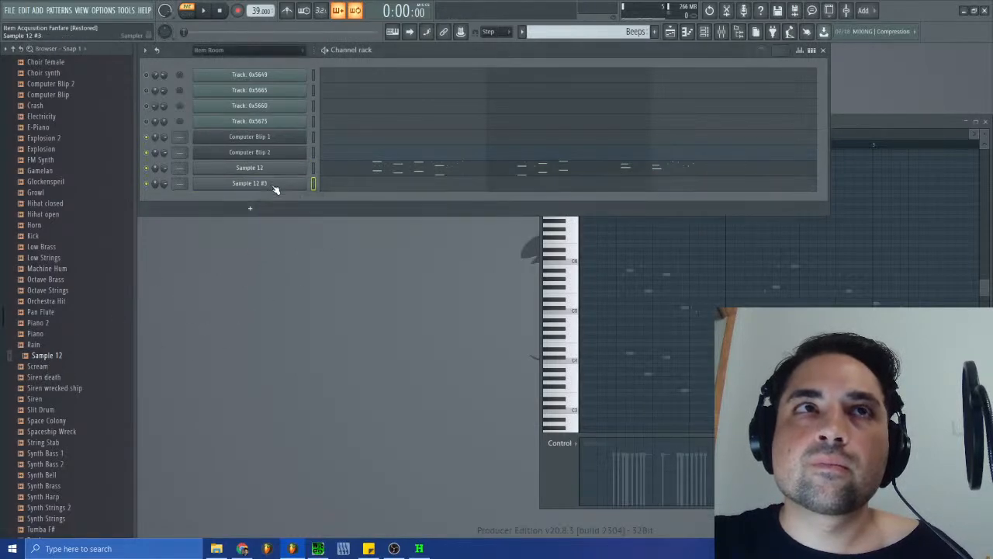
left_click(249, 183)
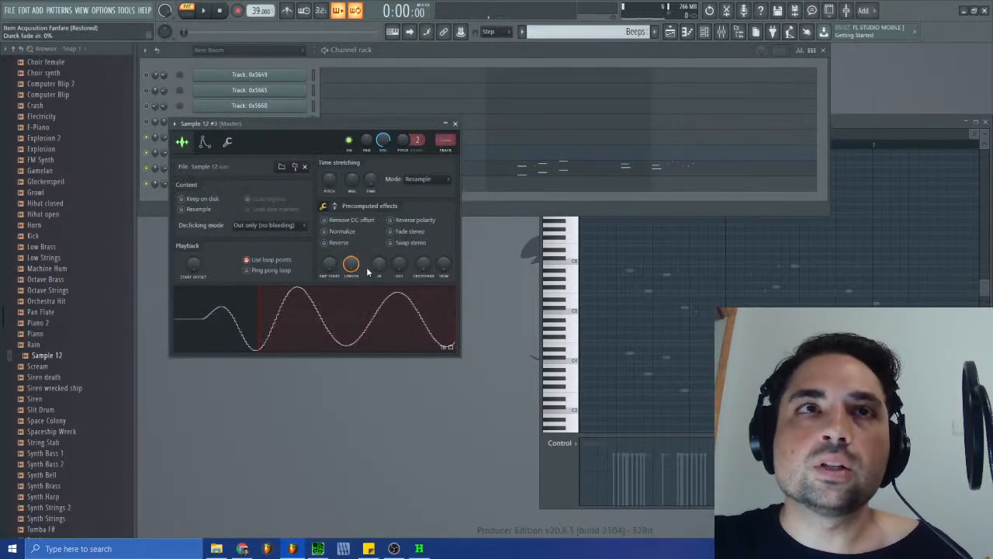
left_click_drag(443, 264, 443, 225)
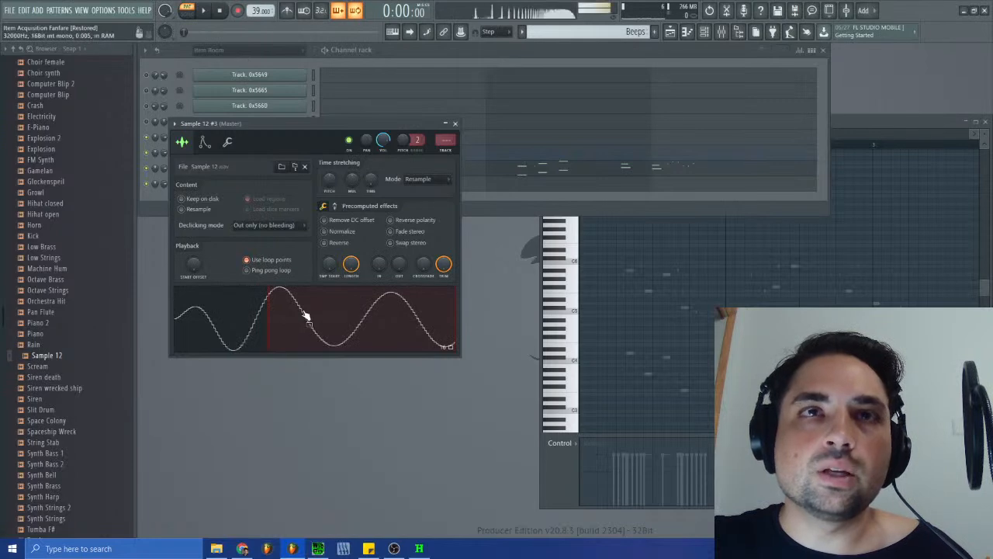
left_click(454, 124)
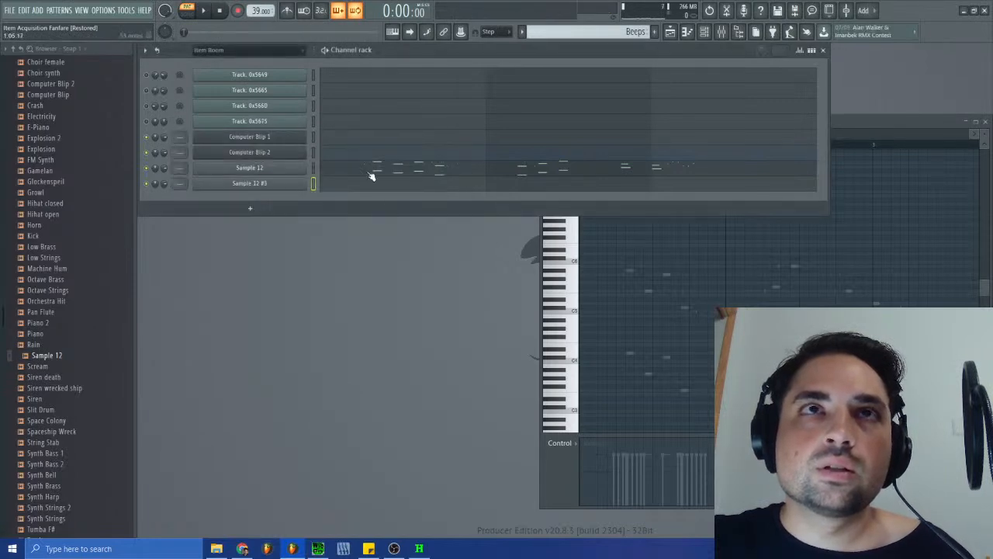
- Check the root note settings of the Sample 12 #3 channel, delete that channel, and briefly audition the Beeps pattern
left_click(288, 190)
left_click(227, 142)
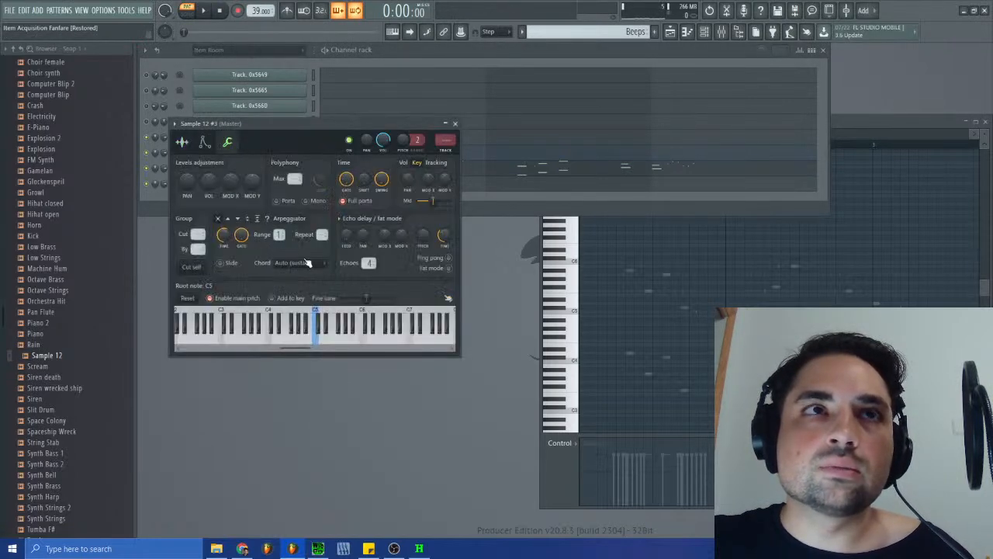
left_click(455, 124)
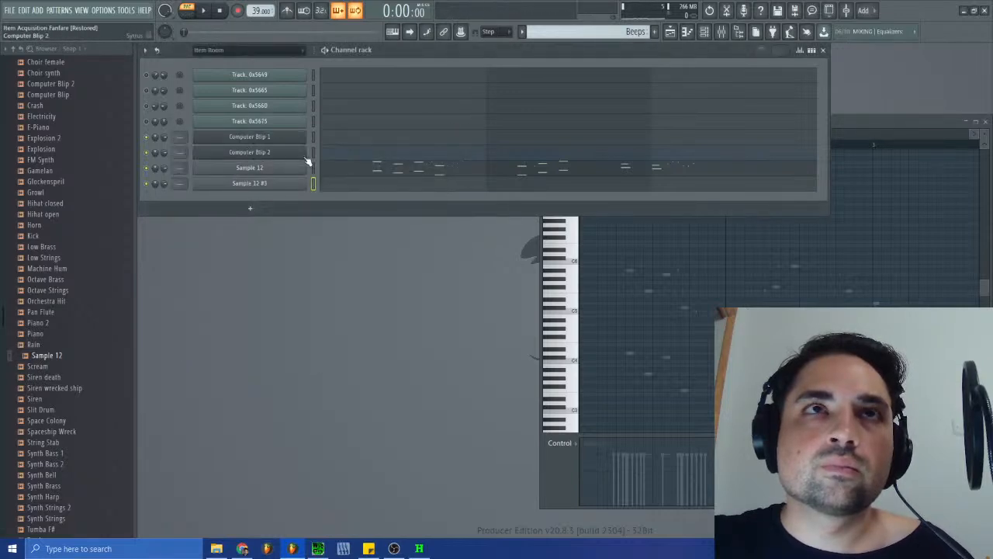
right_click(285, 186)
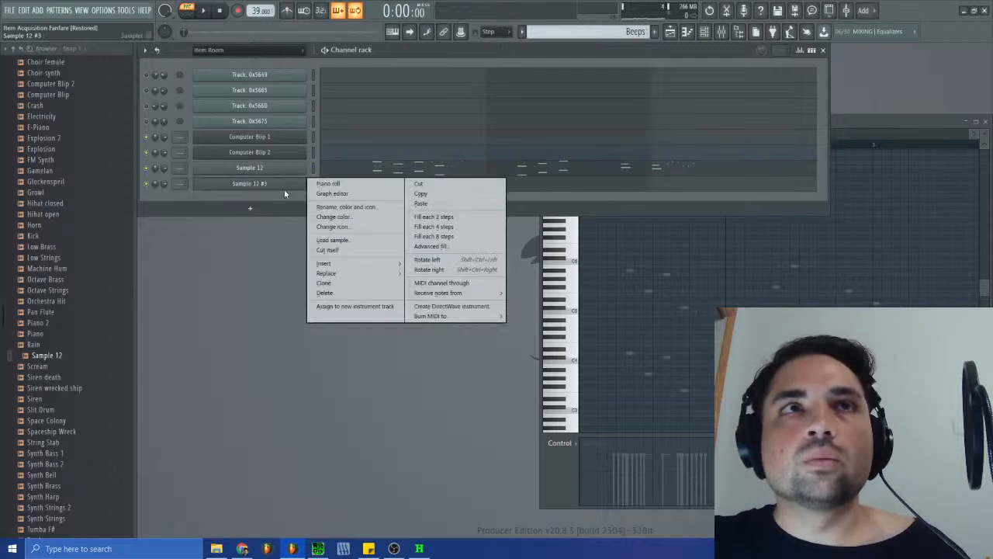
left_click(344, 290)
left_click(547, 310)
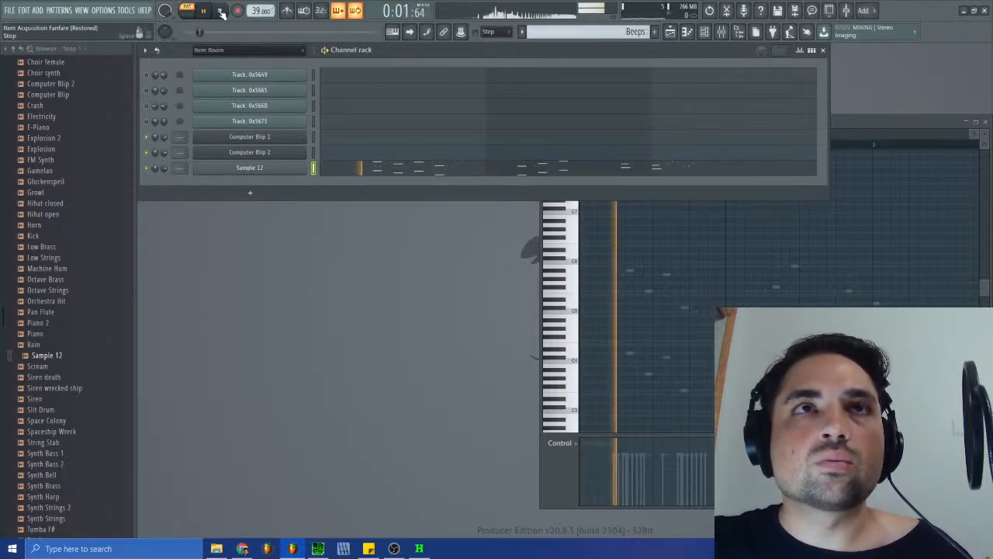
left_click(221, 12)
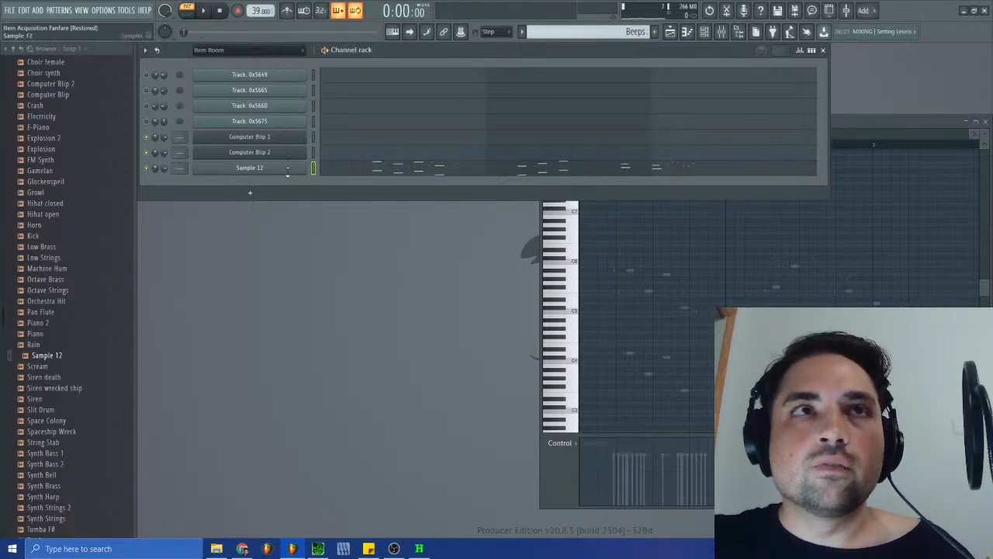
- Open the Tuner on the master mixer track and the root note settings of the Sample 12 channel
left_click(289, 169)
left_click(169, 129)
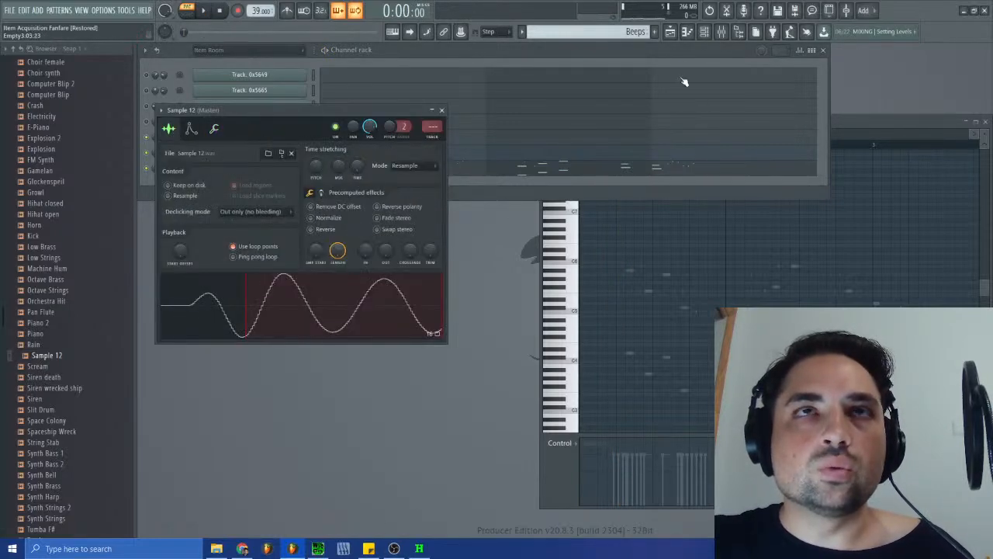
left_click(721, 31)
left_click(699, 252)
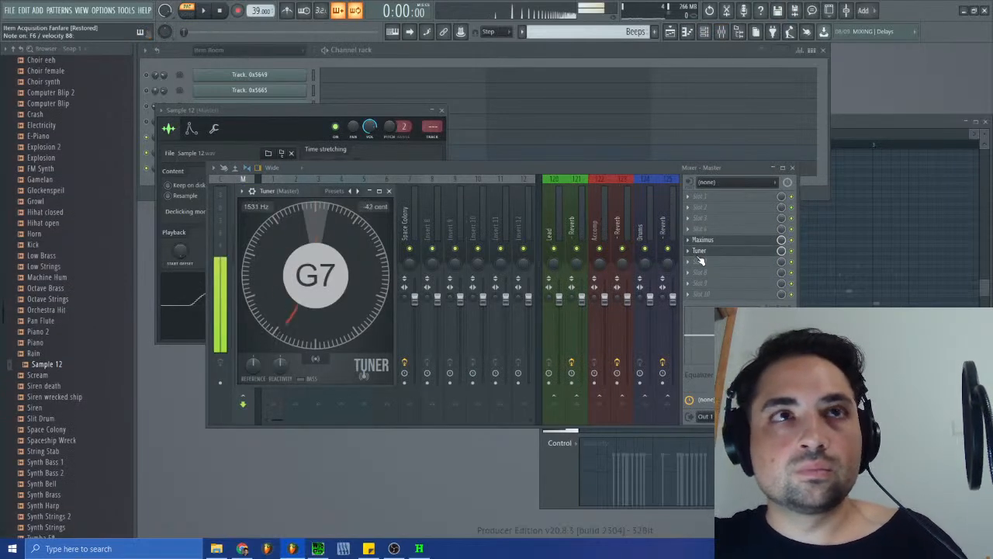
left_click(288, 120)
left_click(214, 128)
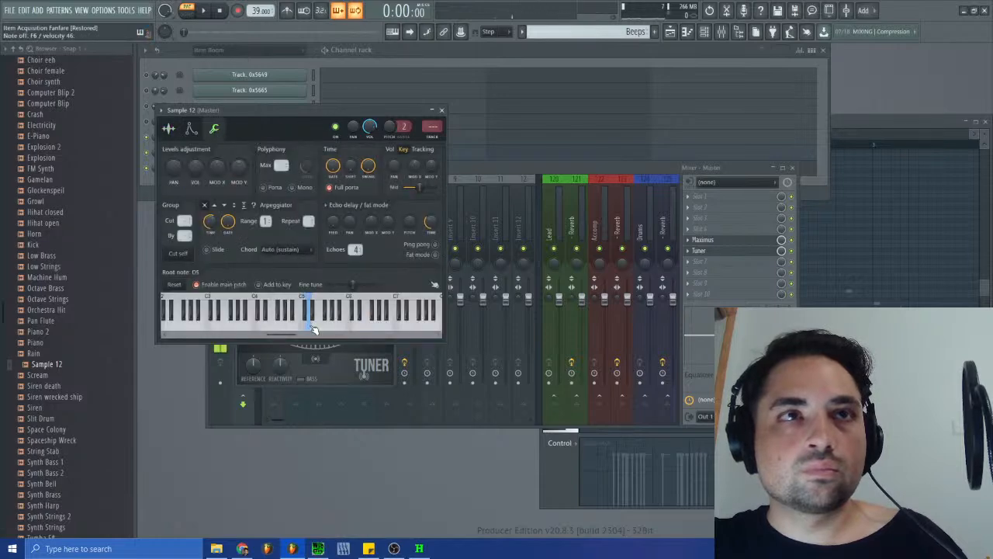
- Set the Sample 12 channel's root note to D6 using the Tuner as reference, and close the channel settings and mixer
left_click_drag(308, 110, 659, 164)
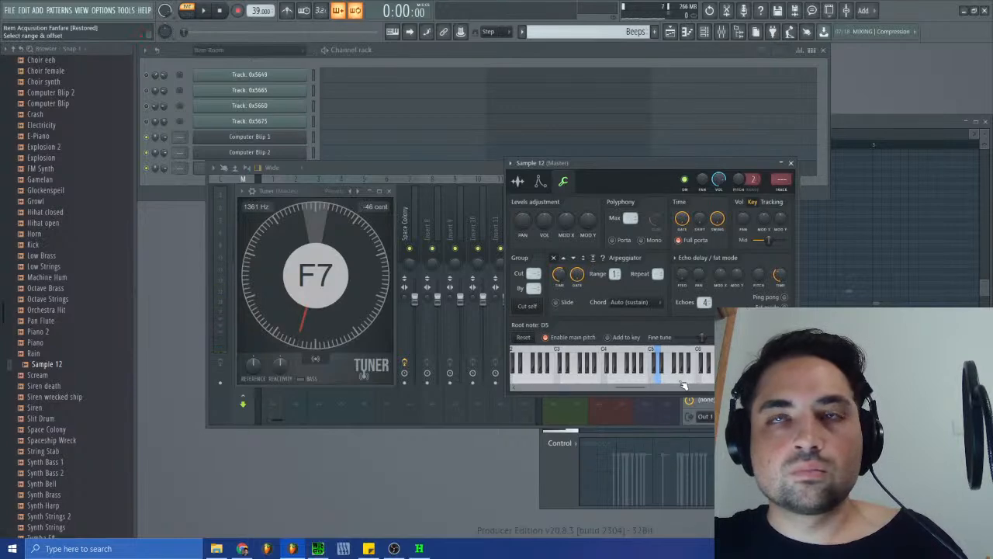
right_click(612, 381)
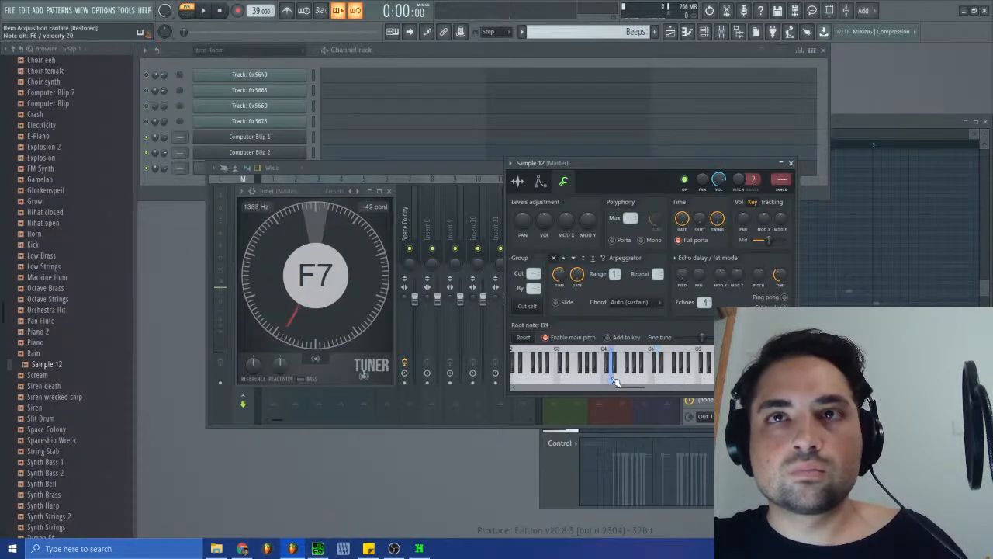
left_click(707, 377)
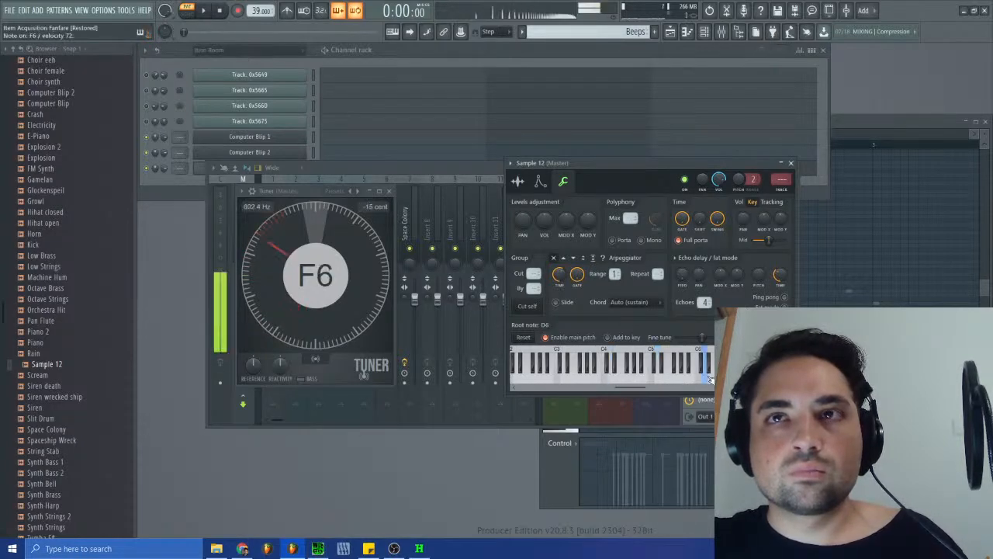
left_click(790, 164)
left_click(792, 166)
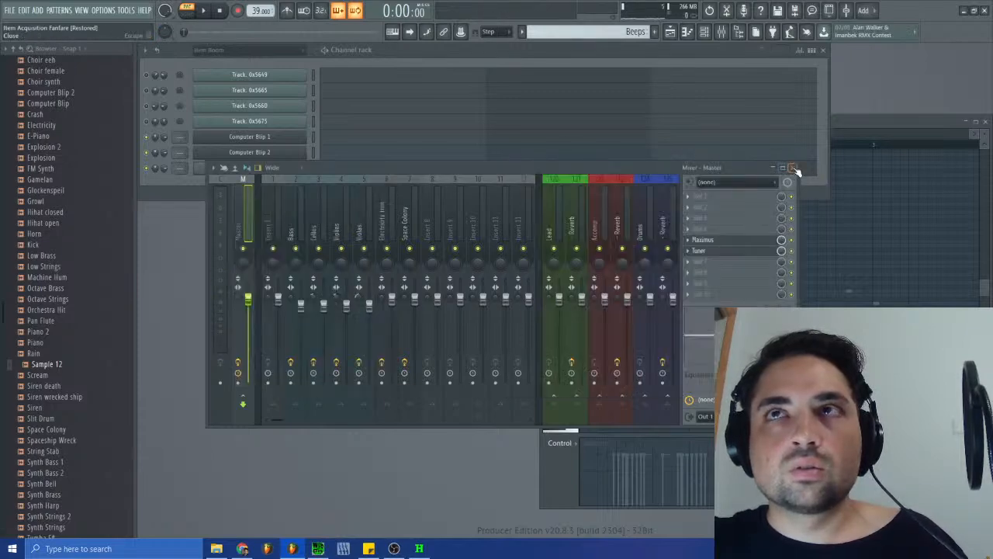
- Audition the Beeps pattern on Sample 12 with its piano roll open, replaying from the first notes
left_click(206, 12)
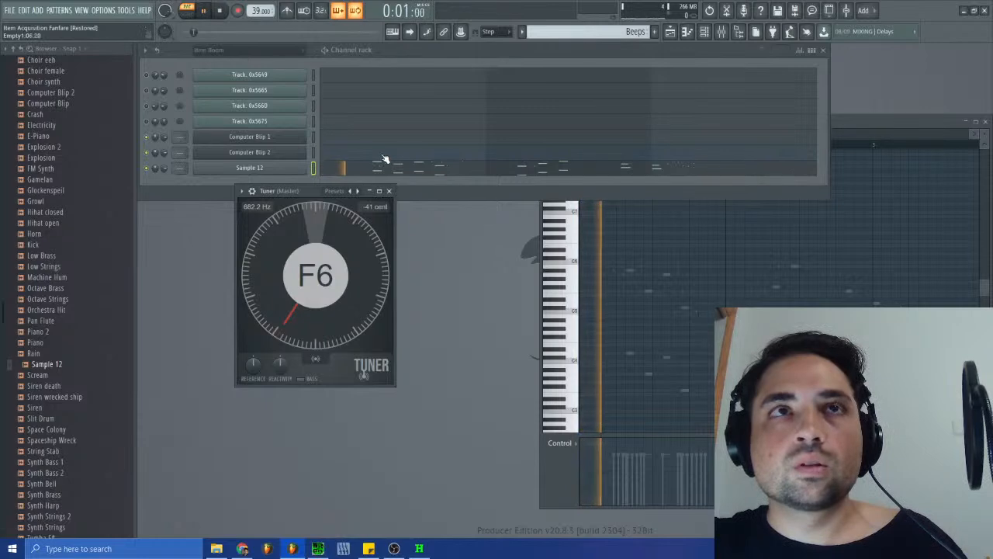
left_click(383, 166)
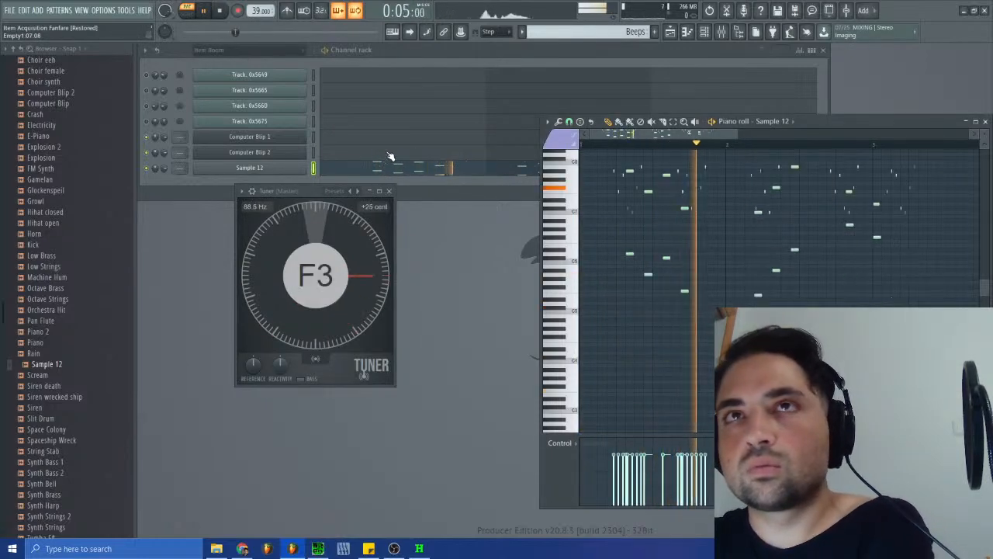
left_click(611, 146)
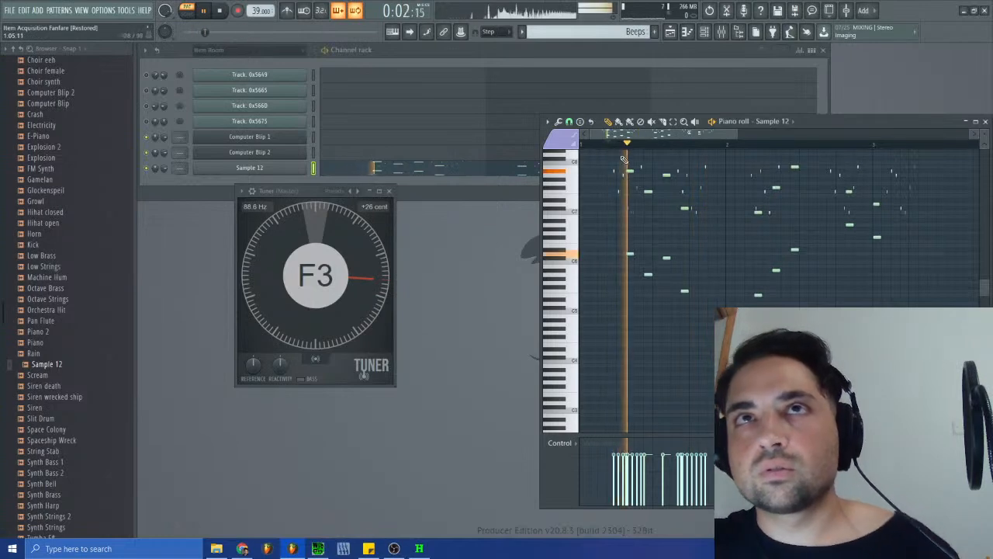
left_click(229, 11)
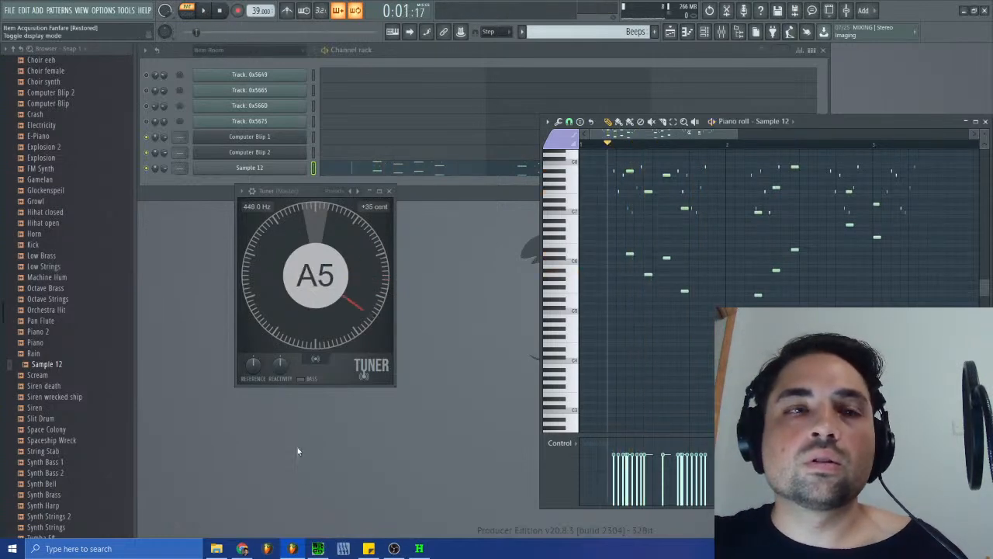
- Listen to the original Item Room track in SPCTool and compare its pitch with Sample 12 piano roll keys using the Tuner
left_click(319, 550)
left_click(723, 348)
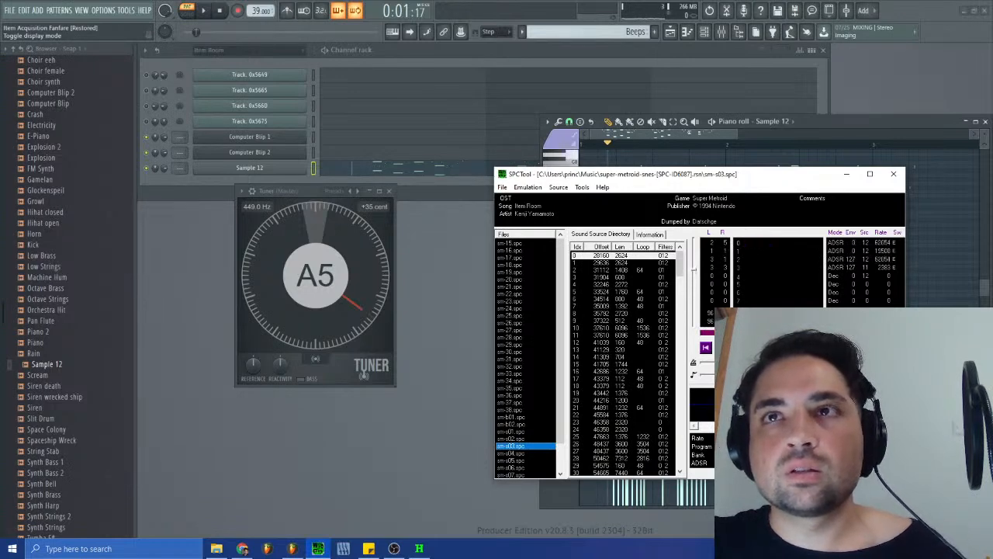
left_click(409, 170)
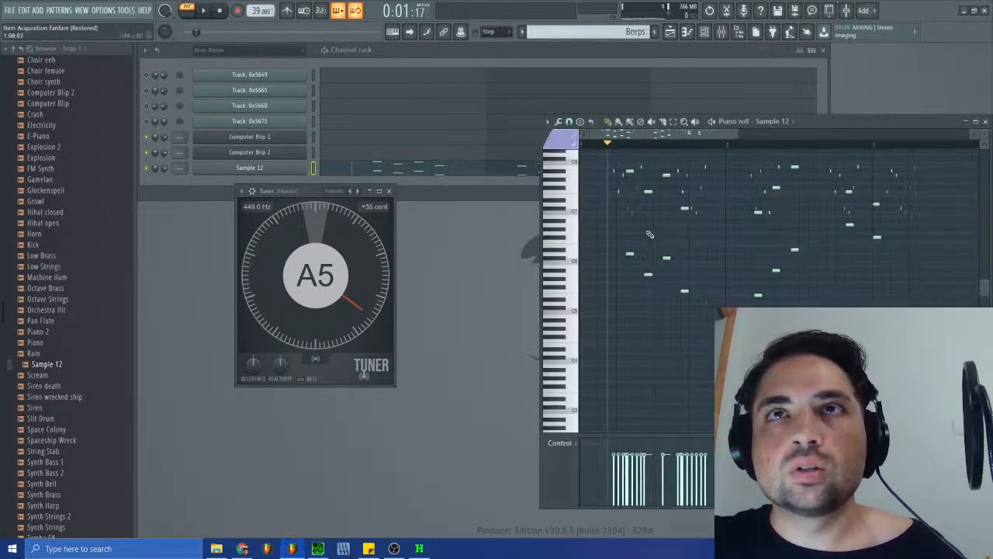
scroll(583, 189, "up", 1)
left_click(567, 185)
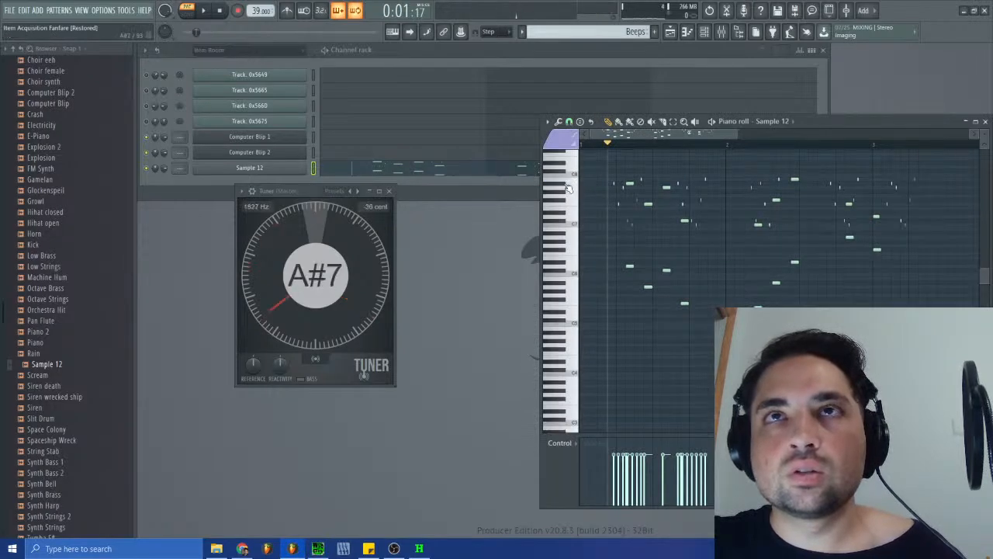
left_click(572, 205)
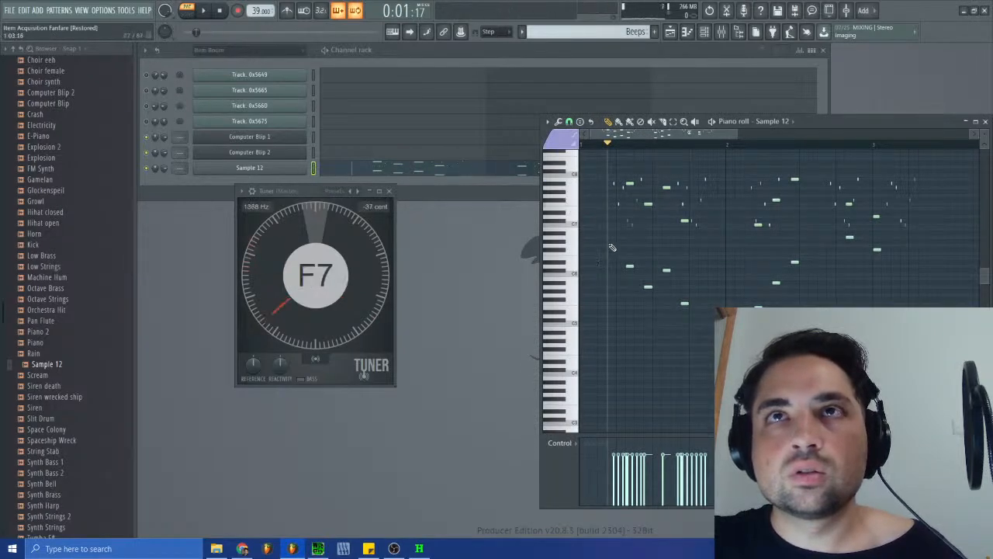
- Check the Item Room voices in SPCTool again, test the Sample 12 keys just below C8 with the Tuner, and return to SPCTool
left_click(317, 548)
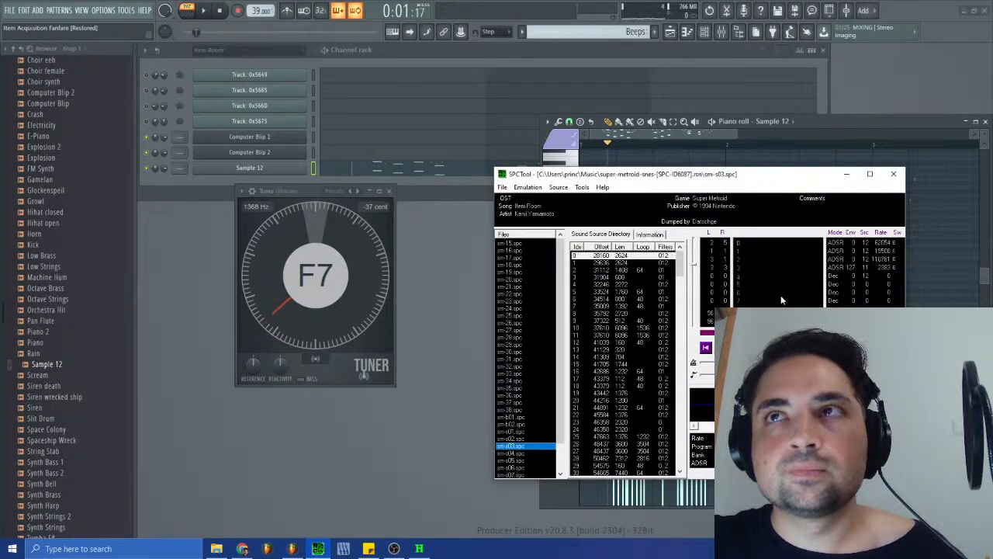
left_click(775, 348)
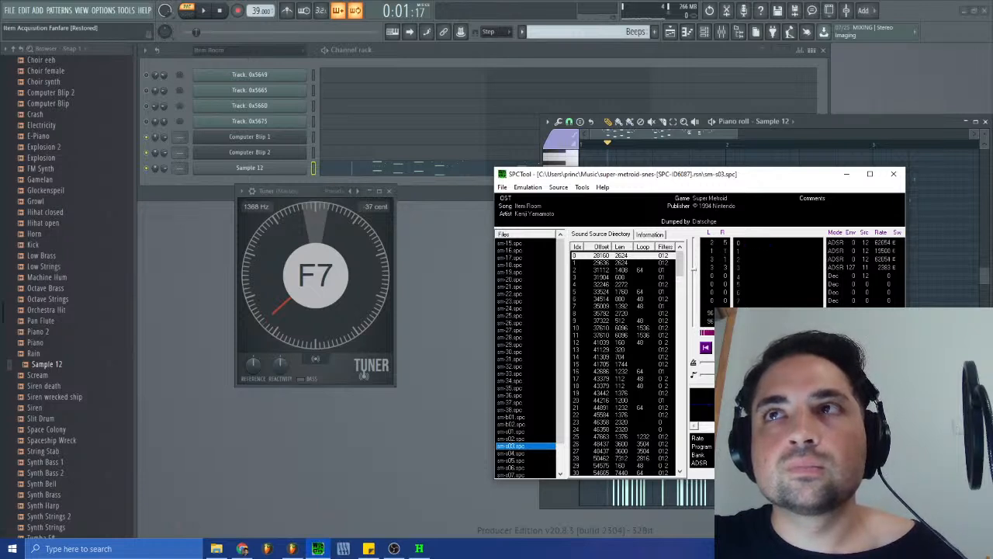
left_click(686, 132)
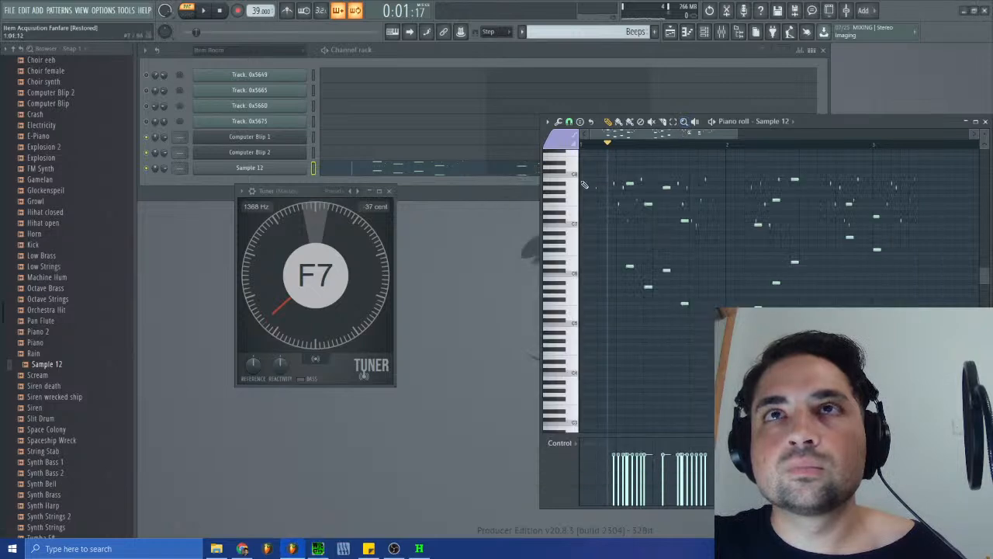
left_click(574, 184)
left_click(574, 179)
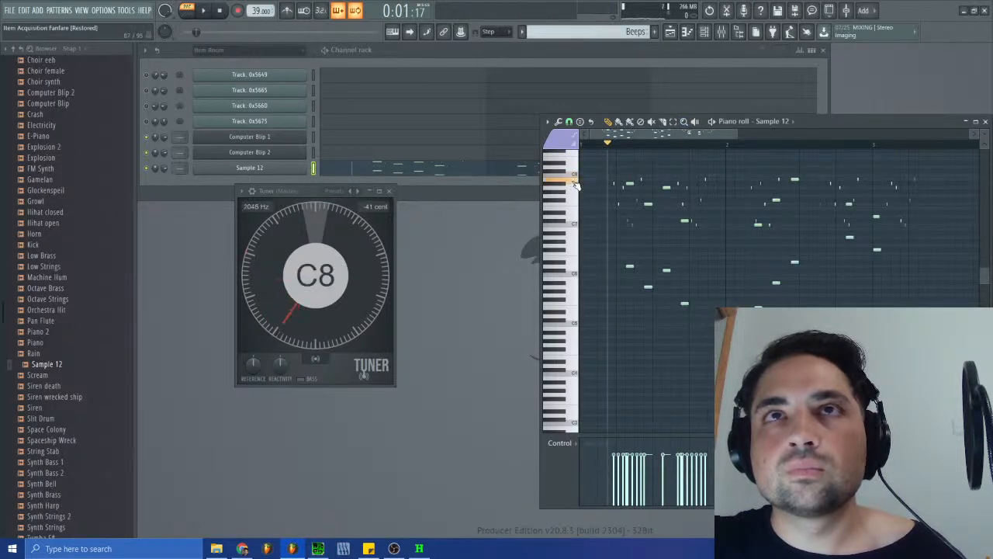
left_click(575, 183)
left_click(563, 184)
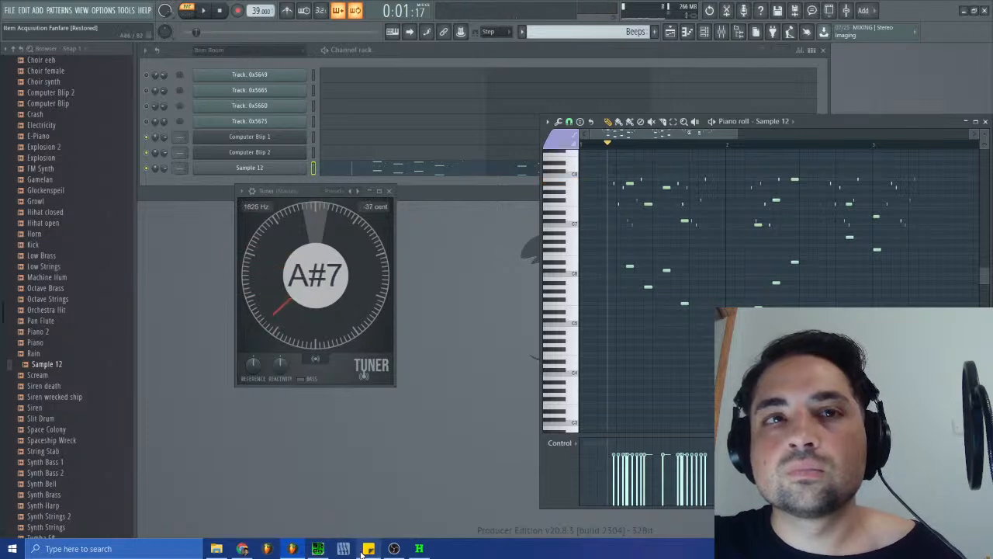
left_click(318, 549)
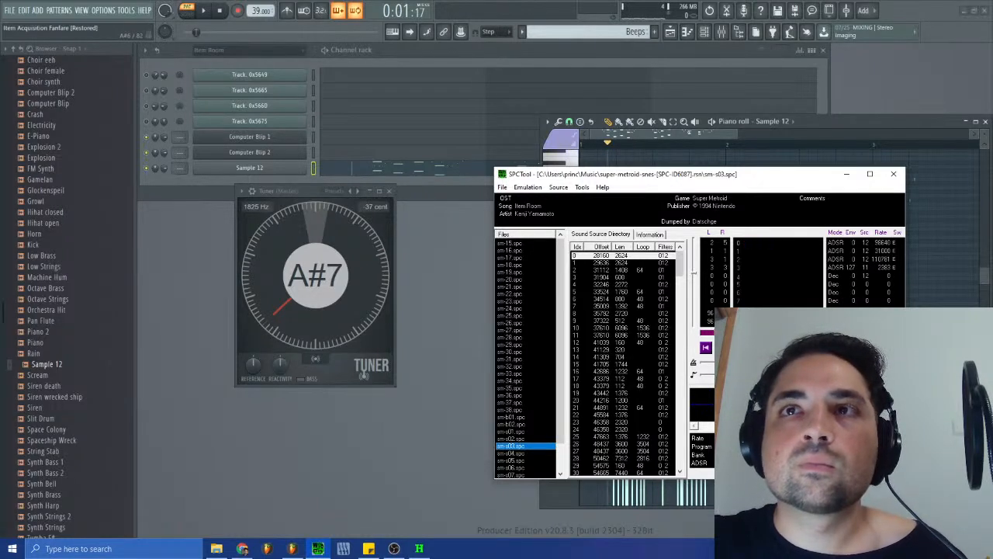
- Test the Sample 12 piano roll keys between C7 and C8 against the Tuner
left_click(682, 162)
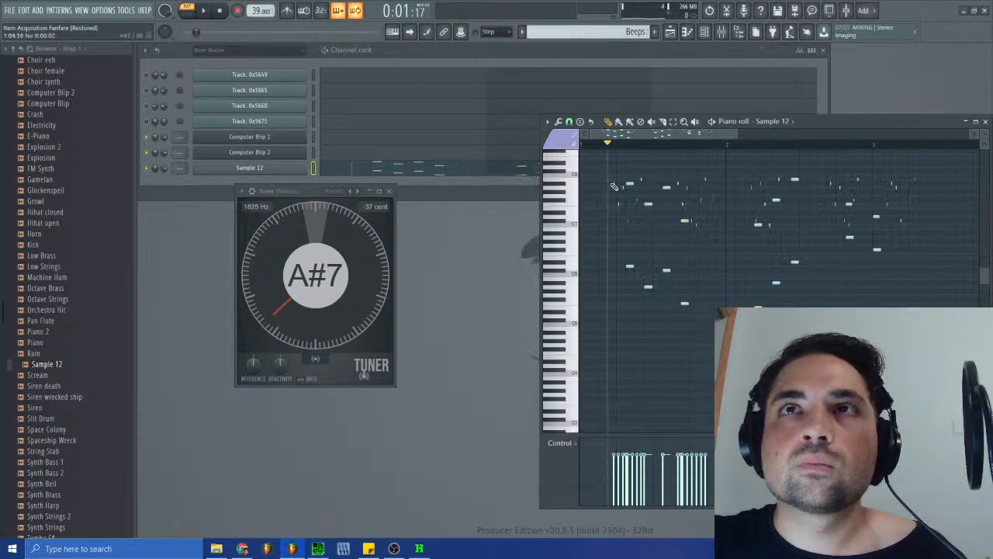
left_click(572, 186)
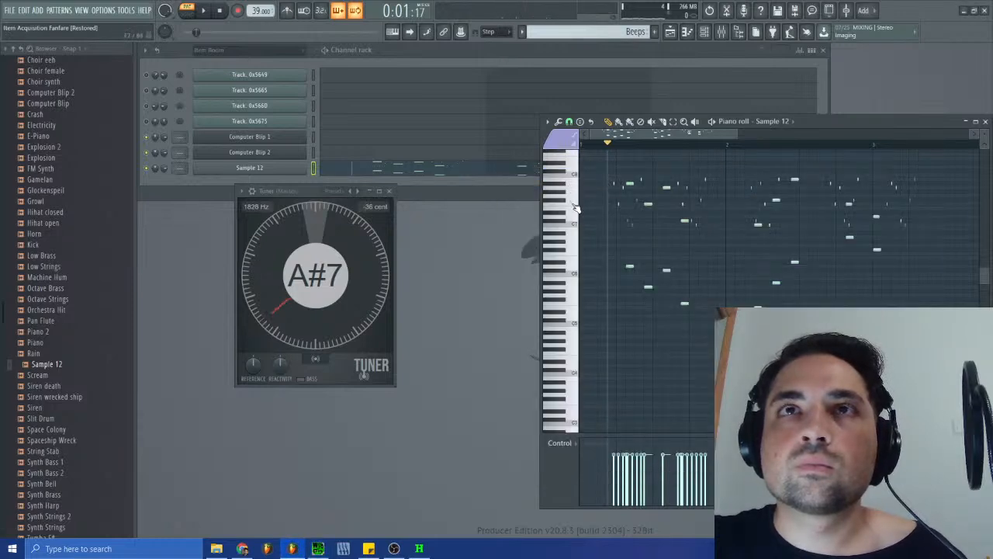
left_click(574, 181)
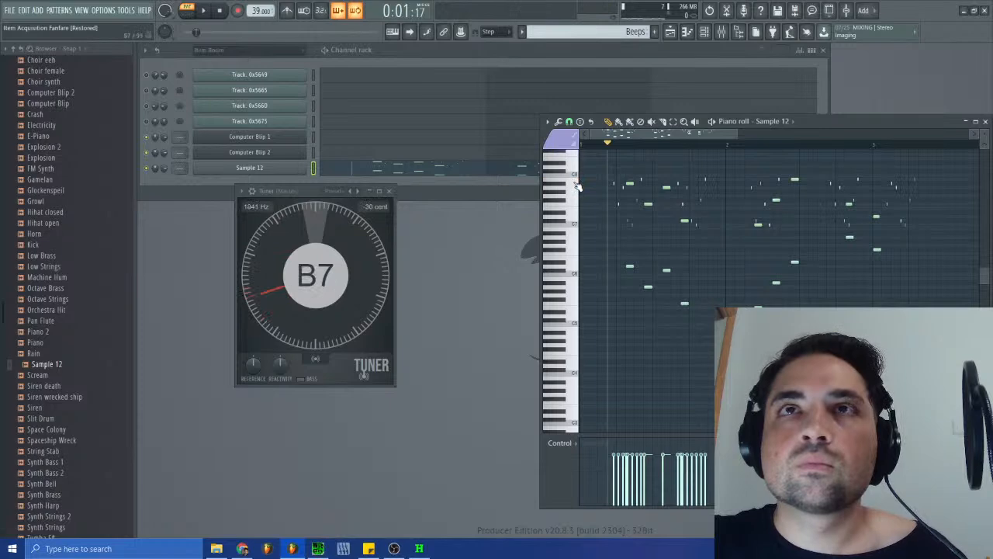
left_click(568, 189)
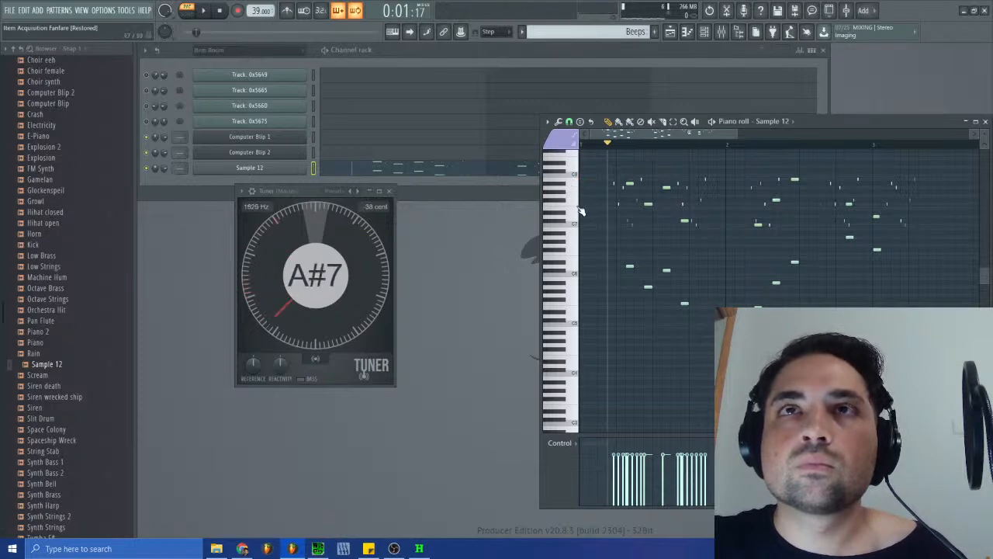
left_click(579, 206)
left_click(576, 194)
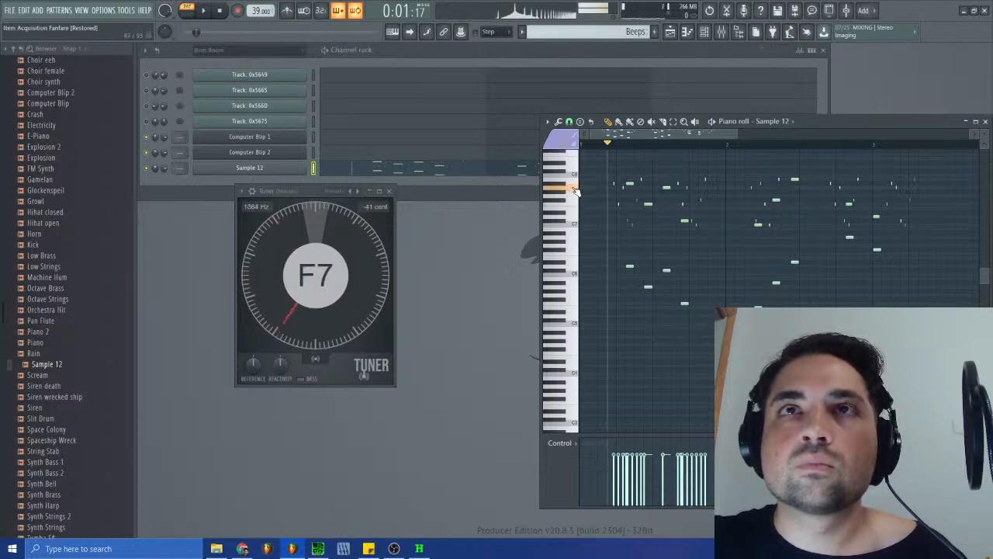
left_click(565, 225)
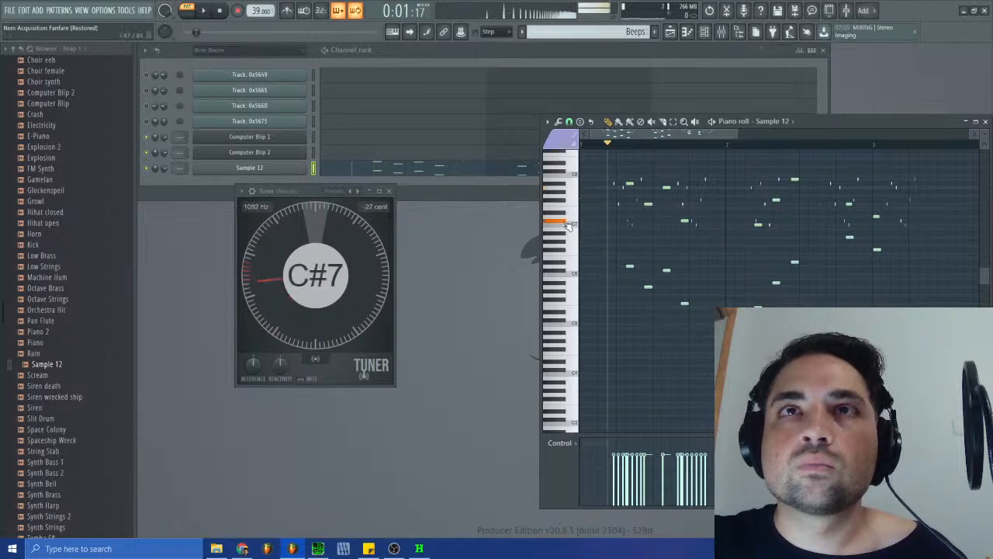
- Play the Beeps pattern briefly and compare its pitch with the original Item Room track in SPCTool using the Tuner
left_click(217, 10)
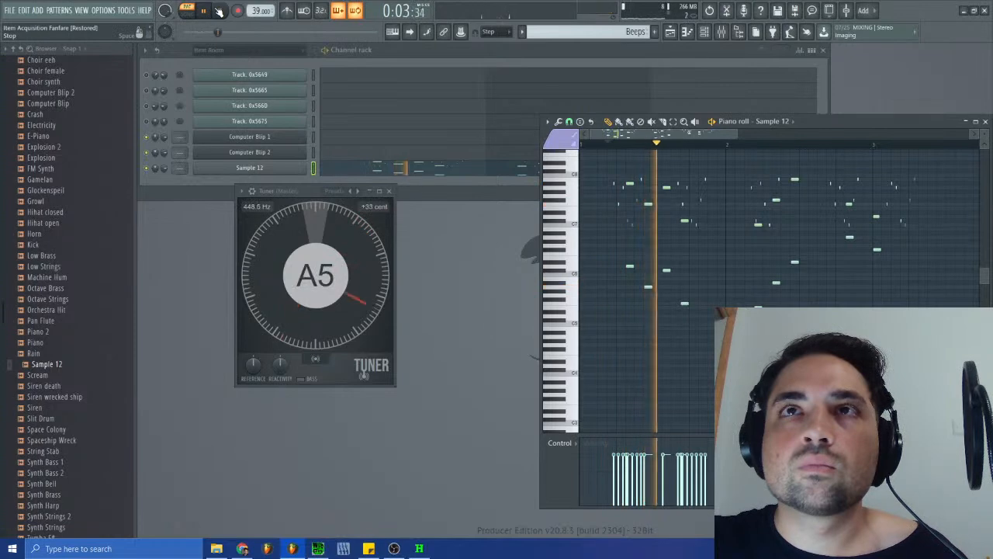
left_click(220, 10)
left_click(341, 549)
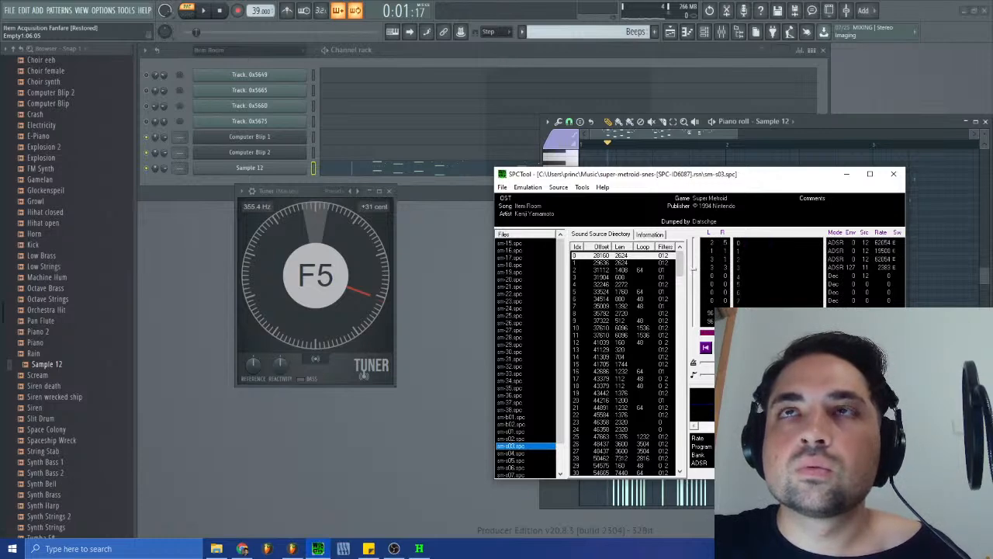
left_click(662, 122)
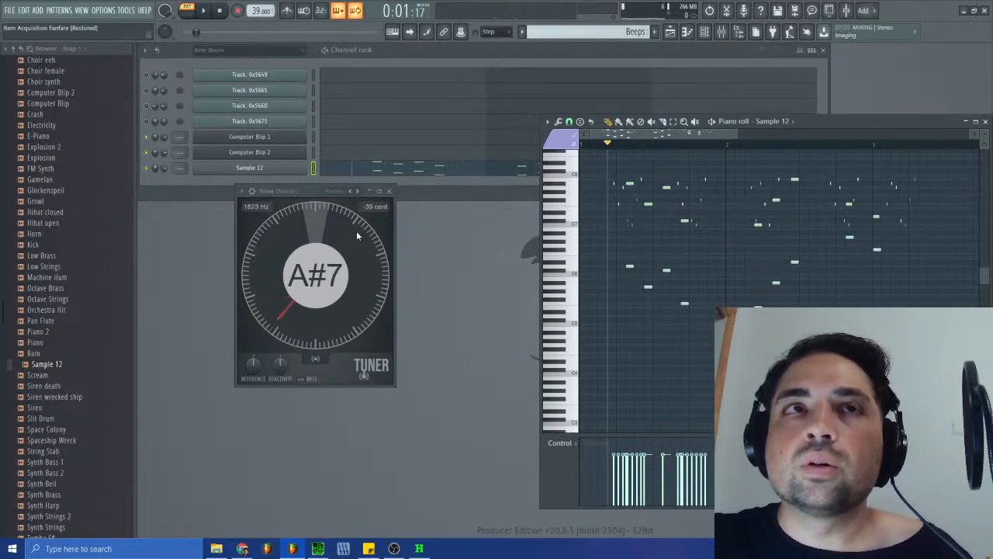
- Inspect the Sample 12 channel's volume envelope settings and audition its D6 and C7 keys with the Tuner
left_click(281, 168)
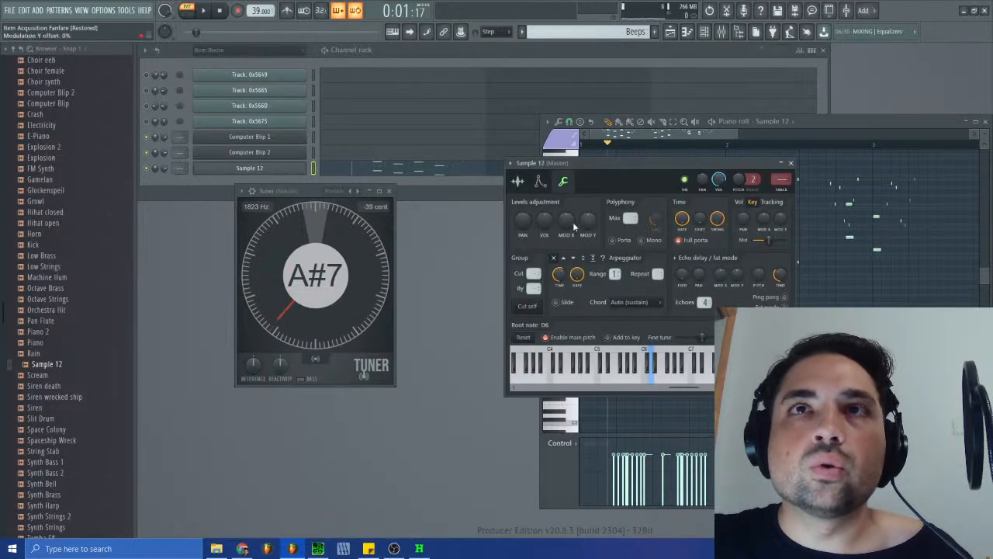
left_click(518, 181)
left_click(540, 180)
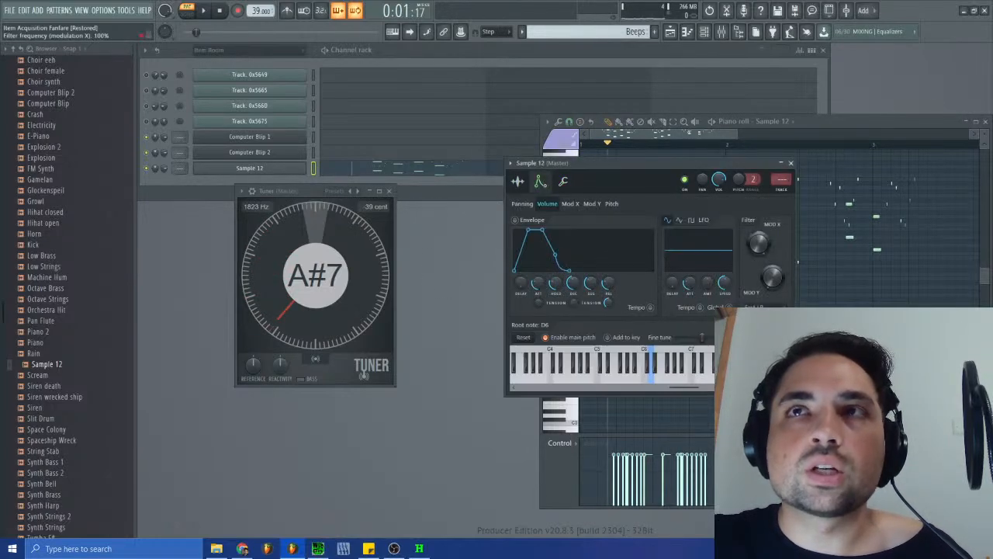
left_click(656, 379)
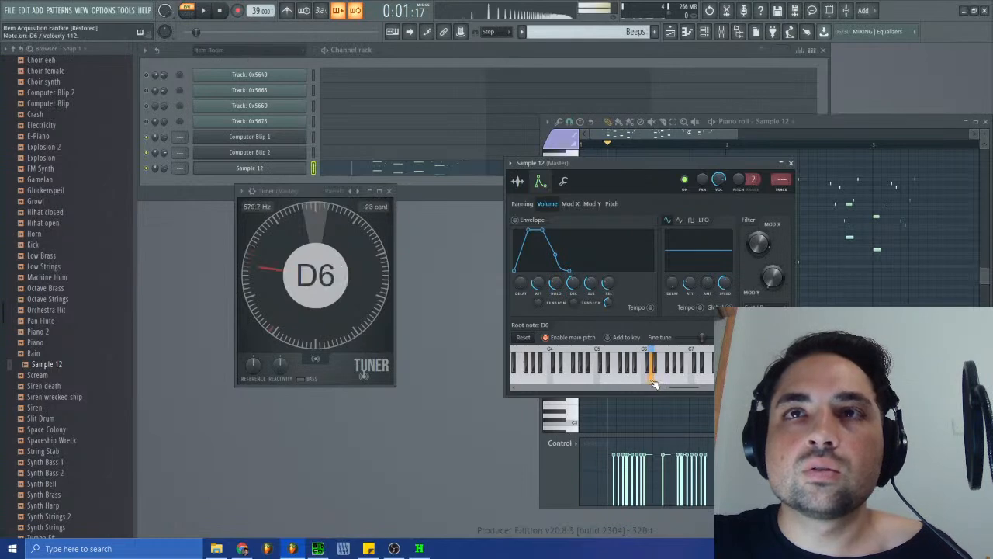
left_click(692, 379)
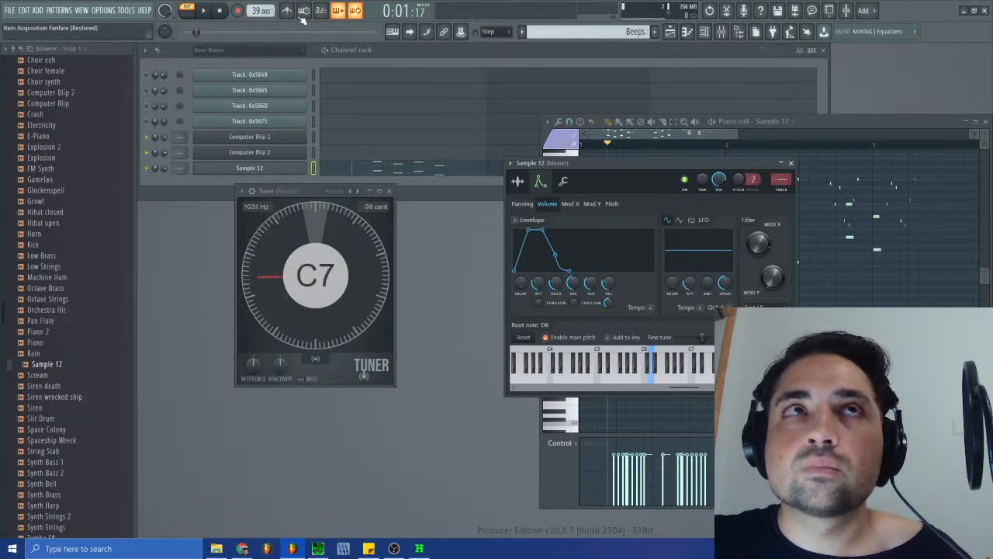
- Try Sample 12's filter frequency at 50% while Beeps plays, restore it to 100%, and close the channel settings
left_click(206, 11)
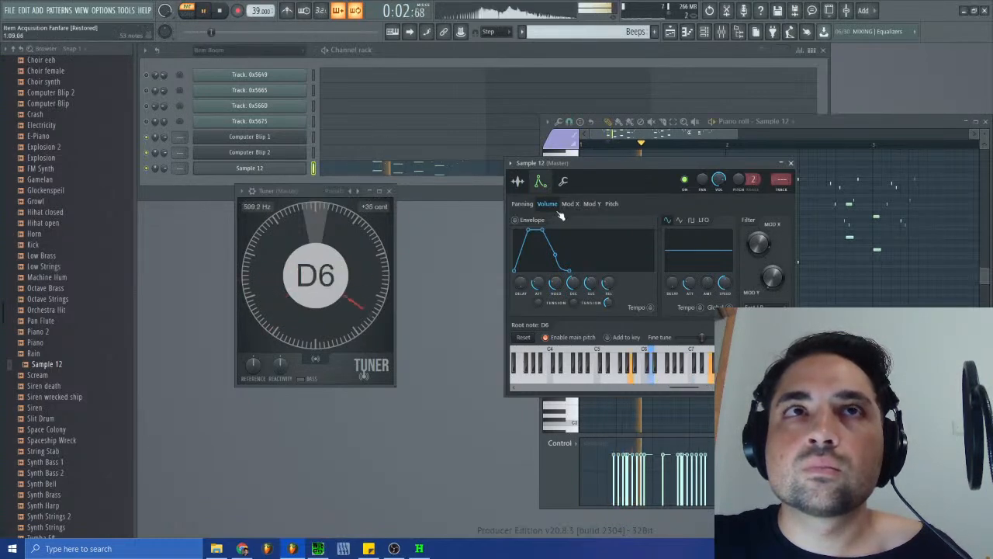
left_click_drag(754, 249, 754, 272)
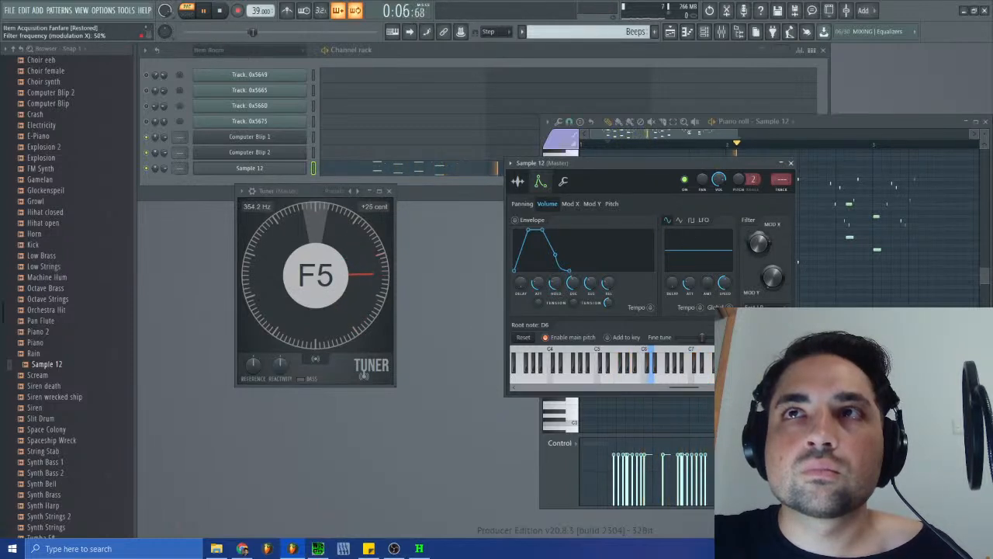
left_click(220, 11)
left_click(204, 11)
left_click_drag(761, 245, 760, 242)
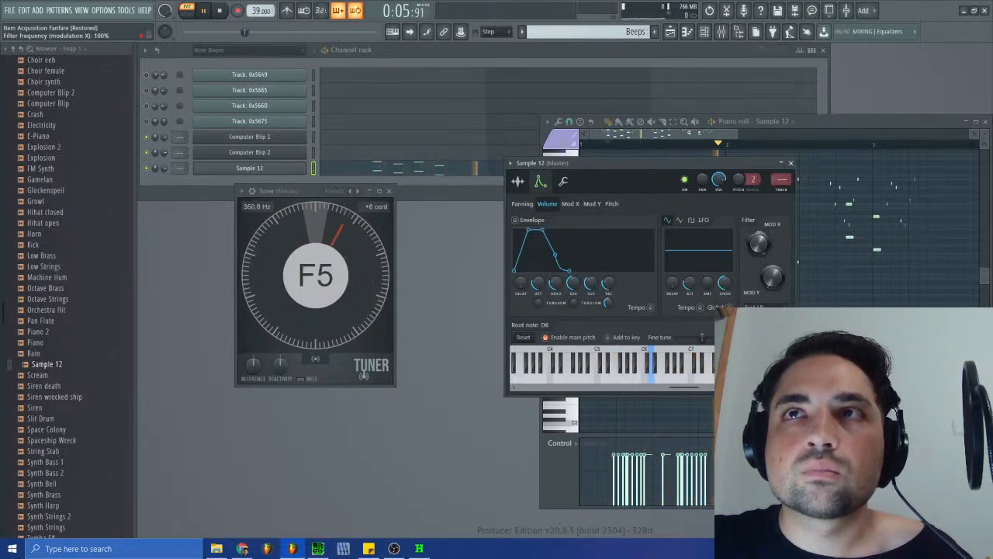
left_click(790, 163)
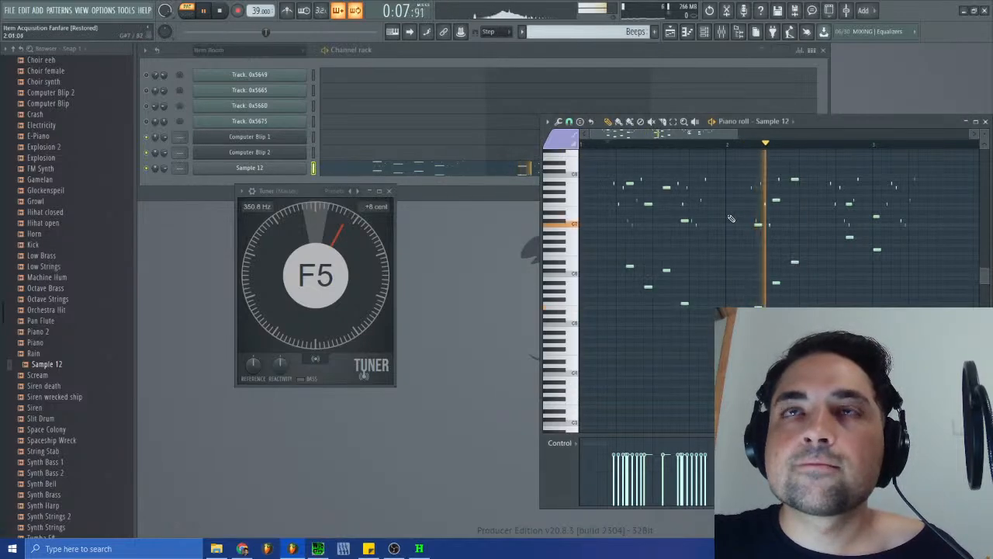
- Replay the opening of Beeps, compare it with the Item Room track in SPCTool, and close the Tuner
left_click(220, 10)
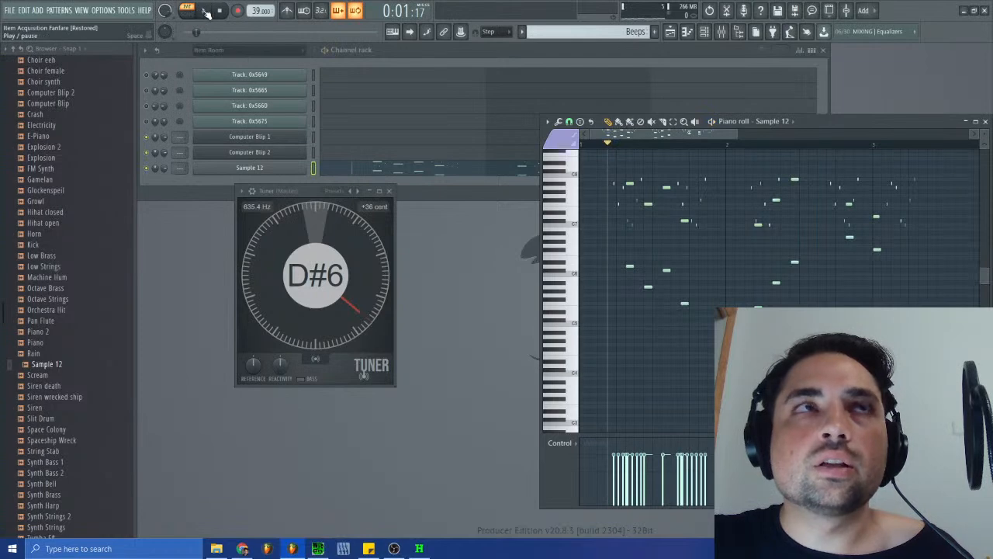
left_click(205, 11)
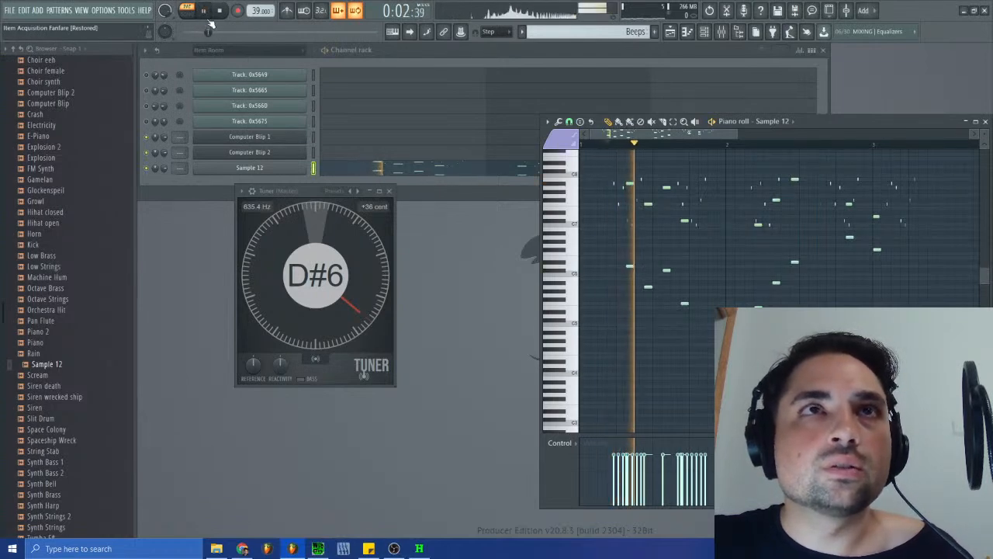
key("space")
left_click(317, 548)
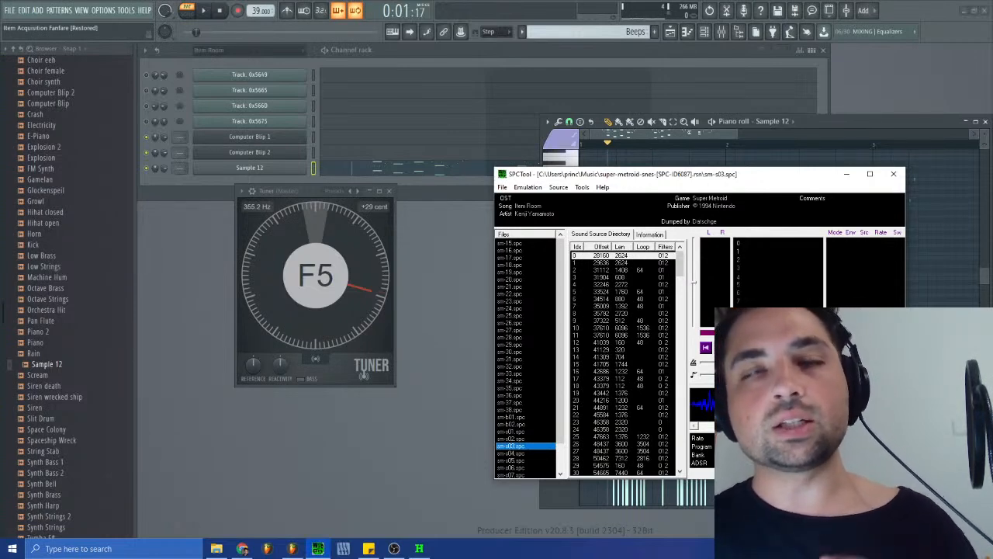
left_click(389, 192)
left_click(390, 191)
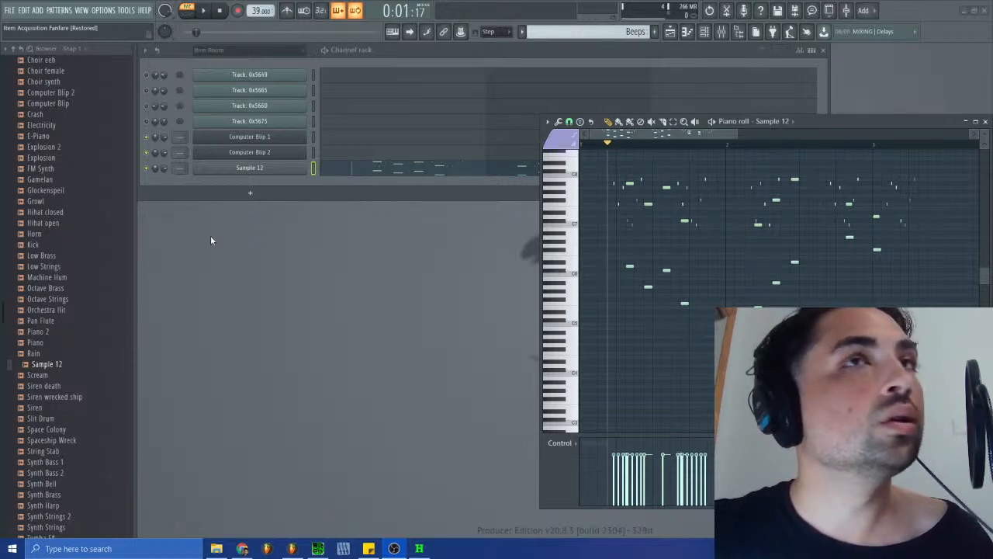
- Audition the first Beeps notes twice and listen to the original Item Room track in SPCTool again
left_click(204, 11)
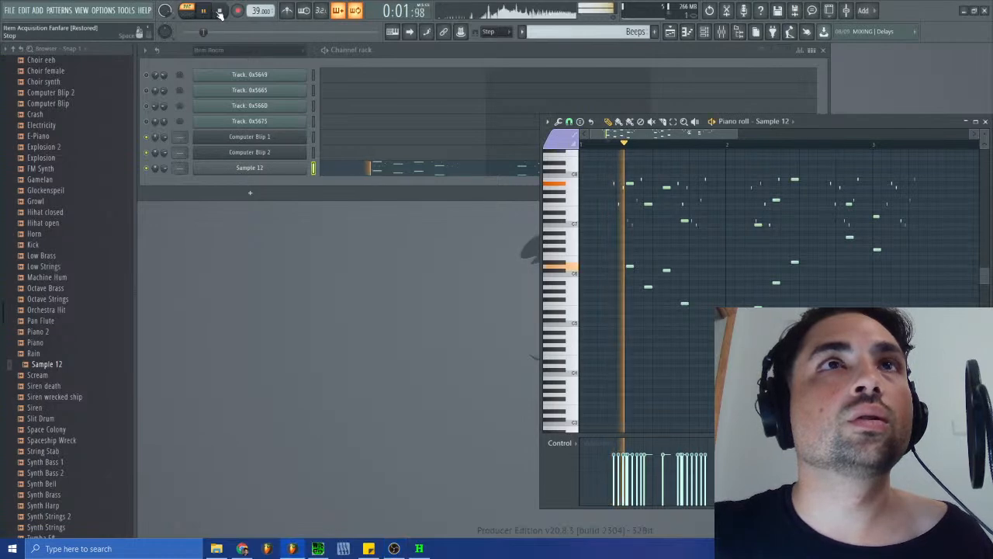
left_click(221, 10)
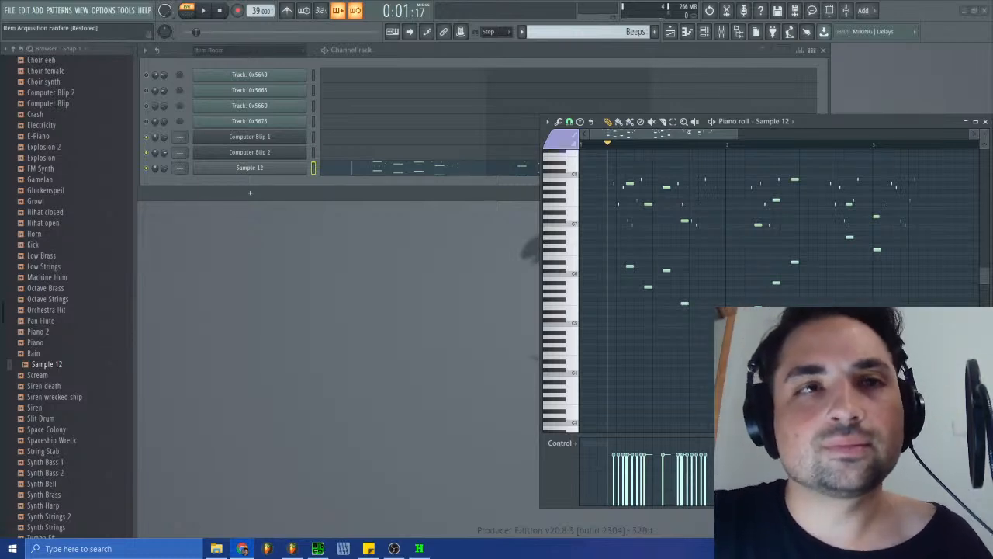
left_click(212, 14)
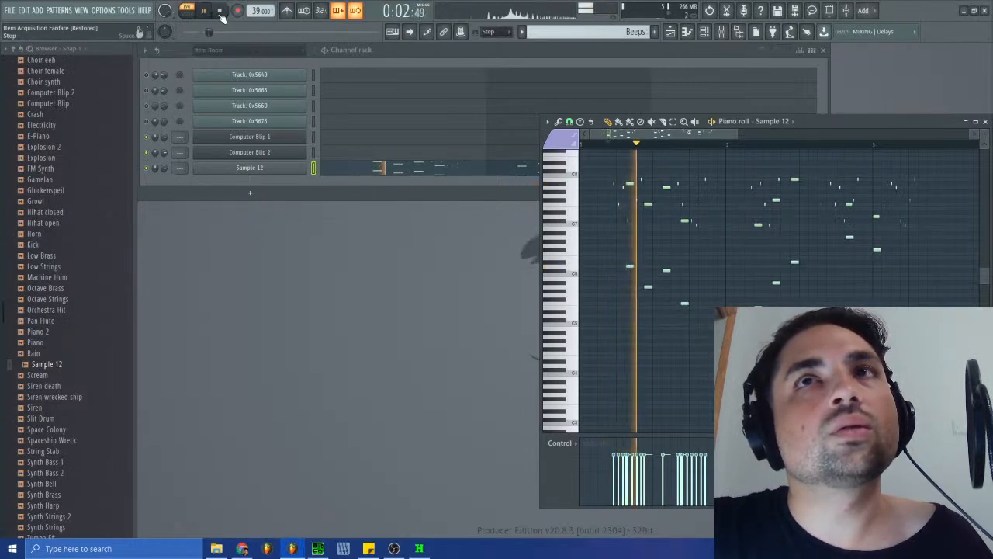
left_click(221, 13)
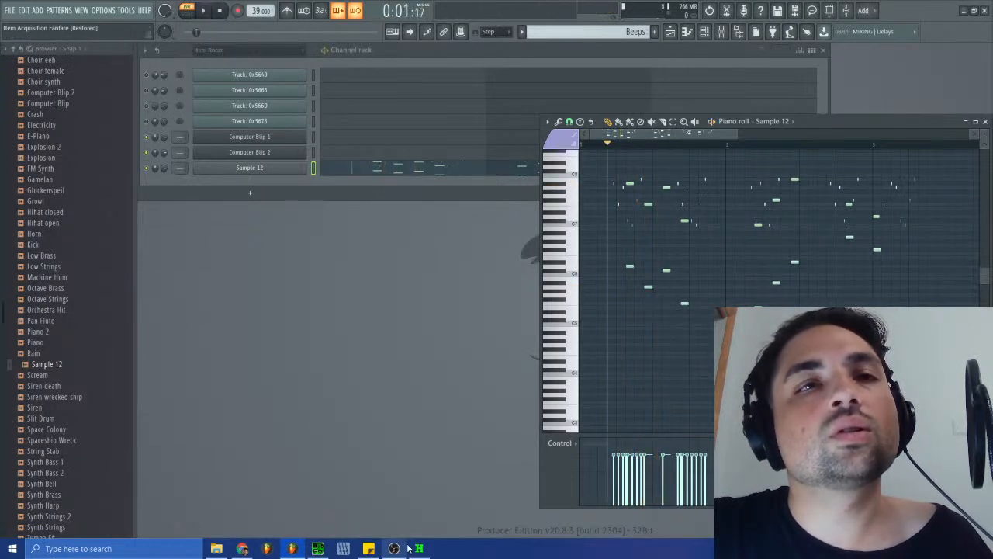
left_click(343, 548)
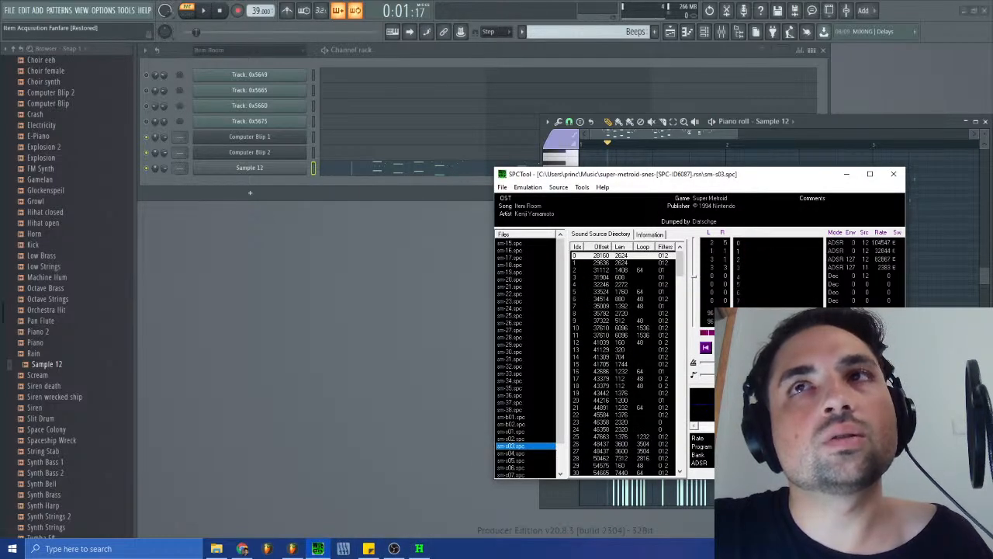
left_click(724, 347)
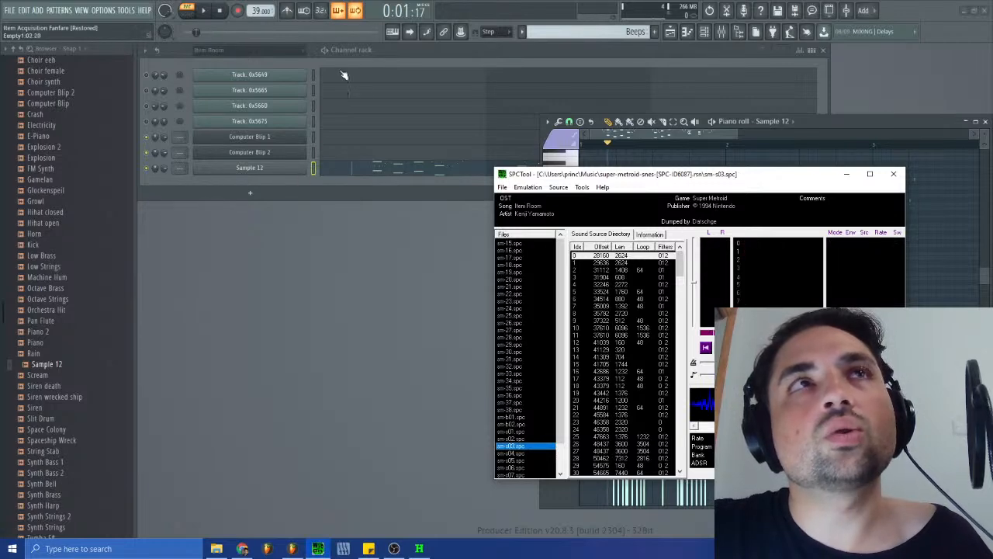
- View the Item Room pattern's tracks in the channel rack and return to the Beeps pattern
left_click(599, 32)
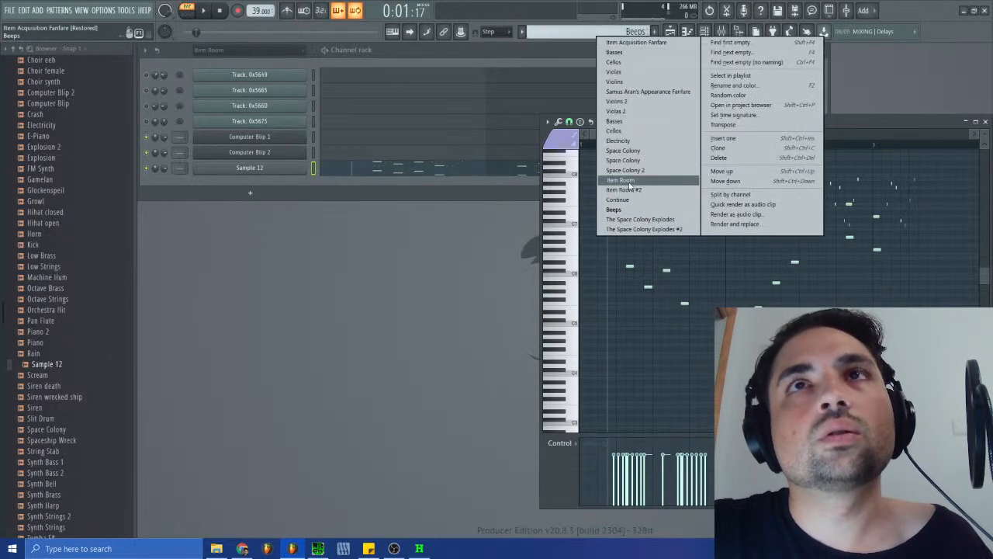
left_click(629, 181)
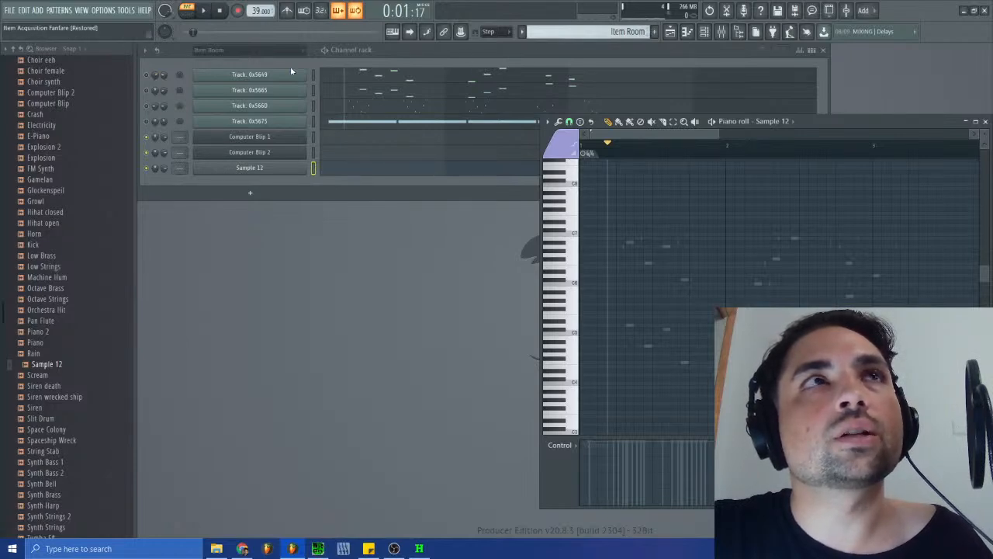
left_click(603, 32)
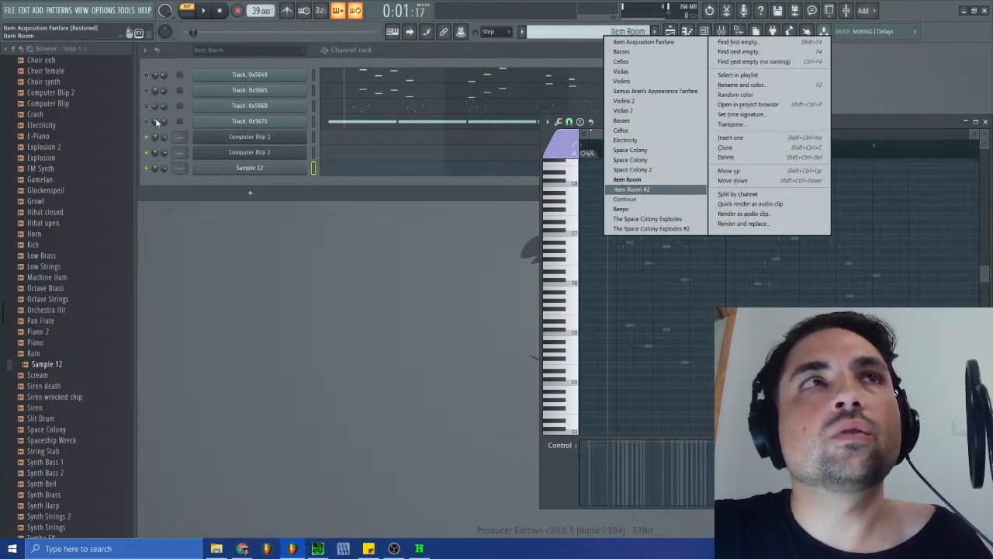
left_click(155, 109)
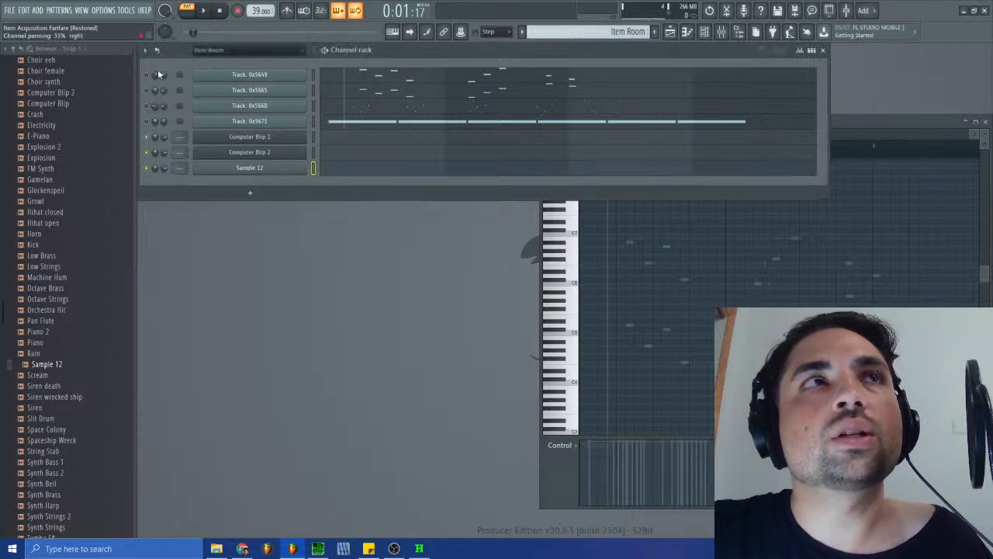
left_click(588, 31)
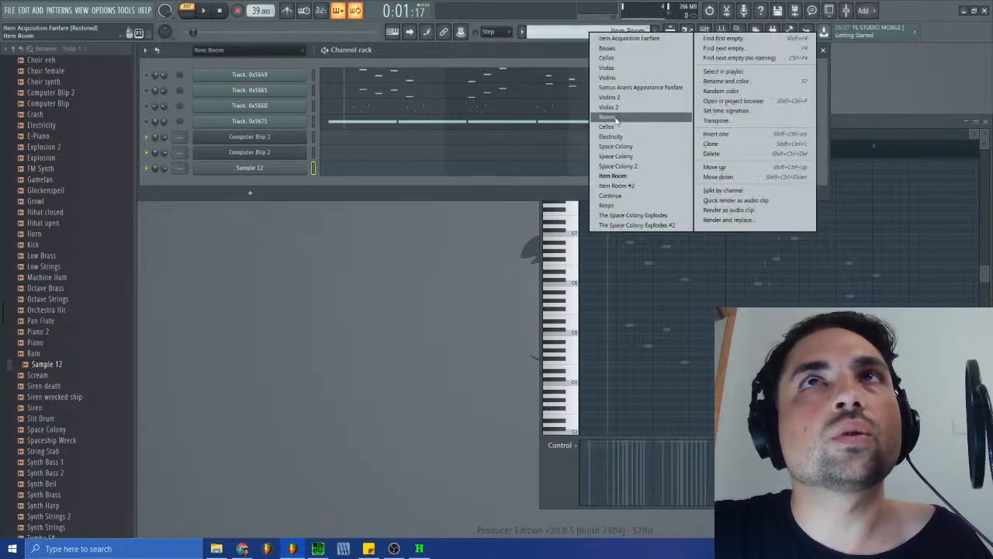
left_click(610, 206)
- Select Sample 12's short notes in Beeps by color group and pan them about halfway to the left
left_click(372, 170)
left_click(376, 170)
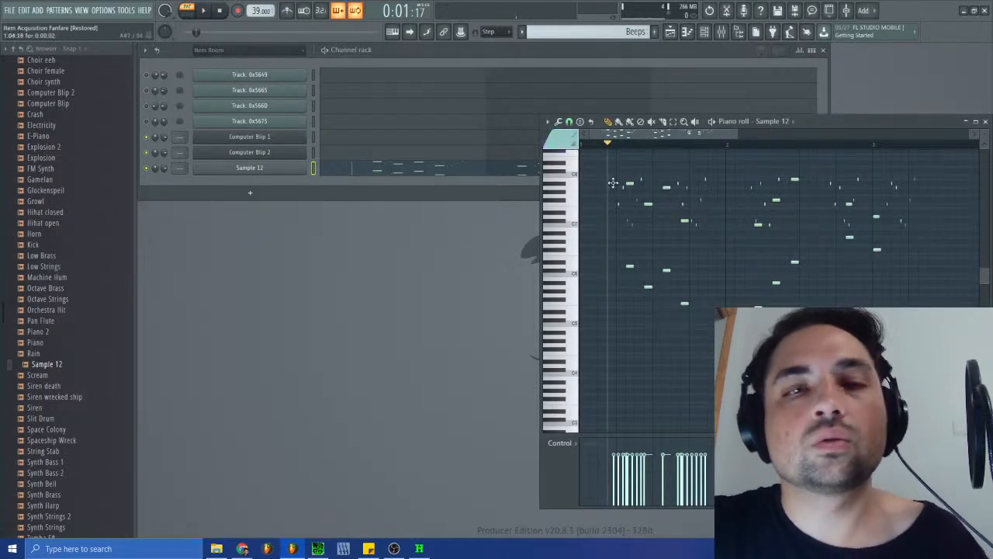
key("shift+c")
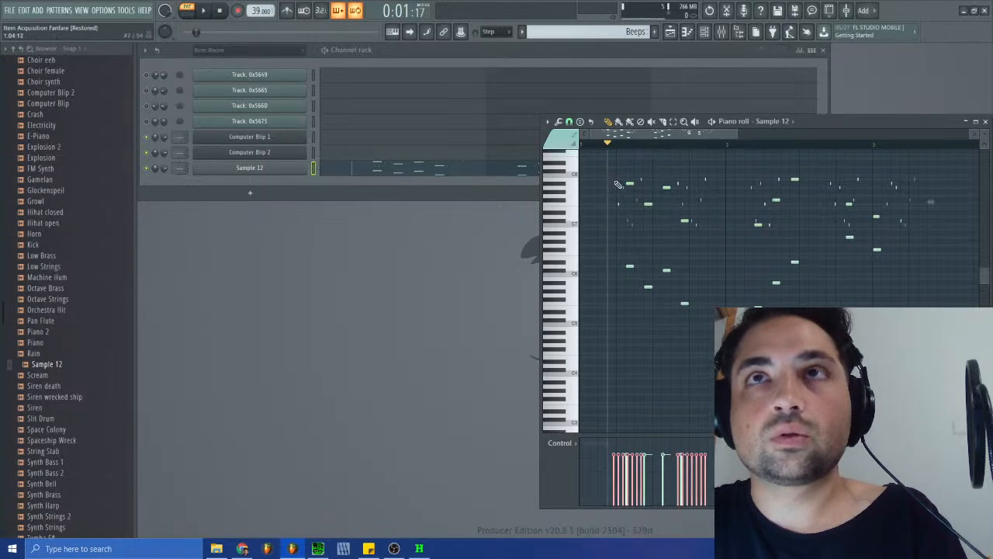
left_click(559, 122)
left_click(558, 122)
left_click(558, 122)
left_click(559, 123)
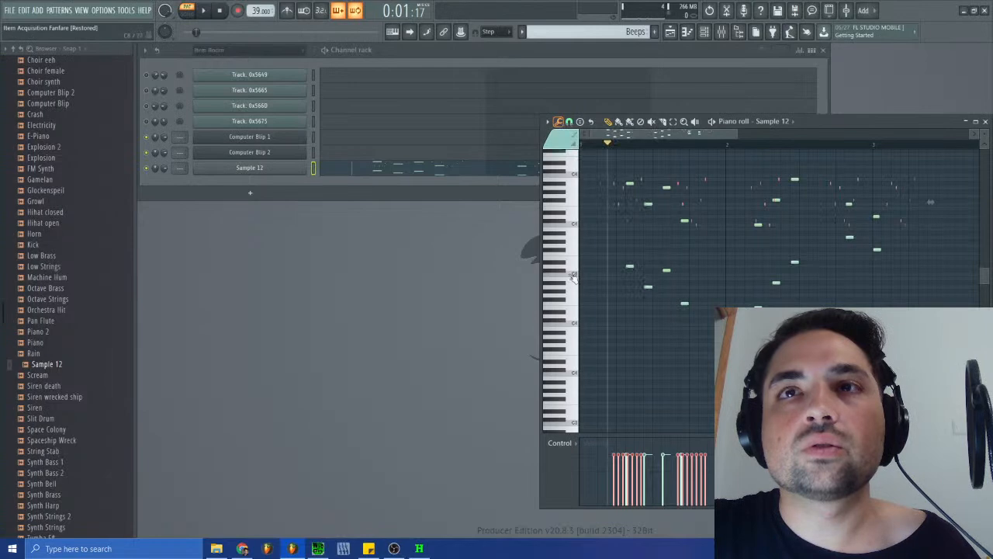
left_click(559, 442)
left_click(568, 465)
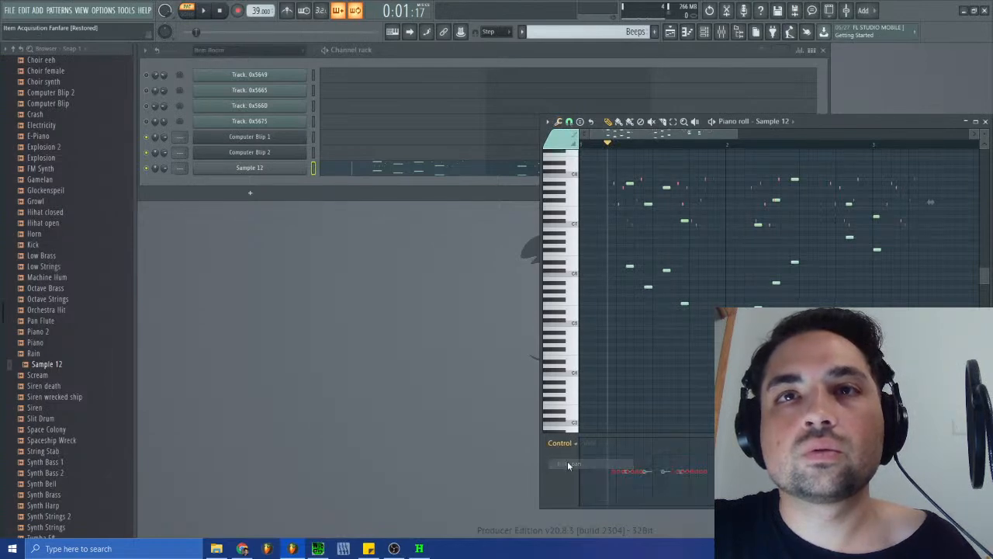
left_click(558, 123)
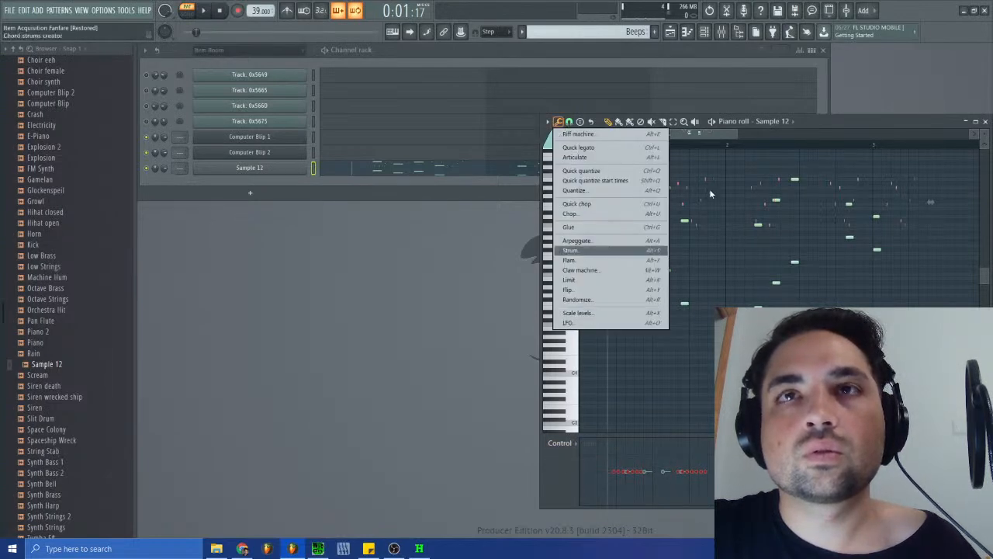
left_click(723, 132)
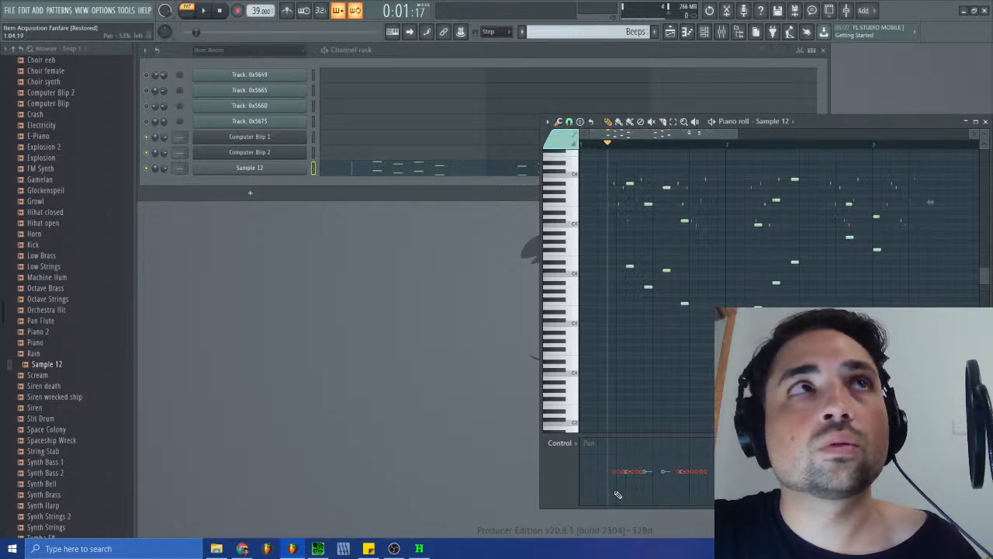
left_click_drag(617, 491, 703, 487)
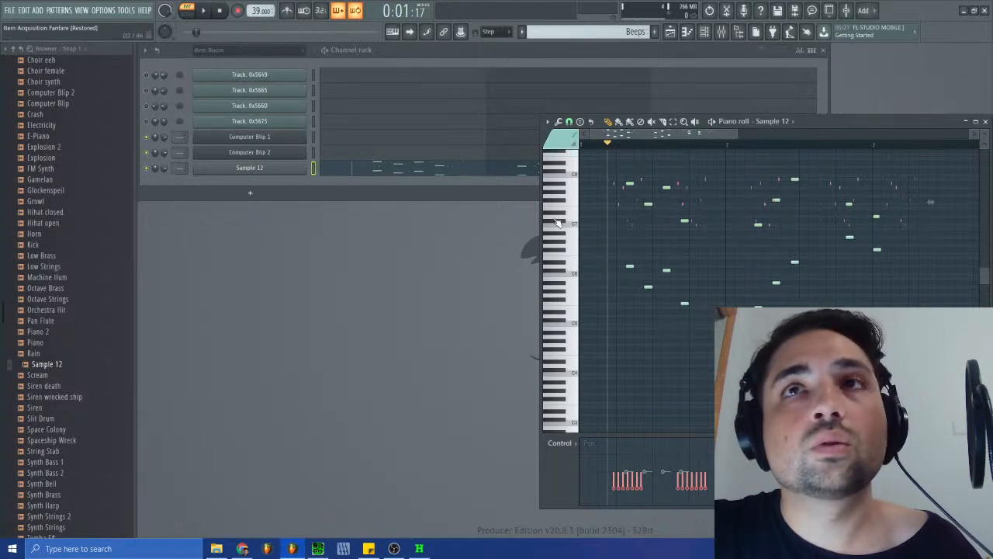
- Pan the higher long notes' color group about 30% right and audition the start of Beeps
left_click(631, 182)
left_click(630, 182, "ctrl")
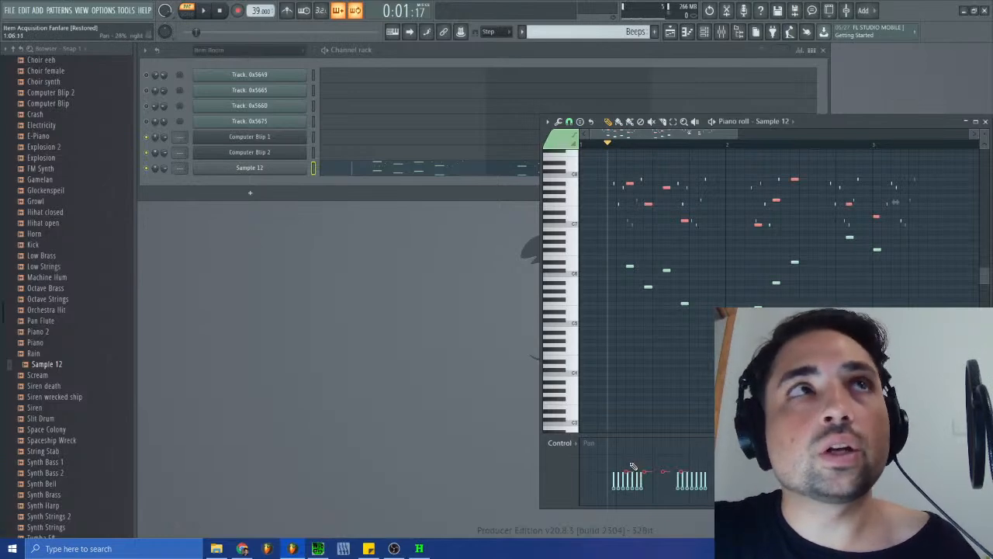
left_click_drag(630, 464, 631, 463)
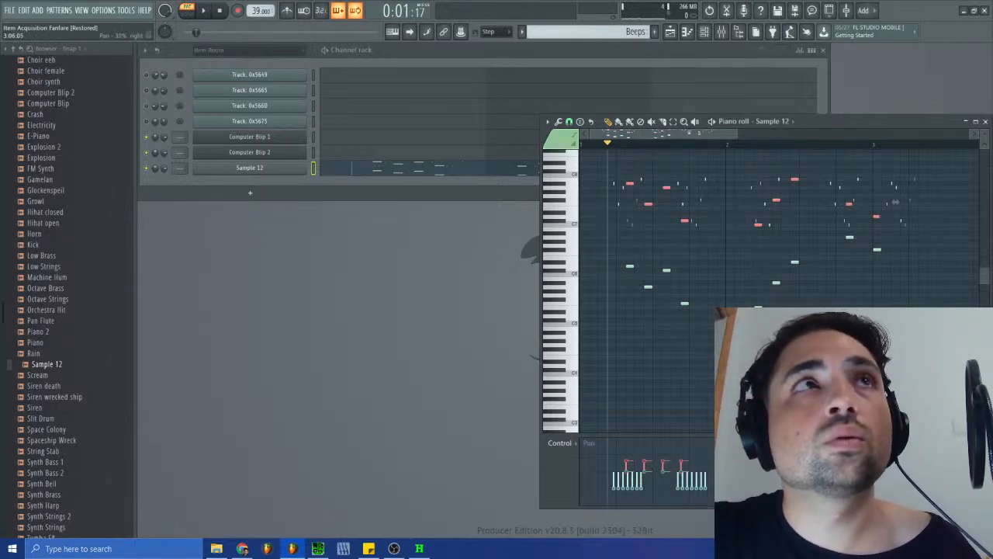
key("space")
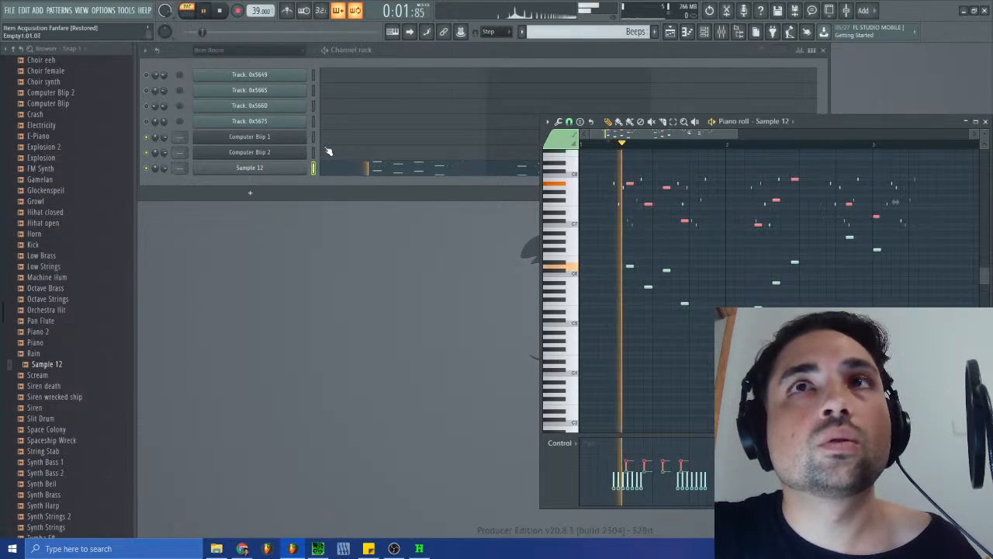
left_click(219, 13)
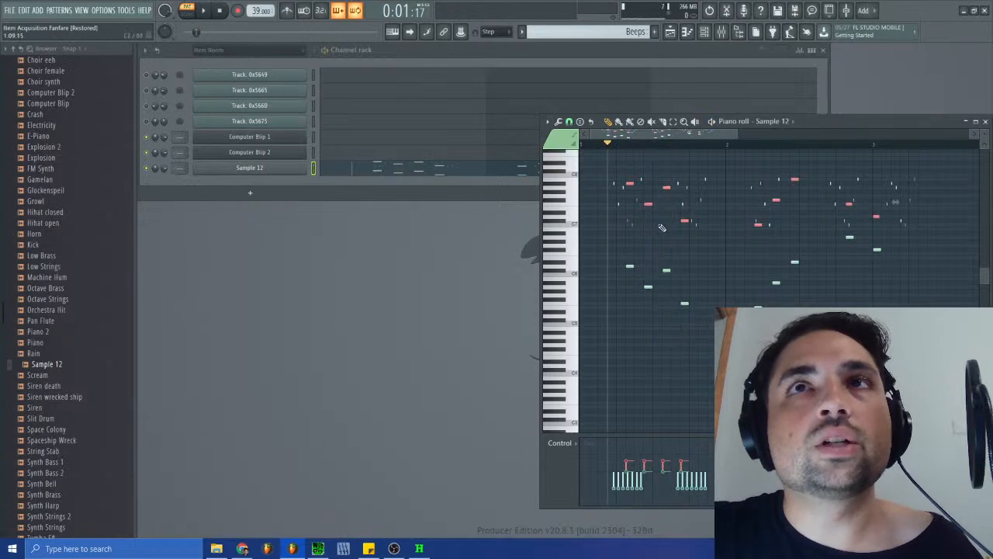
- Deselect the long notes and switch the piano roll's control lane back to note velocity
left_click(631, 267)
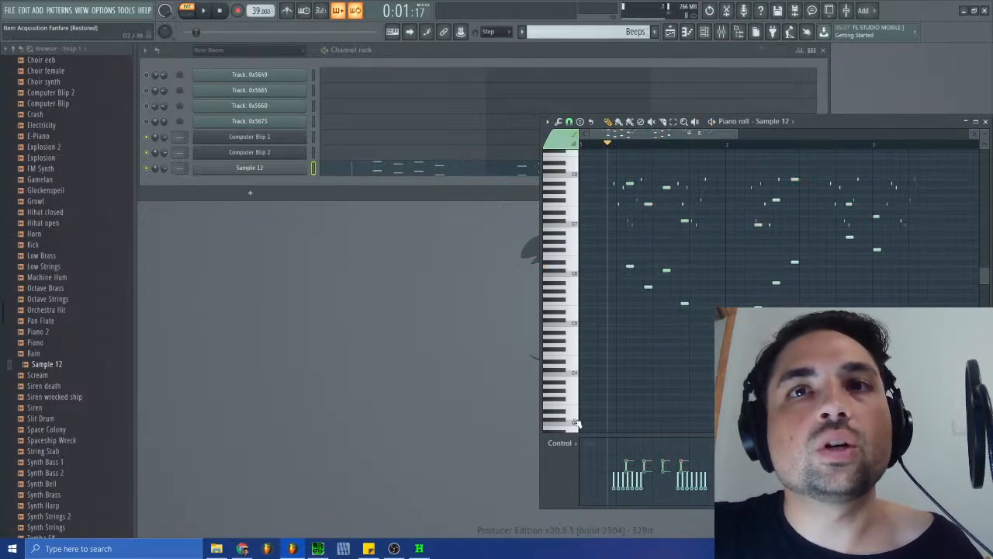
left_click(561, 443)
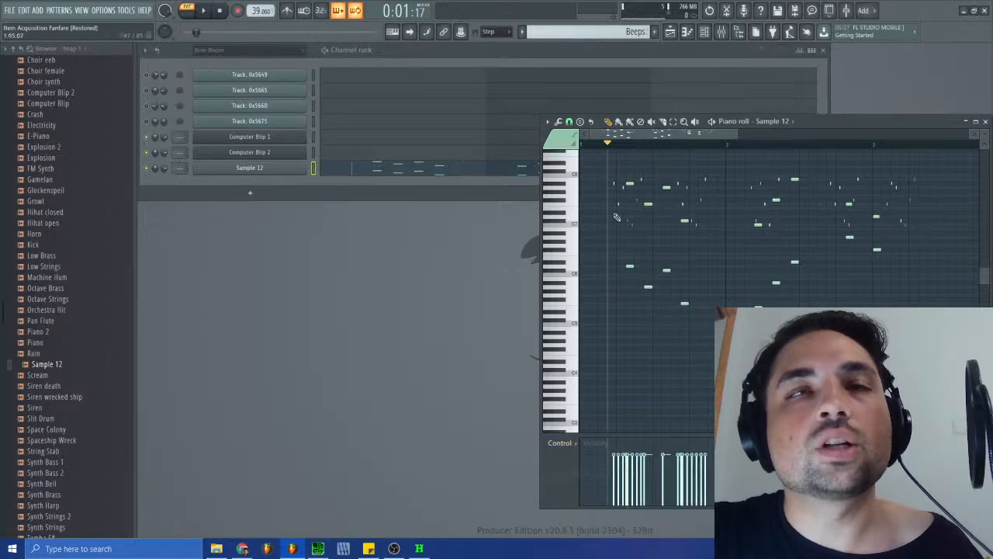
left_click(583, 32)
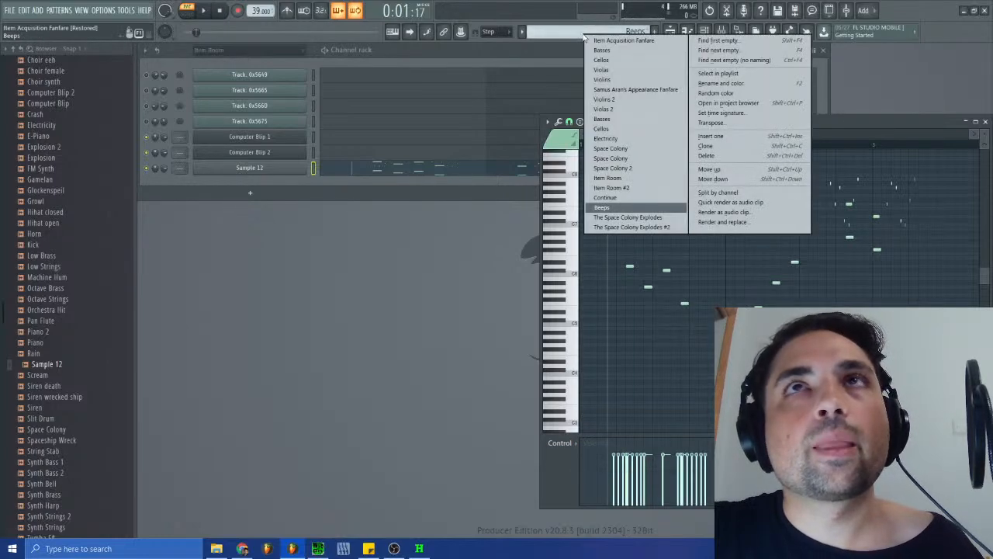
left_click(574, 33)
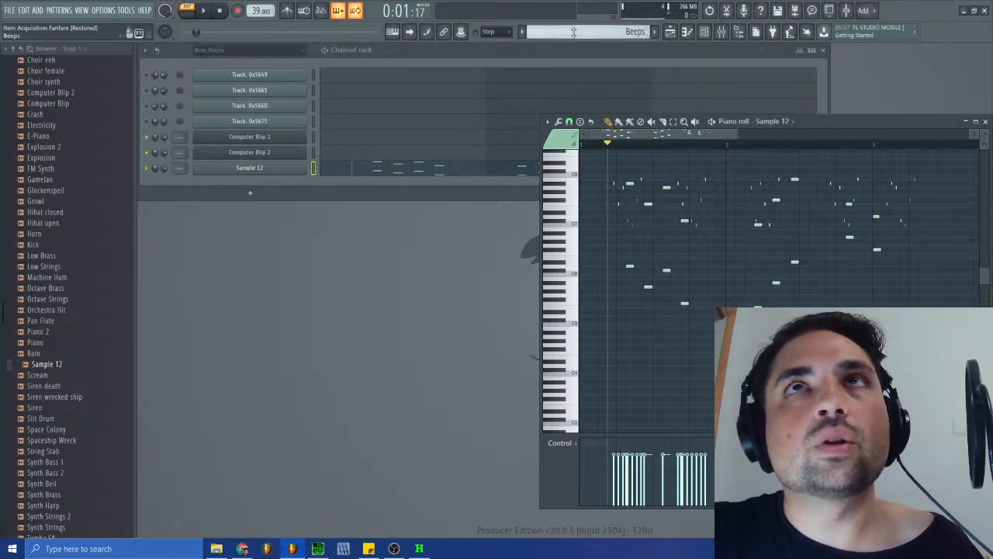
- Move the Beeps notes from Sample 12 to Computer Blip 1 and audition them there
left_click(314, 170)
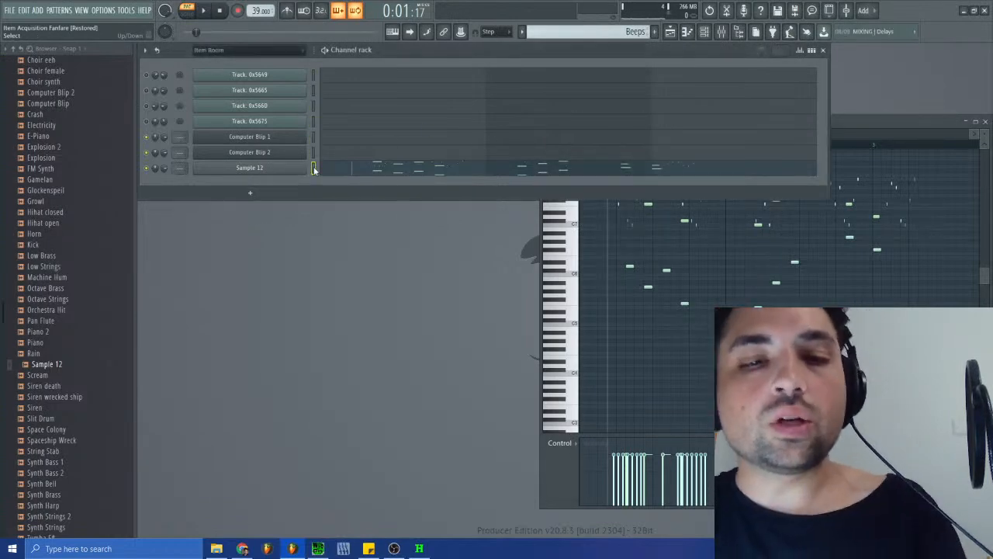
left_click(315, 137)
key("space")
key("space")
- Transpose Computer Blip 1's Beeps notes down one octave and play them back
left_click(296, 137)
left_click(296, 137)
left_click(295, 137)
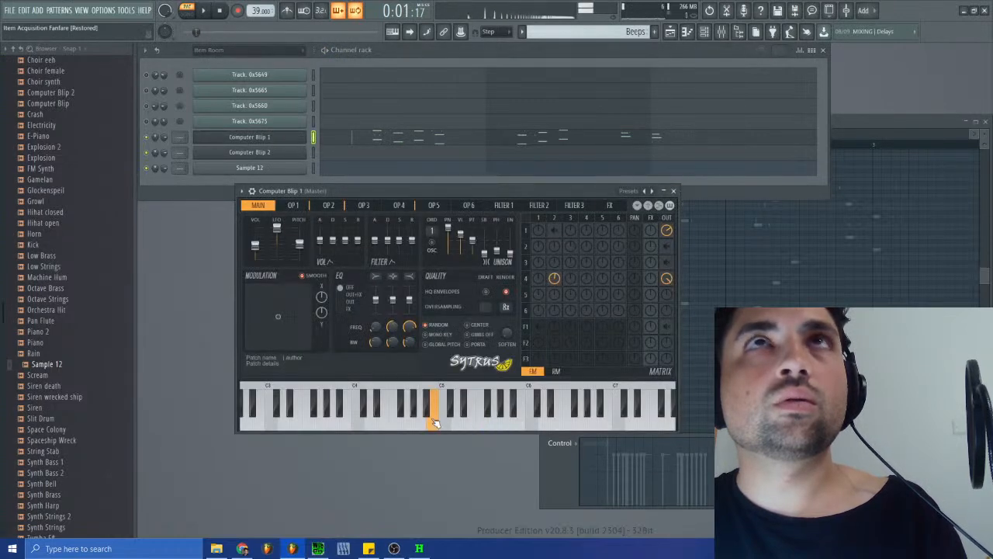
left_click(673, 192)
left_click(458, 138)
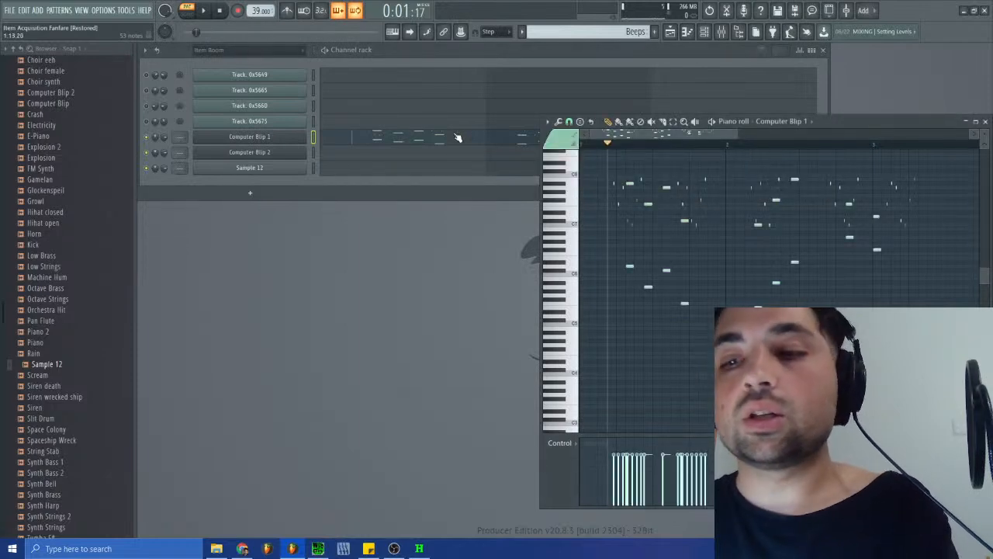
key("space")
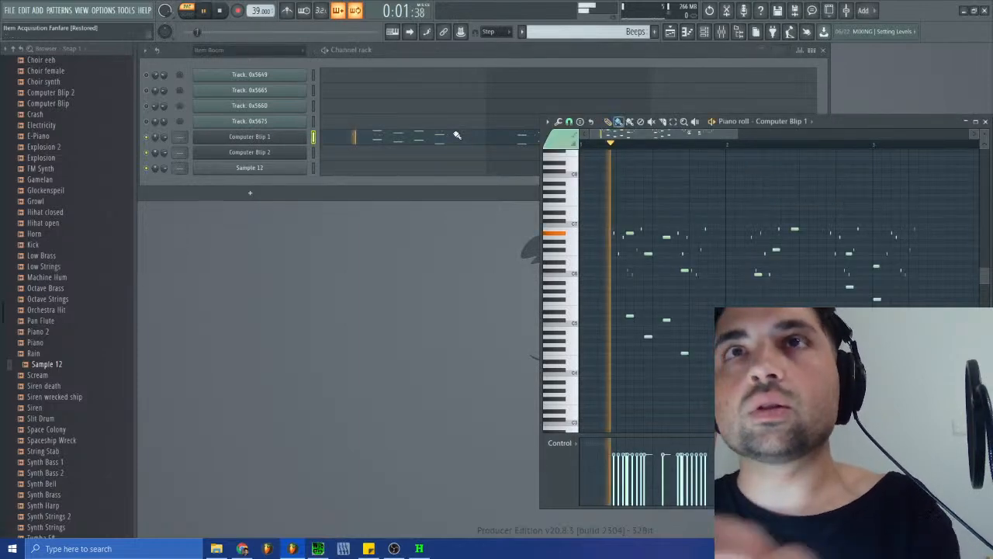
- Delete the Computer Blip 2 and Sample 12 channels and stop playback
right_click(287, 158)
left_click(288, 158)
right_click(312, 168)
left_click(145, 51)
left_click(165, 93)
left_click(552, 306)
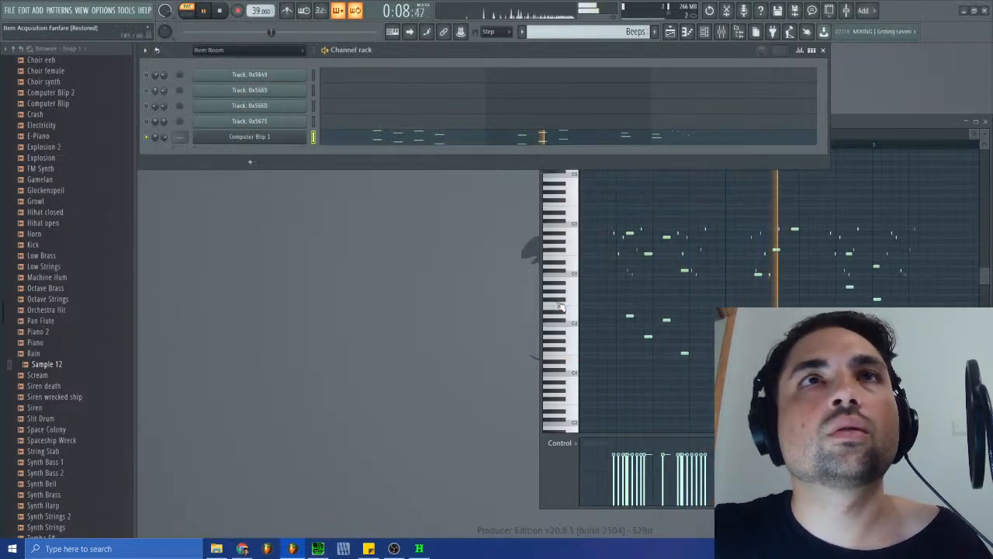
left_click(220, 11)
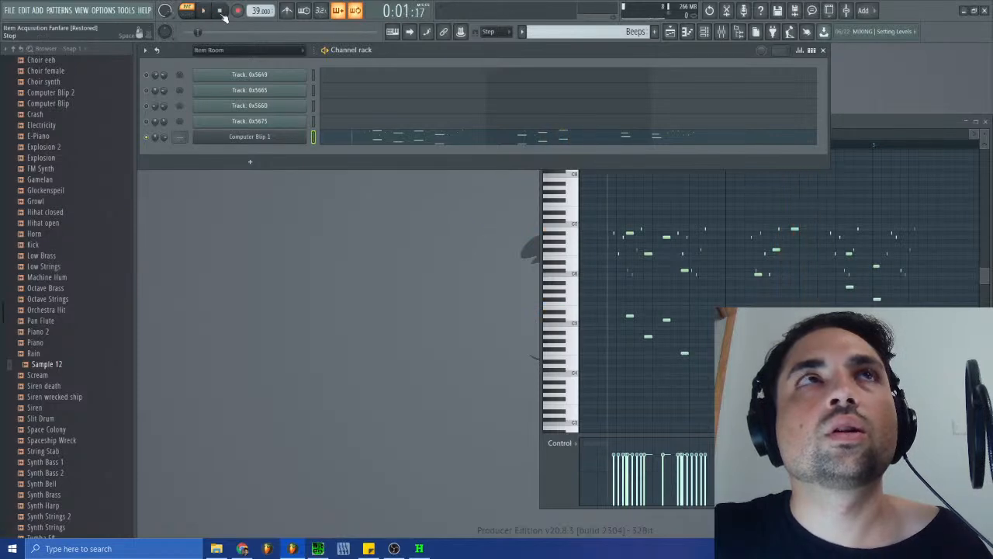
- Clone the Computer Blip 1 channel twice and close the opened Sytrus window
right_click(299, 134)
left_click(340, 230)
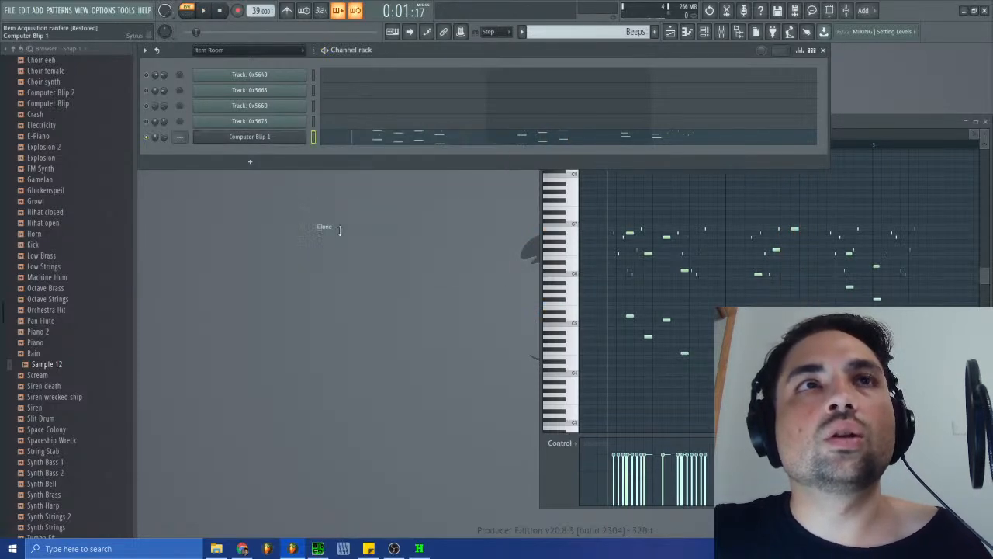
right_click(284, 149)
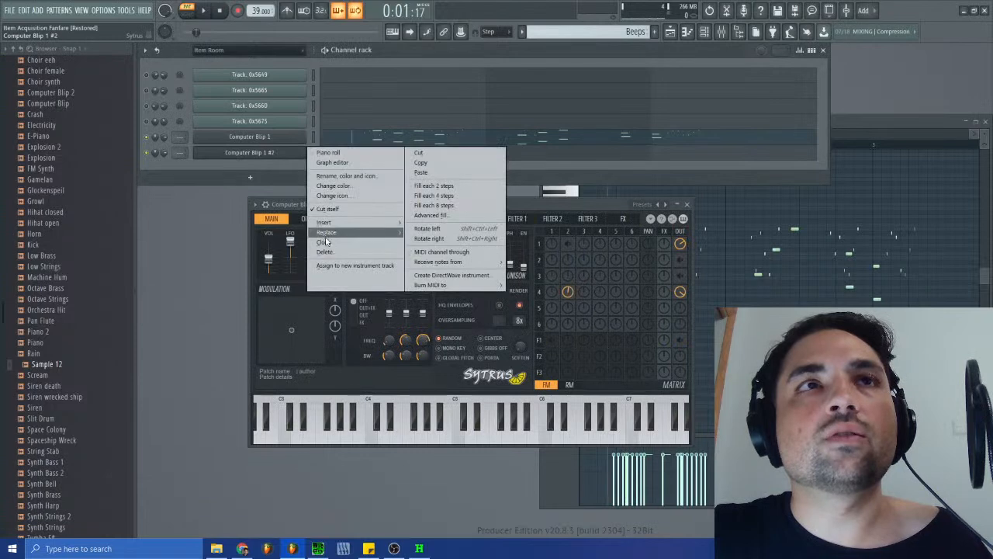
left_click(324, 242)
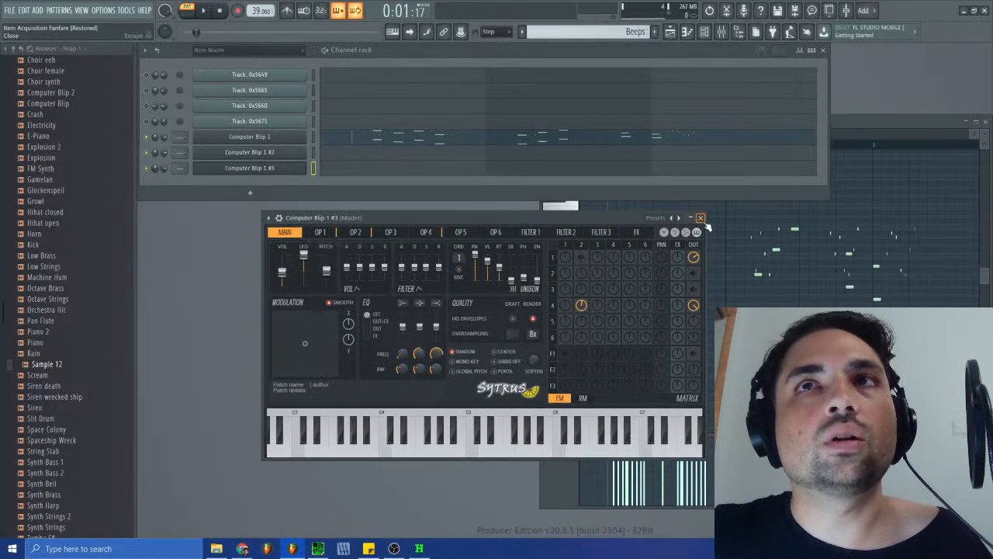
left_click(700, 218)
- Move Computer Blip 1's short notes, selected by color group, to Computer Blip 1 #3
left_click(330, 142)
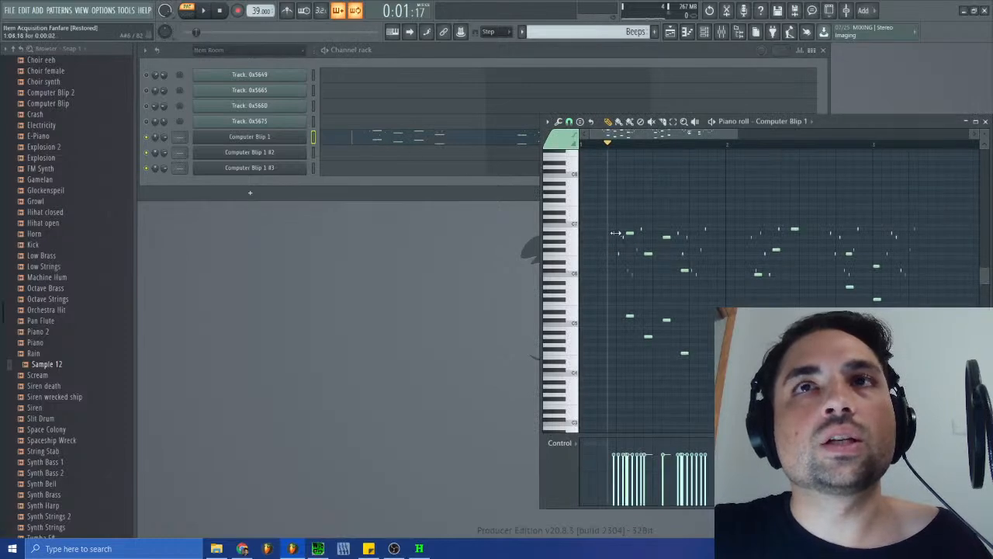
key("shift+c")
left_click(377, 169)
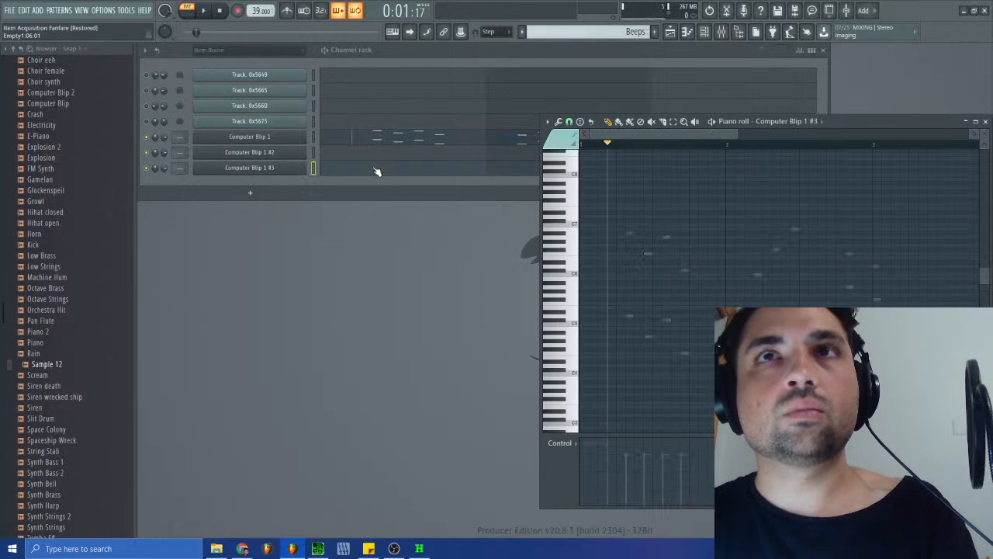
- Move the lower long notes from Computer Blip 1 to Computer Blip 1 #2
left_click(378, 142)
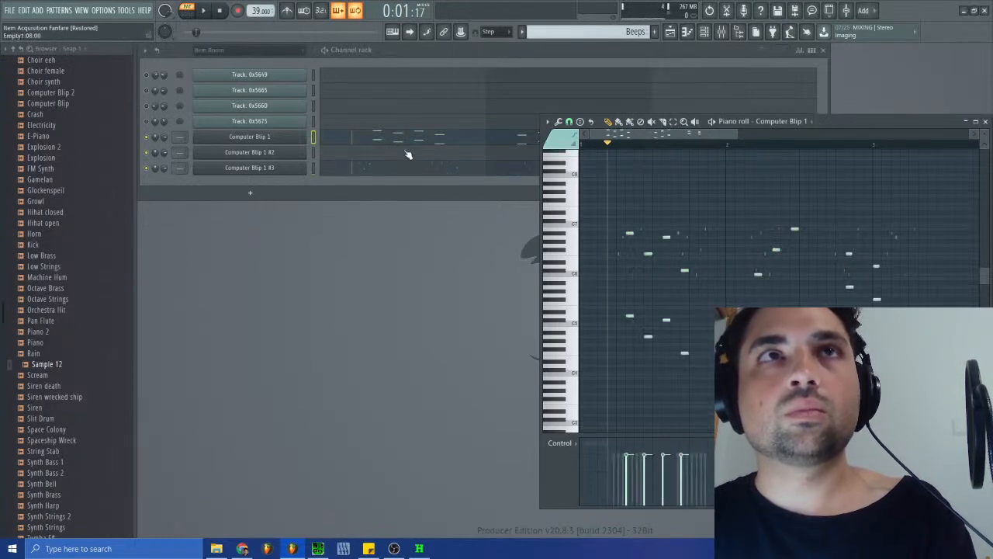
double_click(631, 317)
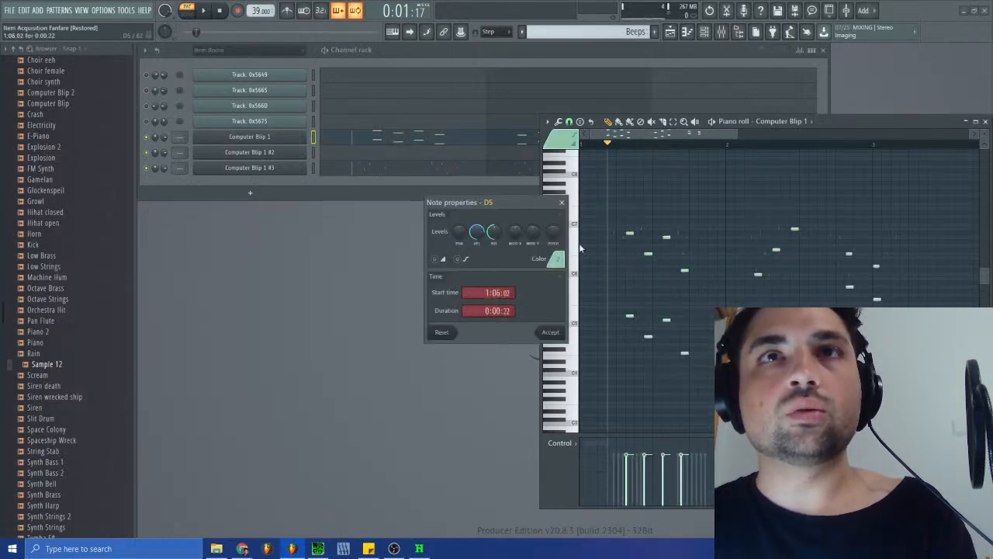
left_click(565, 206)
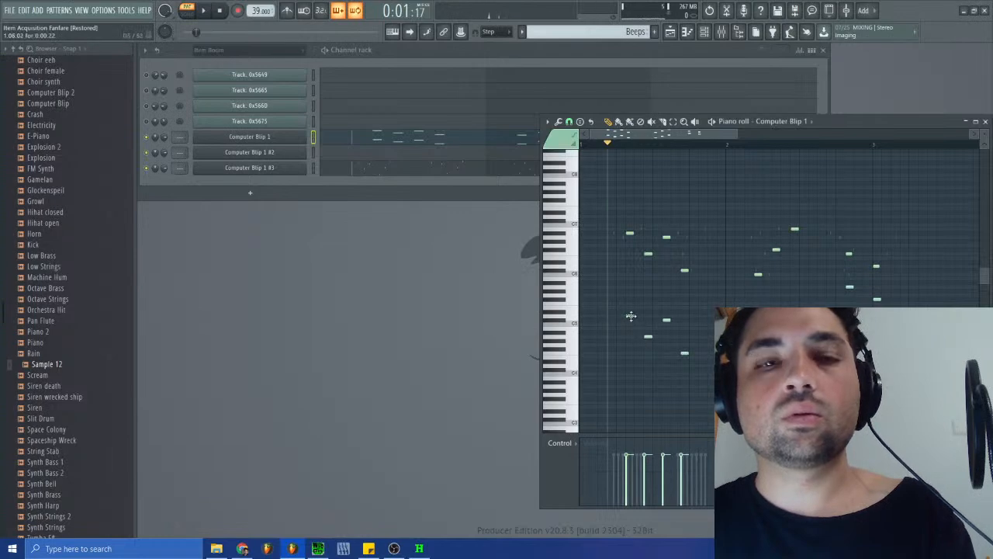
key("Delete")
key("ctrl+z")
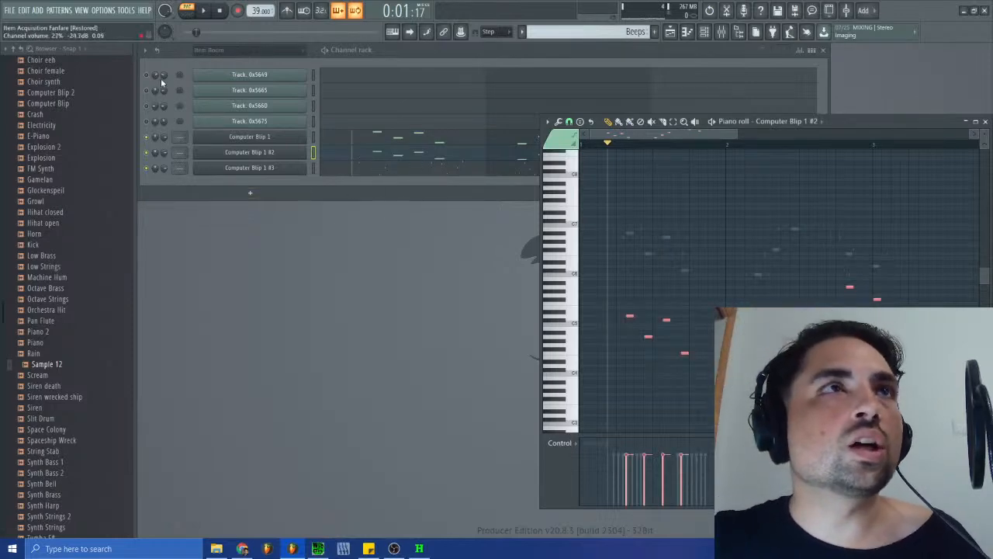
- Copy the channel volume of Track: 0x5660 to Computer Blip 1 #3
right_click(164, 108)
left_click(204, 234)
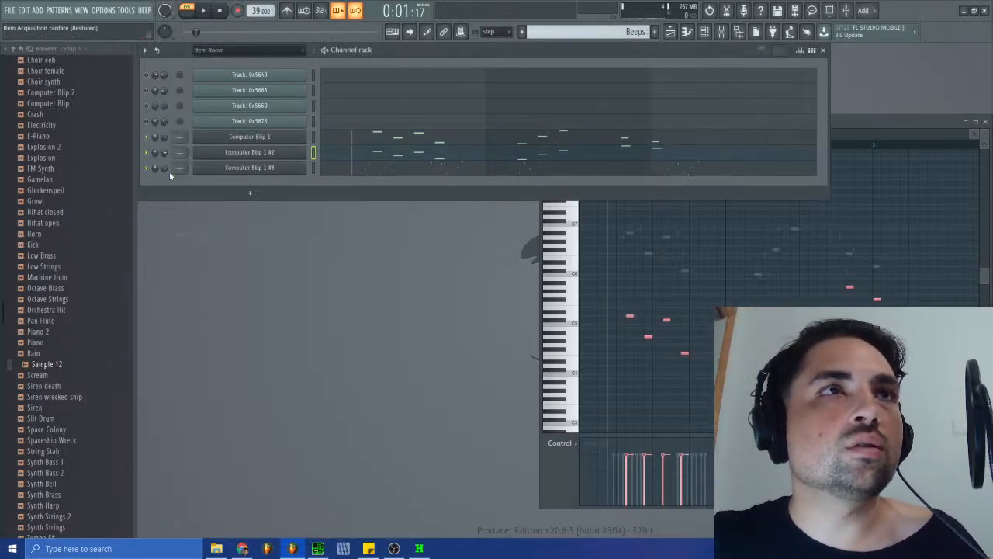
right_click(164, 169)
left_click(194, 304)
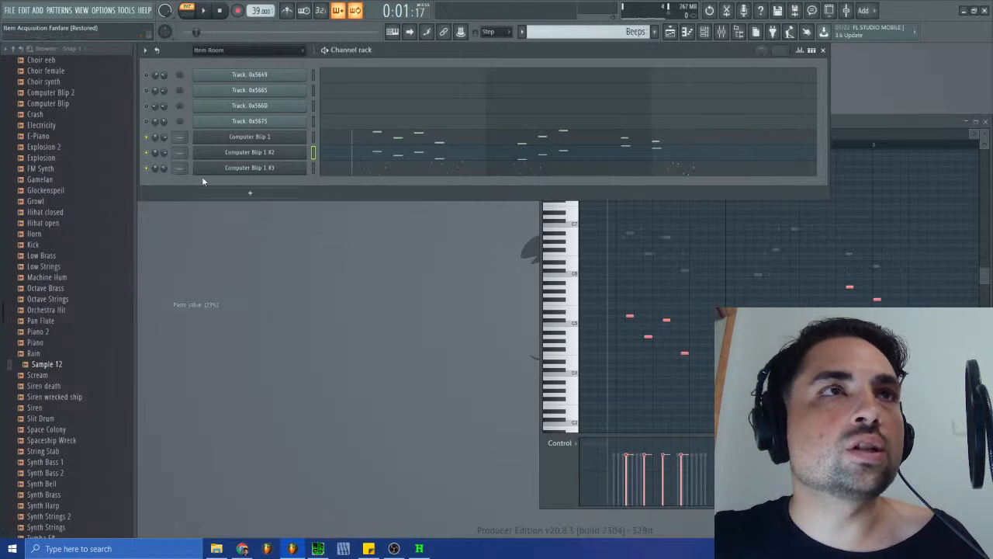
- Copy the 20% channel volume of Track: 0x5665 to Computer Blip 1 #2
right_click(161, 91)
left_click(190, 221)
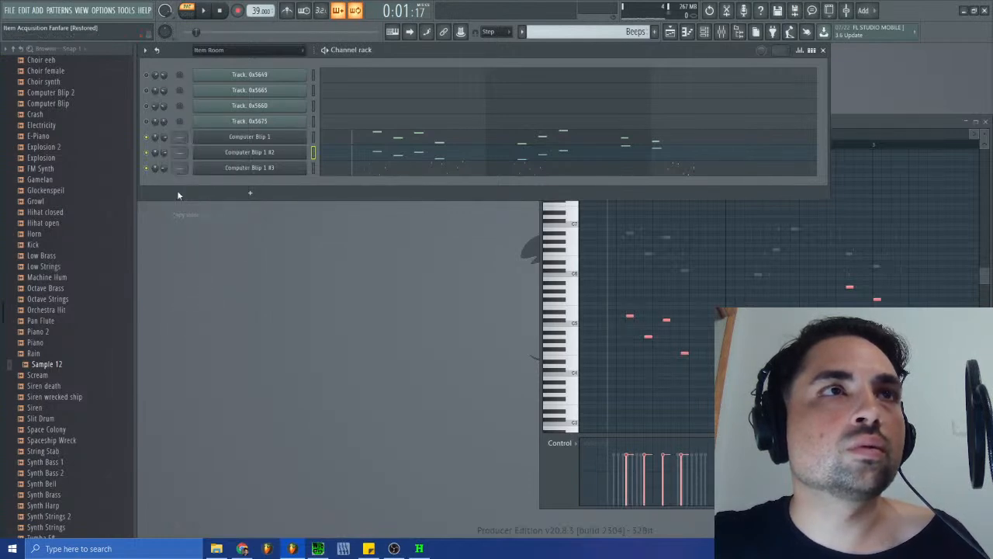
right_click(162, 155)
left_click(196, 288)
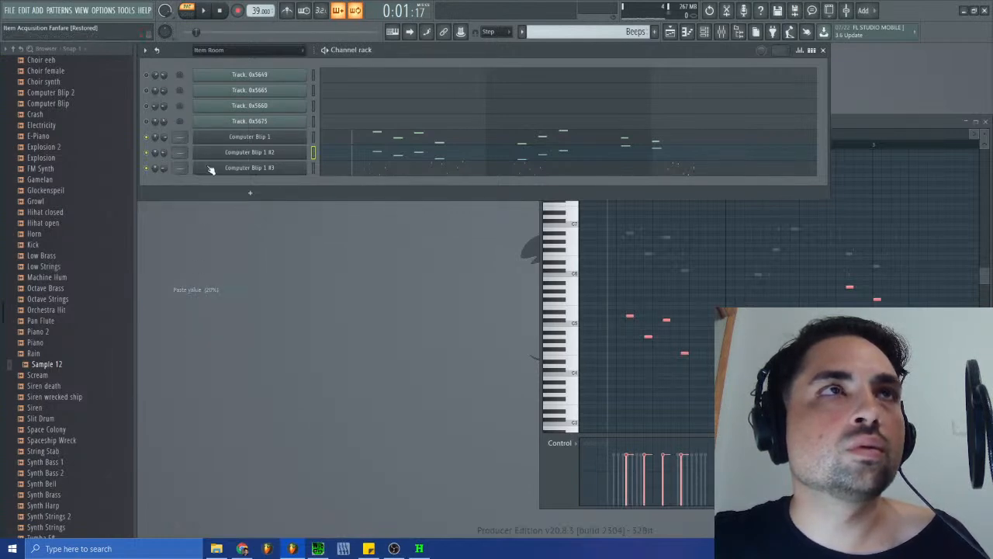
- Copy the 27% channel volume of Track: 0x5649 to Computer Blip 1
right_click(161, 78)
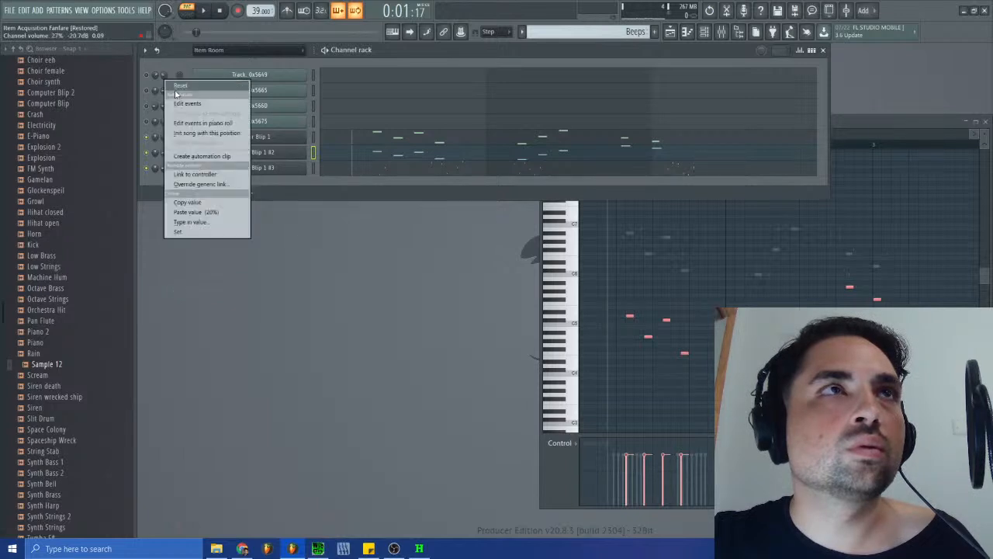
left_click(197, 205)
right_click(165, 137)
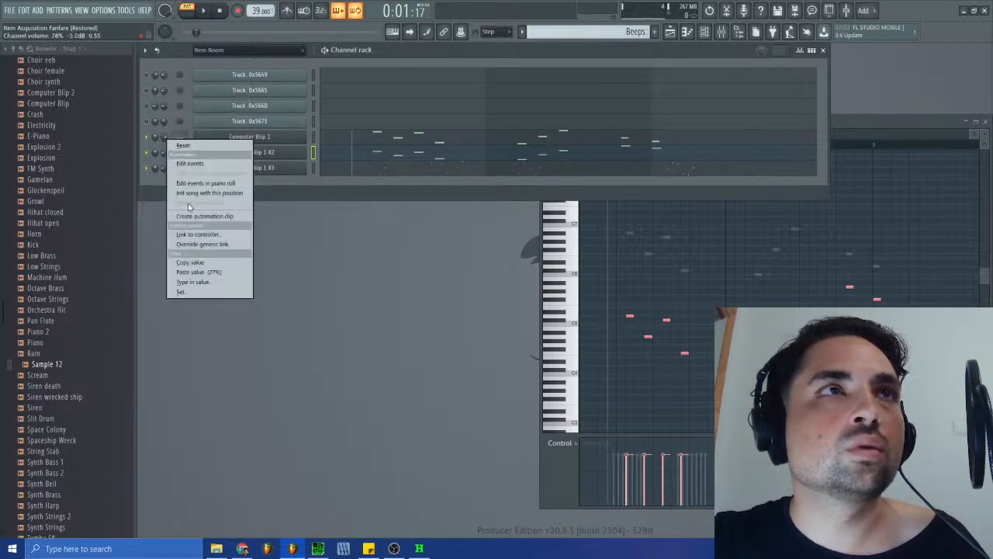
left_click(198, 270)
- Play the Beeps pattern to check the volume balance of the three Computer Blip 1 channels
left_click(201, 9)
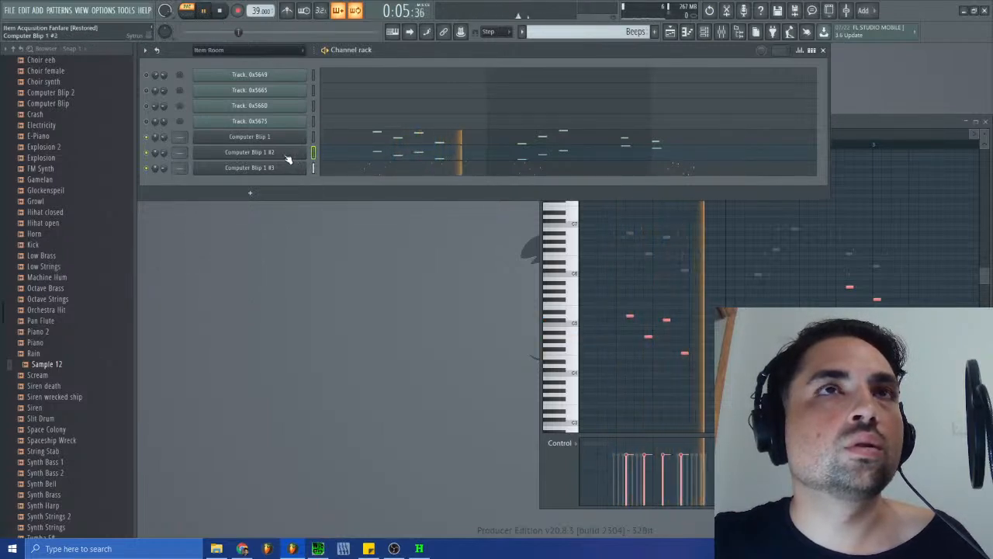
left_click(207, 13)
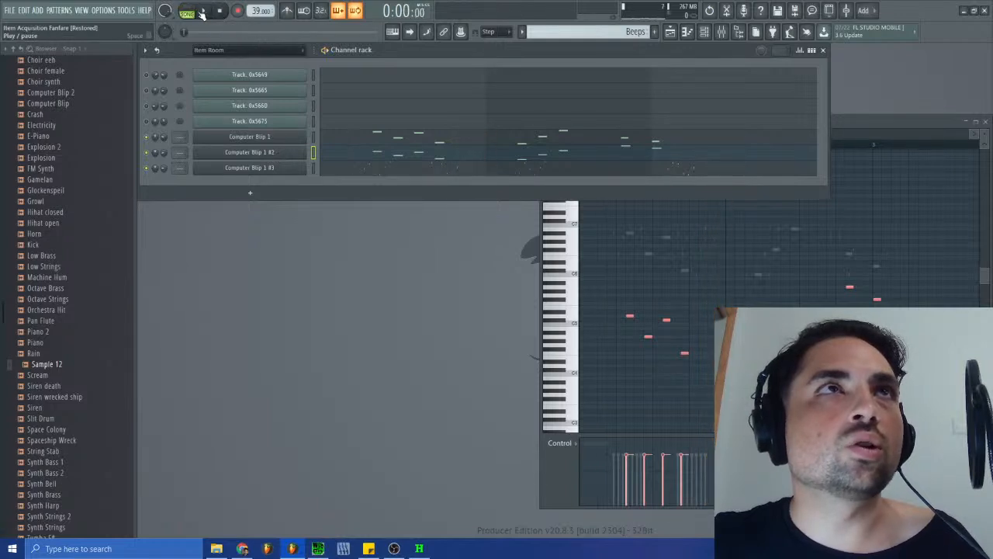
left_click(206, 11)
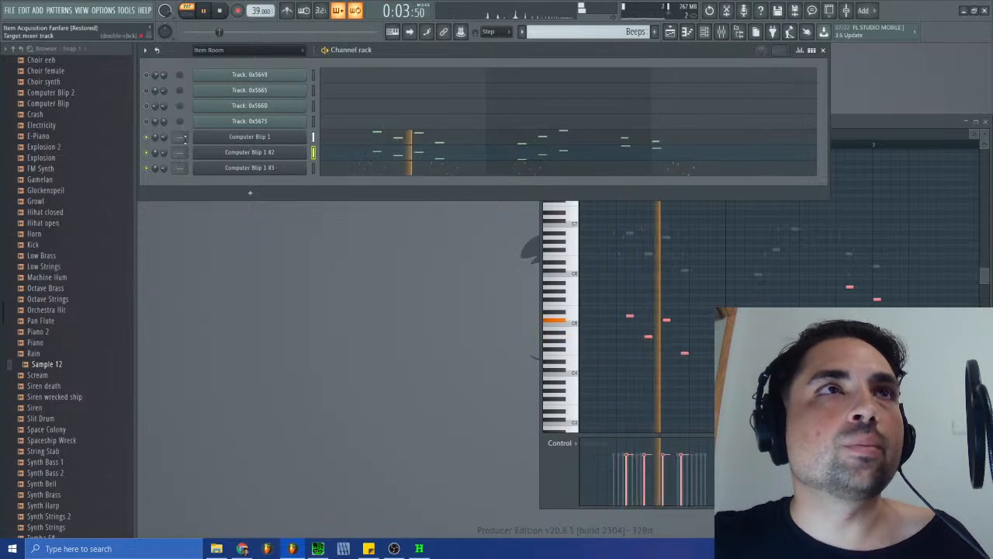
left_click(723, 32)
left_click(723, 32)
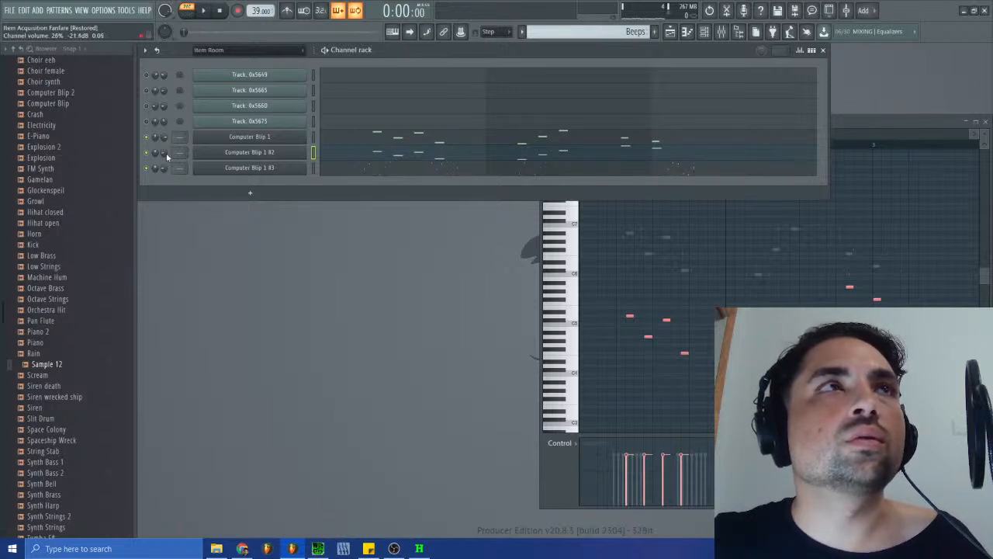
- Raise the channel volume of Computer Blip 1 #2 to 70% and of Computer Blip 1 #3 to 73%
scroll(166, 153, "up", 10)
scroll(166, 153, "up", 2)
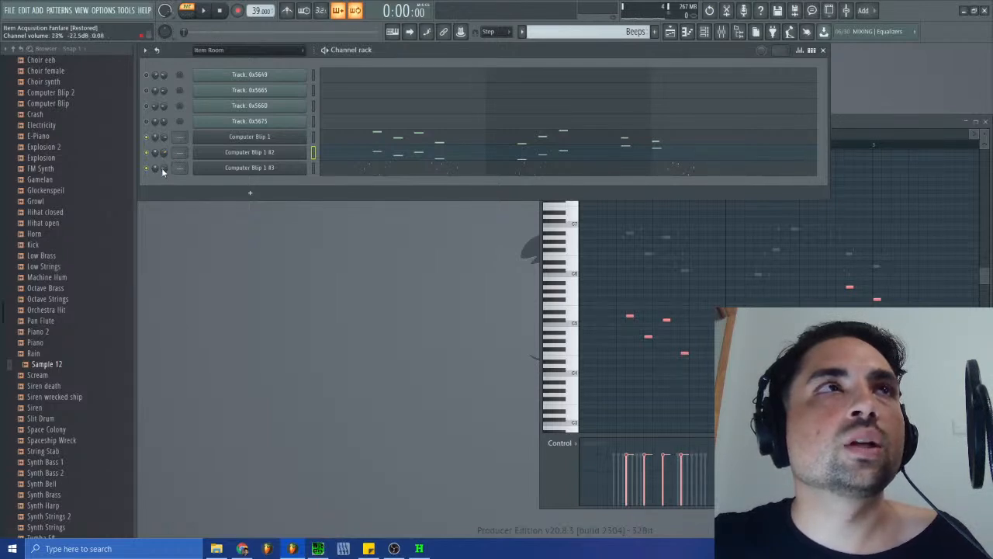
scroll(162, 169, "up", 14)
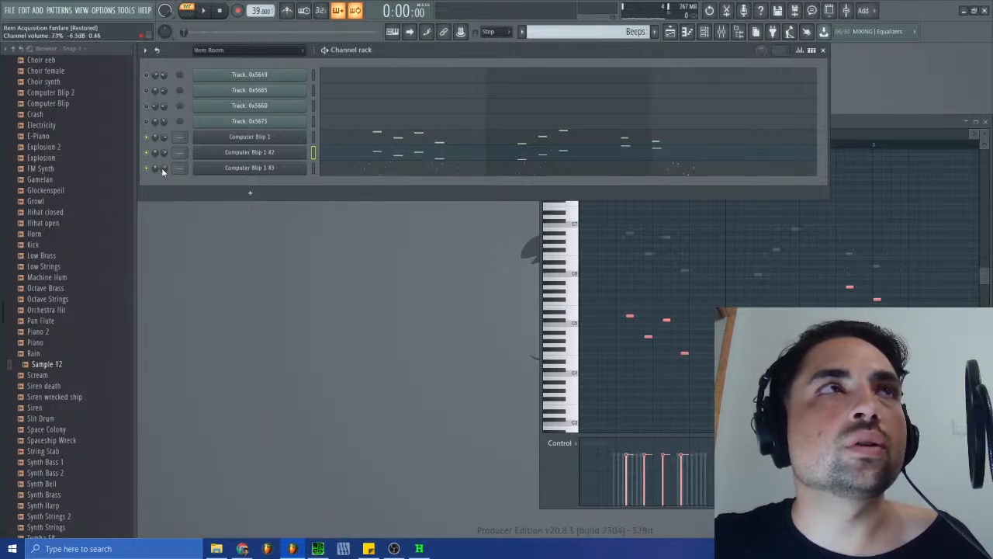
- Play the Beeps pattern and compare it with the original Item Room track, sm-s03.spc, in SPCTool
left_click(204, 11)
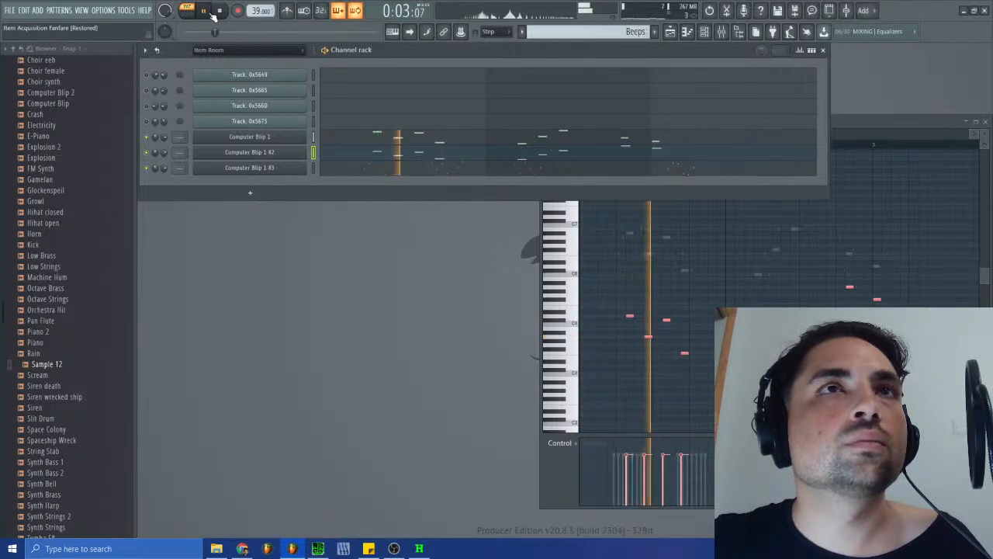
left_click(222, 13)
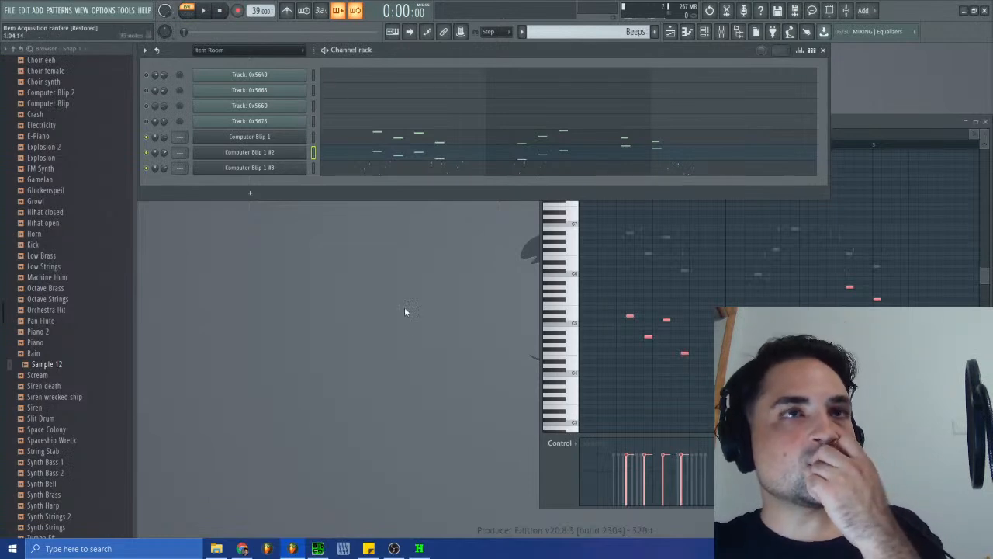
left_click(329, 548)
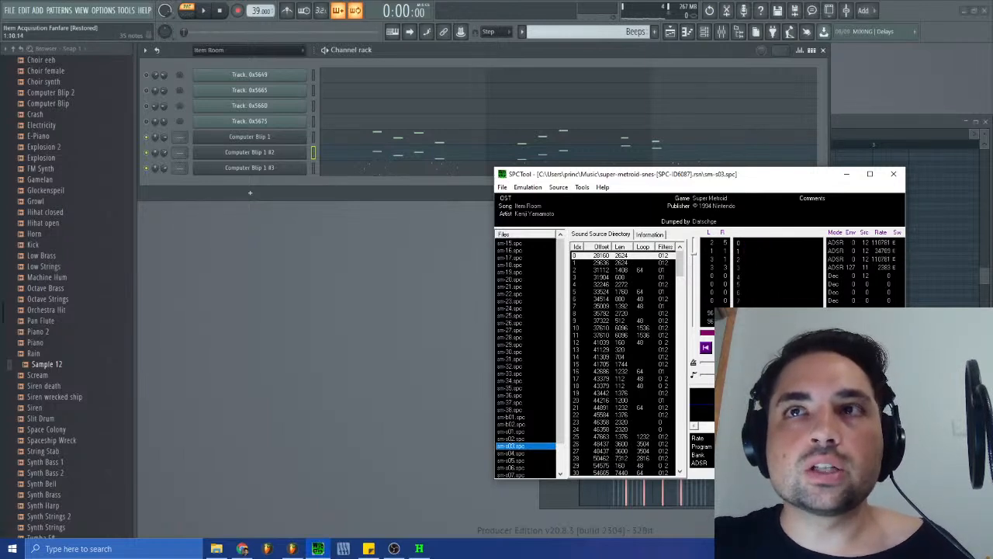
left_click(371, 150)
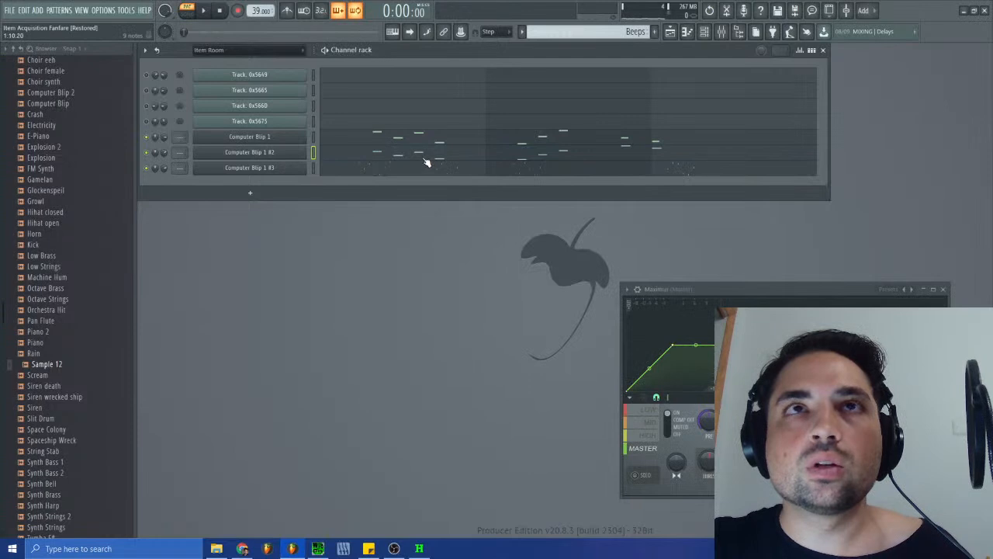
- Lower the velocity of the long notes in Computer Blip 1 #2 and play the pattern
left_click(425, 159)
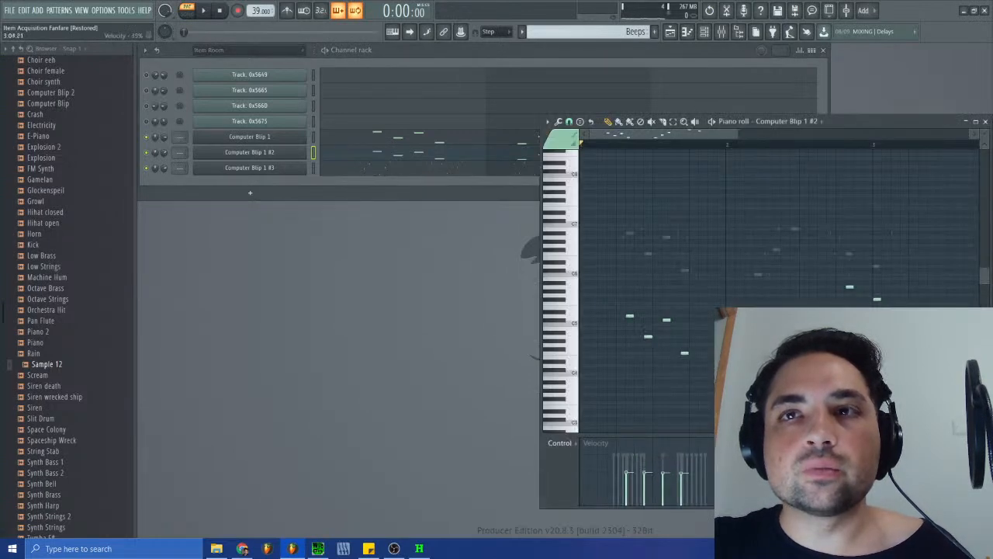
left_click(211, 14)
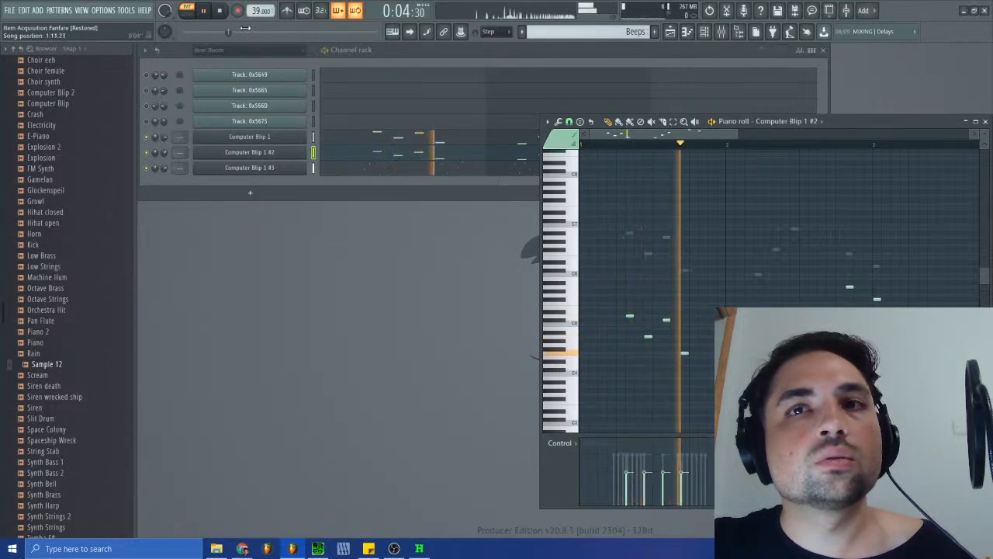
left_click(166, 158)
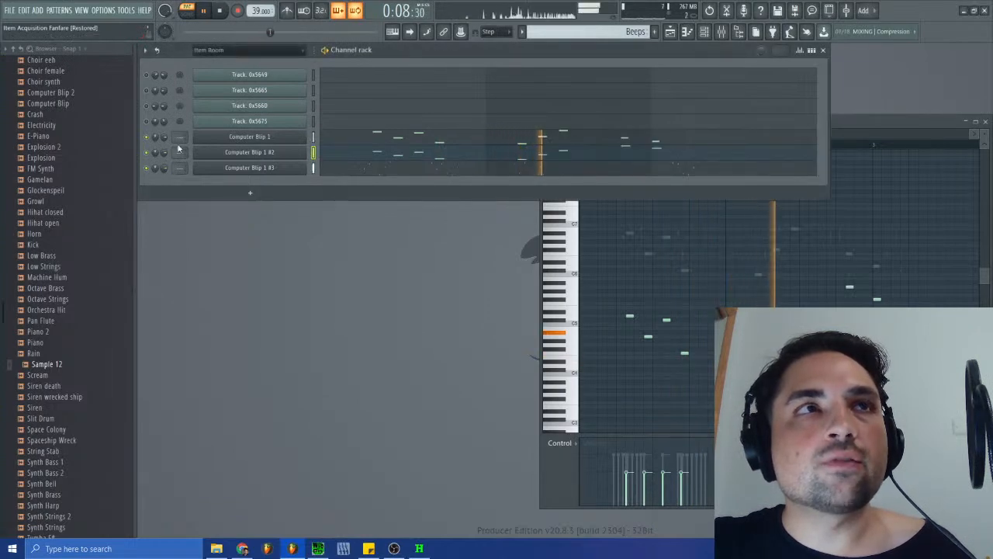
- Move all notes from Computer Blip 1 #3 and Computer Blip 1 #2 into Computer Blip 1 and play the merged pattern
left_click(363, 158)
left_click(363, 164)
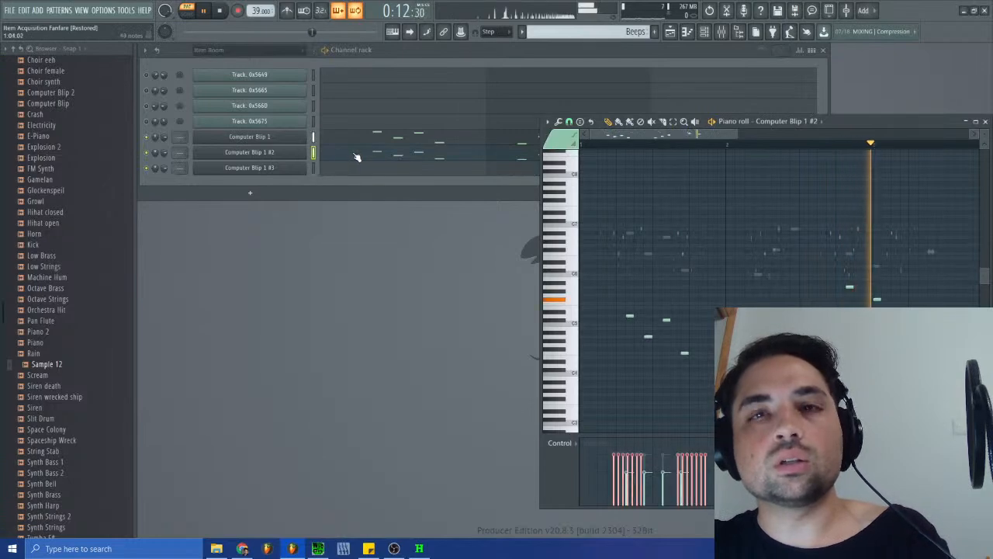
left_click(370, 156)
left_click(370, 156)
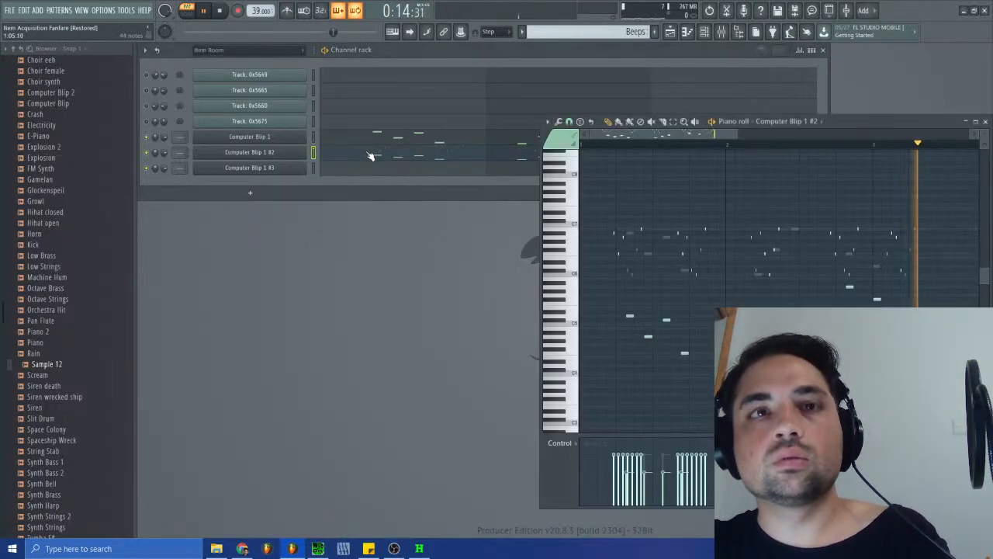
left_click(371, 143)
key("ctrl+v")
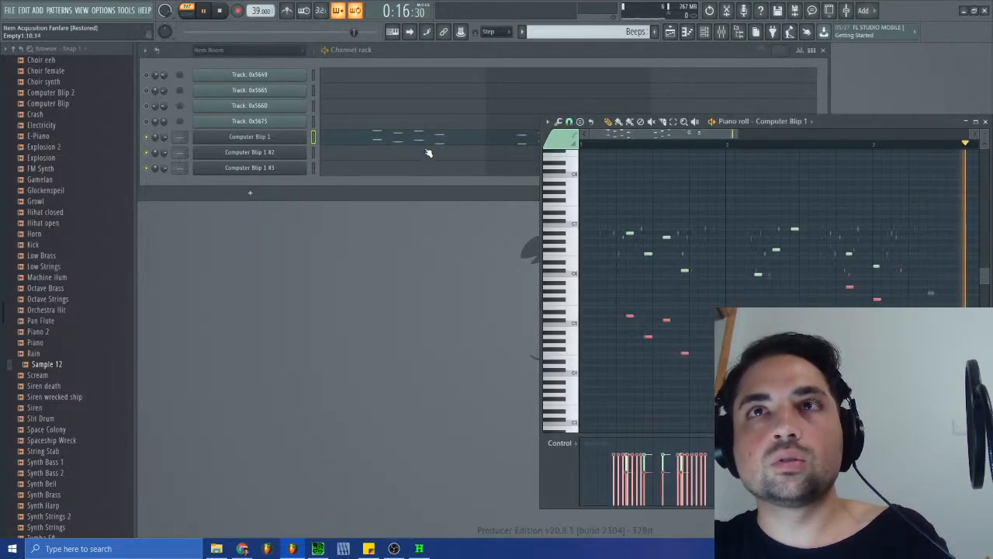
right_click(630, 316)
left_click(709, 11)
left_click(672, 339, "ctrl")
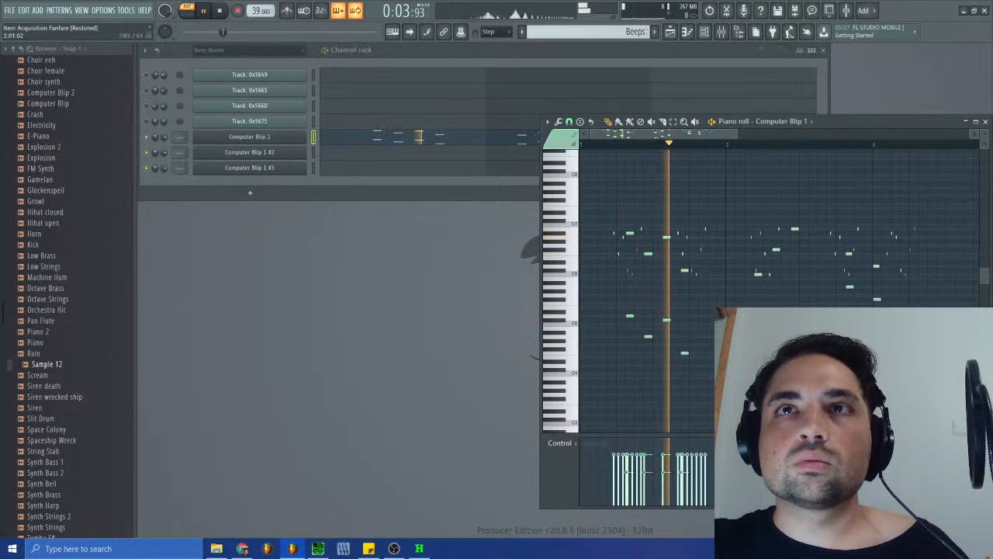
- Delete the emptied channels Computer Blip 1 #2 and Computer Blip 1 #3 from the project
left_click(311, 196)
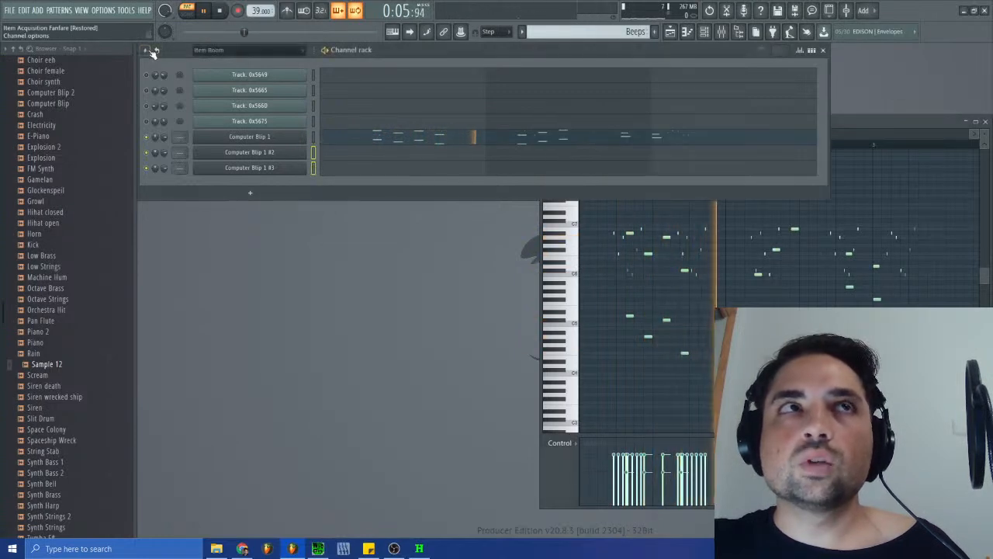
left_click(155, 51)
left_click(198, 102)
left_click(551, 306)
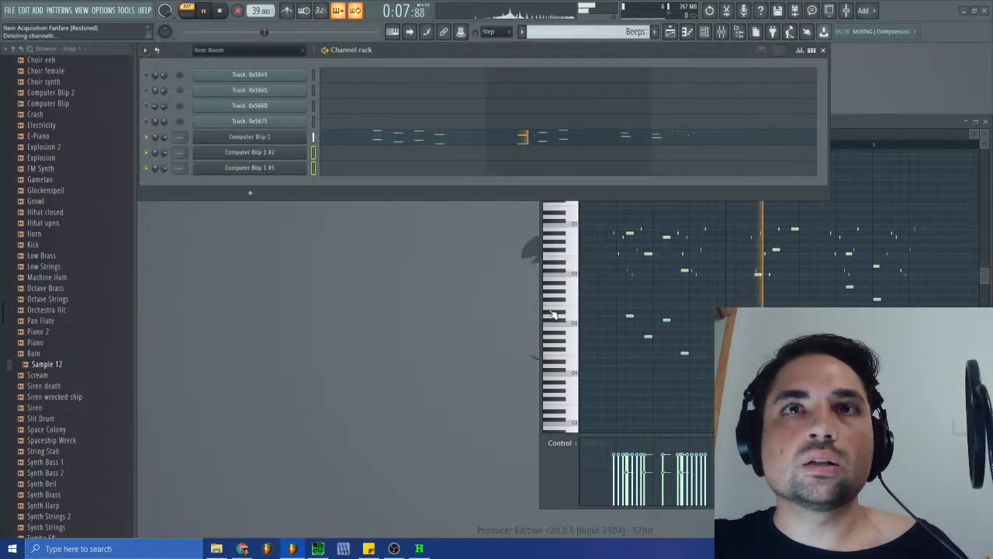
- Open Computer Blip 1's Sytrus settings and audition the sound with the operator 4 and operator 1 outputs switched off and on
left_click(249, 137)
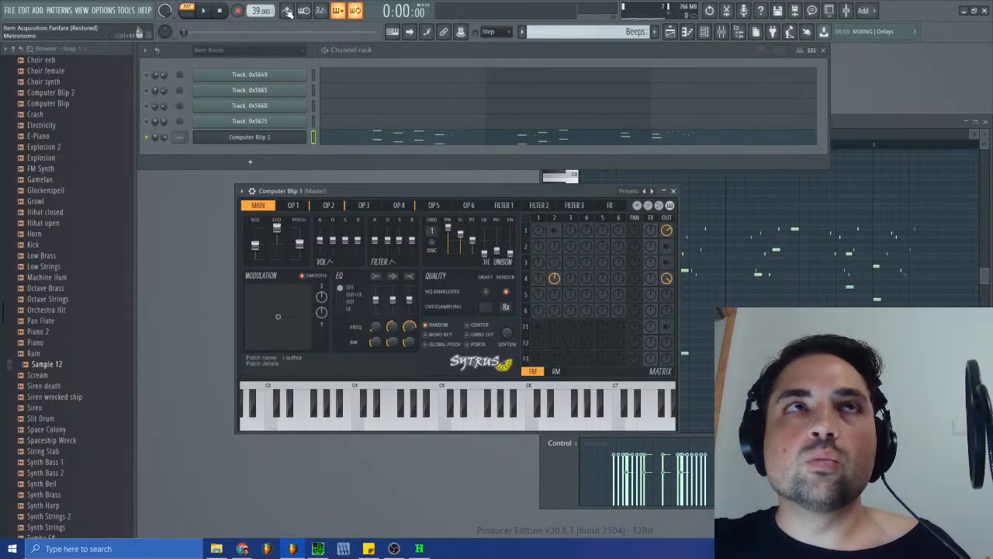
left_click(246, 138)
left_click(247, 138)
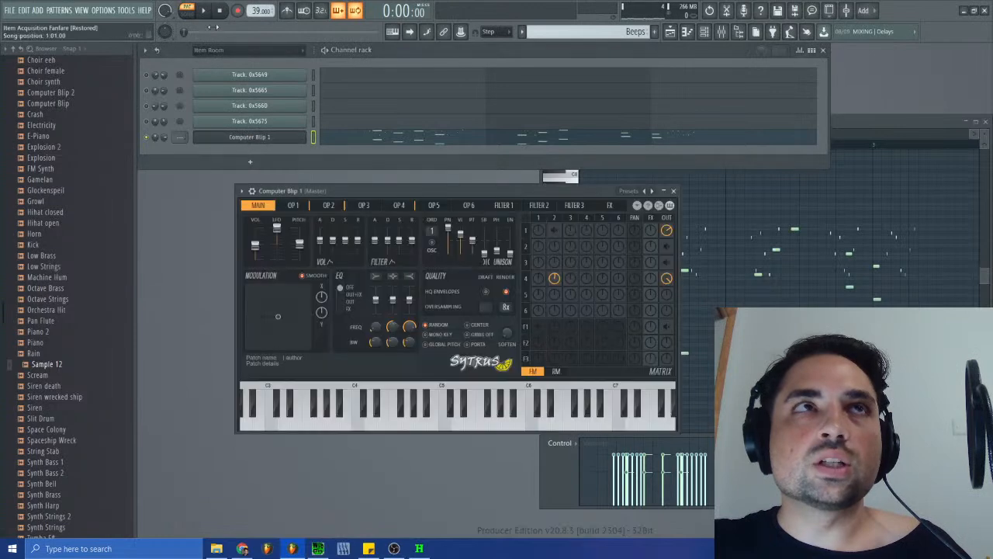
right_click(670, 280)
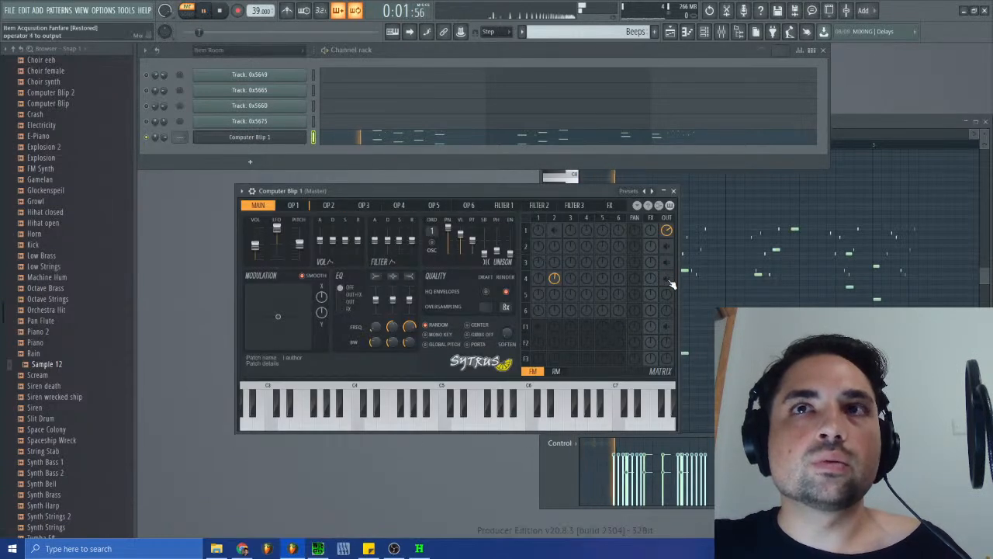
right_click(670, 281)
right_click(667, 235)
right_click(667, 233)
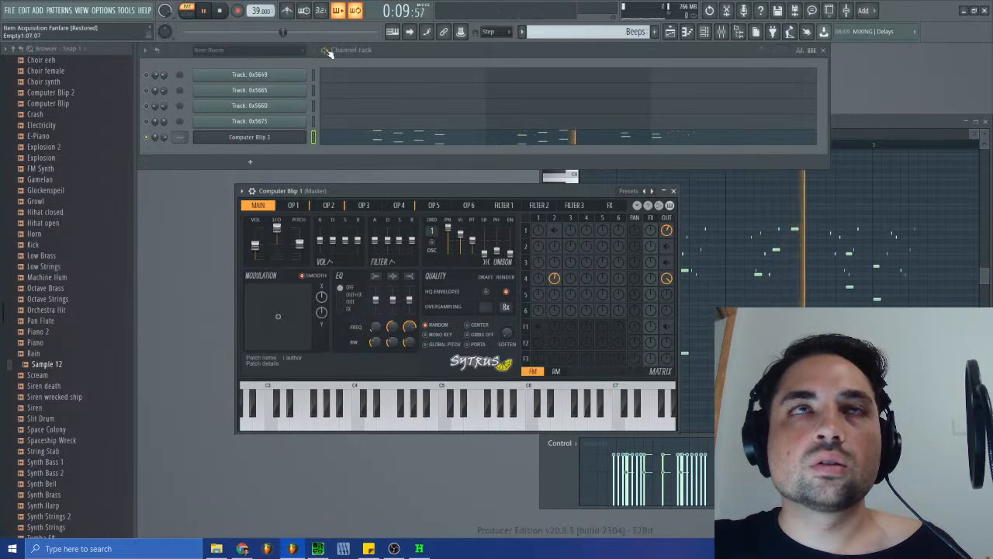
- Adjust operator 1's output level in the Sytrus matrix while the Beeps pattern plays
left_click(228, 12)
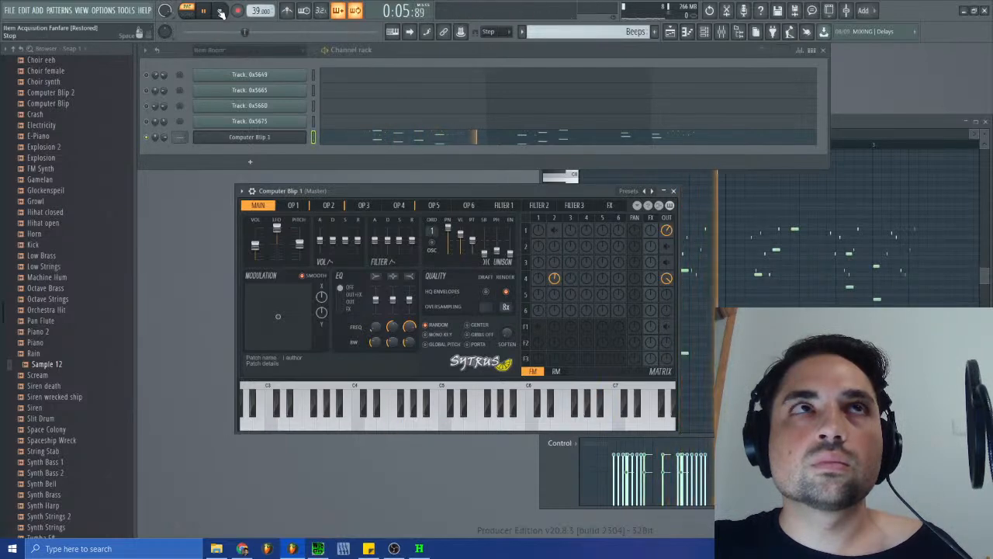
left_click(204, 12)
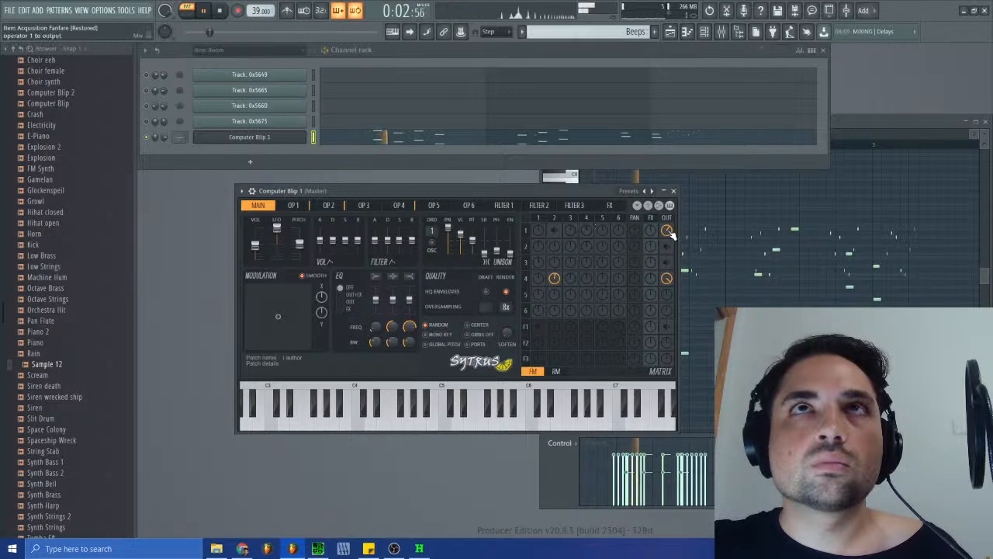
left_click_drag(670, 233, 670, 231)
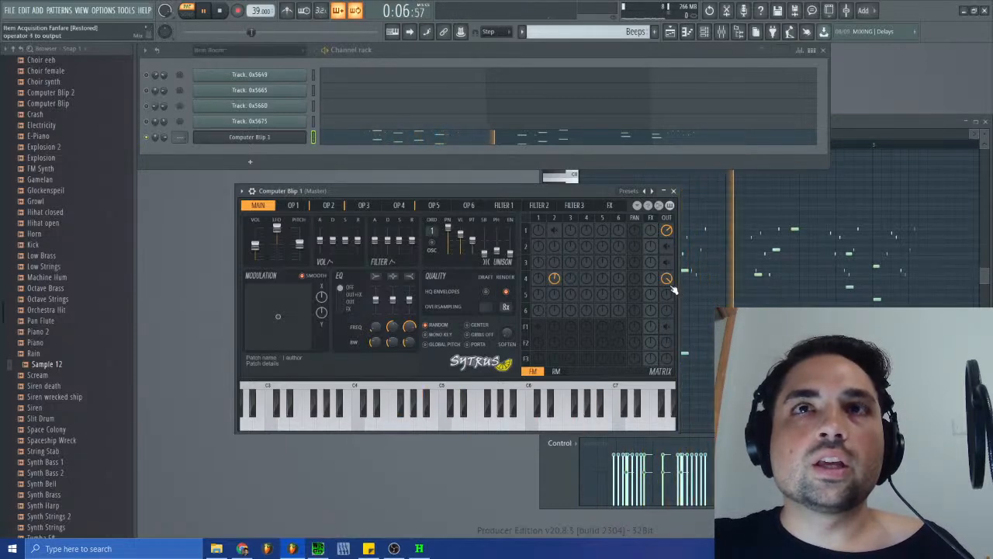
- Lower operator 1's waveform shape to a sine, comparing the sound with the original Item Room track in SPCTool
left_click(293, 205)
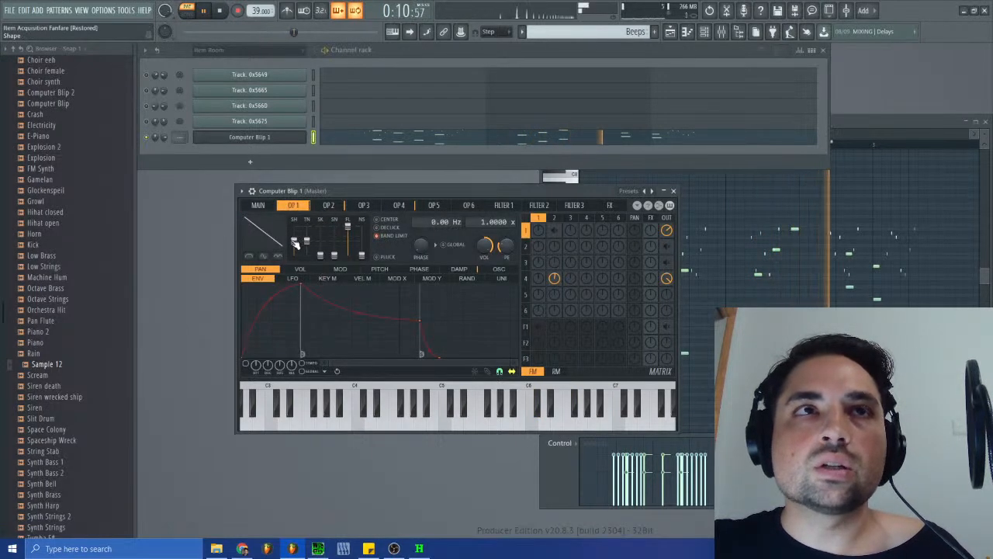
left_click_drag(294, 242, 295, 254)
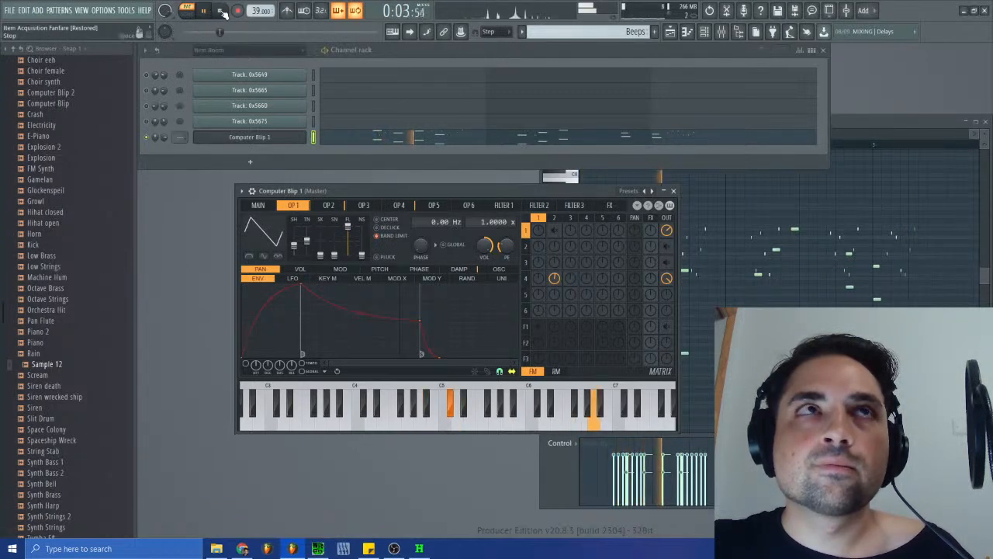
left_click(220, 10)
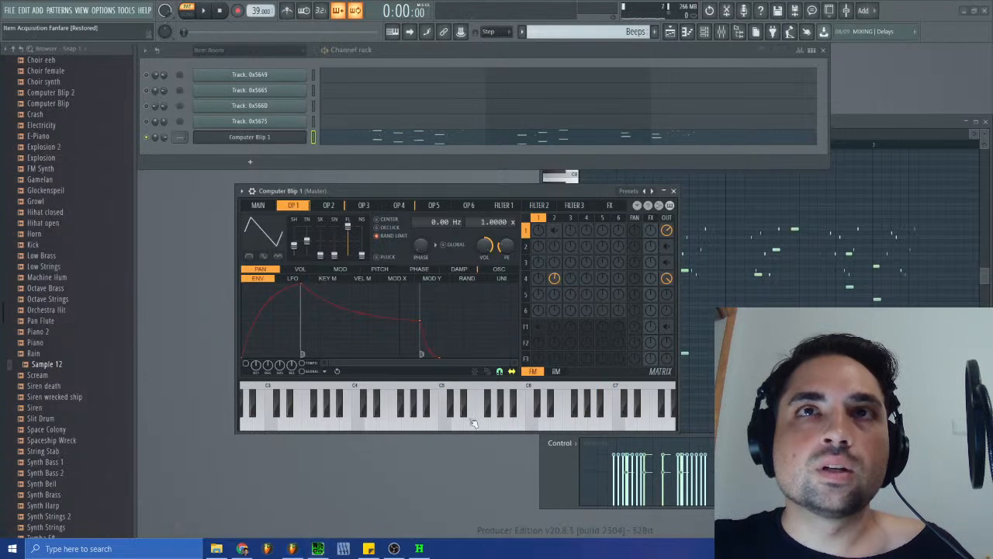
left_click(317, 548)
left_click(723, 348)
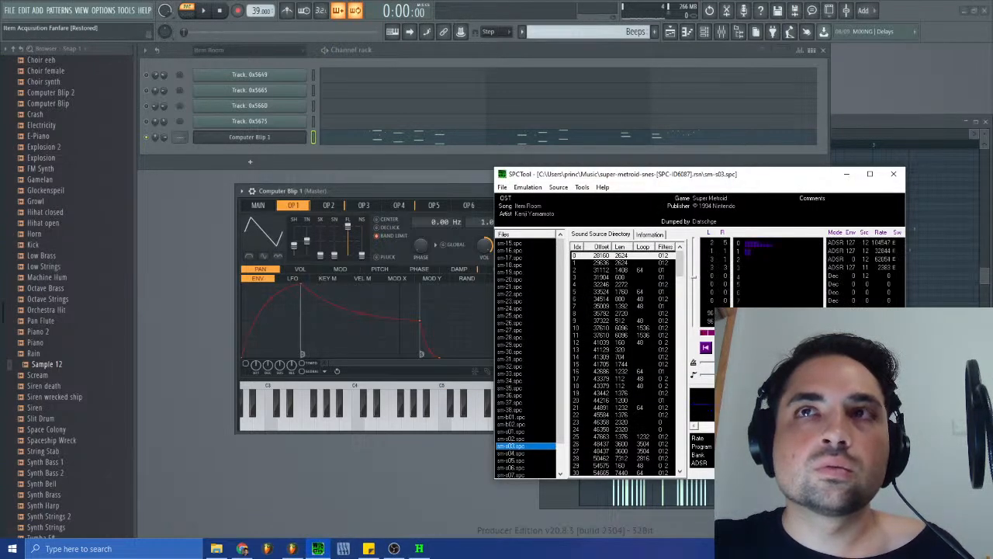
left_click(301, 245)
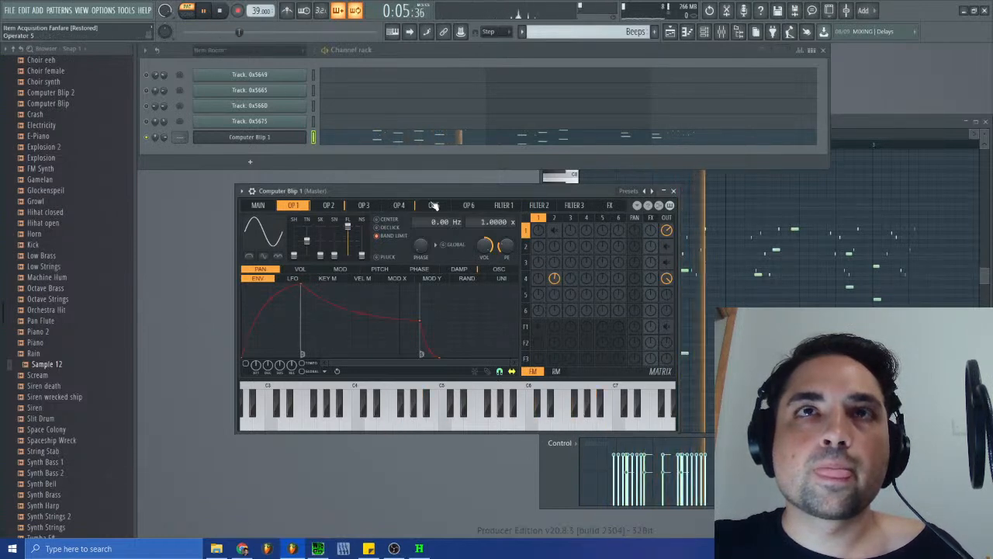
- Inspect the waveform settings of operators 2 and 4, and return to operator 1
left_click(335, 206)
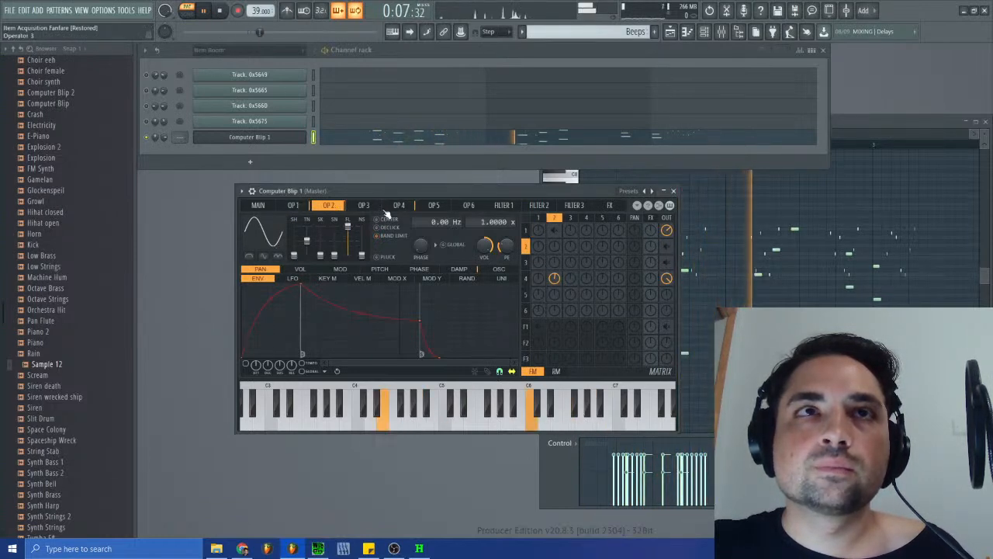
left_click(399, 205)
left_click(293, 205)
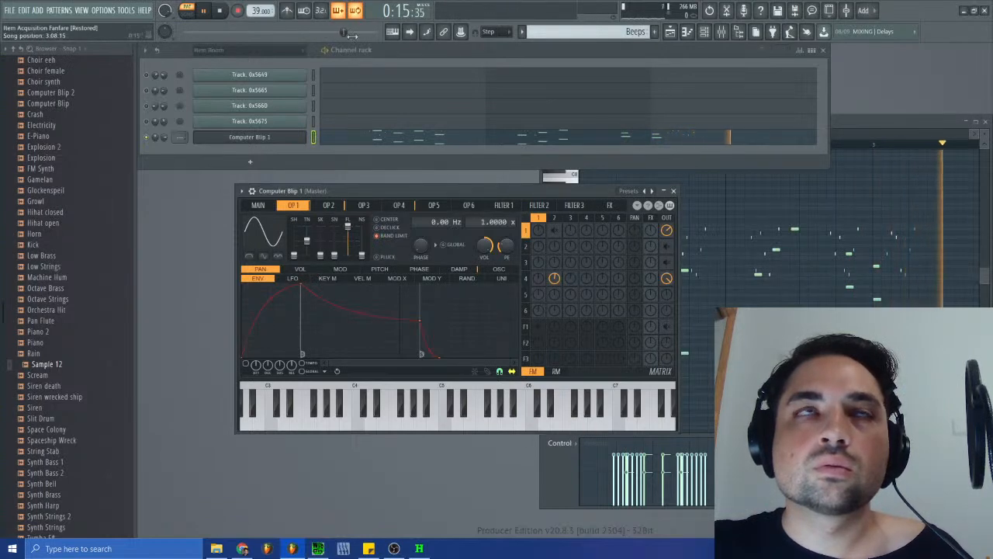
- Play the Beeps pattern and examine Computer Blip 1's notes around bar 3 in the piano roll
left_click(205, 11)
left_click(206, 12)
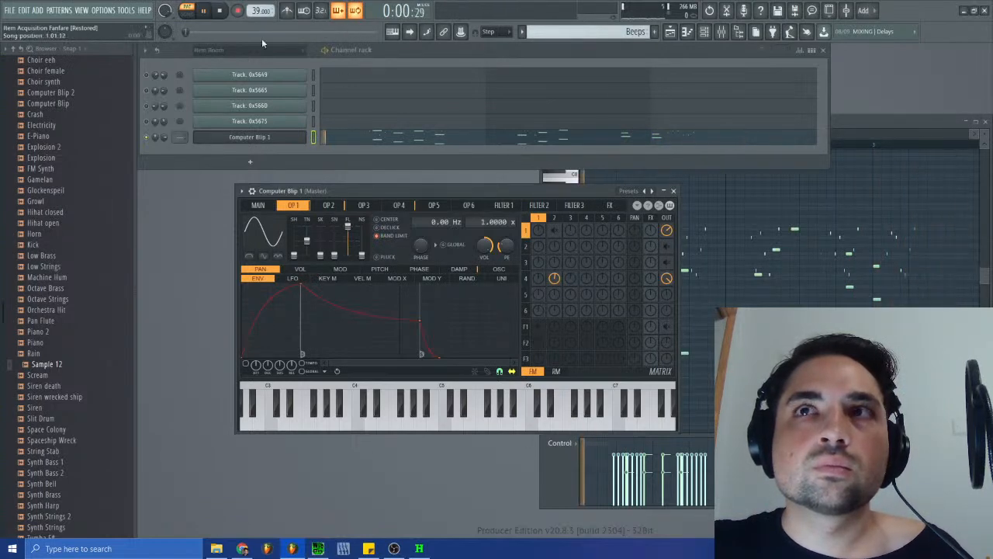
left_click(894, 125)
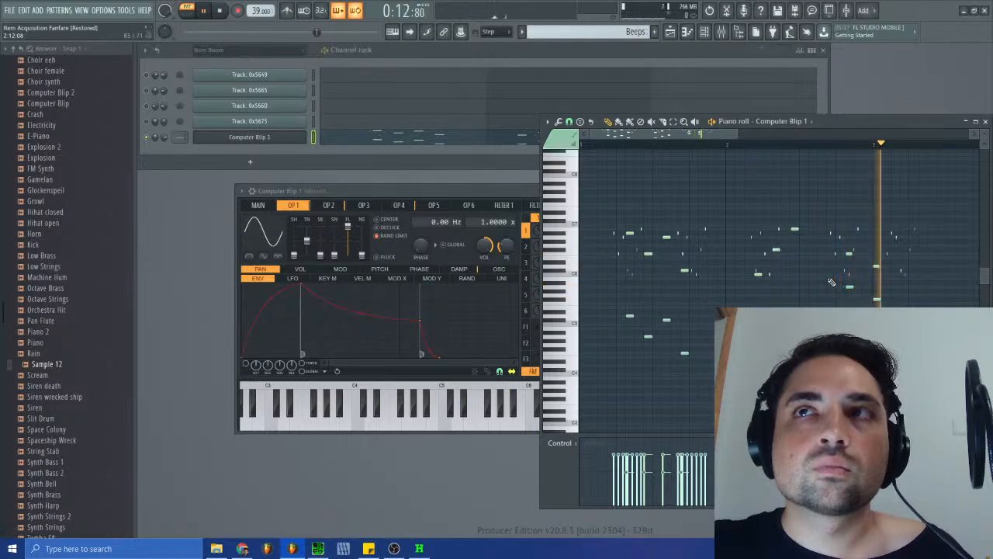
left_click(220, 11)
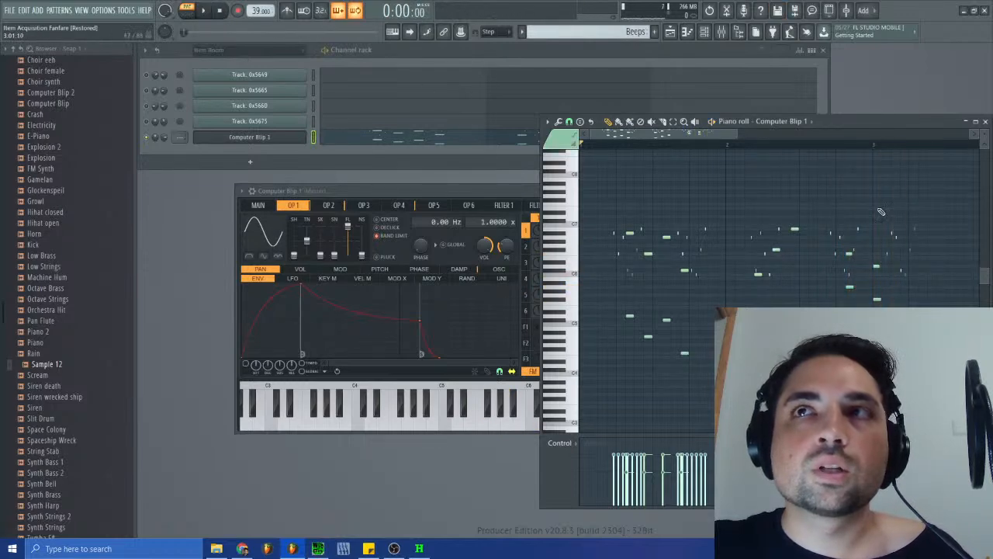
mouse_move(736, 134)
left_mouse_down()
mouse_move(595, 134)
mouse_move(713, 144)
mouse_move(584, 148)
mouse_move(699, 137)
left_mouse_up()
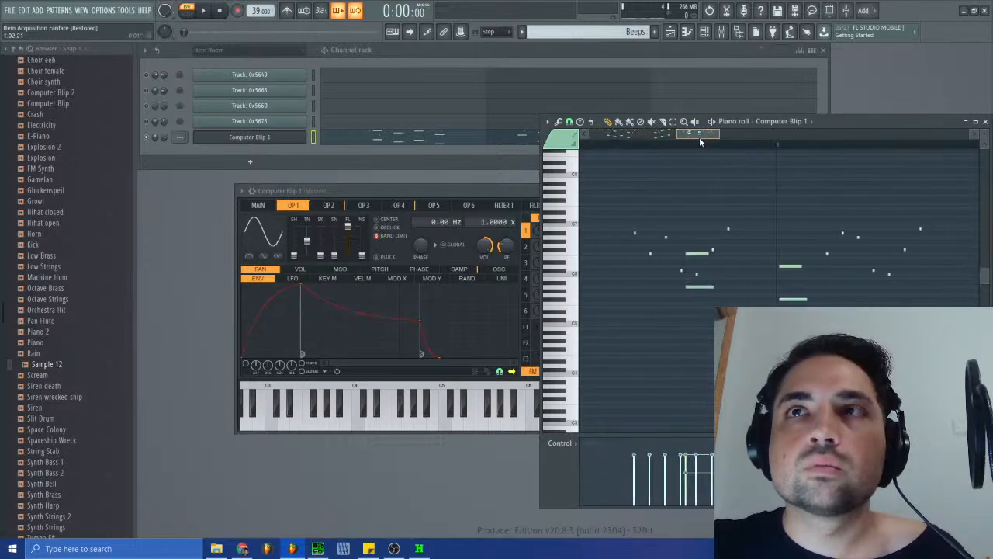
left_click(221, 10)
- Compare the original Item Room track in SPCTool with the Beeps pattern played from the start
left_click(318, 548)
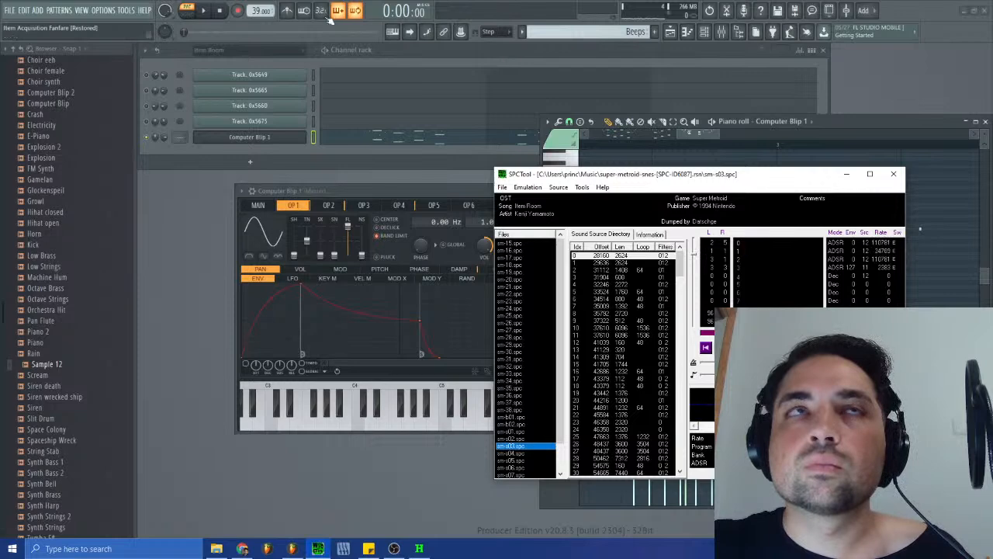
left_click(369, 34)
left_click(204, 11)
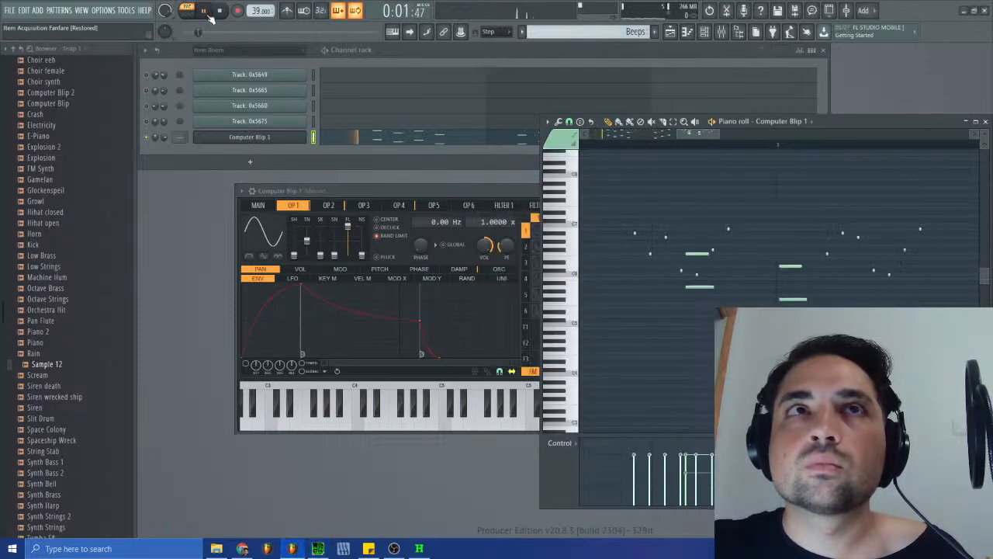
- Reopen Computer Blip 1's Sytrus settings, check operators 2 and 1, and turn operator 1's matrix output off
left_click(291, 137)
left_click(292, 137)
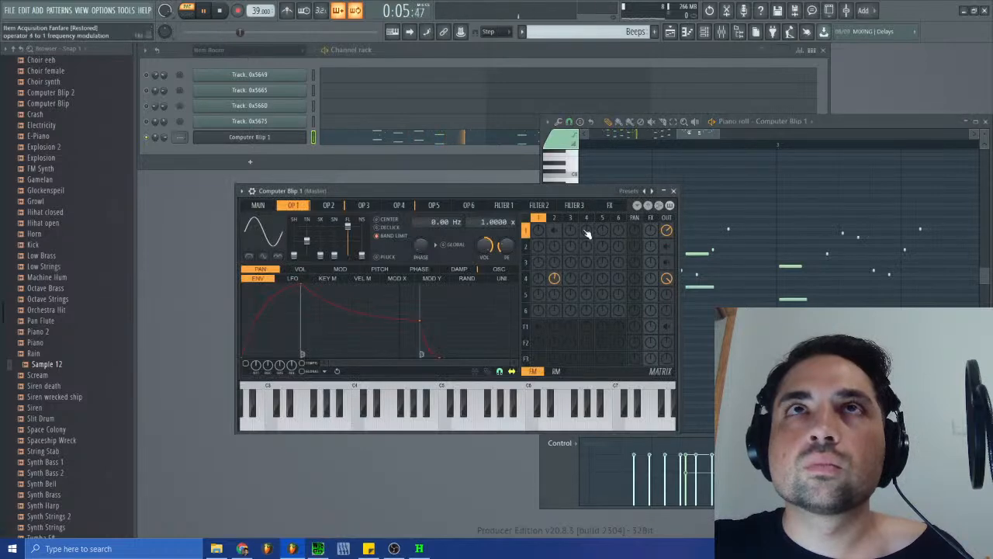
left_click(328, 204)
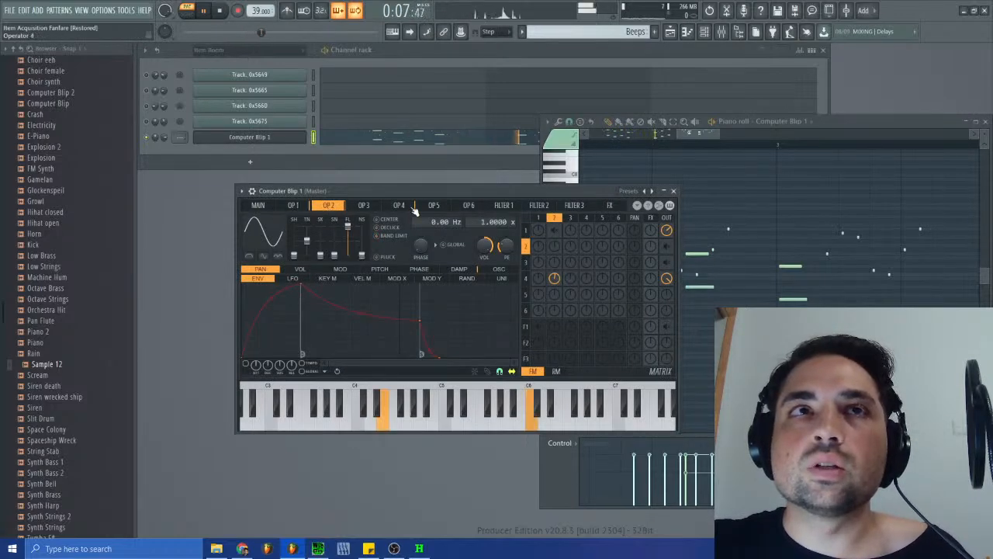
left_click(293, 205)
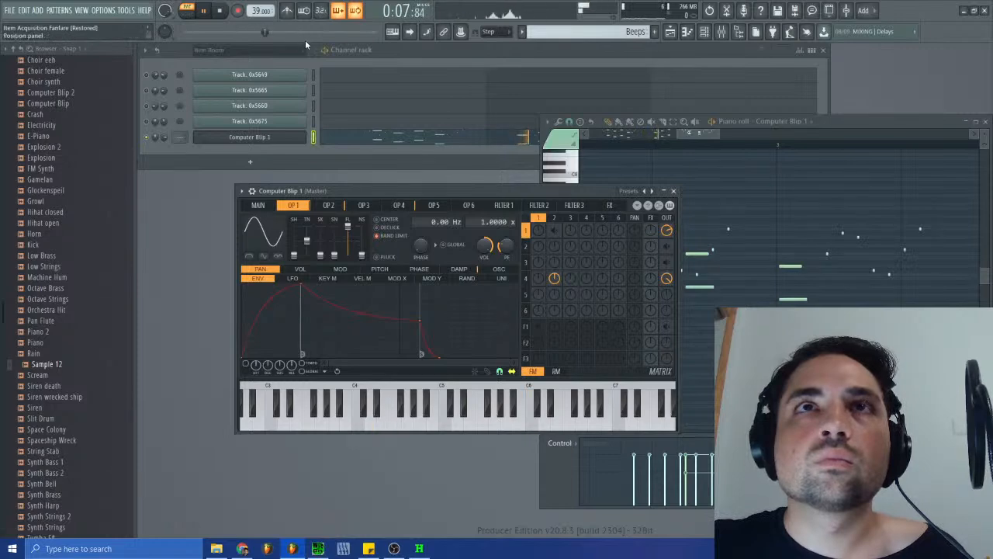
left_click_drag(668, 234, 668, 216)
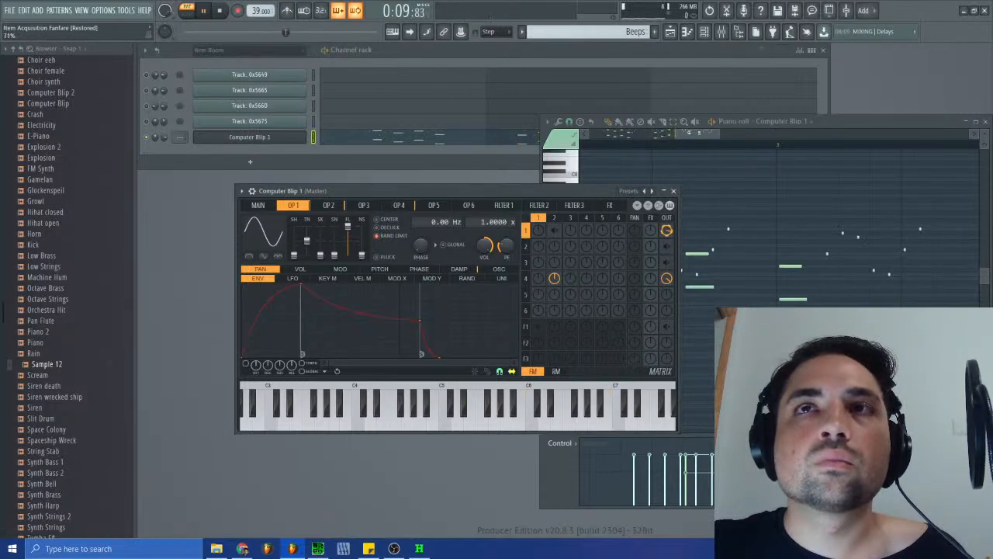
right_click(669, 233)
left_click(220, 12)
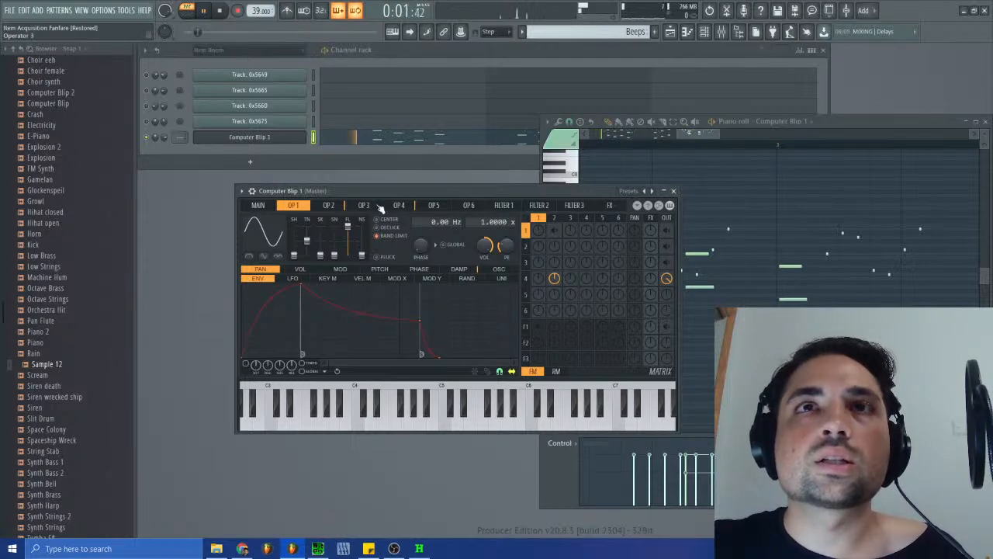
- Fine-tune operator 4's levels in the Sytrus matrix, replaying the Beeps pattern from the start to judge the sound
left_click_drag(554, 278, 554, 277)
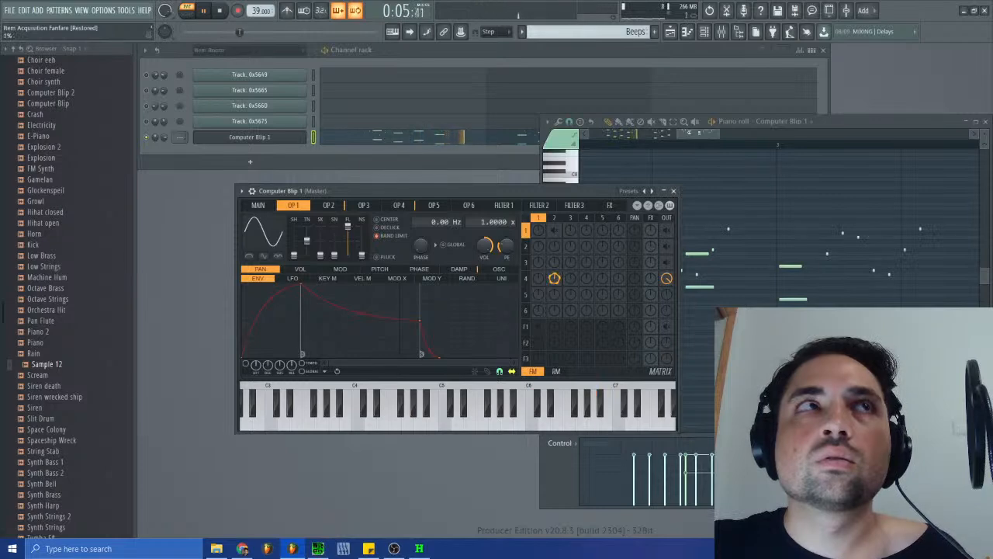
left_click(215, 12)
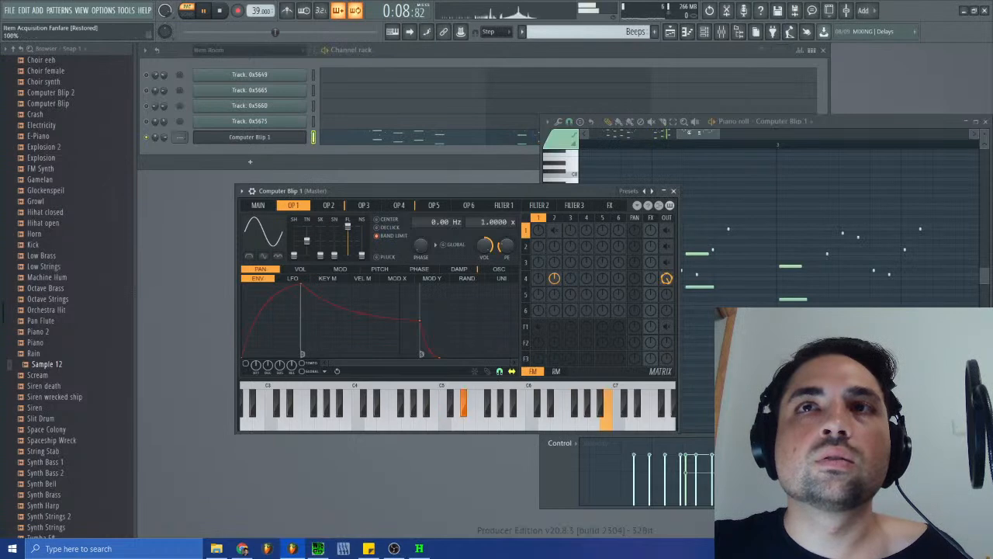
left_click(221, 14)
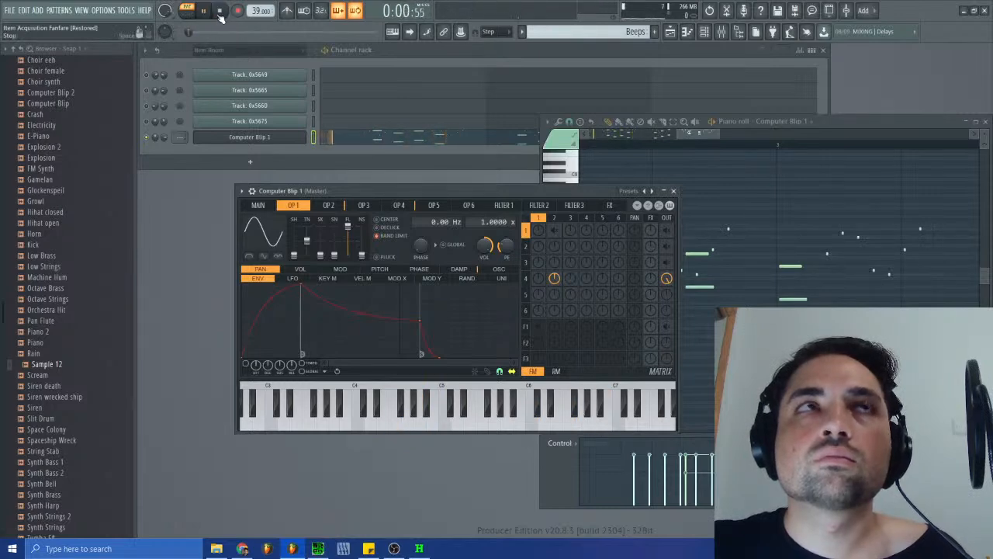
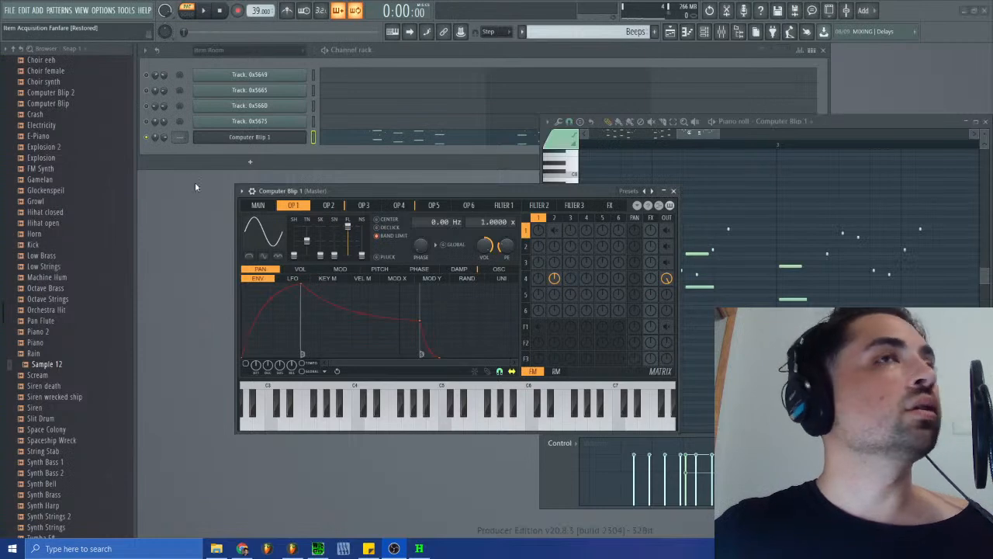
- Compare the Beeps pattern played from the start with the original Item Room track in SPCTool
left_click(206, 11)
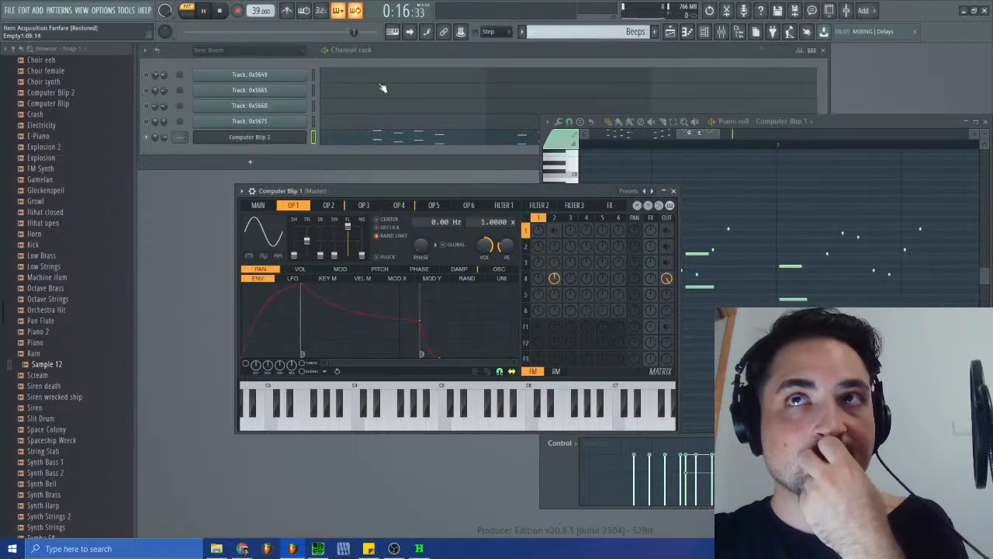
left_click(220, 13)
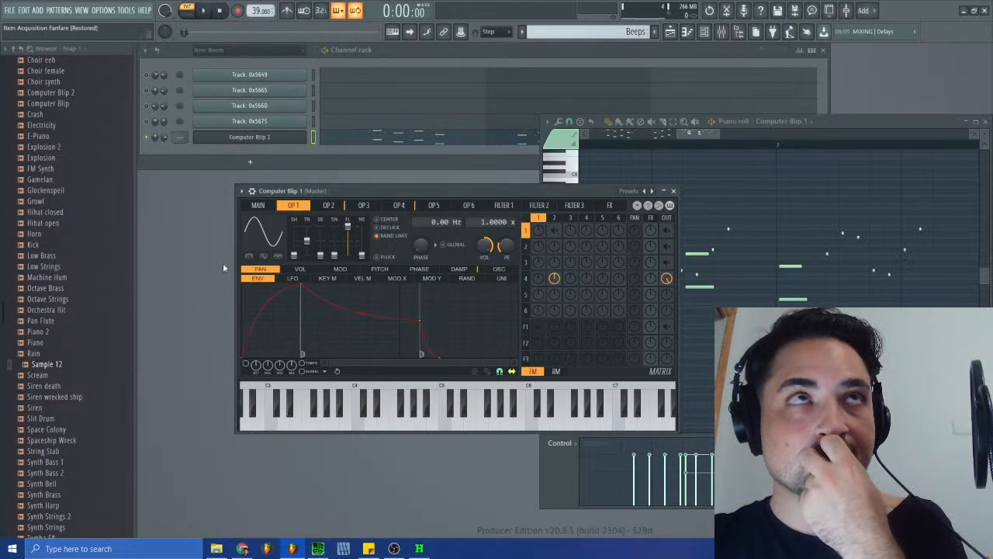
left_click(318, 548)
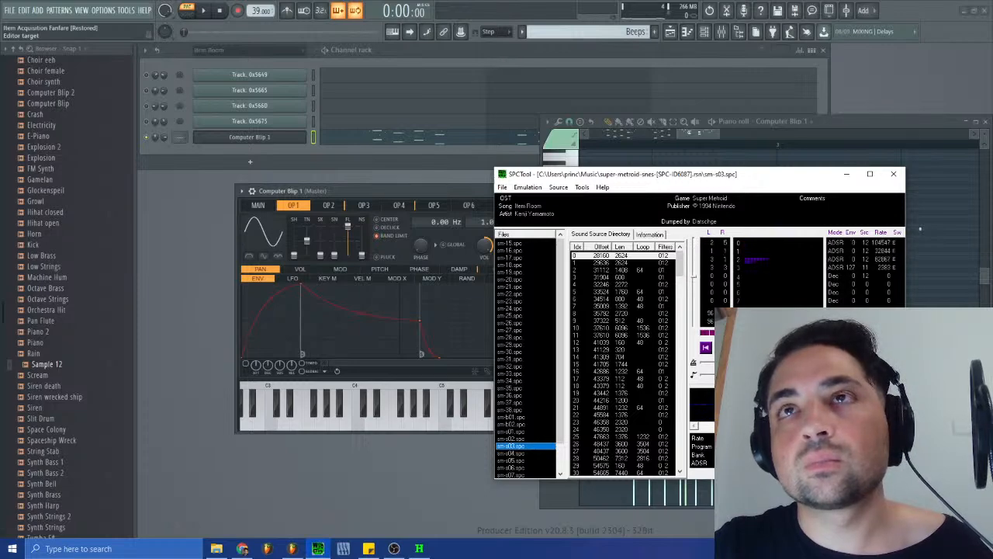
left_click(205, 14)
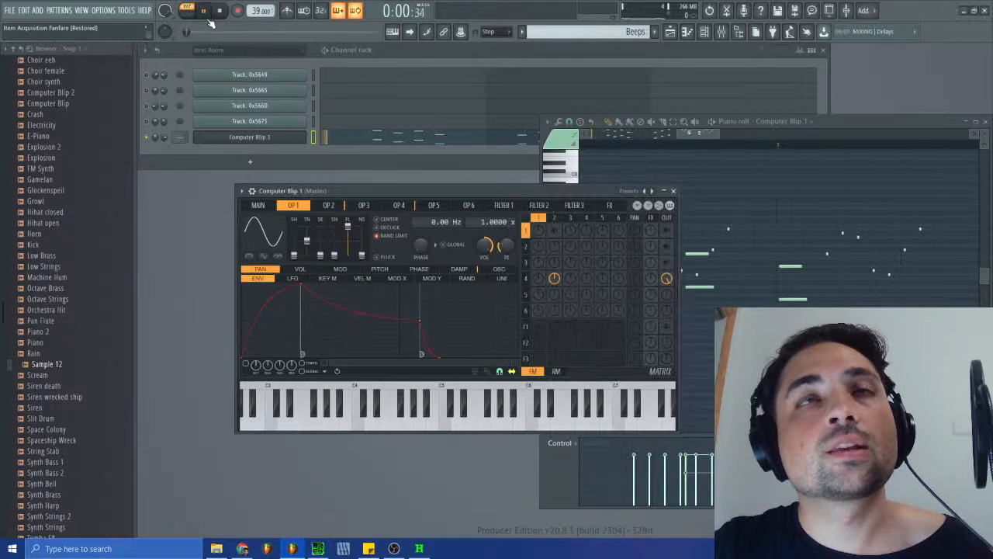
- Place the Beeps pattern on Track 2 from bar 1, check it in song mode, and extend Track 1's Item Room #2 clip past bar 4
left_click(672, 191)
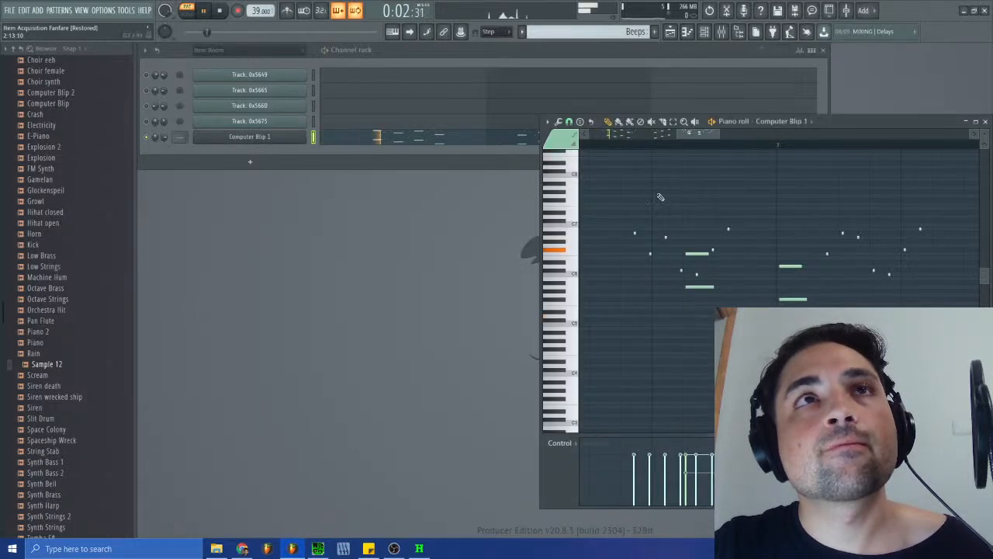
left_click(670, 32)
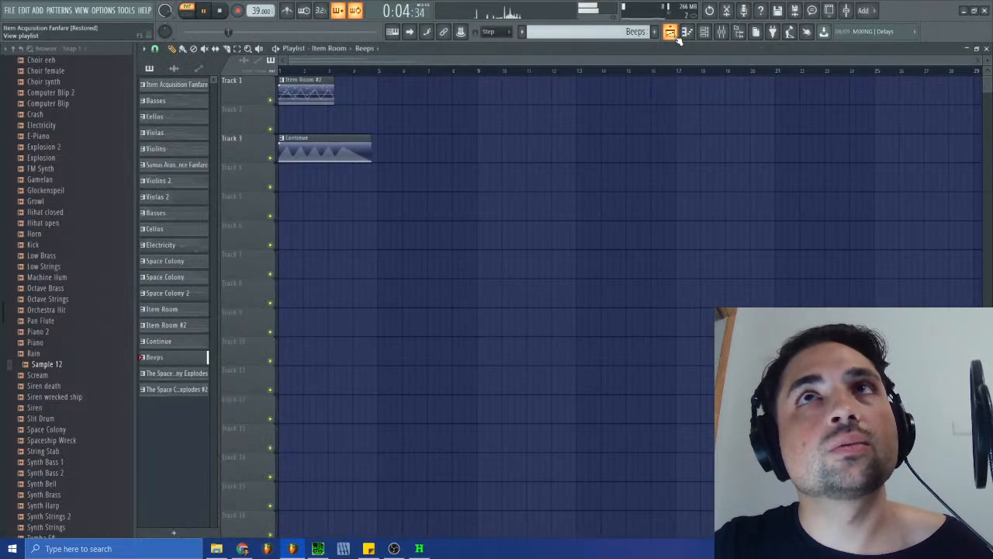
left_click(187, 10)
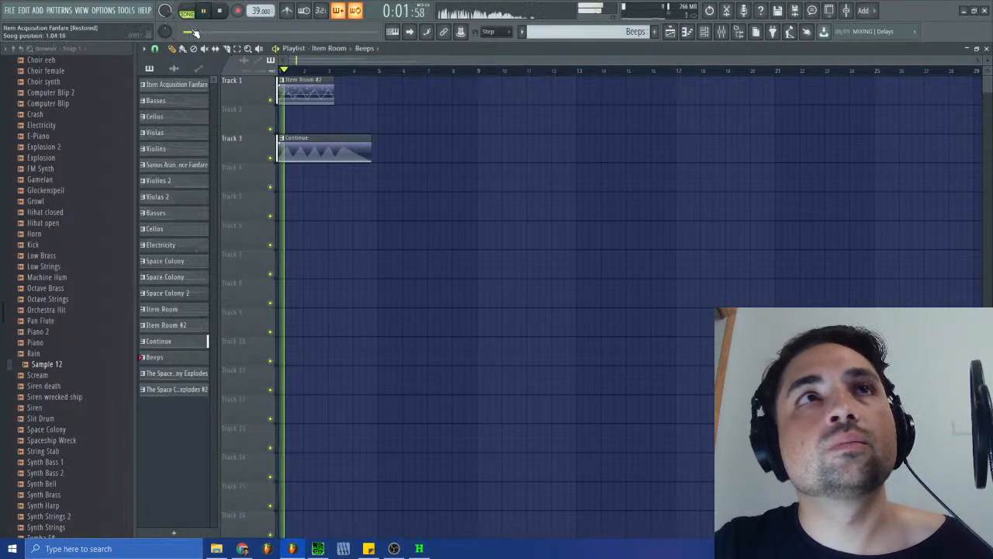
left_click(282, 127)
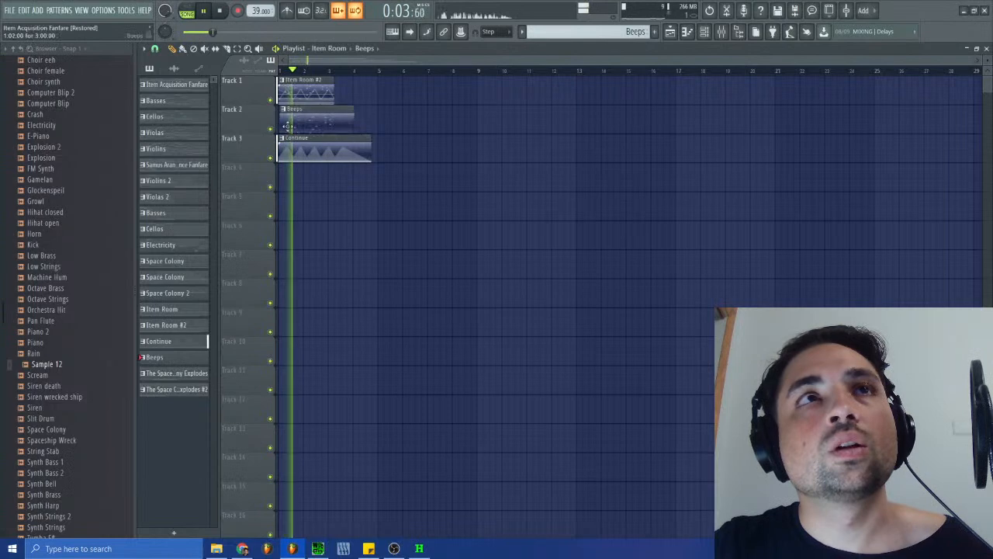
left_click(221, 11)
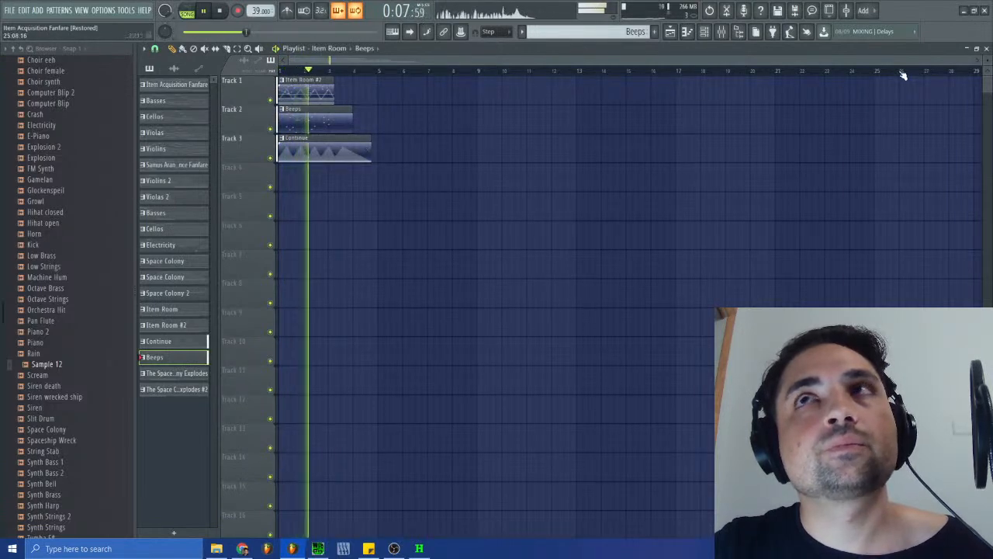
left_click_drag(977, 59, 561, 56)
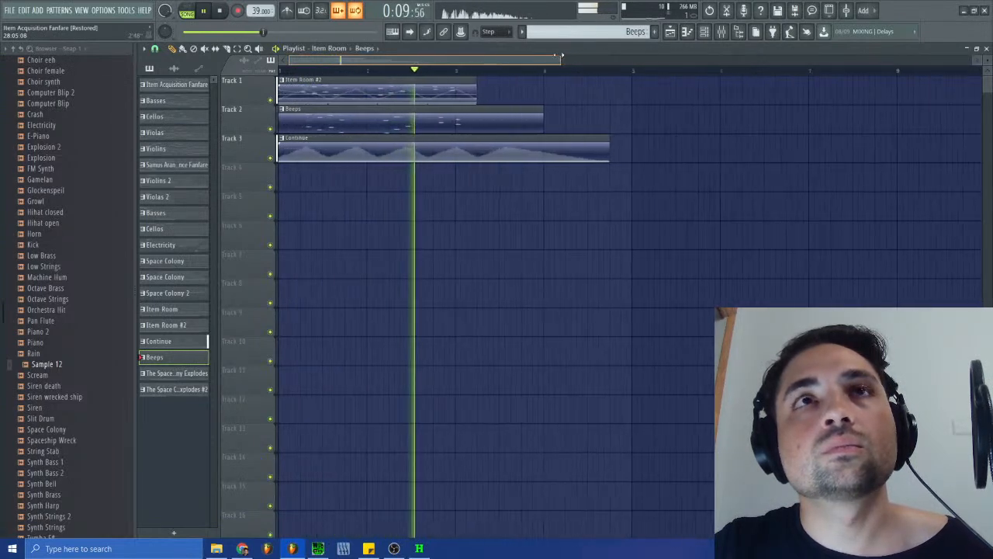
key("space")
left_click_drag(485, 106, 597, 105)
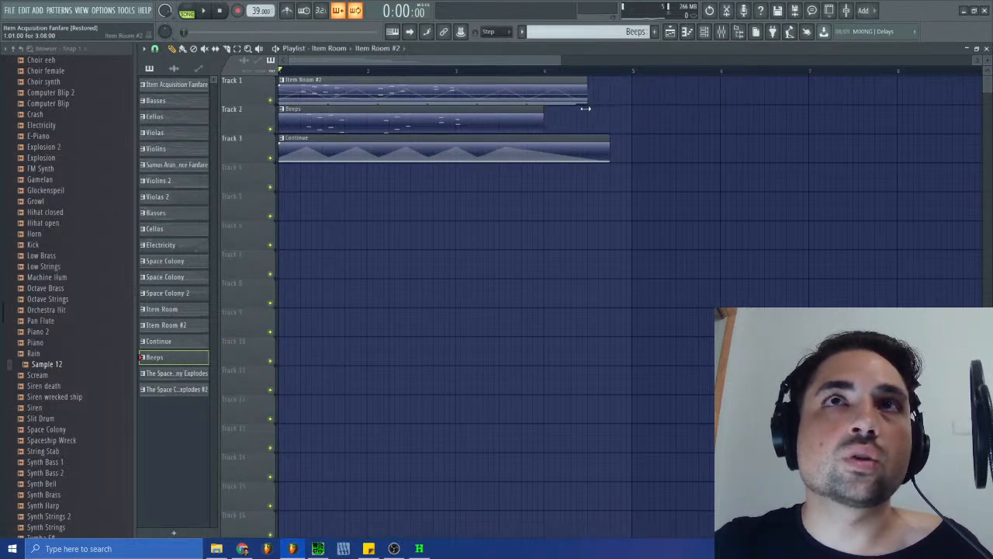
- Listen to the original track in SPCTool and examine the Continue pattern's Bass notes in the piano roll
left_click(317, 548)
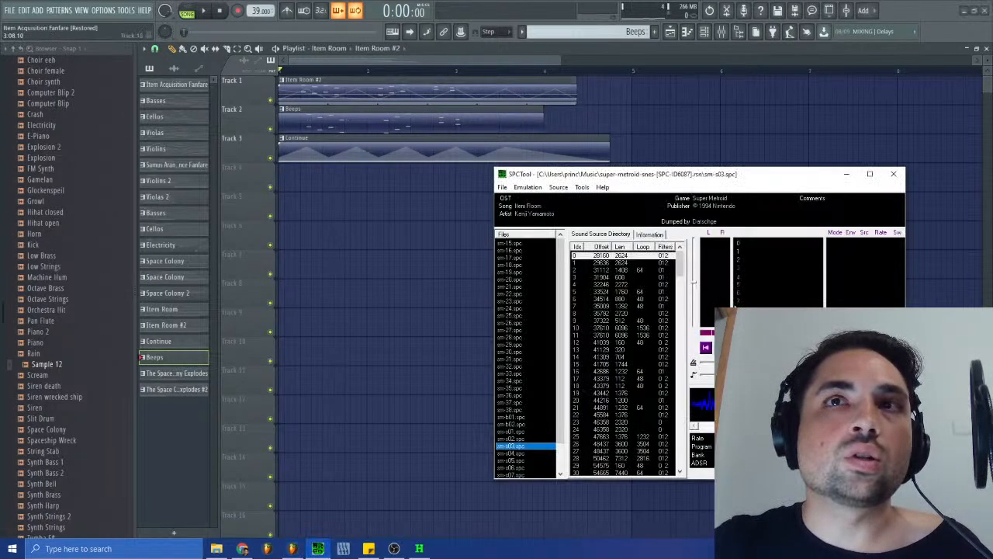
left_click(724, 347)
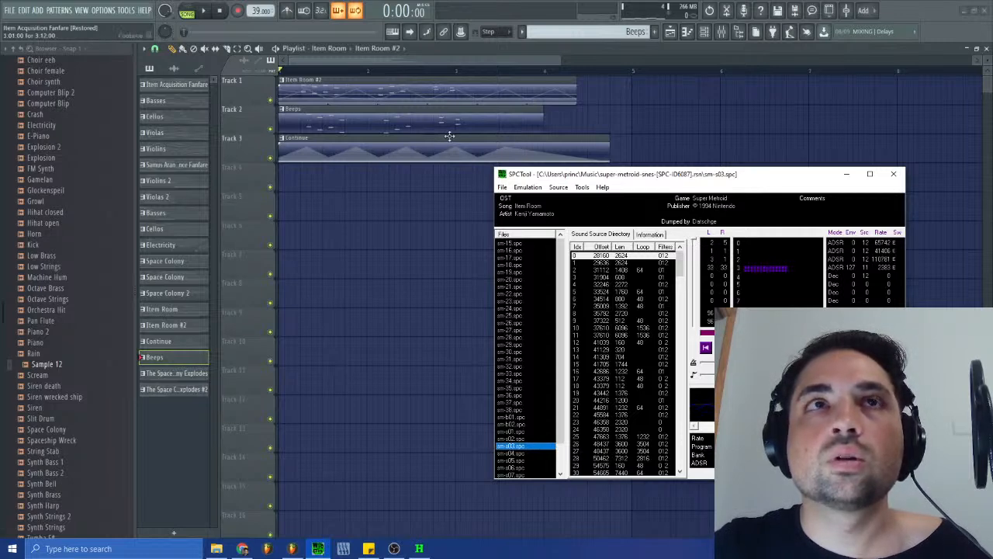
left_click(494, 158)
left_click(473, 201)
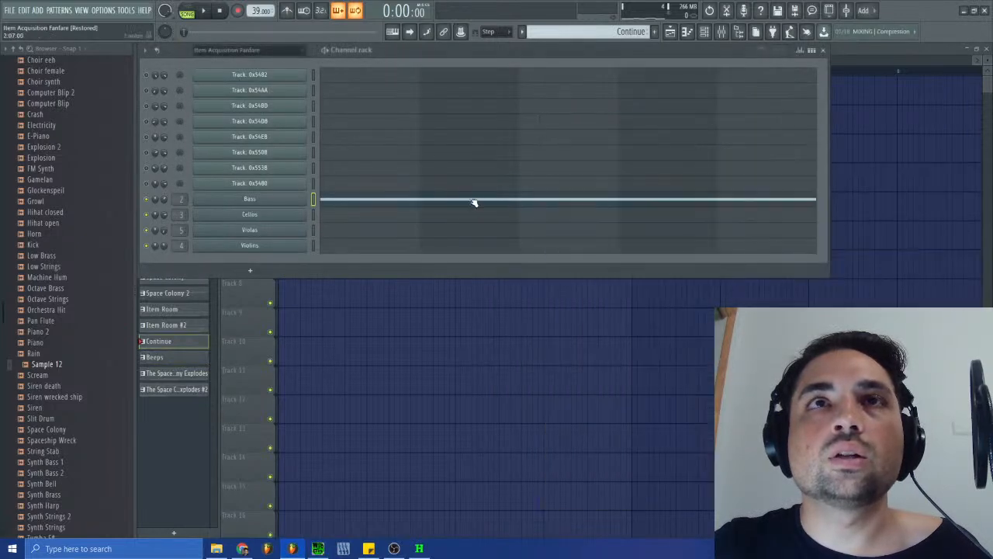
left_click(474, 201)
left_click_drag(608, 134, 705, 141)
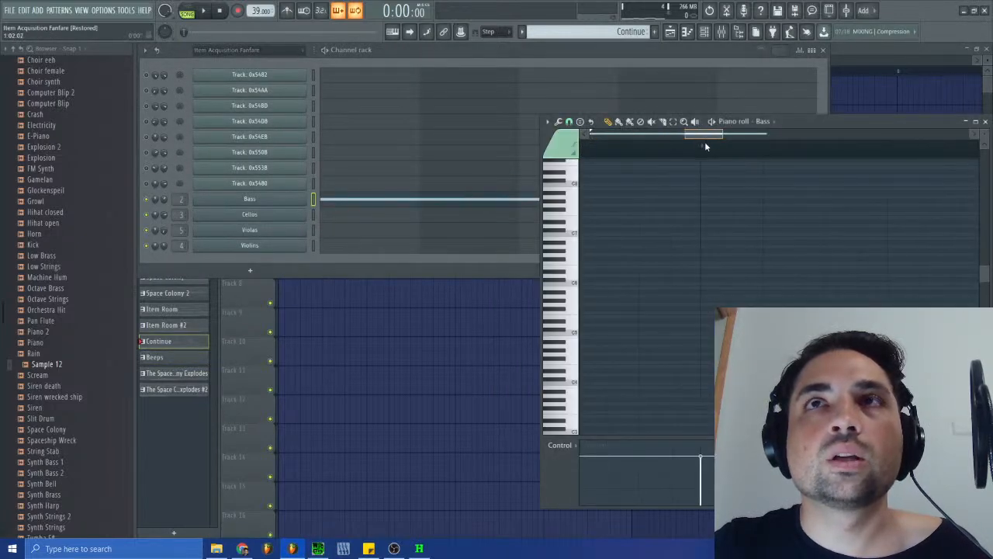
scroll(696, 247, "down", 5)
left_click(672, 32)
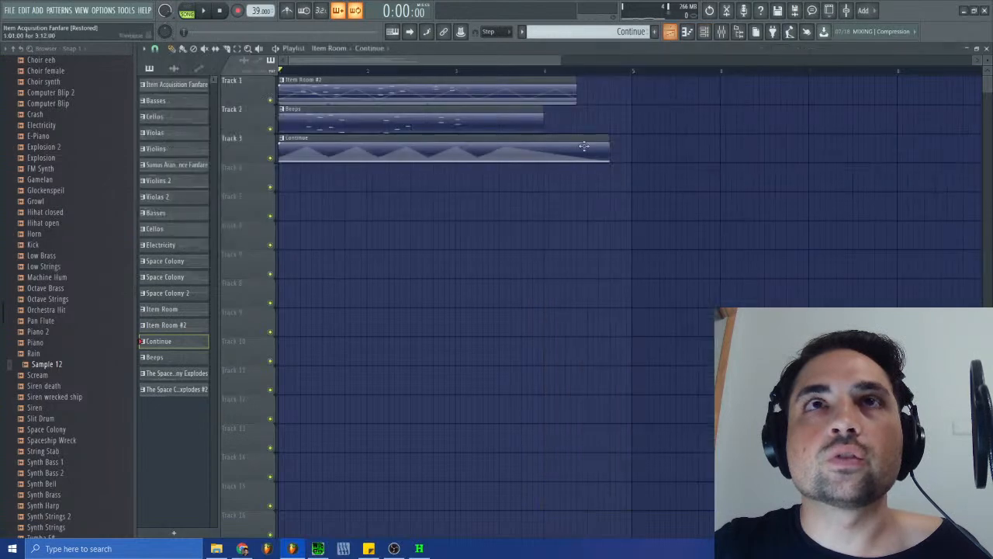
- Trim the Continue clip to a length of 2:04:00 and the Beeps clip to start at 1:04:00 for 2:02:00
left_click_drag(607, 151, 492, 149)
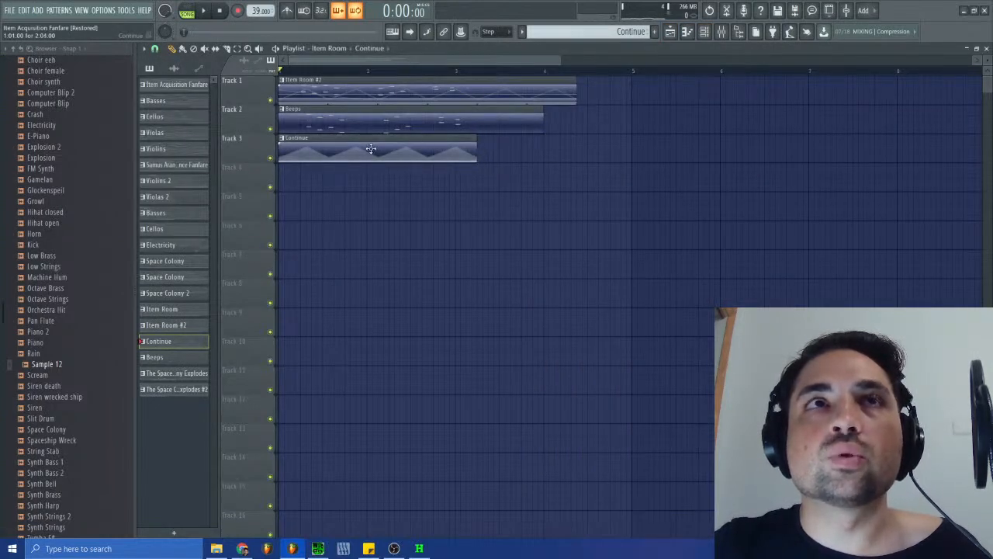
left_click_drag(543, 122, 483, 122)
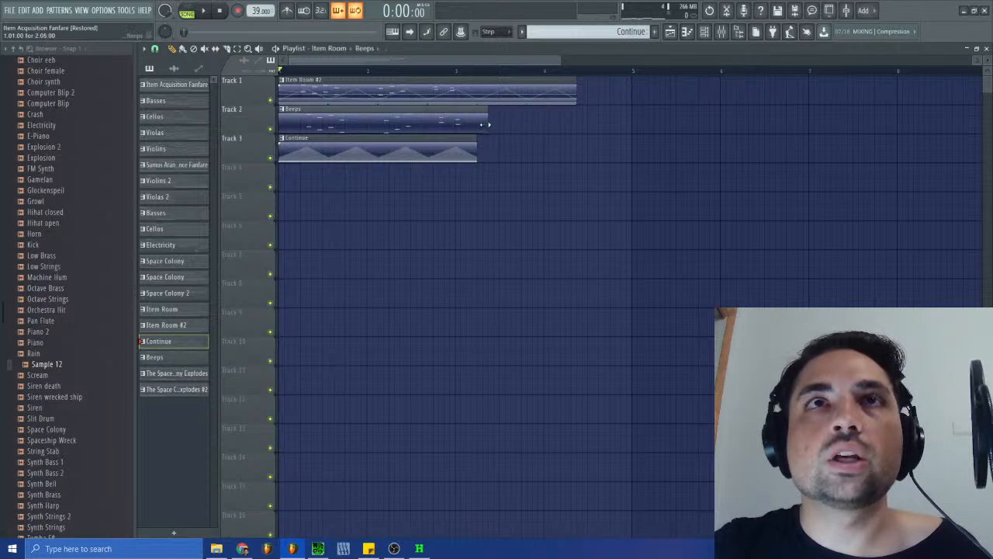
left_click(432, 127)
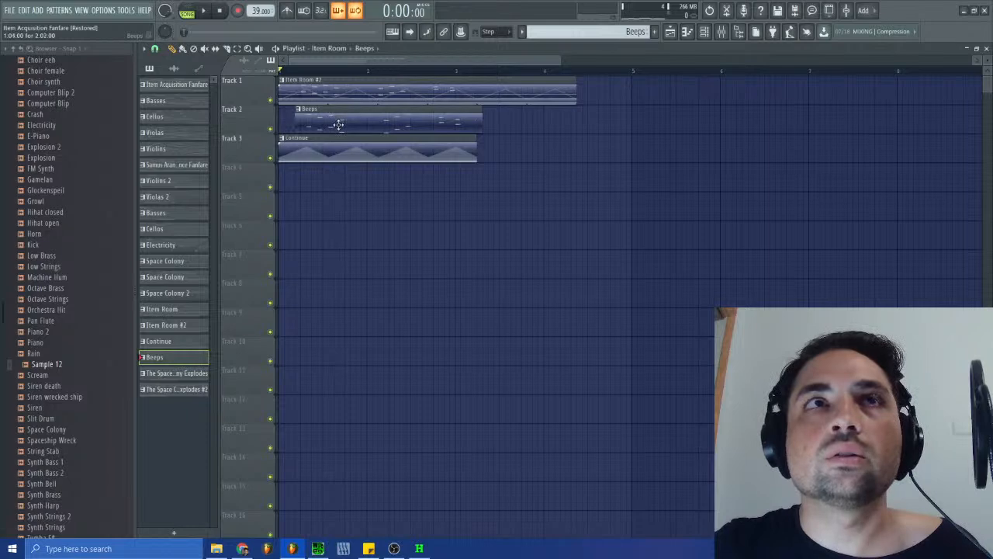
- Repeat the Continue and Beeps clips after the first ones and extend the second Continue clip to about bar 7
left_click(453, 149)
left_click(484, 150)
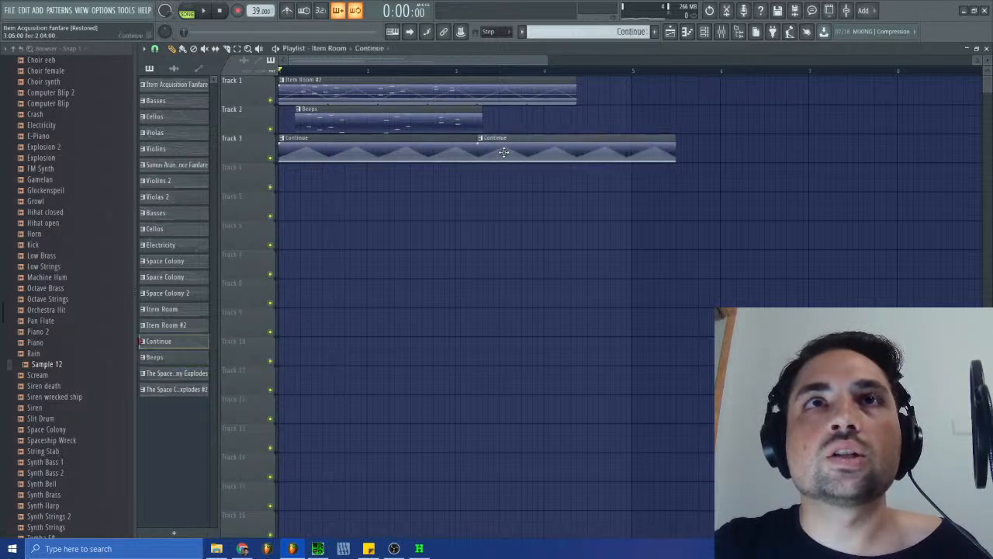
left_click(428, 120)
left_click(504, 125)
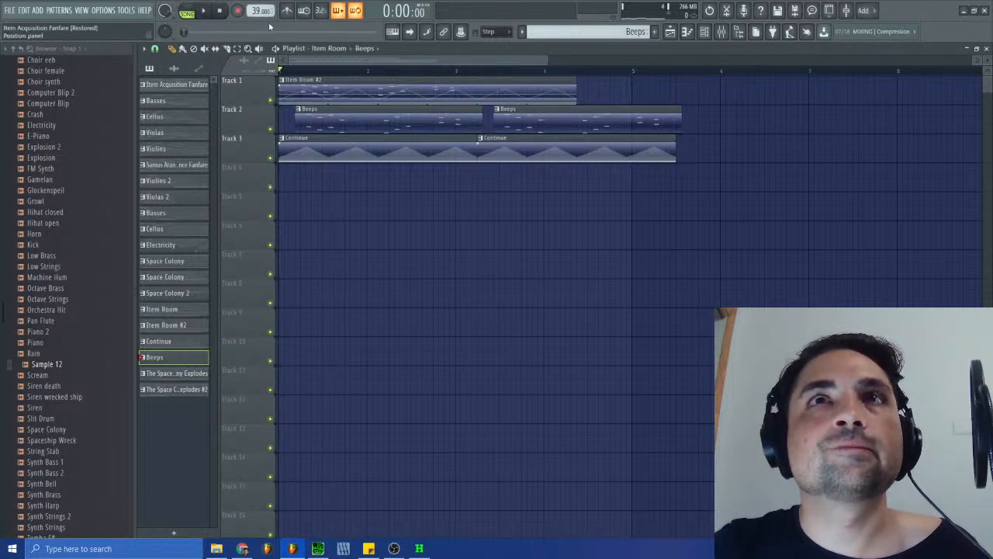
left_click_drag(675, 148, 830, 146)
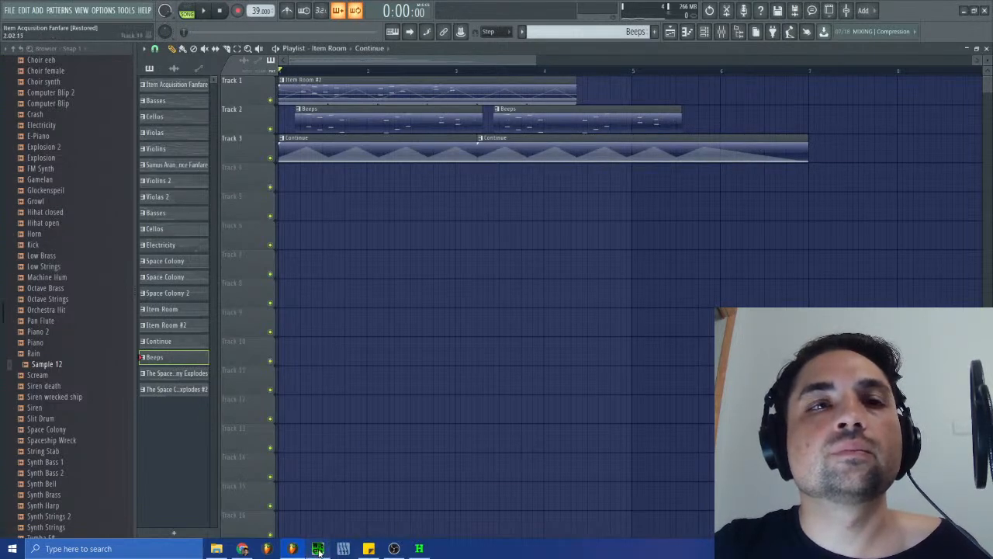
- Compare the SPCTool original with the rebuilt playlist arrangement played from the start
left_click(318, 549)
left_click(205, 10)
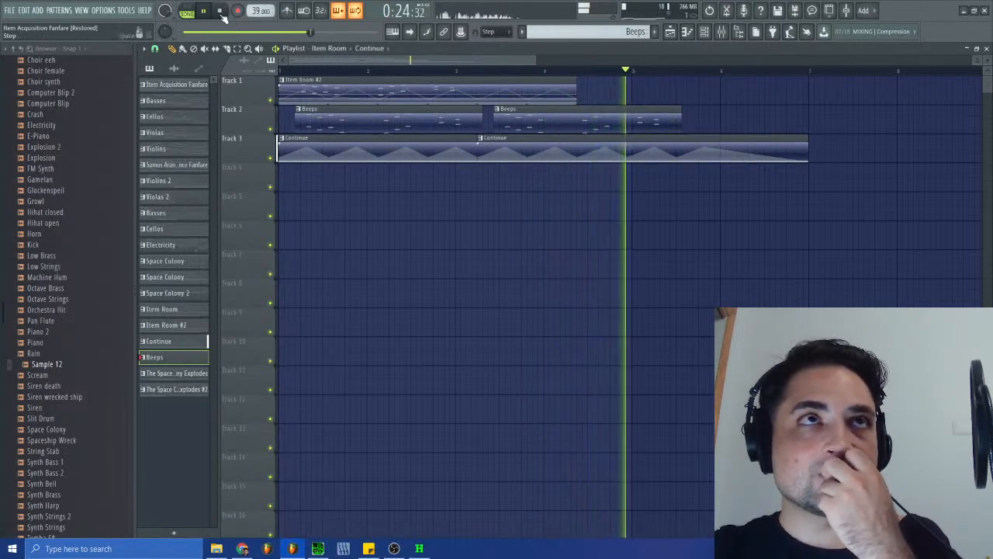
key("space")
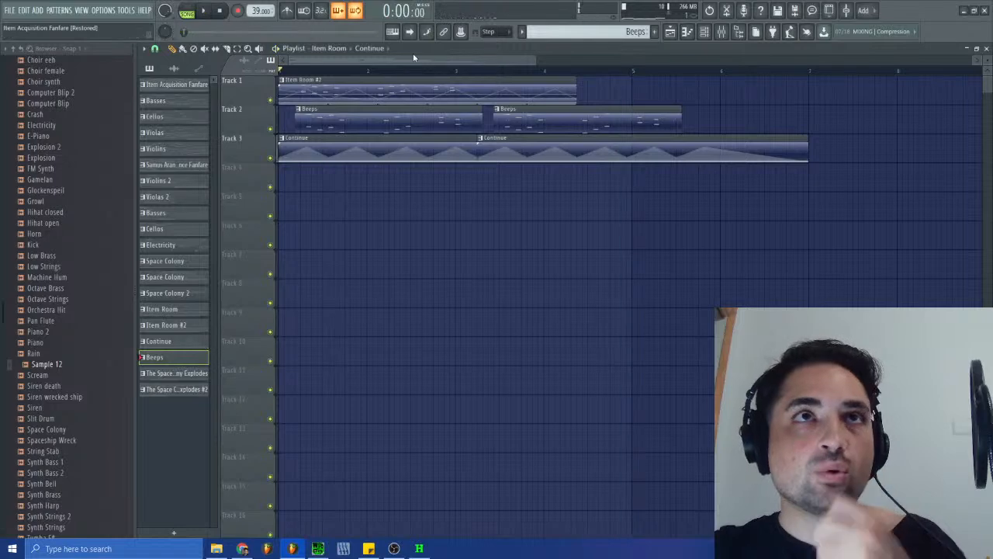
- Route operator 4 of Computer Blip 1's Sytrus to the effects and set the chorus volume to 20%
left_click(986, 48)
left_click(275, 138)
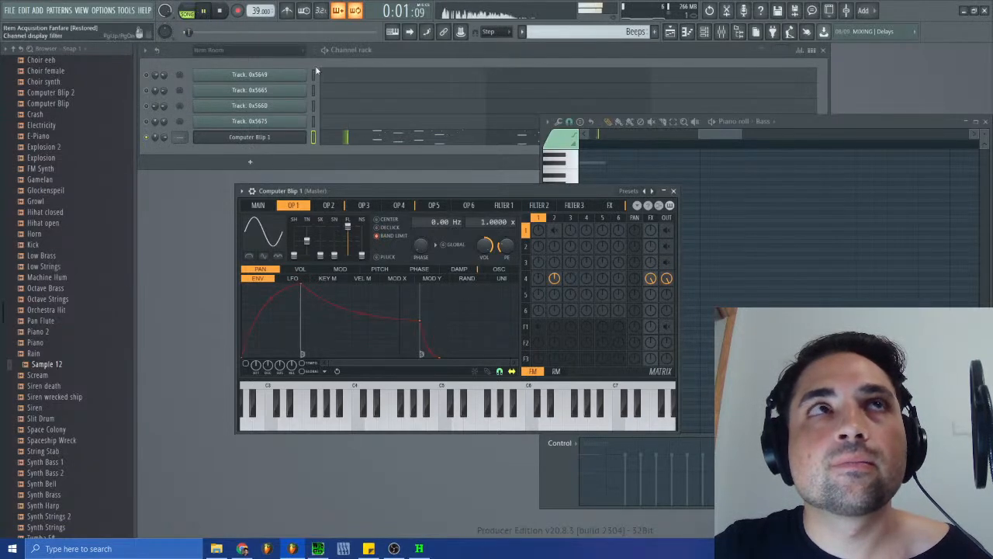
left_click(609, 205)
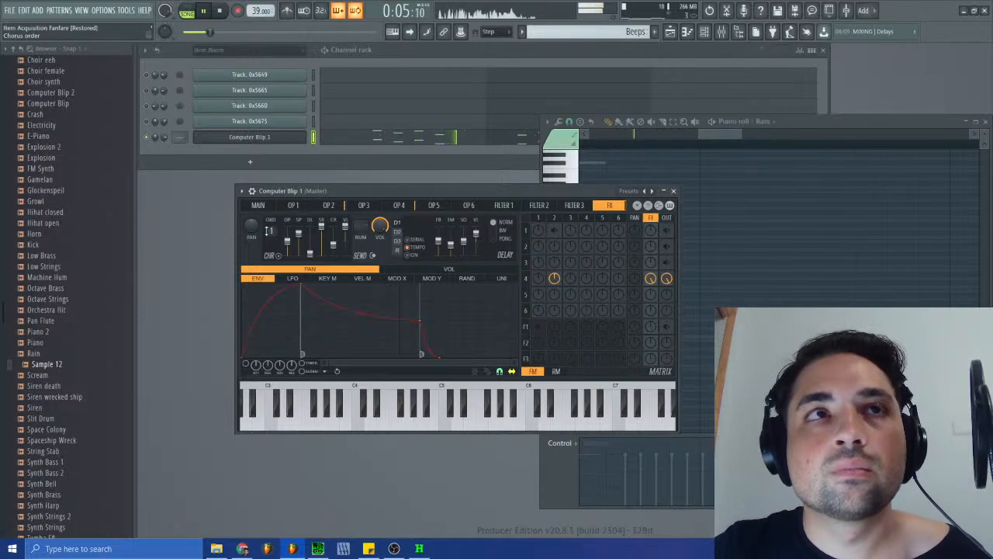
left_click_drag(345, 239, 345, 237)
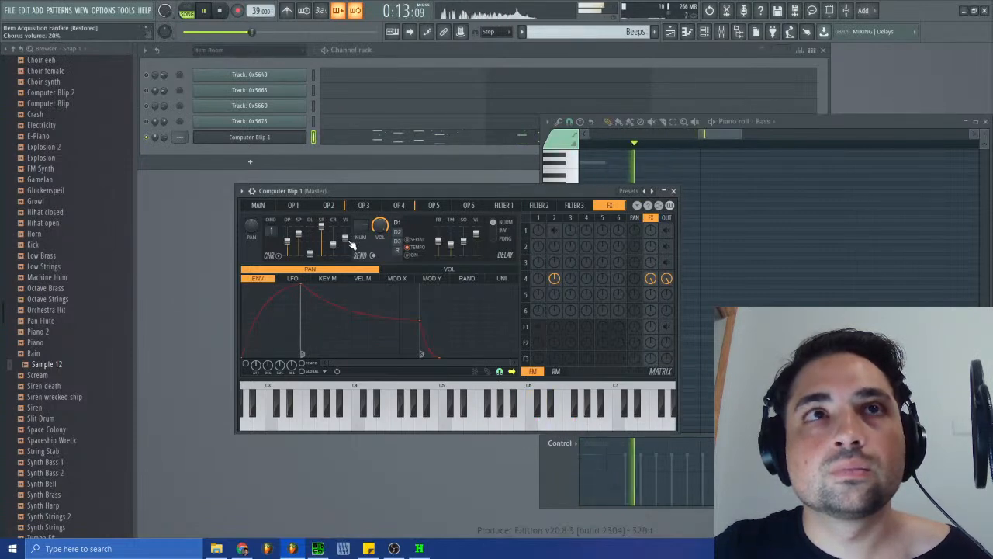
- Enable the Sytrus reverb and adjust its volume and high damping while the song plays
left_click(399, 251)
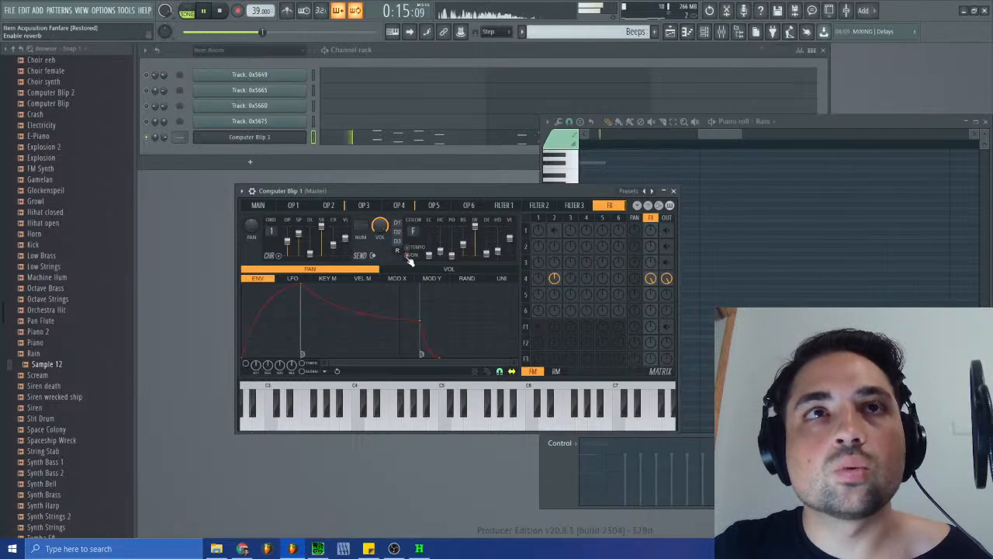
left_click_drag(509, 238, 510, 241)
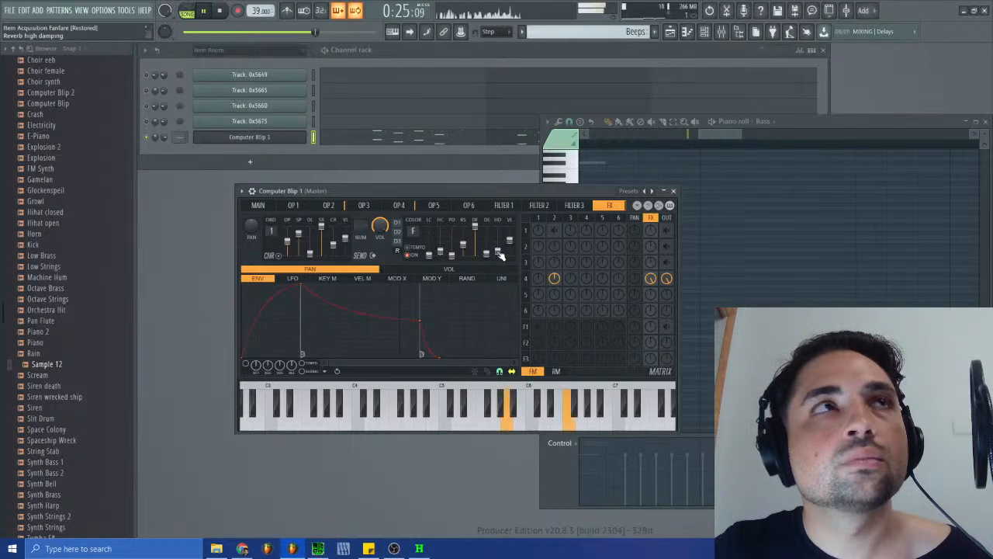
left_click_drag(499, 253, 499, 247)
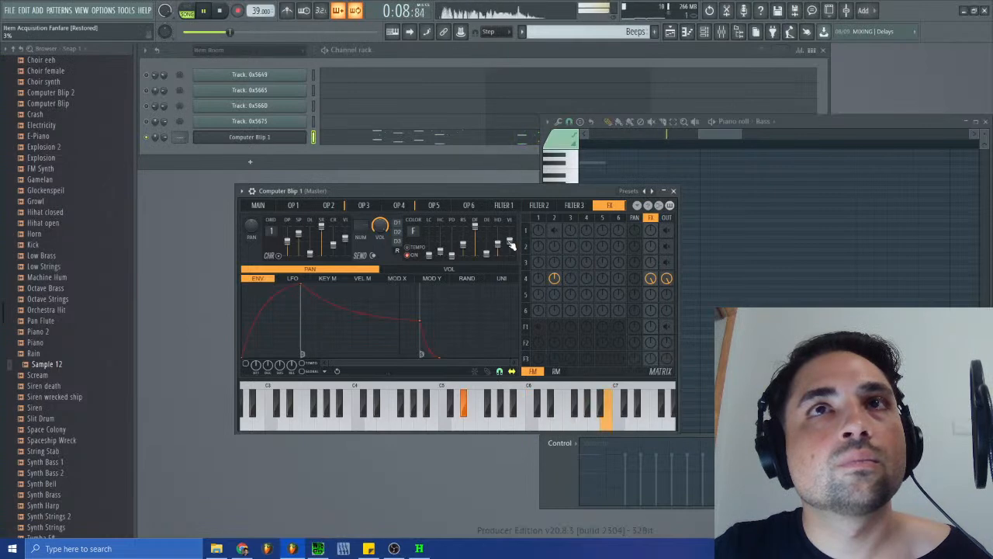
- Review the playing arrangement in the playlist and the mixer levels, then return to the Computer Blip 1 settings
left_click(669, 33)
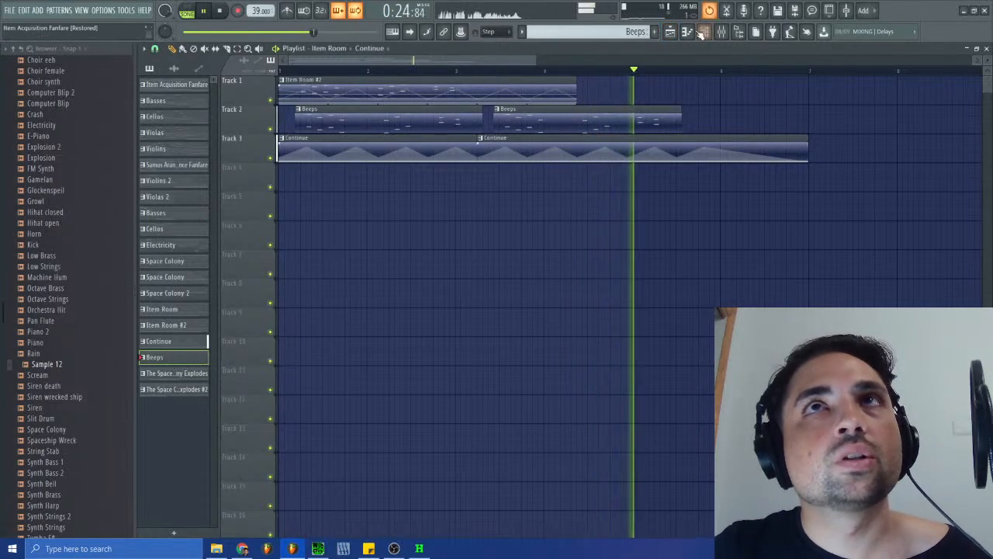
left_click(724, 34)
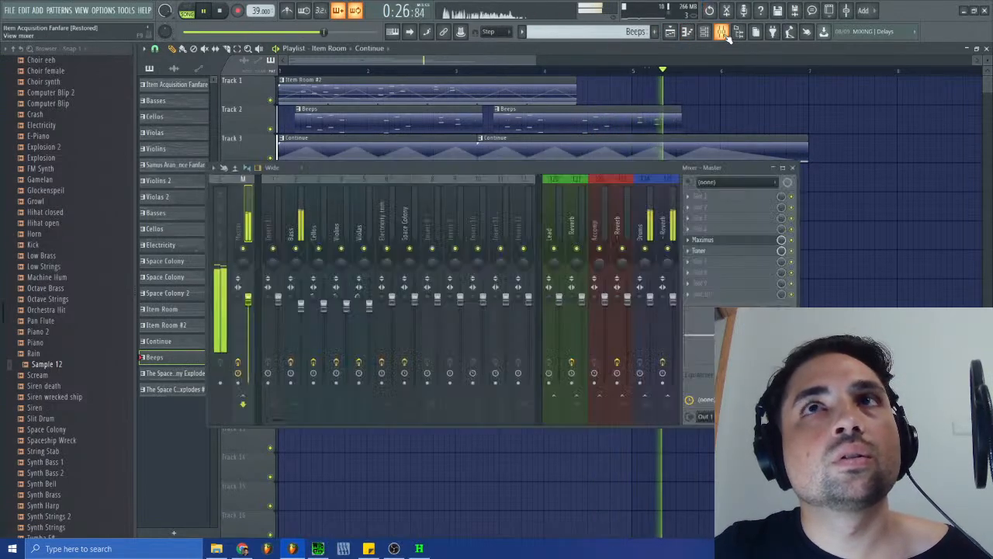
left_click(723, 32)
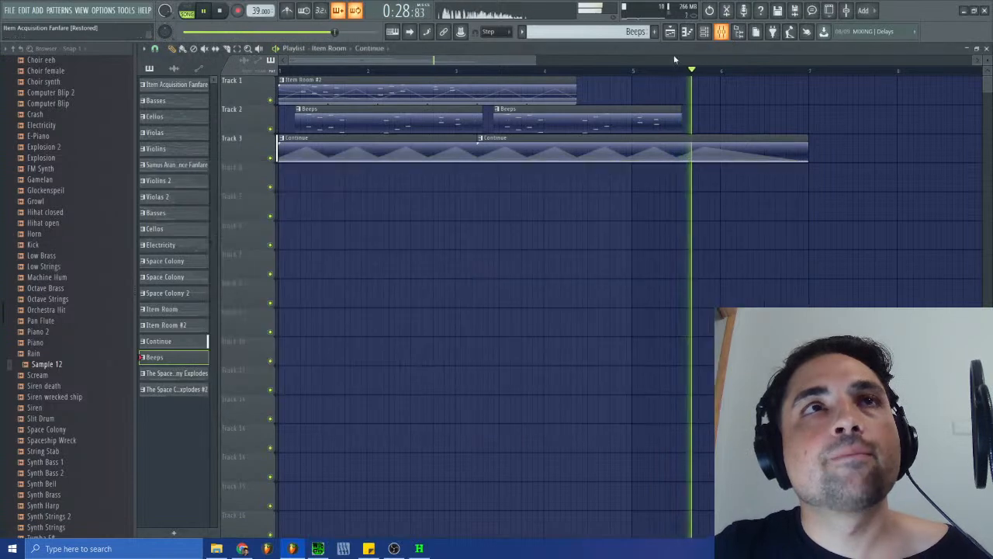
key("space")
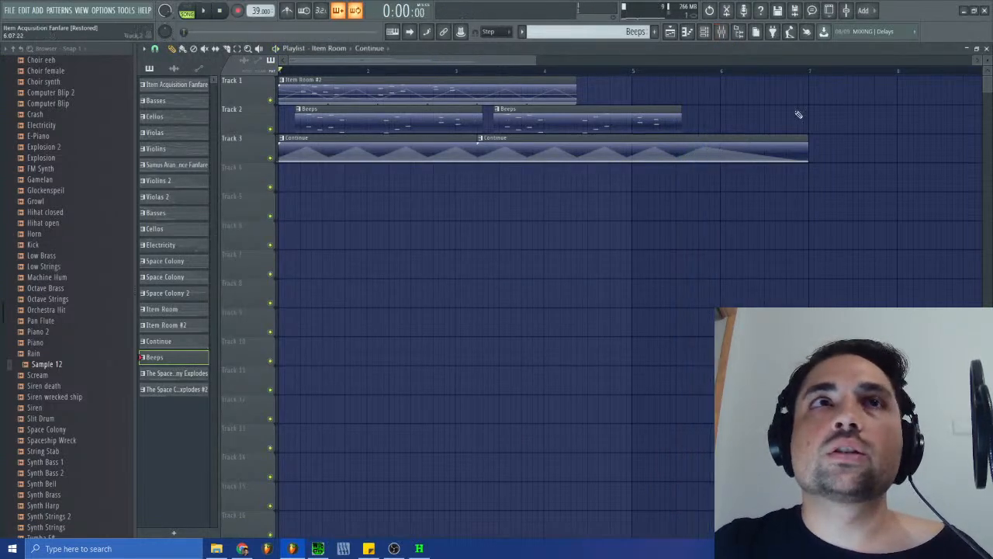
left_click(986, 49)
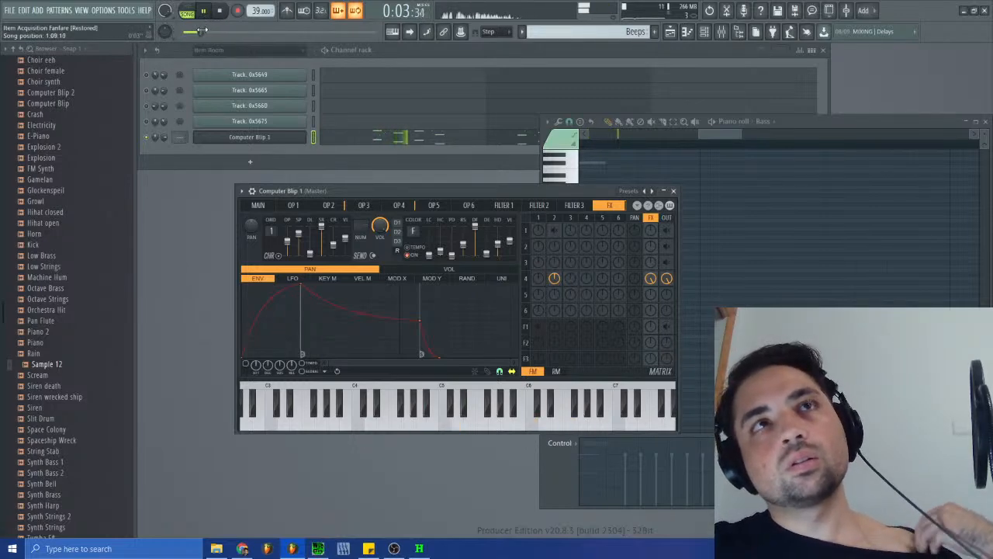
- Replay the song from the start and review the playlist, the arrangement list, the mixer levels and the pattern list
left_click(221, 12)
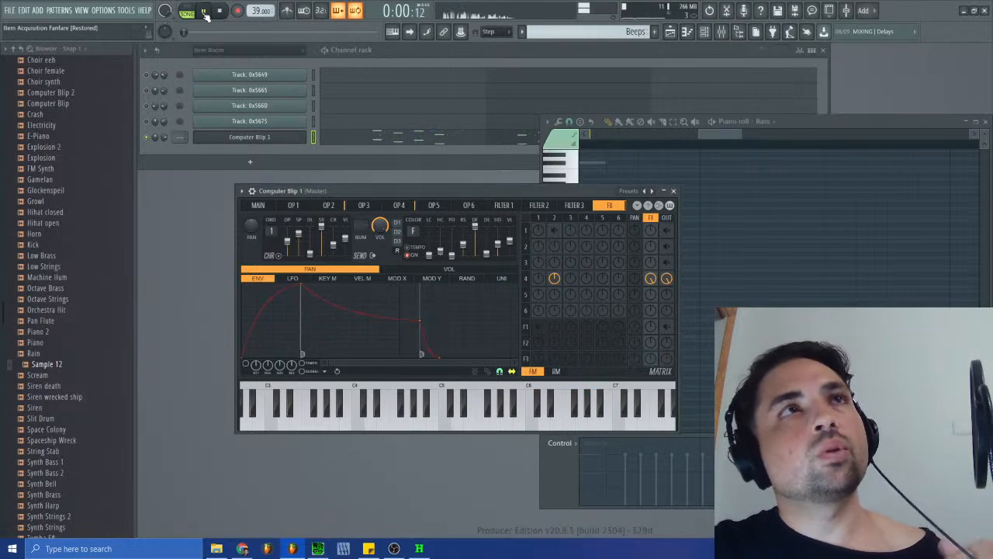
left_click(670, 31)
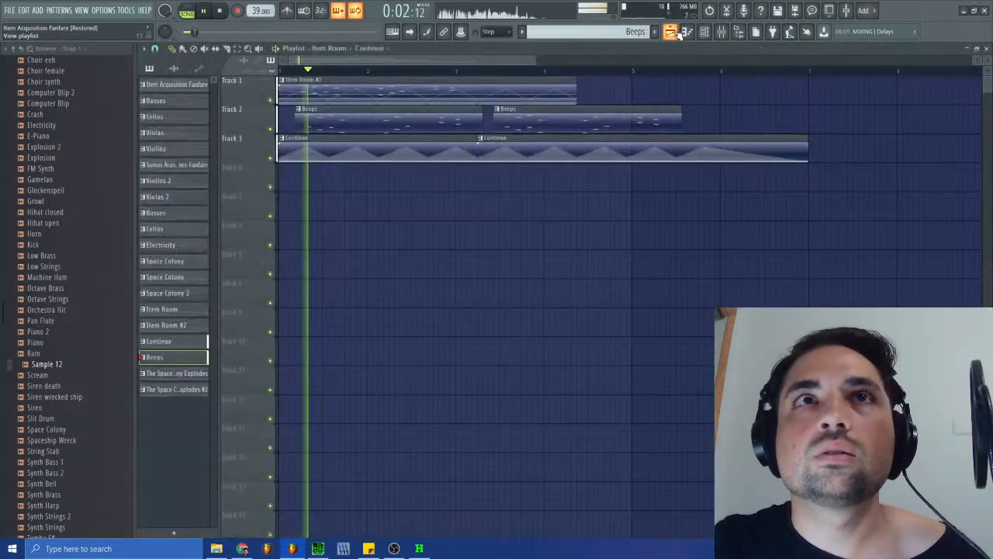
left_click(339, 47)
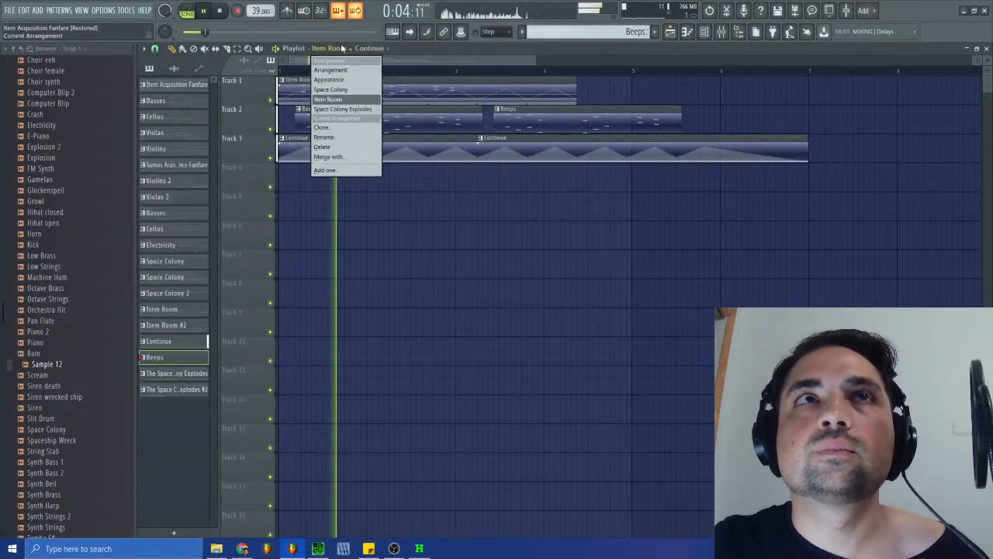
left_click(339, 51)
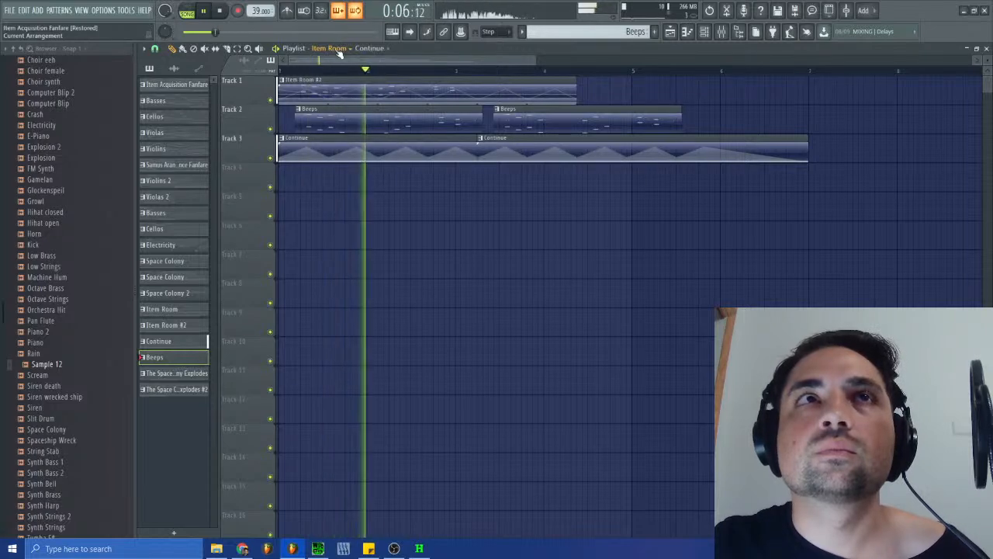
left_click(721, 32)
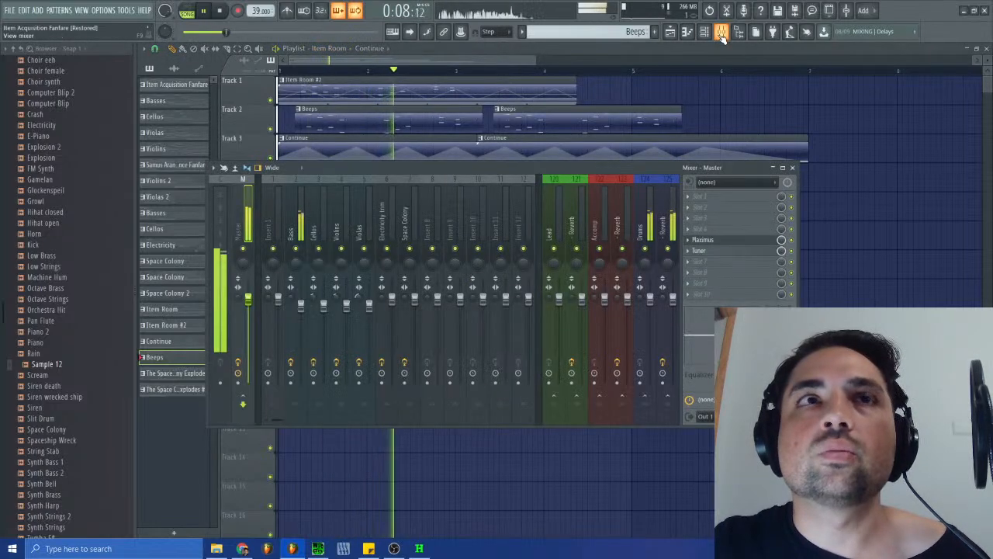
left_click(635, 31)
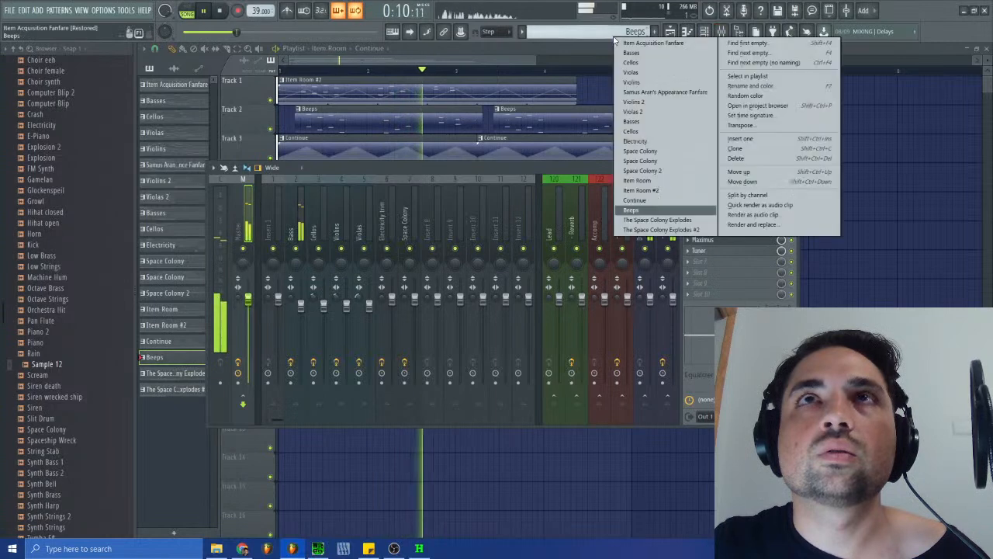
left_click(581, 46)
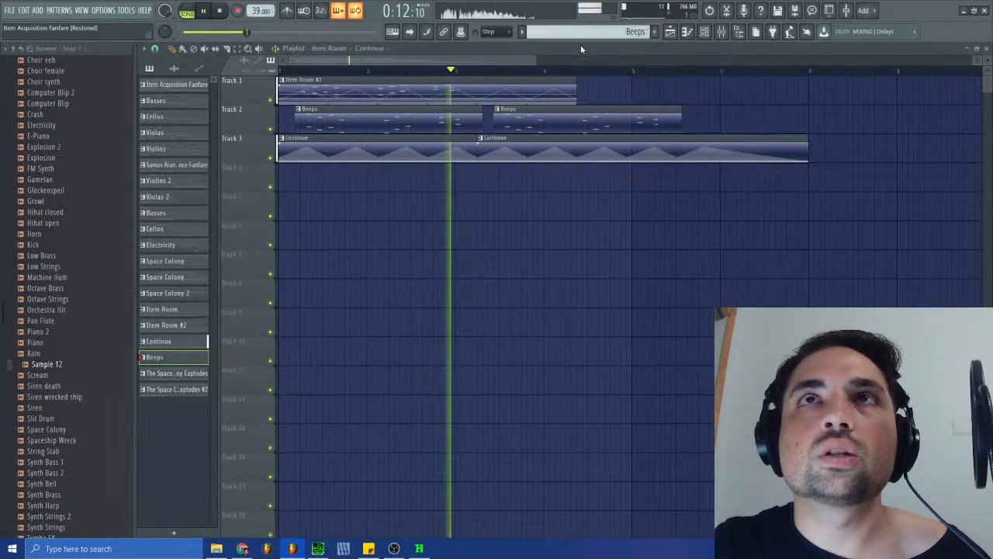
- Inspect the Bass notes of the Continue pattern and replay the Item Room arrangement from the start
double_click(529, 148)
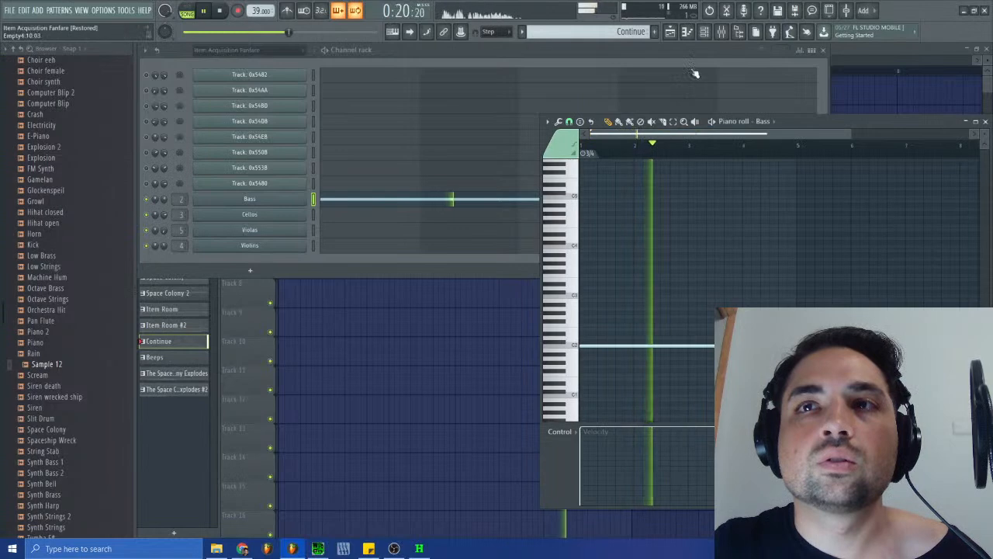
left_click(671, 32)
left_click(221, 12)
left_click(205, 12)
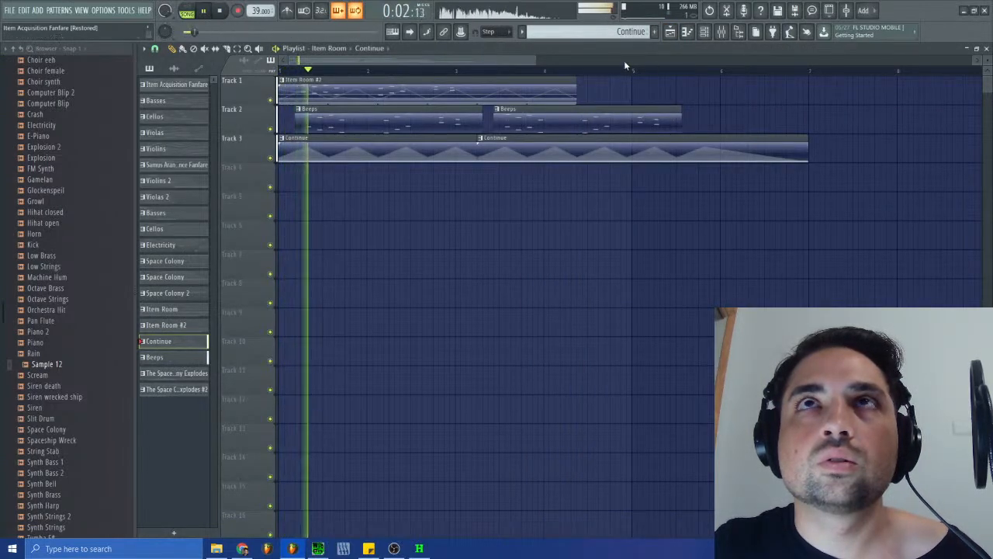
- Examine the Ferox settings on the Bass mixer track and the Master track's effects while the song plays
key("F9")
left_click(302, 220)
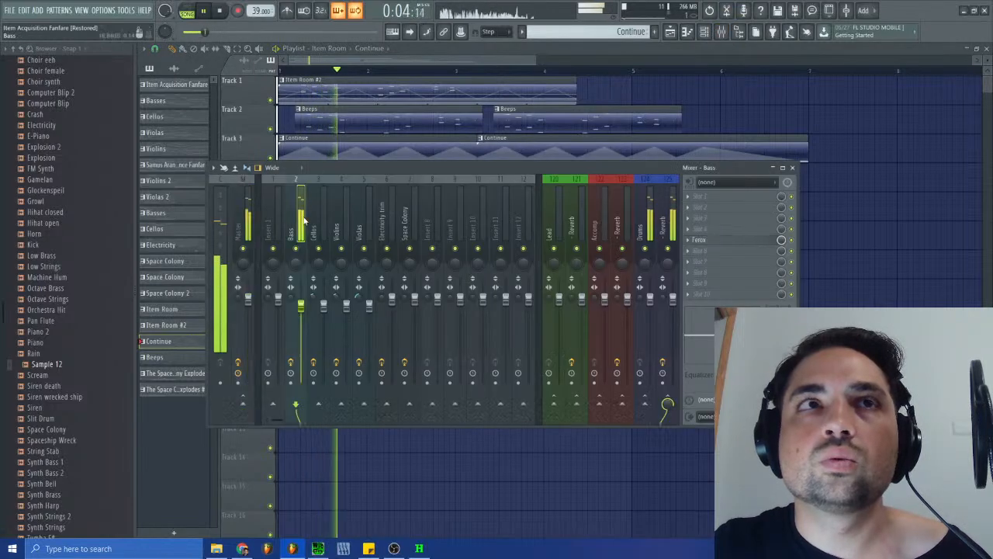
left_click(706, 242)
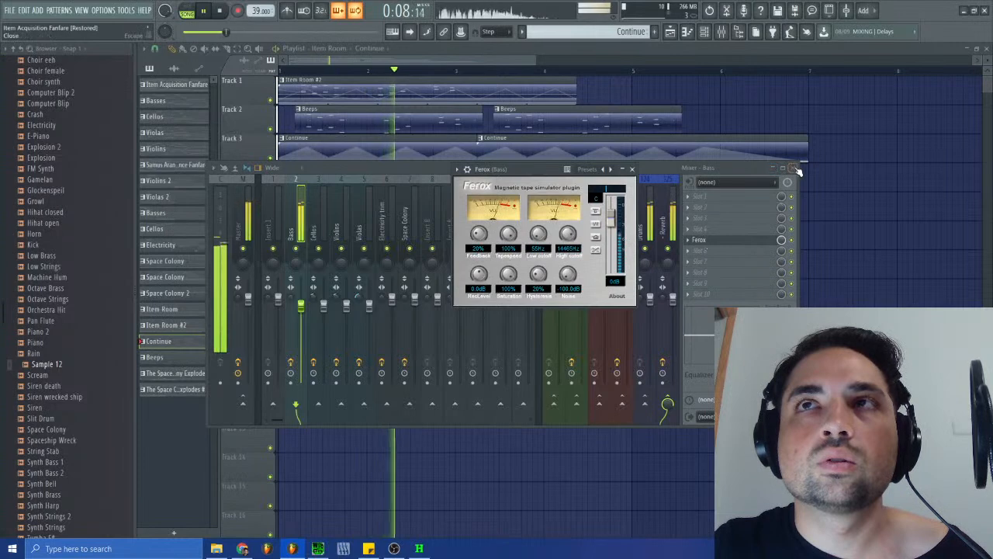
left_click(248, 218)
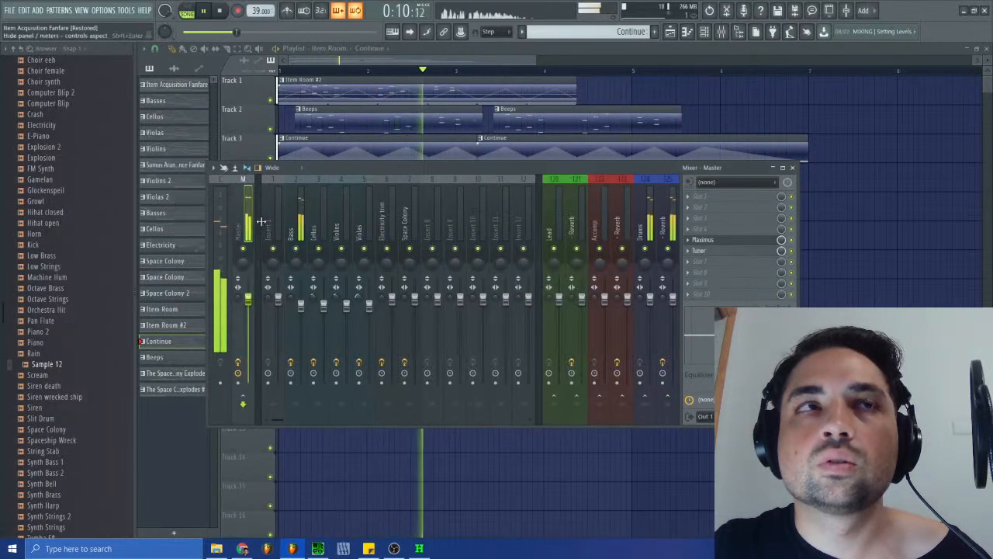
left_click(792, 167)
- Recheck the Continue pattern's Bass part while replaying the song, then close its piano roll and return to the playlist
double_click(753, 150)
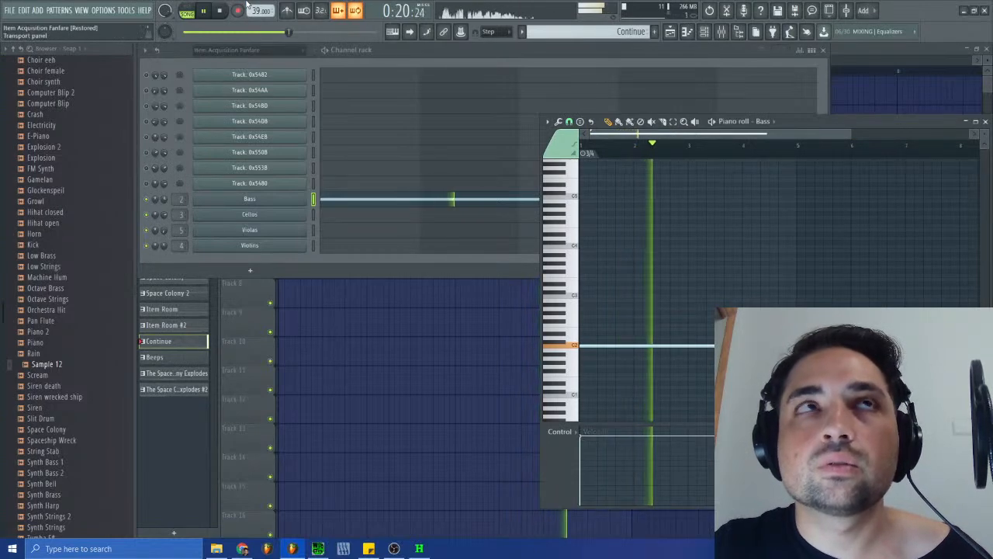
left_click(221, 11)
key("space")
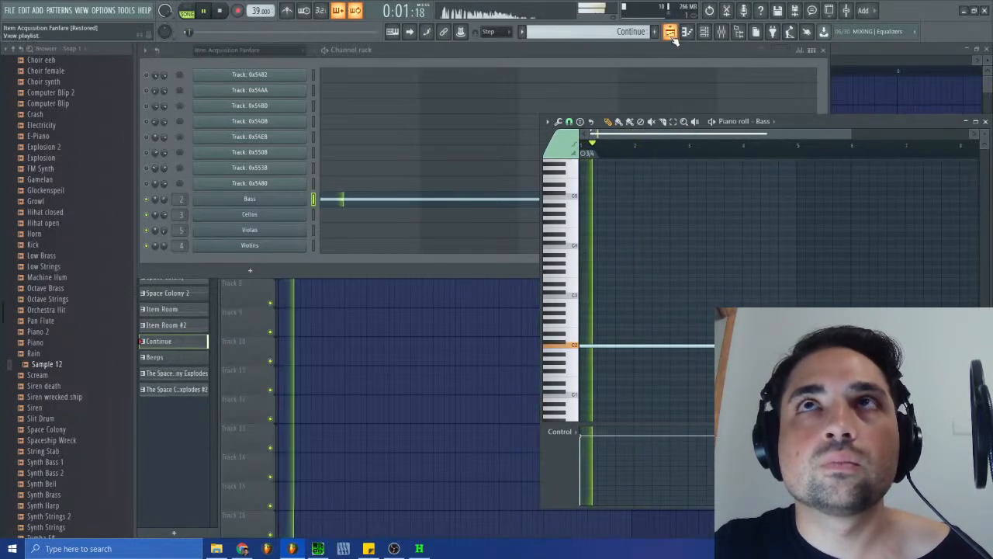
left_click(669, 32)
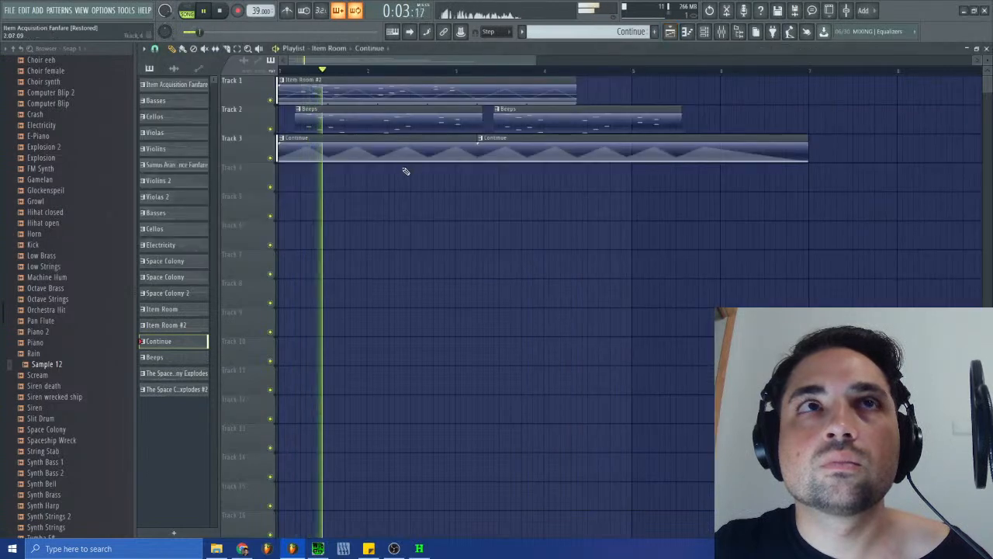
left_click(986, 48)
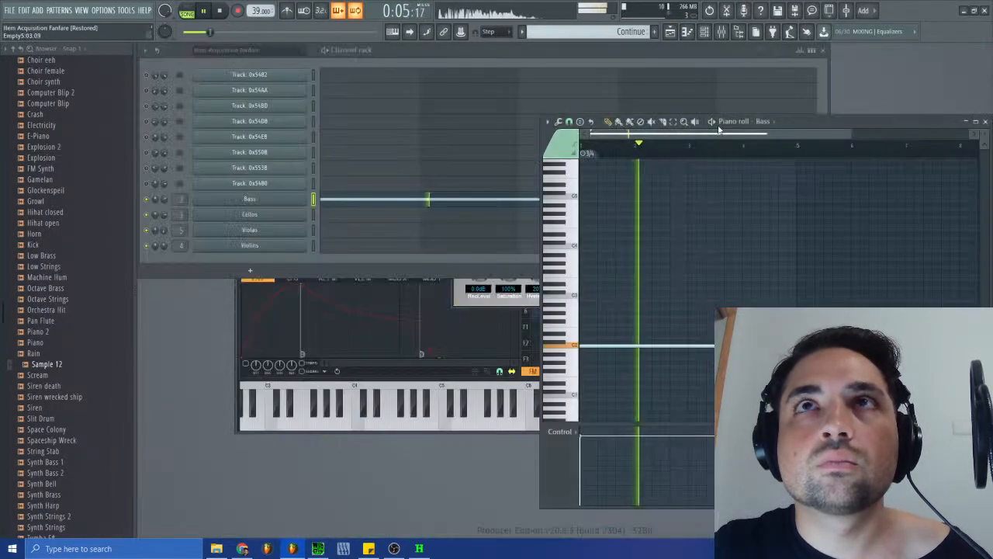
left_click(986, 122)
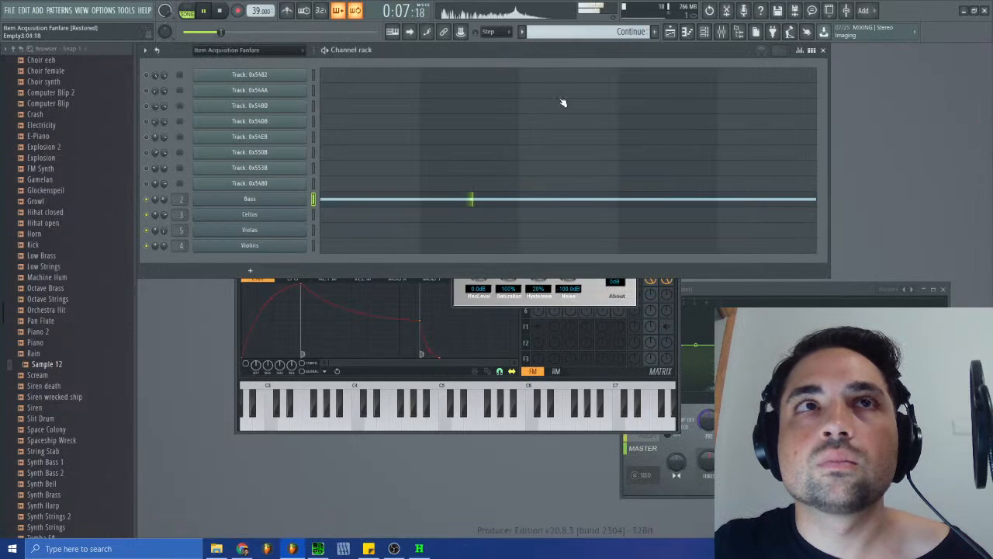
left_click(671, 32)
- Open the Beeps pattern from the playlist and lower the Computer Blip 1 channel volume to about 49%
double_click(437, 126)
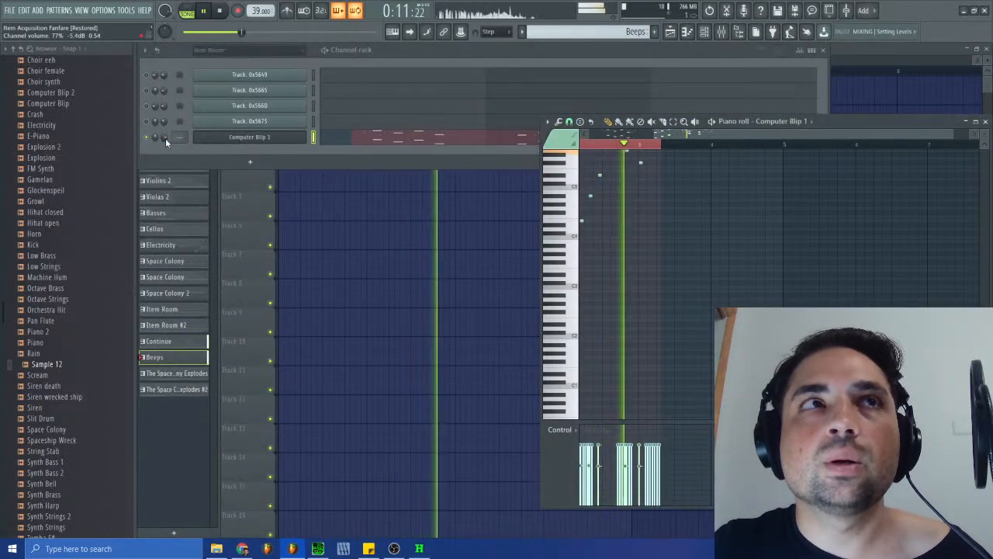
left_click(250, 136)
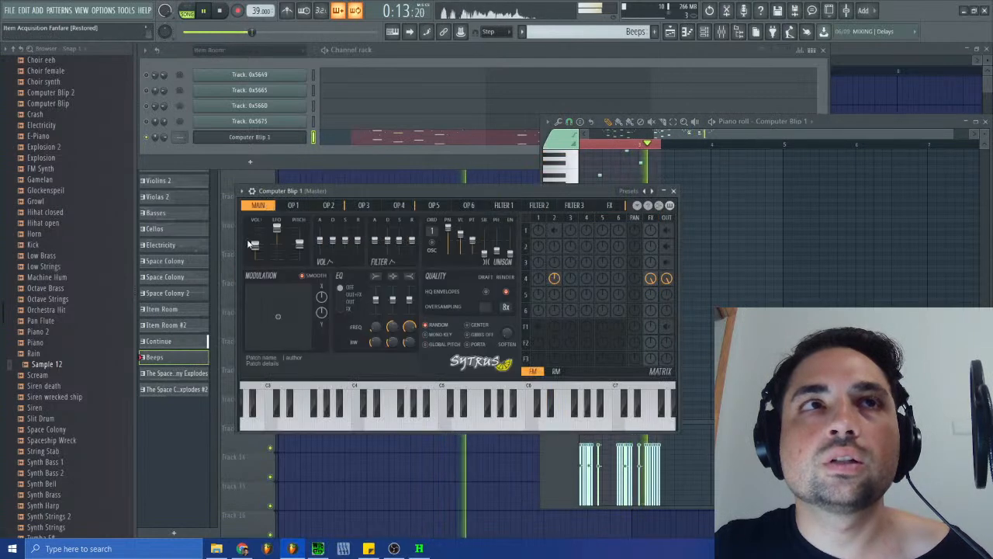
left_click(673, 191)
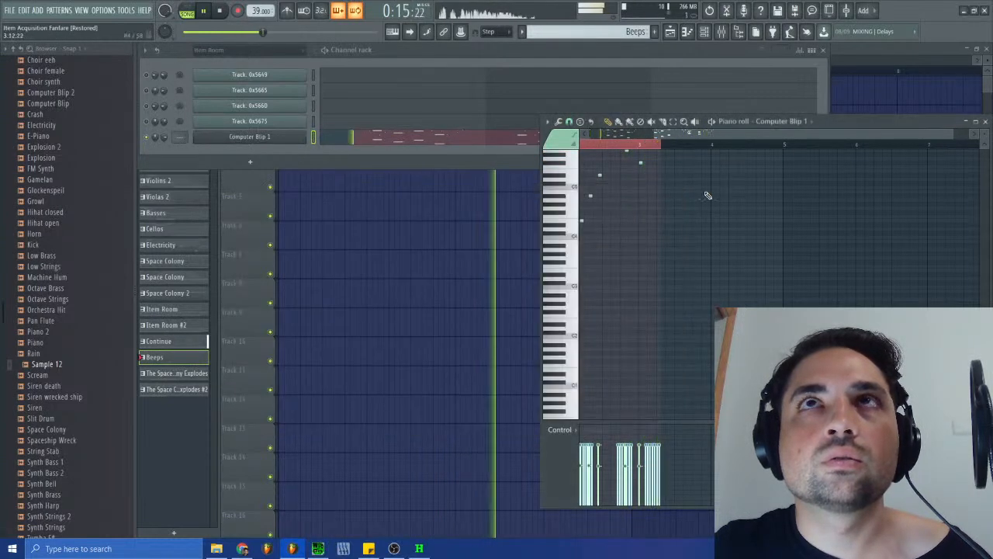
left_click(985, 122)
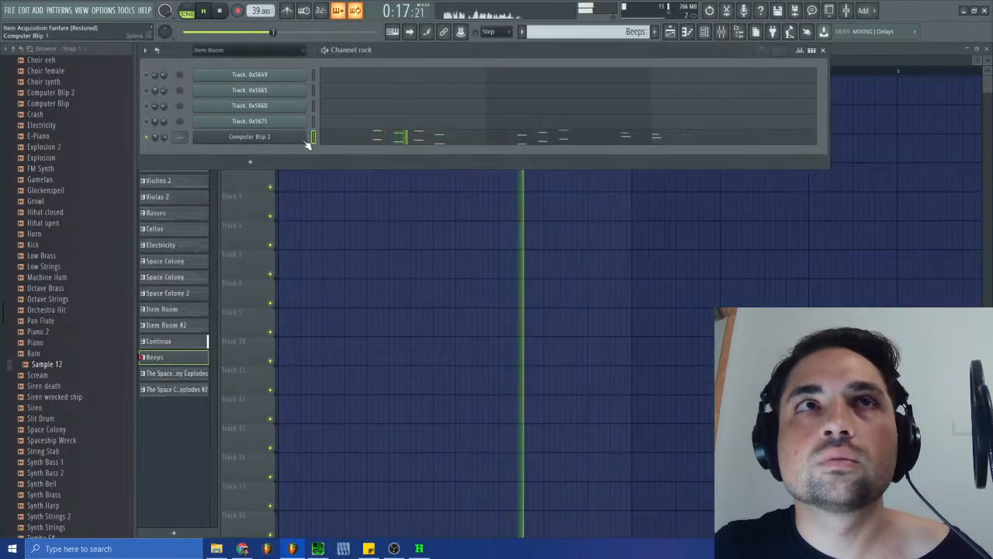
left_click(242, 139)
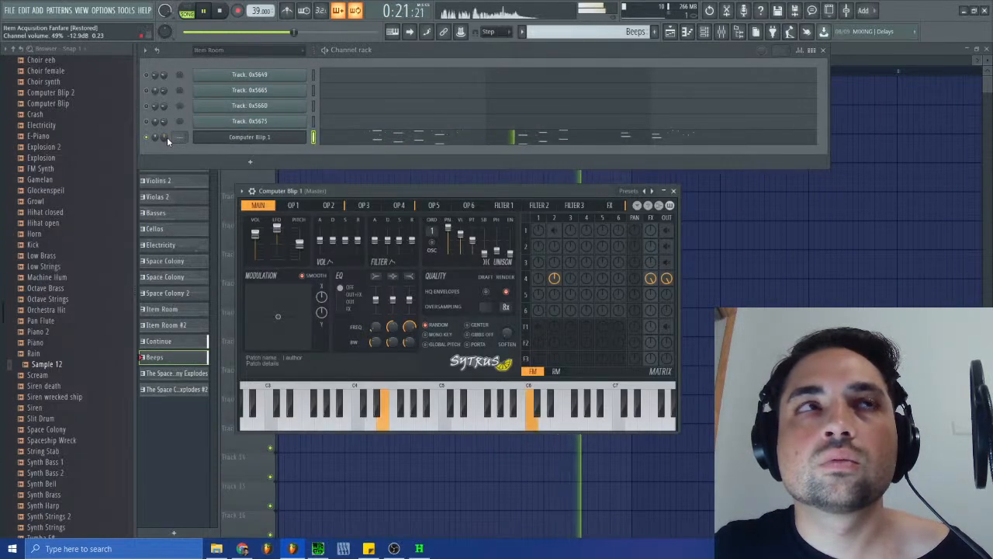
left_click(672, 190)
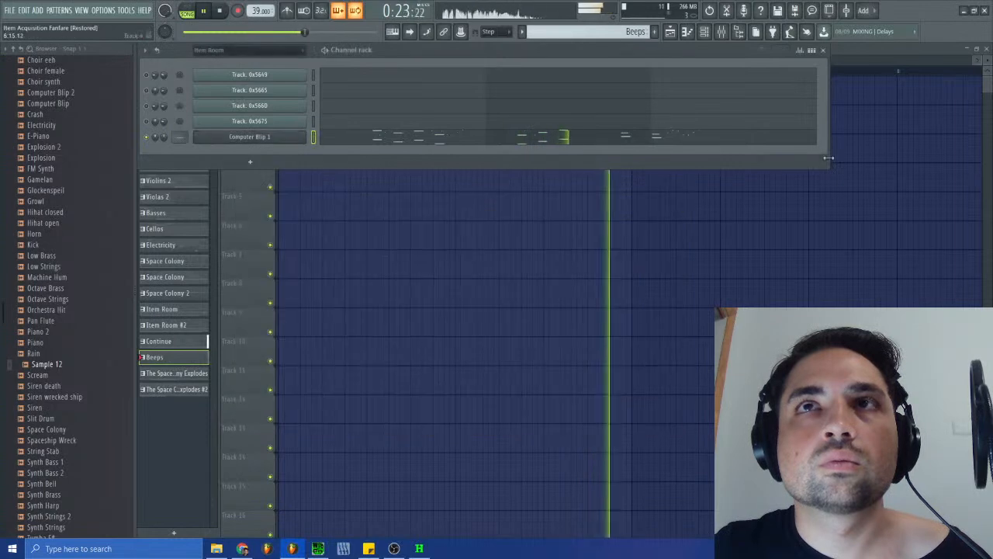
- Close the playlist and the Bass track's Ferox window, check the mixer levels and stop playback
left_click(986, 48)
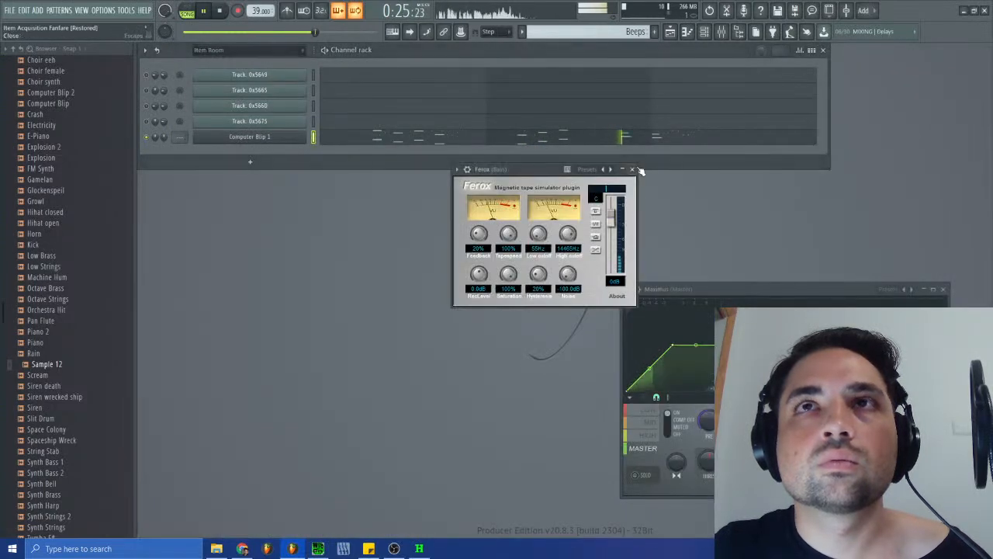
left_click(633, 171)
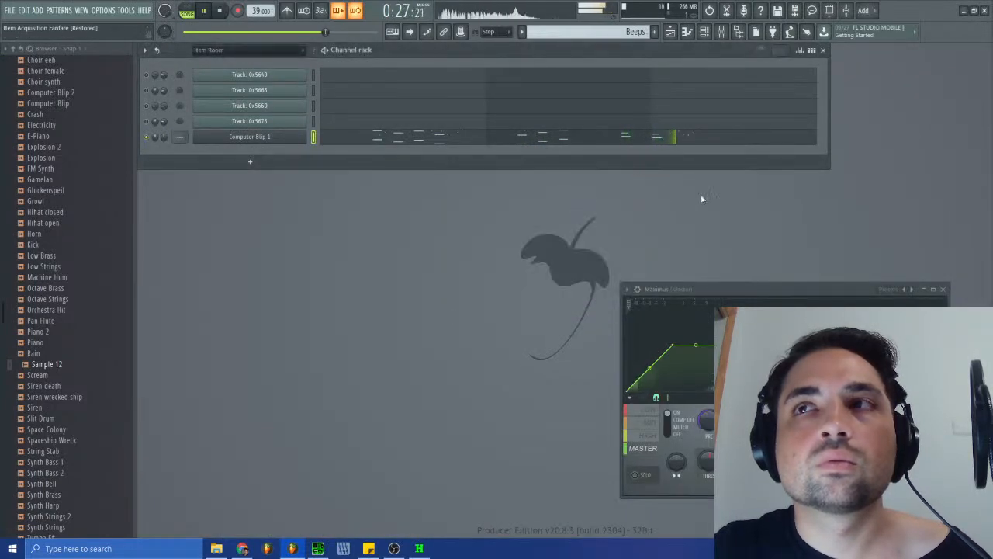
left_click(720, 31)
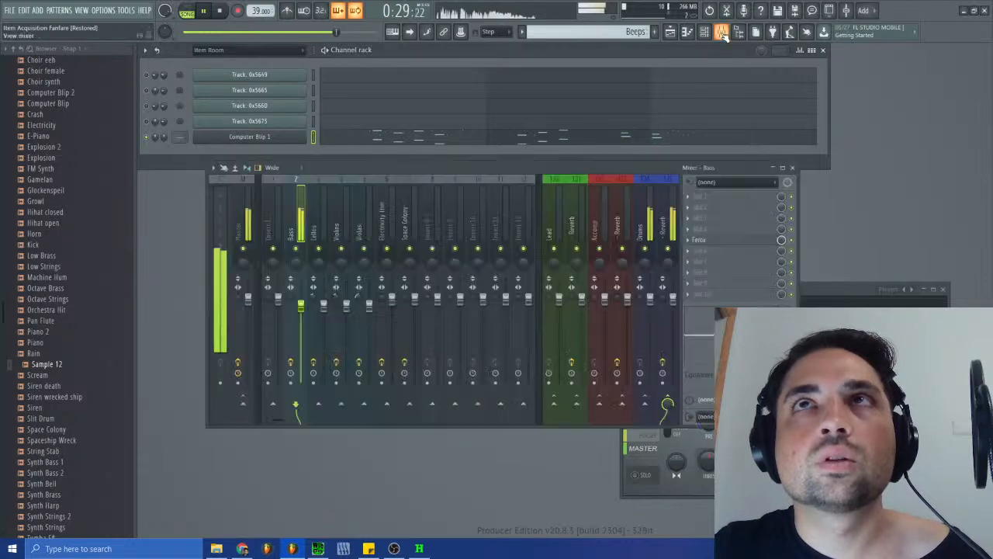
left_click(230, 8)
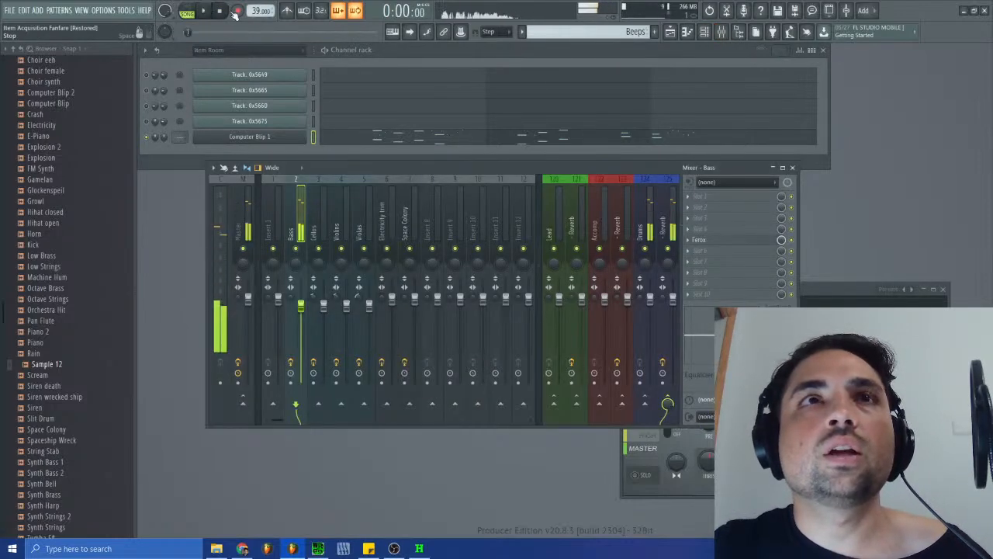
left_click(792, 168)
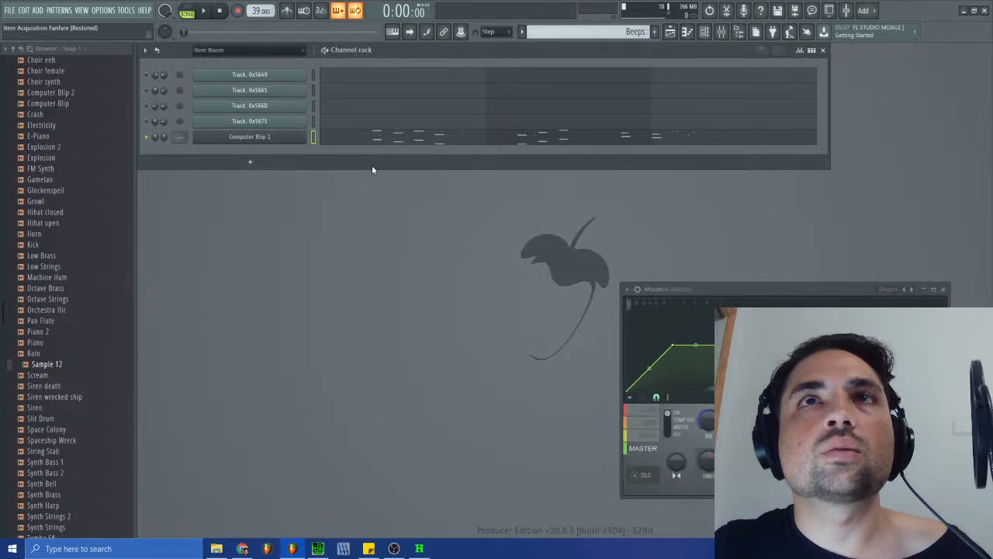
- Assign Computer Blip 1 to a free mixer track and load Ferox into that track's effect slot 5
left_click(286, 143)
left_click(254, 192)
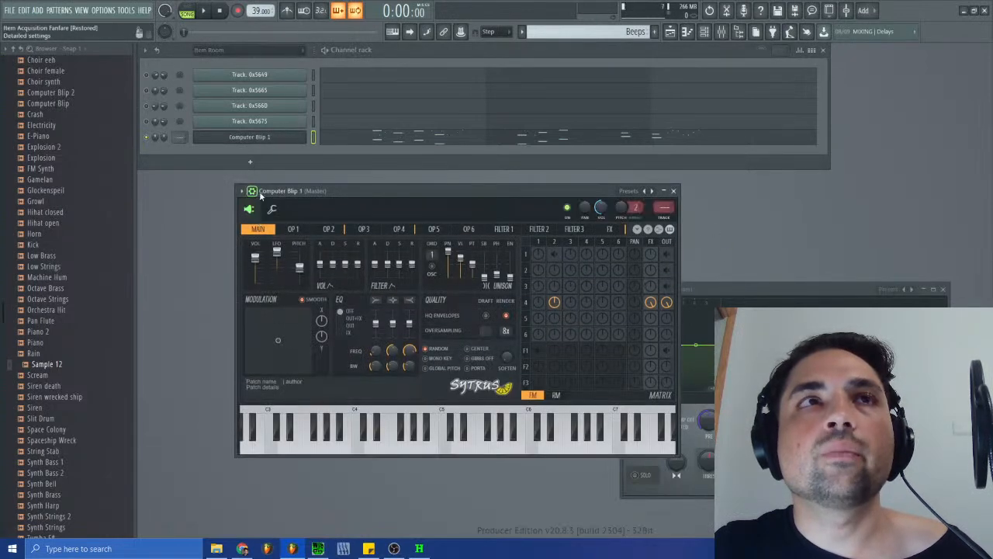
left_click(664, 218)
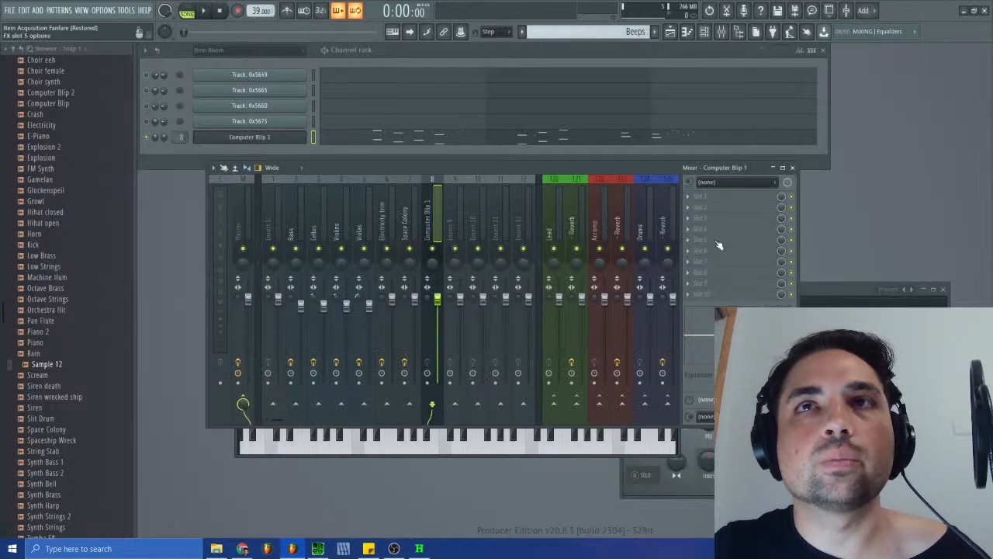
left_click(691, 243)
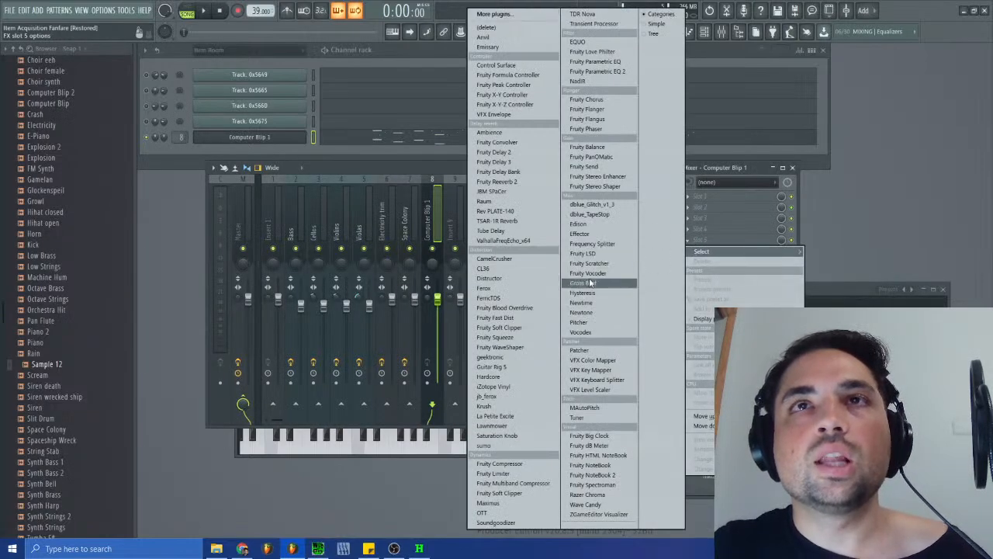
left_click(486, 288)
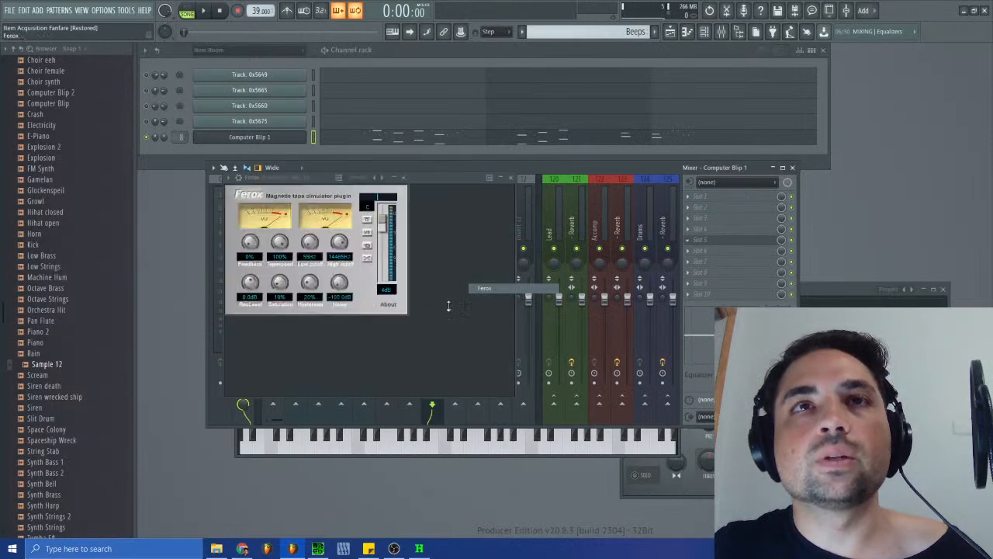
- Set the Ferox output level to 0 dB, adjust its saturation and raise its feedback while the song plays
left_click_drag(381, 224, 382, 231)
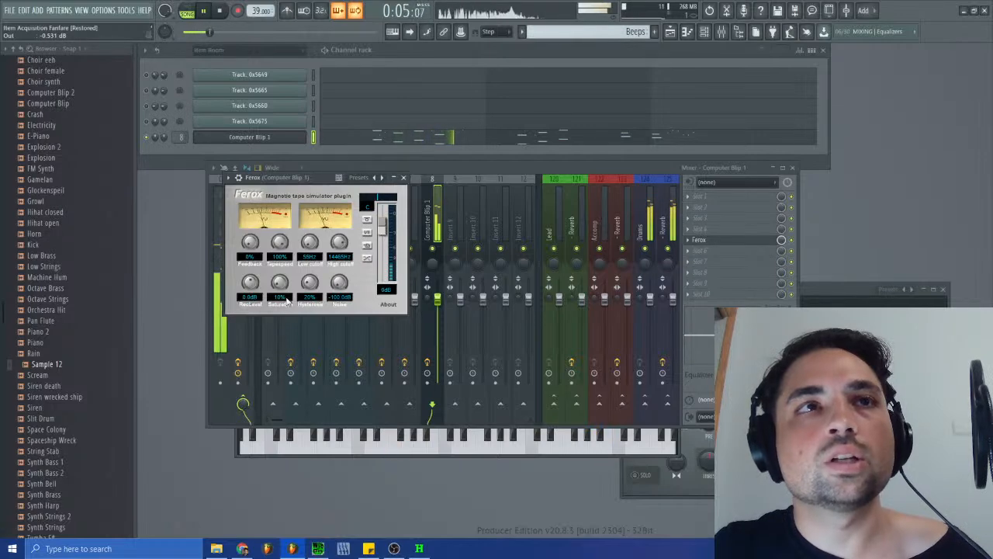
left_click_drag(287, 267, 284, 289)
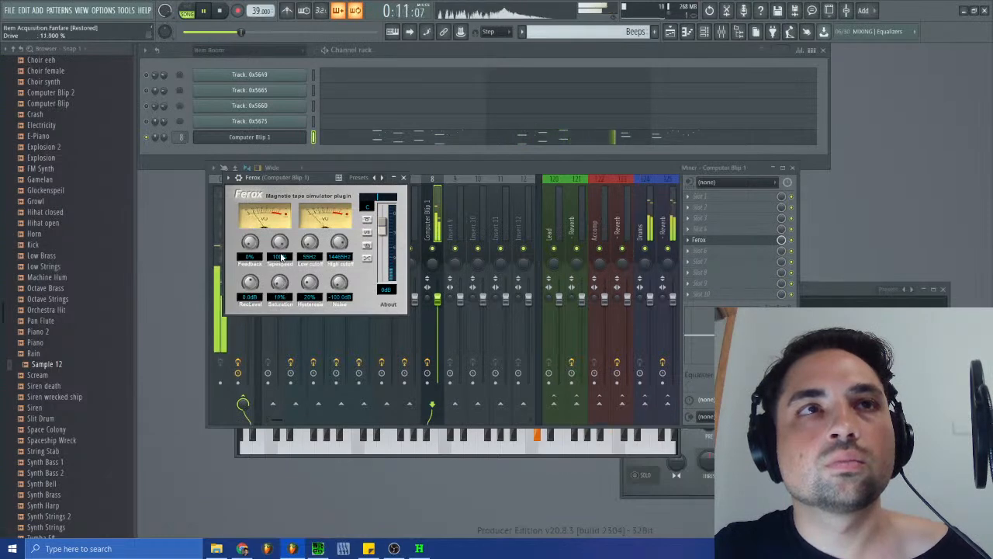
left_click_drag(256, 247, 261, 222)
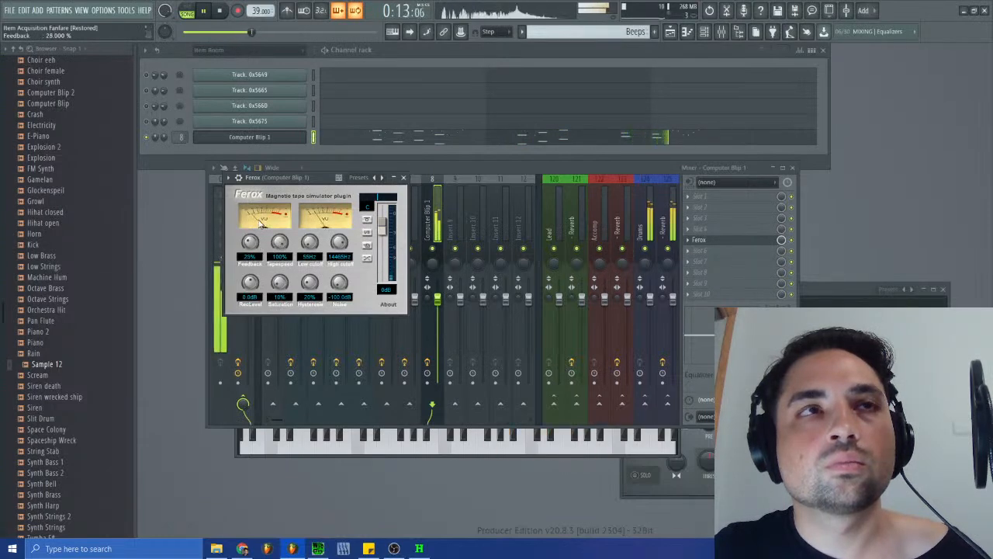
- Raise the low cutoff and lower the high cutoff and saturation of the Computer Blip 1 Ferox, close its windows and stop playback
left_click(277, 139)
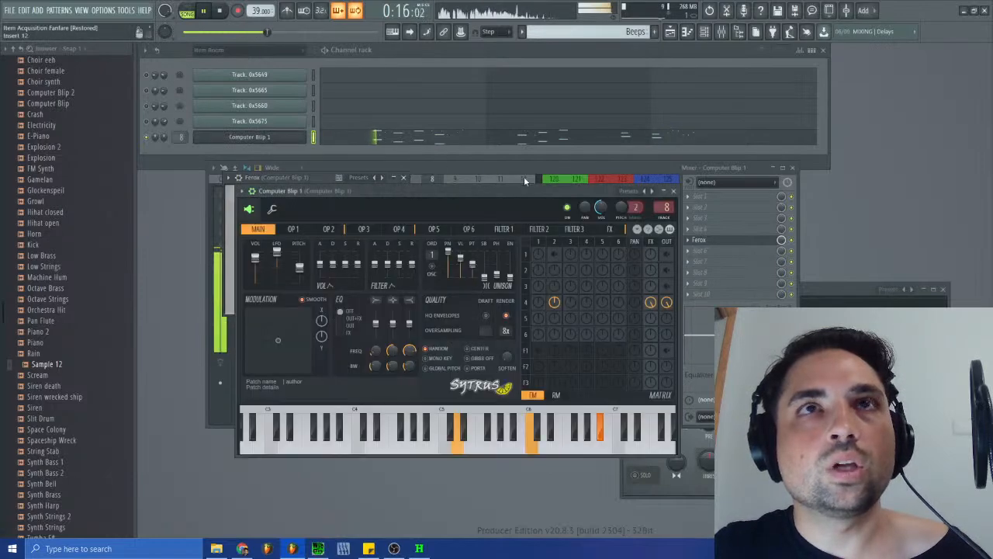
left_click(673, 192)
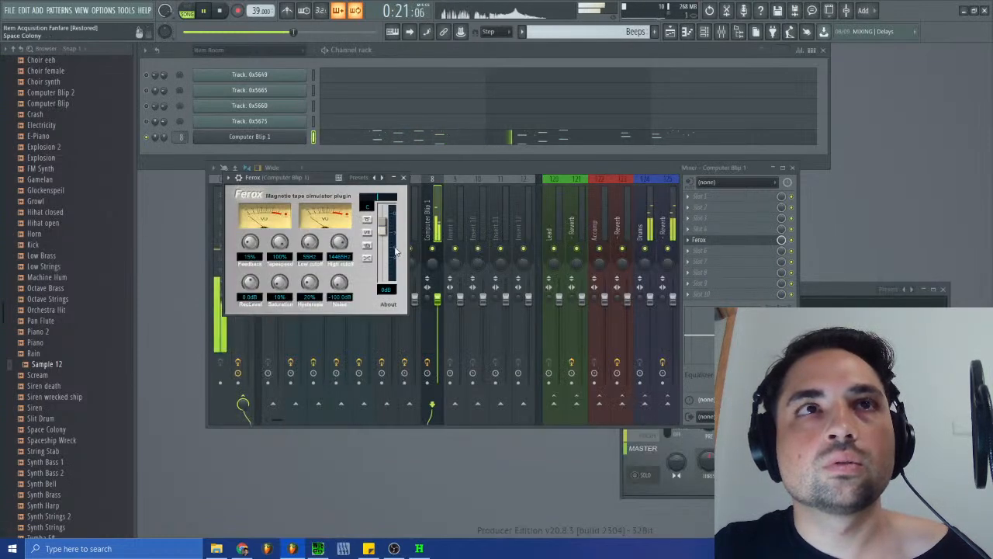
left_click_drag(340, 247, 316, 228)
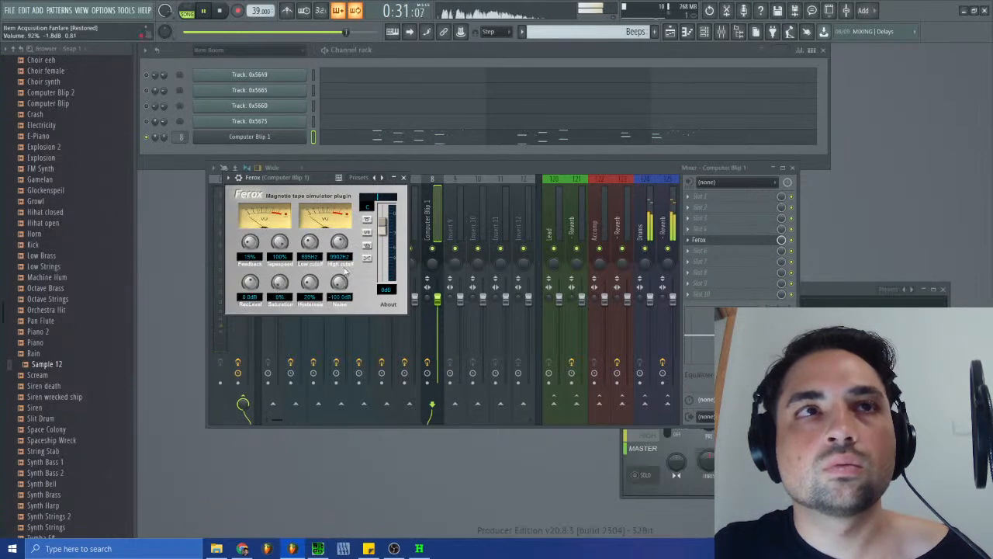
left_click(207, 13)
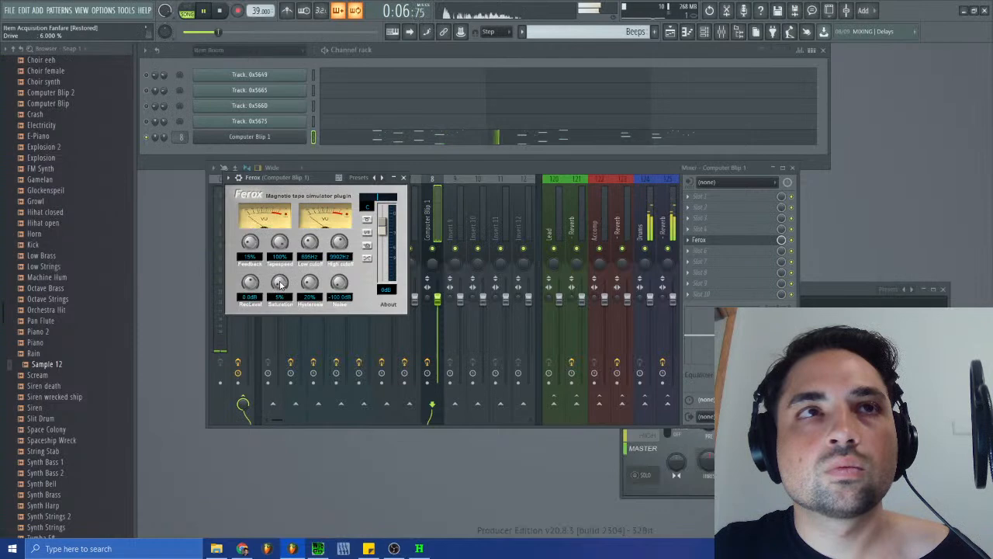
left_click(404, 178)
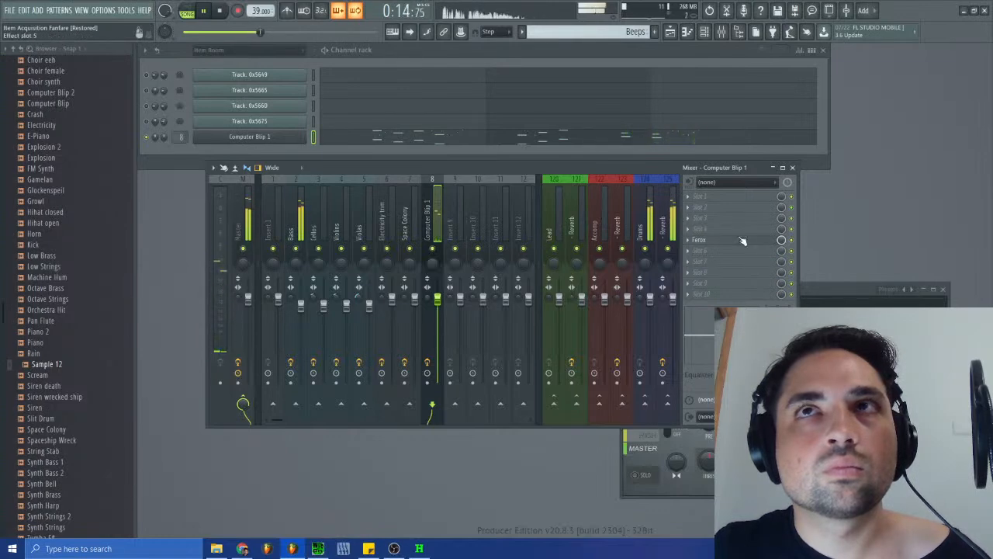
left_click(792, 167)
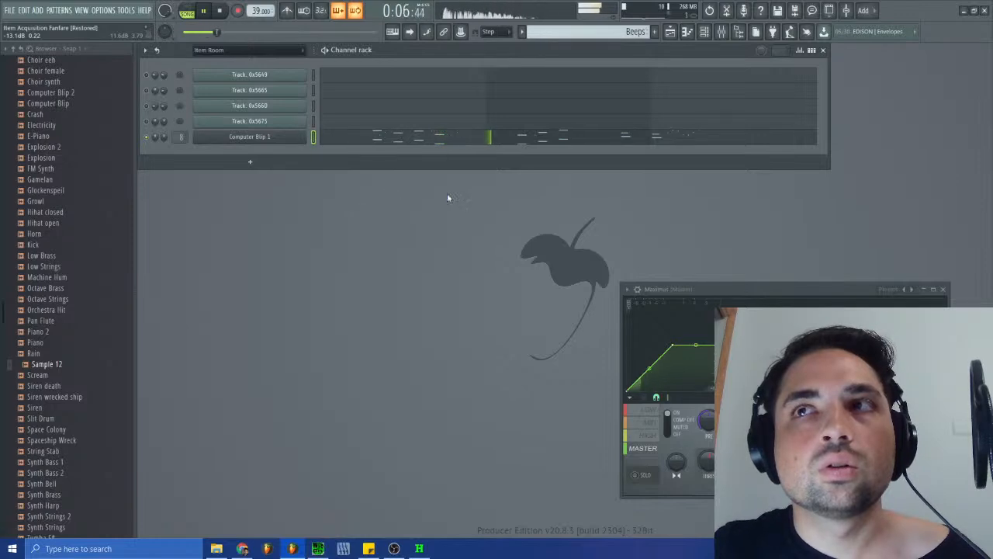
left_click(221, 12)
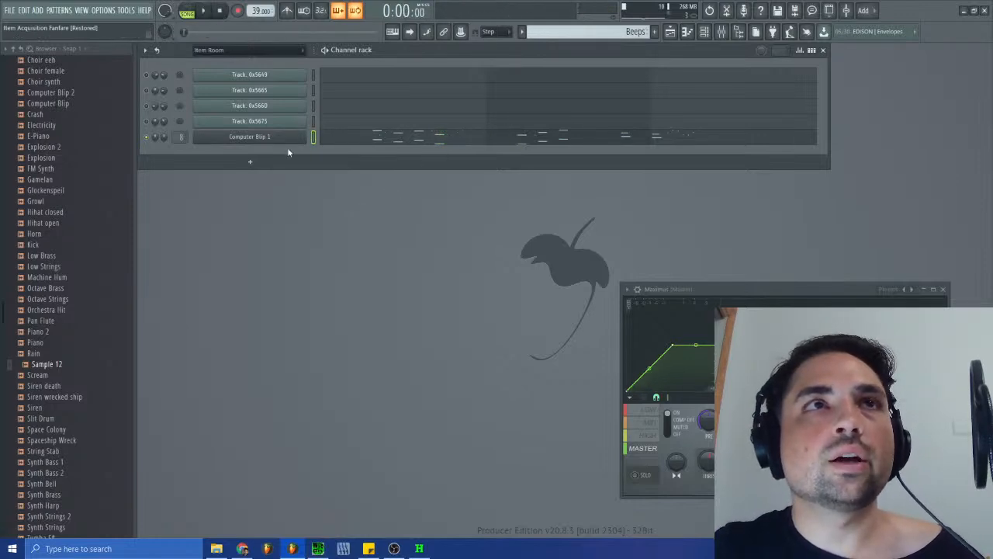
- Open Ferox on the Bass mixer track and set its saturation to 50%
left_click(720, 31)
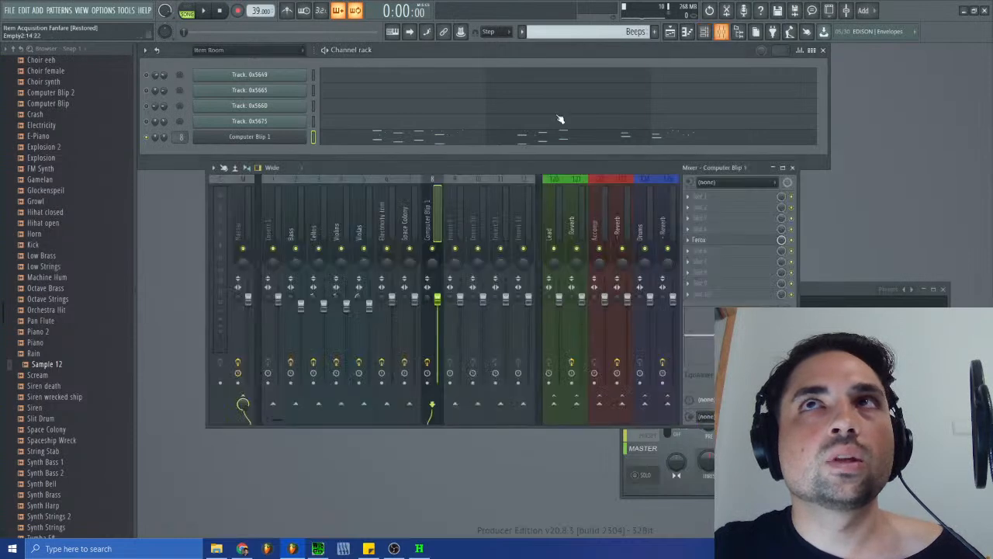
left_click(292, 228)
left_click(702, 240)
left_click(702, 240)
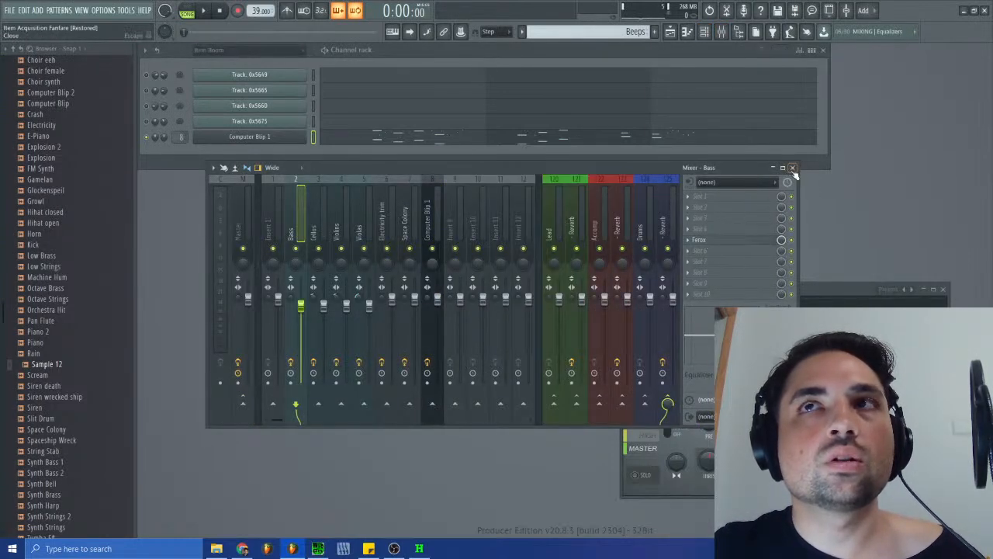
left_click(705, 241)
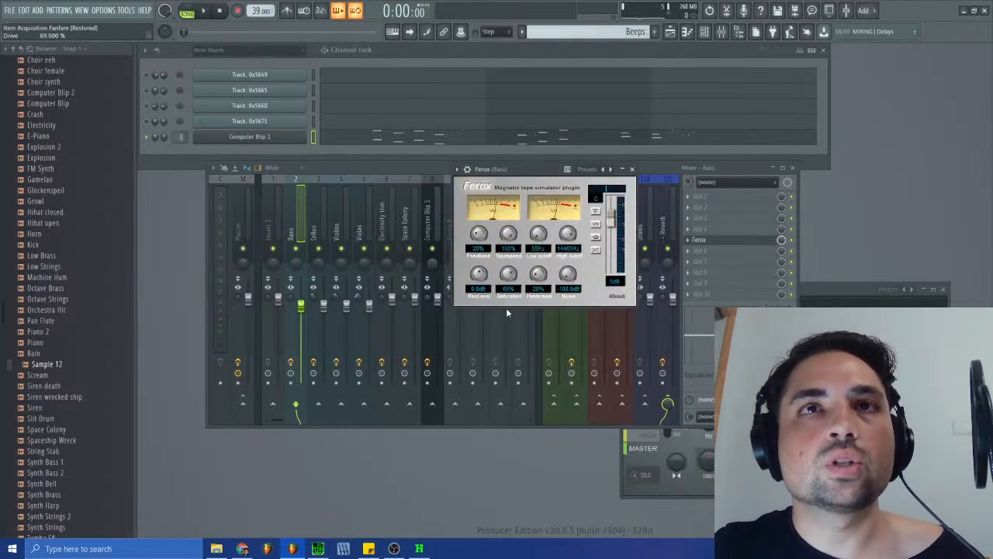
left_click_drag(503, 332, 512, 327)
- Switch to the Basses pattern, close the mixer and move the Bass Ferox window clear of the channel rack notes
left_click(578, 33)
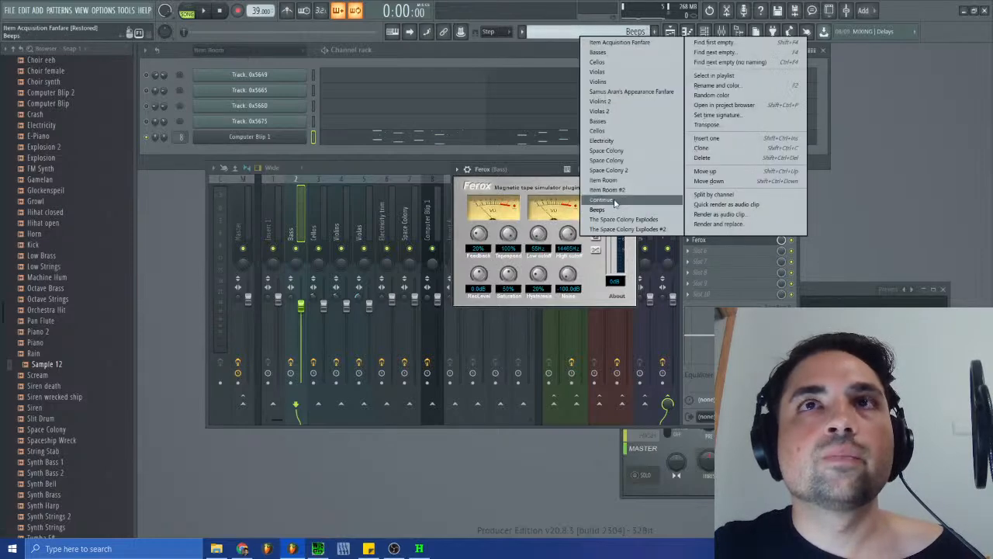
left_click(597, 122)
left_click(787, 170)
left_click(792, 167)
left_click_drag(530, 177, 554, 264)
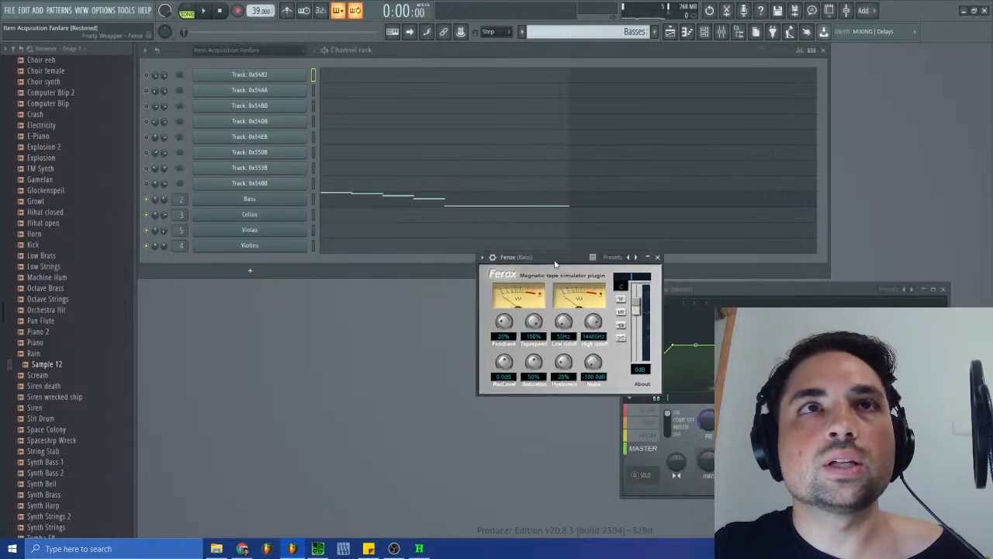
- Switch to the Continue pattern, show its Bass notes in the piano roll and play the pattern with Ferox in view
left_click(570, 32)
left_click(623, 208)
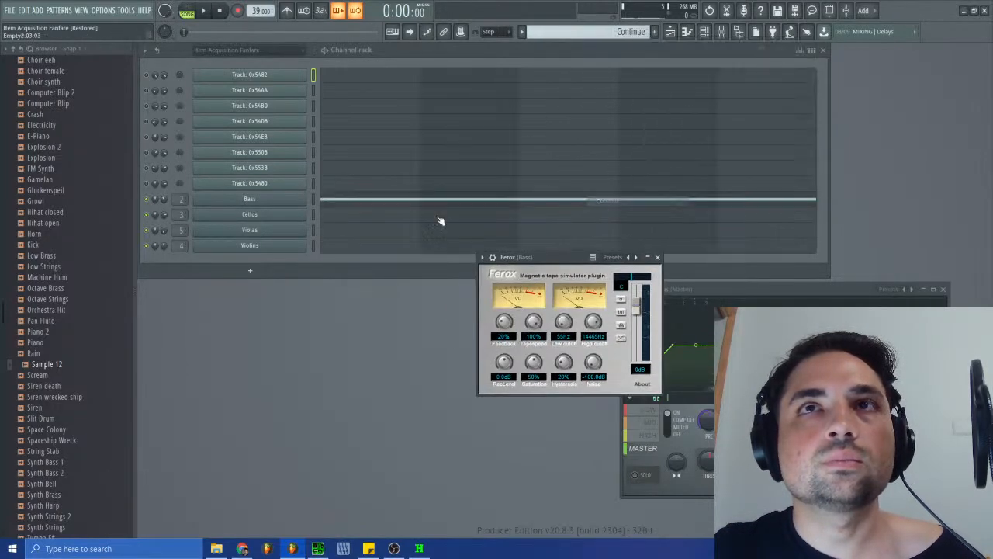
left_click(383, 203)
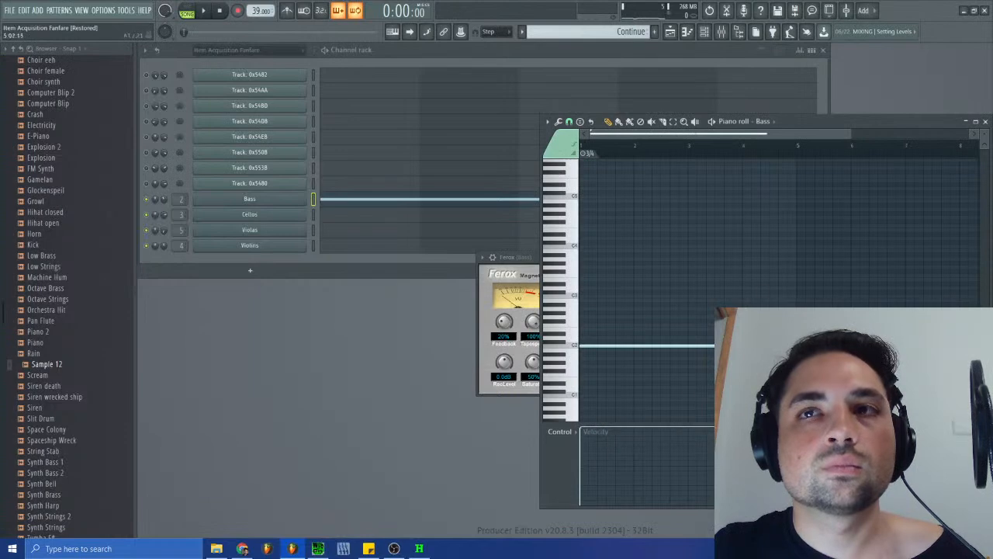
left_click(200, 11)
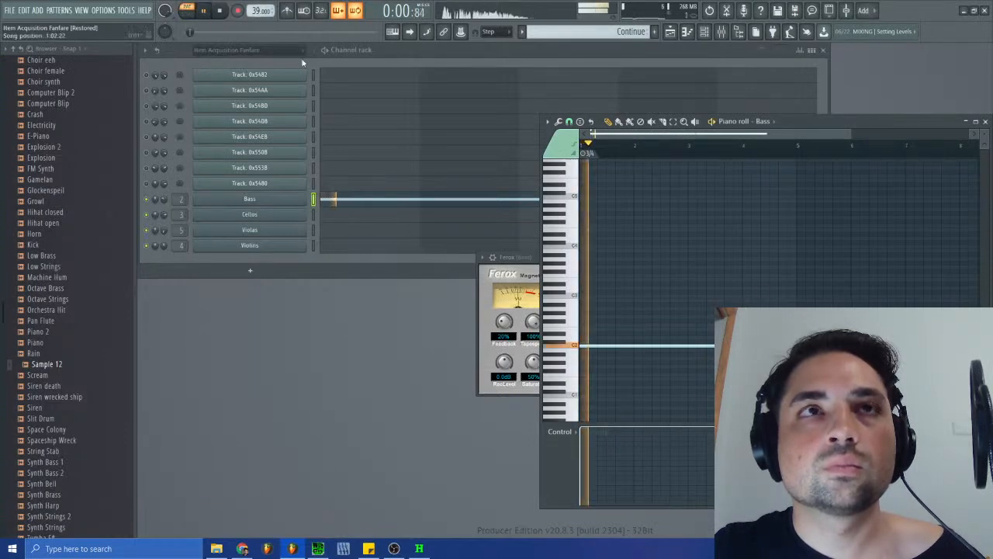
left_click(525, 269)
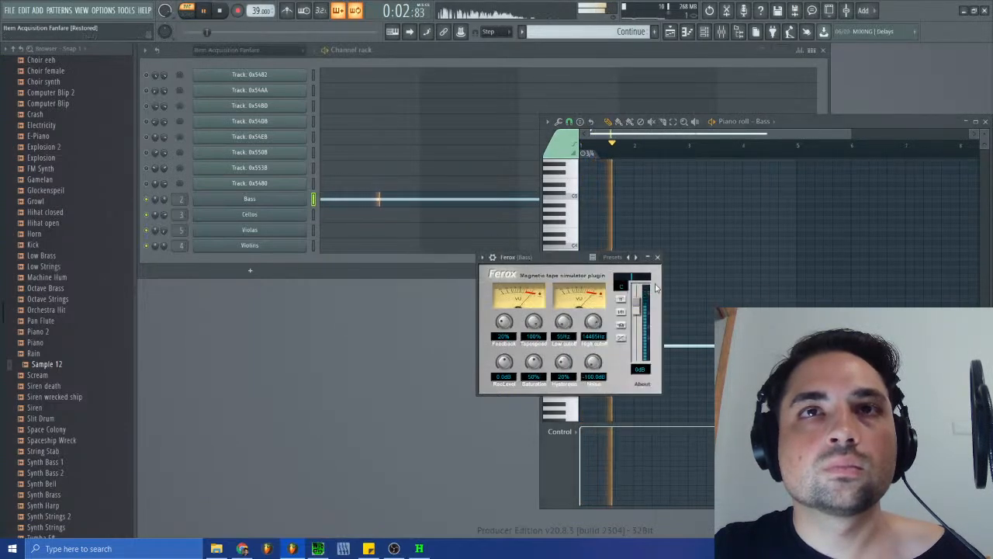
- Close the Ferox window, piano roll and playlist, and play the song from the start
left_click(714, 96)
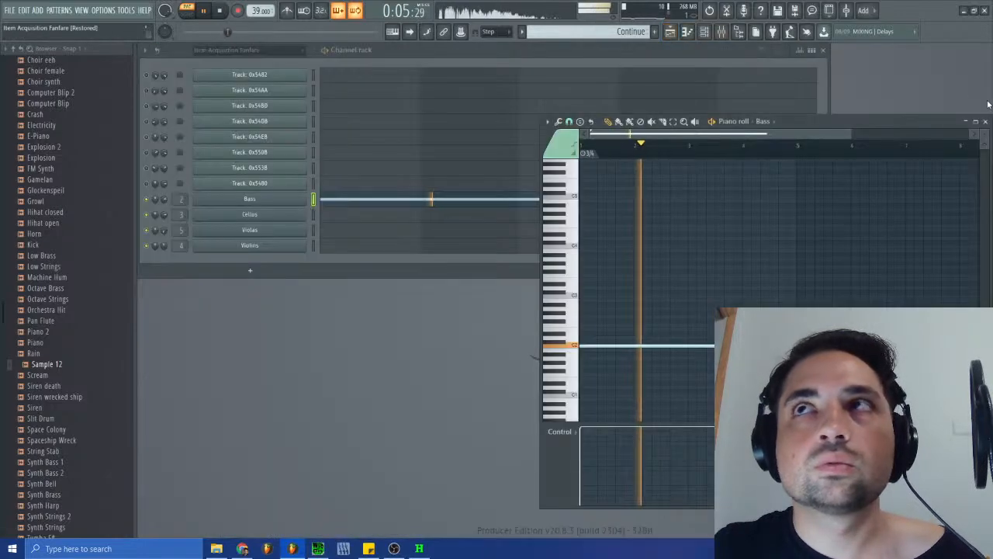
left_click(985, 121)
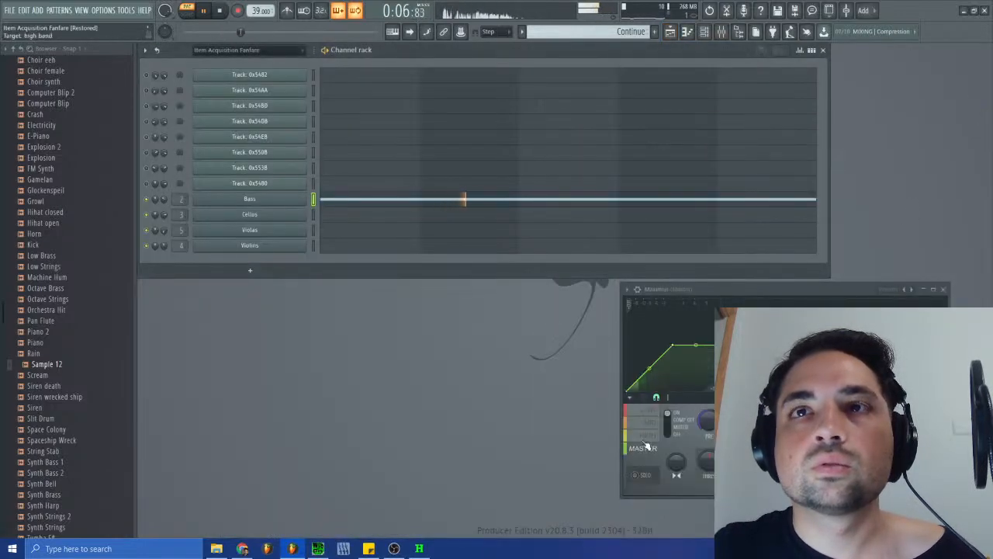
left_click(669, 32)
left_click(669, 32)
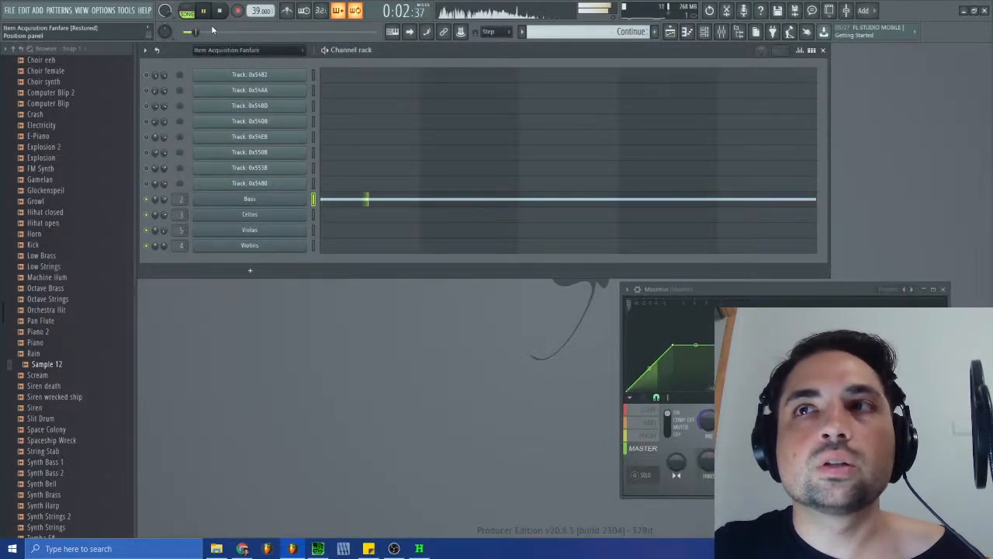
- Examine the low, mid, high and master bands in Maximus while the song plays, and stop playback
left_click(649, 424)
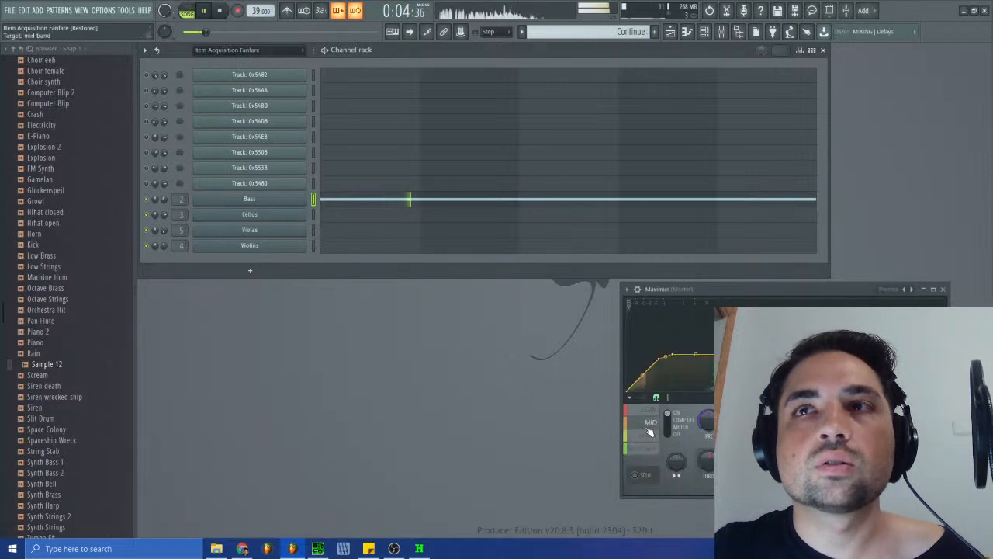
left_click(650, 411)
left_click(654, 447)
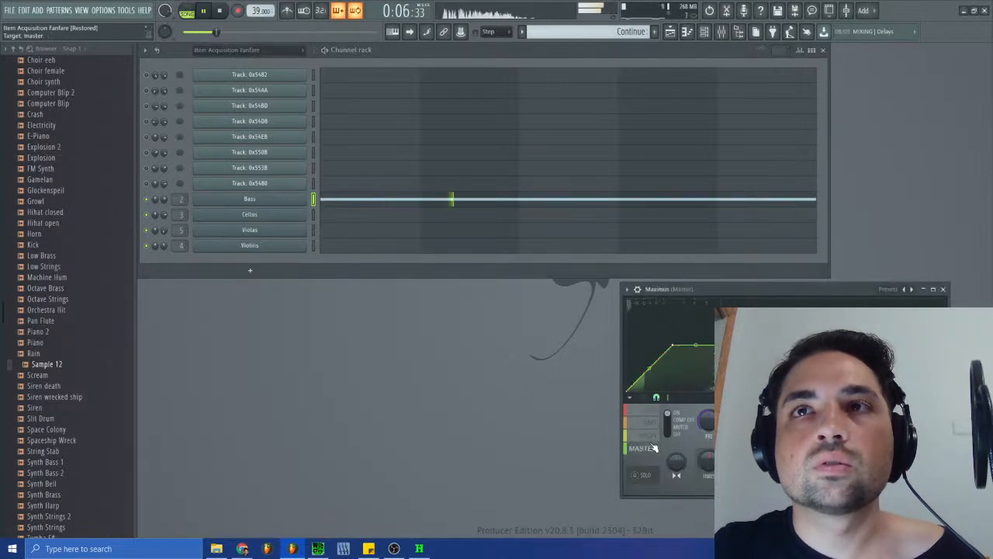
left_click(654, 424)
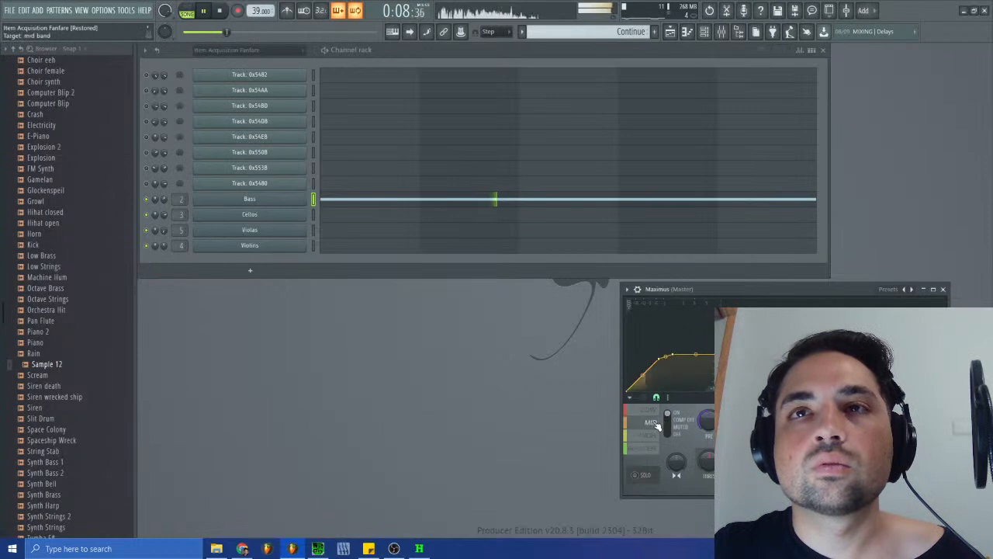
left_click(651, 436)
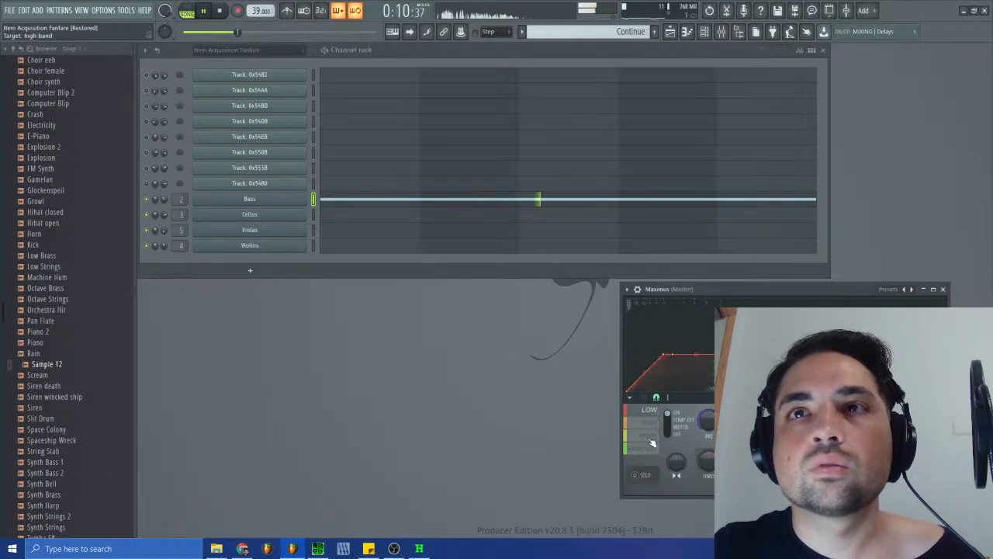
left_click(648, 450)
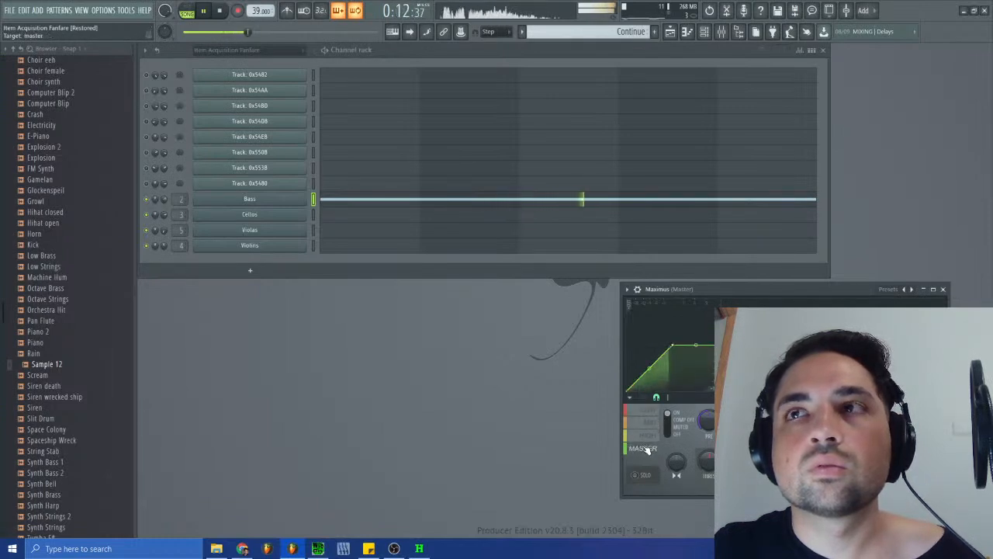
key("space")
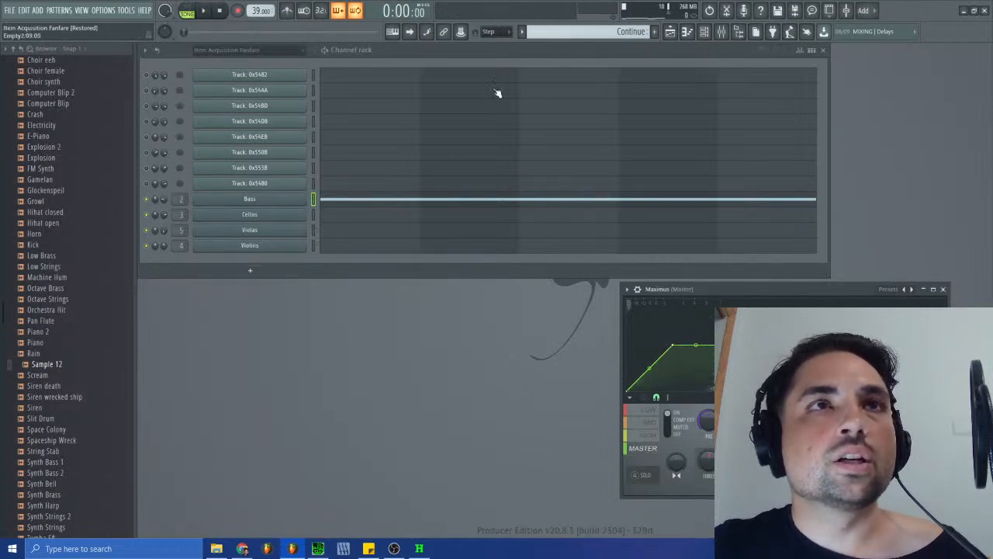
- Switch the playlist to the arrangement named Arrangement, play it and open the Basses clip's Bass notes in the piano roll
left_click(670, 31)
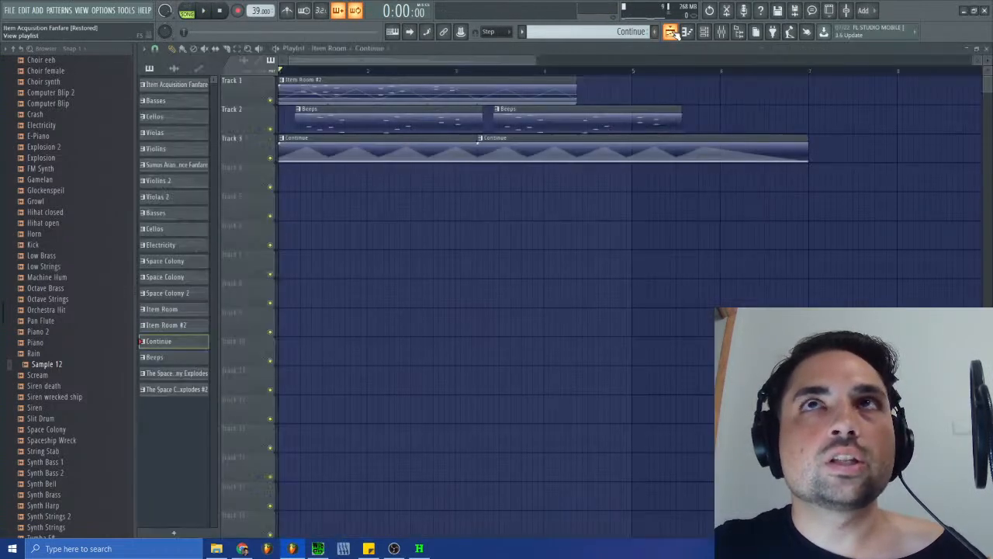
left_click(318, 48)
left_click(339, 103)
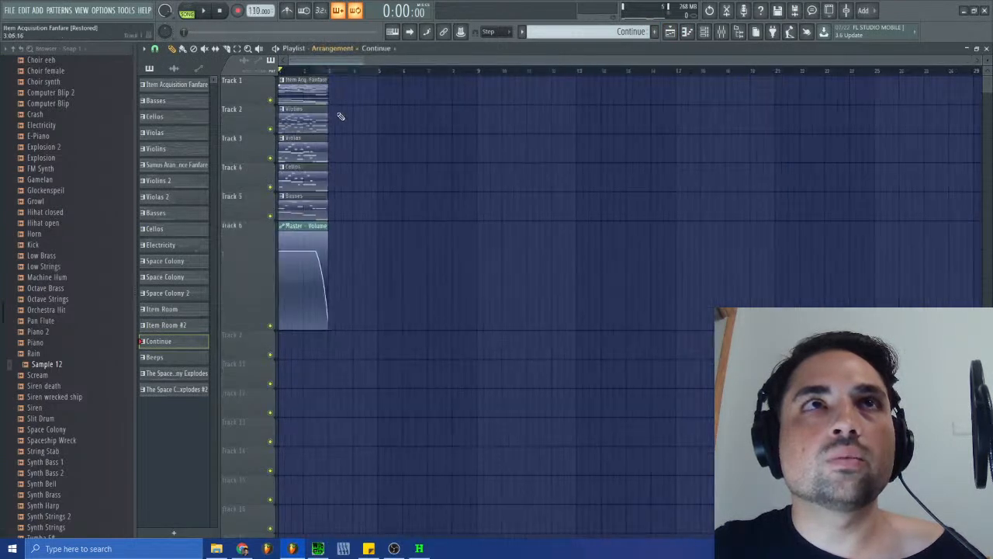
left_click(205, 12)
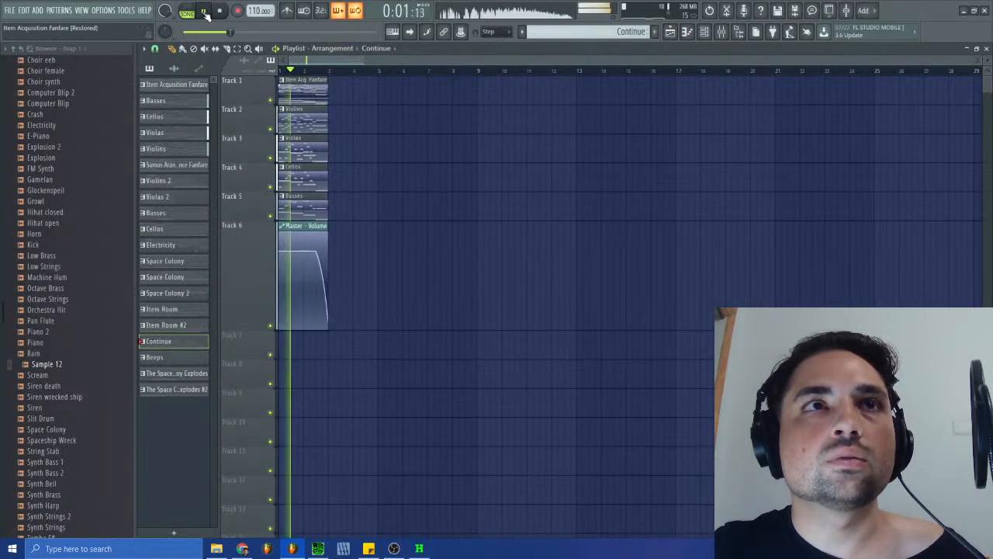
double_click(310, 204)
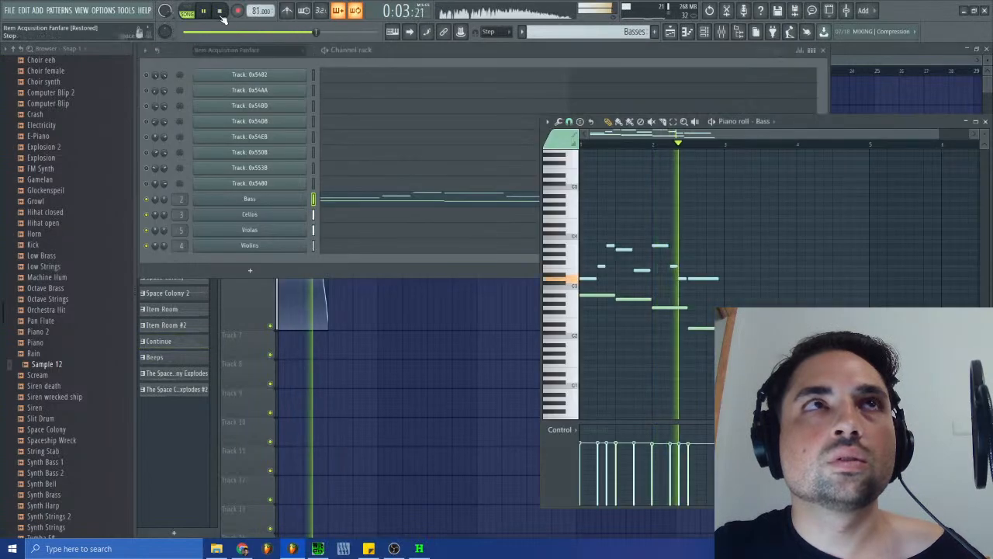
- Raise the velocity of the lower line of Bass notes to about 88%, replay the arrangement and close the piano roll and playlist
left_click(220, 11)
left_click_drag(708, 338, 582, 287)
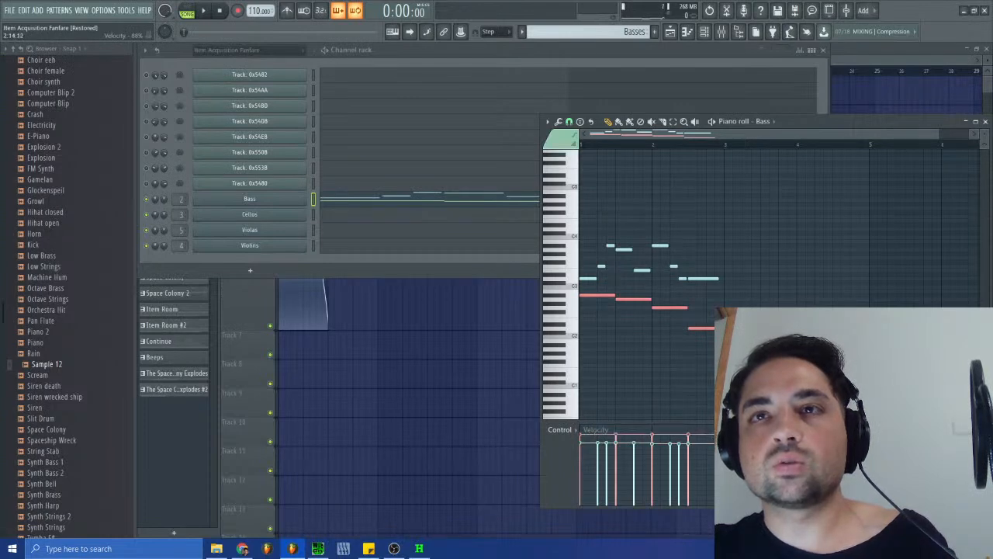
key("space")
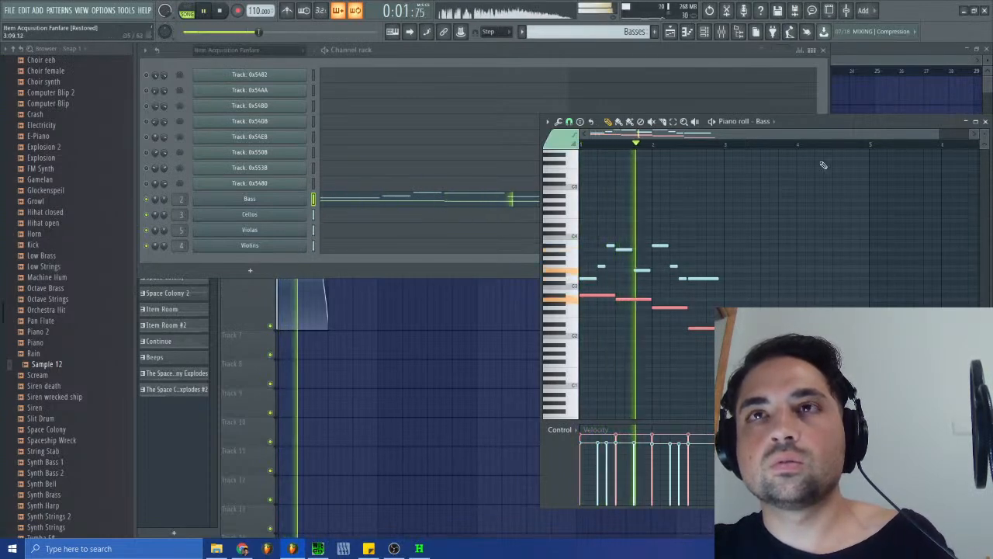
left_click(985, 121)
left_click(986, 48)
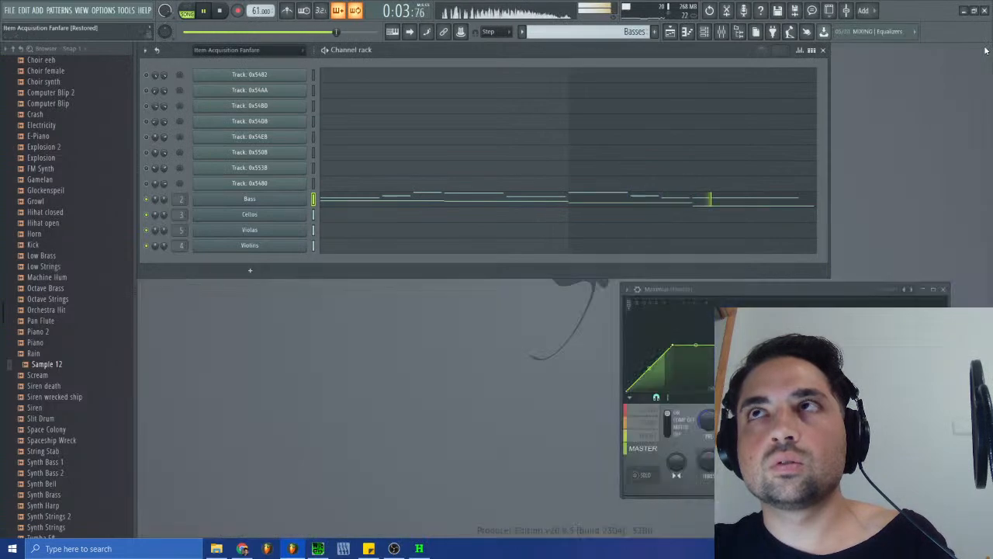
- Inspect the low and master bands in Maximus during playback, and stop the song
left_click(651, 411)
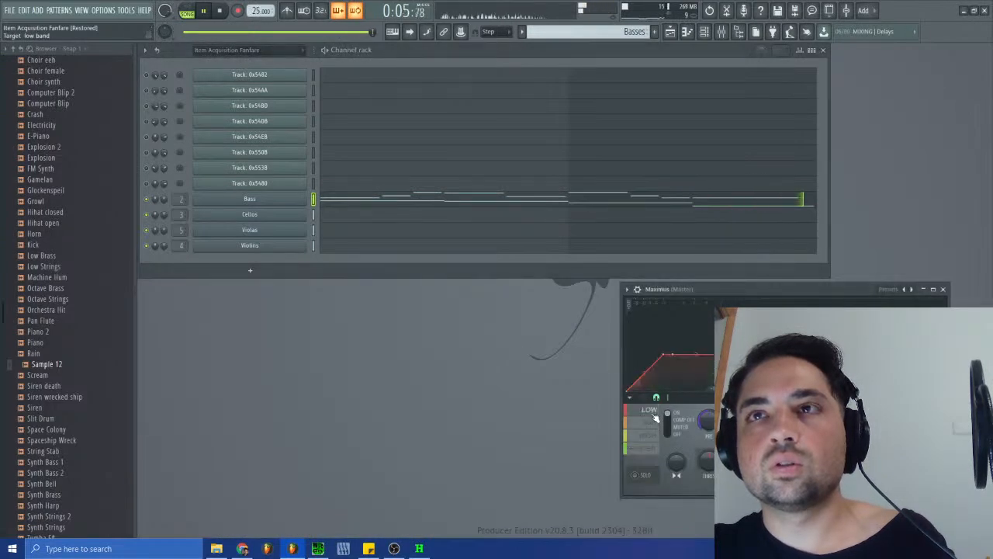
left_click(654, 450)
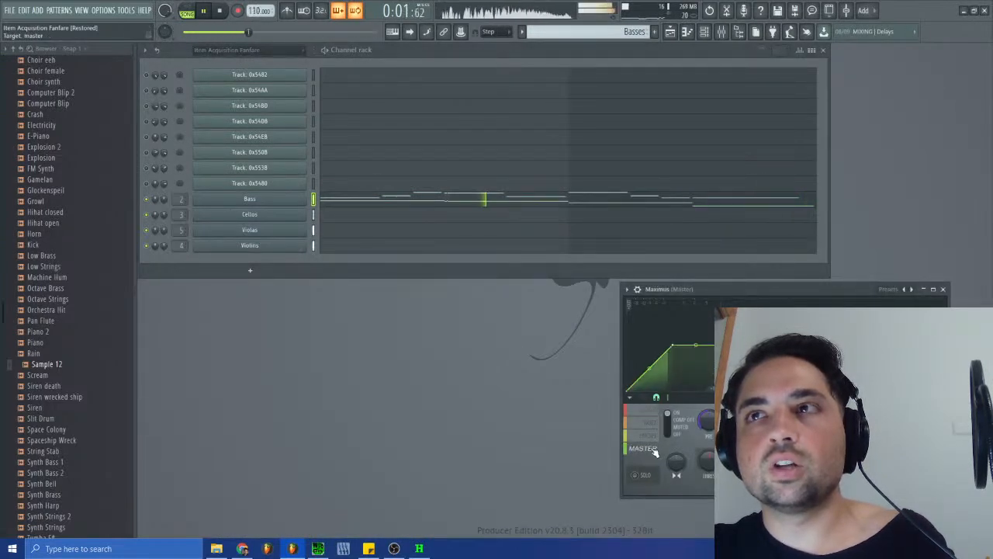
key("space")
- Raise the velocities of the Bass notes in the second Basses pattern slightly, and replay the song to check them
left_click(598, 31)
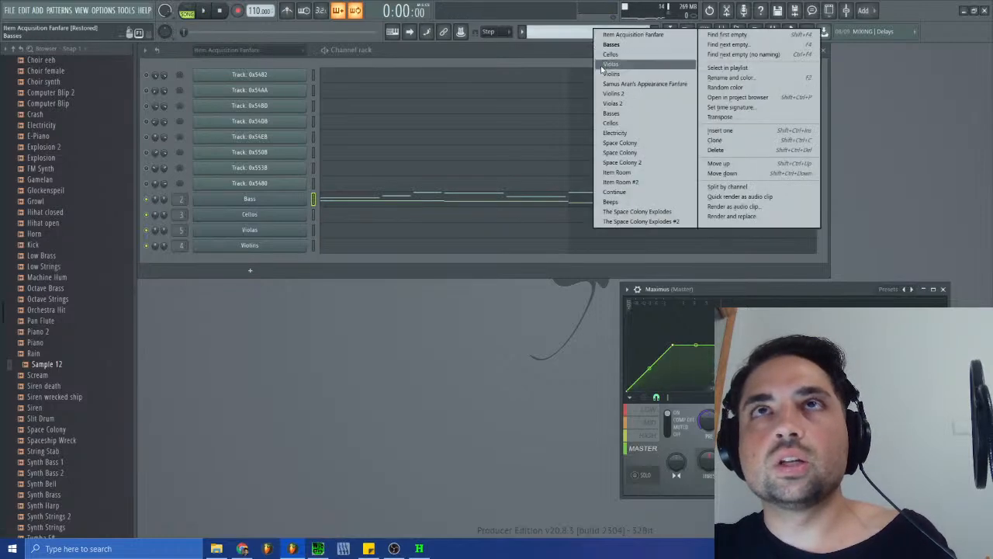
left_click(610, 114)
left_click(469, 208)
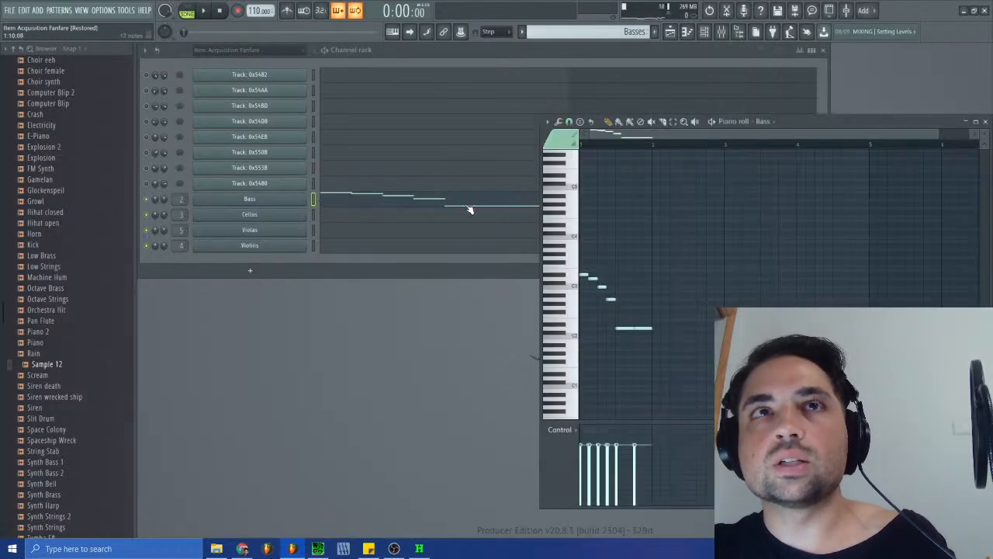
mouse_move(640, 439)
left_mouse_down()
mouse_move(554, 428)
mouse_move(551, 437)
left_mouse_up()
key("space")
left_click(986, 122)
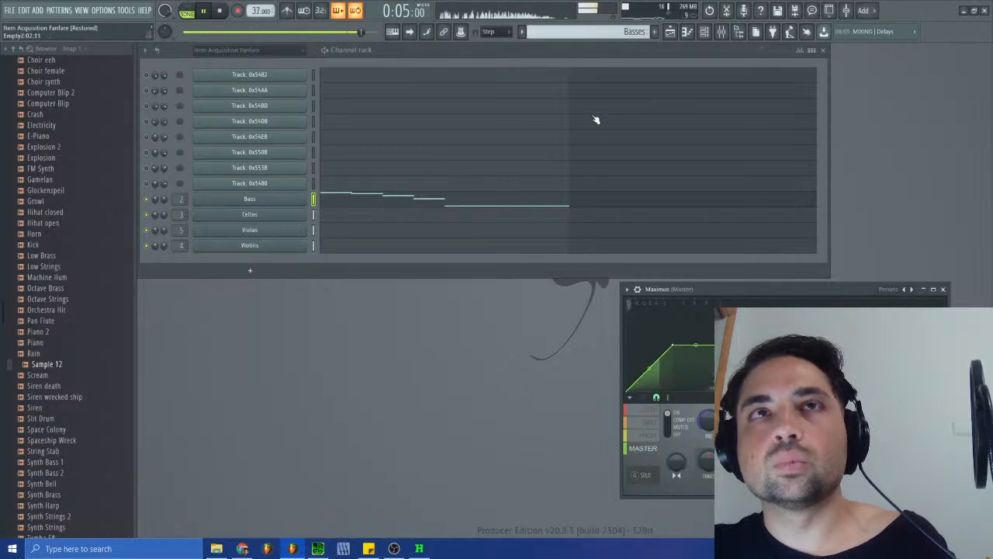
key("space")
- Switch the playlist to the Item Room arrangement and play it
left_click(671, 31)
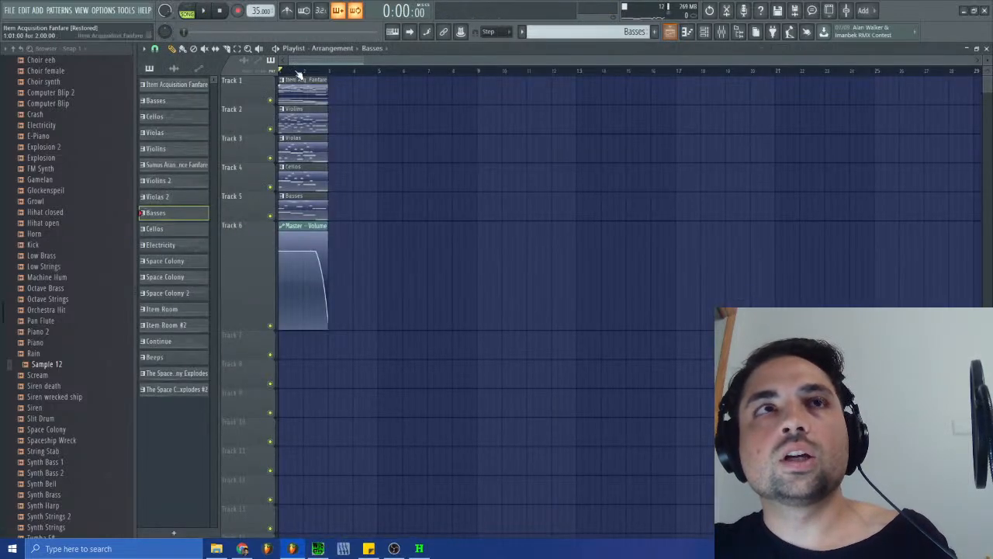
left_click(332, 48)
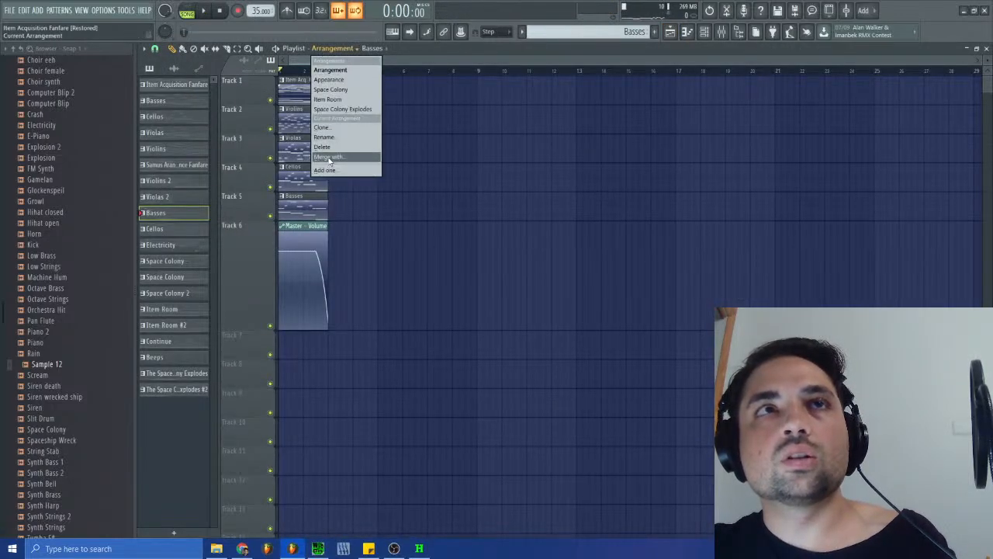
left_click(337, 99)
key("space")
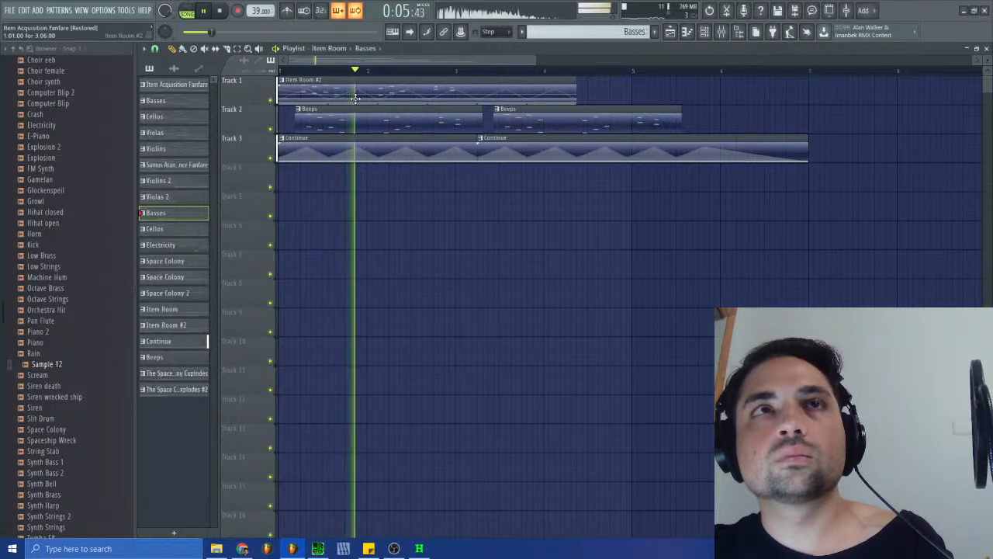
- Set the high cutoff of Ferox on the Computer Blip 1 mixer track to 12352 Hz, replaying the arrangement, and close both windows
left_click(986, 49)
left_click(721, 31)
key("space")
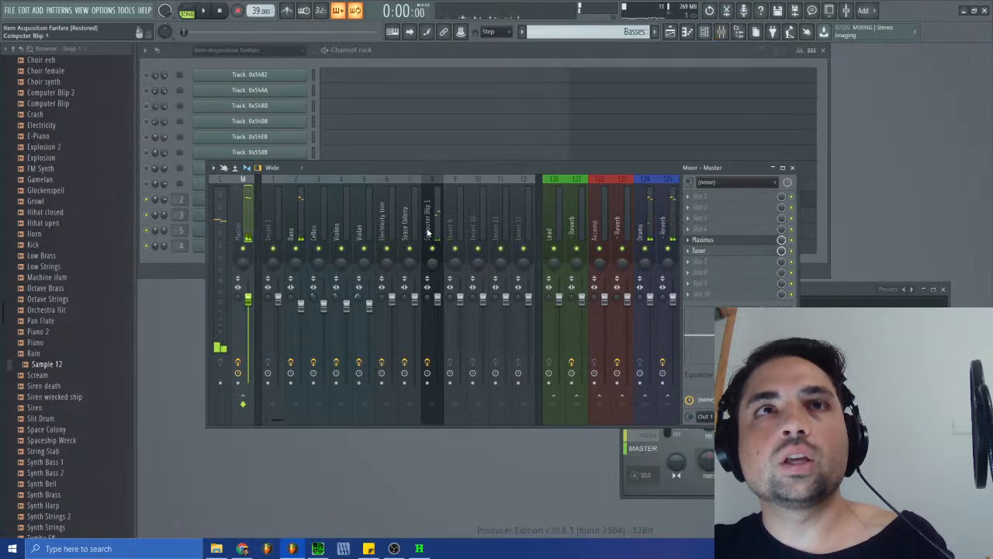
left_click(699, 241)
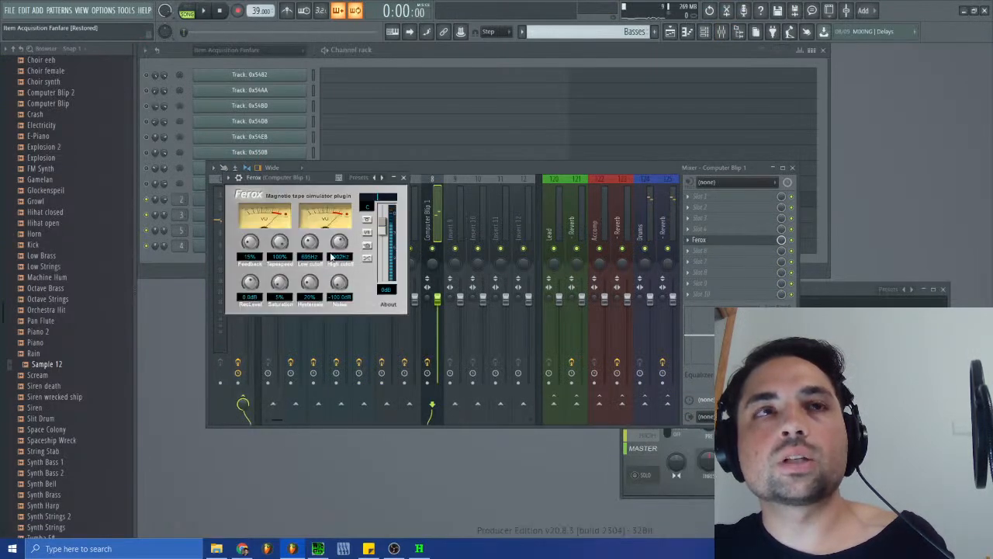
left_click_drag(338, 247, 343, 237)
key("space")
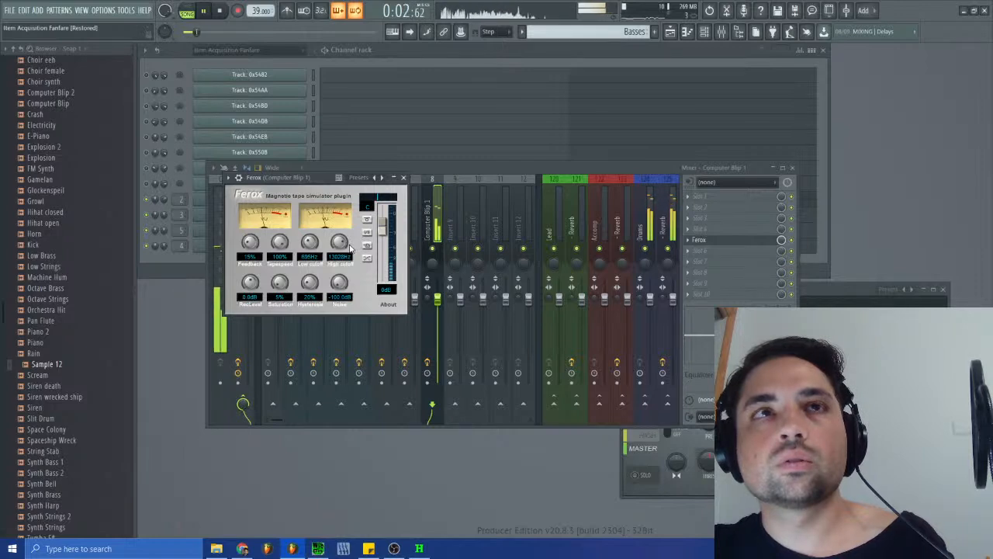
left_click_drag(346, 247, 346, 250)
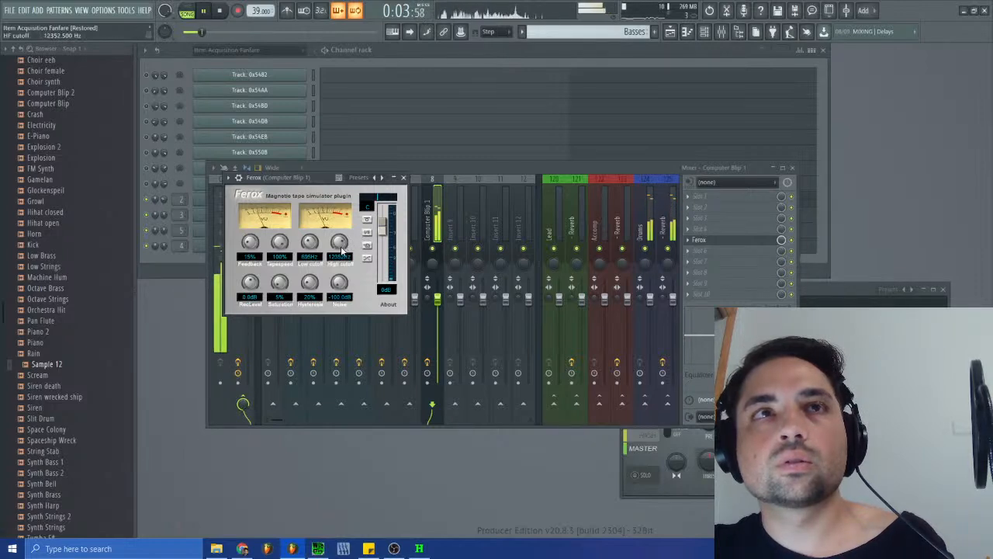
left_click(792, 168)
left_click(403, 177)
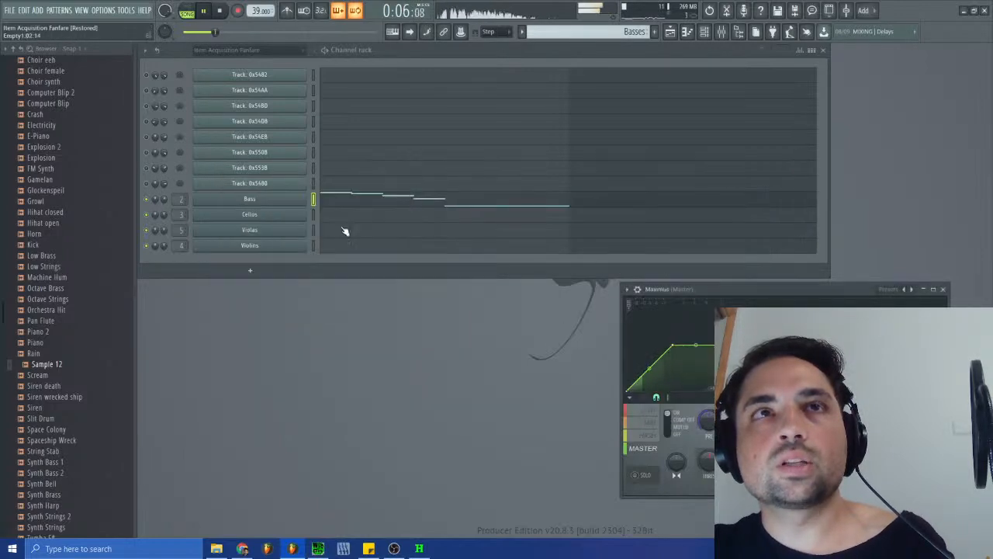
- Filter the channel rack to the Item Room group and open the Computer Blip 1 instrument
left_click(268, 200)
left_click(331, 97)
left_click(248, 50)
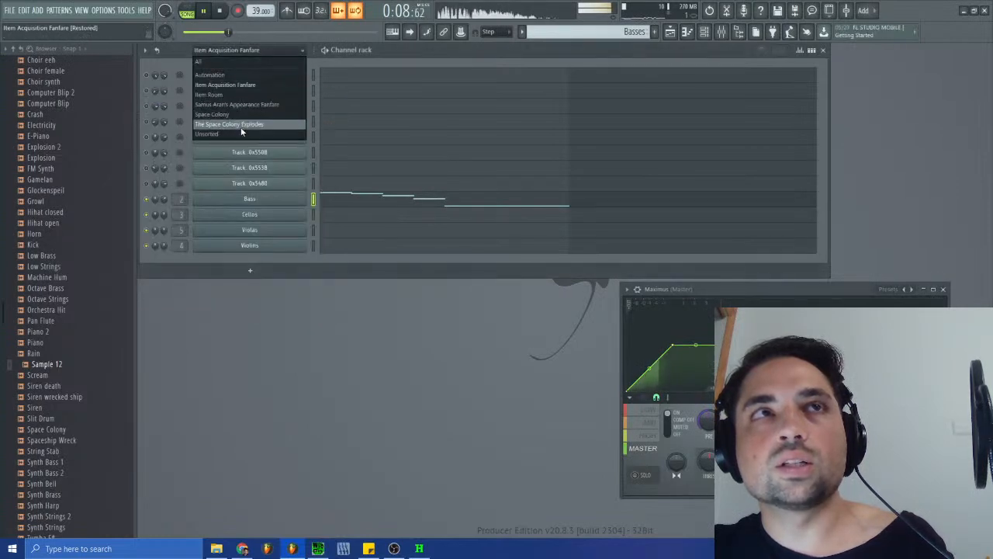
left_click(243, 126)
left_click(247, 49)
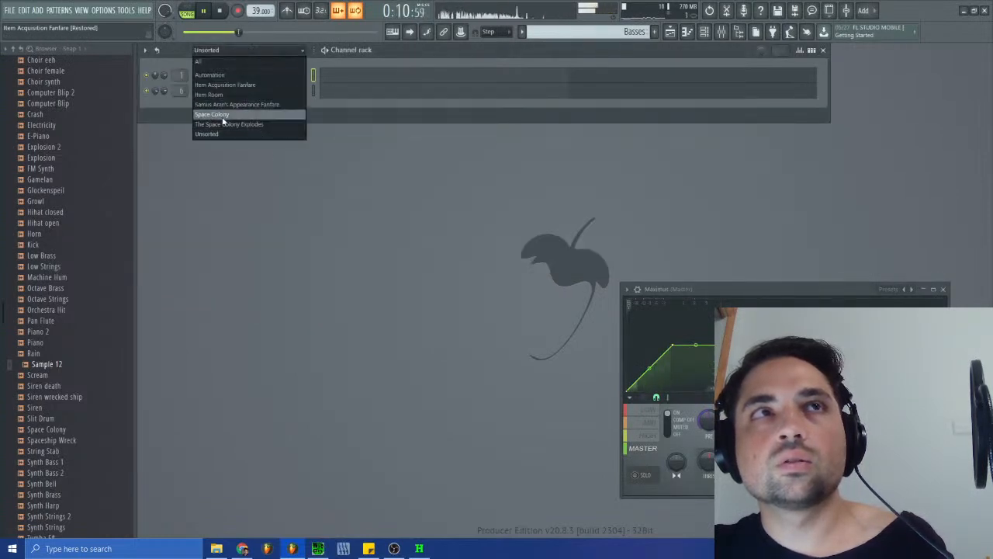
left_click(224, 97)
left_click(247, 138)
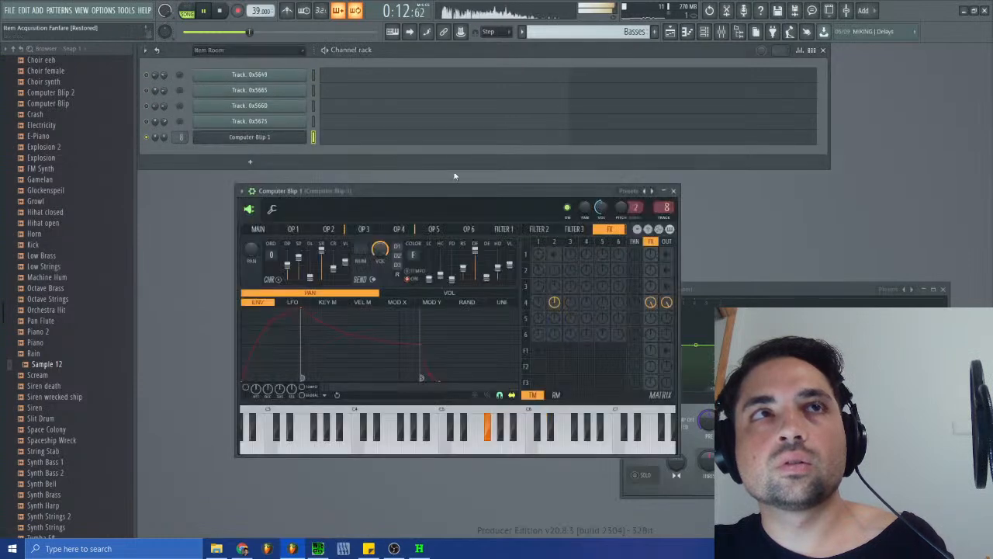
- Turn up operator 1's output in Computer Blip 1's matrix while replaying the arrangement, and close the instrument
key("space")
key("space")
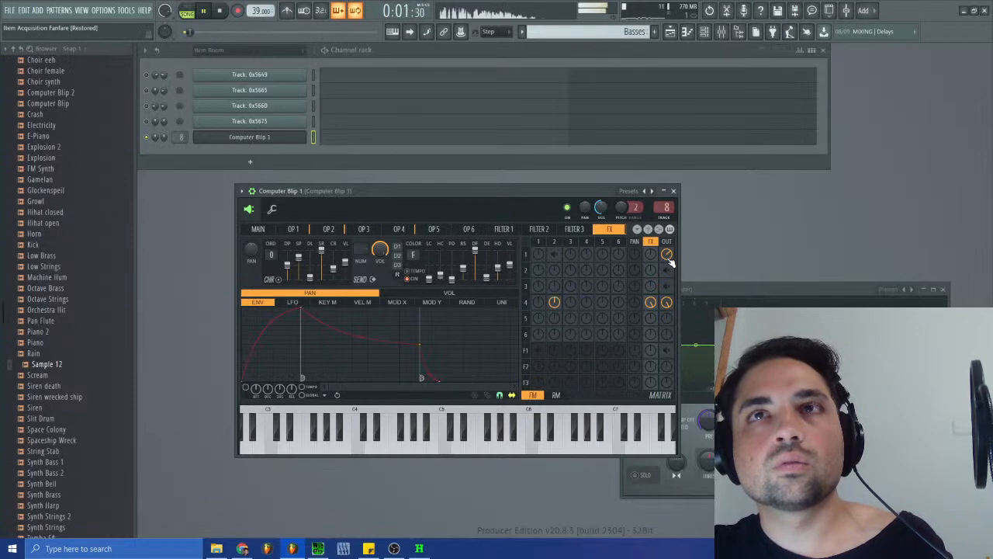
left_click(554, 302)
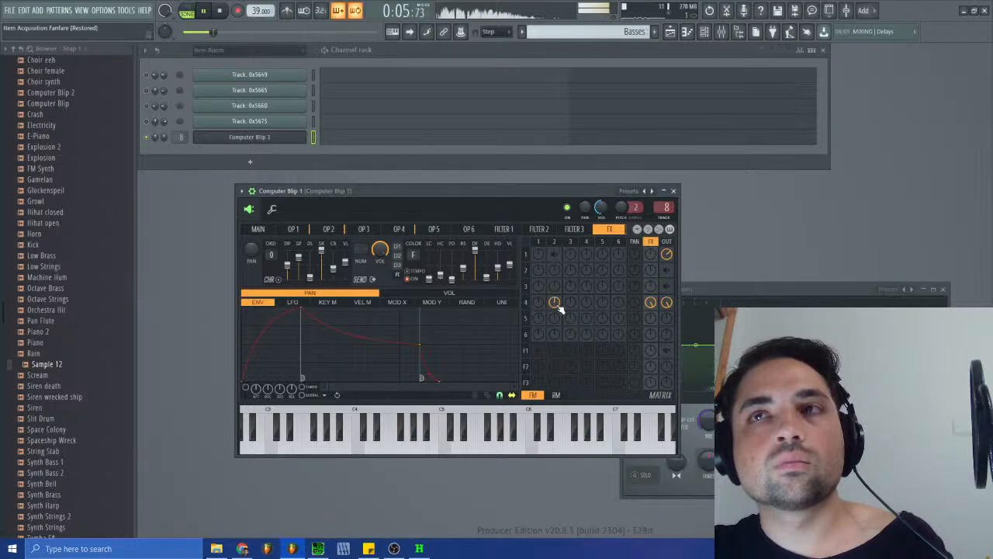
left_click(674, 190)
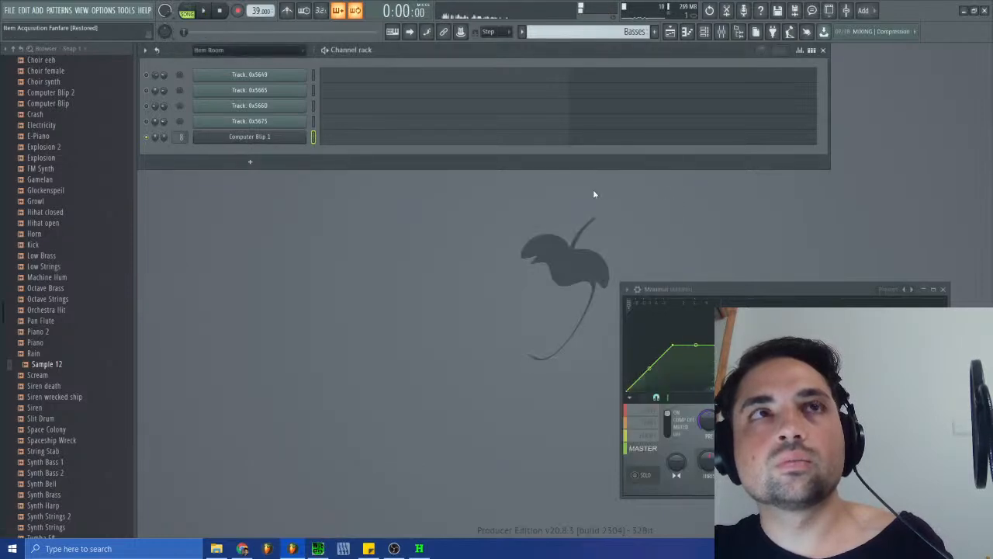
- Adjust the saturation of Ferox on the Computer Blip 1 mixer track during playback, and close the plugin
key("space")
left_click(720, 31)
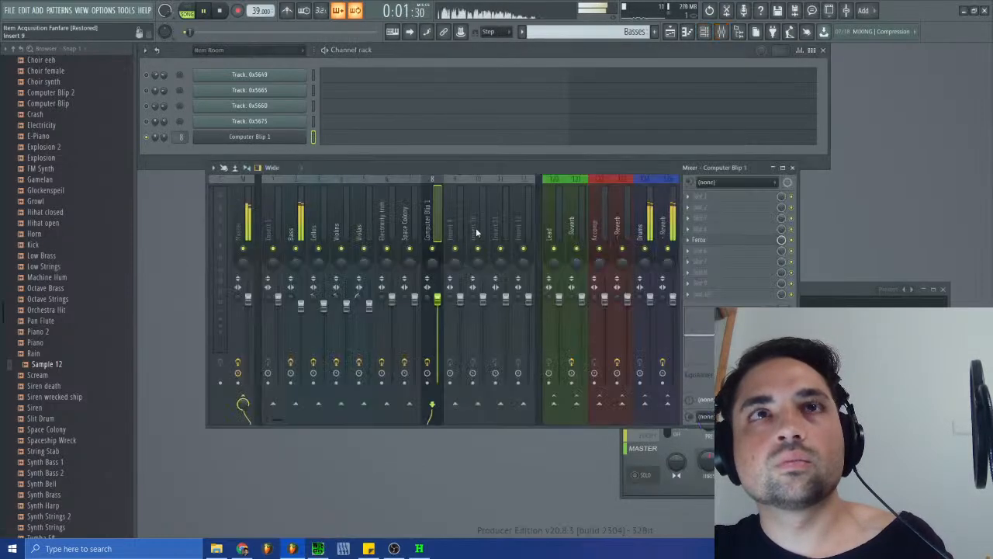
left_click(711, 241)
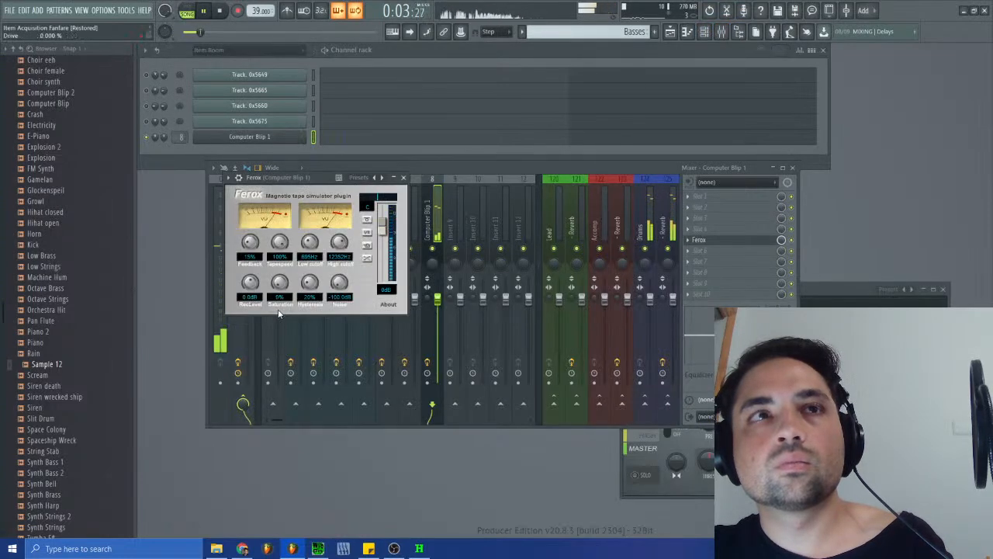
left_click_drag(282, 287, 283, 281)
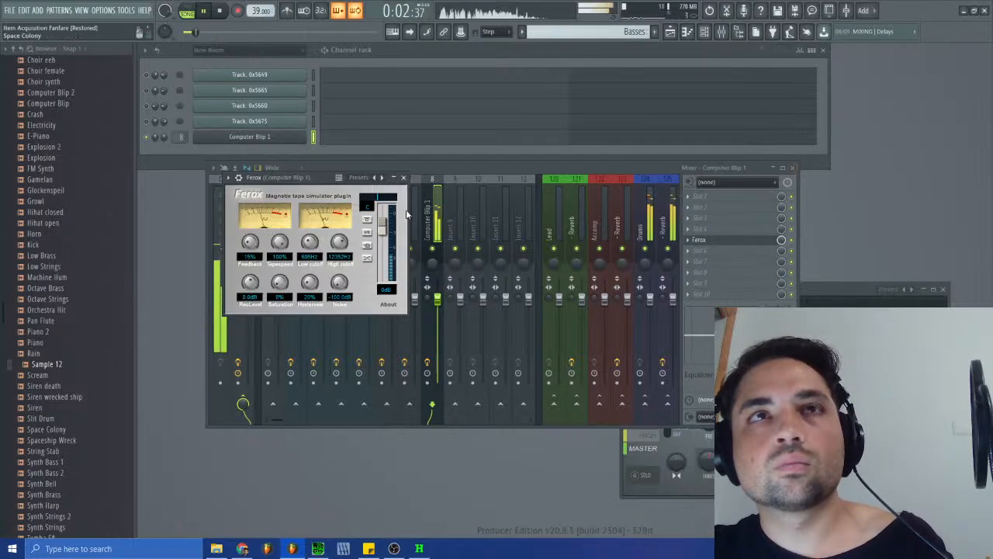
left_click(404, 178)
- Try routing the Computer Blip 1 mixer track to Lead only and to Lead's Reverb track only, and check the instrument's effects settings
right_click(555, 405)
left_click(584, 411)
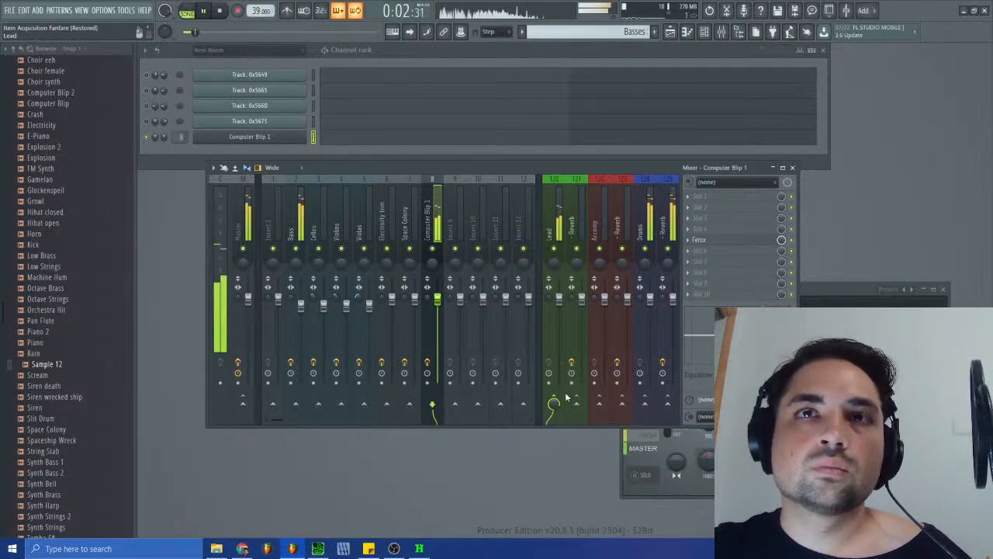
right_click(576, 403)
left_click(592, 419)
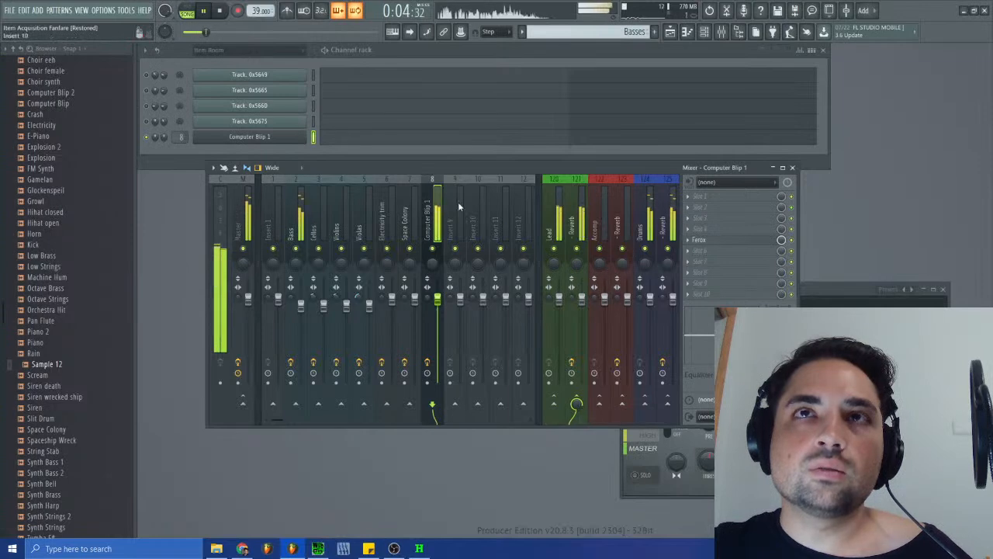
left_click(290, 138)
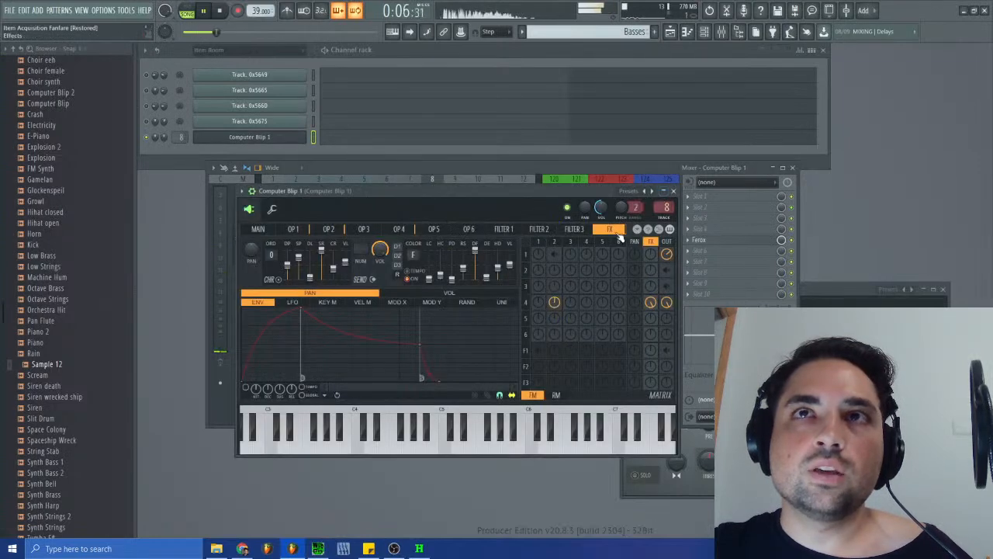
left_click(673, 191)
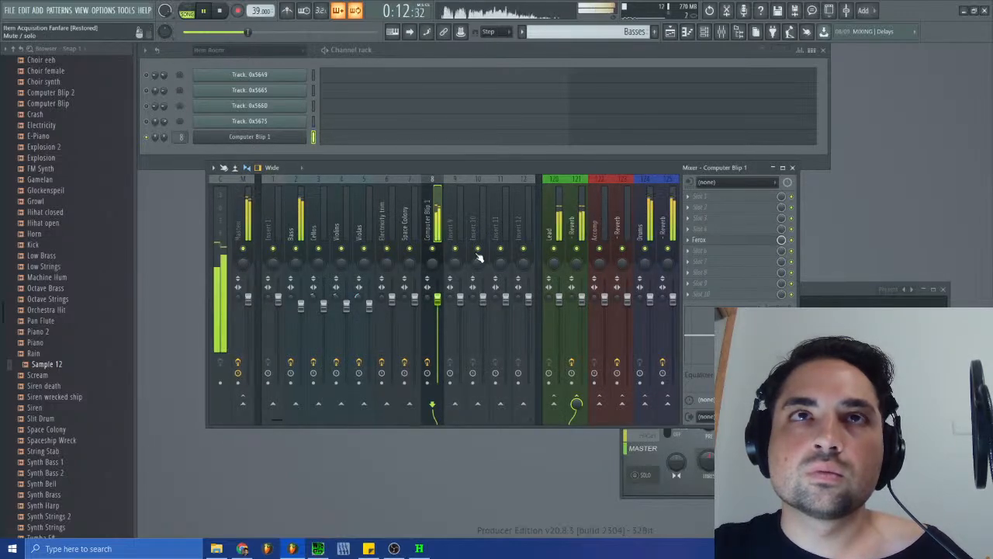
- Route the Computer Blip 1 mixer track to Lead only, and raise operator 4's effects send in the instrument's matrix
right_click(552, 405)
left_click(574, 415)
left_click(283, 138)
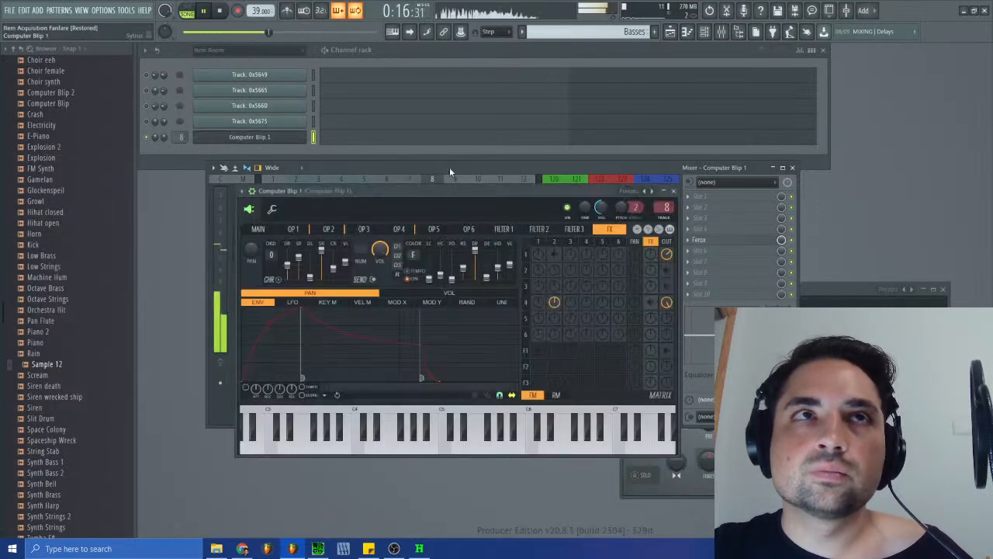
left_click_drag(650, 304, 650, 267)
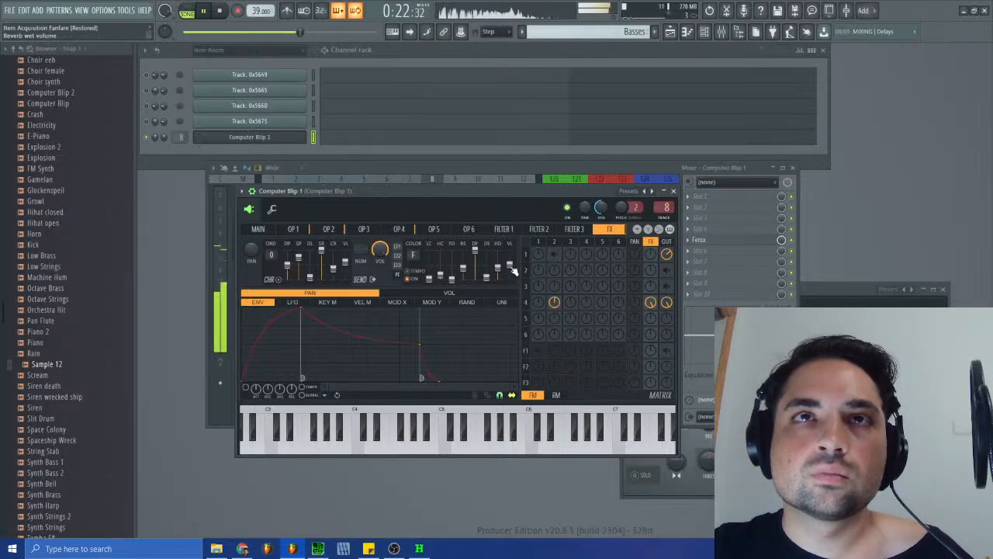
left_click(673, 191)
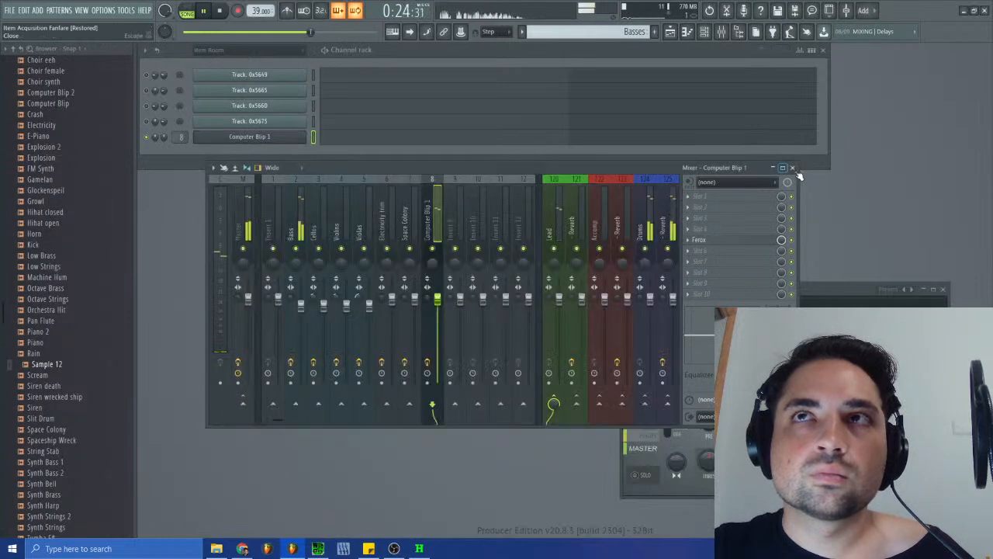
left_click(778, 168)
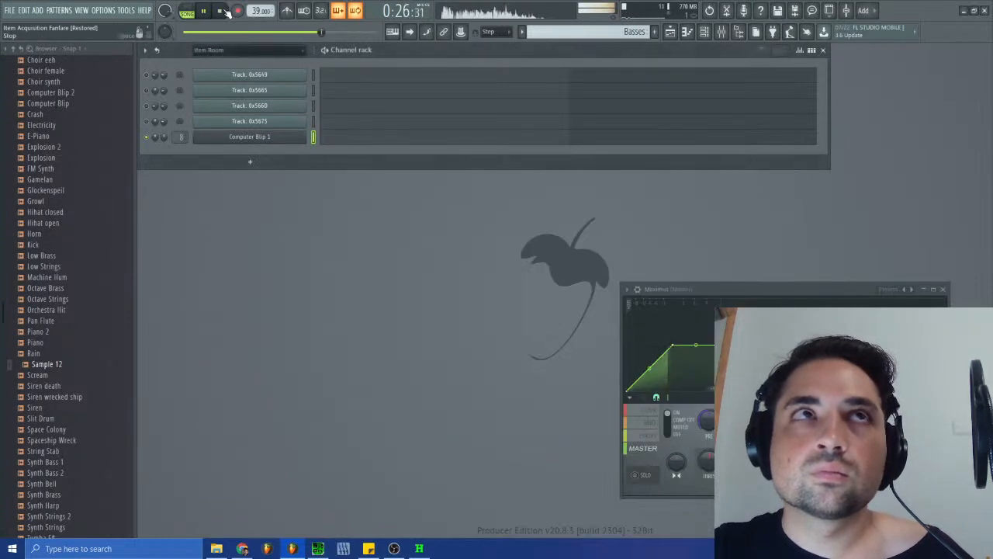
- Stop playback and save the project
key("space")
left_click(10, 11)
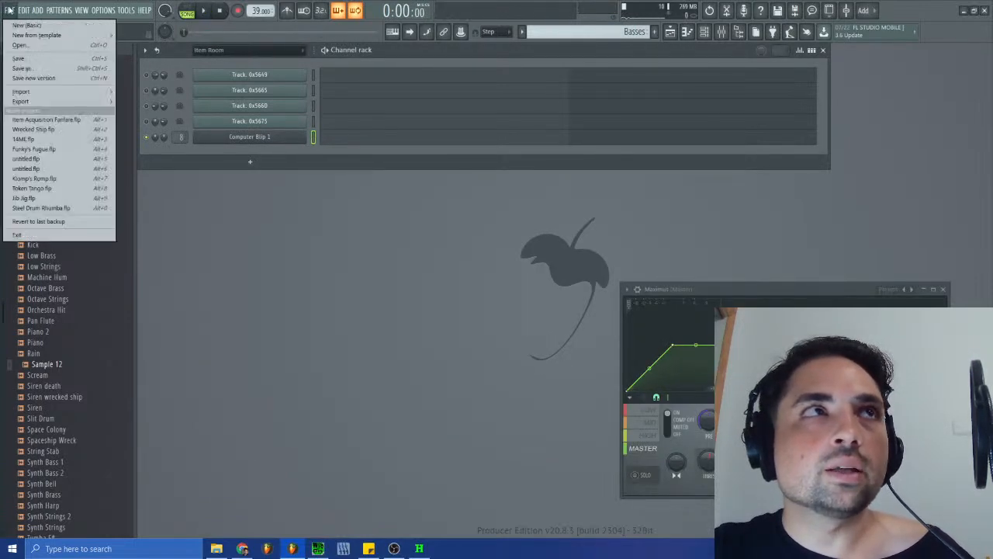
left_click(19, 59)
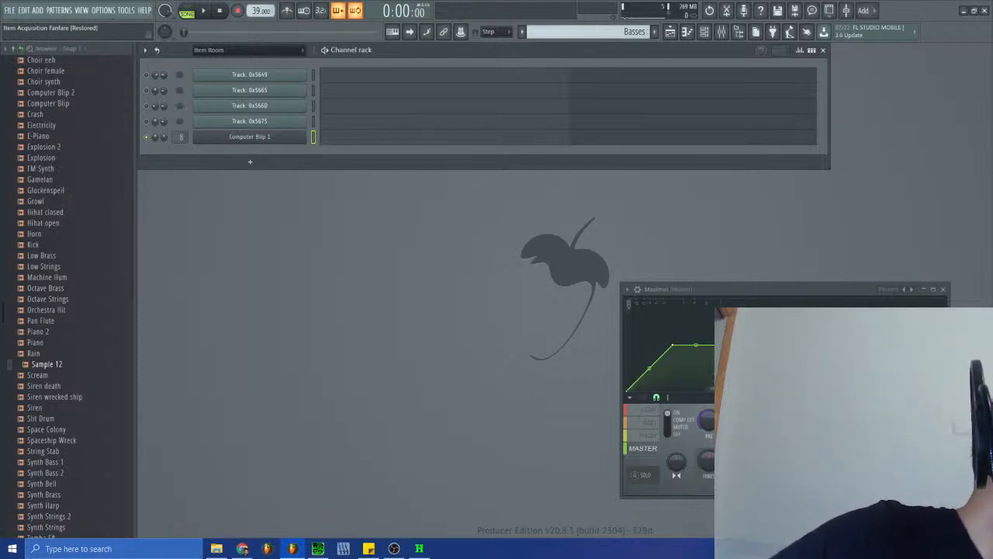
- Switch to VGMTrans and close it
key("alt+Tab")
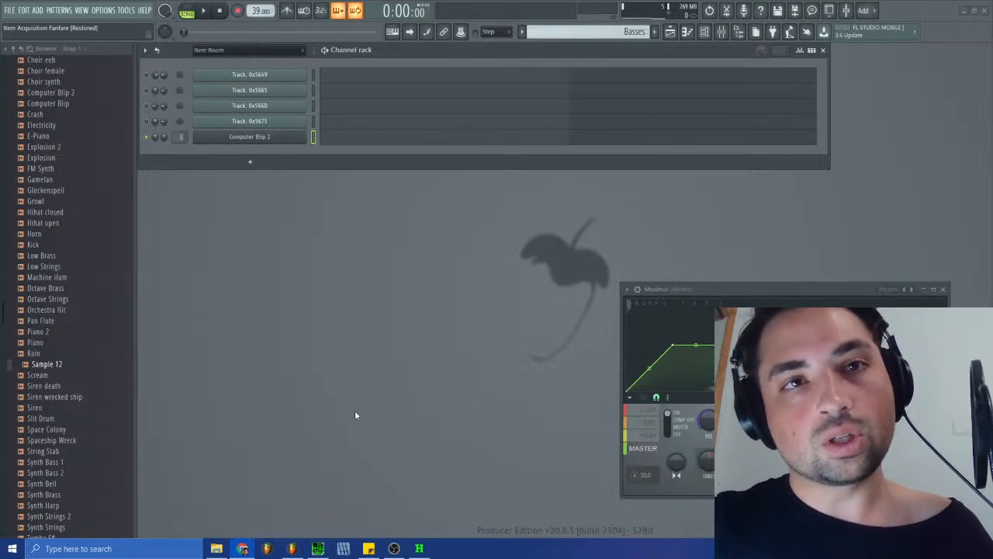
mouse_move(423, 555)
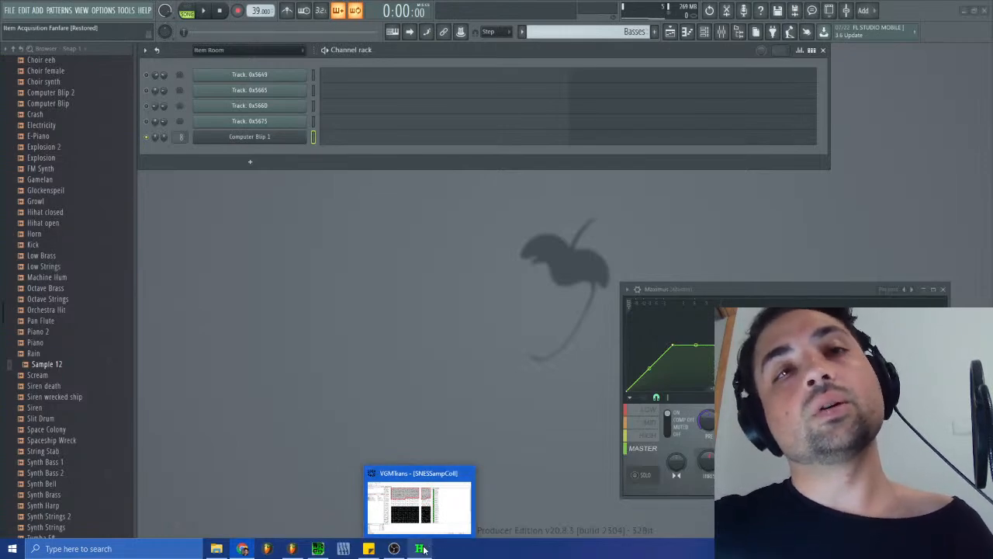
left_click(421, 549)
left_click(785, 61)
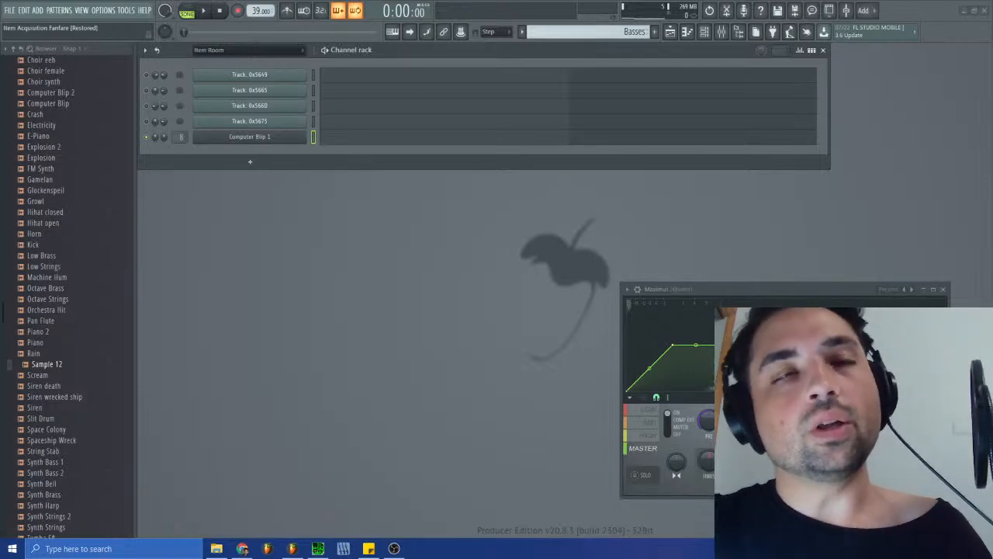
- Show the Unsorted channel group in the channel rack, followed by the Space Colony group
left_click(226, 53)
left_click(225, 134)
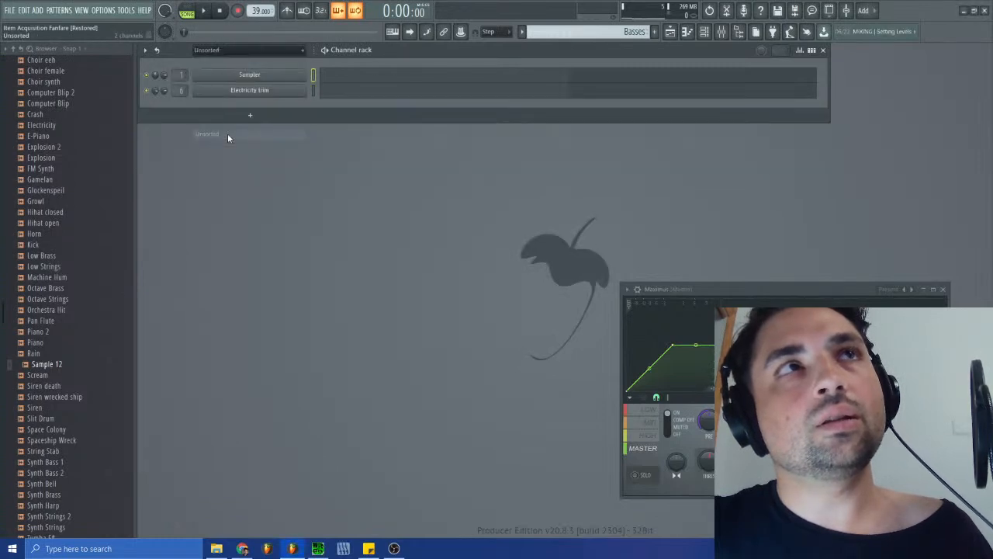
left_click(234, 51)
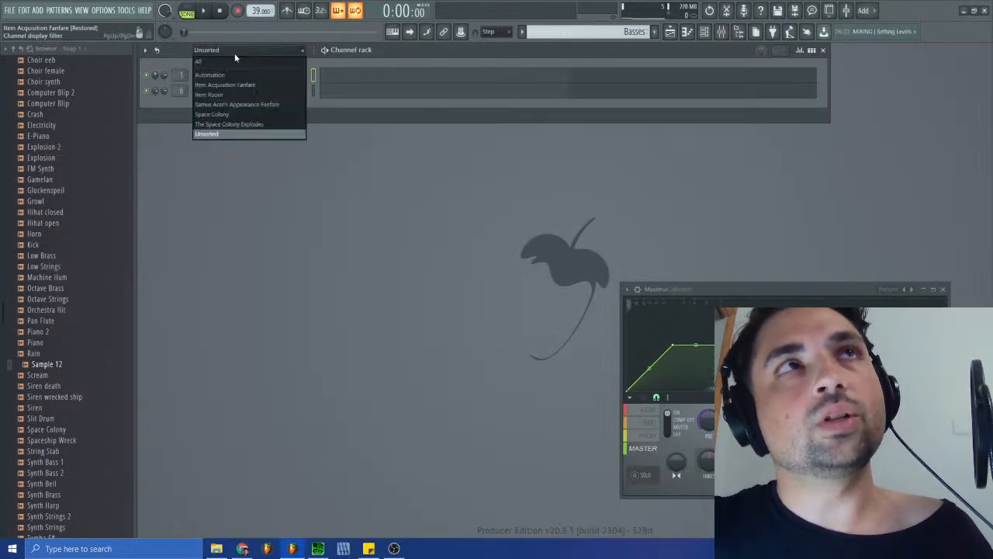
left_click(228, 115)
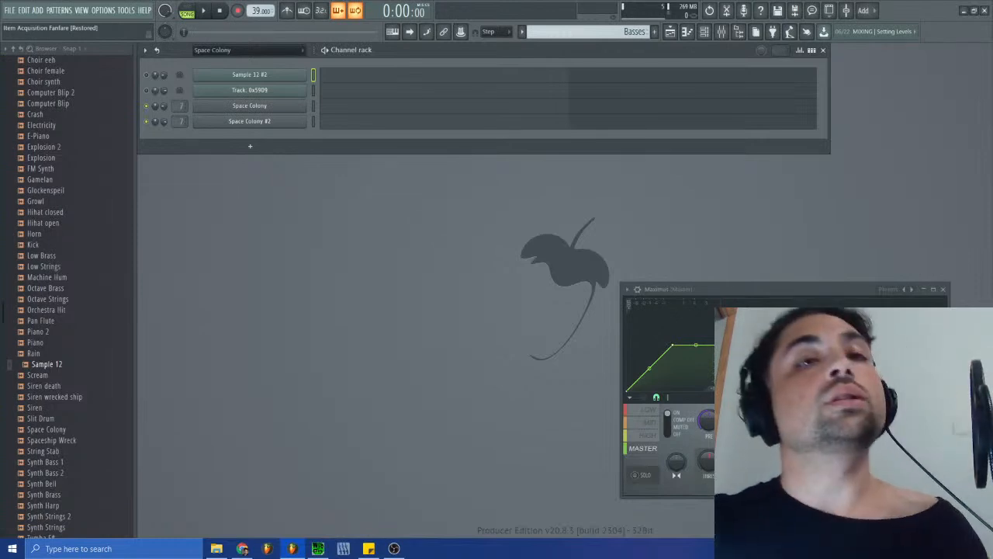
- Check SPCTool, return to FL Studio, and select and play the Continue pattern
key("alt+Tab")
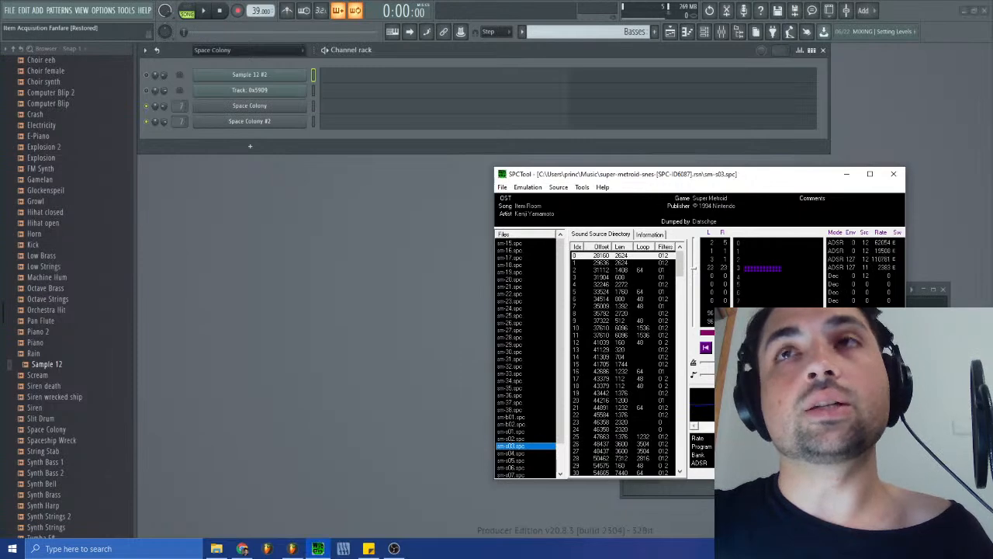
left_click(536, 101)
left_click(634, 31)
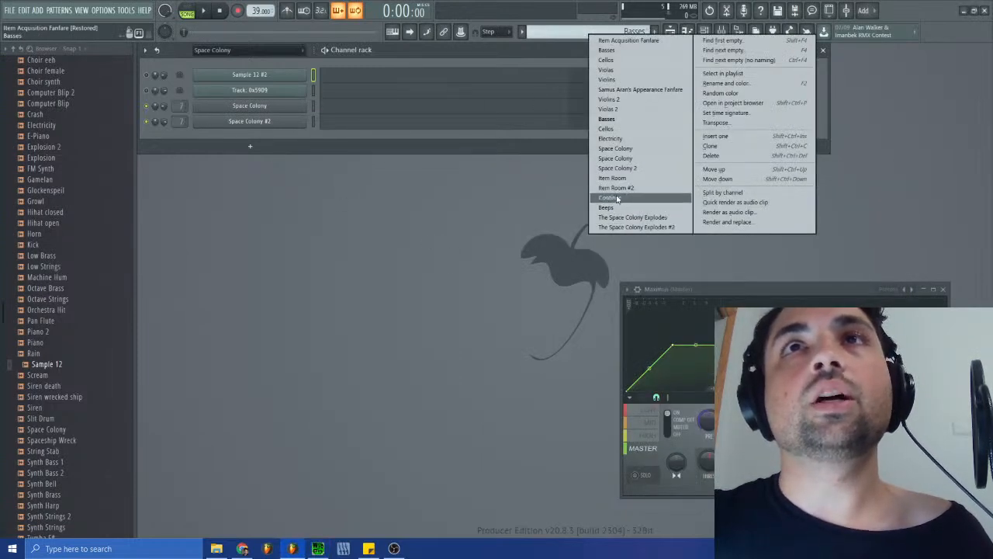
left_click(611, 197)
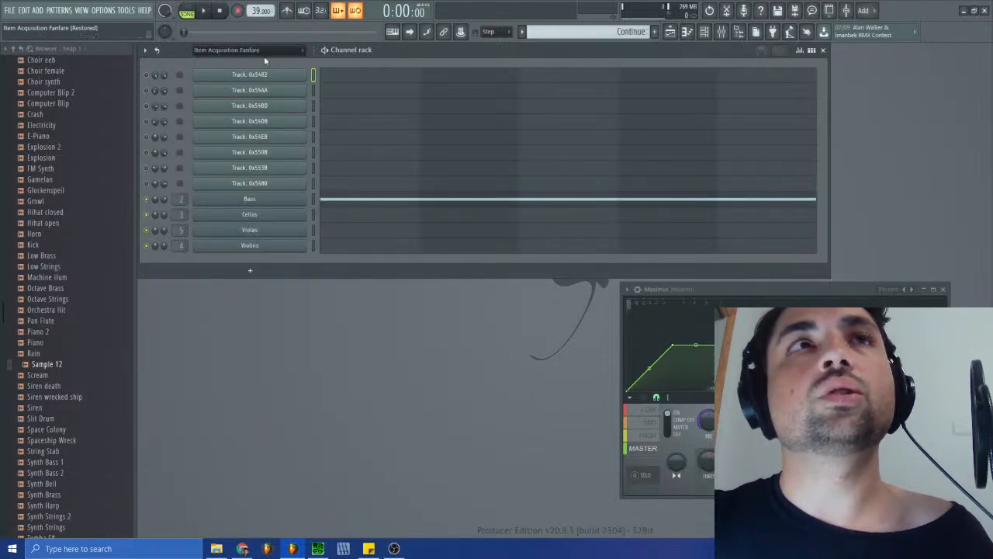
left_click(203, 11)
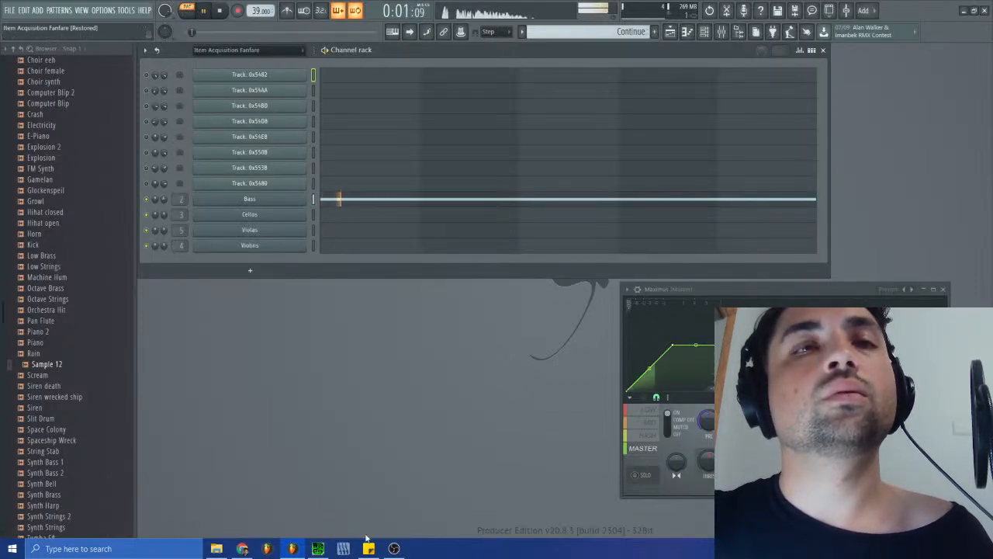
left_click(319, 548)
left_click(374, 239)
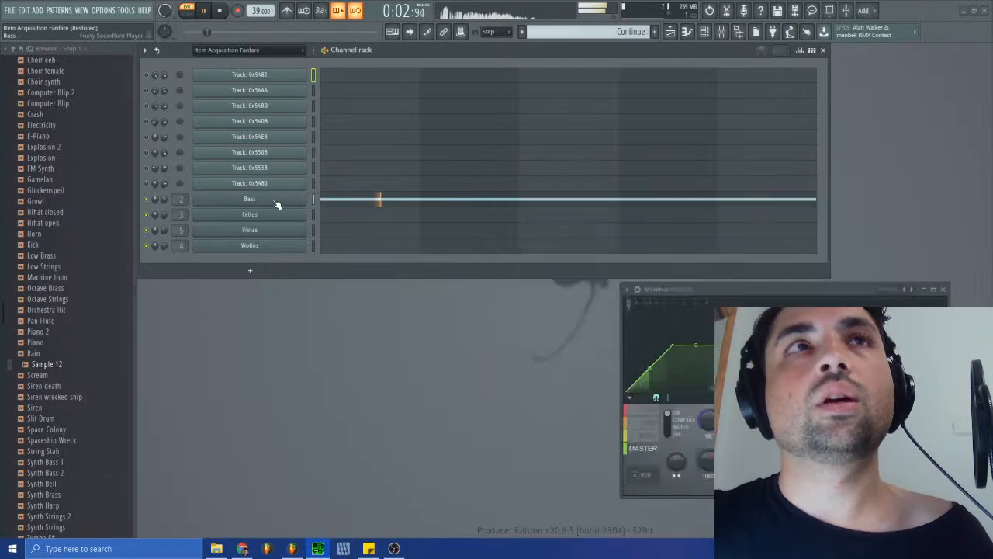
- Set the Bass instrument's filter cutoff to 6 and compare its sound with sm-s03.spc playing in SPCTool
left_click(277, 200)
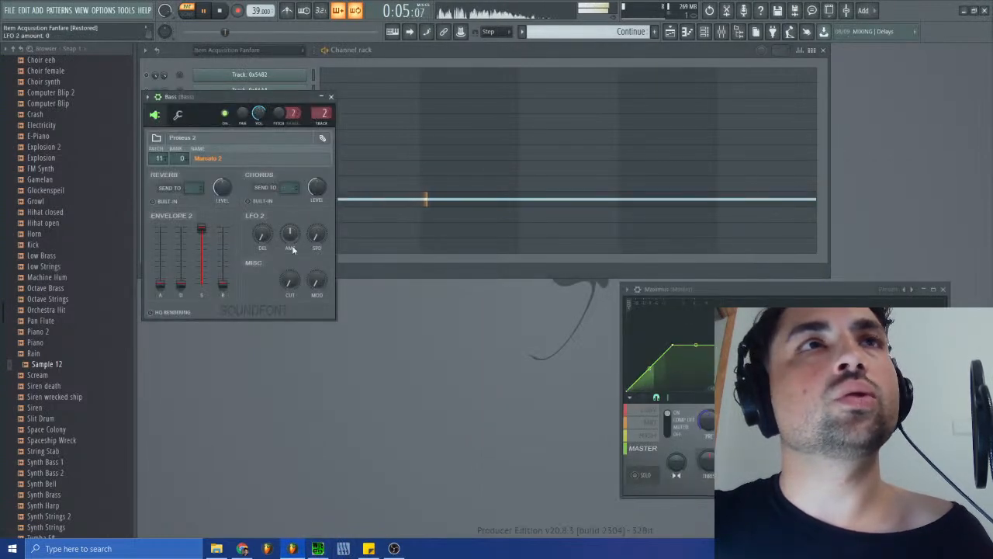
left_click_drag(289, 280, 290, 304)
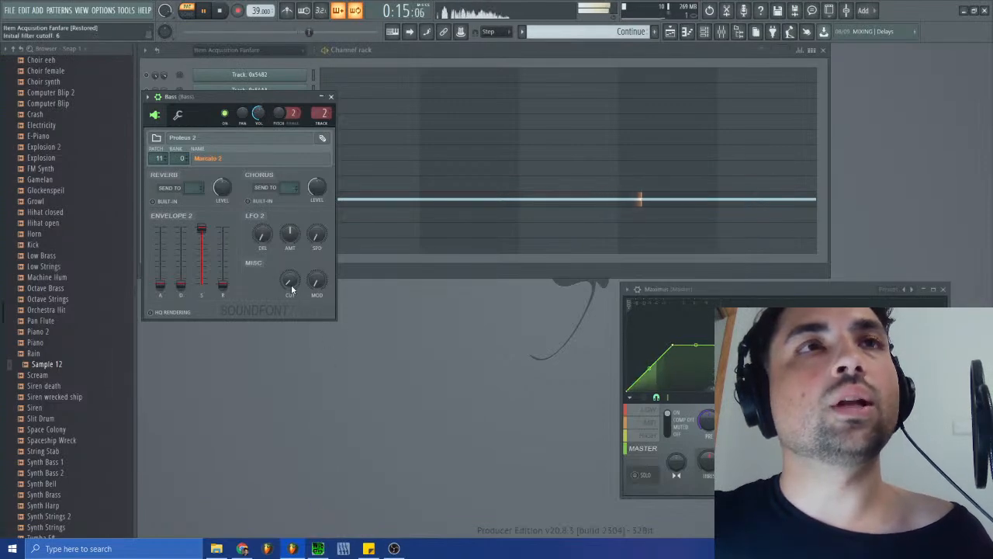
left_click(318, 549)
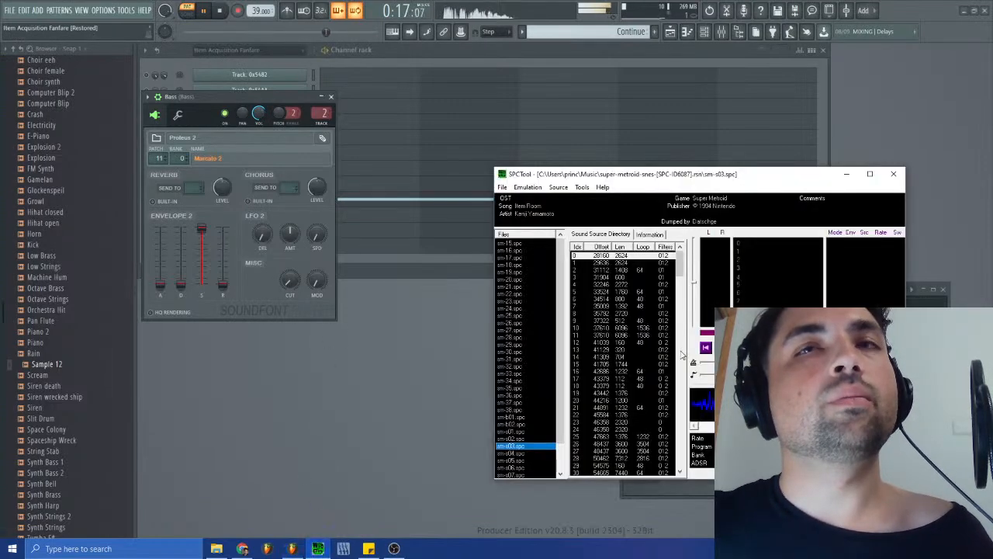
left_click(220, 10)
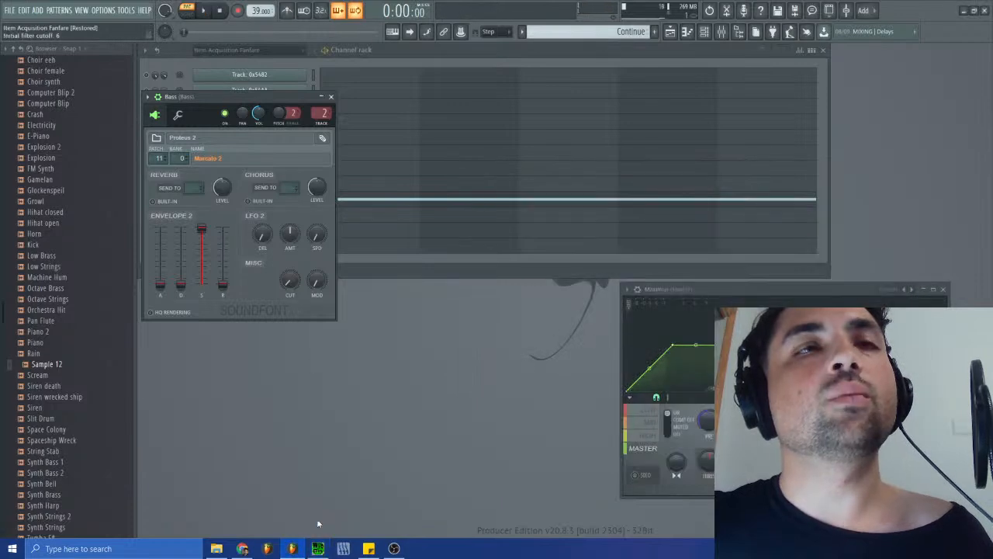
left_click(317, 548)
left_click(723, 347)
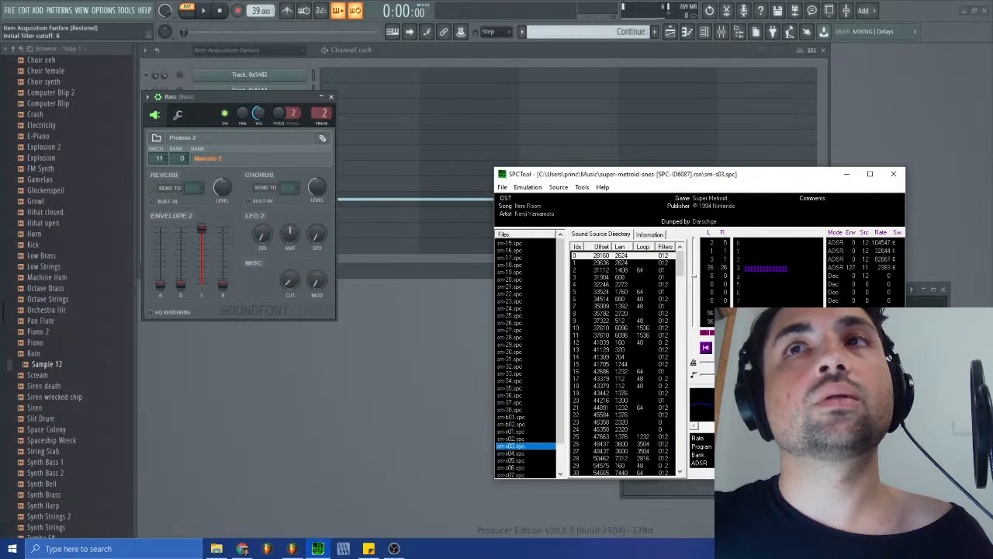
- Replay the Continue pattern from the start and raise the Bass instrument's filter cutoff to 127
left_click(203, 10)
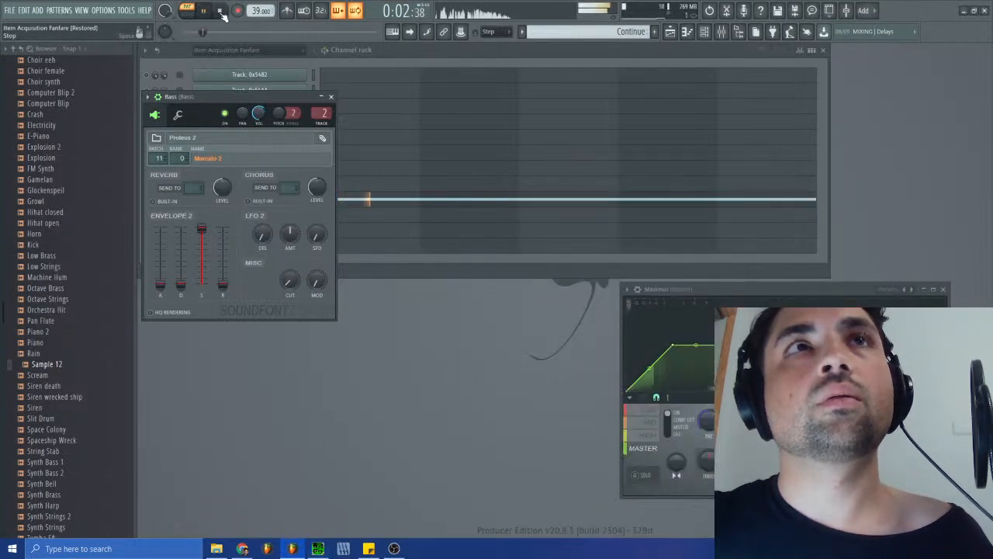
left_click(220, 11)
left_click(204, 11)
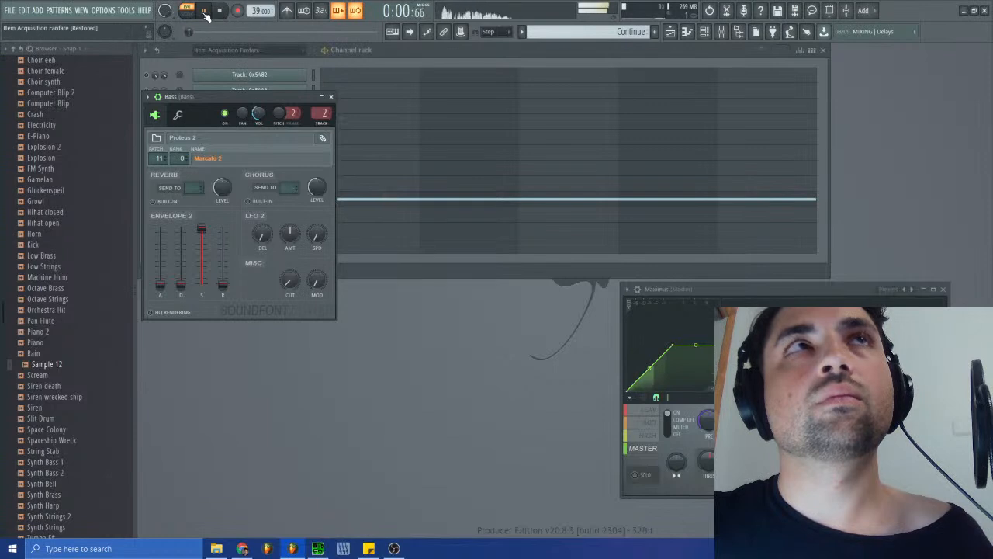
left_click_drag(273, 263, 487, 365)
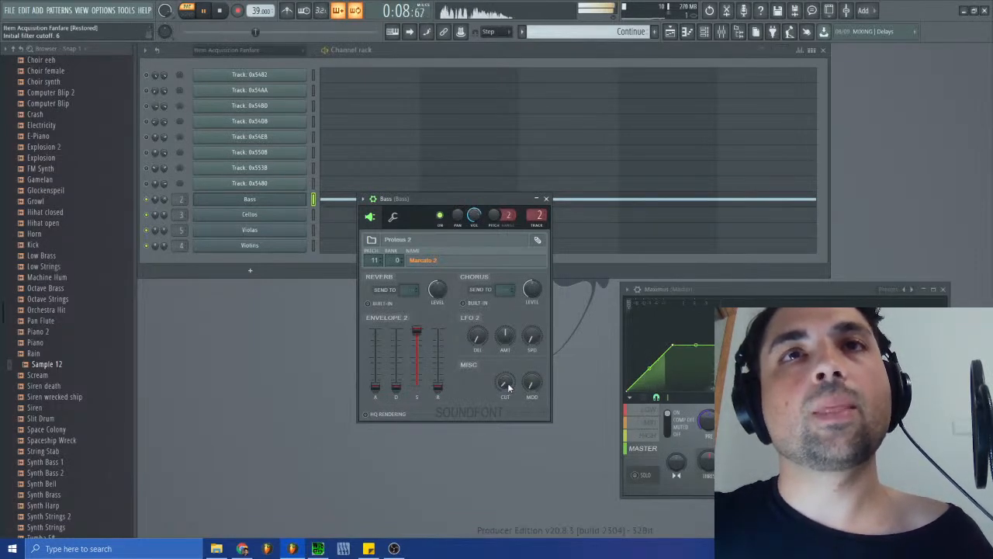
left_click_drag(507, 385, 507, 341)
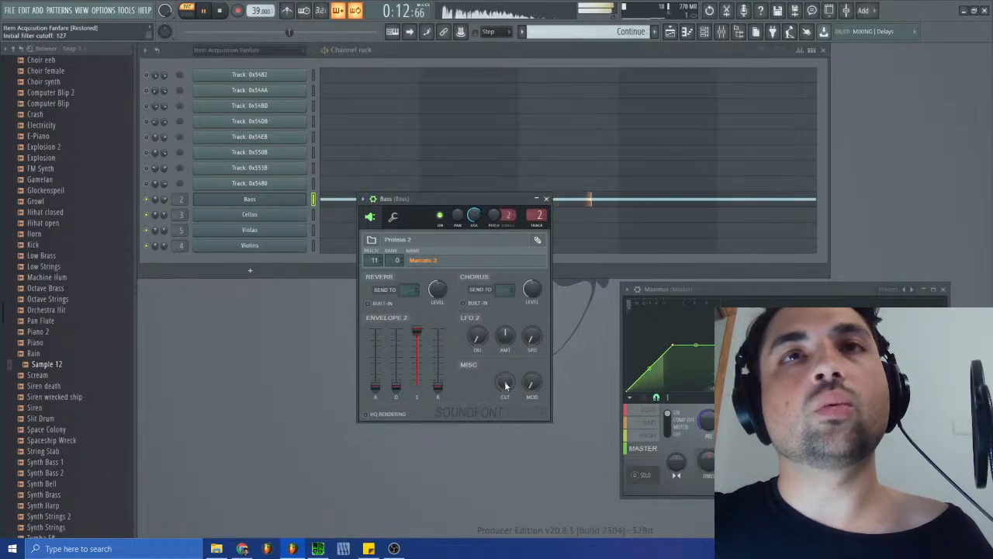
- Add Fruity Parametric EQ 2 to slot 6 of the Bass mixer track and lower its band 7 high shelf to -6.0 dB at 235 Hz
left_click(722, 31)
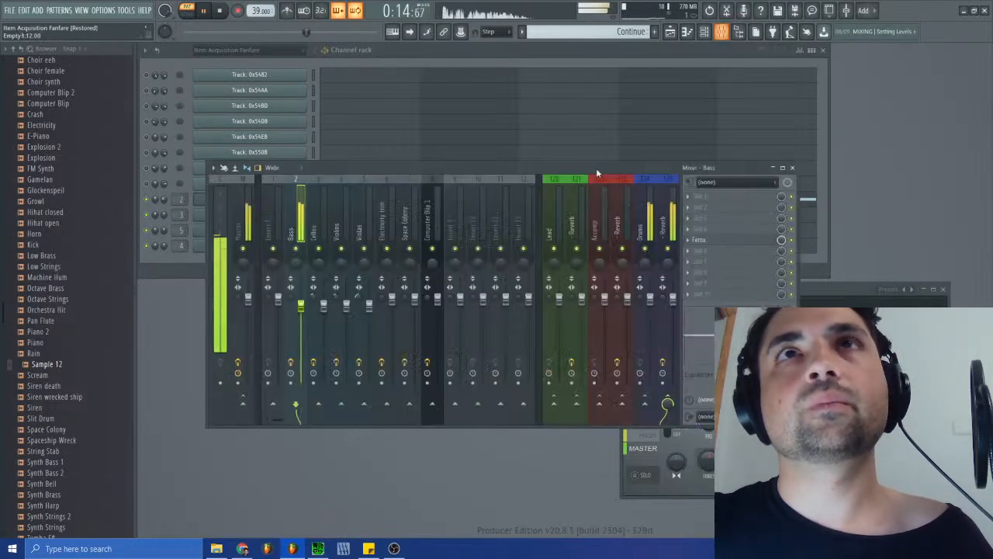
left_click(706, 260)
left_click(618, 74)
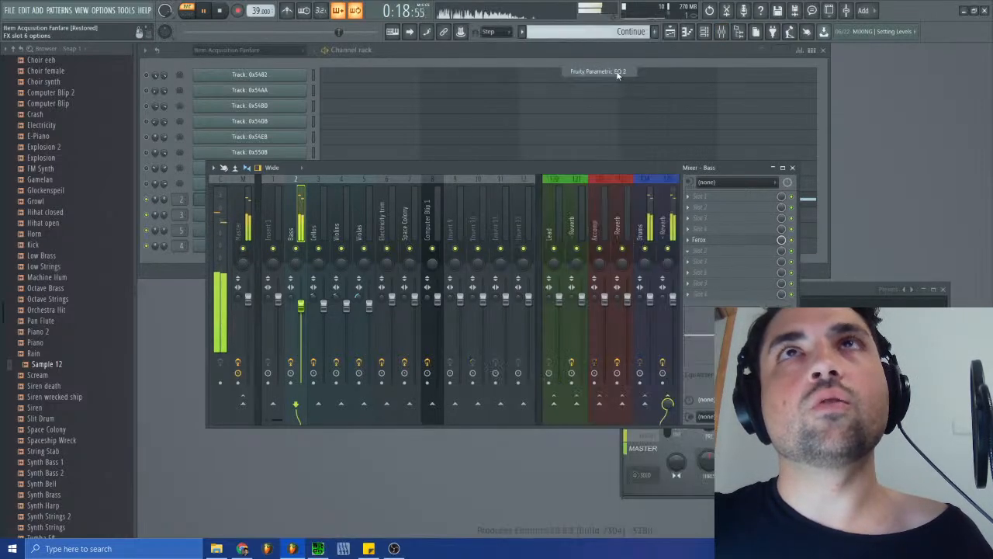
left_click_drag(402, 225, 280, 246)
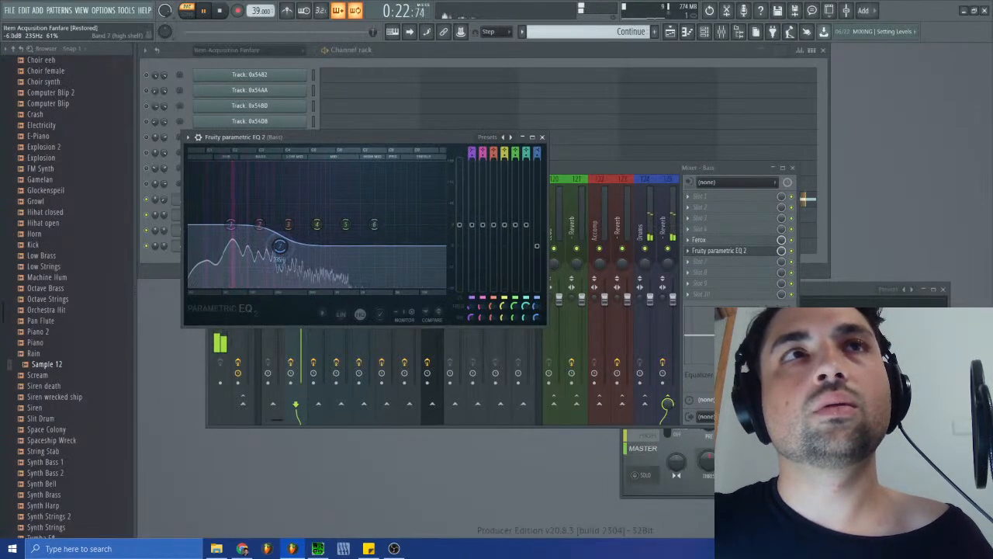
- Audition the pattern from the start with the new Bass EQ, and inspect the low band of Maximus on the master
left_click(222, 11)
left_click(205, 13)
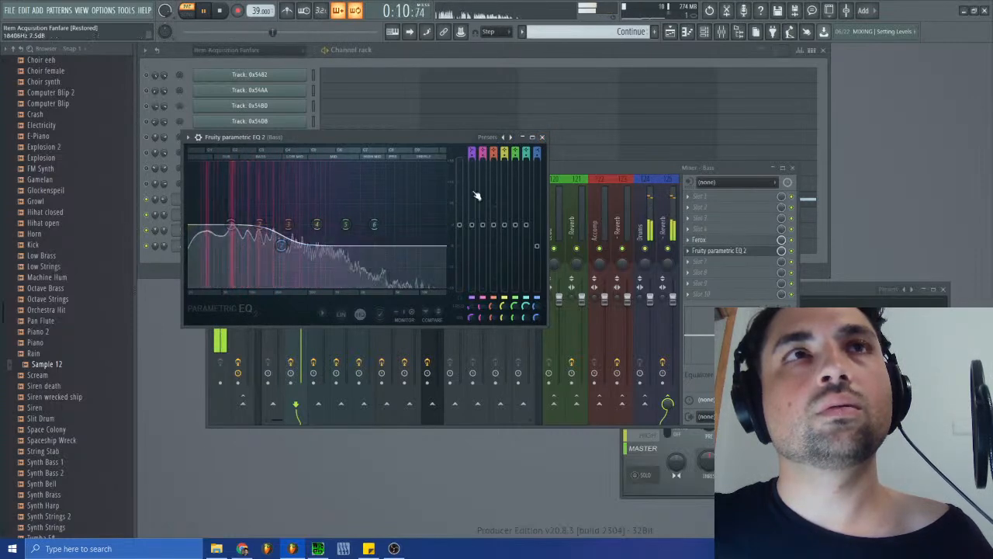
left_click(542, 137)
left_click(795, 169)
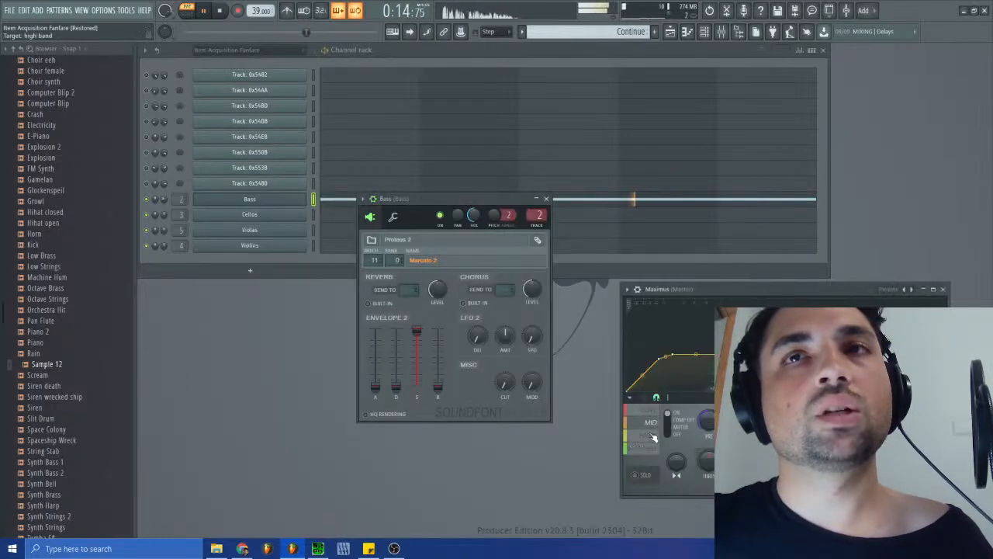
left_click(649, 410)
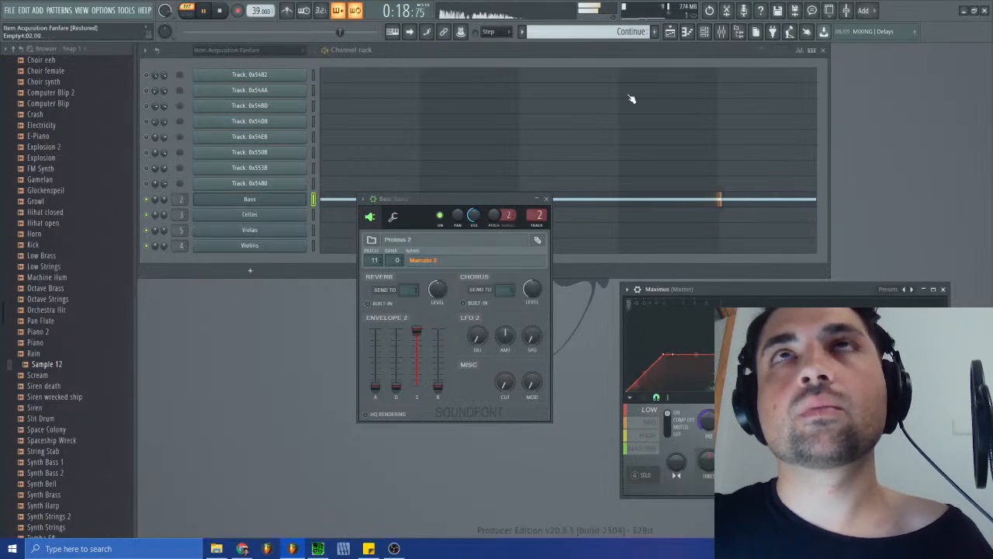
- Open the playlist, switch to the arrangement named Arrangement, and play it in song mode
key("F5")
left_click(326, 48)
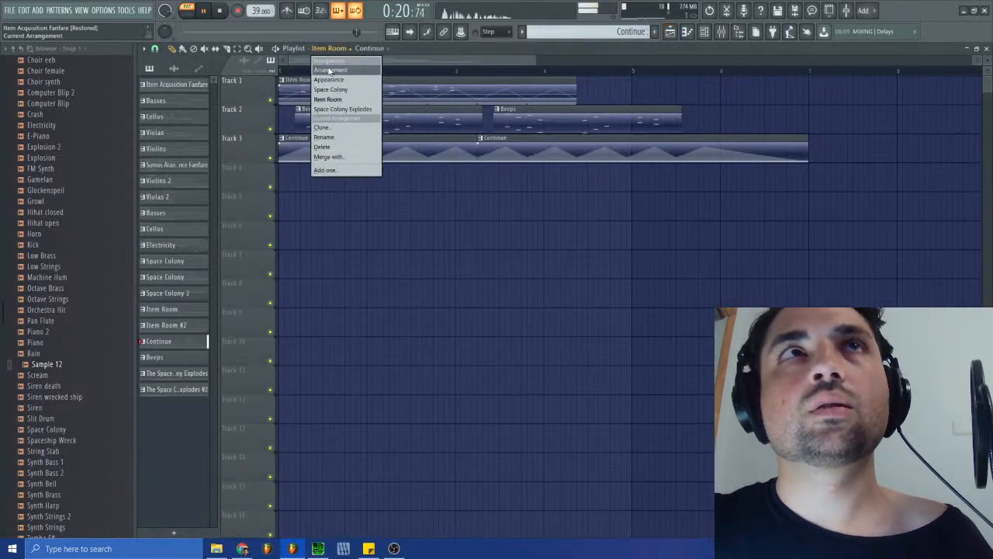
left_click(330, 70)
left_click(188, 13)
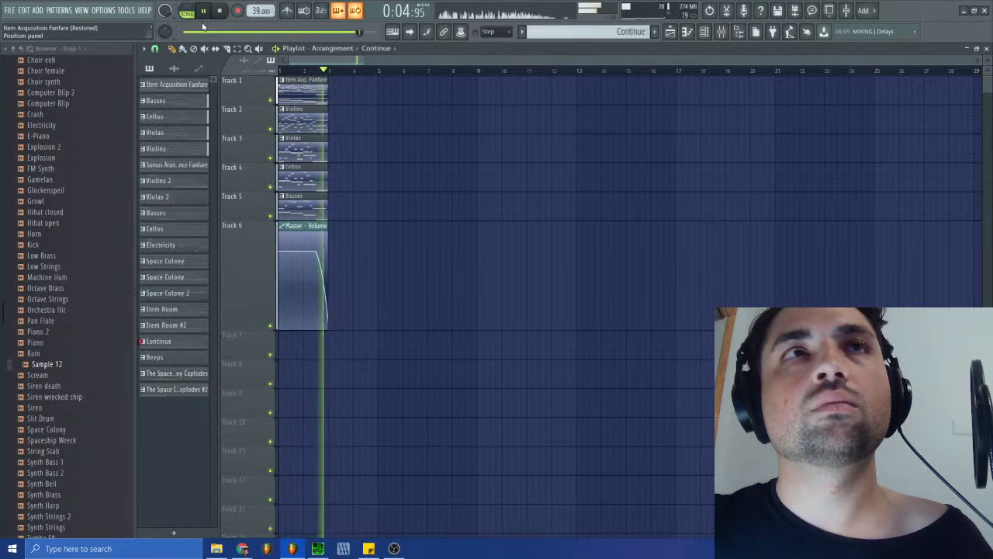
- Switch the playlist to the Appearance arrangement and play it from the start
left_click(338, 50)
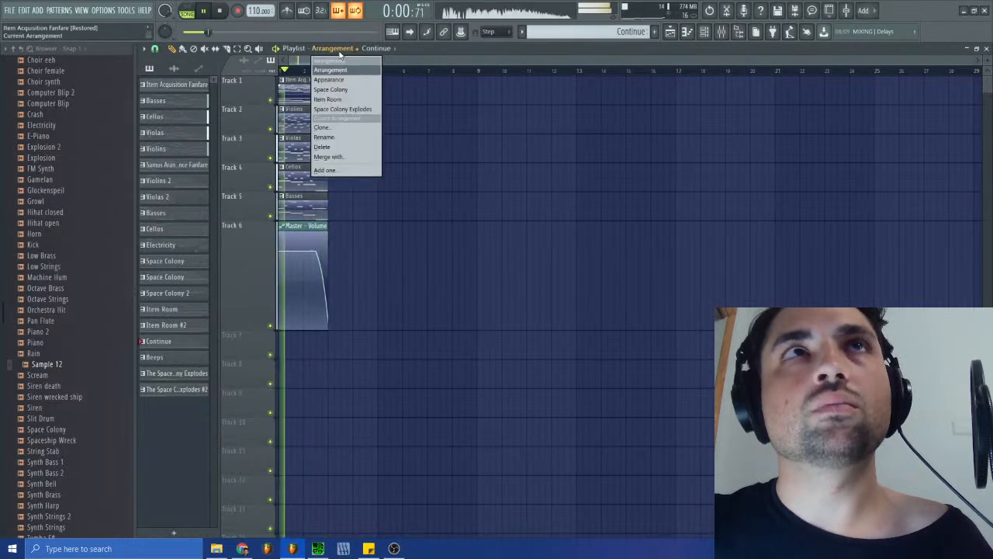
left_click(329, 79)
left_click(220, 11)
left_click(205, 11)
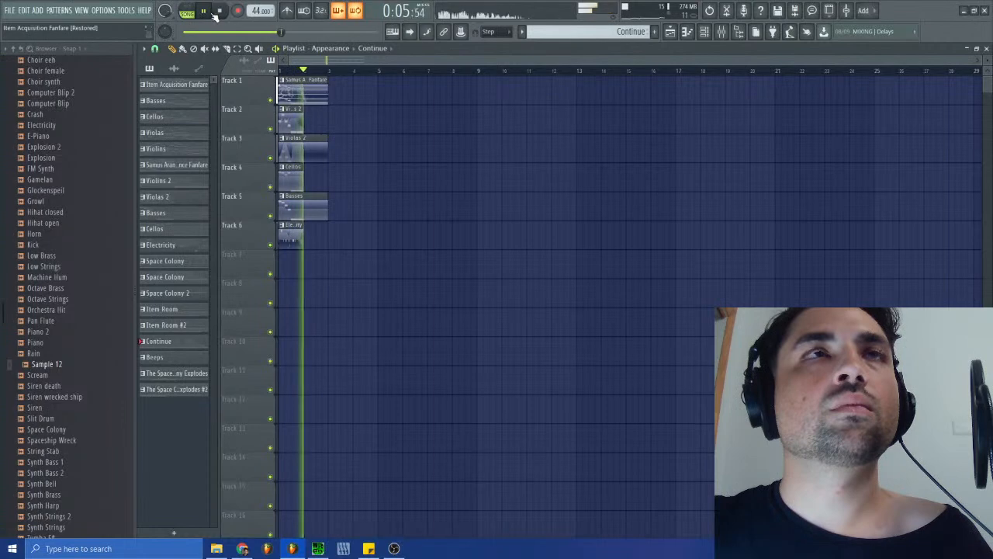
- Switch the playlist to the Space Colony arrangement, play its opening and stop playback
left_click(330, 48)
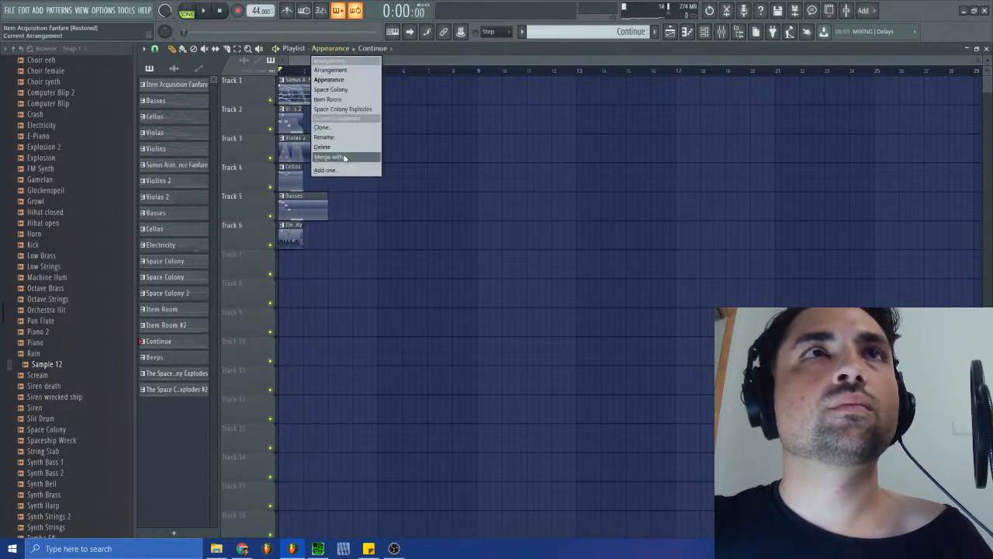
left_click(331, 89)
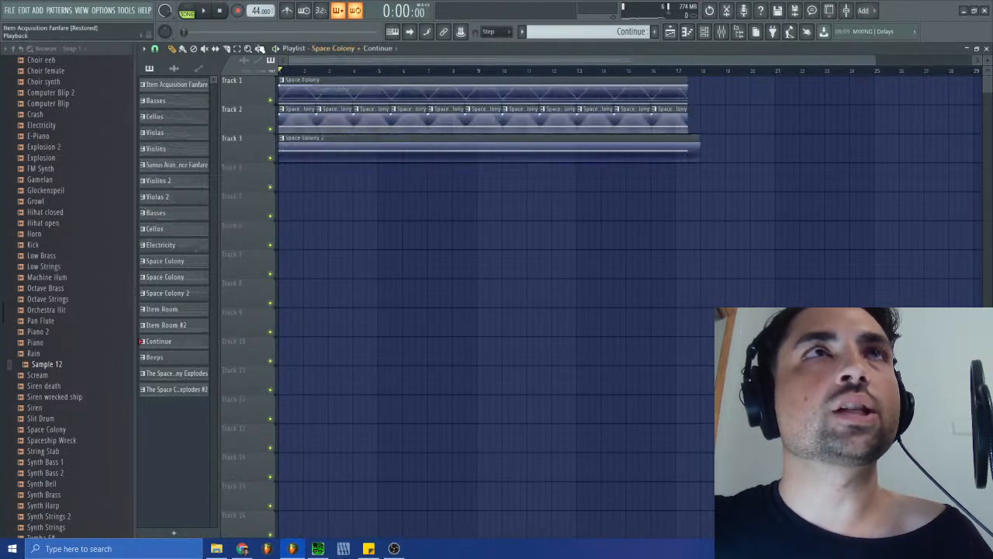
left_click(204, 11)
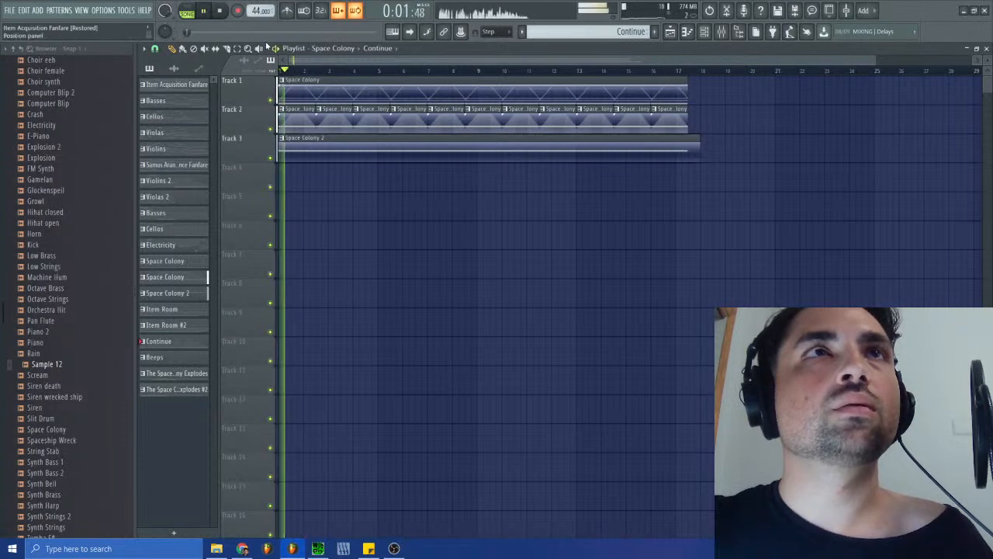
left_click(221, 12)
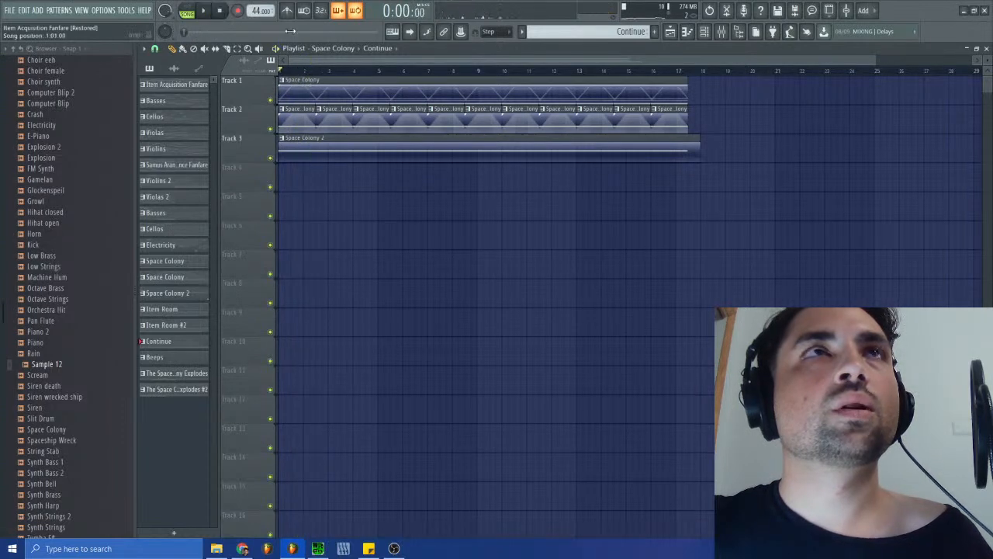
- Switch the playlist to the Item Room arrangement and play it from the start
left_click(332, 48)
left_click(341, 109)
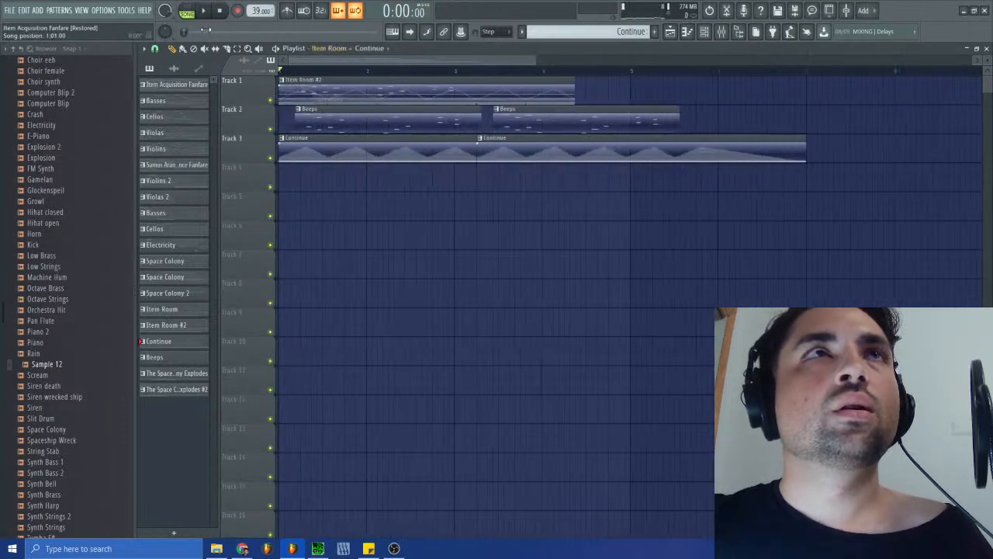
key("space")
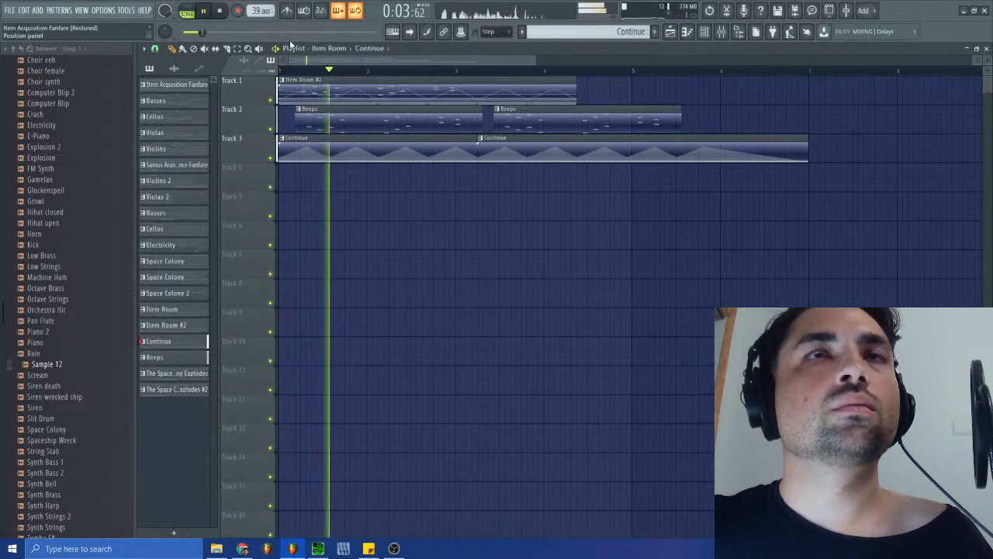
- Close the playlist and the Bass instrument, and reposition the Maximus window to reveal more of its controls
left_click(986, 49)
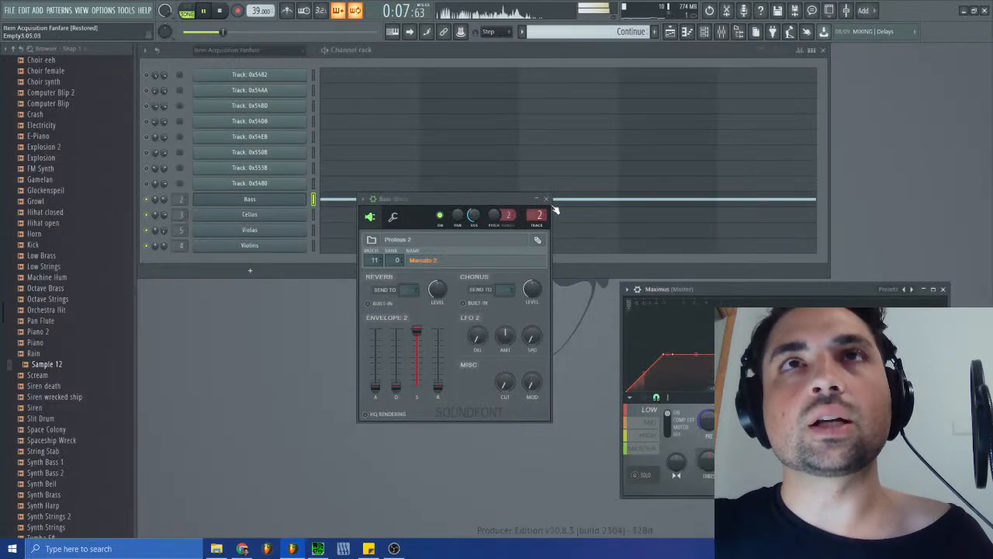
left_click(546, 198)
left_click_drag(729, 295, 575, 308)
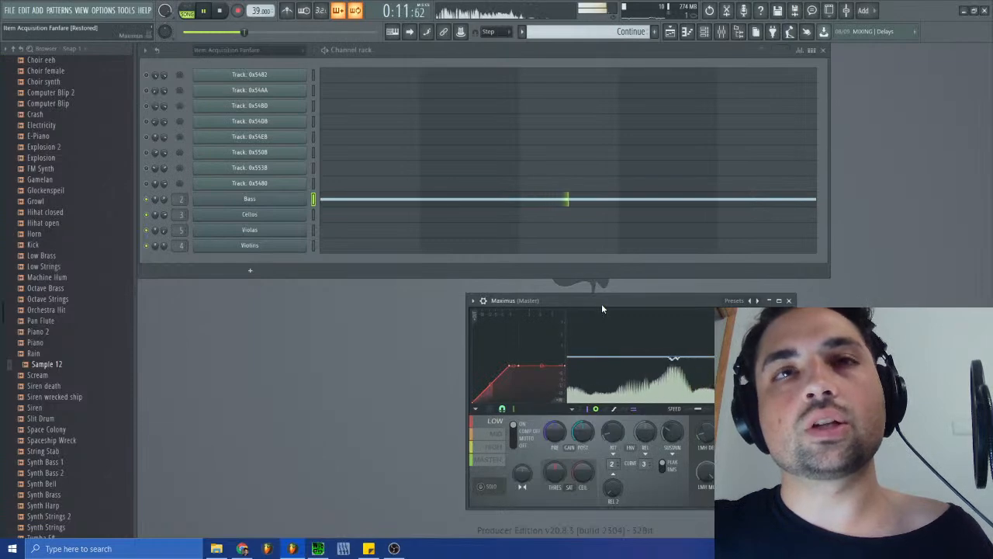
- Stop the arrangement's playback, play the original Item Room track sm-s03.spc in SPCTool, and move the SPCTool window aside
left_click(318, 548)
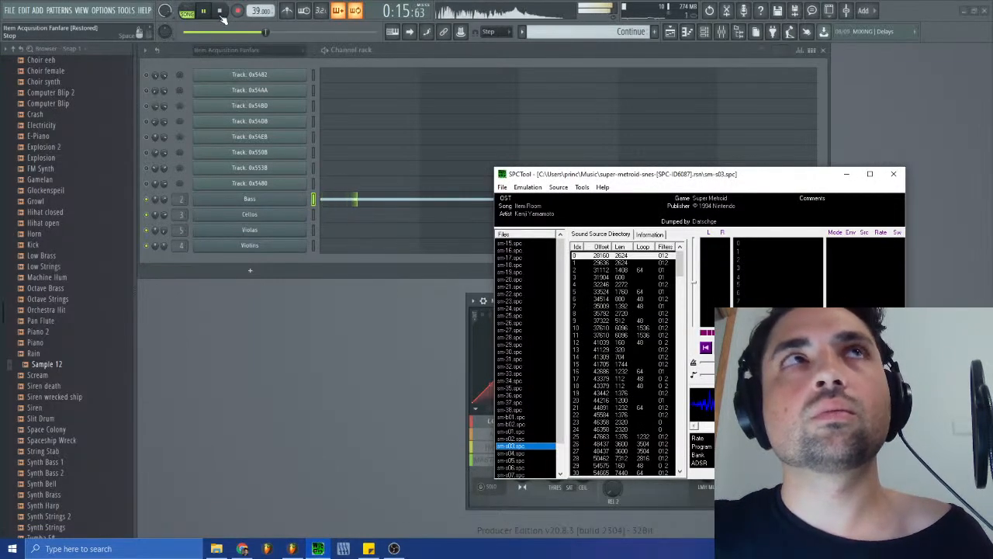
left_click(220, 11)
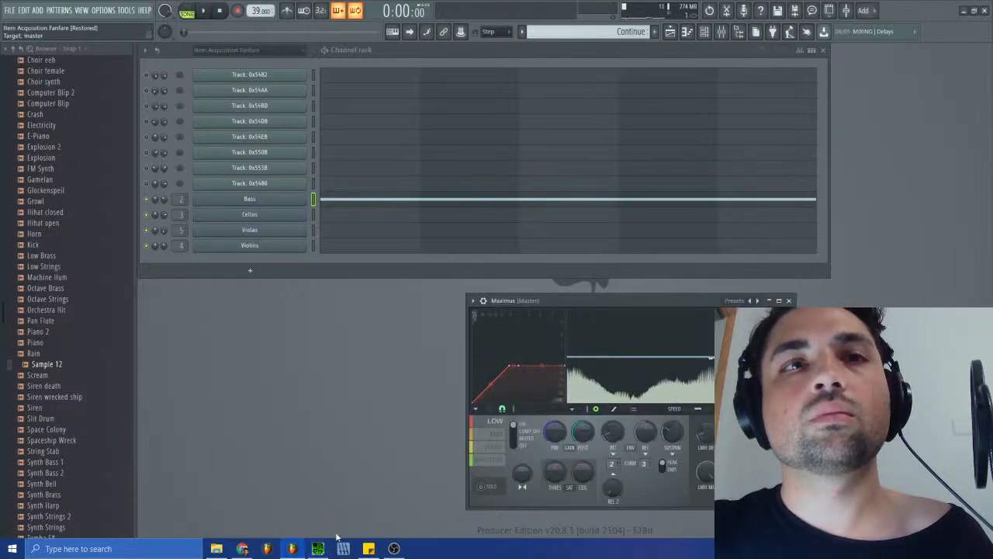
left_click(318, 548)
left_click(727, 348)
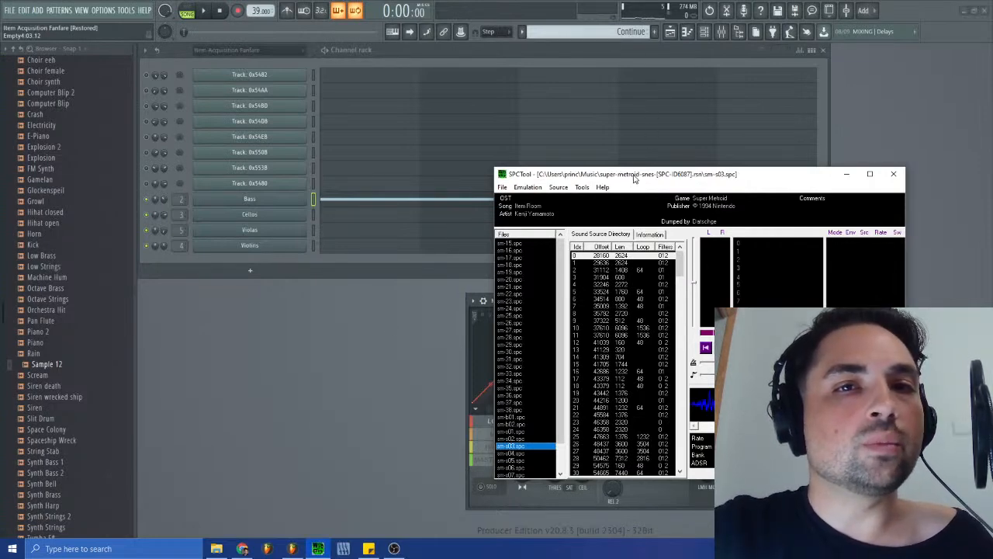
mouse_move(637, 178)
left_mouse_down()
mouse_move(647, 178)
mouse_move(639, 183)
left_mouse_up()
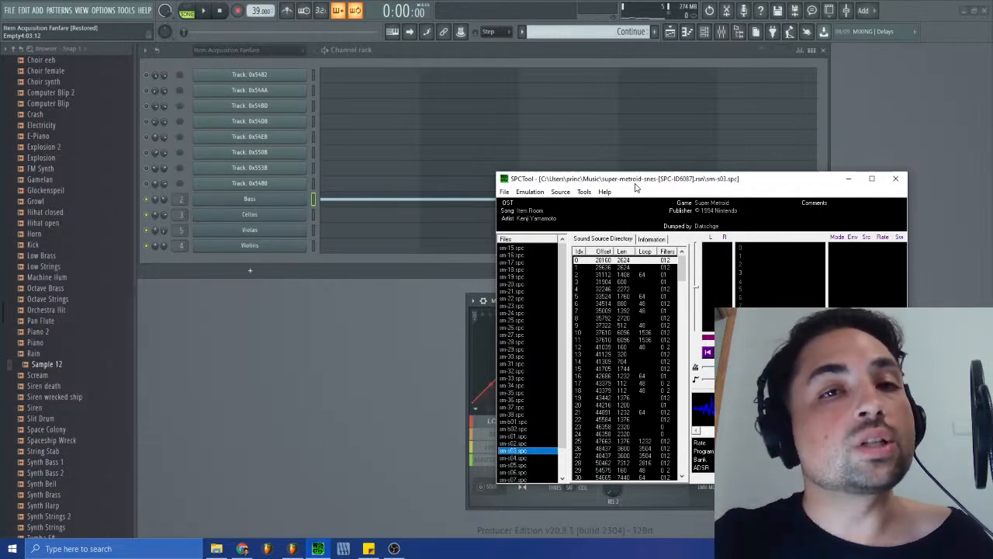
left_click_drag(617, 185, 668, 180)
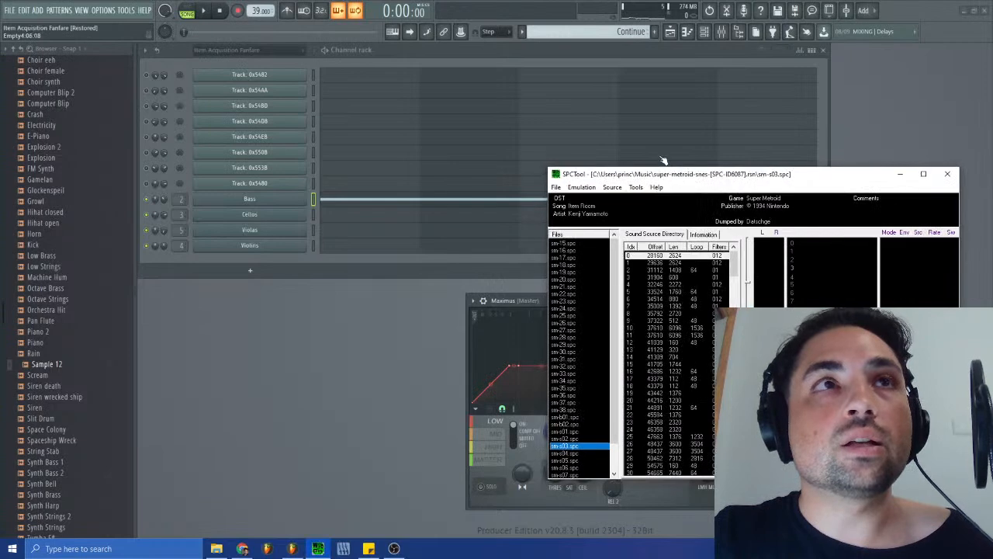
- Return to the project, nudge the Maximus window aside, and play the Item Room arrangement in the reopened playlist before stopping it
left_click(290, 203)
left_click(289, 205)
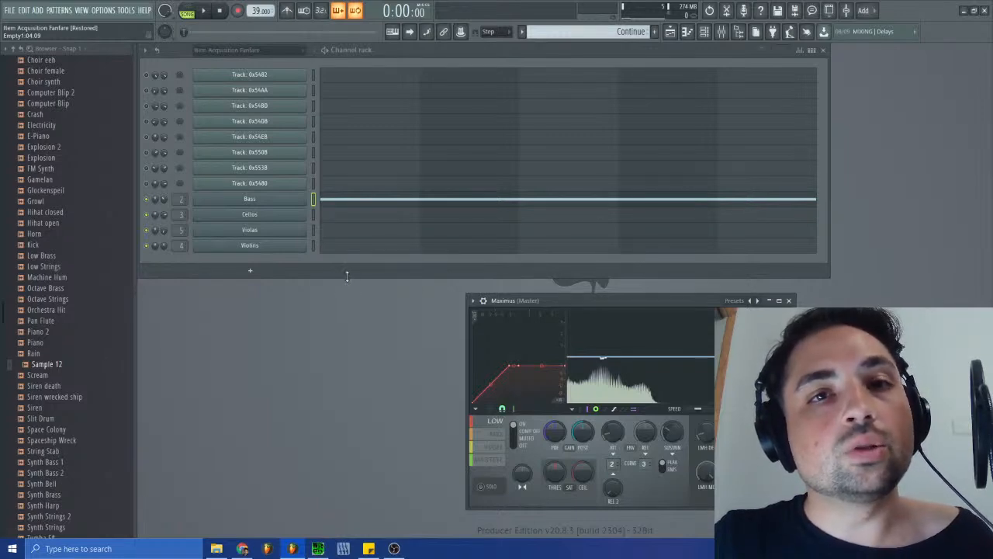
left_click_drag(485, 303, 502, 303)
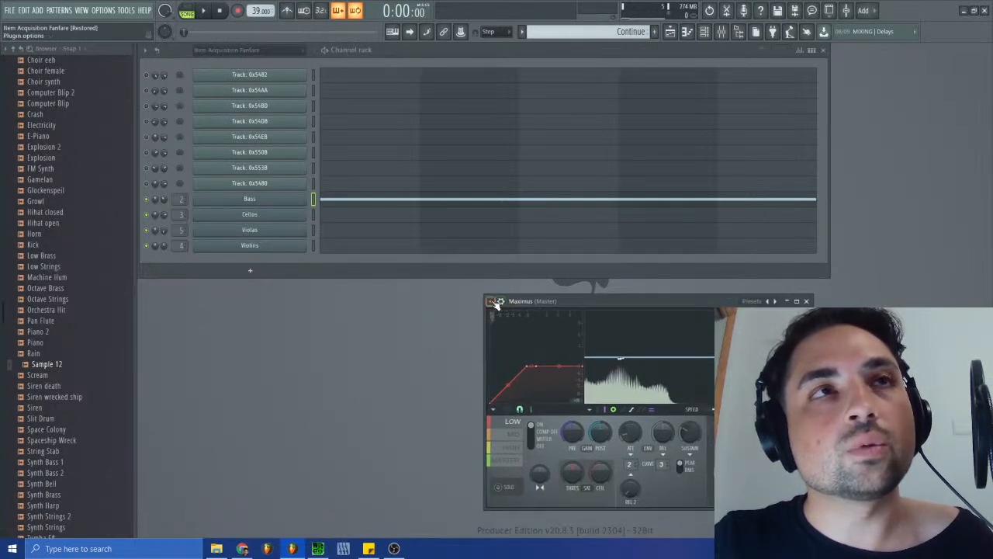
left_click(670, 32)
key("space")
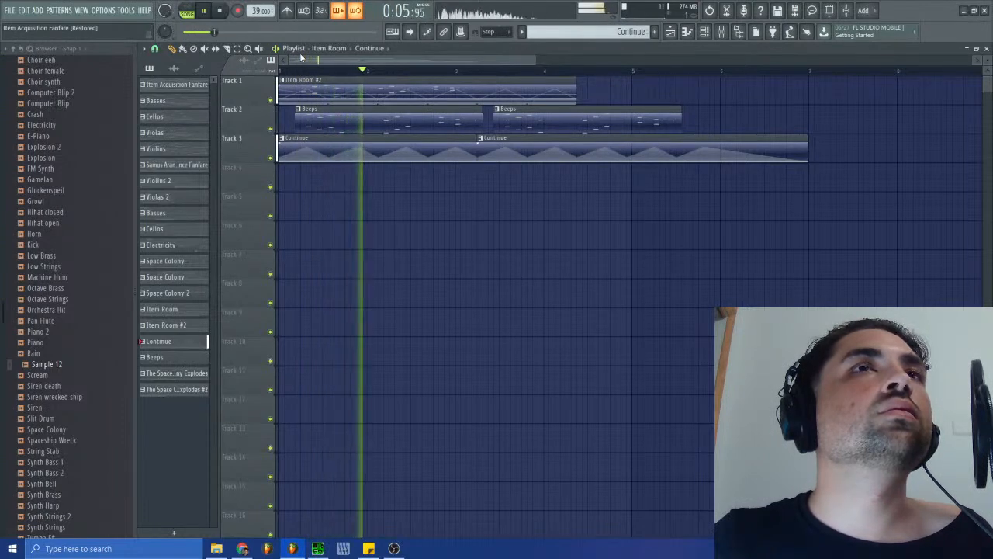
key("space")
- Play the original sm-s03.spc in SPCTool for comparison and restart the Item Room arrangement in the project
left_click(291, 548)
left_click(291, 548)
left_click(318, 549)
left_click(776, 333)
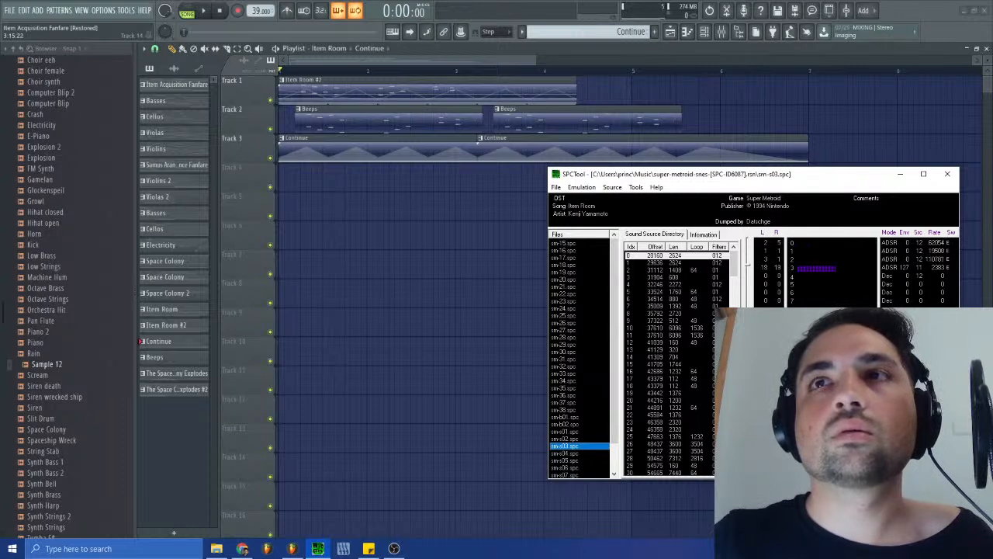
left_click(204, 11)
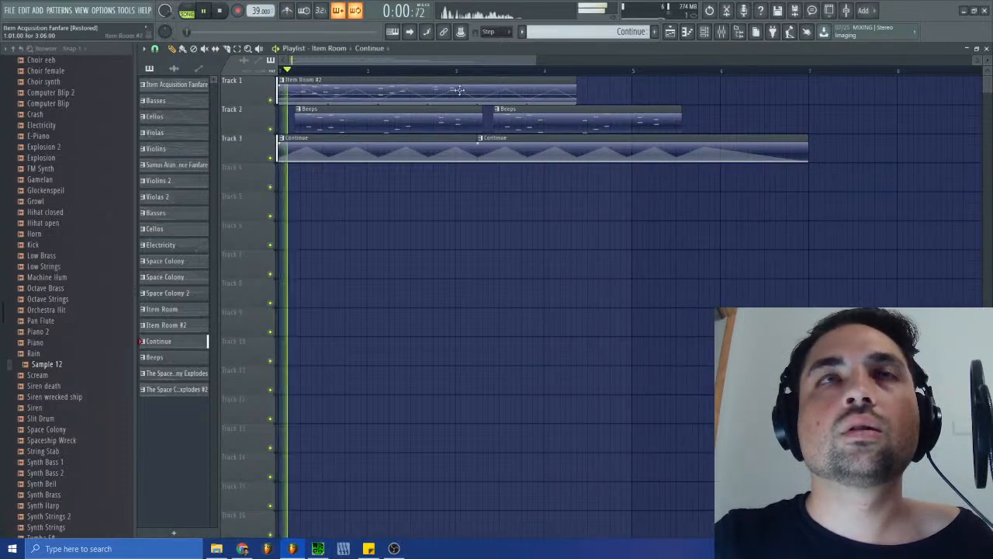
- Route the Bass mixer track only to the Accomp group's Reverb track, replacing its routing to the Drums Reverb
left_click(720, 31)
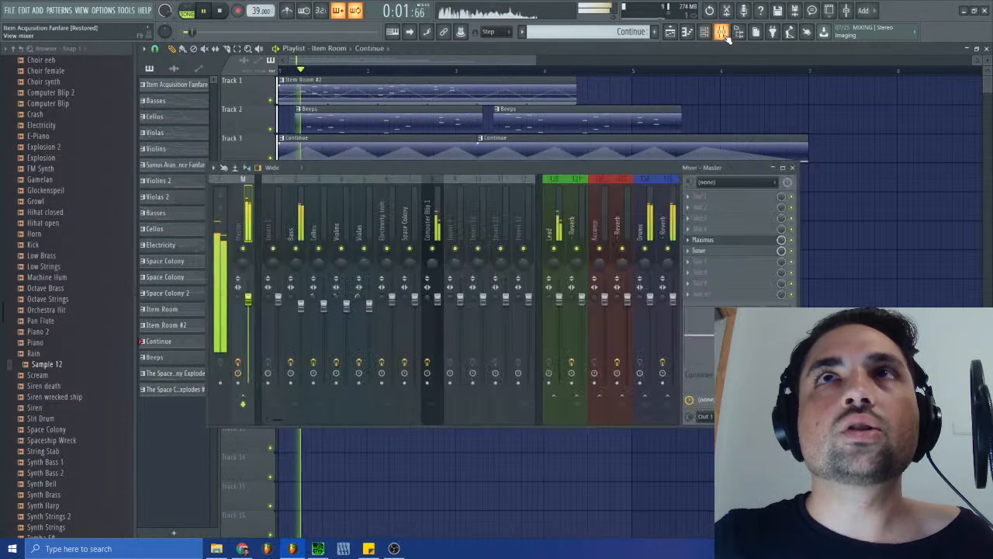
left_click(305, 233)
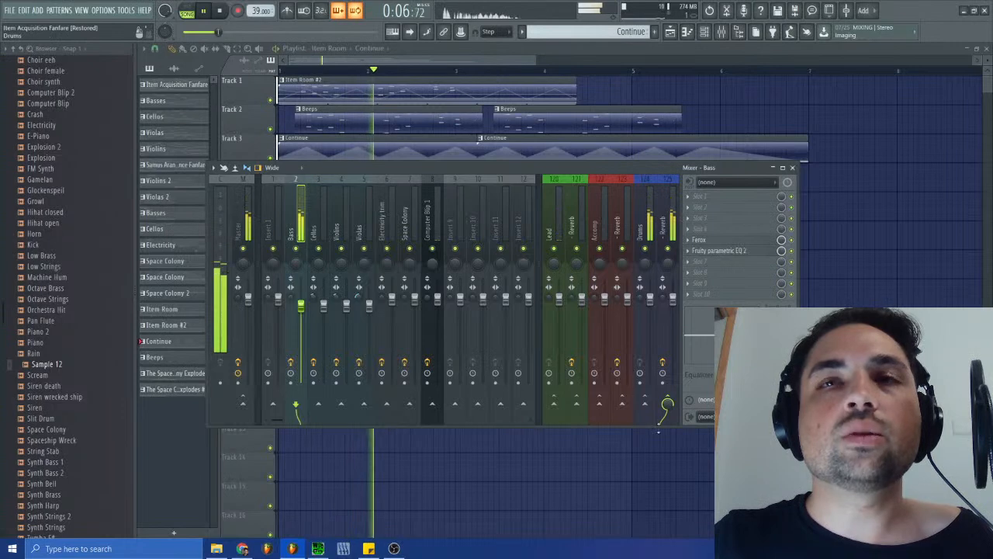
right_click(621, 404)
left_click(648, 412)
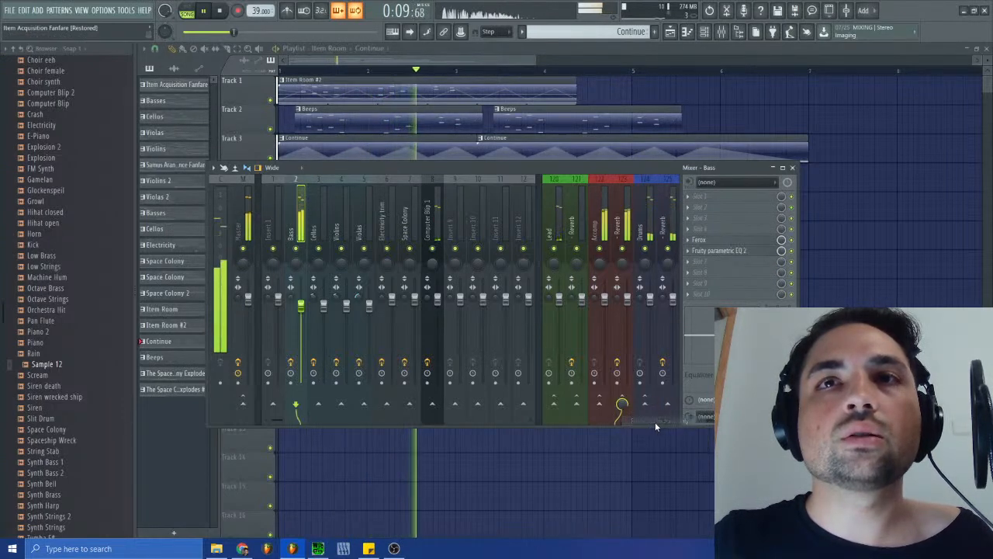
- Inspect the Fruity Convolver on the Accomp Reverb track, close it and the mixer, and stop playback after listening
left_click(625, 236)
left_click(712, 229)
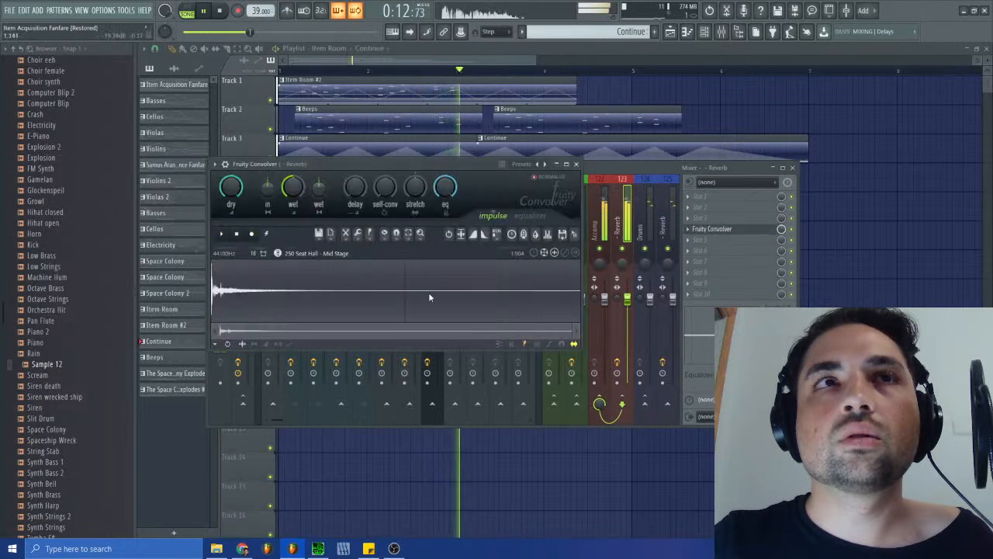
left_click(575, 164)
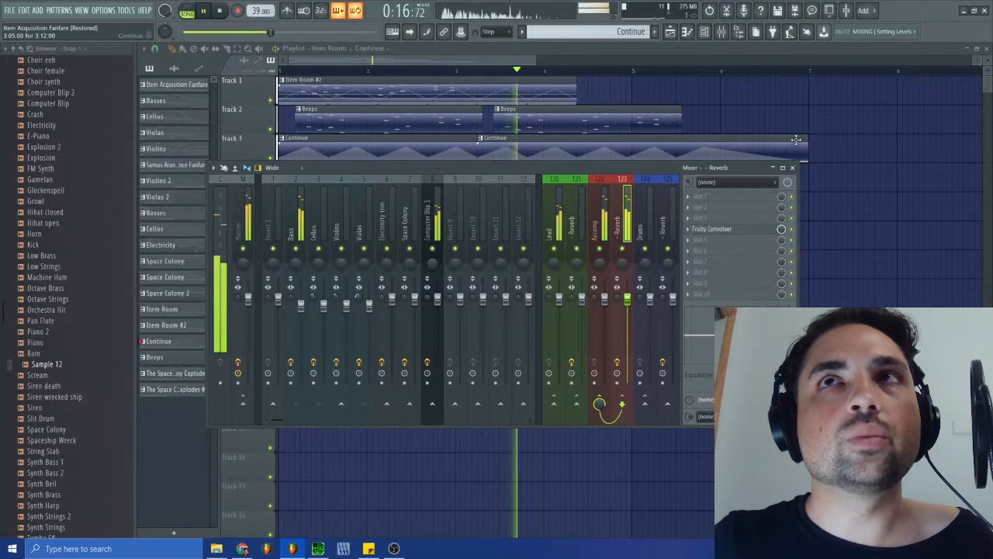
left_click(792, 168)
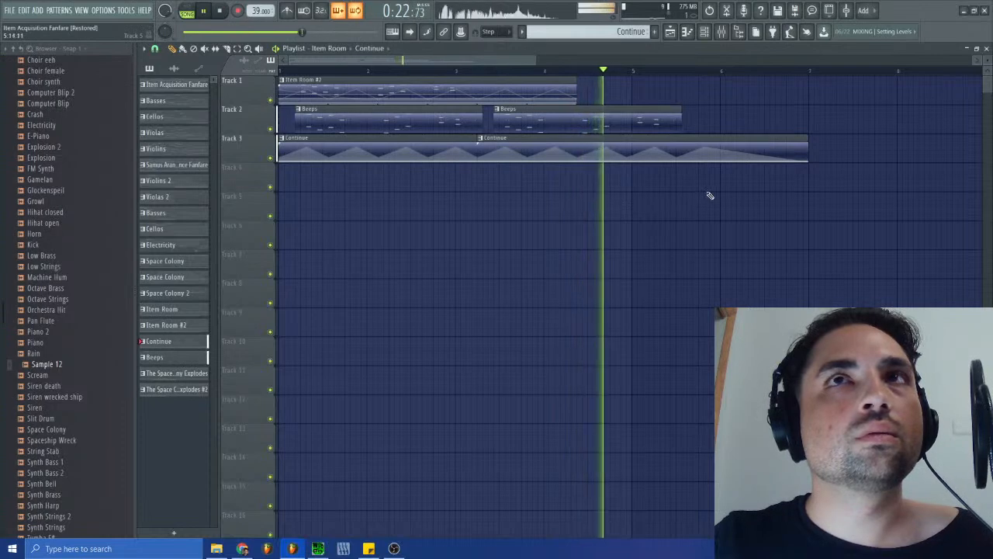
left_click(221, 12)
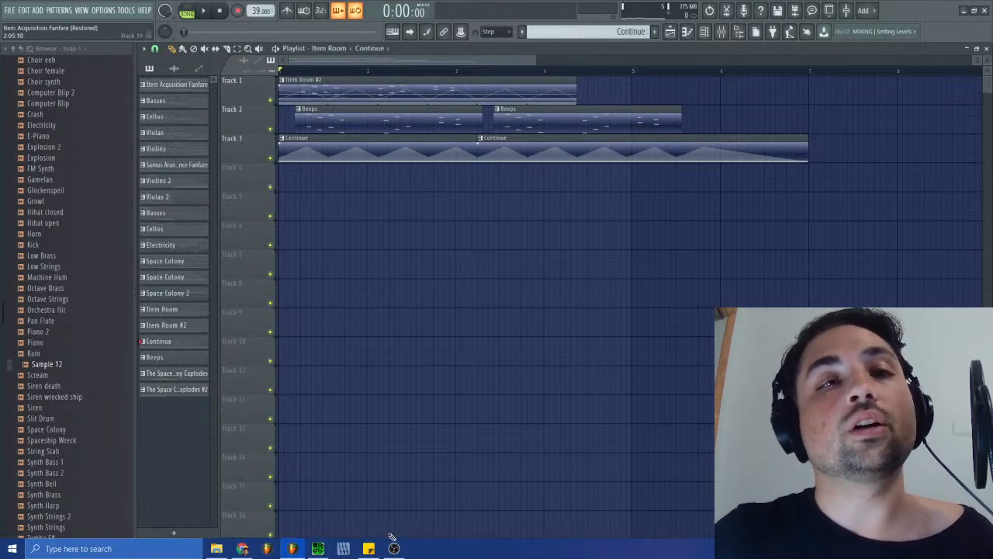
- Reposition the SPCTool window, switch the playlist to the Space Colony Explodes arrangement, and play it before stopping playback
mouse_move(243, 550)
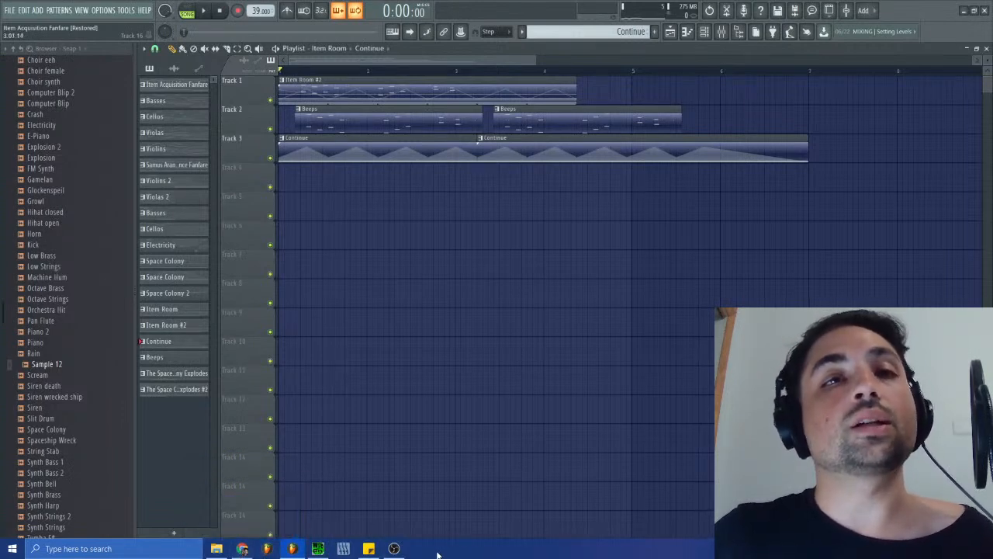
left_click(319, 547)
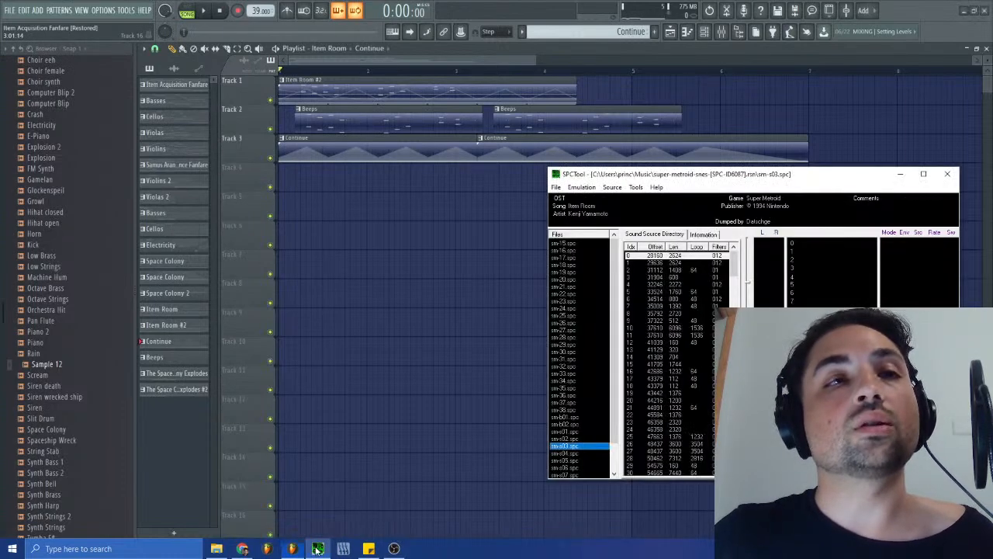
mouse_move(765, 180)
left_mouse_down()
mouse_move(801, 181)
mouse_move(749, 188)
left_mouse_up()
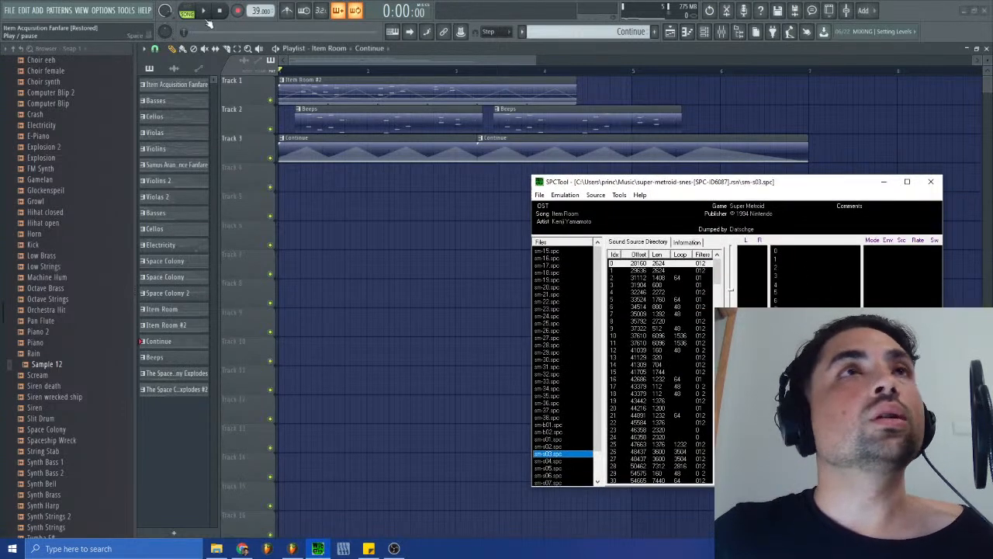
left_click(328, 47)
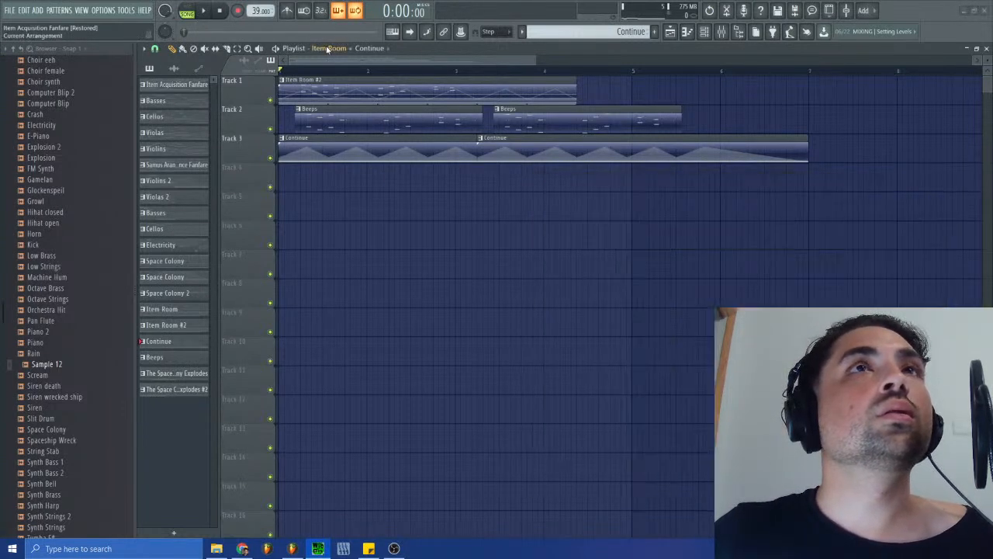
left_click(334, 112)
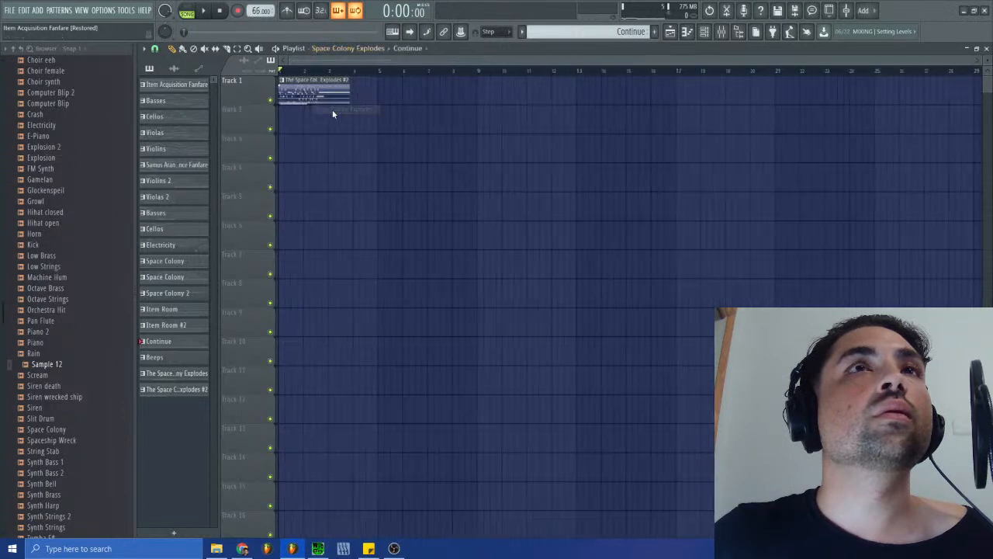
left_click(204, 11)
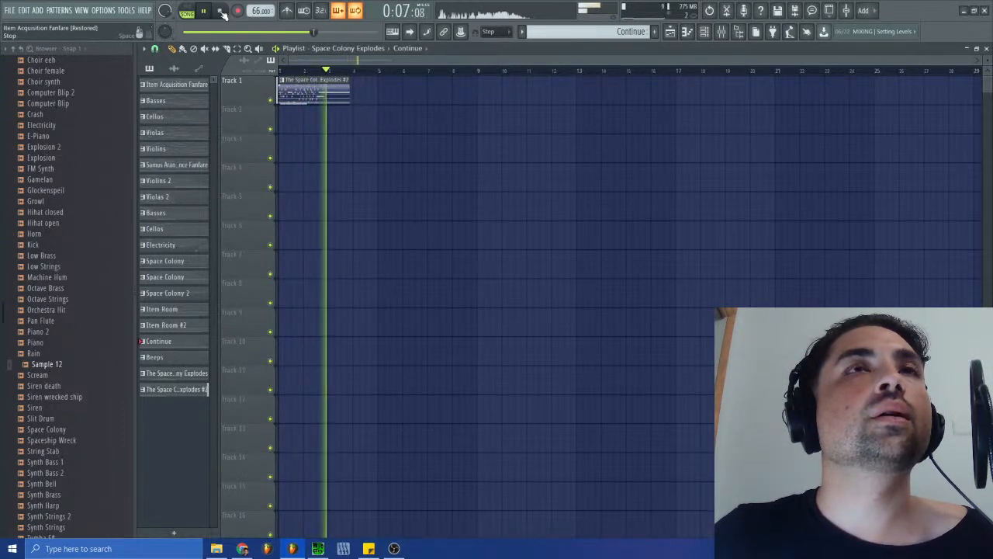
left_click(222, 13)
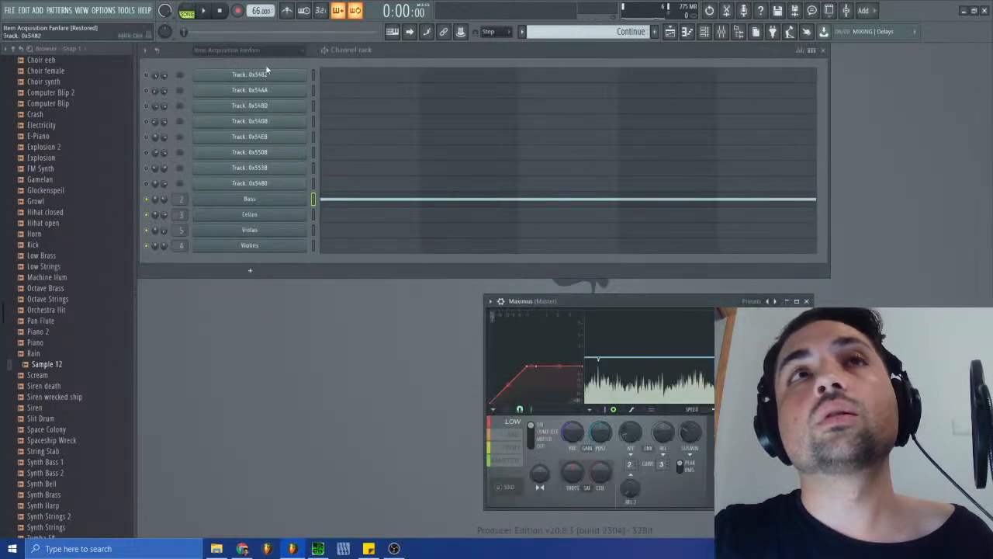
- Switch the playlist back to the Item Room arrangement and select the Item Room #2 pattern clip
left_click(672, 32)
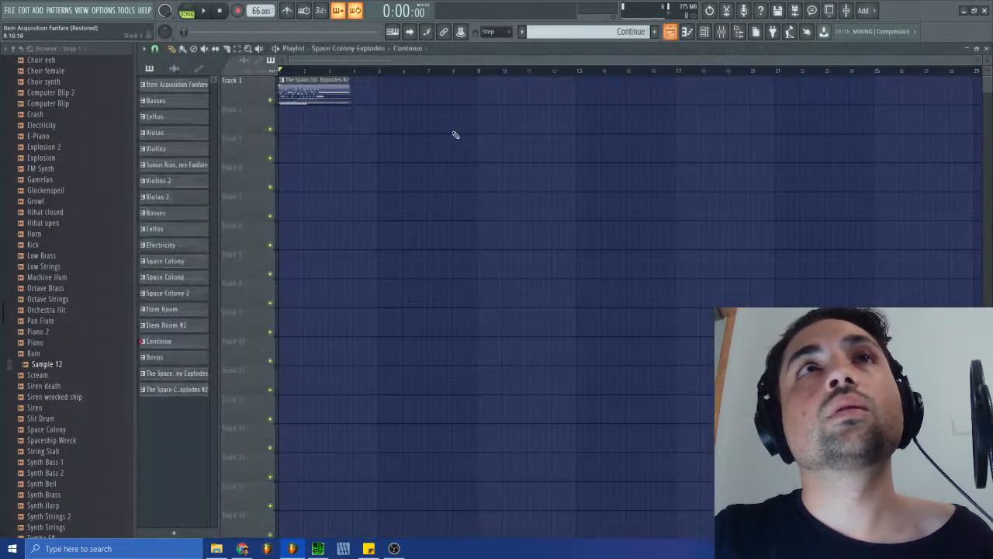
left_click(321, 80)
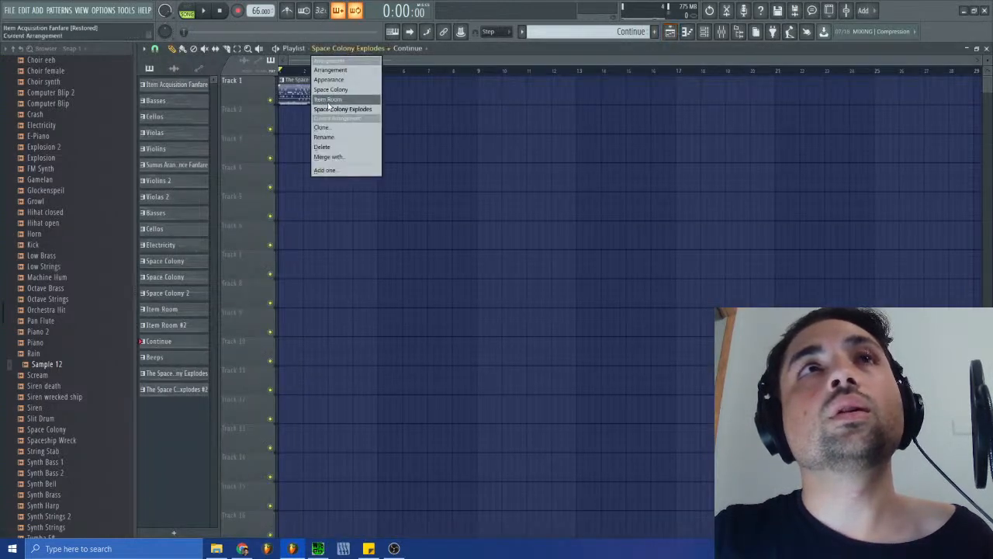
left_click(327, 99)
left_click(986, 48)
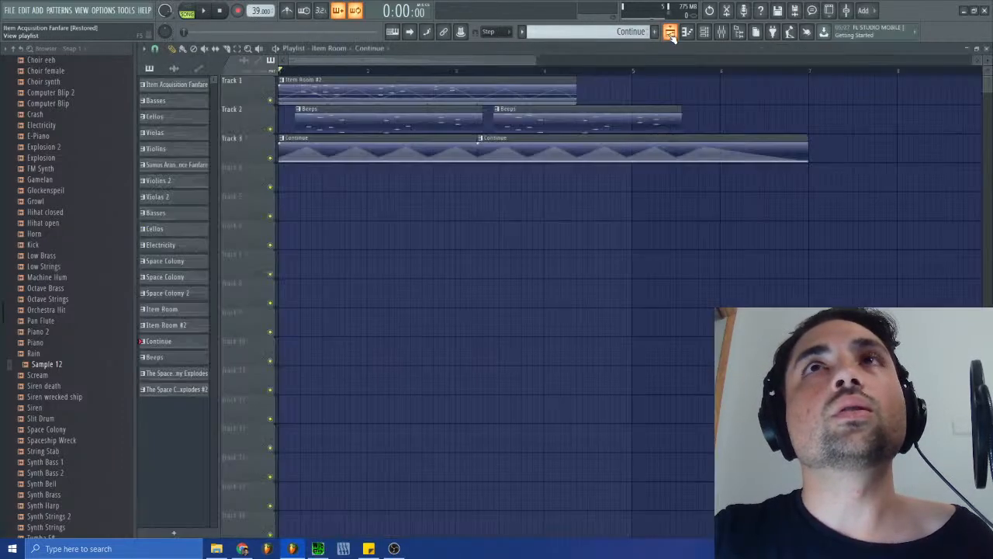
left_click(670, 31)
left_click(339, 96)
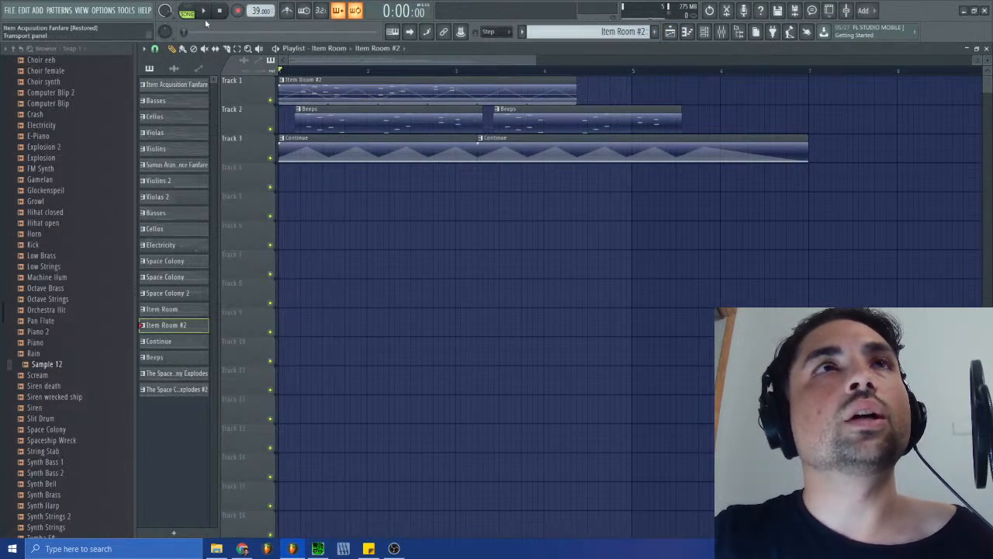
- Shift both Beeps clips on Track 2 slightly earlier and play the Item Room arrangement to check their timing
left_click_drag(319, 120, 314, 120)
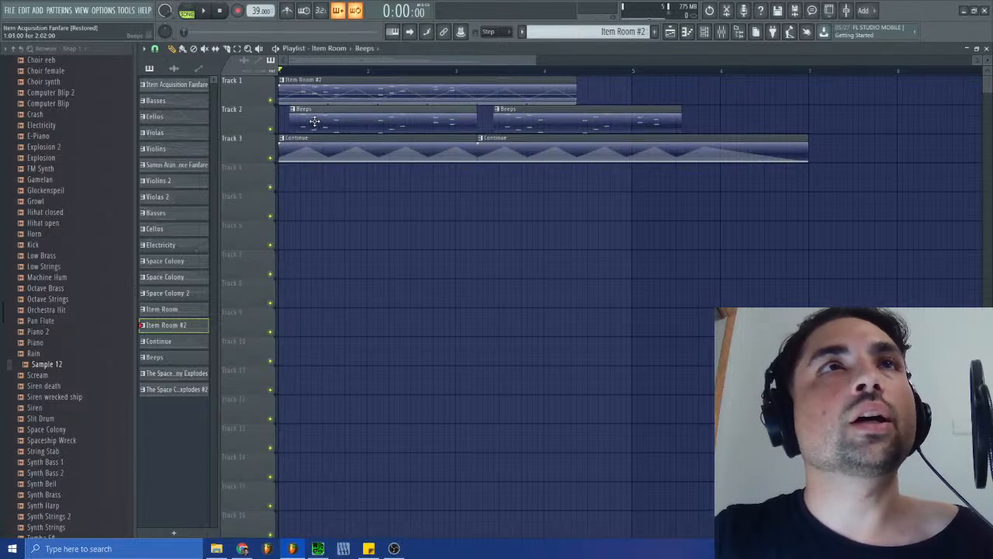
mouse_move(522, 118)
left_mouse_down()
mouse_move(508, 118)
mouse_move(519, 120)
left_mouse_up()
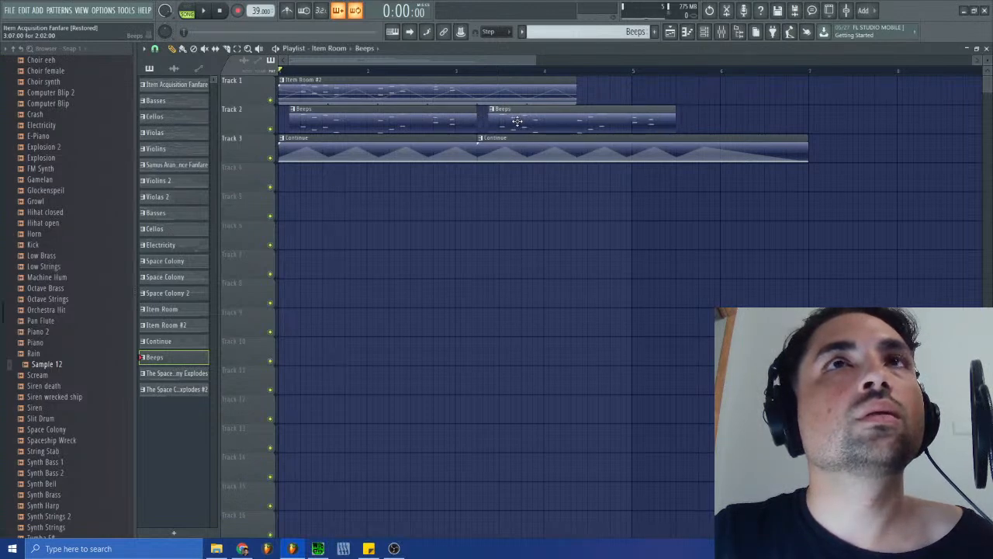
left_click(209, 14)
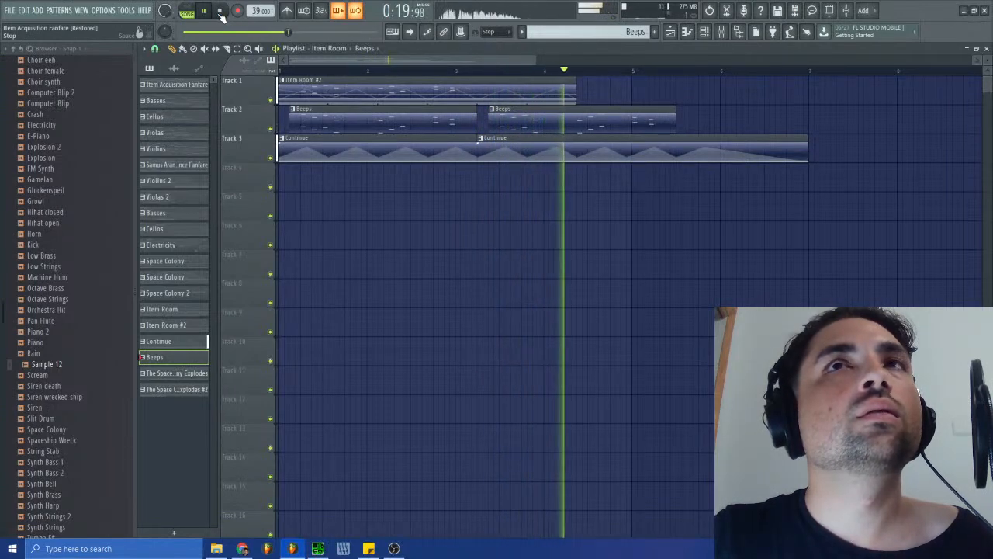
left_click(221, 12)
- Close the playlist and step through the original tracks in SPCTool from sm-s04.spc on to the Continue song
left_click(329, 48)
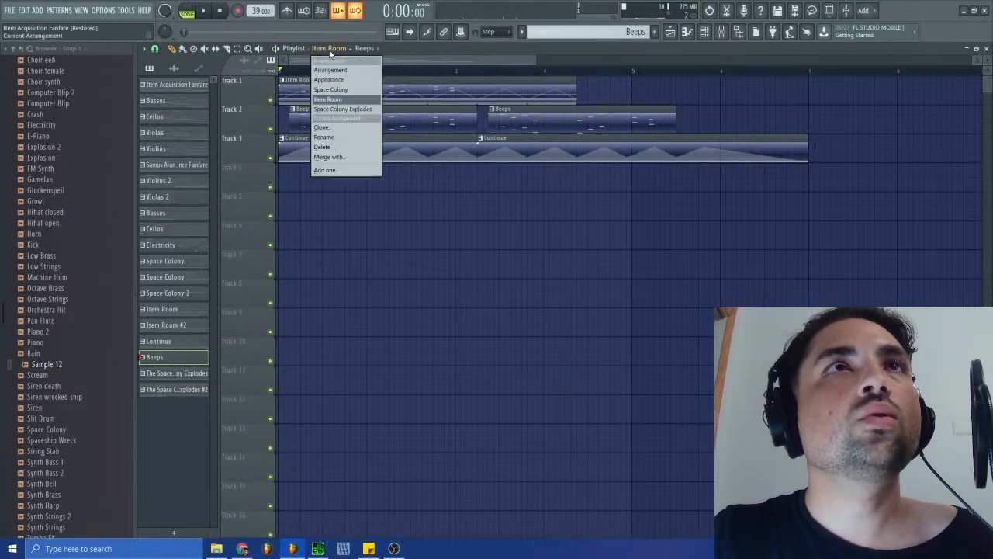
left_click(764, 77)
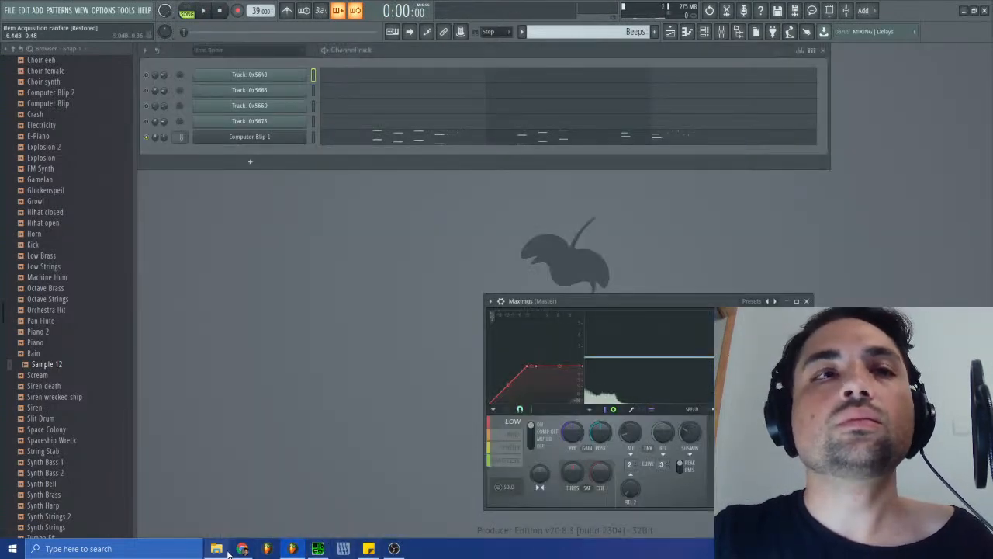
left_click(318, 549)
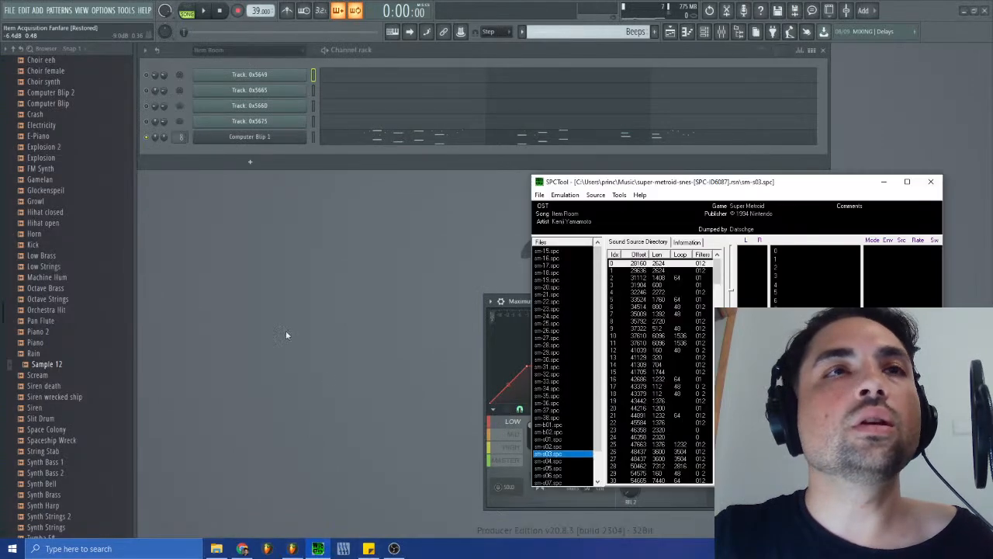
left_click(553, 462)
key("Down")
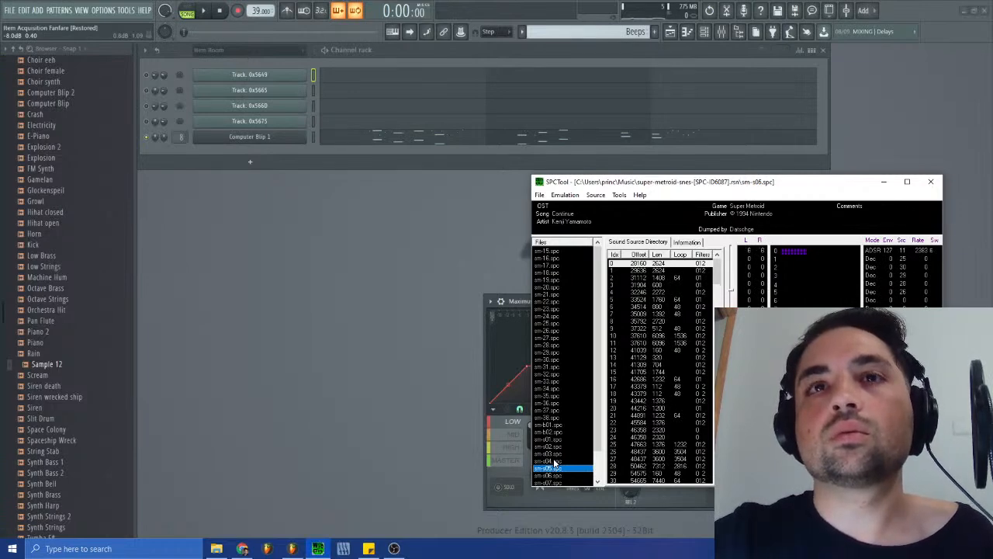
- Step on through the SPCTool tracks from Tension to The Space Colony Explodes – To Planet Zebes
key("Down")
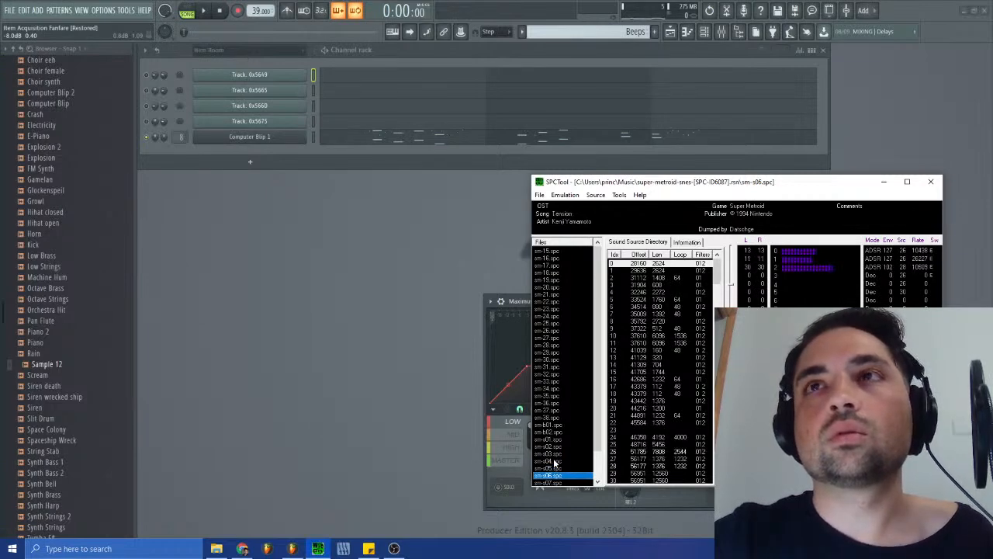
key("Down")
key("Down")
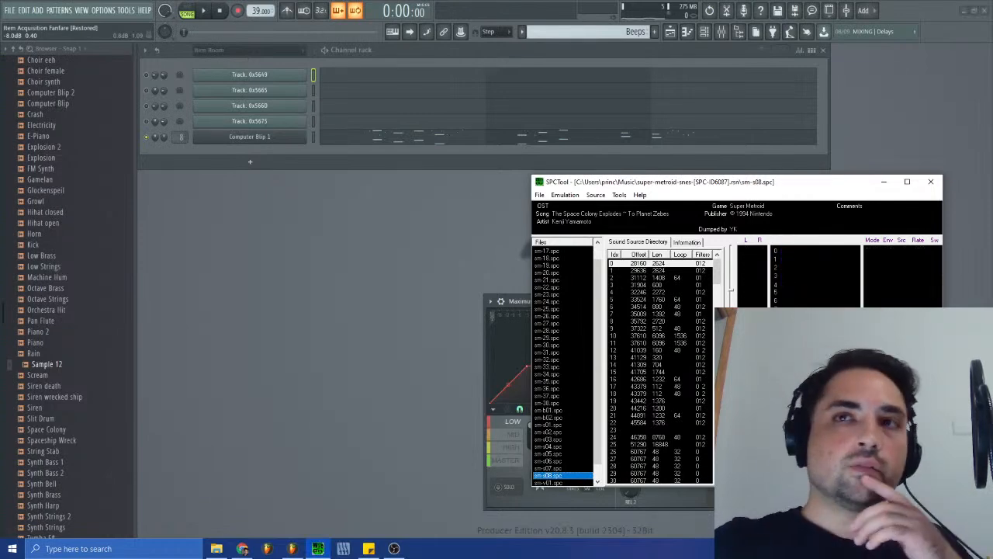
left_click(555, 468)
- Look through the SPCTool tracks from sm-28.spc, Big Boss Confrontation 1, to sm-33.spc, Mysterious Statue Chamber
left_click(552, 324)
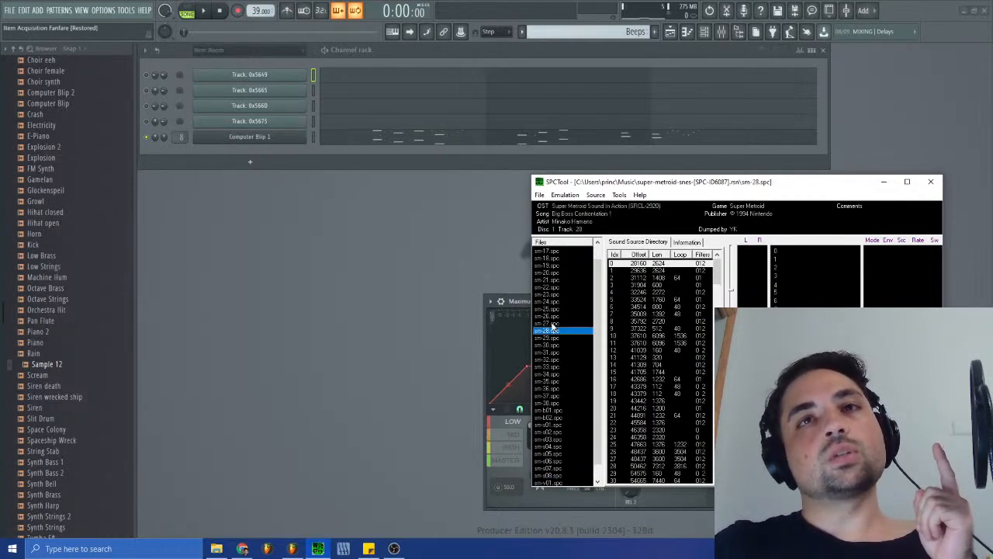
left_click(552, 337)
left_click(550, 353)
left_click(550, 359)
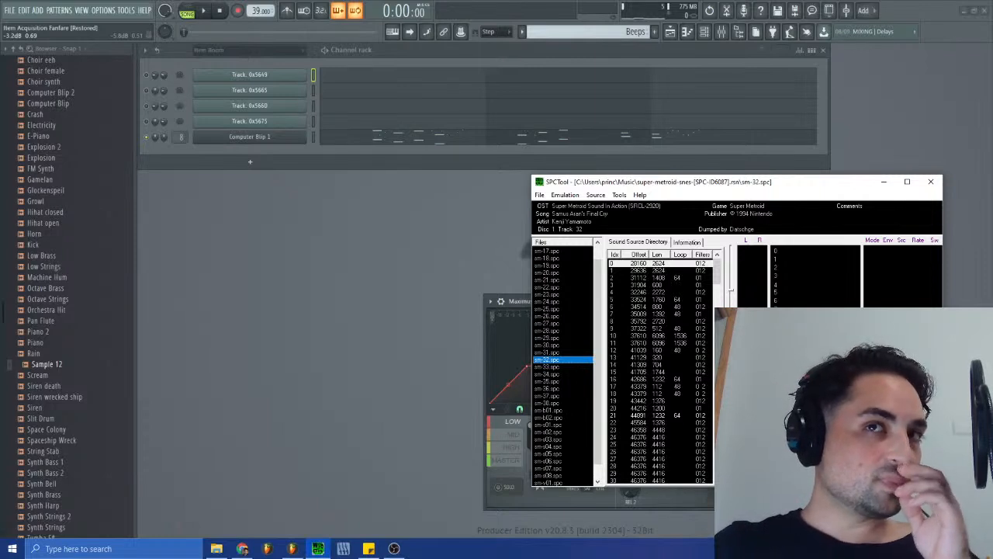
left_click(551, 369)
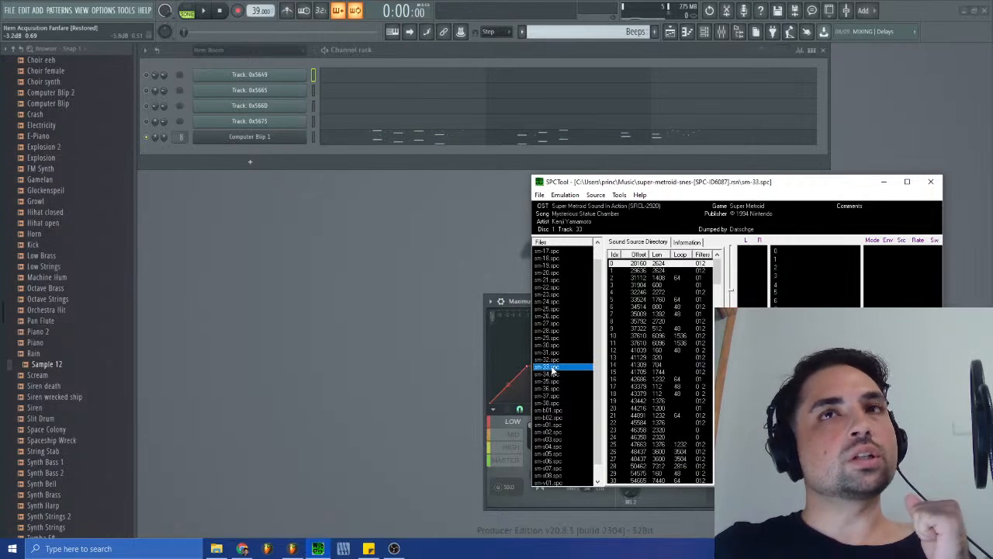
- Step from sm-33.spc through Escape in sm-36.spc and play Planet Zebes Explodes in sm-37.spc before stopping it
key("Down")
key("Down")
key("Down")
key("Down")
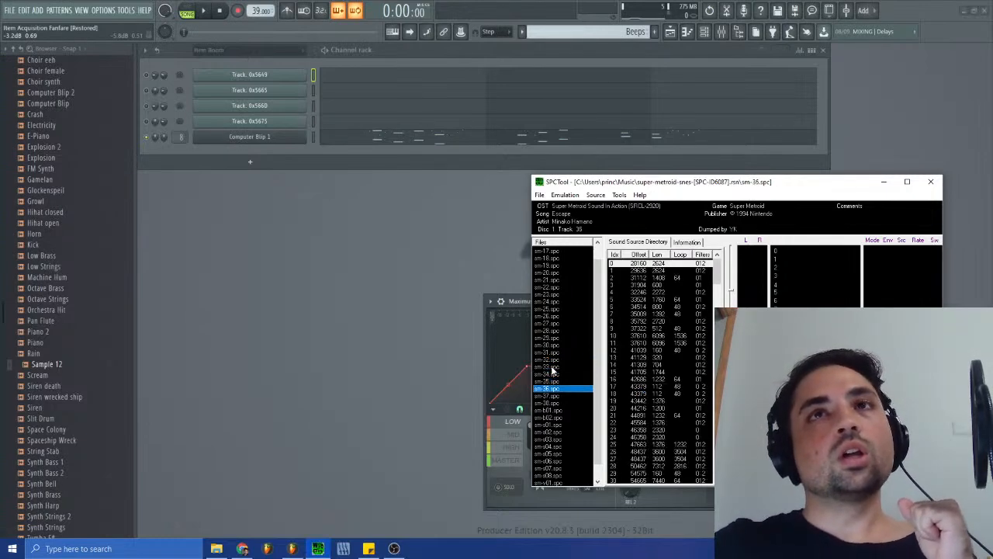
key("Down")
key("Up")
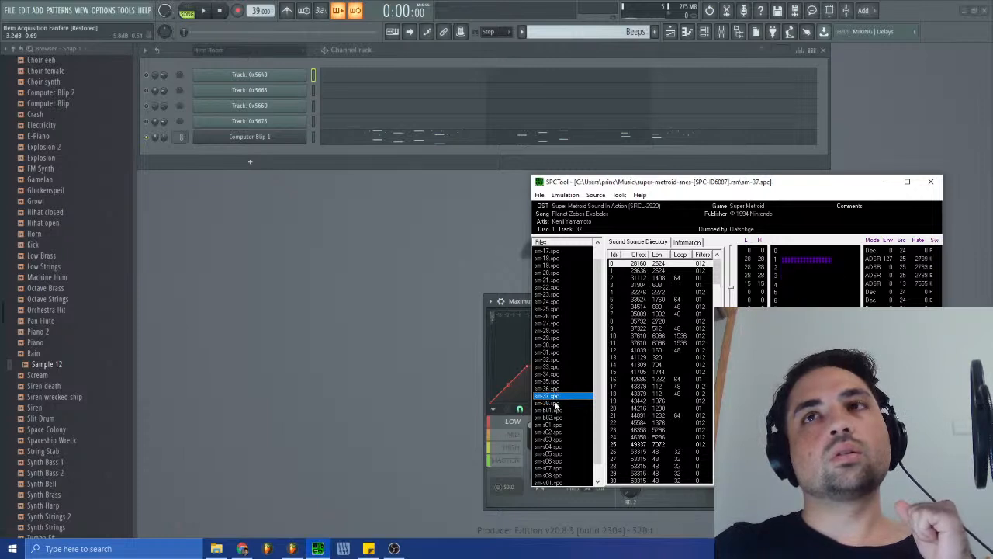
left_click(764, 465)
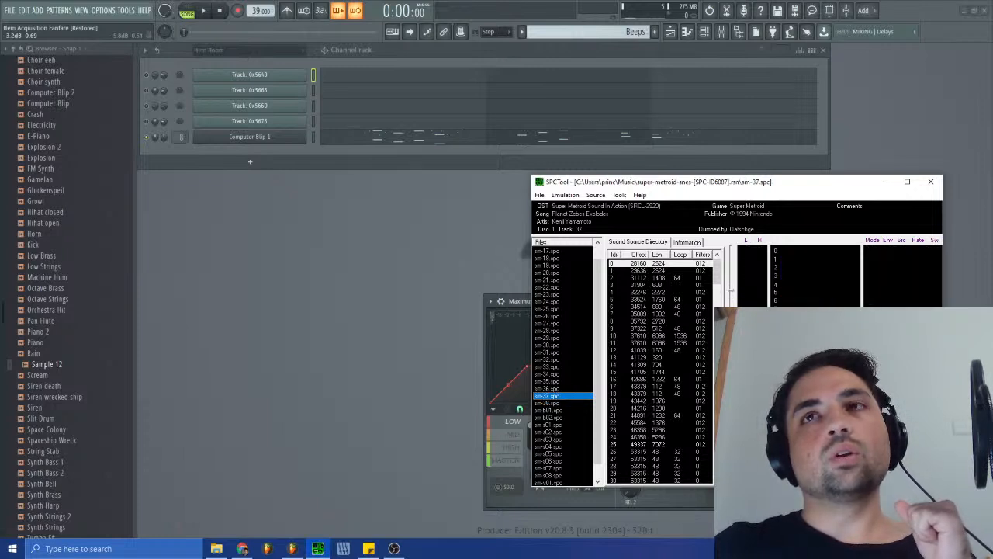
- Compare the Ending, Mother Brain and Planet Zebes Explodes tracks in SPCTool and reselect sm-38.spc
left_click(547, 404)
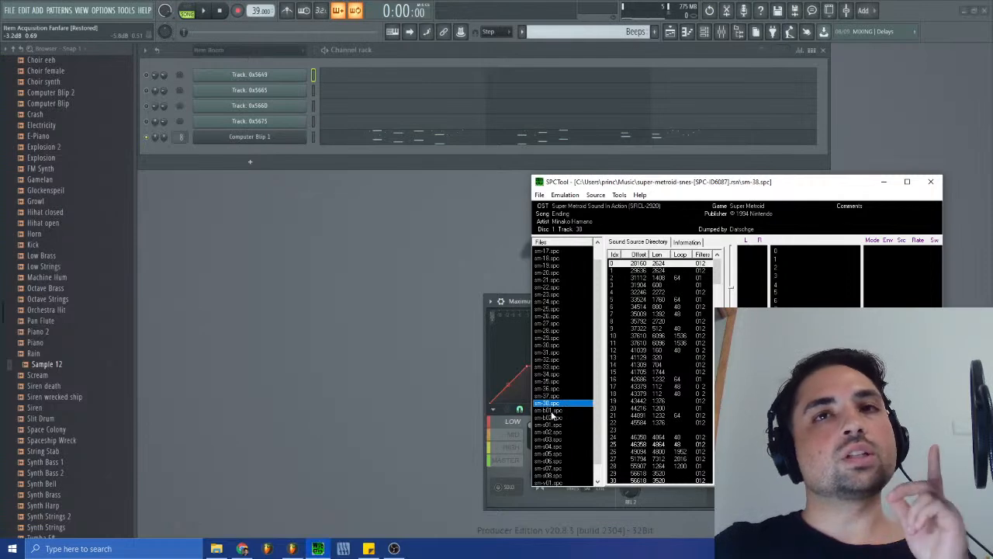
left_click(548, 388)
left_click(551, 382)
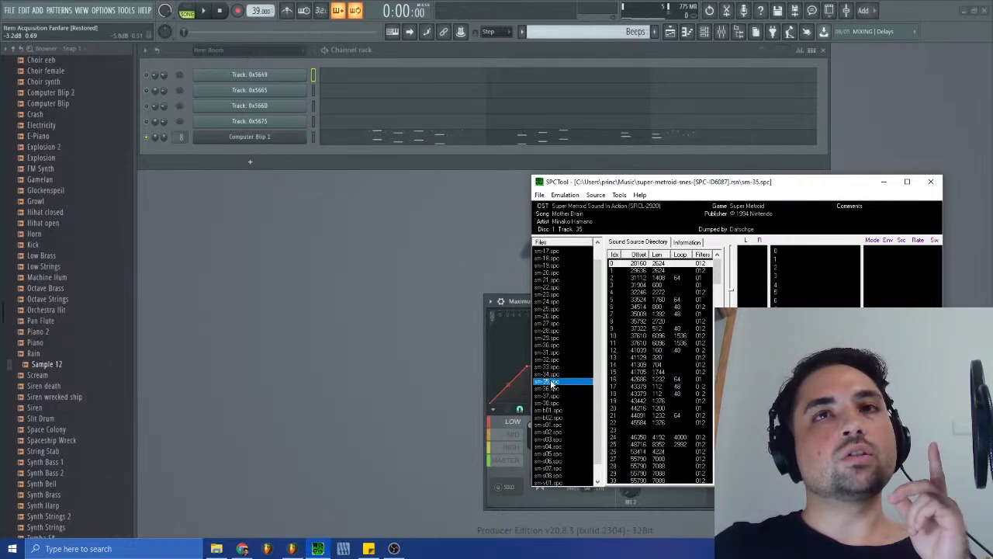
left_click(552, 397)
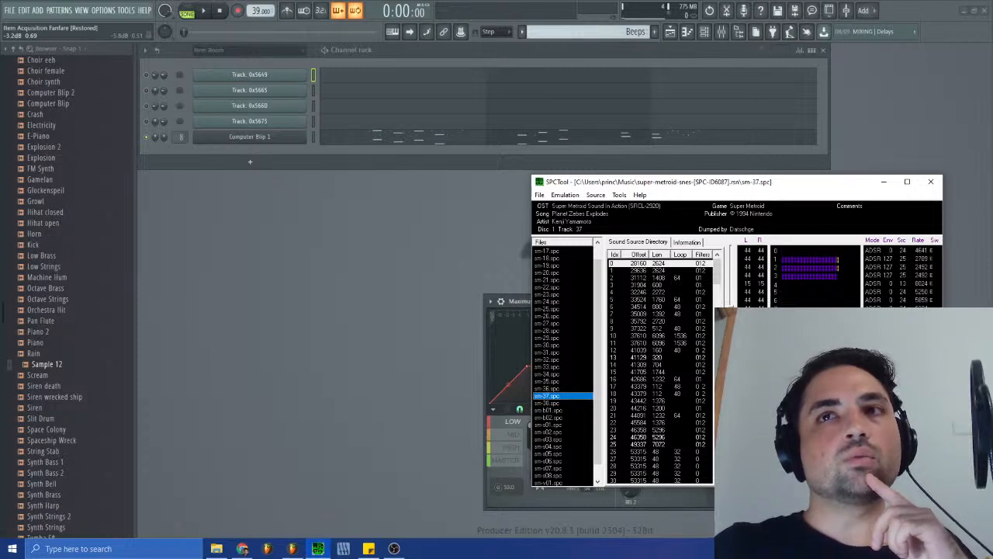
left_click(552, 403)
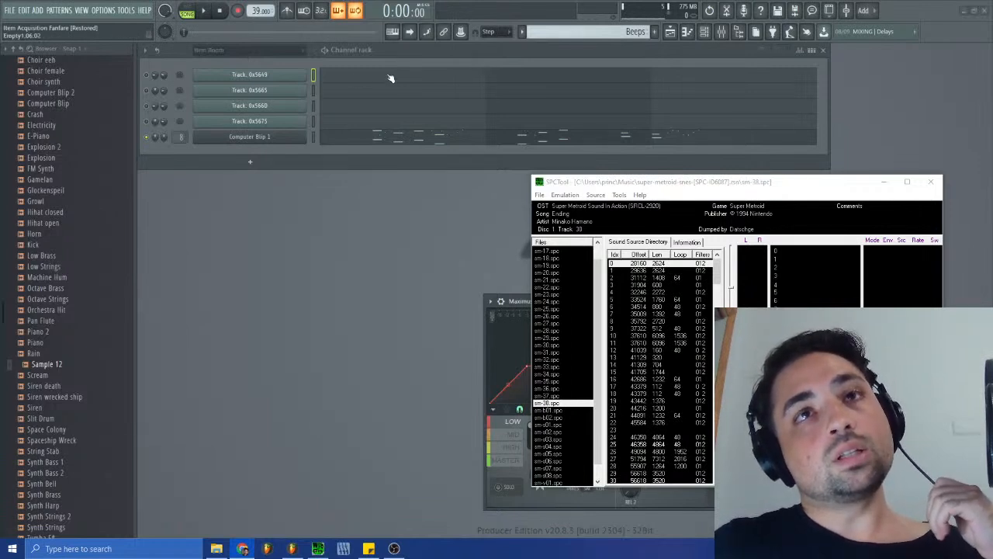
- Return to FL Studio, view the Item Room arrangement in the playlist, then close it and move the Maximus window aside
left_click(526, 306)
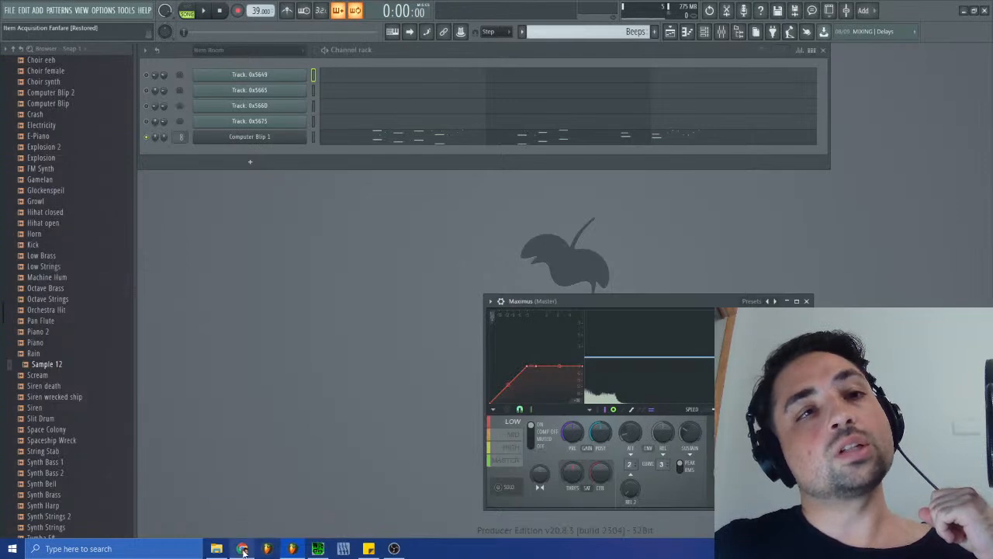
mouse_move(242, 548)
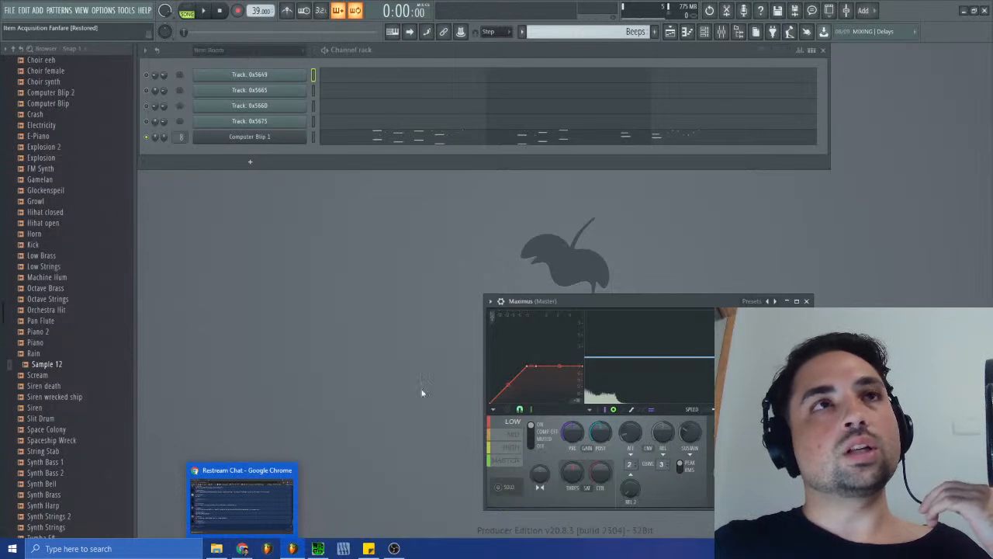
left_click(669, 31)
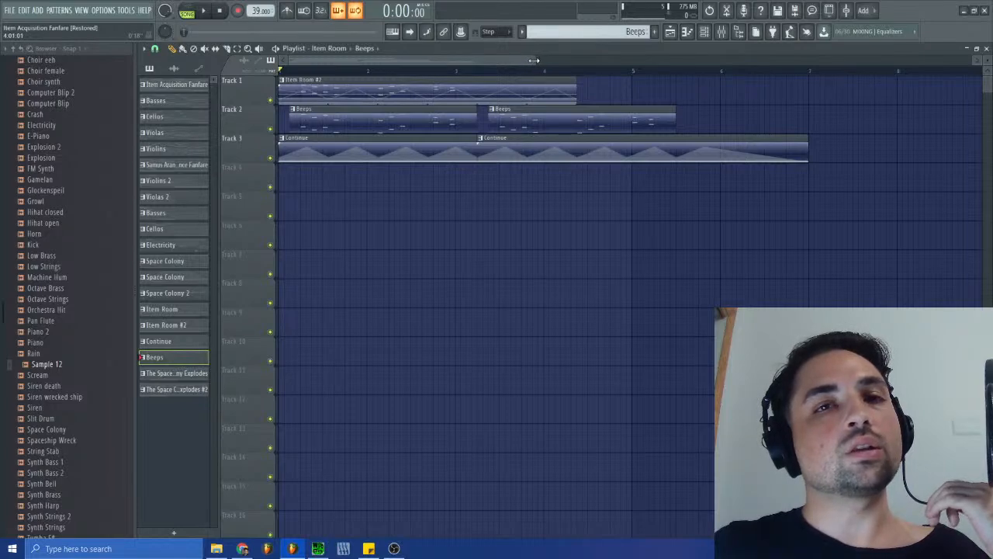
left_click_drag(533, 60, 478, 62)
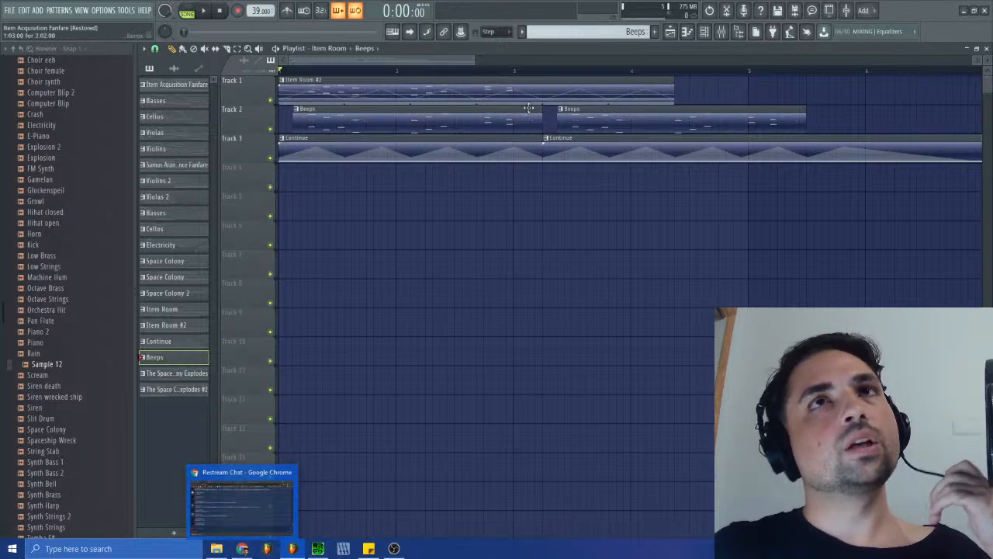
left_click(986, 48)
left_click_drag(628, 292, 724, 278)
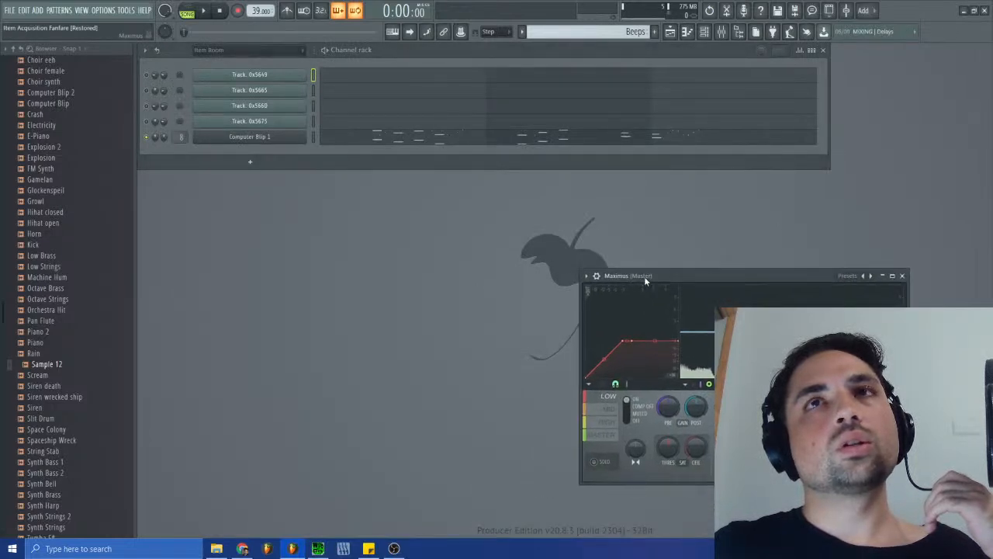
- Bring SPCTool back to the front and select the Ending track in sm-38.spc
left_click(393, 549)
left_click(549, 408)
left_click(548, 397)
left_click(550, 404)
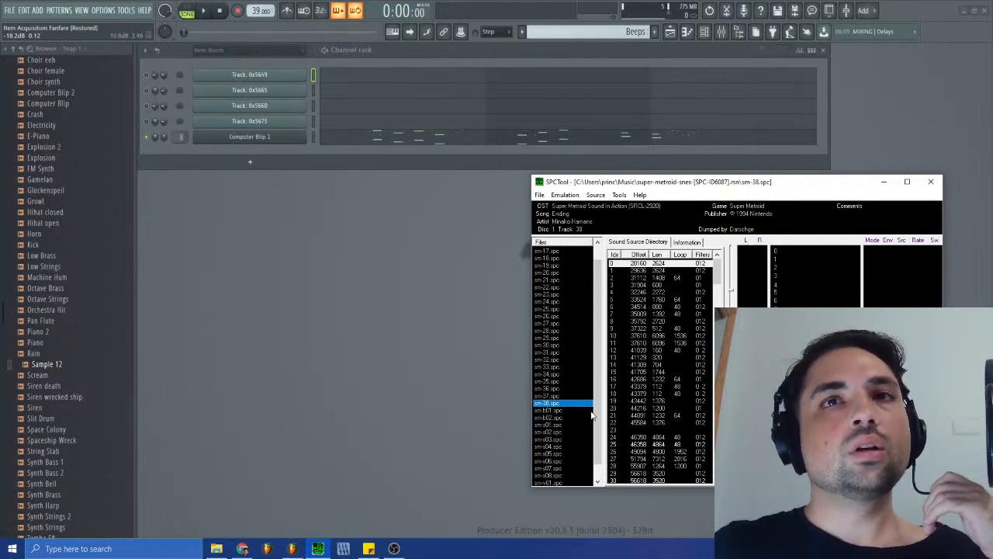
- Review the remaining SPCTool tracks from sm-b01.spc, Crateria Underground, through sm-v01.spc, The Last Metroid is in Captivity
left_click(556, 410)
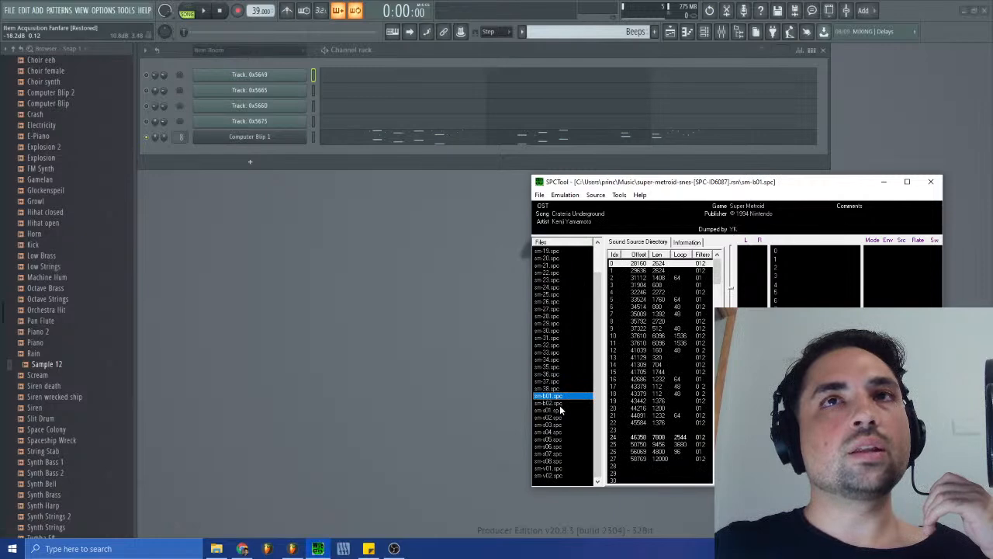
left_click(559, 404)
left_click(557, 411)
left_click(558, 425)
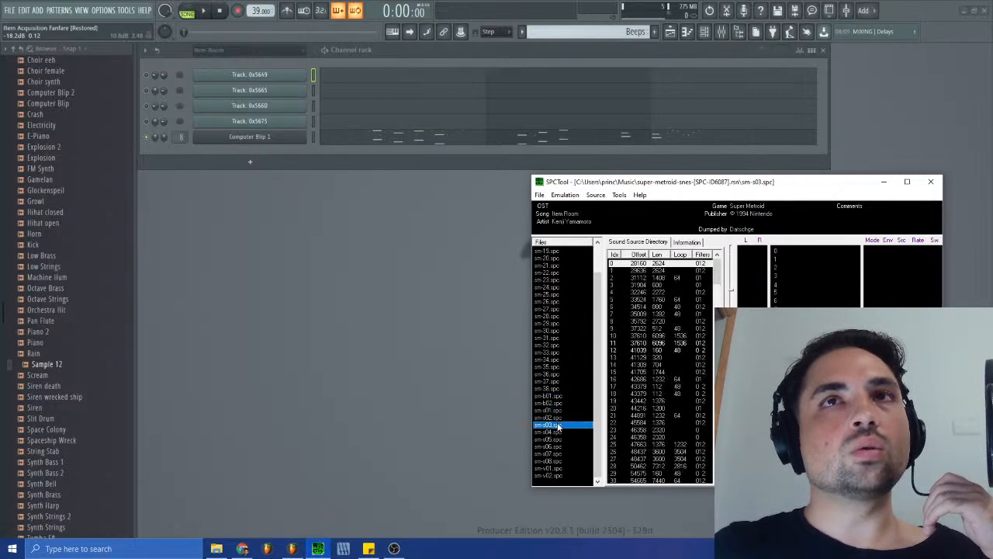
left_click(556, 438)
left_click(556, 446)
left_click(556, 461)
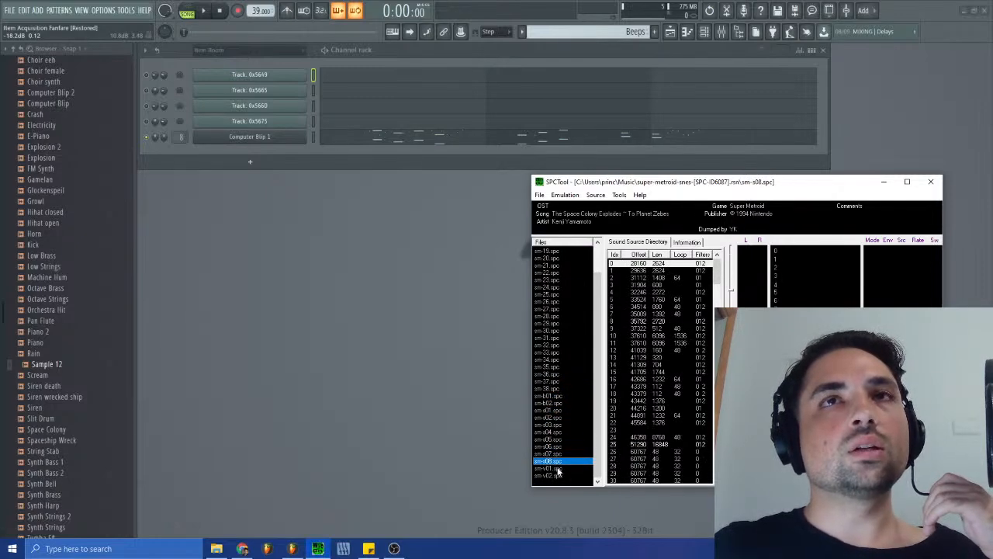
left_click(557, 469)
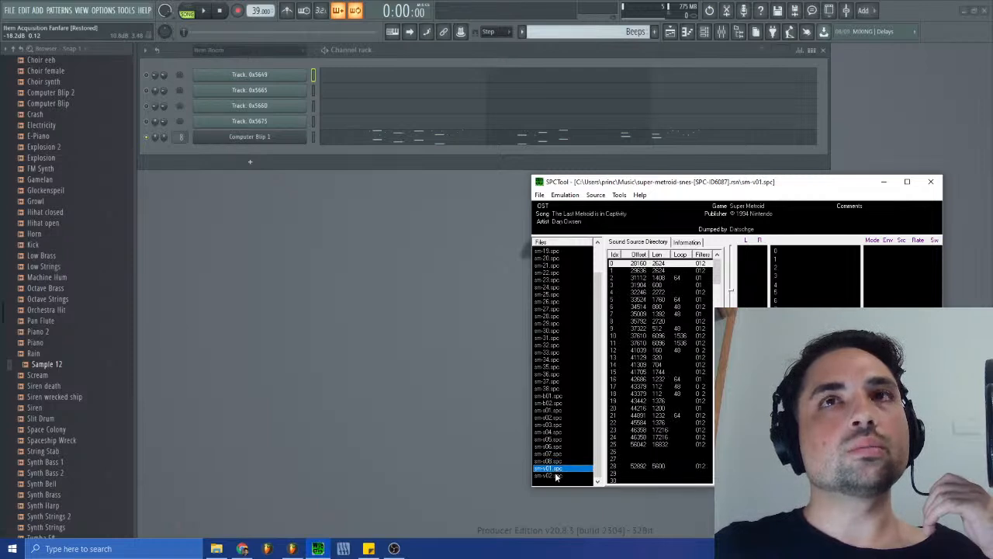
- Go back through the SPCTool list from sm-s08.spc to Crateria Underground in sm-b01.spc
left_click(556, 462)
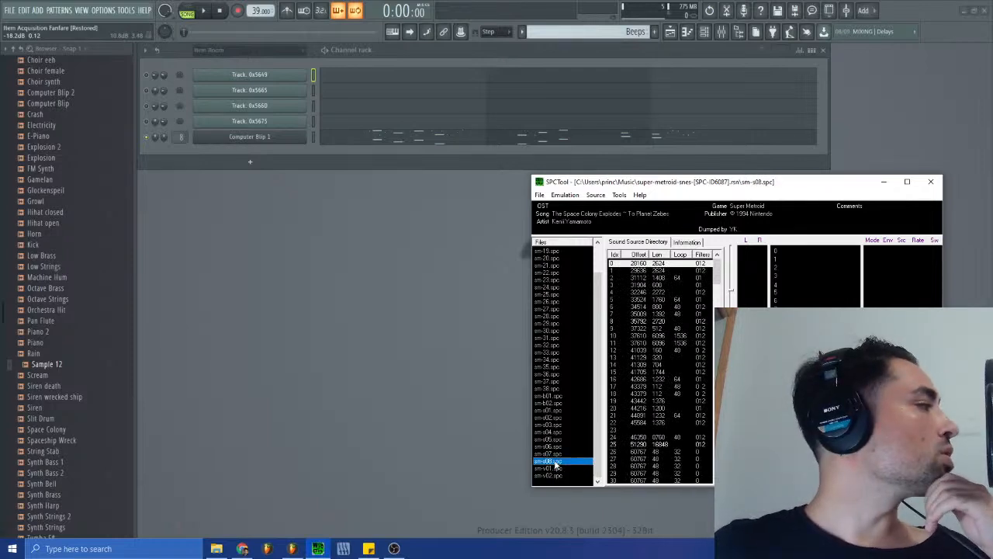
left_click(557, 431)
left_click(553, 389)
left_click(550, 396)
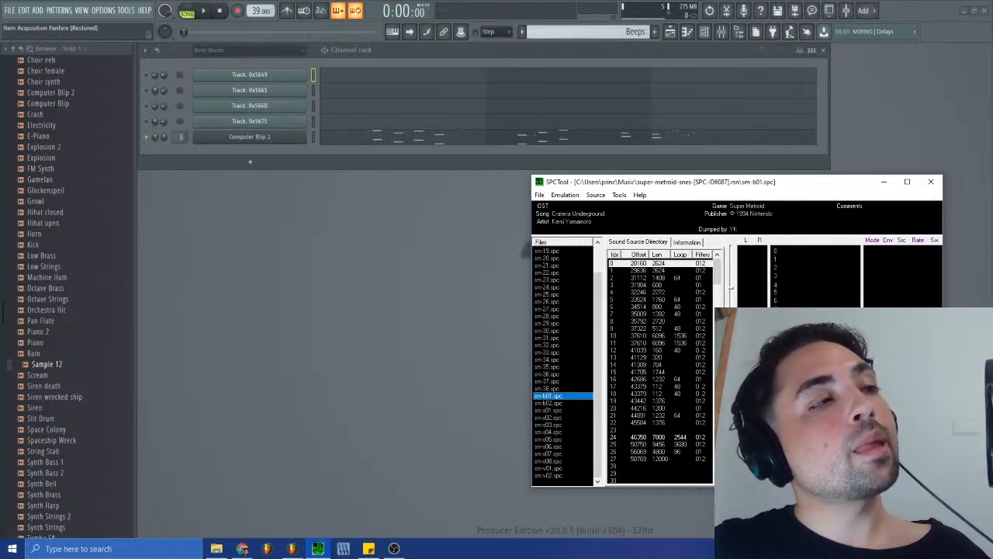
- Check the system clock, then return to SPCTool and play the Ending track in sm-38.spc
key("alt+Tab")
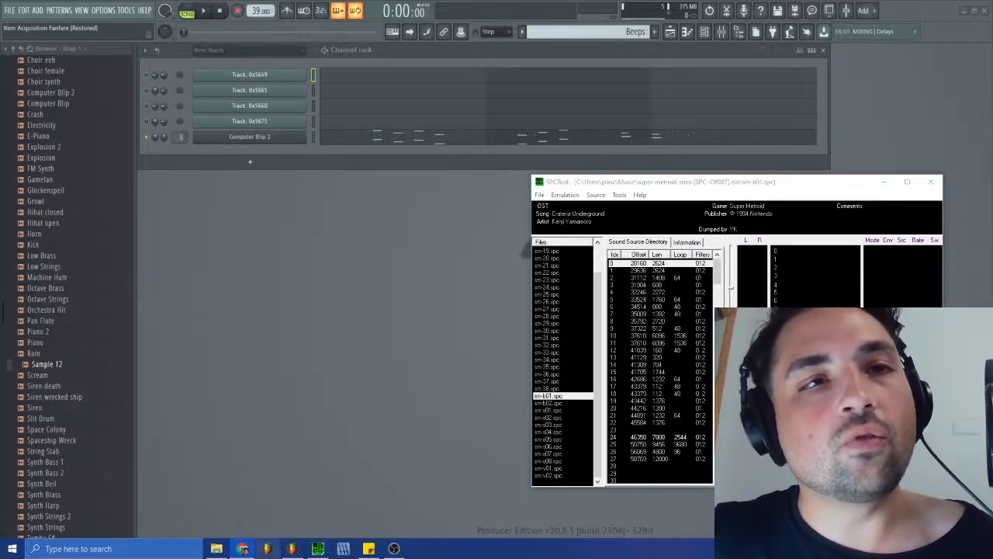
mouse_move(243, 551)
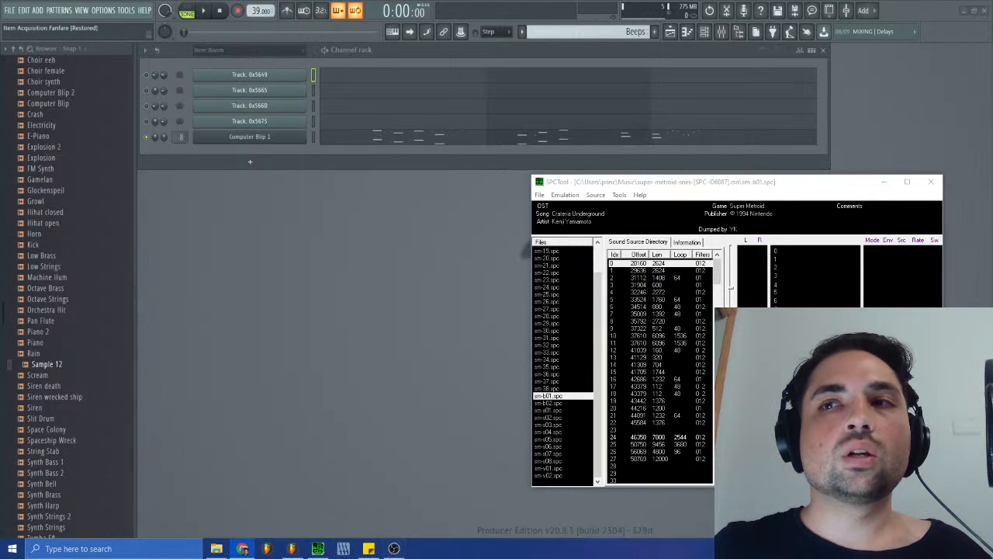
left_click(951, 549)
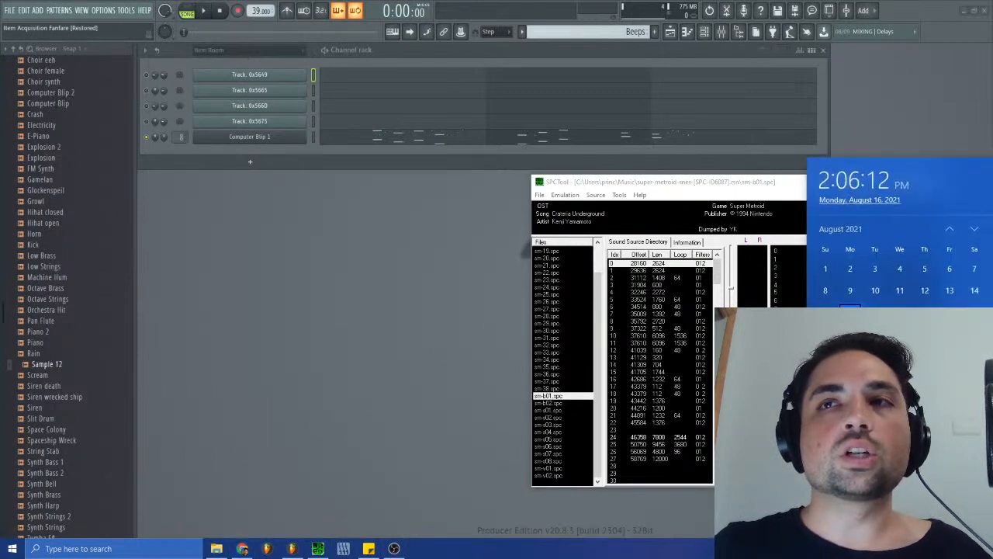
left_click(951, 549)
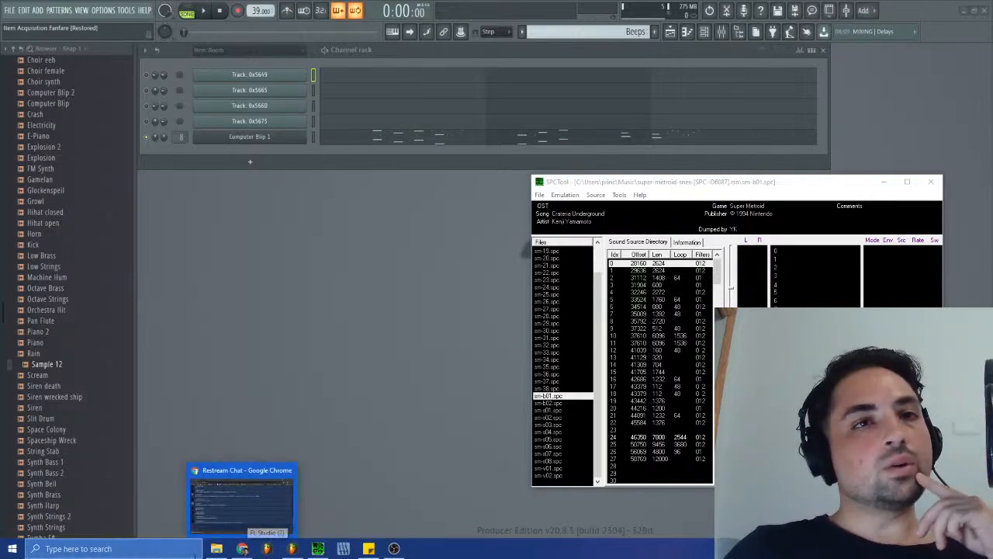
left_click(317, 549)
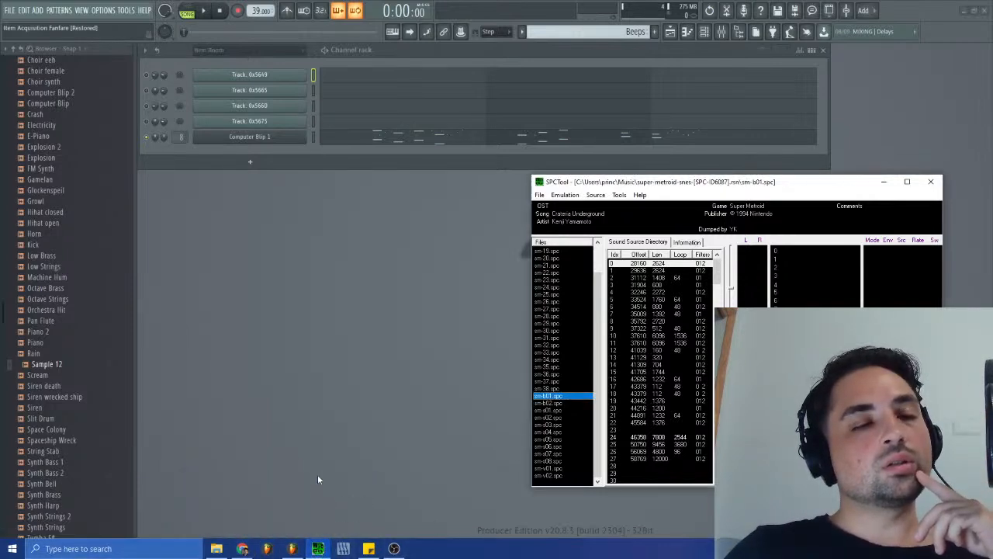
key("Up")
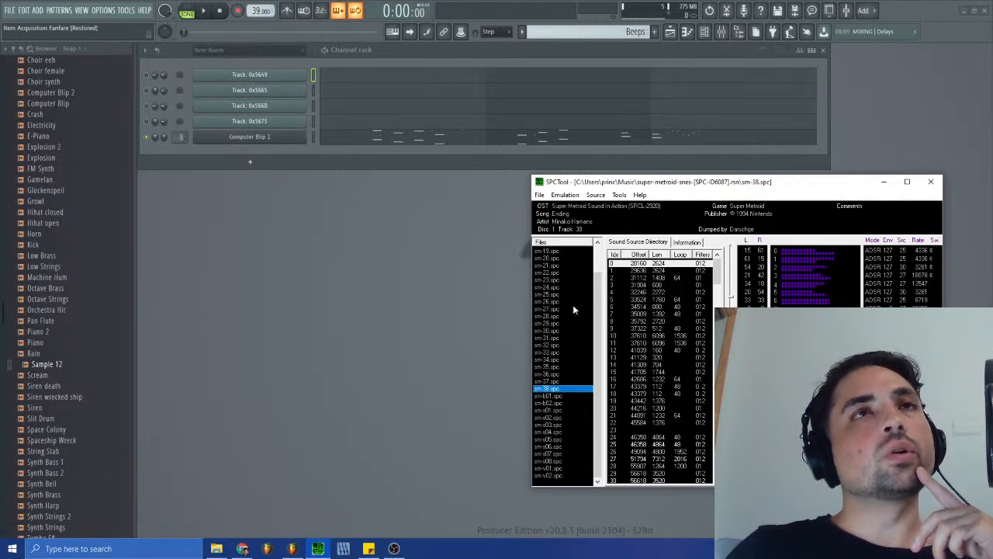
- Start a new empty FL Studio project, saving the changes to Item Acquisition Fanfare.flp
left_click(246, 207)
left_click(9, 10)
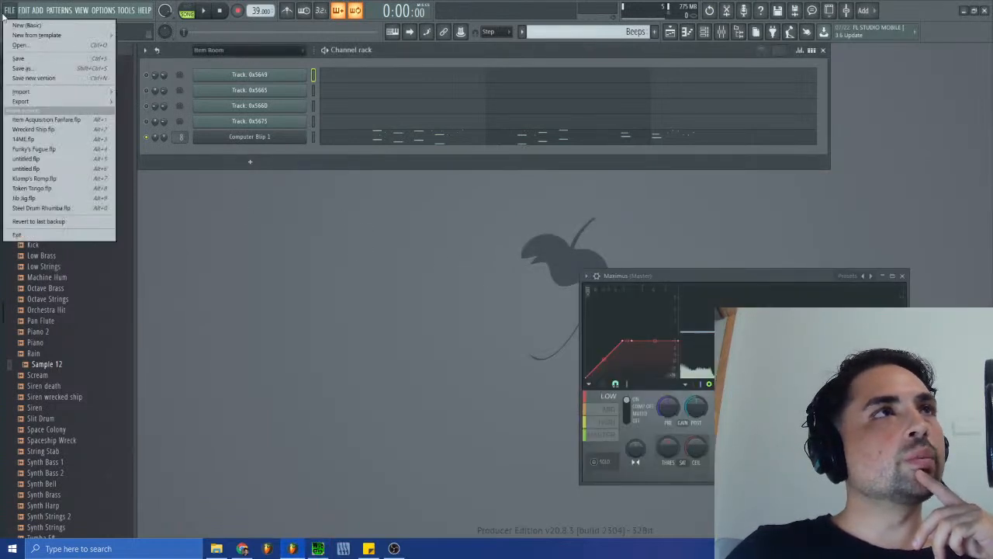
left_click(39, 119)
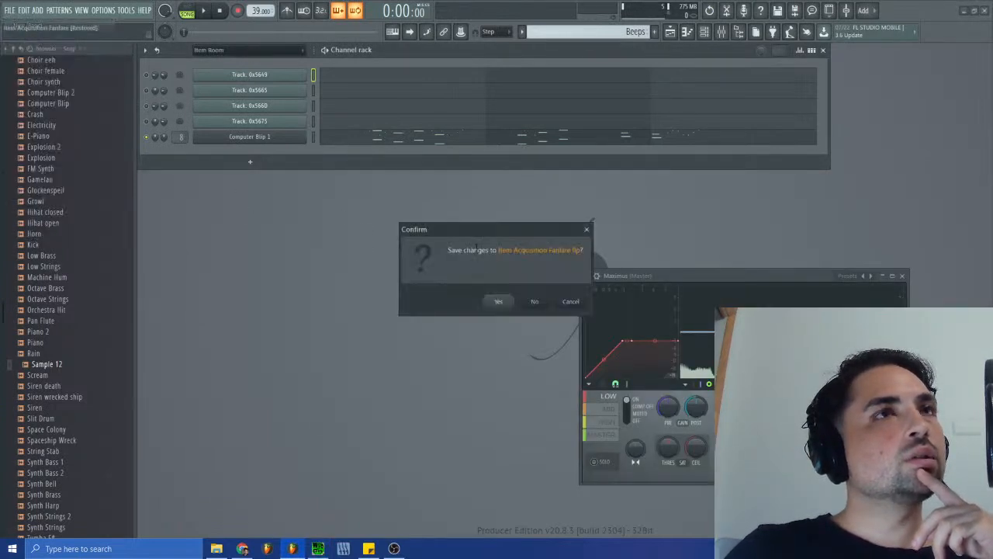
left_click(498, 296)
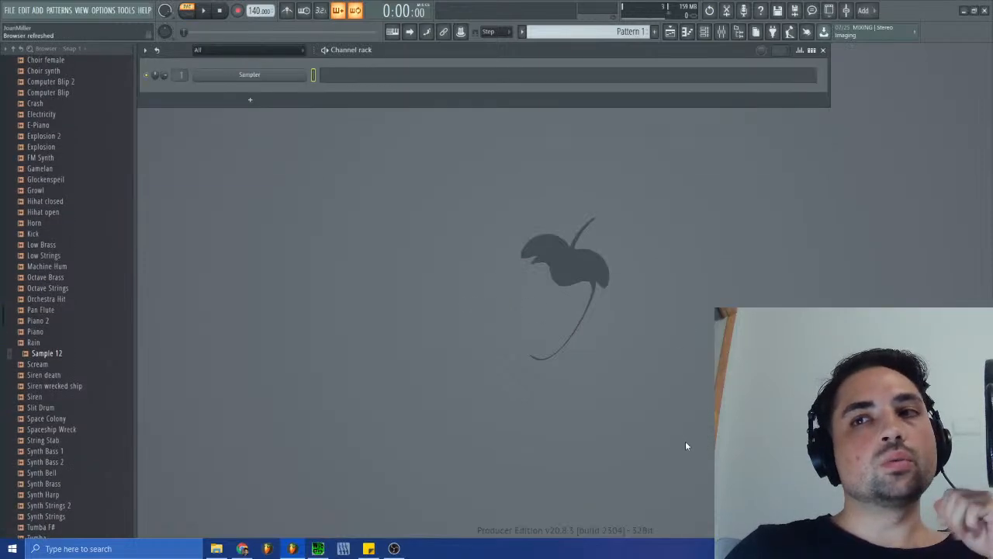
- Collapse the Samples From ROM folder in the browser to reach the Track Blueprints files
scroll(70, 311, "down", 4)
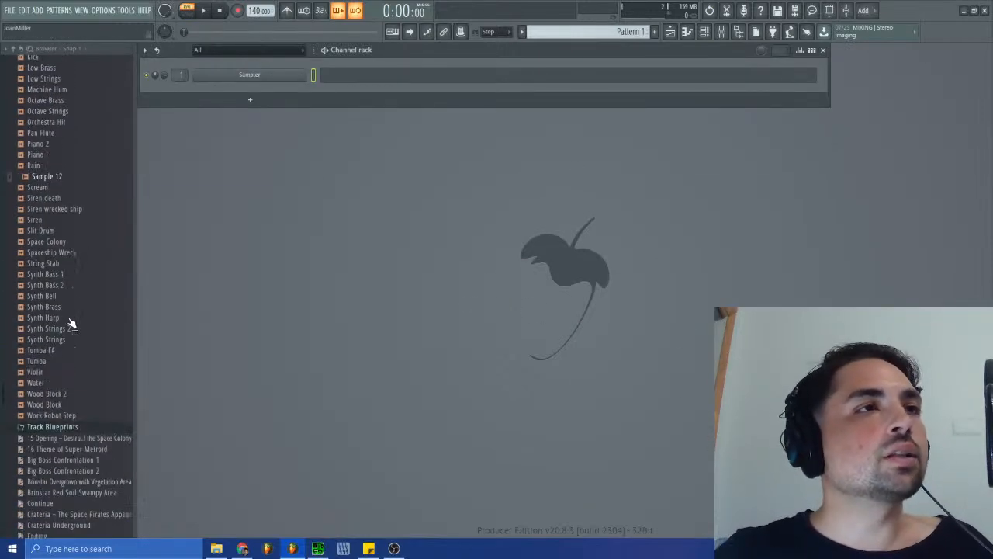
scroll(69, 325, "up", 10)
left_click(67, 155)
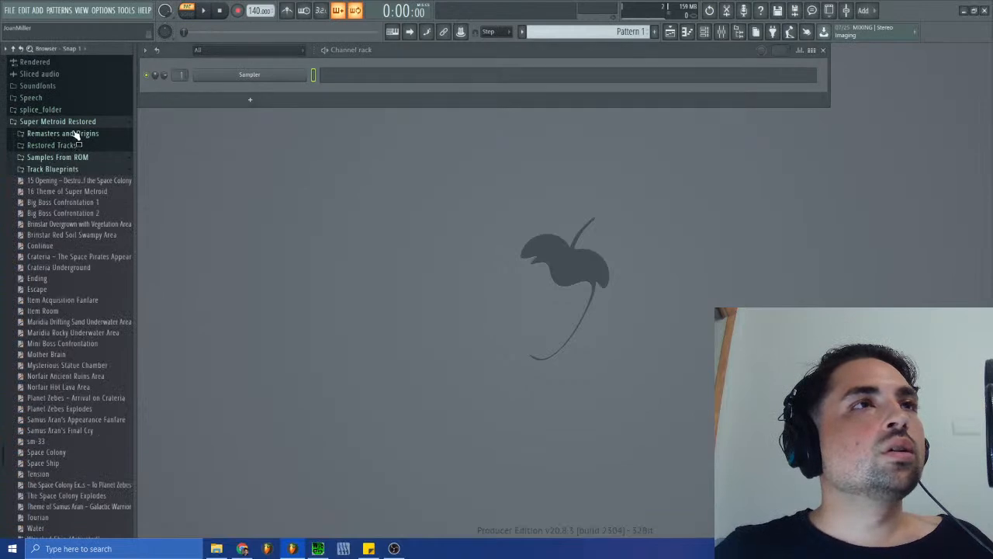
- Collapse the open Samples From ROM listing and expand the Track Blueprints folder inside Super Metroid Restored
left_click(72, 123)
left_click(78, 508)
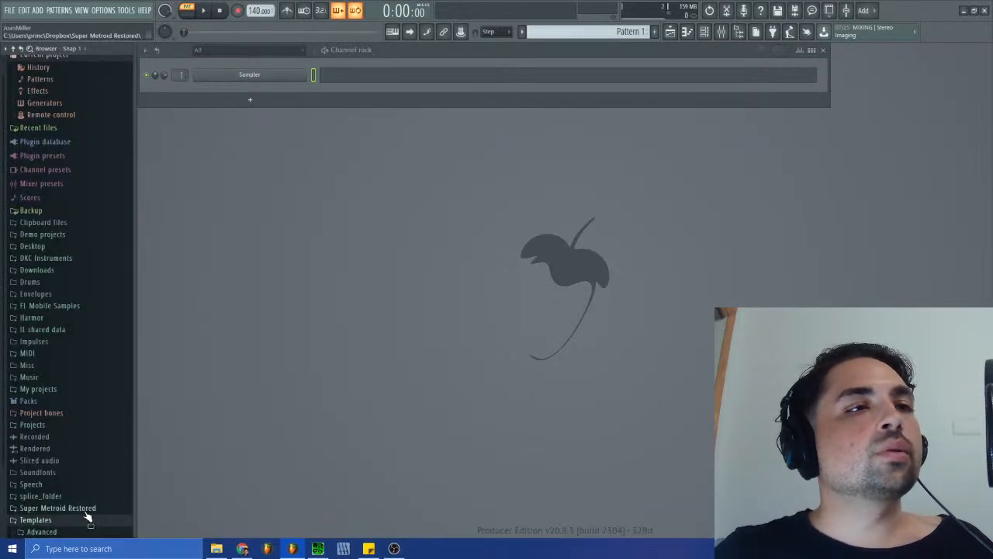
scroll(77, 483, "down", 10)
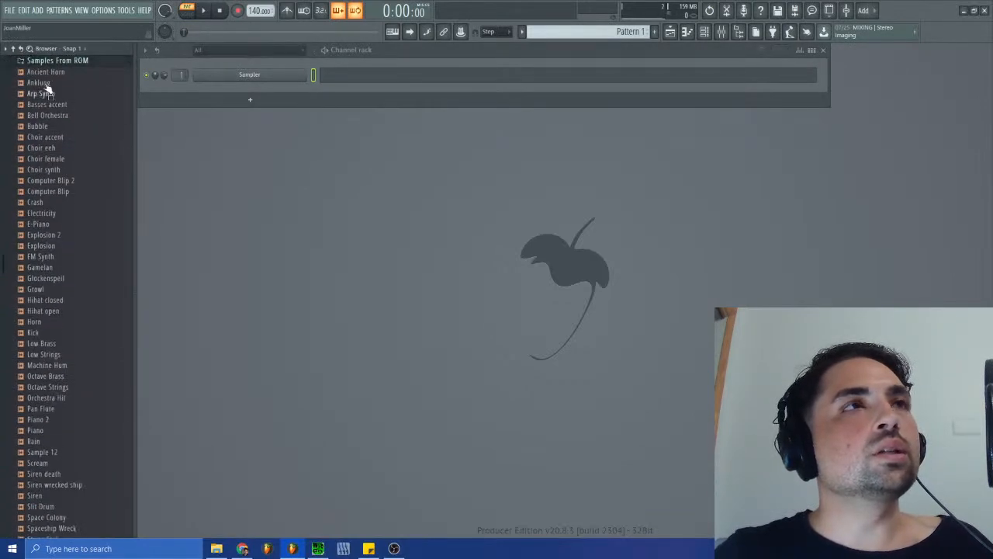
left_click(54, 71)
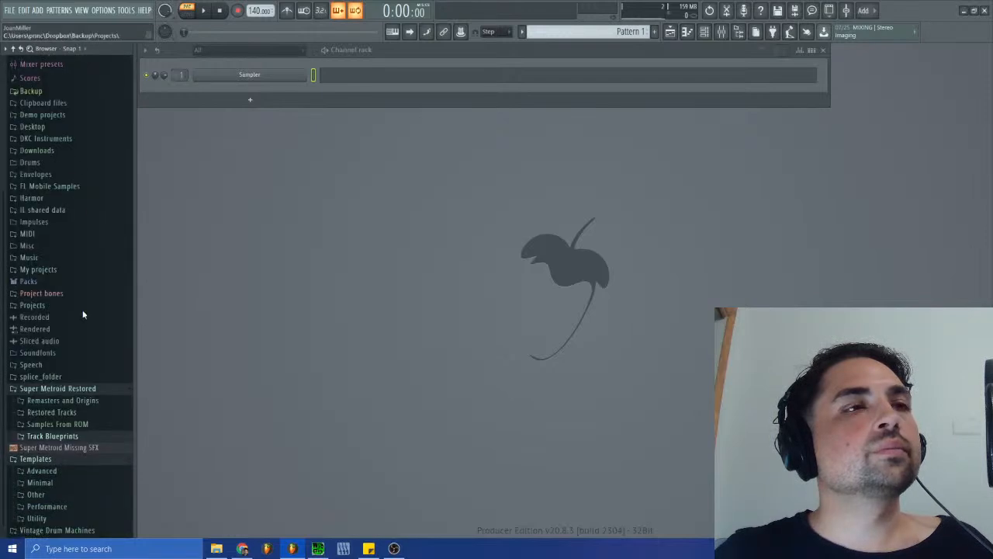
left_click(55, 439)
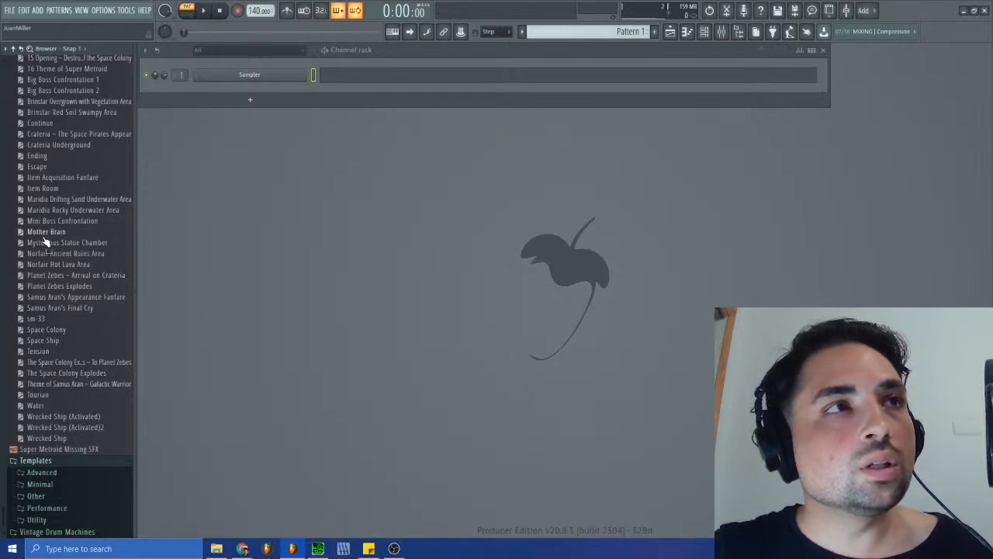
- Import all tracks of the Ending blueprint's MIDI data into a new project, using MIDI Out as the channel type
left_click_drag(37, 155, 279, 221)
left_click(500, 268)
left_click(501, 287)
left_click(411, 287)
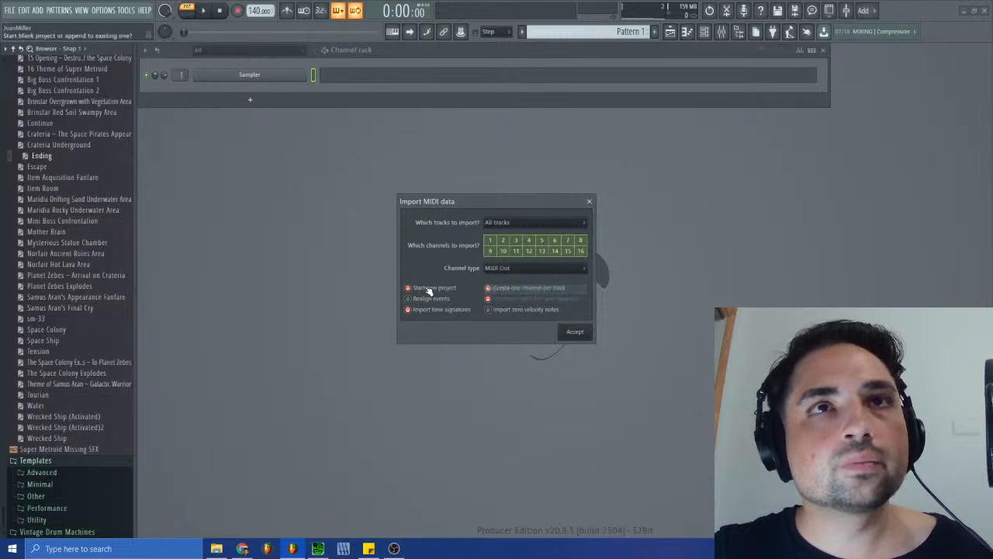
left_click(574, 332)
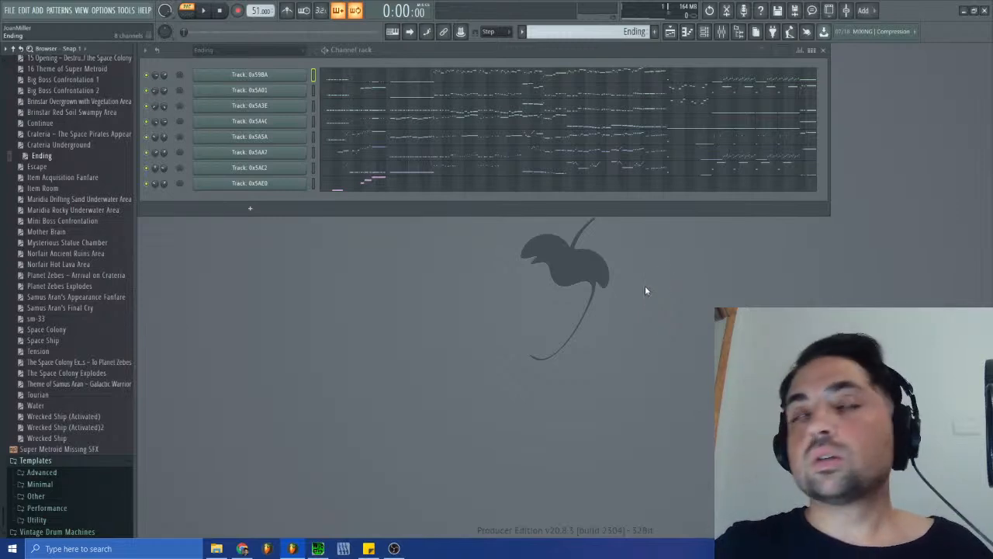
- Trim the empty lead-in from the start of the Ending clip in the playlist and move the clip back to bar 1
left_click(333, 79)
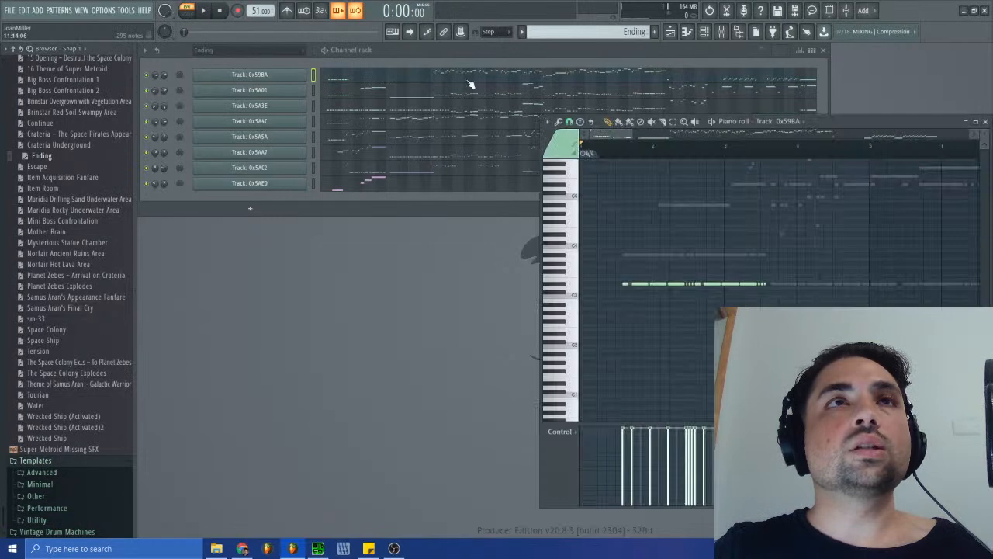
left_click(669, 32)
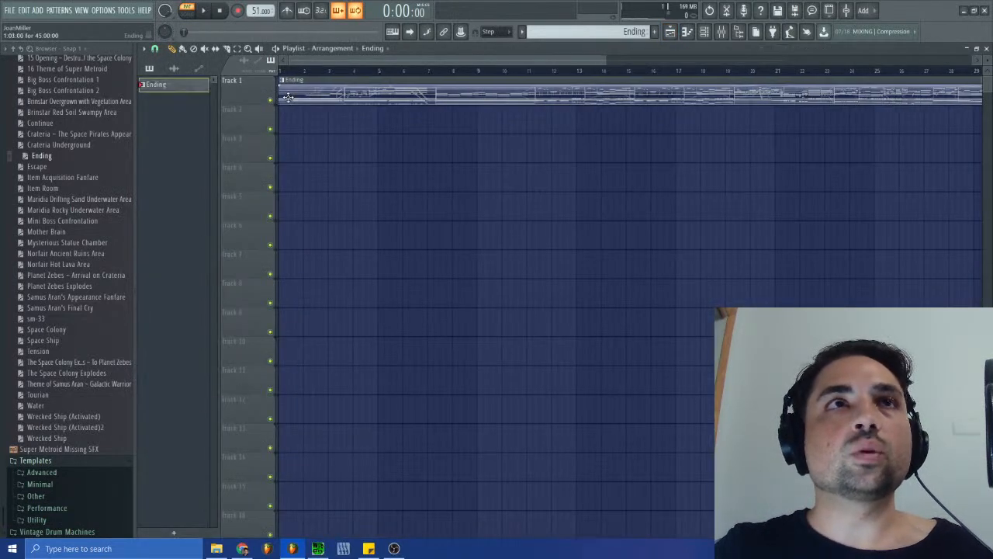
left_click_drag(605, 60, 342, 60)
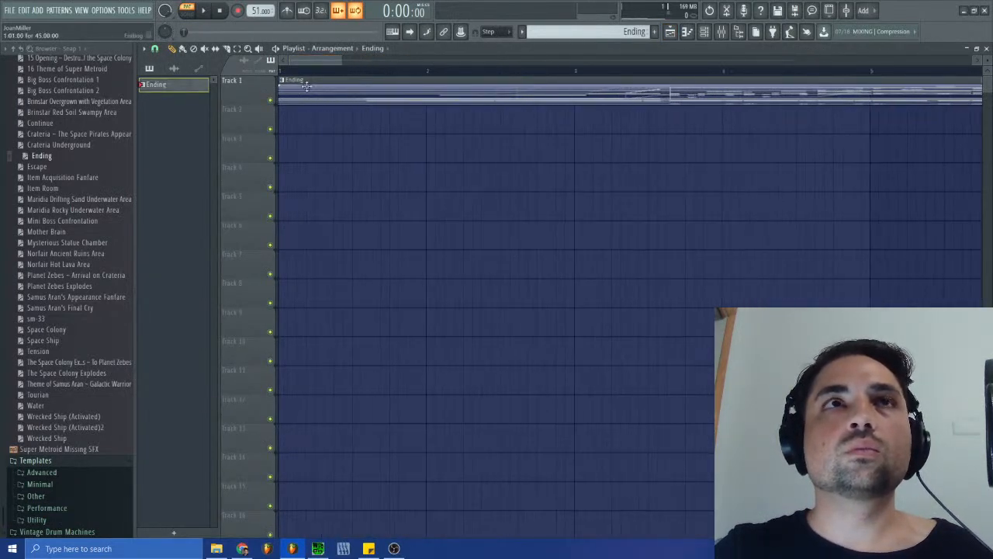
left_click_drag(283, 101, 369, 102)
left_click_drag(341, 60, 309, 60)
left_click_drag(525, 94, 274, 96)
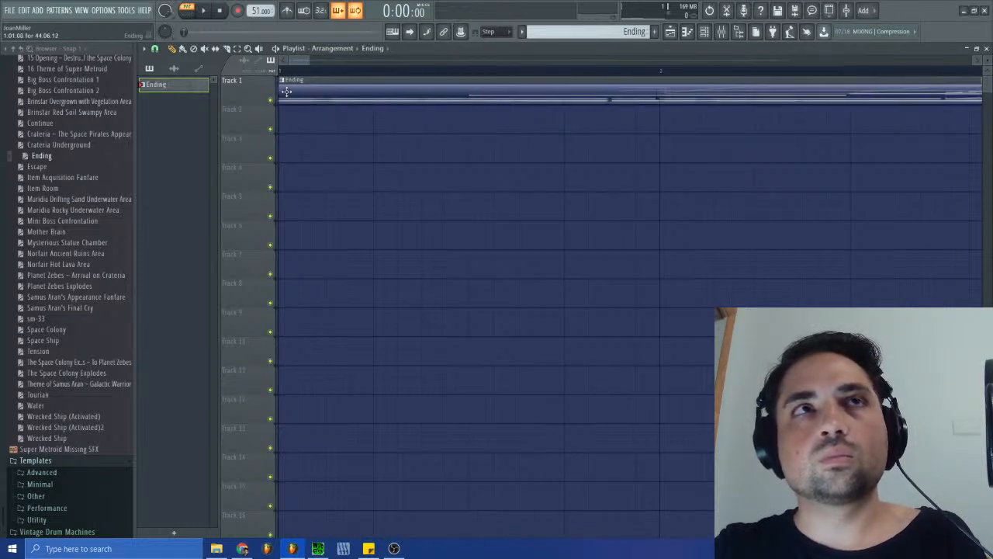
left_click_drag(309, 61, 330, 82)
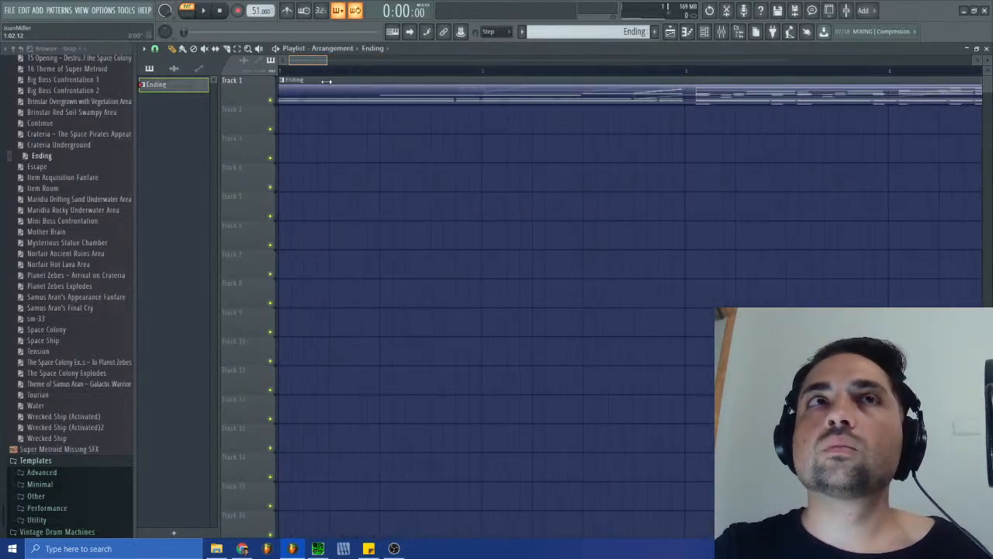
- Make the trimmed Ending clip on Track 1 unique as its own pattern
right_click(284, 89)
mouse_move(297, 112)
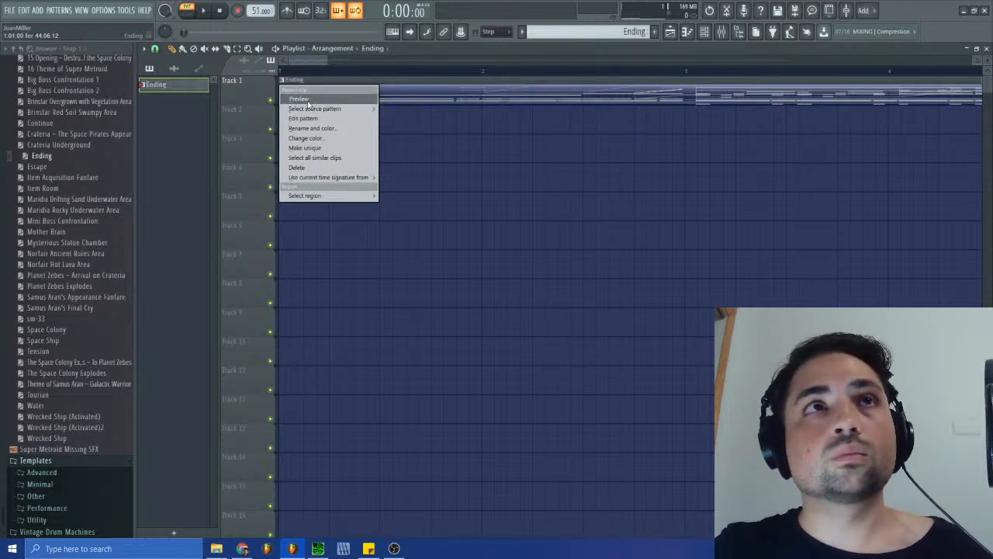
left_click(302, 65)
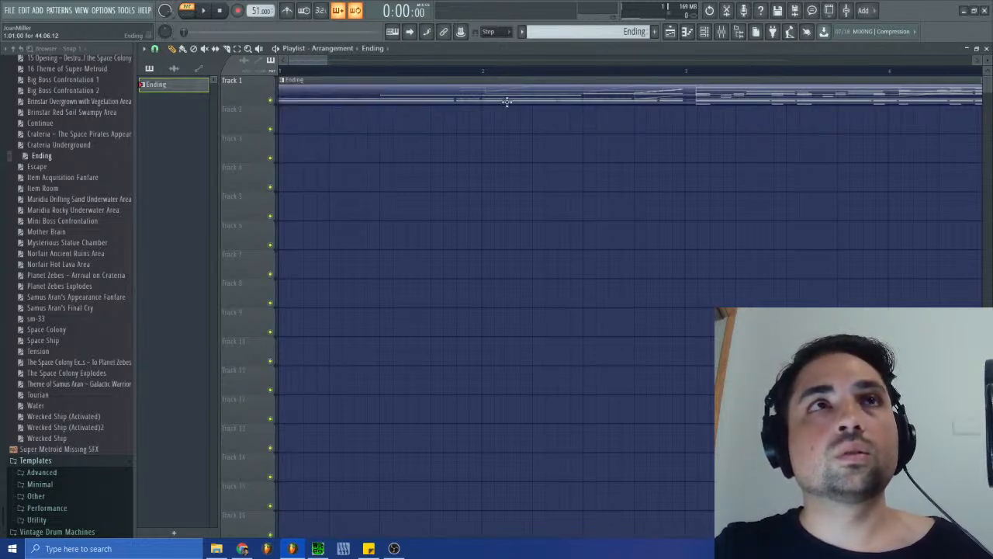
left_click(283, 81)
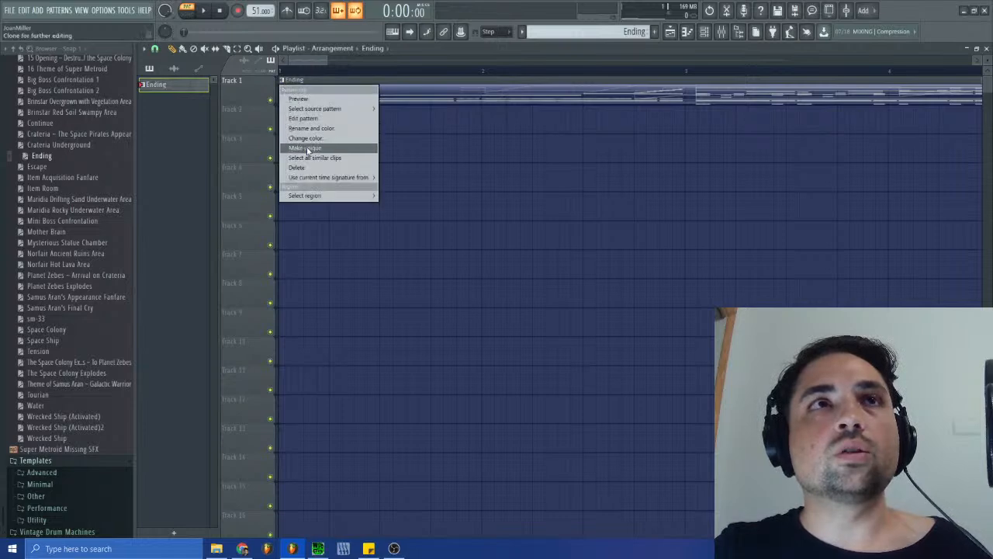
left_click(303, 148)
- Open the unique clip's pattern and mute its channels from Track: 0x59BA down through Track: 0x5A5A
double_click(358, 93)
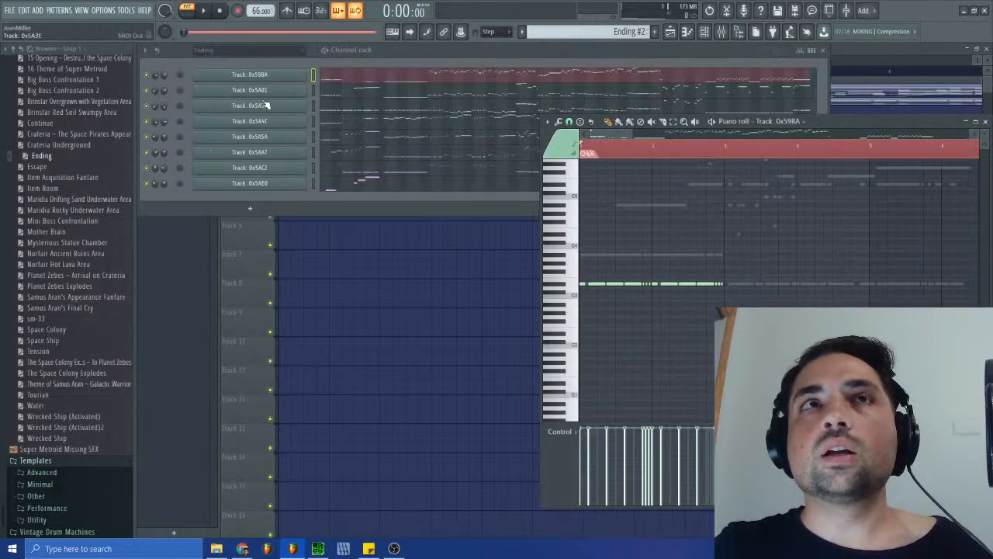
left_click(152, 78)
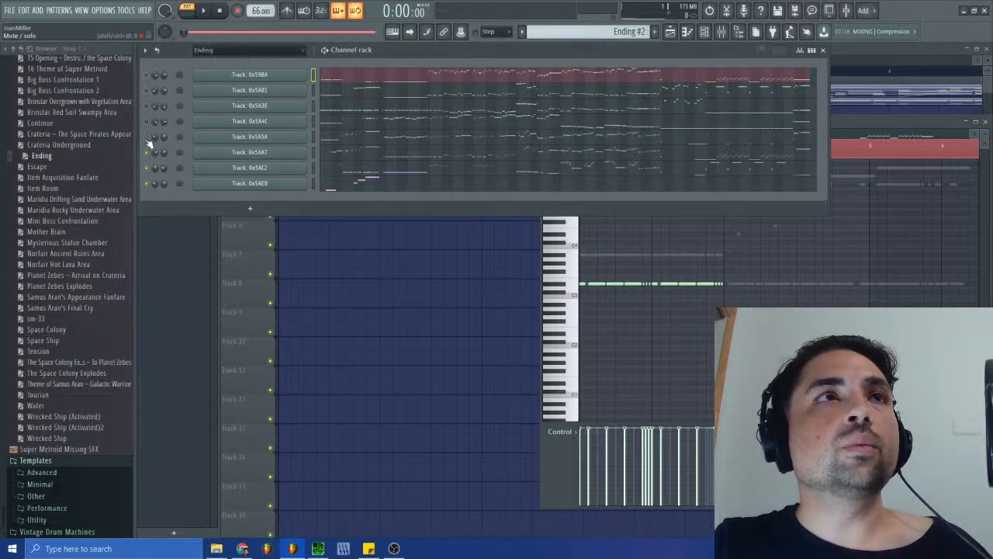
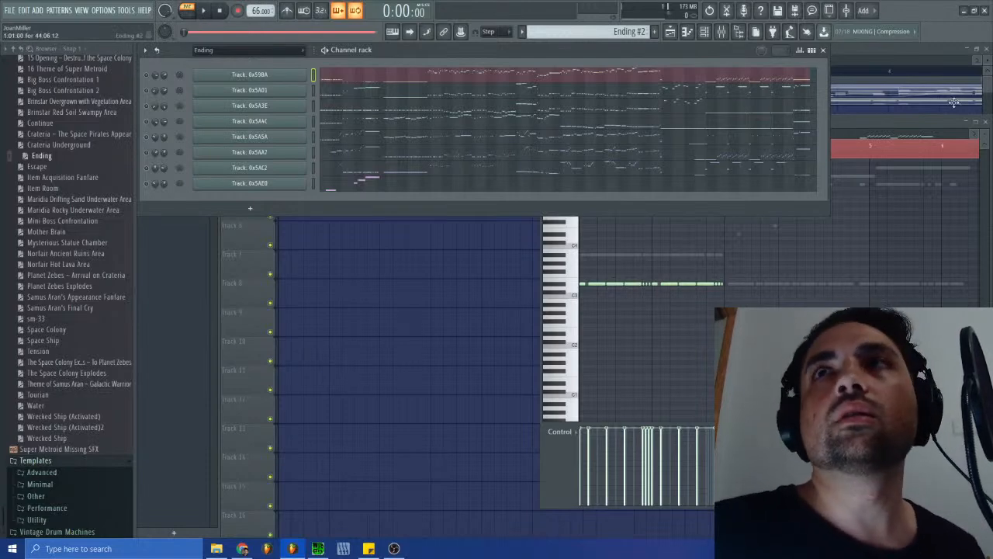
- Close the piano roll and the playlist, and switch to SPCTool to listen to the original Ending song
left_click(985, 122)
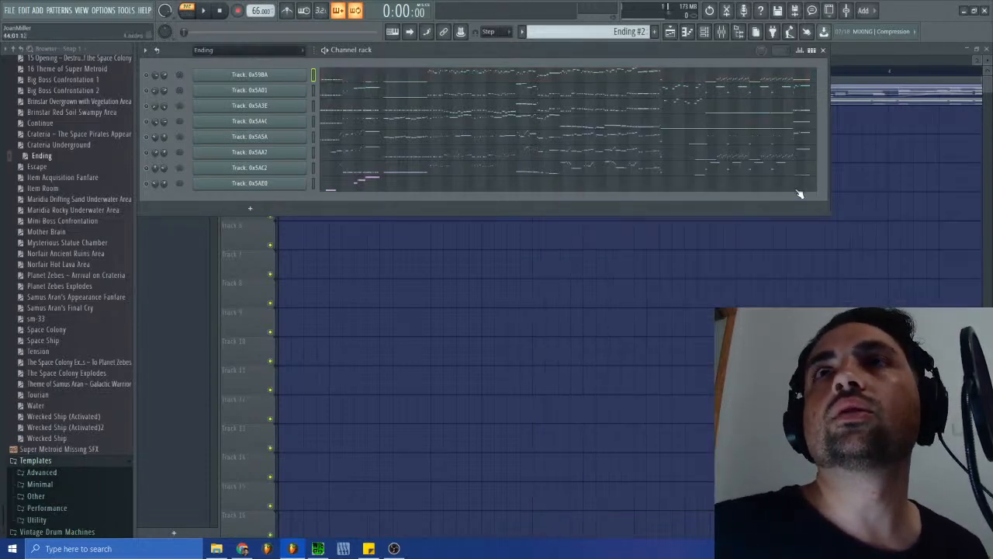
left_click(671, 32)
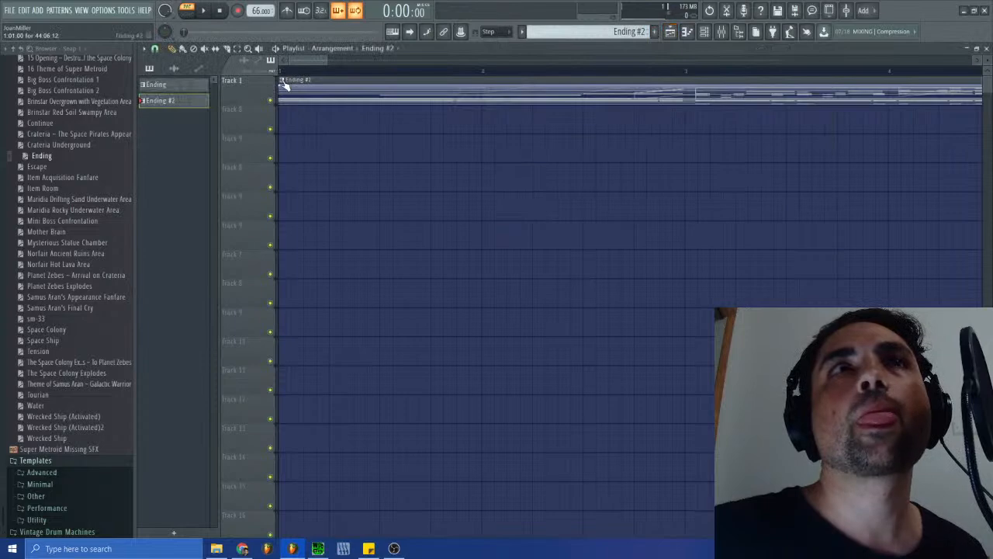
left_click(986, 48)
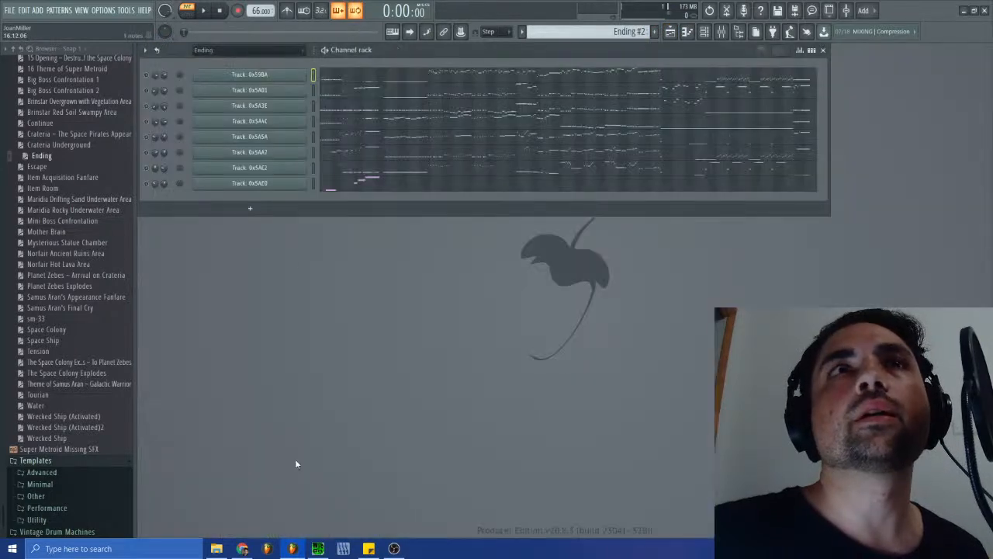
left_click(317, 549)
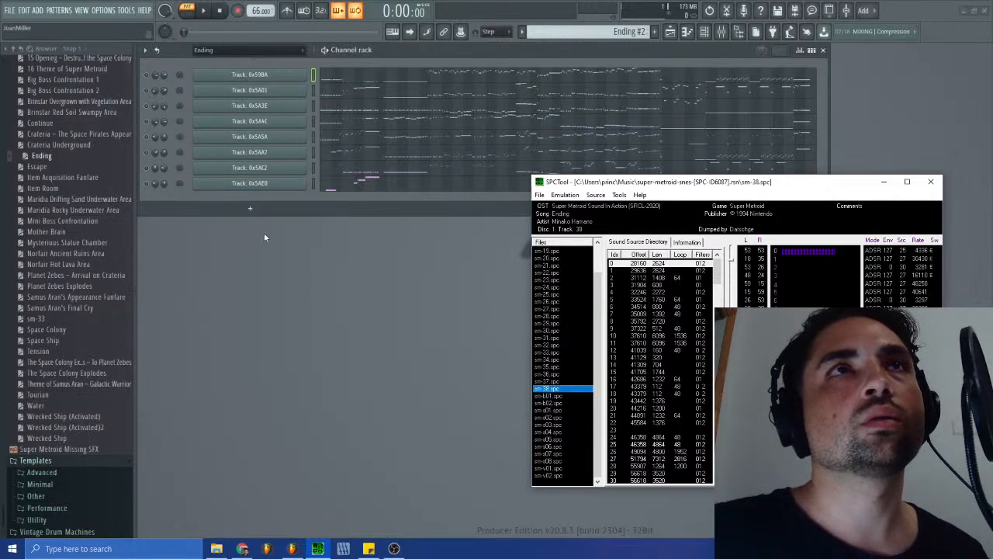
- Add a Fruity Soundfont Player channel and move it up directly below Track: 0x59BA in the channel rack
left_click(246, 209)
left_click(250, 208)
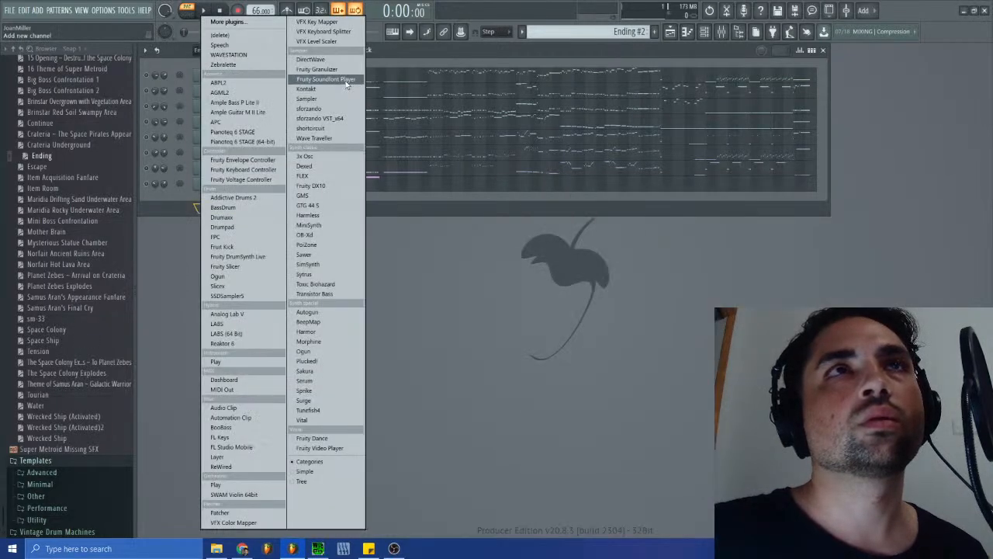
left_click(346, 81)
left_click_drag(369, 171, 496, 298)
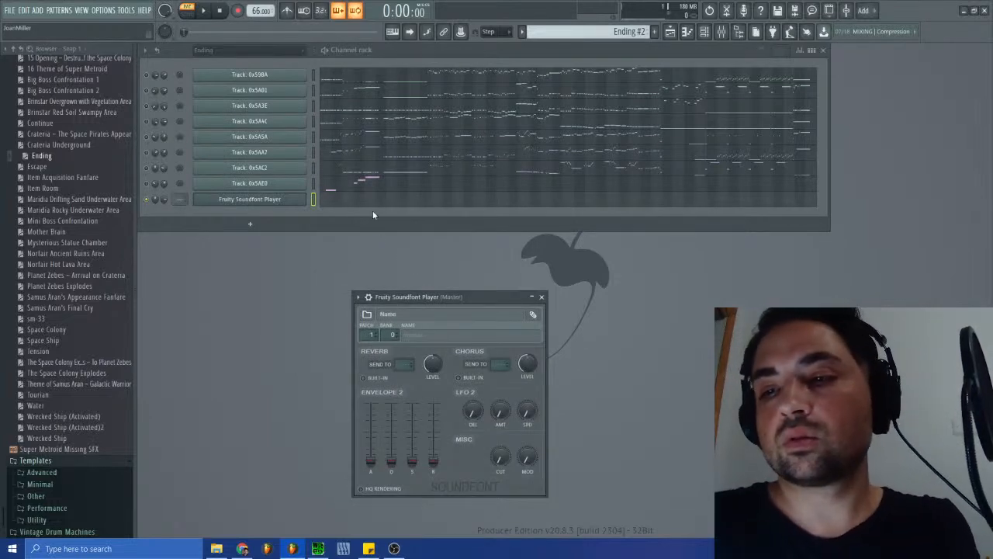
left_click(313, 201)
key("alt+Up")
key("alt+Up")
key("alt+Up")
key("alt+Up")
key("alt+Up")
key("alt+Up")
key("alt+Up")
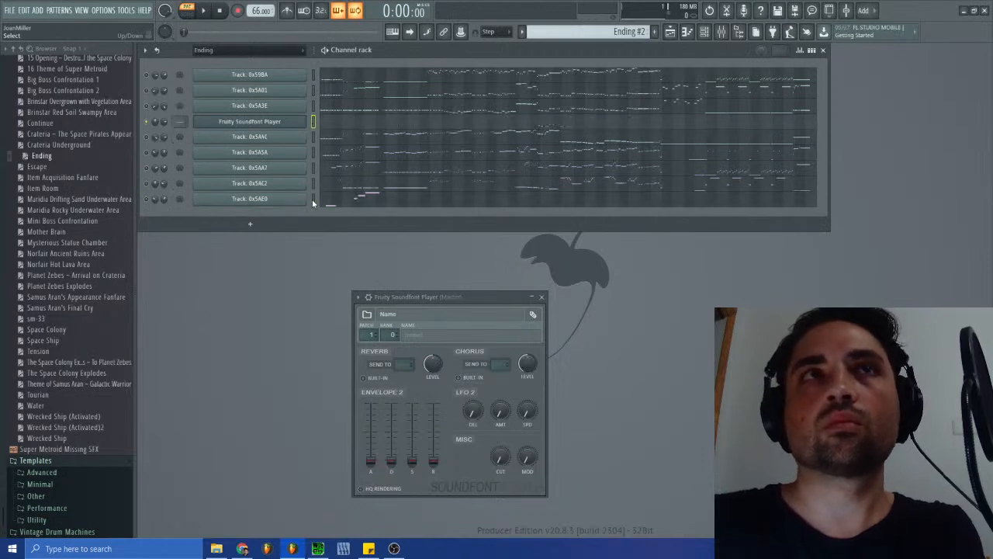
- Clone the Fruity Soundfont Player channel while checking the original song's voices in SPCTool
left_click(317, 548)
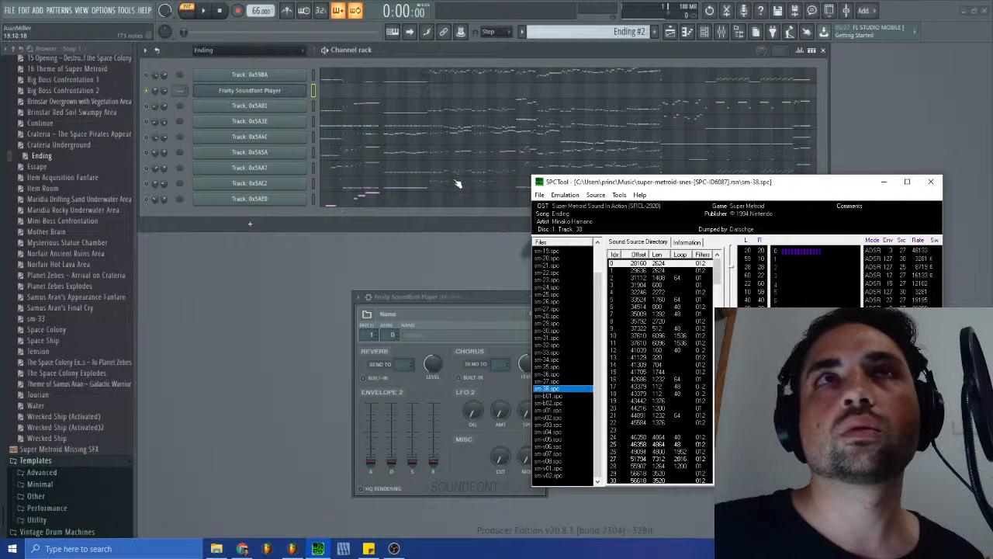
right_click(266, 92)
left_click(326, 186)
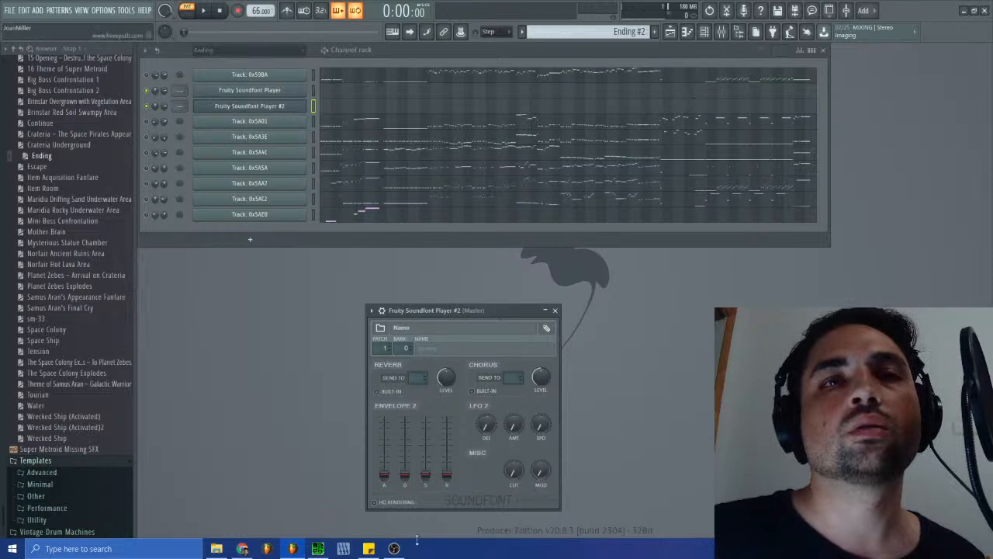
left_click(317, 549)
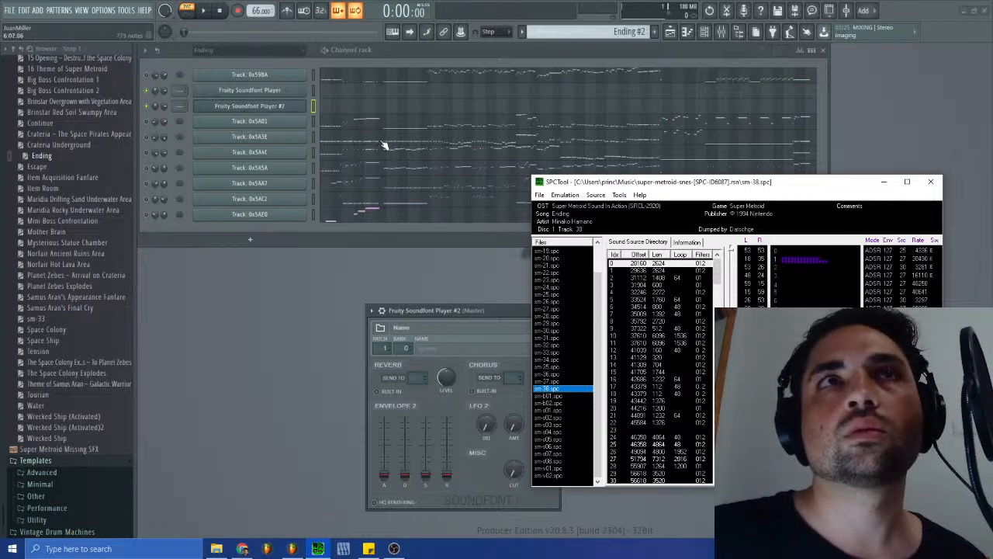
right_click(287, 99)
left_click(346, 113)
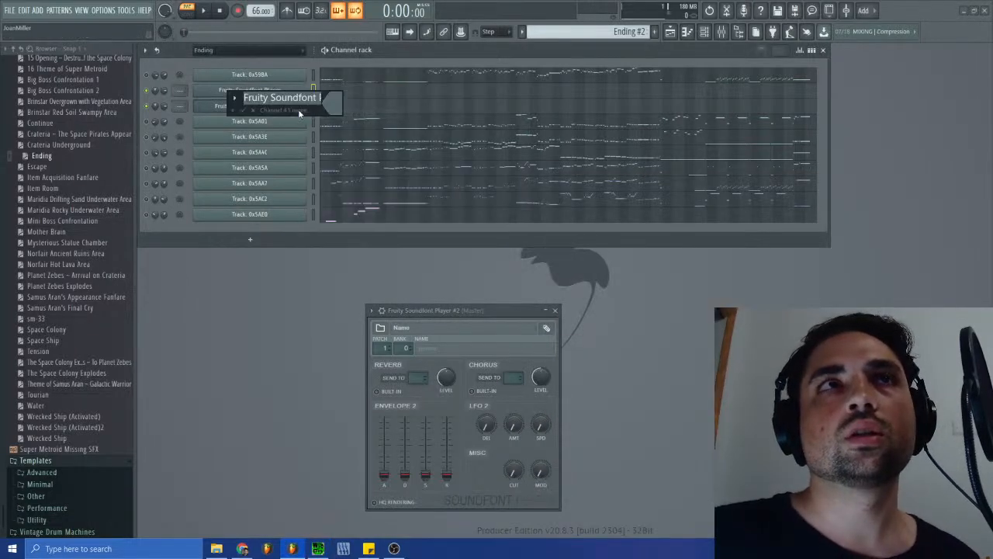
key("Return")
- Load the Proteus 2 soundfont from Super Metroid Restored's Remasters and Origins folder into the first soundfont player, with the Arco Basses patch
left_click(268, 91)
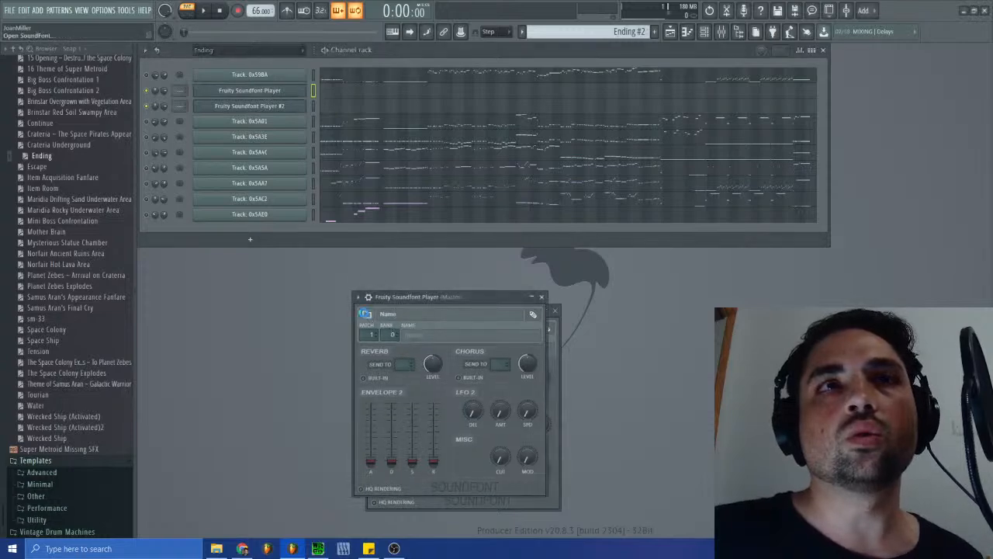
left_click(366, 314)
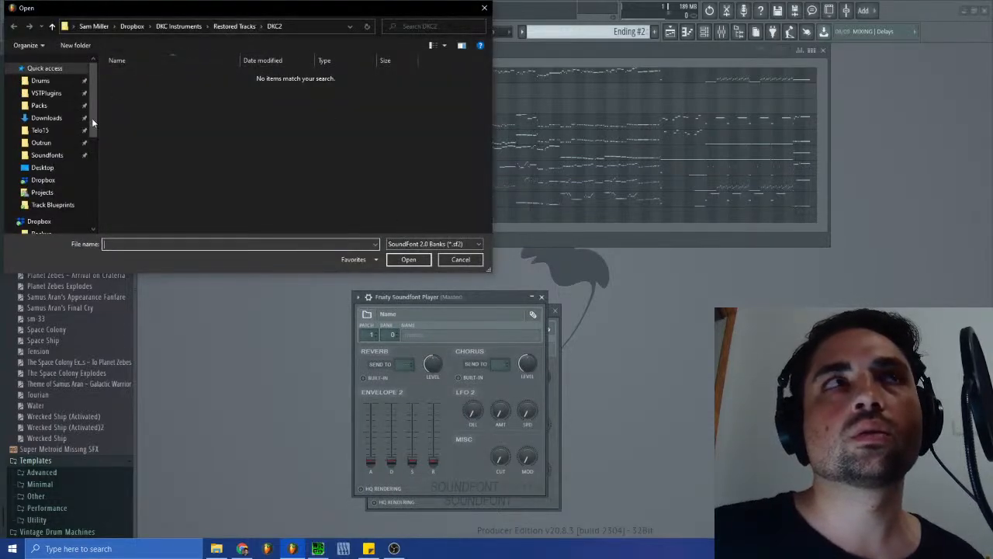
scroll(56, 206, "down", 4)
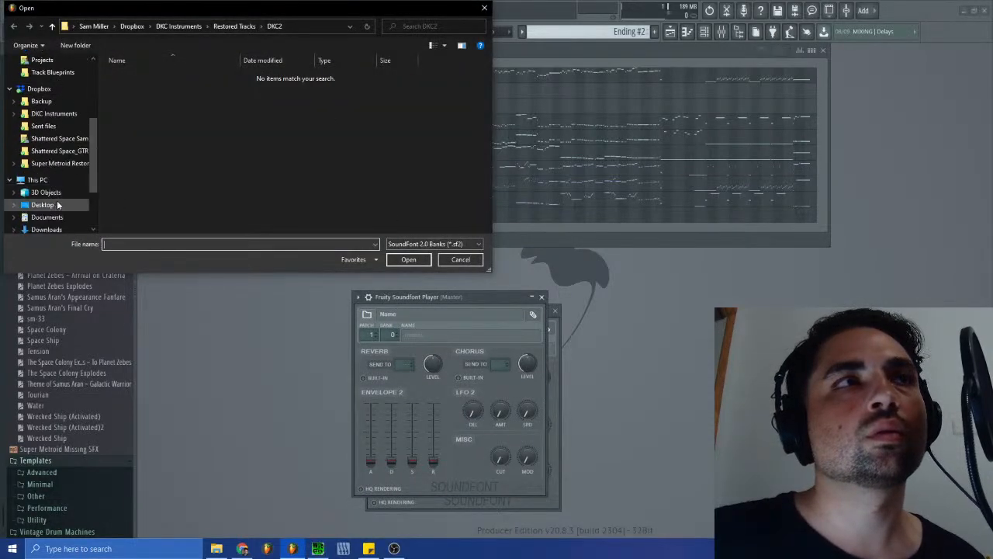
left_click(56, 163)
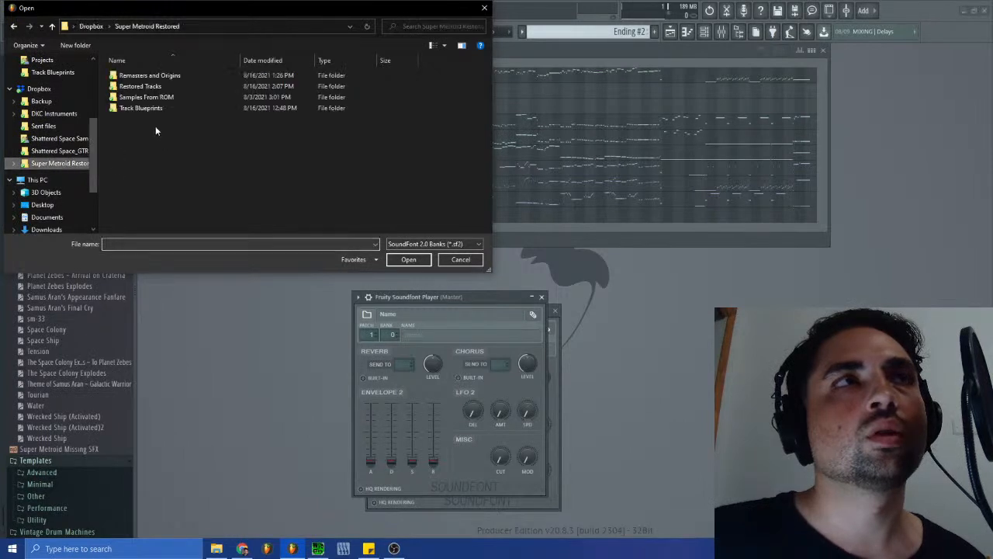
left_click(151, 76)
double_click(151, 76)
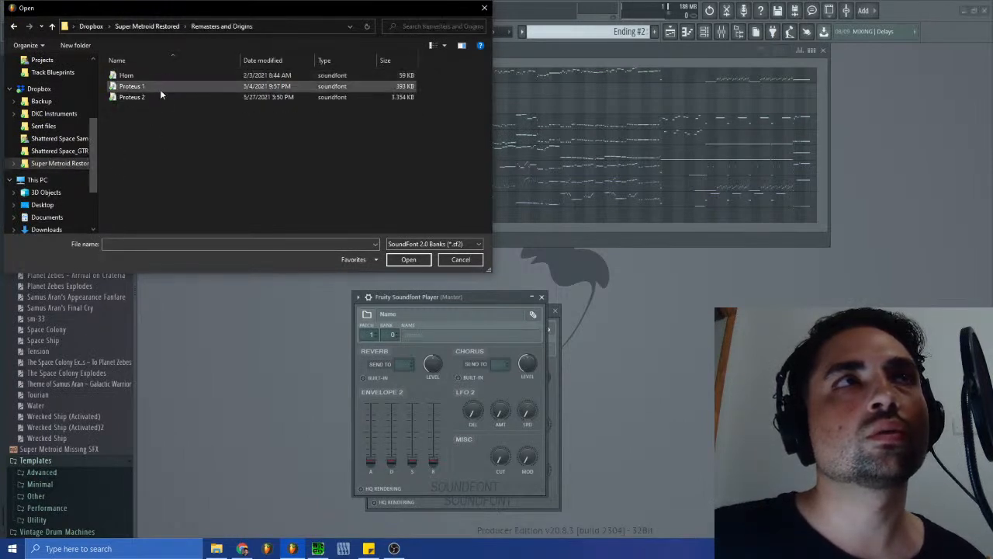
double_click(133, 97)
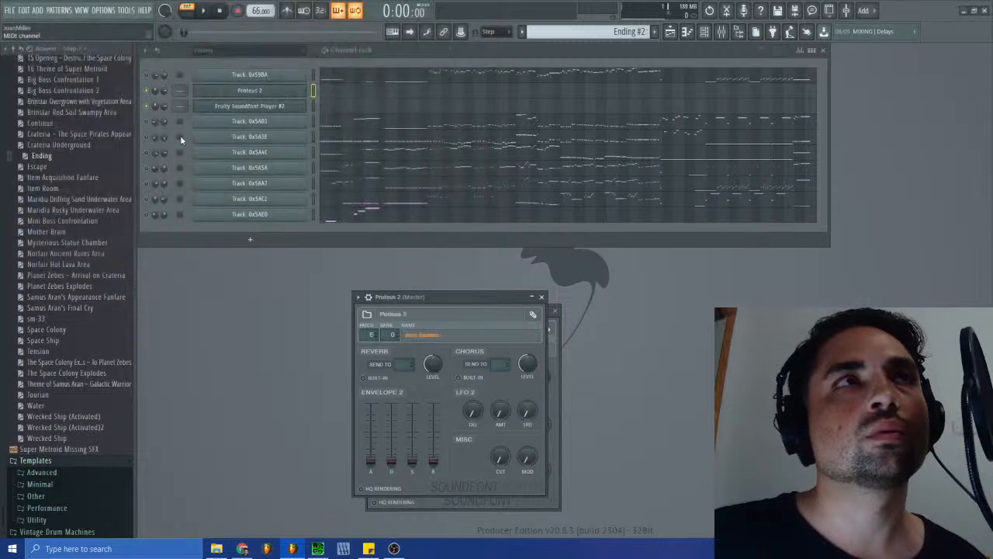
left_click(422, 335)
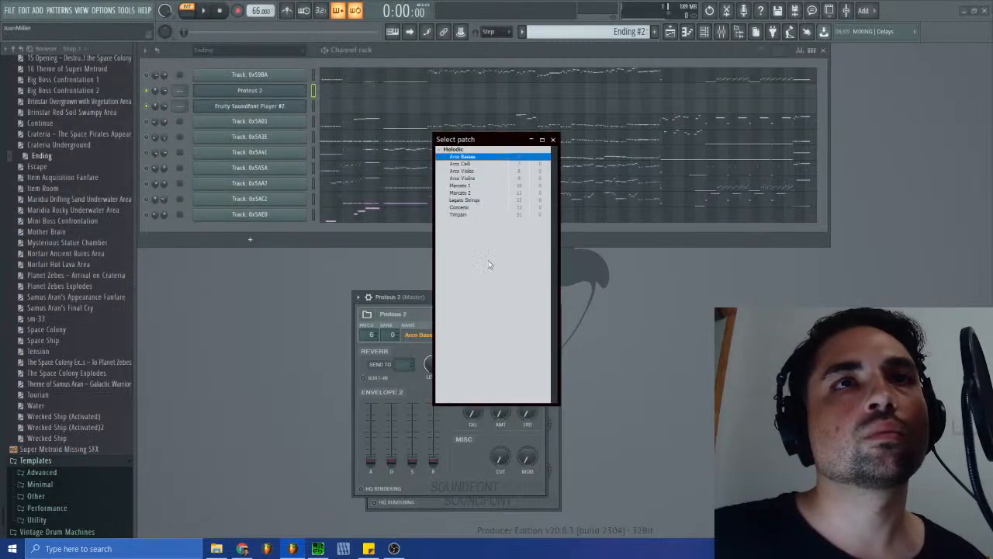
double_click(471, 158)
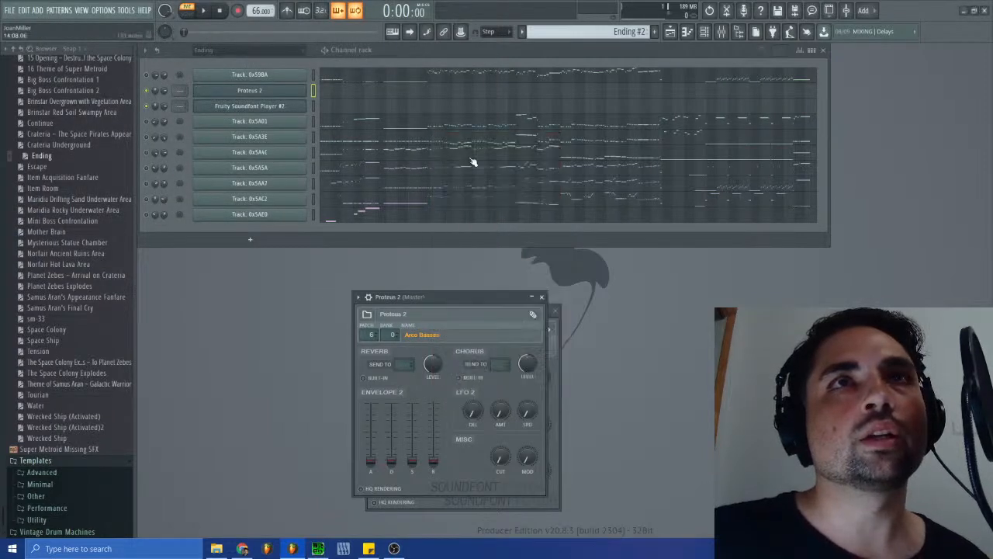
- Load the Horn soundfont from the Remasters and Origins folder into the second soundfont player channel
left_click(282, 110)
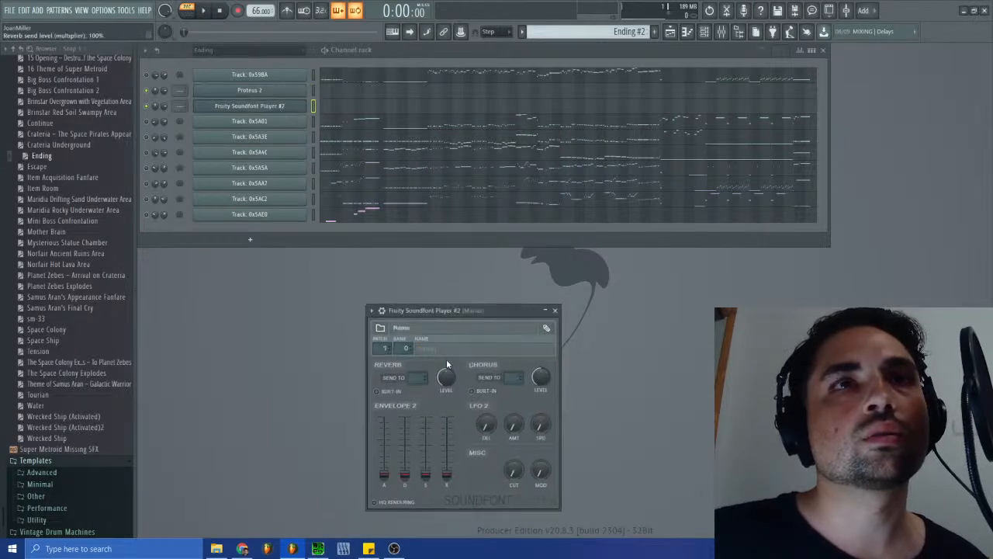
left_click(383, 328)
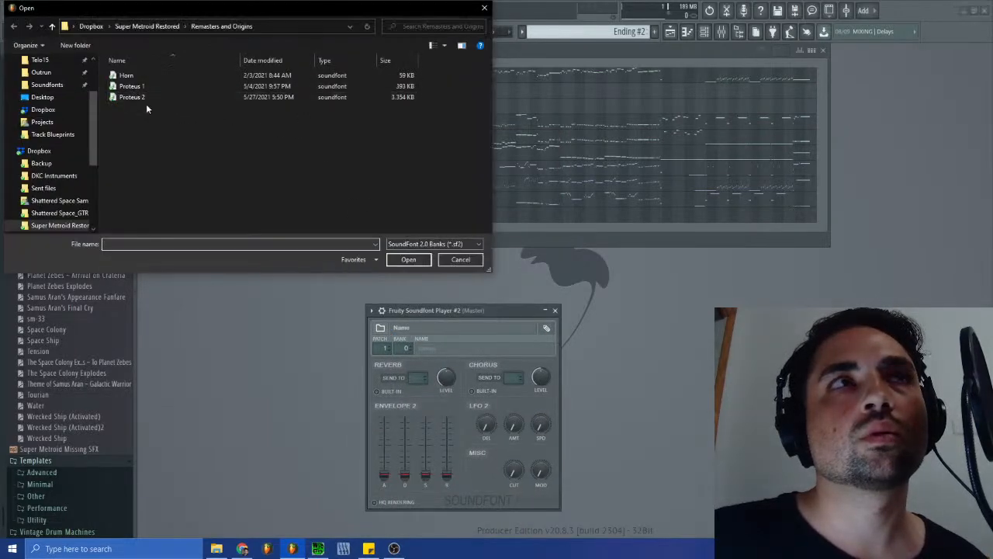
double_click(131, 76)
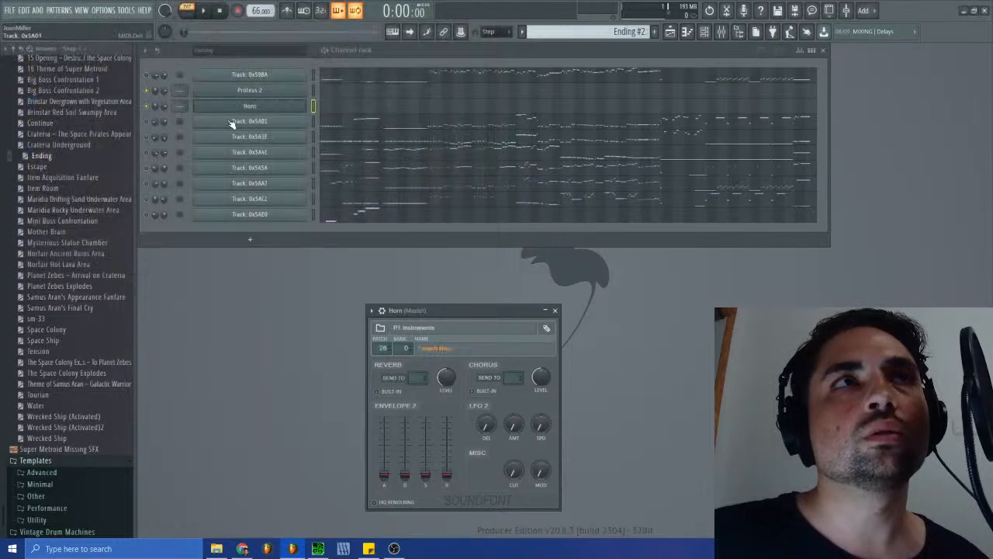
- Clone the Horn channel and check which patches the copy's soundfont offers
right_click(304, 103)
left_click(341, 198)
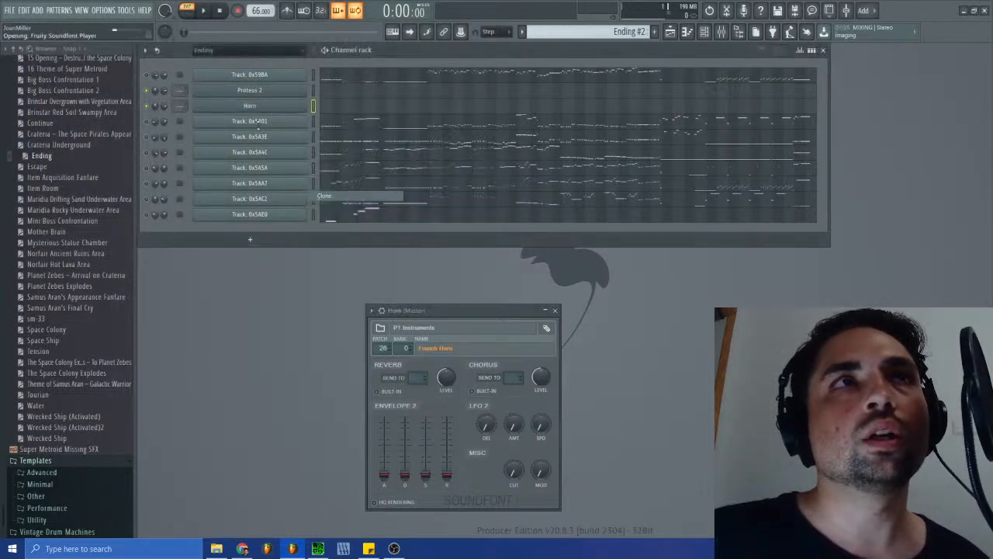
left_click(248, 124)
left_click(255, 128)
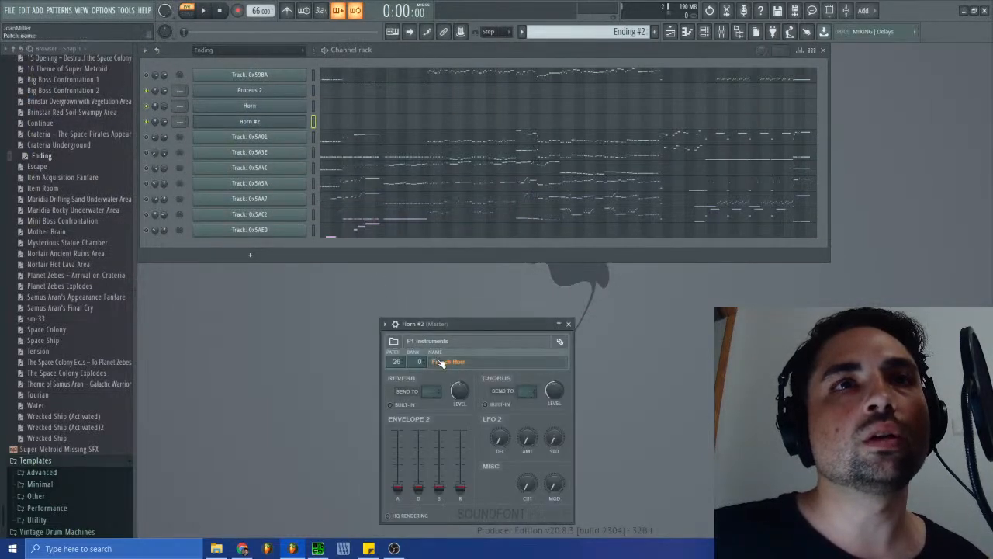
left_click(439, 361)
left_click(552, 140)
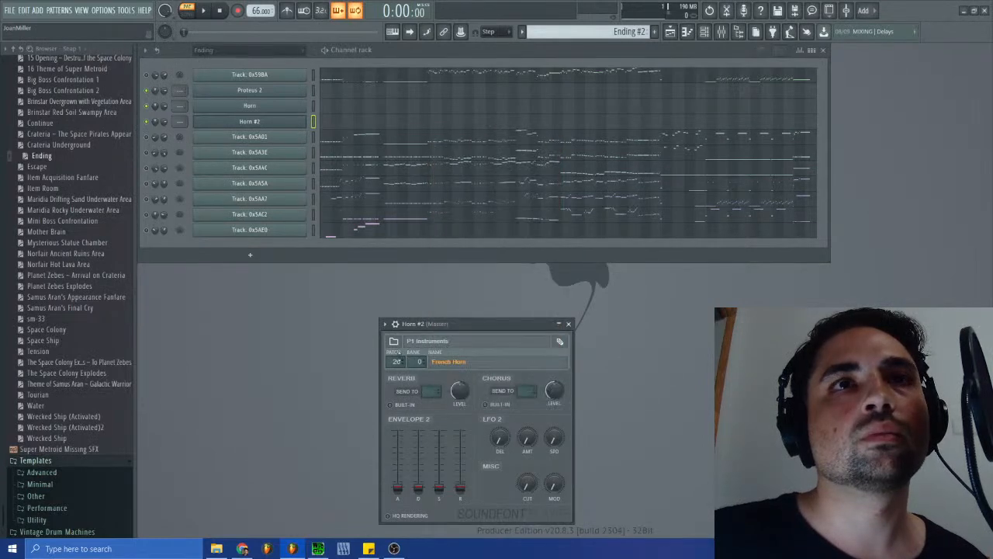
- Load the Proteus 2 soundfont into the cloned Horn channel with the Timpani patch, and close its plugin window
left_click(394, 341)
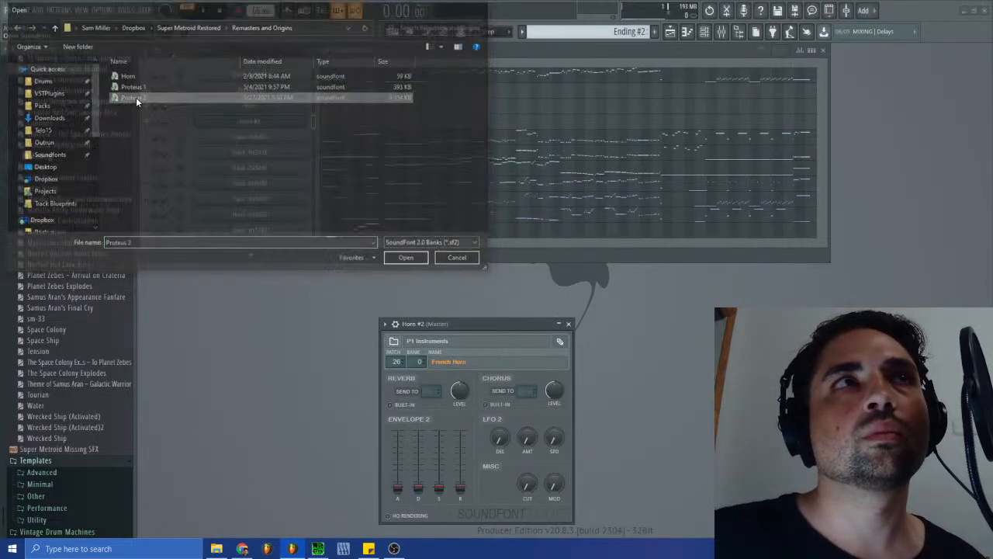
double_click(136, 97)
left_click(443, 363)
double_click(452, 220)
left_click(570, 323)
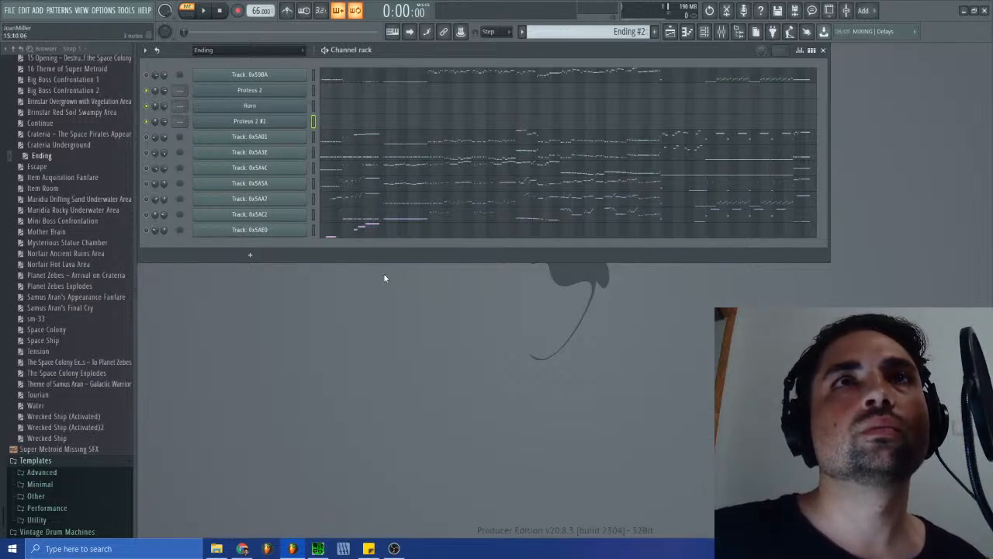
- Listen to the original Ending song in SPCTool again, and rename the Proteus 2 #2 channel as Timpani
left_click(343, 549)
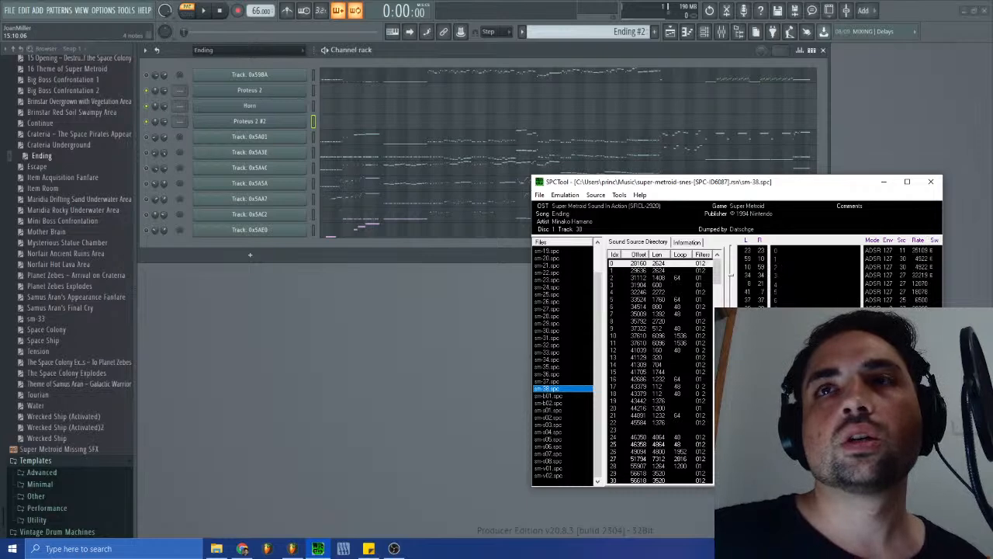
left_click(403, 342)
right_click(258, 124)
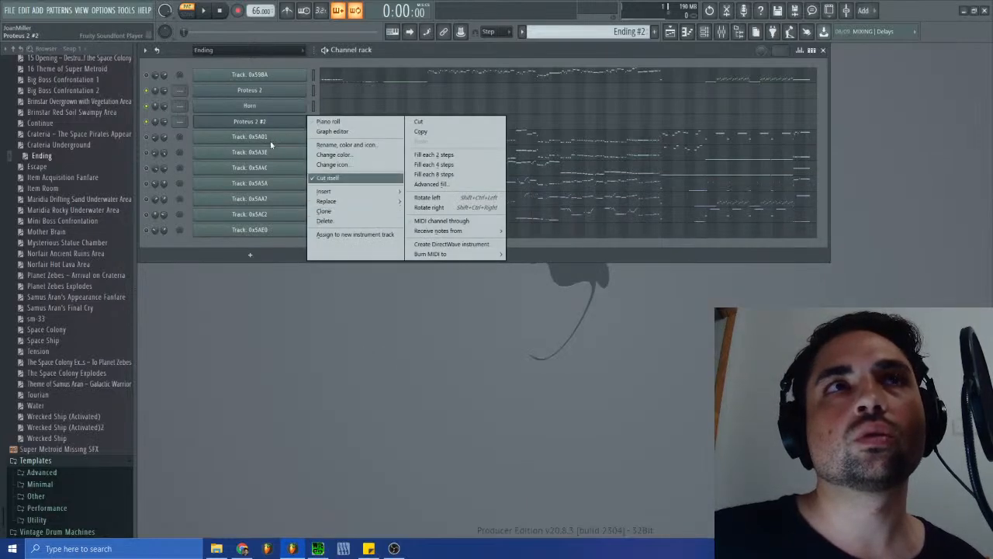
left_click(262, 124)
right_click(262, 124)
left_click(338, 145)
type("tyim")
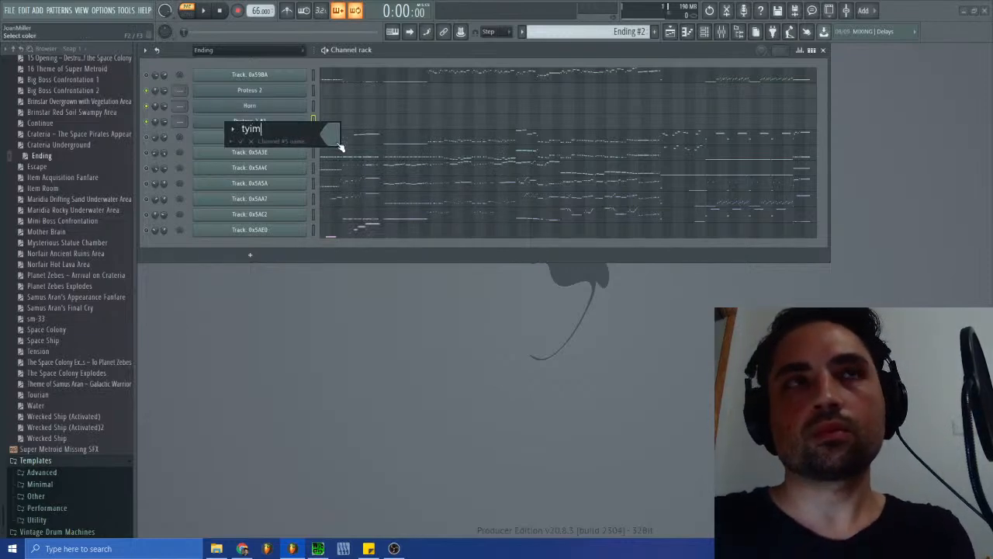
key("BackSpace")
key("BackSpace")
type("Ti")
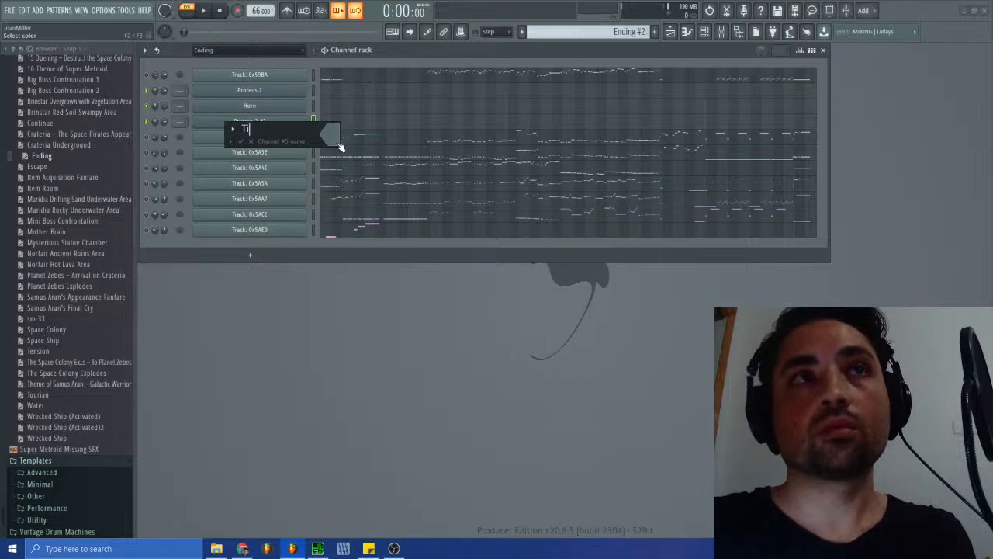
type("mpani")
key("Return")
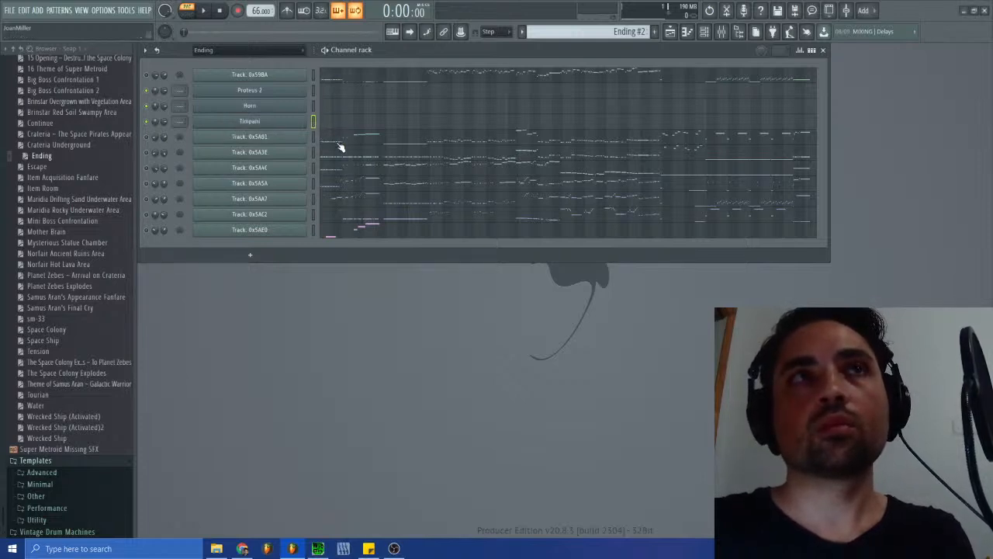
- Clone the Timpani channel and rename the copy as Winds
right_click(262, 124)
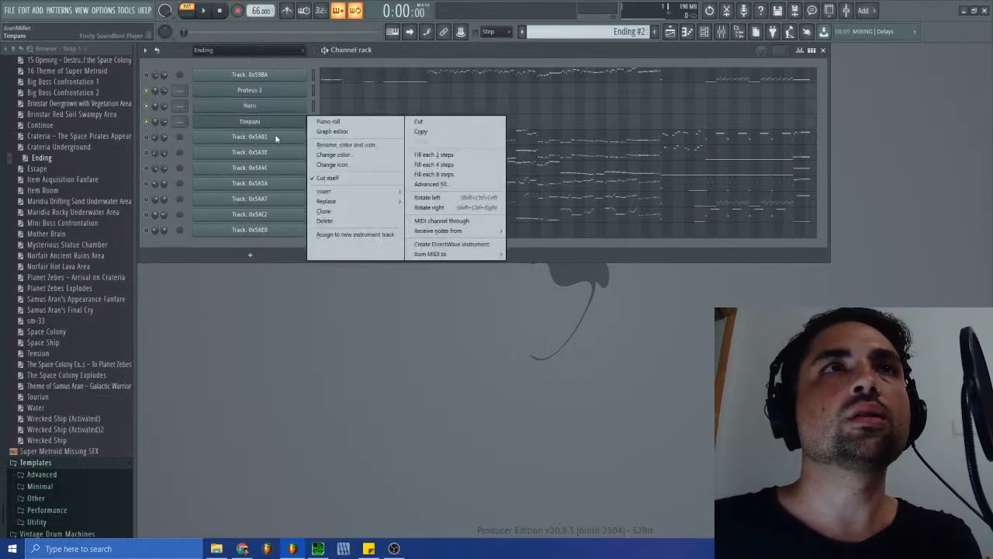
left_click(341, 213)
right_click(260, 137)
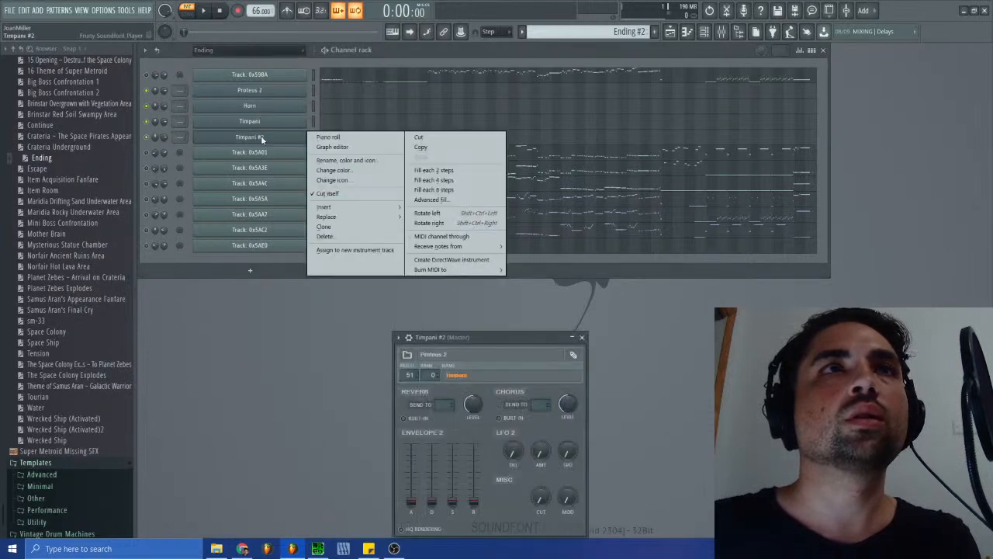
left_click(322, 161)
type("Flu")
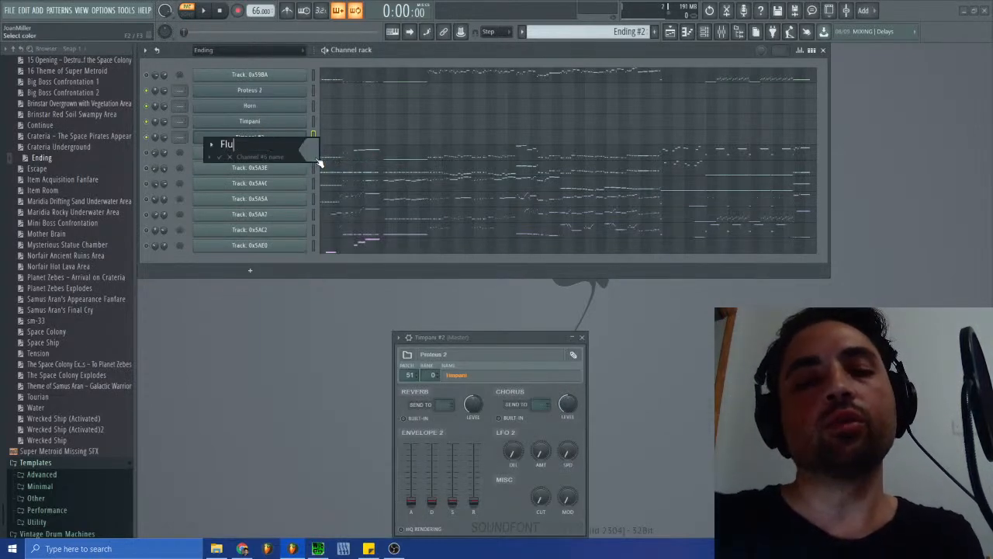
type("nds")
key("Return")
- Load the Proteus 1 soundfont into the Winds channel with the Verb Flute patch, and close its plugin window
left_click(406, 355)
double_click(141, 87)
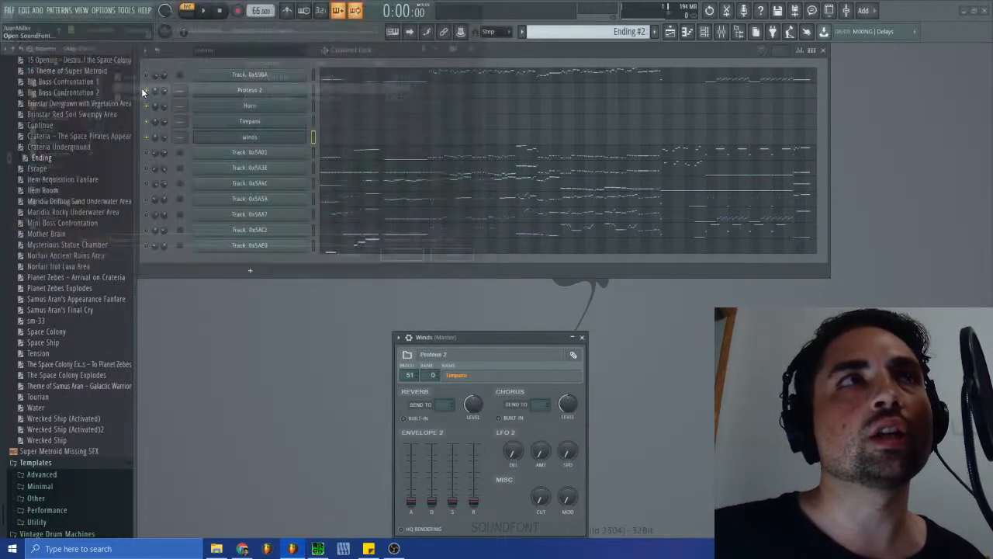
left_click(481, 375)
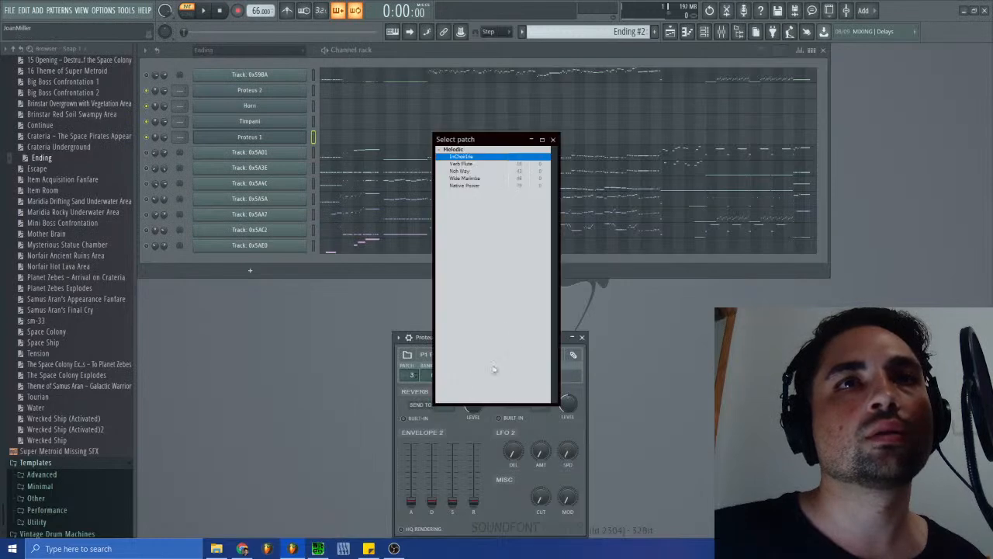
left_click(465, 169)
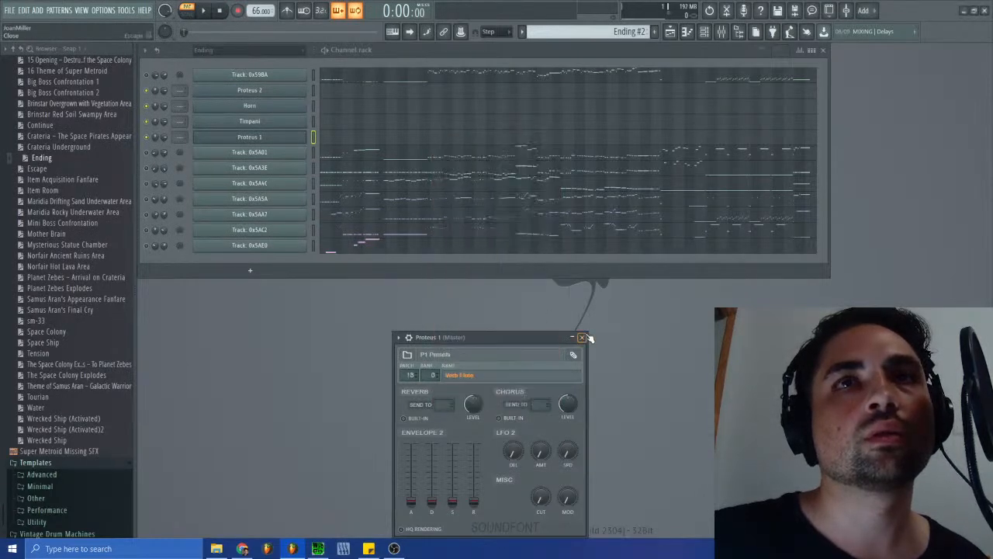
left_click(582, 337)
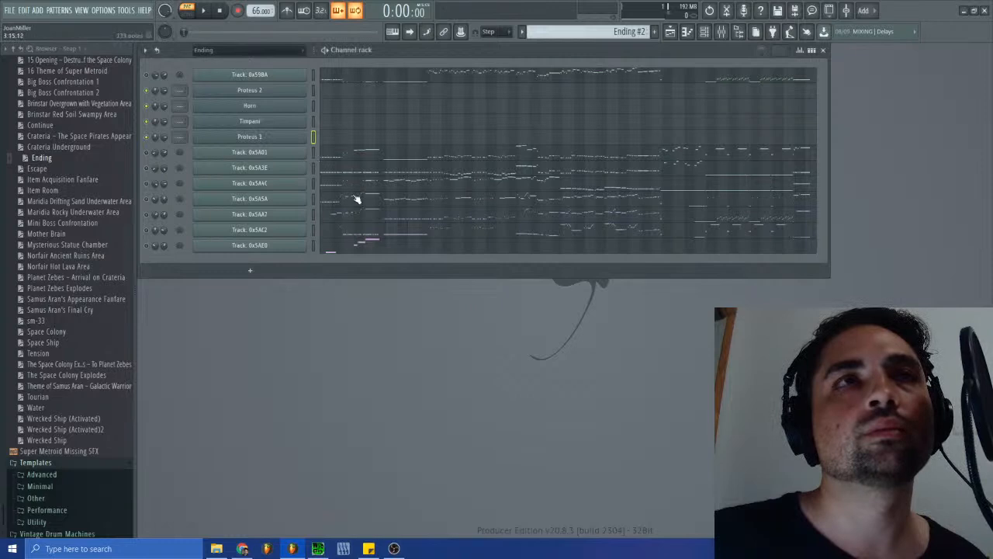
- Add a Kontakt channel and expand the personal user folder on drive C in its file browser
left_click(250, 270)
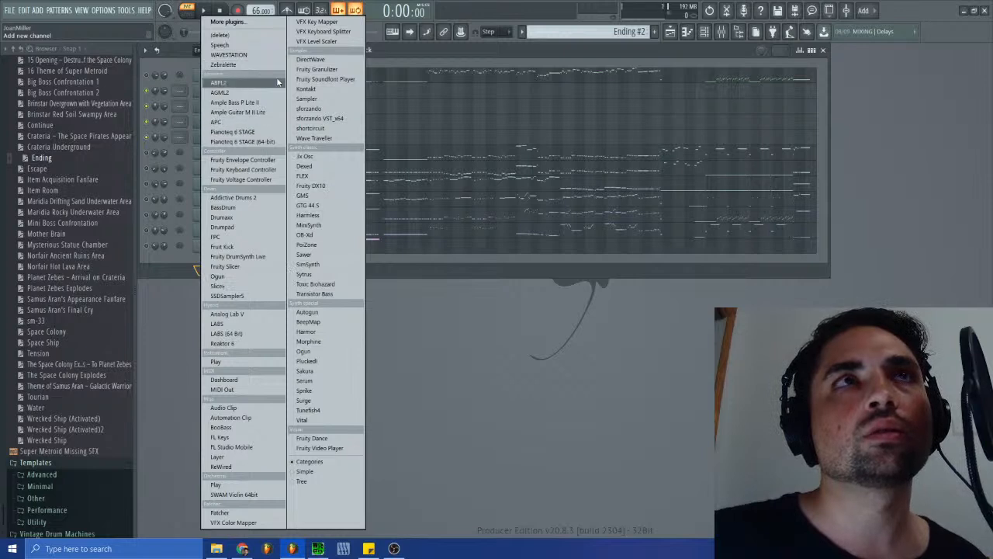
left_click(305, 89)
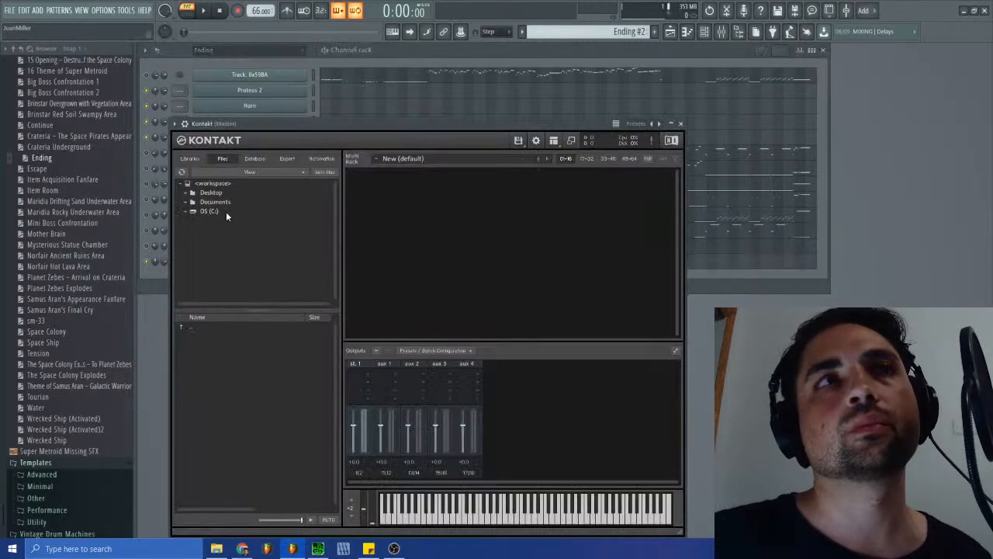
left_click(185, 211)
left_click(190, 295)
scroll(223, 285, "down", 1)
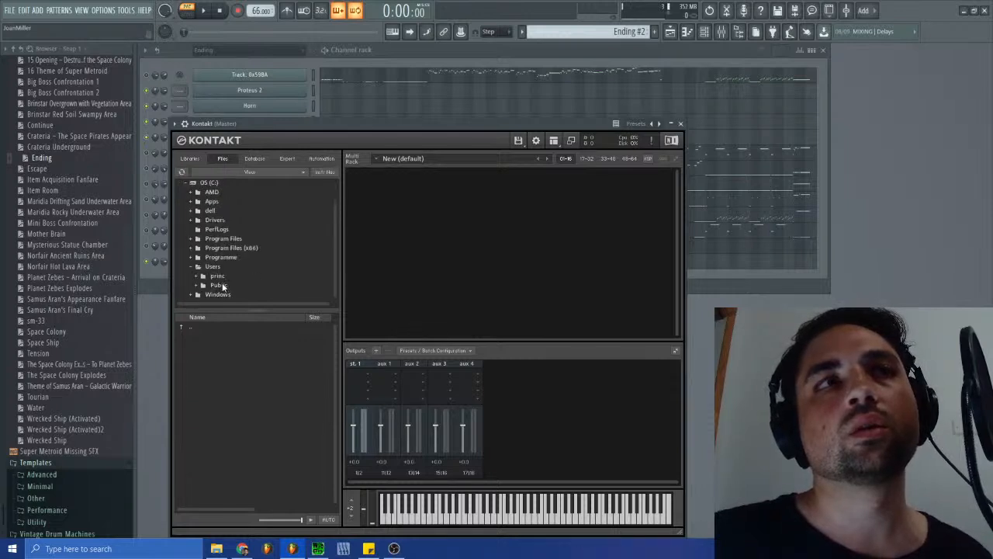
left_click(194, 277)
- Browse in Kontakt to the Remasters and Origins folder inside Dropbox's Super Metroid Restored folder
scroll(207, 285, "down", 5)
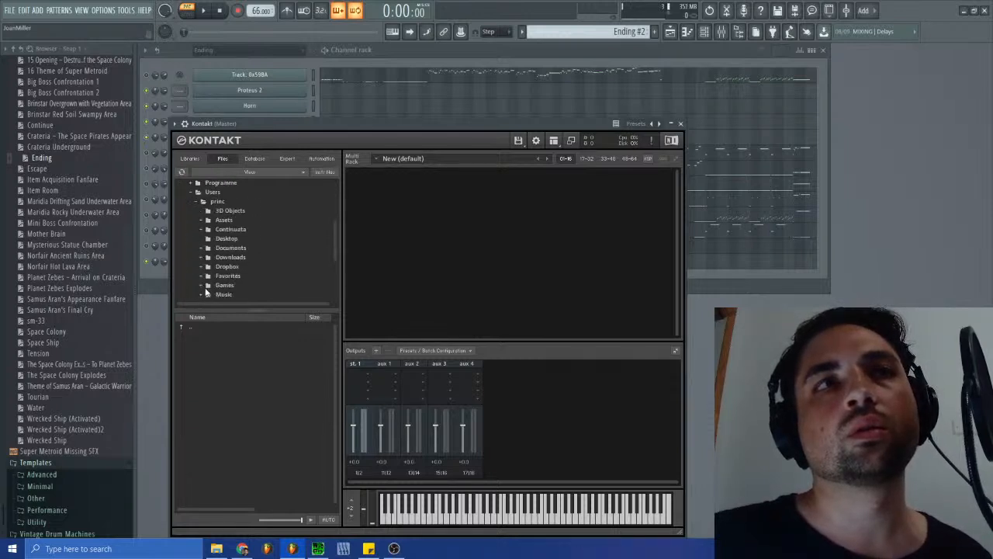
scroll(209, 279, "down", 3)
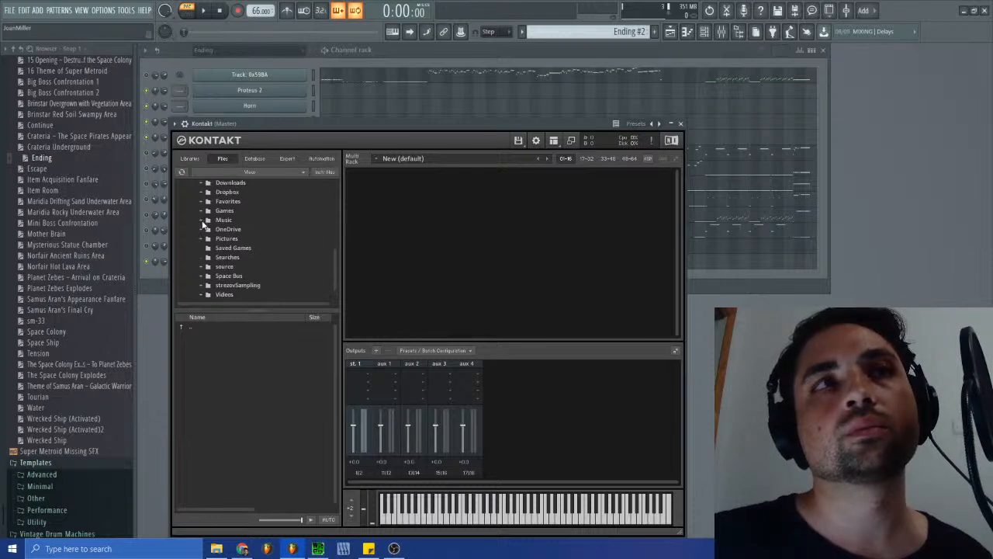
scroll(203, 223, "down", 1)
scroll(216, 242, "up", 3)
left_click(200, 238)
scroll(203, 235, "down", 2)
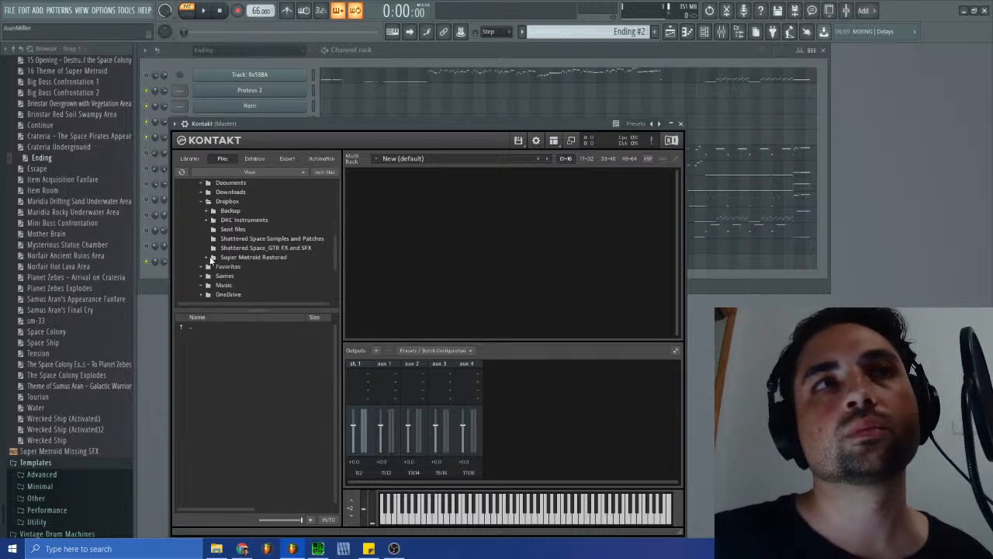
left_click(208, 258)
scroll(226, 270, "down", 1)
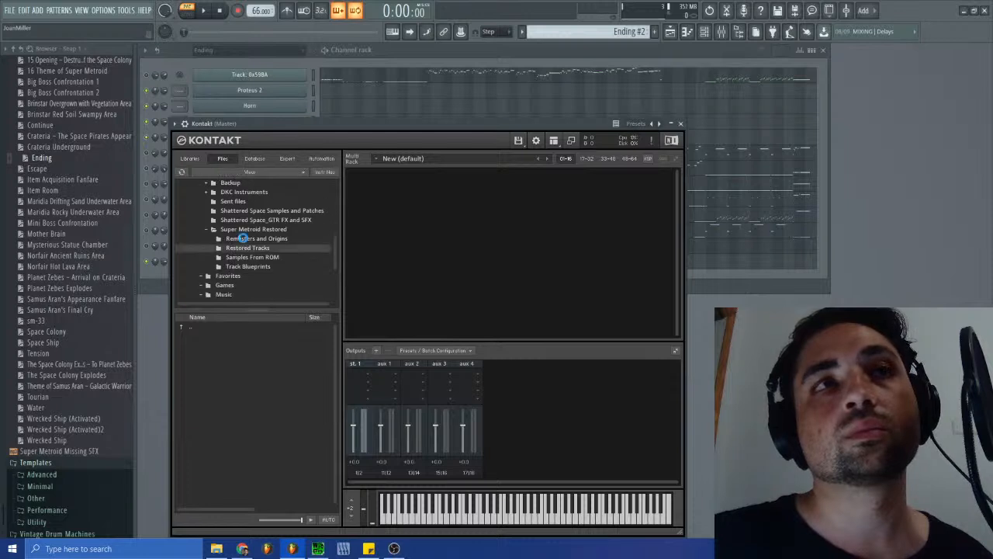
left_click(243, 238)
- Find Vibraphone.nki among the Remasters and Origins files and load it into the Kontakt rack
scroll(233, 400, "down", 5)
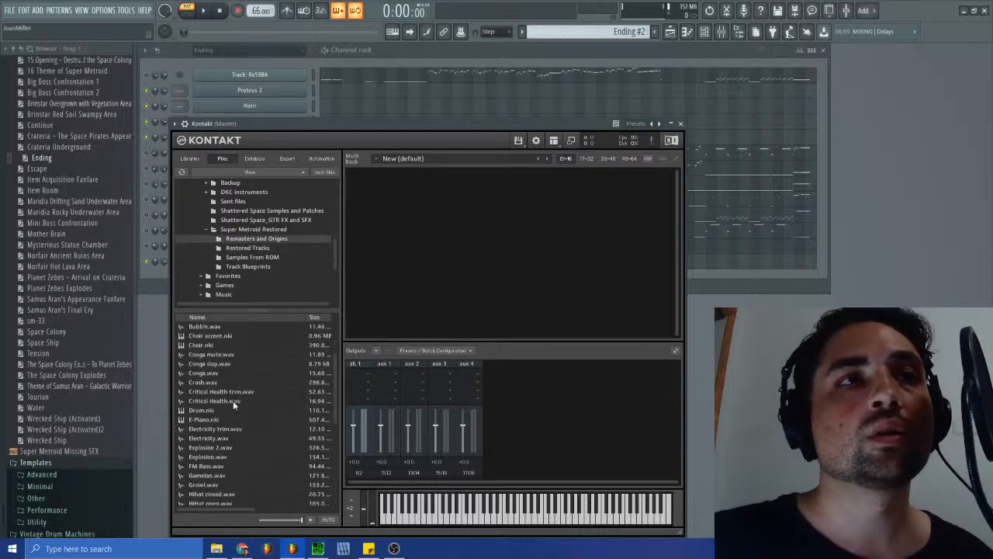
scroll(218, 424, "up", 5)
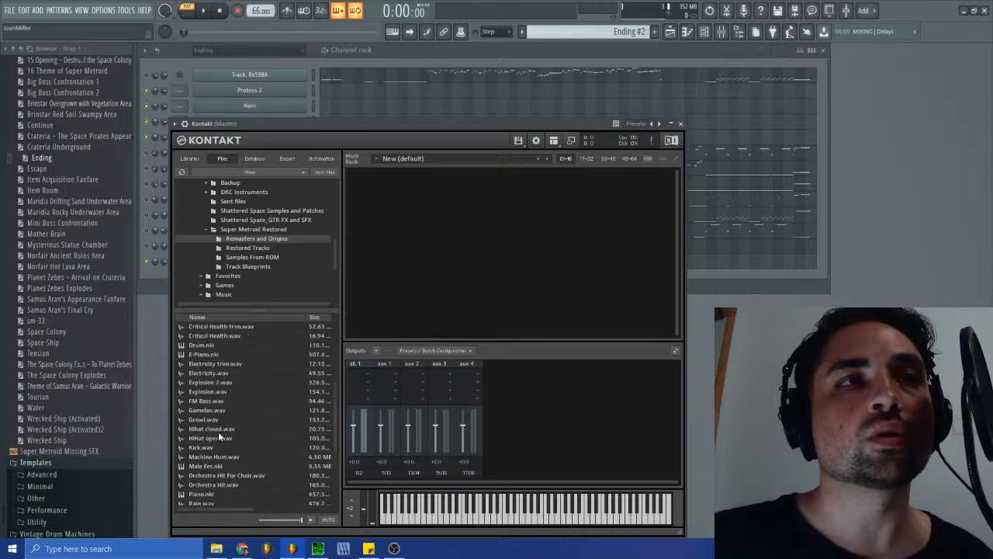
scroll(217, 432, "down", 5)
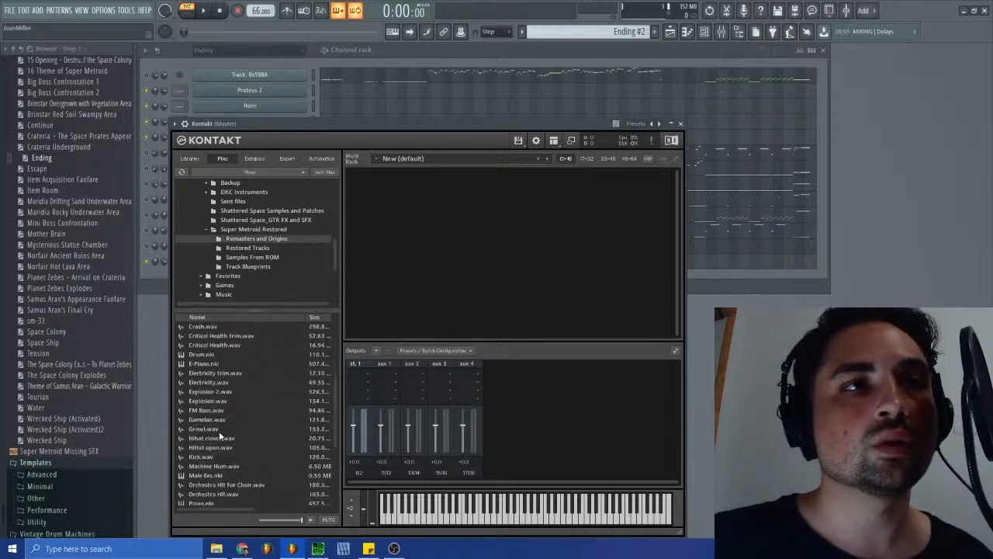
scroll(211, 376, "down", 2)
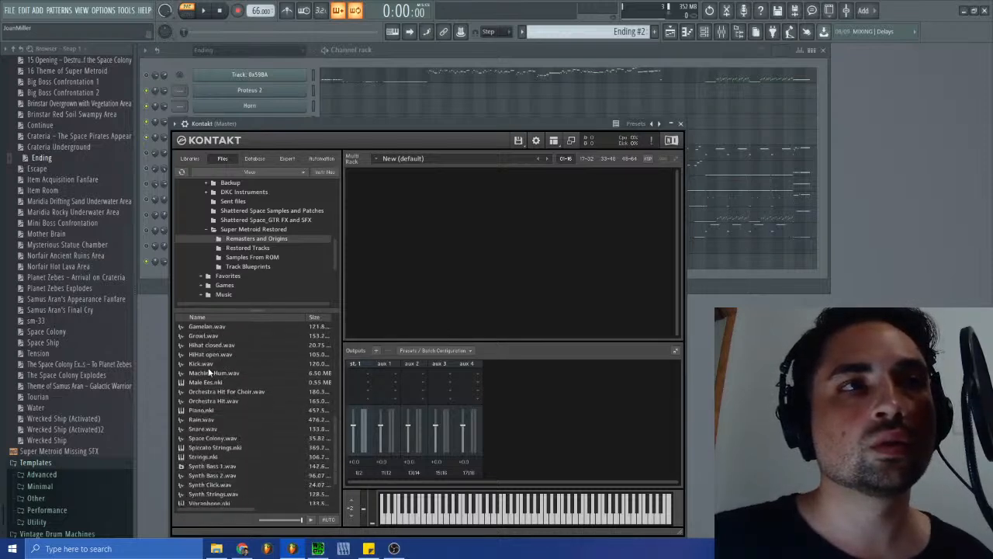
left_click(215, 463)
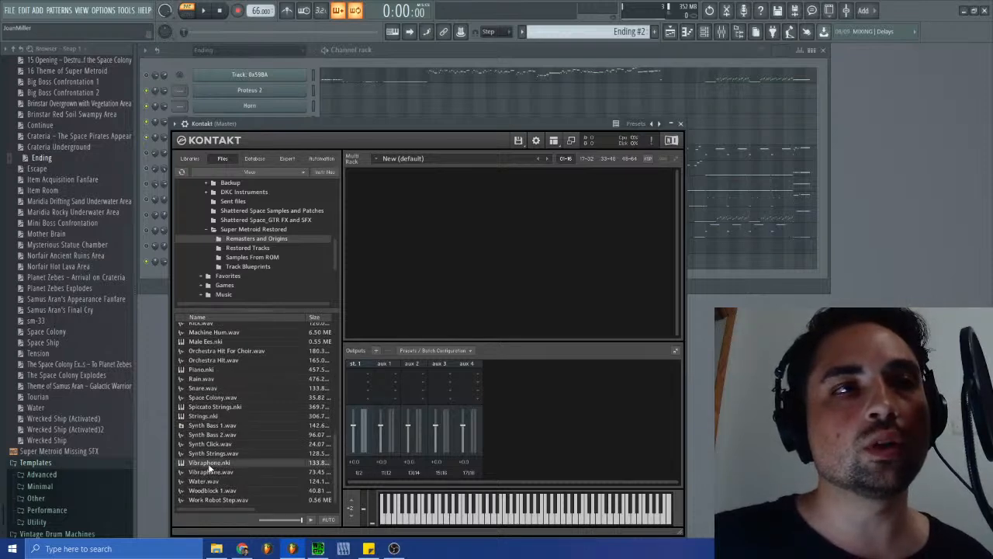
double_click(209, 462)
- Audition several notes of the Vibraphone instrument on Kontakt's virtual keyboard, and close the Kontakt window
left_click(518, 521)
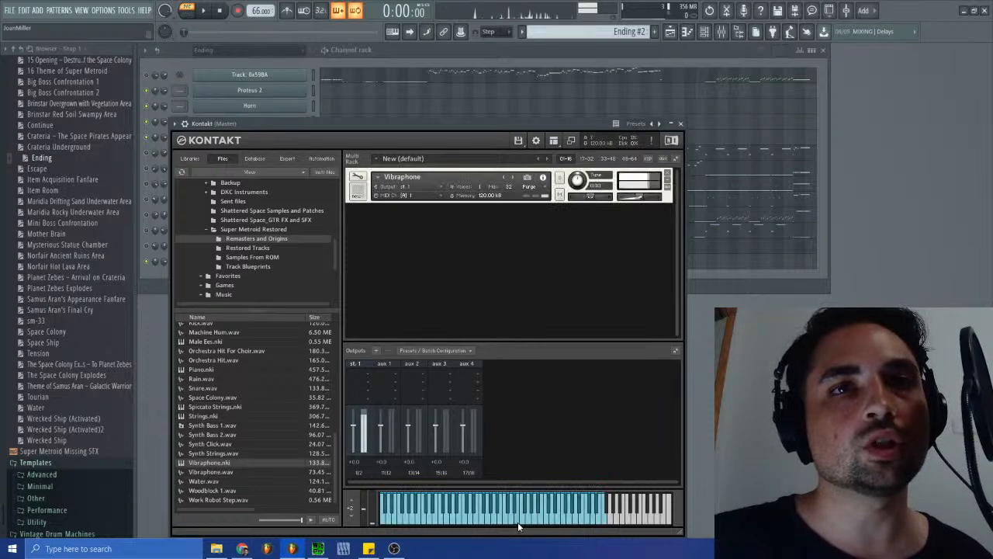
left_click(548, 521)
left_click(578, 522)
left_click(579, 524)
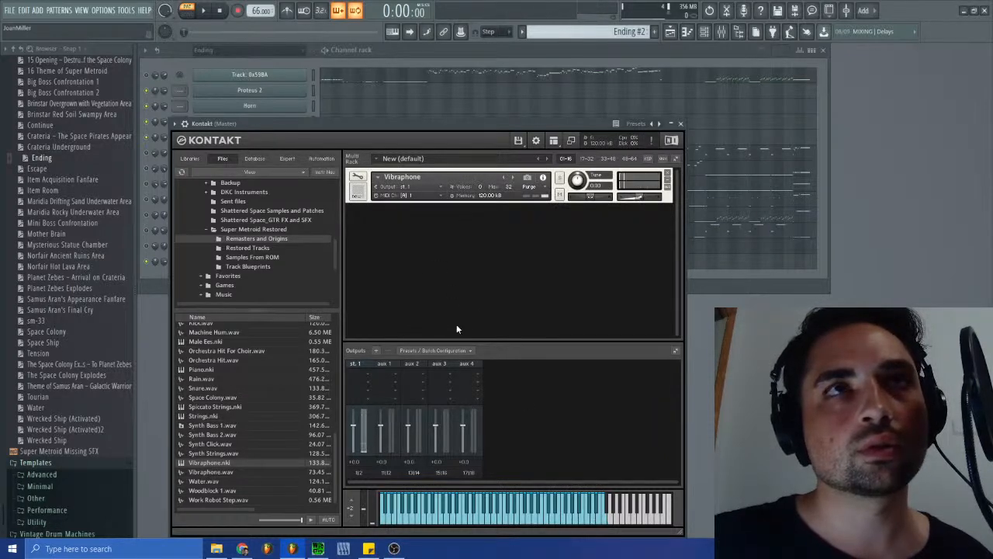
left_click(574, 519)
left_click(601, 524)
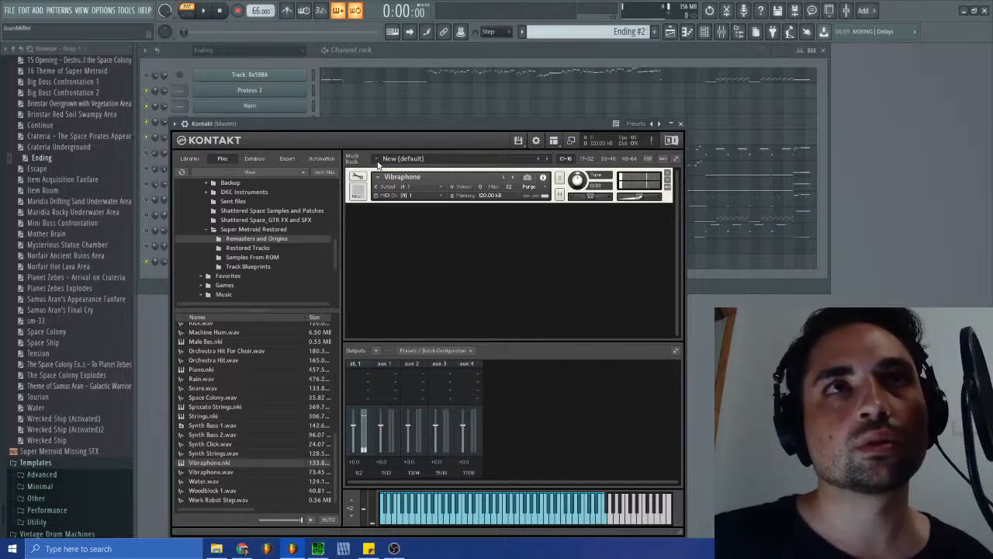
left_click(682, 124)
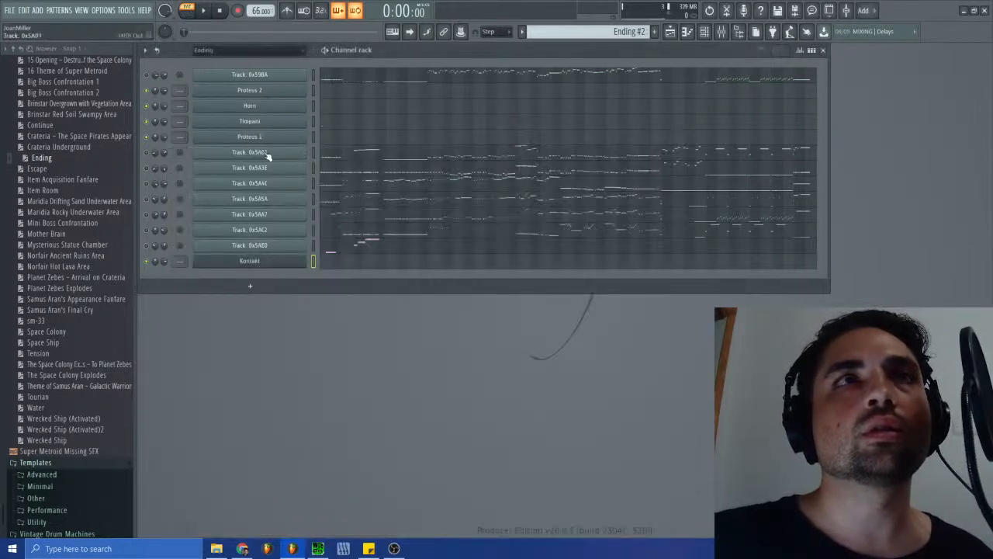
- Rename the Kontakt channel as Glockenspiel
right_click(269, 261)
left_click(350, 285)
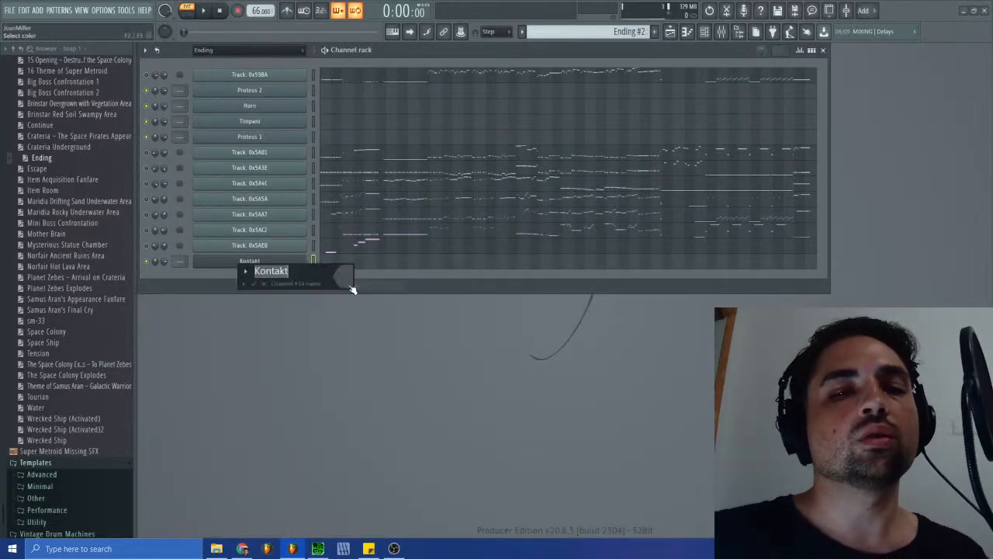
type("Glocken")
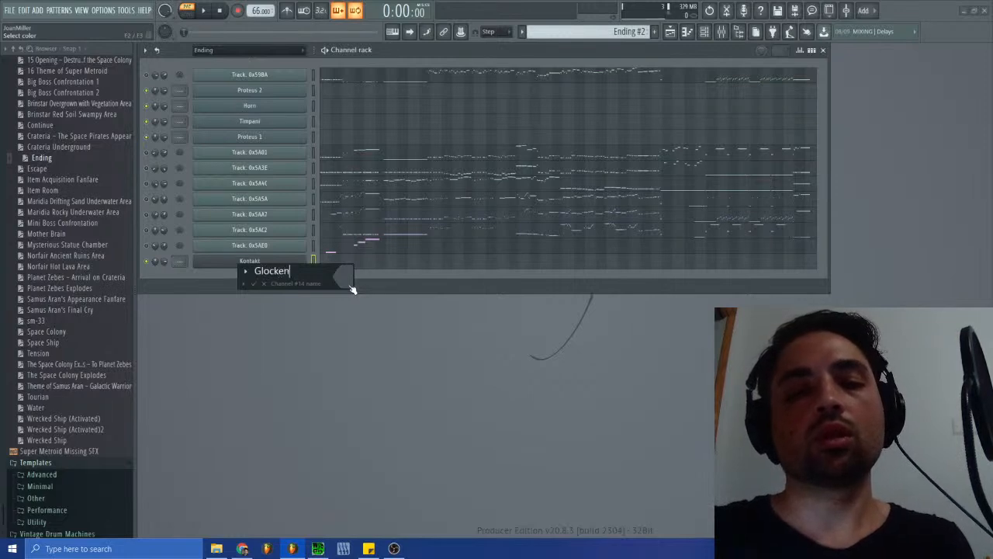
type("speil")
key("Return")
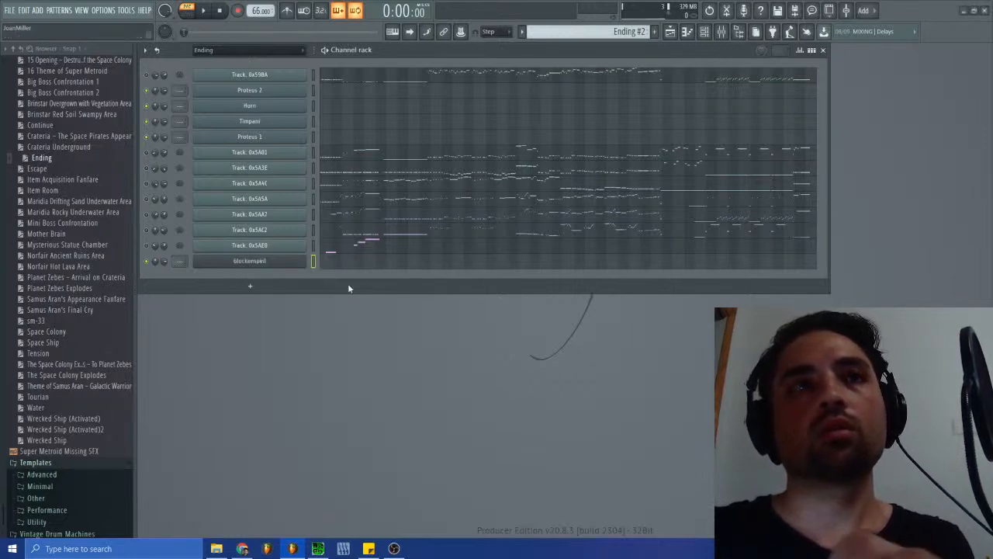
- Switch to SPCTool and listen to part of the original Ending song, sm-38.spc
left_click(318, 548)
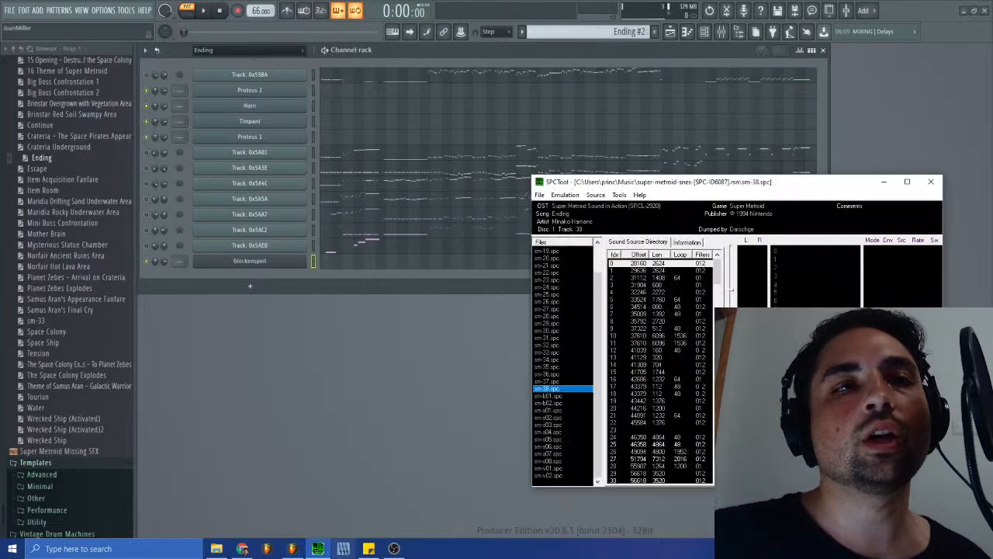
key("space")
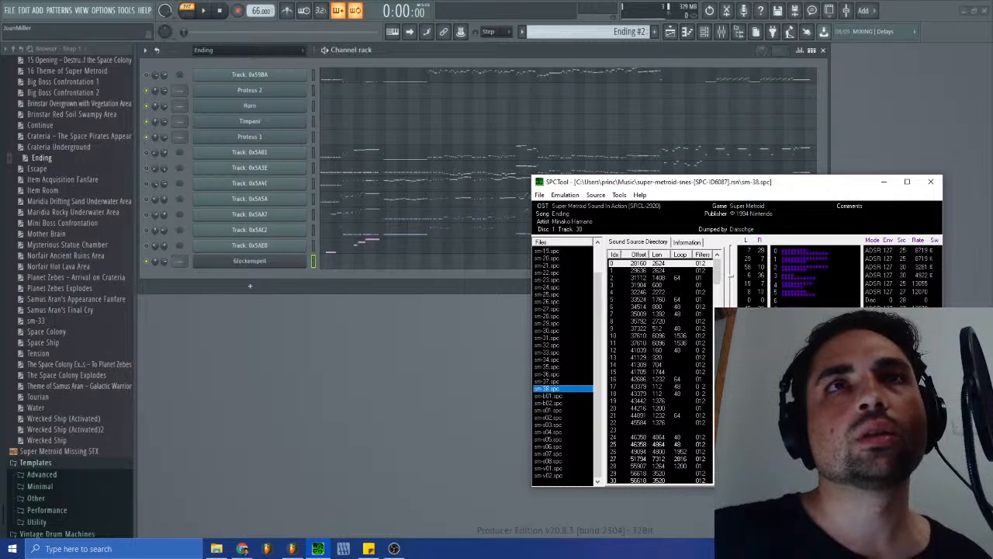
key("space")
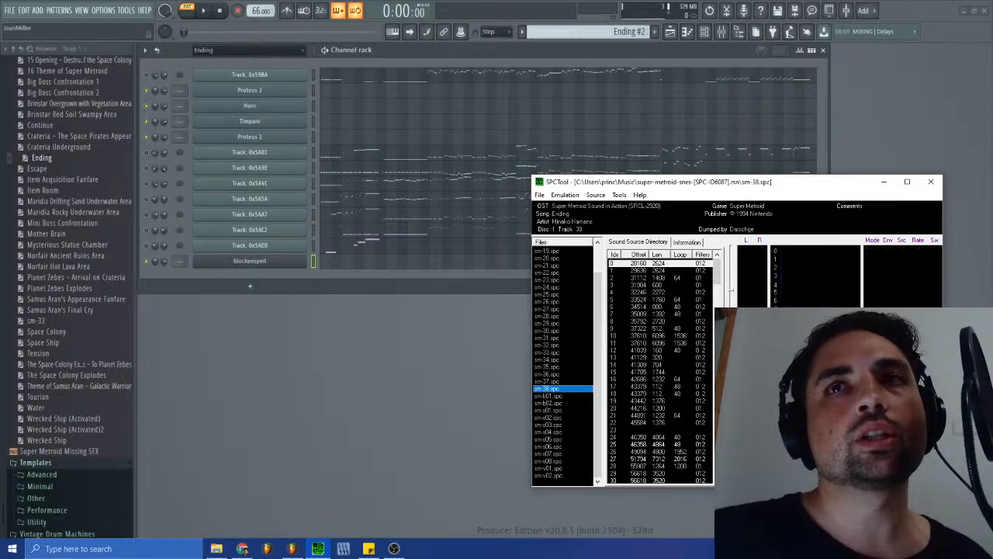
- Rename the Proteus 2 channel that uses the Arco Basses patch as Basses
left_click(275, 93)
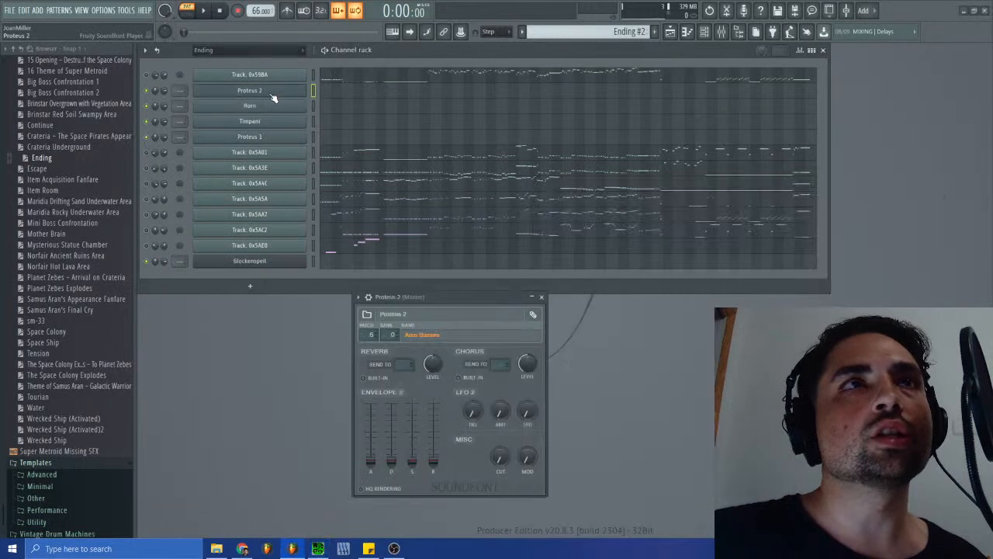
right_click(274, 92)
left_click(369, 112)
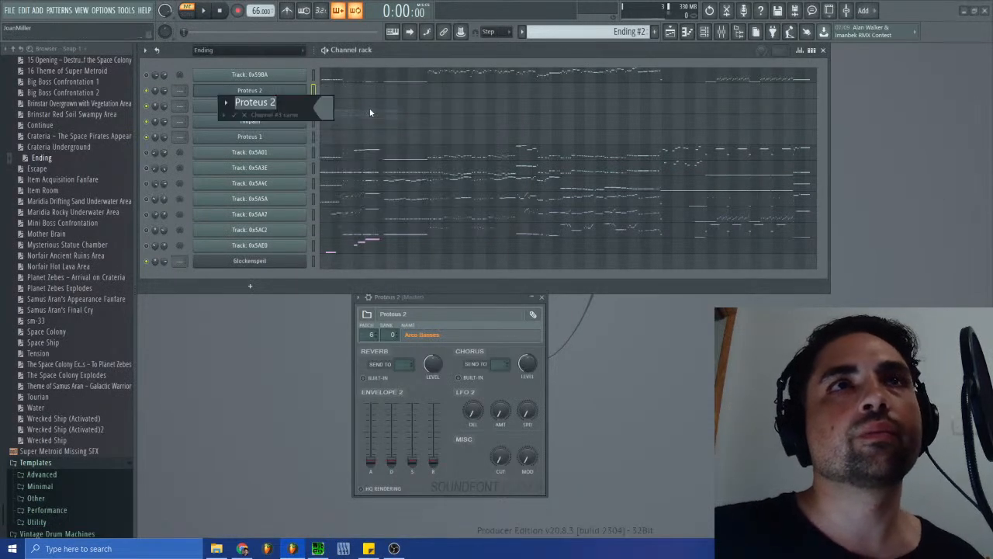
type("Basses")
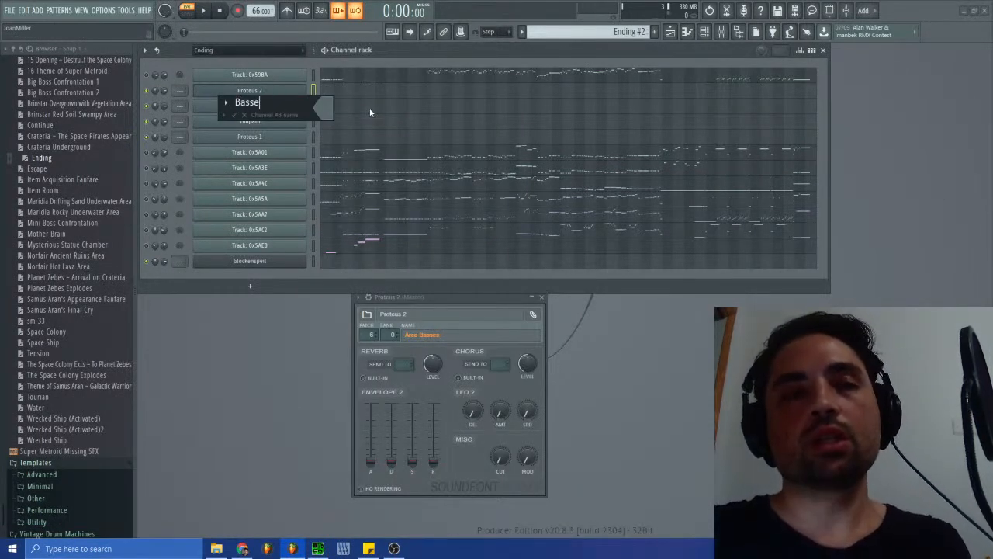
key("Return")
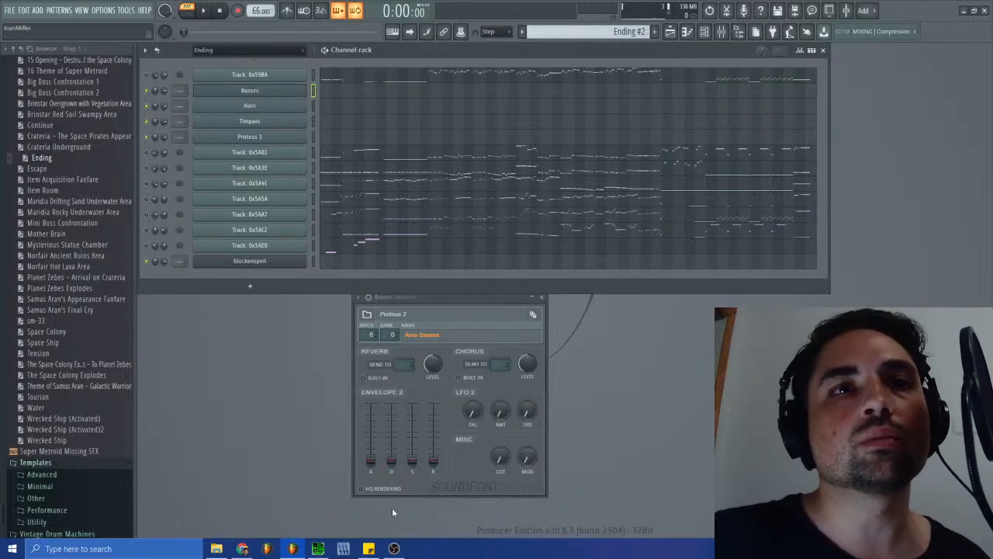
- Clone the Basses channel and rename the copy as Cello
right_click(249, 92)
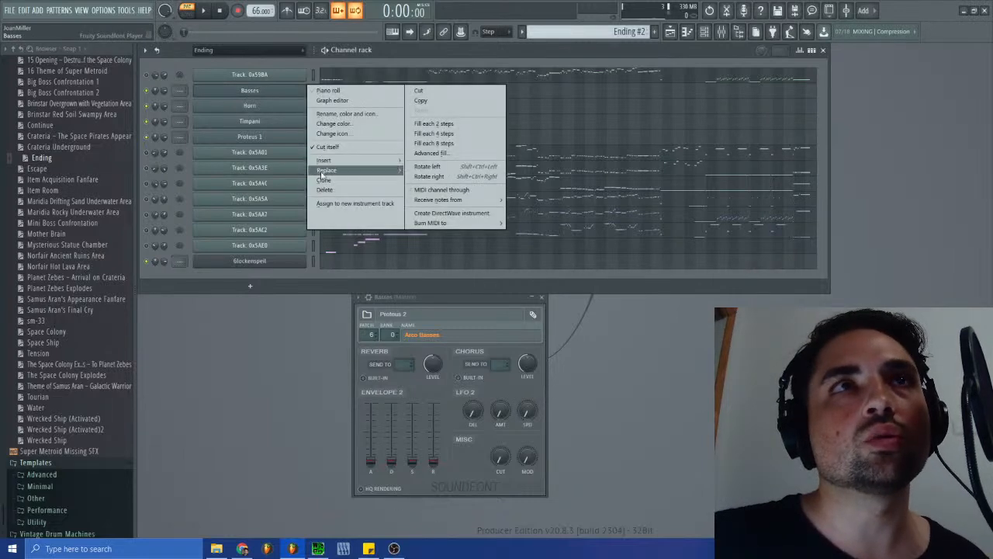
left_click(323, 179)
right_click(262, 109)
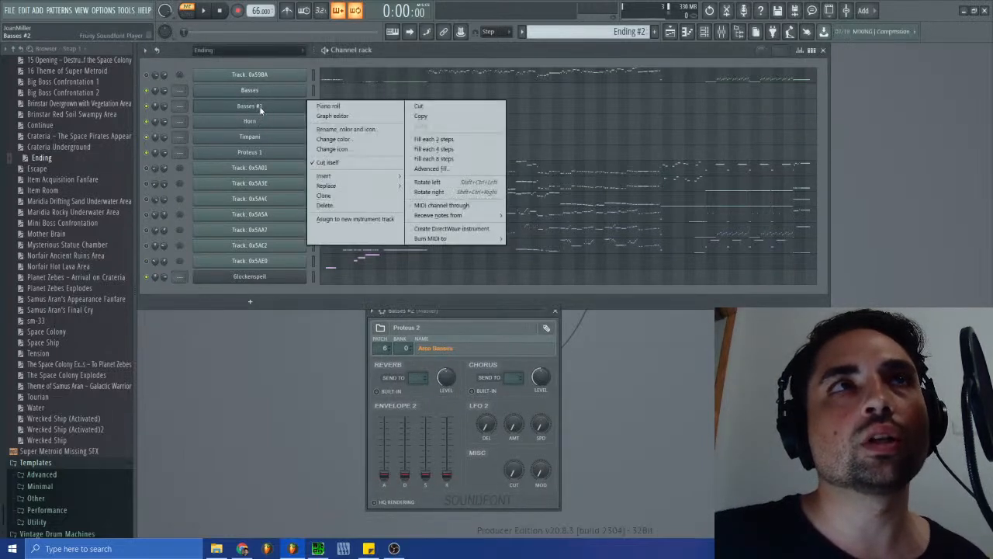
left_click(330, 131)
type("Cello")
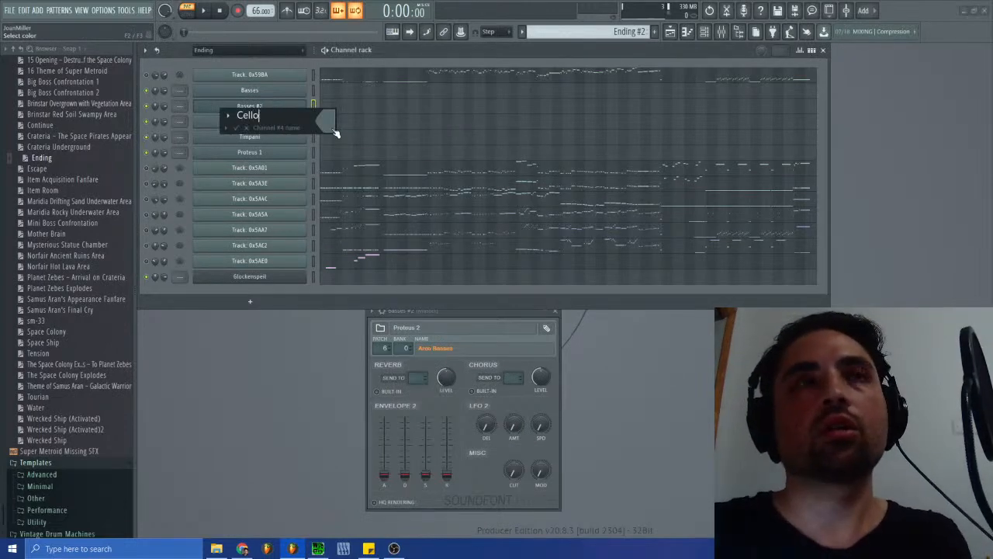
key("Return")
- Correct the cloned channel's name to Celli
right_click(275, 105)
left_click(330, 133)
key("Right")
key("BackSpace")
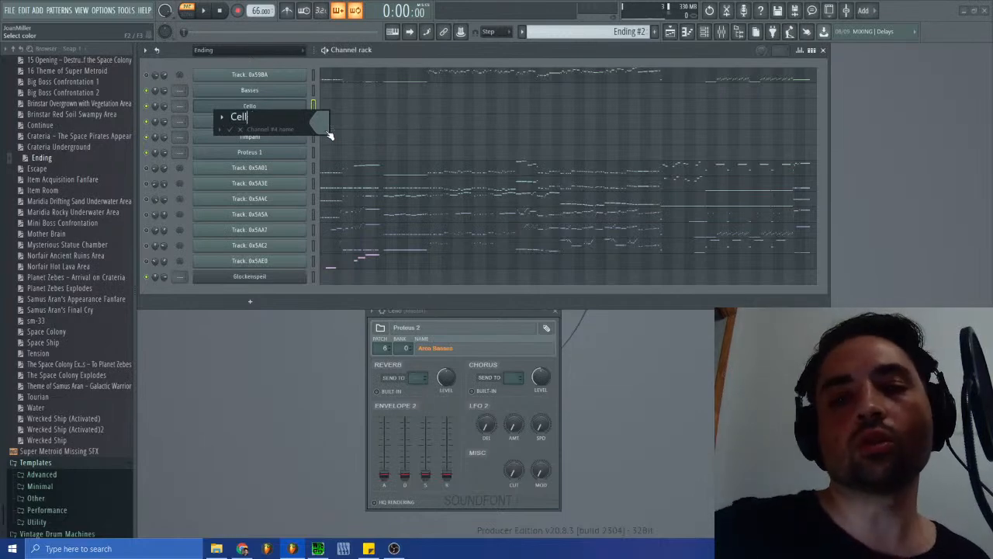
type("i")
key("Return")
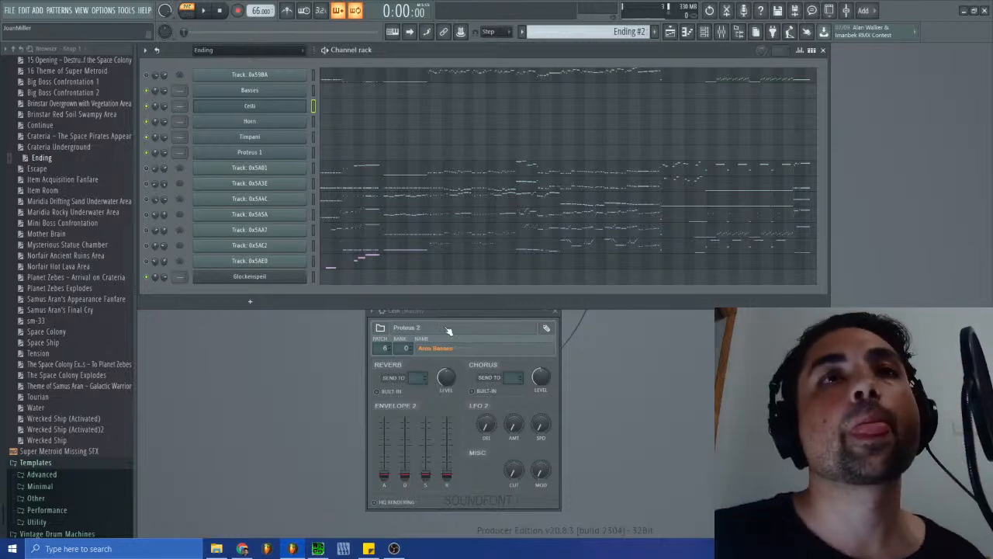
- Set the Celli channel's Proteus 2 soundfont to patch 7, directly below Arco Basses, and close the plugin window
left_click_drag(435, 313, 511, 243)
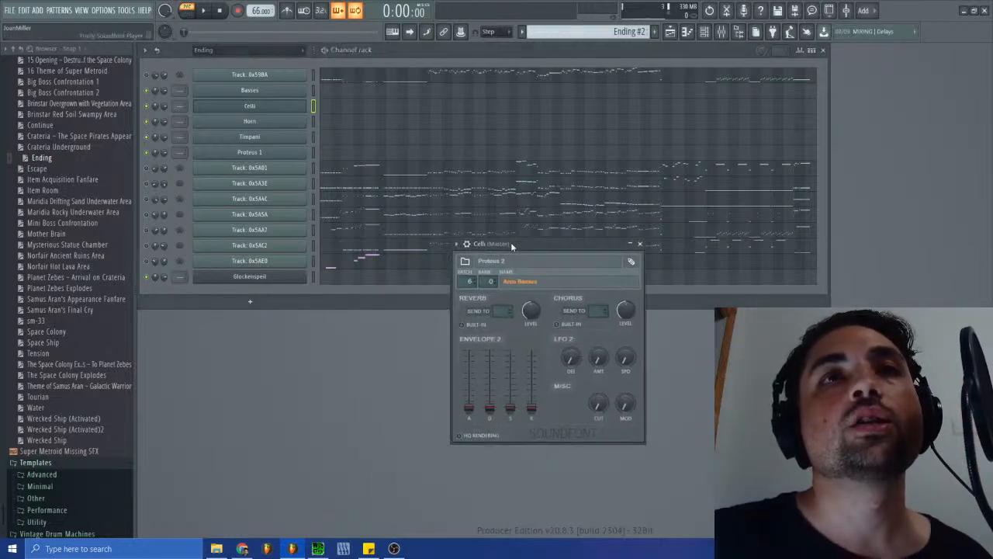
left_click(527, 281)
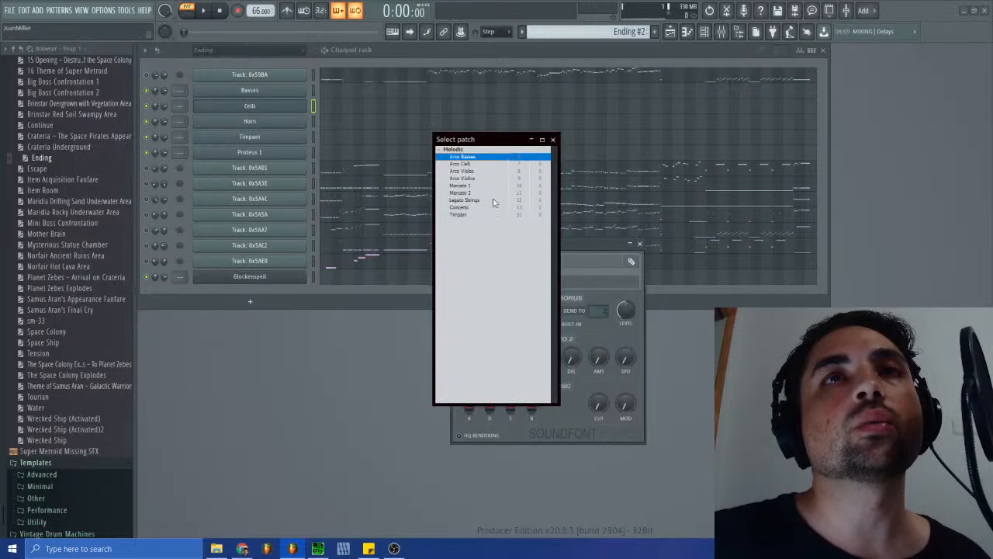
left_click(463, 164)
left_click(639, 243)
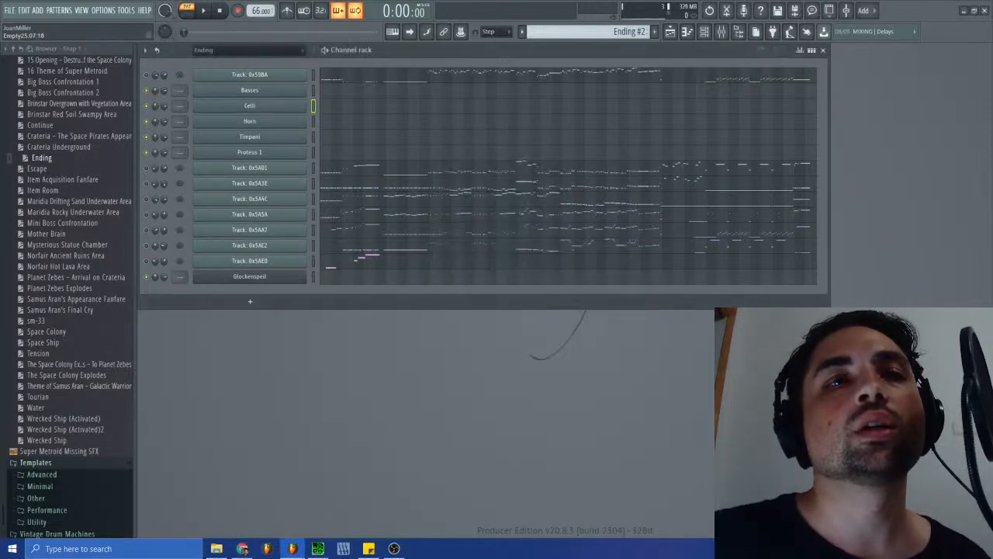
- Restart SPCTool, load the super-metroid-snes-[SPC-ID6087].rsn archive and play sm-38.spc
left_click(317, 548)
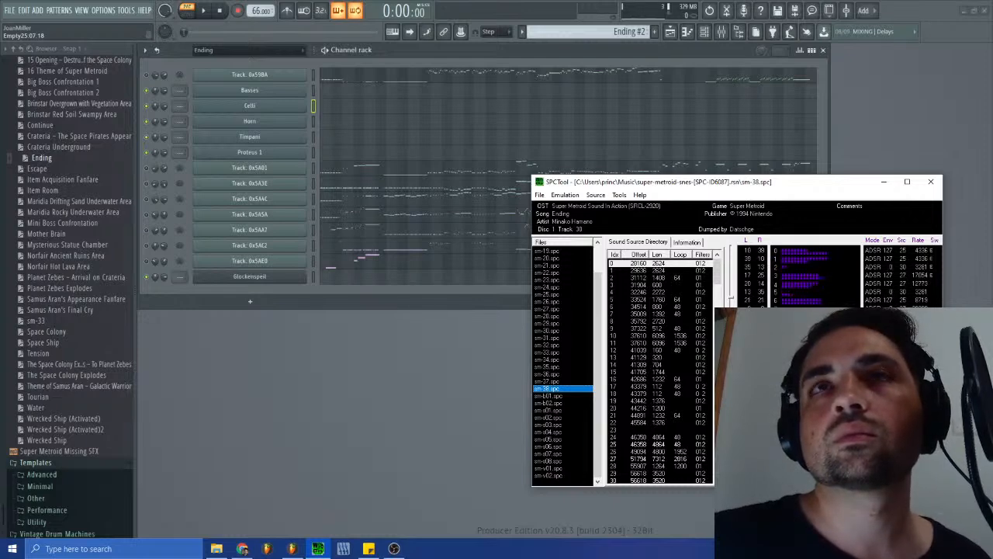
left_click(932, 183)
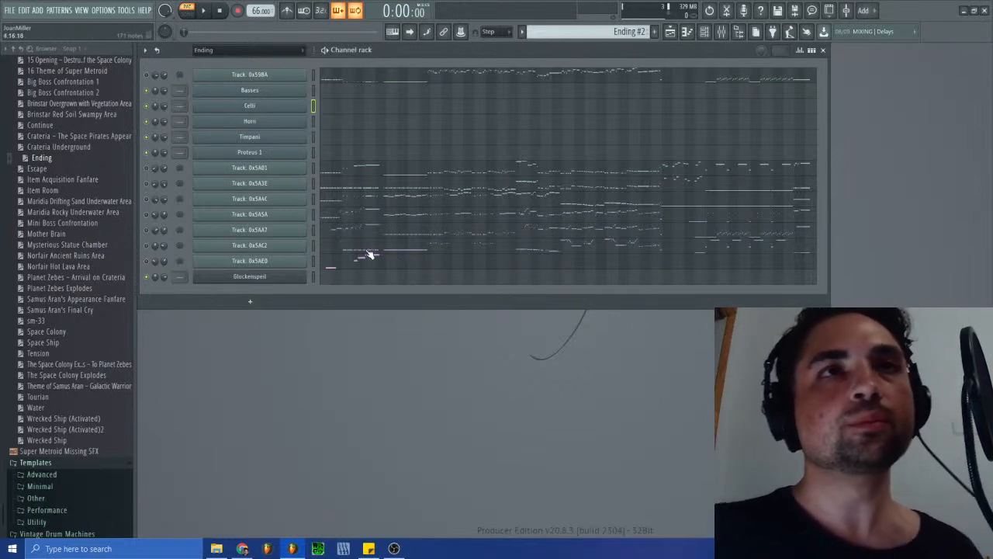
left_click(318, 548)
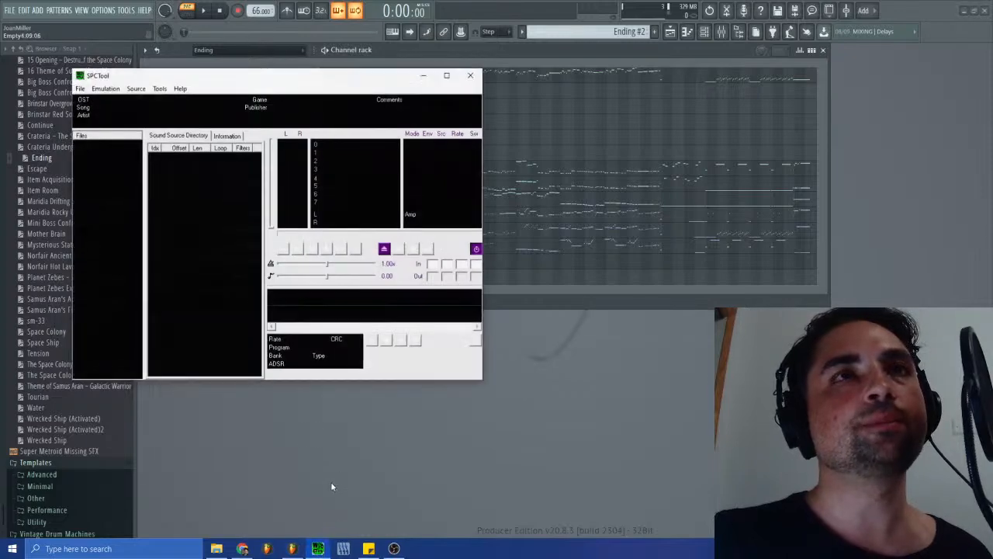
left_click(80, 89)
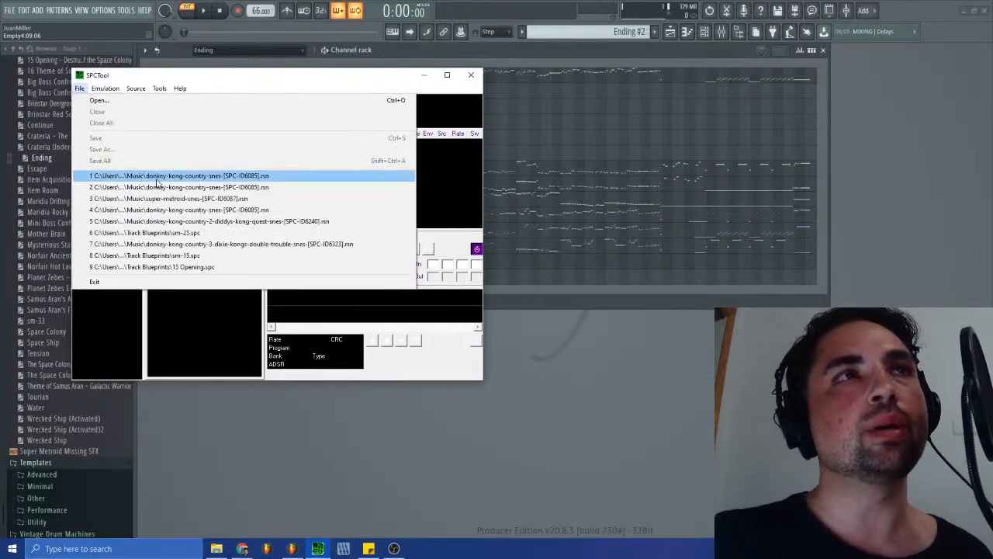
left_click(167, 199)
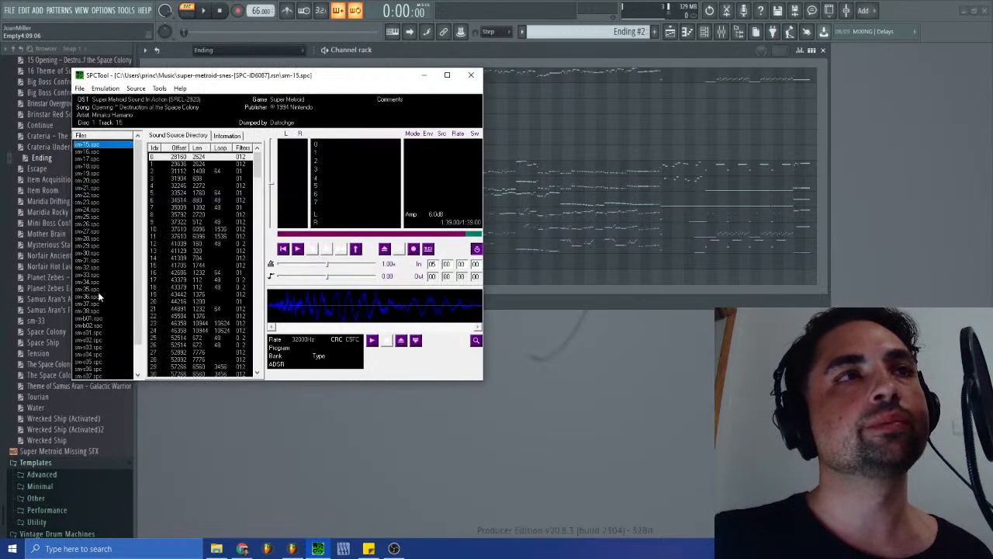
left_click(87, 311)
left_click(297, 249)
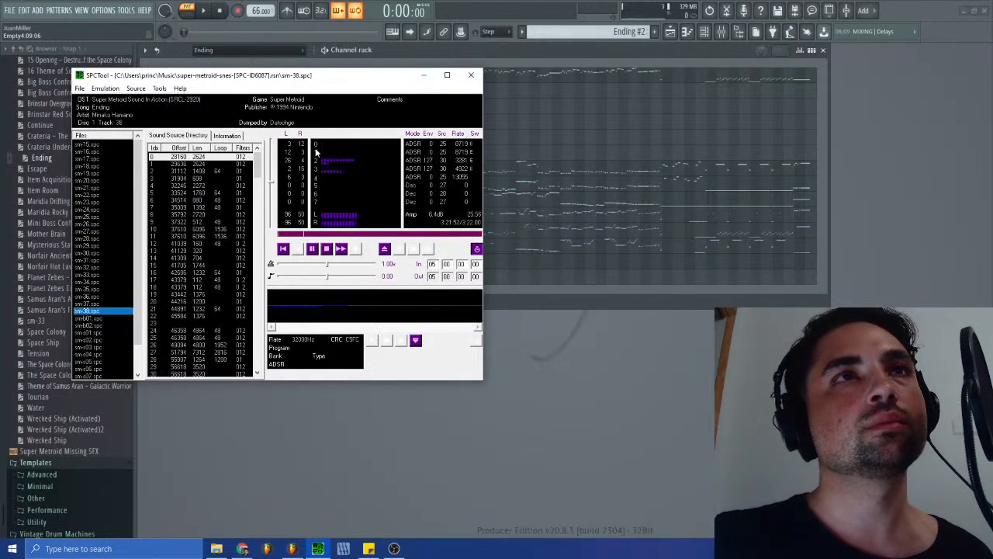
- Return to FL Studio, open Track: 0x59BA in the piano roll and select its opening notes
left_click(539, 223)
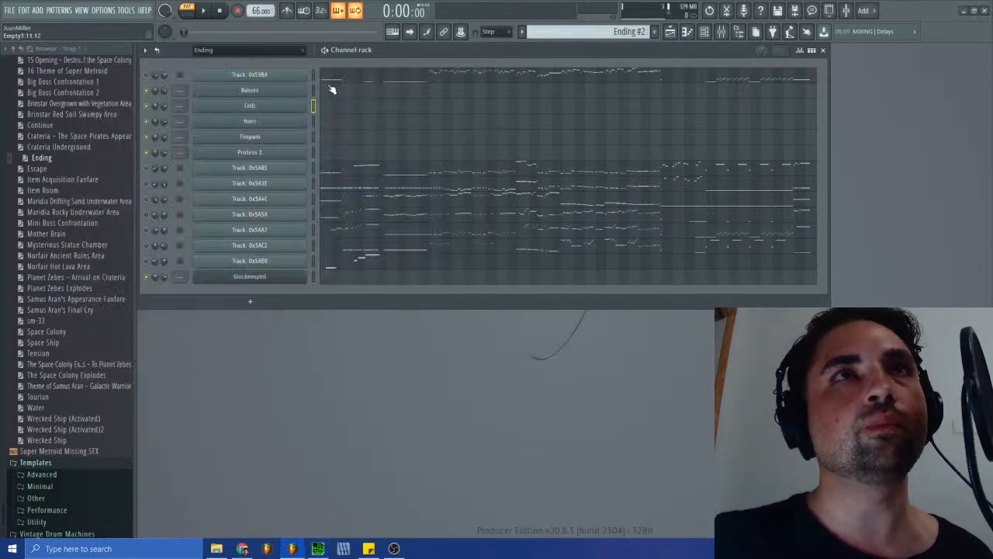
left_click(373, 86)
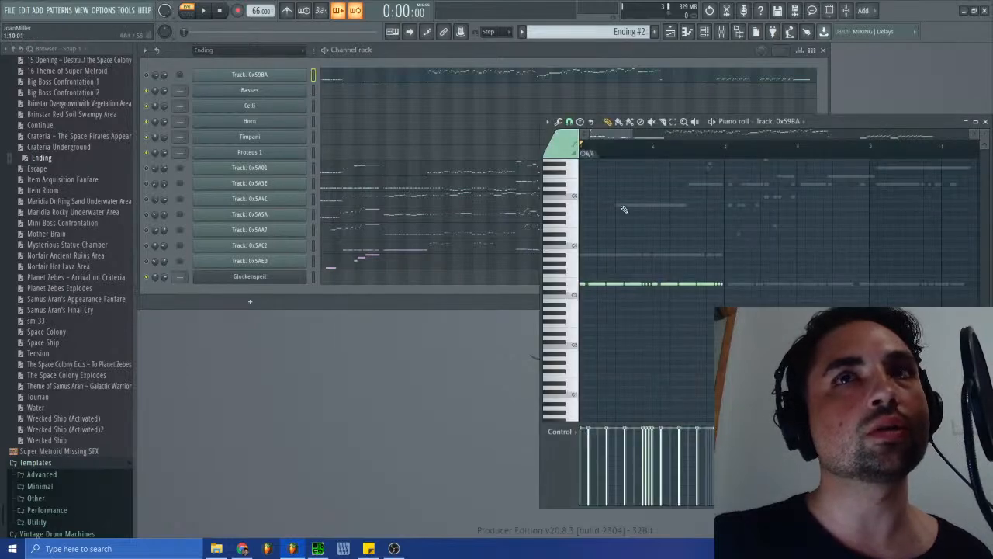
scroll(682, 329, "down", 2)
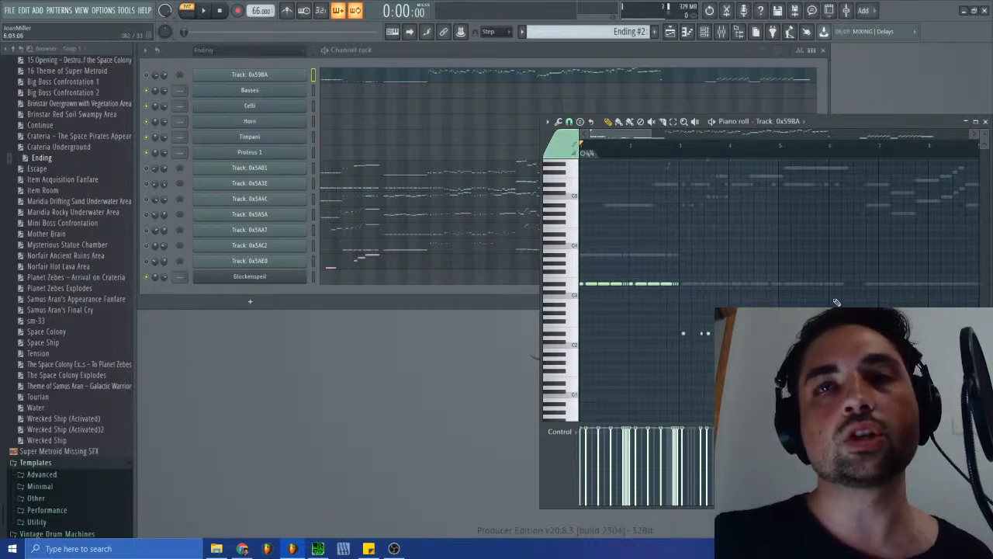
left_click_drag(914, 249, 520, 360)
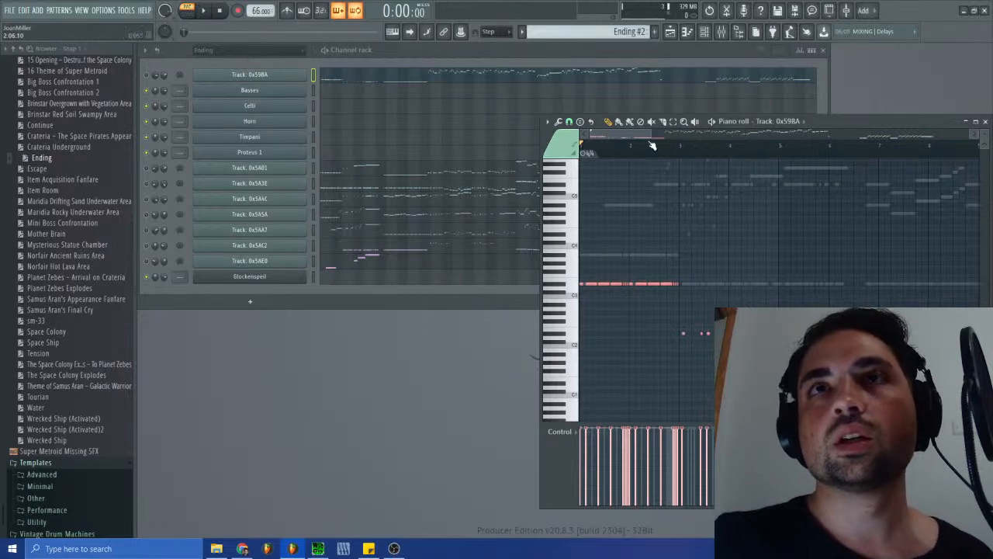
left_click_drag(652, 134, 626, 144)
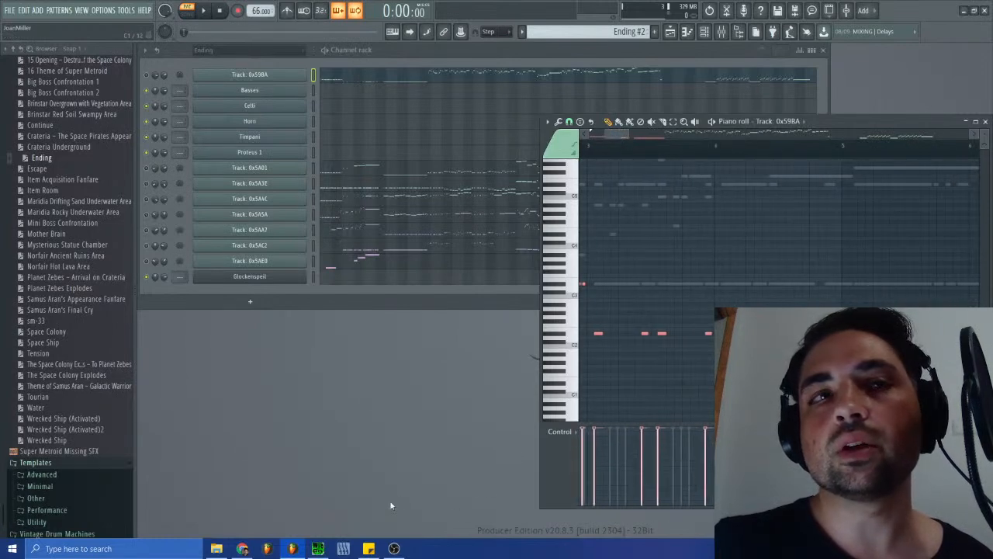
- Stop the SPC playback and add a 4/4 time signature change at the first low note of bar 3 in Track: 0x59BA
left_click(318, 549)
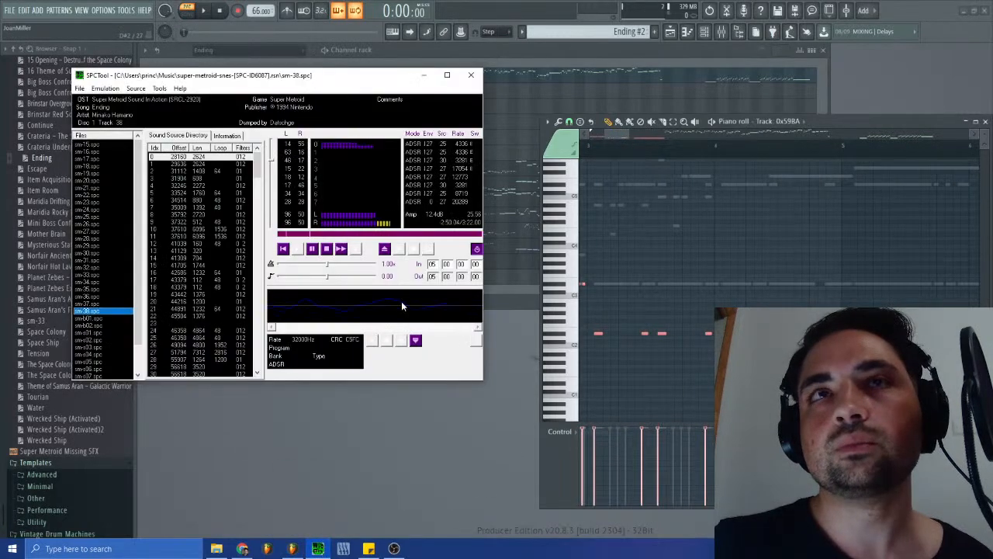
left_click(327, 250)
left_click_drag(618, 142, 663, 154)
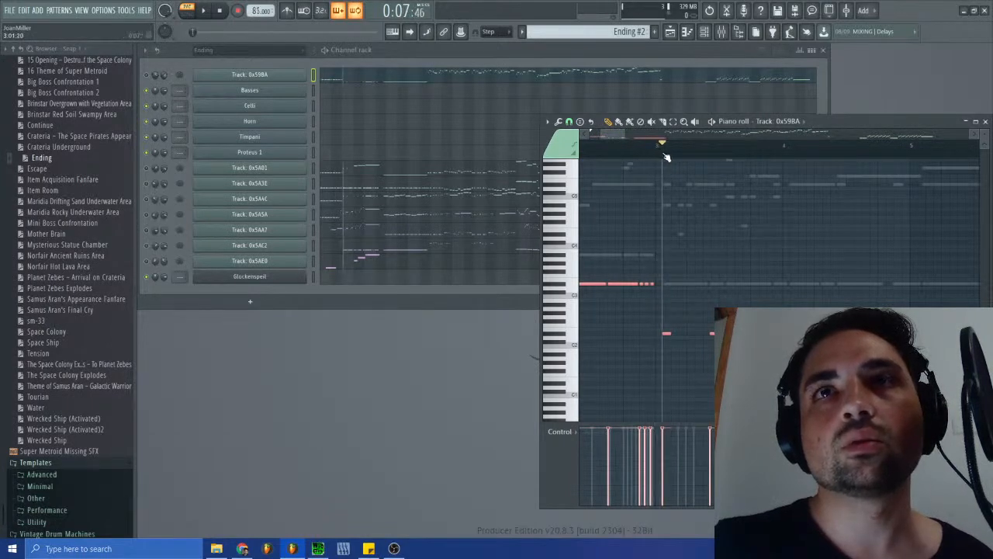
left_click(547, 122)
mouse_move(579, 225)
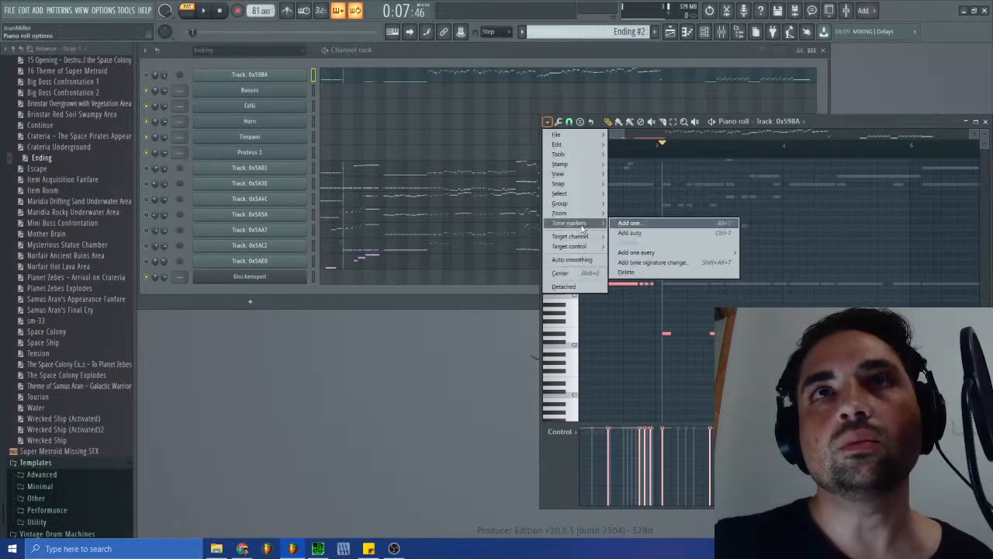
left_click(656, 264)
left_click(520, 298)
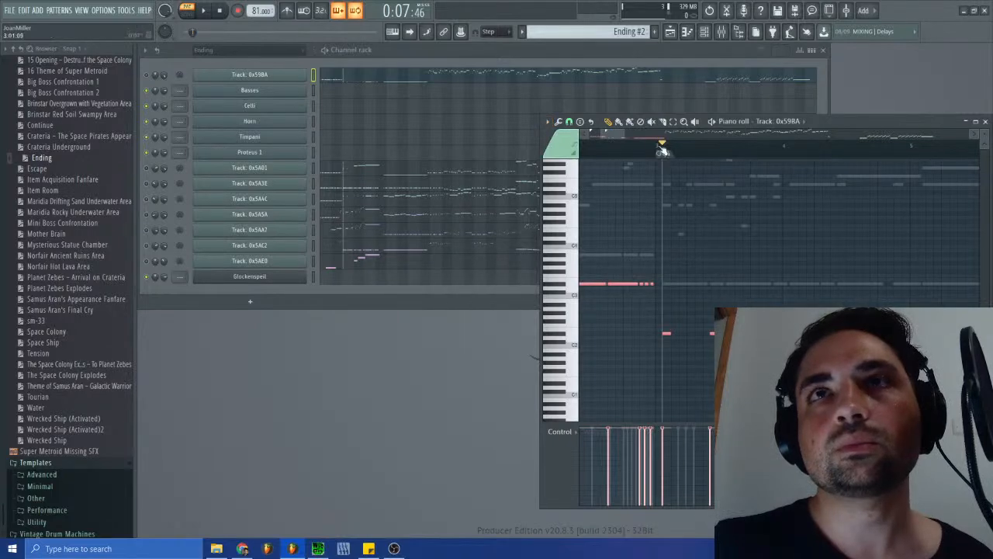
mouse_move(601, 135)
left_mouse_down()
mouse_move(656, 156)
mouse_move(717, 154)
left_mouse_up()
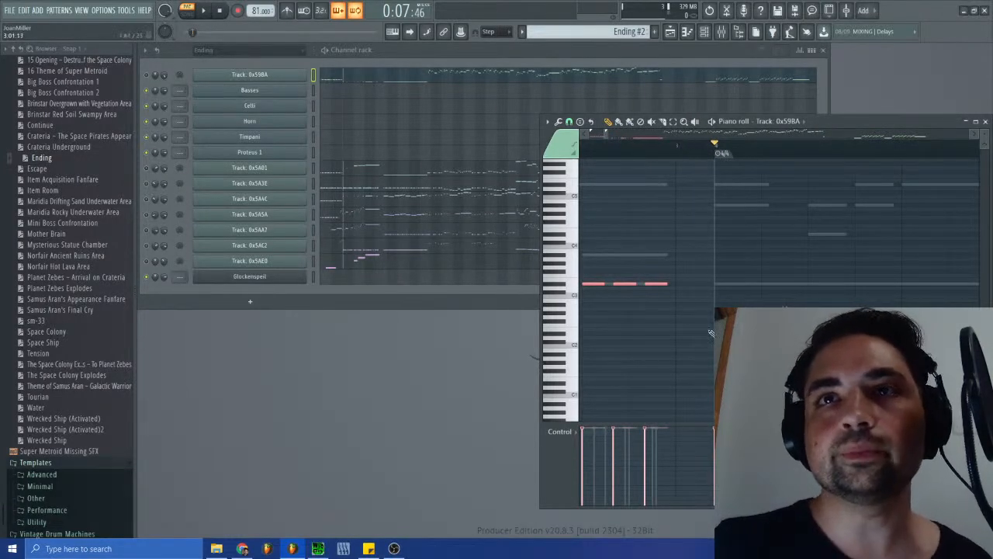
- Replay sm-38.spc in SPCTool and locate the long held note just after bar 6 starts in the piano roll
left_click_drag(609, 132, 641, 146)
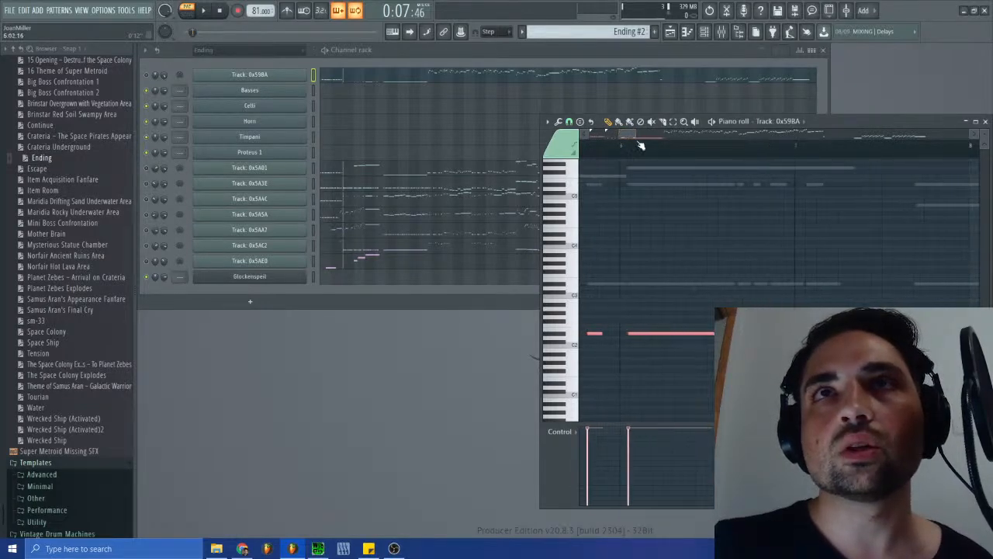
left_click(317, 548)
left_click(298, 248)
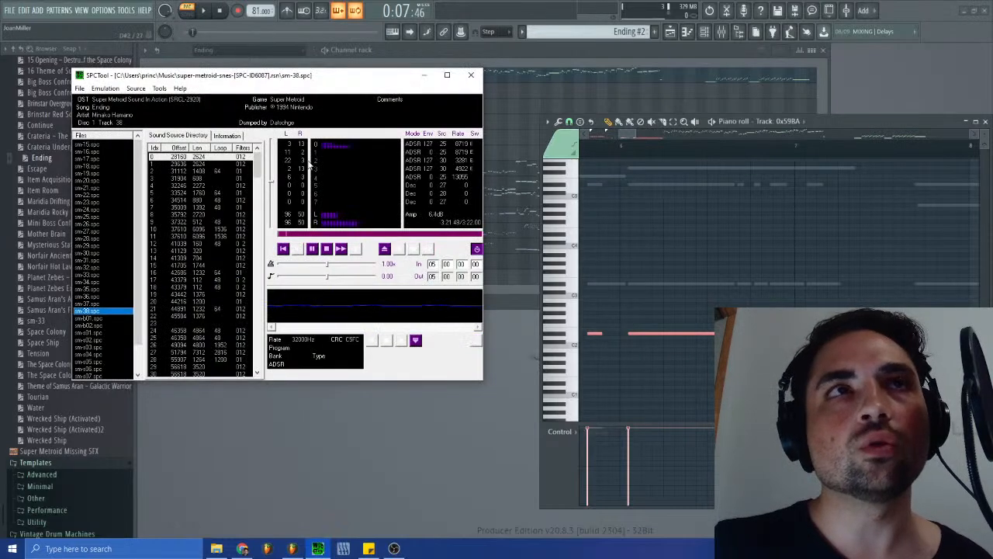
left_click(619, 136)
mouse_move(618, 137)
left_mouse_down()
mouse_move(602, 138)
mouse_move(627, 141)
left_mouse_up()
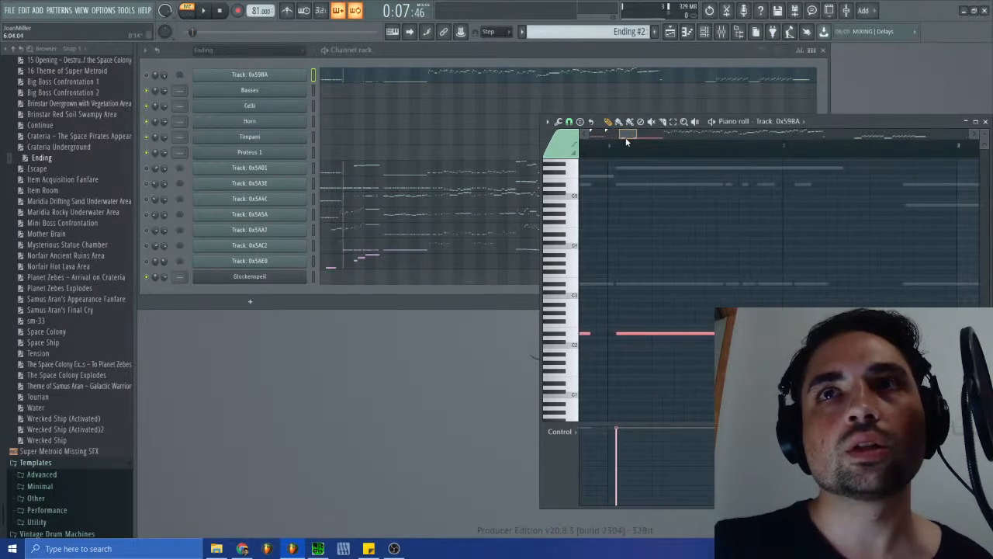
- Add another 4/4 time signature change and move it to the start of the long held note near bar 6
left_click(547, 122)
mouse_move(574, 223)
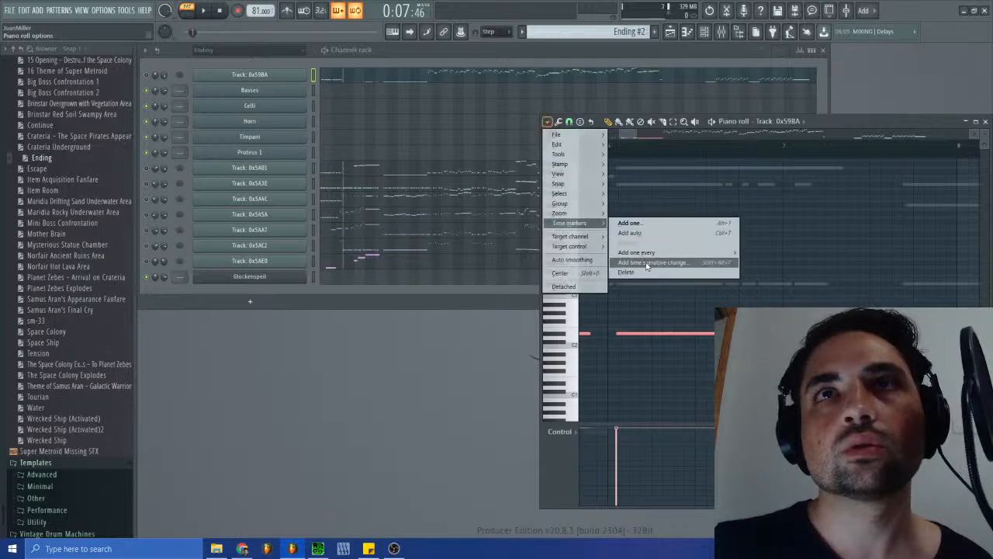
left_click(650, 263)
left_click(516, 296)
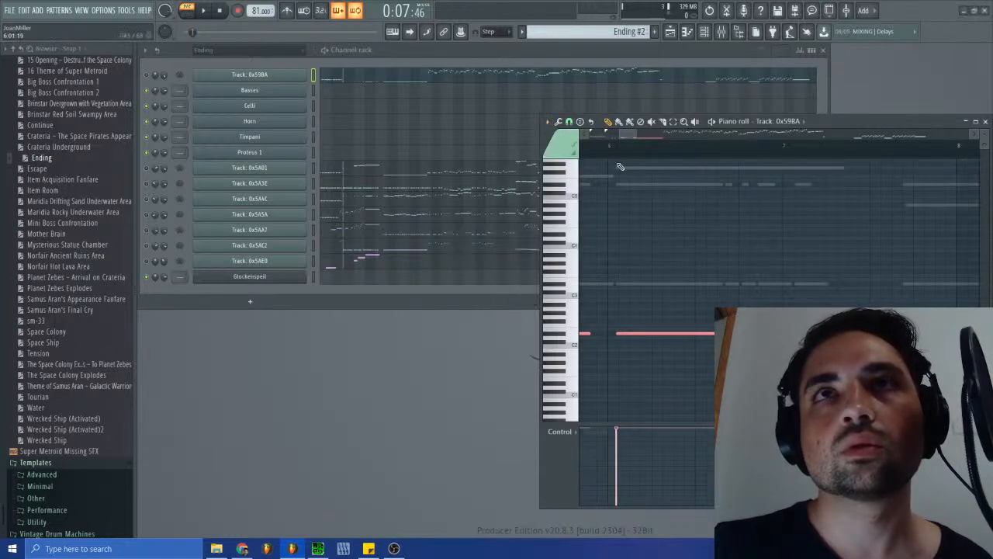
left_click_drag(626, 136, 599, 136)
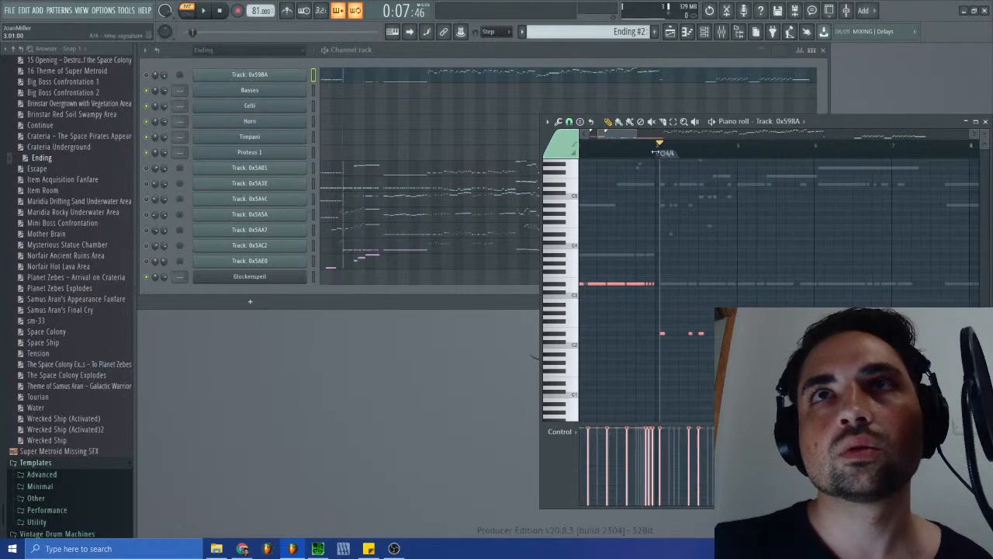
left_click_drag(659, 154, 819, 158)
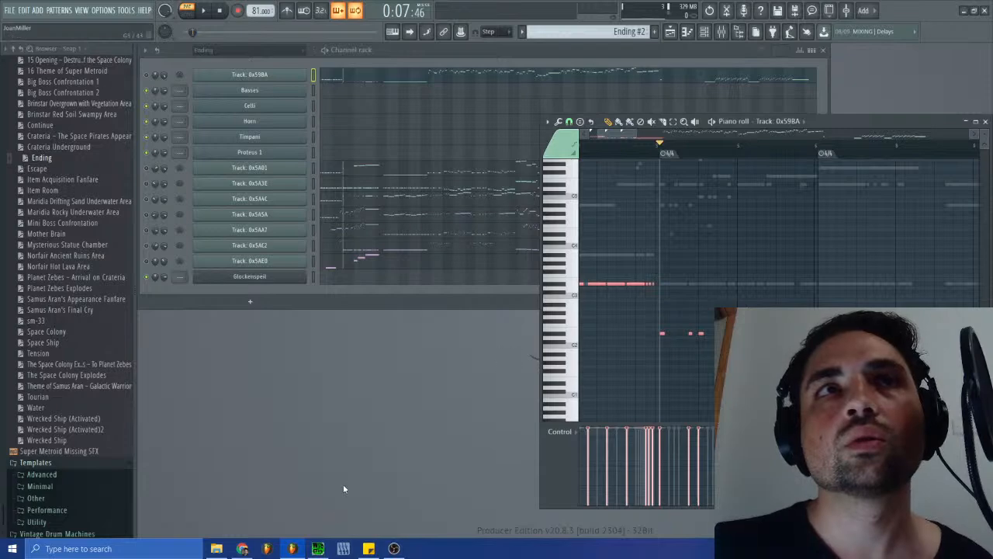
- Replay sm-38.spc from the beginning in SPCTool and minimize its window
left_click(343, 549)
left_click(326, 250)
left_click(300, 251)
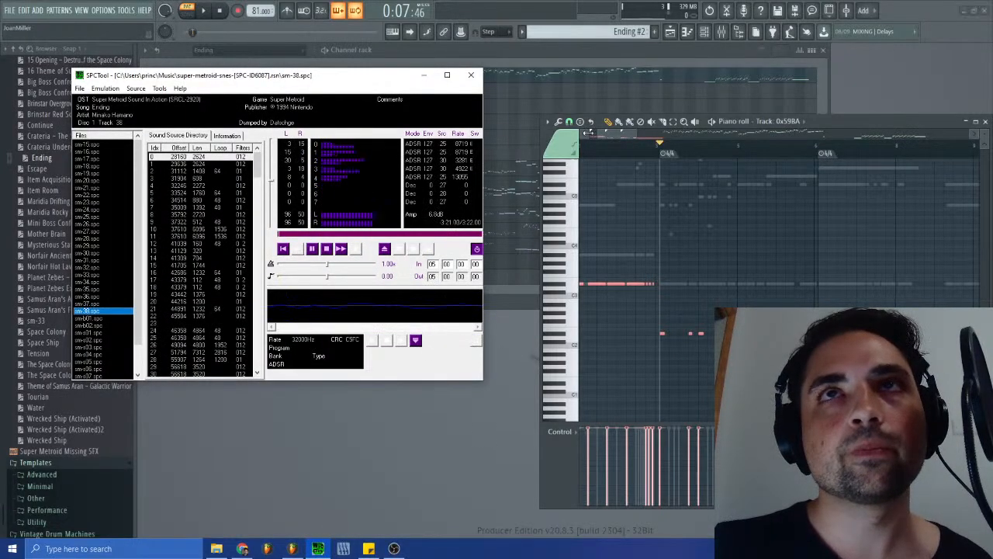
left_click(424, 76)
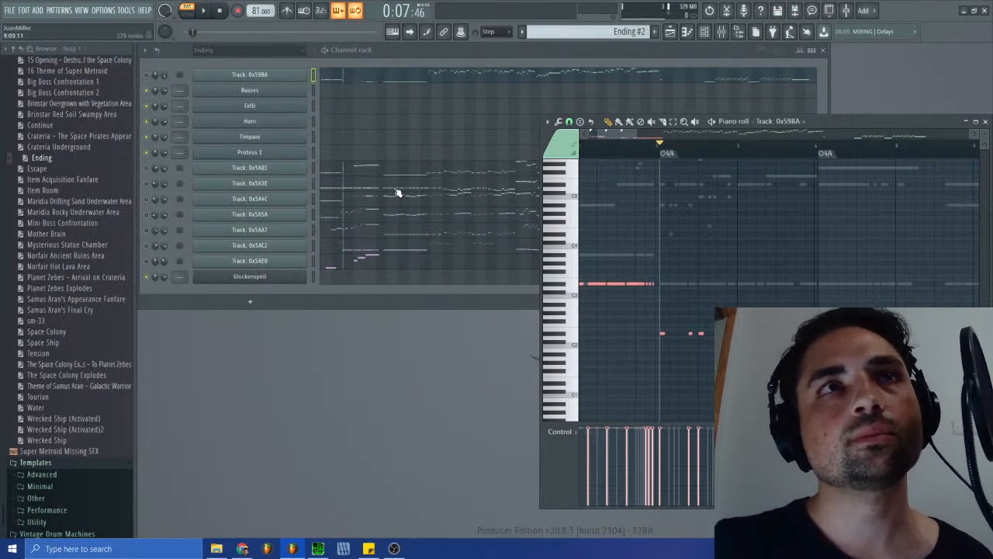
- Examine the notes around the 4/4 marker near bar 6 in the piano roll of Track: 0x59BA
left_click_drag(621, 134, 621, 136)
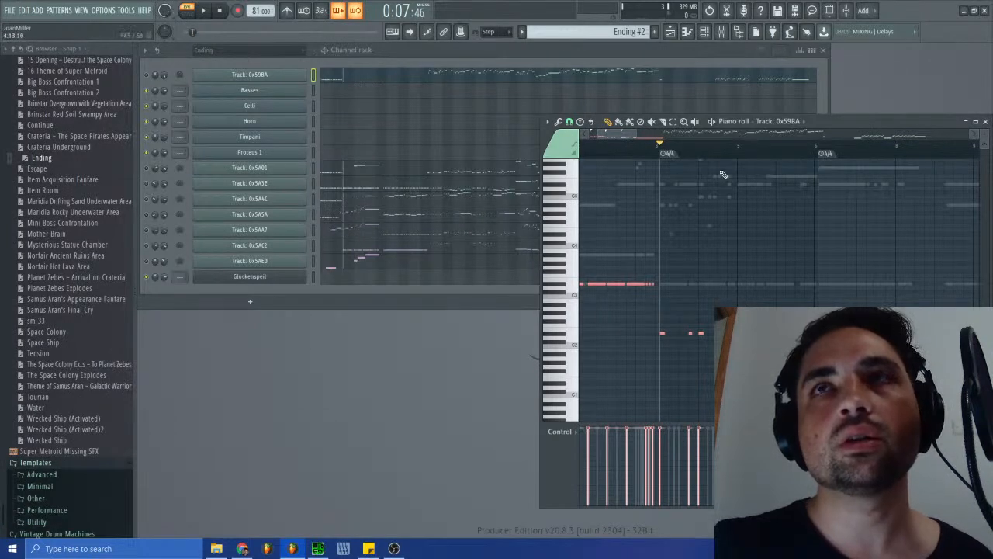
mouse_move(634, 133)
left_mouse_down()
mouse_move(655, 134)
mouse_move(637, 150)
mouse_move(619, 134)
mouse_move(635, 153)
left_mouse_up()
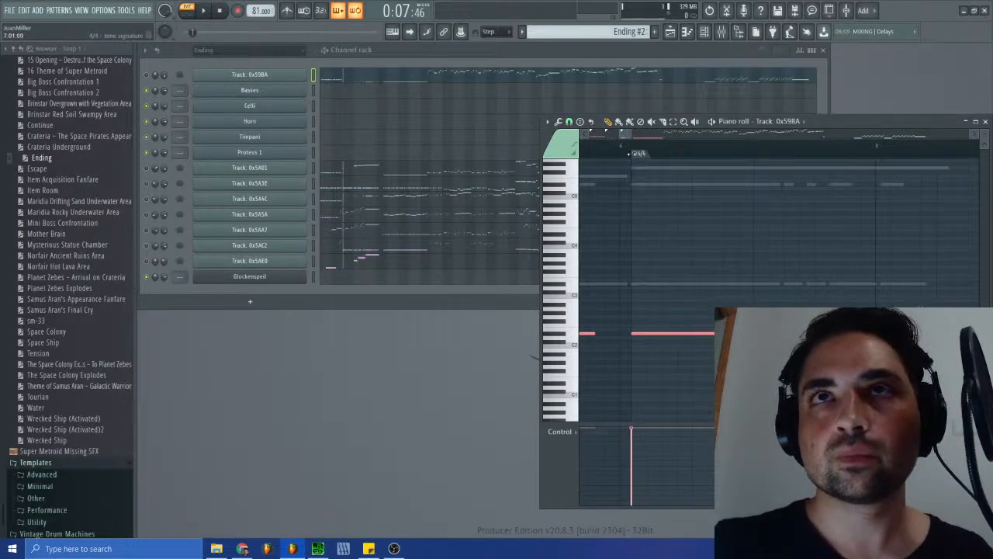
left_click_drag(620, 134, 648, 135)
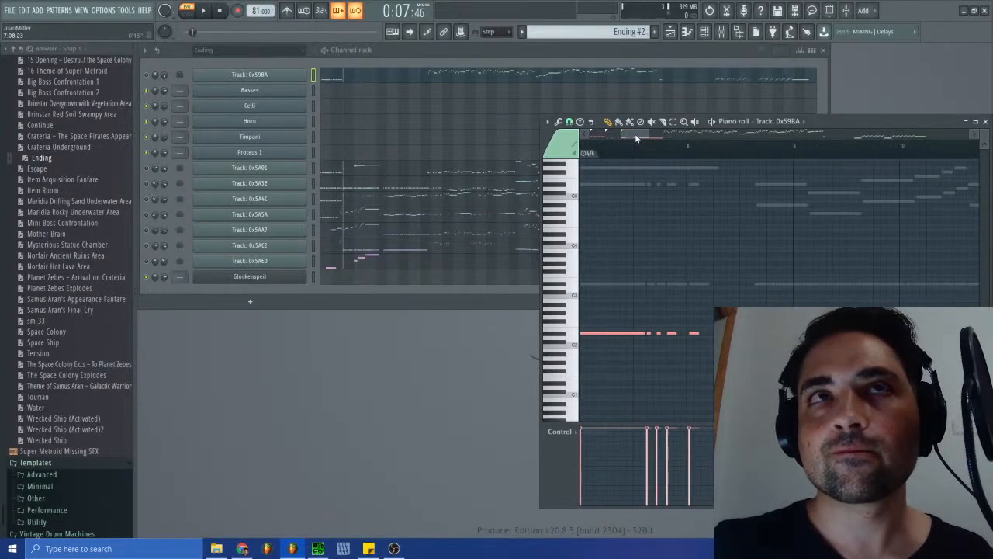
scroll(687, 245, "up", 4)
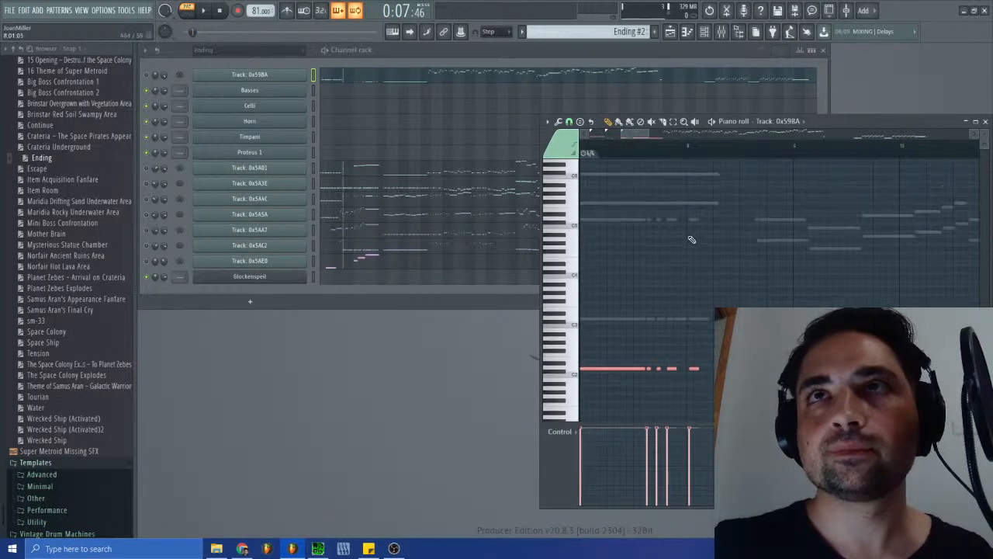
scroll(687, 246, "up", 1)
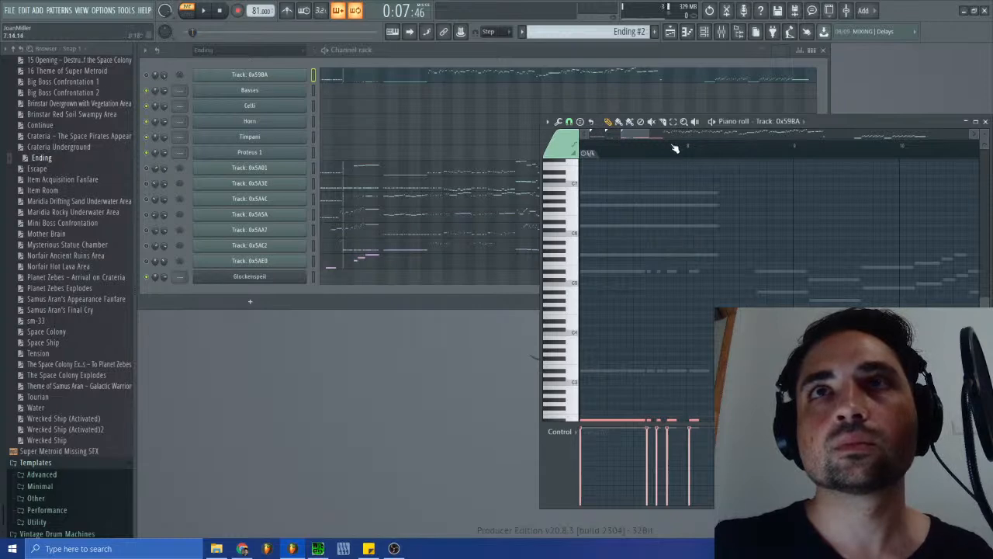
left_click_drag(638, 134, 632, 134)
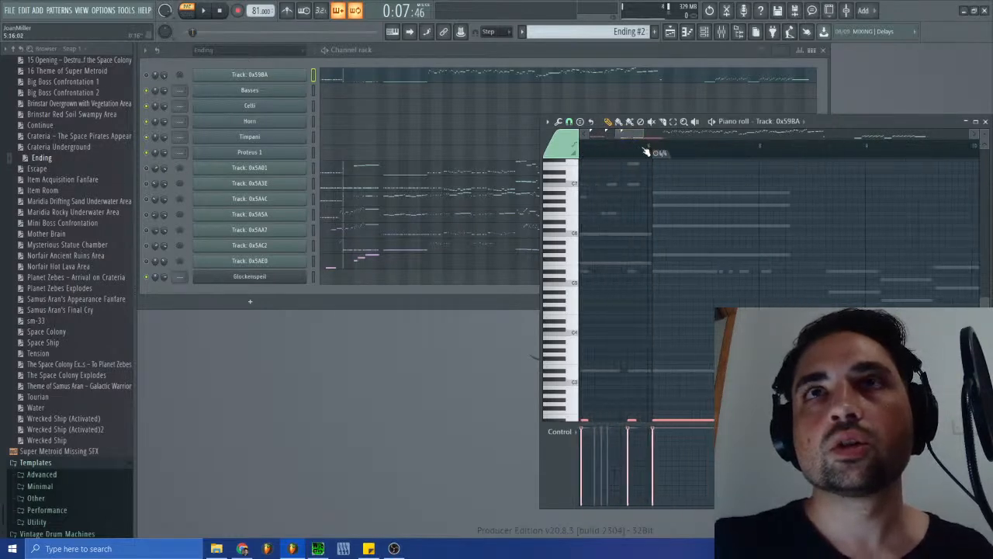
- Replay sm-38.spc in SPCTool and compare it with the notes from bar 4 to bar 11 in the piano roll
left_click(317, 548)
left_click(327, 248)
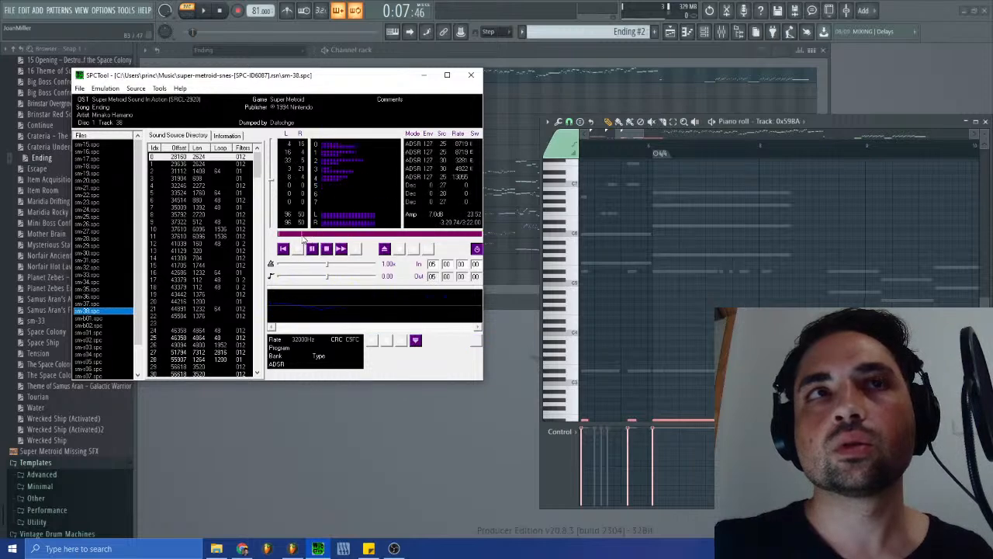
left_click_drag(626, 133, 619, 133)
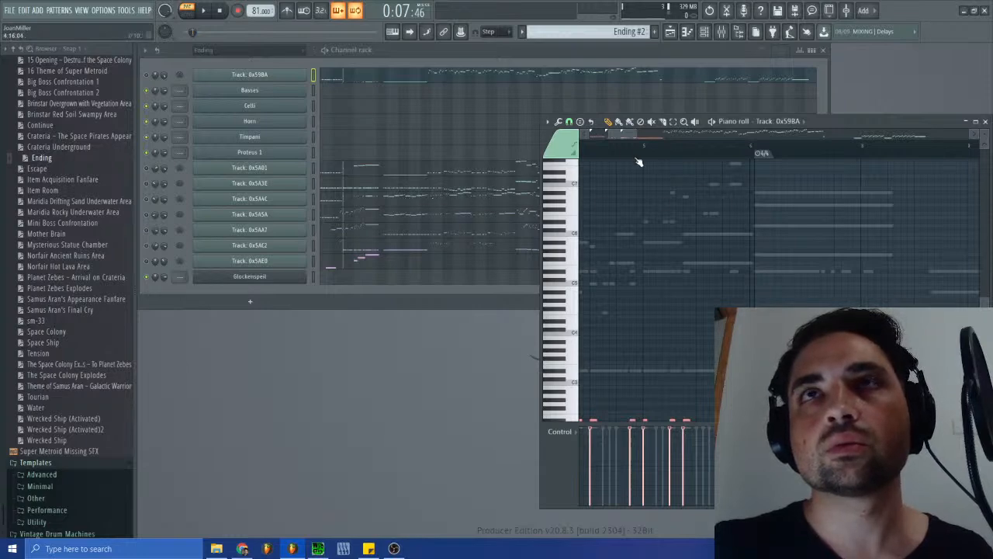
left_click_drag(640, 130, 645, 135)
left_click_drag(653, 133, 644, 136)
scroll(658, 220, "down", 4)
scroll(651, 229, "up", 3)
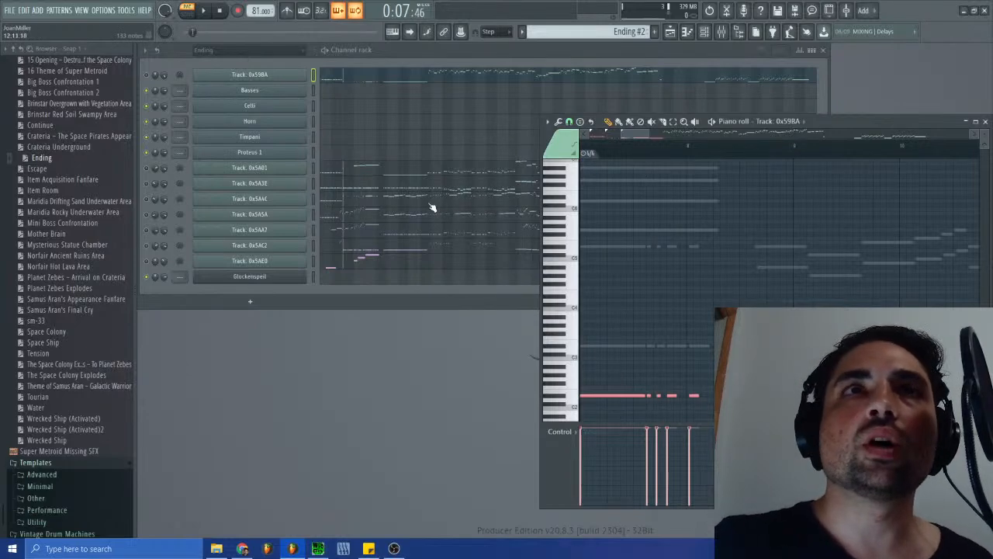
scroll(743, 294, "up", 5)
scroll(742, 295, "up", 2)
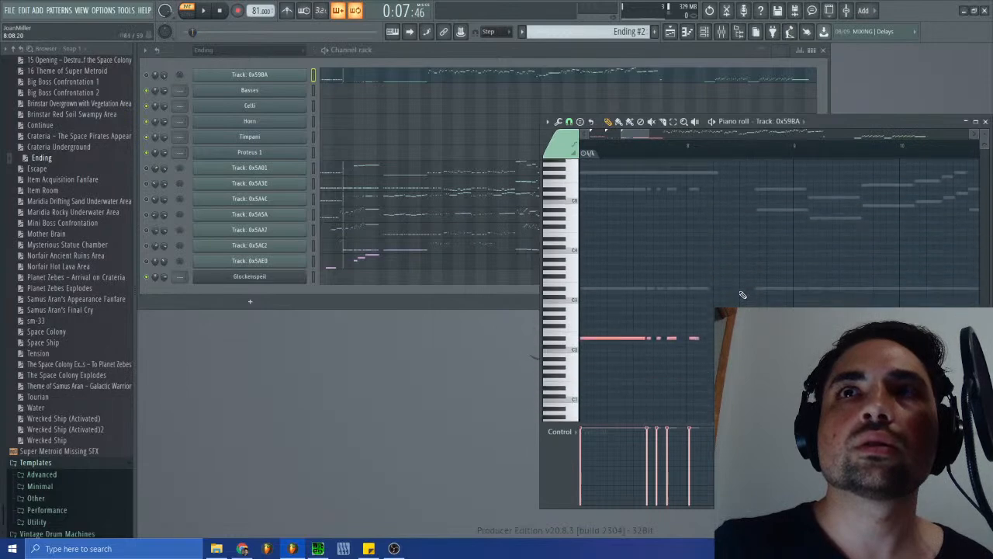
scroll(706, 250, "up", 4)
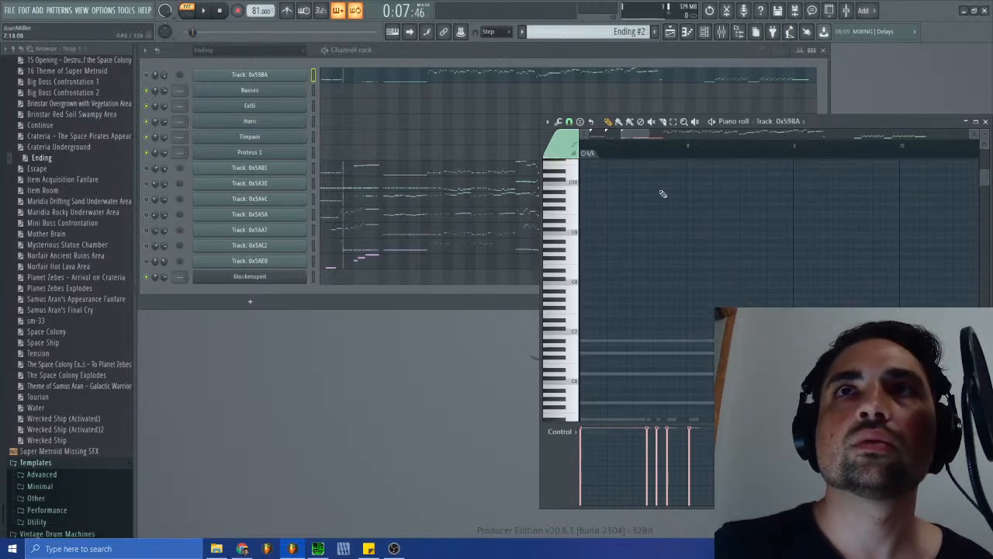
left_click_drag(637, 135, 645, 136)
scroll(661, 234, "down", 9)
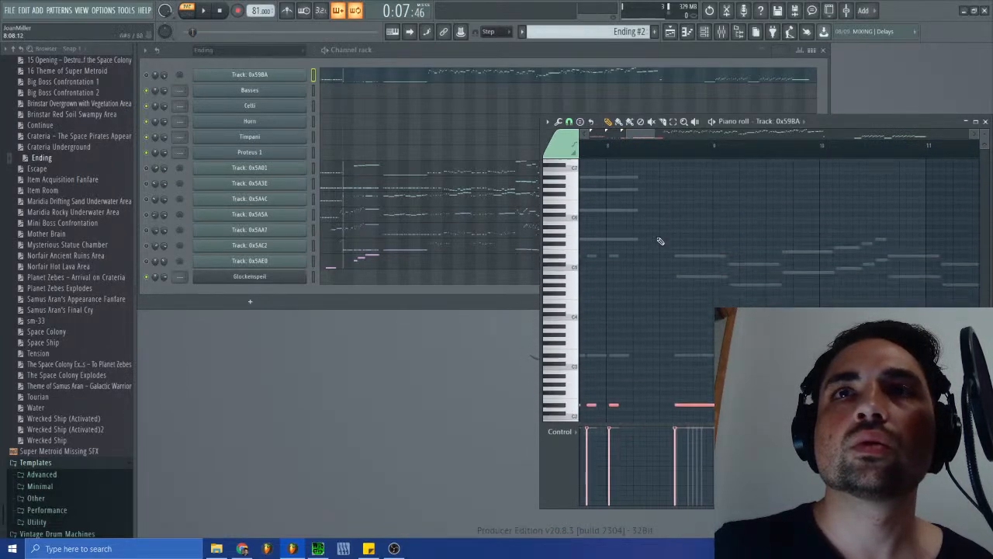
- Add a 4/4 time signature change and move it to the start of the short low note at bar 8
left_click_drag(654, 132, 629, 136)
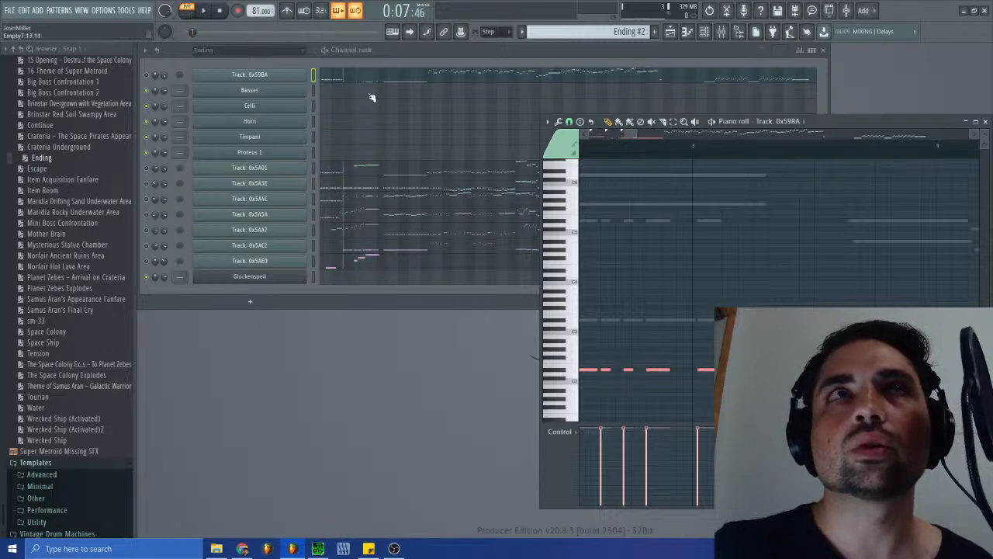
left_click(548, 121)
mouse_move(578, 223)
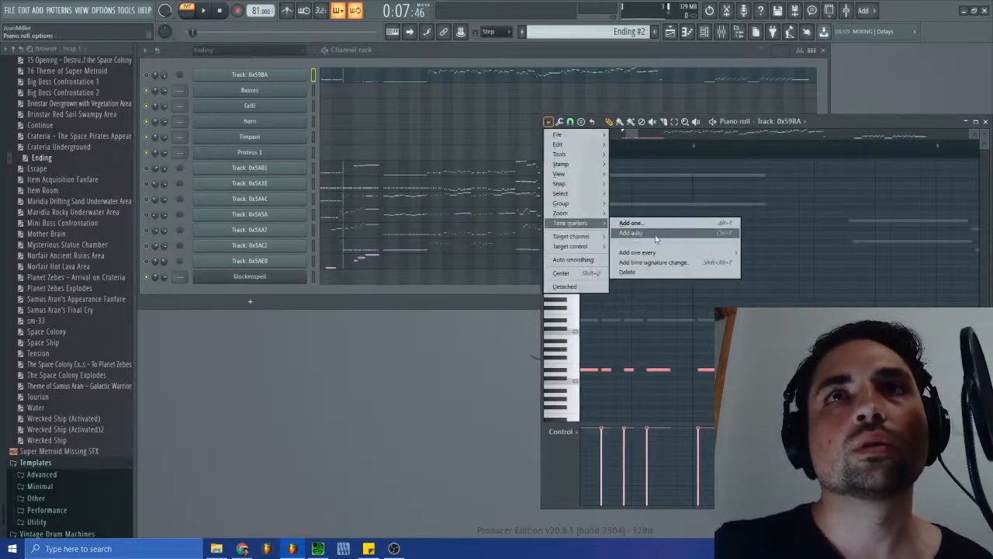
left_click(669, 263)
left_click(523, 292)
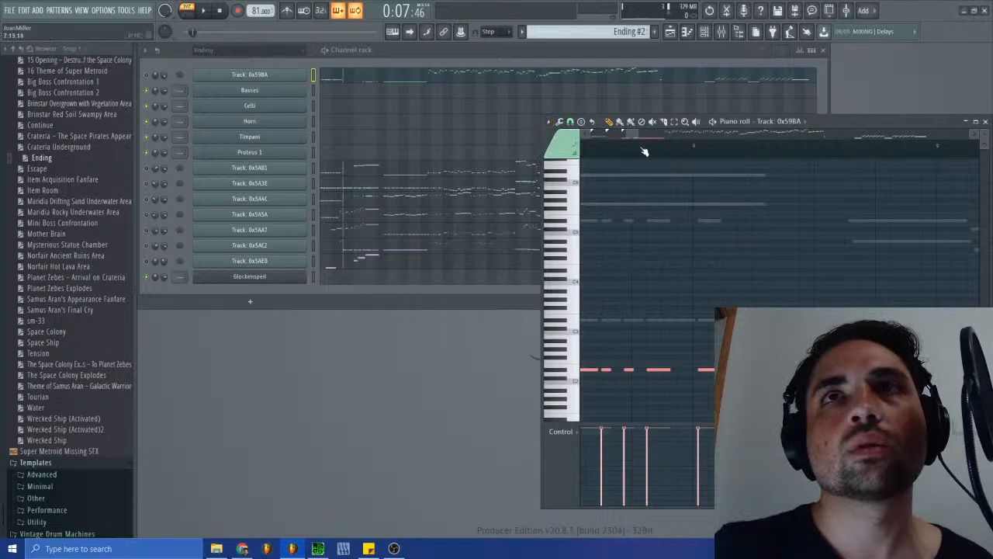
mouse_move(624, 133)
left_mouse_down()
mouse_move(590, 134)
mouse_move(832, 167)
mouse_move(904, 166)
mouse_move(895, 167)
left_mouse_up()
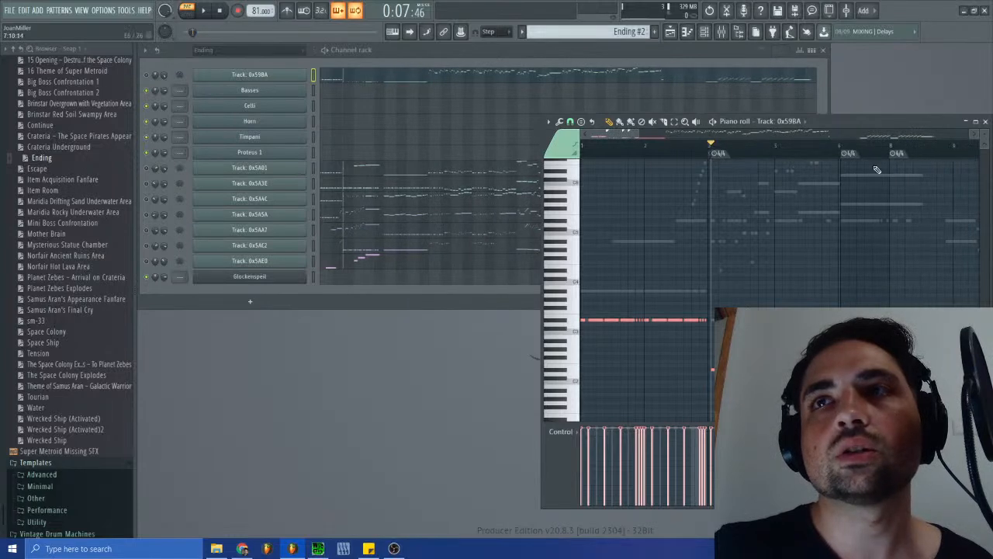
mouse_move(593, 135)
left_mouse_down()
mouse_move(631, 135)
mouse_move(670, 156)
mouse_move(753, 170)
mouse_move(699, 166)
left_mouse_up()
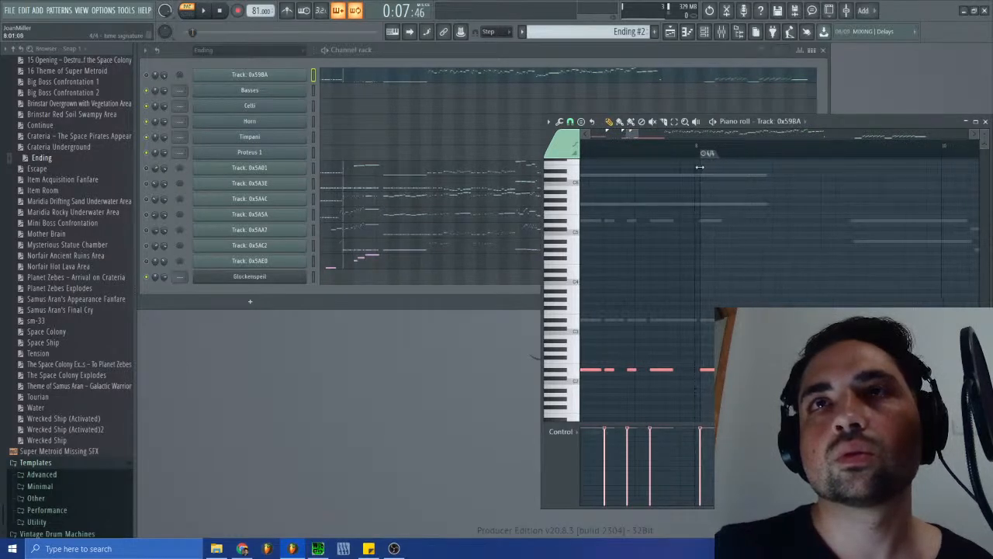
- Try to add another 4/4 time signature change for the long low note after bar 9, replacing the overlapping time signature
left_click_drag(632, 134, 643, 139)
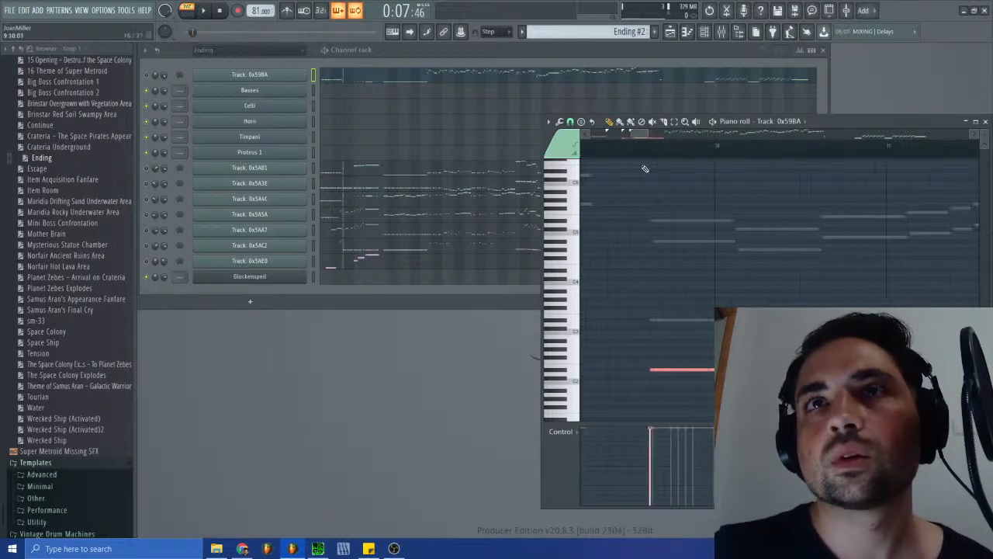
left_click(549, 122)
mouse_move(576, 225)
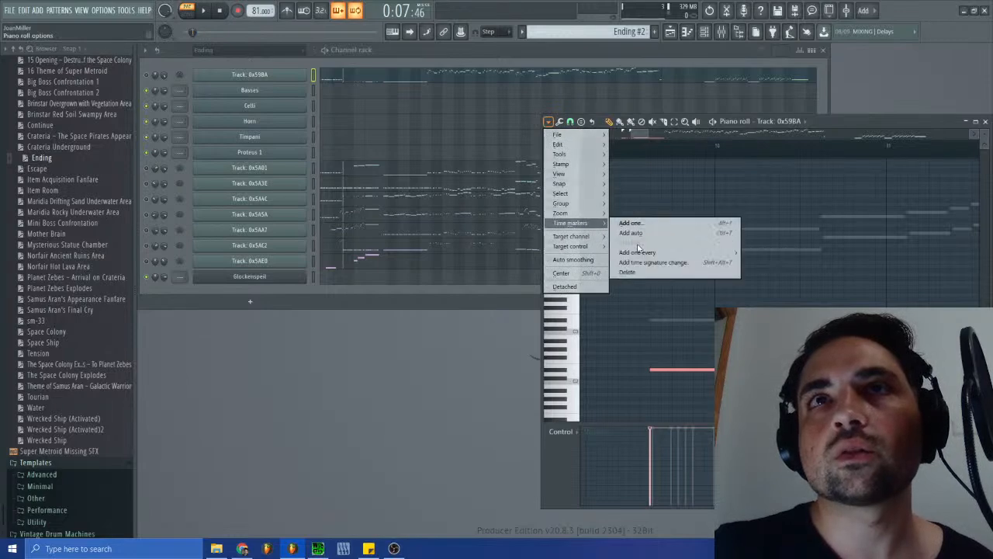
left_click(646, 259)
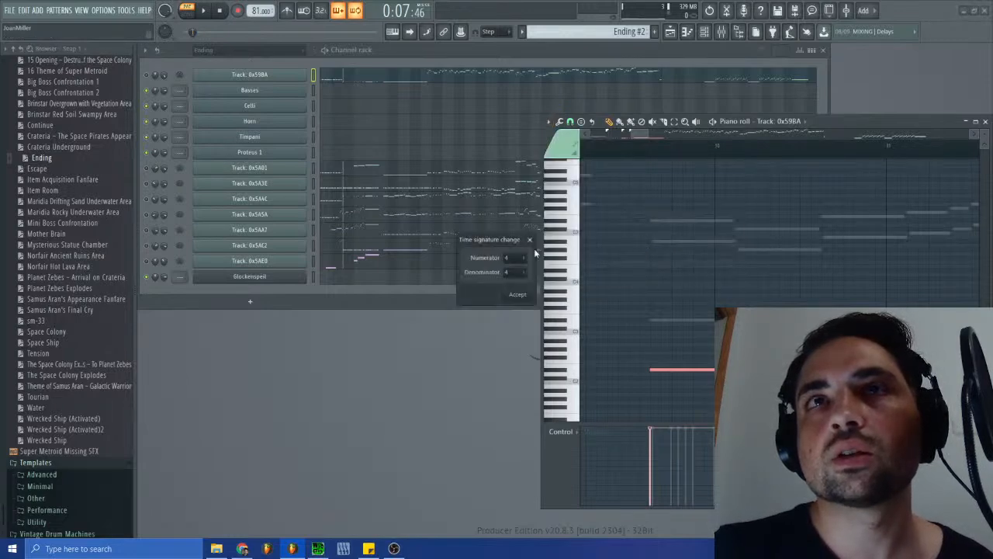
left_click(517, 295)
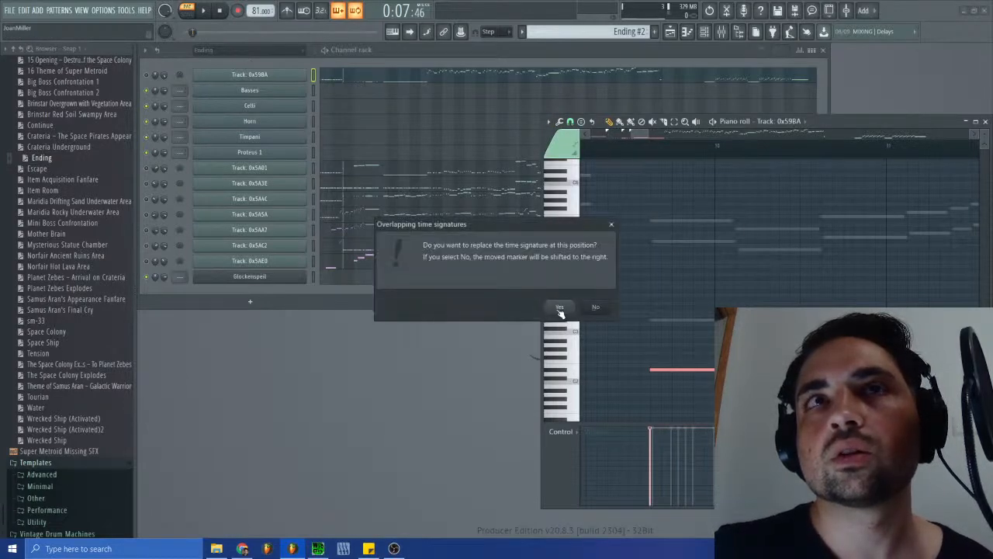
left_click(569, 309)
- Place the playhead at the start of the long low note after bar 9 and align a new 4/4 time signature change with it
left_click(648, 147)
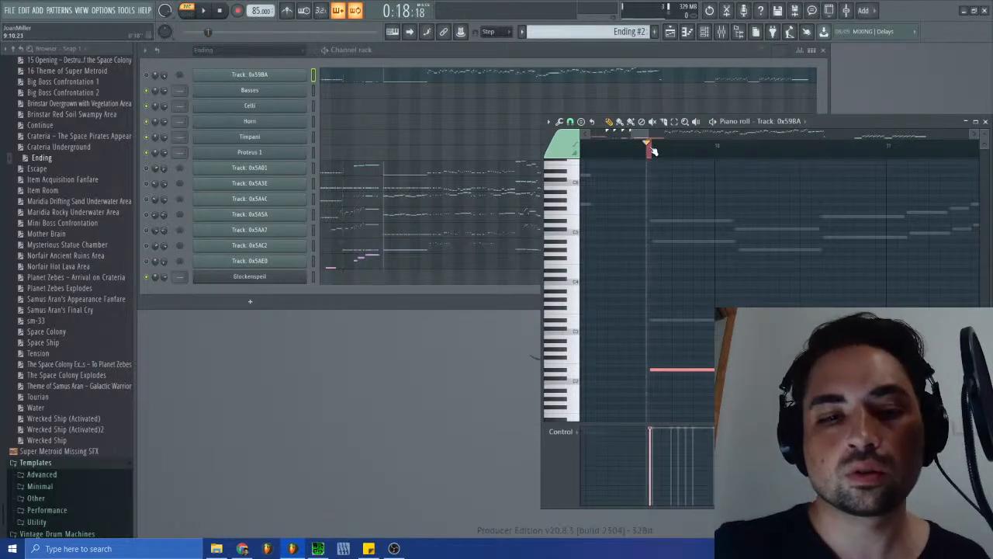
right_click(654, 152)
left_click(654, 152)
left_click_drag(653, 152, 638, 140)
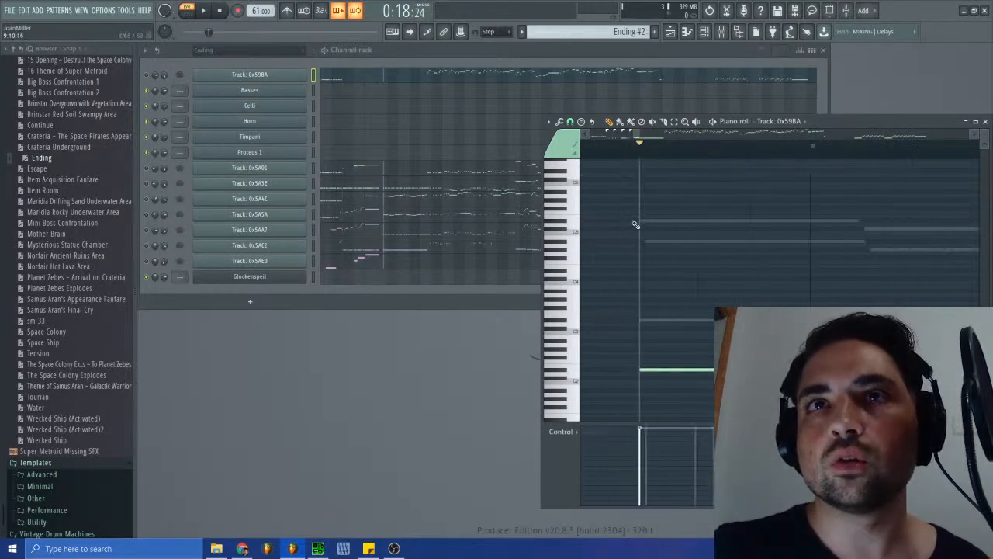
left_click(549, 122)
mouse_move(578, 223)
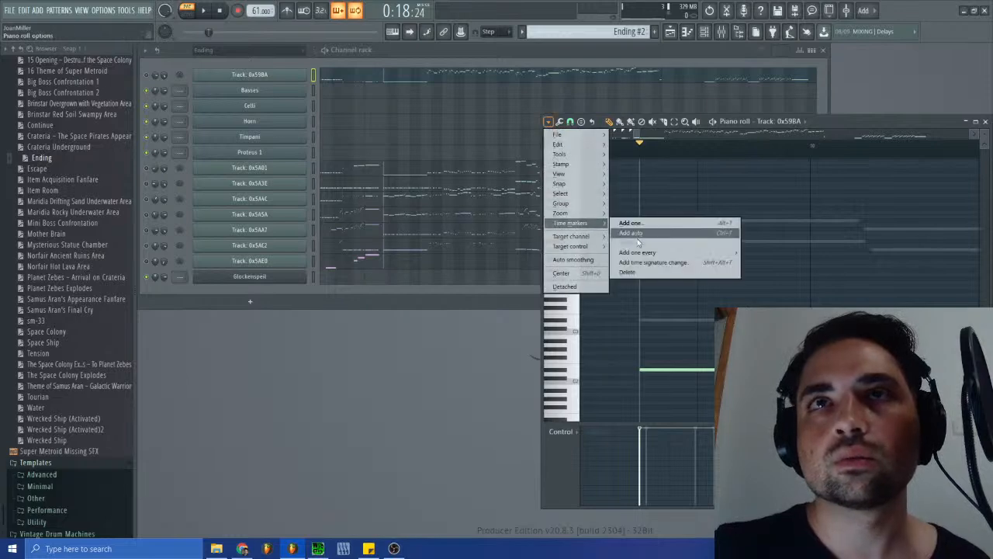
left_click(654, 263)
left_click(515, 295)
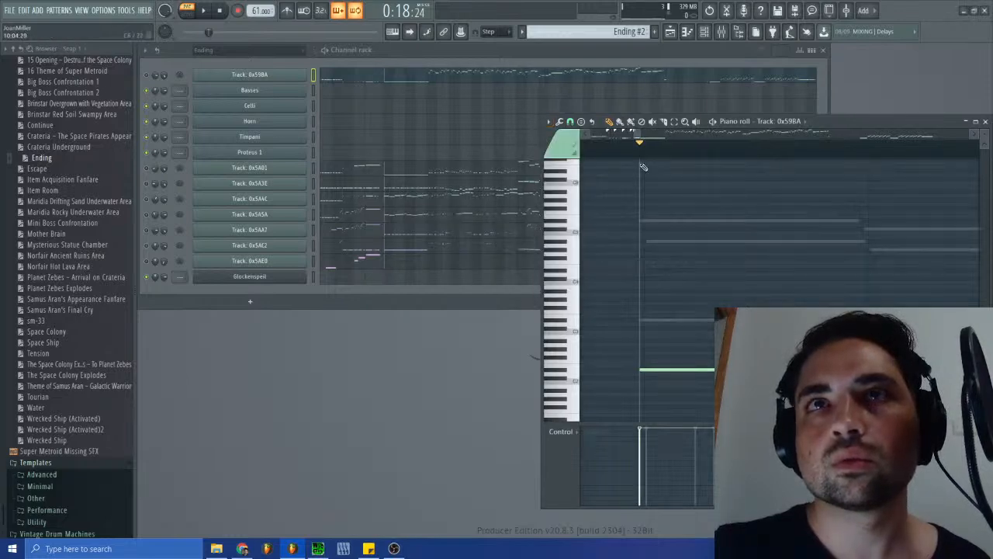
left_click_drag(633, 133, 626, 133)
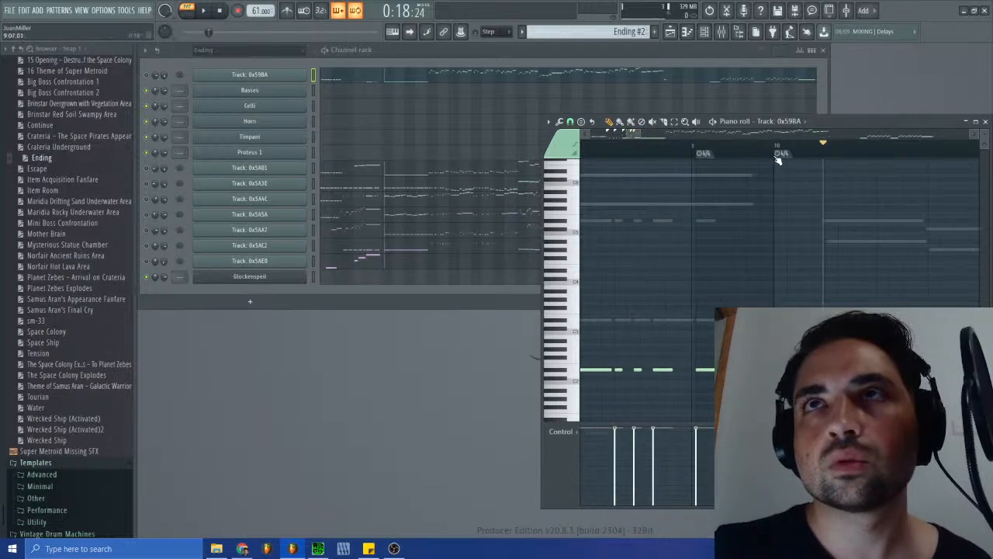
left_click_drag(779, 158, 828, 155)
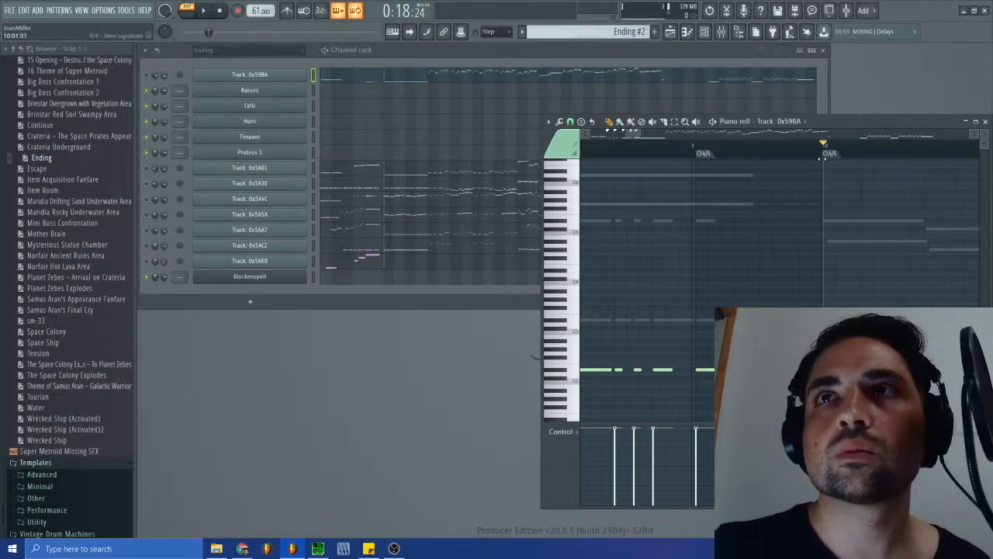
left_click_drag(626, 135, 635, 135)
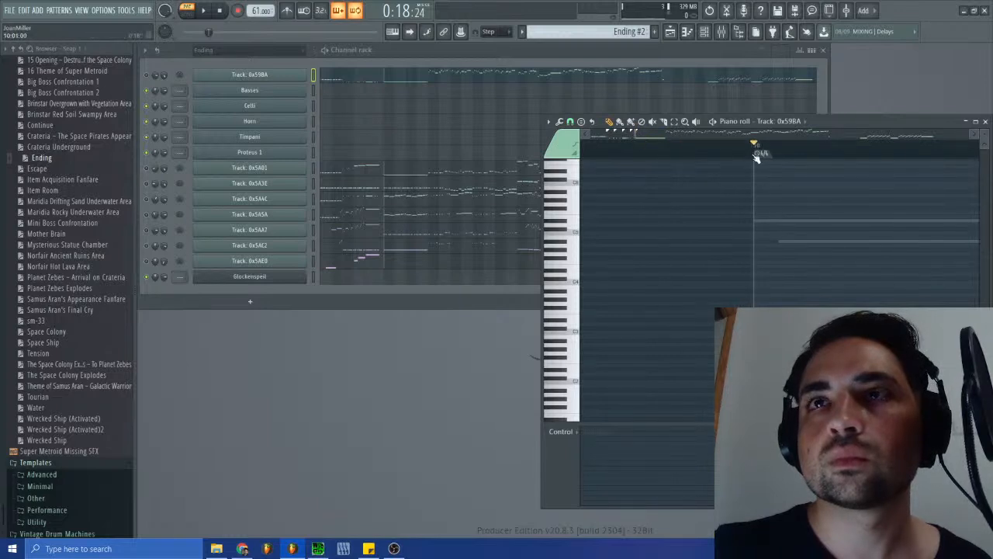
- Add a 4/4 time signature change near bar 14 and move it to the start of the first high note there
mouse_move(636, 134)
left_mouse_down()
mouse_move(663, 135)
mouse_move(654, 138)
left_mouse_up()
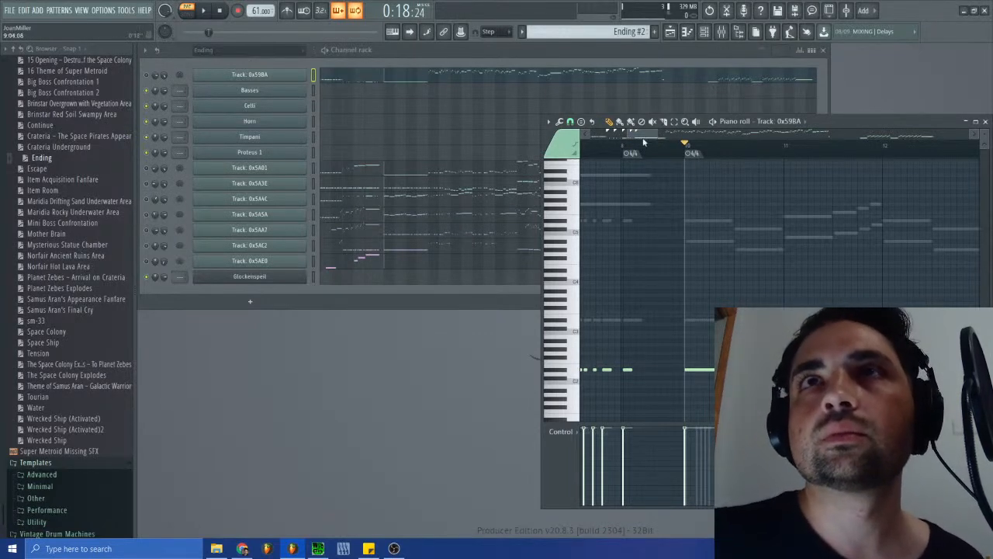
mouse_move(640, 135)
left_mouse_down()
mouse_move(686, 134)
mouse_move(667, 133)
left_mouse_up()
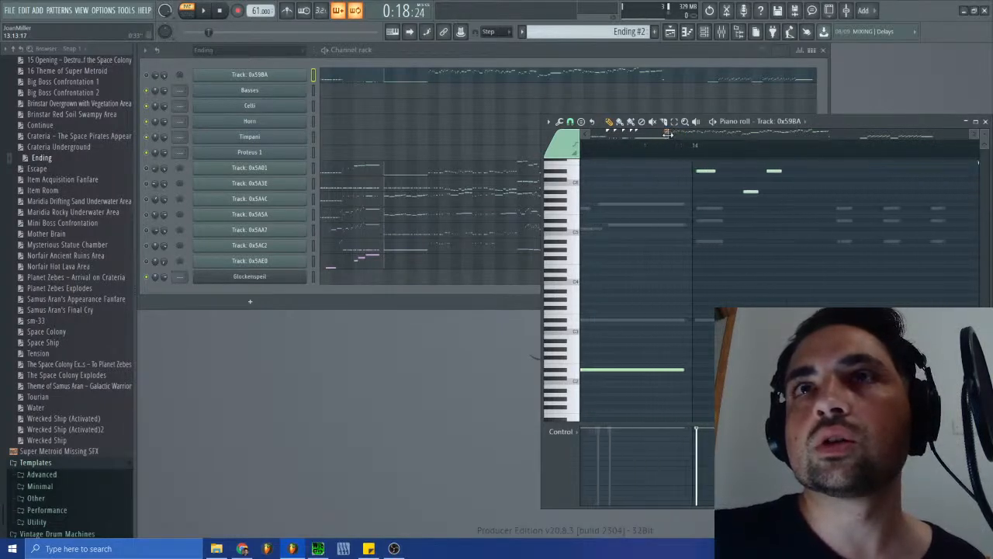
left_click(691, 145)
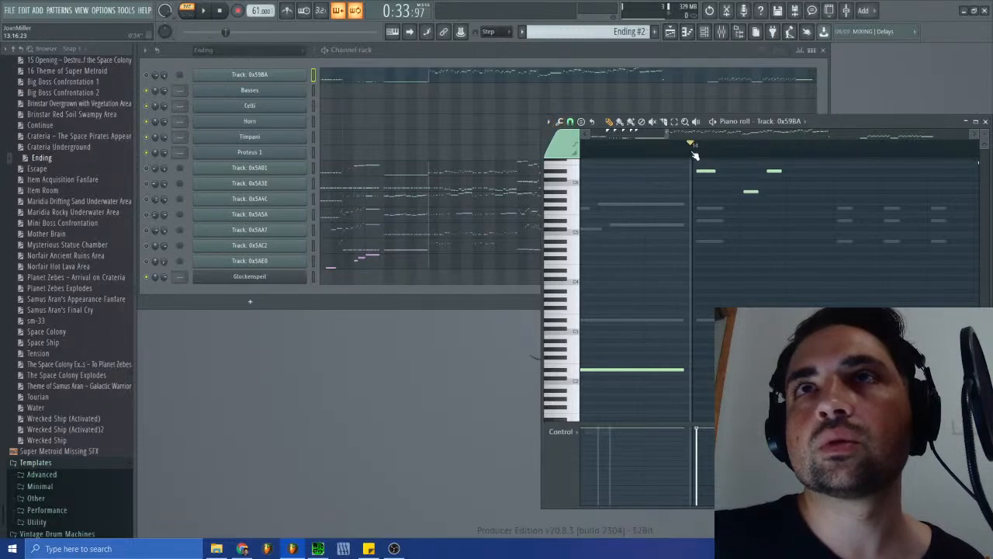
left_click(547, 122)
mouse_move(570, 223)
left_click(650, 262)
left_click(530, 300)
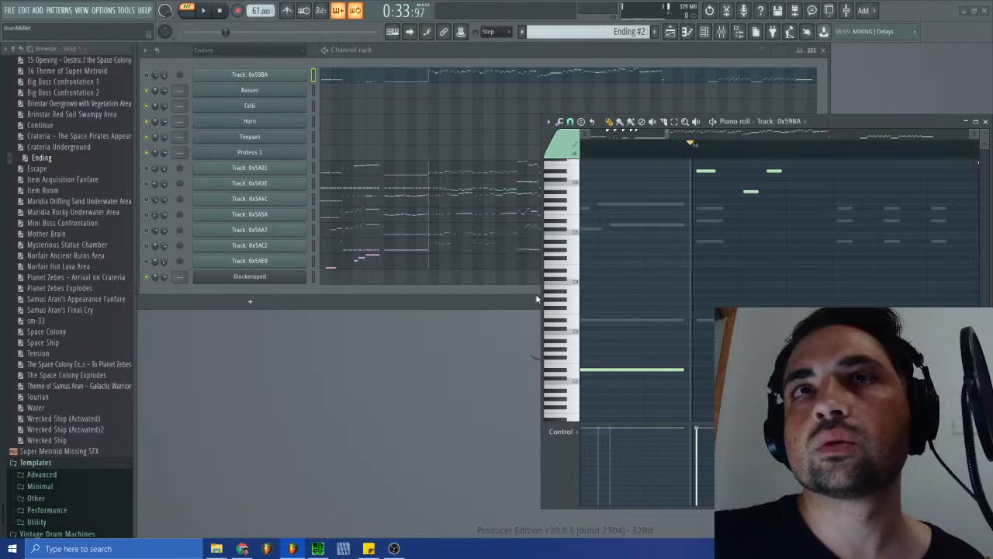
mouse_move(661, 134)
left_mouse_down()
mouse_move(762, 153)
mouse_move(793, 170)
left_mouse_up()
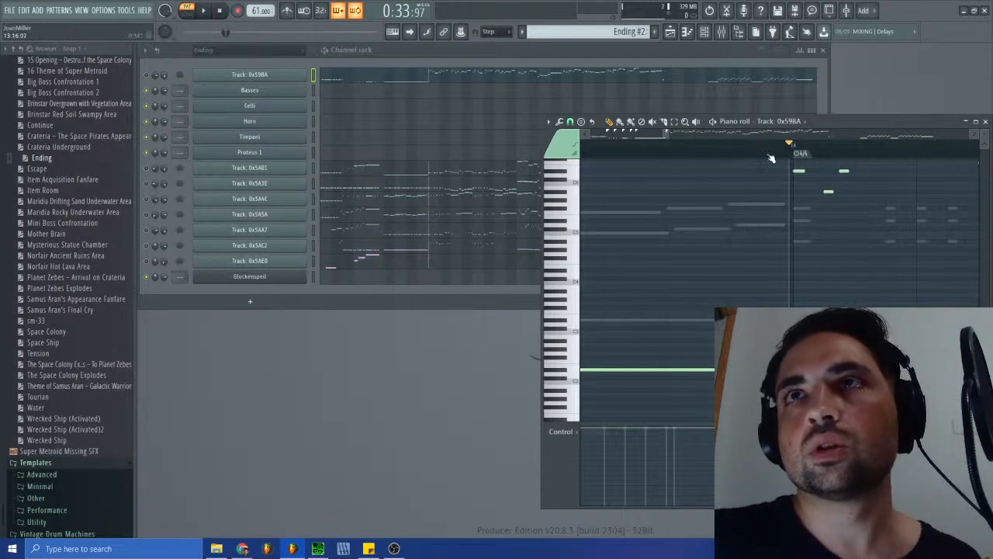
- Check sm-38.spc in SPCTool against the notes following the 4/4 marker at bar 14
scroll(667, 136, "down", 3)
left_click_drag(666, 134, 669, 133)
left_click(318, 548)
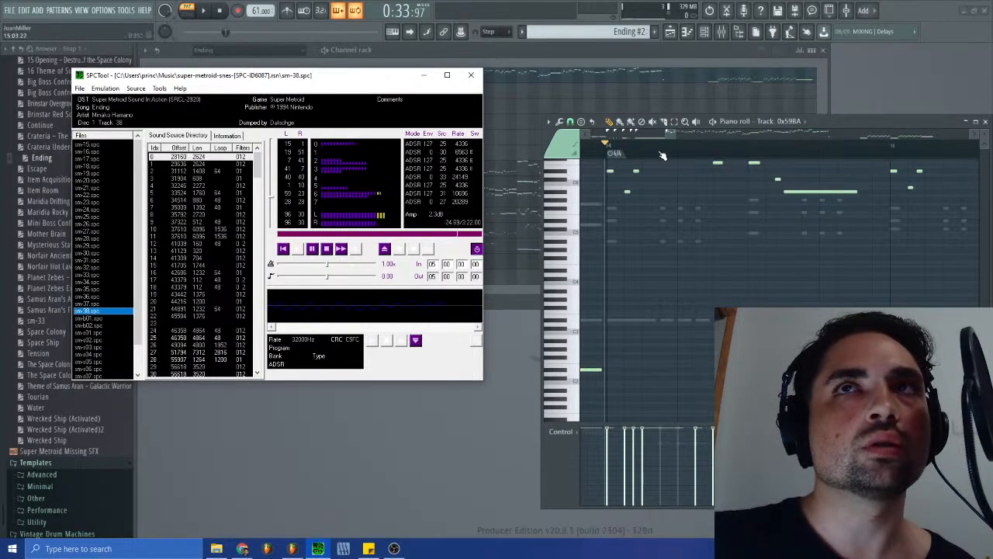
left_click_drag(677, 133, 667, 133)
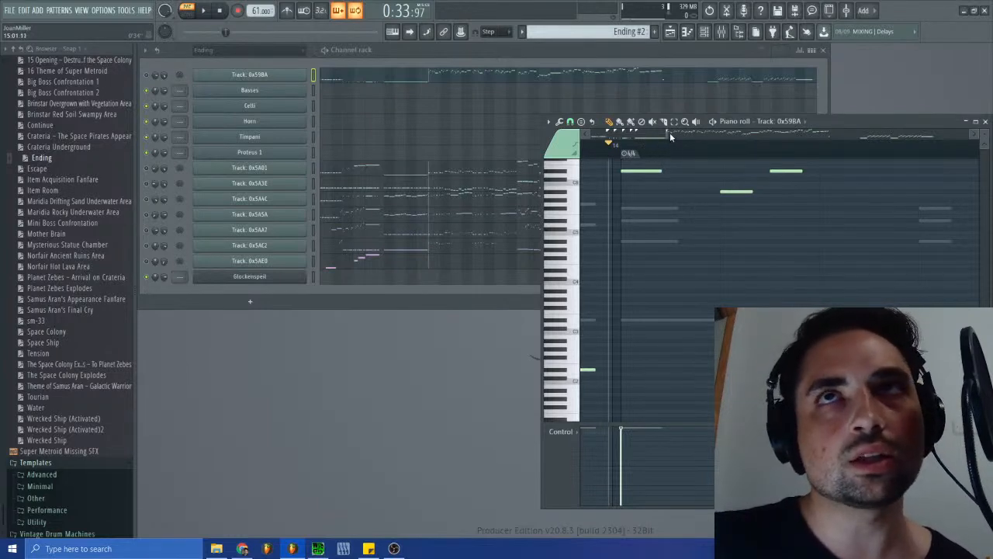
- Listen to sm-38.spc in SPCTool, then examine the note spacing between bars 14 and 16 in the piano roll
left_click_drag(667, 133, 672, 133)
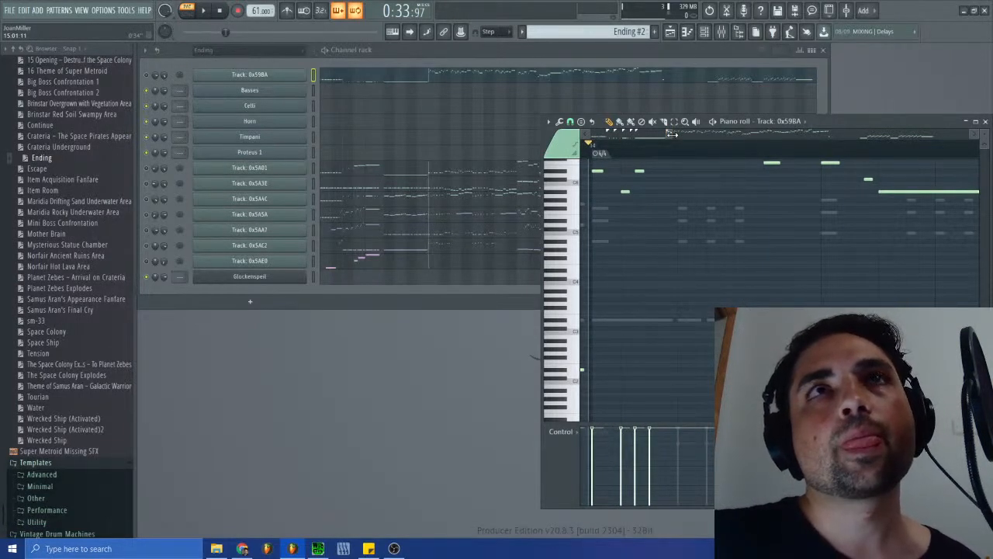
left_click(318, 548)
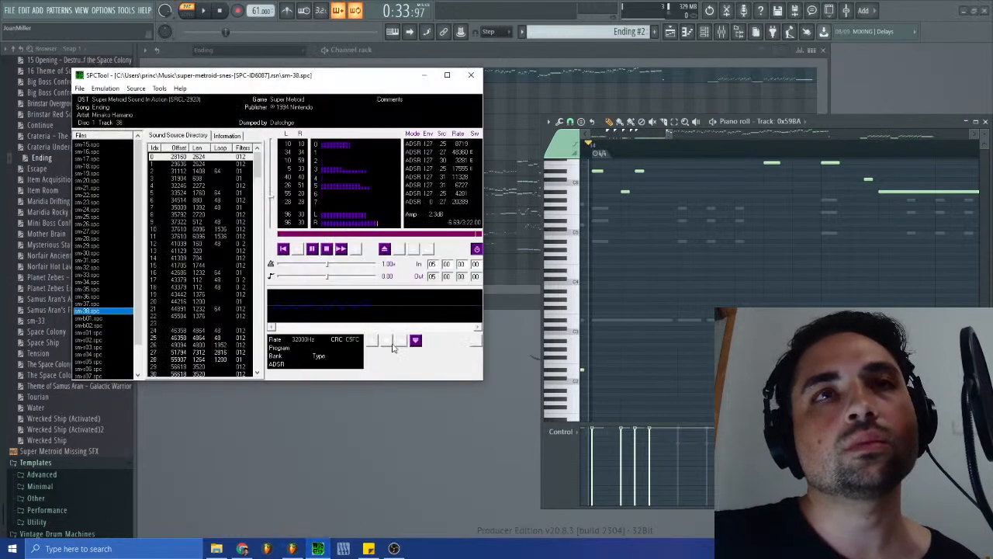
left_click(326, 249)
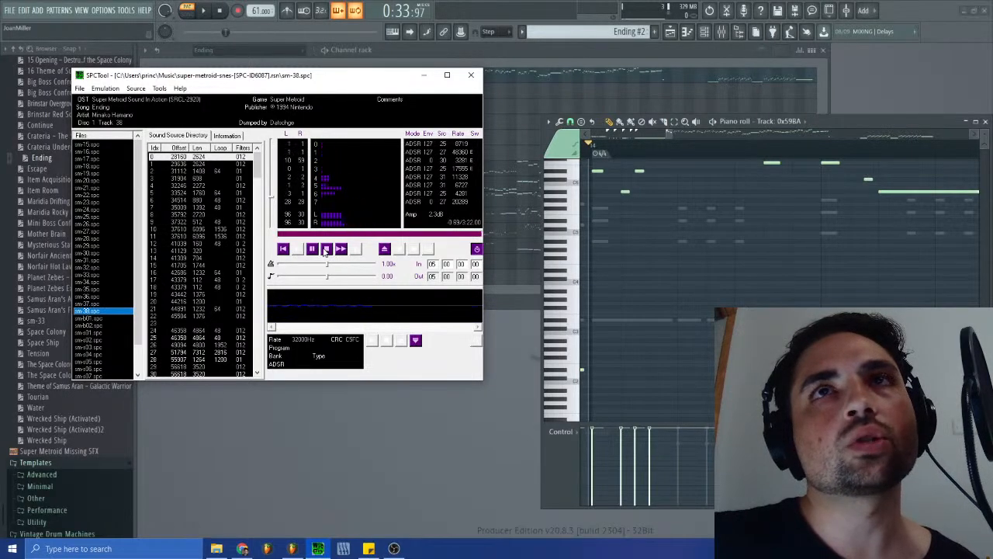
left_click_drag(675, 135, 672, 135)
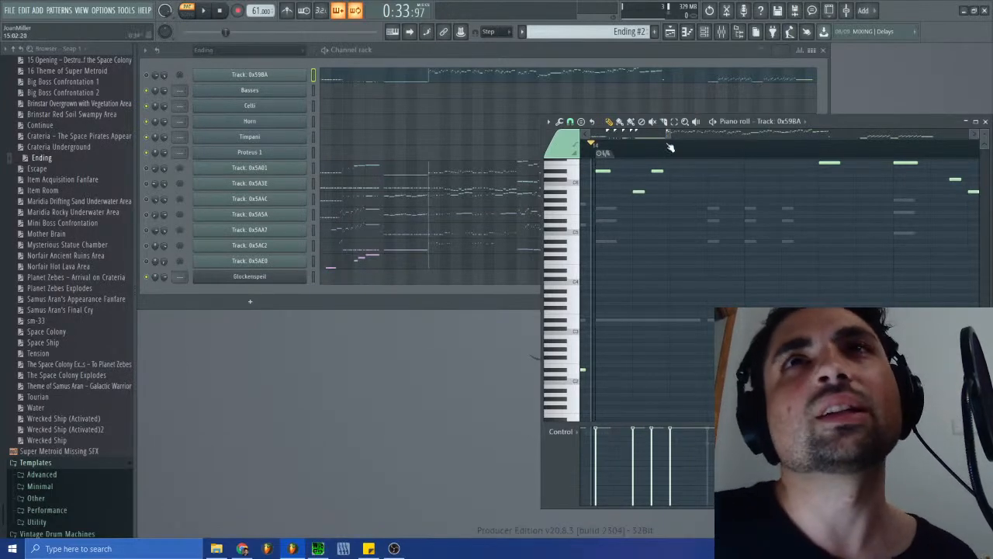
left_click_drag(673, 135, 669, 134)
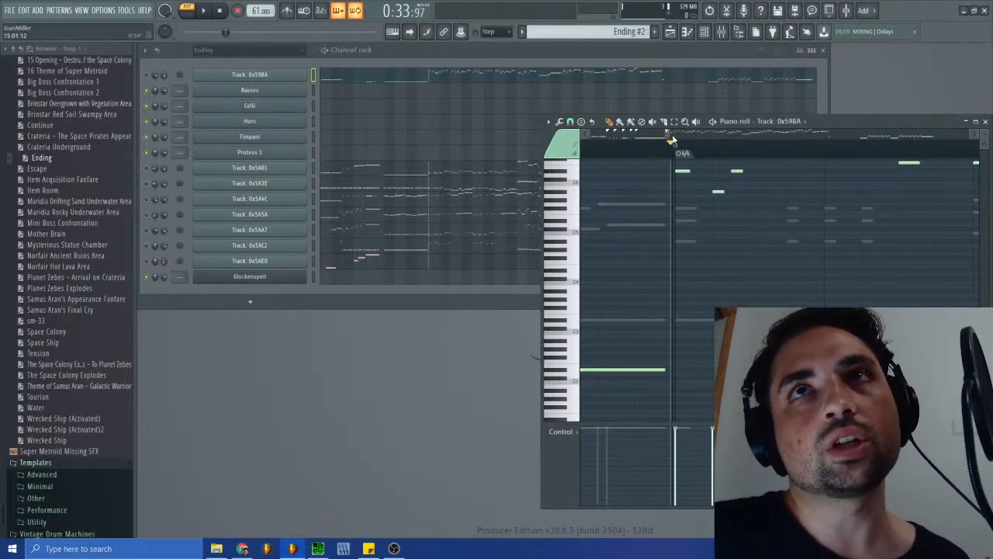
scroll(669, 137, "right", 2)
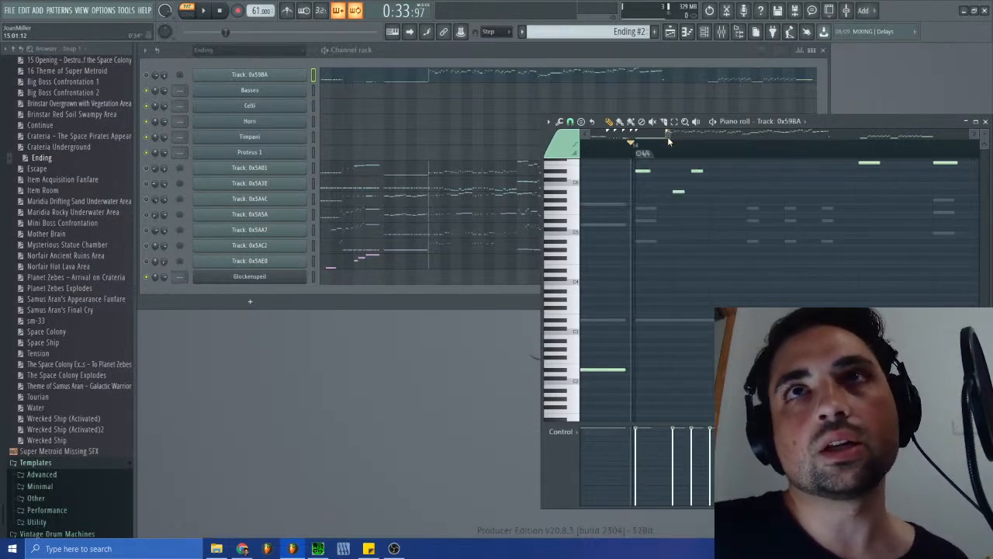
scroll(672, 135, "down", 2)
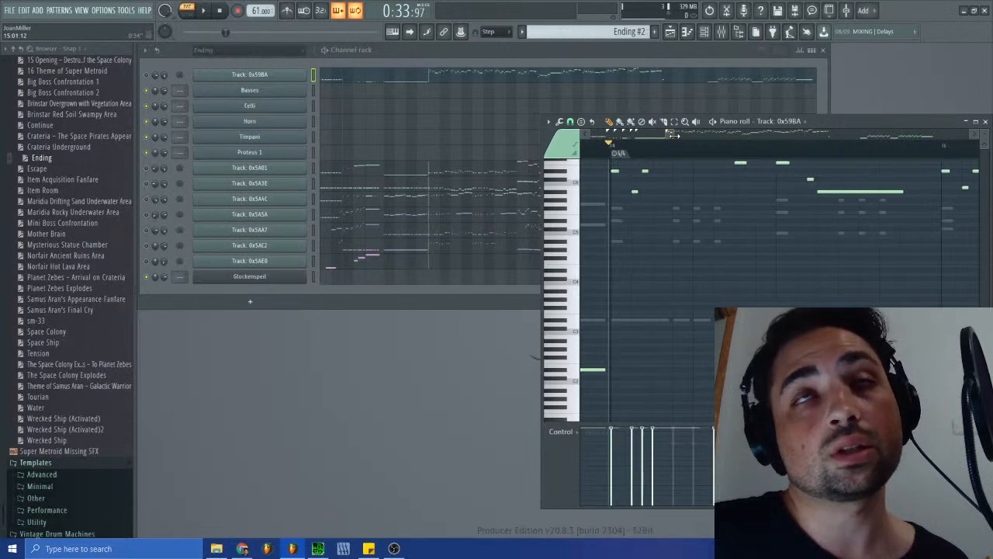
scroll(670, 134, "right", 2)
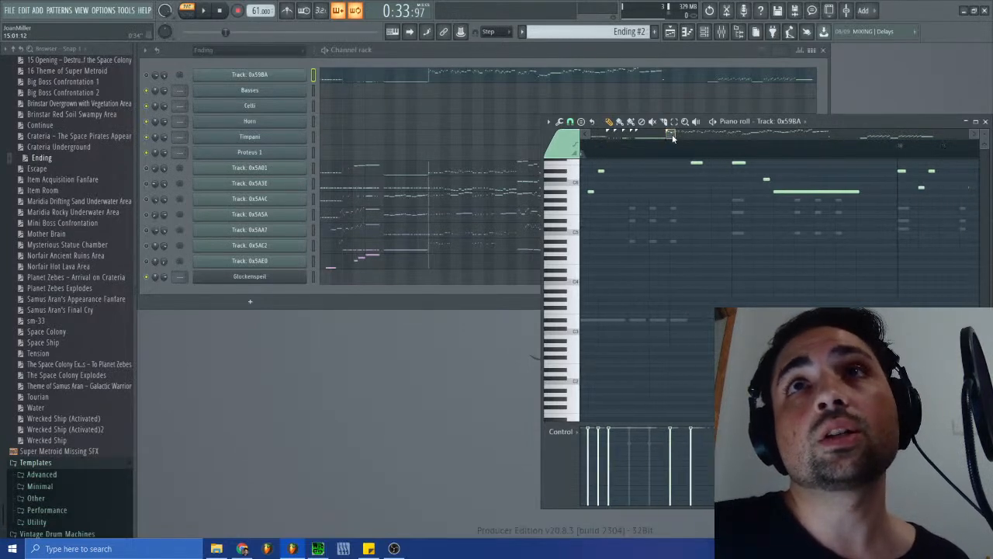
scroll(672, 138, "left", 4)
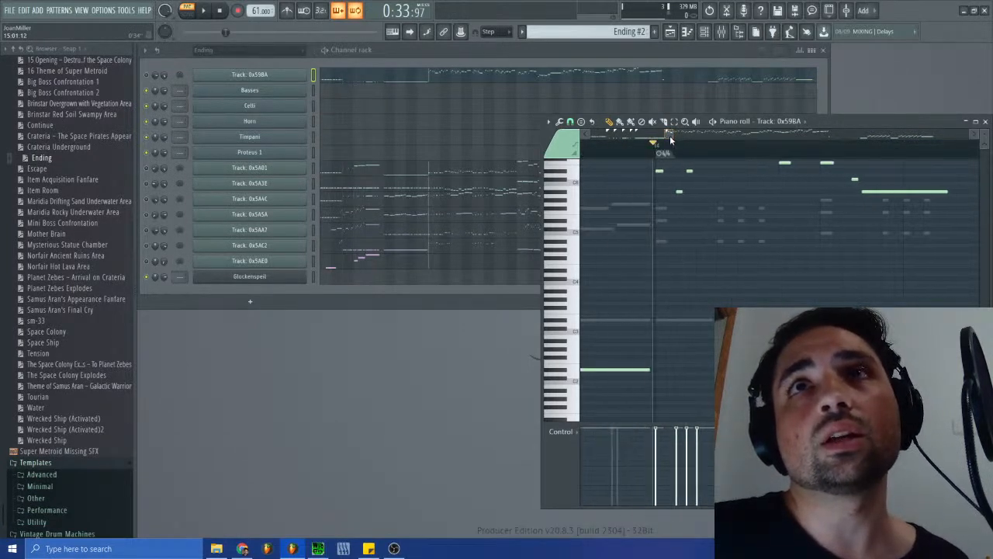
scroll(670, 135, "down", 1)
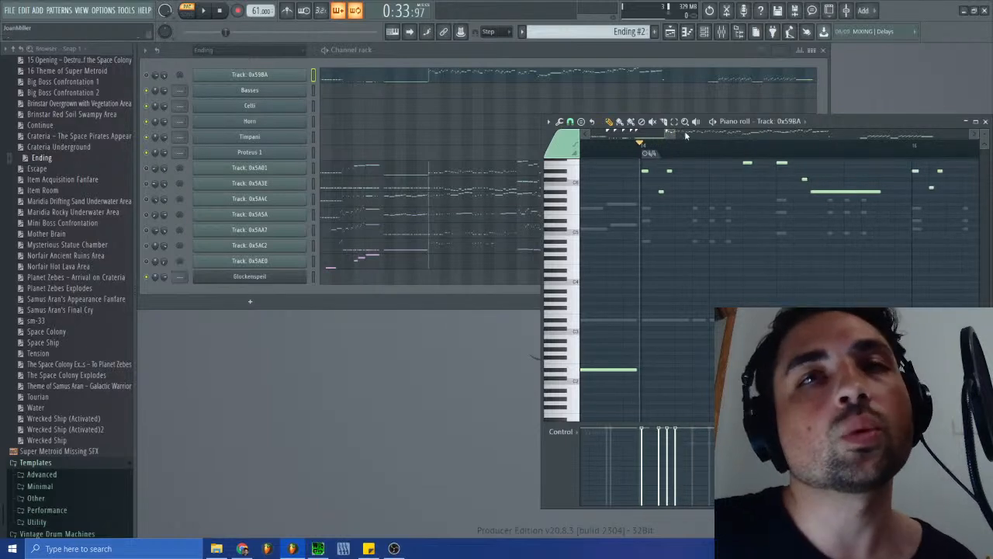
scroll(672, 134, "up", 1)
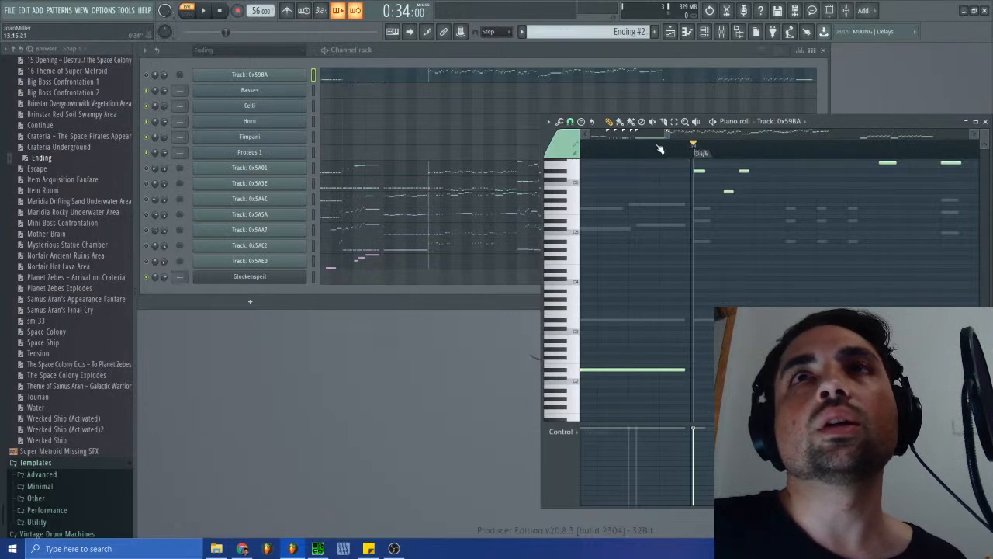
- Add a 4/4 time signature change and move it to the start of the high-note phrase at bar 19
mouse_move(664, 135)
left_mouse_down()
mouse_move(700, 151)
mouse_move(770, 155)
mouse_move(991, 146)
mouse_move(869, 166)
left_mouse_up()
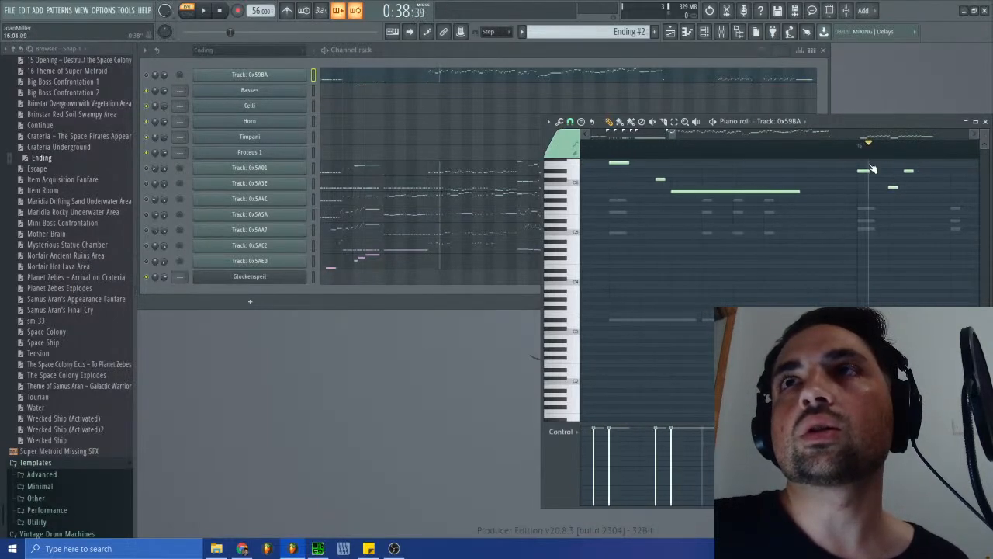
left_click_drag(672, 134, 700, 150)
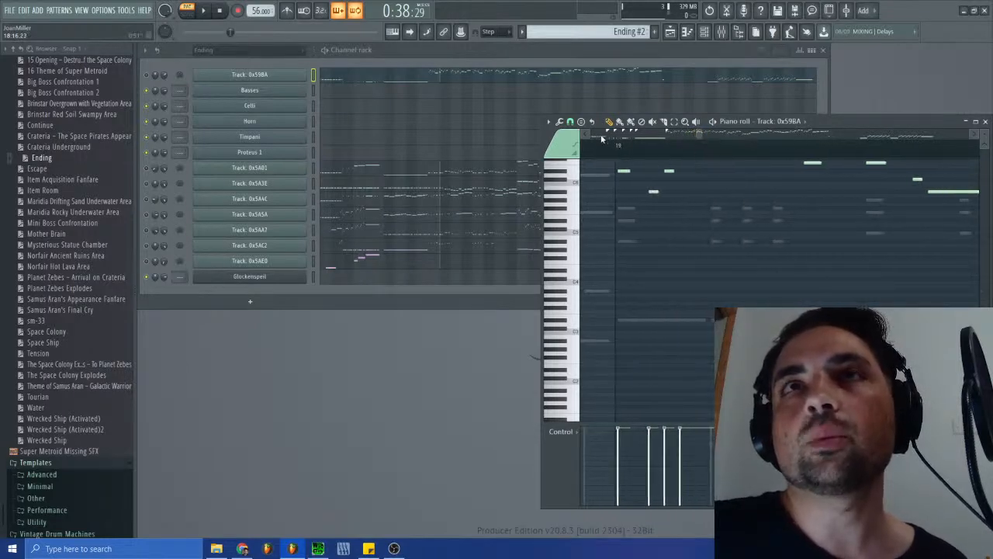
left_click(548, 121)
mouse_move(574, 223)
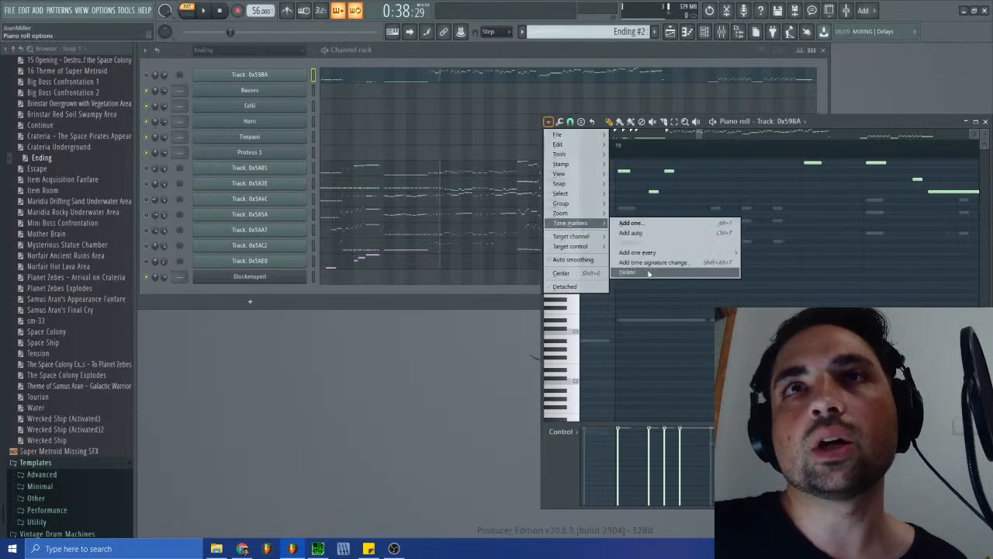
left_click(645, 263)
left_click(518, 296)
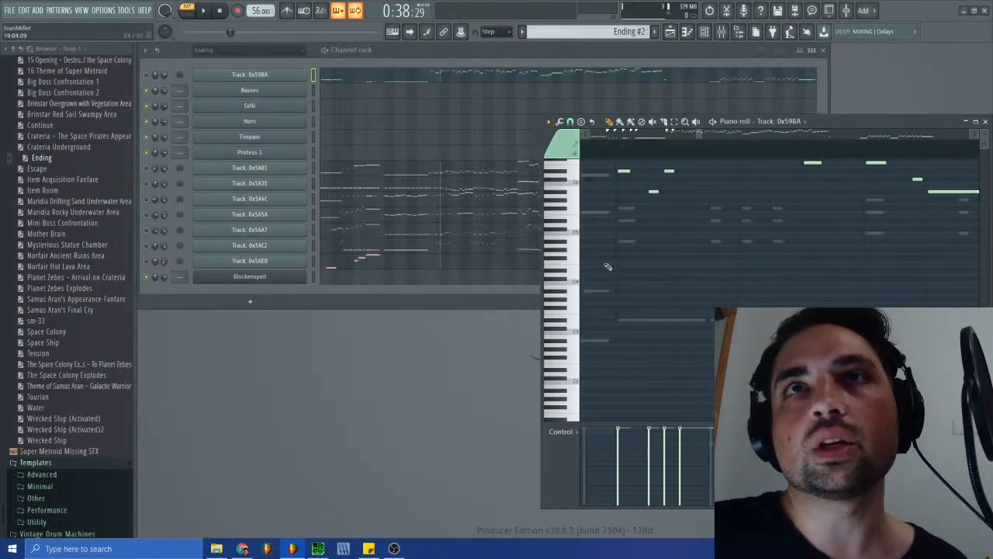
mouse_move(696, 132)
left_mouse_down()
mouse_move(667, 134)
mouse_move(667, 153)
mouse_move(853, 153)
mouse_move(850, 164)
left_mouse_up()
left_click_drag(673, 136, 690, 135)
mouse_move(746, 153)
left_mouse_down()
mouse_move(900, 154)
mouse_move(816, 153)
left_mouse_up()
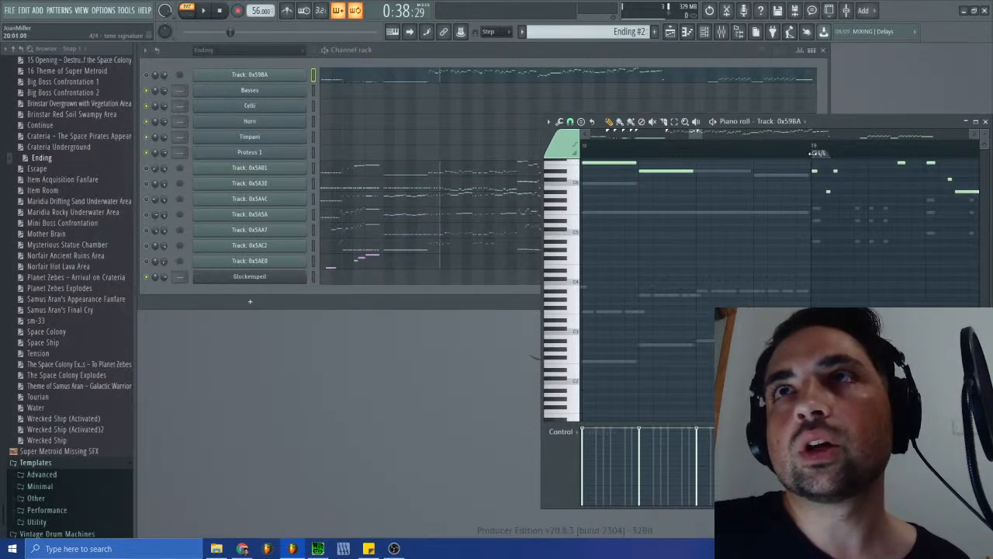
- Add another 4/4 time signature change and move it to the start of the phrase at bar 24
mouse_move(689, 130)
left_mouse_down()
mouse_move(721, 145)
mouse_move(716, 136)
mouse_move(741, 146)
mouse_move(748, 134)
mouse_move(727, 136)
left_mouse_up()
left_click(548, 122)
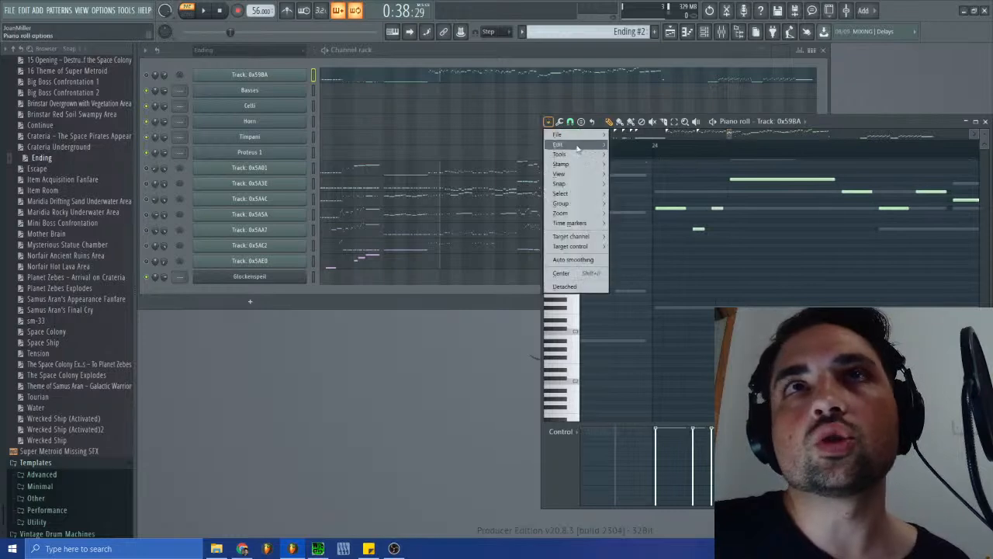
mouse_move(574, 223)
left_click(660, 263)
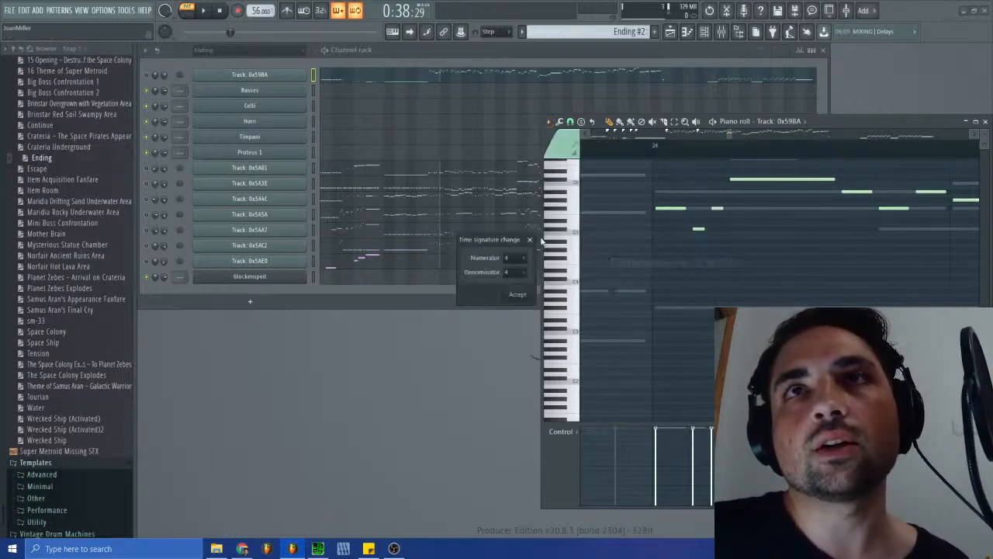
left_click(516, 295)
mouse_move(726, 132)
left_mouse_down()
mouse_move(652, 132)
mouse_move(857, 154)
mouse_move(816, 157)
left_mouse_up()
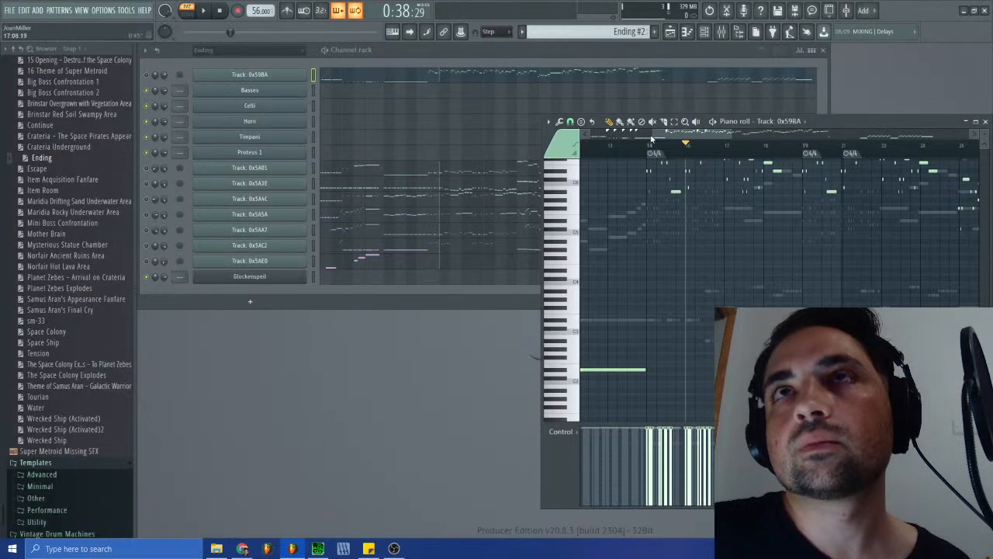
left_click(850, 154)
left_click_drag(651, 132, 715, 145)
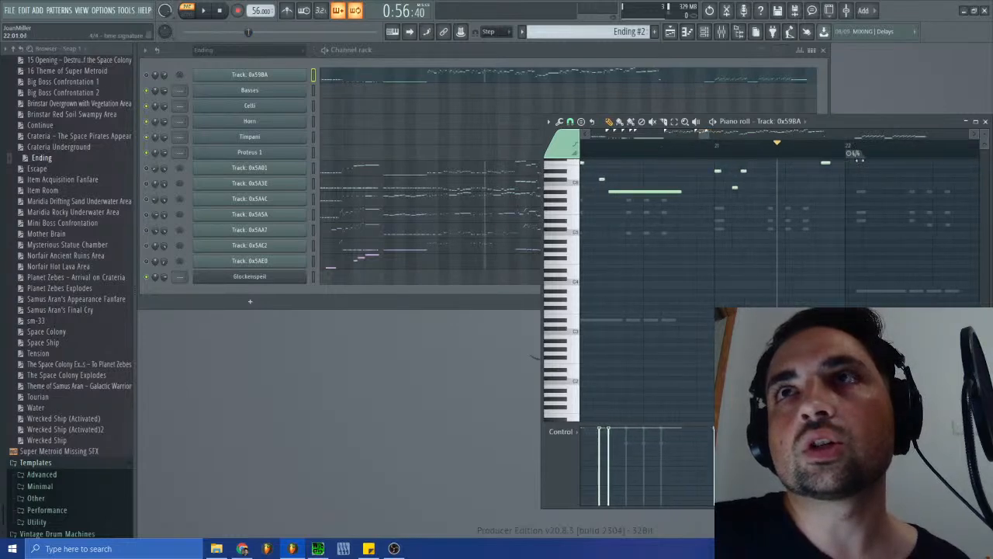
mouse_move(889, 163)
left_mouse_down()
mouse_move(991, 168)
mouse_move(949, 170)
mouse_move(990, 179)
mouse_move(864, 160)
left_mouse_up()
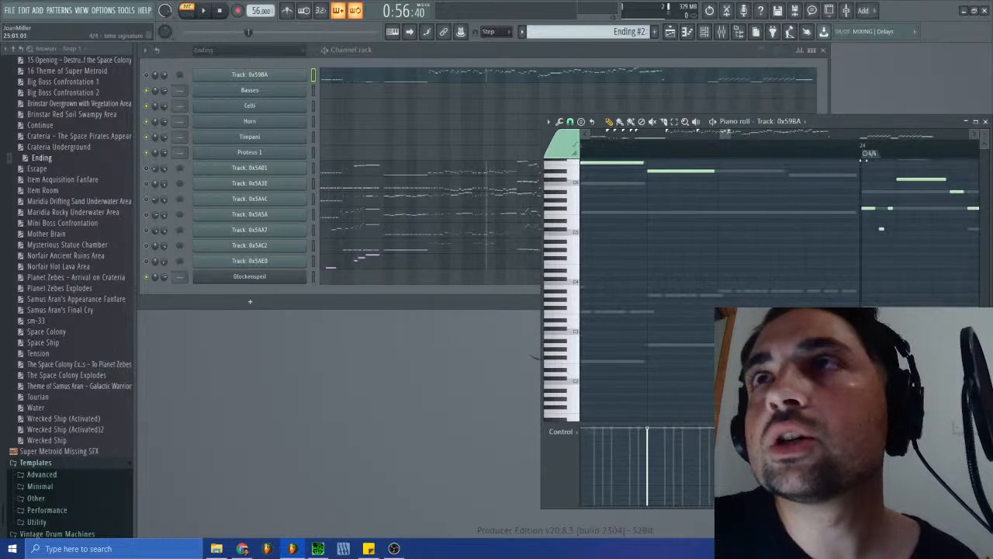
- Place the playhead just after bar 29, add a 4/4 time signature change and align it with the next phrase's first note
left_click_drag(719, 135, 760, 139)
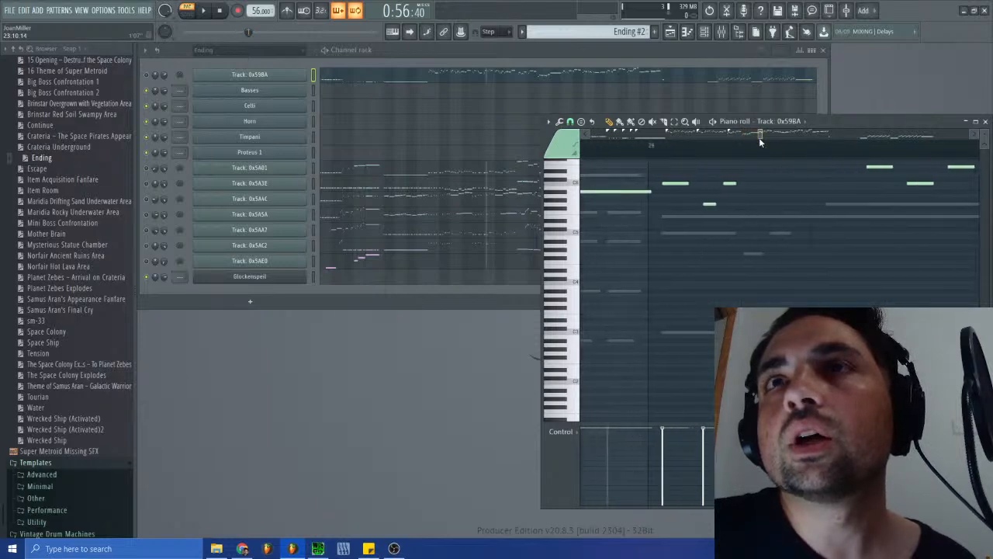
left_click(658, 146)
left_click(548, 122)
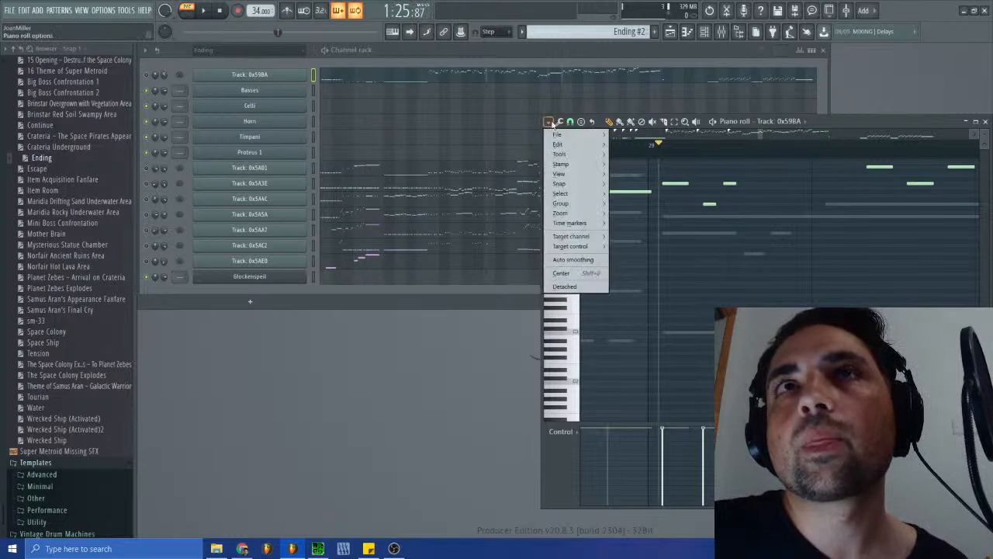
mouse_move(574, 223)
left_click(650, 264)
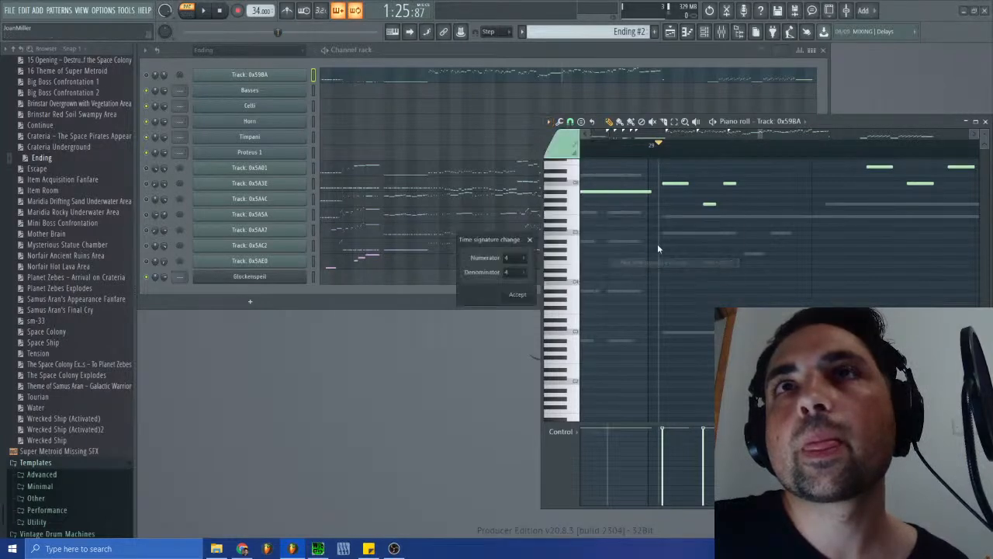
left_click(519, 295)
left_click_drag(648, 154, 666, 159)
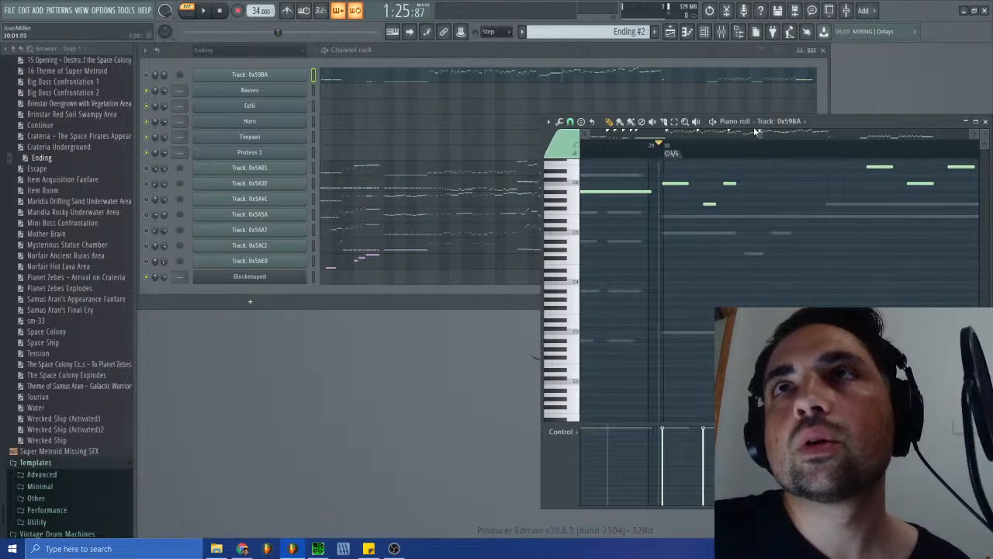
left_click_drag(760, 137, 769, 139)
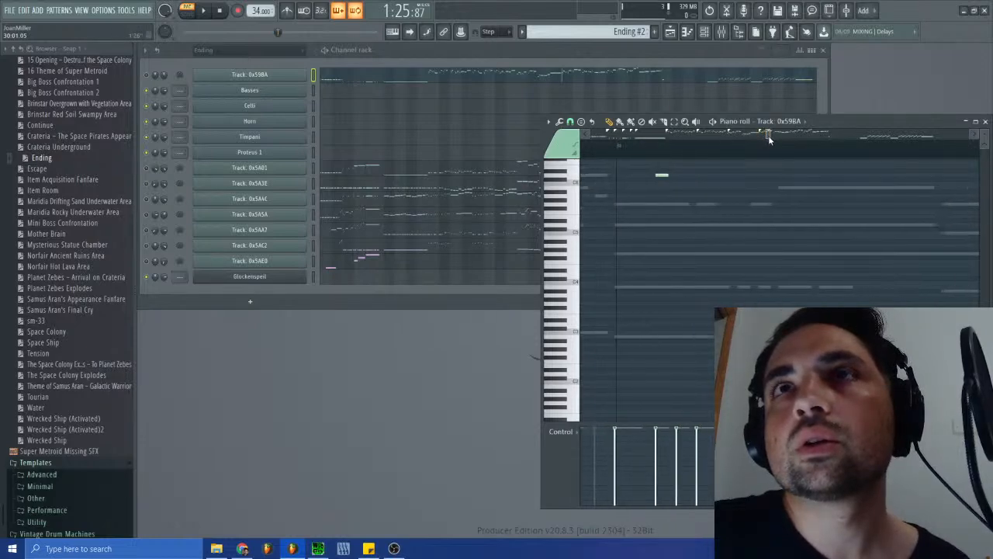
left_click(549, 122)
left_click(656, 263)
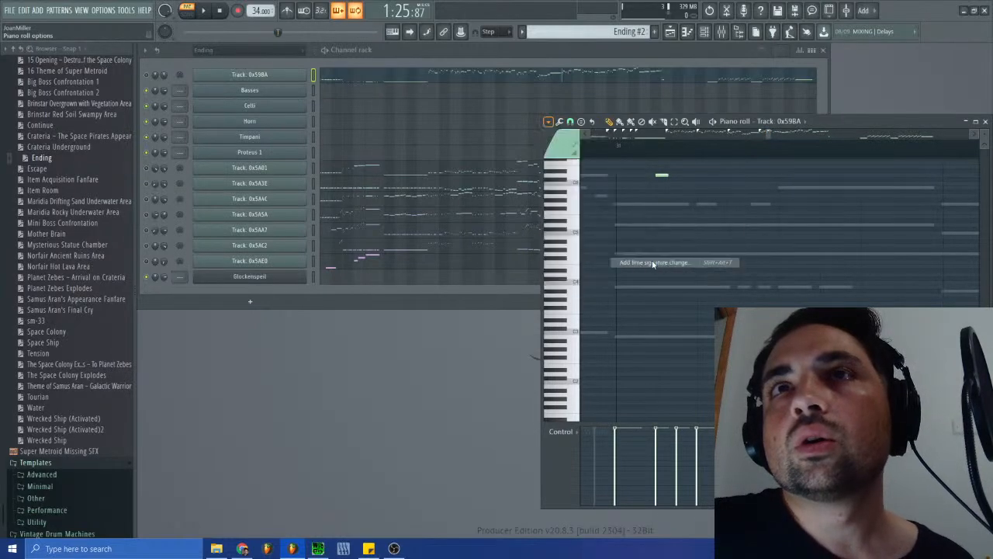
left_click(518, 294)
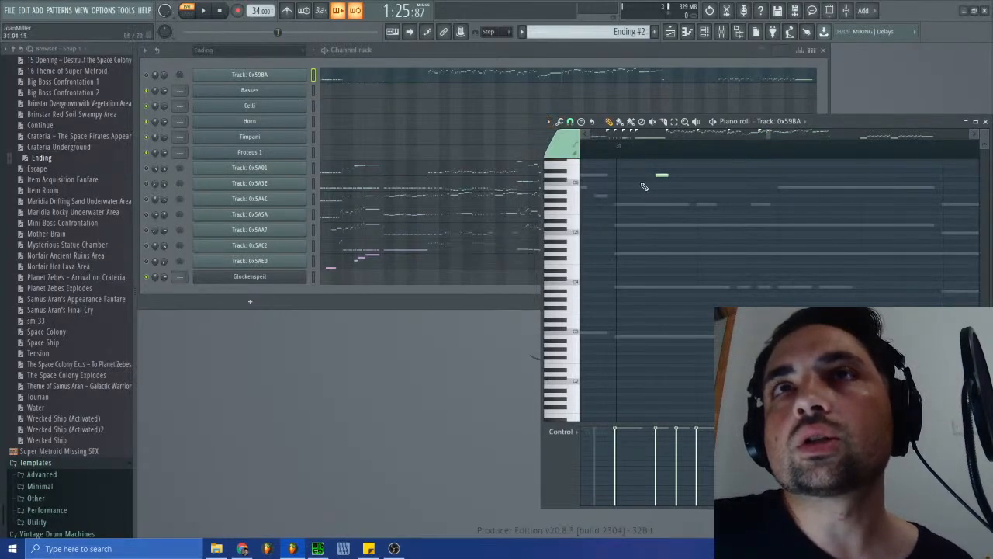
left_click(609, 149)
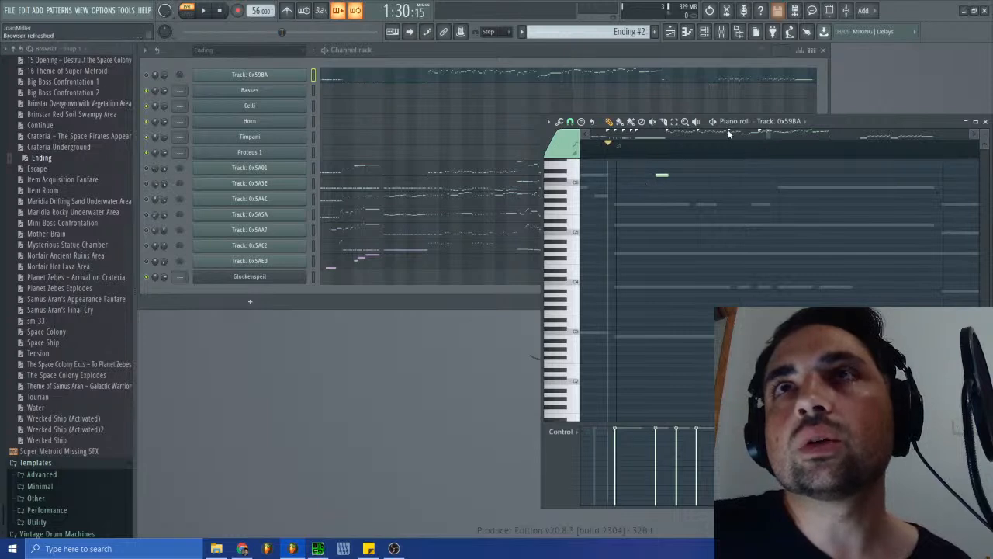
key("ctrl+z")
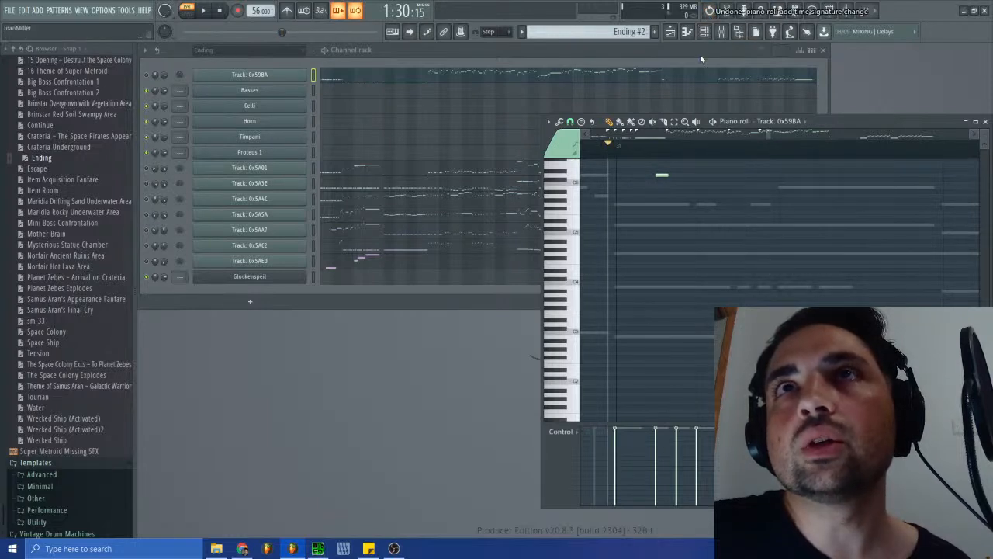
- Add a 4/4 time signature change at the playhead and move it to the start of the notes at bar 31
left_click(548, 122)
mouse_move(570, 223)
left_click(639, 253)
left_click(521, 298)
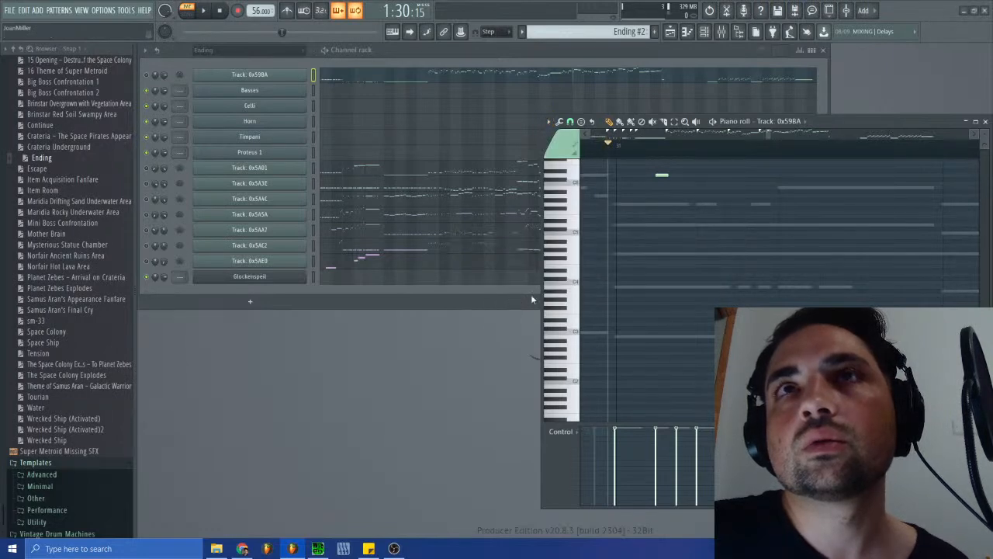
left_click_drag(594, 153, 617, 159)
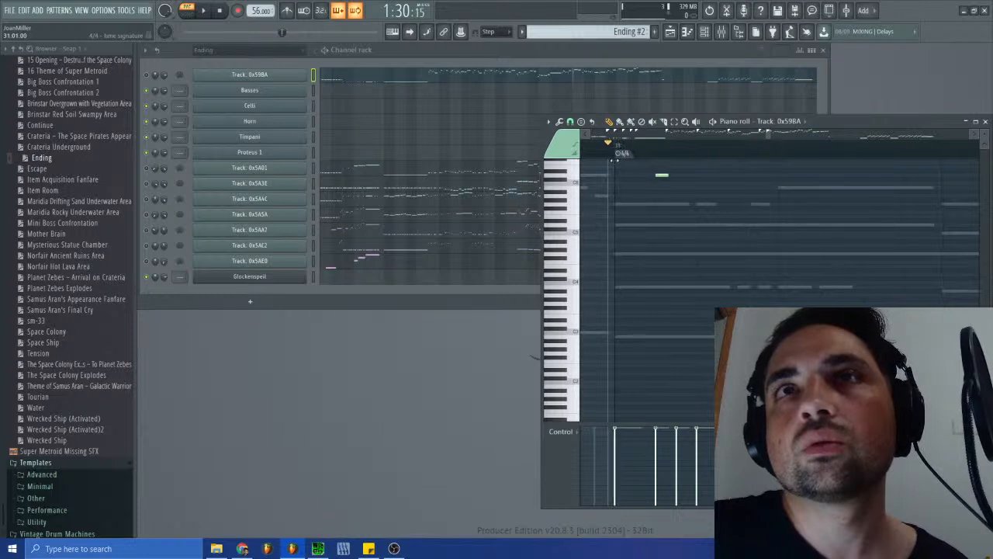
left_click_drag(767, 134, 791, 148)
left_click(559, 122)
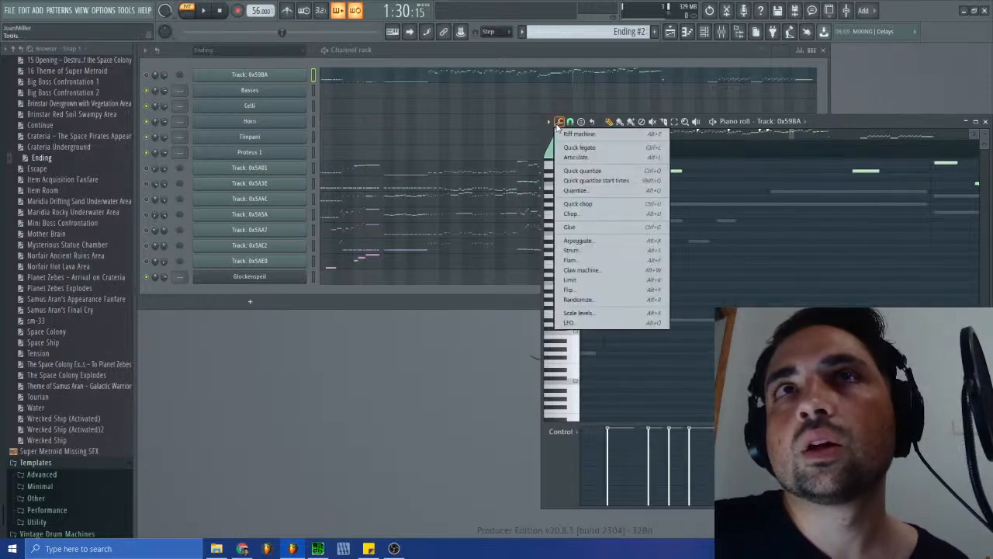
left_click(549, 122)
mouse_move(570, 224)
left_click(656, 262)
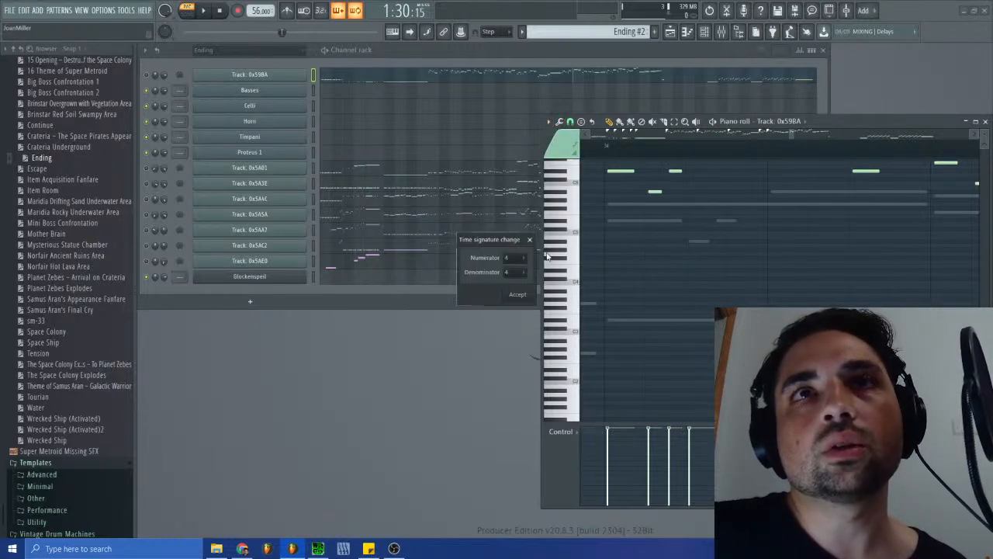
key("Return")
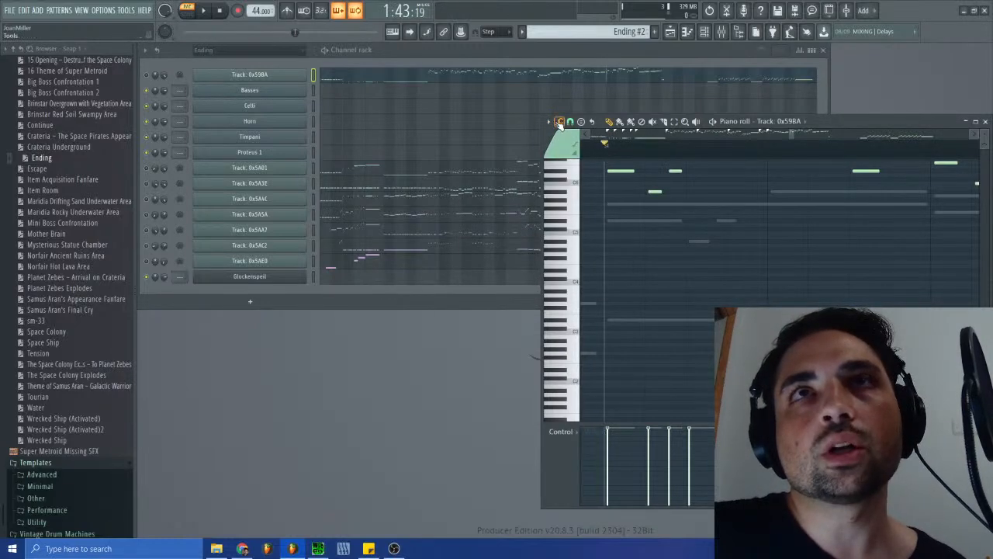
- Add a 4/4 time signature change at the playhead and move it to the first high note of the phrase around bar 35
left_click(559, 122)
left_click(549, 122)
mouse_move(571, 224)
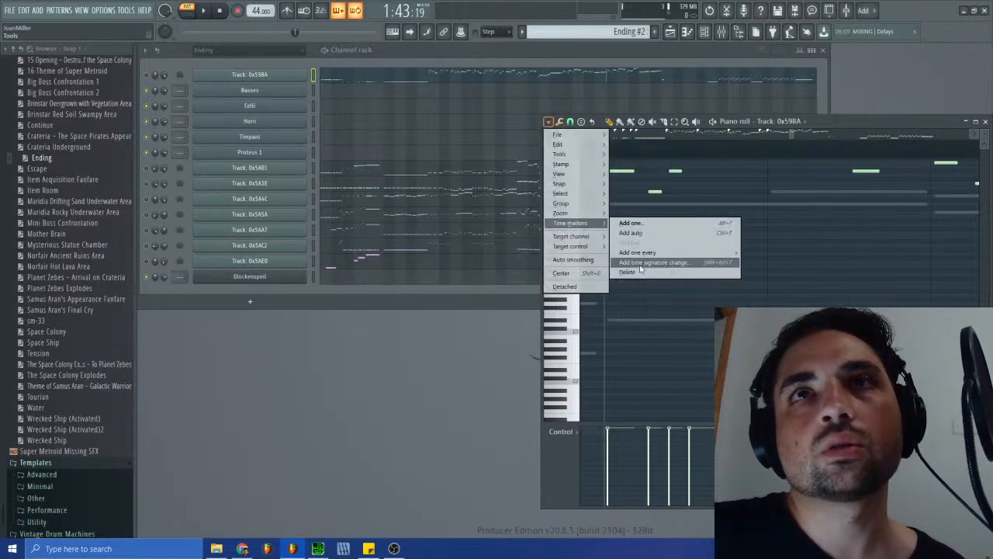
left_click(640, 264)
left_click(518, 298)
left_click_drag(592, 153, 602, 153)
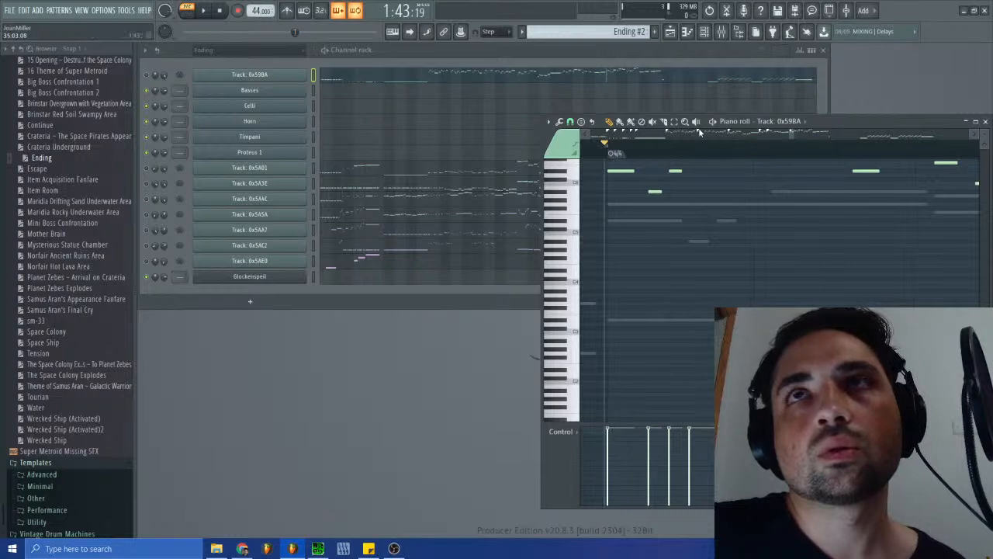
- Place the playhead at the chord near bar 41, add a 4/4 time signature change and move it to the chord's start
left_click_drag(793, 138, 833, 170)
left_click(635, 147)
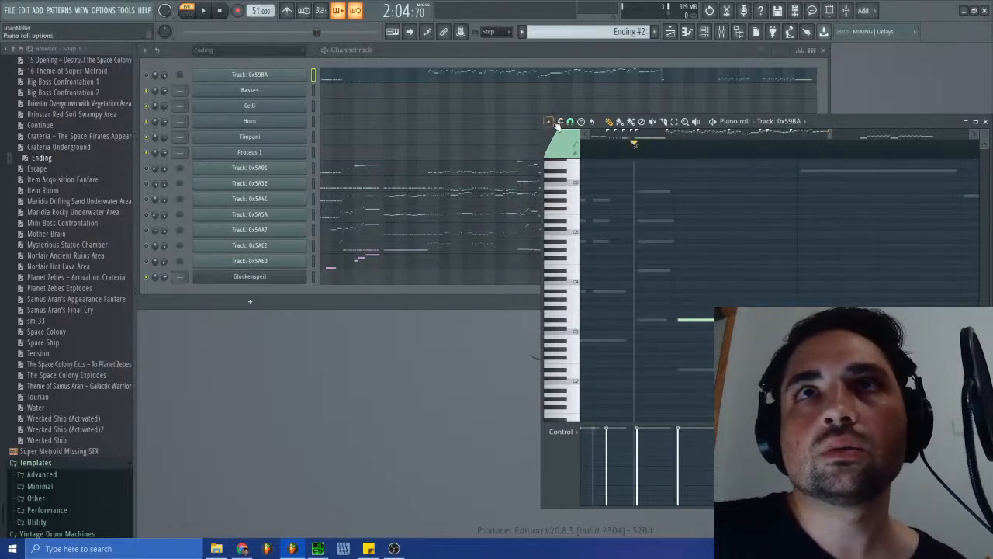
left_click(556, 125)
mouse_move(569, 223)
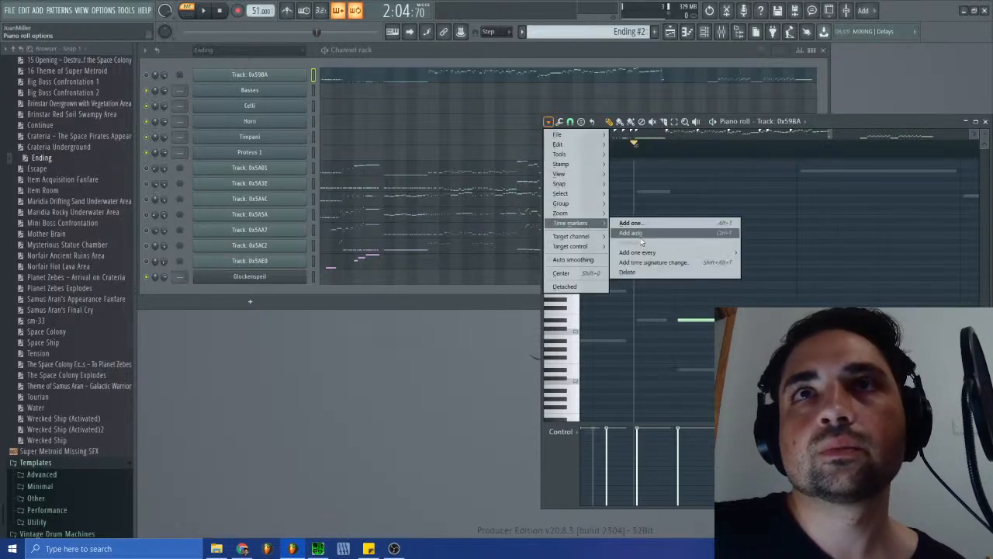
left_click(644, 264)
left_click(521, 295)
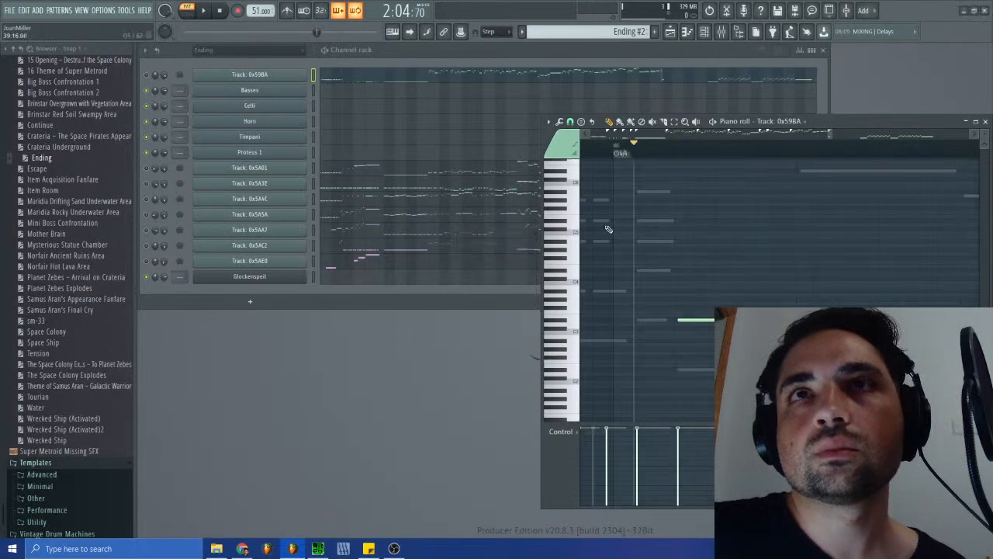
left_click(615, 155)
left_click_drag(614, 154, 636, 161)
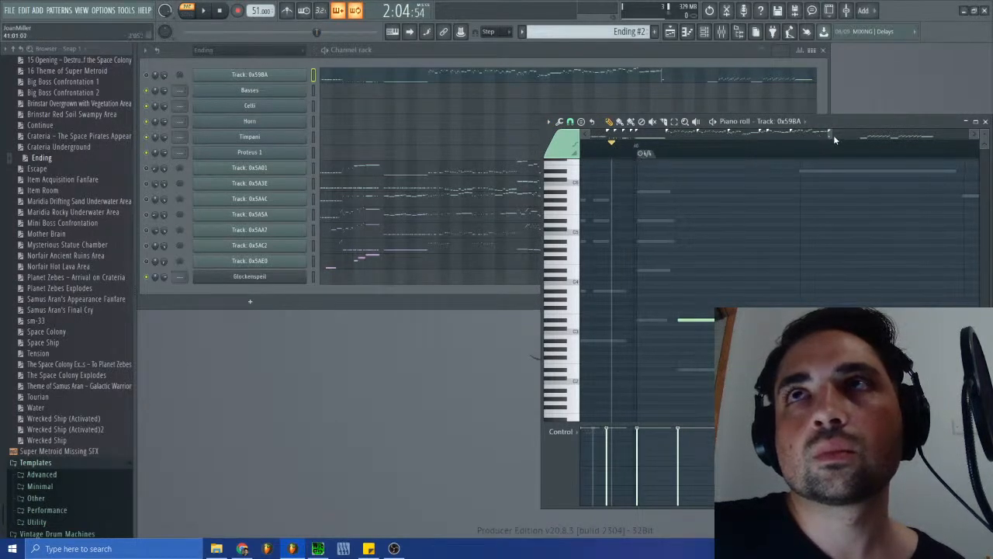
- Try to add a 4/4 time signature change near bar 45 and undo it
scroll(832, 134, "down", 2)
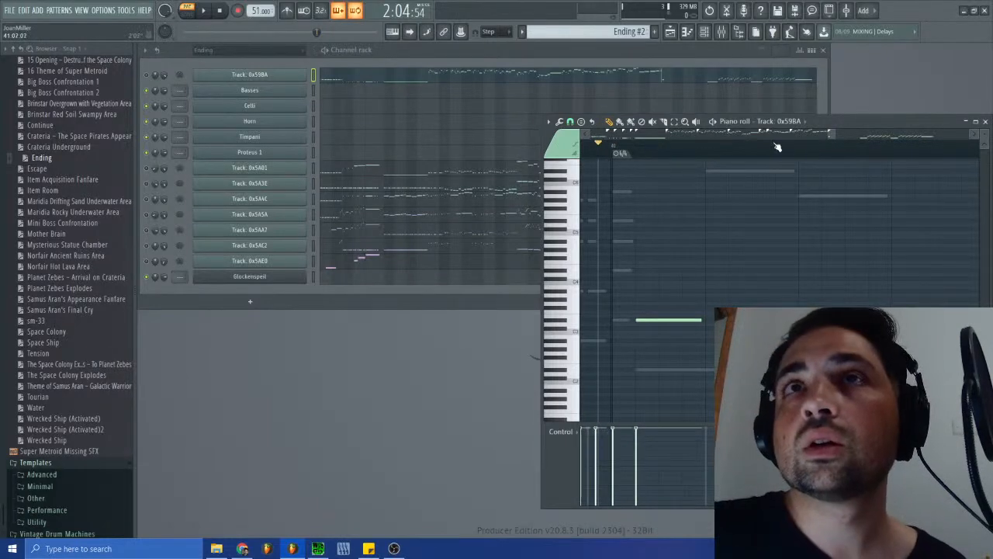
left_click_drag(830, 135, 862, 144)
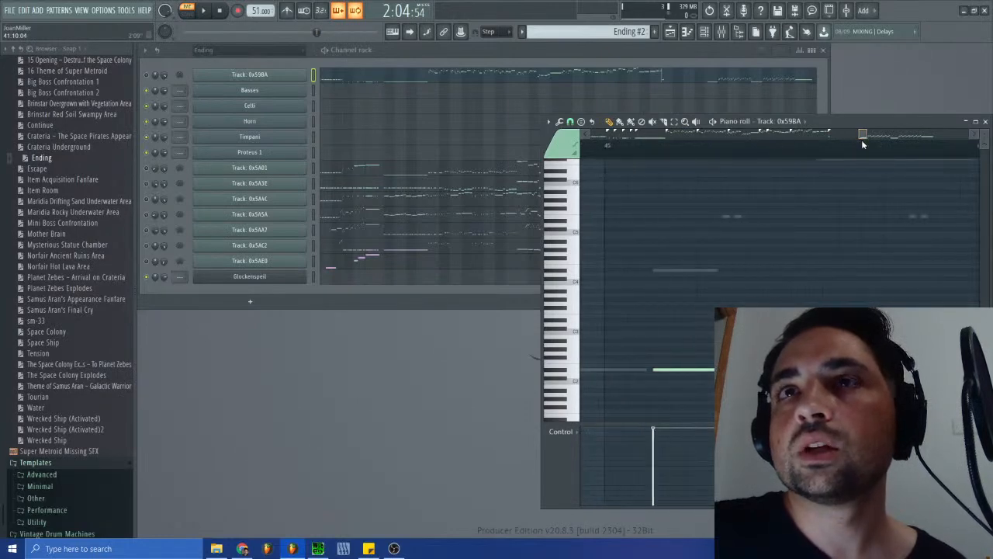
left_click(548, 121)
mouse_move(584, 223)
left_click(645, 262)
left_click(515, 293)
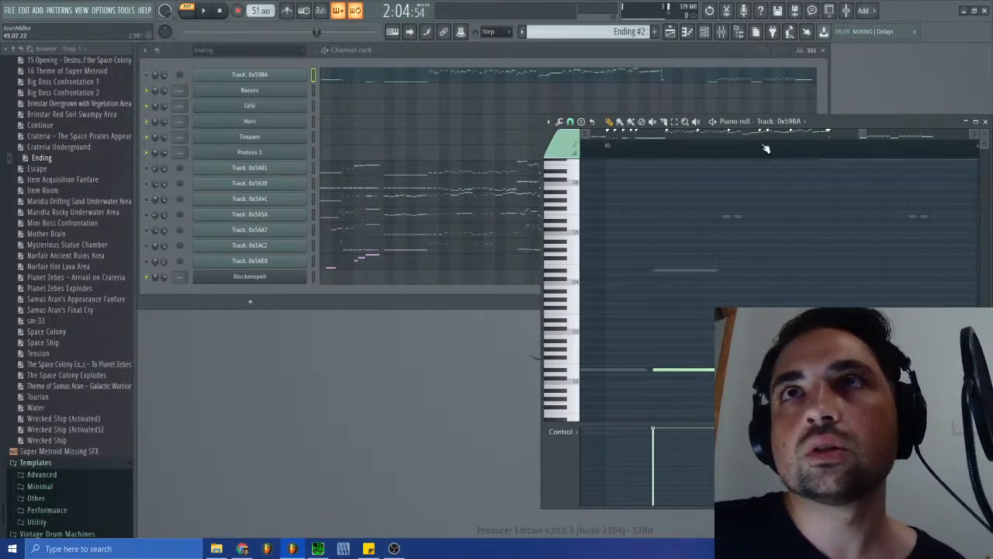
key("ctrl+z")
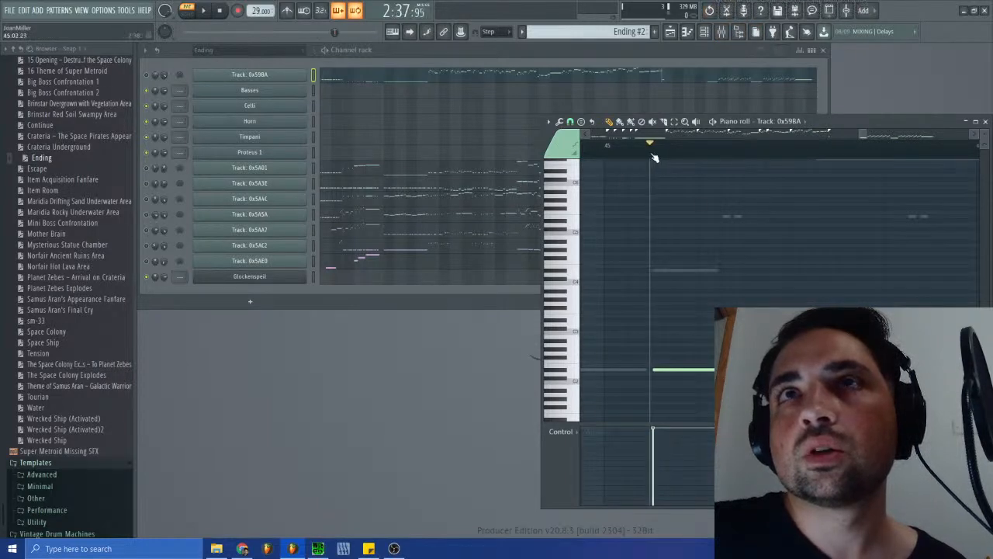
- Add a 4/4 time signature change at the start of the long low note at bar 46, and close the piano roll after checking the remaining notes
left_click(549, 122)
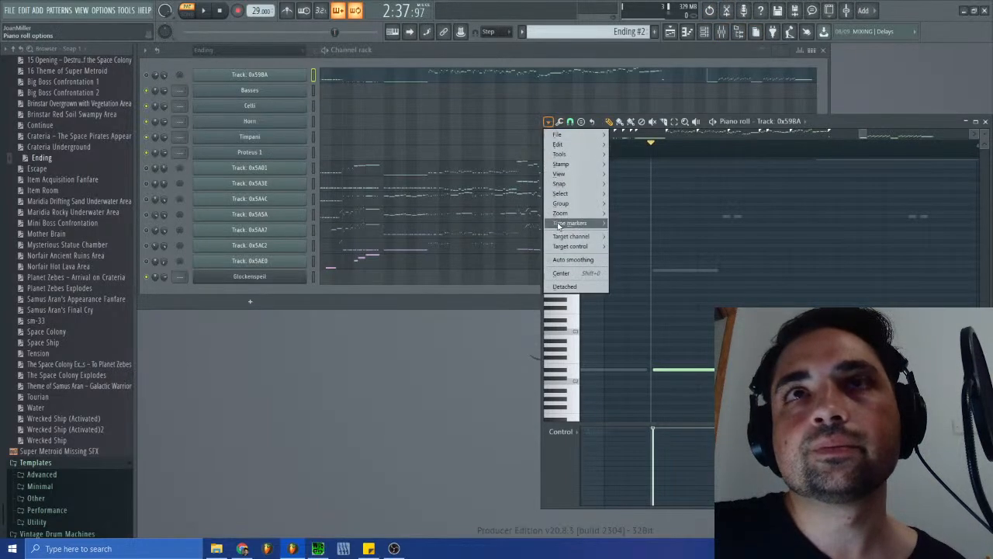
mouse_move(572, 222)
left_click(647, 265)
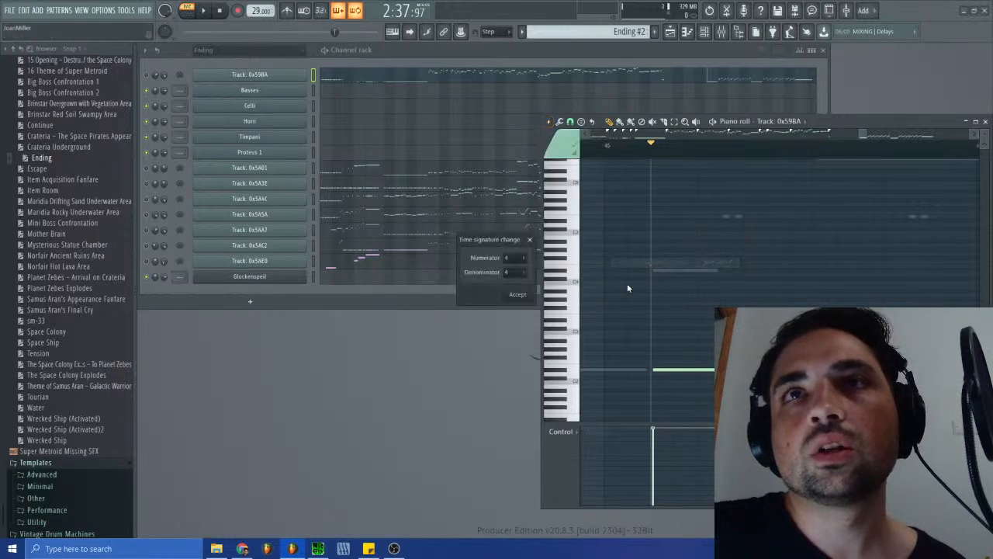
left_click(528, 296)
left_click_drag(595, 154, 653, 160)
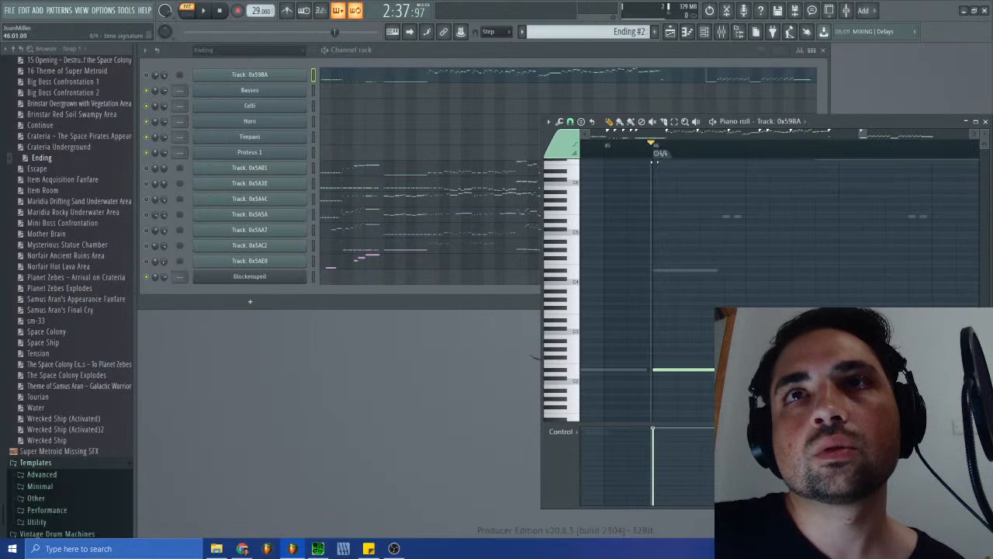
left_click_drag(864, 135, 859, 136)
left_click(976, 135)
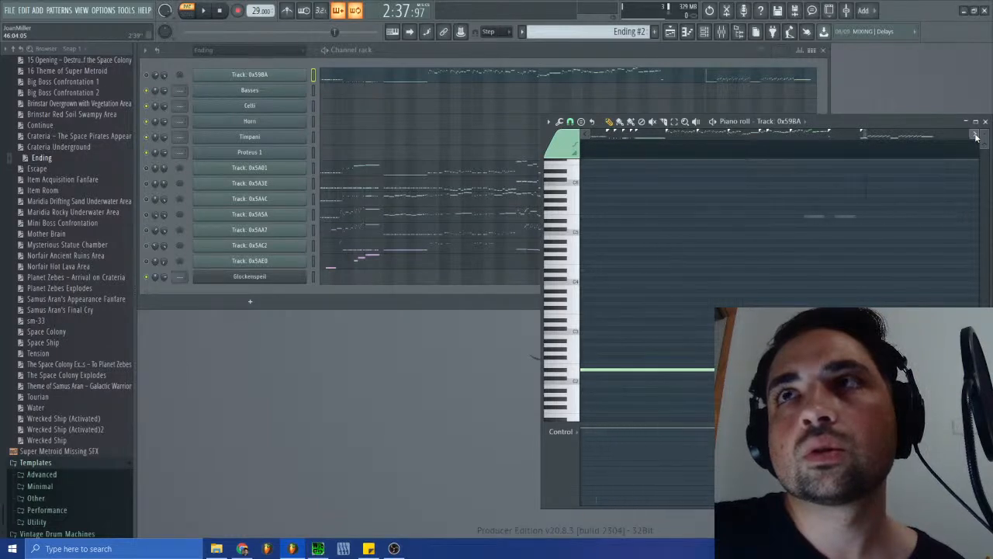
left_click_drag(868, 135, 918, 153)
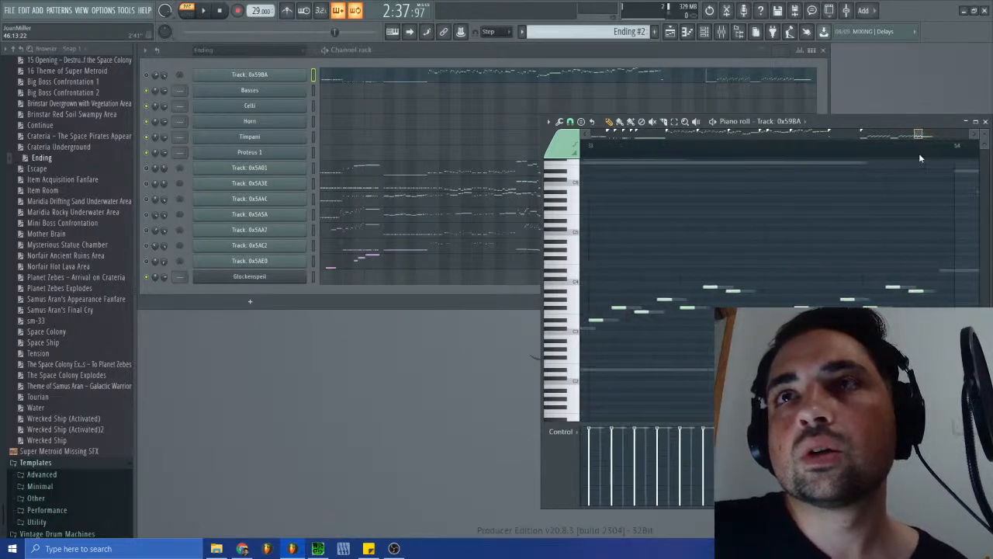
left_click(986, 121)
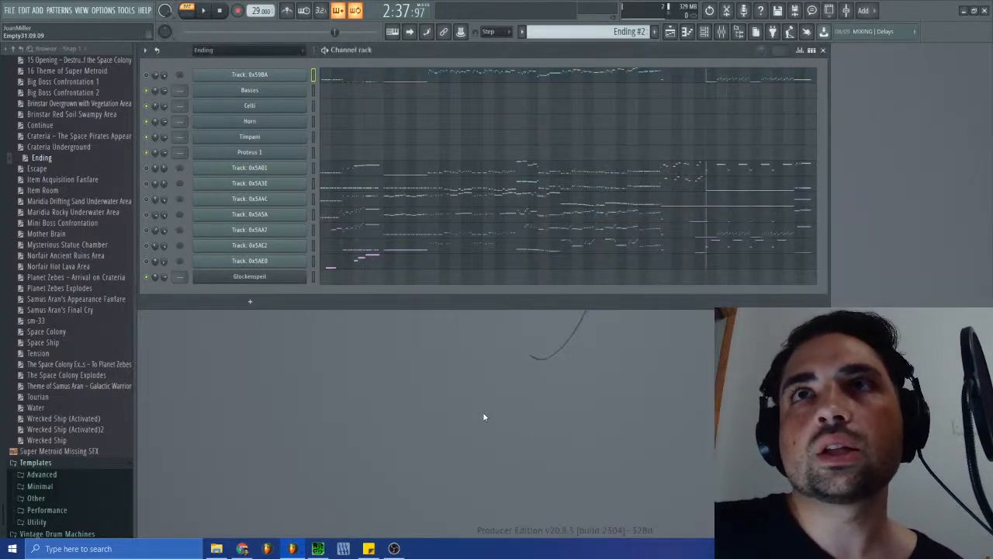
- Switch to SPCTool and close its unresponsive window
left_click(318, 549)
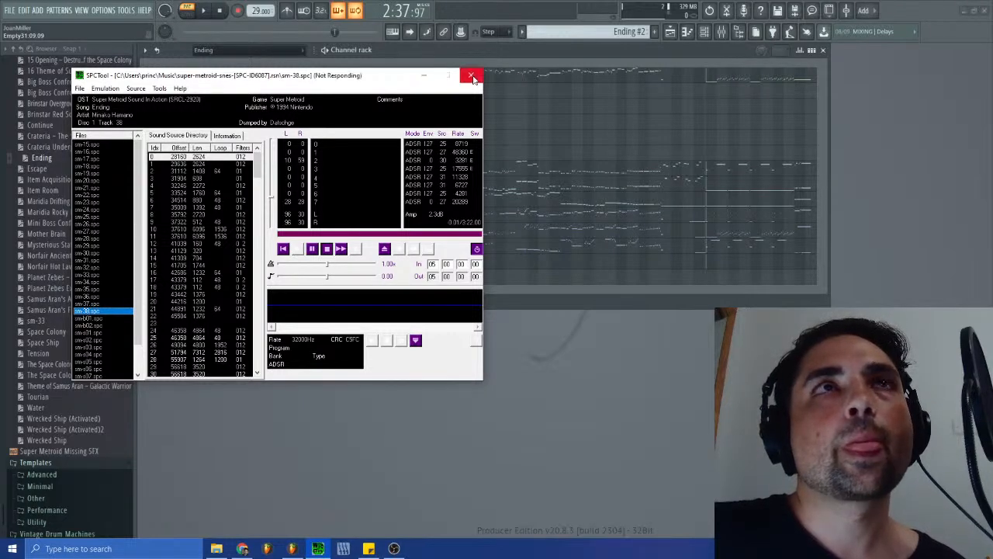
left_click(474, 79)
left_click(475, 80)
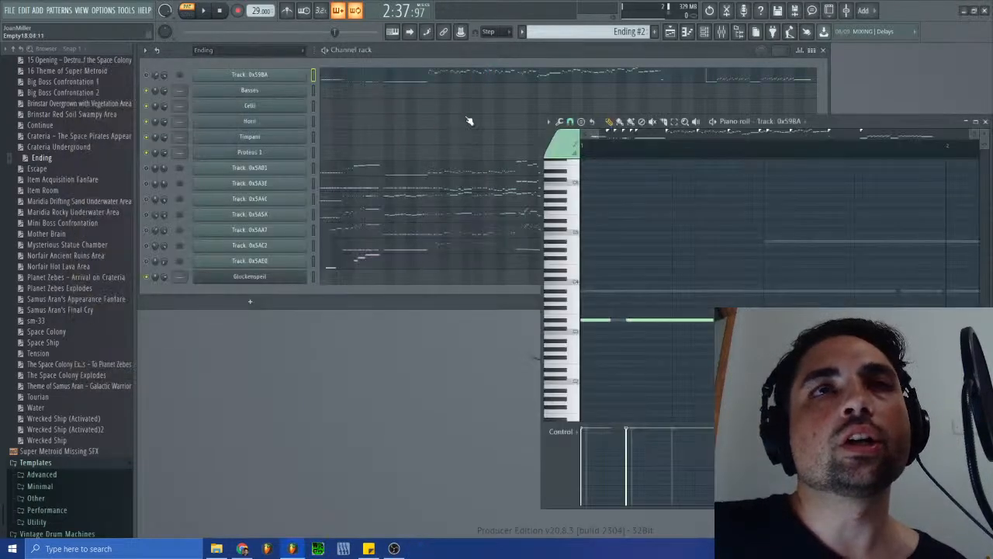
left_click(513, 82)
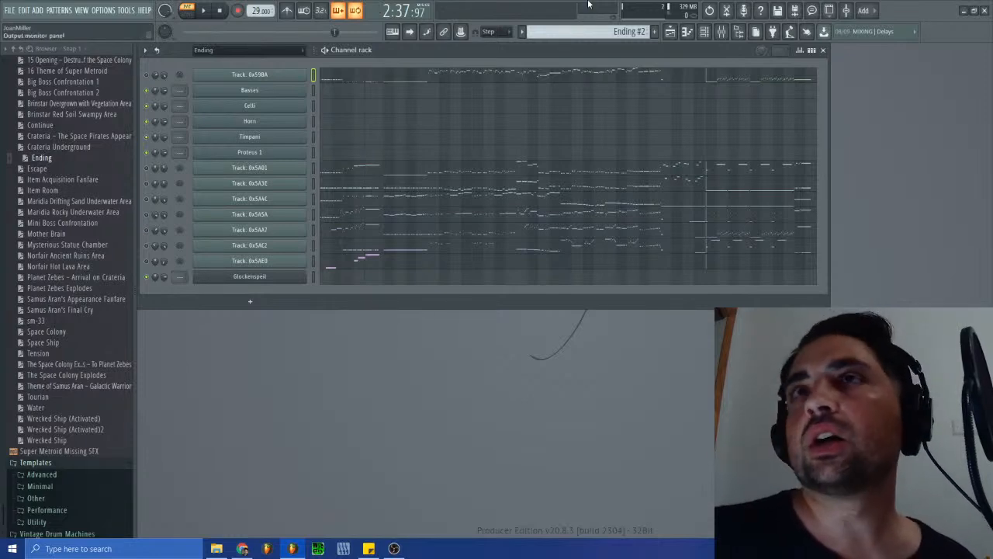
- Play the Ending pattern from the current playhead, relaunch SPCTool, and stop the pattern's playback
key("space")
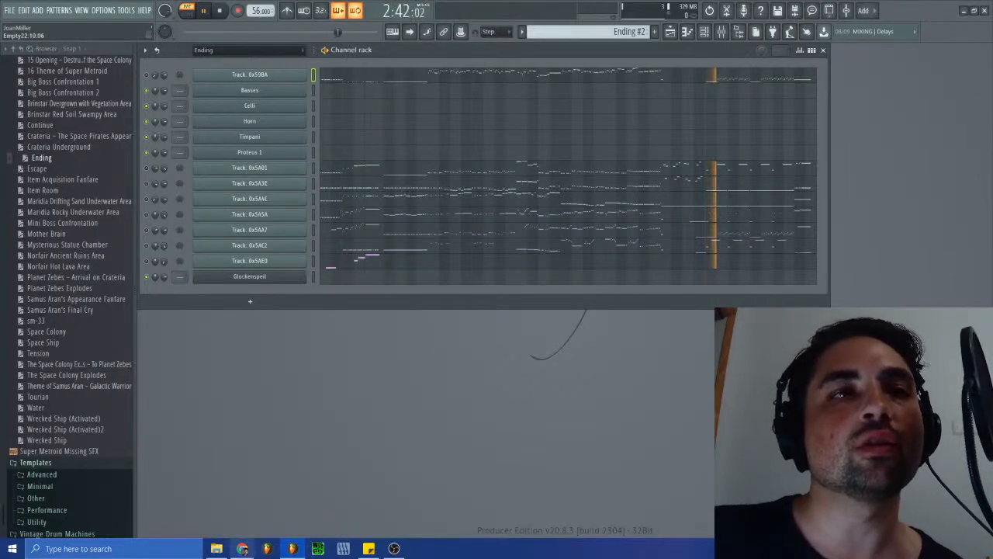
left_click(343, 549)
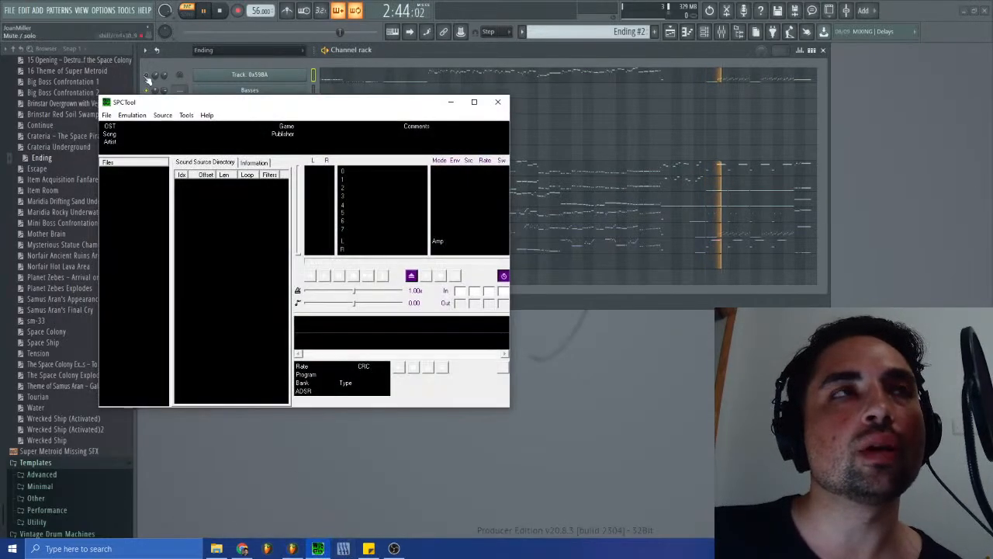
left_click(128, 33)
key("space")
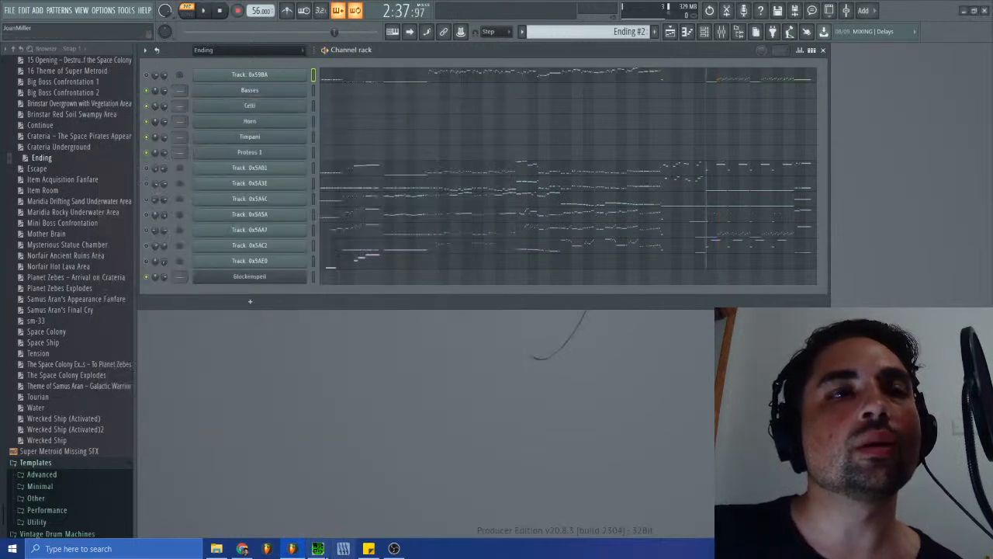
- In SPCTool, open the recent archive super-metroid-snes-[SPC-ID6087].rsn and select sm-38.spc
left_click(343, 548)
left_click(106, 116)
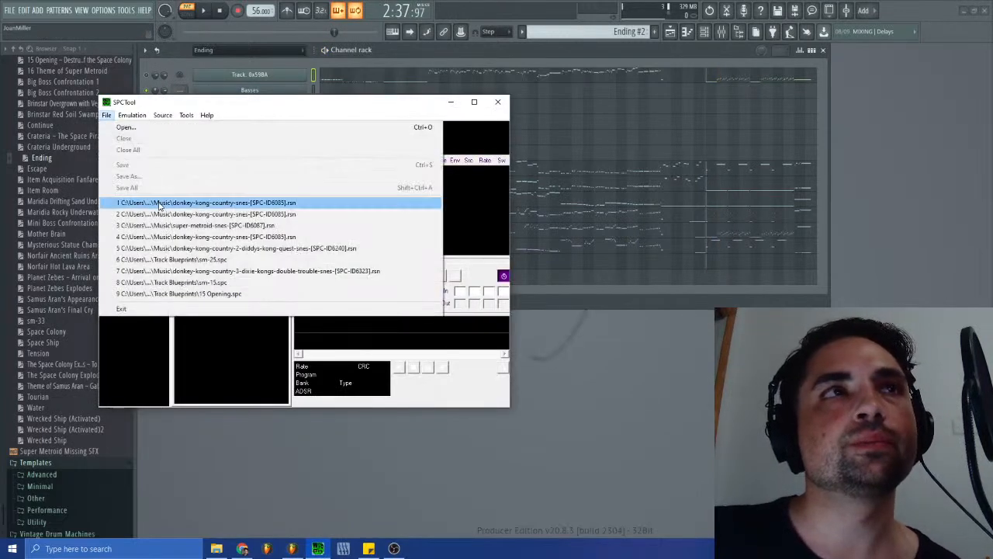
left_click(185, 225)
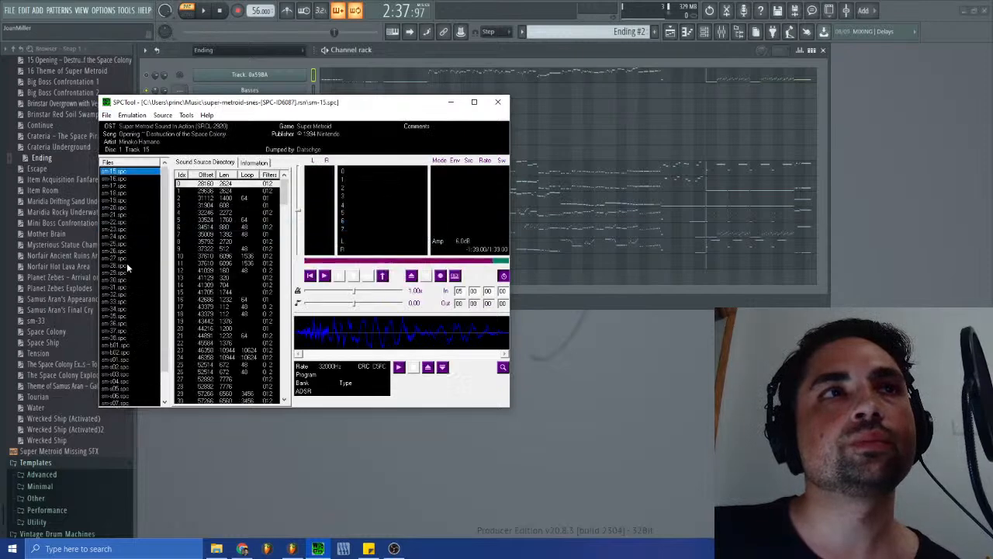
left_click(117, 338)
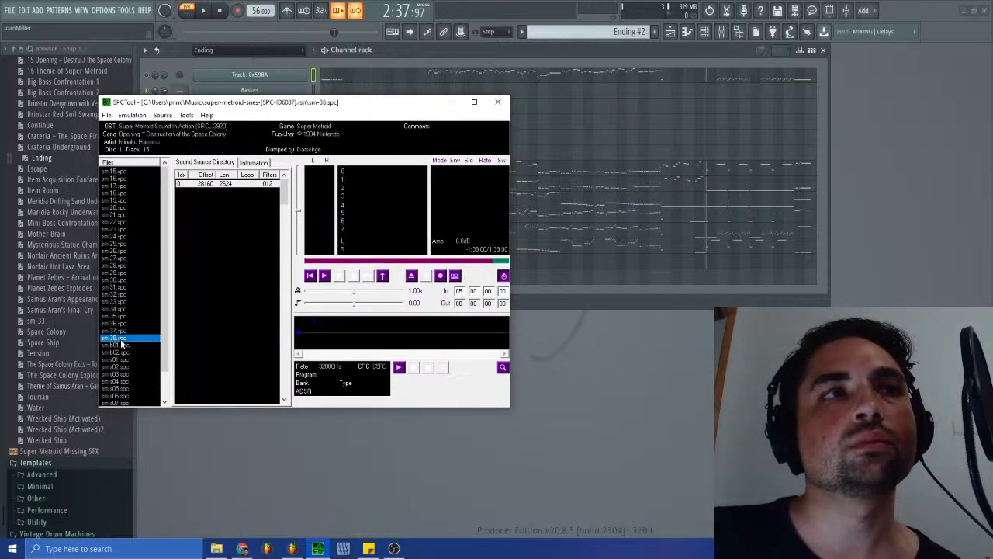
- Play sm-38.spc, skip ahead from about the middle of the song to listen to its closing section, and halt playback
left_click(325, 277)
left_click(399, 261)
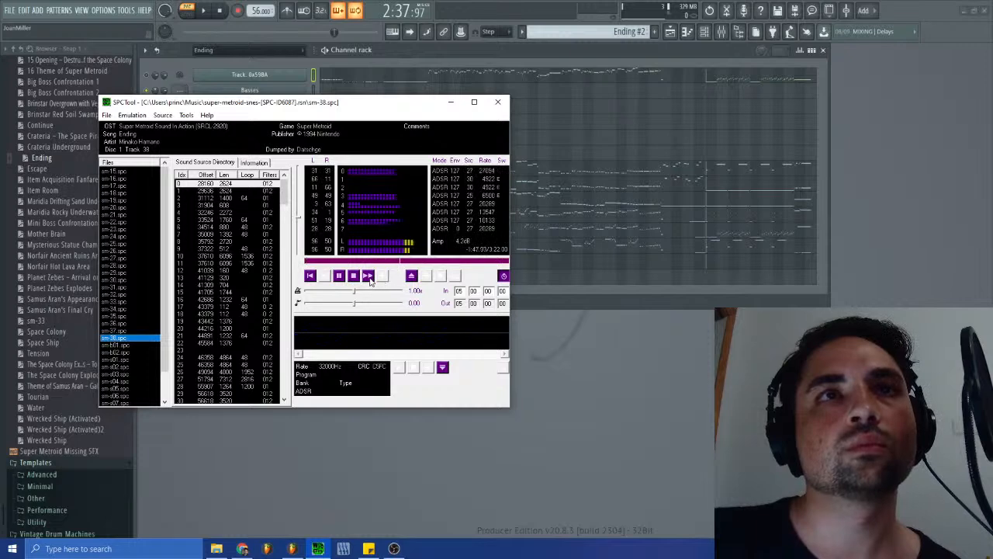
left_click(370, 281)
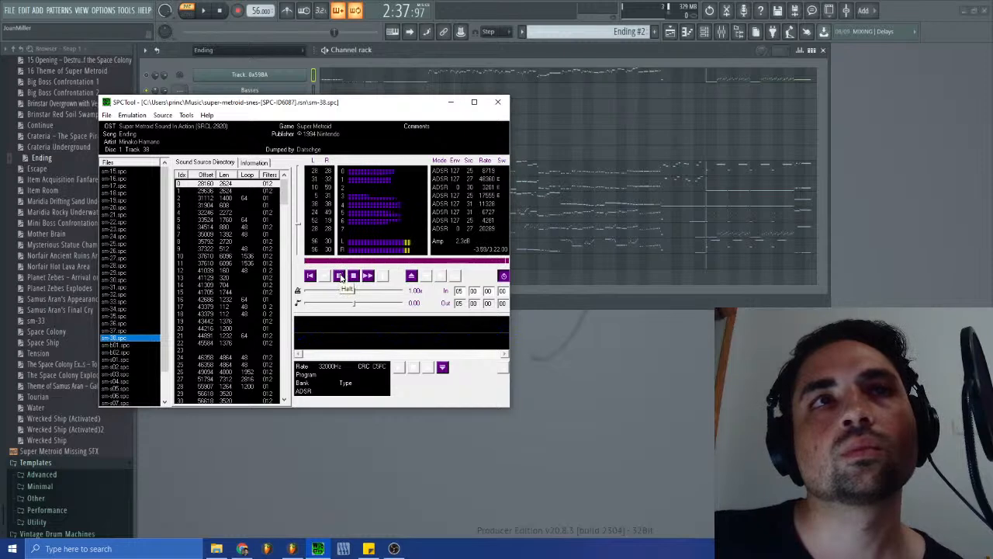
left_click(339, 276)
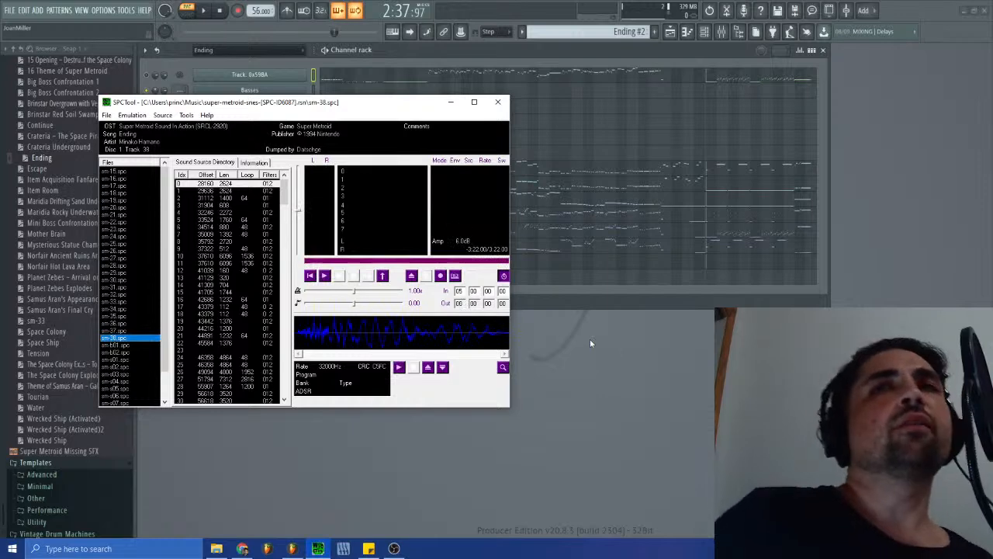
- Switch back to FL Studio, open the Track: 0x59BA piano roll and play the closing notes from just before bar 53
left_click(600, 356)
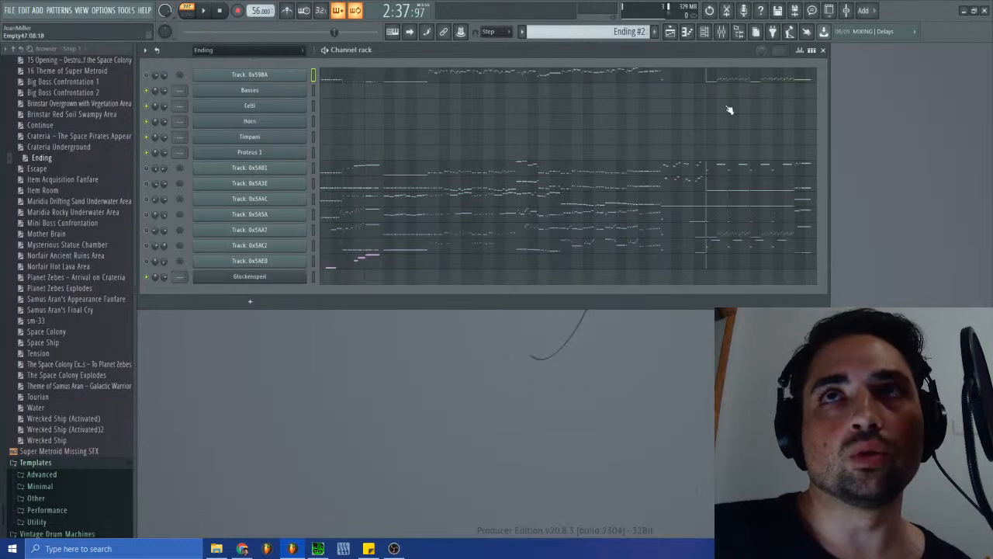
left_click(719, 80)
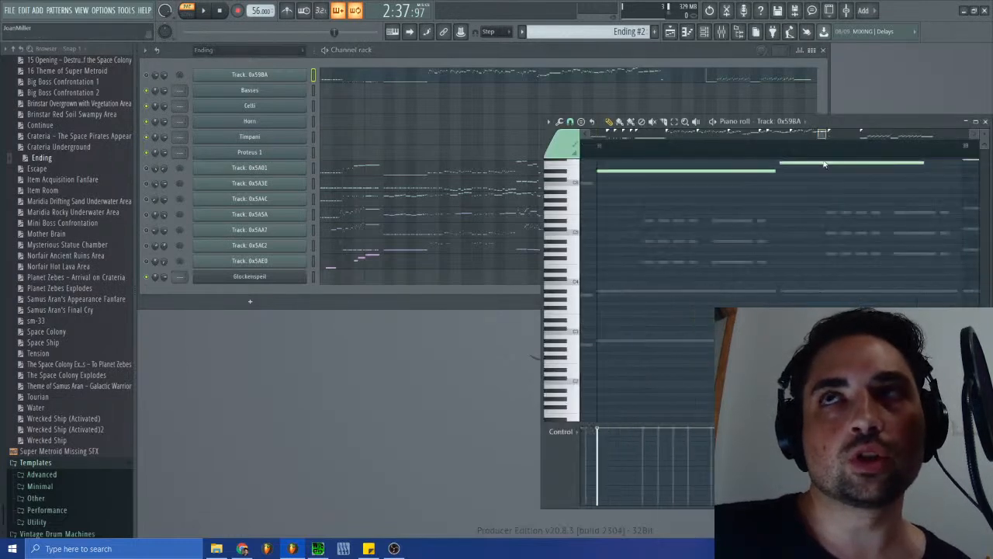
mouse_move(863, 156)
left_mouse_down()
mouse_move(935, 157)
mouse_move(915, 168)
left_mouse_up()
left_click(744, 147)
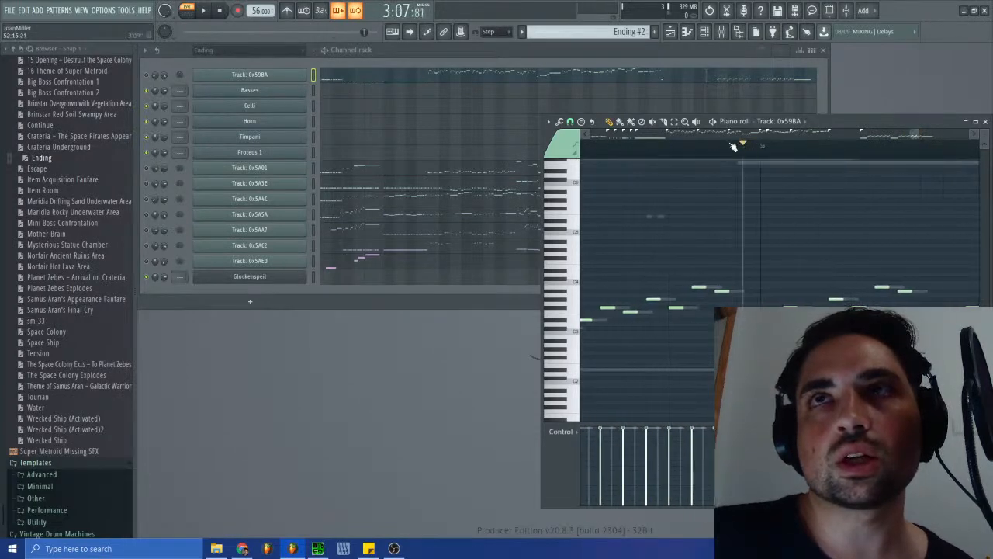
key("space")
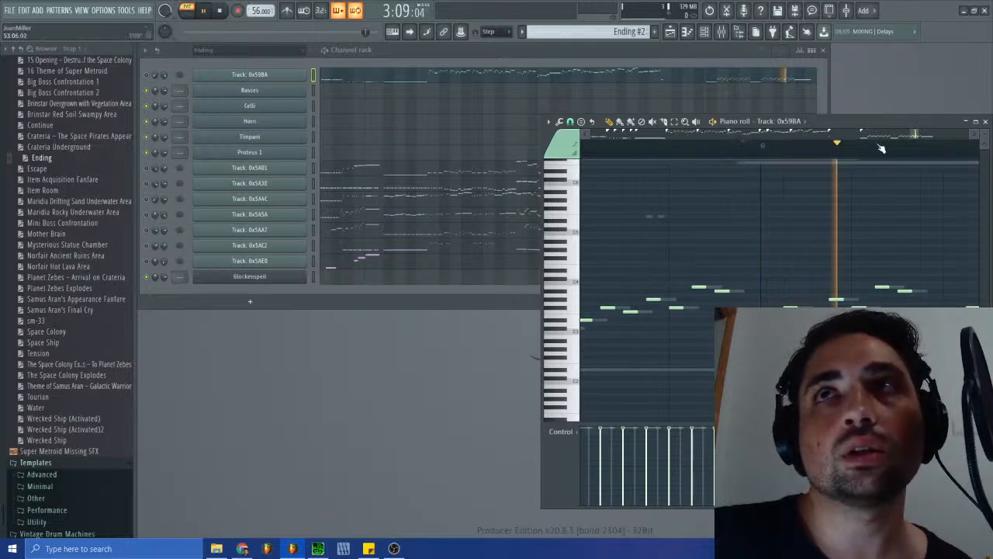
left_click_drag(920, 136, 925, 139)
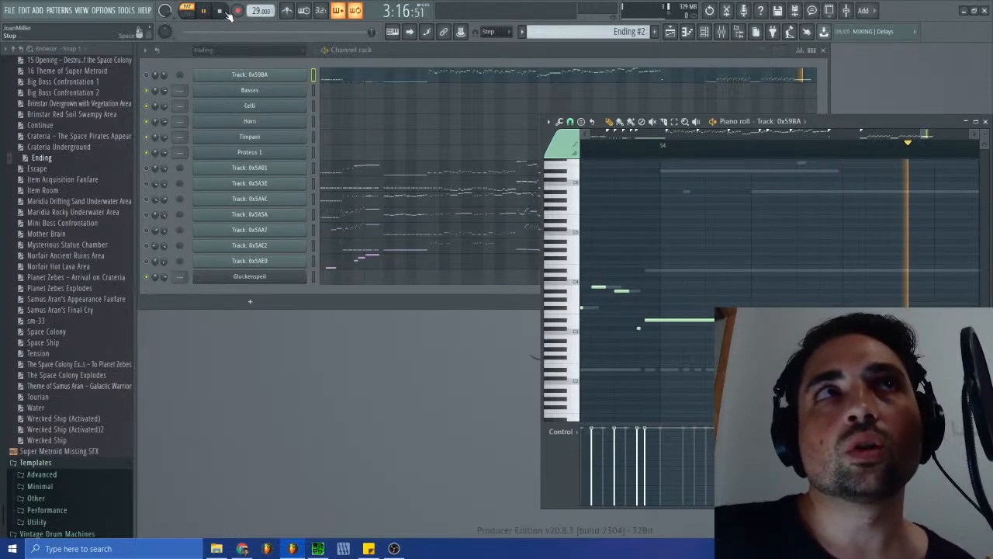
- Stop playback, add a 4/4 time signature marker near bar 54, align it with the start of the long closing note, and close the piano roll
key("space")
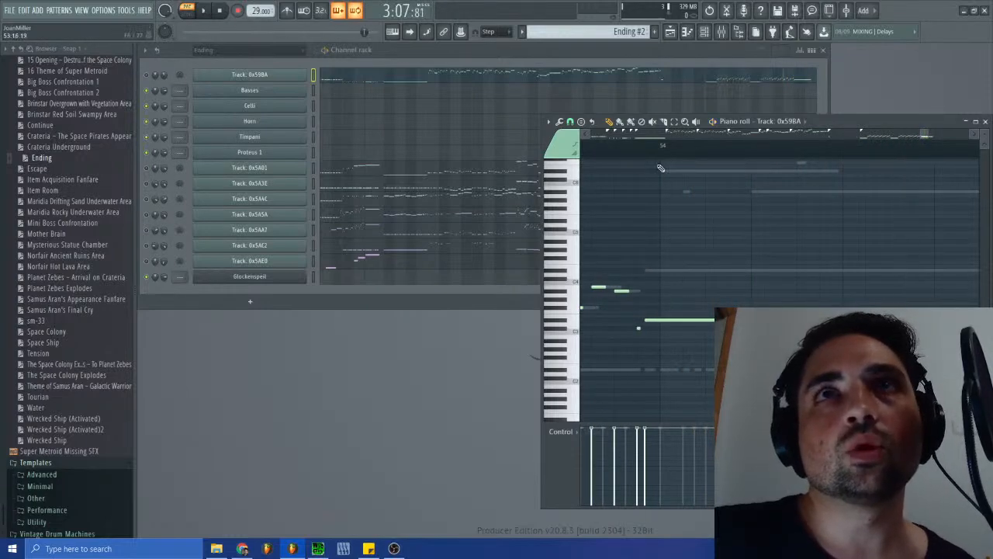
left_click_drag(637, 157, 645, 158)
left_click(548, 122)
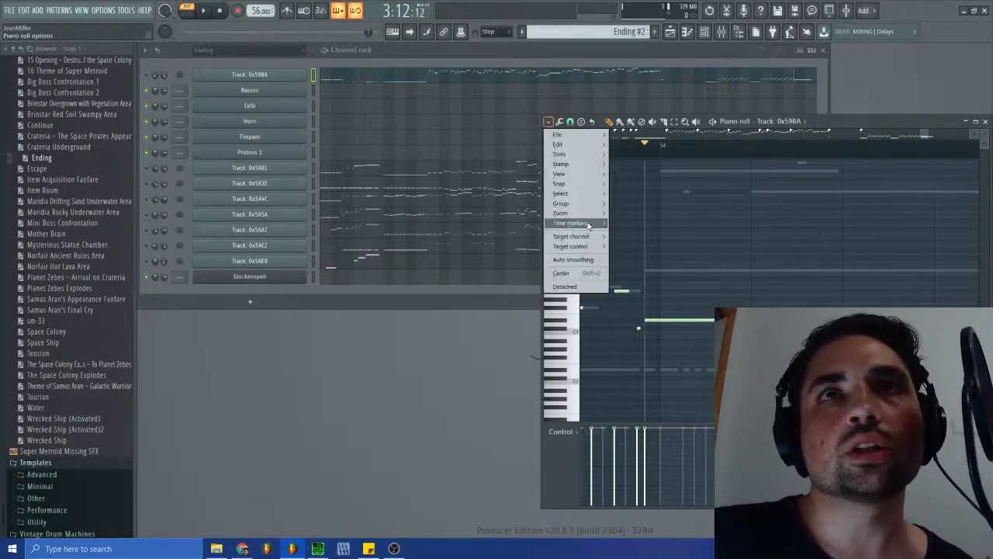
mouse_move(589, 225)
left_click(645, 258)
left_click(515, 293)
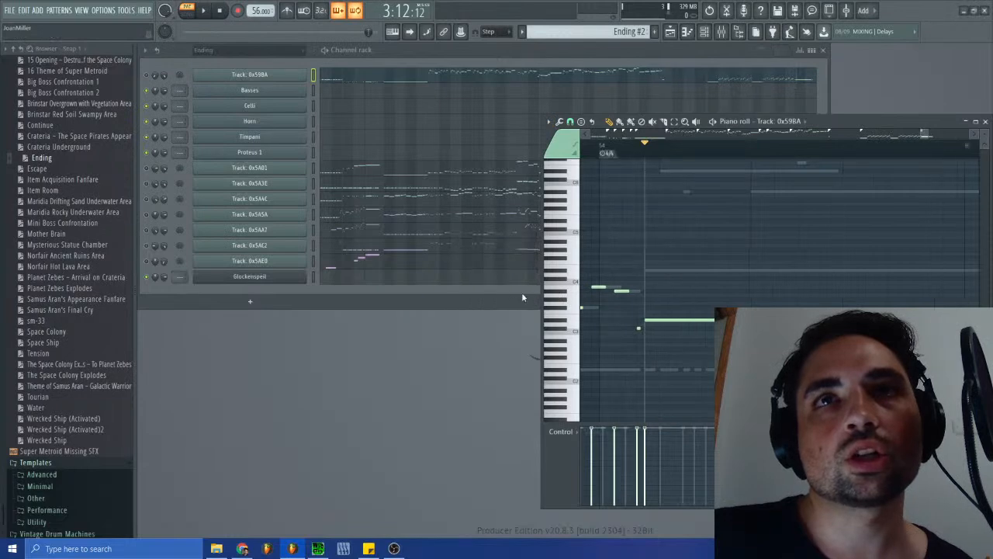
left_click_drag(599, 154, 644, 163)
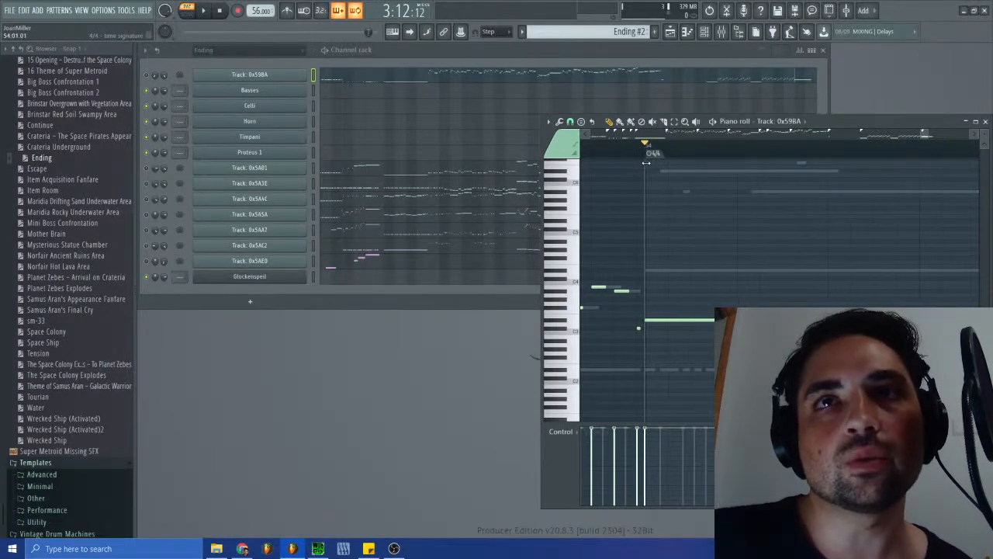
left_click(971, 122)
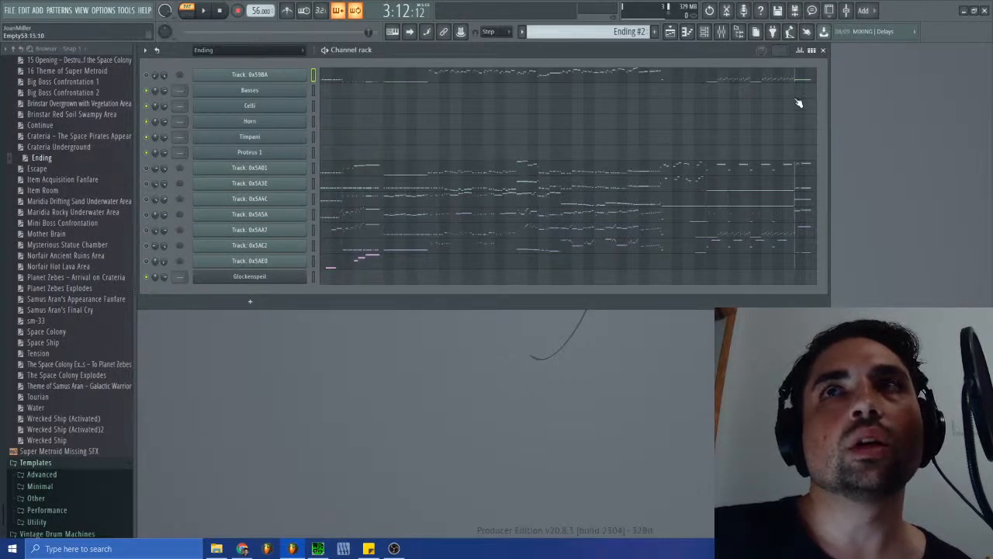
- In Track: 0x5A01's piano roll, shift the closing 4/4 marker to the second note of the final phrase, and close the piano roll
left_click(803, 163)
left_click_drag(595, 138, 923, 146)
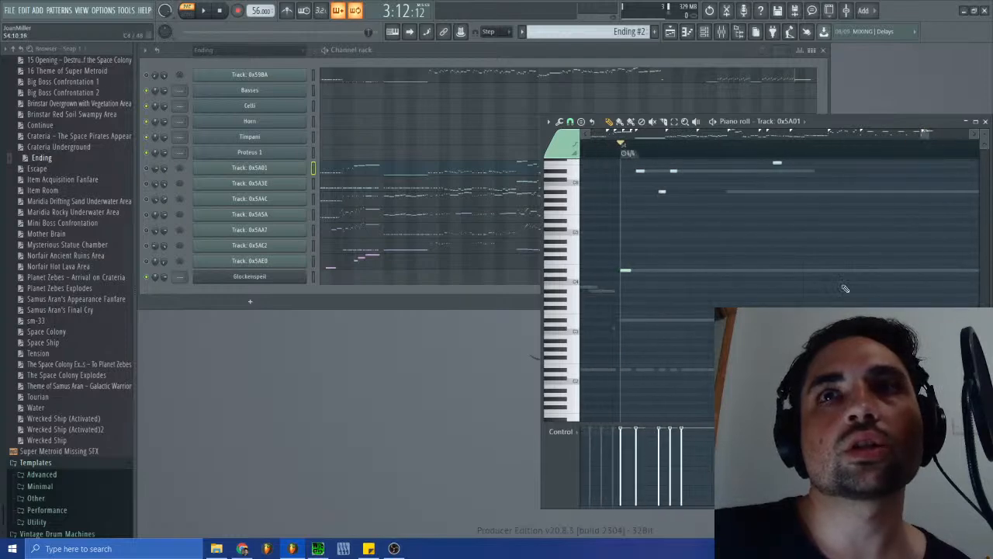
scroll(809, 306, "up", 5)
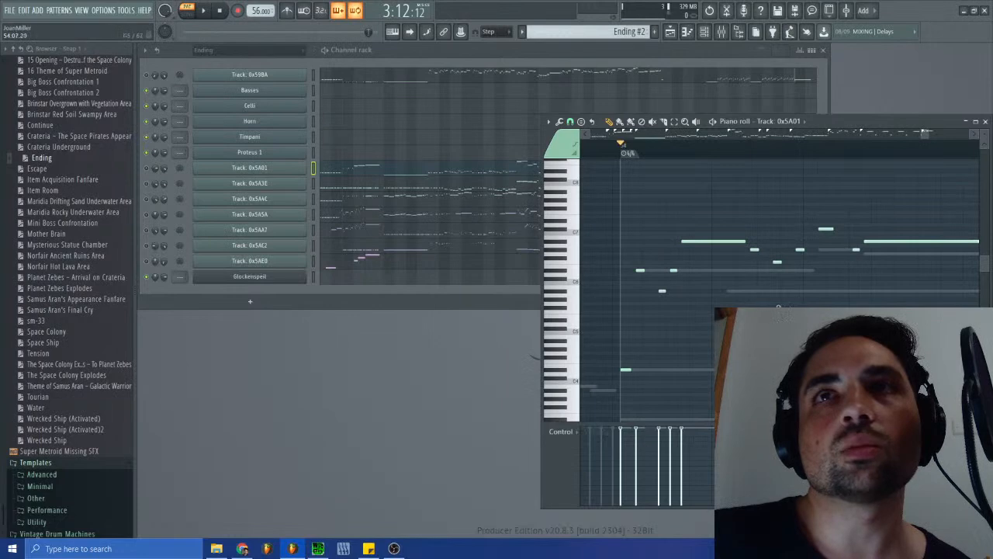
left_click_drag(624, 155, 637, 157)
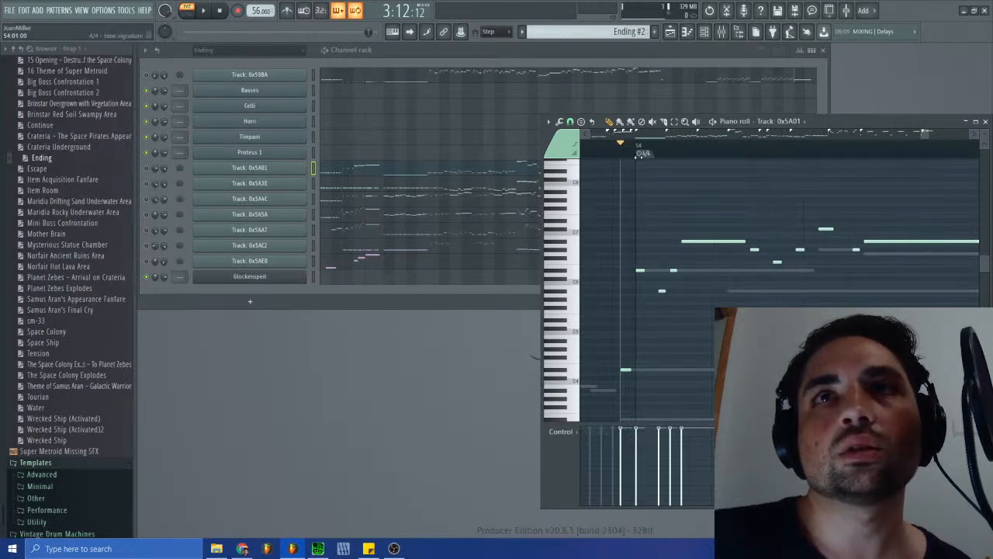
scroll(659, 188, "down", 2)
scroll(665, 246, "up", 1)
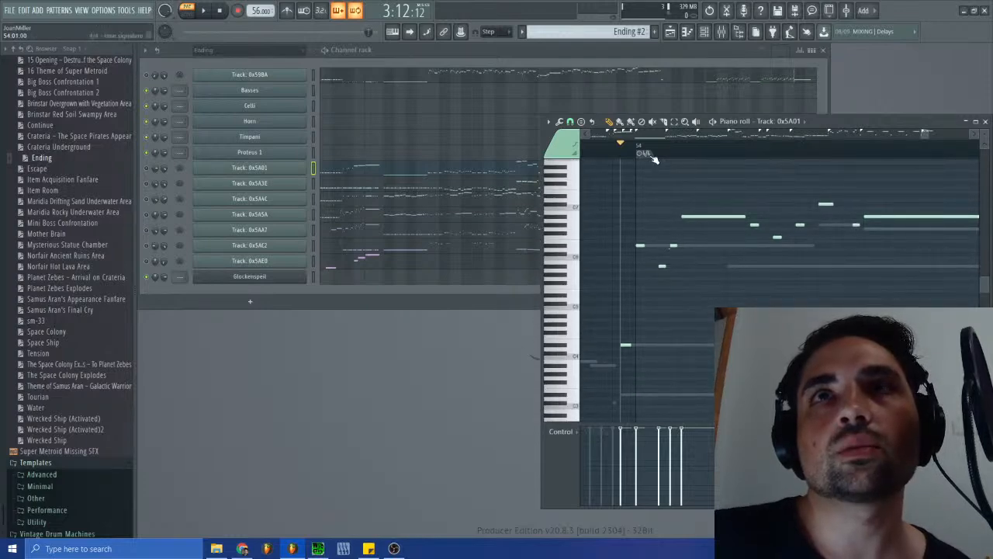
scroll(925, 138, "right", 3)
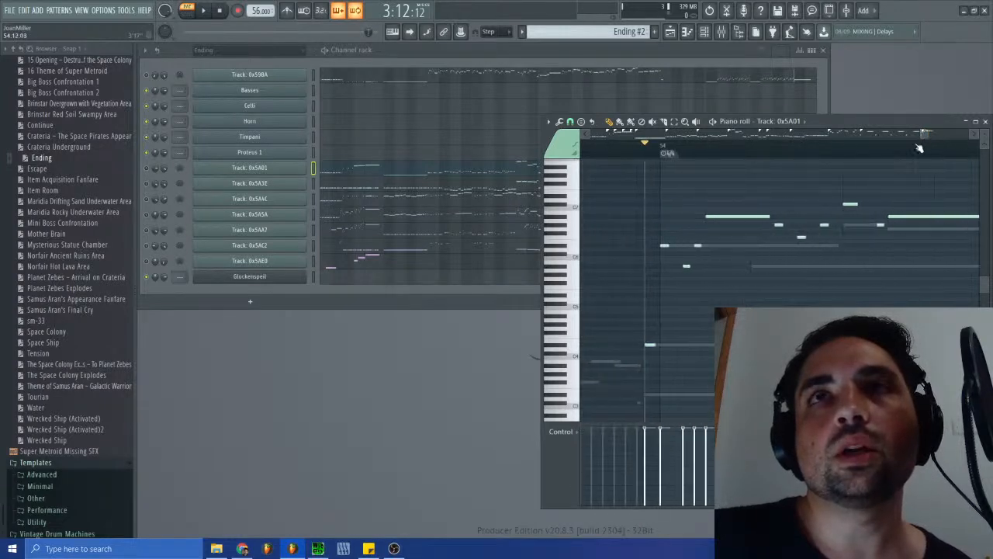
left_click(985, 121)
- Delete the empty channels Basses, Celli, Horn, Timpani, Proteus 1 and Glockenspiel from the channel rack
left_click(313, 77)
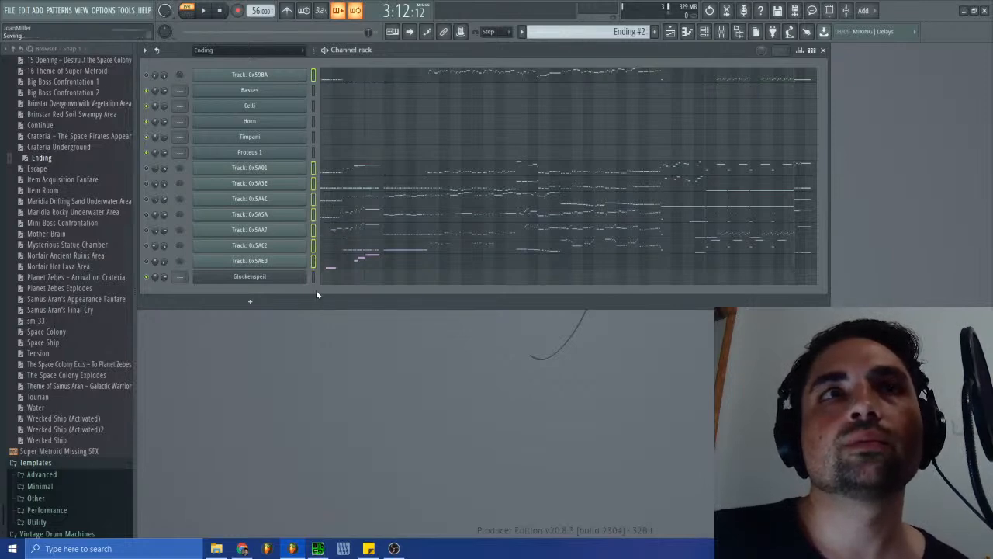
left_click(313, 264)
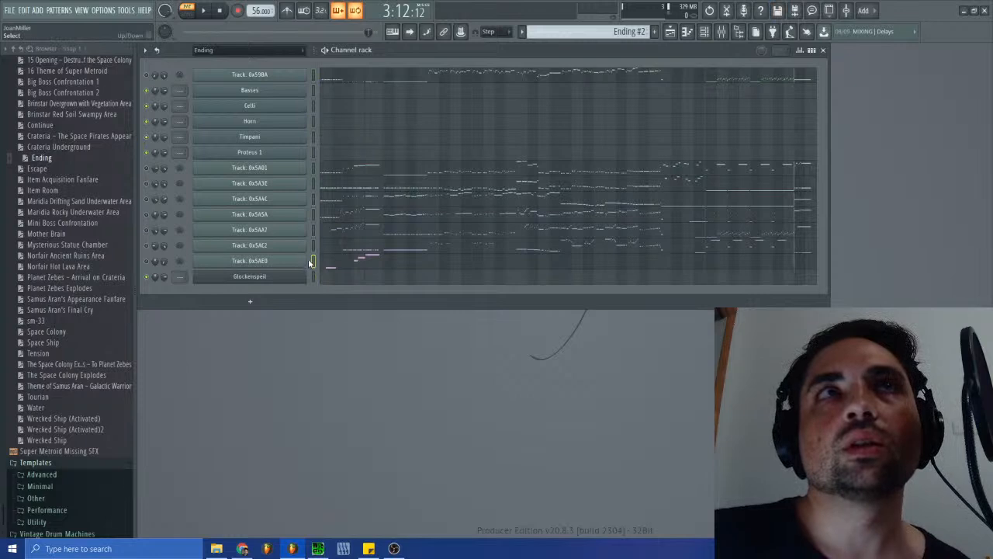
left_click_drag(313, 154, 313, 90)
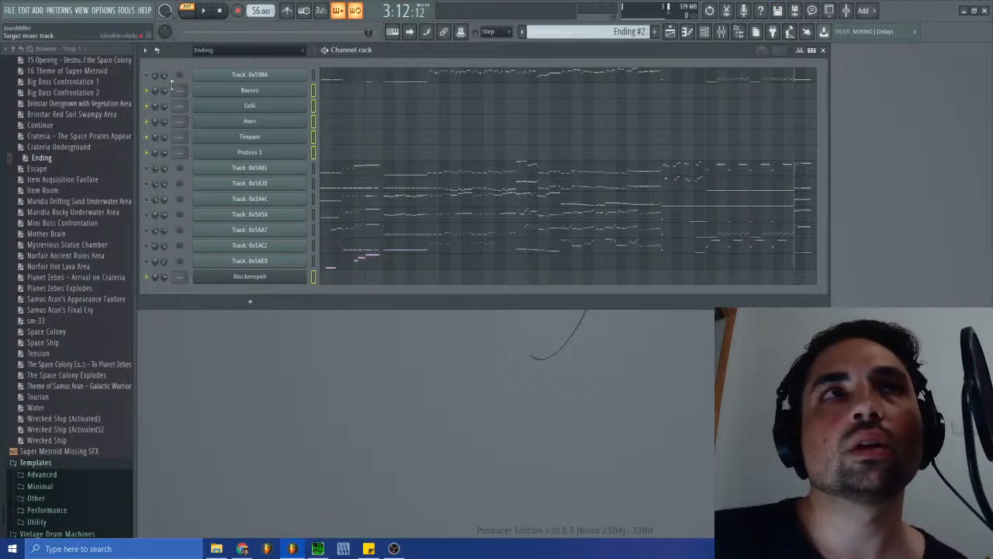
left_click(145, 50)
left_click(169, 91)
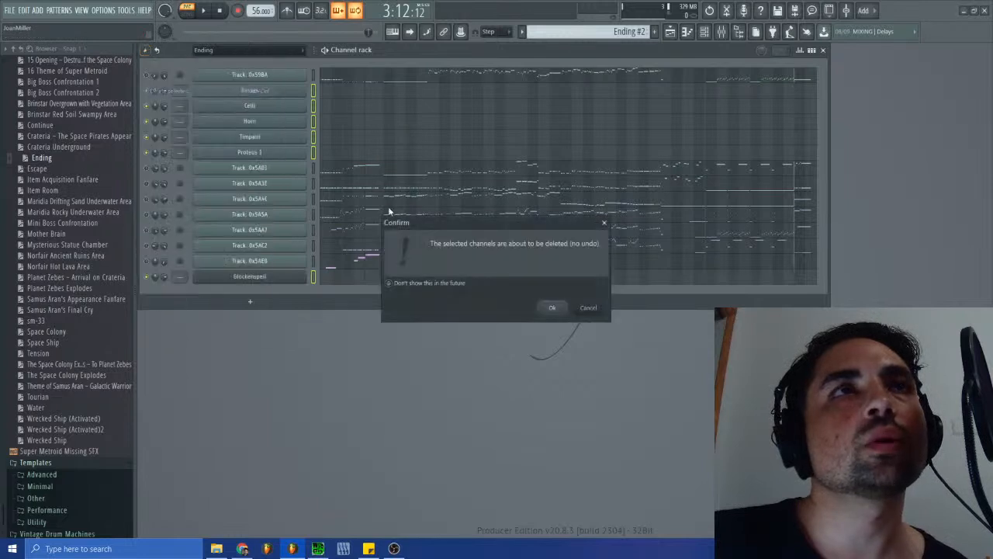
left_click(550, 307)
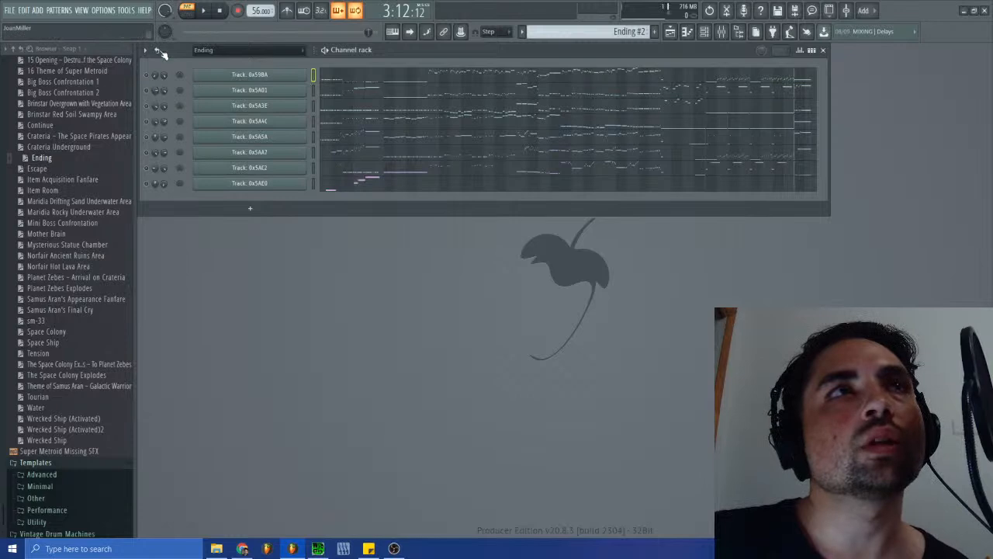
- Start exporting the project as a MIDI file and browse to Super Metroid Restored > Track Blueprints
left_click(9, 10)
left_click(9, 13)
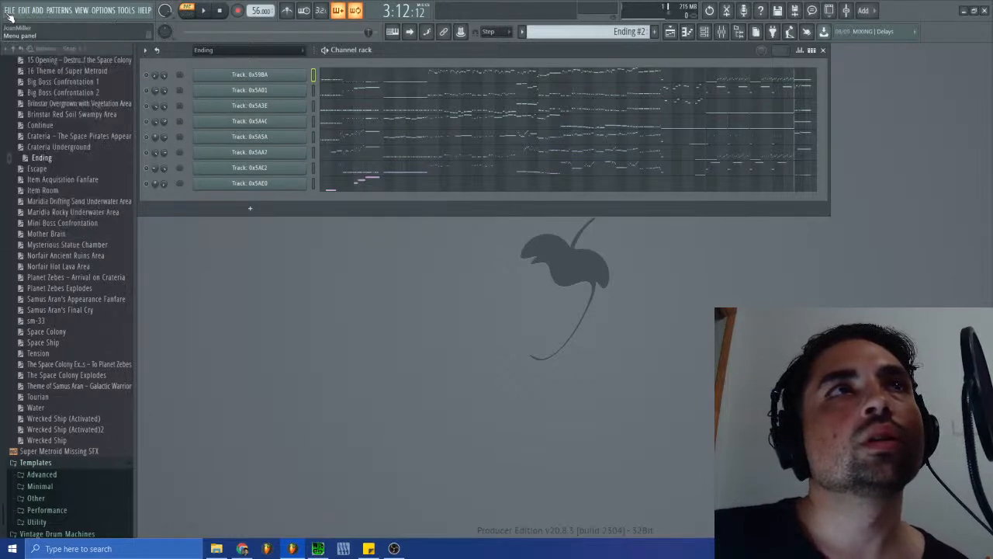
left_click(9, 13)
mouse_move(47, 102)
left_click(140, 148)
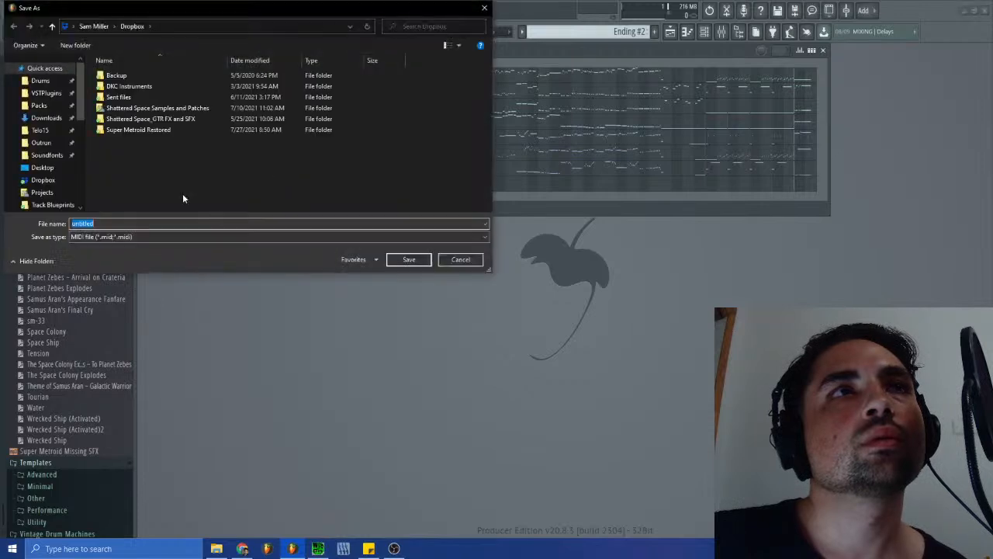
double_click(109, 131)
left_click(124, 109)
double_click(124, 109)
- Base the MIDI export's name on the existing Ending file and save it as Ending2
scroll(147, 194, "down", 6)
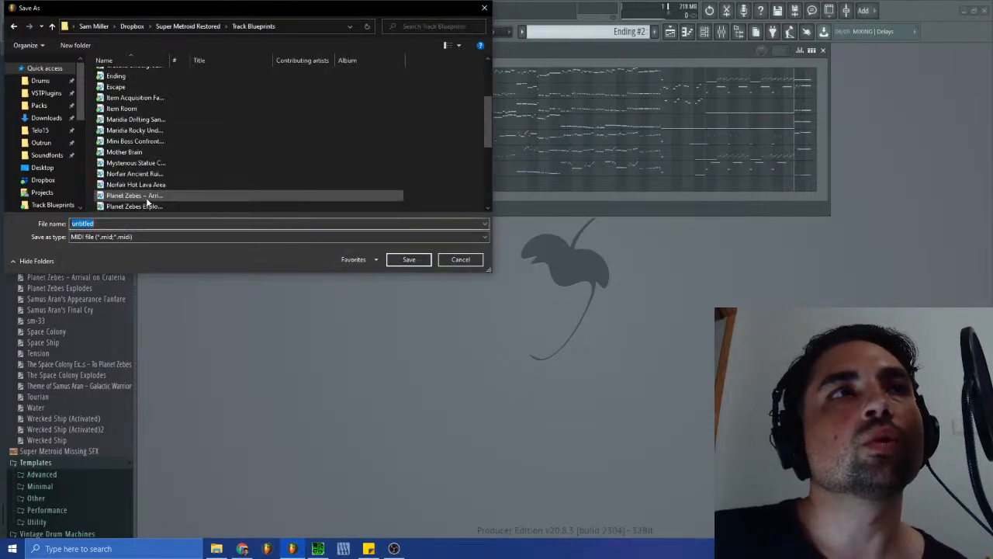
scroll(148, 203, "up", 10)
left_click(116, 173)
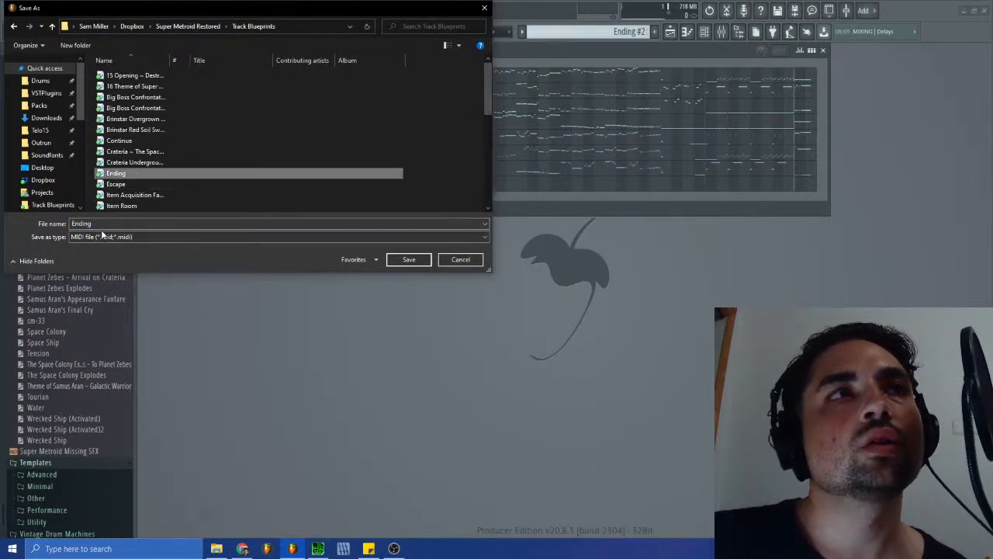
type("2")
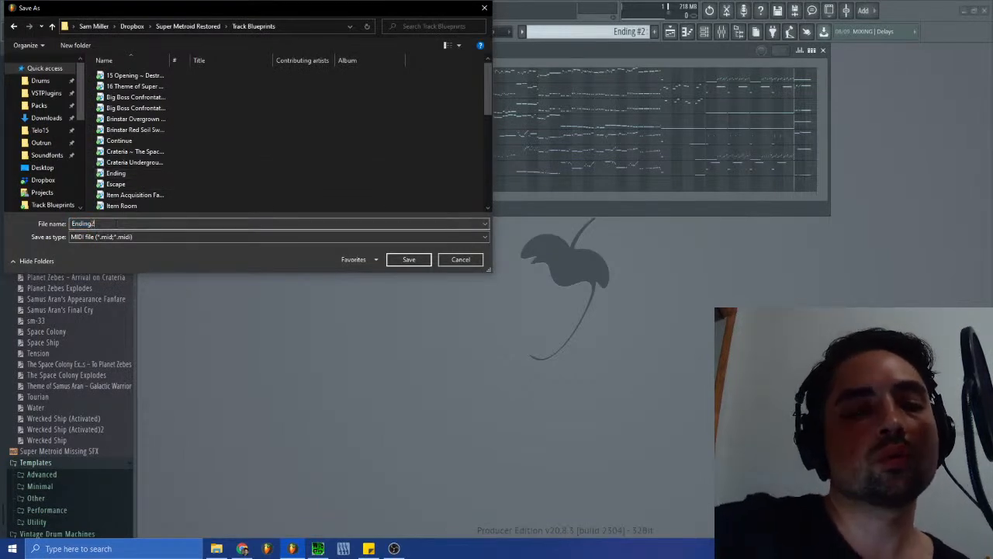
key("Return")
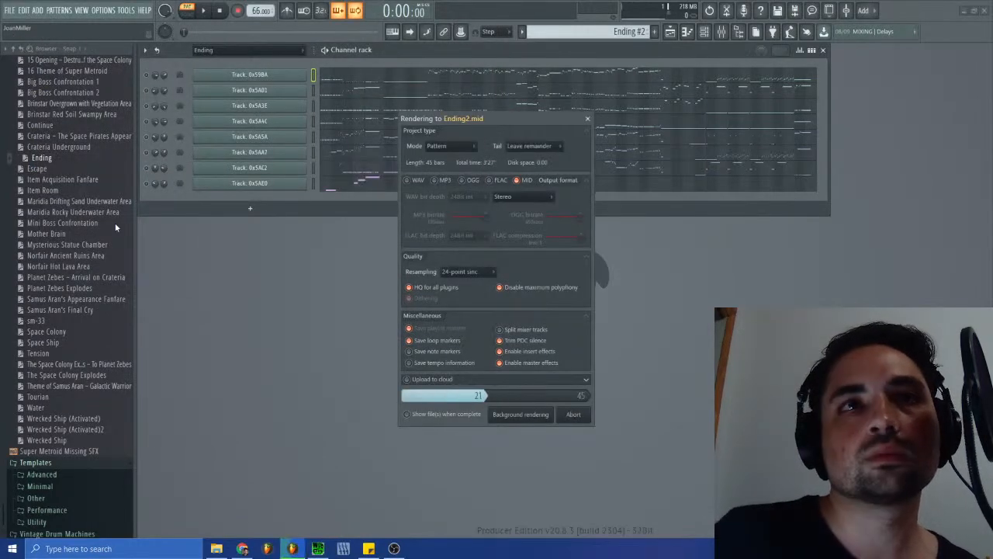
- Save the project as untitled.flp in Super Metroid Restored > Restored Tracks, replacing the existing file
left_click(10, 11)
left_click(17, 59)
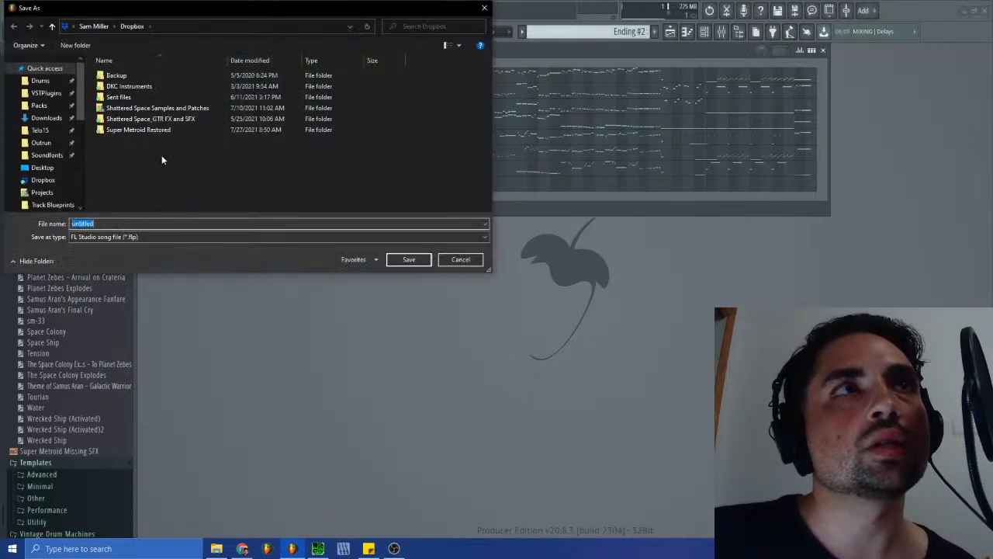
double_click(128, 129)
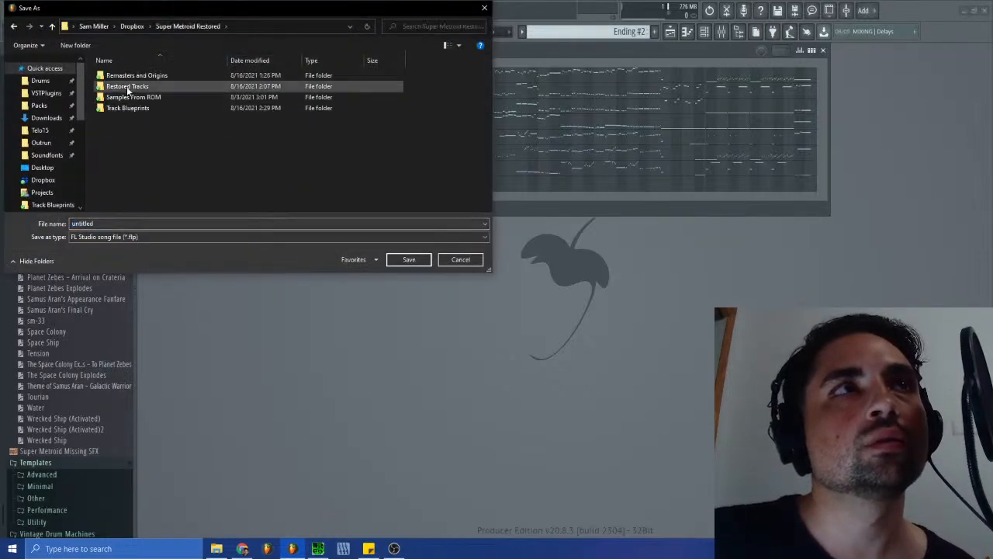
double_click(128, 86)
left_click(409, 261)
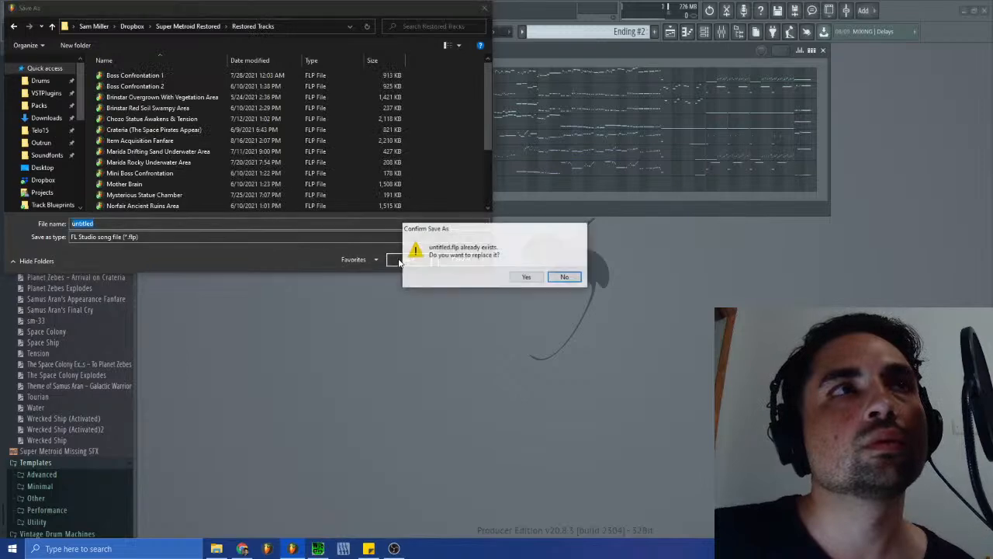
left_click(521, 277)
left_click(10, 13)
left_click(11, 14)
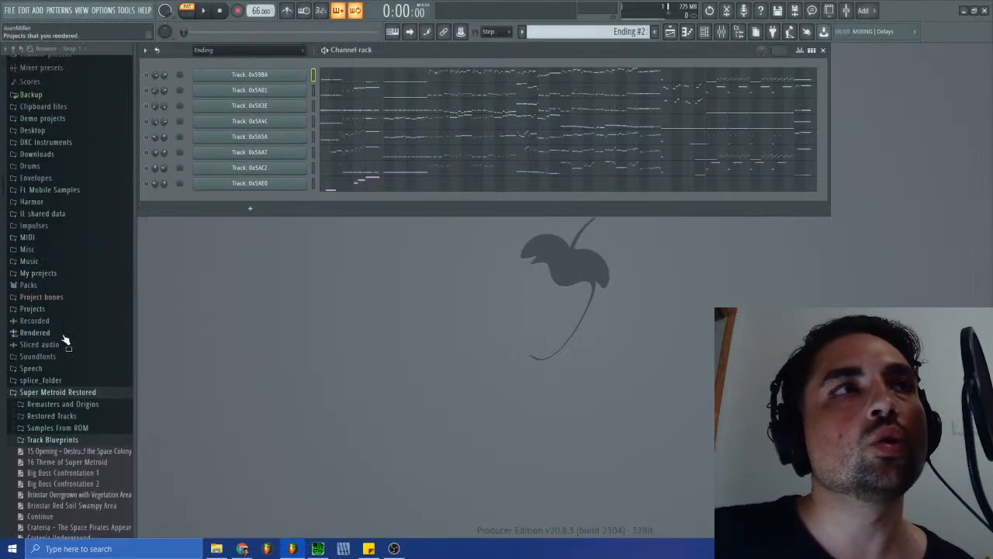
- Expand the Restored Tracks folder in the browser, load the Theme of Super Metroid project, and dismiss its info splash
left_click(63, 419)
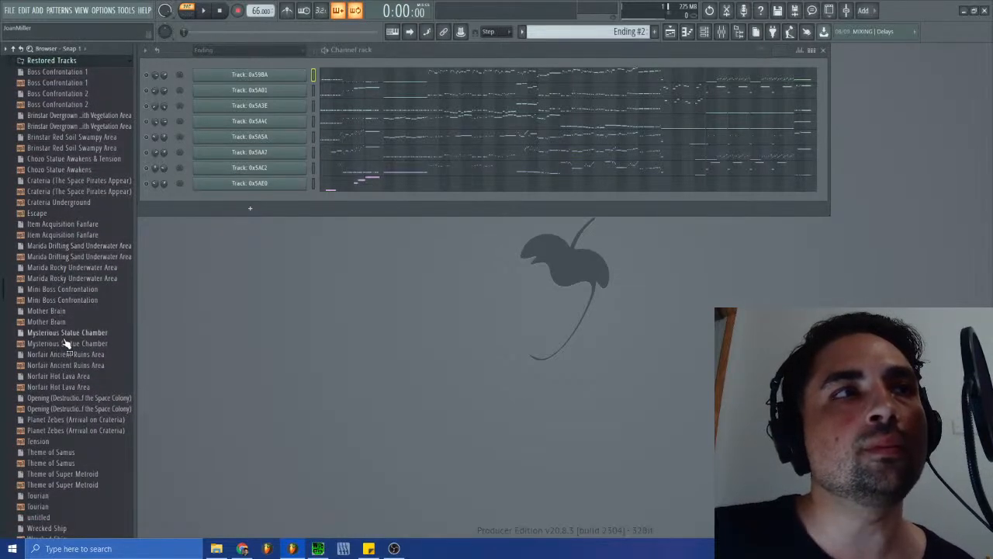
scroll(64, 411, "down", 4)
scroll(66, 396, "up", 4)
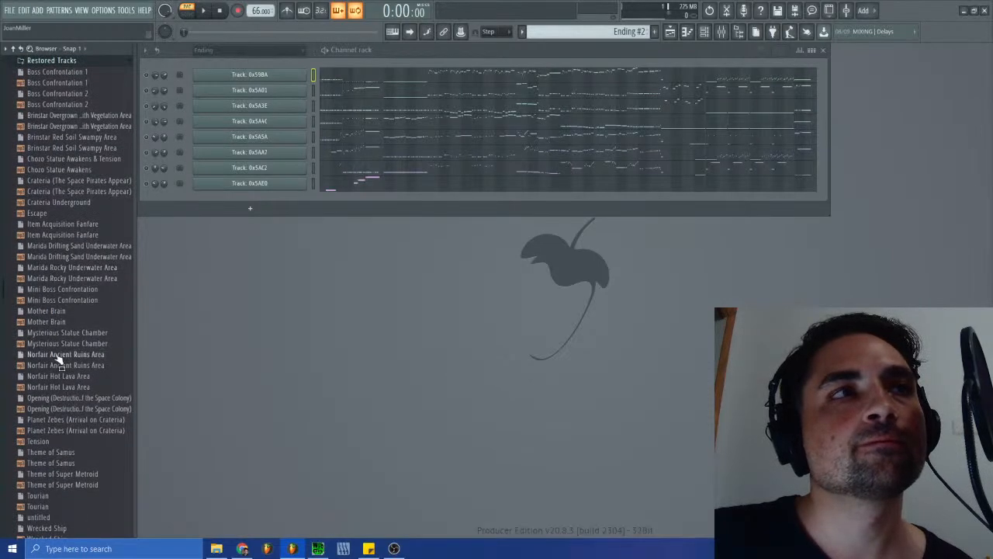
scroll(62, 377, "up", 6)
scroll(67, 381, "down", 3)
scroll(63, 377, "down", 6)
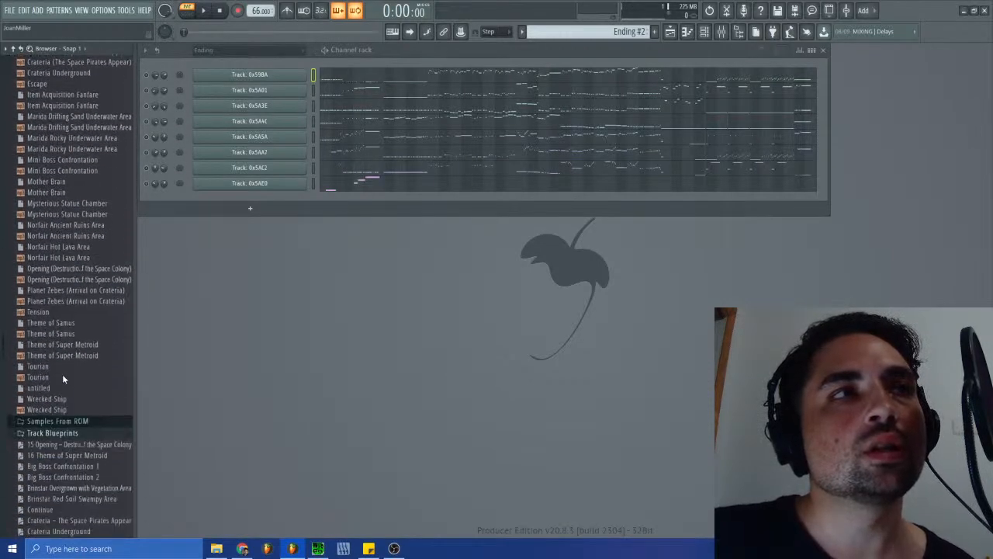
left_click_drag(59, 345, 310, 337)
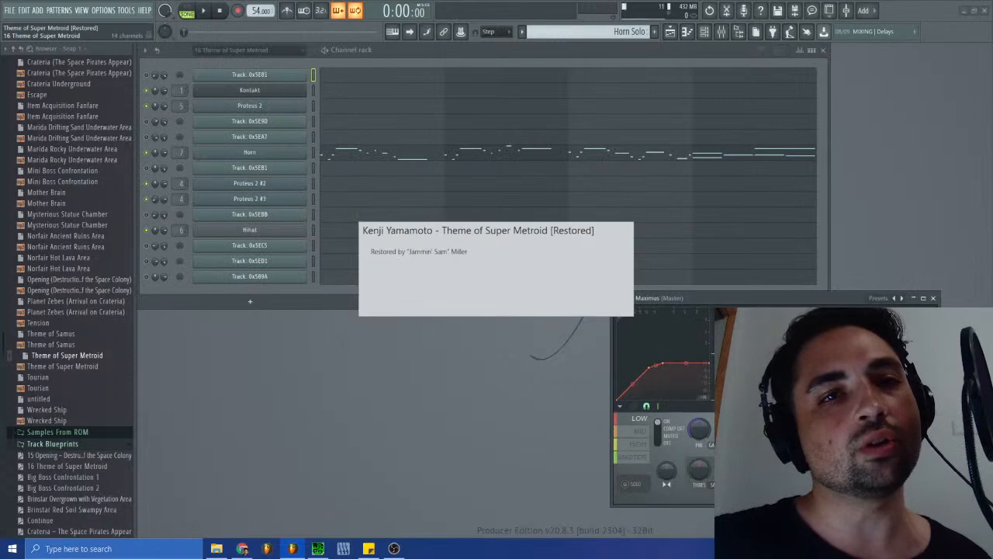
left_click(469, 279)
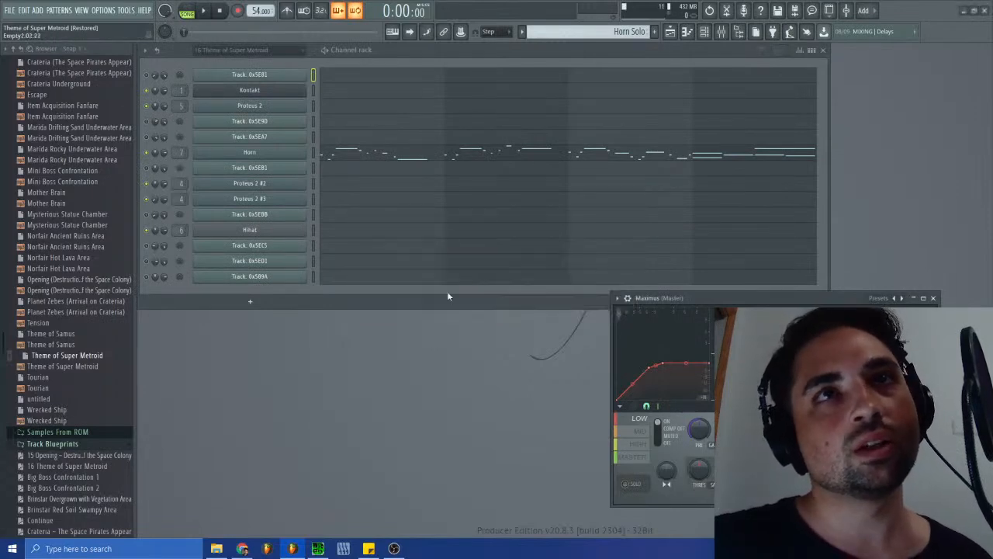
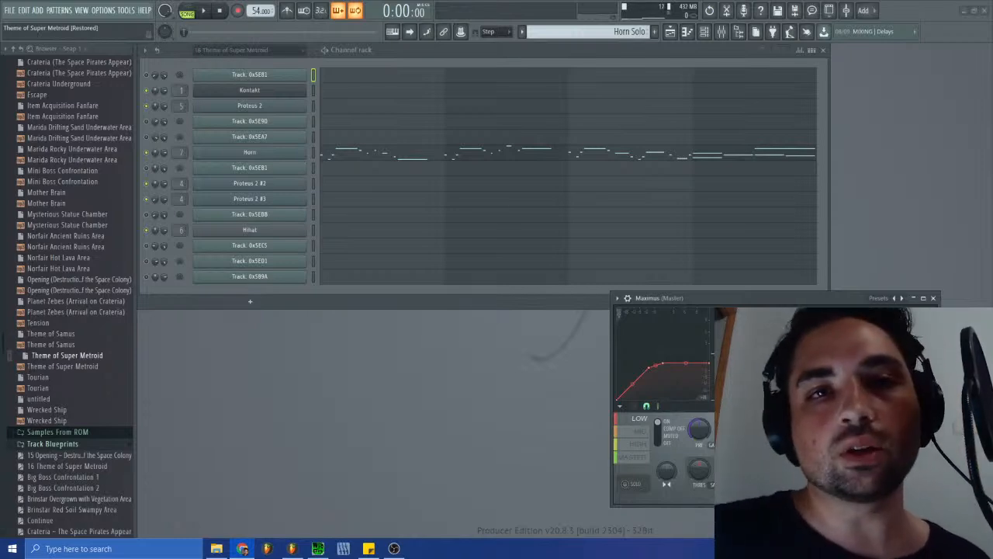
- Show the playlist and play the opening of the Theme of Super Metroid arrangement, stopping after the first few seconds
left_click_drag(676, 295, 724, 322)
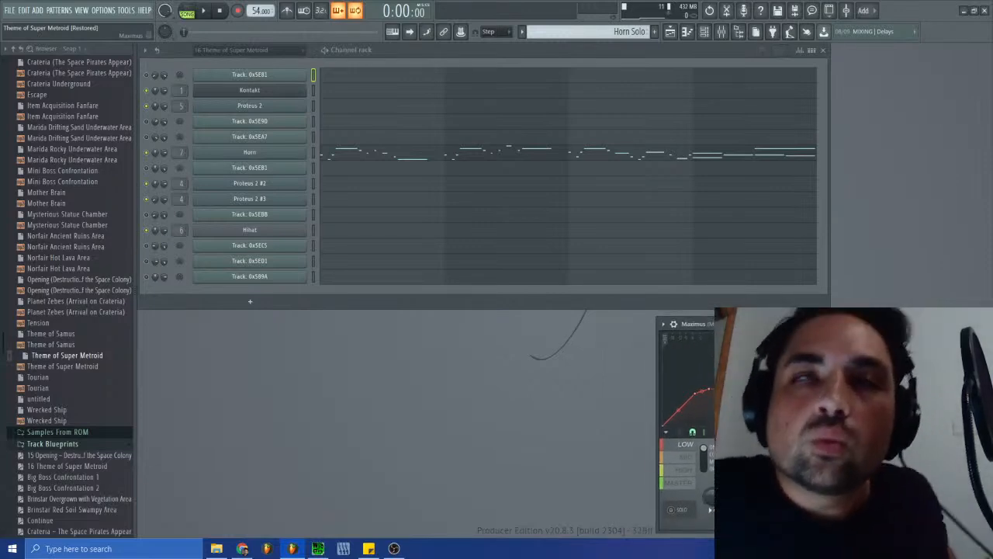
left_click(669, 32)
left_click_drag(510, 62, 466, 87)
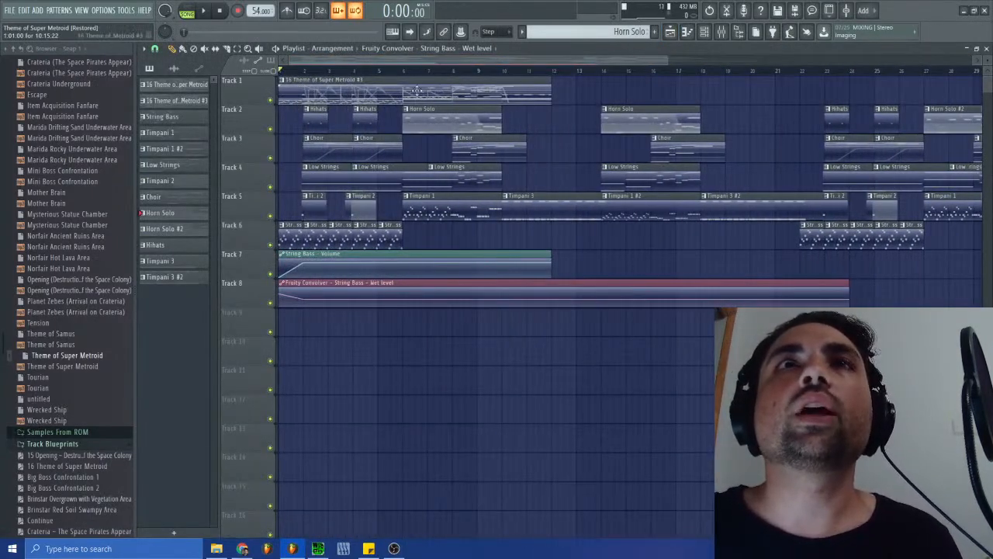
left_click(202, 14)
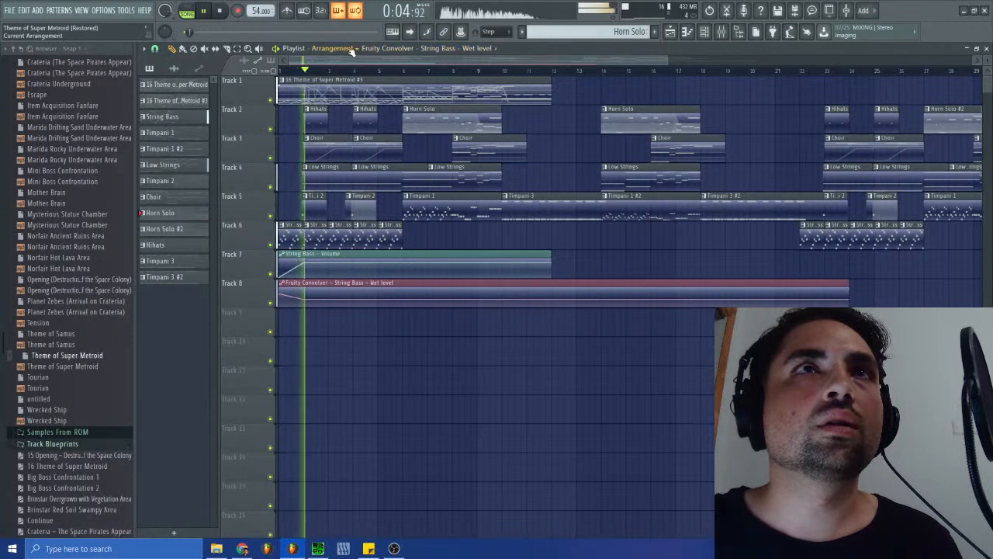
left_click(221, 11)
- Add a new playlist arrangement named Ending
left_click(332, 48)
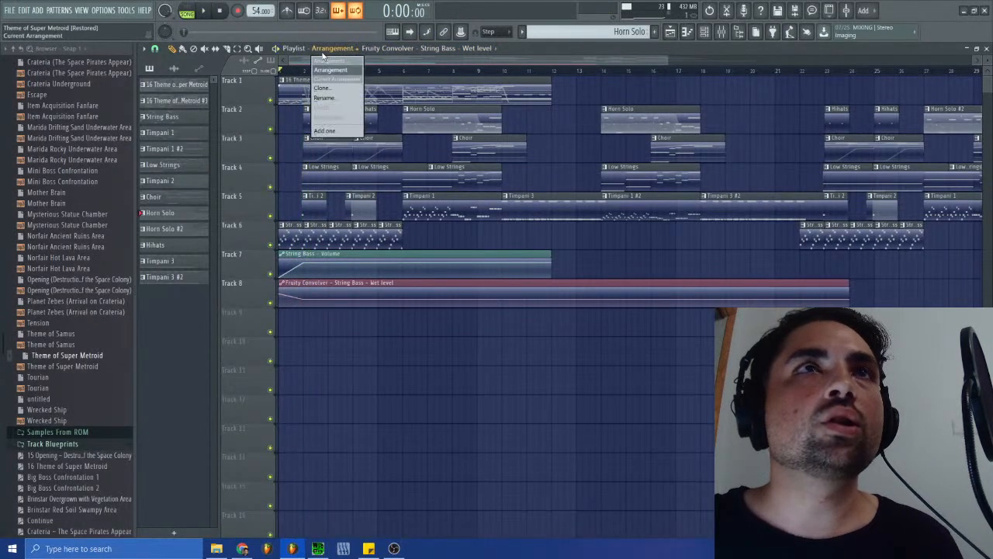
left_click(325, 131)
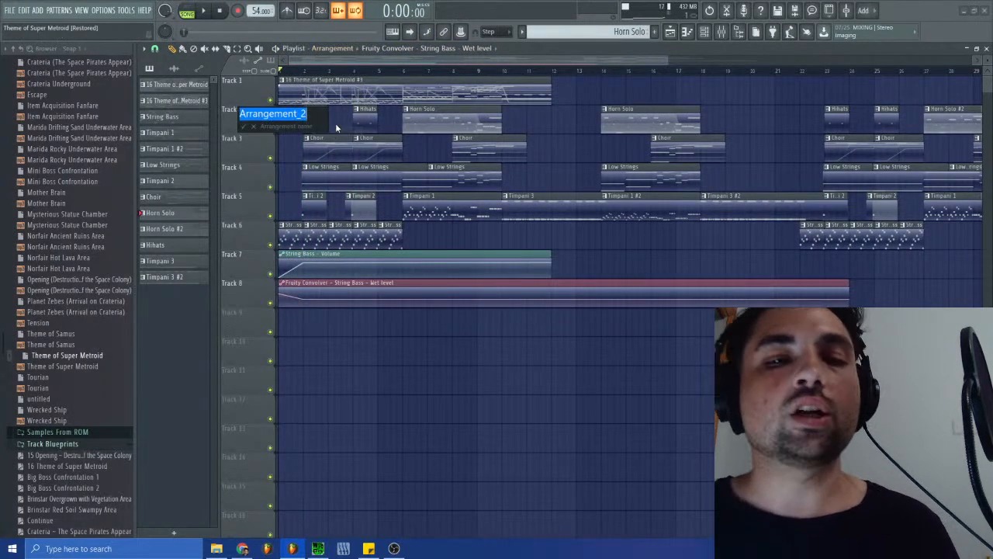
type("Ending")
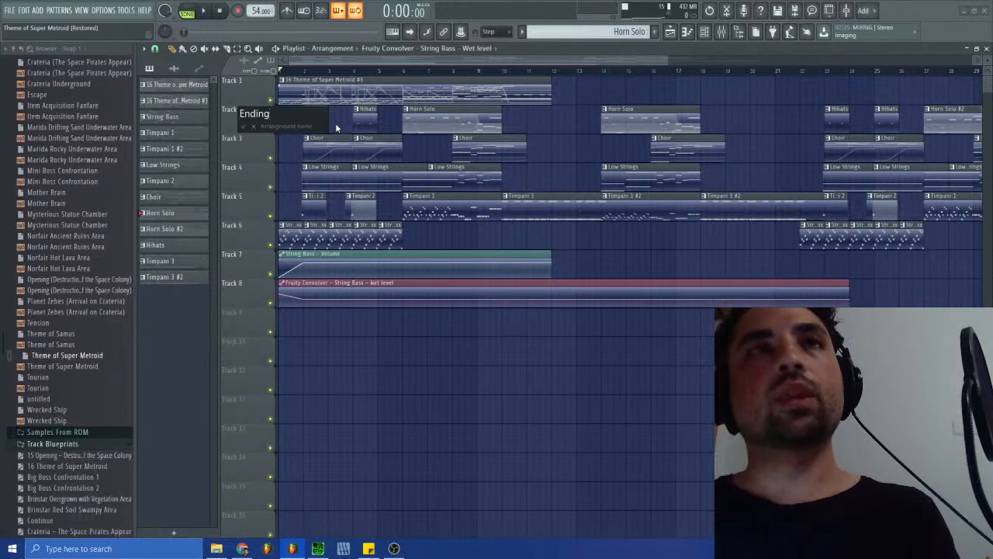
key("Return")
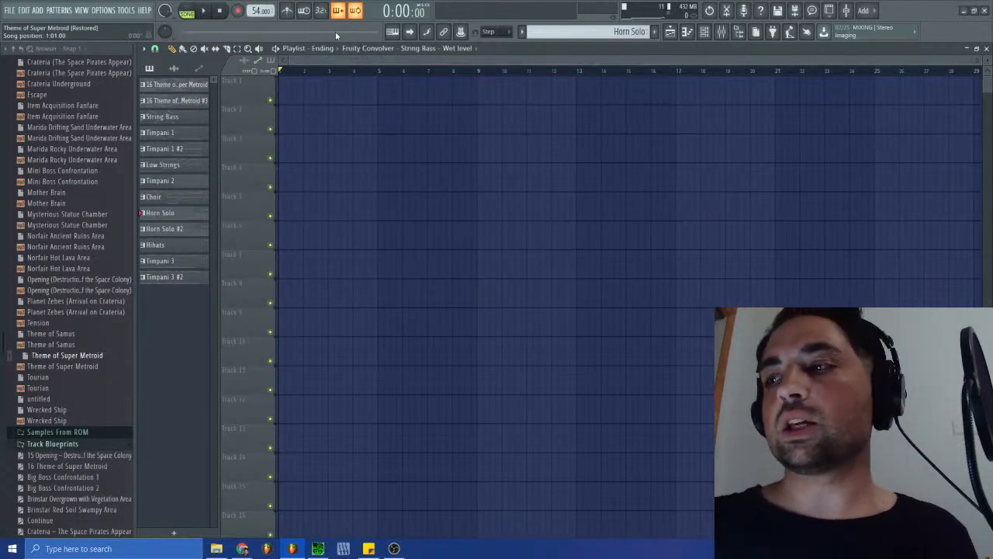
- Close the playlist, reposition the Maximus window, and switch from Horn Solo to the empty Pattern 14
left_click(986, 49)
left_click_drag(790, 324, 711, 314)
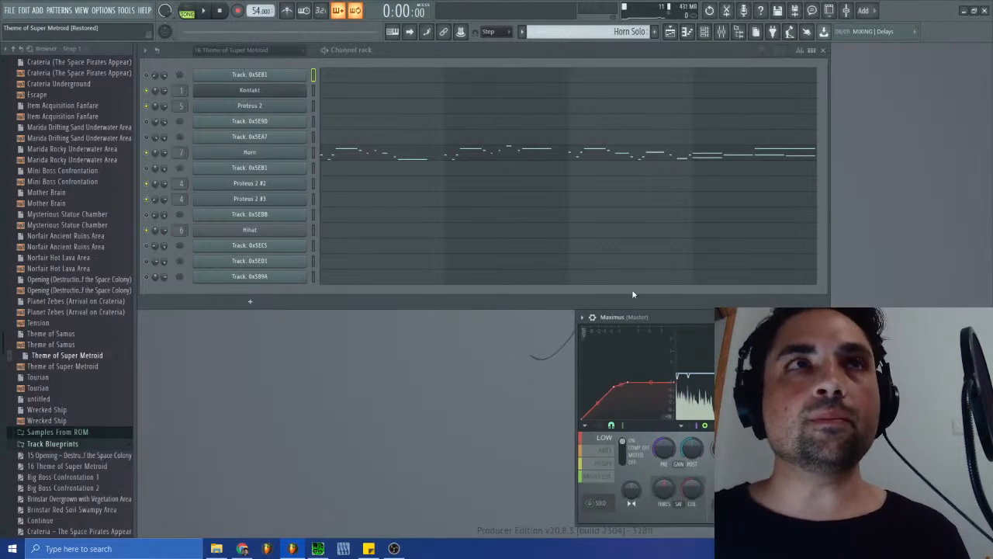
left_click(670, 31)
left_click(670, 31)
left_click(587, 31)
left_click(621, 128)
scroll(577, 33, "down", 1)
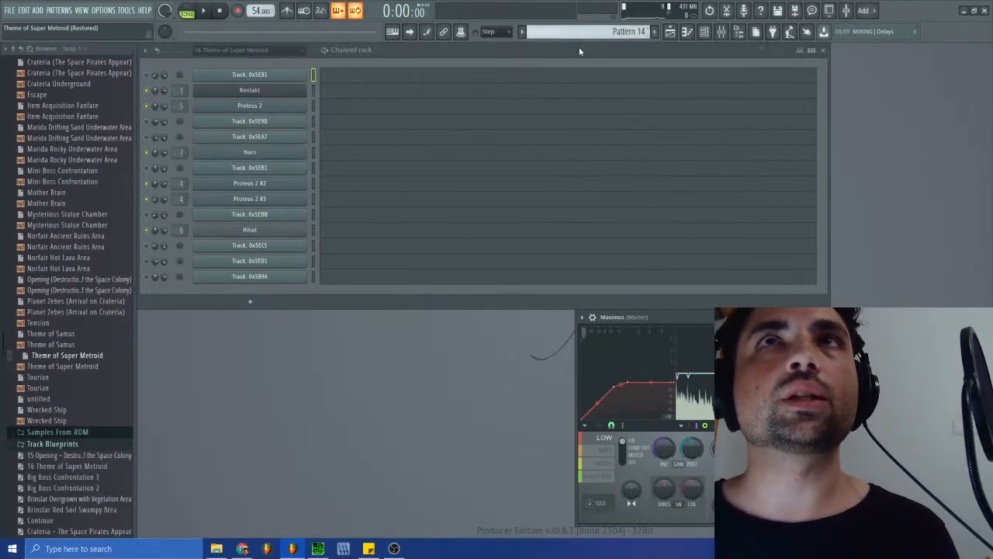
left_click(11, 11)
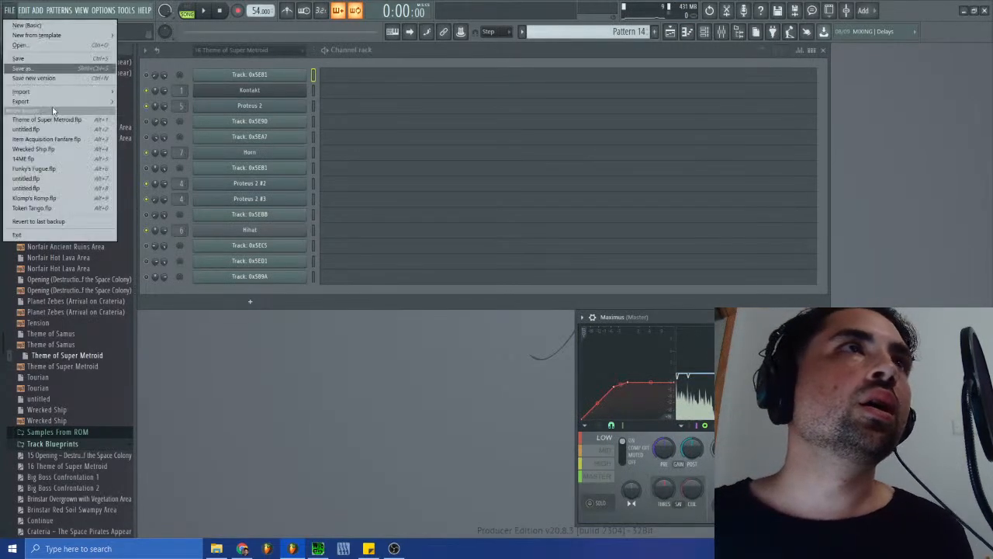
mouse_move(31, 101)
left_click(139, 150)
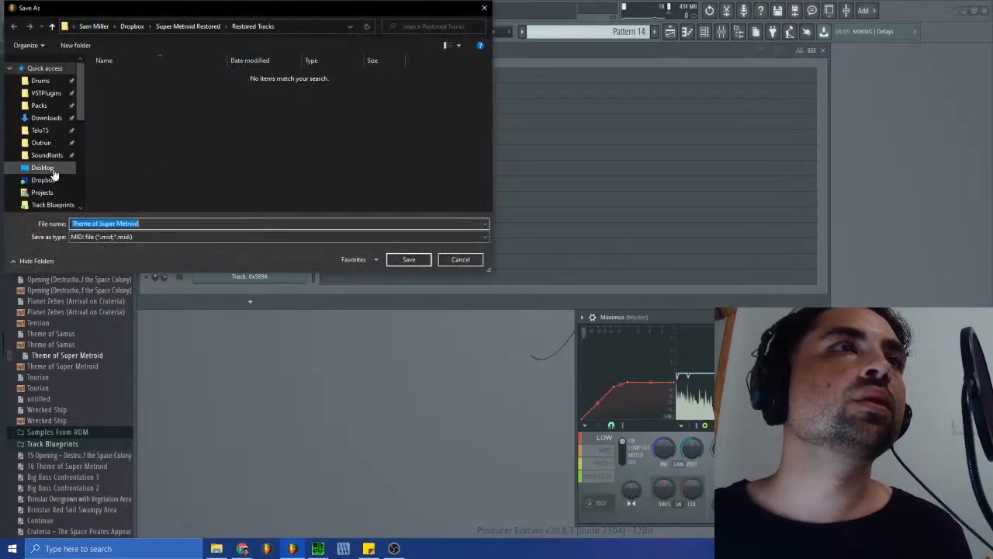
left_click(51, 169)
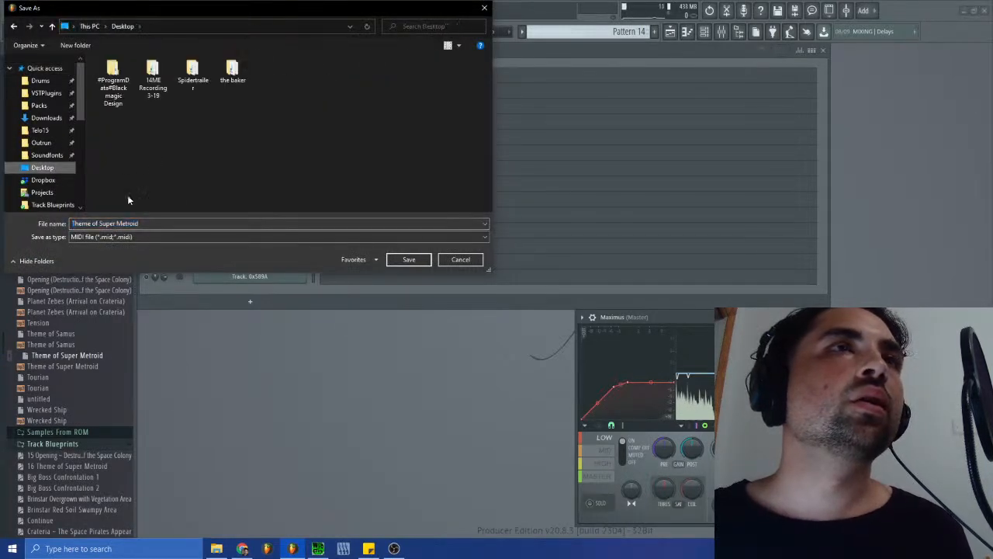
scroll(51, 174, "down", 3)
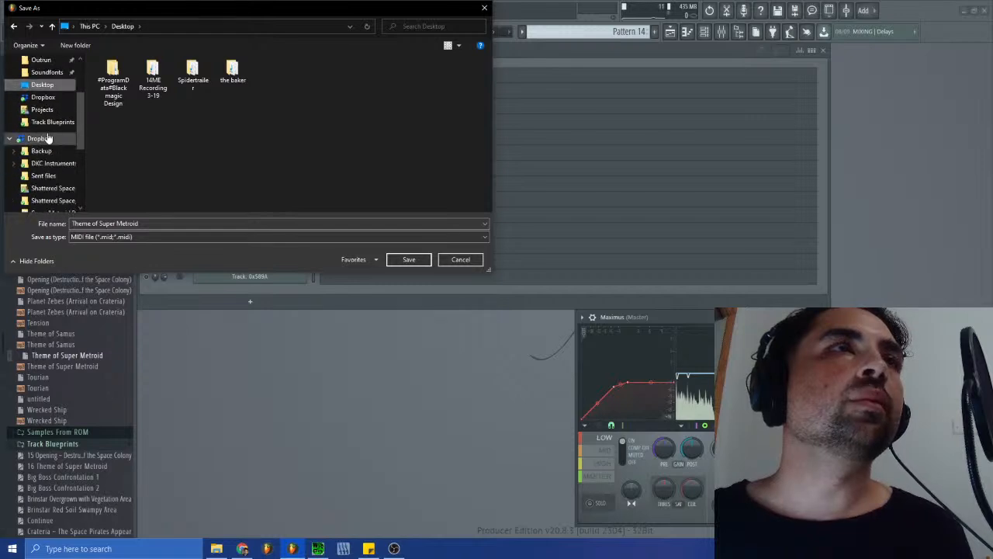
left_click(51, 175)
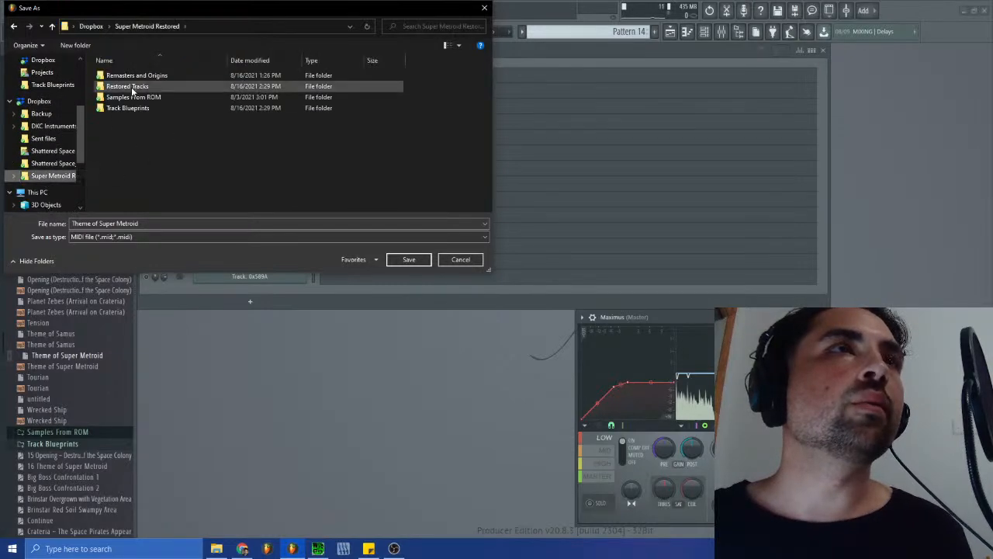
double_click(134, 87)
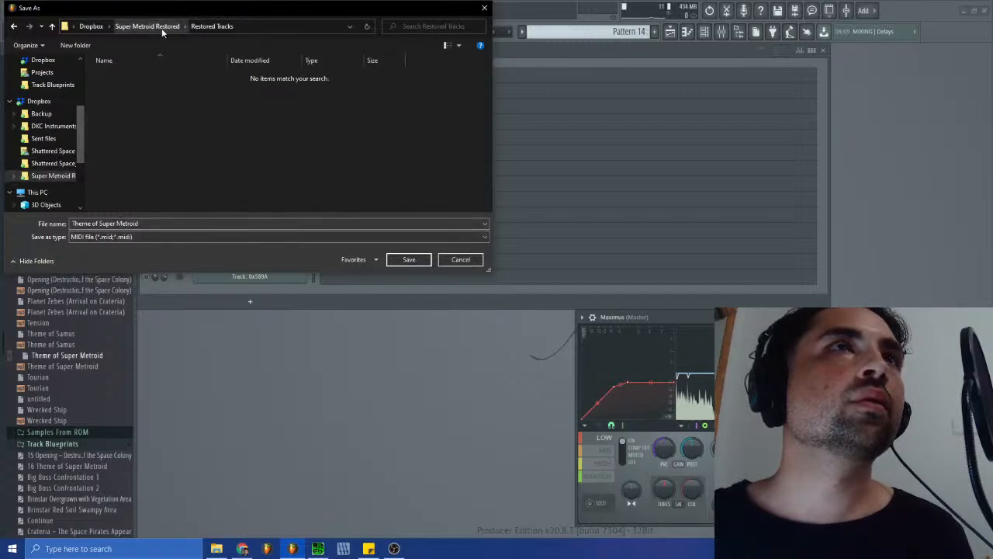
left_click(162, 28)
double_click(135, 109)
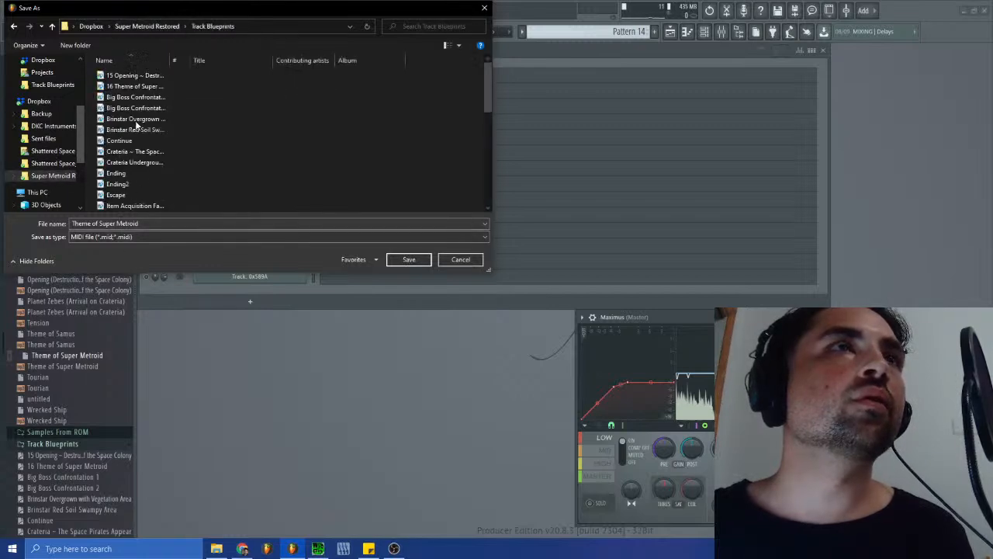
scroll(124, 132, "down", 10)
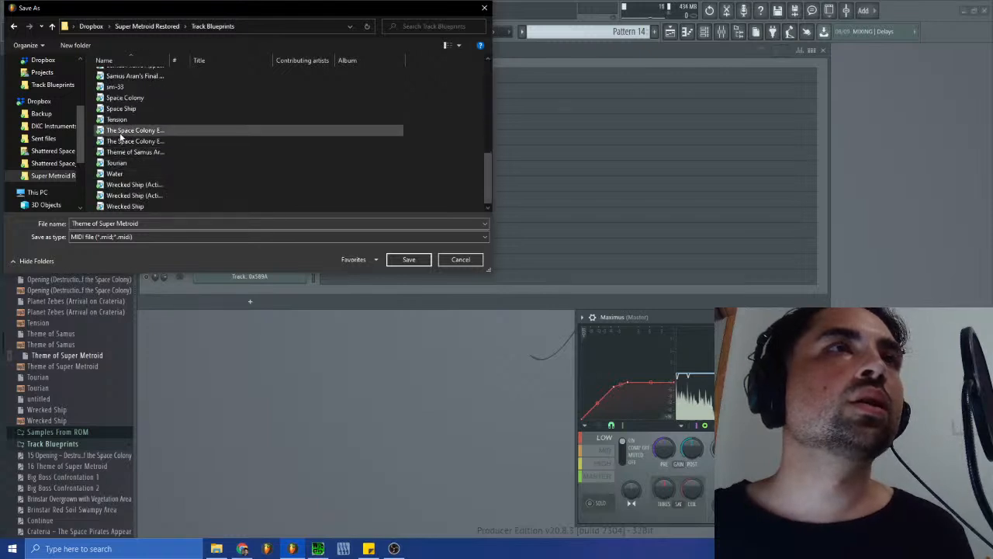
scroll(122, 132, "up", 8)
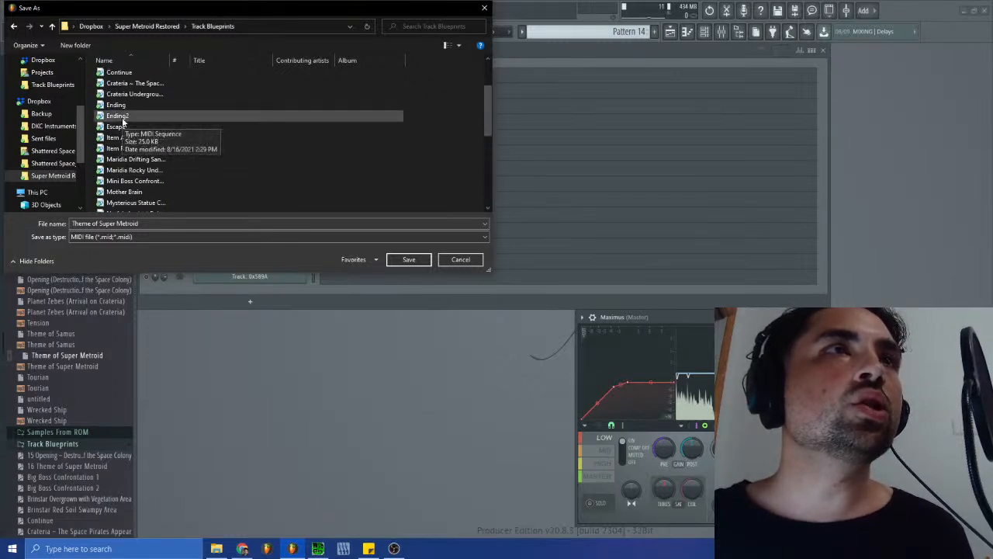
double_click(120, 116)
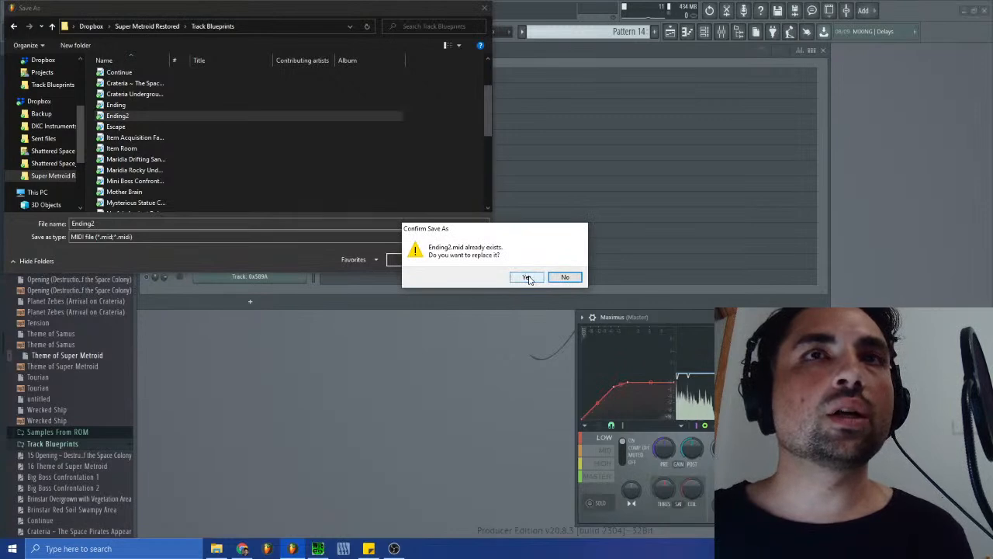
left_click(565, 277)
left_click(456, 259)
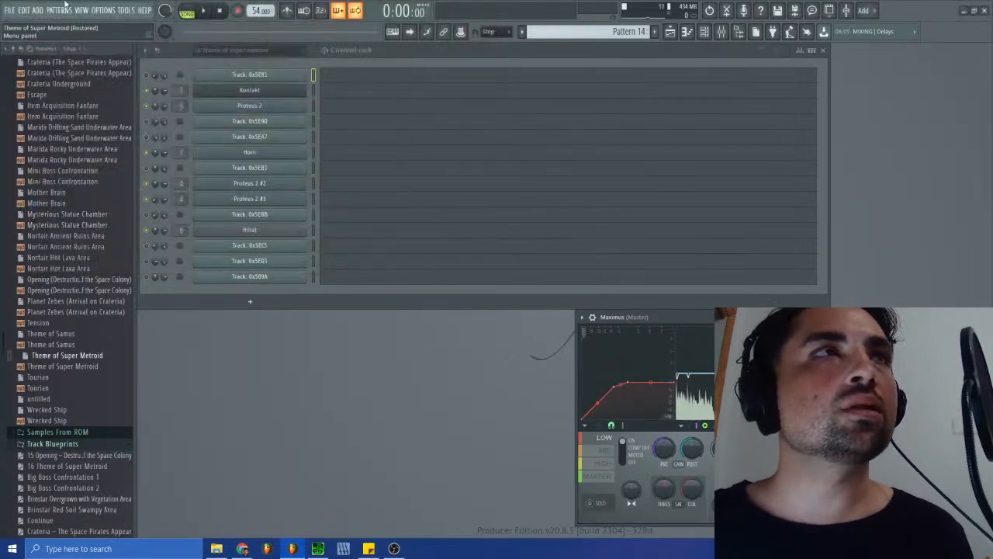
- Start importing a MIDI file and save the changes to Theme of Super Metroid.flp
left_click(16, 16)
mouse_move(31, 91)
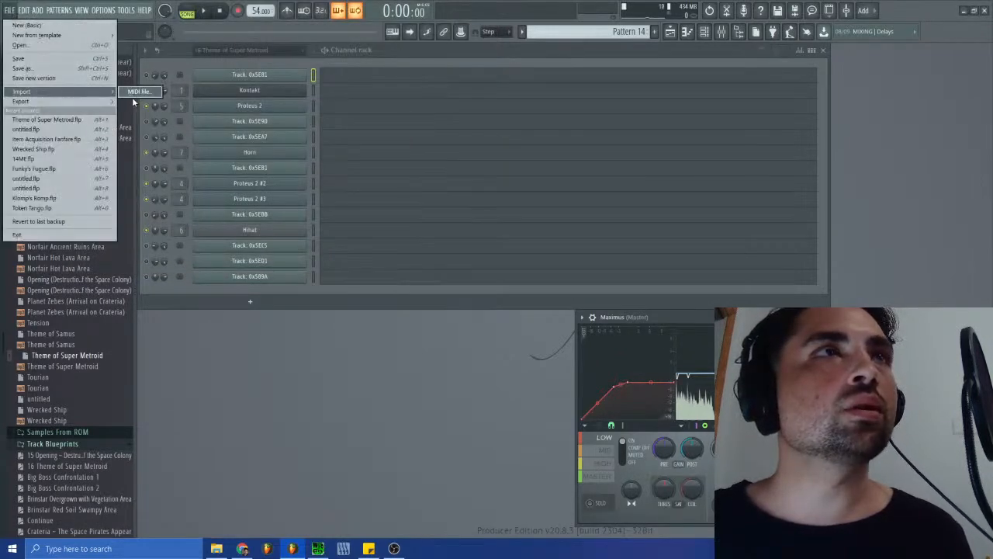
left_click(137, 93)
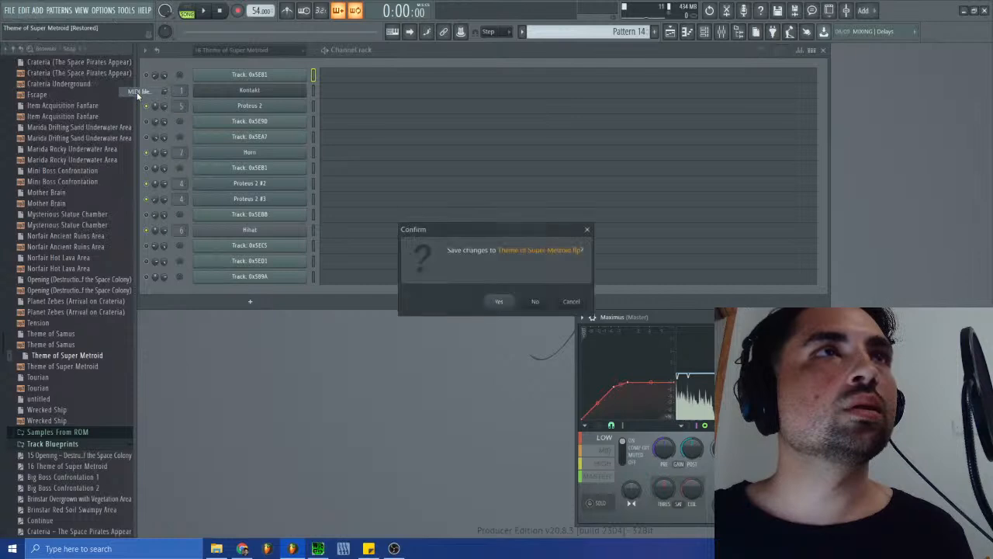
left_click(508, 303)
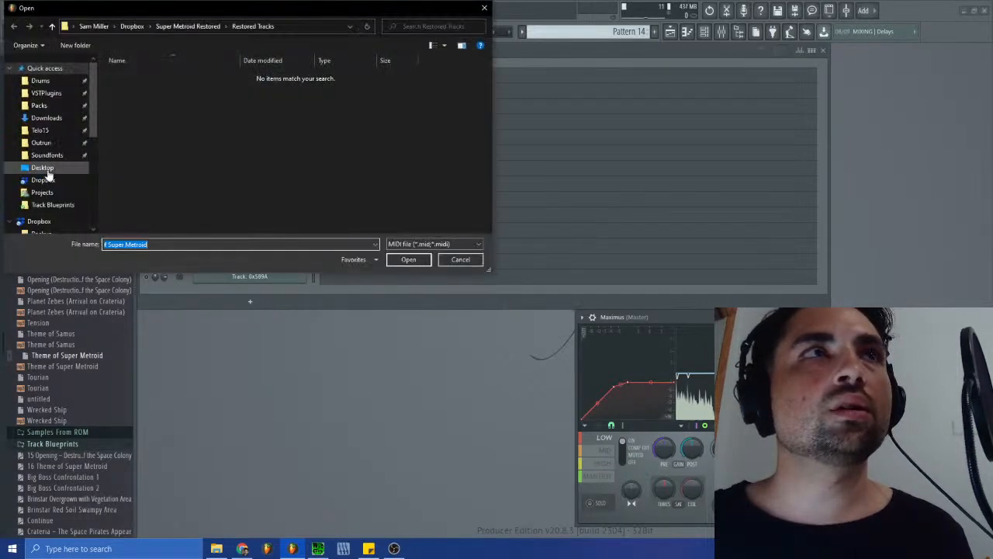
- Browse to Super Metroid Restored > Track Blueprints and open the Ending2 MIDI file for import
left_click(43, 180)
scroll(31, 186, "down", 2)
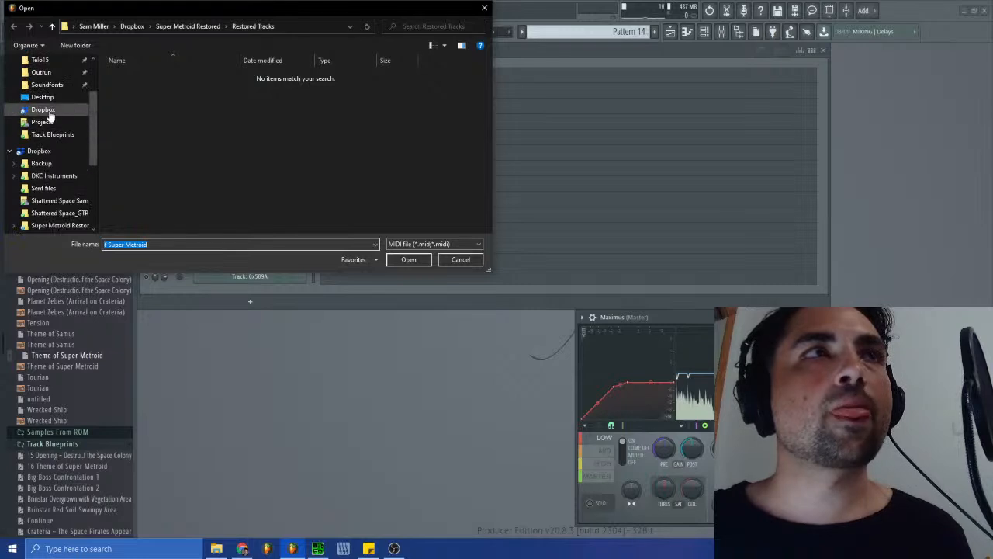
double_click(148, 130)
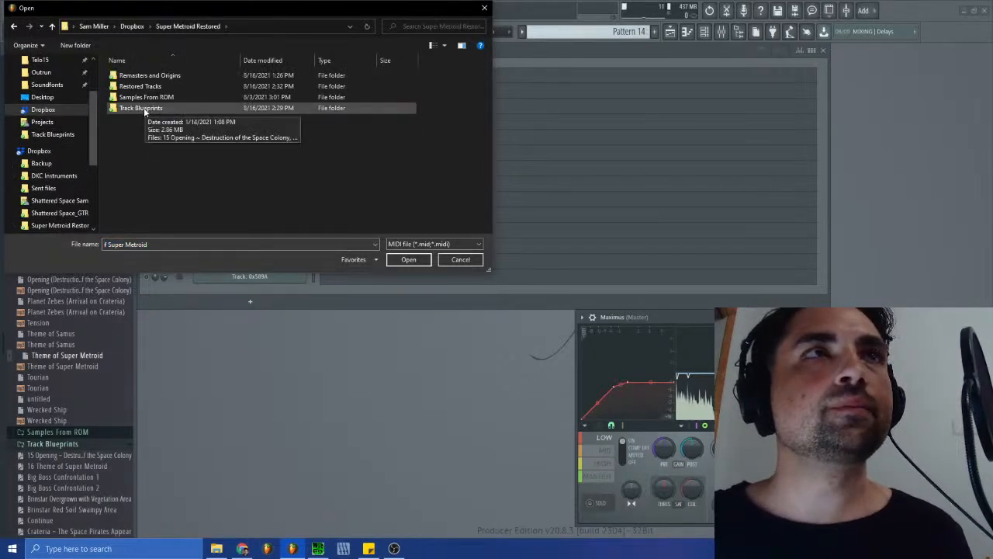
double_click(142, 110)
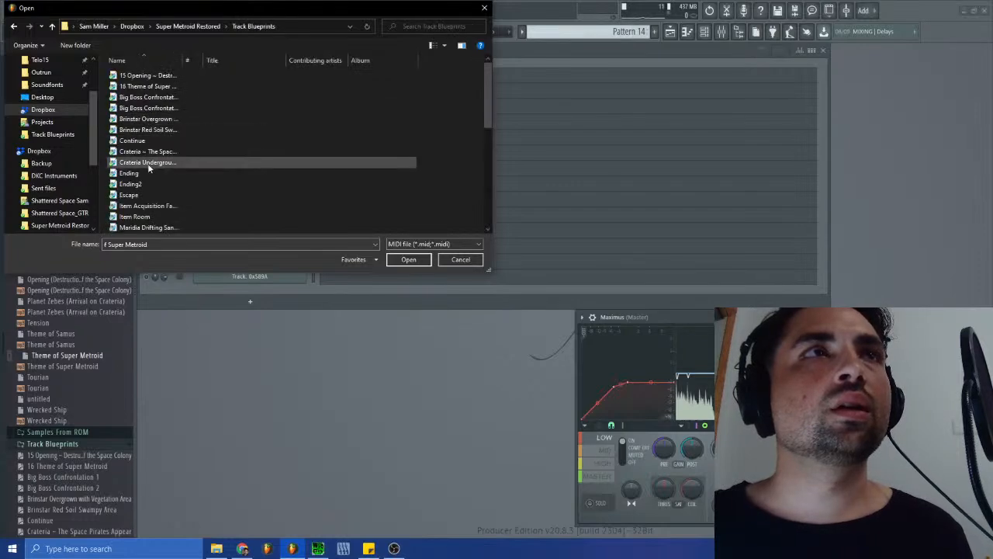
scroll(148, 167, "down", 4)
scroll(148, 169, "up", 5)
double_click(126, 116)
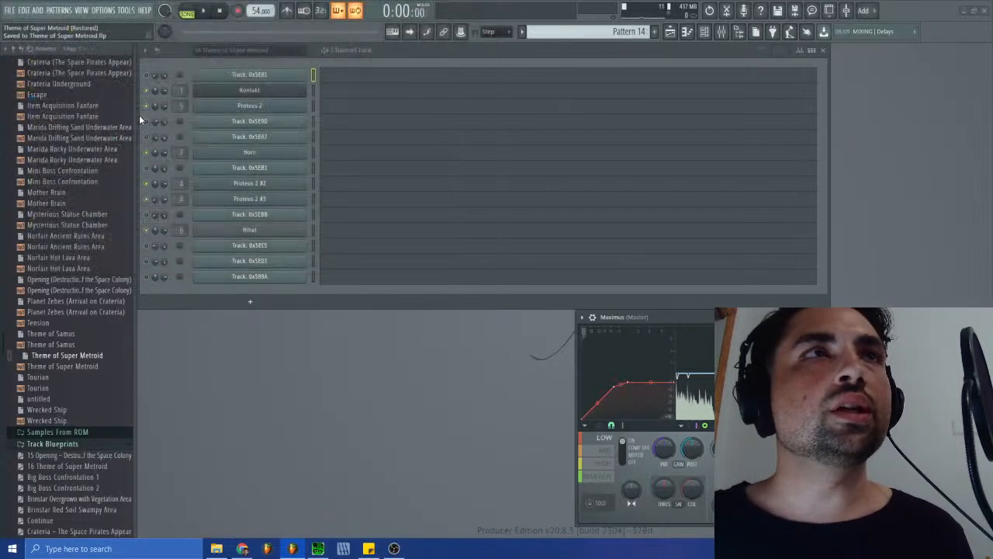
- Import all Ending2 tracks into the current project with channel type MIDI Out and Start new project turned off
left_click(506, 269)
left_click(499, 289)
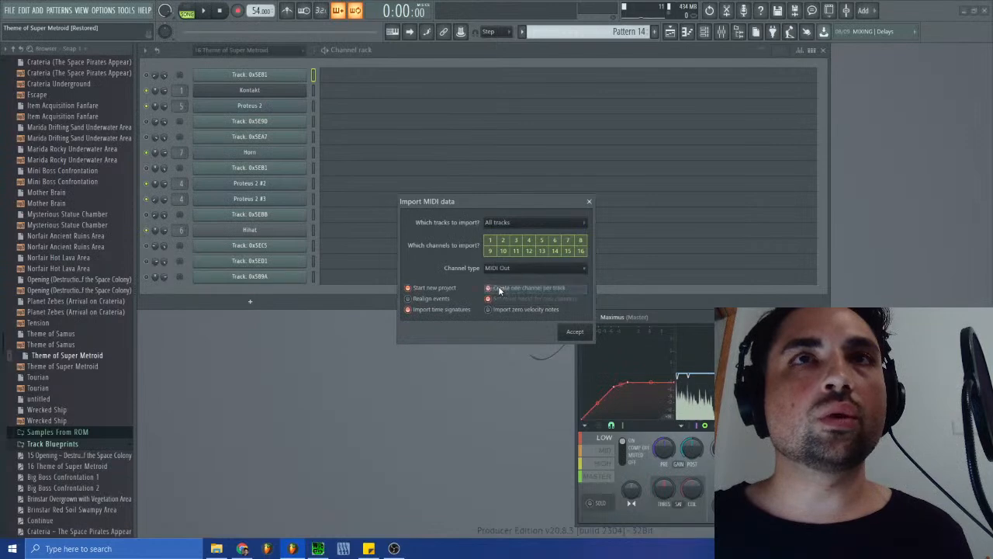
left_click(408, 287)
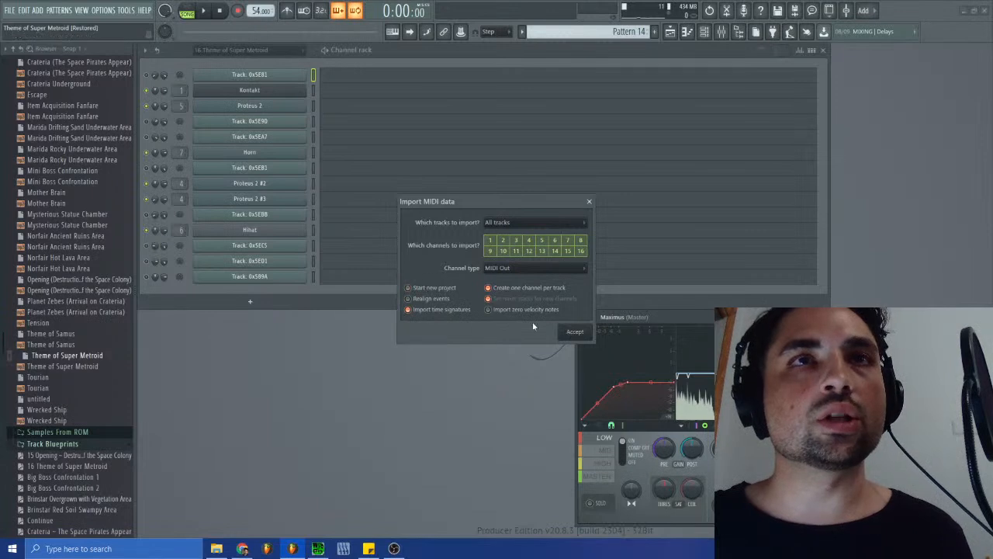
left_click(574, 333)
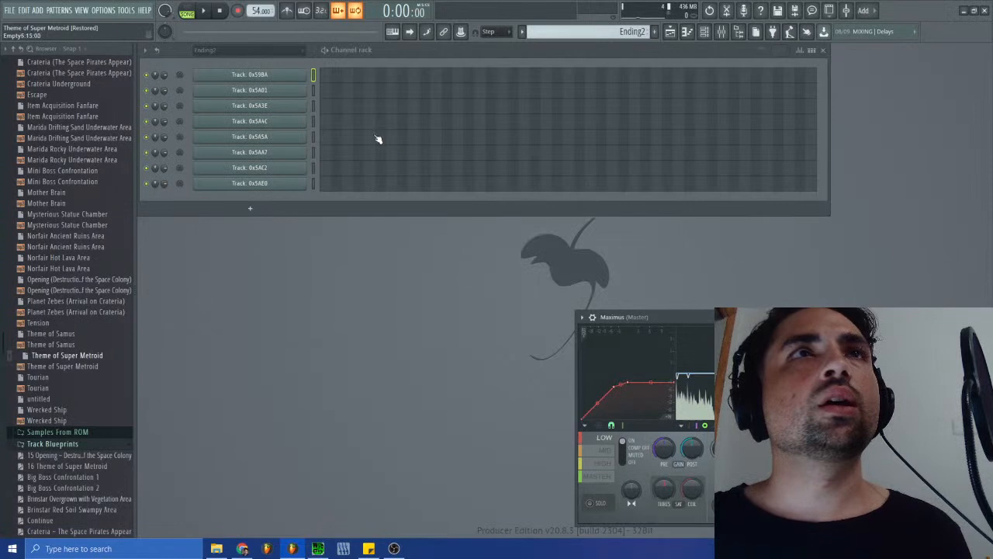
- Check the Unsorted channel group and return the channel rack to the Ending2 group
left_click(304, 51)
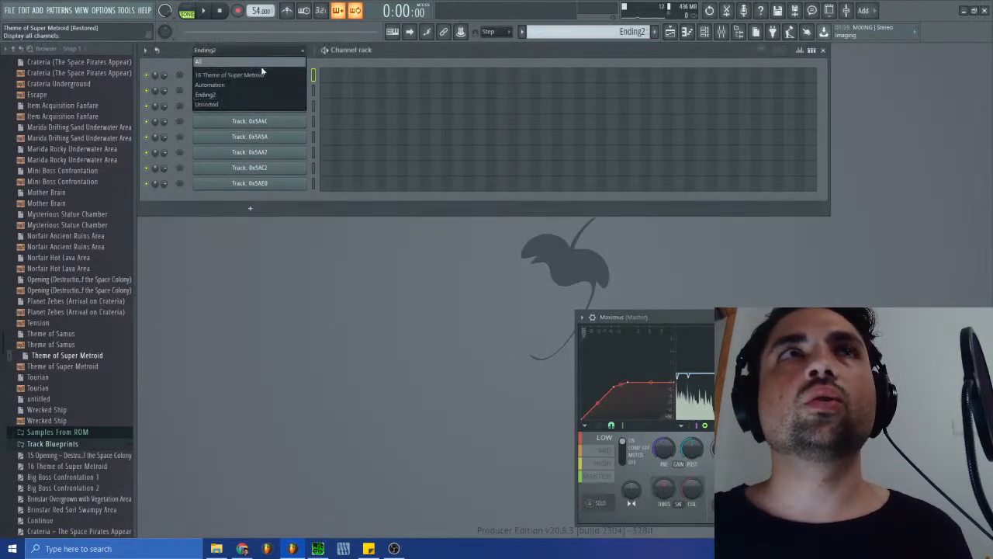
left_click(227, 104)
left_click(234, 50)
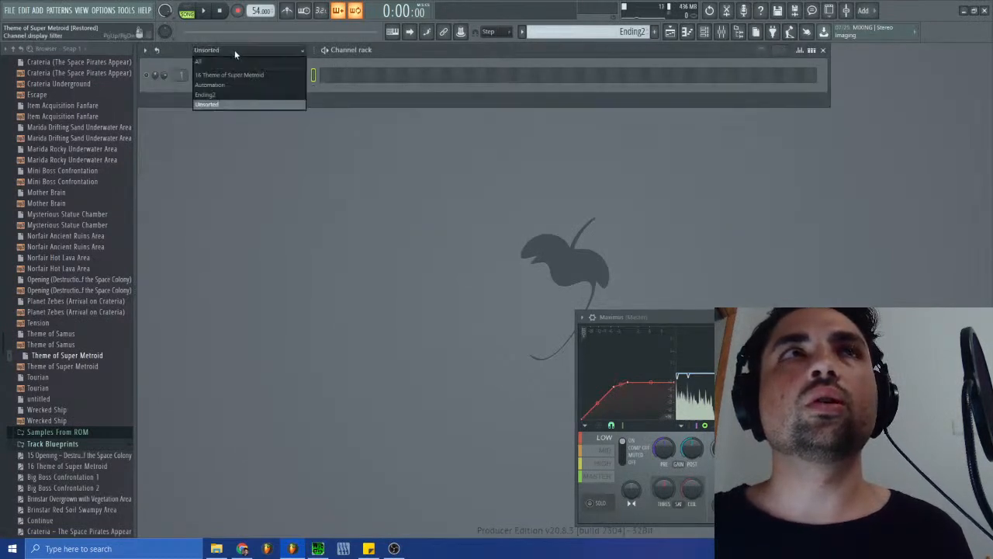
left_click(221, 90)
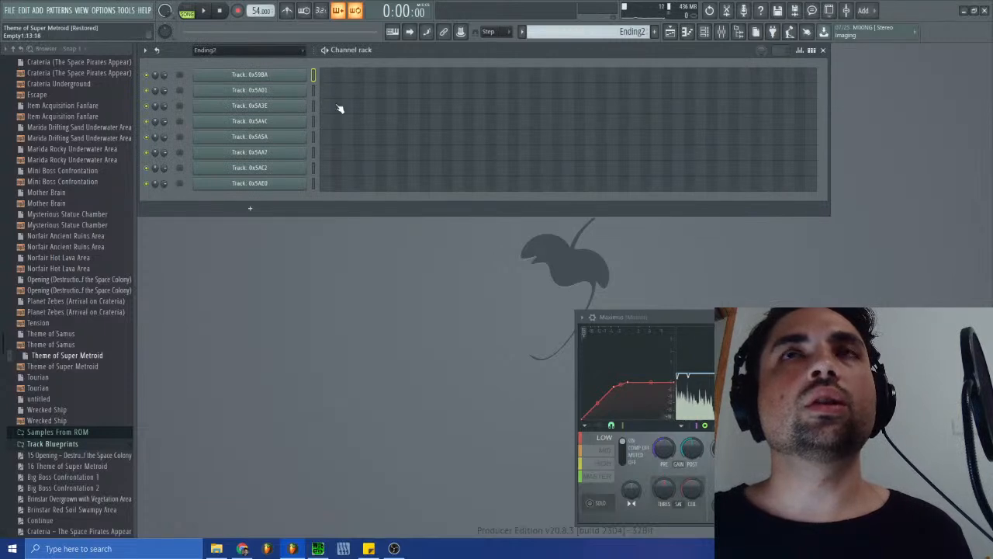
- Reopen the recent untitled.flp project without saving the changes to Theme of Super Metroid.flp
double_click(313, 76)
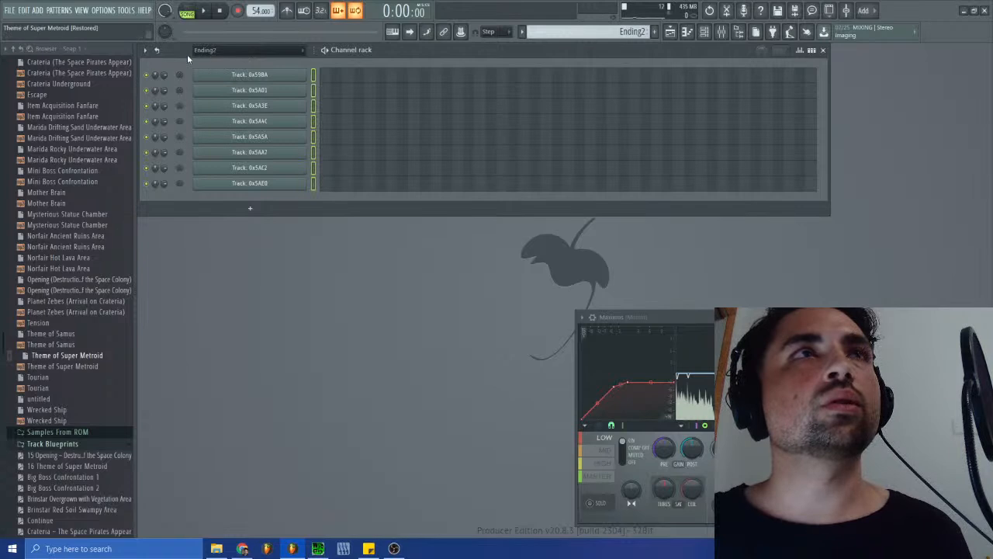
left_click(145, 50)
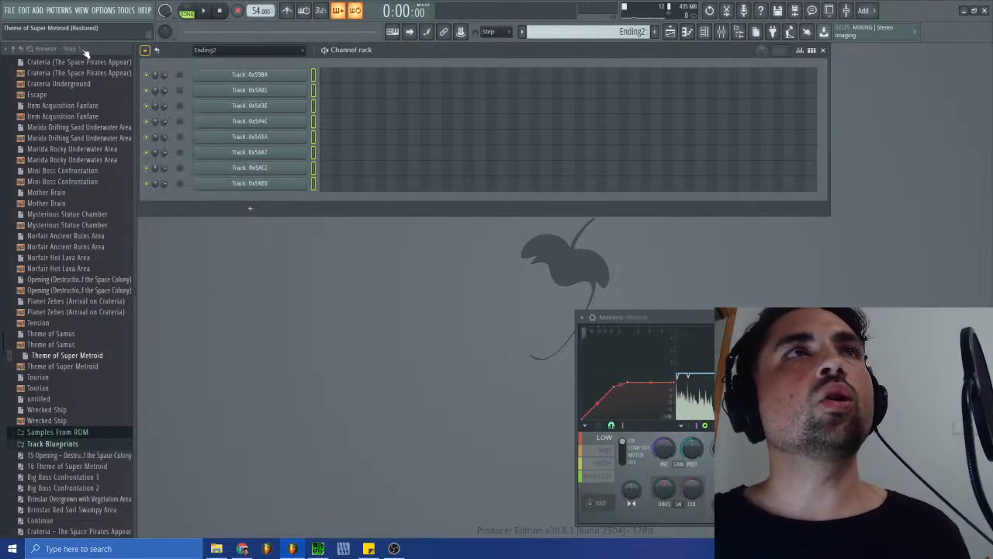
left_click(10, 10)
left_click(31, 136)
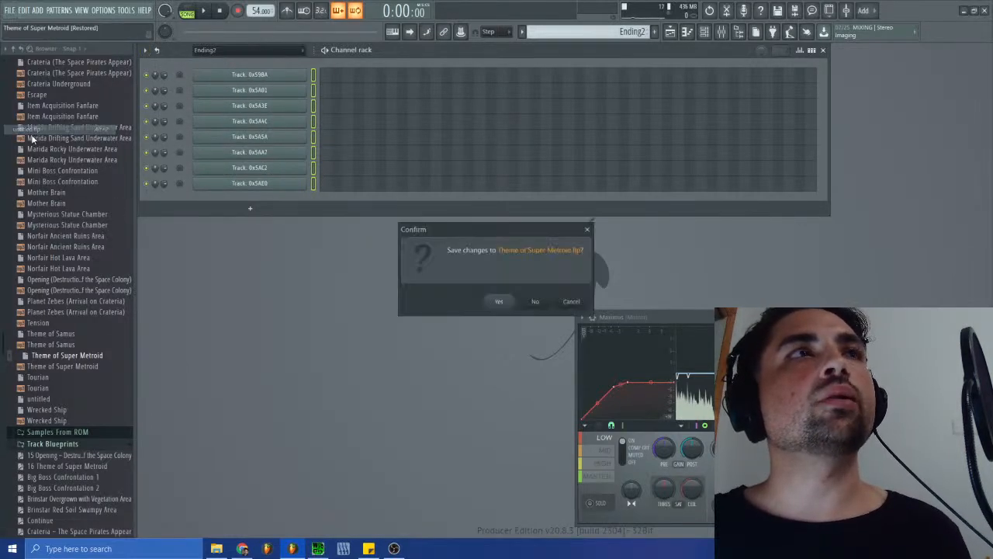
left_click(534, 303)
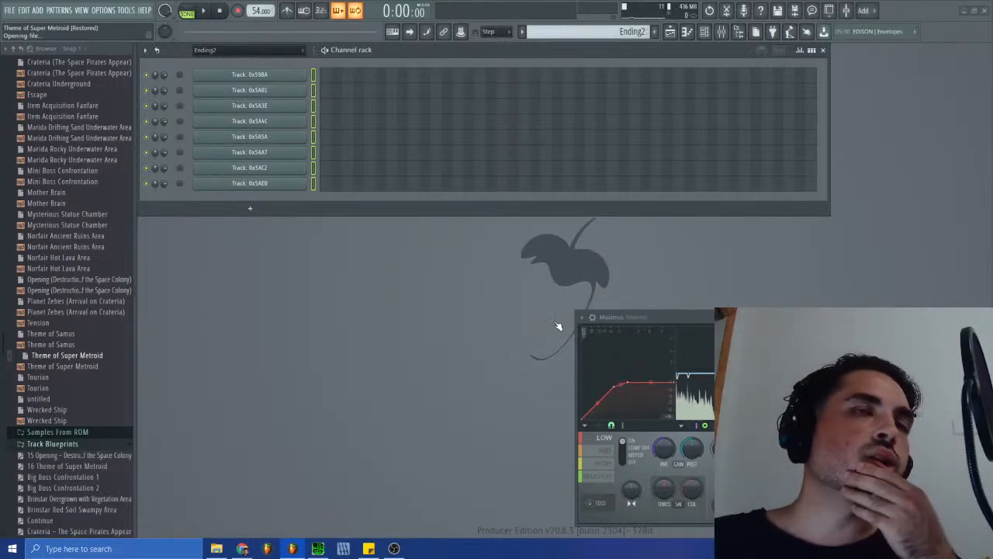
- Turn all Ending channels back on and export the project as MIDI, replacing Ending2 in Super Metroid Restored > Track Blueprints
left_click(146, 120)
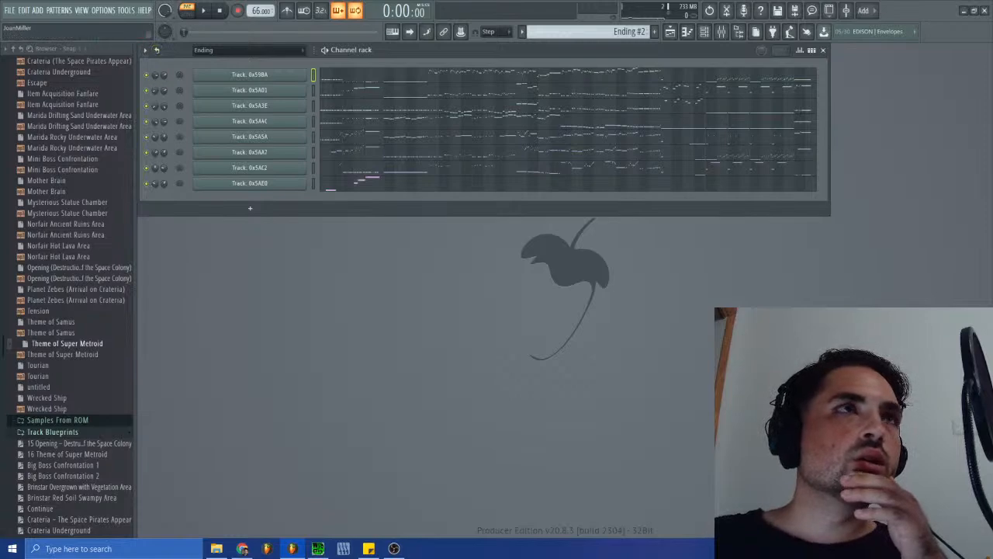
left_click(11, 10)
mouse_move(31, 102)
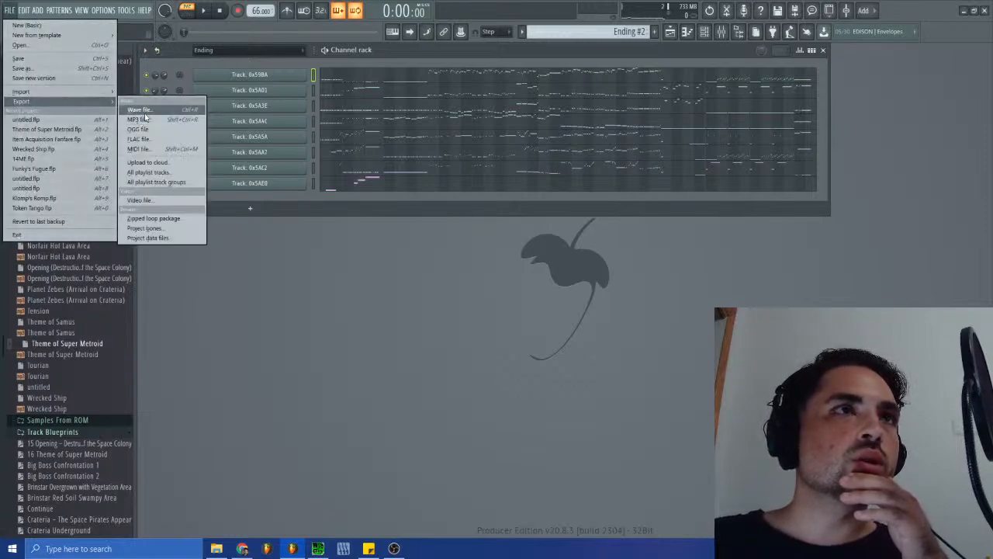
left_click(139, 148)
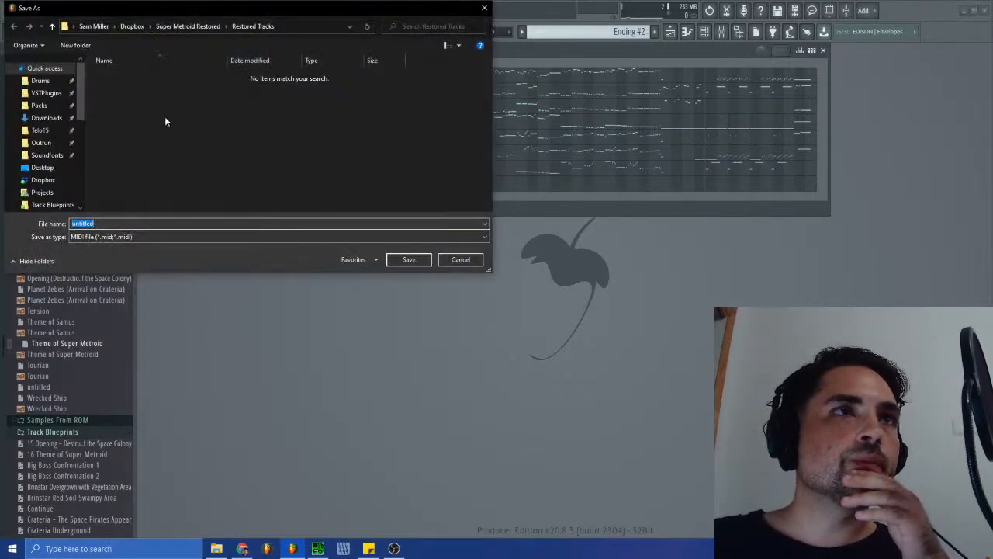
left_click(194, 26)
double_click(138, 108)
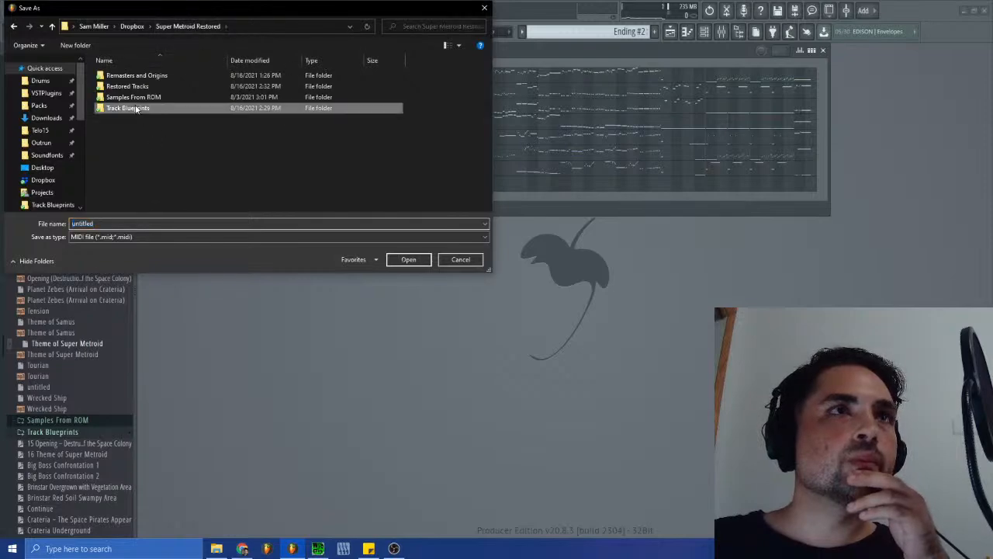
double_click(118, 184)
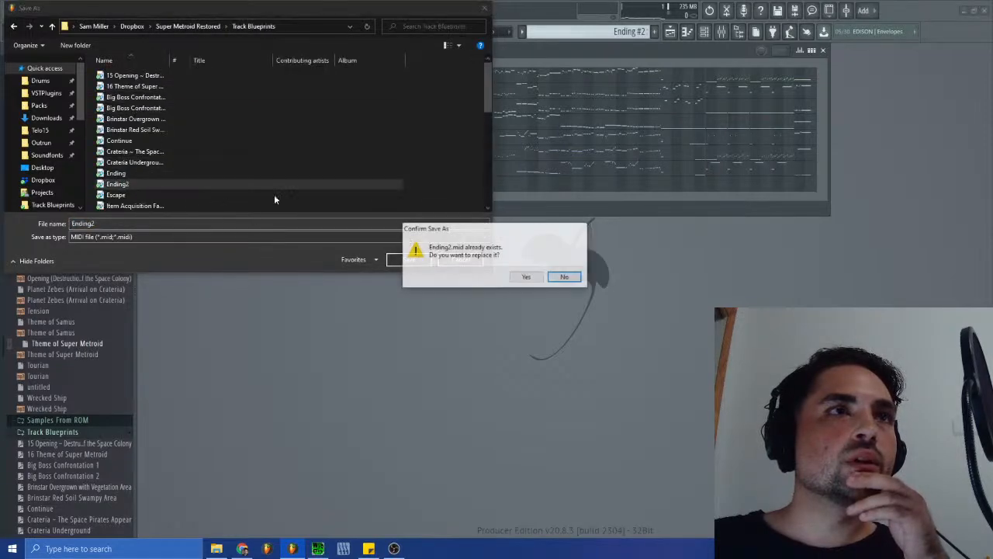
key("Return")
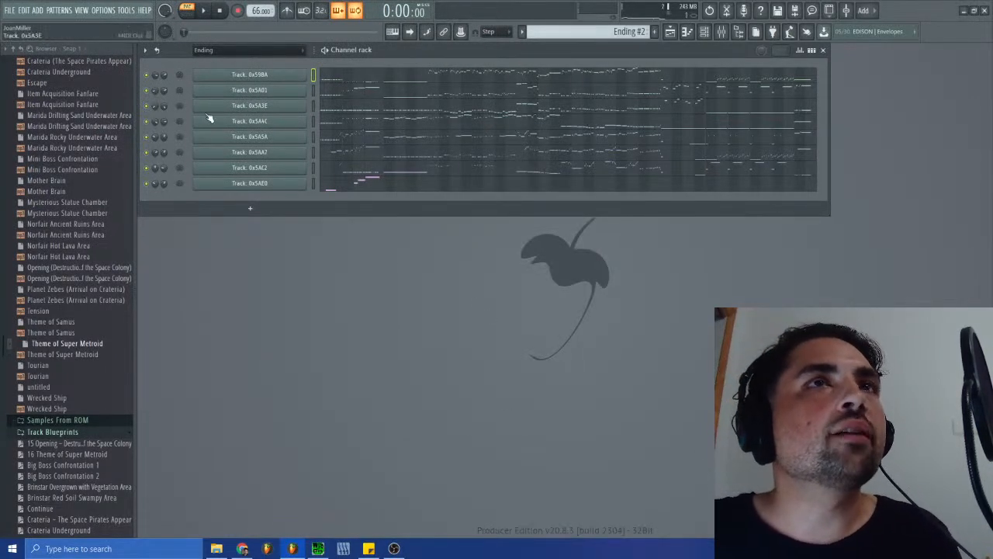
- Reopen the recent Theme of Super Metroid.flp project and dismiss its project information
left_click(10, 10)
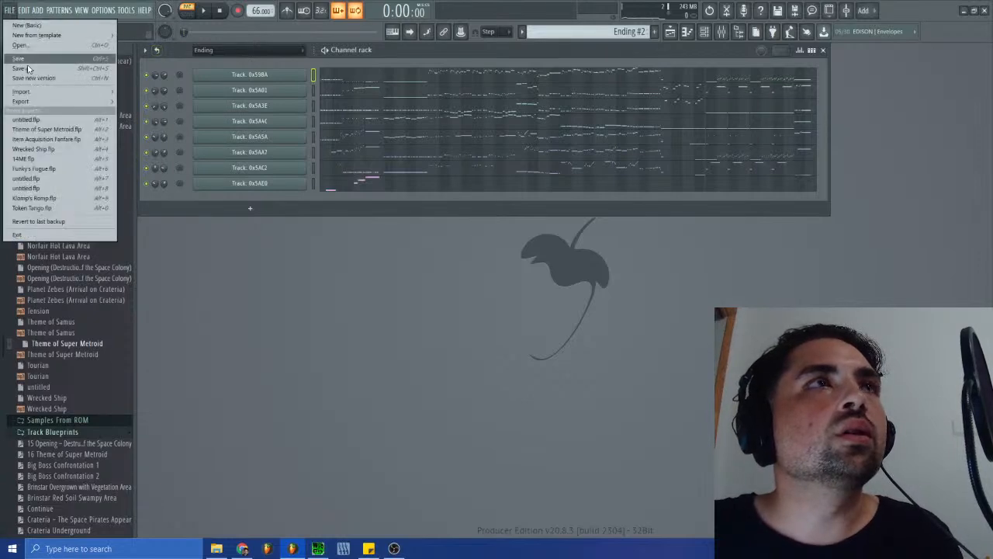
left_click(44, 129)
left_click(510, 301)
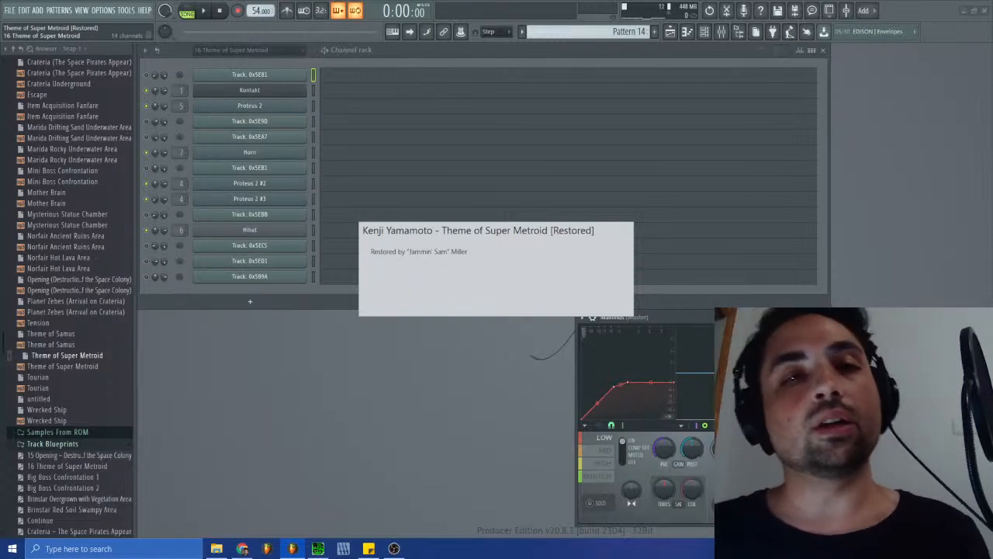
left_click(493, 270)
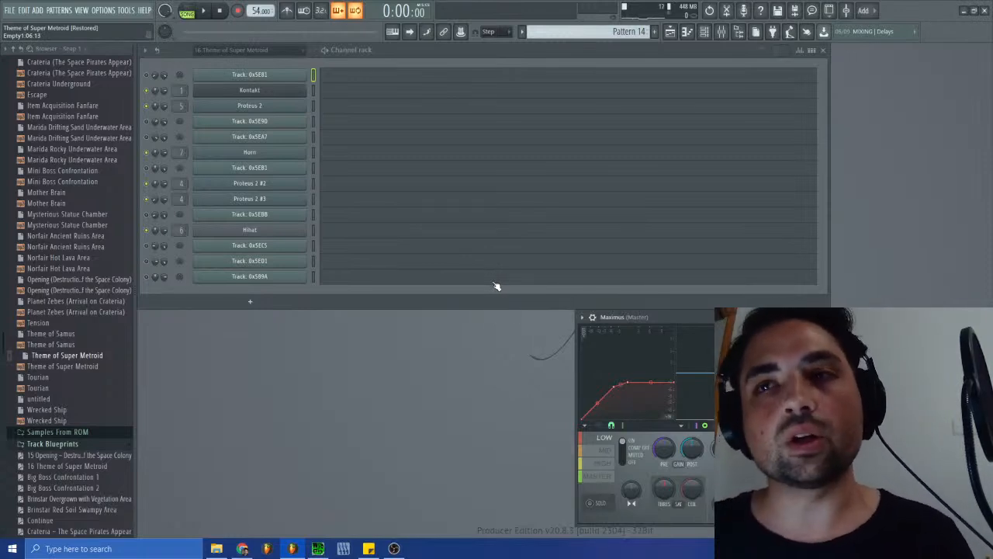
left_click(444, 282)
left_click(445, 282)
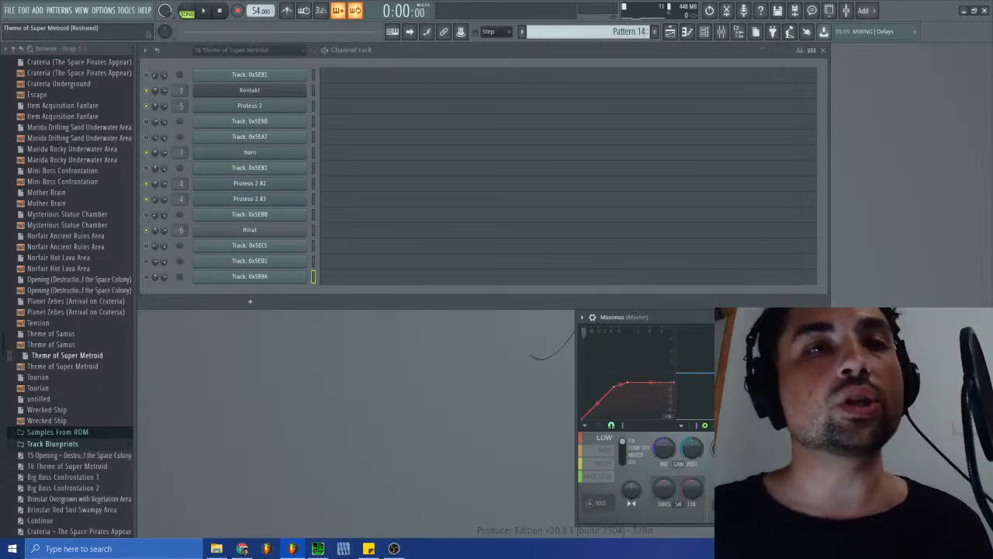
- Check the Ending arrangement in the playlist, then view the clips of the original Arrangement
left_click(672, 33)
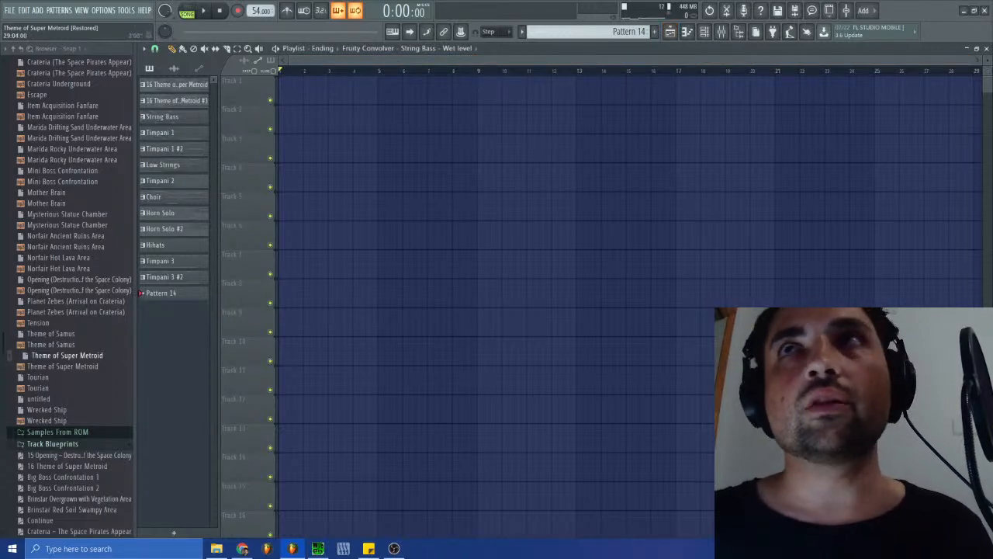
left_click_drag(972, 60, 933, 94)
left_click(986, 49)
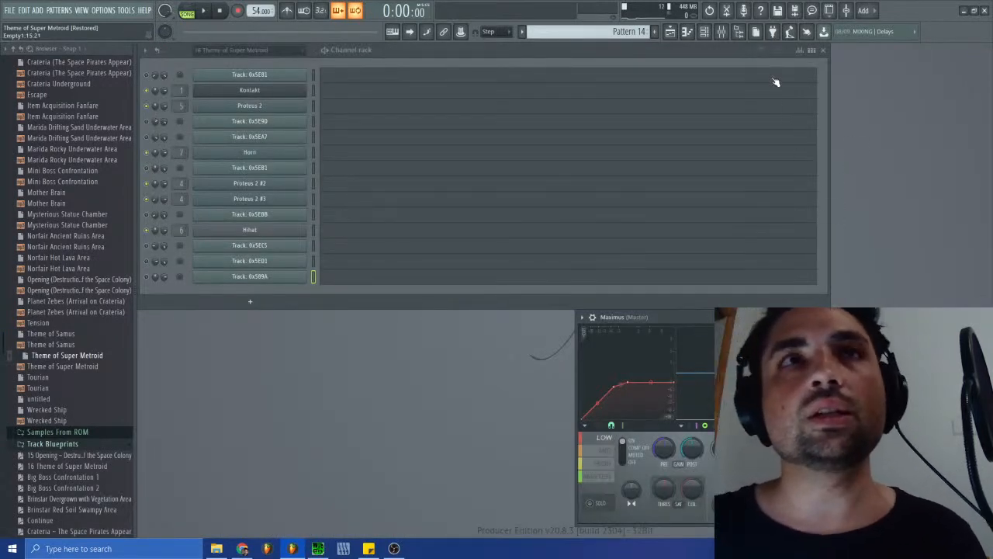
left_click(669, 31)
left_click(323, 48)
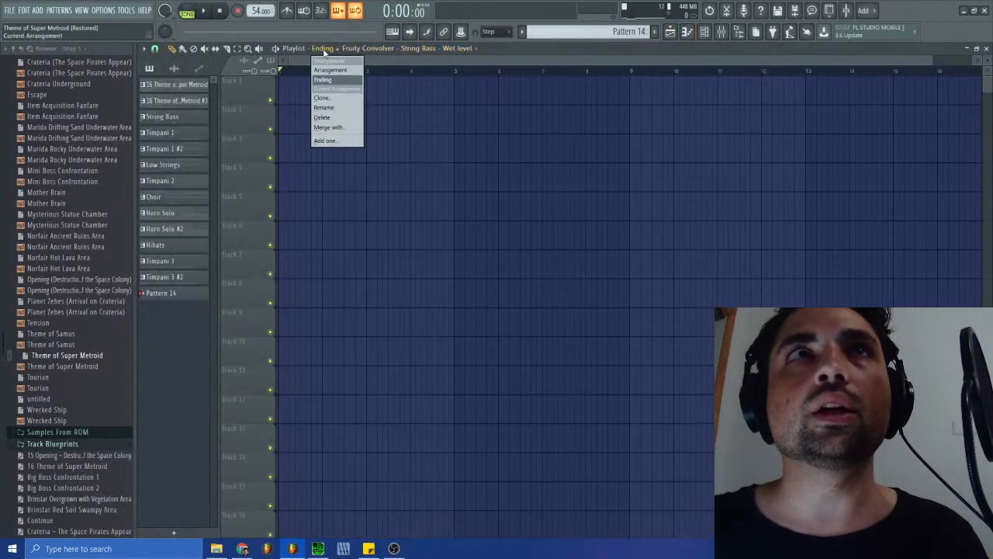
left_click(330, 70)
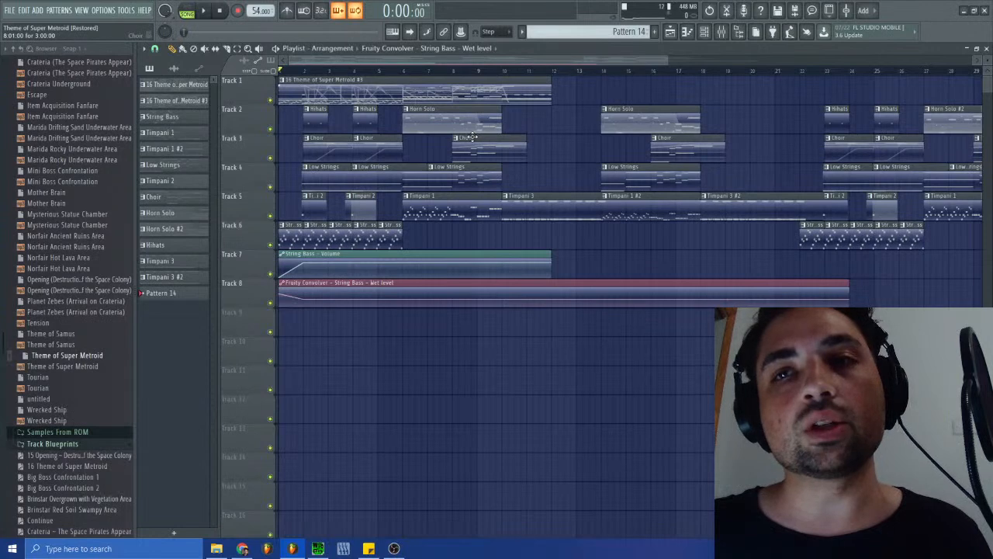
left_click_drag(409, 61, 221, 78)
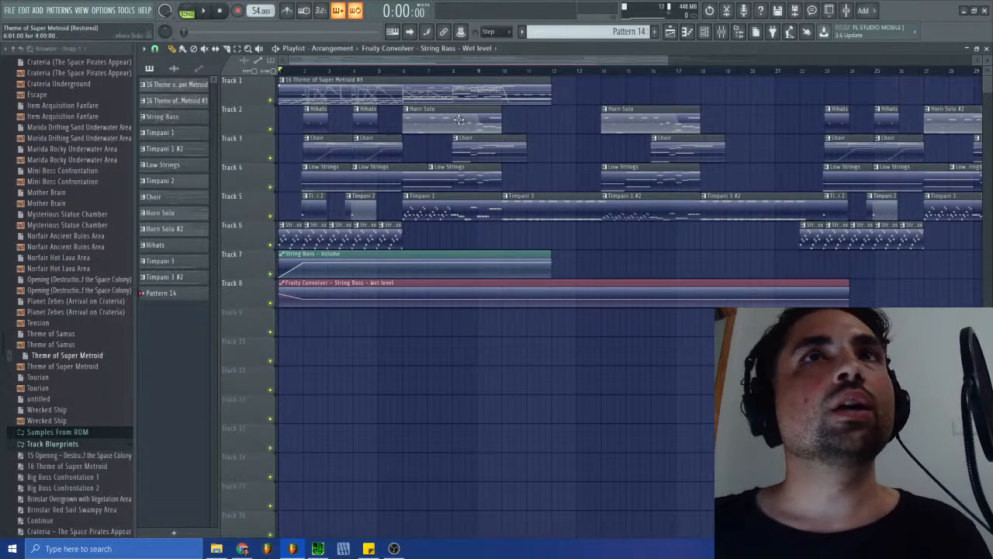
- Switch the playlist back to the Ending arrangement and close it
left_click(383, 50)
left_click(341, 51)
left_click(341, 79)
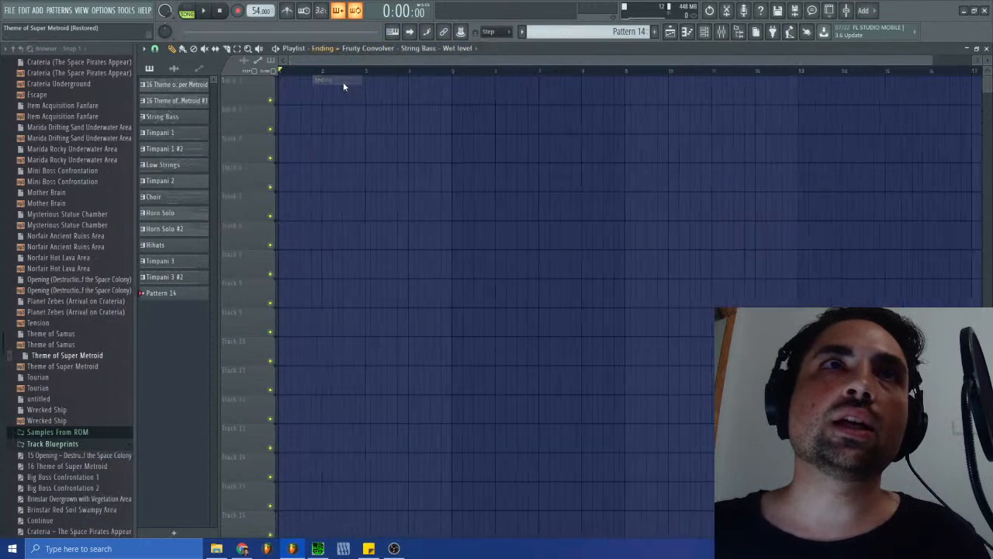
left_click(670, 32)
right_click(627, 31)
left_click(608, 33)
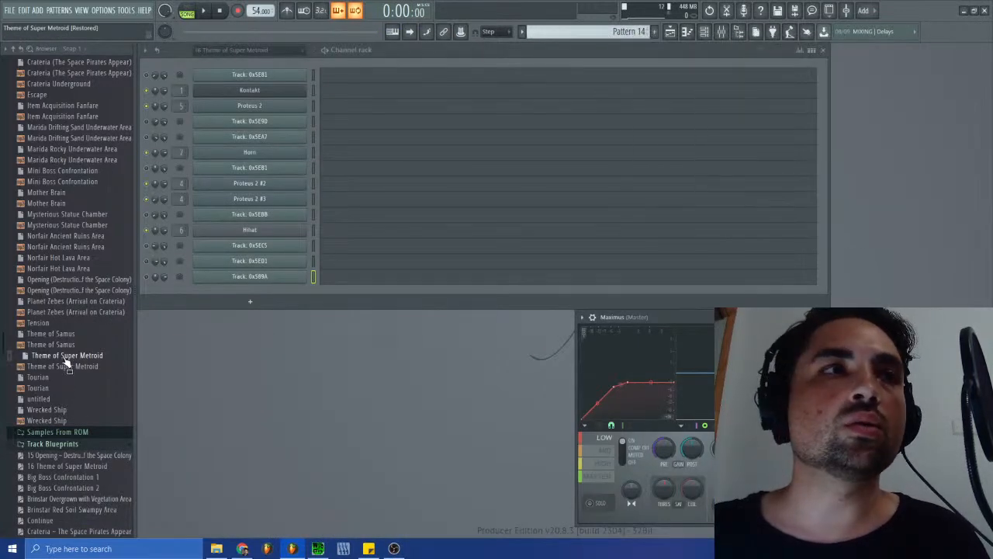
- Refresh the file browser, load the Ending2 MIDI from Track Blueprints into the channel rack, and save the changes to Theme of Super Metroid.flp
scroll(73, 434, "down", 8)
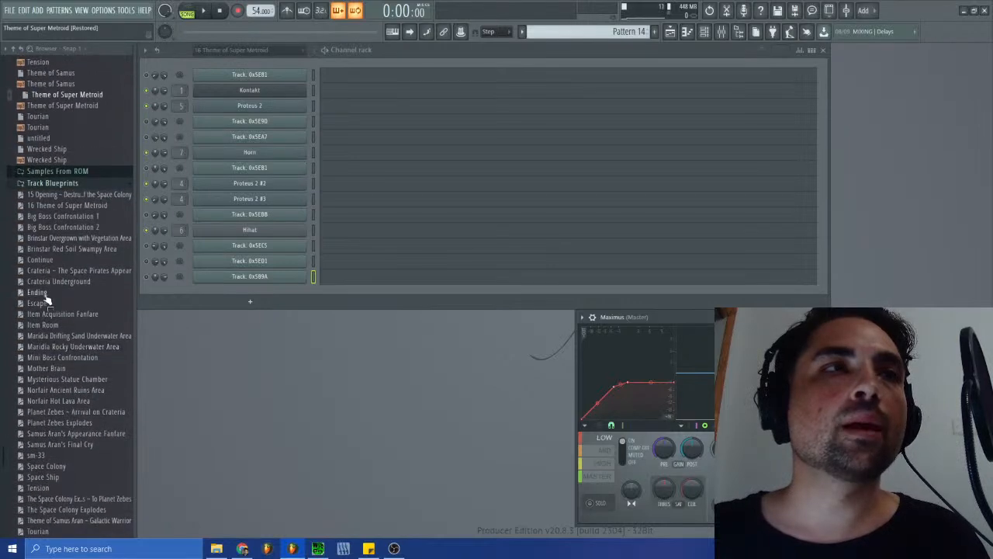
scroll(43, 343, "down", 4)
scroll(44, 349, "up", 6)
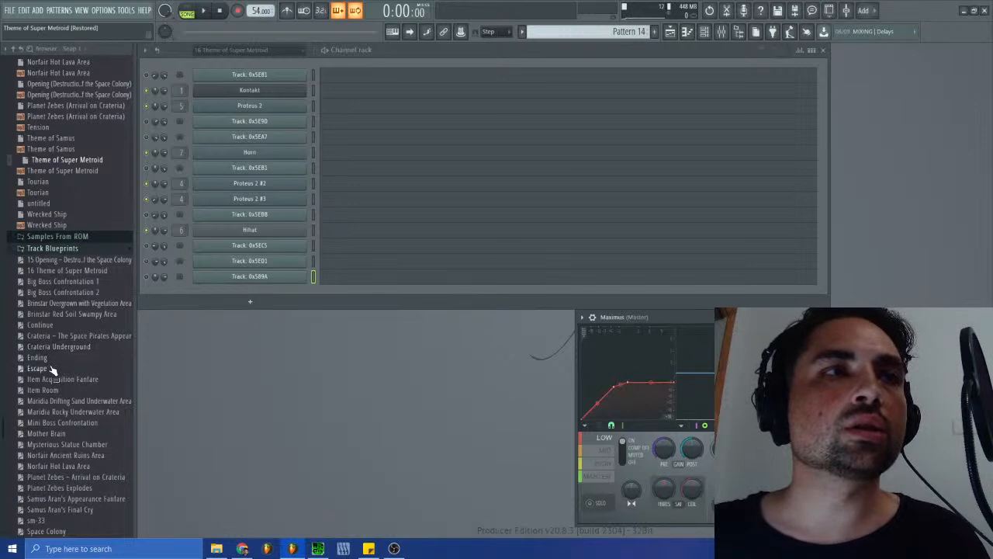
scroll(43, 366, "down", 6)
scroll(41, 367, "up", 2)
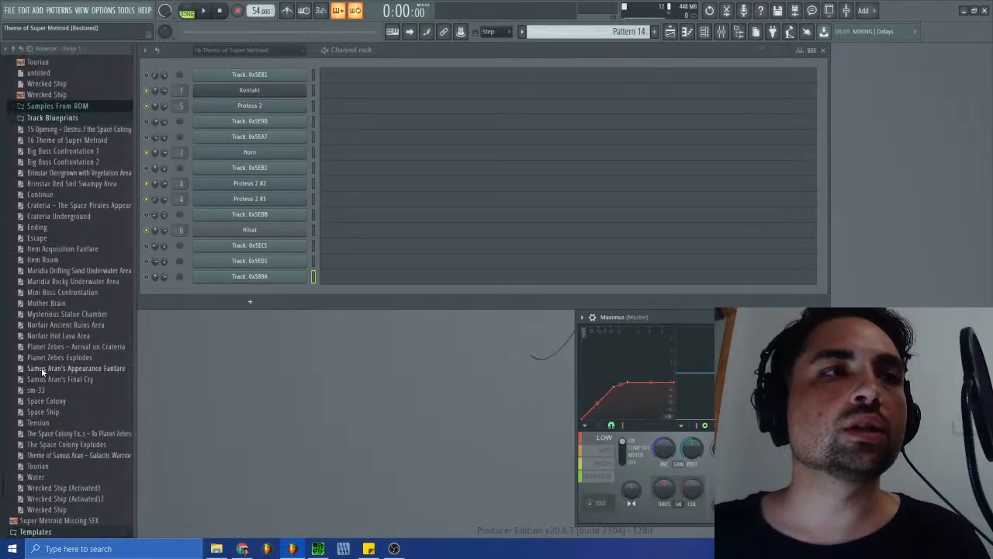
left_click(22, 48)
left_click_drag(43, 247, 285, 339)
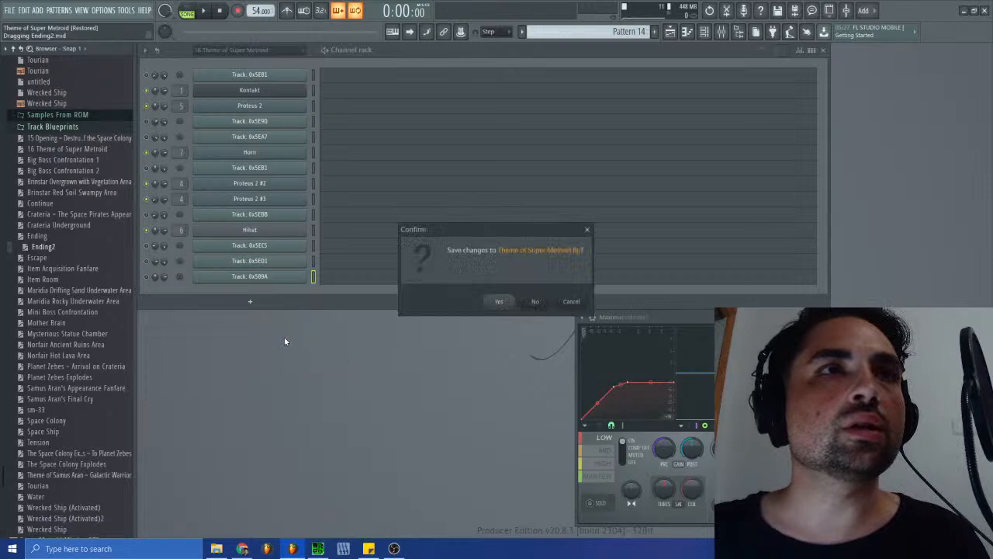
left_click(510, 303)
- Import all Ending2 tracks into the current project with channel type MIDI Out and Start new project turned off
left_click(498, 270)
left_click(497, 289)
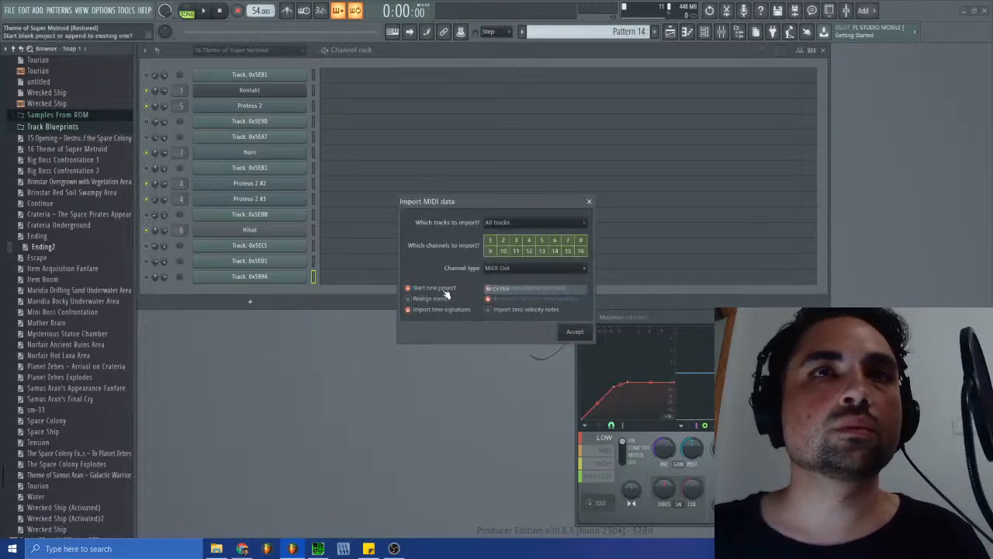
left_click(575, 333)
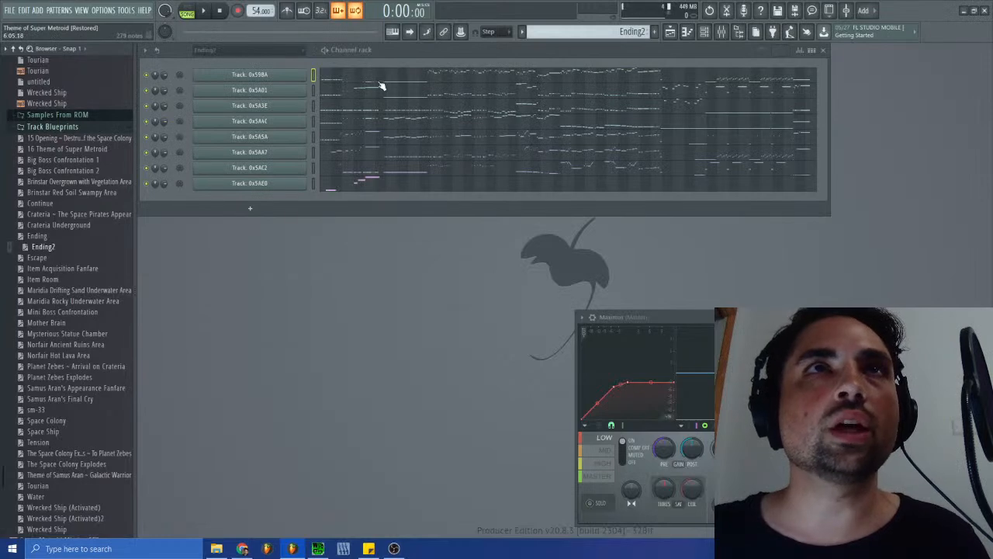
- Inspect the imported notes of the first Ending2 channel in the piano roll, then close it
left_click(384, 85)
left_click_drag(988, 145, 934, 137)
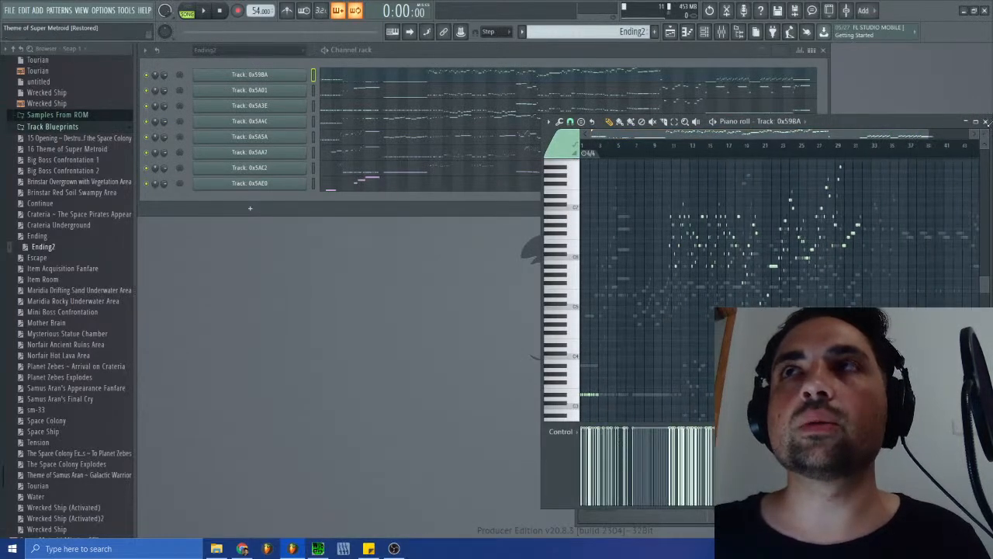
left_click(986, 122)
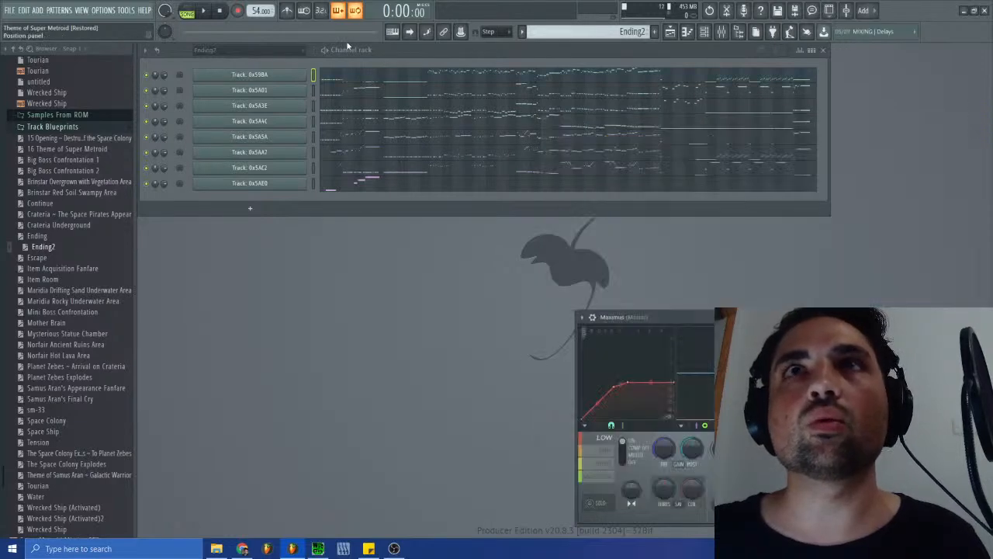
left_click(10, 10)
mouse_move(29, 102)
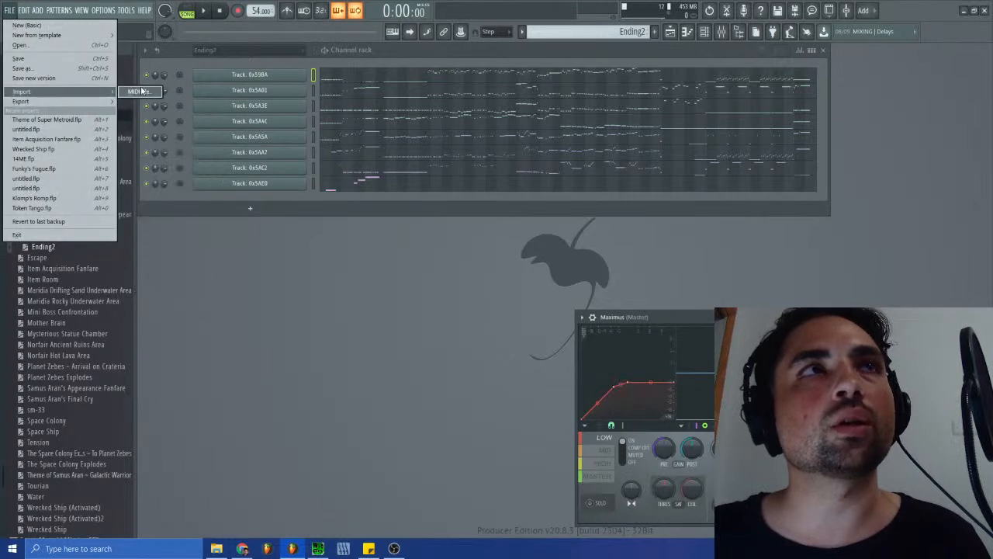
left_click(46, 119)
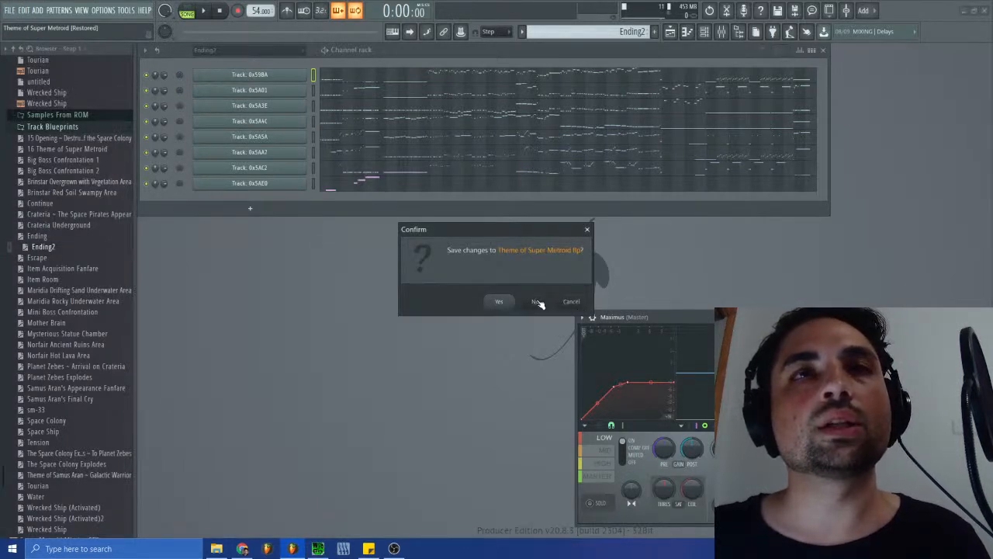
left_click(536, 302)
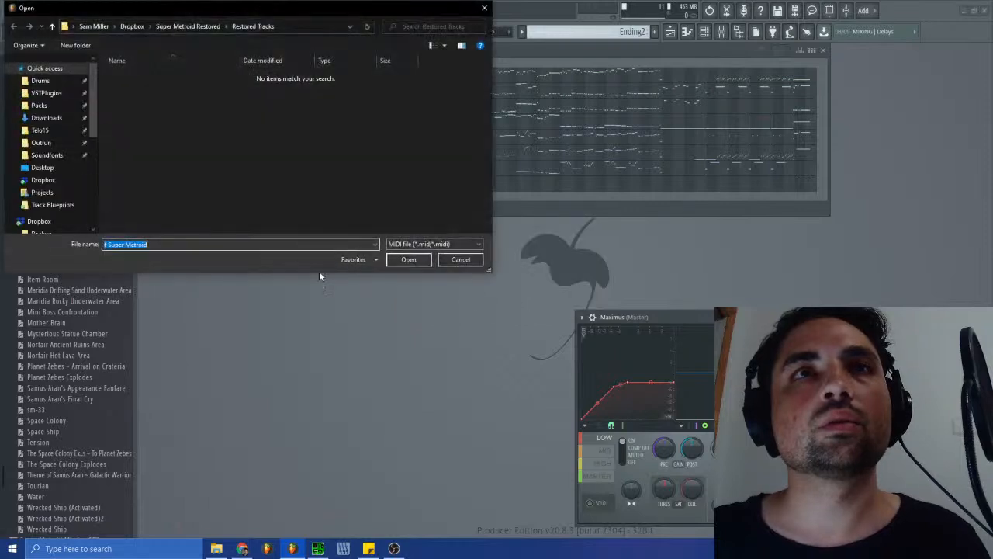
left_click(191, 29)
double_click(128, 110)
double_click(129, 184)
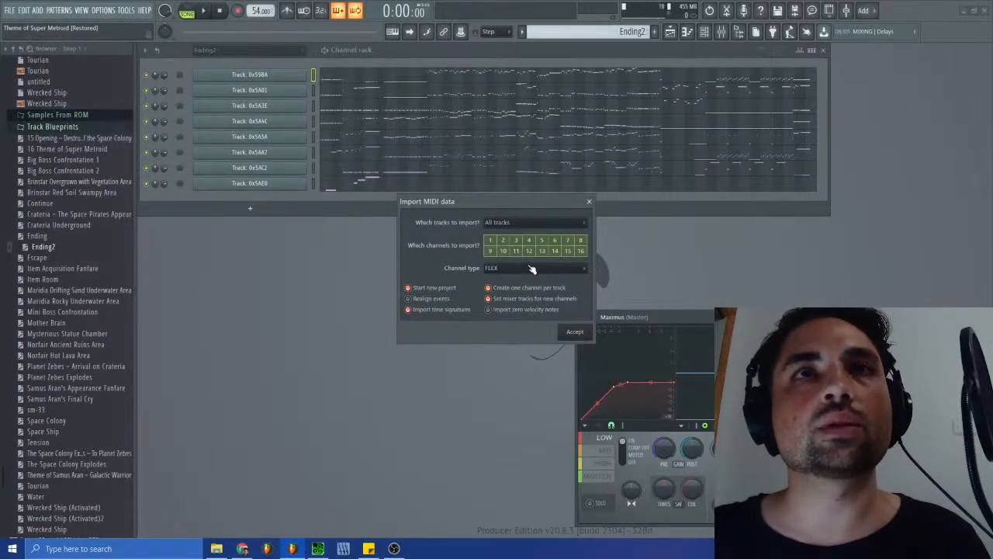
left_click(510, 225)
left_click(511, 226)
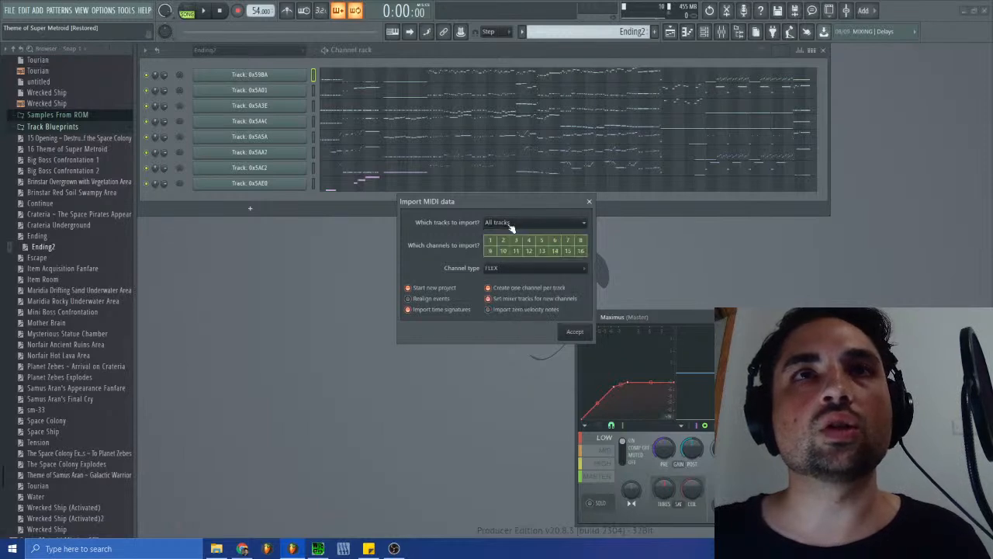
left_click(589, 202)
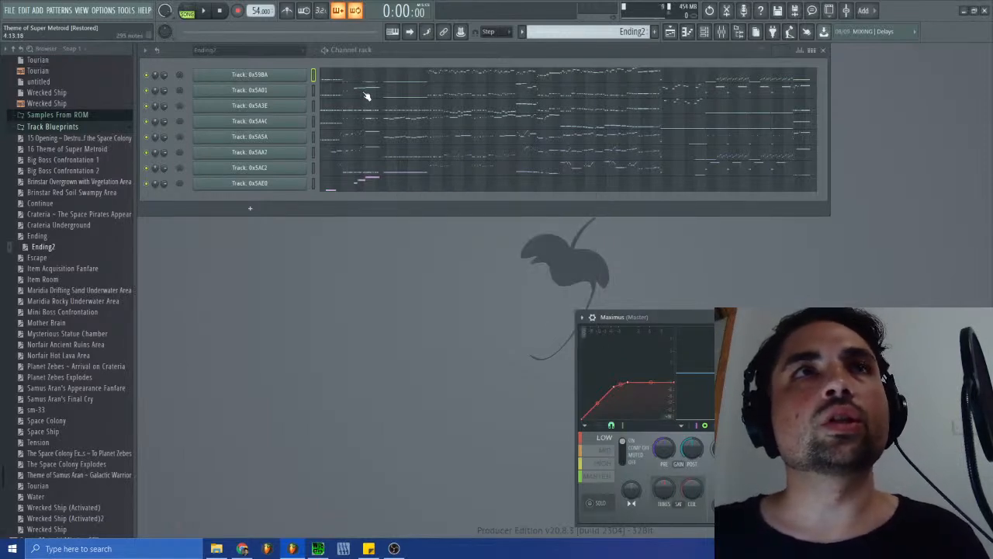
- Try placing the Ending2 pattern at the start of Track 1 in the Ending arrangement and remove it
left_click(672, 33)
left_click(672, 32)
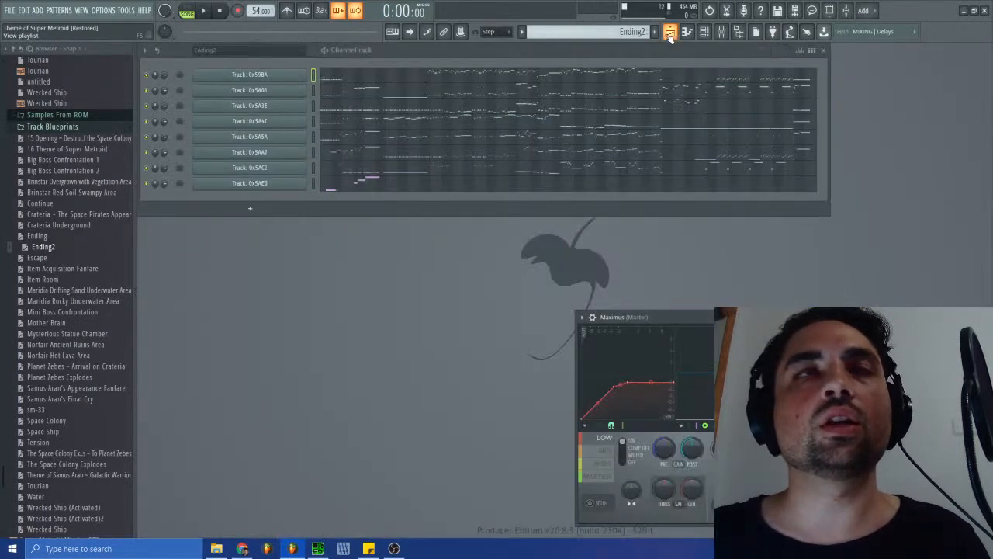
left_click(669, 32)
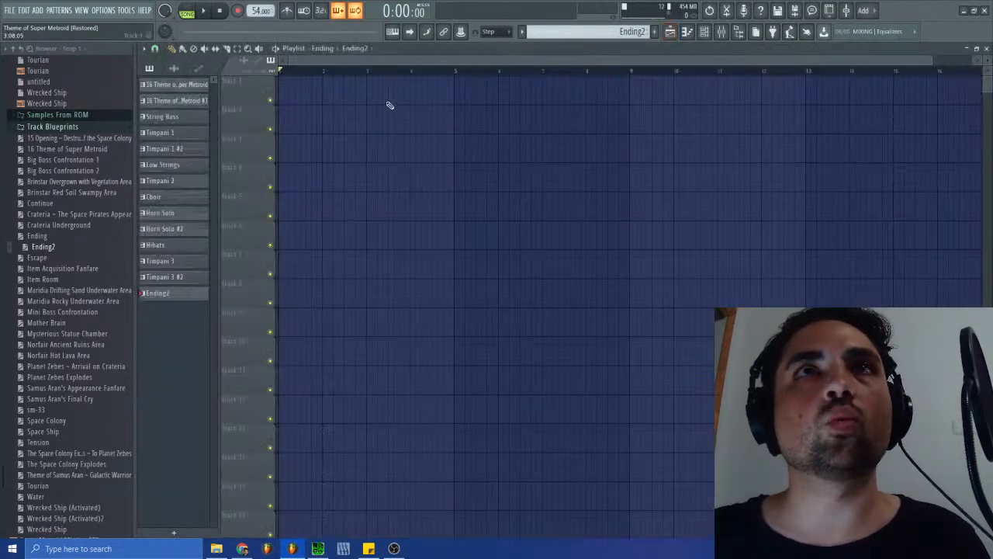
left_click(280, 91)
right_click(307, 89)
left_click(986, 48)
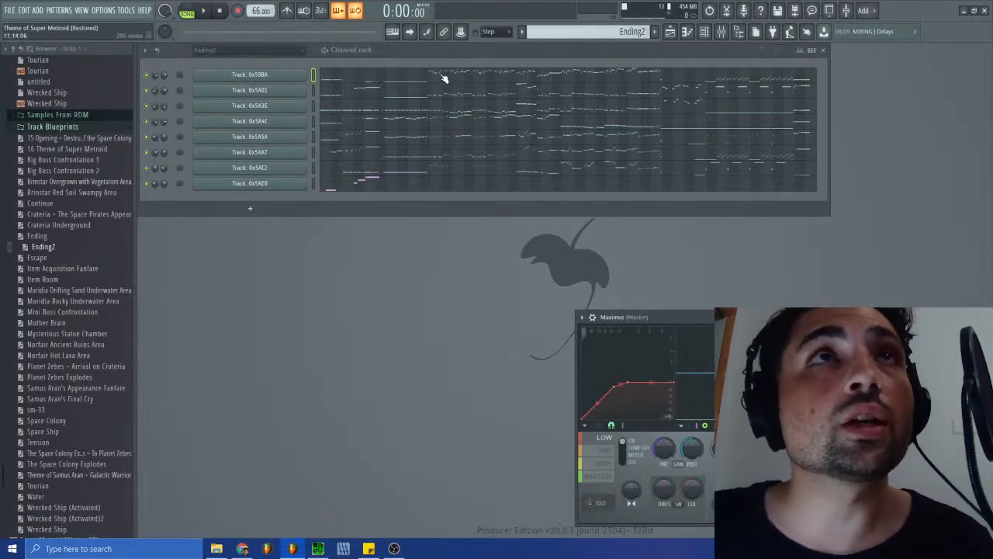
left_click(672, 31)
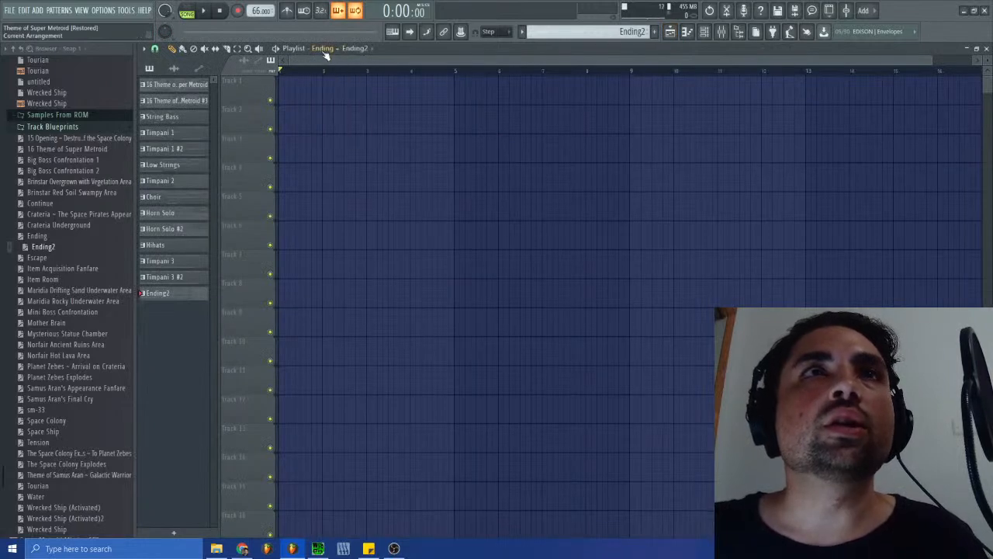
left_click(987, 49)
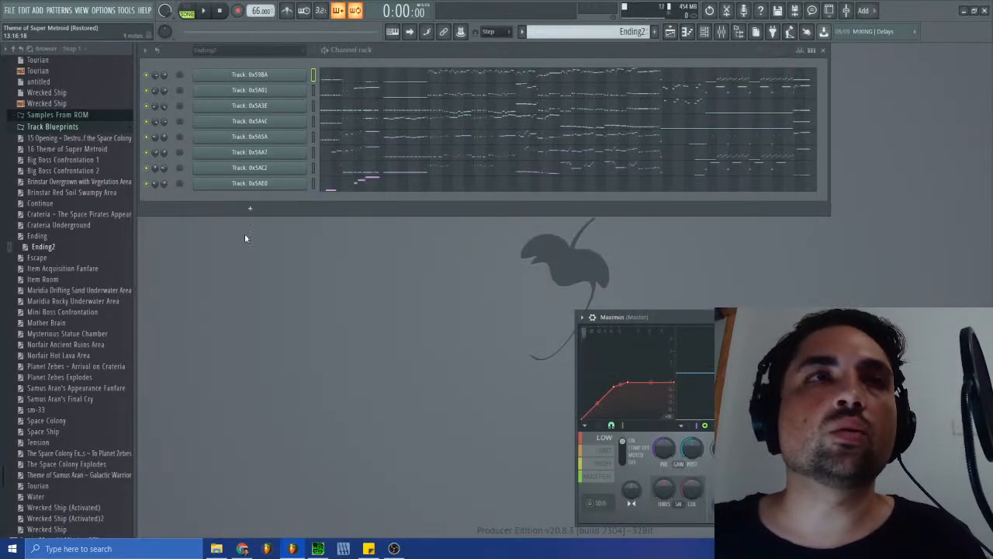
- Add a Fruity Soundfont Player channel and clone it until the channel rack holds five of them
left_click(250, 208)
left_click(326, 77)
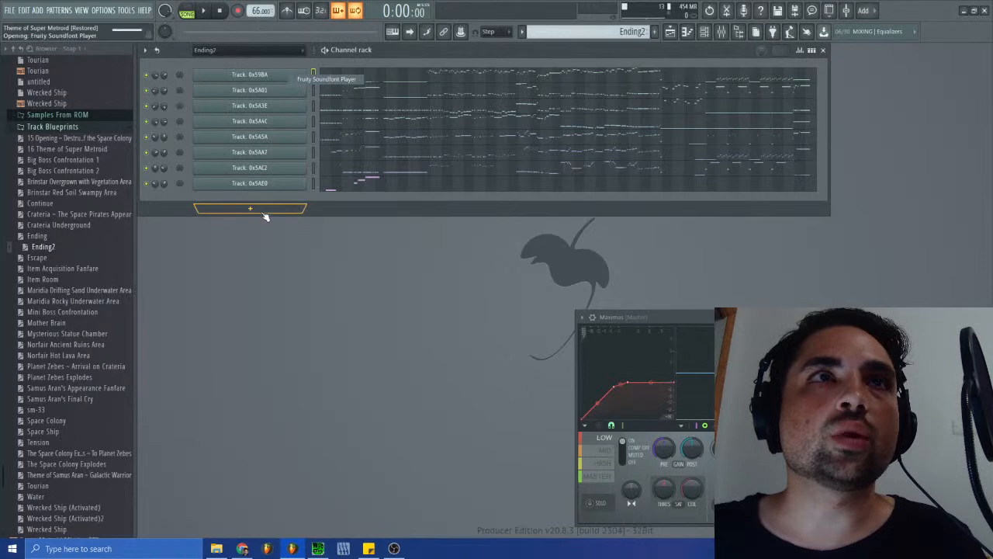
right_click(225, 203)
left_click(322, 290)
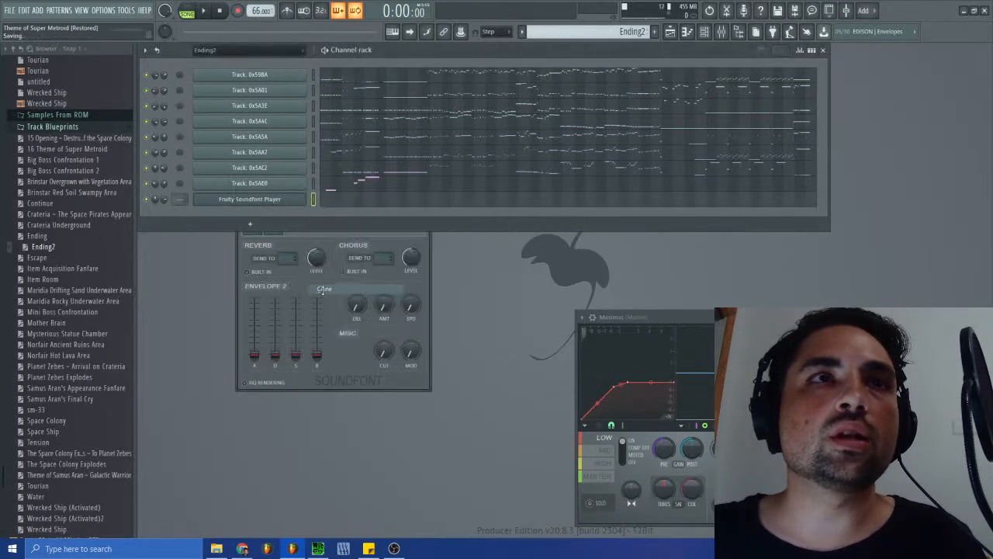
right_click(222, 217)
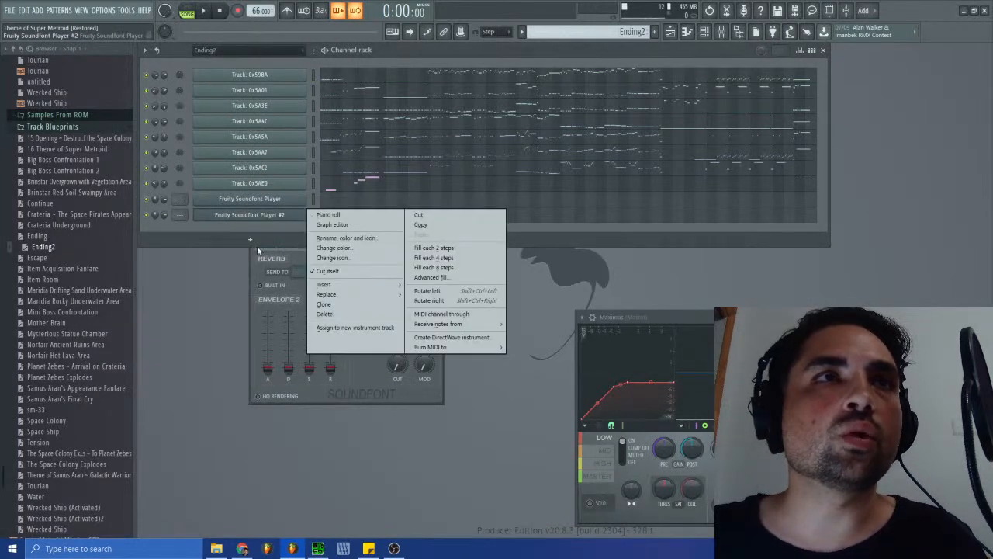
left_click(329, 305)
right_click(222, 228)
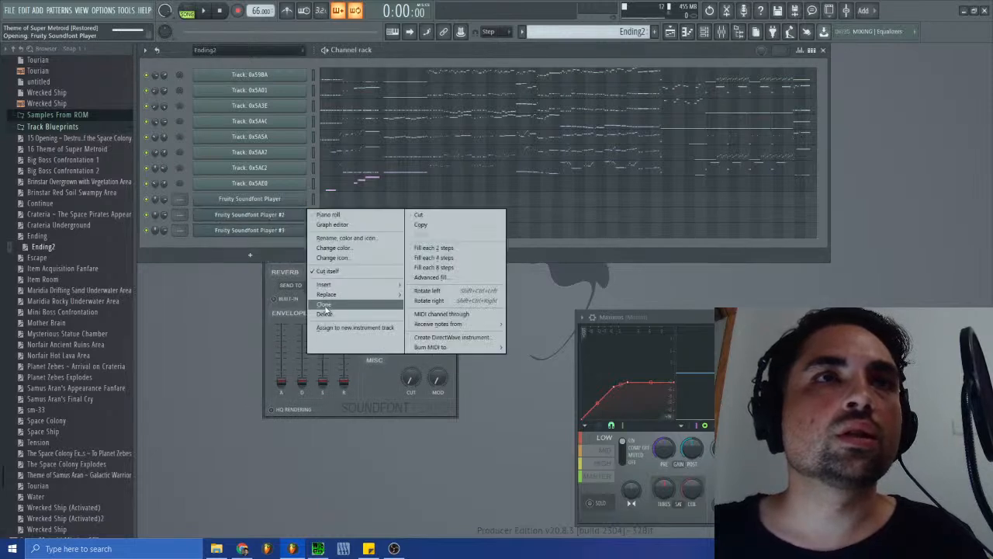
left_click(325, 307)
right_click(249, 247)
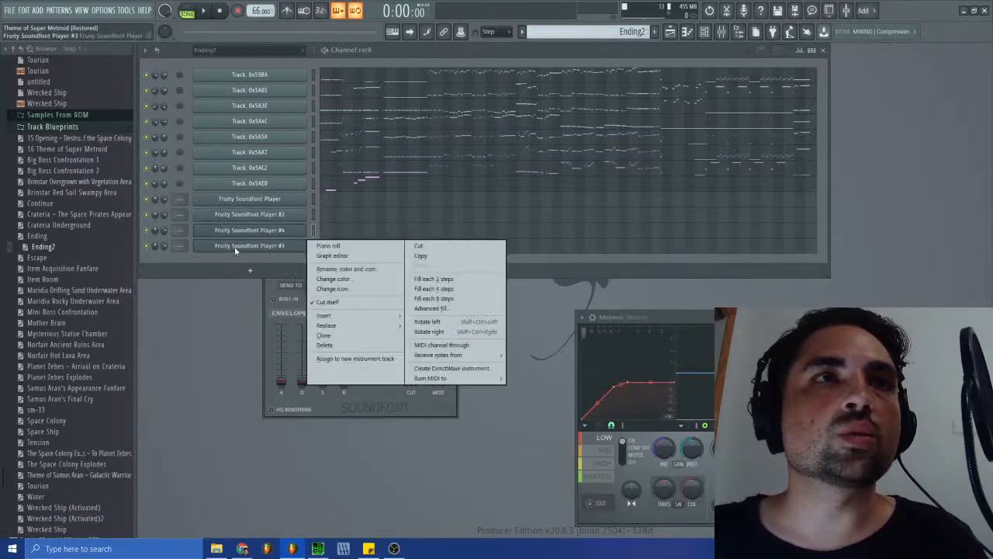
left_click(315, 336)
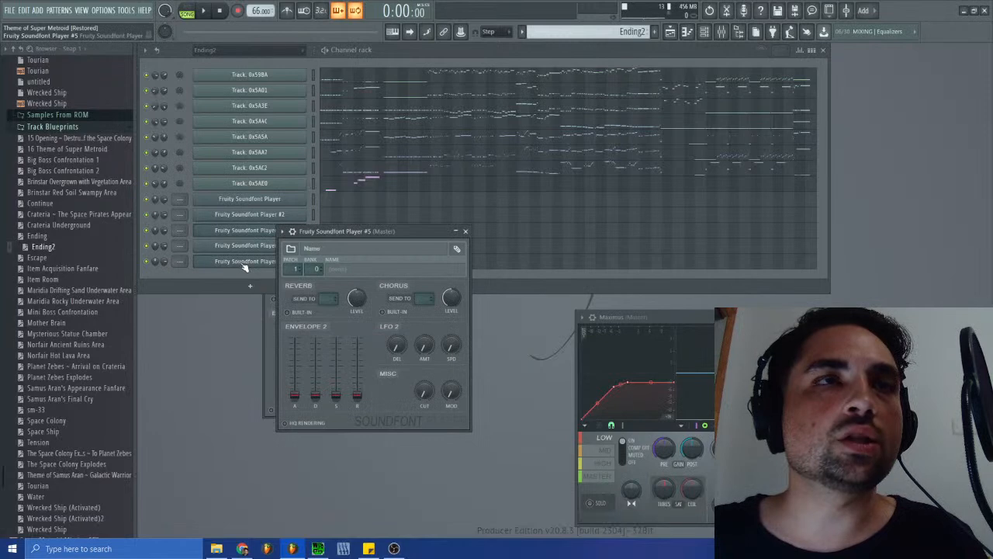
- Load the Proteus 2 soundfont from Super Metroid Restored > Remasters and Origins into the first Fruity Soundfont Player, keeping the Arco Basses patch
left_click_drag(277, 232, 237, 192)
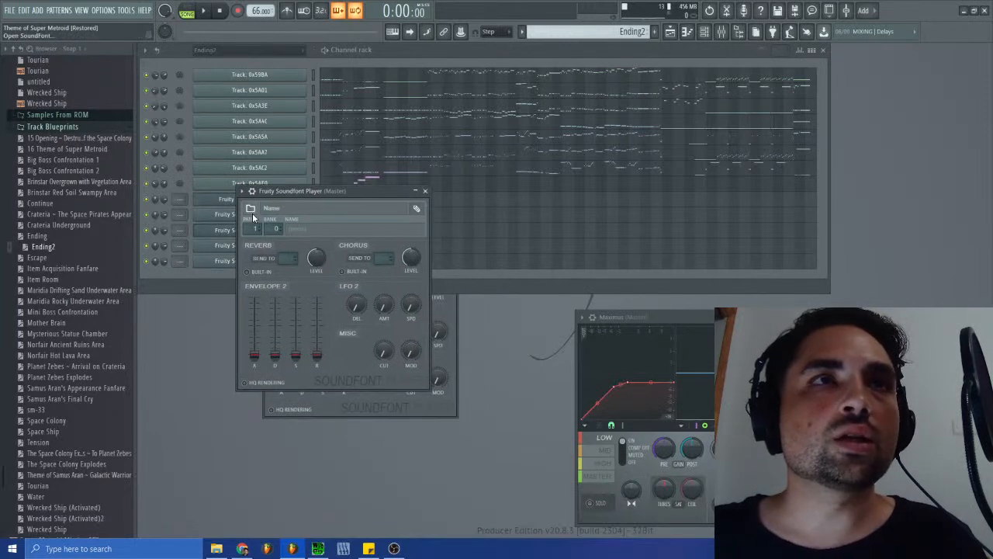
left_click(251, 209)
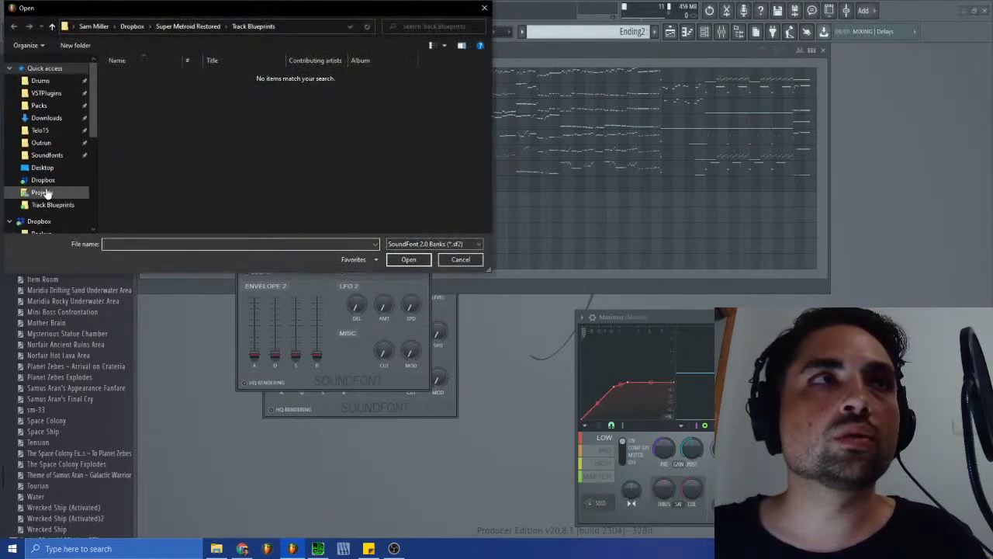
left_click(44, 182)
double_click(154, 132)
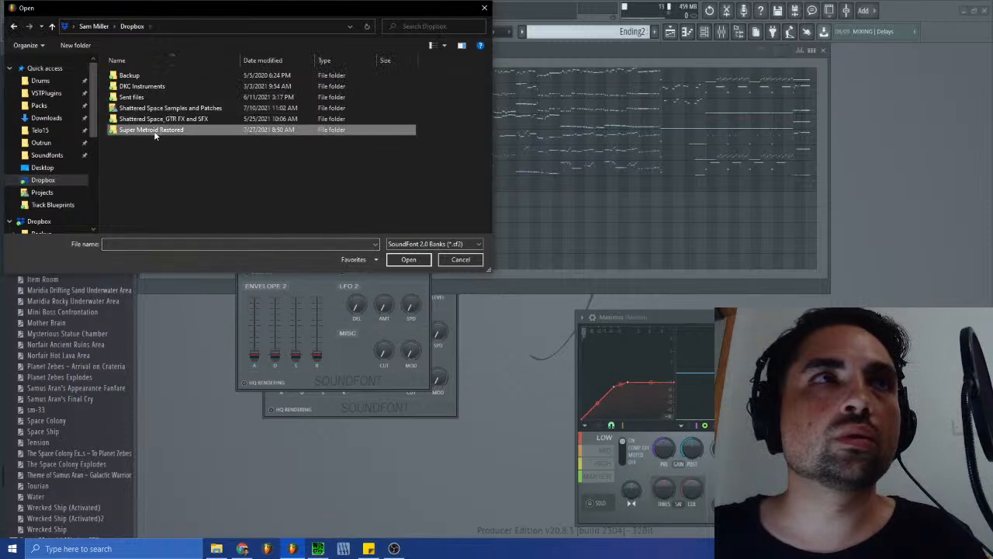
double_click(140, 86)
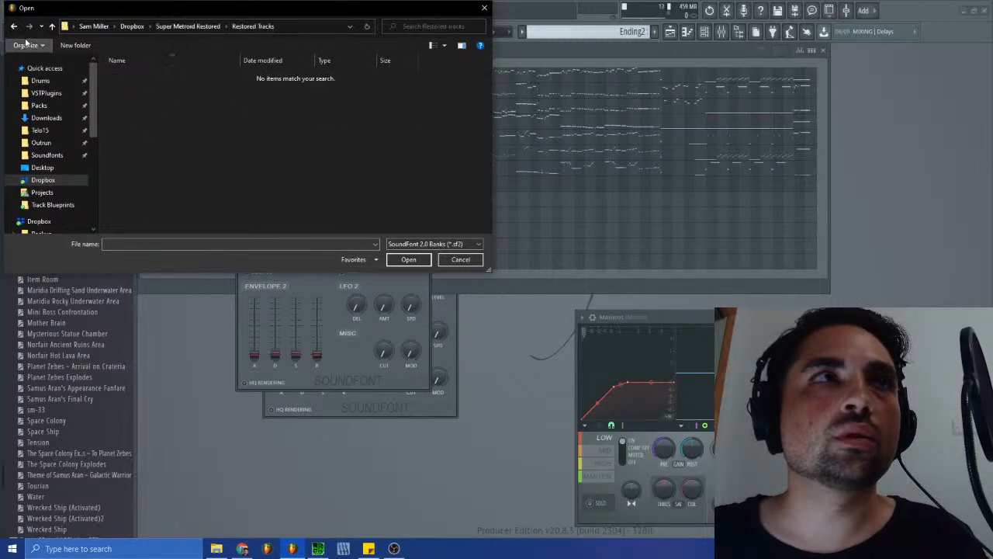
left_click(14, 27)
double_click(143, 76)
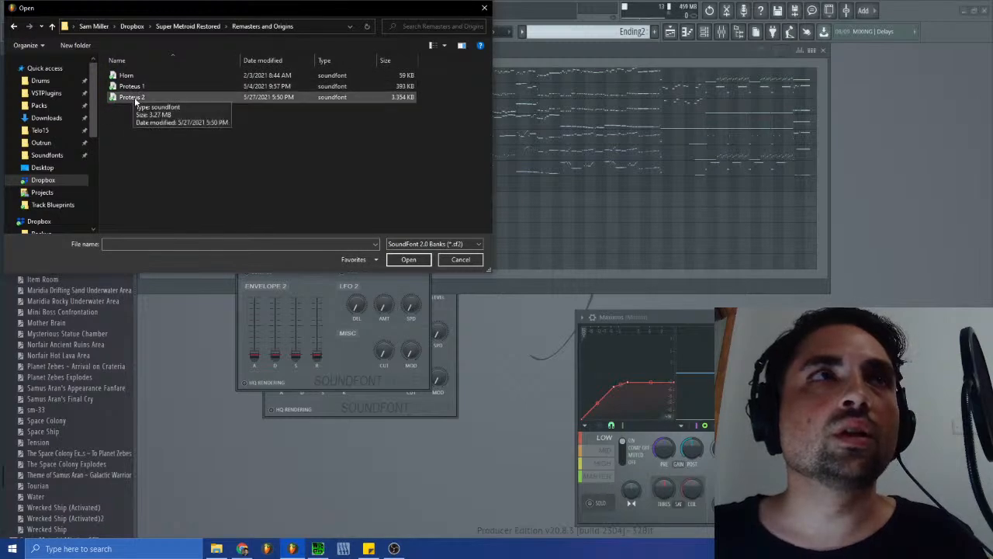
double_click(132, 97)
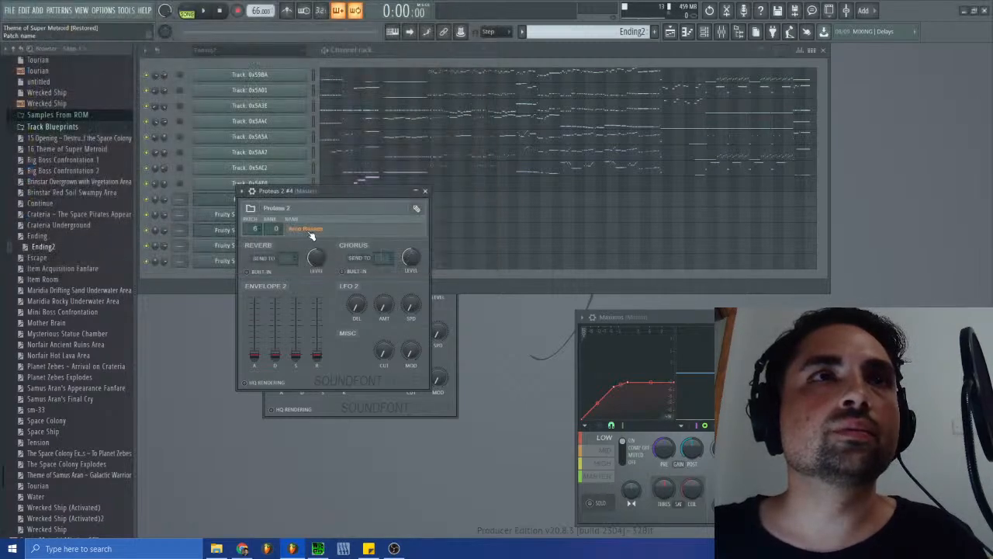
left_click(424, 191)
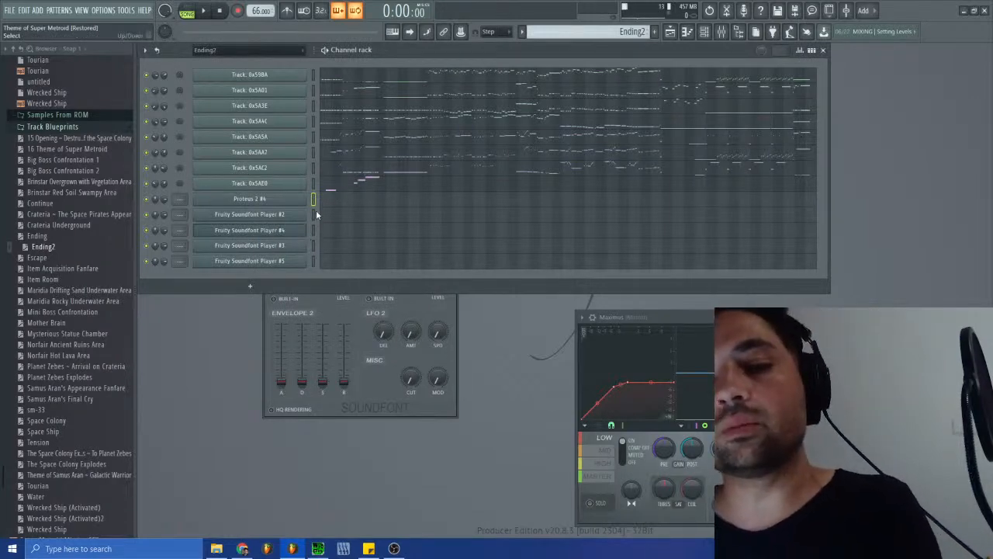
- Move the Proteus 2 basses channel down the channel rack to second from last
key("alt+Down")
key("alt+Down")
key("alt+Down")
key("alt+Down")
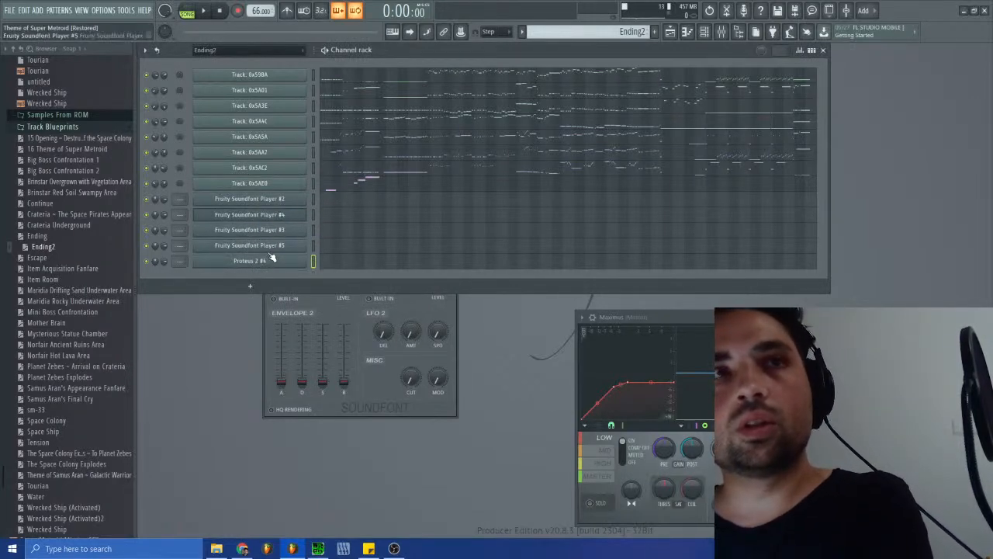
key("alt+Up")
- Load the Proteus 2 soundfont into the last Fruity Soundfont Player channel and select its Timpani patch
left_click(287, 262)
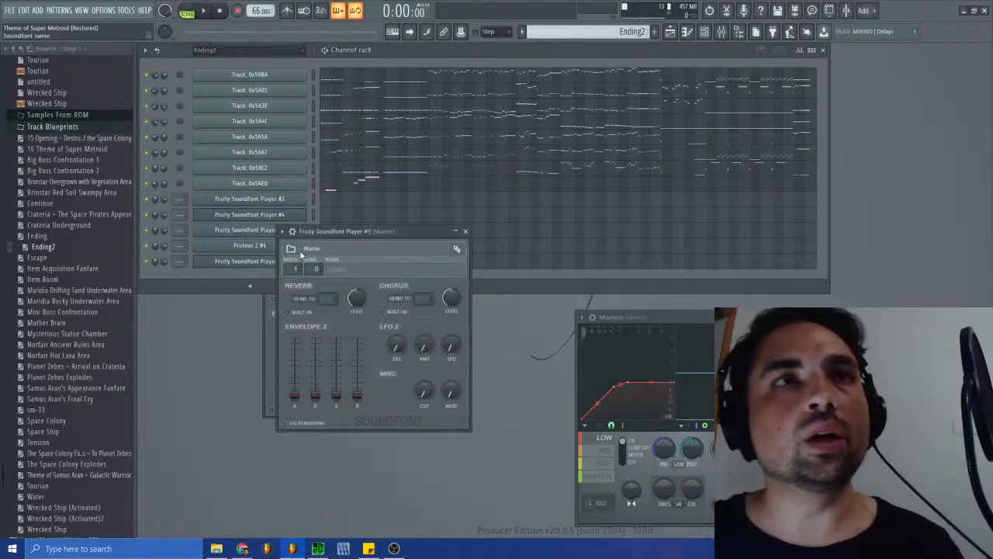
left_click(292, 250)
double_click(149, 102)
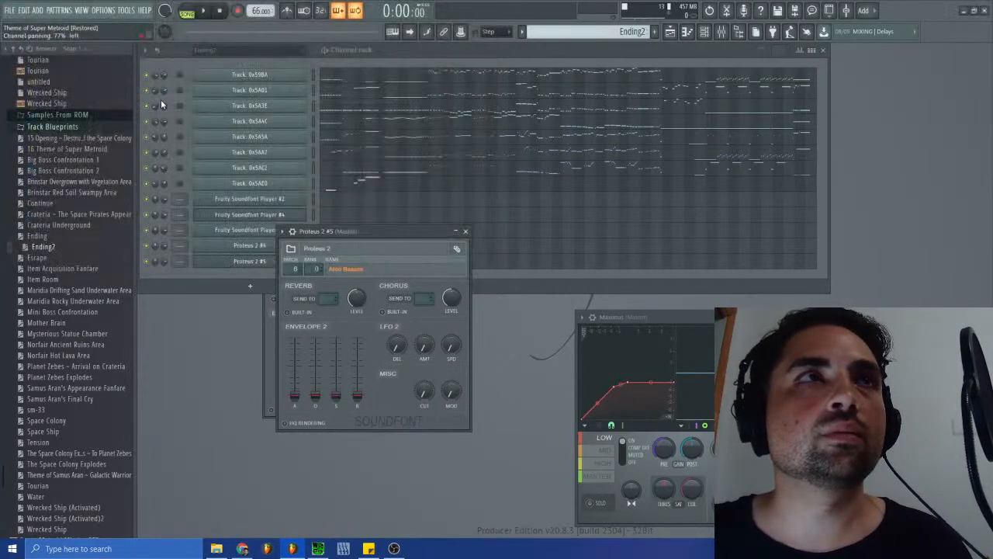
left_click(379, 268)
left_click(460, 216)
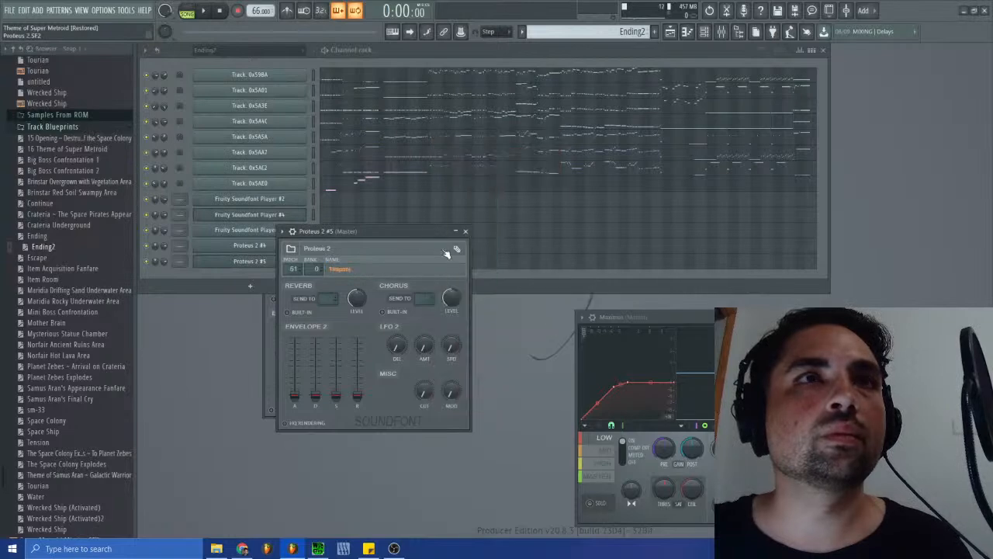
left_click(466, 232)
- Load the Proteus 2 soundfont into Fruity Soundfont Player #3 and select the Arco Celli patch
left_click(299, 231)
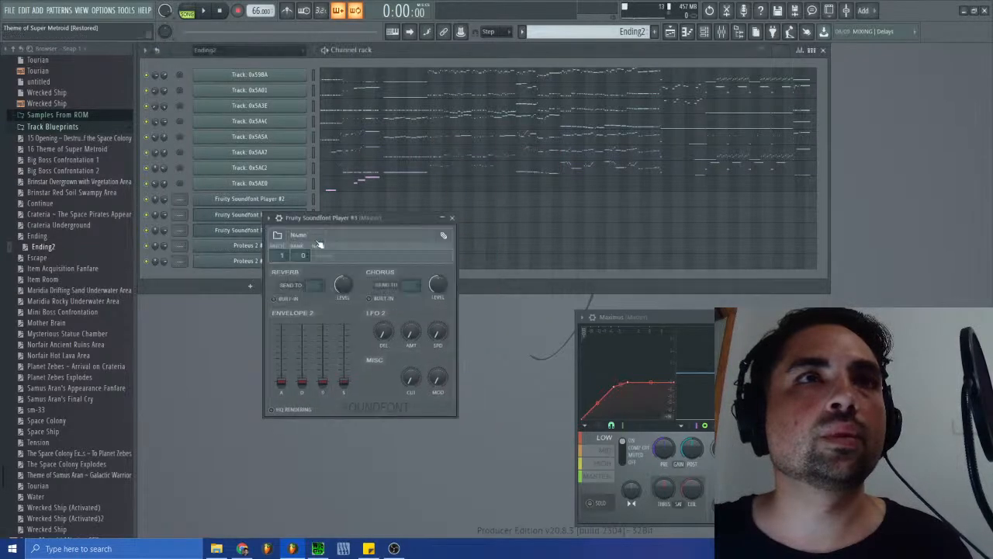
left_click(277, 236)
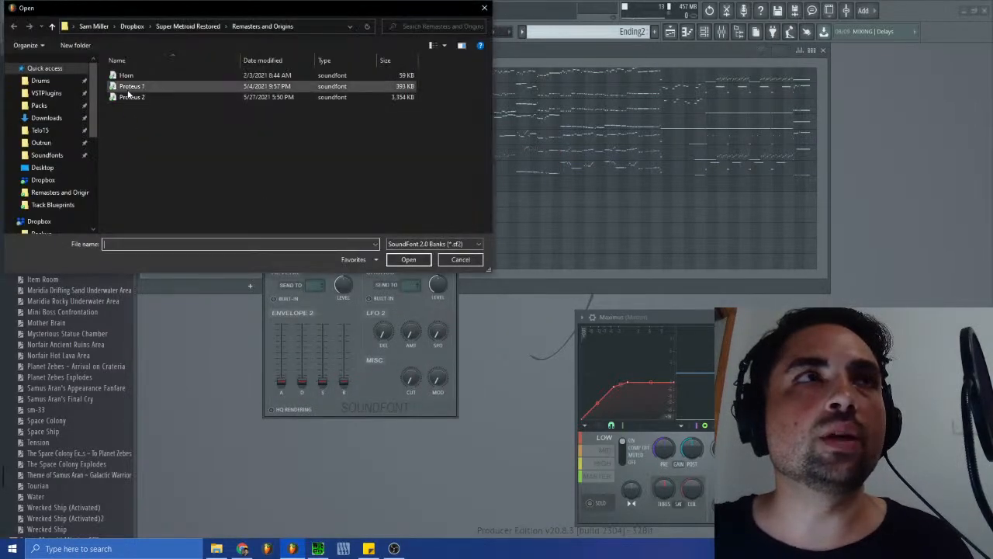
double_click(129, 97)
left_click(327, 257)
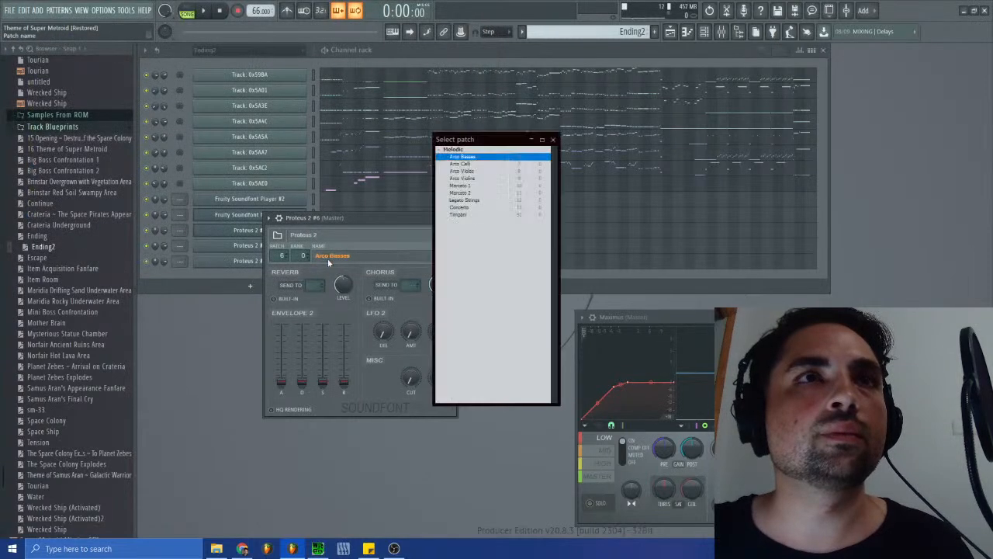
double_click(463, 165)
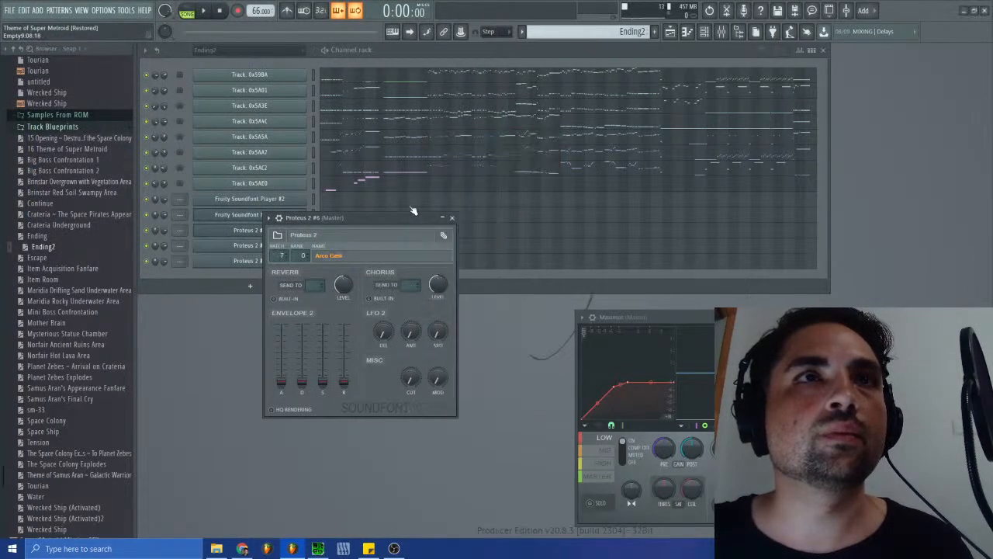
- Load Proteus 2 into Fruity Soundfont Player #4 and replace it with the Horn soundfont
left_click(249, 216)
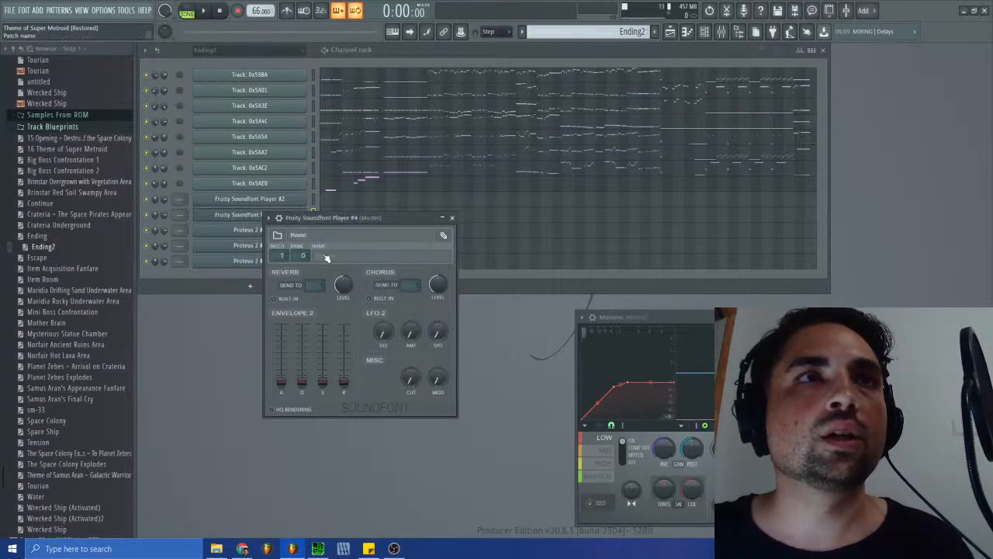
left_click(278, 239)
double_click(128, 97)
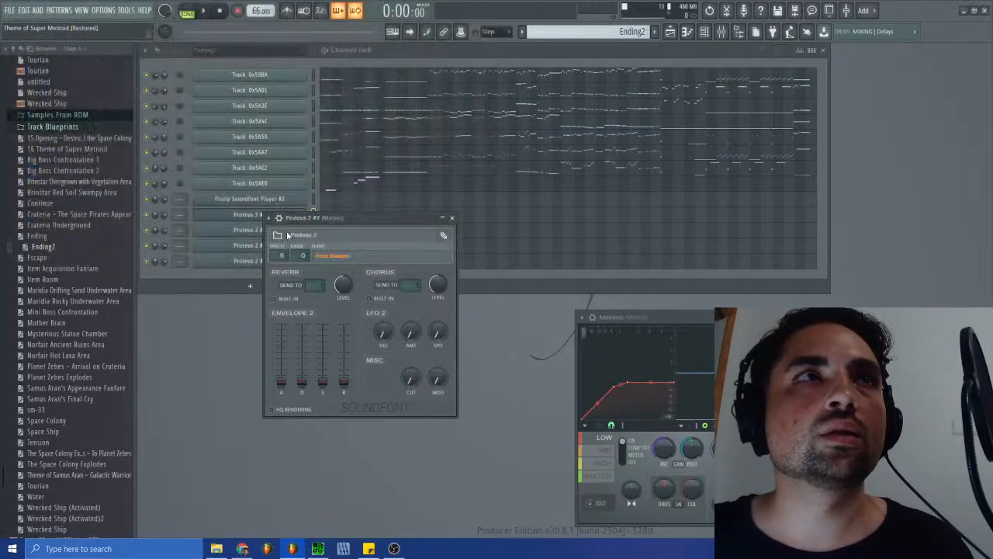
double_click(123, 77)
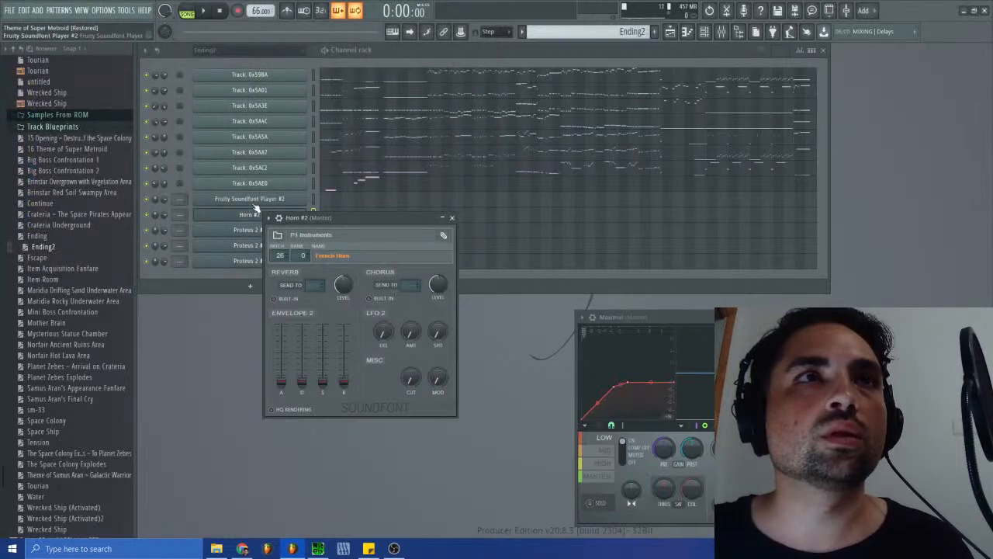
- Load the Proteus 1 soundfont into Fruity Soundfont Player #2 and select the Verb Flute patch
left_click(249, 198)
left_click(264, 222)
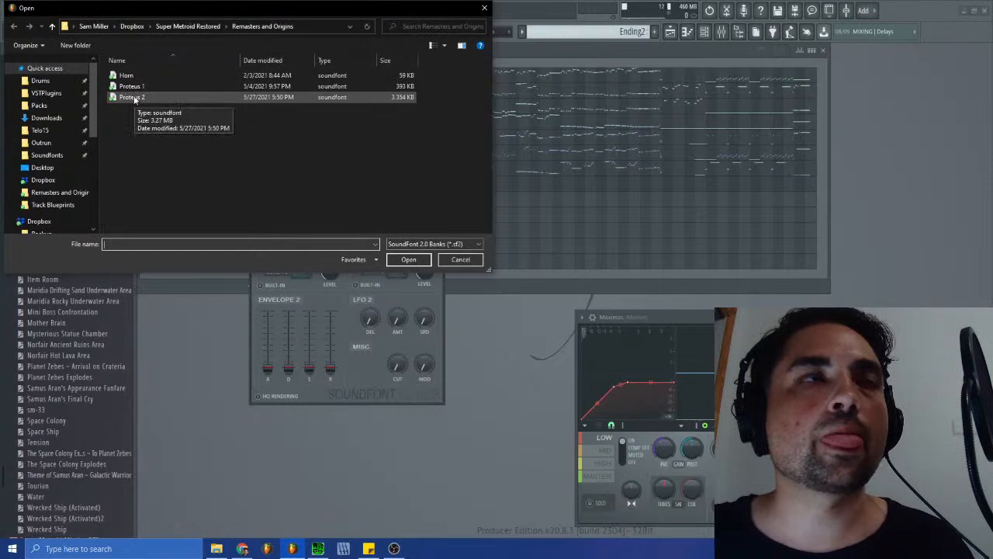
double_click(132, 87)
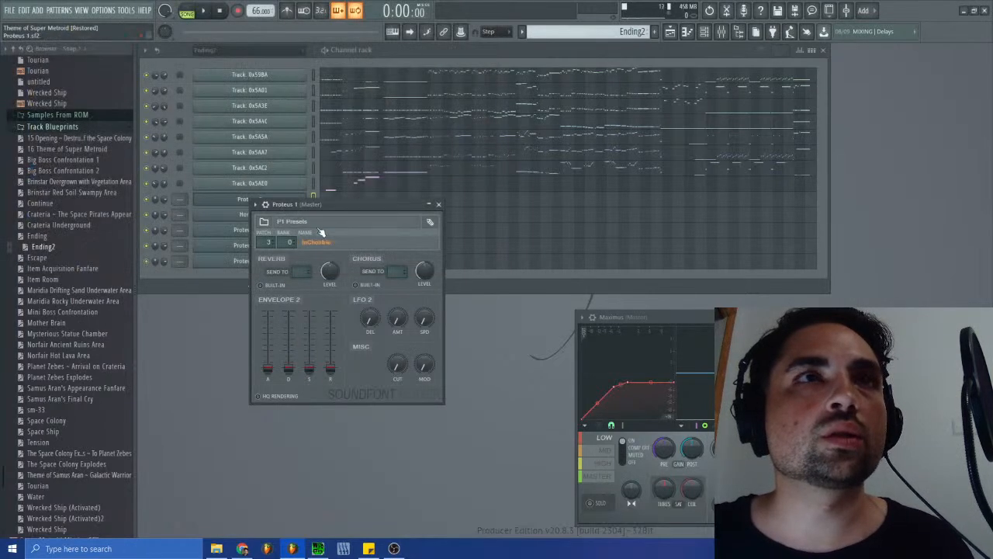
left_click(324, 243)
double_click(465, 169)
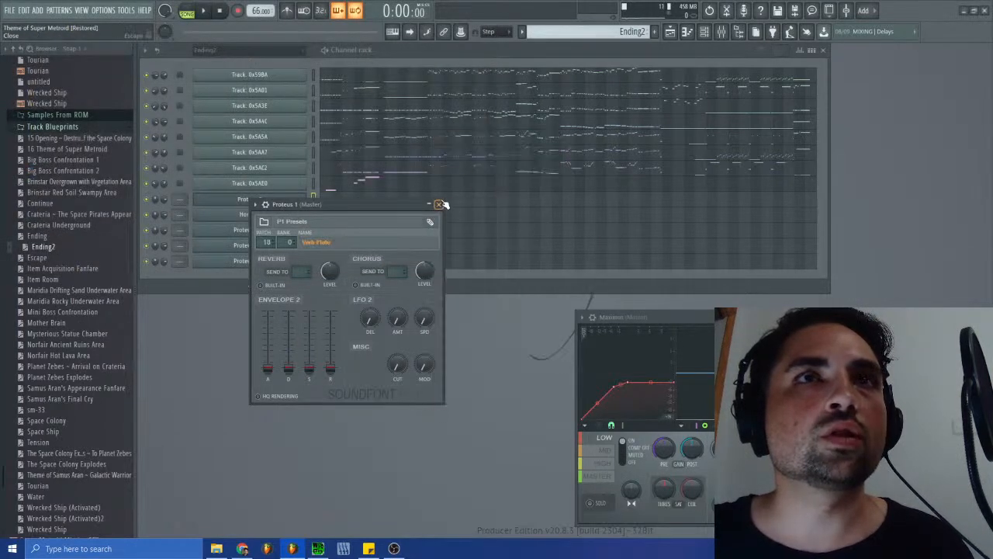
left_click(443, 204)
- Rename the last soundfont channel Timpani and the one above it Basses
right_click(268, 261)
left_click(338, 283)
type("Timpani")
key("Return")
right_click(286, 247)
left_click(338, 271)
type("Bassesd")
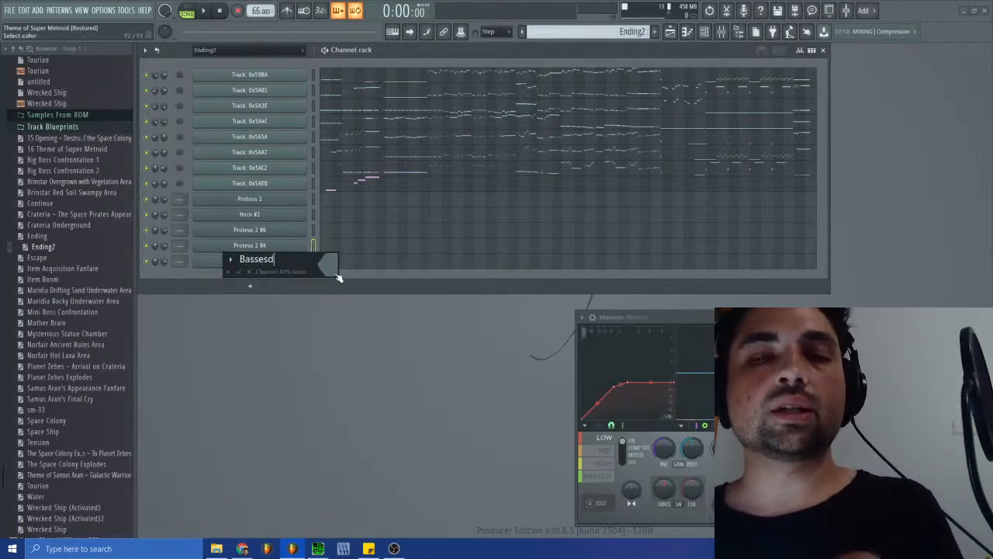
key("Return")
- Rename the Proteus 2 channel below Horn #2 as Celli
right_click(261, 231)
left_click(322, 254)
type("Celli")
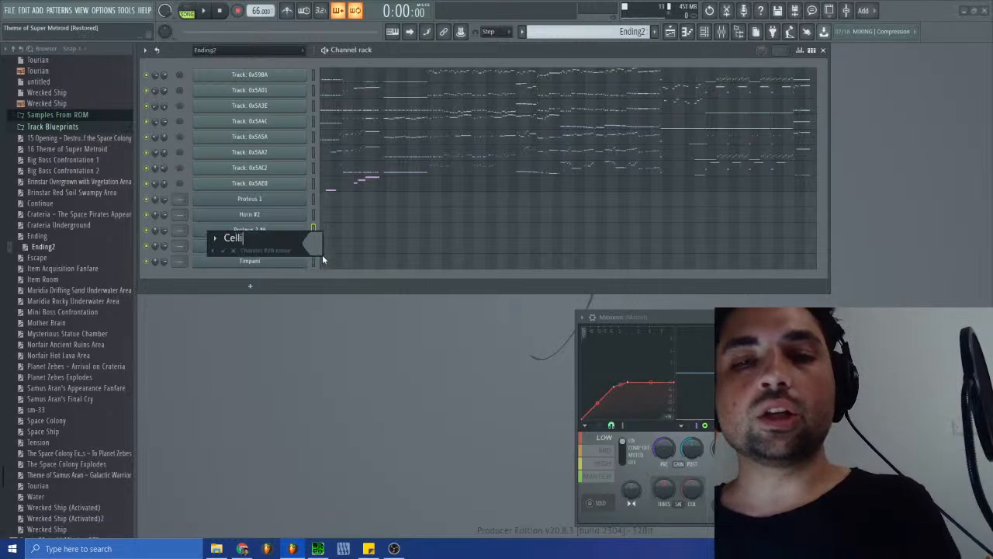
key("Return")
- Rename the Proteus 1 channel as Winds
right_click(272, 229)
right_click(278, 195)
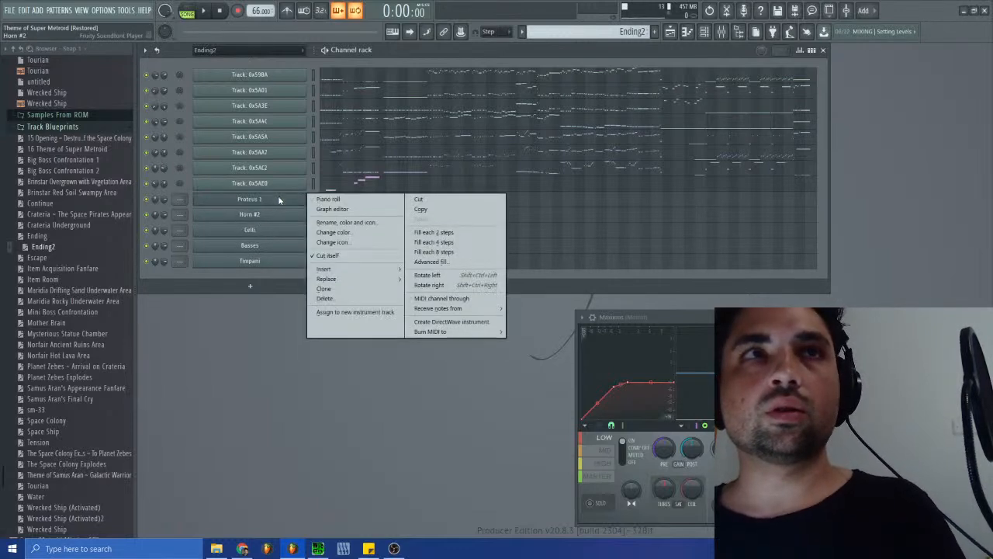
left_click(333, 223)
type("Winds")
key("Return")
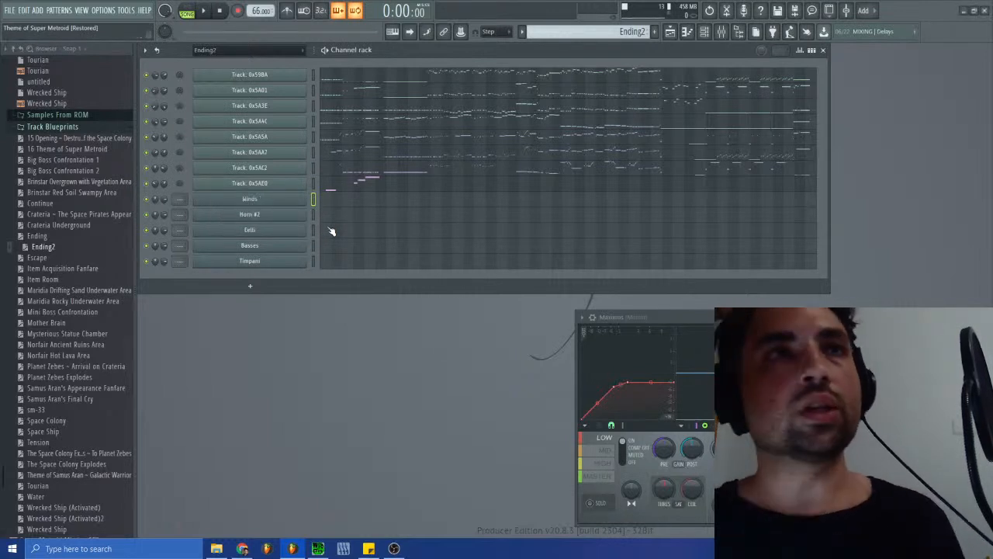
- Switch the Channel rack from the Ending2 group to showing all channels
right_click(279, 219)
left_click(281, 223)
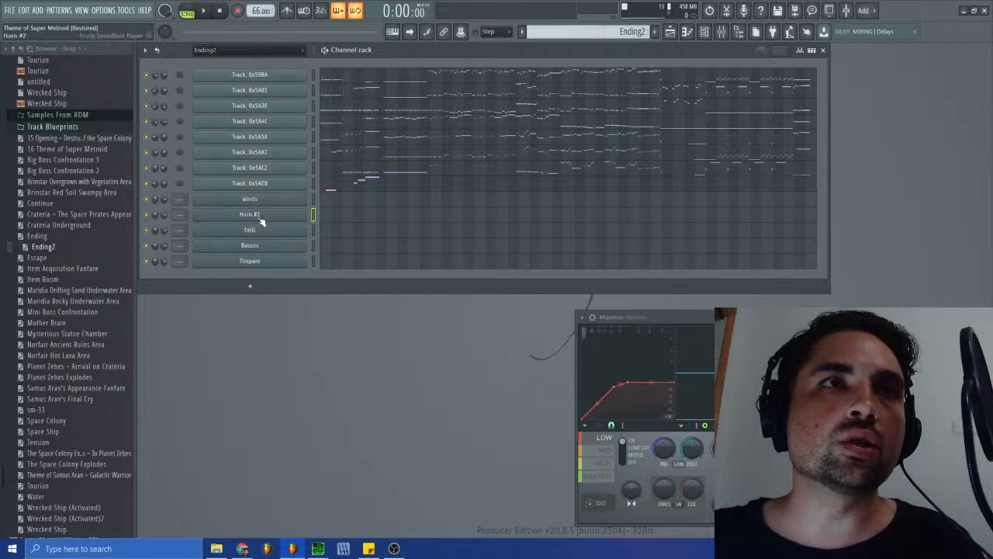
left_click(212, 51)
left_click(209, 63)
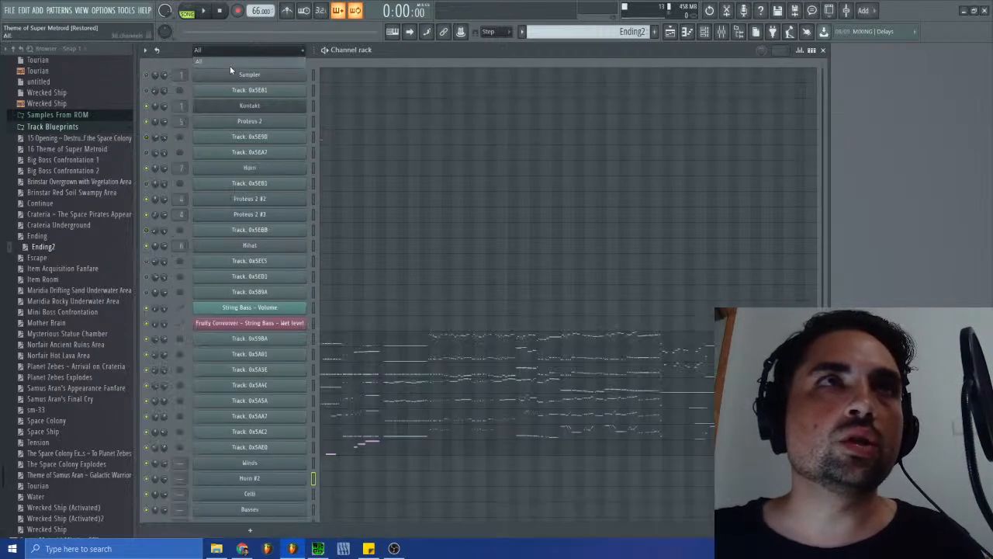
scroll(403, 248, "down", 1)
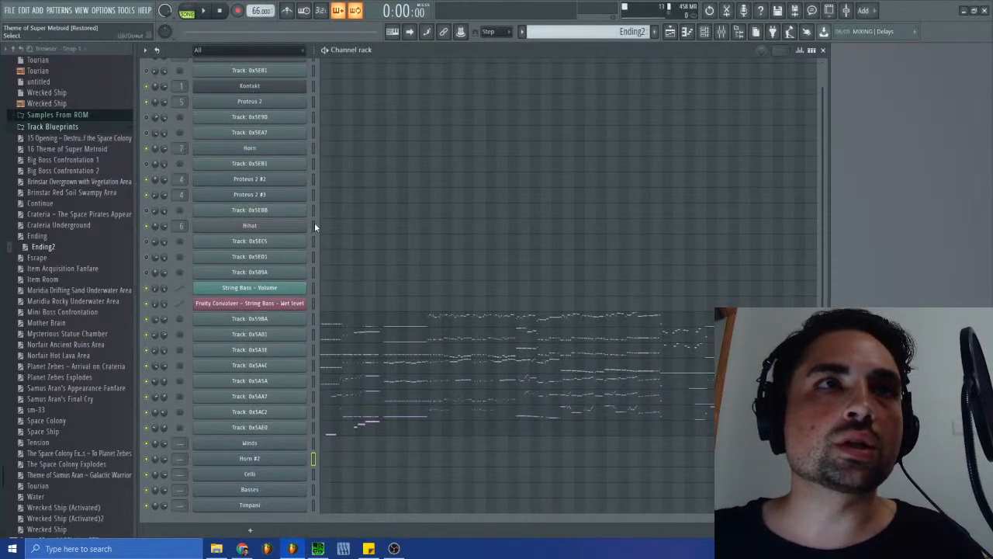
scroll(307, 225, "up", 1)
left_click(278, 201)
right_click(281, 206)
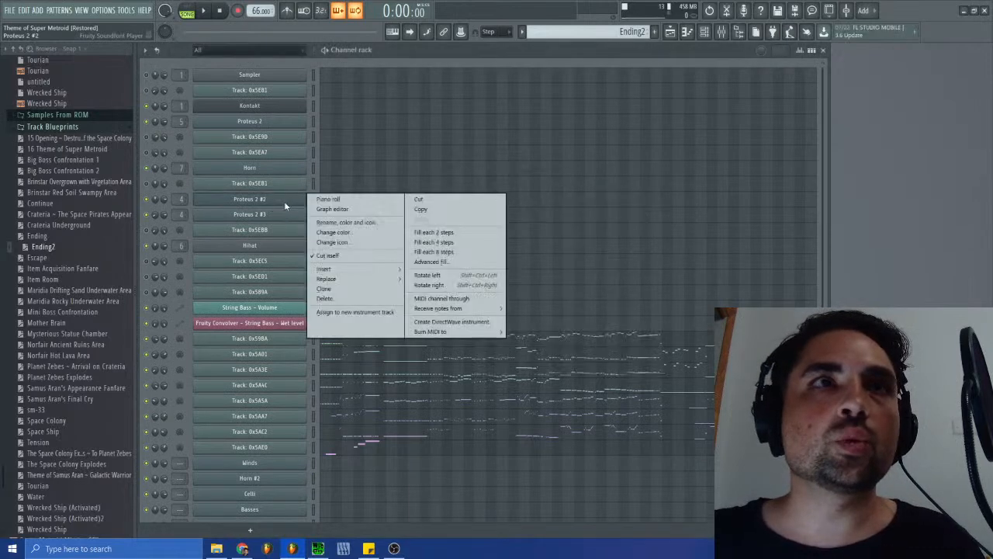
left_click(339, 222)
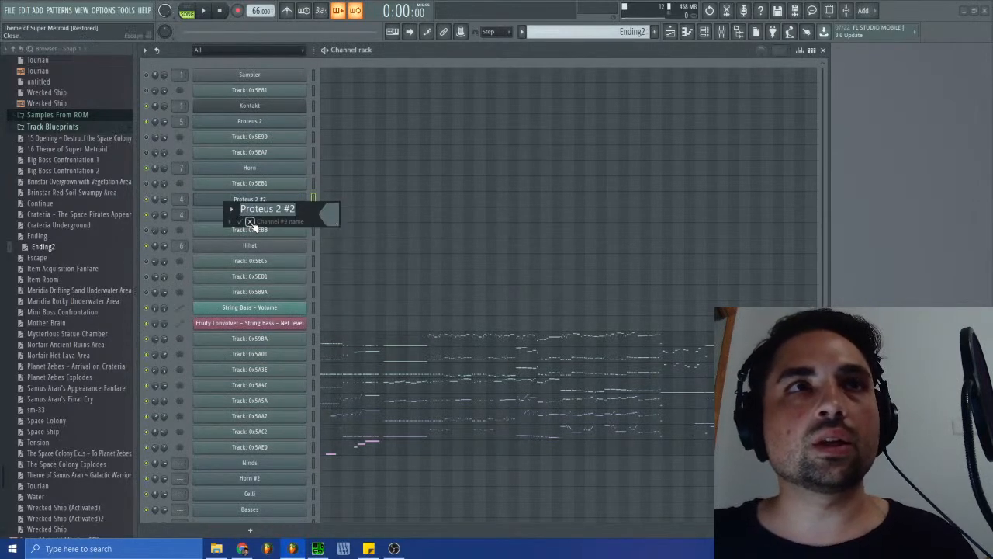
key("Return")
- Open the Proteus 2 #2 channel's instrument and audition its patch with several notes across the keyboard
left_click(261, 200)
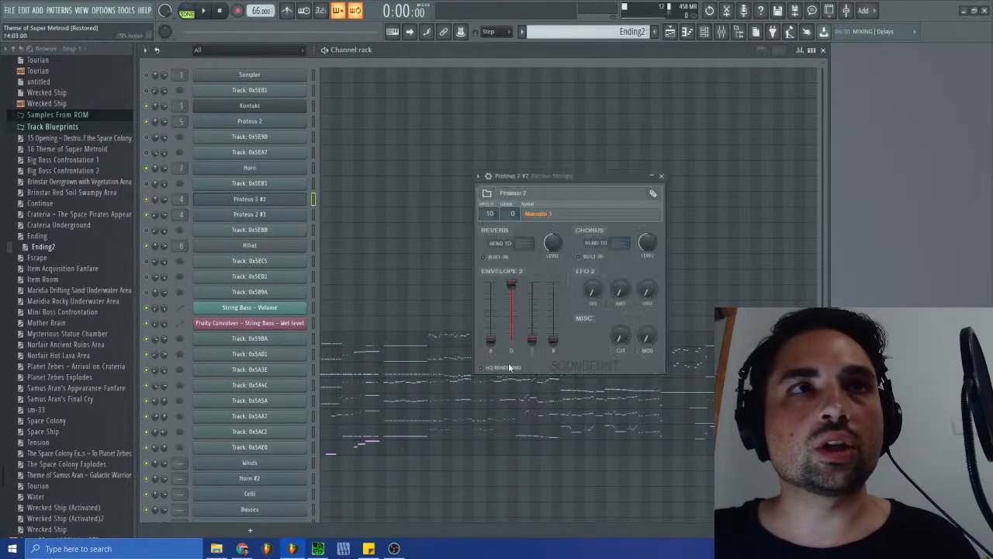
left_click(489, 176)
left_click(613, 394)
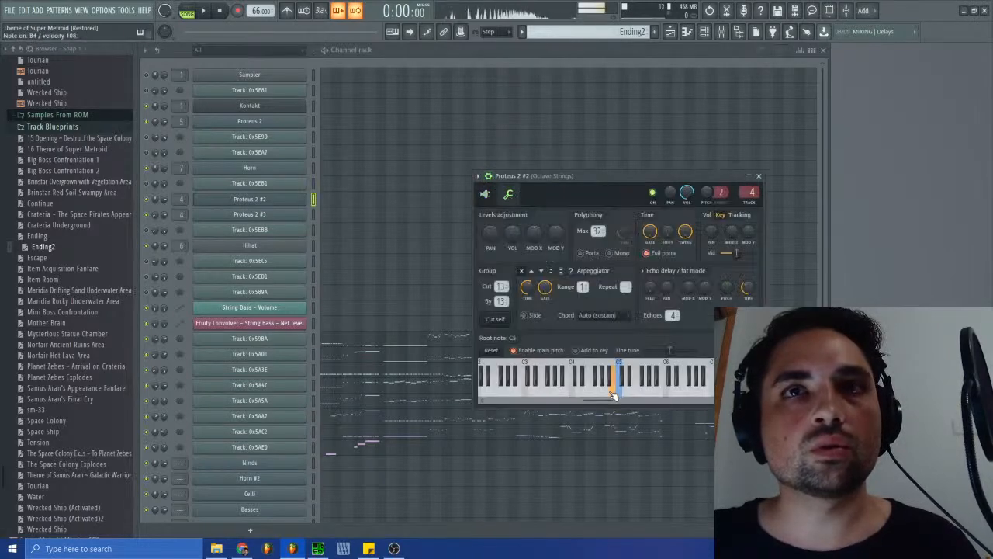
left_click(558, 394)
left_click(528, 394)
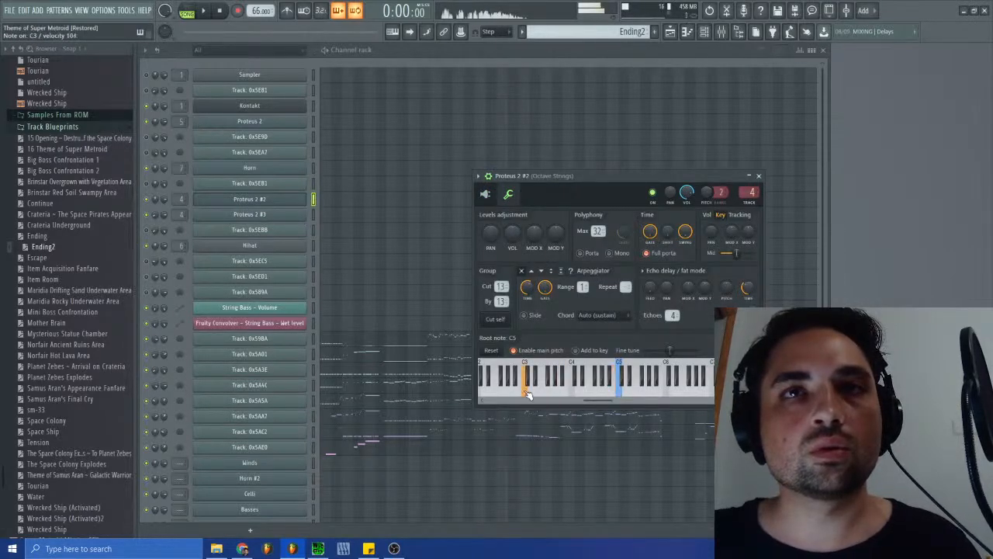
left_click(575, 396)
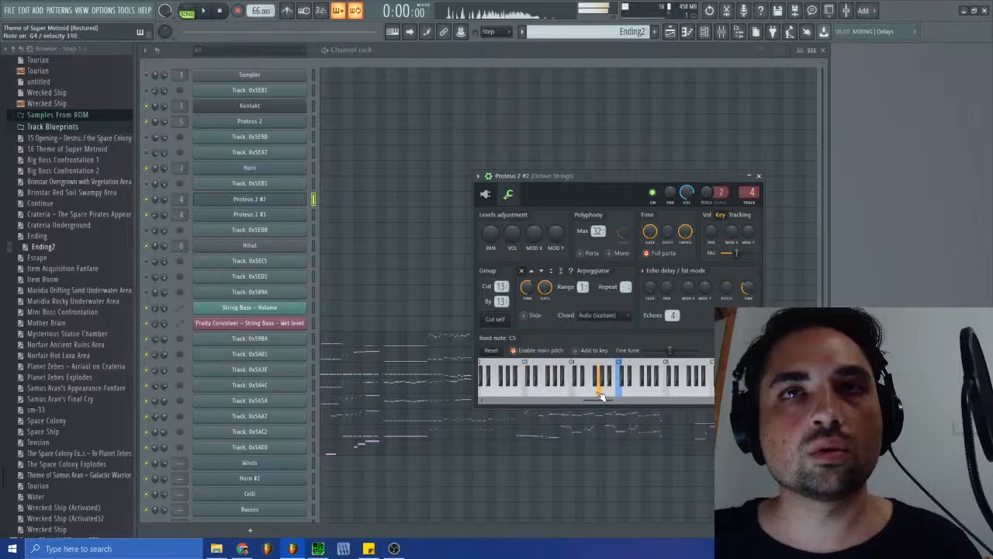
left_click(485, 194)
- Rename the Proteus 2 #2 channel as Strings and the Proteus 2 #3 channel as Strings #2
right_click(256, 198)
left_click(337, 225)
type("Strings")
key("Return")
right_click(311, 214)
left_click(326, 237)
type("St")
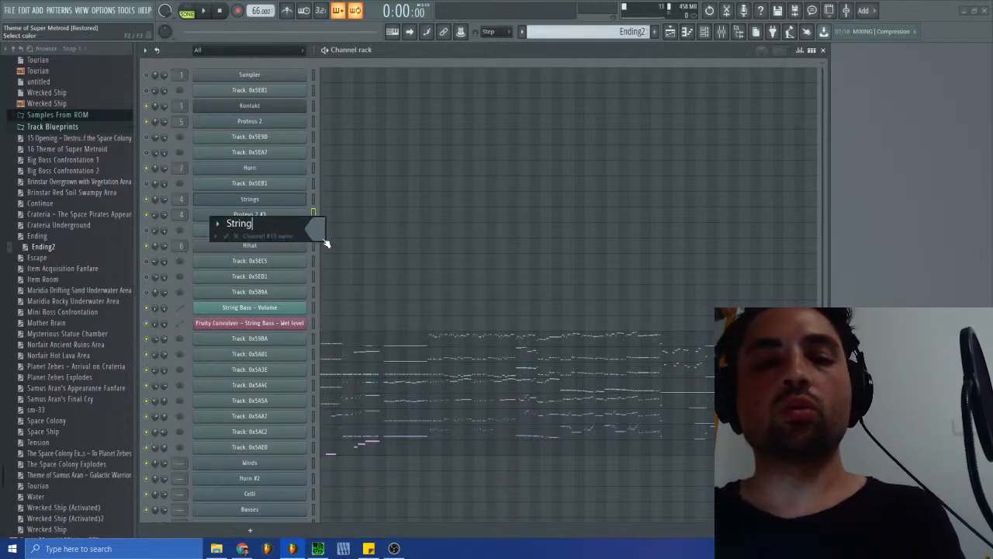
key("Return")
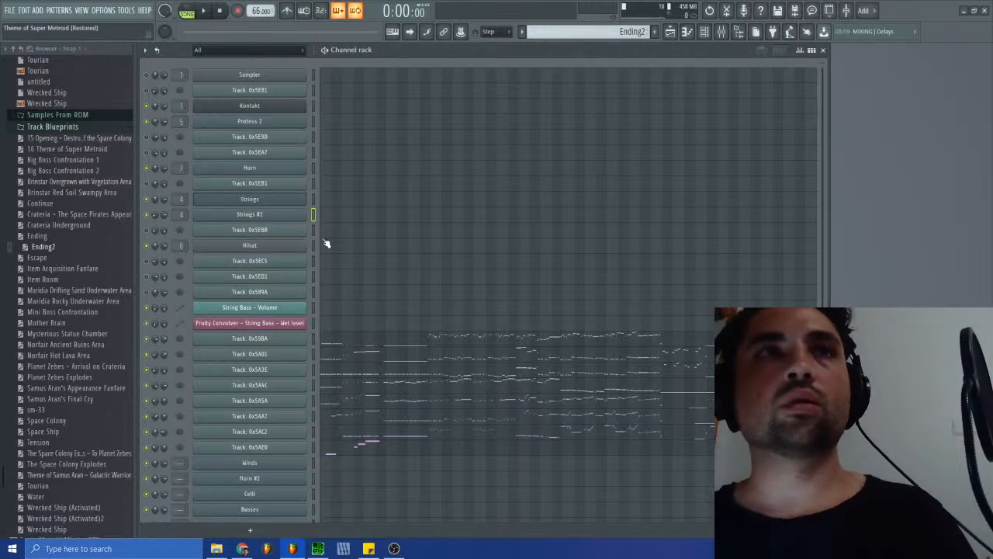
- Rename the Proteus 2 channel below Kontakt as Timpani
left_click(271, 122)
right_click(287, 124)
left_click(335, 146)
type("Timpani")
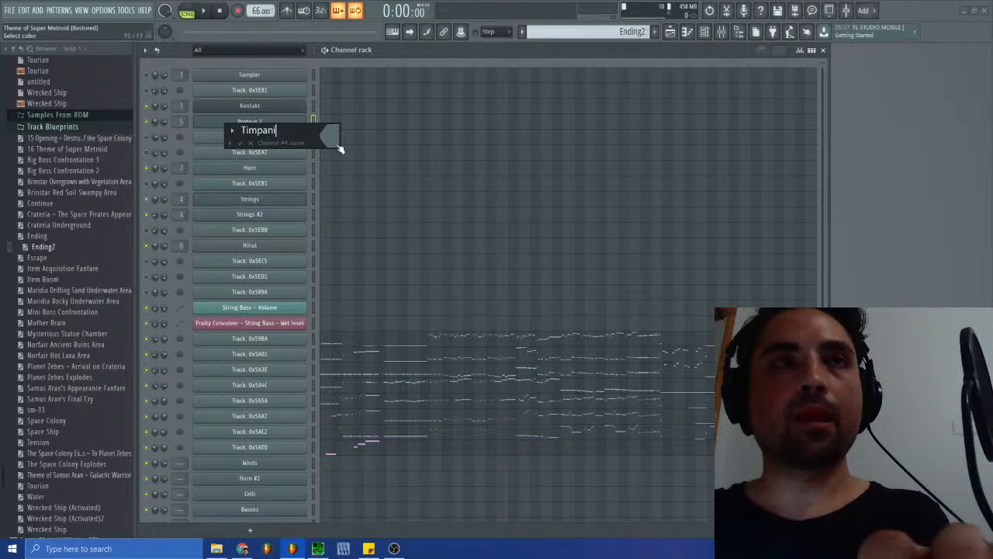
key("Return")
- Delete the duplicate Timpani channel at the end of the Channel rack
scroll(409, 357, "down", 1)
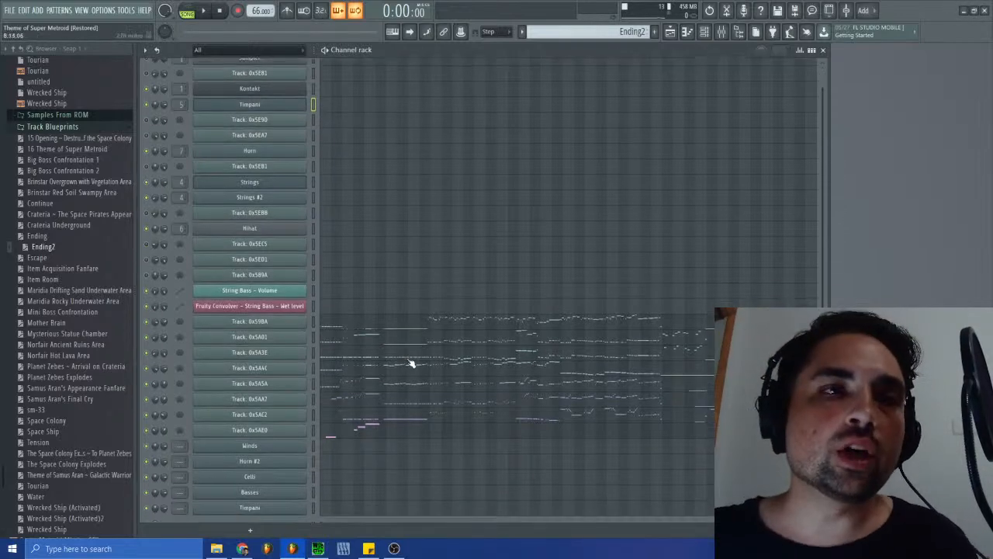
right_click(287, 505)
left_click(326, 490)
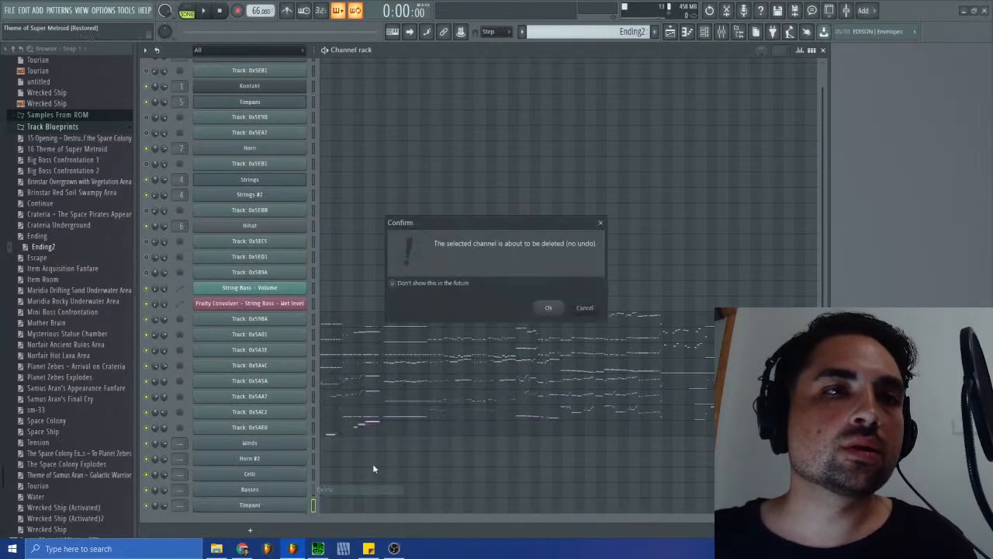
left_click(549, 309)
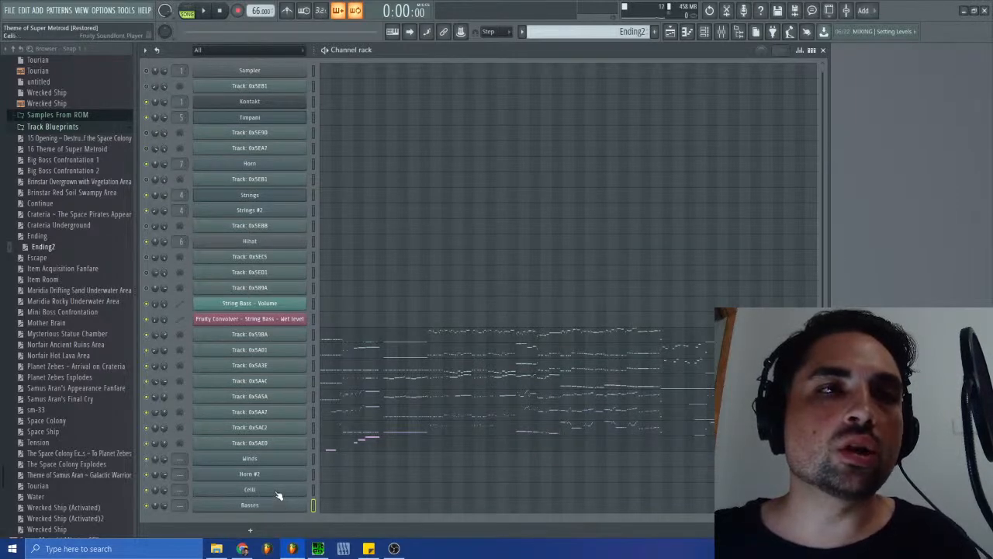
- Check the instrument settings of the Basses and Horn channels
scroll(382, 411, "up", 1)
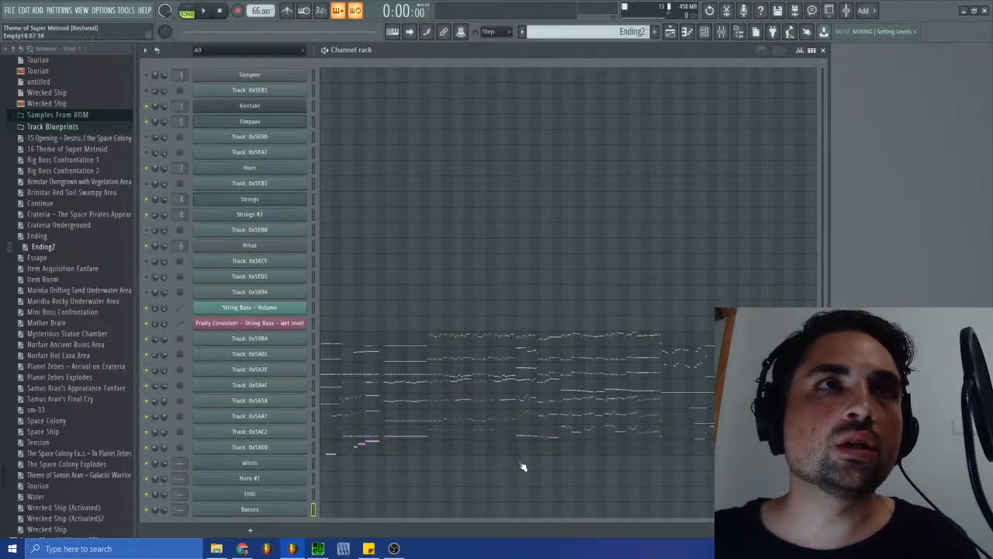
left_click(249, 509)
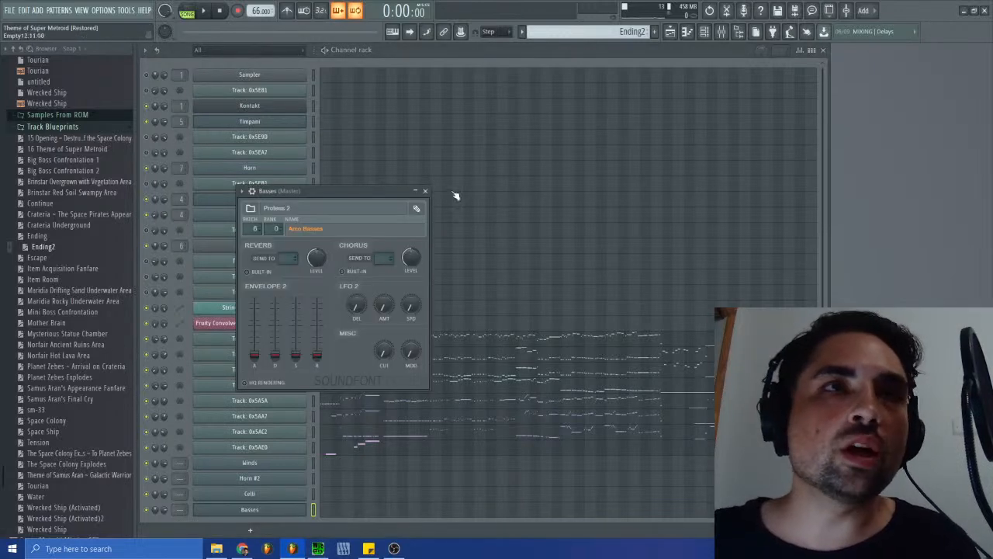
left_click(425, 191)
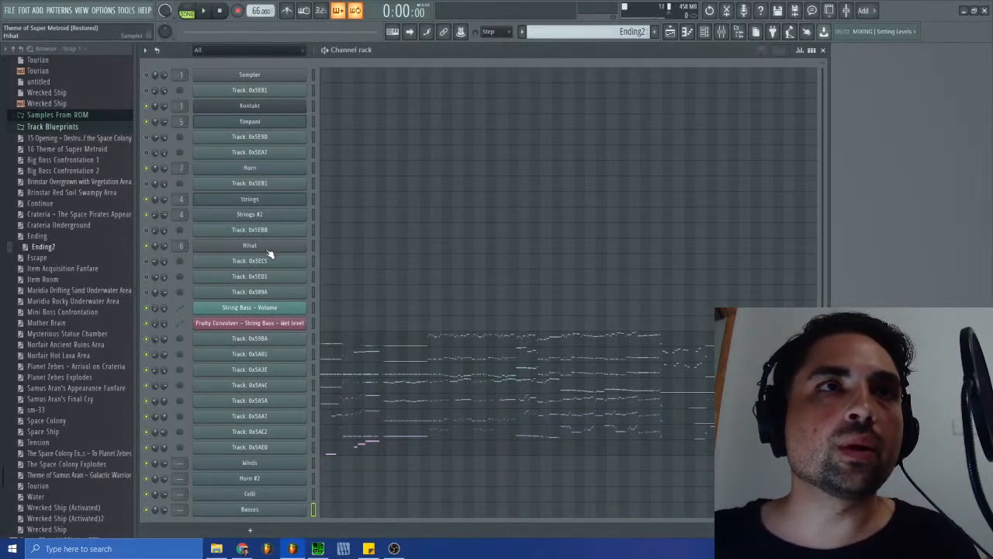
left_click(270, 170)
left_click(332, 98)
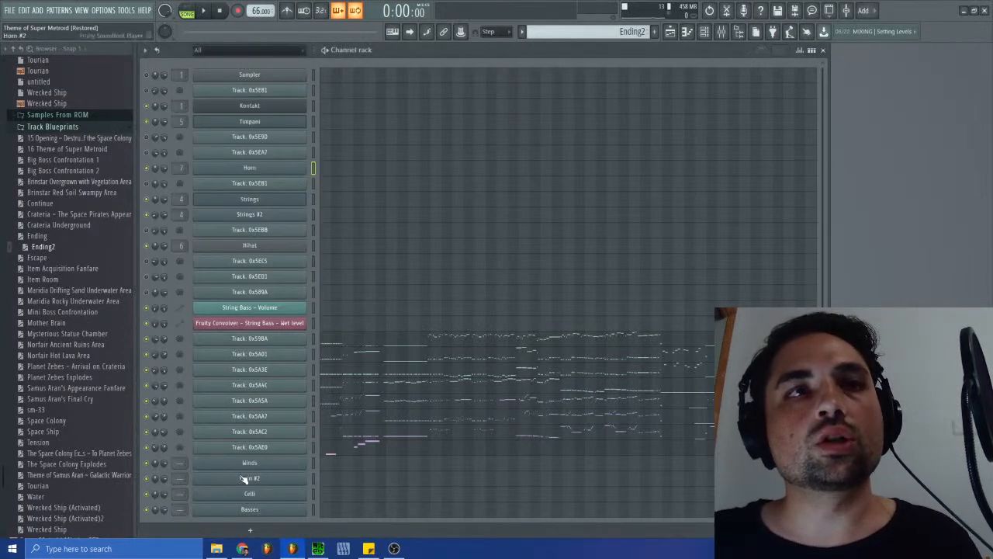
- Delete the duplicate Horn #2 channel between Winds and Celli
right_click(260, 494)
left_click(345, 495)
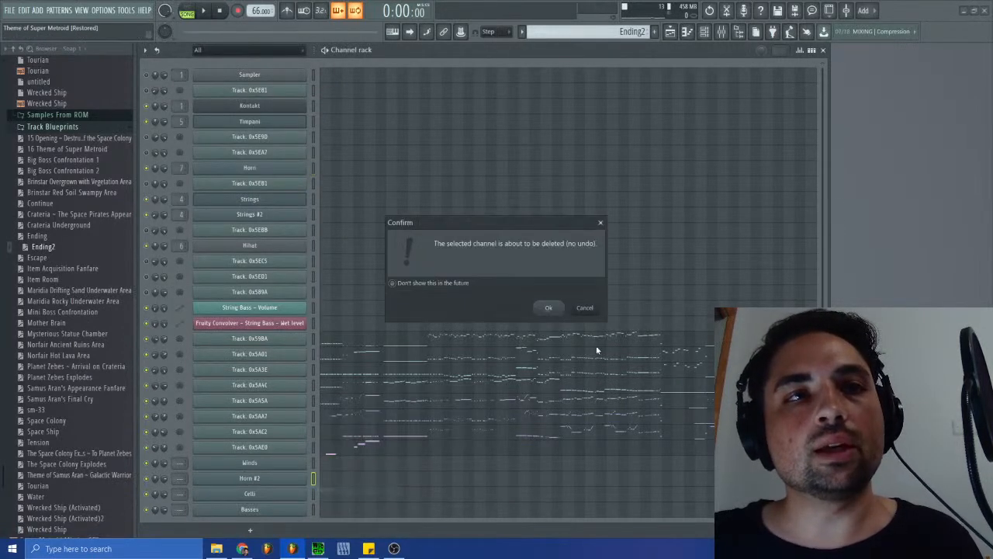
left_click(553, 311)
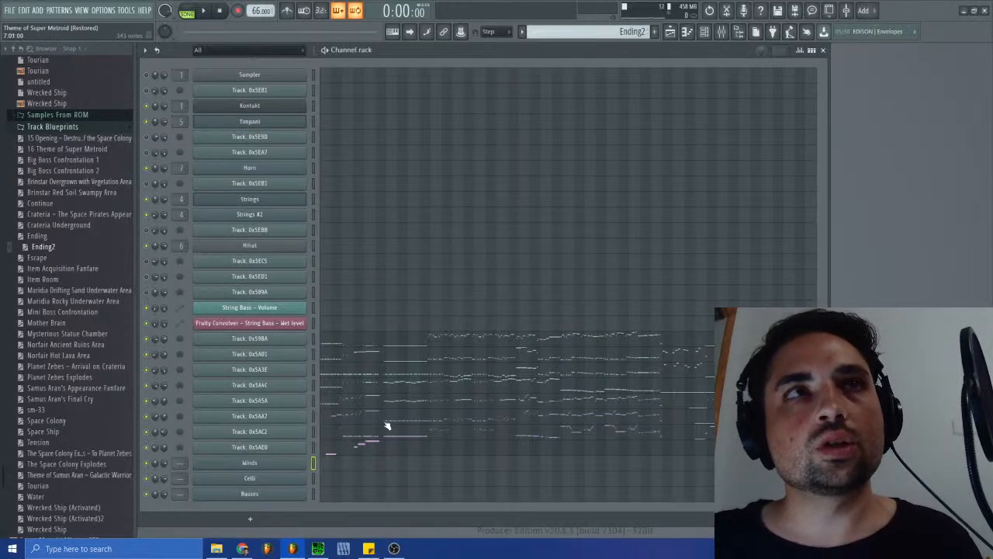
- Add a second Kontakt channel and load the Vibraphone.nki instrument into it
left_click(250, 519)
left_click(308, 89)
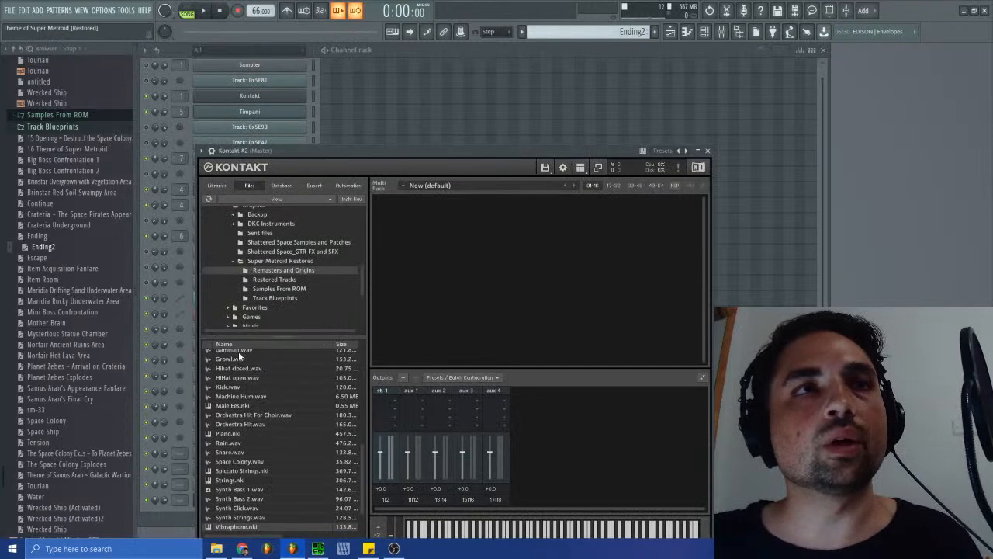
left_click_drag(247, 527, 595, 342)
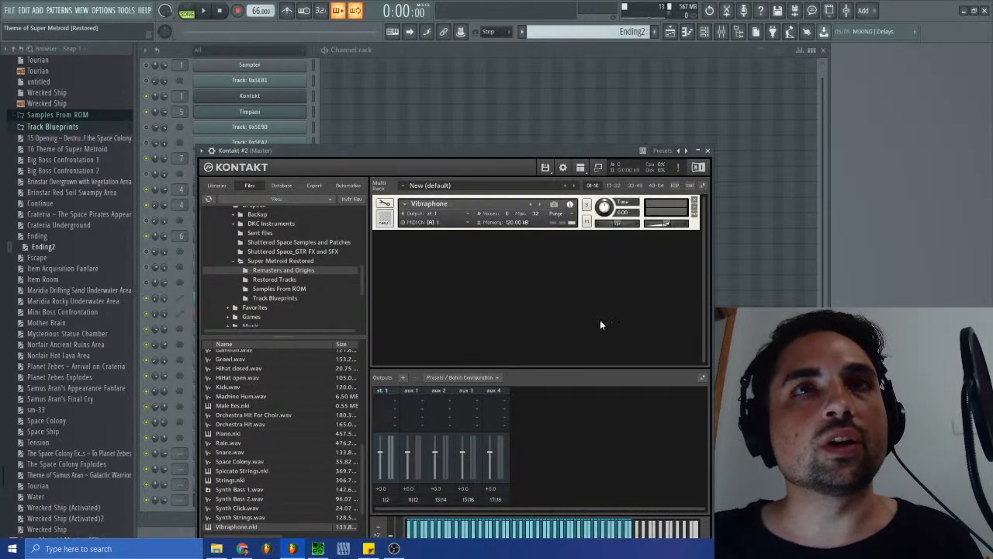
left_click(707, 150)
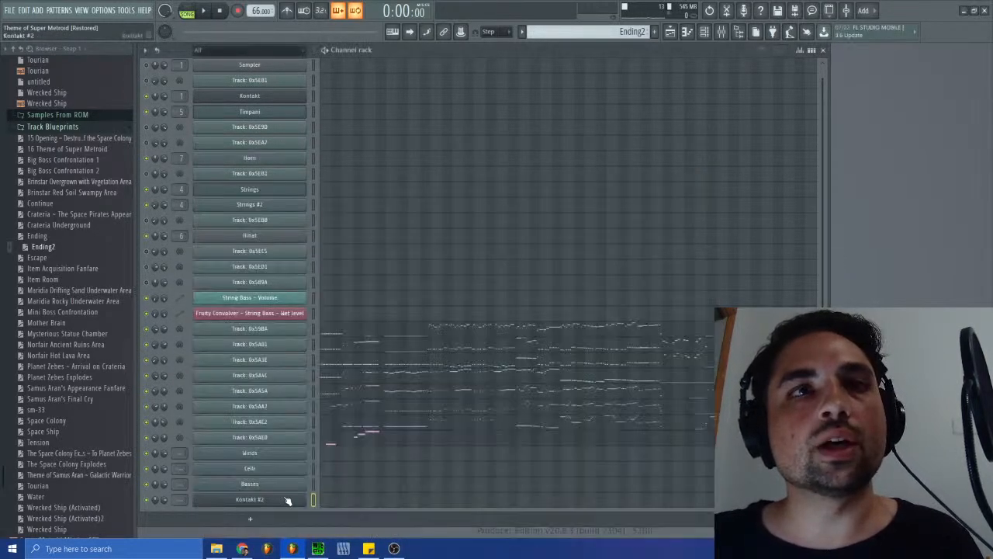
- Rename the Kontakt #2 channel as Glock
right_click(267, 505)
left_click(342, 414)
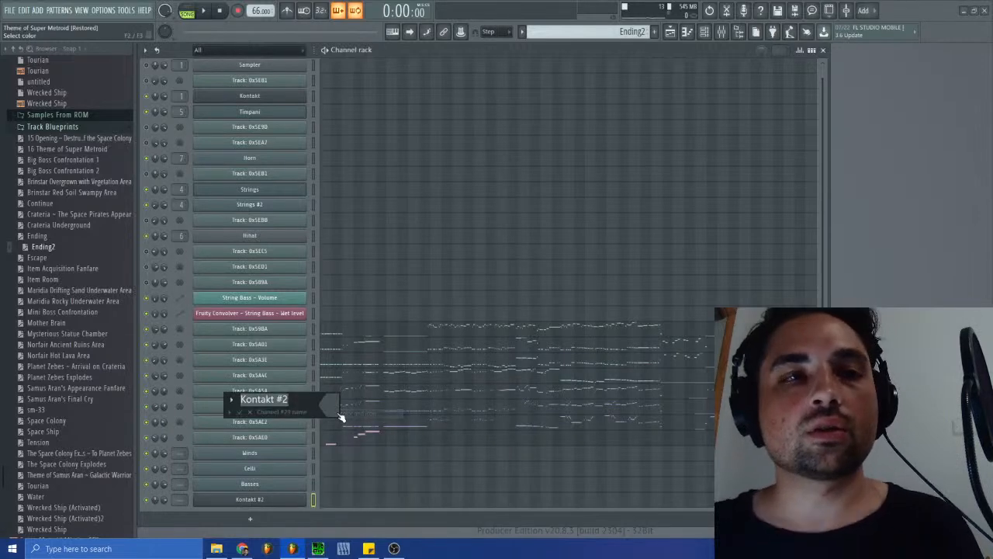
type("V")
type("lock")
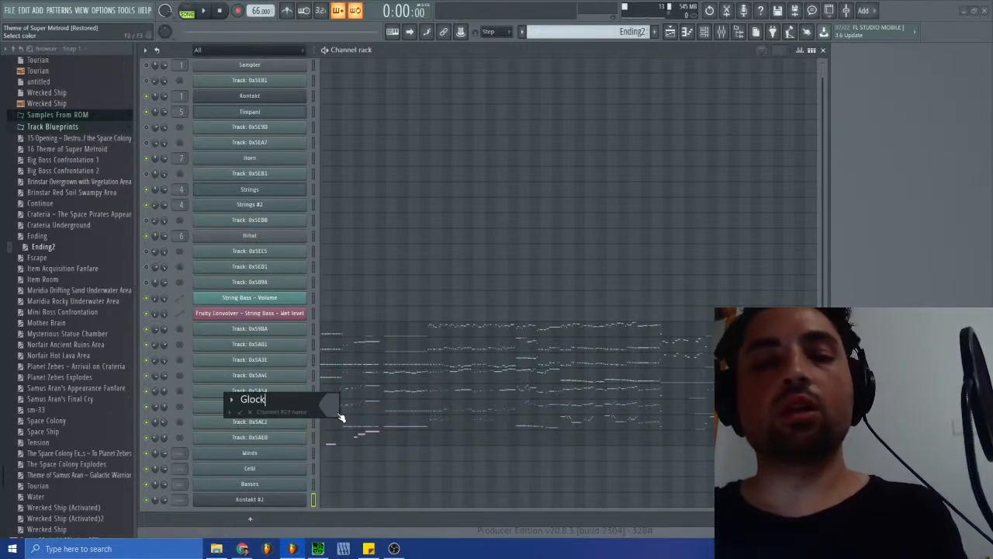
key("Return")
scroll(397, 371, "up", 1)
scroll(408, 390, "down", 1)
scroll(400, 391, "up", 1)
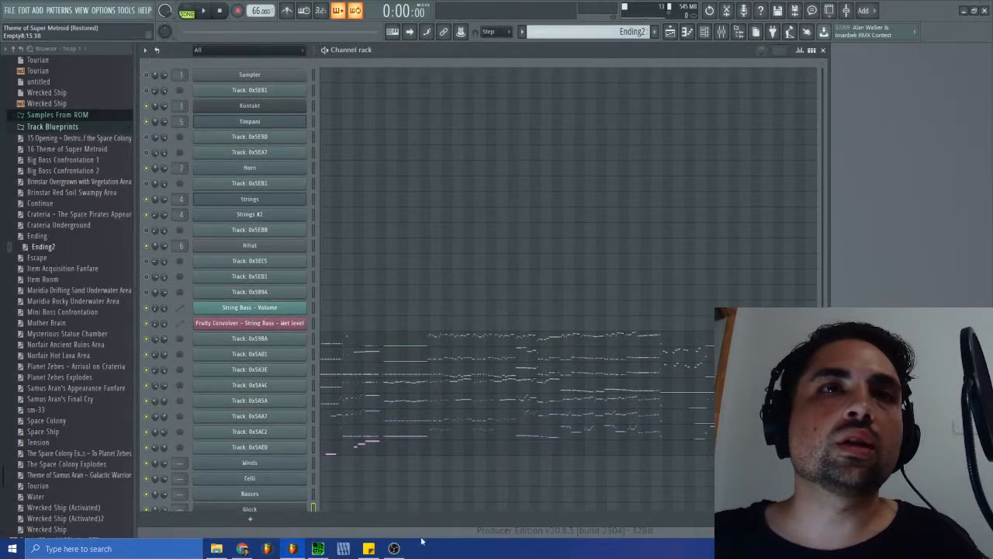
- Switch to SPCTool and replay the original Ending song, sm-38.spc, to listen to its individual voices
left_click(317, 548)
left_click(327, 277)
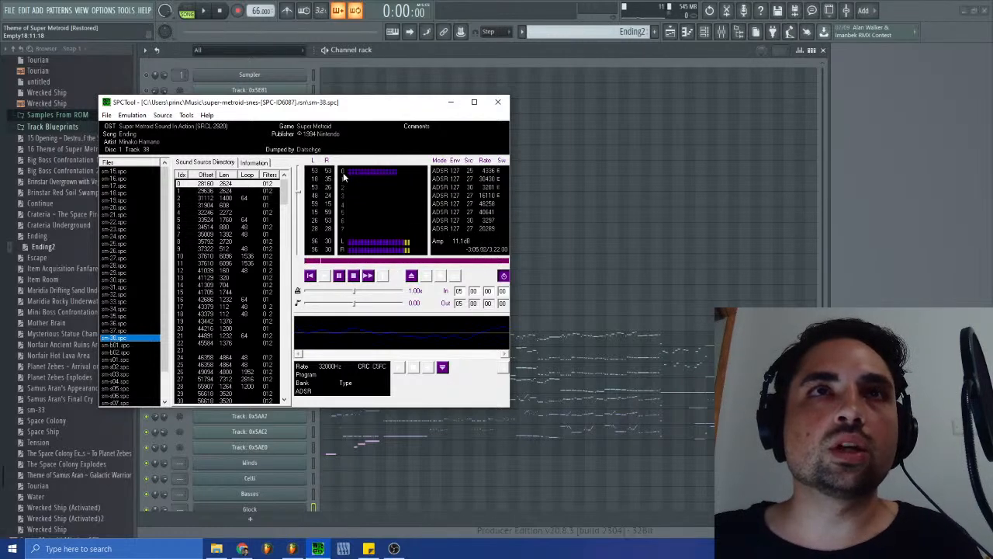
left_click(353, 276)
left_click(353, 278)
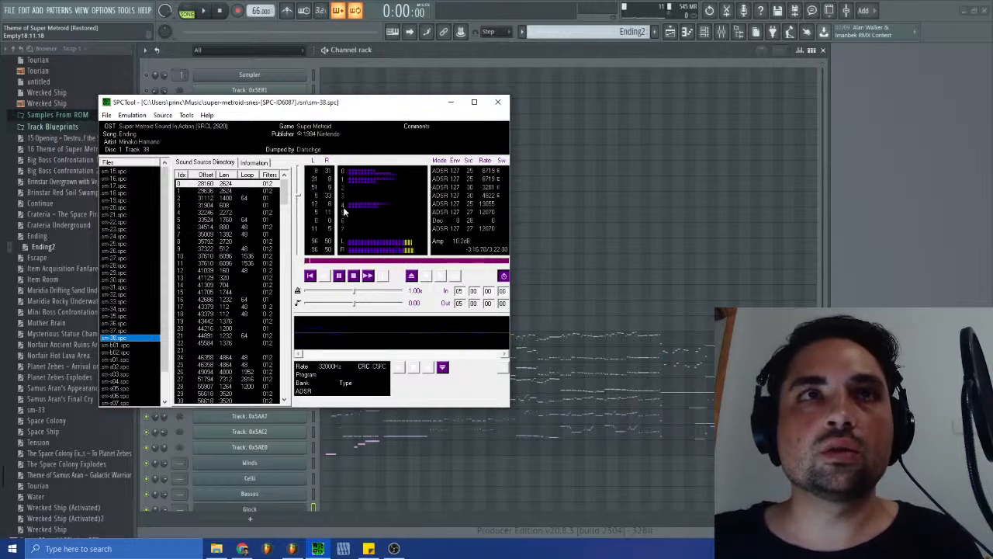
left_click(353, 276)
left_click(325, 276)
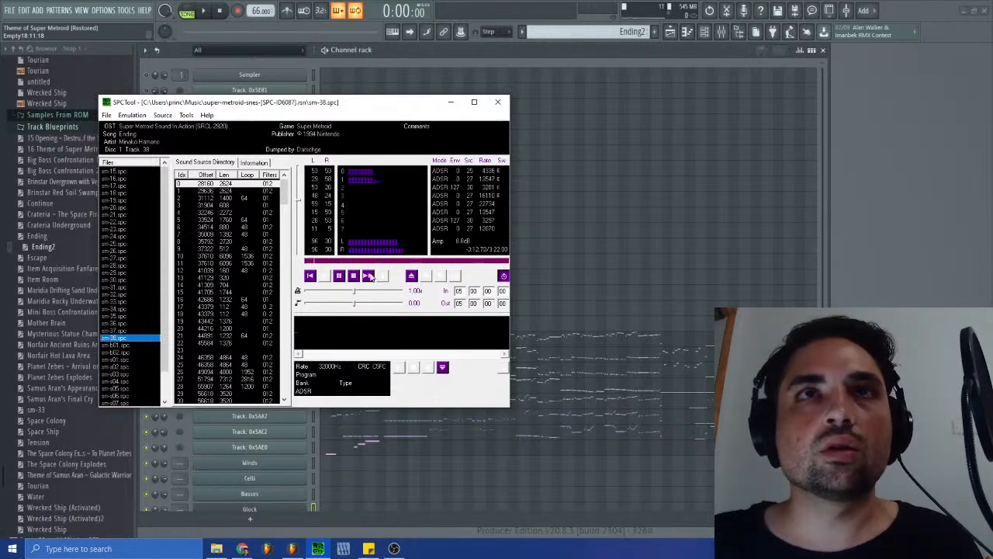
- Return to FL Studio and open the notes of Track: 0x59BA in the piano roll
left_click(590, 388)
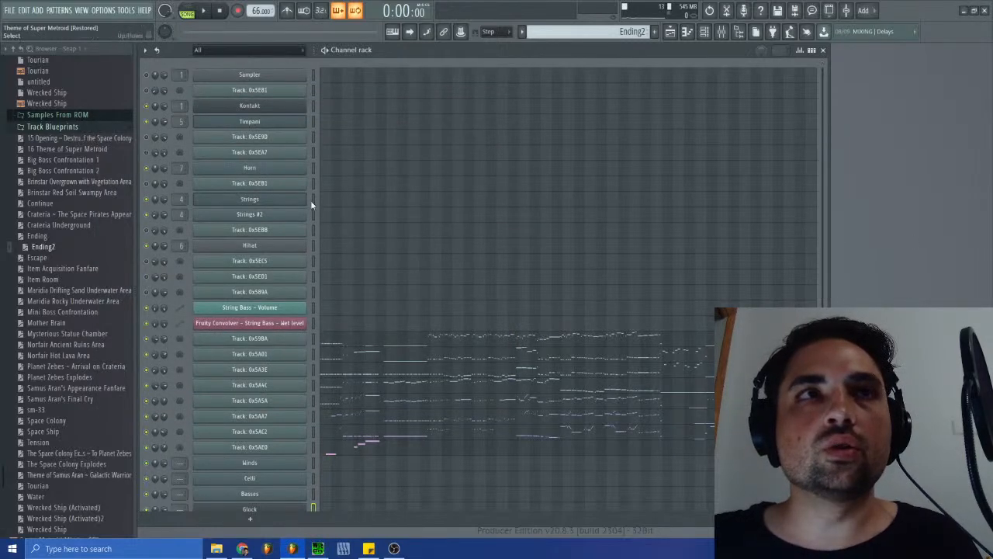
left_click(331, 344)
left_click(985, 122)
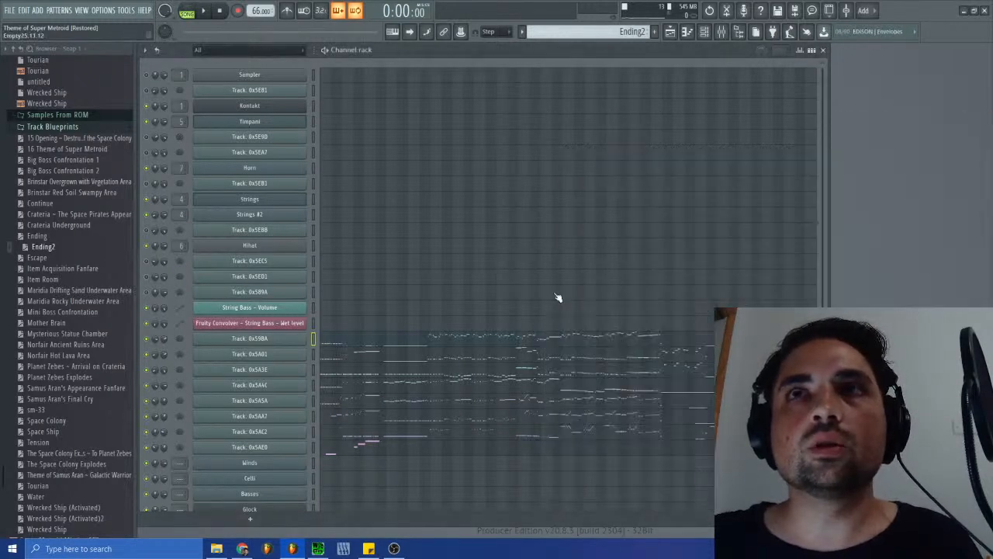
left_click(353, 347)
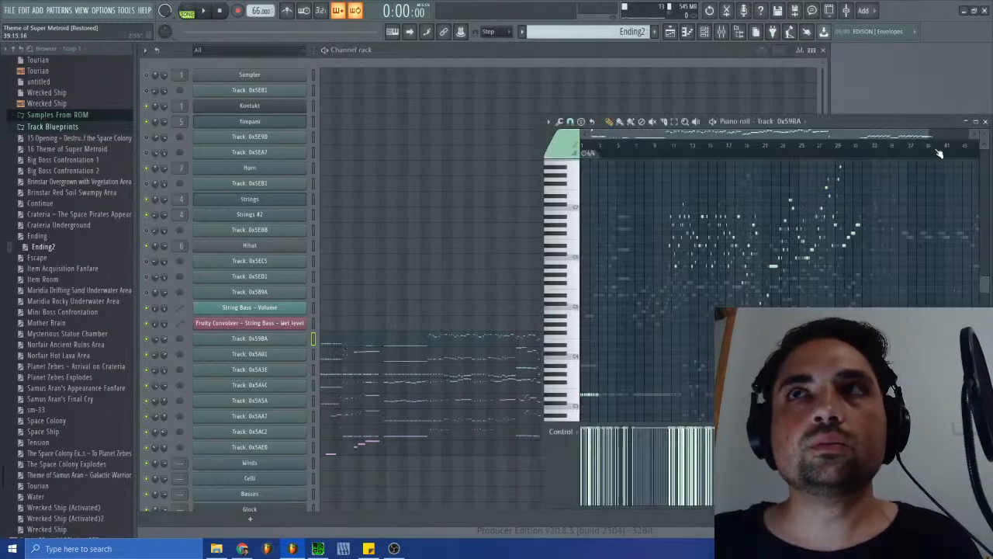
- Compare the opening notes of Track: 0x59BA in the piano roll with sm-38.spc playing in SPCTool, and close the piano roll
scroll(674, 265, "up", 5)
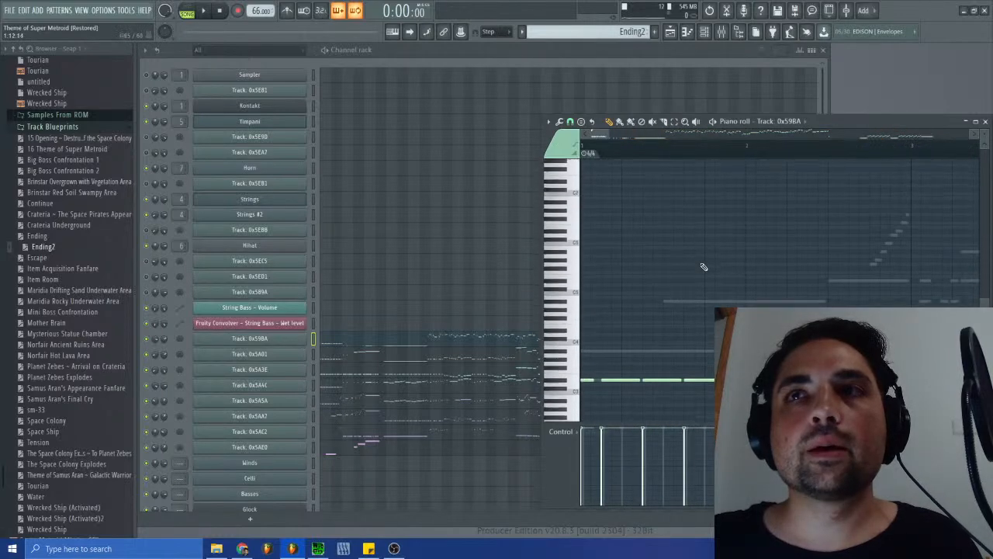
left_click_drag(605, 133, 666, 134)
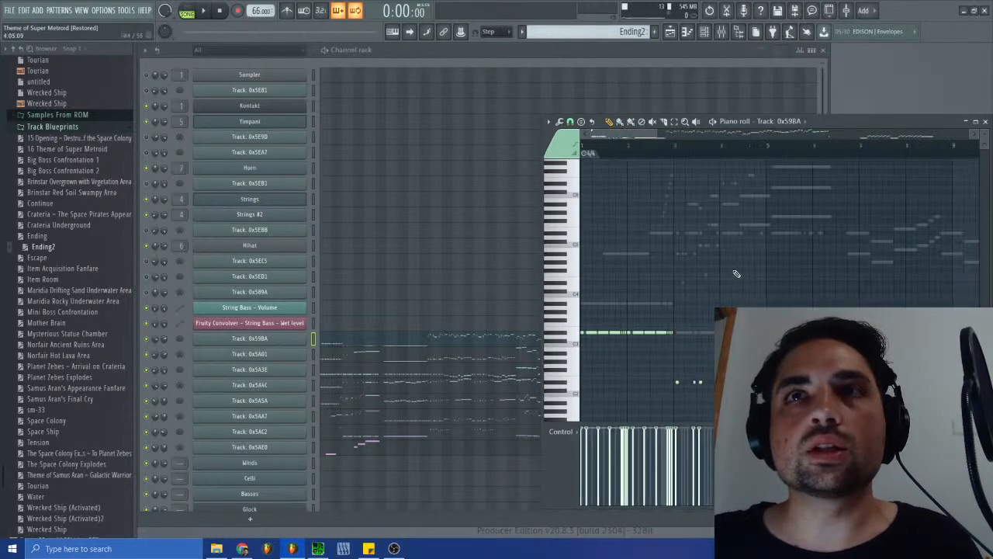
left_click(317, 548)
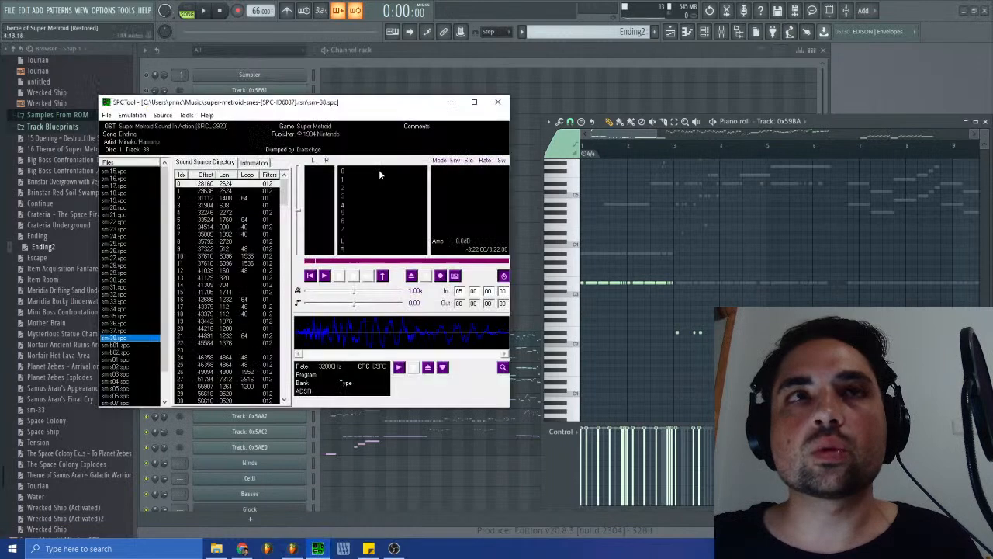
left_click(324, 276)
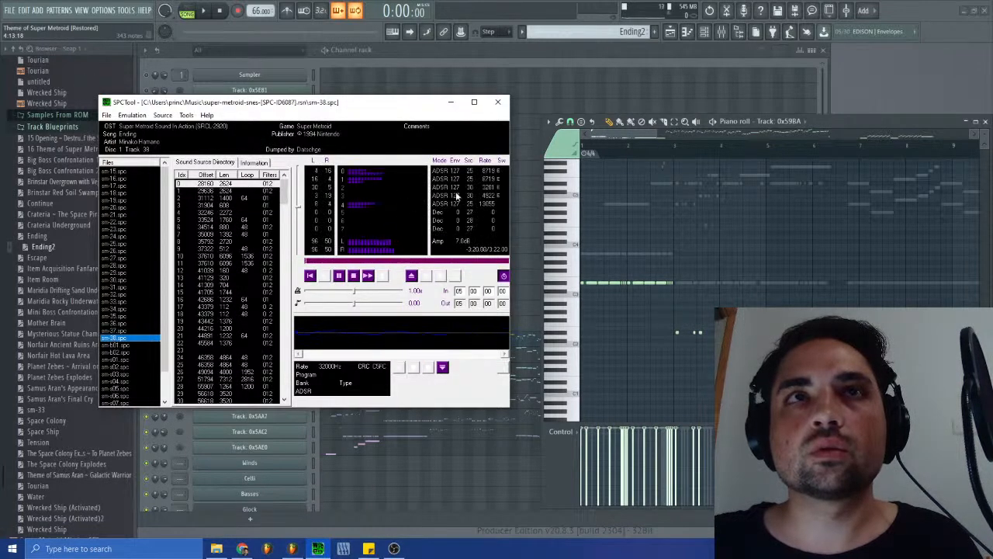
left_click(603, 139)
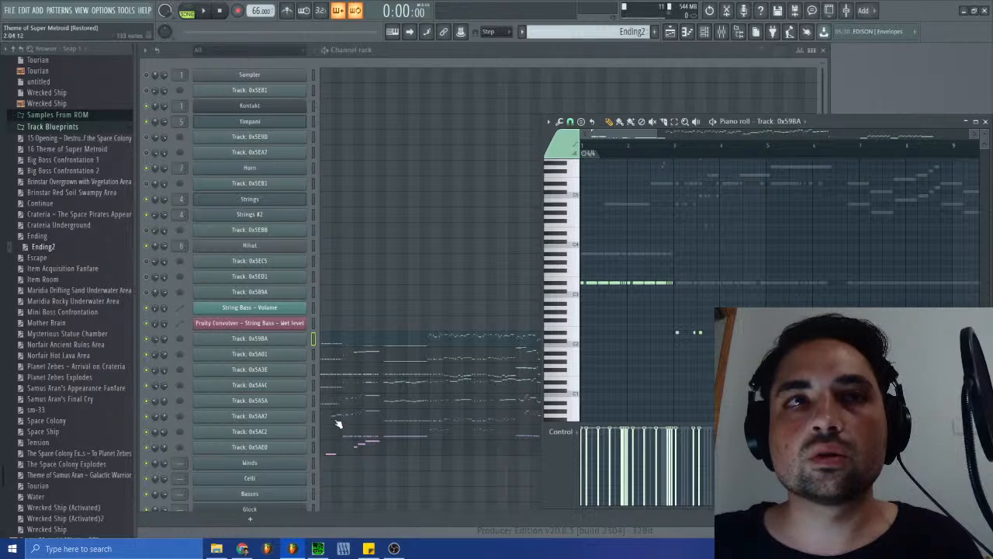
left_click(317, 549)
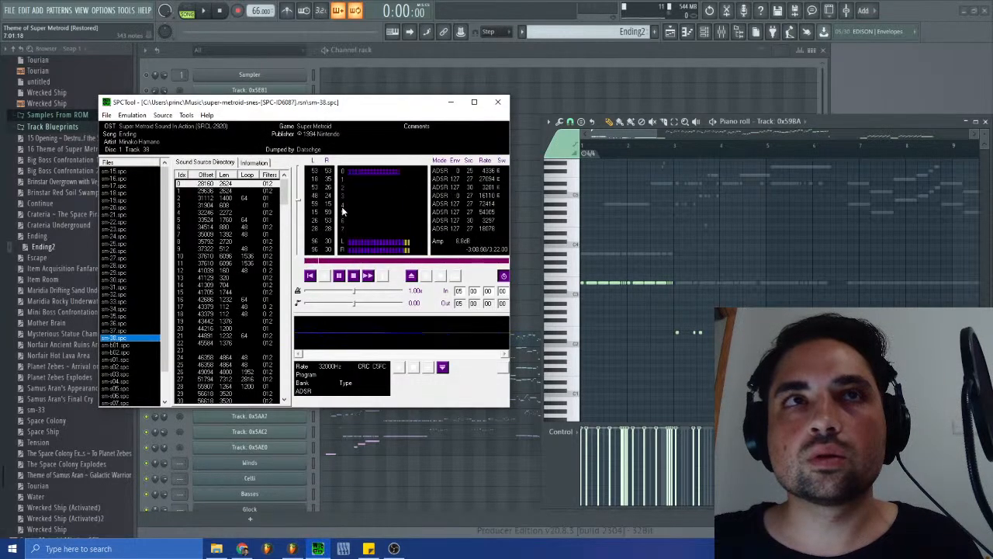
left_click(887, 99)
left_click(985, 121)
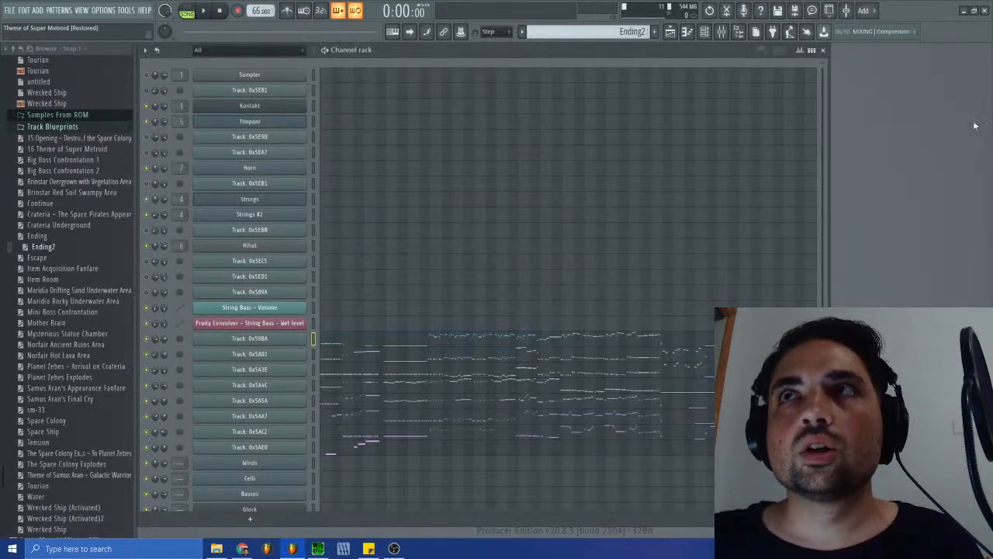
- Examine the notes of Track: 0x59BA from bar 5 onward against the SPCTool playback, and stop the song
left_click(332, 345)
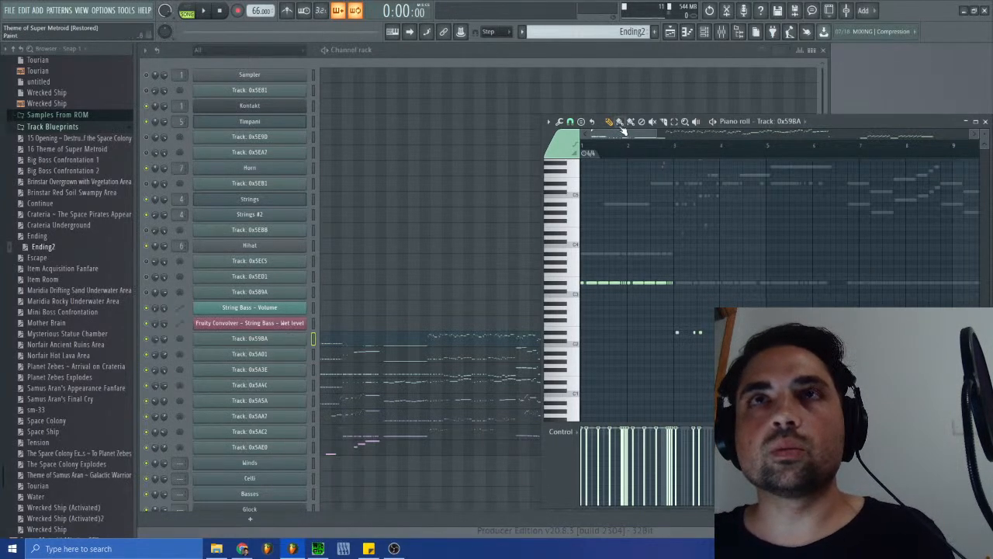
left_click_drag(625, 136, 652, 139)
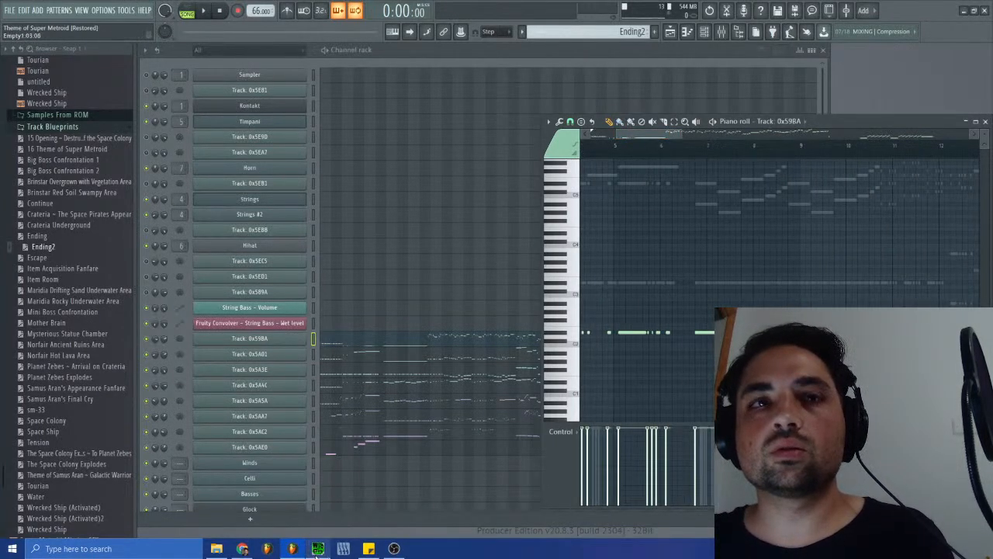
key("alt+Tab")
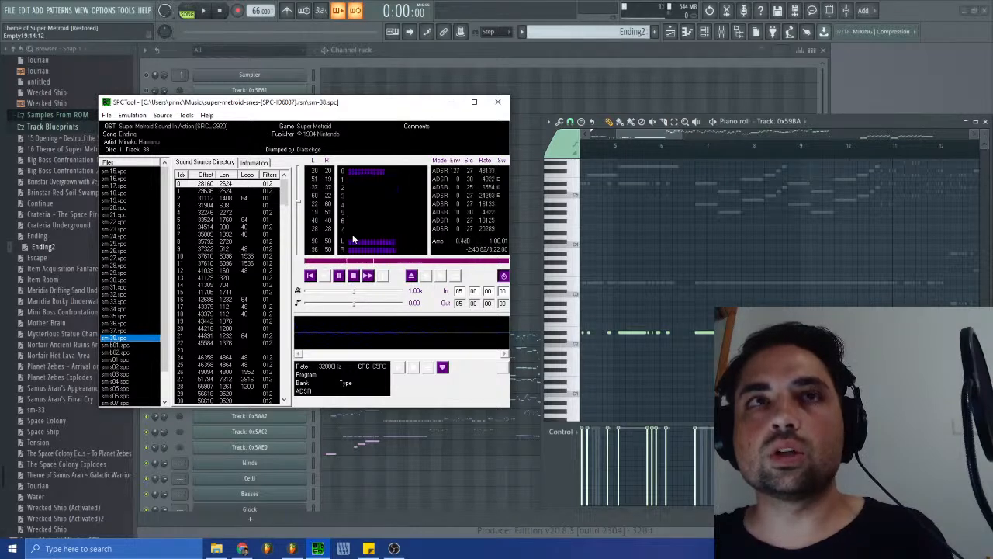
left_click(353, 275)
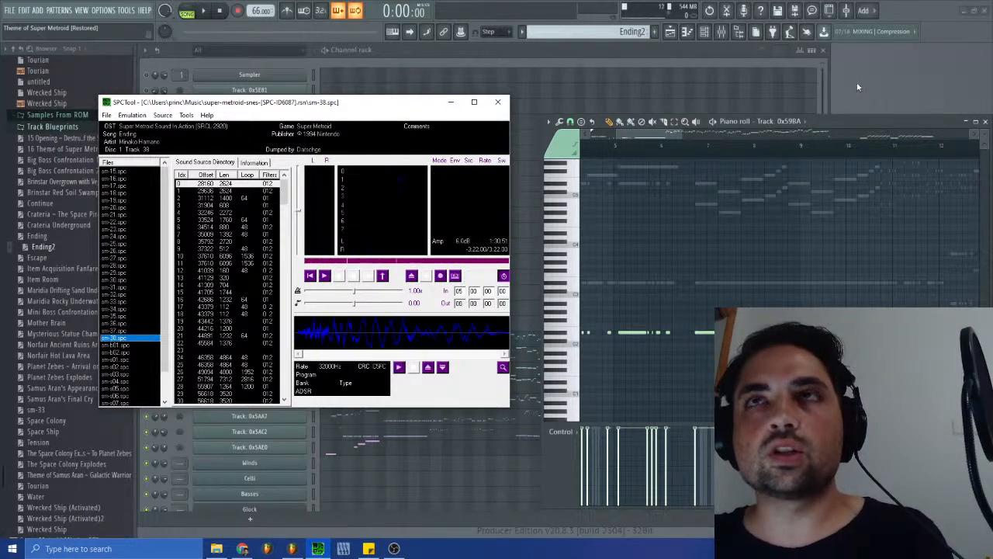
left_click(854, 80)
left_click(985, 122)
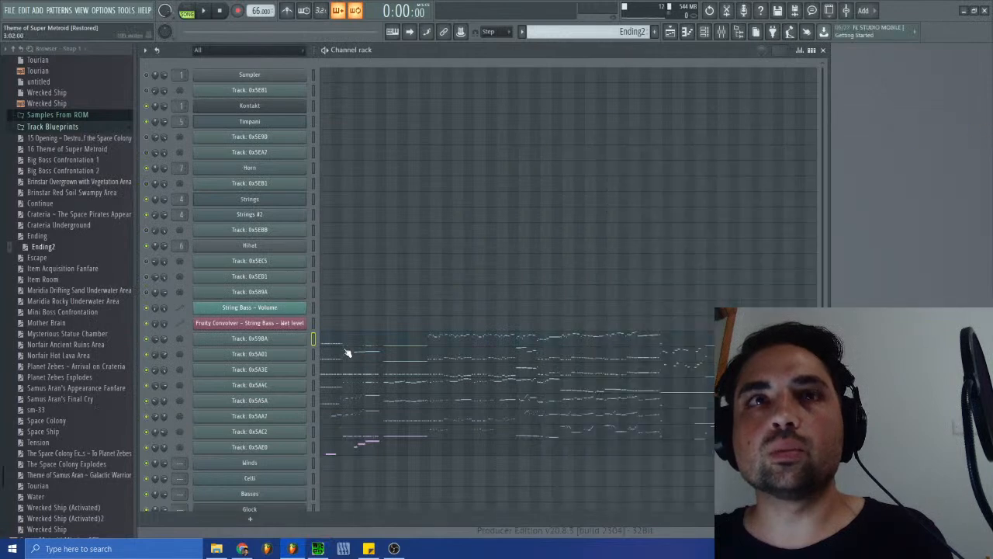
- Select all notes of Track: 0x59BA and create a new empty pattern named Ending Strings
left_click(405, 345)
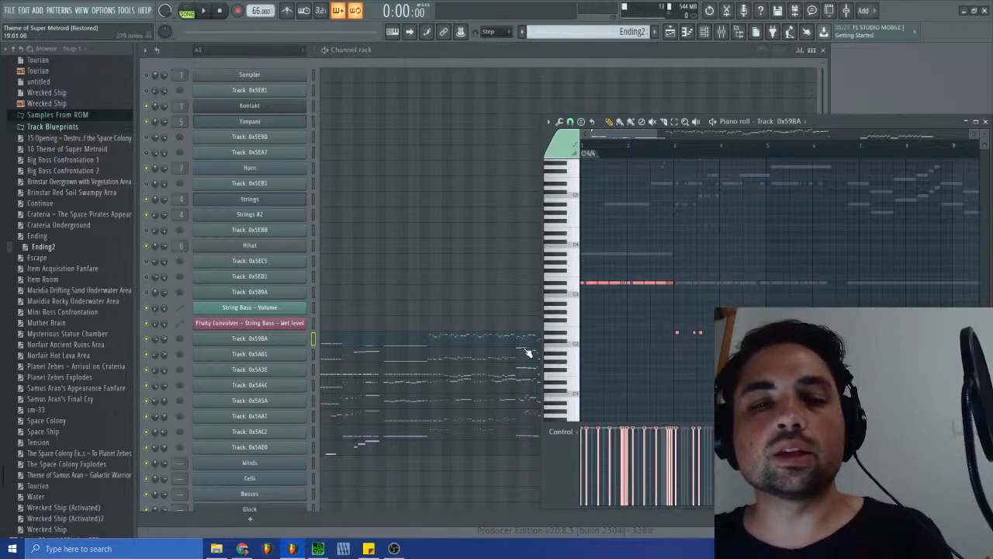
left_click(985, 122)
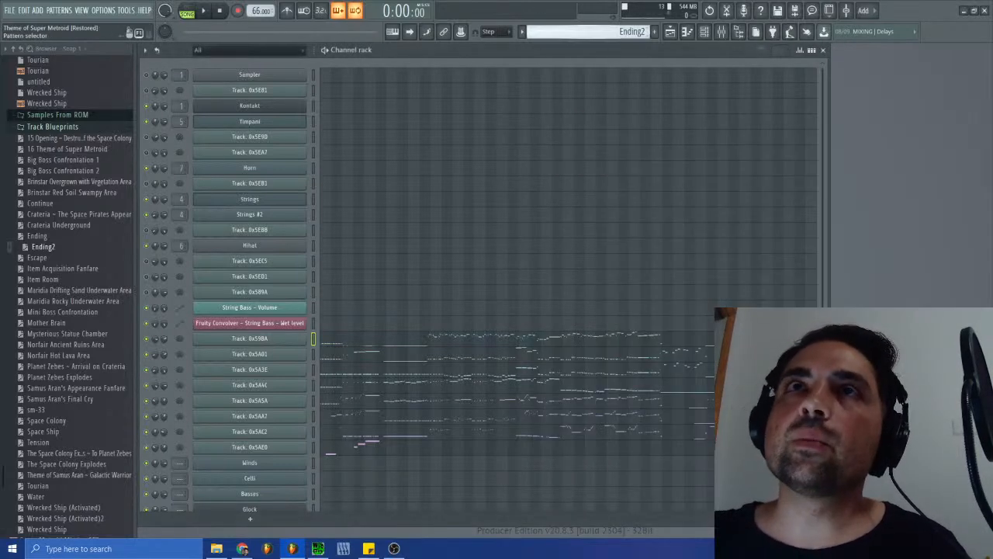
left_click(633, 31)
left_click(689, 42)
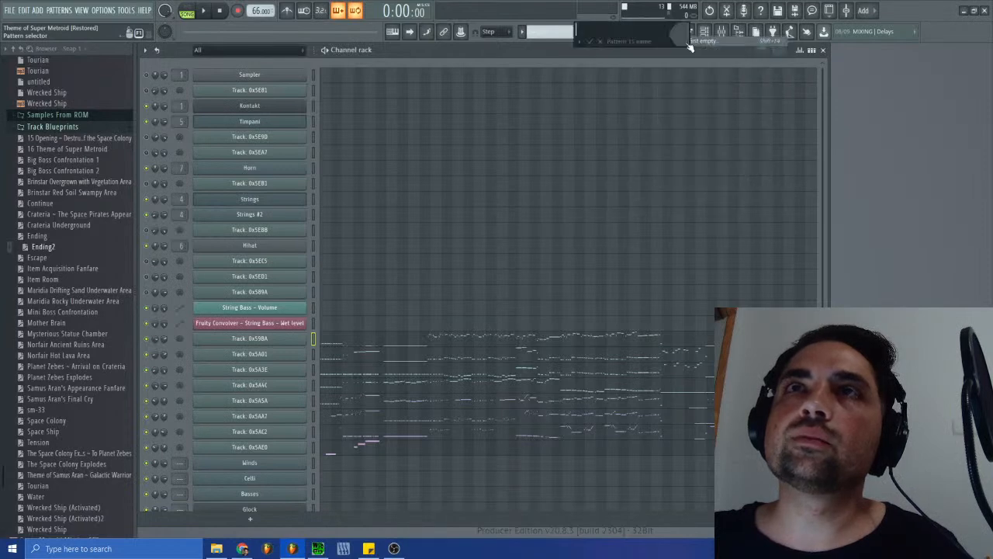
type("Ending S")
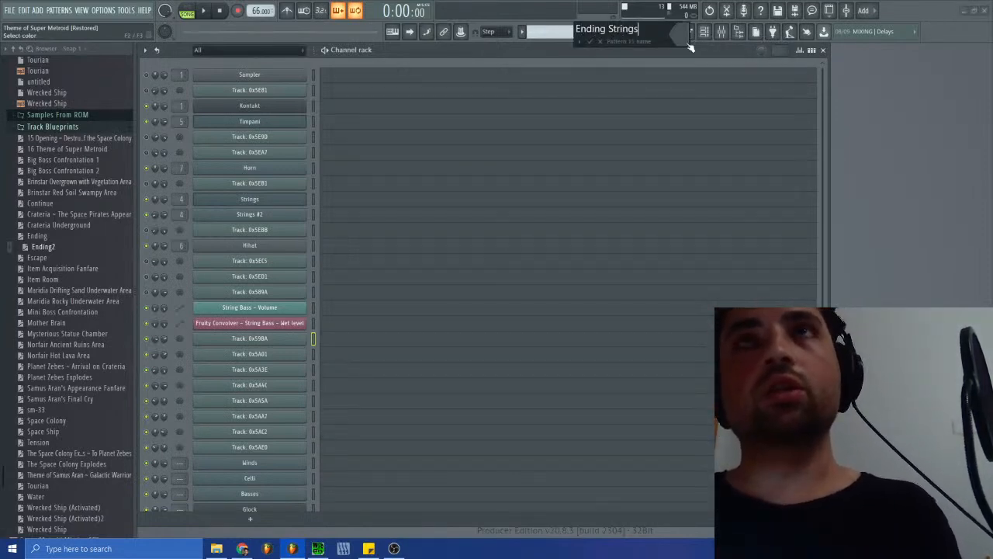
type("trings")
key("Return")
- Audition the Strings and Basses channels to compare their sounds
scroll(466, 311, "down", 1)
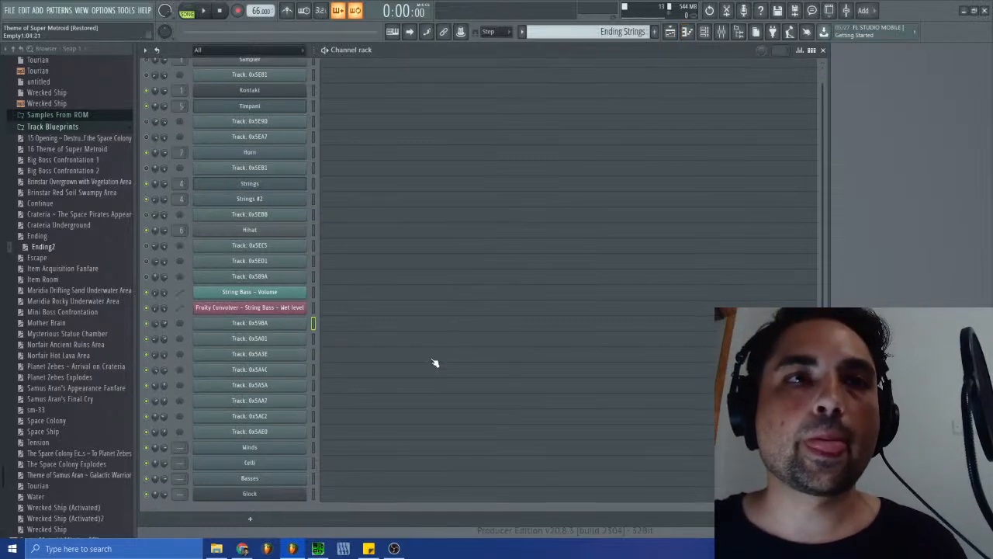
scroll(341, 225, "up", 1)
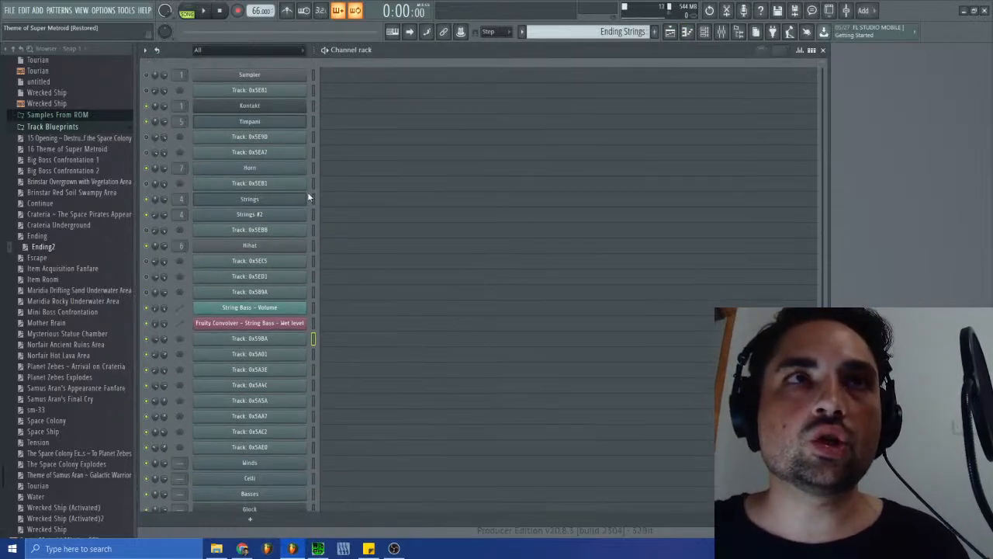
left_click(295, 200)
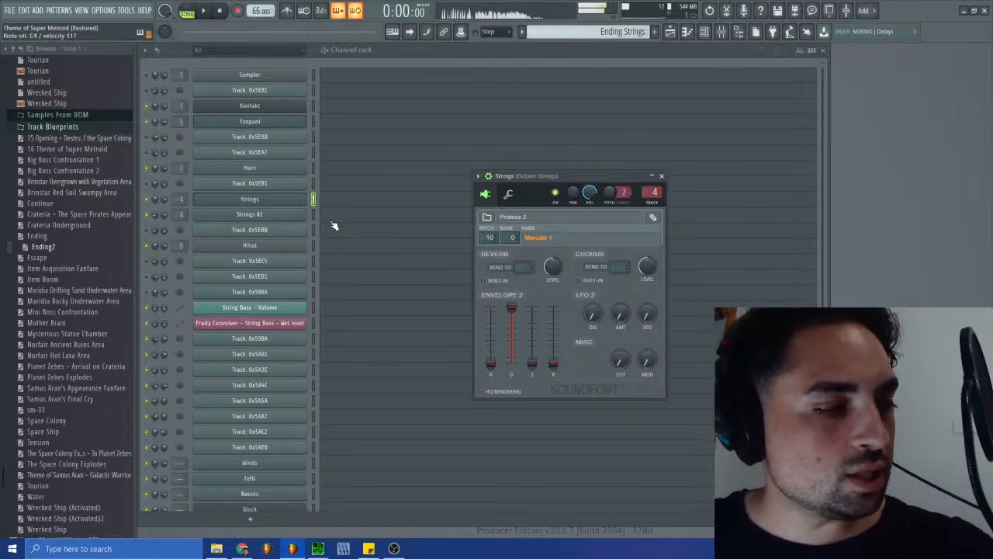
left_click(661, 175)
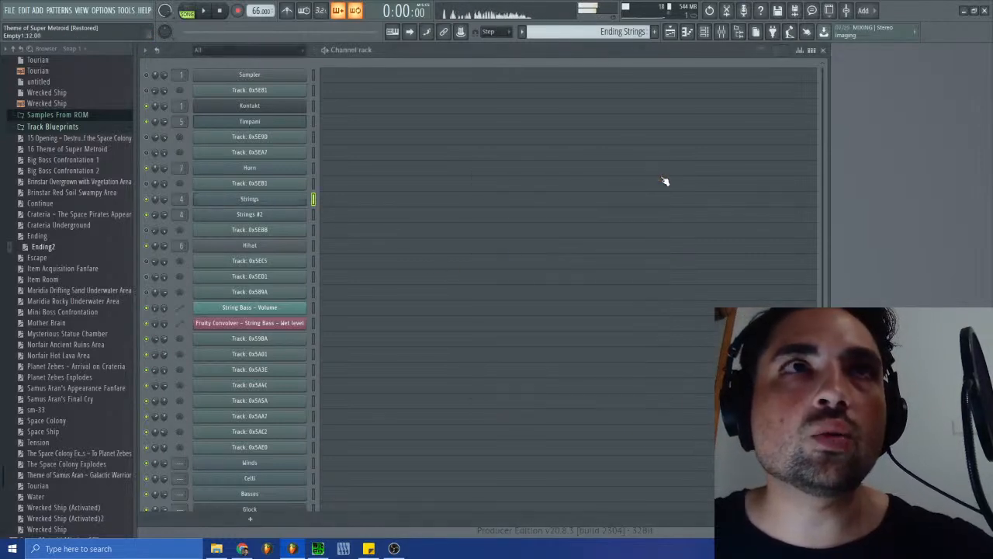
left_click(313, 494)
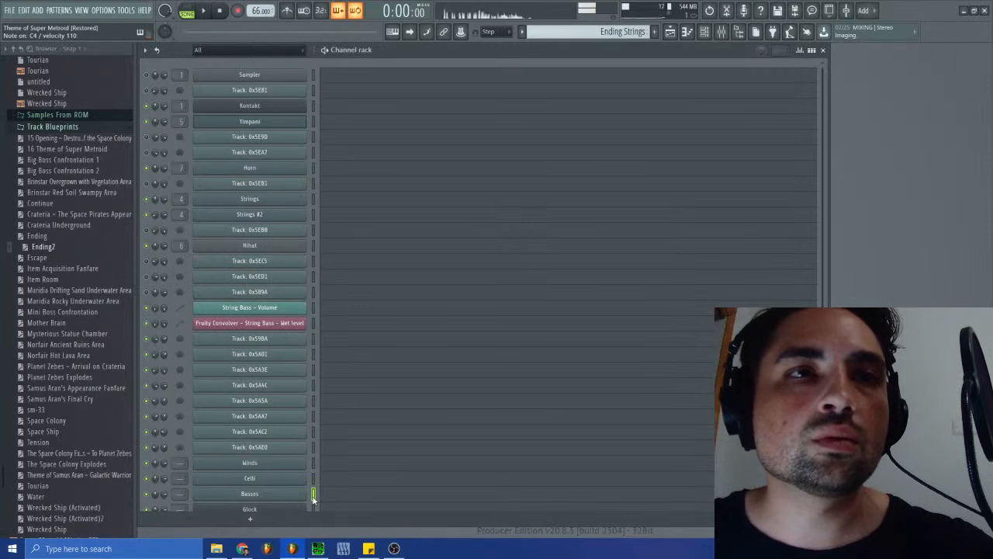
left_click(314, 199)
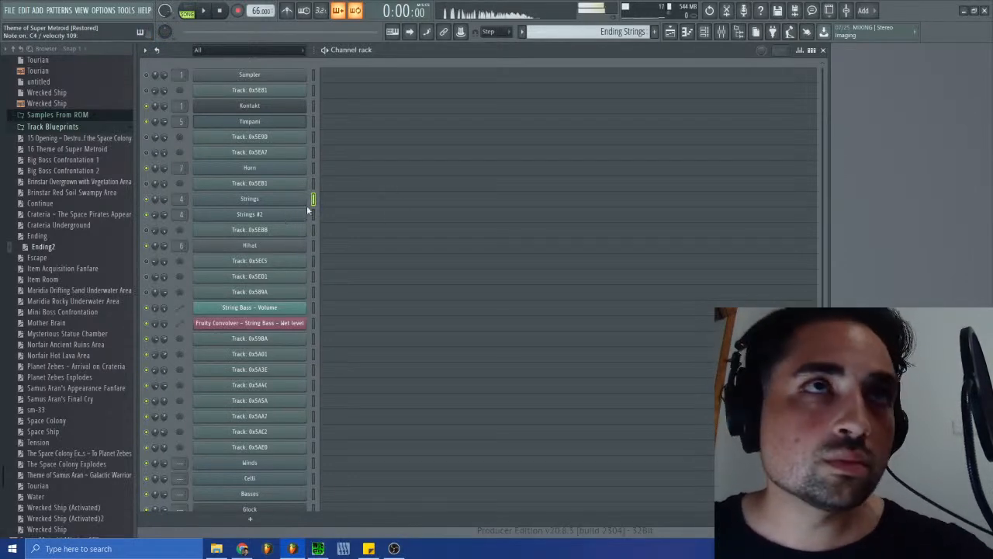
- Switch to the Low Strings pattern and play it in pattern mode
left_click(670, 32)
left_click(671, 33)
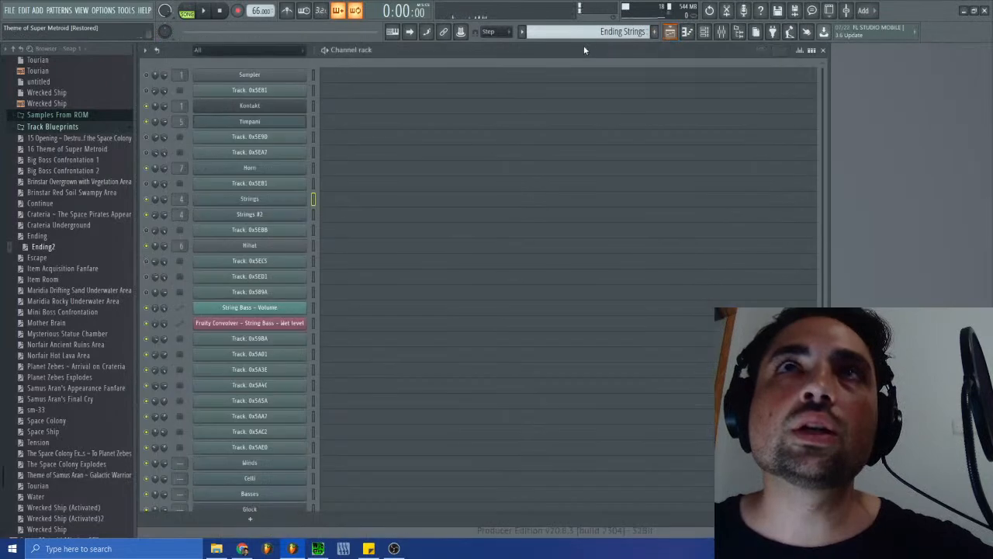
left_click(598, 32)
left_click(622, 92)
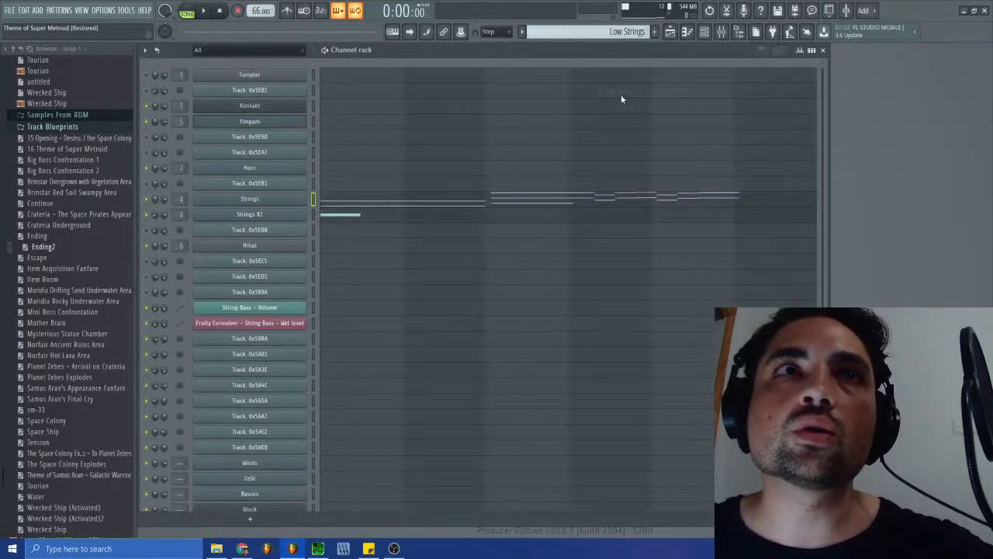
left_click(186, 13)
left_click(203, 11)
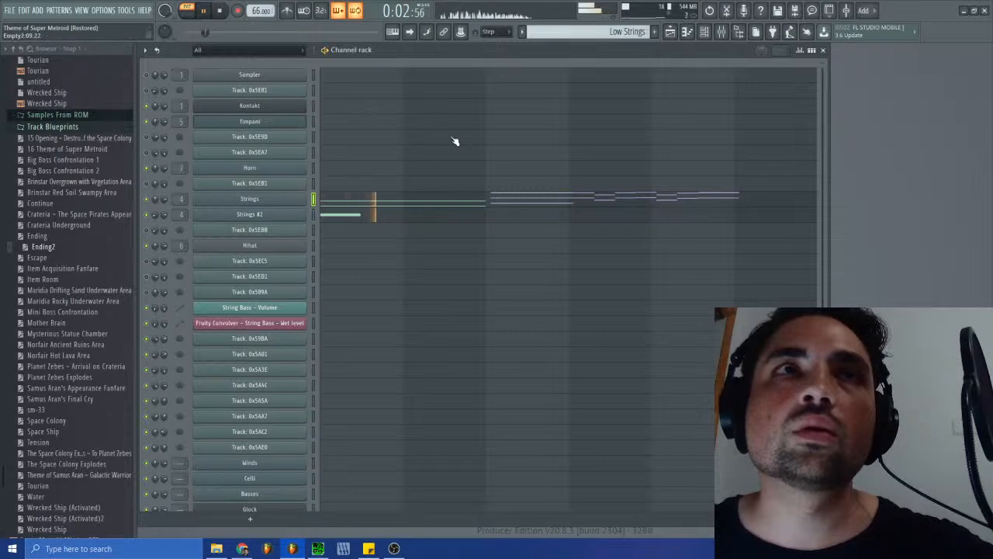
- Listen to the String Bass pattern and inspect the instruments loaded in its Kontakt channel
left_click(605, 33)
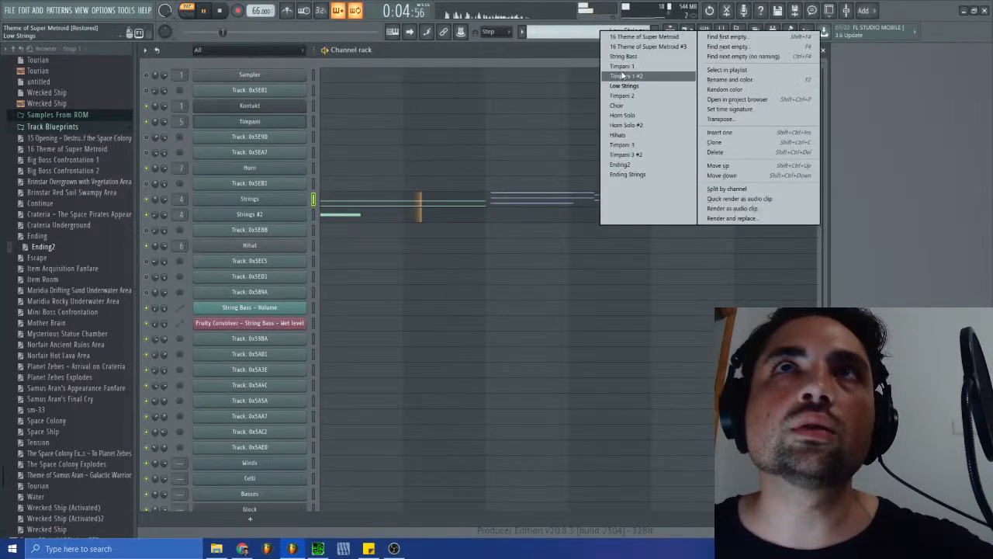
left_click(623, 55)
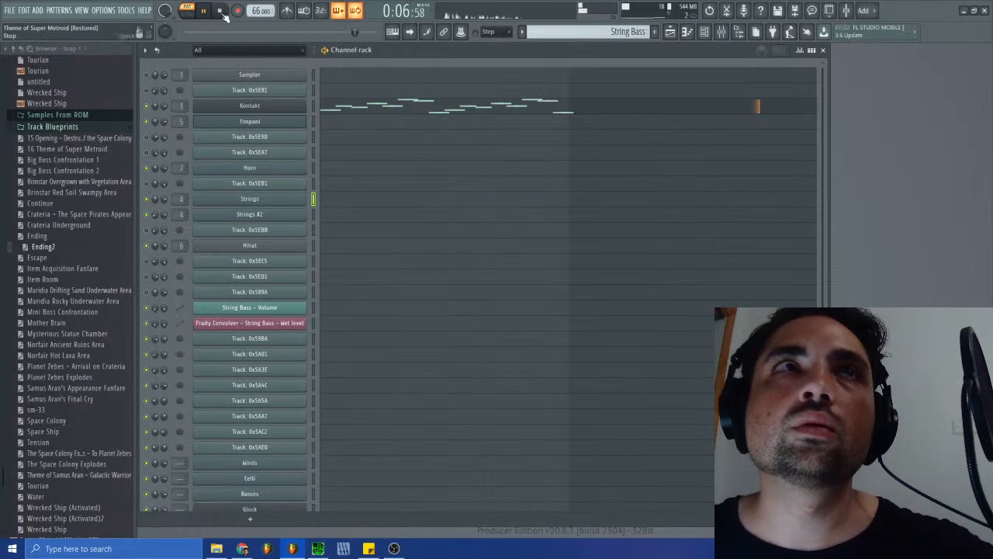
left_click(263, 106)
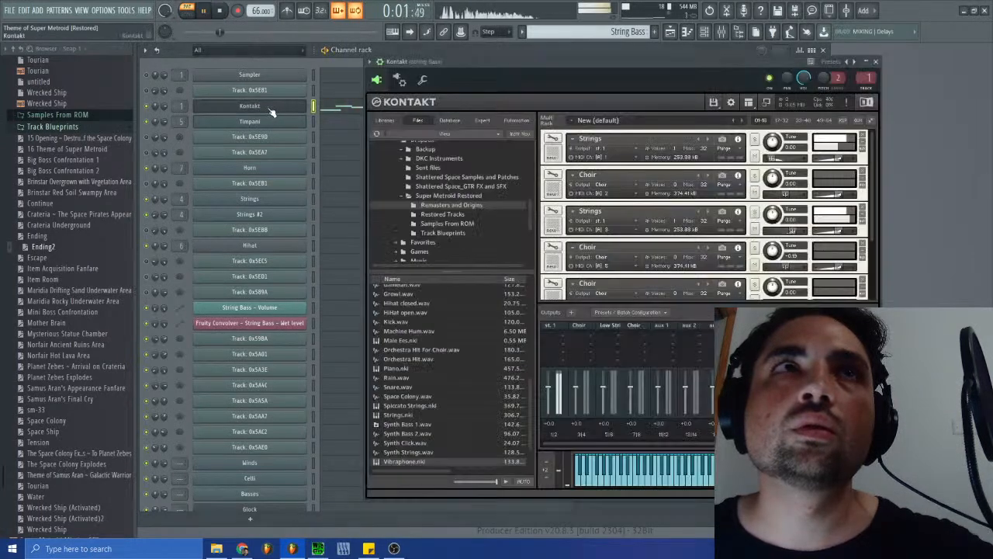
left_click(875, 62)
key("space")
- Return to the Low Strings pattern, play it once more and stop playback
left_click(633, 32)
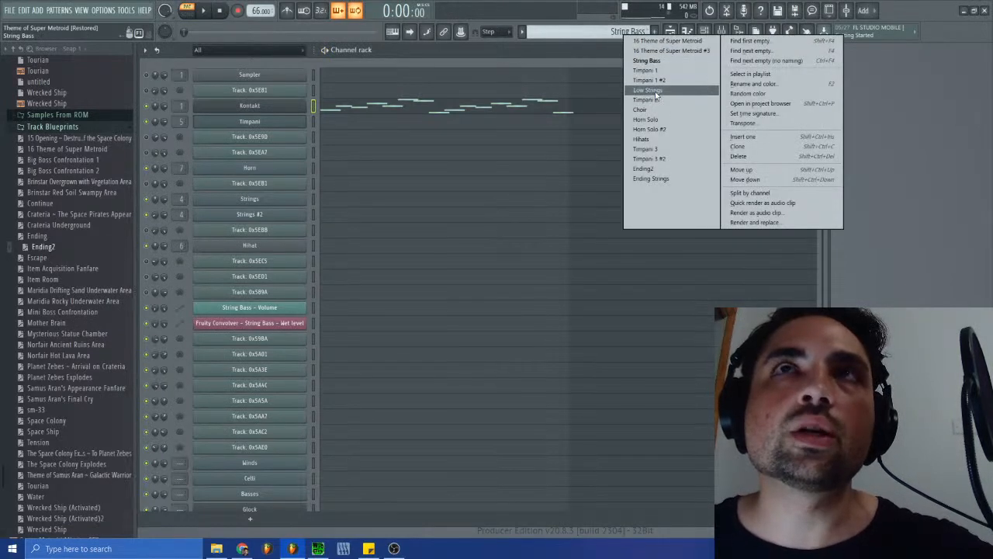
left_click(652, 90)
key("space")
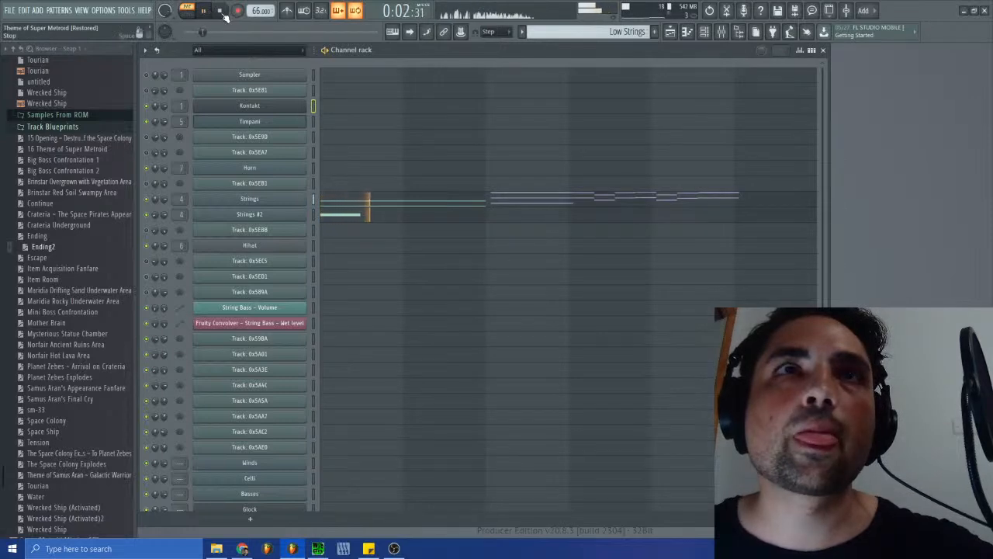
left_click(221, 11)
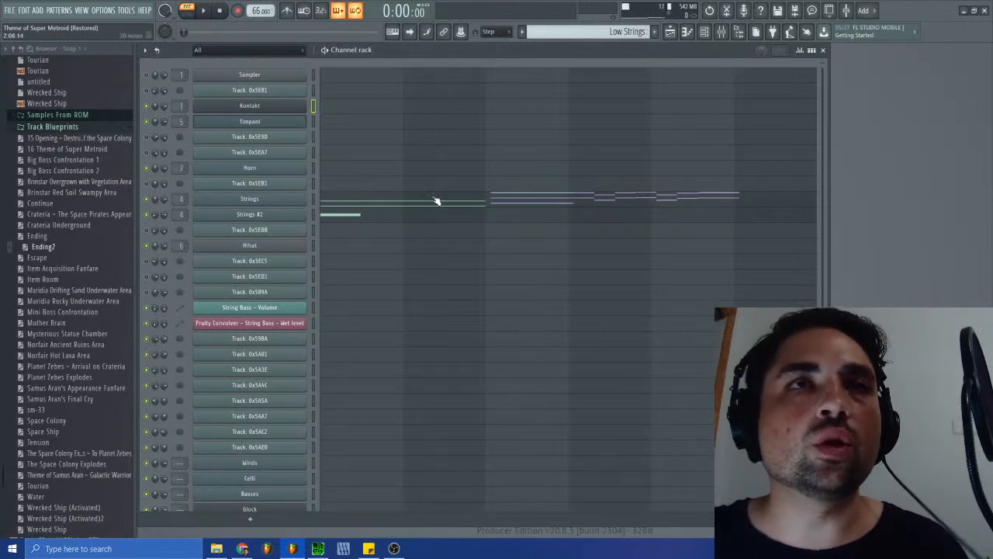
- Delete the Celli and Basses channels from the channel rack
scroll(372, 287, "down", 1)
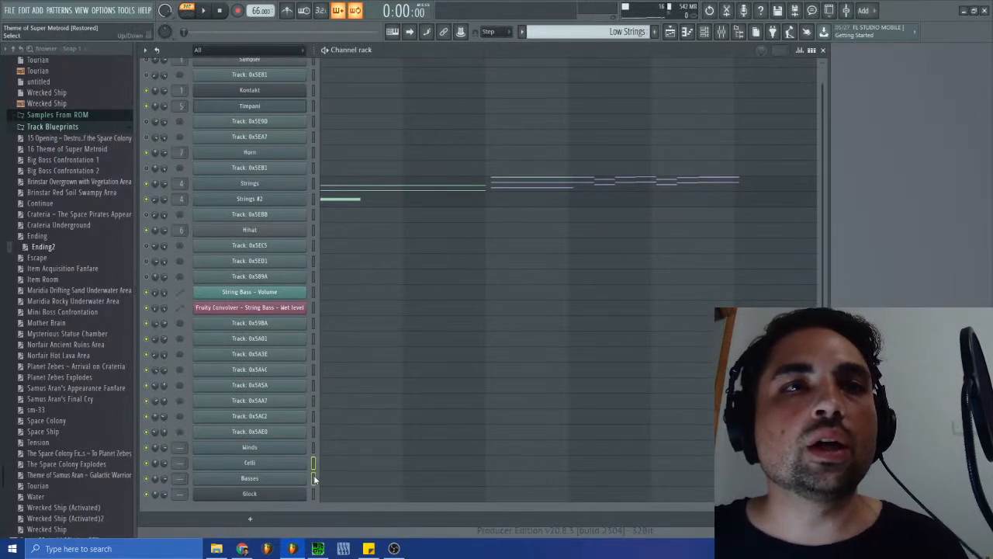
right_click(176, 101)
left_click(173, 94)
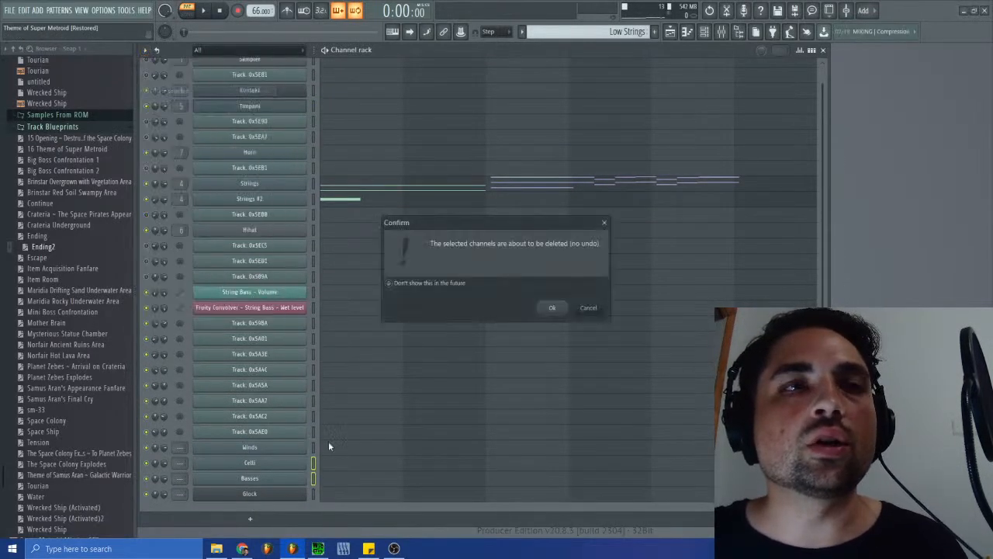
left_click(548, 308)
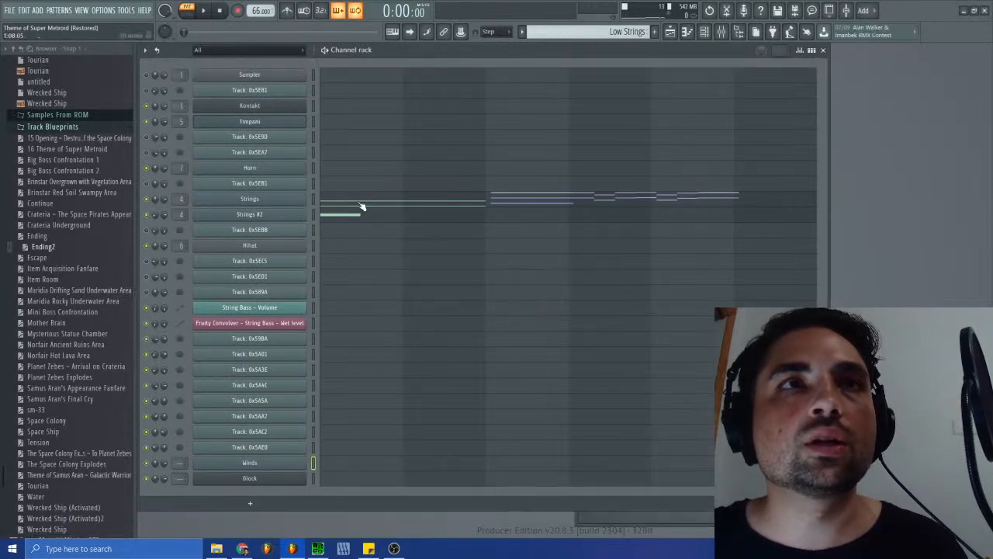
- Examine the Strings #2 note in the Low Strings pattern and that channel's soundfont settings, auditioning the note
left_click(609, 31)
left_click(350, 219)
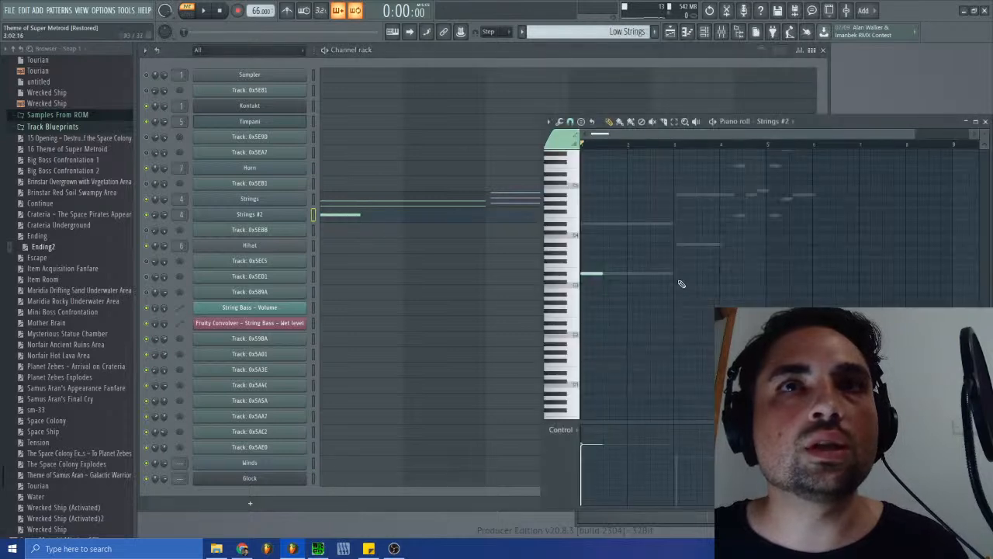
scroll(668, 276, "up", 2)
left_click(985, 121)
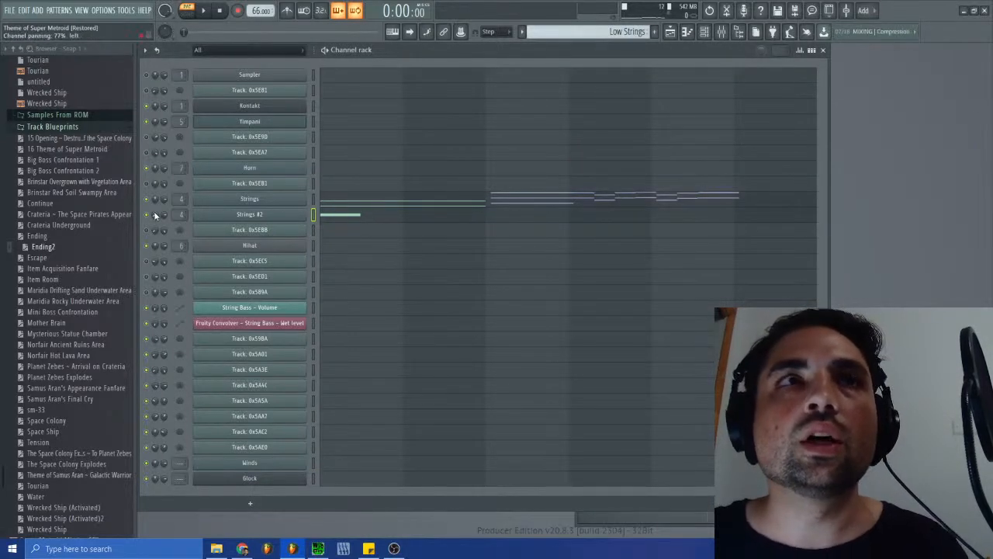
left_click(271, 202)
key("Escape")
left_click(351, 217)
left_click(591, 299)
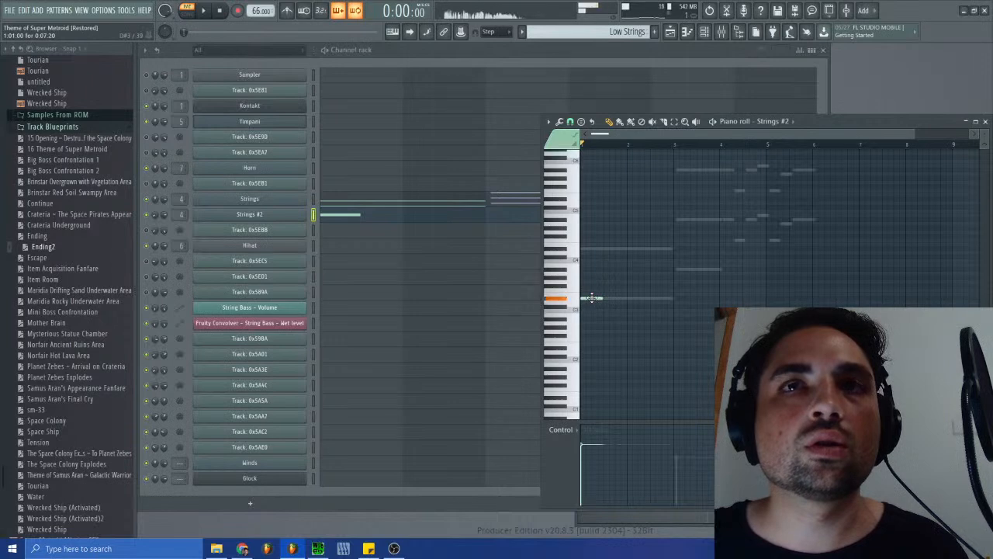
left_click(271, 215)
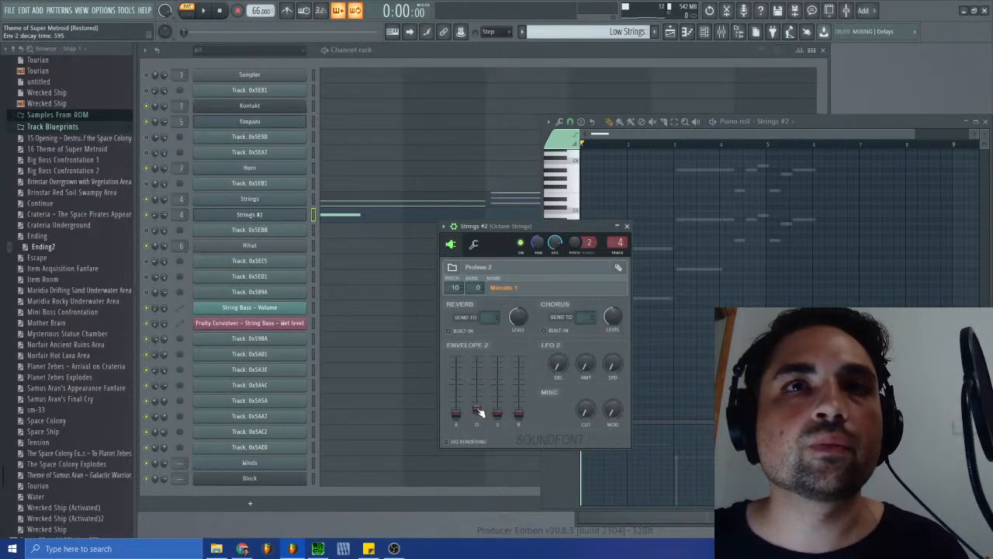
left_click(627, 226)
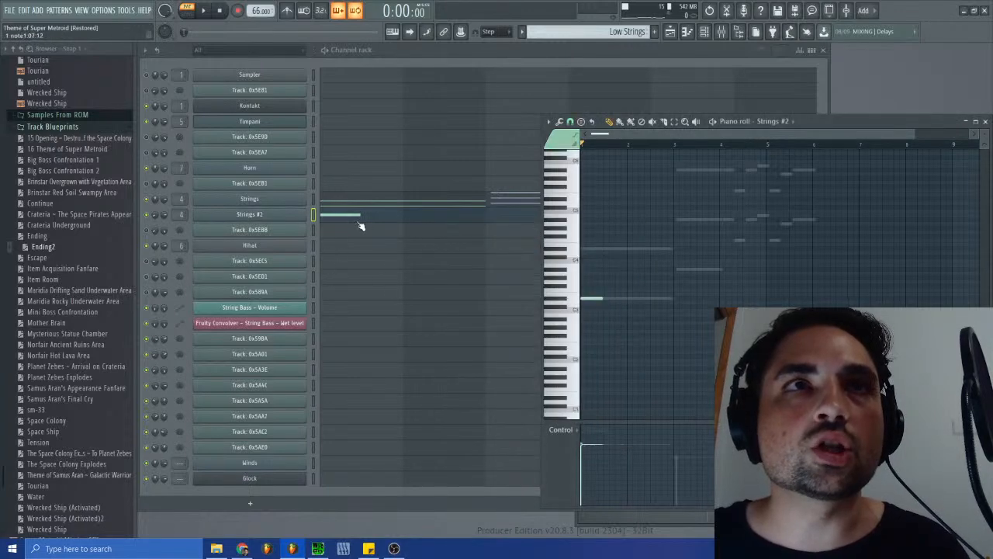
left_click(592, 299)
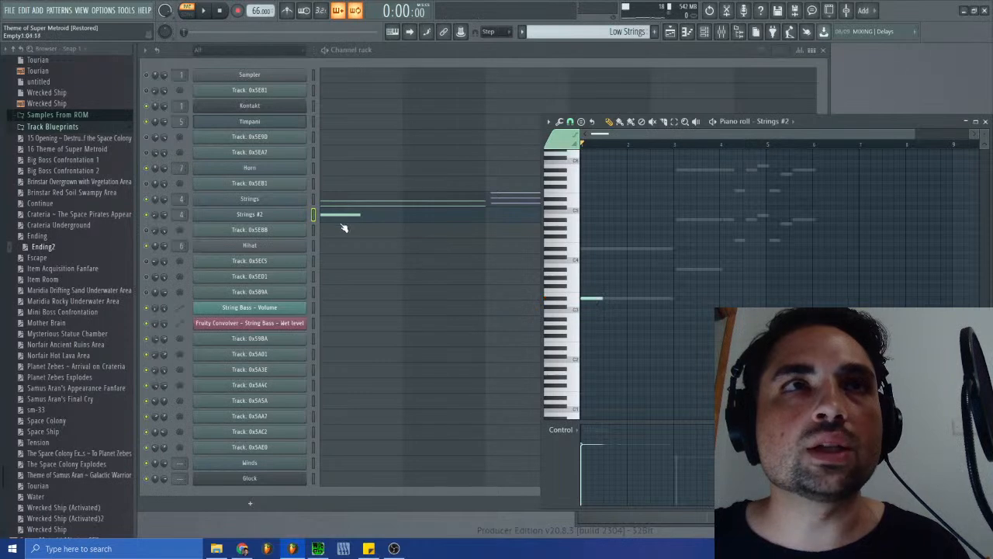
- Inspect the Strings channel's soundfont envelope, and listen to the original sm-38.spc in SPCTool before stopping it
left_click(258, 201)
left_click(258, 201)
left_click(258, 201)
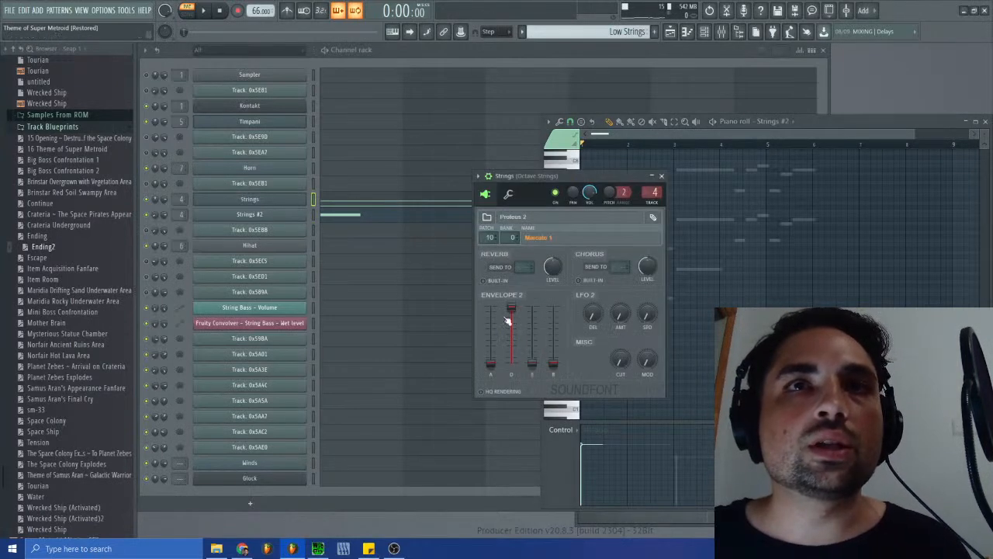
left_click(318, 547)
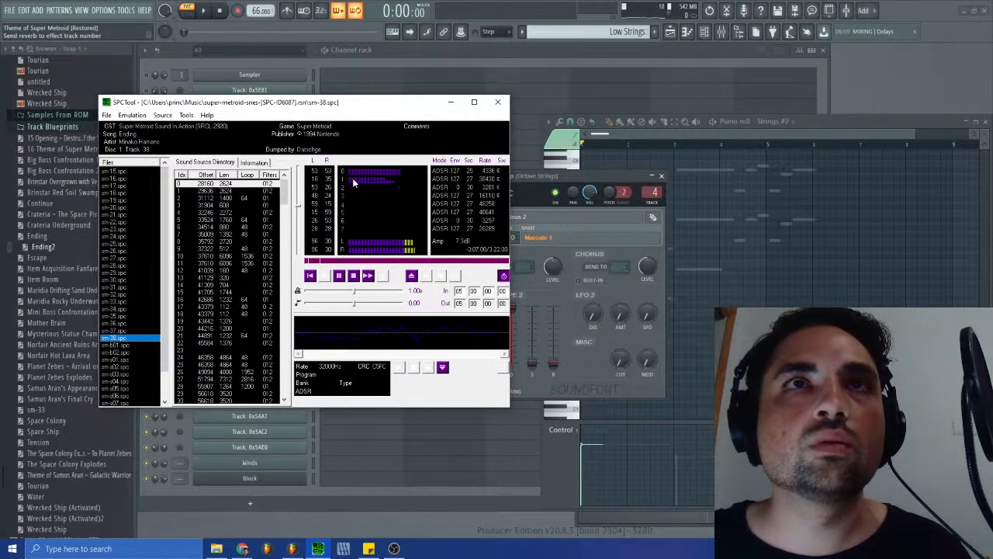
left_click(353, 276)
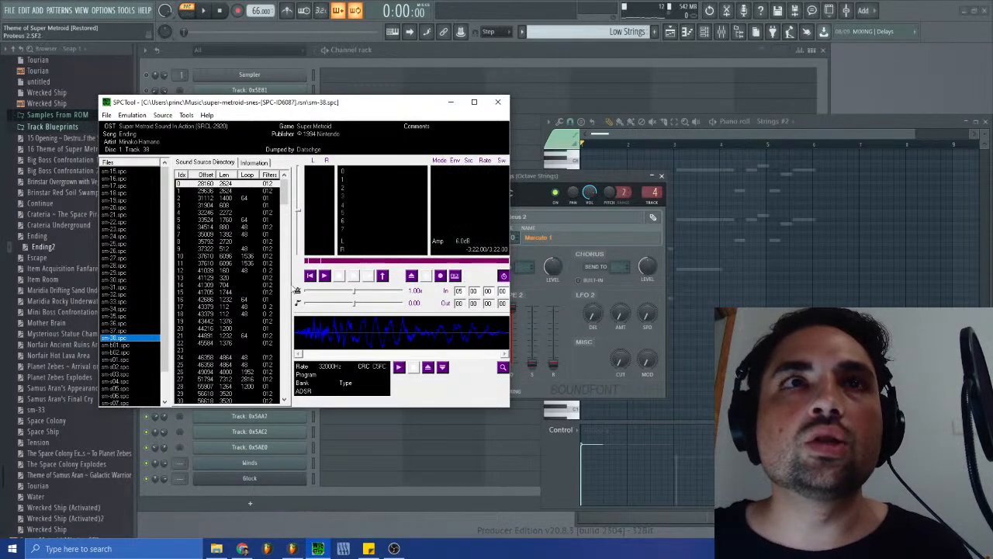
- Return to FL Studio and clone the Strings channel in the channel rack
left_click(731, 102)
right_click(295, 207)
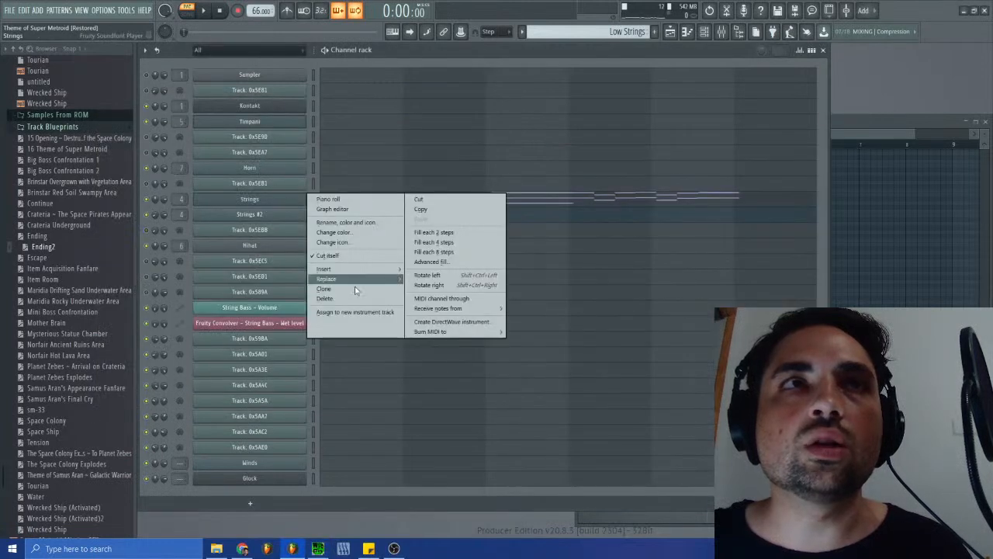
left_click(357, 300)
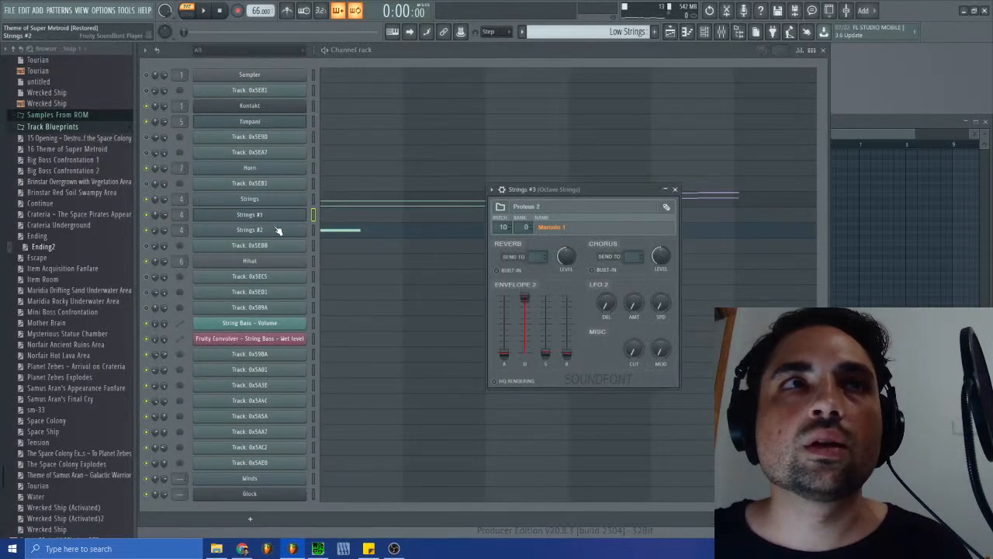
- Rename the original Strings channel as "Strings long" and its clone as "Strings sus"
right_click(308, 196)
left_click(350, 234)
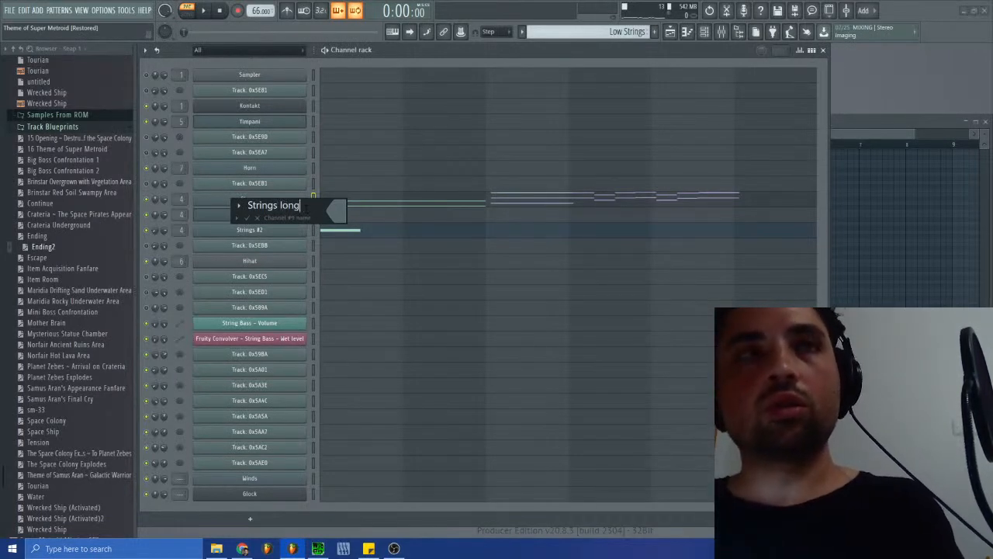
key("Return")
right_click(265, 214)
left_click(321, 238)
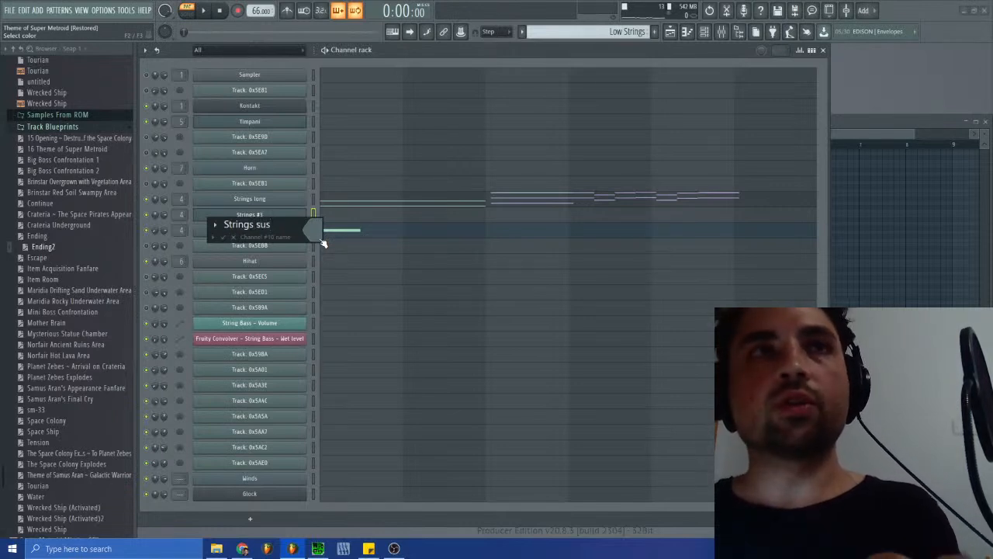
key("Return")
right_click(285, 232)
left_click(320, 259)
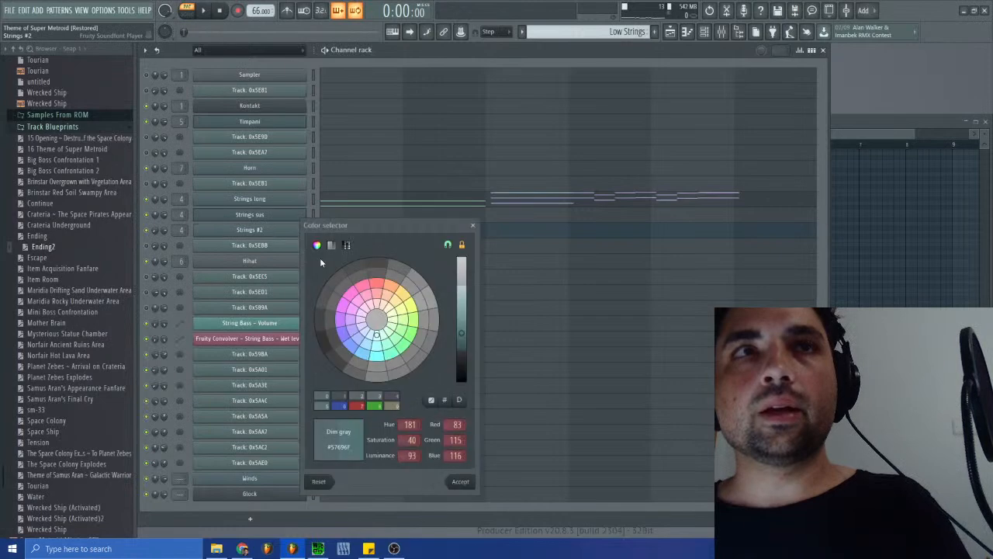
left_click(473, 225)
- Rename the Strings #2 channel as "Strings short"
right_click(264, 231)
left_click(322, 256)
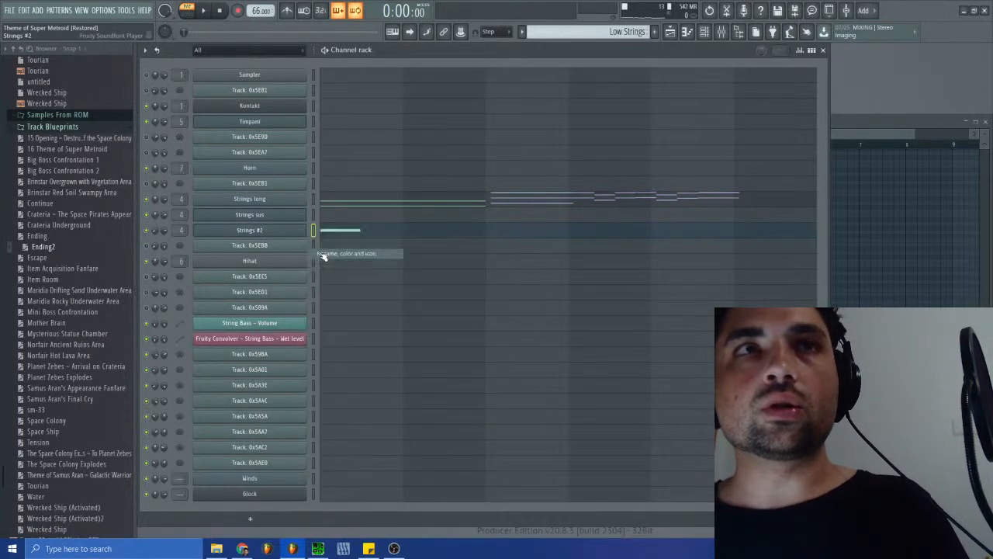
type("S")
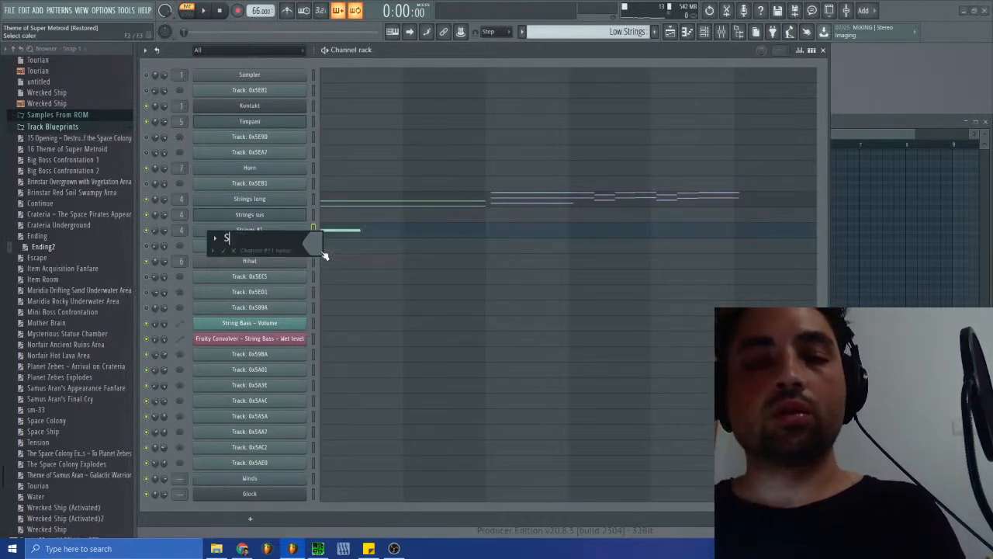
type("trings shor")
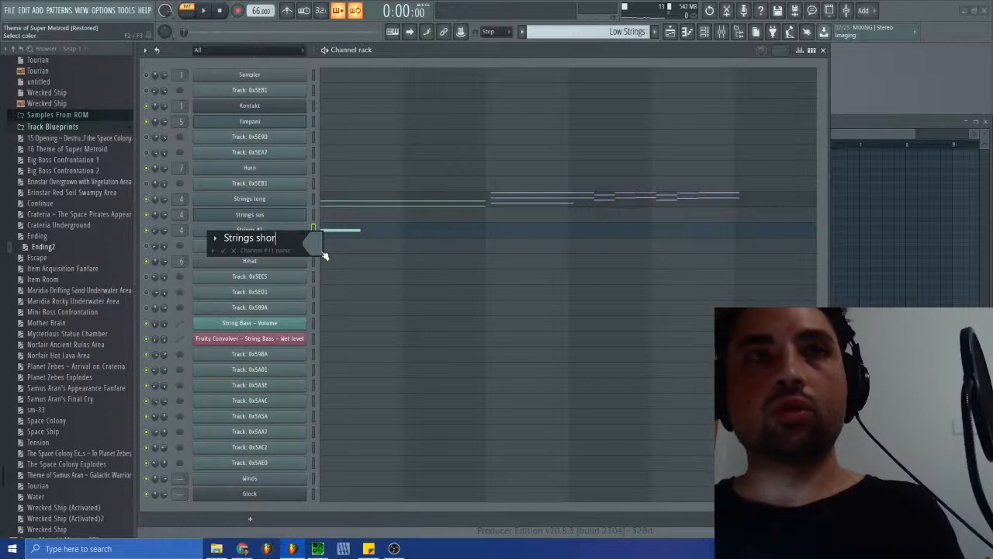
type("t")
key("Return")
- Switch to the Ending Strings pattern and paste the copied notes into the Strings sus channel's piano roll
left_click(317, 219)
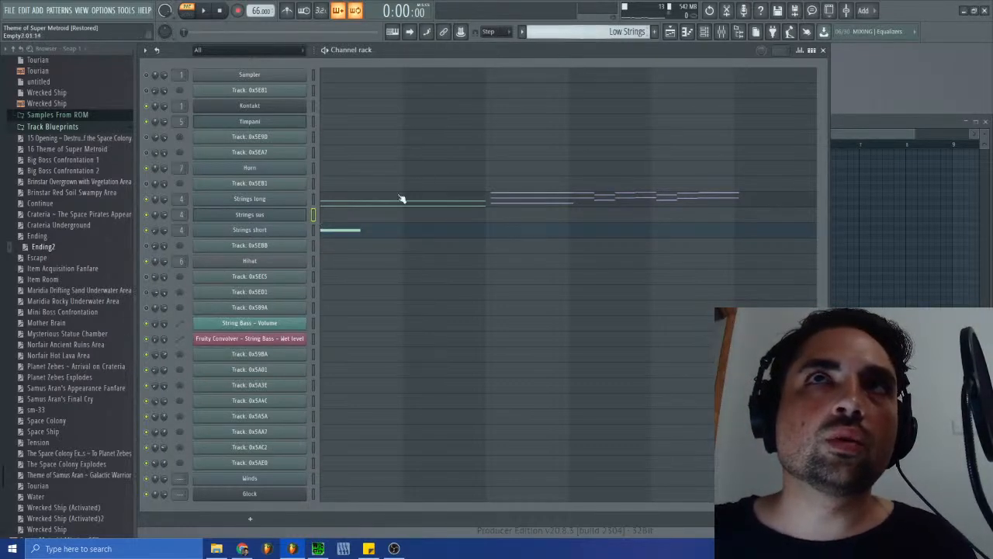
left_click(590, 31)
left_click(601, 172)
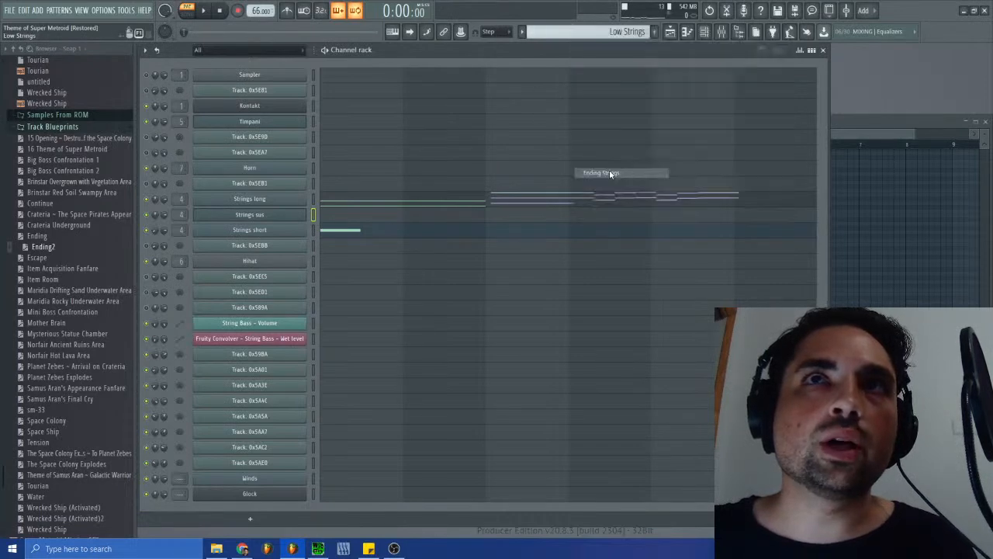
left_click(337, 220)
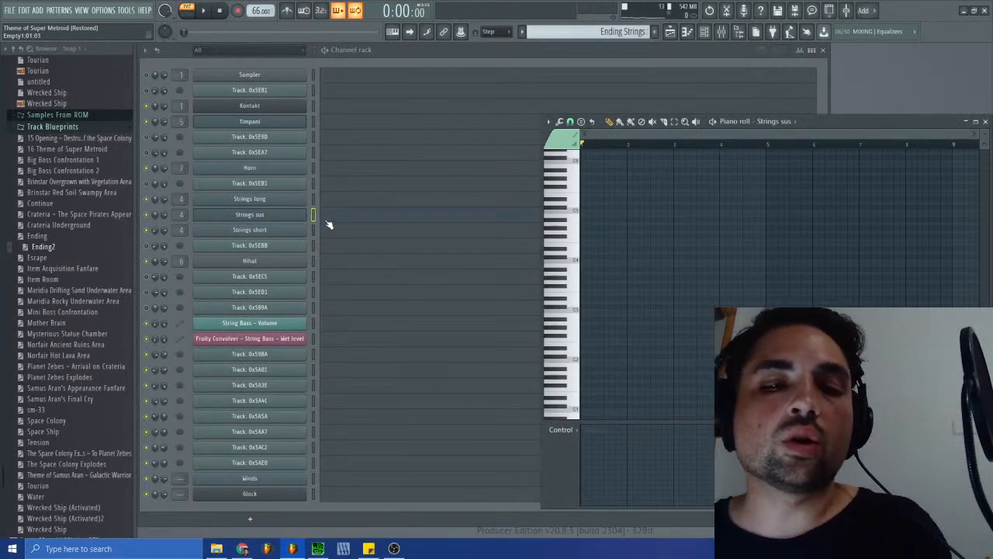
key("ctrl+v")
- Transpose the pasted Strings sus notes up one octave and replay the pattern from the start
key("space")
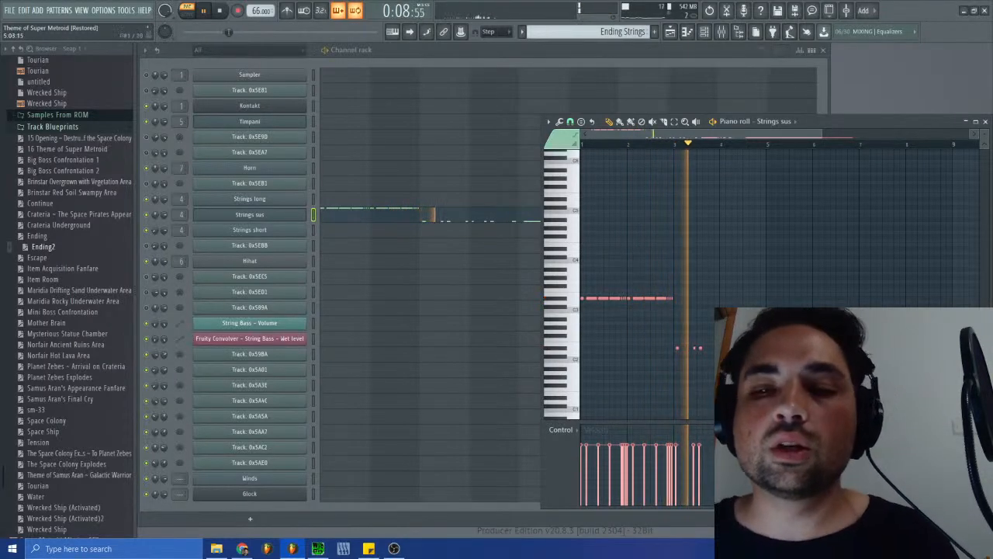
key("ctrl+Up")
left_click(219, 11)
key("space")
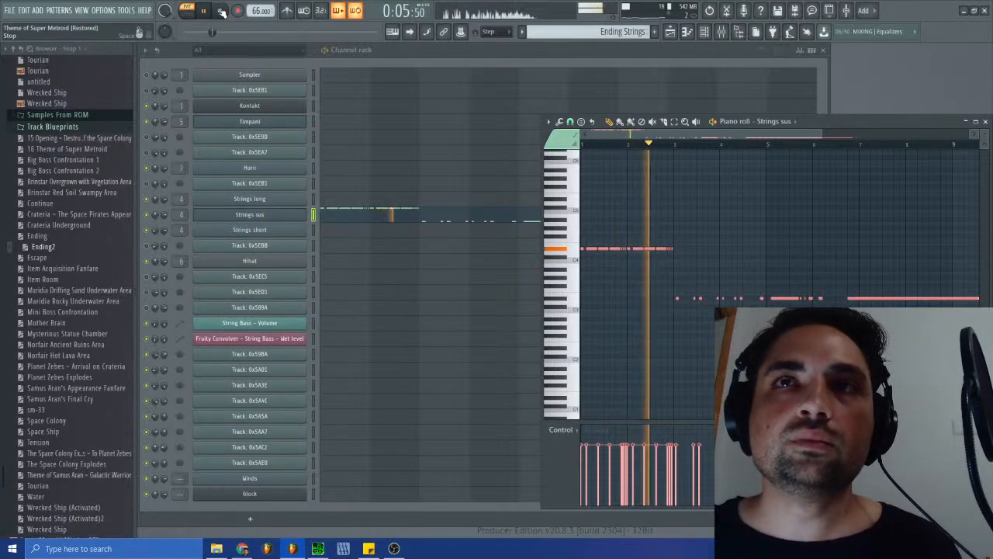
- Shift the Strings sus notes from bar 3 onward slightly earlier to start at bar 3, and those from bar 5 onward to start at bar 5
mouse_move(822, 133)
left_mouse_down()
mouse_move(749, 132)
mouse_move(829, 129)
left_mouse_up()
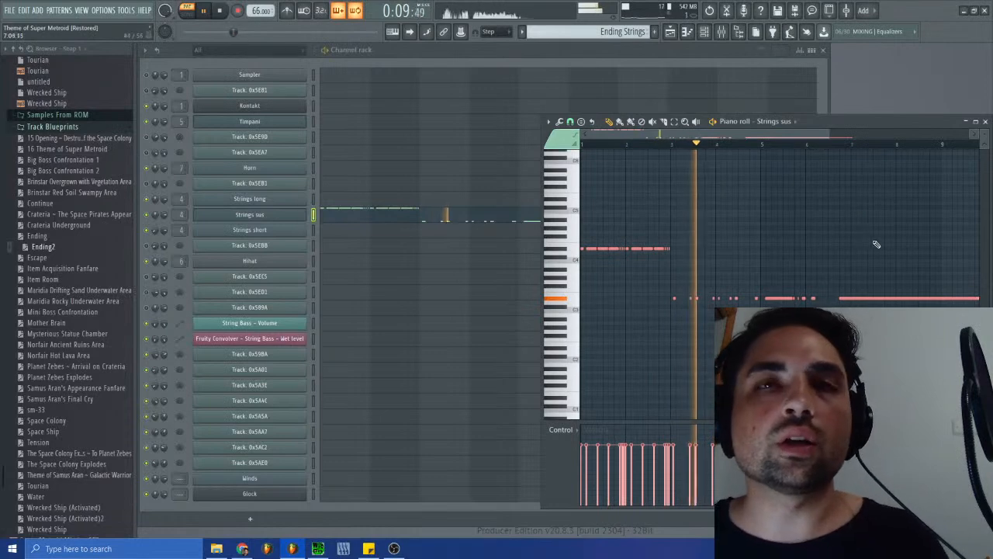
left_click_drag(881, 252, 701, 331)
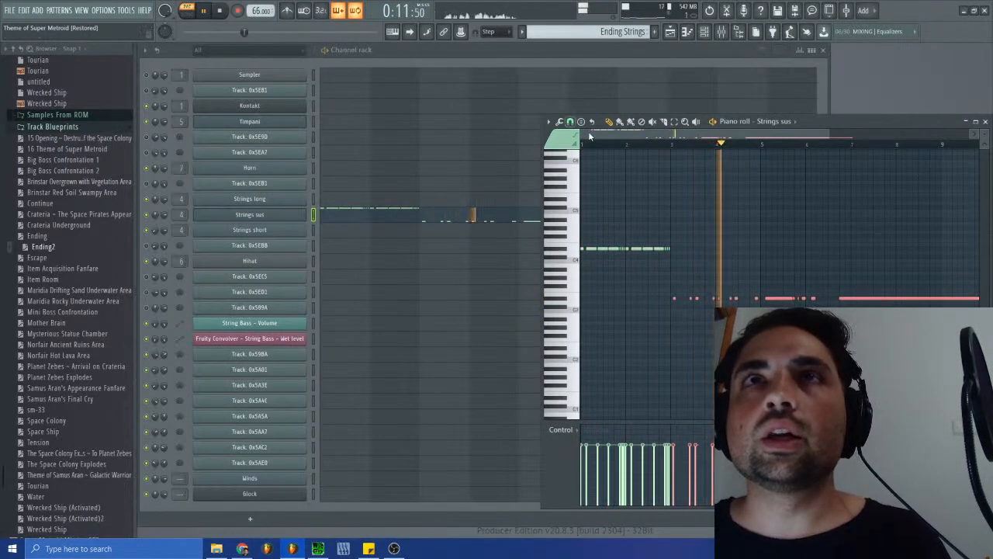
left_click_drag(592, 134, 641, 134)
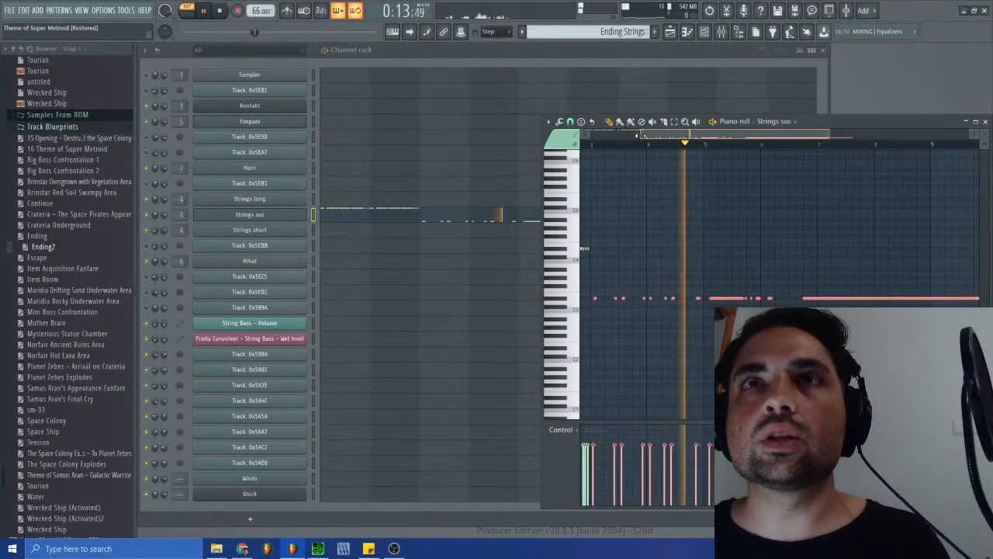
left_click_drag(830, 132, 698, 140)
left_click_drag(618, 298, 612, 299)
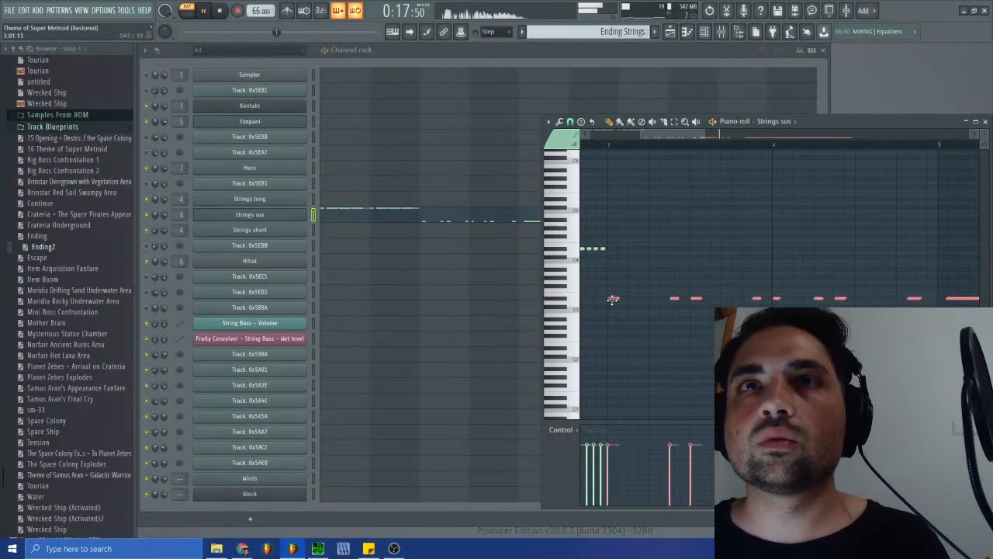
left_click_drag(702, 134, 780, 146)
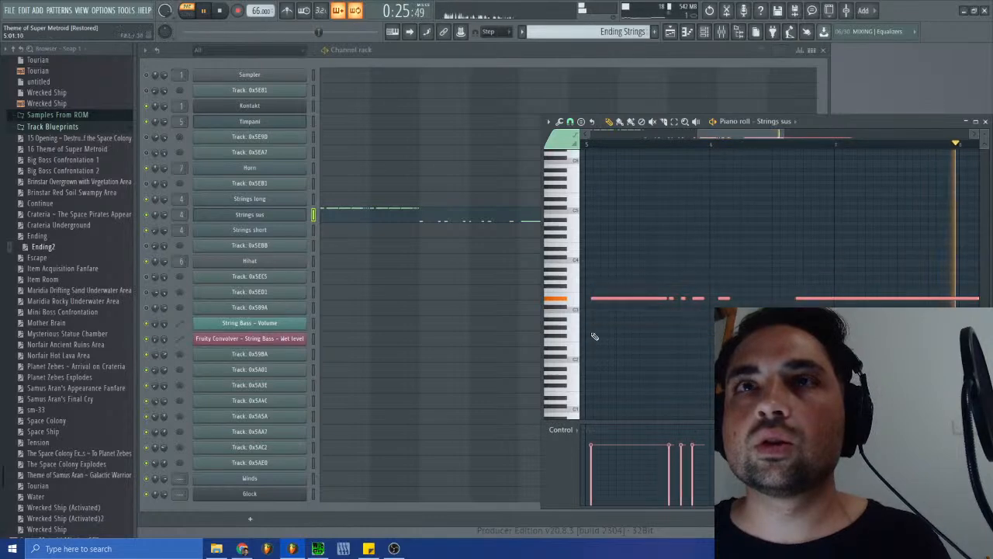
left_click_drag(618, 298, 613, 298)
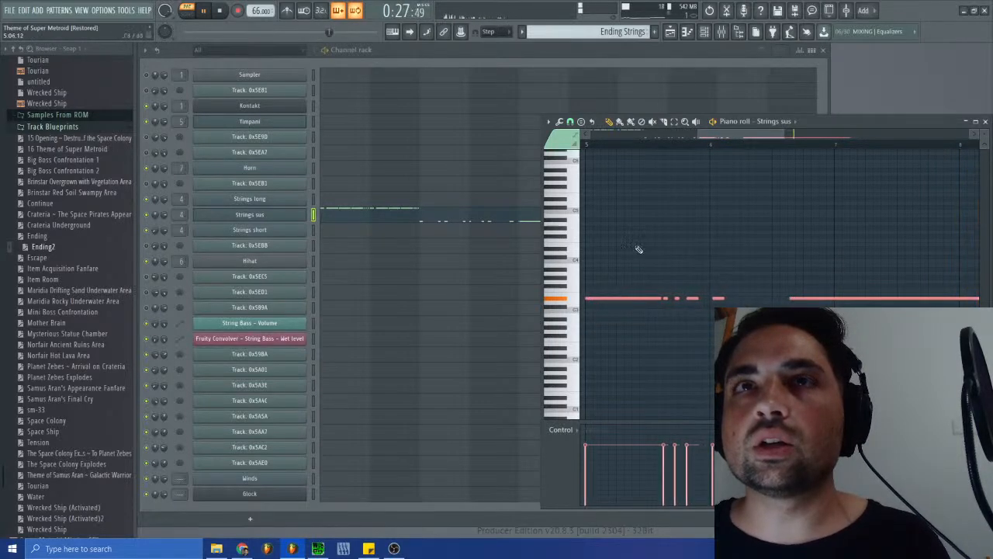
- Play the Strings sus part from shortly before bar 3 and stop playback
left_click_drag(730, 135, 670, 138)
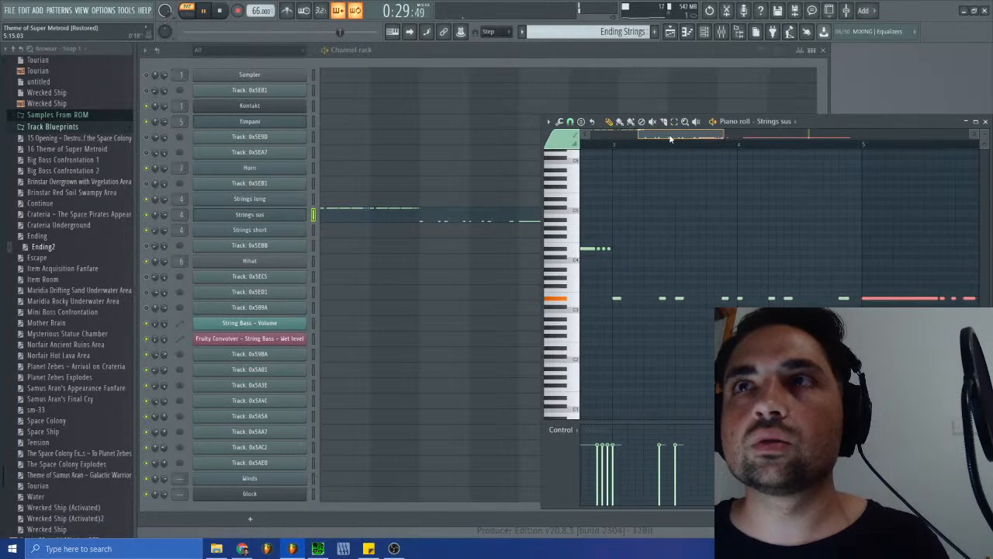
left_click(613, 146)
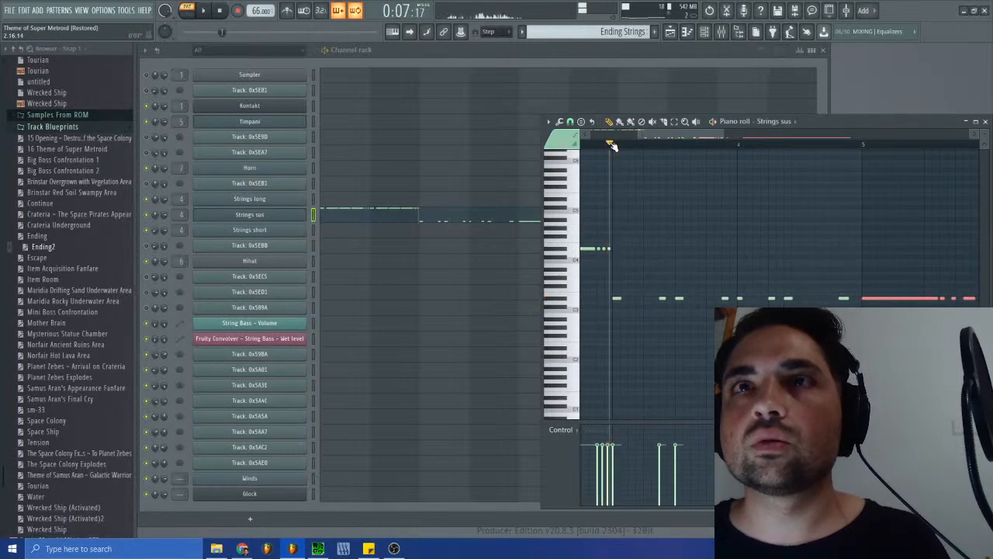
left_click_drag(669, 135, 651, 135)
left_click(667, 145)
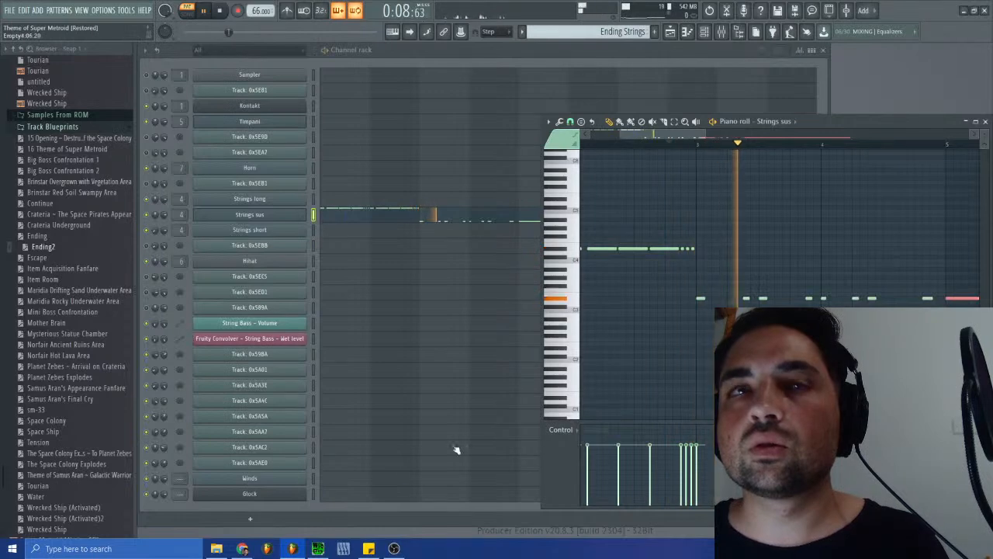
key("space")
- Compare the original sm-38.spc playing in SPCTool with the Strings sus notes leading into bar 3
left_click(318, 548)
left_click(325, 275)
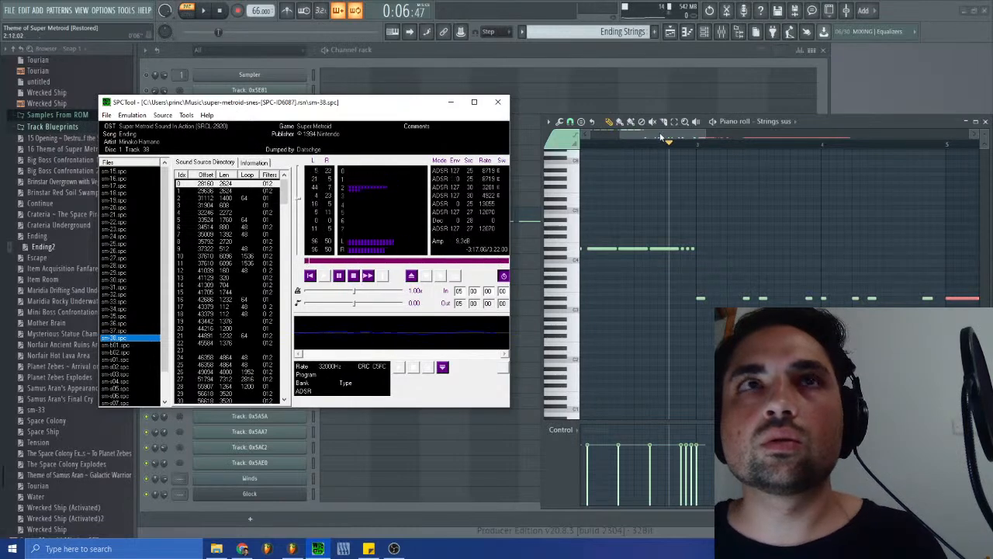
left_click(587, 134)
left_click_drag(587, 132, 583, 132)
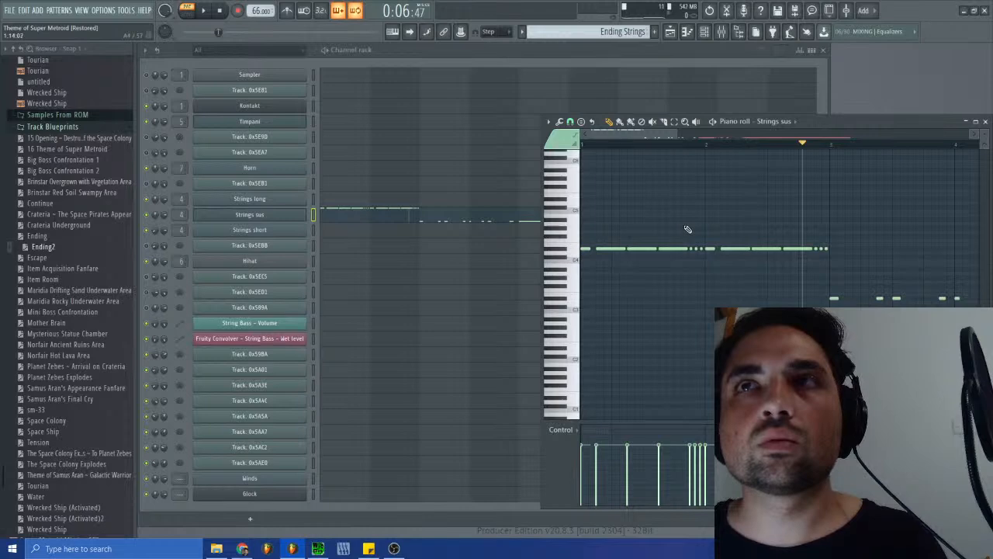
key("space")
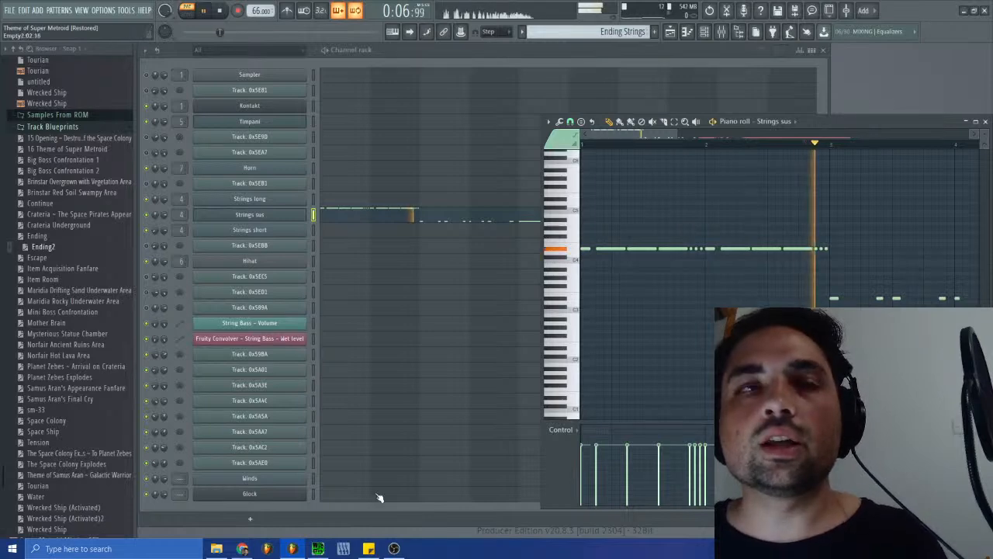
key("space")
left_click(321, 551)
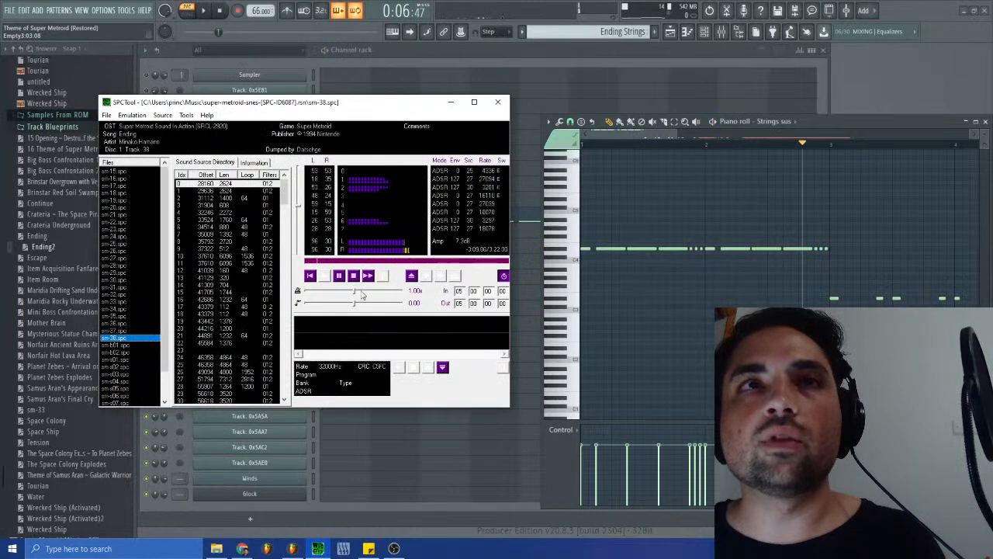
- Revert the edit history to the state before the Strings sus notes from bars 3 and 5 were shifted
left_click(648, 138)
left_click_drag(648, 138, 704, 136)
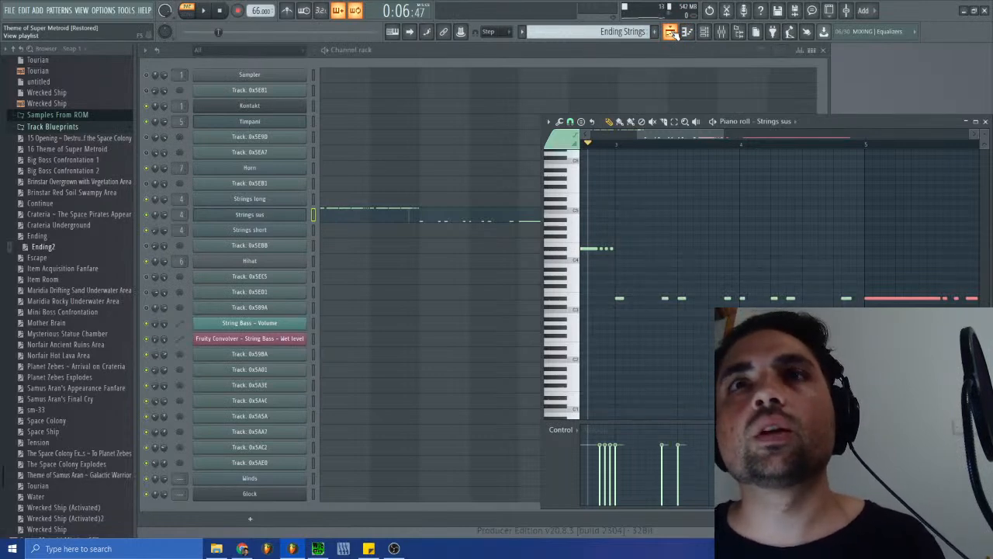
right_click(710, 11)
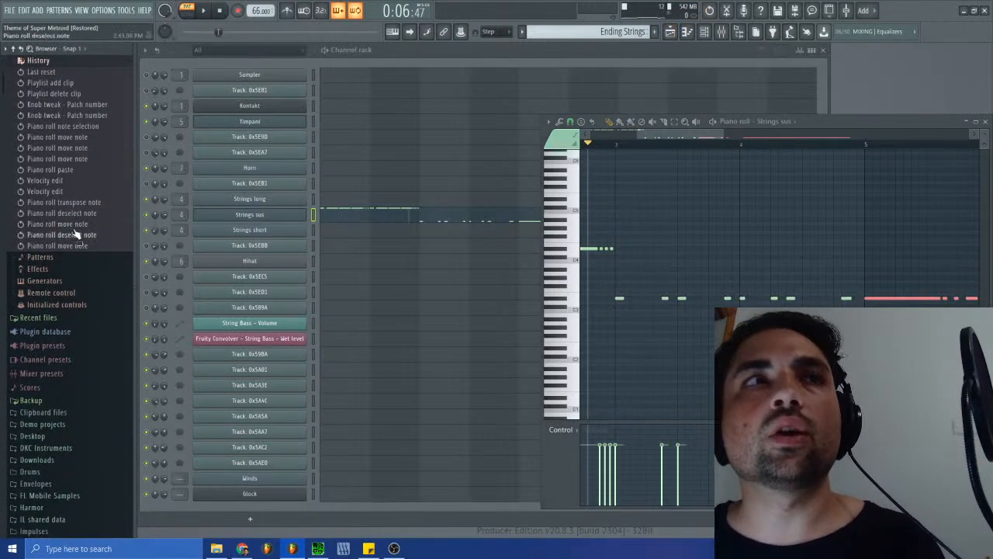
left_click(78, 214)
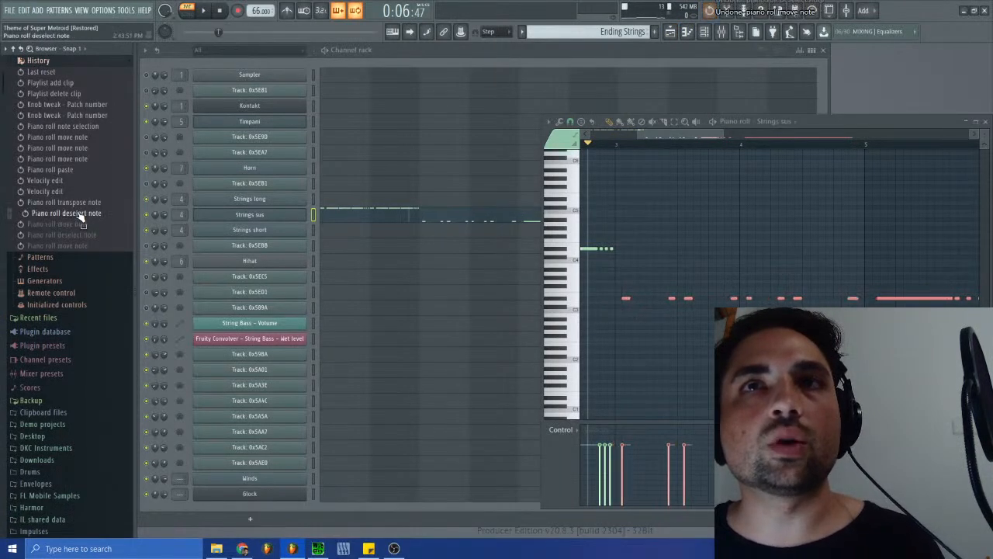
- Add a 4/4 time signature change in the Strings sus piano roll at the first low note just after bar 3
left_click_drag(694, 134, 659, 139)
left_click(549, 122)
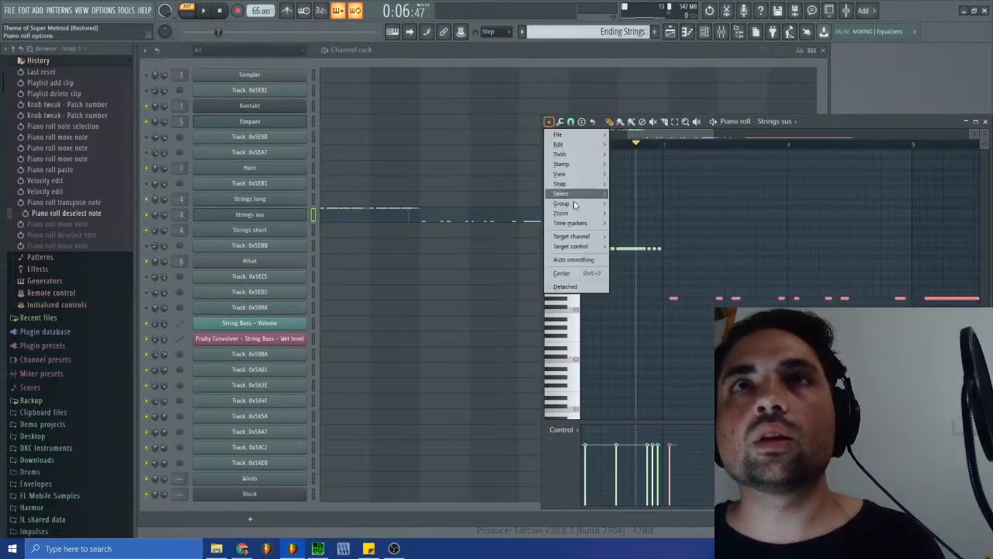
mouse_move(576, 226)
left_click(650, 264)
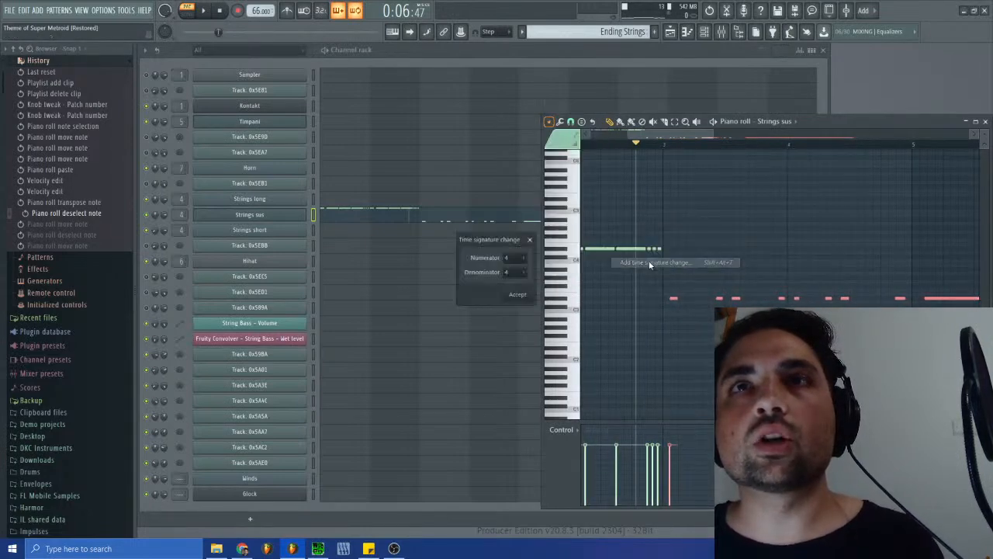
left_click(515, 295)
left_click_drag(635, 153, 669, 160)
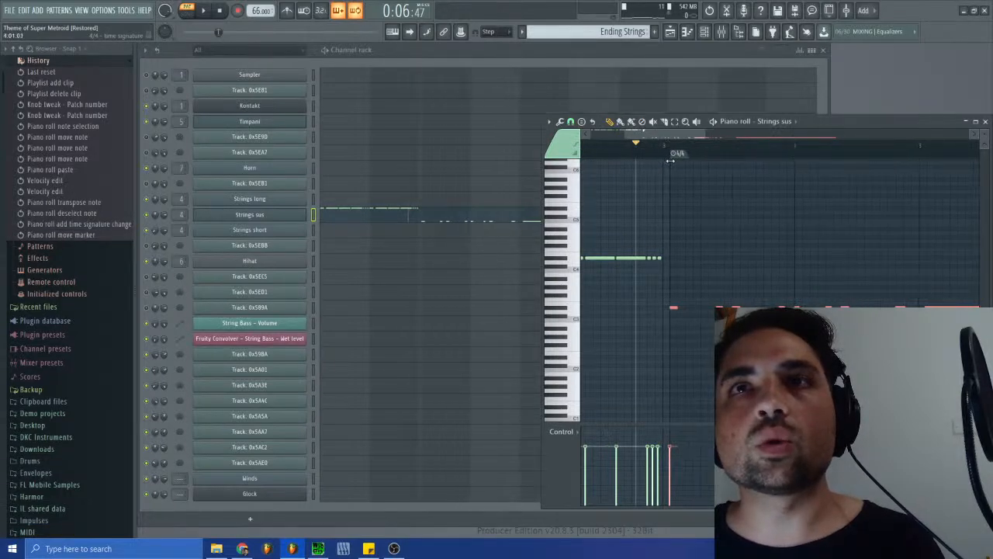
- Add a second 4/4 time signature change in the piano roll and align it with the start of the long low note
mouse_move(701, 135)
left_mouse_down()
mouse_move(634, 132)
mouse_move(687, 152)
mouse_move(653, 135)
mouse_move(704, 141)
left_mouse_up()
left_click(549, 122)
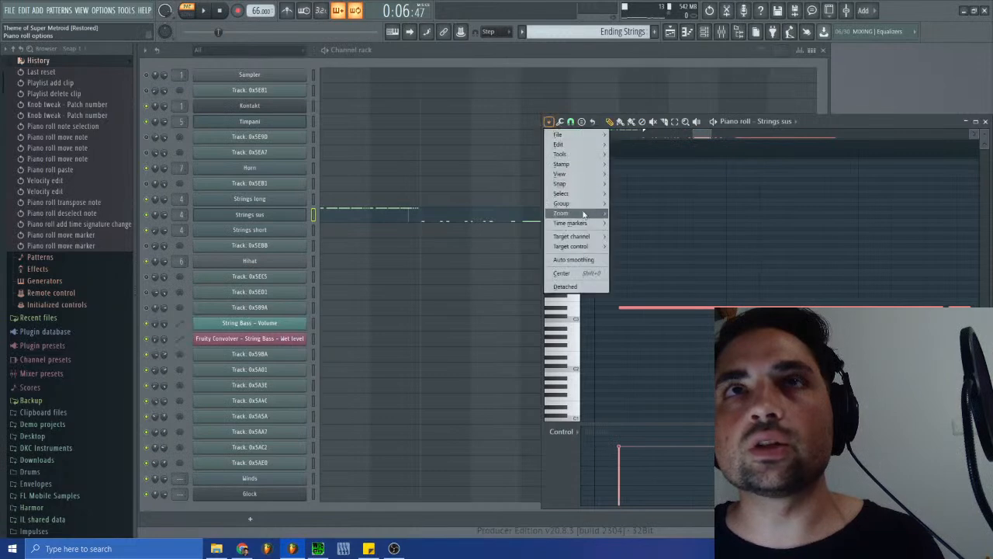
mouse_move(582, 223)
left_click(652, 258)
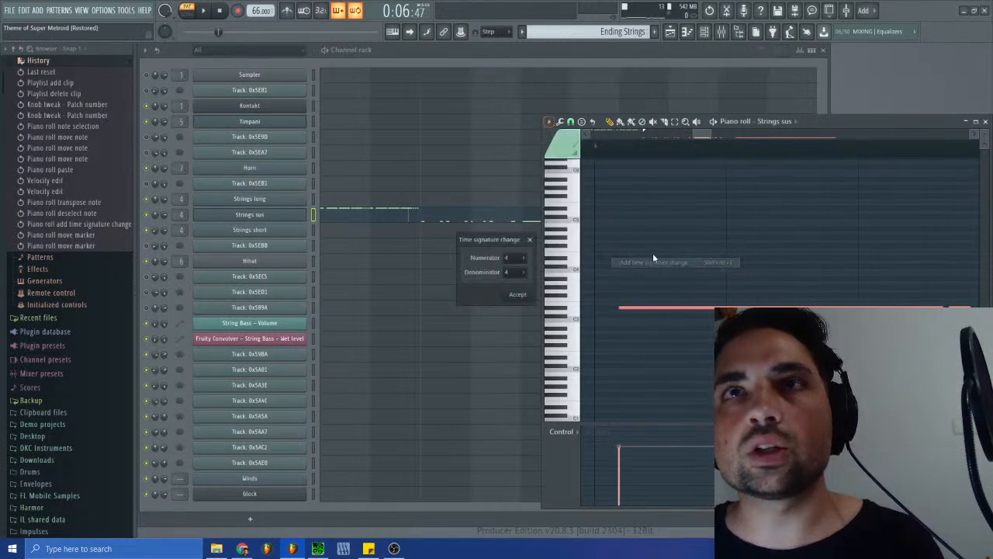
left_click(518, 296)
left_click_drag(702, 137, 635, 140)
scroll(677, 146, "down", 3)
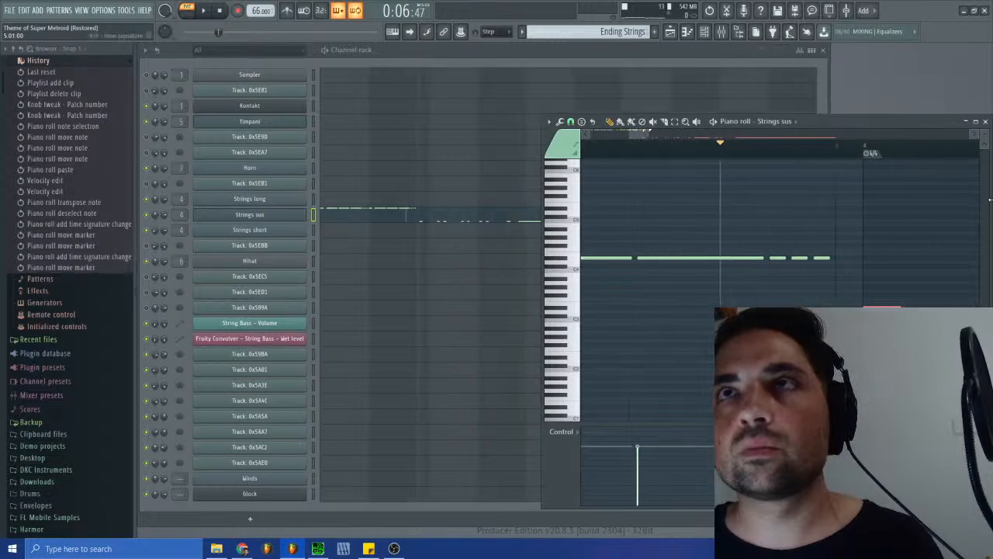
mouse_move(647, 132)
left_mouse_down()
mouse_move(702, 161)
mouse_move(918, 184)
left_mouse_up()
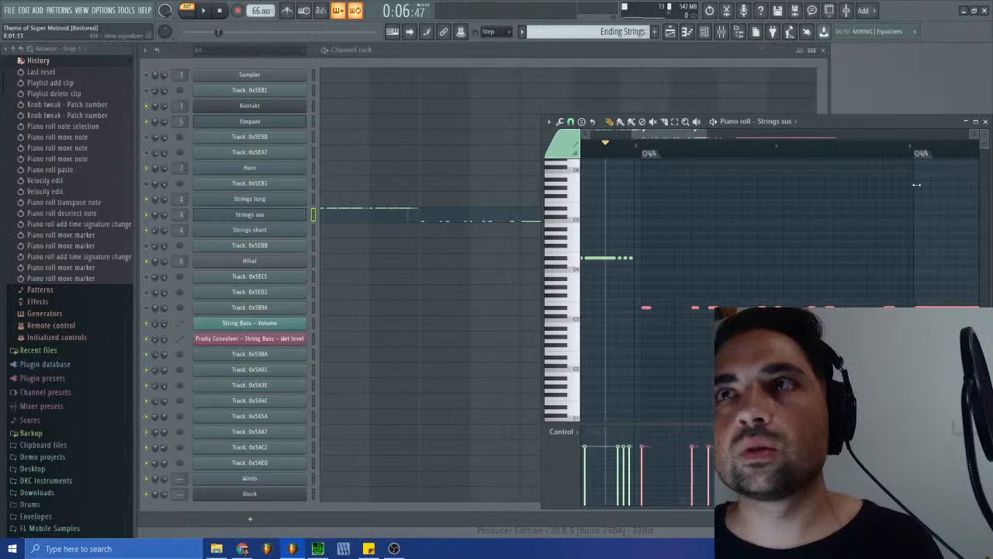
mouse_move(638, 134)
left_mouse_down()
mouse_move(712, 140)
mouse_move(695, 139)
left_mouse_up()
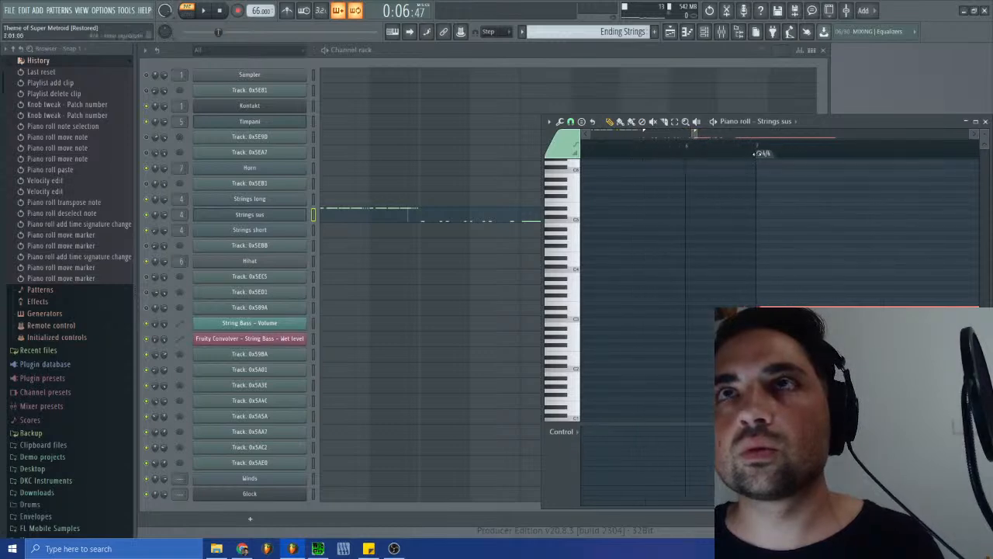
left_click_drag(761, 156, 756, 153)
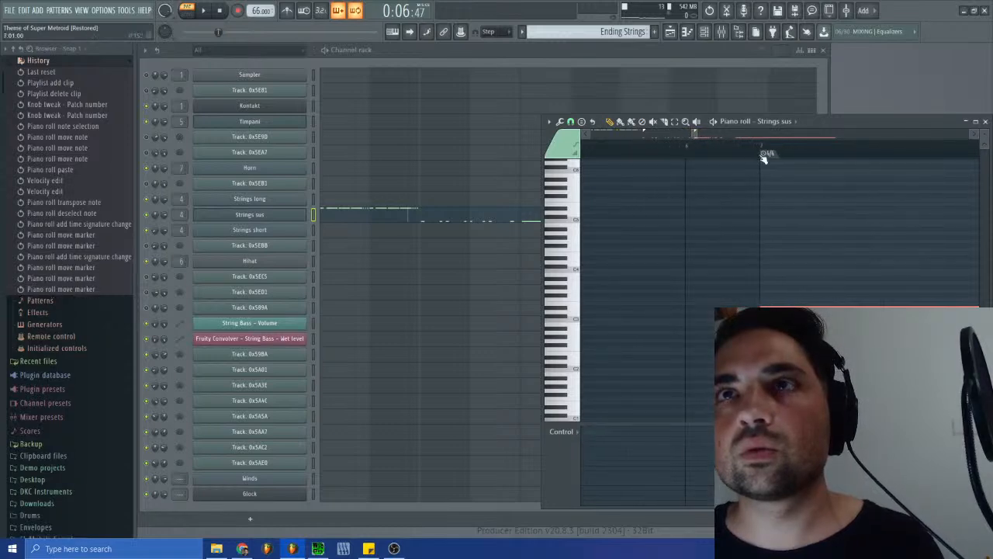
- Close the piano roll, play the Ending Strings pattern and stop playback
left_click(986, 121)
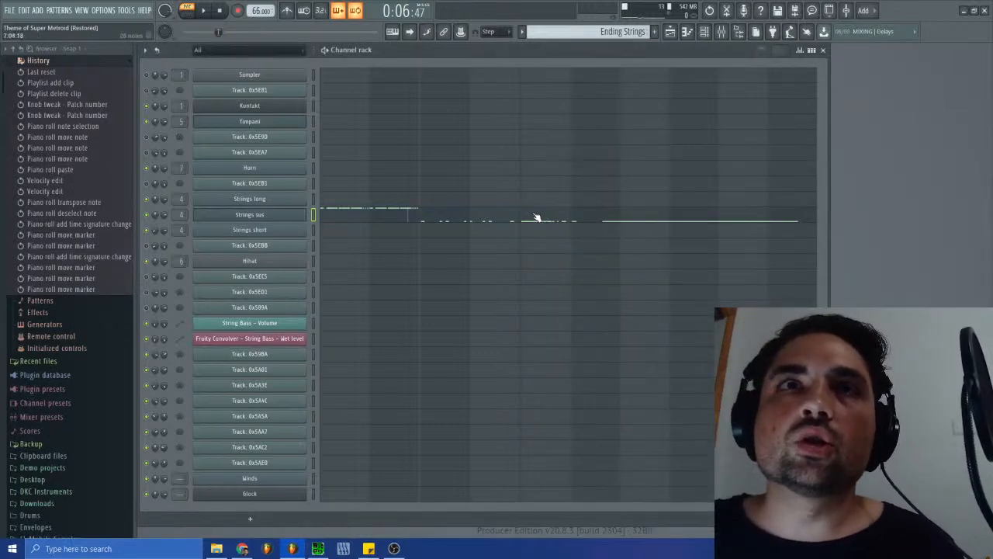
key("space")
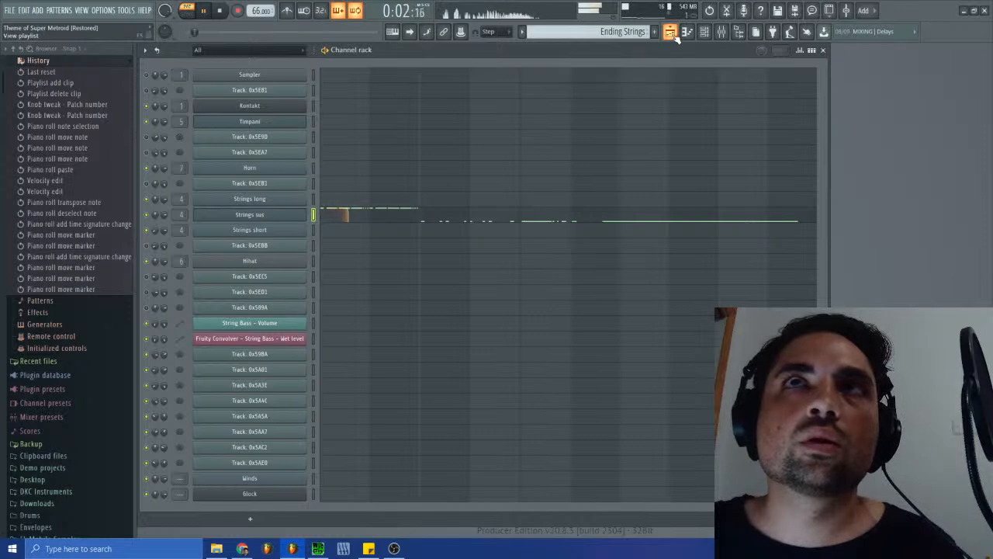
left_click(221, 11)
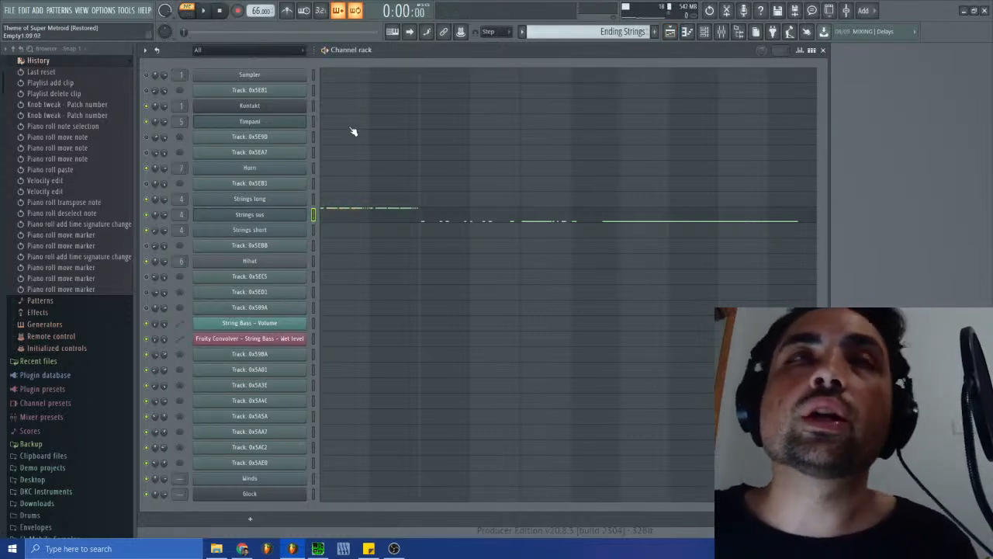
- Place the Ending Strings pattern in the playlist at the start of bar 1 on Track 7
left_click(672, 41)
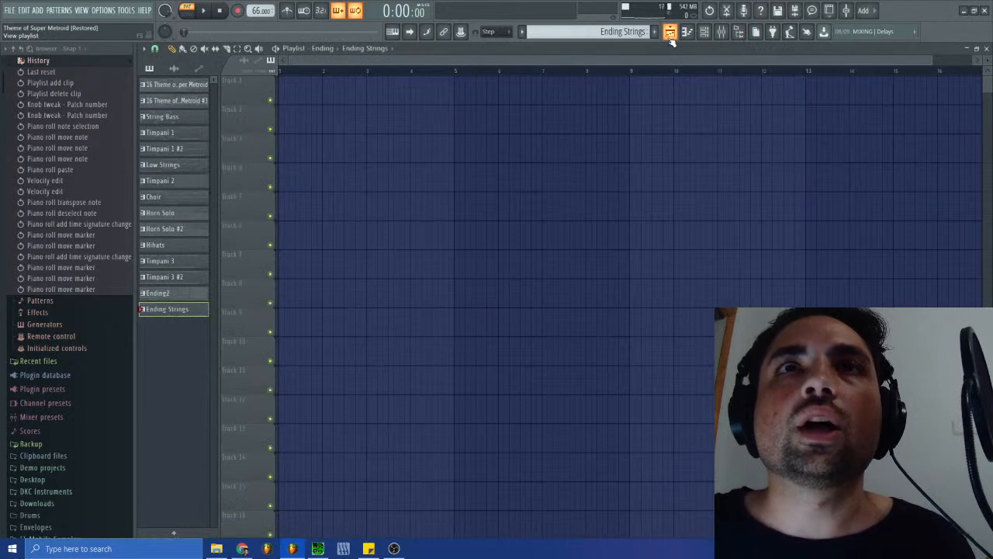
left_click(667, 37)
left_click(670, 32)
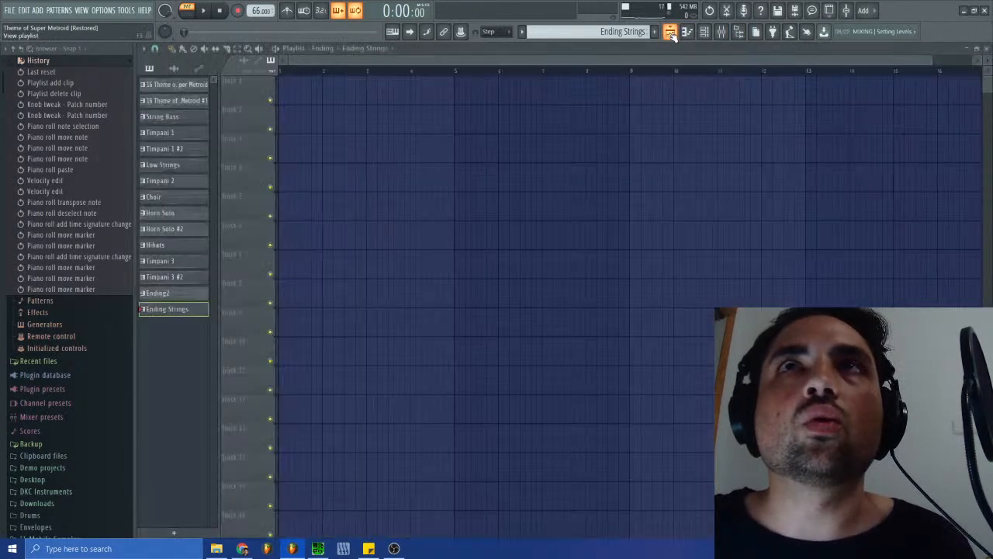
left_click(670, 31)
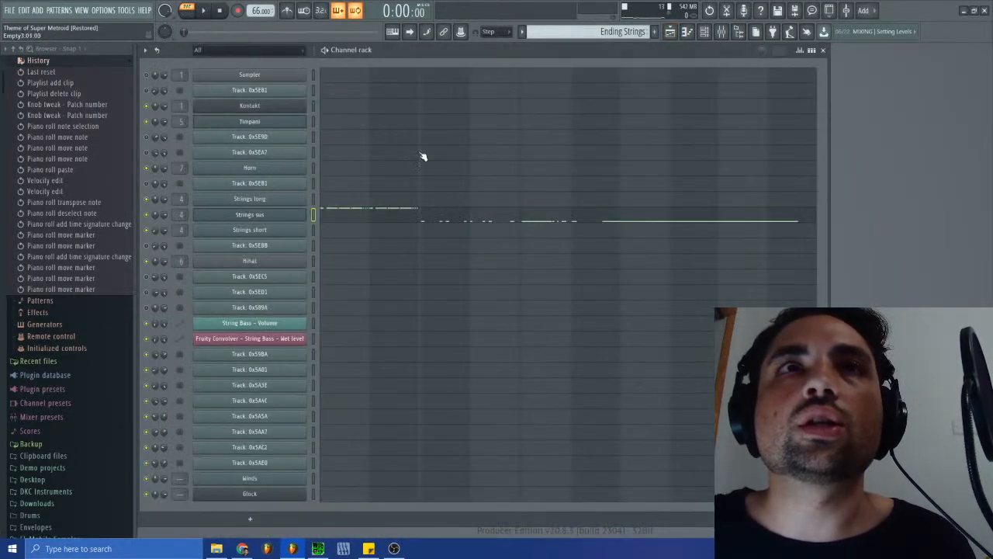
left_click(668, 32)
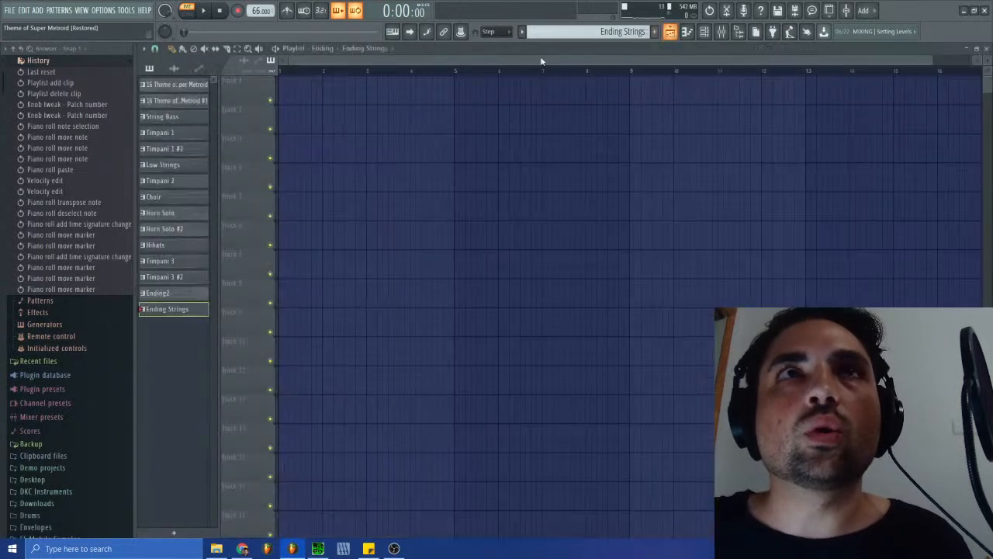
left_click(312, 82)
left_click_drag(312, 82, 284, 282)
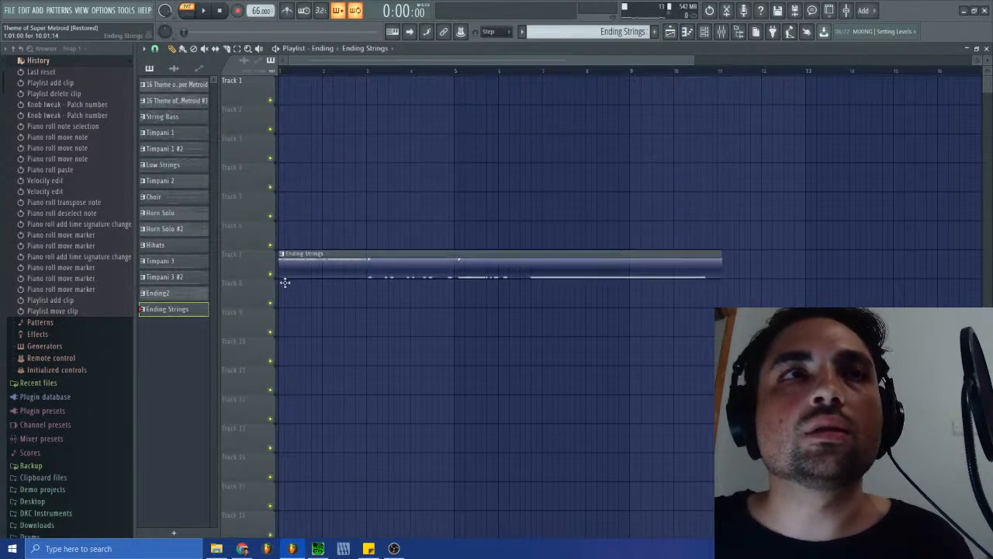
- Play the Ending Strings clip in song mode from the start and stop playback
left_click(205, 11)
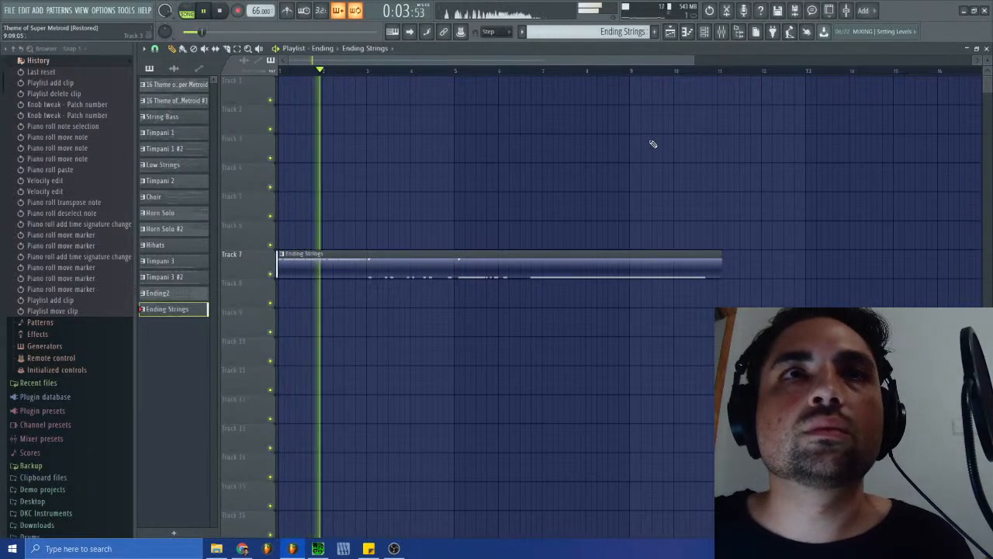
left_click_drag(694, 61, 398, 63)
key("space")
- Add a 4/4 time signature change to the playlist, aligned with the first low note of Ending Strings just after bar 3
left_click(143, 48)
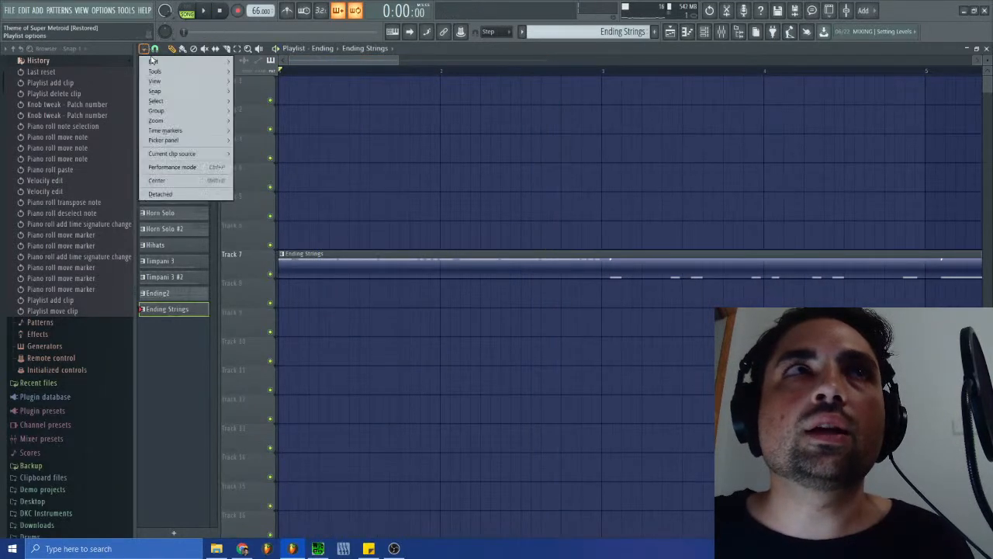
mouse_move(181, 133)
left_click(304, 195)
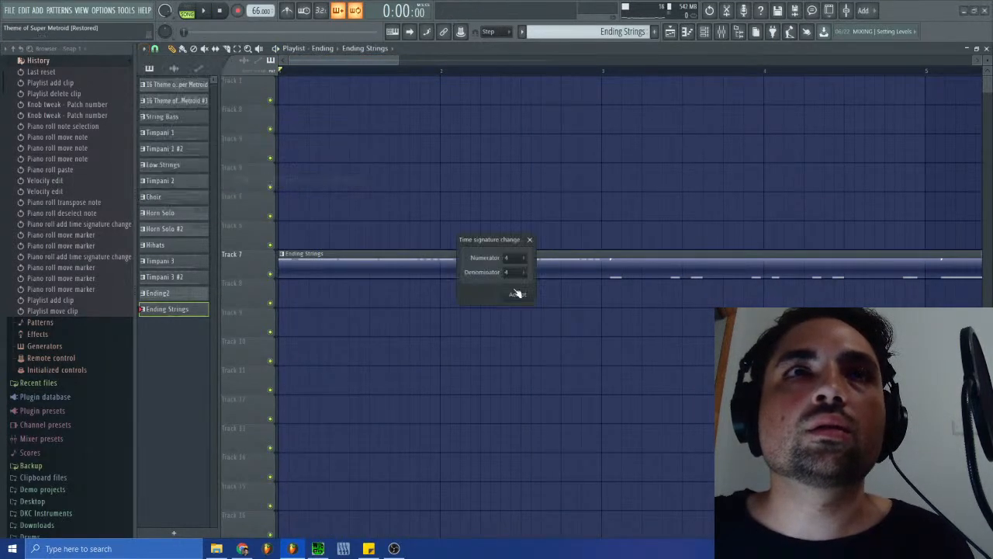
left_click(501, 281)
left_click_drag(282, 84, 611, 111)
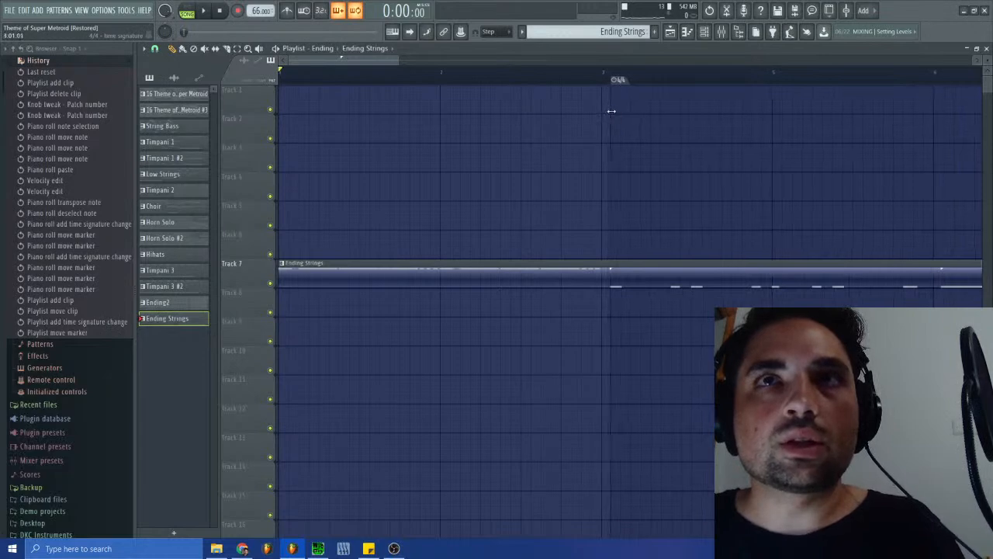
mouse_move(398, 60)
left_mouse_down()
mouse_move(331, 61)
mouse_move(354, 61)
left_mouse_up()
left_click_drag(558, 83, 559, 82)
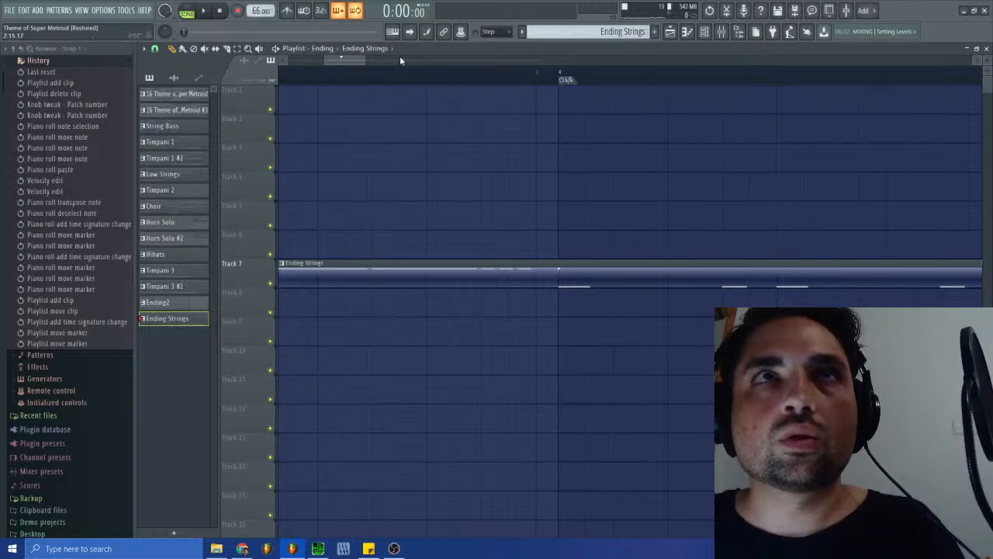
- Add a second 4/4 time signature change to the playlist and move it past the start of the long low note
left_click_drag(353, 62, 408, 62)
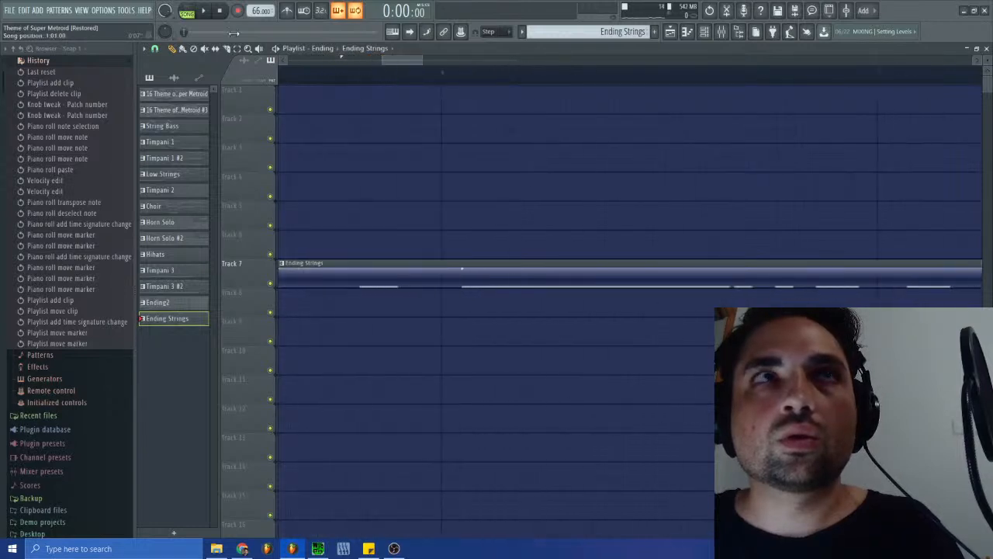
left_click(152, 48)
mouse_move(178, 132)
left_click(291, 181)
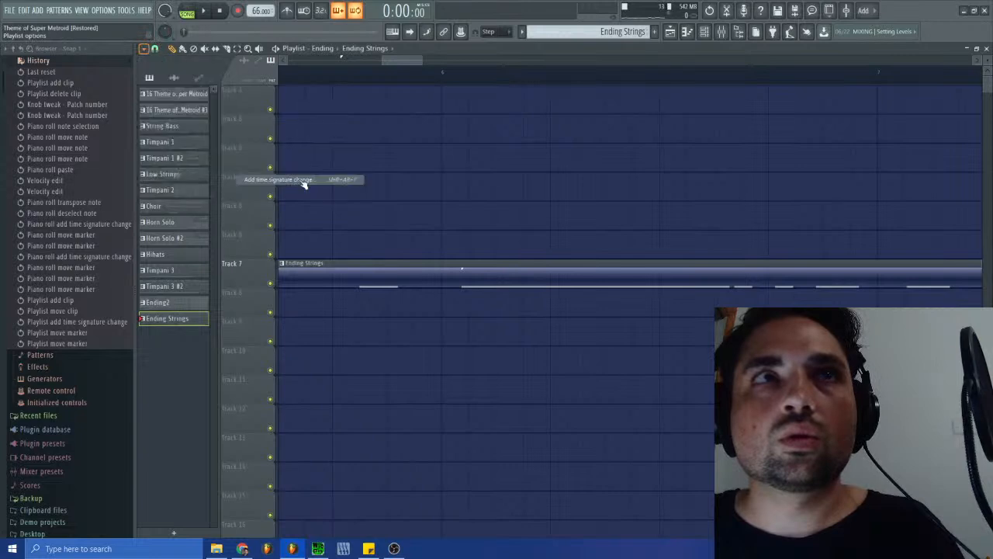
left_click(518, 294)
mouse_move(411, 62)
left_mouse_down()
mouse_move(284, 61)
mouse_move(522, 79)
mouse_move(745, 79)
left_mouse_up()
left_click_drag(329, 60, 467, 61)
mouse_move(392, 81)
left_mouse_down()
mouse_move(688, 118)
mouse_move(854, 123)
mouse_move(766, 120)
left_mouse_up()
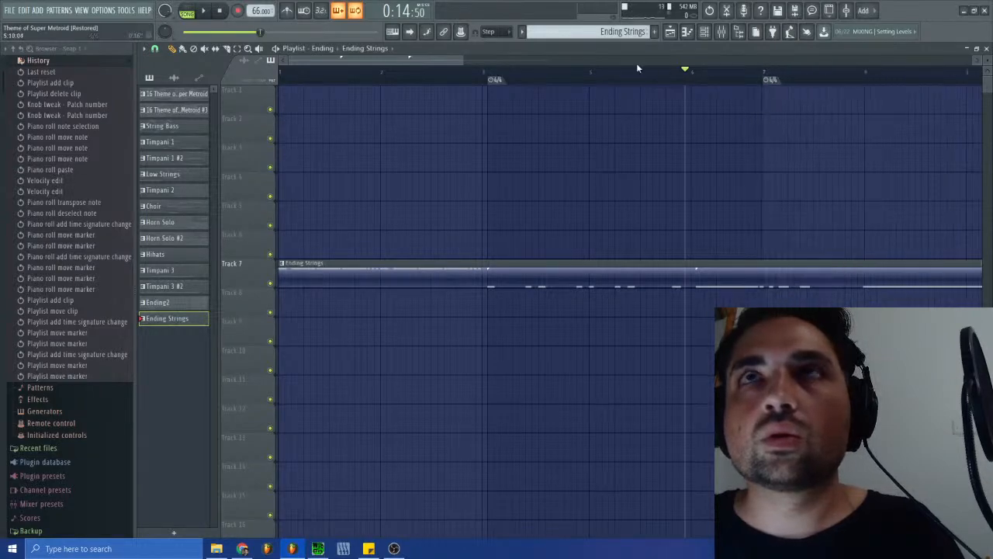
- Align the second playlist 4/4 marker exactly with the start of the long low note in Ending Strings
left_click_drag(287, 61, 345, 61)
left_click_drag(654, 83, 545, 80)
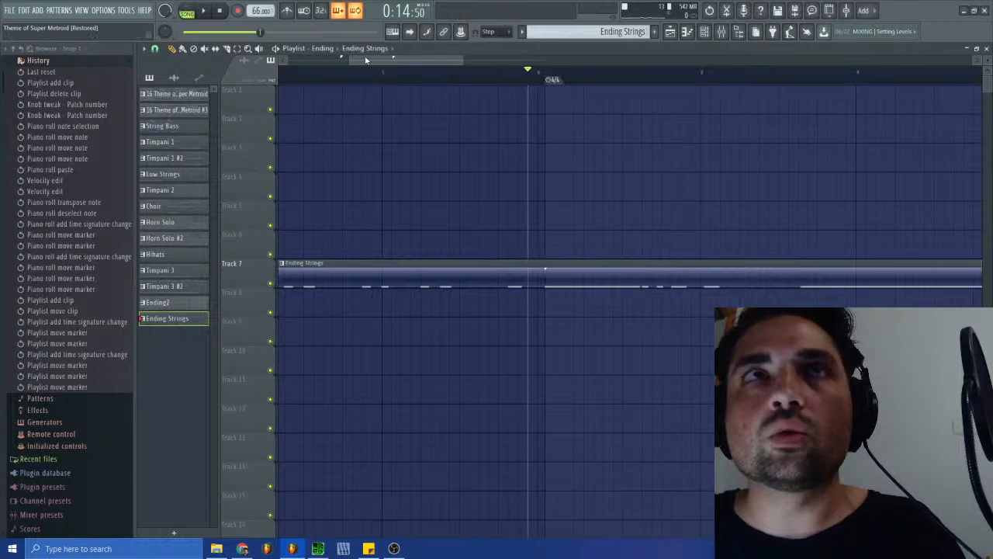
left_click_drag(351, 60, 387, 61)
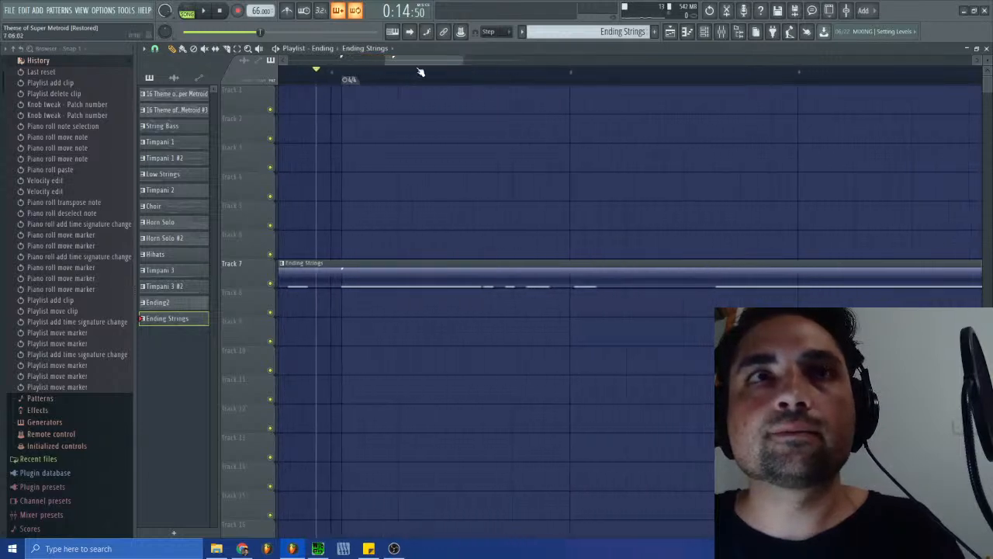
left_click_drag(461, 61, 423, 62)
left_click(404, 79)
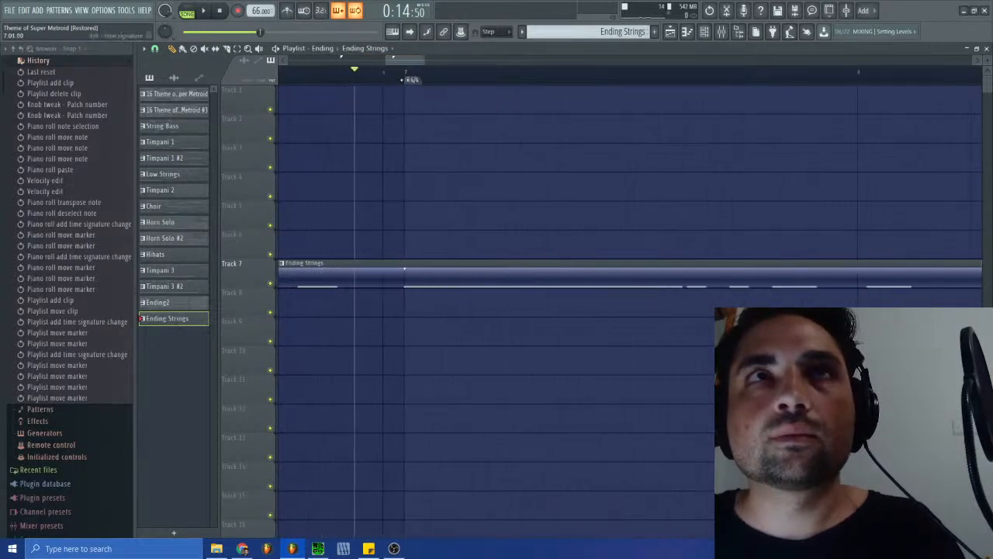
- Play the Ending Strings clip around the second 4/4 marker to check its timing against the new bars
left_click_drag(421, 61, 463, 63)
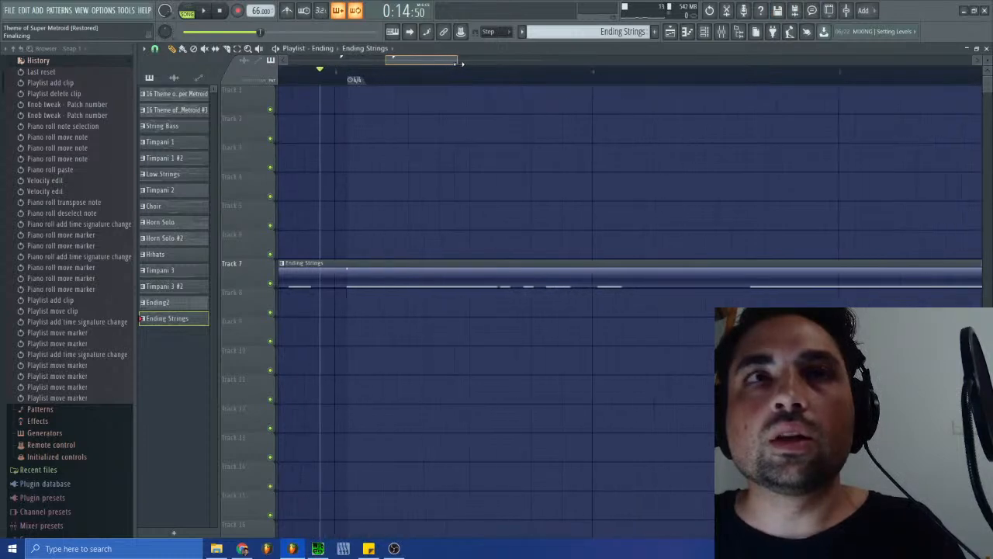
key("space")
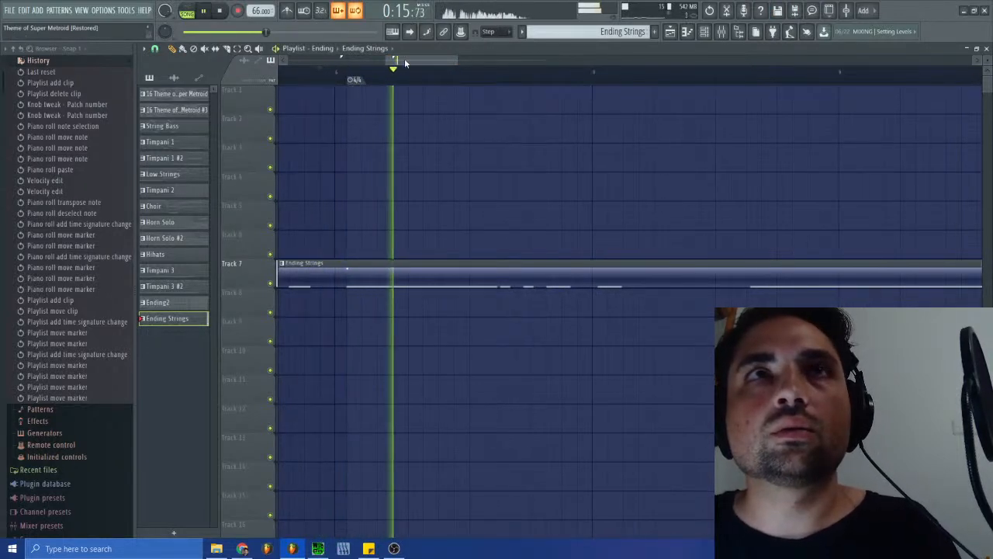
left_click(353, 80)
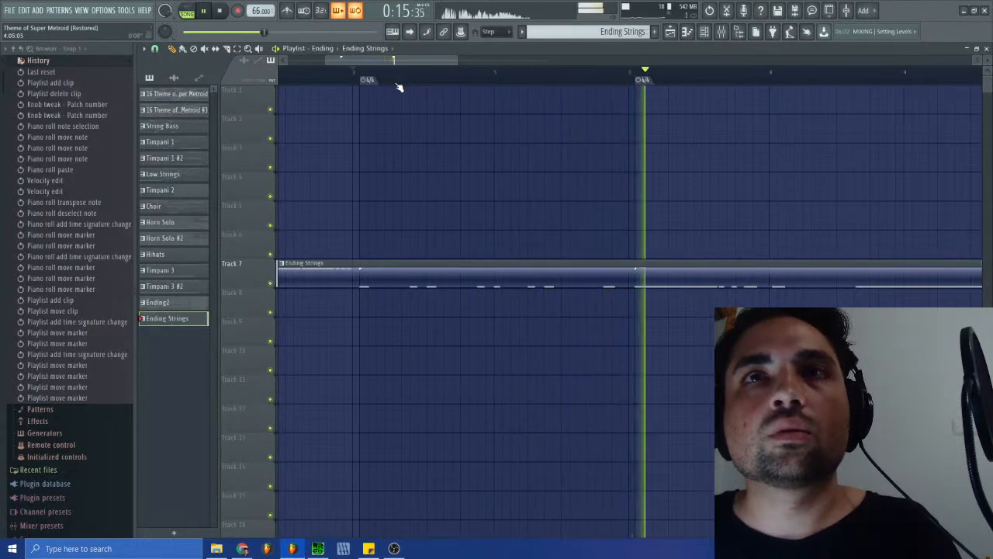
left_click_drag(403, 60, 448, 67)
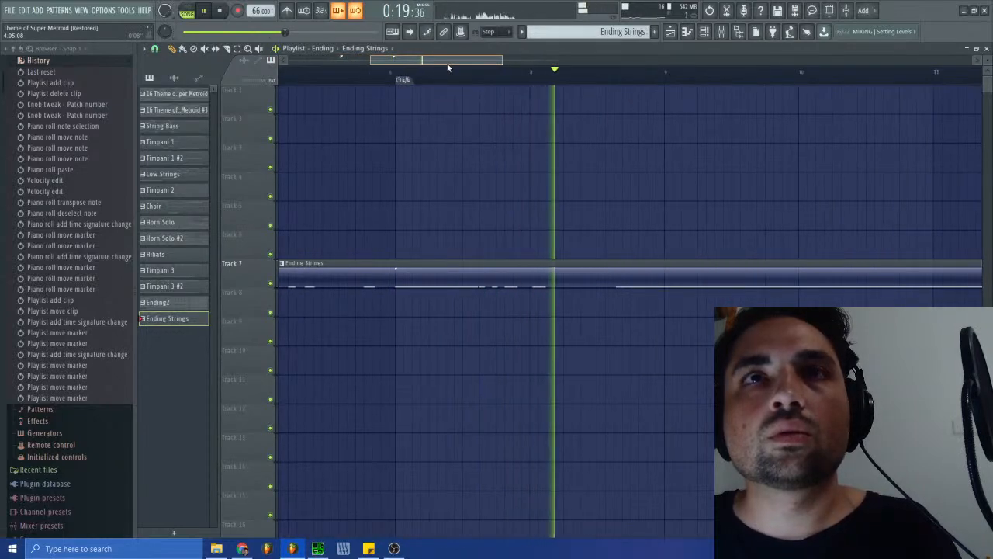
- Stop the song playback, close the playlist and switch to the Ending2 pattern
mouse_move(452, 67)
left_mouse_down()
mouse_move(466, 68)
mouse_move(435, 66)
mouse_move(469, 79)
mouse_move(447, 73)
left_mouse_up()
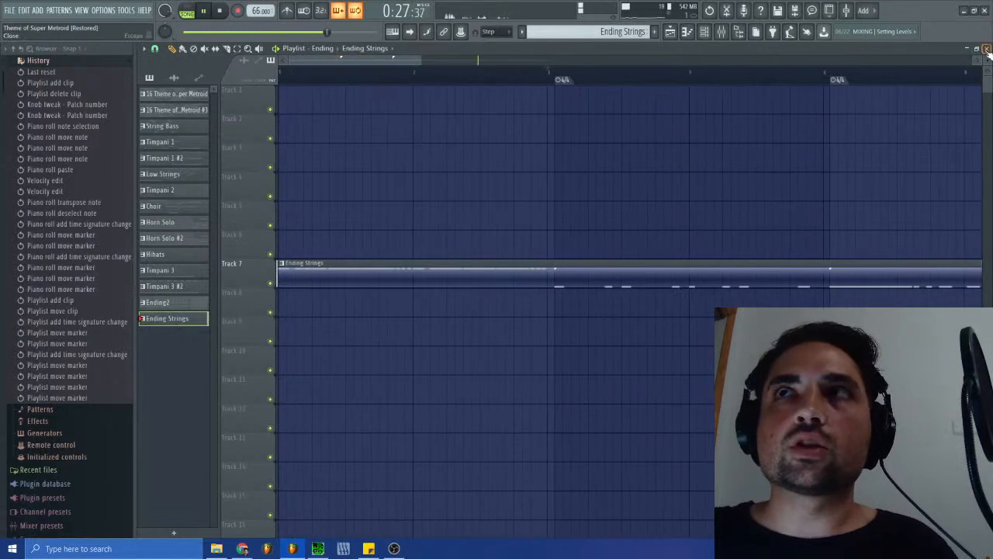
left_click(986, 48)
left_click(219, 10)
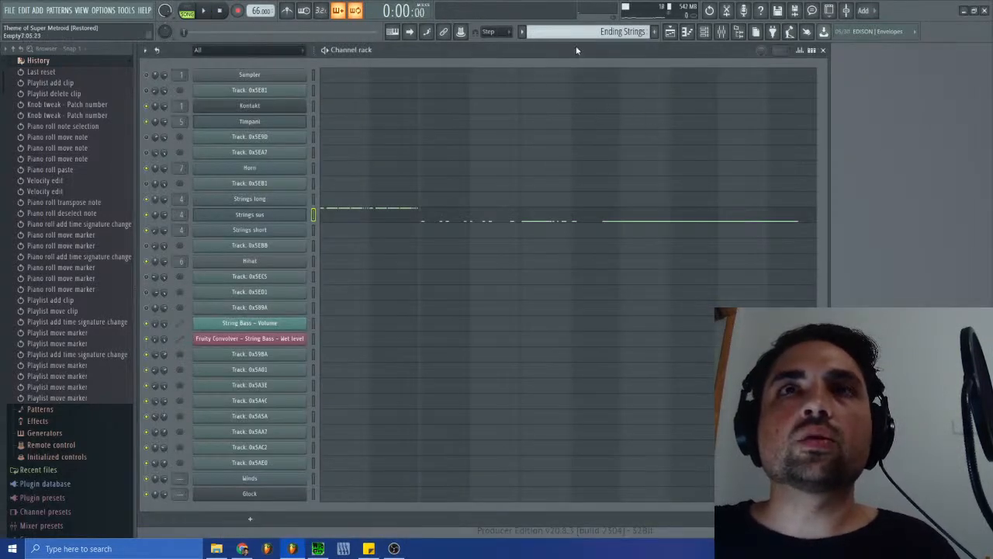
left_click(609, 31)
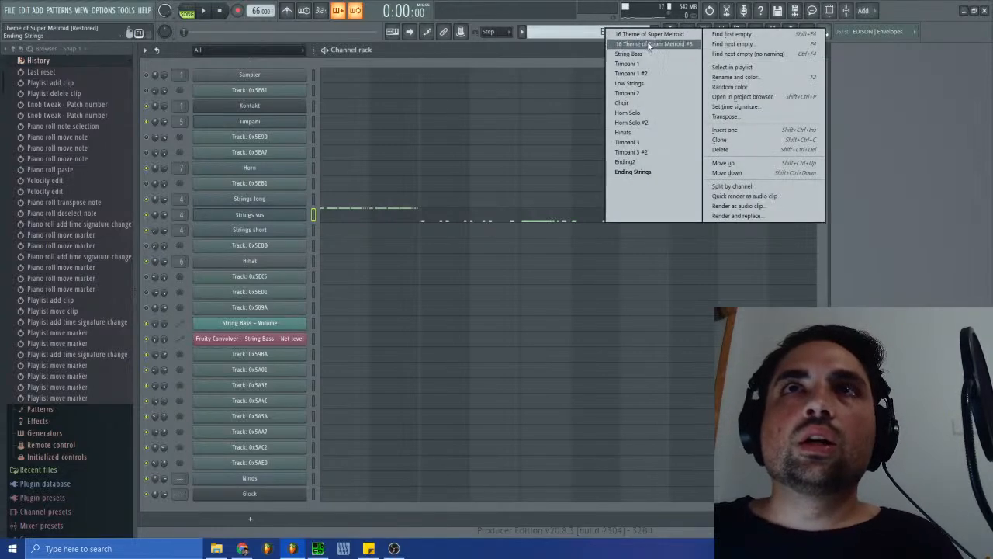
left_click(633, 162)
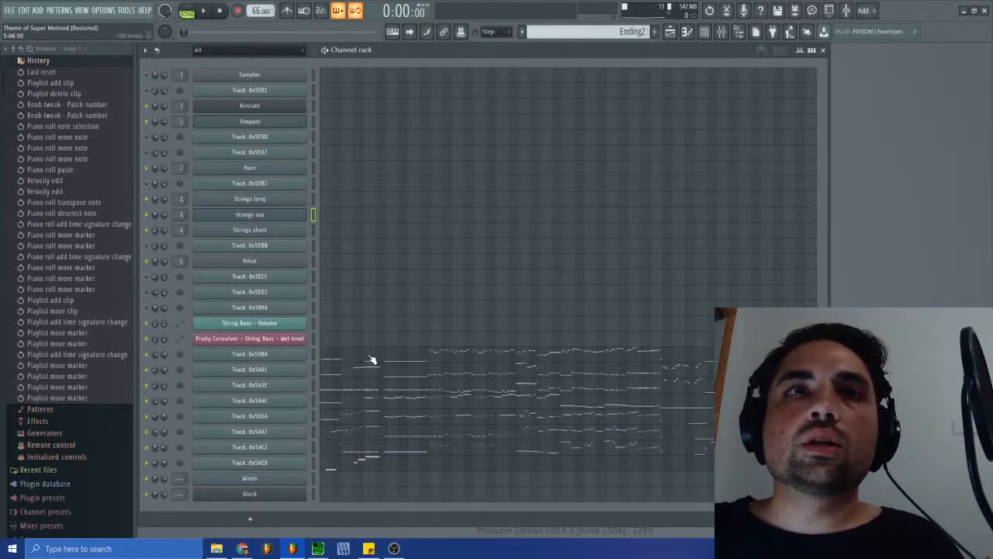
- Switch to SPCTool and play the start of the original Ending track, sm-38.spc, as a reference for the next string part
left_click(318, 548)
left_click(326, 276)
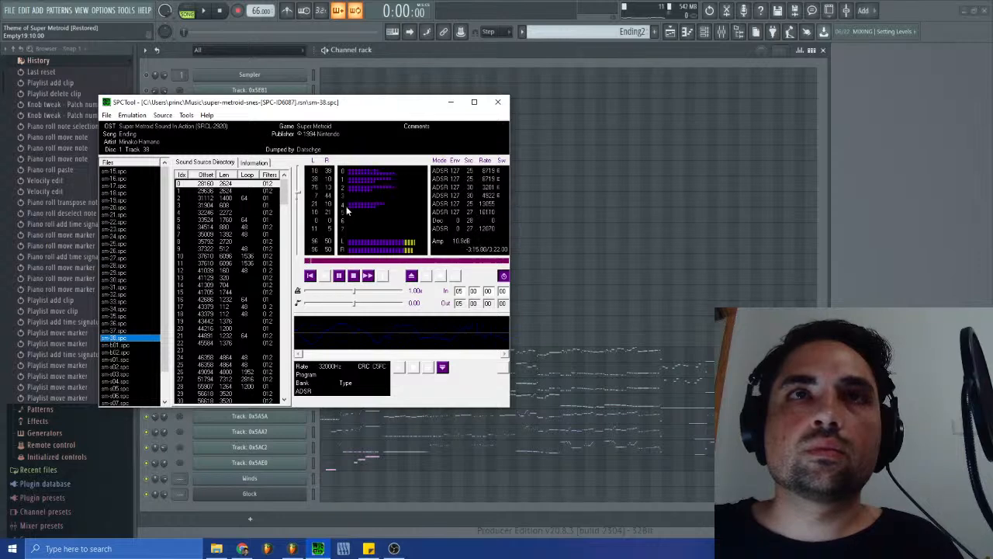
left_click(353, 275)
left_click(327, 277)
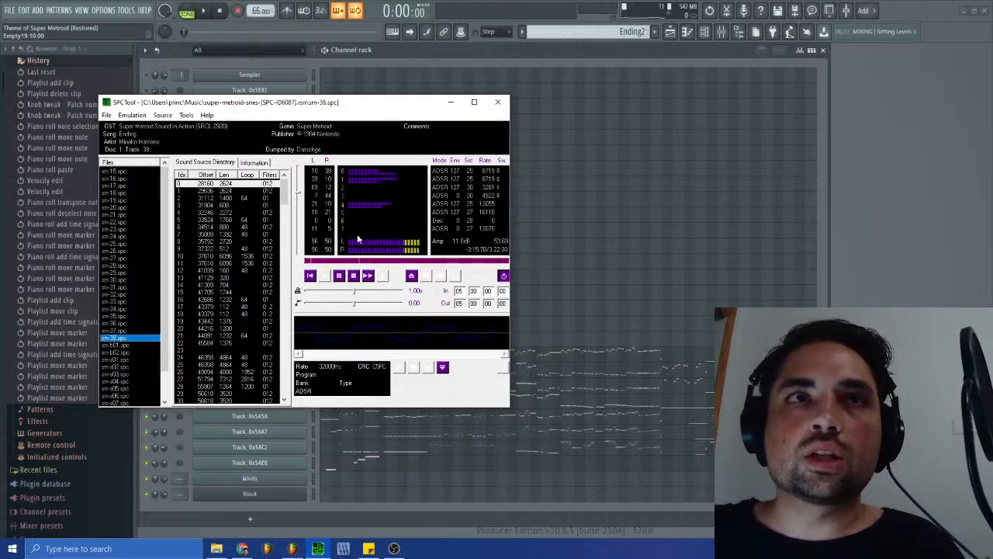
left_click(354, 276)
left_click(859, 278)
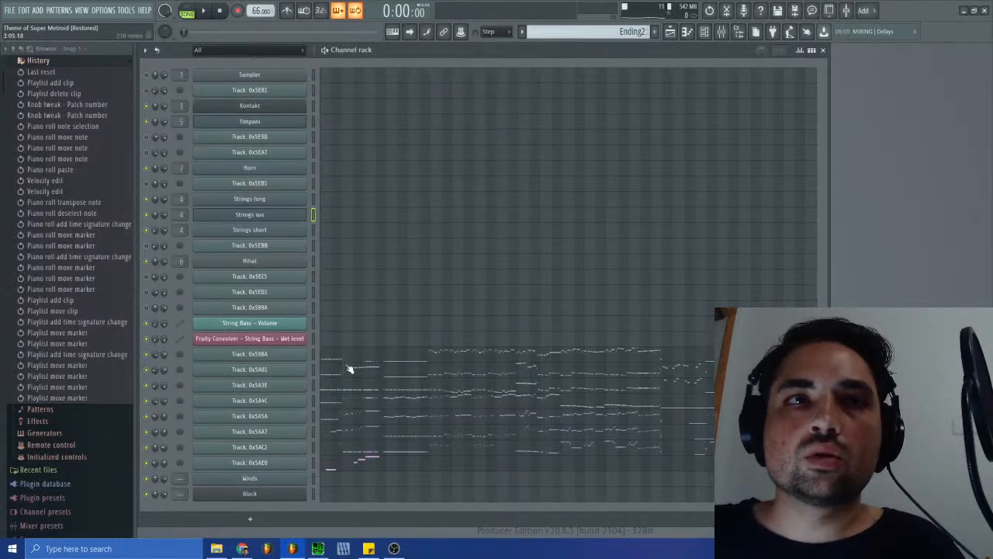
left_click(317, 548)
left_click(704, 262)
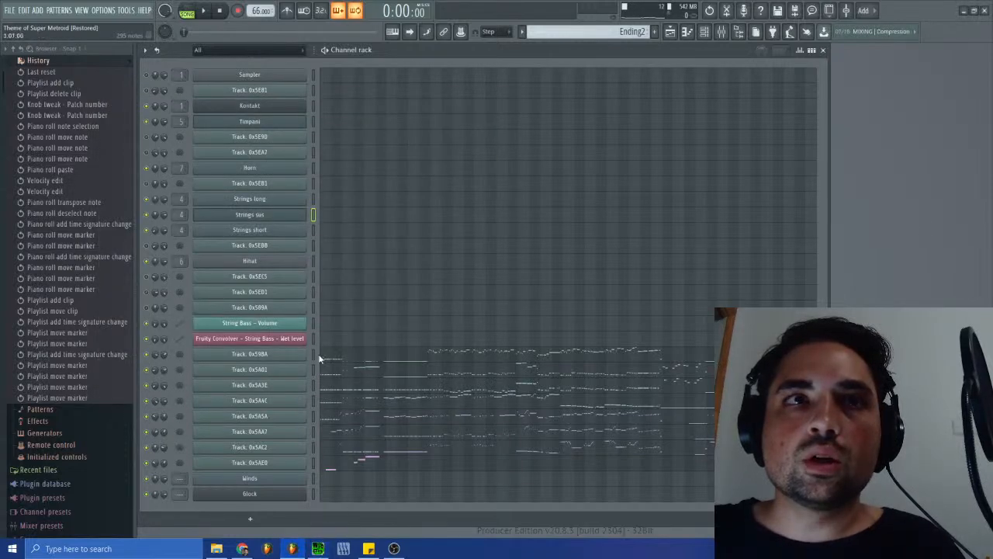
- Copy the opening repeated notes of Track: 0x5A5A in Ending2 into the Strings sus channel of the Ending Strings pattern
left_click(329, 423)
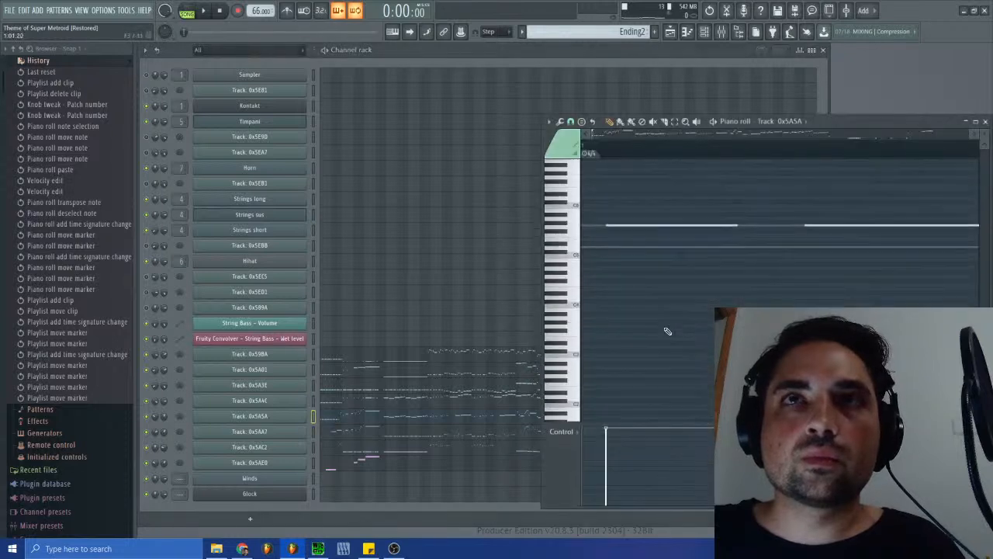
left_click_drag(593, 133, 621, 134)
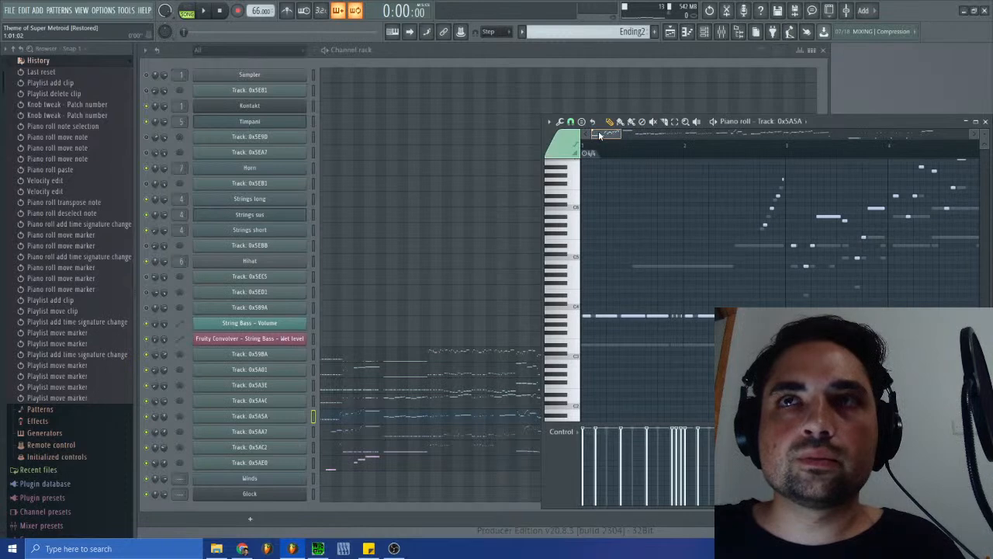
left_click_drag(767, 295, 548, 339)
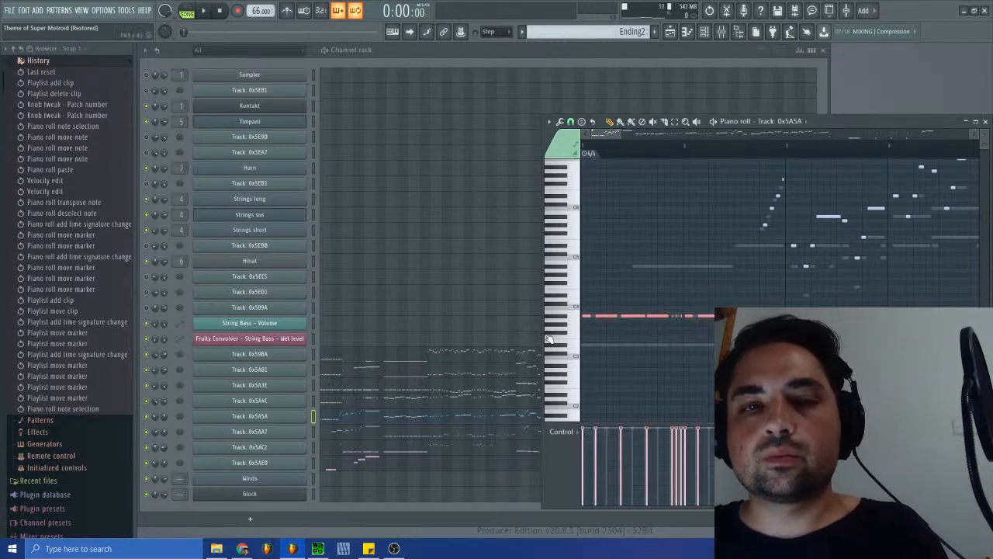
left_click(985, 122)
left_click(632, 31)
left_click(647, 178)
left_click(392, 219)
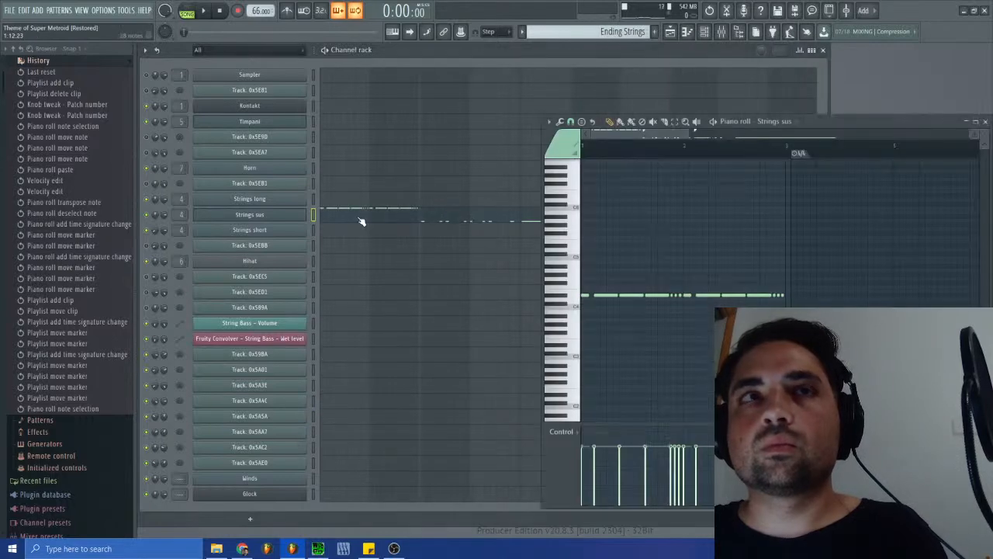
key("ctrl+v")
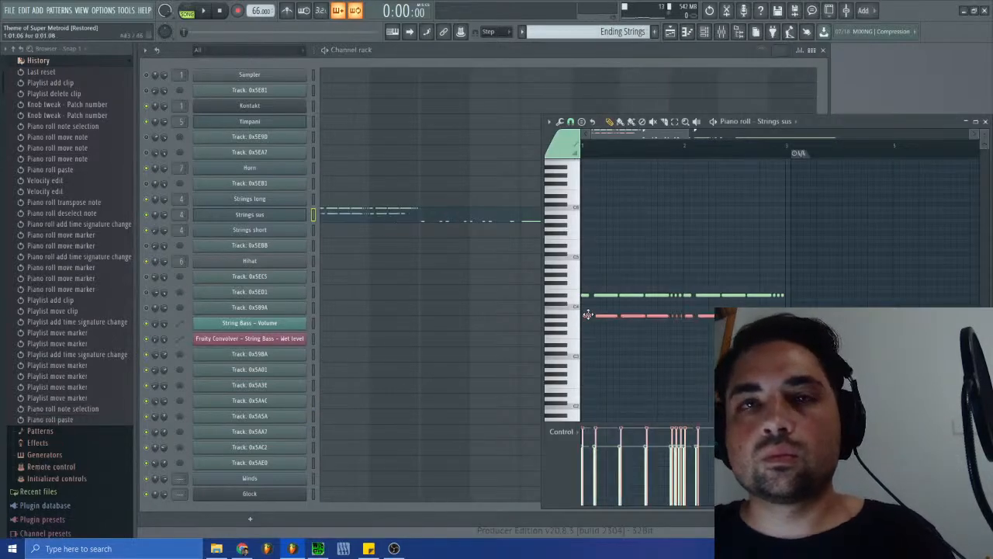
- Transpose the pasted Strings sus notes up an octave and lower their velocities to match the existing notes
key("ctrl+Up")
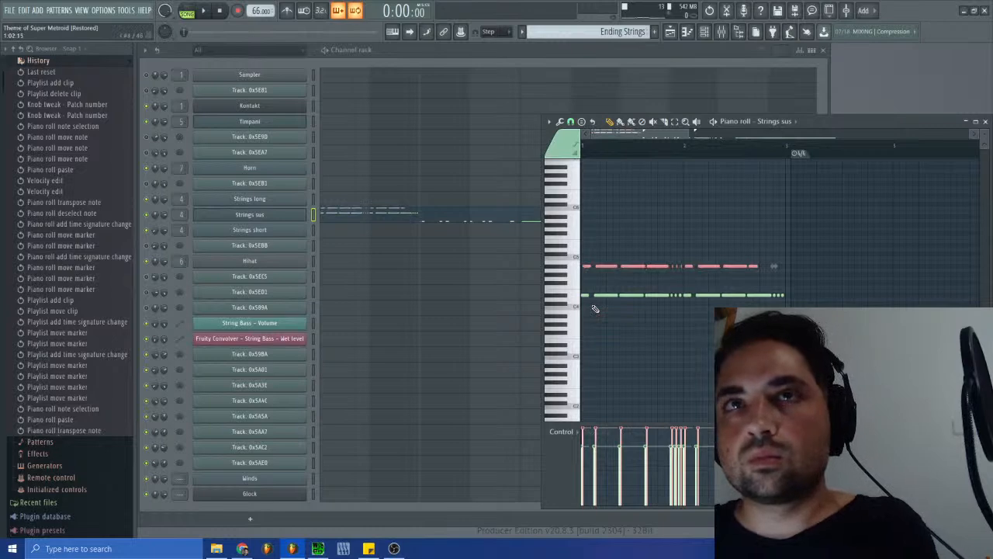
key("space")
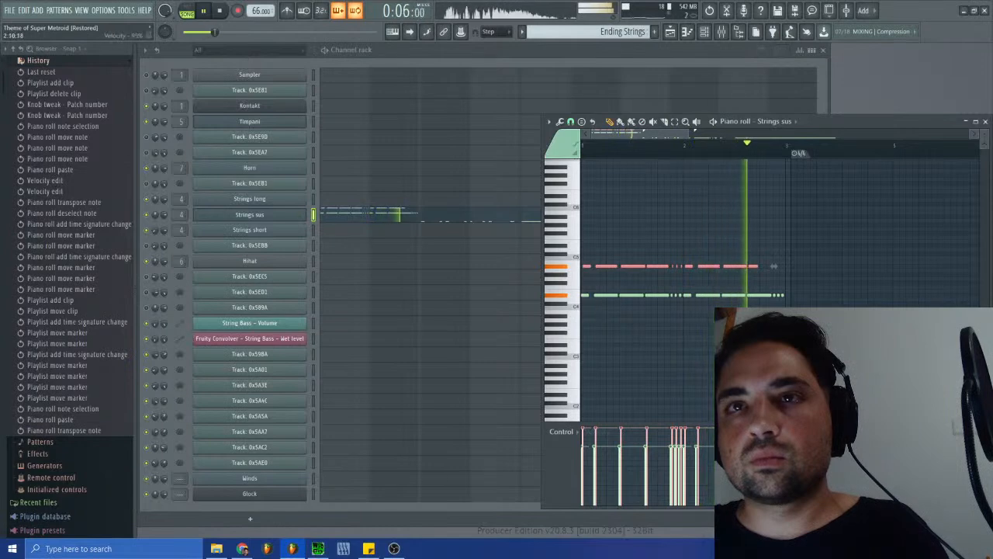
left_click(735, 432)
left_click_drag(735, 432, 583, 434)
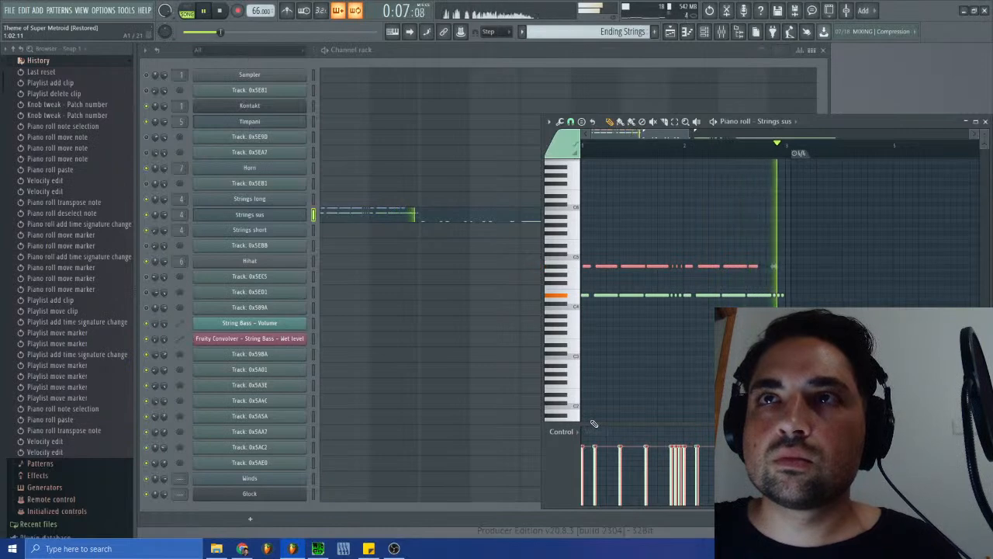
- Return to the Ending2 pattern, stop playback and examine the opening notes of Track: 0x5A5A in the piano roll
left_click(590, 34)
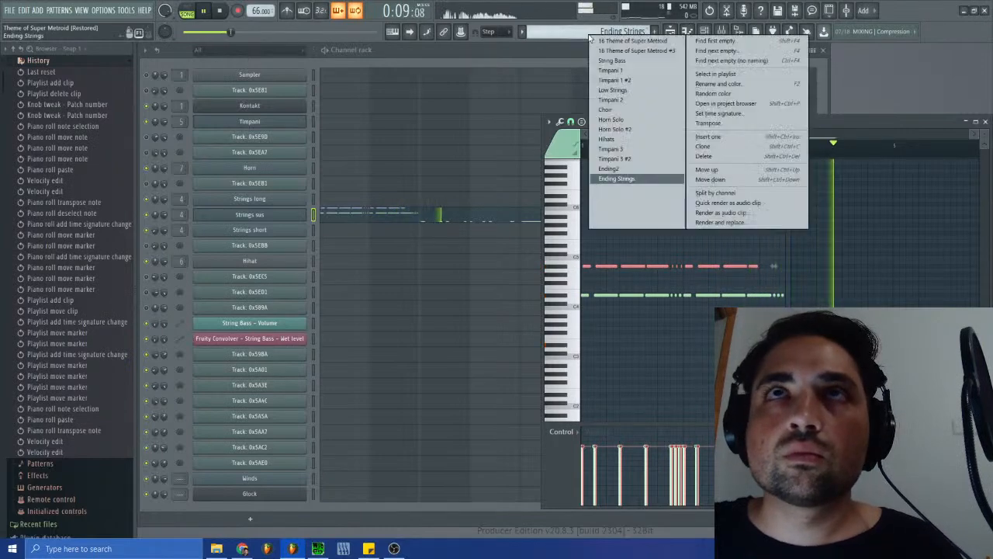
left_click(609, 169)
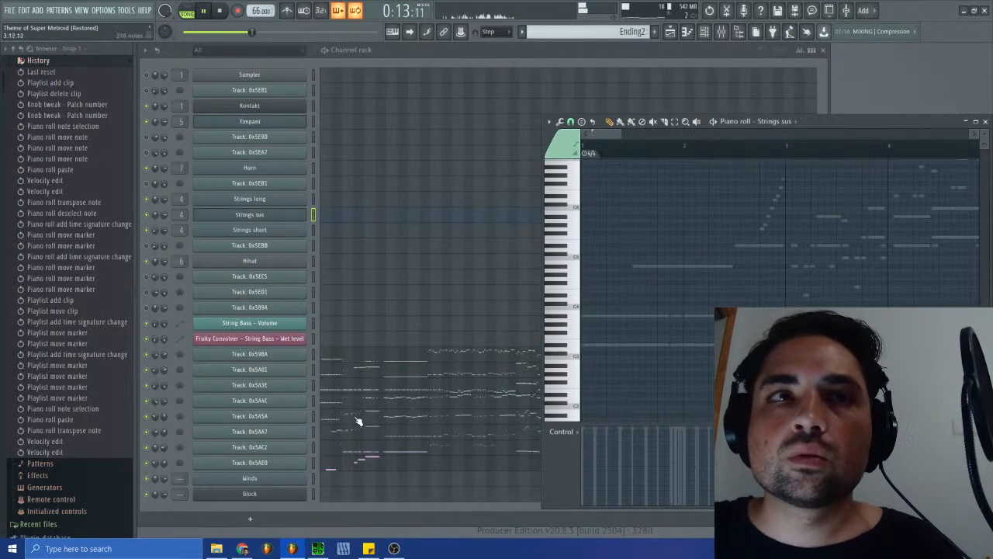
left_click(222, 13)
left_click(204, 12)
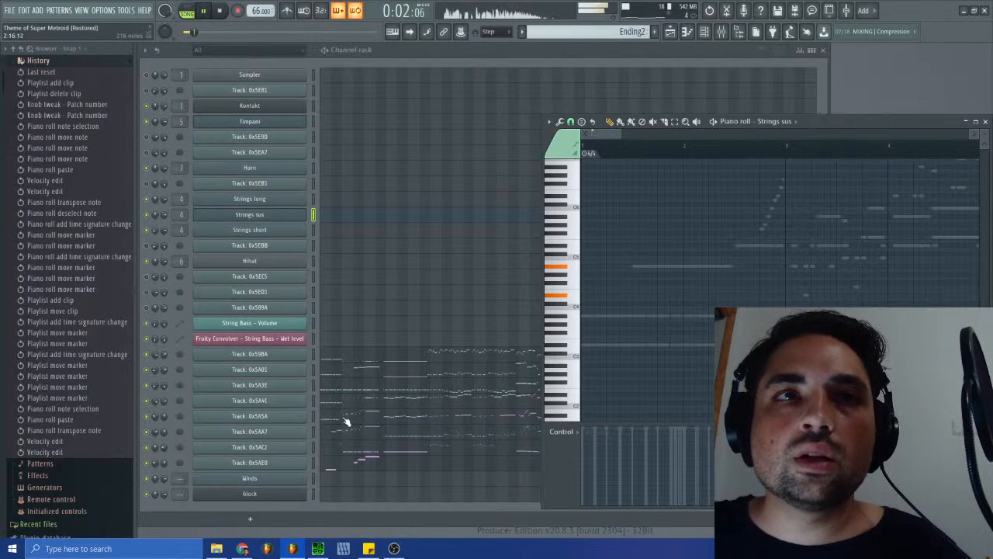
left_click(326, 423)
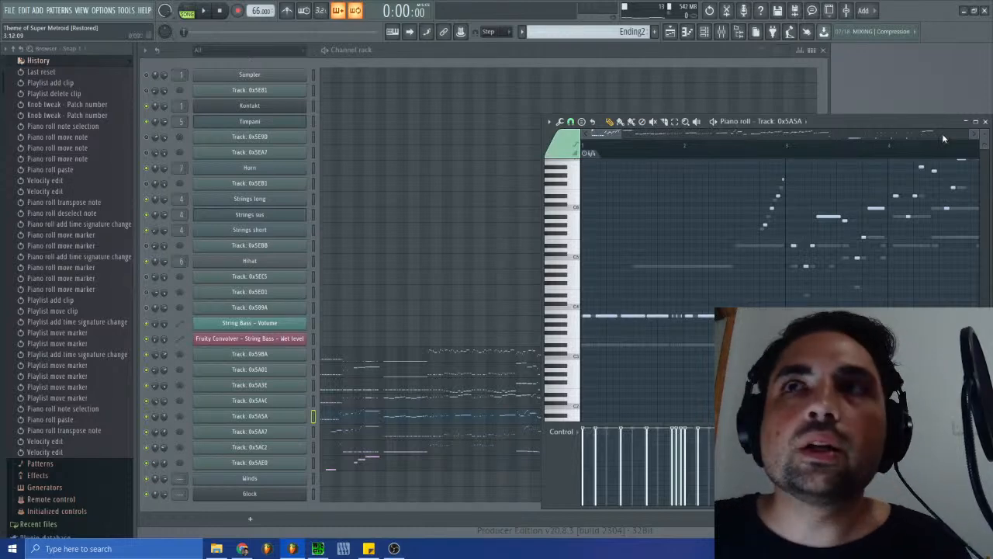
left_click(985, 121)
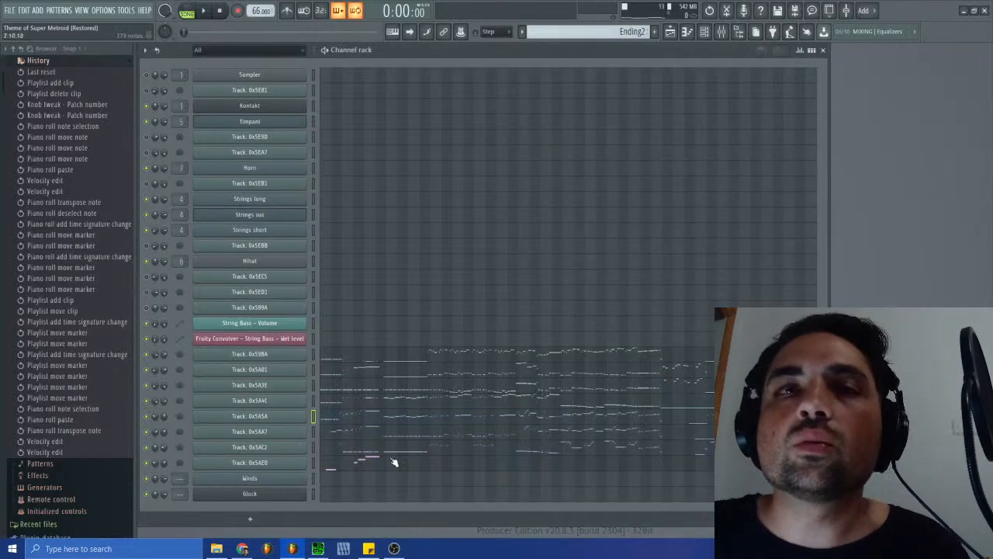
- Switch to SPCTool and replay the opening of the original Ending track
left_click(301, 550)
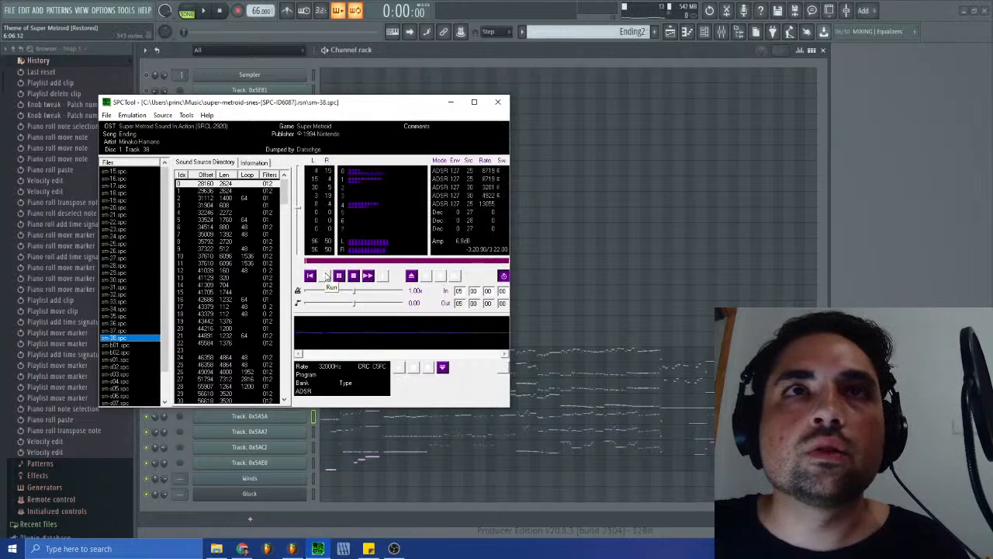
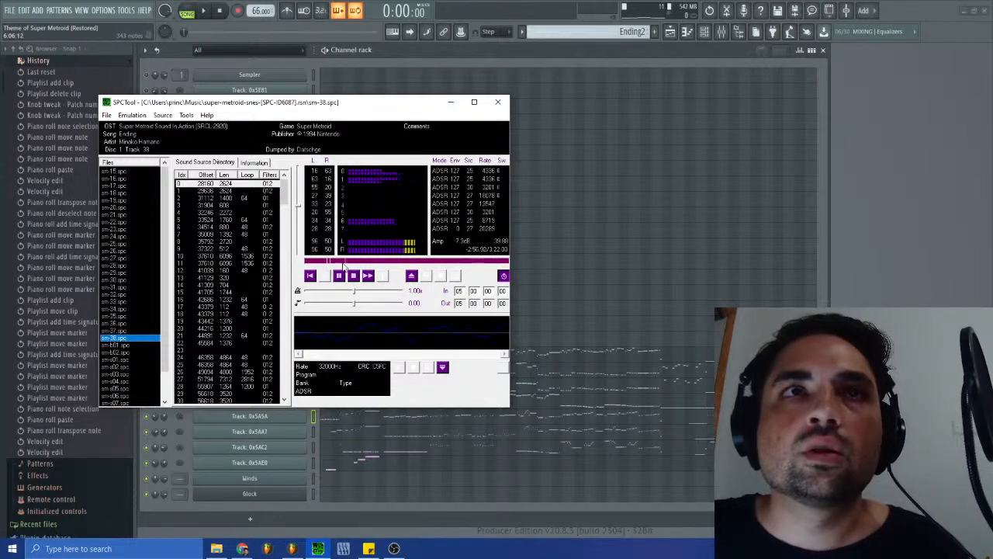
- Switch from SPCTool to FL Studio and copy the long low note around bar 7 of Track: 0x5AC2 in pattern Ending2
left_click(877, 274)
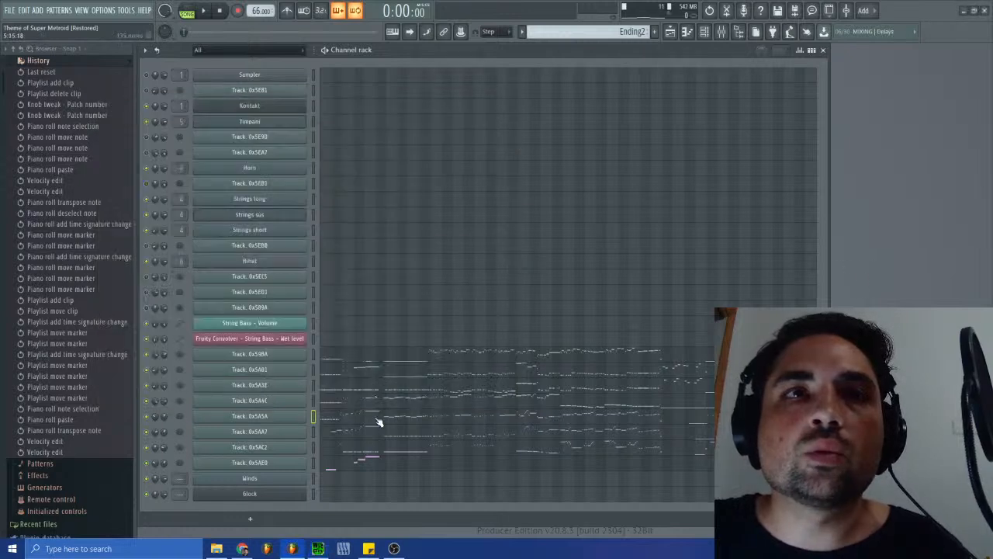
left_click(342, 546)
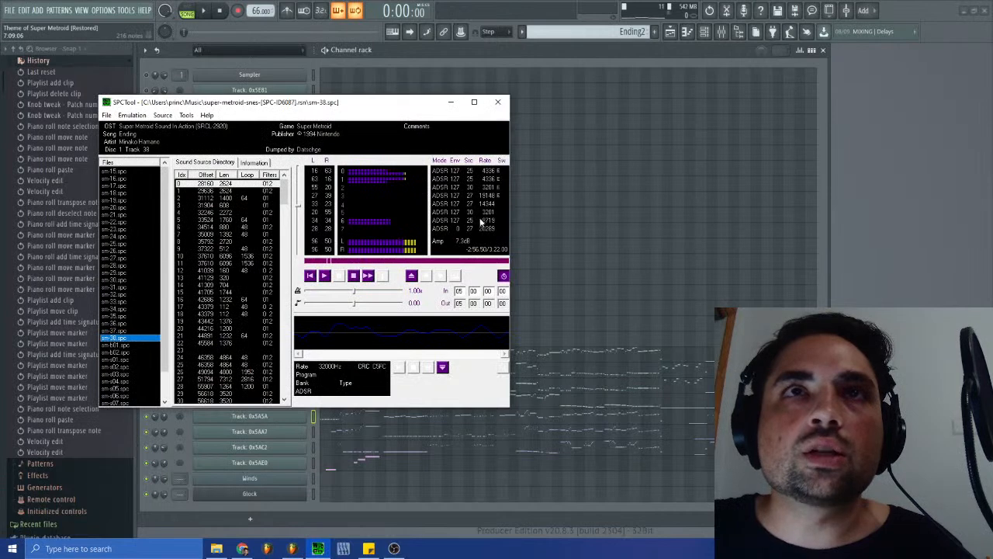
left_click(859, 227)
double_click(405, 458)
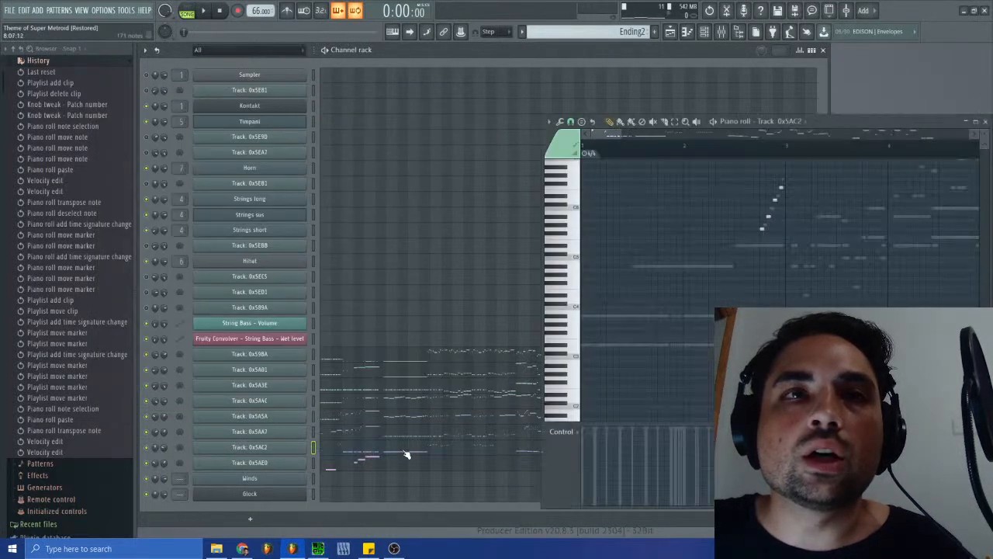
left_click_drag(605, 137, 638, 150)
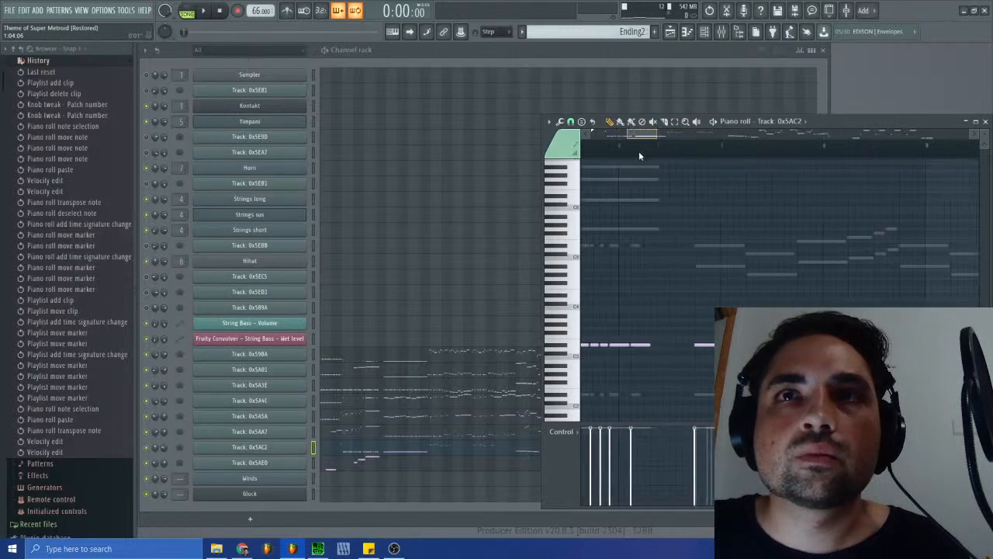
left_click(699, 346)
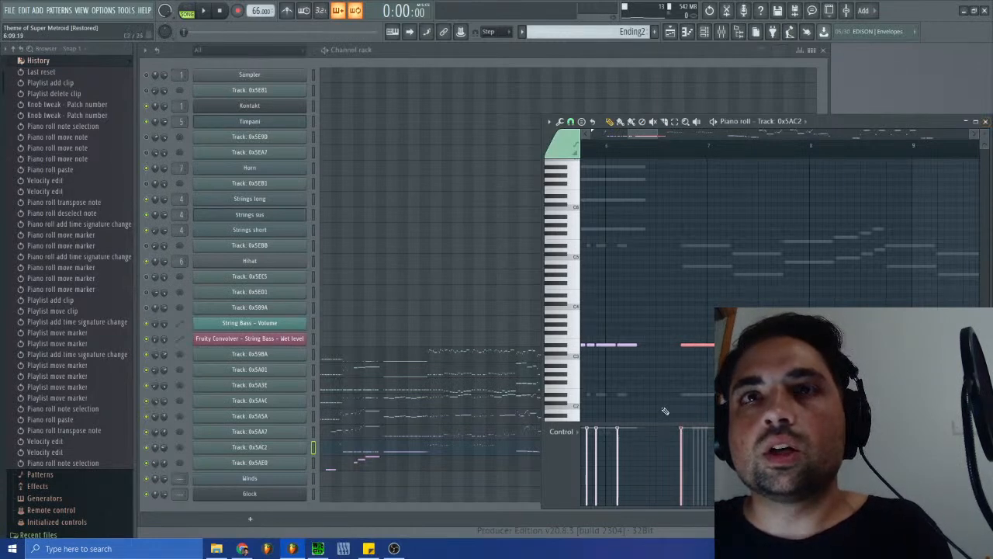
key("Escape")
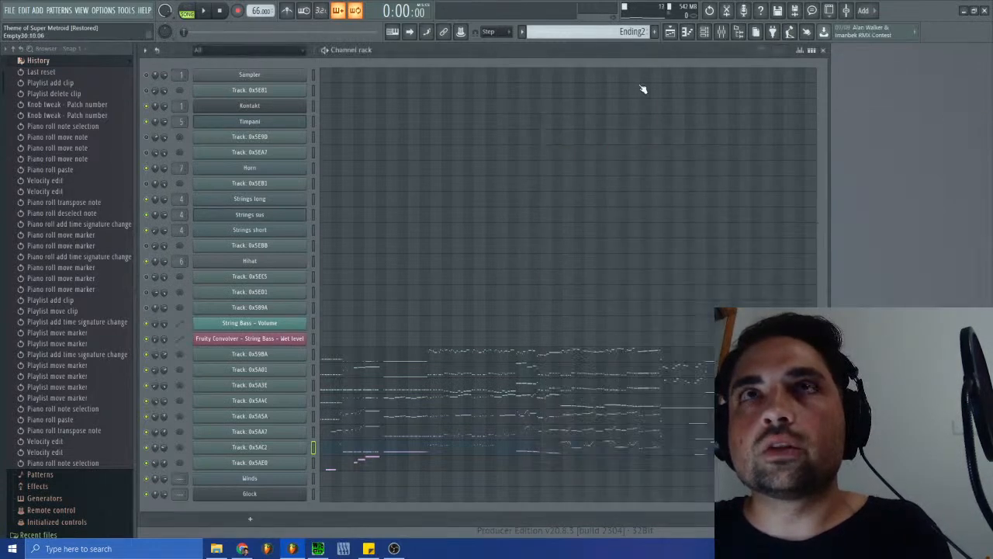
- Paste the copied note into Strings sus in pattern Ending Strings, aligning its start with the existing long note before bar 9
left_click(594, 31)
left_click(612, 177)
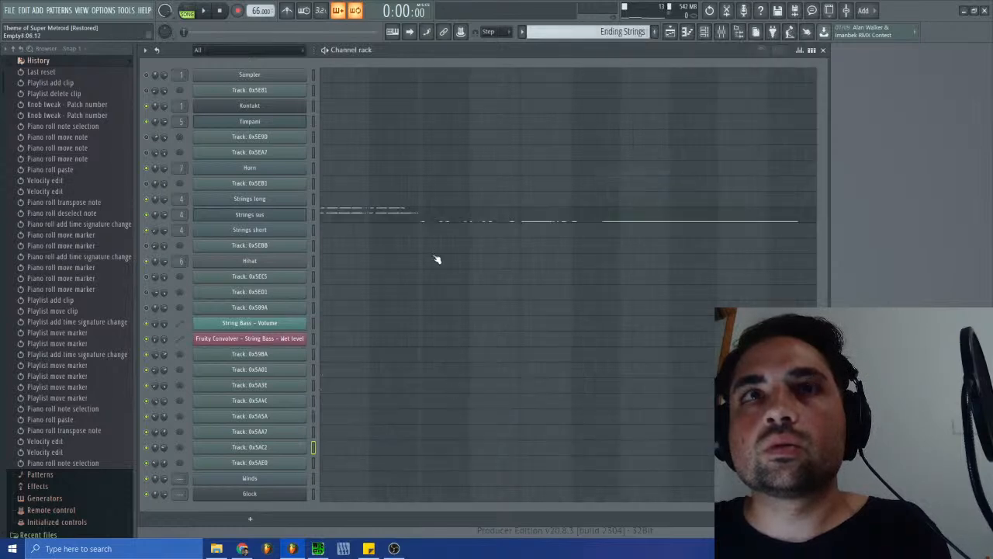
left_click(446, 223)
left_click_drag(677, 135, 810, 139)
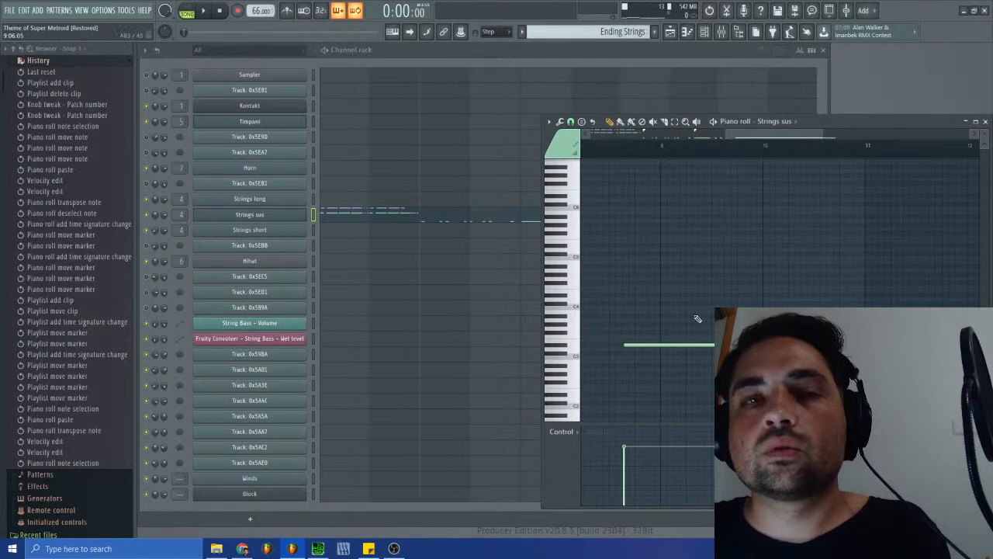
key("ctrl+v")
left_click_drag(668, 345, 652, 344)
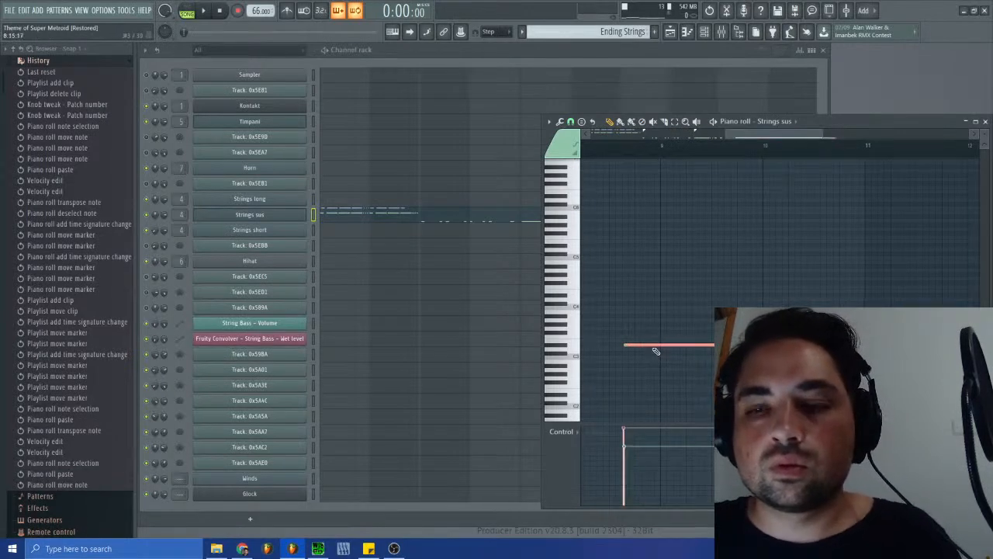
- Lower the pasted note's velocity to match the existing note, raise it one octave, and play back the passage
left_click_drag(625, 429, 628, 448)
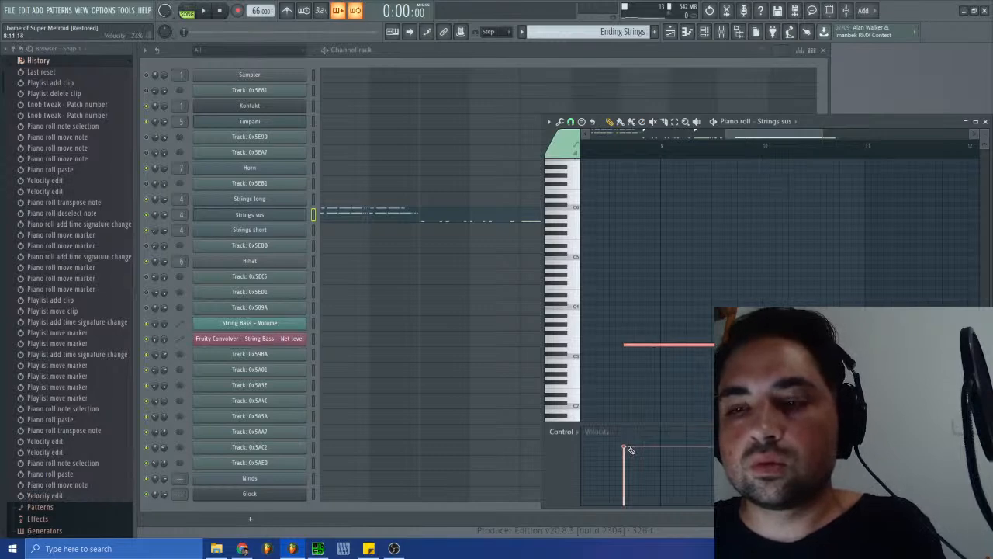
key("ctrl+Up")
key("space")
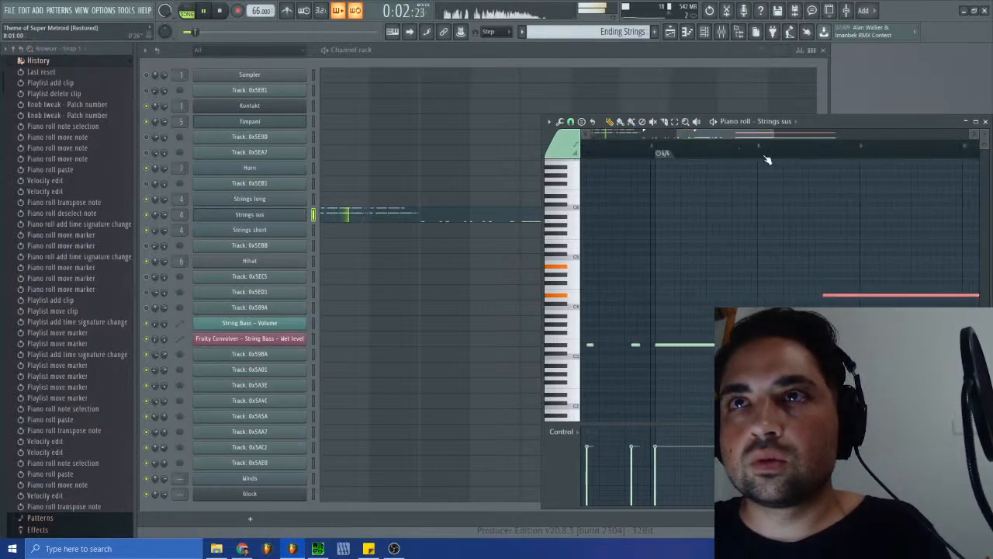
left_click(781, 146)
left_click(761, 147)
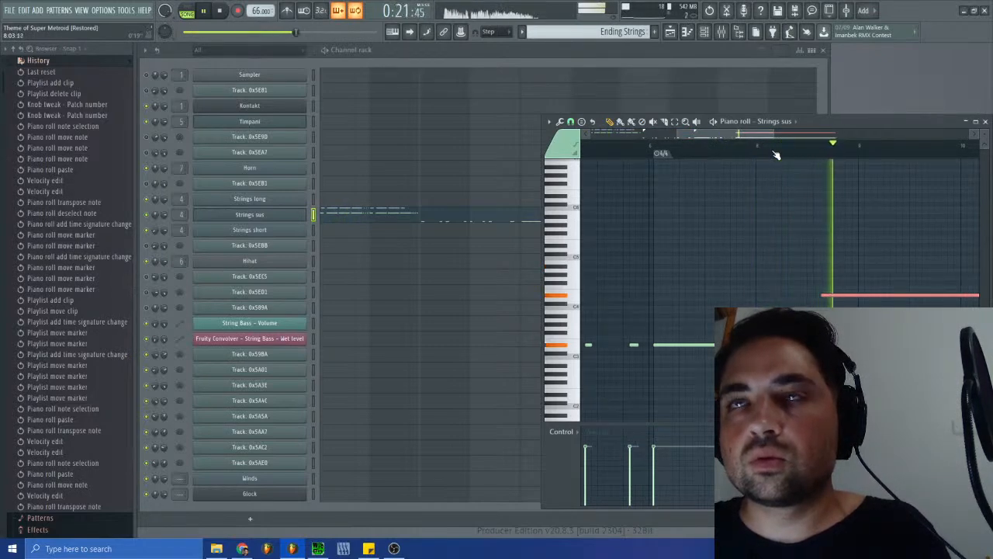
left_click_drag(756, 134, 793, 137)
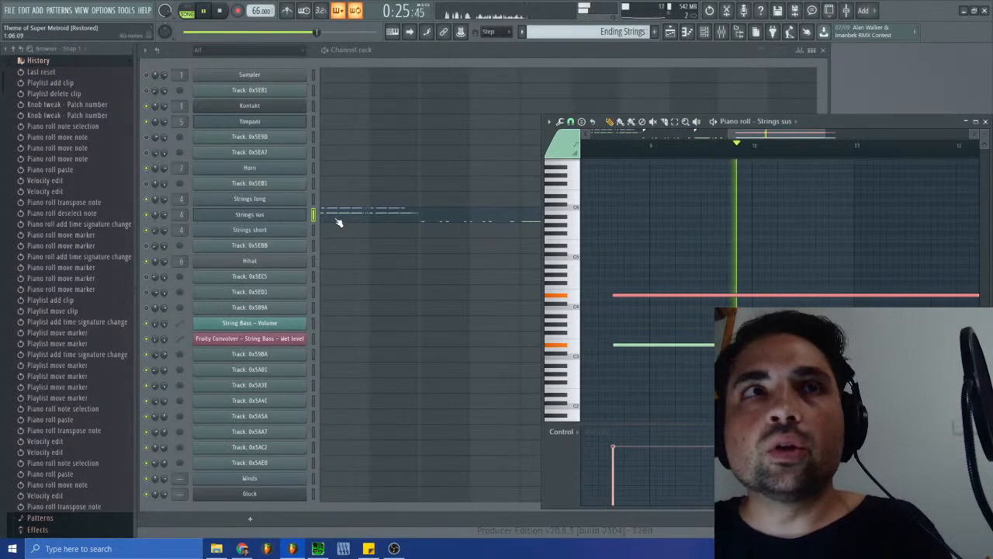
- Raise the Envelope 2 sustain of Strings sus to maximum and replay from just before the long notes
left_click(249, 214)
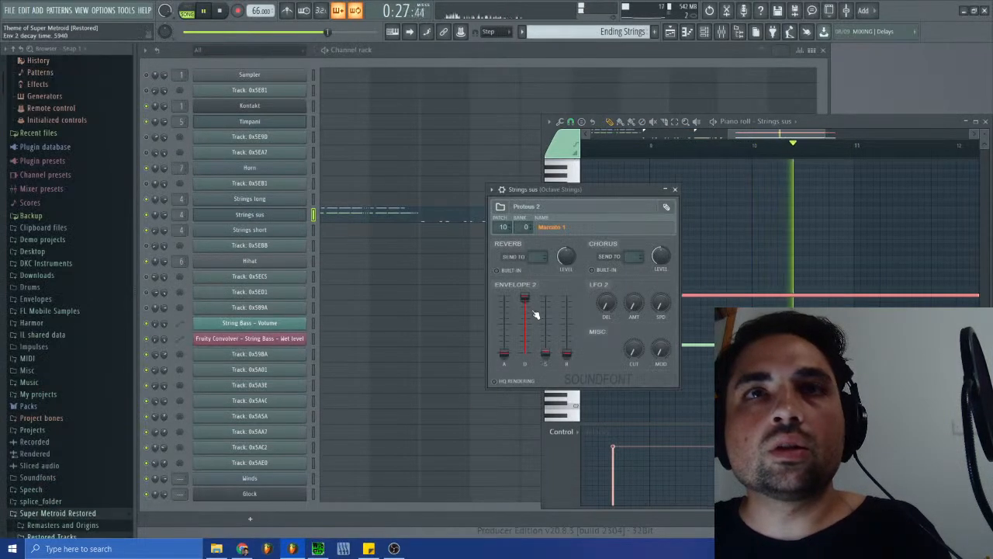
mouse_move(545, 353)
left_mouse_down()
mouse_move(546, 298)
mouse_move(549, 356)
left_mouse_up()
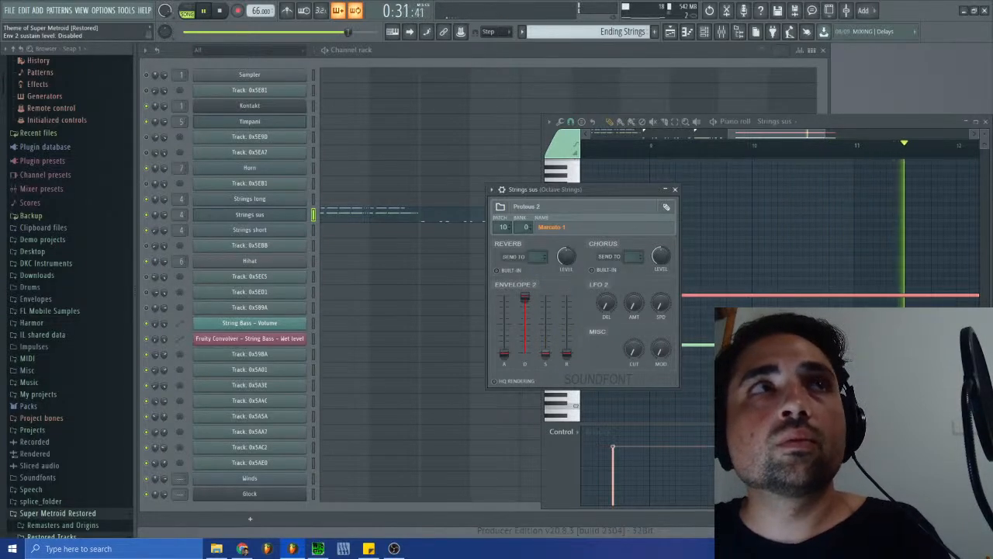
left_click_drag(756, 135, 735, 135)
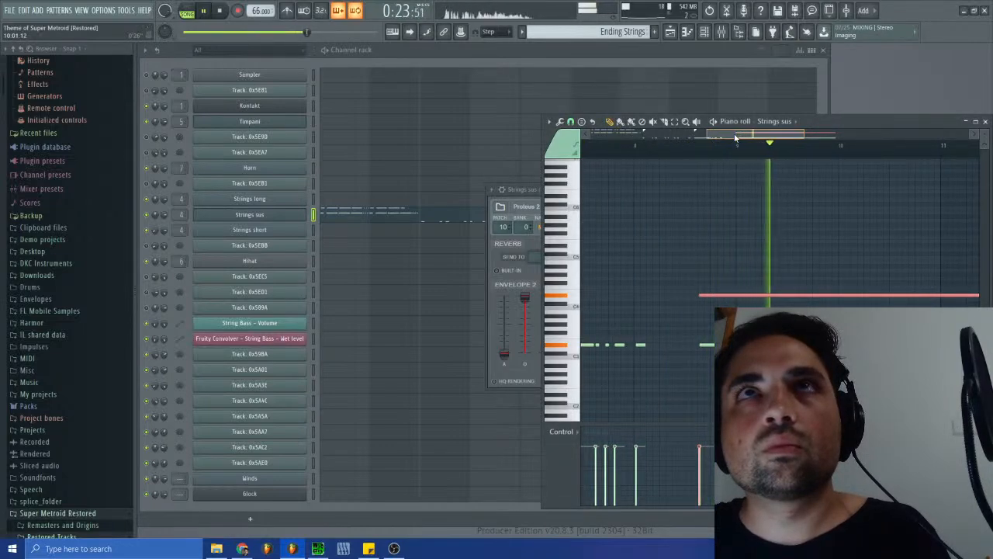
left_click(503, 194)
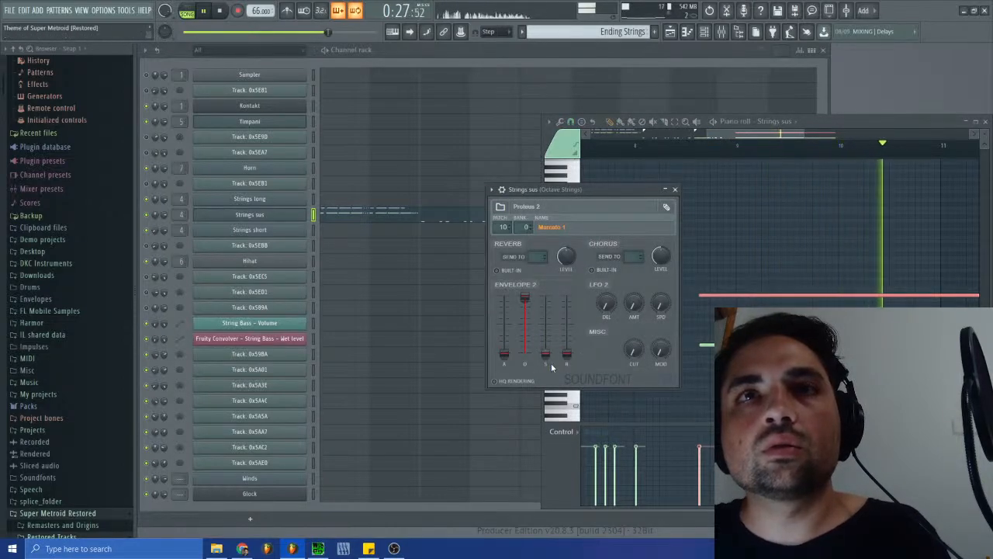
left_click_drag(546, 354, 545, 298)
key("space")
key("space")
left_click(688, 148)
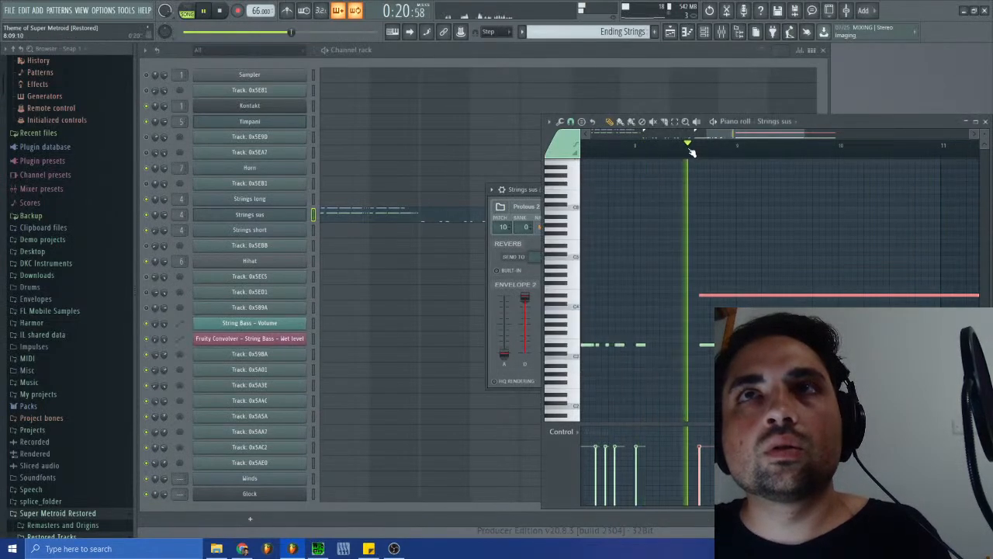
- Lower the Envelope 2 decay of Strings sus, close the instrument and piano roll, and stop playback
left_click(519, 191)
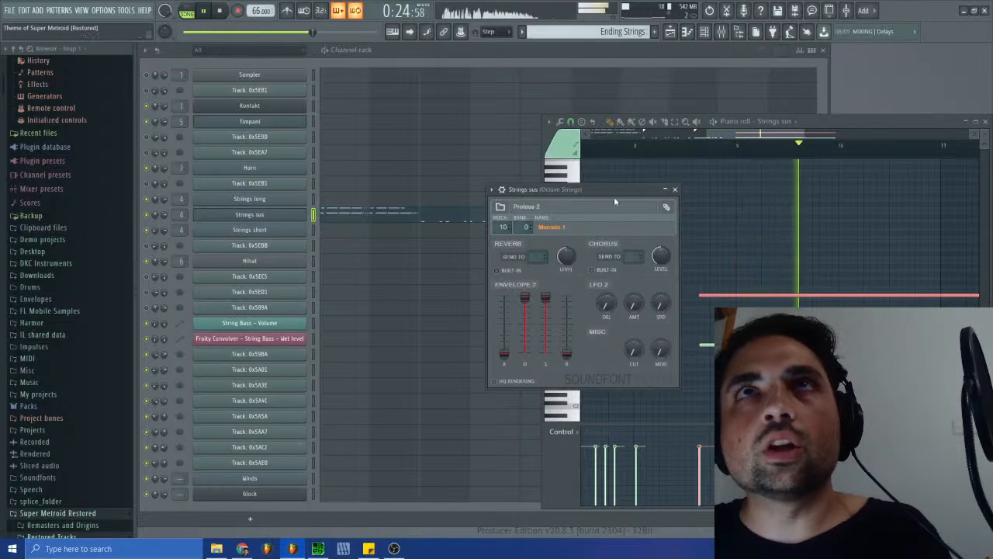
left_click_drag(525, 309, 526, 351)
left_click(675, 190)
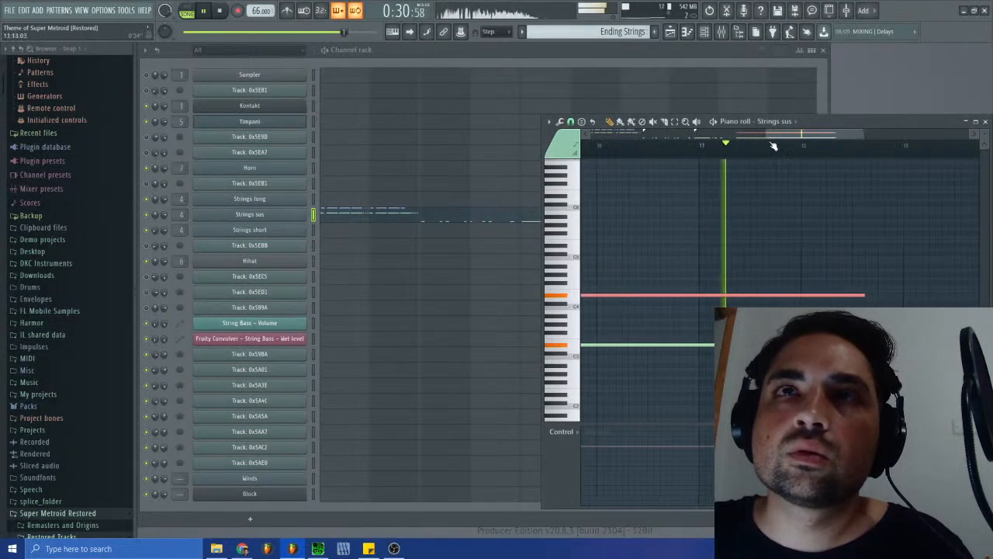
left_click(986, 122)
left_click(205, 11)
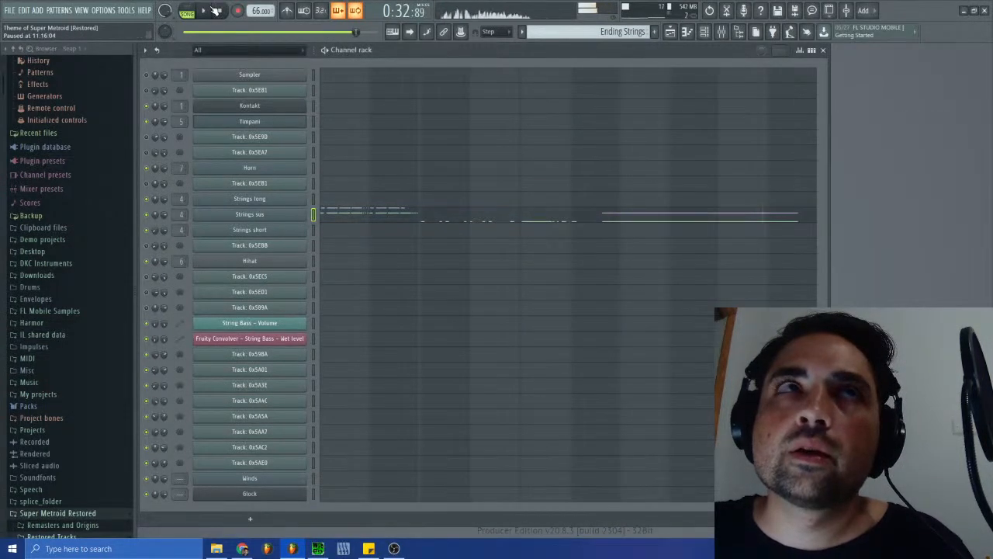
- Listen to sm-38.spc in SPCTool, then return to FL Studio and select pattern Ending2
left_click(341, 548)
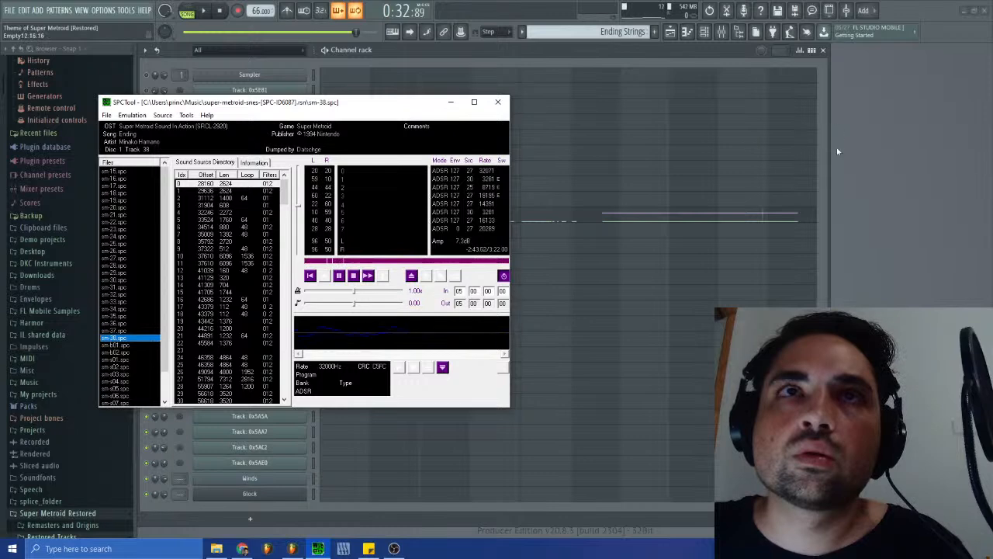
left_click(939, 154)
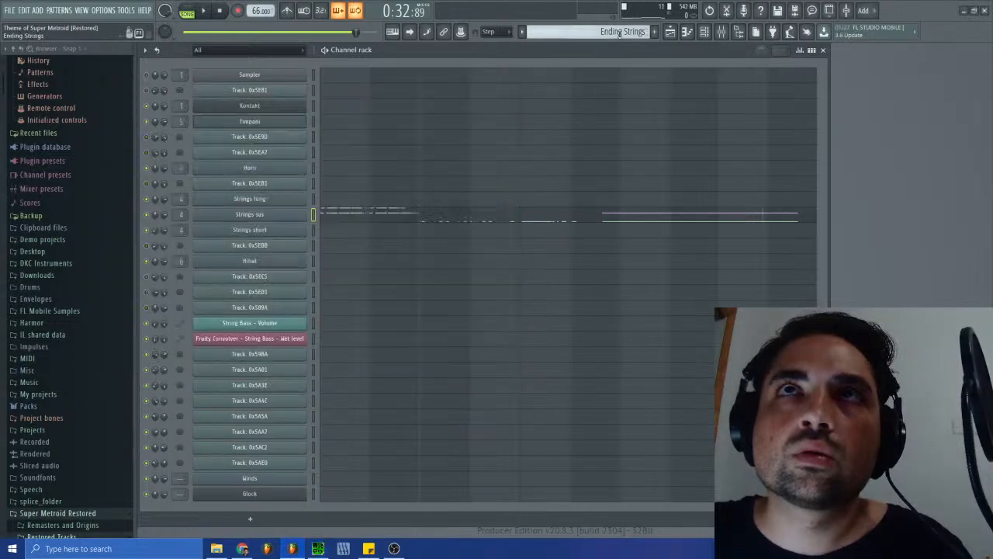
left_click(622, 31)
left_click(650, 170)
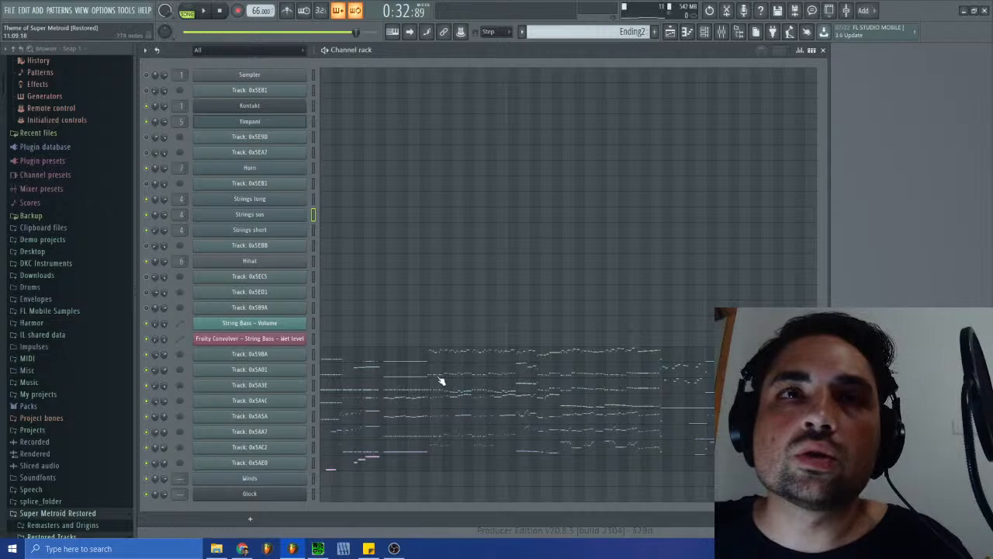
- Compare the next passage of sm-38.spc in SPCTool with the Ending2 tracks, then stop its playback and return to FL Studio
key("alt+Tab")
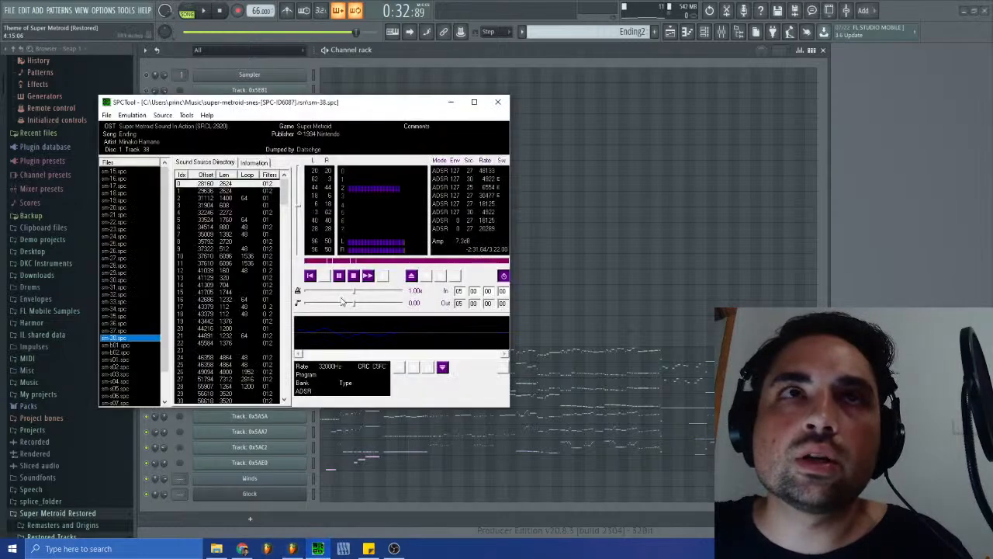
key("alt+Tab")
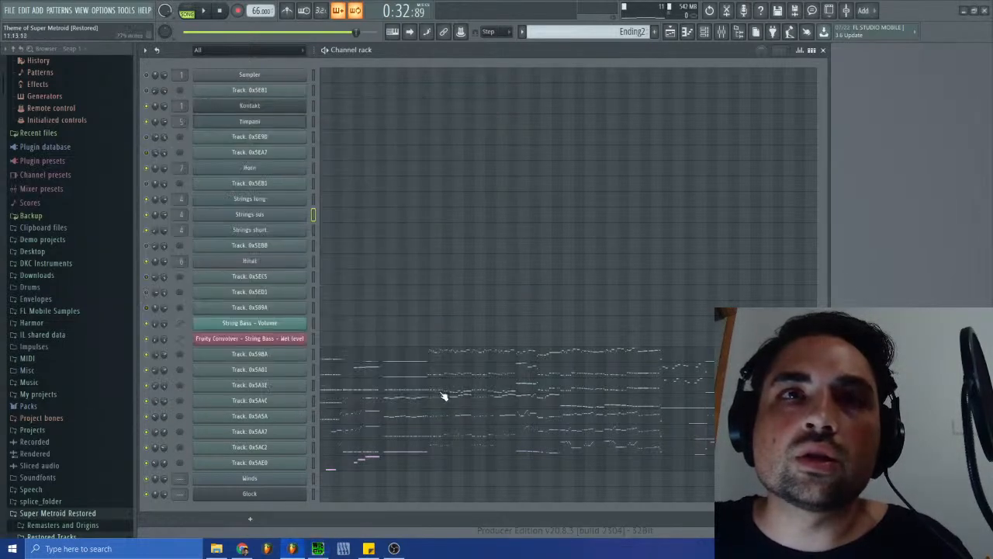
left_click(342, 548)
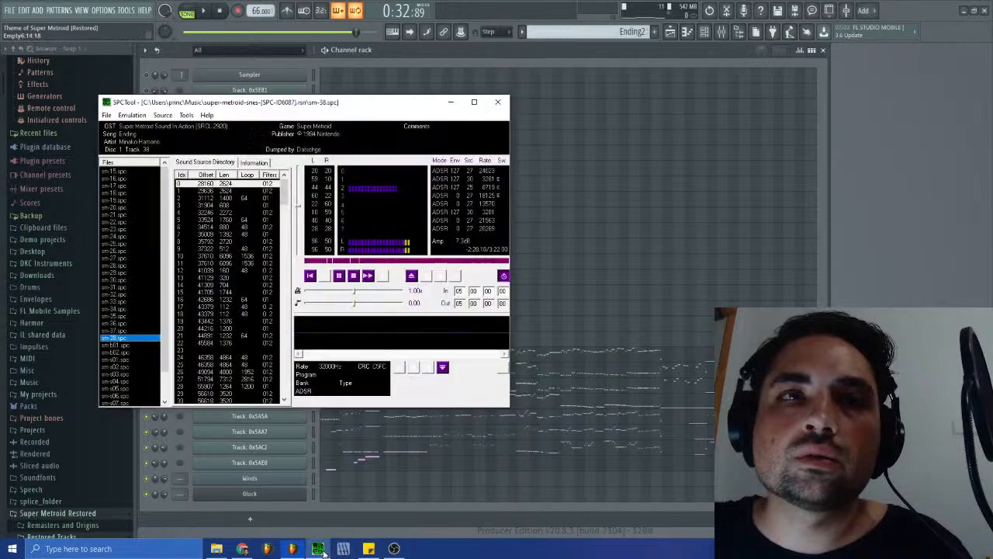
left_click(339, 276)
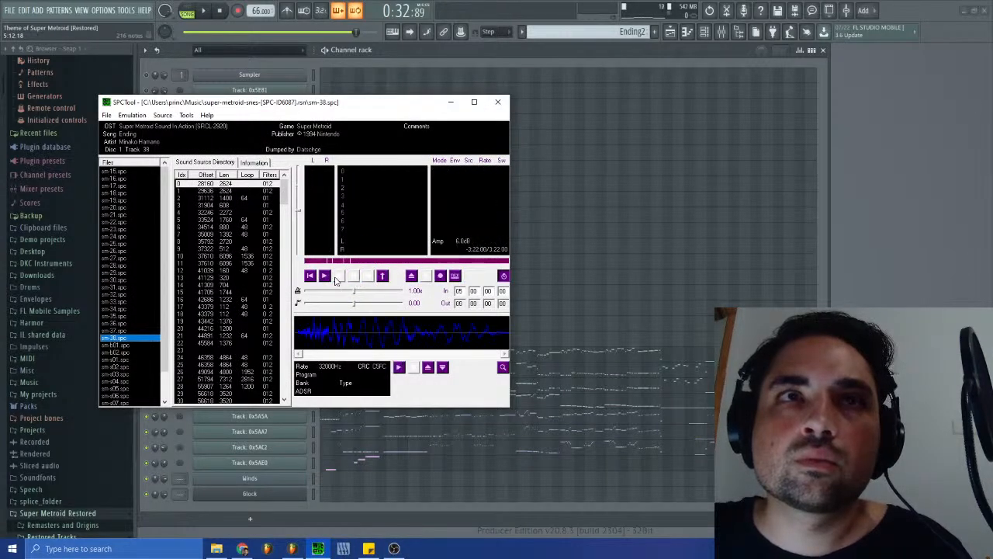
left_click(912, 223)
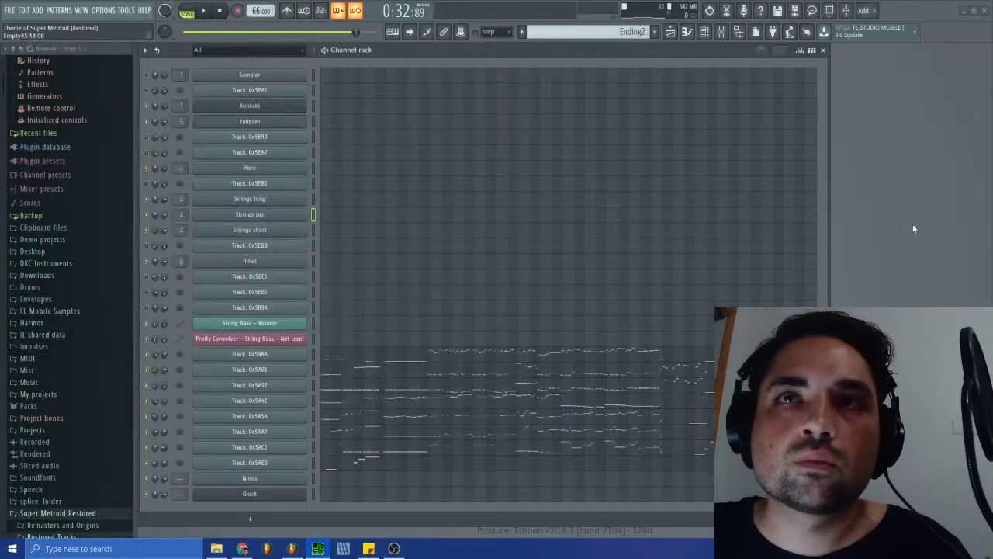
- Open Track: 0x5A3E in the piano roll and select its low notes from 10:13:18 to 14:09:01
left_click(402, 391)
left_click_drag(615, 134, 684, 139)
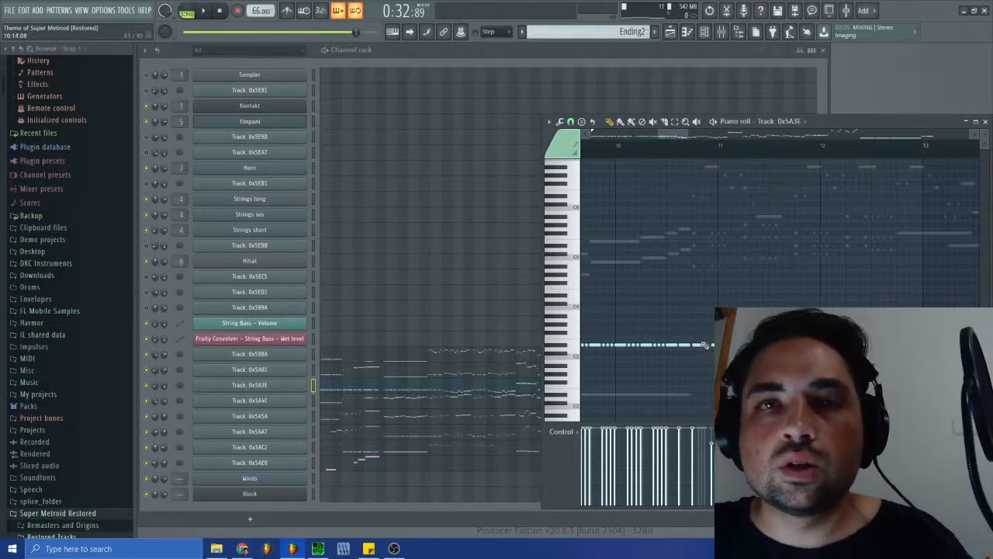
left_click_drag(698, 328, 966, 393)
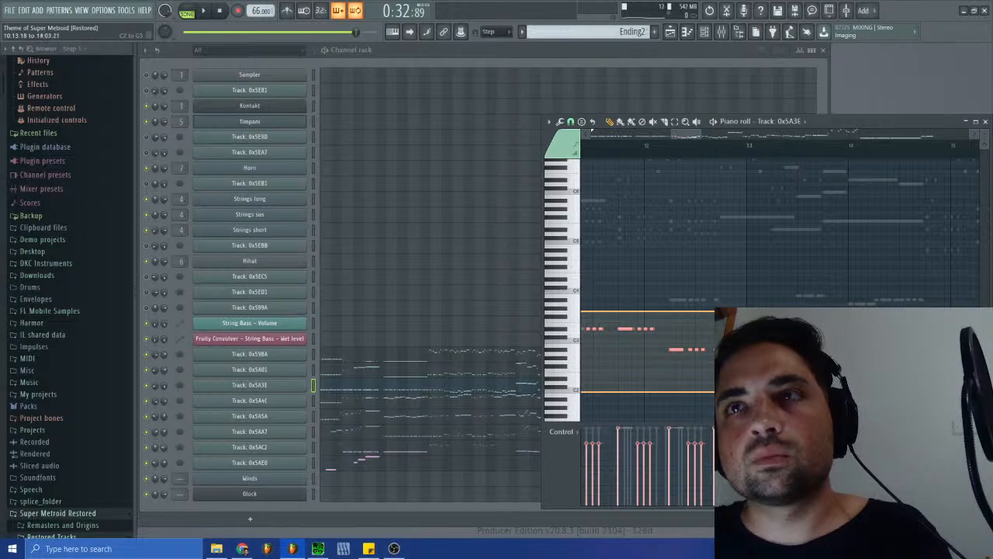
left_click_drag(966, 393, 752, 398)
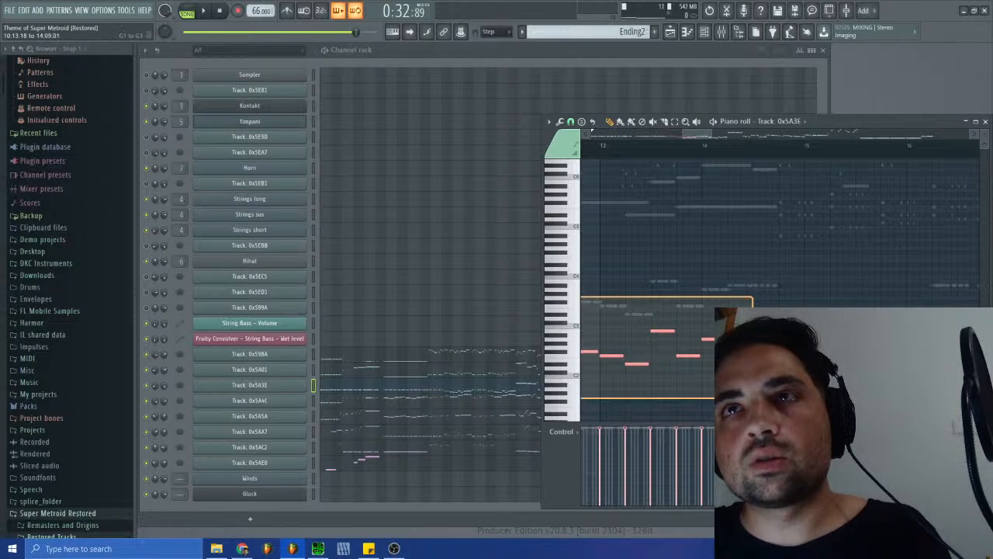
left_click_drag(752, 398, 753, 398)
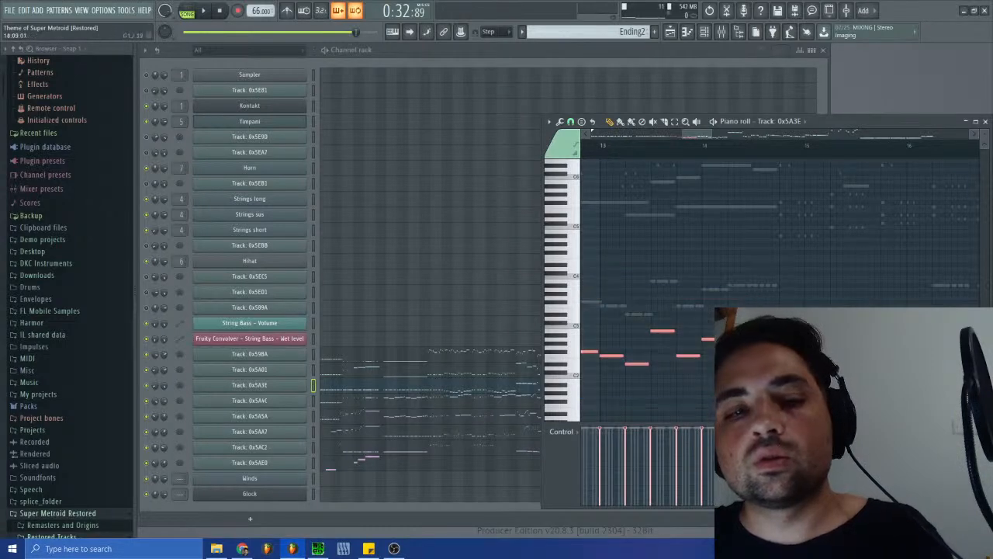
- Switch to SPCTool and move playback of sm-38.spc back to an earlier passage for listening
left_click(366, 550)
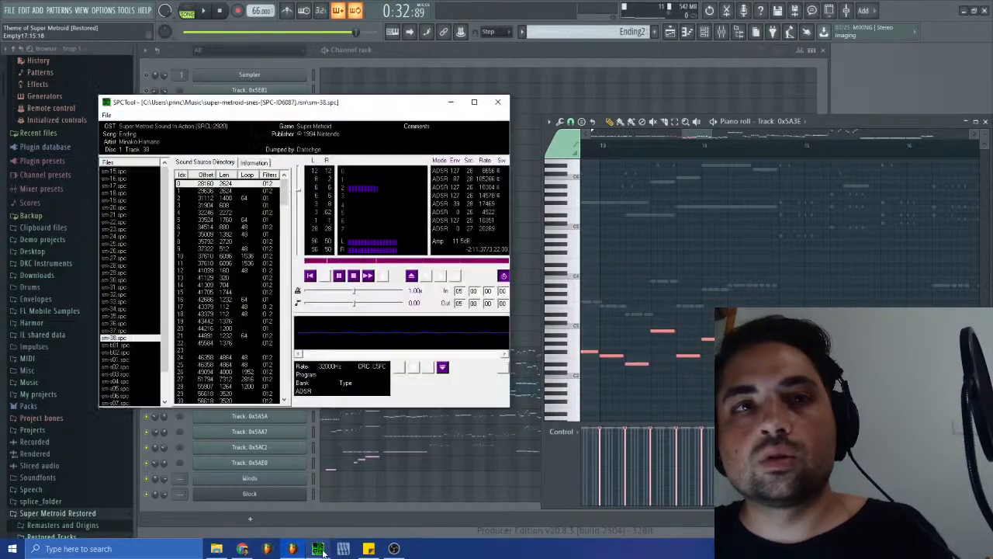
left_click(355, 262)
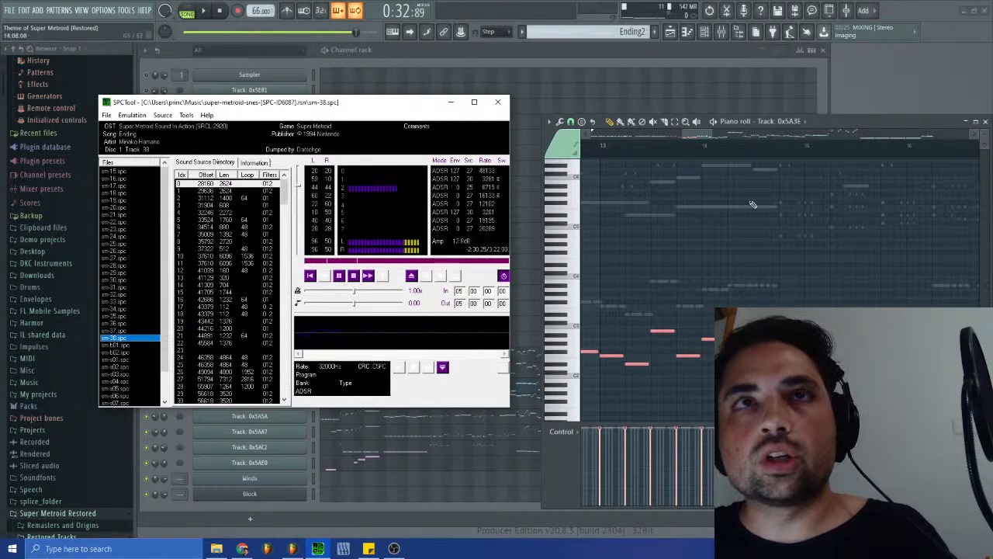
- Paste the copied low notes into Strings sus of the Ending Strings pattern, right after the long held notes around bars 12 to 13
left_click(632, 31)
left_click(675, 179)
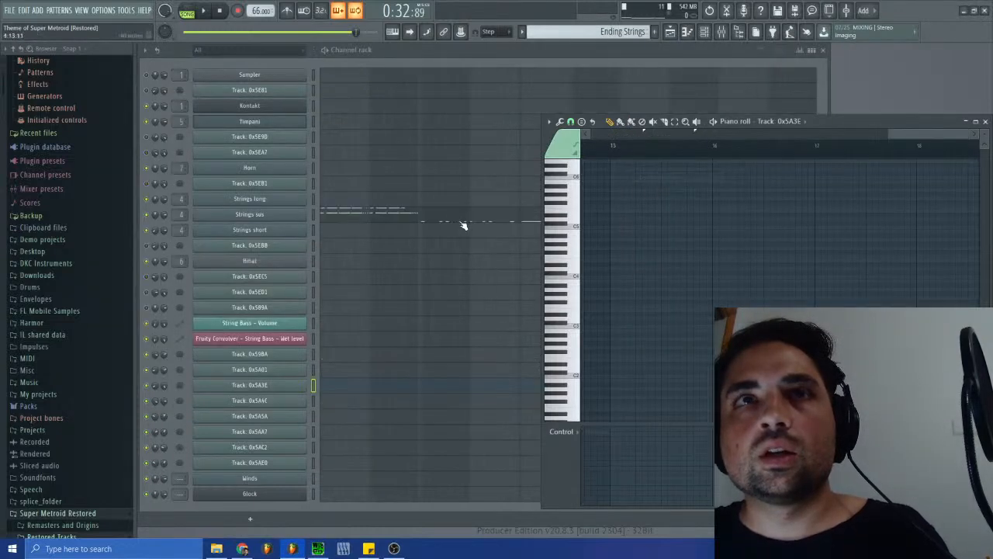
left_click(488, 221)
left_click(493, 221)
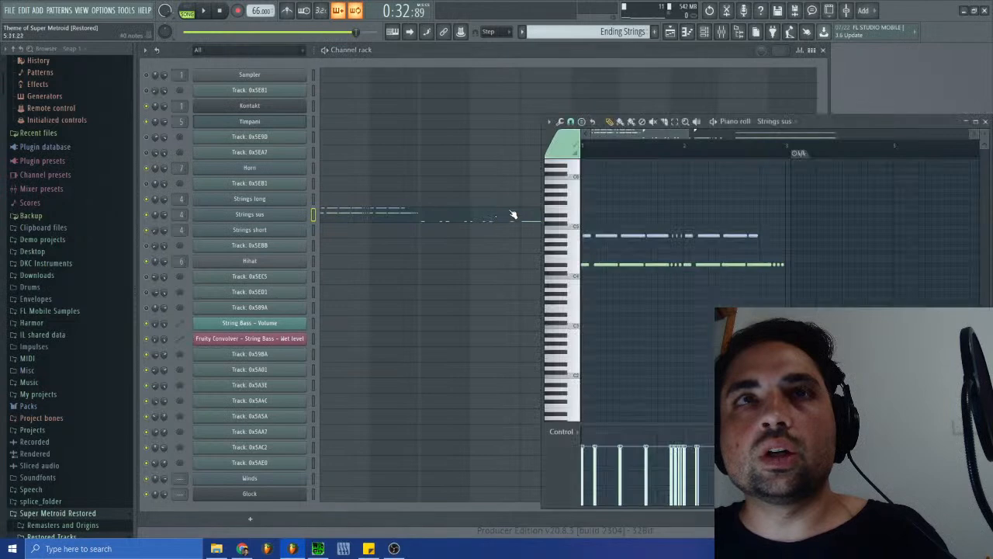
left_click_drag(640, 134, 879, 141)
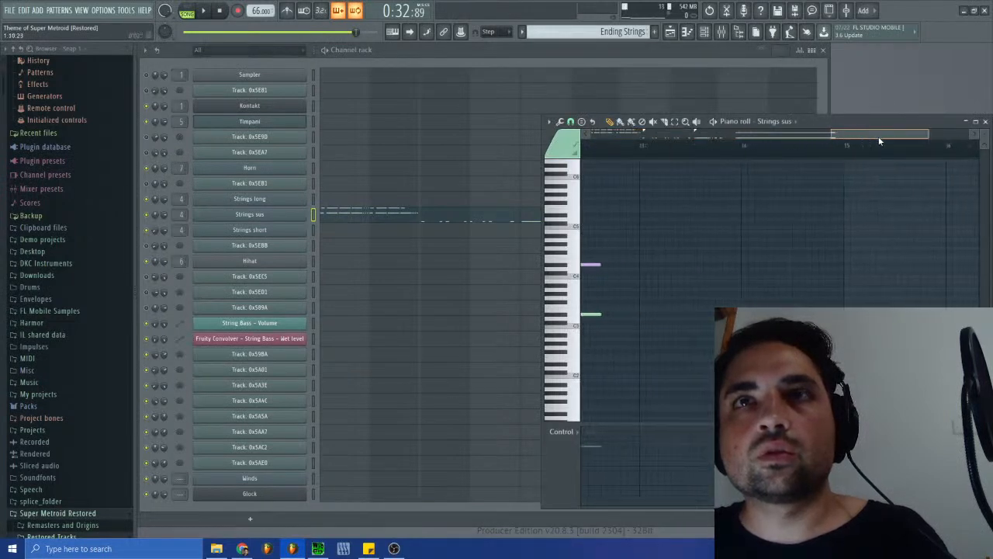
key("ctrl+v")
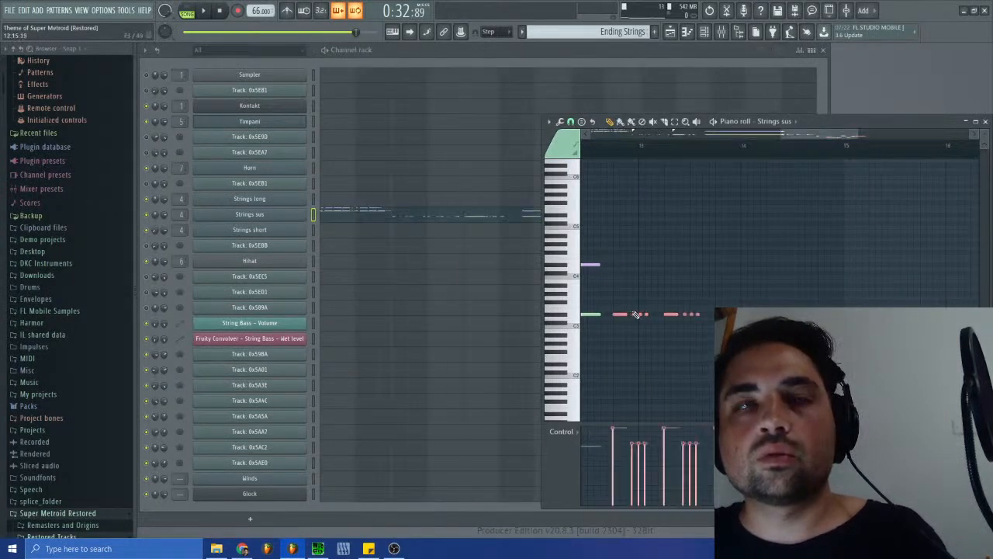
left_click_drag(813, 135, 788, 144)
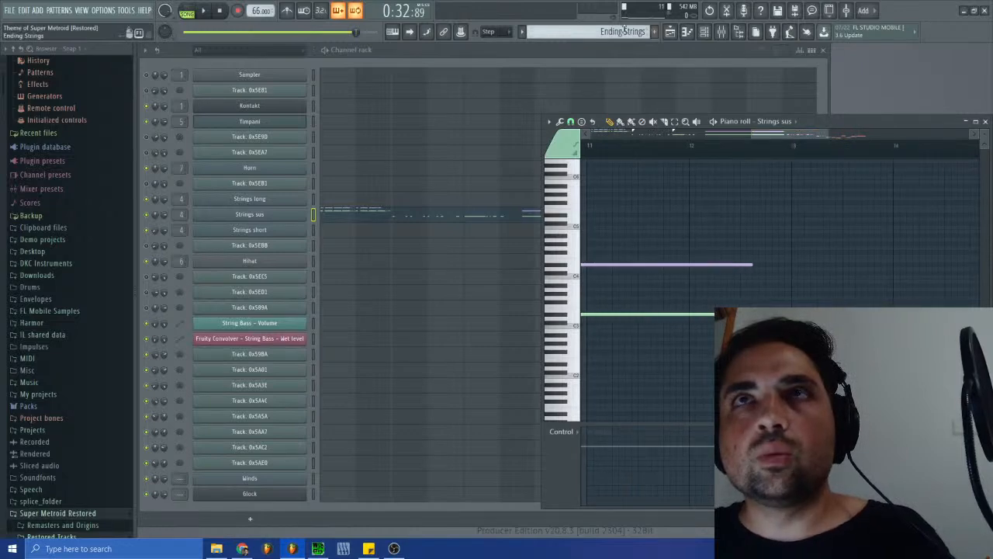
- Return to pattern Ending2, open Track: 0x5A3E, and place the pattern-mode playhead near 10:12, where the long notes end
right_click(621, 32)
left_click(644, 166)
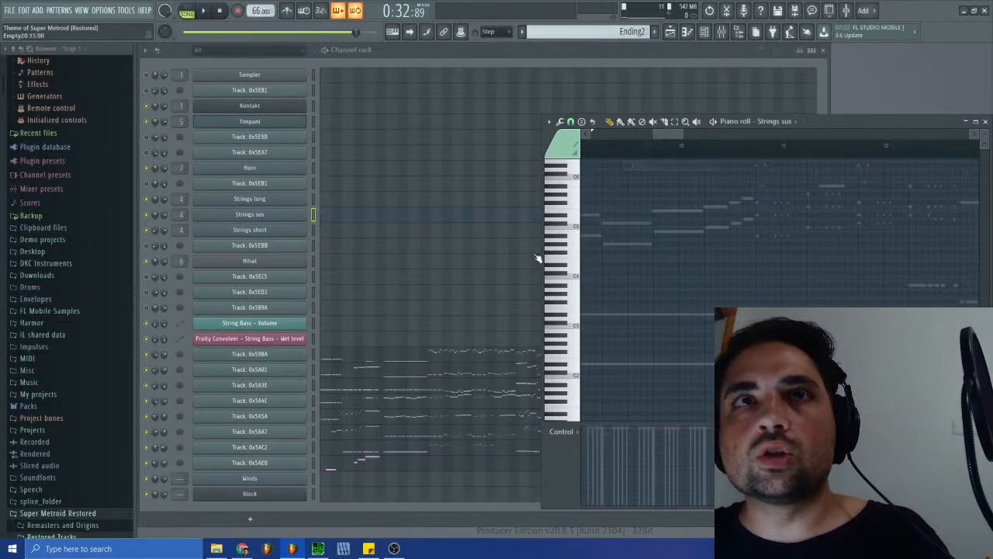
left_click(426, 391)
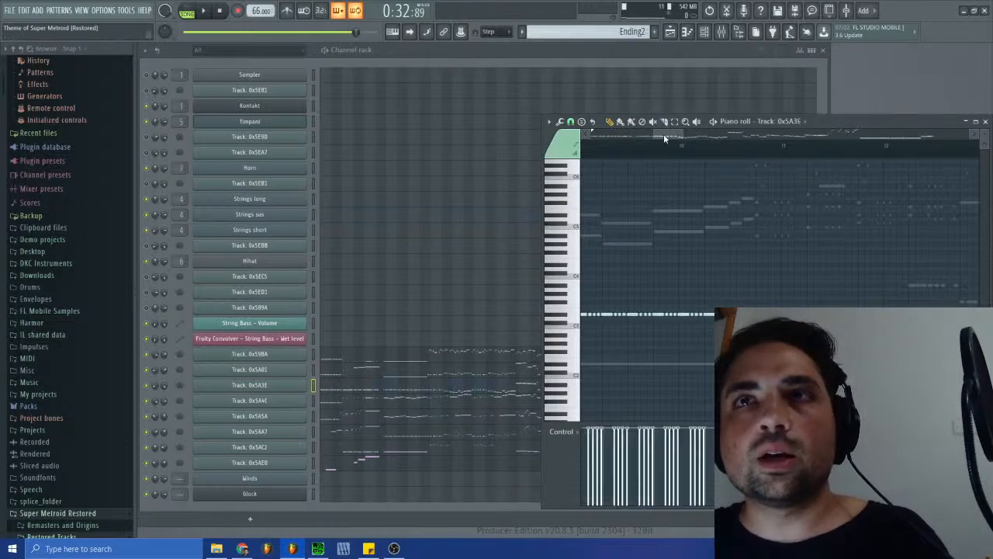
left_click_drag(668, 138, 677, 149)
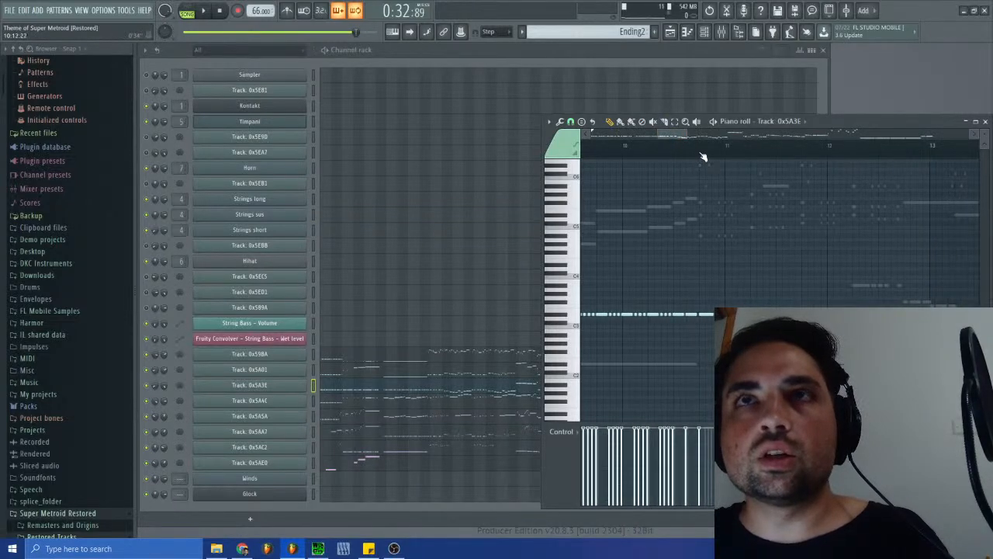
left_click(187, 10)
left_click(702, 155)
left_click_drag(706, 159, 704, 160)
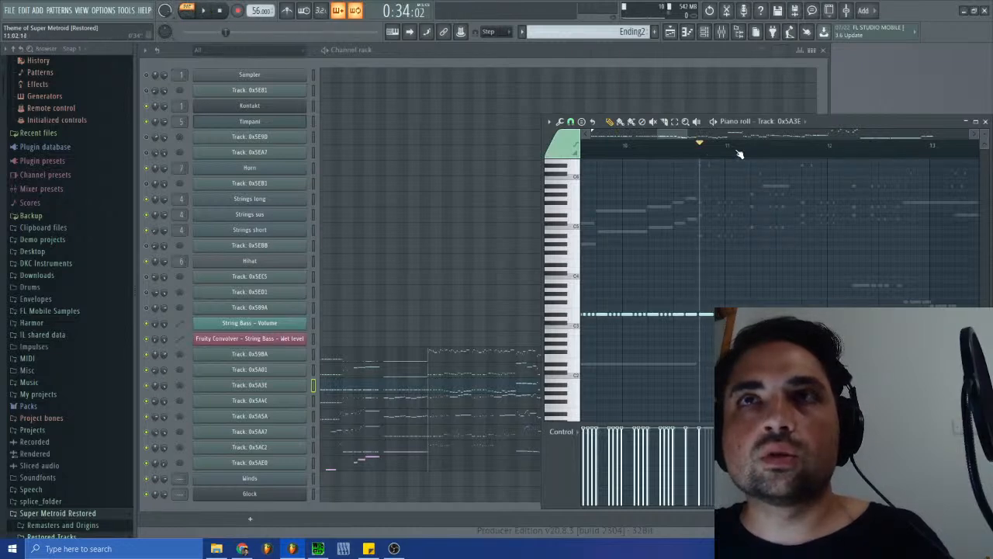
- Open Strings sus in the Ending Strings pattern and check where the playhead falls relative to the end of the held notes
left_click(620, 31)
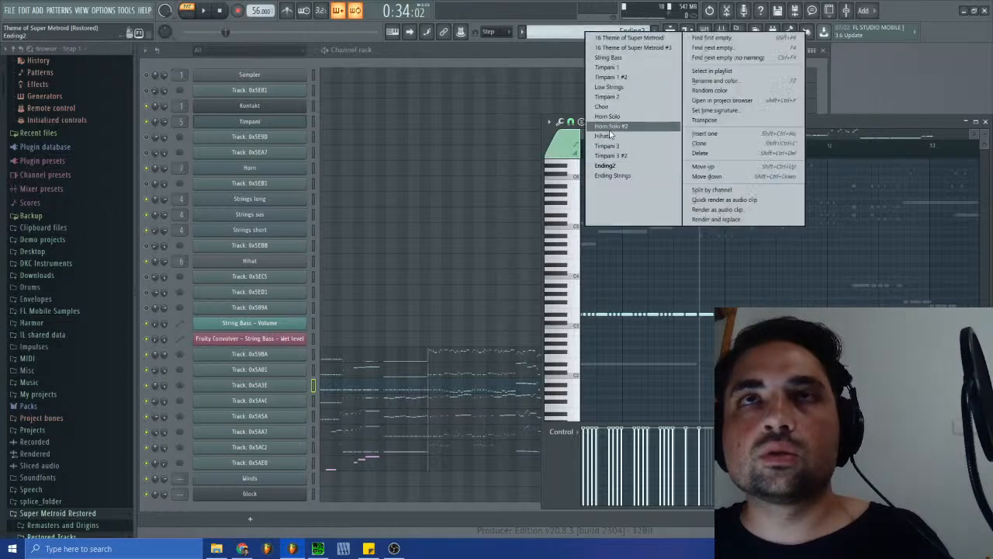
left_click(617, 178)
left_click(985, 122)
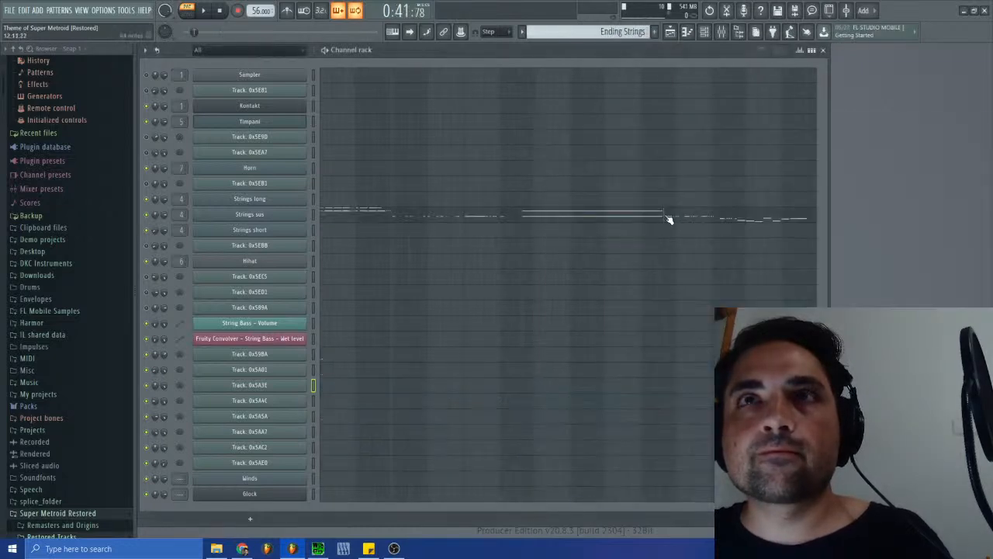
left_click(669, 220)
left_click_drag(805, 144, 814, 145)
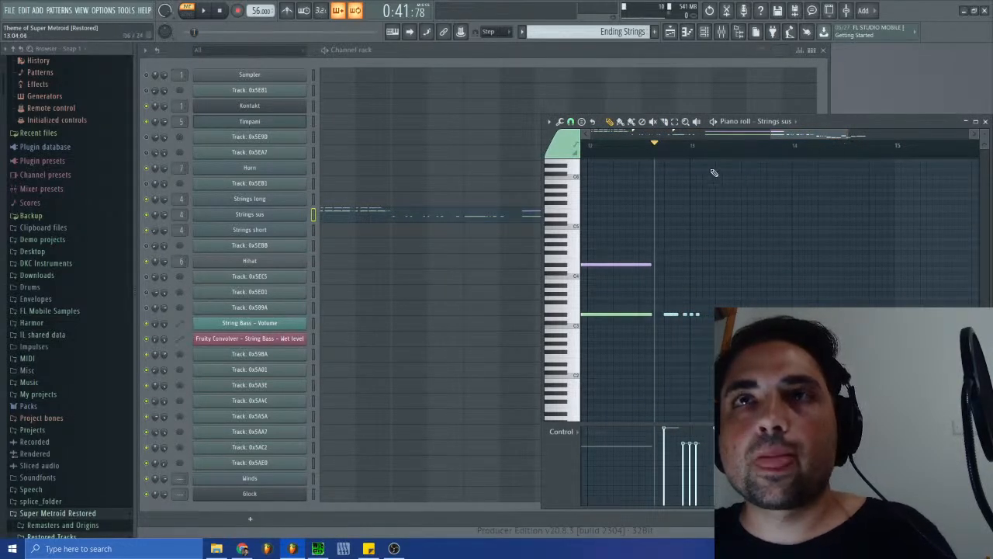
- Place an Ending2 pattern clip at the beginning of Track 1 in the playlist, above the Ending Strings clip
left_click(671, 31)
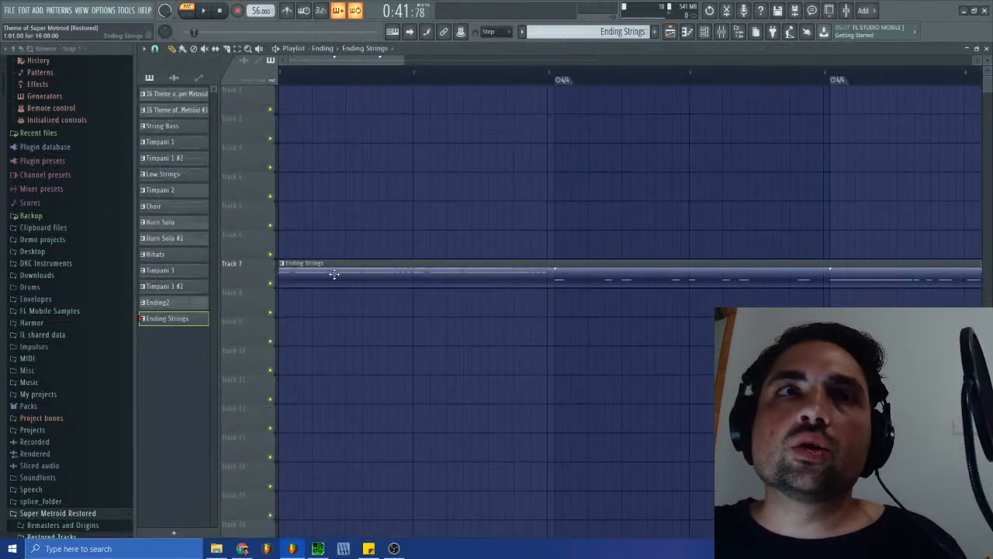
left_click(613, 31)
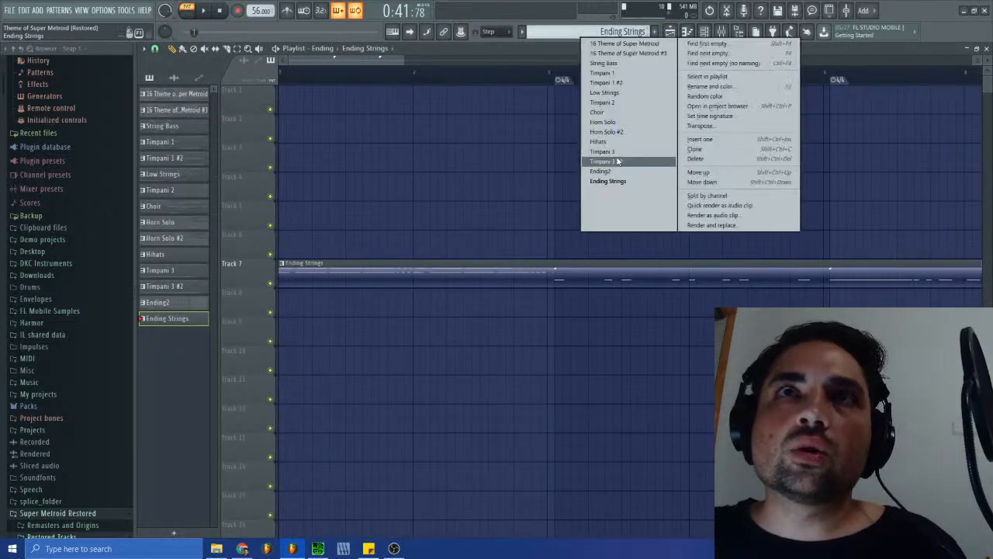
left_click(613, 171)
left_click(326, 137)
left_click_drag(367, 124, 326, 96)
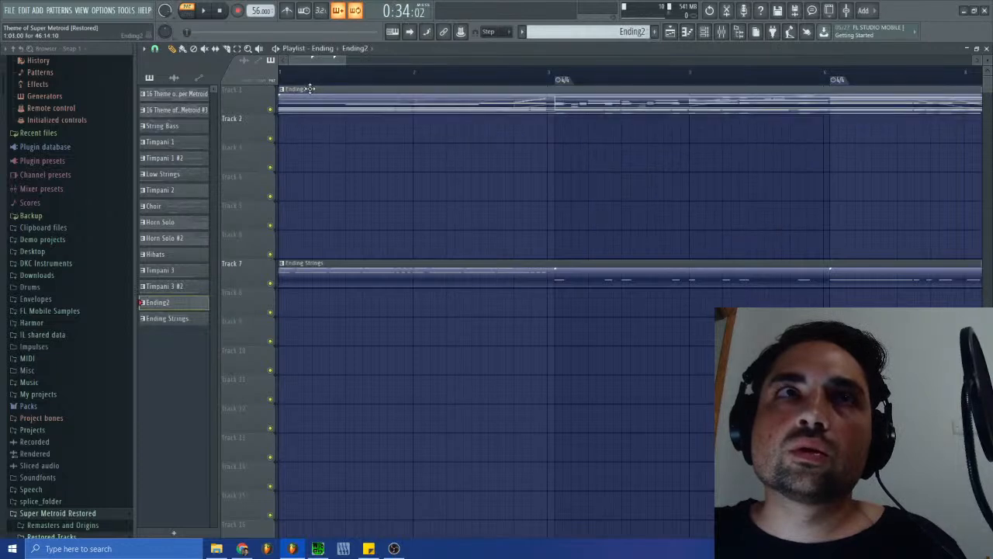
- Set the song position between bars 12 and 13, where the held strings end, and open the Ending2 clip for editing
left_click_drag(346, 59, 373, 122)
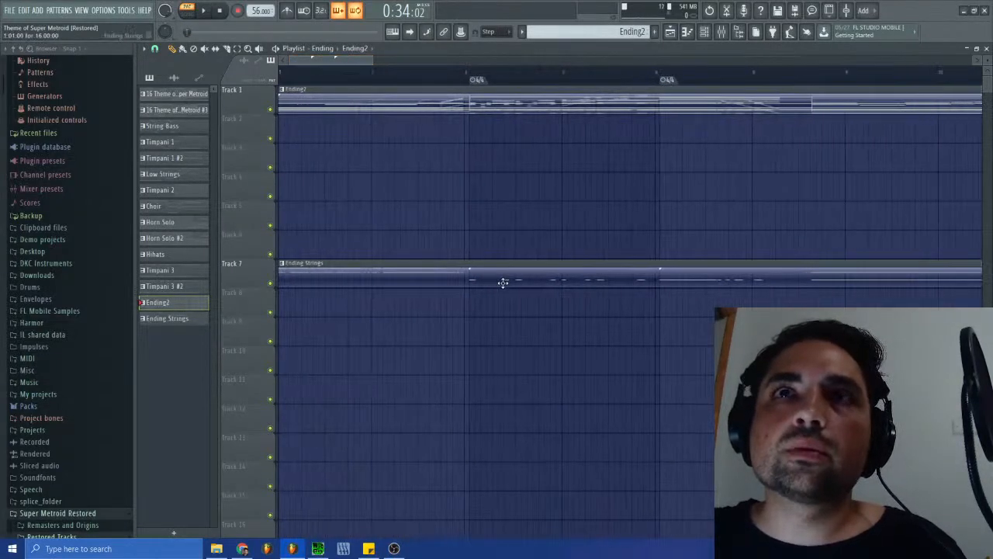
left_click(465, 267)
left_click_drag(353, 63, 426, 62)
left_click(545, 71)
left_click(575, 80)
left_click(576, 81)
double_click(574, 100)
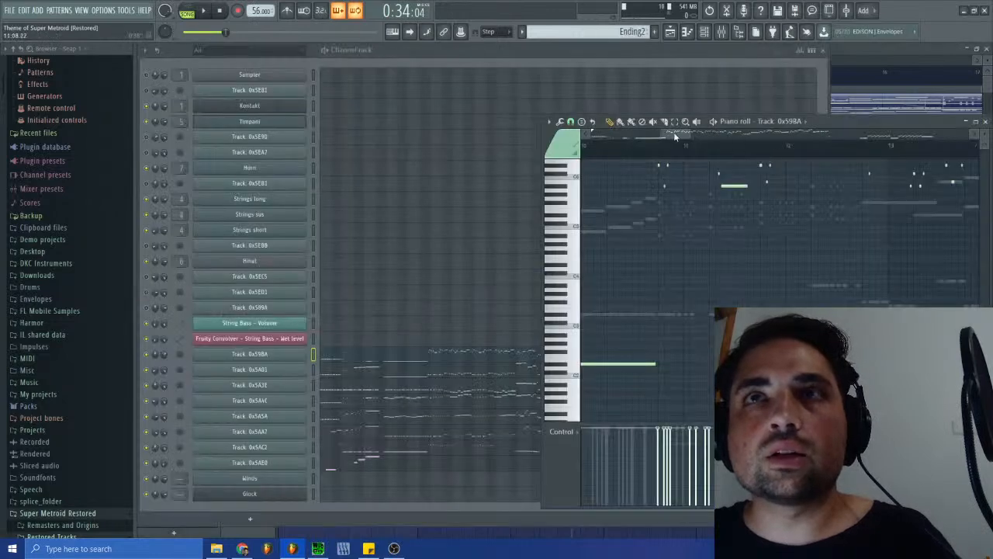
- Reopen Track: 0x5A3E in pattern mode and mark the transition just before bar 11 with the playhead
left_click(440, 394)
mouse_move(658, 134)
left_mouse_down()
mouse_move(681, 134)
mouse_move(669, 137)
left_mouse_up()
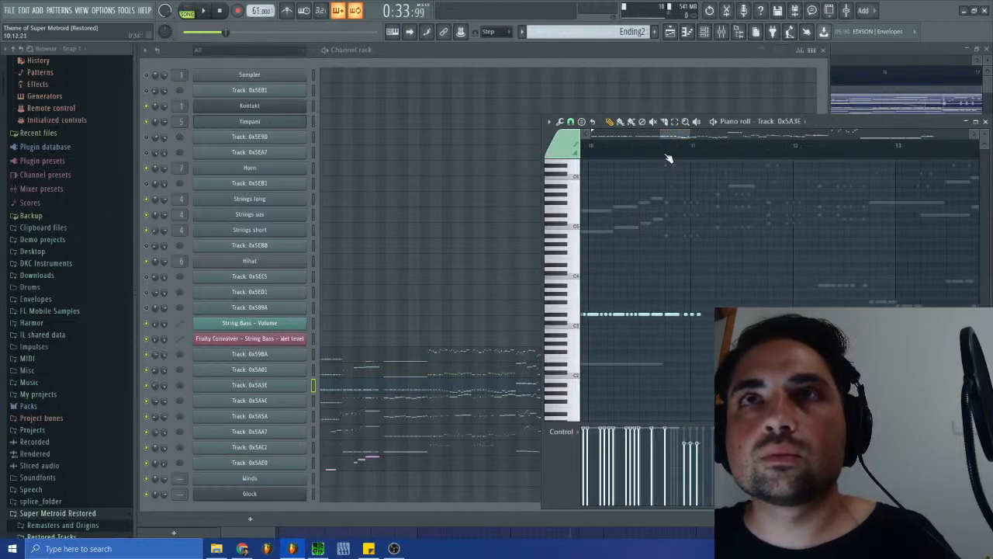
left_click(187, 12)
left_click(667, 154)
left_click_drag(671, 157, 669, 136)
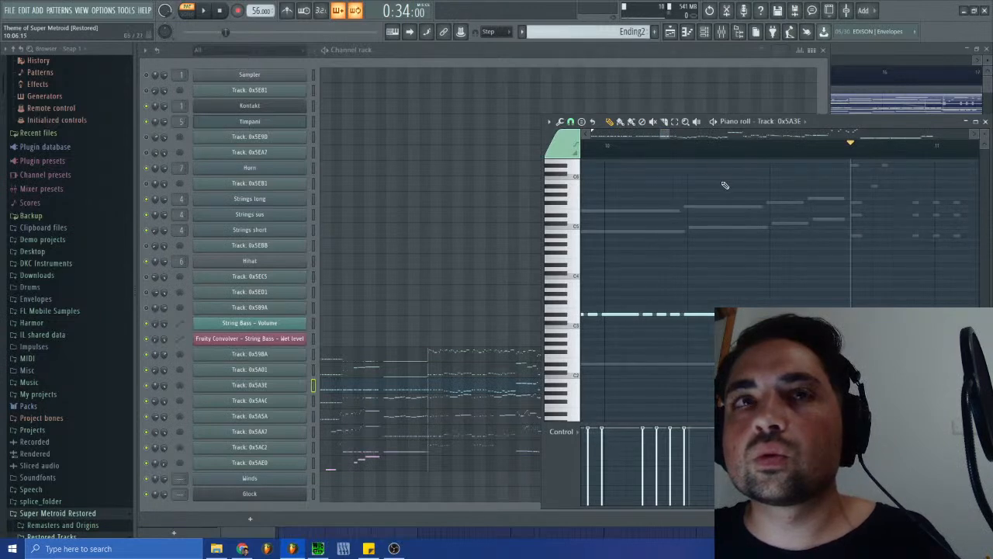
- Examine the low notes of Track: 0x5A3E and Track: 0x5A01 in Ending2 from the beginning up to the transition near bar 11
left_click(387, 390)
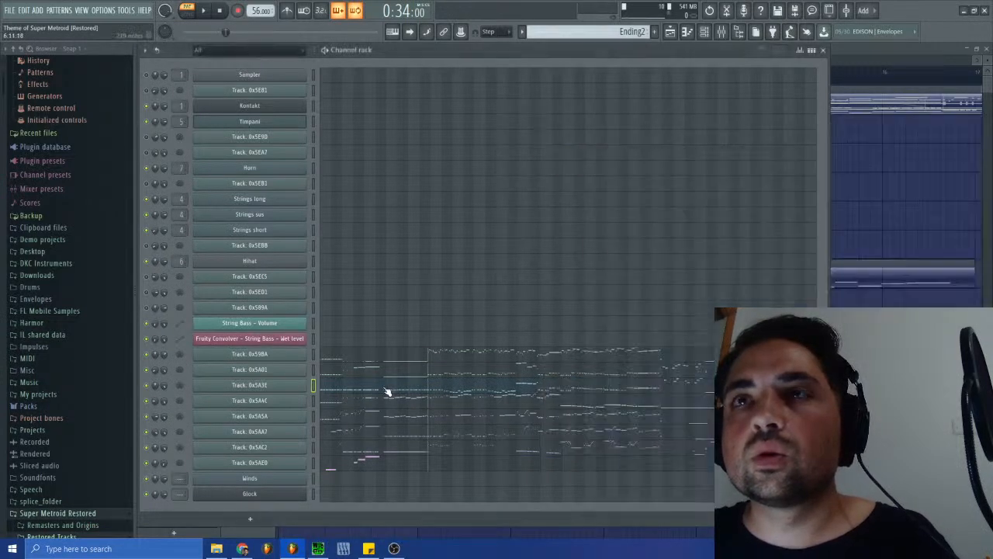
left_click(401, 388)
left_click_drag(595, 133, 621, 154)
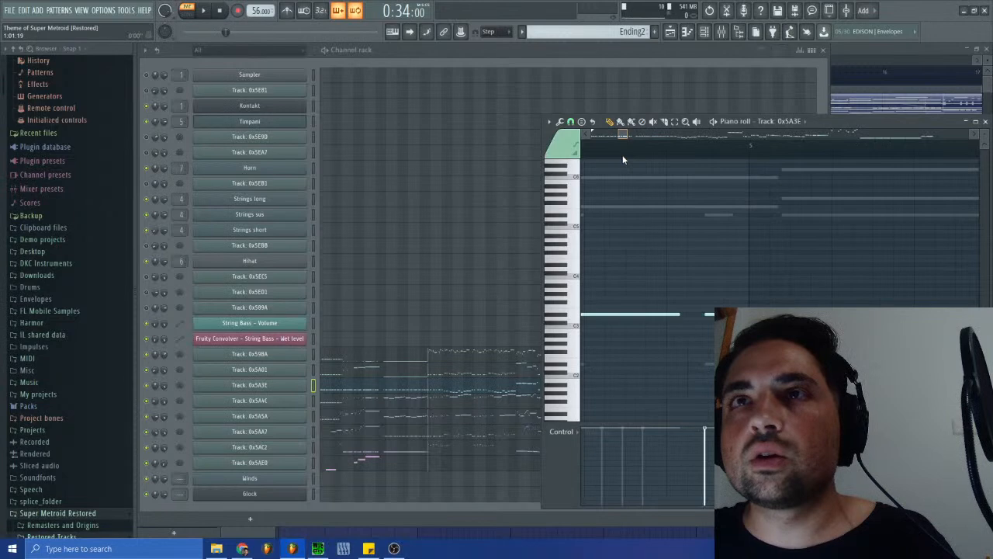
left_click(387, 390)
left_click(388, 390)
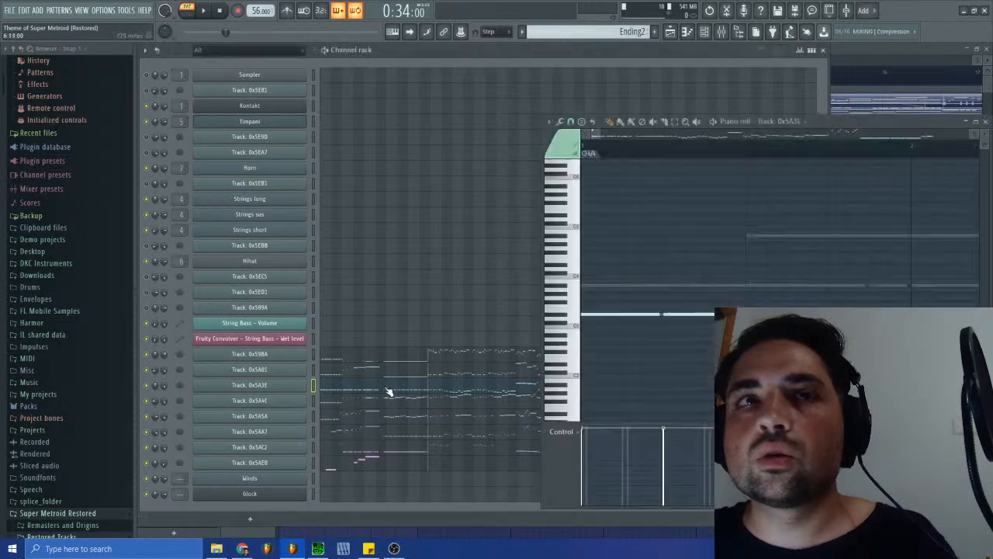
left_click_drag(596, 132, 634, 147)
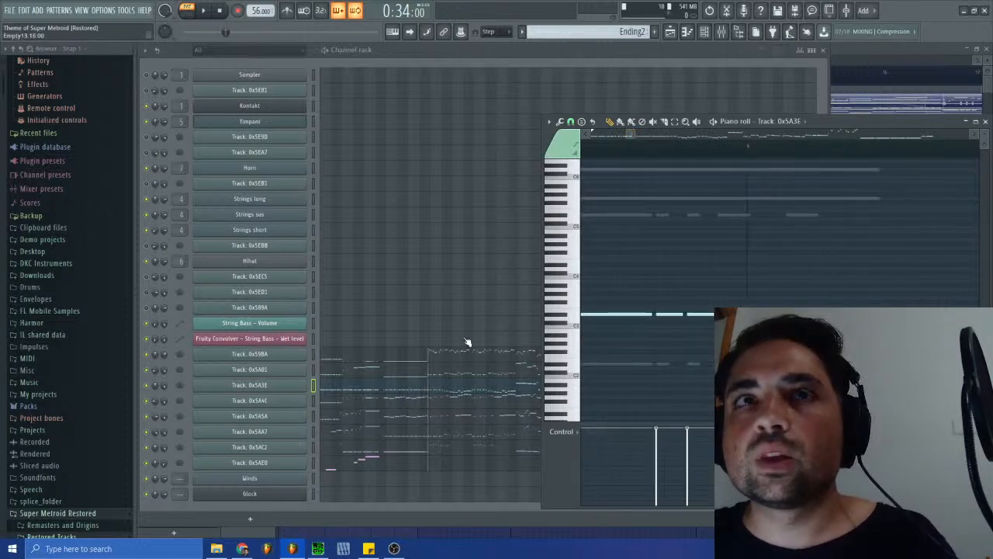
left_click(389, 375)
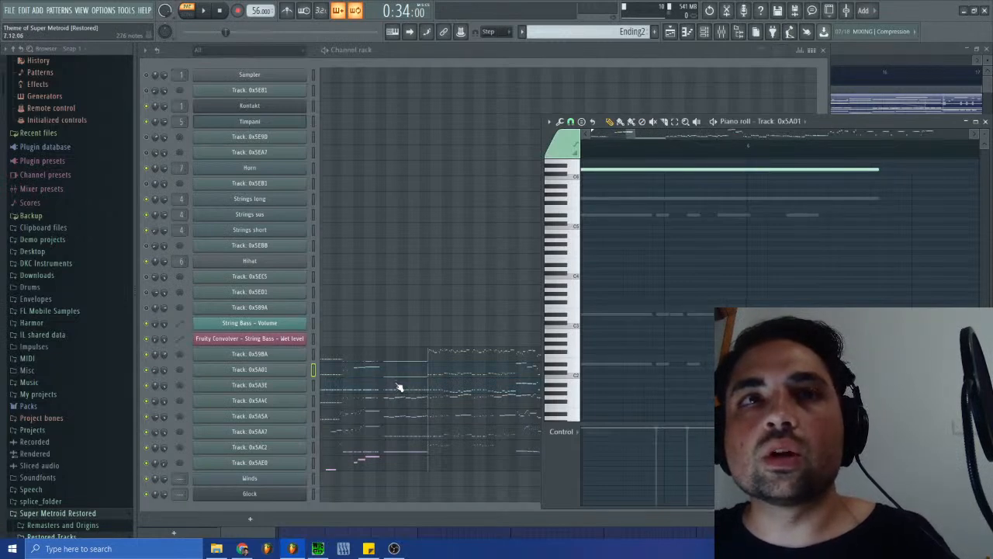
left_click(434, 374)
left_click(435, 374)
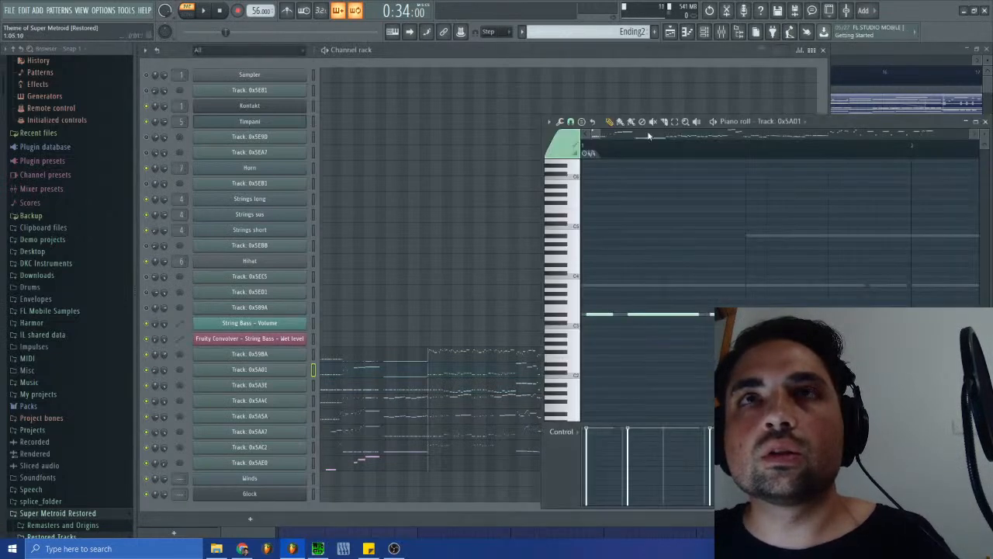
left_click_drag(596, 136, 668, 142)
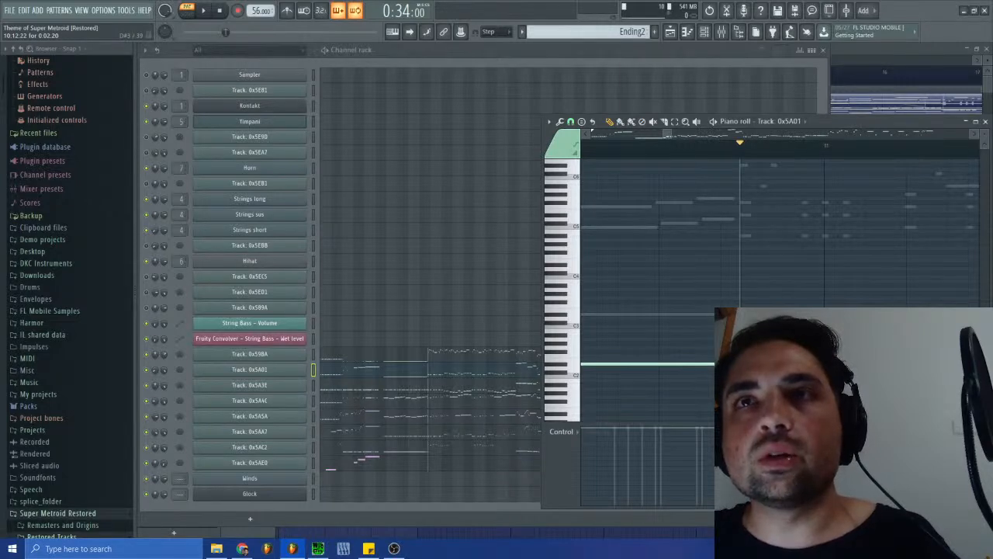
- Play the arrangement briefly in song mode, then switch to SPCTool to listen to sm-38.spc and come back to FL Studio
left_click(670, 31)
left_click(187, 14)
left_click(204, 12)
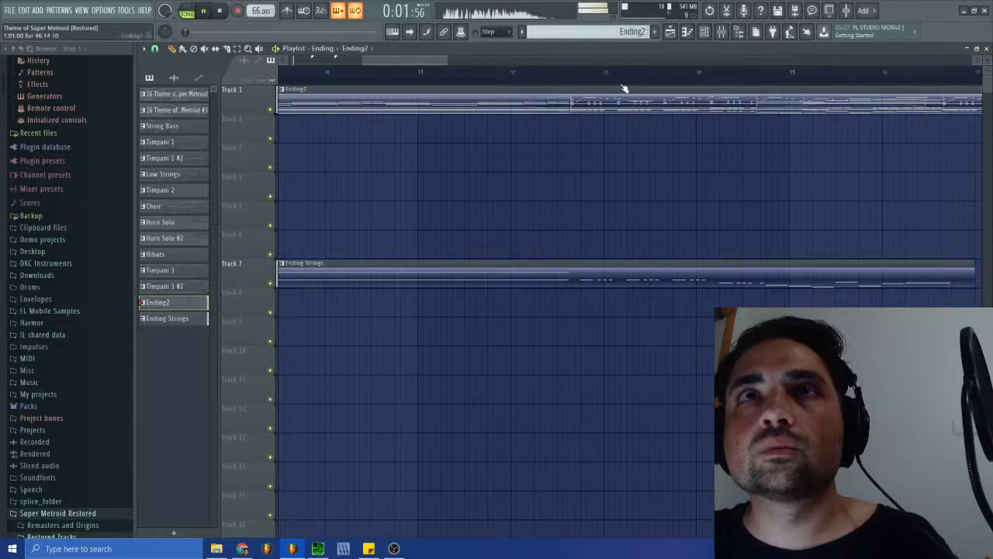
key("space")
left_click(986, 49)
left_click(318, 549)
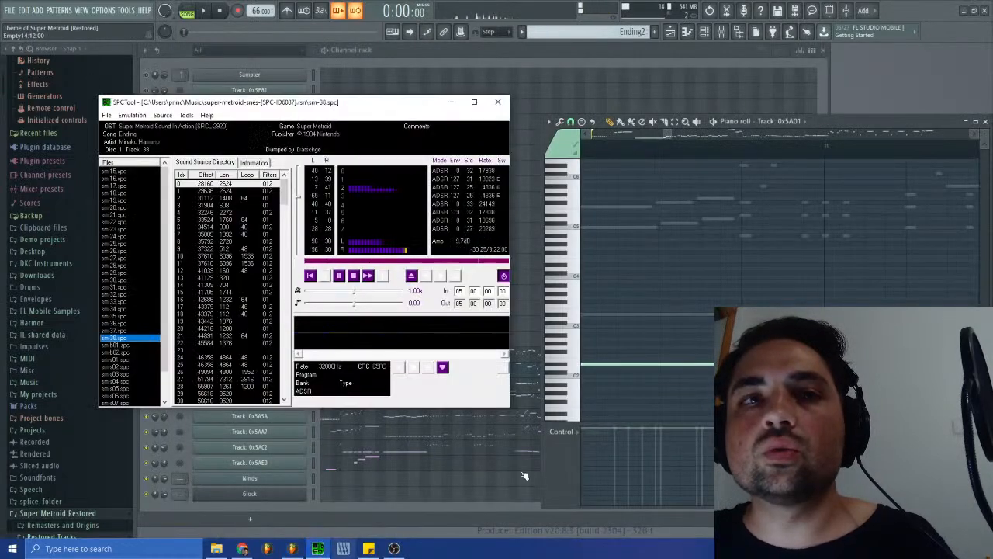
left_click(784, 55)
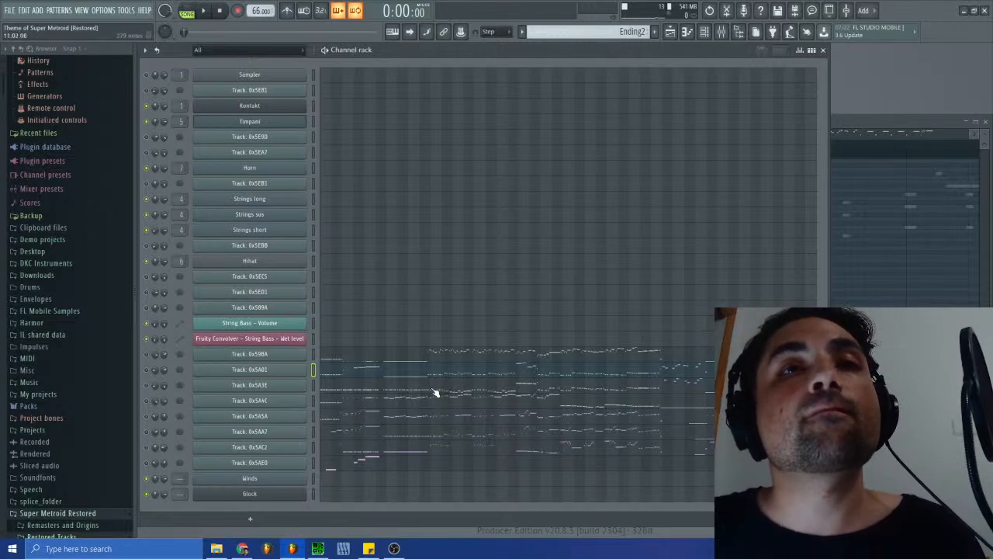
- Select the low notes of Track: 0x5A01 in Ending2 that follow its long held bass note
left_click(672, 33)
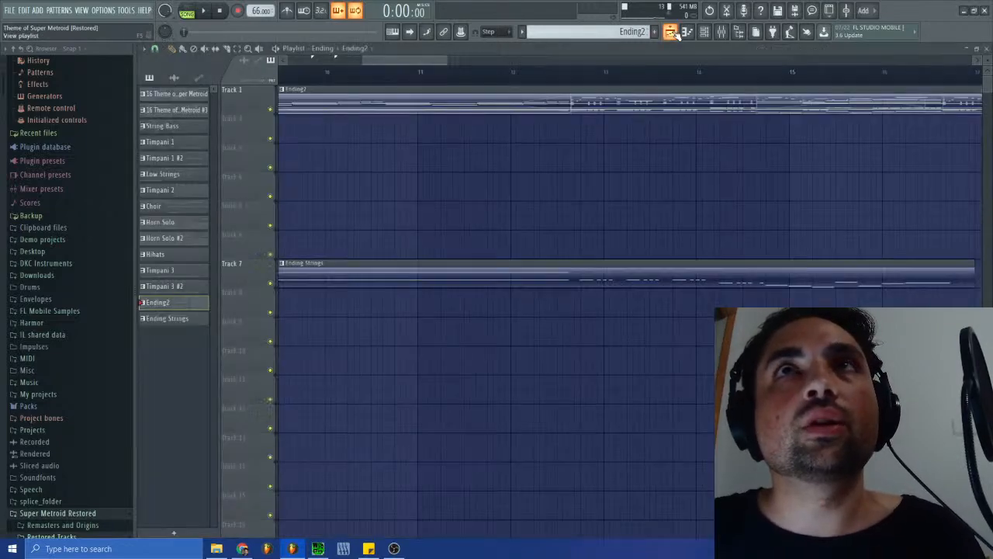
left_click(673, 34)
left_click(912, 123)
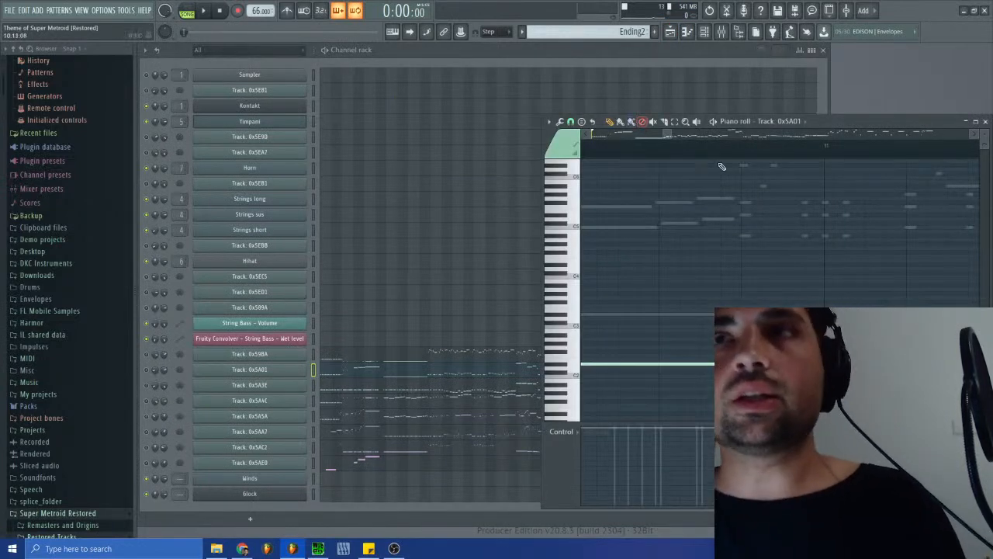
left_click_drag(669, 135, 684, 136)
left_click_drag(664, 247, 982, 385)
- Switch to the Ending Strings pattern and select the short low Strings sus notes that follow the long held notes
left_click(624, 31)
left_click(659, 172)
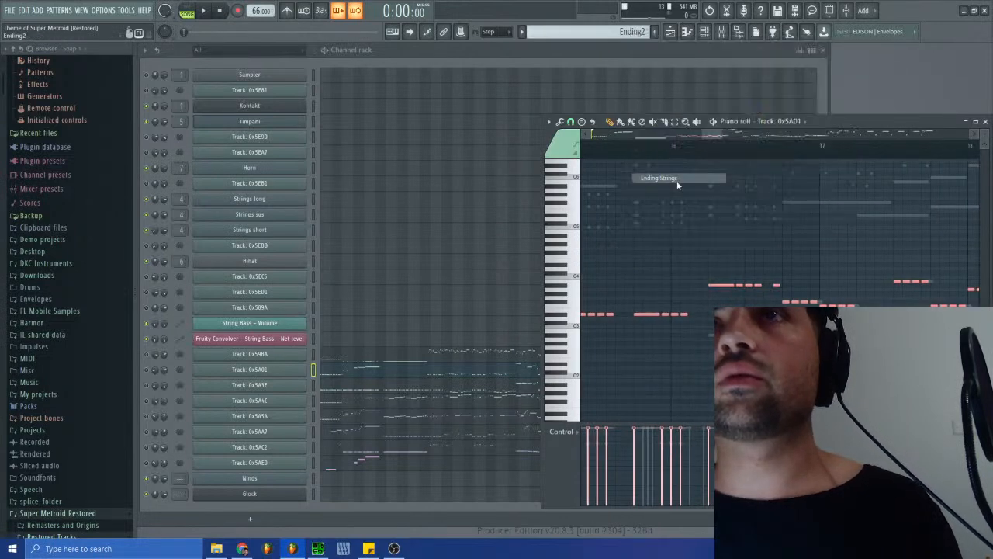
left_click(986, 121)
left_click(688, 213)
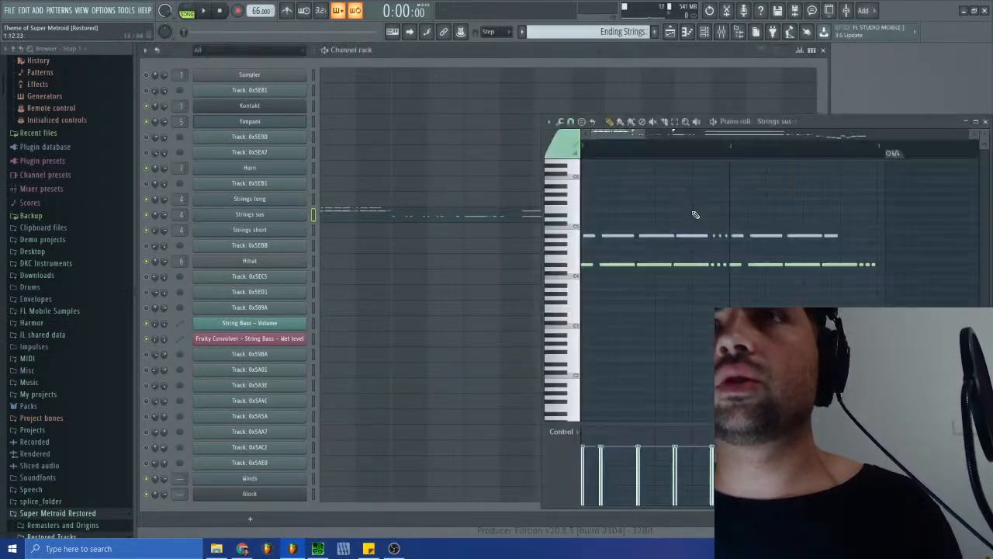
left_click_drag(682, 133, 813, 152)
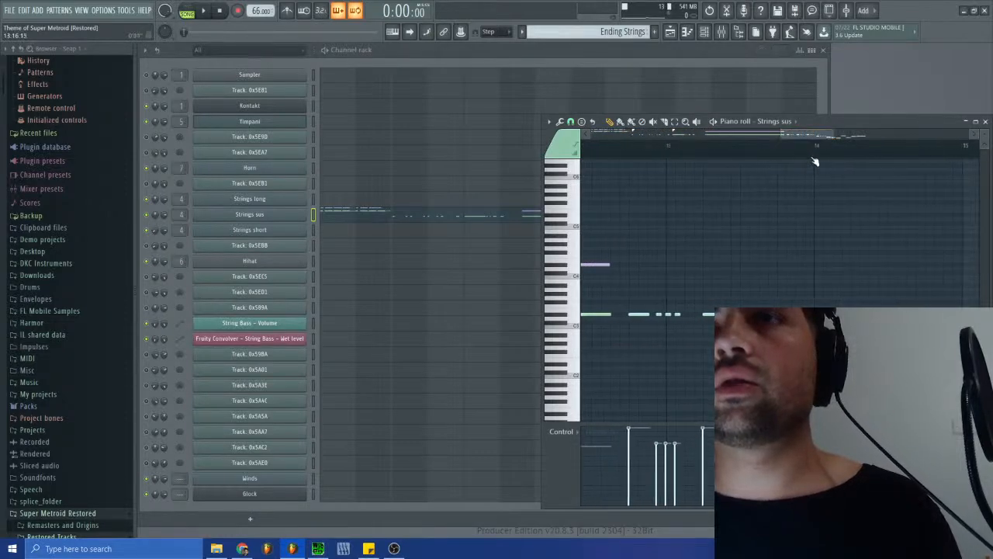
left_click_drag(625, 281, 979, 414)
- Examine where the held Strings sus notes end and mark that transition in the playlist with the playhead
left_click_drag(853, 134, 788, 133)
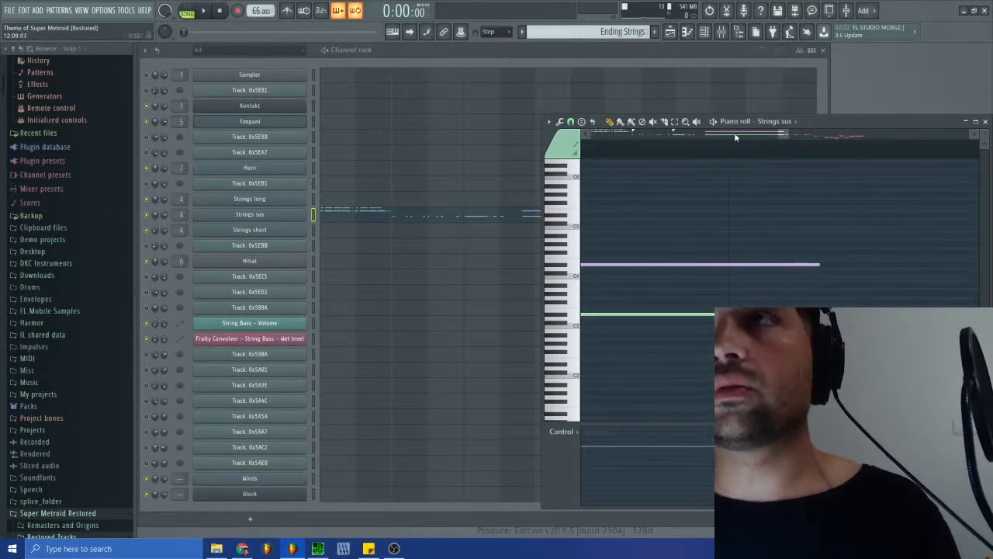
mouse_move(788, 134)
left_mouse_down()
mouse_move(806, 135)
mouse_move(782, 136)
mouse_move(791, 142)
left_mouse_up()
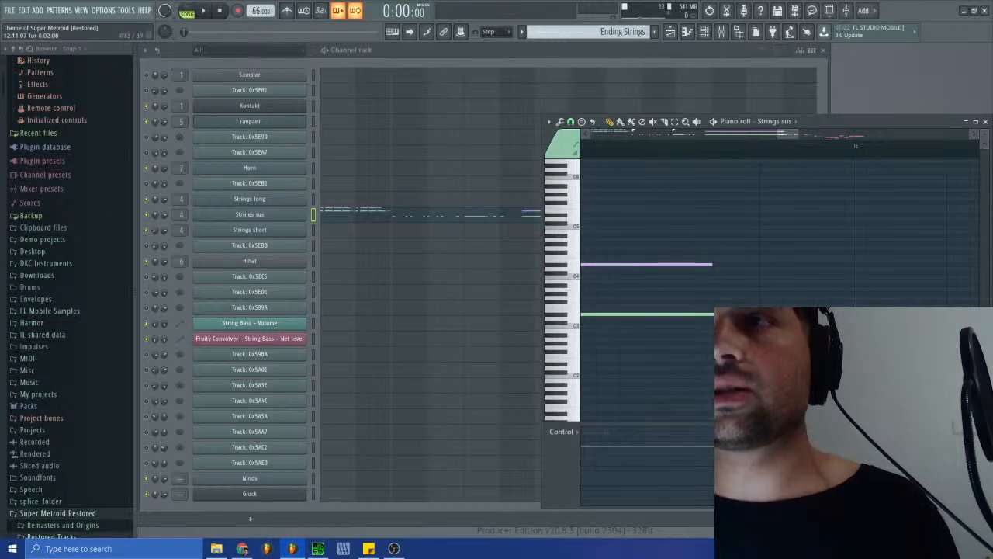
left_click(670, 31)
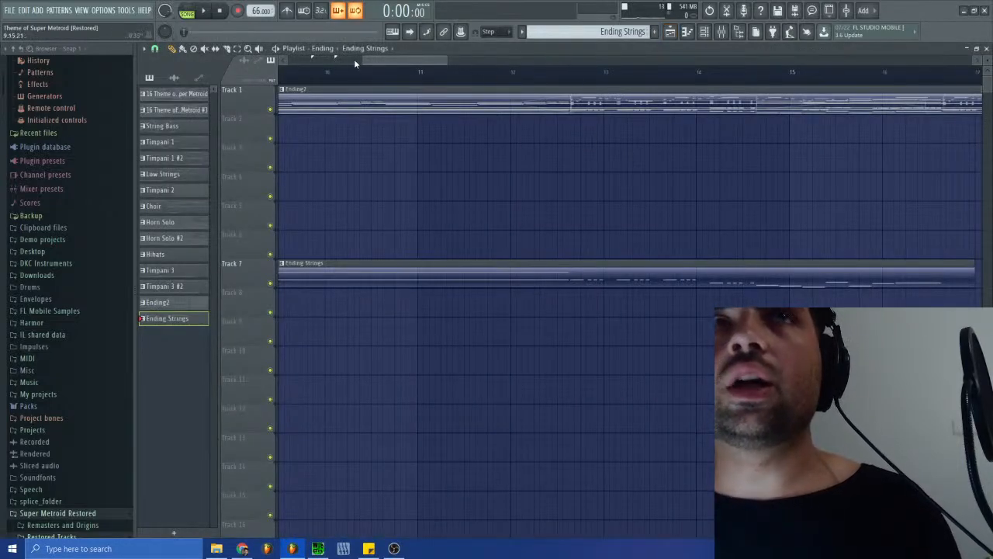
left_click_drag(363, 59, 400, 63)
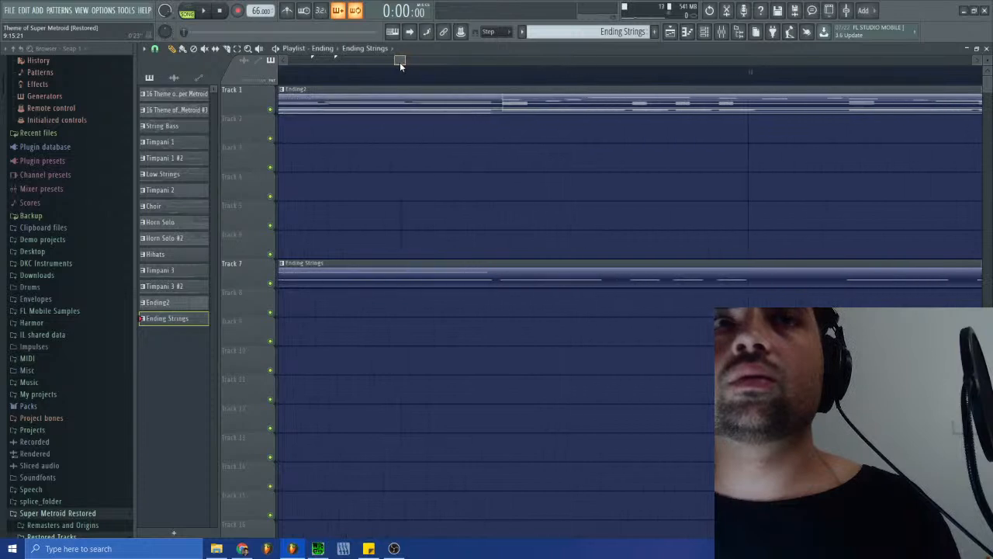
left_click(534, 75)
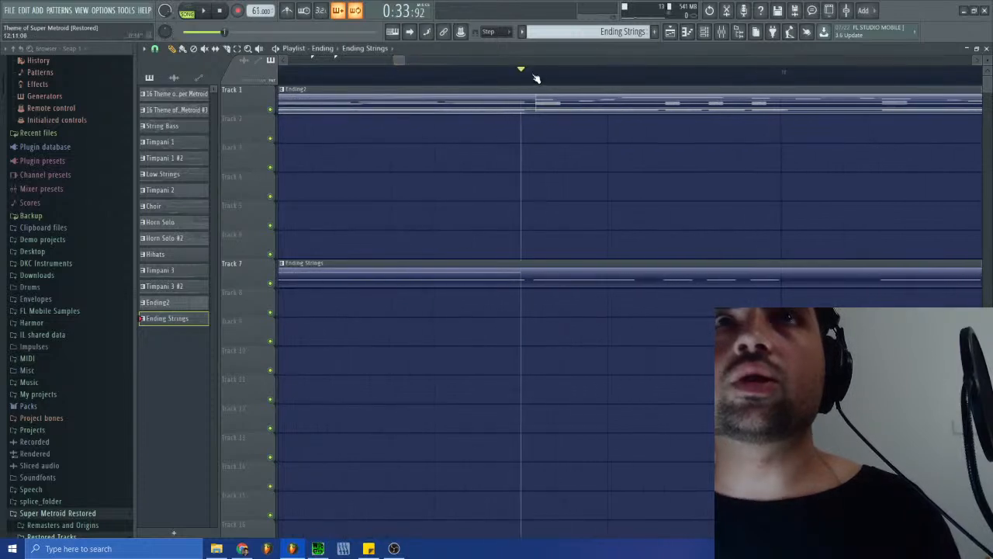
left_click(534, 76)
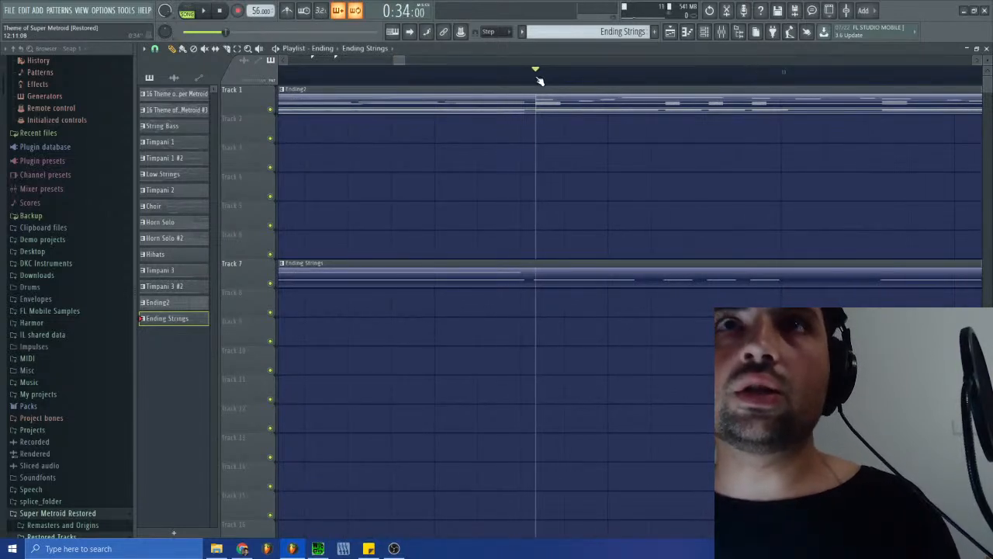
- Compare the transition between the Strings sus piano roll and the playlist, and play the arrangement briefly from the marked point
left_click(987, 49)
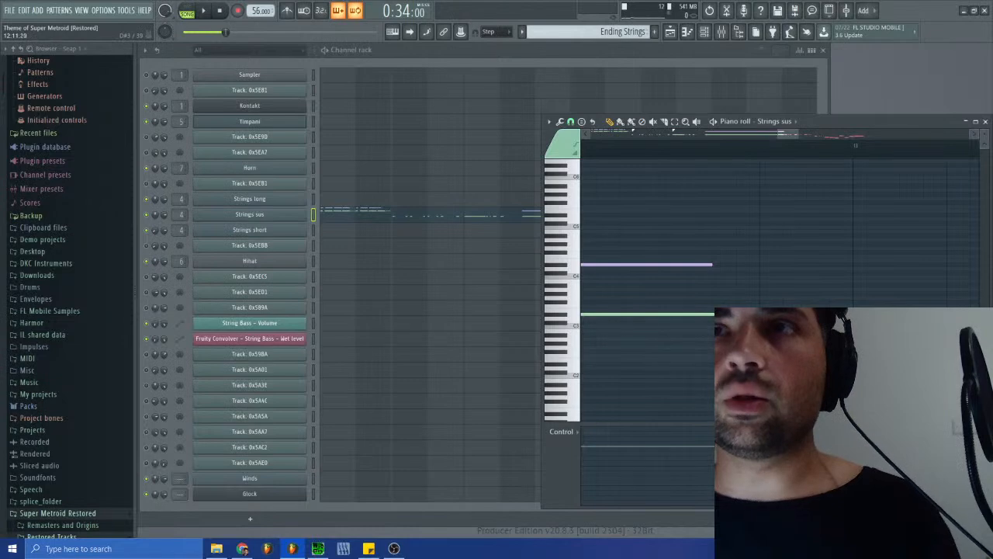
left_click(671, 31)
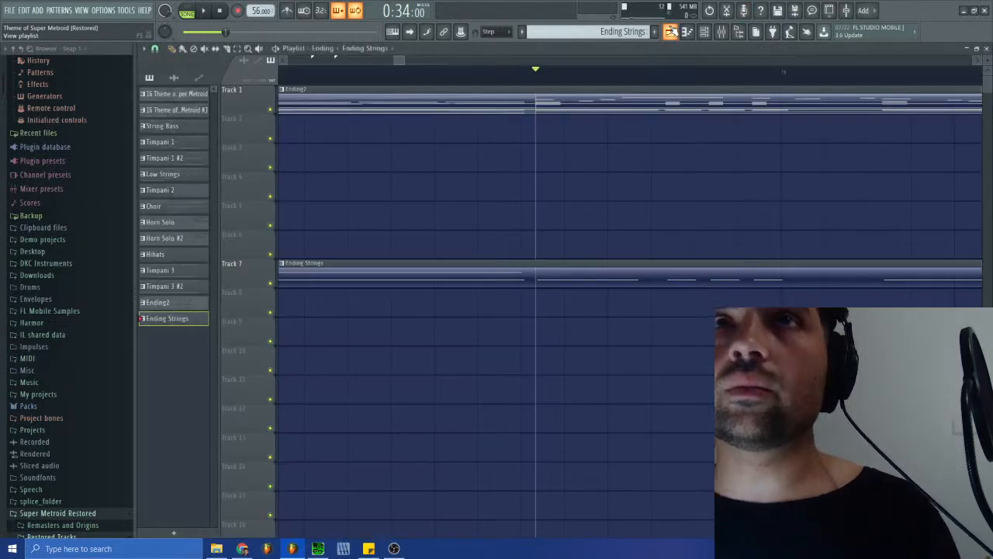
left_click(671, 32)
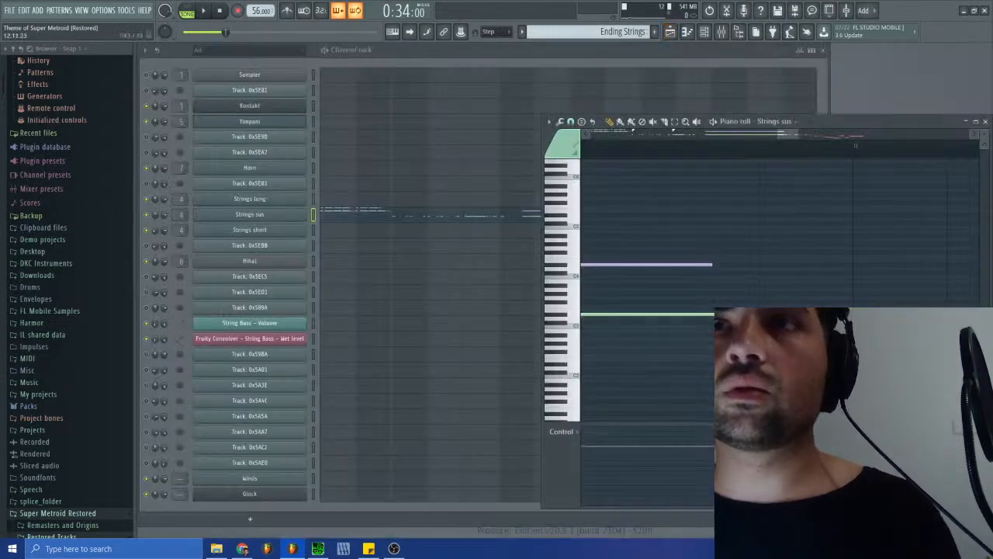
left_click(672, 32)
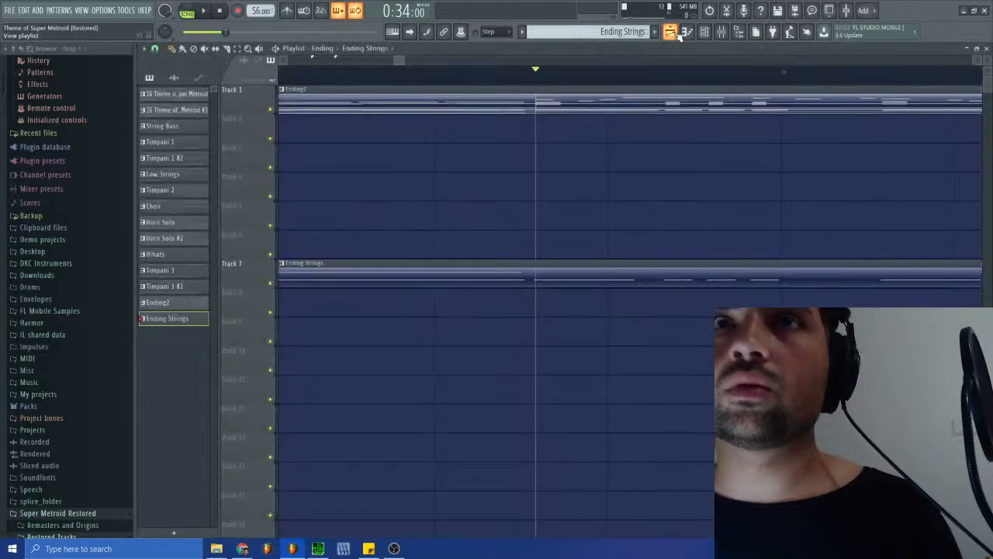
left_click(672, 31)
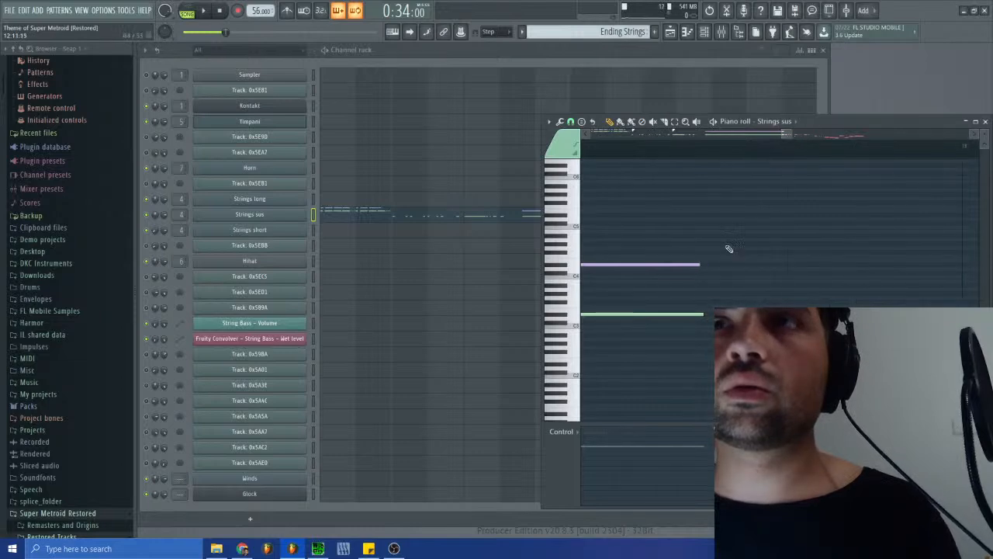
left_click(671, 32)
left_click(670, 32)
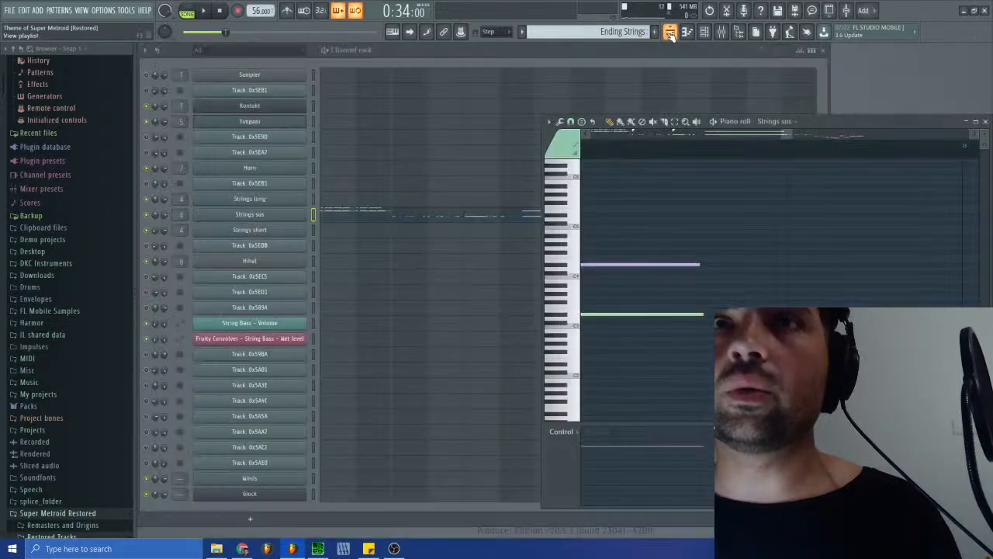
left_click(670, 33)
key("space")
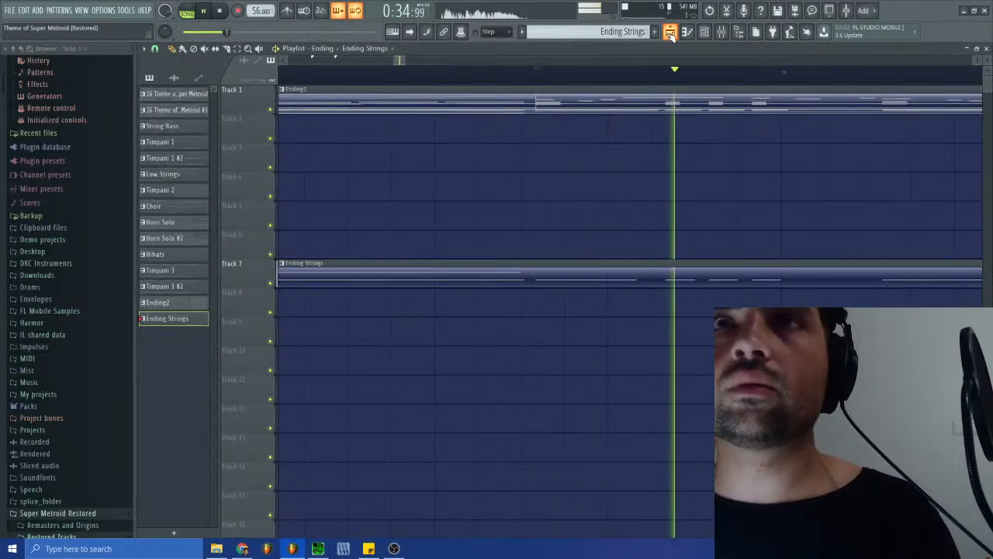
key("space")
left_click(987, 48)
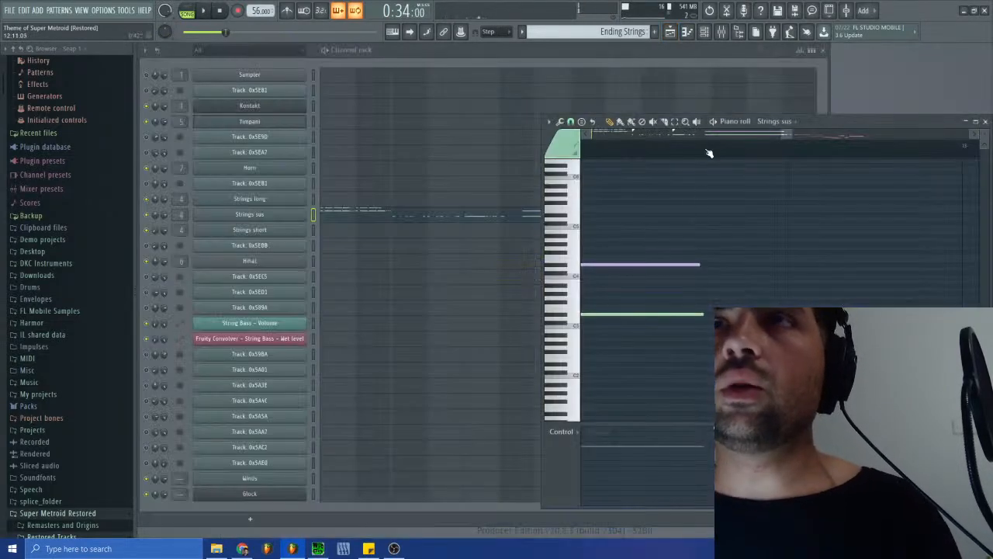
- In pattern mode, add a 4/4 time signature change in the Strings sus piano roll just after the long held notes
left_click(548, 122)
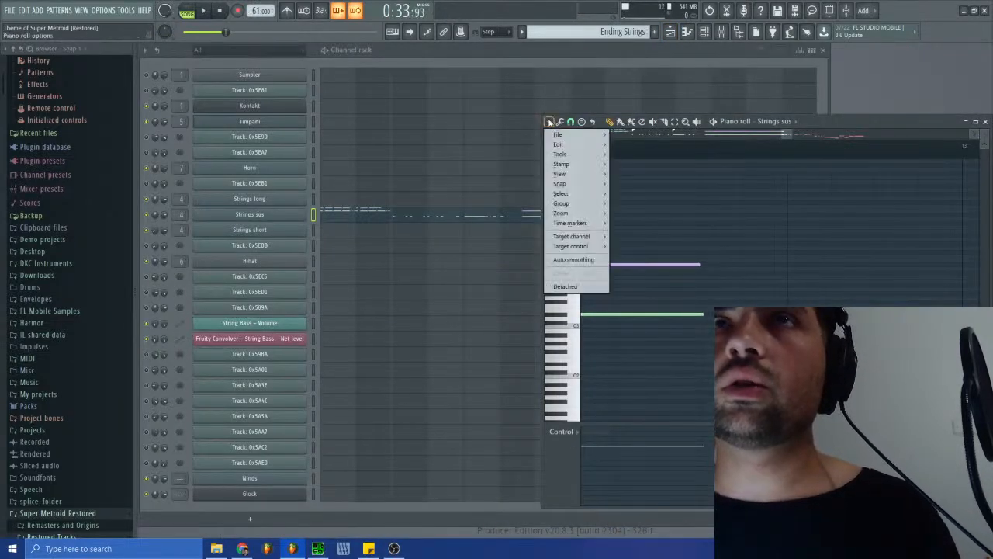
left_click(184, 10)
left_click_drag(697, 143, 719, 155)
left_click(549, 121)
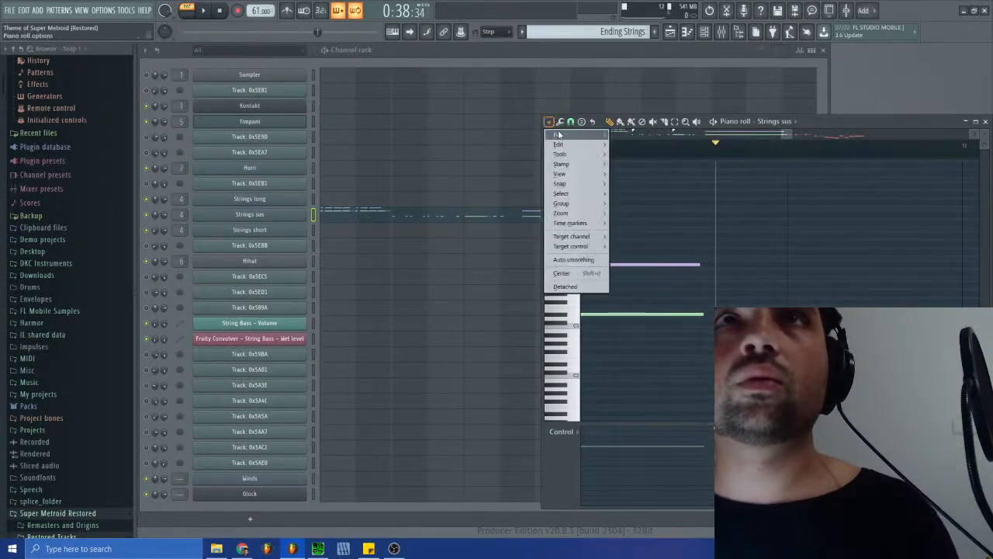
mouse_move(585, 223)
left_click(657, 264)
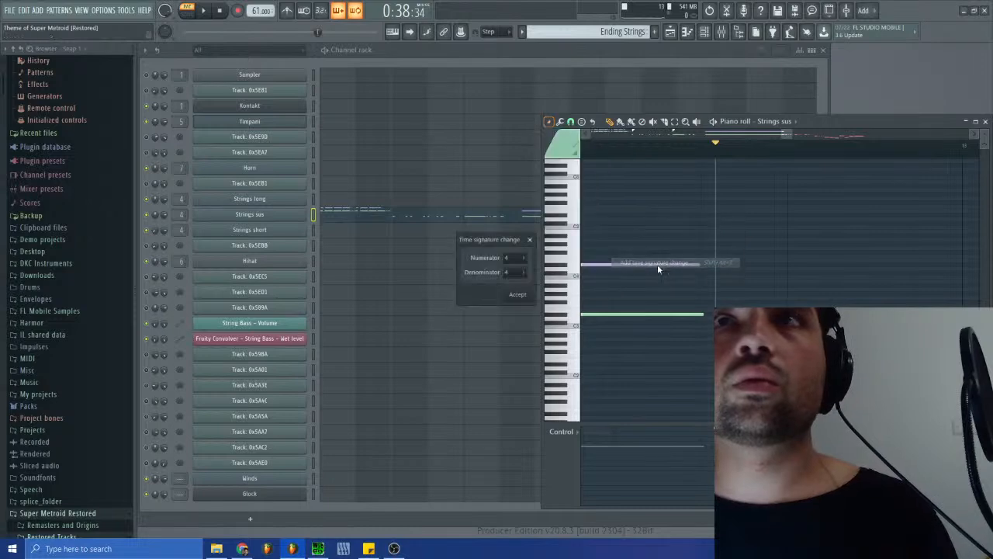
left_click(520, 295)
- Play the selected Strings sus notes from the new 4/4 marker and transpose them up one octave
left_click_drag(781, 135, 837, 159)
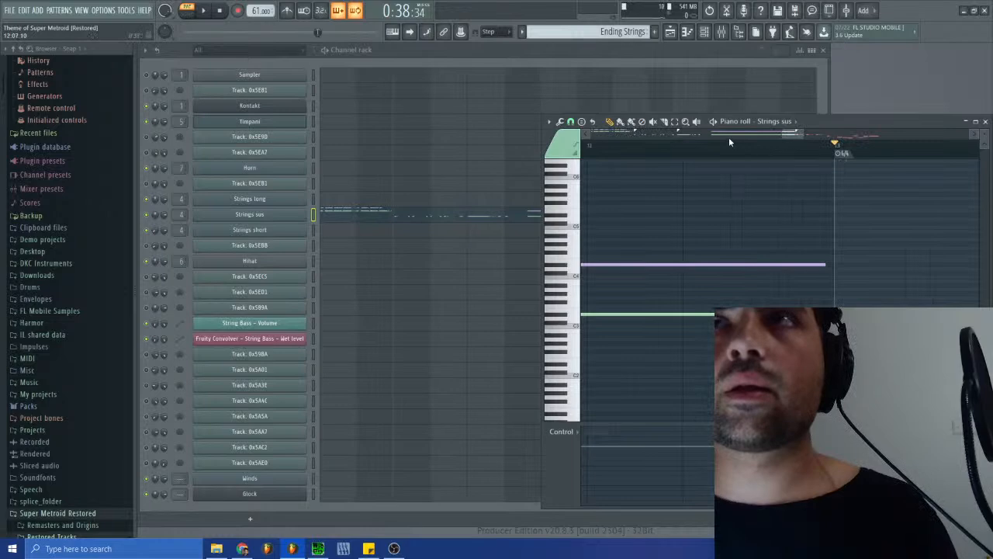
left_click_drag(781, 135, 838, 137)
key("space")
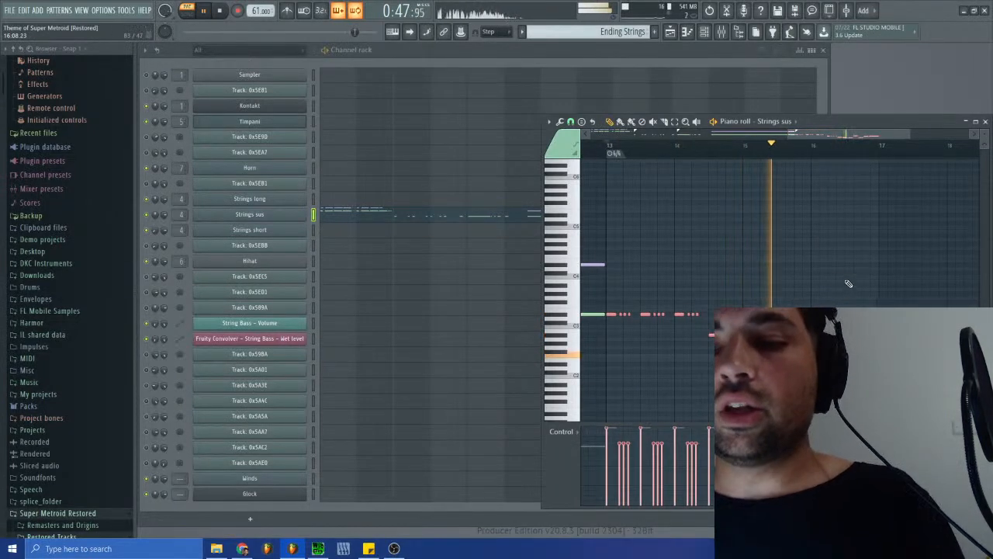
scroll(848, 283, "down", 2)
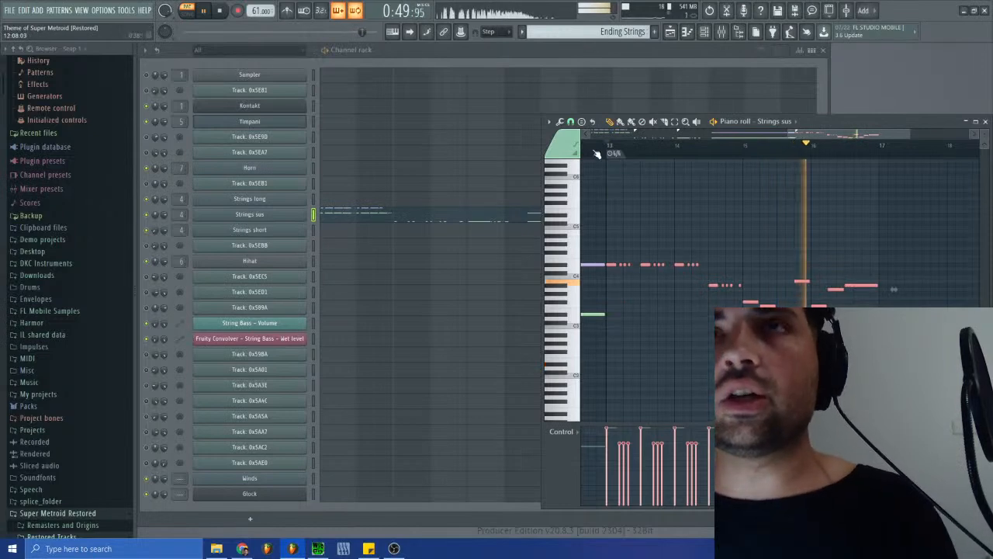
- Reduce the velocities of the selected Strings sus notes with the level scaling tool
left_click(560, 122)
left_click(589, 313)
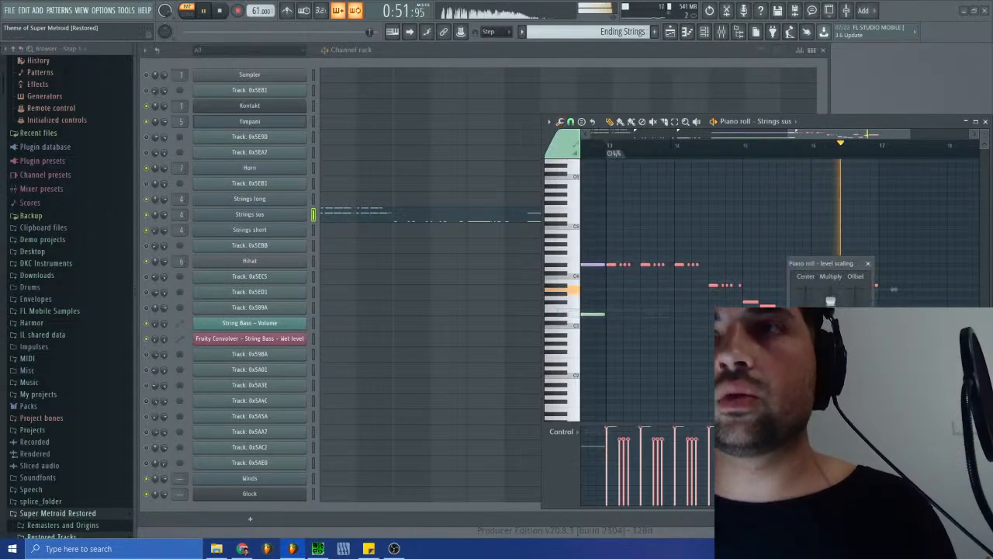
key("space")
left_click(851, 353)
- Play the softened Strings sus notes from just before bar 13 to check their level
left_click(599, 146)
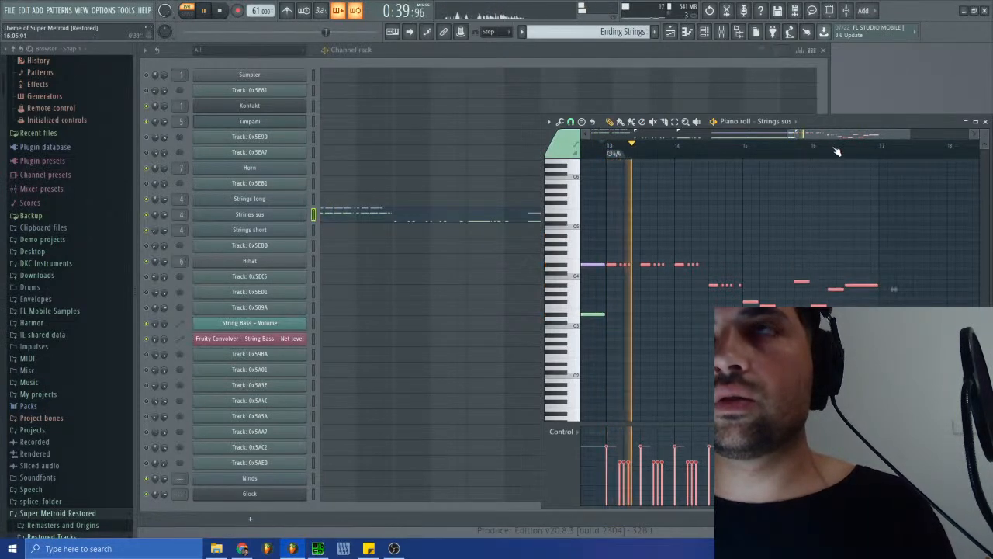
left_click_drag(841, 137, 830, 138)
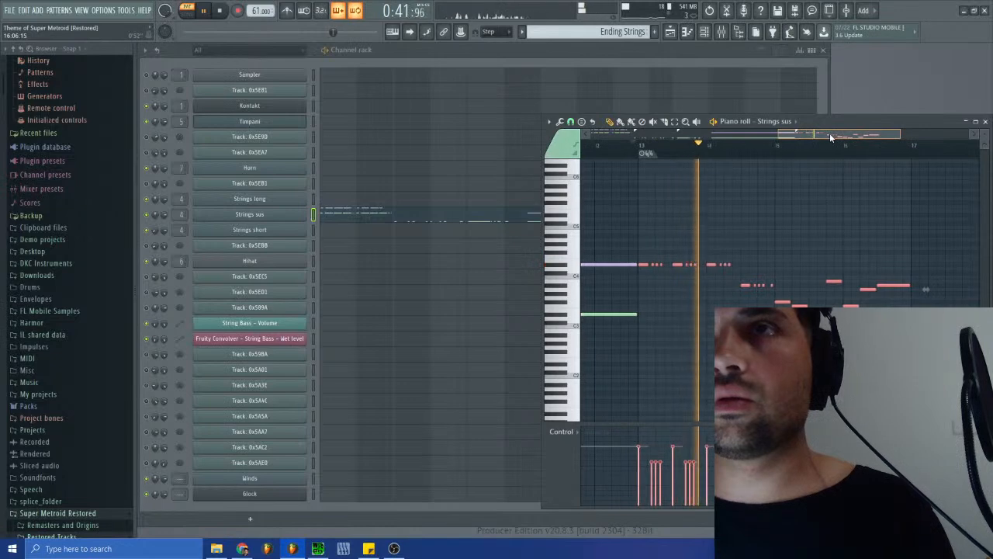
left_click_drag(829, 133, 833, 133)
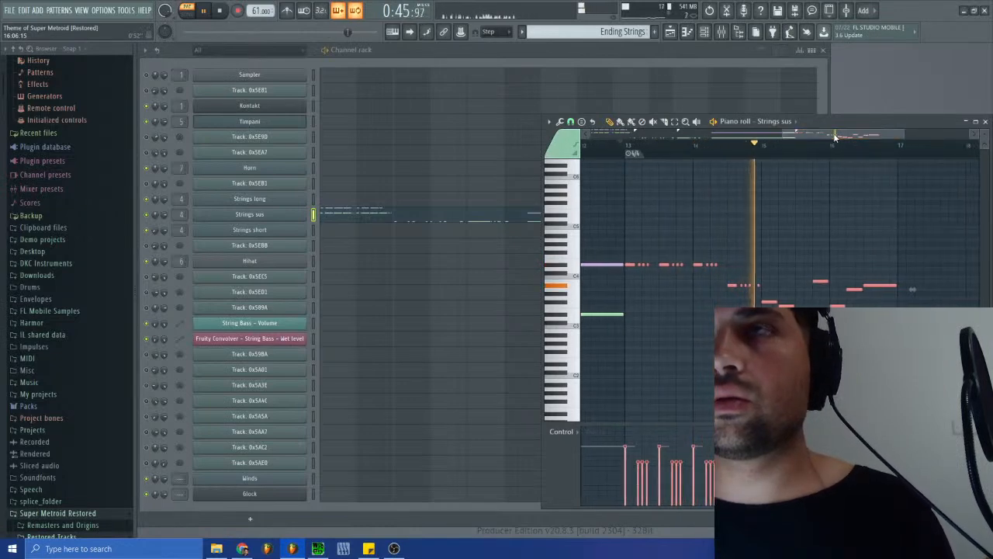
- Compare with the notes of Track: 0x598A in Ending2 and return to the Ending Strings pattern
left_click(622, 31)
left_click(649, 163)
left_click(409, 359)
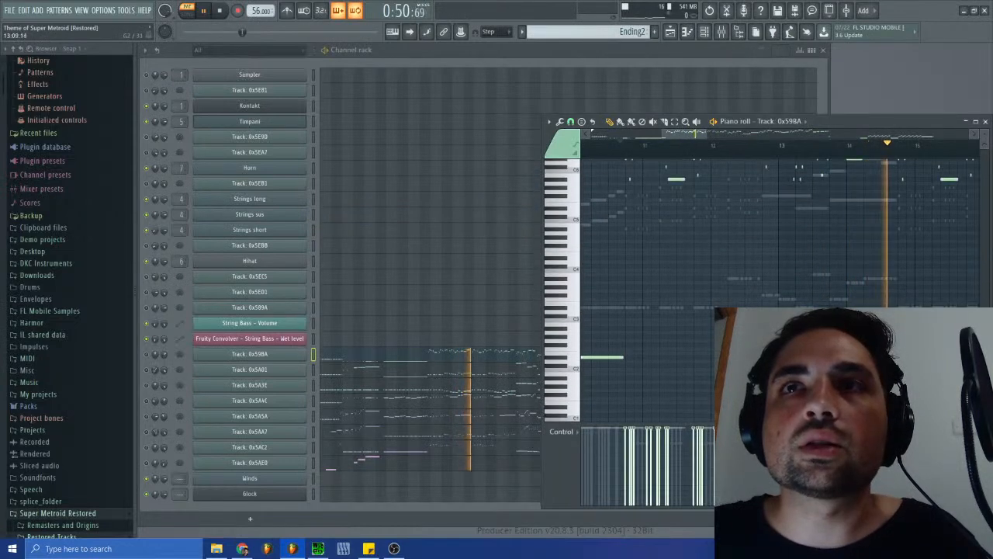
left_click(620, 31)
left_click(644, 179)
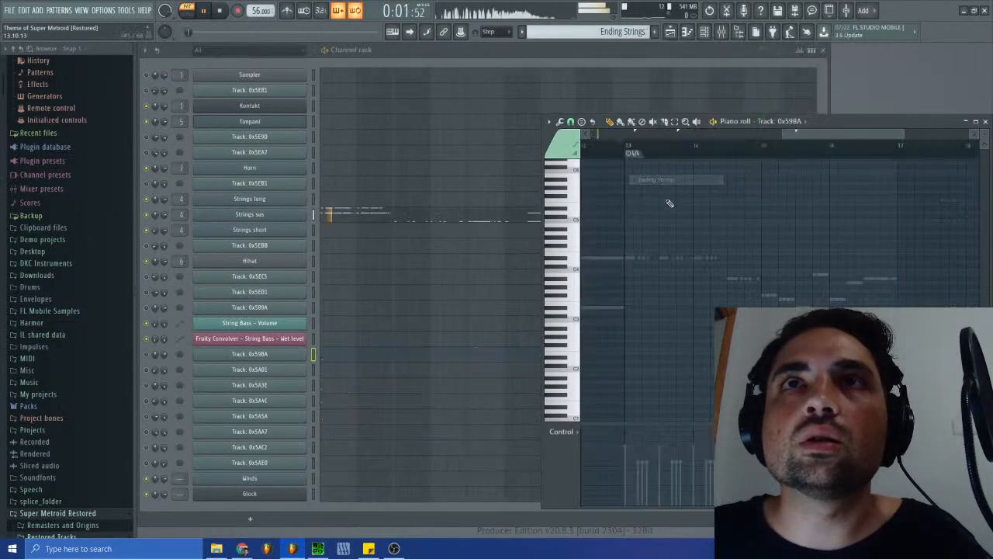
- Stop playback and add a 4/4 time signature change in the playlist where the short string notes begin
left_click(689, 33)
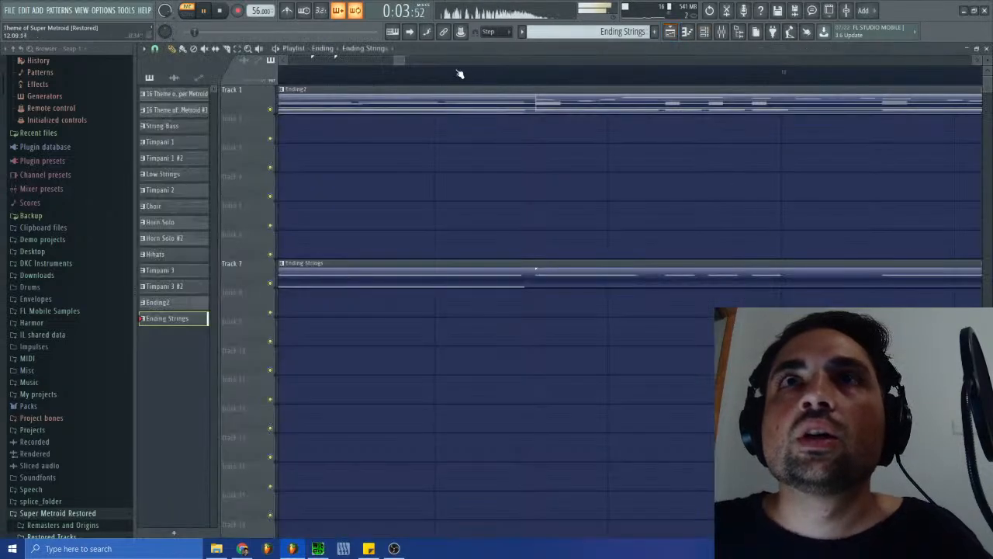
left_click_drag(467, 58, 403, 70)
key("space")
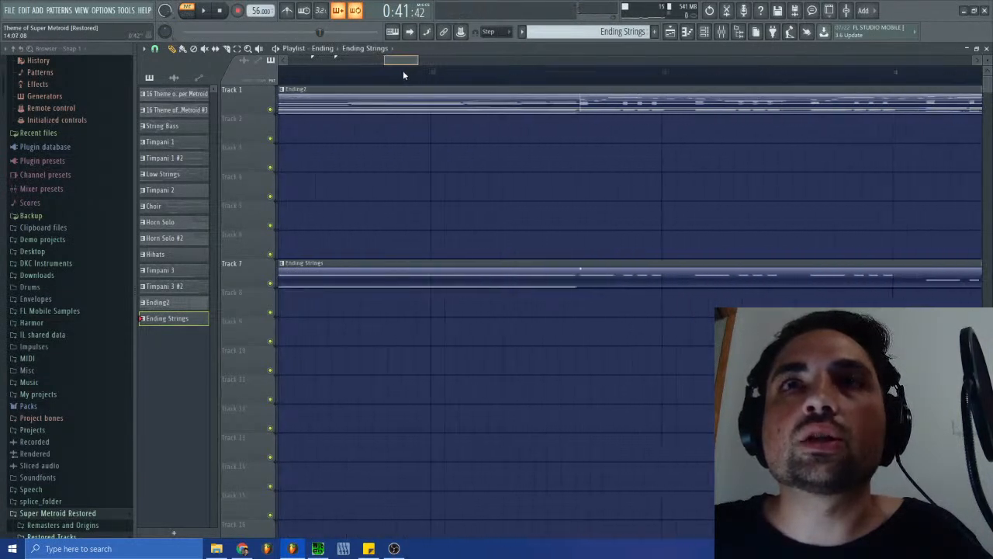
left_click(144, 48)
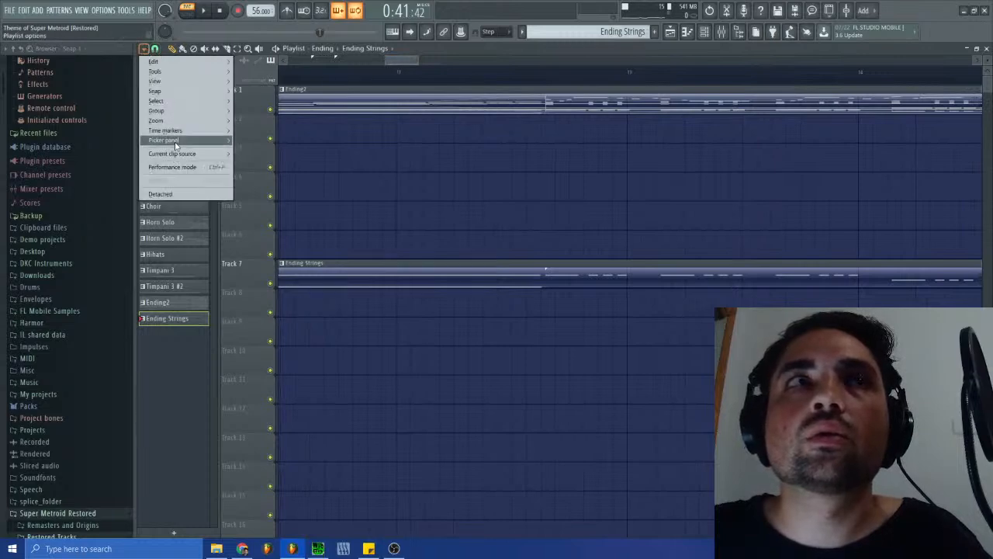
mouse_move(171, 131)
left_click(272, 189)
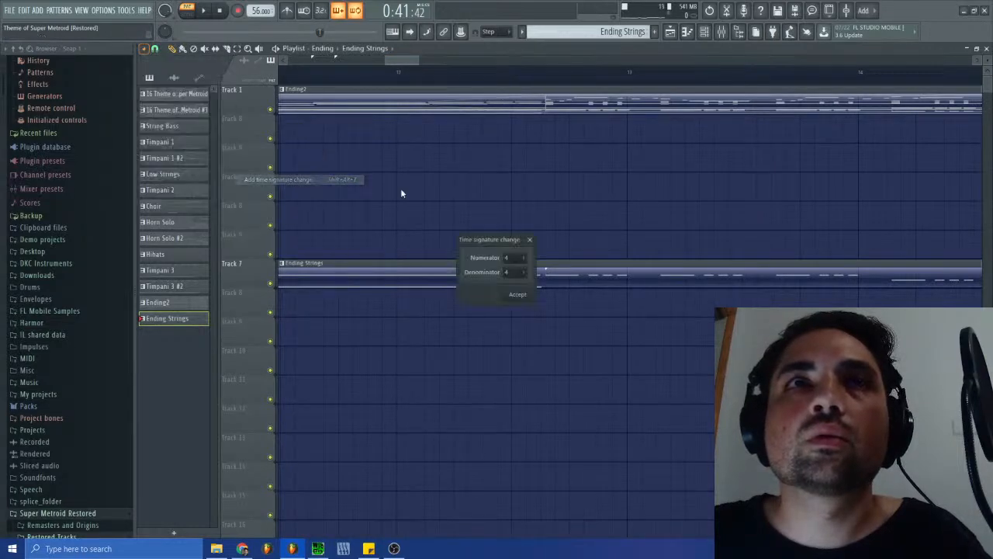
left_click(521, 297)
- Split the Ending Strings clip on Track 7 of the playlist at the 4/4 marker on bar 13
mouse_move(390, 60)
left_mouse_down()
mouse_move(280, 61)
mouse_move(820, 81)
mouse_move(866, 121)
left_mouse_up()
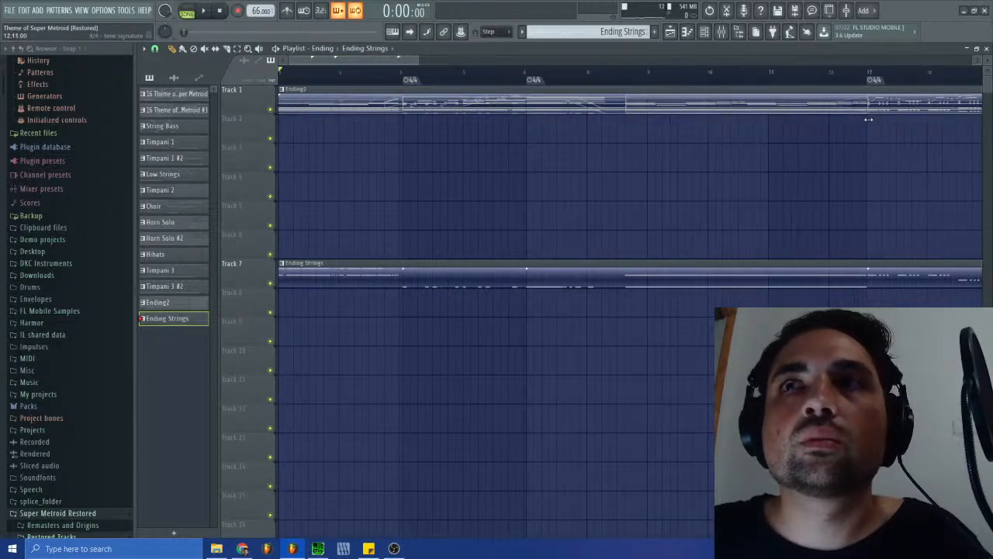
mouse_move(290, 60)
left_mouse_down()
mouse_move(400, 61)
mouse_move(391, 80)
mouse_move(398, 61)
mouse_move(488, 62)
left_mouse_up()
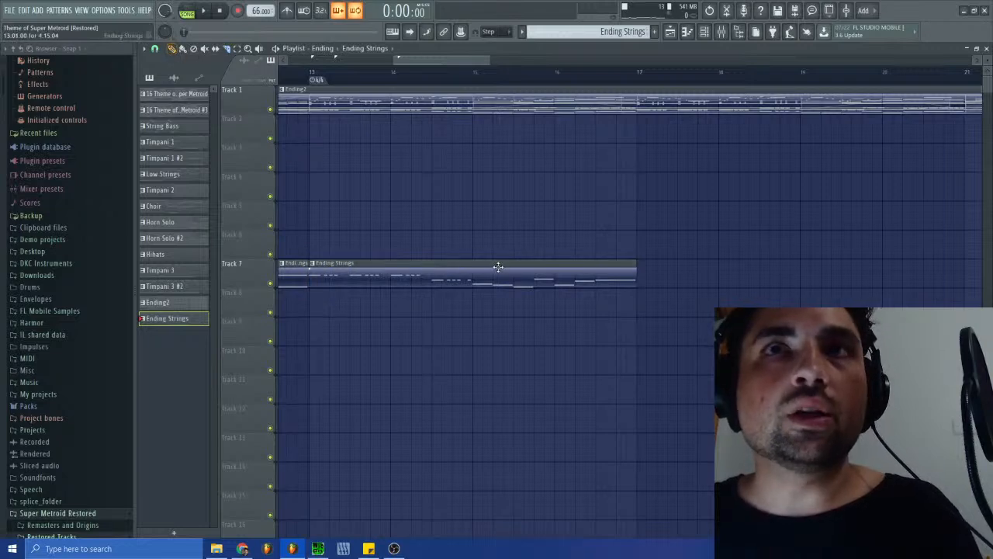
- Place another Ending Strings clip at bar 17 on Track 7 and play the arrangement from bars 13 and 17
left_click(638, 269)
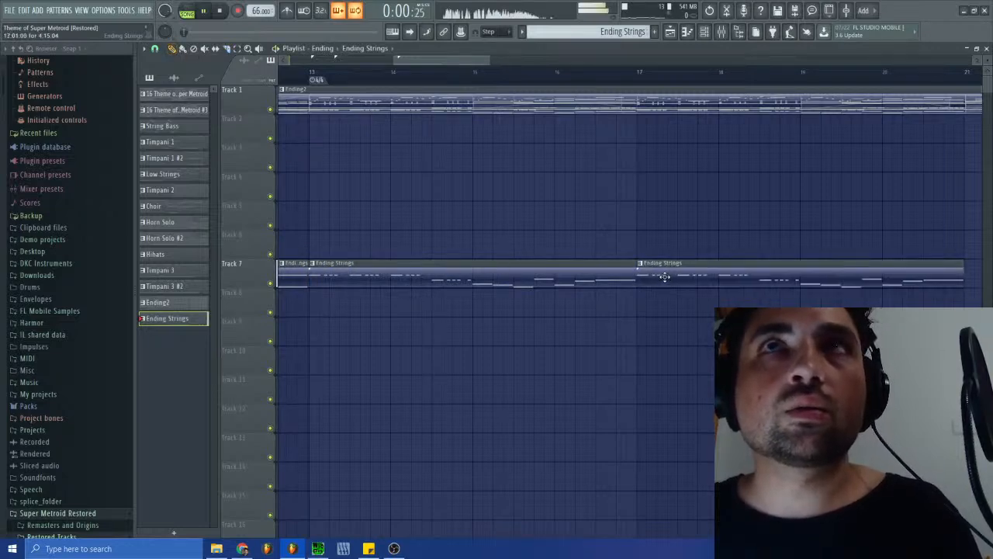
left_click(336, 80)
key("space")
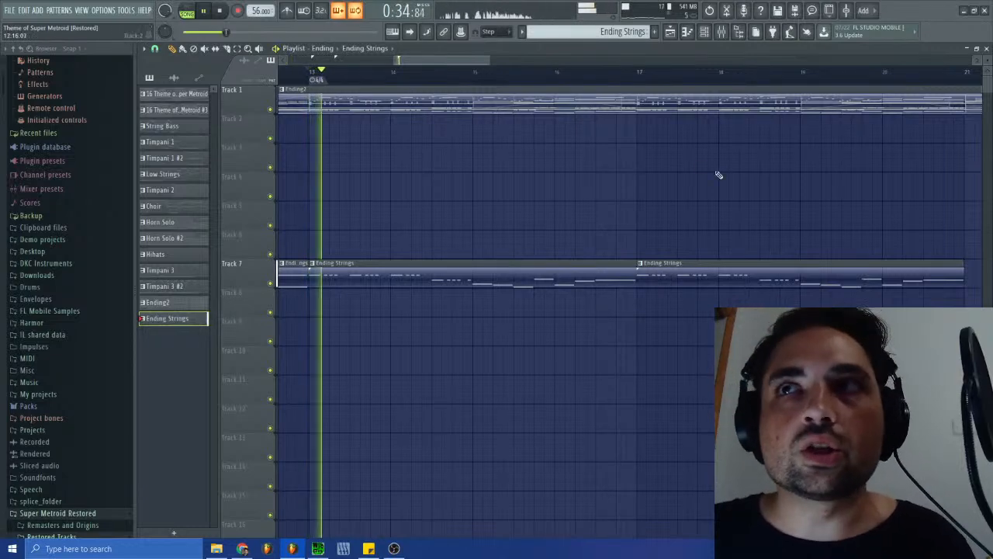
scroll(468, 59, "down", 1)
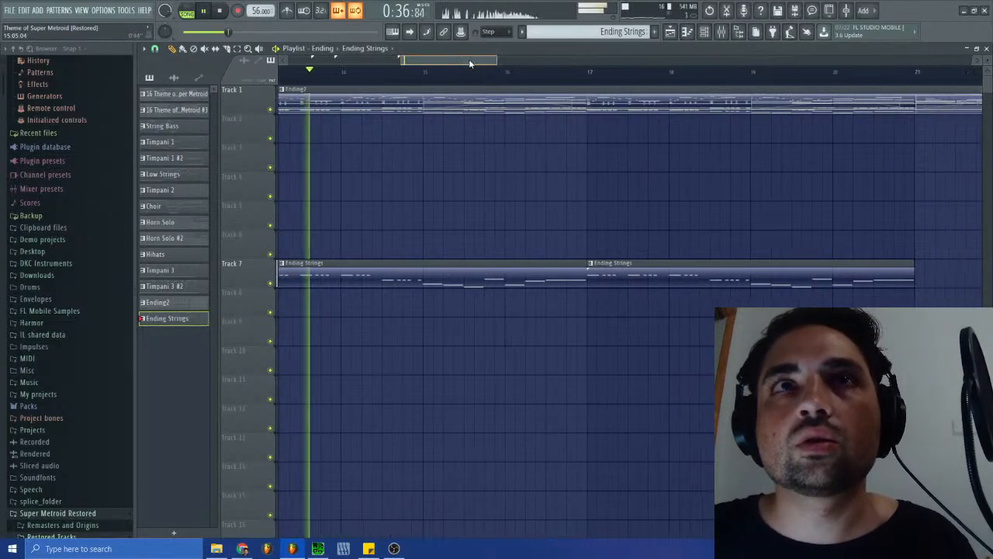
left_click(592, 75)
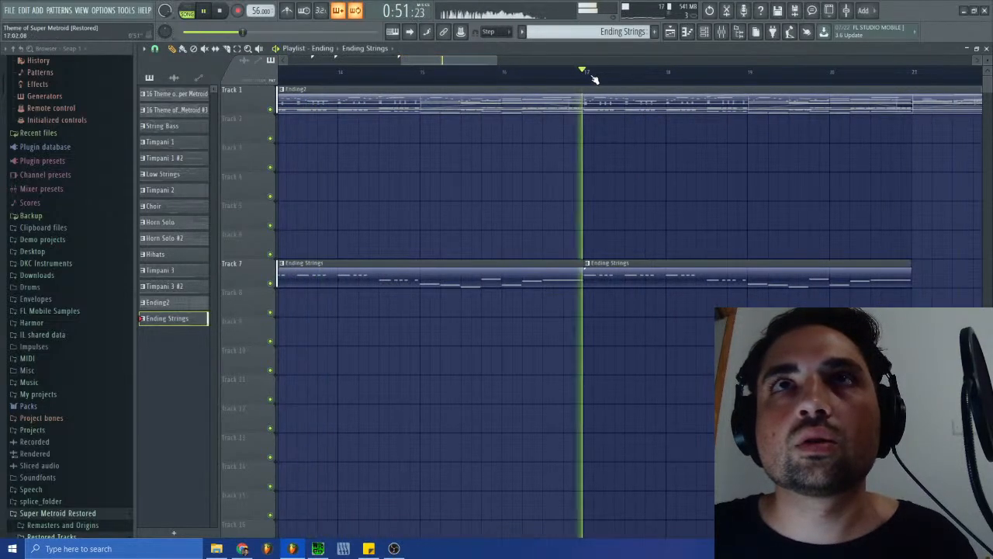
- Close the playlist, show the Ending2 pattern's tracks in the channel rack without the piano roll, and stop playback
left_click(986, 49)
left_click(600, 33)
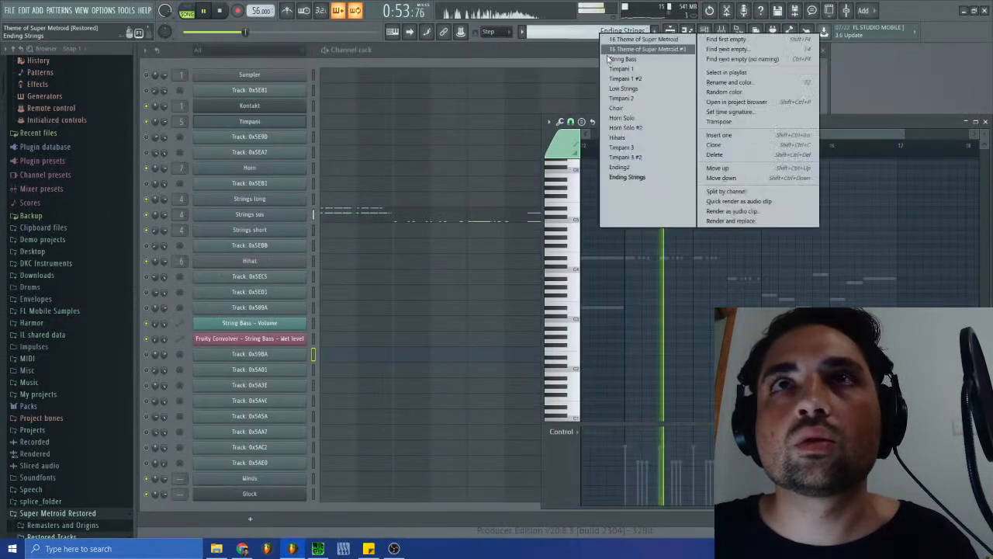
left_click(624, 153)
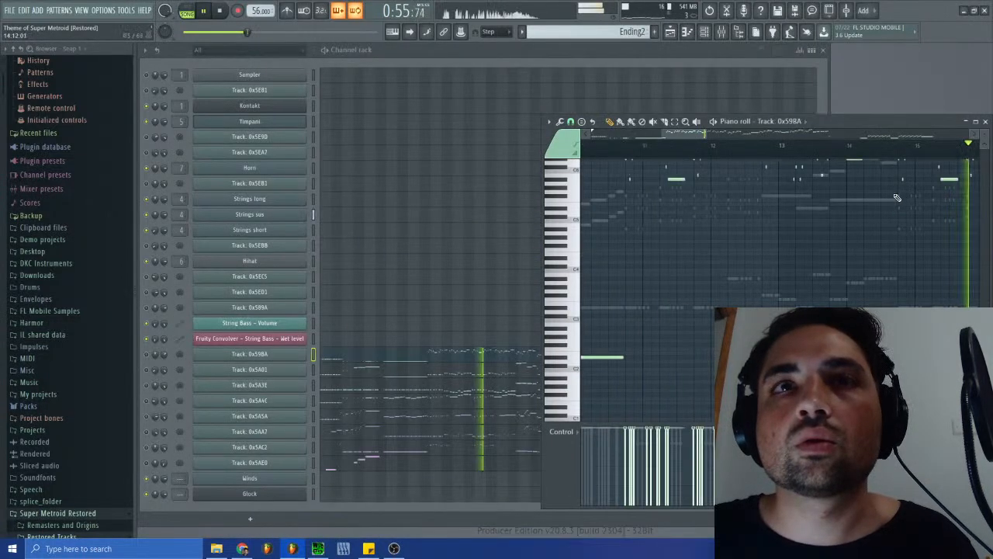
left_click(985, 121)
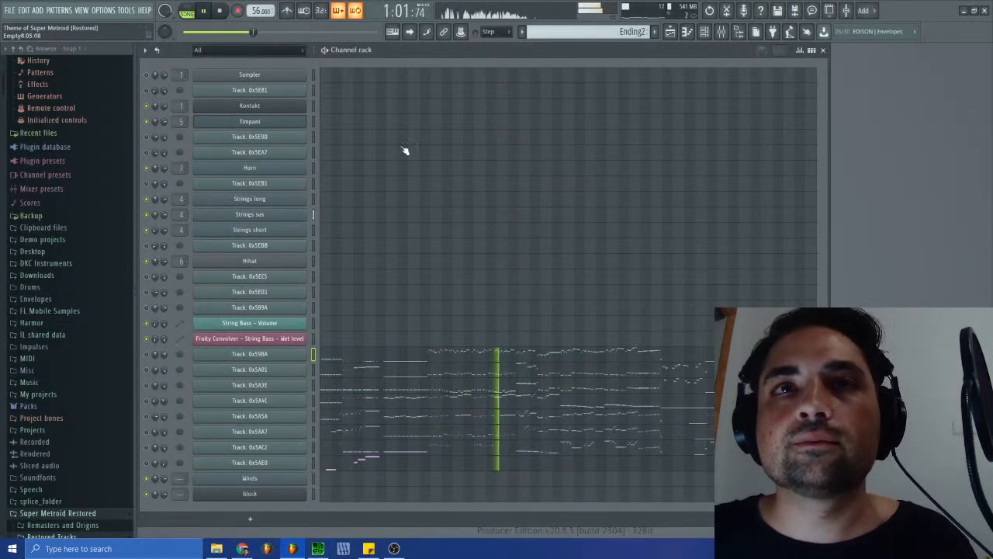
key("space")
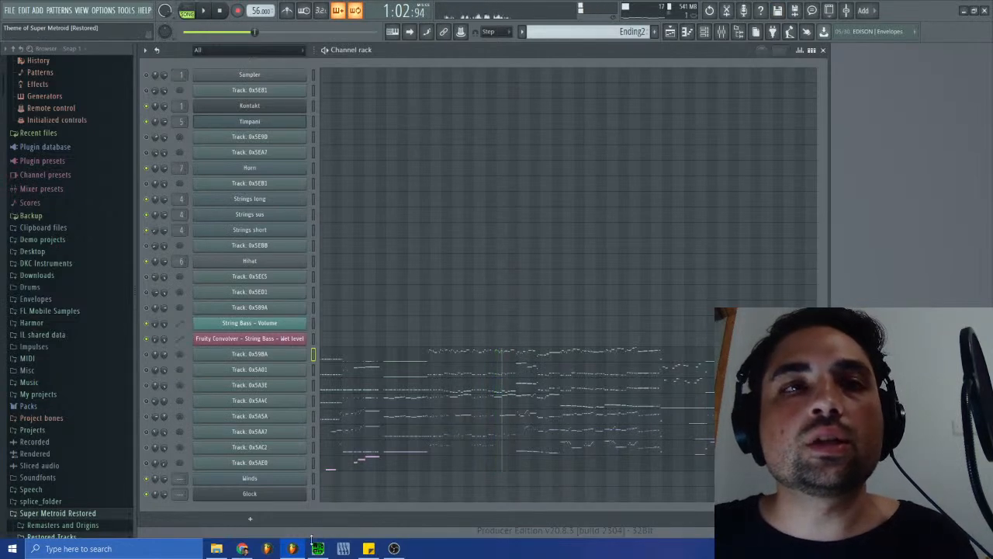
- Switch to SPCTool, listen through the original Ending song sm-38.spc with fast-forwarding, and close the player
left_click(315, 546)
left_click(326, 277)
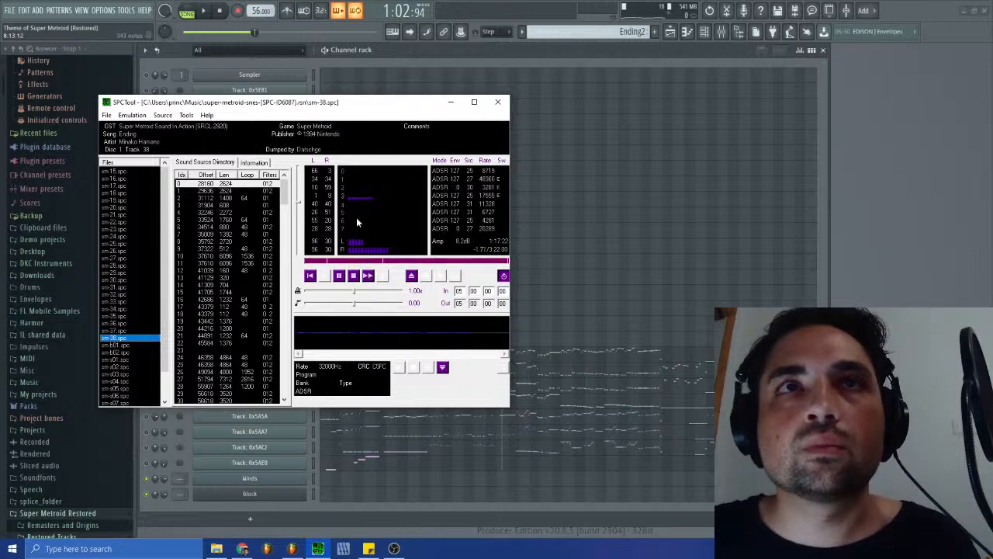
left_click(338, 275)
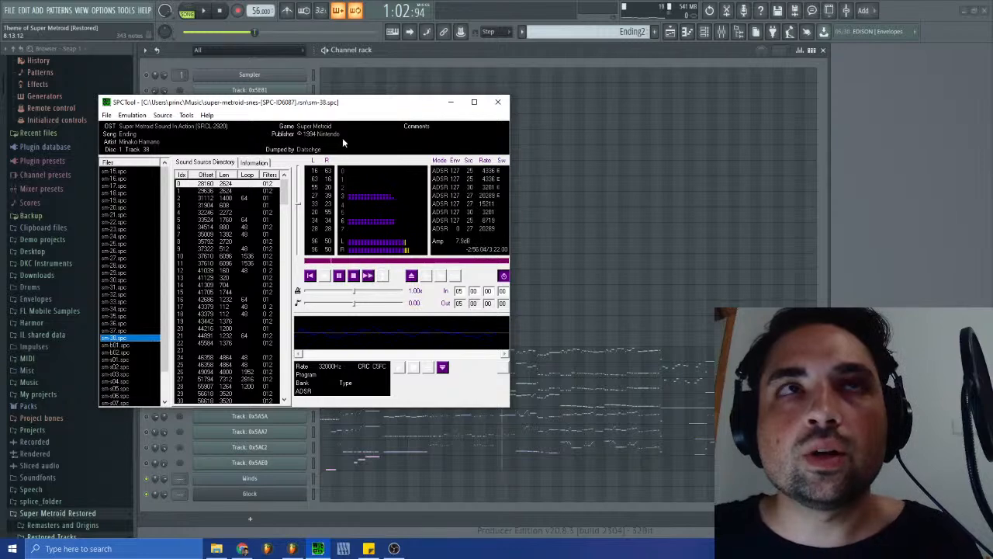
left_click_drag(340, 108, 782, 110)
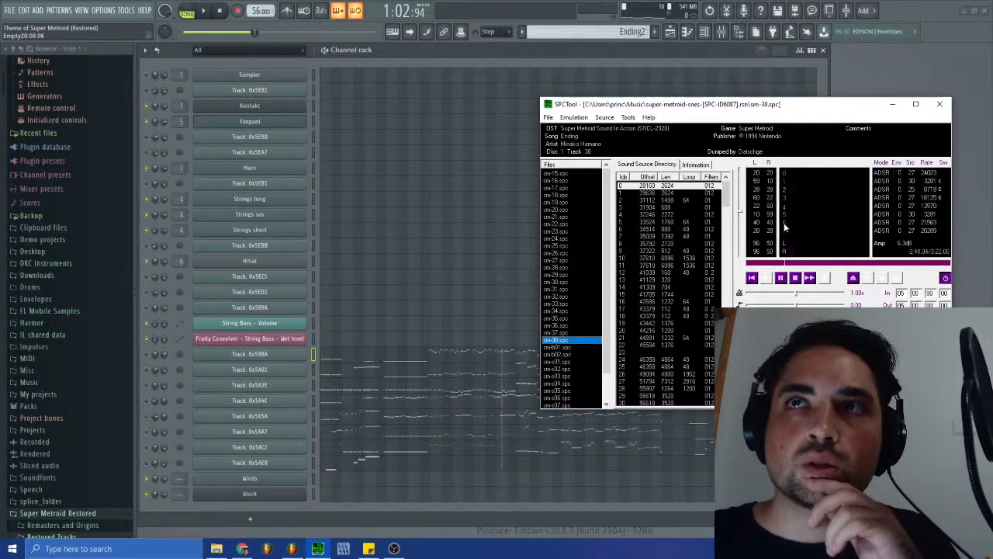
left_click(807, 280)
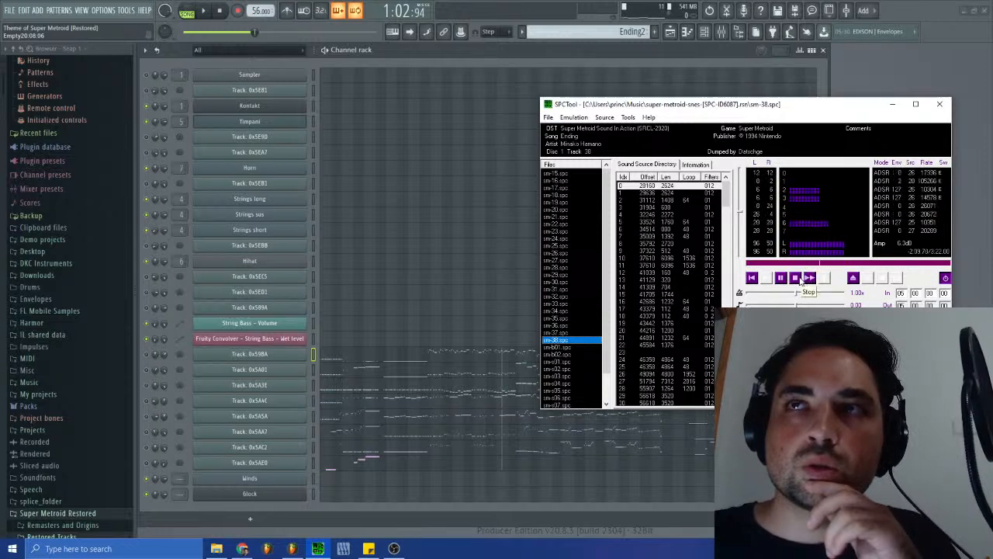
left_click(796, 279)
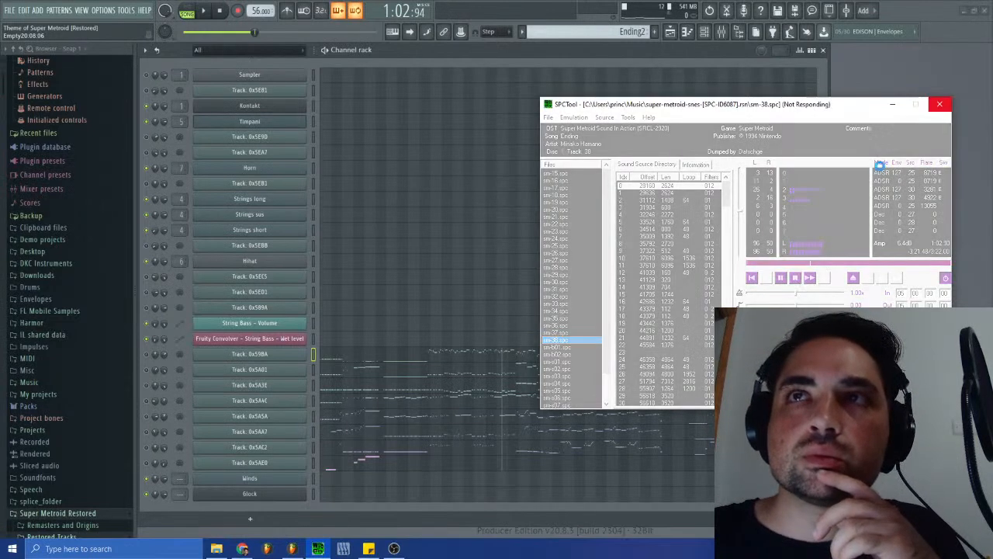
left_click(936, 109)
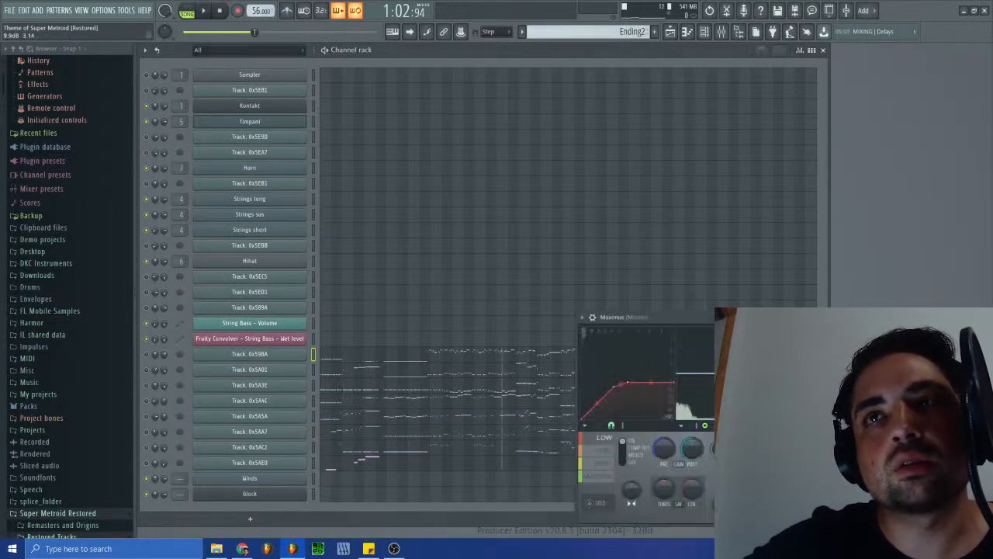
left_click_drag(866, 290, 856, 293)
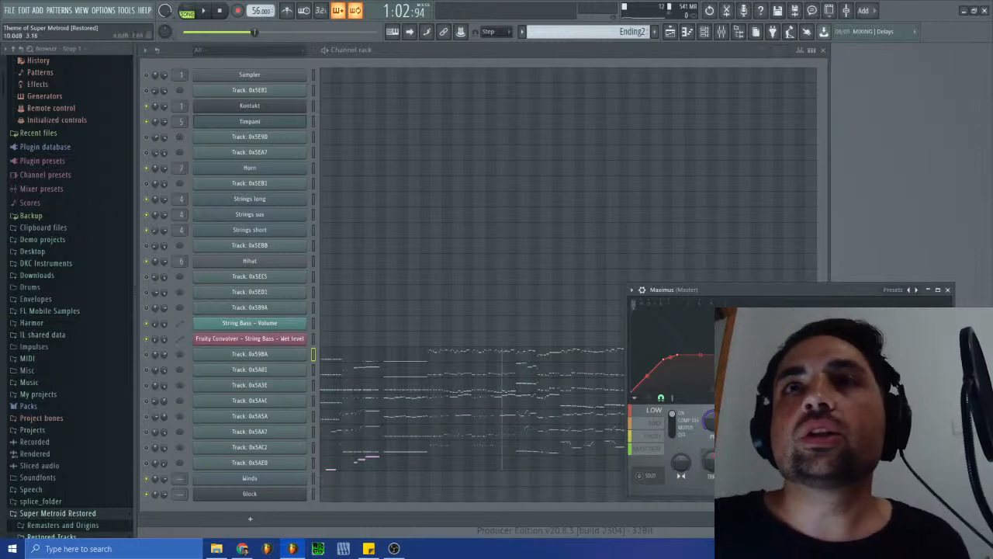
left_click_drag(685, 292, 656, 296)
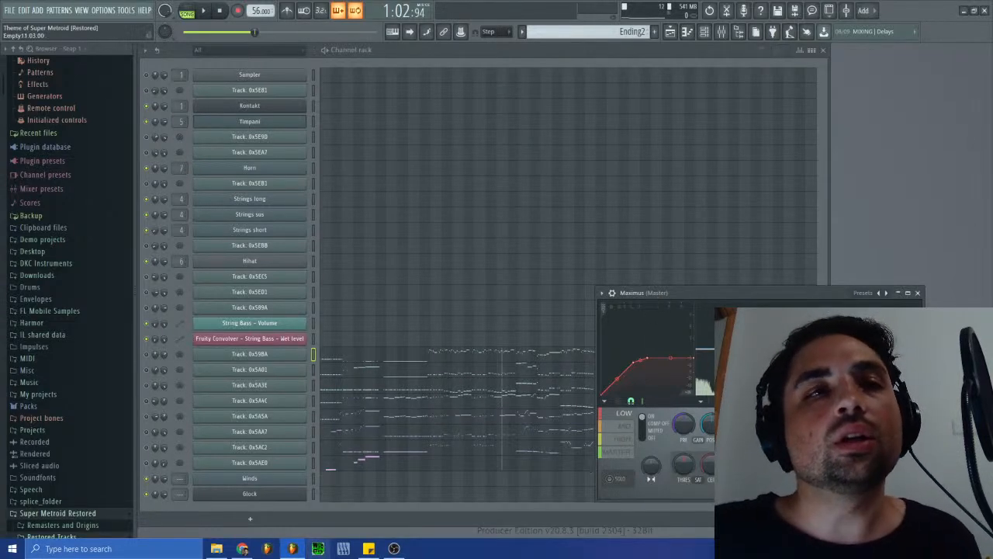
mouse_move(243, 550)
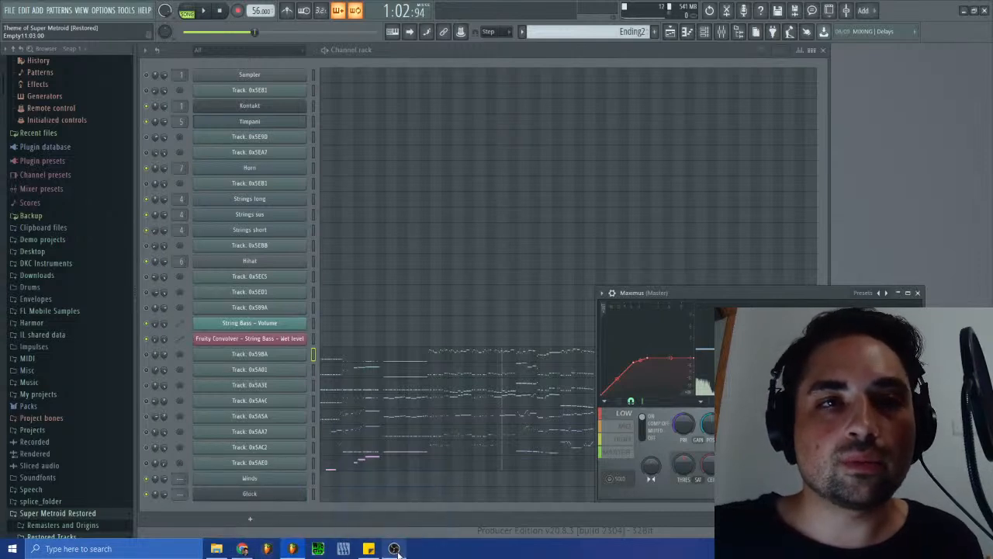
mouse_move(393, 550)
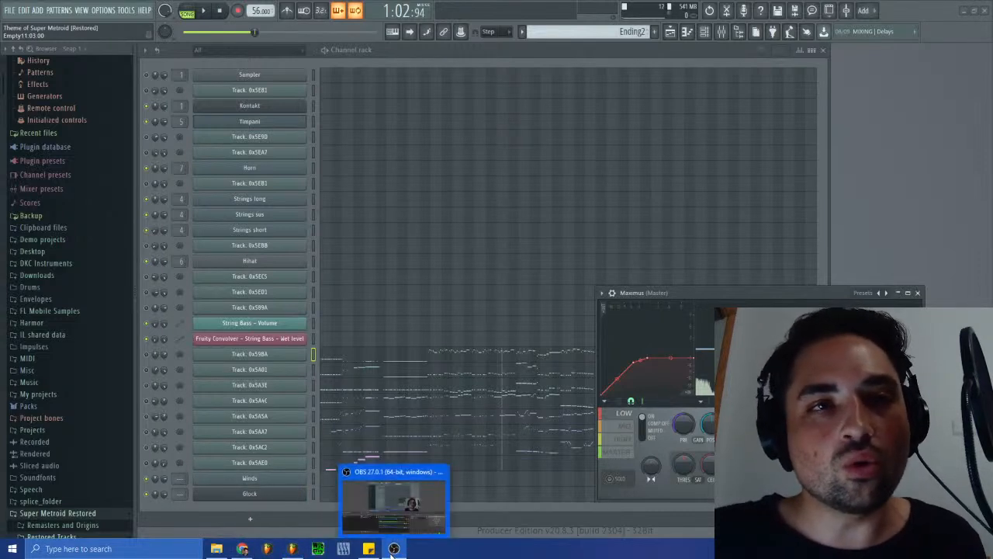